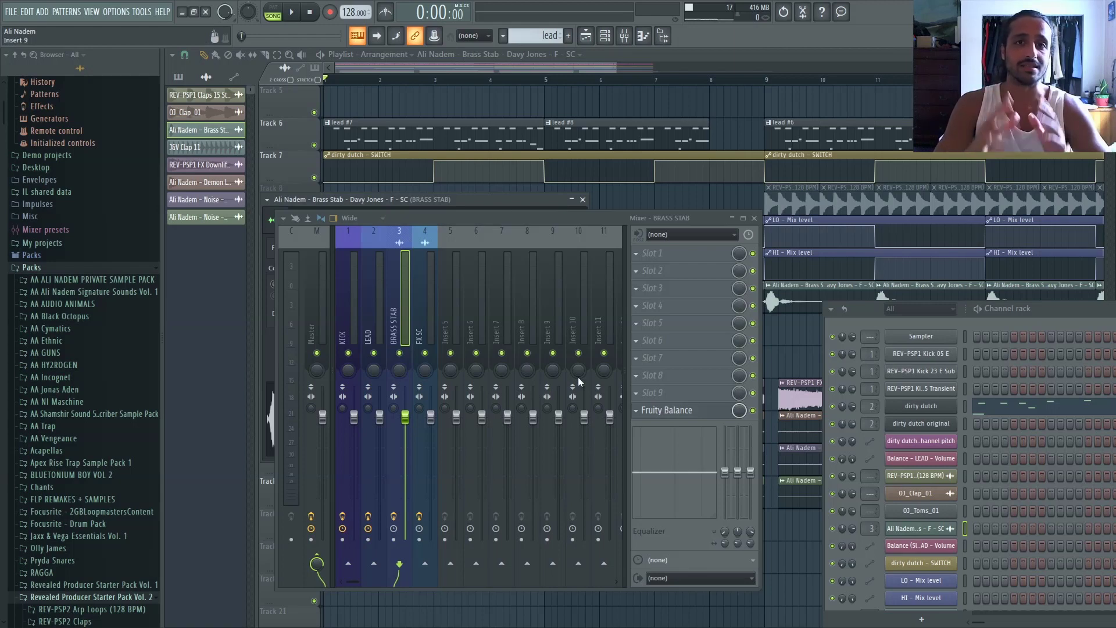
Step: Close the mixer and brass stab sample settings, and play the arrangement to hear the brass stab at bar 3
{"action": "key", "text": "space"}
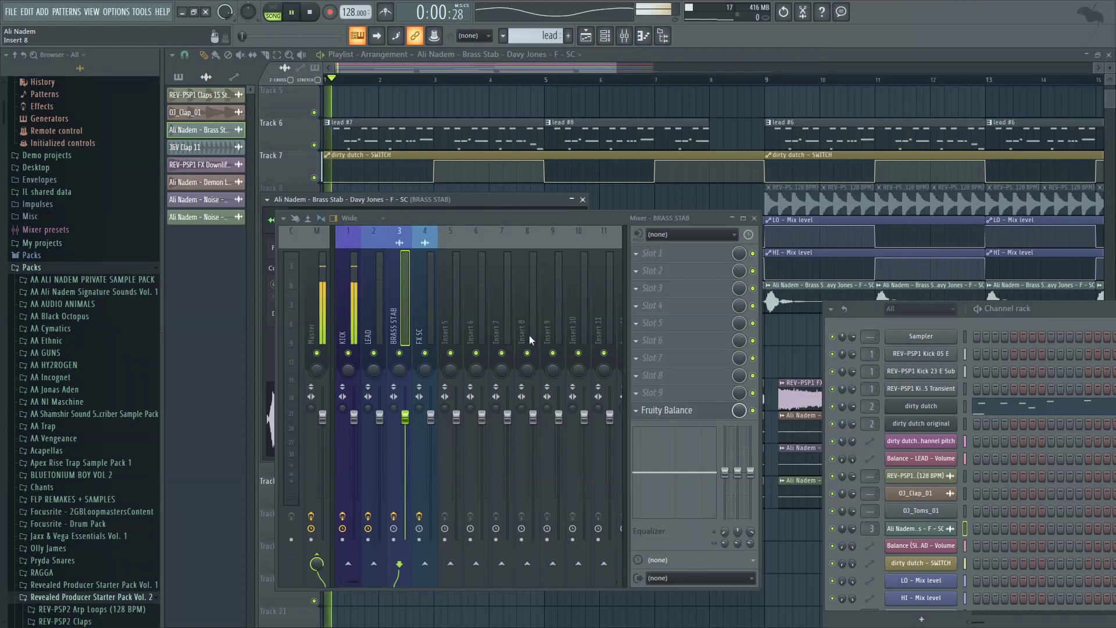
{"action": "left_click", "coordinate": [754, 219]}
{"action": "left_click", "coordinate": [582, 200]}
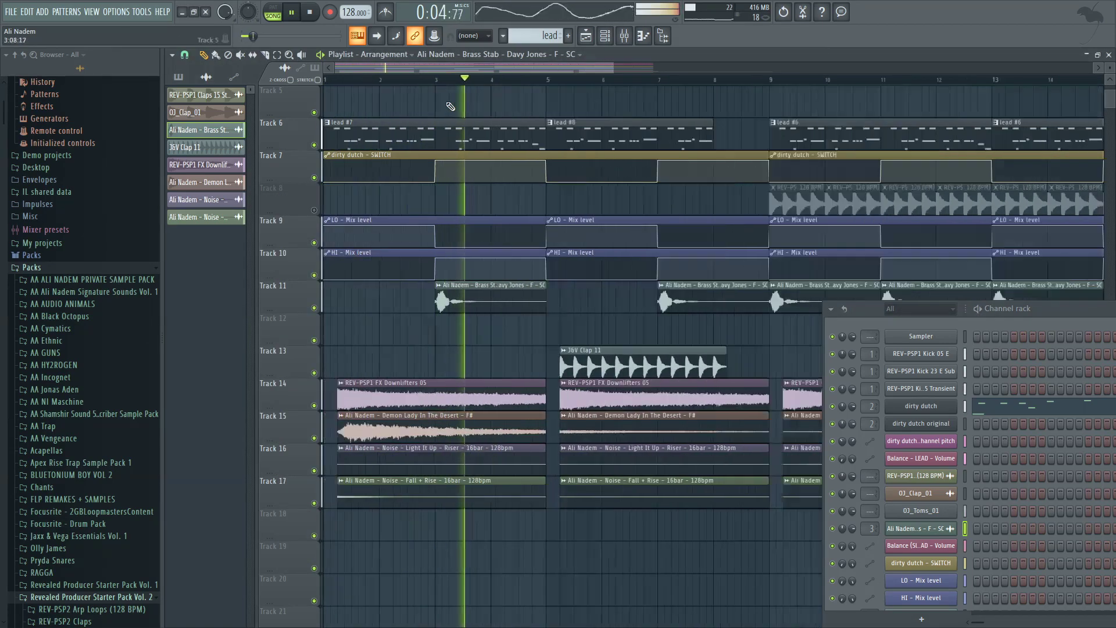
{"action": "scroll", "coordinate": [451, 107], "scroll_direction": "down", "scroll_amount": 3}
{"action": "left_click", "coordinate": [590, 37]}
{"action": "left_click", "coordinate": [605, 36]}
{"action": "left_click", "coordinate": [590, 36]}
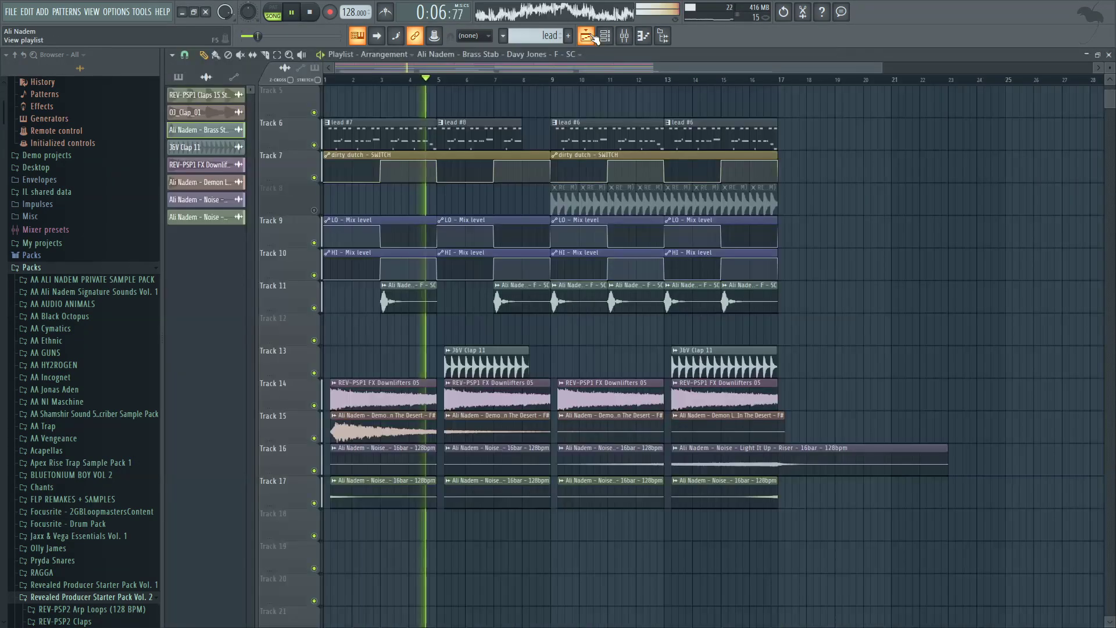
{"action": "left_click", "coordinate": [381, 80]}
{"action": "scroll", "coordinate": [395, 122], "scroll_direction": "up", "scroll_amount": 3}
Step: Load FabFilter Pro-C 2 into effect slot 4 of the BRASS STAB mixer track
{"action": "double_click", "coordinate": [482, 286]}
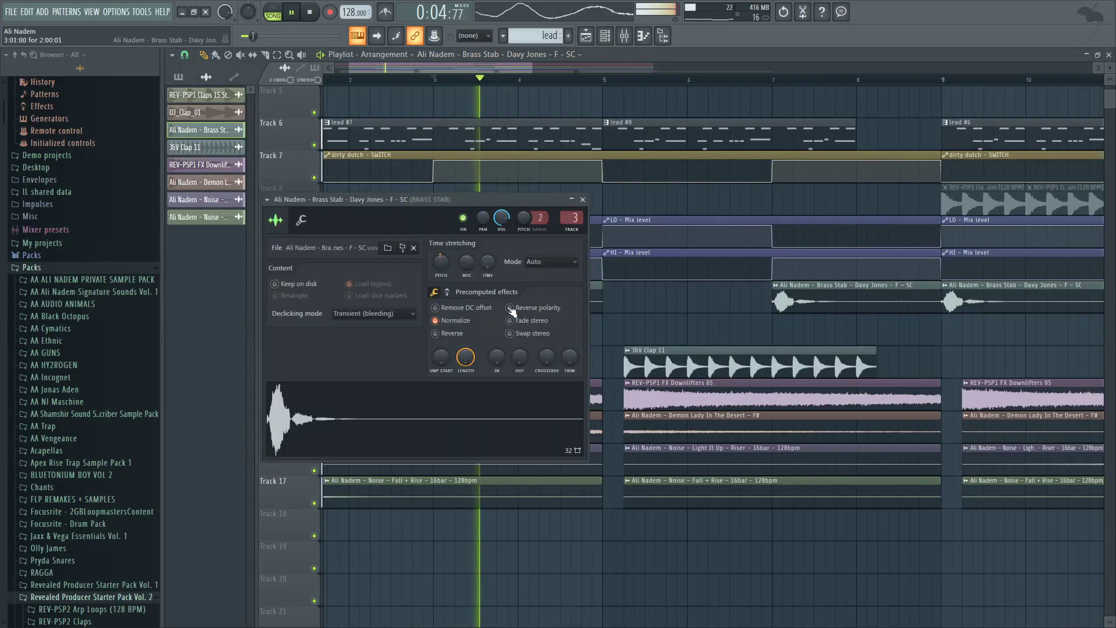
{"action": "key", "text": "space"}
{"action": "key", "text": "space"}
{"action": "left_click", "coordinate": [627, 39]}
{"action": "key", "text": "space"}
{"action": "left_click", "coordinate": [638, 307]}
{"action": "mouse_move", "coordinate": [650, 321]}
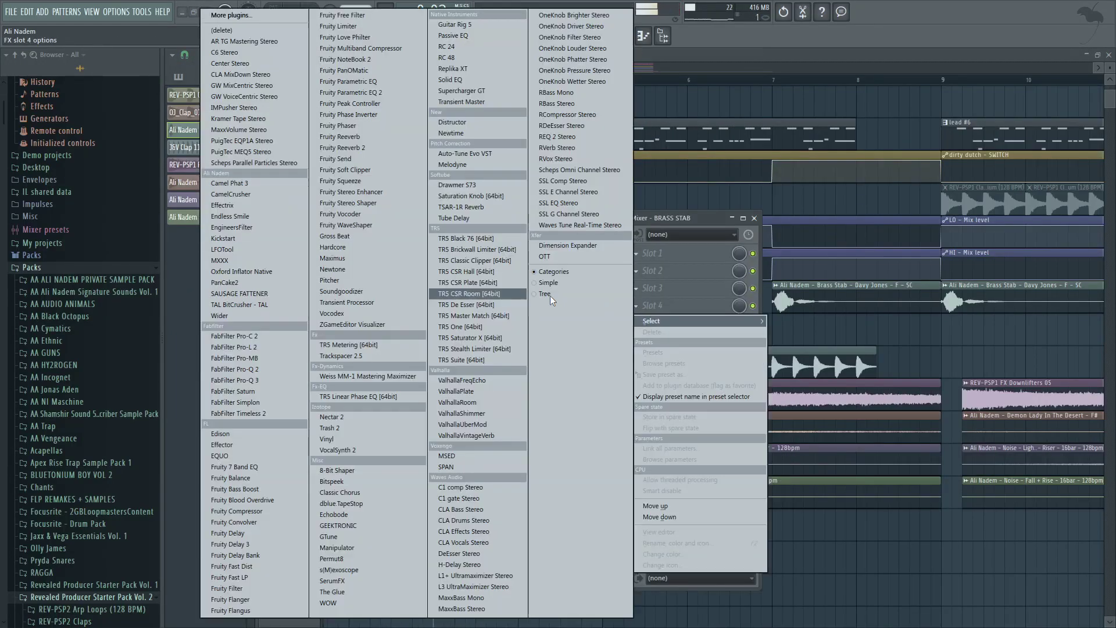
{"action": "left_click", "coordinate": [261, 336]}
Step: Sidechain the LEAD mixer track to the BRASS STAB track and reselect BRASS STAB
{"action": "left_click_drag", "start_coordinate": [395, 220], "coordinate": [605, 207]}
{"action": "left_click", "coordinate": [536, 395]}
{"action": "right_click", "coordinate": [570, 559]}
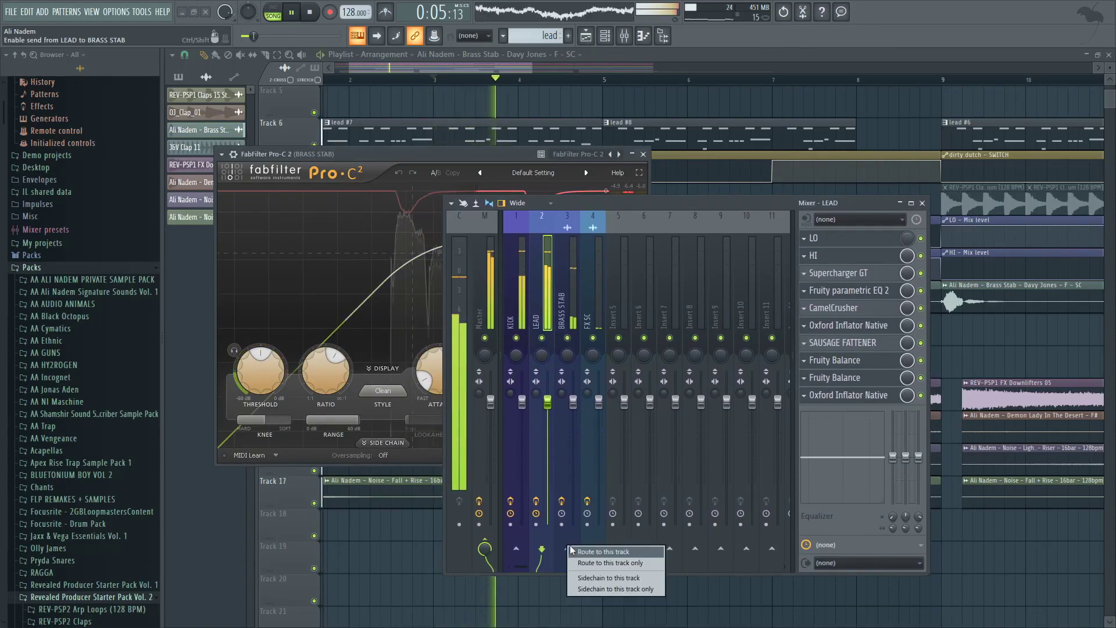
{"action": "left_click", "coordinate": [602, 577]}
{"action": "left_click", "coordinate": [569, 311]}
{"action": "key", "text": "space"}
{"action": "key", "text": "space"}
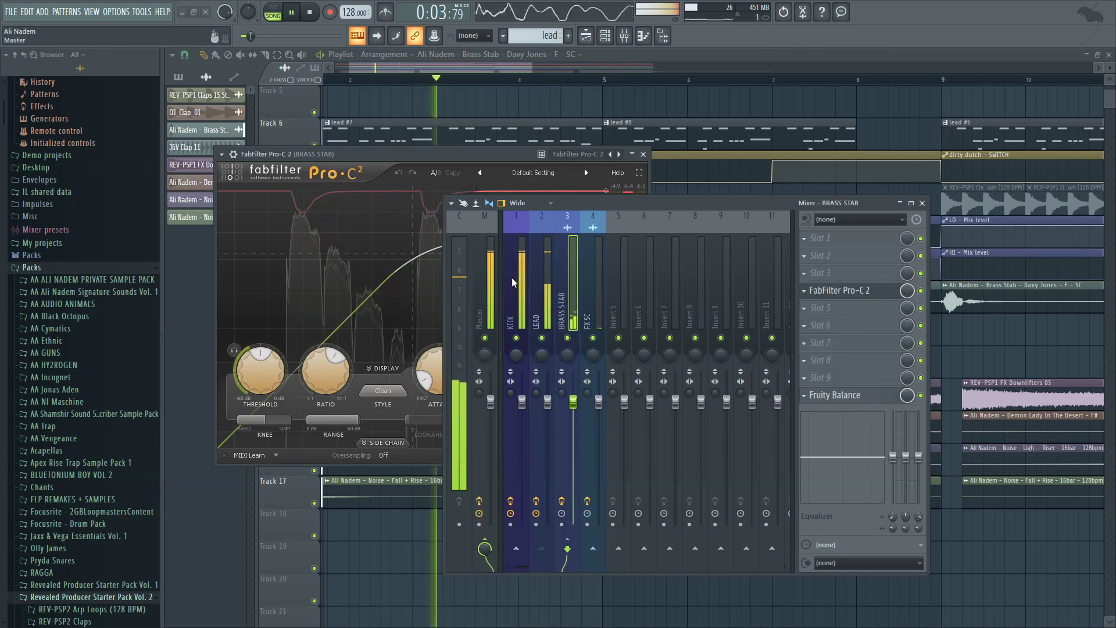
Step: Load the SC V3 preset in the brass stab's Pro-C 2 and raise the compressor threshold
{"action": "left_click", "coordinate": [535, 174]}
{"action": "left_click", "coordinate": [516, 329]}
{"action": "left_click", "coordinate": [234, 154]}
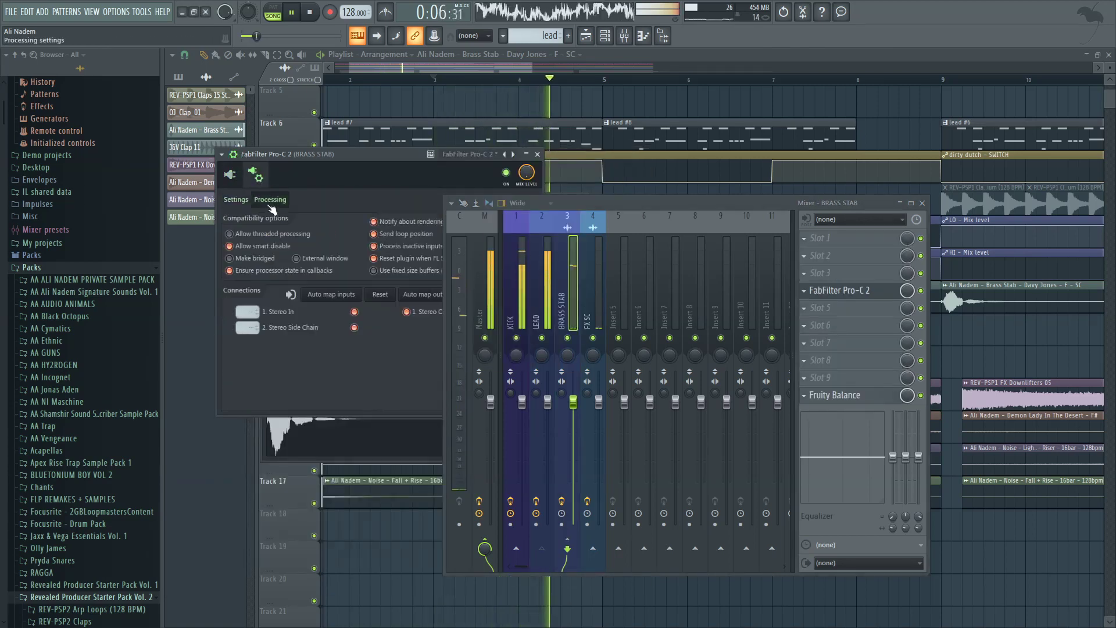
{"action": "left_click", "coordinate": [230, 174]}
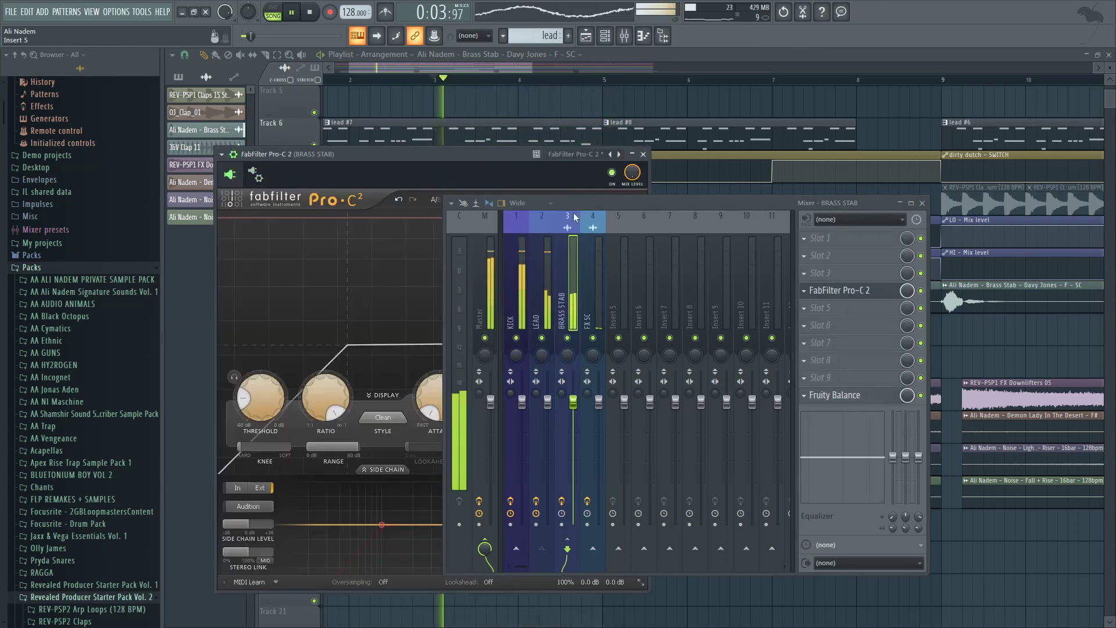
{"action": "mouse_move", "coordinate": [277, 344]}
{"action": "left_mouse_down"}
{"action": "mouse_move", "coordinate": [295, 255]}
{"action": "mouse_move", "coordinate": [285, 343]}
{"action": "left_mouse_up"}
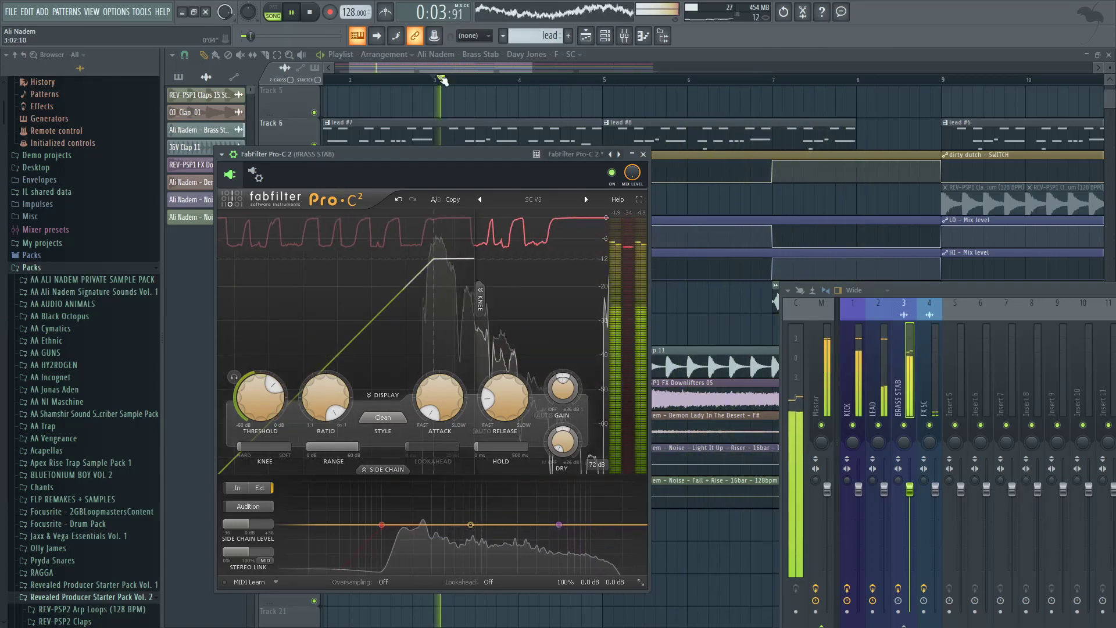
Step: Close Pro-C 2 and load Sausage Fattener into slot 3 of the BRASS STAB mixer track during playback from the start
{"action": "left_click", "coordinate": [643, 154]}
{"action": "left_click", "coordinate": [330, 81]}
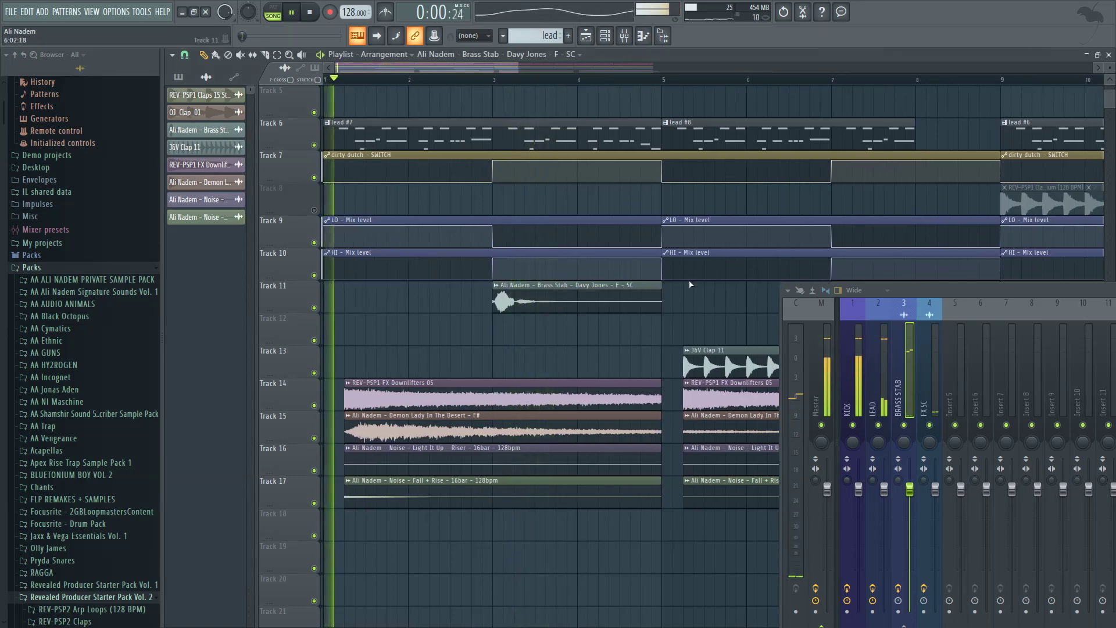
{"action": "left_click_drag", "start_coordinate": [953, 293], "coordinate": [397, 311]}
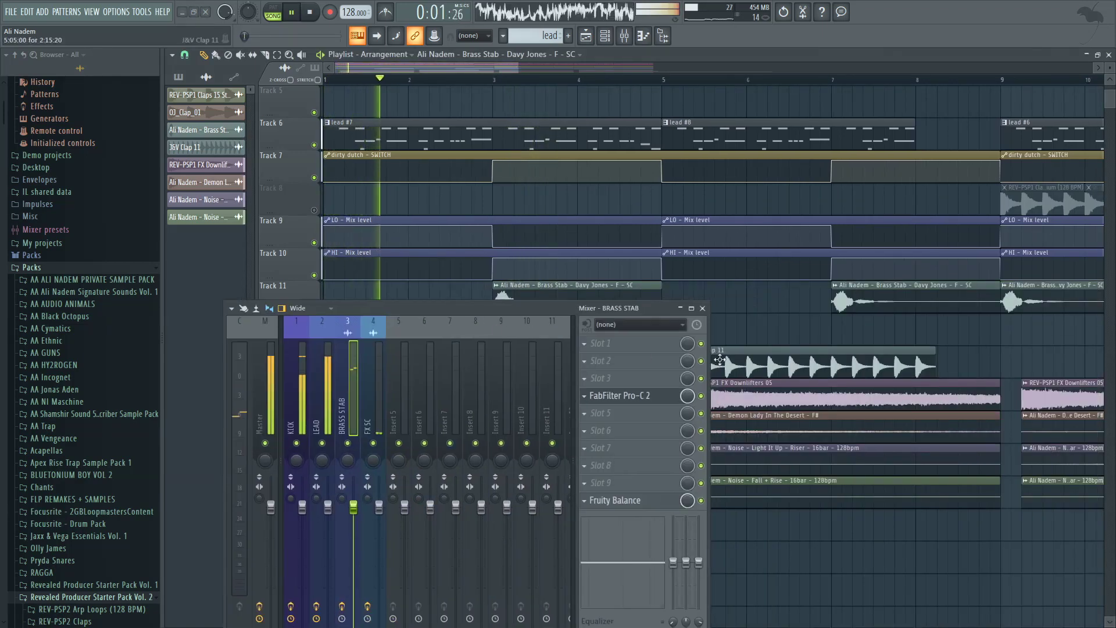
{"action": "left_click", "coordinate": [587, 379]}
{"action": "left_click", "coordinate": [198, 293]}
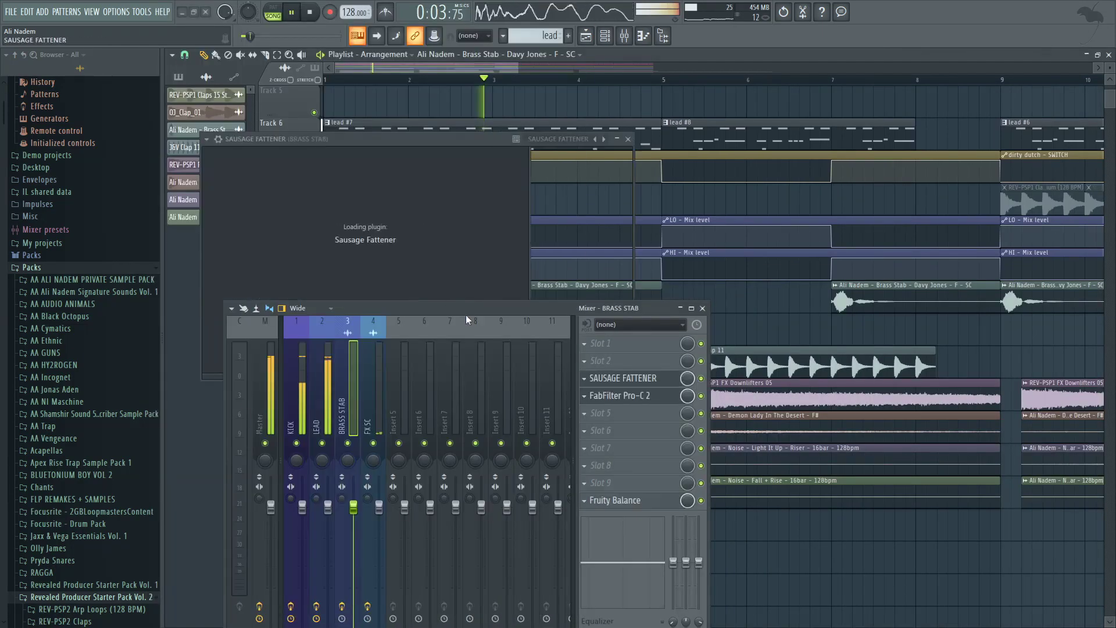
Step: Set the brass stab's Sausage Fattener fatness to 0.0 % and move the mixer below the plugin window
{"action": "left_click", "coordinate": [434, 152]}
{"action": "scroll", "coordinate": [433, 152], "scroll_direction": "down", "scroll_amount": 2}
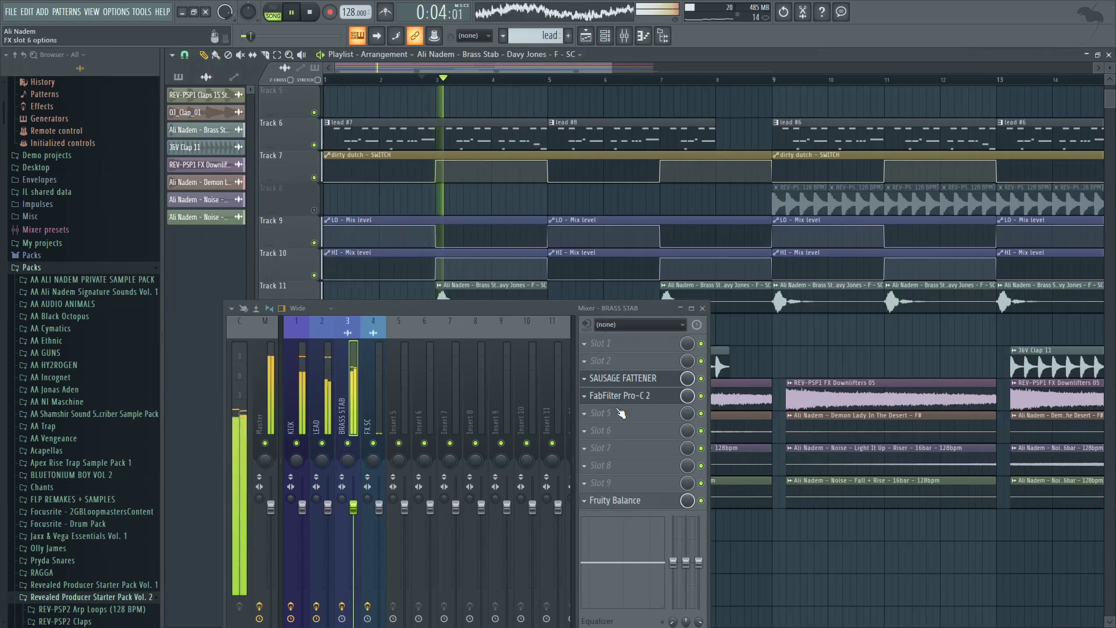
{"action": "left_click", "coordinate": [659, 378]}
{"action": "left_click_drag", "start_coordinate": [622, 309], "coordinate": [682, 431]}
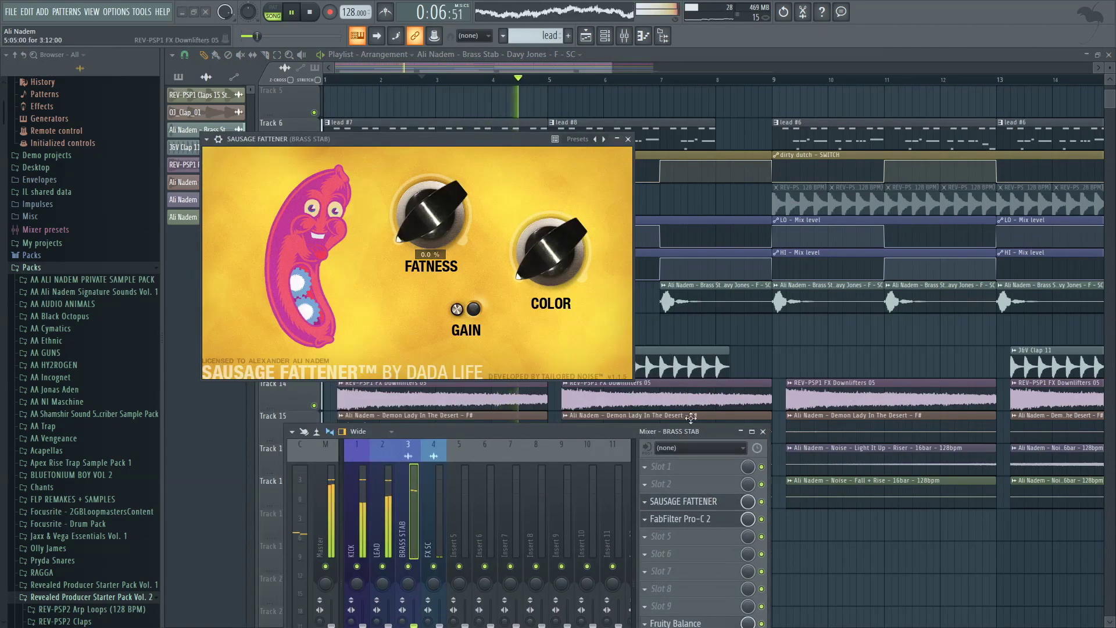
{"action": "left_click", "coordinate": [708, 499]}
Step: Set the brass stab sample's declicking mode to Generic (bleeding) and check the end of its clip before bar 5
{"action": "scroll", "coordinate": [495, 269], "scroll_direction": "up", "scroll_amount": 2}
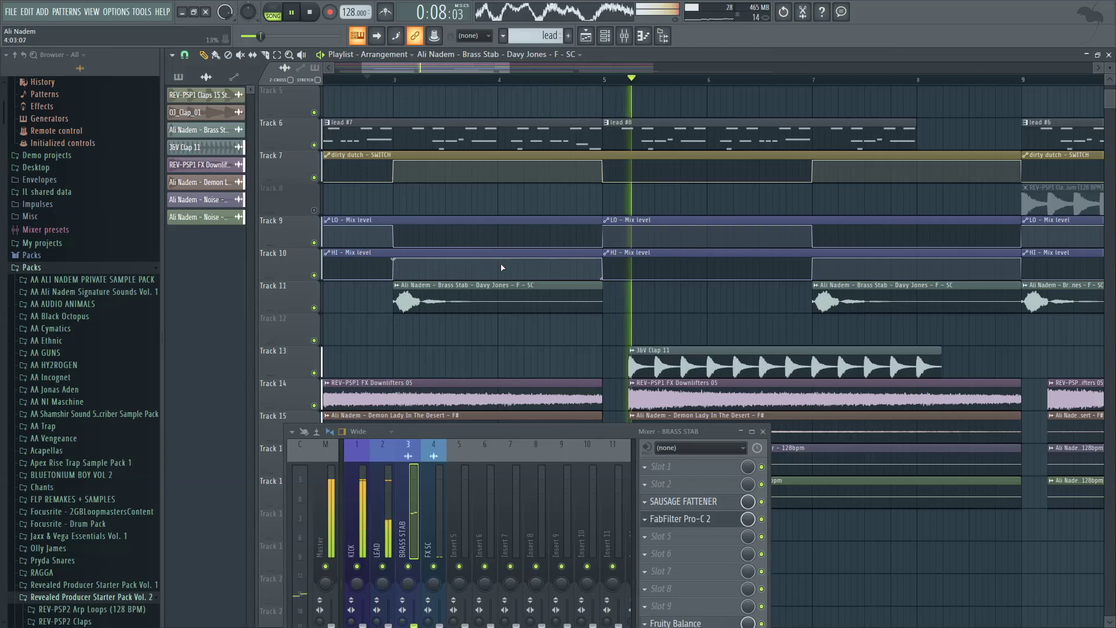
{"action": "double_click", "coordinate": [586, 302]}
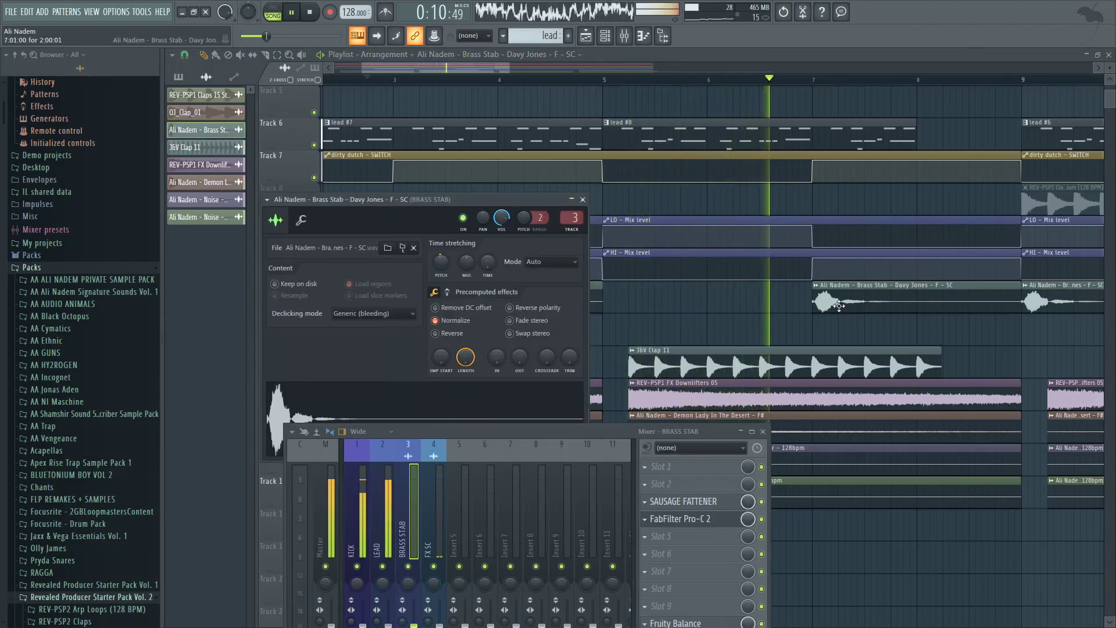
{"action": "left_click", "coordinate": [583, 199]}
{"action": "scroll", "coordinate": [586, 312], "scroll_direction": "up", "scroll_amount": 2}
{"action": "scroll", "coordinate": [614, 308], "scroll_direction": "up", "scroll_amount": 2}
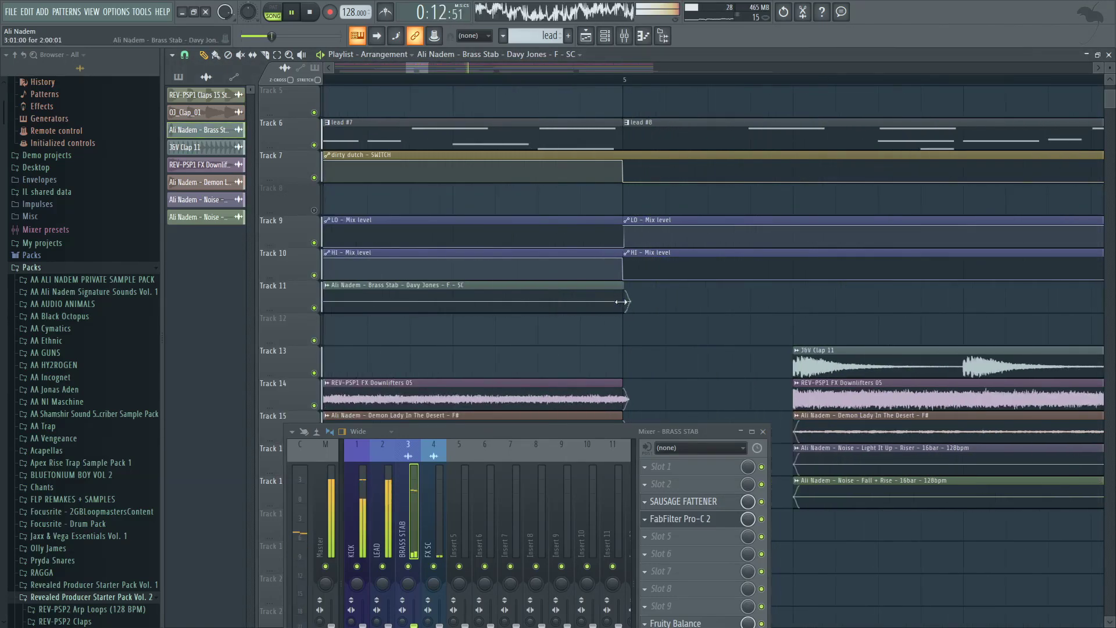
{"action": "left_click", "coordinate": [453, 81]}
{"action": "scroll", "coordinate": [529, 202], "scroll_direction": "down", "scroll_amount": 2}
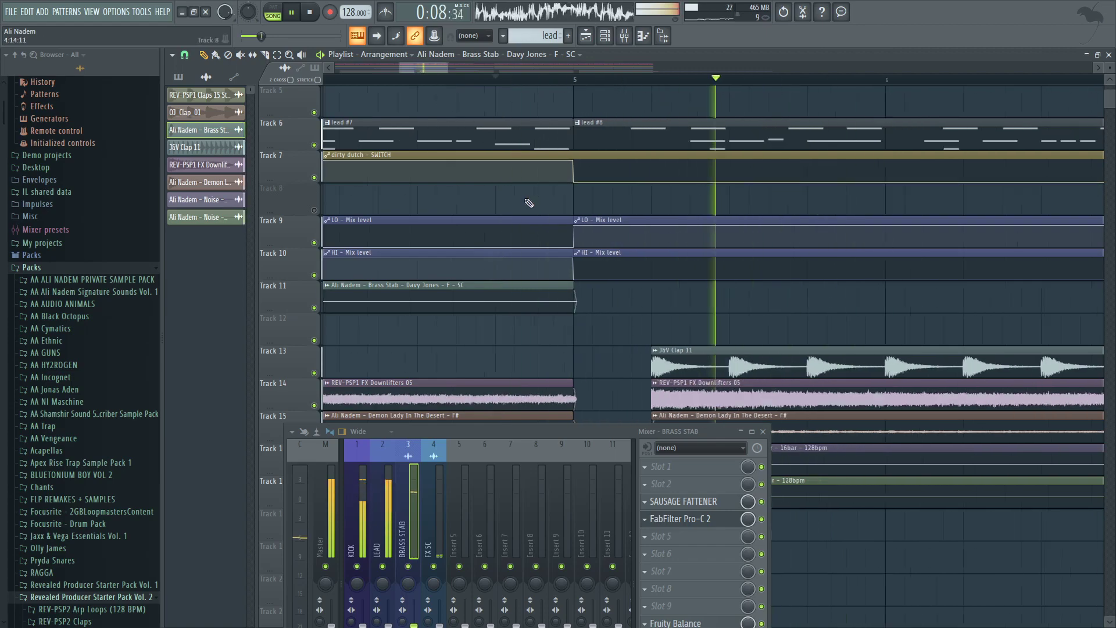
Step: Delete the brass stab clips at bars 9 and 13 on Track 11
{"action": "scroll", "coordinate": [524, 199], "scroll_direction": "down", "scroll_amount": 5}
{"action": "scroll", "coordinate": [749, 182], "scroll_direction": "down", "scroll_amount": 4}
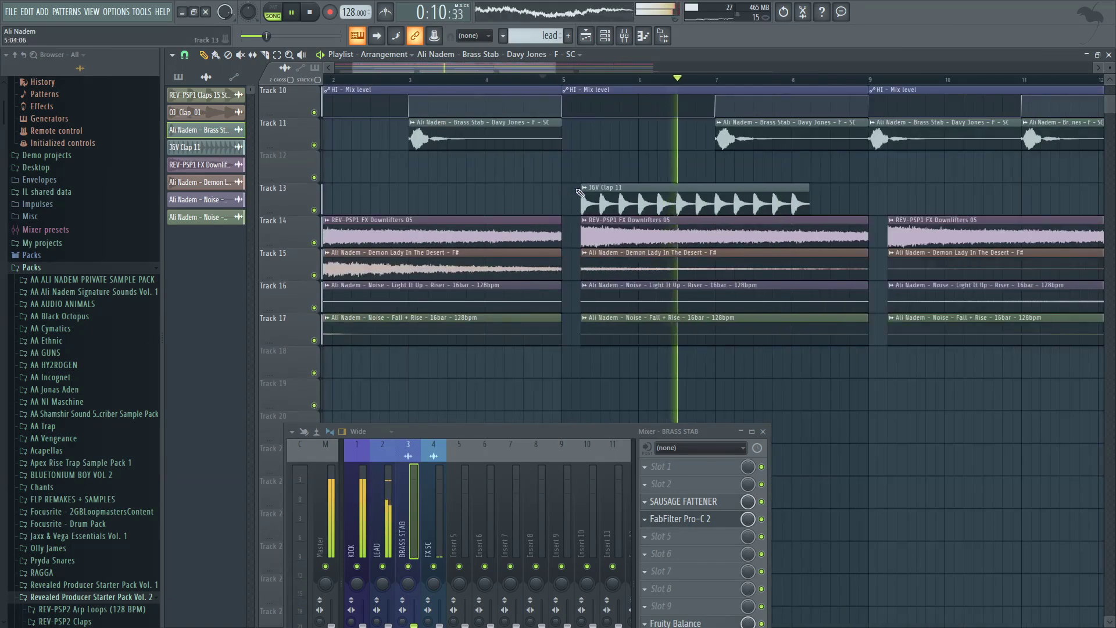
{"action": "scroll", "coordinate": [749, 183], "scroll_direction": "up", "scroll_amount": 2}
{"action": "scroll", "coordinate": [774, 158], "scroll_direction": "down", "scroll_amount": 2}
{"action": "scroll", "coordinate": [742, 168], "scroll_direction": "up", "scroll_amount": 2}
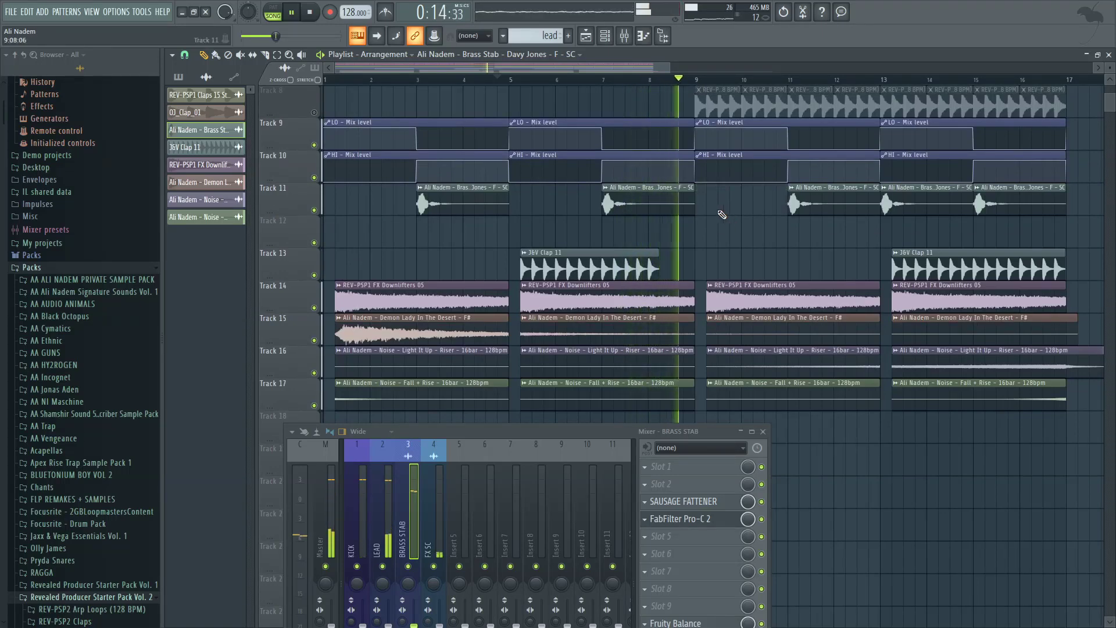
{"action": "scroll", "coordinate": [466, 198], "scroll_direction": "down", "scroll_amount": 2}
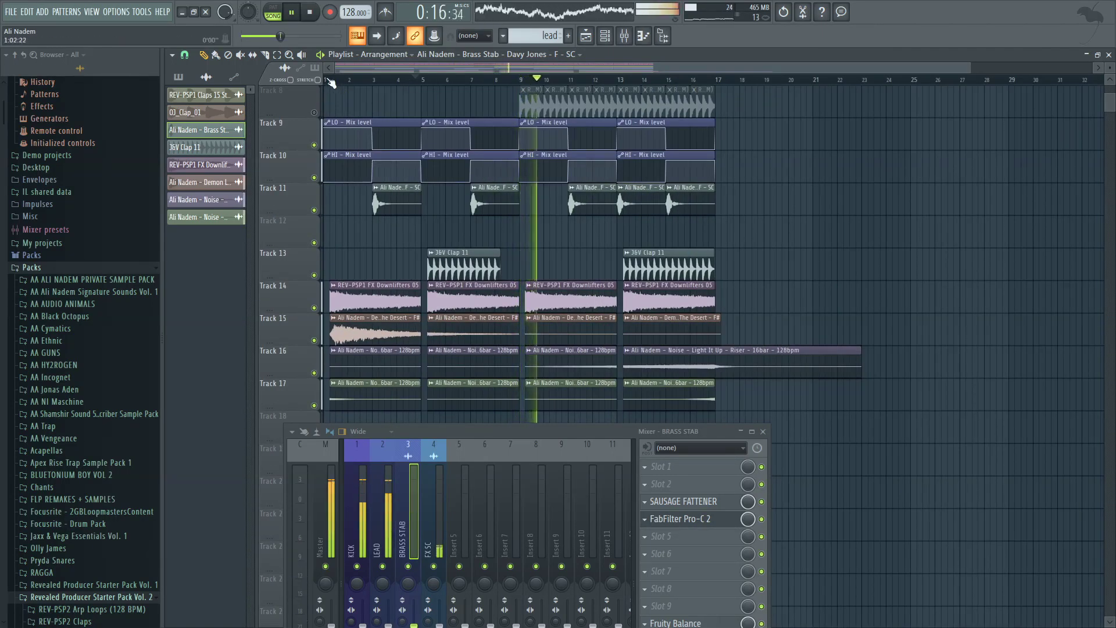
{"action": "scroll", "coordinate": [387, 177], "scroll_direction": "down", "scroll_amount": 1}
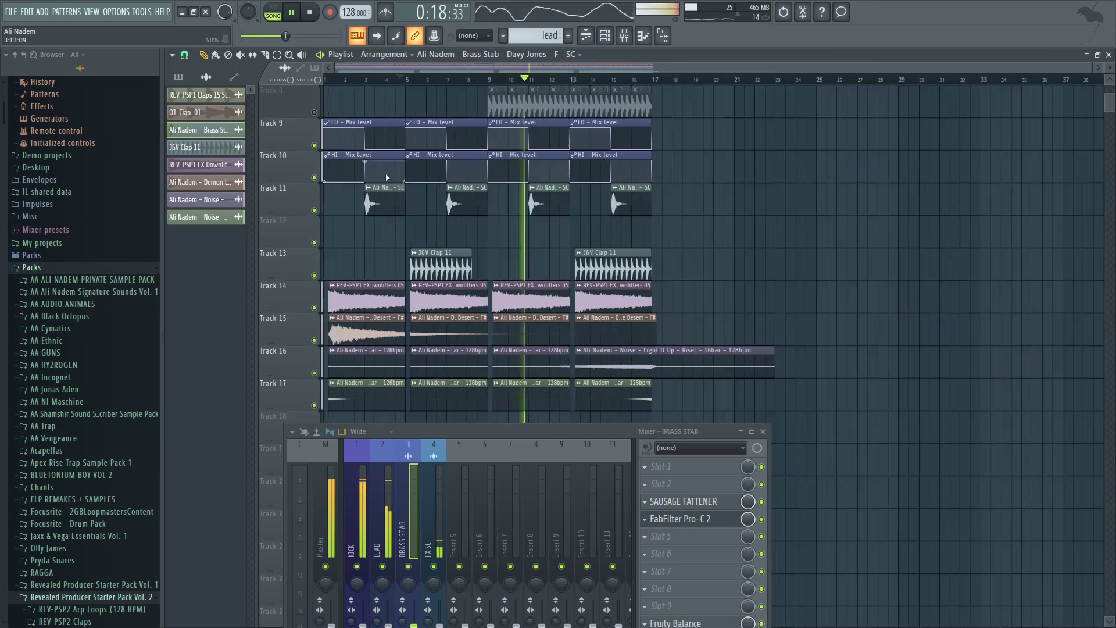
Step: Set the brass stab's Sausage Fattener gain to -1.5 dB while playing the arrangement from the start
{"action": "left_click", "coordinate": [329, 82]}
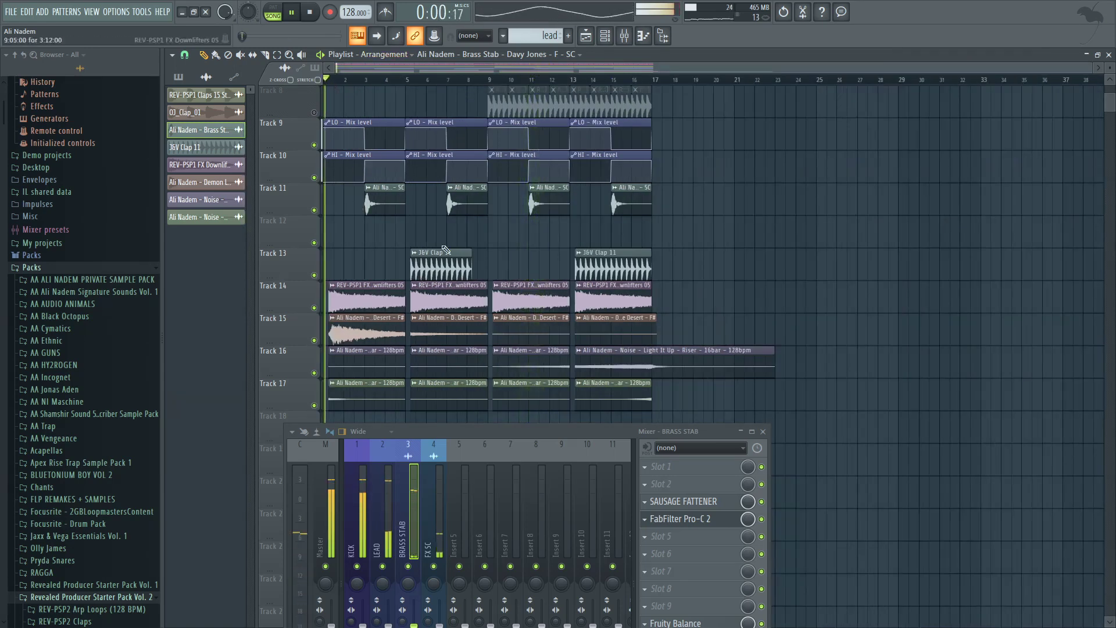
{"action": "left_click", "coordinate": [717, 503]}
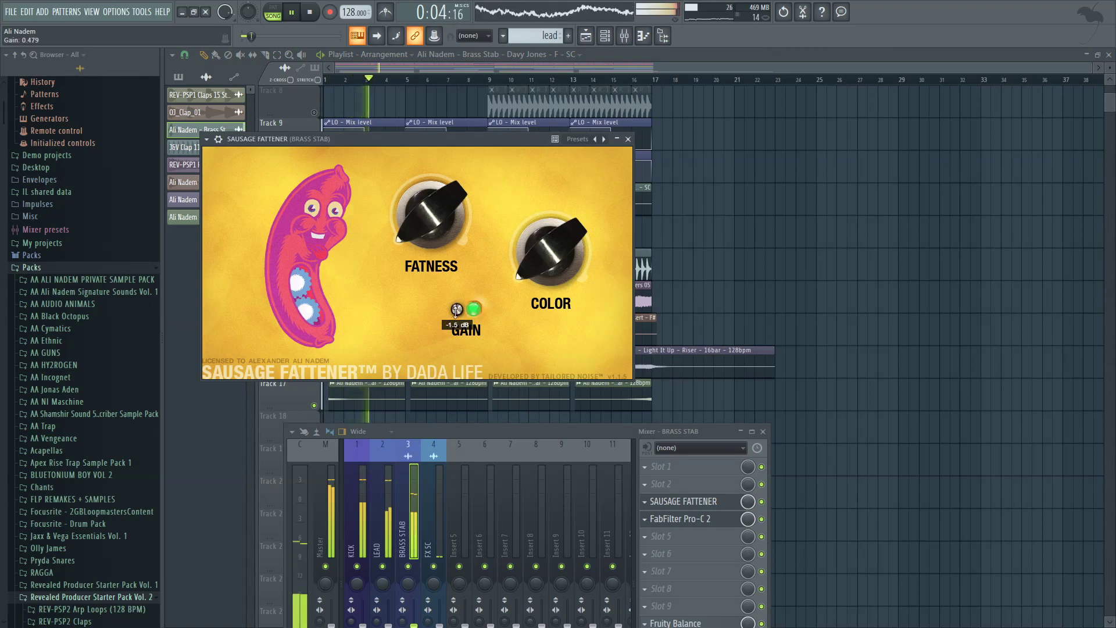
{"action": "left_click", "coordinate": [360, 79]}
{"action": "scroll", "coordinate": [371, 245], "scroll_direction": "up", "scroll_amount": 4}
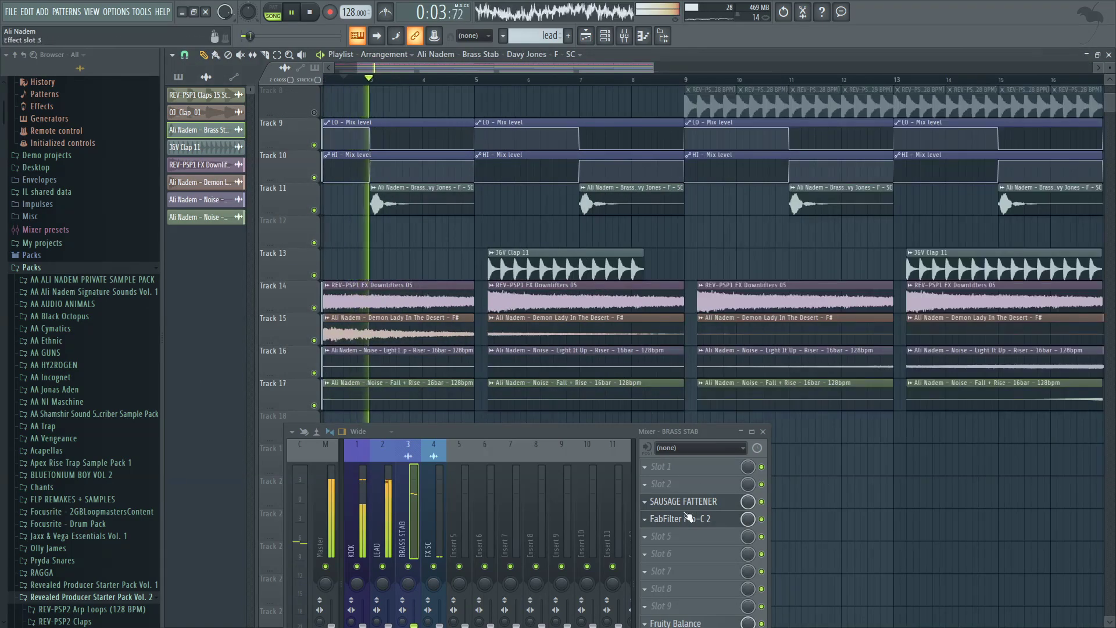
Step: Set the brass stab's Sausage Fattener fatness to 1.0 % and color to 0.0 %, listening to the stab at bar 3
{"action": "left_click", "coordinate": [687, 502]}
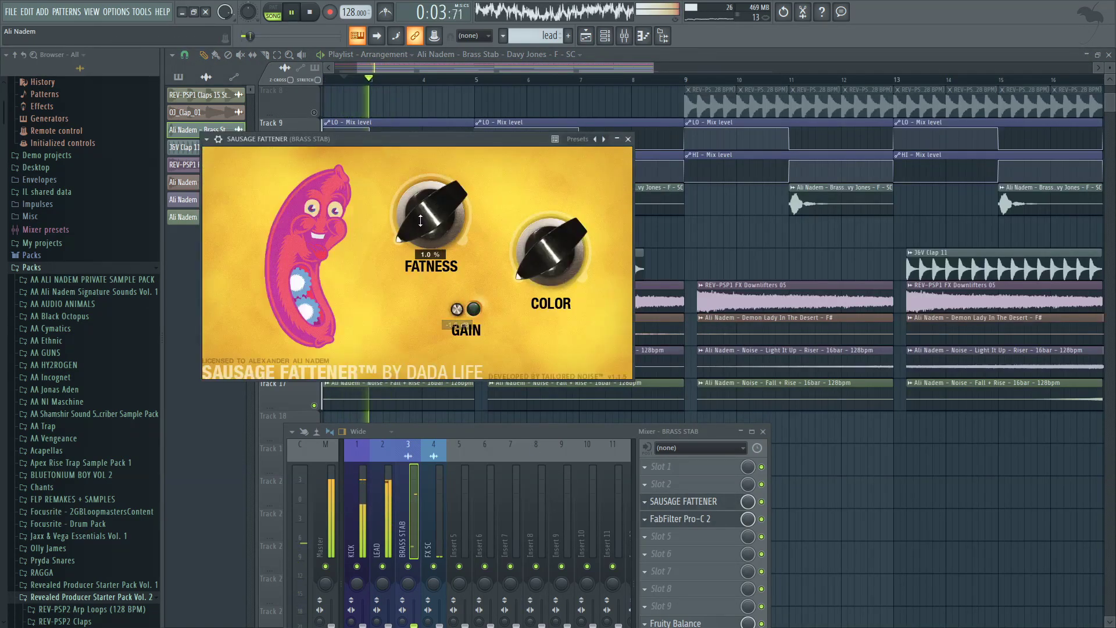
{"action": "key", "text": "space"}
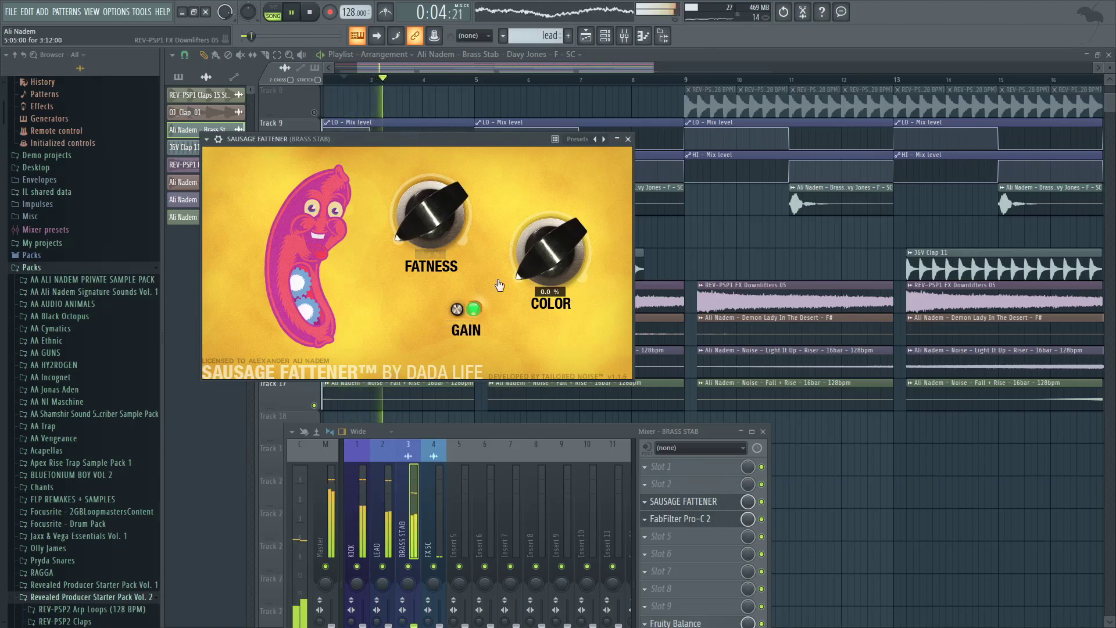
{"action": "key", "text": "space"}
{"action": "left_click_drag", "start_coordinate": [470, 230], "coordinate": [467, 256]}
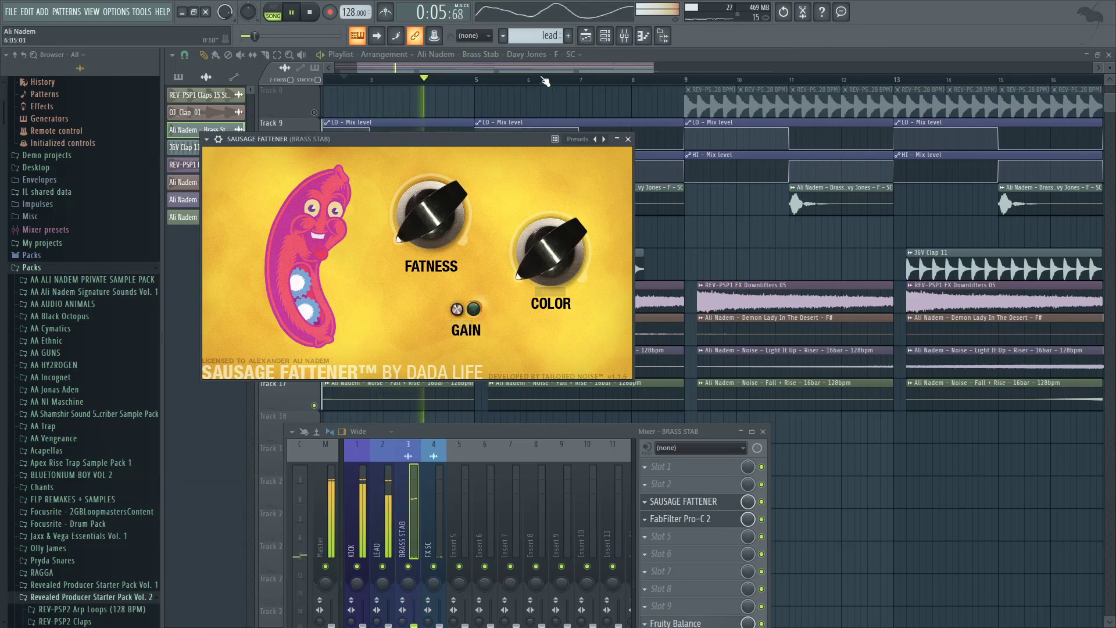
Step: Replay the arrangement from the start with the KICK mixer track selected and mute the brass stabs on Track 11
{"action": "left_click_drag", "start_coordinate": [545, 68], "coordinate": [506, 69]}
{"action": "scroll", "coordinate": [350, 135], "scroll_direction": "up", "scroll_amount": 3}
{"action": "scroll", "coordinate": [549, 155], "scroll_direction": "down", "scroll_amount": 3}
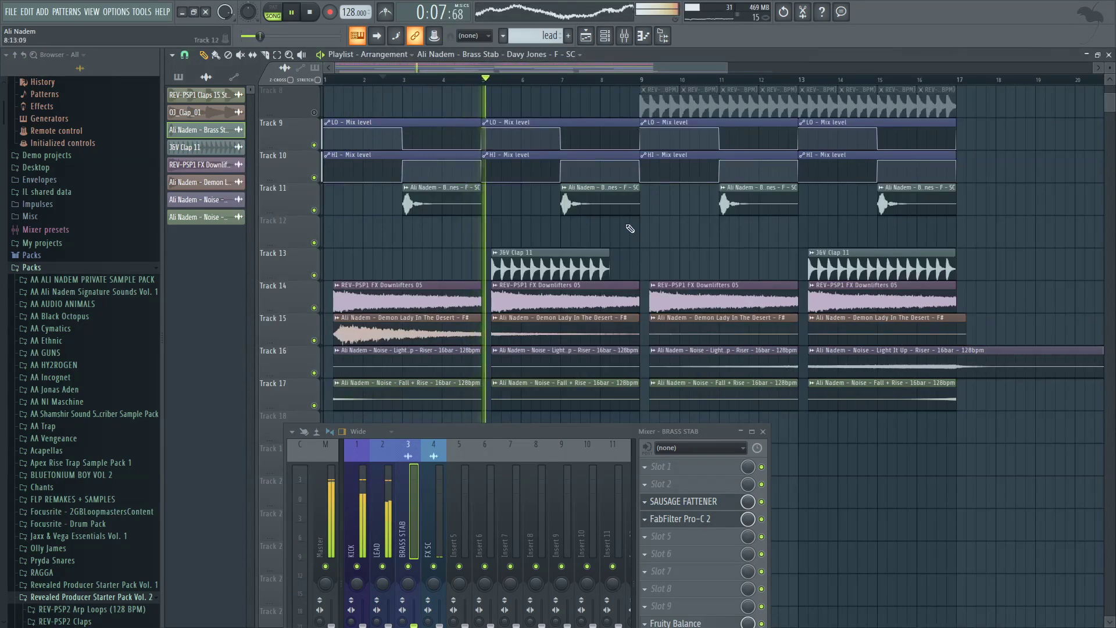
{"action": "left_click", "coordinate": [361, 502]}
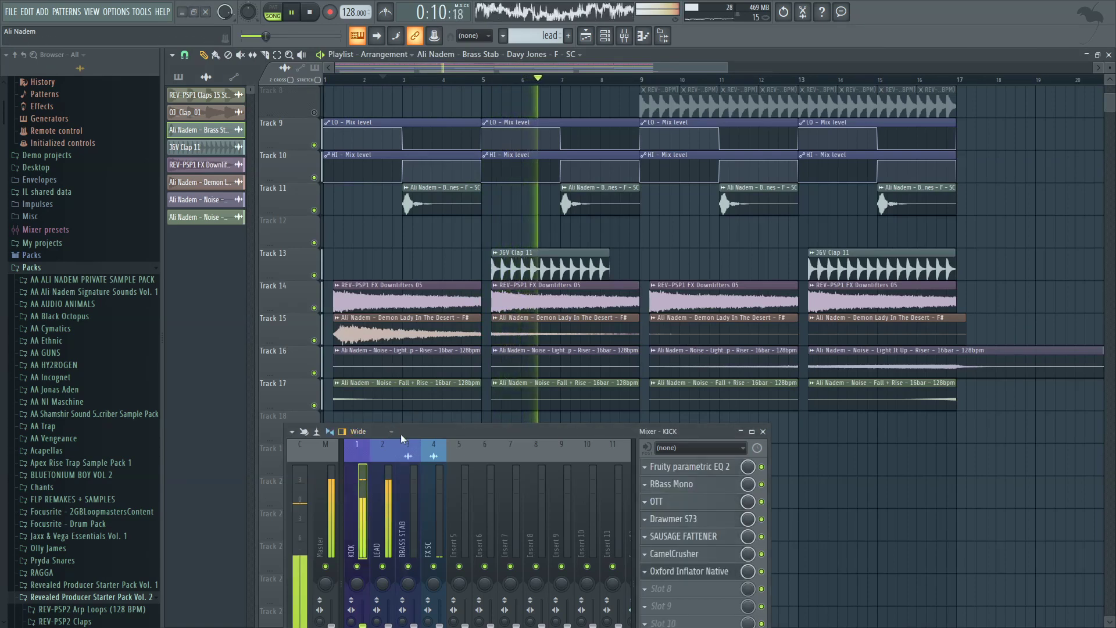
{"action": "left_click", "coordinate": [322, 82]}
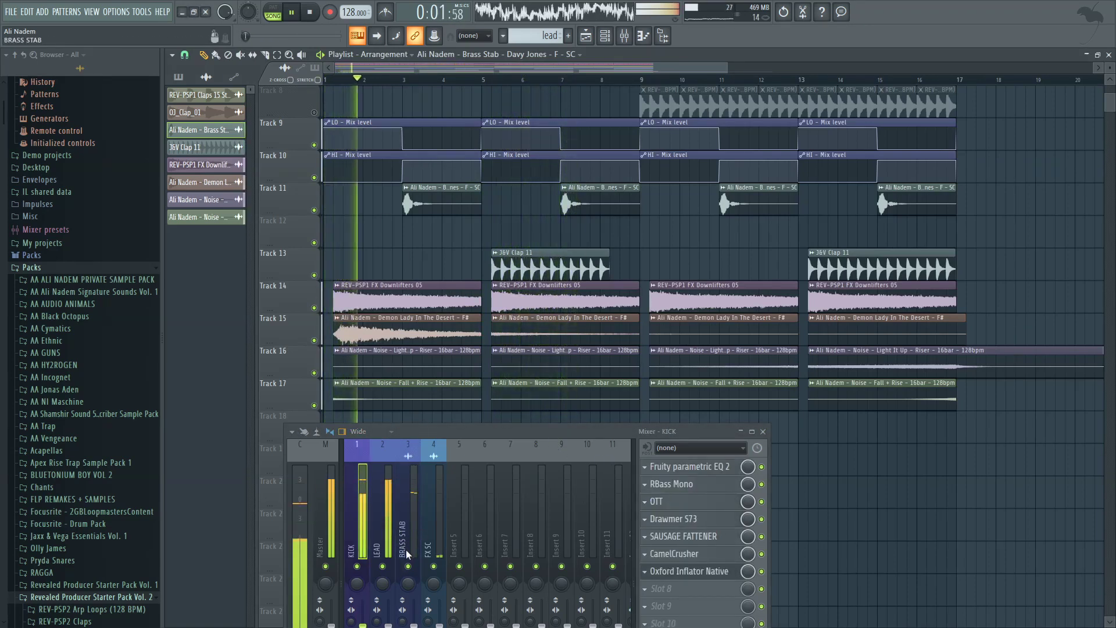
{"action": "left_click", "coordinate": [314, 210]}
{"action": "scroll", "coordinate": [344, 190], "scroll_direction": "up", "scroll_amount": 2}
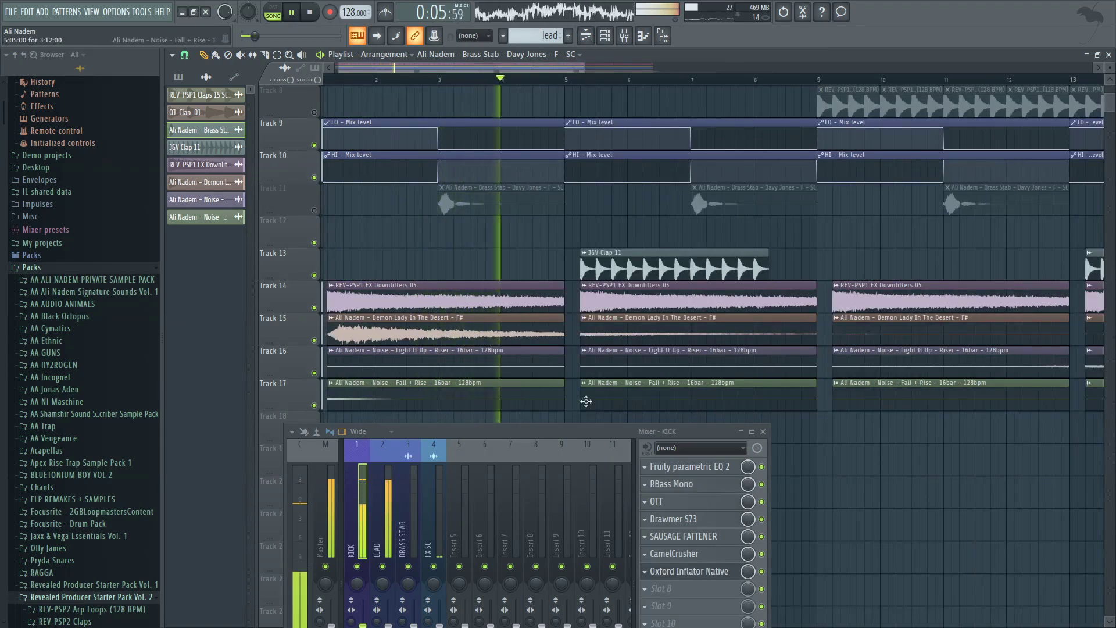
Step: Open Supercharger GT on the LEAD mixer track and set its character mode to Fat
{"action": "left_click", "coordinate": [384, 512]}
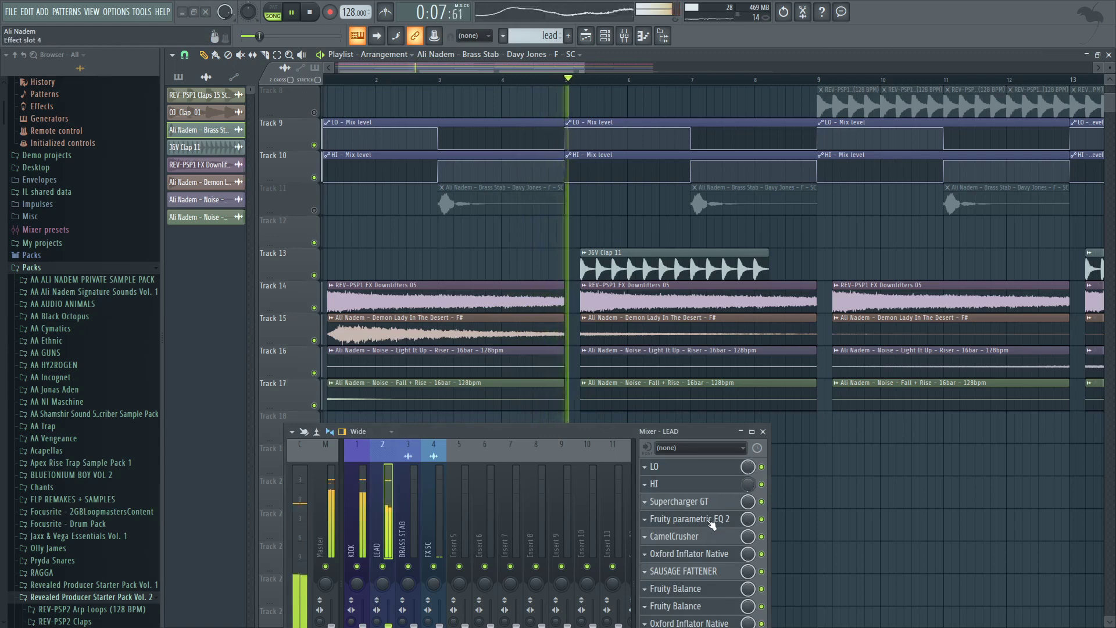
{"action": "left_click", "coordinate": [692, 502]}
{"action": "left_click", "coordinate": [650, 367]}
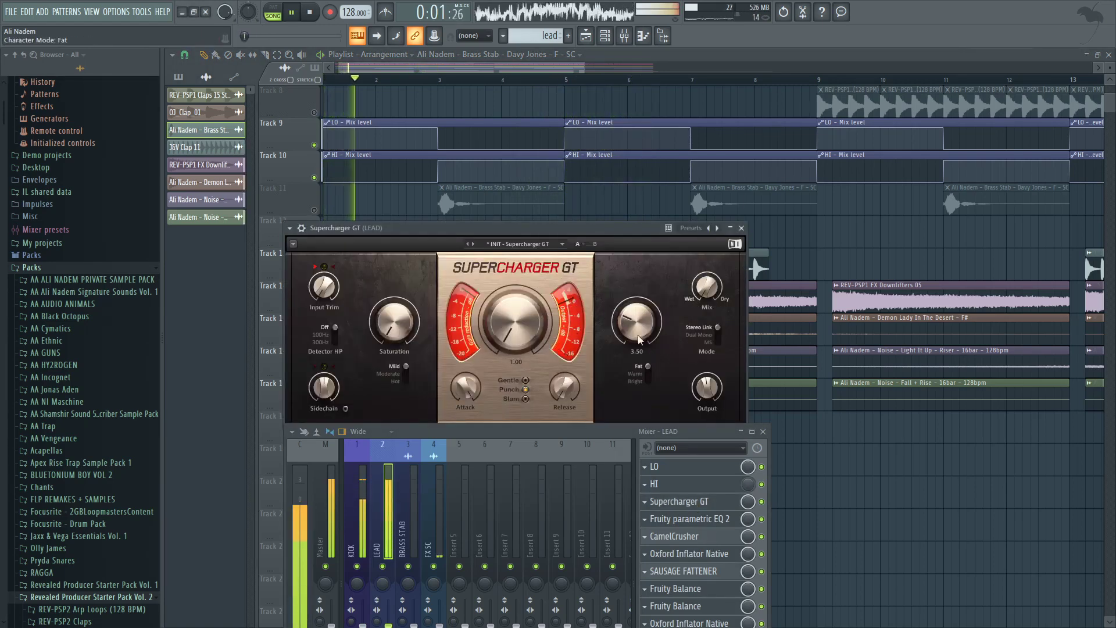
Step: Set the LEAD's Supercharger GT character mode to Warm, close the plugin and start playback
{"action": "left_click", "coordinate": [647, 374]}
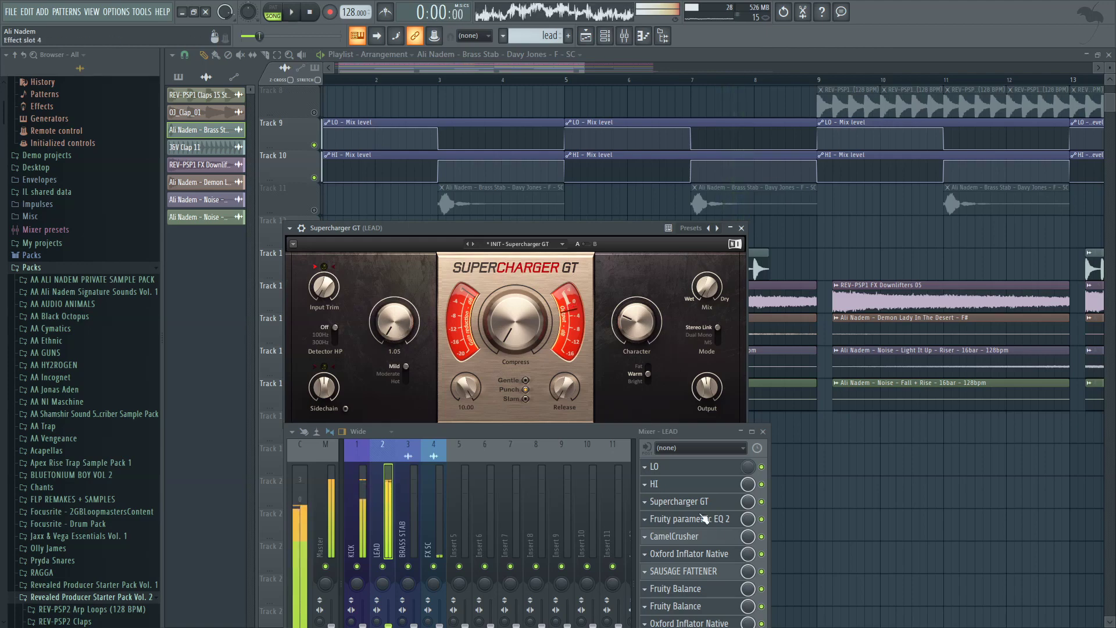
{"action": "left_click", "coordinate": [698, 501]}
{"action": "key", "text": "space"}
Step: Examine the LO, HI and Fruity parametric EQ 2 equalizer curves on the LEAD track during playback
{"action": "left_click", "coordinate": [685, 468]}
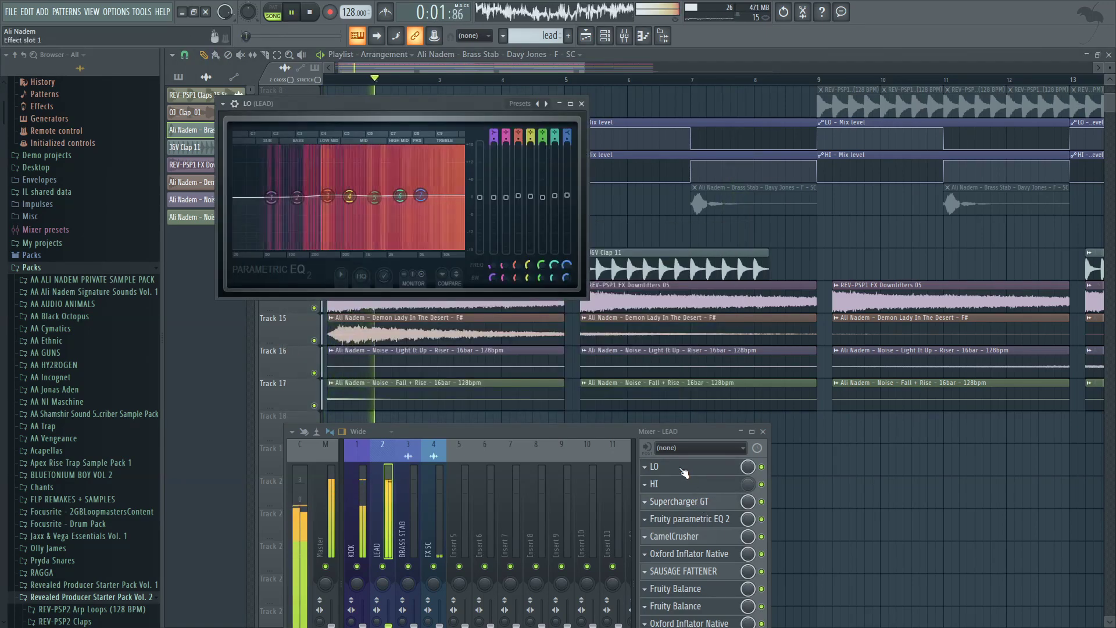
{"action": "left_click", "coordinate": [677, 484]}
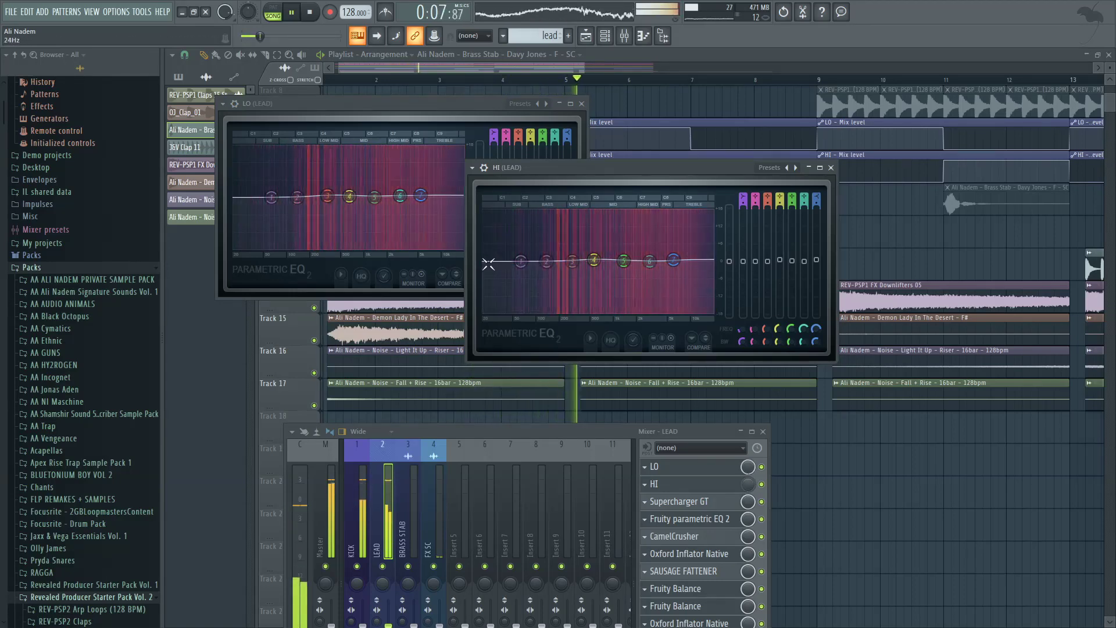
{"action": "left_click", "coordinate": [698, 520]}
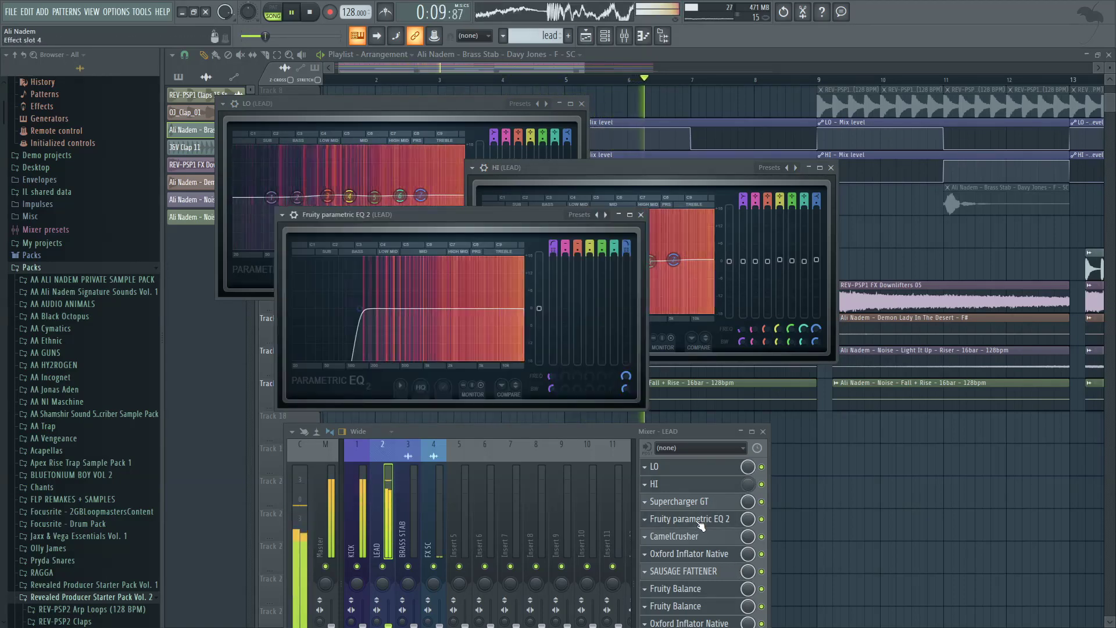
{"action": "left_click", "coordinate": [702, 525]}
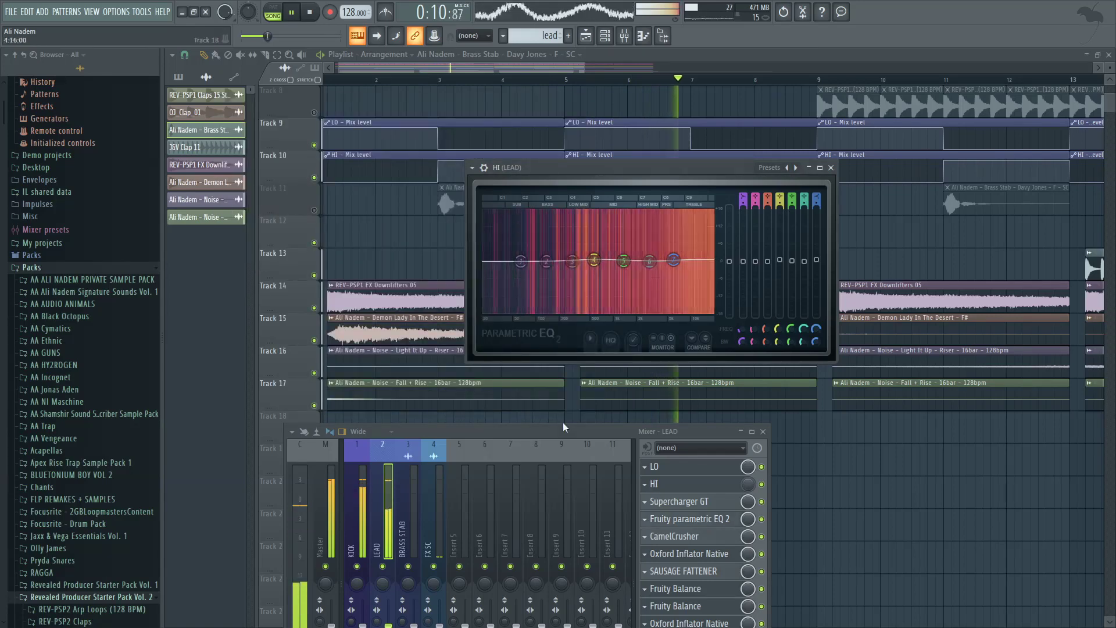
Step: Turn band 1 of the LEAD's LO equalizer into a steep low cut at -18.0 dB and about 60 Hz, replaying from the start
{"action": "left_click", "coordinate": [683, 471]}
{"action": "left_click_drag", "start_coordinate": [270, 200], "coordinate": [292, 247]}
{"action": "right_click", "coordinate": [293, 247]}
{"action": "mouse_move", "coordinate": [320, 290]}
{"action": "left_click", "coordinate": [350, 302]}
{"action": "key", "text": "space"}
{"action": "key", "text": "space"}
{"action": "left_click_drag", "start_coordinate": [245, 247], "coordinate": [270, 247]}
{"action": "right_click", "coordinate": [236, 252]}
{"action": "mouse_move", "coordinate": [252, 293]}
{"action": "left_click", "coordinate": [285, 313]}
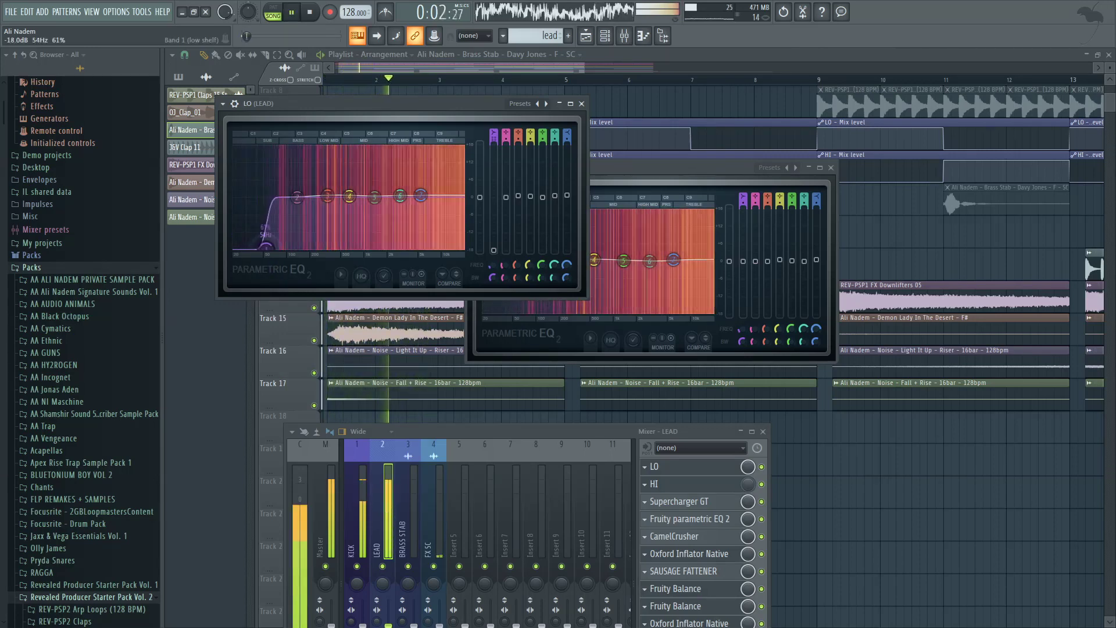
{"action": "key", "text": "space"}
{"action": "key", "text": "space"}
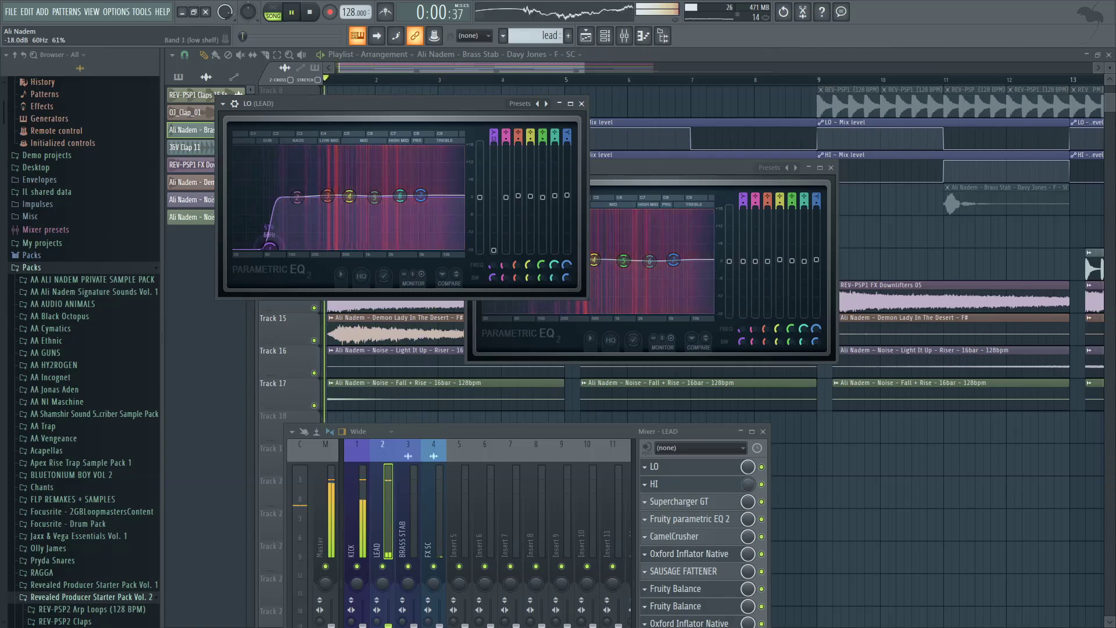
Step: Pull band 1 of the LEAD's HI equalizer fully down as a low cut and set its order to Steep 8
{"action": "left_click_drag", "start_coordinate": [593, 183], "coordinate": [701, 162]}
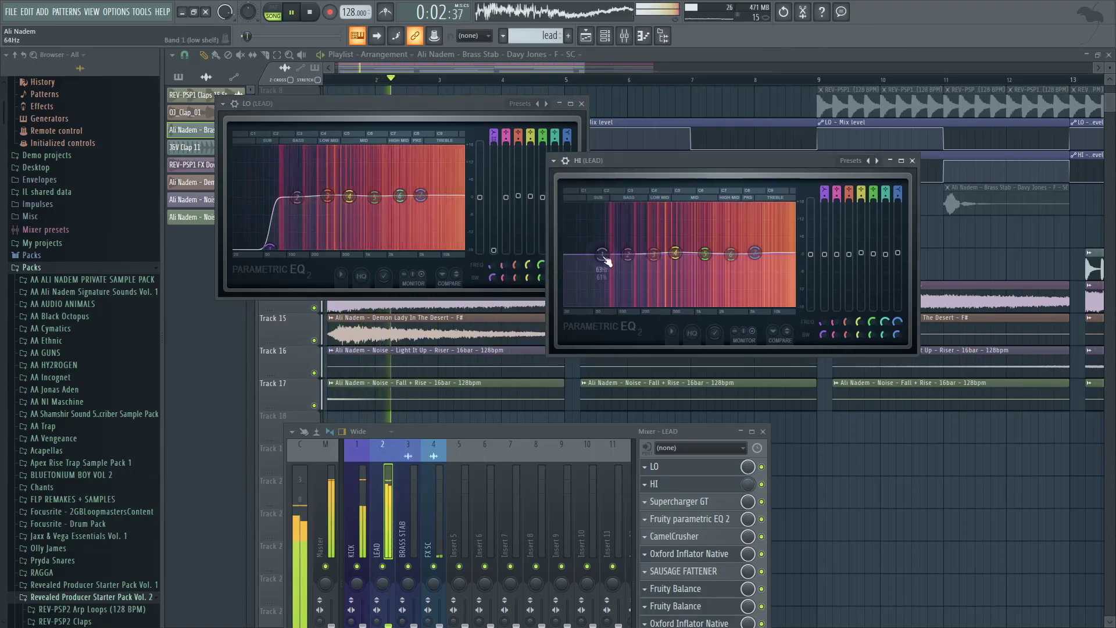
{"action": "left_click_drag", "start_coordinate": [606, 262], "coordinate": [594, 303]}
{"action": "right_click", "coordinate": [594, 303]}
{"action": "mouse_move", "coordinate": [613, 348]}
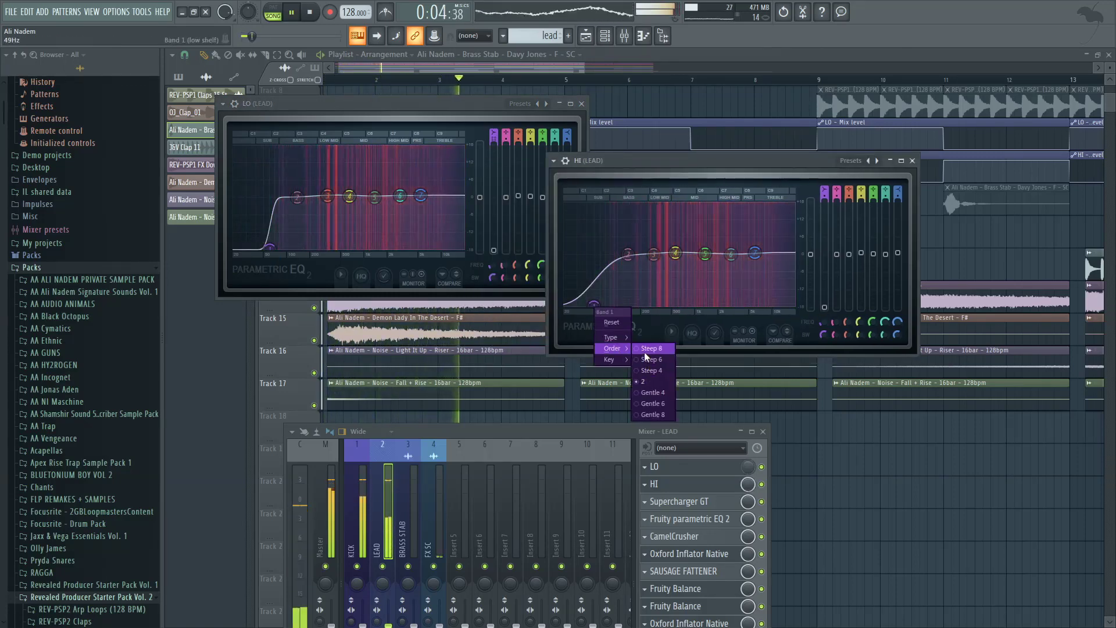
{"action": "left_click", "coordinate": [647, 350]}
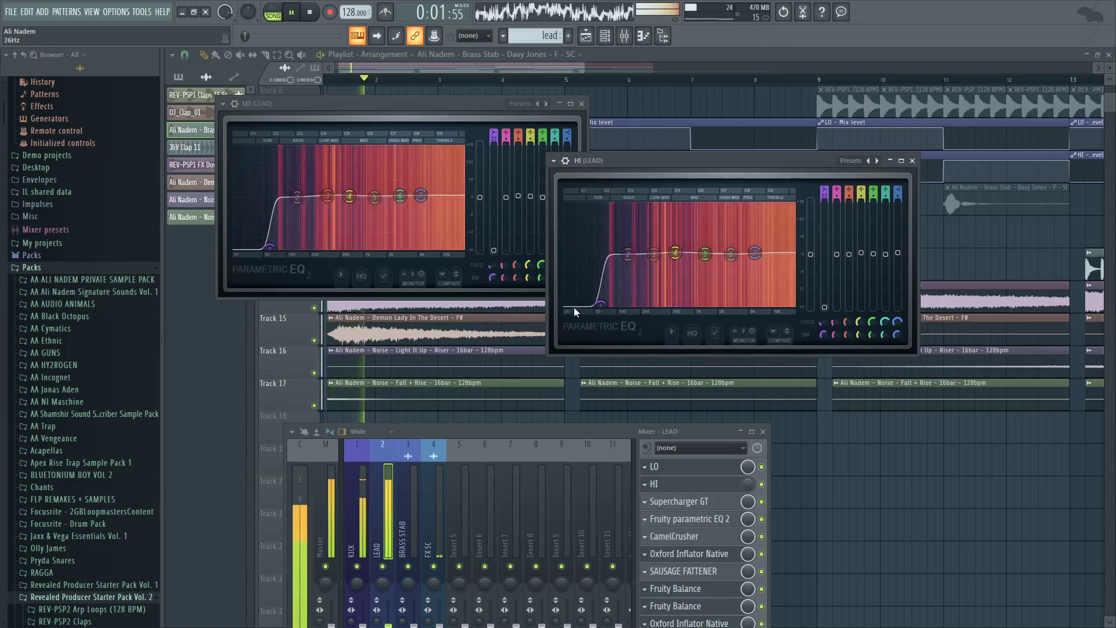
Step: Nudge the low-cut frequencies of the LO and HI equalizers slightly higher and replay the arrangement from the start
{"action": "left_click", "coordinate": [271, 247]}
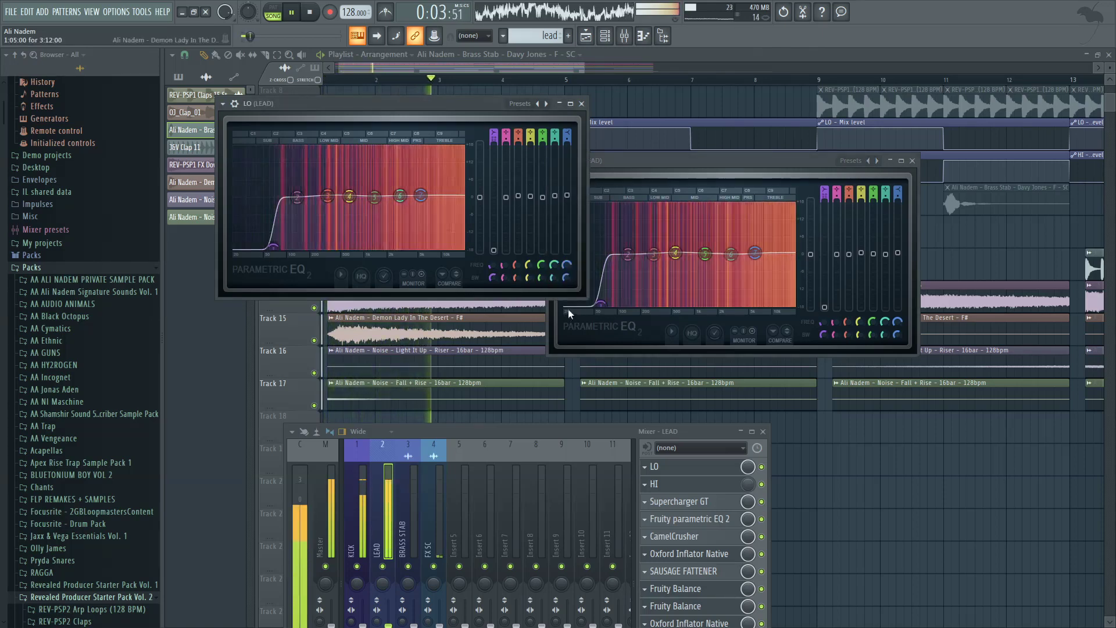
{"action": "left_click", "coordinate": [600, 302]}
{"action": "left_click_drag", "start_coordinate": [602, 303], "coordinate": [605, 304]}
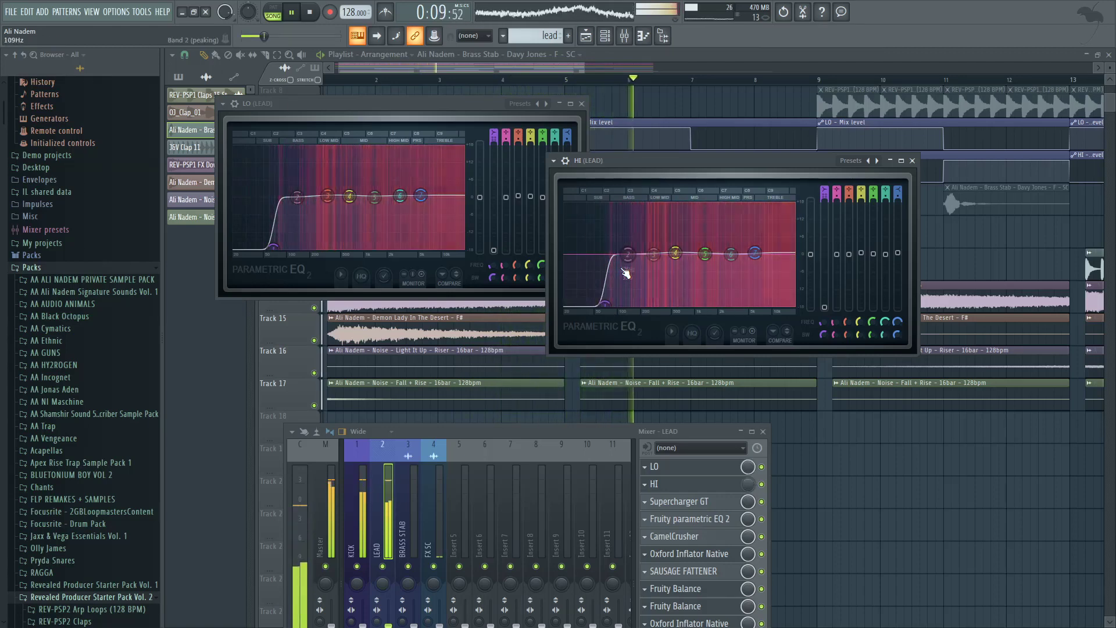
{"action": "key", "text": "space"}
{"action": "key", "text": "space"}
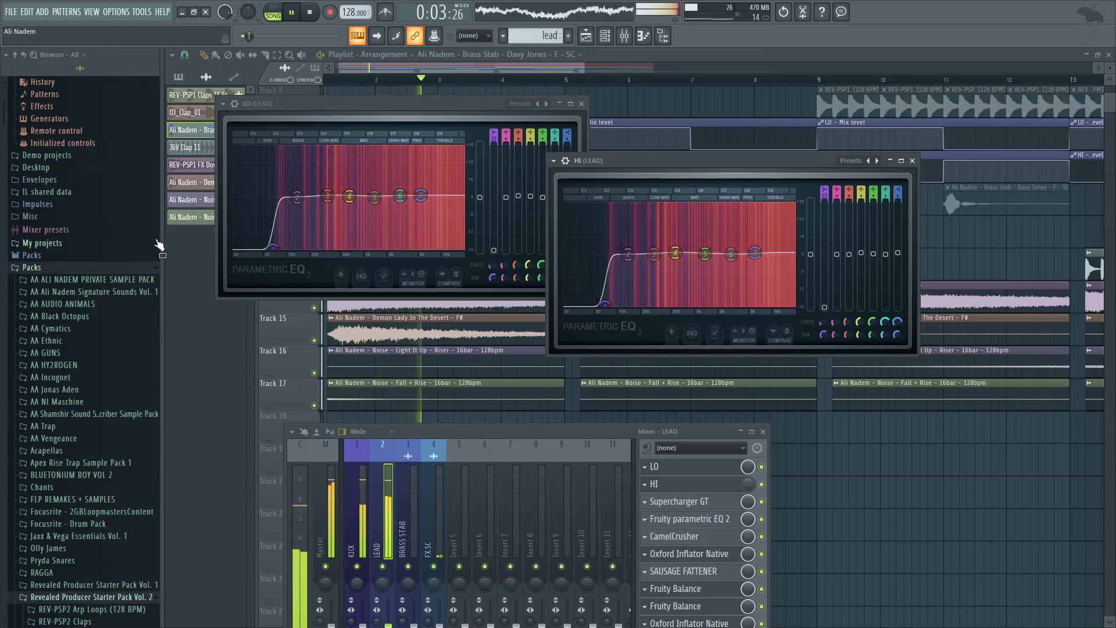
Step: Fine-tune the low cuts during playback, setting LO band 1 to 69 Hz and HI band 1 slightly higher
{"action": "key", "text": "space"}
{"action": "key", "text": "space"}
{"action": "left_click", "coordinate": [274, 246]}
{"action": "left_click_drag", "start_coordinate": [275, 249], "coordinate": [276, 250]}
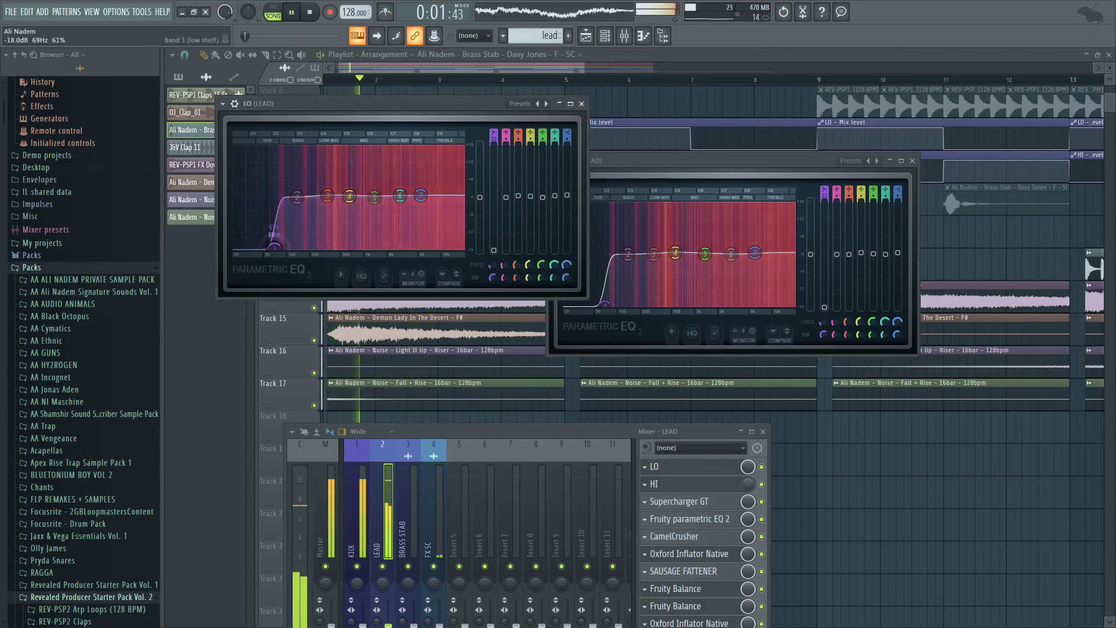
{"action": "left_click", "coordinate": [605, 303]}
{"action": "left_click_drag", "start_coordinate": [605, 304], "coordinate": [612, 309]}
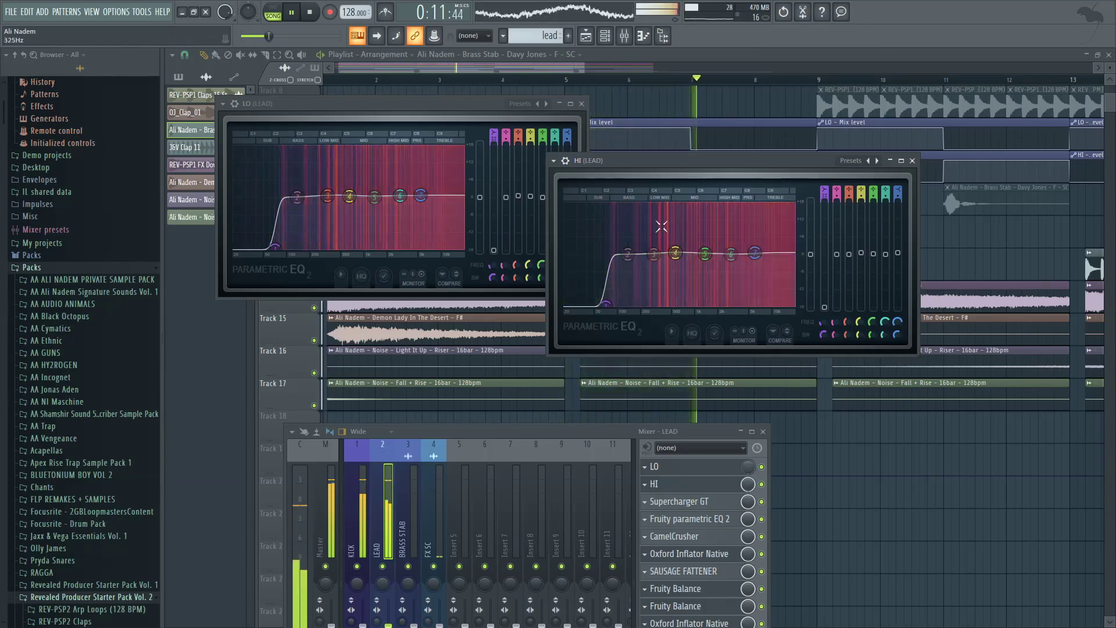
Step: Replay the full arrangement and examine the OTT, Drawmer S73 and Sausage Fattener settings on the KICK mixer track
{"action": "left_click_drag", "start_coordinate": [507, 68], "coordinate": [433, 69]}
{"action": "key", "text": "space"}
{"action": "key", "text": "space"}
{"action": "scroll", "coordinate": [430, 77], "scroll_direction": "down", "scroll_amount": 3}
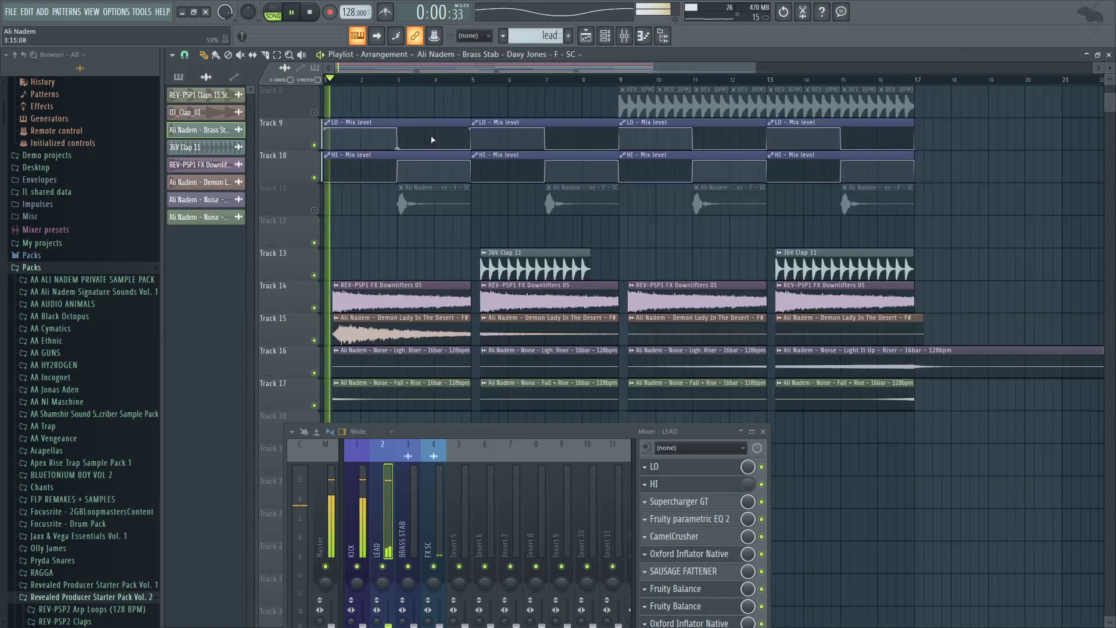
{"action": "left_click", "coordinate": [357, 501]}
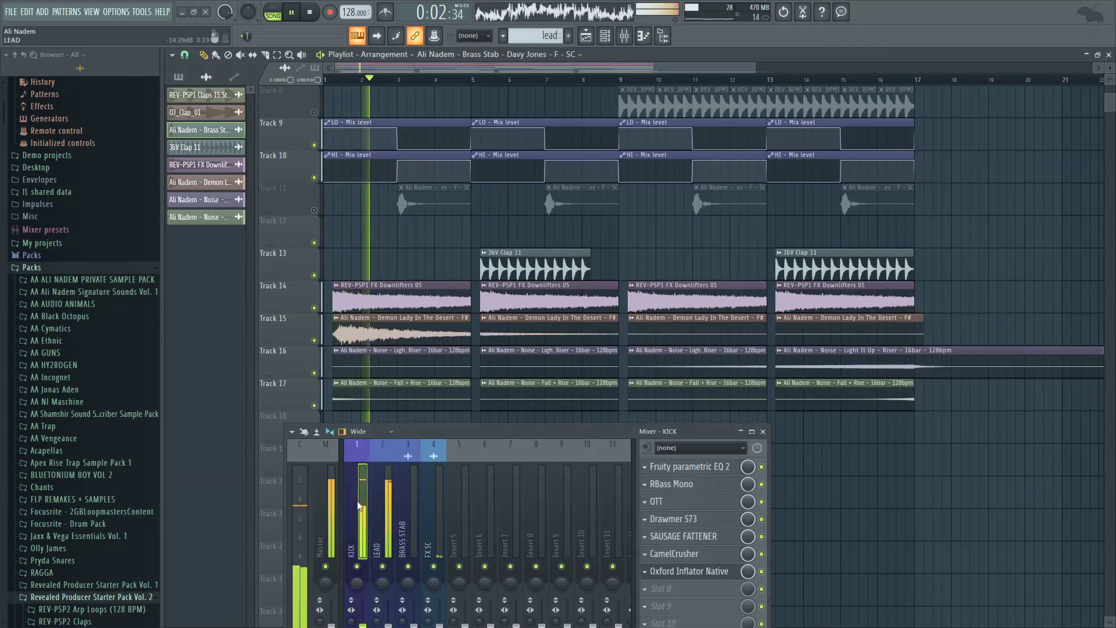
{"action": "left_click", "coordinate": [696, 504]}
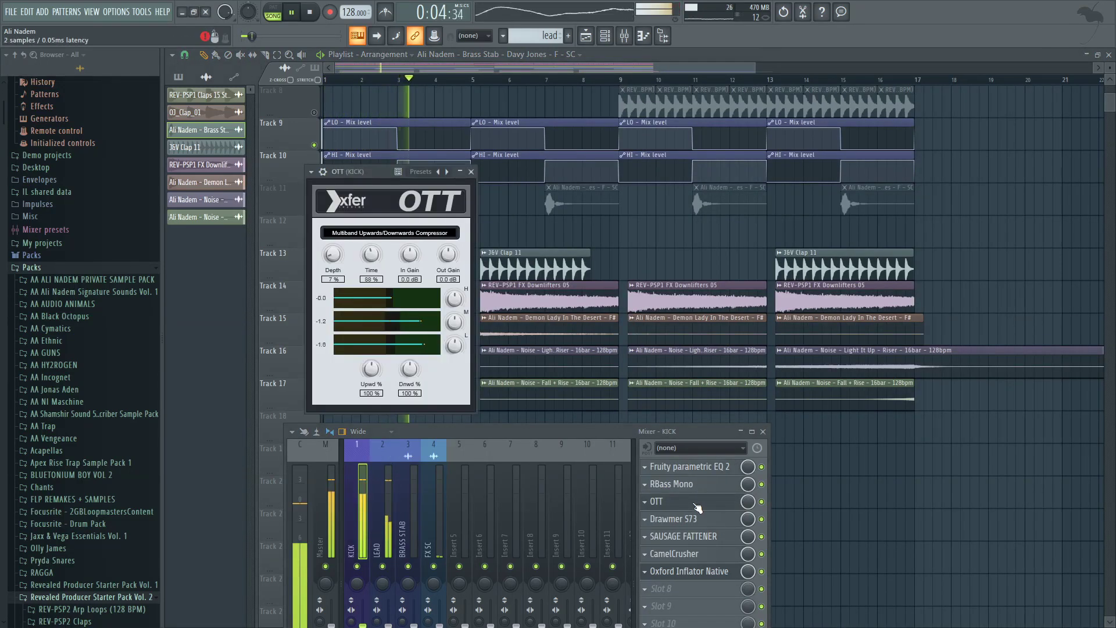
{"action": "left_click", "coordinate": [695, 504]}
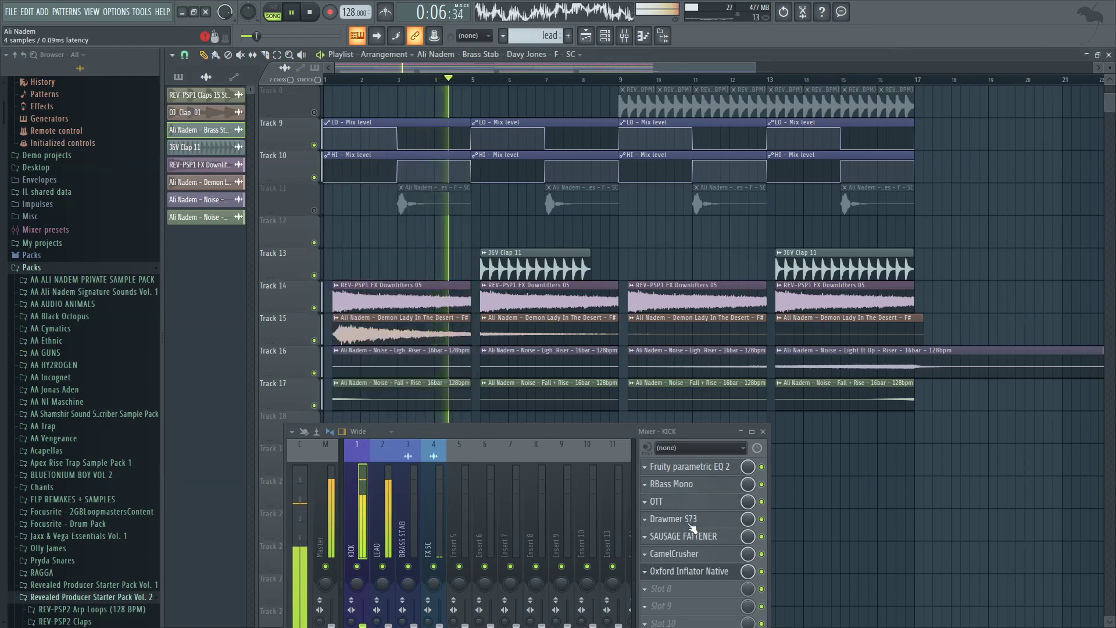
{"action": "left_click", "coordinate": [692, 519]}
{"action": "left_click", "coordinate": [692, 519]}
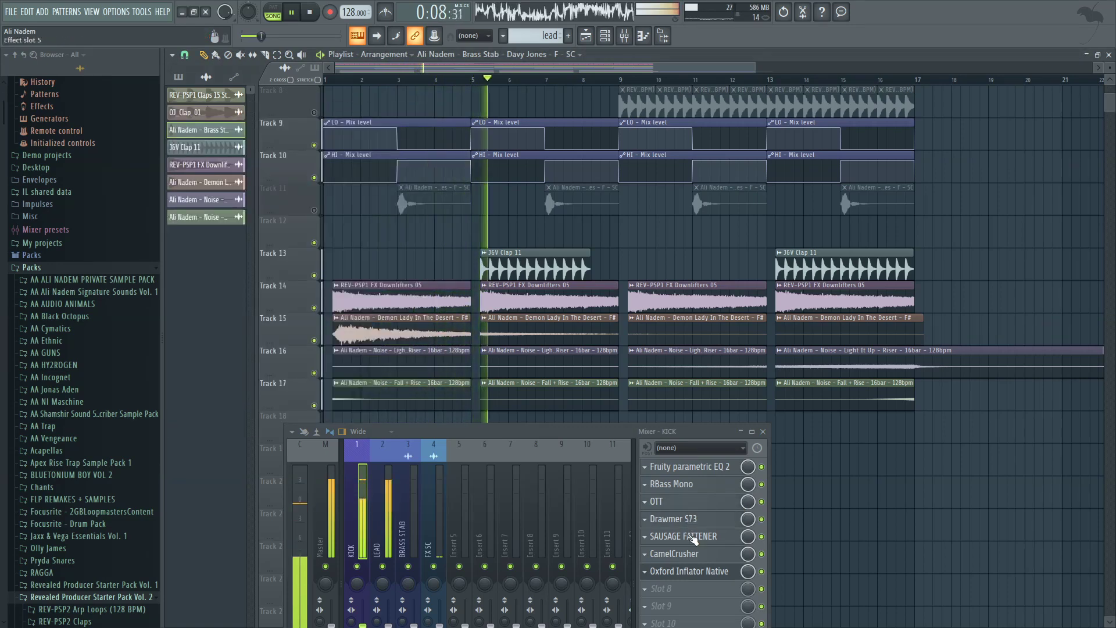
{"action": "left_click", "coordinate": [695, 538]}
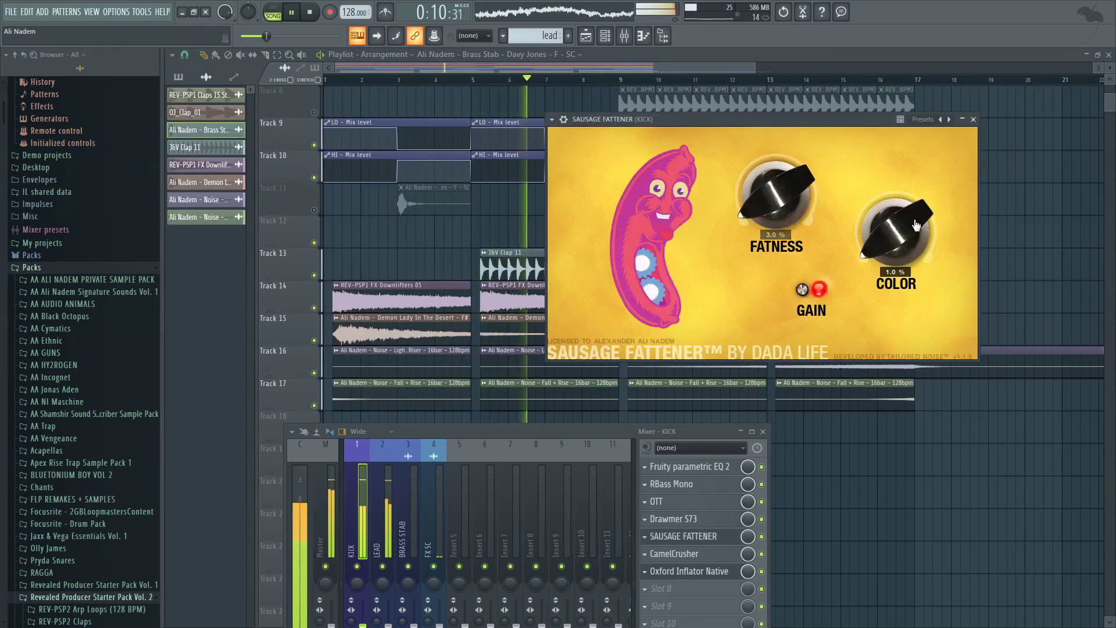
Step: Shift the KICK's last three effects down one slot and insert Fruity Soft Clipper in slot 5 after Drawmer S73
{"action": "left_click", "coordinate": [644, 572]}
{"action": "left_click", "coordinate": [671, 564]}
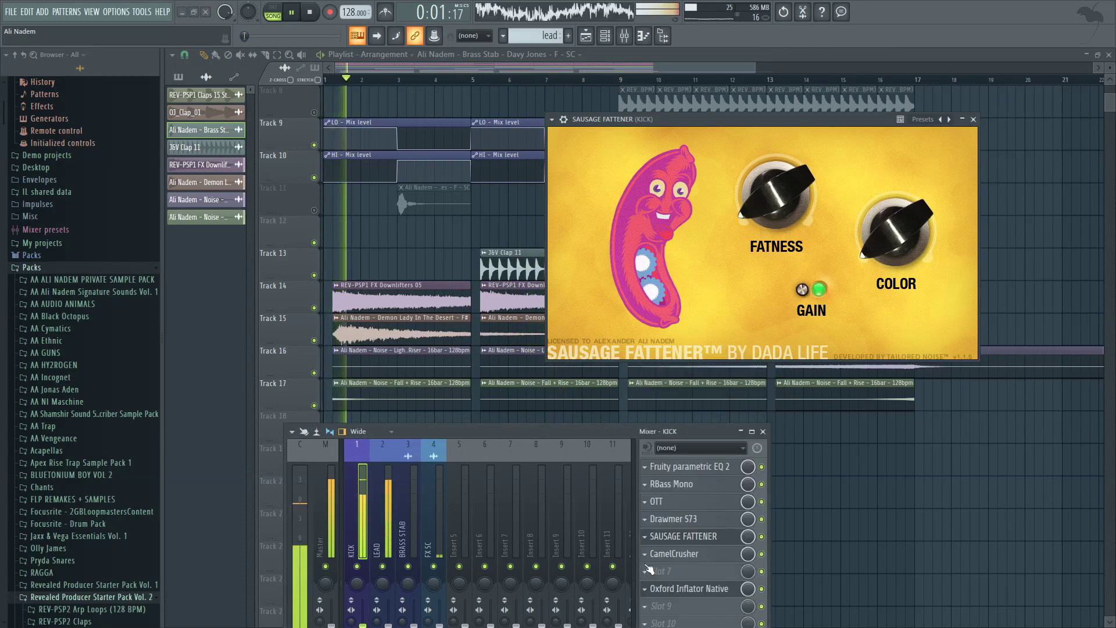
{"action": "left_click", "coordinate": [651, 554]}
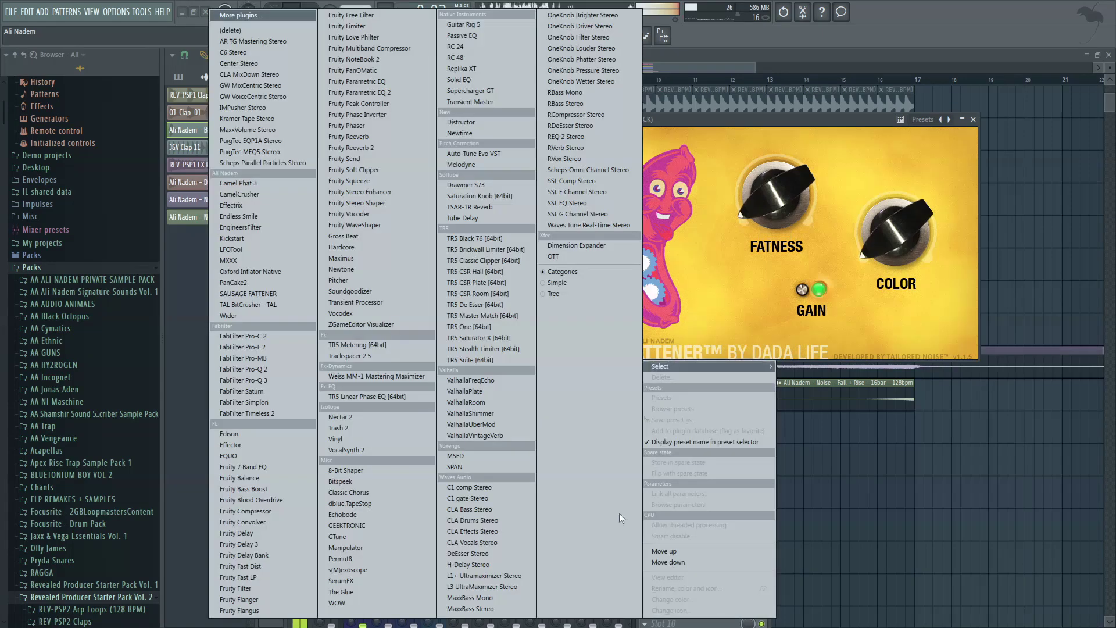
{"action": "left_click", "coordinate": [369, 170]}
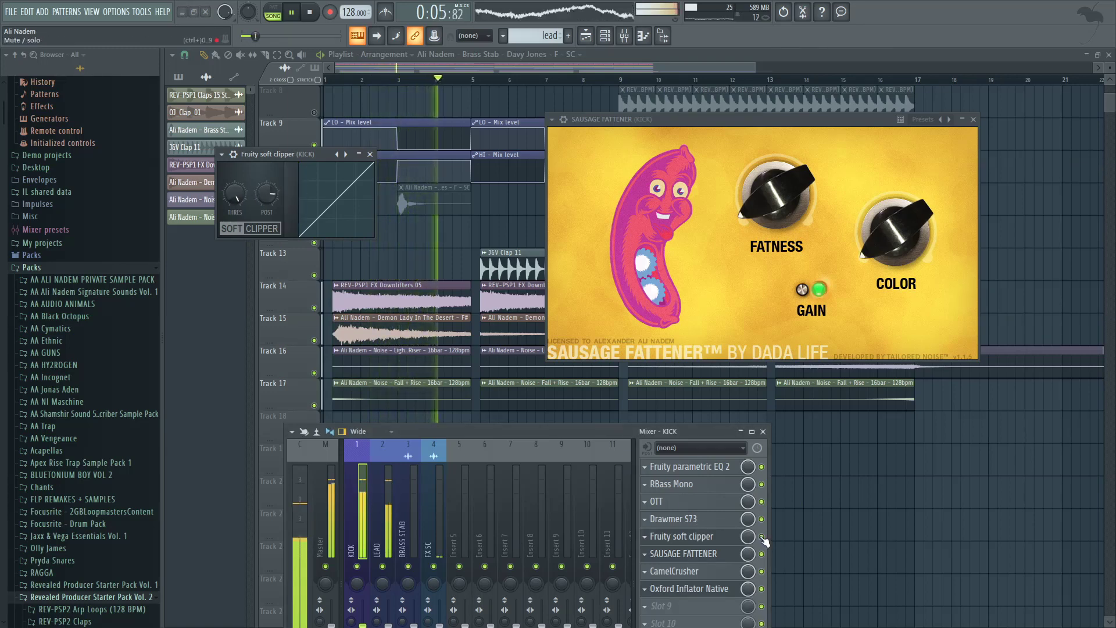
Step: Try Oxford Inflator Native in place of the soft clipper in the KICK's slot 5, listening from the start
{"action": "left_click", "coordinate": [649, 539]}
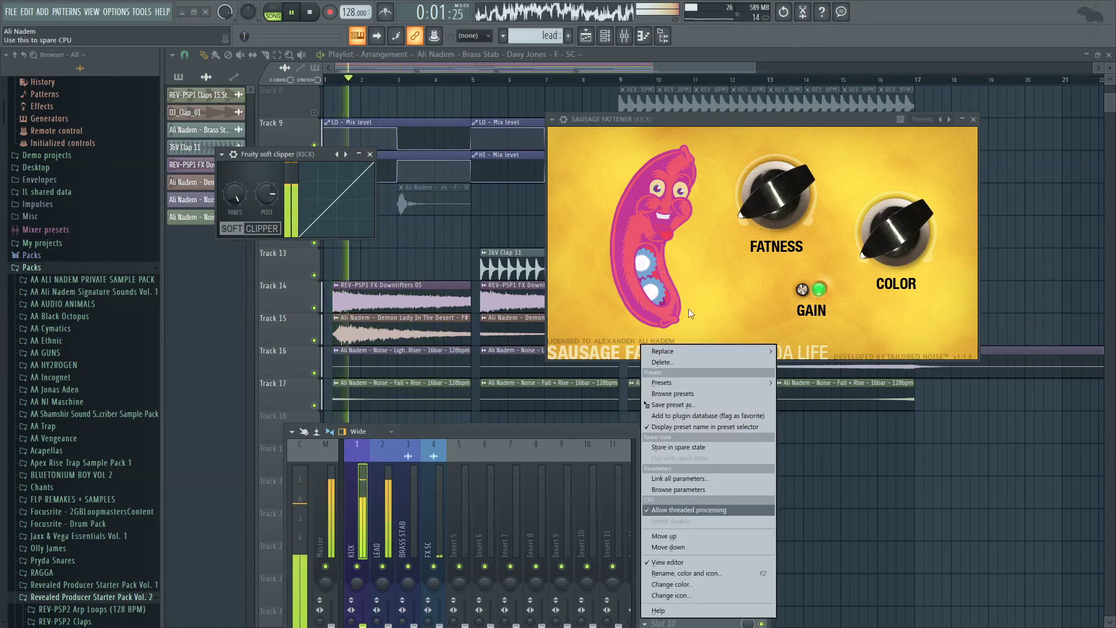
{"action": "mouse_move", "coordinate": [689, 350]}
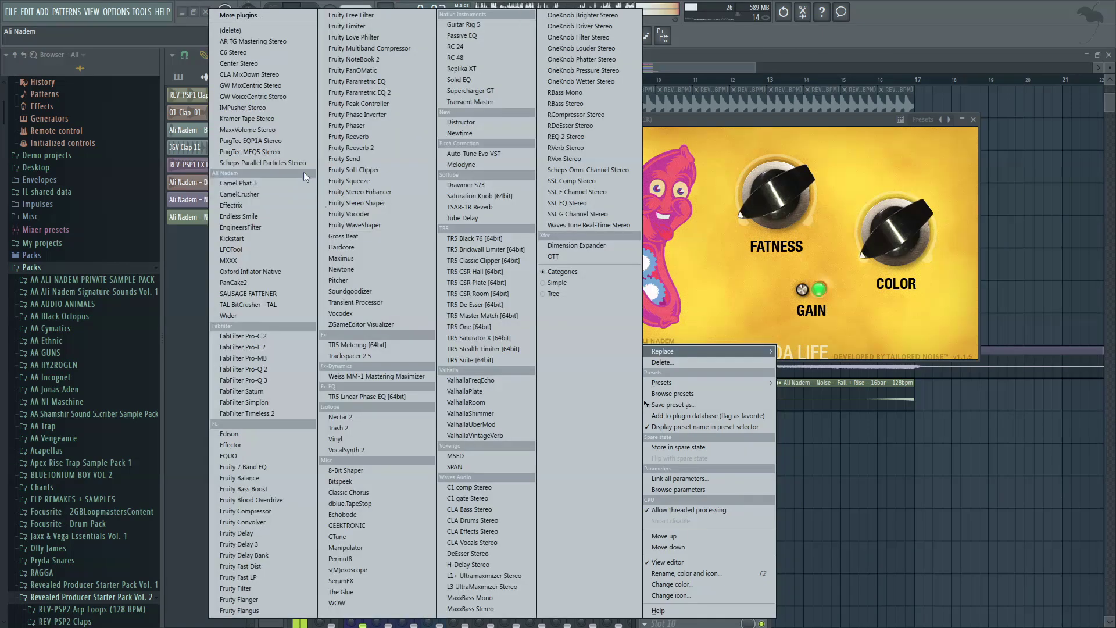
{"action": "left_click", "coordinate": [256, 272]}
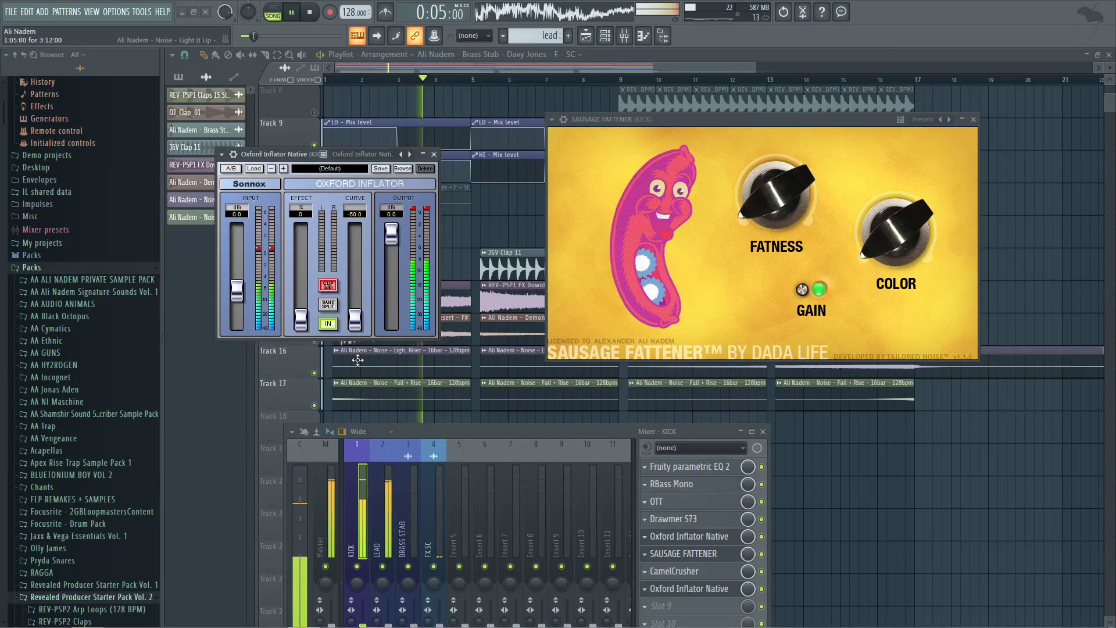
{"action": "left_click_drag", "start_coordinate": [637, 439], "coordinate": [629, 415]}
{"action": "left_click", "coordinate": [698, 514]}
{"action": "key", "text": "space"}
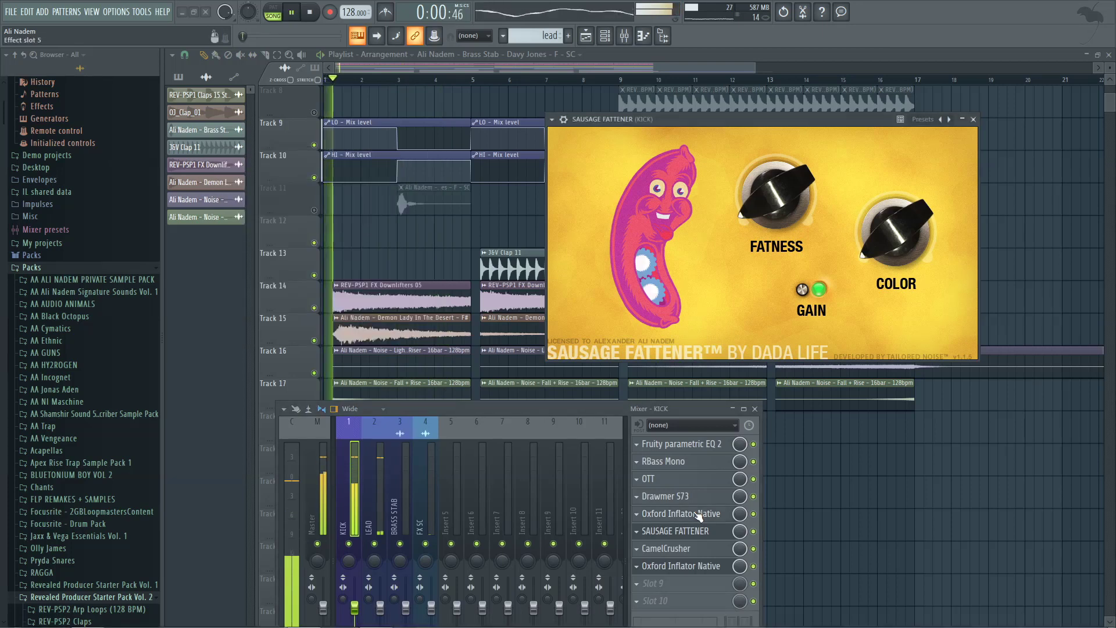
{"action": "left_click", "coordinate": [701, 515]}
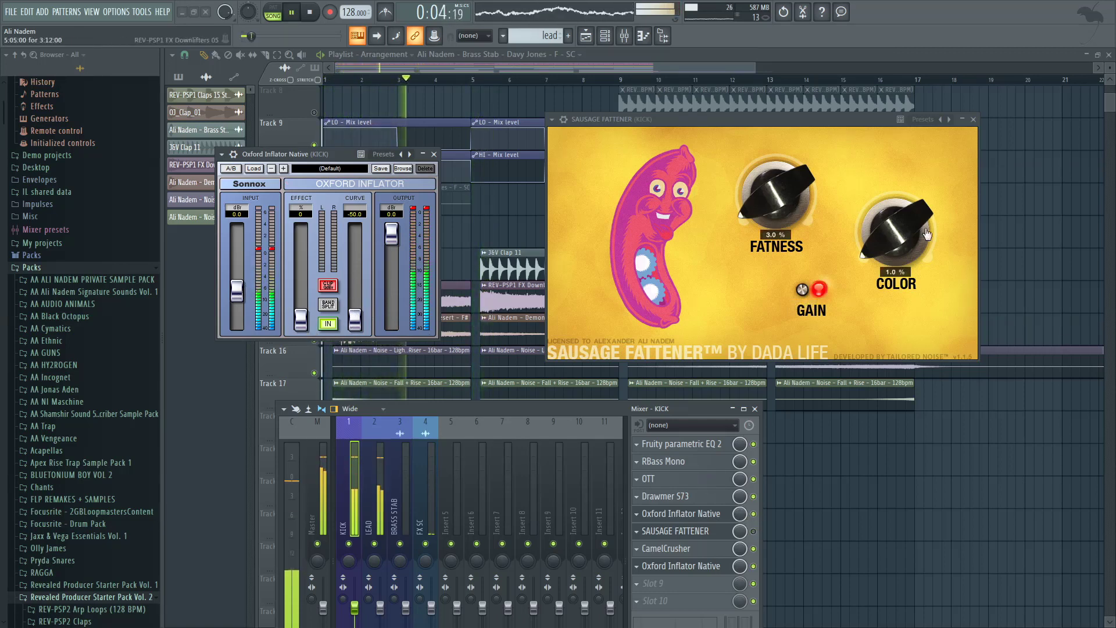
Step: Replace the KICK's slot 5 effect with FabFilter Pro-MB and load its mastering preset "Tighter Lows - Zwd"
{"action": "left_click", "coordinate": [639, 514]}
{"action": "mouse_move", "coordinate": [657, 366]}
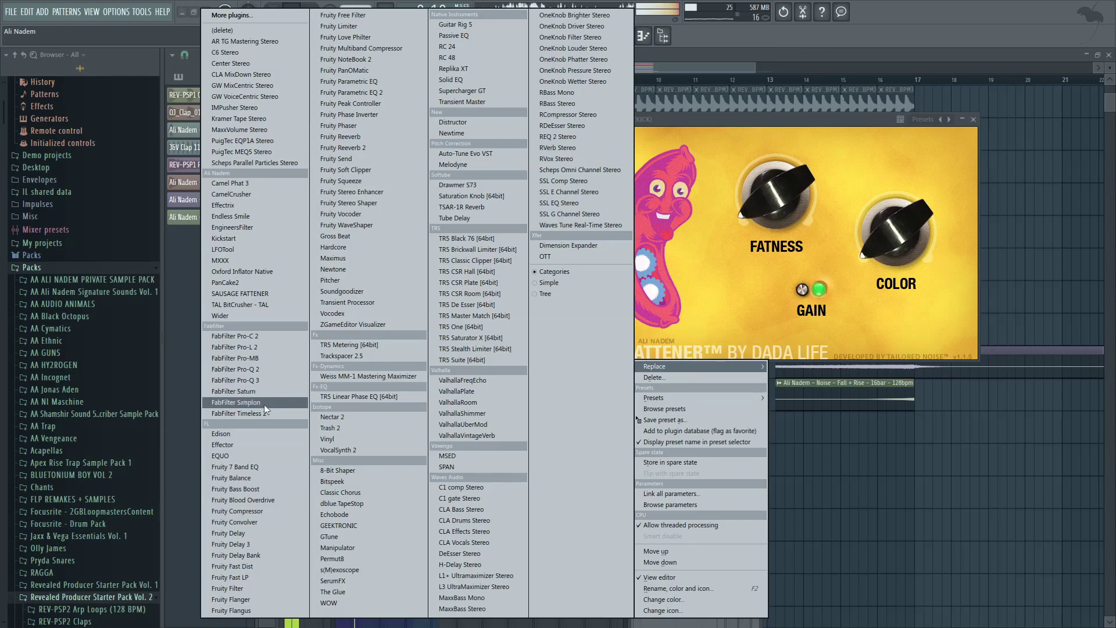
{"action": "left_click", "coordinate": [264, 358]}
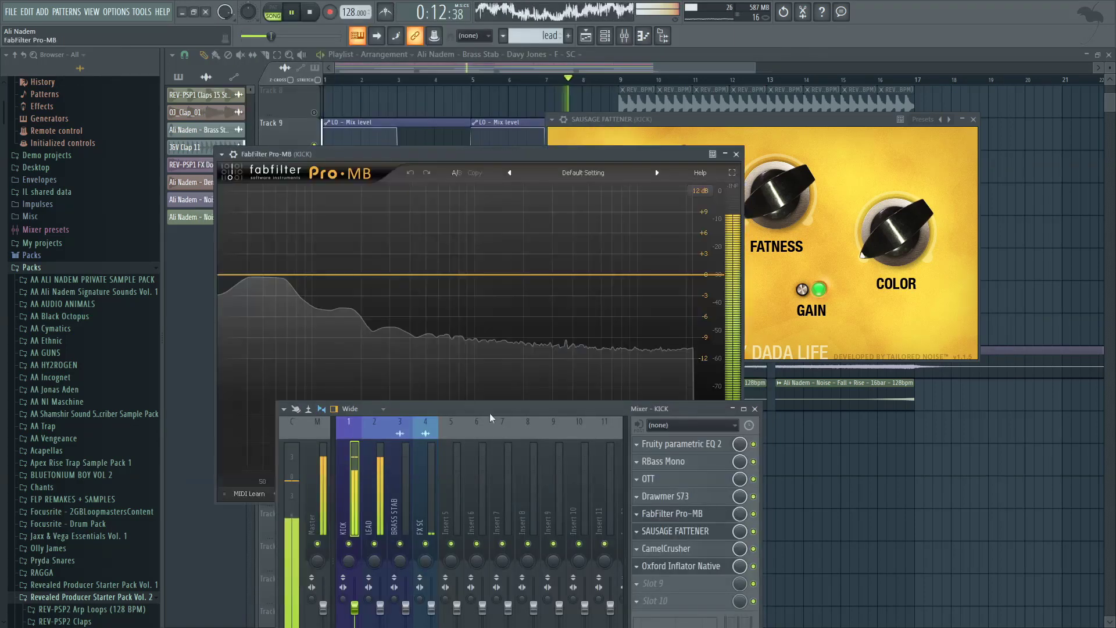
{"action": "left_click", "coordinate": [573, 173]}
{"action": "mouse_move", "coordinate": [574, 276]}
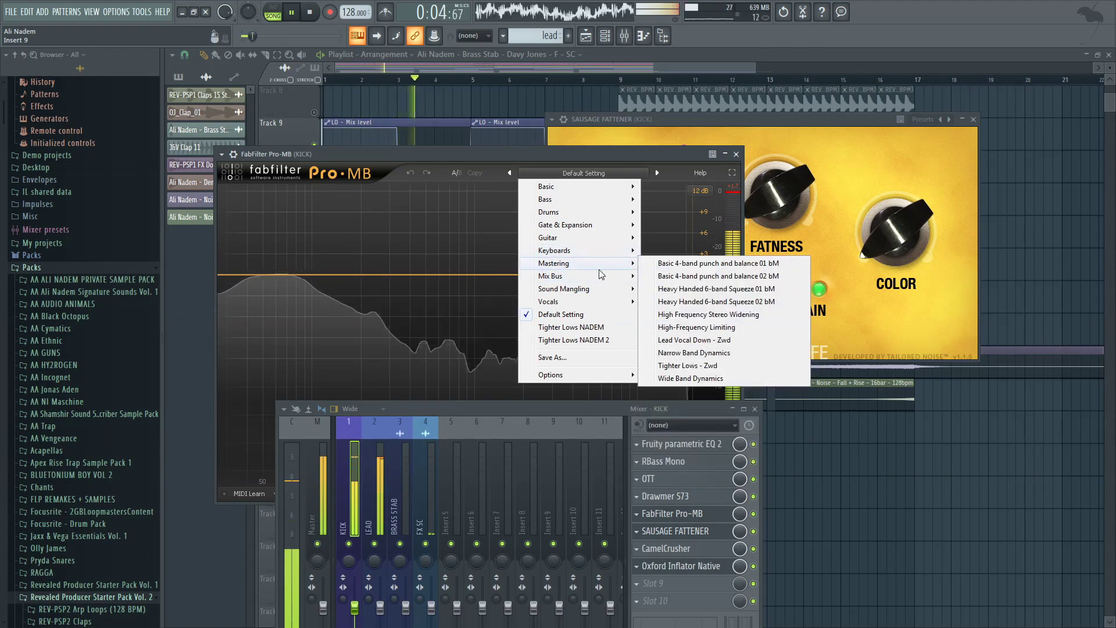
{"action": "left_click", "coordinate": [686, 365]}
{"action": "left_click_drag", "start_coordinate": [538, 409], "coordinate": [541, 355]}
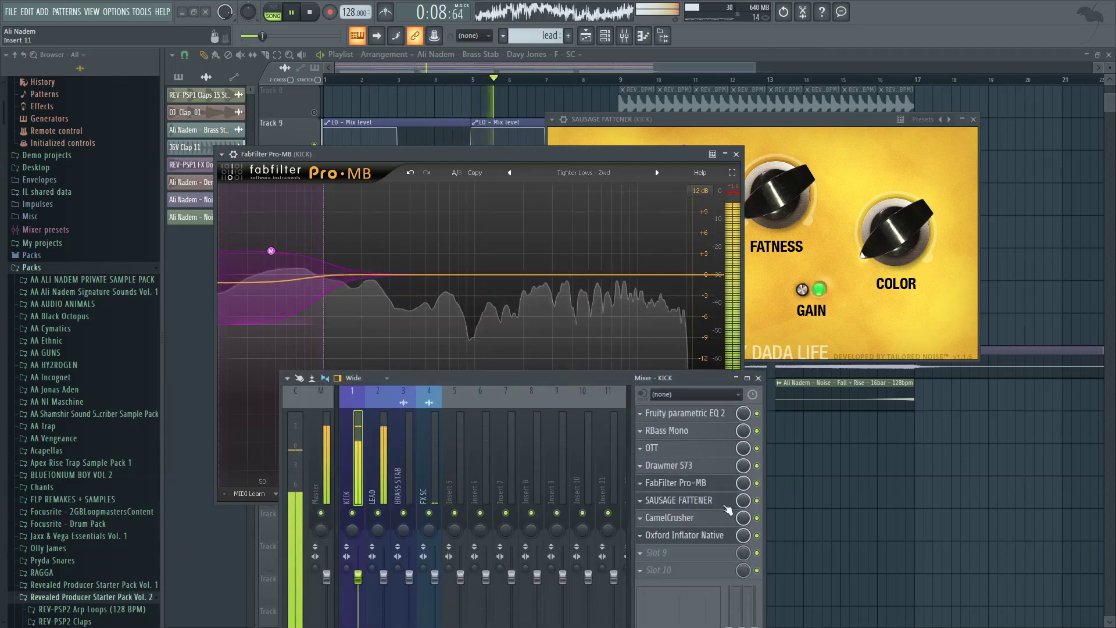
Step: Replay the arrangement from the start to audition FabFilter Pro-MB on the kick
{"action": "key", "text": "space"}
{"action": "key", "text": "space"}
{"action": "left_click", "coordinate": [708, 487]}
{"action": "left_click", "coordinate": [708, 487]}
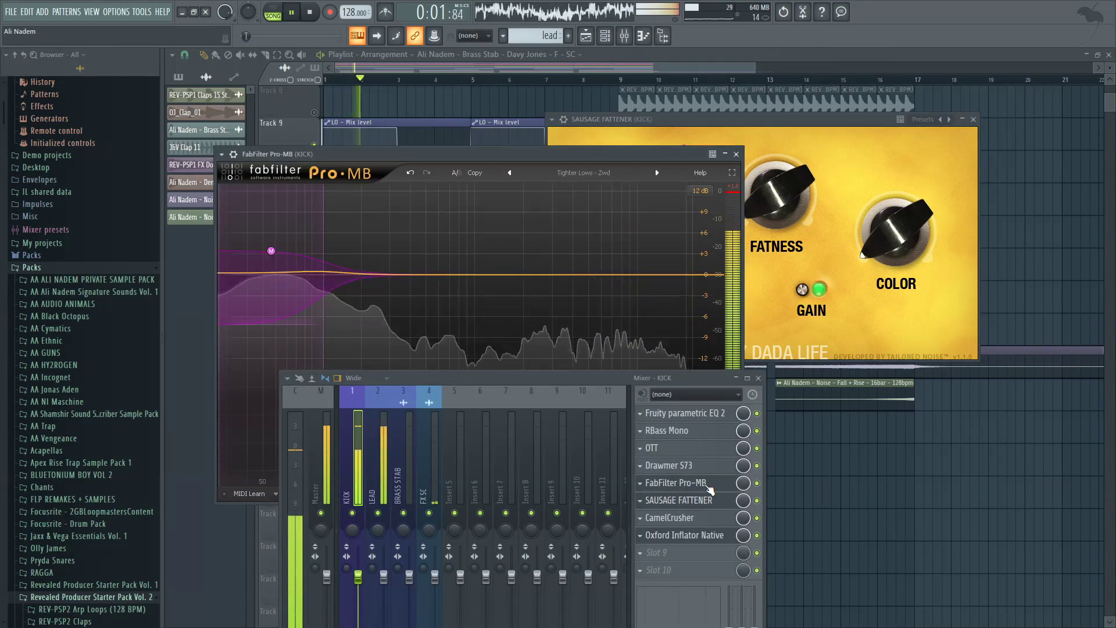
{"action": "left_click", "coordinate": [708, 488]}
{"action": "left_click", "coordinate": [709, 488]}
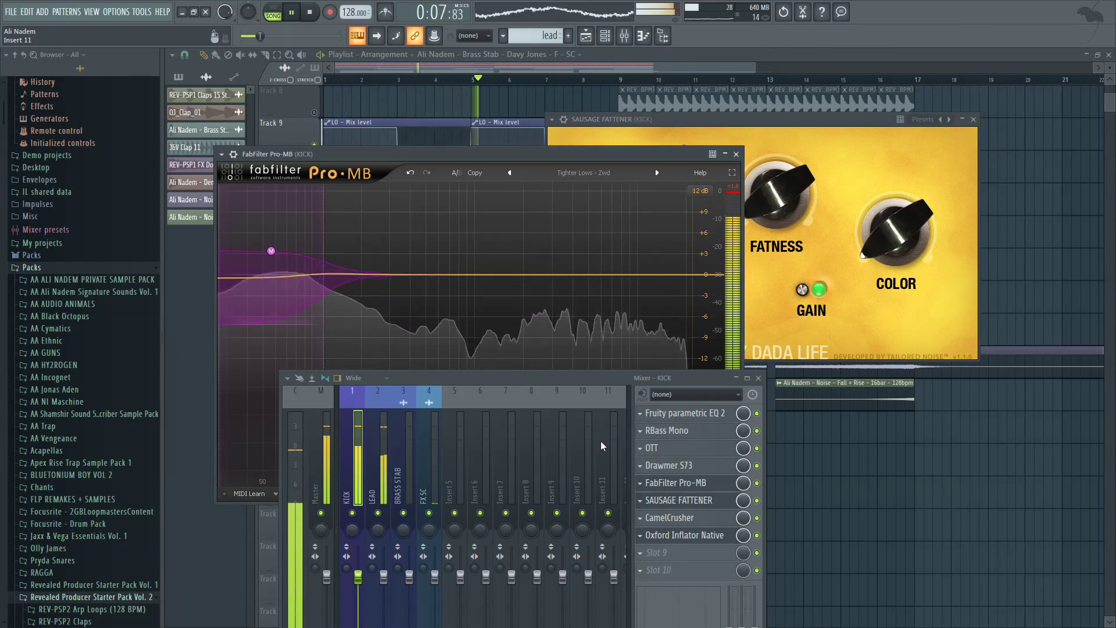
Step: Raise the level of FabFilter Pro-MB's low band to about +5 dB on the kick and replay the arrangement from the start
{"action": "left_click_drag", "start_coordinate": [494, 378], "coordinate": [476, 516]}
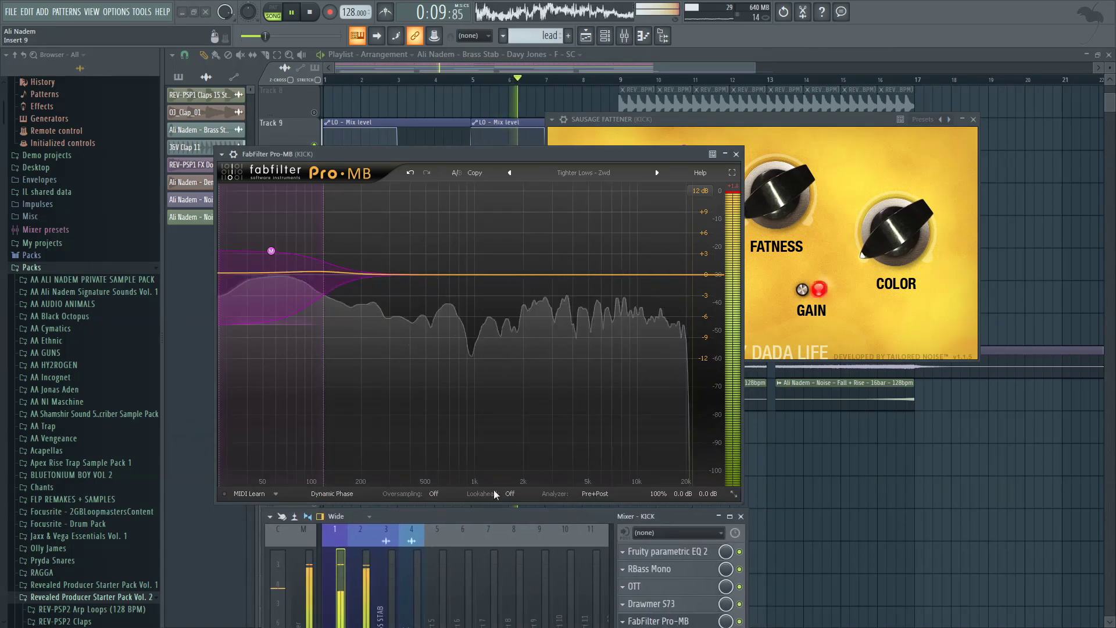
{"action": "mouse_move", "coordinate": [271, 251]}
{"action": "left_mouse_down"}
{"action": "mouse_move", "coordinate": [269, 224]}
{"action": "mouse_move", "coordinate": [271, 242]}
{"action": "left_mouse_up"}
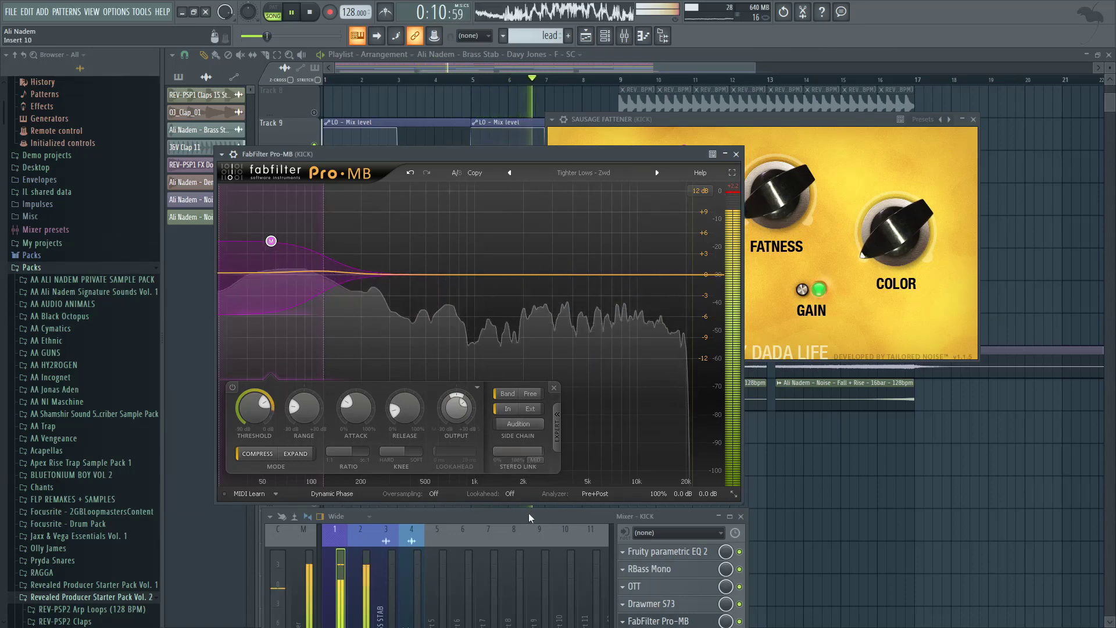
{"action": "left_click_drag", "start_coordinate": [528, 513], "coordinate": [585, 232]}
{"action": "left_click", "coordinate": [354, 429]}
{"action": "key", "text": "space"}
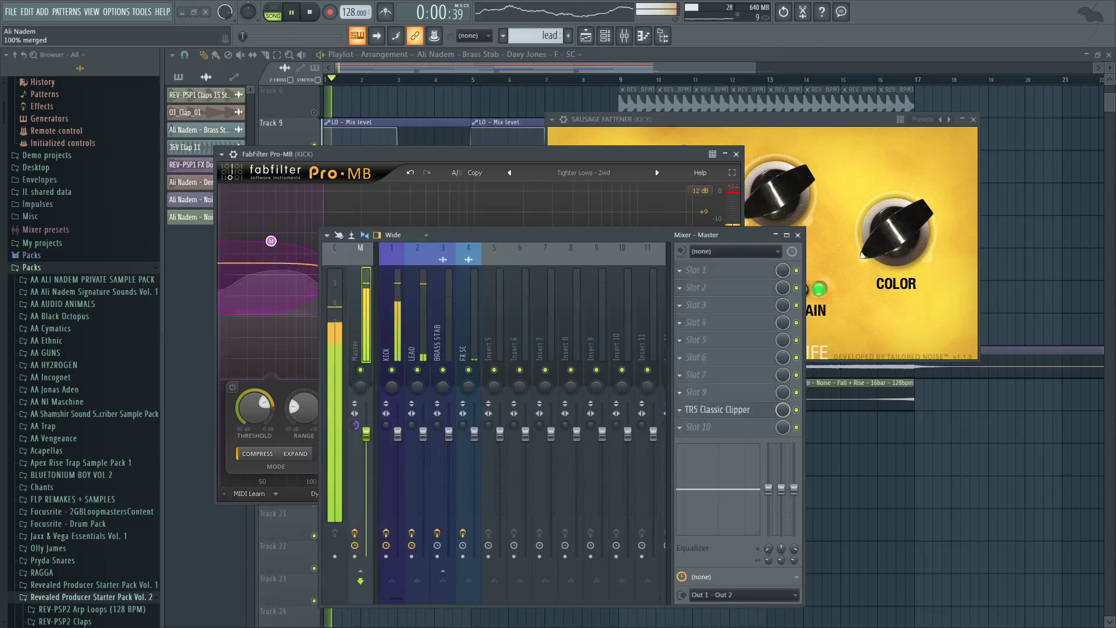
Step: Compare the KICK with FabFilter Pro-MB bypassed and re-enabled during playback
{"action": "left_click", "coordinate": [399, 330]}
{"action": "left_click_drag", "start_coordinate": [484, 239], "coordinate": [479, 357]}
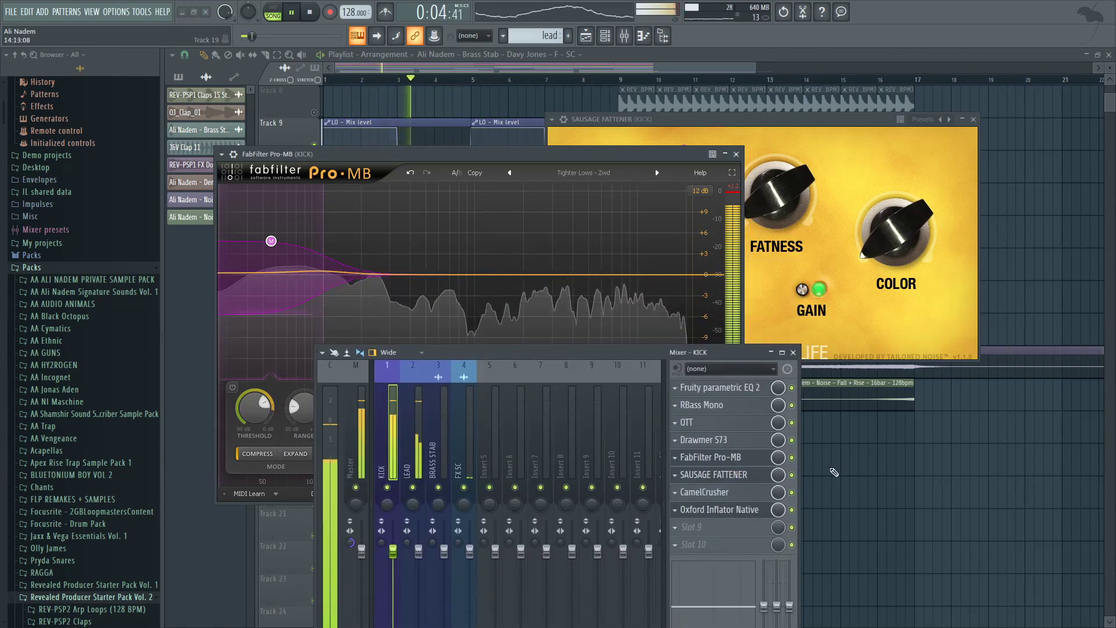
{"action": "left_click", "coordinate": [792, 458]}
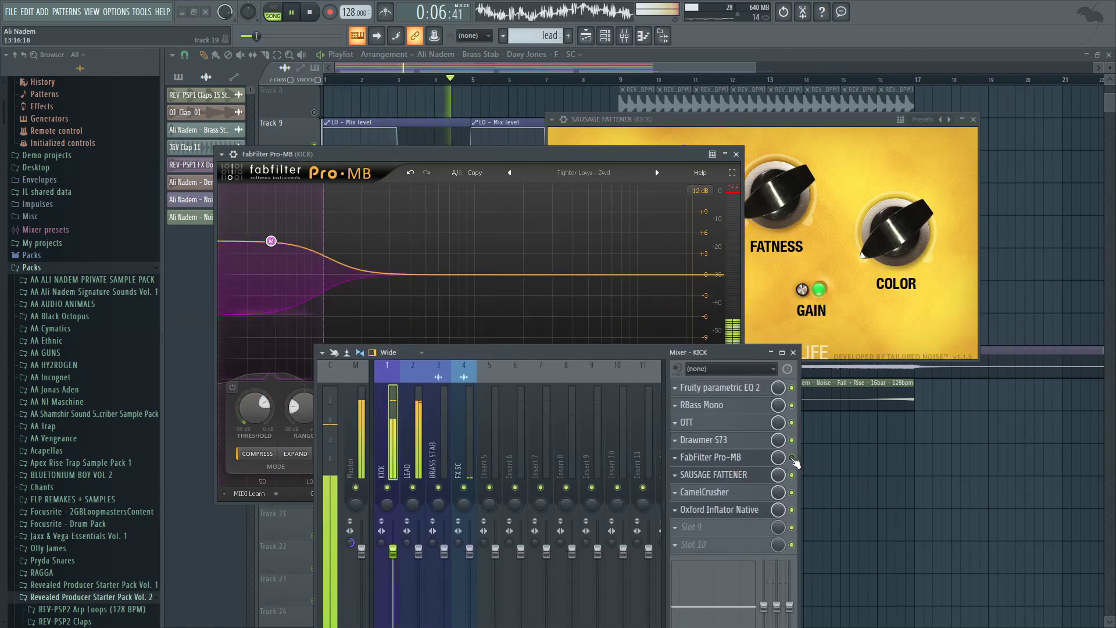
{"action": "left_click", "coordinate": [792, 457]}
Step: Insert the SPAN analyzer in slot 10 of the KICK and reset its statistics
{"action": "left_click", "coordinate": [694, 553]}
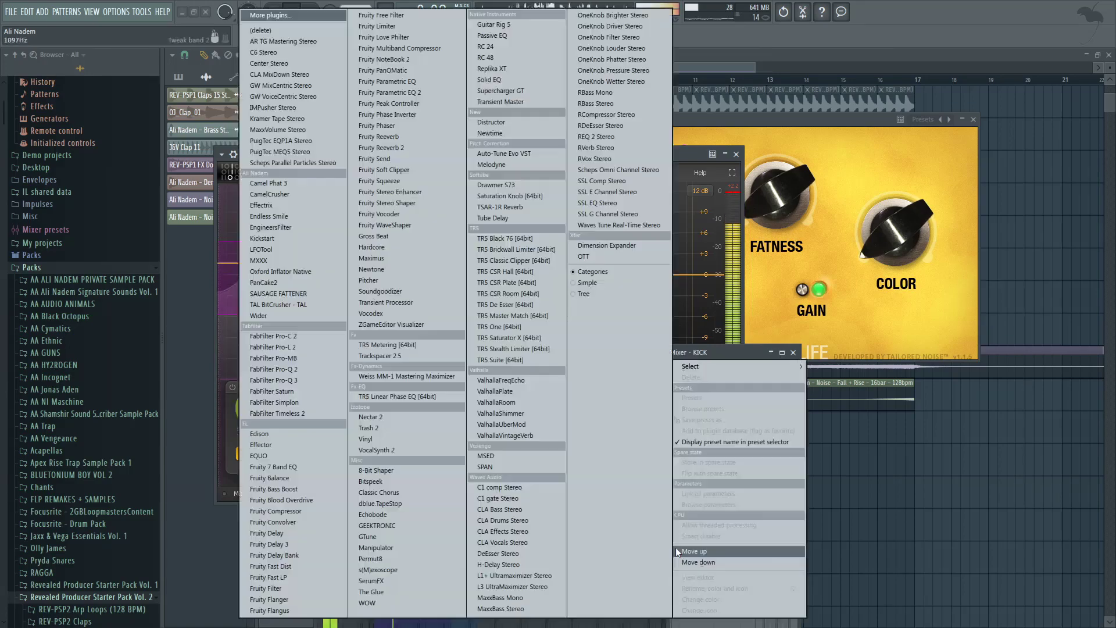
{"action": "left_click", "coordinate": [500, 467]}
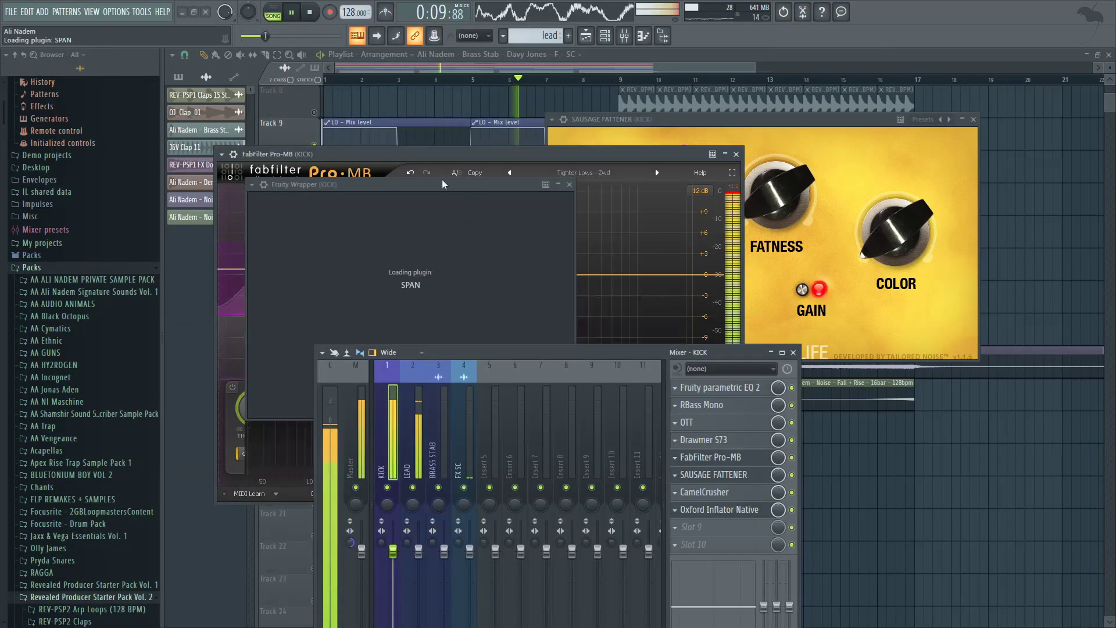
{"action": "left_click_drag", "start_coordinate": [578, 353], "coordinate": [626, 559]}
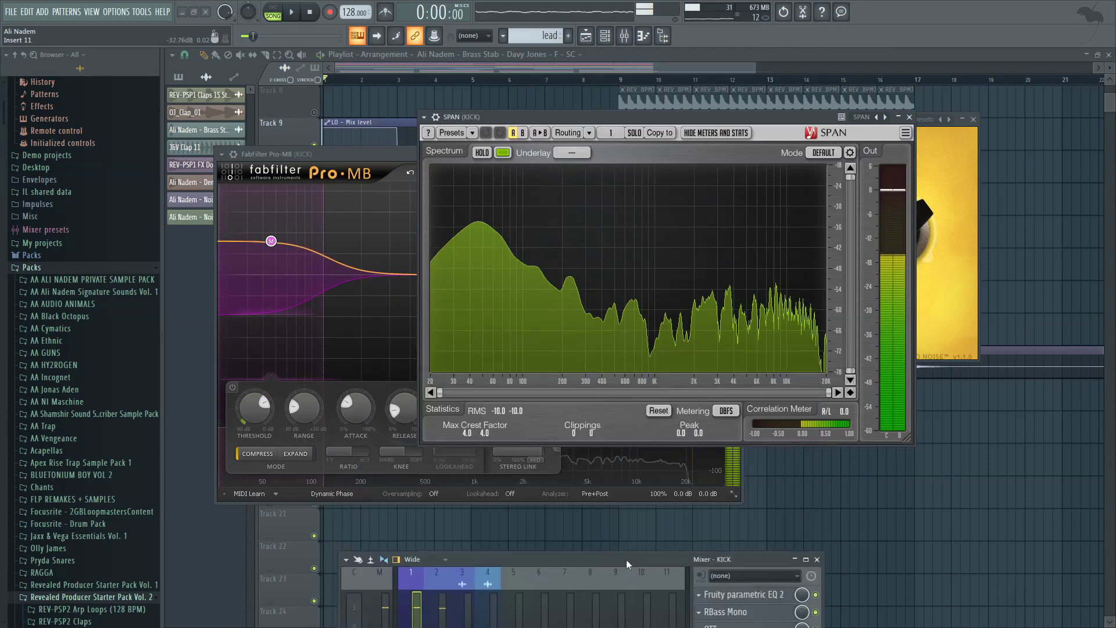
{"action": "left_click", "coordinate": [659, 411]}
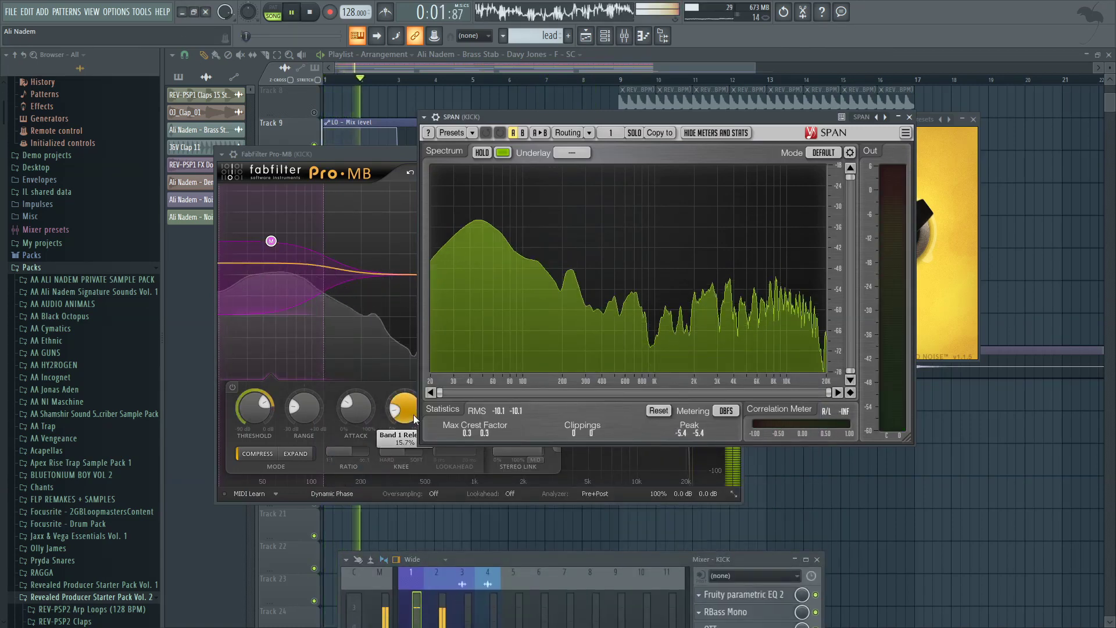
Step: Bypass FabFilter Pro-MB on the KICK and examine the kick's low-frequency peak in SPAN with the statistics reset
{"action": "left_click_drag", "start_coordinate": [756, 559], "coordinate": [435, 379]}
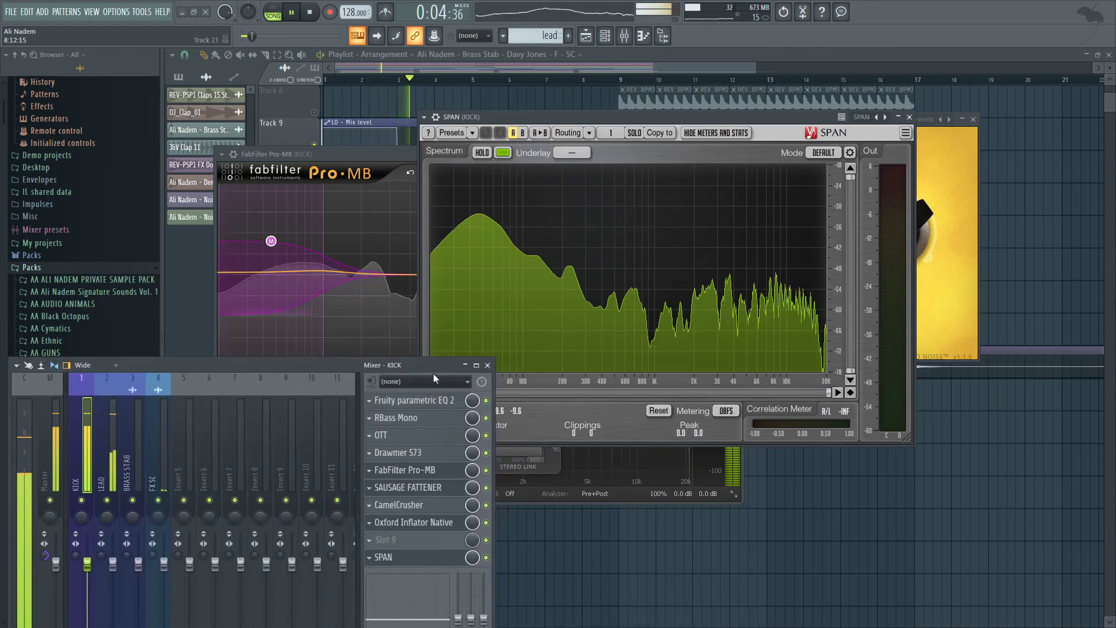
{"action": "left_click", "coordinate": [487, 470]}
{"action": "left_click", "coordinate": [665, 414]}
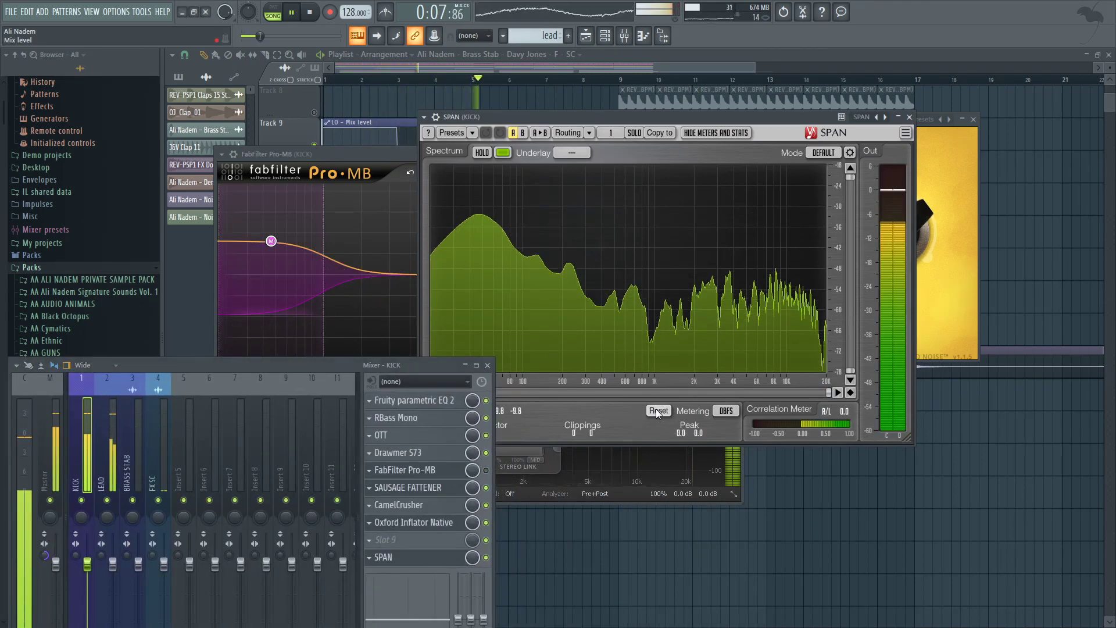
{"action": "left_click_drag", "start_coordinate": [403, 368], "coordinate": [506, 482]}
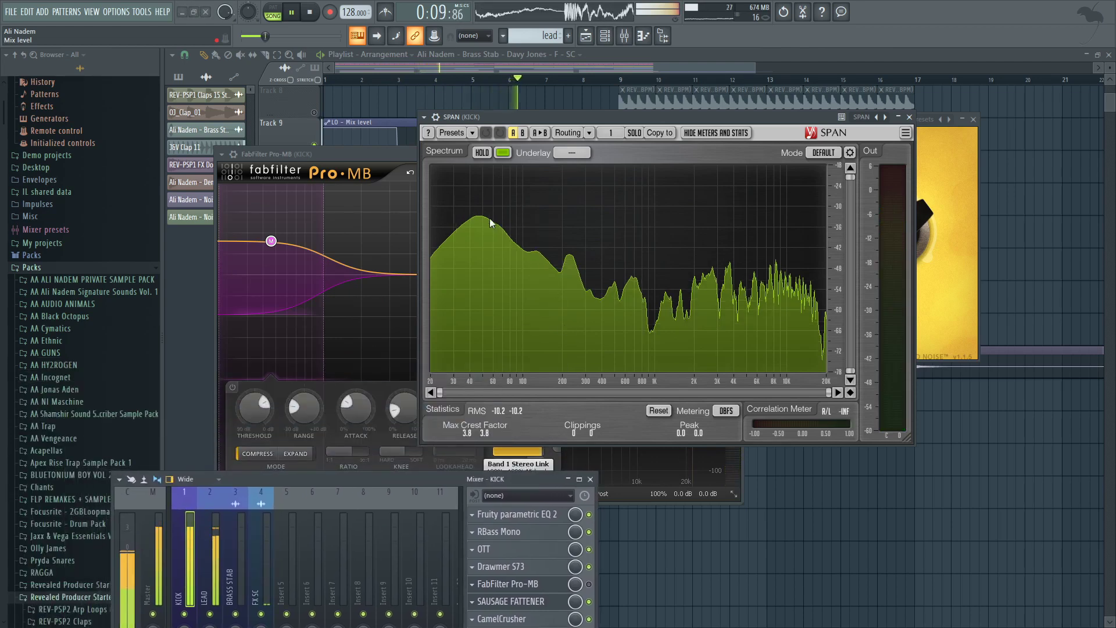
{"action": "mouse_move", "coordinate": [484, 218]}
{"action": "key", "text": "space"}
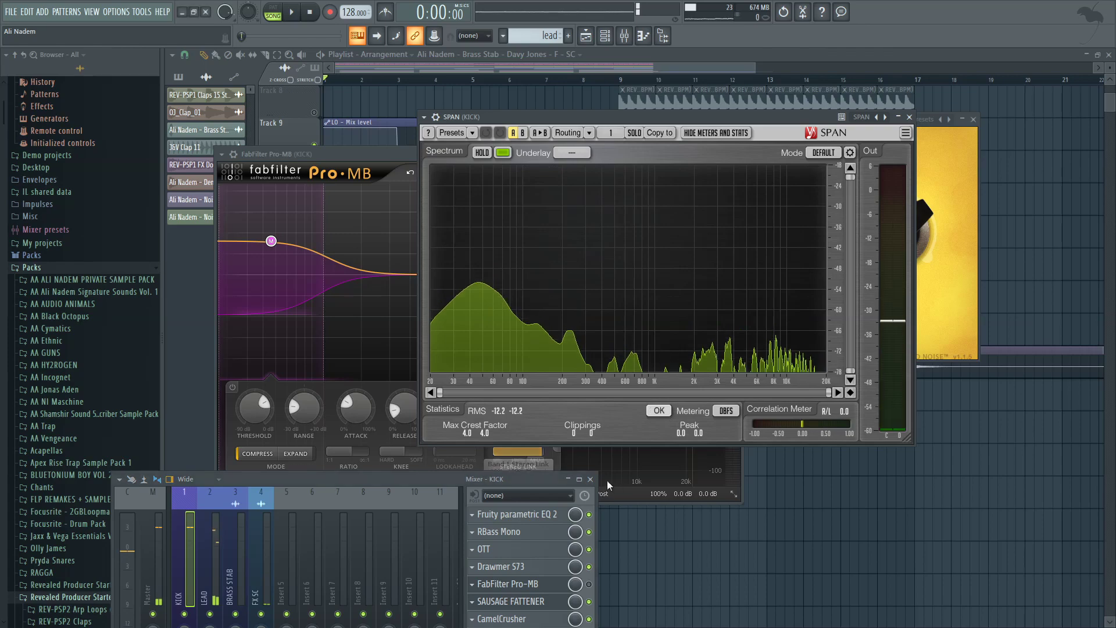
Step: Remove SPAN from slot 10 of the KICK and restart playback
{"action": "left_click_drag", "start_coordinate": [528, 482], "coordinate": [568, 305]}
{"action": "left_click", "coordinate": [512, 495]}
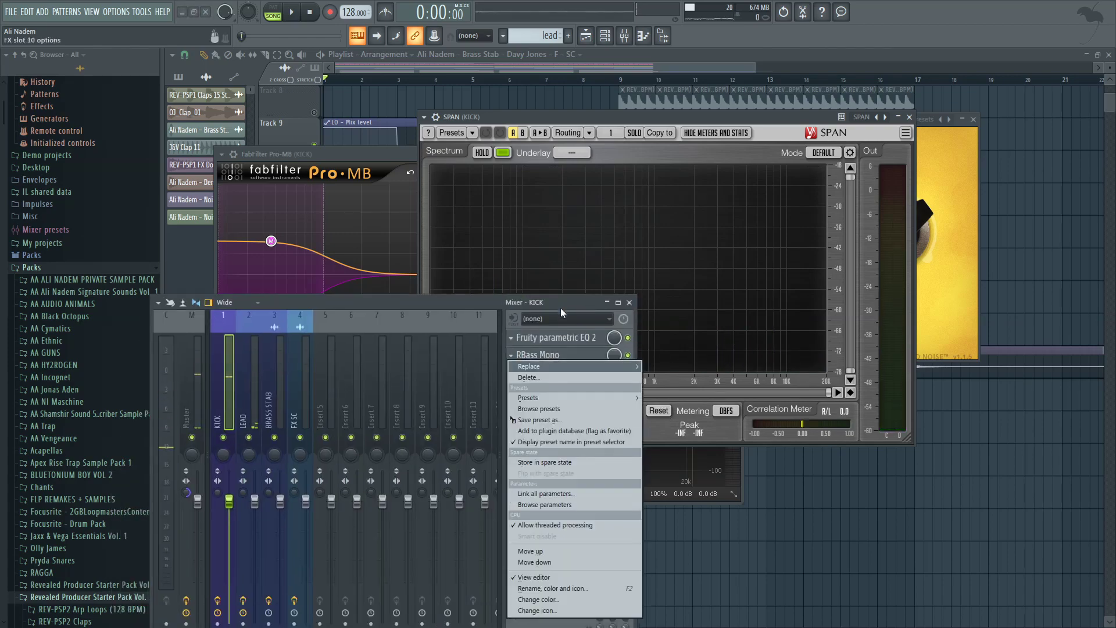
{"action": "mouse_move", "coordinate": [560, 319]}
{"action": "left_click", "coordinate": [668, 47]}
{"action": "key", "text": "space"}
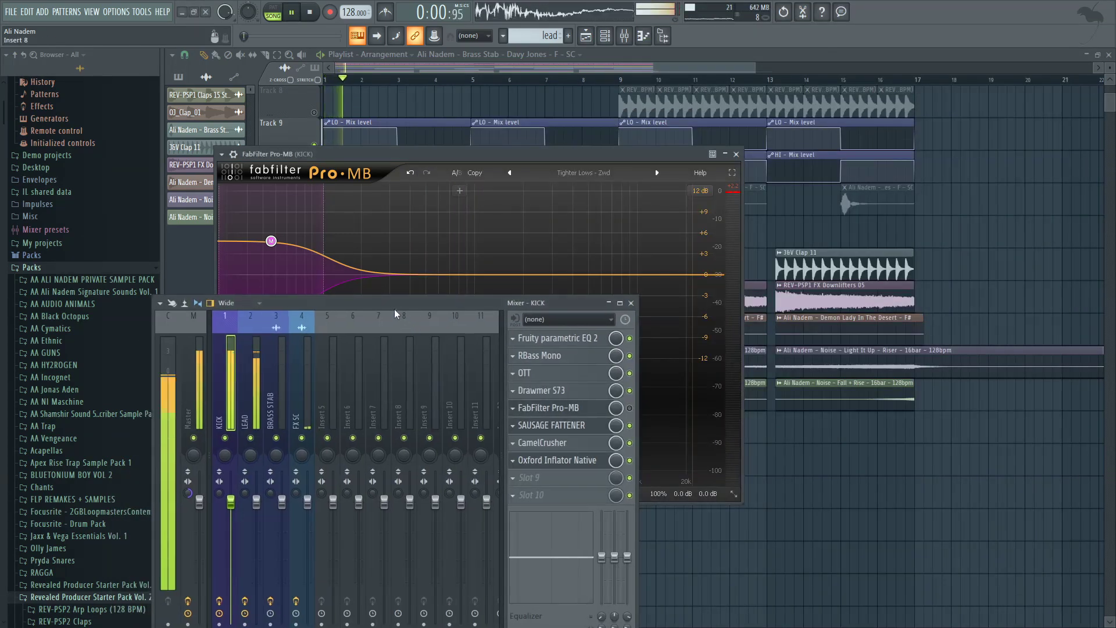
Step: Listen to the kick with FabFilter Pro-MB active, first with the LEAD muted and again with the LEAD playing
{"action": "left_click_drag", "start_coordinate": [396, 304], "coordinate": [410, 353]}
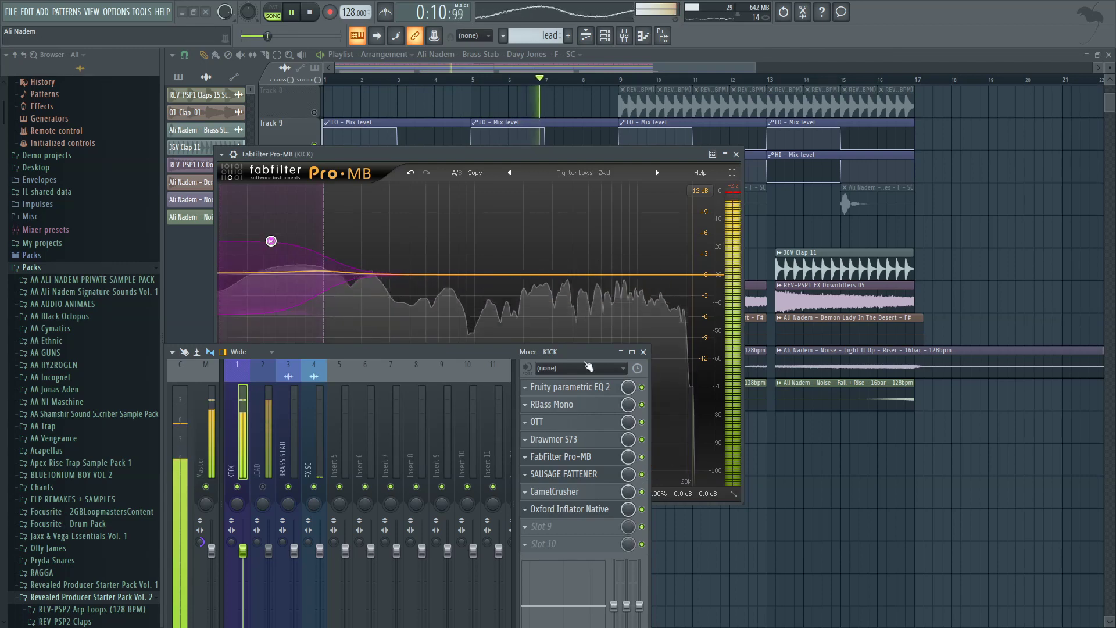
{"action": "left_click_drag", "start_coordinate": [573, 358], "coordinate": [591, 528]}
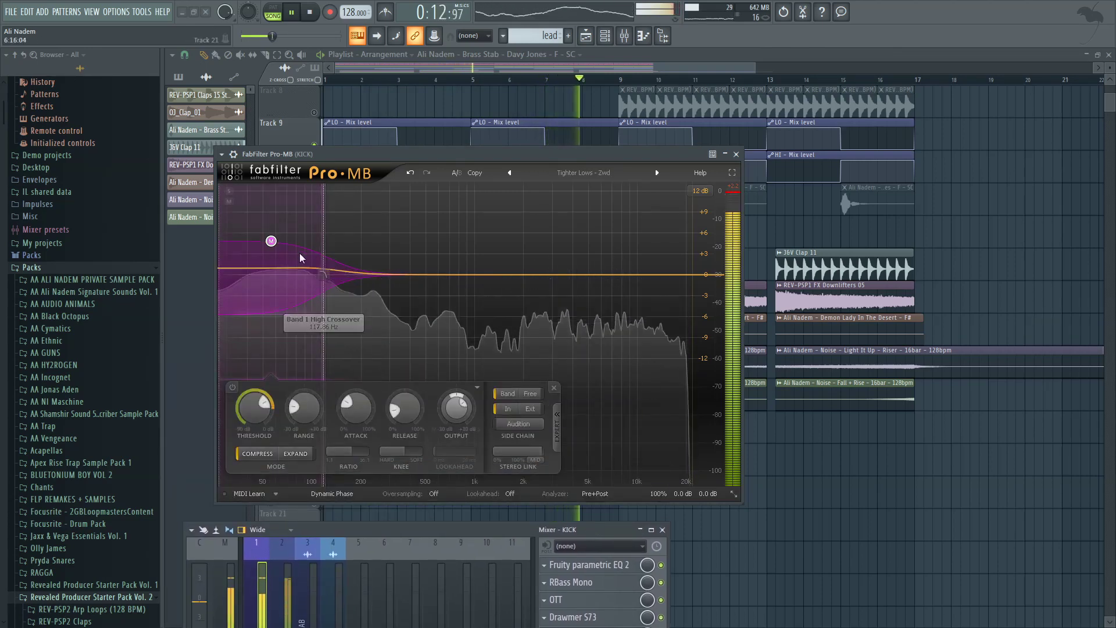
{"action": "left_click_drag", "start_coordinate": [487, 535], "coordinate": [540, 253]}
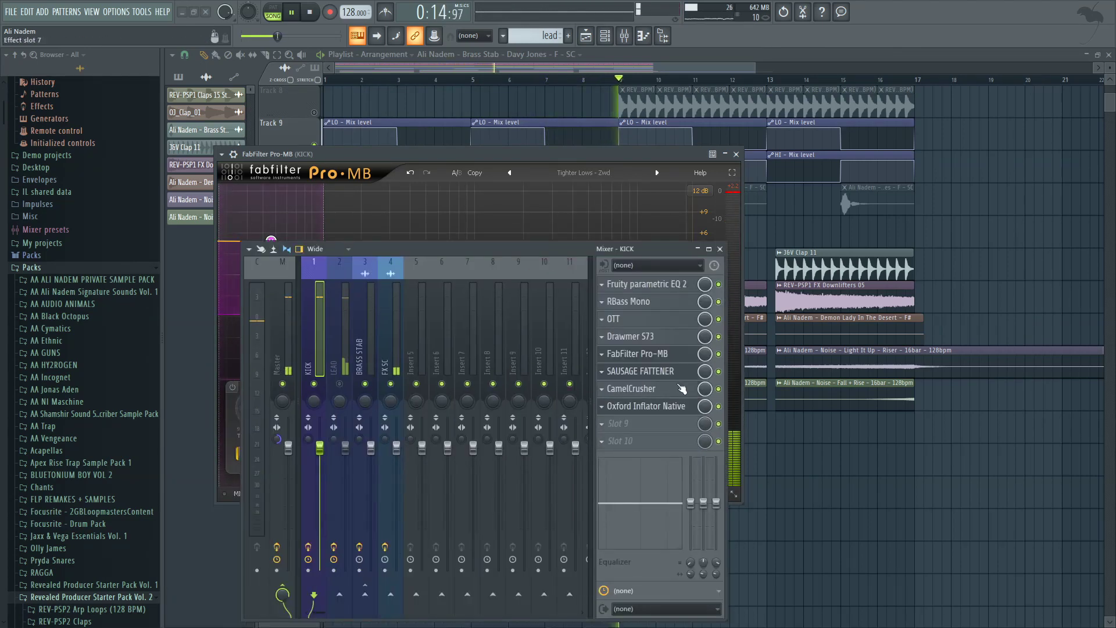
{"action": "right_click", "coordinate": [275, 440]}
{"action": "left_click", "coordinate": [294, 450]}
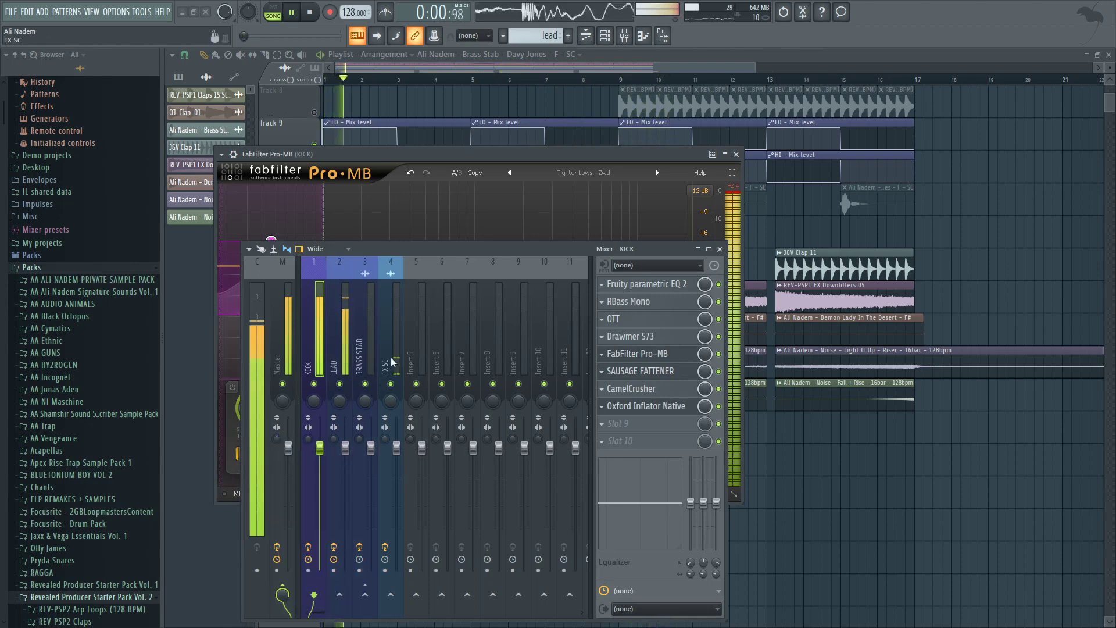
{"action": "left_click", "coordinate": [336, 337]}
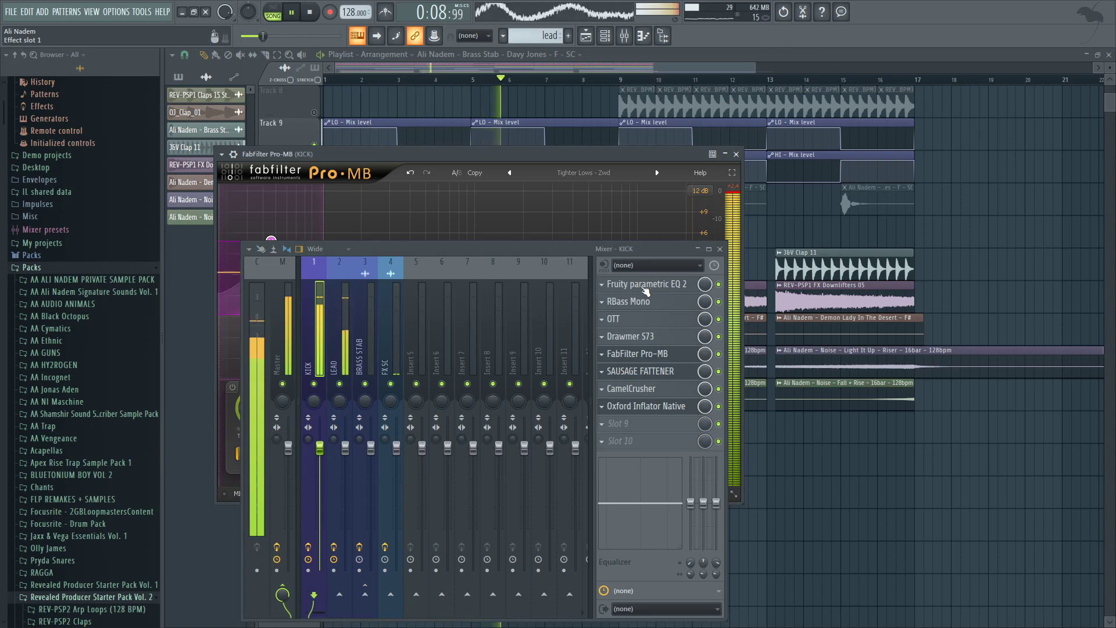
Step: Insert the SPAN analyzer in slot 10 of the Master and reset its statistics to examine the full mix
{"action": "left_click_drag", "start_coordinate": [530, 250], "coordinate": [556, 325]}
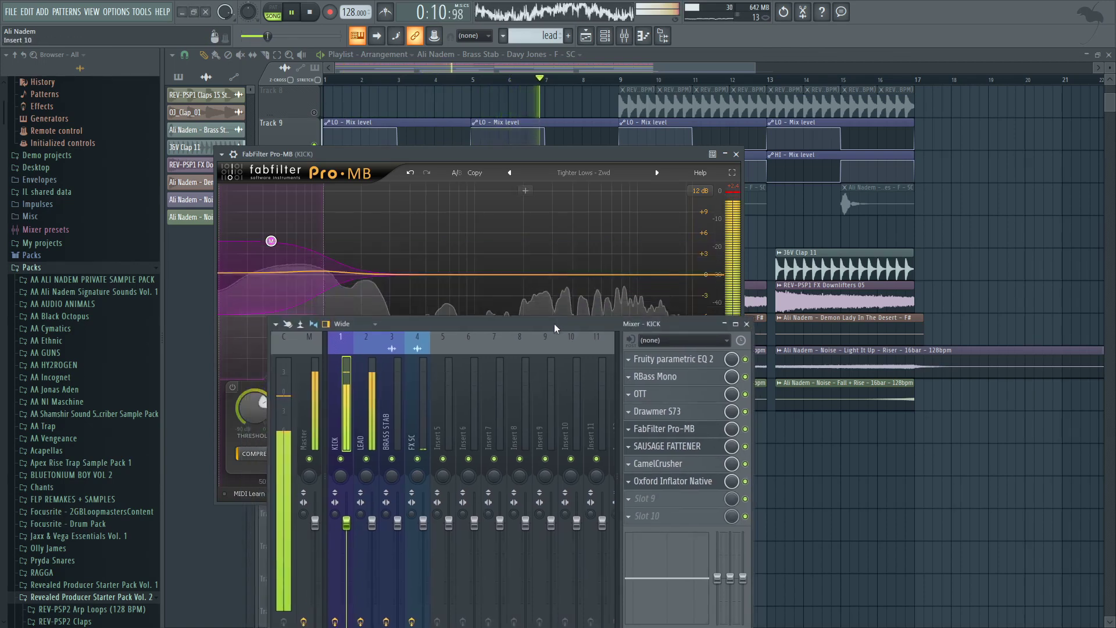
{"action": "left_click", "coordinate": [316, 388]}
{"action": "left_click", "coordinate": [629, 515]}
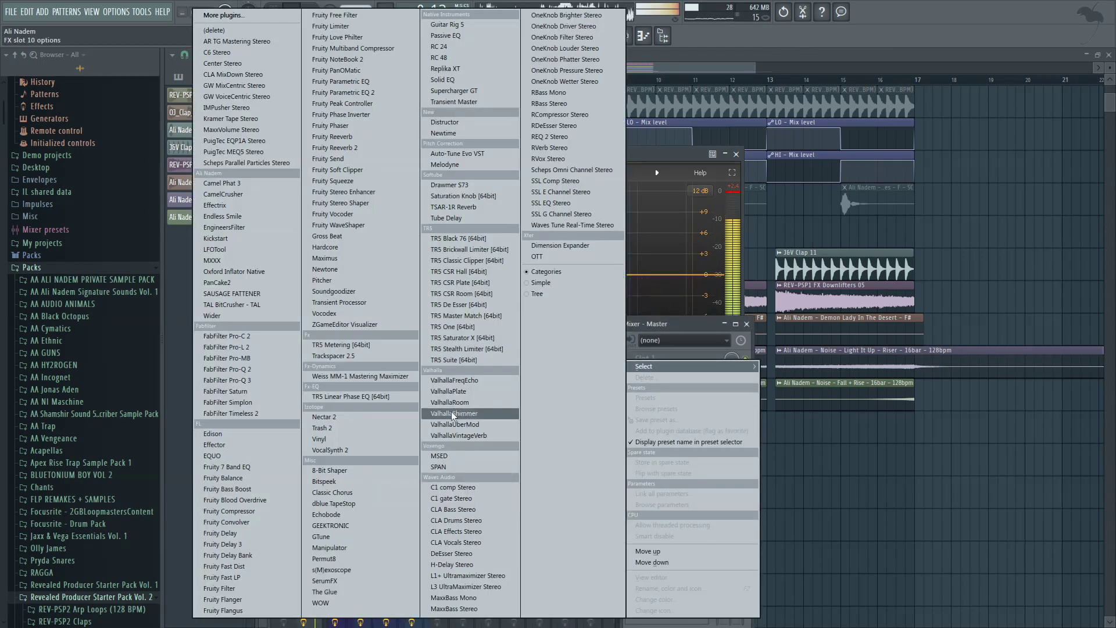
{"action": "left_click", "coordinate": [464, 468]}
{"action": "left_click_drag", "start_coordinate": [548, 324], "coordinate": [564, 483]}
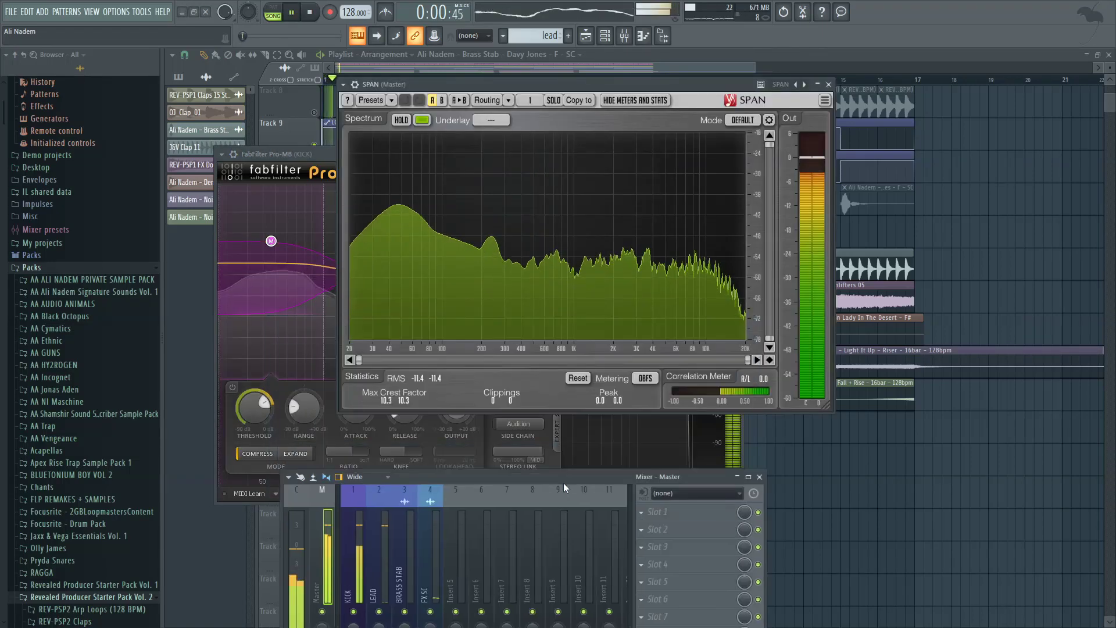
{"action": "left_click", "coordinate": [573, 379]}
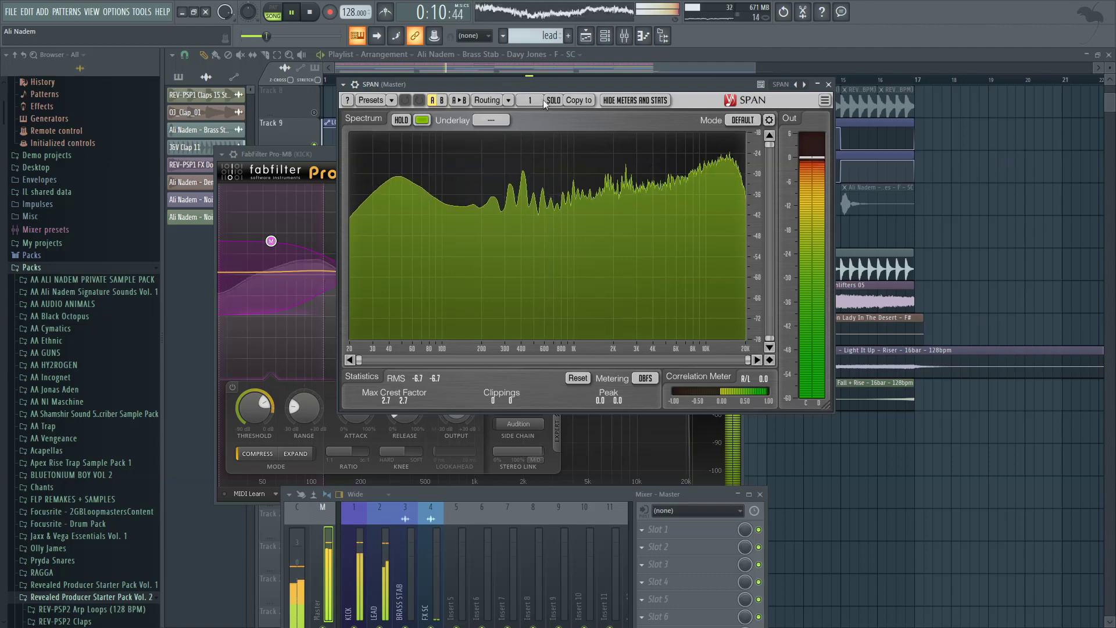
Step: Add a control point at 2:13 in the first dirty dutch channel pitch automation clip
{"action": "left_click", "coordinate": [326, 80]}
{"action": "scroll", "coordinate": [356, 181], "scroll_direction": "up", "scroll_amount": 10}
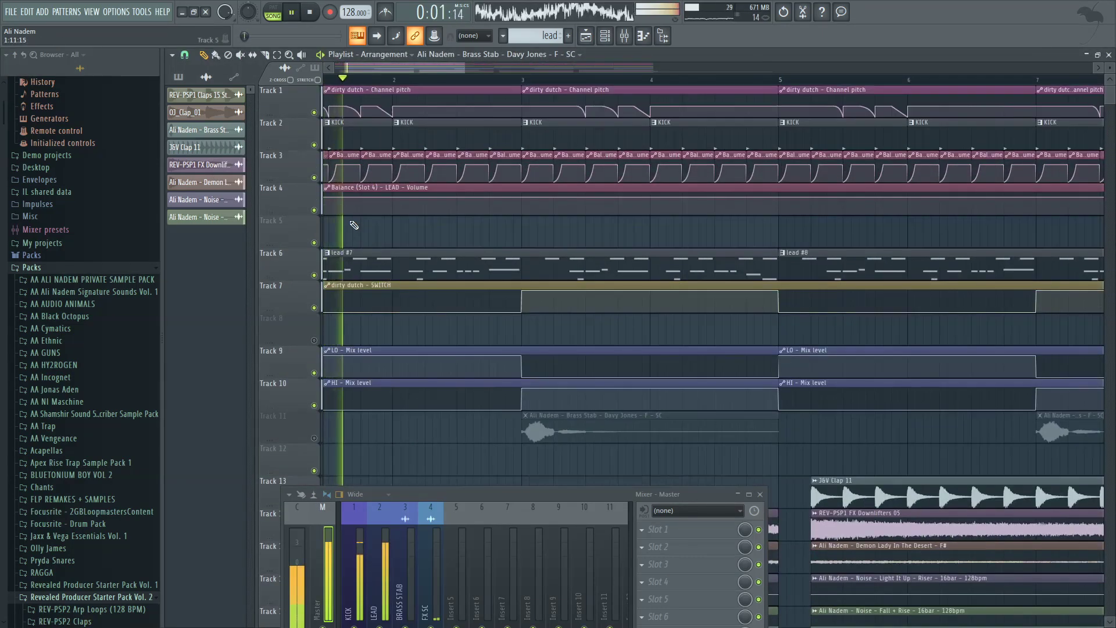
{"action": "scroll", "coordinate": [445, 134], "scroll_direction": "up", "scroll_amount": 3}
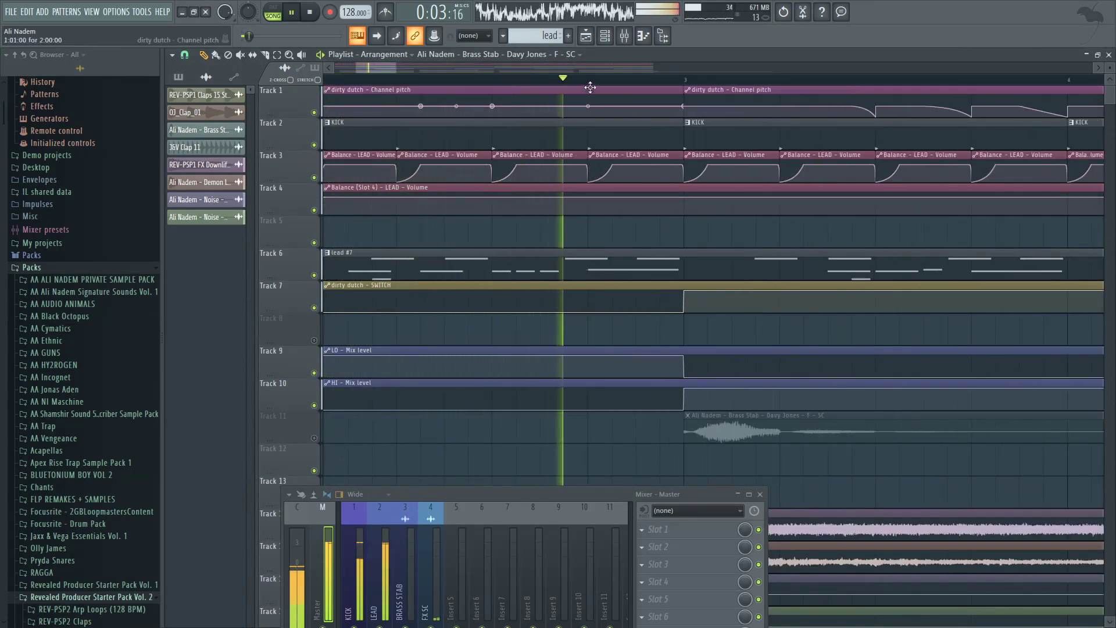
{"action": "left_click", "coordinate": [497, 80]}
{"action": "scroll", "coordinate": [540, 116], "scroll_direction": "up", "scroll_amount": 2}
{"action": "key", "text": "space"}
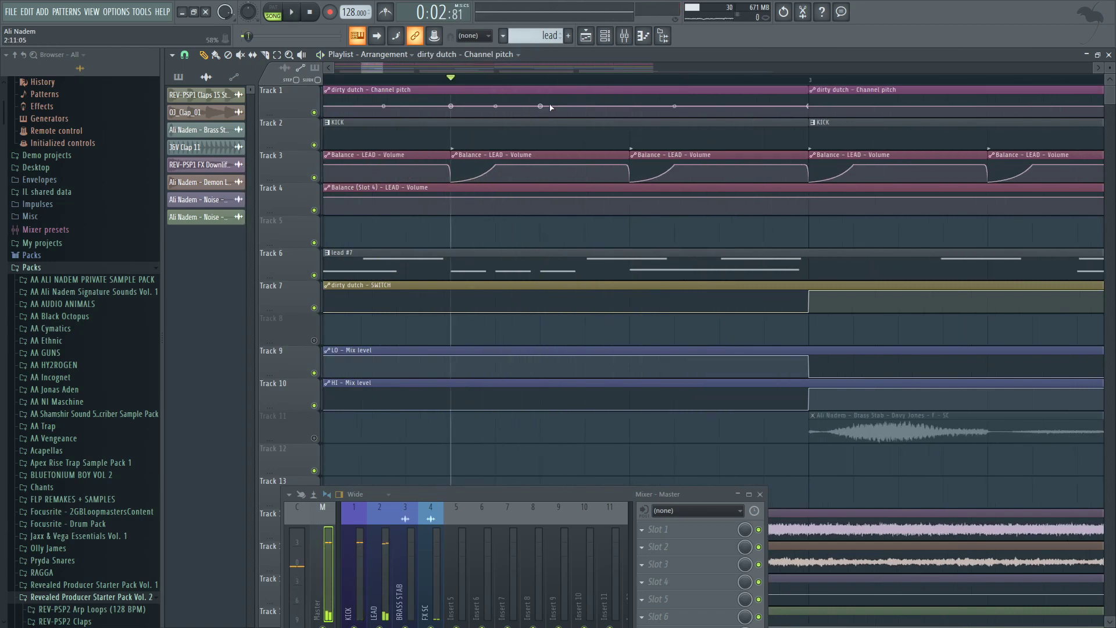
{"action": "left_click", "coordinate": [631, 107]}
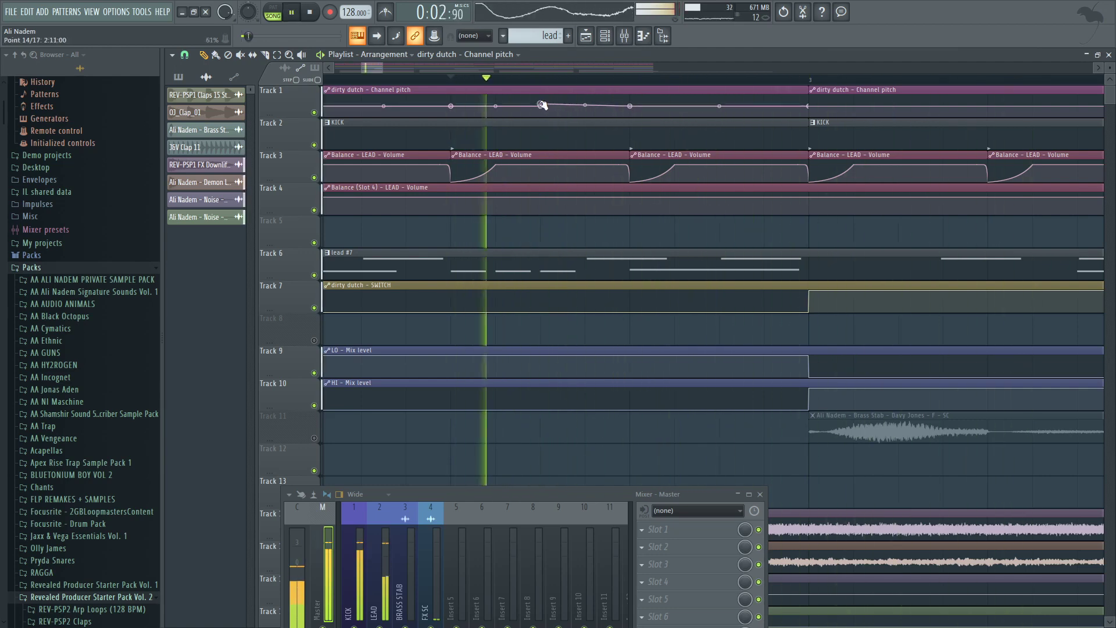
Step: Try the pitch bend on the 2:13 automation point instead of the 2:11 point, raising it to 58% and replaying the passage
{"action": "key", "text": "space"}
{"action": "key", "text": "space"}
{"action": "left_click_drag", "start_coordinate": [567, 104], "coordinate": [633, 105]}
{"action": "key", "text": "space"}
{"action": "key", "text": "space"}
{"action": "key", "text": "space"}
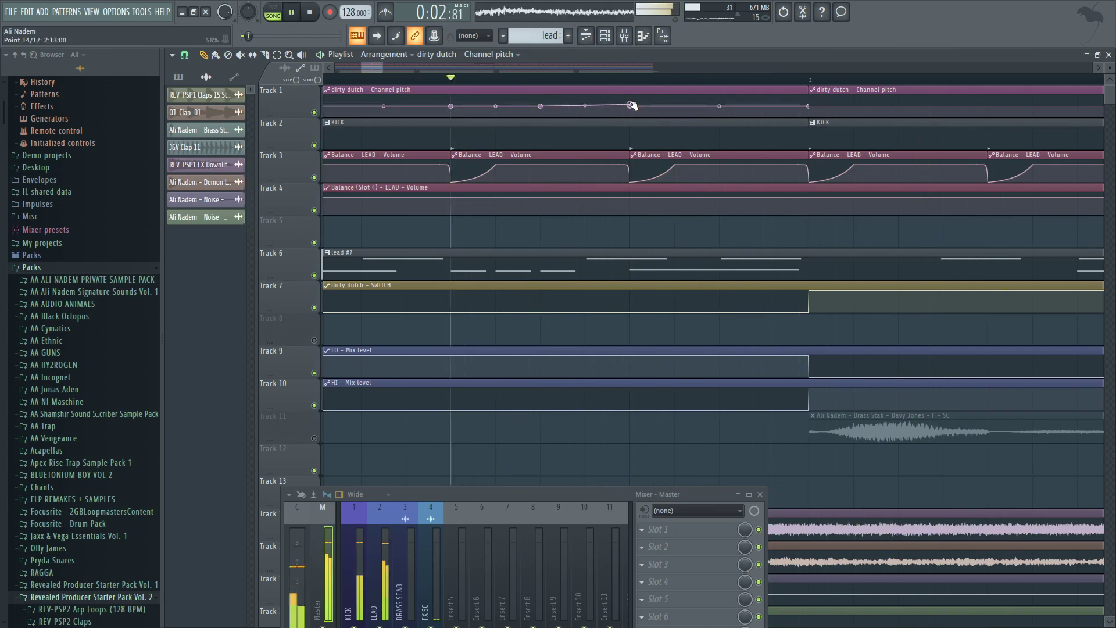
Step: Try 55% and 63% for the dirty dutch pitch point at 2:13, replaying the passage for each value
{"action": "key", "text": "space"}
{"action": "key", "text": "space"}
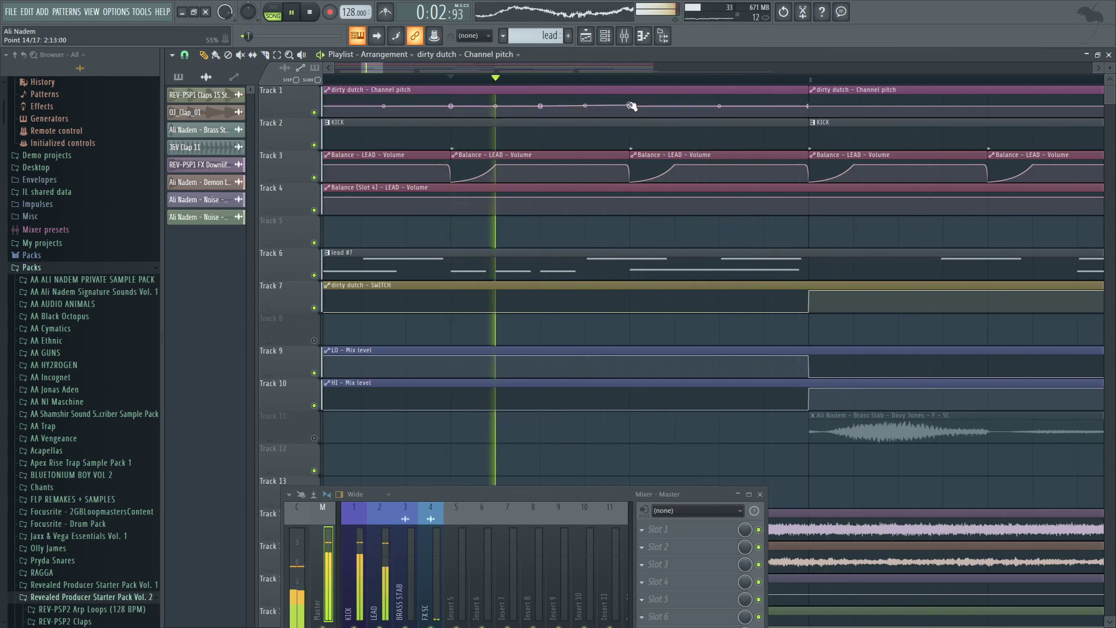
{"action": "left_click_drag", "start_coordinate": [633, 106], "coordinate": [632, 104]}
{"action": "key", "text": "space"}
{"action": "key", "text": "space"}
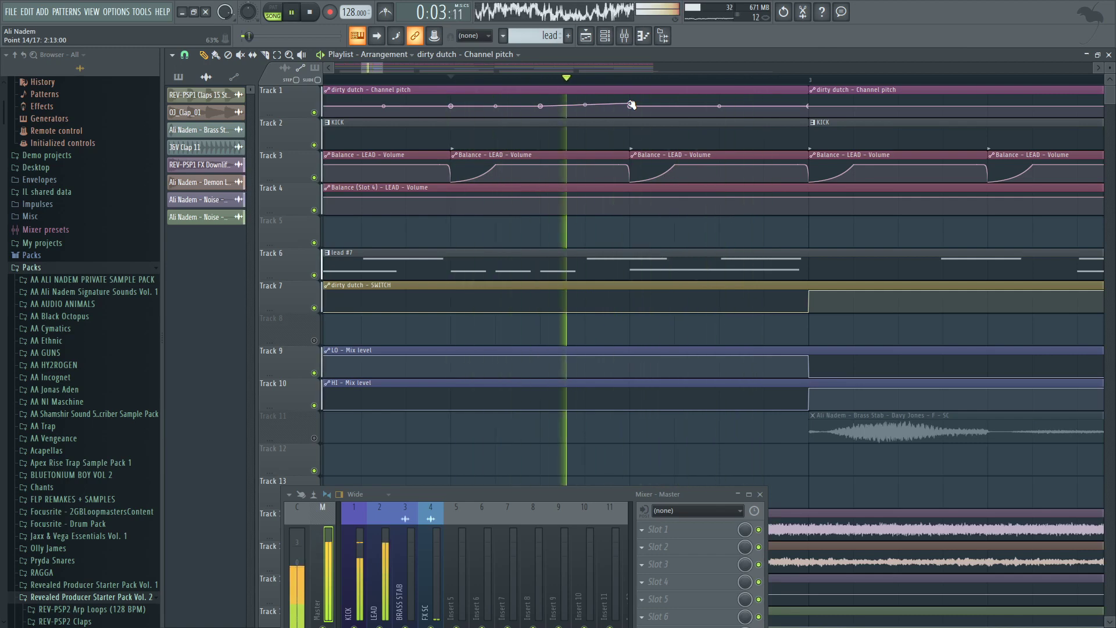
Step: Undo the pitch automation edits around 2:13 in the first dirty dutch clip
{"action": "right_click", "coordinate": [632, 105]}
{"action": "left_click", "coordinate": [661, 312]}
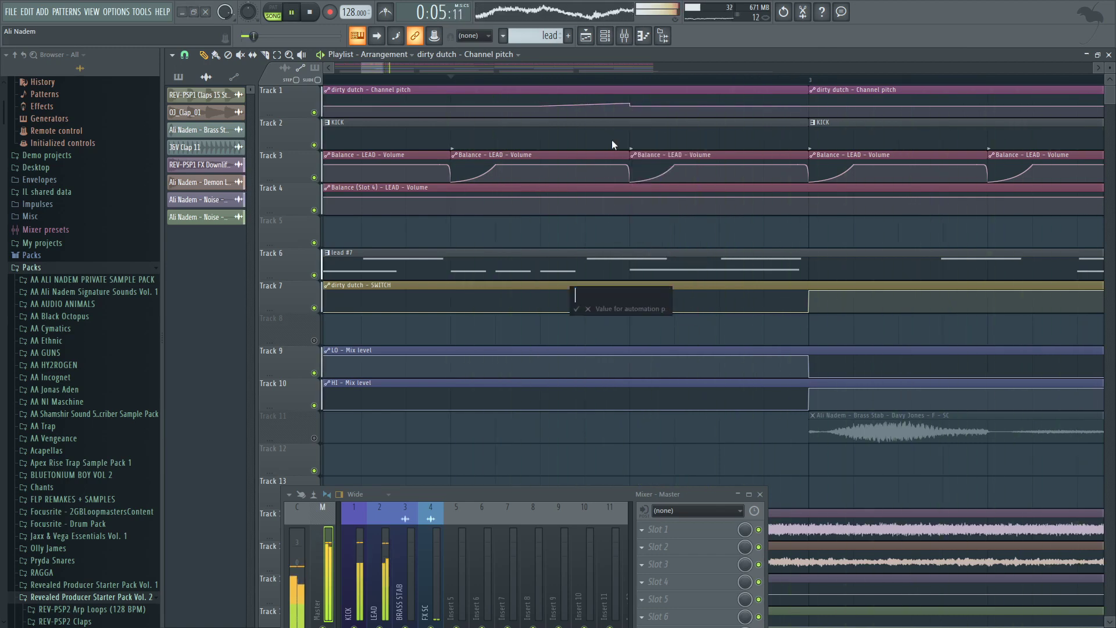
{"action": "key", "text": "Return"}
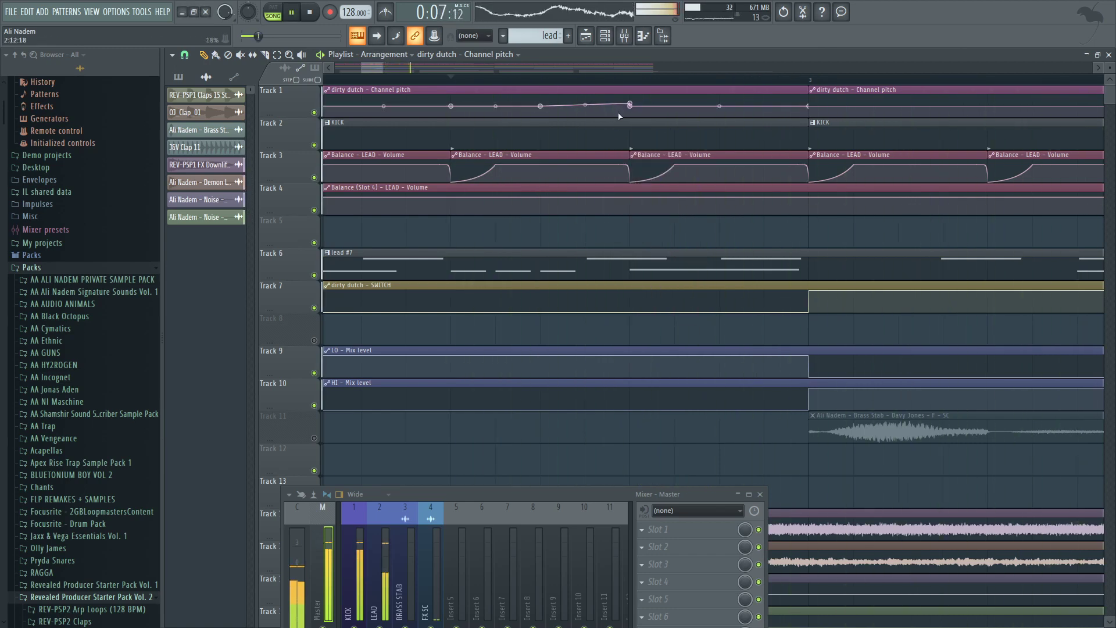
{"action": "key", "text": "ctrl+z"}
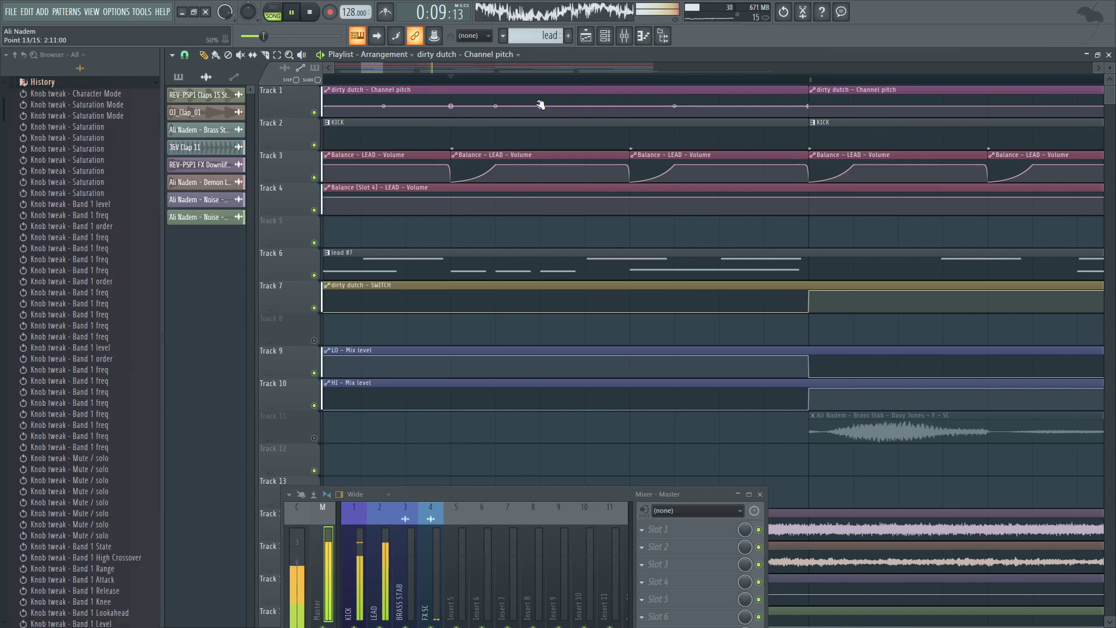
{"action": "scroll", "coordinate": [531, 120], "scroll_direction": "down", "scroll_amount": 6}
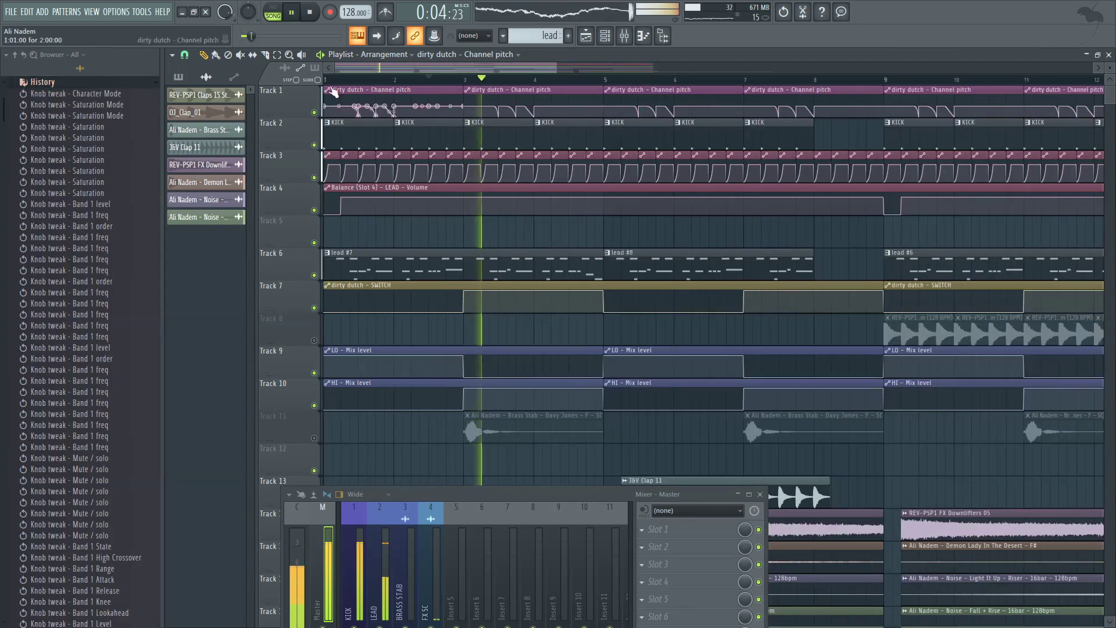
Step: Replay the drop from bar 1 and open the LEAD insert's Fruity parametric EQ 2
{"action": "left_click", "coordinate": [329, 80]}
{"action": "left_click_drag", "start_coordinate": [557, 494], "coordinate": [574, 314]}
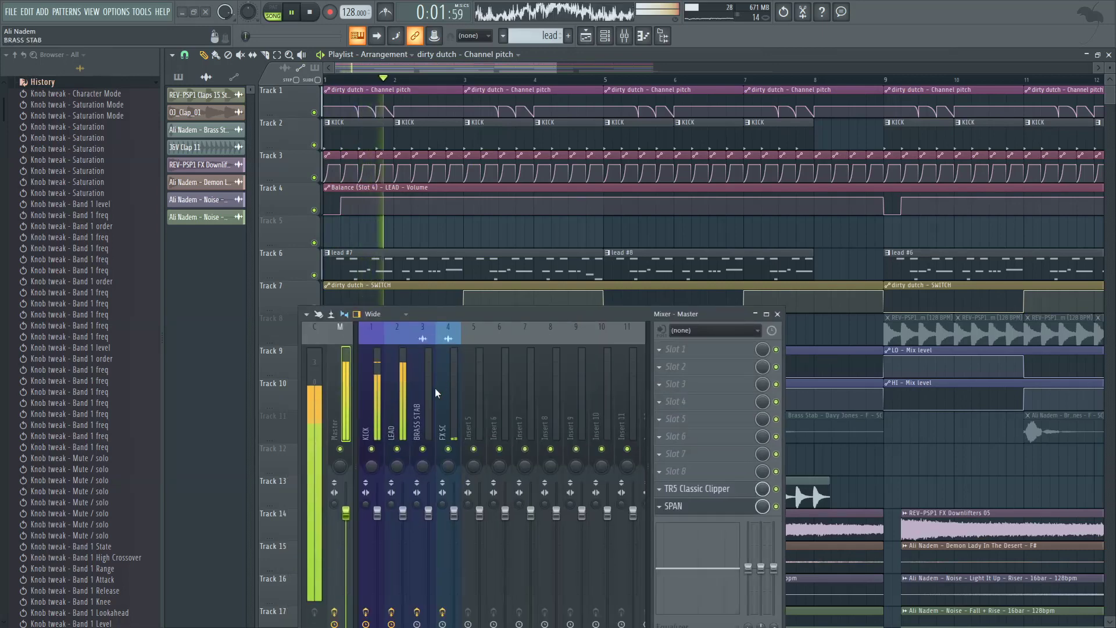
{"action": "left_click", "coordinate": [409, 385]}
{"action": "left_click", "coordinate": [704, 401]}
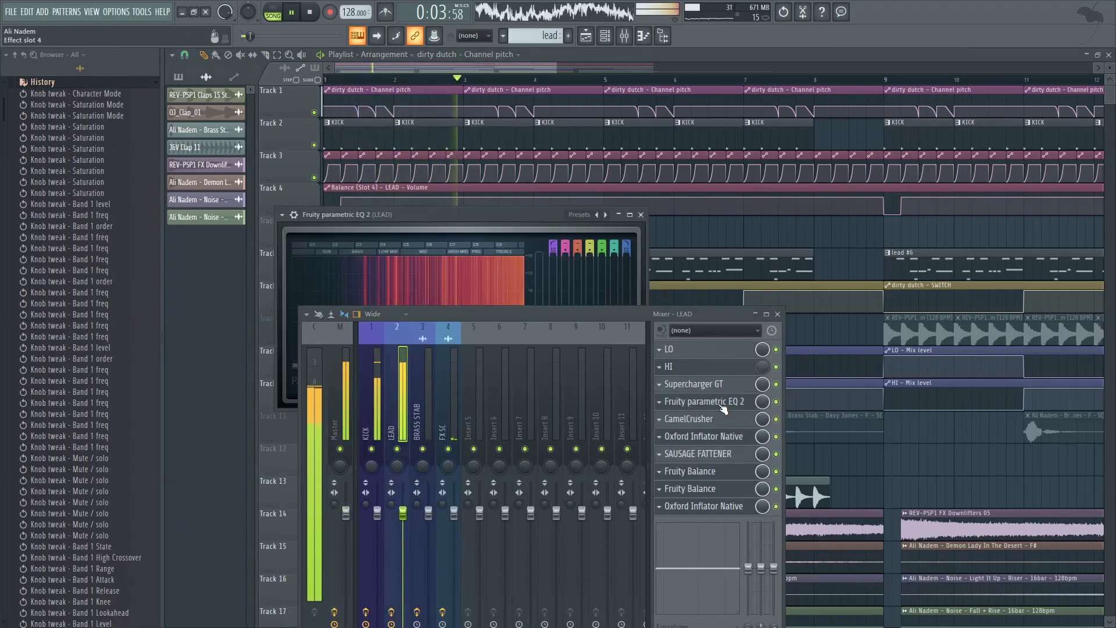
{"action": "left_click_drag", "start_coordinate": [646, 315], "coordinate": [630, 446]}
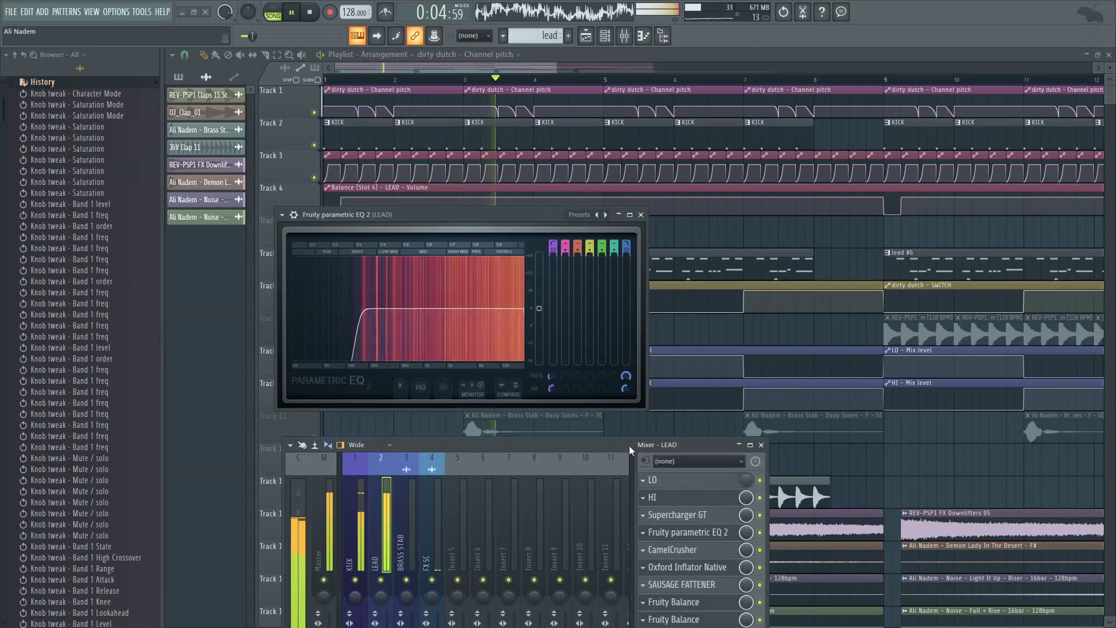
Step: Inspect the HI and LO equalizers on the LEAD insert, closing each one after viewing it
{"action": "left_click", "coordinate": [677, 502]}
{"action": "left_click", "coordinate": [676, 502]}
{"action": "left_click", "coordinate": [681, 482]}
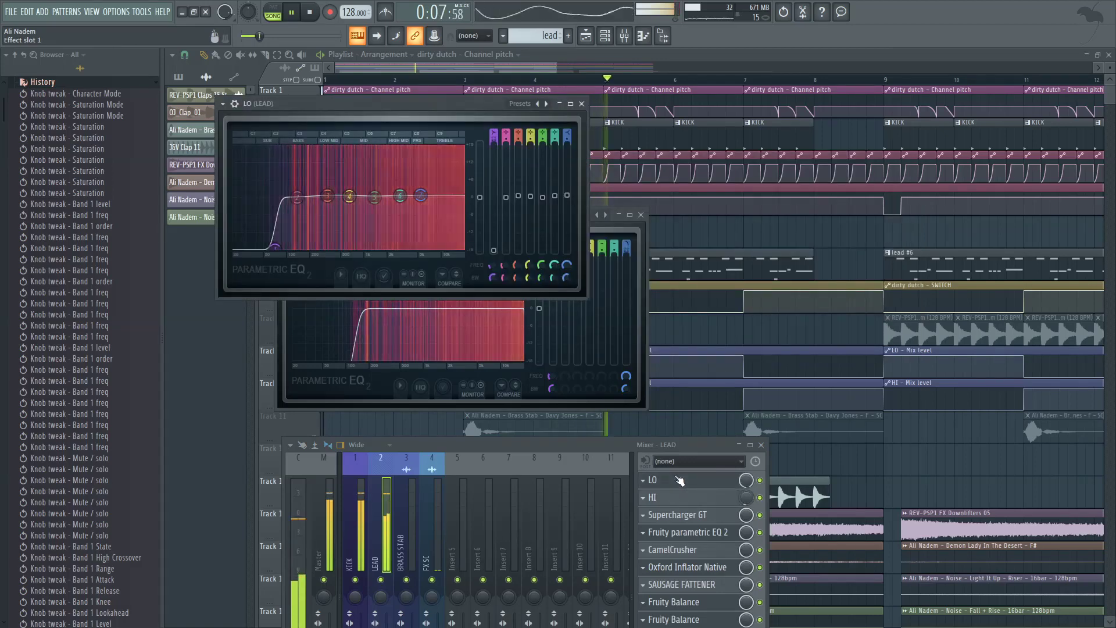
{"action": "left_click", "coordinate": [681, 482]}
{"action": "left_click_drag", "start_coordinate": [690, 447], "coordinate": [696, 361]}
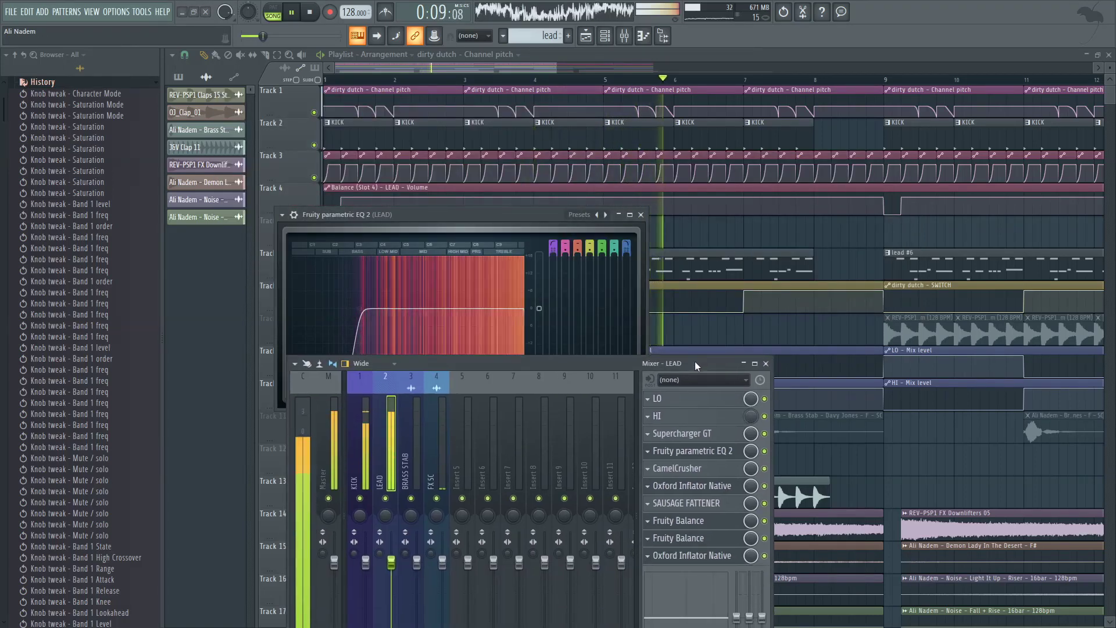
Step: Open CamelCrusher on the LEAD insert and compare the sound with its Distortion section off and on
{"action": "left_click", "coordinate": [688, 470]}
{"action": "left_click_drag", "start_coordinate": [577, 363], "coordinate": [546, 500]}
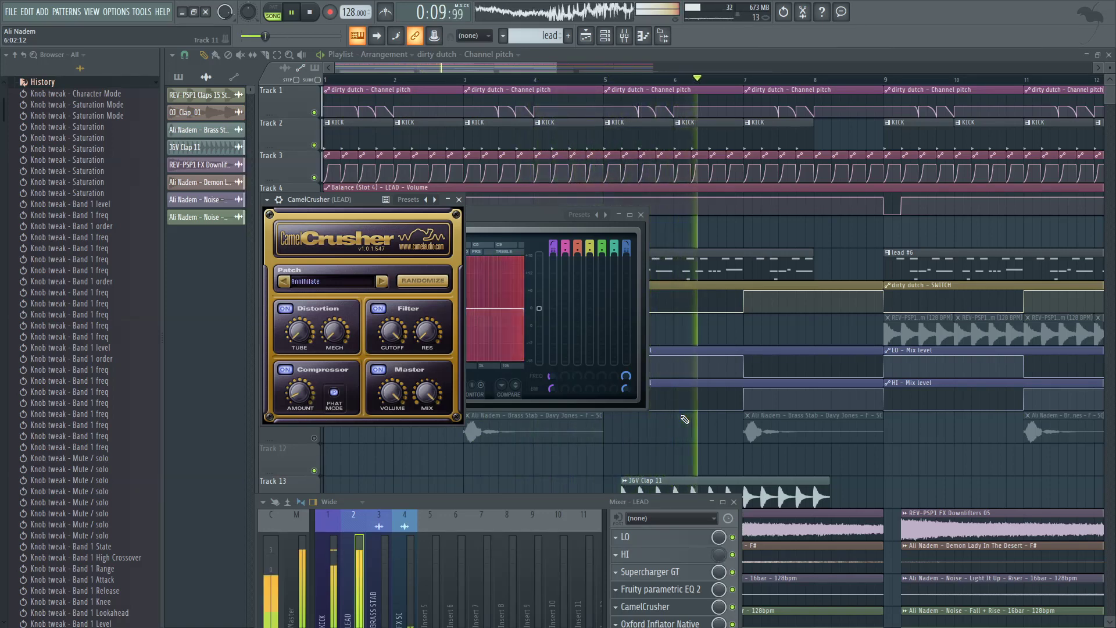
{"action": "key", "text": "space"}
{"action": "key", "text": "space"}
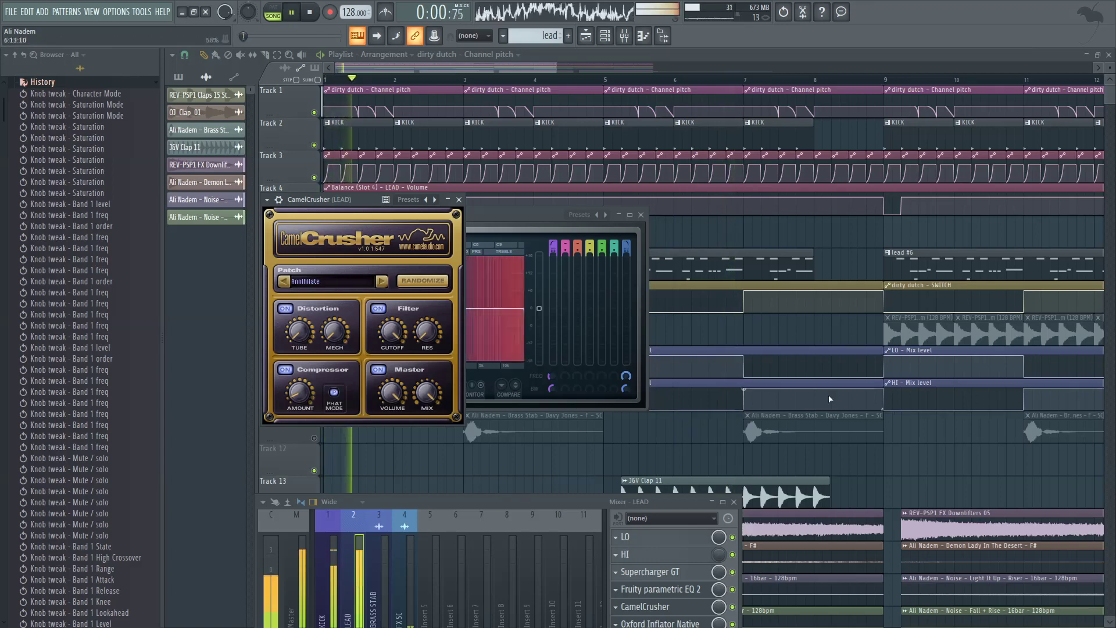
{"action": "left_click", "coordinate": [286, 308]}
{"action": "left_click", "coordinate": [285, 309]}
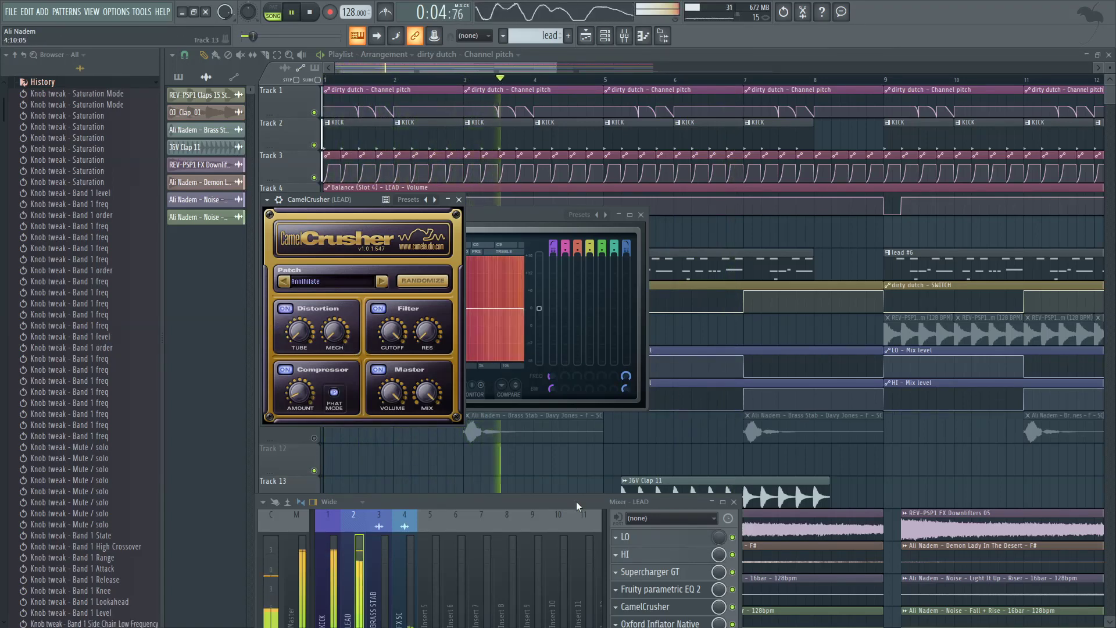
Step: Restart playback and check the Master and LEAD inserts in the mixer
{"action": "left_click_drag", "start_coordinate": [577, 501], "coordinate": [648, 305]}
{"action": "key", "text": "space"}
{"action": "key", "text": "space"}
{"action": "left_click_drag", "start_coordinate": [361, 494], "coordinate": [362, 441]}
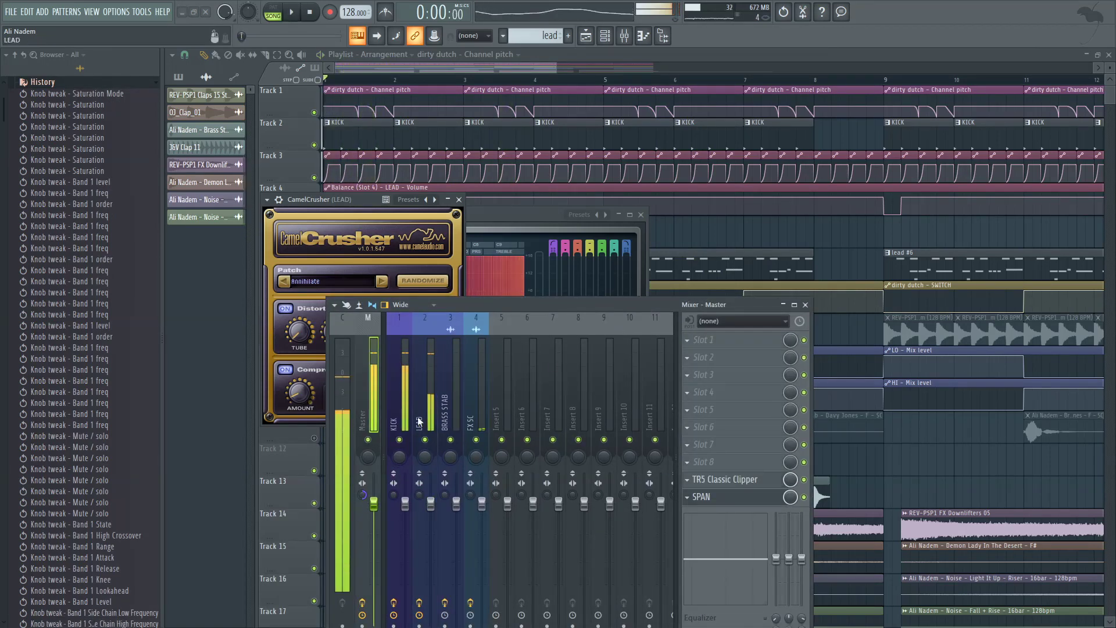
{"action": "left_click_drag", "start_coordinate": [479, 306], "coordinate": [483, 444]}
Step: Replay the opening with CamelCrusher's Distortion bypassed, then re-enabled on the lead
{"action": "left_click", "coordinate": [282, 310]}
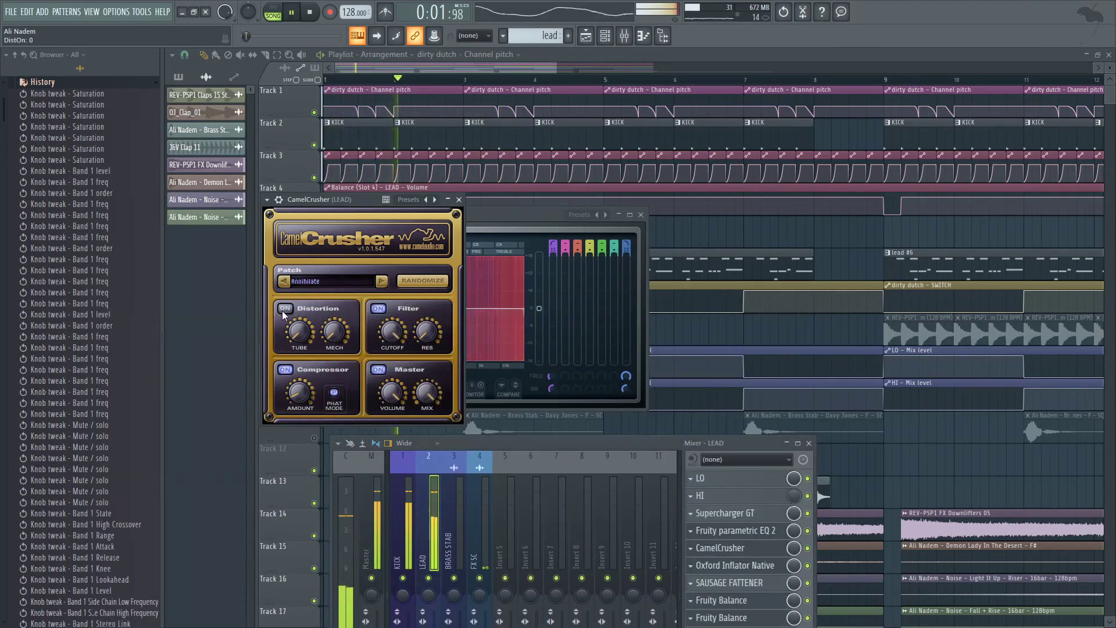
{"action": "key", "text": "space"}
{"action": "key", "text": "space"}
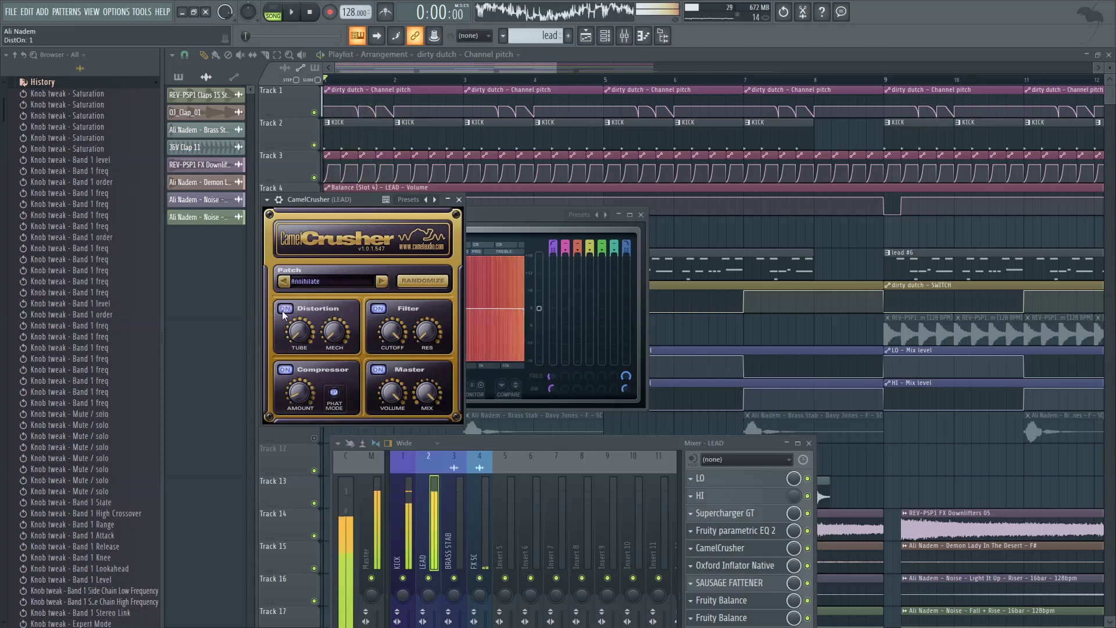
{"action": "left_click", "coordinate": [283, 309]}
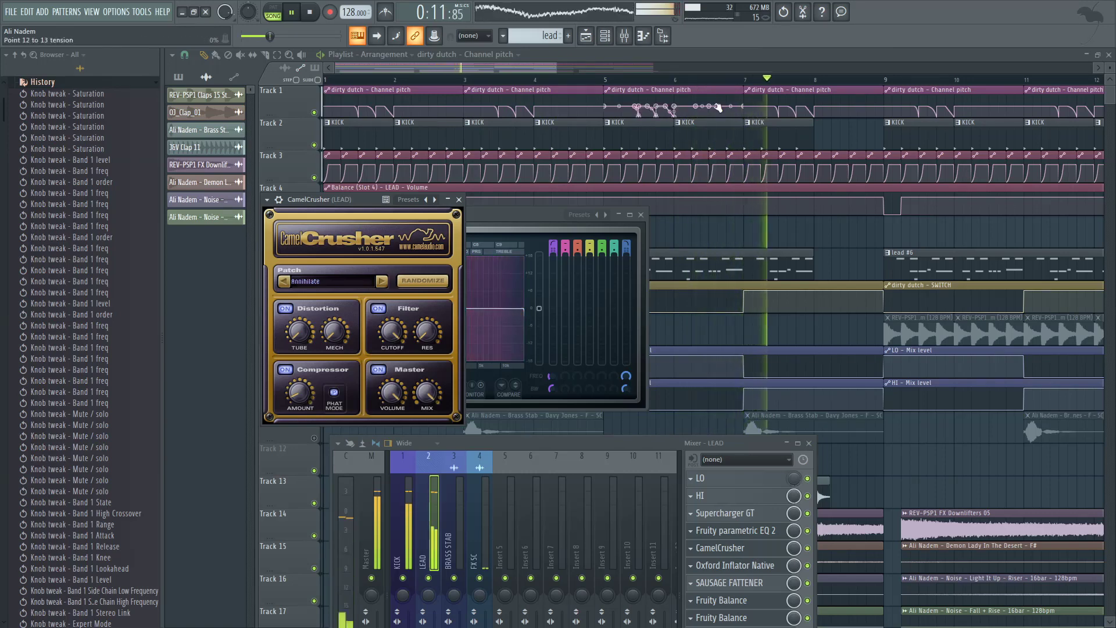
Step: Play the passage from late bar 7 to examine the empty gap in the kick and lead at bar 8
{"action": "scroll", "coordinate": [736, 84], "scroll_direction": "down", "scroll_amount": 1}
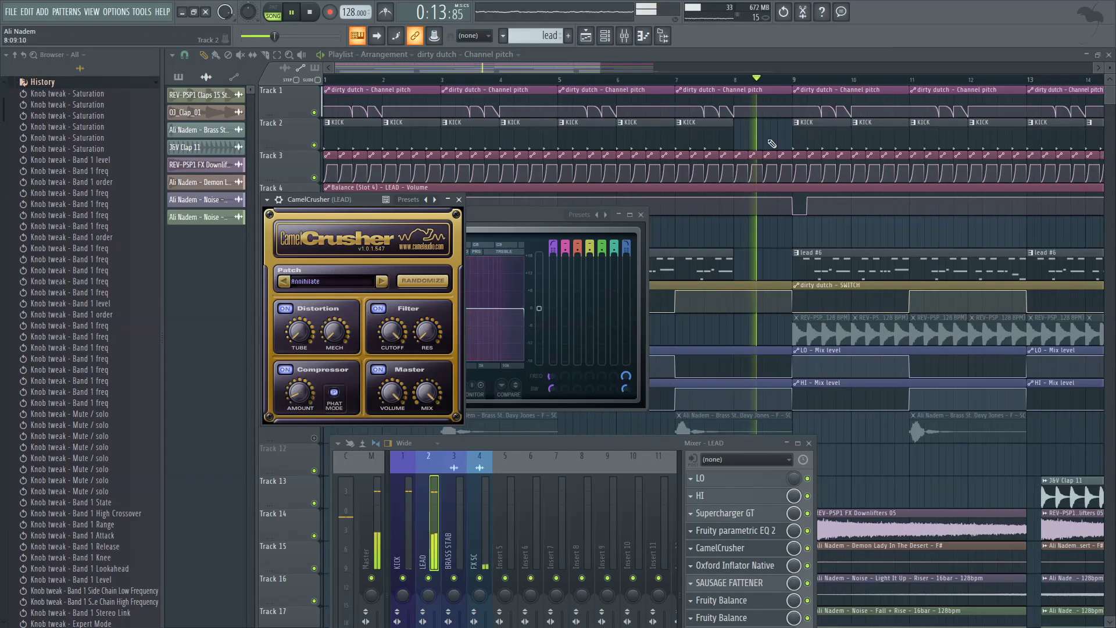
{"action": "left_click", "coordinate": [729, 79]}
{"action": "key", "text": "space"}
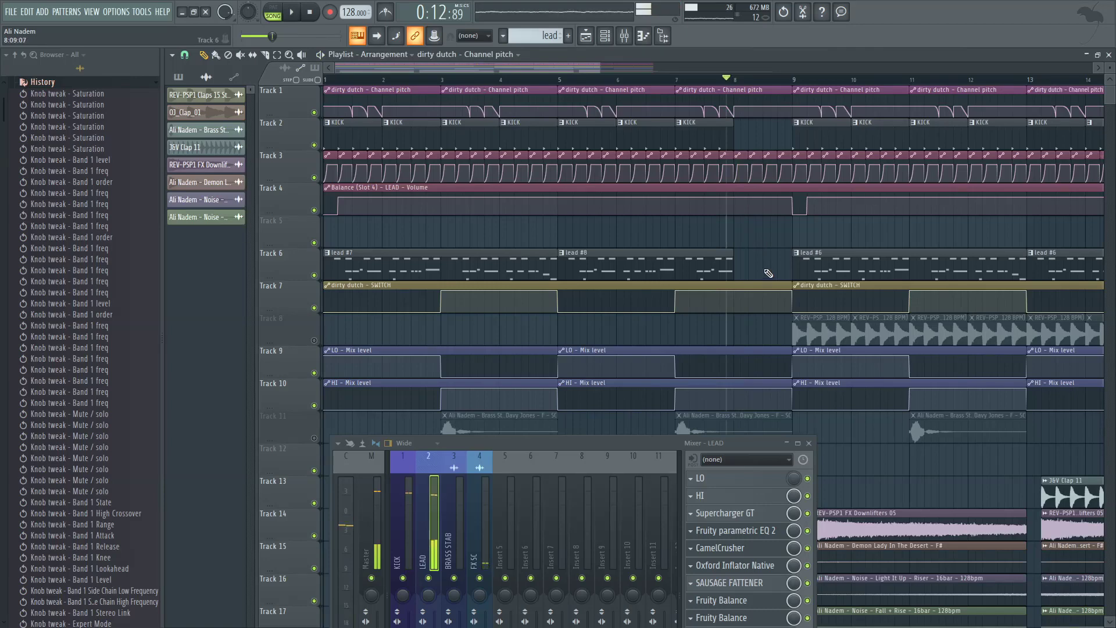
{"action": "scroll", "coordinate": [756, 262], "scroll_direction": "down", "scroll_amount": 2}
{"action": "scroll", "coordinate": [700, 256], "scroll_direction": "up", "scroll_amount": 2}
Step: Add a Massive instrument channel and create a new pattern named CHORD FILL
{"action": "left_click", "coordinate": [43, 12]}
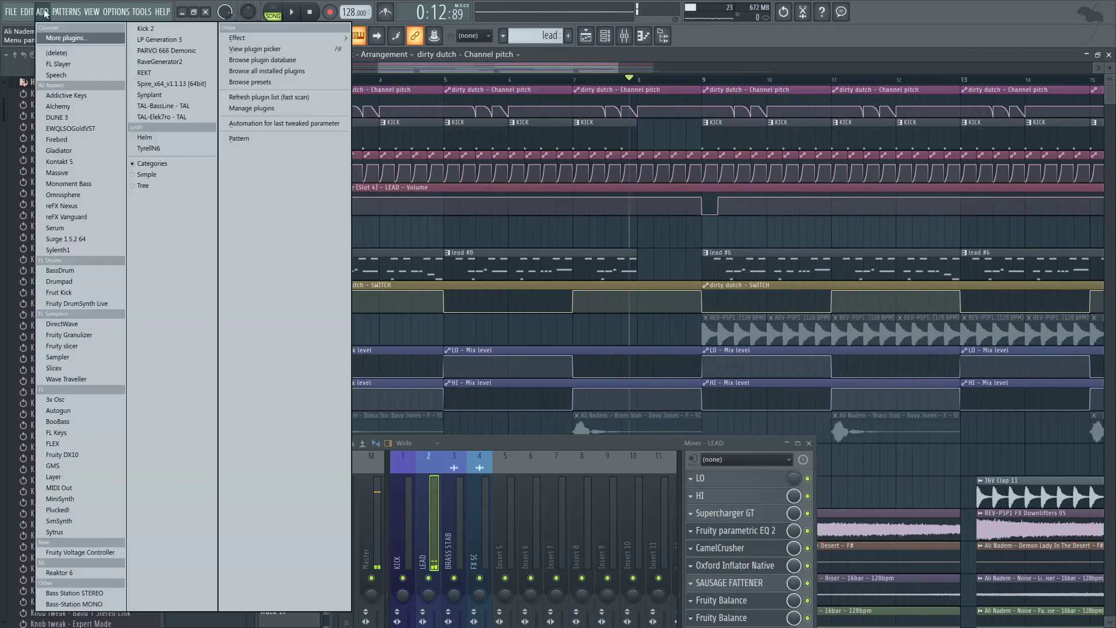
{"action": "left_click", "coordinate": [63, 173]}
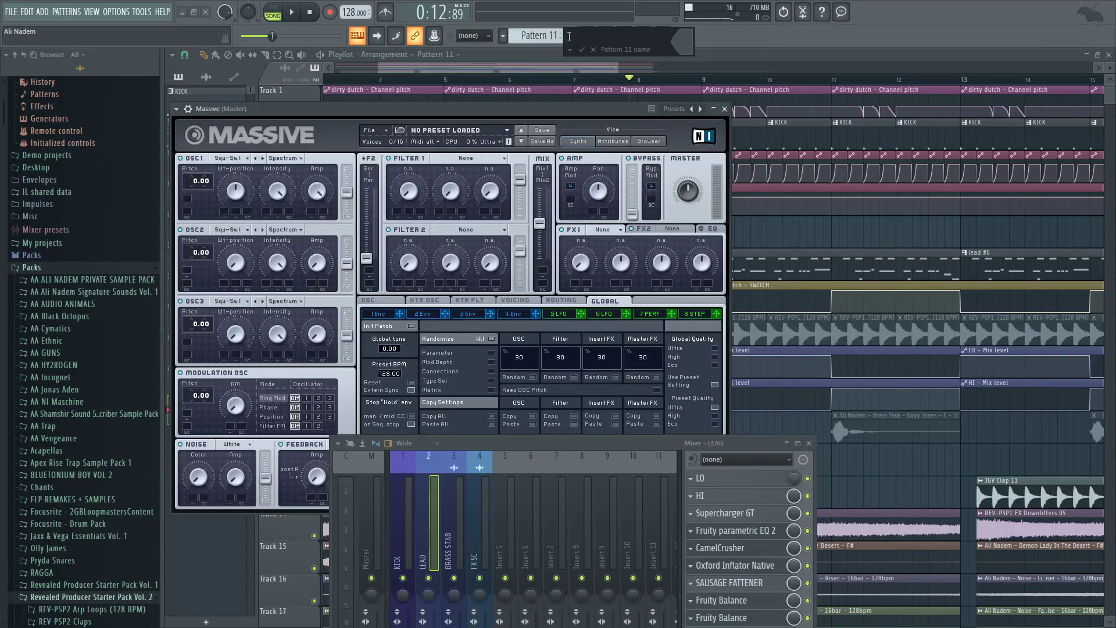
{"action": "left_click", "coordinate": [569, 36]}
{"action": "type", "text": "CHORD FILL"}
{"action": "key", "text": "Return"}
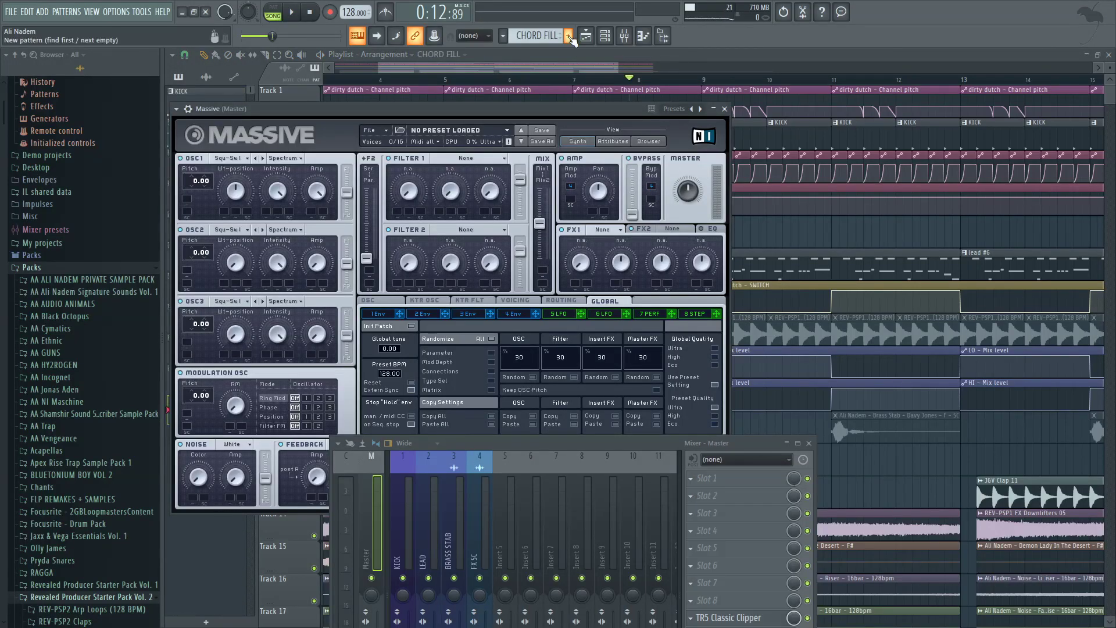
Step: Close Massive and place the CHORD FILL pattern on Track 5 at bar 8 of the playlist
{"action": "key", "text": "space"}
{"action": "key", "text": "space"}
{"action": "left_click", "coordinate": [724, 108]}
{"action": "key", "text": "space"}
{"action": "left_click", "coordinate": [645, 238]}
{"action": "scroll", "coordinate": [661, 233], "scroll_direction": "up", "scroll_amount": 3}
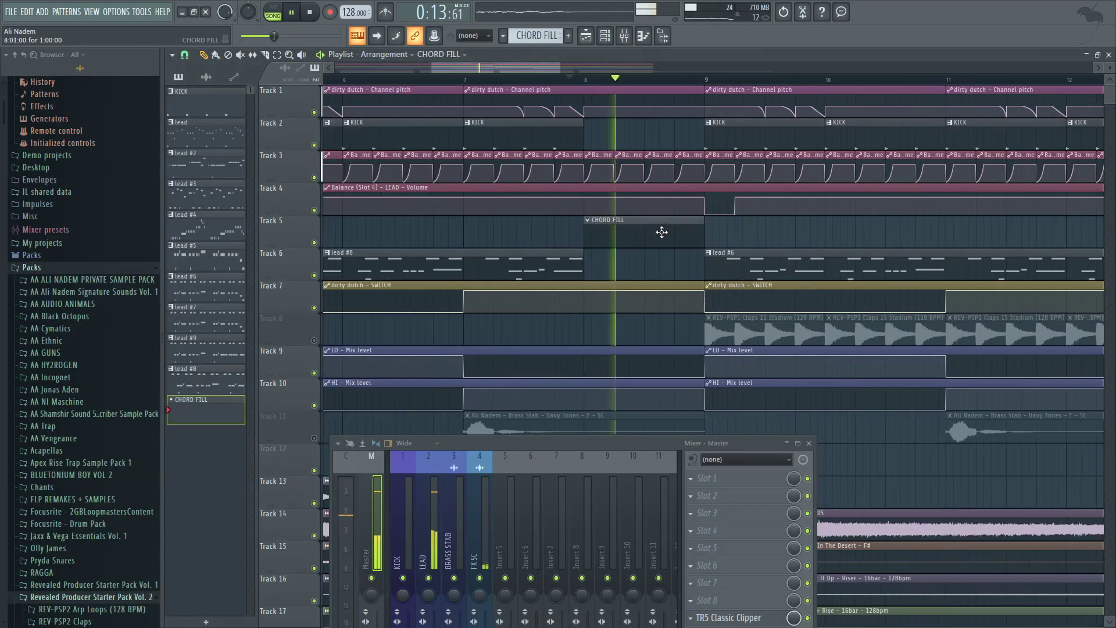
{"action": "key", "text": "space"}
Step: Open Massive's piano roll in CHORD FILL and draw an E4 note lasting the first half of bar 1
{"action": "left_click", "coordinate": [606, 37]}
{"action": "right_click", "coordinate": [920, 596]}
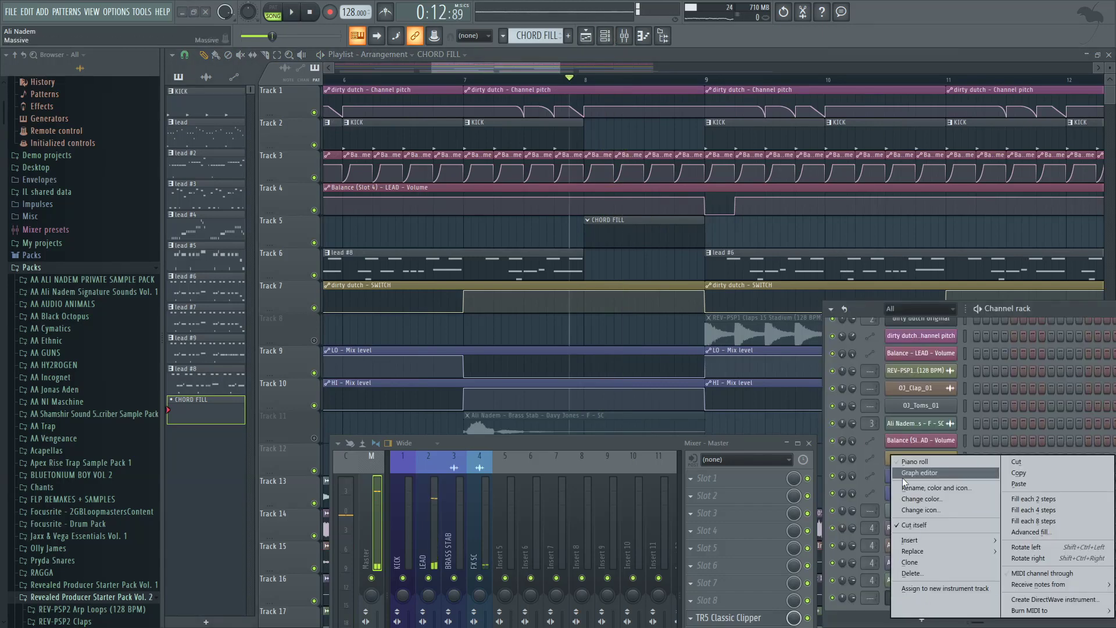
{"action": "left_click", "coordinate": [908, 461]}
{"action": "mouse_move", "coordinate": [224, 164]}
{"action": "left_mouse_down"}
{"action": "mouse_move", "coordinate": [151, 164]}
{"action": "mouse_move", "coordinate": [117, 283]}
{"action": "mouse_move", "coordinate": [117, 249]}
{"action": "mouse_move", "coordinate": [108, 258]}
{"action": "left_mouse_up"}
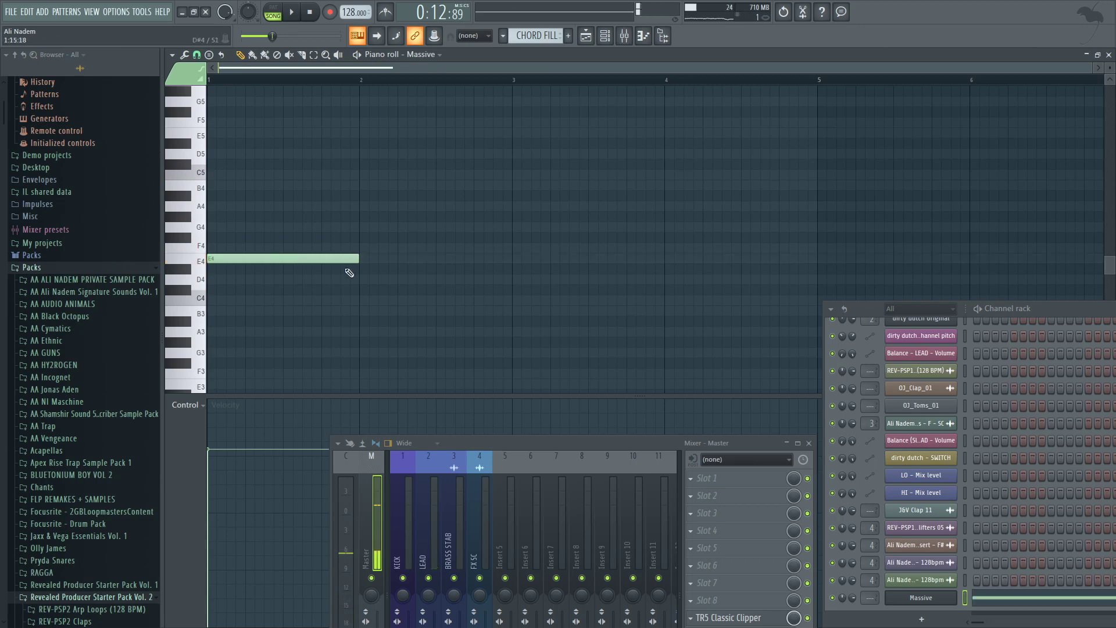
{"action": "left_click_drag", "start_coordinate": [357, 263], "coordinate": [281, 258]}
Step: Add a two-step A4, a four-step G4 and a two-step F#4 after the E4 note, filling bar 1
{"action": "key", "text": "space"}
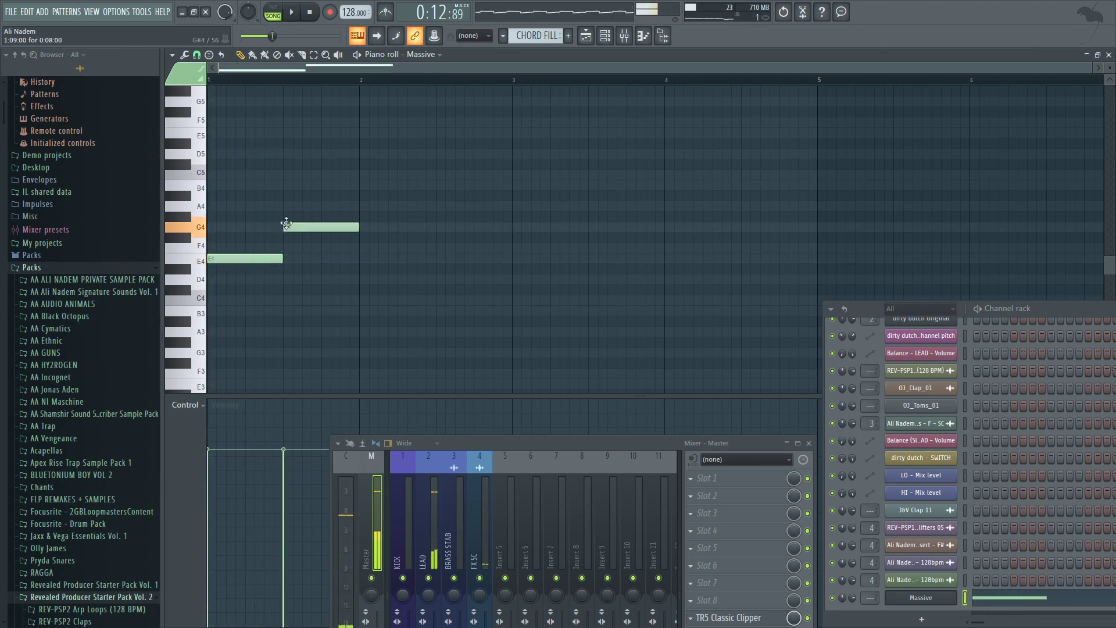
{"action": "key", "text": "space"}
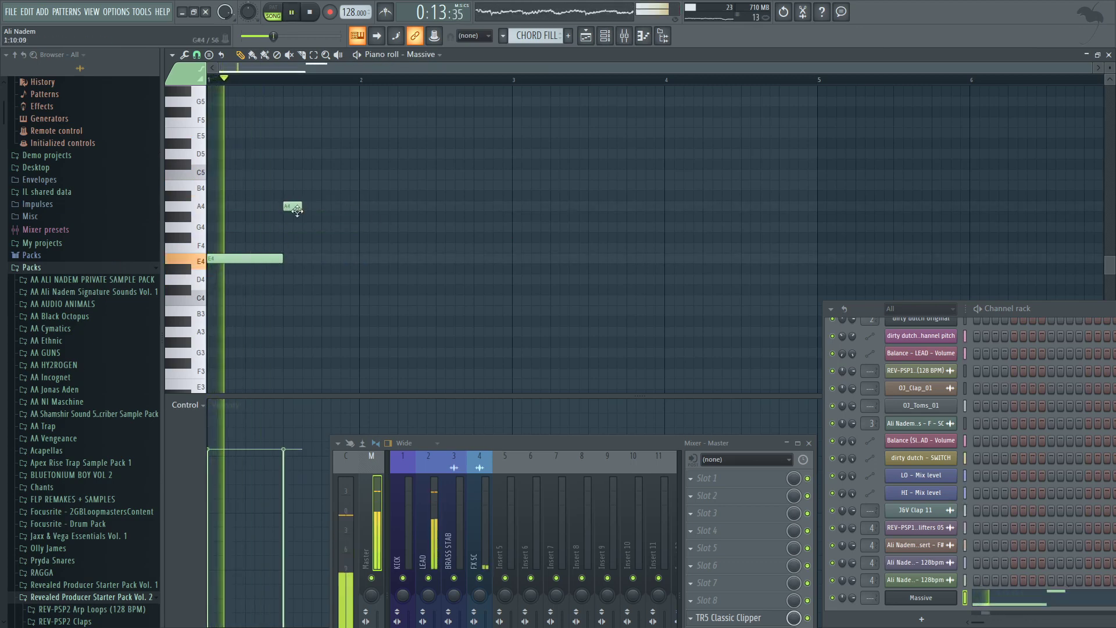
{"action": "scroll", "coordinate": [300, 210], "scroll_direction": "up", "scroll_amount": 2}
{"action": "left_click_drag", "start_coordinate": [342, 238], "coordinate": [404, 225]}
{"action": "key", "text": "space"}
{"action": "key", "text": "space"}
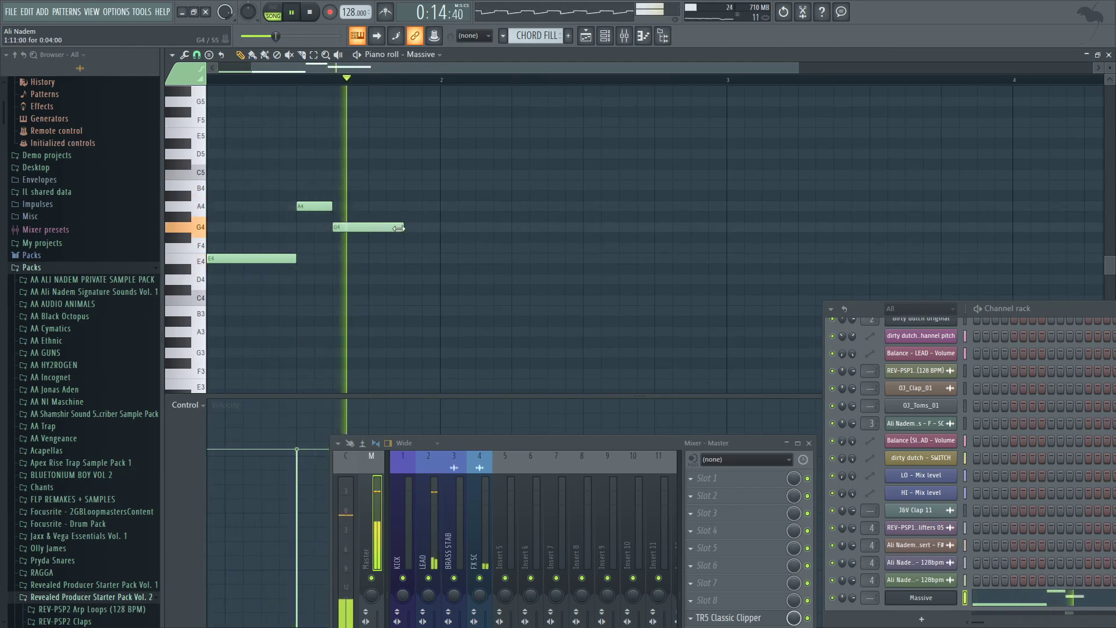
{"action": "left_click", "coordinate": [413, 237]}
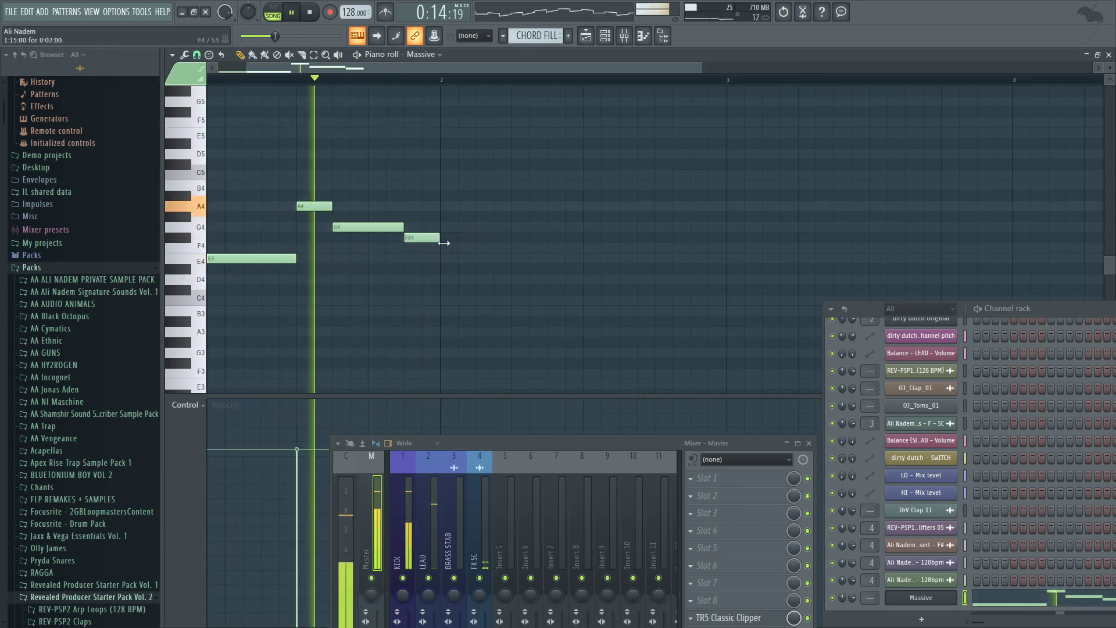
Step: Add a B5 note above the opening E4, eight steps long, replaying the fill to judge the pitch
{"action": "scroll", "coordinate": [306, 195], "scroll_direction": "down", "scroll_amount": 2}
{"action": "left_click", "coordinate": [216, 134]}
{"action": "scroll", "coordinate": [262, 151], "scroll_direction": "up", "scroll_amount": 2}
{"action": "key", "text": "space"}
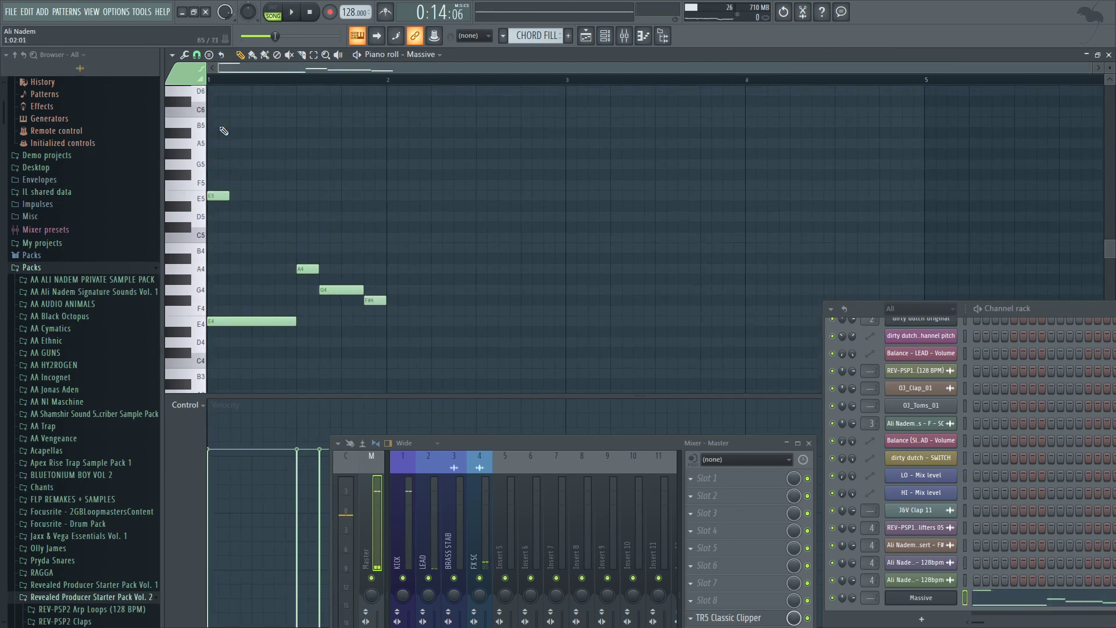
{"action": "left_click", "coordinate": [210, 82]}
{"action": "key", "text": "space"}
{"action": "key", "text": "space"}
{"action": "key", "text": "space"}
{"action": "key", "text": "space"}
{"action": "key", "text": "space"}
{"action": "left_click_drag", "start_coordinate": [211, 195], "coordinate": [291, 134]}
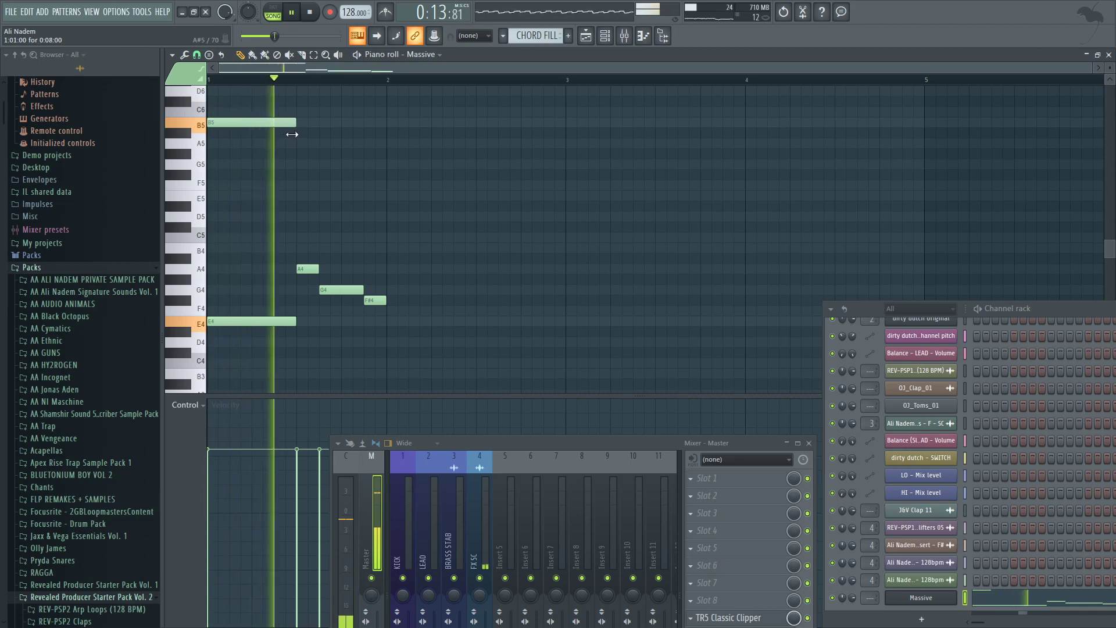
Step: Try G#5 and A5 for the upper note at 1:09 and A#5 at 1:14, replaying the fill
{"action": "scroll", "coordinate": [300, 152], "scroll_direction": "up", "scroll_amount": 2}
{"action": "left_click", "coordinate": [297, 217]}
{"action": "key", "text": "space"}
{"action": "left_click", "coordinate": [356, 196]}
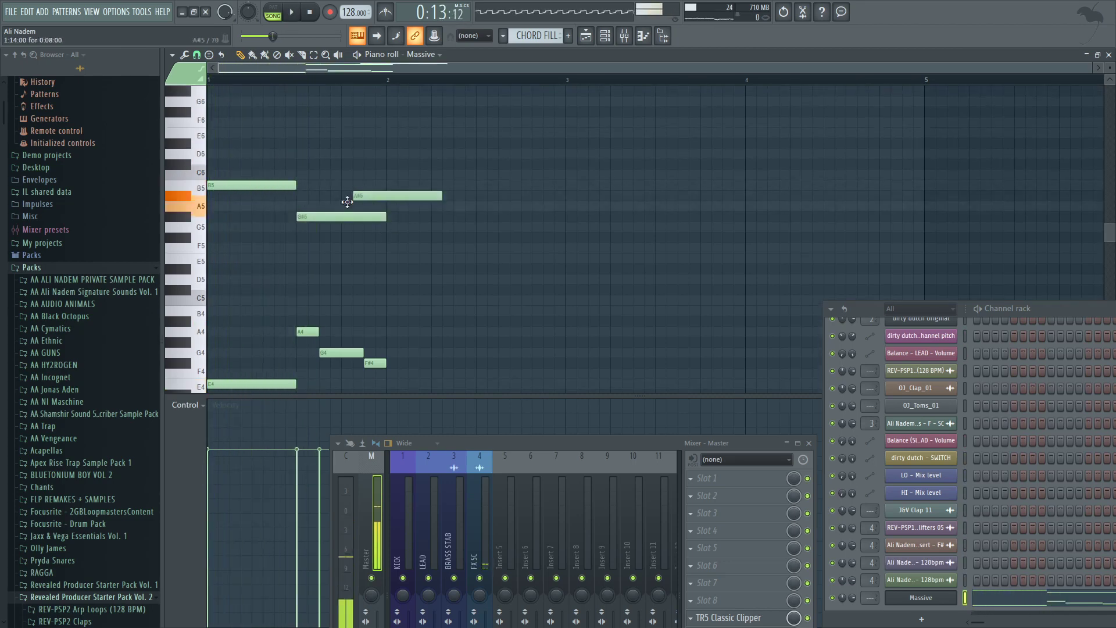
{"action": "key", "text": "space"}
{"action": "right_click", "coordinate": [347, 218]}
{"action": "key", "text": "space"}
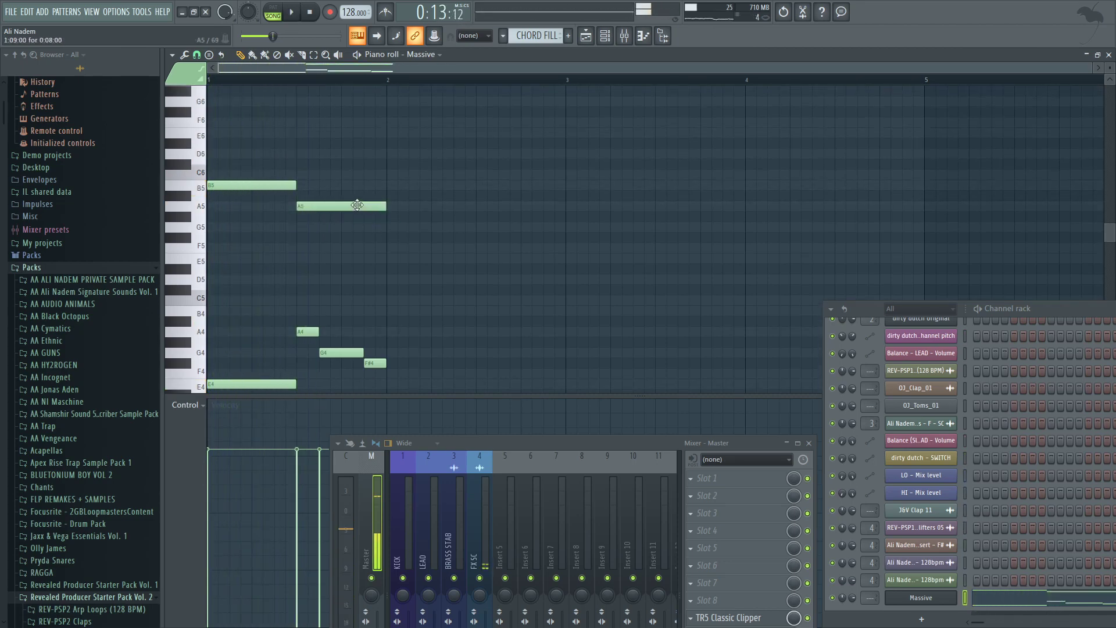
{"action": "key", "text": "space"}
Step: Place a two-step E6 note above the A4 at 1:09 and replay the fill
{"action": "left_click_drag", "start_coordinate": [356, 204], "coordinate": [318, 131]}
{"action": "key", "text": "space"}
{"action": "key", "text": "space"}
{"action": "key", "text": "space"}
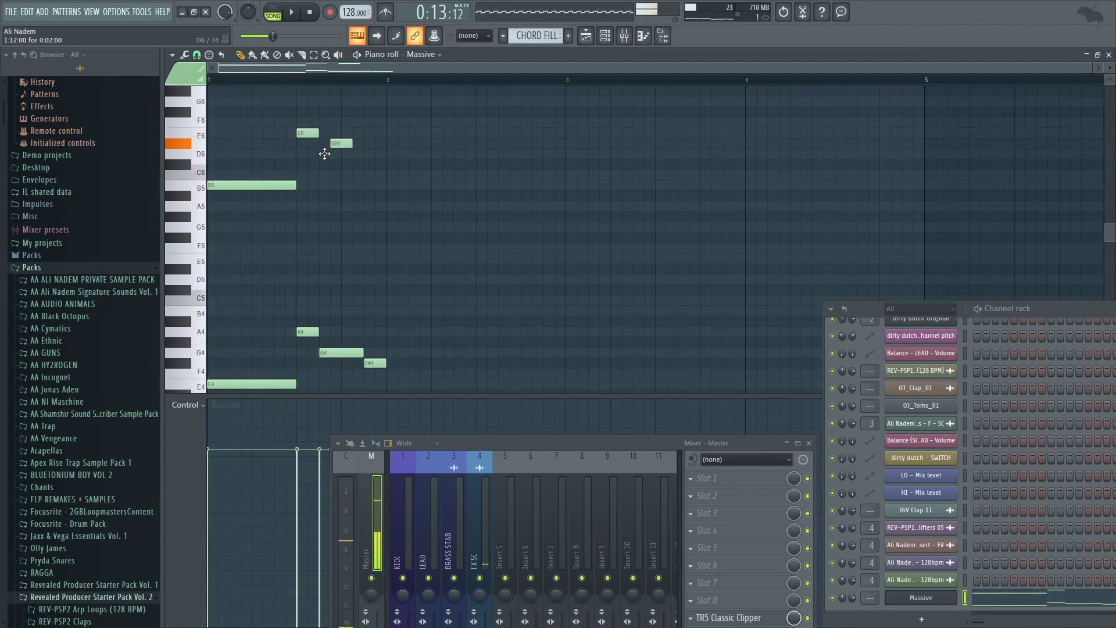
Step: Add a four-step D6 above the G4 and a two-step C#6 above the F#4, replaying the fill
{"action": "key", "text": "space"}
{"action": "left_click", "coordinate": [343, 164]}
{"action": "left_click_drag", "start_coordinate": [363, 165], "coordinate": [341, 151]}
{"action": "key", "text": "space"}
{"action": "key", "text": "space"}
{"action": "scroll", "coordinate": [345, 163], "scroll_direction": "up", "scroll_amount": 2}
{"action": "right_click", "coordinate": [340, 155]}
{"action": "key", "text": "space"}
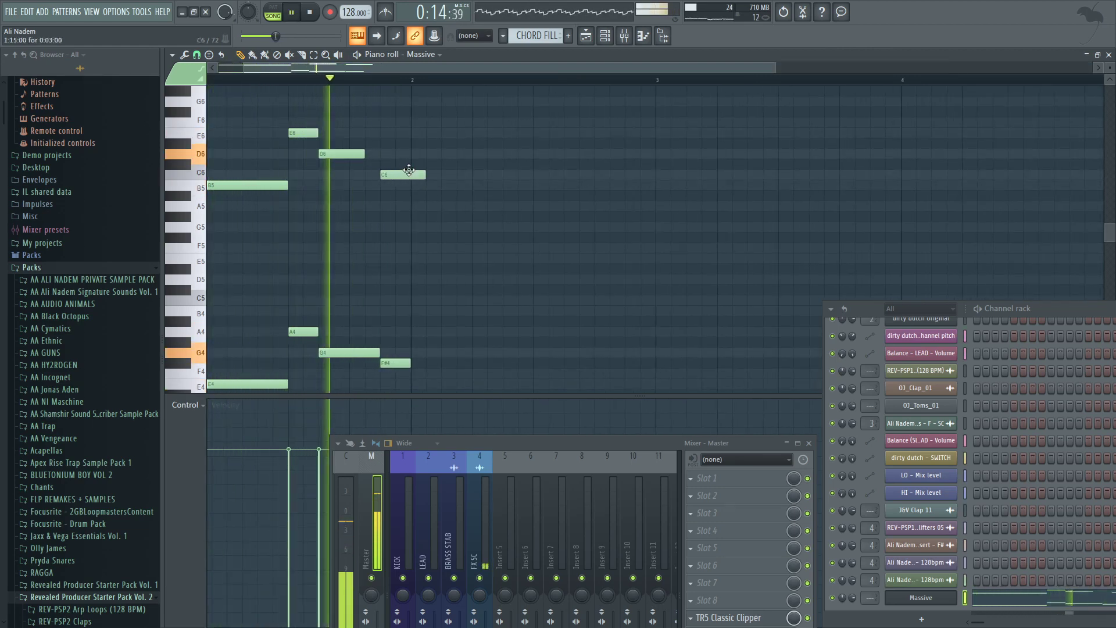
{"action": "key", "text": "space"}
{"action": "left_click_drag", "start_coordinate": [424, 173], "coordinate": [378, 157]}
{"action": "key", "text": "space"}
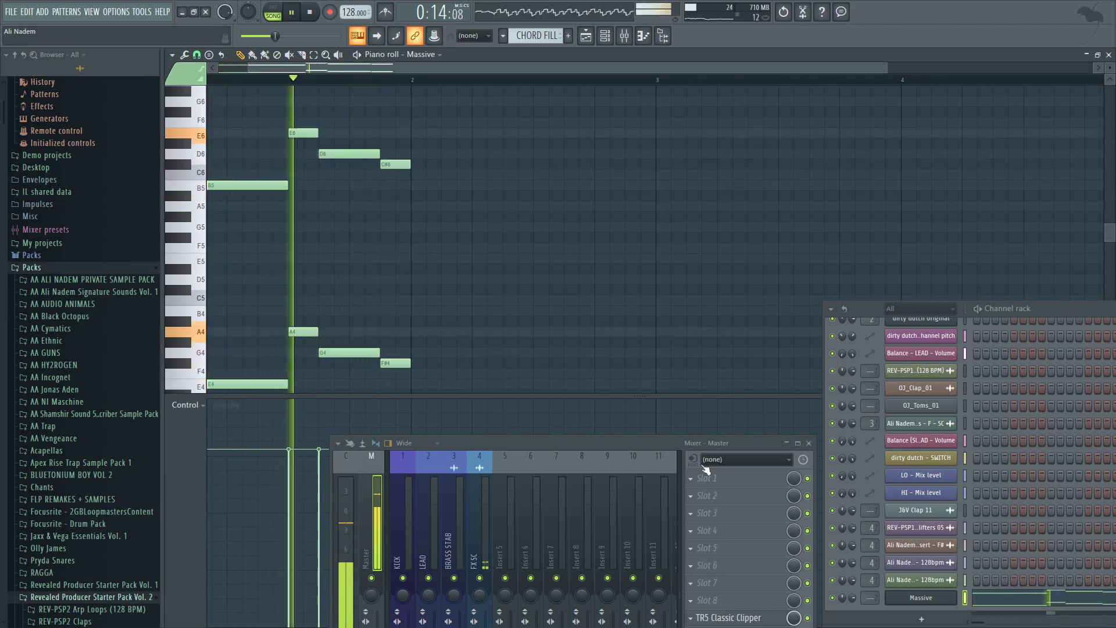
Step: Open Massive with the CHORD FILL pattern looping and set Filter 1 to Lowpass 4
{"action": "left_click", "coordinate": [922, 598]}
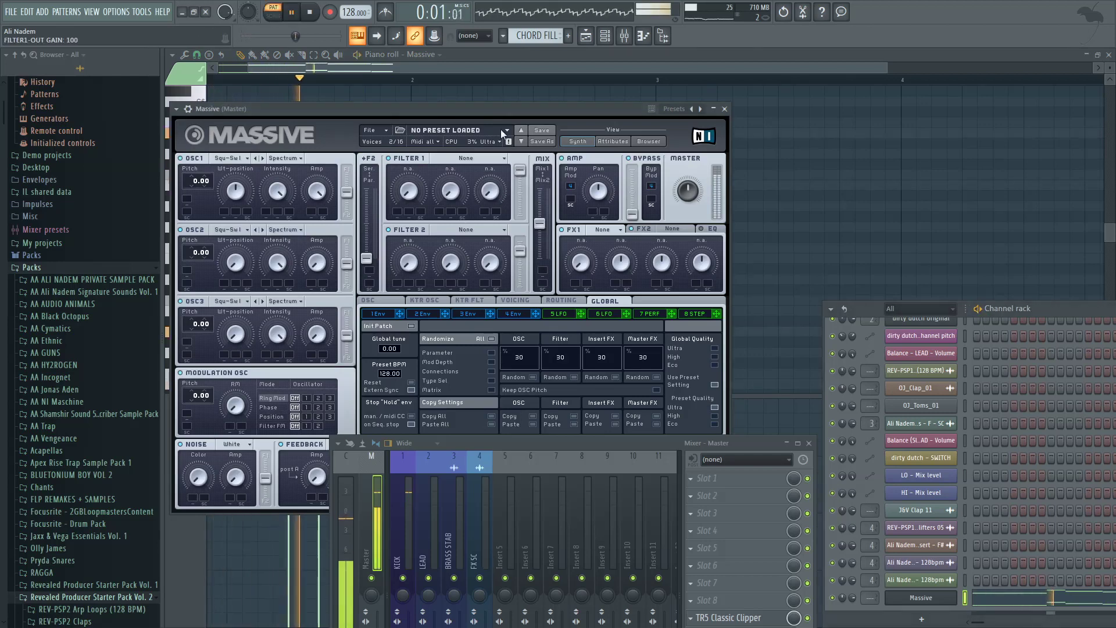
{"action": "left_click", "coordinate": [465, 158]}
{"action": "left_click", "coordinate": [436, 177]}
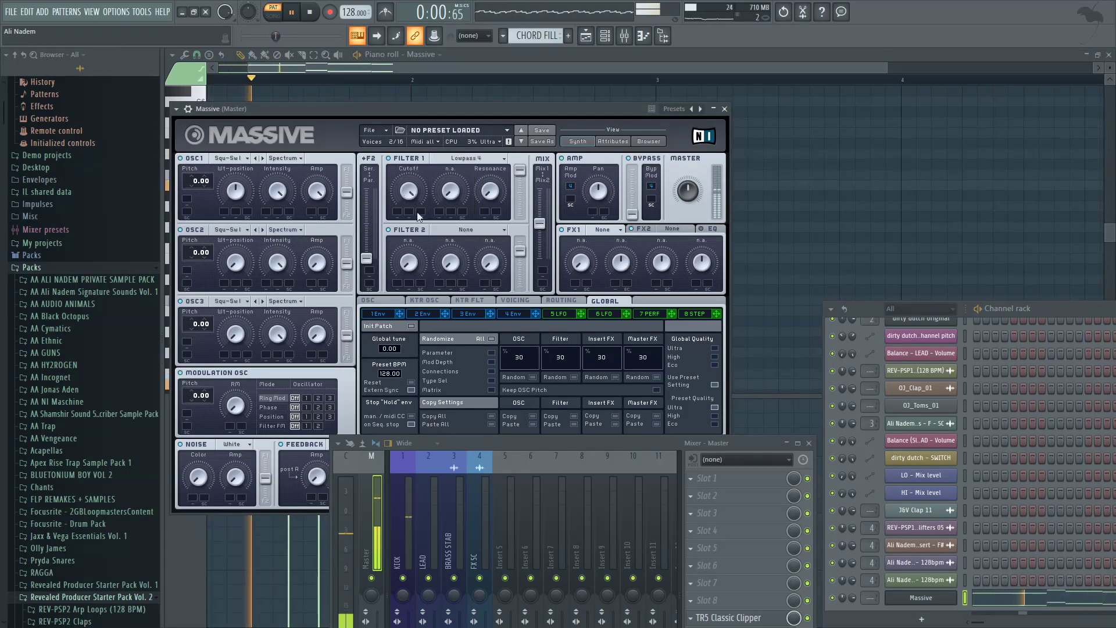
Step: Tune oscillator 1 to -12.00 and set the voicing to two unison voices with a Pan Position spread of 74
{"action": "left_click", "coordinate": [517, 315]}
{"action": "left_click_drag", "start_coordinate": [497, 443], "coordinate": [492, 483]}
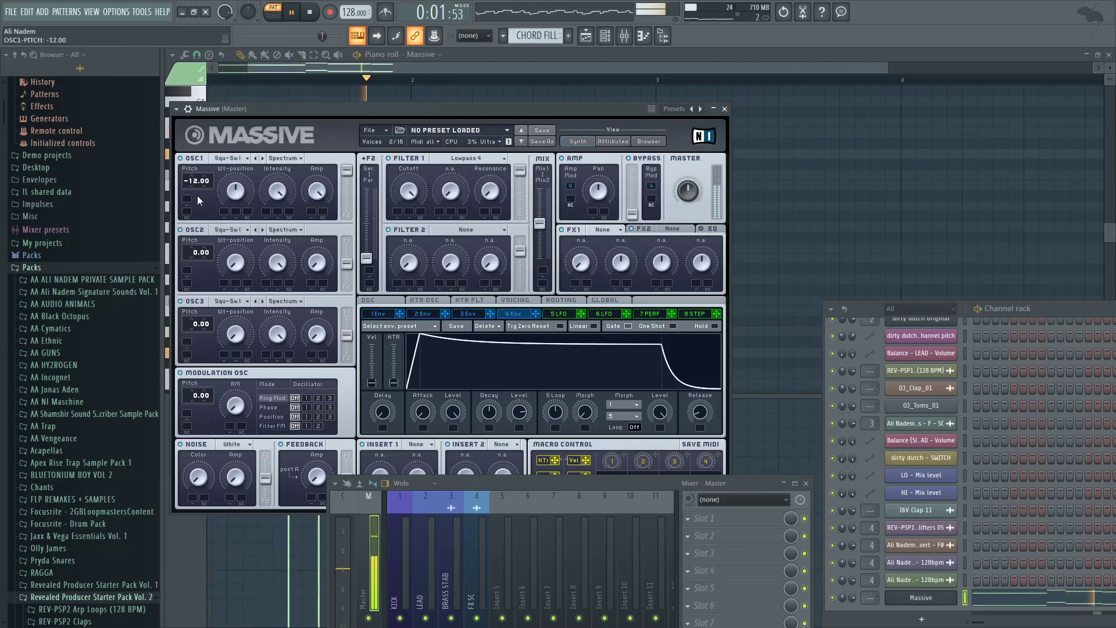
{"action": "left_click", "coordinate": [536, 301]}
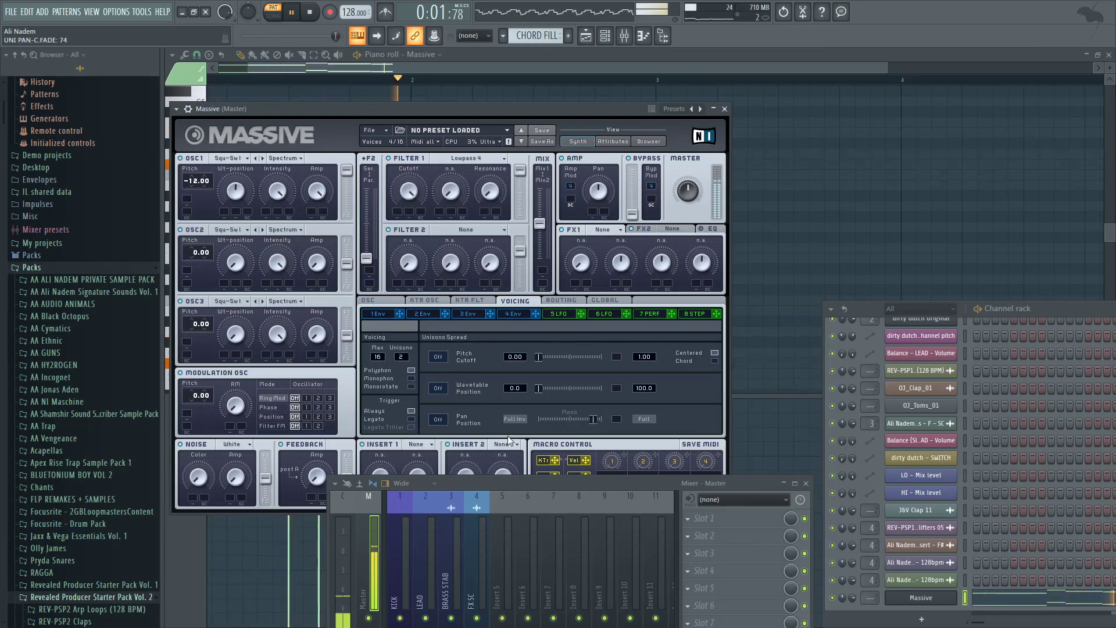
Step: Load Reverb as FX2 and set its Dry/Wet to 28
{"action": "left_click", "coordinate": [671, 230]}
{"action": "left_click", "coordinate": [674, 279]}
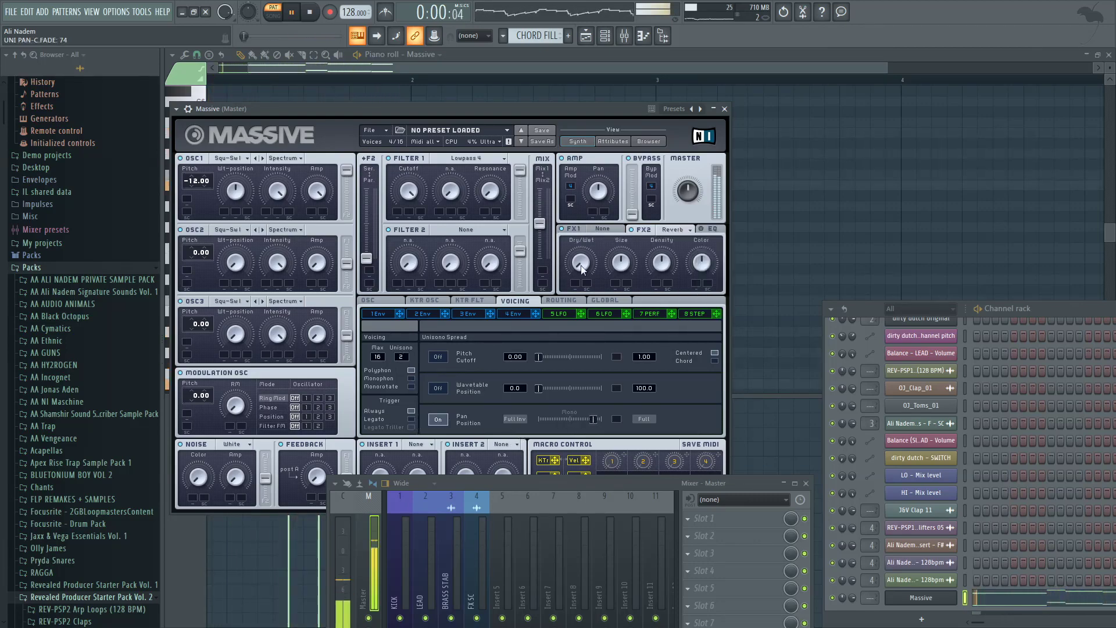
{"action": "left_click_drag", "start_coordinate": [585, 239], "coordinate": [583, 233]}
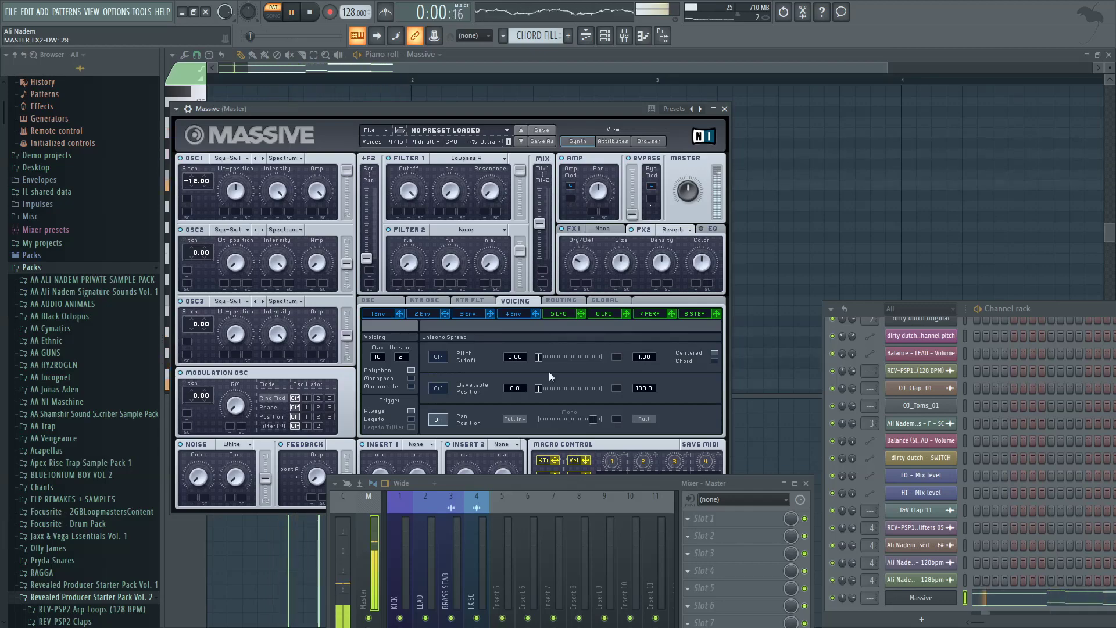
Step: Check the master track's stereo separation control and try a unison pan spread of 100
{"action": "left_click_drag", "start_coordinate": [542, 484], "coordinate": [544, 264]}
{"action": "right_click", "coordinate": [393, 367]}
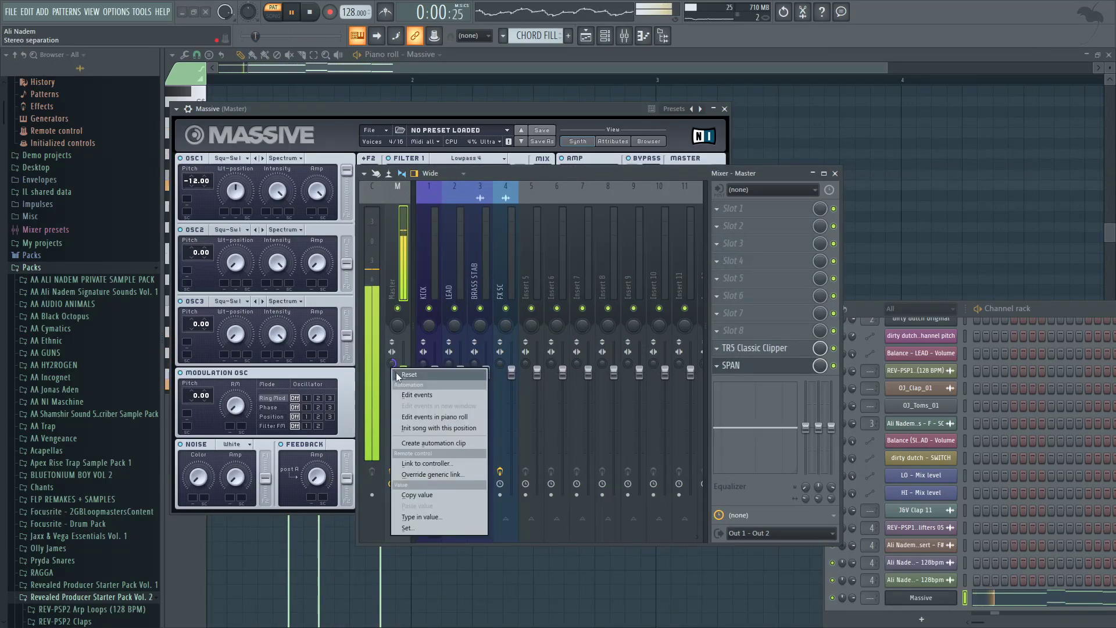
{"action": "left_click", "coordinate": [523, 177]}
{"action": "left_click_drag", "start_coordinate": [523, 177], "coordinate": [538, 465]}
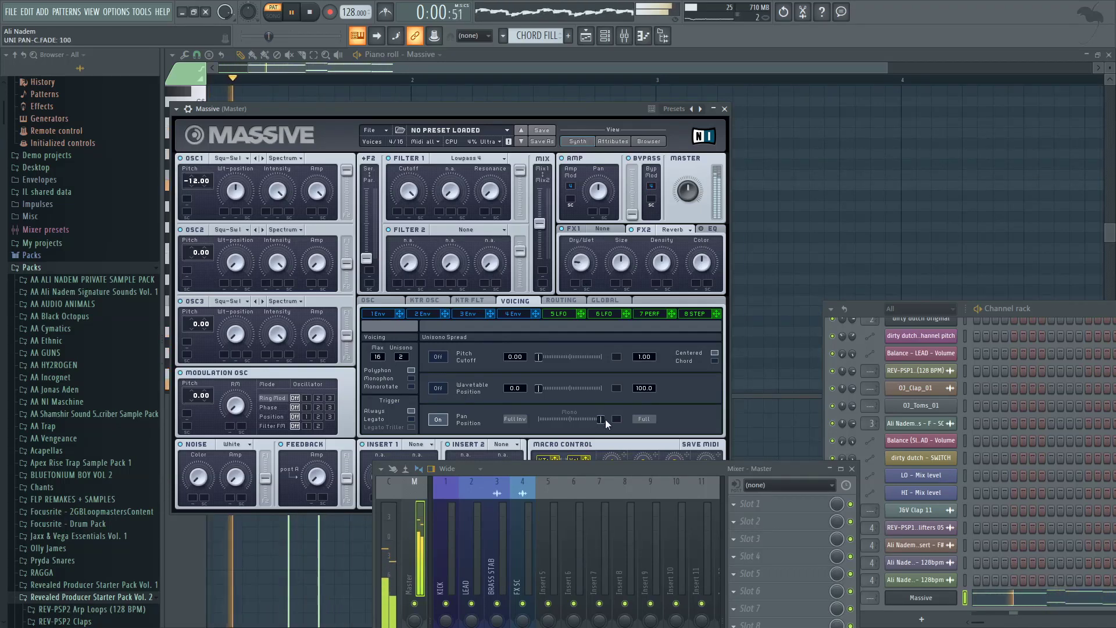
Step: Check the sound by adjusting the master's stereo separation, then set the pan spread to Mono and the unison count to 1
{"action": "left_click_drag", "start_coordinate": [605, 473], "coordinate": [613, 258]}
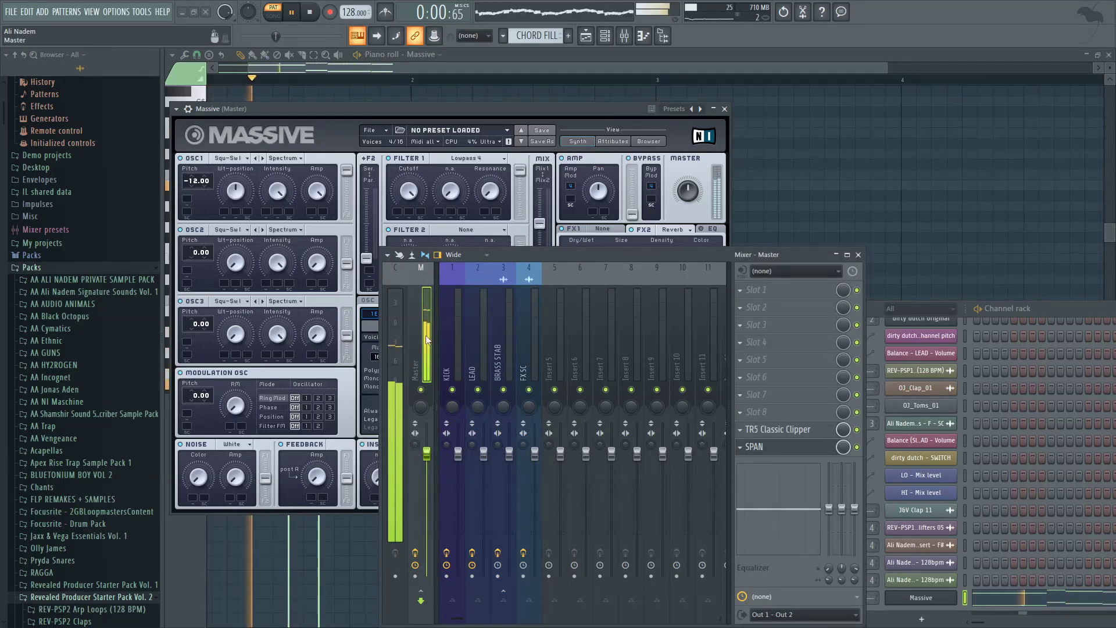
{"action": "left_click_drag", "start_coordinate": [415, 445], "coordinate": [415, 414]}
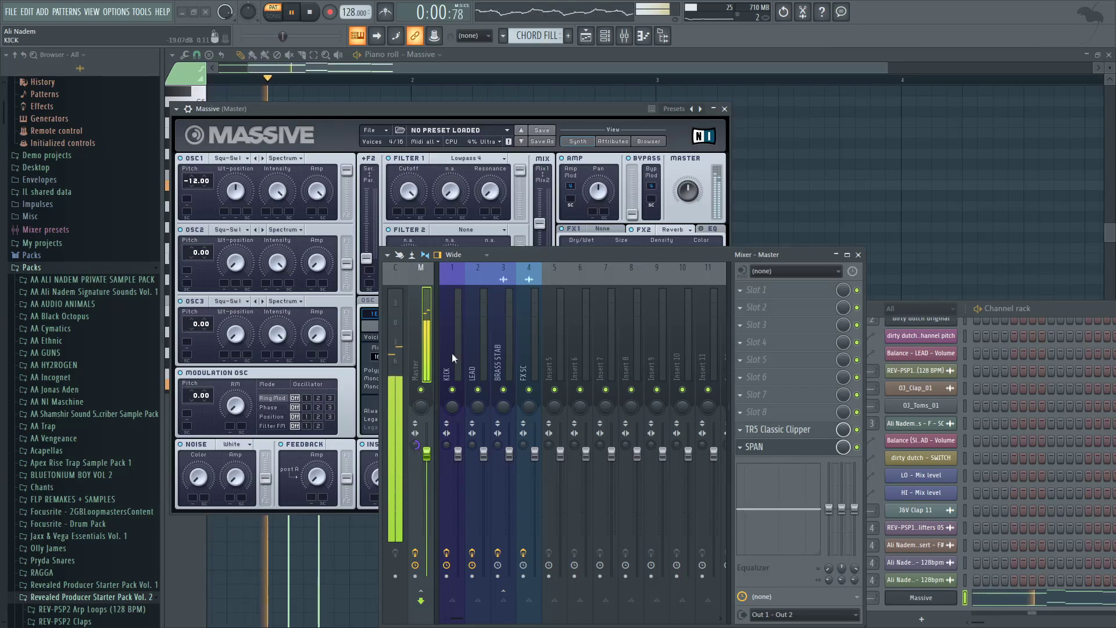
{"action": "left_click_drag", "start_coordinate": [522, 256], "coordinate": [524, 522]}
{"action": "double_click", "coordinate": [601, 420]}
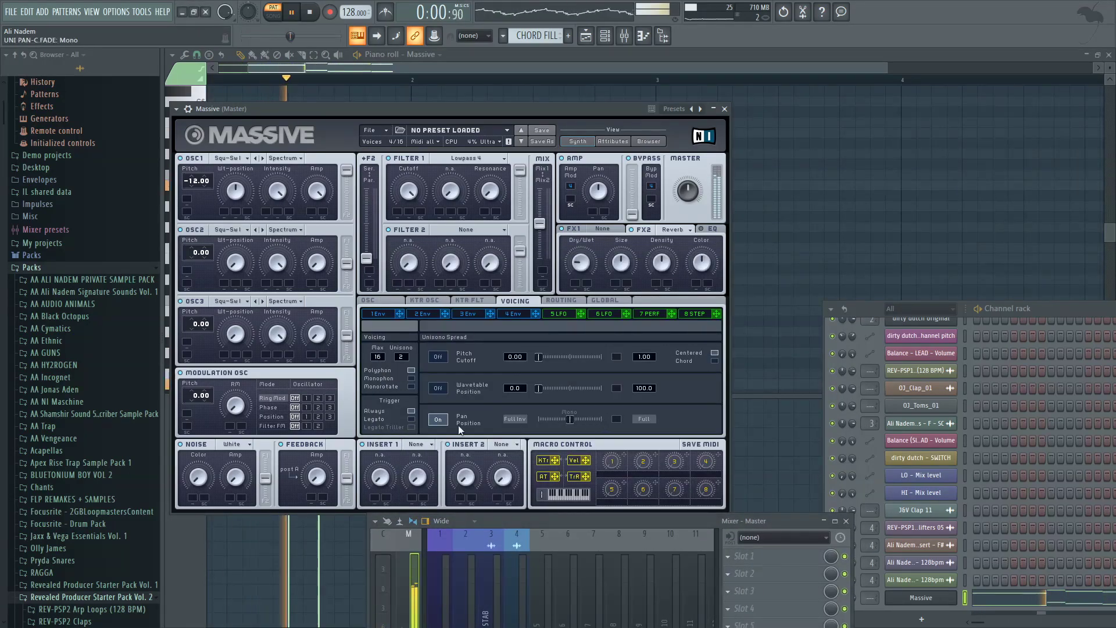
{"action": "left_click", "coordinate": [412, 380]}
{"action": "left_click_drag", "start_coordinate": [406, 358], "coordinate": [406, 406]}
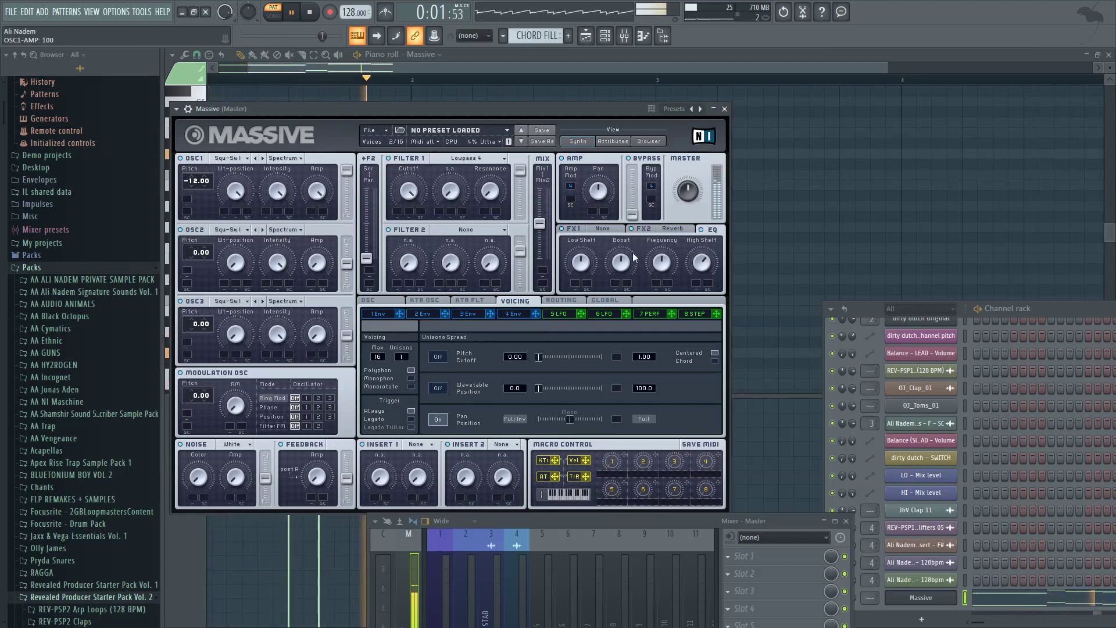
Step: Bring the mixer into view to adjust the master's stereo separation and load Dimension Expander as FX1
{"action": "left_click_drag", "start_coordinate": [543, 513], "coordinate": [603, 409]}
{"action": "right_click", "coordinate": [418, 487]}
{"action": "left_click", "coordinate": [442, 457]}
{"action": "left_click", "coordinate": [603, 229]}
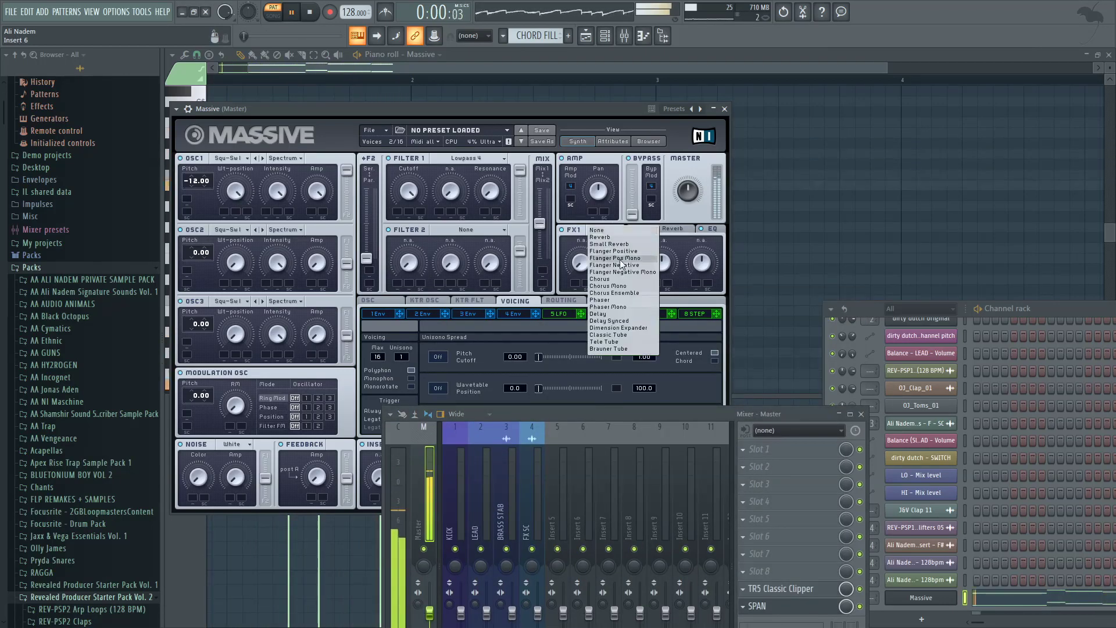
{"action": "left_click", "coordinate": [615, 329]}
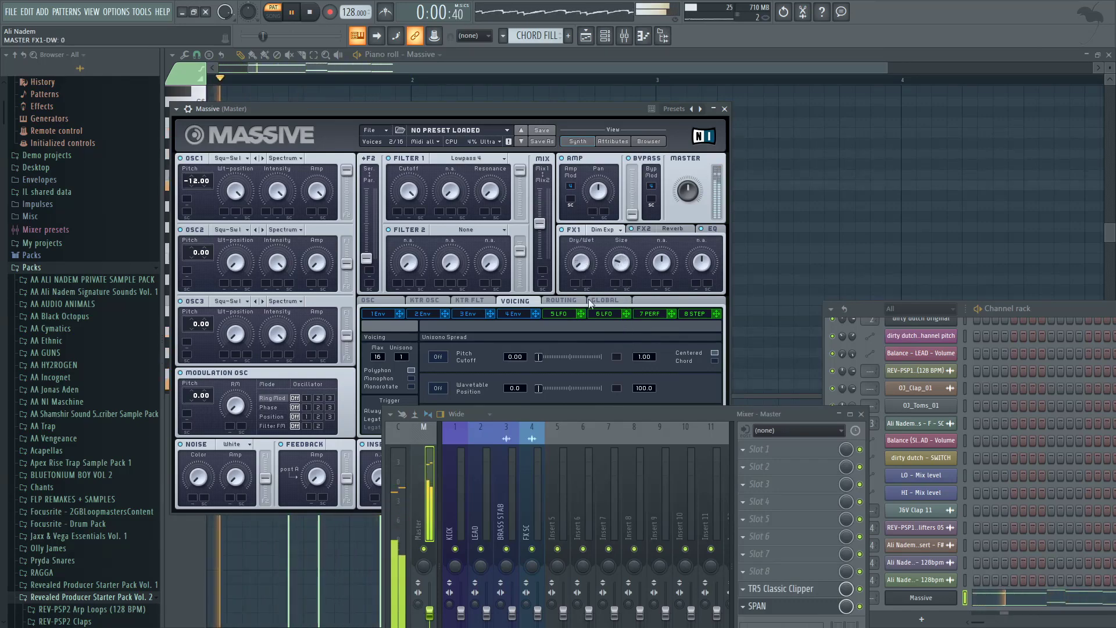
Step: Reset the master track's stereo separation and raise the Dimension Expander's Dry/Wet slightly
{"action": "left_click_drag", "start_coordinate": [571, 414], "coordinate": [599, 217]}
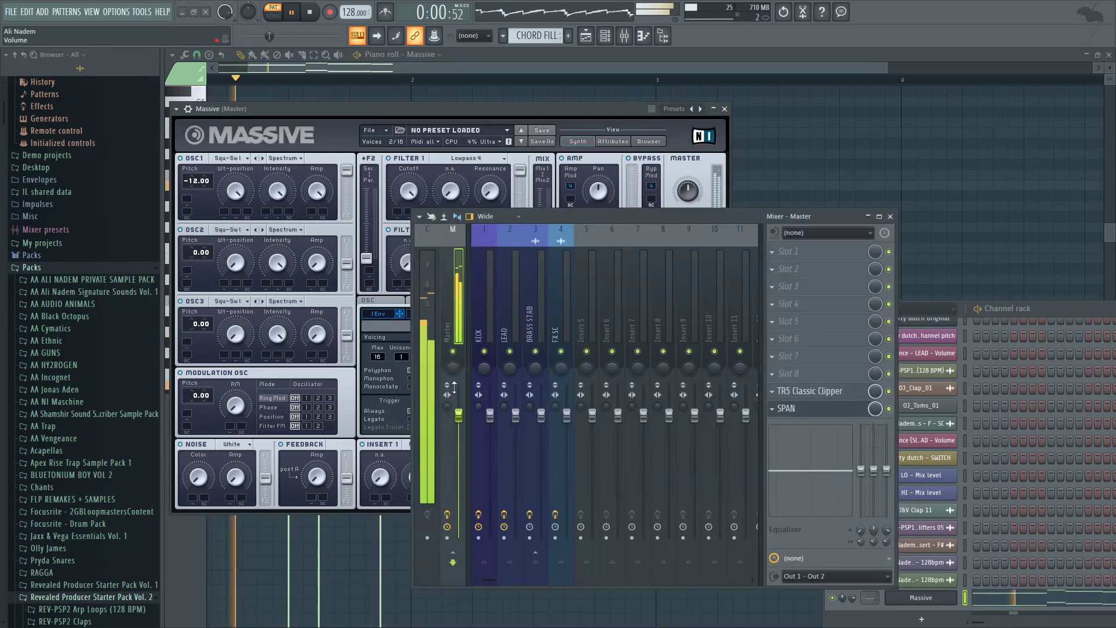
{"action": "right_click", "coordinate": [447, 406]}
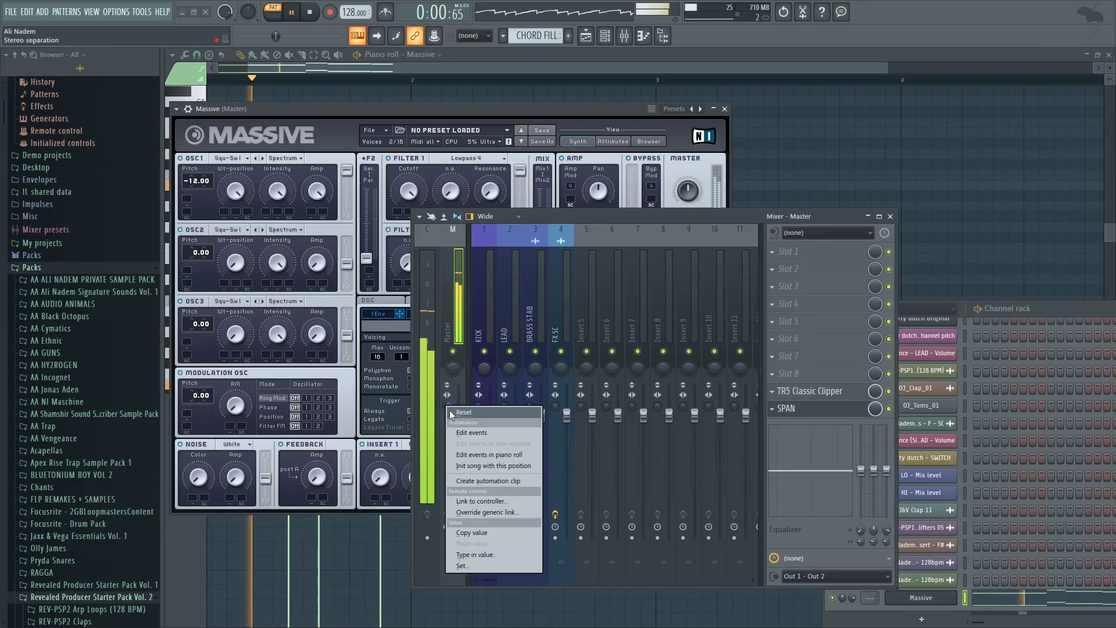
{"action": "left_click", "coordinate": [463, 413]}
{"action": "left_click_drag", "start_coordinate": [556, 216], "coordinate": [493, 526]}
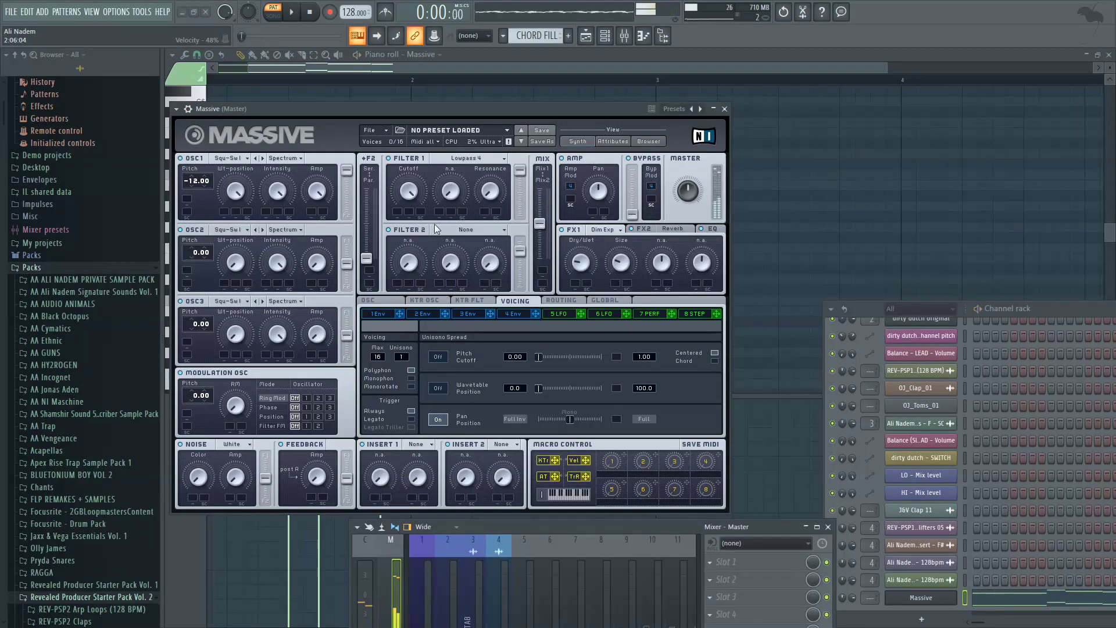
Step: Duplicate the E4, A4, G4 and F#4 notes one octave lower in the CHORD FILL pattern and replay it
{"action": "left_click_drag", "start_coordinate": [396, 67], "coordinate": [392, 67]}
{"action": "key", "text": "space"}
{"action": "scroll", "coordinate": [304, 219], "scroll_direction": "down", "scroll_amount": 2}
{"action": "key", "text": "space"}
{"action": "mouse_move", "coordinate": [220, 355]}
{"action": "left_mouse_down"}
{"action": "mouse_move", "coordinate": [144, 361]}
{"action": "mouse_move", "coordinate": [211, 344]}
{"action": "left_mouse_up"}
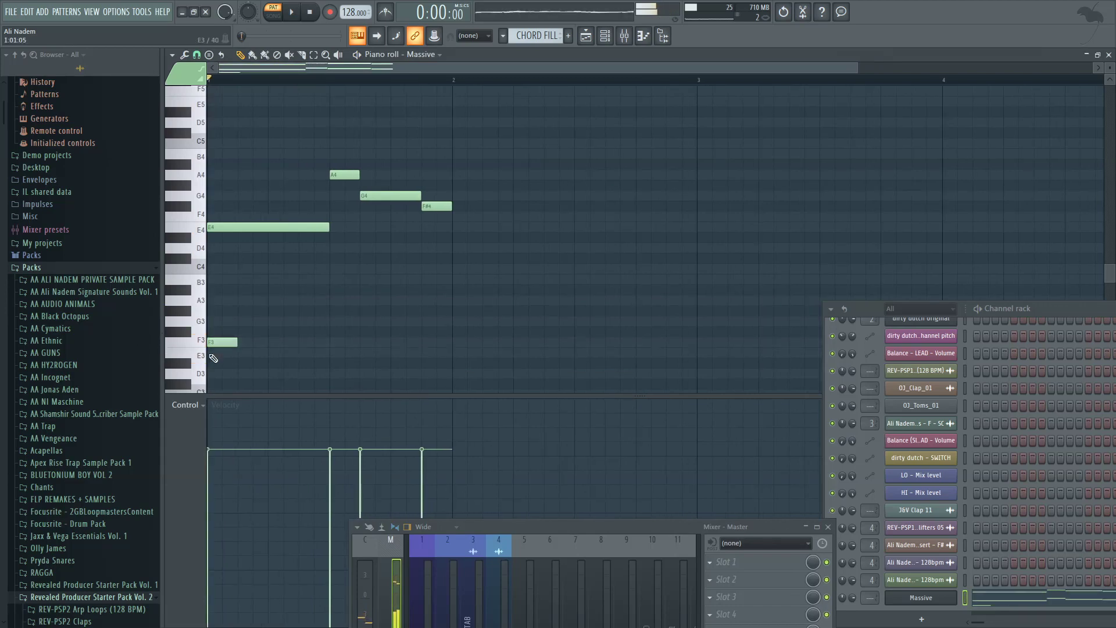
{"action": "key", "text": "space"}
{"action": "left_click", "coordinate": [314, 55]}
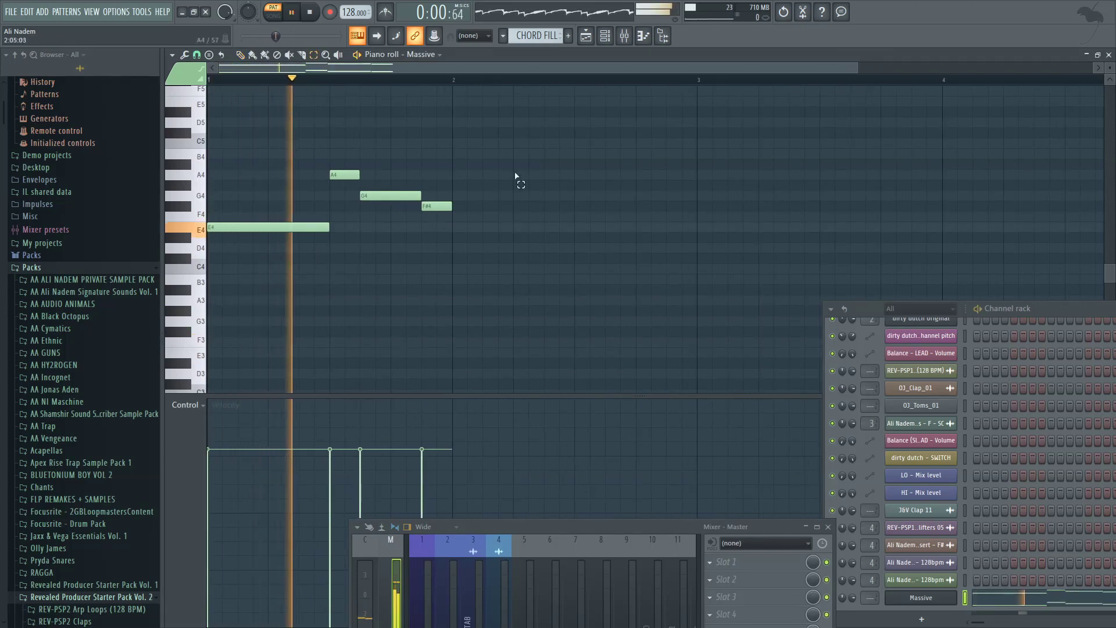
{"action": "left_click_drag", "start_coordinate": [516, 174], "coordinate": [240, 297]}
{"action": "mouse_move", "coordinate": [237, 227]}
{"action": "left_mouse_down"}
{"action": "mouse_move", "coordinate": [251, 226]}
{"action": "mouse_move", "coordinate": [231, 353]}
{"action": "left_mouse_up"}
{"action": "key", "text": "space"}
{"action": "scroll", "coordinate": [242, 282], "scroll_direction": "up", "scroll_amount": 3}
{"action": "scroll", "coordinate": [242, 282], "scroll_direction": "down", "scroll_amount": 4}
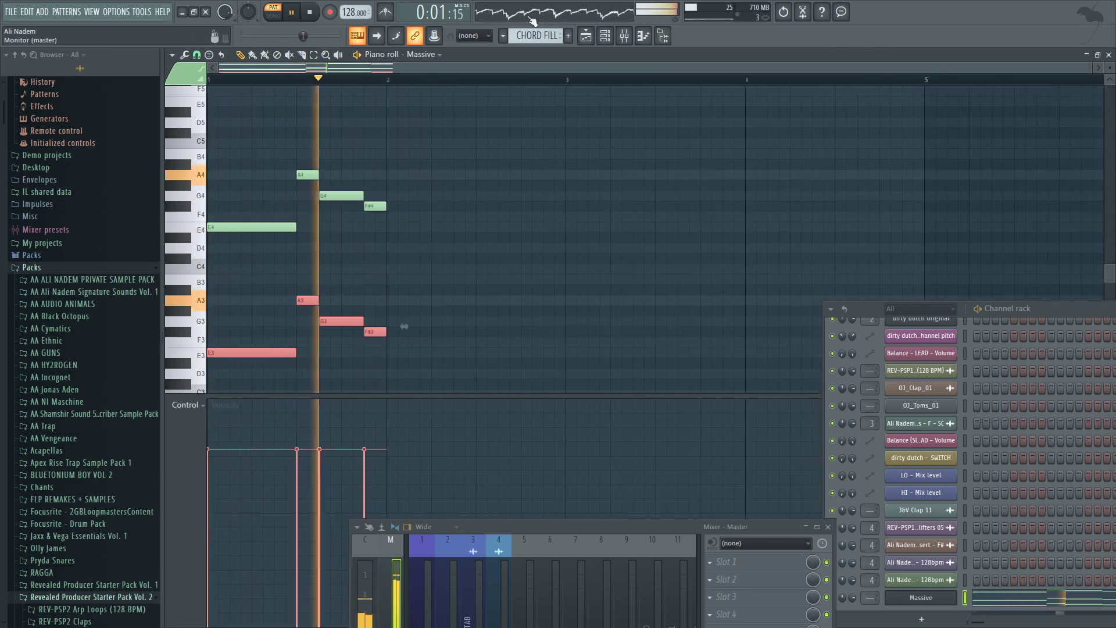
Step: Return to the playlist and rename the Massive channel as CHORD FILL
{"action": "key", "text": "F5"}
{"action": "scroll", "coordinate": [633, 283], "scroll_direction": "down", "scroll_amount": 3}
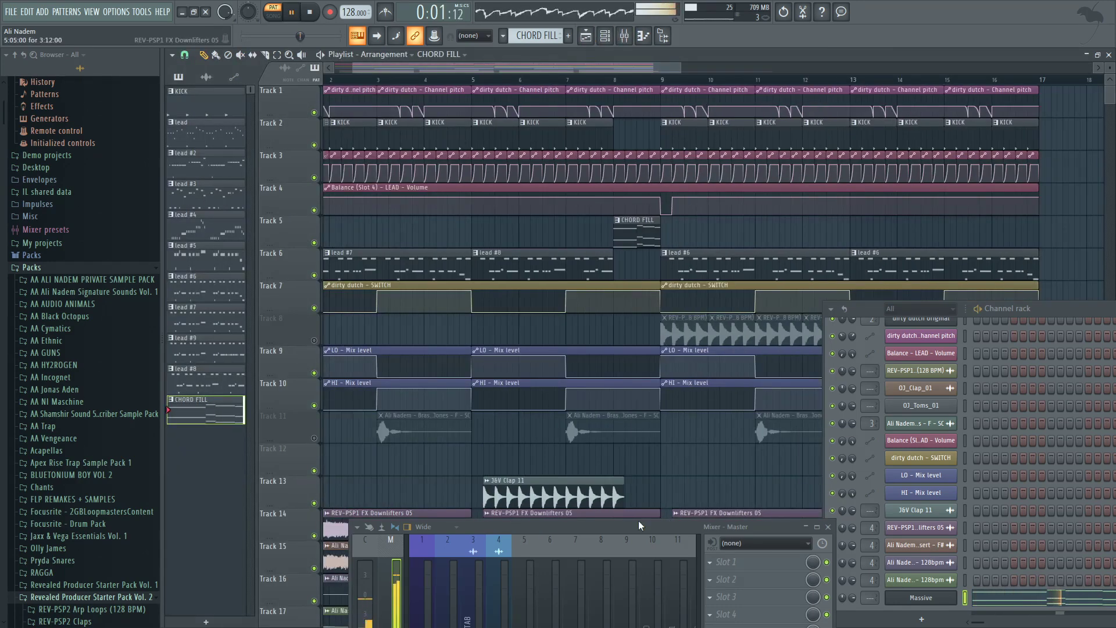
{"action": "left_click", "coordinate": [929, 599]}
{"action": "right_click", "coordinate": [929, 599]}
{"action": "left_click", "coordinate": [949, 495]}
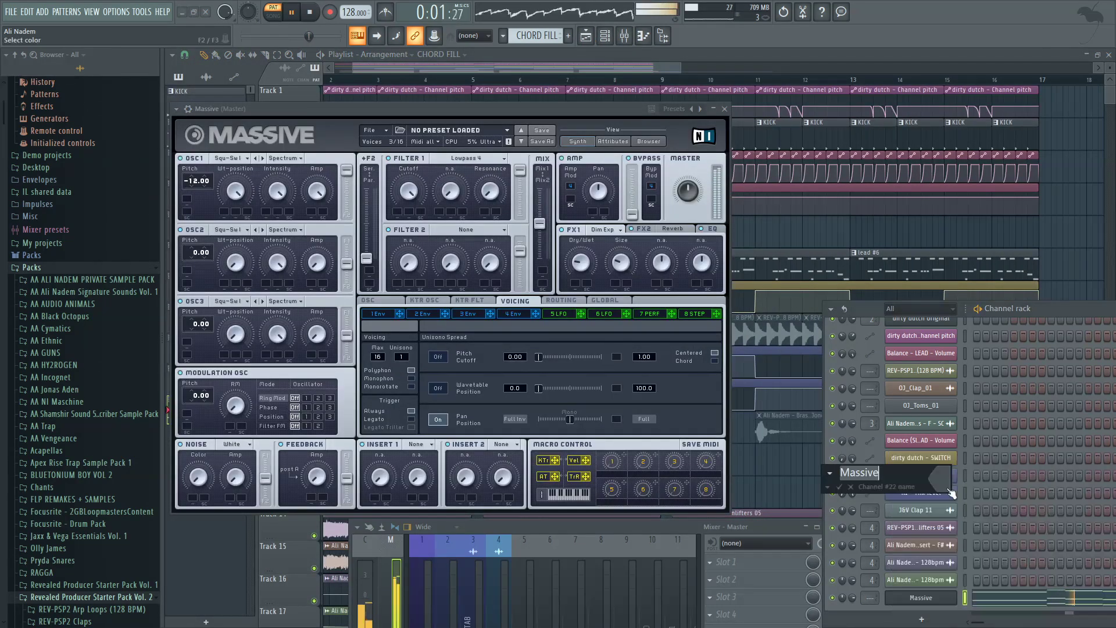
{"action": "type", "text": "CHORD FILL"}
{"action": "key", "text": "Return"}
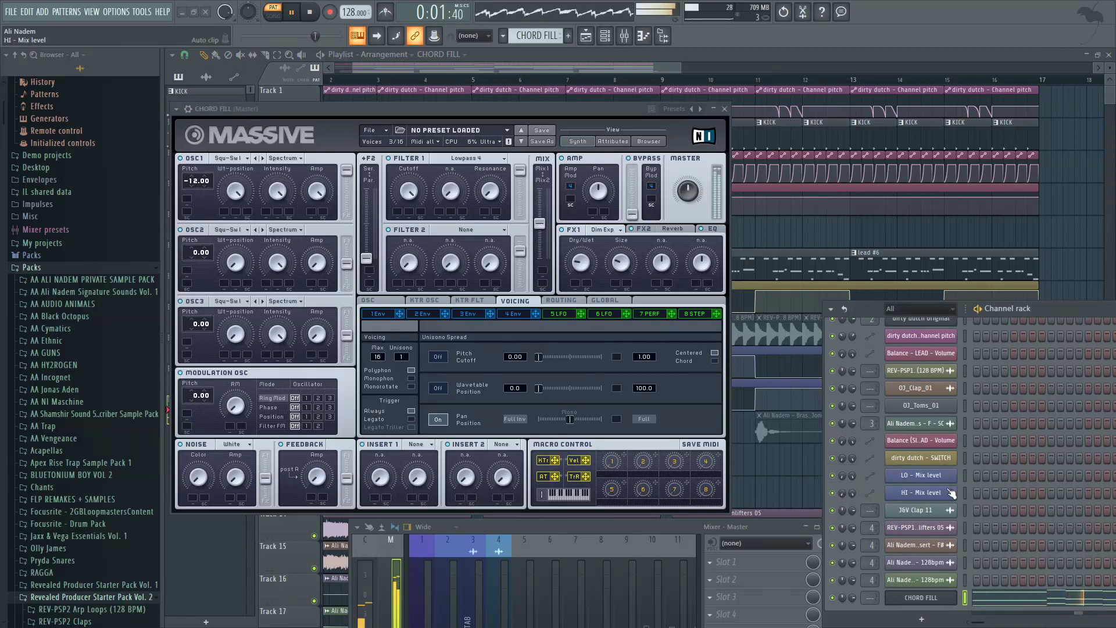
Step: Route the CHORD FILL channel to mixer track 5 and load Fruity Balance in effect slot 10
{"action": "left_click", "coordinate": [187, 108]}
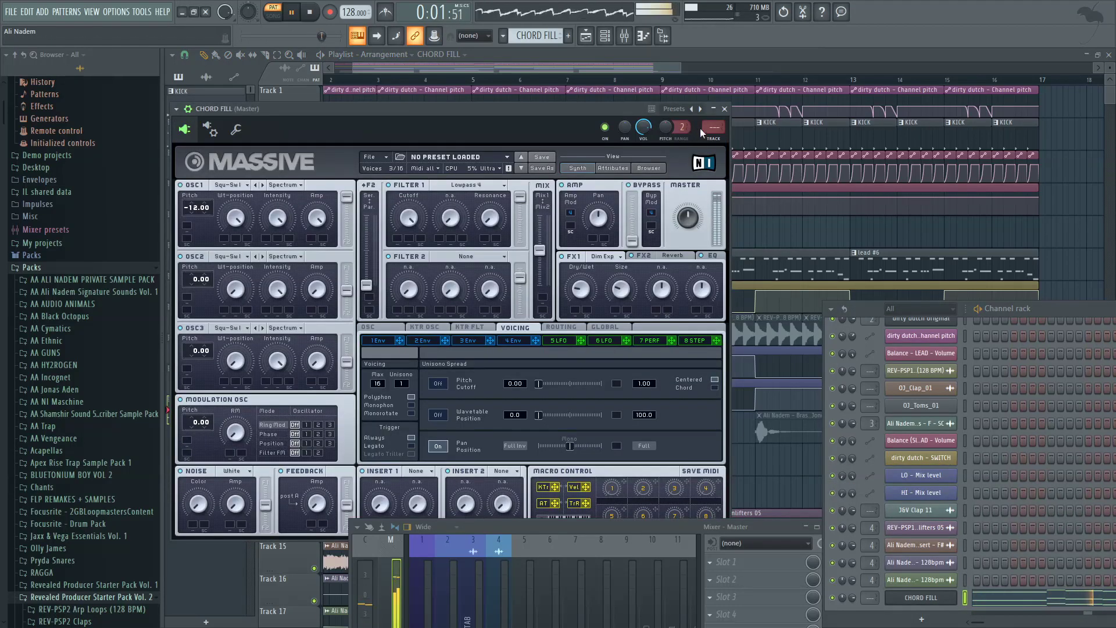
{"action": "left_click", "coordinate": [711, 139]}
{"action": "left_click_drag", "start_coordinate": [588, 527], "coordinate": [590, 254]}
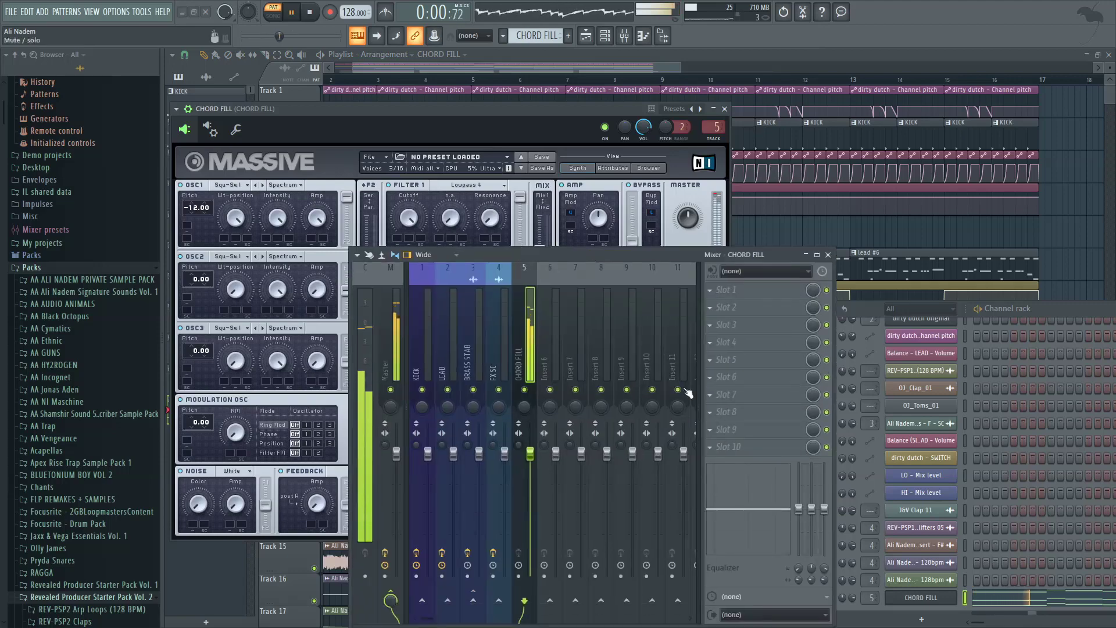
{"action": "left_click", "coordinate": [711, 447]}
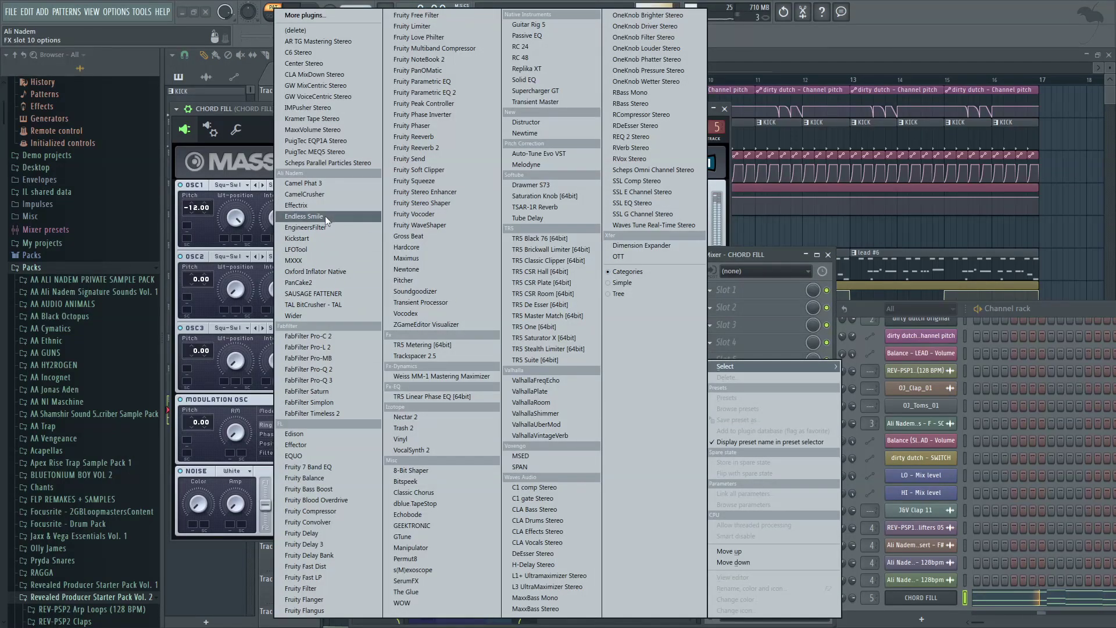
{"action": "left_click", "coordinate": [319, 478]}
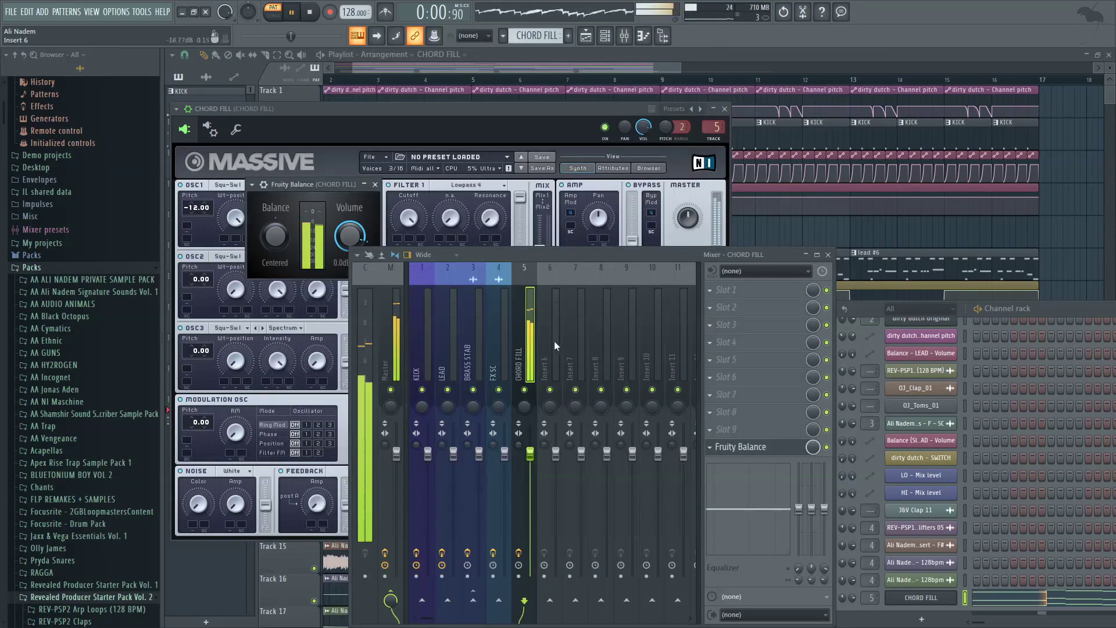
Step: Color the CHORD FILL mixer track blue-purple and move it to position 4, ahead of FX SC
{"action": "key", "text": "F2"}
{"action": "left_click", "coordinate": [616, 317]}
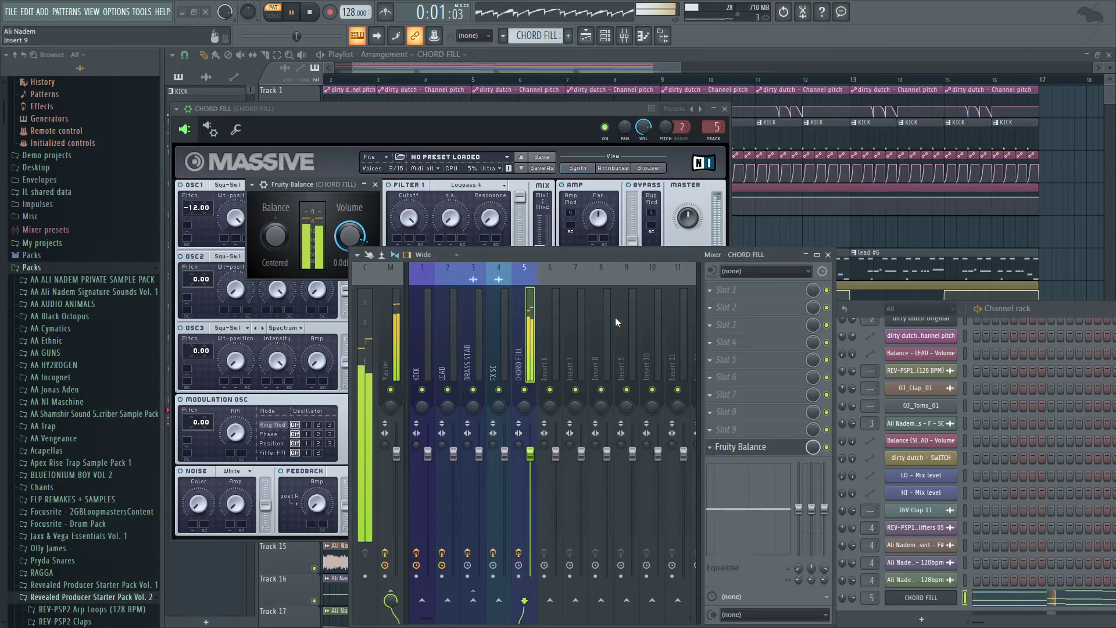
{"action": "key", "text": "alt+Left"}
Step: Create an automation clip for the Fruity Balance volume on the CHORD FILL track and locate it in the playlist
{"action": "right_click", "coordinate": [352, 238]}
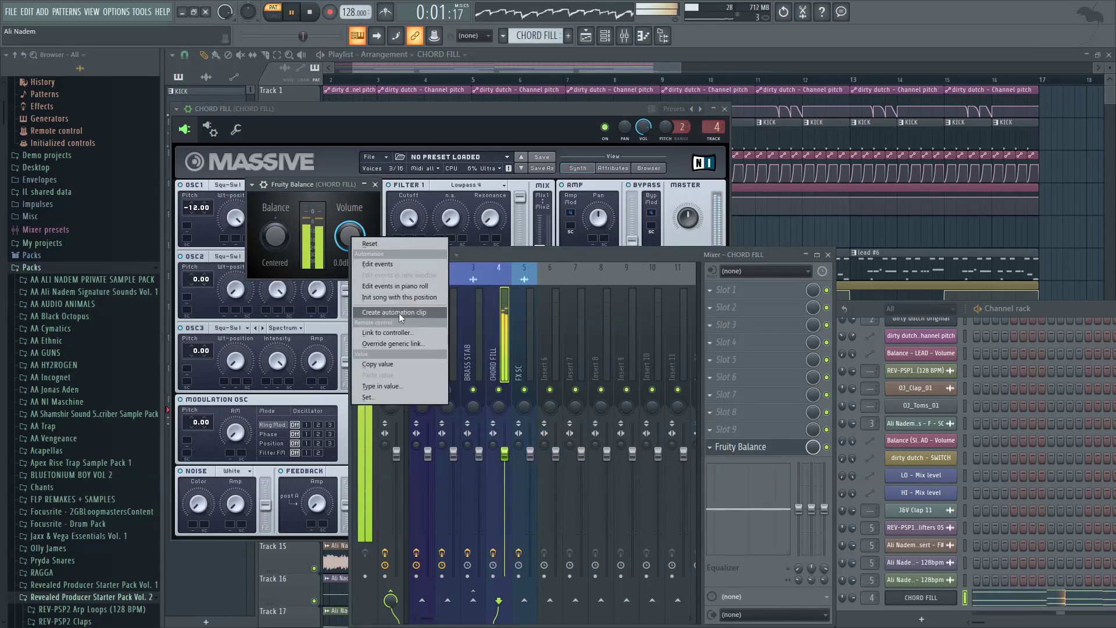
{"action": "left_click", "coordinate": [399, 315]}
{"action": "left_click", "coordinate": [557, 56]}
{"action": "scroll", "coordinate": [628, 136], "scroll_direction": "down", "scroll_amount": 7}
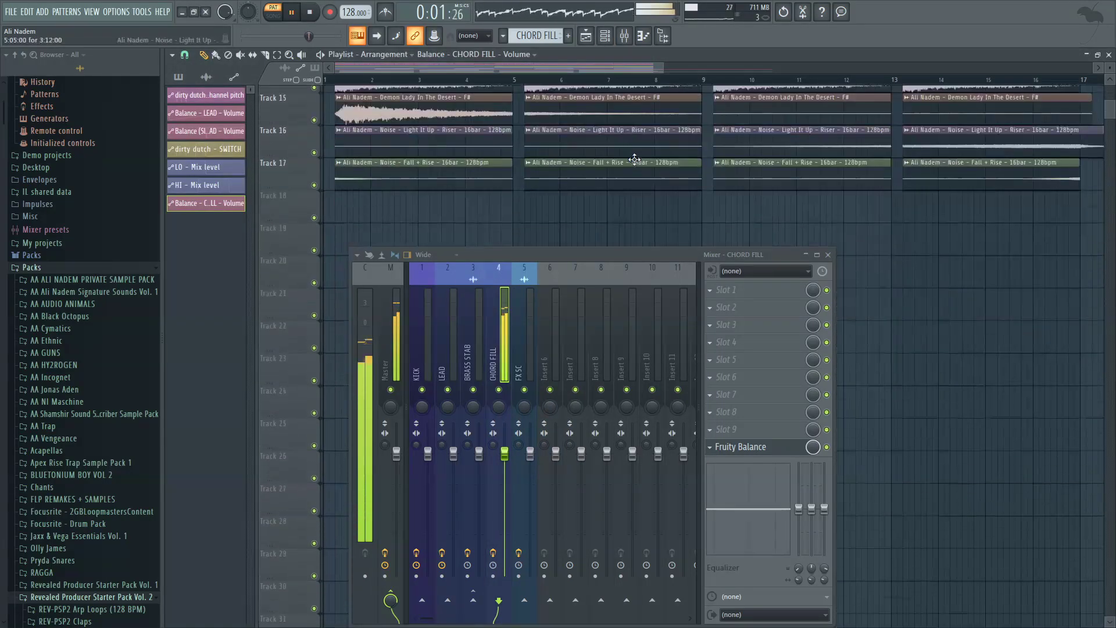
{"action": "scroll", "coordinate": [636, 159], "scroll_direction": "up", "scroll_amount": 6}
{"action": "left_click_drag", "start_coordinate": [670, 256], "coordinate": [666, 542]}
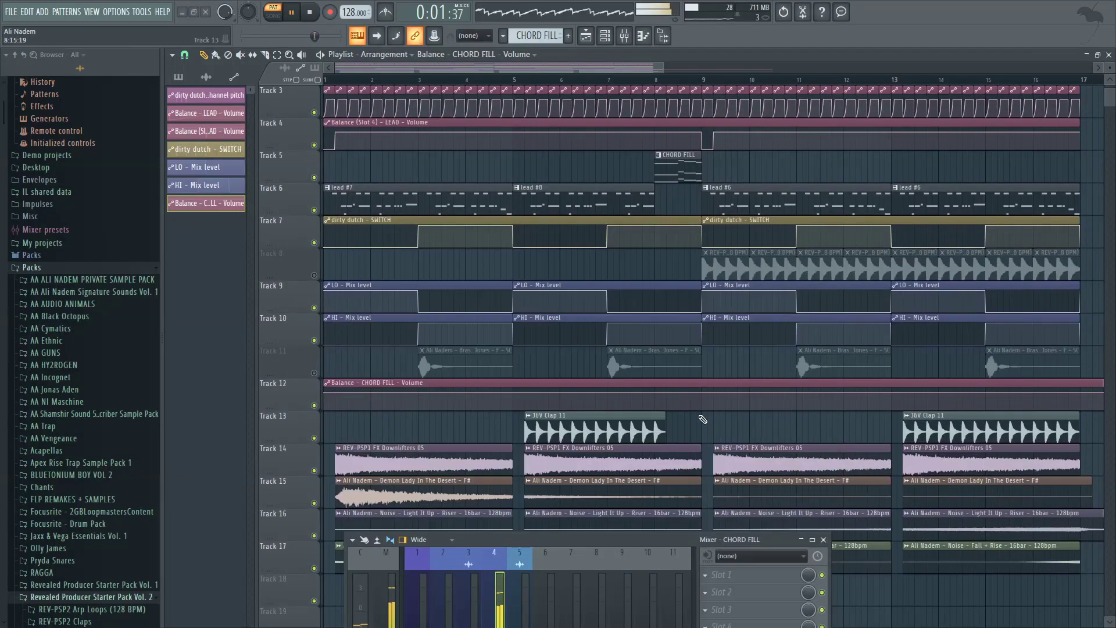
Step: Insert a playlist track above the chord fill pattern and move the CHORD FILL volume automation clip onto it
{"action": "scroll", "coordinate": [640, 403], "scroll_direction": "down", "scroll_amount": 4}
{"action": "right_click", "coordinate": [308, 173]}
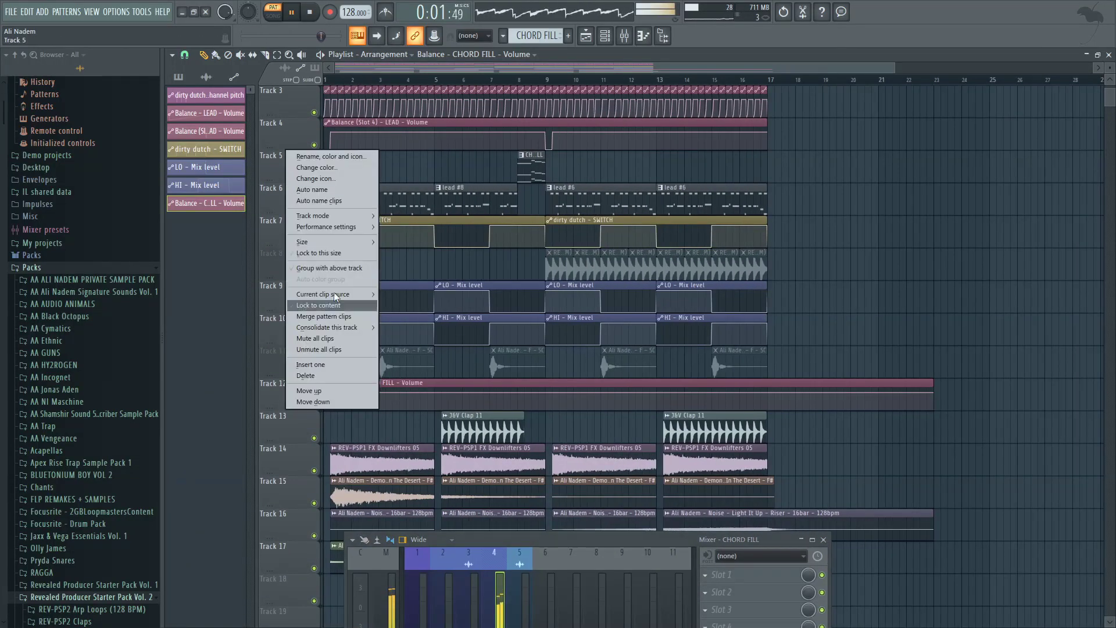
{"action": "left_click", "coordinate": [336, 364]}
{"action": "left_click_drag", "start_coordinate": [454, 417], "coordinate": [515, 173]}
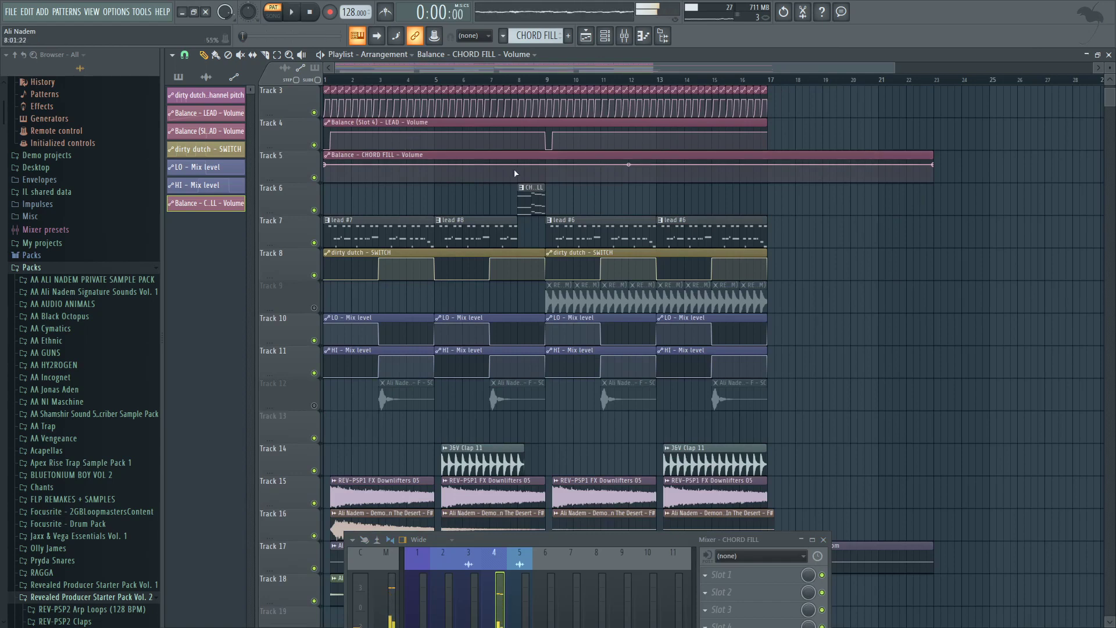
Step: Add a low-level point at bar 9 of the CHORD FILL volume automation and set its mode to Hold
{"action": "scroll", "coordinate": [551, 178], "scroll_direction": "up", "scroll_amount": 3}
{"action": "right_click", "coordinate": [544, 178]}
{"action": "right_click", "coordinate": [541, 177]}
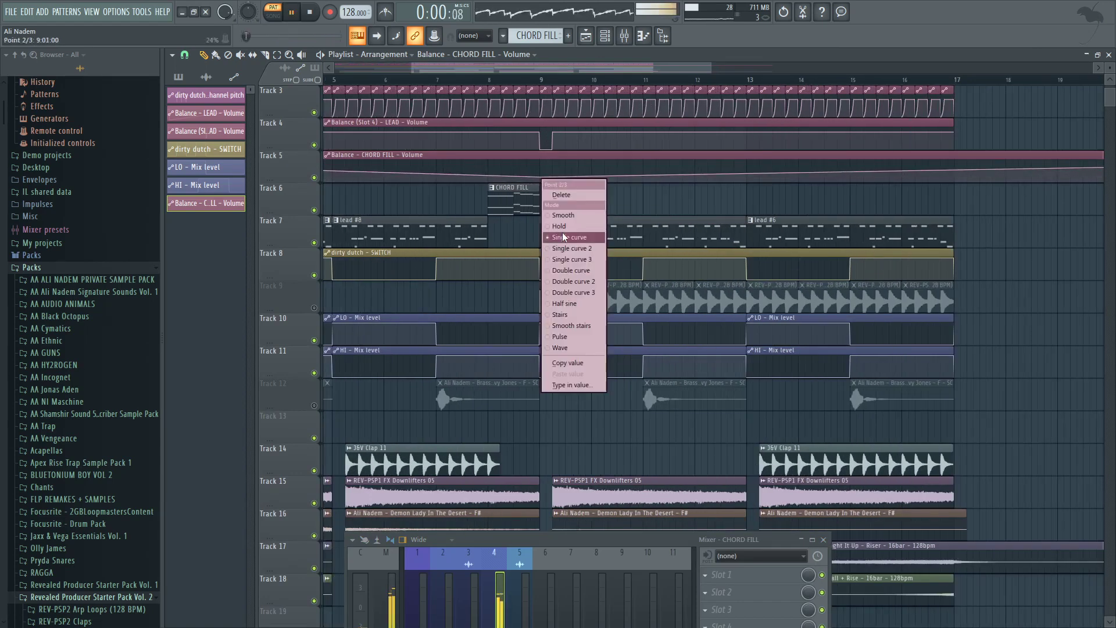
{"action": "left_click", "coordinate": [560, 226]}
{"action": "scroll", "coordinate": [834, 180], "scroll_direction": "down", "scroll_amount": 3}
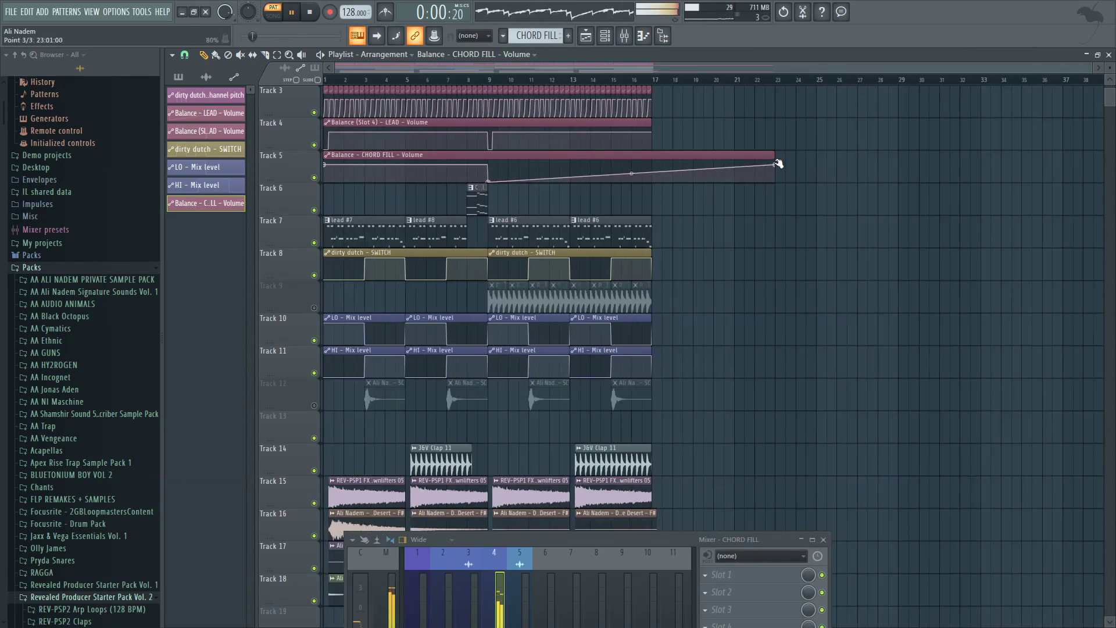
Step: Keep the automation at minimum after bar 9, trim its clip to bar 17 and play the song from bar 7
{"action": "left_click", "coordinate": [457, 80]}
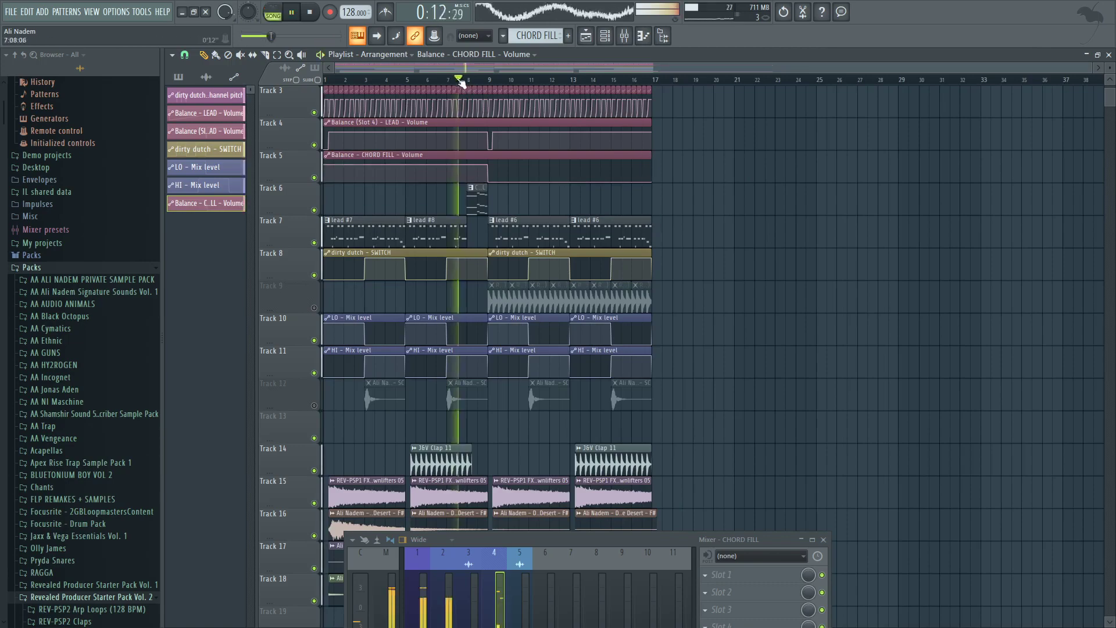
{"action": "scroll", "coordinate": [435, 166], "scroll_direction": "up", "scroll_amount": 5}
{"action": "scroll", "coordinate": [441, 161], "scroll_direction": "down", "scroll_amount": 5}
{"action": "scroll", "coordinate": [445, 158], "scroll_direction": "up", "scroll_amount": 3}
{"action": "scroll", "coordinate": [439, 159], "scroll_direction": "down", "scroll_amount": 3}
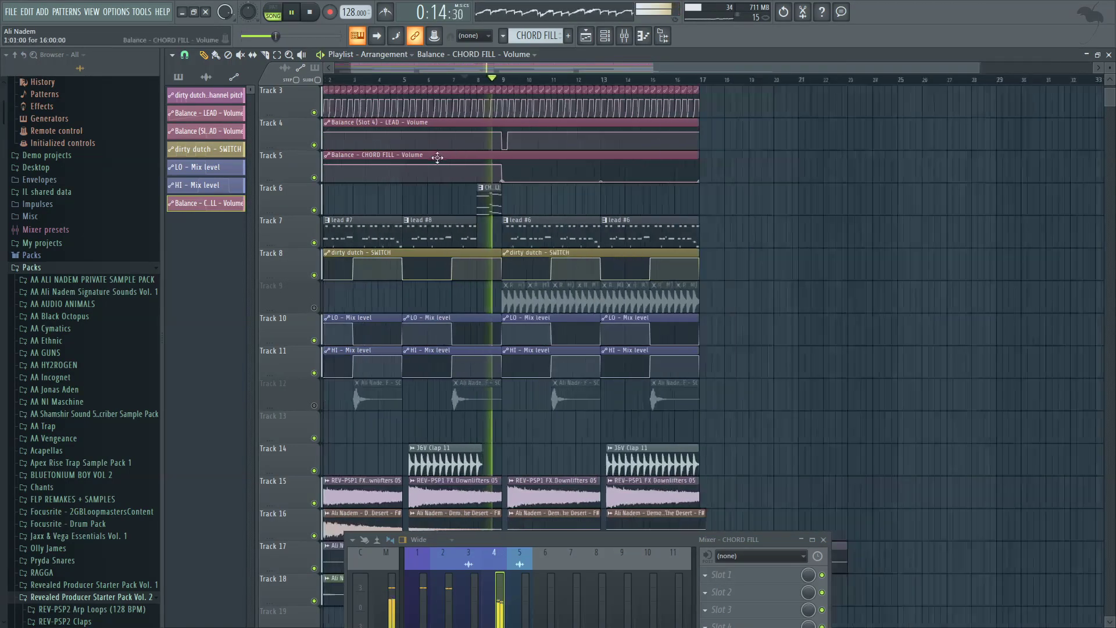
Step: Play the song from bar 1 and close the mixer
{"action": "scroll", "coordinate": [445, 153], "scroll_direction": "up", "scroll_amount": 3}
{"action": "scroll", "coordinate": [449, 142], "scroll_direction": "down", "scroll_amount": 4}
{"action": "scroll", "coordinate": [440, 144], "scroll_direction": "up", "scroll_amount": 2}
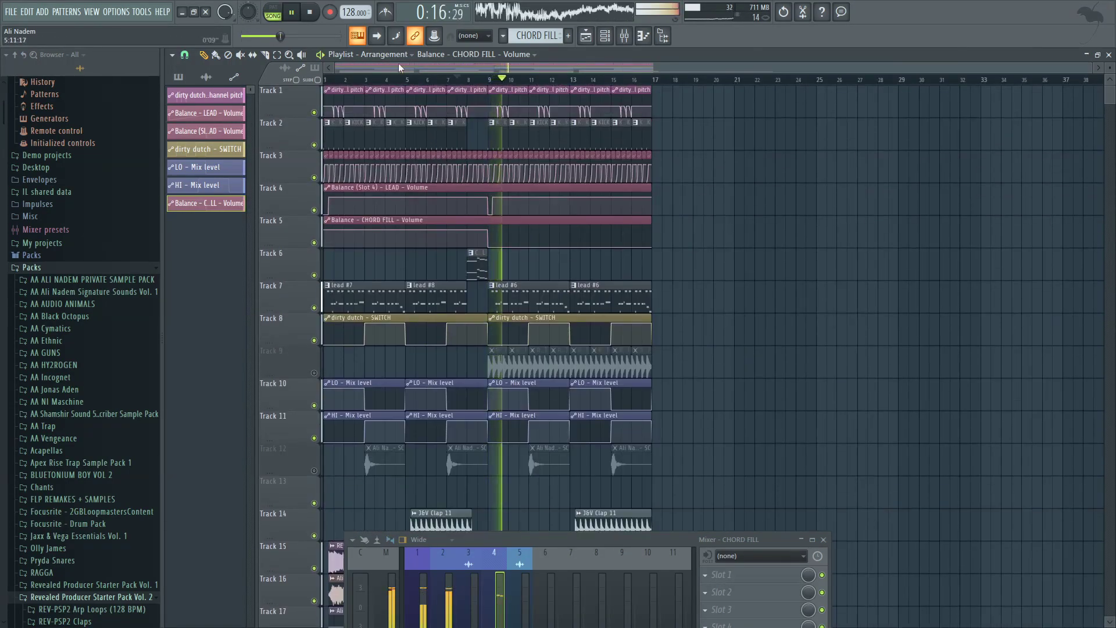
{"action": "left_click", "coordinate": [327, 80]}
{"action": "scroll", "coordinate": [331, 201], "scroll_direction": "down", "scroll_amount": 5}
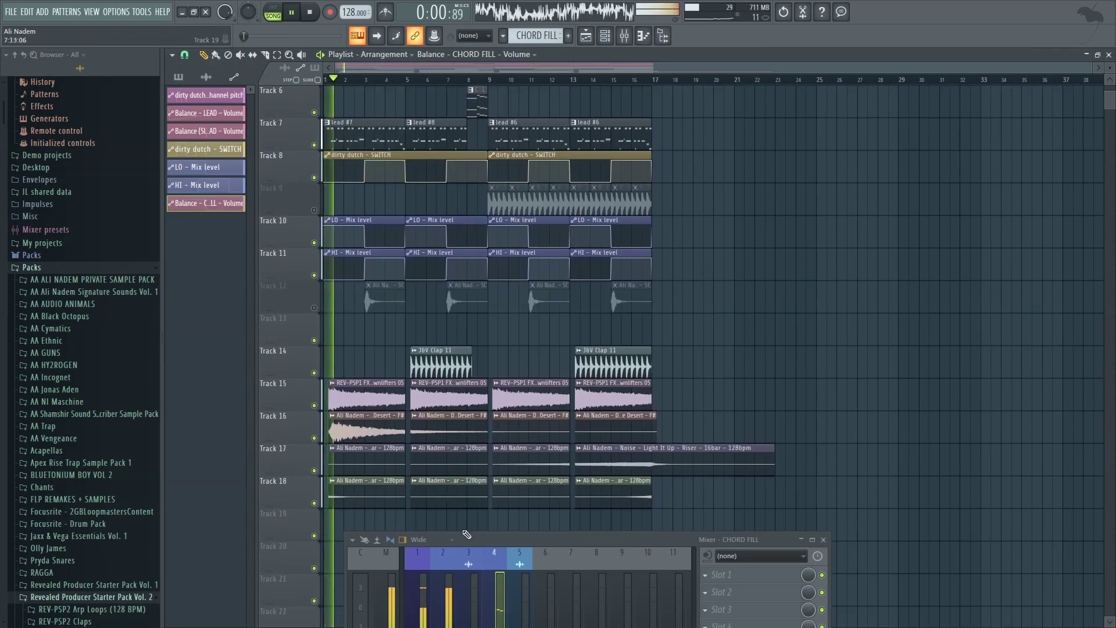
{"action": "left_click_drag", "start_coordinate": [464, 539], "coordinate": [608, 332]}
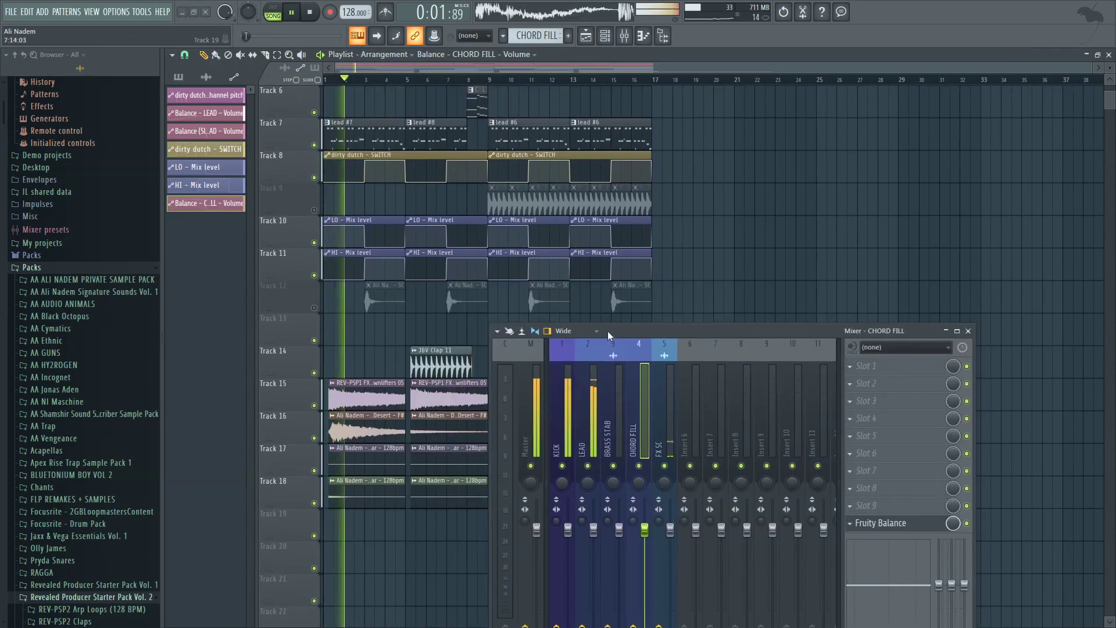
{"action": "left_click", "coordinate": [969, 331]}
Step: Unmute the brass stab track, Track 12, in the playlist
{"action": "scroll", "coordinate": [287, 219], "scroll_direction": "up", "scroll_amount": 5}
{"action": "scroll", "coordinate": [359, 231], "scroll_direction": "up", "scroll_amount": 1}
{"action": "scroll", "coordinate": [360, 231], "scroll_direction": "down", "scroll_amount": 3}
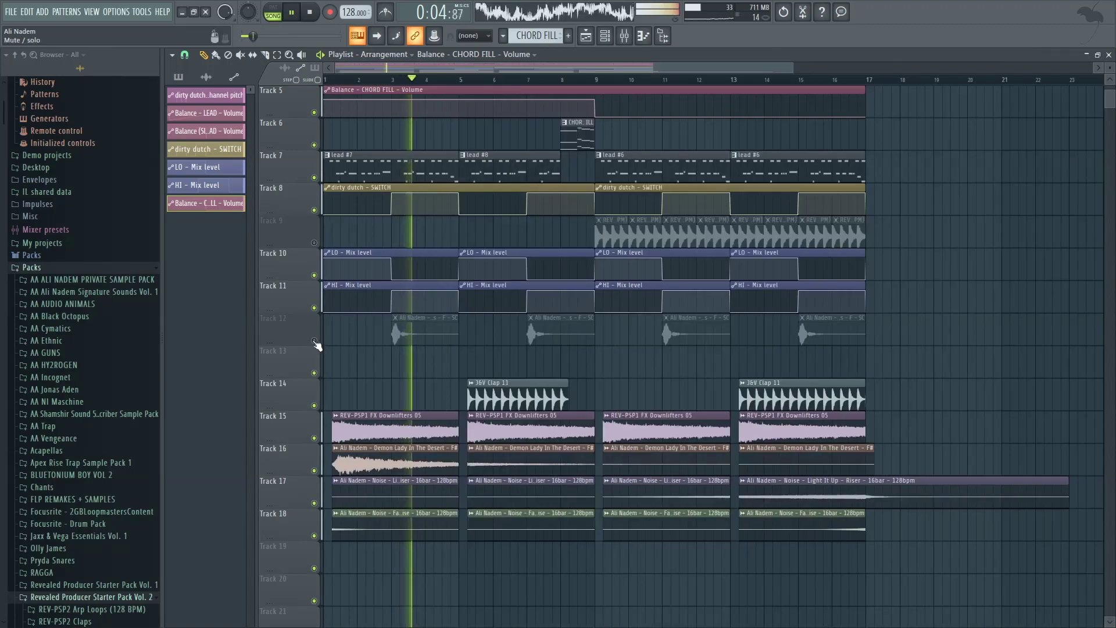
{"action": "left_click", "coordinate": [315, 341]}
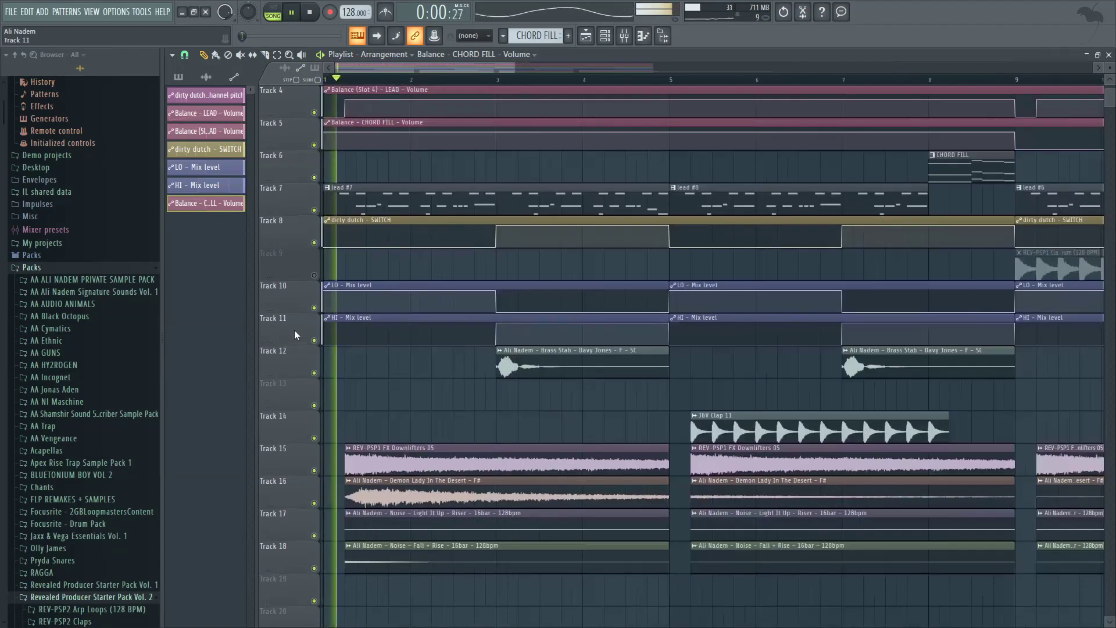
Step: Extend the brass stab clips on Track 12 so that each runs up to the start of the following one
{"action": "scroll", "coordinate": [310, 330], "scroll_direction": "up", "scroll_amount": 1}
{"action": "scroll", "coordinate": [311, 330], "scroll_direction": "down", "scroll_amount": 1}
{"action": "scroll", "coordinate": [310, 330], "scroll_direction": "down", "scroll_amount": 3}
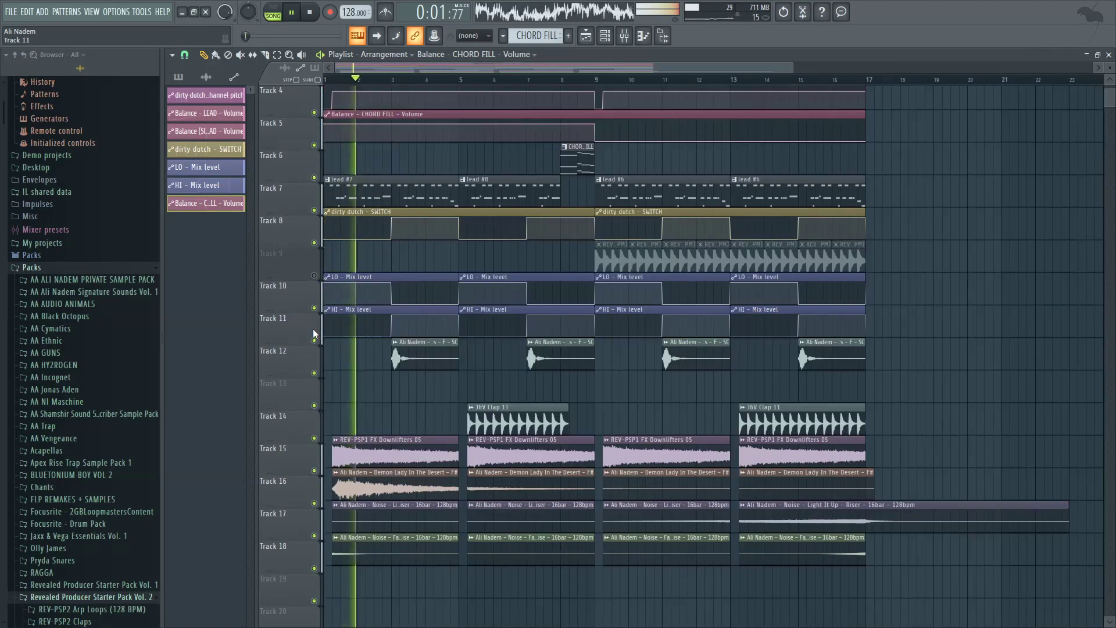
{"action": "scroll", "coordinate": [314, 330], "scroll_direction": "down", "scroll_amount": 2}
{"action": "scroll", "coordinate": [335, 324], "scroll_direction": "up", "scroll_amount": 3}
{"action": "scroll", "coordinate": [434, 300], "scroll_direction": "up", "scroll_amount": 2}
{"action": "scroll", "coordinate": [432, 295], "scroll_direction": "down", "scroll_amount": 4}
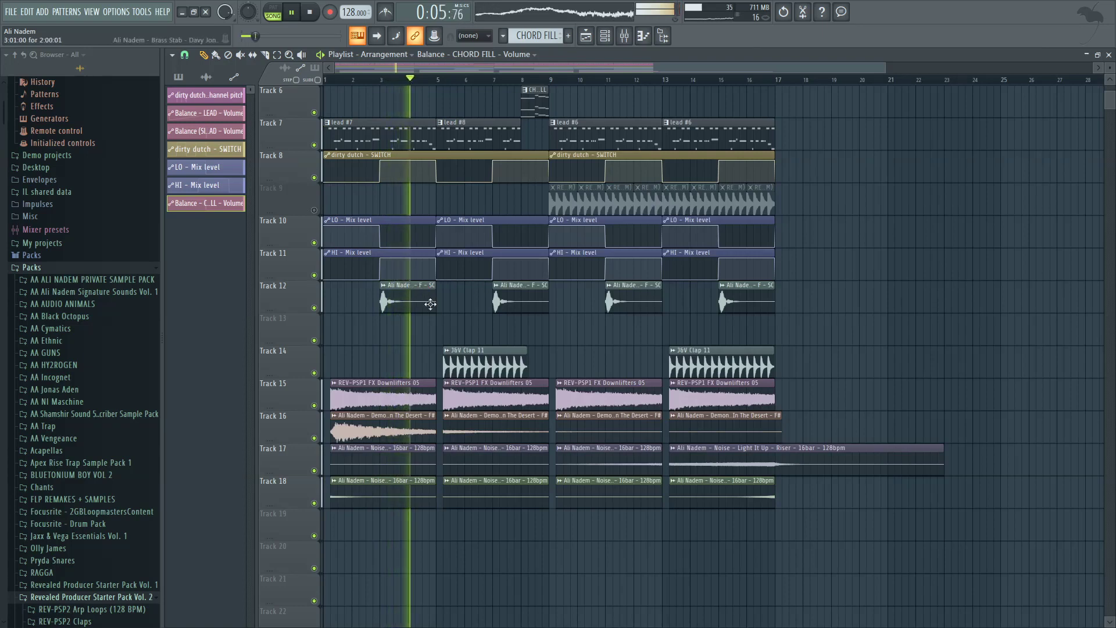
{"action": "left_click_drag", "start_coordinate": [434, 303], "coordinate": [721, 310]}
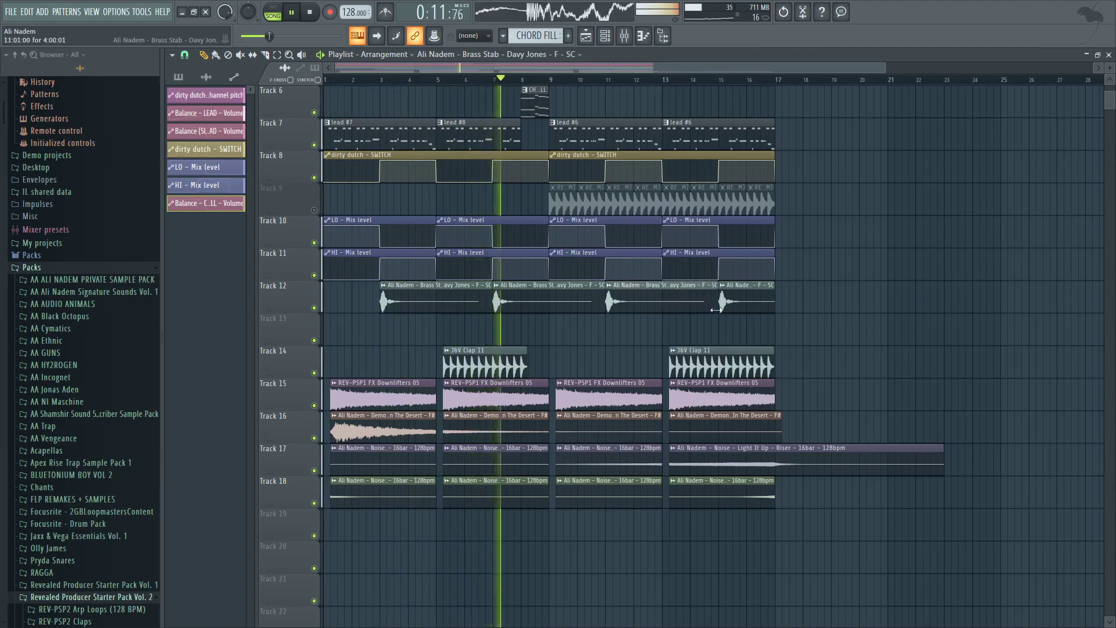
Step: Stop playback at bar 8 and open the CHORD FILL pattern's notes for editing and auditioning
{"action": "scroll", "coordinate": [534, 292], "scroll_direction": "up", "scroll_amount": 3}
{"action": "scroll", "coordinate": [523, 285], "scroll_direction": "down", "scroll_amount": 1}
{"action": "scroll", "coordinate": [491, 181], "scroll_direction": "up", "scroll_amount": 5}
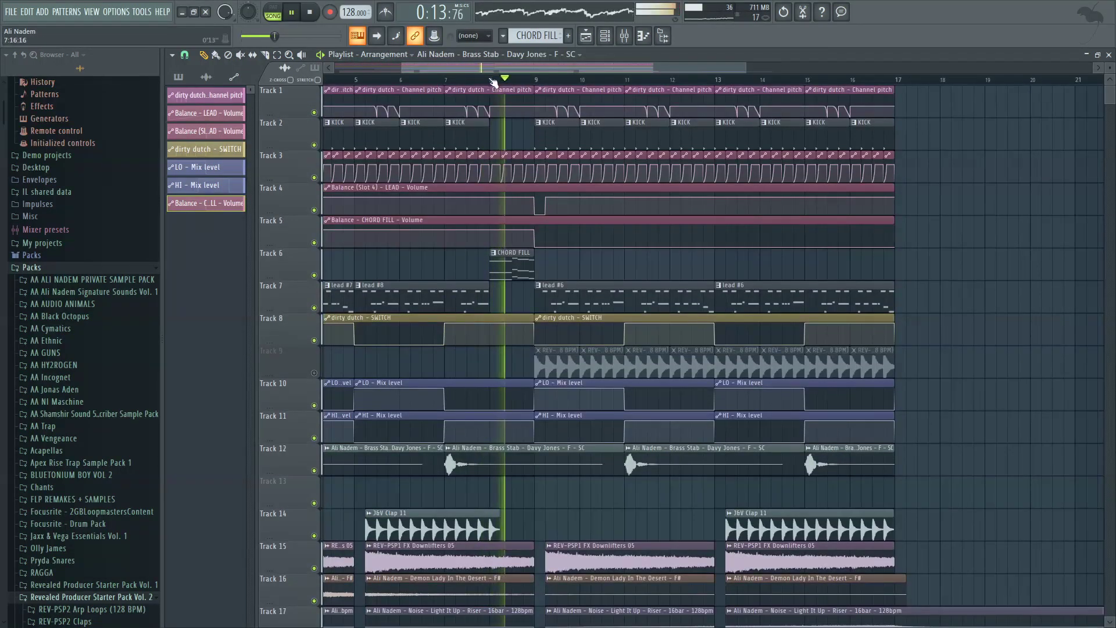
{"action": "key", "text": "space"}
{"action": "double_click", "coordinate": [503, 264]}
{"action": "key", "text": "ctrl+a"}
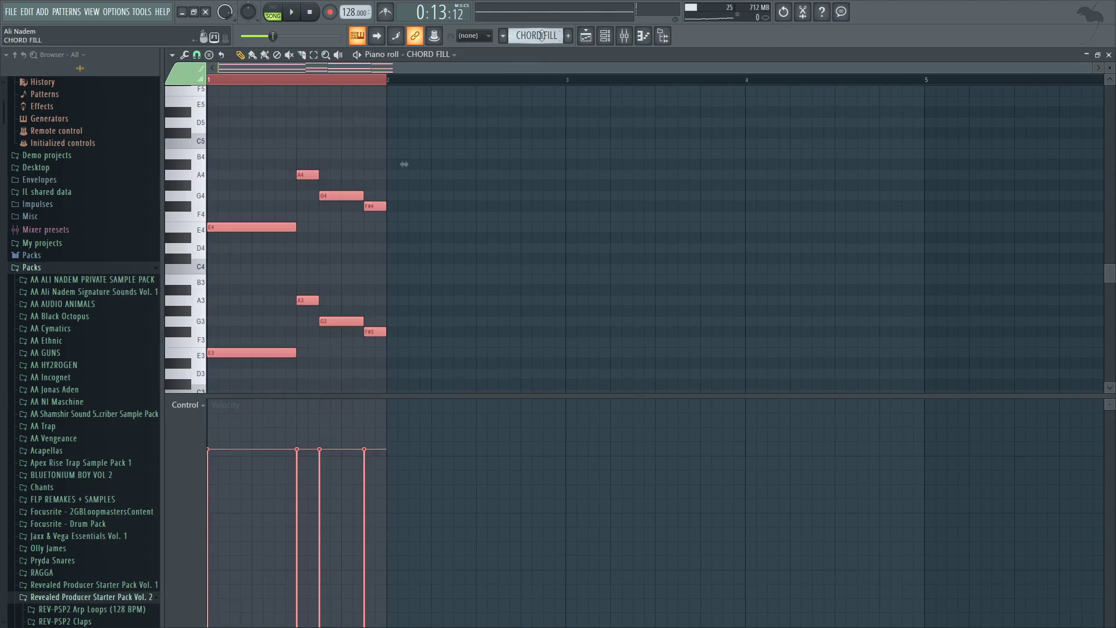
{"action": "key", "text": "Delete"}
{"action": "key", "text": "ctrl+z"}
{"action": "key", "text": "space"}
{"action": "key", "text": "space"}
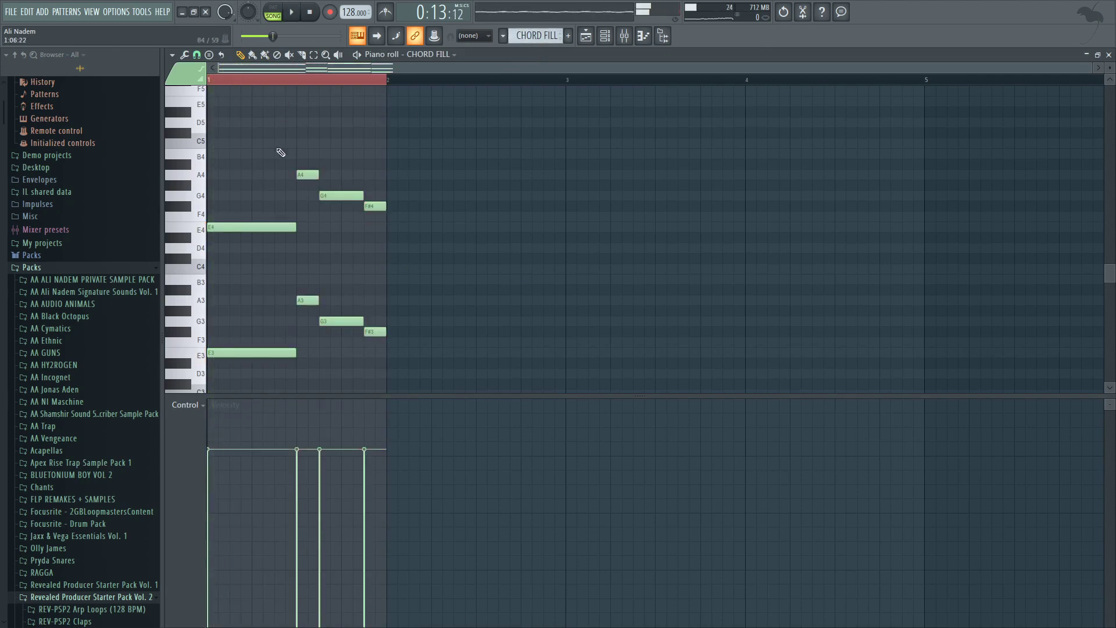
Step: Add a half-bar G#5 note to the opening chord of the CHORD FILL pattern and audition it
{"action": "key", "text": "space"}
{"action": "scroll", "coordinate": [244, 174], "scroll_direction": "up", "scroll_amount": 4}
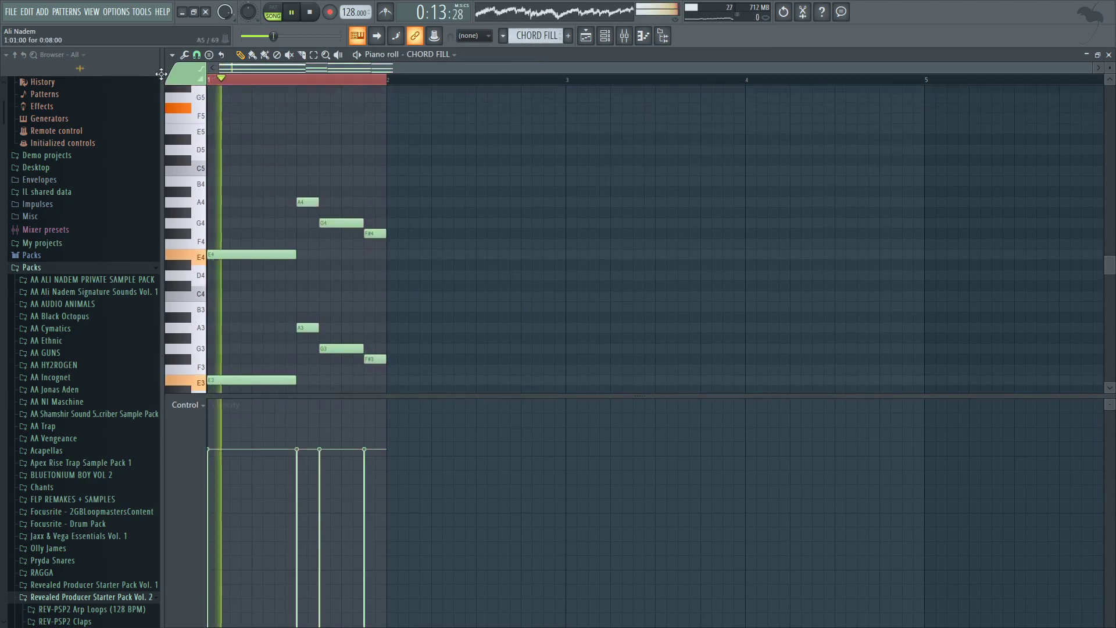
{"action": "key", "text": "space"}
{"action": "key", "text": "space"}
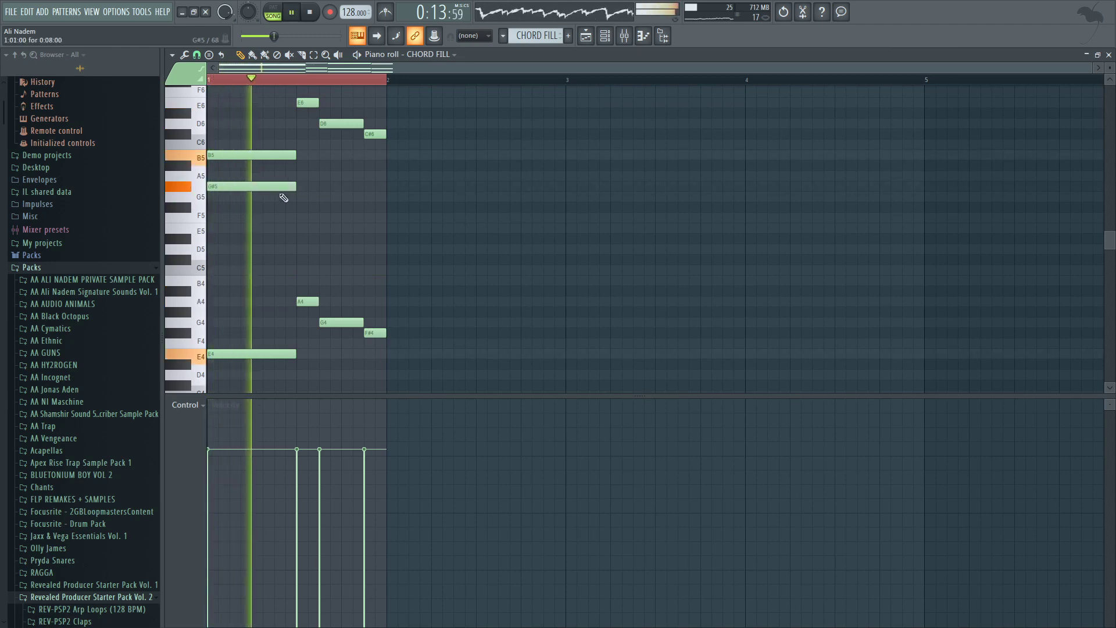
{"action": "key", "text": "space"}
{"action": "key", "text": "space"}
Step: Replace the short E6, D6 and C#6 notes with ascending two-step A5, B5 and C6 notes
{"action": "left_click", "coordinate": [305, 175]}
{"action": "key", "text": "space"}
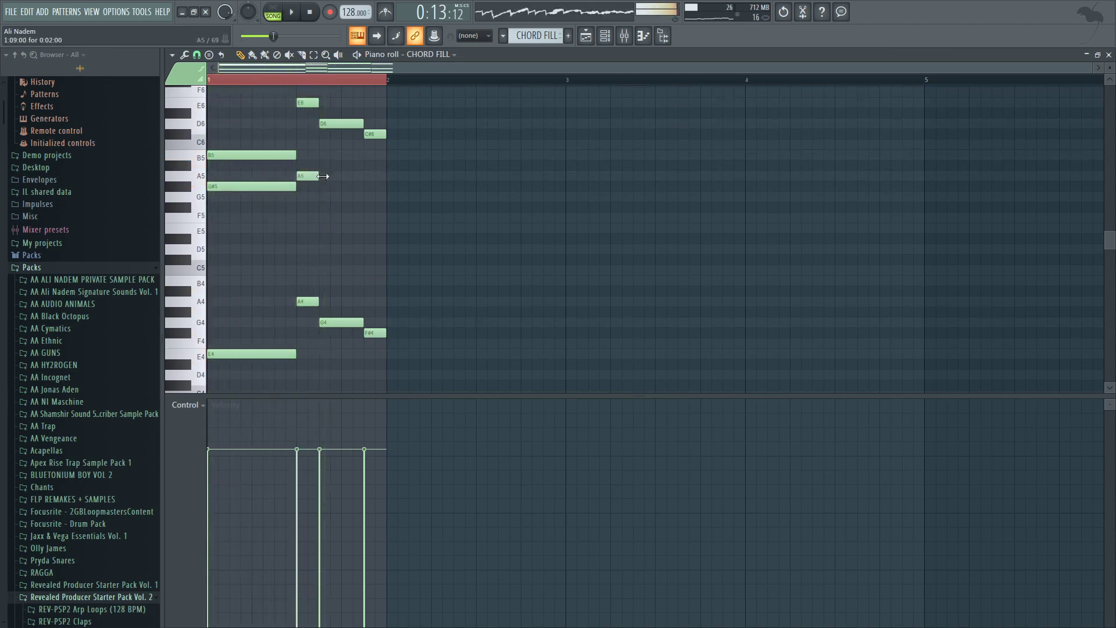
{"action": "scroll", "coordinate": [314, 180], "scroll_direction": "up", "scroll_amount": 3}
{"action": "key", "text": "space"}
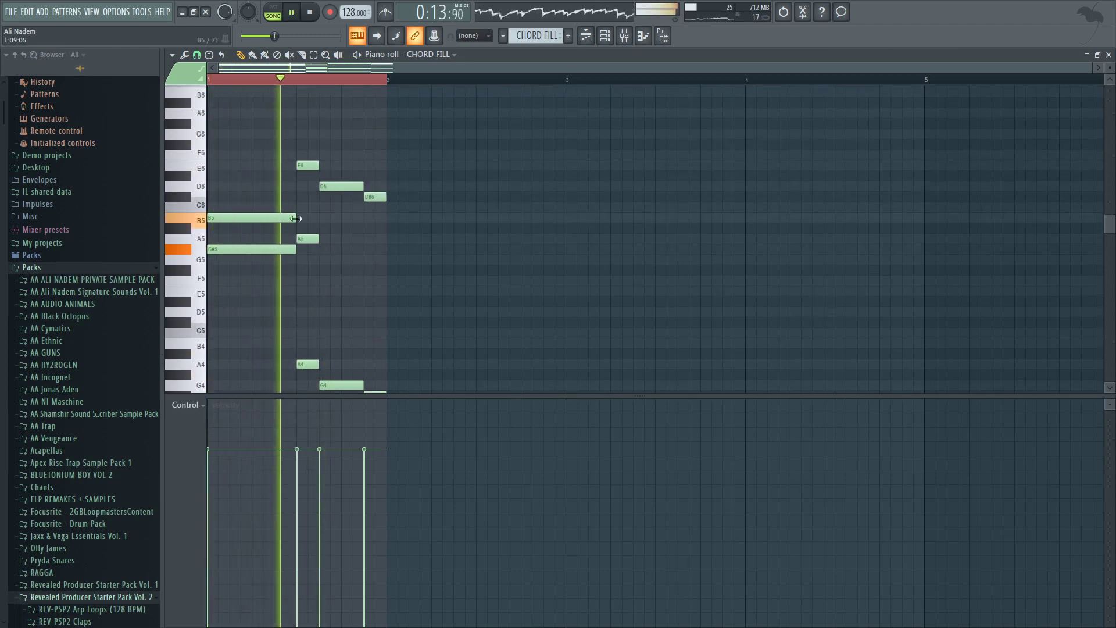
{"action": "key", "text": "space"}
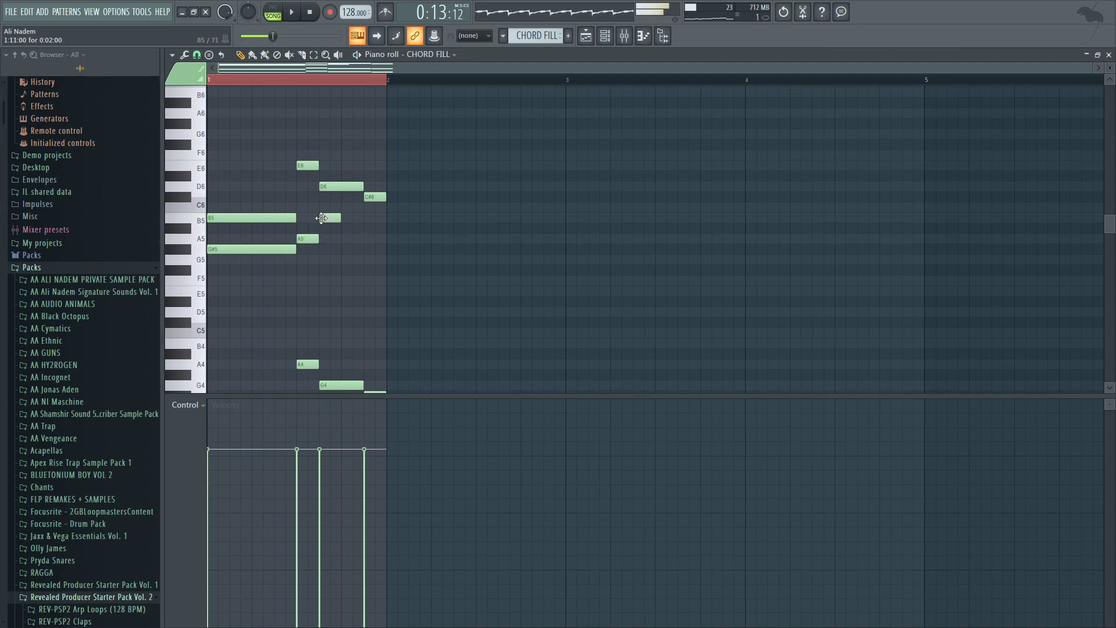
{"action": "key", "text": "space"}
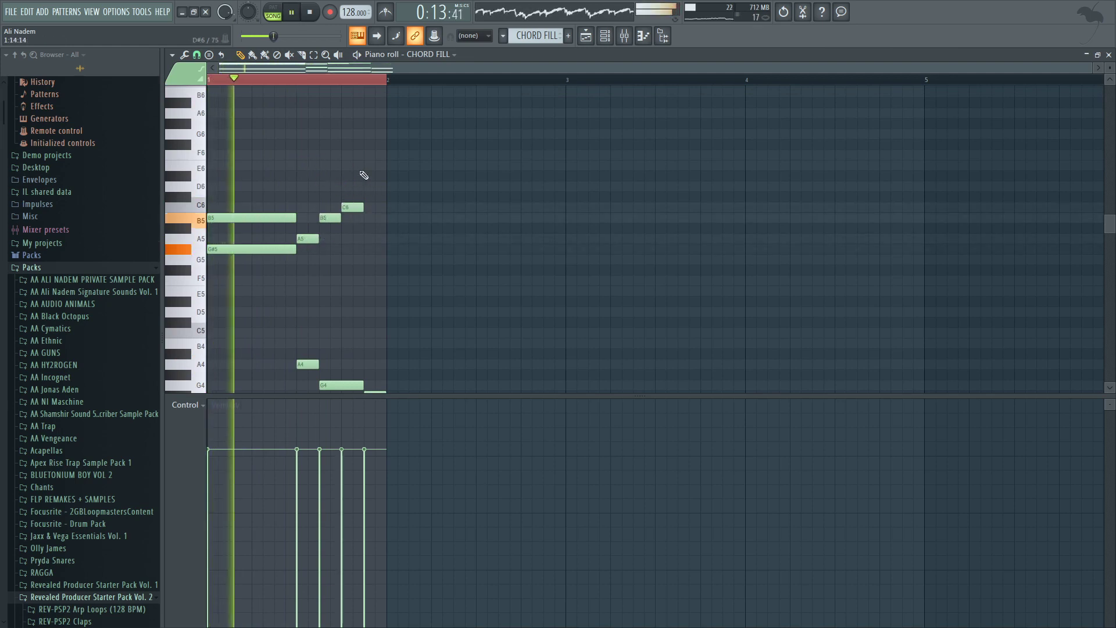
Step: Replace the G4 note with two-step B4 and C5 notes to double the ascending line an octave lower
{"action": "scroll", "coordinate": [349, 183], "scroll_direction": "down", "scroll_amount": 3}
{"action": "key", "text": "space"}
{"action": "key", "text": "space"}
{"action": "right_click", "coordinate": [327, 291]}
{"action": "key", "text": "space"}
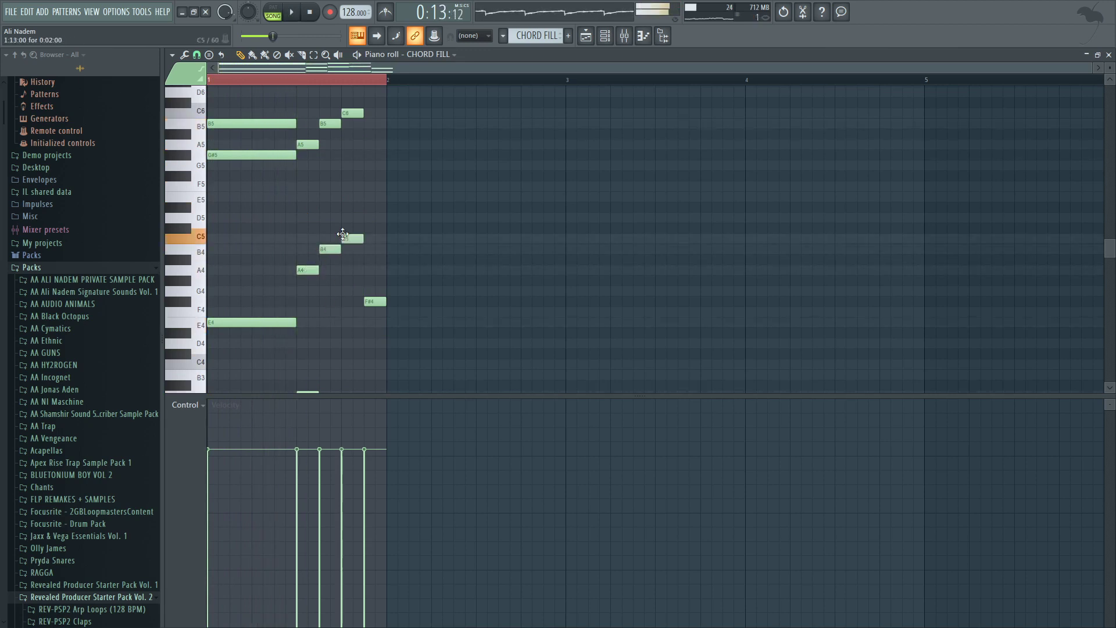
{"action": "key", "text": "space"}
Step: Delete the short F#4 note and the low A3, G3 and F#3 notes
{"action": "right_click", "coordinate": [375, 302]}
{"action": "scroll", "coordinate": [331, 317], "scroll_direction": "down", "scroll_amount": 3}
{"action": "right_click", "coordinate": [308, 302]}
{"action": "right_click", "coordinate": [342, 322]}
{"action": "right_click", "coordinate": [372, 333]}
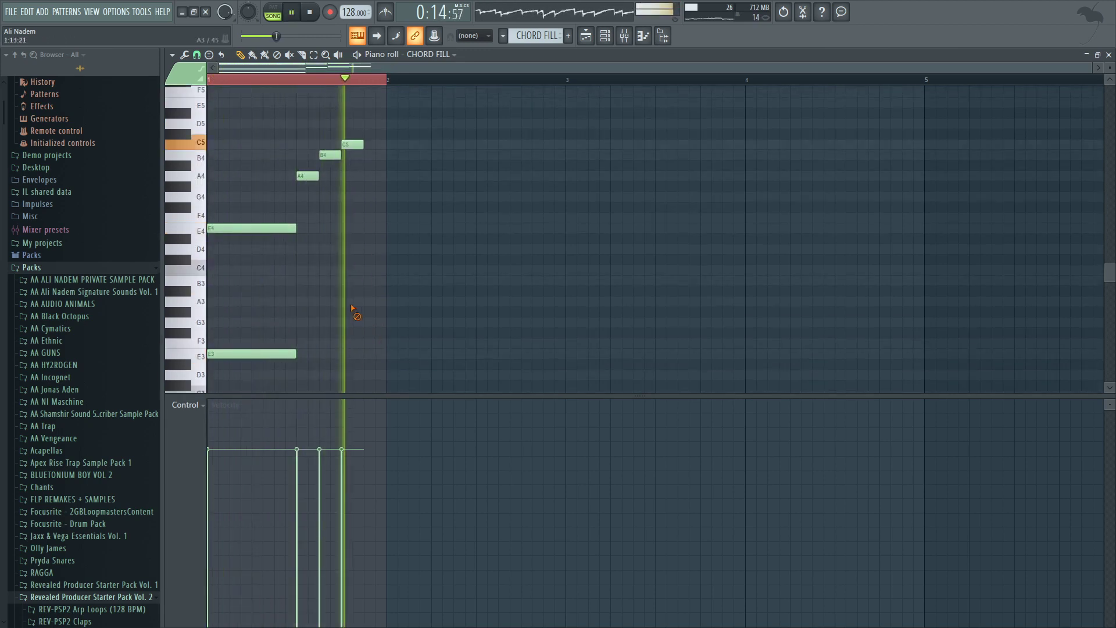
Step: Delete the short ascending A, B and C notes in both octaves after the opening chord
{"action": "scroll", "coordinate": [314, 304], "scroll_direction": "up", "scroll_amount": 1}
{"action": "key", "text": "space"}
{"action": "key", "text": "space"}
{"action": "scroll", "coordinate": [313, 294], "scroll_direction": "up", "scroll_amount": 2}
{"action": "right_click", "coordinate": [309, 268]}
{"action": "key", "text": "space"}
{"action": "key", "text": "space"}
{"action": "scroll", "coordinate": [343, 241], "scroll_direction": "up", "scroll_amount": 3}
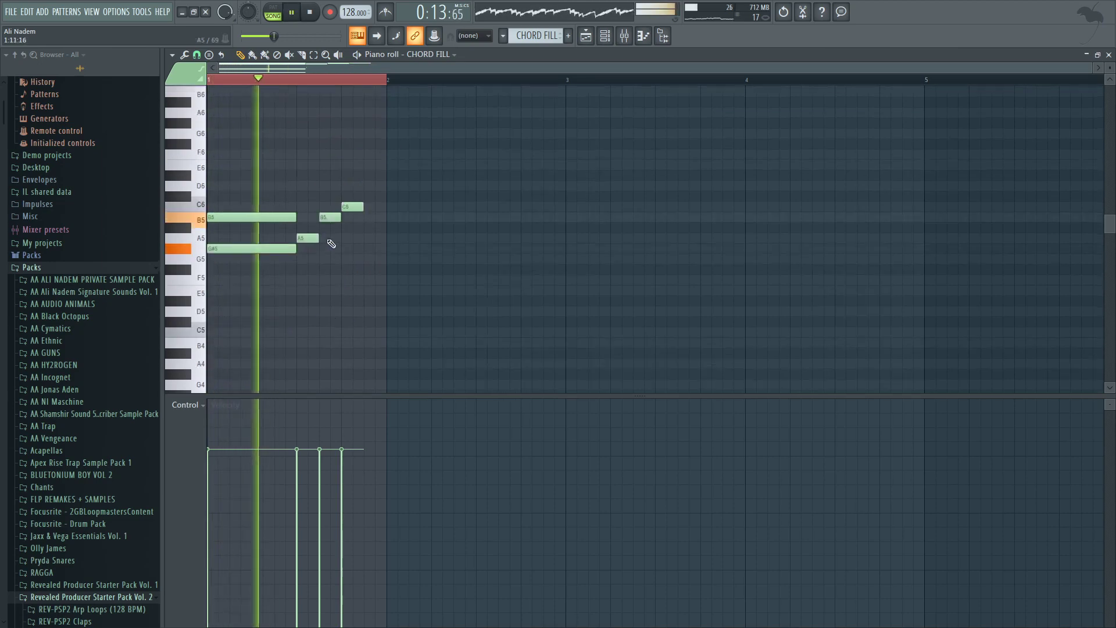
{"action": "right_click", "coordinate": [309, 238]}
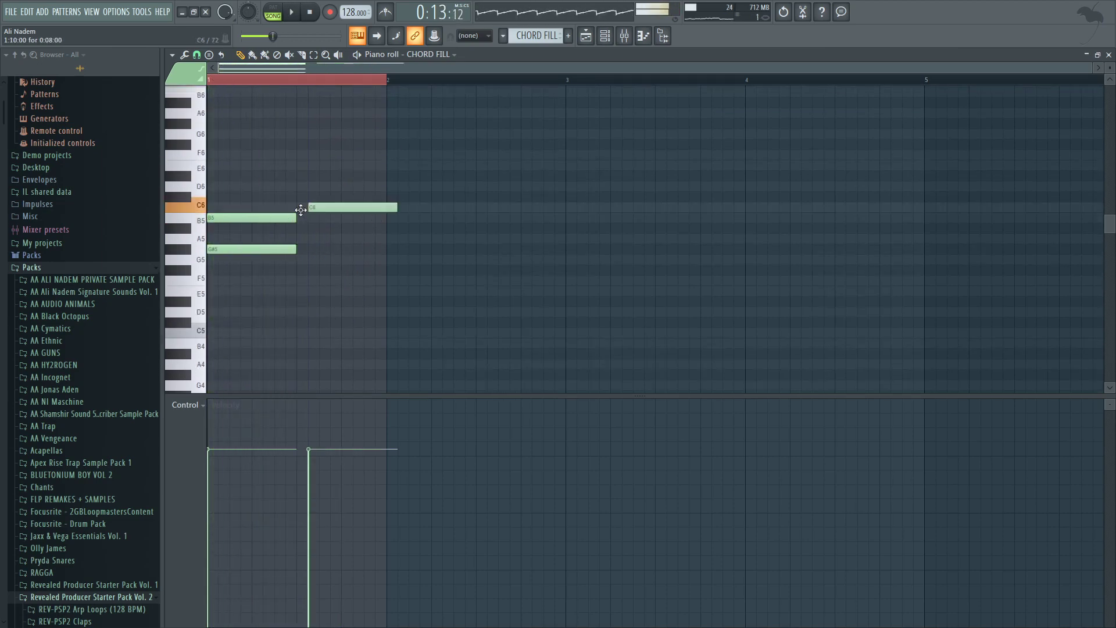
Step: Build a second half-bar chord from F3, F4, A5 and C6 directly after the opening chord and play it
{"action": "scroll", "coordinate": [294, 244], "scroll_direction": "down", "scroll_amount": 6}
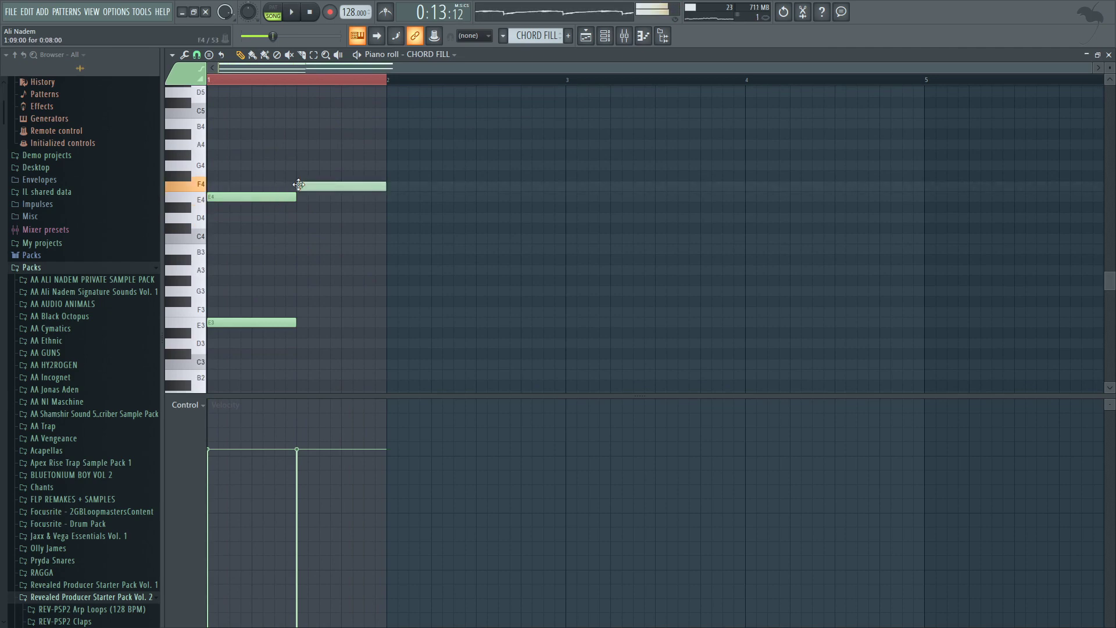
{"action": "left_click", "coordinate": [299, 312]}
{"action": "key", "text": "space"}
{"action": "scroll", "coordinate": [291, 312], "scroll_direction": "up", "scroll_amount": 5}
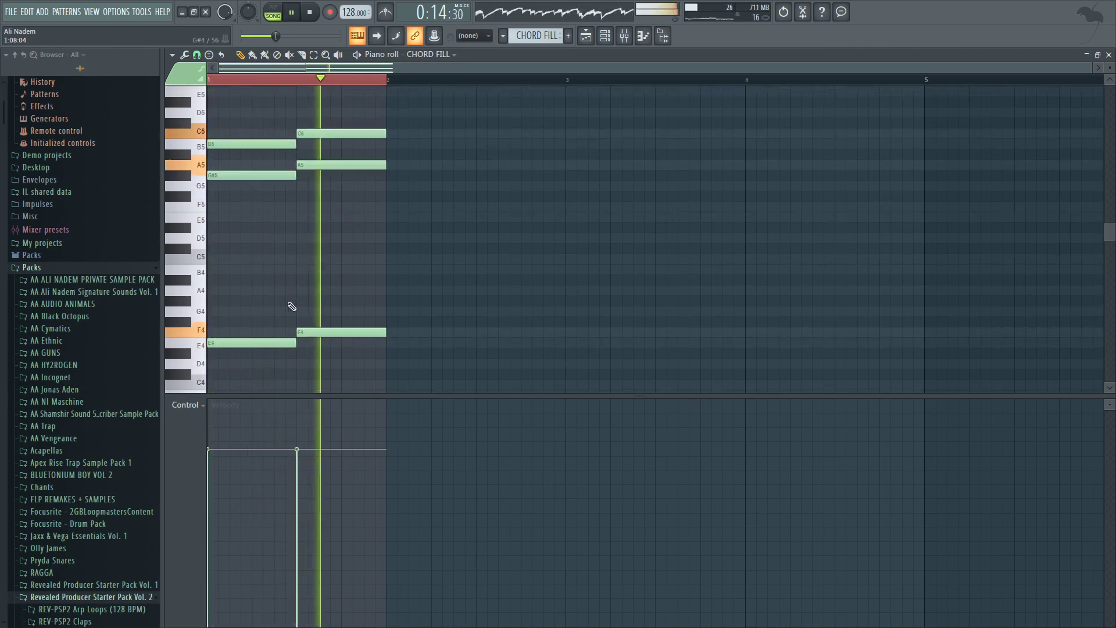
Step: Open the CHORD FILL channel's Massive instrument, set the channel pitch range to 12 and create a channel pitch automation clip
{"action": "key", "text": "F5"}
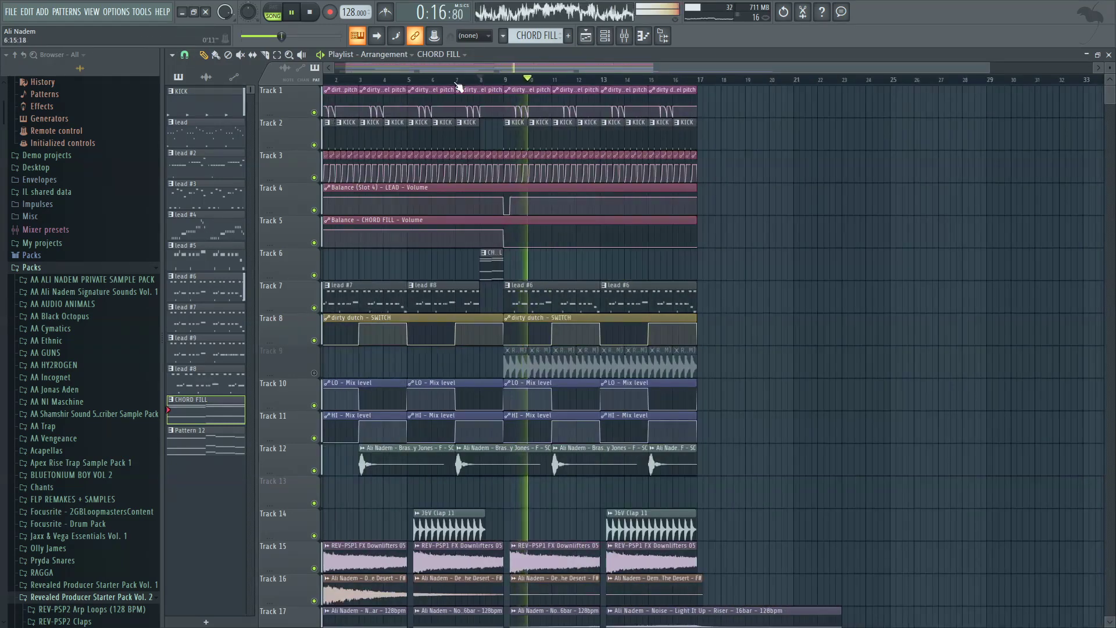
{"action": "left_click", "coordinate": [457, 85]}
{"action": "key", "text": "F6"}
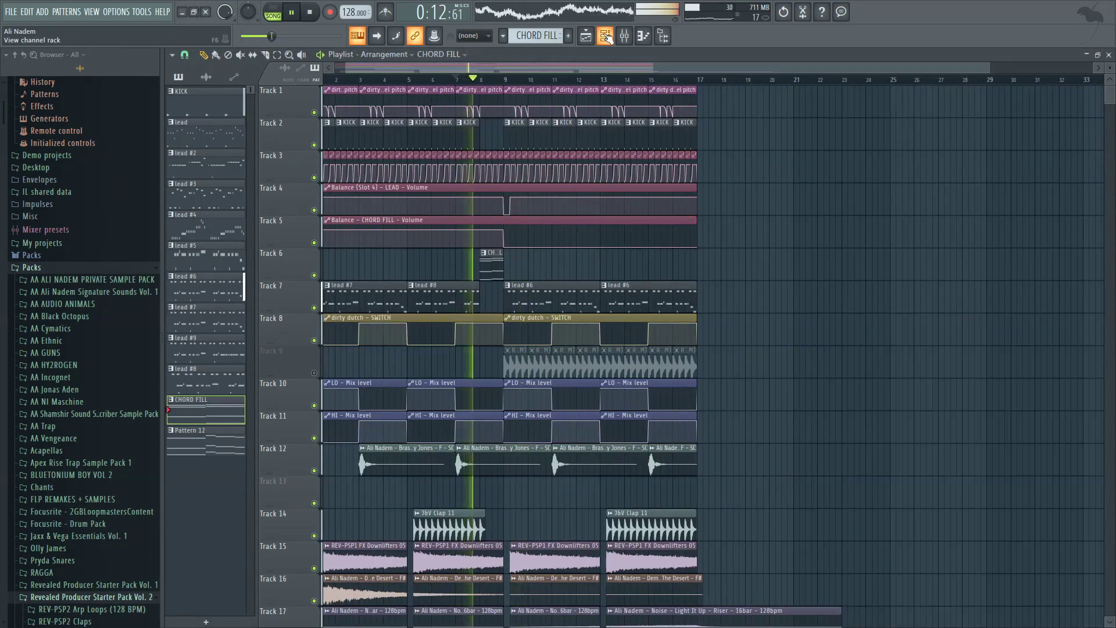
{"action": "left_click", "coordinate": [925, 583]}
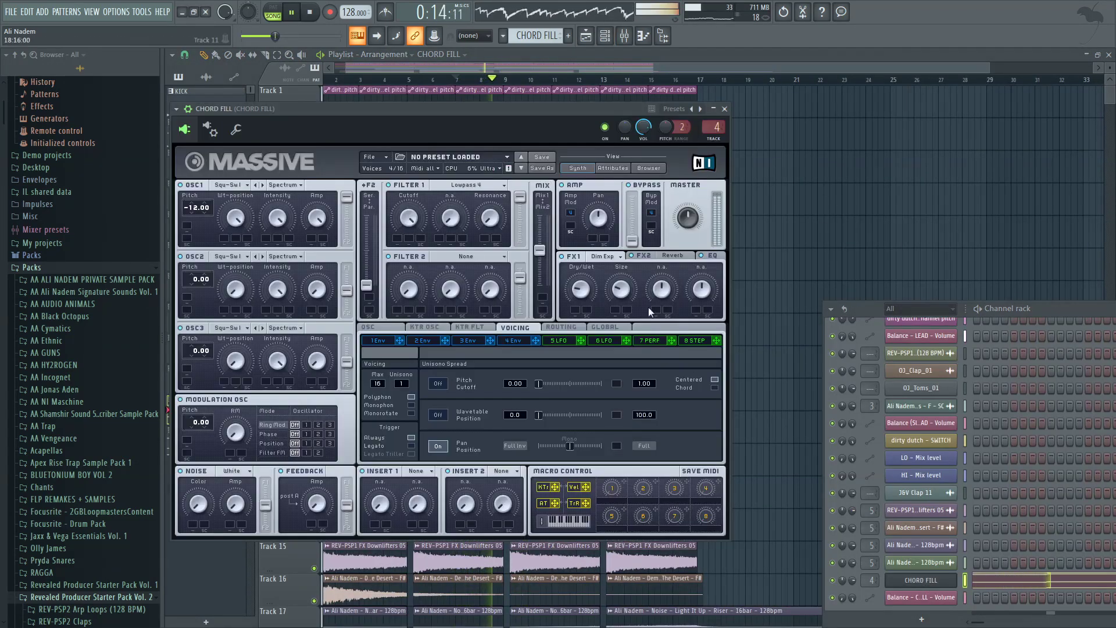
{"action": "right_click", "coordinate": [671, 128]}
{"action": "left_click", "coordinate": [703, 164]}
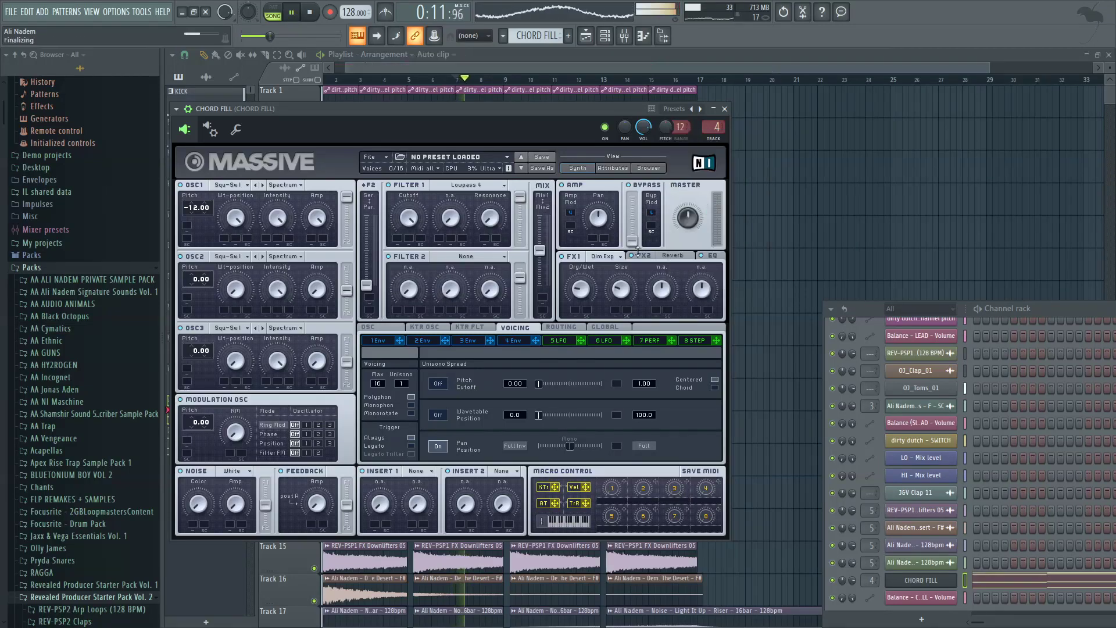
Step: Set Massive's oscillator pitchbend range to 12.00 up and -12.00 down, and close the instrument
{"action": "left_click", "coordinate": [377, 327]}
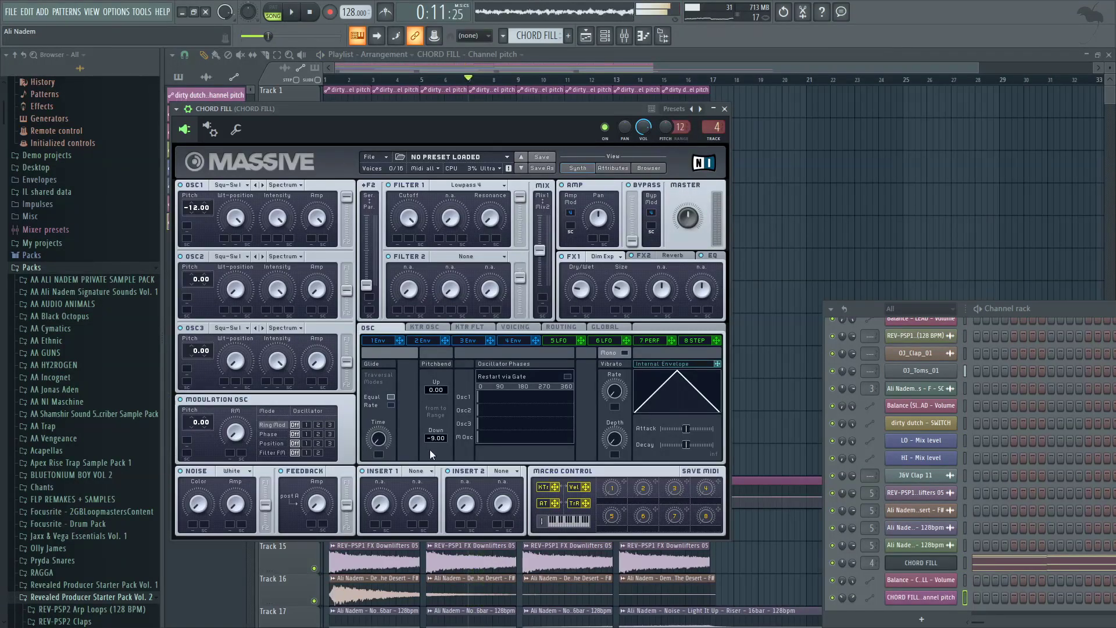
{"action": "key", "text": "space"}
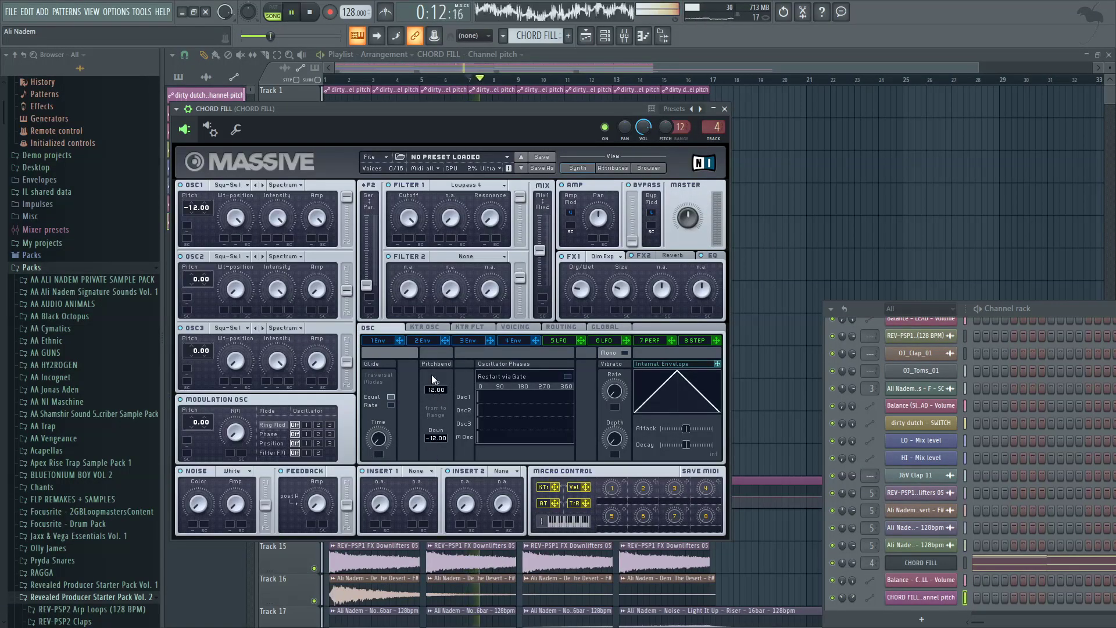
{"action": "key", "text": "Escape"}
Step: Add a 0% point at the start of bar 8 in the CHORD FILL channel pitch automation, using Hold mode
{"action": "scroll", "coordinate": [498, 287], "scroll_direction": "down", "scroll_amount": 3}
{"action": "scroll", "coordinate": [499, 286], "scroll_direction": "up", "scroll_amount": 5}
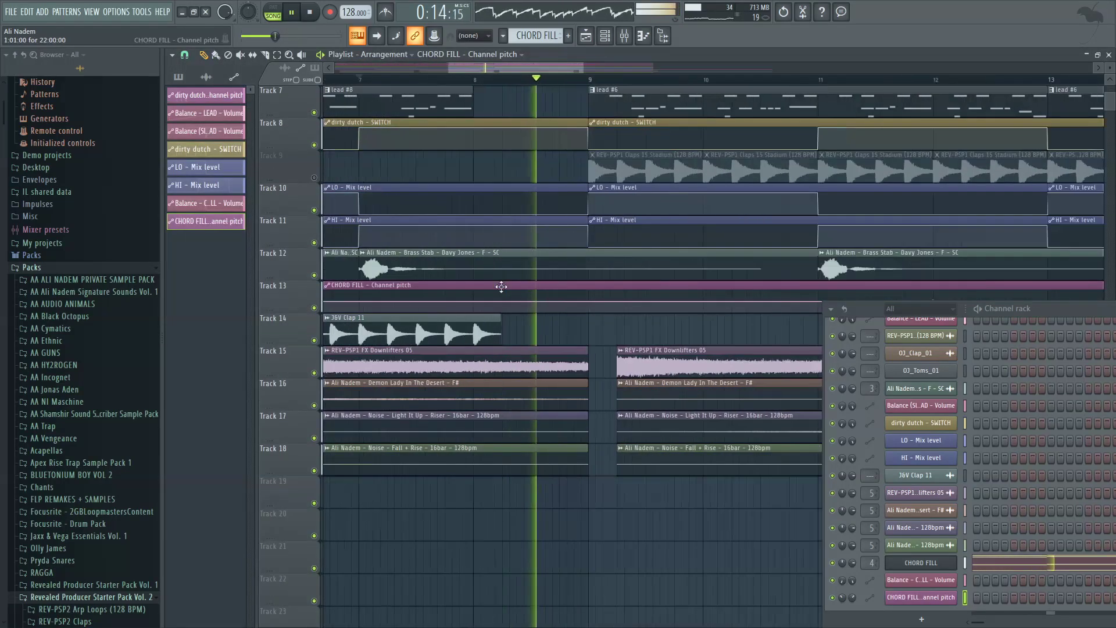
{"action": "key", "text": "space"}
{"action": "key", "text": "space"}
{"action": "scroll", "coordinate": [533, 296], "scroll_direction": "up", "scroll_amount": 3}
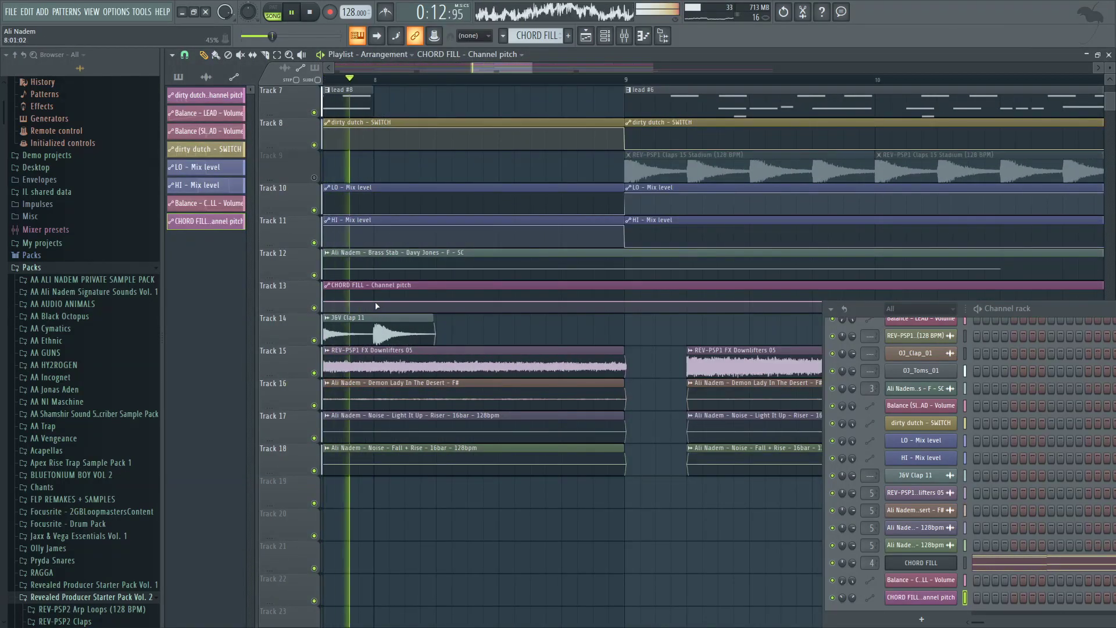
{"action": "left_click_drag", "start_coordinate": [377, 307], "coordinate": [378, 332]}
{"action": "right_click", "coordinate": [375, 312]}
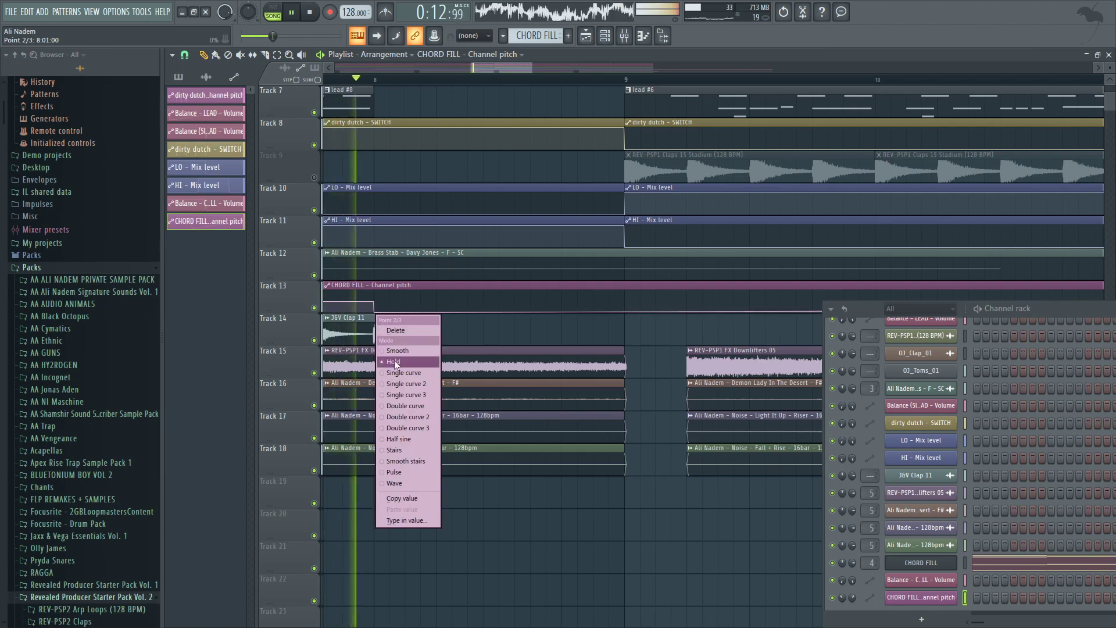
{"action": "left_click", "coordinate": [396, 372]}
Step: Add 50% pitch points at 8:05:00 and 8:15:00, and bend the segment after the bar 8 point into a fast-rising curve
{"action": "key", "text": "space"}
{"action": "key", "text": "space"}
{"action": "right_click", "coordinate": [437, 302]}
{"action": "right_click", "coordinate": [437, 302]}
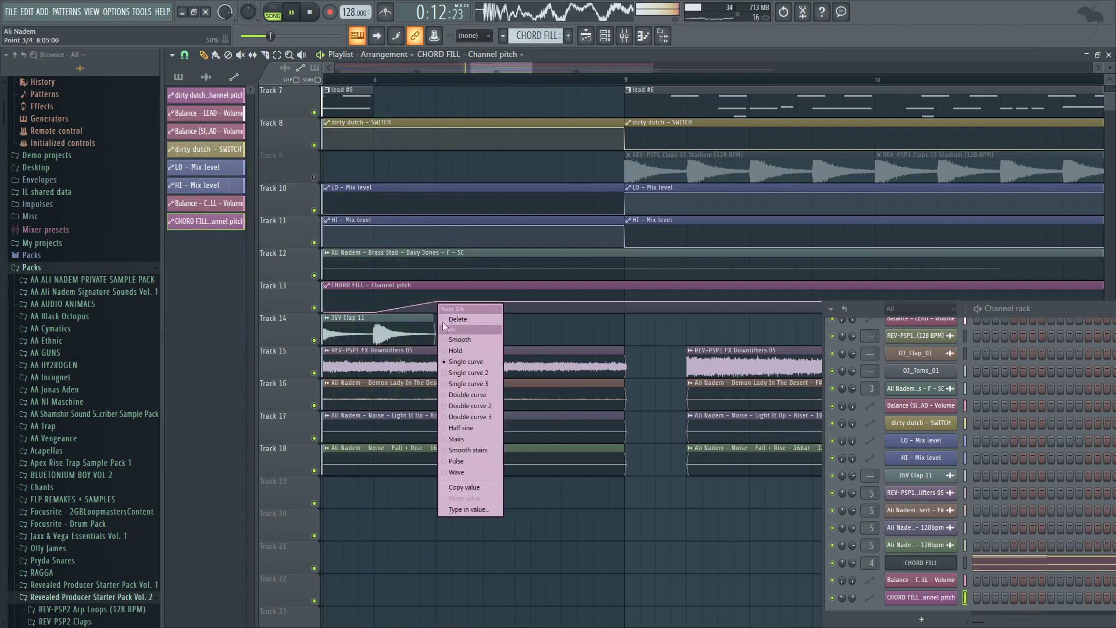
{"action": "left_click", "coordinate": [487, 509]}
{"action": "key", "text": "Return"}
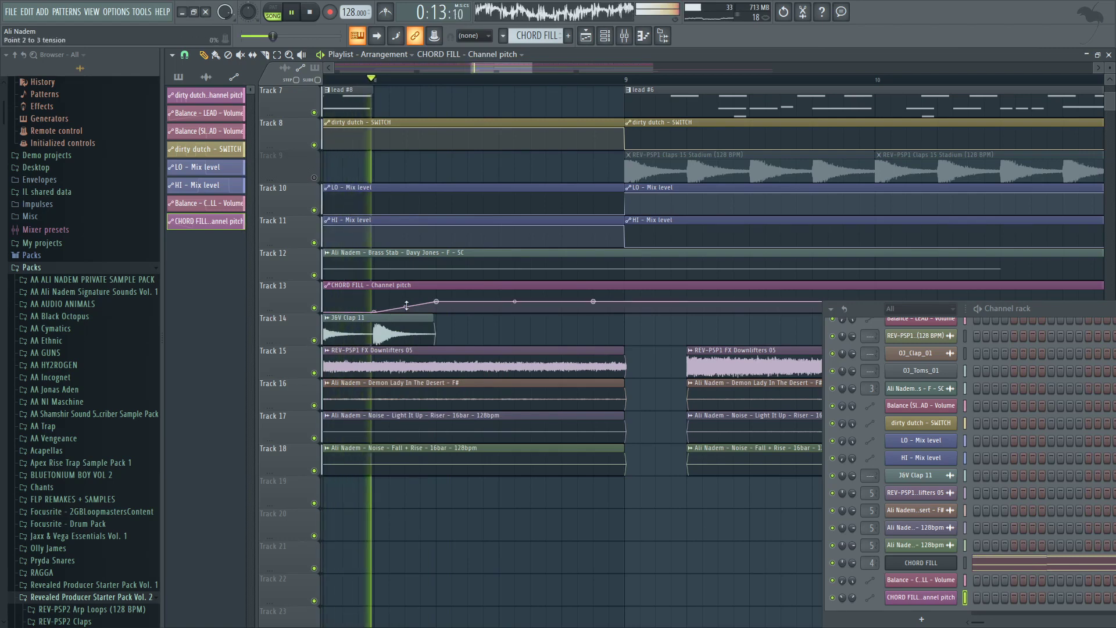
{"action": "left_click_drag", "start_coordinate": [406, 306], "coordinate": [405, 301]}
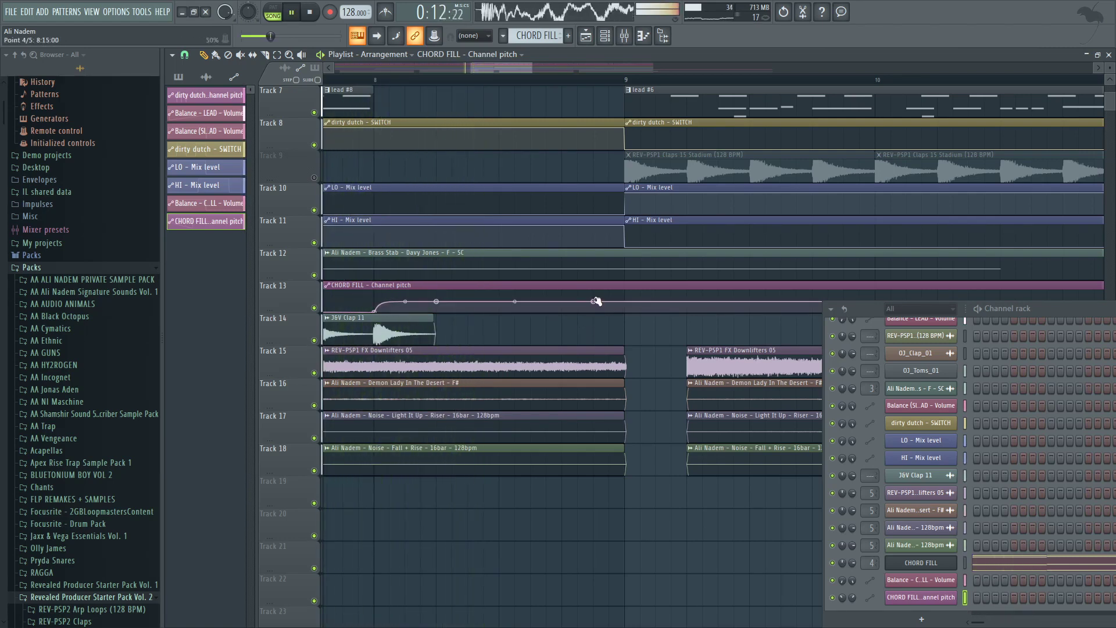
Step: Add a channel pitch point at 9:01:00 and shape the CHORD FILL automation to drop at 8:09:00 and again at the end of bar 8
{"action": "right_click", "coordinate": [627, 312]}
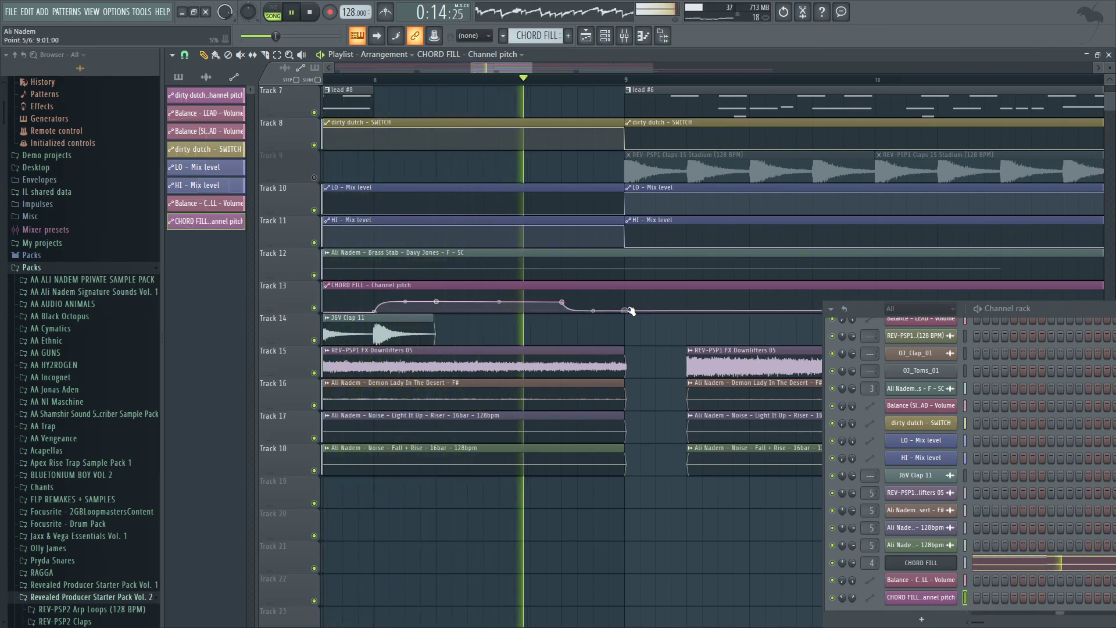
{"action": "left_click_drag", "start_coordinate": [593, 307], "coordinate": [592, 318]}
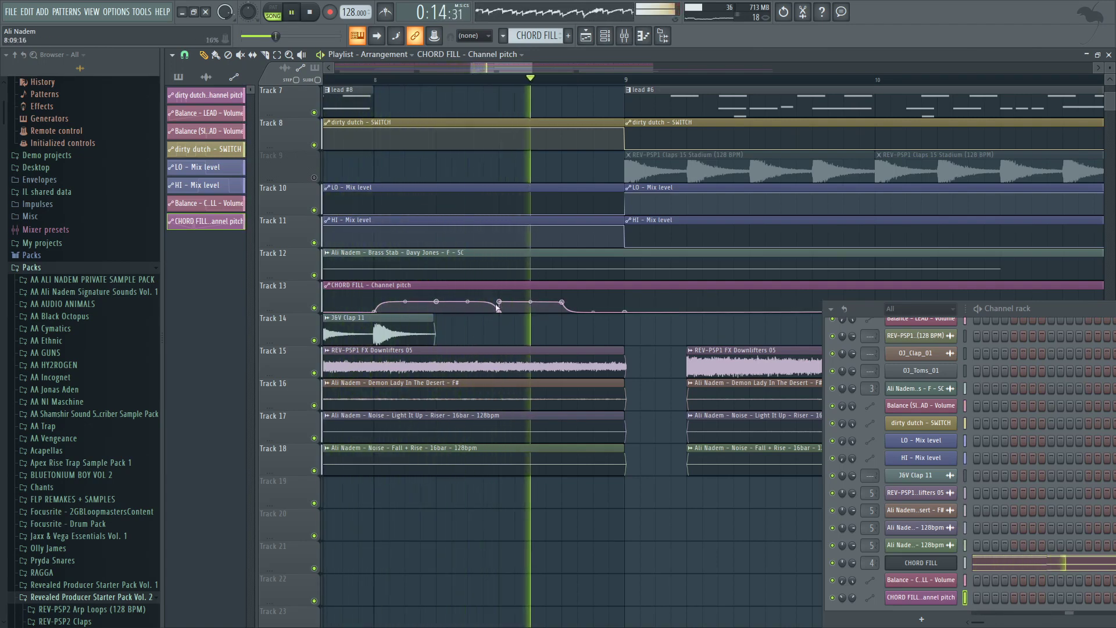
{"action": "key", "text": "space"}
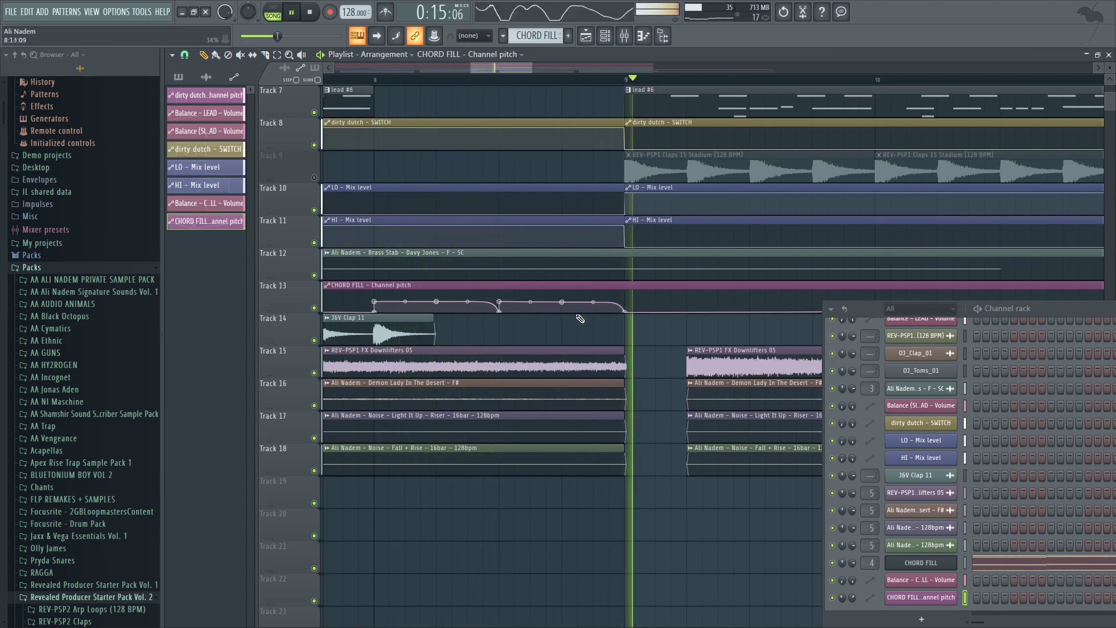
Step: Open the CHORD FILL piano roll and add a B6 note above the first chord and a C7 note above the second
{"action": "left_click", "coordinate": [909, 562]}
{"action": "left_click", "coordinate": [978, 564]}
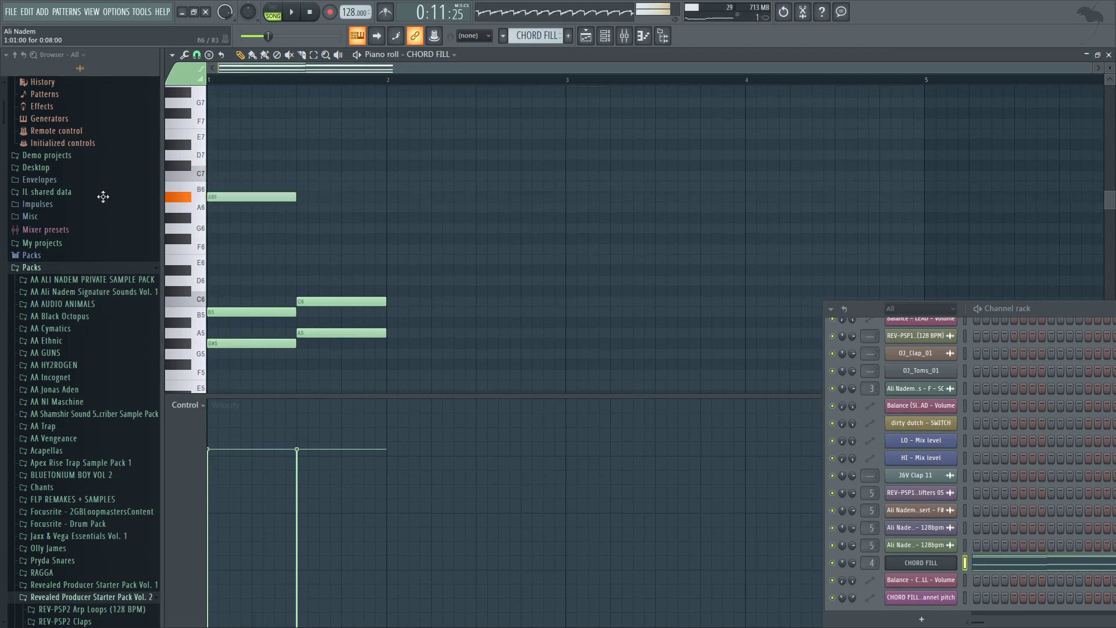
{"action": "scroll", "coordinate": [227, 205], "scroll_direction": "up", "scroll_amount": 2}
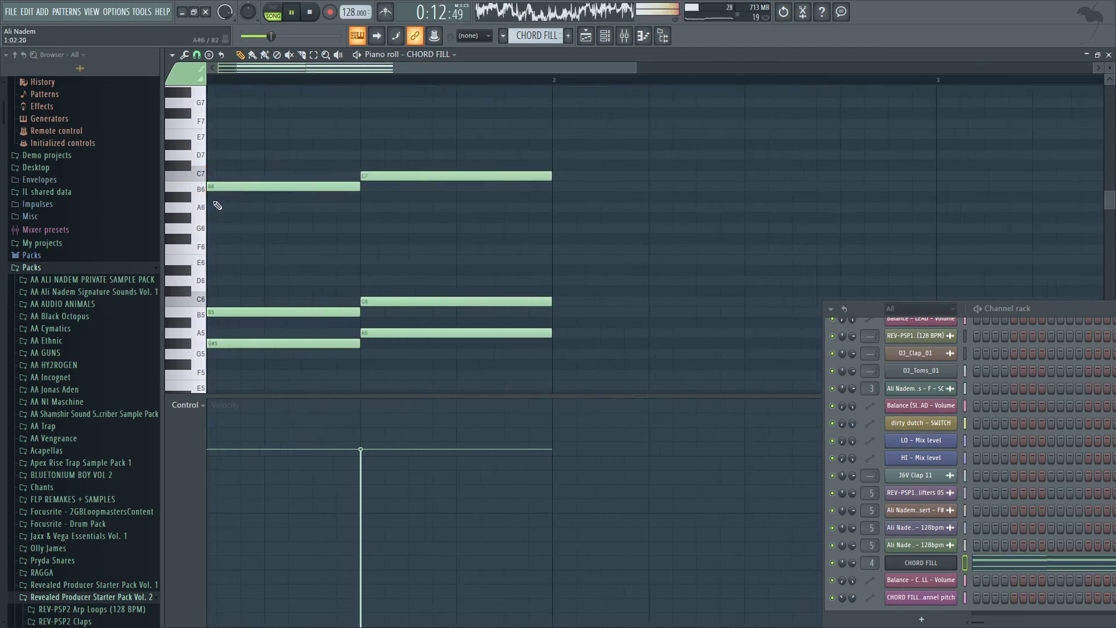
{"action": "scroll", "coordinate": [233, 207], "scroll_direction": "down", "scroll_amount": 2}
{"action": "scroll", "coordinate": [378, 224], "scroll_direction": "down", "scroll_amount": 4}
Step: Open the CHORD FILL Massive instrument, set the FX2 reverb's dry/wet to 32 and close the instrument
{"action": "left_click", "coordinate": [922, 564]}
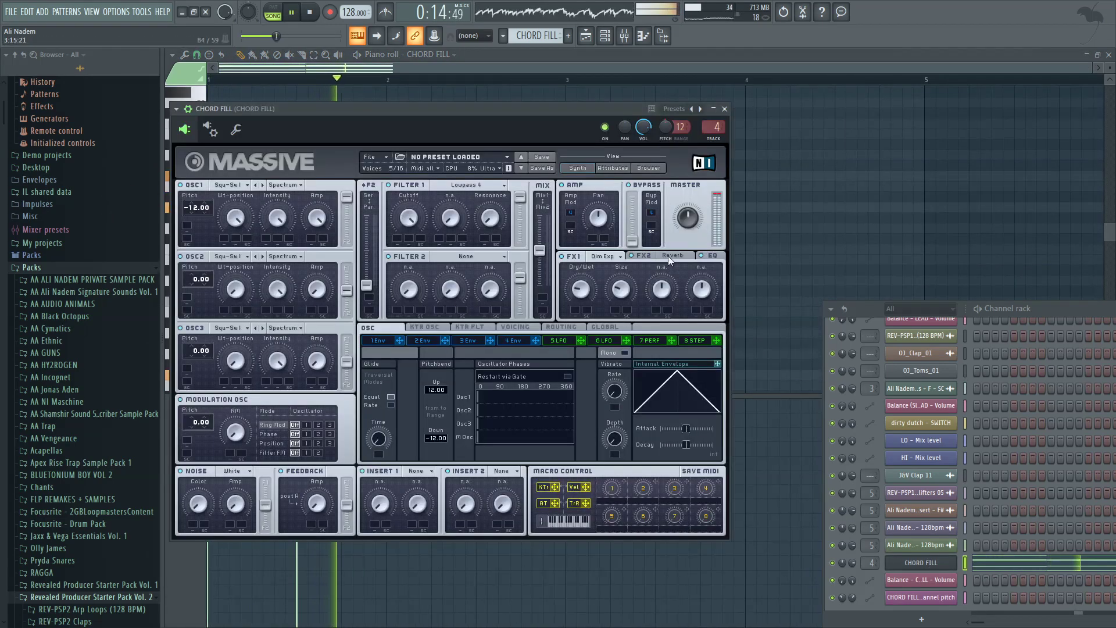
{"action": "key", "text": "space"}
{"action": "left_click_drag", "start_coordinate": [620, 291], "coordinate": [585, 269]}
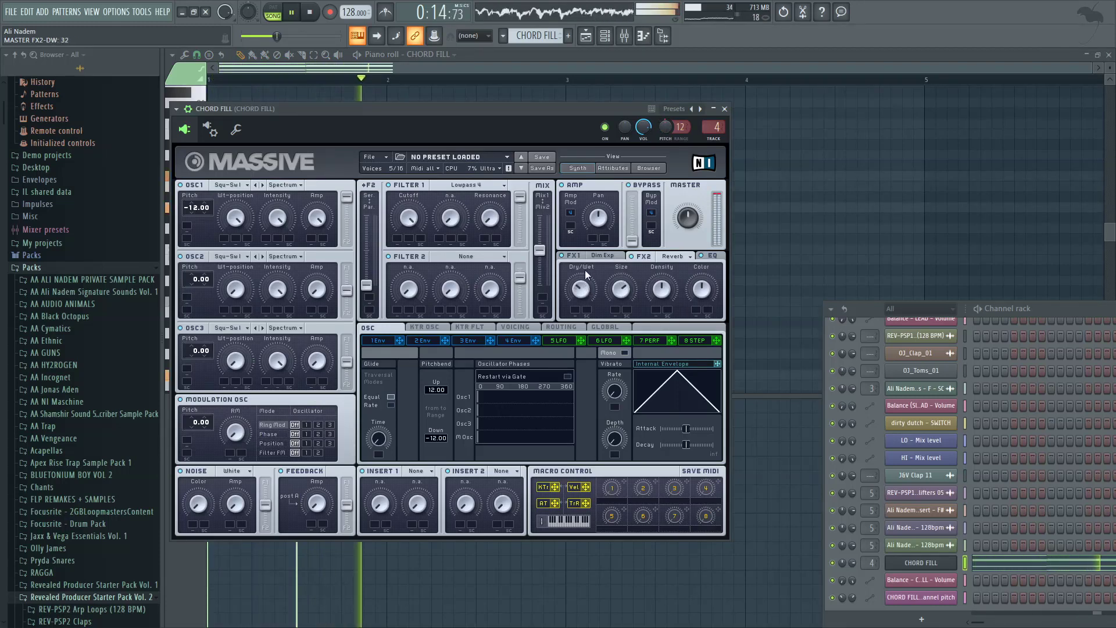
{"action": "left_click", "coordinate": [724, 109]}
Step: Delete the B6 and C7 top notes from the two chords and play the fill back
{"action": "scroll", "coordinate": [281, 145], "scroll_direction": "up", "scroll_amount": 3}
{"action": "scroll", "coordinate": [266, 166], "scroll_direction": "up", "scroll_amount": 3}
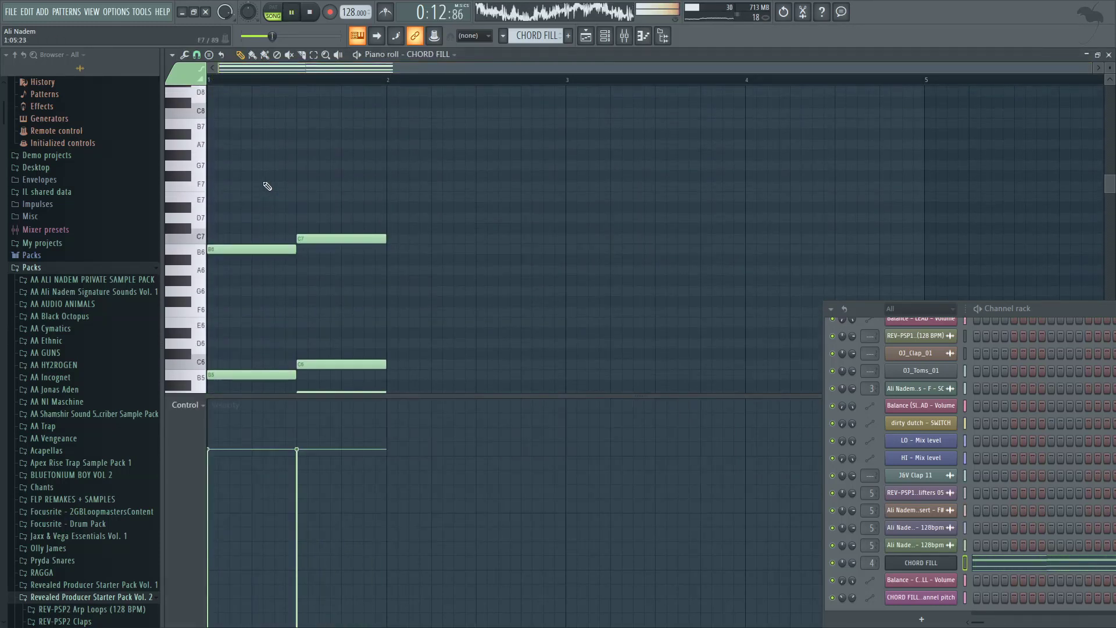
{"action": "right_click", "coordinate": [282, 249]}
{"action": "right_click", "coordinate": [299, 240]}
{"action": "scroll", "coordinate": [294, 243], "scroll_direction": "down", "scroll_amount": 4}
{"action": "key", "text": "space"}
{"action": "key", "text": "space"}
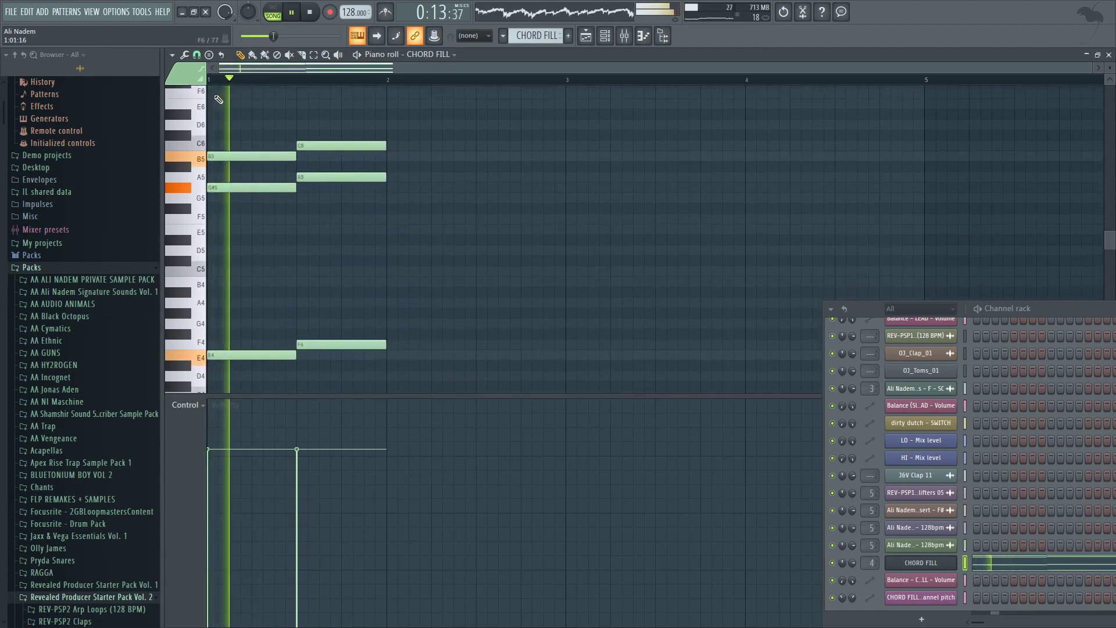
Step: Split each of the two chords into three repeated chords in a 3-3-2-step rhythm across bar 1, and play them back
{"action": "scroll", "coordinate": [296, 154], "scroll_direction": "down", "scroll_amount": 2}
{"action": "key", "text": "ctrl+a"}
{"action": "left_click_drag", "start_coordinate": [294, 152], "coordinate": [350, 161]}
{"action": "key", "text": "space"}
{"action": "scroll", "coordinate": [252, 155], "scroll_direction": "up", "scroll_amount": 2}
{"action": "key", "text": "space"}
{"action": "key", "text": "space"}
{"action": "key", "text": "space"}
{"action": "key", "text": "space"}
{"action": "key", "text": "space"}
{"action": "key", "text": "ctrl+v"}
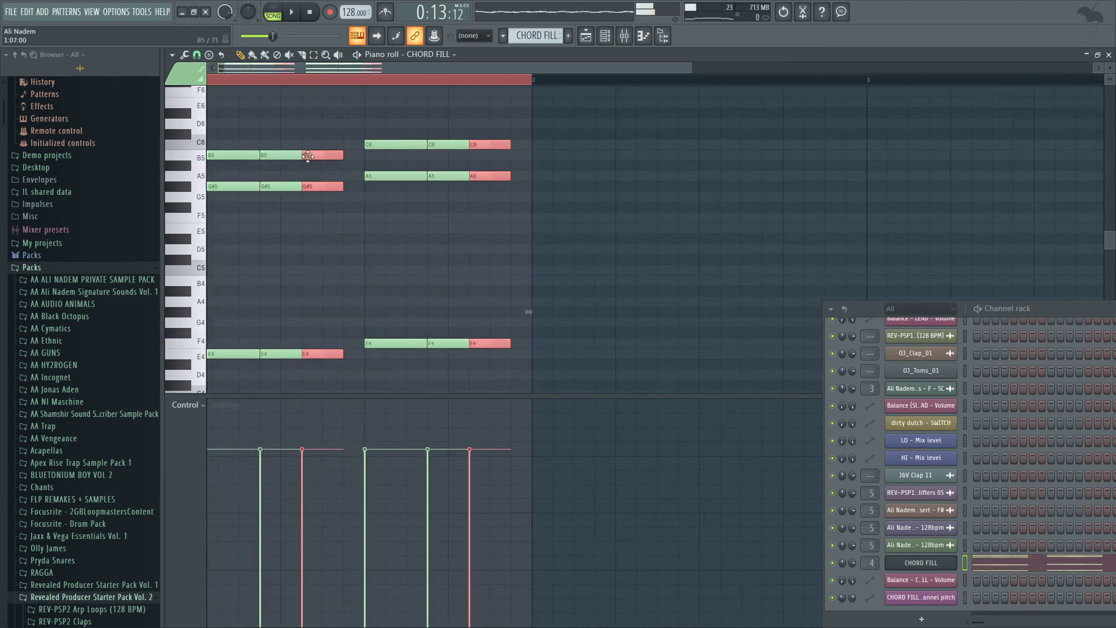
{"action": "key", "text": "space"}
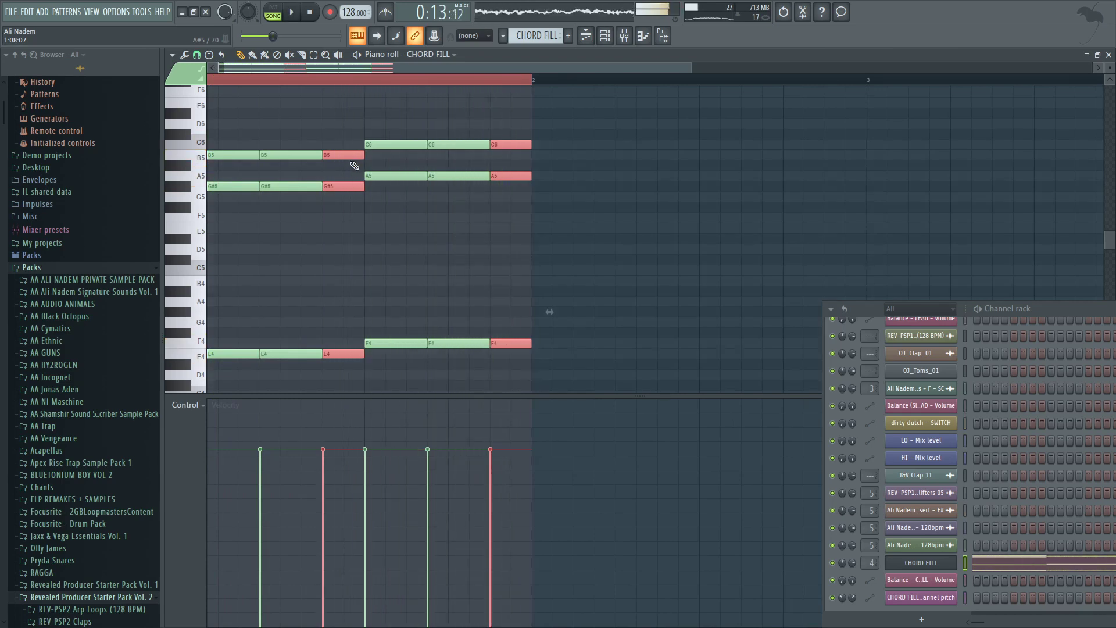
{"action": "scroll", "coordinate": [348, 163], "scroll_direction": "down", "scroll_amount": 6}
{"action": "scroll", "coordinate": [341, 160], "scroll_direction": "up", "scroll_amount": 5}
{"action": "scroll", "coordinate": [339, 171], "scroll_direction": "down", "scroll_amount": 2}
Step: Listen to the repeated chords, and delete all notes from the CHORD FILL pattern
{"action": "key", "text": "ctrl+a"}
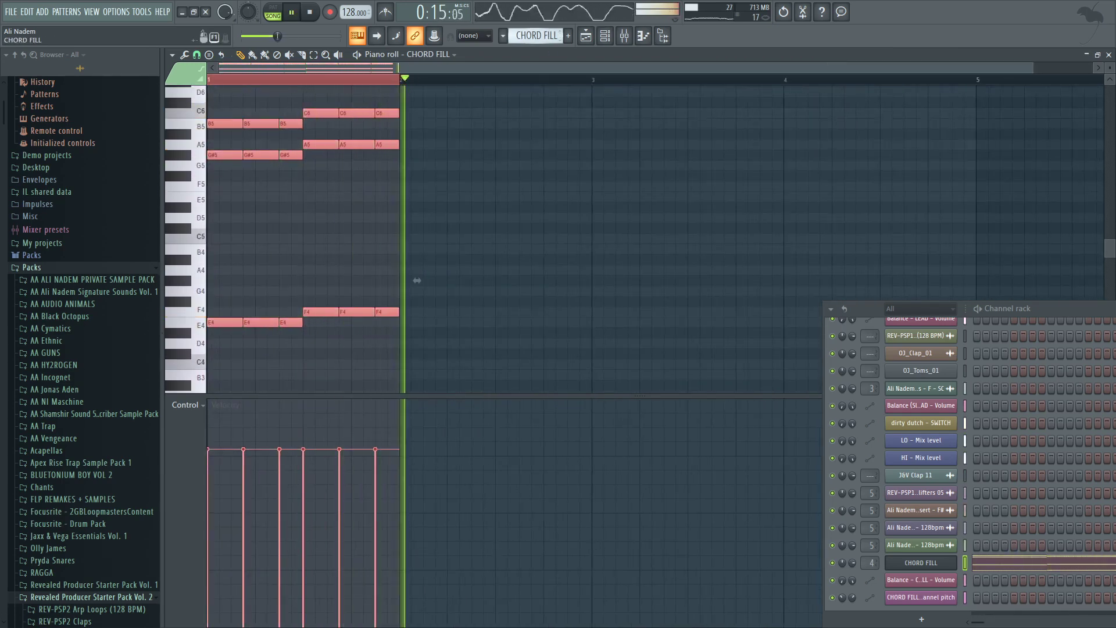
{"action": "scroll", "coordinate": [546, 35], "scroll_direction": "up", "scroll_amount": 2}
{"action": "scroll", "coordinate": [546, 36], "scroll_direction": "down", "scroll_amount": 2}
{"action": "scroll", "coordinate": [546, 35], "scroll_direction": "up", "scroll_amount": 2}
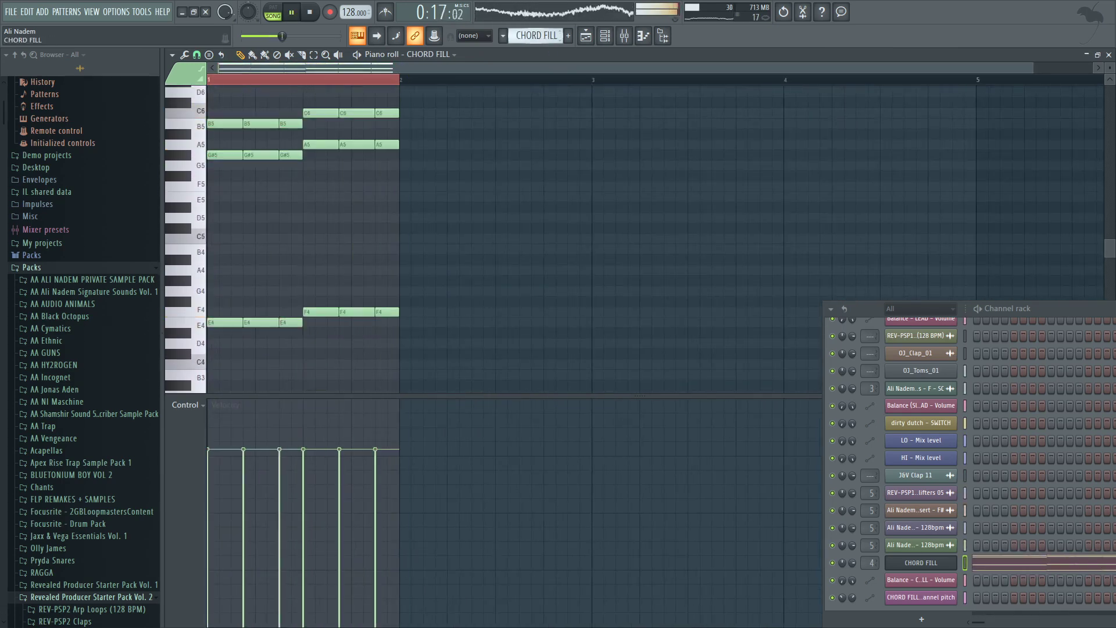
{"action": "key", "text": "space"}
{"action": "key", "text": "space"}
{"action": "scroll", "coordinate": [304, 142], "scroll_direction": "up", "scroll_amount": 3}
{"action": "key", "text": "ctrl+a"}
{"action": "key", "text": "Delete"}
{"action": "key", "text": "space"}
{"action": "key", "text": "space"}
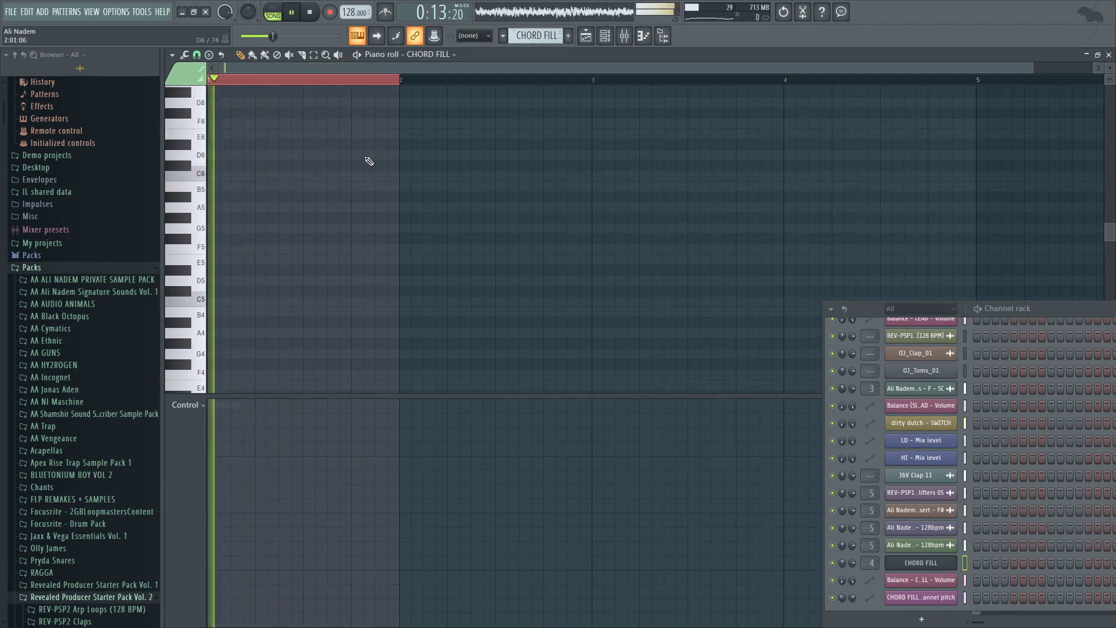
Step: Move the playlist playback position to partway through bar 7 and return to the CHORD FILL piano roll
{"action": "key", "text": "F5"}
{"action": "left_click", "coordinate": [372, 80]}
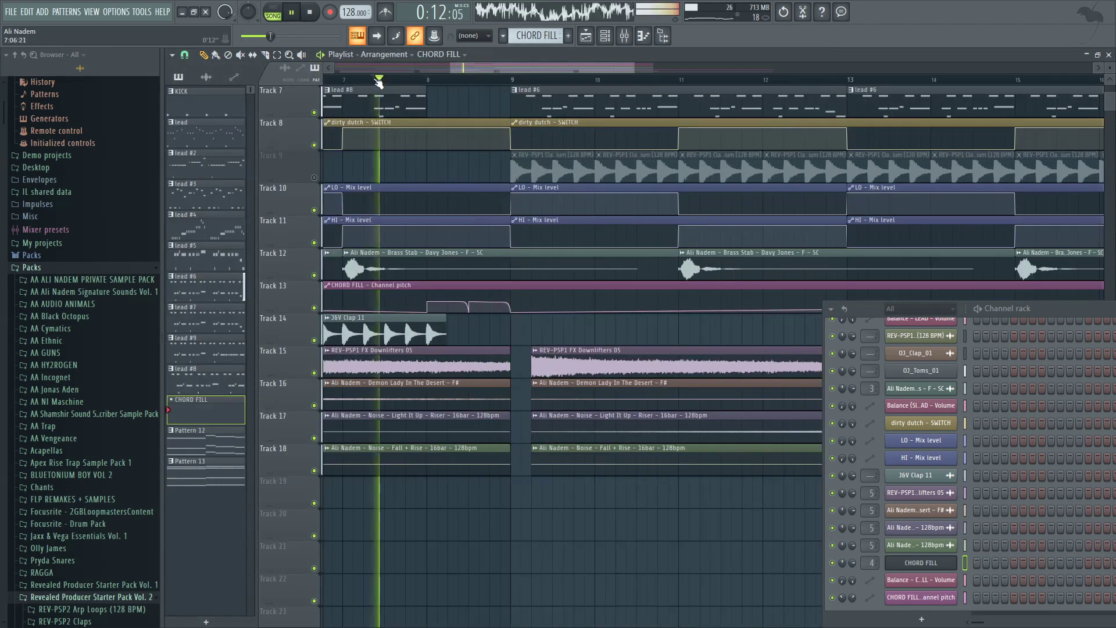
{"action": "scroll", "coordinate": [559, 114], "scroll_direction": "up", "scroll_amount": 3}
{"action": "scroll", "coordinate": [559, 115], "scroll_direction": "up", "scroll_amount": 1}
{"action": "left_click", "coordinate": [585, 36]}
{"action": "key", "text": "space"}
Step: Add two E6 notes, each two steps long, at 1:01:00 and 1:05:00
{"action": "left_click_drag", "start_coordinate": [217, 146], "coordinate": [188, 147]}
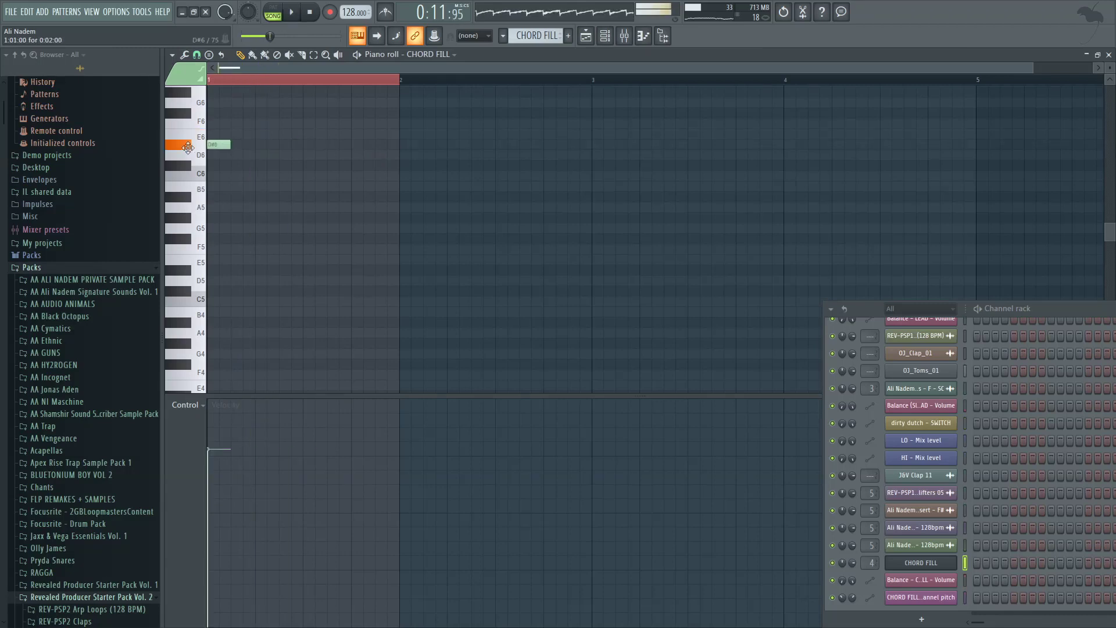
{"action": "scroll", "coordinate": [572, 89], "scroll_direction": "up", "scroll_amount": 3}
{"action": "scroll", "coordinate": [319, 252], "scroll_direction": "up", "scroll_amount": 2, "text": "ctrl"}
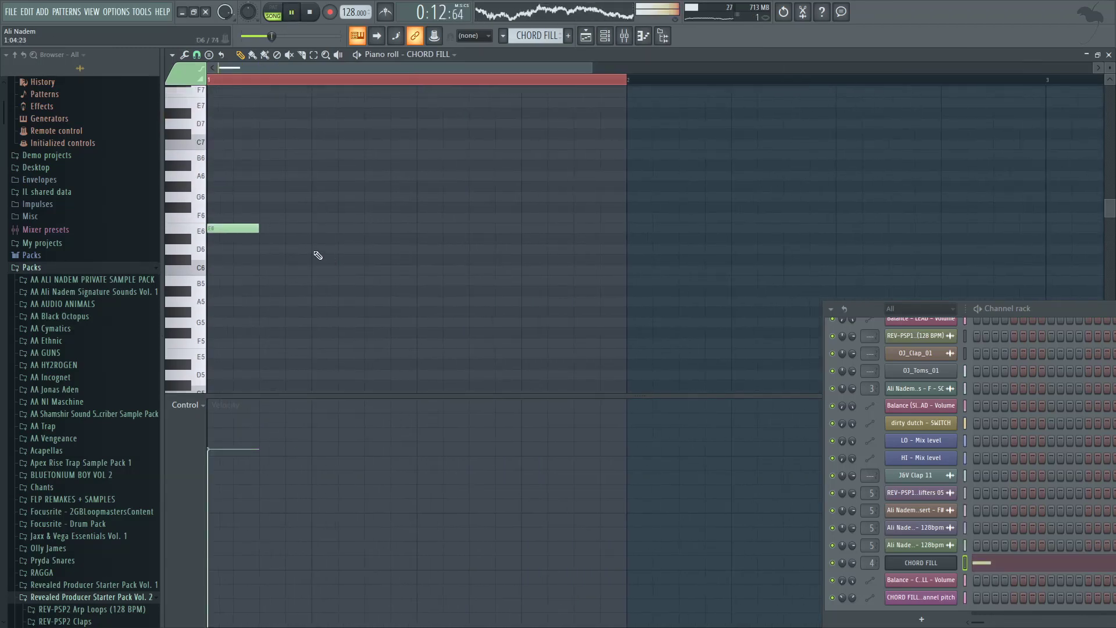
{"action": "key", "text": "space"}
{"action": "left_click", "coordinate": [314, 228]}
{"action": "key", "text": "space"}
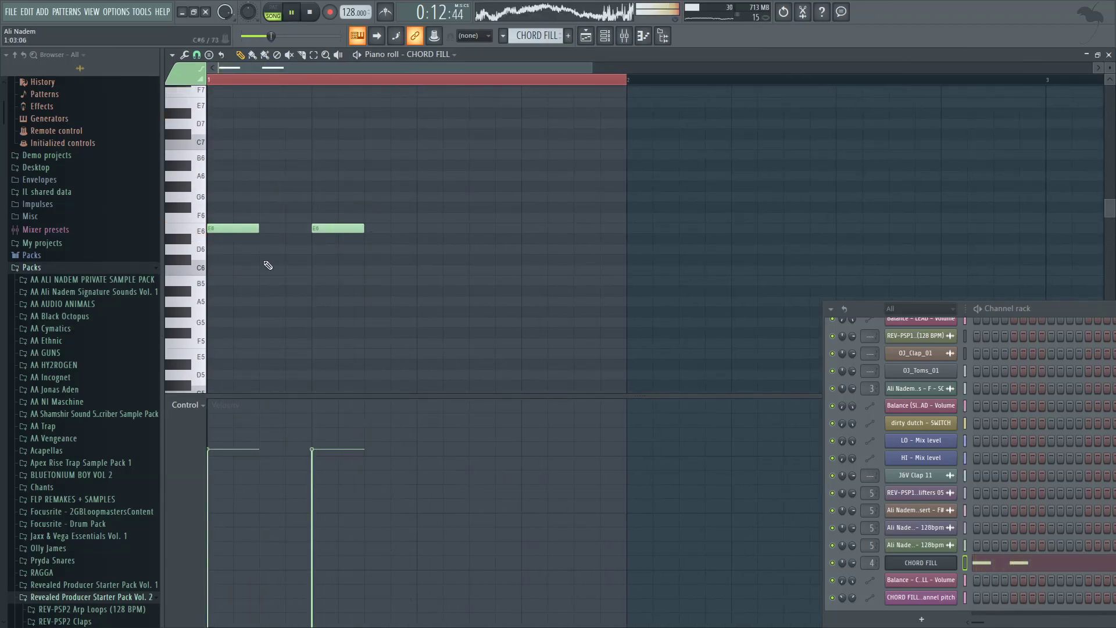
Step: Try A5 and D5 notes under the first E6, and replace them with an E5 note
{"action": "left_click_drag", "start_coordinate": [258, 301], "coordinate": [166, 298]}
{"action": "key", "text": "space"}
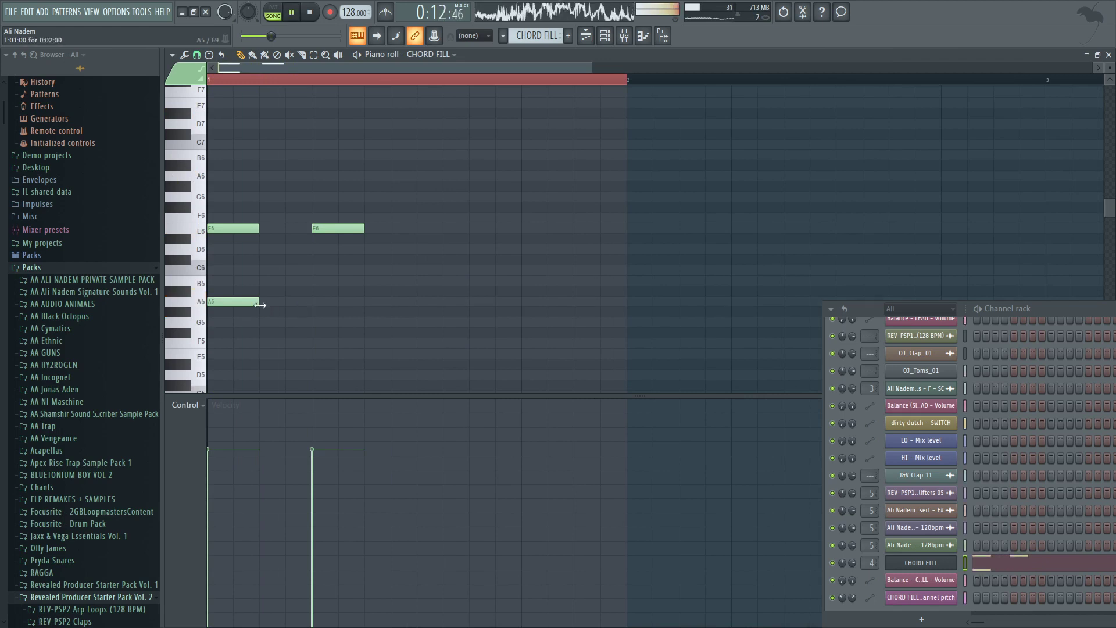
{"action": "scroll", "coordinate": [260, 305], "scroll_direction": "down", "scroll_amount": 3}
{"action": "key", "text": "space"}
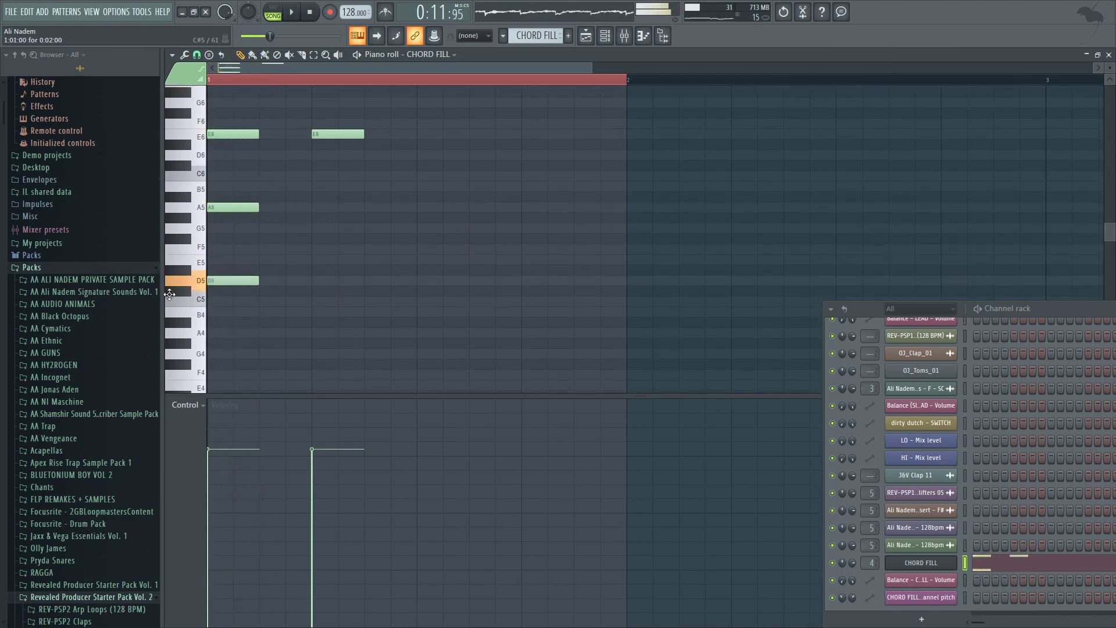
{"action": "key", "text": "space"}
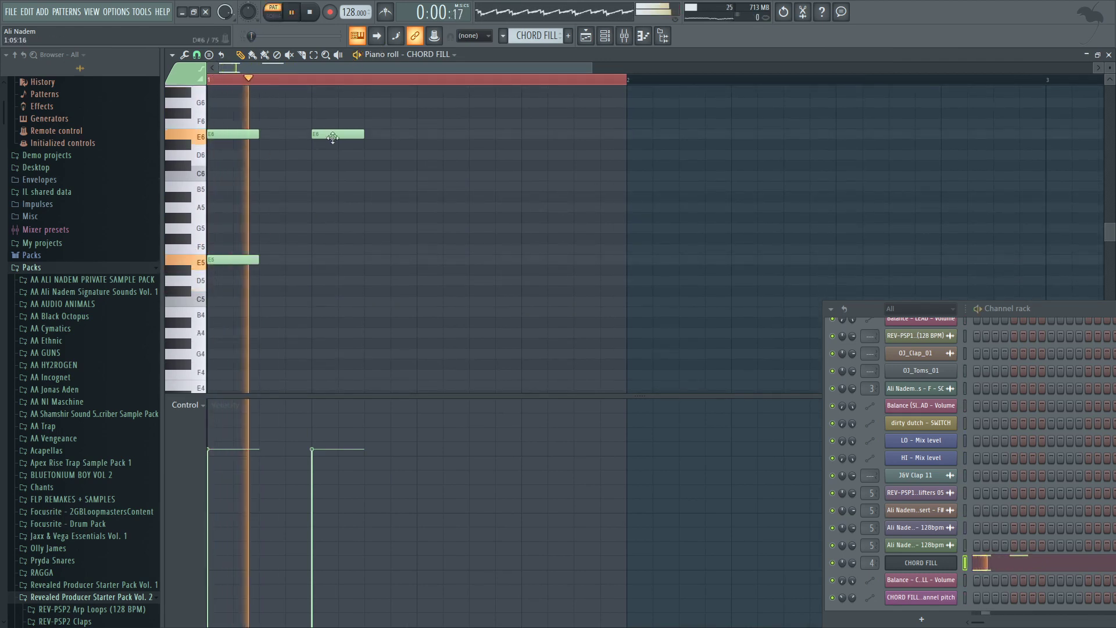
Step: Add a B6 note at 1:01:00 and lower the first E6 to C6, forming an E5, C6, B6 chord
{"action": "left_click_drag", "start_coordinate": [244, 197], "coordinate": [156, 199]}
{"action": "key", "text": "space"}
{"action": "key", "text": "space"}
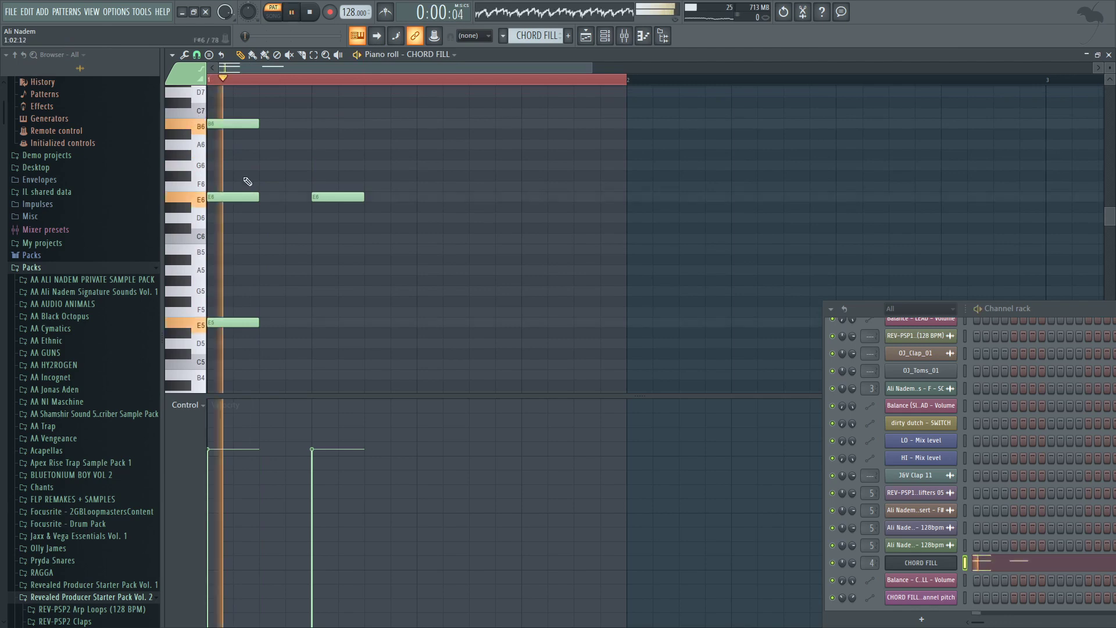
{"action": "left_click_drag", "start_coordinate": [219, 197], "coordinate": [221, 243]}
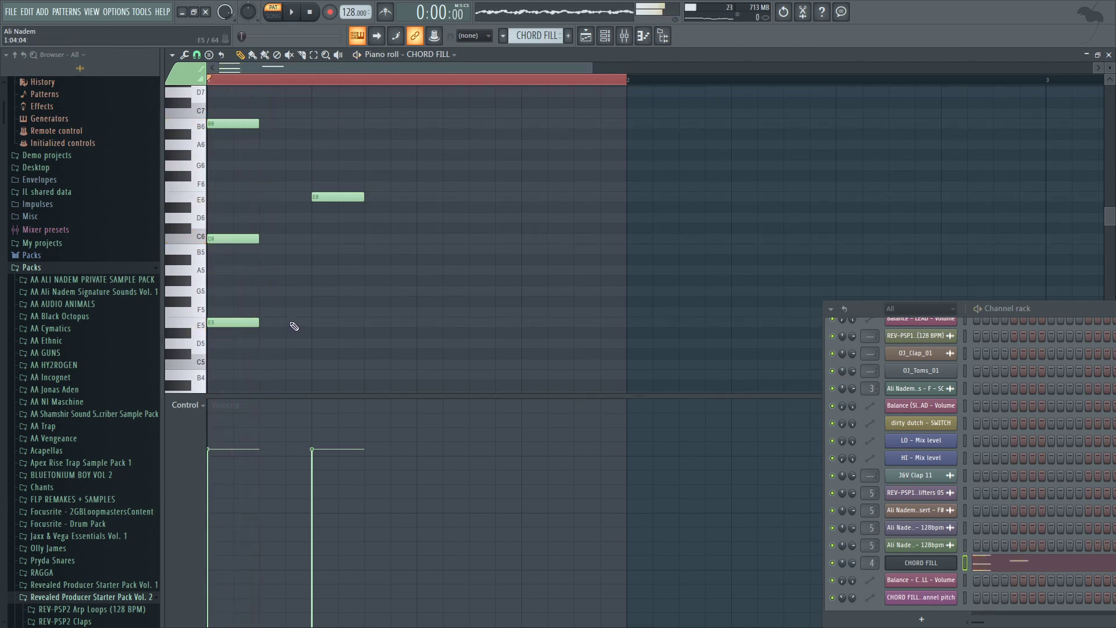
Step: Play the new fill in the playlist from just before bar 8, and return to the CHORD FILL piano roll
{"action": "left_click", "coordinate": [589, 34]}
{"action": "key", "text": "space"}
{"action": "left_click", "coordinate": [498, 79]}
{"action": "key", "text": "space"}
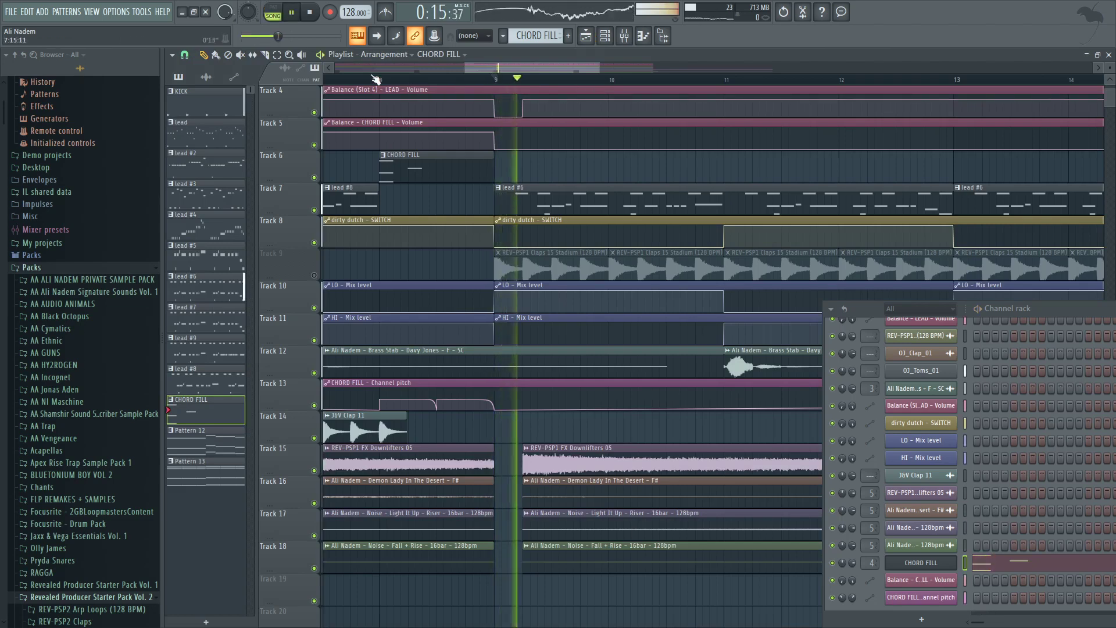
{"action": "left_click", "coordinate": [379, 80]}
{"action": "left_click", "coordinate": [586, 36]}
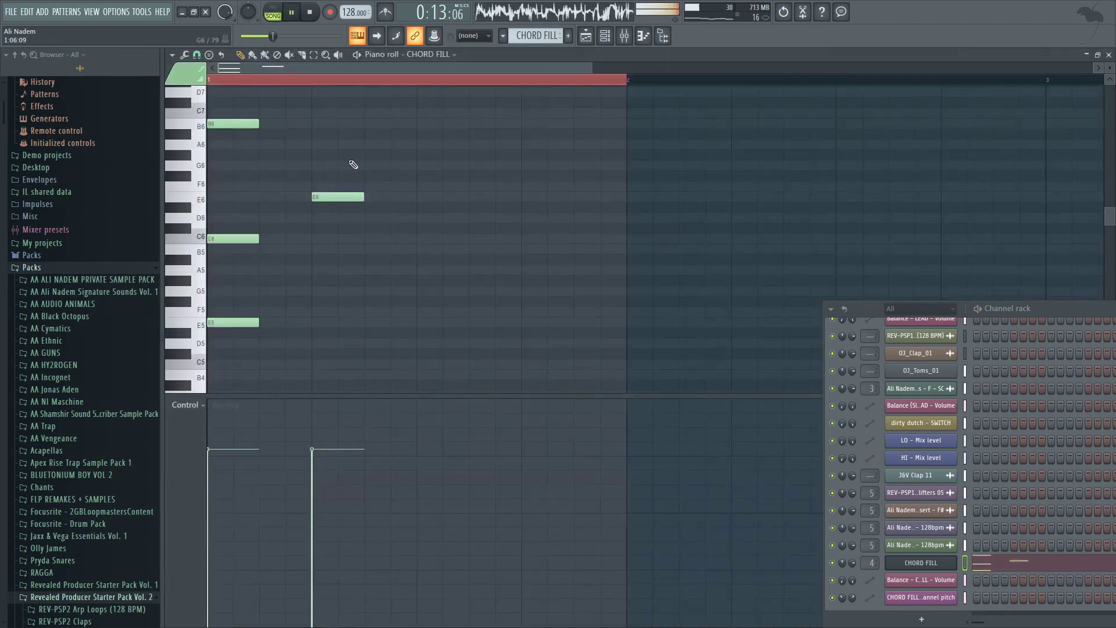
Step: Add a two-step G#6 note at 1:07:00, removing the trial note at 1:08:00
{"action": "key", "text": "space"}
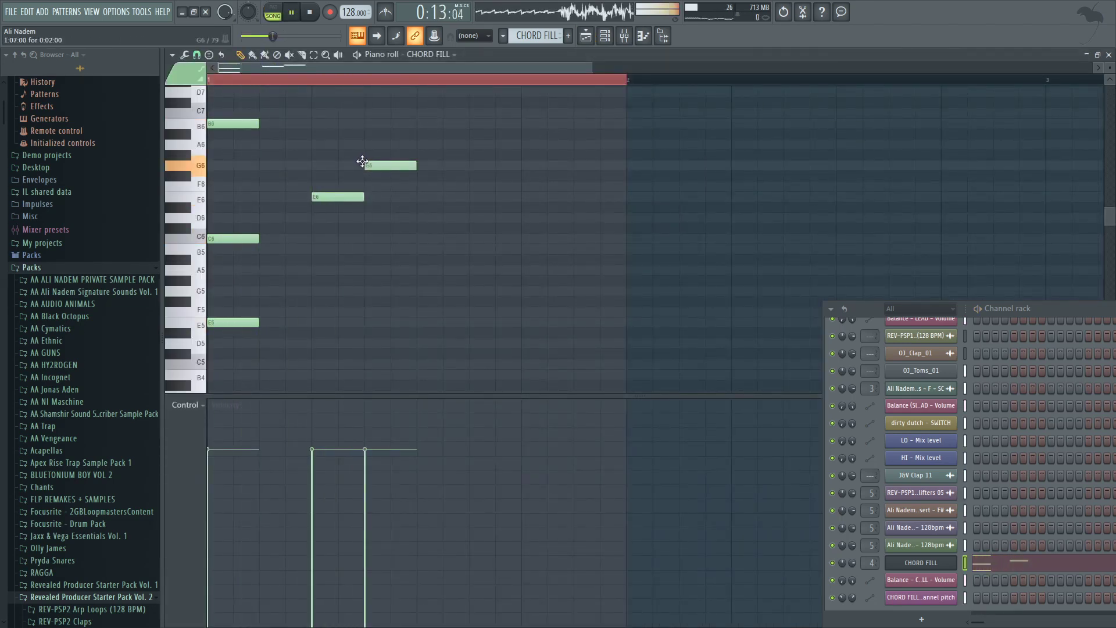
{"action": "left_click_drag", "start_coordinate": [362, 161], "coordinate": [387, 155]}
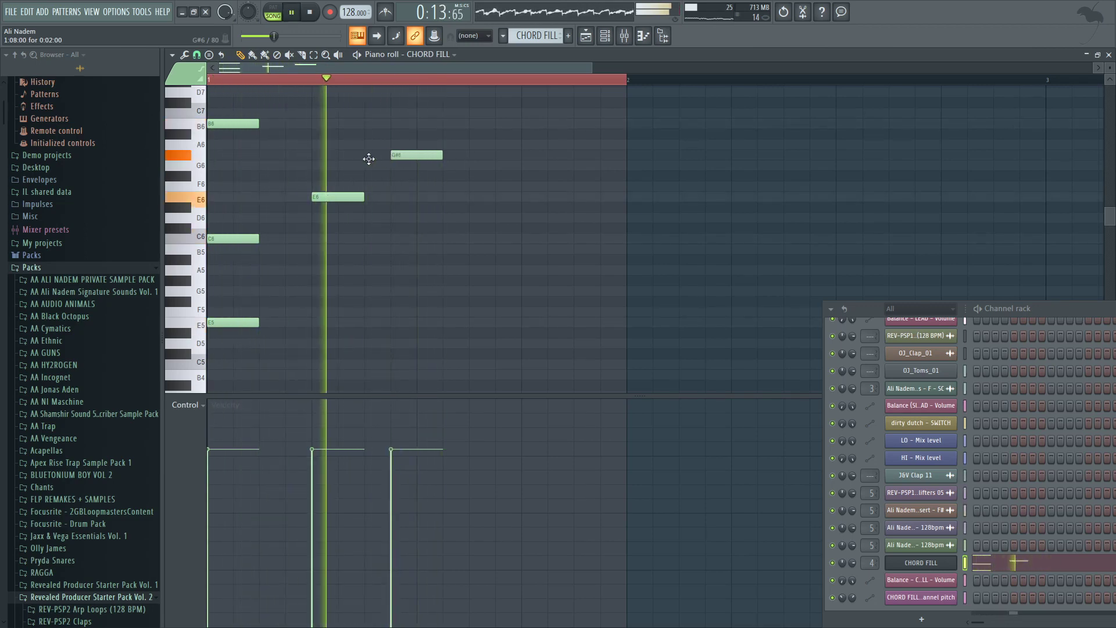
{"action": "left_click", "coordinate": [369, 158]}
{"action": "right_click", "coordinate": [427, 157]}
{"action": "key", "text": "space"}
{"action": "key", "text": "space"}
Step: Delete the points that make the pitch drop around bar 8 from the CHORD FILL channel pitch automation, and play the fill
{"action": "left_click", "coordinate": [586, 36]}
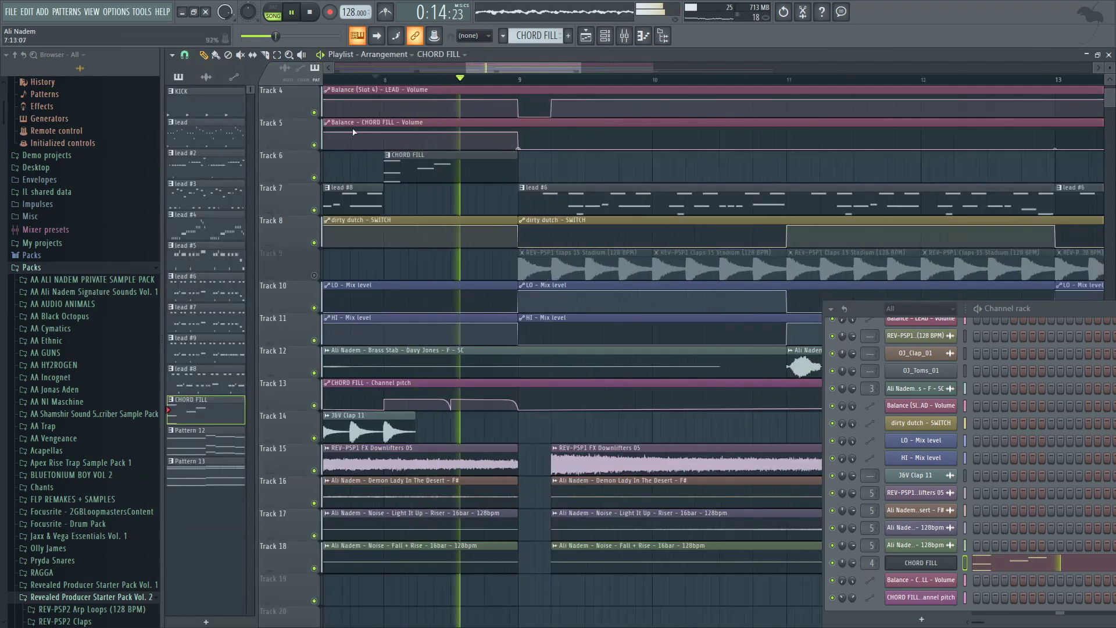
{"action": "scroll", "coordinate": [354, 132], "scroll_direction": "up", "scroll_amount": 2}
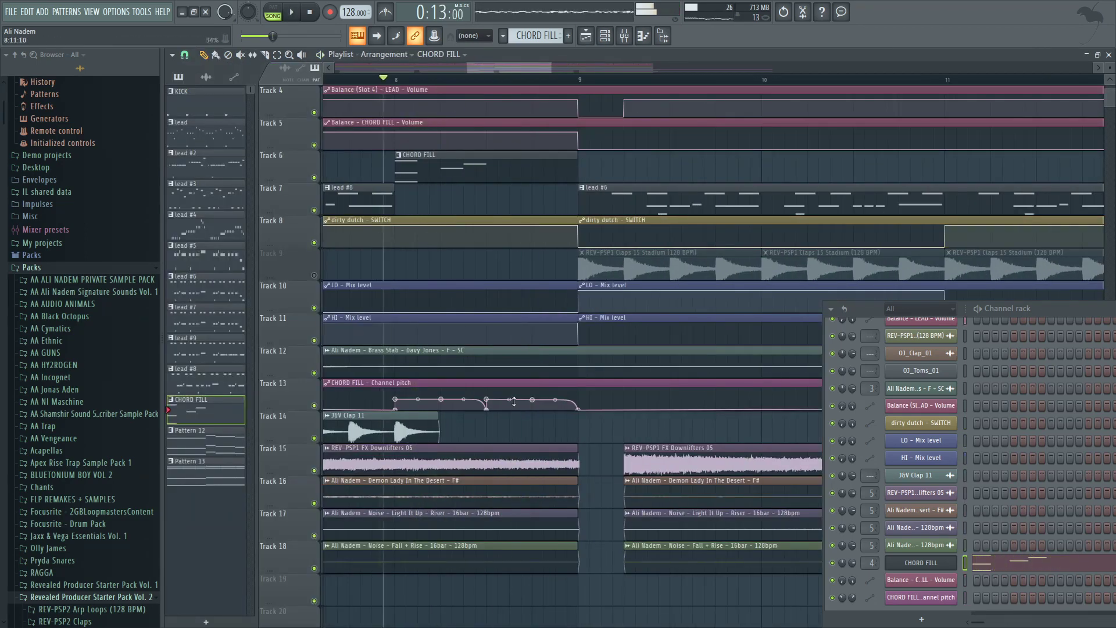
{"action": "right_click", "coordinate": [580, 410]}
{"action": "left_click", "coordinate": [593, 422]}
{"action": "key", "text": "space"}
{"action": "key", "text": "space"}
{"action": "key", "text": "space"}
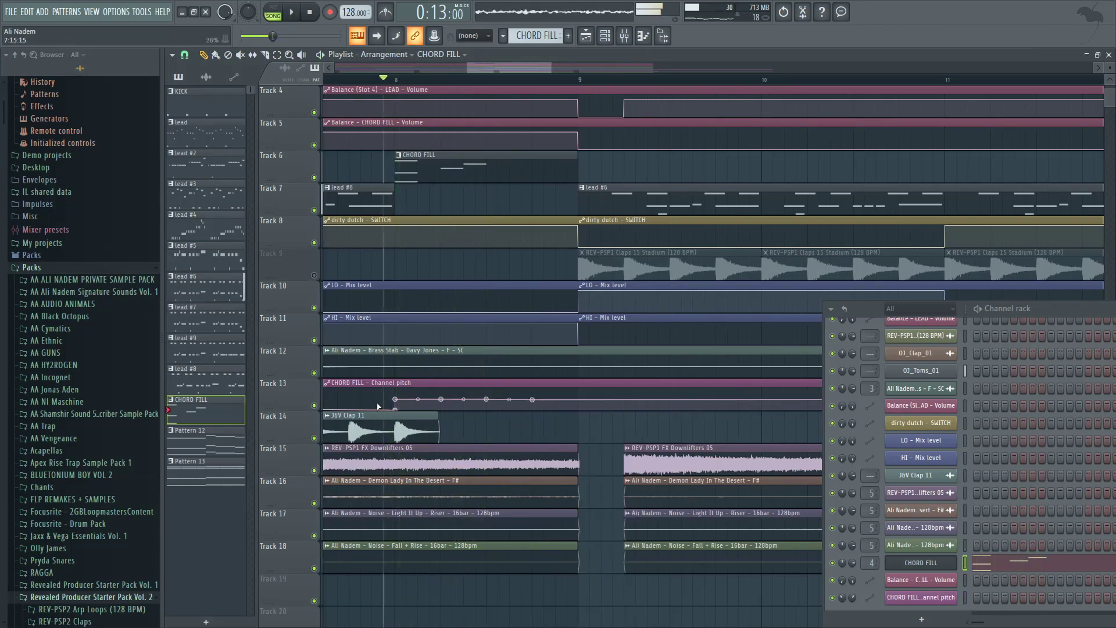
{"action": "right_click", "coordinate": [397, 408]}
{"action": "left_click", "coordinate": [425, 420]}
{"action": "key", "text": "space"}
Step: Move the G#6 note in the CHORD FILL pattern to 1:09:00 and lower it to F#6
{"action": "left_click", "coordinate": [586, 36]}
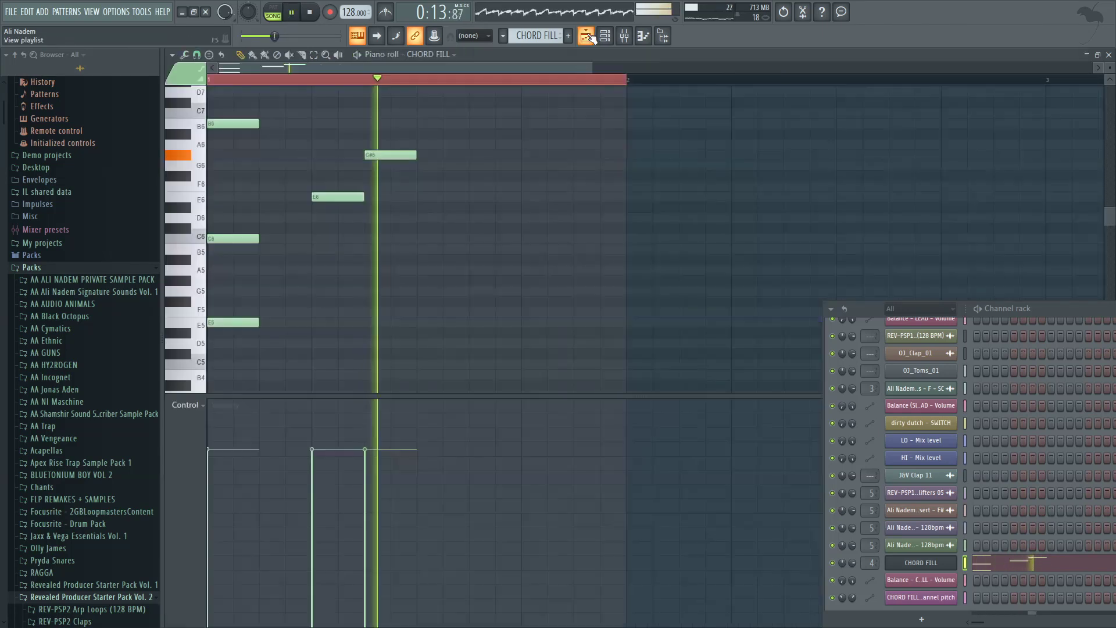
{"action": "key", "text": "space"}
{"action": "key", "text": "space"}
{"action": "left_click_drag", "start_coordinate": [376, 155], "coordinate": [429, 163]}
{"action": "key", "text": "space"}
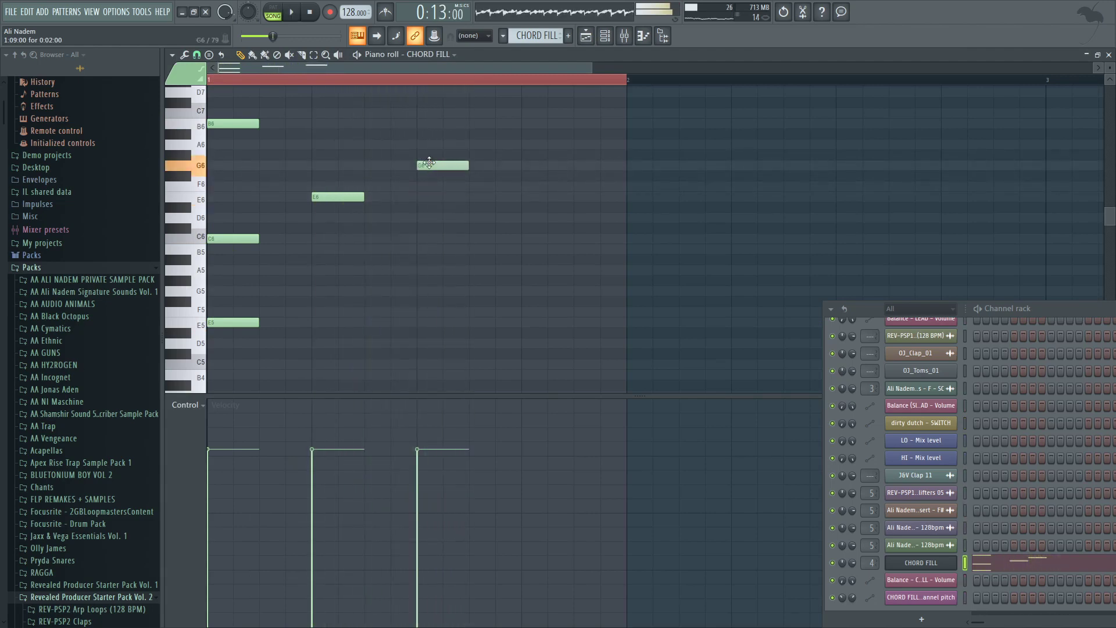
{"action": "key", "text": "space"}
{"action": "scroll", "coordinate": [465, 186], "scroll_direction": "up", "scroll_amount": 1}
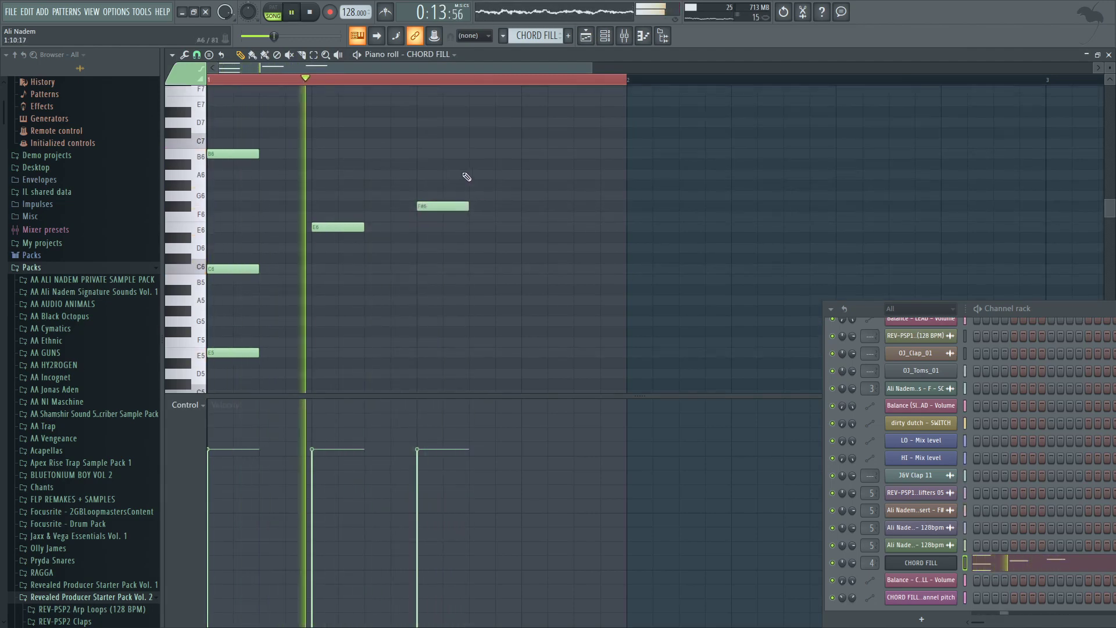
Step: Add a G6 note at 1:11:00 and extend it to six steps, up to the end of bar 1
{"action": "key", "text": "space"}
{"action": "key", "text": "space"}
{"action": "left_click", "coordinate": [498, 197]}
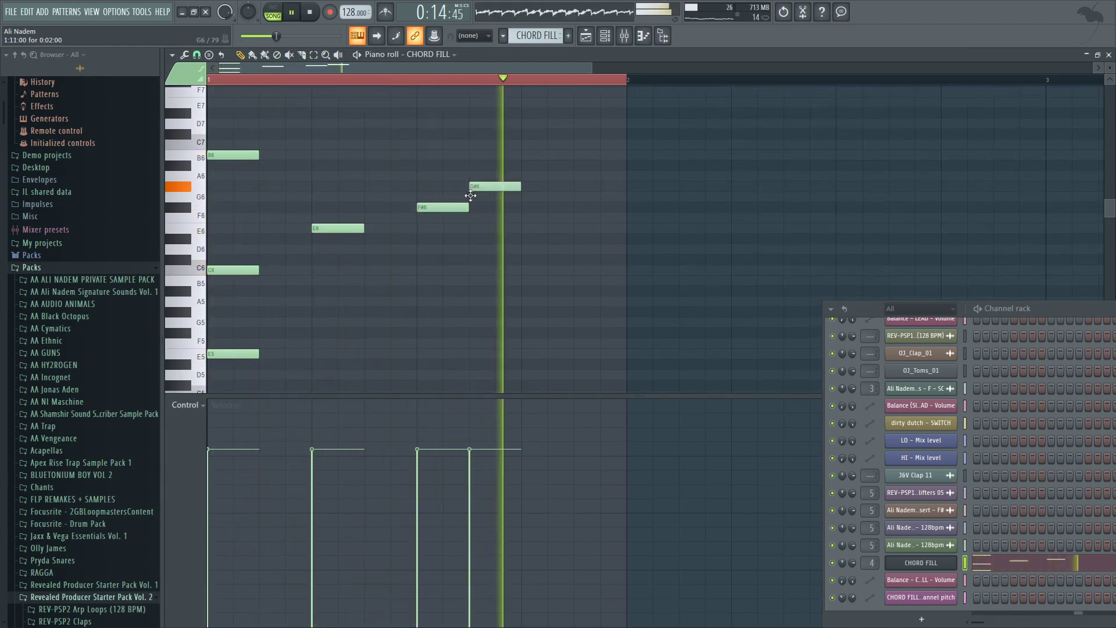
{"action": "left_click_drag", "start_coordinate": [523, 200], "coordinate": [620, 200]}
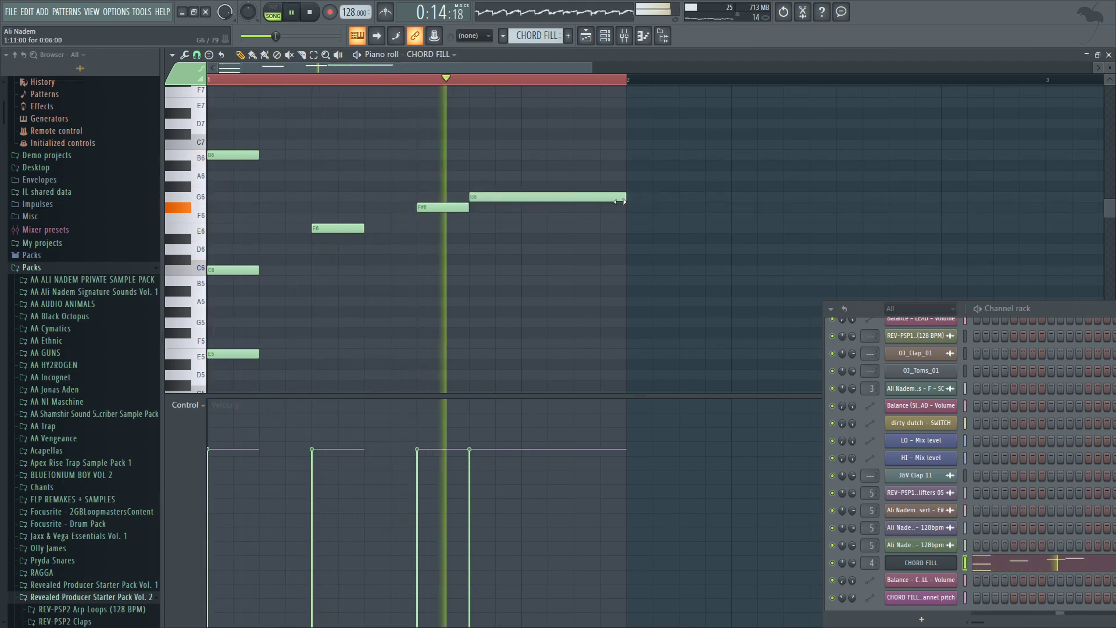
Step: Play the CHORD FILL in the arrangement from the start of bar 8, returning to its piano roll
{"action": "left_click", "coordinate": [587, 39]}
{"action": "scroll", "coordinate": [468, 162], "scroll_direction": "down", "scroll_amount": 2}
{"action": "scroll", "coordinate": [468, 162], "scroll_direction": "down", "scroll_amount": 1}
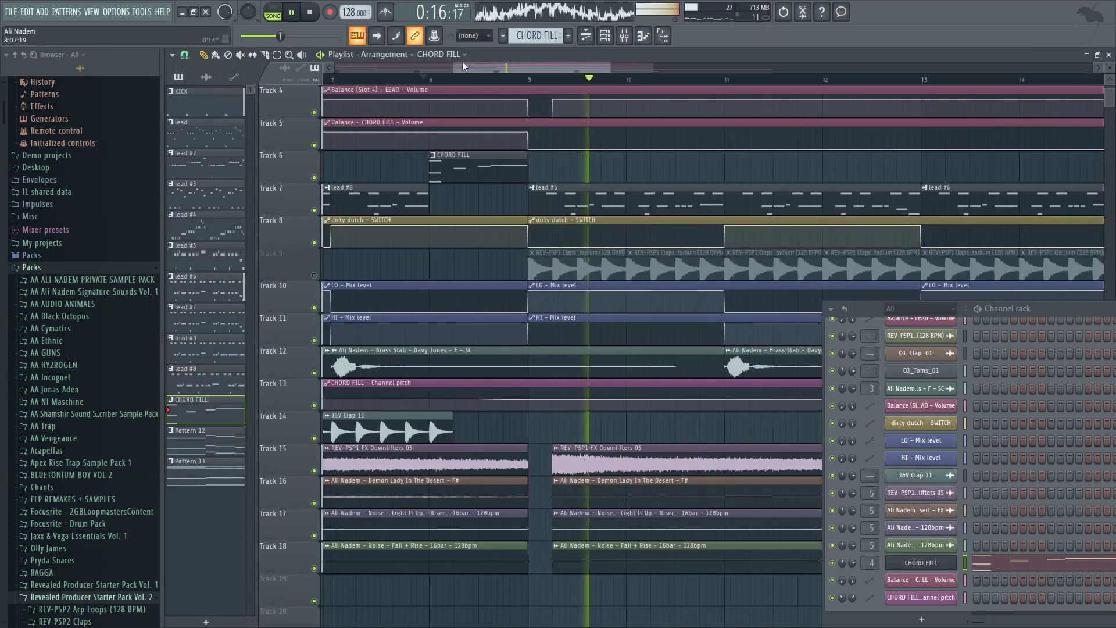
{"action": "left_click", "coordinate": [433, 80]}
{"action": "left_click", "coordinate": [592, 40]}
{"action": "key", "text": "space"}
{"action": "key", "text": "space"}
Step: Add a low E4 note under the opening chord at 1:01:00, shorten it to two steps, and play the fill
{"action": "scroll", "coordinate": [260, 266], "scroll_direction": "down", "scroll_amount": 2}
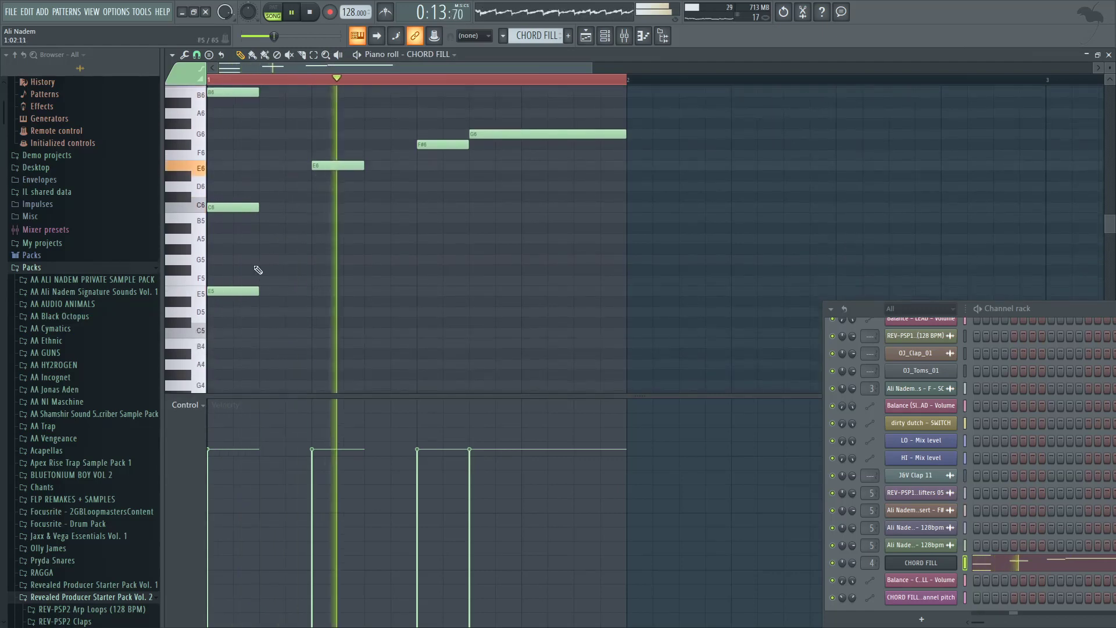
{"action": "key", "text": "space"}
{"action": "key", "text": "space"}
{"action": "key", "text": "space"}
{"action": "scroll", "coordinate": [252, 308], "scroll_direction": "down", "scroll_amount": 3}
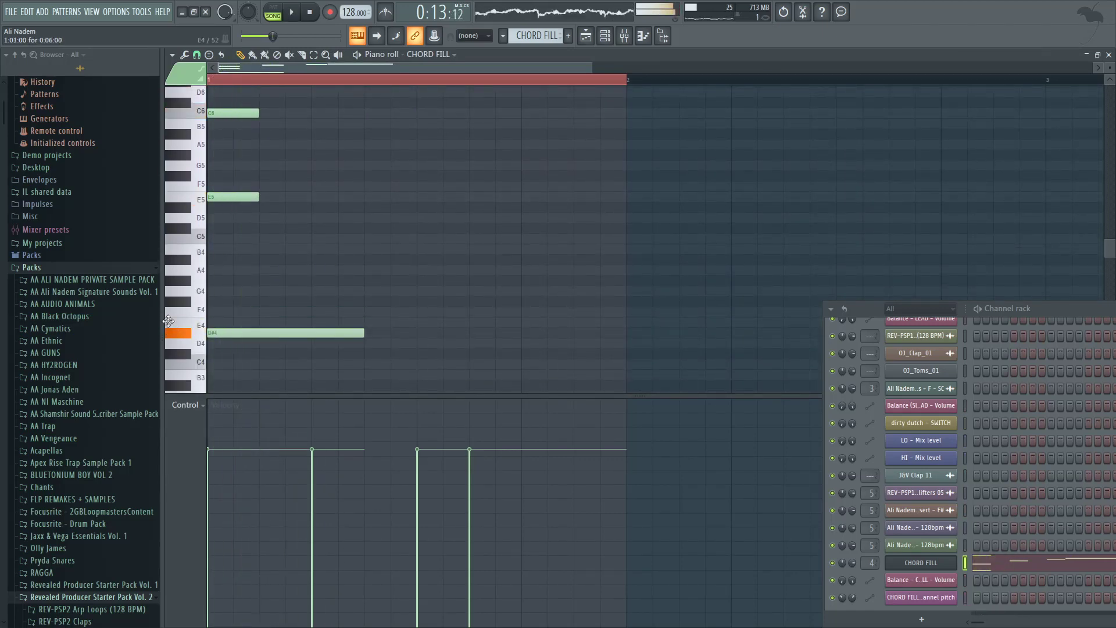
{"action": "left_click_drag", "start_coordinate": [364, 323], "coordinate": [259, 325]}
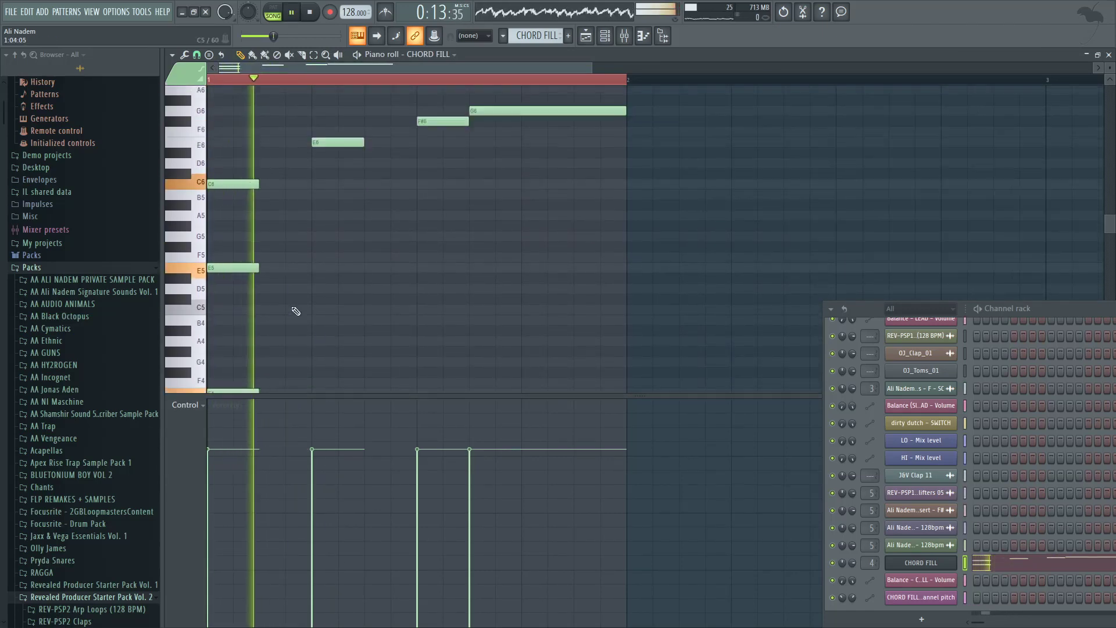
{"action": "key", "text": "space"}
Step: Double the melody low with two-step E4 at 1:05:00, F#4 at 1:09:00, and a six-step G4 at 1:11:00
{"action": "left_click", "coordinate": [314, 292]}
{"action": "key", "text": "space"}
{"action": "left_click_drag", "start_coordinate": [314, 293], "coordinate": [329, 324]}
{"action": "key", "text": "space"}
{"action": "key", "text": "space"}
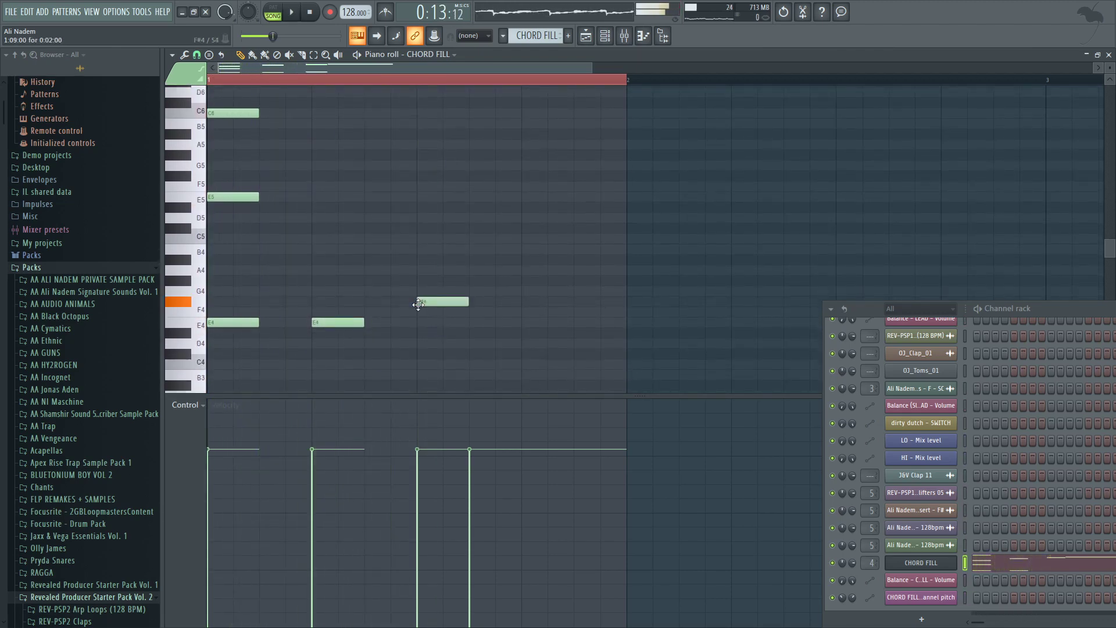
{"action": "left_click", "coordinate": [471, 293]}
{"action": "key", "text": "space"}
{"action": "left_click_drag", "start_coordinate": [521, 292], "coordinate": [625, 292]}
{"action": "scroll", "coordinate": [479, 241], "scroll_direction": "up", "scroll_amount": 4}
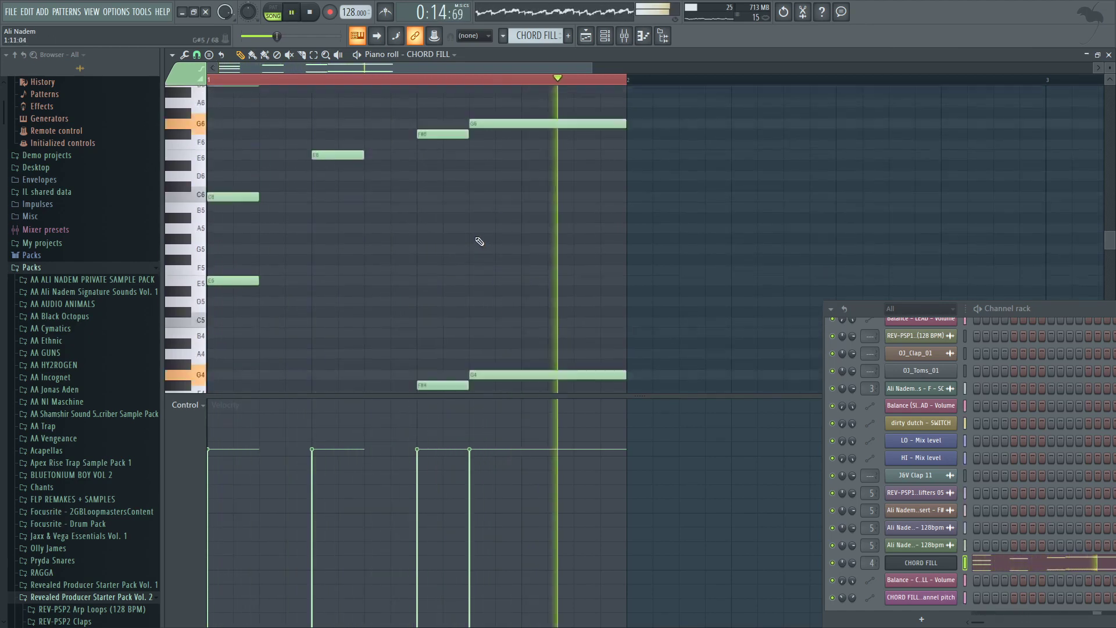
Step: Delete the low G4, F#4 and E4 notes that double the melody from 1:05:00 onward
{"action": "scroll", "coordinate": [480, 241], "scroll_direction": "down", "scroll_amount": 3}
{"action": "right_click", "coordinate": [486, 322]}
{"action": "right_click", "coordinate": [457, 333]}
{"action": "right_click", "coordinate": [348, 354]}
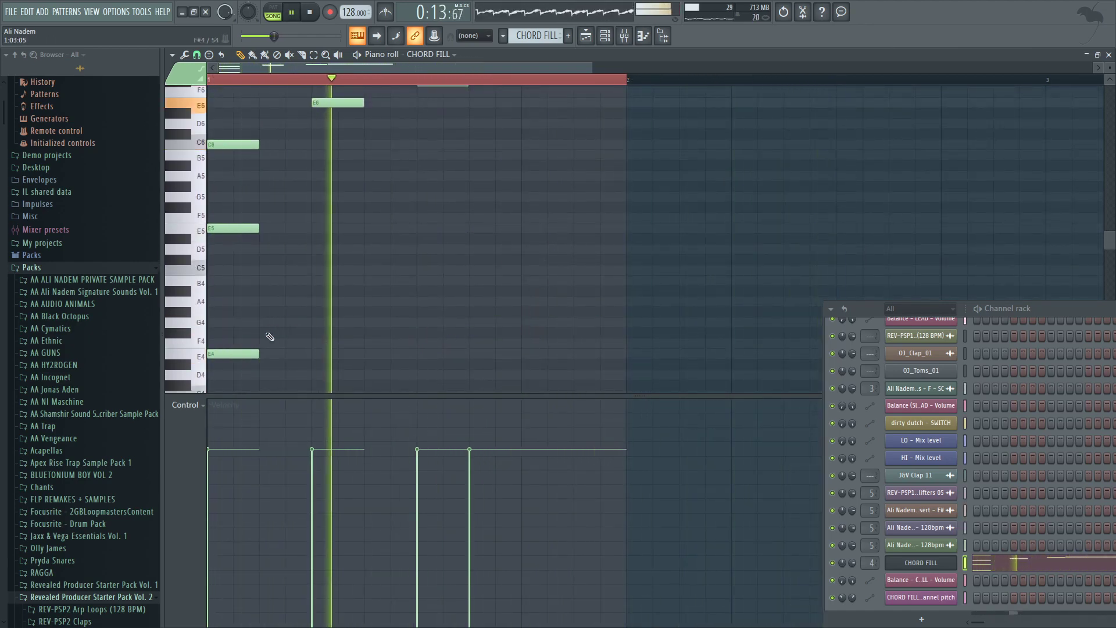
{"action": "scroll", "coordinate": [270, 338], "scroll_direction": "up", "scroll_amount": 5}
{"action": "key", "text": "space"}
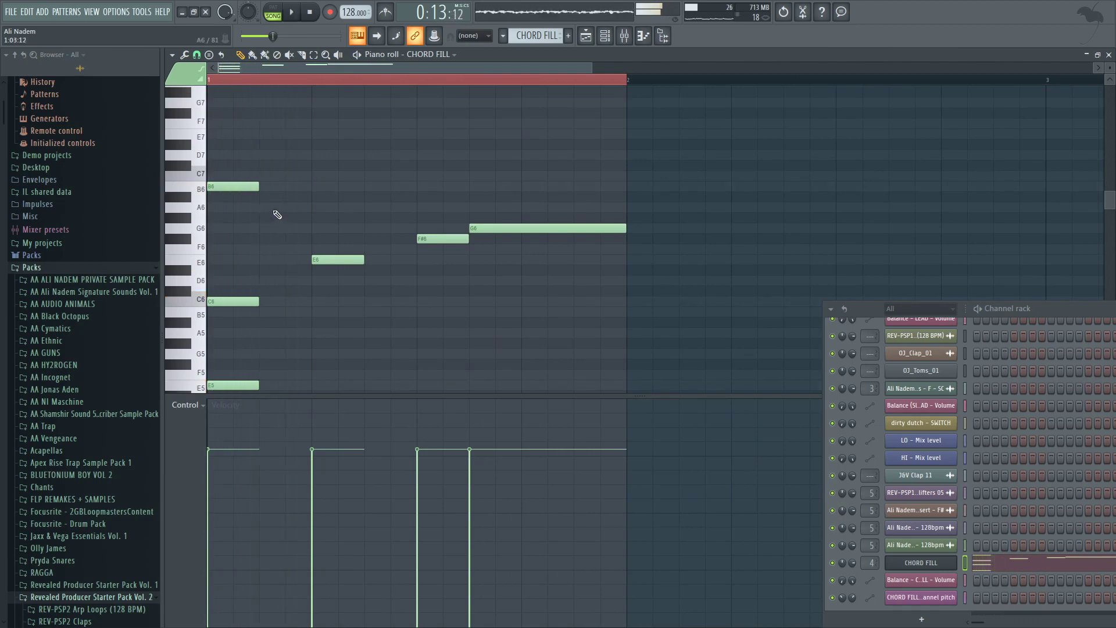
Step: Try extra melody notes G6 at 1:03:00 and B6 at 1:07:00, and remove both
{"action": "left_click", "coordinate": [278, 228]}
{"action": "left_click", "coordinate": [369, 186]}
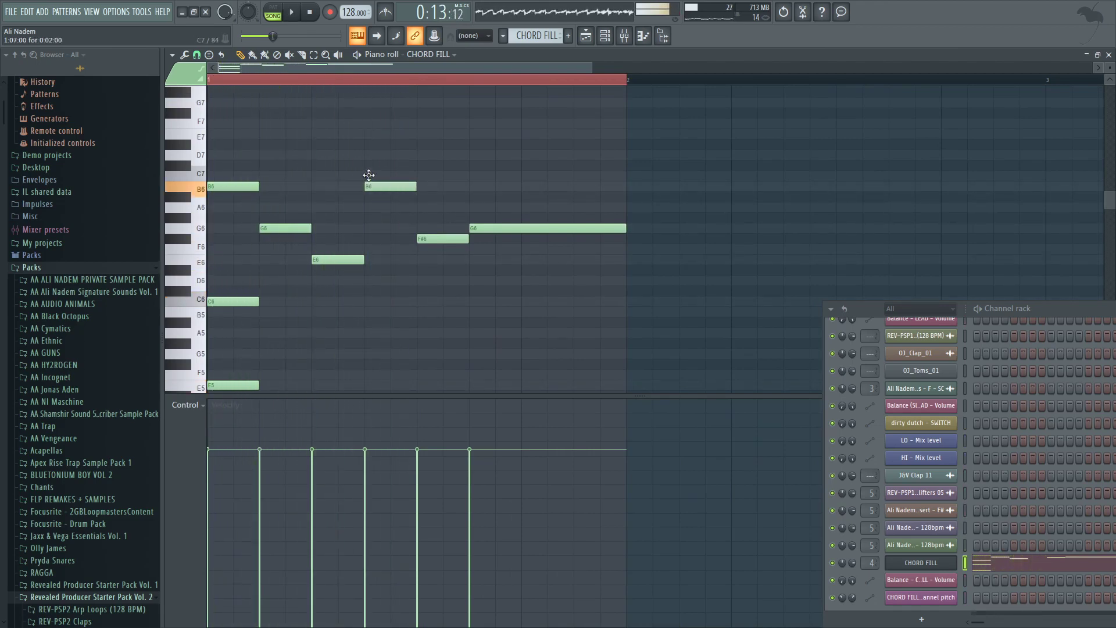
{"action": "right_click", "coordinate": [371, 185]}
{"action": "key", "text": "space"}
{"action": "key", "text": "space"}
{"action": "left_click_drag", "start_coordinate": [308, 228], "coordinate": [283, 229]}
{"action": "key", "text": "space"}
{"action": "right_click", "coordinate": [278, 229]}
{"action": "key", "text": "space"}
{"action": "key", "text": "space"}
Step: Delete the low E4 note under the opening chord at 1:01:00 and play the fill
{"action": "scroll", "coordinate": [282, 231], "scroll_direction": "down", "scroll_amount": 3}
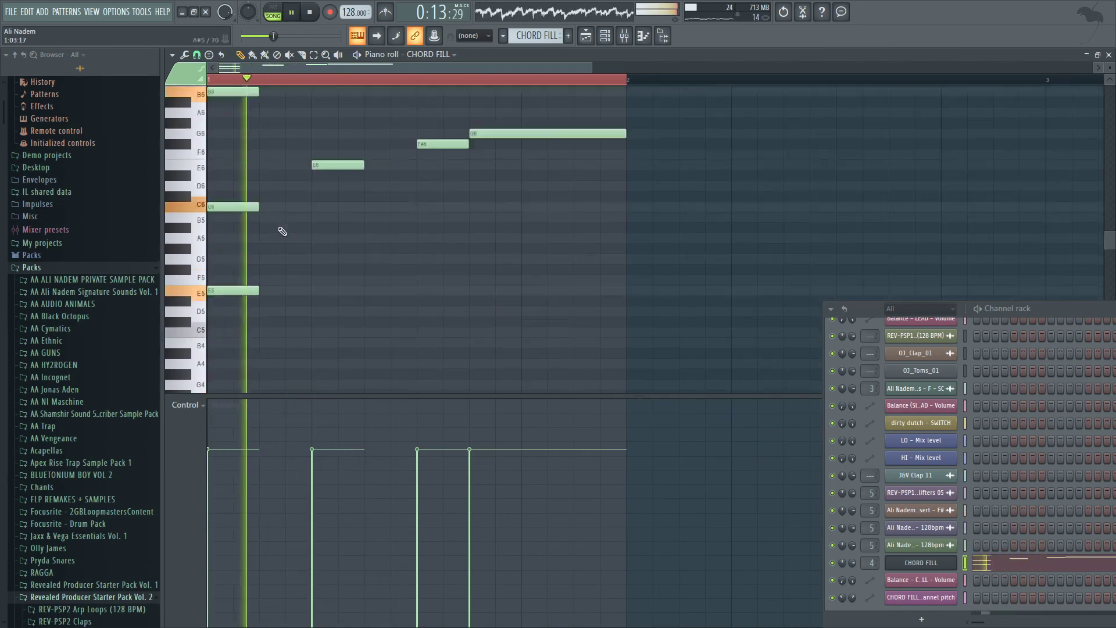
{"action": "scroll", "coordinate": [282, 231], "scroll_direction": "down", "scroll_amount": 6}
{"action": "key", "text": "space"}
{"action": "right_click", "coordinate": [239, 205]}
{"action": "key", "text": "space"}
{"action": "scroll", "coordinate": [284, 224], "scroll_direction": "up", "scroll_amount": 5}
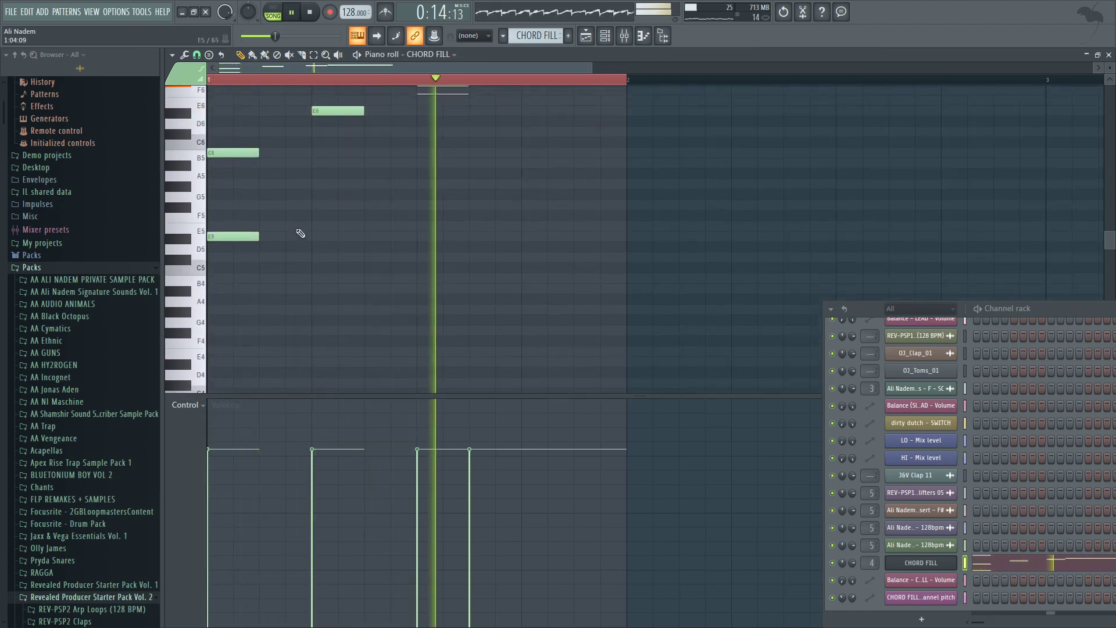
Step: Replace the long G6 note with a two-step G6 at 1:12:00
{"action": "scroll", "coordinate": [300, 233], "scroll_direction": "up", "scroll_amount": 3}
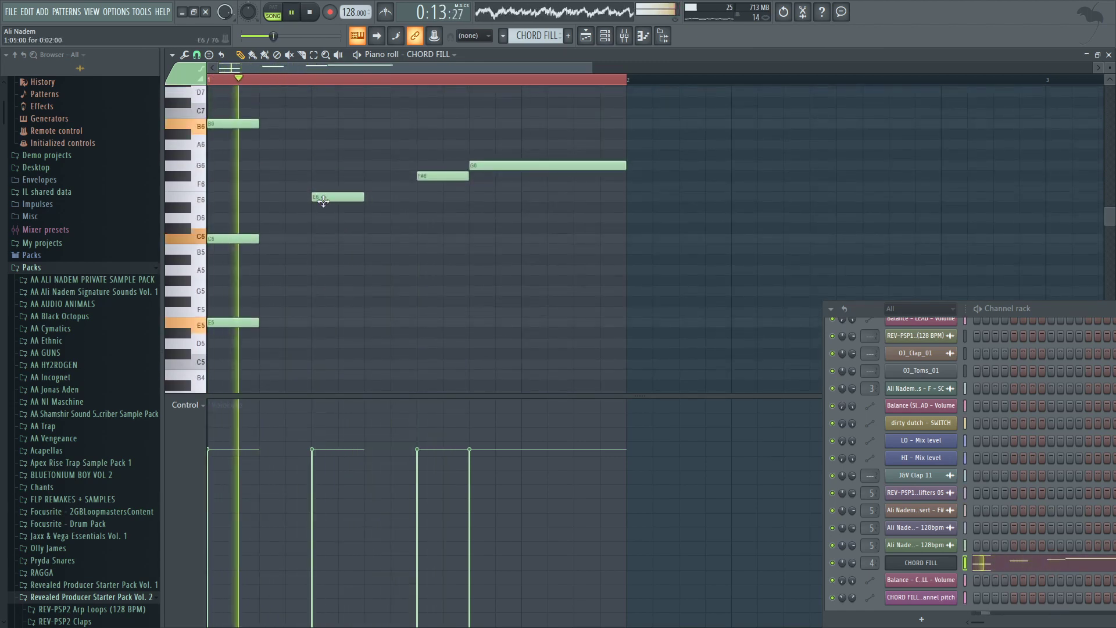
{"action": "right_click", "coordinate": [489, 163]}
{"action": "left_click", "coordinate": [500, 165]}
{"action": "scroll", "coordinate": [506, 168], "scroll_direction": "up", "scroll_amount": 1}
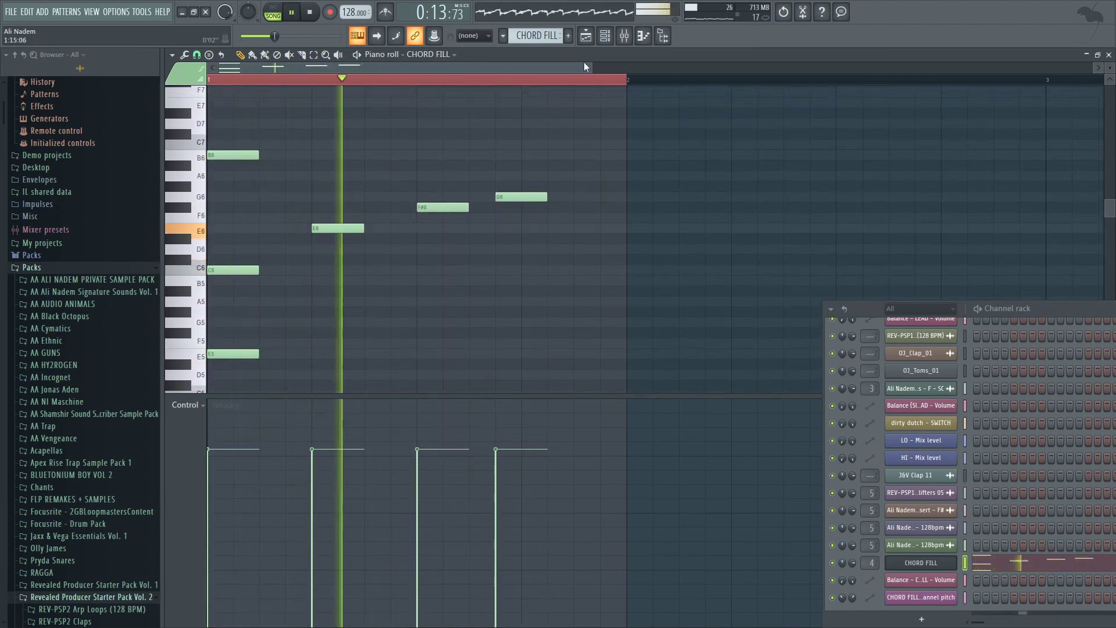
Step: Return to the playlist, open the Massive instrument of the CHORD FILL channel, play the fill, and close the instrument
{"action": "left_click", "coordinate": [587, 36]}
{"action": "key", "text": "space"}
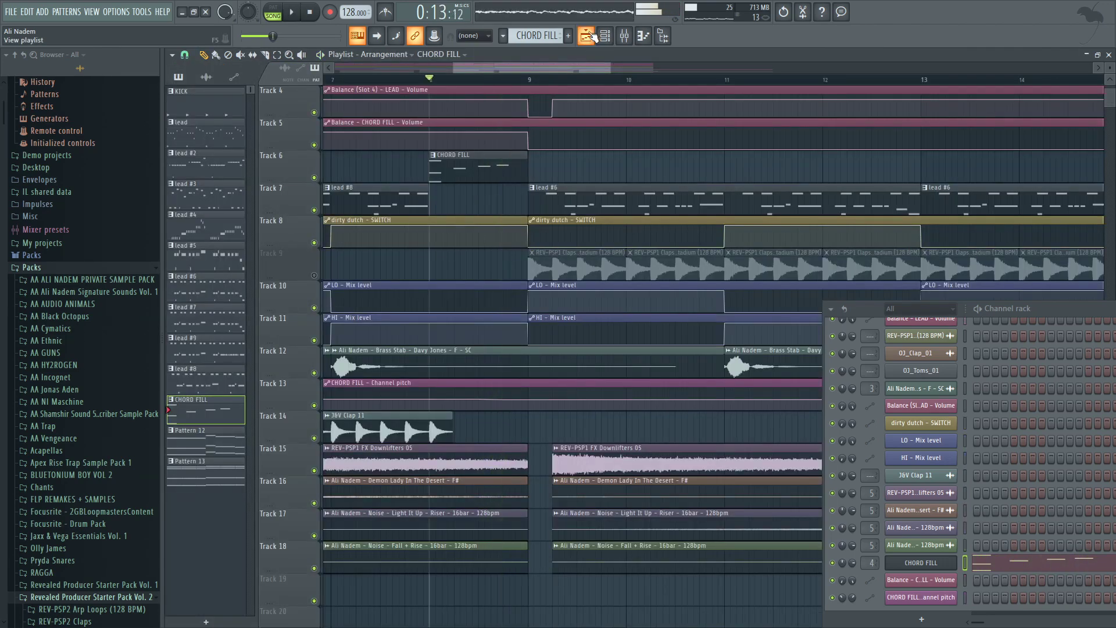
{"action": "left_click", "coordinate": [930, 563]}
{"action": "key", "text": "space"}
{"action": "key", "text": "space"}
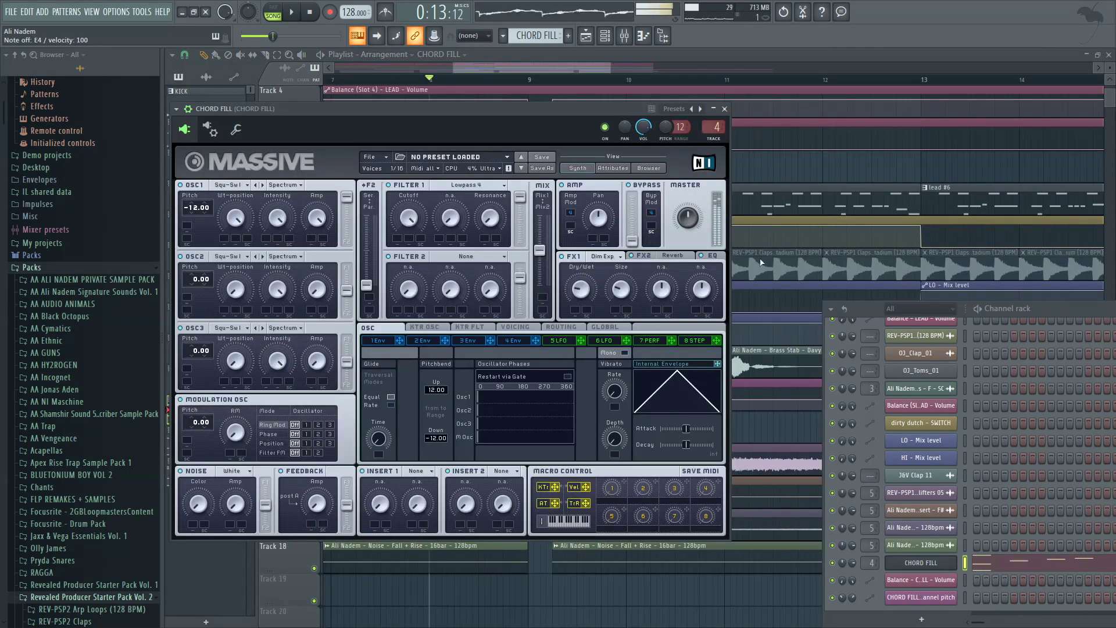
{"action": "left_click", "coordinate": [614, 52]}
{"action": "key", "text": "space"}
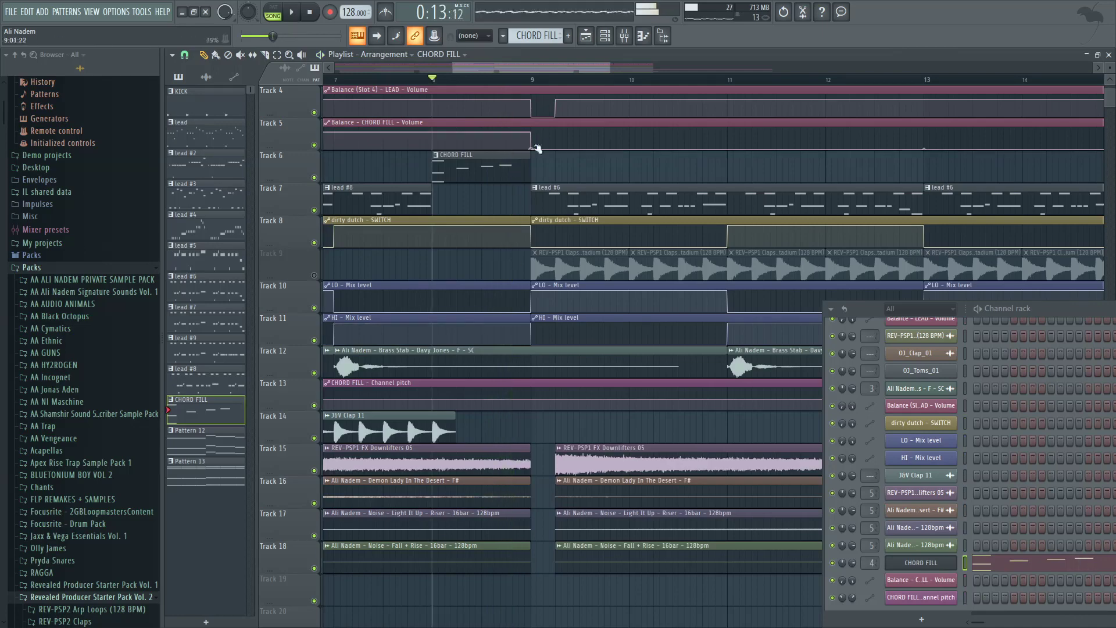
Step: Delete the three CHORD FILL channel pitch automation points that follow the start of bar 8, and play the fill
{"action": "key", "text": "space"}
{"action": "scroll", "coordinate": [502, 208], "scroll_direction": "down", "scroll_amount": 1}
{"action": "scroll", "coordinate": [506, 209], "scroll_direction": "down", "scroll_amount": 1}
{"action": "key", "text": "space"}
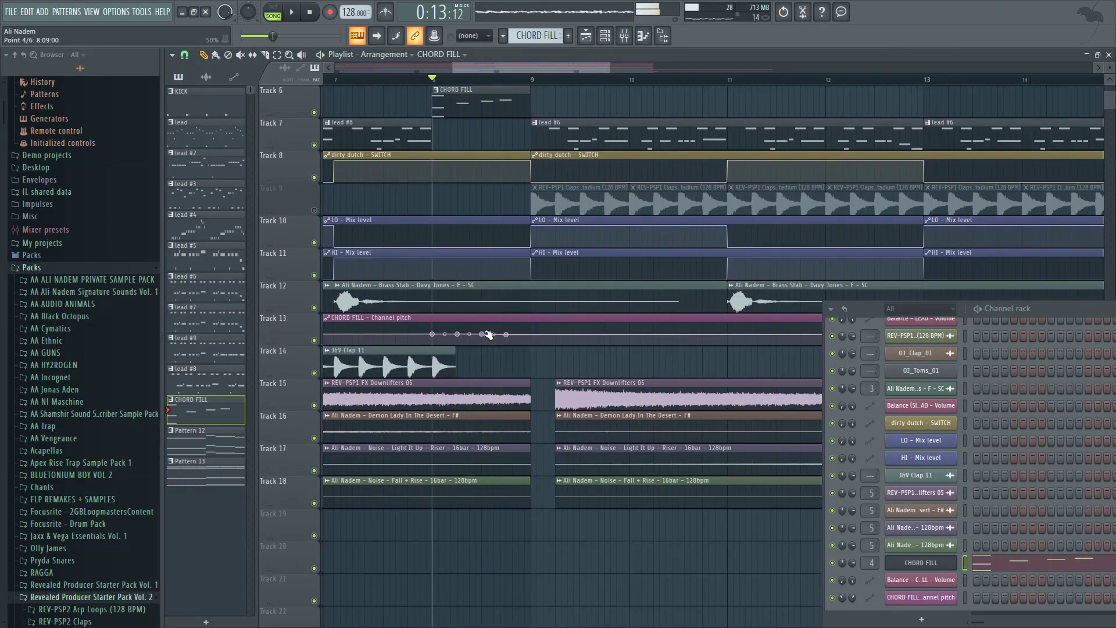
{"action": "right_click", "coordinate": [512, 336]}
{"action": "left_click", "coordinate": [526, 351]}
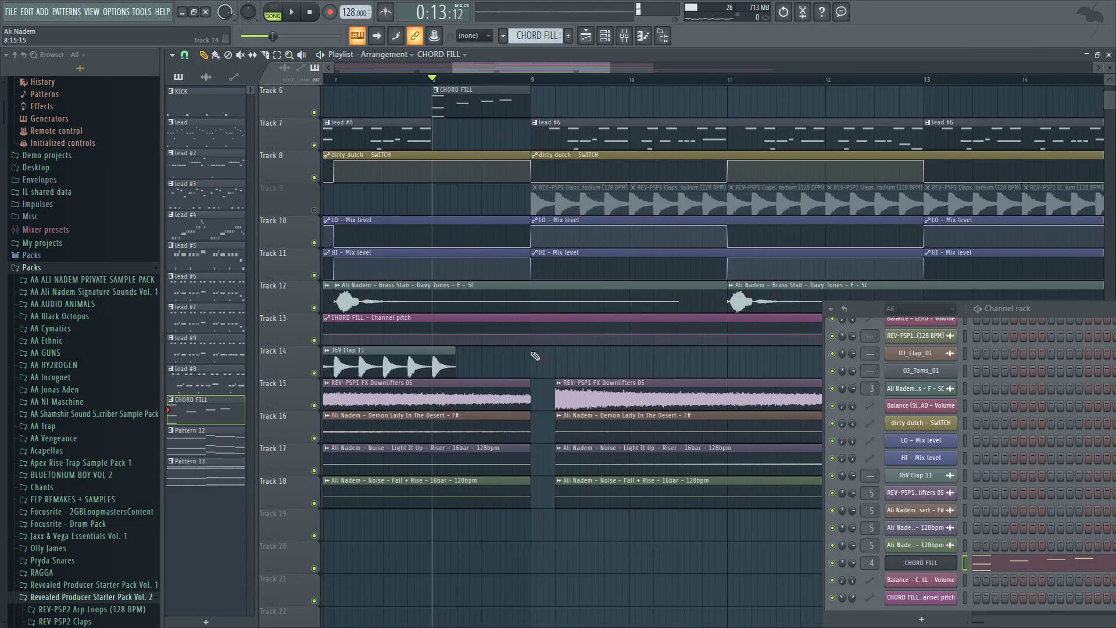
{"action": "key", "text": "space"}
{"action": "right_click", "coordinate": [483, 336]}
{"action": "left_click", "coordinate": [517, 355]}
{"action": "key", "text": "space"}
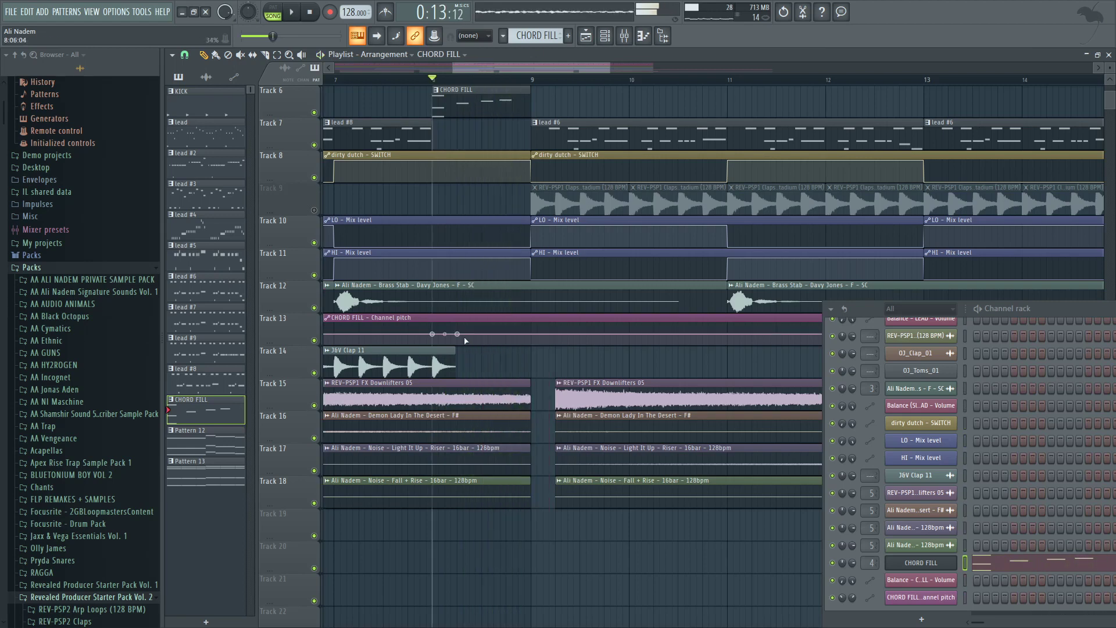
{"action": "key", "text": "space"}
{"action": "right_click", "coordinate": [456, 335]}
{"action": "left_click", "coordinate": [486, 352]}
{"action": "key", "text": "space"}
{"action": "key", "text": "space"}
Step: Open the CHORD FILL pattern in the piano roll and play its opening chord from the arrangement
{"action": "left_click", "coordinate": [1006, 571]}
{"action": "key", "text": "space"}
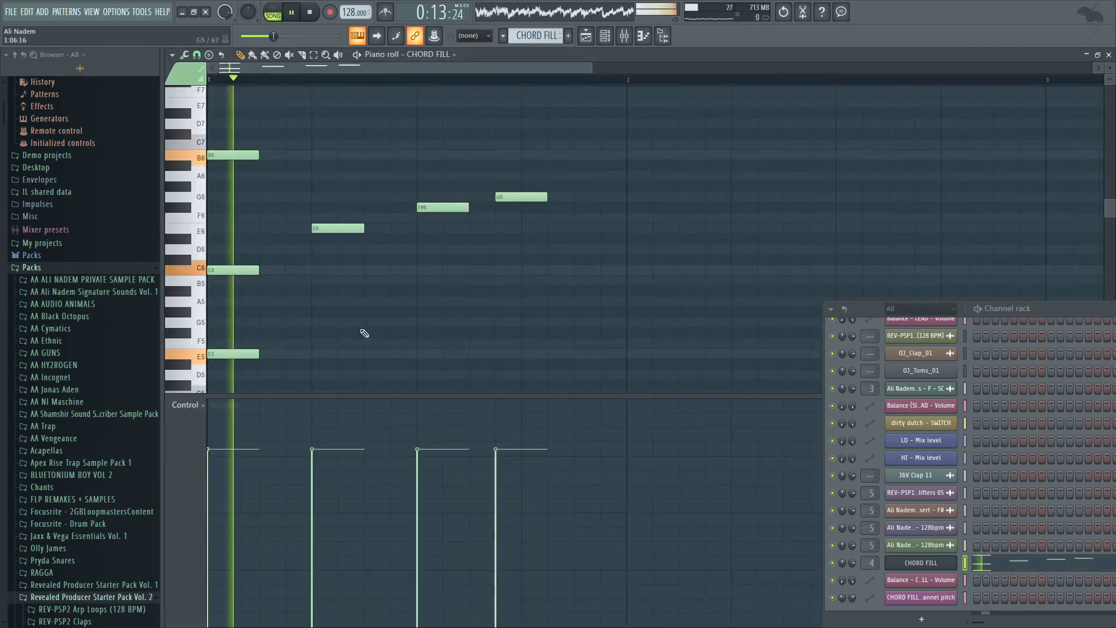
{"action": "key", "text": "space"}
{"action": "key", "text": "space"}
{"action": "scroll", "coordinate": [270, 283], "scroll_direction": "up", "scroll_amount": 4}
{"action": "key", "text": "space"}
{"action": "key", "text": "space"}
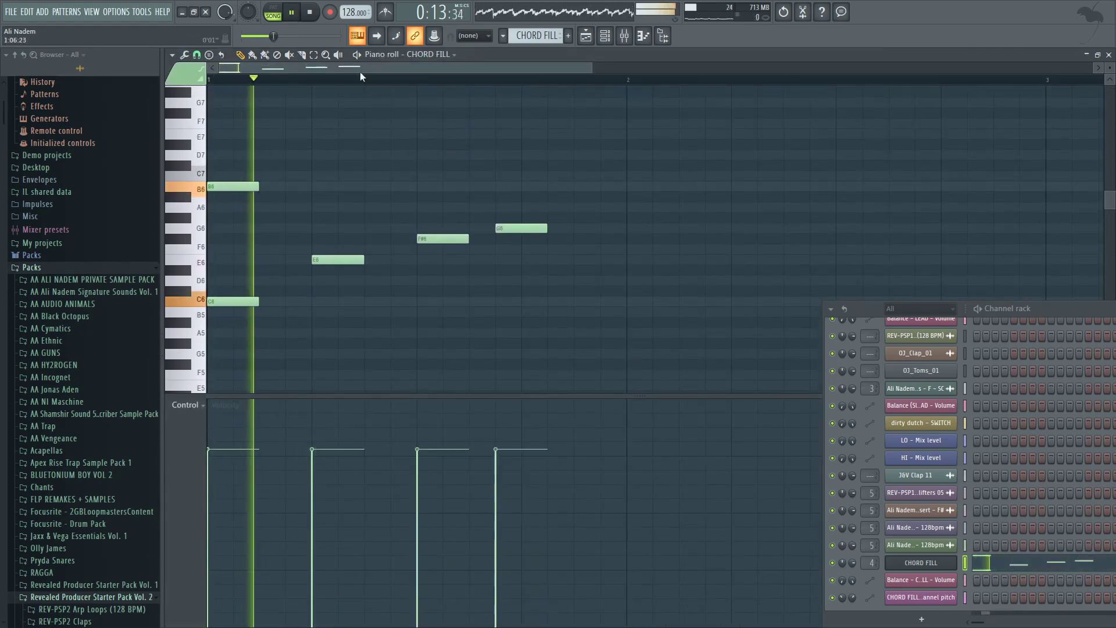
{"action": "key", "text": "space"}
Step: Switch playback to pattern mode, put a two-step E5 note back in the chord at 1:01:00, and play it
{"action": "left_click", "coordinate": [273, 8]}
{"action": "key", "text": "space"}
{"action": "key", "text": "space"}
{"action": "key", "text": "space"}
{"action": "scroll", "coordinate": [291, 246], "scroll_direction": "down", "scroll_amount": 5}
{"action": "left_click", "coordinate": [221, 323]}
{"action": "key", "text": "space"}
{"action": "key", "text": "space"}
{"action": "key", "text": "space"}
{"action": "key", "text": "space"}
{"action": "key", "text": "space"}
{"action": "key", "text": "space"}
{"action": "key", "text": "space"}
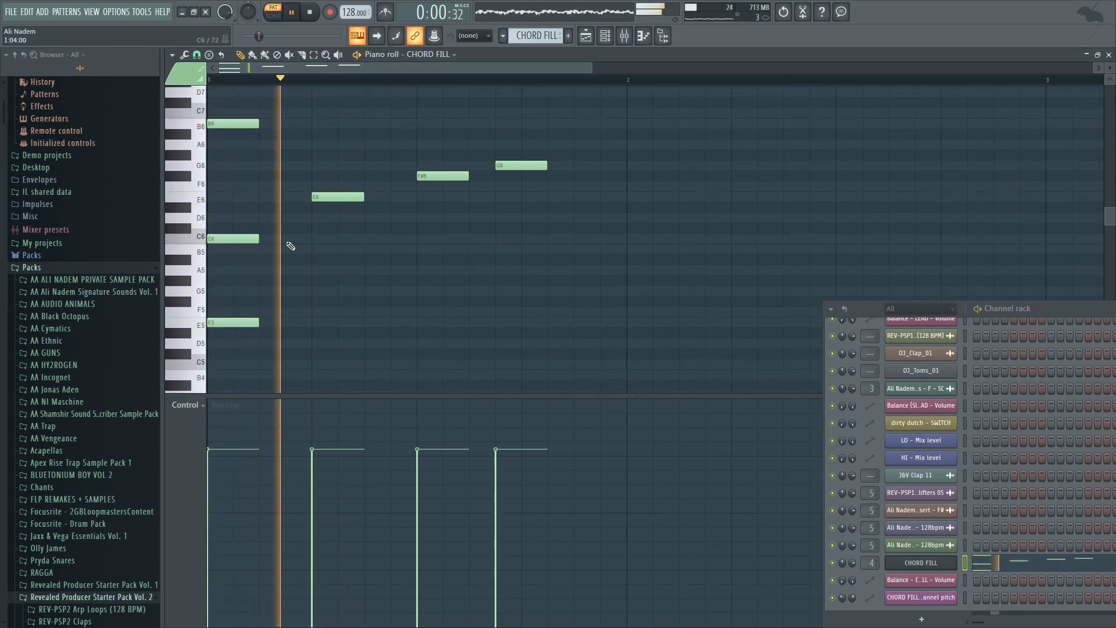
Step: Play the pattern and delete the upper melody notes E6, F#6 and G6
{"action": "scroll", "coordinate": [273, 316], "scroll_direction": "down", "scroll_amount": 3}
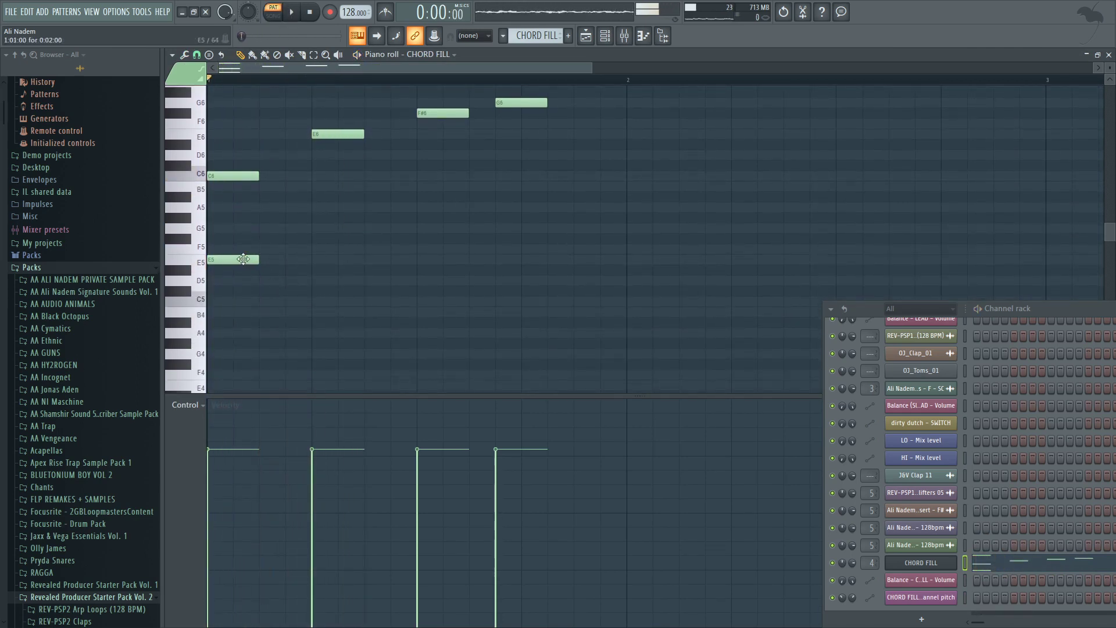
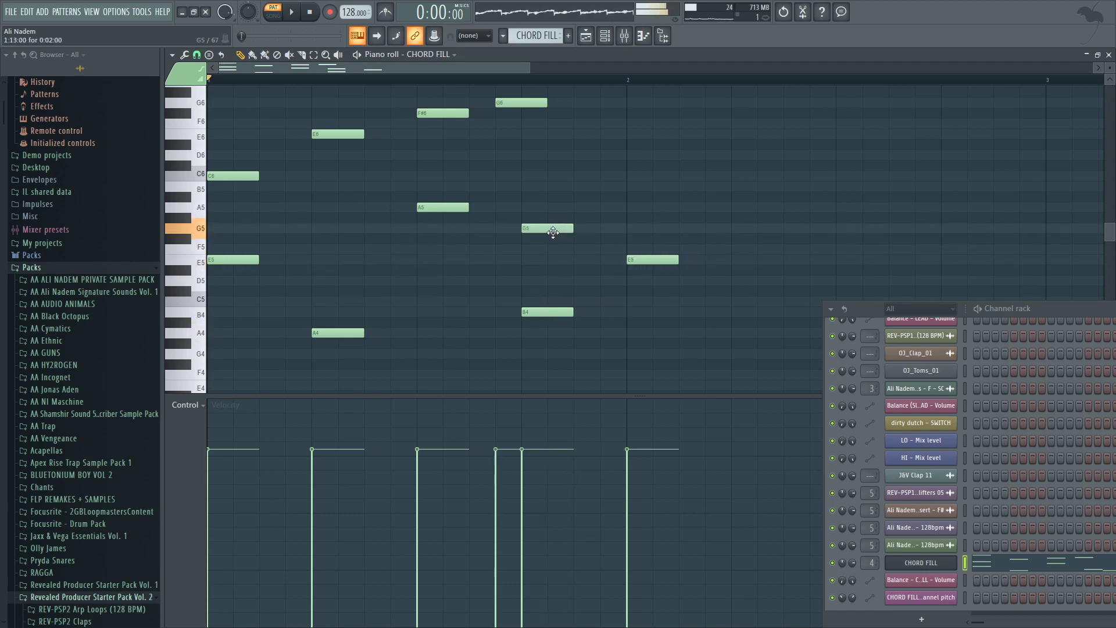
{"action": "key", "text": "space"}
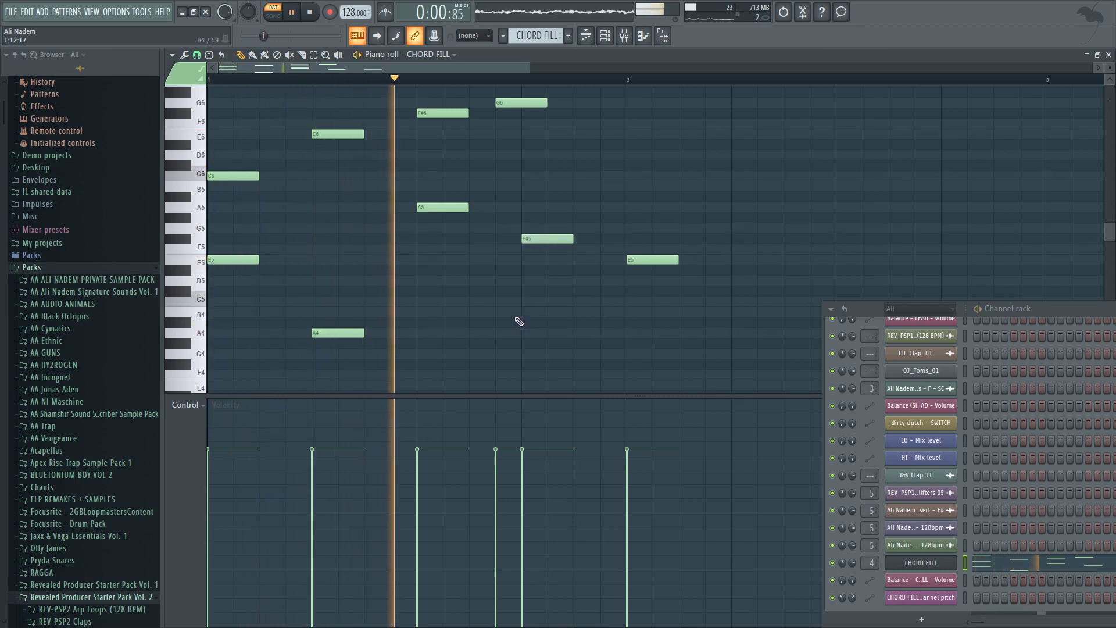
{"action": "scroll", "coordinate": [494, 311], "scroll_direction": "up", "scroll_amount": 2}
{"action": "right_click", "coordinate": [444, 175]}
{"action": "right_click", "coordinate": [522, 166]}
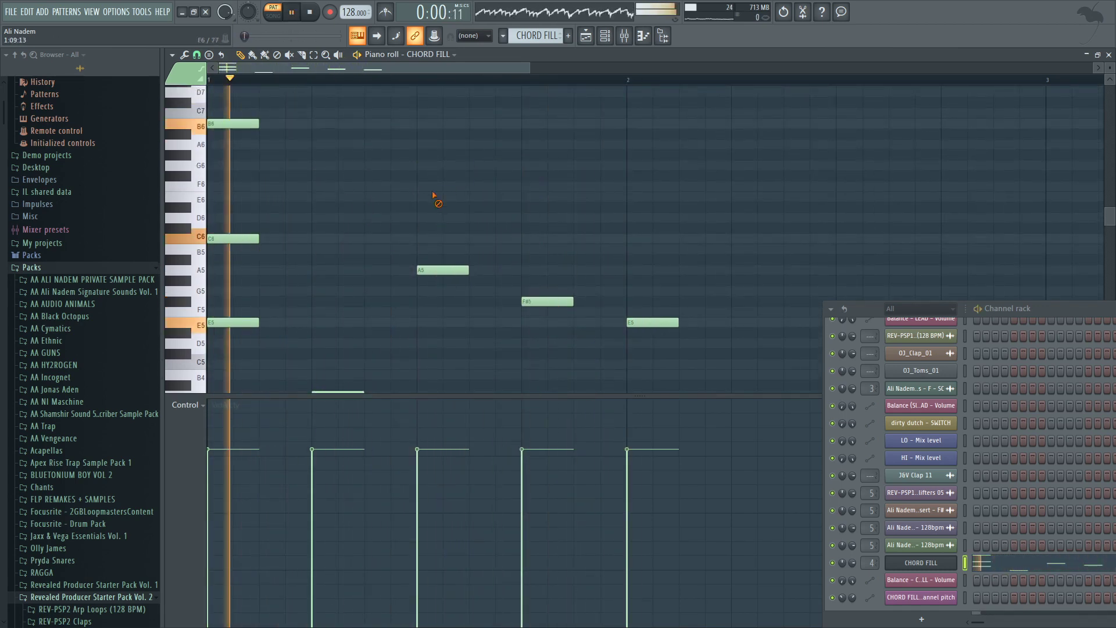
{"action": "scroll", "coordinate": [298, 188], "scroll_direction": "up", "scroll_amount": 1}
Step: Add two-step B6 and C6 notes at 1:05:00, 1:09:00 and 1:13:00
{"action": "left_click", "coordinate": [316, 156]}
{"action": "left_click", "coordinate": [319, 273]}
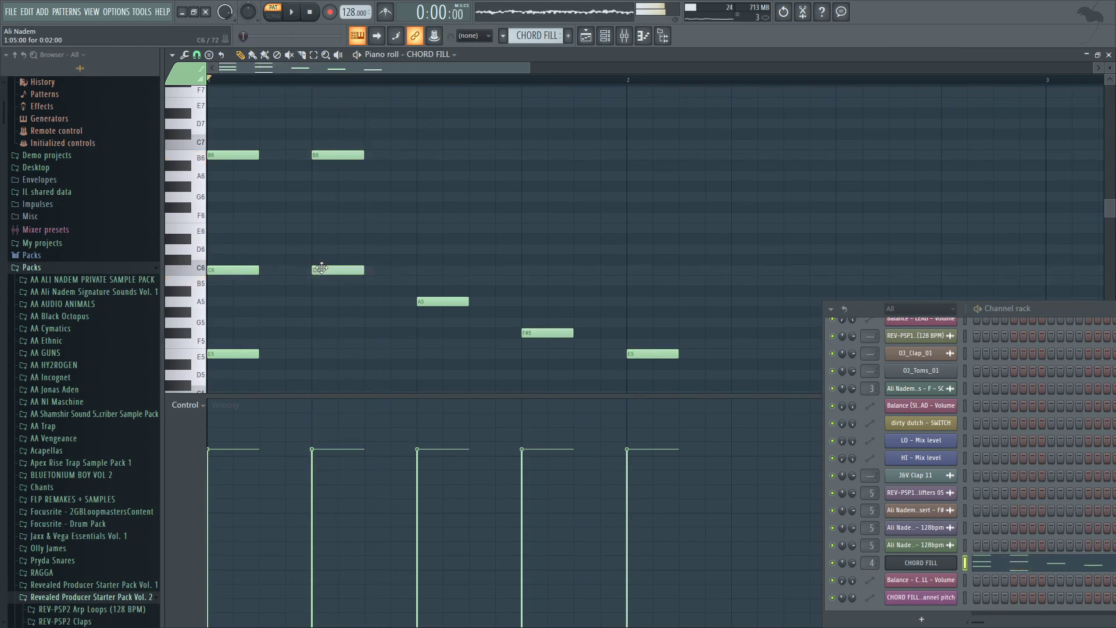
{"action": "left_click", "coordinate": [424, 270]}
{"action": "left_click", "coordinate": [426, 155]}
{"action": "key", "text": "space"}
{"action": "key", "text": "space"}
{"action": "left_click", "coordinate": [523, 272]}
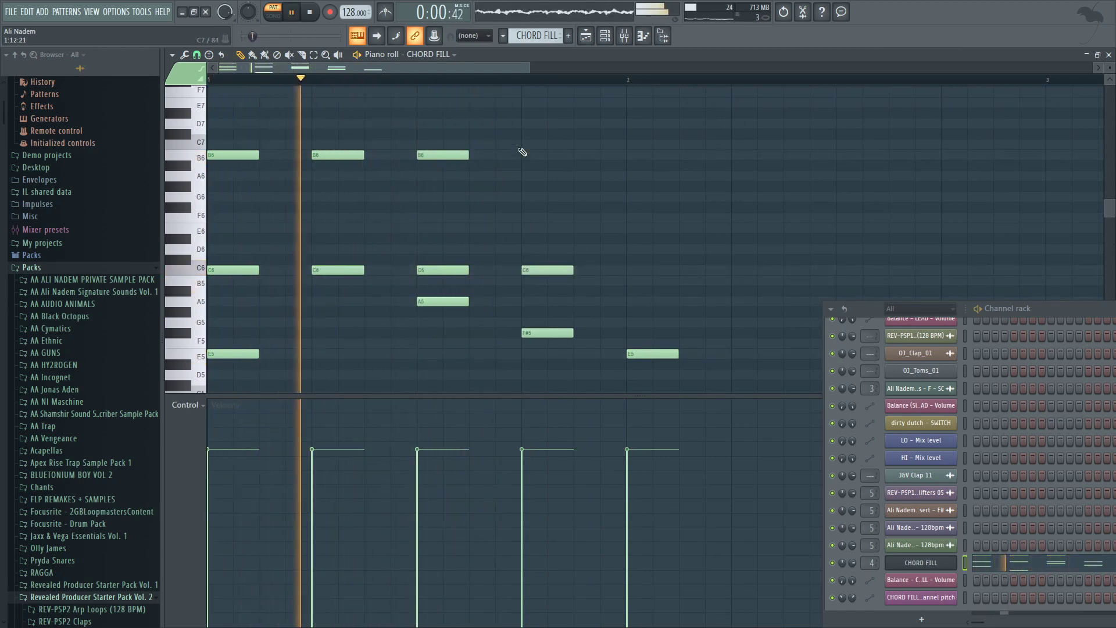
{"action": "left_click", "coordinate": [523, 154]}
Step: Delete all the C6 notes from the pattern, including the one in the opening chord
{"action": "right_click", "coordinate": [552, 270]}
{"action": "right_click", "coordinate": [443, 271]}
{"action": "right_click", "coordinate": [338, 272]}
{"action": "key", "text": "space"}
{"action": "key", "text": "space"}
{"action": "scroll", "coordinate": [317, 278], "scroll_direction": "down", "scroll_amount": 1}
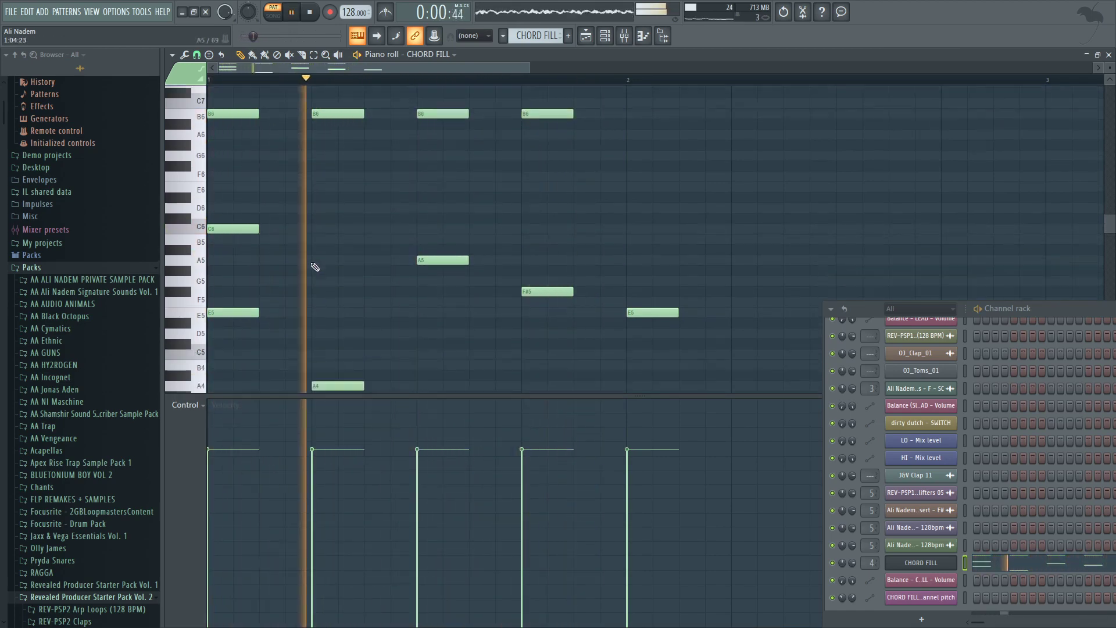
{"action": "right_click", "coordinate": [245, 226]}
{"action": "scroll", "coordinate": [262, 281], "scroll_direction": "down", "scroll_amount": 2}
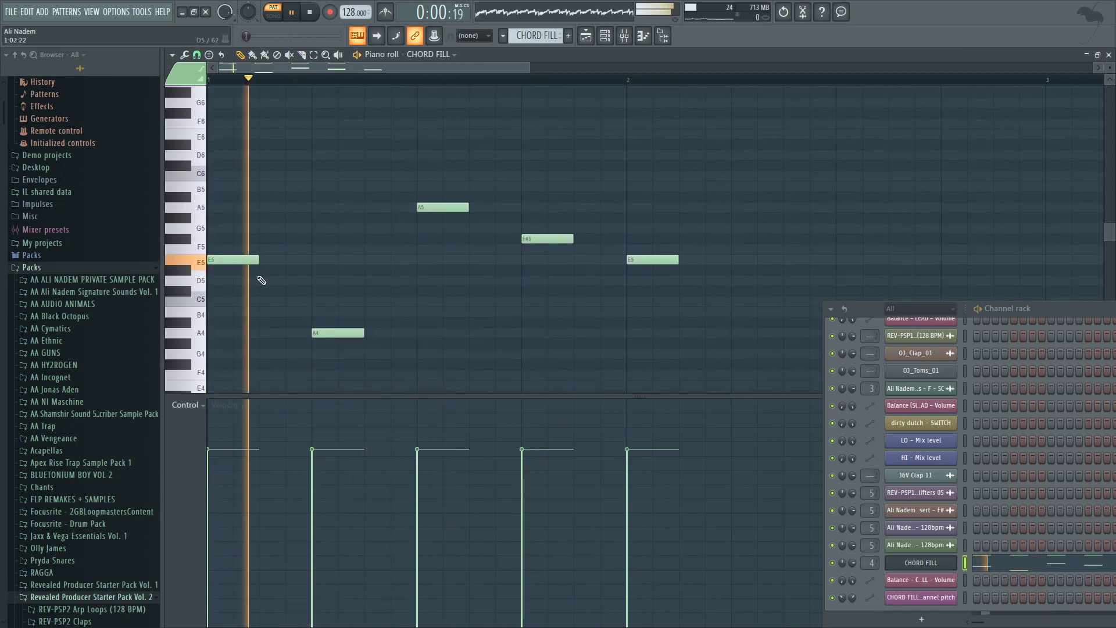
Step: Try splitting the opening E5 into repeated one-step notes and shortening A4 to one step, and remove the repeats
{"action": "left_click", "coordinate": [243, 260]}
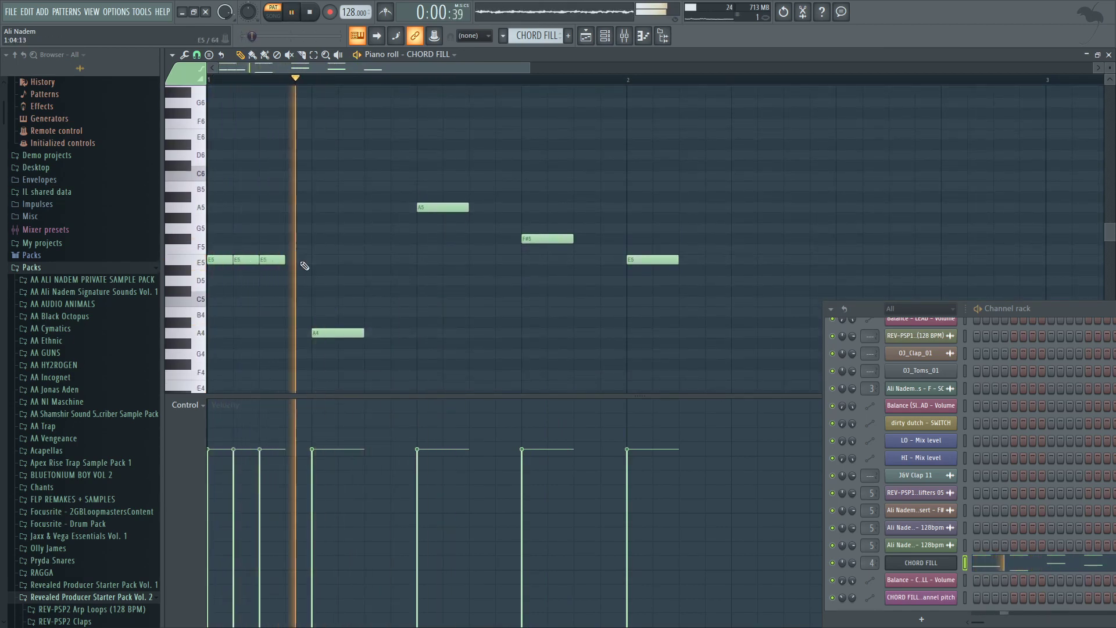
{"action": "left_click_drag", "start_coordinate": [363, 332], "coordinate": [338, 333]}
{"action": "right_click", "coordinate": [294, 259]}
{"action": "key", "text": "space"}
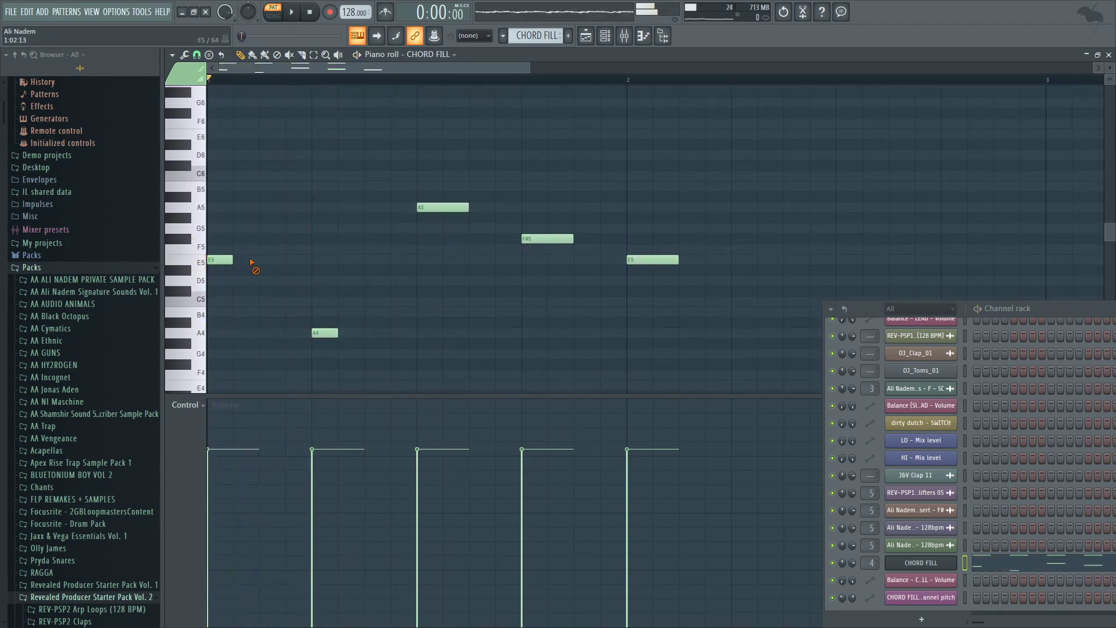
{"action": "key", "text": "space"}
Step: Add a two-step E5 at 1:03:00, and replace the A4 note with two-step A4 notes at 1:05:00 and 1:07:00
{"action": "left_click", "coordinate": [260, 260]}
{"action": "right_click", "coordinate": [325, 332]}
{"action": "left_click", "coordinate": [326, 332]}
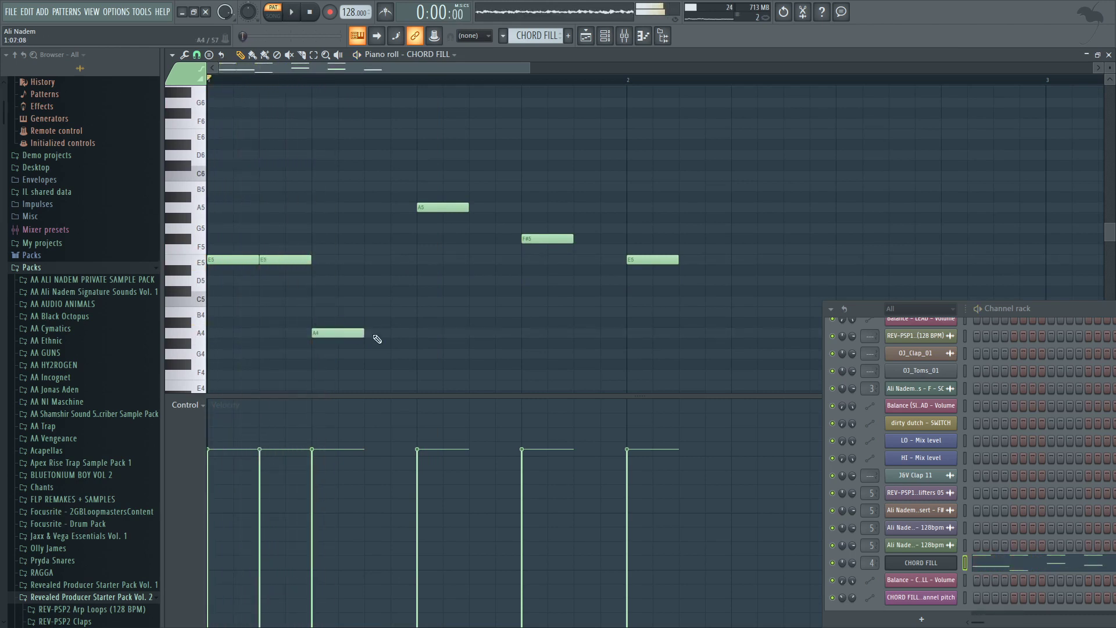
{"action": "left_click", "coordinate": [377, 334]}
Step: Redraw the A5 note at 1:09:00 and add two-step repeats of A5 at 1:11:00 and F#5 at 1:15:00
{"action": "scroll", "coordinate": [424, 314], "scroll_direction": "up", "scroll_amount": 1}
{"action": "right_click", "coordinate": [427, 239]}
{"action": "left_click", "coordinate": [428, 239]}
{"action": "left_click_drag", "start_coordinate": [497, 229], "coordinate": [480, 239]}
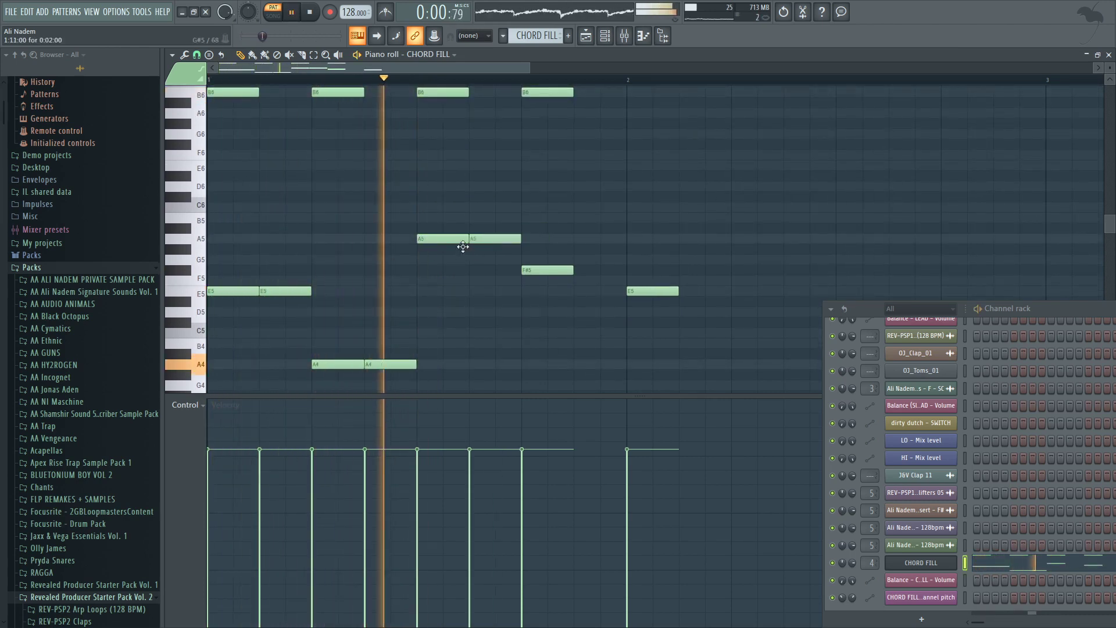
{"action": "left_click", "coordinate": [584, 271]}
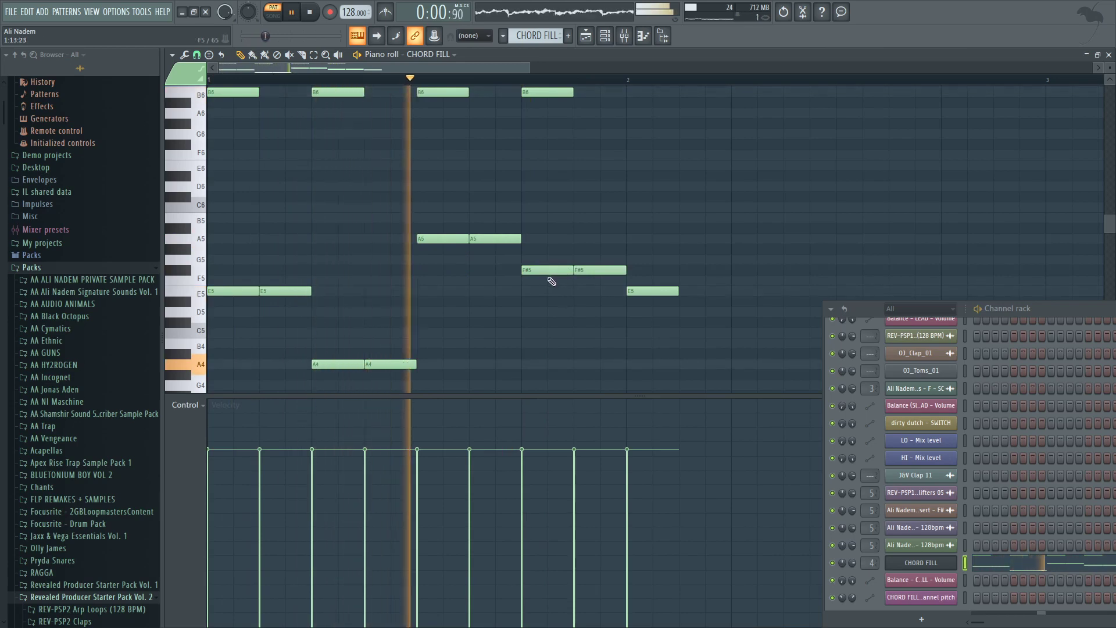
Step: Delete the E5 note starting bar 2, change the second F#5 at 1:15:00 to G5, and play the pattern
{"action": "right_click", "coordinate": [646, 294]}
{"action": "key", "text": "space"}
{"action": "scroll", "coordinate": [458, 252], "scroll_direction": "up", "scroll_amount": 3}
{"action": "key", "text": "space"}
{"action": "key", "text": "space"}
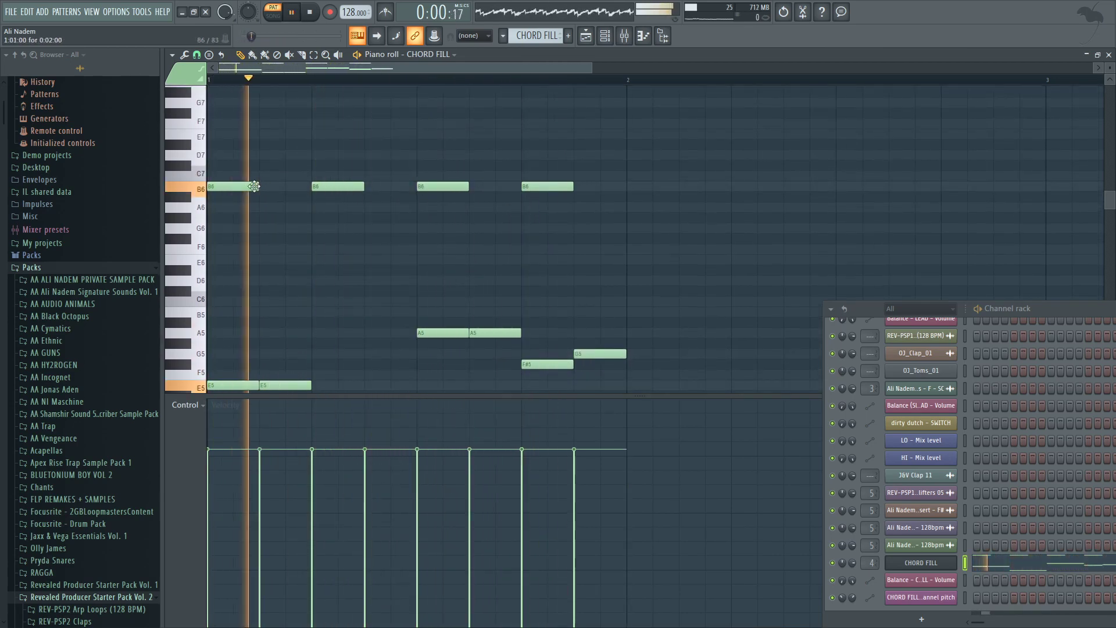
Step: Add two-step notes above the four B6 notes: E7 at 1:01:00, F#7 at 1:05:00, G7 at 1:09:00 and A7 at 1:13:00
{"action": "scroll", "coordinate": [260, 136], "scroll_direction": "up", "scroll_amount": 2}
{"action": "key", "text": "space"}
{"action": "key", "text": "space"}
{"action": "left_click_drag", "start_coordinate": [263, 139], "coordinate": [231, 199]}
{"action": "left_click", "coordinate": [316, 177]}
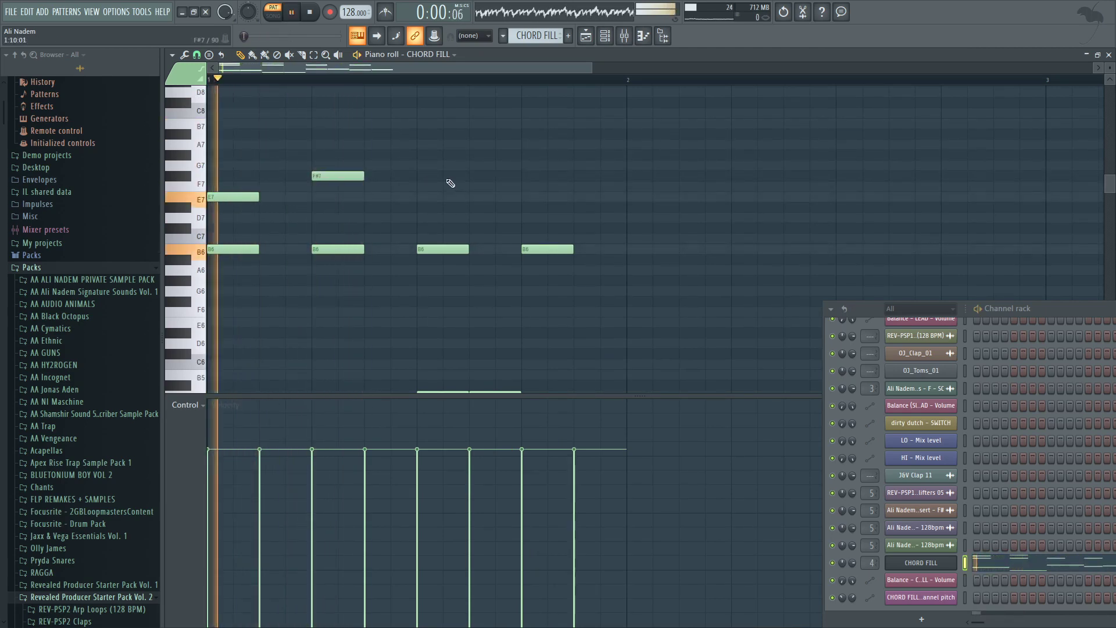
{"action": "left_click", "coordinate": [461, 167]}
{"action": "scroll", "coordinate": [448, 155], "scroll_direction": "down", "scroll_amount": 3, "text": "ctrl"}
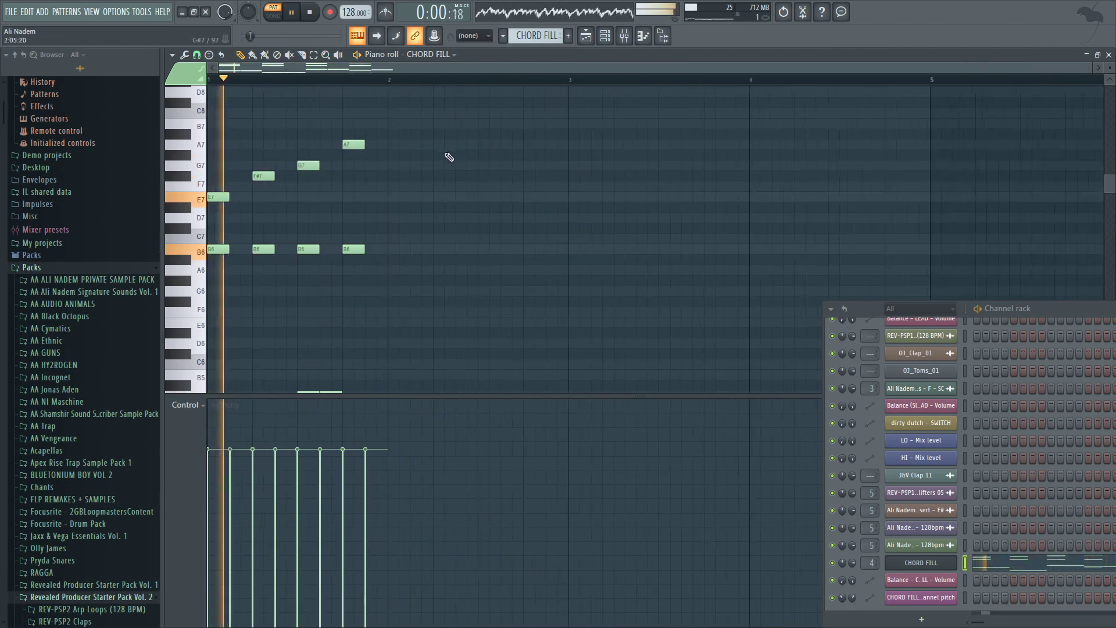
Step: Switch to song mode and listen to the chord fill in bar 8 within the playlist arrangement
{"action": "scroll", "coordinate": [364, 143], "scroll_direction": "down", "scroll_amount": 3}
{"action": "key", "text": "l"}
{"action": "key", "text": "F5"}
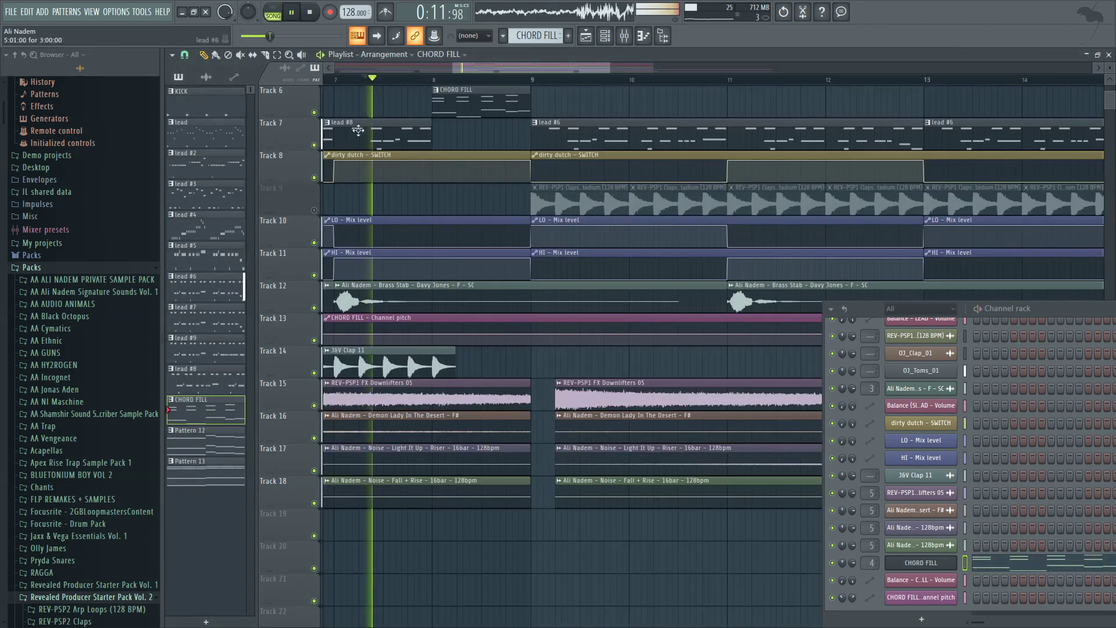
{"action": "scroll", "coordinate": [372, 174], "scroll_direction": "down", "scroll_amount": 6, "text": "ctrl"}
{"action": "scroll", "coordinate": [383, 245], "scroll_direction": "up", "scroll_amount": 3}
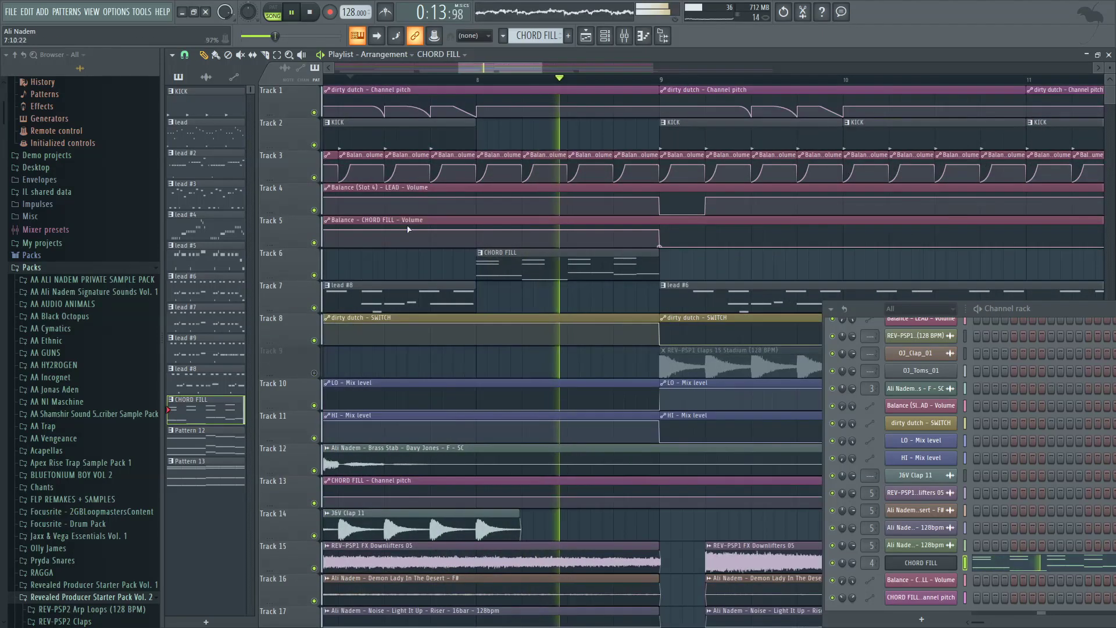
{"action": "scroll", "coordinate": [383, 242], "scroll_direction": "up", "scroll_amount": 3, "text": "ctrl"}
{"action": "scroll", "coordinate": [394, 214], "scroll_direction": "down", "scroll_amount": 3, "text": "ctrl"}
{"action": "scroll", "coordinate": [384, 213], "scroll_direction": "down", "scroll_amount": 2}
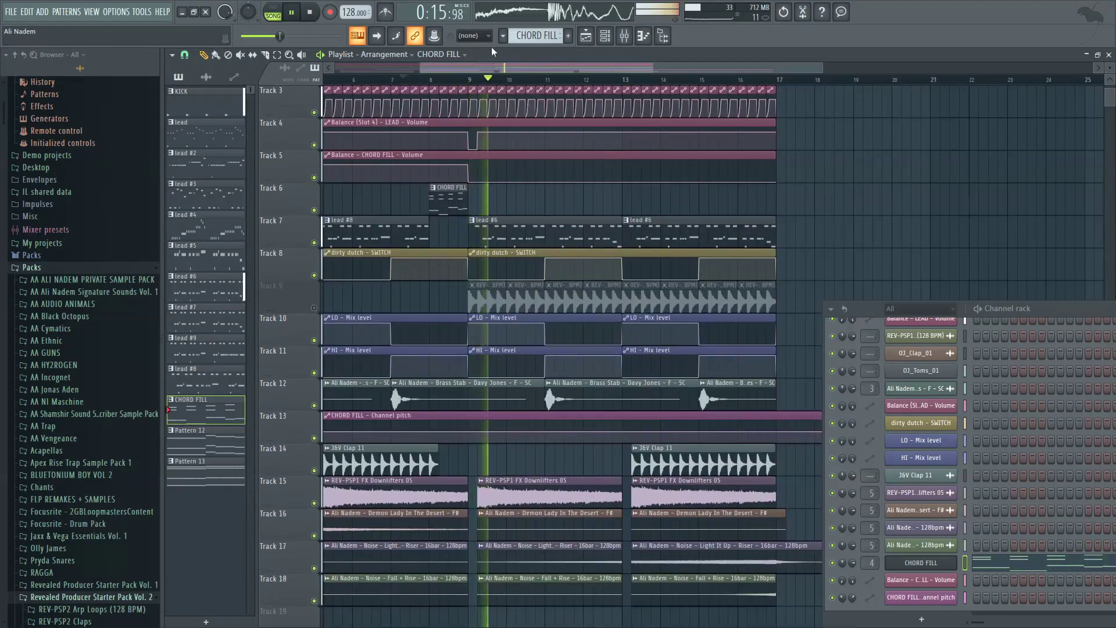
Step: Play the whole arrangement from bar 1 and look over the playlist tracks
{"action": "left_click_drag", "start_coordinate": [476, 68], "coordinate": [385, 72]}
{"action": "left_click", "coordinate": [327, 79]}
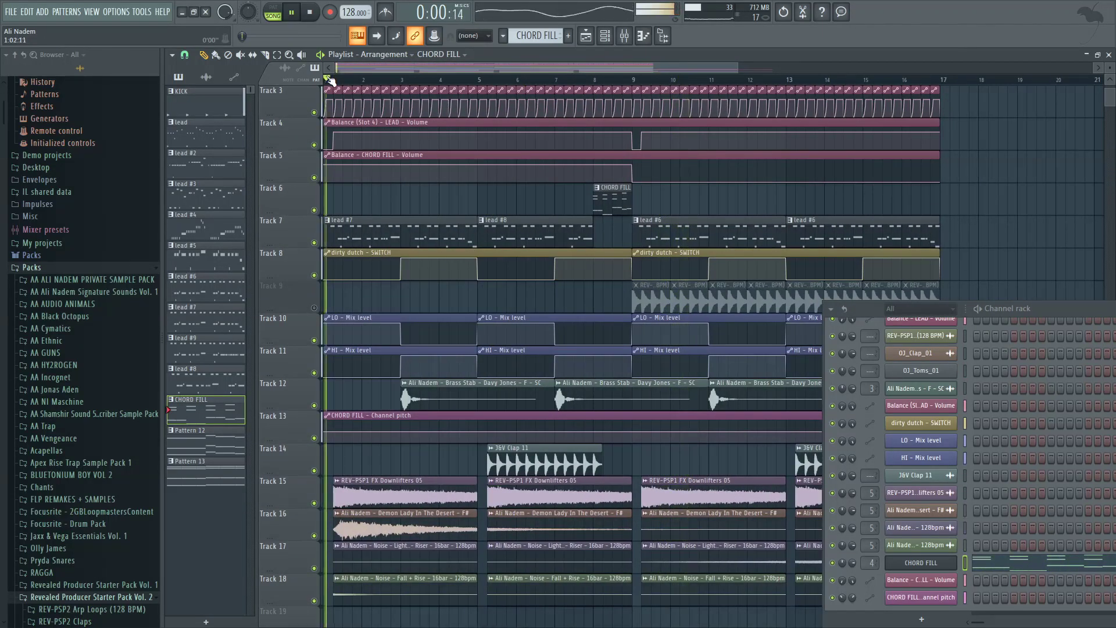
{"action": "scroll", "coordinate": [507, 314], "scroll_direction": "down", "scroll_amount": 4}
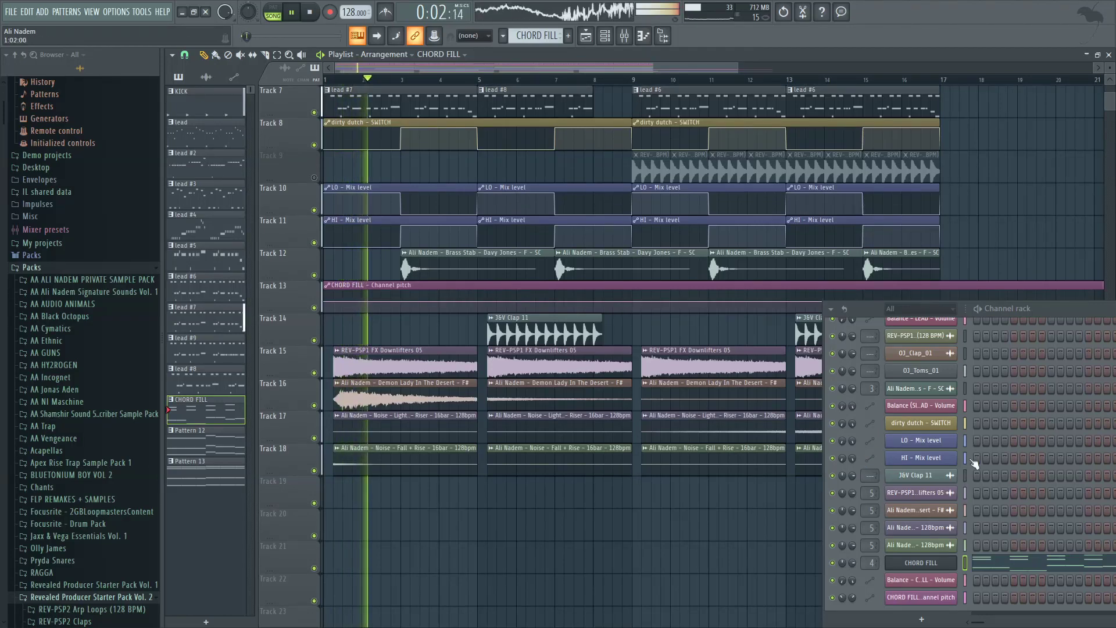
{"action": "scroll", "coordinate": [992, 465], "scroll_direction": "up", "scroll_amount": 4}
Step: Open the dirty dutch Massive synth and inspect Supercharger GT and Fruity parametric EQ 2 on the LEAD mixer track
{"action": "left_click", "coordinate": [921, 406]}
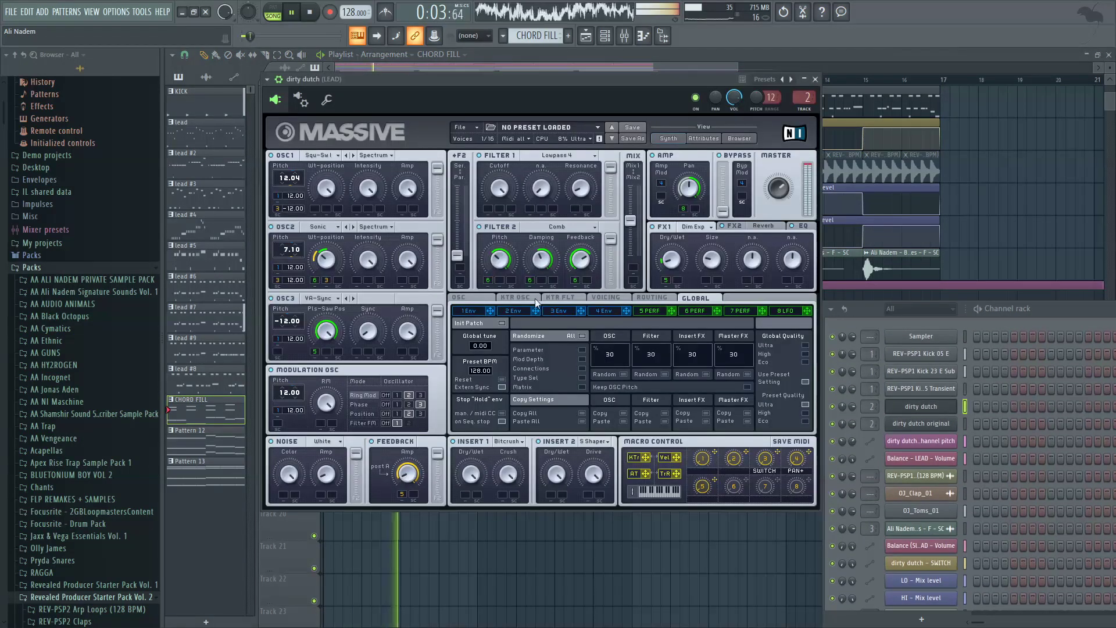
{"action": "left_click", "coordinate": [644, 36]}
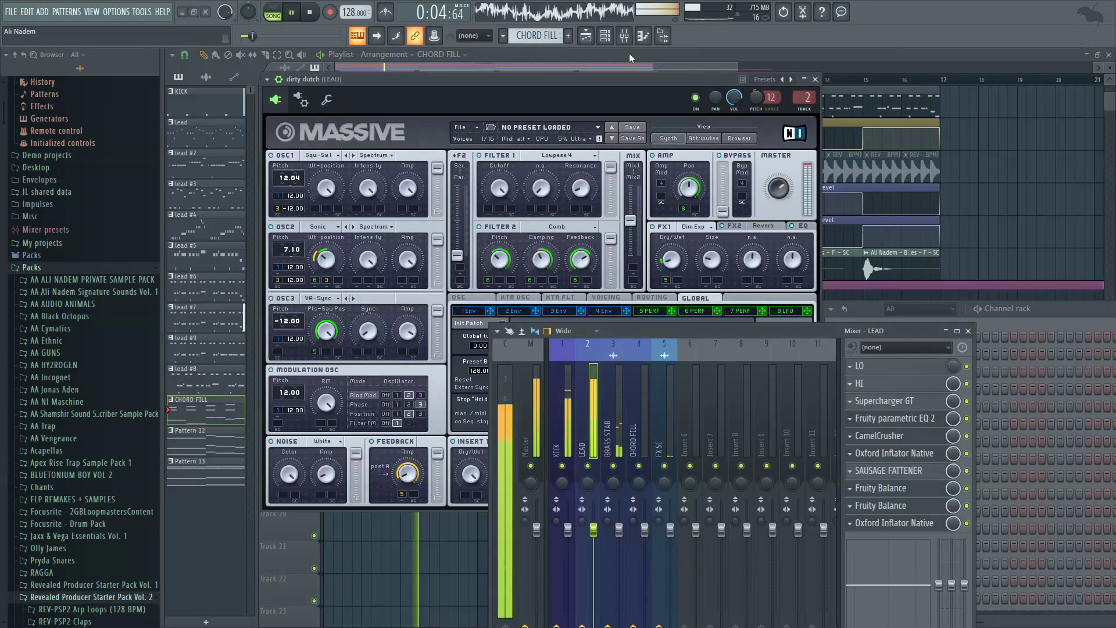
{"action": "left_click", "coordinate": [911, 406]}
{"action": "left_click_drag", "start_coordinate": [907, 331], "coordinate": [894, 453]}
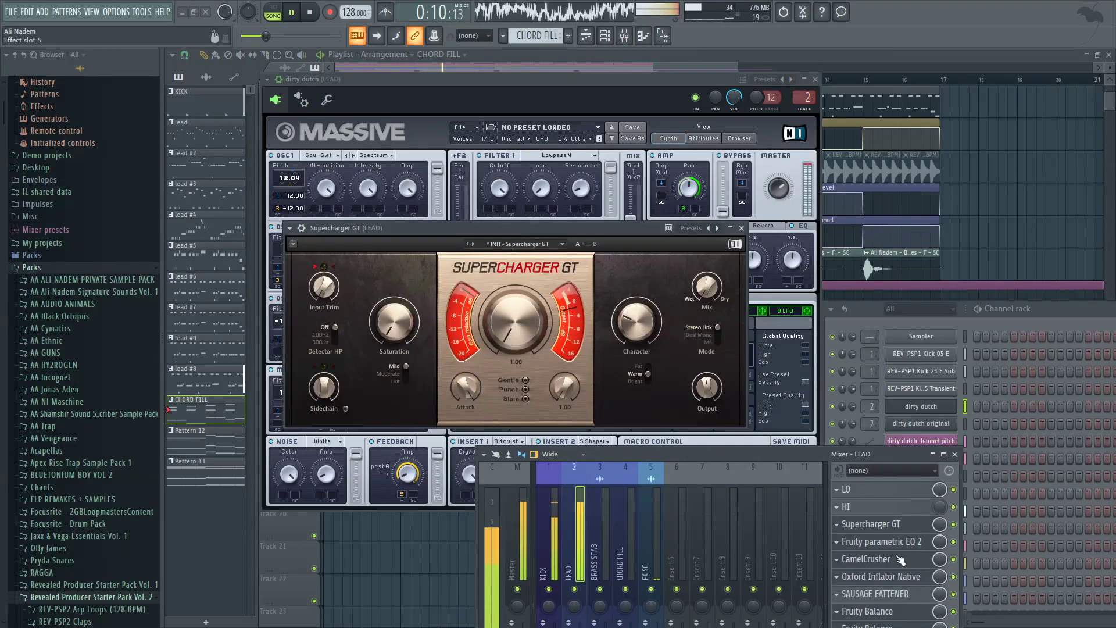
{"action": "left_click", "coordinate": [895, 544]}
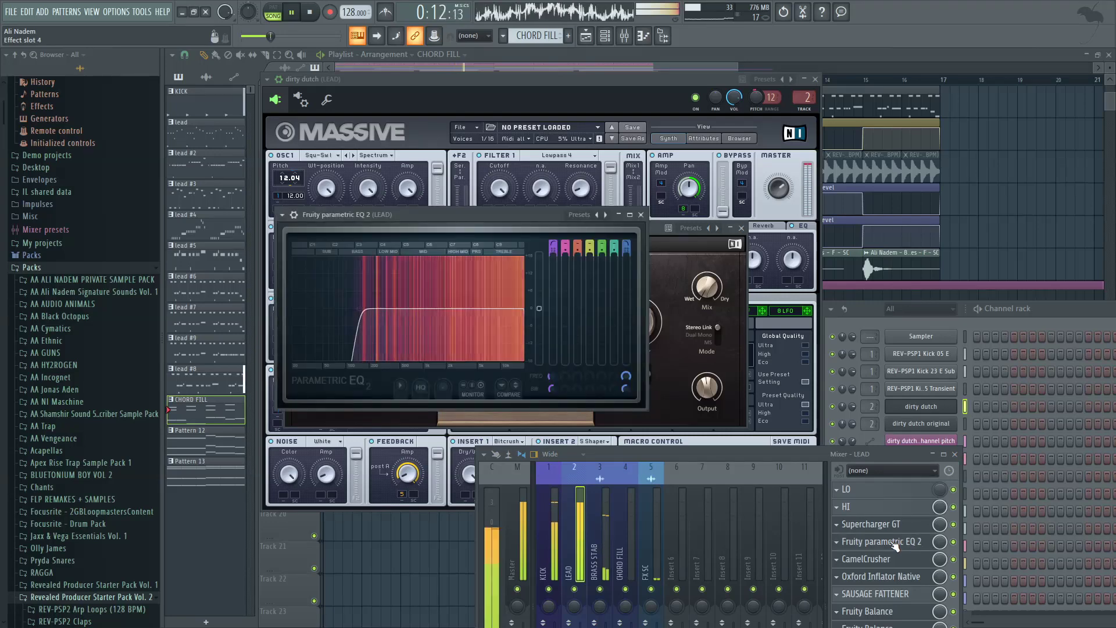
{"action": "left_click", "coordinate": [896, 544]}
Step: Open CamelCrusher on the LEAD track and try raising its filter resonance to 85%
{"action": "left_click", "coordinate": [889, 560]}
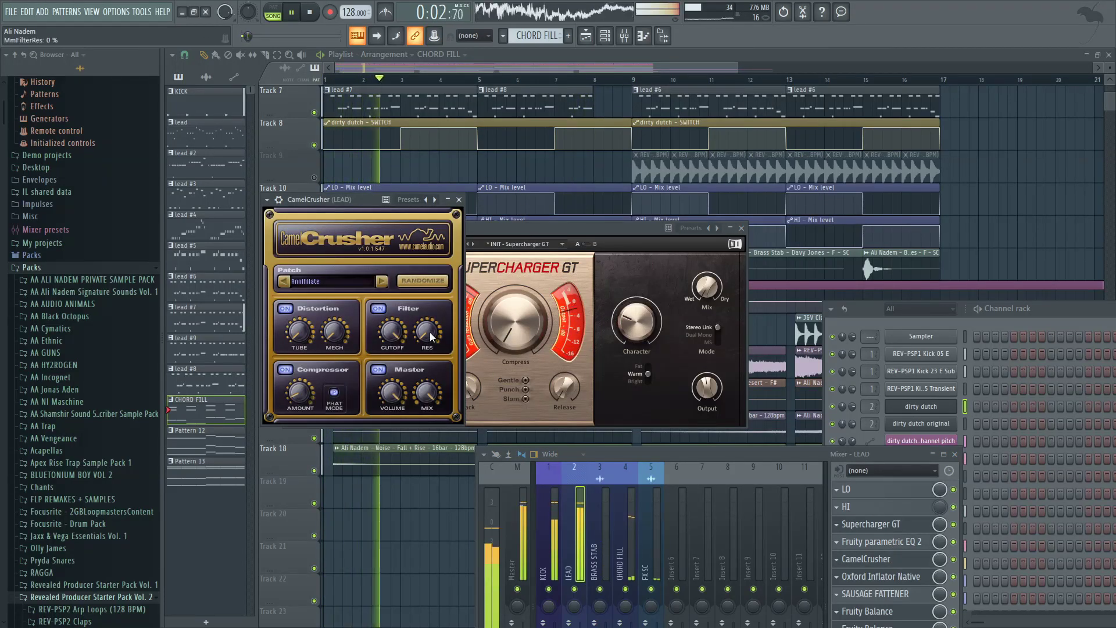
{"action": "left_click_drag", "start_coordinate": [429, 350], "coordinate": [433, 238]}
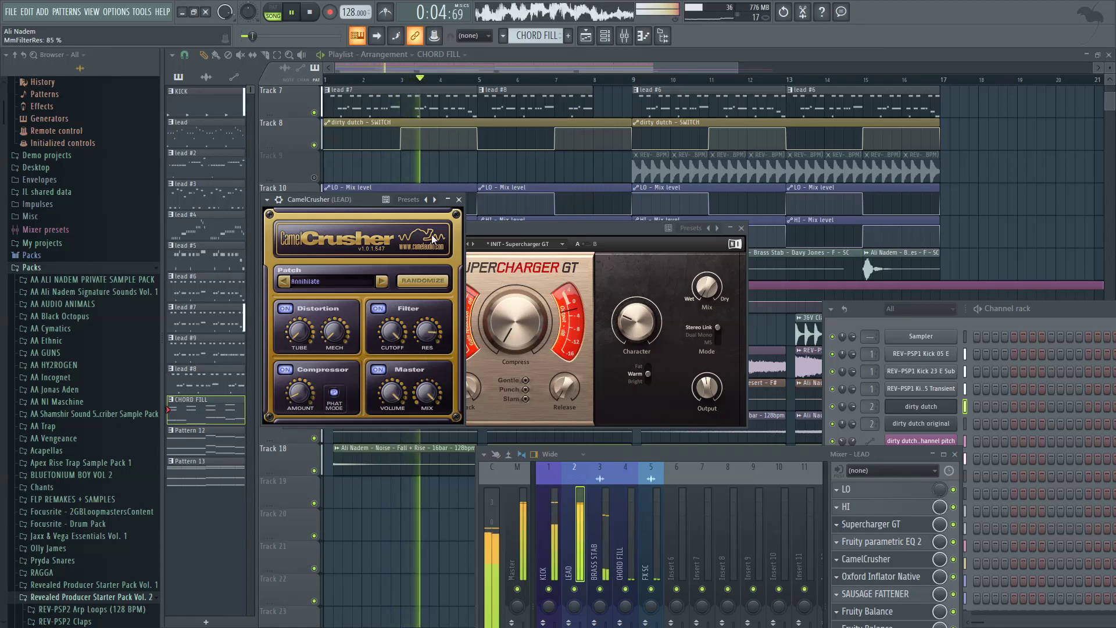
{"action": "left_click_drag", "start_coordinate": [426, 340], "coordinate": [424, 330]}
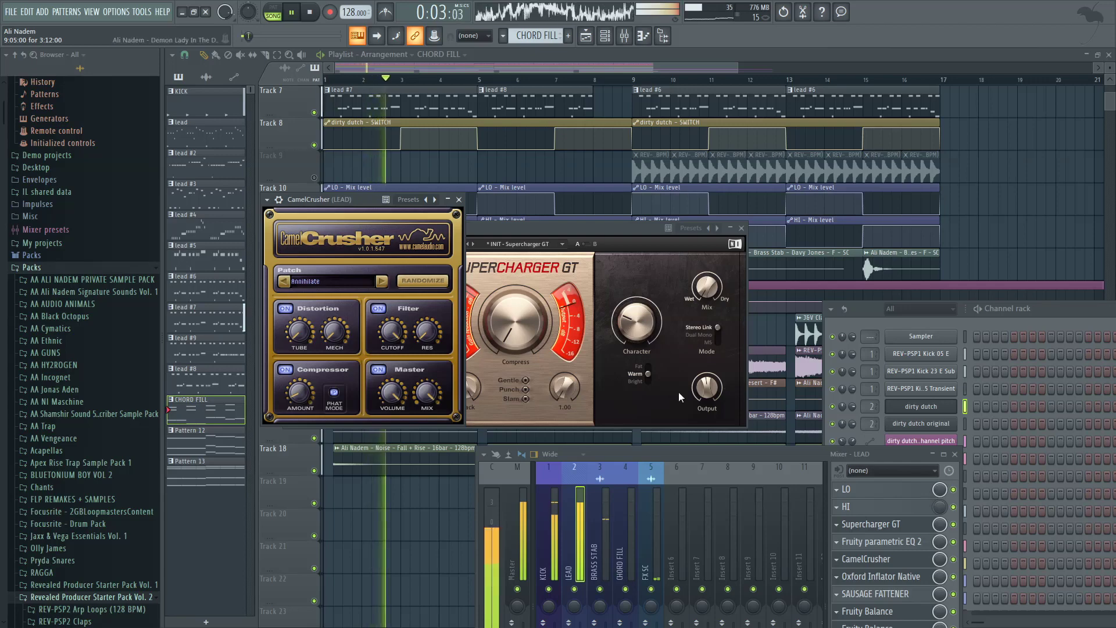
Step: Open SPAN on the Master mixer track and examine the mix's frequency spectrum during playback
{"action": "left_click_drag", "start_coordinate": [755, 455], "coordinate": [717, 350]}
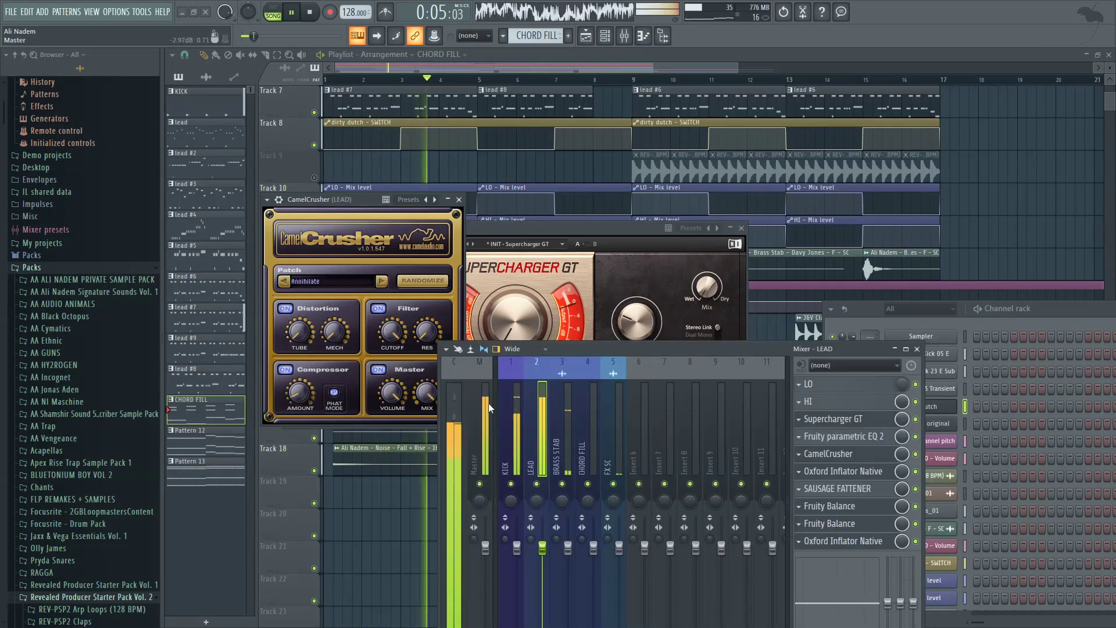
{"action": "left_click", "coordinate": [487, 403]}
{"action": "scroll", "coordinate": [835, 553], "scroll_direction": "down", "scroll_amount": 2}
{"action": "left_click", "coordinate": [485, 430]}
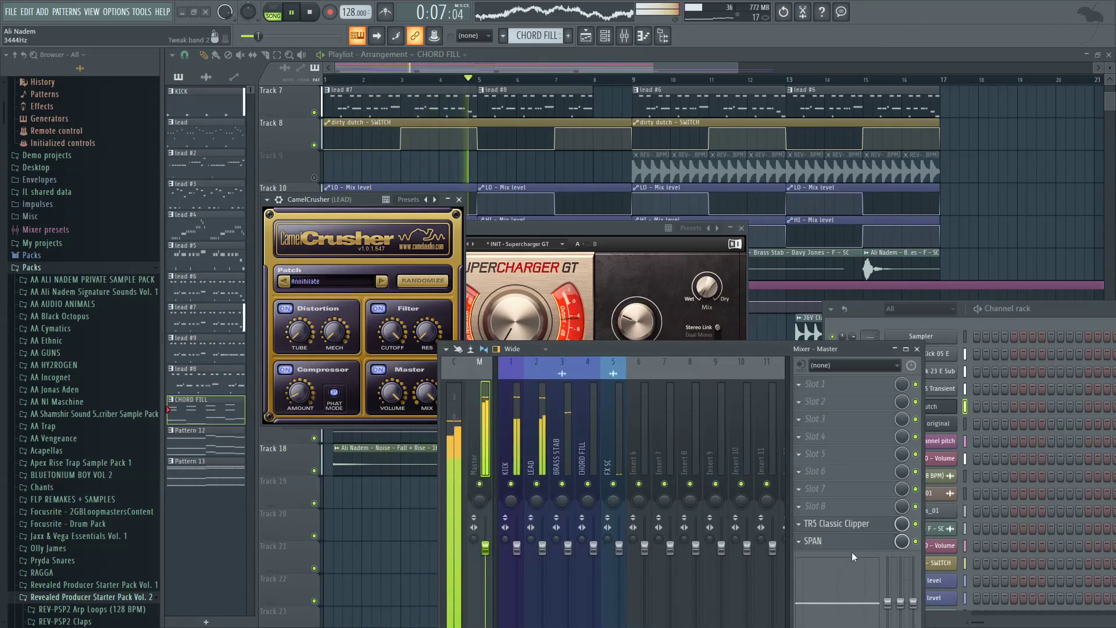
{"action": "left_click", "coordinate": [847, 542]}
{"action": "left_click_drag", "start_coordinate": [671, 355], "coordinate": [638, 465]}
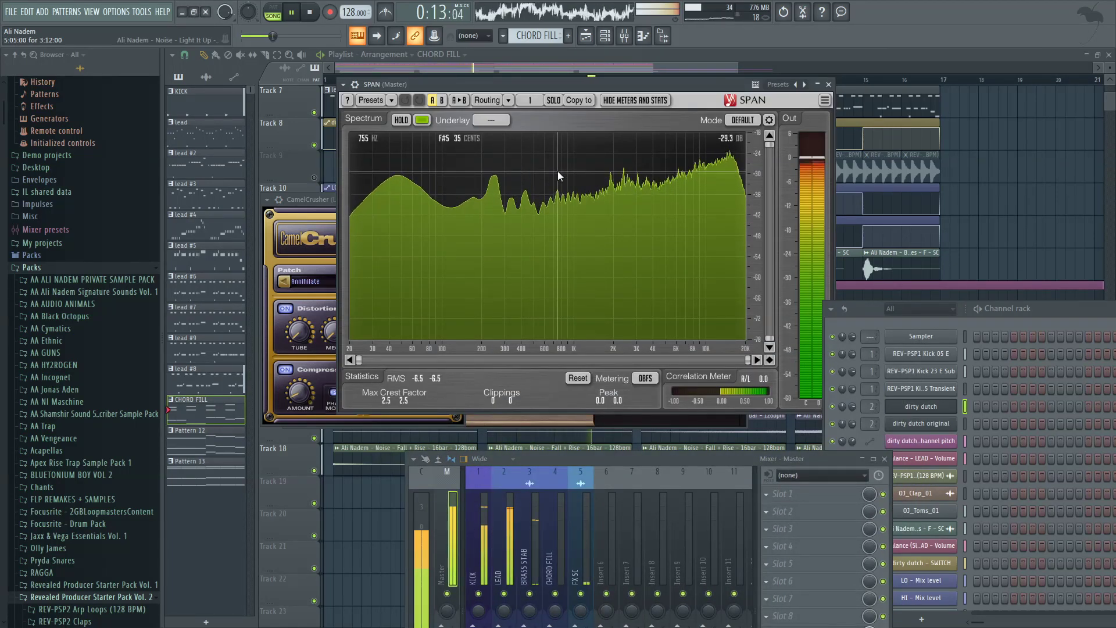
{"action": "key", "text": "space"}
{"action": "key", "text": "space"}
Step: Try a filter resonance of 16% in the LEAD track's CamelCrusher during playback, and close the plugin window
{"action": "left_click", "coordinate": [327, 224]}
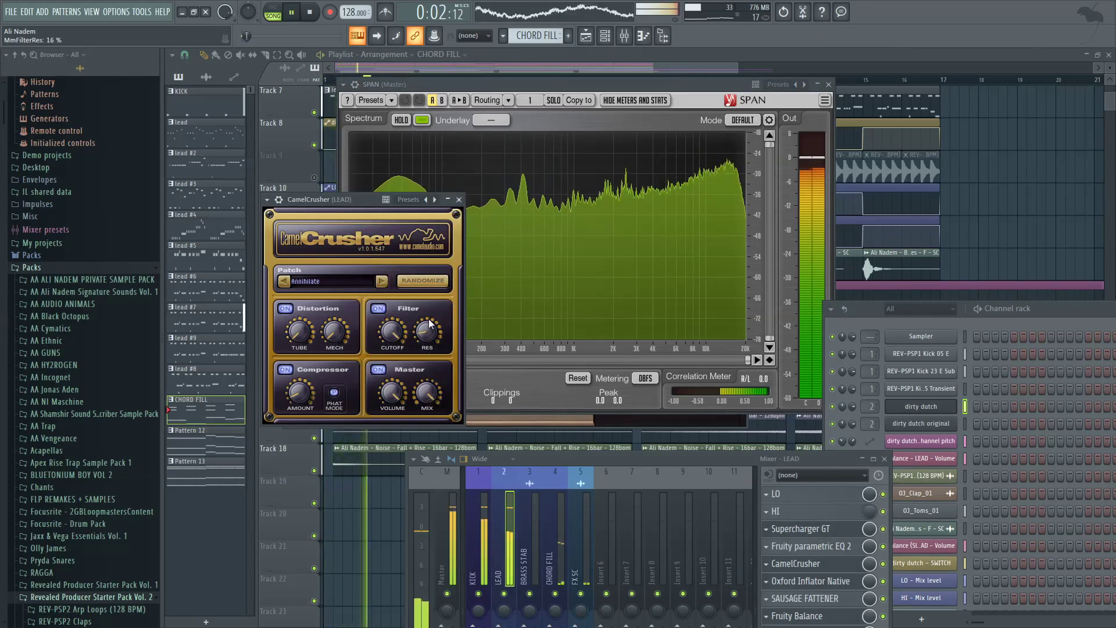
{"action": "key", "text": "space"}
{"action": "key", "text": "space"}
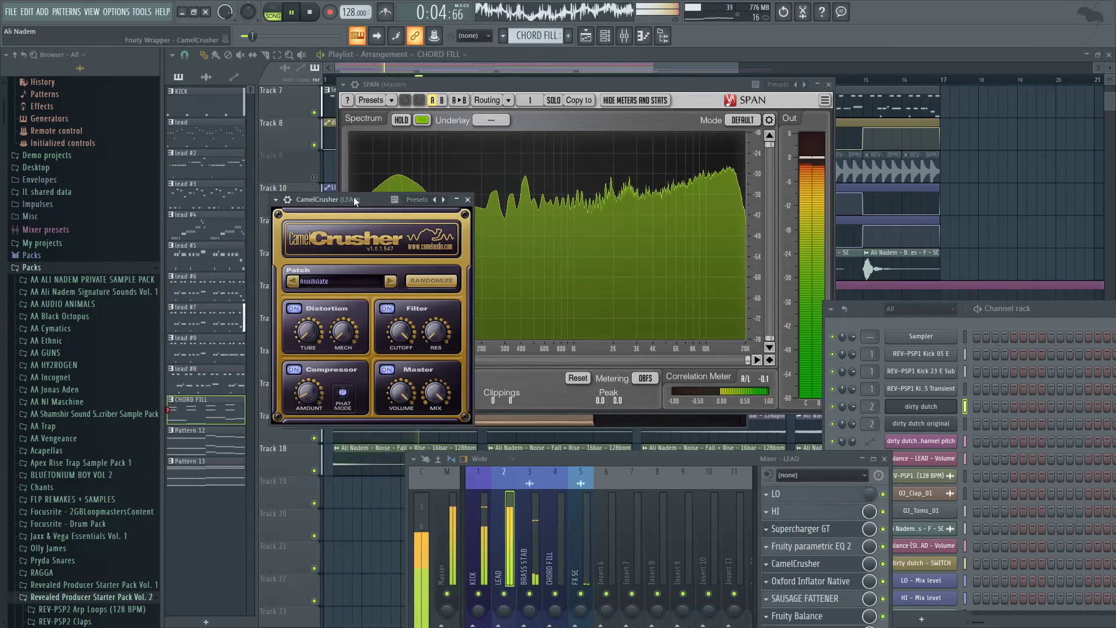
{"action": "left_click_drag", "start_coordinate": [354, 197], "coordinate": [377, 198]}
{"action": "left_click", "coordinate": [483, 198]}
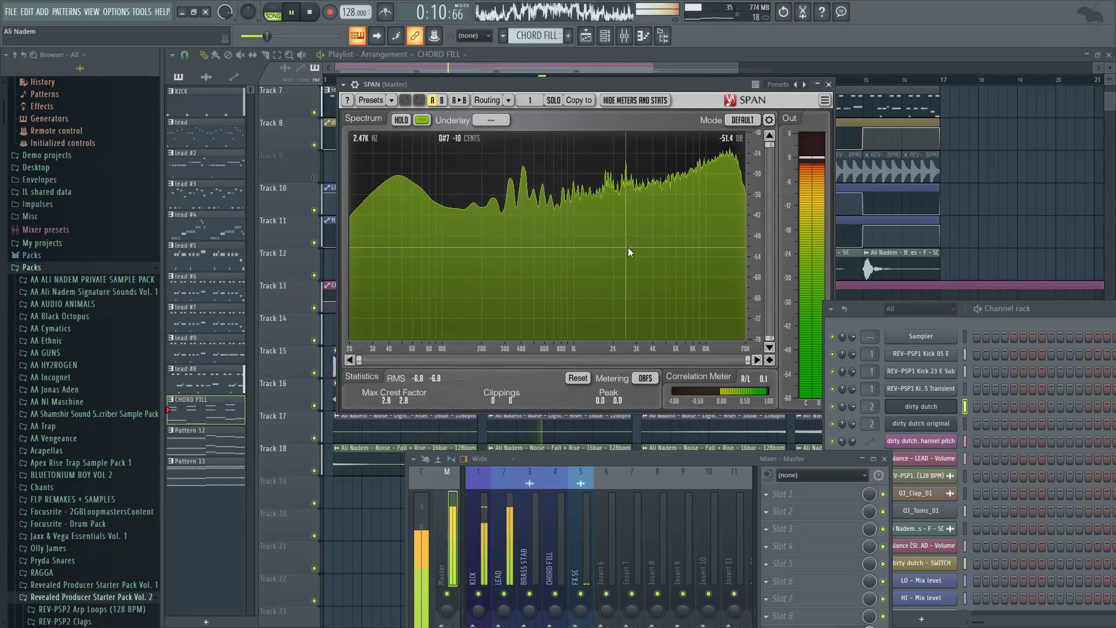
Step: Select the KICK mixer track and open its FabFilter Pro-MB to inspect the multiband compression
{"action": "left_click_drag", "start_coordinate": [588, 456], "coordinate": [599, 259]}
{"action": "left_click", "coordinate": [500, 333]}
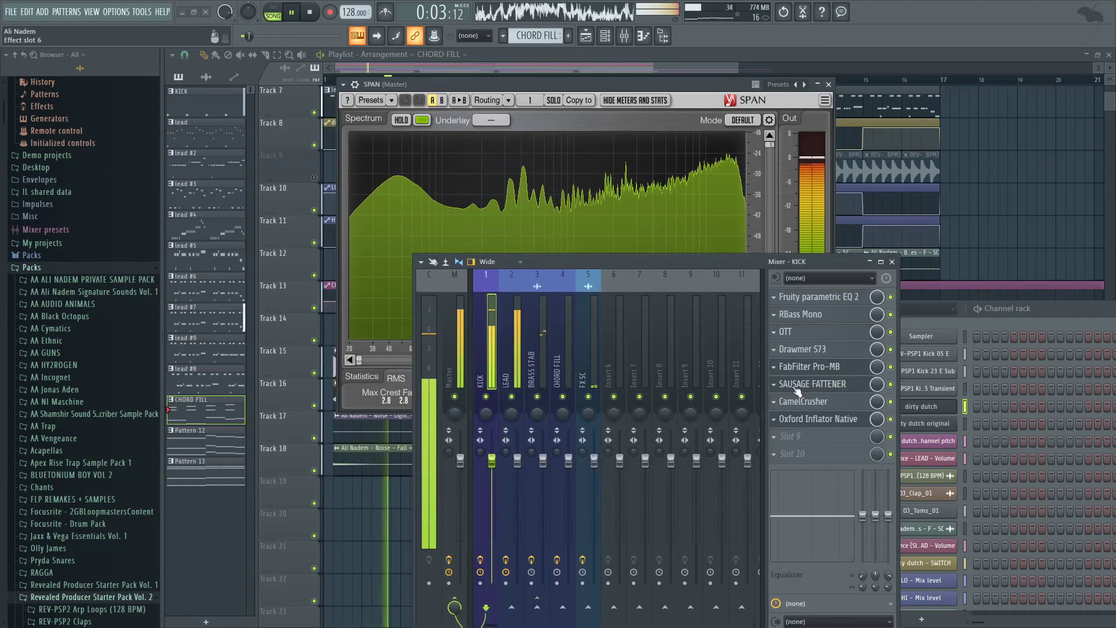
{"action": "left_click", "coordinate": [456, 349]}
{"action": "left_click", "coordinate": [498, 333]}
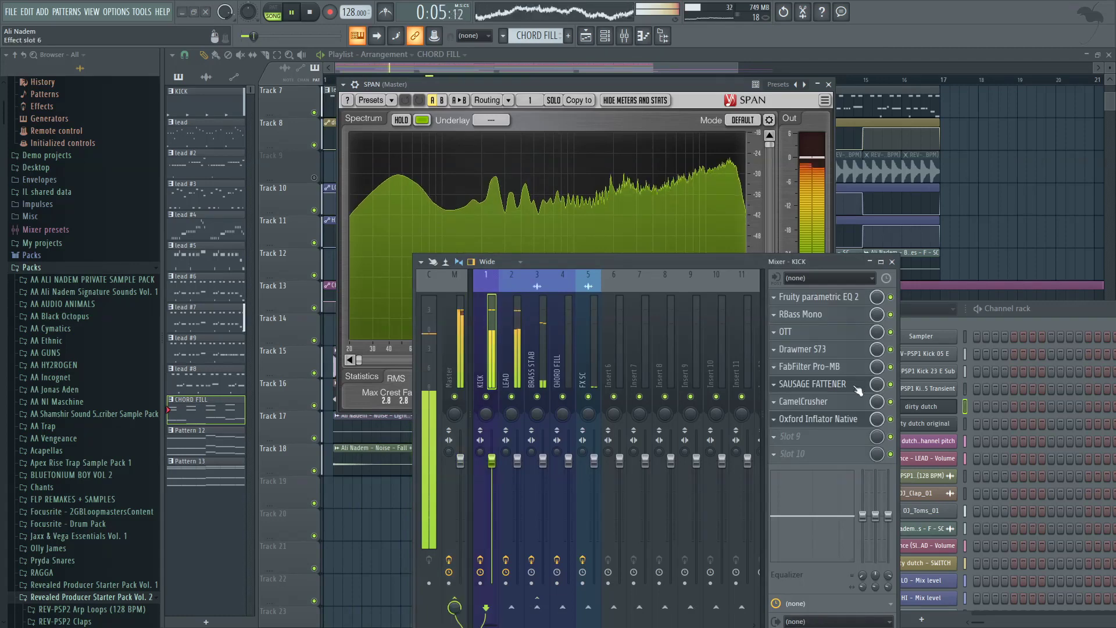
{"action": "left_click", "coordinate": [809, 358]}
{"action": "left_click_drag", "start_coordinate": [594, 267], "coordinate": [594, 317]}
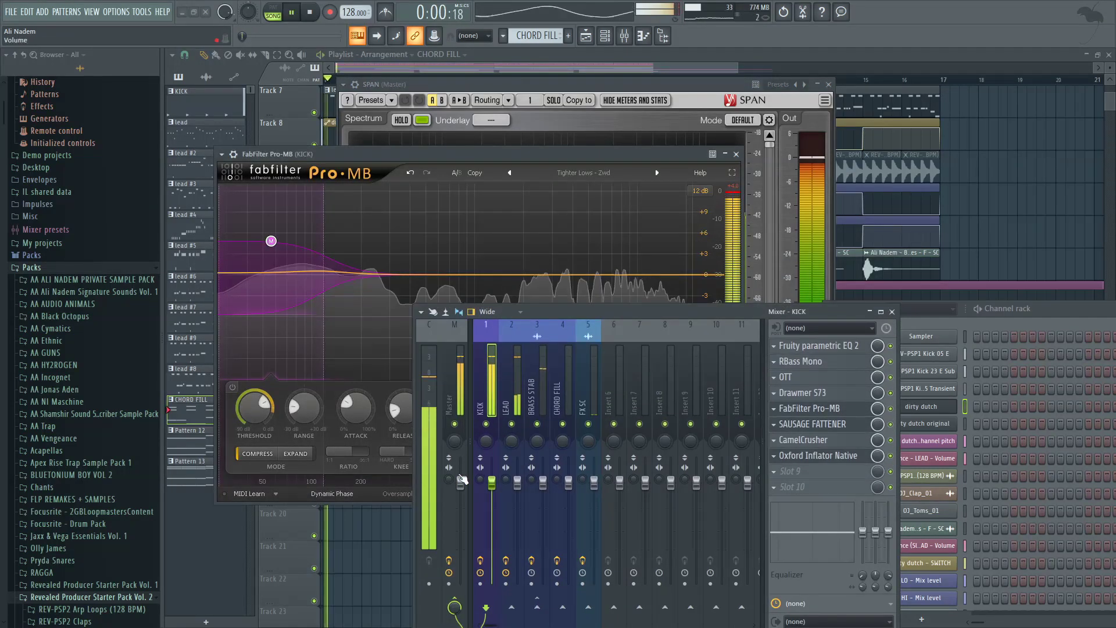
Step: Check the stereo separation of the Master mixer track
{"action": "left_click", "coordinate": [451, 479]}
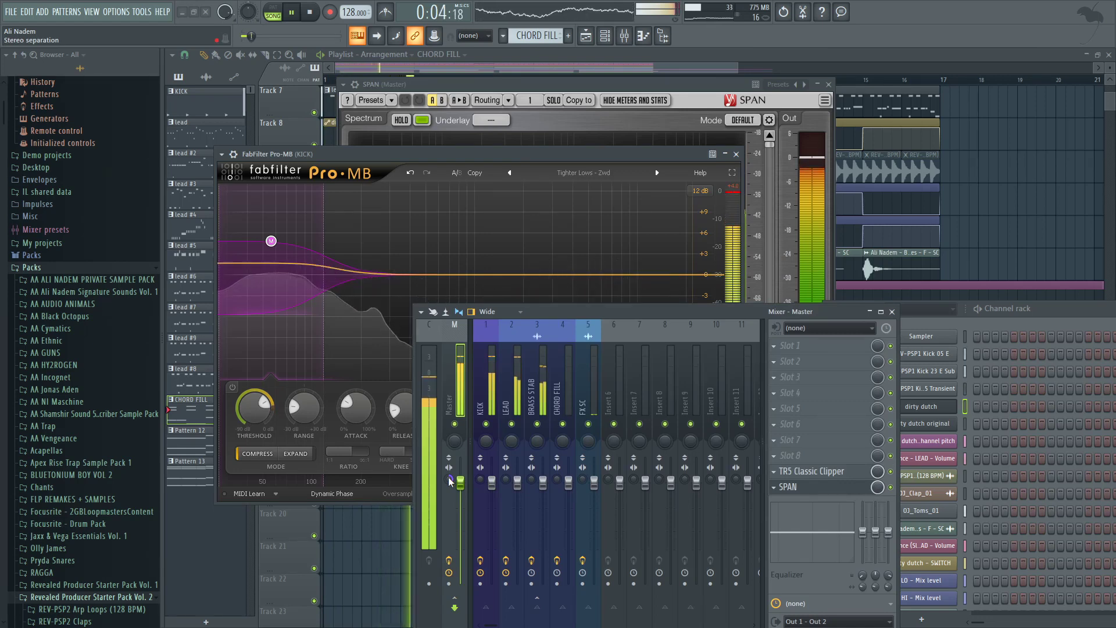
{"action": "right_click", "coordinate": [451, 480]}
{"action": "left_click", "coordinate": [463, 458]}
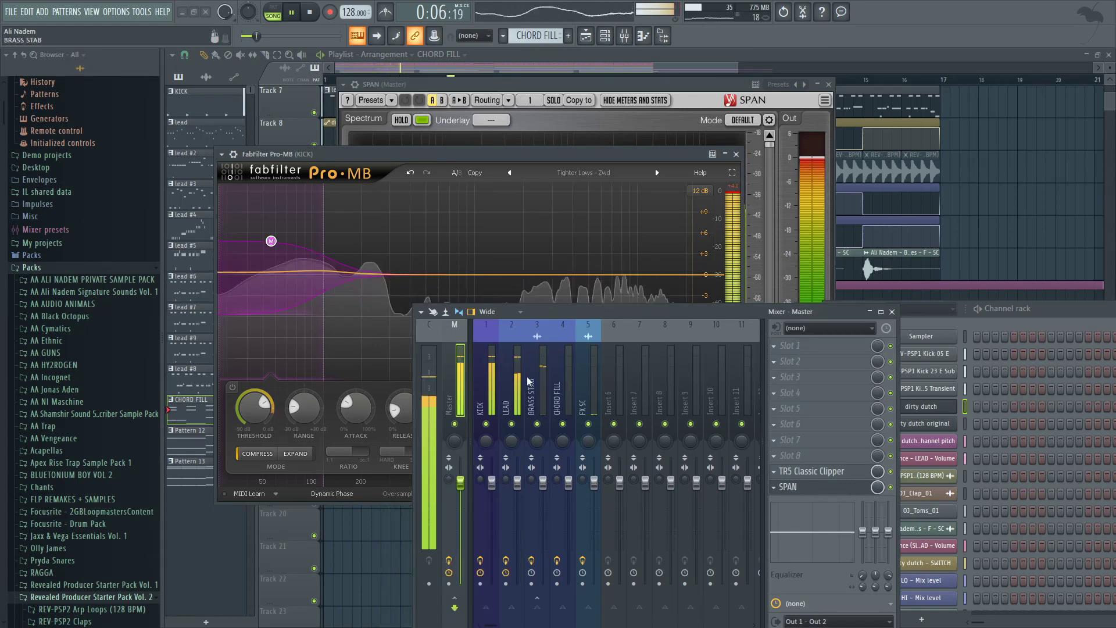
Step: Inspect CamelCrusher and Oxford Inflator Native on the KICK track, and close the plugin windows and mixer
{"action": "left_click", "coordinate": [483, 401]}
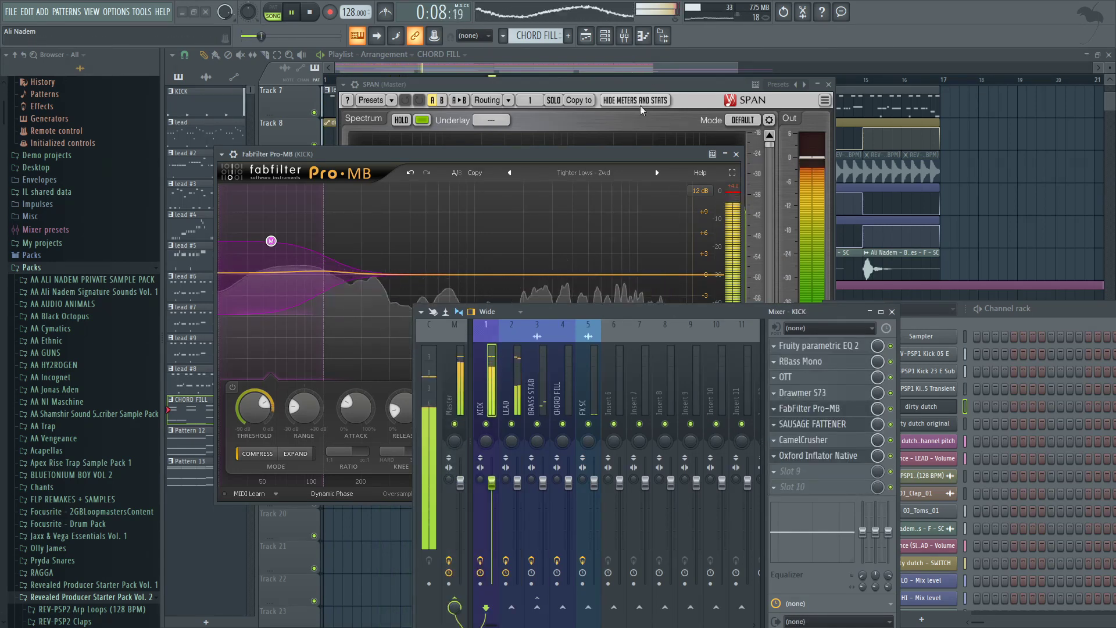
{"action": "left_click", "coordinate": [826, 440]}
{"action": "left_click", "coordinate": [838, 456]}
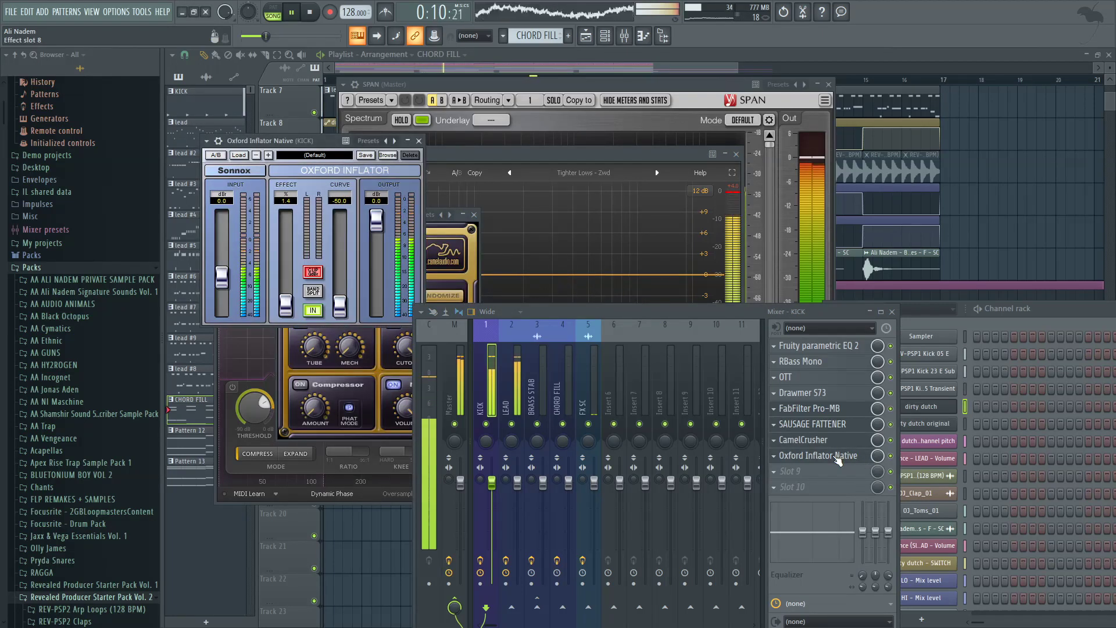
{"action": "left_click", "coordinate": [509, 61]}
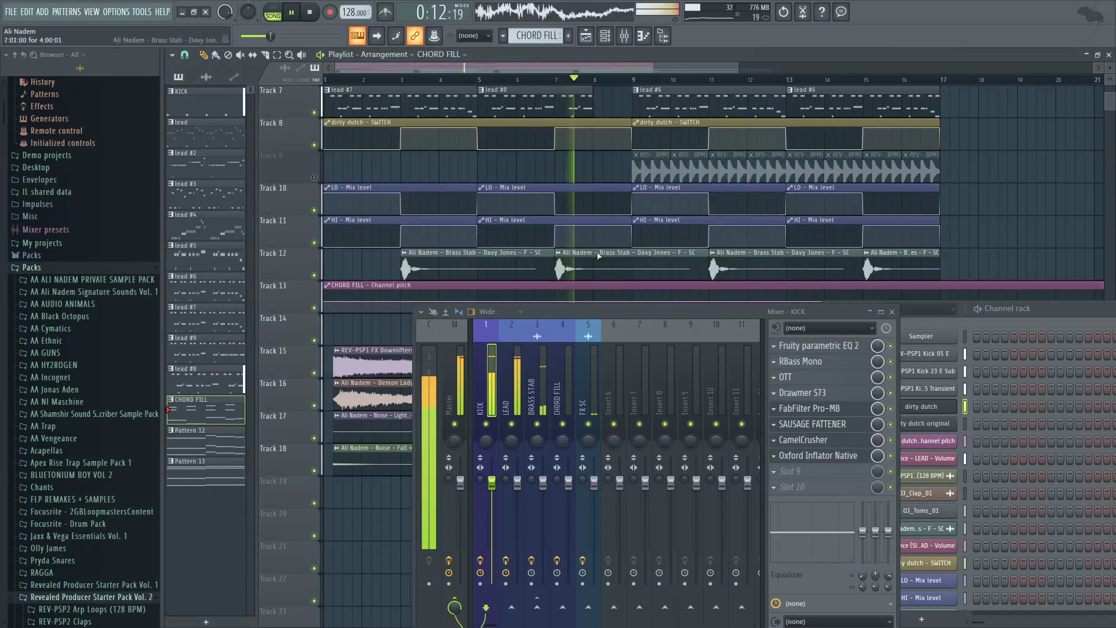
{"action": "left_click", "coordinate": [539, 408]}
{"action": "left_click", "coordinate": [893, 313]}
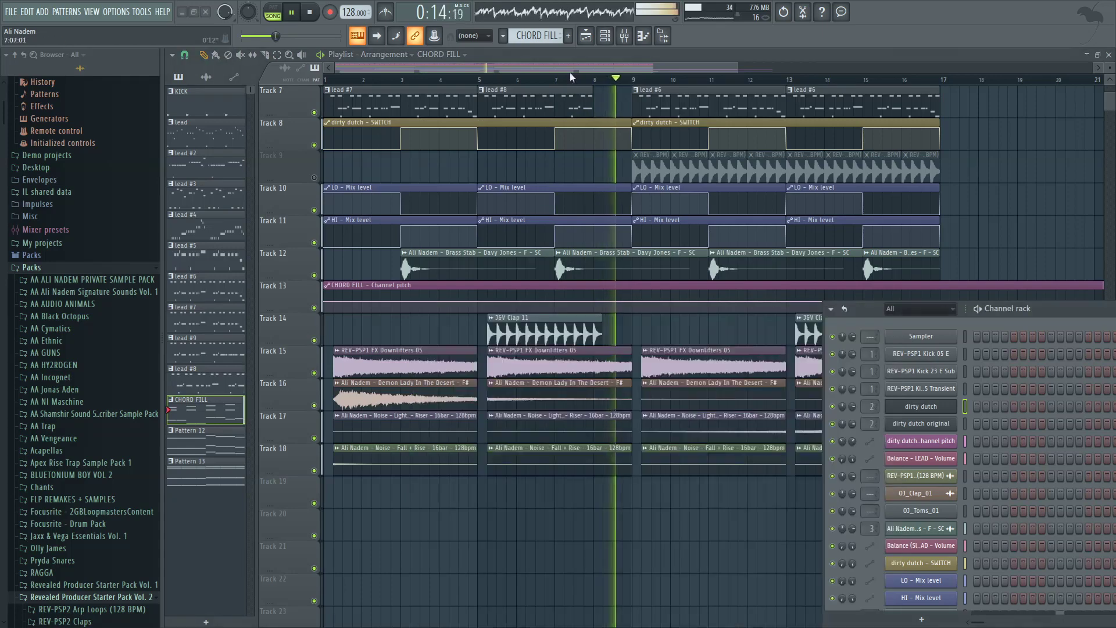
Step: Open the CHORD FILL clip in bar 8 for note editing and delete the repeated E5 at 1:03:00
{"action": "scroll", "coordinate": [627, 212], "scroll_direction": "up", "scroll_amount": 4}
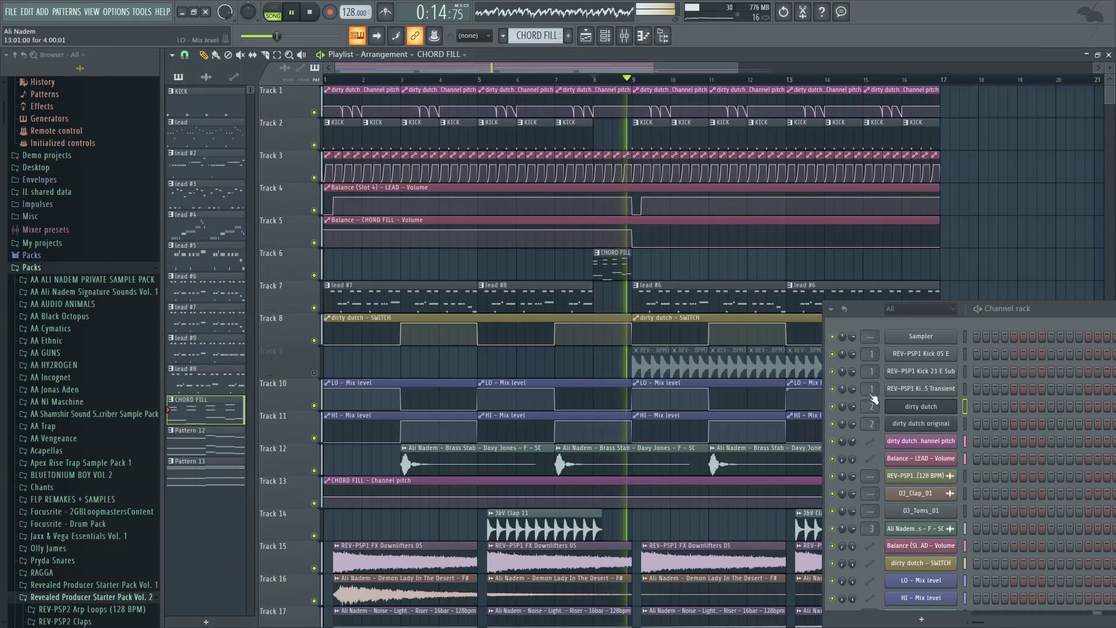
{"action": "double_click", "coordinate": [617, 280]}
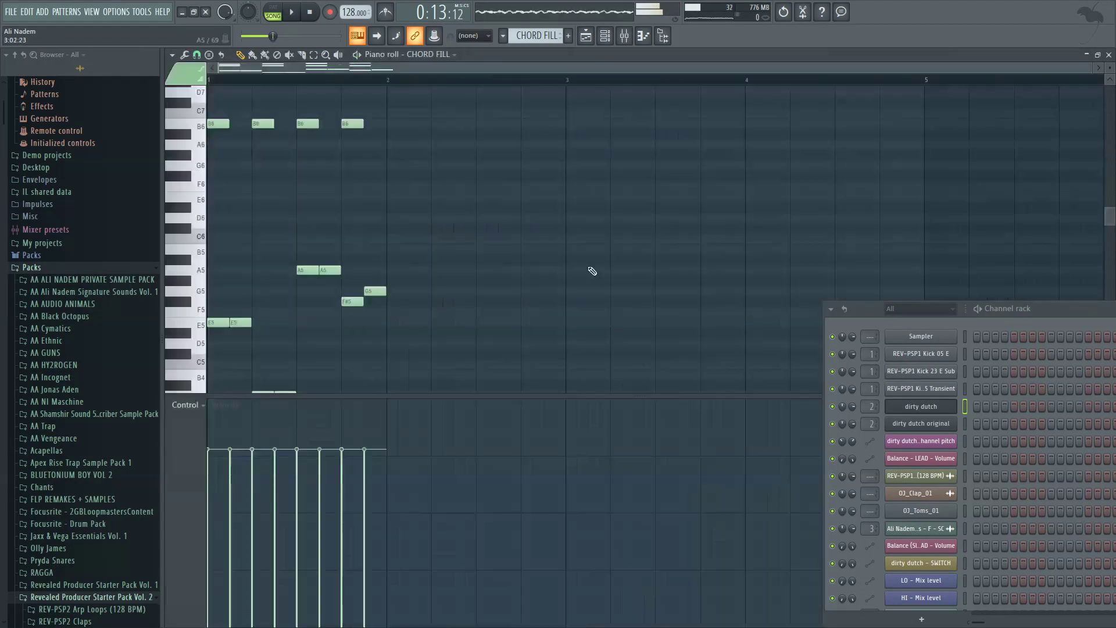
{"action": "key", "text": "space"}
{"action": "right_click", "coordinate": [240, 321]}
{"action": "key", "text": "space"}
{"action": "scroll", "coordinate": [234, 324], "scroll_direction": "up", "scroll_amount": 2}
{"action": "scroll", "coordinate": [255, 311], "scroll_direction": "down", "scroll_amount": 3}
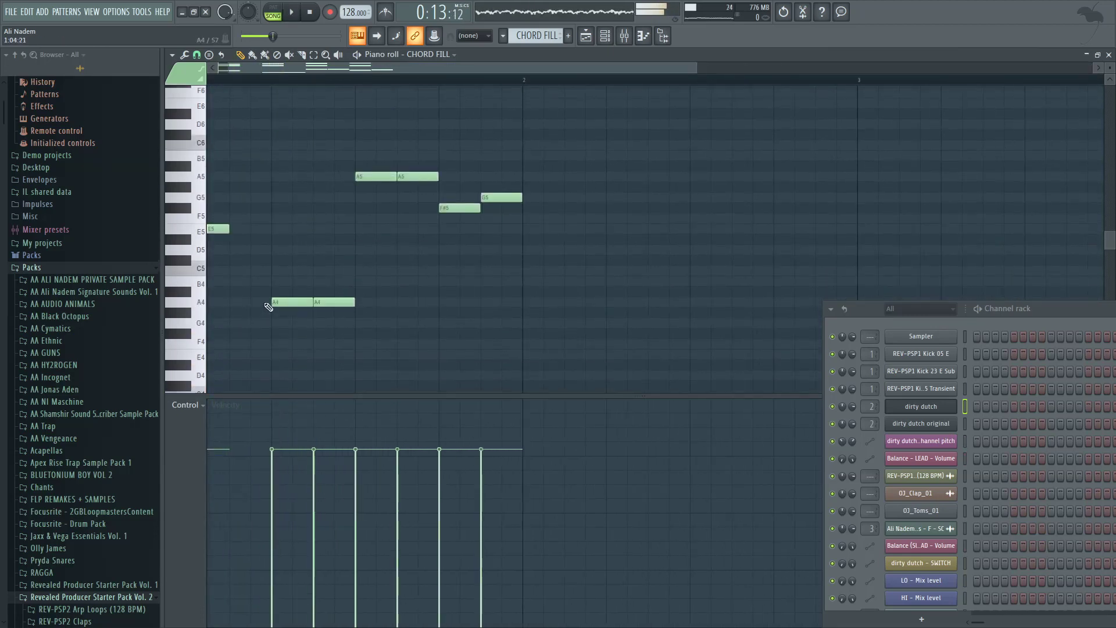
Step: Delete the repeated A4 and A5 notes and the G5 note at 1:15:00, checking the pattern by playback
{"action": "right_click", "coordinate": [420, 176]}
{"action": "key", "text": "space"}
{"action": "scroll", "coordinate": [518, 209], "scroll_direction": "up", "scroll_amount": 3}
{"action": "key", "text": "space"}
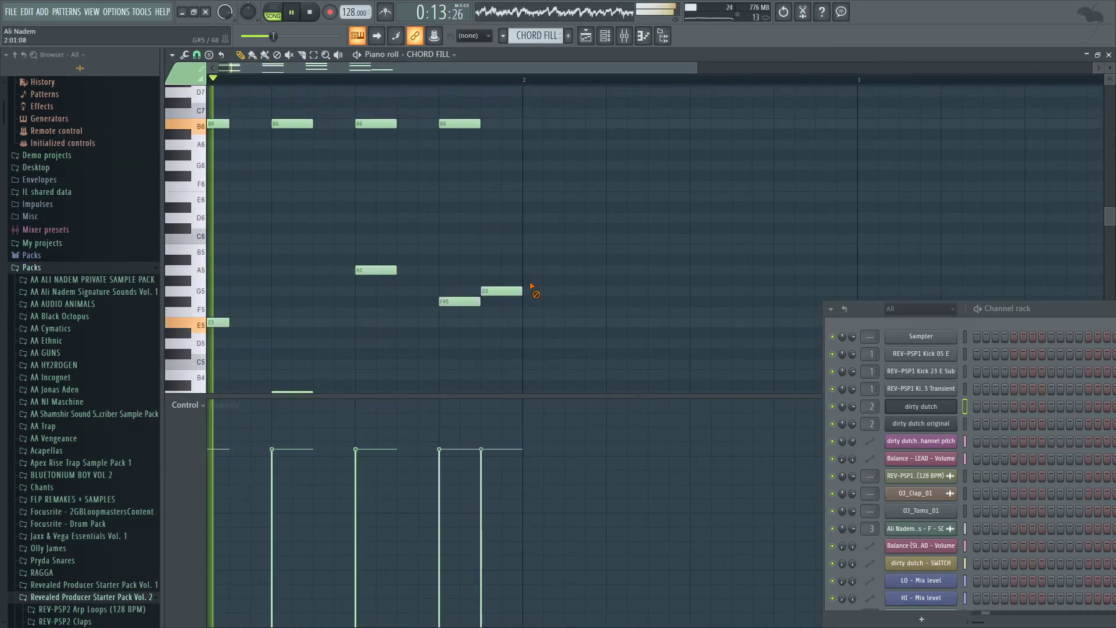
{"action": "right_click", "coordinate": [512, 290]}
{"action": "key", "text": "space"}
{"action": "scroll", "coordinate": [261, 242], "scroll_direction": "up", "scroll_amount": 2}
{"action": "scroll", "coordinate": [225, 199], "scroll_direction": "up", "scroll_amount": 2}
{"action": "scroll", "coordinate": [235, 245], "scroll_direction": "up", "scroll_amount": 2}
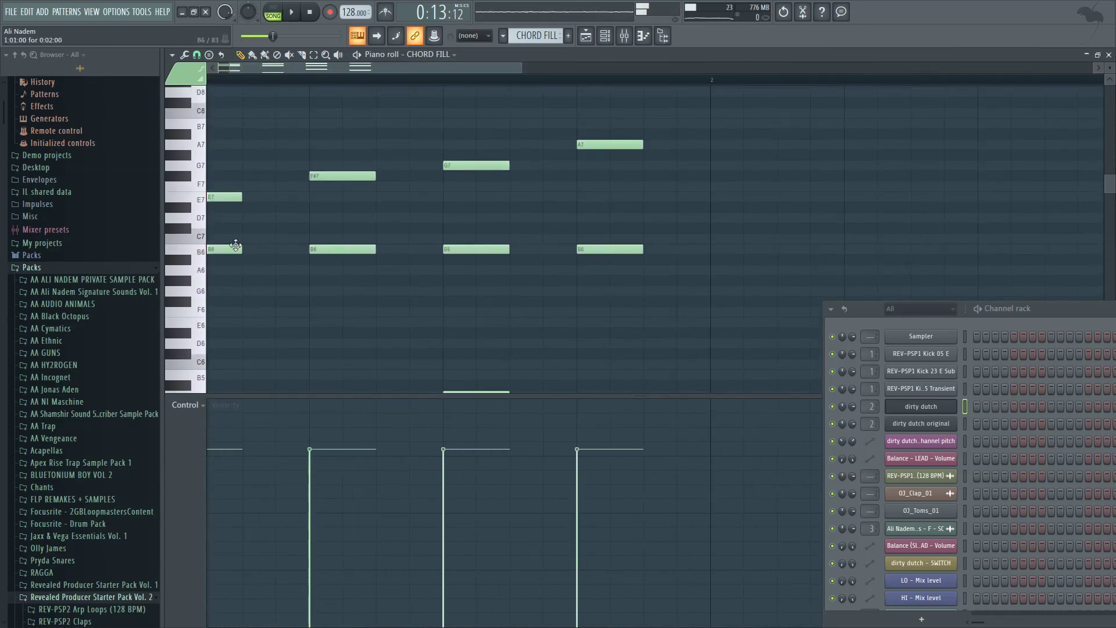
Step: Lengthen all notes in the CHORD FILL pattern by one step, so each lasts three steps, checking them by playback
{"action": "key", "text": "ctrl+a"}
{"action": "key", "text": "space"}
{"action": "key", "text": "space"}
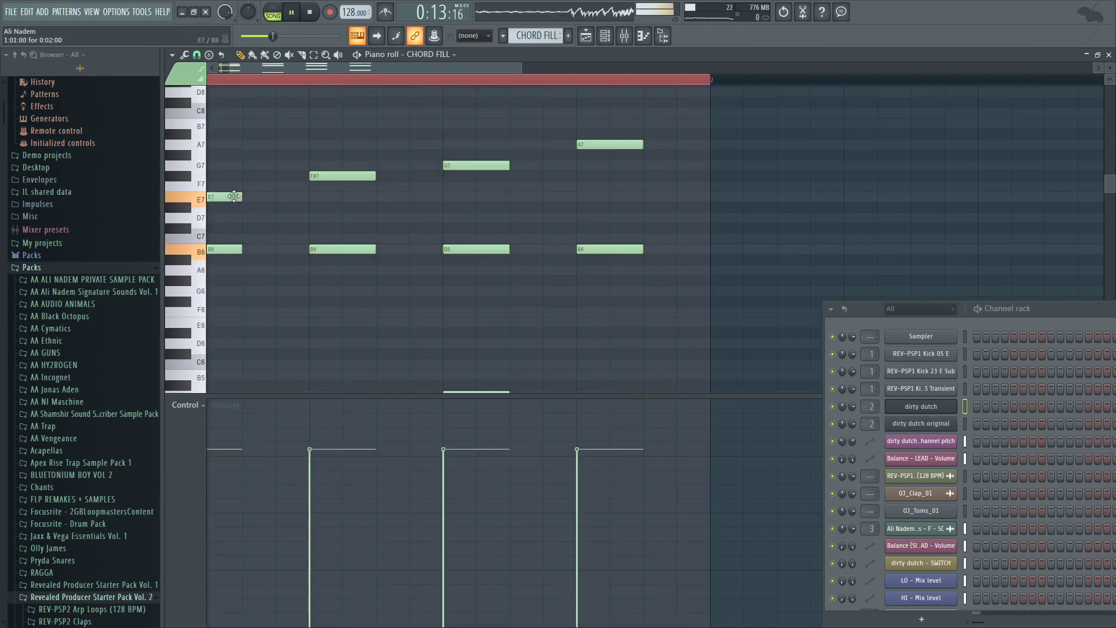
{"action": "key", "text": "ctrl+a"}
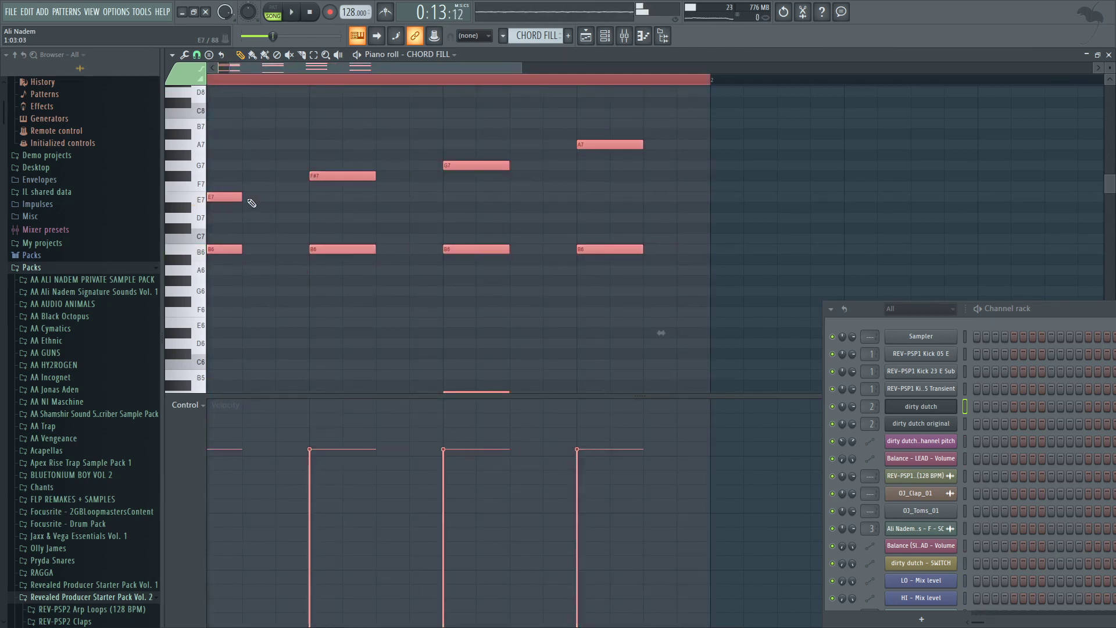
{"action": "left_click", "coordinate": [285, 197]}
{"action": "key", "text": "space"}
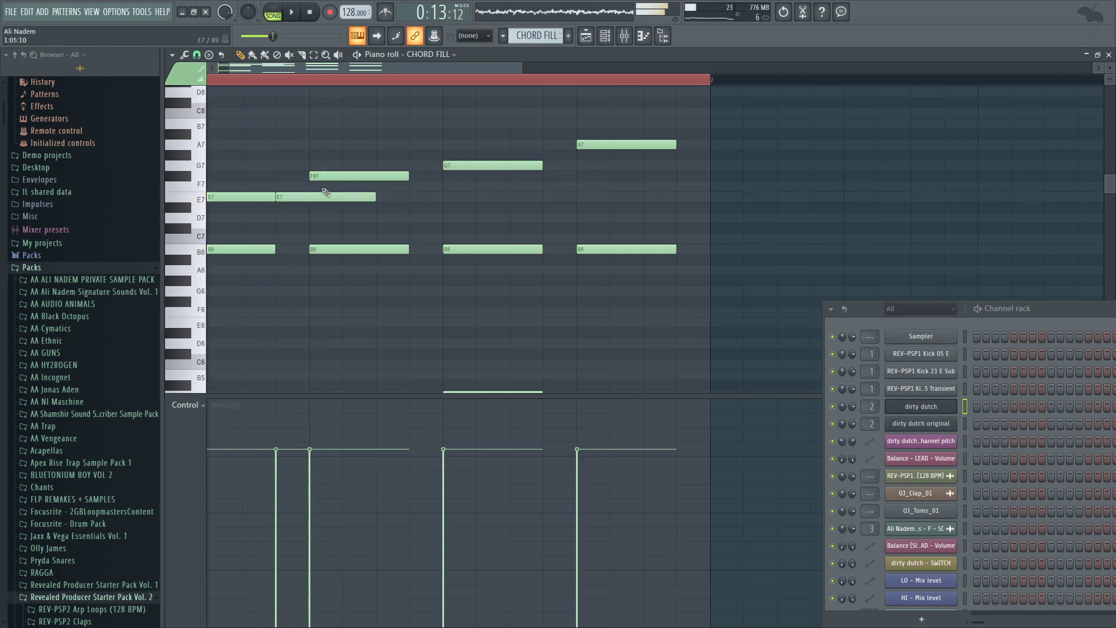
{"action": "key", "text": "space"}
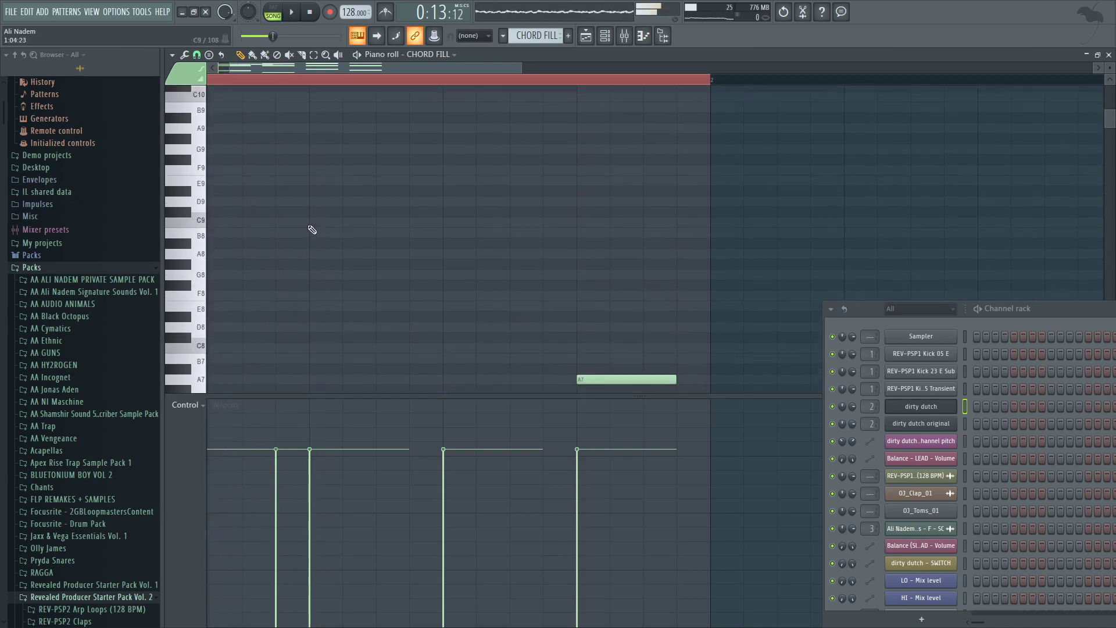
Step: Return to the playlist and trim the J&V Clap 11 clip on Track 14 to end at bar 8, checking it by playback
{"action": "left_click", "coordinate": [584, 39]}
{"action": "key", "text": "space"}
{"action": "scroll", "coordinate": [615, 245], "scroll_direction": "down", "scroll_amount": 5}
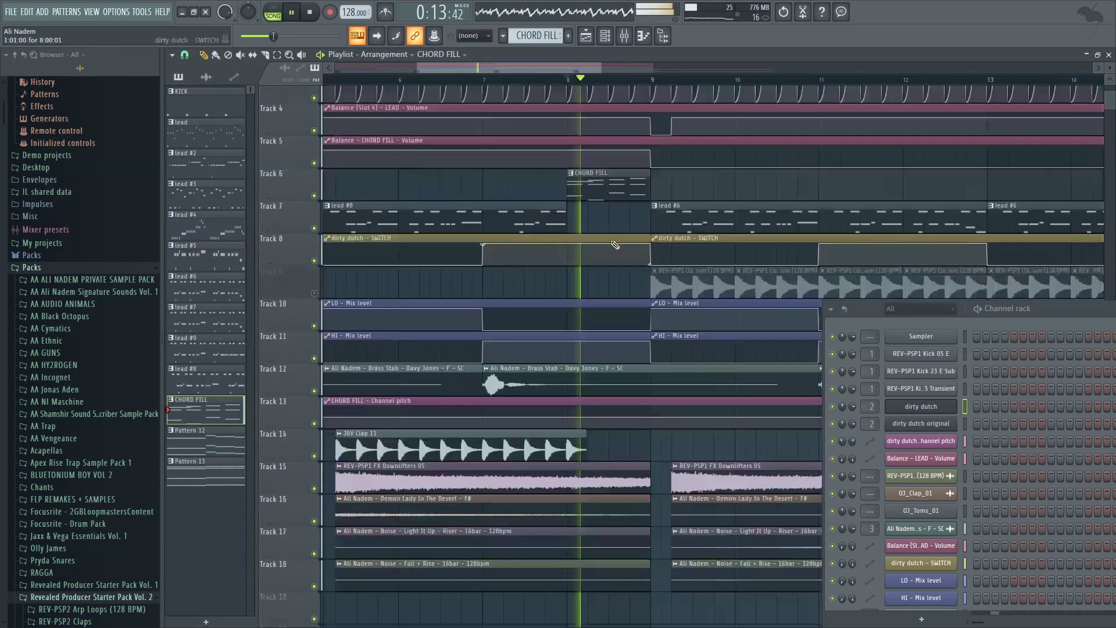
{"action": "scroll", "coordinate": [576, 336], "scroll_direction": "up", "scroll_amount": 5}
{"action": "left_click", "coordinate": [437, 79]}
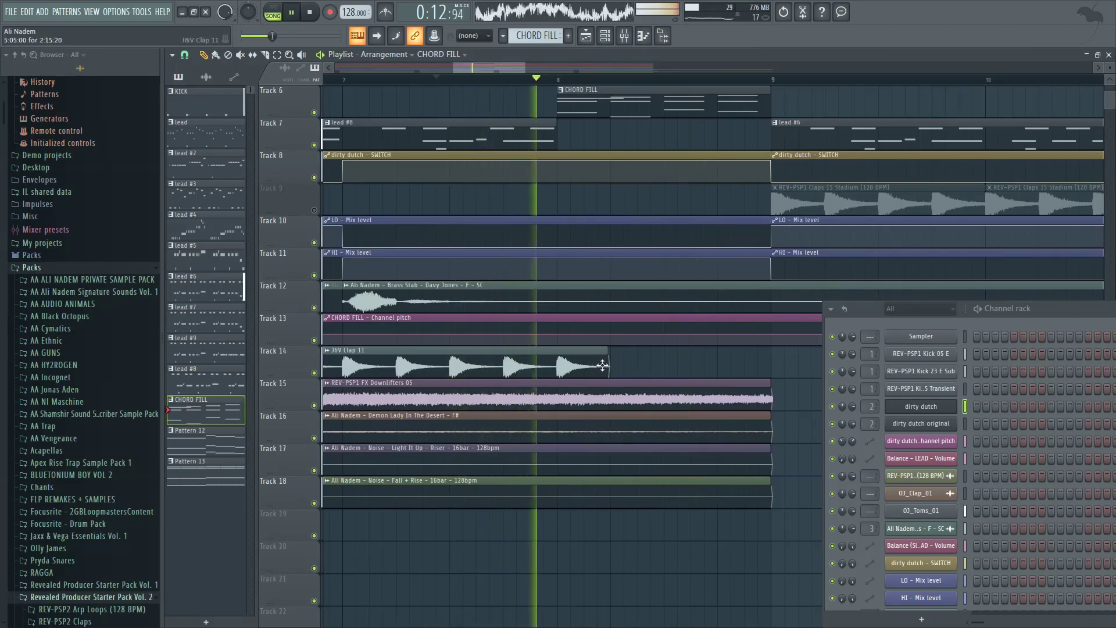
{"action": "key", "text": "space"}
{"action": "left_click_drag", "start_coordinate": [607, 365], "coordinate": [557, 365]}
{"action": "key", "text": "space"}
{"action": "scroll", "coordinate": [481, 359], "scroll_direction": "up", "scroll_amount": 2}
{"action": "scroll", "coordinate": [461, 314], "scroll_direction": "down", "scroll_amount": 8}
{"action": "scroll", "coordinate": [489, 273], "scroll_direction": "up", "scroll_amount": 5}
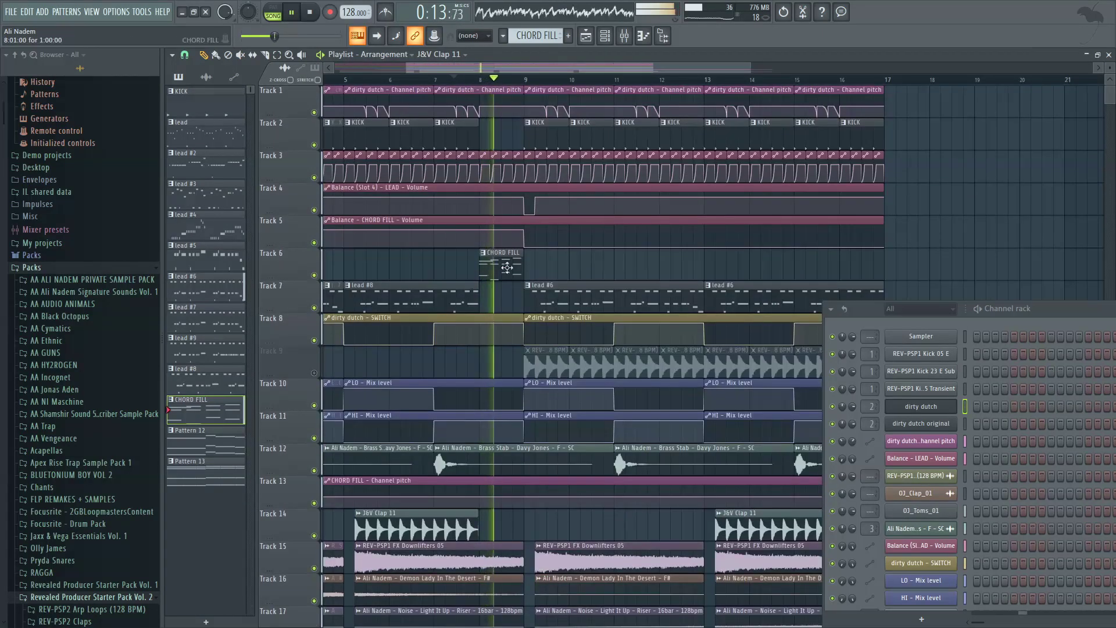
Step: Reopen the CHORD FILL clip for note editing, replace the A5 note with a D5 at 1:10:00, and lower the final F#5 to D5
{"action": "double_click", "coordinate": [507, 267]}
{"action": "key", "text": "space"}
{"action": "scroll", "coordinate": [255, 267], "scroll_direction": "down", "scroll_amount": 5}
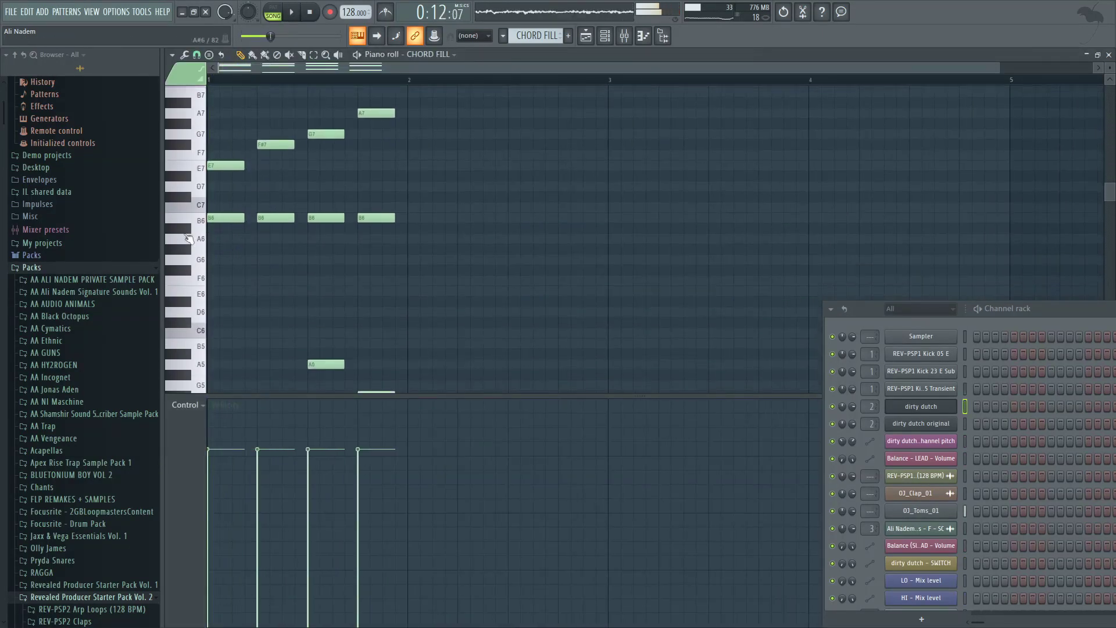
{"action": "scroll", "coordinate": [253, 264], "scroll_direction": "up", "scroll_amount": 3}
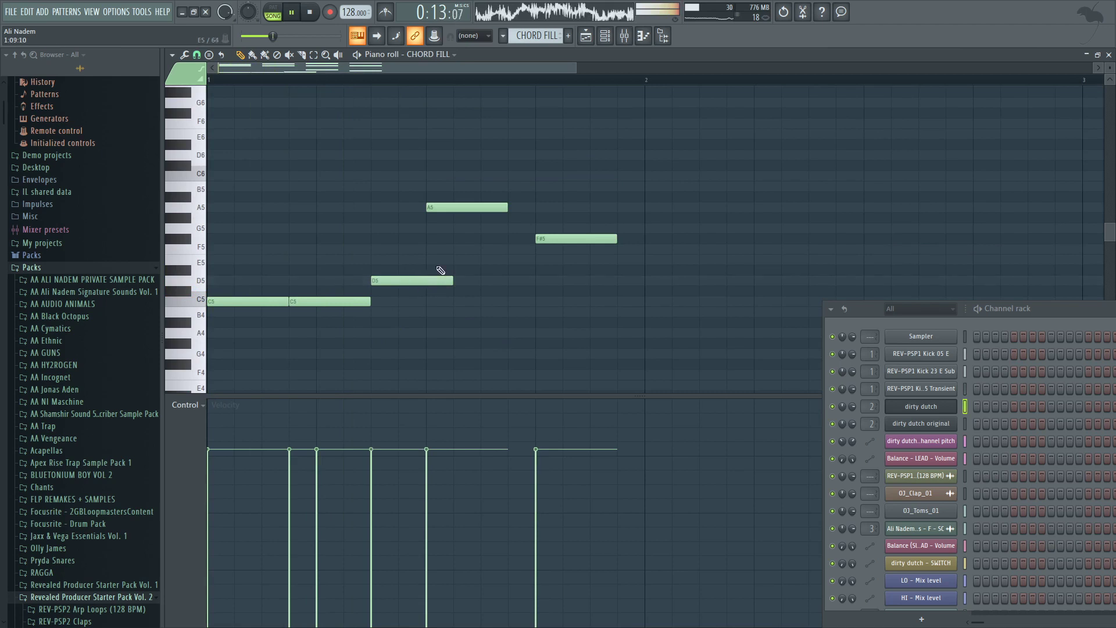
{"action": "right_click", "coordinate": [458, 208]}
{"action": "left_click", "coordinate": [476, 281]}
{"action": "key", "text": "space"}
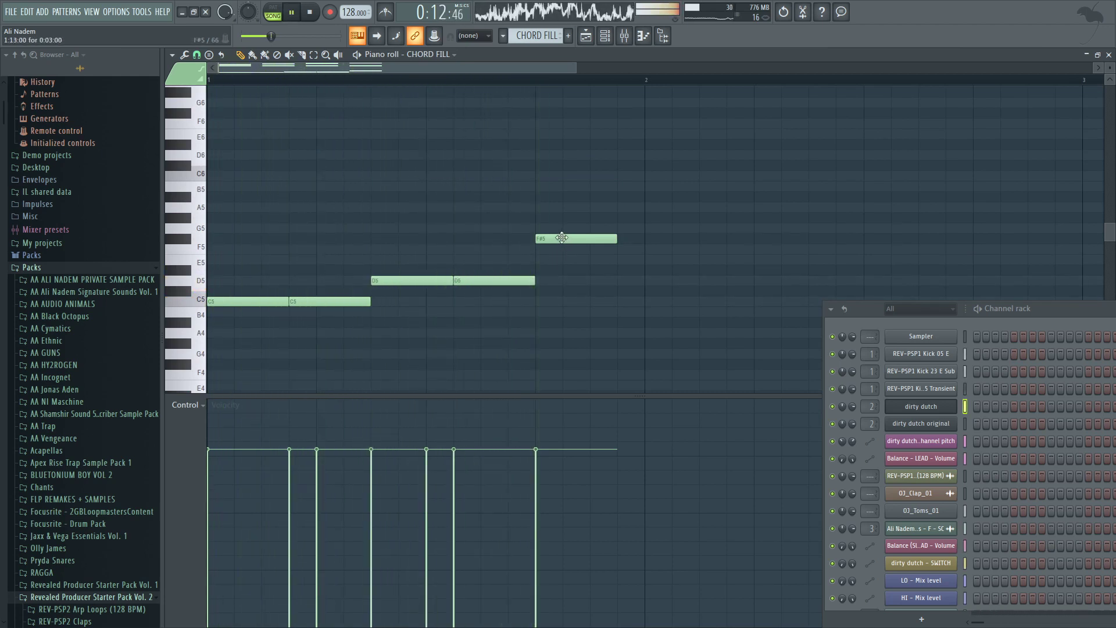
{"action": "left_click_drag", "start_coordinate": [561, 238], "coordinate": [558, 280]}
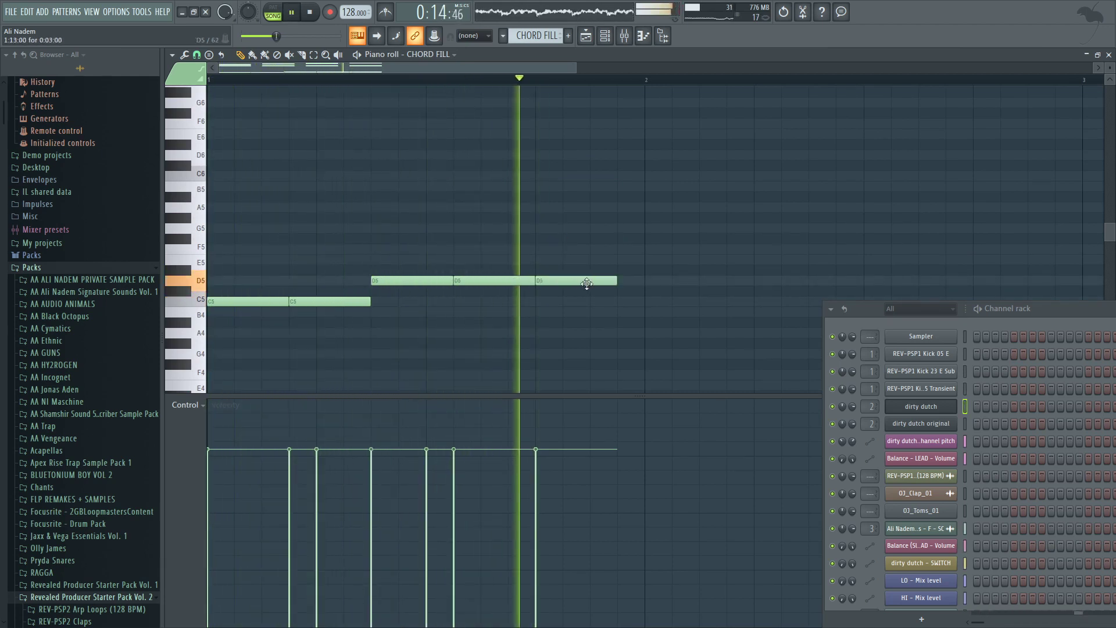
Step: Extend the last D5 note to the end of the first bar and check the pattern by playback
{"action": "scroll", "coordinate": [434, 227], "scroll_direction": "up", "scroll_amount": 2}
{"action": "key", "text": "space"}
{"action": "key", "text": "space"}
{"action": "scroll", "coordinate": [319, 207], "scroll_direction": "down", "scroll_amount": 1}
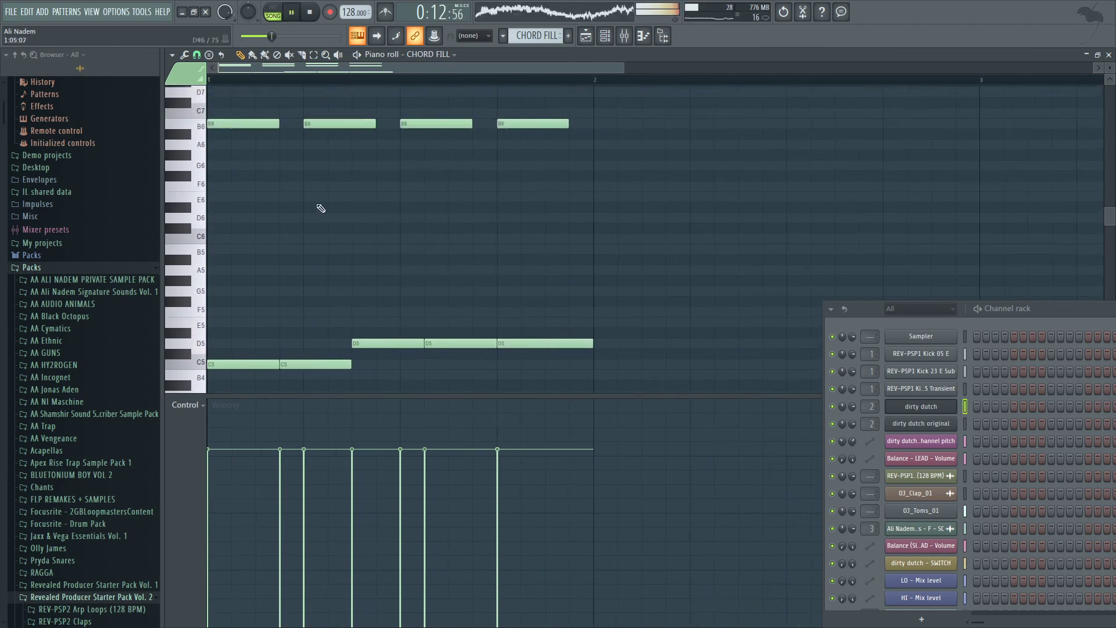
{"action": "scroll", "coordinate": [293, 209], "scroll_direction": "up", "scroll_amount": 4}
{"action": "scroll", "coordinate": [293, 210], "scroll_direction": "down", "scroll_amount": 3}
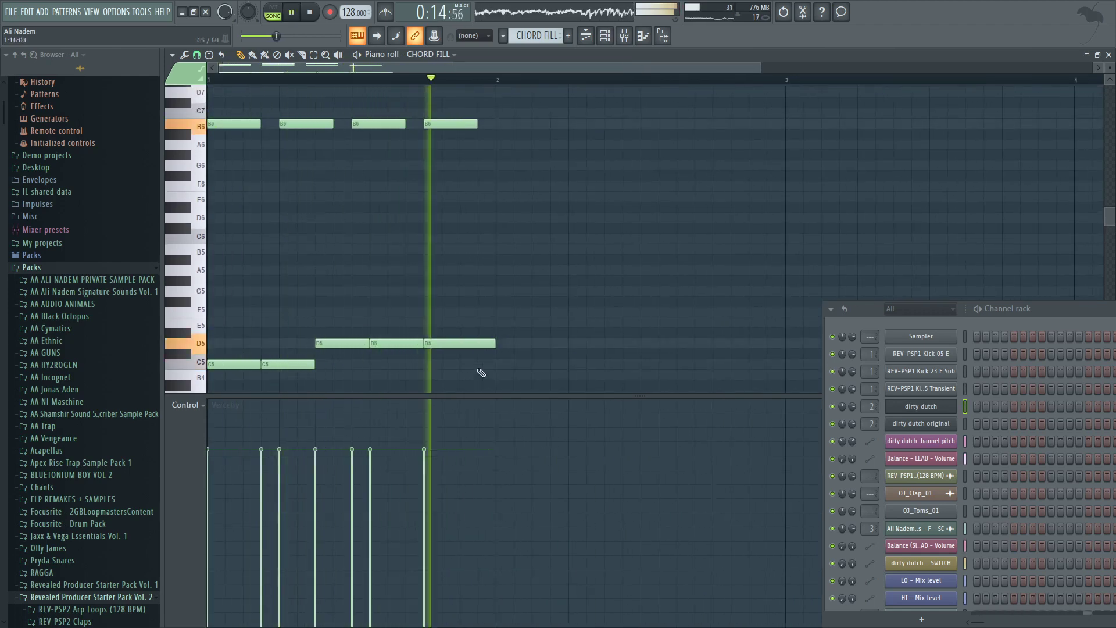
{"action": "left_click", "coordinate": [497, 324]}
{"action": "right_click", "coordinate": [498, 324]}
{"action": "scroll", "coordinate": [285, 258], "scroll_direction": "up", "scroll_amount": 3}
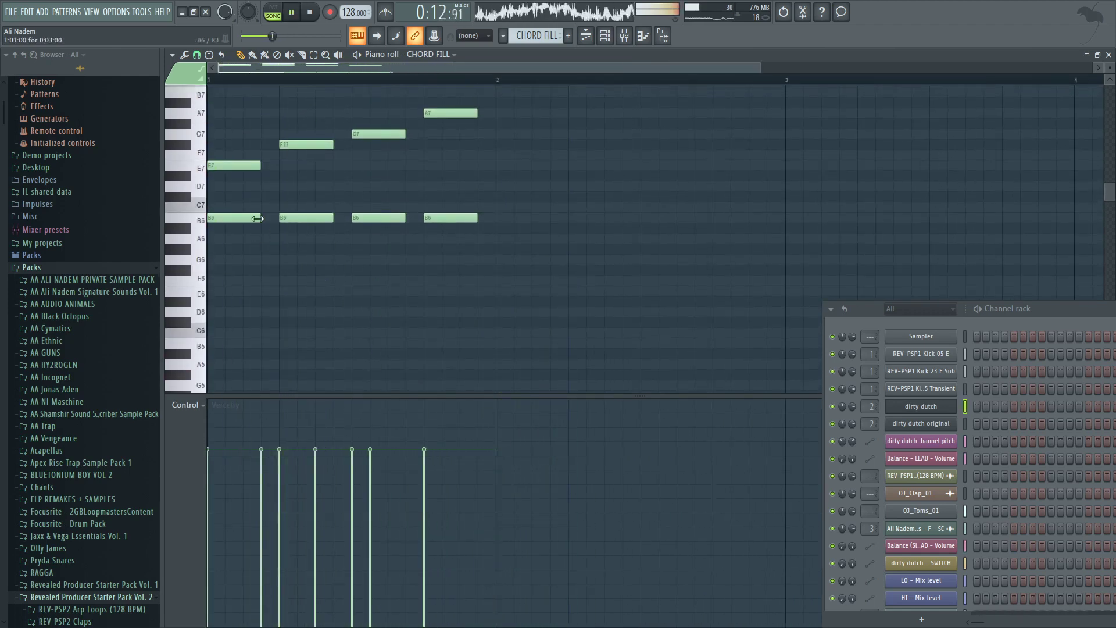
{"action": "scroll", "coordinate": [259, 194], "scroll_direction": "down", "scroll_amount": 4}
{"action": "key", "text": "space"}
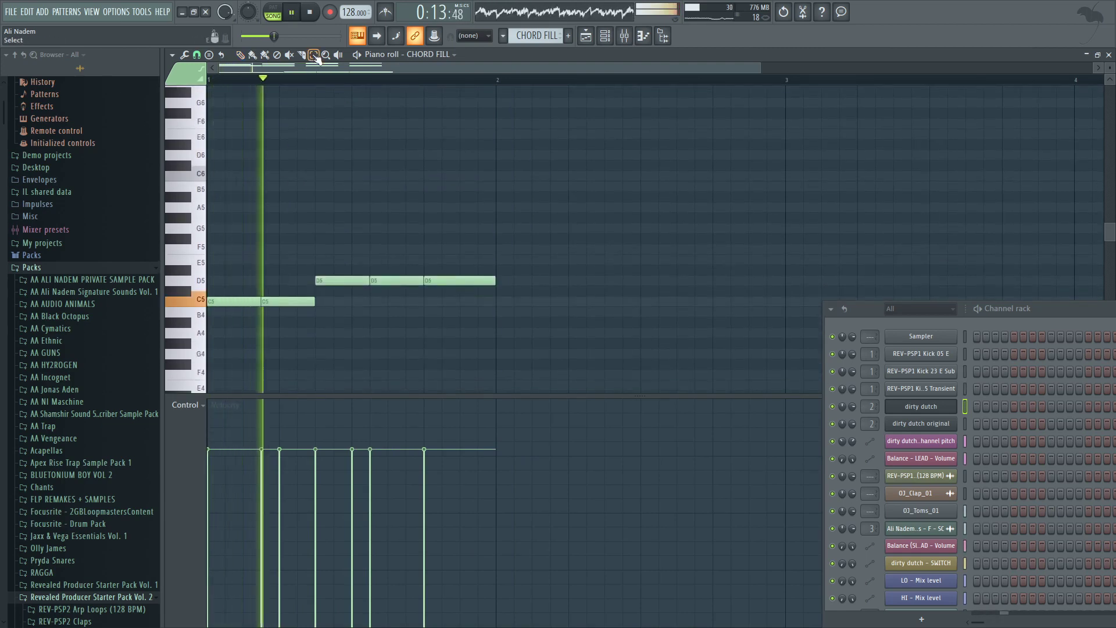
Step: Duplicate the C5 and D5 bass notes one octave lower, onto C4 and D4
{"action": "key", "text": "space"}
{"action": "mouse_move", "coordinate": [534, 38]}
{"action": "left_mouse_down"}
{"action": "mouse_move", "coordinate": [534, 24]}
{"action": "mouse_move", "coordinate": [537, 48]}
{"action": "left_mouse_up"}
{"action": "scroll", "coordinate": [420, 211], "scroll_direction": "down", "scroll_amount": 4}
{"action": "scroll", "coordinate": [386, 242], "scroll_direction": "up", "scroll_amount": 3}
{"action": "mouse_move", "coordinate": [522, 225]}
{"action": "left_mouse_down"}
{"action": "mouse_move", "coordinate": [246, 286]}
{"action": "mouse_move", "coordinate": [267, 270]}
{"action": "left_mouse_up"}
{"action": "scroll", "coordinate": [242, 240], "scroll_direction": "down", "scroll_amount": 2}
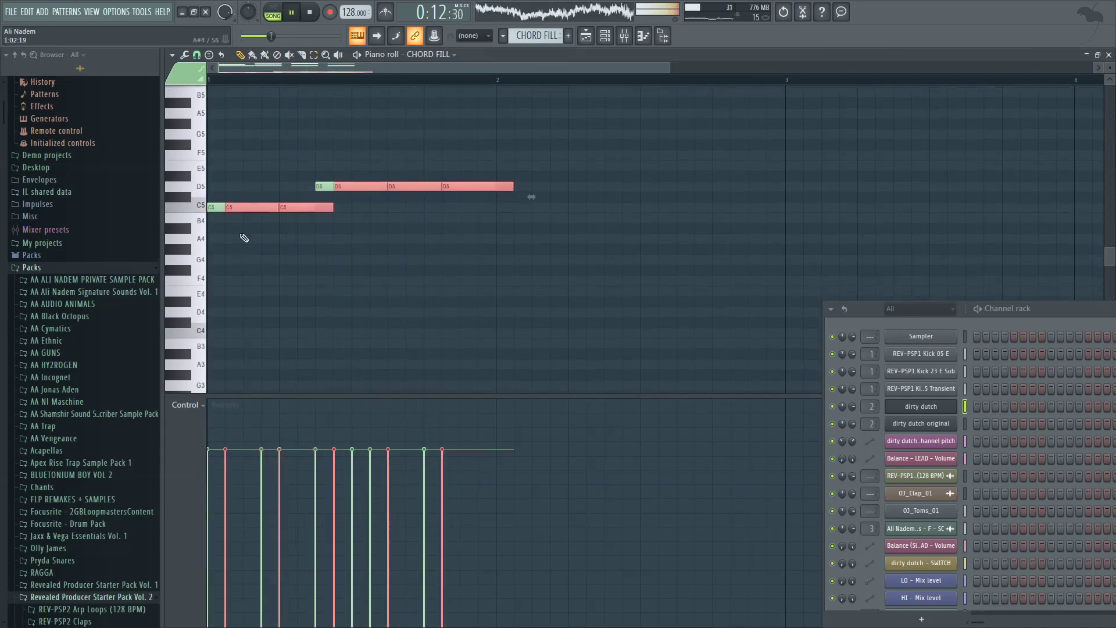
{"action": "left_click_drag", "start_coordinate": [241, 208], "coordinate": [193, 303]}
{"action": "scroll", "coordinate": [250, 319], "scroll_direction": "up", "scroll_amount": 5}
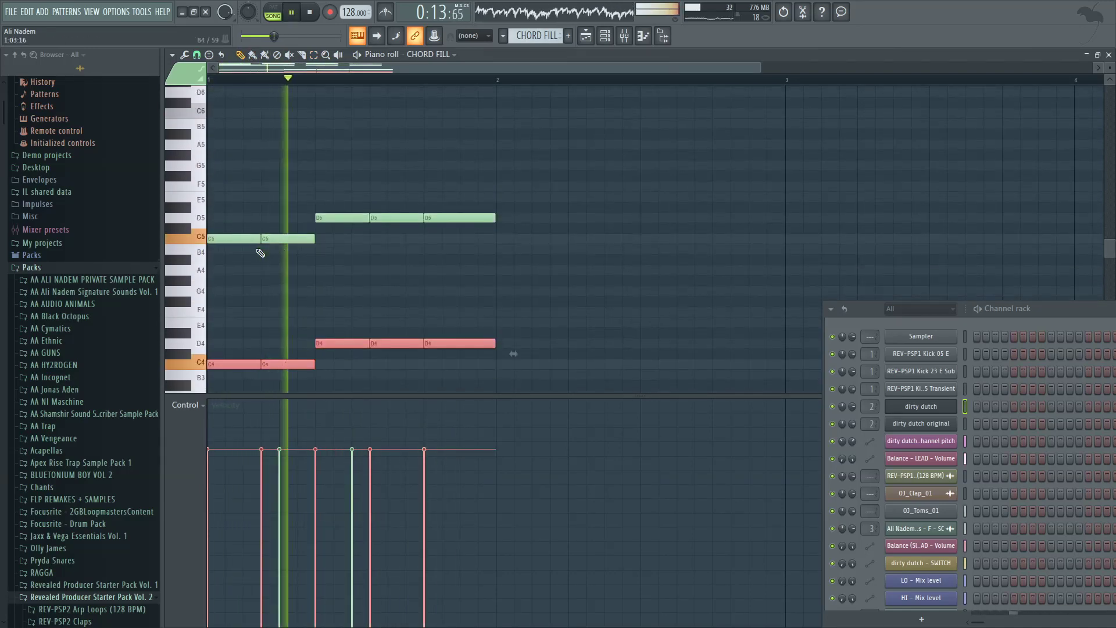
Step: Lengthen the first E7 and B6 notes to meet the second chord, and shorten the second B6 to two steps
{"action": "scroll", "coordinate": [249, 249], "scroll_direction": "down", "scroll_amount": 2, "text": "ctrl"}
{"action": "scroll", "coordinate": [230, 250], "scroll_direction": "up", "scroll_amount": 1}
{"action": "scroll", "coordinate": [238, 221], "scroll_direction": "up", "scroll_amount": 3}
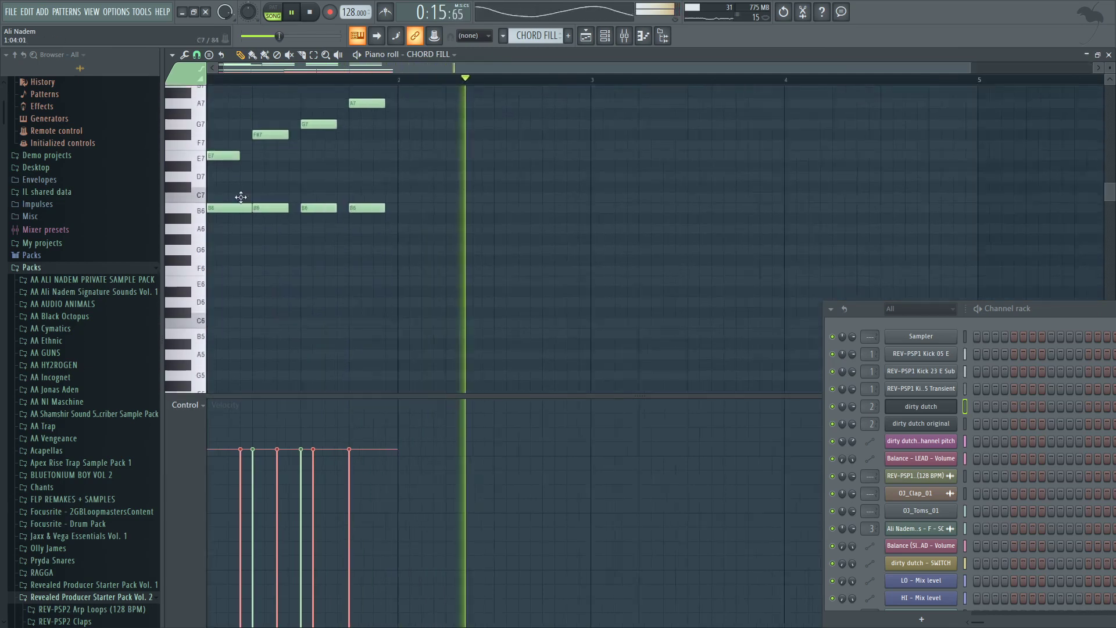
{"action": "scroll", "coordinate": [288, 236], "scroll_direction": "up", "scroll_amount": 2, "text": "ctrl"}
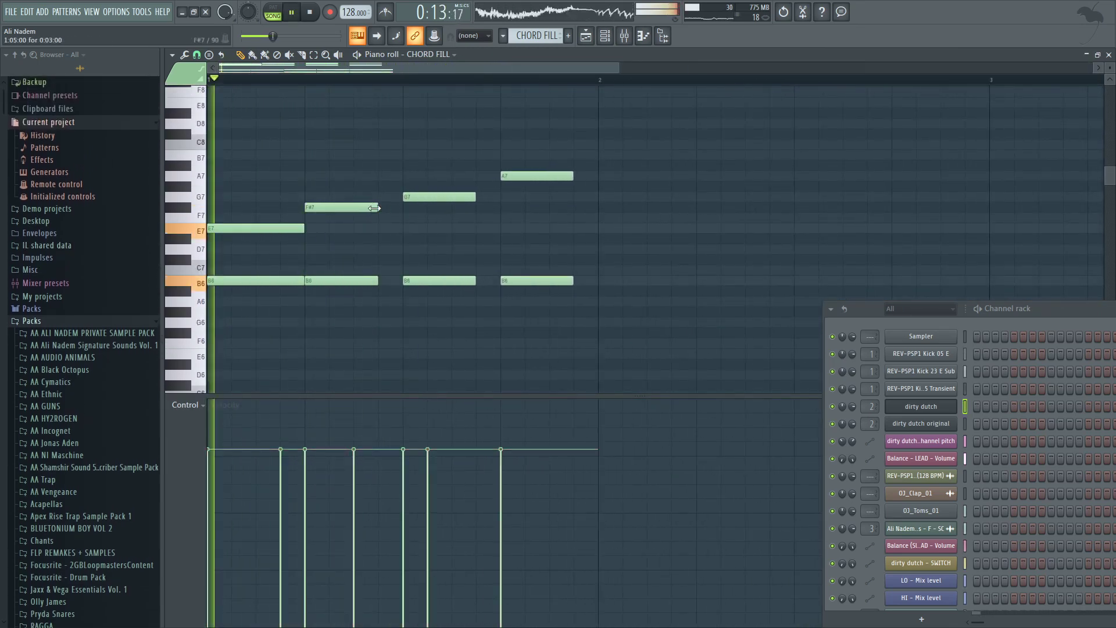
{"action": "scroll", "coordinate": [366, 225], "scroll_direction": "down", "scroll_amount": 4}
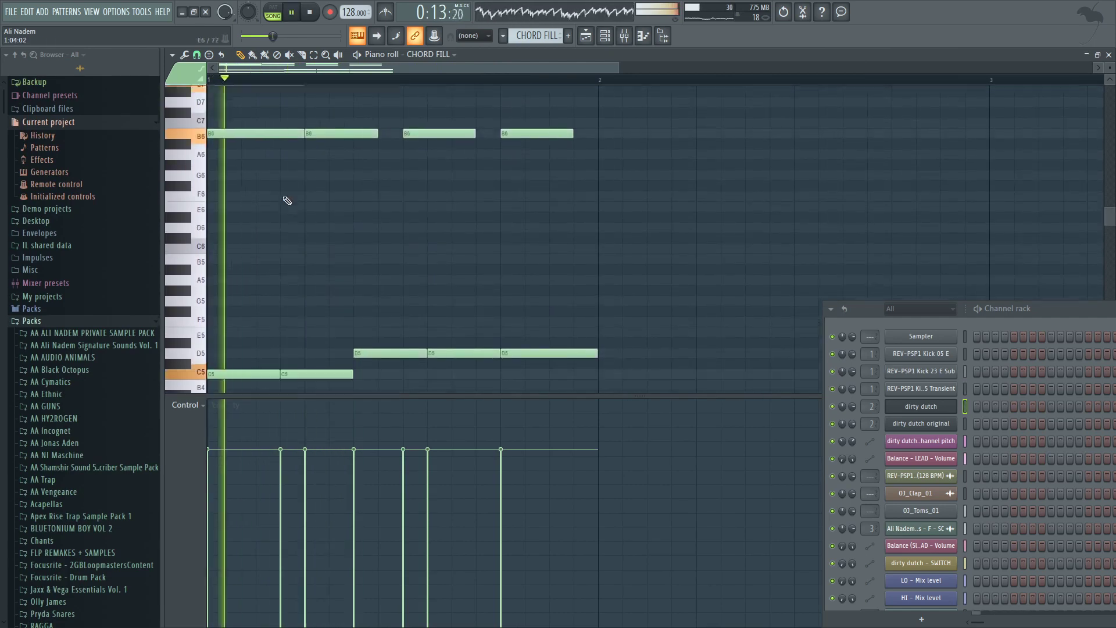
{"action": "scroll", "coordinate": [288, 200], "scroll_direction": "up", "scroll_amount": 1}
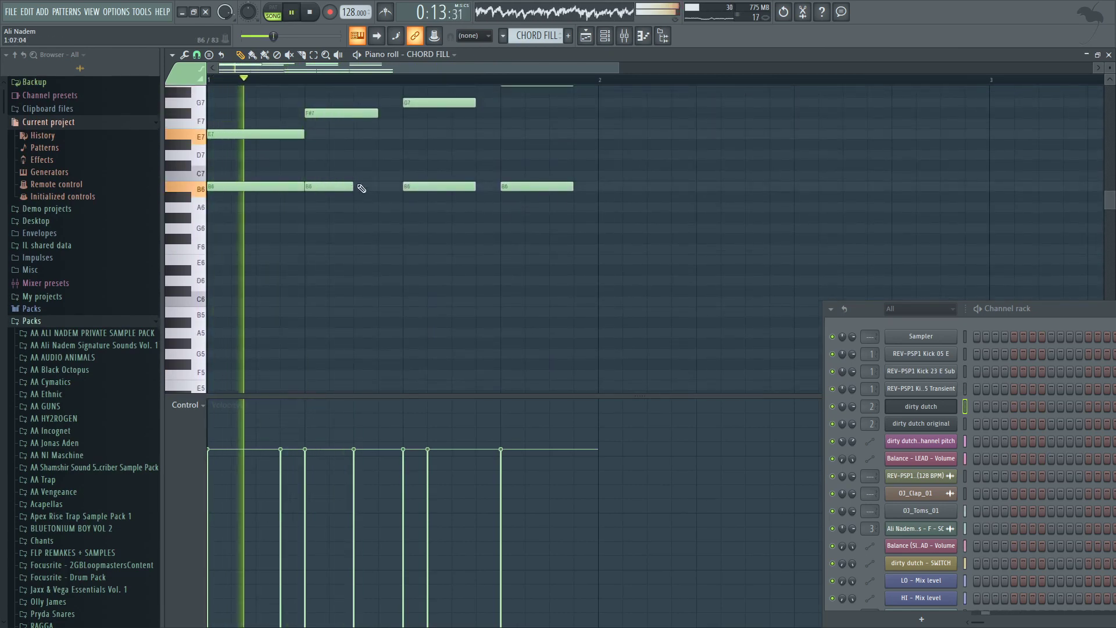
Step: Play back the CHORD FILL notes and shorten the opening E7 and B6 notes to three steps each
{"action": "left_click", "coordinate": [361, 187]}
{"action": "scroll", "coordinate": [369, 181], "scroll_direction": "up", "scroll_amount": 1}
{"action": "scroll", "coordinate": [352, 220], "scroll_direction": "down", "scroll_amount": 4}
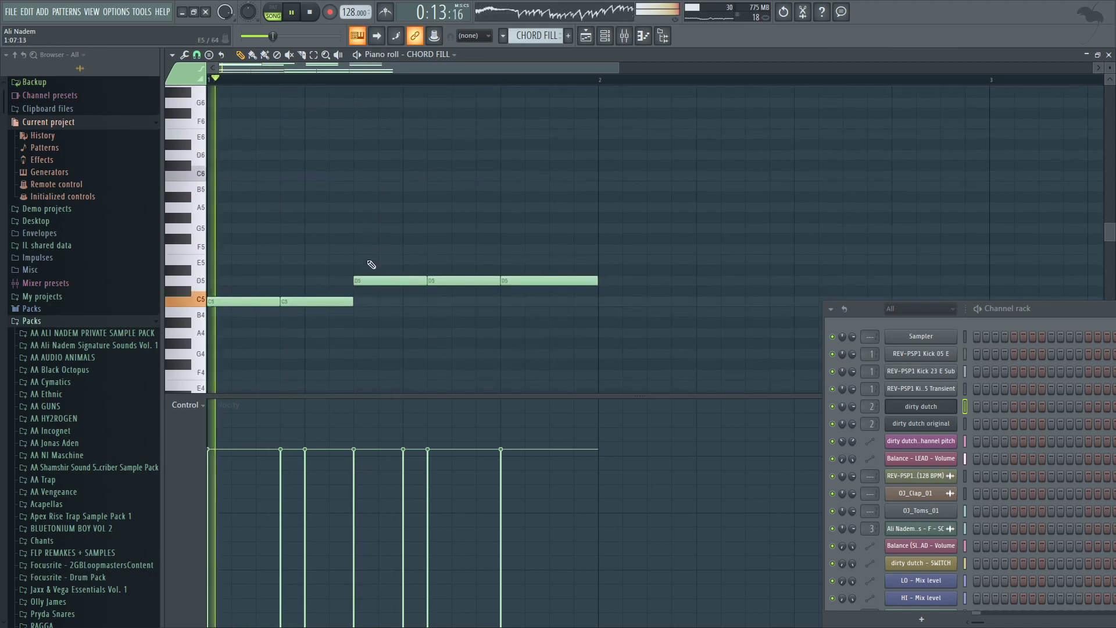
{"action": "key", "text": "space"}
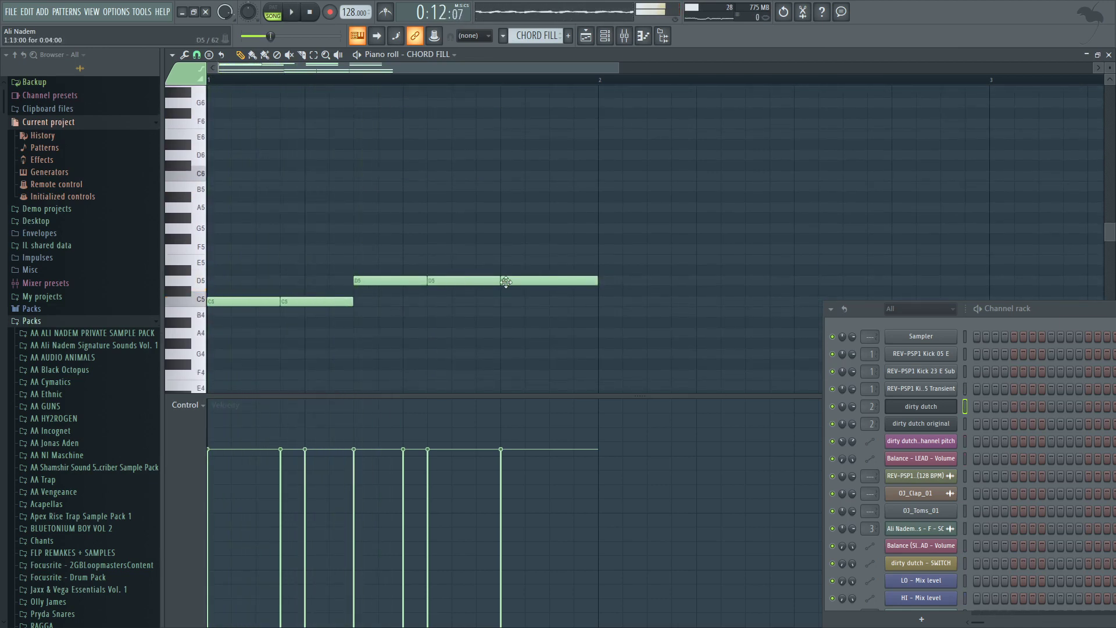
{"action": "scroll", "coordinate": [369, 186], "scroll_direction": "up", "scroll_amount": 4}
{"action": "key", "text": "space"}
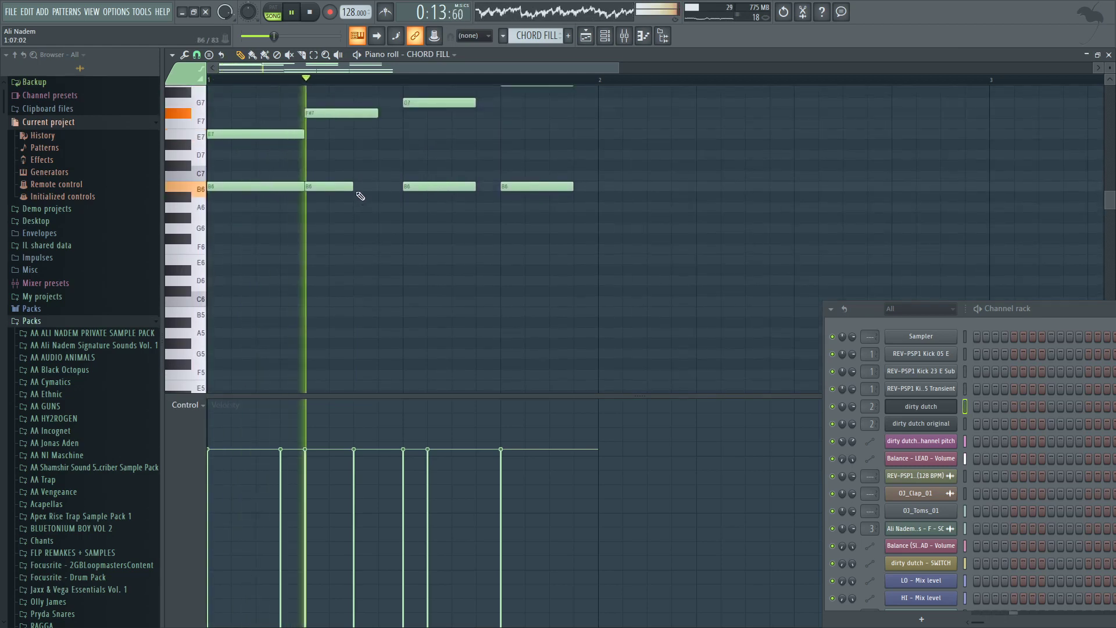
{"action": "key", "text": "space"}
{"action": "scroll", "coordinate": [354, 146], "scroll_direction": "down", "scroll_amount": 3}
{"action": "scroll", "coordinate": [317, 164], "scroll_direction": "up", "scroll_amount": 2}
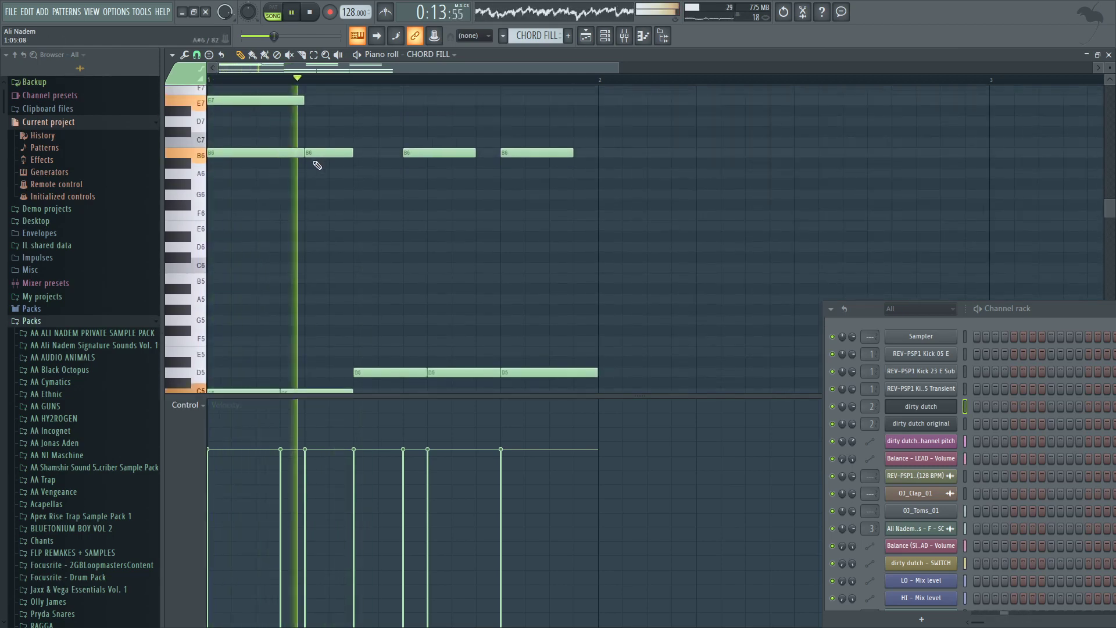
{"action": "key", "text": "space"}
{"action": "key", "text": "space"}
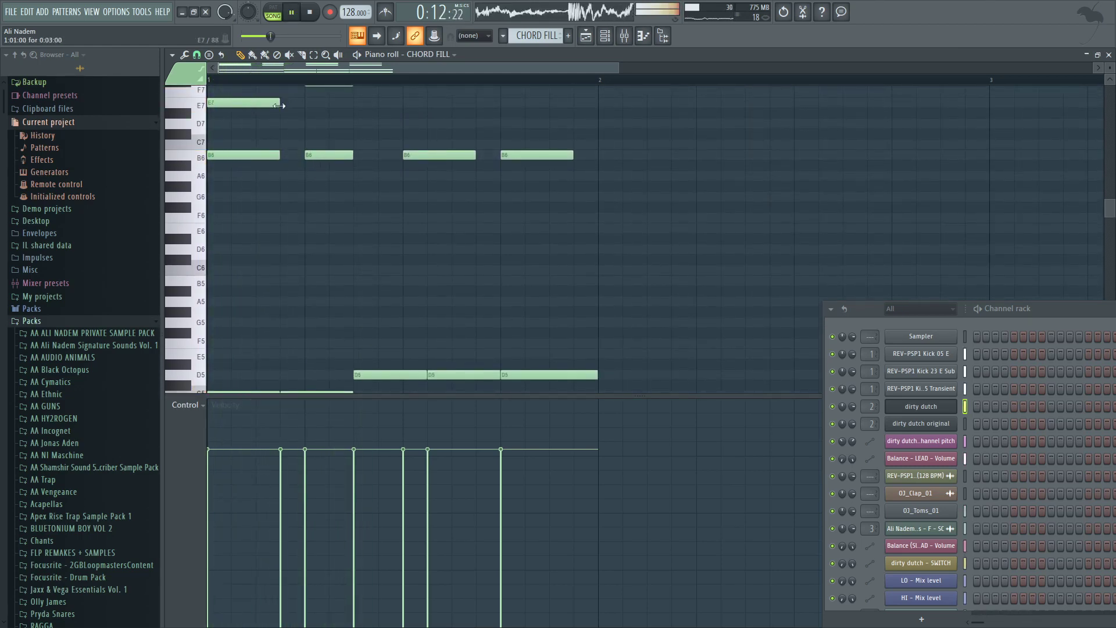
Step: Make the second chord's F#7 and B6 notes three steps long, starting directly after the first chord
{"action": "scroll", "coordinate": [290, 162], "scroll_direction": "up", "scroll_amount": 3}
{"action": "left_click_drag", "start_coordinate": [291, 156], "coordinate": [278, 173]}
{"action": "right_click", "coordinate": [307, 177]}
{"action": "scroll", "coordinate": [330, 180], "scroll_direction": "down", "scroll_amount": 6}
{"action": "scroll", "coordinate": [326, 180], "scroll_direction": "up", "scroll_amount": 5}
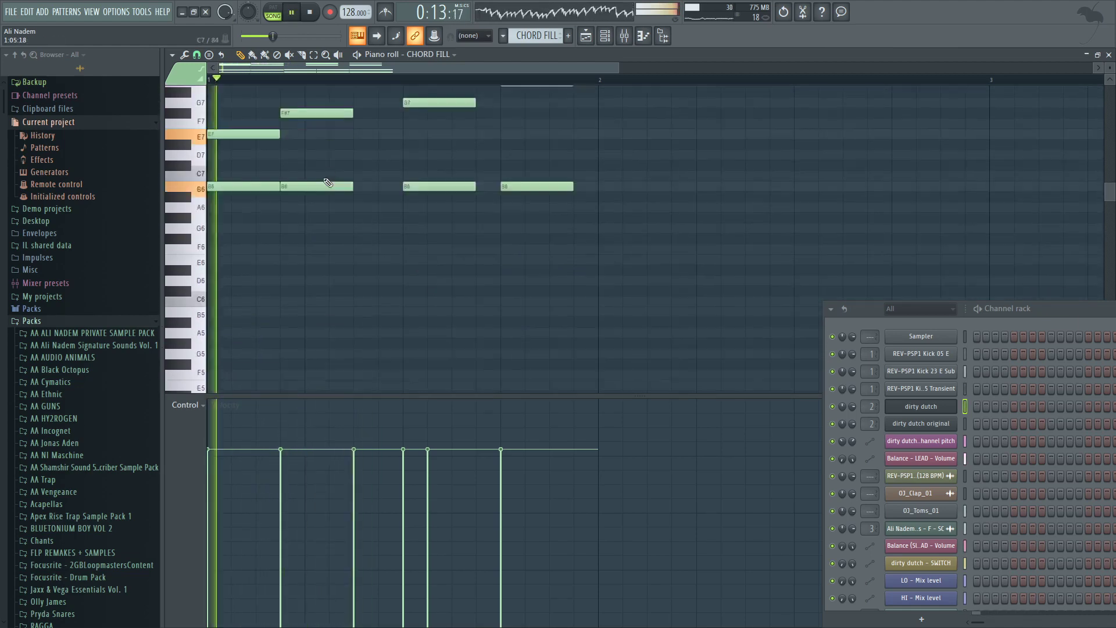
Step: Move the third chord's B6 and G7 notes earlier so they start directly after the second chord
{"action": "scroll", "coordinate": [380, 230], "scroll_direction": "down", "scroll_amount": 3}
{"action": "key", "text": "space"}
{"action": "scroll", "coordinate": [402, 206], "scroll_direction": "up", "scroll_amount": 3}
{"action": "key", "text": "space"}
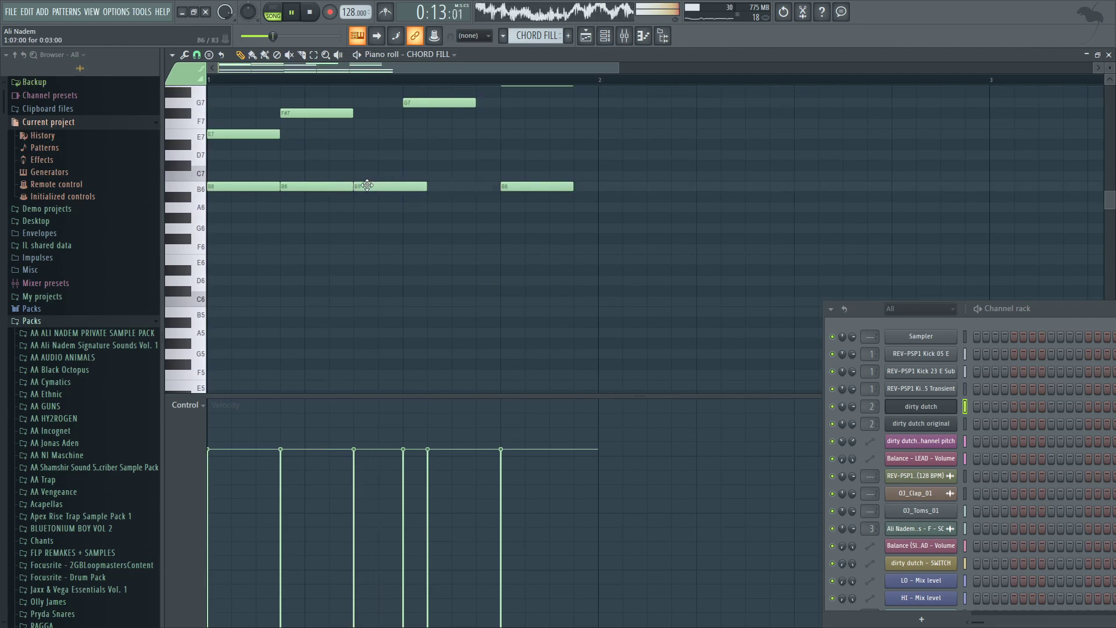
{"action": "left_click_drag", "start_coordinate": [417, 103], "coordinate": [372, 105]}
{"action": "scroll", "coordinate": [413, 151], "scroll_direction": "up", "scroll_amount": 1}
{"action": "key", "text": "space"}
{"action": "key", "text": "space"}
{"action": "scroll", "coordinate": [451, 204], "scroll_direction": "down", "scroll_amount": 7}
{"action": "scroll", "coordinate": [456, 203], "scroll_direction": "up", "scroll_amount": 6}
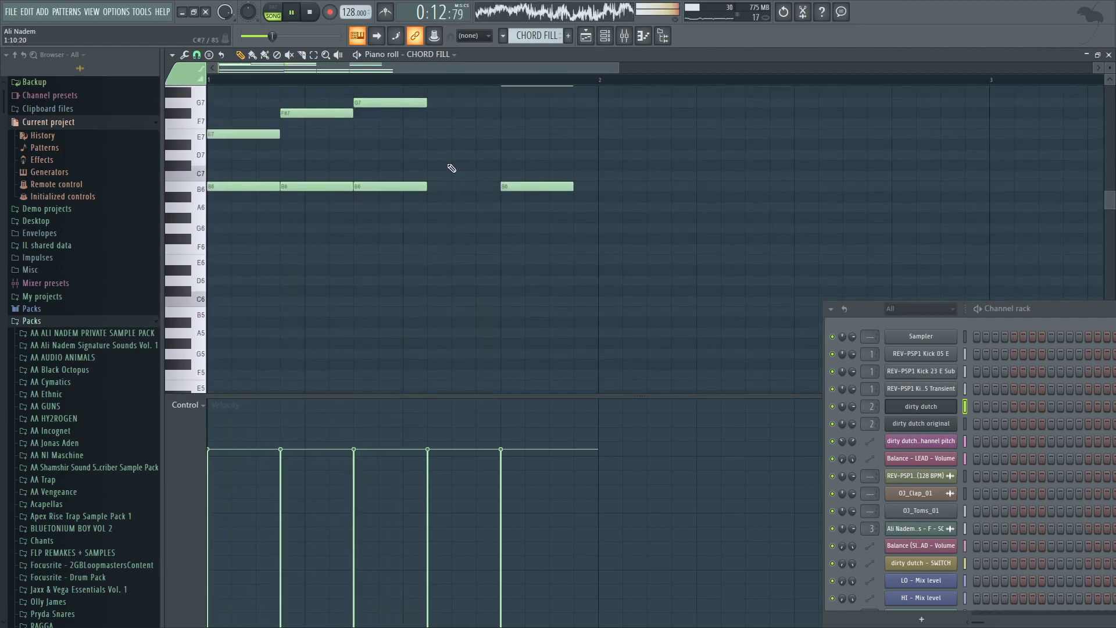
Step: Place three-step B6 and A7 notes directly after the third chord and add a four-step B7 note over the last B6
{"action": "left_click", "coordinate": [433, 185]}
{"action": "scroll", "coordinate": [465, 171], "scroll_direction": "up", "scroll_amount": 3}
{"action": "left_click_drag", "start_coordinate": [531, 145], "coordinate": [457, 148]}
{"action": "key", "text": "space"}
{"action": "key", "text": "space"}
{"action": "scroll", "coordinate": [494, 147], "scroll_direction": "up", "scroll_amount": 3}
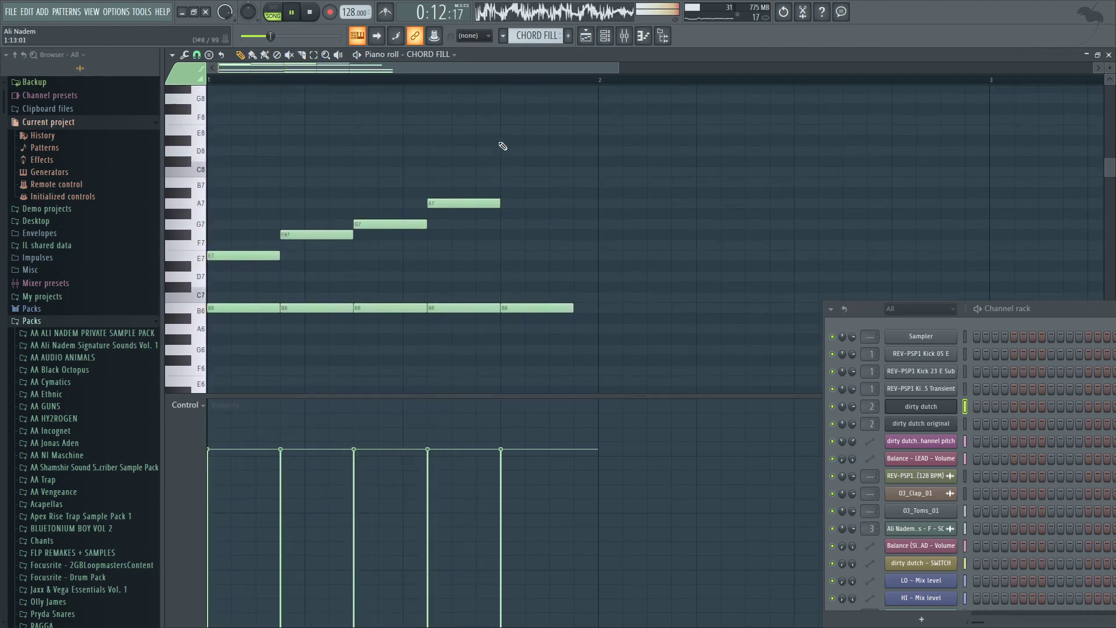
{"action": "left_click", "coordinate": [504, 182]}
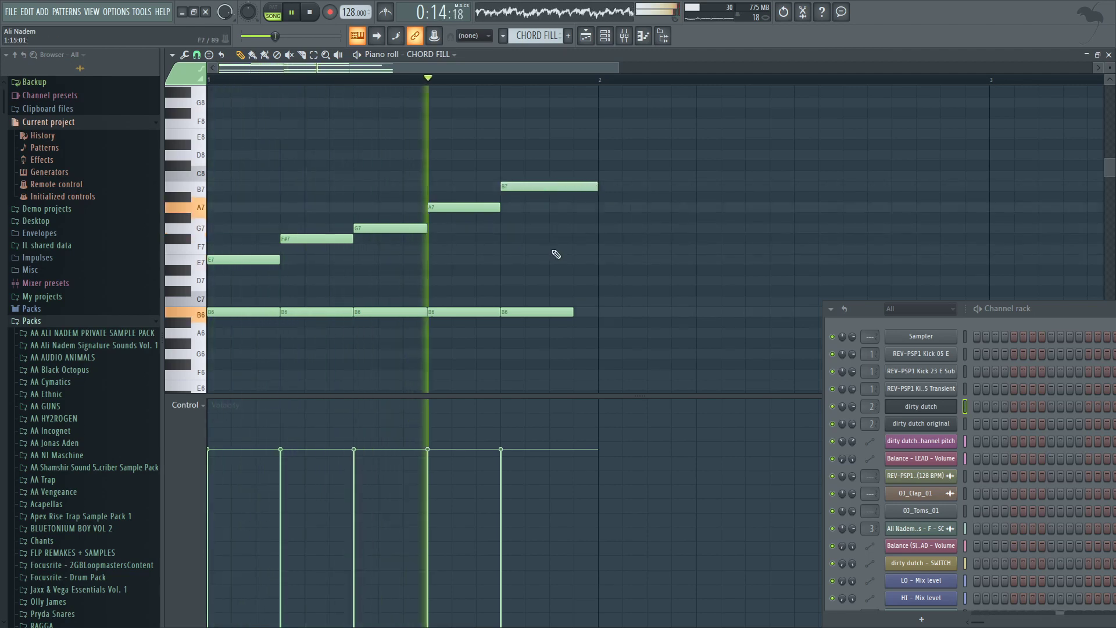
{"action": "scroll", "coordinate": [462, 194], "scroll_direction": "down", "scroll_amount": 3}
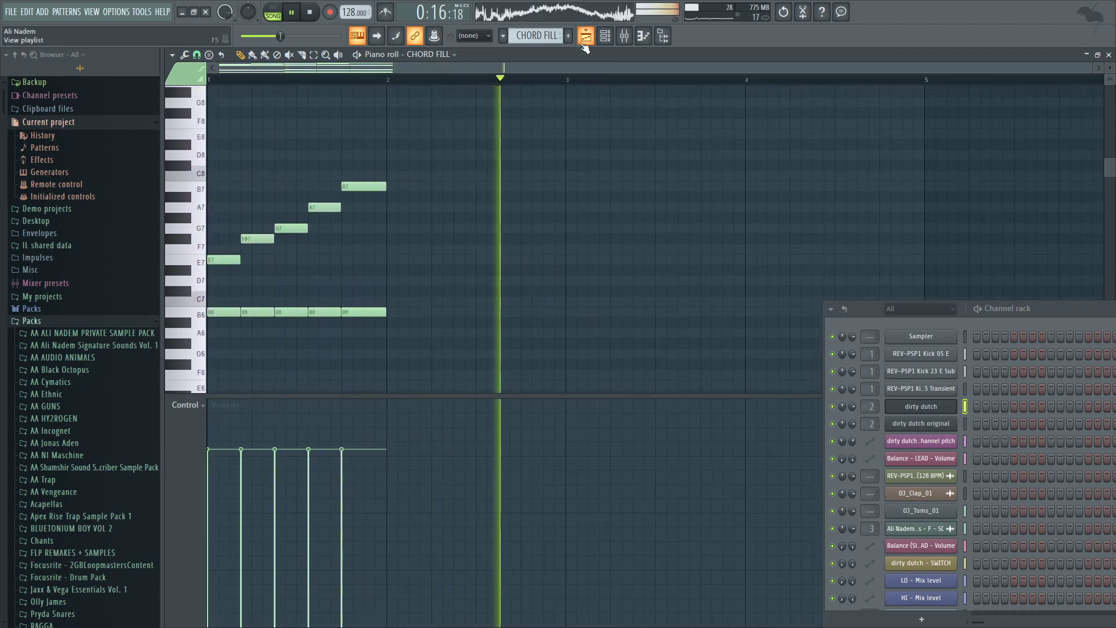
Step: Open the playlist and play back the arrangement around the CHORD FILL clip
{"action": "left_click", "coordinate": [584, 45]}
{"action": "key", "text": "space"}
{"action": "key", "text": "space"}
{"action": "scroll", "coordinate": [444, 257], "scroll_direction": "up", "scroll_amount": 4}
{"action": "scroll", "coordinate": [446, 259], "scroll_direction": "down", "scroll_amount": 5}
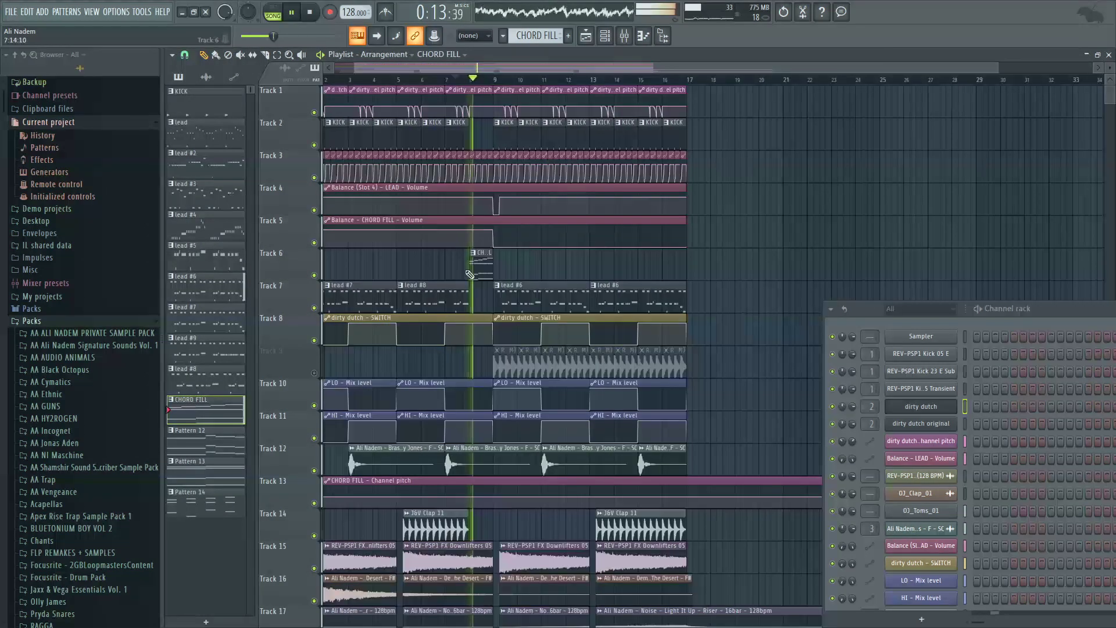
{"action": "scroll", "coordinate": [409, 245], "scroll_direction": "down", "scroll_amount": 2}
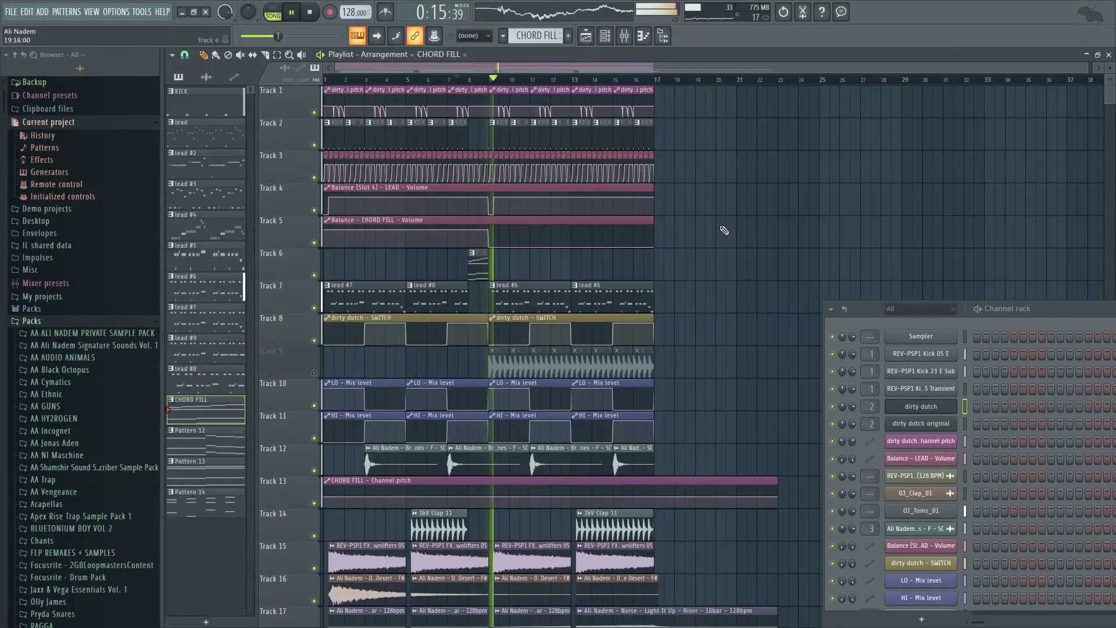
Step: Try replacing the closing B7 note in the CHORD FILL pattern by stretching the last A7 note to the bar's end
{"action": "left_click", "coordinate": [587, 36]}
{"action": "key", "text": "space"}
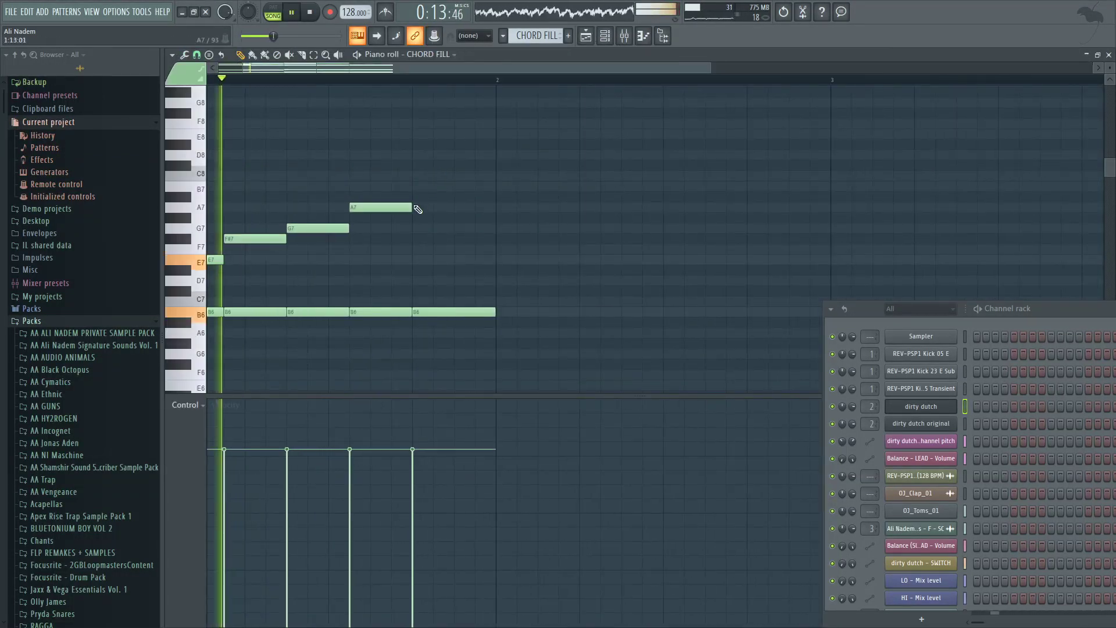
{"action": "left_click_drag", "start_coordinate": [419, 209], "coordinate": [505, 211]}
{"action": "scroll", "coordinate": [337, 200], "scroll_direction": "down", "scroll_amount": 3}
{"action": "scroll", "coordinate": [341, 177], "scroll_direction": "down", "scroll_amount": 2}
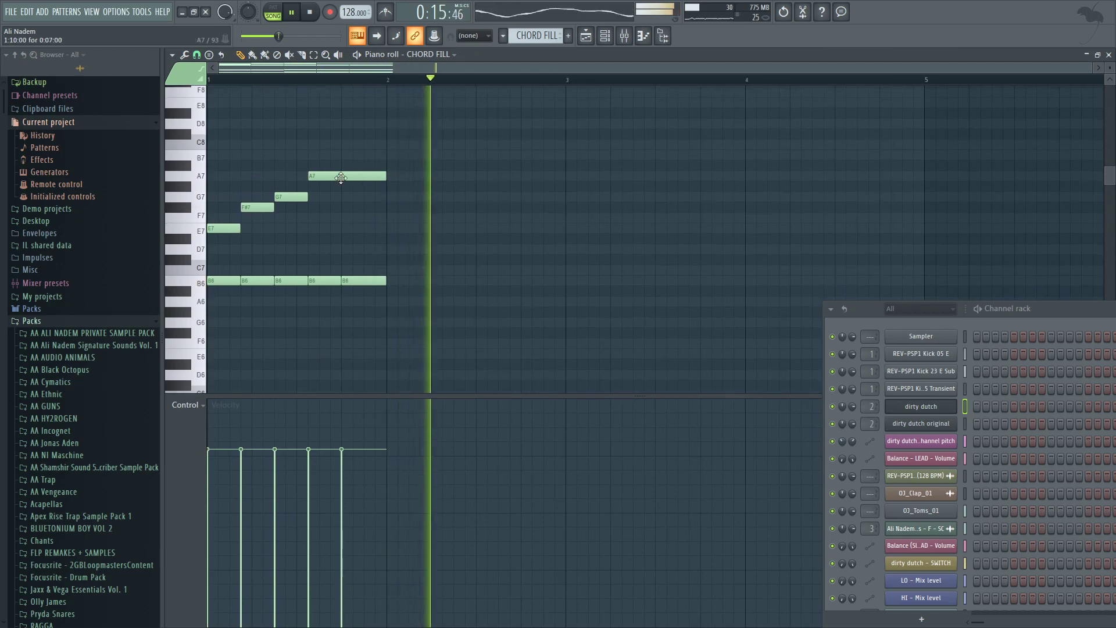
Step: Undo the last note edits in the CHORD FILL piano roll
{"action": "key", "text": "ctrl+alt+z"}
{"action": "key", "text": "ctrl+alt+z"}
{"action": "key", "text": "ctrl+alt+z"}
{"action": "scroll", "coordinate": [317, 175], "scroll_direction": "up", "scroll_amount": 3}
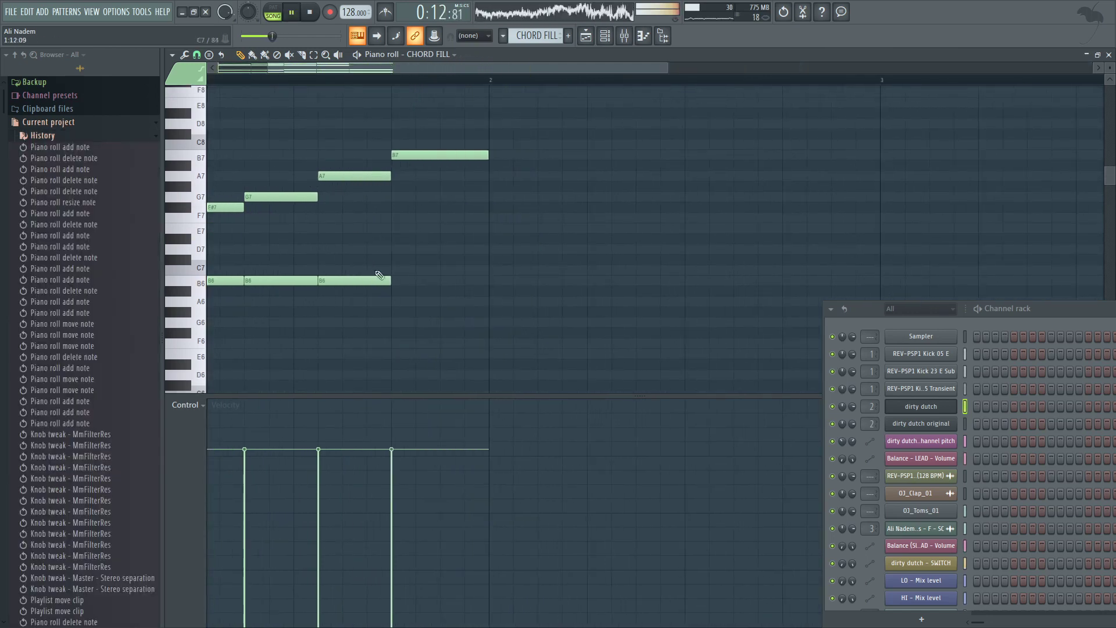
Step: Replace the closing B7 note with a four-step A7 note and add a matching B6 note ending at bar 2
{"action": "scroll", "coordinate": [384, 261], "scroll_direction": "down", "scroll_amount": 5}
{"action": "scroll", "coordinate": [386, 242], "scroll_direction": "up", "scroll_amount": 4}
{"action": "scroll", "coordinate": [427, 180], "scroll_direction": "down", "scroll_amount": 5}
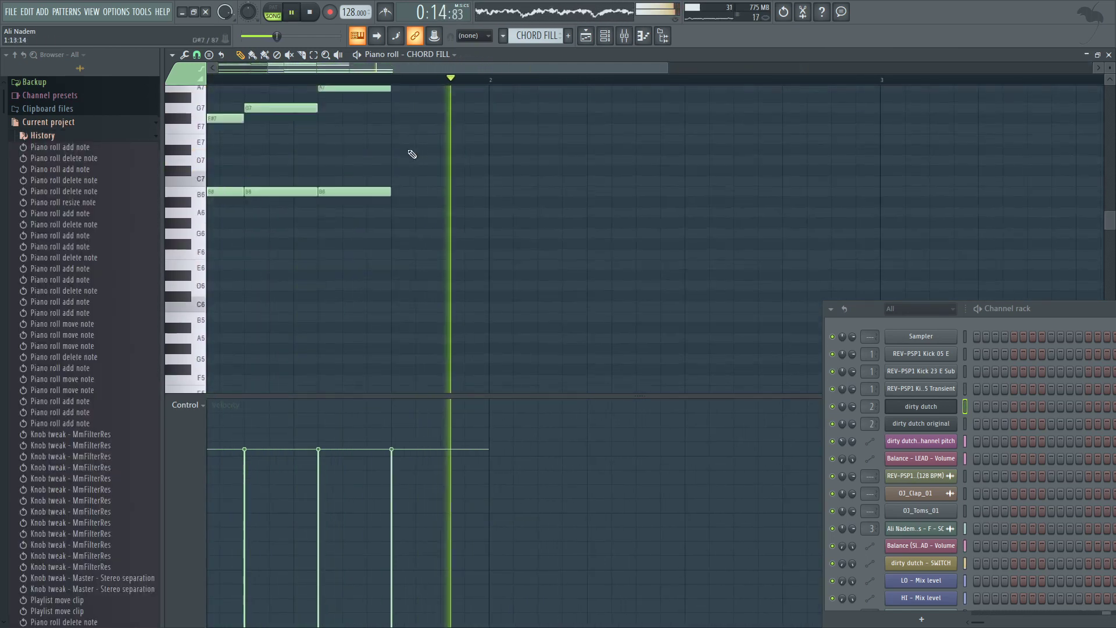
{"action": "scroll", "coordinate": [448, 239], "scroll_direction": "up", "scroll_amount": 4}
{"action": "scroll", "coordinate": [328, 86], "scroll_direction": "up", "scroll_amount": 4}
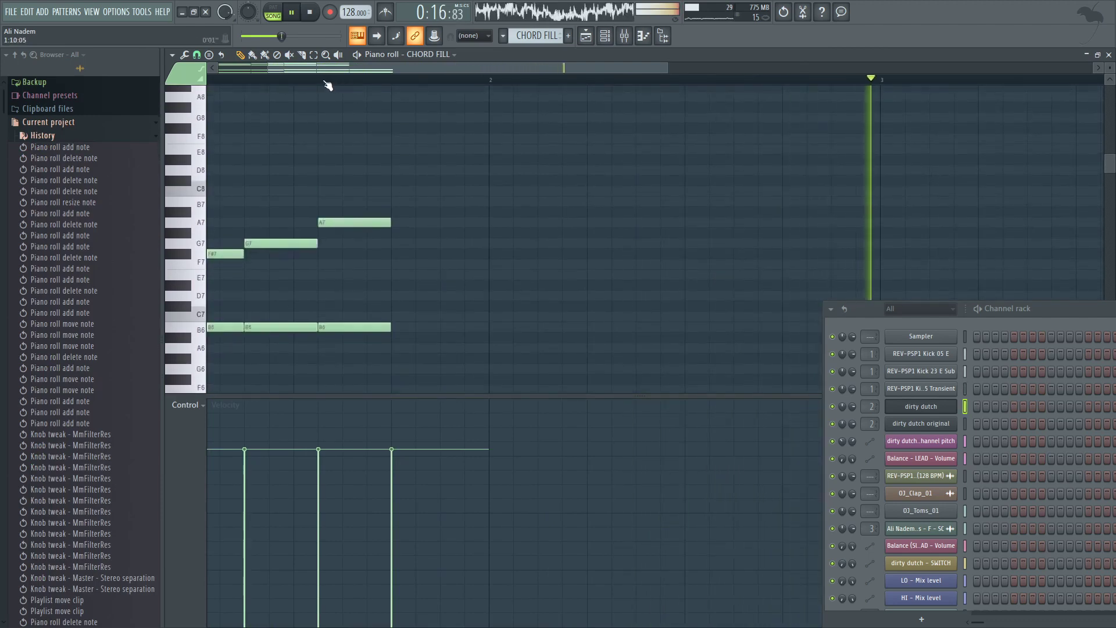
{"action": "left_click_drag", "start_coordinate": [418, 201], "coordinate": [418, 224]}
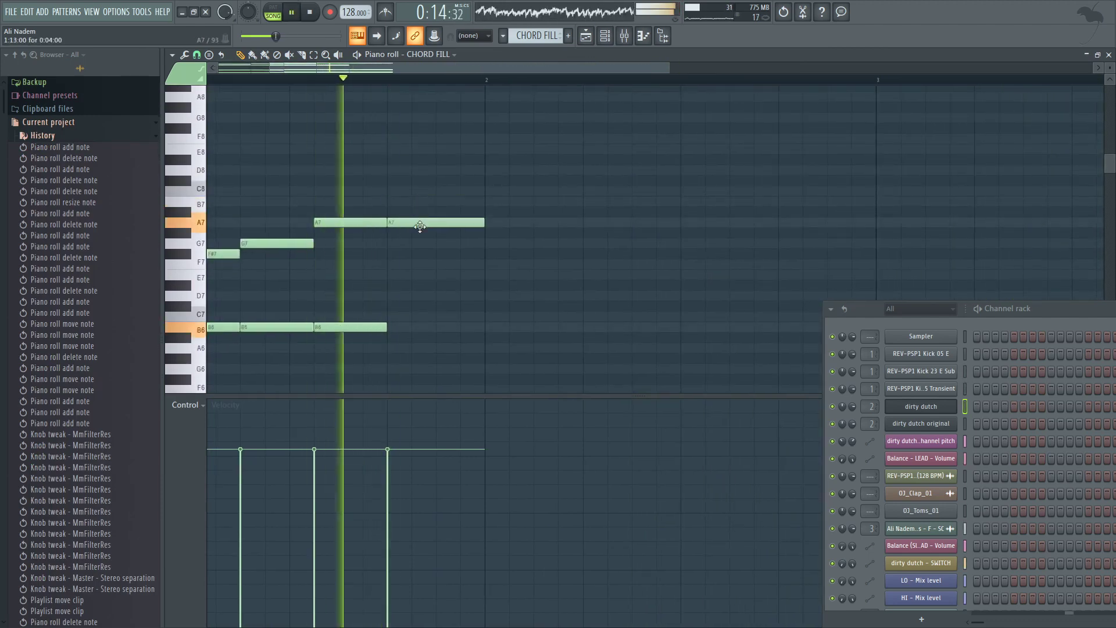
{"action": "left_click_drag", "start_coordinate": [419, 324], "coordinate": [383, 324]}
{"action": "scroll", "coordinate": [421, 300], "scroll_direction": "down", "scroll_amount": 6}
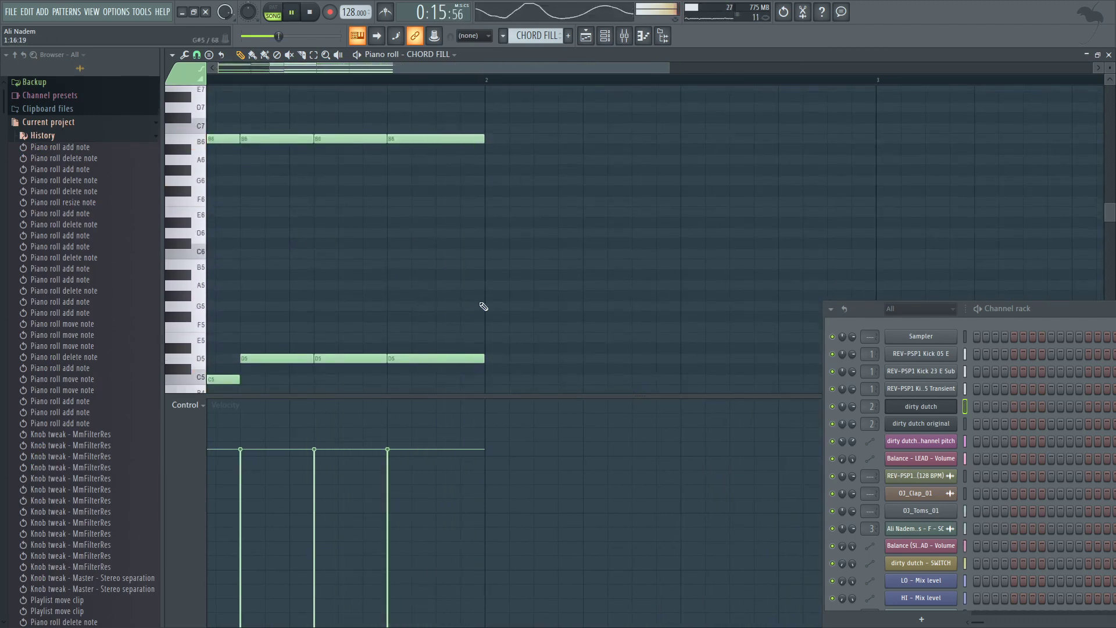
{"action": "scroll", "coordinate": [484, 307], "scroll_direction": "down", "scroll_amount": 2}
Step: Open the CHORD FILL channel's Massive instrument and tweak its Macro 1 control during playback
{"action": "left_click", "coordinate": [931, 407]}
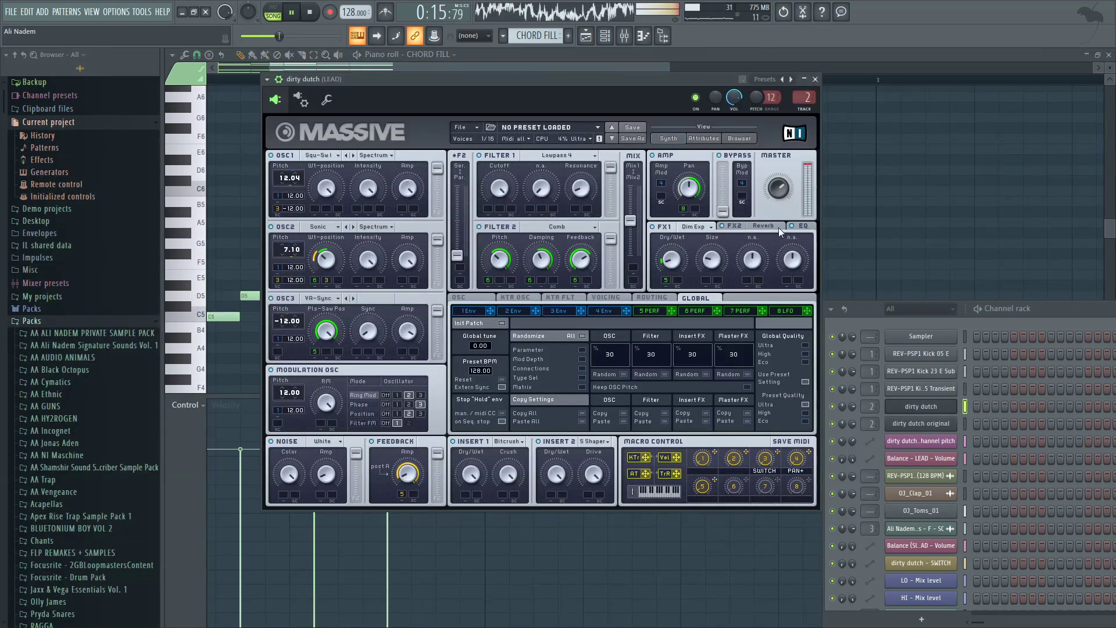
{"action": "left_click", "coordinate": [939, 409]}
{"action": "scroll", "coordinate": [1018, 445], "scroll_direction": "down", "scroll_amount": 5}
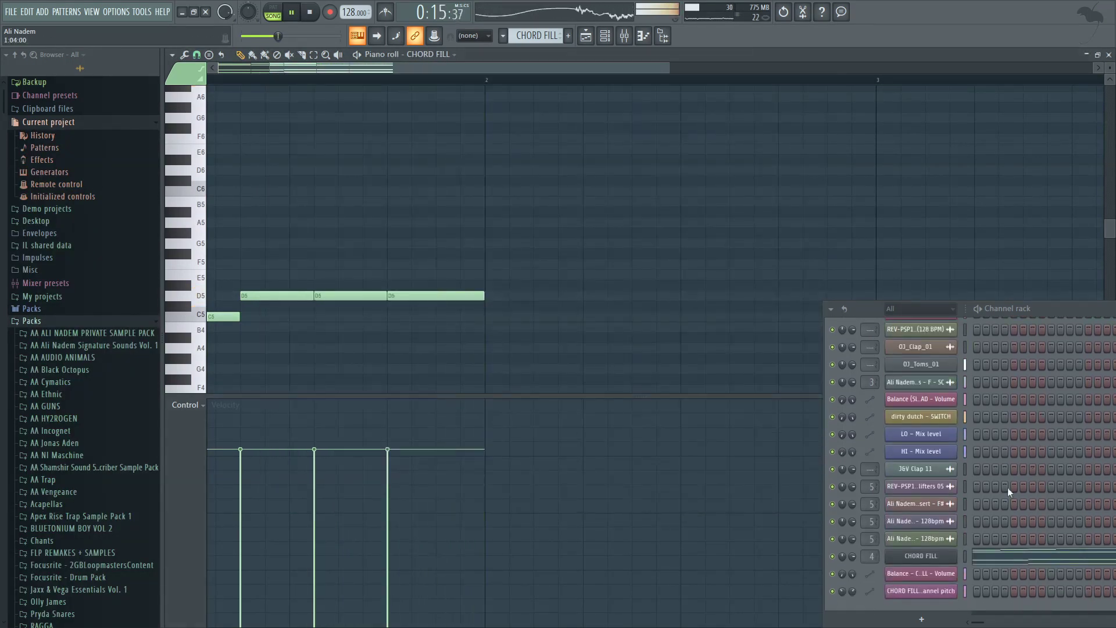
{"action": "left_click", "coordinate": [939, 557]}
{"action": "key", "text": "space"}
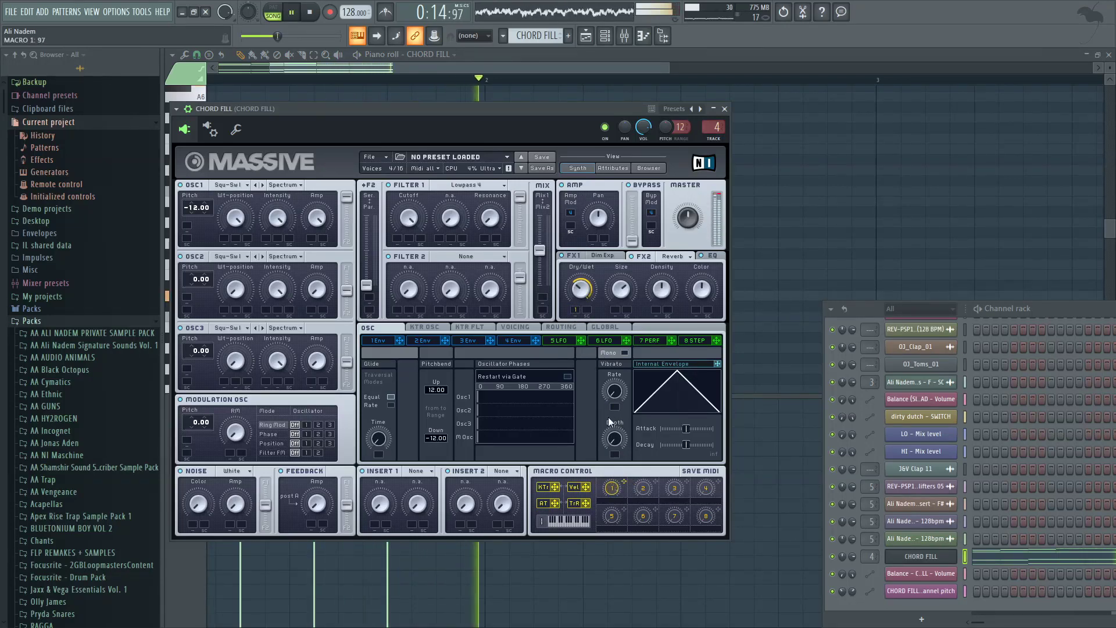
Step: Create a playlist automation clip for the last tweaked parameter, CHORD FILL Macro 1
{"action": "left_click", "coordinate": [586, 36]}
{"action": "key", "text": "space"}
{"action": "left_click", "coordinate": [143, 12]}
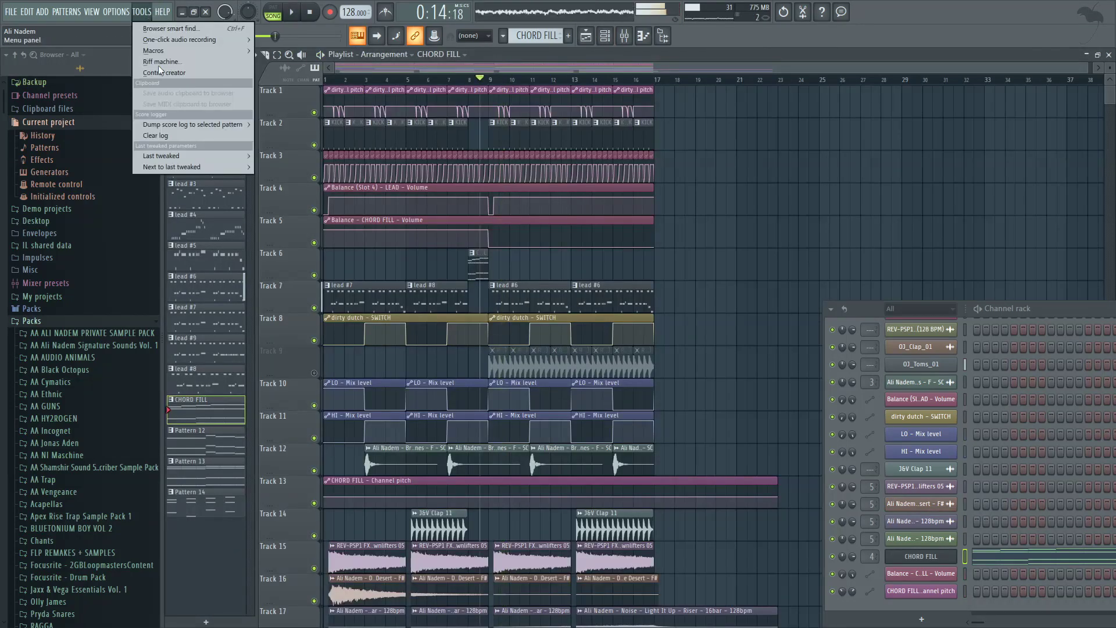
{"action": "mouse_move", "coordinate": [186, 156]}
{"action": "left_click", "coordinate": [294, 223]}
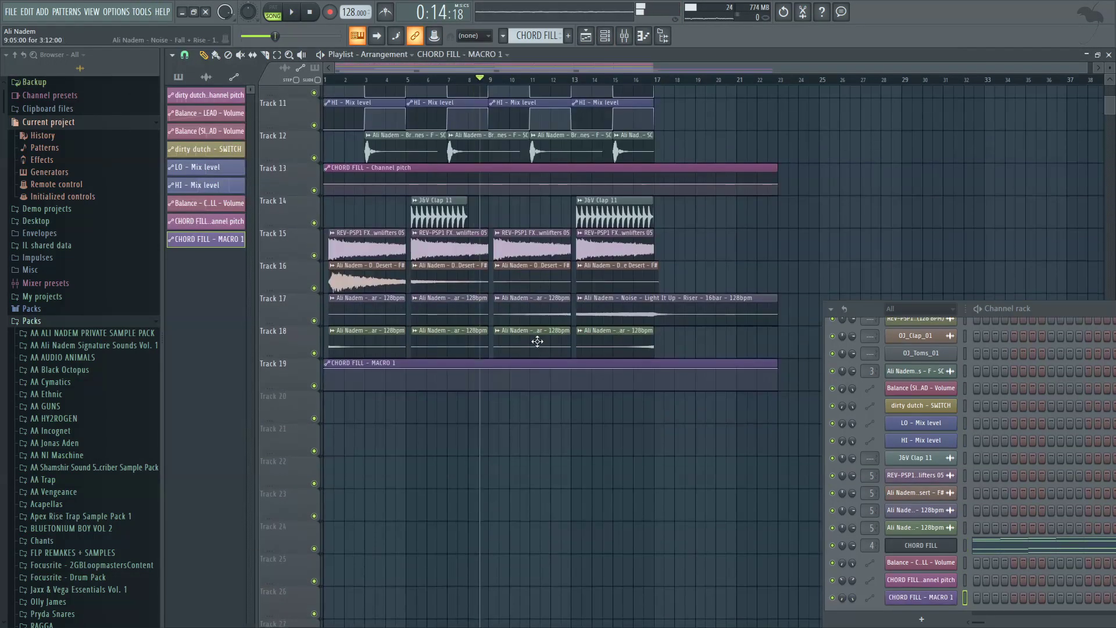
Step: Shape the Macro 1 automation as a straight ramp from zero at beat 4 of bar 8 to 100% at bar 9
{"action": "scroll", "coordinate": [444, 387], "scroll_direction": "up", "scroll_amount": 5}
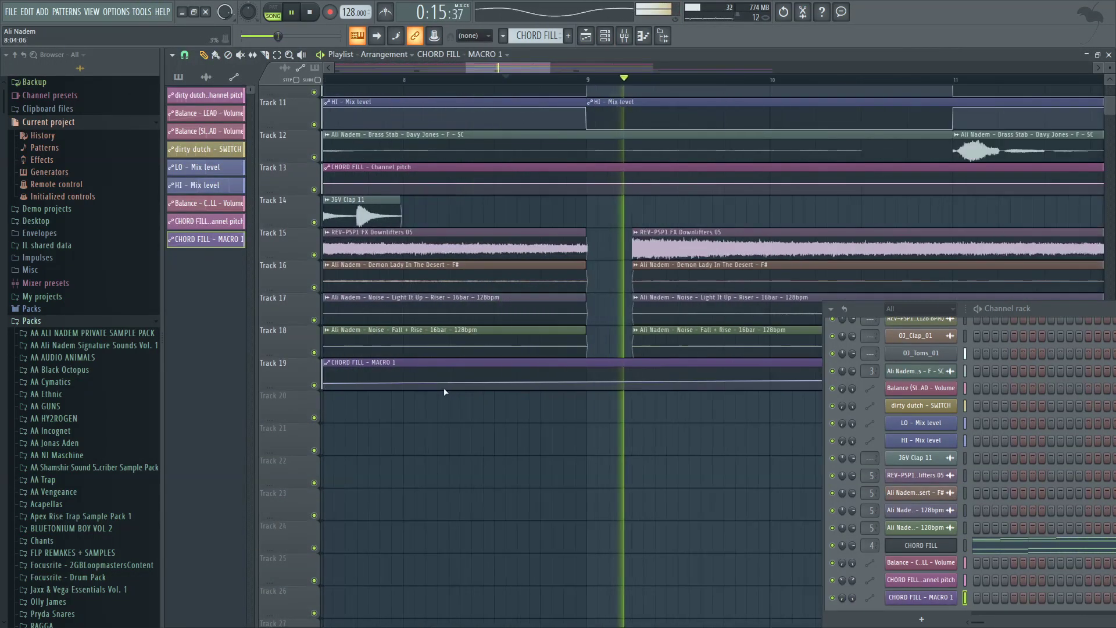
{"action": "key", "text": "space"}
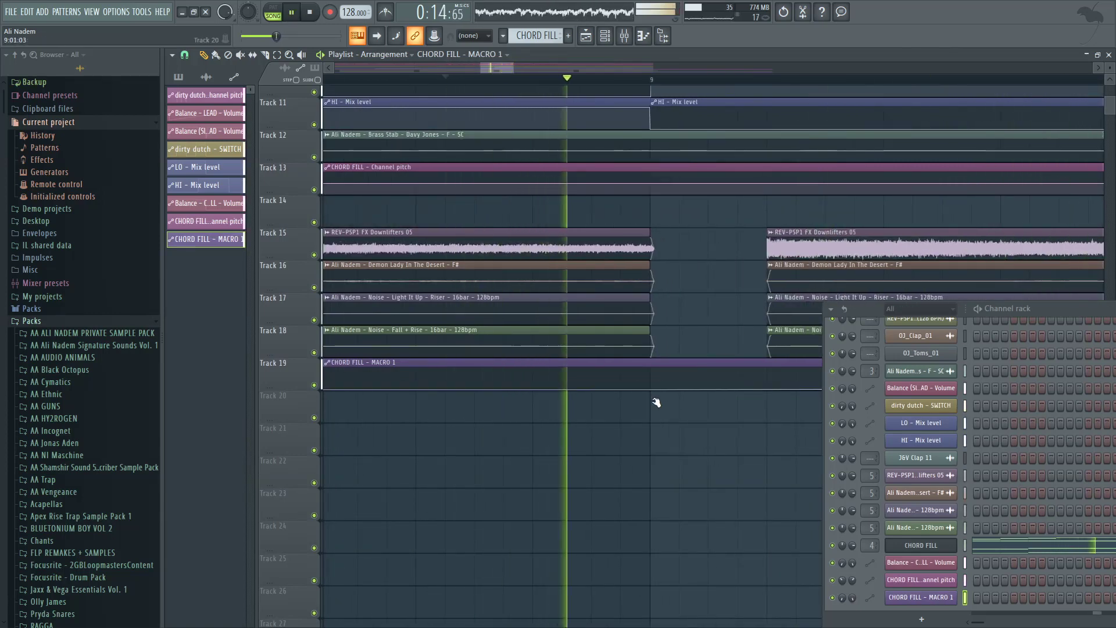
{"action": "key", "text": "space"}
{"action": "right_click", "coordinate": [651, 370]}
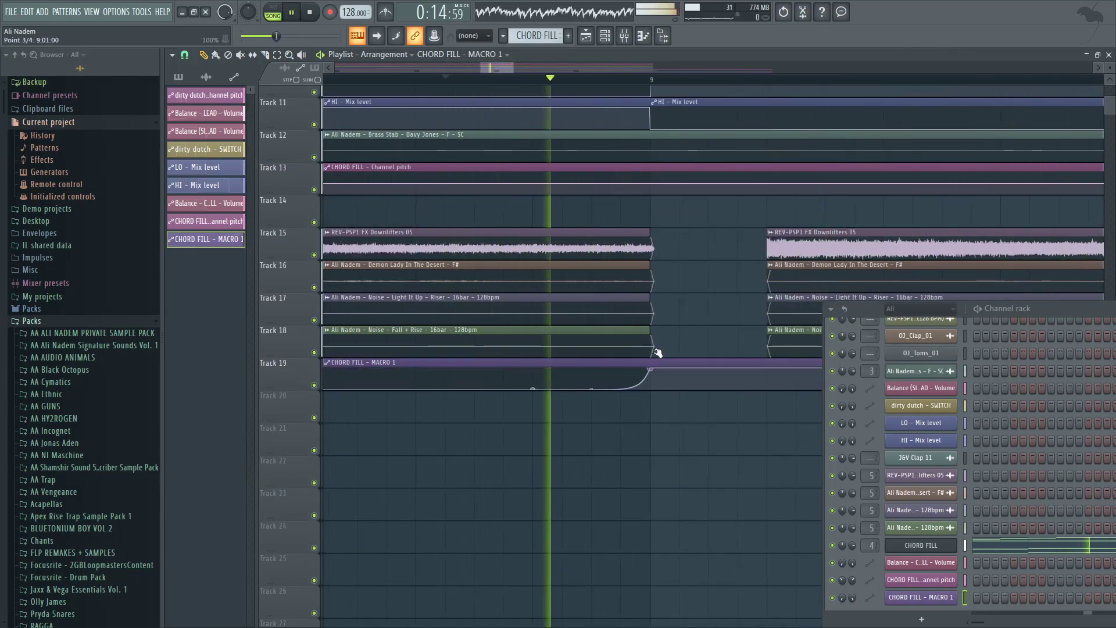
{"action": "right_click", "coordinate": [591, 388]}
{"action": "key", "text": "space"}
{"action": "key", "text": "space"}
{"action": "scroll", "coordinate": [581, 387], "scroll_direction": "down", "scroll_amount": 6}
{"action": "scroll", "coordinate": [567, 382], "scroll_direction": "up", "scroll_amount": 3}
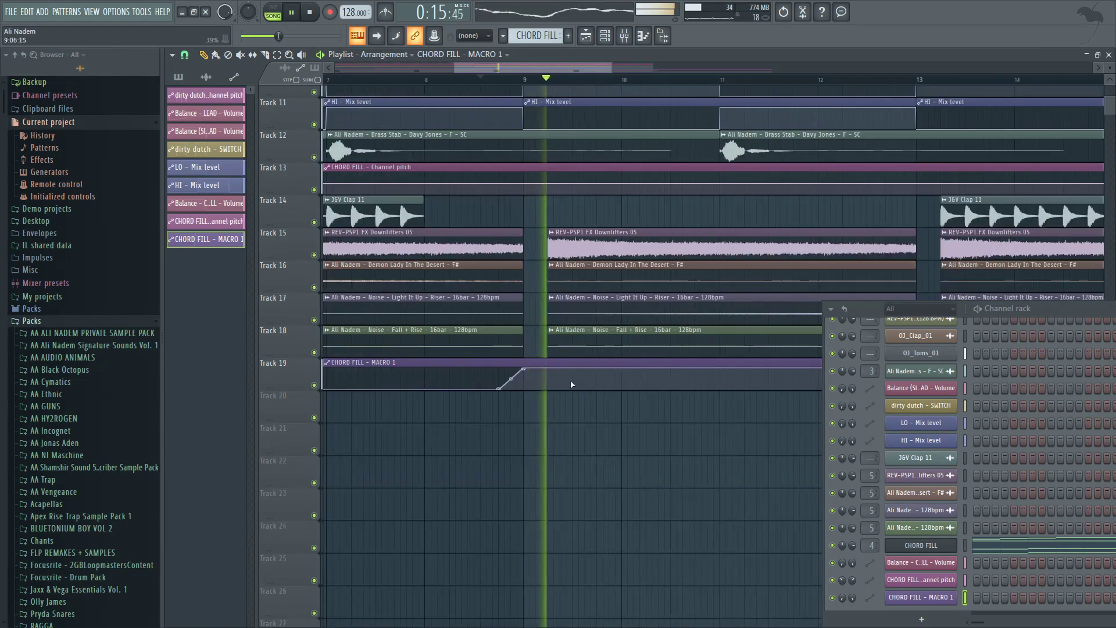
Step: Add a point at beat 2 of bar 9 in the Macro 1 automation, keeping the full level
{"action": "right_click", "coordinate": [571, 378]}
{"action": "left_click_drag", "start_coordinate": [571, 378], "coordinate": [570, 365]}
{"action": "key", "text": "space"}
{"action": "key", "text": "space"}
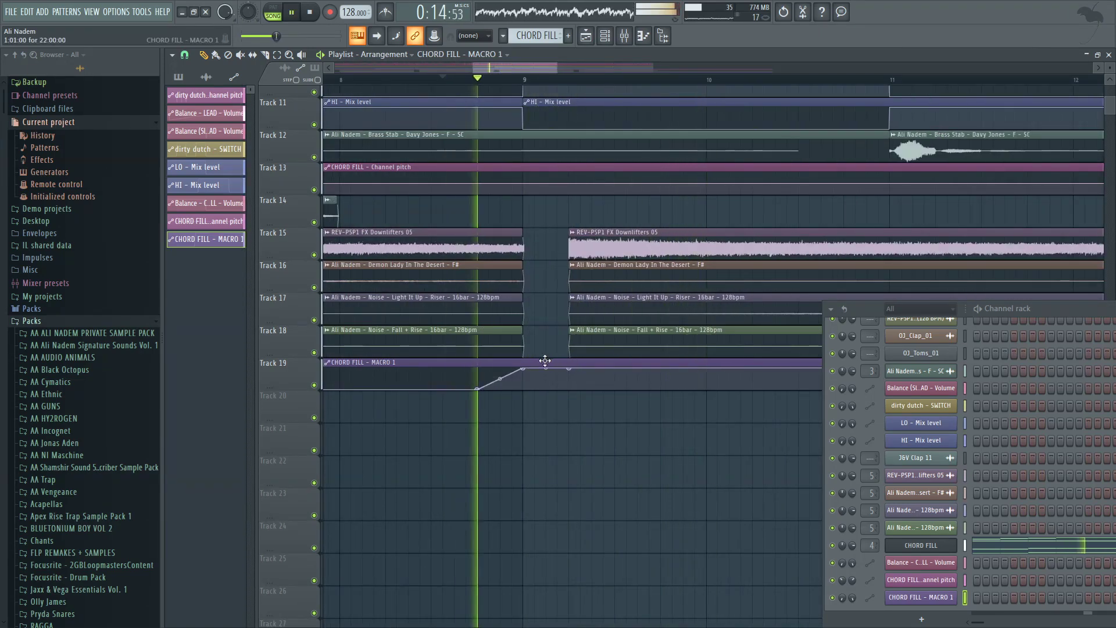
Step: Add a point at beat 2 of bar 9 in the Balance - CHORD FILL - Volume automation and set its value to 0.8
{"action": "scroll", "coordinate": [548, 384], "scroll_direction": "up", "scroll_amount": 1}
{"action": "scroll", "coordinate": [543, 387], "scroll_direction": "up", "scroll_amount": 4}
{"action": "scroll", "coordinate": [541, 386], "scroll_direction": "up", "scroll_amount": 3}
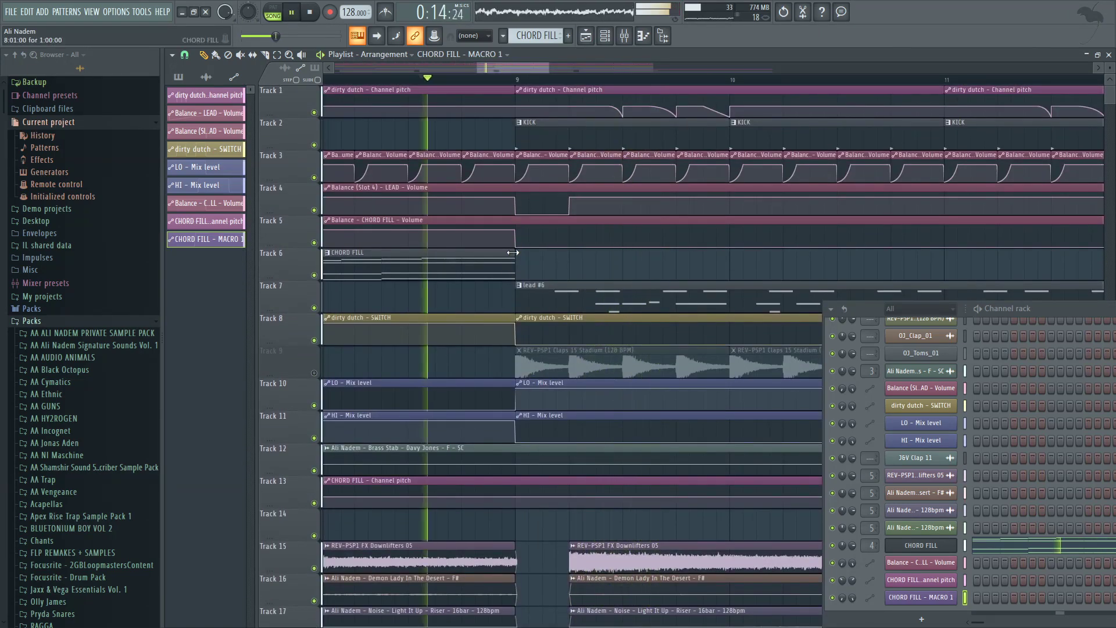
{"action": "scroll", "coordinate": [555, 250], "scroll_direction": "up", "scroll_amount": 2}
{"action": "right_click", "coordinate": [575, 233]}
{"action": "right_click", "coordinate": [575, 232]}
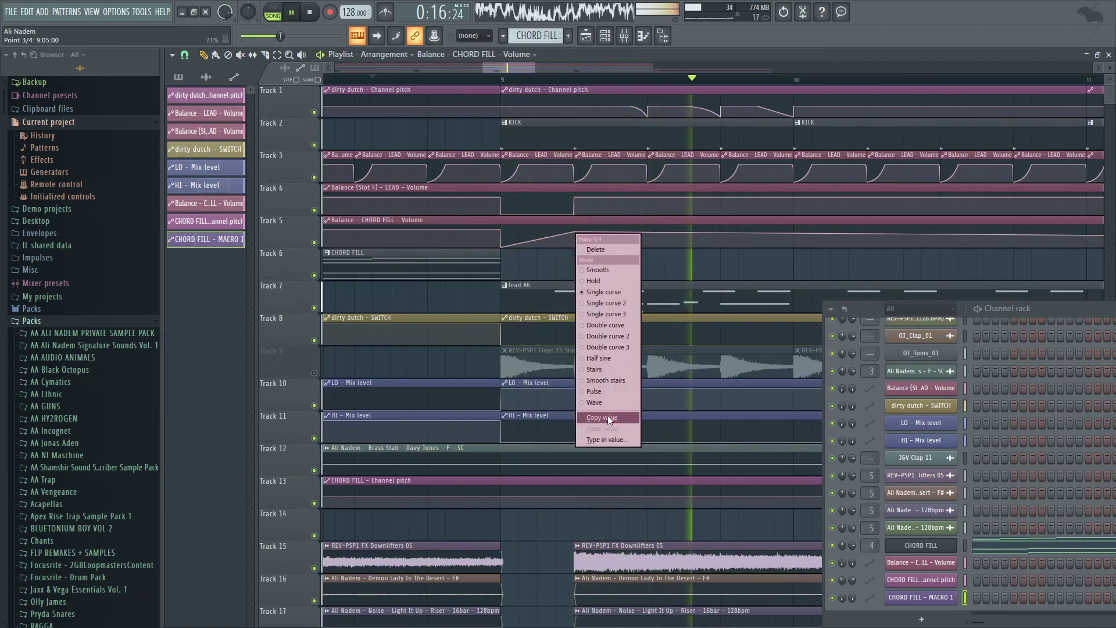
{"action": "left_click", "coordinate": [605, 442]}
{"action": "type", "text": "0.8"}
{"action": "key", "text": "Return"}
{"action": "key", "text": "space"}
{"action": "key", "text": "space"}
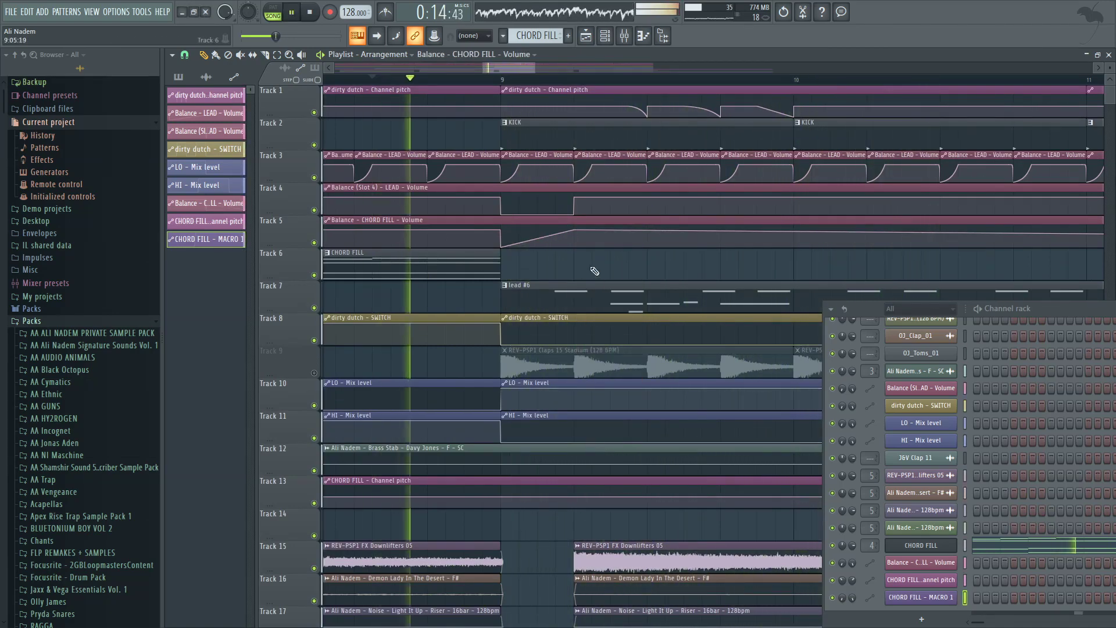
Step: Add a zero-level point at beat 2 of bar 9 so the CHORD FILL volume automation drops straight down
{"action": "right_click", "coordinate": [574, 246]}
{"action": "scroll", "coordinate": [524, 261], "scroll_direction": "down", "scroll_amount": 3}
{"action": "scroll", "coordinate": [462, 253], "scroll_direction": "up", "scroll_amount": 2}
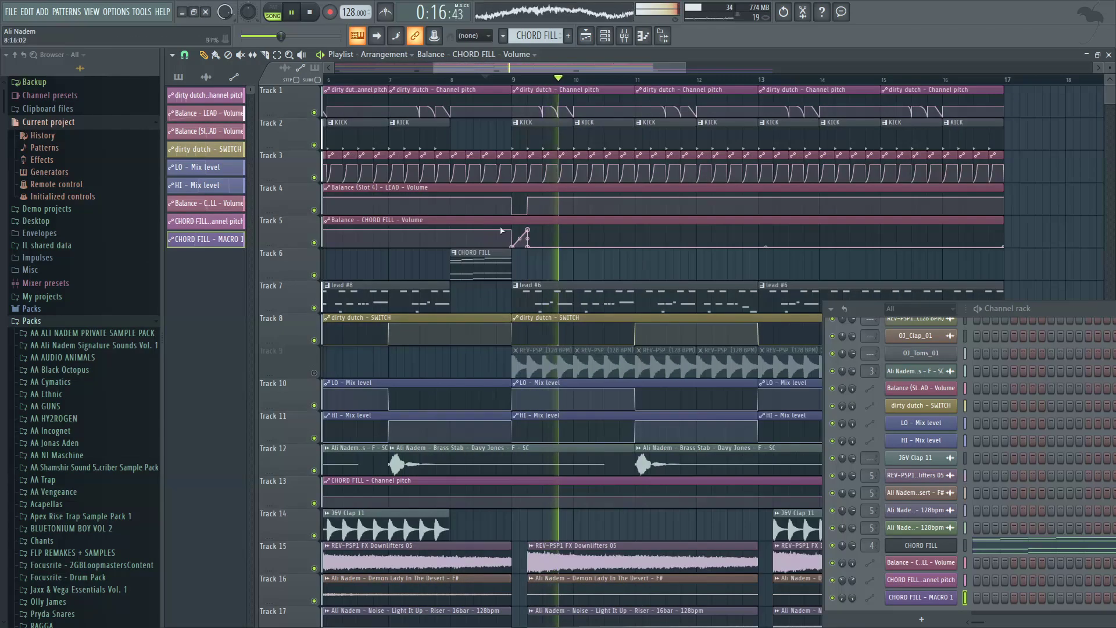
Step: Add a point at step 2 of bar 9 in the CHORD FILL volume automation, using the value copied from the LEAD volume curve and a curved rise
{"action": "scroll", "coordinate": [541, 189], "scroll_direction": "up", "scroll_amount": 3}
{"action": "right_click", "coordinate": [538, 167]}
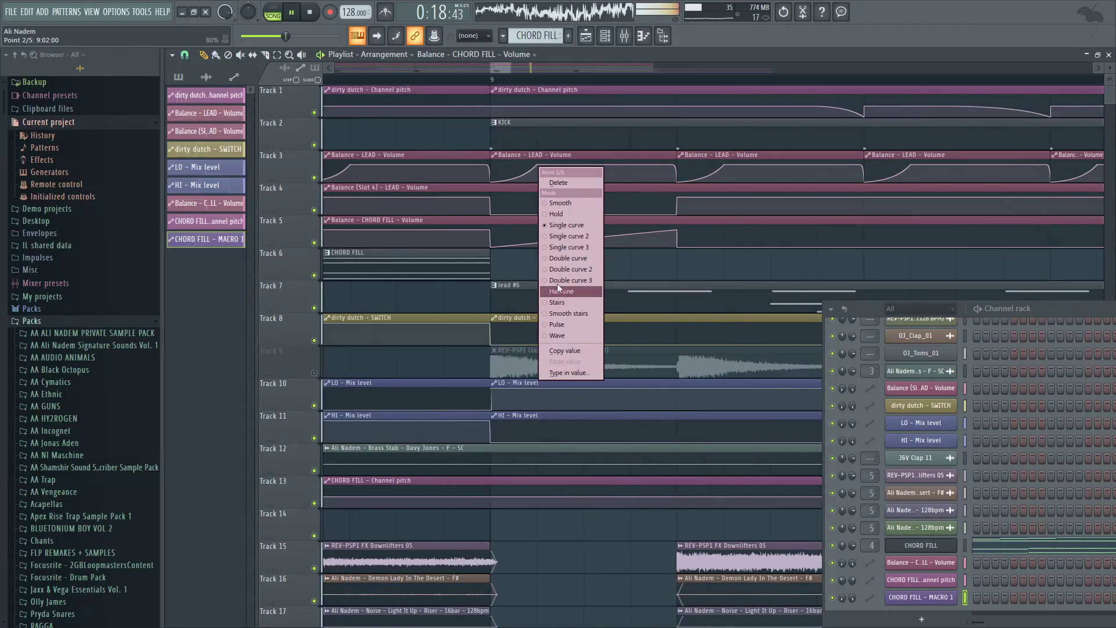
{"action": "left_click", "coordinate": [563, 351]}
{"action": "scroll", "coordinate": [540, 214], "scroll_direction": "up", "scroll_amount": 3}
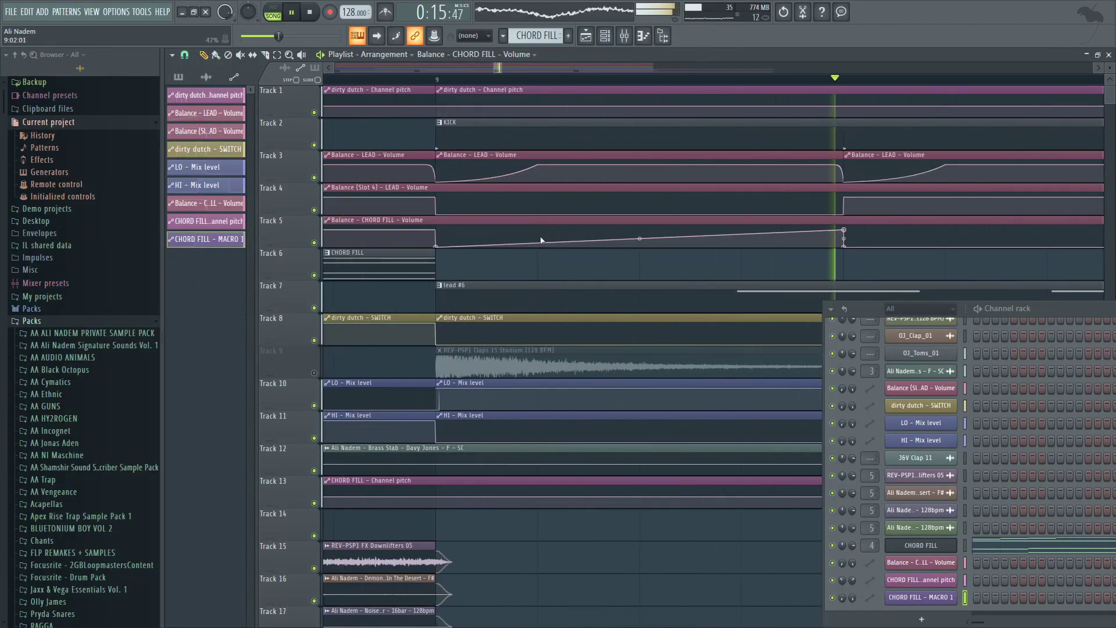
{"action": "right_click", "coordinate": [538, 238]}
{"action": "left_click", "coordinate": [576, 434]}
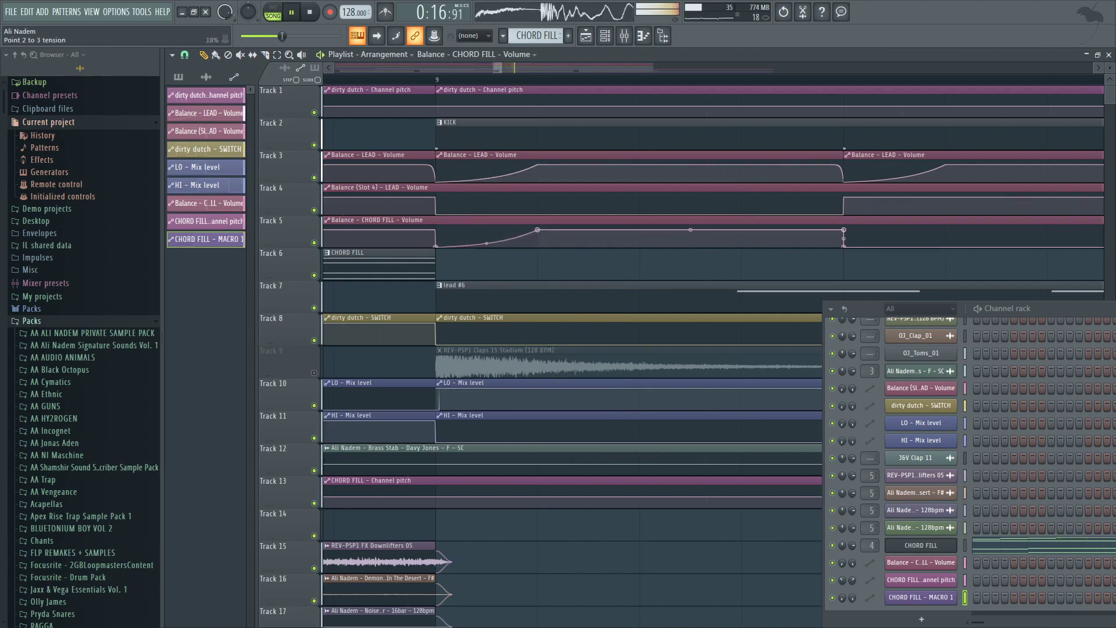
{"action": "scroll", "coordinate": [486, 243], "scroll_direction": "down", "scroll_amount": 10}
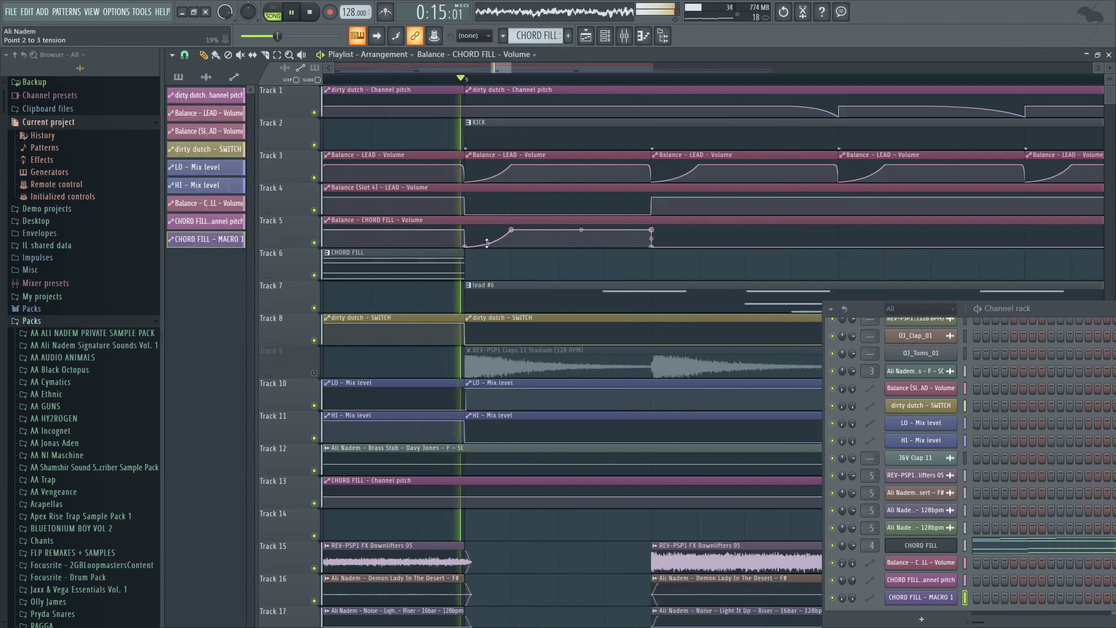
Step: Lower the Macro 1 automation point at beat 2 of bar 9 to zero and play the transition
{"action": "scroll", "coordinate": [489, 248], "scroll_direction": "down", "scroll_amount": 9}
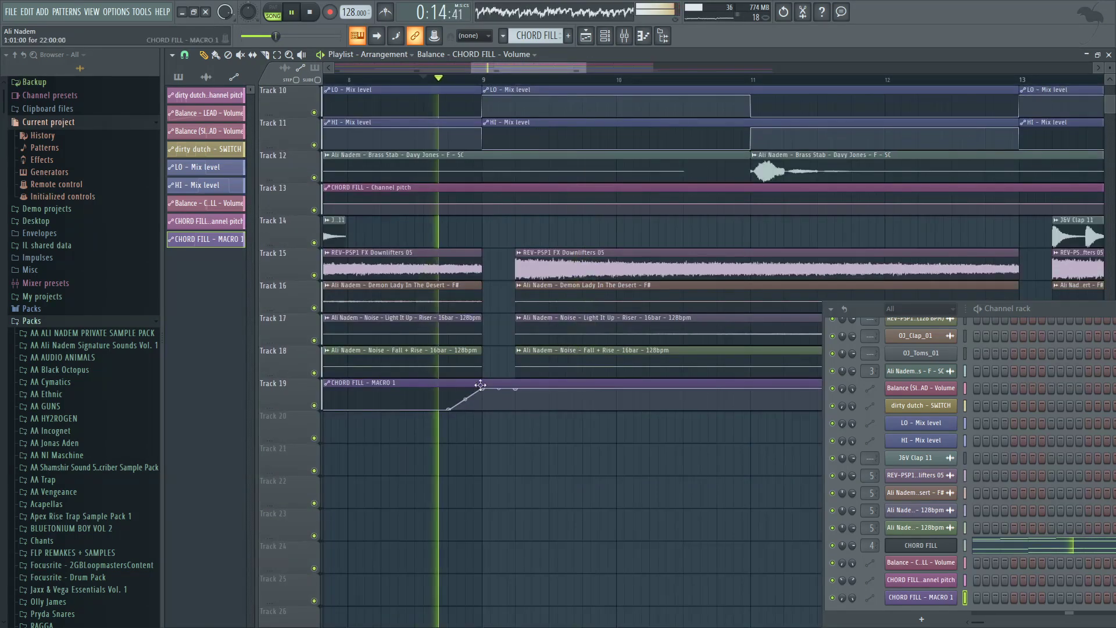
{"action": "left_click_drag", "start_coordinate": [518, 391], "coordinate": [519, 424]}
{"action": "scroll", "coordinate": [470, 267], "scroll_direction": "down", "scroll_amount": 2}
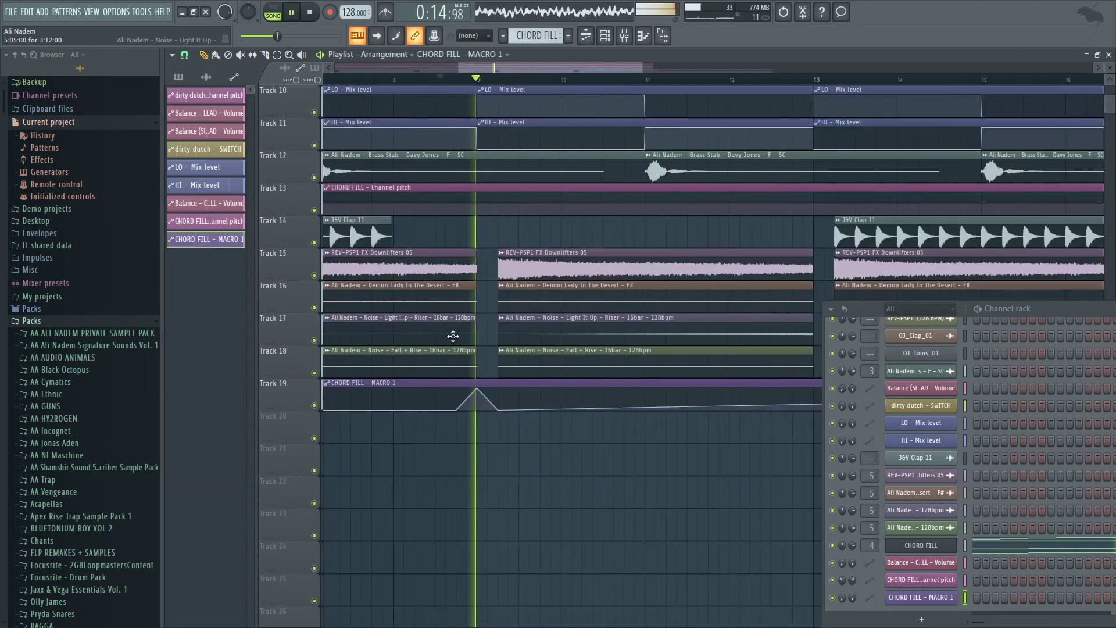
{"action": "key", "text": "space"}
{"action": "key", "text": "space"}
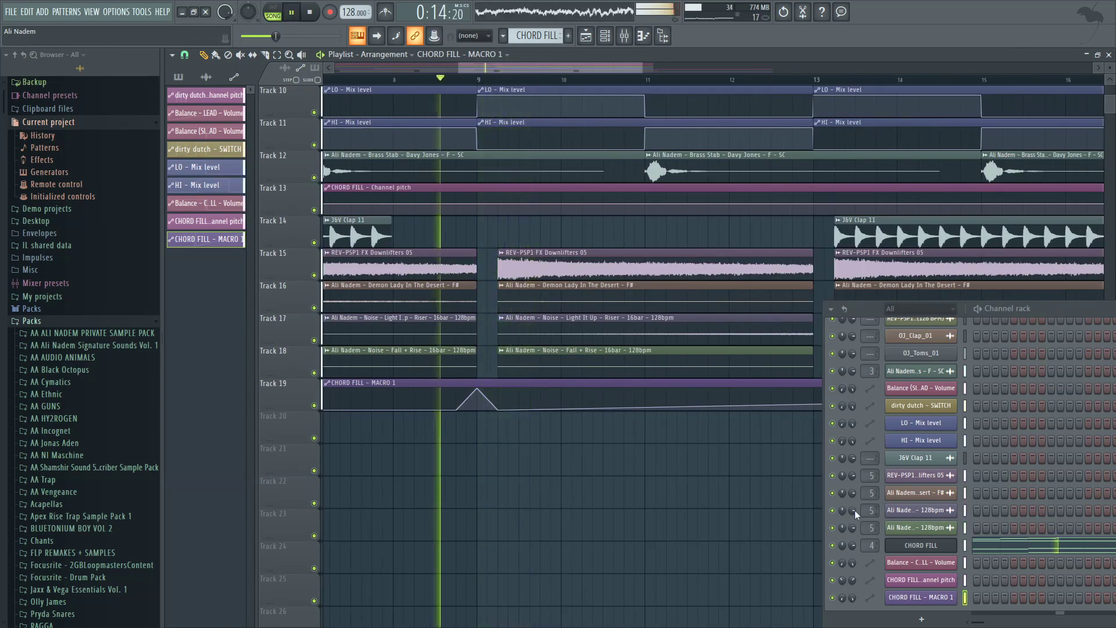
Step: Try raising the last D5 note of the CHORD FILL pattern to E5
{"action": "left_click", "coordinate": [919, 546]}
{"action": "key", "text": "space"}
{"action": "key", "text": "space"}
{"action": "left_click", "coordinate": [1001, 546]}
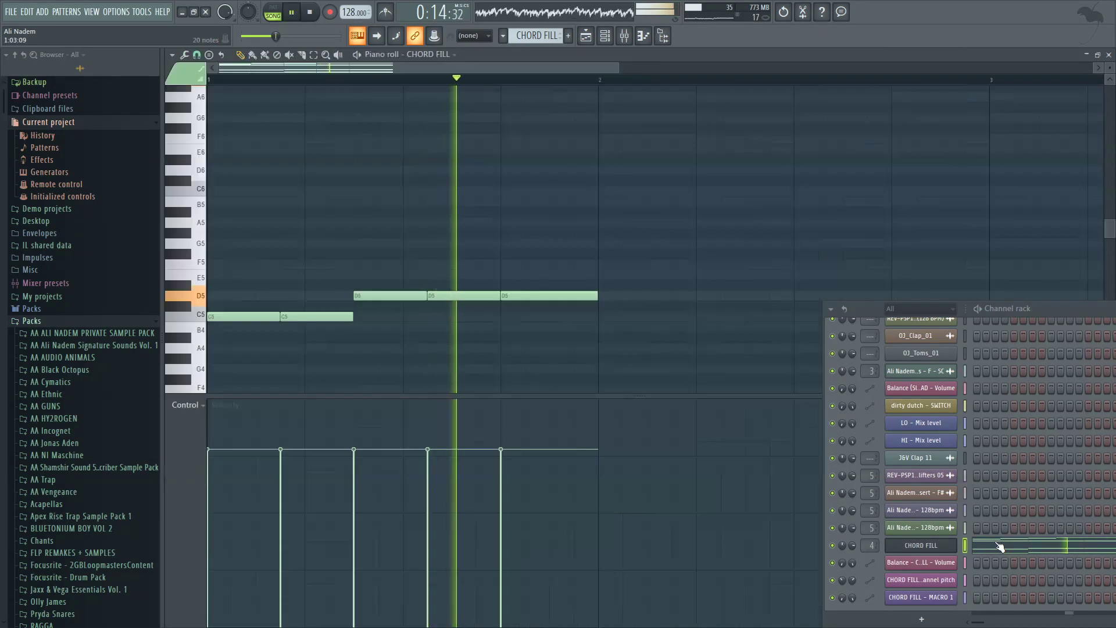
{"action": "scroll", "coordinate": [665, 304], "scroll_direction": "down", "scroll_amount": 3}
{"action": "key", "text": "space"}
{"action": "key", "text": "space"}
{"action": "left_click_drag", "start_coordinate": [562, 201], "coordinate": [561, 185]}
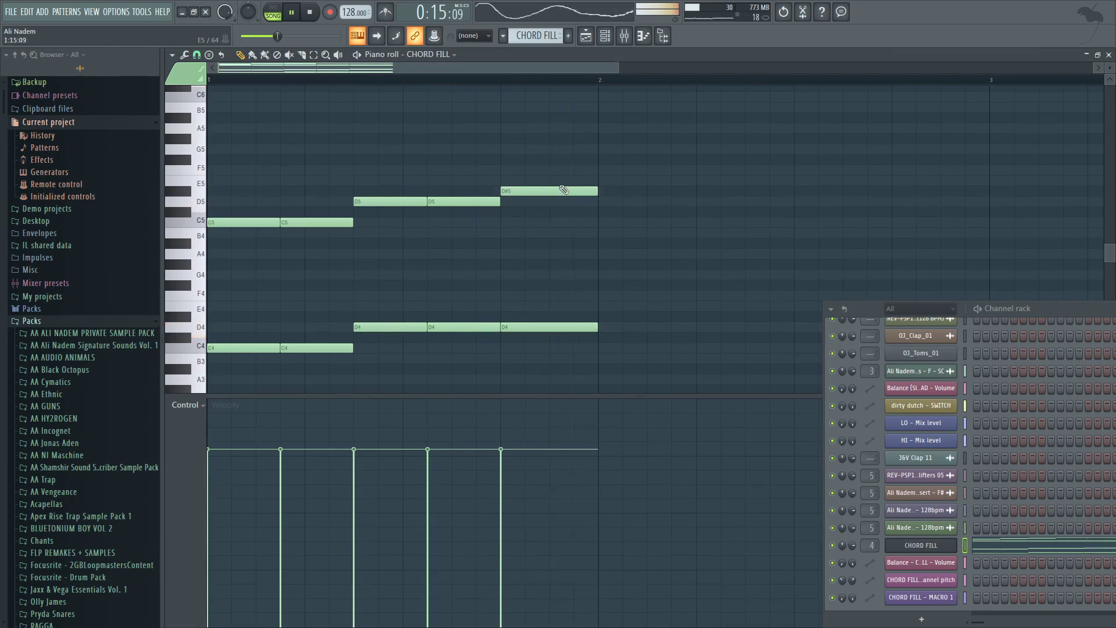
{"action": "scroll", "coordinate": [541, 188], "scroll_direction": "down", "scroll_amount": 2}
{"action": "left_click_drag", "start_coordinate": [459, 191], "coordinate": [449, 180]}
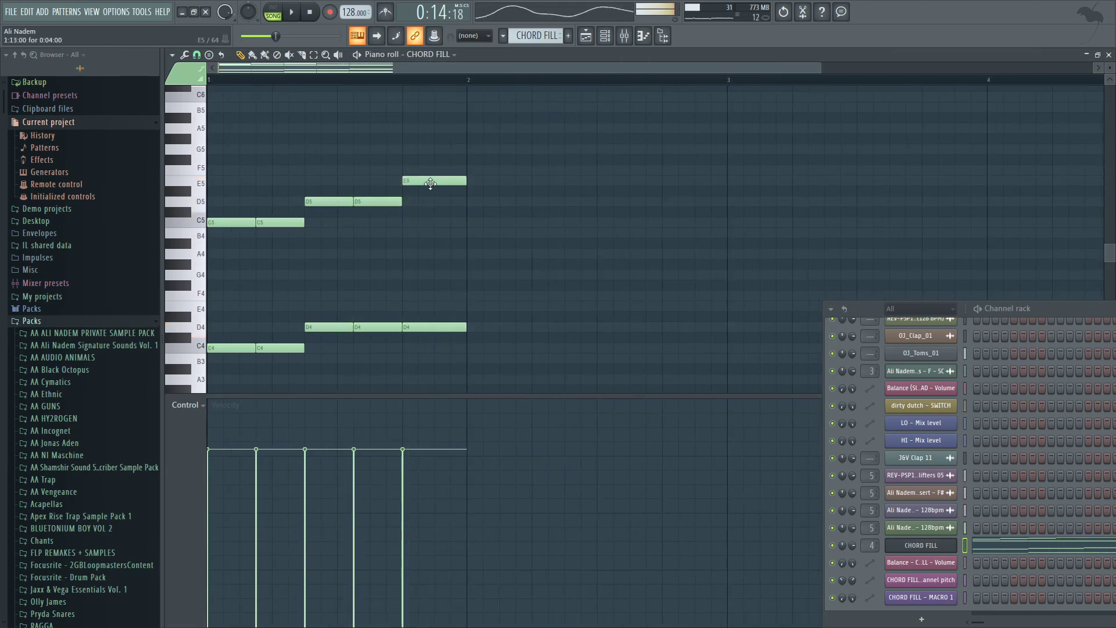
{"action": "key", "text": "space"}
Step: Undo the E5 note change and audition the CHORD FILL pattern's highest notes
{"action": "scroll", "coordinate": [430, 183], "scroll_direction": "up", "scroll_amount": 3}
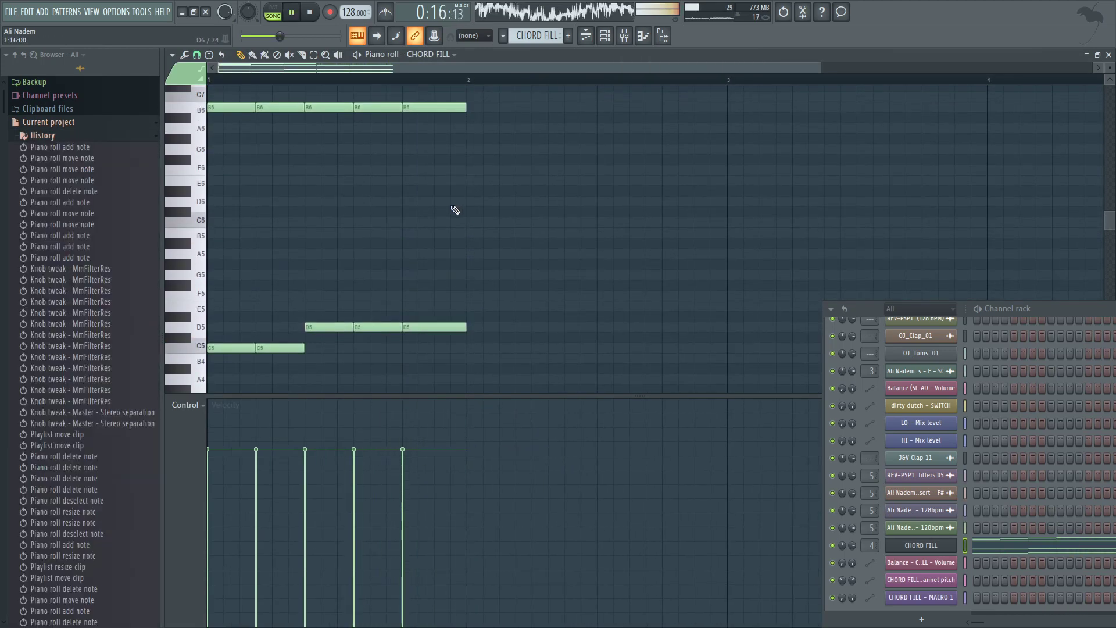
{"action": "scroll", "coordinate": [454, 207], "scroll_direction": "up", "scroll_amount": 5}
{"action": "key", "text": "space"}
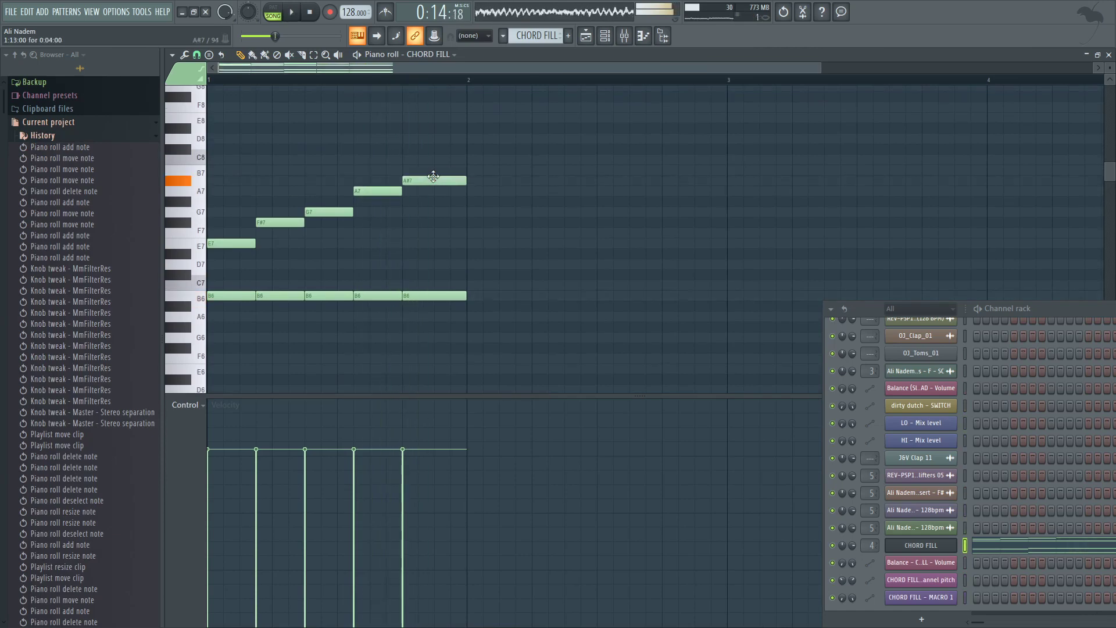
{"action": "key", "text": "space"}
Step: Drop the final point of the Macro 1 automation to zero and shorten the clip to just before bar 17
{"action": "key", "text": "F5"}
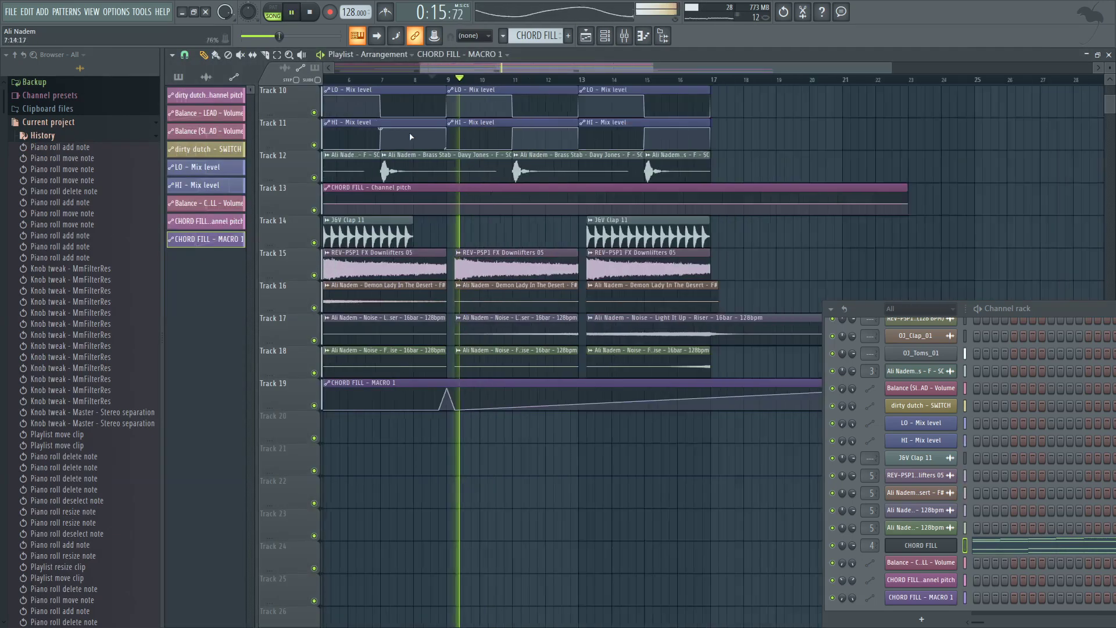
{"action": "key", "text": "F6"}
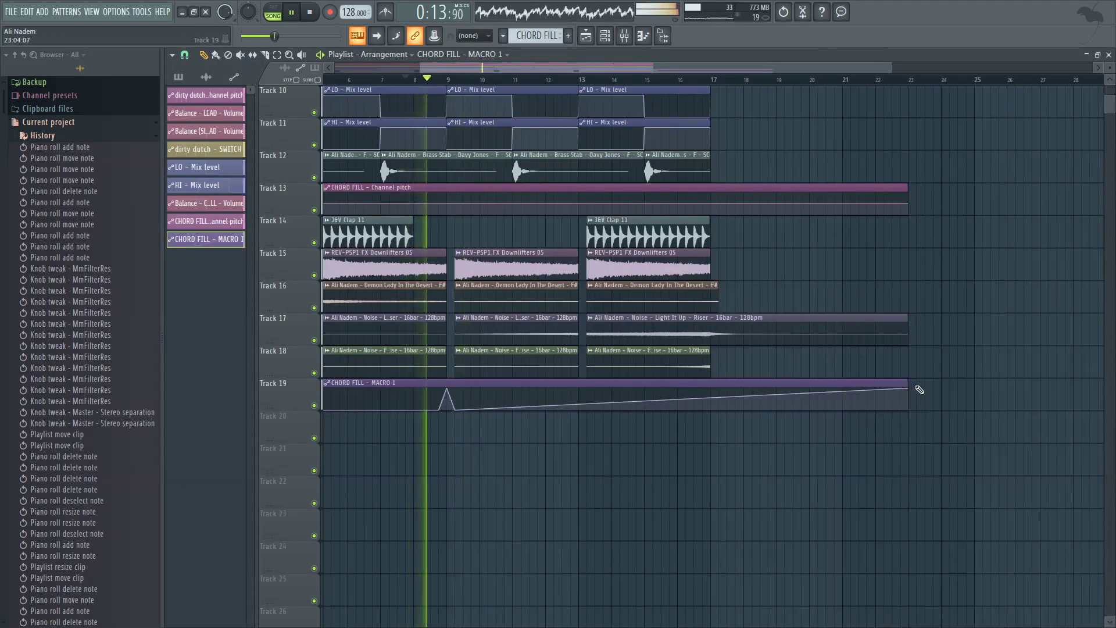
{"action": "left_click_drag", "start_coordinate": [912, 389], "coordinate": [903, 412]}
{"action": "scroll", "coordinate": [441, 376], "scroll_direction": "up", "scroll_amount": 4}
{"action": "scroll", "coordinate": [437, 354], "scroll_direction": "down", "scroll_amount": 6}
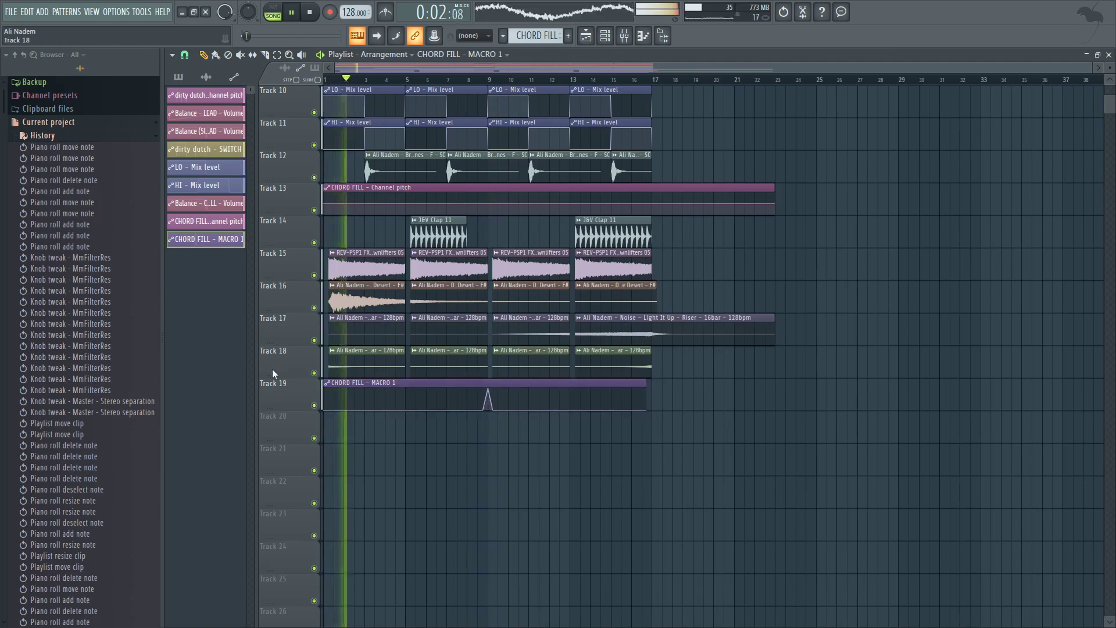
Step: Insert an empty playlist track above the clap clips on Track 14
{"action": "scroll", "coordinate": [312, 357], "scroll_direction": "up", "scroll_amount": 4}
{"action": "scroll", "coordinate": [320, 303], "scroll_direction": "up", "scroll_amount": 5}
{"action": "scroll", "coordinate": [322, 285], "scroll_direction": "down", "scroll_amount": 3}
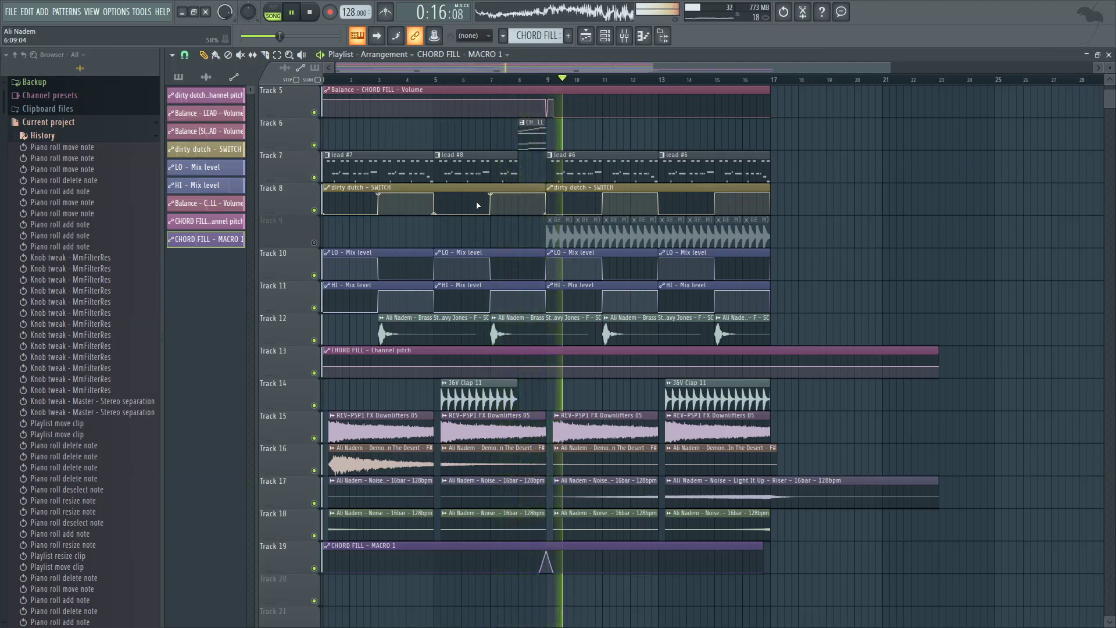
{"action": "key", "text": "F7"}
{"action": "key", "text": "F5"}
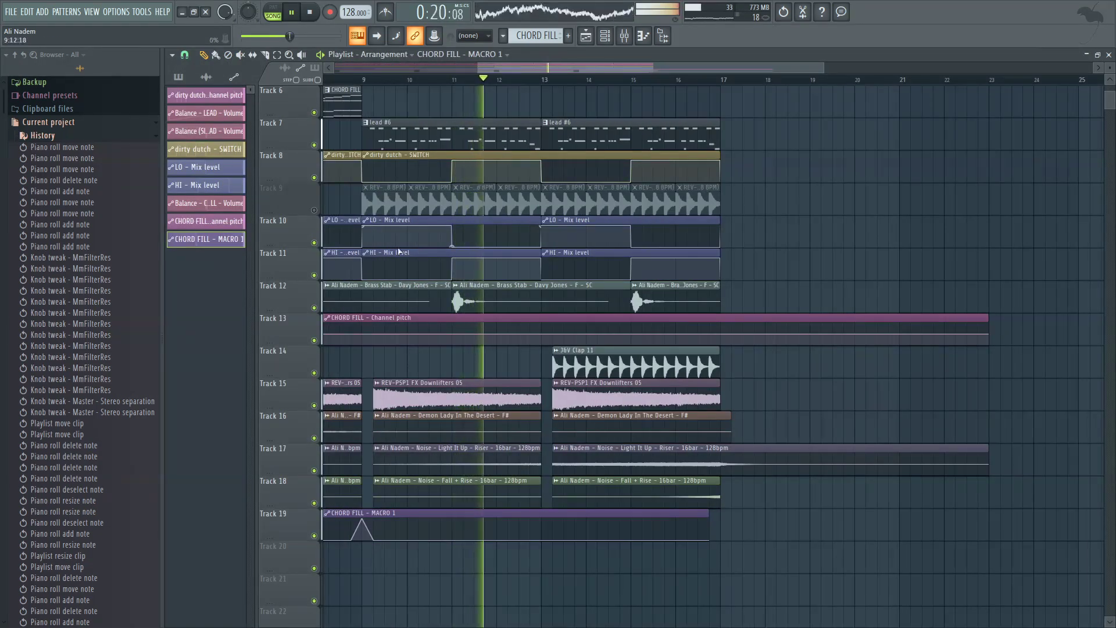
{"action": "scroll", "coordinate": [507, 269], "scroll_direction": "down", "scroll_amount": 5}
{"action": "scroll", "coordinate": [513, 266], "scroll_direction": "up", "scroll_amount": 3}
{"action": "right_click", "coordinate": [308, 370]}
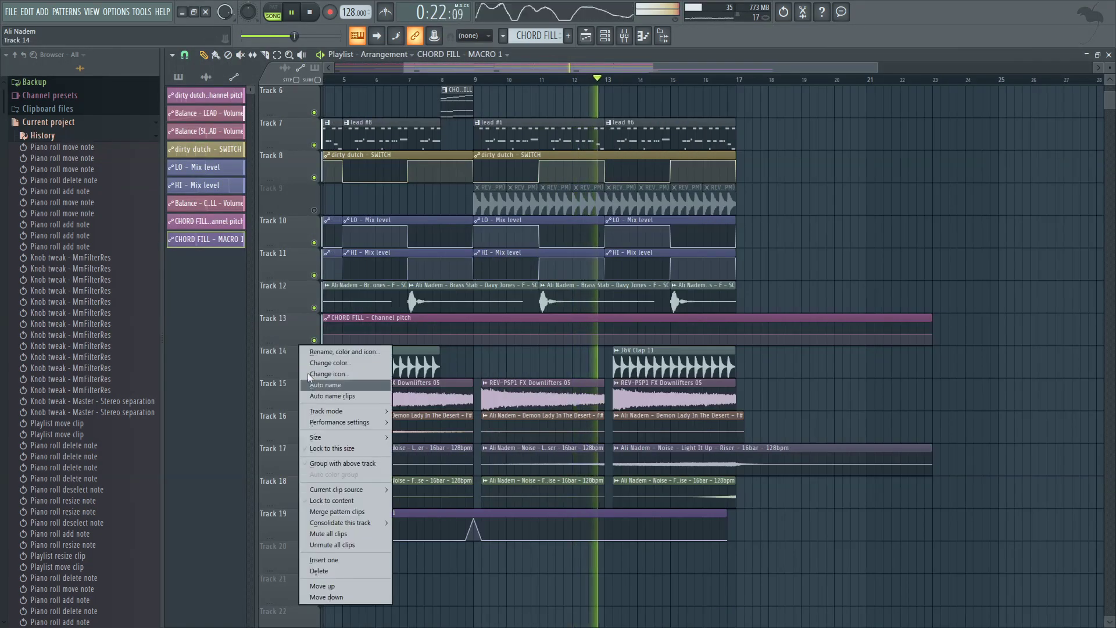
{"action": "left_click", "coordinate": [325, 561]}
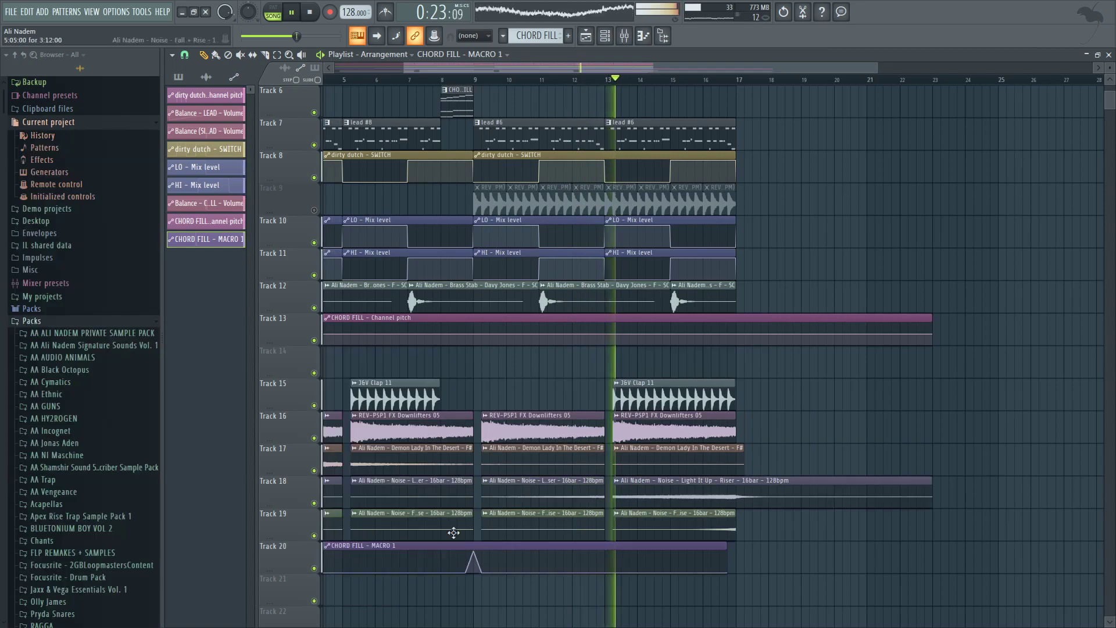
Step: Set playback to start late in bar 8 and open the CHORD FILL channel's Massive synth
{"action": "left_click", "coordinate": [465, 79]}
{"action": "left_click", "coordinate": [605, 36]}
{"action": "key", "text": "space"}
{"action": "key", "text": "space"}
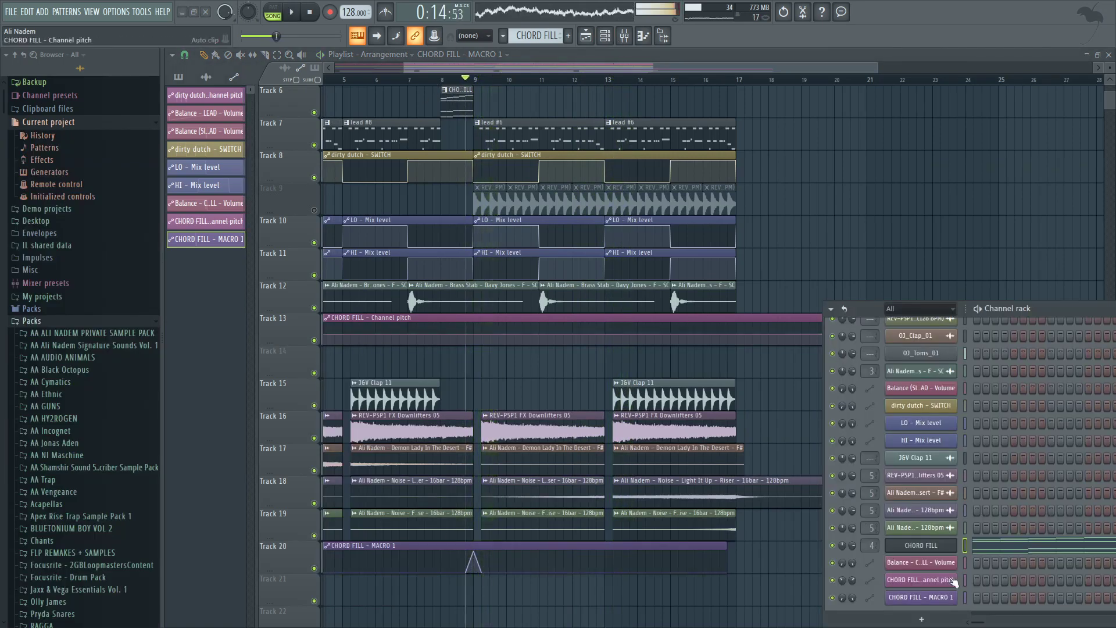
{"action": "left_click", "coordinate": [925, 547]}
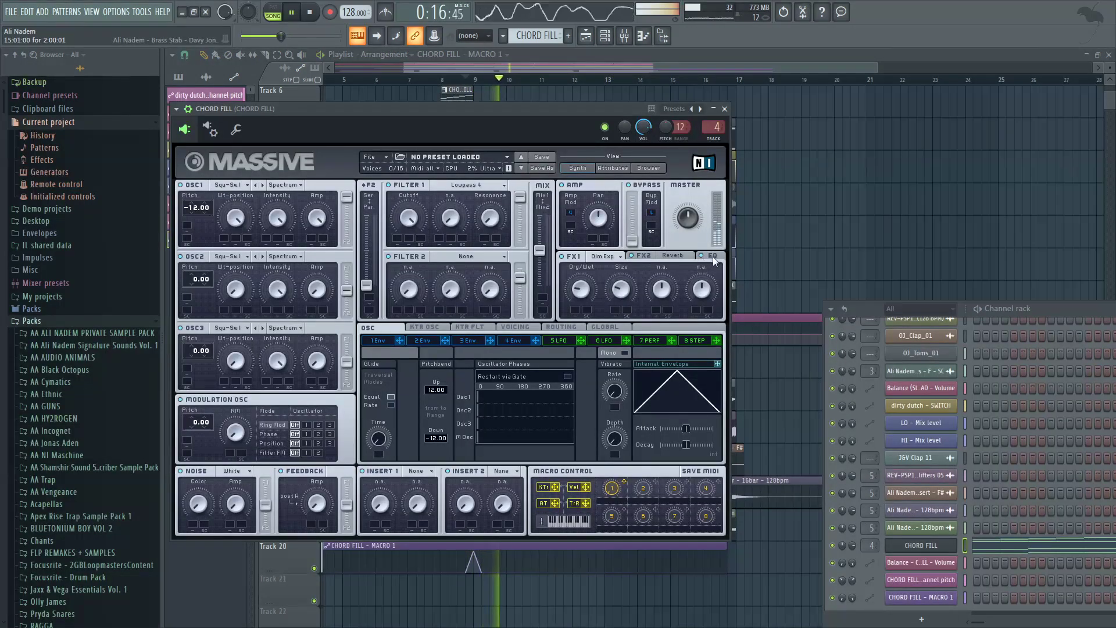
Step: Try the Filter effect in Massive's Insert 2 and return it to None
{"action": "left_click", "coordinate": [511, 479]}
{"action": "left_click", "coordinate": [509, 507]}
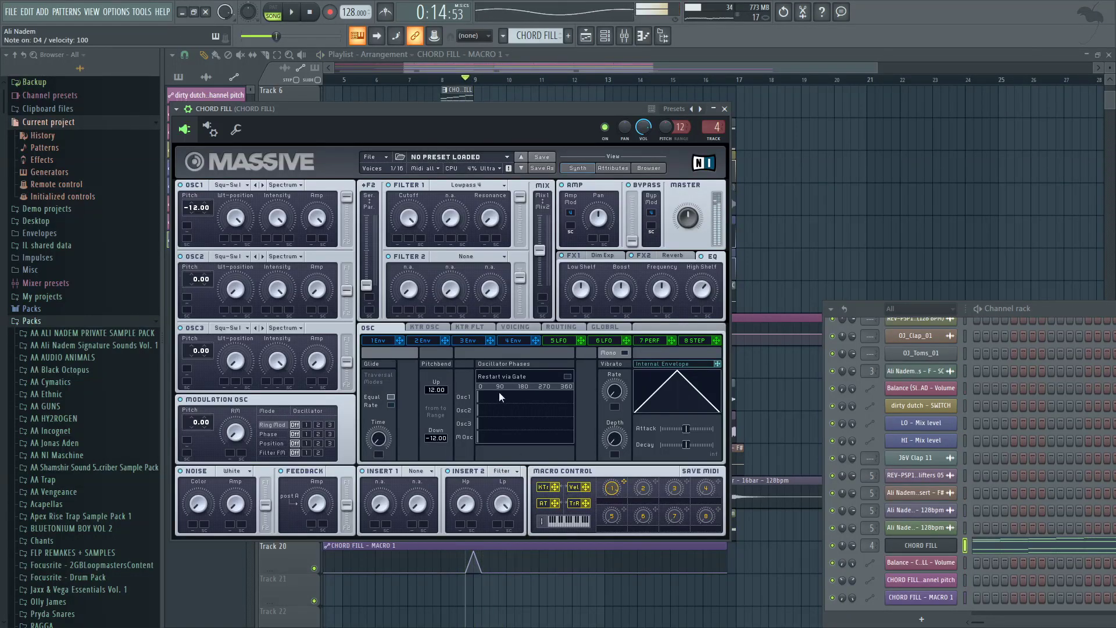
{"action": "left_click", "coordinate": [507, 480]}
{"action": "left_click", "coordinate": [503, 475]}
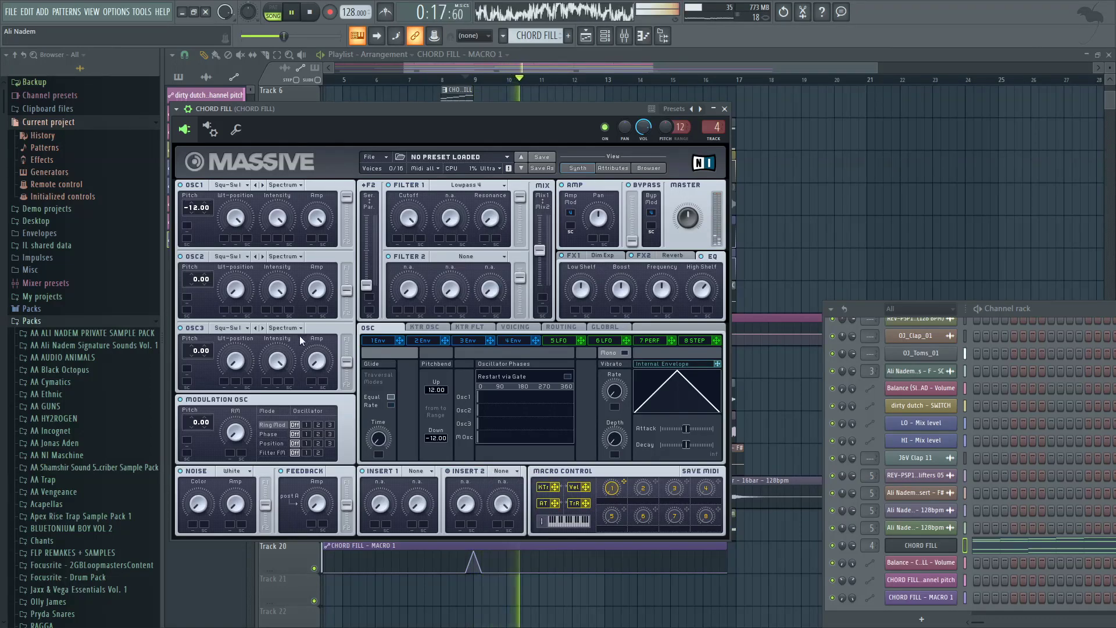
Step: Play the transition and assign Macro 1 to the EQ's Low Shelf in the CHORD FILL channel's Massive
{"action": "left_click_drag", "start_coordinate": [600, 68], "coordinate": [572, 68]}
{"action": "left_click", "coordinate": [474, 79]}
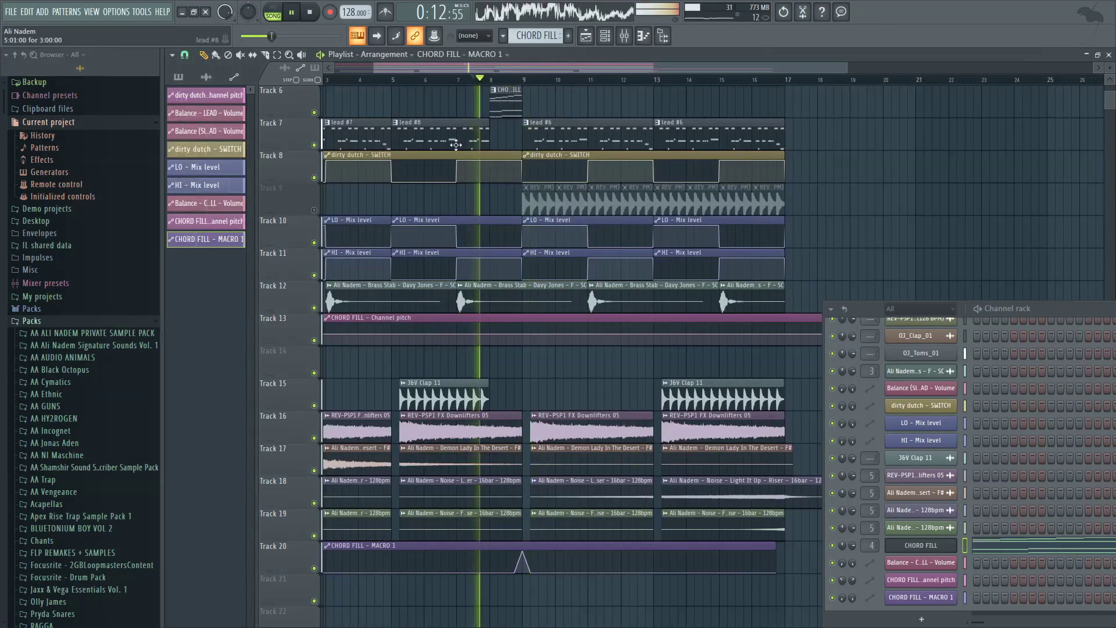
{"action": "scroll", "coordinate": [456, 163], "scroll_direction": "up", "scroll_amount": 3}
{"action": "scroll", "coordinate": [460, 175], "scroll_direction": "down", "scroll_amount": 4}
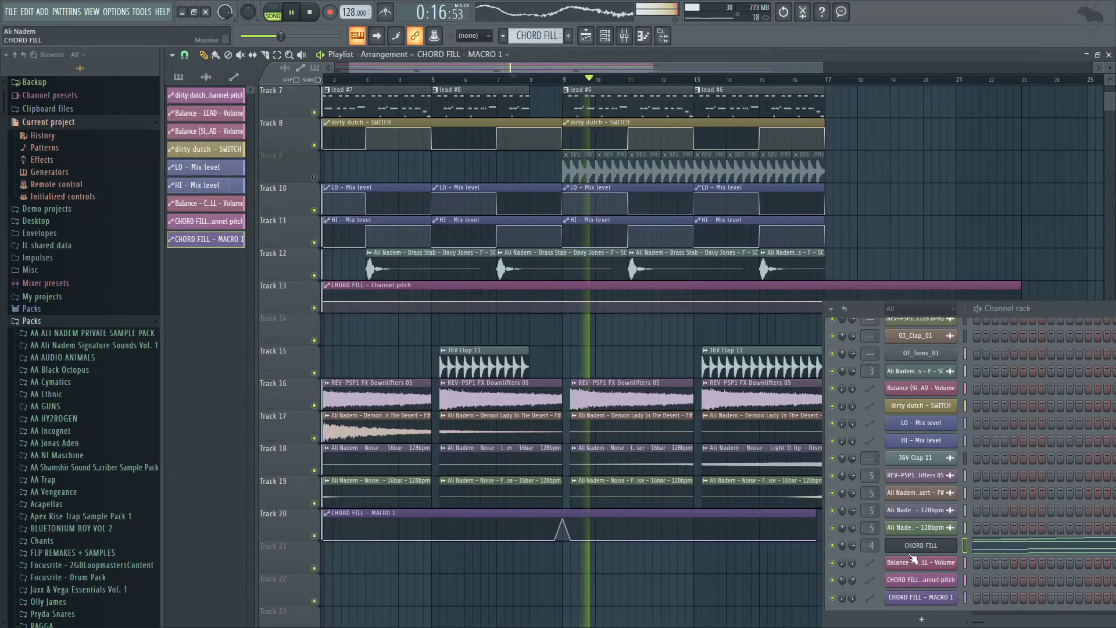
{"action": "scroll", "coordinate": [570, 291], "scroll_direction": "up", "scroll_amount": 4}
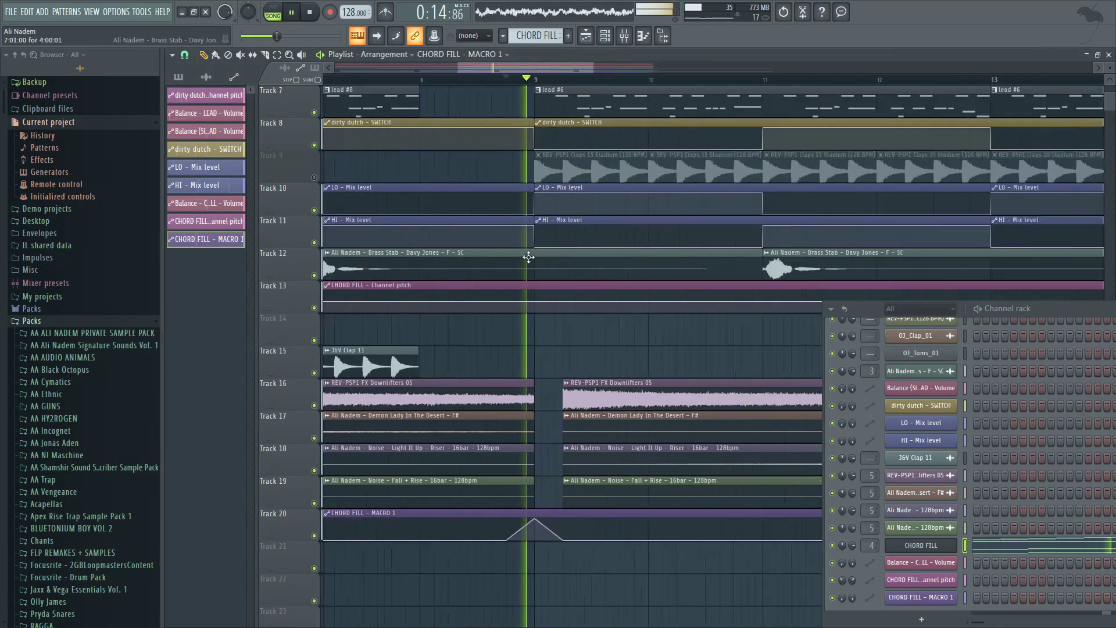
{"action": "scroll", "coordinate": [573, 296], "scroll_direction": "down", "scroll_amount": 2}
{"action": "left_click", "coordinate": [936, 547]}
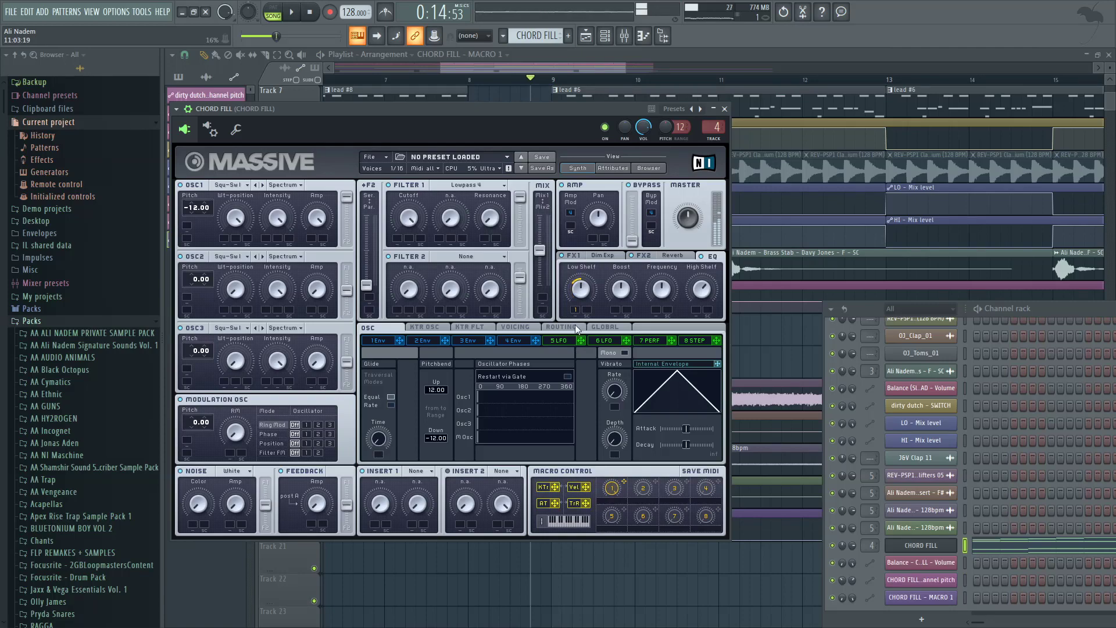
{"action": "key", "text": "space"}
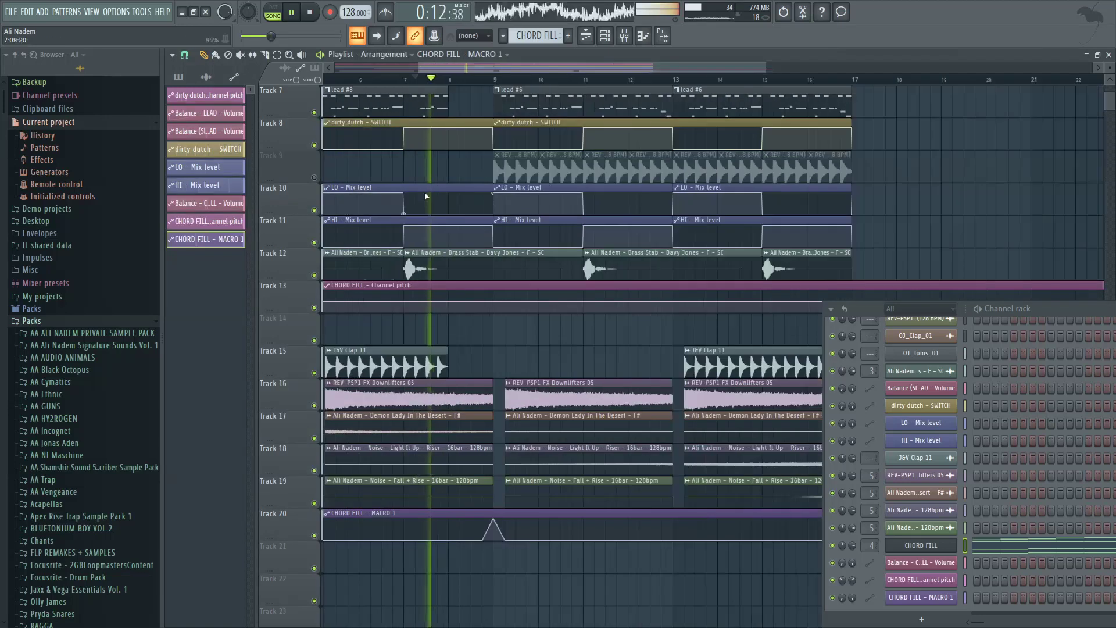
Step: Widen the browser and open the REV-PSP1 Snares folder inside Revealed Producer Starter Pack Vol. 1
{"action": "left_click", "coordinate": [330, 81]}
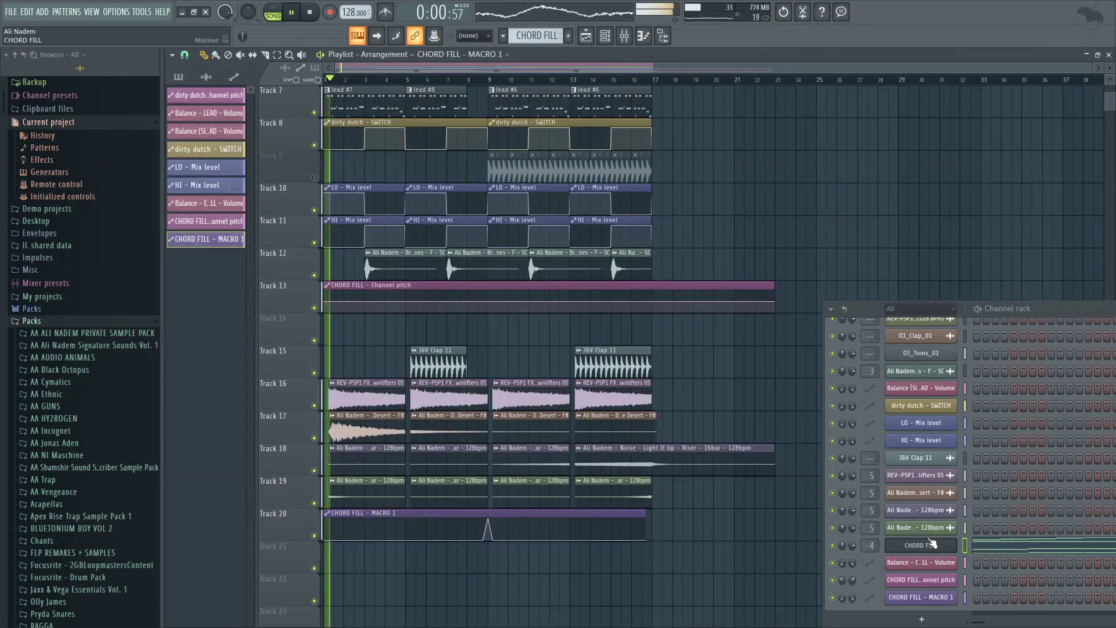
{"action": "scroll", "coordinate": [1052, 443], "scroll_direction": "up", "scroll_amount": 5}
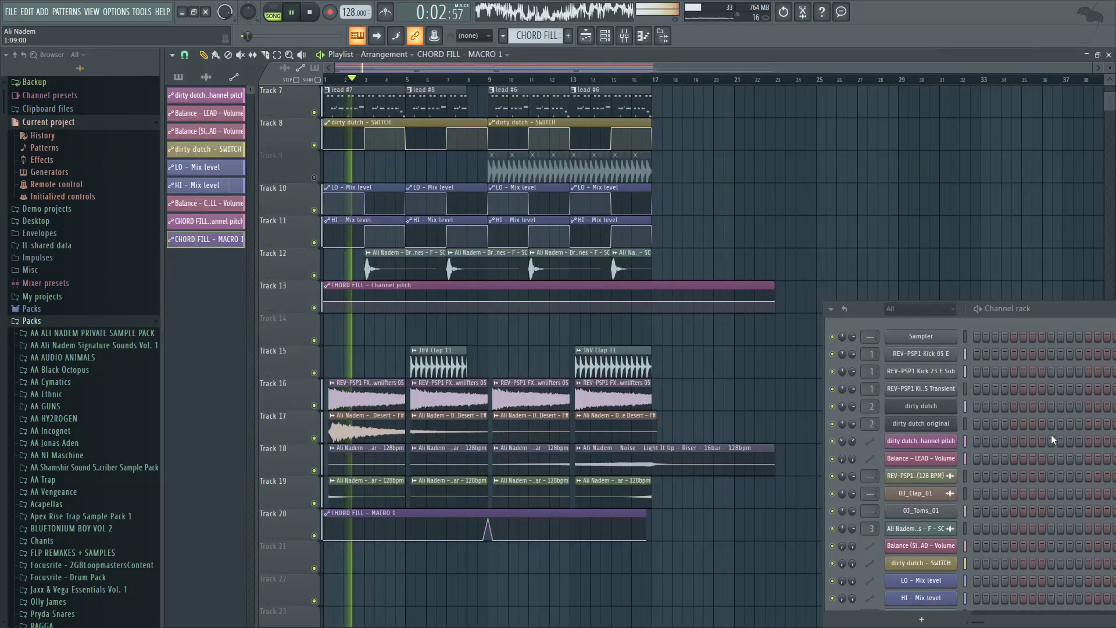
{"action": "left_click_drag", "start_coordinate": [162, 348], "coordinate": [221, 360]}
{"action": "scroll", "coordinate": [171, 400], "scroll_direction": "down", "scroll_amount": 6}
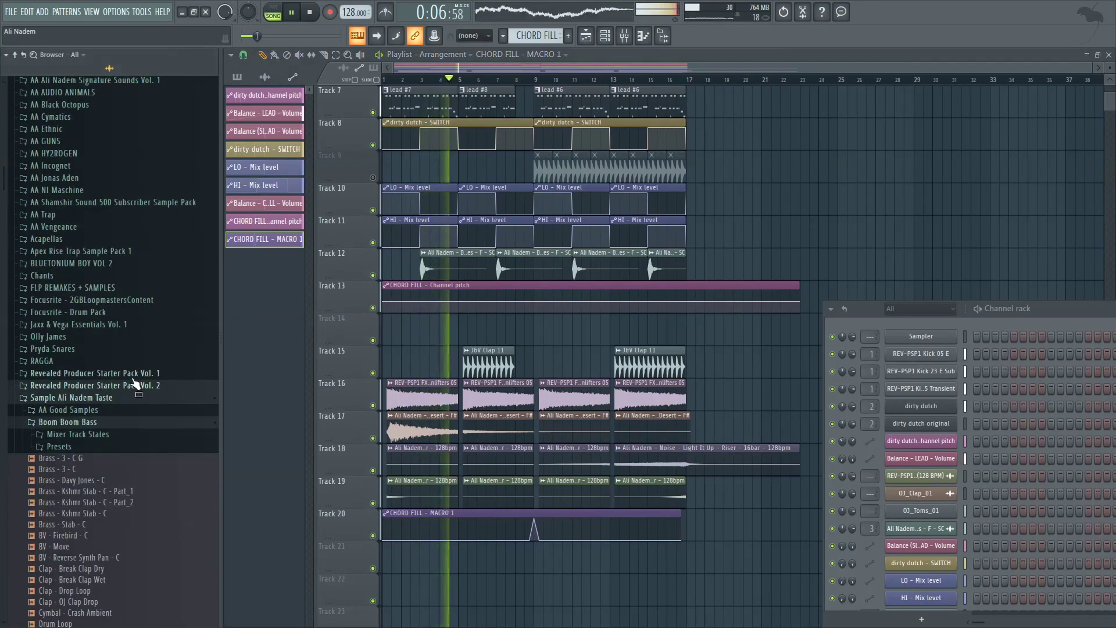
{"action": "left_click", "coordinate": [135, 373]}
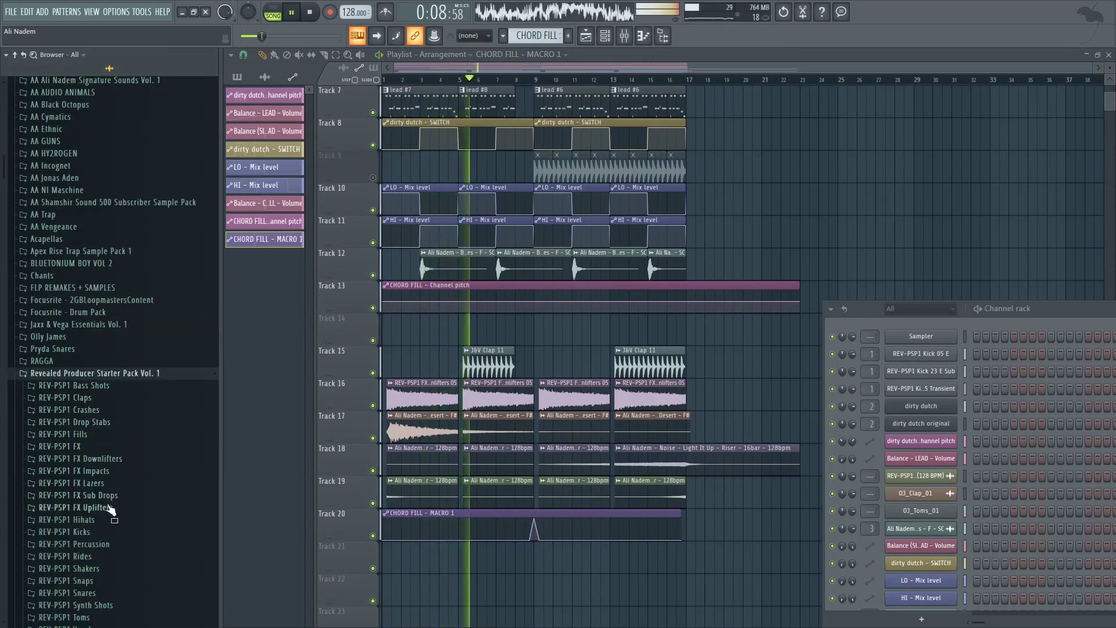
{"action": "scroll", "coordinate": [111, 510], "scroll_direction": "down", "scroll_amount": 1}
{"action": "left_click", "coordinate": [112, 528]}
{"action": "scroll", "coordinate": [113, 523], "scroll_direction": "down", "scroll_amount": 1}
Step: Audition the REV-PSP1 Snares samples down to Snares 15 and play the track from the start
{"action": "key", "text": "space"}
{"action": "left_click", "coordinate": [108, 473]}
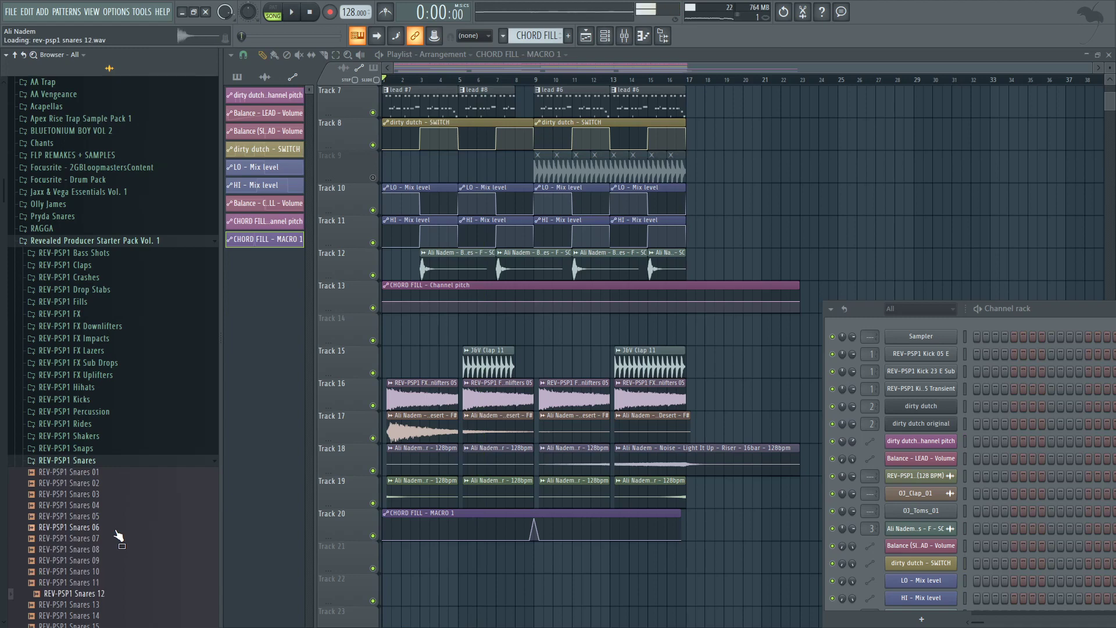
{"action": "key", "text": "Down"}
{"action": "key", "text": "Down"}
{"action": "key", "text": "space"}
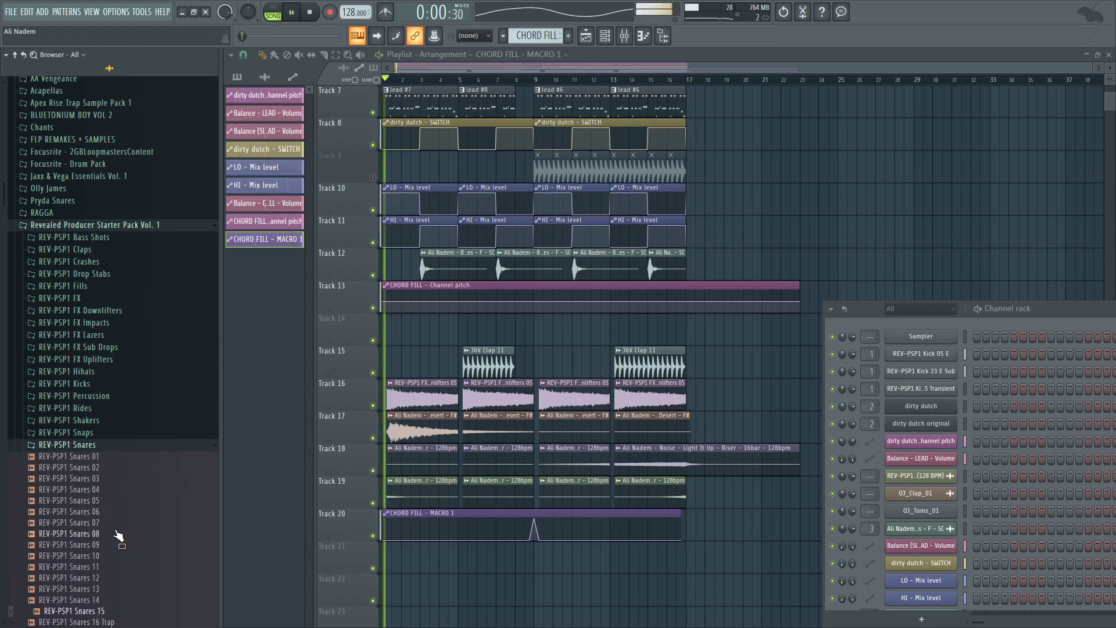
{"action": "scroll", "coordinate": [449, 346], "scroll_direction": "up", "scroll_amount": 3}
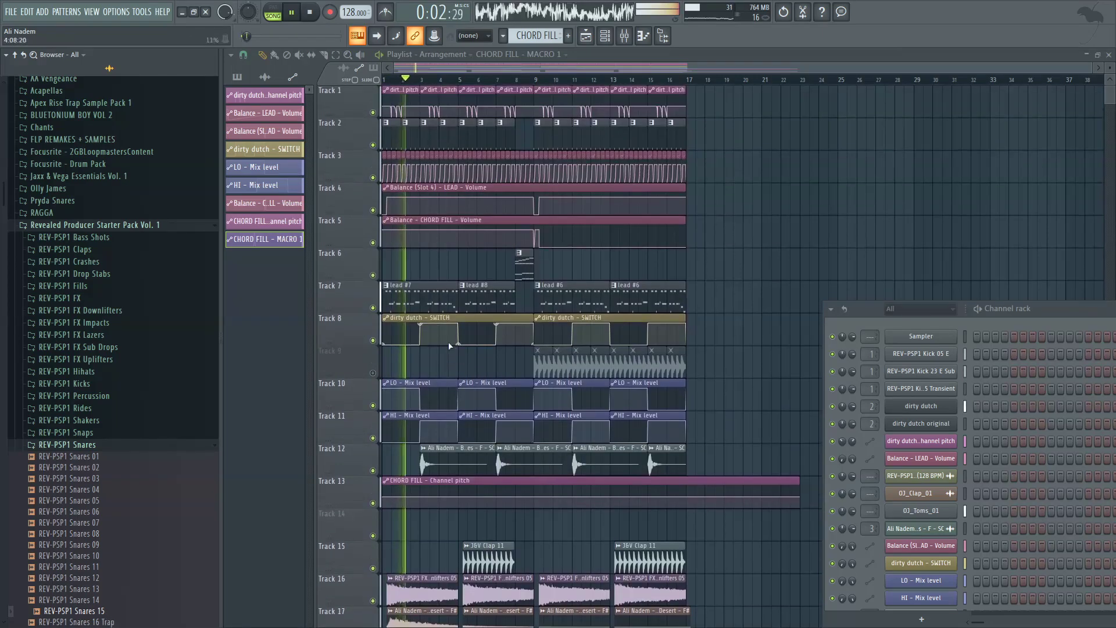
Step: Examine the playlist arrangement during playback, from the KICK and lead clips down to the CHORD FILL - MACRO 1 automation track
{"action": "scroll", "coordinate": [407, 314], "scroll_direction": "up", "scroll_amount": 3}
{"action": "left_click", "coordinate": [414, 305]}
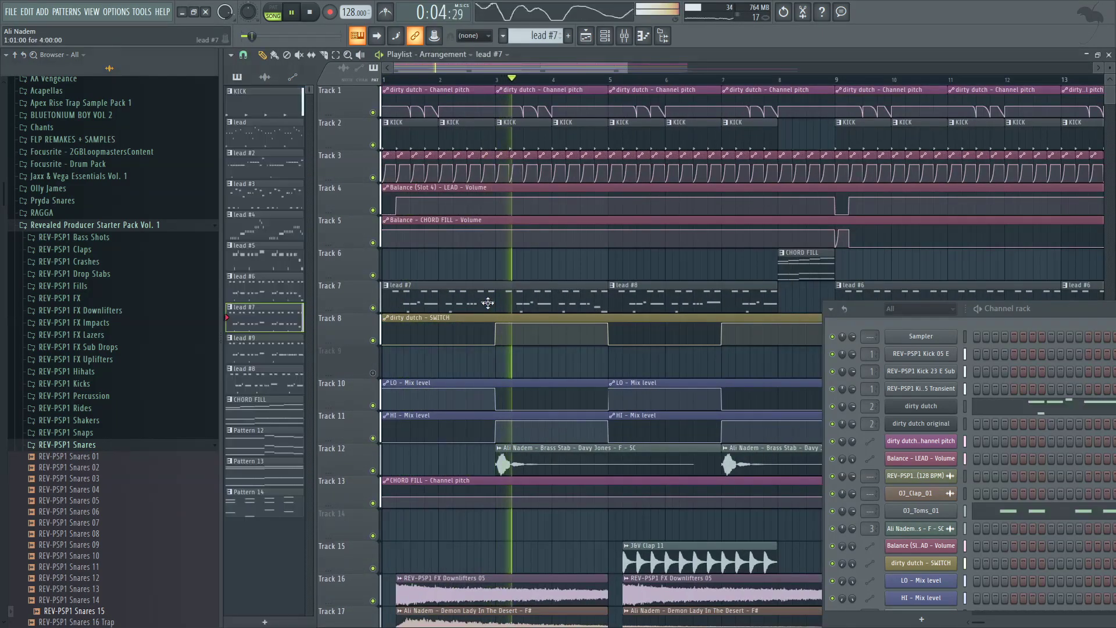
{"action": "scroll", "coordinate": [1042, 449], "scroll_direction": "down", "scroll_amount": 3}
{"action": "scroll", "coordinate": [581, 401], "scroll_direction": "down", "scroll_amount": 5}
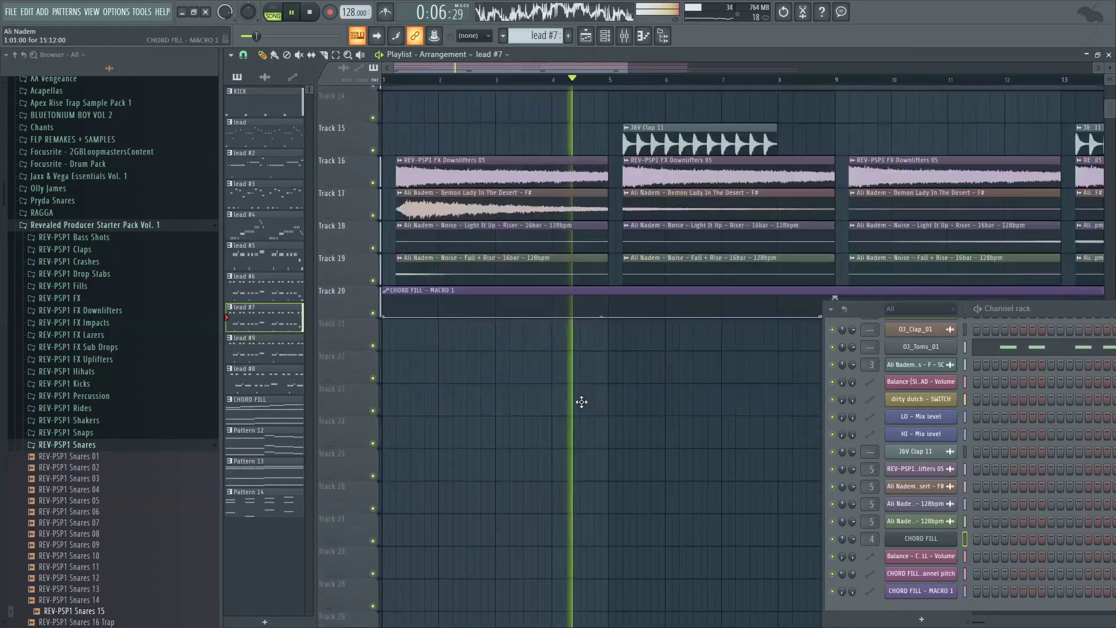
{"action": "scroll", "coordinate": [575, 408], "scroll_direction": "up", "scroll_amount": 4}
{"action": "scroll", "coordinate": [576, 408], "scroll_direction": "up", "scroll_amount": 1}
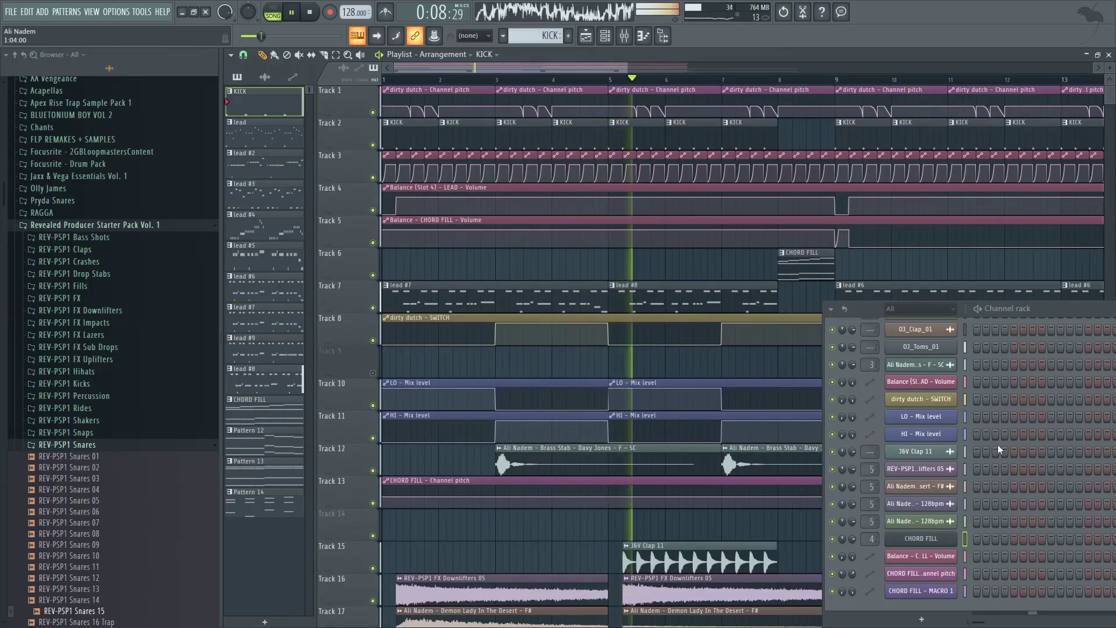
{"action": "scroll", "coordinate": [998, 444], "scroll_direction": "up", "scroll_amount": 2}
{"action": "scroll", "coordinate": [1022, 447], "scroll_direction": "up", "scroll_amount": 1}
{"action": "scroll", "coordinate": [730, 434], "scroll_direction": "down", "scroll_amount": 2}
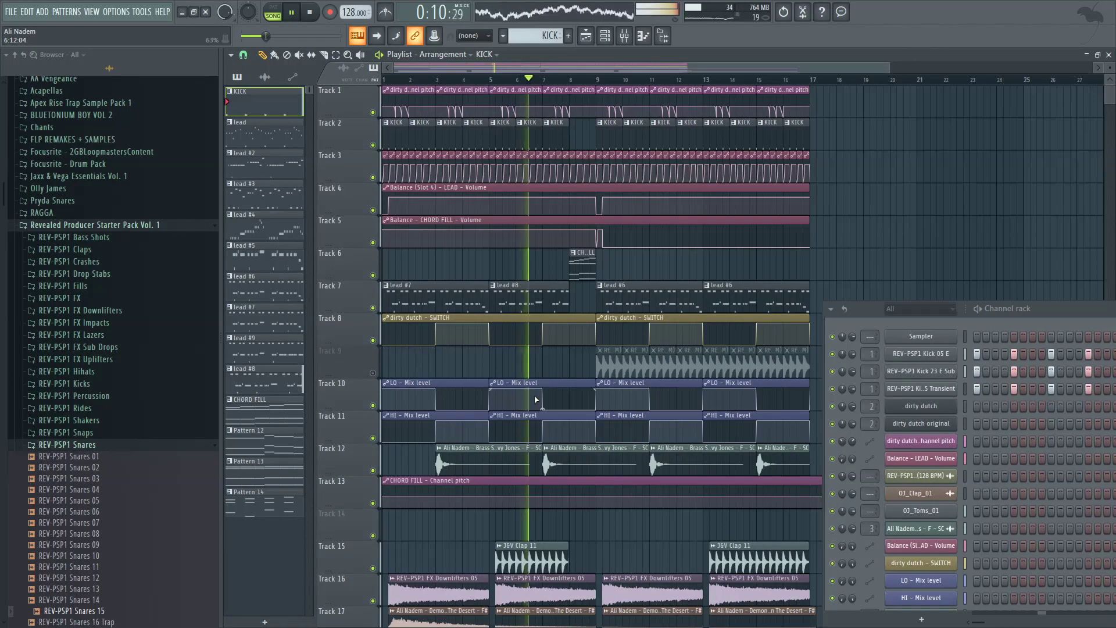
{"action": "scroll", "coordinate": [536, 396], "scroll_direction": "down", "scroll_amount": 3}
{"action": "scroll", "coordinate": [537, 396], "scroll_direction": "down", "scroll_amount": 4}
{"action": "scroll", "coordinate": [540, 405], "scroll_direction": "up", "scroll_amount": 6}
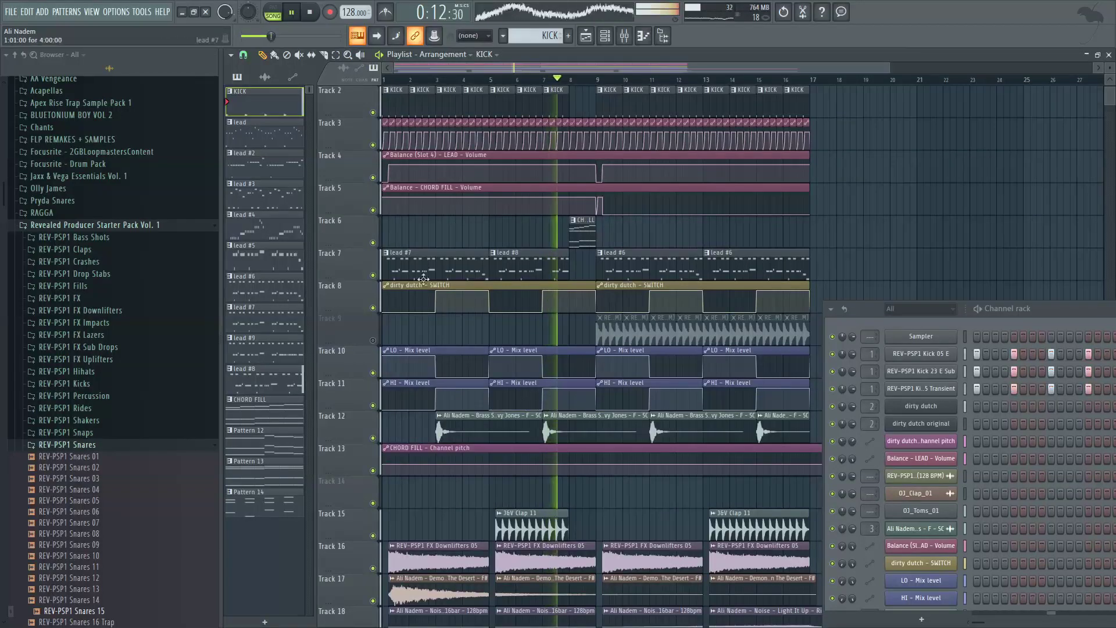
{"action": "key", "text": "space"}
Step: Insert an empty track above the lead clips' track and place a new four-bar pattern named TOM LAYER there at bar 1
{"action": "left_click", "coordinate": [422, 262]}
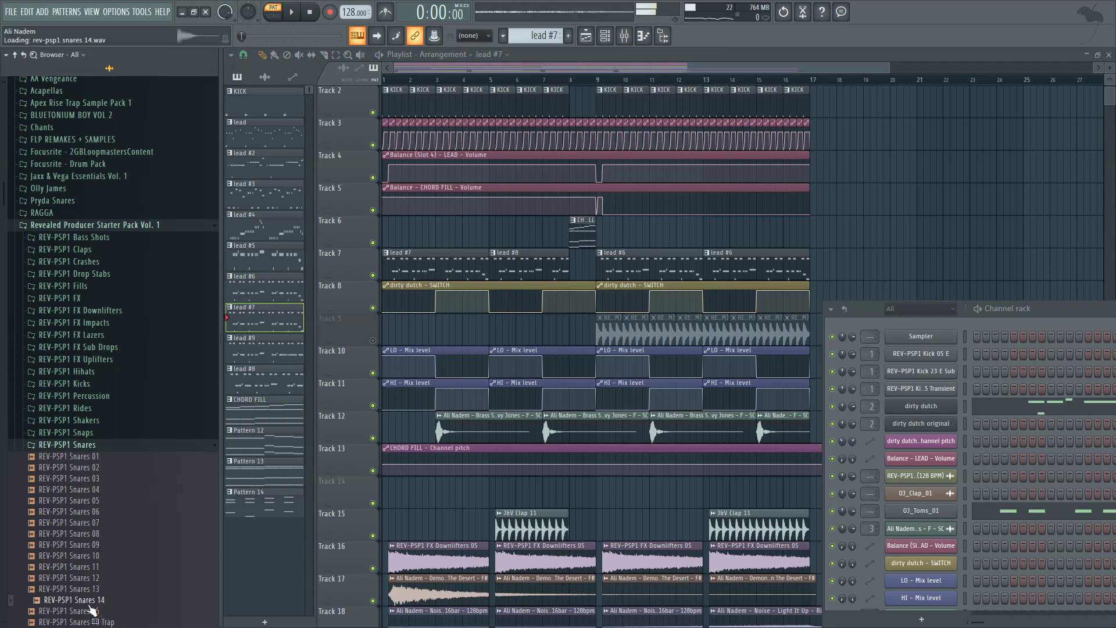
{"action": "right_click", "coordinate": [359, 270]}
{"action": "left_click", "coordinate": [403, 462]}
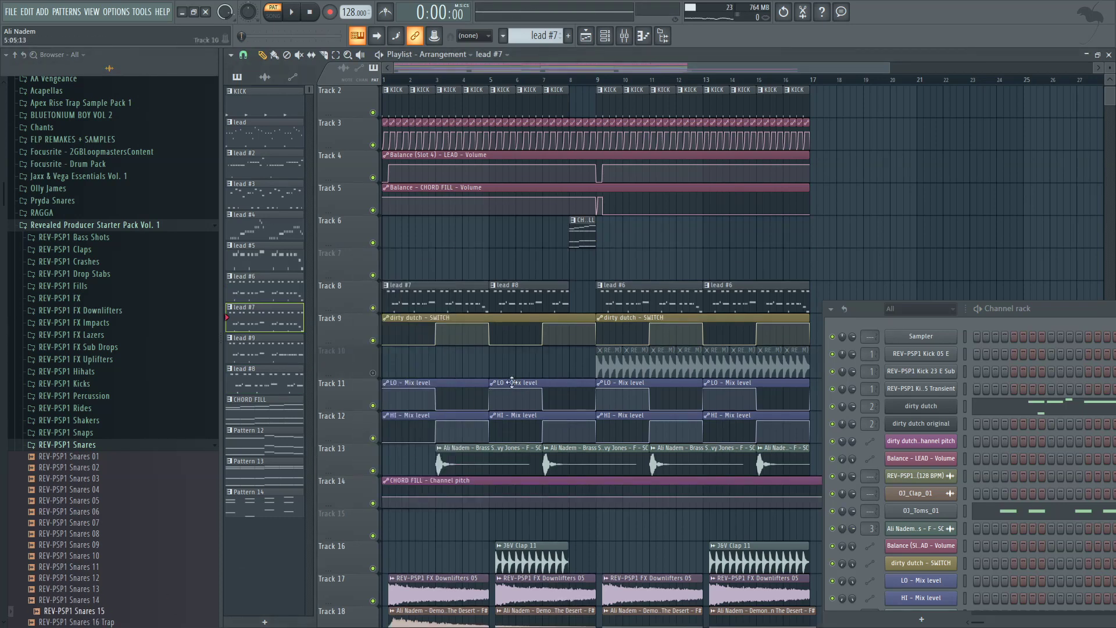
{"action": "left_click", "coordinate": [568, 36]}
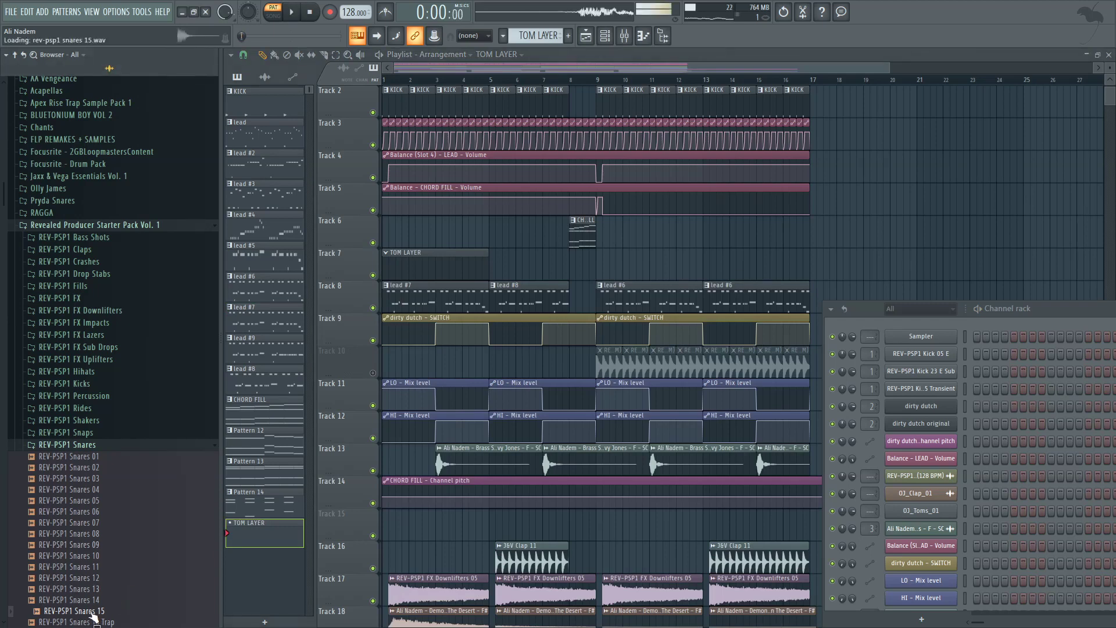
Step: Add the REV-PSP1 Snares 15 sample as a channel below OJ_Toms_01 and open its piano roll
{"action": "left_click_drag", "start_coordinate": [931, 522], "coordinate": [927, 518]}
{"action": "key", "text": "space"}
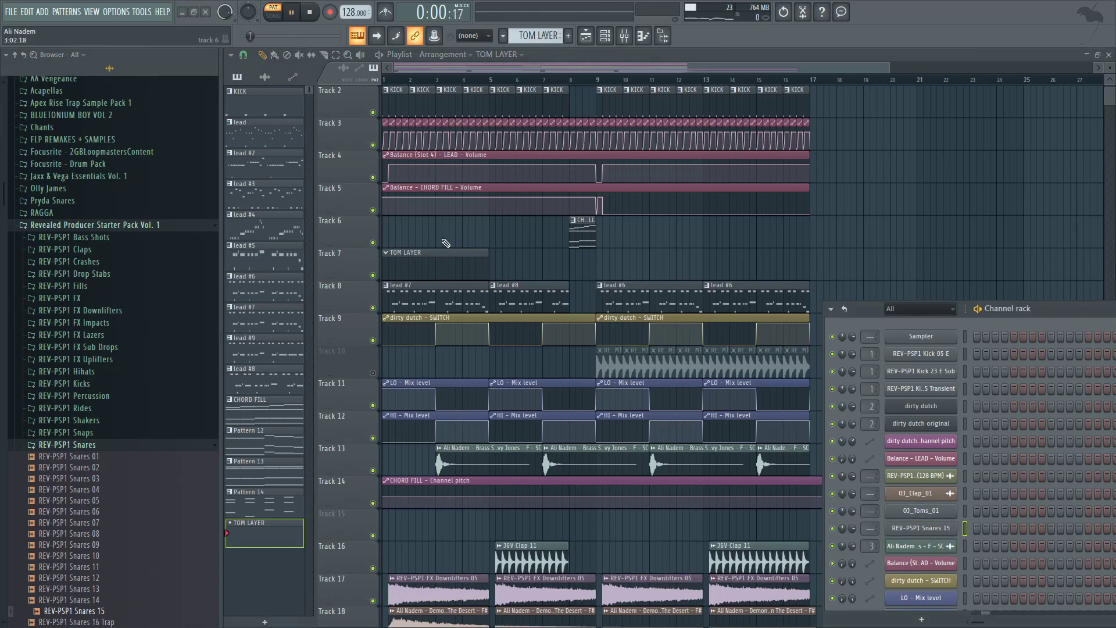
{"action": "right_click", "coordinate": [899, 458]}
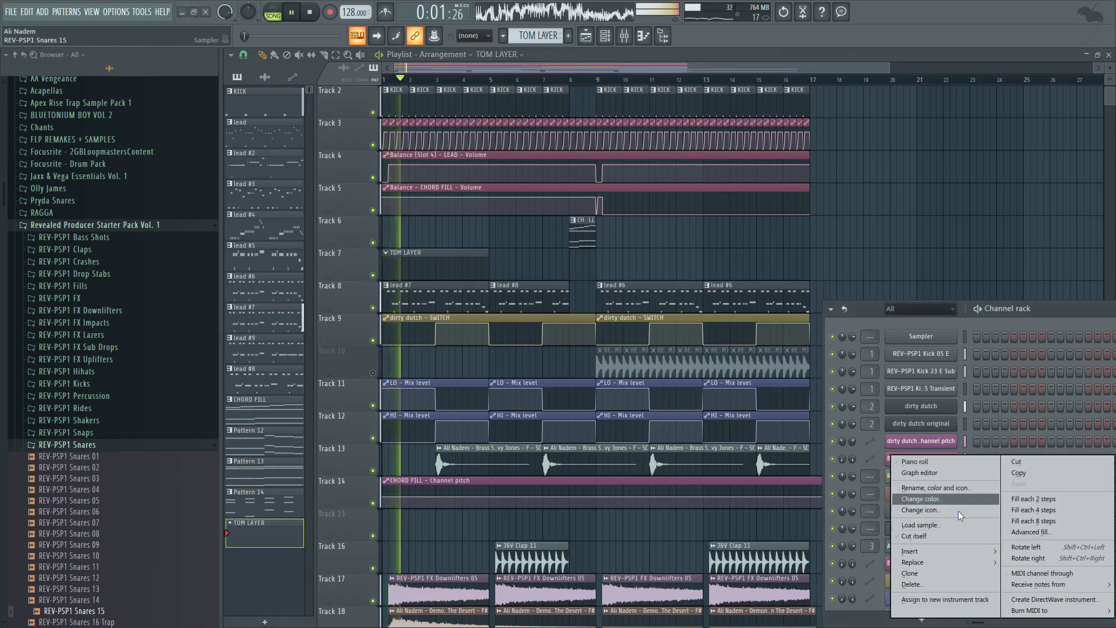
{"action": "left_click", "coordinate": [938, 462]}
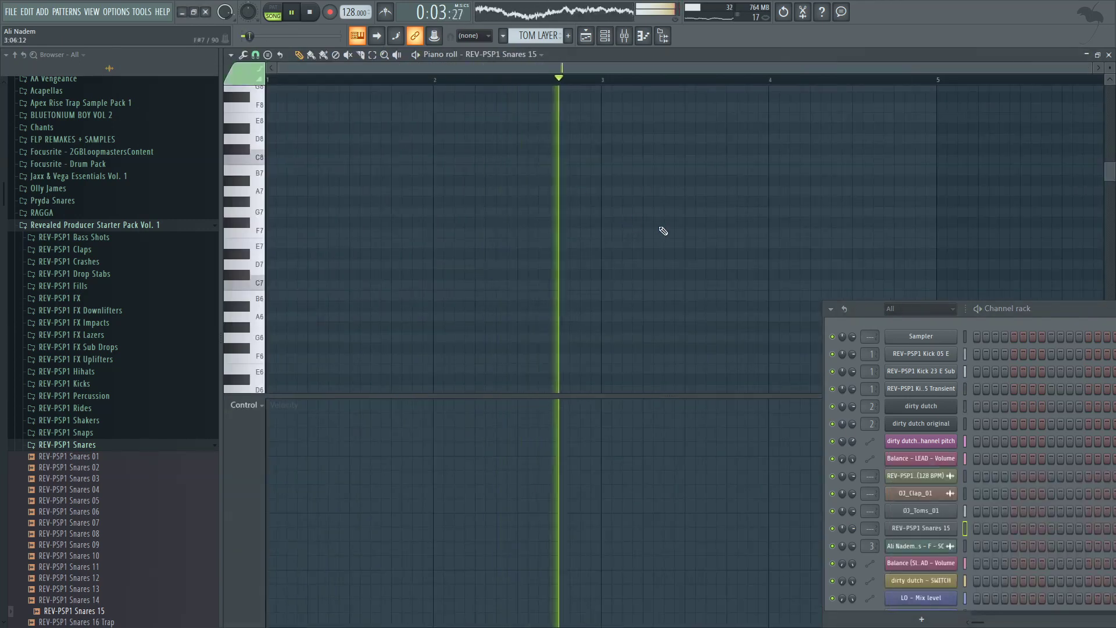
Step: Review the playlist around the TOM LAYER clip during playback, then stop with the playhead at the start of bar 1
{"action": "left_click", "coordinate": [586, 36]}
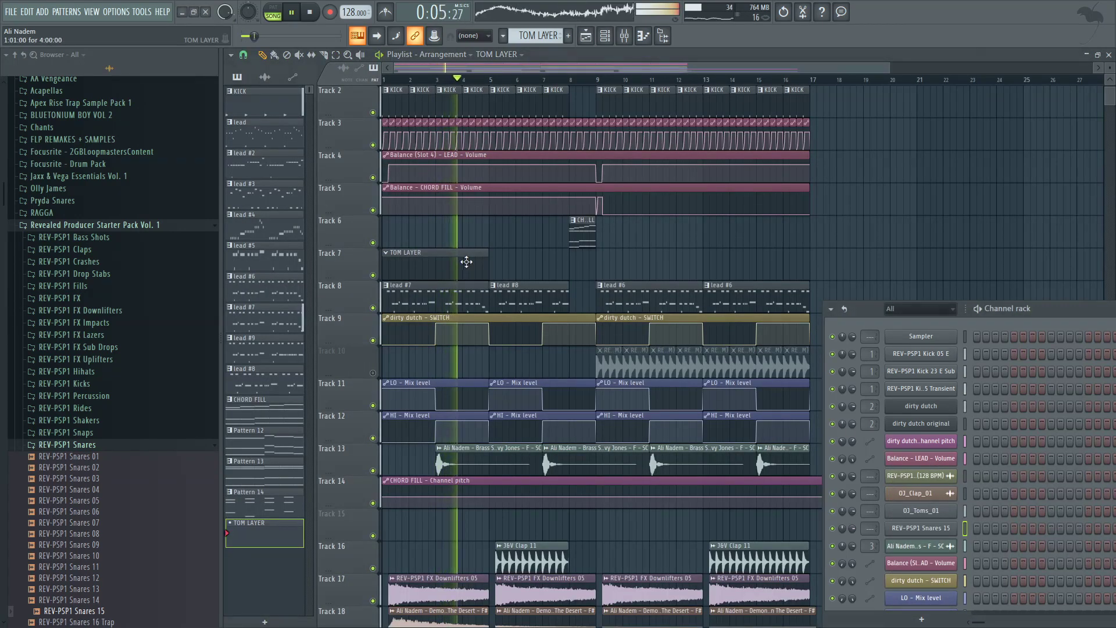
{"action": "scroll", "coordinate": [460, 269], "scroll_direction": "up", "scroll_amount": 3}
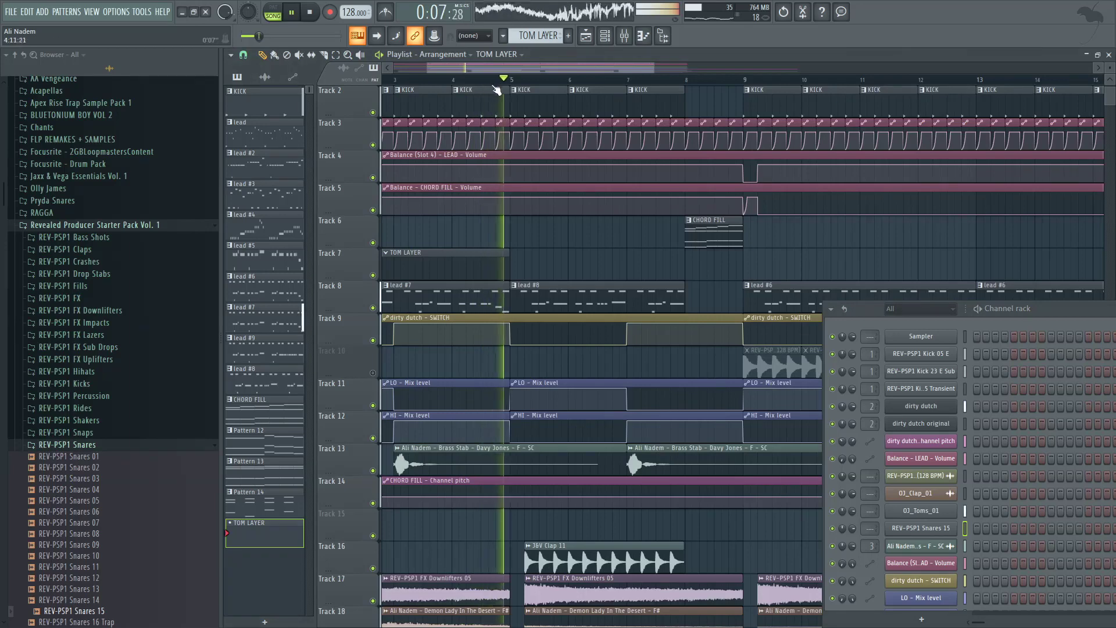
{"action": "scroll", "coordinate": [475, 172], "scroll_direction": "down", "scroll_amount": 3}
{"action": "left_click_drag", "start_coordinate": [456, 66], "coordinate": [407, 68]}
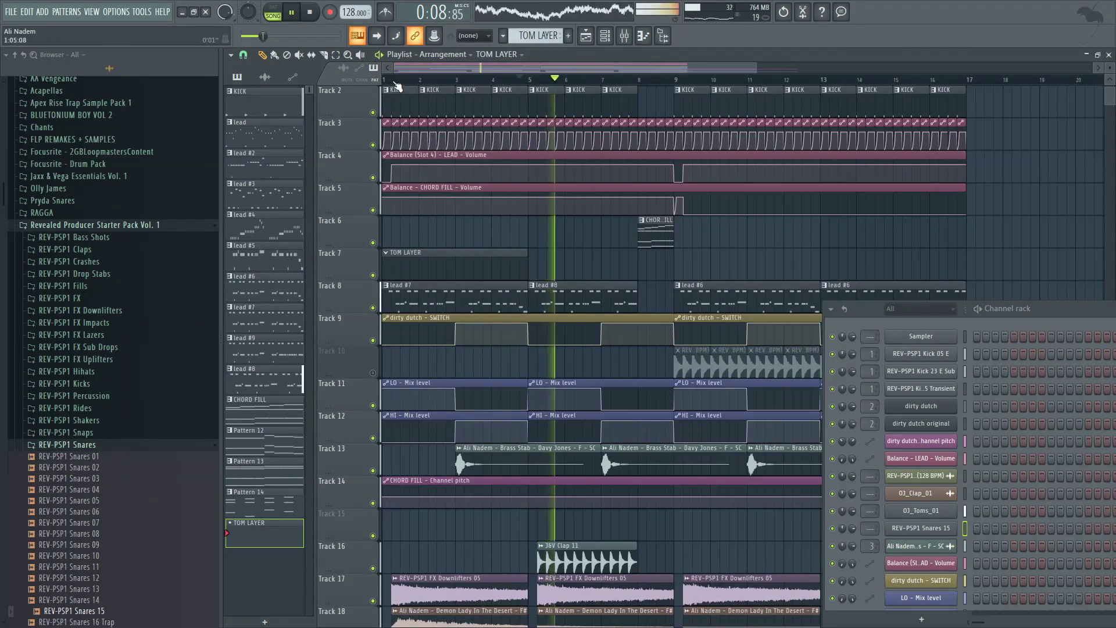
{"action": "left_click", "coordinate": [386, 80]}
{"action": "key", "text": "space"}
Step: Draw a two-step C5 note at step 3 of bar 1 for REV-PSP1 Snares 15 in TOM LAYER and play it against the track
{"action": "right_click", "coordinate": [948, 532]}
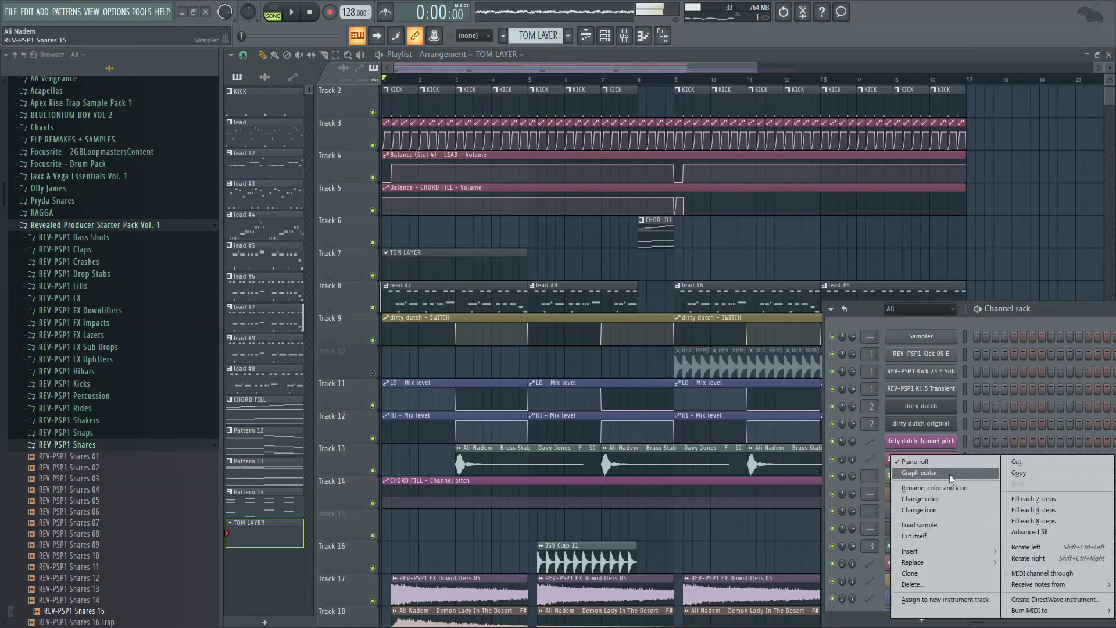
{"action": "left_click", "coordinate": [950, 462]}
{"action": "right_click", "coordinate": [949, 533]}
{"action": "left_click", "coordinate": [961, 463]}
{"action": "left_click_drag", "start_coordinate": [314, 263], "coordinate": [278, 313]}
{"action": "scroll", "coordinate": [292, 329], "scroll_direction": "down", "scroll_amount": 2}
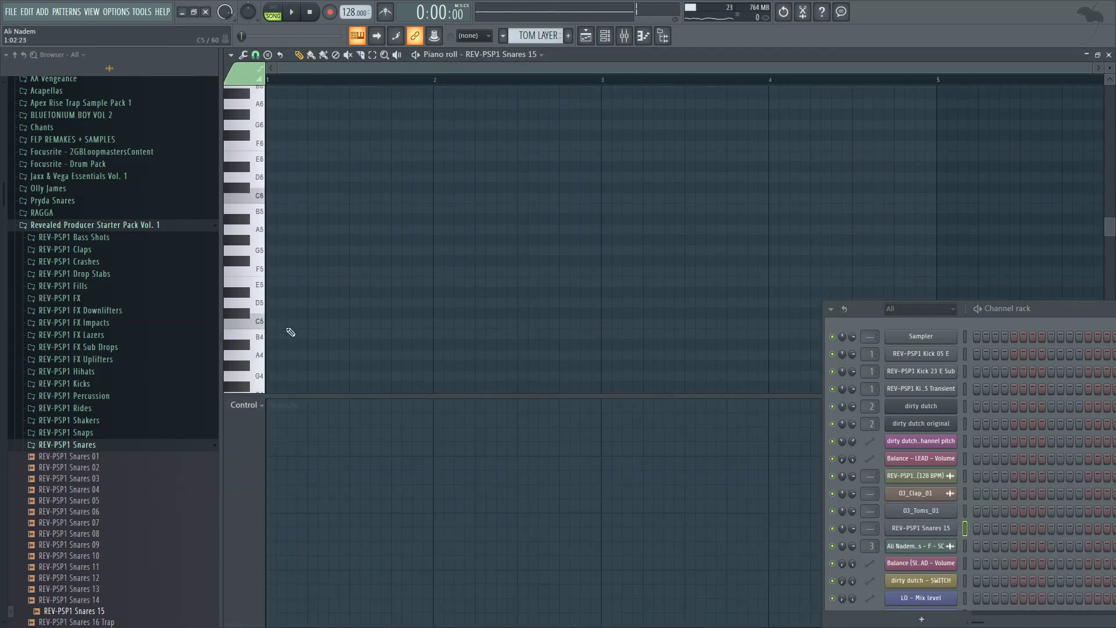
{"action": "left_click_drag", "start_coordinate": [280, 319], "coordinate": [291, 328]}
{"action": "key", "text": "space"}
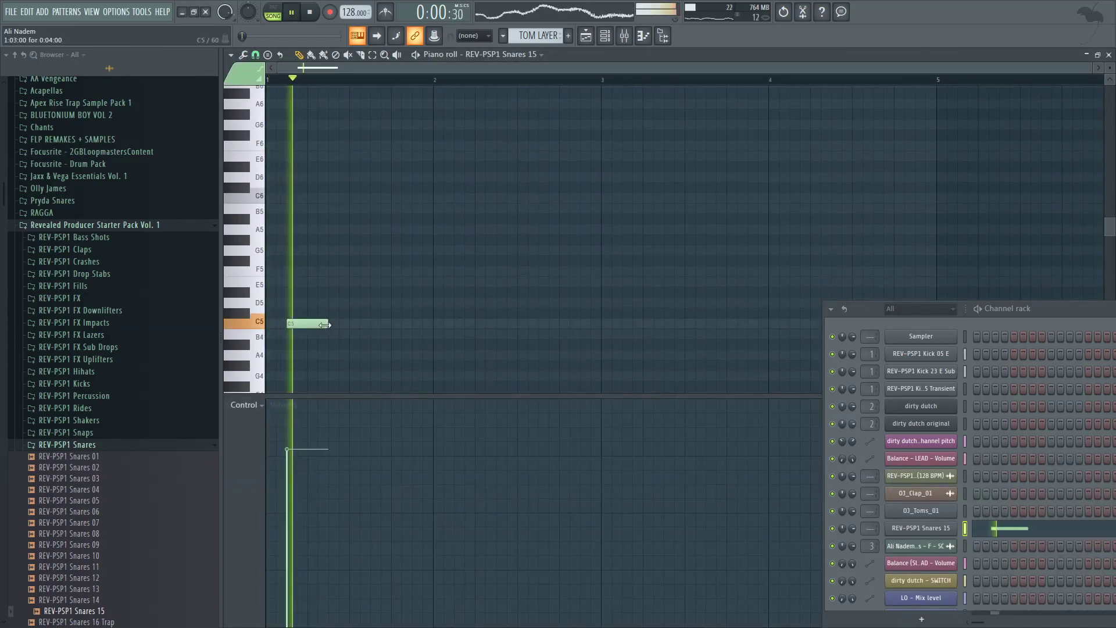
{"action": "key", "text": "F5"}
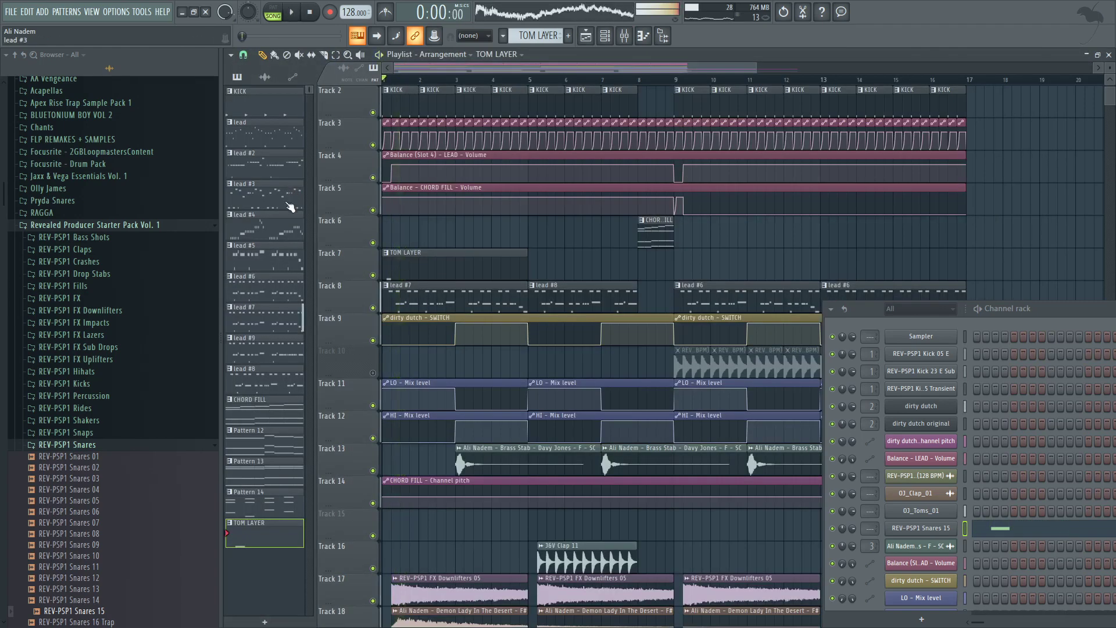
{"action": "key", "text": "F7"}
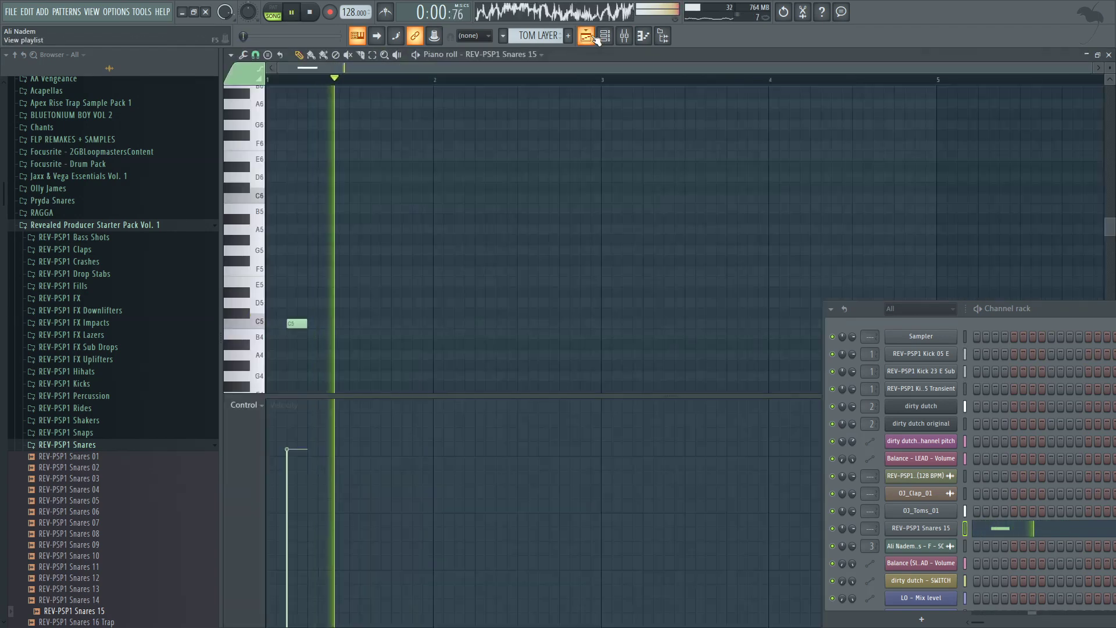
Step: Move the first snare note to step 4 and fill steps 4, 7, 12 and 15 of bars 1 and 2 with C5 notes
{"action": "left_click_drag", "start_coordinate": [305, 325], "coordinate": [293, 325]}
{"action": "left_click", "coordinate": [332, 323]}
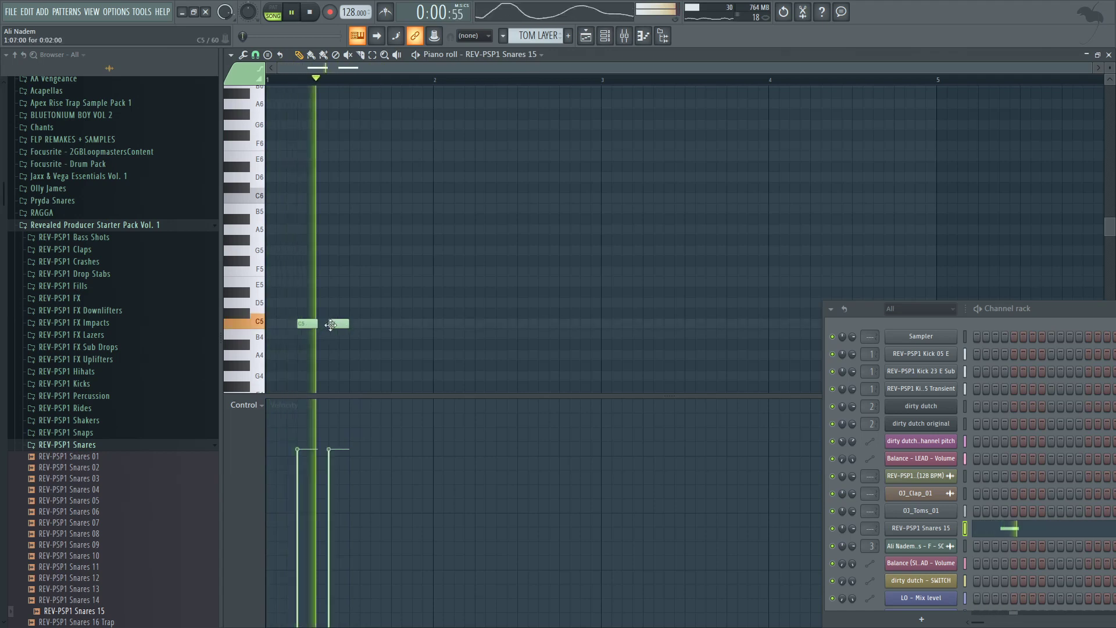
{"action": "left_click", "coordinate": [385, 323]}
{"action": "left_click", "coordinate": [416, 324]}
{"action": "left_click", "coordinate": [470, 324]}
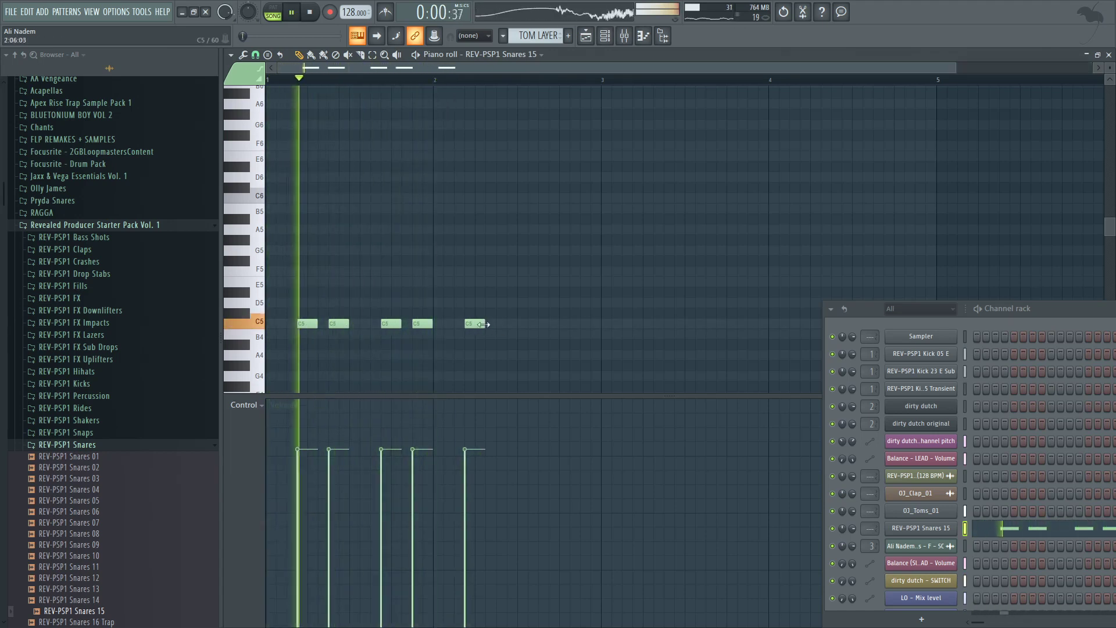
{"action": "left_click", "coordinate": [501, 323]}
{"action": "left_click", "coordinate": [543, 323]}
{"action": "left_click_drag", "start_coordinate": [543, 323], "coordinate": [553, 323]}
{"action": "left_click", "coordinate": [584, 324]}
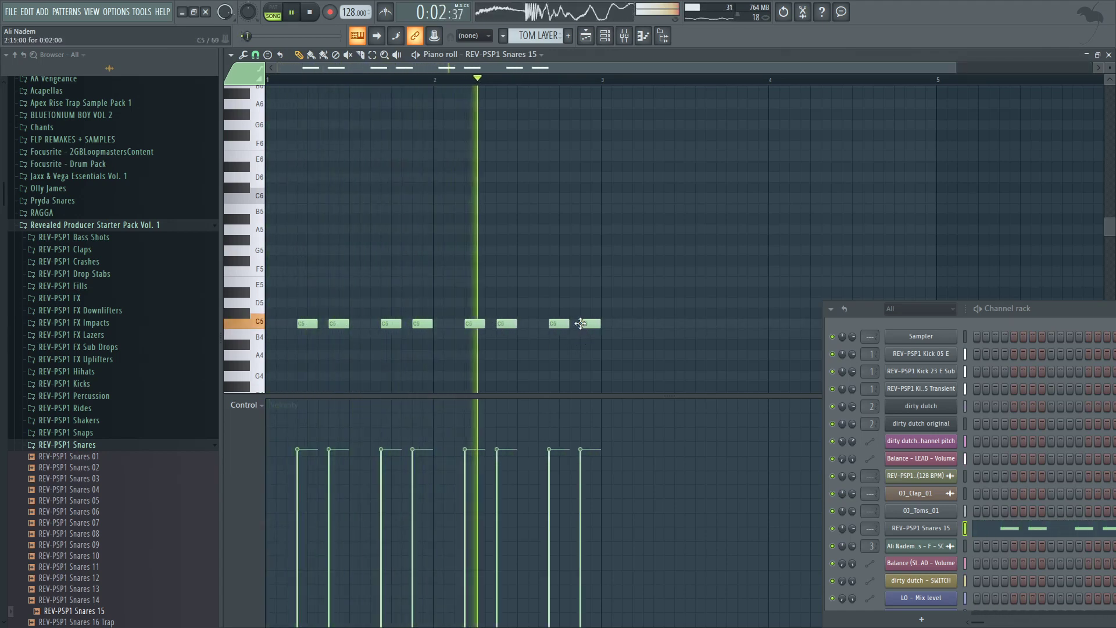
{"action": "left_click", "coordinate": [574, 326]}
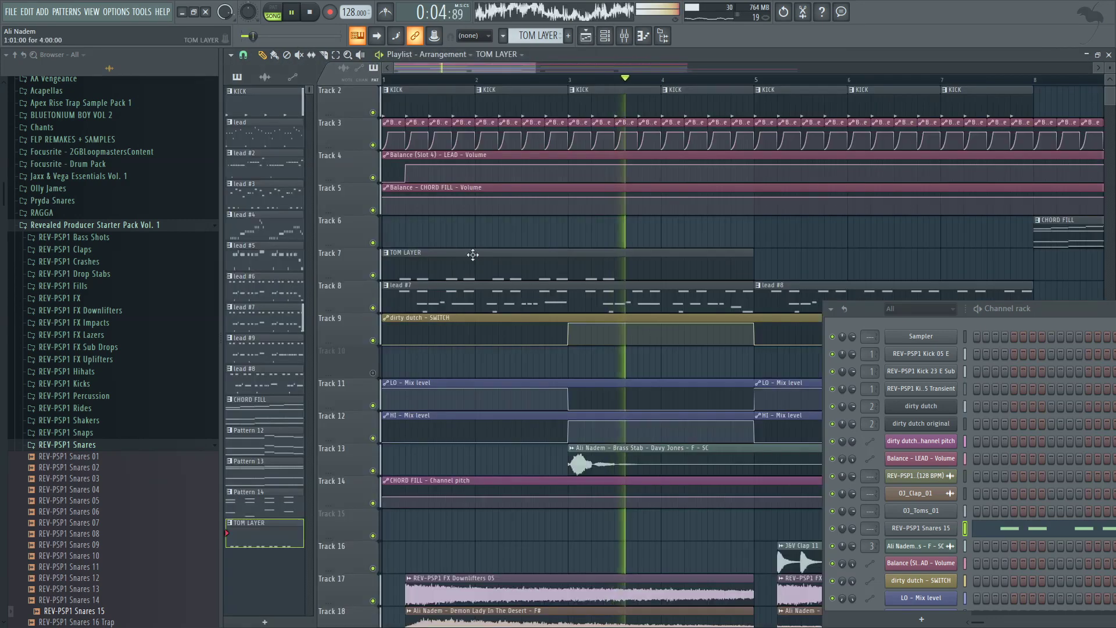
Step: Open the OJ_Toms_01 notes of the lead #7 pattern and inspect their velocity and pan values
{"action": "key", "text": "F5"}
{"action": "left_click", "coordinate": [463, 289]}
{"action": "left_click", "coordinate": [1010, 511]}
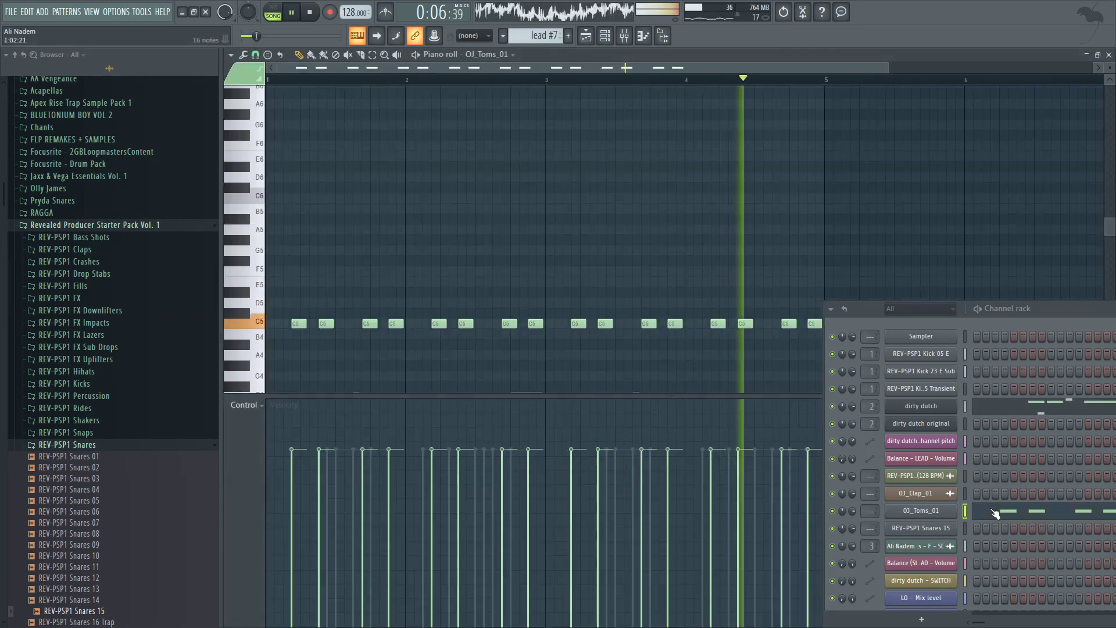
{"action": "left_click", "coordinate": [254, 452]}
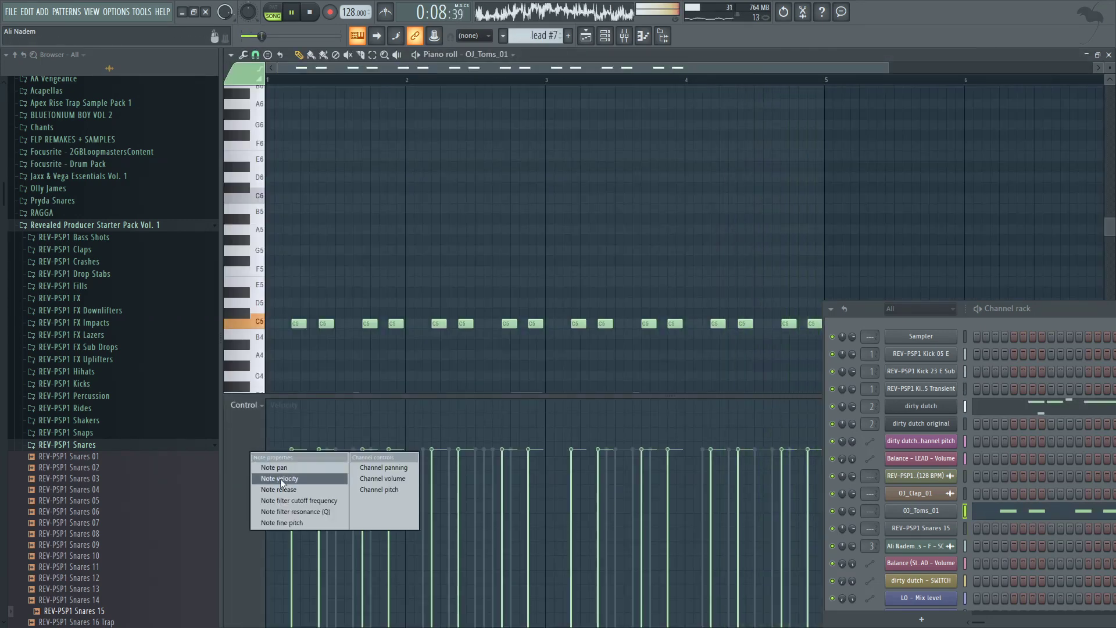
{"action": "left_click", "coordinate": [280, 479]}
{"action": "left_click", "coordinate": [252, 472]}
{"action": "left_click", "coordinate": [267, 484]}
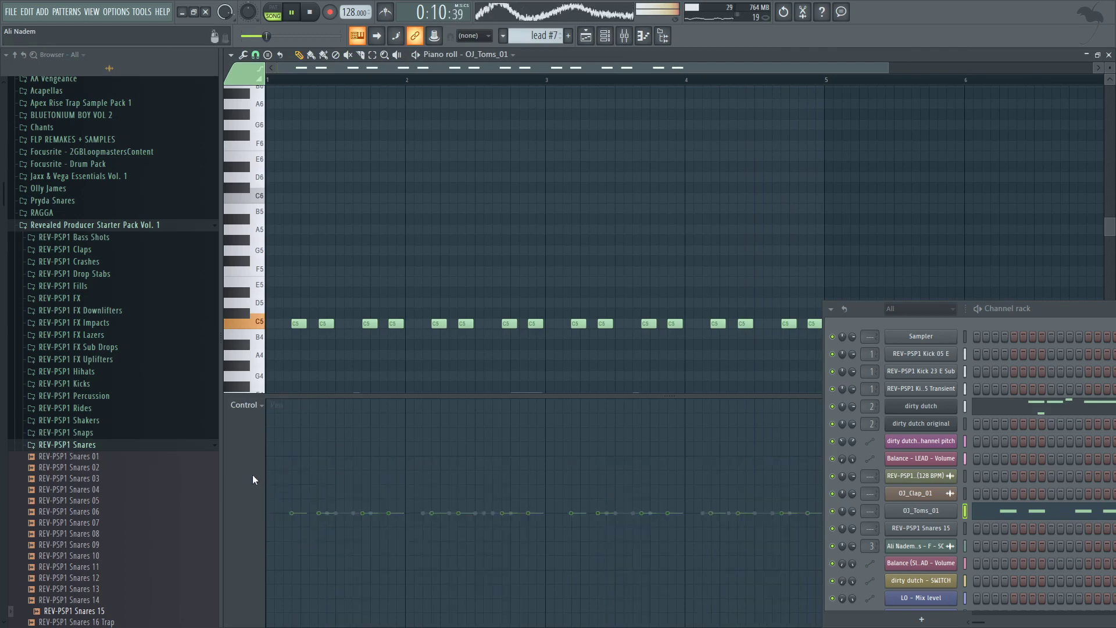
{"action": "left_click", "coordinate": [587, 37]}
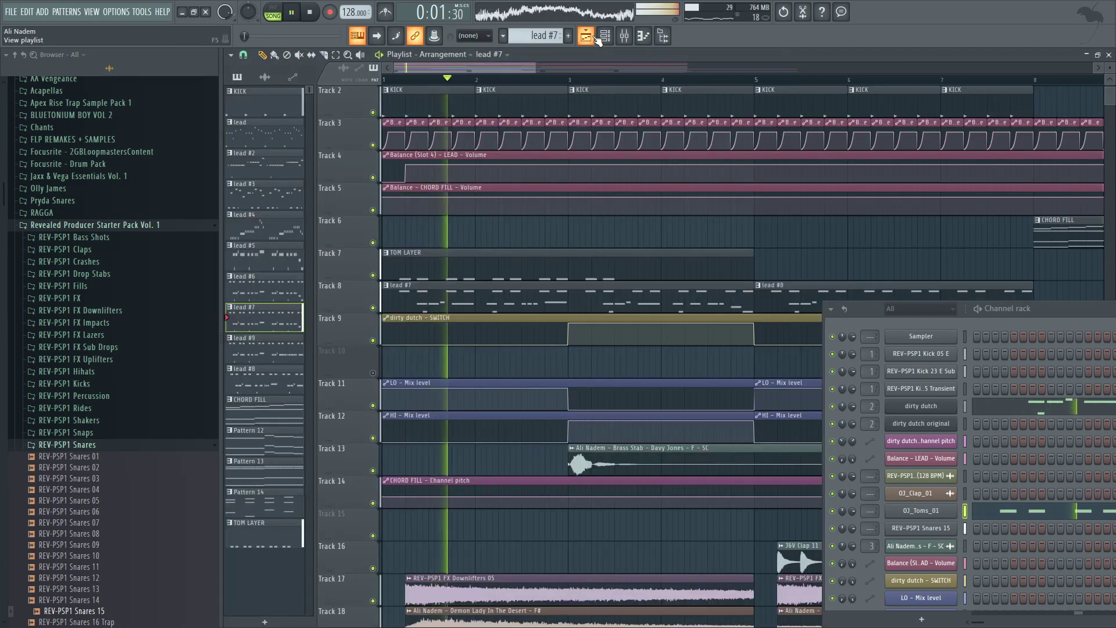
Step: Cut the REV-PSP1 Snares 15 notes from the TOM LAYER pattern and check the channel's piano roll
{"action": "left_click", "coordinate": [483, 251]}
{"action": "right_click", "coordinate": [895, 528]}
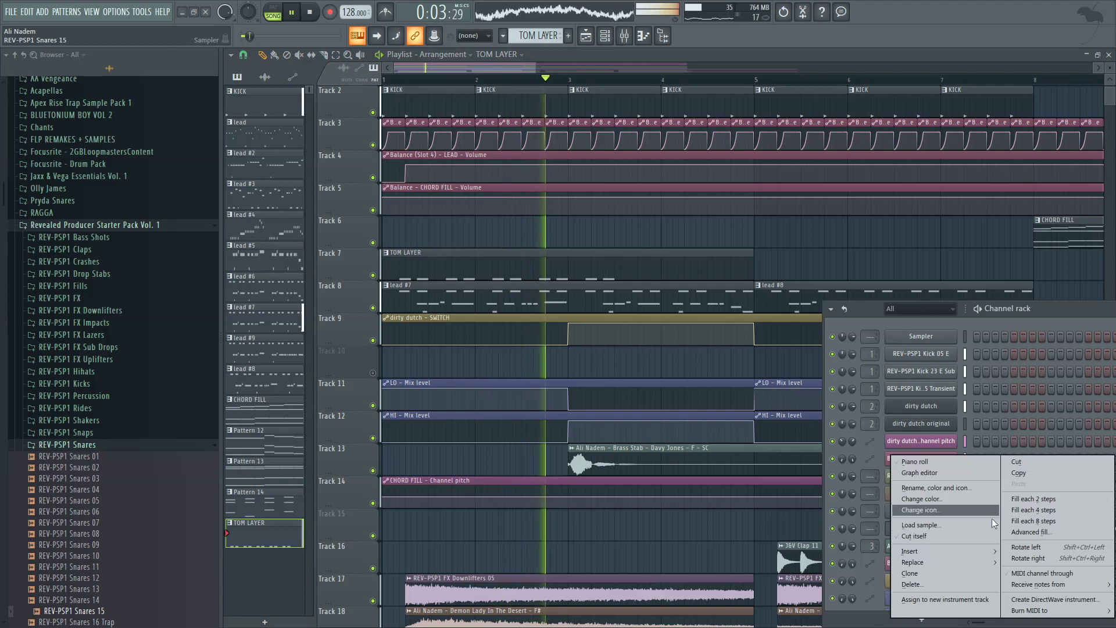
{"action": "left_click", "coordinate": [1027, 464]}
{"action": "key", "text": "space"}
{"action": "key", "text": "space"}
{"action": "scroll", "coordinate": [444, 256], "scroll_direction": "down", "scroll_amount": 3}
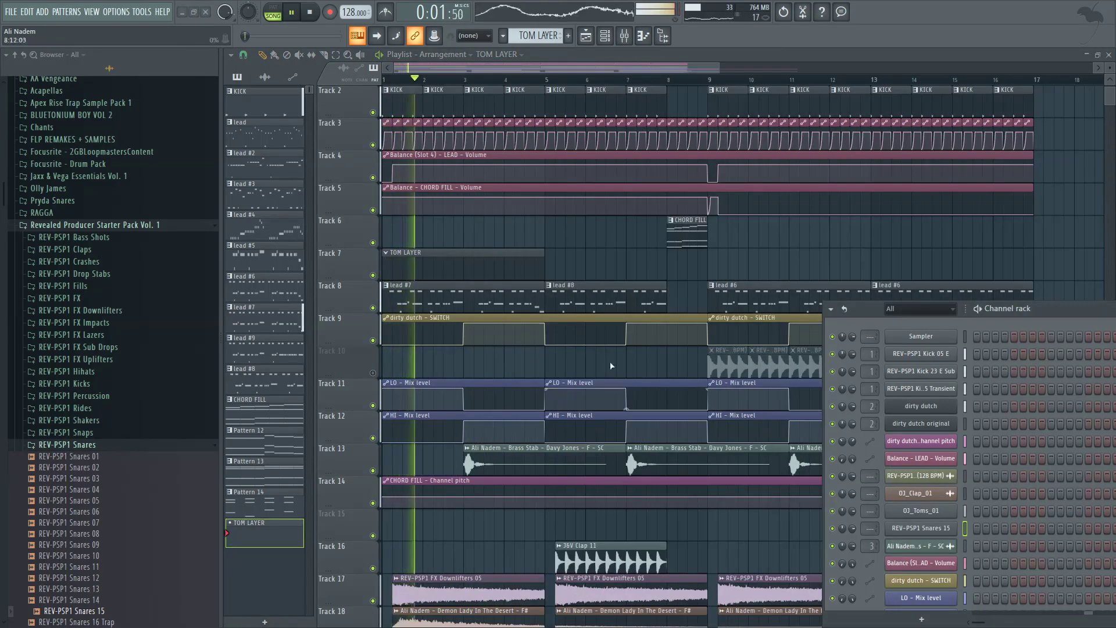
{"action": "right_click", "coordinate": [907, 528]}
{"action": "left_click", "coordinate": [944, 469]}
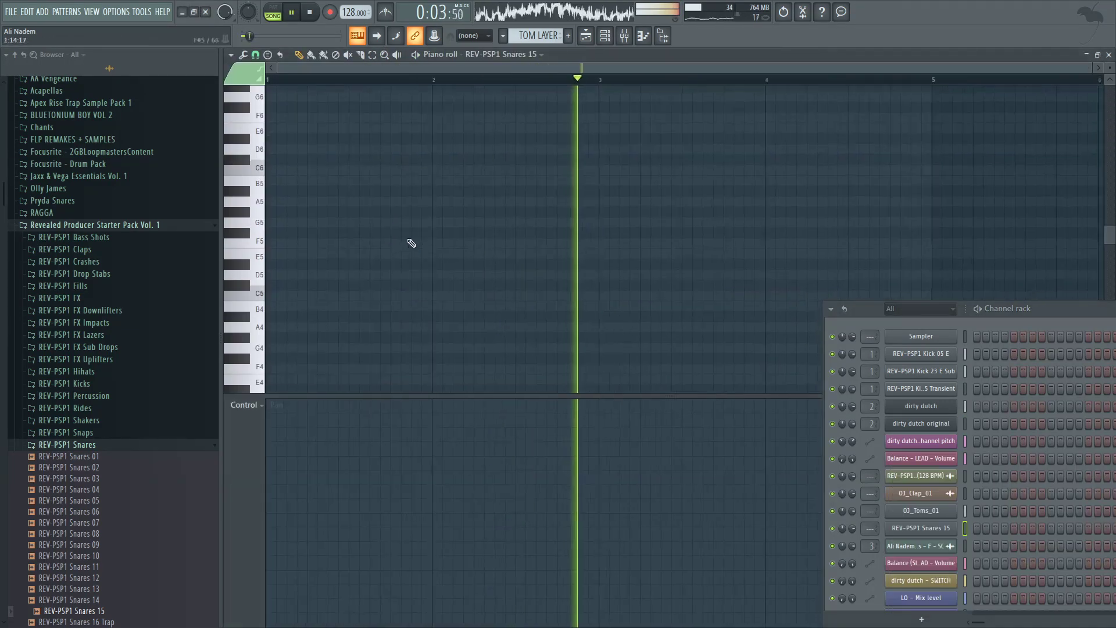
{"action": "scroll", "coordinate": [550, 189], "scroll_direction": "up", "scroll_amount": 2}
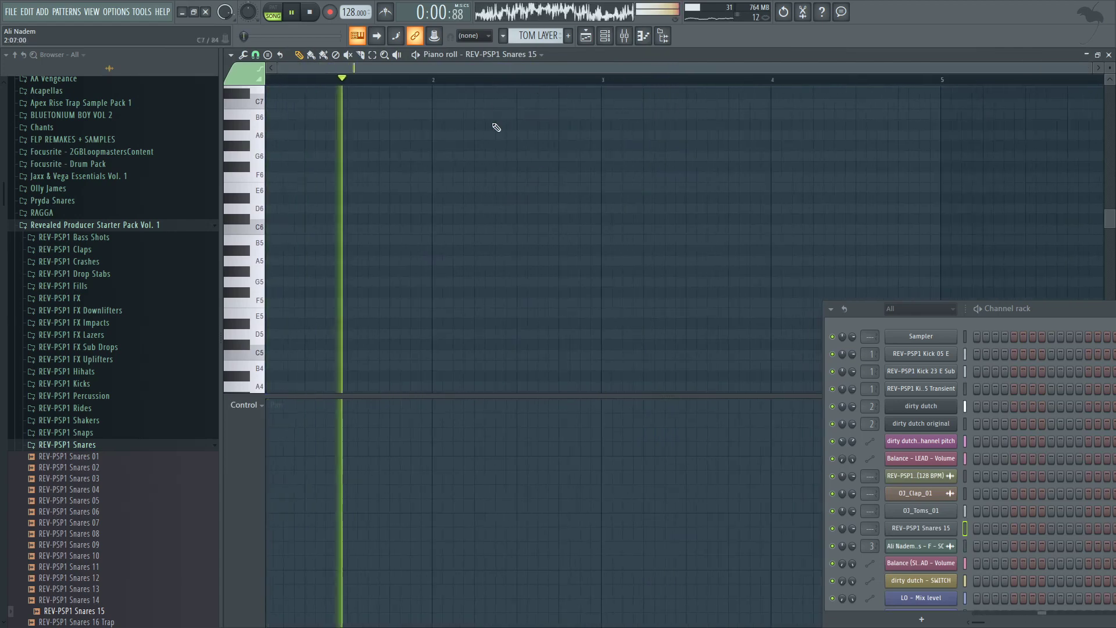
Step: Open the REV-PSP1 Snares 15 notes of the lead #7 pattern
{"action": "key", "text": "F5"}
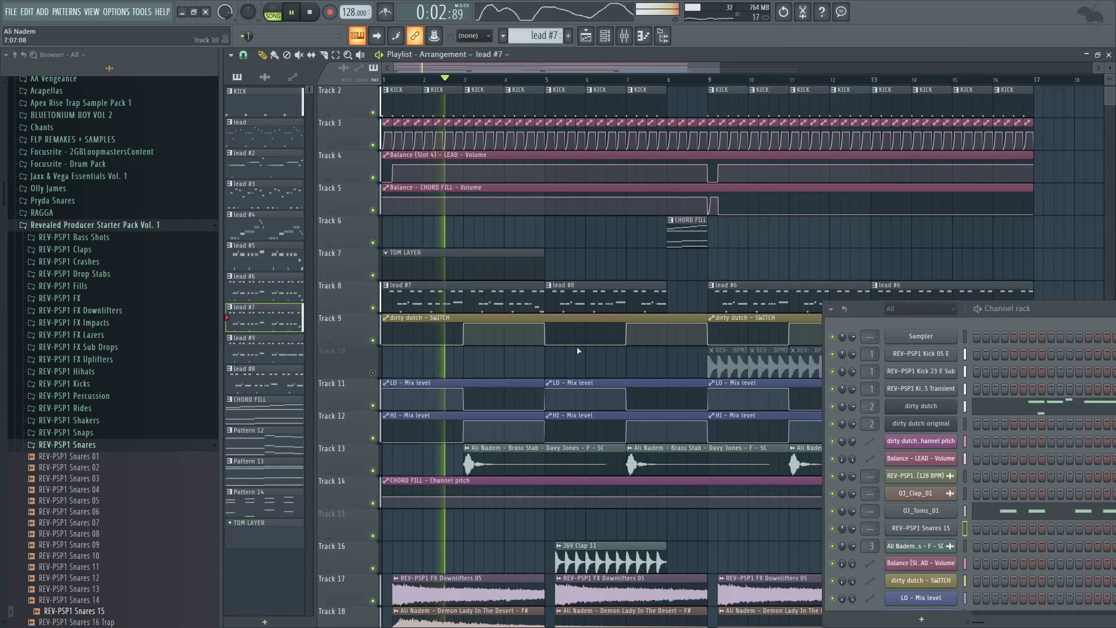
{"action": "right_click", "coordinate": [924, 528]}
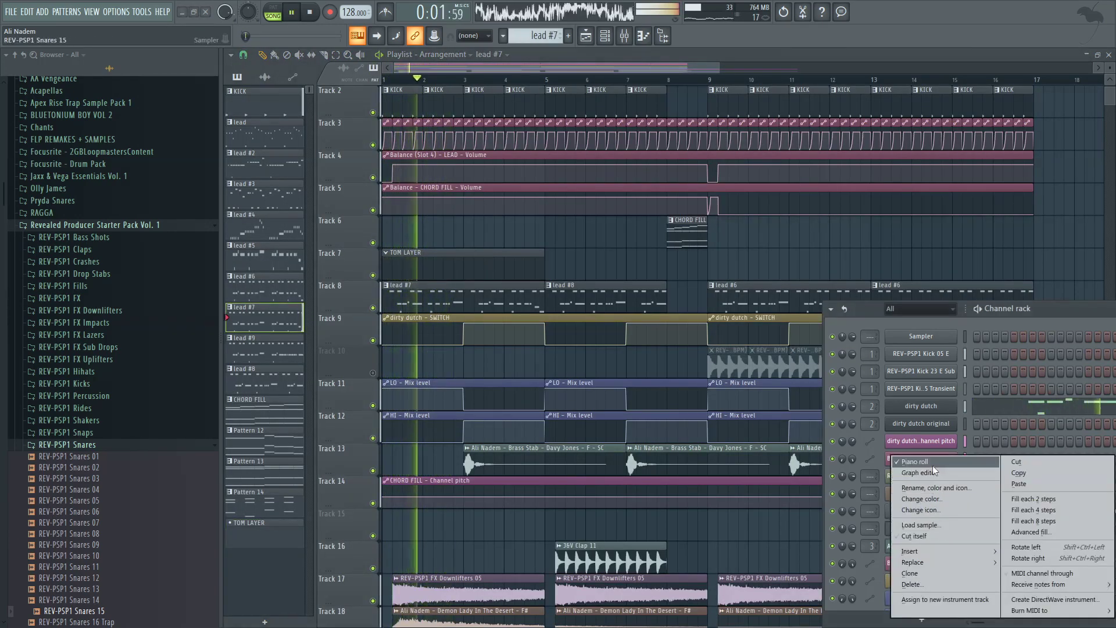
{"action": "left_click", "coordinate": [942, 461]}
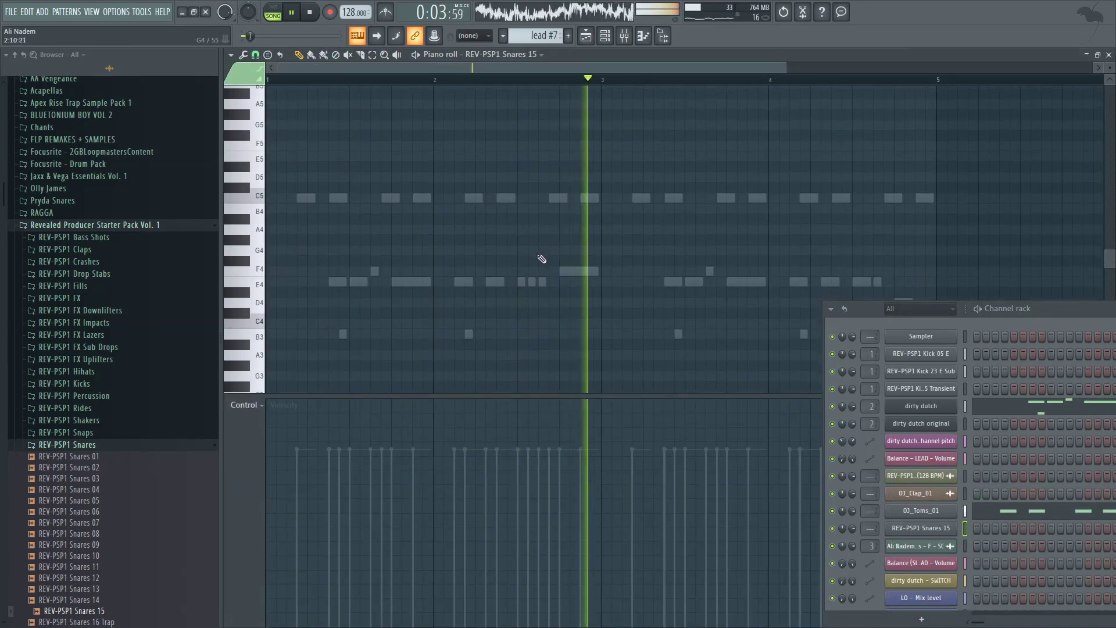
Step: Draw three one-step C5 snare notes at steps 9, 10 and 11 of bar 2 and play them with the track
{"action": "left_click", "coordinate": [506, 79]}
{"action": "scroll", "coordinate": [532, 219], "scroll_direction": "up", "scroll_amount": 3}
{"action": "key", "text": "space"}
{"action": "left_click", "coordinate": [493, 278]}
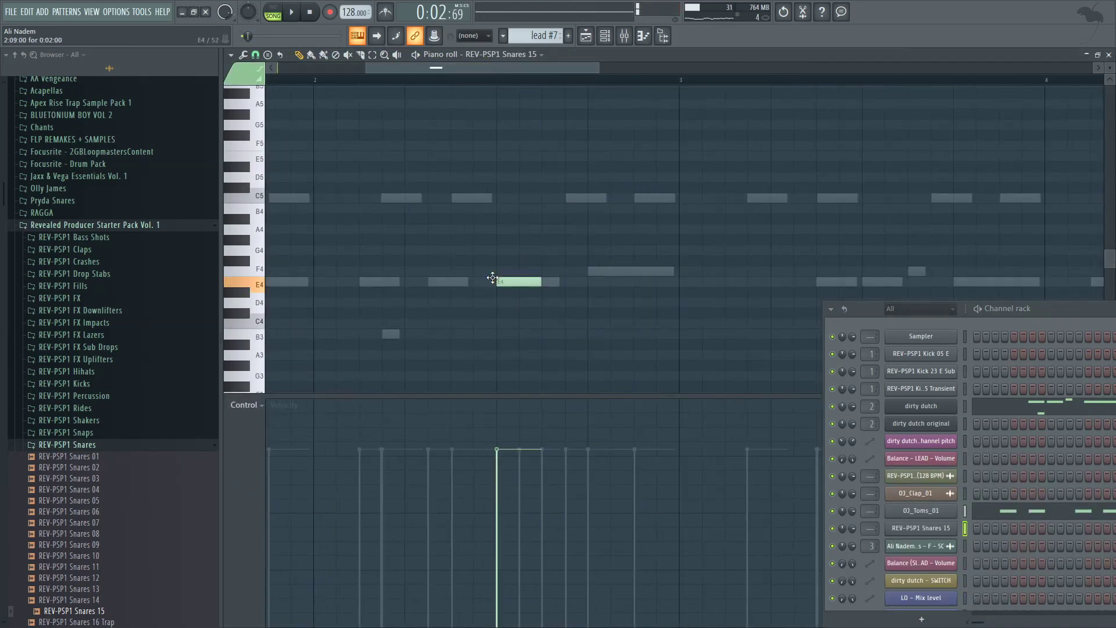
{"action": "key", "text": "space"}
{"action": "left_click_drag", "start_coordinate": [492, 195], "coordinate": [519, 199]}
{"action": "key", "text": "space"}
{"action": "key", "text": "space"}
{"action": "left_click", "coordinate": [529, 199]}
{"action": "left_click", "coordinate": [551, 198]}
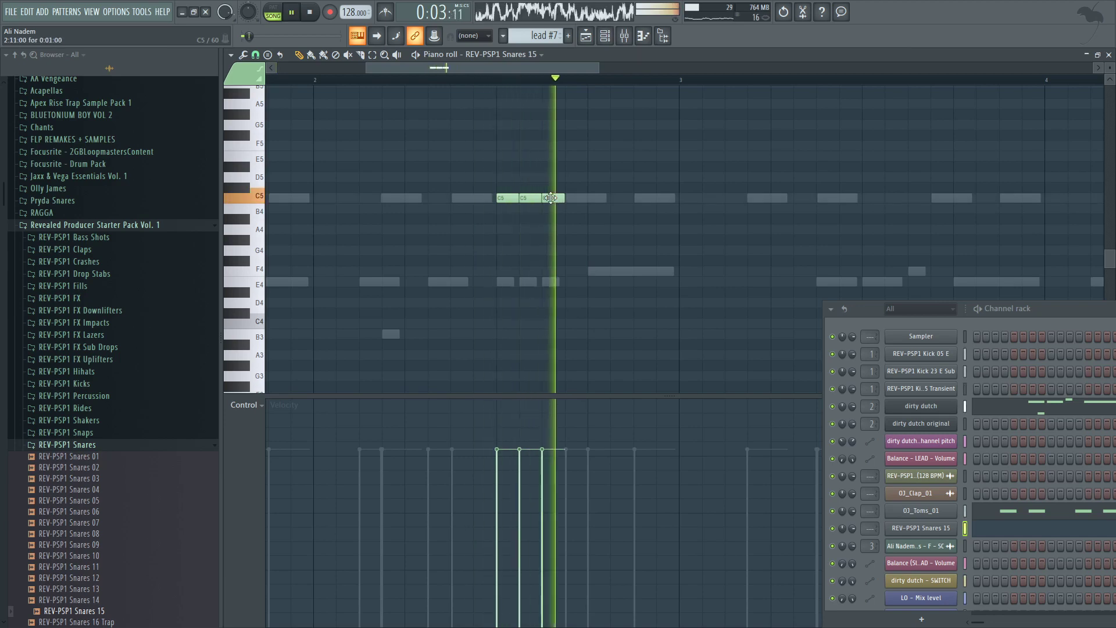
{"action": "key", "text": "space"}
{"action": "key", "text": "space"}
Step: Set the snap to 1/4 step and shorten all three snare notes to match the tom notes
{"action": "left_click", "coordinate": [256, 54]}
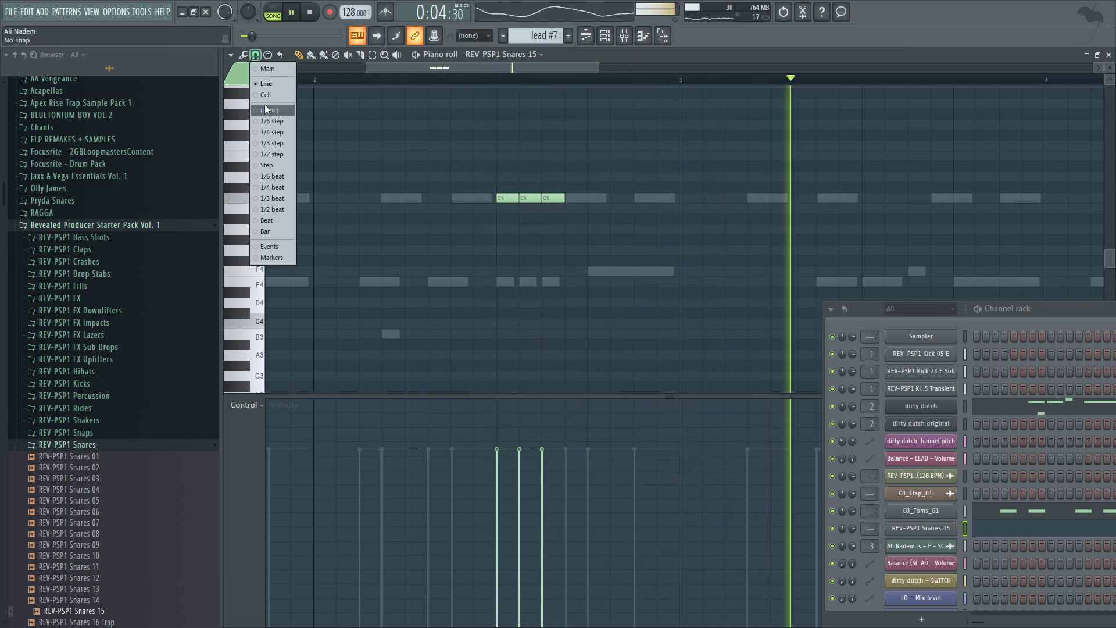
{"action": "left_click", "coordinate": [268, 132]}
{"action": "key", "text": "ctrl+a"}
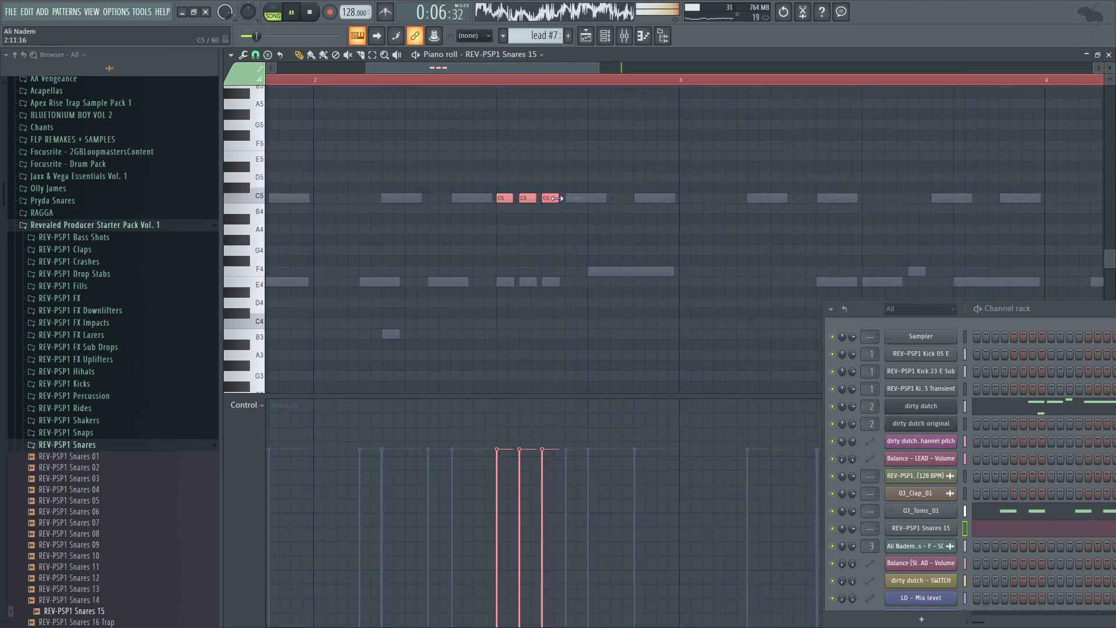
Step: Add two C5 snare notes, each 1 step and 18 ticks long, at steps 13 and 15 of bar 2
{"action": "left_click", "coordinate": [593, 198]}
{"action": "left_click_drag", "start_coordinate": [606, 198], "coordinate": [628, 201]}
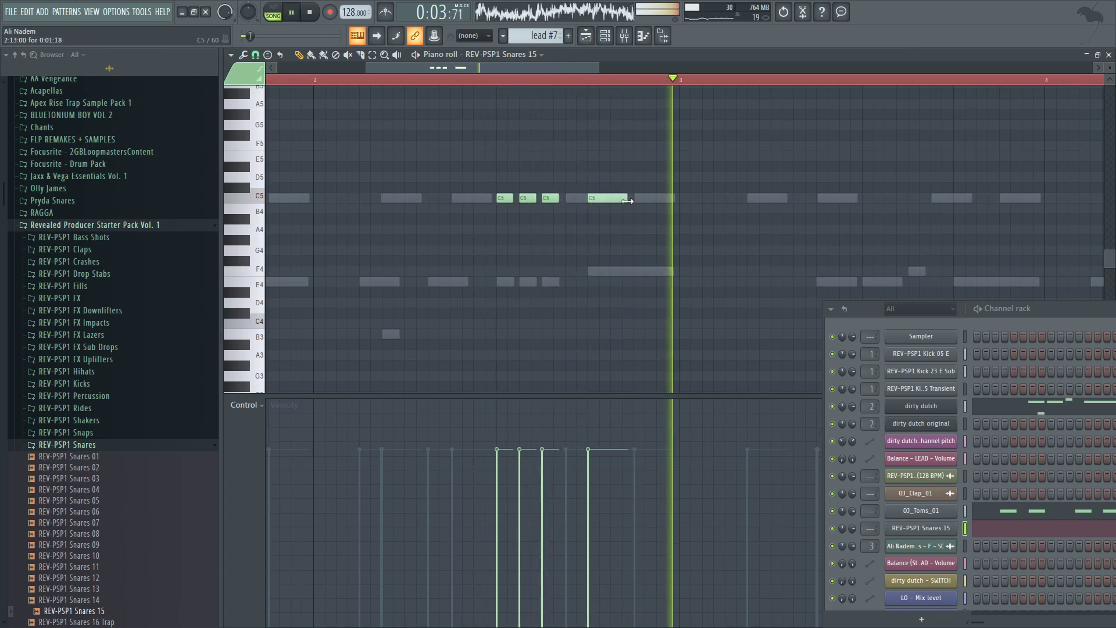
{"action": "left_click", "coordinate": [640, 199]}
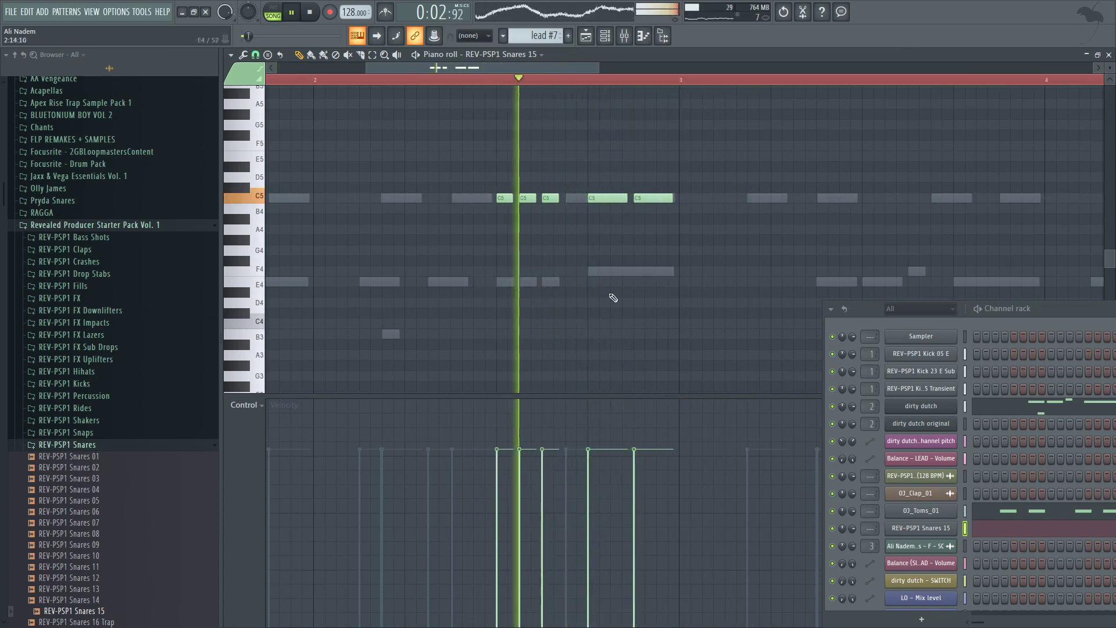
Step: Shape the velocities of the five snare notes into a rising ramp and replay the roll
{"action": "scroll", "coordinate": [613, 297], "scroll_direction": "up", "scroll_amount": 2}
{"action": "mouse_move", "coordinate": [494, 504]}
{"action": "left_mouse_down"}
{"action": "mouse_move", "coordinate": [386, 608]}
{"action": "mouse_move", "coordinate": [401, 570]}
{"action": "mouse_move", "coordinate": [461, 521]}
{"action": "mouse_move", "coordinate": [638, 459]}
{"action": "left_mouse_up"}
{"action": "scroll", "coordinate": [527, 277], "scroll_direction": "down", "scroll_amount": 1}
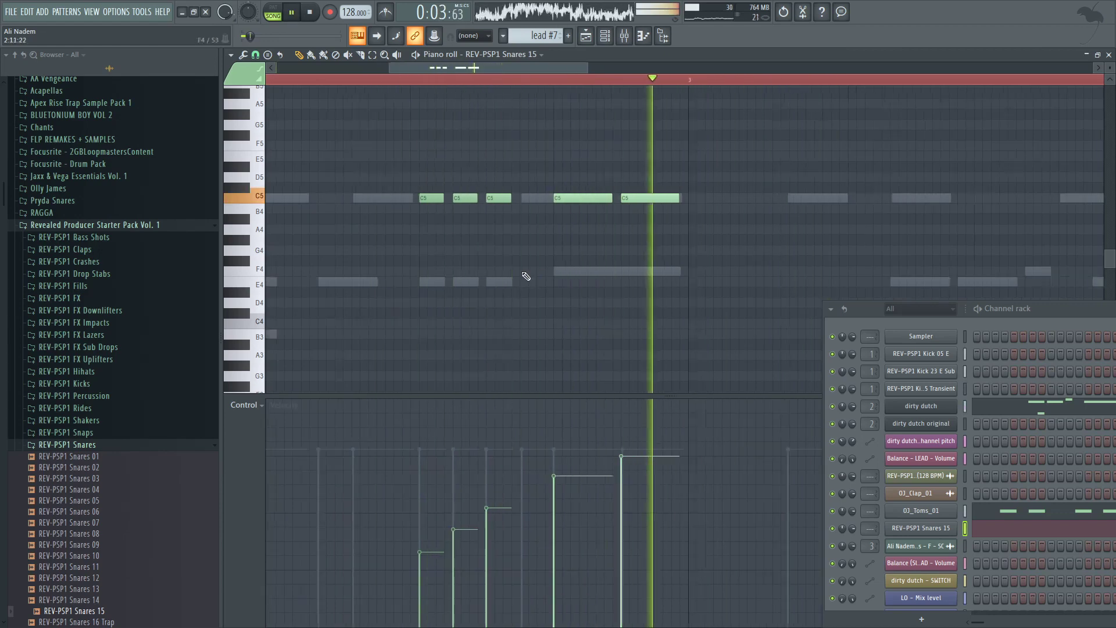
{"action": "scroll", "coordinate": [522, 272], "scroll_direction": "down", "scroll_amount": 1}
{"action": "left_click", "coordinate": [460, 80]}
{"action": "key", "text": "space"}
{"action": "left_click", "coordinate": [584, 454]}
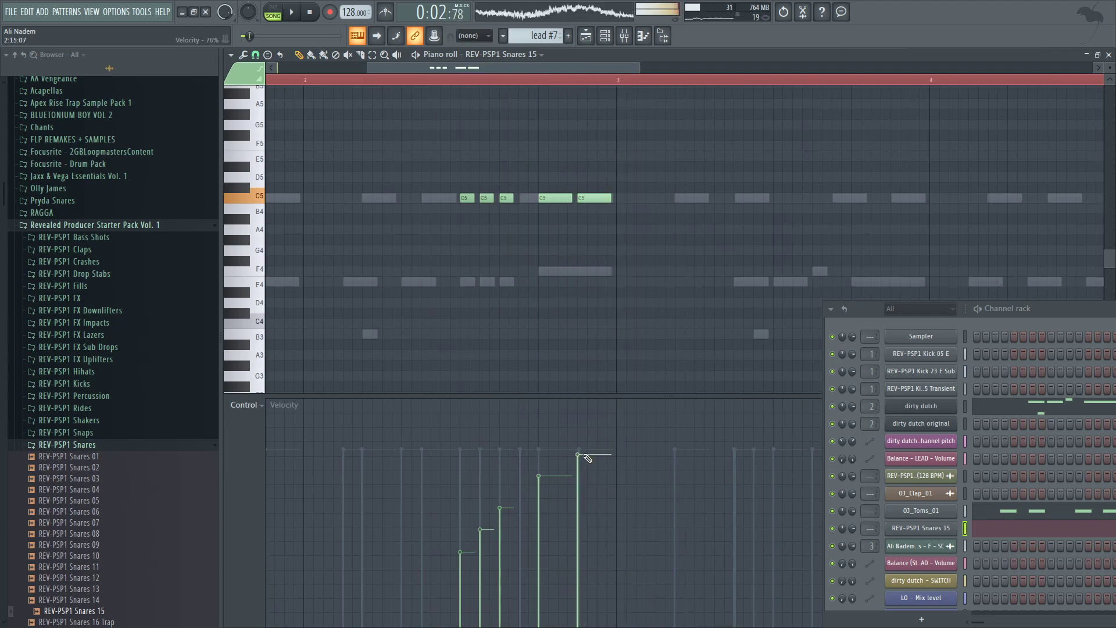
Step: Swap the snare channel's sample for REV-PSP1 Snares 16 Trap and play it with the track
{"action": "key", "text": "space"}
{"action": "scroll", "coordinate": [99, 478], "scroll_direction": "down", "scroll_amount": 5}
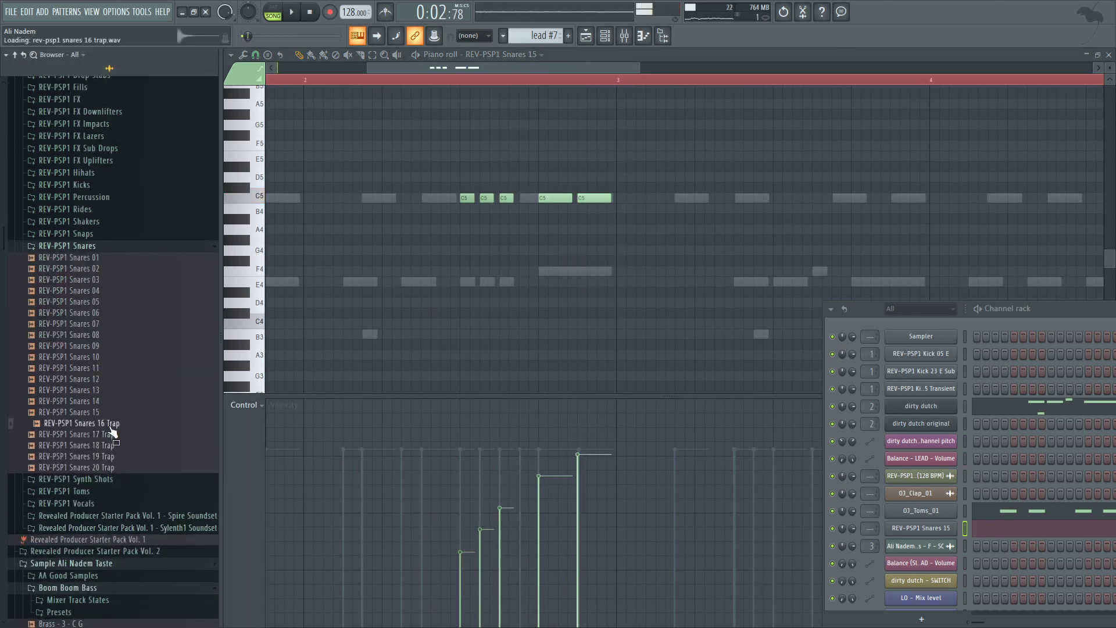
{"action": "key", "text": "space"}
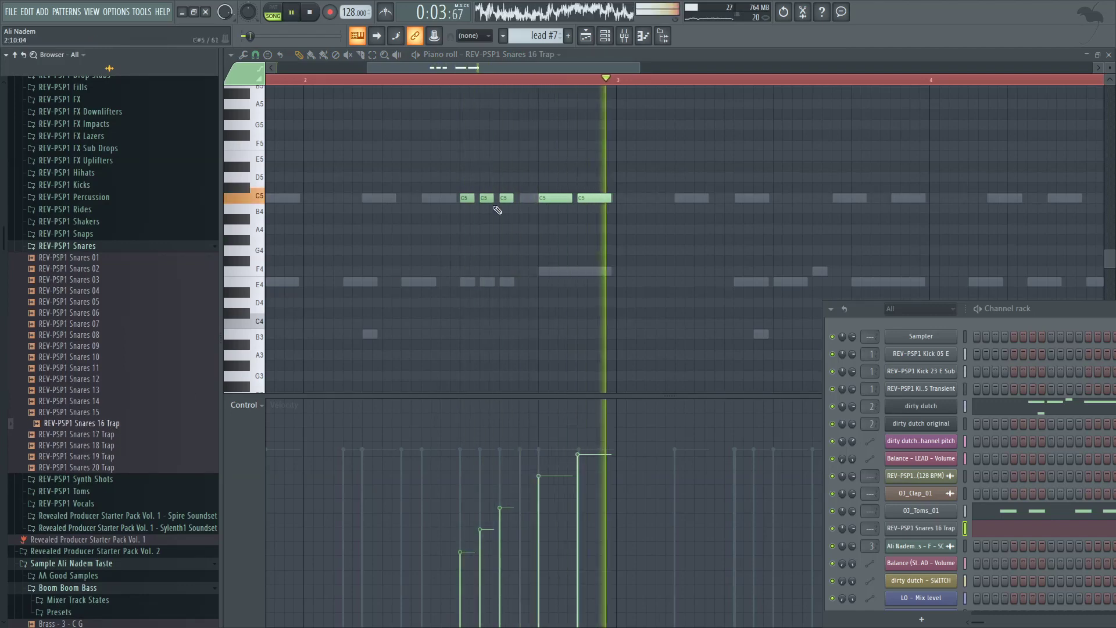
Step: Replace the channel's sample with REV-PSP2 Snares 03 from Revealed Producer Starter Pack Vol. 2 and play the roll
{"action": "scroll", "coordinate": [100, 247], "scroll_direction": "up", "scroll_amount": 4}
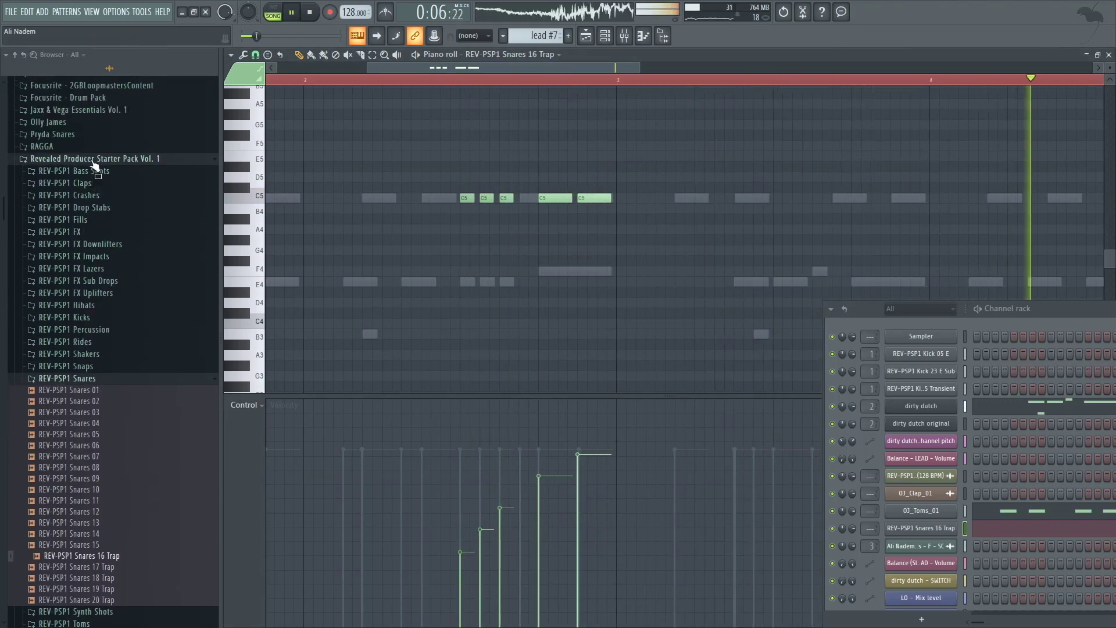
{"action": "left_click", "coordinate": [93, 163]}
{"action": "left_click", "coordinate": [100, 171]}
{"action": "key", "text": "space"}
{"action": "left_click", "coordinate": [110, 234]}
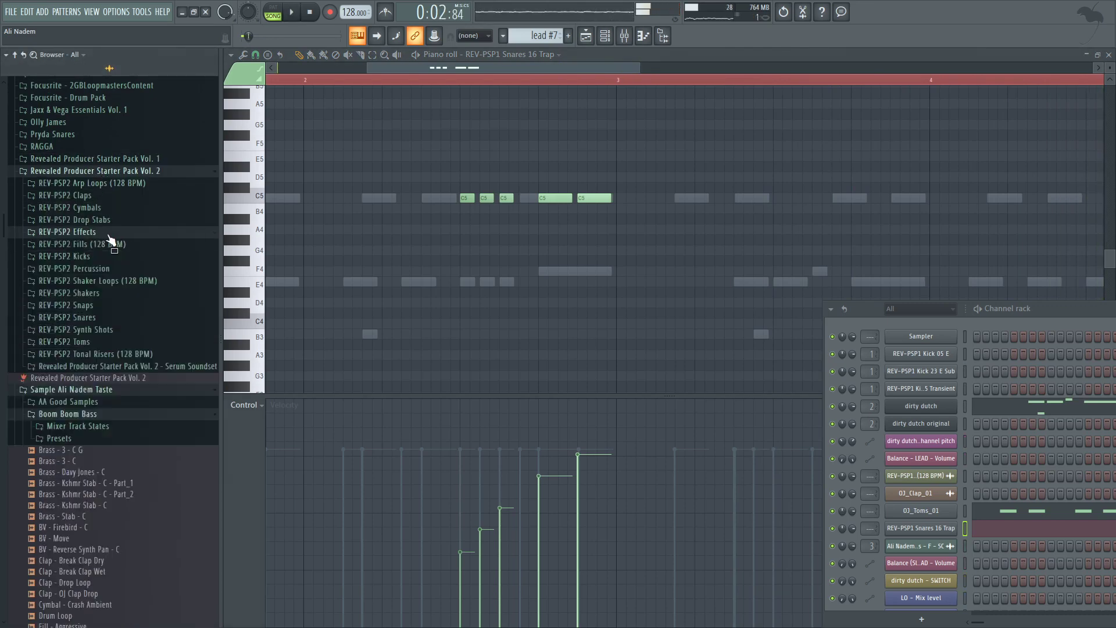
{"action": "left_click", "coordinate": [117, 317]}
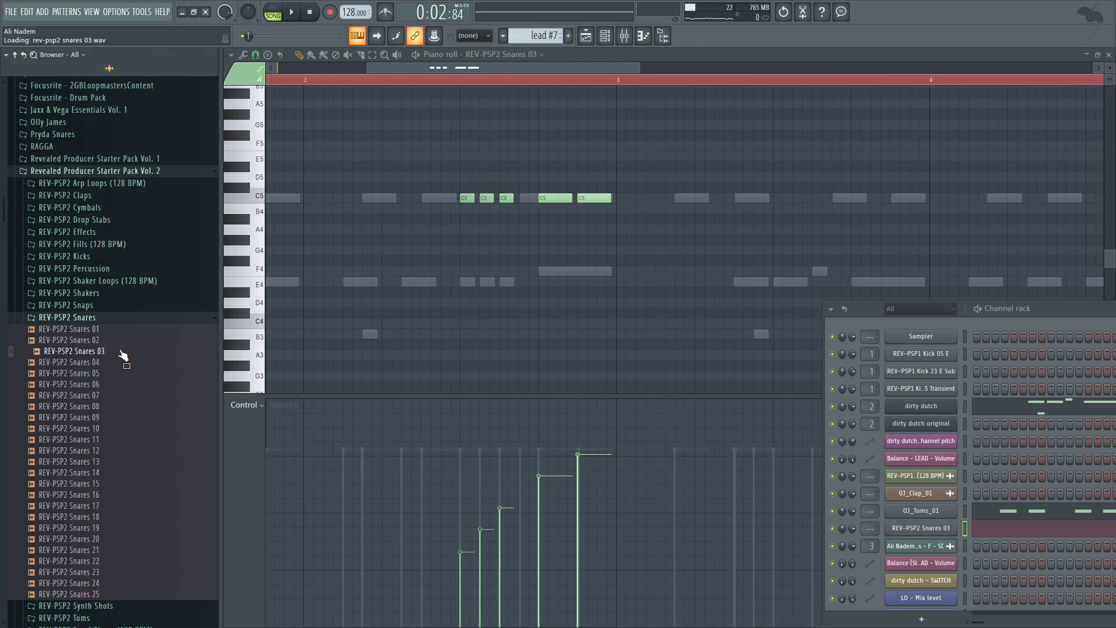
{"action": "key", "text": "space"}
{"action": "left_click", "coordinate": [470, 79]}
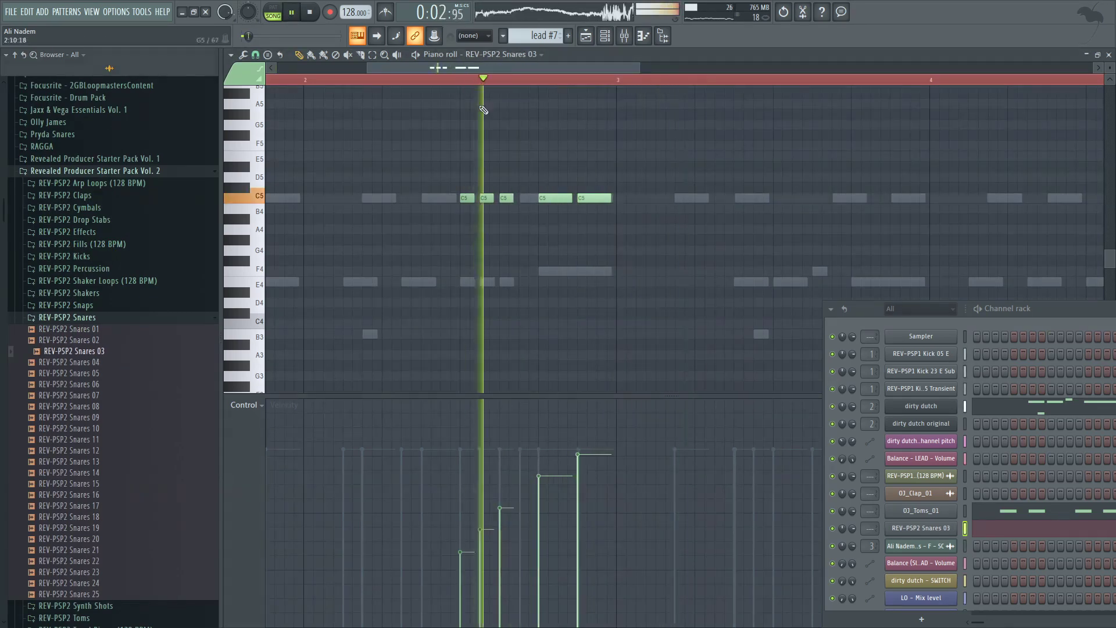
Step: Inspect the sample settings of the REV-PSP2 Snares 03 channel while the roll plays
{"action": "left_click", "coordinate": [936, 526]}
{"action": "left_click", "coordinate": [456, 77]}
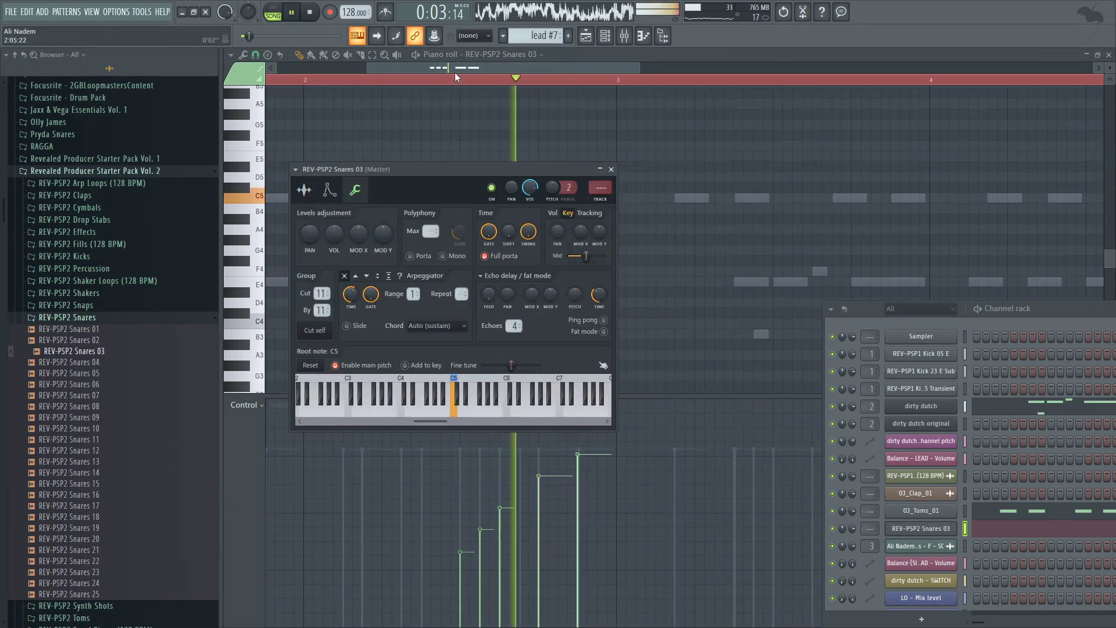
{"action": "left_click", "coordinate": [303, 190]}
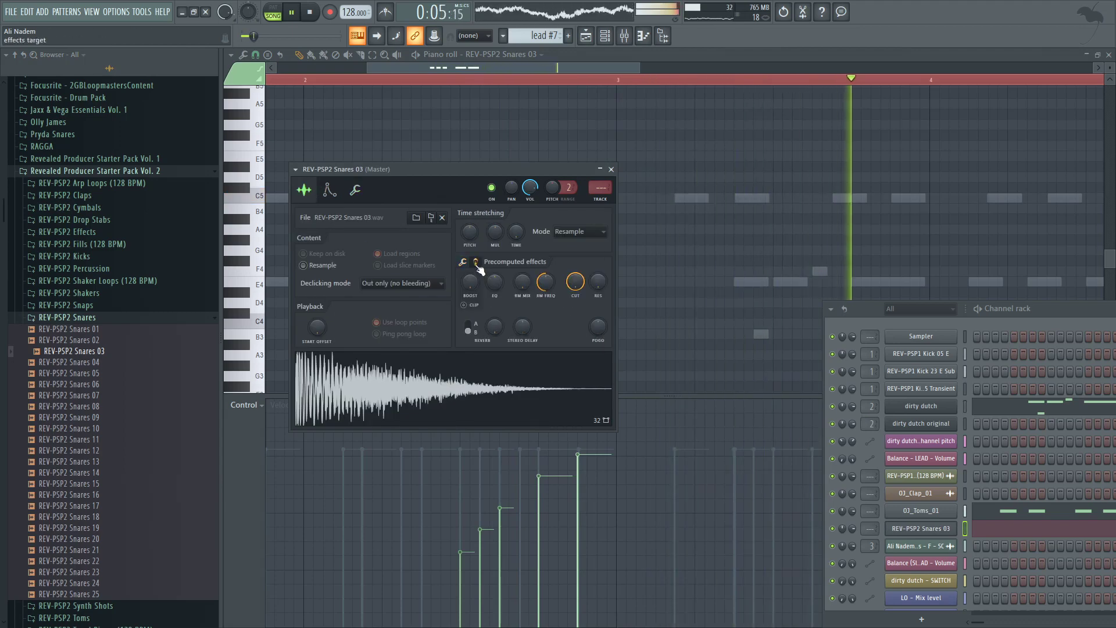
{"action": "key", "text": "Escape"}
{"action": "left_click", "coordinate": [459, 78]}
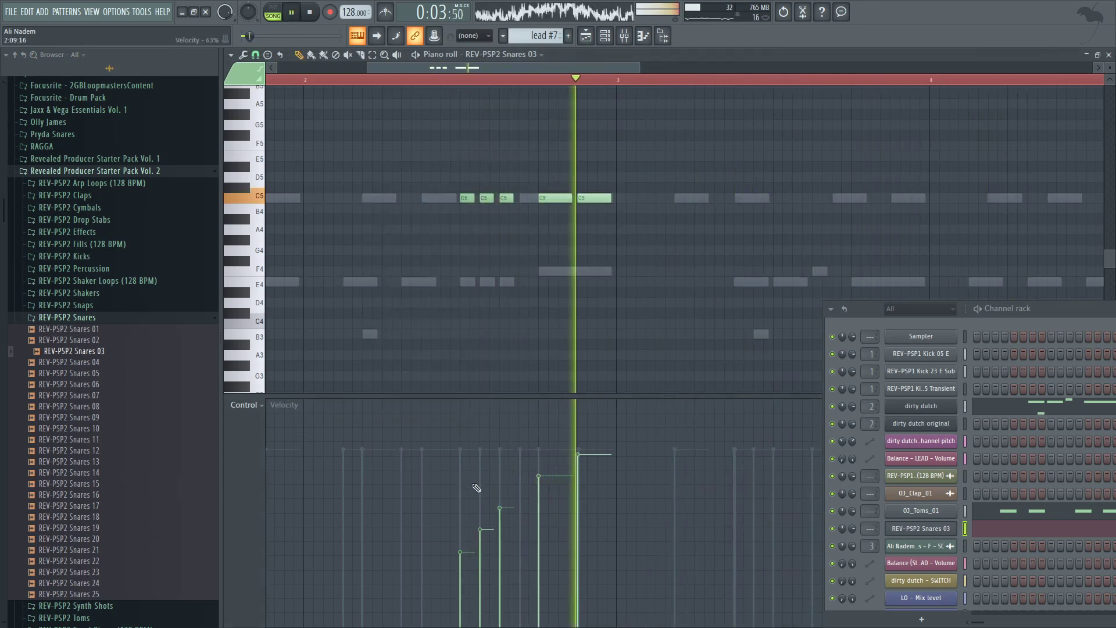
Step: Lower the velocity of the first snare note and raise the velocities of the last two, checking each change in playback
{"action": "left_click", "coordinate": [467, 511]}
{"action": "key", "text": "space"}
{"action": "key", "text": "space"}
{"action": "mouse_move", "coordinate": [470, 516]}
{"action": "left_mouse_down"}
{"action": "mouse_move", "coordinate": [506, 468]}
{"action": "mouse_move", "coordinate": [587, 451]}
{"action": "left_mouse_up"}
{"action": "key", "text": "space"}
{"action": "key", "text": "space"}
{"action": "left_click_drag", "start_coordinate": [463, 565], "coordinate": [503, 513]}
{"action": "key", "text": "space"}
{"action": "key", "text": "space"}
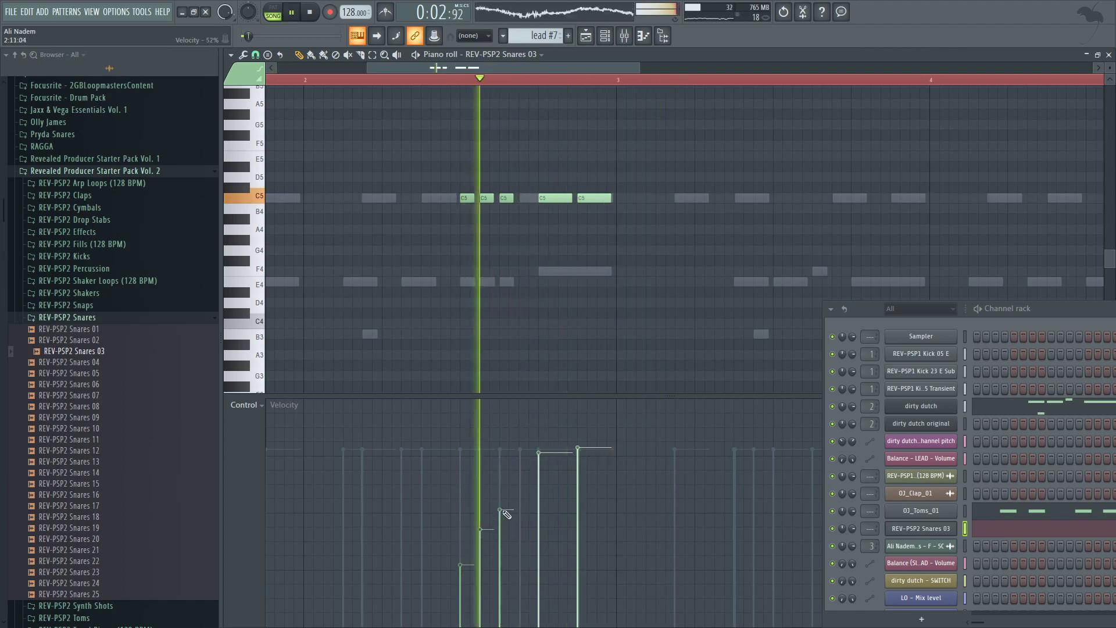
Step: Clear the time selection and play the snare roll from early in bar 2
{"action": "scroll", "coordinate": [310, 74], "scroll_direction": "down", "scroll_amount": 3}
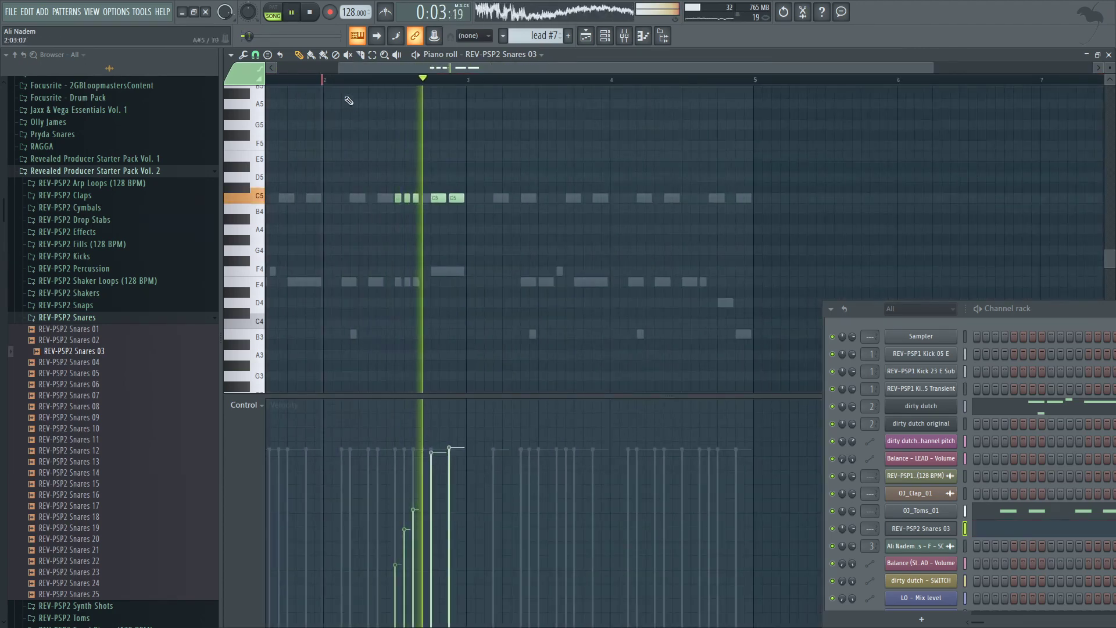
{"action": "left_click", "coordinate": [334, 80]}
{"action": "scroll", "coordinate": [302, 165], "scroll_direction": "up", "scroll_amount": 3}
{"action": "key", "text": "space"}
{"action": "key", "text": "space"}
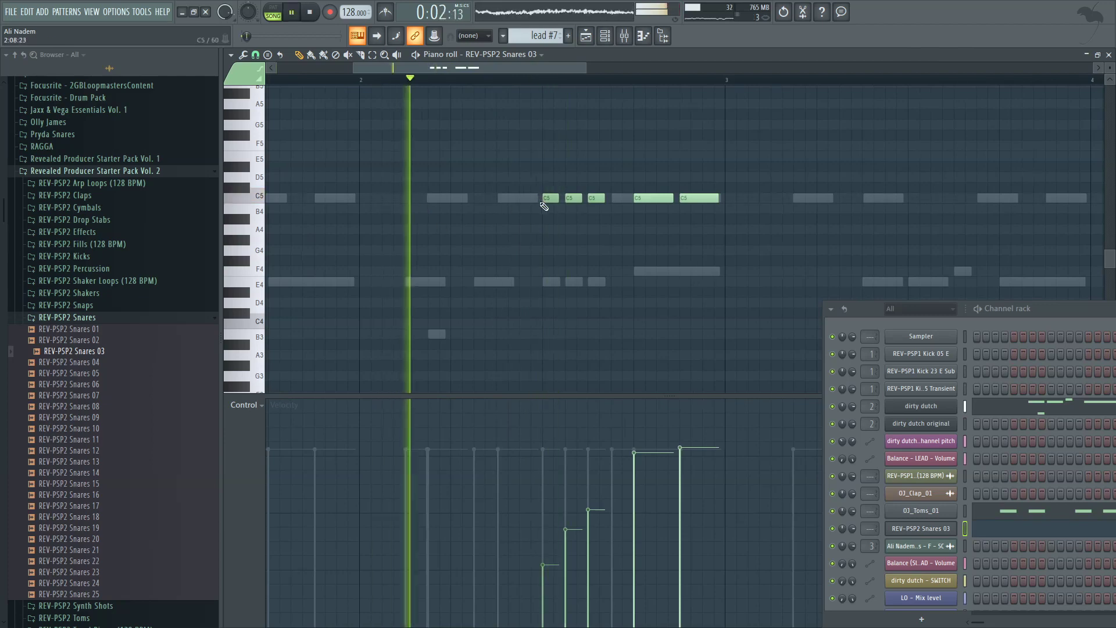
{"action": "scroll", "coordinate": [548, 202], "scroll_direction": "up", "scroll_amount": 1}
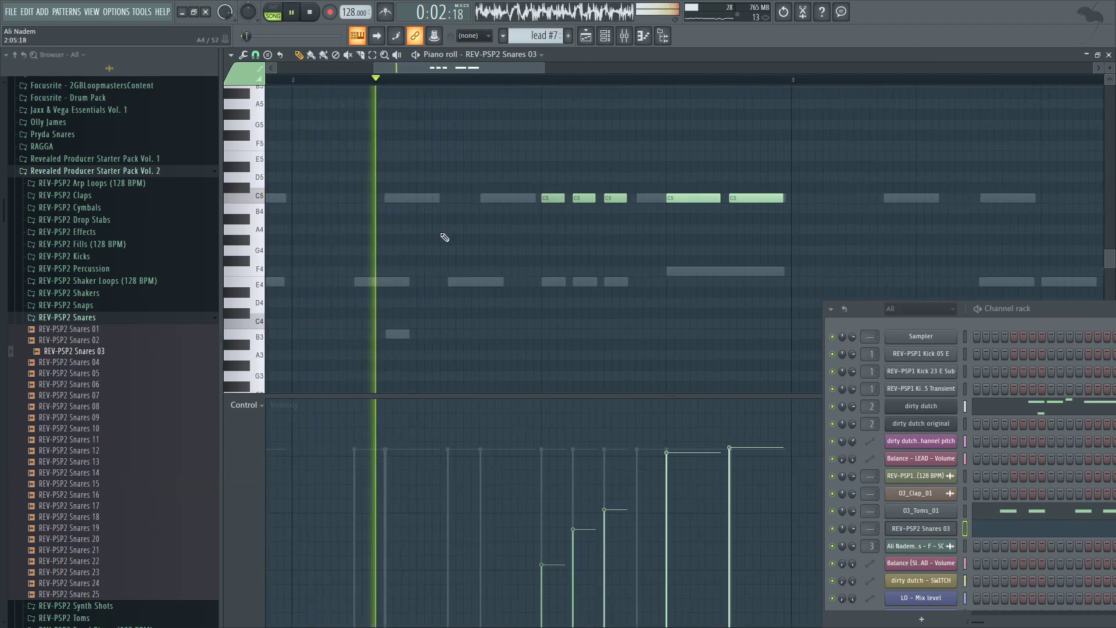
Step: Set the snap to Line and add short C5 snare notes at steps 3 and 6 of bar 2
{"action": "left_click", "coordinate": [255, 54]}
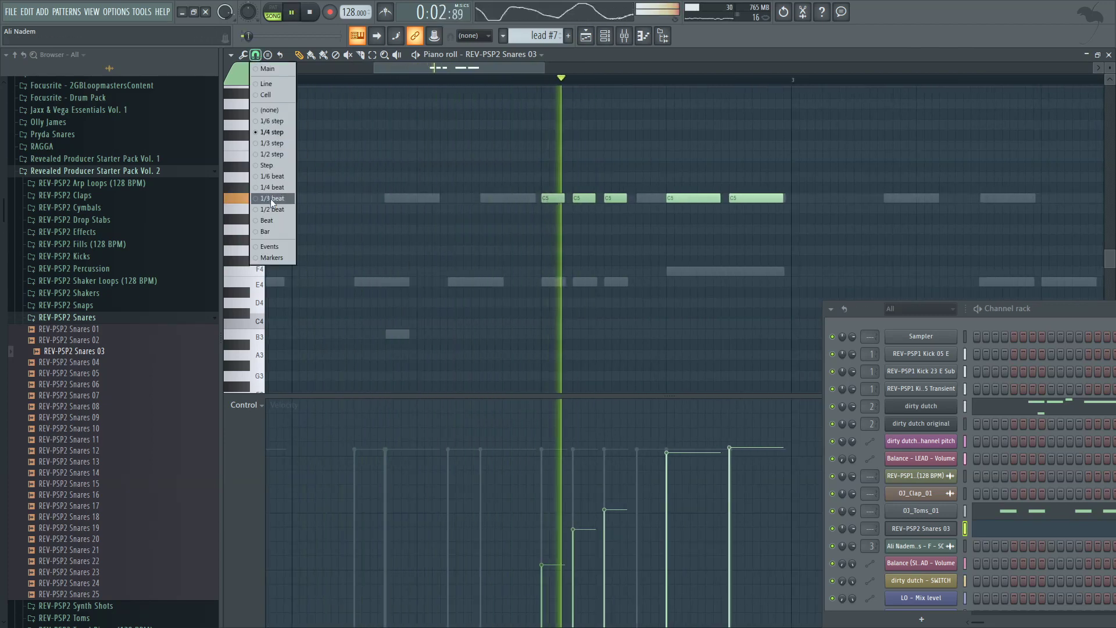
{"action": "left_click", "coordinate": [271, 199]}
{"action": "left_click", "coordinate": [256, 54]}
{"action": "left_click", "coordinate": [268, 83]}
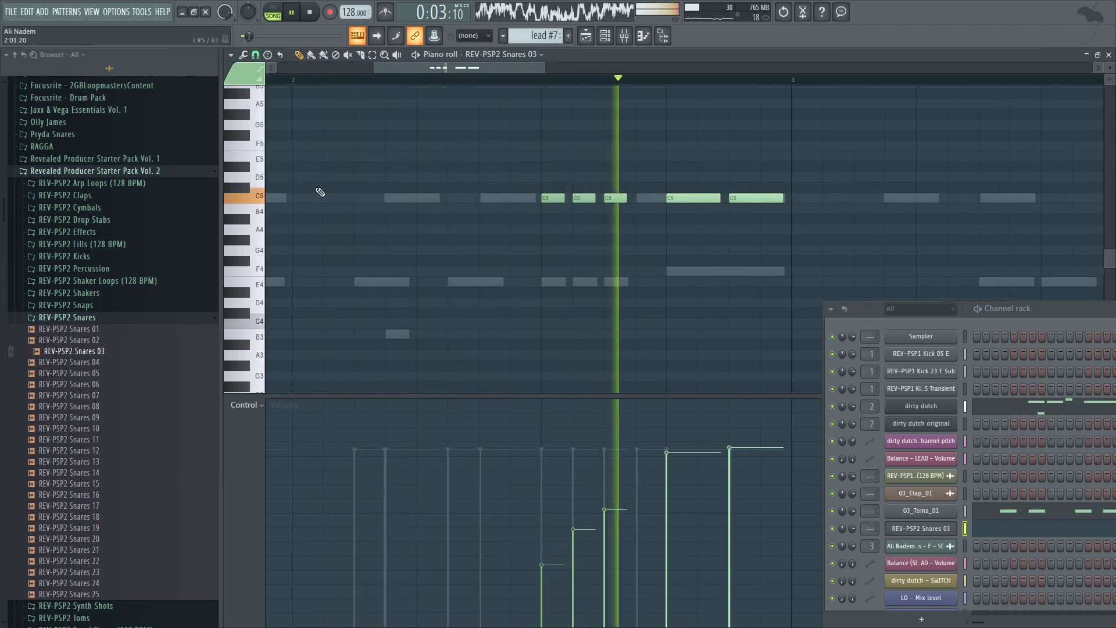
{"action": "key", "text": "space"}
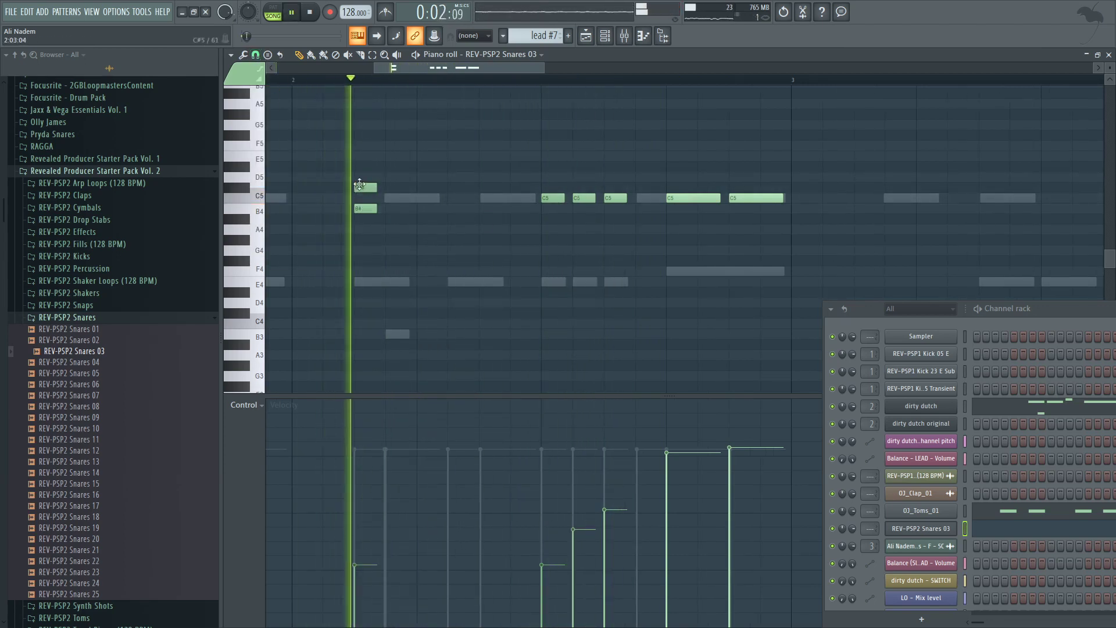
{"action": "left_click_drag", "start_coordinate": [360, 185], "coordinate": [363, 208]}
{"action": "left_click", "coordinate": [456, 197]}
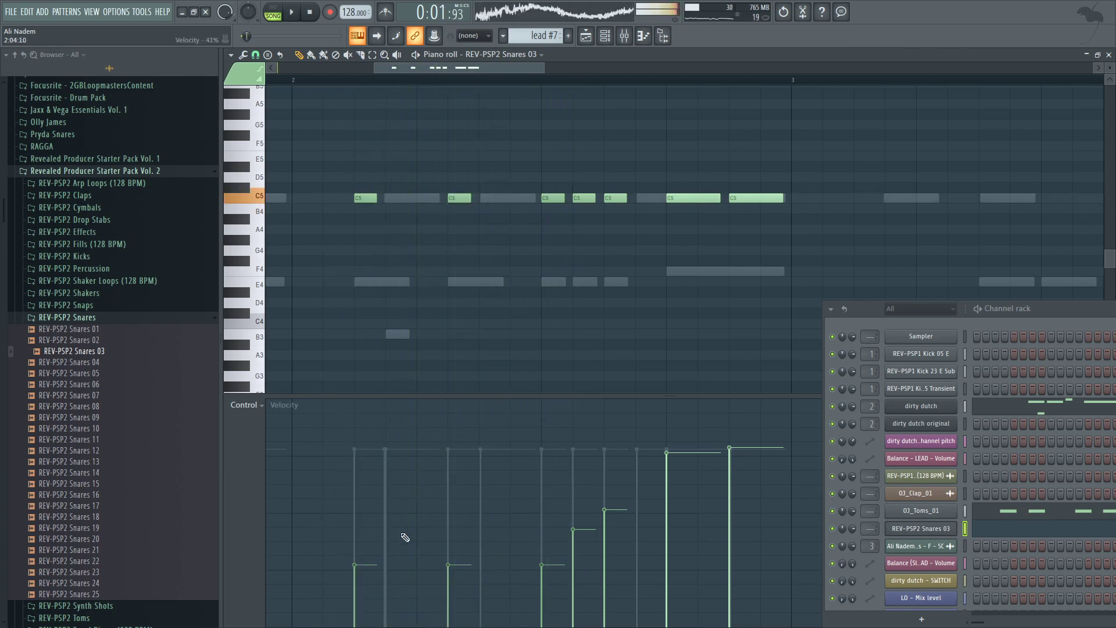
Step: Redraw the velocities of the first five snare notes as a steady rise from step 3 to step 11
{"action": "left_click", "coordinate": [354, 533]}
{"action": "key", "text": "space"}
{"action": "key", "text": "space"}
{"action": "mouse_move", "coordinate": [358, 561]}
{"action": "left_mouse_down"}
{"action": "mouse_move", "coordinate": [555, 507]}
{"action": "mouse_move", "coordinate": [600, 474]}
{"action": "mouse_move", "coordinate": [586, 488]}
{"action": "left_mouse_up"}
{"action": "key", "text": "space"}
{"action": "key", "text": "space"}
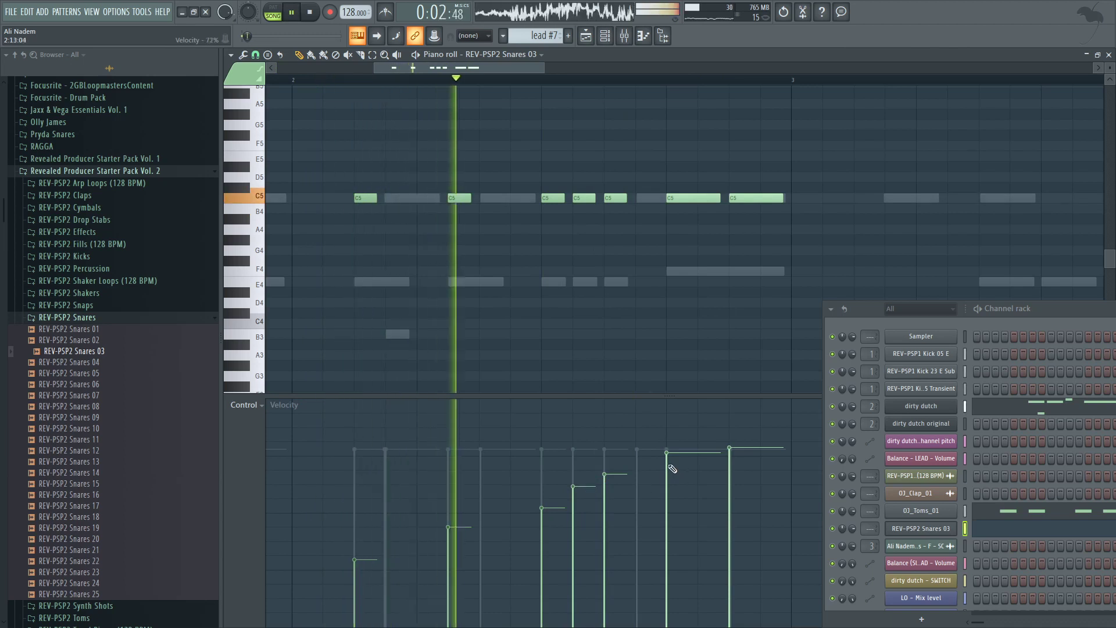
Step: Delete the snare note at step 15 of bar 2 and slightly lower the velocity of the step 13 note
{"action": "right_click", "coordinate": [738, 200]}
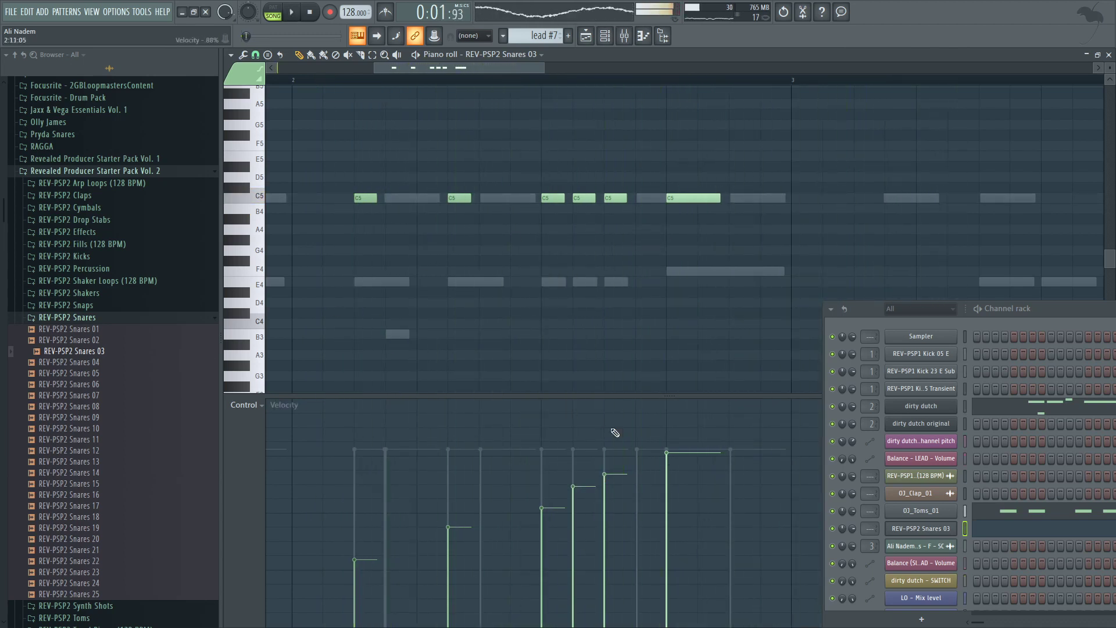
{"action": "key", "text": "space"}
{"action": "left_click_drag", "start_coordinate": [668, 452], "coordinate": [669, 459]}
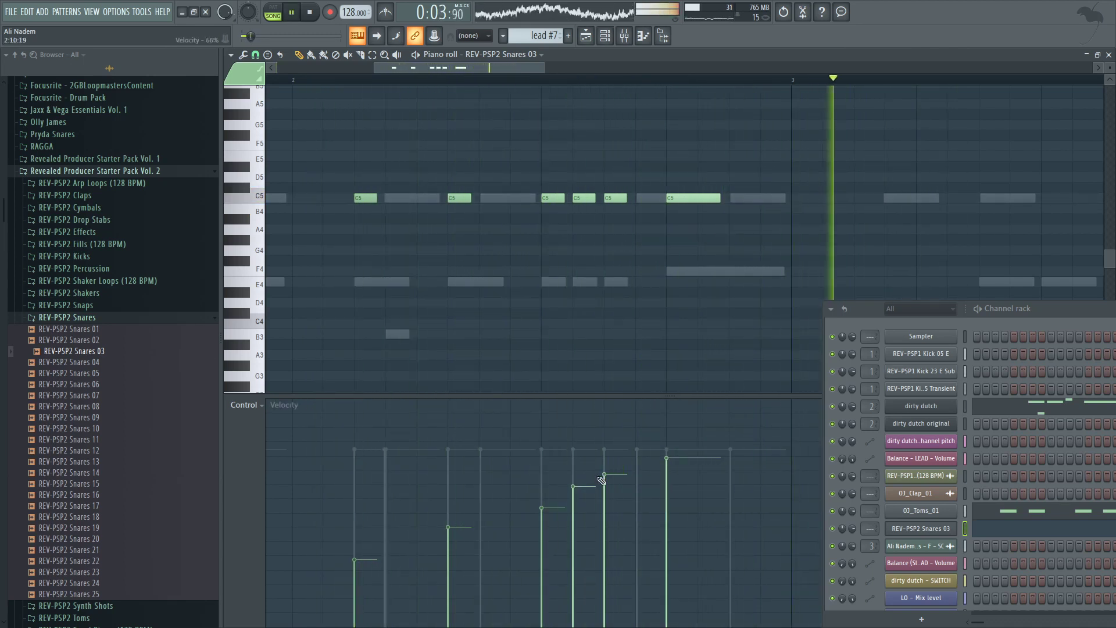
Step: Redraw all six snare velocities as a softer rising ramp, ending at about 66% on the step 13 note
{"action": "key", "text": "space"}
{"action": "left_click_drag", "start_coordinate": [541, 523], "coordinate": [676, 472]}
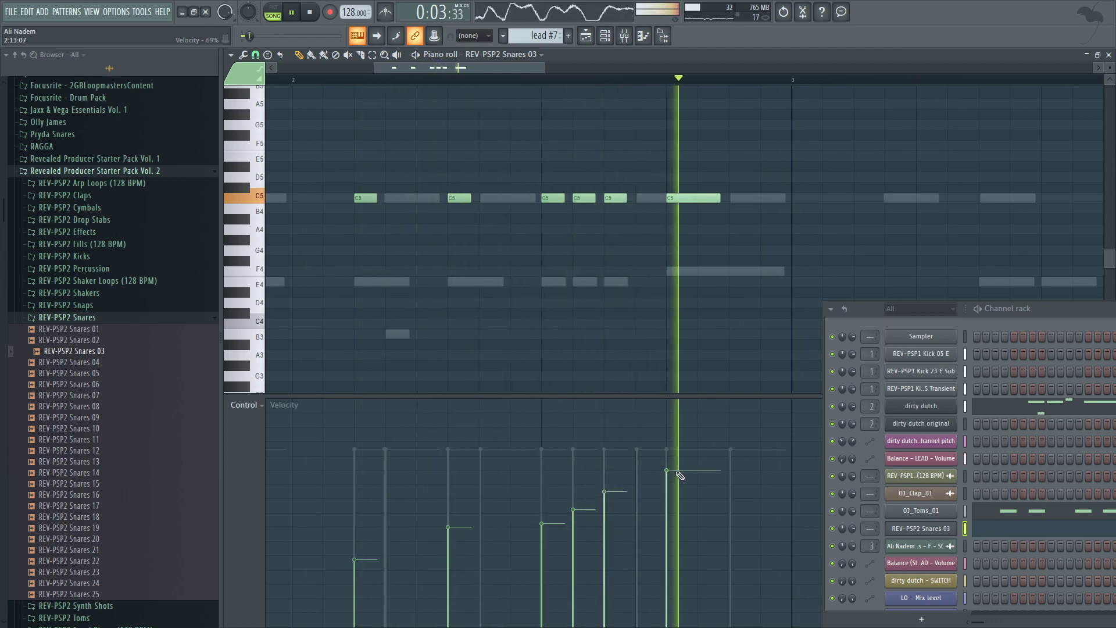
{"action": "left_click_drag", "start_coordinate": [607, 505], "coordinate": [362, 580]}
{"action": "left_click", "coordinate": [667, 478]}
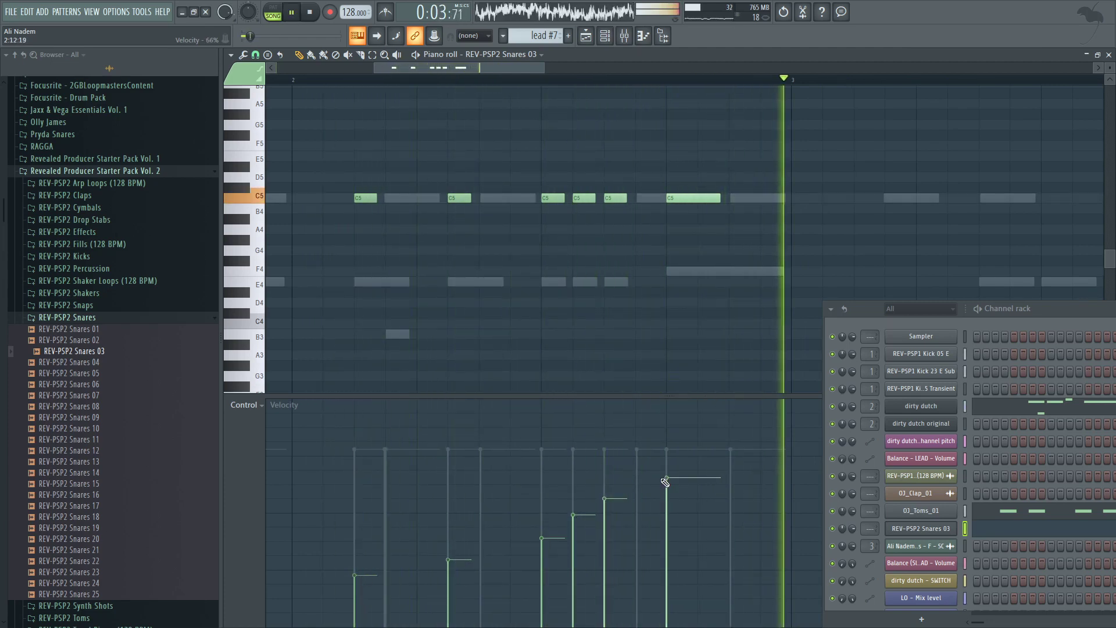
Step: Fine-tune the velocities of the snare notes at steps 9 to 11, with step 11 at about 55%
{"action": "left_click", "coordinate": [604, 520]}
{"action": "left_click", "coordinate": [607, 503]}
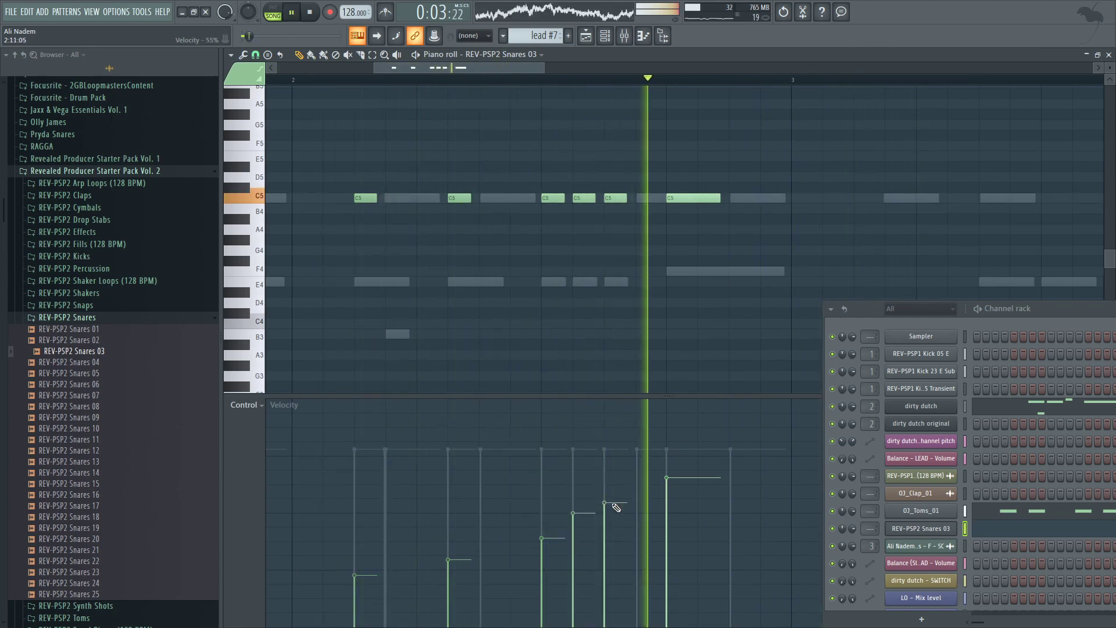
{"action": "left_click", "coordinate": [575, 516]}
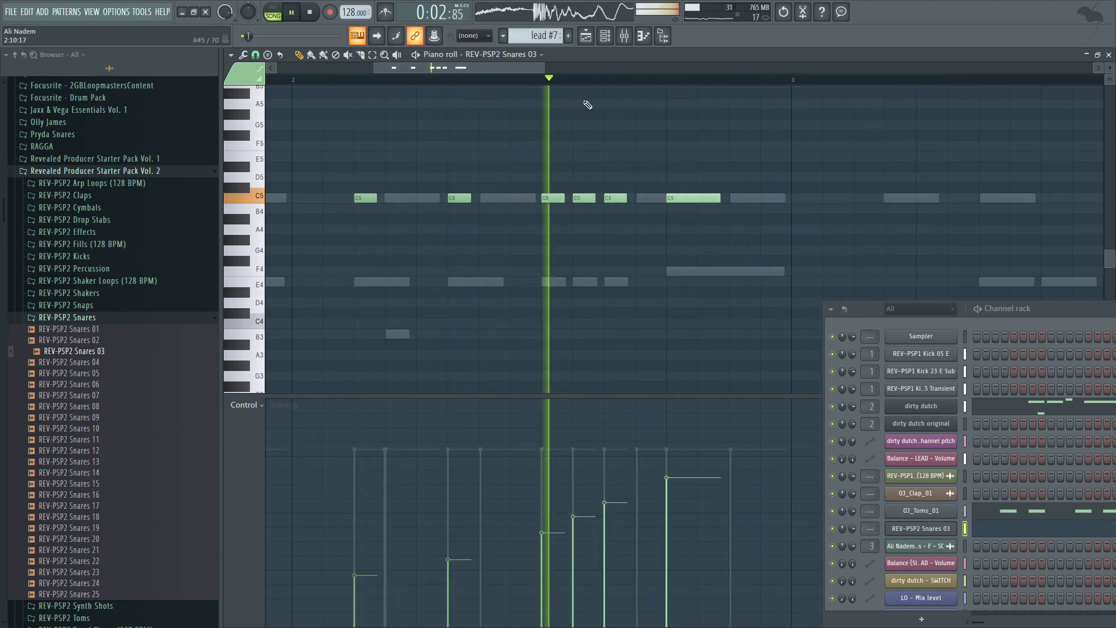
Step: Play the arrangement from the start in the Playlist to hear the snare roll in context
{"action": "left_click", "coordinate": [587, 37]}
{"action": "scroll", "coordinate": [493, 133], "scroll_direction": "down", "scroll_amount": 2}
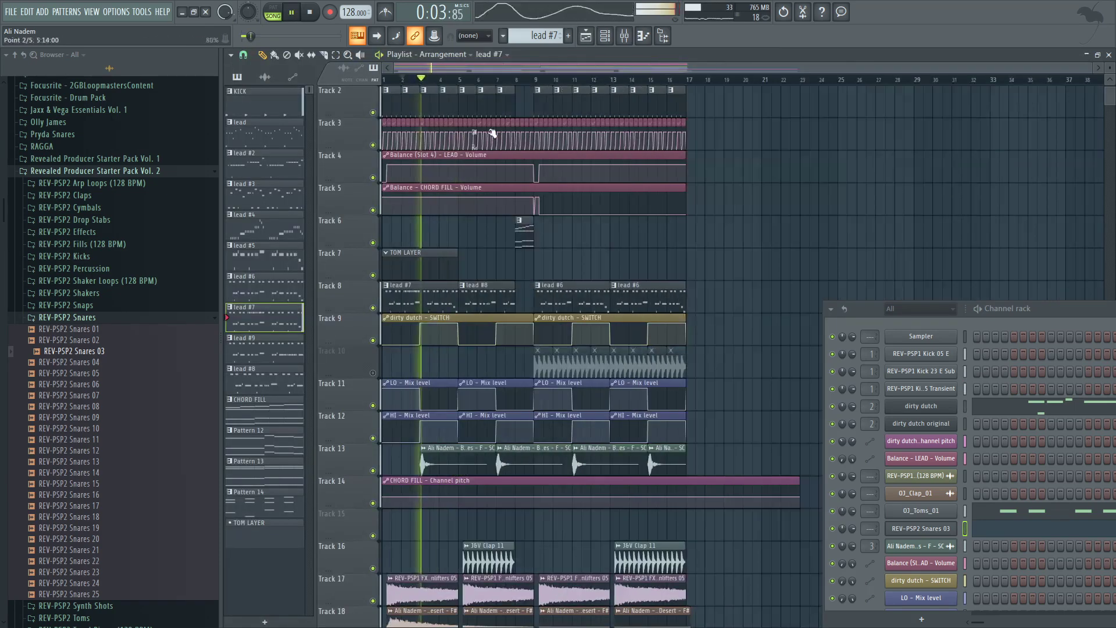
{"action": "left_click", "coordinate": [314, 11]}
{"action": "left_click", "coordinate": [292, 11]}
{"action": "scroll", "coordinate": [326, 221], "scroll_direction": "up", "scroll_amount": 5}
{"action": "scroll", "coordinate": [341, 207], "scroll_direction": "down", "scroll_amount": 3}
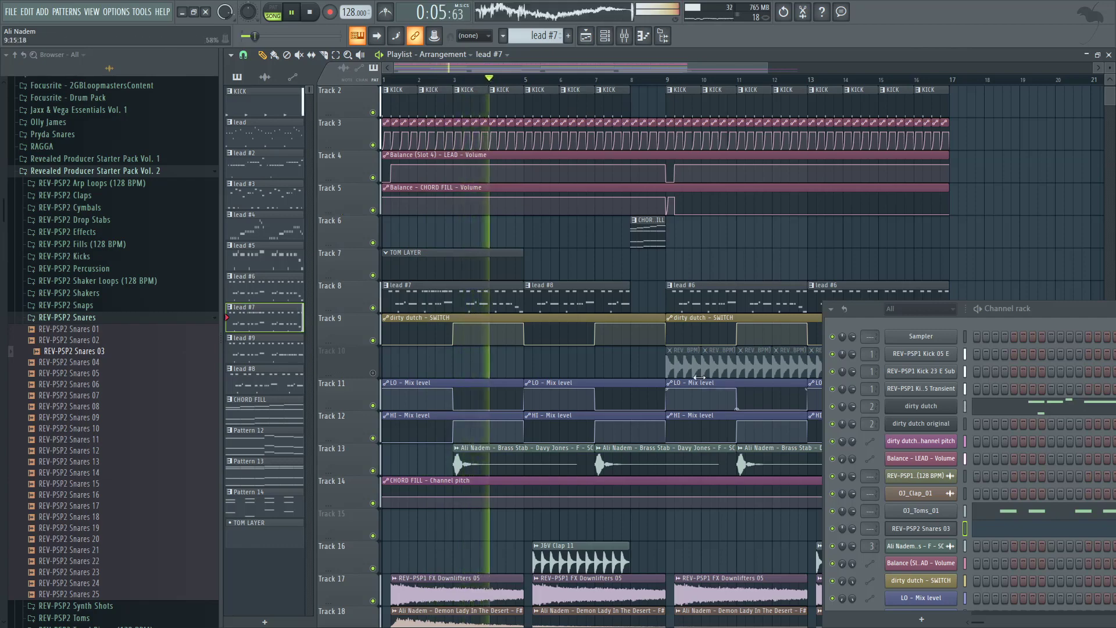
Step: Move all REV-PSP2 Snares 03 notes from the lead #7 pattern into the TOM LAYER pattern
{"action": "left_click", "coordinate": [992, 531]}
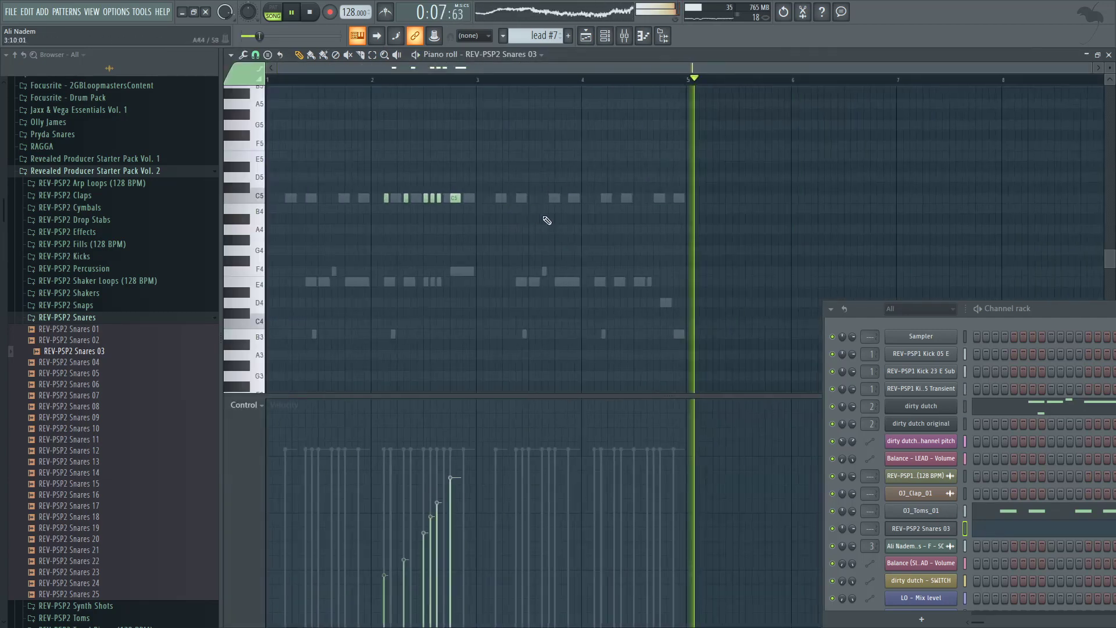
{"action": "key", "text": "ctrl+a"}
{"action": "key", "text": "F5"}
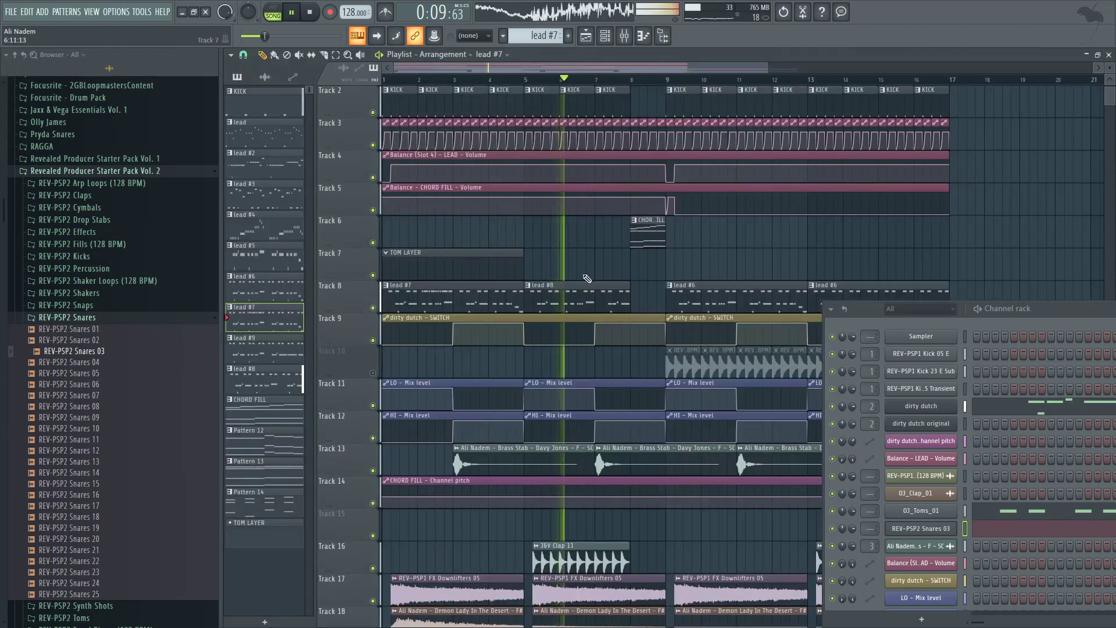
{"action": "right_click", "coordinate": [893, 459]}
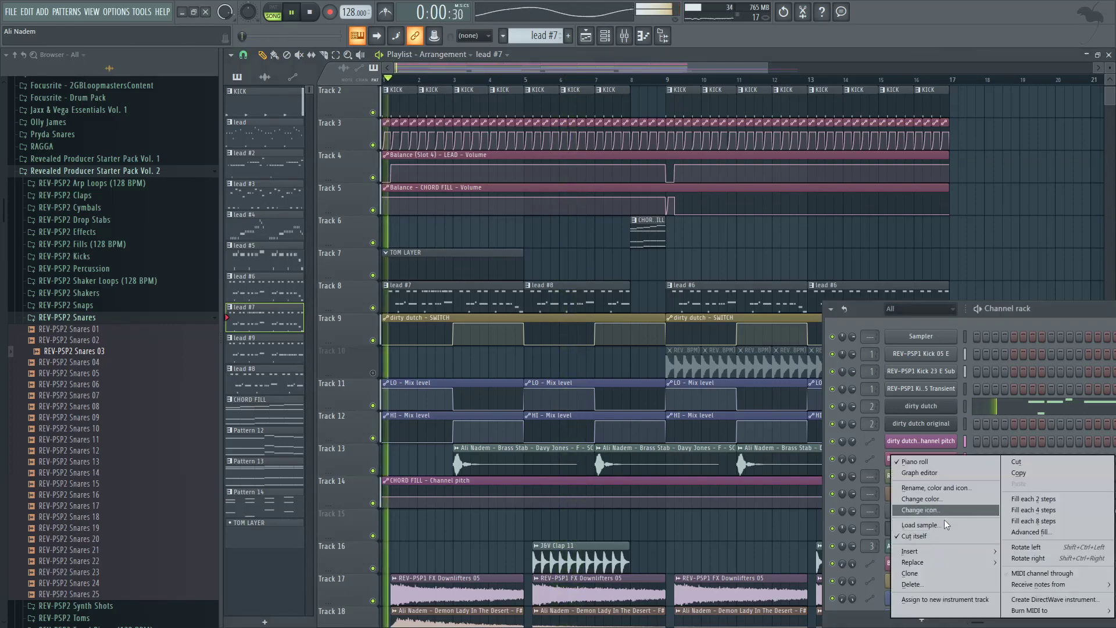
{"action": "left_click", "coordinate": [1017, 462]}
{"action": "right_click", "coordinate": [894, 459]}
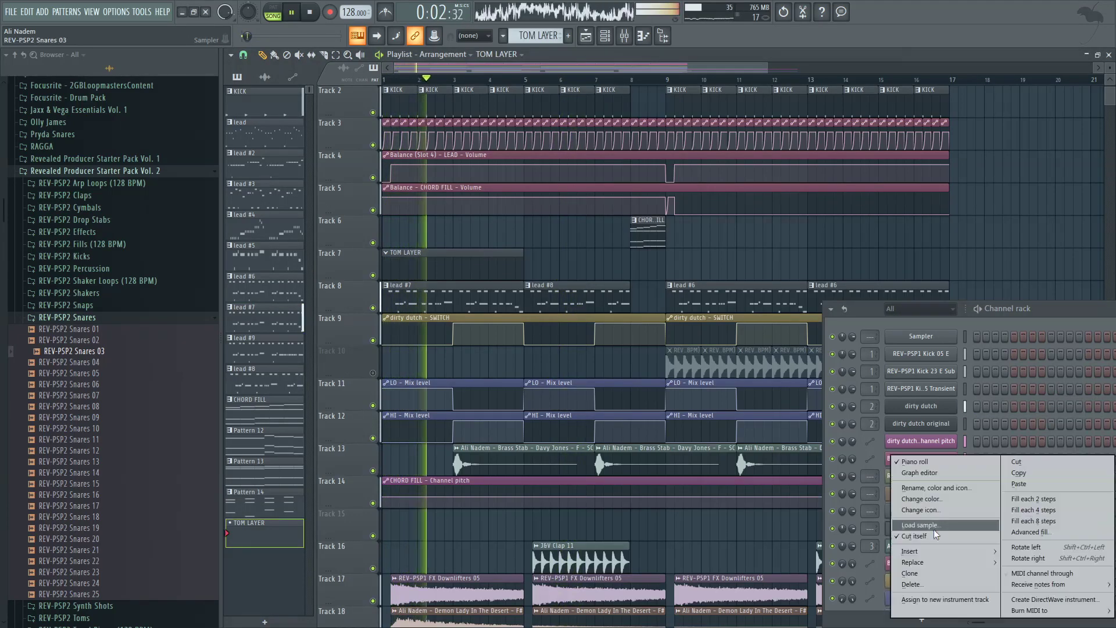
{"action": "left_click", "coordinate": [1019, 485]}
Step: Rename the TOM LAYER pattern as PERCUSSION
{"action": "key", "text": "F2"}
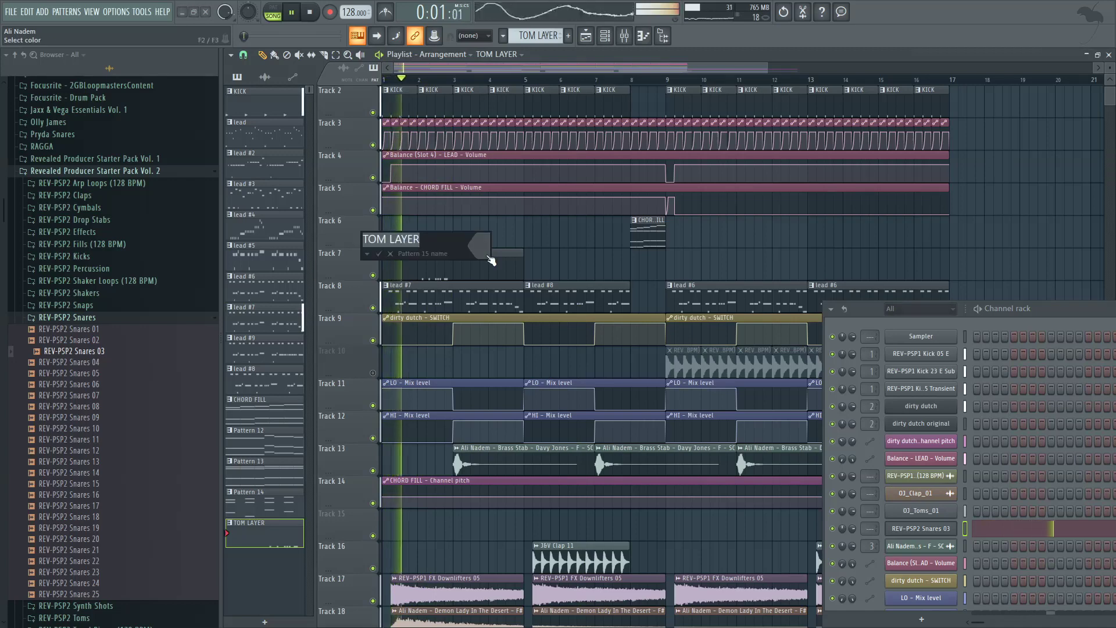
{"action": "type", "text": "PERCUSSION"}
{"action": "key", "text": "Return"}
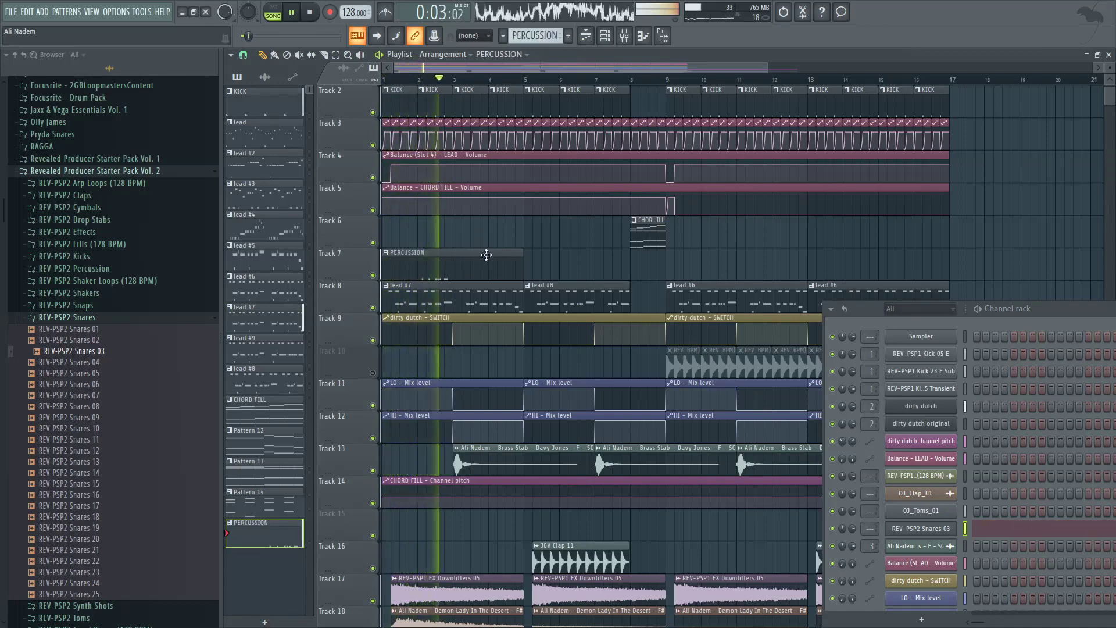
Step: Repeat the PERCUSSION clip on Track 7 at bars 5, 9 and 13
{"action": "left_click", "coordinate": [552, 265]}
{"action": "left_click", "coordinate": [698, 268]}
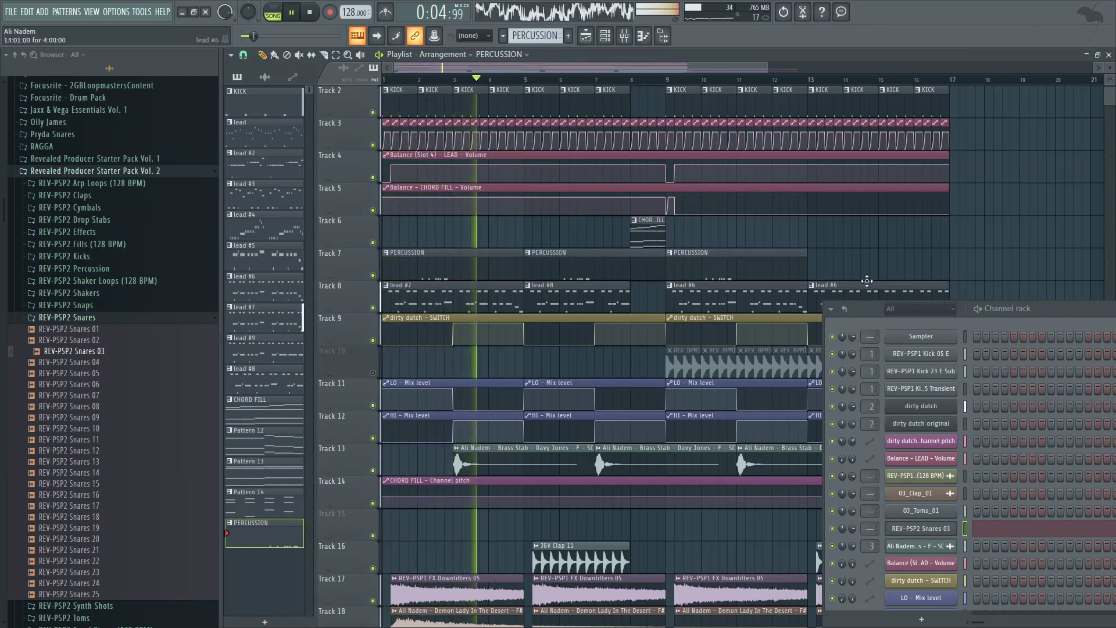
{"action": "scroll", "coordinate": [477, 256], "scroll_direction": "down", "scroll_amount": 2}
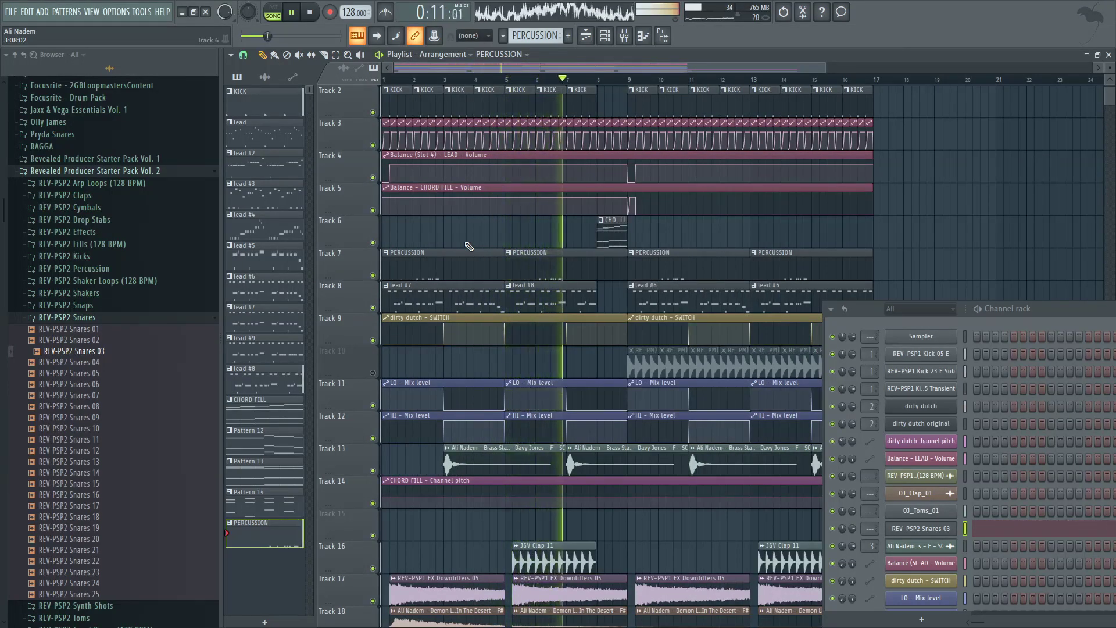
{"action": "scroll", "coordinate": [465, 248], "scroll_direction": "down", "scroll_amount": 3}
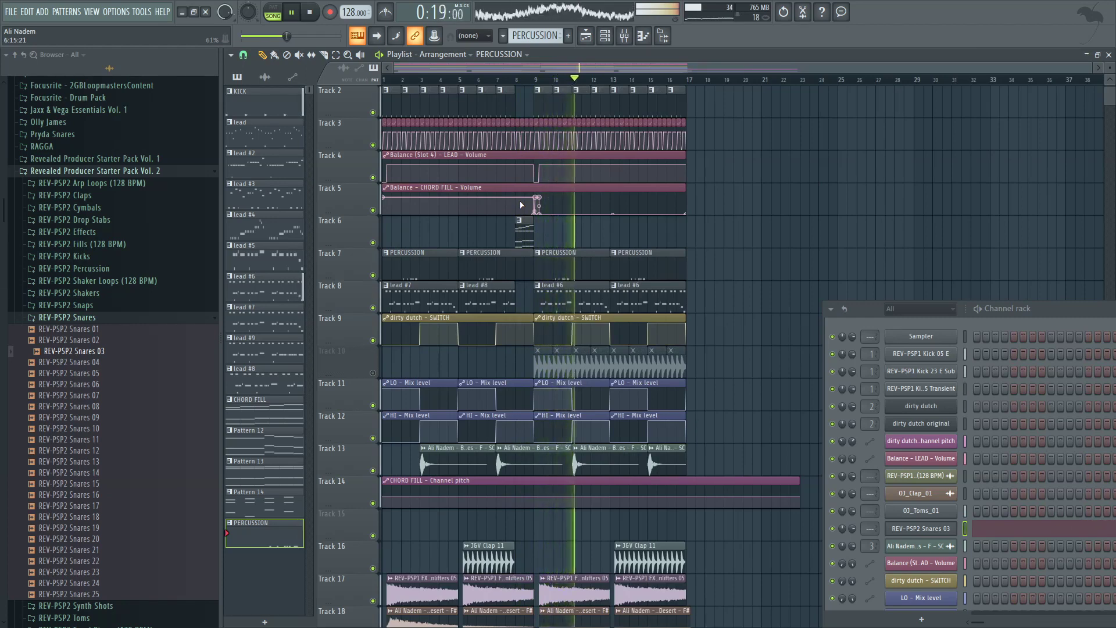
Step: Insert an empty track above the lead patterns' track and look through the private sample pack for fill samples
{"action": "right_click", "coordinate": [359, 308]}
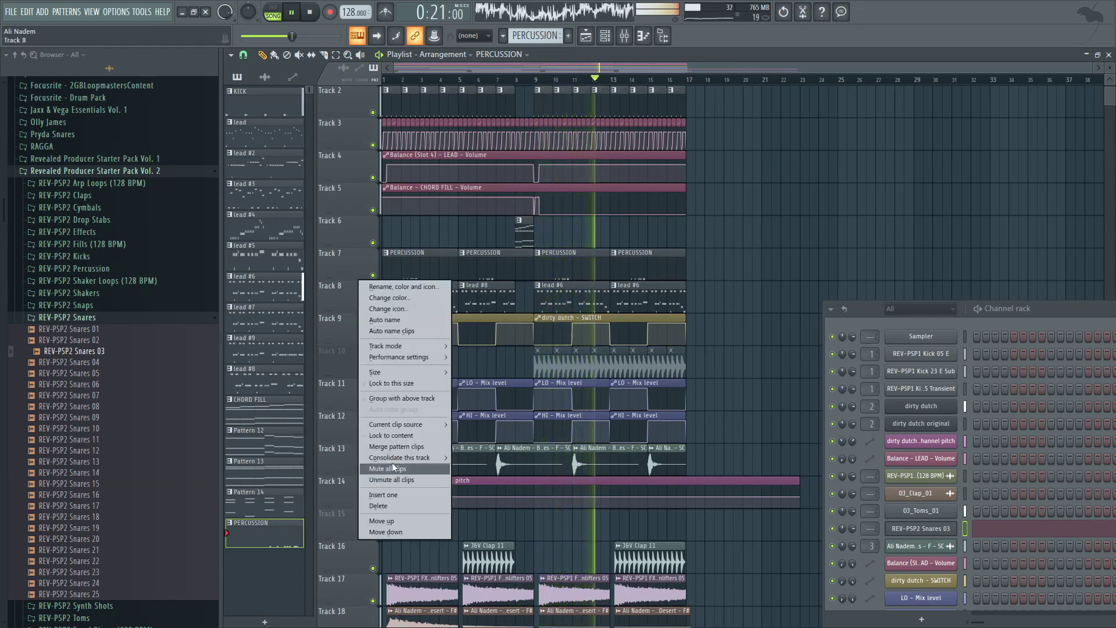
{"action": "left_click", "coordinate": [396, 498]}
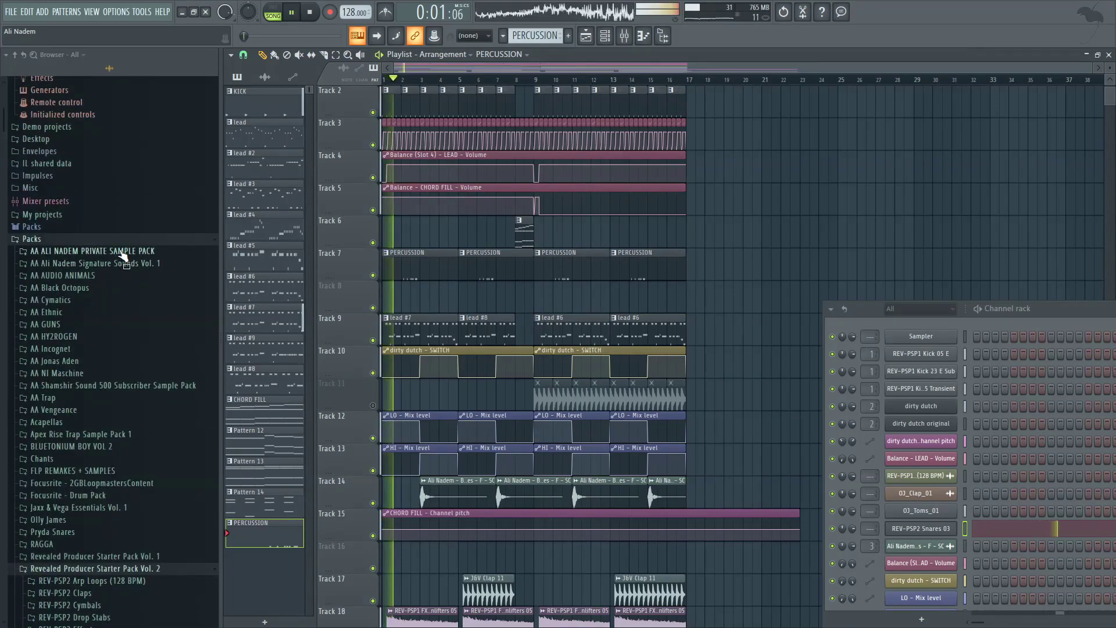
{"action": "left_click", "coordinate": [123, 251]}
{"action": "scroll", "coordinate": [124, 279], "scroll_direction": "down", "scroll_amount": 5}
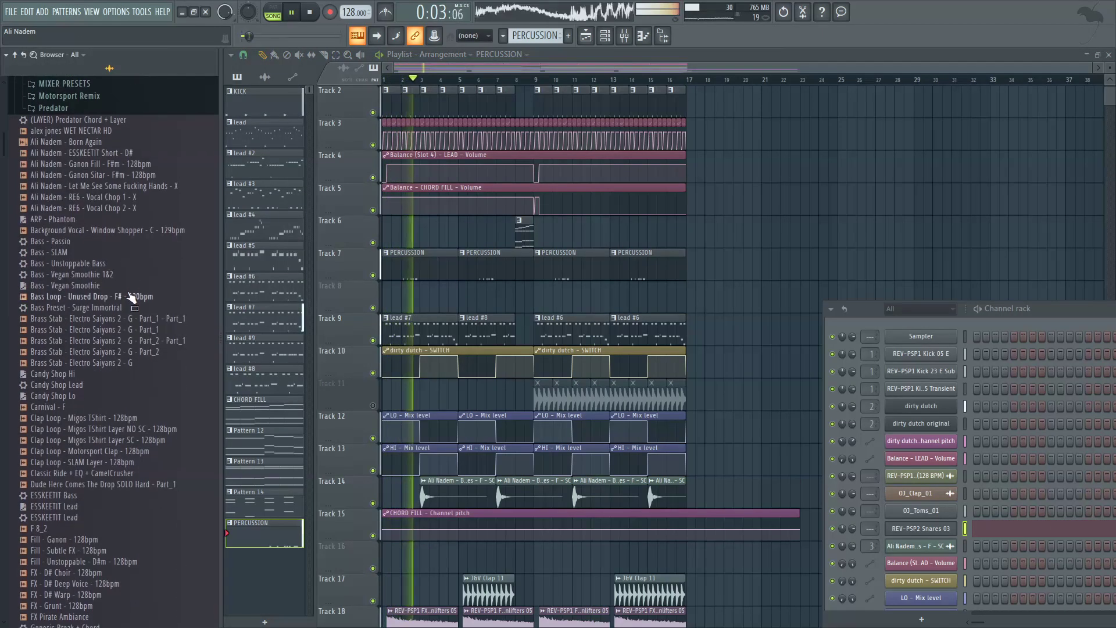
{"action": "scroll", "coordinate": [131, 297], "scroll_direction": "down", "scroll_amount": 8}
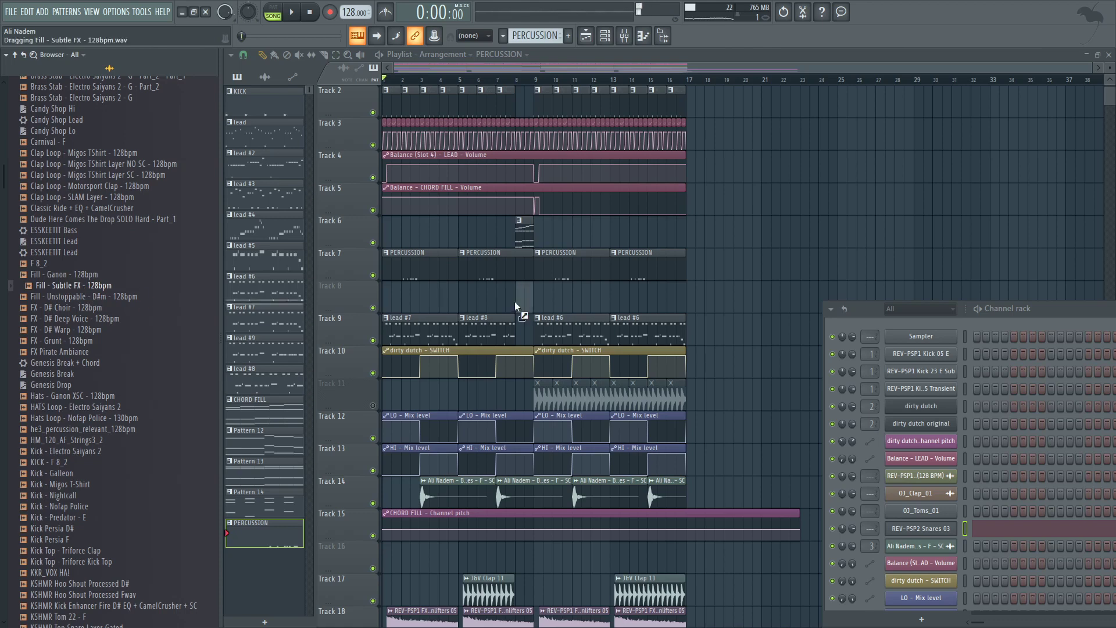
Step: Try the Fill - Subtle FX - 128bpm sample on Track 8 at bar 8
{"action": "left_click_drag", "start_coordinate": [517, 306], "coordinate": [517, 307]}
{"action": "scroll", "coordinate": [523, 140], "scroll_direction": "up", "scroll_amount": 4}
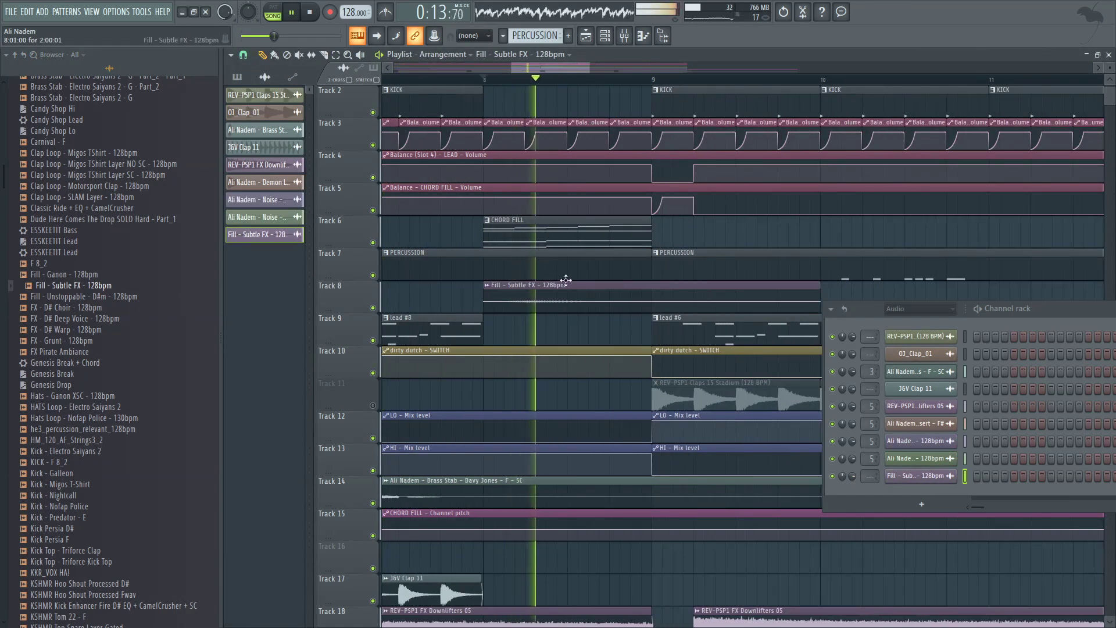
{"action": "scroll", "coordinate": [651, 300], "scroll_direction": "down", "scroll_amount": 3}
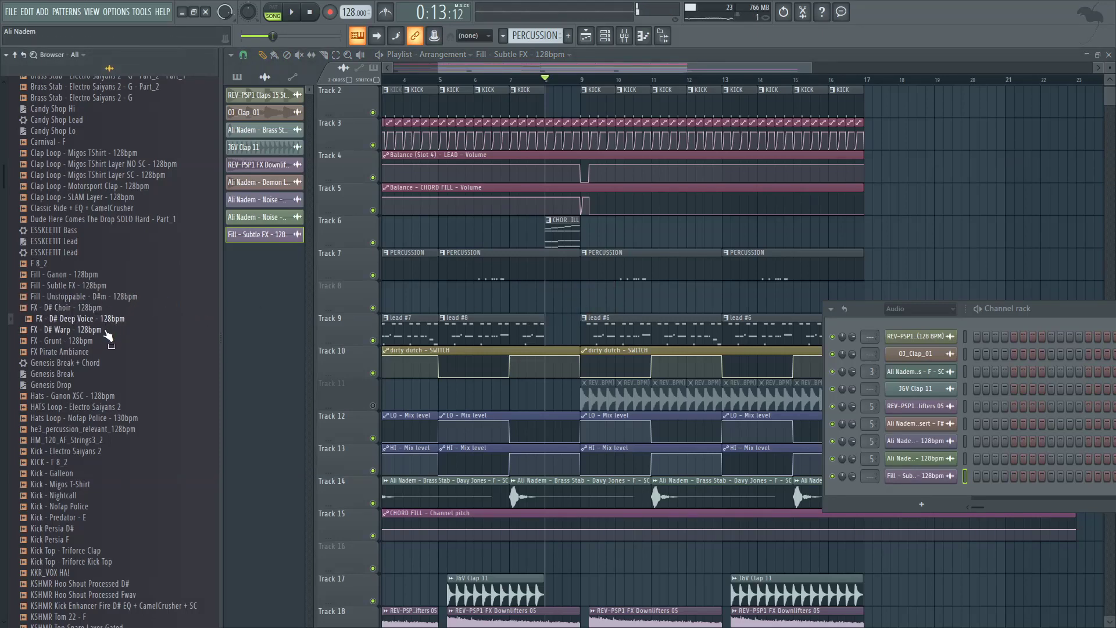
Step: Place the Fill - Unstoppable - D#m - 128bpm sample on Track 8 at bar 8 and raise its pitch by 100 cents
{"action": "left_click_drag", "start_coordinate": [102, 305], "coordinate": [579, 301]}
{"action": "double_click", "coordinate": [579, 301]}
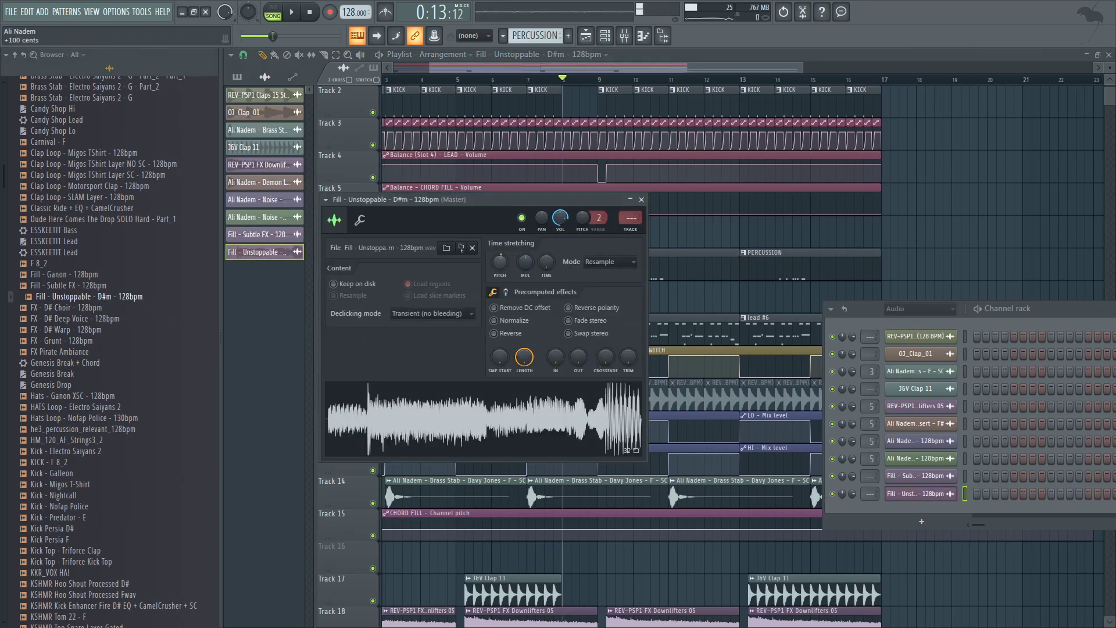
{"action": "left_click_drag", "start_coordinate": [501, 262], "coordinate": [500, 254]}
{"action": "key", "text": "Escape"}
{"action": "scroll", "coordinate": [608, 312], "scroll_direction": "up", "scroll_amount": 5}
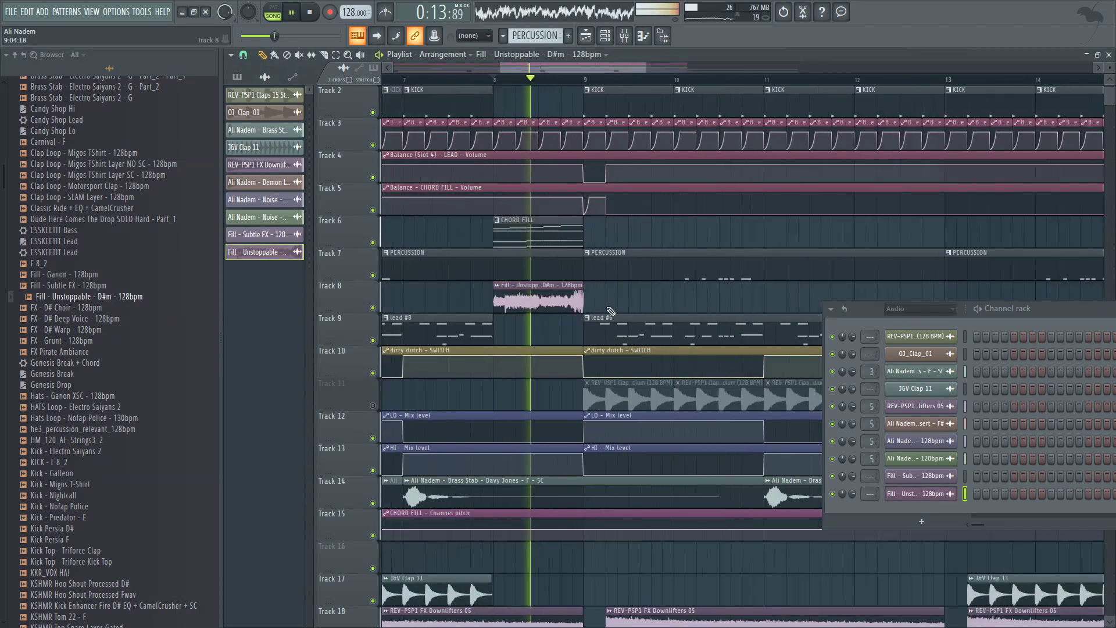
Step: Trim the start of the Unstoppable fill clip to leave only the last beat of bar 8, and play it
{"action": "left_click_drag", "start_coordinate": [466, 305], "coordinate": [593, 311]}
{"action": "key", "text": "space"}
{"action": "key", "text": "space"}
{"action": "scroll", "coordinate": [599, 312], "scroll_direction": "up", "scroll_amount": 3}
{"action": "scroll", "coordinate": [599, 312], "scroll_direction": "down", "scroll_amount": 4}
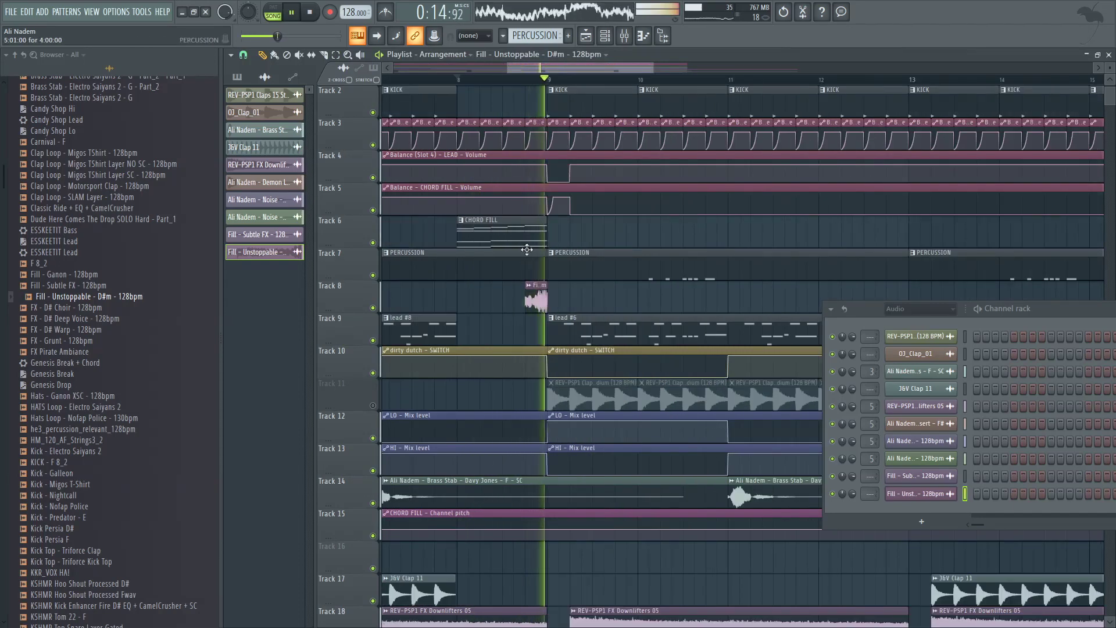
Step: Restore the Unstoppable fill clip to its full one-bar length, move it to start at 8:09 and play it
{"action": "key", "text": "space"}
{"action": "key", "text": "space"}
{"action": "mouse_move", "coordinate": [528, 292]}
{"action": "left_mouse_down"}
{"action": "mouse_move", "coordinate": [460, 294]}
{"action": "mouse_move", "coordinate": [565, 296]}
{"action": "mouse_move", "coordinate": [542, 296]}
{"action": "left_mouse_up"}
{"action": "key", "text": "space"}
{"action": "key", "text": "space"}
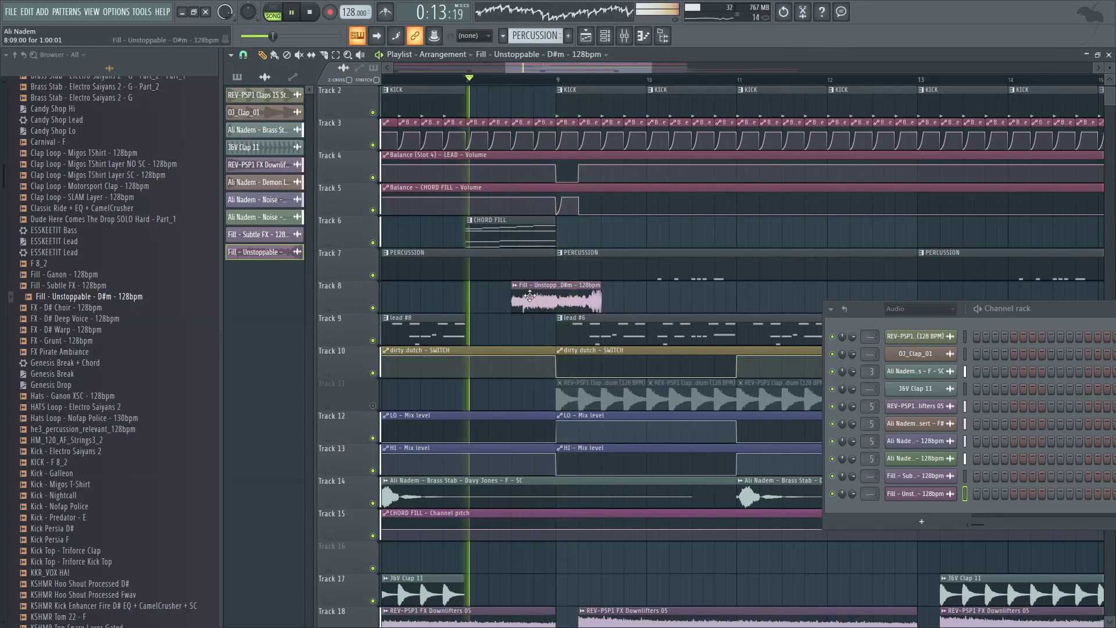
Step: Shorten the end of the Unstoppable fill clip to about 12 steps and replay the transition into bar 9
{"action": "scroll", "coordinate": [508, 298], "scroll_direction": "up", "scroll_amount": 3}
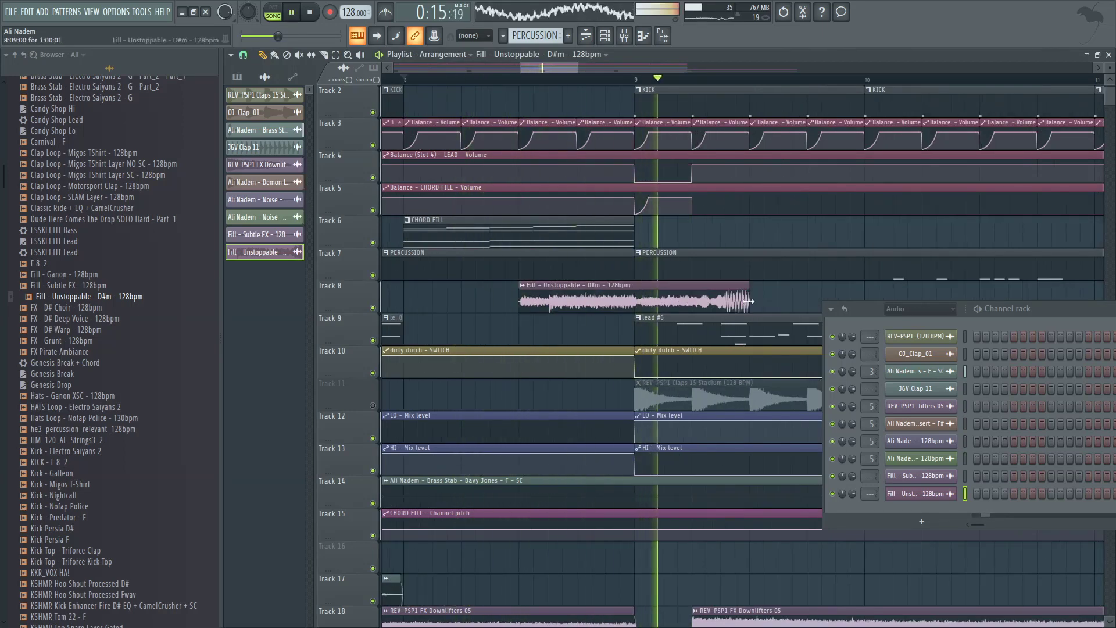
{"action": "left_click_drag", "start_coordinate": [750, 300], "coordinate": [692, 300]}
{"action": "key", "text": "space"}
{"action": "key", "text": "space"}
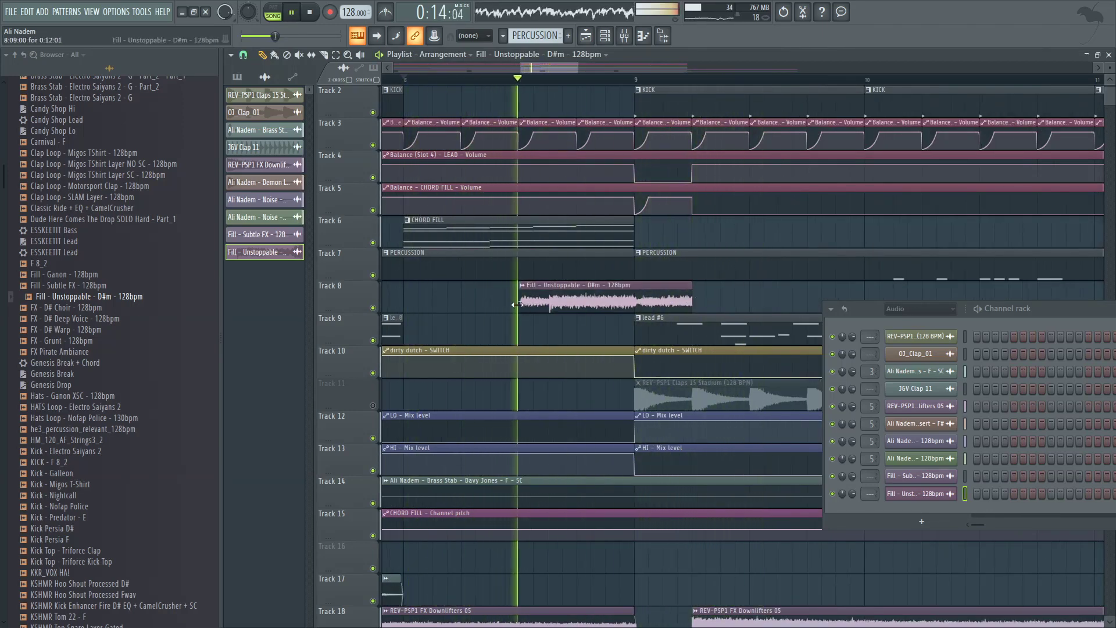
Step: Trim the Unstoppable fill clip's start to 9:01 and extend its end to a length of about 9 steps
{"action": "left_click_drag", "start_coordinate": [520, 296], "coordinate": [626, 304]}
{"action": "scroll", "coordinate": [657, 295], "scroll_direction": "up", "scroll_amount": 2}
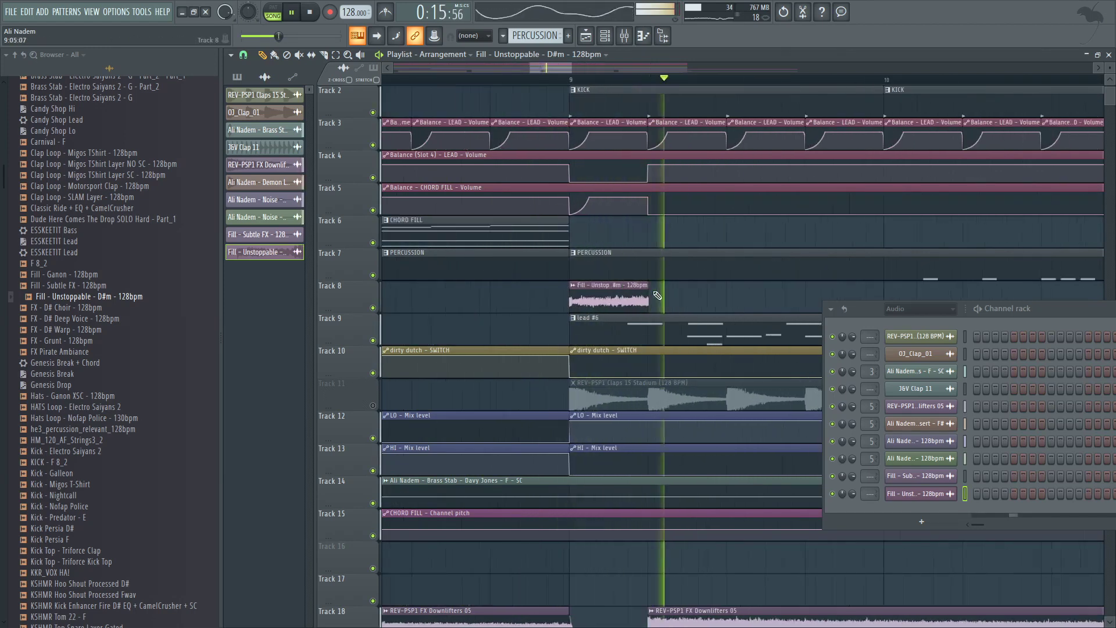
{"action": "left_click", "coordinate": [567, 82]}
{"action": "left_click_drag", "start_coordinate": [649, 294], "coordinate": [747, 294]}
{"action": "key", "text": "space"}
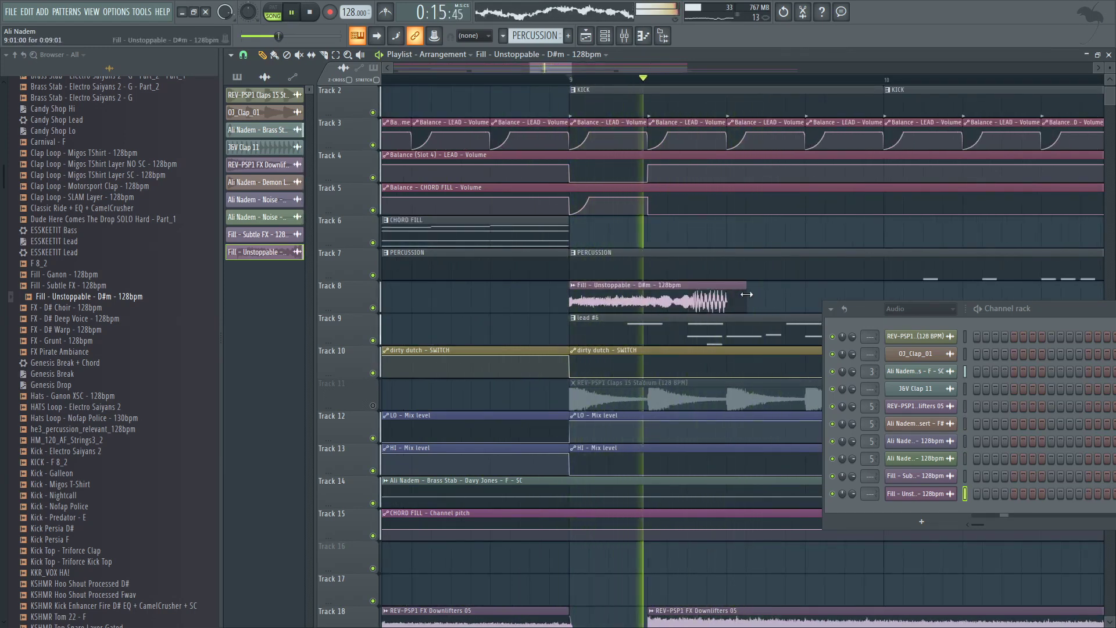
Step: Extend the start of the Unstoppable fill clip to a length of about 11 steps and reposition it at 9:02
{"action": "left_click_drag", "start_coordinate": [669, 300], "coordinate": [589, 300]}
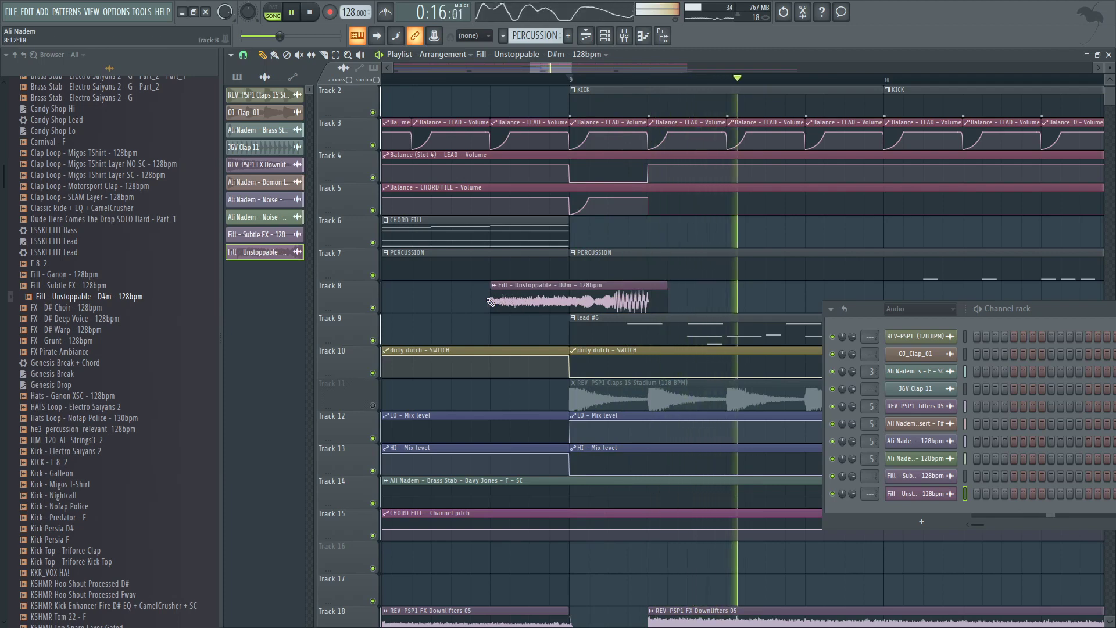
{"action": "left_click_drag", "start_coordinate": [492, 298], "coordinate": [452, 298]}
{"action": "left_click_drag", "start_coordinate": [525, 295], "coordinate": [663, 292]}
{"action": "key", "text": "space"}
{"action": "key", "text": "space"}
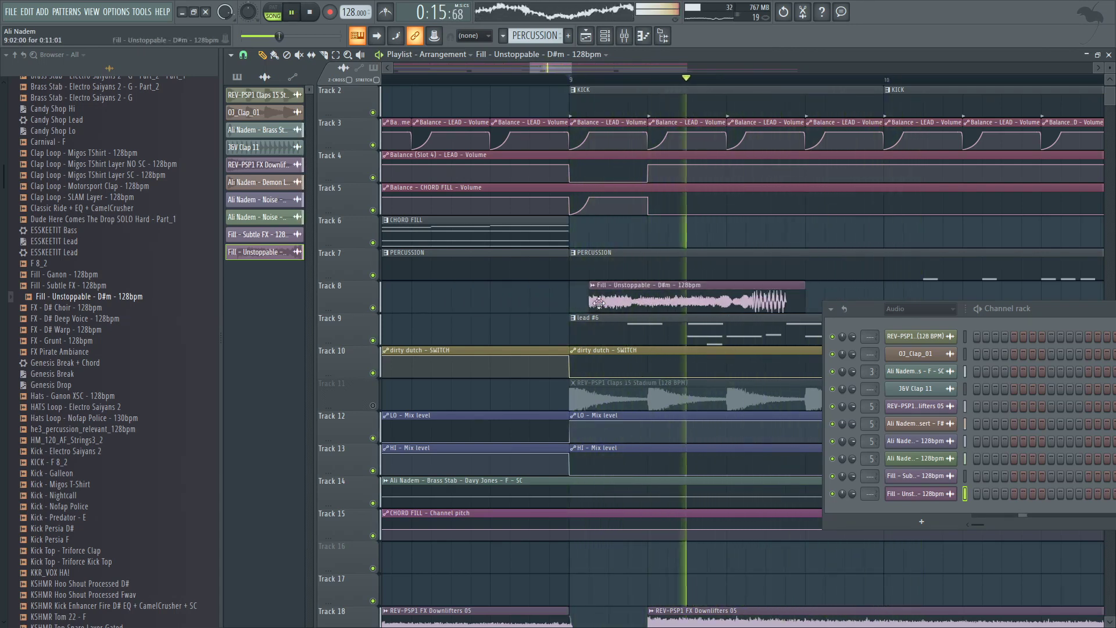
Step: Audition the Unstoppable fill clip at other positions around bar 9, and remove it from Track 8
{"action": "left_click_drag", "start_coordinate": [593, 307], "coordinate": [478, 307]}
{"action": "key", "text": "space"}
{"action": "key", "text": "space"}
{"action": "left_click_drag", "start_coordinate": [571, 295], "coordinate": [675, 299]}
{"action": "key", "text": "space"}
{"action": "key", "text": "space"}
{"action": "key", "text": "space"}
{"action": "key", "text": "space"}
{"action": "key", "text": "space"}
{"action": "key", "text": "space"}
{"action": "key", "text": "space"}
{"action": "key", "text": "space"}
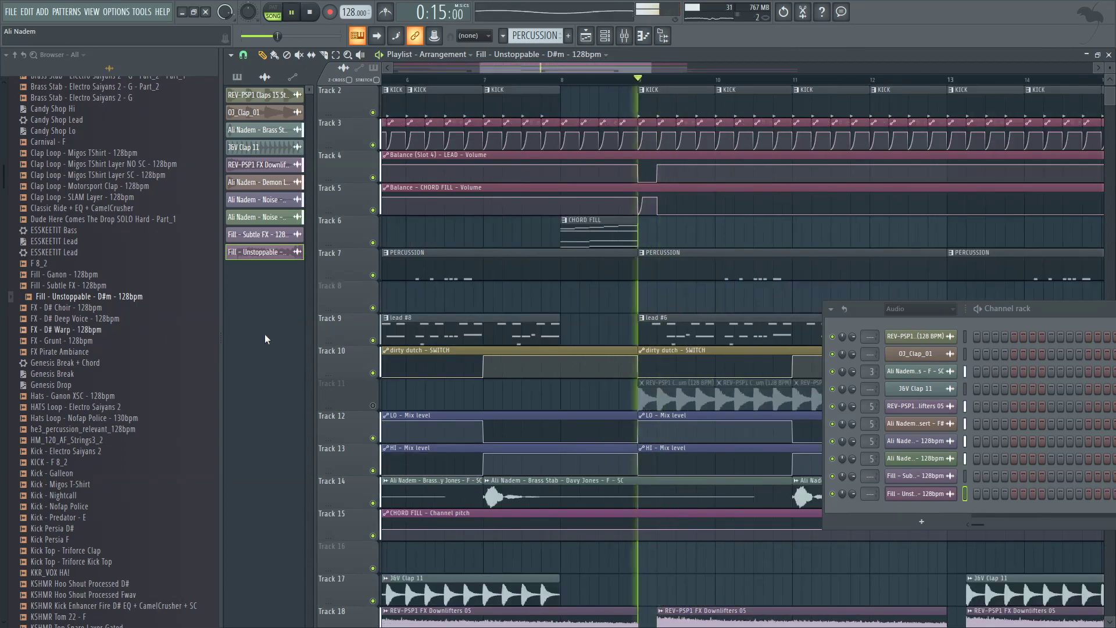
Step: Stop playback and audition kick, shout, pluck, riser and snare samples in the browser as candidates for the drop
{"action": "key", "text": "space"}
{"action": "left_click_drag", "start_coordinate": [111, 319], "coordinate": [120, 329]}
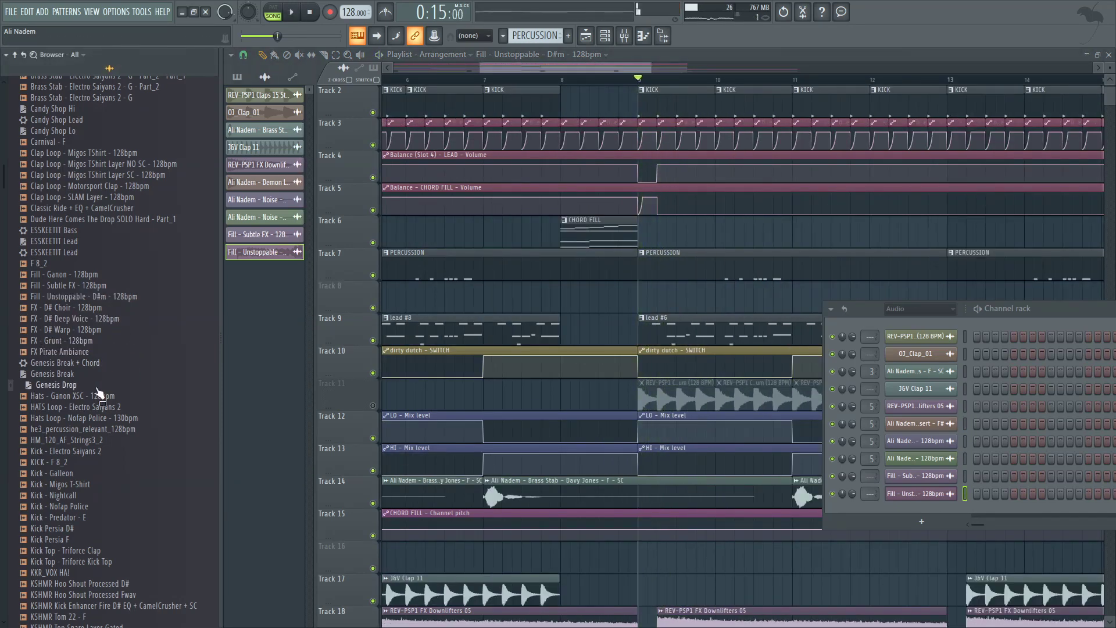
{"action": "scroll", "coordinate": [93, 441], "scroll_direction": "down", "scroll_amount": 4}
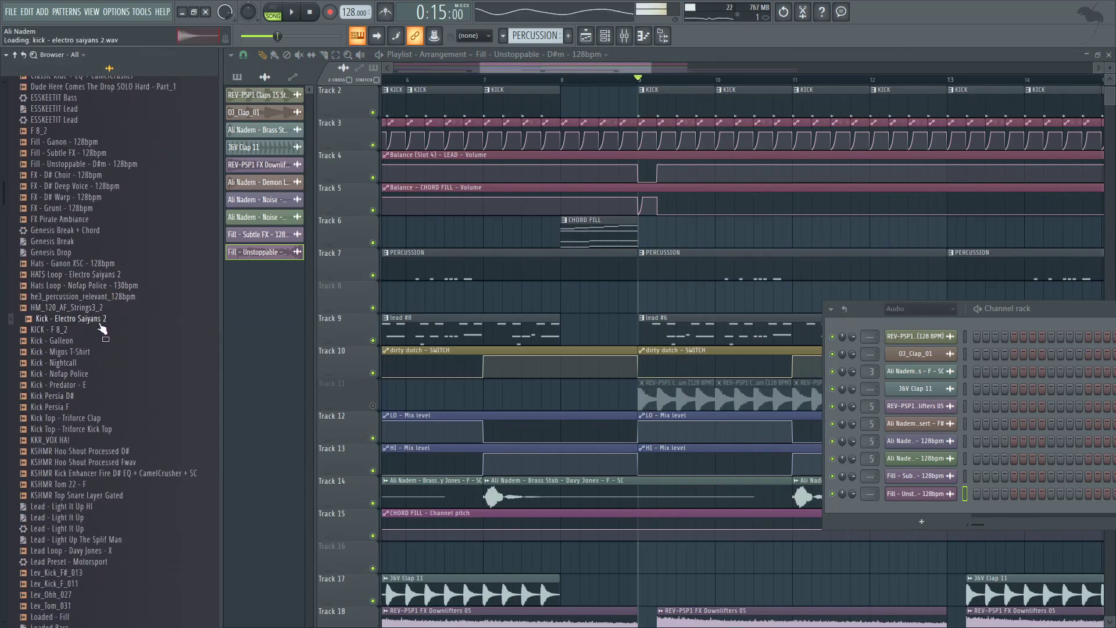
{"action": "scroll", "coordinate": [102, 353], "scroll_direction": "down", "scroll_amount": 4}
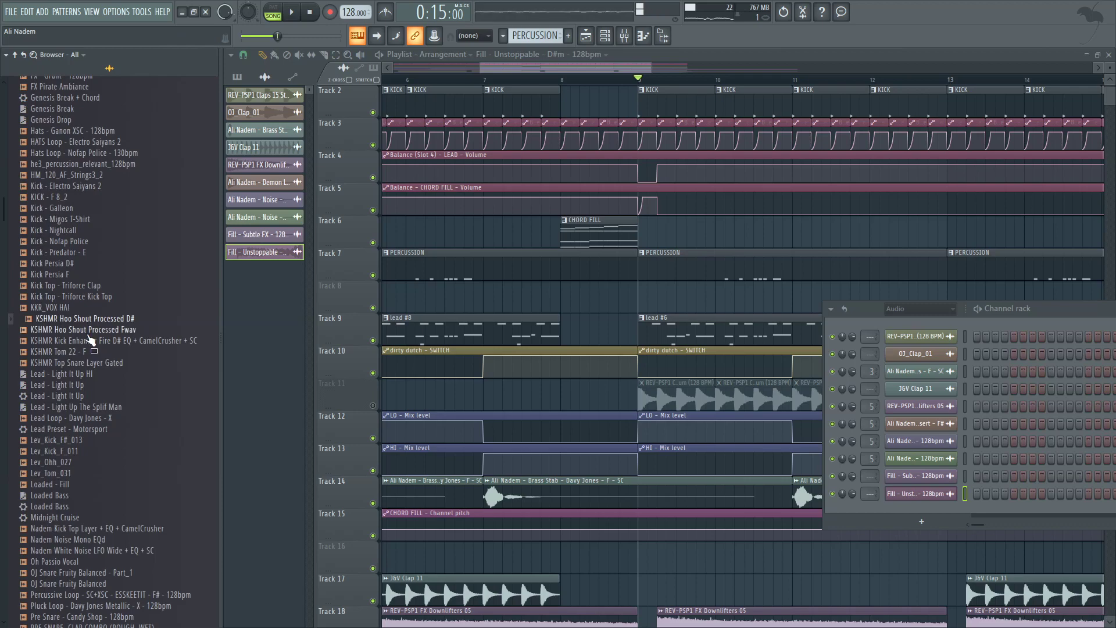
{"action": "scroll", "coordinate": [88, 339], "scroll_direction": "down", "scroll_amount": 2}
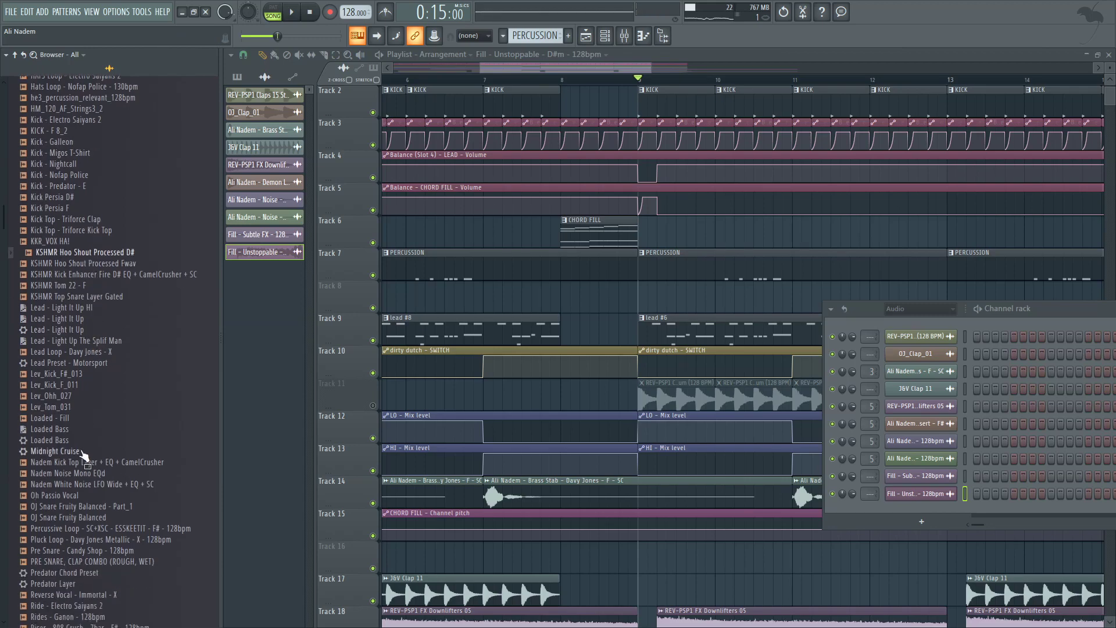
{"action": "scroll", "coordinate": [83, 457], "scroll_direction": "down", "scroll_amount": 4}
{"action": "scroll", "coordinate": [83, 448], "scroll_direction": "up", "scroll_amount": 10}
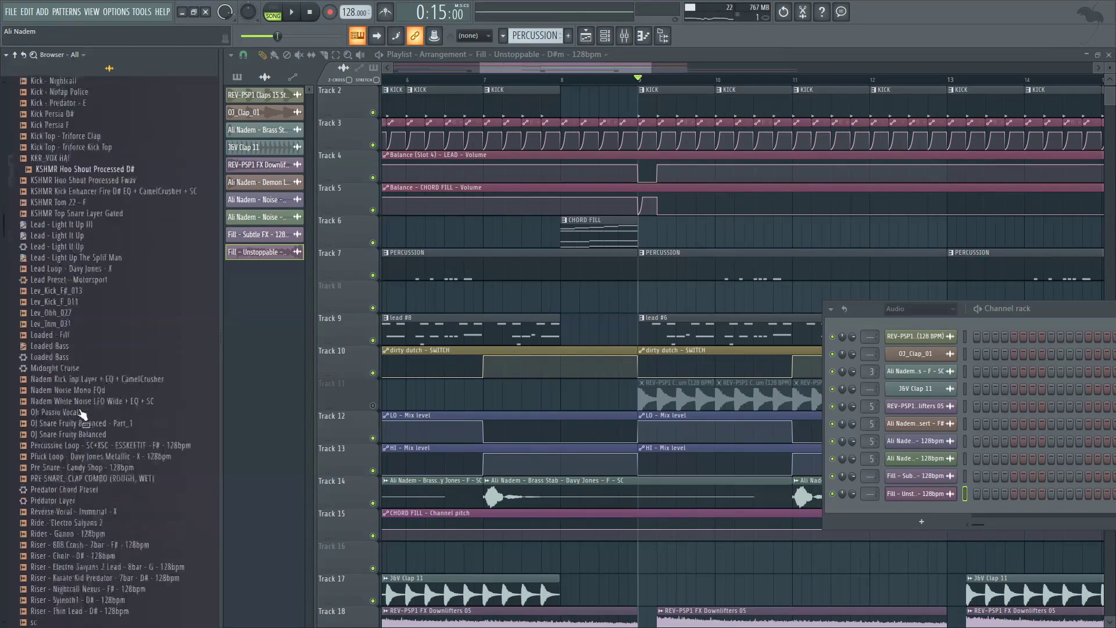
{"action": "scroll", "coordinate": [70, 236], "scroll_direction": "up", "scroll_amount": 8}
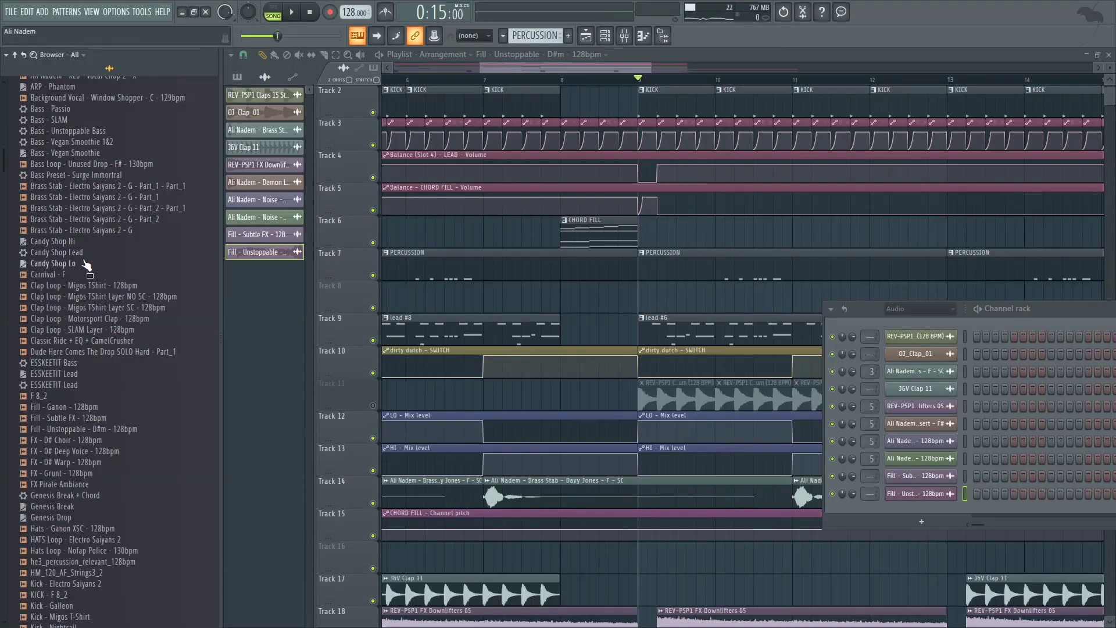
{"action": "scroll", "coordinate": [87, 236], "scroll_direction": "down", "scroll_amount": 14}
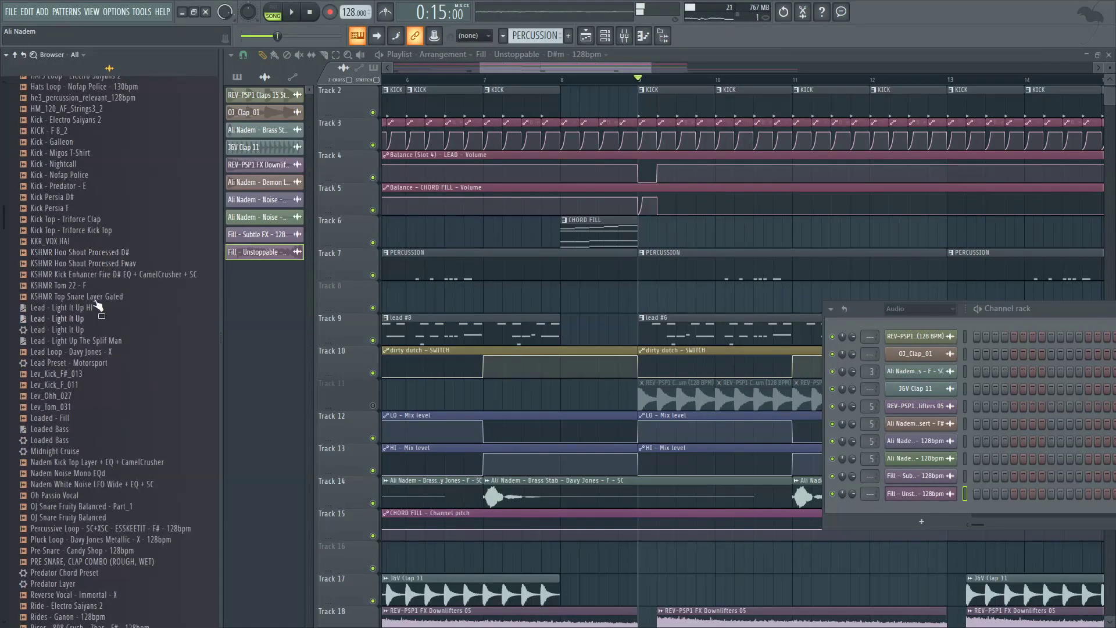
{"action": "scroll", "coordinate": [98, 482], "scroll_direction": "down", "scroll_amount": 4}
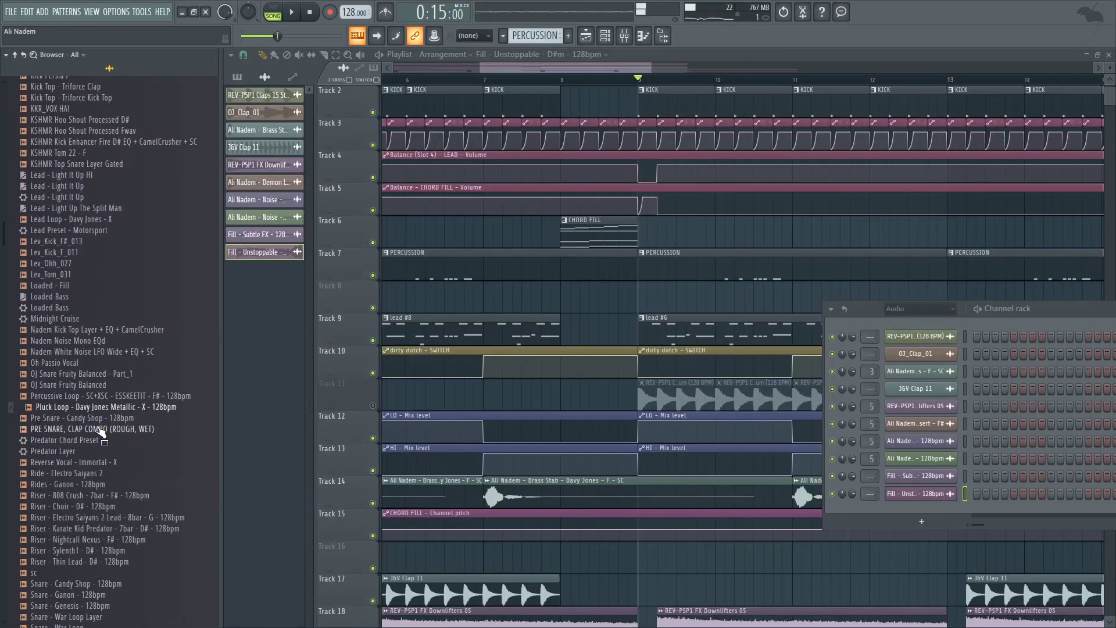
{"action": "scroll", "coordinate": [91, 421], "scroll_direction": "down", "scroll_amount": 4}
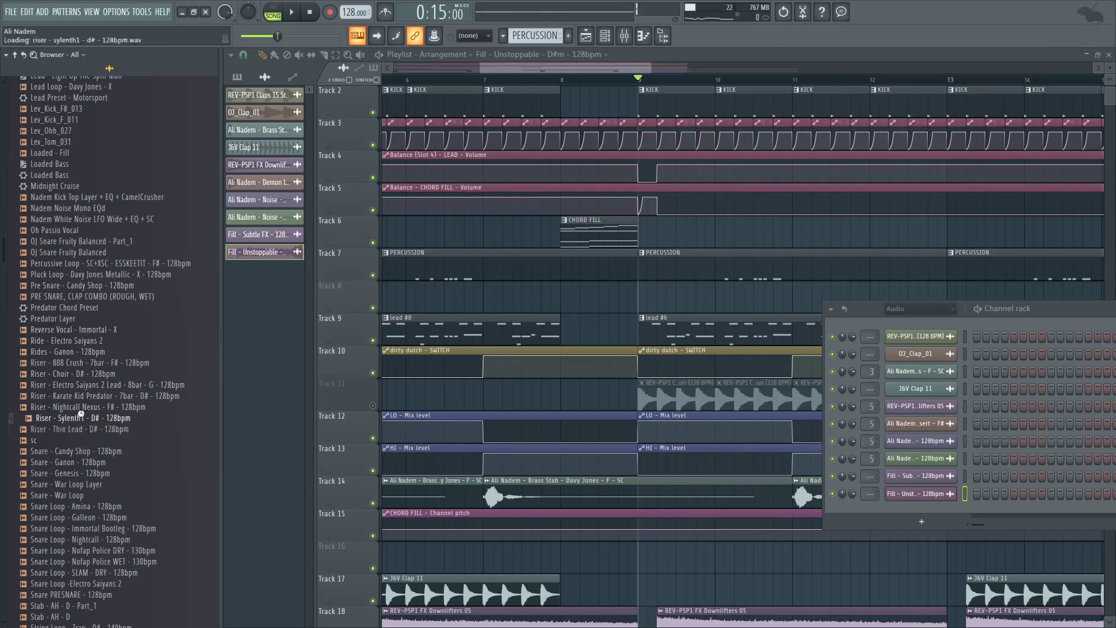
{"action": "scroll", "coordinate": [81, 414], "scroll_direction": "down", "scroll_amount": 4}
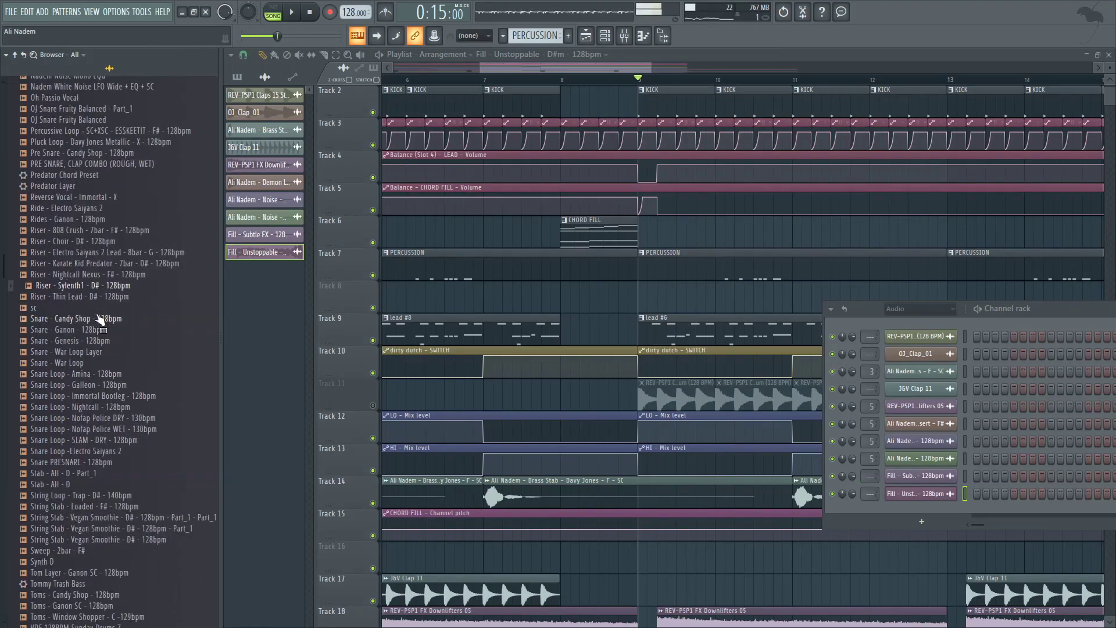
Step: Place the Riser - Sylenth1 - D# - 128bpm sample on Track 8 at bar 9 and play it with the drop
{"action": "left_click_drag", "start_coordinate": [95, 289], "coordinate": [642, 297]}
{"action": "key", "text": "space"}
{"action": "scroll", "coordinate": [661, 295], "scroll_direction": "down", "scroll_amount": 2}
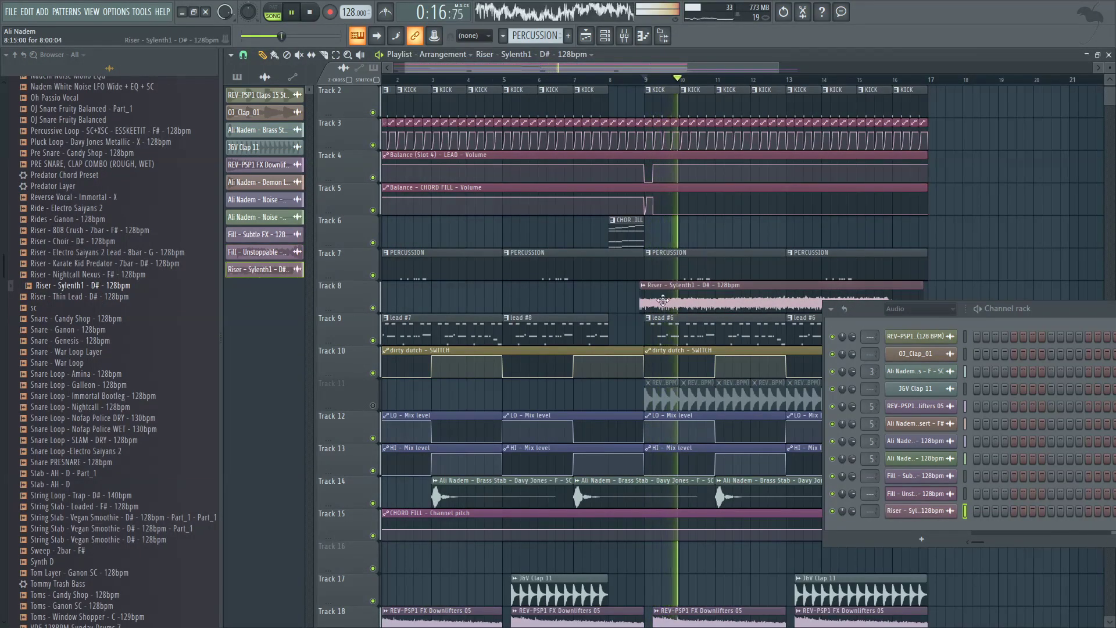
{"action": "scroll", "coordinate": [663, 301], "scroll_direction": "up", "scroll_amount": 3}
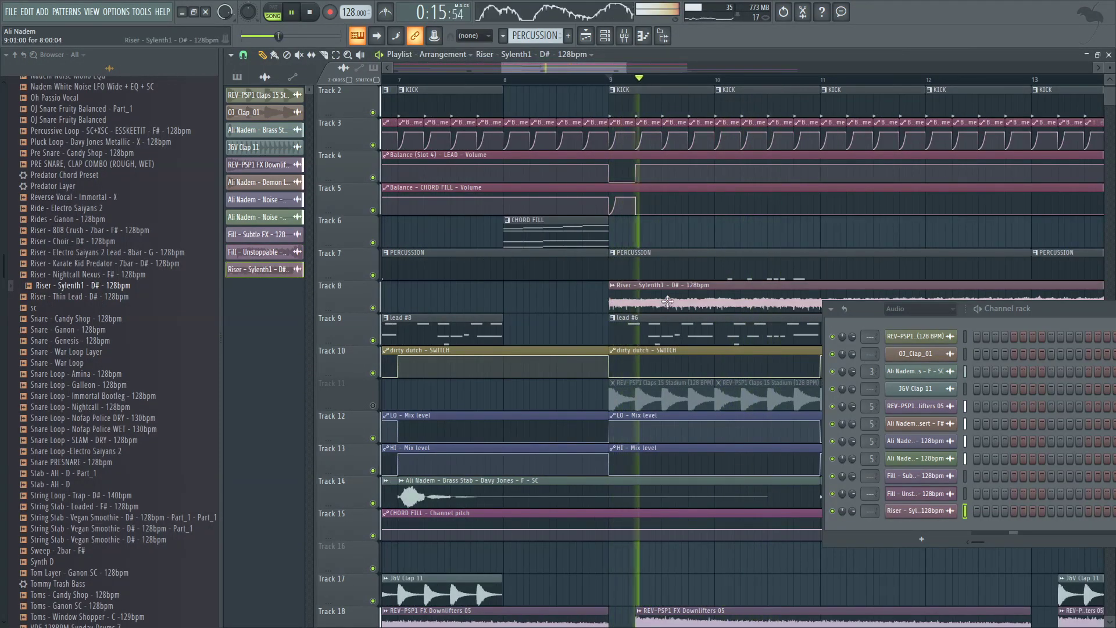
Step: Lower the Sylenth1 riser channel's volume adjustment to about 38%, replay the drop, and remove the riser clip from Track 8
{"action": "double_click", "coordinate": [668, 301]}
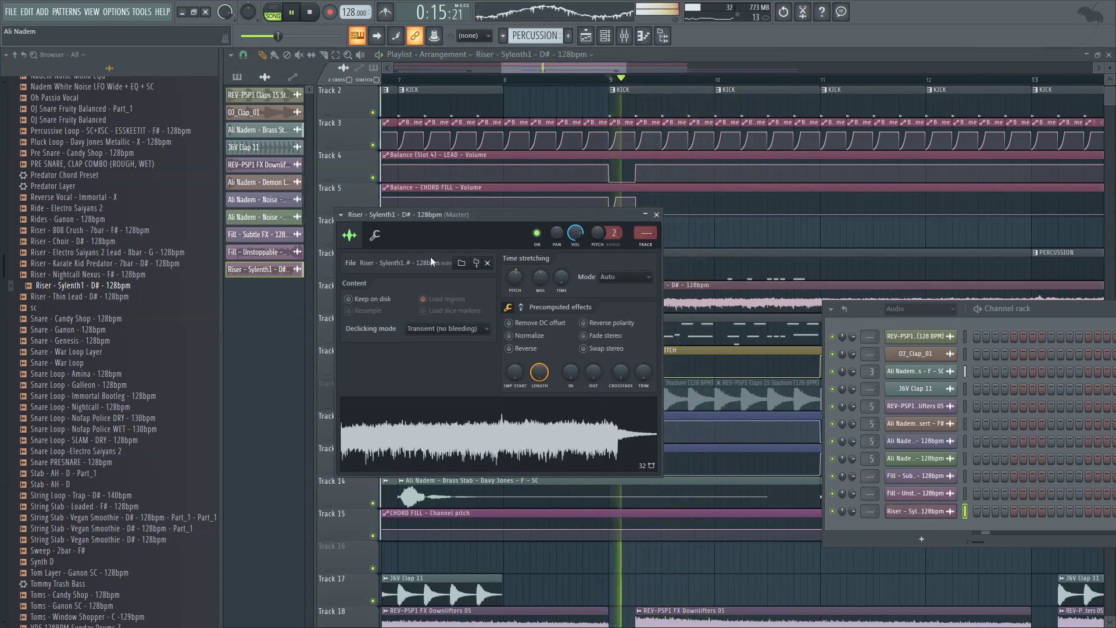
{"action": "left_click", "coordinate": [386, 237]}
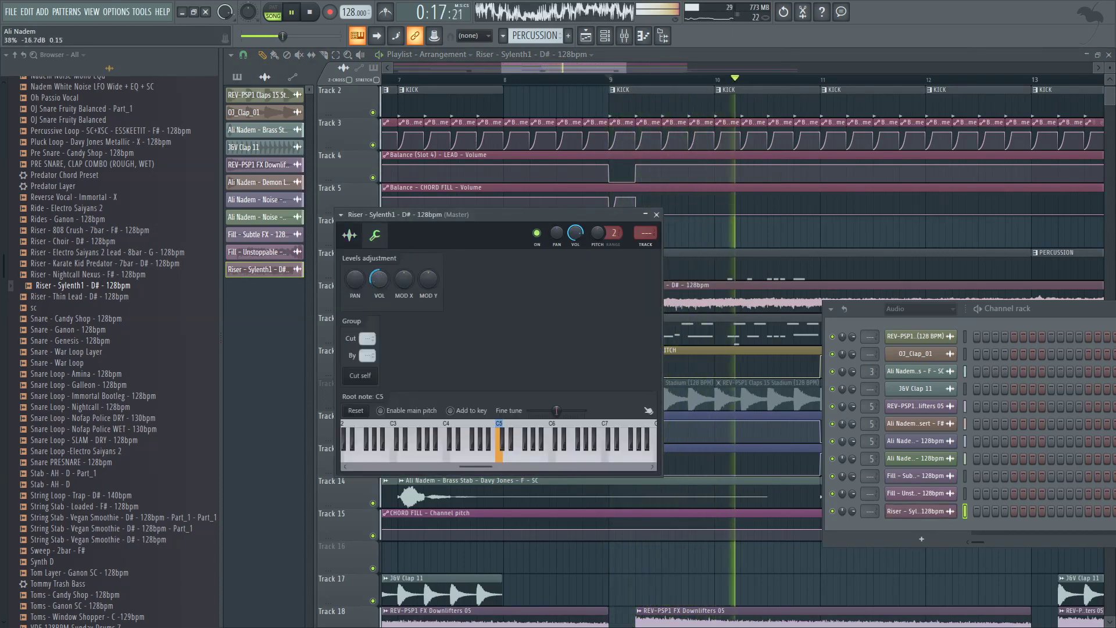
{"action": "left_click", "coordinate": [656, 215]}
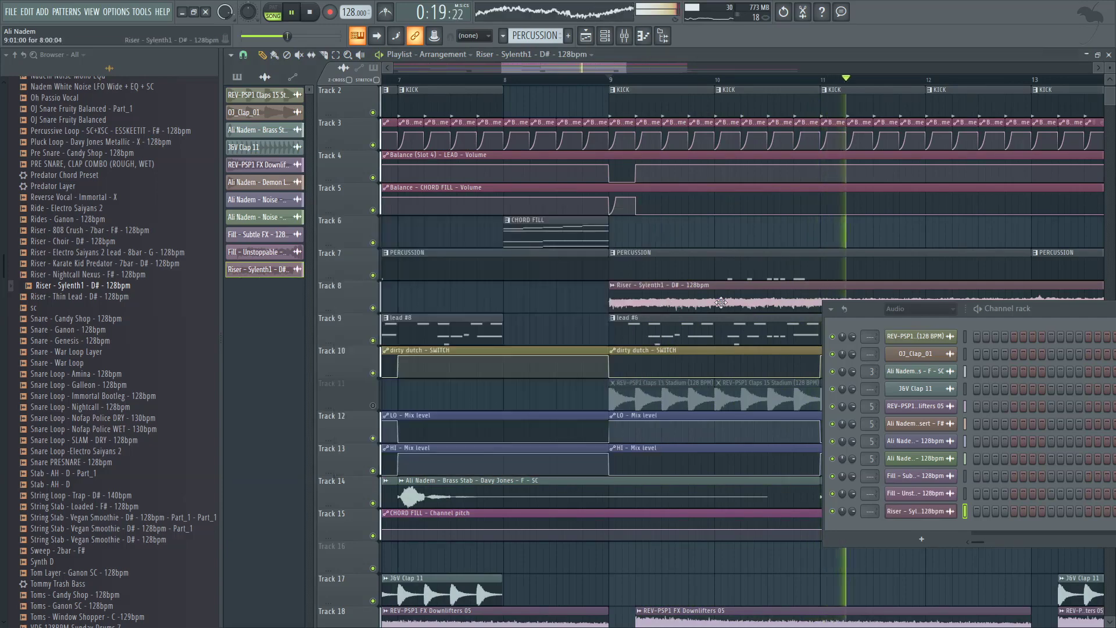
{"action": "scroll", "coordinate": [537, 253], "scroll_direction": "down", "scroll_amount": 4}
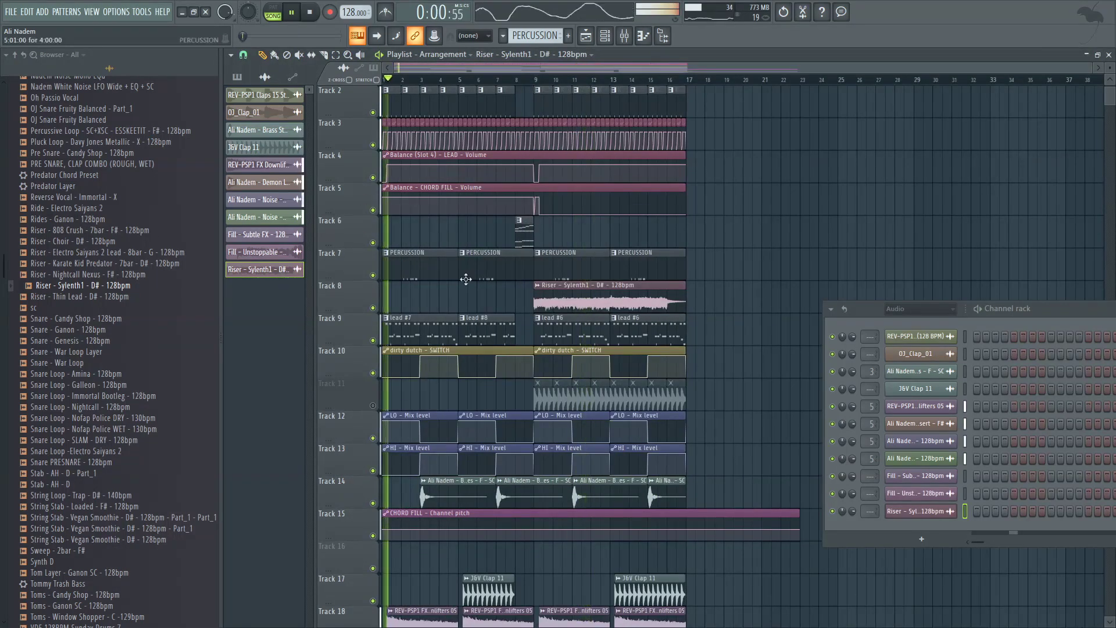
{"action": "scroll", "coordinate": [591, 323], "scroll_direction": "down", "scroll_amount": 2}
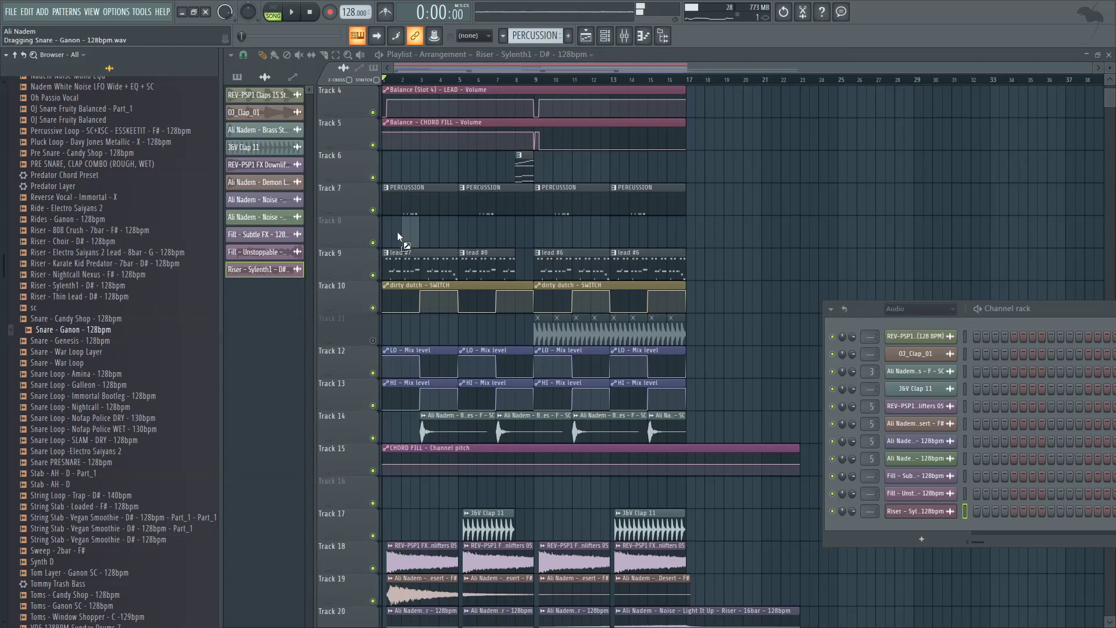
Step: Try Snare - Ganon - 128bpm clips on Track 8 across bars 1 to 4 and erase them after listening
{"action": "left_click_drag", "start_coordinate": [399, 236], "coordinate": [403, 235]}
{"action": "key", "text": "space"}
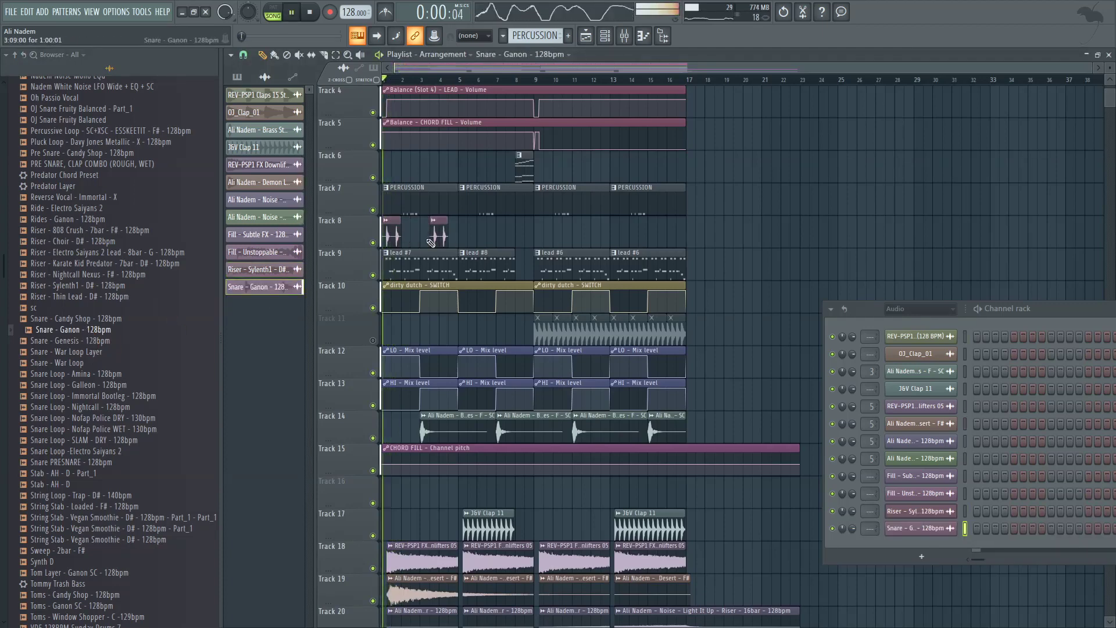
{"action": "scroll", "coordinate": [385, 232], "scroll_direction": "up", "scroll_amount": 3}
{"action": "left_click", "coordinate": [526, 230]}
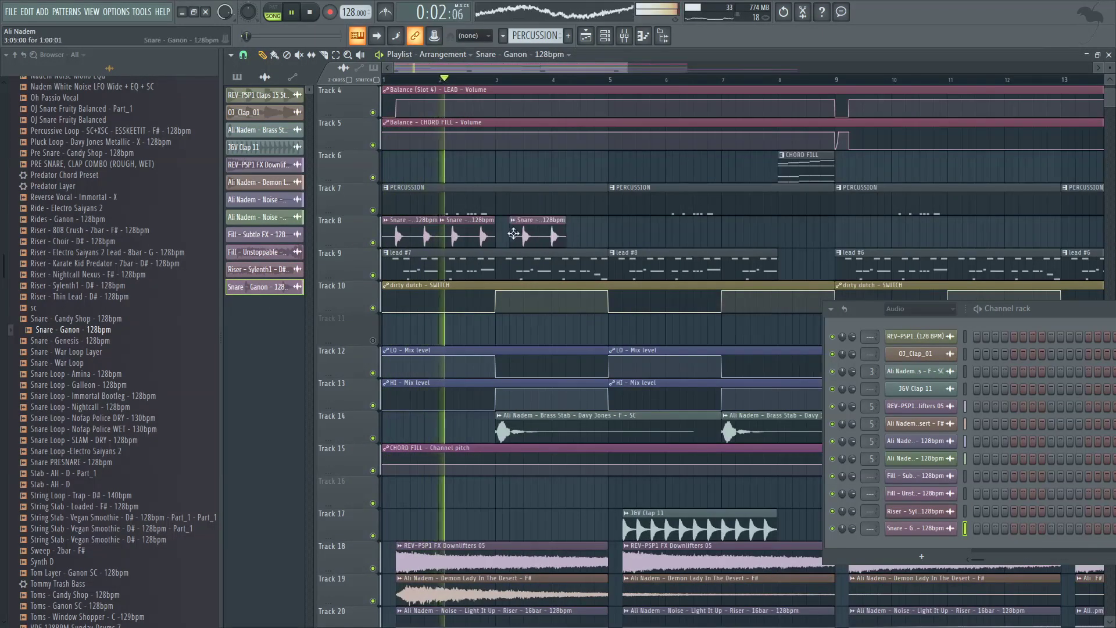
{"action": "left_click", "coordinate": [557, 228]}
{"action": "scroll", "coordinate": [547, 227], "scroll_direction": "up", "scroll_amount": 3}
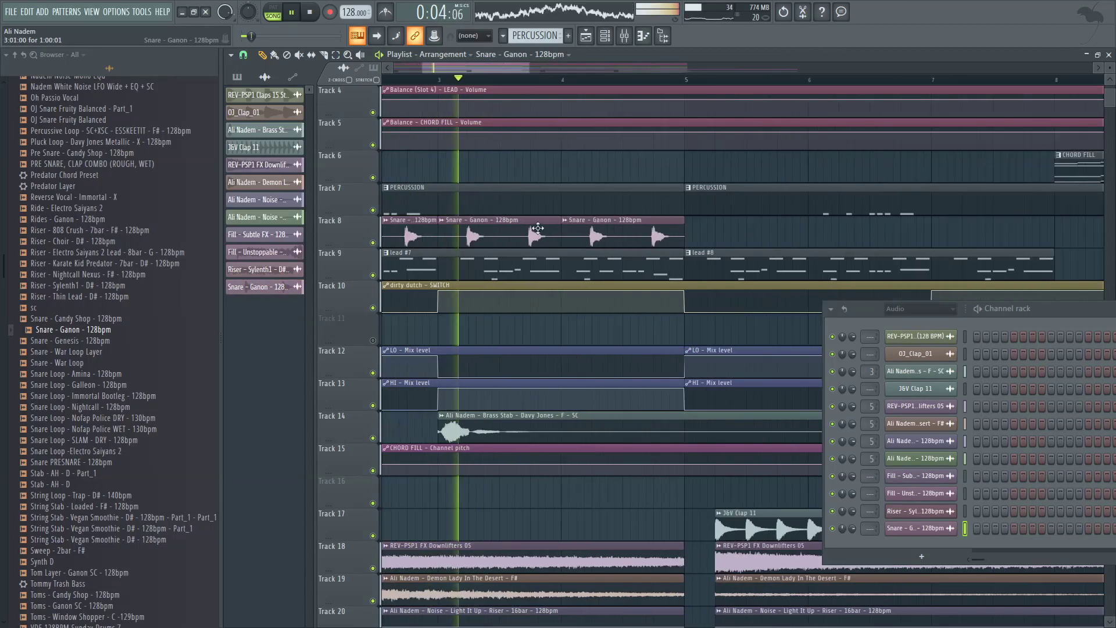
{"action": "scroll", "coordinate": [550, 229], "scroll_direction": "down", "scroll_amount": 4}
{"action": "left_click_drag", "start_coordinate": [547, 238], "coordinate": [401, 232]}
Step: Play from around bar 7 and try a Snare - Ganon clip at bar 9 on Track 8, clearing it from that track
{"action": "left_click", "coordinate": [605, 80]}
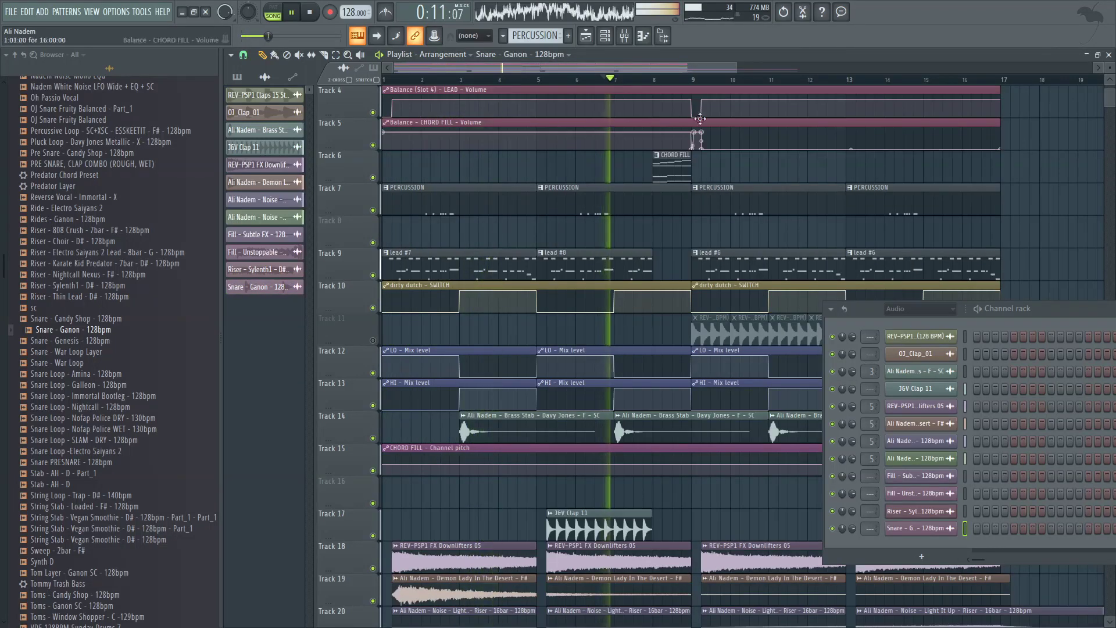
{"action": "scroll", "coordinate": [616, 221], "scroll_direction": "down", "scroll_amount": 2}
{"action": "scroll", "coordinate": [608, 226], "scroll_direction": "up", "scroll_amount": 4}
{"action": "left_click", "coordinate": [597, 226]}
{"action": "scroll", "coordinate": [570, 230], "scroll_direction": "down", "scroll_amount": 2}
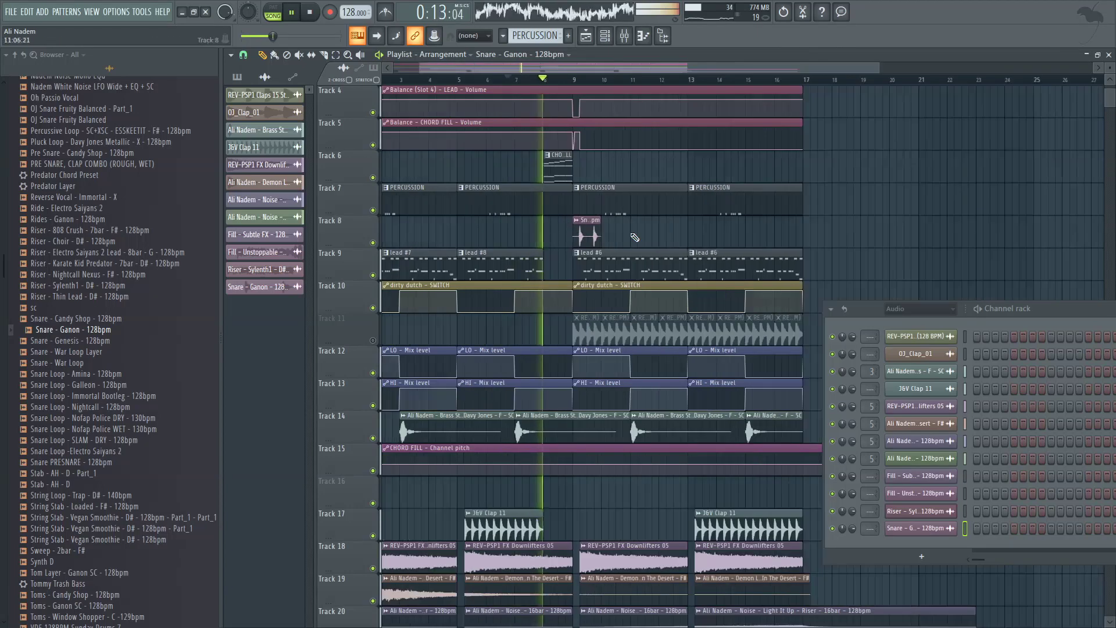
{"action": "scroll", "coordinate": [576, 228], "scroll_direction": "up", "scroll_amount": 3}
Step: Insert a new empty track at Track 3, below the kick track, and place a Snare - Ganon clip on it at bar 9
{"action": "right_click", "coordinate": [350, 165]}
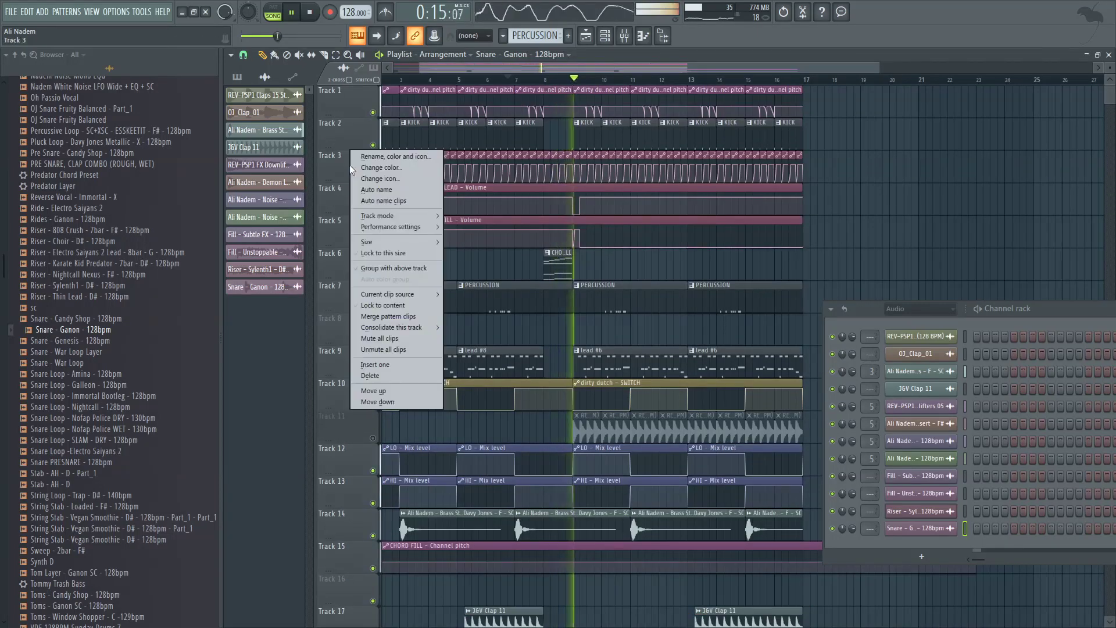
{"action": "left_click", "coordinate": [398, 364]}
{"action": "scroll", "coordinate": [546, 168], "scroll_direction": "up", "scroll_amount": 2}
{"action": "left_click", "coordinate": [547, 169]}
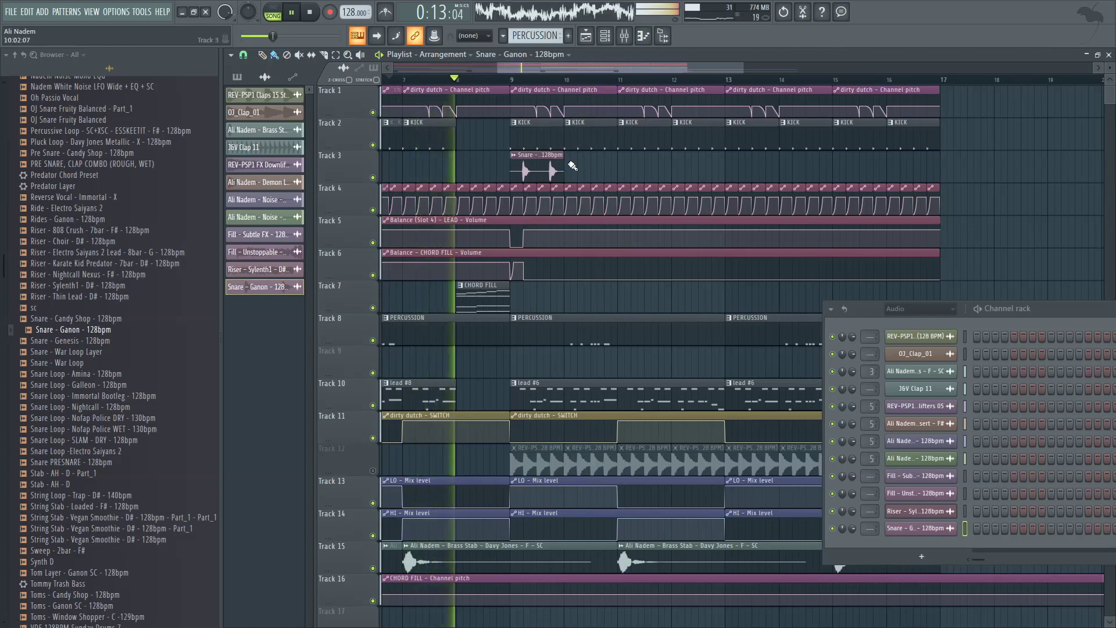
Step: Try to repeat the Snare - Ganon clip along Track 3 after the one at bar 9
{"action": "left_click_drag", "start_coordinate": [572, 171], "coordinate": [902, 173]}
{"action": "right_click", "coordinate": [902, 175]}
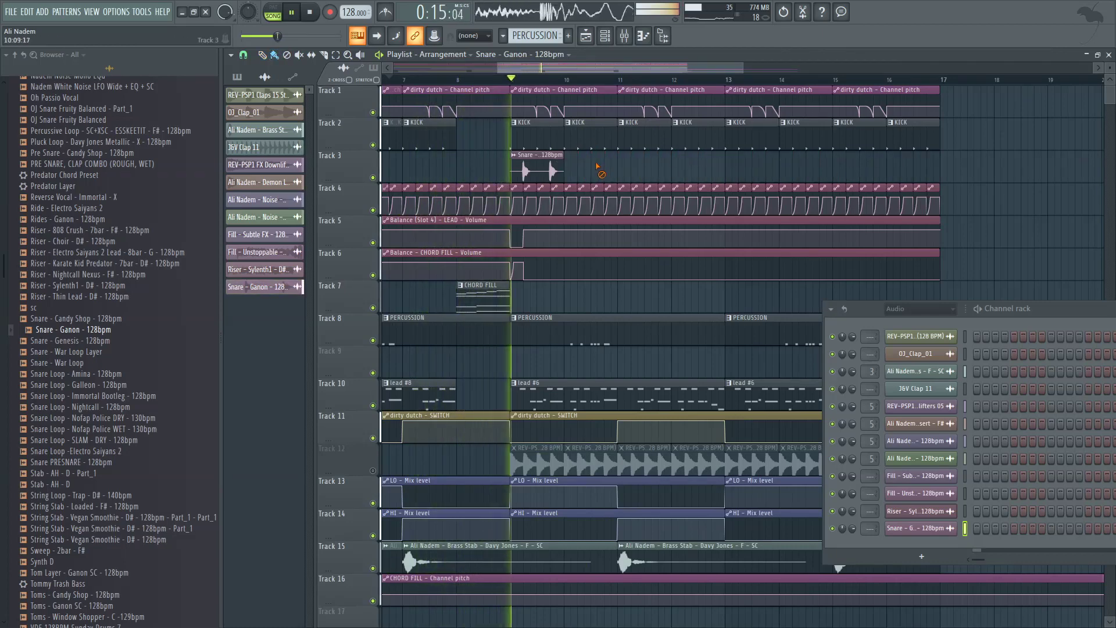
{"action": "scroll", "coordinate": [573, 169], "scroll_direction": "up", "scroll_amount": 3}
{"action": "left_click_drag", "start_coordinate": [573, 170], "coordinate": [544, 165]}
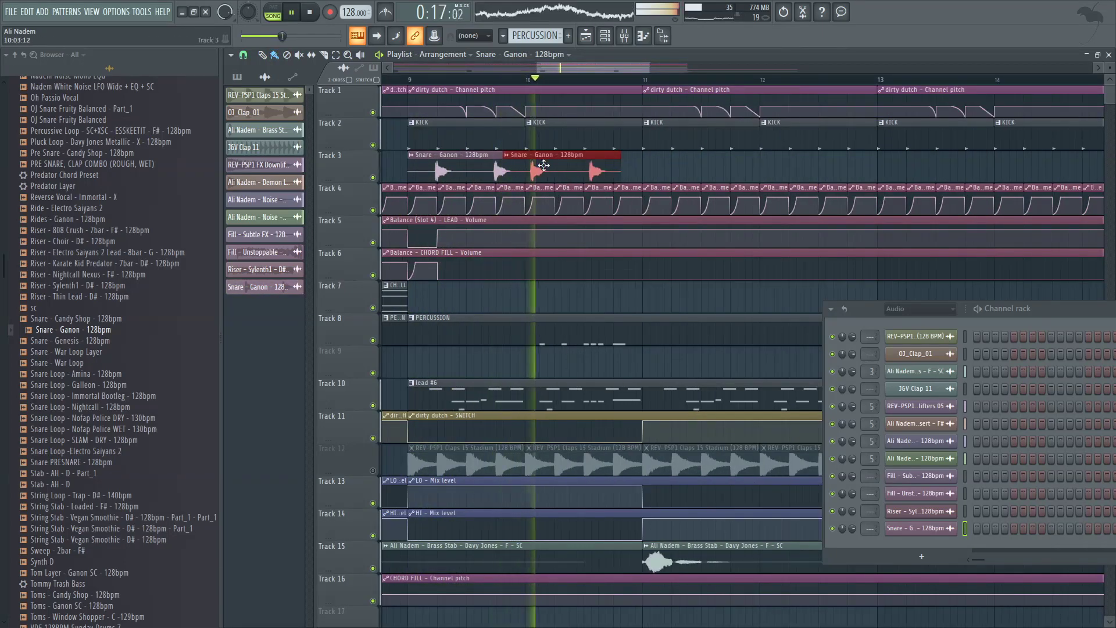
Step: Swap the Track 3 clips' sample for Snare - Candy Shop - 128bpm and delete the misaligned second clip
{"action": "left_click_drag", "start_coordinate": [113, 323], "coordinate": [486, 163]}
{"action": "key", "text": "space"}
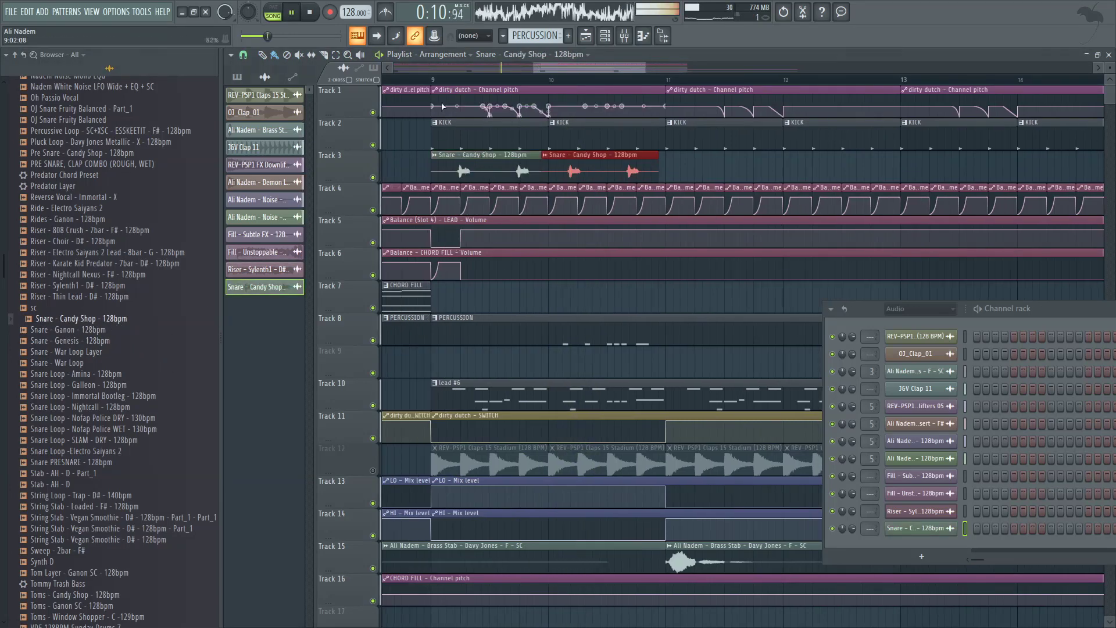
{"action": "right_click", "coordinate": [564, 165]}
{"action": "scroll", "coordinate": [564, 165], "scroll_direction": "up", "scroll_amount": 2}
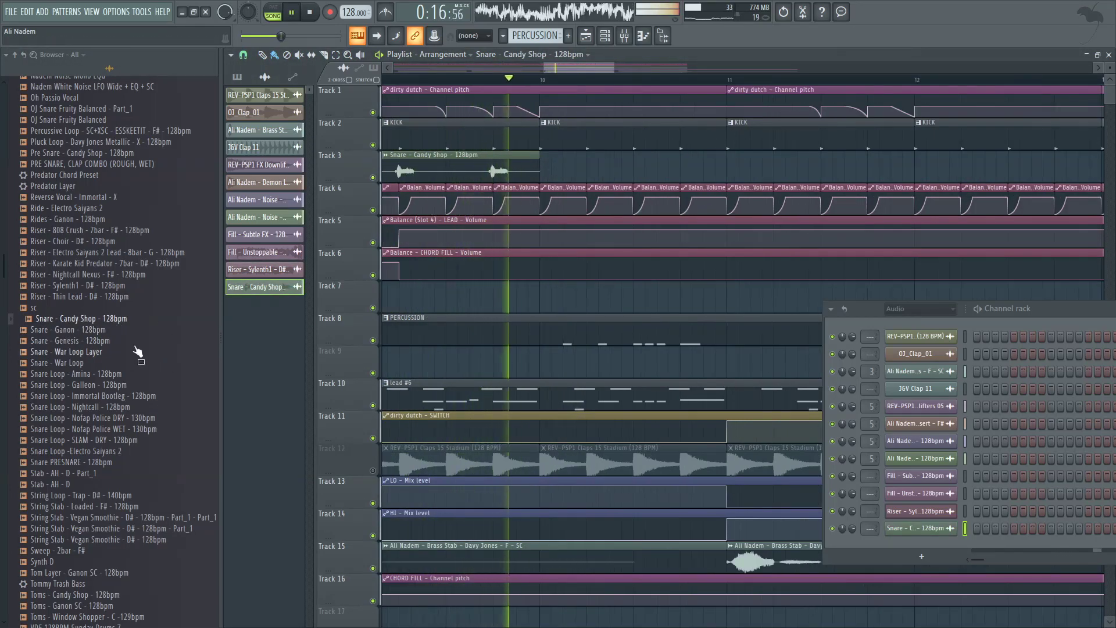
Step: Switch the Track 3 snare clip back to the Snare - Ganon - 128bpm sample and play it
{"action": "key", "text": "space"}
{"action": "left_click_drag", "start_coordinate": [110, 330], "coordinate": [508, 165]}
{"action": "key", "text": "space"}
Step: Repeat the one-bar Snare - Ganon clip along Track 3 from bar 10 through bar 16
{"action": "scroll", "coordinate": [599, 169], "scroll_direction": "up", "scroll_amount": 4}
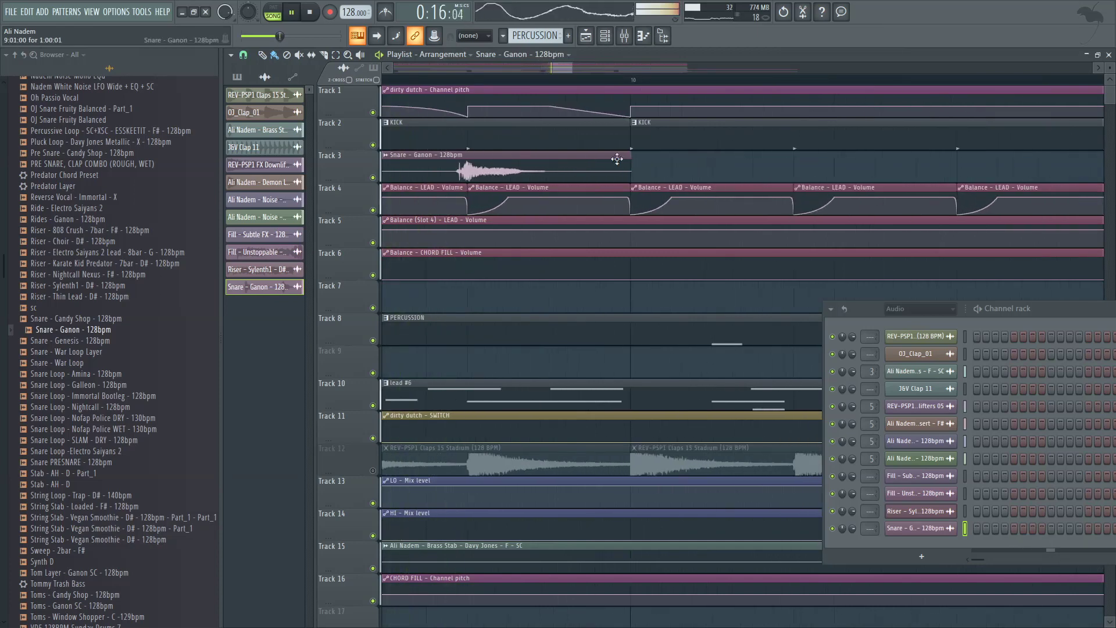
{"action": "scroll", "coordinate": [453, 171], "scroll_direction": "up", "scroll_amount": 2}
{"action": "scroll", "coordinate": [541, 174], "scroll_direction": "down", "scroll_amount": 4}
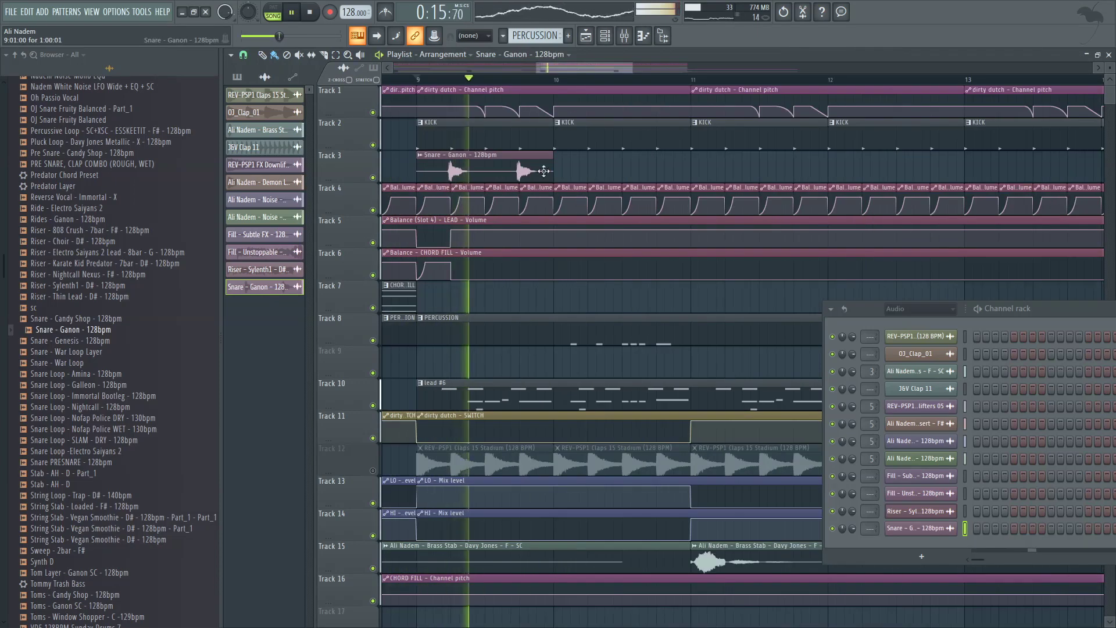
{"action": "scroll", "coordinate": [598, 174], "scroll_direction": "up", "scroll_amount": 6}
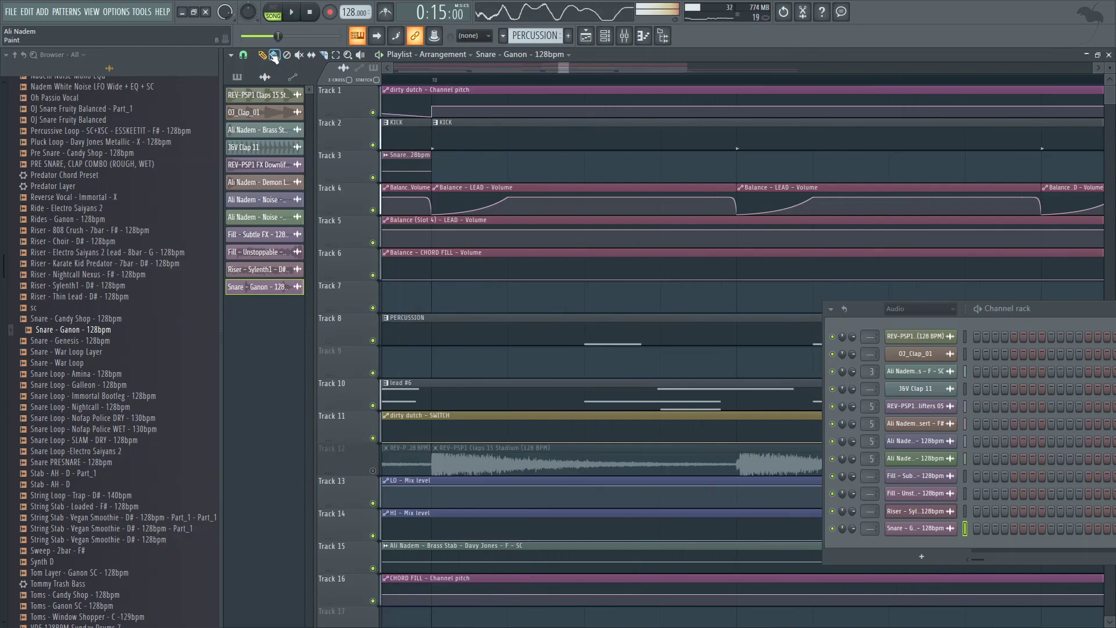
{"action": "left_click", "coordinate": [441, 166]}
{"action": "scroll", "coordinate": [489, 167], "scroll_direction": "down", "scroll_amount": 6}
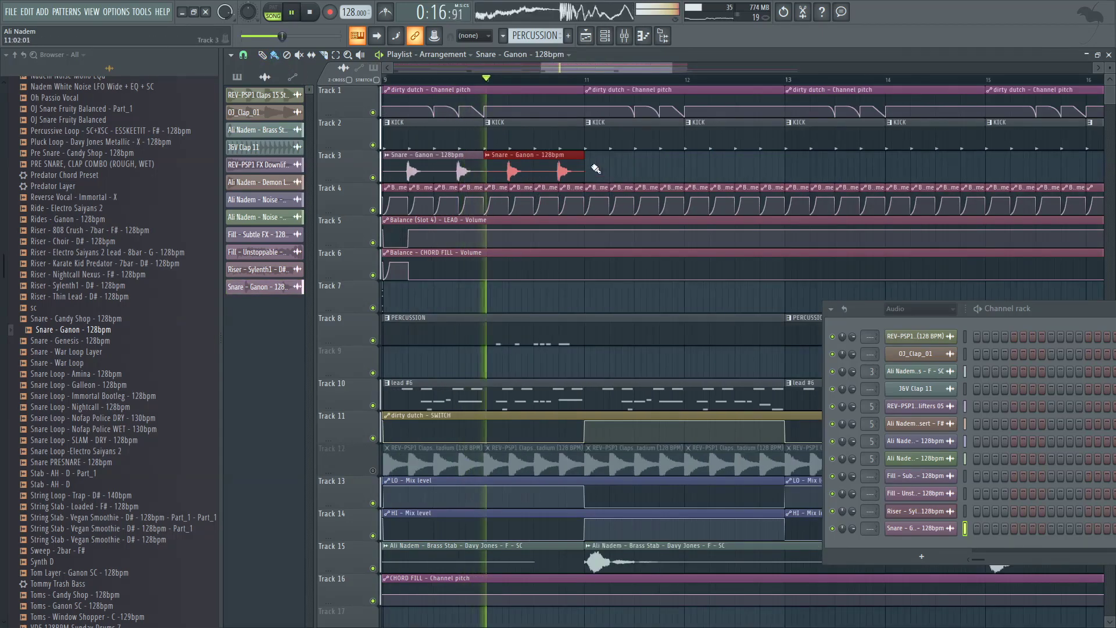
{"action": "left_click", "coordinate": [671, 165]}
{"action": "left_click_drag", "start_coordinate": [671, 165], "coordinate": [1086, 166]}
Step: Tweak the Snare - Ganon channel's volume level and time-stretch multiplier, and check its precomputed effects
{"action": "scroll", "coordinate": [967, 169], "scroll_direction": "down", "scroll_amount": 5}
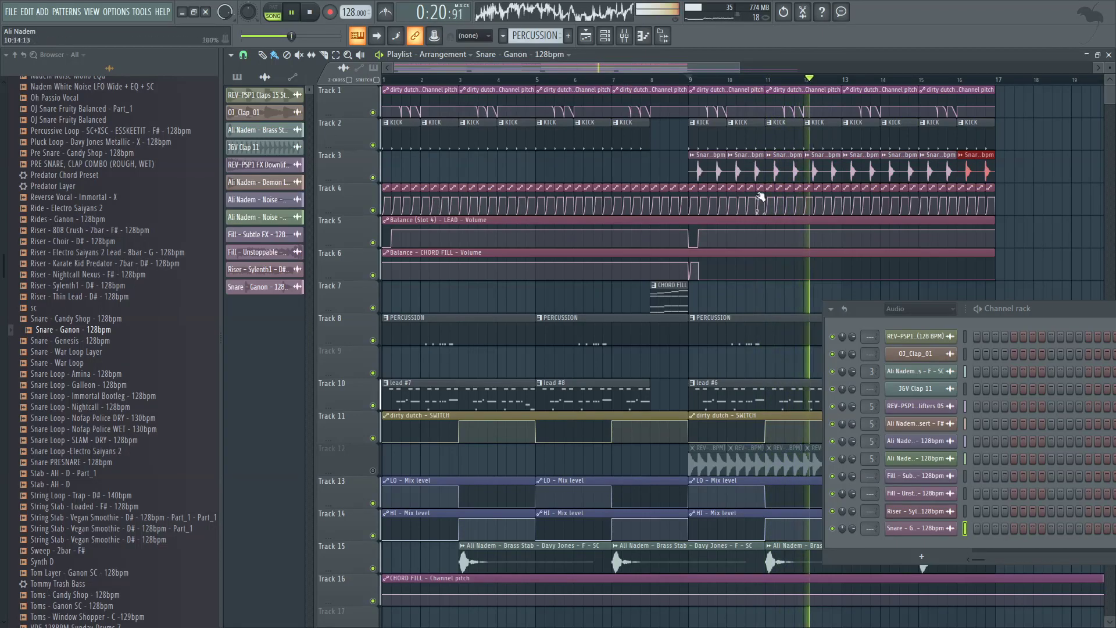
{"action": "double_click", "coordinate": [746, 173]}
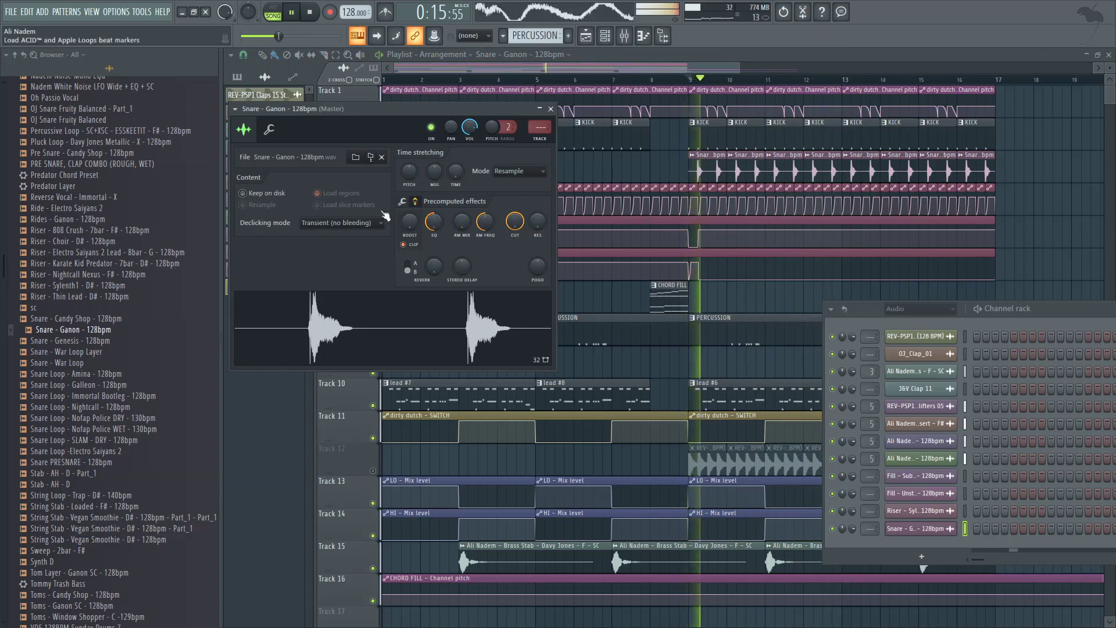
{"action": "left_click", "coordinate": [273, 129]}
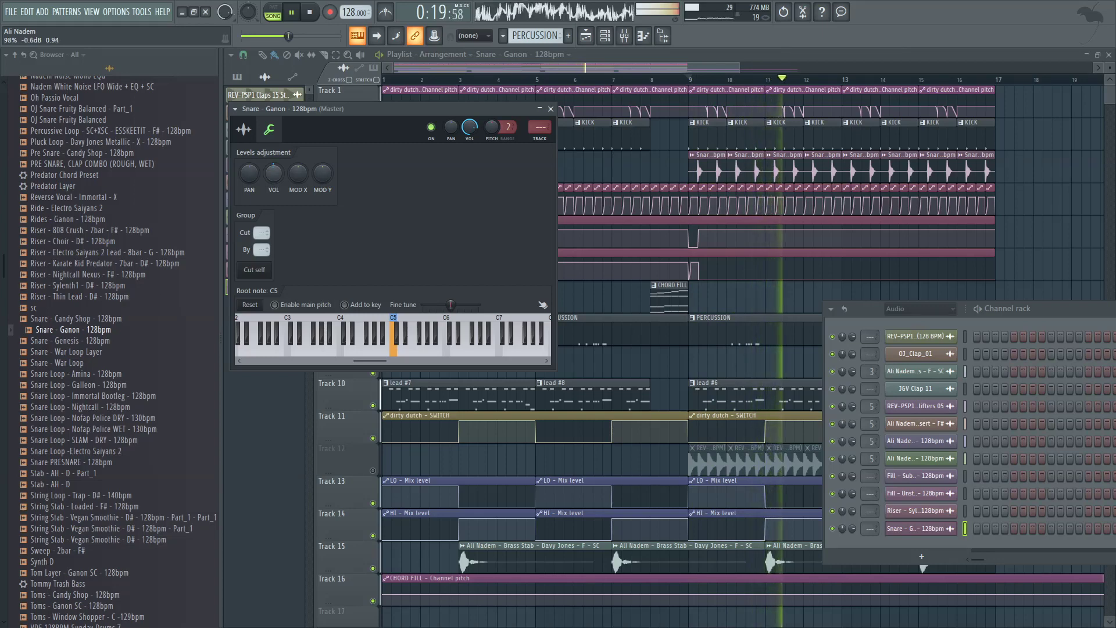
{"action": "right_click", "coordinate": [271, 176]}
{"action": "left_click", "coordinate": [252, 130]}
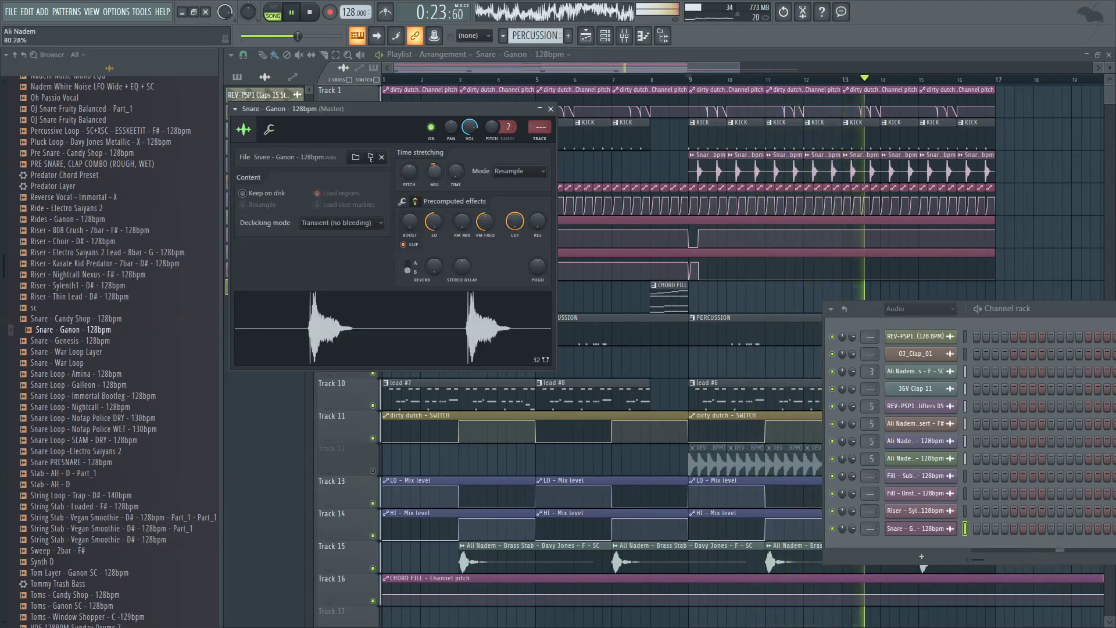
{"action": "left_click_drag", "start_coordinate": [435, 171], "coordinate": [446, 176]}
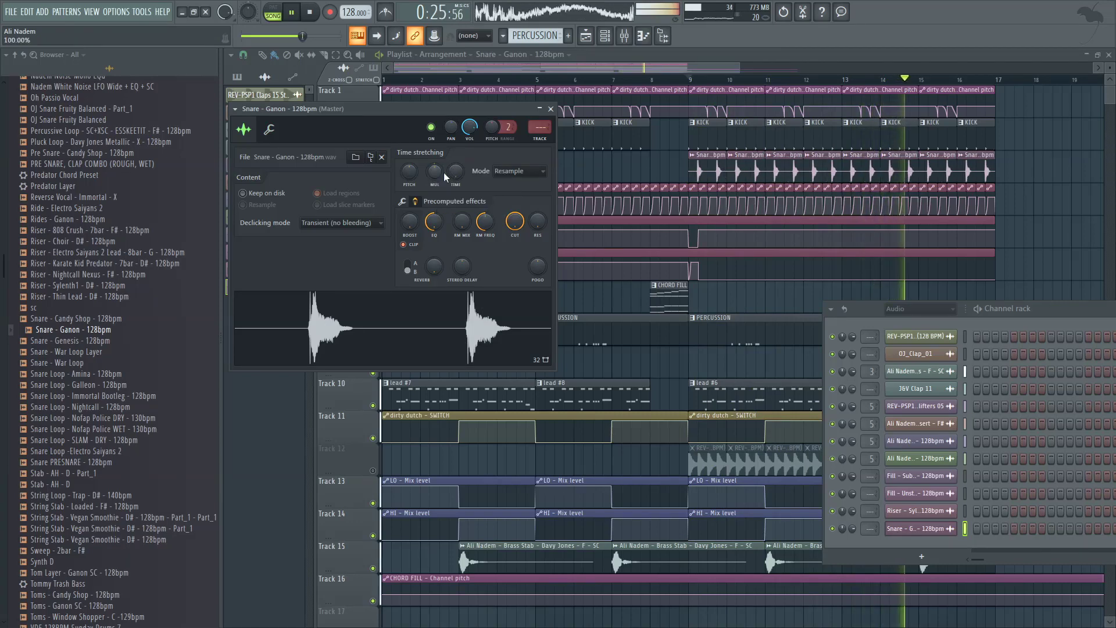
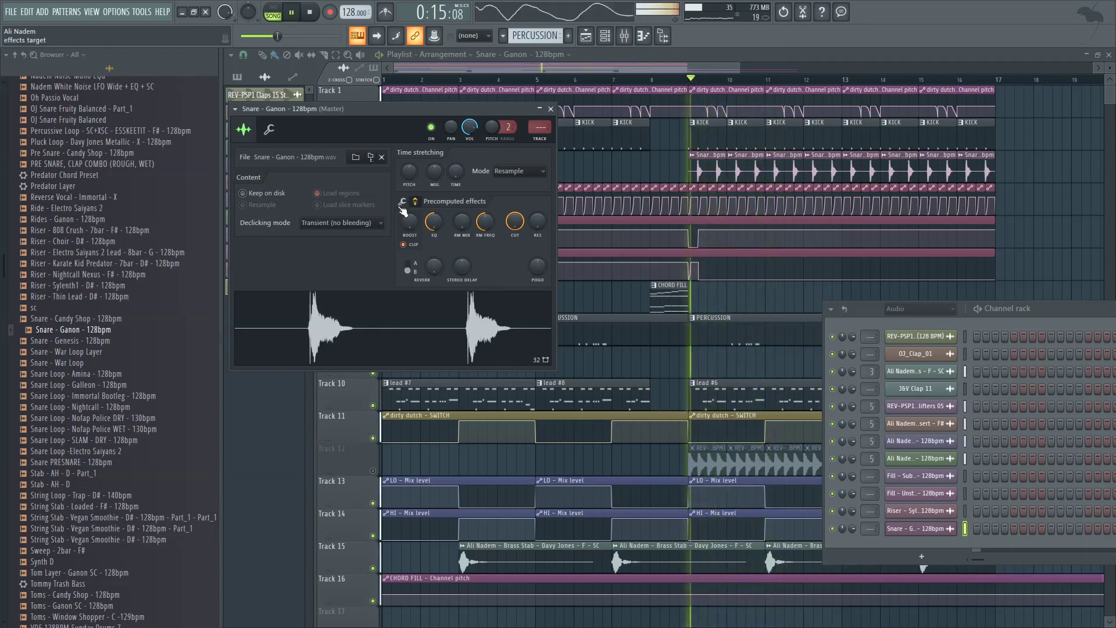
{"action": "scroll", "coordinate": [415, 244], "scroll_direction": "up", "scroll_amount": 3}
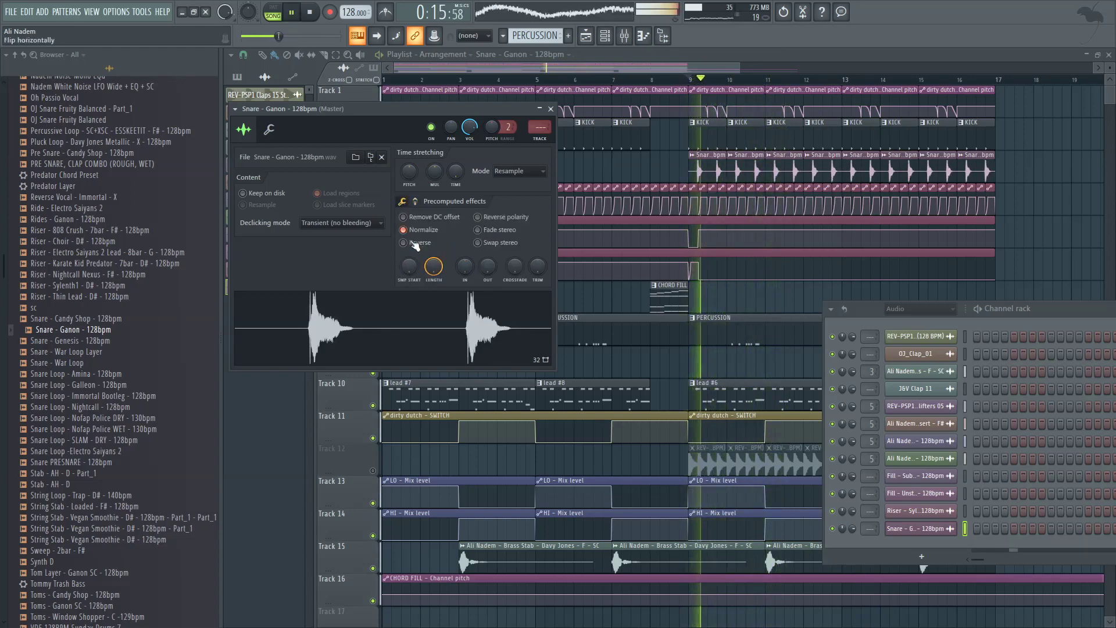
{"action": "left_click", "coordinate": [269, 129]}
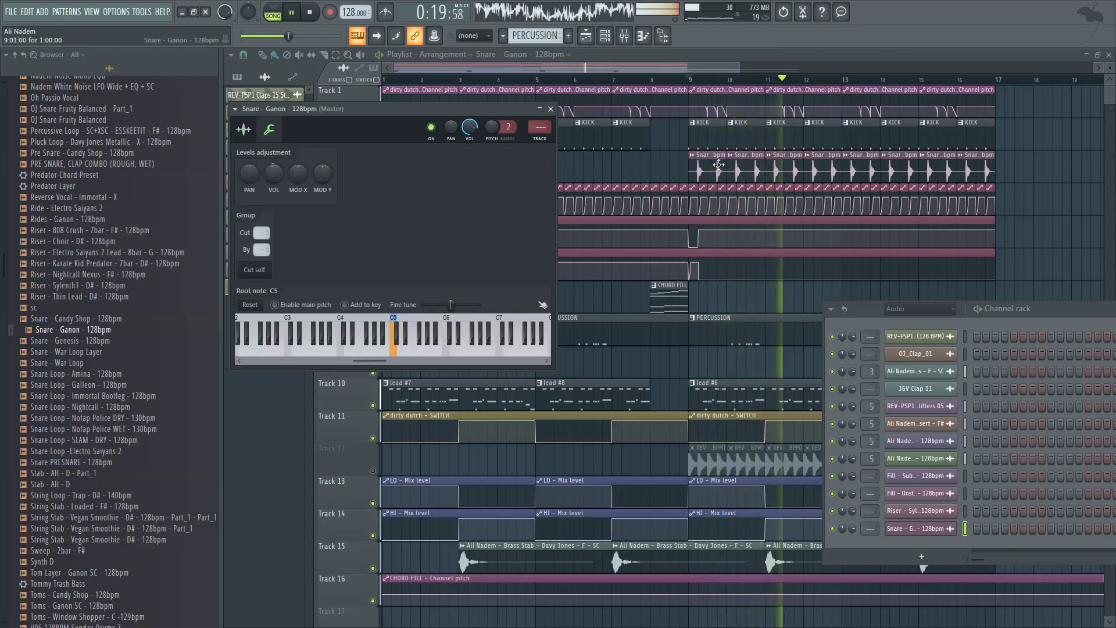
Step: Close the snare settings, mute Track 3 with the Snare - Ganon clips, and restart playback from the beginning
{"action": "key", "text": "Escape"}
{"action": "key", "text": "space"}
{"action": "key", "text": "space"}
{"action": "left_click", "coordinate": [373, 177]}
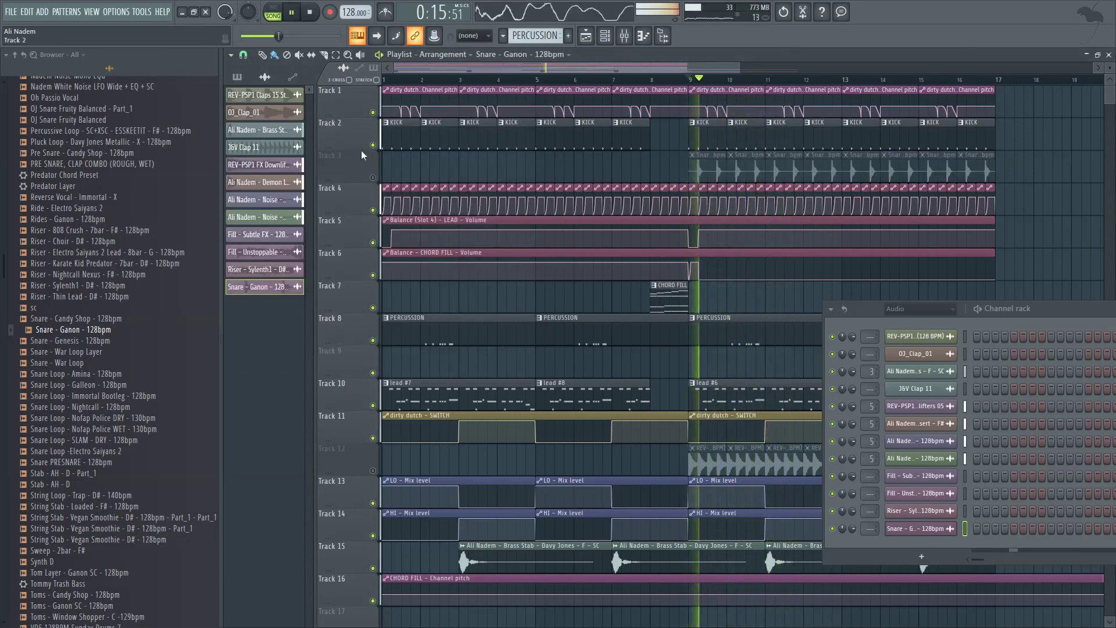
{"action": "left_click", "coordinate": [309, 13]}
{"action": "key", "text": "space"}
Step: Stop the song and audition browser samples from Stab - AH - D and Synth D down to VEDM Ride 021
{"action": "scroll", "coordinate": [475, 296], "scroll_direction": "down", "scroll_amount": 2}
{"action": "scroll", "coordinate": [127, 431], "scroll_direction": "down", "scroll_amount": 4}
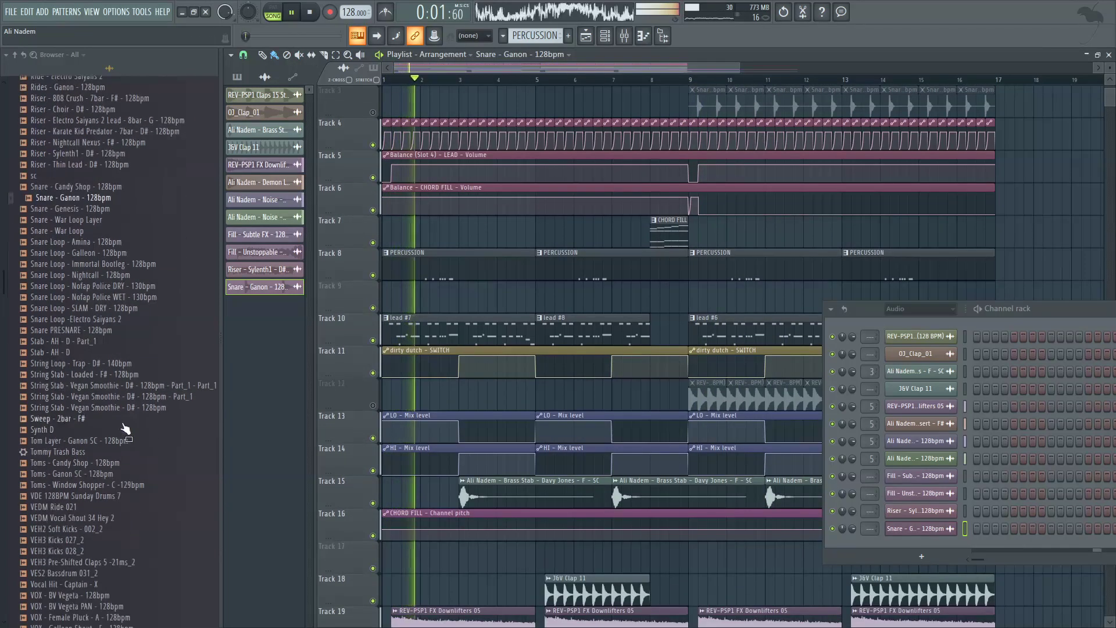
{"action": "key", "text": "space"}
{"action": "left_click", "coordinate": [94, 353]}
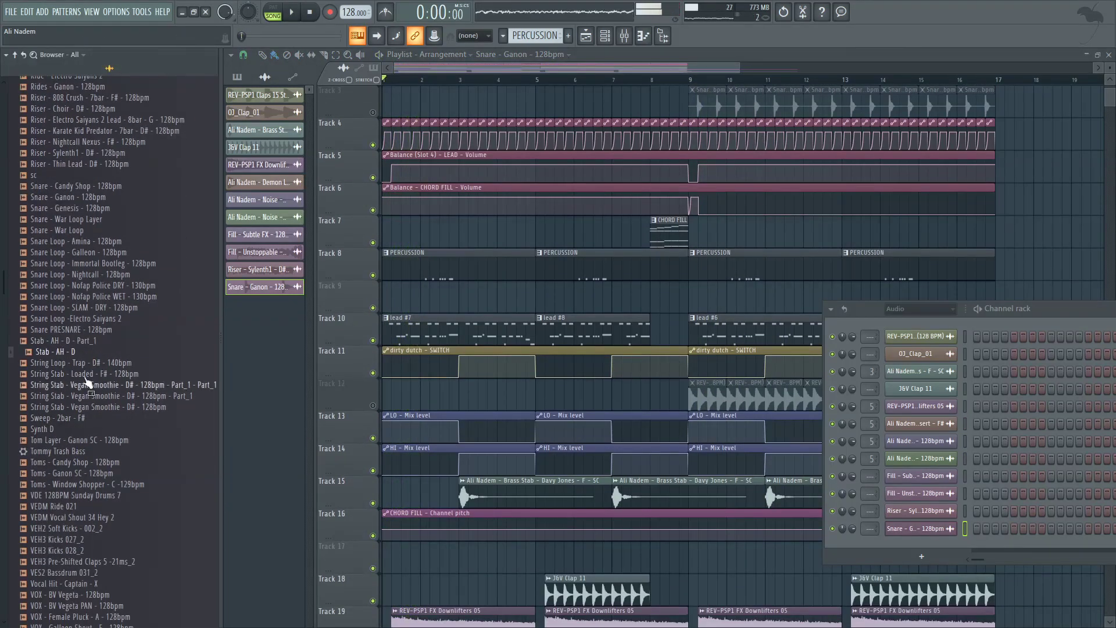
{"action": "scroll", "coordinate": [78, 446], "scroll_direction": "down", "scroll_amount": 2}
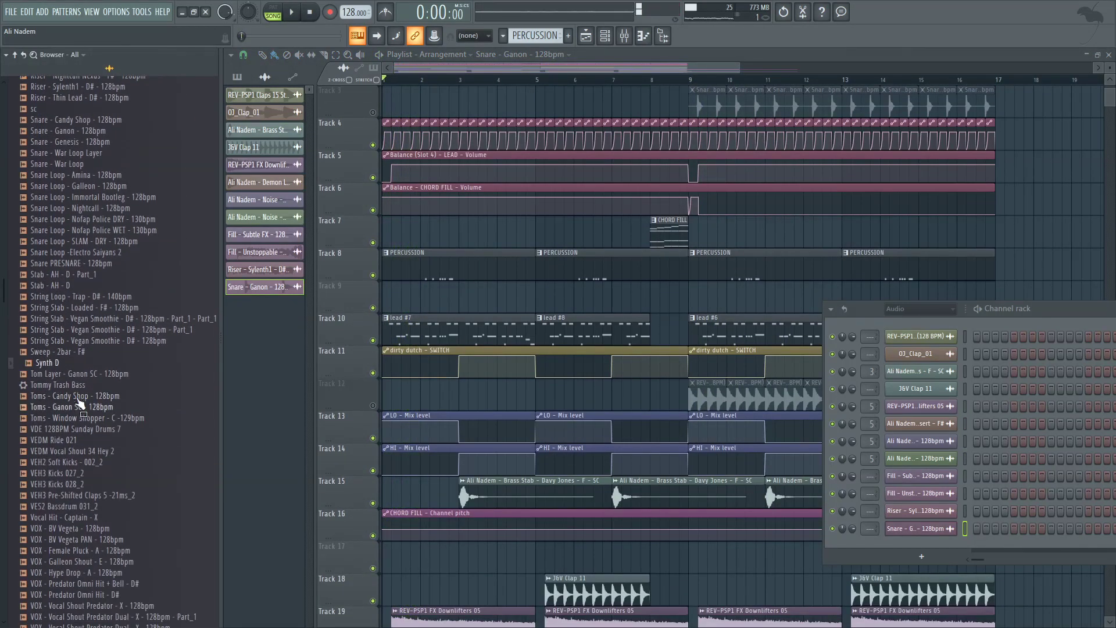
{"action": "left_click", "coordinate": [89, 440]}
{"action": "scroll", "coordinate": [92, 407], "scroll_direction": "down", "scroll_amount": 4}
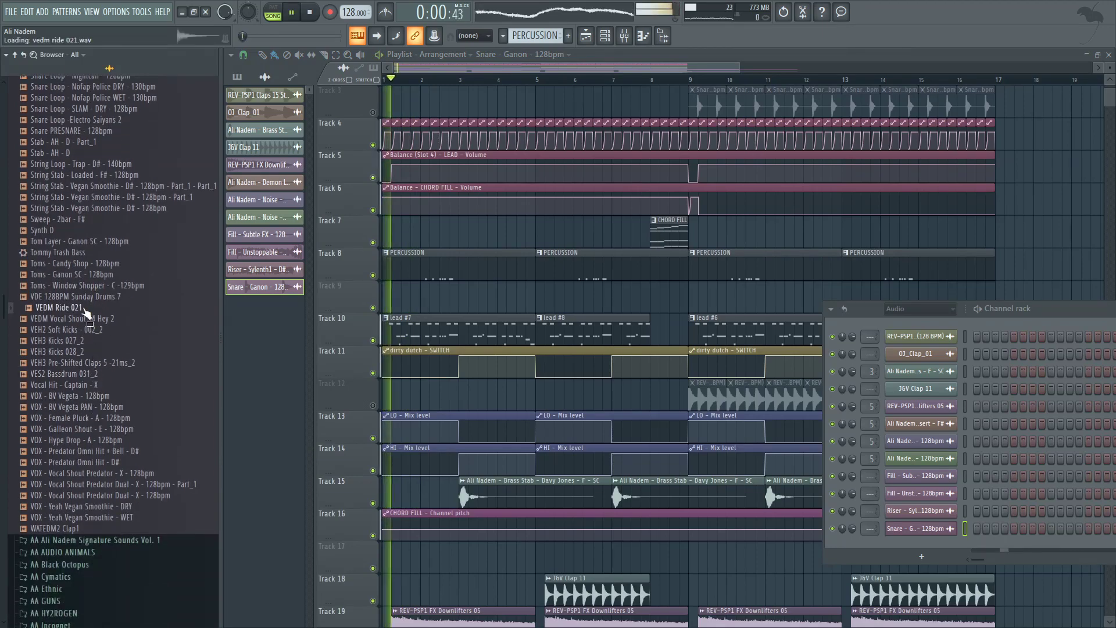
Step: Switch to the PERCUSSION pattern and move the channel rack down over the lower playlist tracks
{"action": "double_click", "coordinate": [464, 267]}
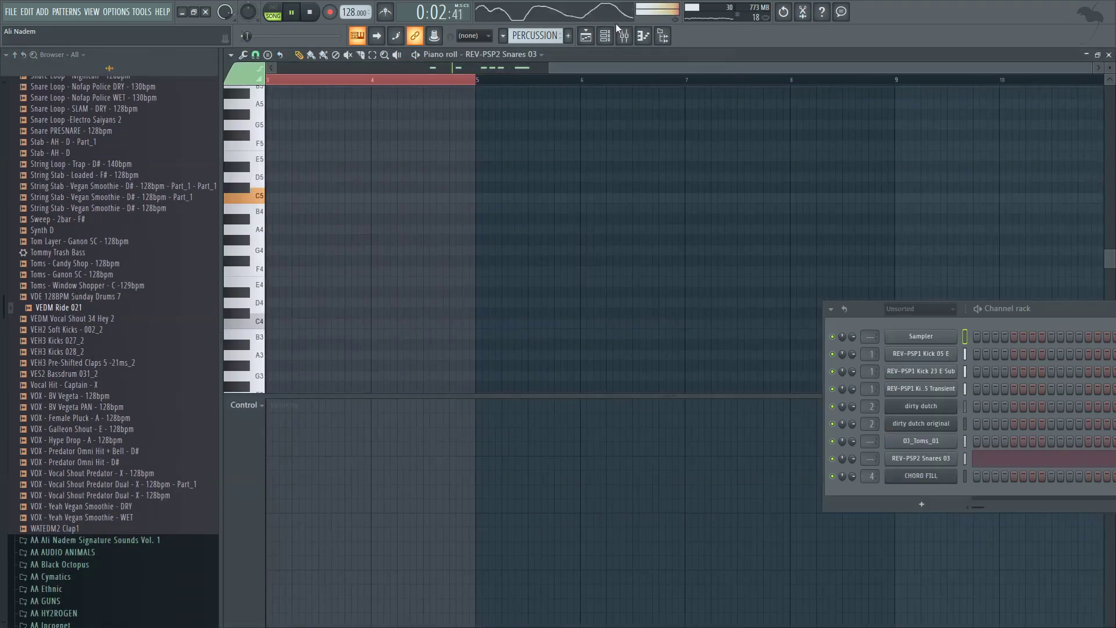
{"action": "left_click", "coordinate": [586, 36]}
{"action": "left_click", "coordinate": [605, 36]}
{"action": "left_click", "coordinate": [605, 36]}
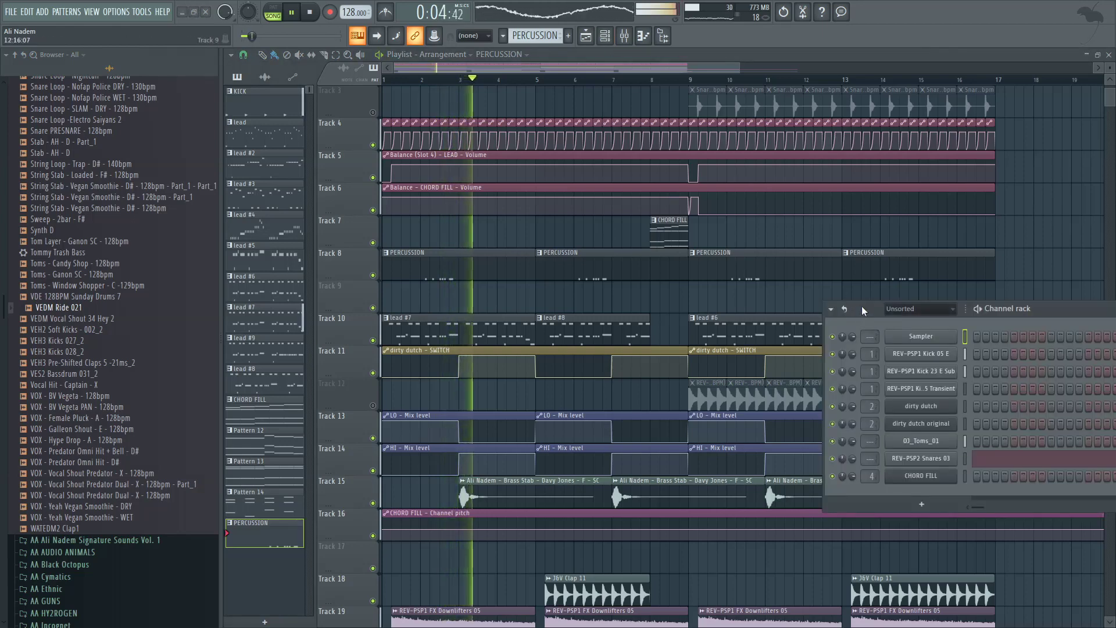
{"action": "left_click_drag", "start_coordinate": [861, 306], "coordinate": [644, 356]}
{"action": "scroll", "coordinate": [563, 202], "scroll_direction": "down", "scroll_amount": 3}
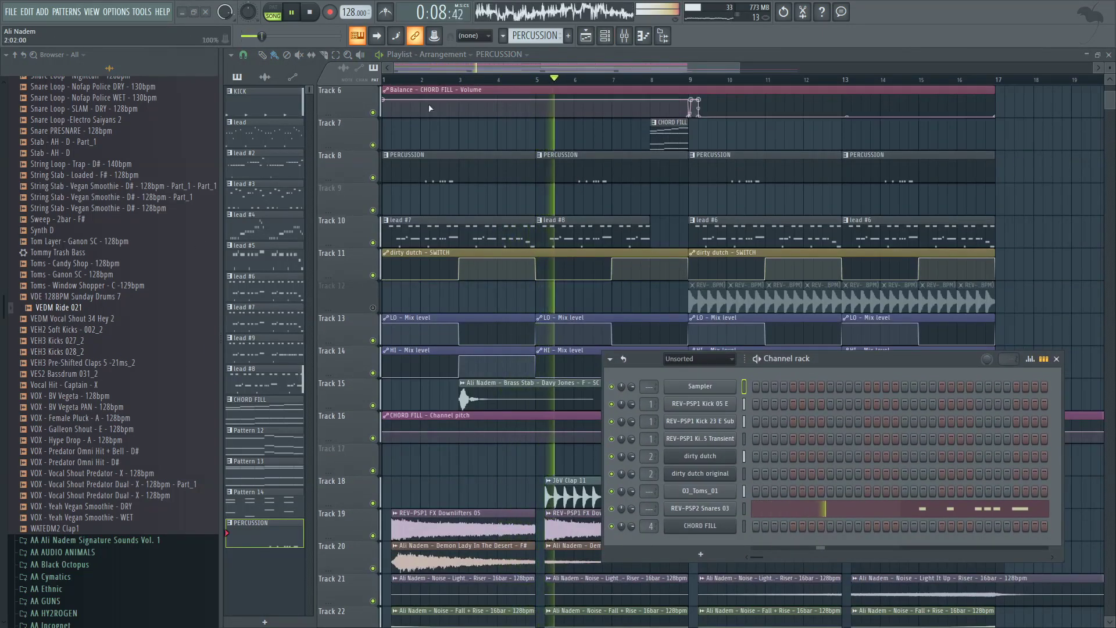
Step: Create a new pattern named RIDE and place it on Track 9 at bars 5 and 13
{"action": "left_click", "coordinate": [572, 38]}
{"action": "type", "text": "R"}
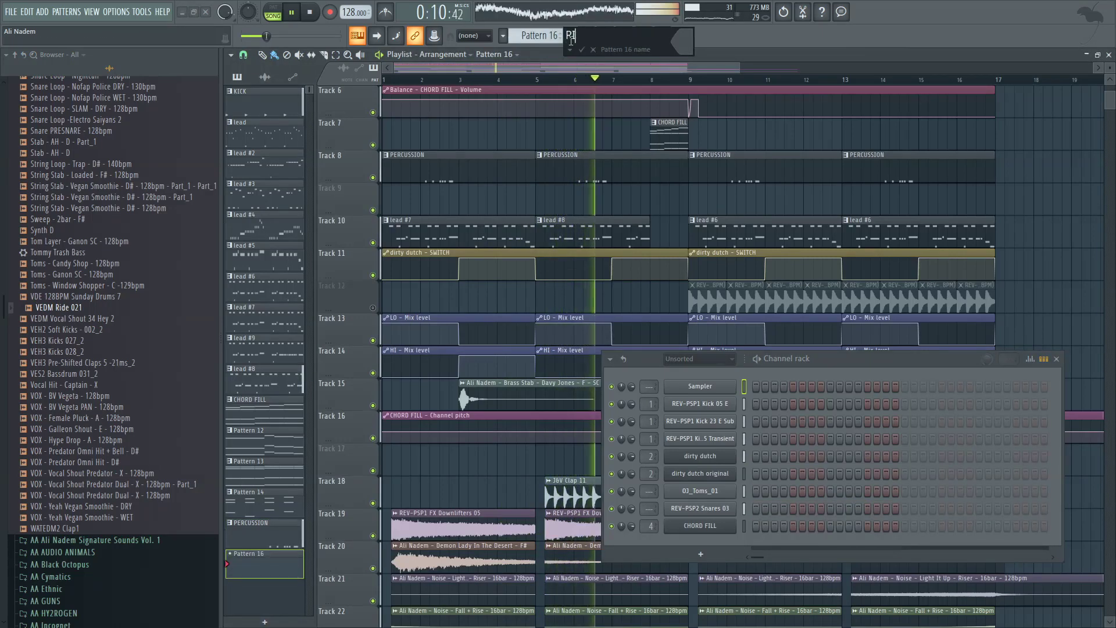
{"action": "type", "text": "IDE"}
{"action": "key", "text": "Return"}
{"action": "left_click", "coordinate": [553, 194]}
{"action": "left_click_drag", "start_coordinate": [572, 194], "coordinate": [688, 196]}
{"action": "left_click", "coordinate": [847, 199]}
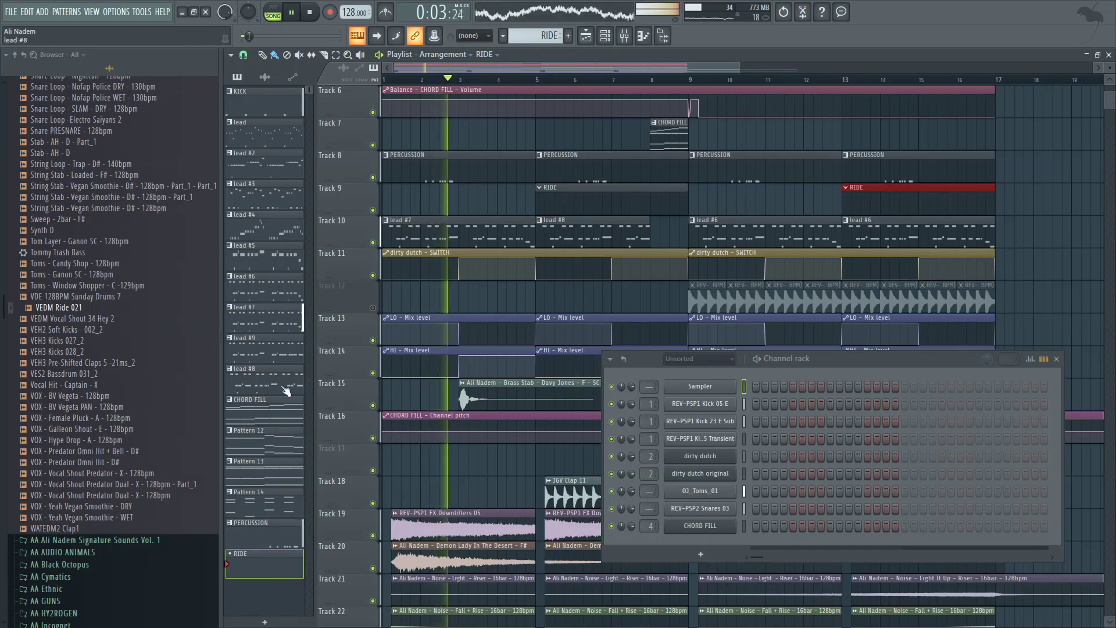
Step: Load VEDM Ride 021 as a new channel for the RIDE pattern and fill every fourth step
{"action": "left_click_drag", "start_coordinate": [79, 309], "coordinate": [699, 538]}
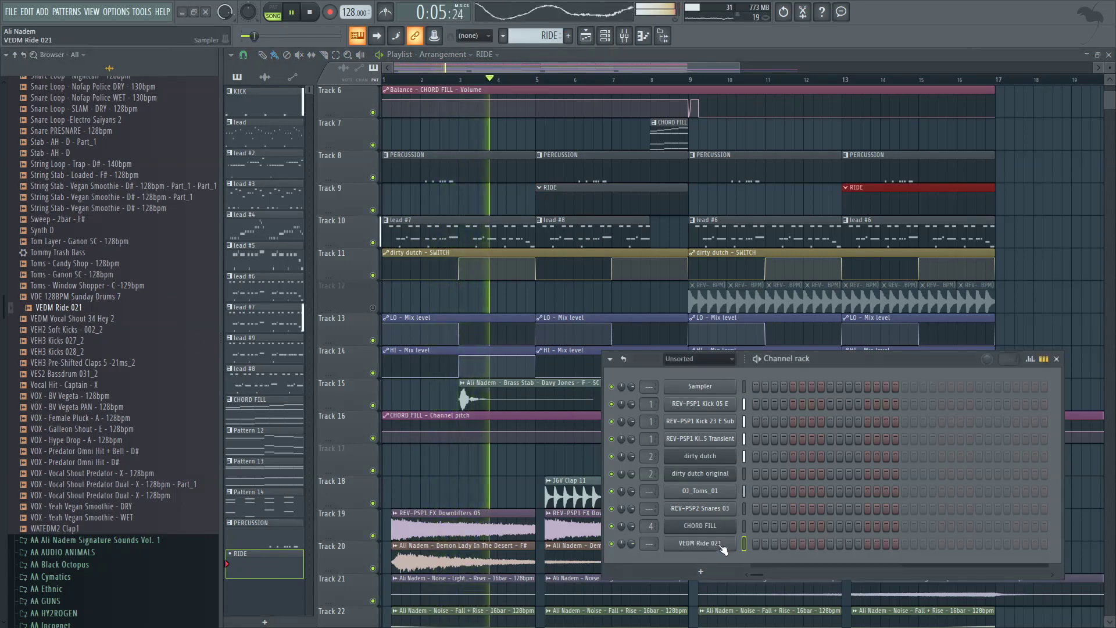
{"action": "right_click", "coordinate": [734, 543]}
{"action": "left_click", "coordinate": [863, 510]}
Step: Inspect the VEDM Ride 021 channel's sample and miscellaneous settings, including its cut group
{"action": "left_click", "coordinate": [726, 545]}
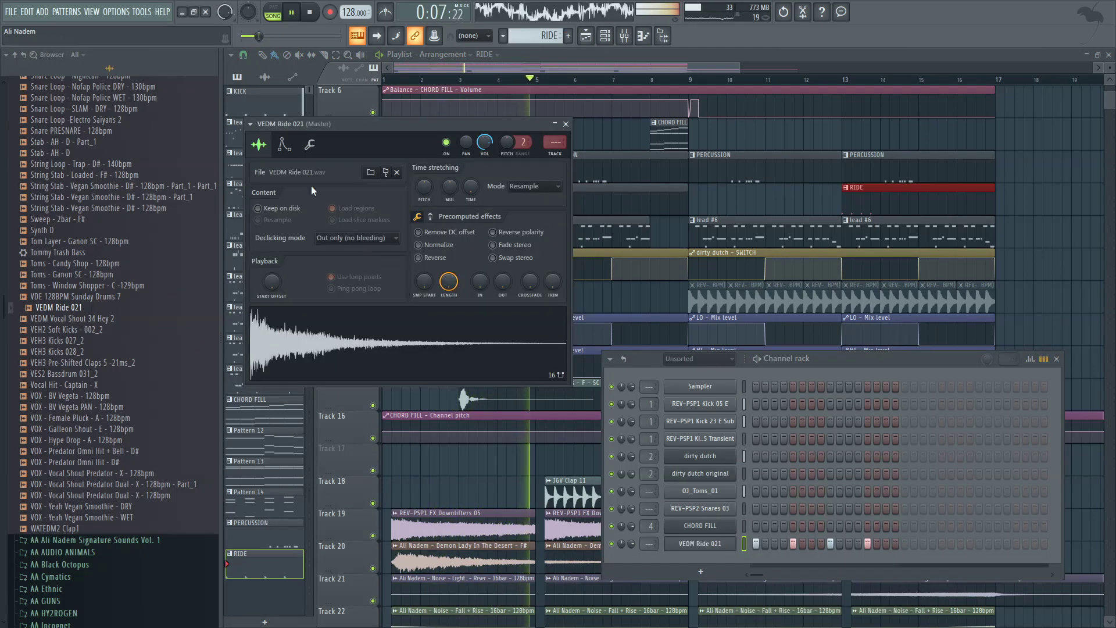
{"action": "left_click", "coordinate": [310, 145]}
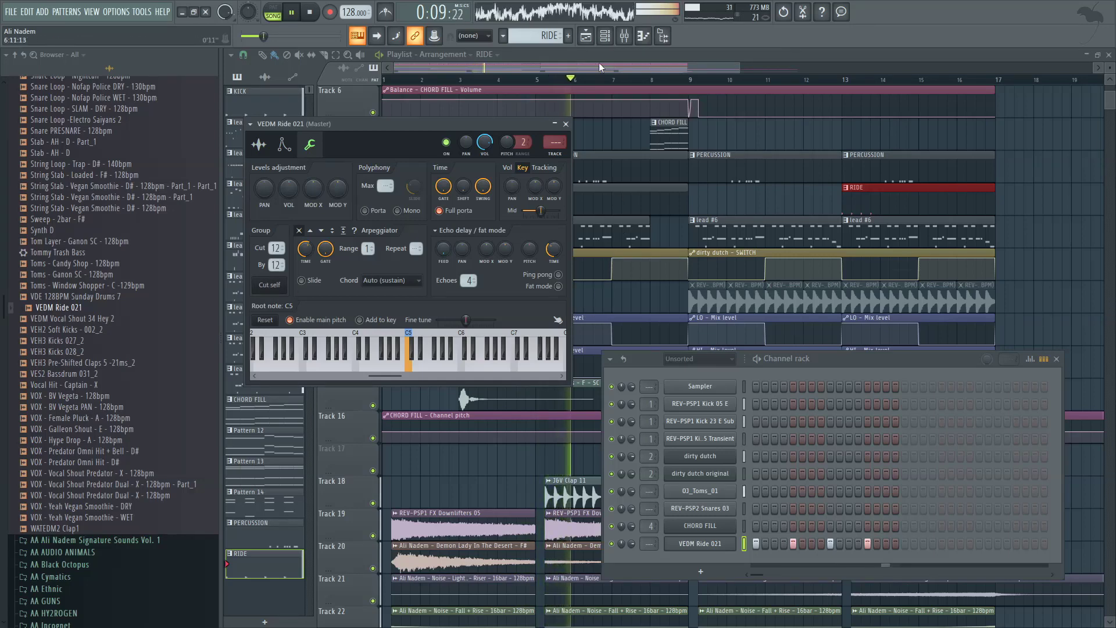
{"action": "left_click", "coordinate": [566, 124]}
Step: Move the first RIDE clip on Track 9 one beat later, to start at 5:05:00
{"action": "left_click", "coordinate": [517, 80]}
{"action": "scroll", "coordinate": [537, 128], "scroll_direction": "down", "scroll_amount": 2}
{"action": "scroll", "coordinate": [544, 132], "scroll_direction": "up", "scroll_amount": 5}
{"action": "left_click_drag", "start_coordinate": [545, 132], "coordinate": [566, 132]}
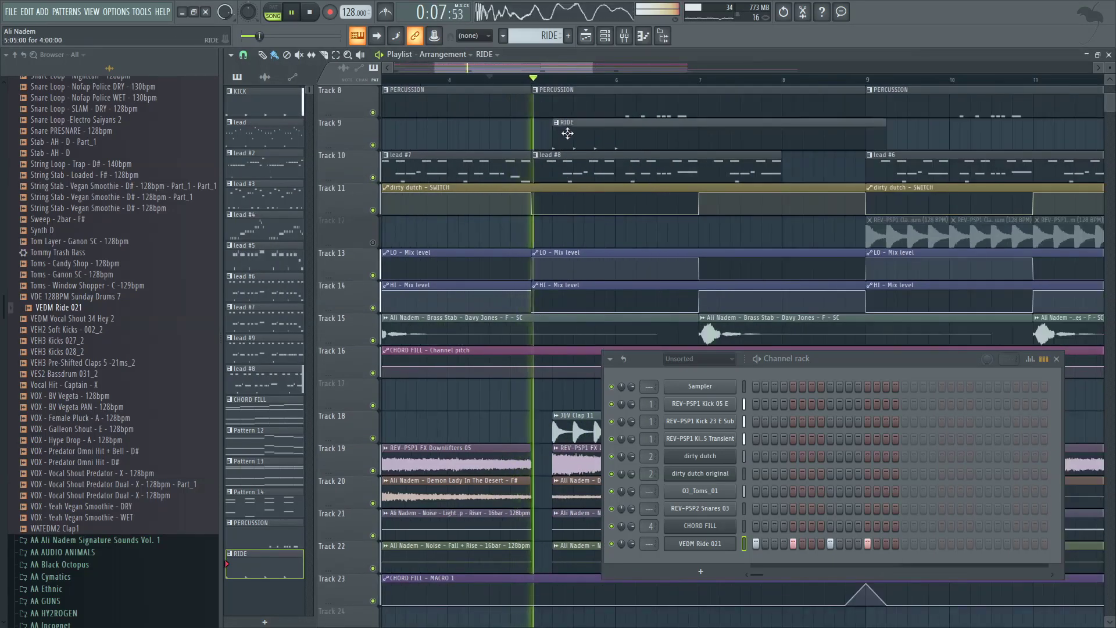
{"action": "scroll", "coordinate": [566, 132], "scroll_direction": "down", "scroll_amount": 4}
{"action": "scroll", "coordinate": [645, 154], "scroll_direction": "up", "scroll_amount": 4}
Step: Extend the VEDM Ride 021 notes on C5 every beat through bar 3 beat 2, skipping beat 4 of bar 2
{"action": "key", "text": "F7"}
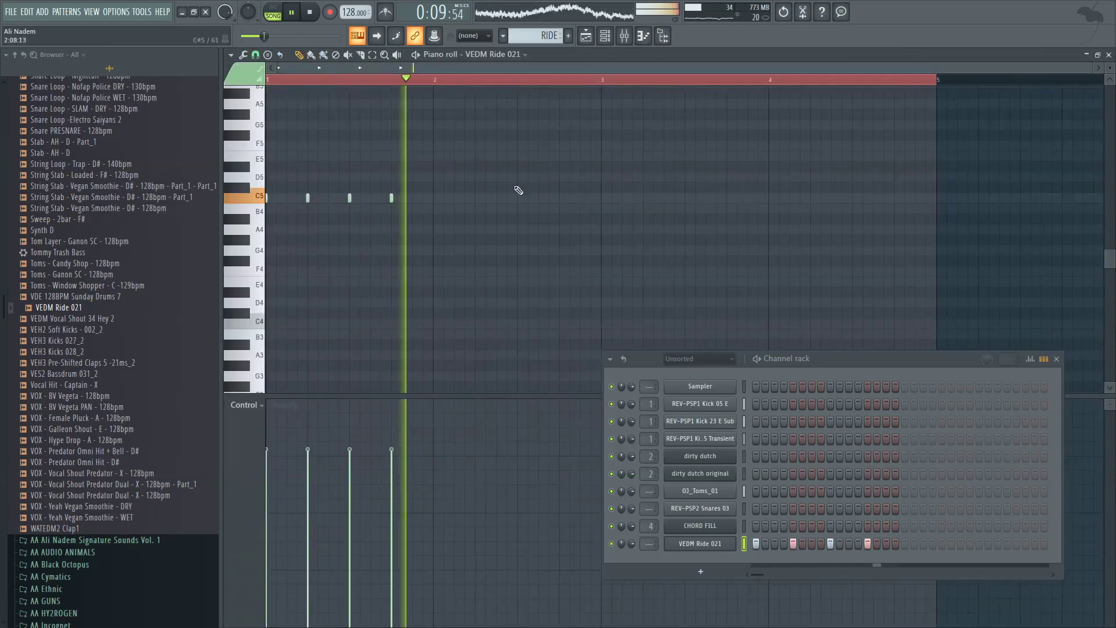
{"action": "left_click", "coordinate": [437, 198]}
{"action": "right_click", "coordinate": [438, 199]}
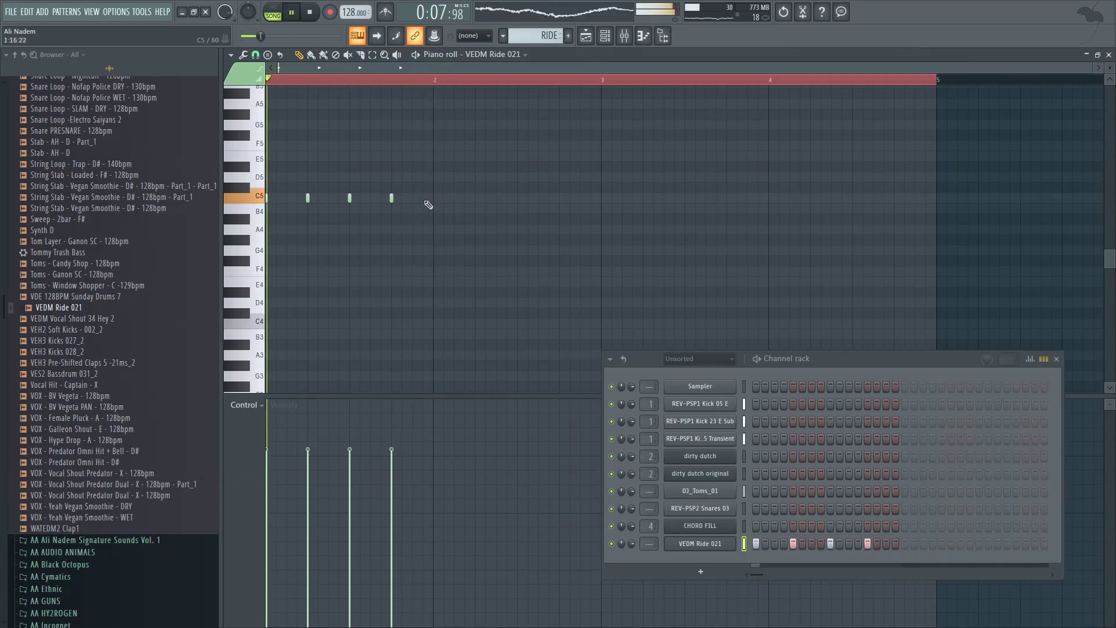
{"action": "left_click", "coordinate": [433, 197]}
{"action": "left_click", "coordinate": [475, 197]}
{"action": "left_click", "coordinate": [518, 198]}
{"action": "left_click", "coordinate": [559, 198]}
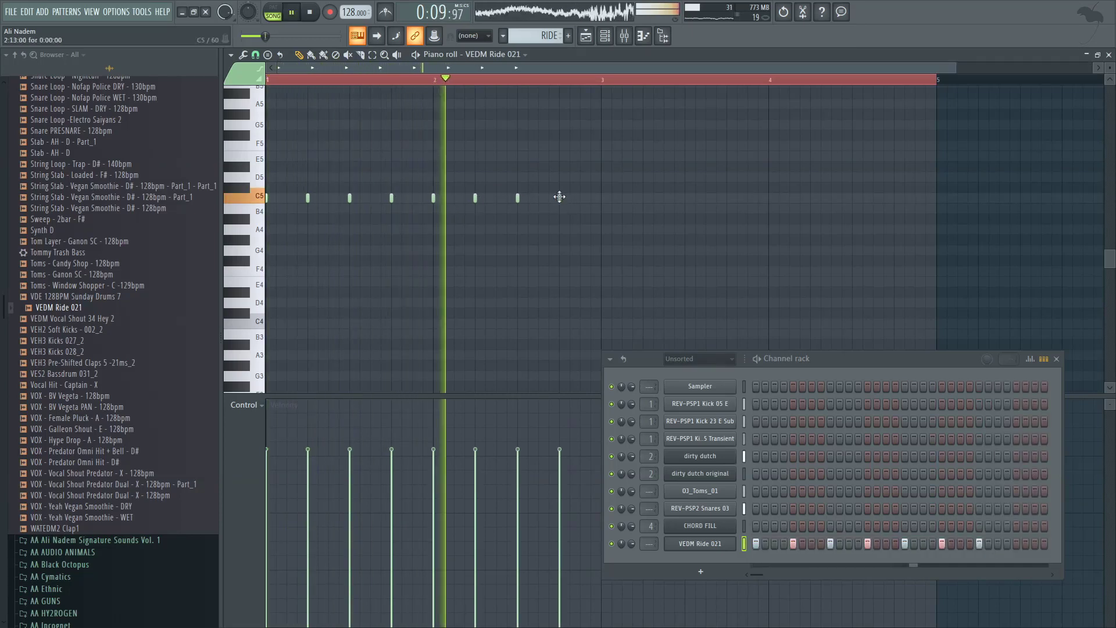
{"action": "right_click", "coordinate": [561, 200]}
{"action": "left_click", "coordinate": [603, 198]}
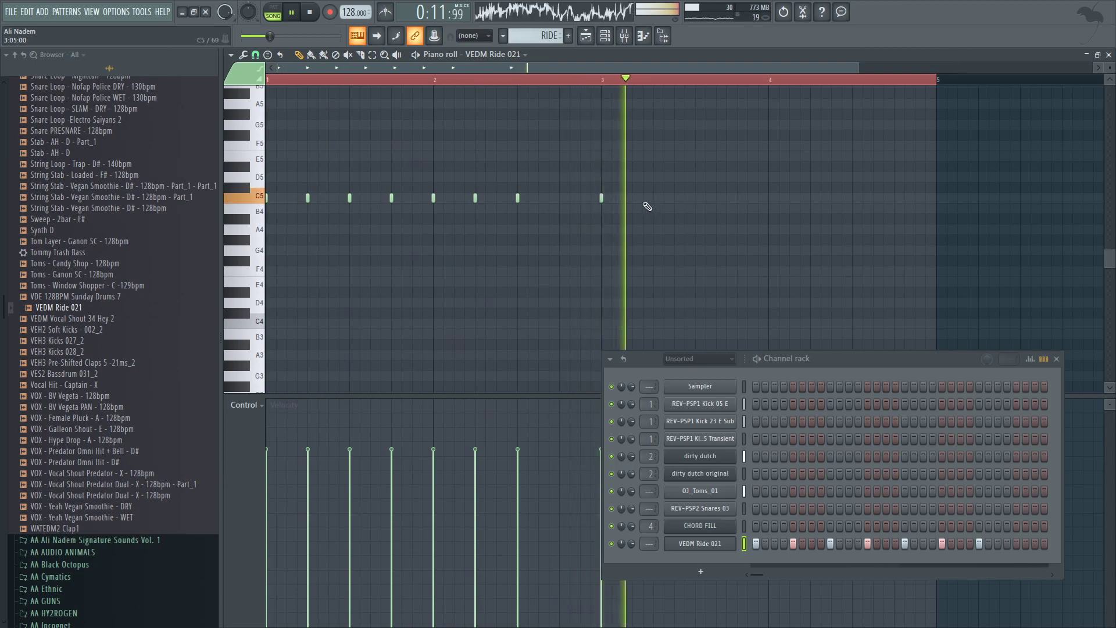
{"action": "left_click", "coordinate": [643, 198]}
Step: Add the missing C5 ride note on beat 4 of bar 2 and another on beat 3 of bar 3
{"action": "left_click", "coordinate": [587, 36]}
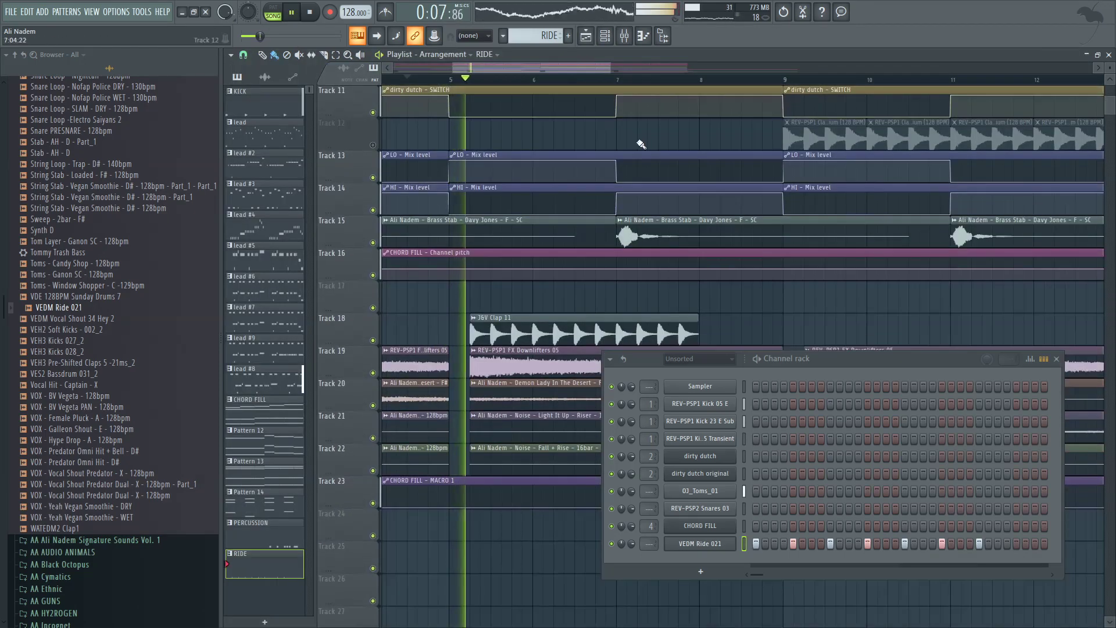
{"action": "left_click", "coordinate": [587, 38]}
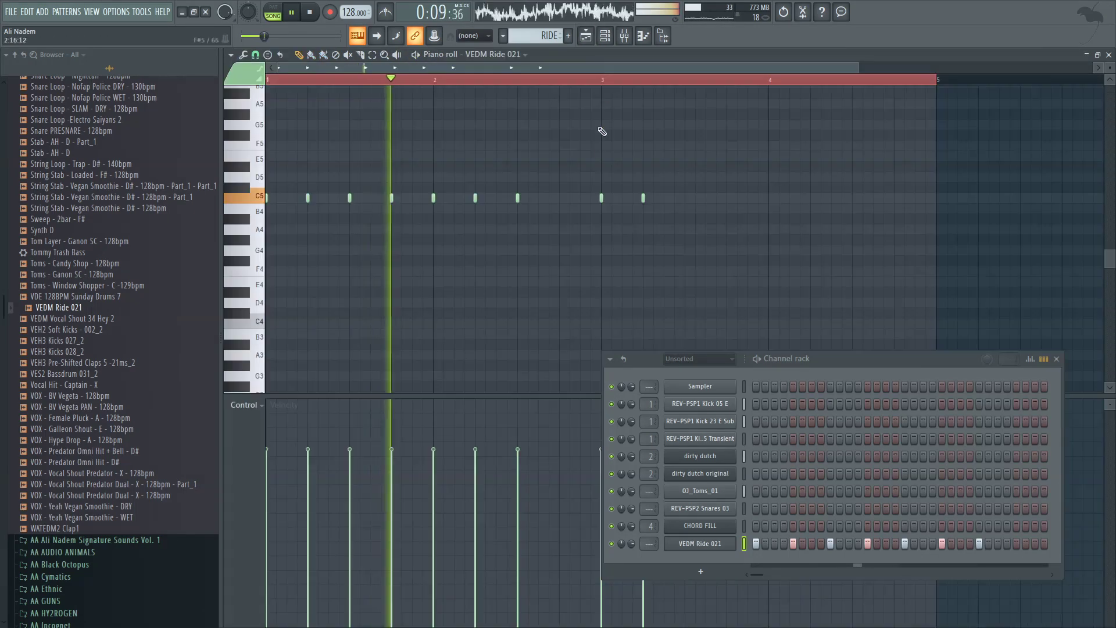
{"action": "left_click", "coordinate": [560, 199]}
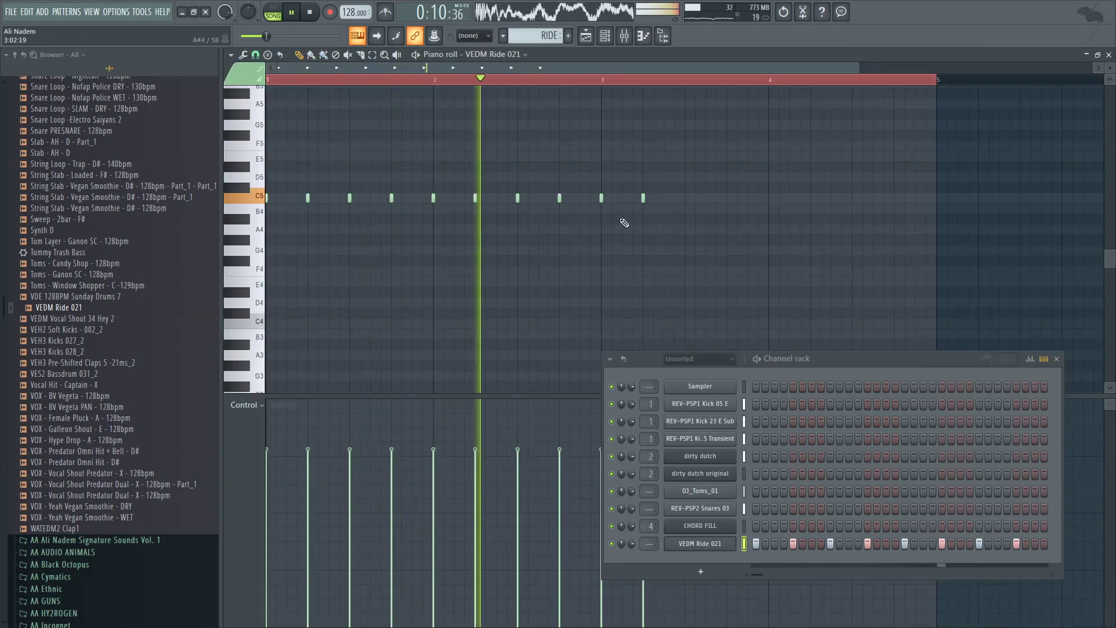
{"action": "left_click", "coordinate": [685, 198]}
Step: Close the channel rack and trim the end of the first RIDE clip on Track 9 to bar 9
{"action": "left_click", "coordinate": [587, 37]}
{"action": "scroll", "coordinate": [566, 149], "scroll_direction": "down", "scroll_amount": 2}
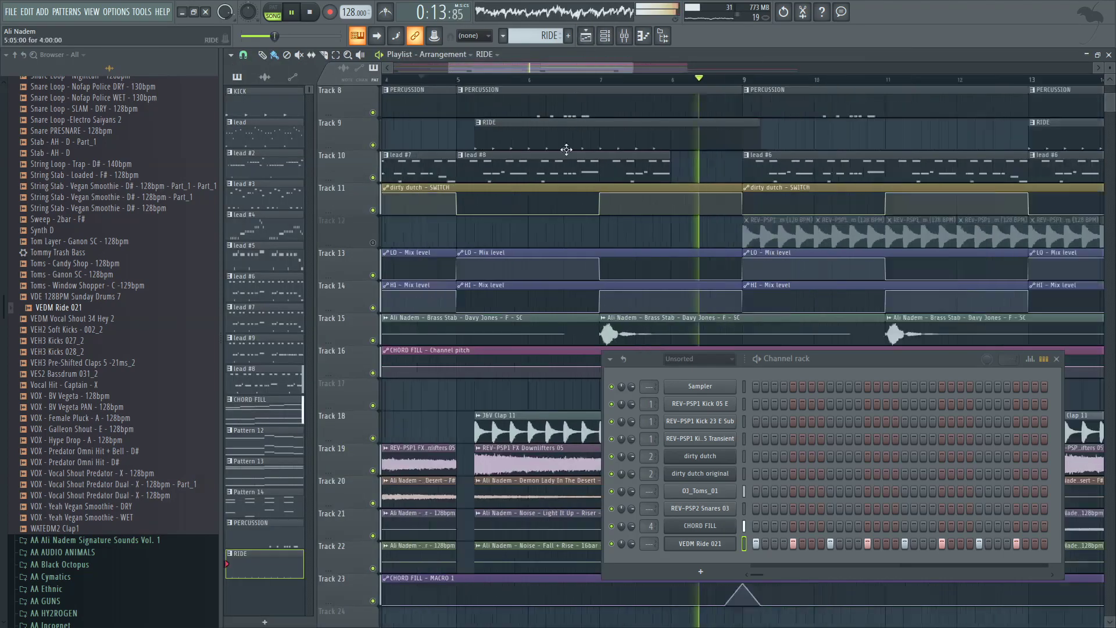
{"action": "scroll", "coordinate": [582, 157], "scroll_direction": "right", "scroll_amount": 2}
{"action": "scroll", "coordinate": [604, 174], "scroll_direction": "down", "scroll_amount": 2}
{"action": "scroll", "coordinate": [575, 171], "scroll_direction": "down", "scroll_amount": 3}
{"action": "scroll", "coordinate": [523, 164], "scroll_direction": "up", "scroll_amount": 3}
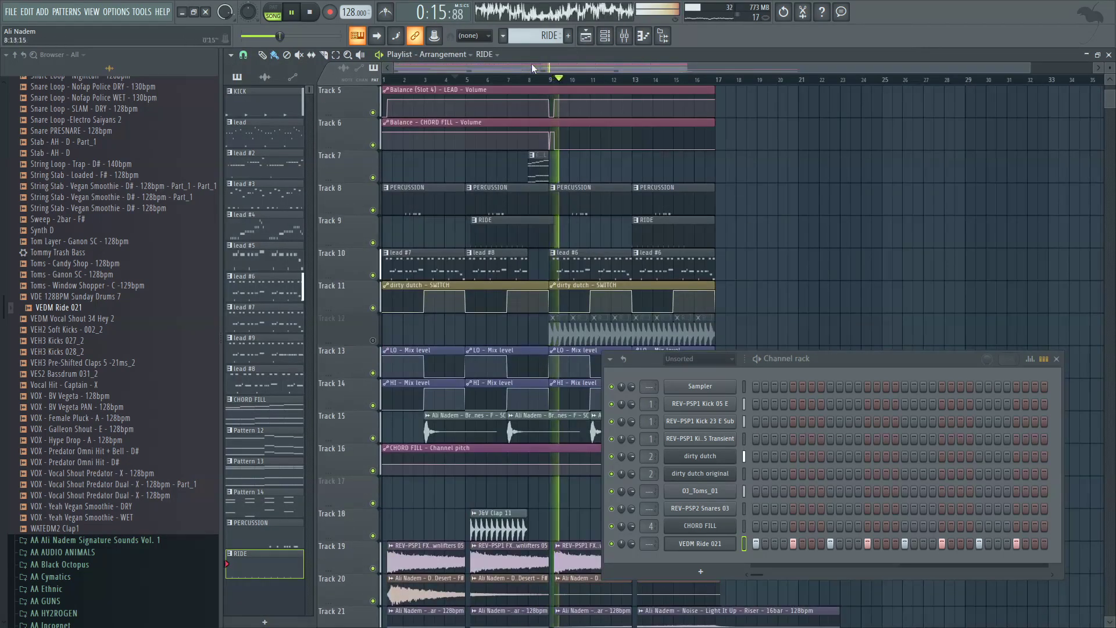
{"action": "left_click", "coordinate": [608, 36]}
{"action": "scroll", "coordinate": [581, 221], "scroll_direction": "up", "scroll_amount": 3}
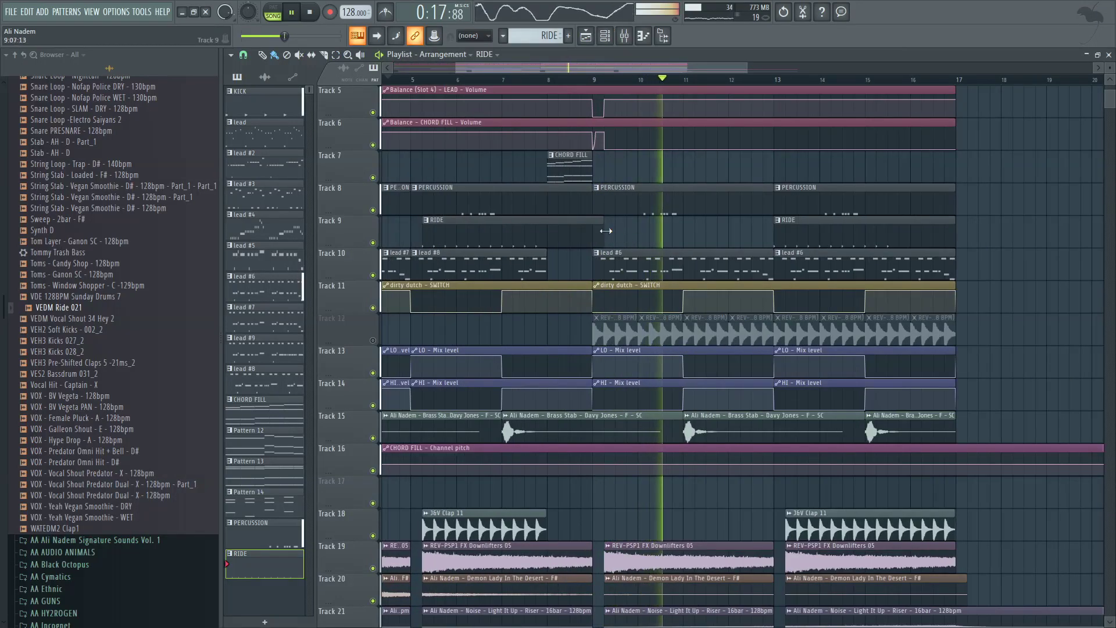
{"action": "left_click_drag", "start_coordinate": [603, 233], "coordinate": [592, 233]}
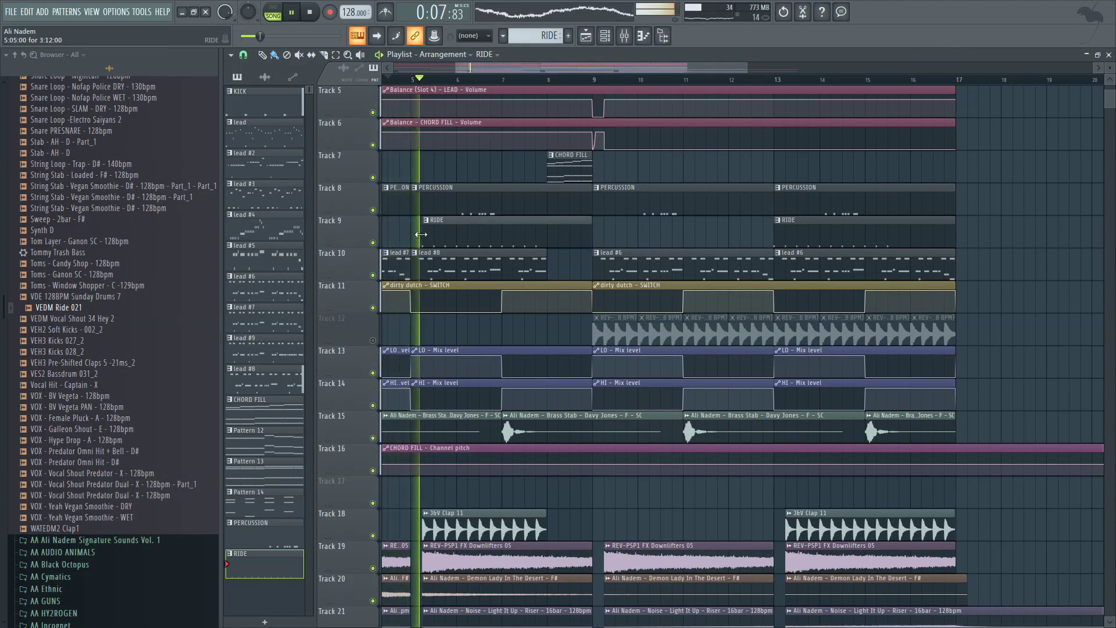
Step: Try moving the second RIDE clip on Track 9 from bar 13 to one beat after bar 9
{"action": "left_click_drag", "start_coordinate": [797, 230], "coordinate": [627, 231]}
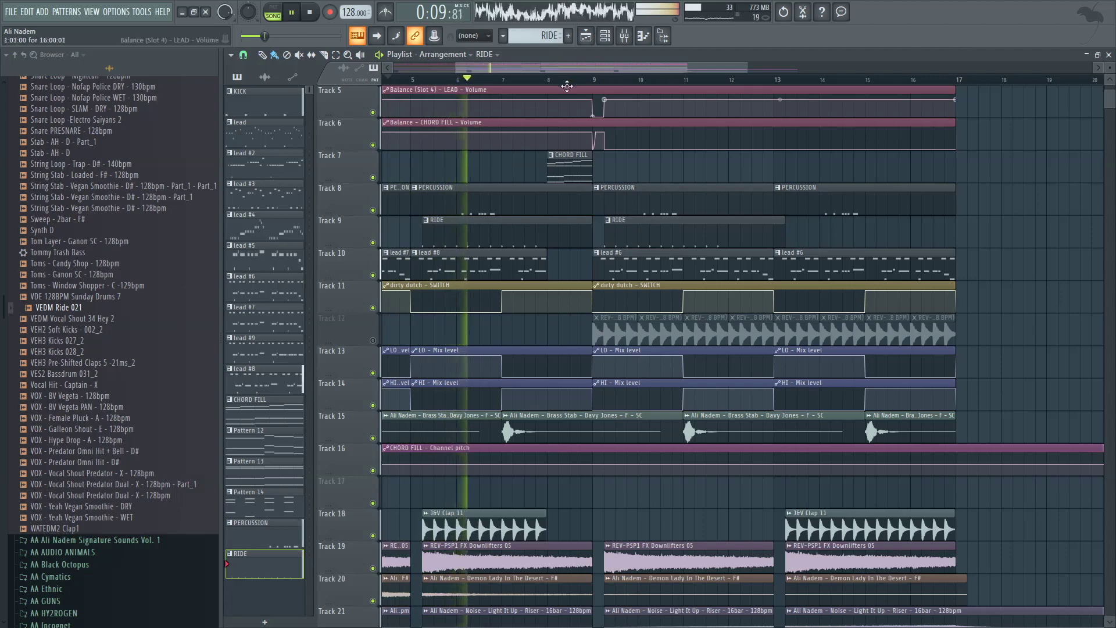
{"action": "left_click", "coordinate": [566, 91]}
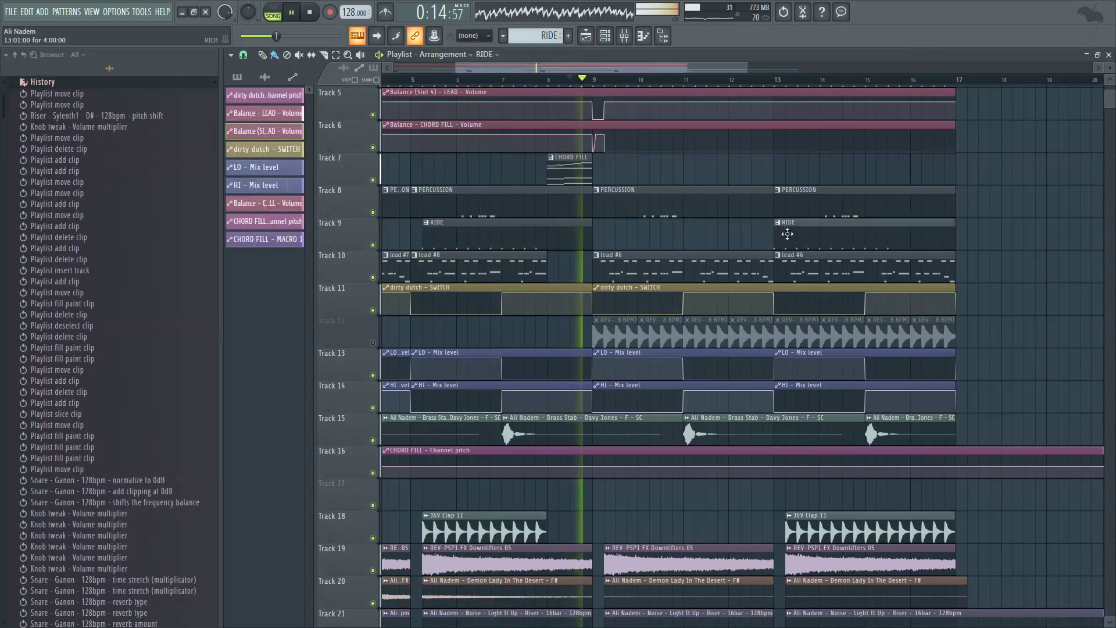
Step: Place the second RIDE clip on Track 9 one beat after bar 9 and audition that section
{"action": "left_click", "coordinate": [620, 231]}
{"action": "scroll", "coordinate": [641, 234], "scroll_direction": "up", "scroll_amount": 2}
{"action": "scroll", "coordinate": [648, 234], "scroll_direction": "down", "scroll_amount": 3}
{"action": "scroll", "coordinate": [697, 246], "scroll_direction": "up", "scroll_amount": 2}
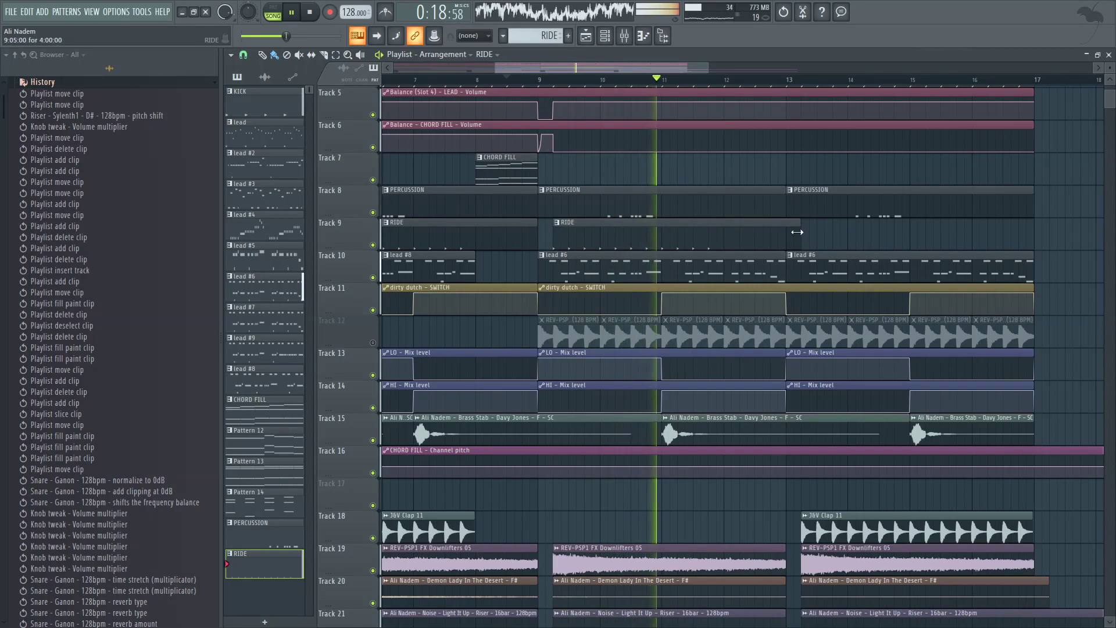
{"action": "scroll", "coordinate": [634, 184], "scroll_direction": "down", "scroll_amount": 2}
{"action": "left_click", "coordinate": [626, 80]}
Step: Browse to the REV-PSP2 Rides samples inside the REV-PSP2 Cymbals folder of Revealed Producer Starter Pack Vol. 2
{"action": "left_click", "coordinate": [71, 83]}
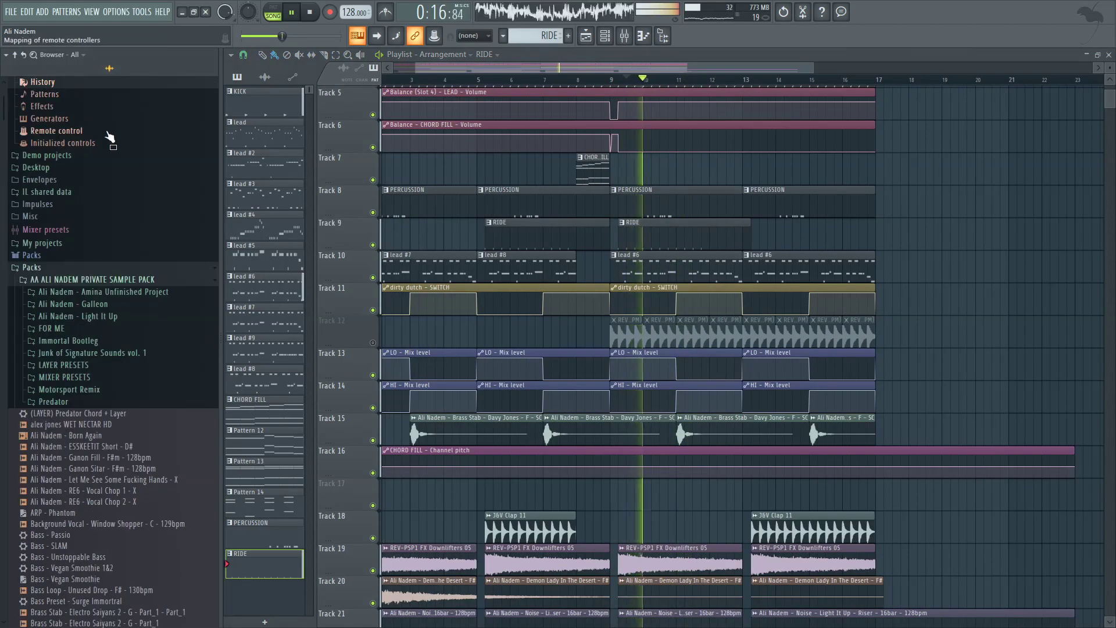
{"action": "scroll", "coordinate": [114, 260], "scroll_direction": "down", "scroll_amount": 3}
{"action": "left_click", "coordinate": [106, 151]}
{"action": "scroll", "coordinate": [123, 255], "scroll_direction": "down", "scroll_amount": 4}
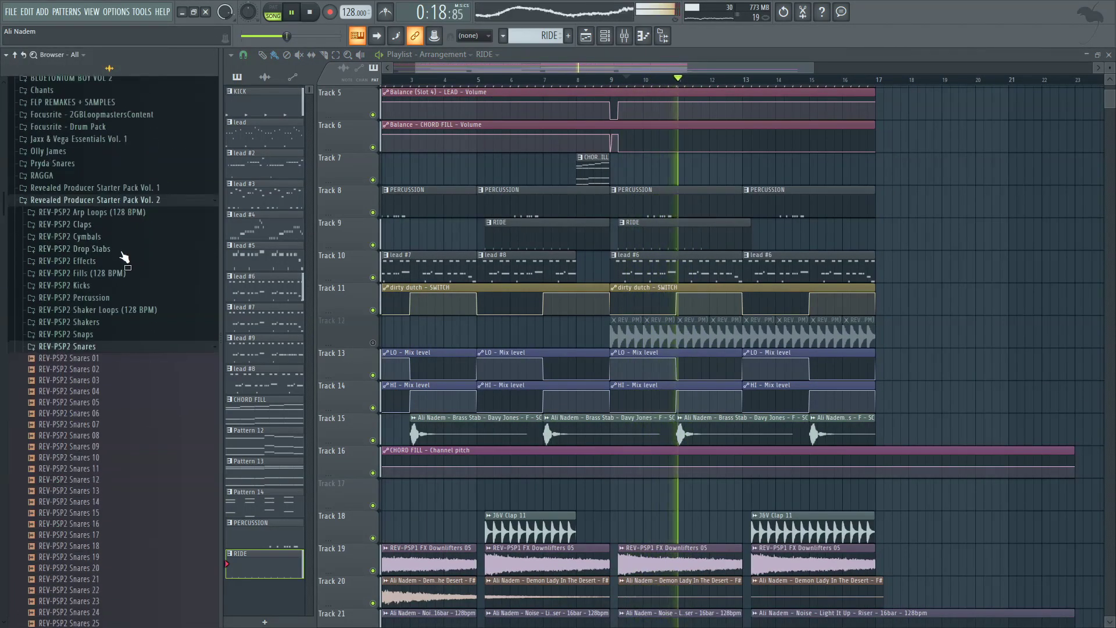
{"action": "left_click", "coordinate": [110, 236]}
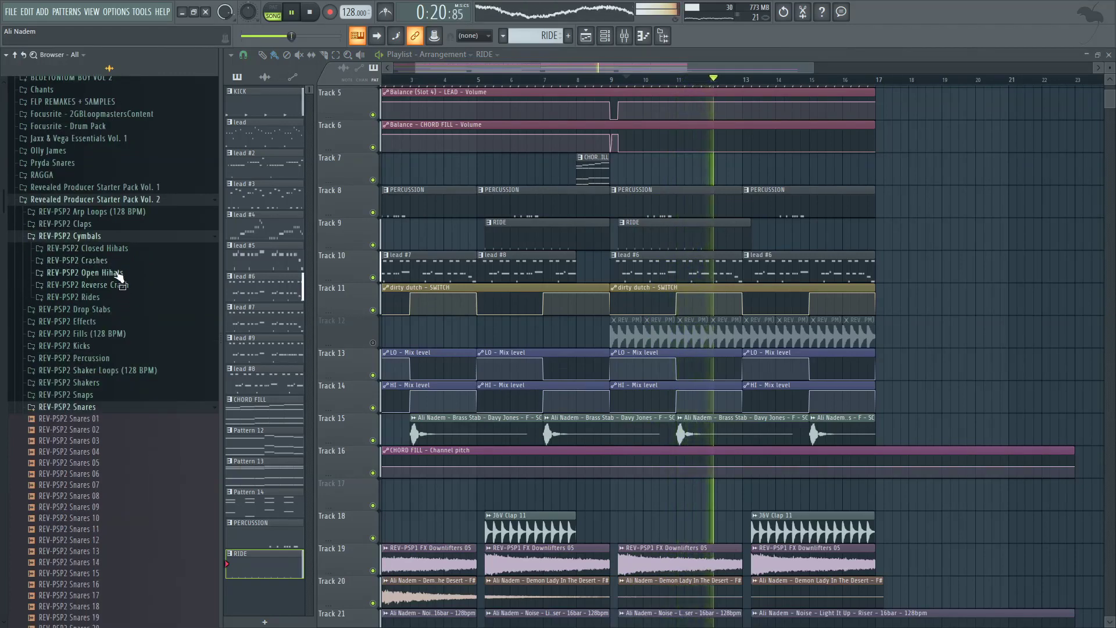
{"action": "key", "text": "space"}
{"action": "left_click", "coordinate": [107, 297]}
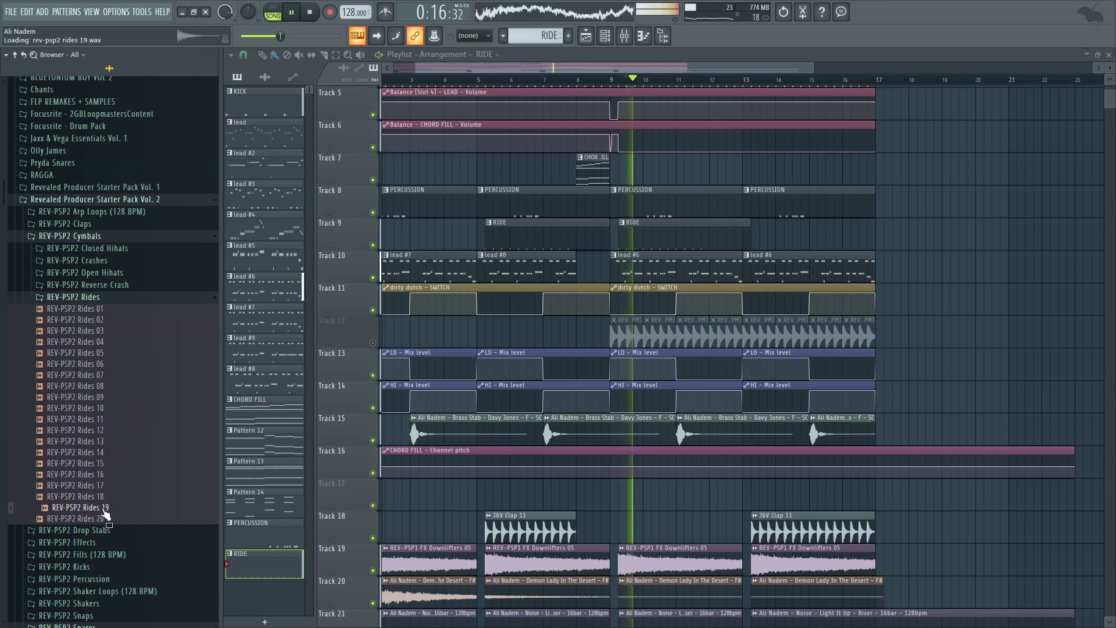
Step: Open the RIDE pattern's notes with the channel rack and replace the VEDM Ride 021 sample with REV-PSP2 Rides 19
{"action": "double_click", "coordinate": [646, 248]}
{"action": "key", "text": "F6"}
{"action": "key", "text": "space"}
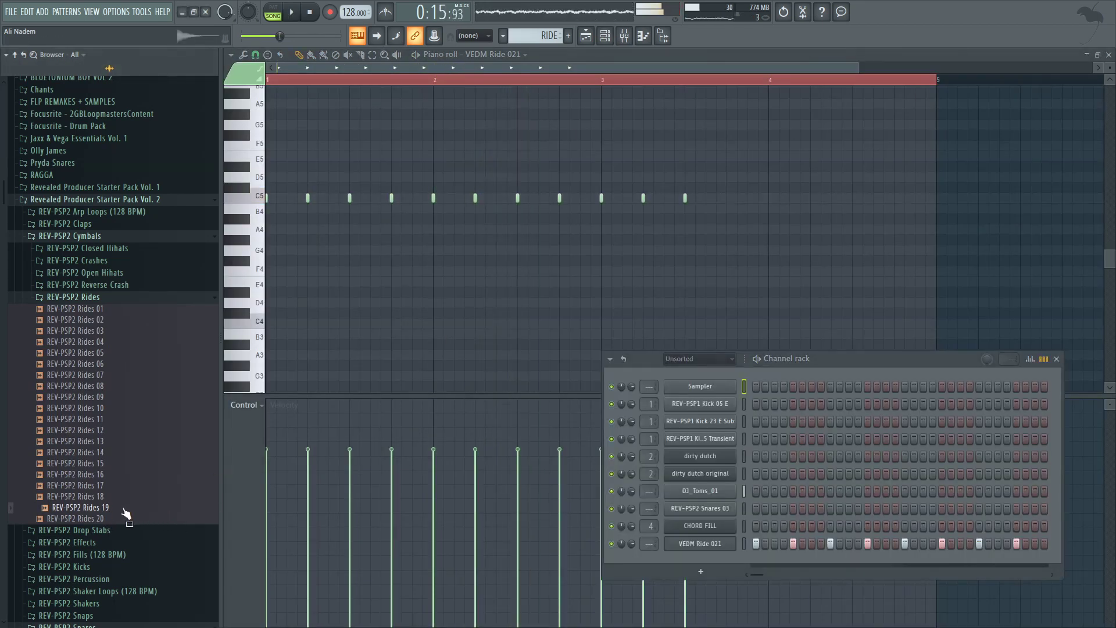
{"action": "key", "text": "space"}
{"action": "left_click", "coordinate": [700, 546]}
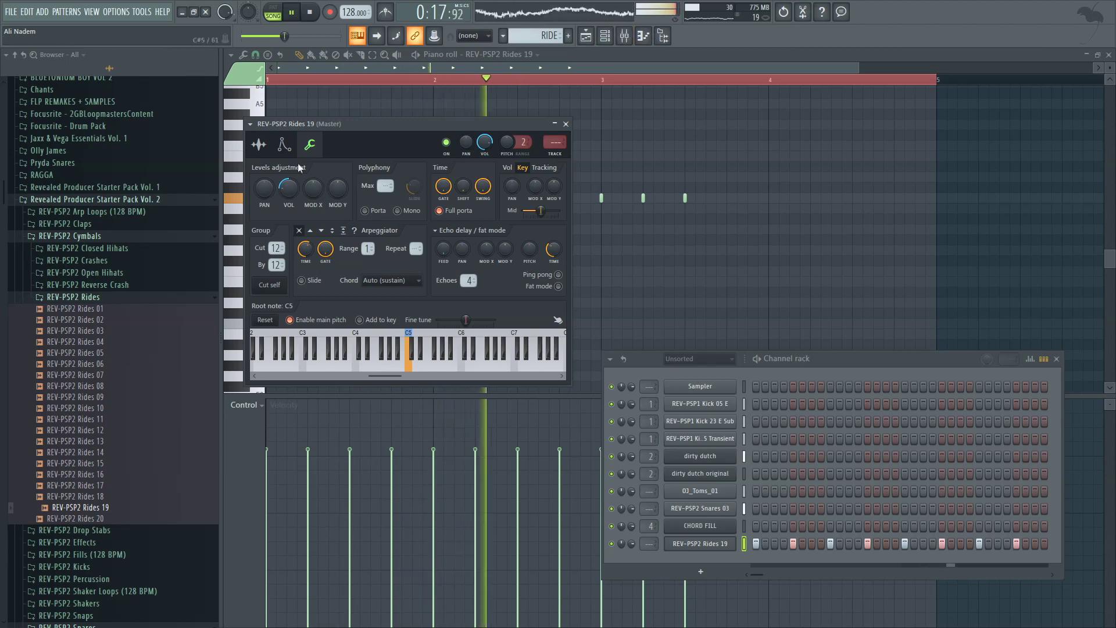
Step: Adjust the ride sample's EQ and clipping in the precomputed effects and replace the sample with REV-PSP2 Rides 18
{"action": "left_click", "coordinate": [258, 145]}
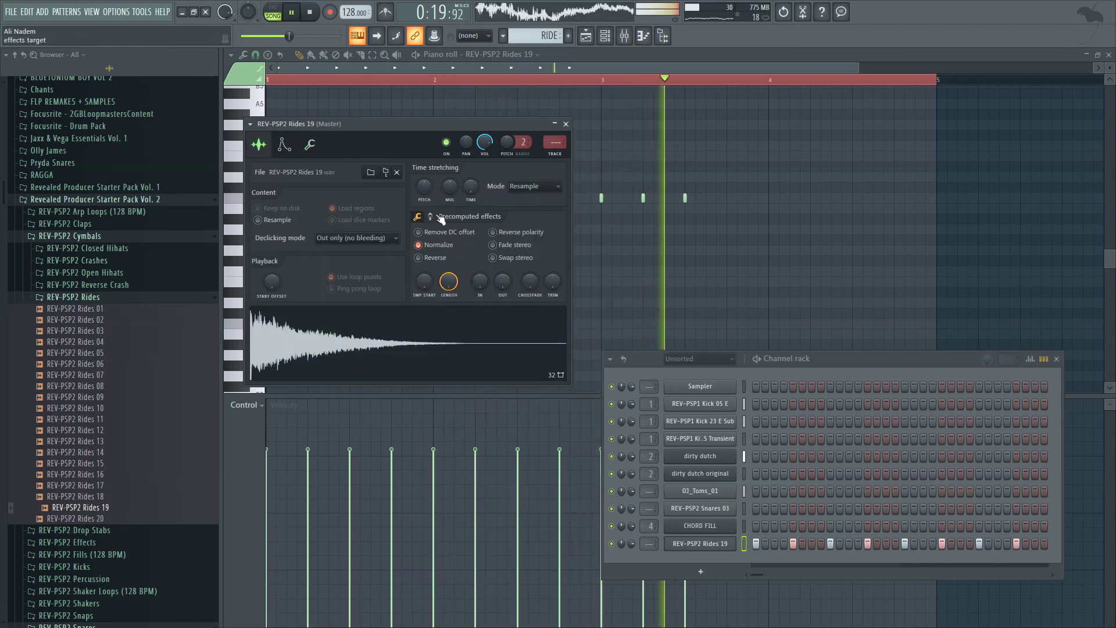
{"action": "left_click_drag", "start_coordinate": [448, 236], "coordinate": [448, 209]}
{"action": "left_click", "coordinate": [426, 260]}
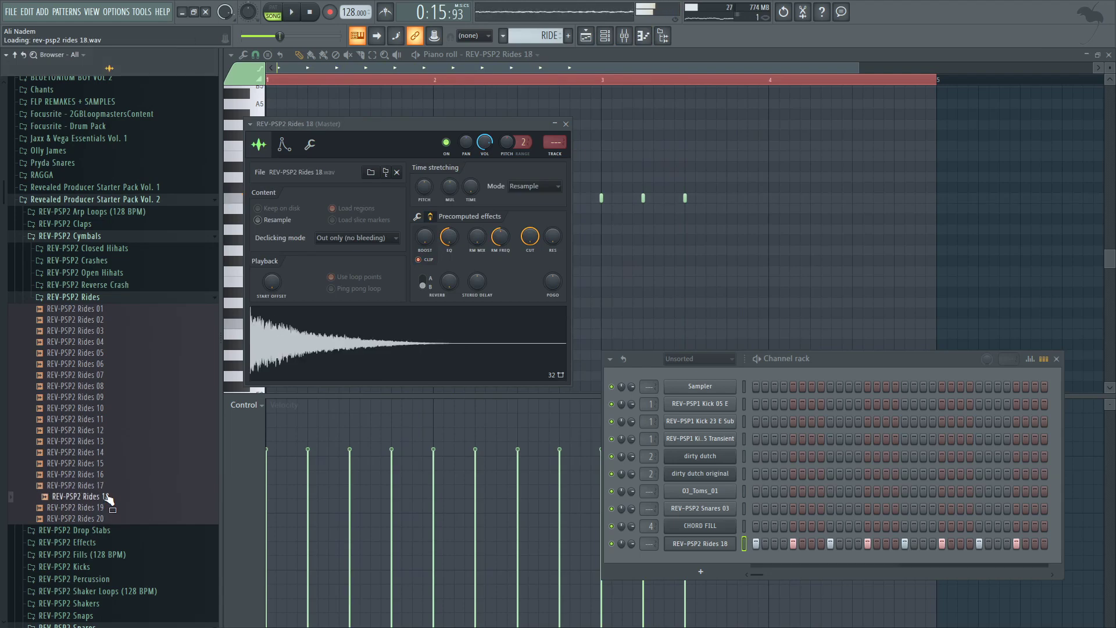
{"action": "left_click", "coordinate": [309, 144]}
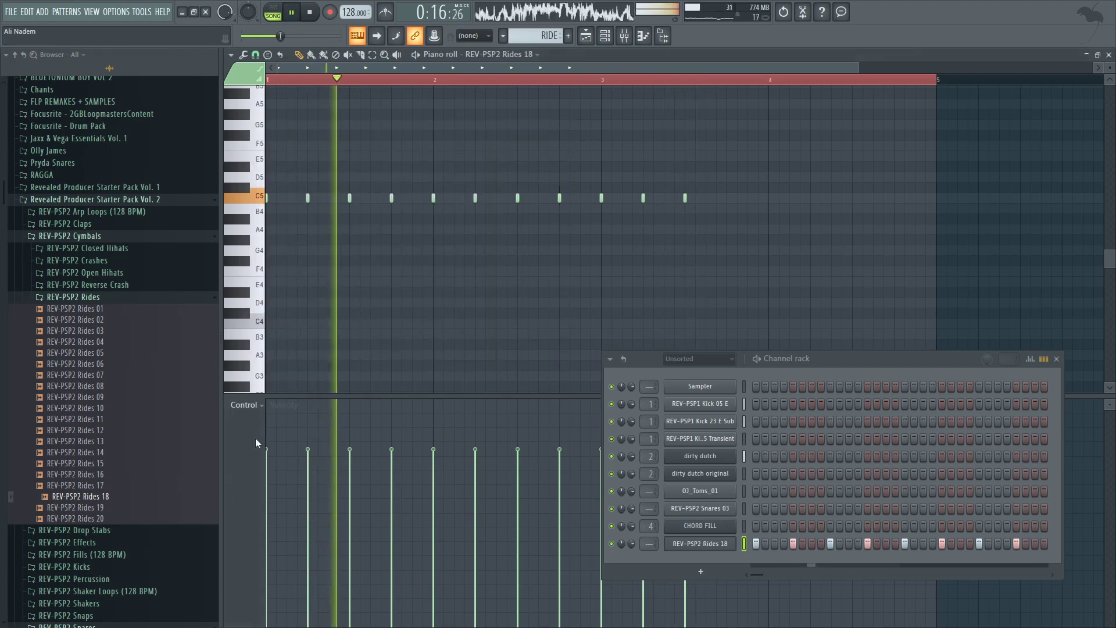
Step: Show note panning for the ride, pan the first note left and the second right, and play the arrangement from bar 5
{"action": "left_click", "coordinate": [243, 405]}
{"action": "left_click", "coordinate": [283, 456]}
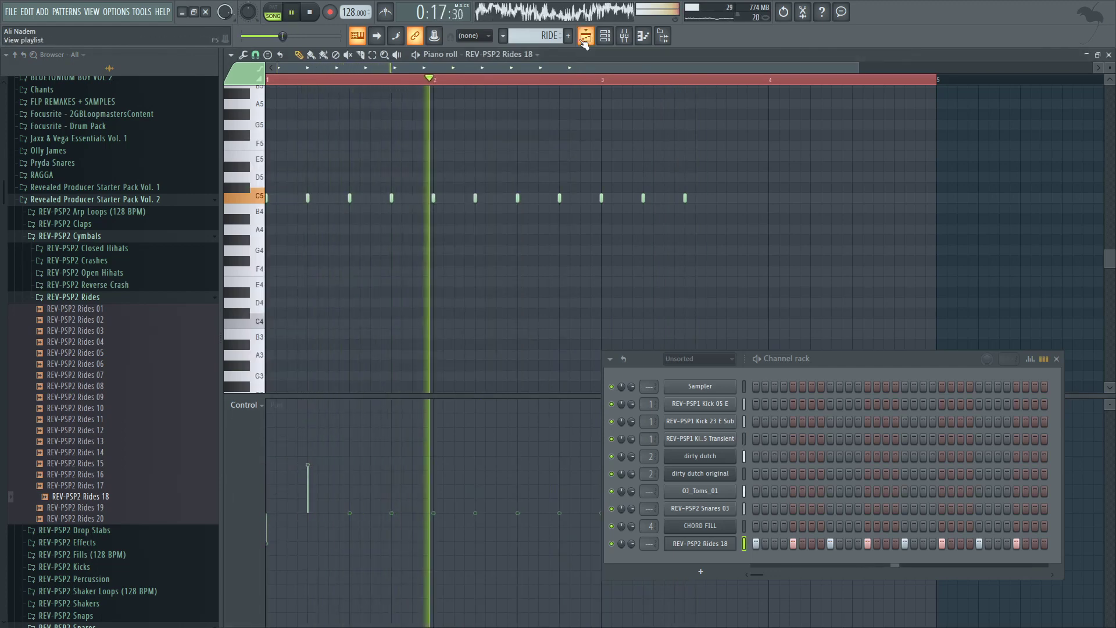
{"action": "key", "text": "F5"}
{"action": "left_click", "coordinate": [472, 84]}
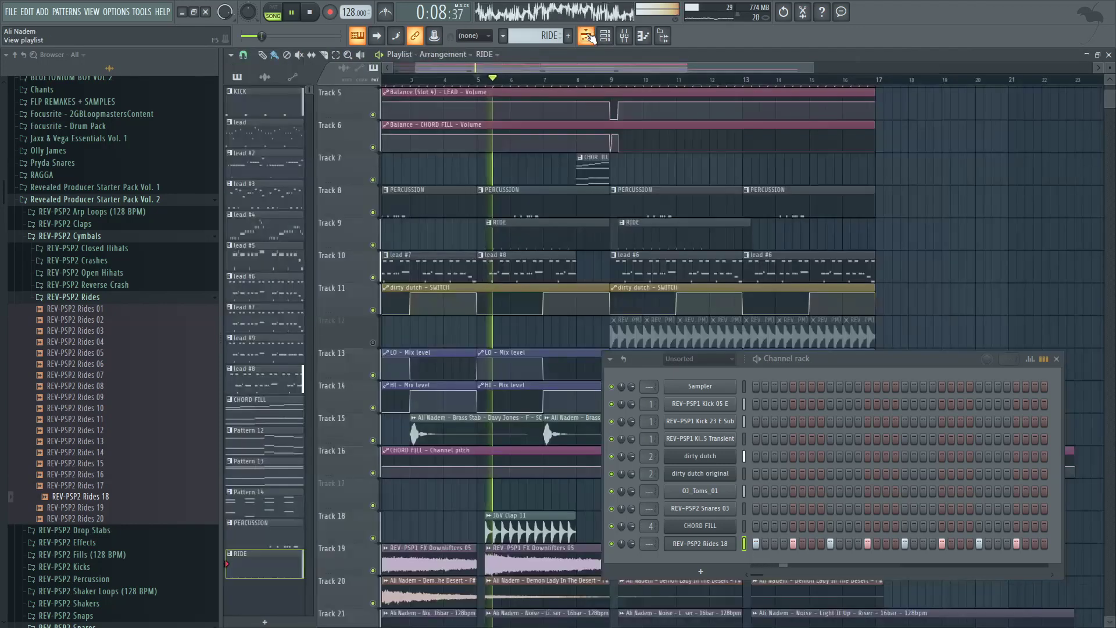
Step: Try panning the first three ride notes alternately left, 25% right and left while playing the arrangement
{"action": "key", "text": "F7"}
{"action": "mouse_move", "coordinate": [314, 521]}
{"action": "left_mouse_down"}
{"action": "mouse_move", "coordinate": [297, 516]}
{"action": "mouse_move", "coordinate": [266, 531]}
{"action": "left_mouse_up"}
{"action": "key", "text": "space"}
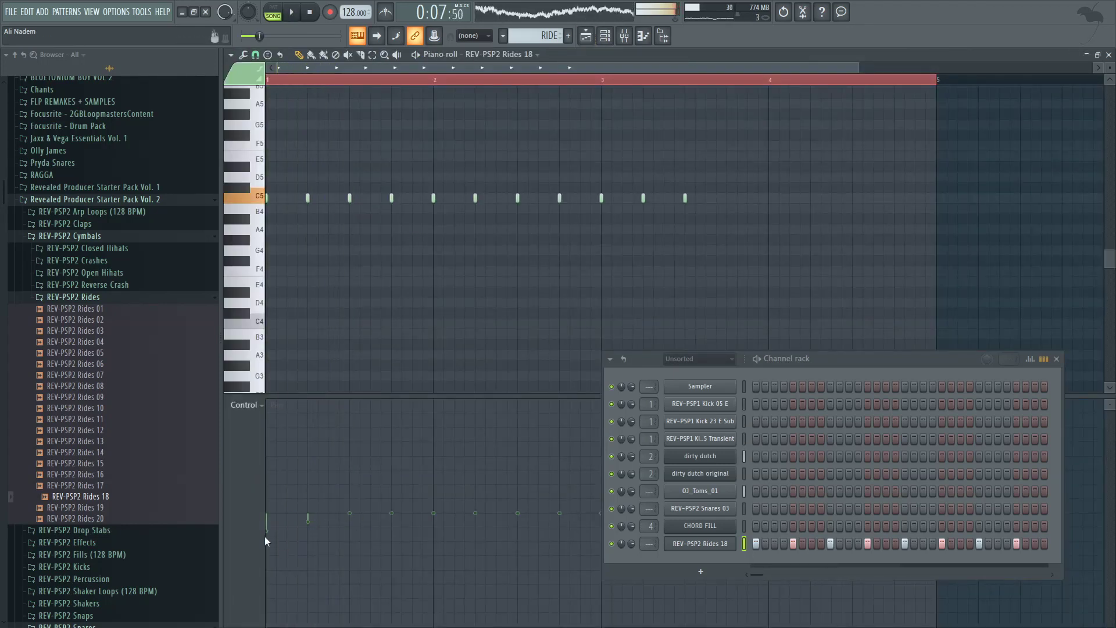
{"action": "mouse_move", "coordinate": [303, 449]}
{"action": "left_mouse_down"}
{"action": "mouse_move", "coordinate": [344, 523]}
{"action": "mouse_move", "coordinate": [353, 583]}
{"action": "left_mouse_up"}
{"action": "key", "text": "space"}
{"action": "left_click_drag", "start_coordinate": [317, 496], "coordinate": [313, 488]}
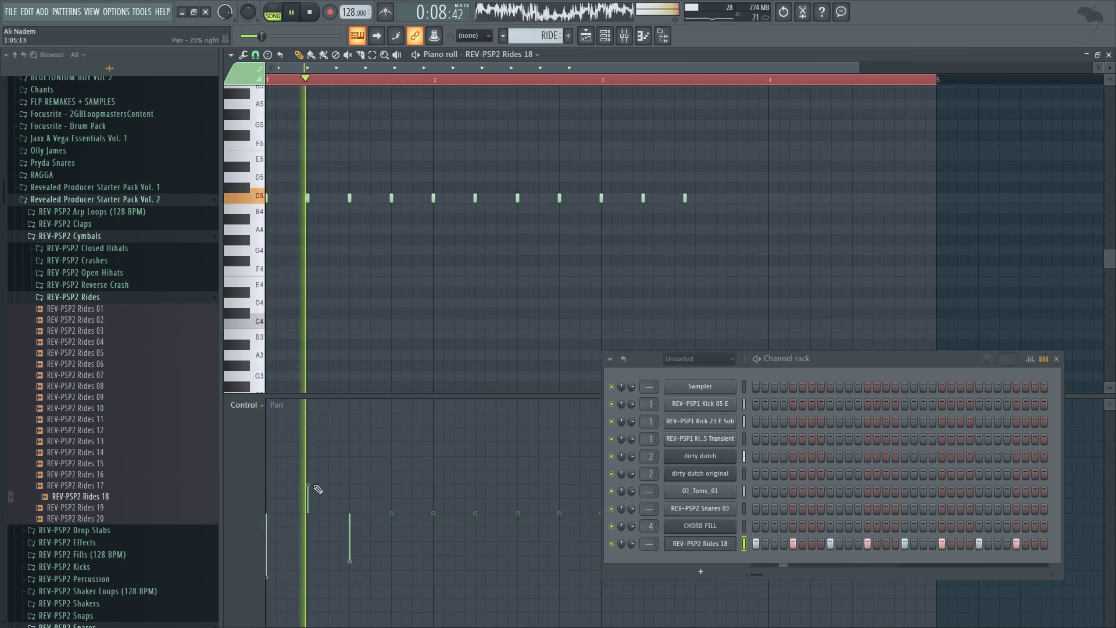
{"action": "key", "text": "space"}
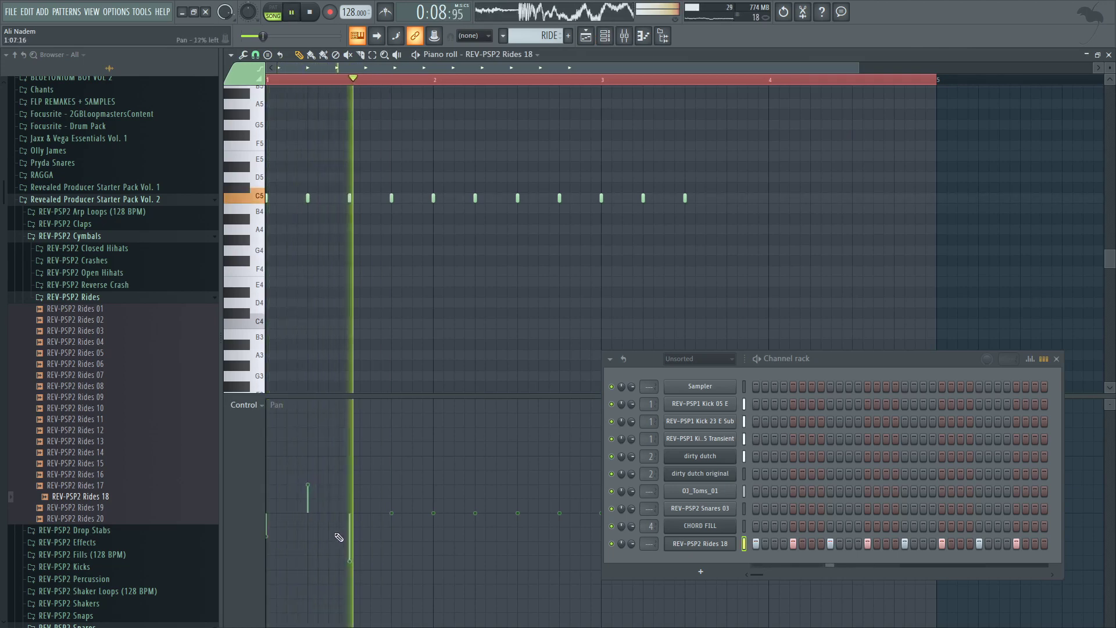
{"action": "key", "text": "space"}
Step: Play the RIDE pattern on its own and loop its first two beats
{"action": "scroll", "coordinate": [267, 369], "scroll_direction": "up", "scroll_amount": 2}
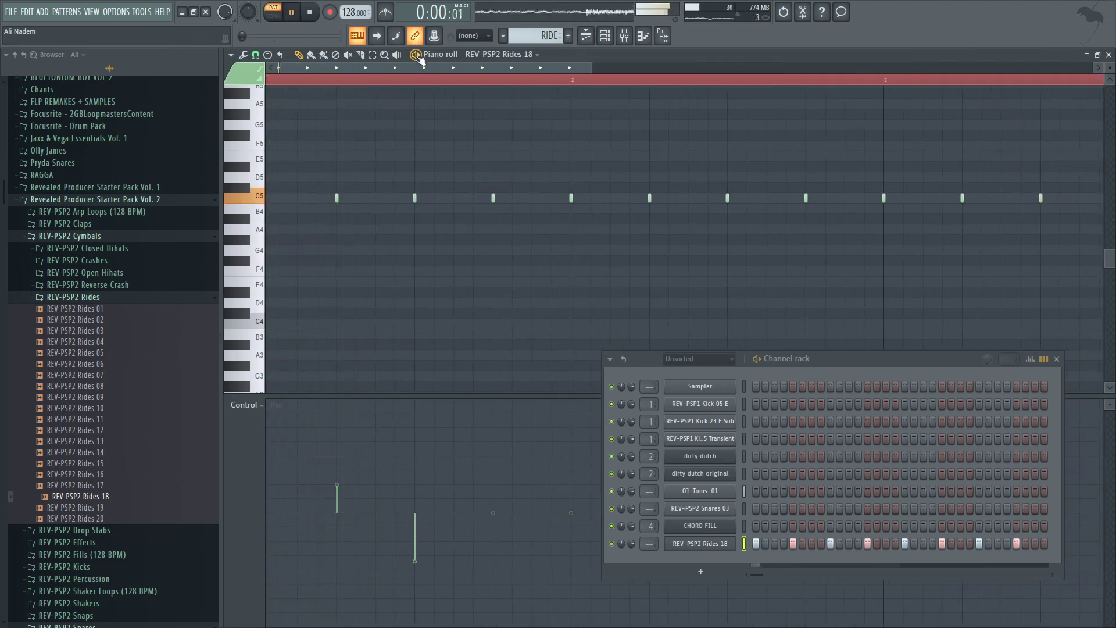
{"action": "key", "text": "space"}
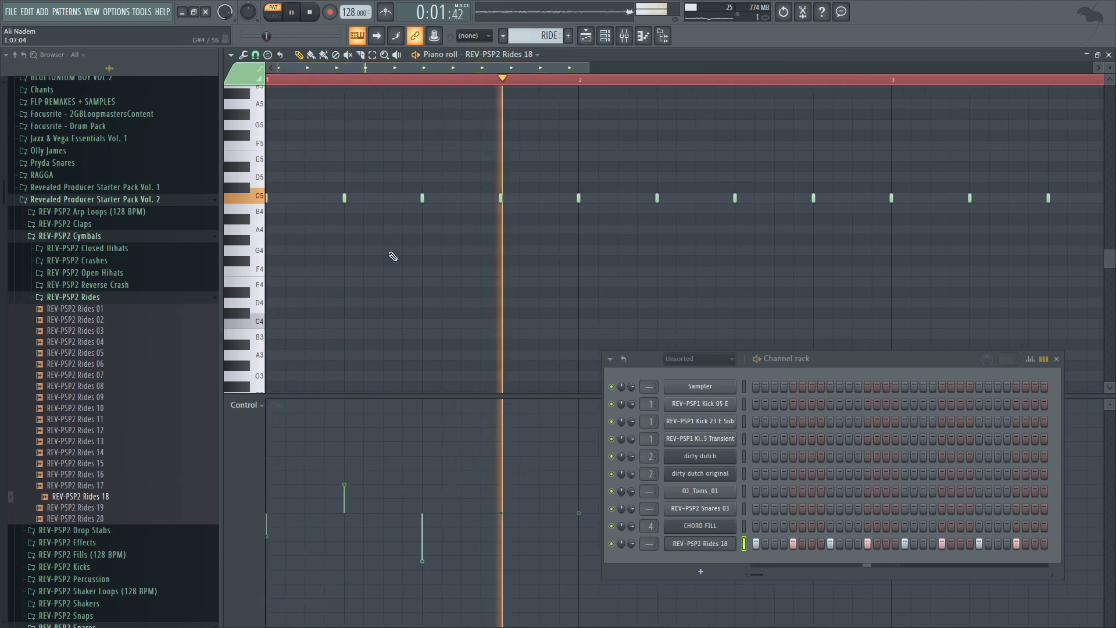
{"action": "left_click_drag", "start_coordinate": [414, 82], "coordinate": [107, 110]}
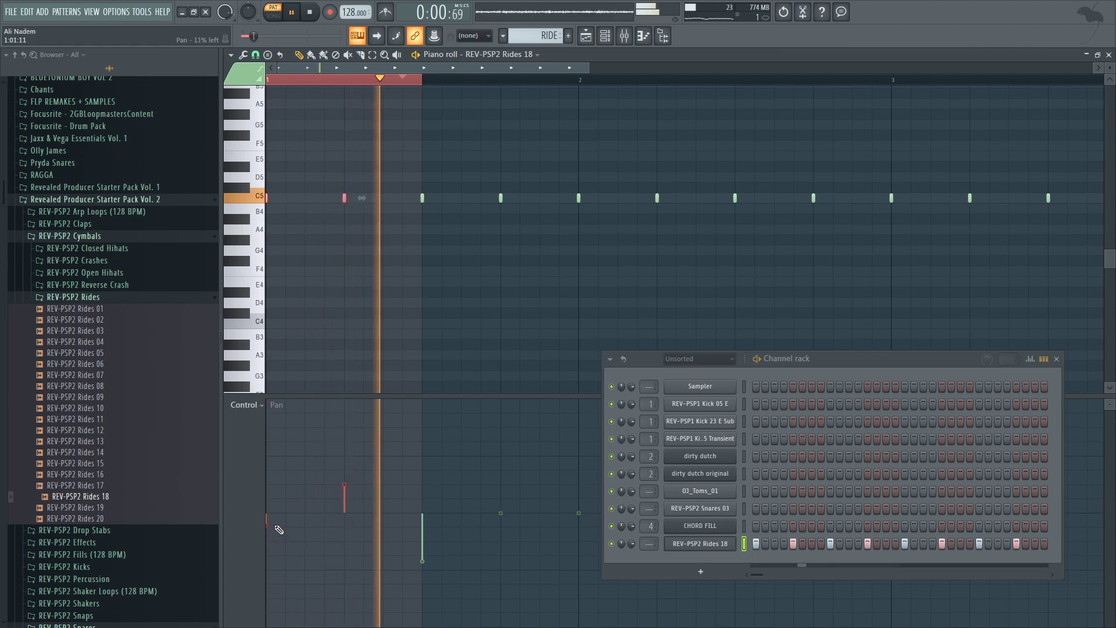
Step: Fine-tune the panning of the first ride note to about 12% left and the second to a similar amount right
{"action": "left_click_drag", "start_coordinate": [279, 528], "coordinate": [361, 501]}
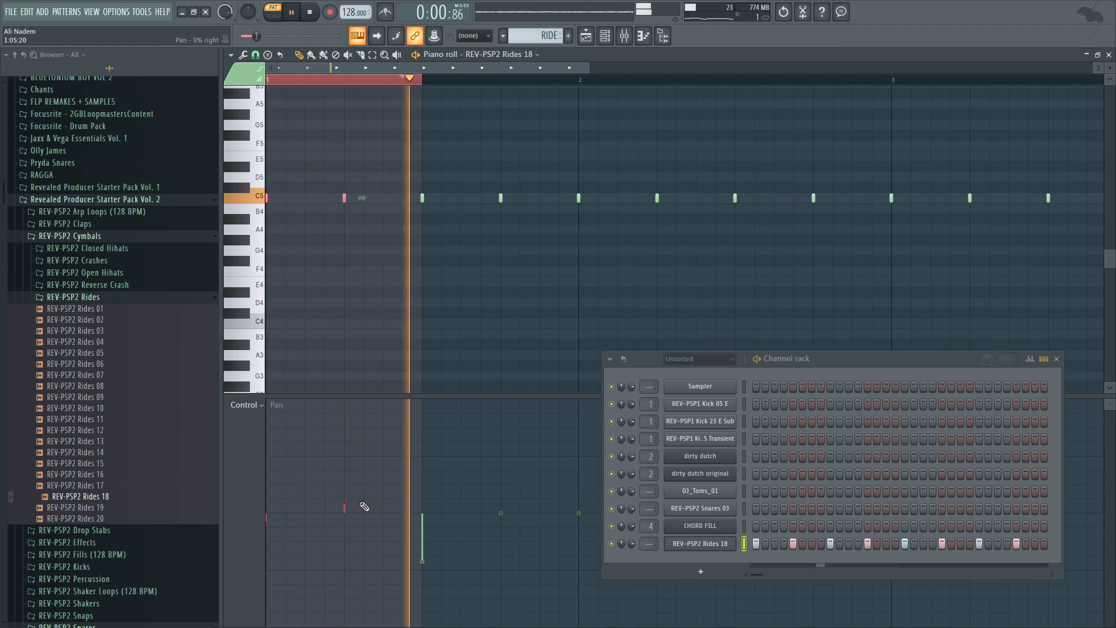
{"action": "left_click", "coordinate": [280, 530]}
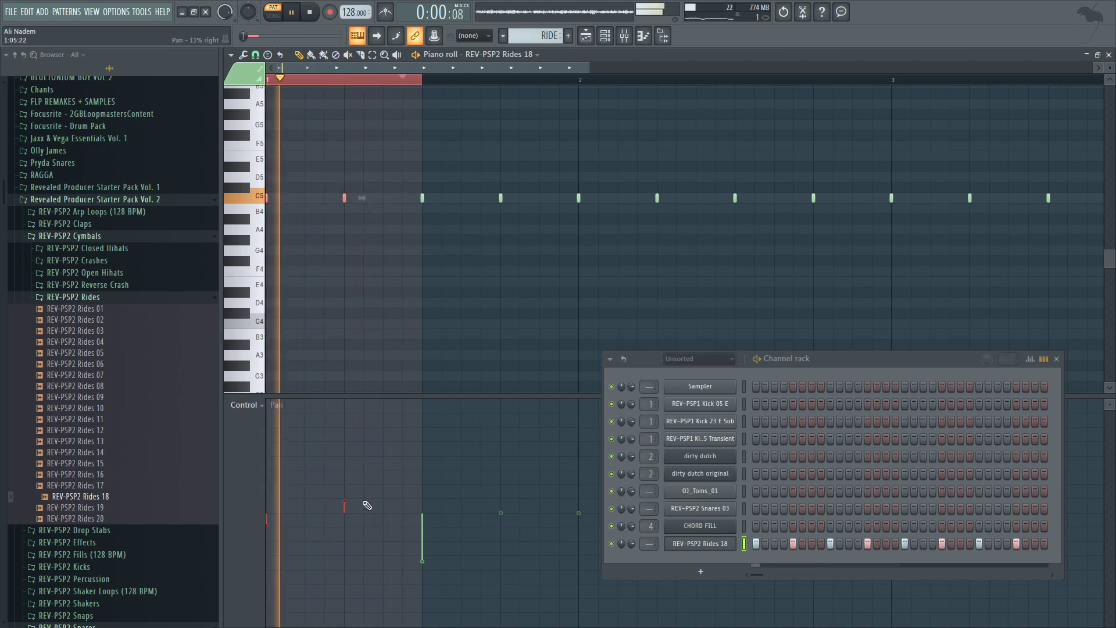
{"action": "left_click_drag", "start_coordinate": [366, 508], "coordinate": [364, 499]}
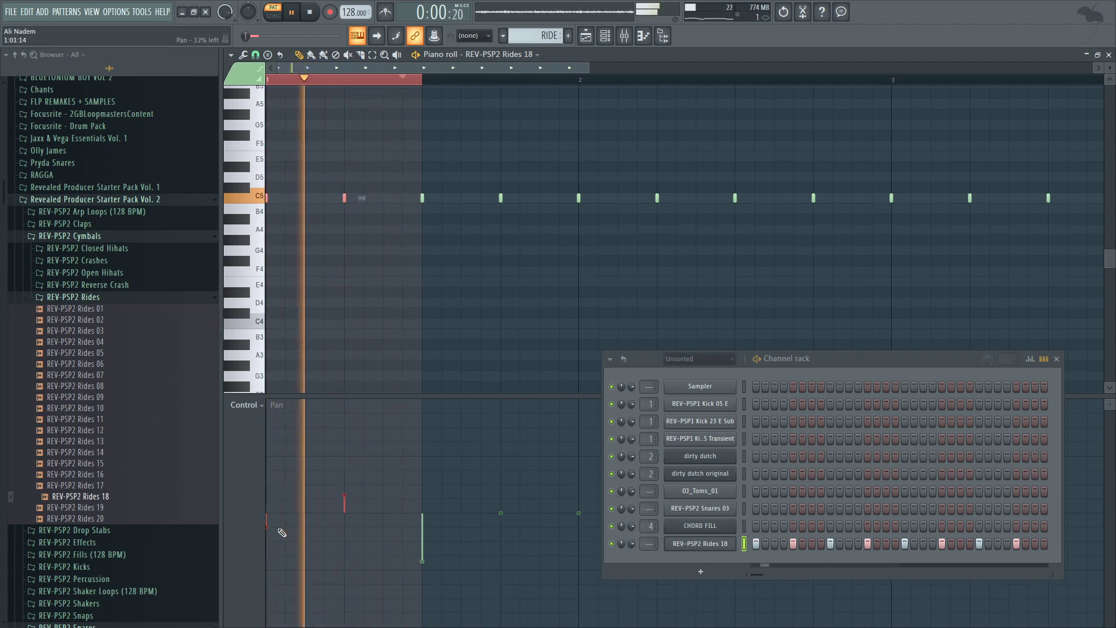
{"action": "left_click", "coordinate": [281, 535]}
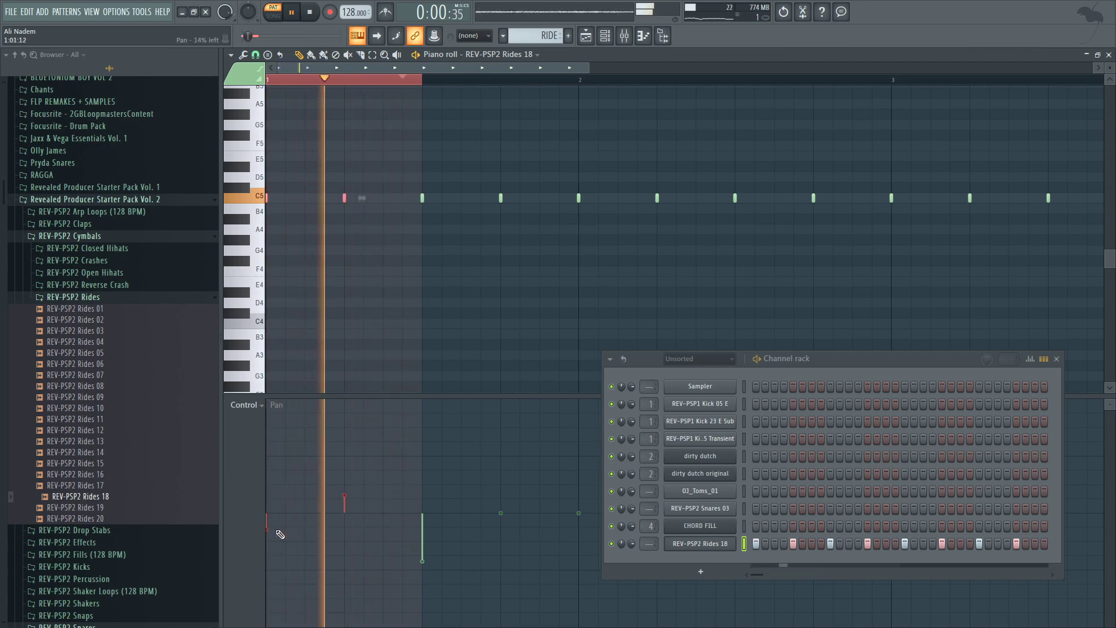
{"action": "left_click", "coordinate": [364, 506]}
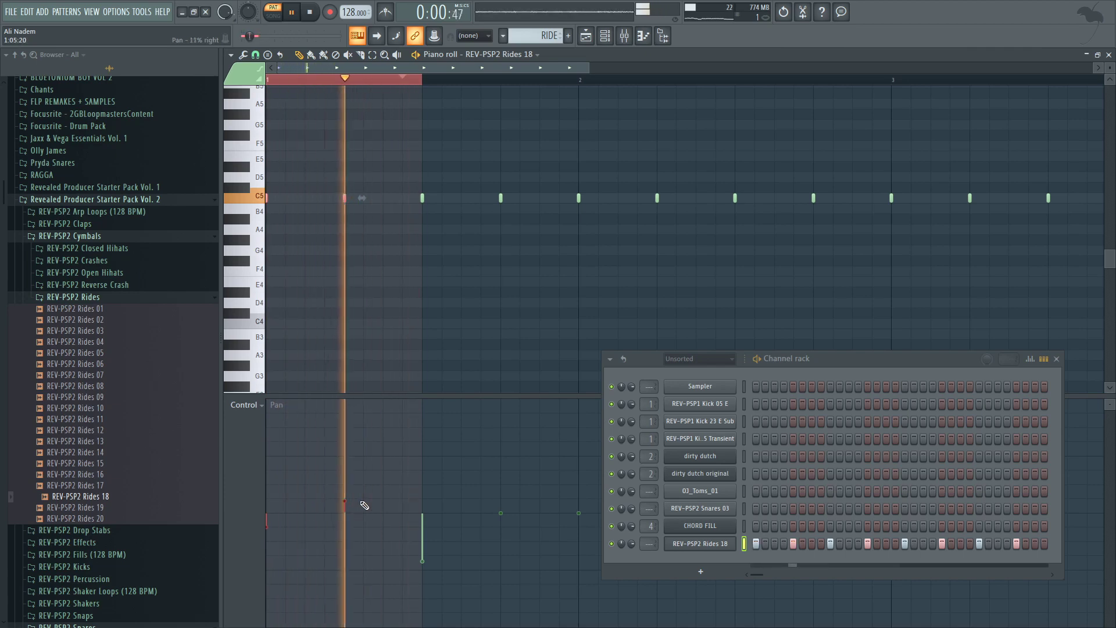
{"action": "left_click", "coordinate": [360, 501]}
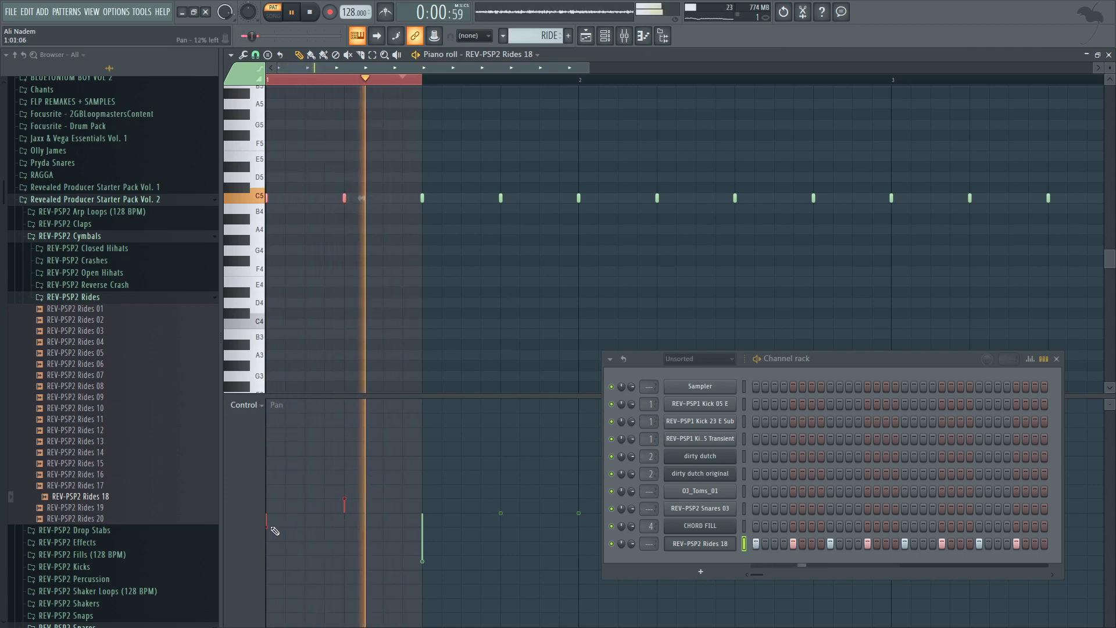
Step: Stop playback and delete every C5 ride note after the first two panned ones
{"action": "left_click", "coordinate": [428, 329], "text": "ctrl"}
{"action": "scroll", "coordinate": [385, 322], "scroll_direction": "down", "scroll_amount": 2}
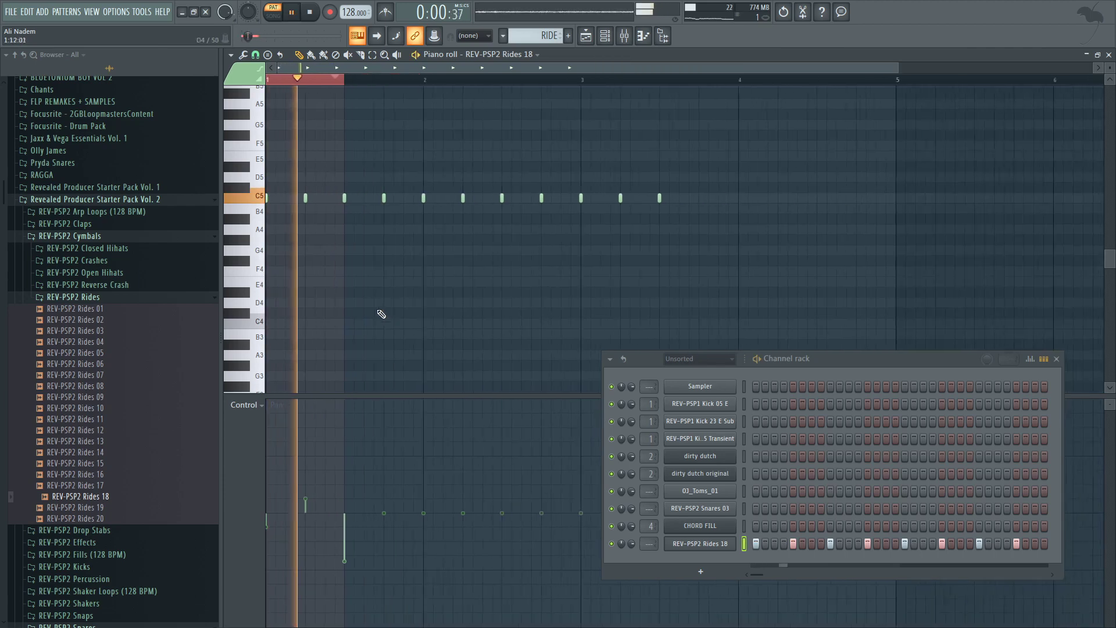
{"action": "key", "text": "space"}
{"action": "right_click", "coordinate": [349, 200]}
{"action": "right_click", "coordinate": [423, 198]}
{"action": "right_click", "coordinate": [462, 199]}
{"action": "right_click", "coordinate": [501, 199]}
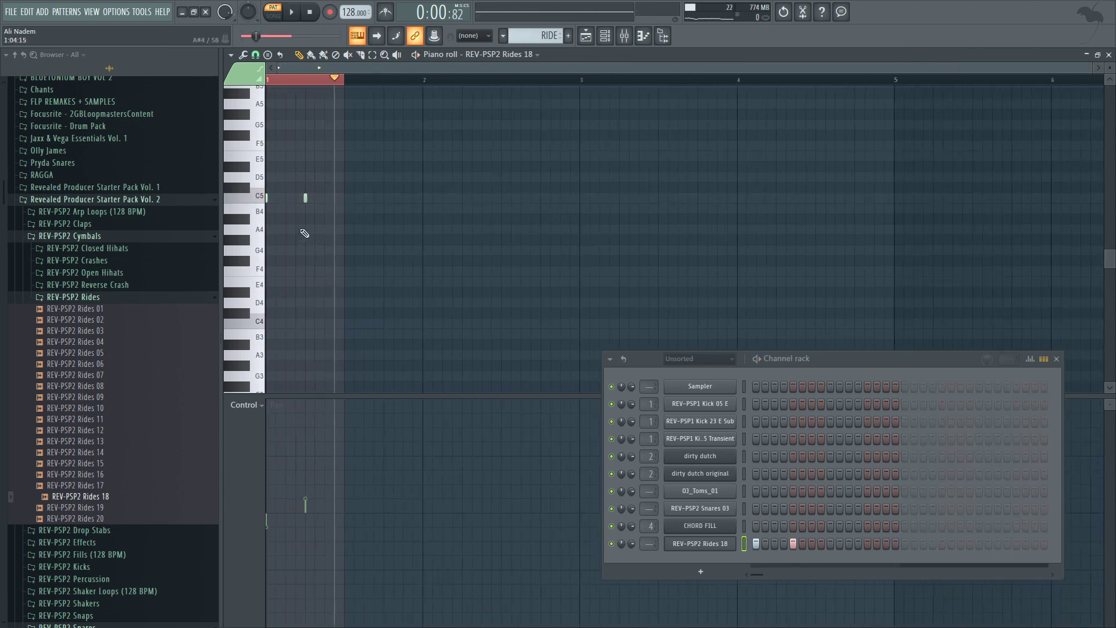
Step: Duplicate the panned pair of C5 ride notes repeatedly so they fall on every beat for four bars
{"action": "key", "text": "ctrl+b"}
{"action": "left_click_drag", "start_coordinate": [384, 198], "coordinate": [315, 199]}
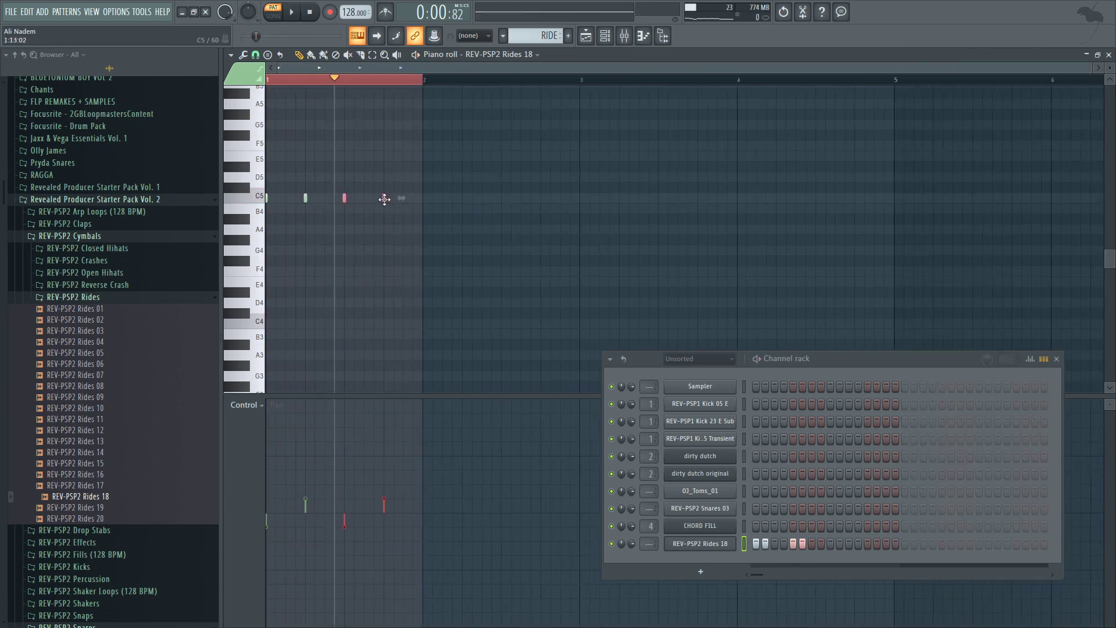
{"action": "scroll", "coordinate": [359, 232], "scroll_direction": "up", "scroll_amount": 5}
{"action": "scroll", "coordinate": [359, 200], "scroll_direction": "down", "scroll_amount": 5}
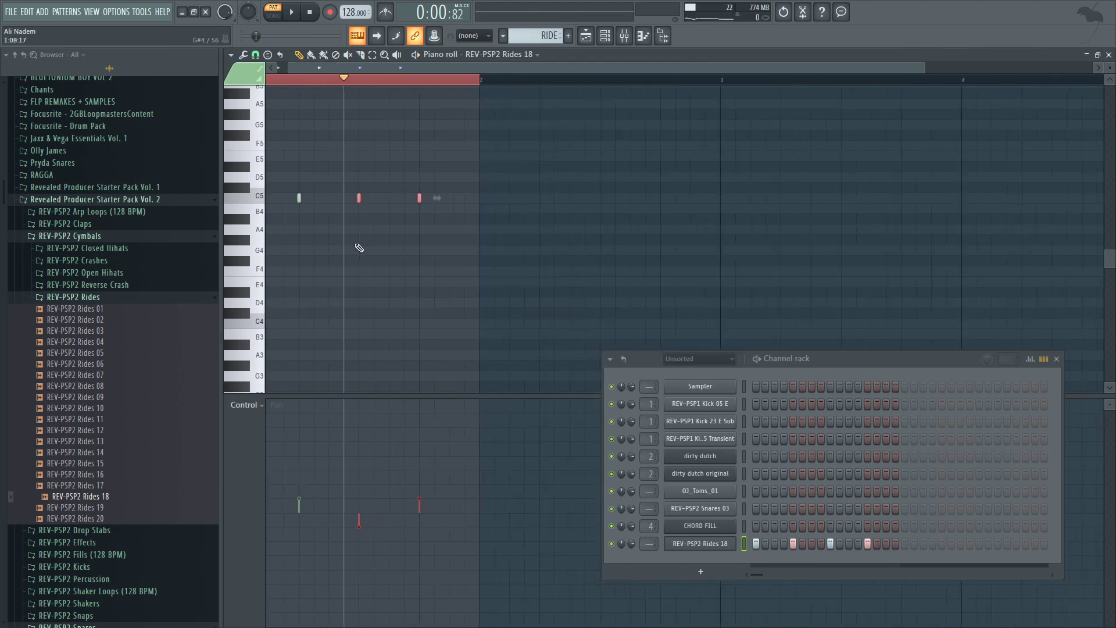
{"action": "left_click", "coordinate": [256, 55]}
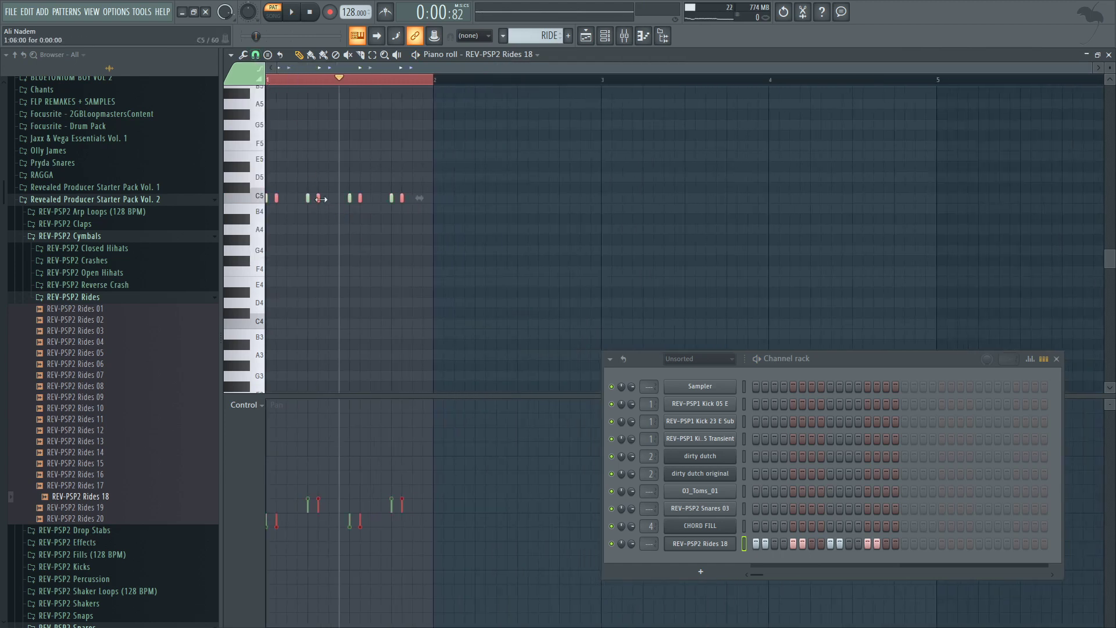
{"action": "left_click_drag", "start_coordinate": [481, 194], "coordinate": [433, 199]}
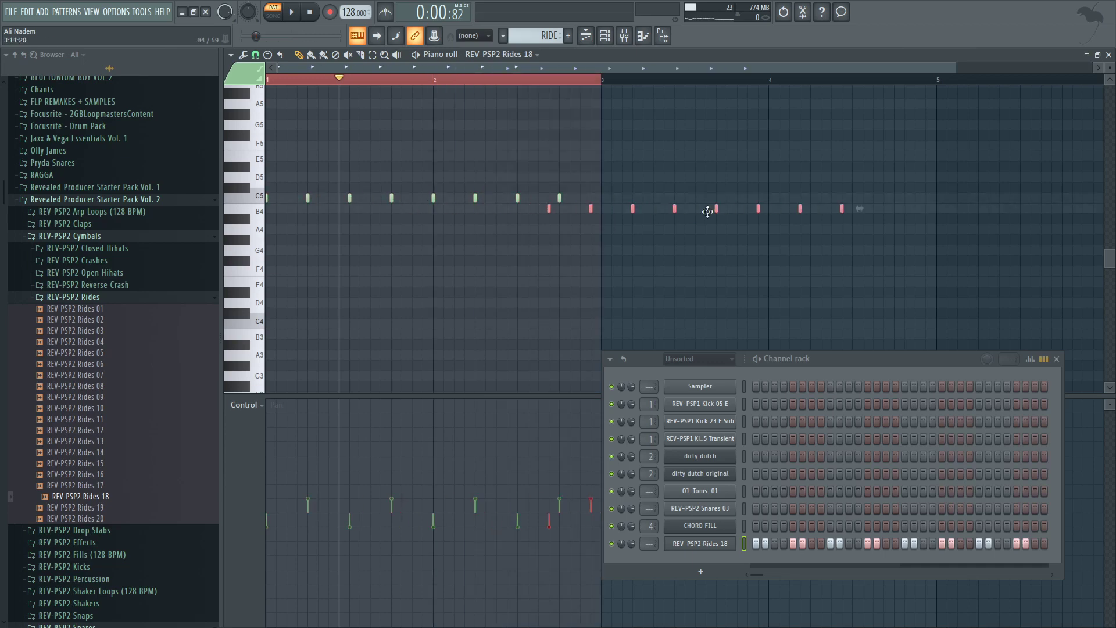
Step: Play the arrangement from bar 5 and from the beginning to check the panned ride in context
{"action": "key", "text": "space"}
{"action": "key", "text": "F5"}
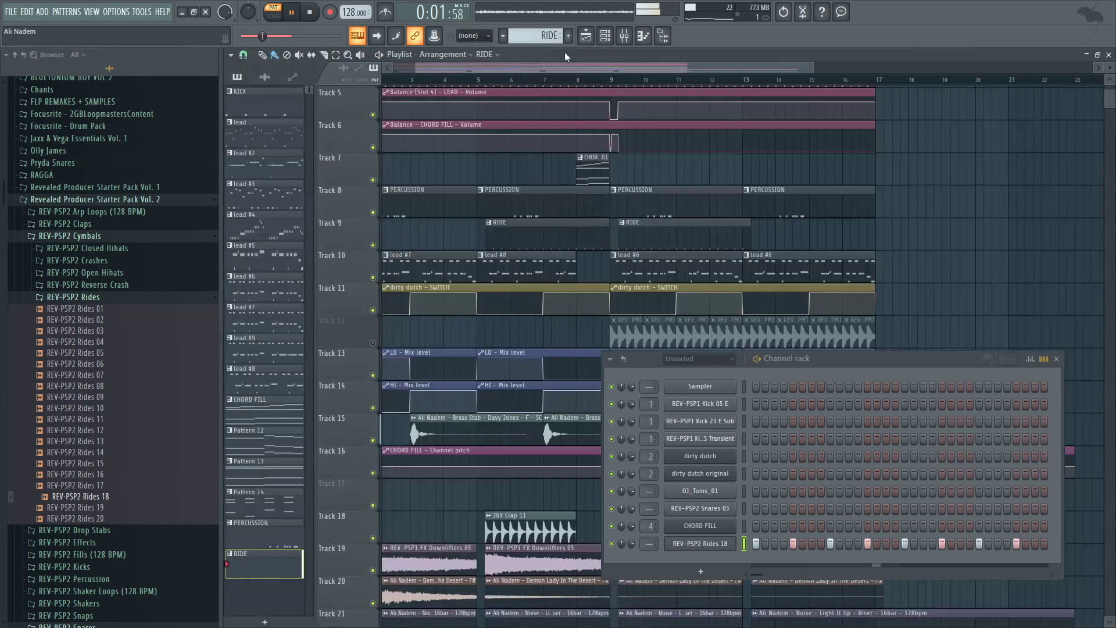
{"action": "left_click", "coordinate": [475, 83]}
{"action": "scroll", "coordinate": [475, 83], "scroll_direction": "up", "scroll_amount": 2}
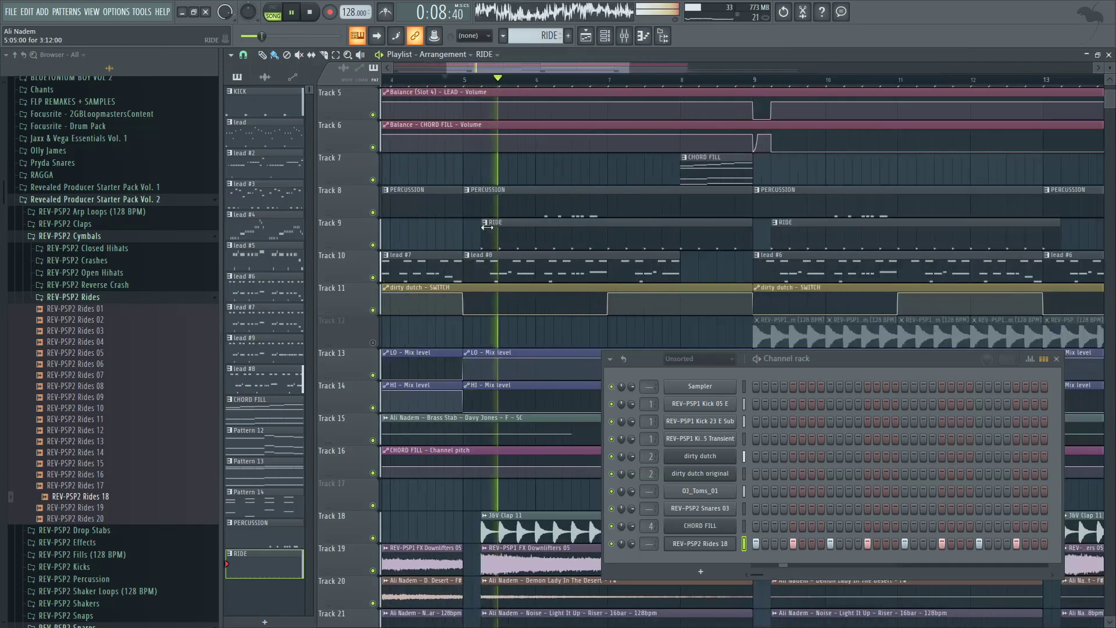
{"action": "scroll", "coordinate": [459, 81], "scroll_direction": "down", "scroll_amount": 3}
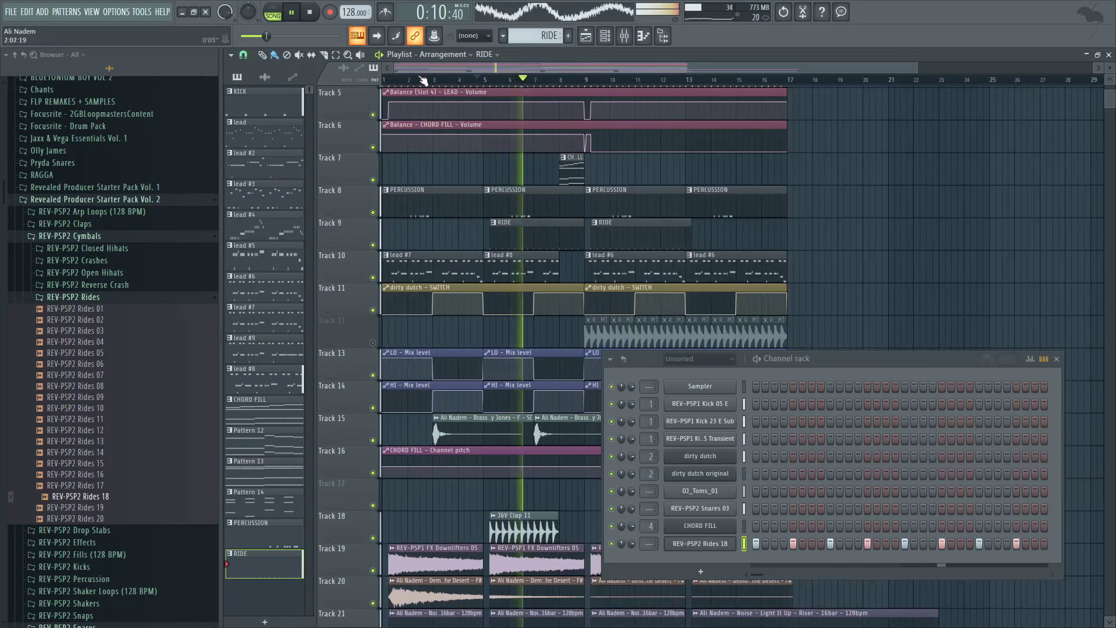
{"action": "left_click", "coordinate": [388, 83]}
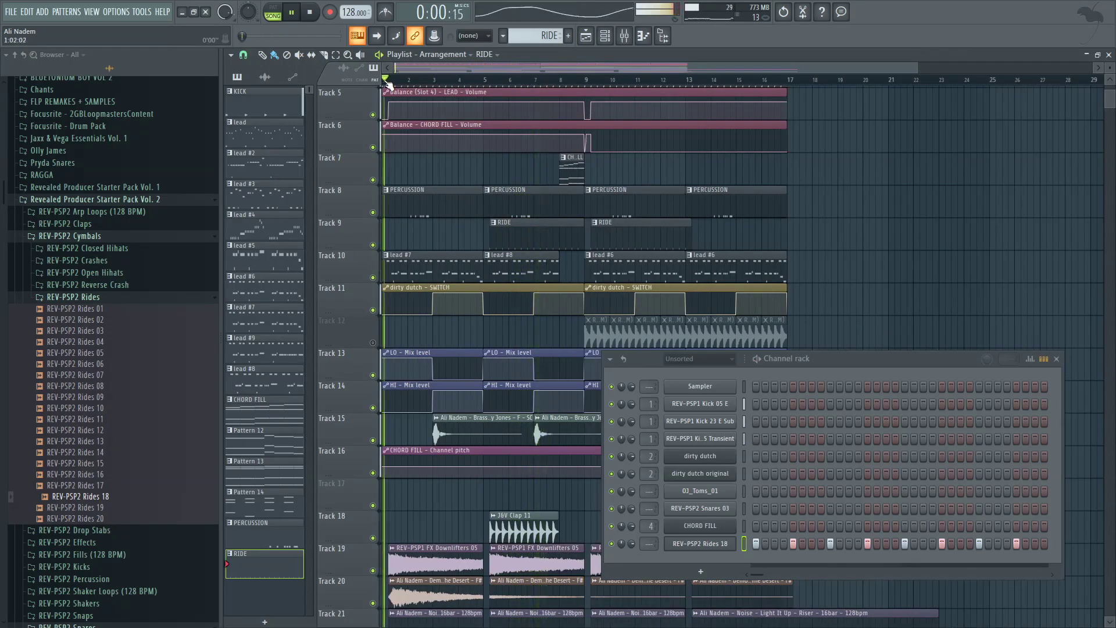
{"action": "scroll", "coordinate": [388, 84], "scroll_direction": "up", "scroll_amount": 2}
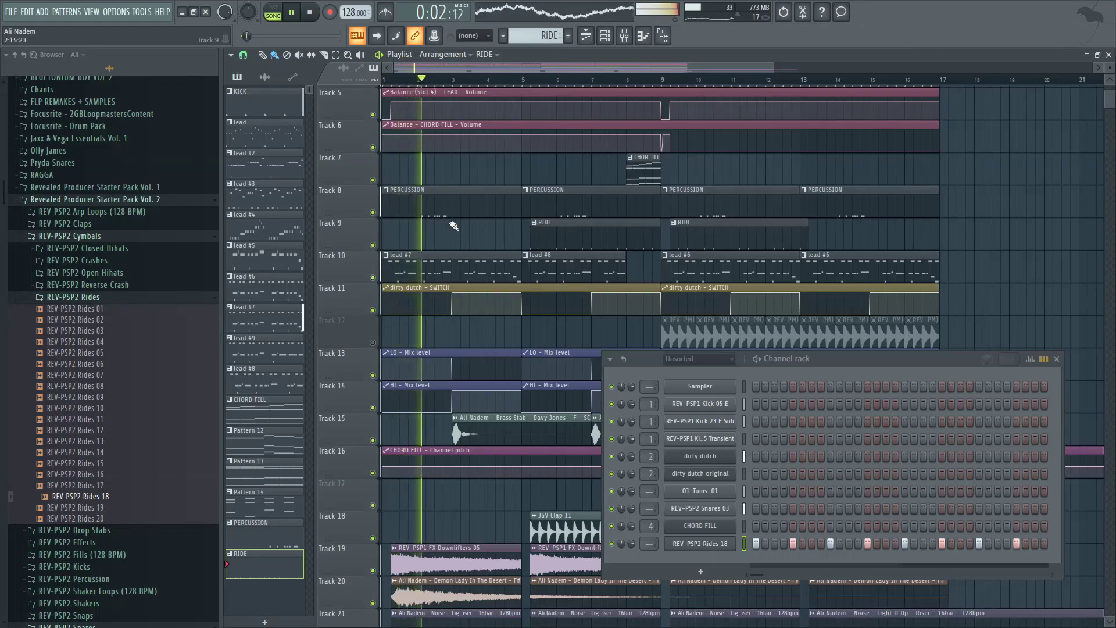
Step: Shorten the first RIDE clip on Track 9 so it ends at bar 8, and close the channel rack
{"action": "scroll", "coordinate": [450, 221], "scroll_direction": "down", "scroll_amount": 2}
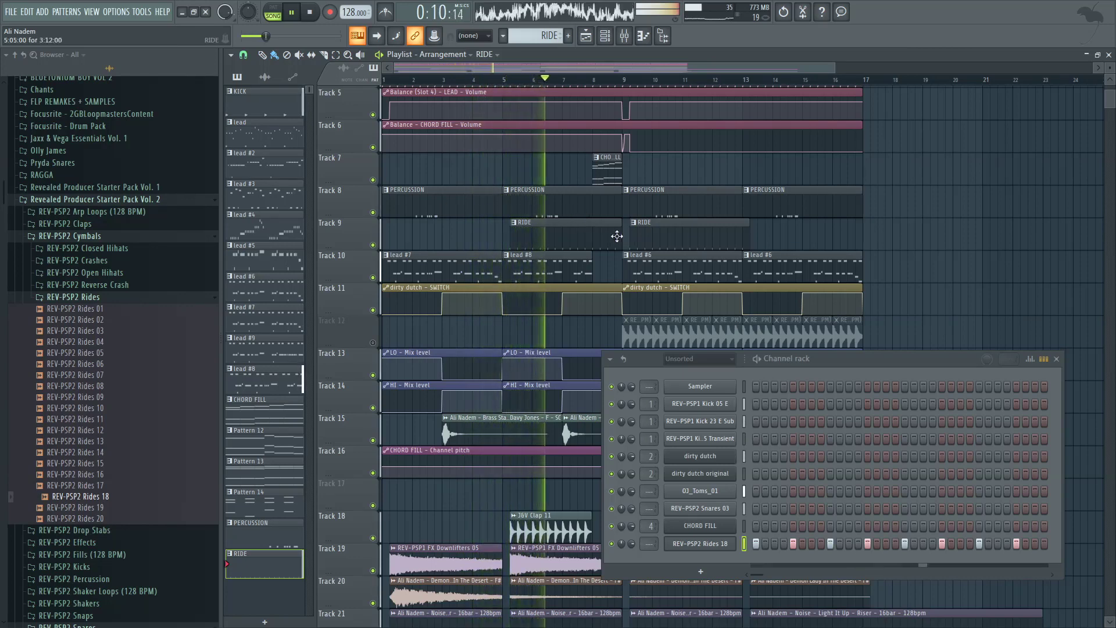
{"action": "left_click_drag", "start_coordinate": [621, 238], "coordinate": [592, 238]}
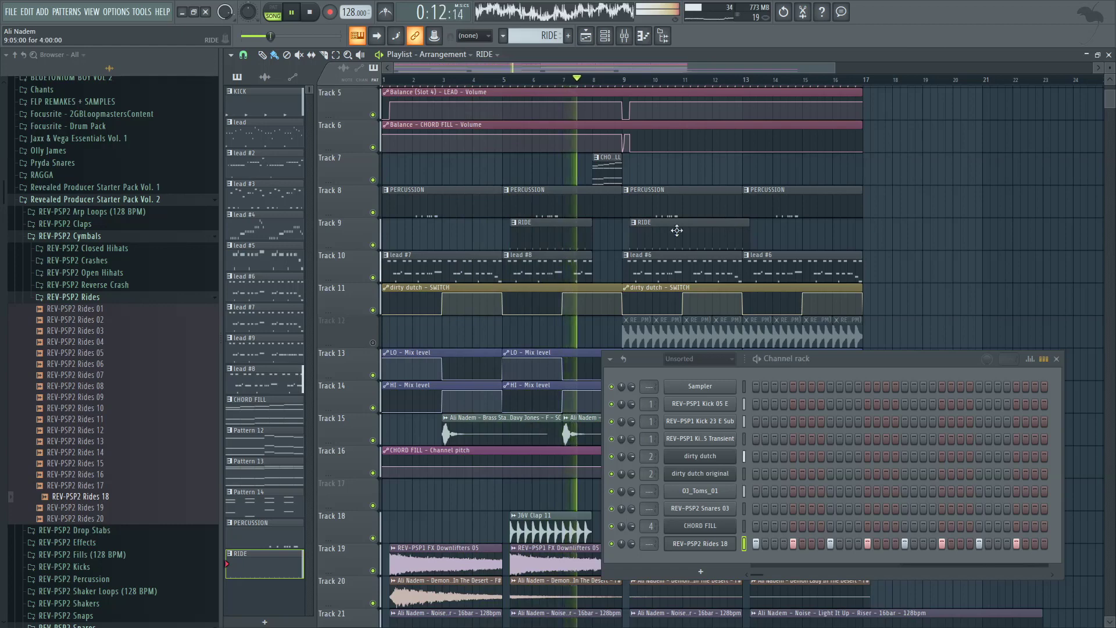
{"action": "scroll", "coordinate": [561, 167], "scroll_direction": "down", "scroll_amount": 2}
{"action": "left_click", "coordinate": [605, 36]}
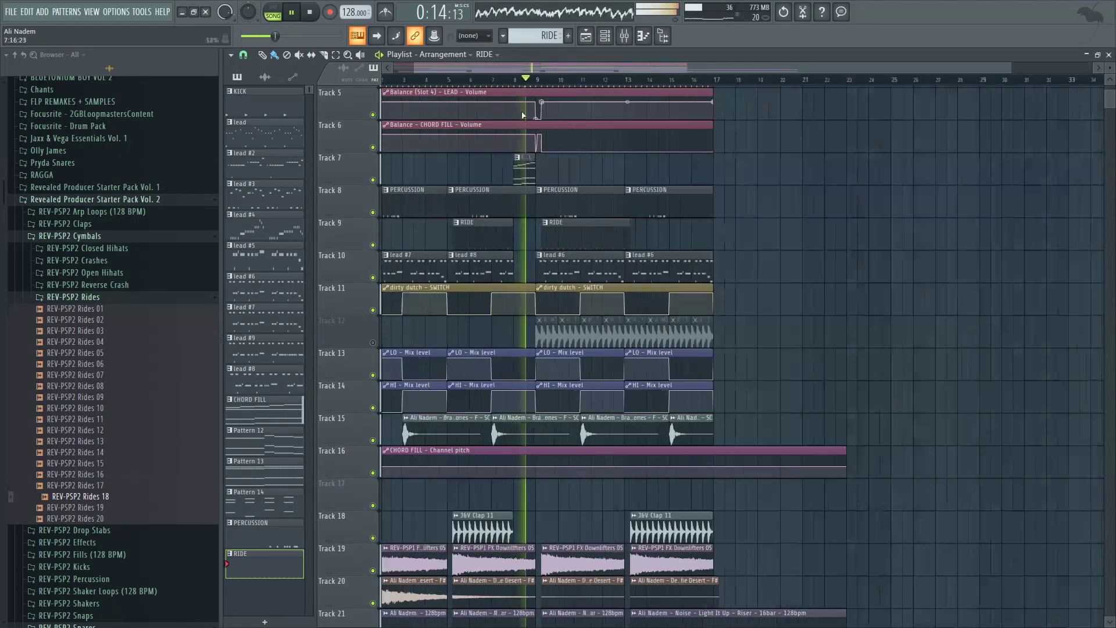
Step: Replace the RIDE clip starting in bar 9 on Track 9 with the shortened one, starting at the second beat of bar 13
{"action": "scroll", "coordinate": [666, 274], "scroll_direction": "up", "scroll_amount": 2}
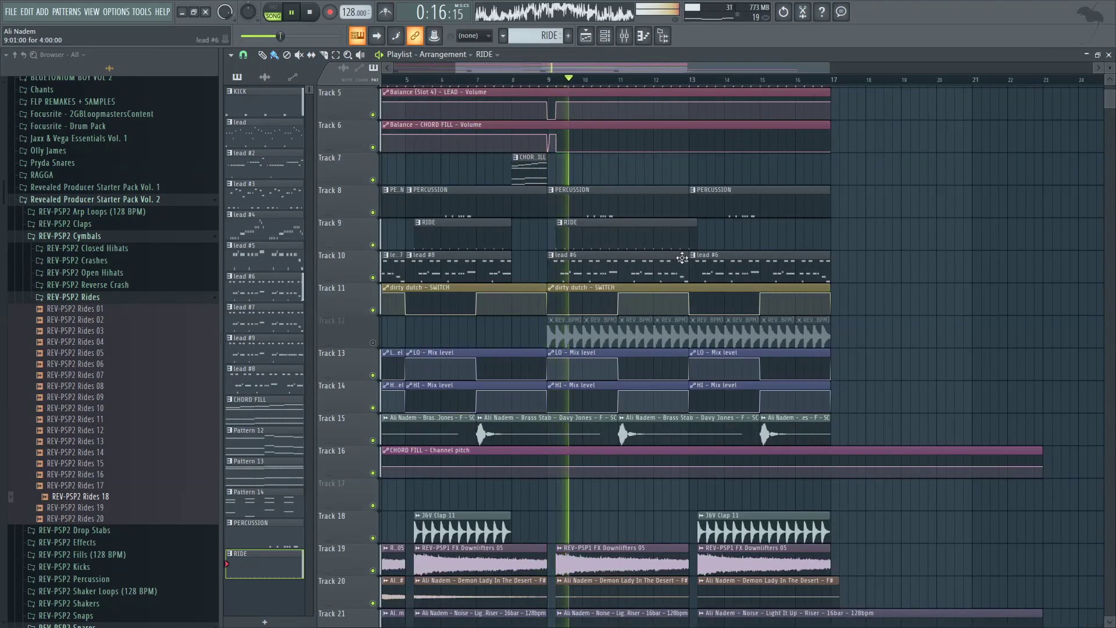
{"action": "scroll", "coordinate": [539, 81], "scroll_direction": "up", "scroll_amount": 2}
{"action": "left_click", "coordinate": [539, 81]}
{"action": "scroll", "coordinate": [539, 81], "scroll_direction": "down", "scroll_amount": 2}
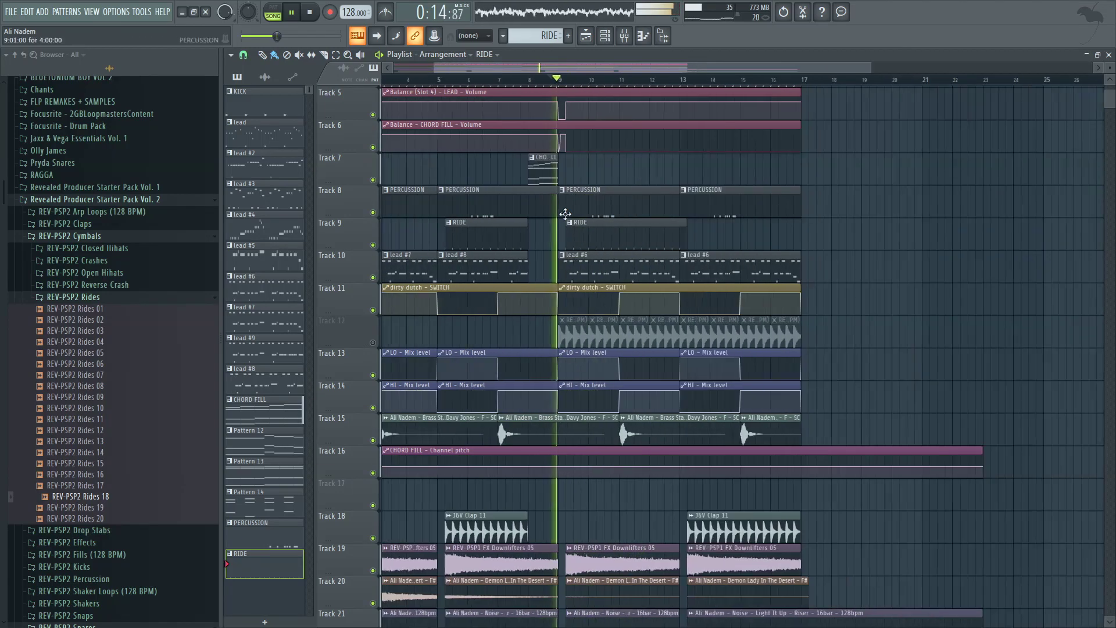
{"action": "left_click", "coordinate": [693, 234]}
Step: Insert an empty playlist track between the CHORD FILL pitch automation and the JBV Clap 11 clips
{"action": "scroll", "coordinate": [693, 234], "scroll_direction": "down", "scroll_amount": 2}
{"action": "scroll", "coordinate": [558, 257], "scroll_direction": "down", "scroll_amount": 3}
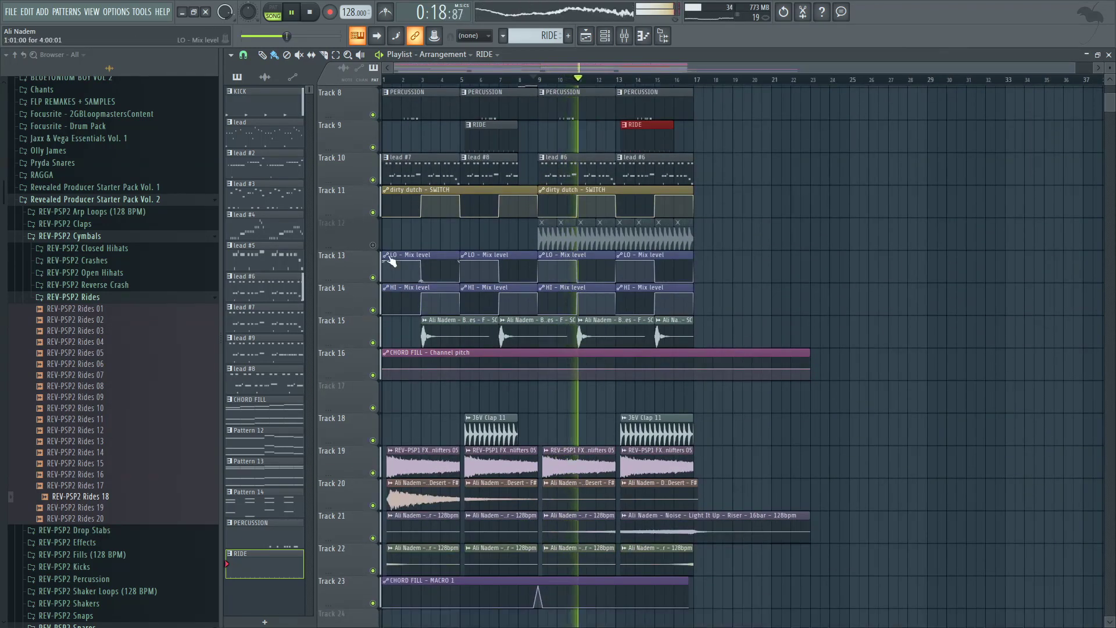
{"action": "scroll", "coordinate": [407, 320], "scroll_direction": "down", "scroll_amount": 1}
{"action": "right_click", "coordinate": [361, 360]}
{"action": "left_click", "coordinate": [384, 573]}
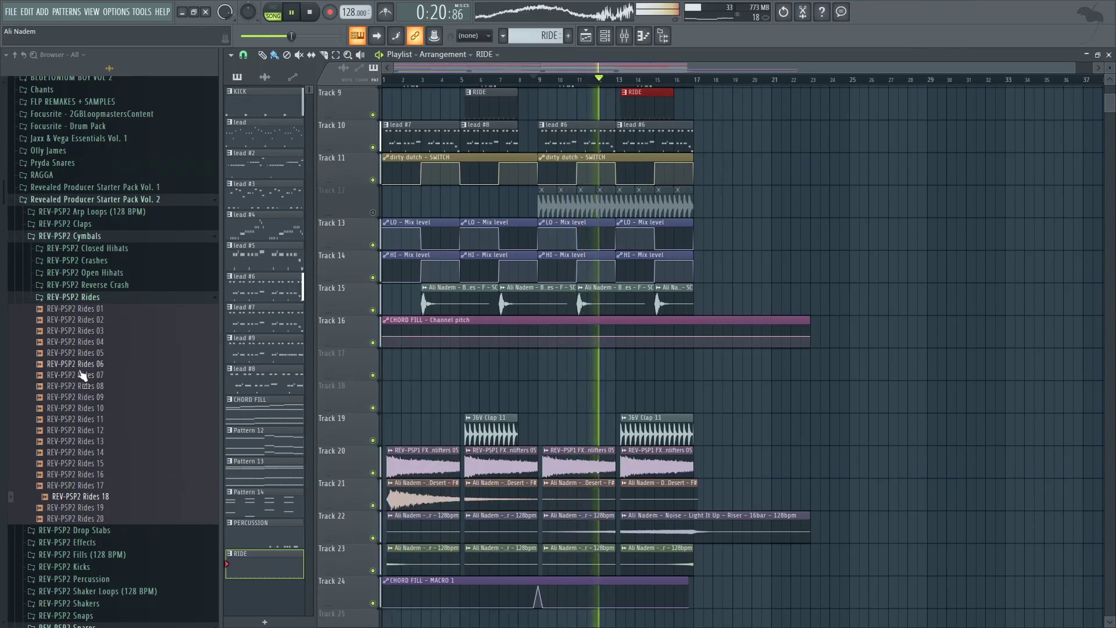
Step: Stop playback and audition clap samples in the REV-PSP2 Claps folder and the custom sample folder, including the drop claps
{"action": "key", "text": "space"}
{"action": "left_click", "coordinate": [108, 227]}
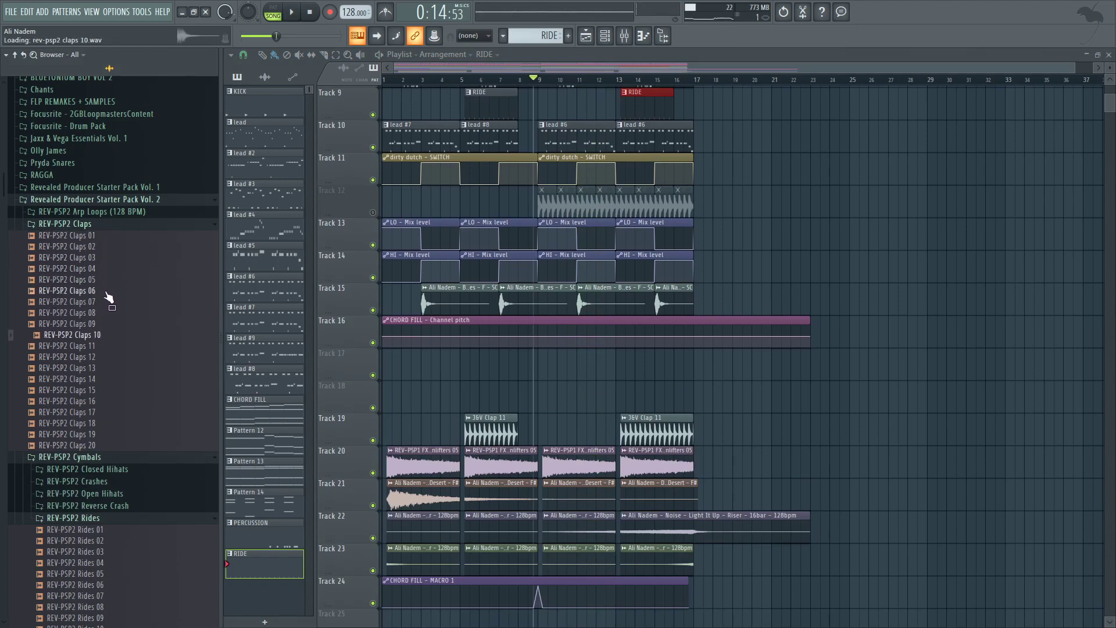
{"action": "left_click", "coordinate": [123, 199]}
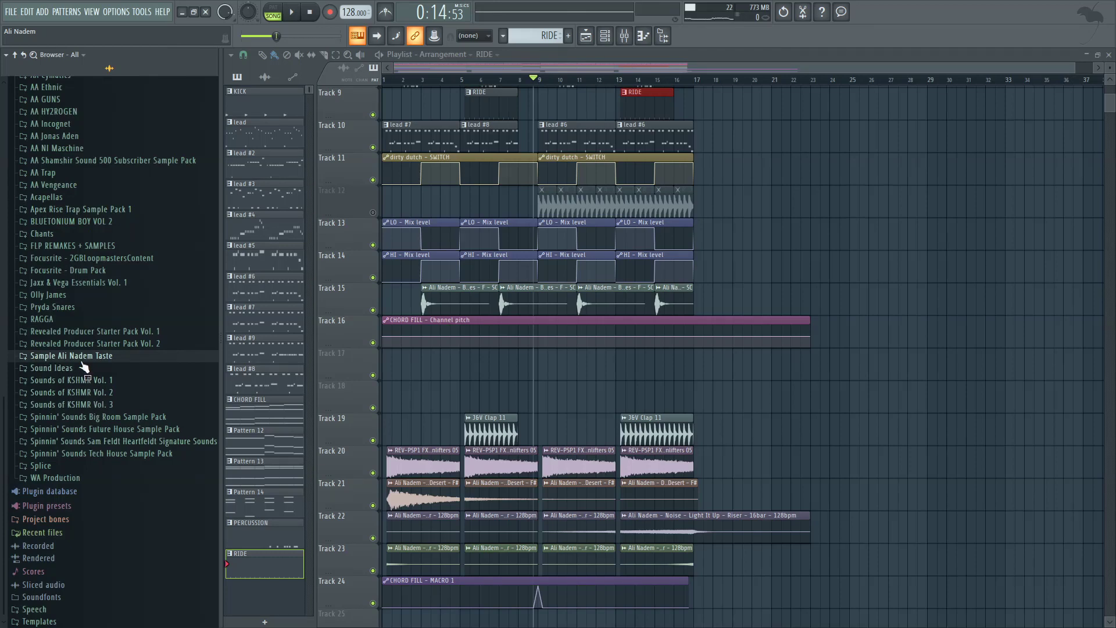
{"action": "left_click", "coordinate": [81, 359]}
{"action": "scroll", "coordinate": [91, 433], "scroll_direction": "down", "scroll_amount": 6}
{"action": "left_click", "coordinate": [90, 351]}
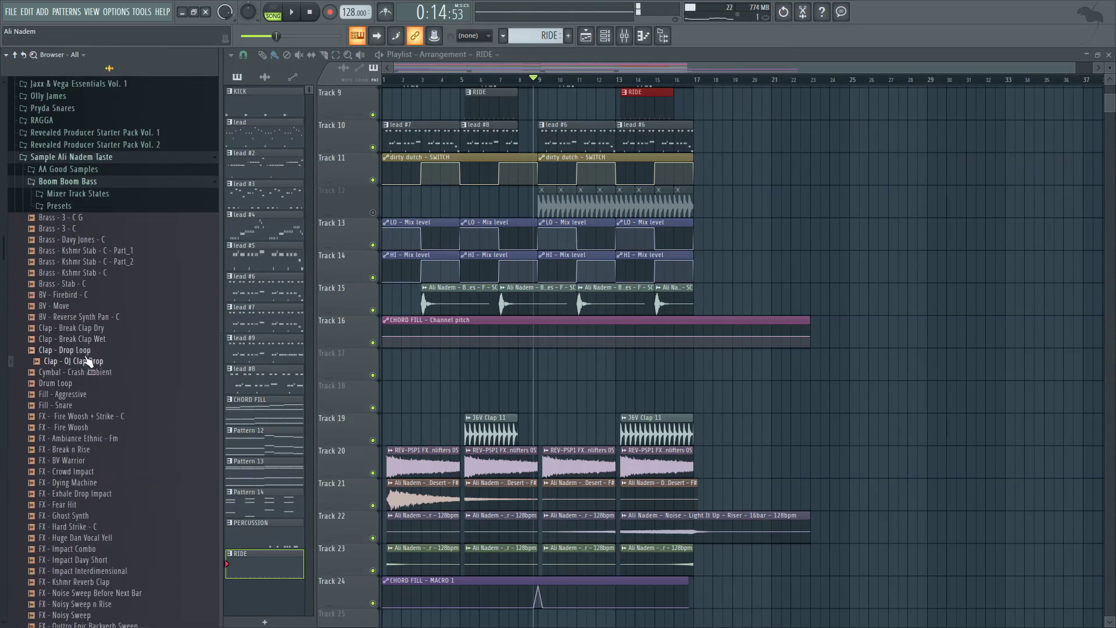
Step: Try Clap - Drop Loop on Track 17 from bar 9, play it in context, and delete the clip
{"action": "left_click_drag", "start_coordinate": [85, 352], "coordinate": [578, 369]}
{"action": "key", "text": "space"}
{"action": "key", "text": "Page_Up"}
{"action": "left_click_drag", "start_coordinate": [671, 364], "coordinate": [606, 369]}
{"action": "scroll", "coordinate": [608, 279], "scroll_direction": "up", "scroll_amount": 1}
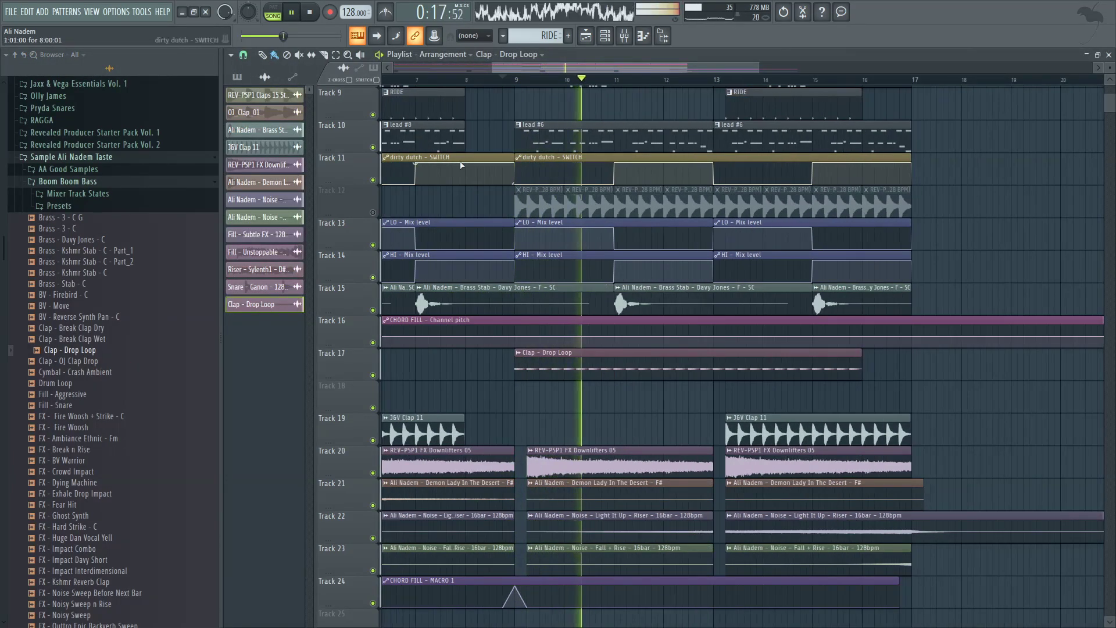
{"action": "left_click", "coordinate": [490, 80]}
{"action": "scroll", "coordinate": [485, 186], "scroll_direction": "up", "scroll_amount": 2}
{"action": "scroll", "coordinate": [469, 230], "scroll_direction": "down", "scroll_amount": 3}
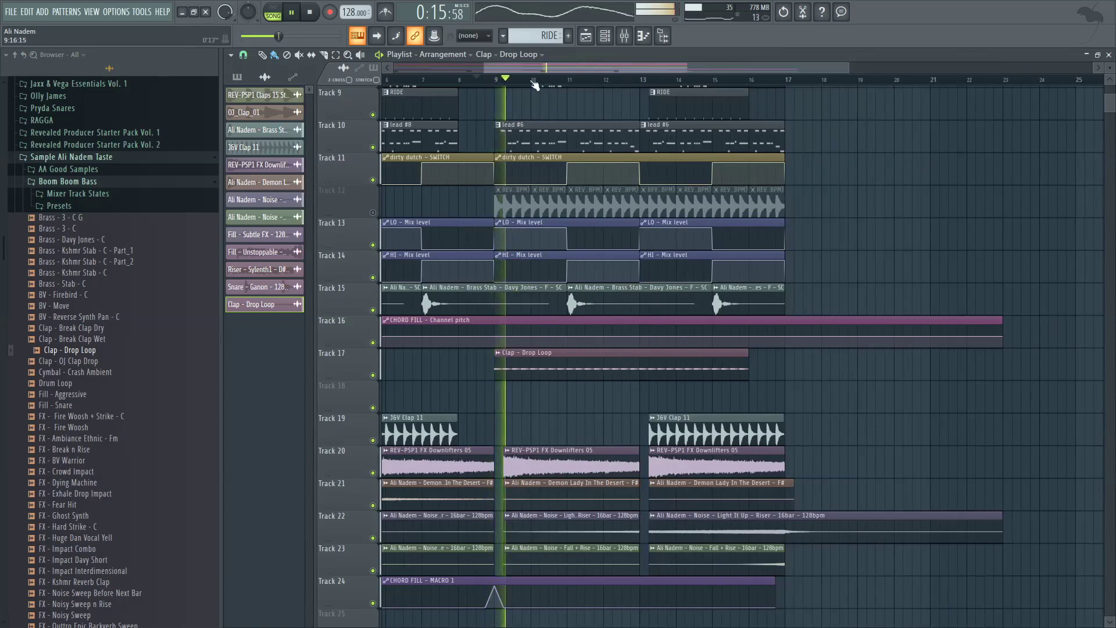
{"action": "left_click_drag", "start_coordinate": [530, 69], "coordinate": [413, 76]}
{"action": "right_click", "coordinate": [734, 372]}
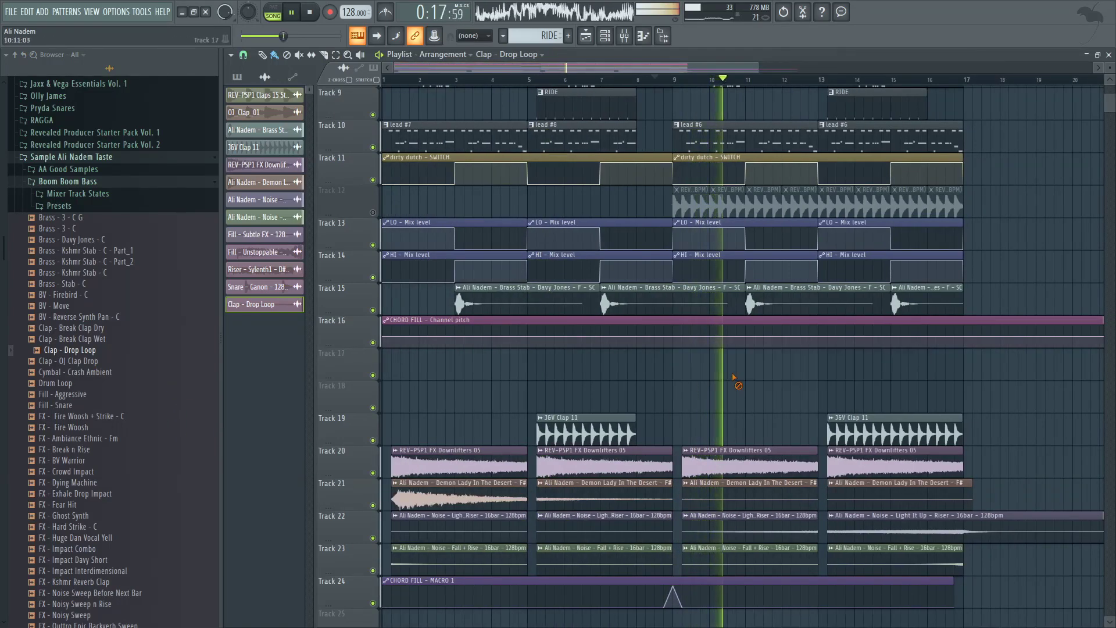
Step: Try Clap - Drop Loop on Track 17 from the second beat of bar 5 during playback, and delete it
{"action": "left_click", "coordinate": [515, 80]}
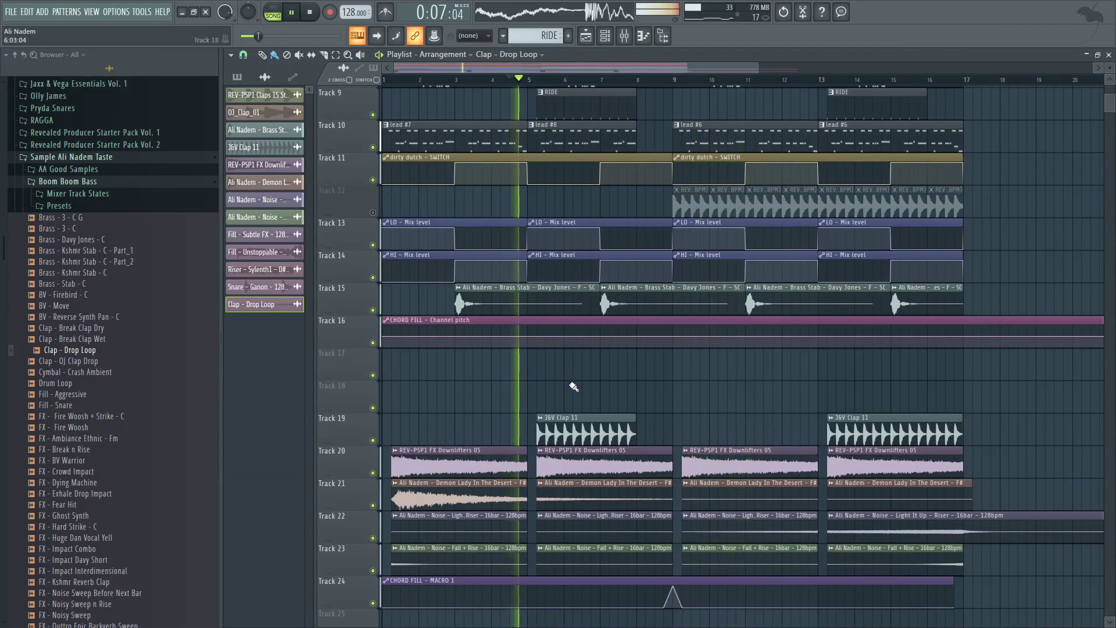
{"action": "scroll", "coordinate": [576, 372], "scroll_direction": "up", "scroll_amount": 1}
{"action": "left_click_drag", "start_coordinate": [712, 367], "coordinate": [566, 366]}
{"action": "scroll", "coordinate": [564, 371], "scroll_direction": "up", "scroll_amount": 3}
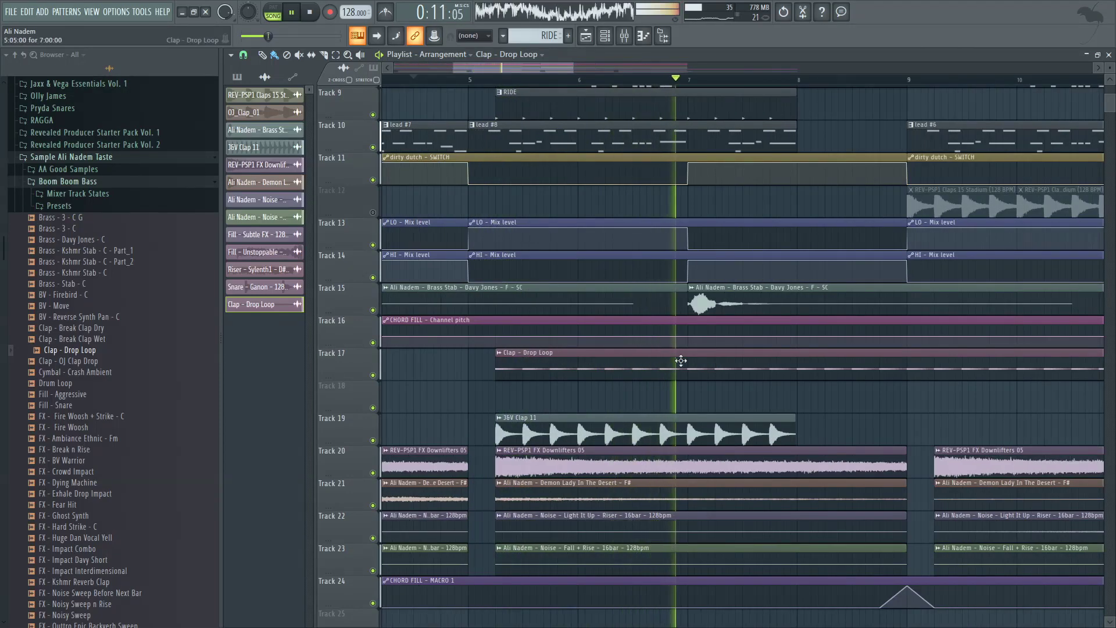
{"action": "right_click", "coordinate": [707, 366]}
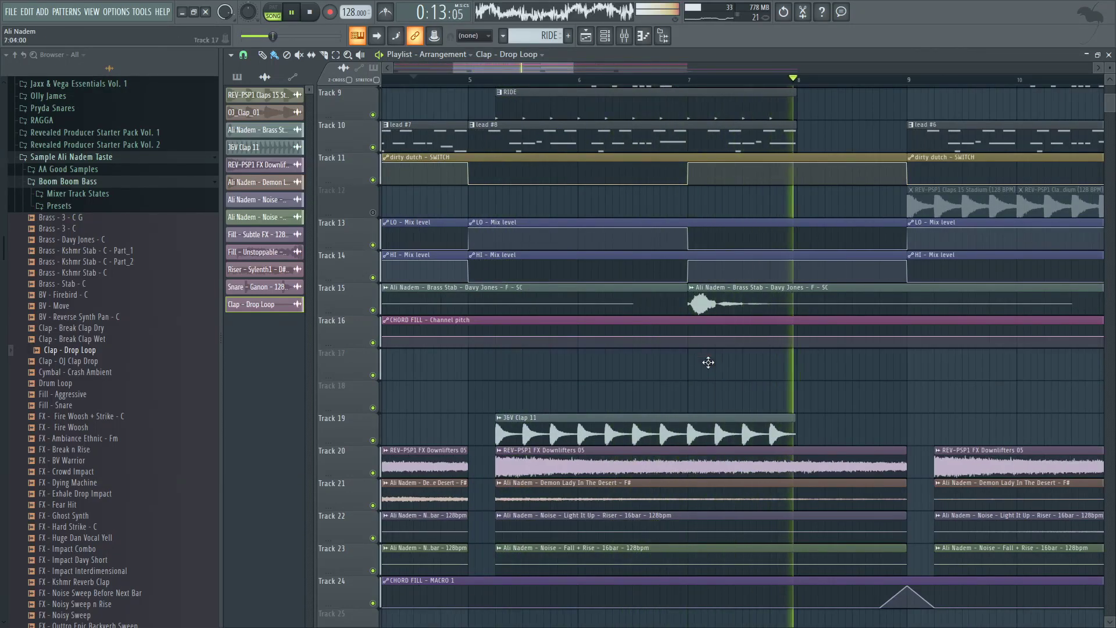
{"action": "scroll", "coordinate": [546, 244], "scroll_direction": "down", "scroll_amount": 4}
Step: Place the Drum Loop sample at bar 1 on Track 17 and play it with the arrangement
{"action": "left_click", "coordinate": [389, 80]}
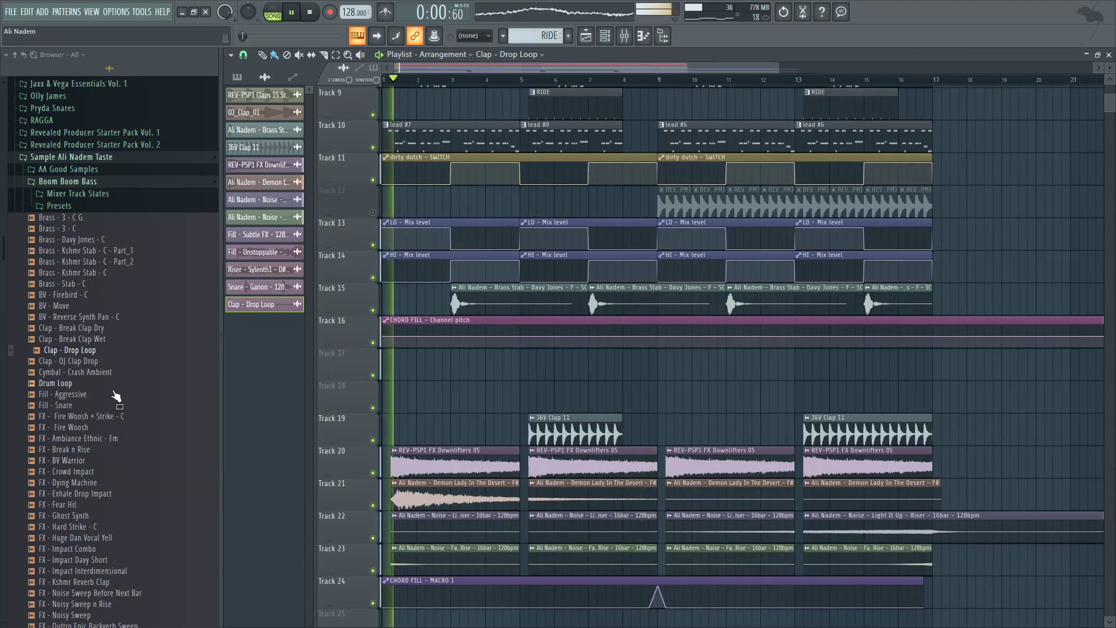
{"action": "key", "text": "space"}
{"action": "left_click", "coordinate": [92, 387]}
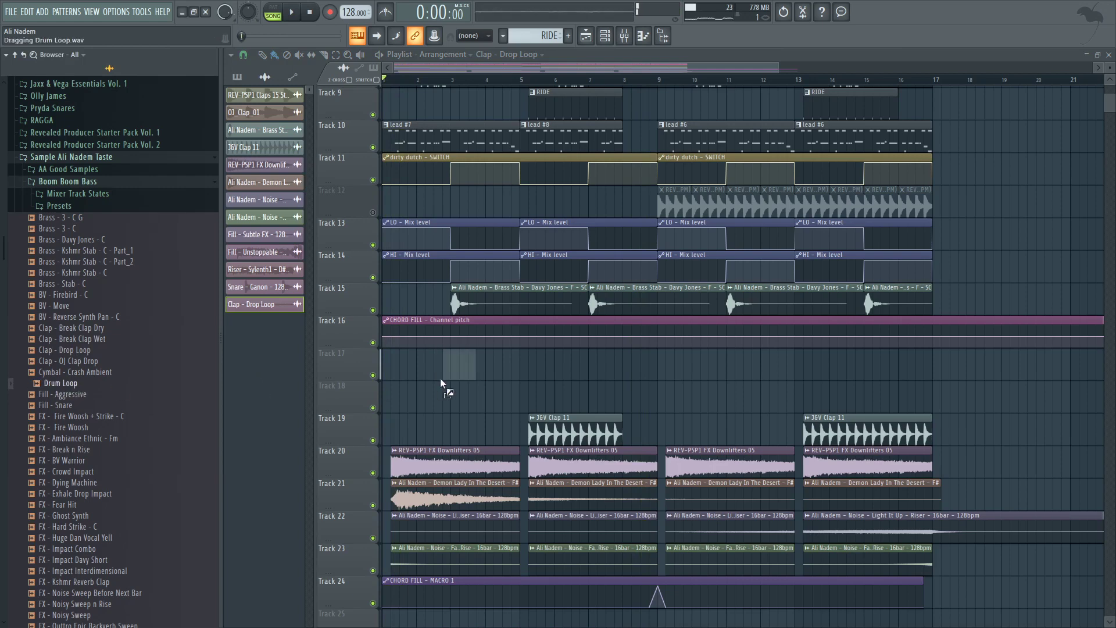
{"action": "key", "text": "space"}
{"action": "left_click_drag", "start_coordinate": [441, 384], "coordinate": [366, 368]}
{"action": "scroll", "coordinate": [373, 375], "scroll_direction": "up", "scroll_amount": 4}
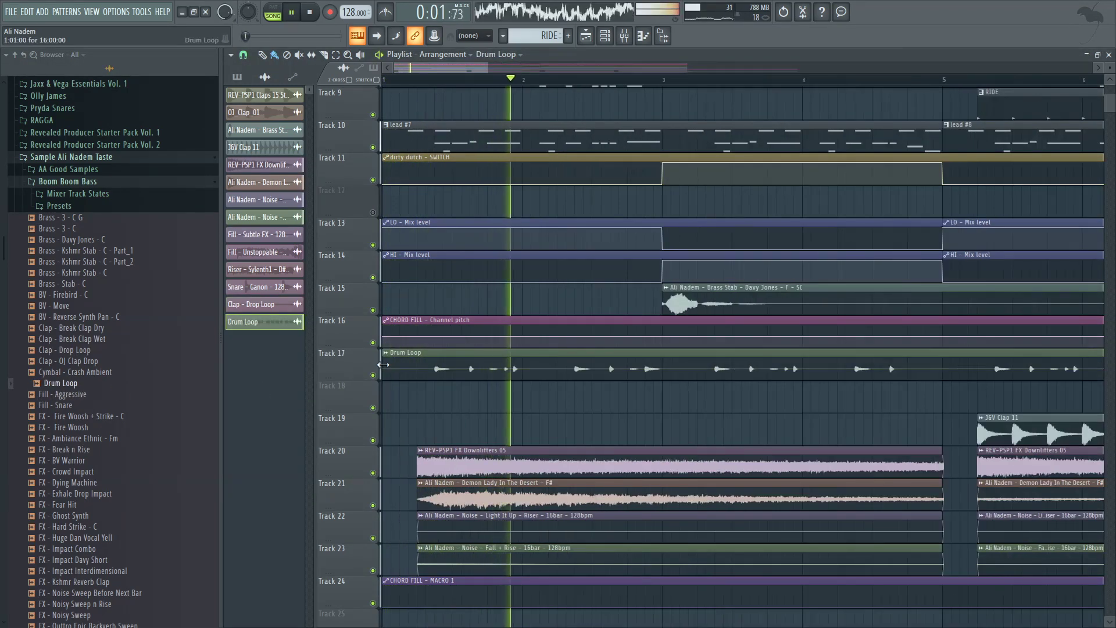
{"action": "scroll", "coordinate": [383, 365], "scroll_direction": "down", "scroll_amount": 4}
Step: Normalize the Drum Loop sample and listen to it in the arrangement
{"action": "double_click", "coordinate": [471, 370]}
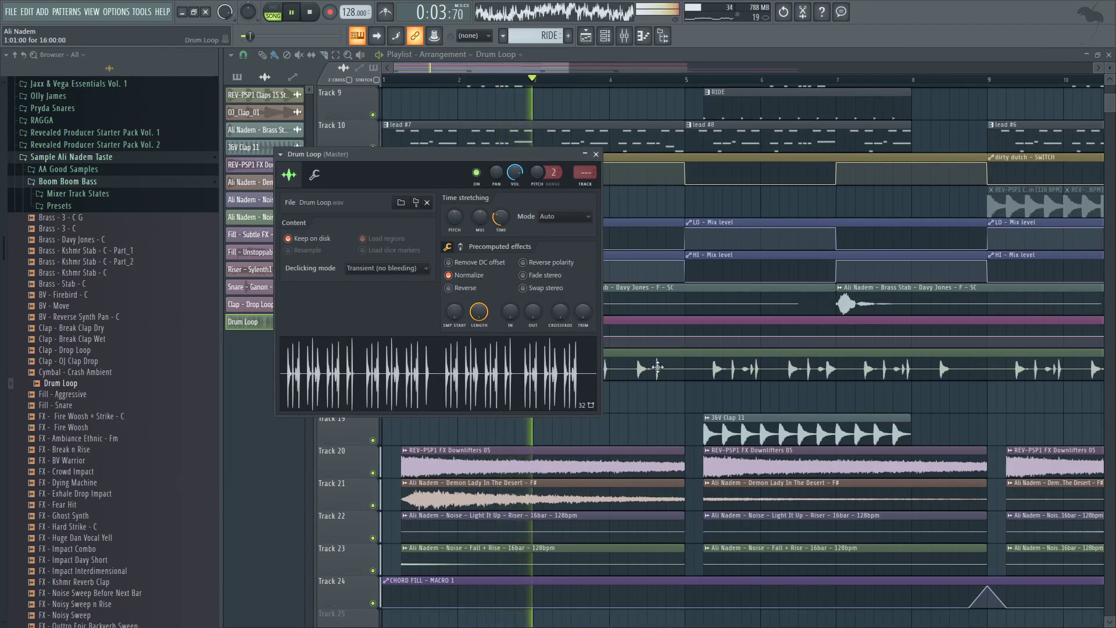
{"action": "key", "text": "Escape"}
{"action": "scroll", "coordinate": [583, 370], "scroll_direction": "up", "scroll_amount": 2}
{"action": "scroll", "coordinate": [567, 373], "scroll_direction": "down", "scroll_amount": 2}
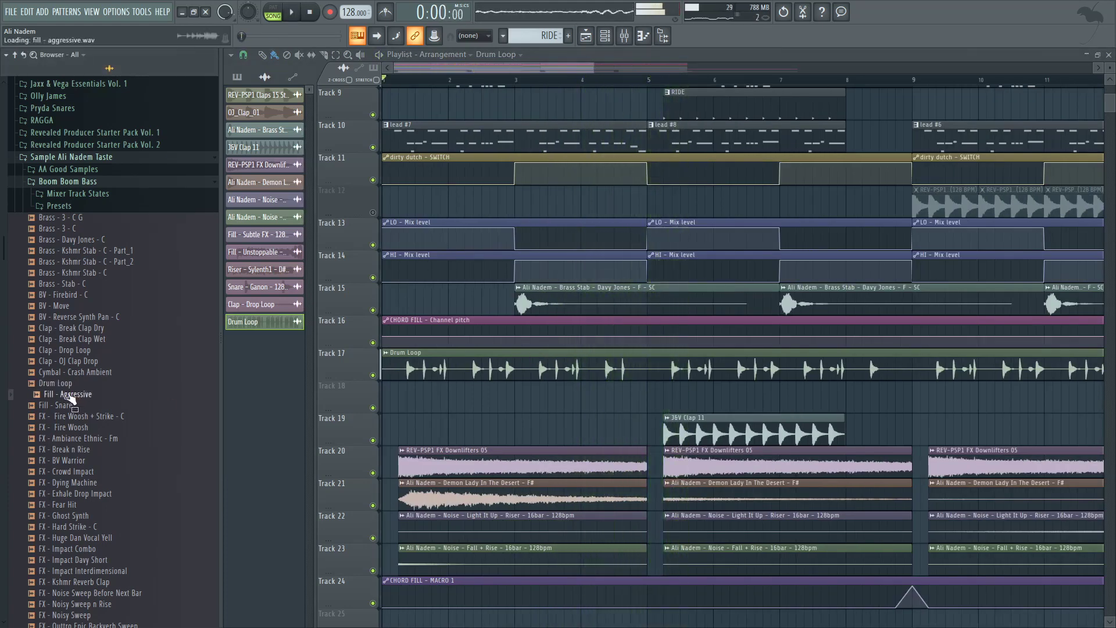
Step: Try Fill - Aggressive at bar 2 on Track 18, delete the Drum Loop clip, and play the fill in context
{"action": "key", "text": "space"}
{"action": "left_click_drag", "start_coordinate": [246, 405], "coordinate": [489, 403]}
{"action": "right_click", "coordinate": [483, 372]}
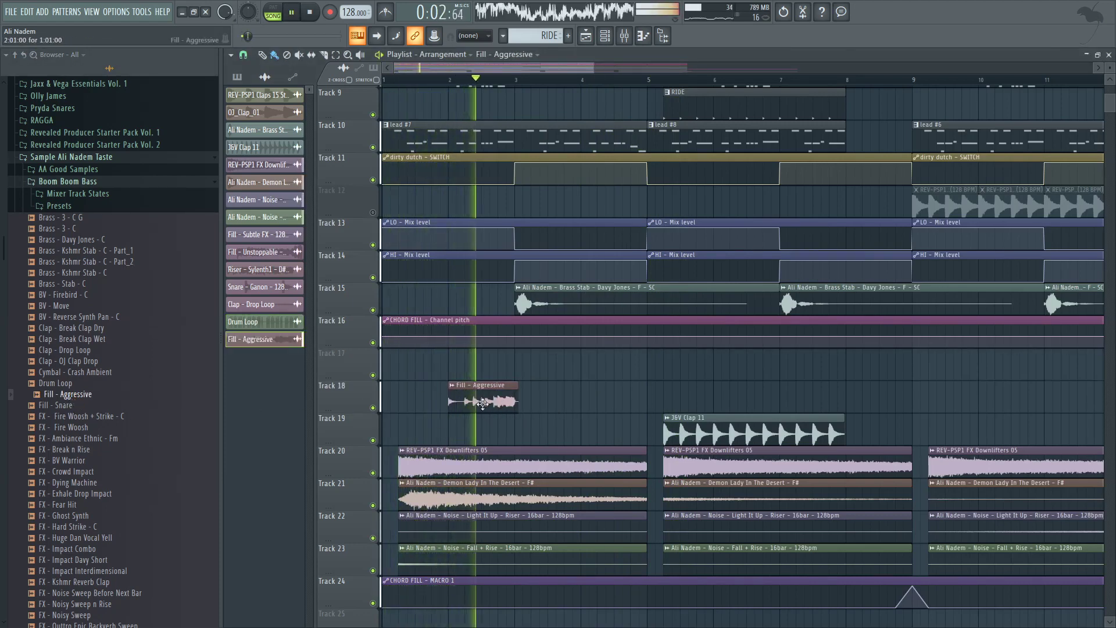
{"action": "scroll", "coordinate": [419, 361], "scroll_direction": "up", "scroll_amount": 3}
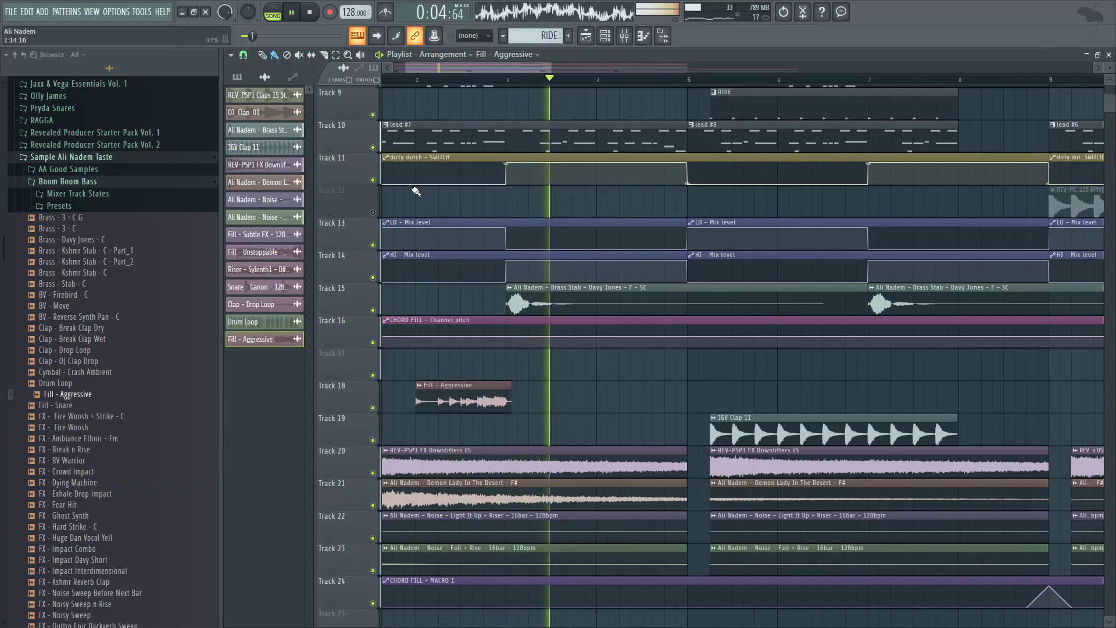
{"action": "left_click", "coordinate": [455, 77]}
{"action": "scroll", "coordinate": [459, 284], "scroll_direction": "left", "scroll_amount": 1}
{"action": "scroll", "coordinate": [459, 284], "scroll_direction": "up", "scroll_amount": 3}
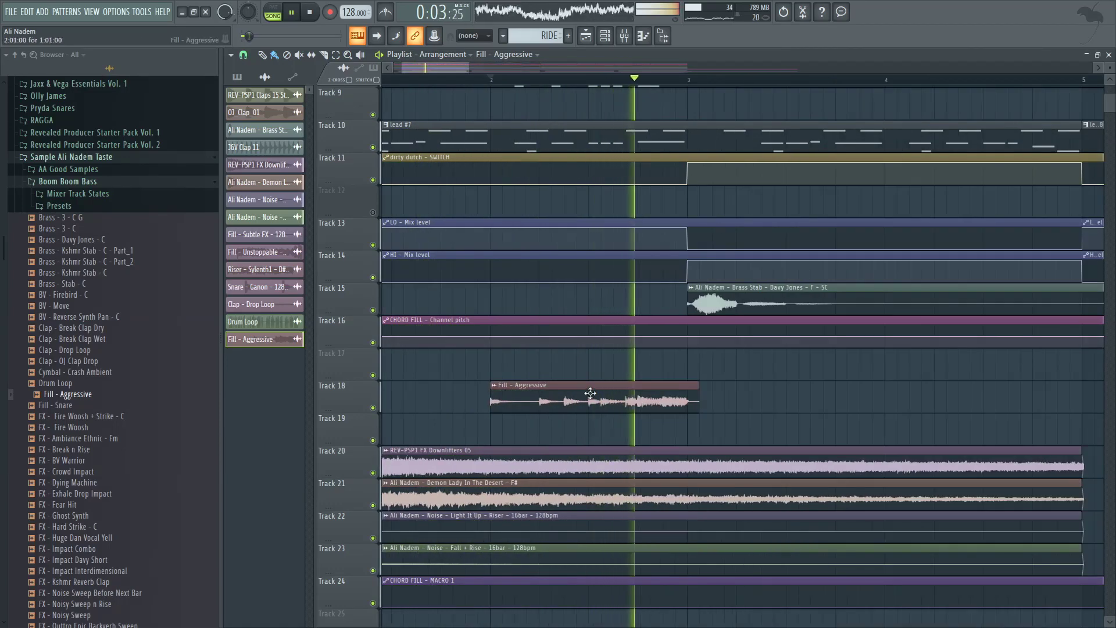
{"action": "scroll", "coordinate": [591, 391], "scroll_direction": "down", "scroll_amount": 3}
Step: Delete the Fill - Aggressive clip and place Fill - Snare on Track 17 in the second half of bar 2
{"action": "key", "text": "space"}
{"action": "left_click", "coordinate": [110, 405]}
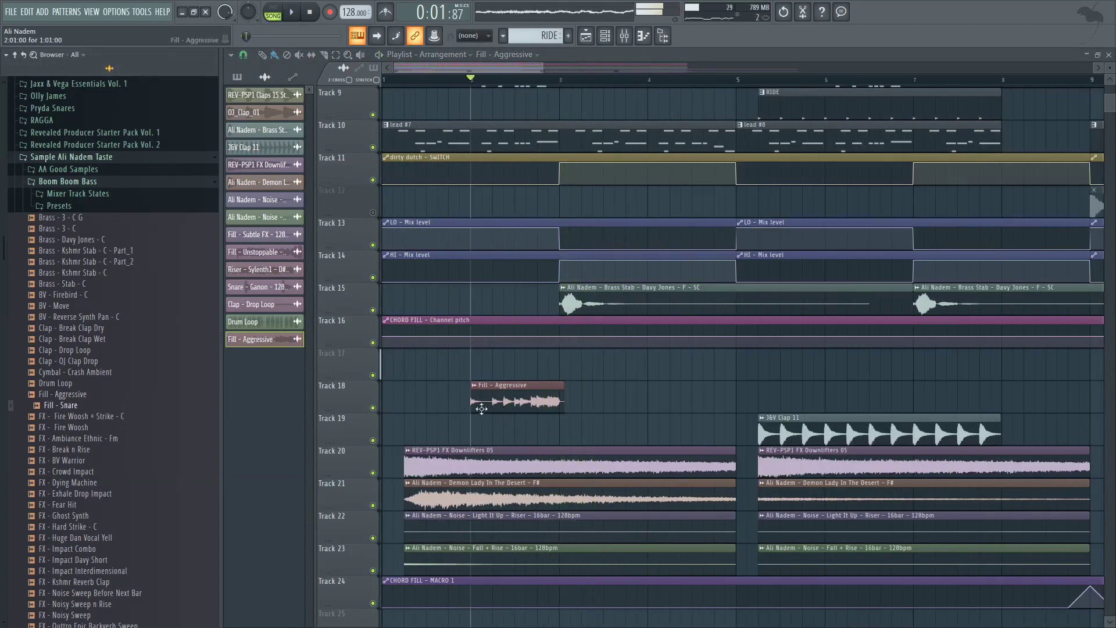
{"action": "right_click", "coordinate": [481, 409]}
{"action": "left_click_drag", "start_coordinate": [188, 409], "coordinate": [515, 365]}
{"action": "key", "text": "space"}
{"action": "scroll", "coordinate": [450, 296], "scroll_direction": "down", "scroll_amount": 4}
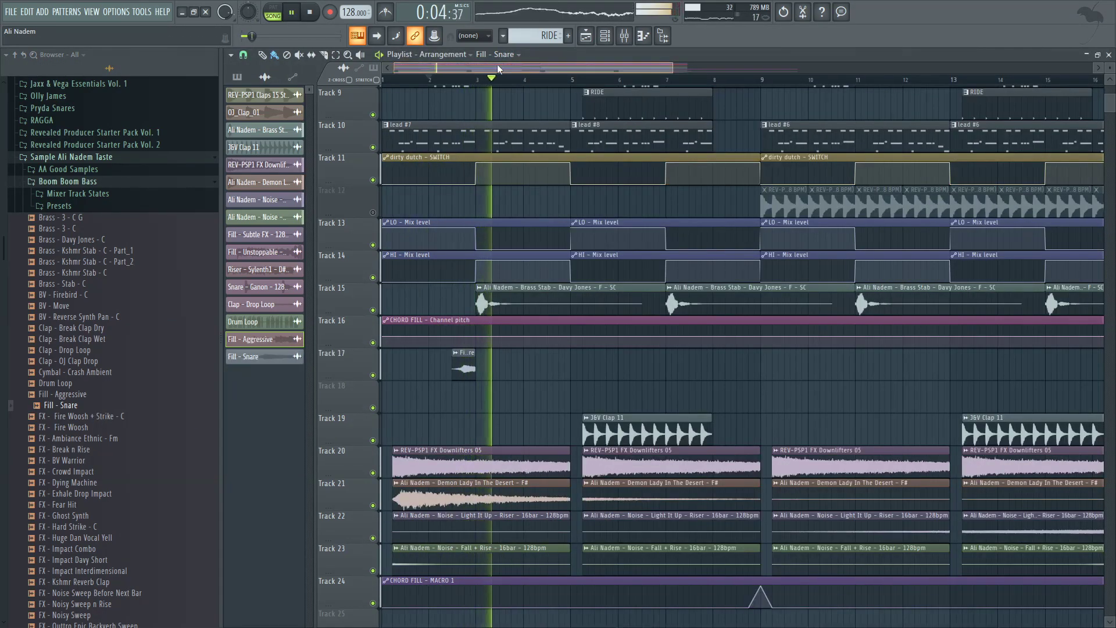
Step: Play the section around the snare fill and normalize the Fill - Snare sample
{"action": "left_click", "coordinate": [454, 80]}
{"action": "scroll", "coordinate": [399, 188], "scroll_direction": "up", "scroll_amount": 1}
{"action": "scroll", "coordinate": [400, 187], "scroll_direction": "up", "scroll_amount": 4}
{"action": "double_click", "coordinate": [665, 372]}
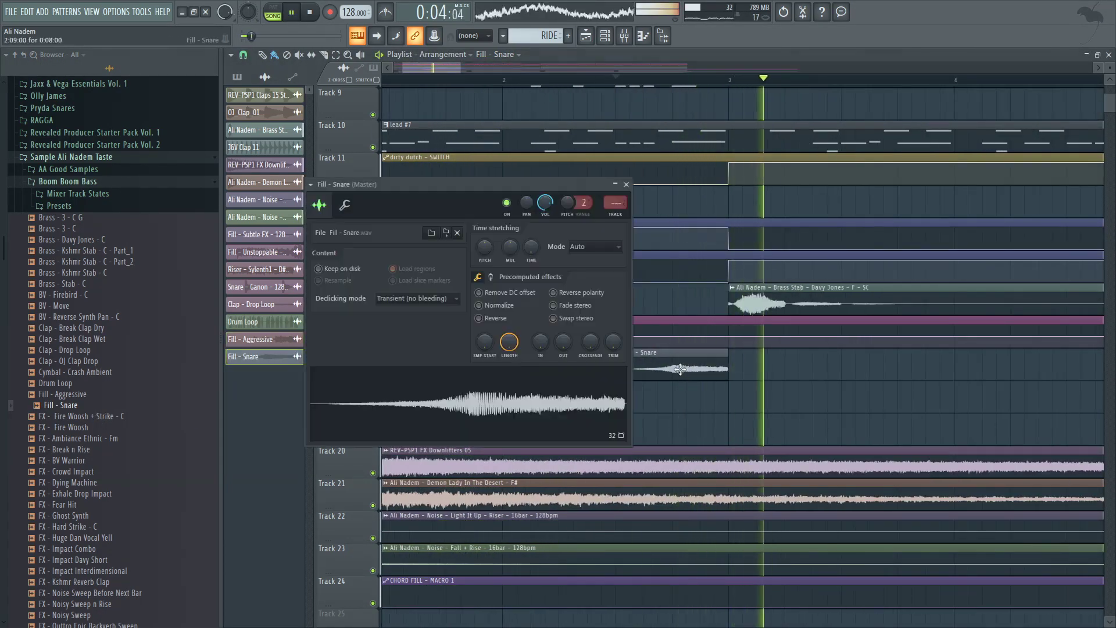
{"action": "key", "text": "Escape"}
Step: Play the arrangement from the beginning to check the normalized snare fill against the other tracks
{"action": "scroll", "coordinate": [653, 353], "scroll_direction": "down", "scroll_amount": 4}
{"action": "scroll", "coordinate": [491, 297], "scroll_direction": "up", "scroll_amount": 4}
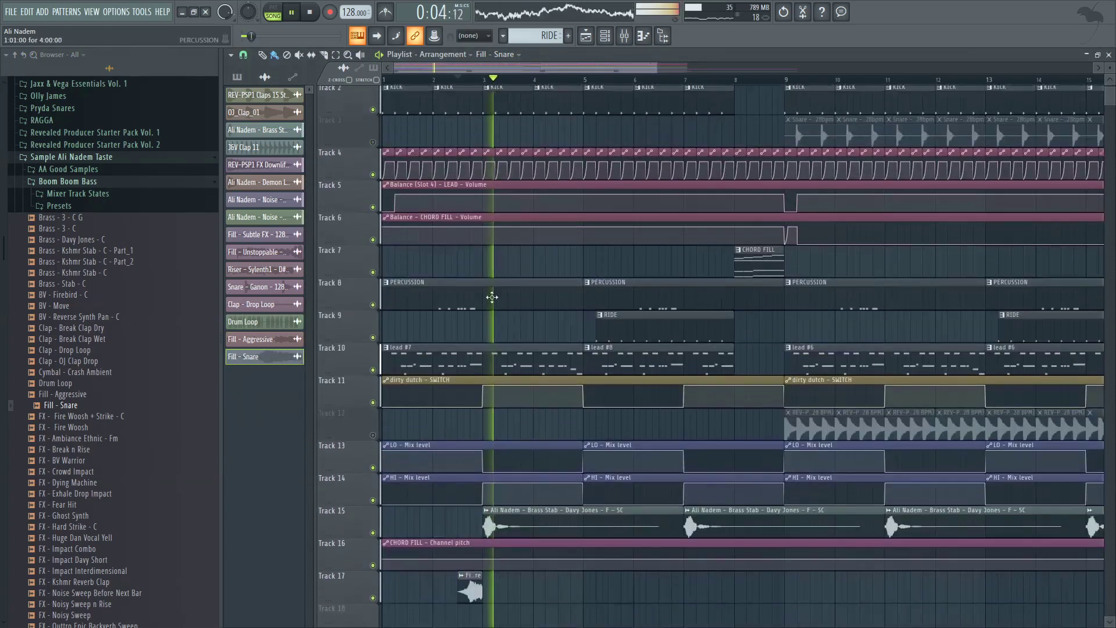
{"action": "scroll", "coordinate": [436, 175], "scroll_direction": "up", "scroll_amount": 3}
{"action": "scroll", "coordinate": [454, 157], "scroll_direction": "up", "scroll_amount": 1}
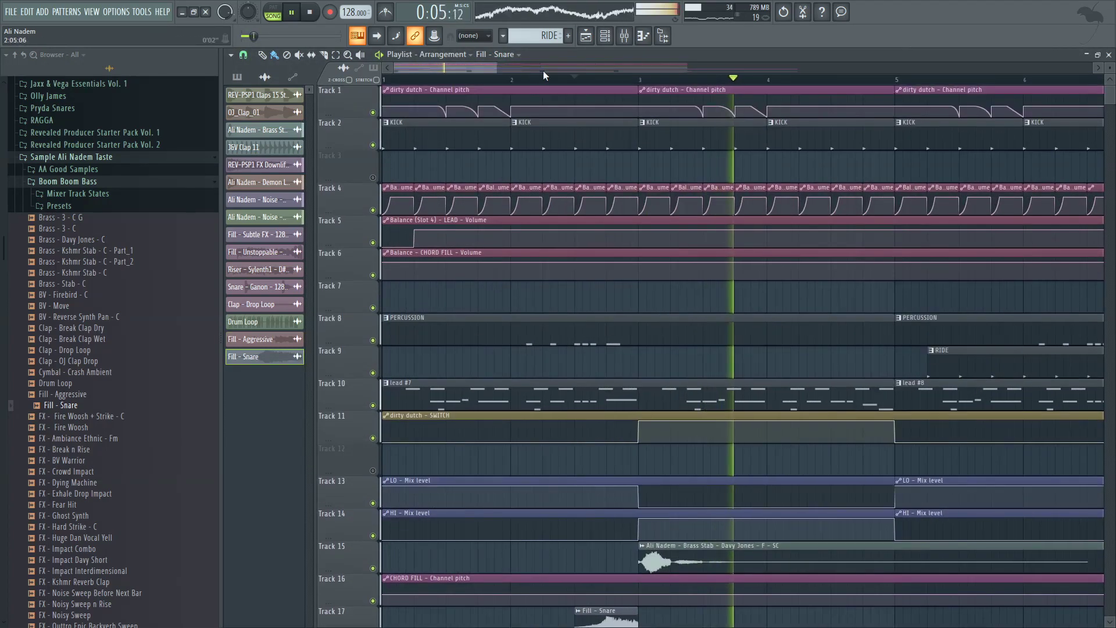
{"action": "left_click", "coordinate": [385, 80]}
{"action": "scroll", "coordinate": [581, 439], "scroll_direction": "down", "scroll_amount": 6}
{"action": "scroll", "coordinate": [582, 445], "scroll_direction": "up", "scroll_amount": 2}
Step: Route the Fill - Snare channel to mixer track 6 and set its time stretching to (none)
{"action": "double_click", "coordinate": [599, 433]}
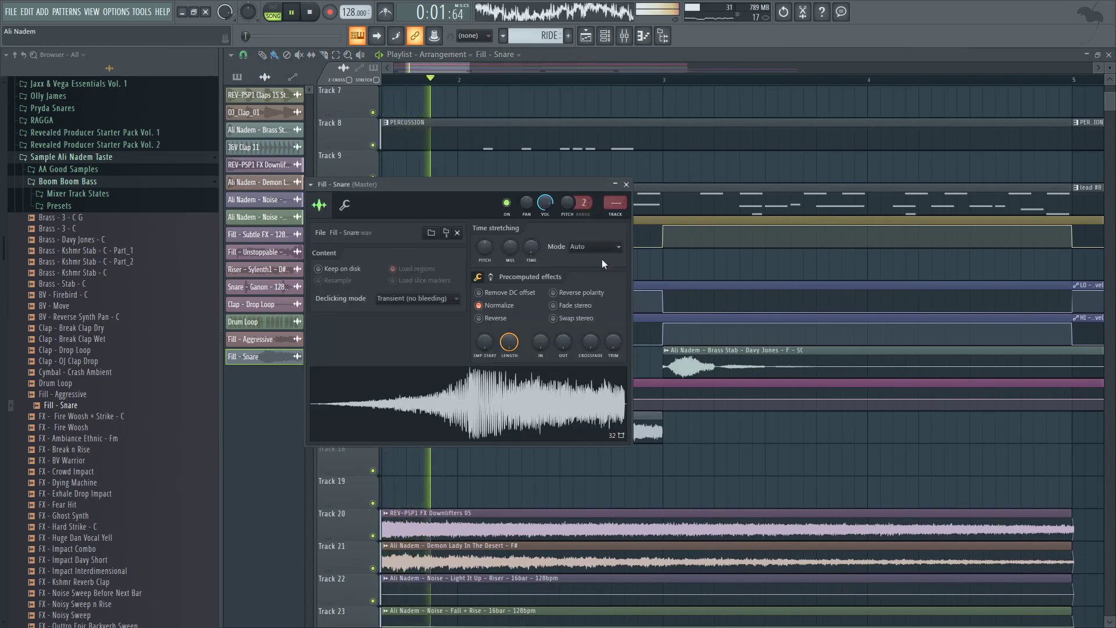
{"action": "key", "text": "ctrl+l"}
{"action": "right_click", "coordinate": [532, 246]}
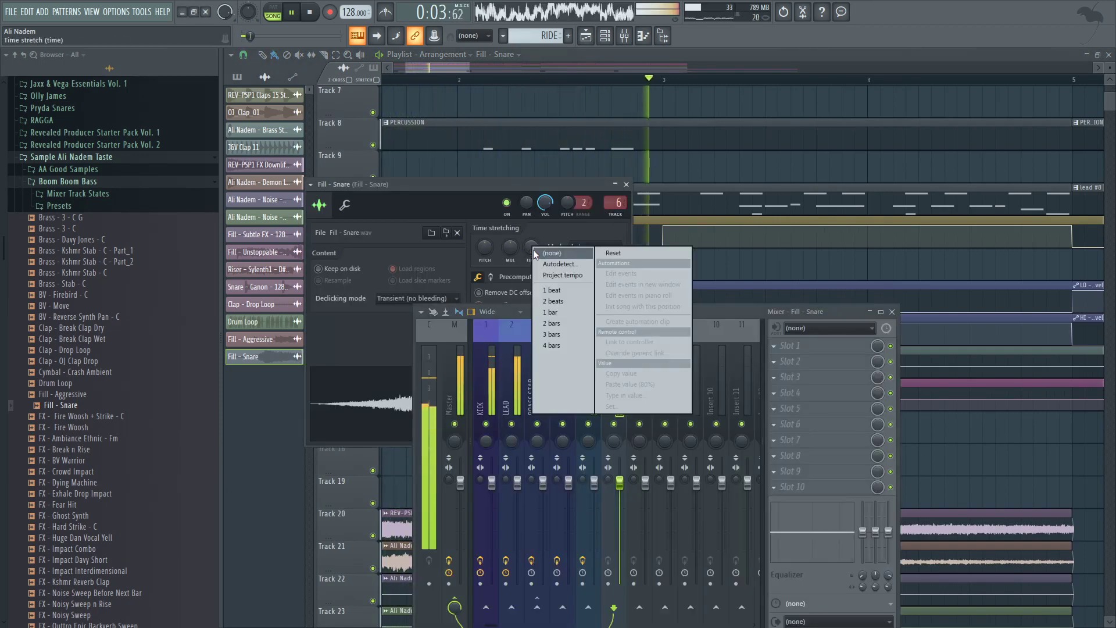
{"action": "left_click", "coordinate": [542, 251]}
Step: Add Fruity Balance to slot 5 of the Fill - Snare mixer track and link its volume to a controller
{"action": "left_click", "coordinate": [773, 410]}
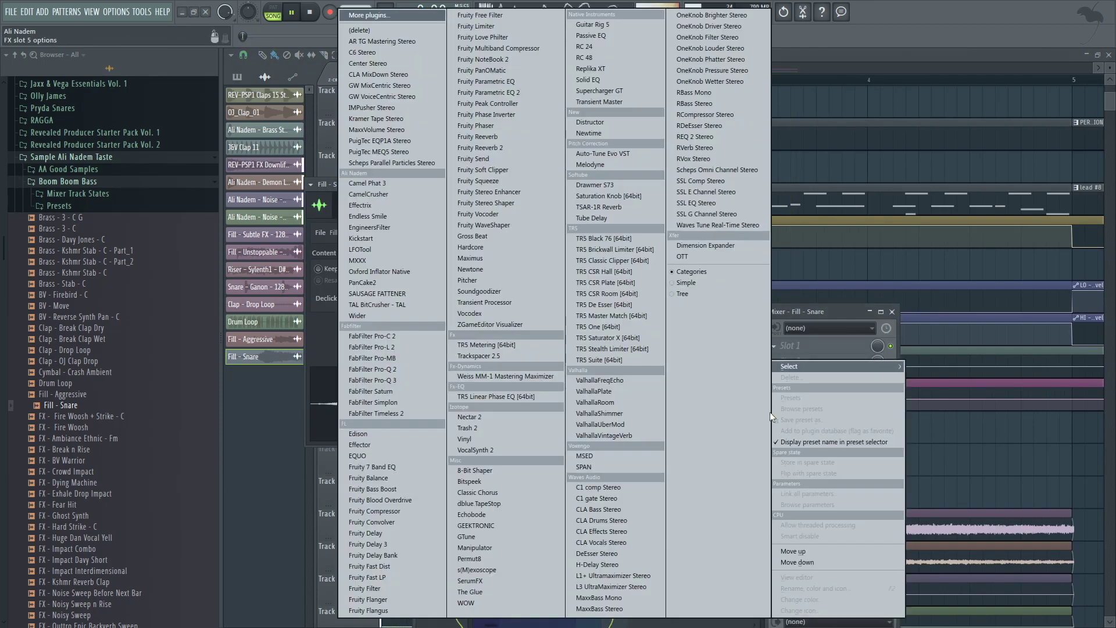
{"action": "left_click", "coordinate": [379, 479]}
{"action": "right_click", "coordinate": [365, 190]}
{"action": "left_click", "coordinate": [388, 228]}
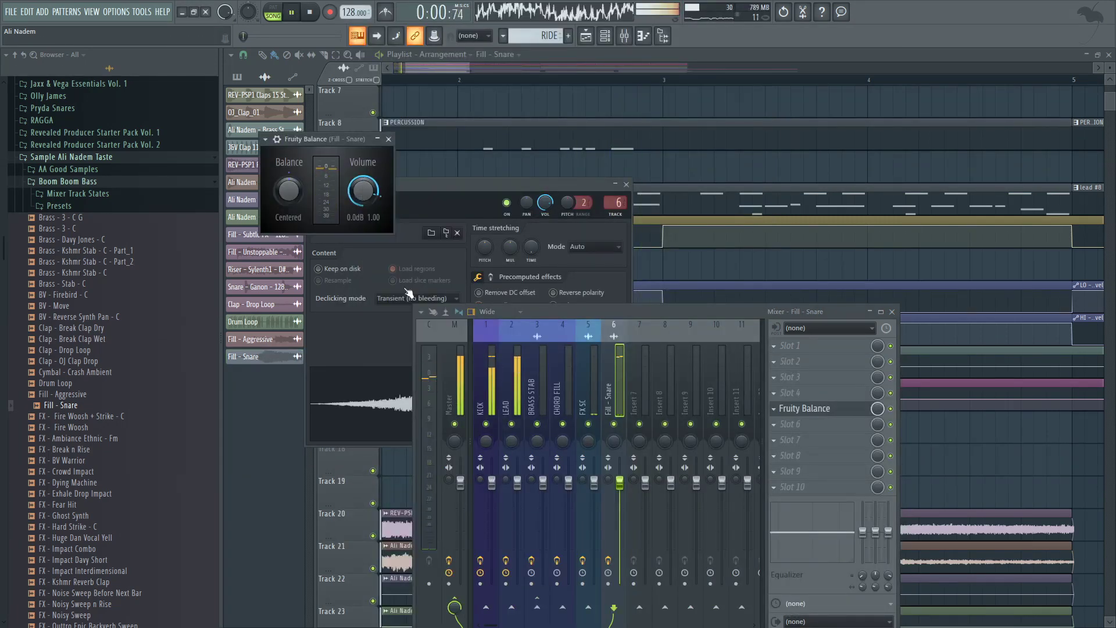
{"action": "left_click", "coordinate": [552, 291]}
{"action": "left_click", "coordinate": [564, 326]}
{"action": "left_click", "coordinate": [609, 421]}
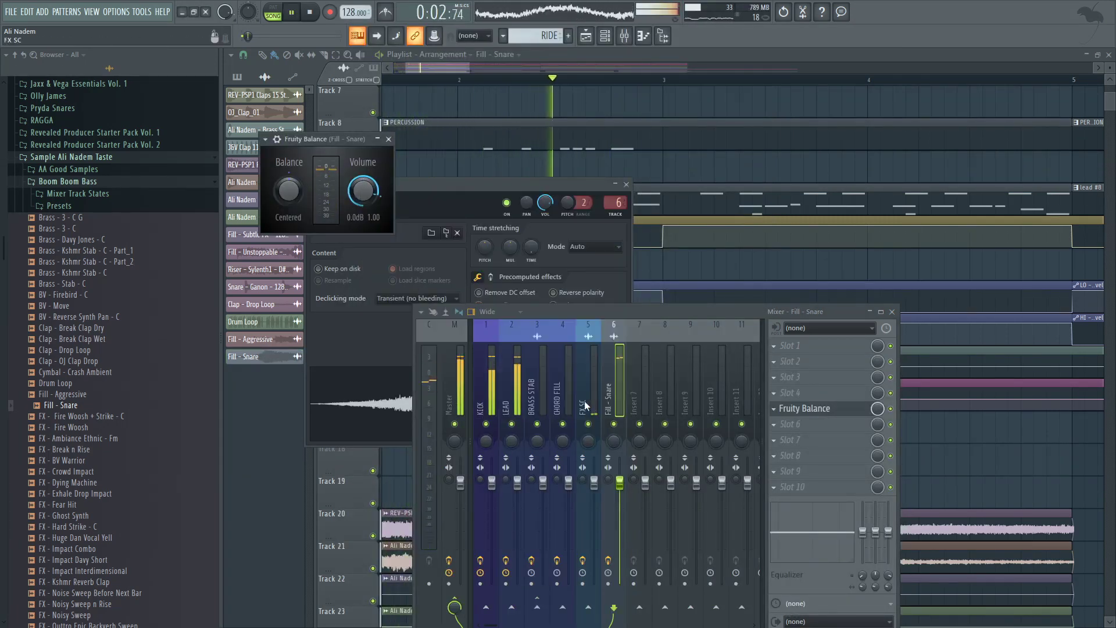
{"action": "left_click", "coordinate": [487, 56]}
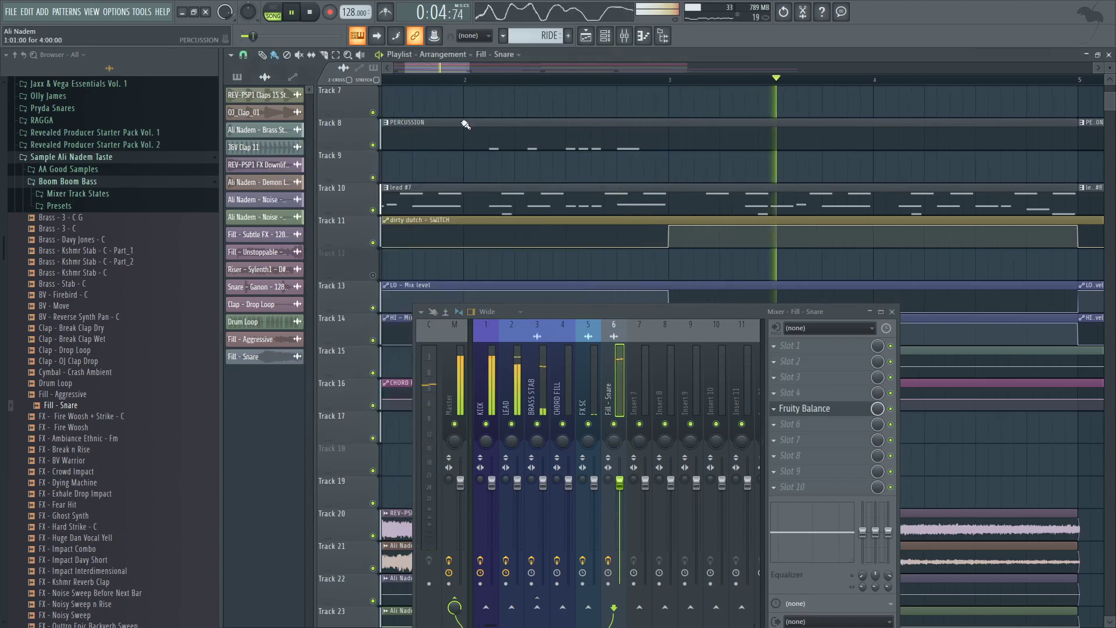
Step: Move the mixer window lower and place a second Fill - Snare clip on Track 17 just before bar 7
{"action": "scroll", "coordinate": [463, 125], "scroll_direction": "down", "scroll_amount": 3}
{"action": "scroll", "coordinate": [455, 160], "scroll_direction": "down", "scroll_amount": 4}
{"action": "left_click_drag", "start_coordinate": [541, 312], "coordinate": [517, 429]}
{"action": "scroll", "coordinate": [494, 300], "scroll_direction": "down", "scroll_amount": 3}
{"action": "scroll", "coordinate": [494, 300], "scroll_direction": "up", "scroll_amount": 5}
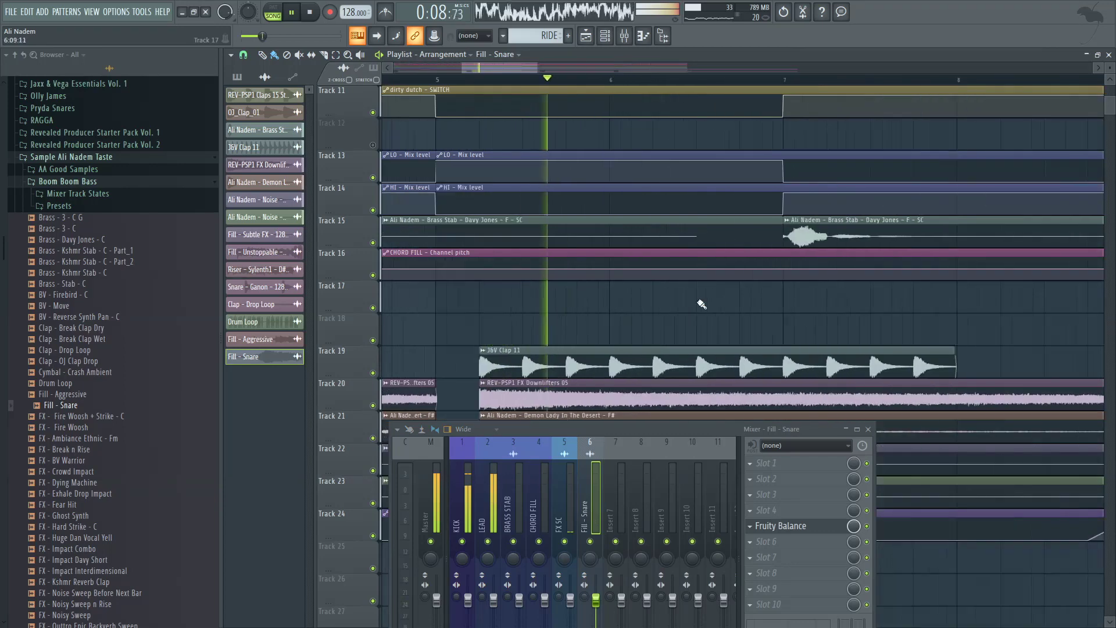
{"action": "left_click_drag", "start_coordinate": [737, 302], "coordinate": [701, 302]}
{"action": "scroll", "coordinate": [584, 220], "scroll_direction": "down", "scroll_amount": 4}
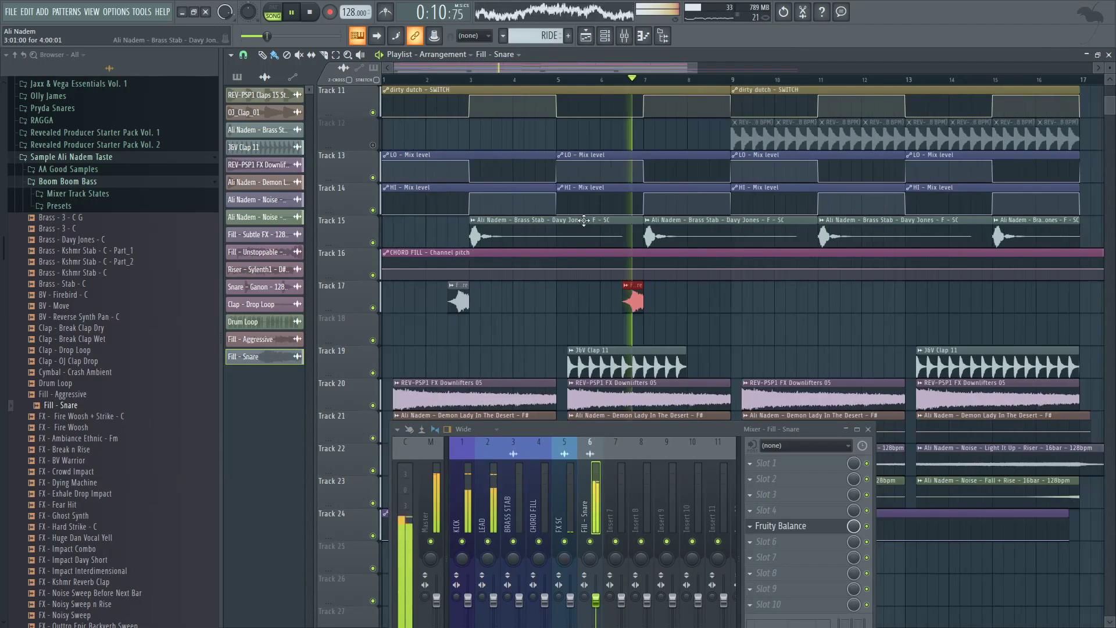
Step: Lower the Fill - Snare channel's level adjustment volume to about 92% and replay the arrangement from just before the fill
{"action": "left_click", "coordinate": [385, 80]}
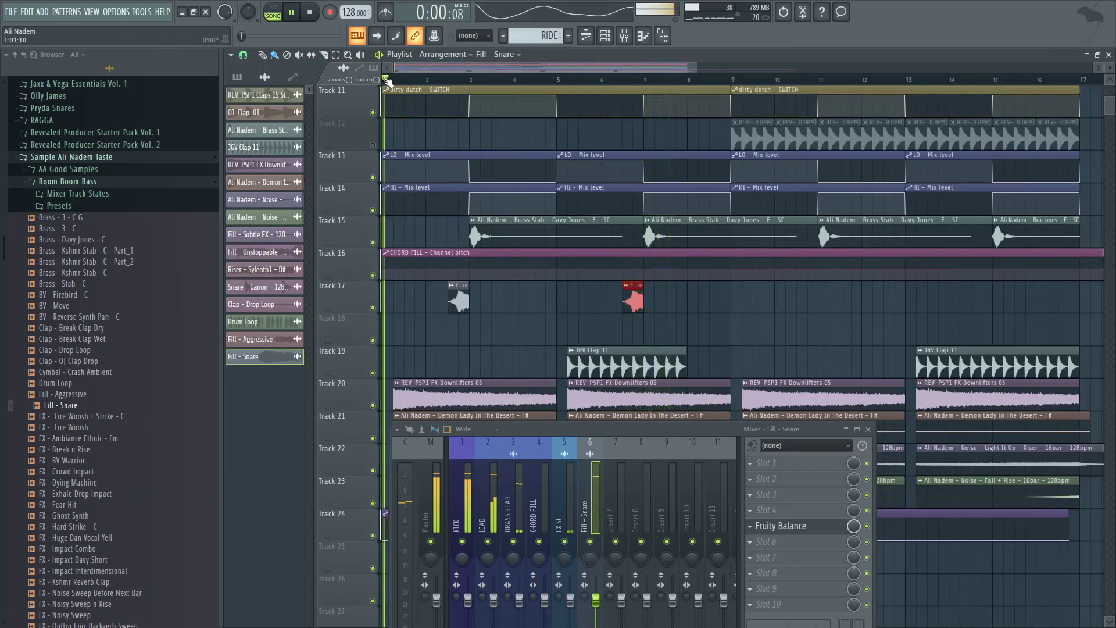
{"action": "double_click", "coordinate": [459, 301]}
{"action": "left_click", "coordinate": [346, 210]}
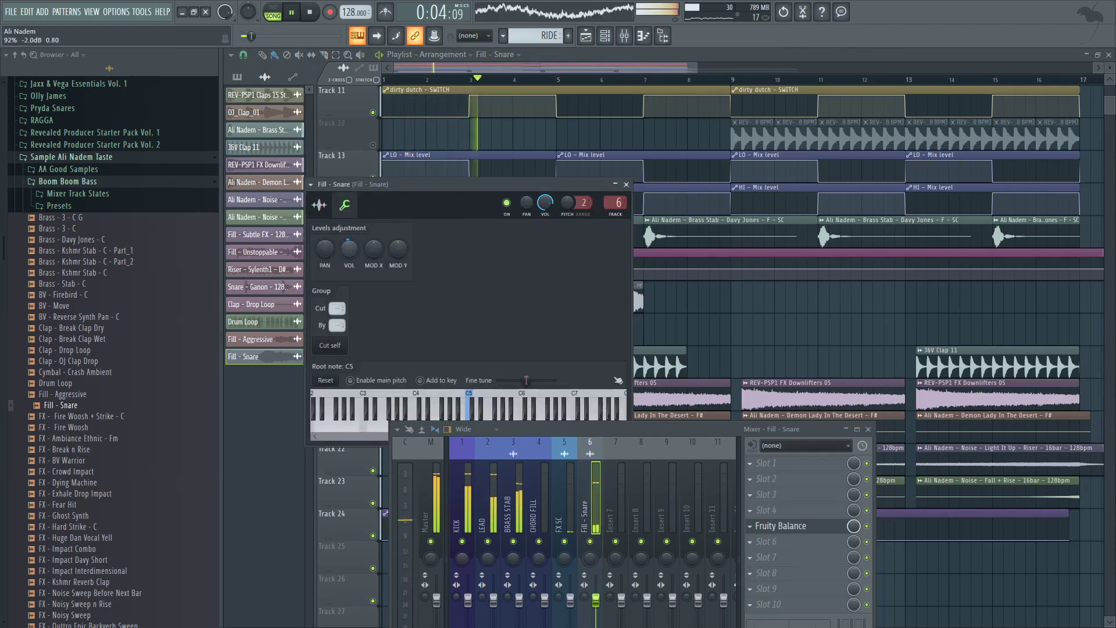
{"action": "left_click", "coordinate": [446, 80]}
{"action": "scroll", "coordinate": [439, 167], "scroll_direction": "up", "scroll_amount": 3}
{"action": "scroll", "coordinate": [445, 164], "scroll_direction": "down", "scroll_amount": 3}
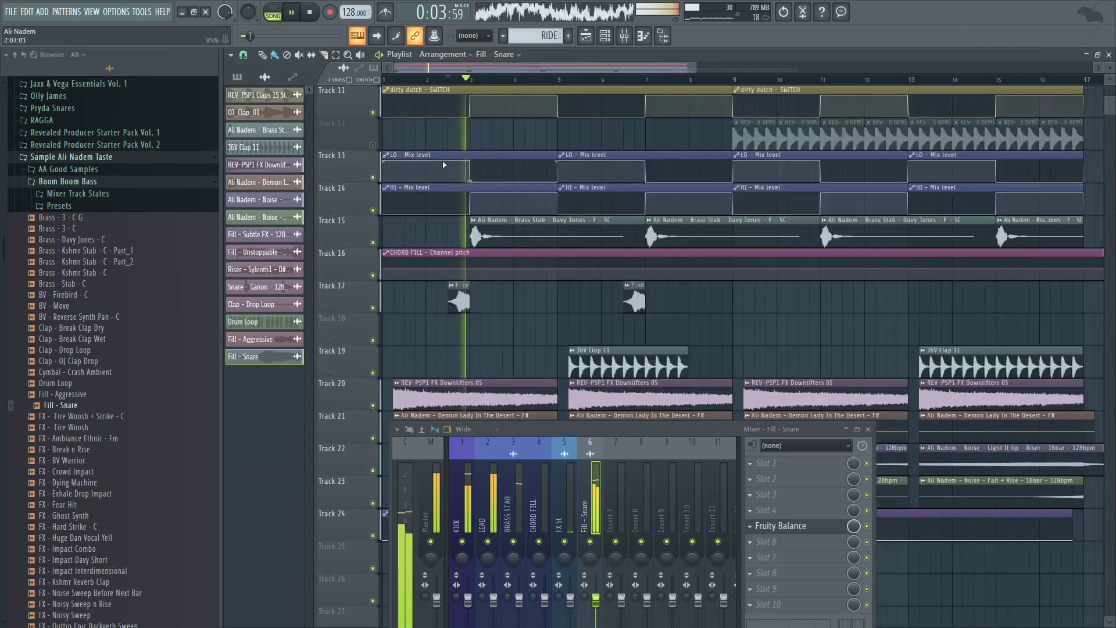
Step: Reset the Fill - Snare channel's level adjustment volume and set the mix level of Fruity Balance in slot 5 to about 74%
{"action": "double_click", "coordinate": [461, 300]}
{"action": "key", "text": "space"}
{"action": "key", "text": "space"}
{"action": "left_click", "coordinate": [346, 207]}
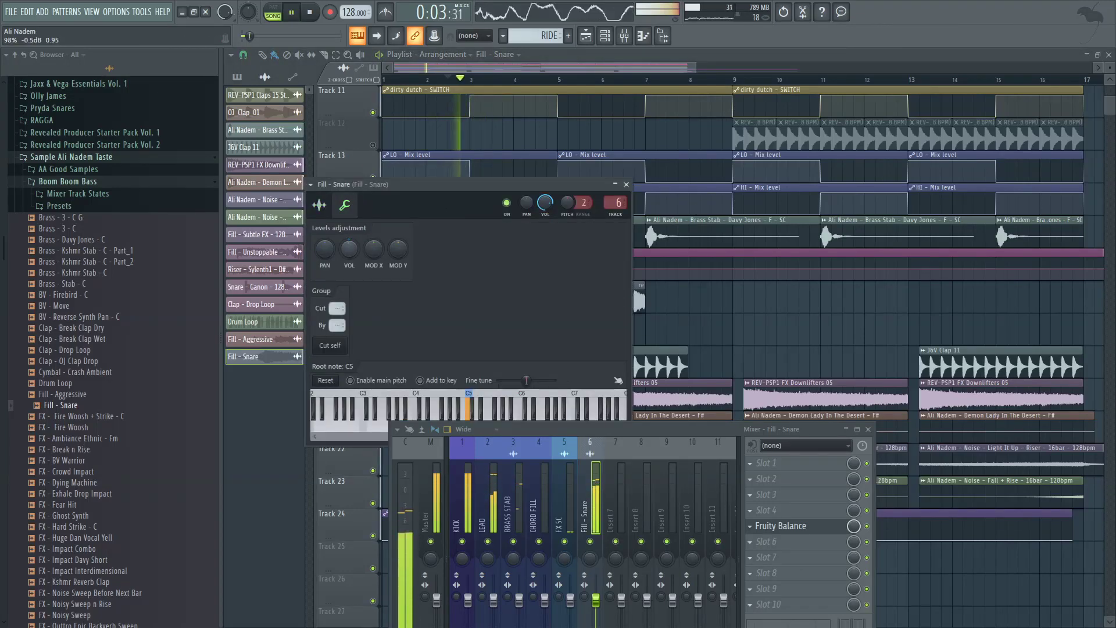
{"action": "right_click", "coordinate": [344, 242]}
{"action": "left_click", "coordinate": [361, 248]}
{"action": "key", "text": "space"}
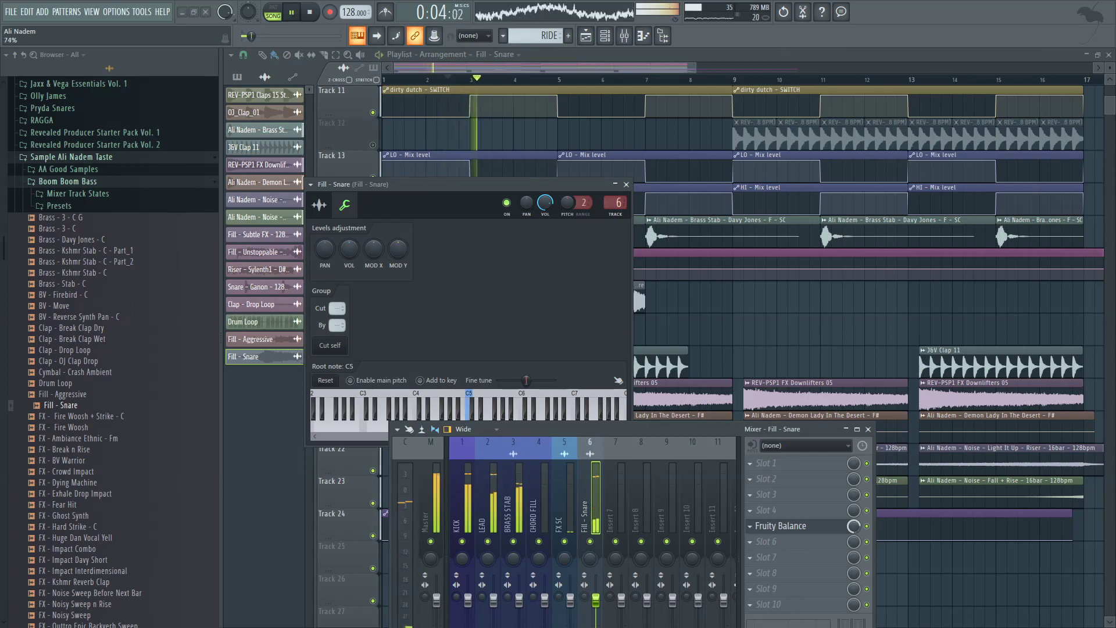
Step: Add Fruity parametric EQ 2 to slot 2 of the Fill - Snare mixer track and load its 20Hz + 18kHz cut preset
{"action": "left_click", "coordinate": [756, 481]}
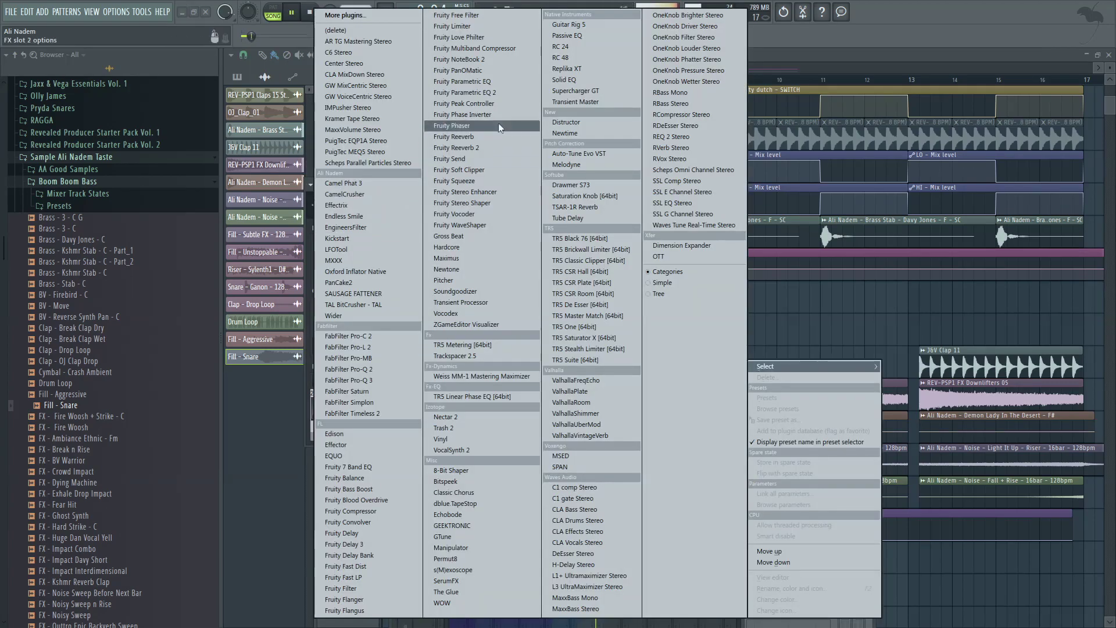
{"action": "left_click", "coordinate": [462, 92]}
{"action": "key", "text": "space"}
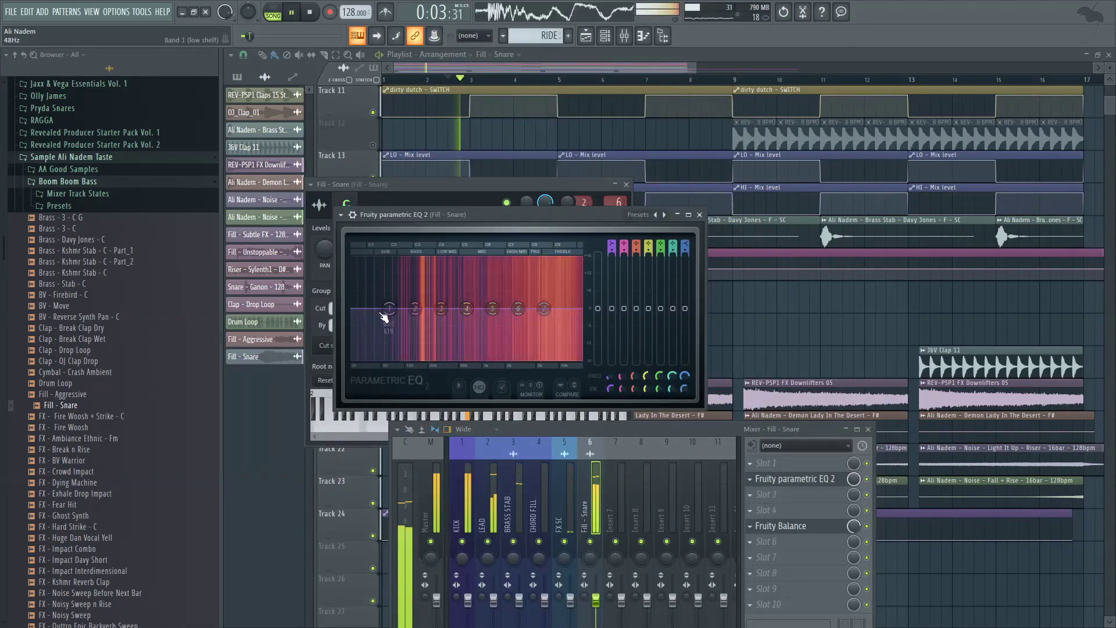
{"action": "left_click", "coordinate": [341, 215]}
{"action": "mouse_move", "coordinate": [407, 223]}
{"action": "left_click", "coordinate": [540, 319]}
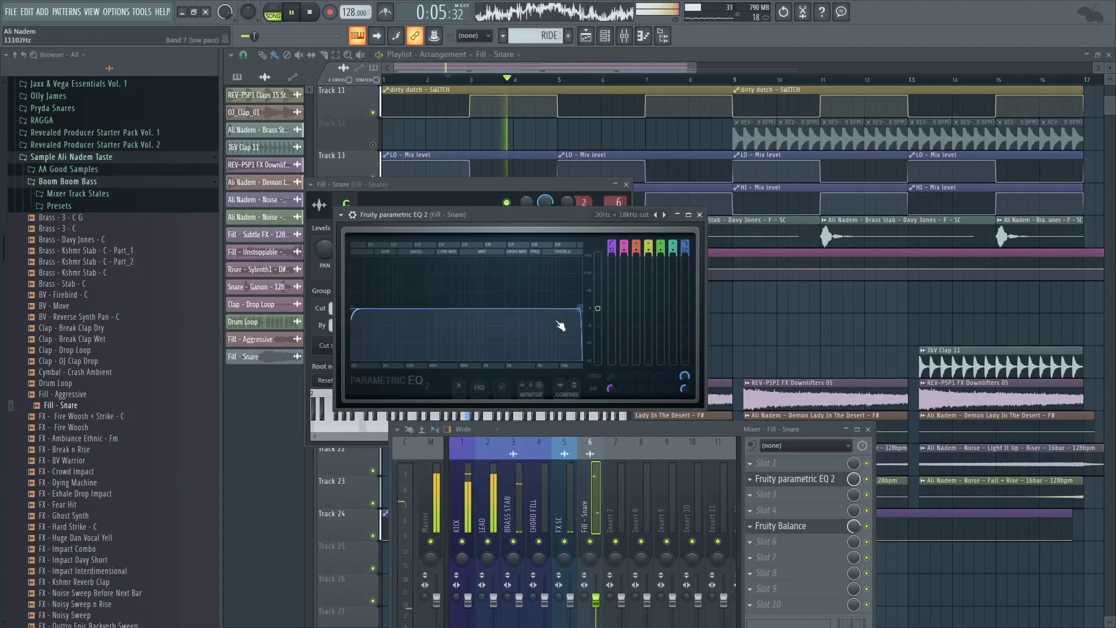
Step: Raise the equalizer's low cut into the bass range and set the high cut to 20000 Hz while playing the fill
{"action": "left_click_drag", "start_coordinate": [353, 308], "coordinate": [419, 308]}
{"action": "key", "text": "space"}
{"action": "key", "text": "space"}
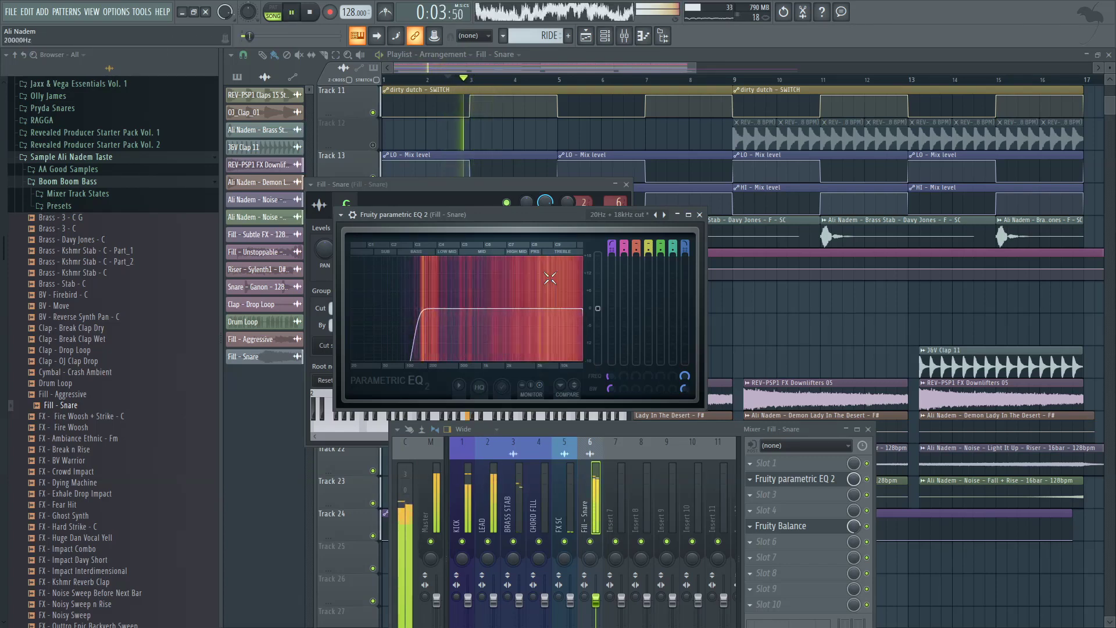
Step: Return to the playlist and play the arrangement from the beginning to check the equalized snare fill
{"action": "left_click", "coordinate": [600, 57]}
{"action": "scroll", "coordinate": [440, 192], "scroll_direction": "up", "scroll_amount": 3}
{"action": "scroll", "coordinate": [454, 202], "scroll_direction": "down", "scroll_amount": 5}
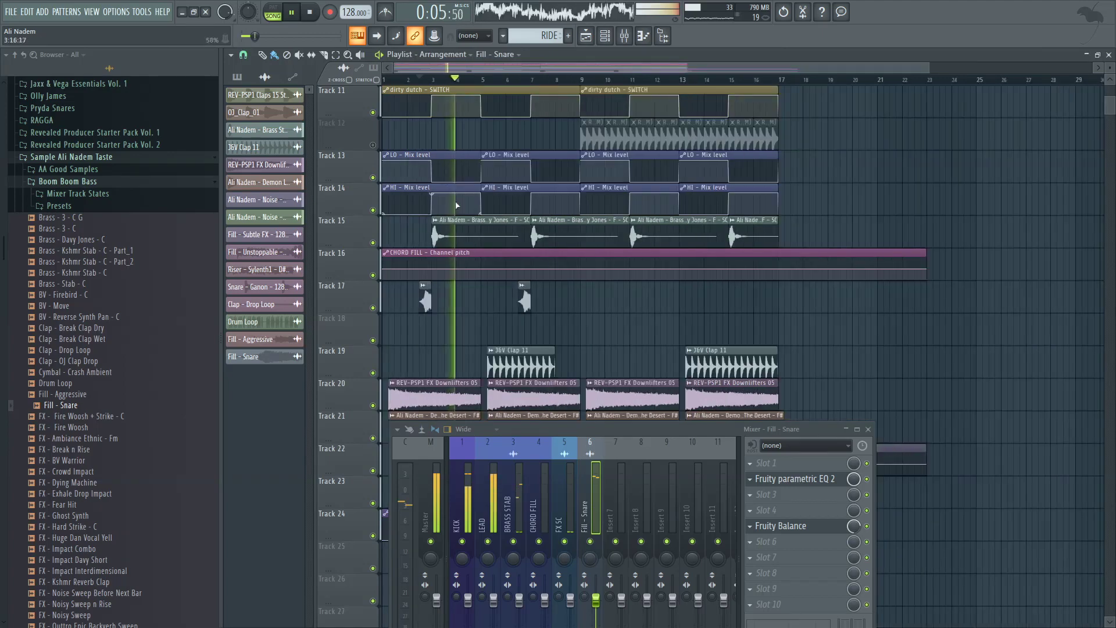
{"action": "scroll", "coordinate": [392, 239], "scroll_direction": "up", "scroll_amount": 7}
{"action": "scroll", "coordinate": [421, 239], "scroll_direction": "down", "scroll_amount": 5}
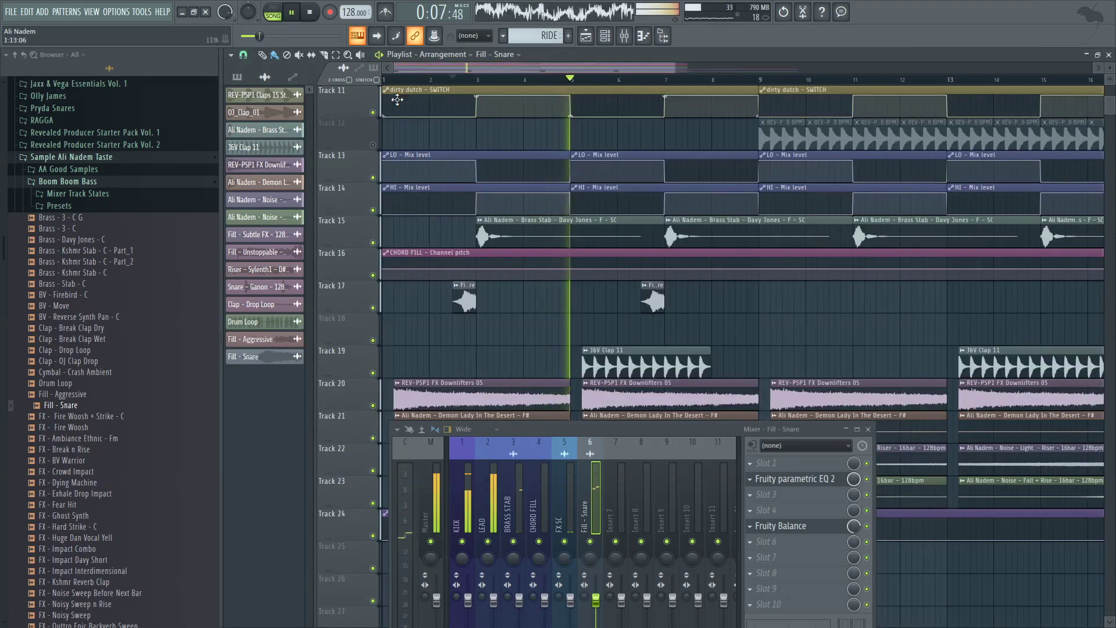
{"action": "left_click", "coordinate": [387, 80]}
{"action": "scroll", "coordinate": [396, 203], "scroll_direction": "up", "scroll_amount": 3}
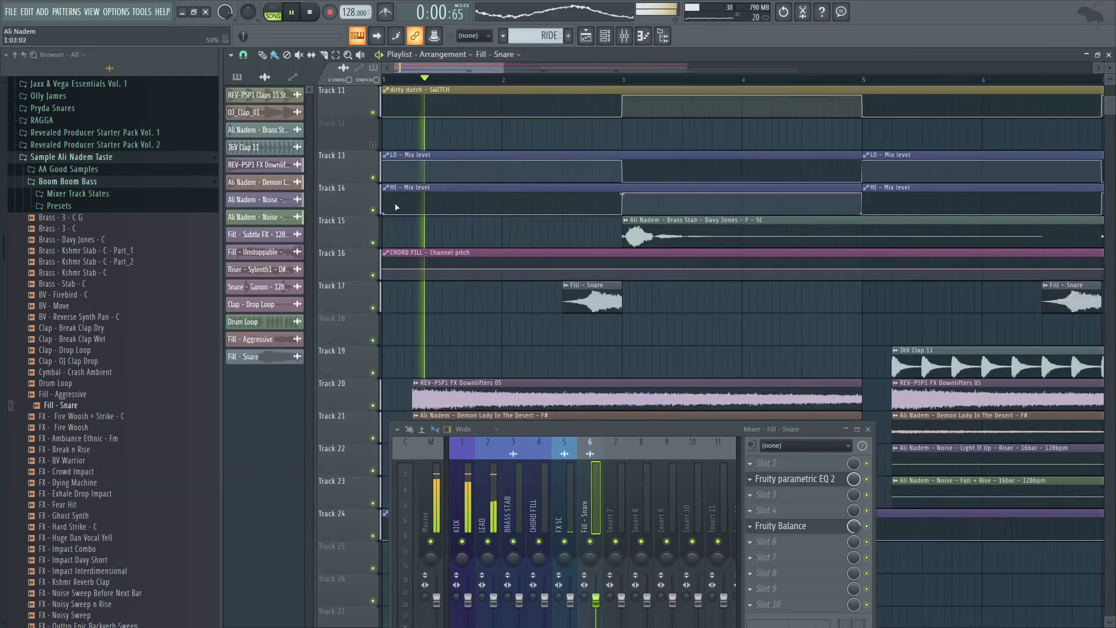
Step: Audition the FX, kick, lead, synth and tom samples in the Boom Boom Bass folder
{"action": "scroll", "coordinate": [395, 203], "scroll_direction": "down", "scroll_amount": 4}
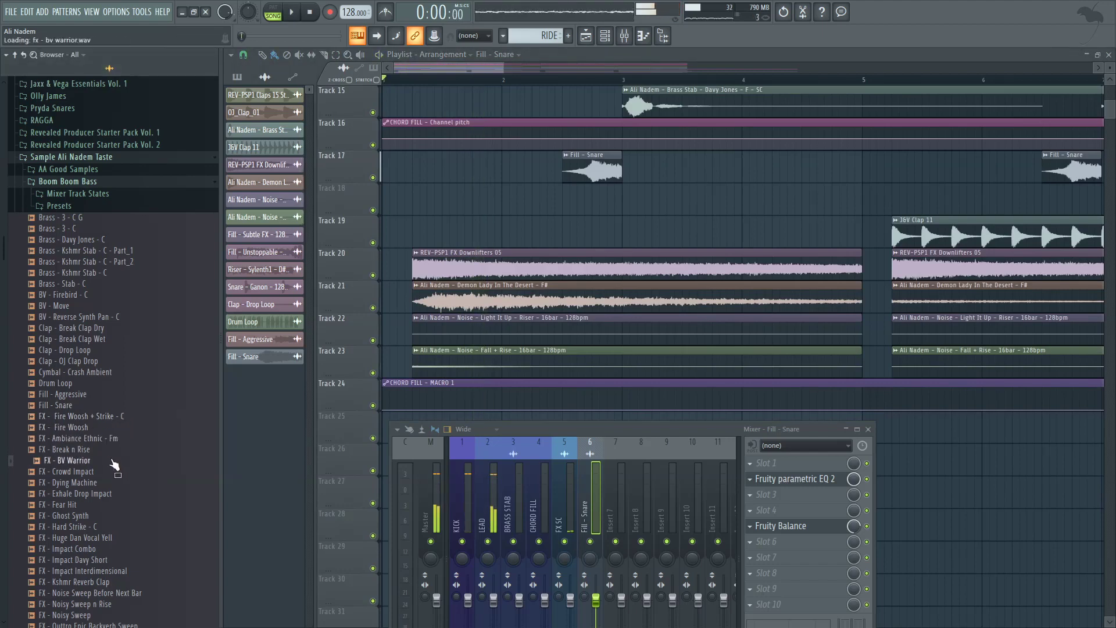
{"action": "scroll", "coordinate": [115, 465], "scroll_direction": "down", "scroll_amount": 2}
{"action": "left_click", "coordinate": [100, 447]}
{"action": "scroll", "coordinate": [100, 453], "scroll_direction": "down", "scroll_amount": 2}
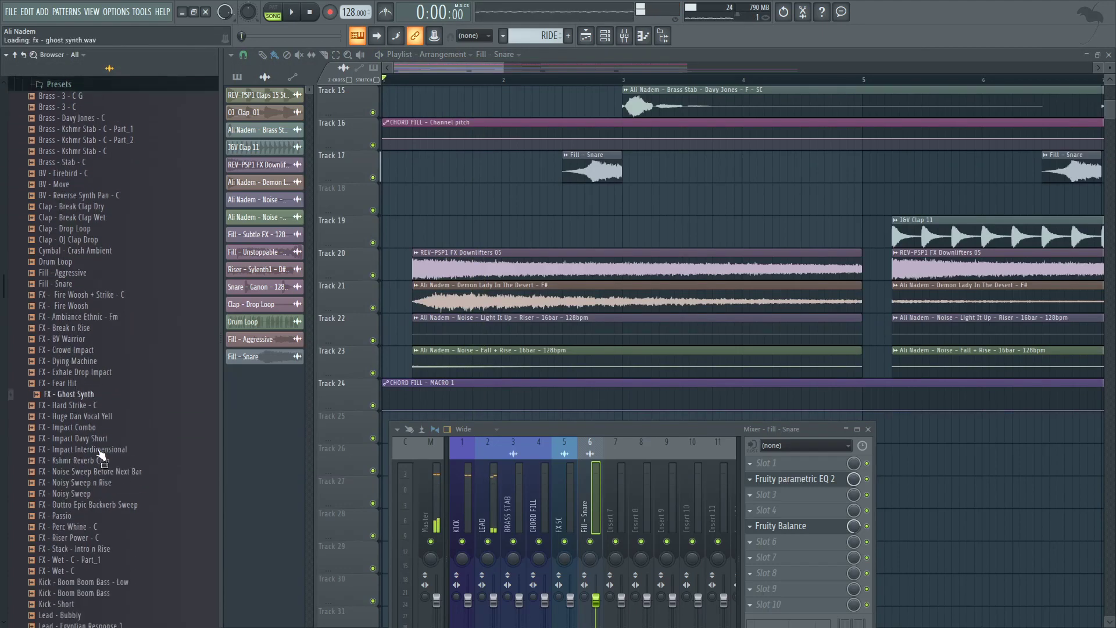
{"action": "left_click", "coordinate": [106, 416]}
{"action": "scroll", "coordinate": [110, 401], "scroll_direction": "down", "scroll_amount": 4}
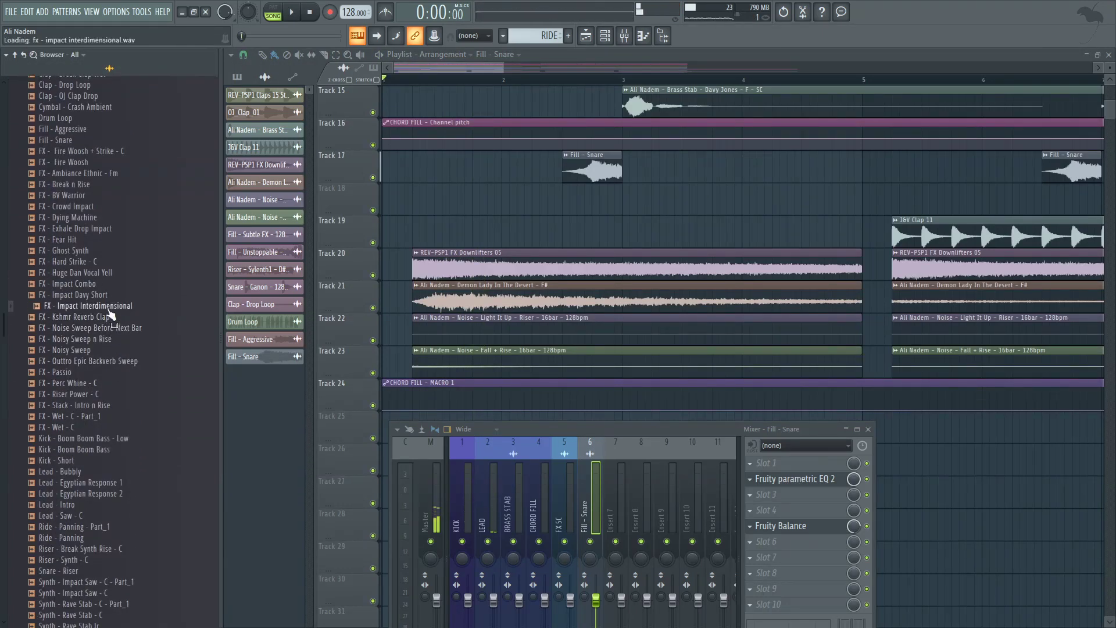
{"action": "scroll", "coordinate": [100, 419], "scroll_direction": "down", "scroll_amount": 2}
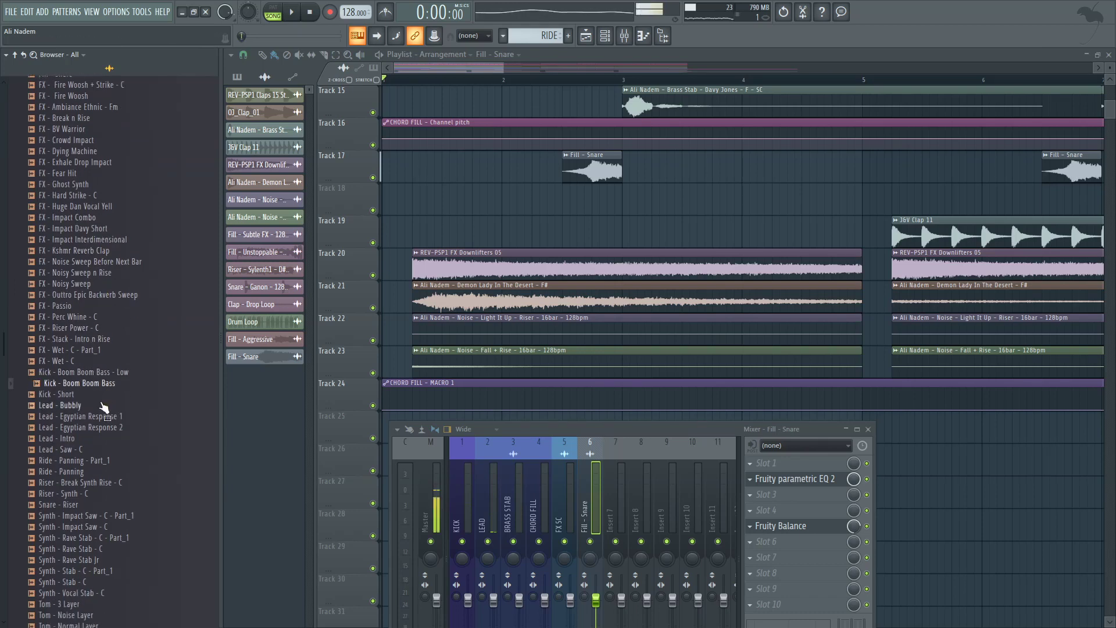
{"action": "left_click", "coordinate": [107, 427]}
{"action": "scroll", "coordinate": [110, 407], "scroll_direction": "down", "scroll_amount": 4}
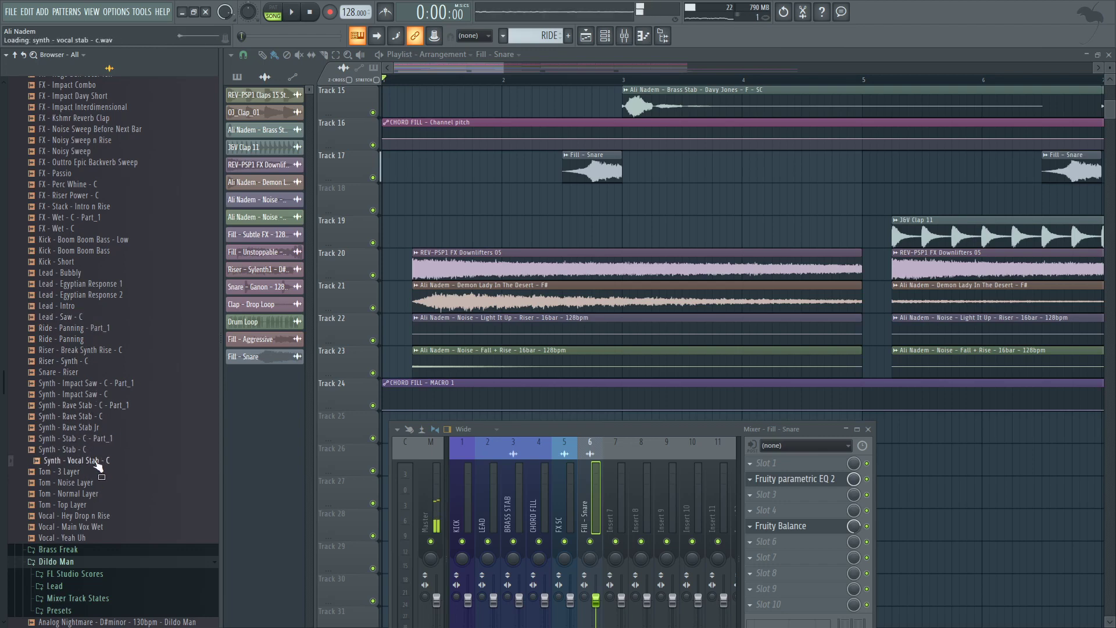
{"action": "scroll", "coordinate": [94, 490], "scroll_direction": "down", "scroll_amount": 2}
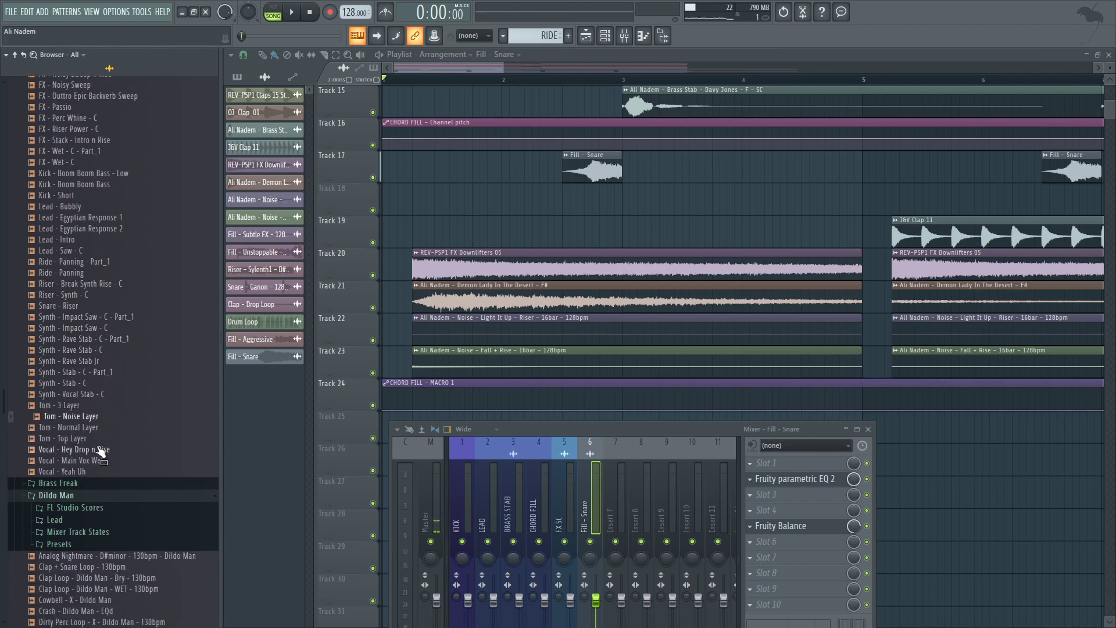
Step: Place the Vocal - Hey Drop n Rise sample on Track 18 at about bar 6.5 and play the arrangement
{"action": "left_click_drag", "start_coordinate": [101, 461], "coordinate": [765, 268]}
{"action": "key", "text": "space"}
{"action": "scroll", "coordinate": [530, 214], "scroll_direction": "down", "scroll_amount": 3}
Step: Delete the first Fill - Snare clip on Track 17 and move the remaining one to just after bar 9
{"action": "left_click_drag", "start_coordinate": [527, 232], "coordinate": [623, 234]}
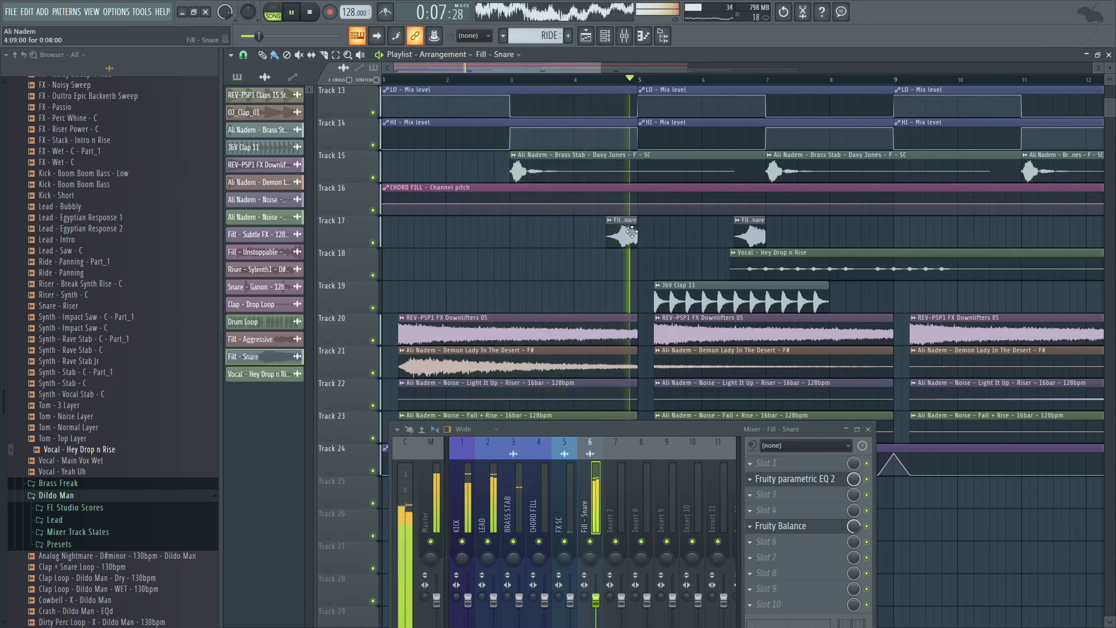
{"action": "scroll", "coordinate": [621, 244], "scroll_direction": "down", "scroll_amount": 2}
{"action": "scroll", "coordinate": [526, 261], "scroll_direction": "up", "scroll_amount": 3}
{"action": "scroll", "coordinate": [525, 261], "scroll_direction": "down", "scroll_amount": 2}
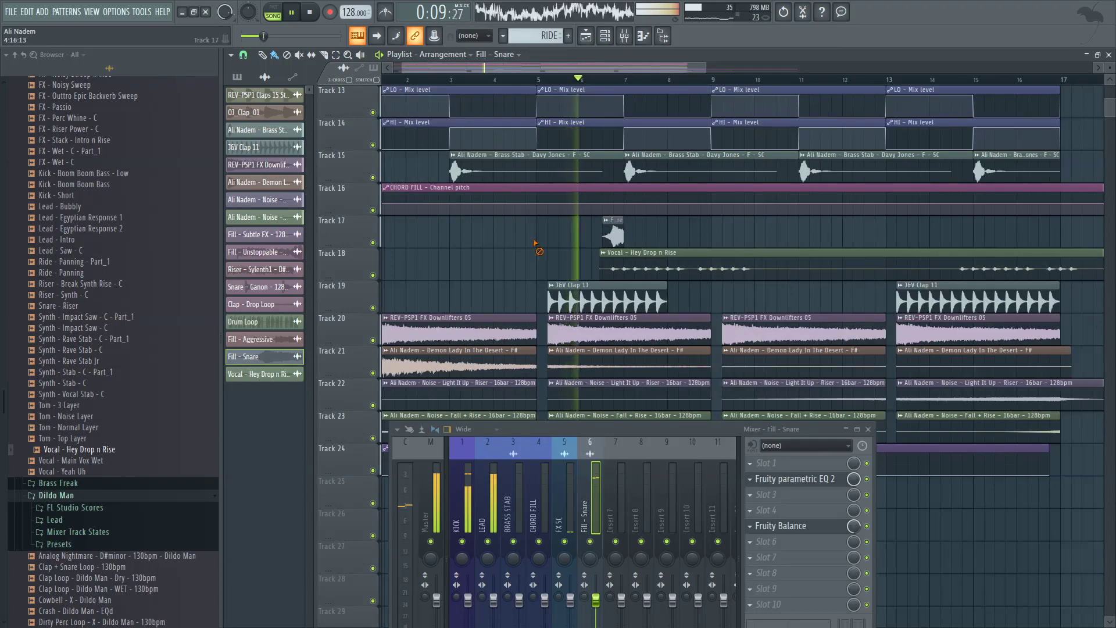
{"action": "left_click_drag", "start_coordinate": [626, 234], "coordinate": [724, 233]}
Step: Move the Vocal - Hey Drop n Rise clip to start at bar 5 and normalize its sample
{"action": "left_click_drag", "start_coordinate": [666, 260], "coordinate": [655, 260]}
{"action": "scroll", "coordinate": [521, 83], "scroll_direction": "up", "scroll_amount": 1}
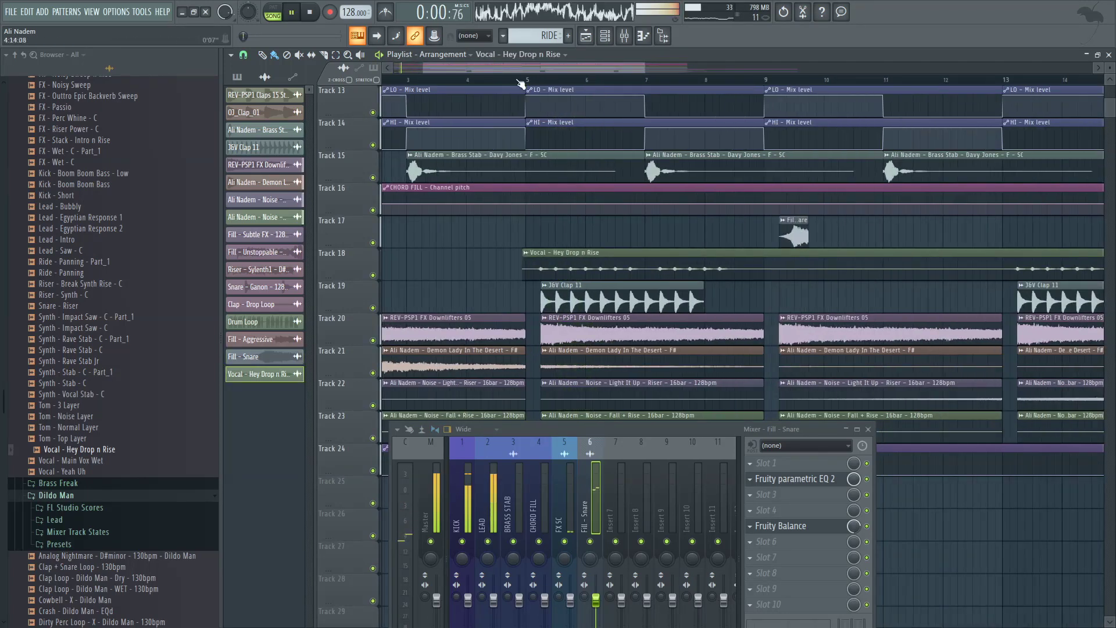
{"action": "double_click", "coordinate": [590, 261]}
{"action": "left_click", "coordinate": [494, 320]}
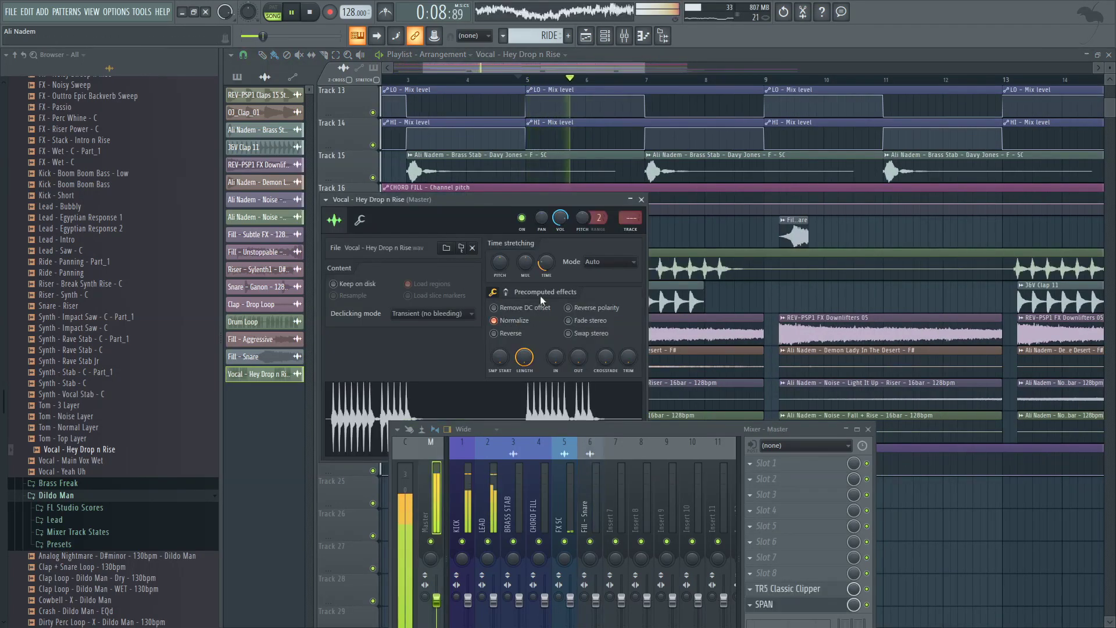
{"action": "key", "text": "Escape"}
Step: Lower the level adjustment volume in the Vocal - Hey Drop n Rise channel settings
{"action": "scroll", "coordinate": [537, 93], "scroll_direction": "up", "scroll_amount": 5}
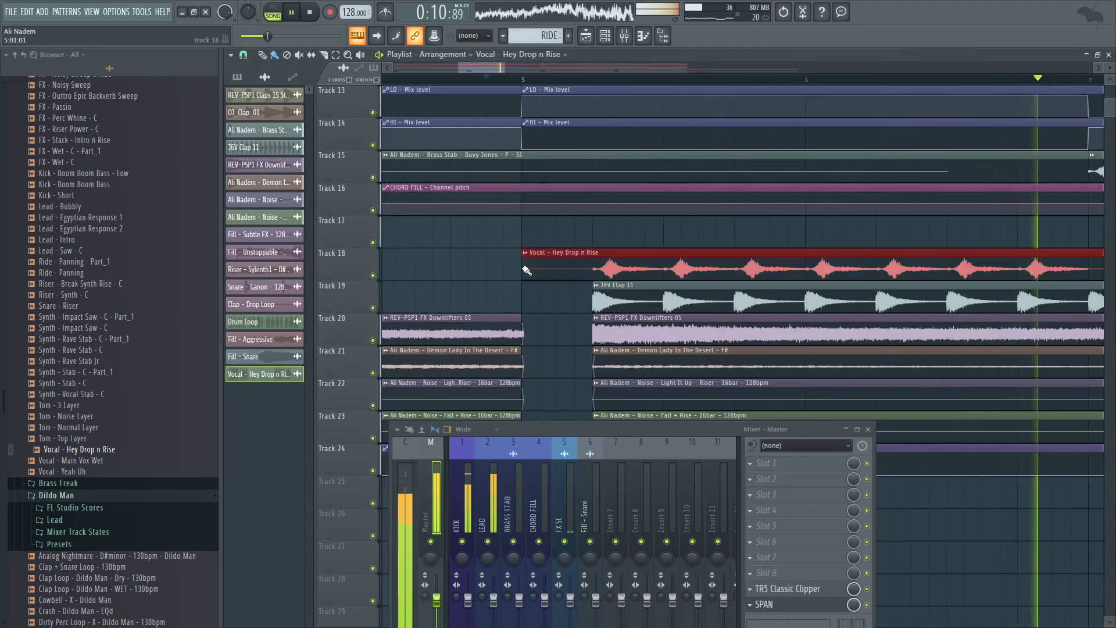
{"action": "scroll", "coordinate": [510, 165], "scroll_direction": "down", "scroll_amount": 3}
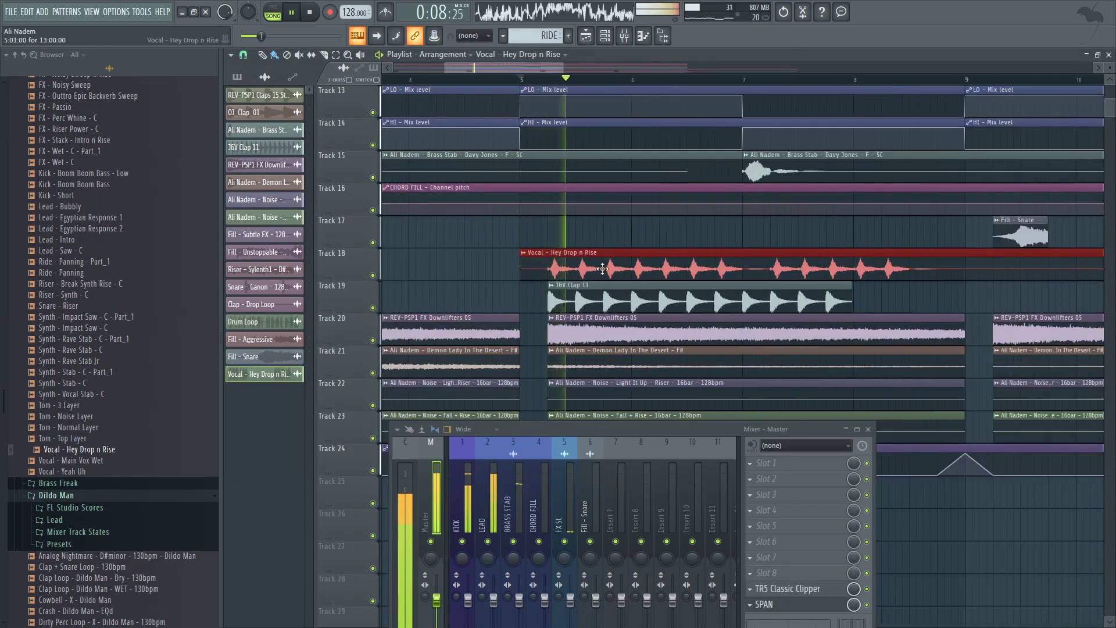
{"action": "double_click", "coordinate": [559, 264]}
{"action": "left_click", "coordinate": [506, 293]}
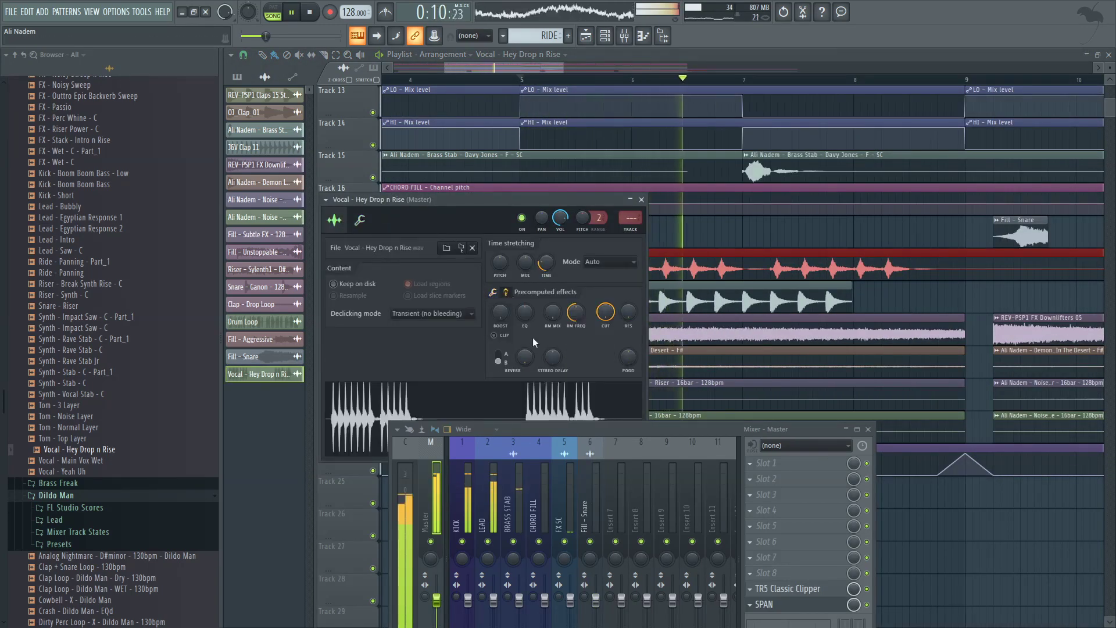
{"action": "left_click", "coordinate": [360, 221]}
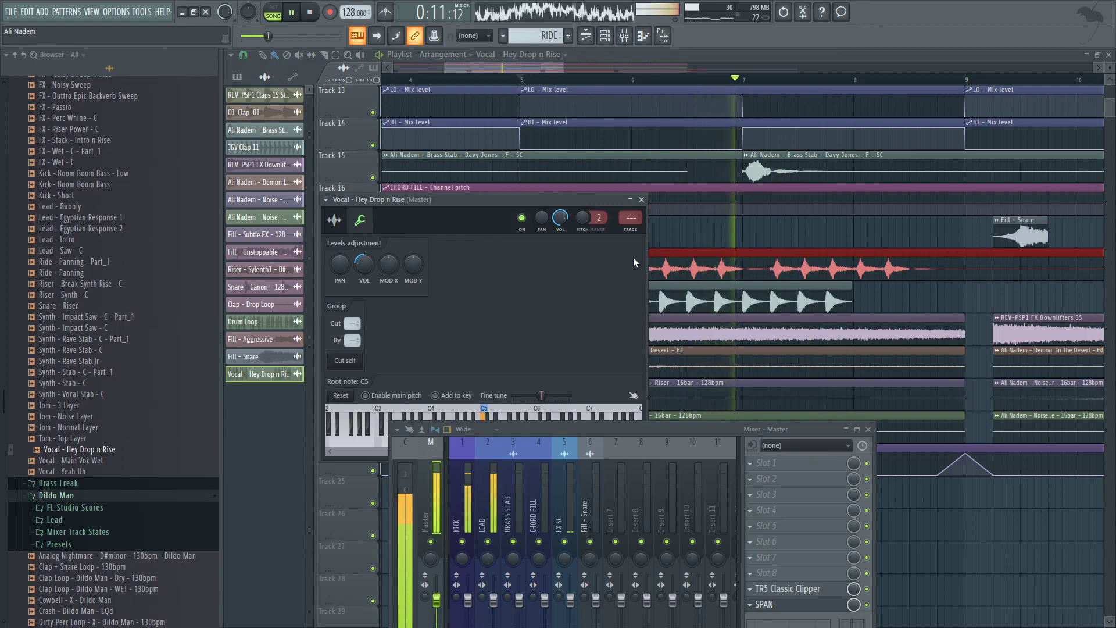
{"action": "left_click", "coordinate": [702, 260]}
Step: Play the section from bar 5 and examine how the vocal clip lines up with the claps and brass stab
{"action": "scroll", "coordinate": [721, 262], "scroll_direction": "down", "scroll_amount": 2}
{"action": "scroll", "coordinate": [824, 249], "scroll_direction": "up", "scroll_amount": 2}
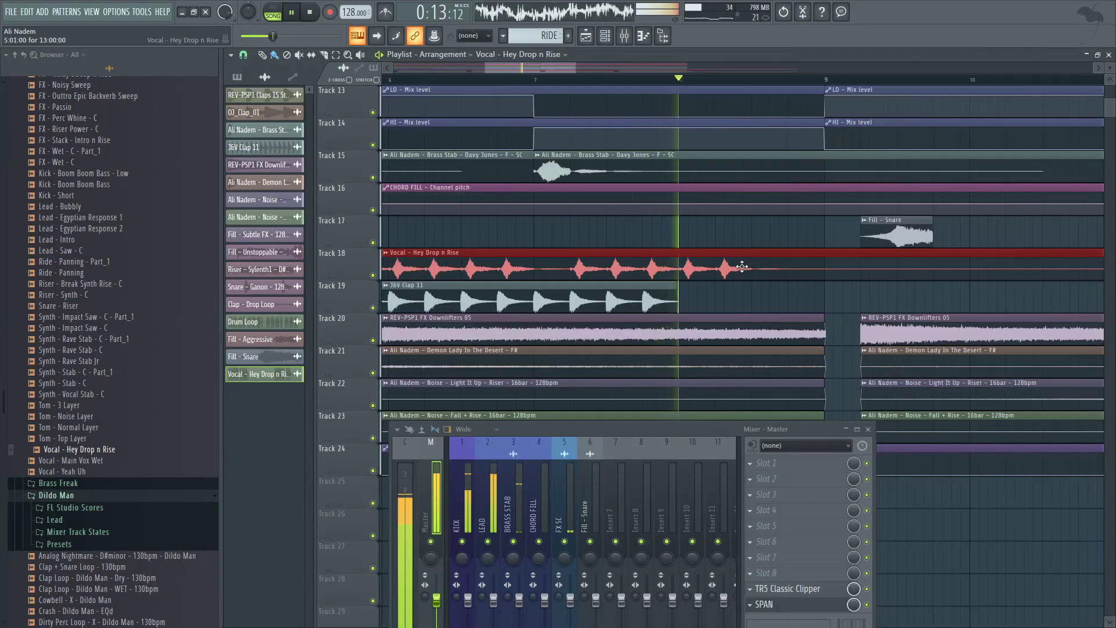
{"action": "key", "text": "space"}
{"action": "key", "text": "space"}
{"action": "scroll", "coordinate": [553, 251], "scroll_direction": "down", "scroll_amount": 3}
{"action": "scroll", "coordinate": [503, 250], "scroll_direction": "up", "scroll_amount": 3}
{"action": "scroll", "coordinate": [395, 249], "scroll_direction": "up", "scroll_amount": 2}
{"action": "key", "text": "space"}
{"action": "key", "text": "space"}
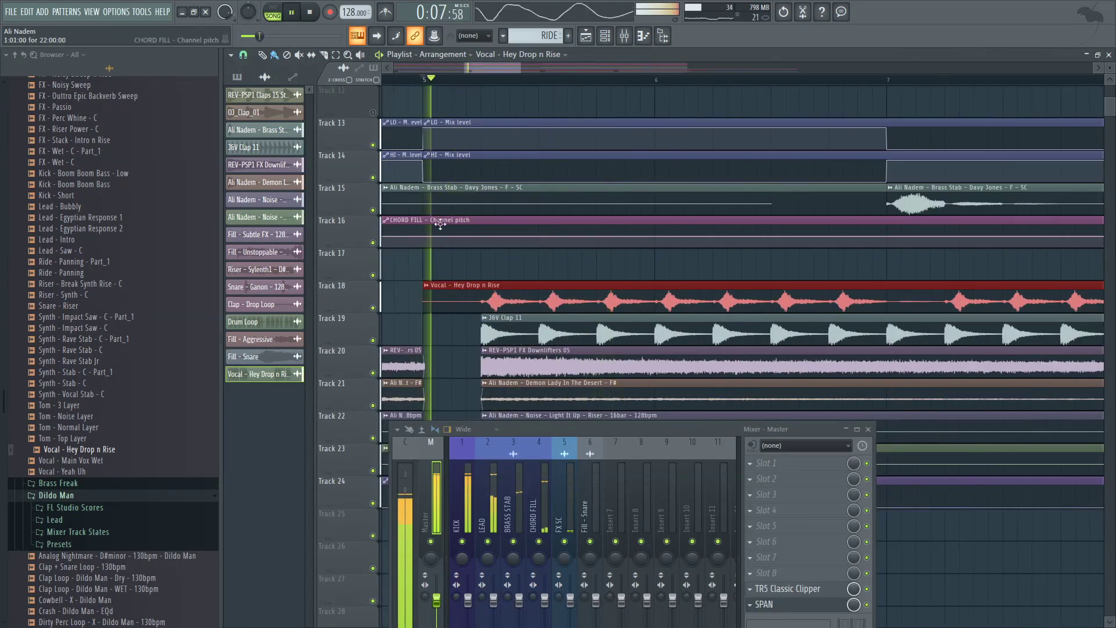
{"action": "scroll", "coordinate": [459, 203], "scroll_direction": "down", "scroll_amount": 3}
{"action": "scroll", "coordinate": [463, 319], "scroll_direction": "up", "scroll_amount": 3}
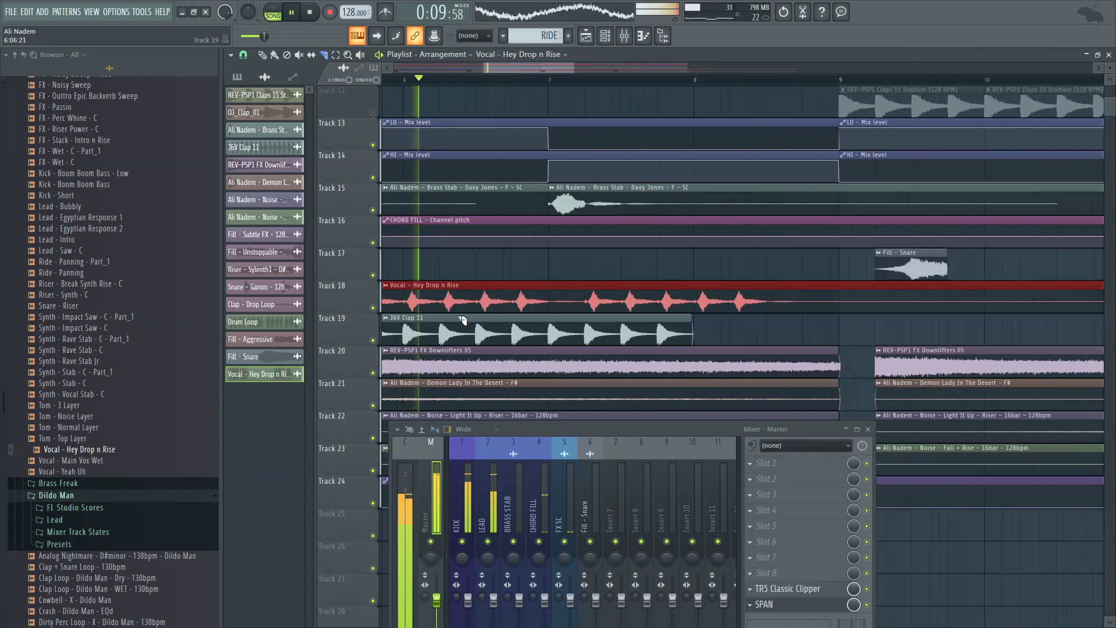
Step: Split the Vocal - Hey Drop n Rise clip at bar 7 and delete the part after the cut
{"action": "left_click_drag", "start_coordinate": [558, 270], "coordinate": [558, 270]}
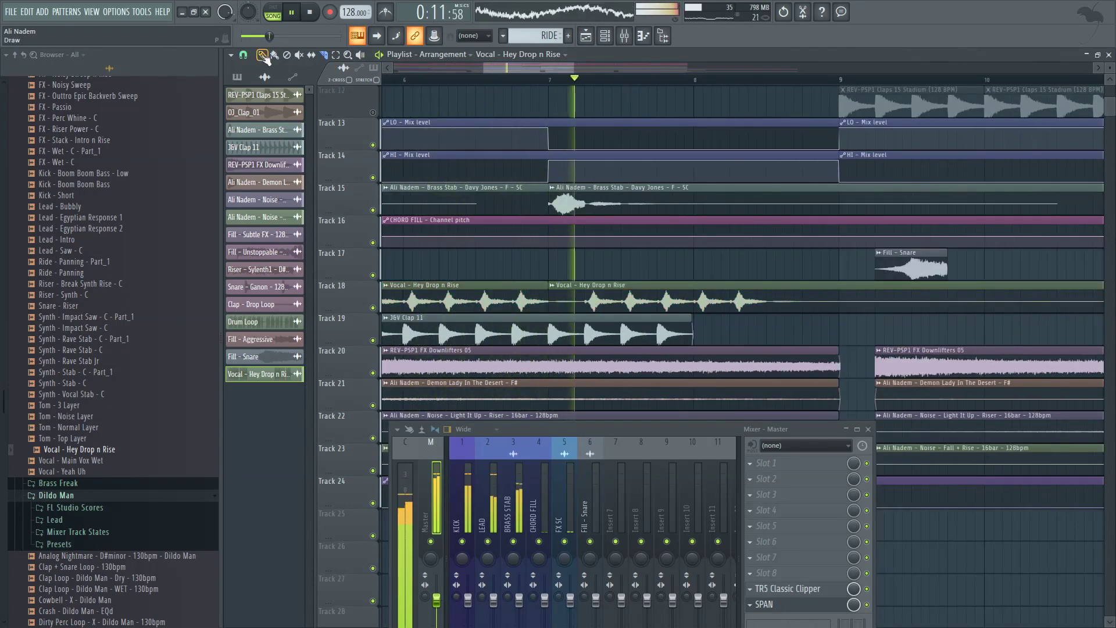
{"action": "right_click", "coordinate": [624, 285]}
{"action": "key", "text": "space"}
{"action": "key", "text": "space"}
Step: Try a second copy of the two-bar vocal clip at bar 7 on Track 18
{"action": "left_click", "coordinate": [588, 299]}
{"action": "scroll", "coordinate": [549, 293], "scroll_direction": "down", "scroll_amount": 2}
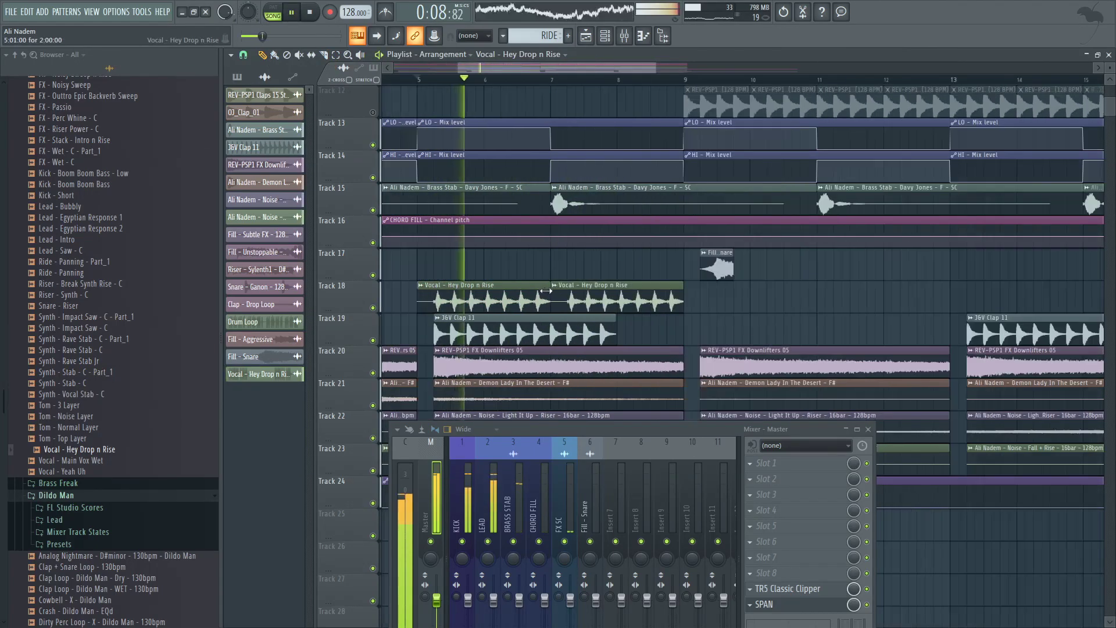
{"action": "scroll", "coordinate": [550, 292], "scroll_direction": "up", "scroll_amount": 2}
{"action": "right_click", "coordinate": [589, 294]}
{"action": "scroll", "coordinate": [527, 294], "scroll_direction": "down", "scroll_amount": 3}
{"action": "scroll", "coordinate": [418, 299], "scroll_direction": "up", "scroll_amount": 3}
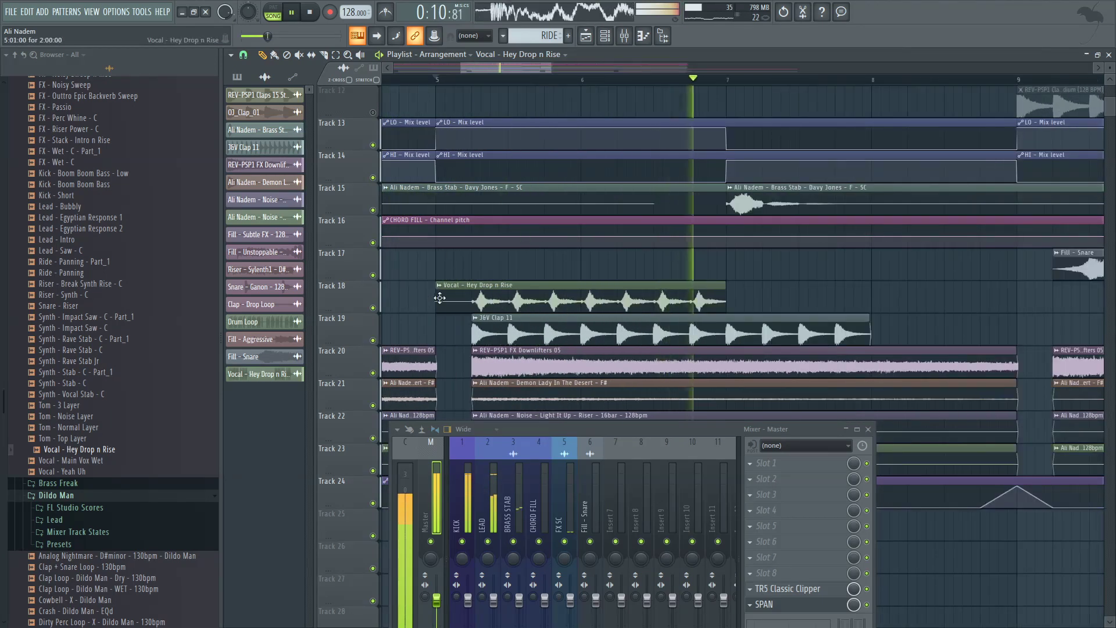
Step: Trim the start of the Vocal - Hey Drop n Rise clip on Track 18 to beat 2 of bar 5 and audition it
{"action": "left_click_drag", "start_coordinate": [439, 299], "coordinate": [473, 300]}
{"action": "key", "text": "space"}
{"action": "key", "text": "space"}
Step: Place a copy of the trimmed vocal clip on Track 18 at beat 2 of bar 7 and play the section
{"action": "double_click", "coordinate": [531, 305]}
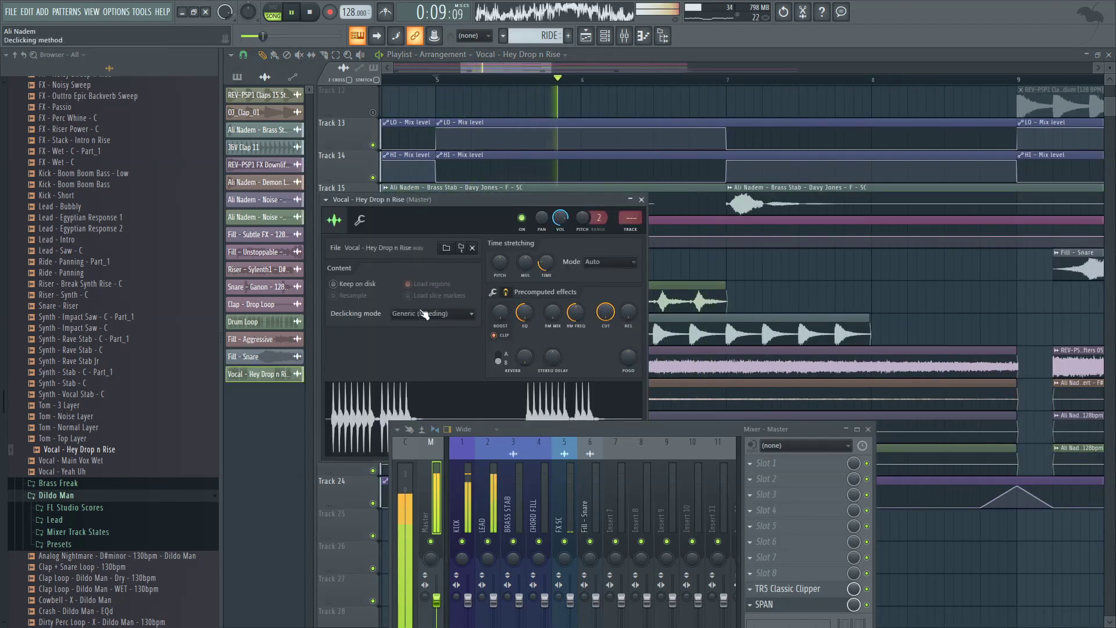
{"action": "key", "text": "Escape"}
{"action": "scroll", "coordinate": [739, 298], "scroll_direction": "up", "scroll_amount": 2}
{"action": "left_click", "coordinate": [786, 299]}
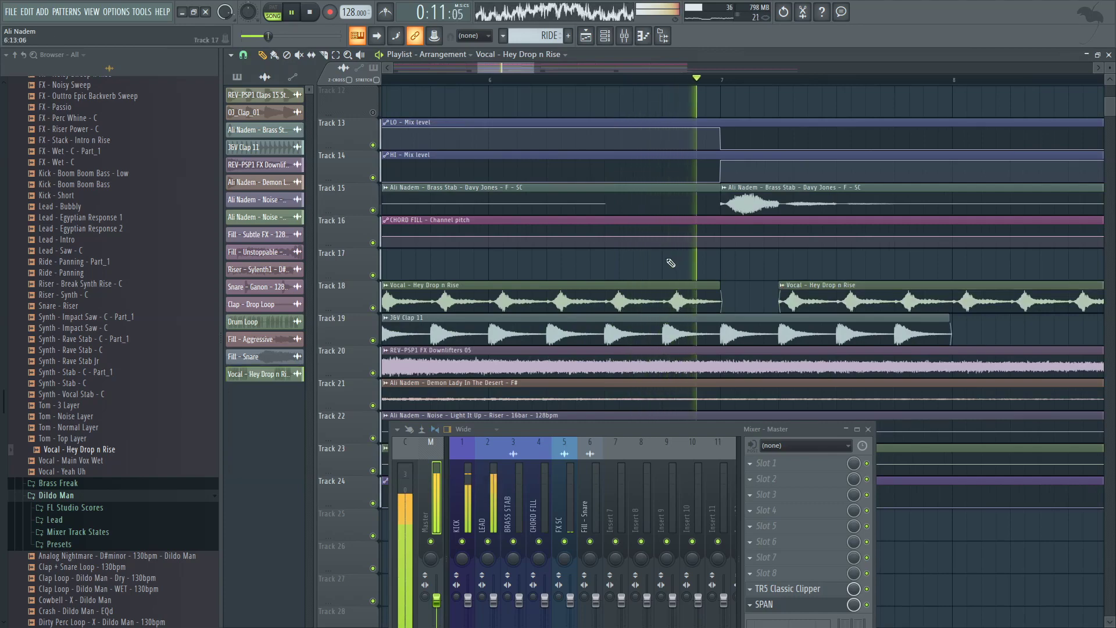
{"action": "scroll", "coordinate": [651, 262], "scroll_direction": "down", "scroll_amount": 5}
{"action": "scroll", "coordinate": [575, 282], "scroll_direction": "up", "scroll_amount": 5}
{"action": "key", "text": "space"}
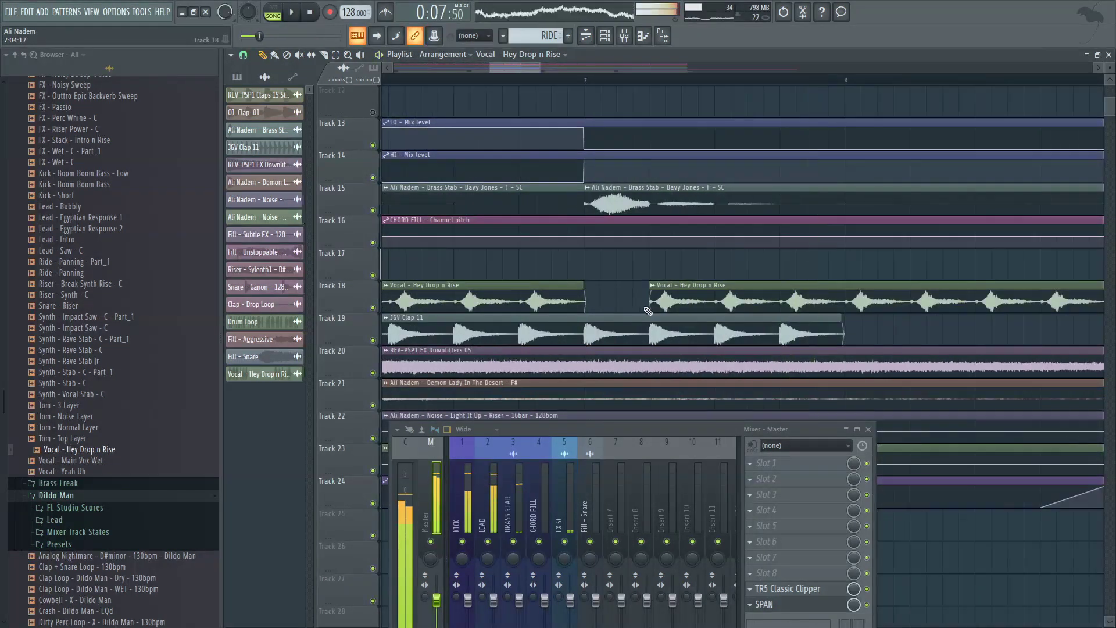
{"action": "scroll", "coordinate": [564, 308], "scroll_direction": "down", "scroll_amount": 6}
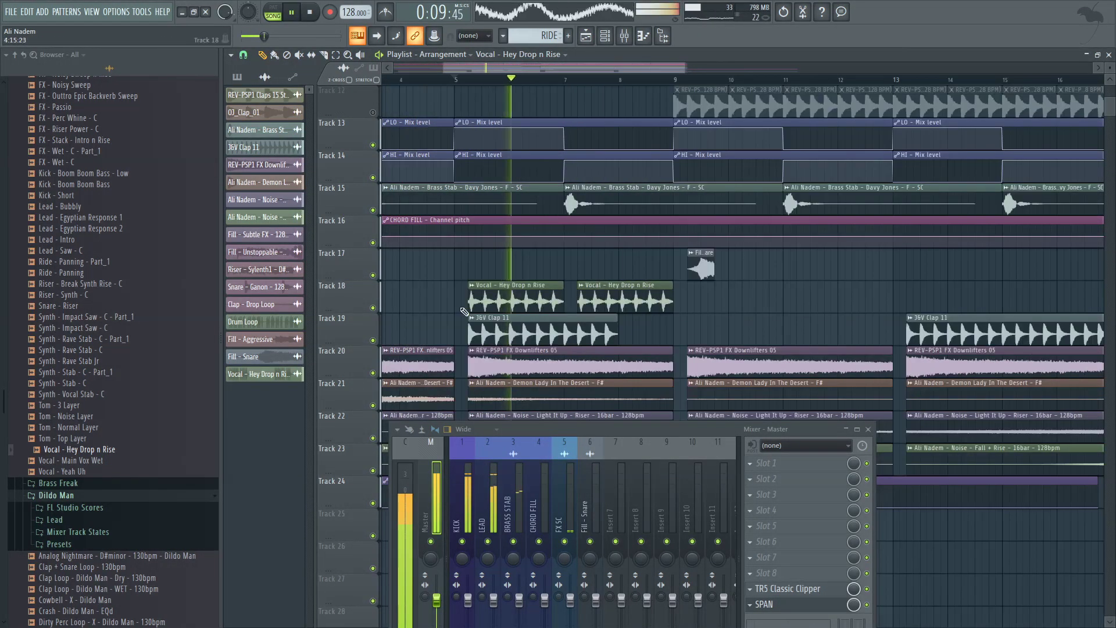
{"action": "scroll", "coordinate": [472, 302], "scroll_direction": "up", "scroll_amount": 8}
{"action": "scroll", "coordinate": [451, 301], "scroll_direction": "down", "scroll_amount": 1}
{"action": "scroll", "coordinate": [569, 300], "scroll_direction": "down", "scroll_amount": 3}
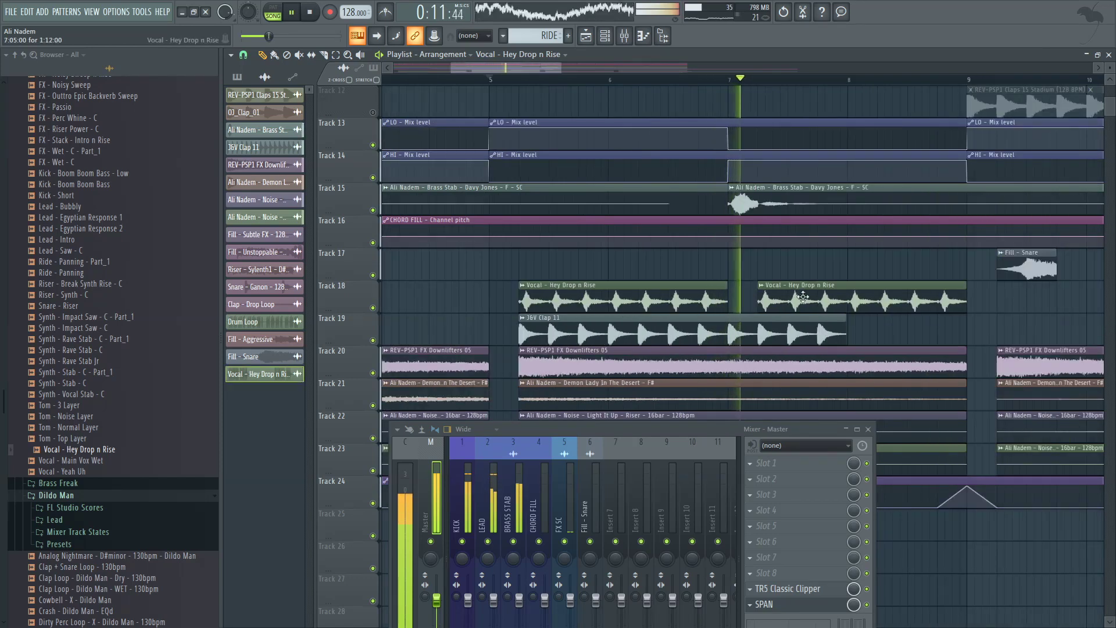
Step: Route the Vocal - Hey Drop n Rise channel to mixer track 5 (FX SC) and reduce its volume multiplier
{"action": "double_click", "coordinate": [781, 293]}
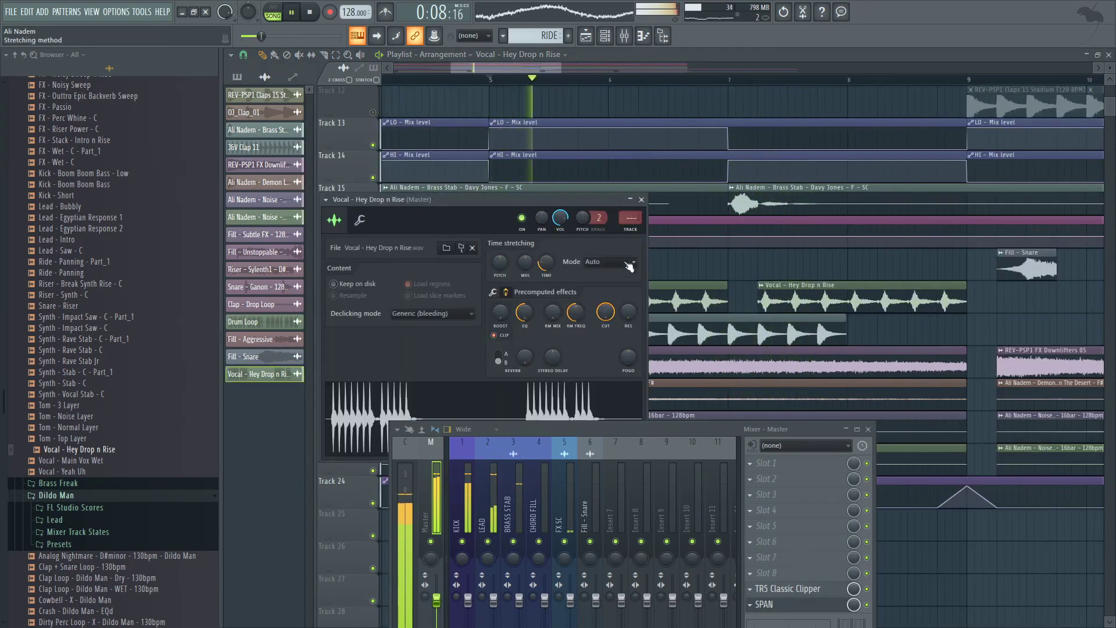
{"action": "scroll", "coordinate": [631, 218], "scroll_direction": "up", "scroll_amount": 4}
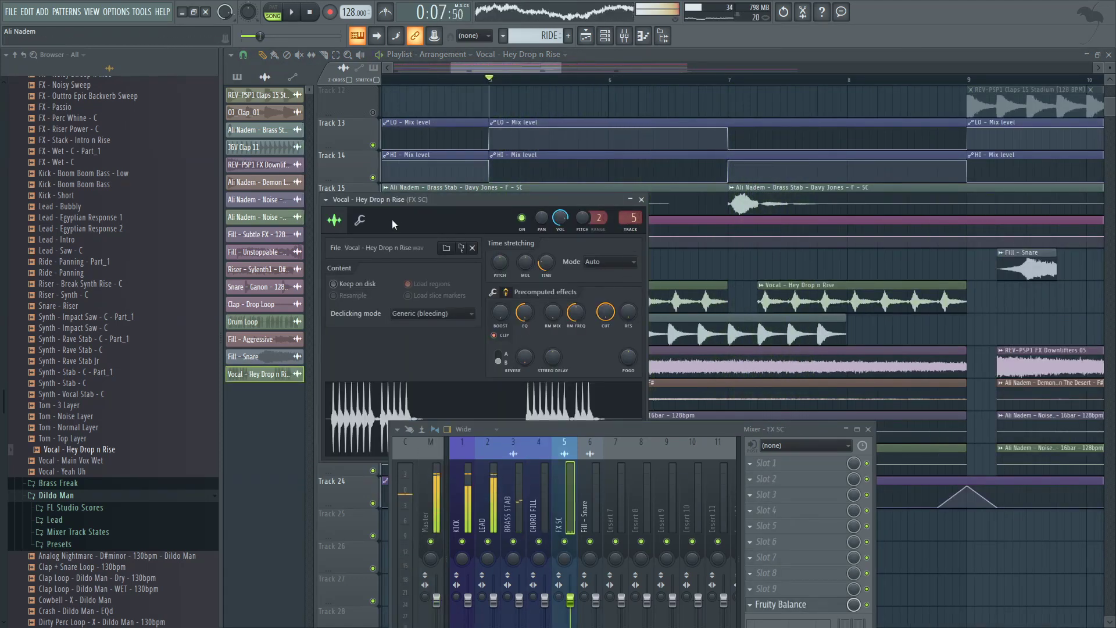
{"action": "key", "text": "space"}
{"action": "left_click", "coordinate": [360, 220]}
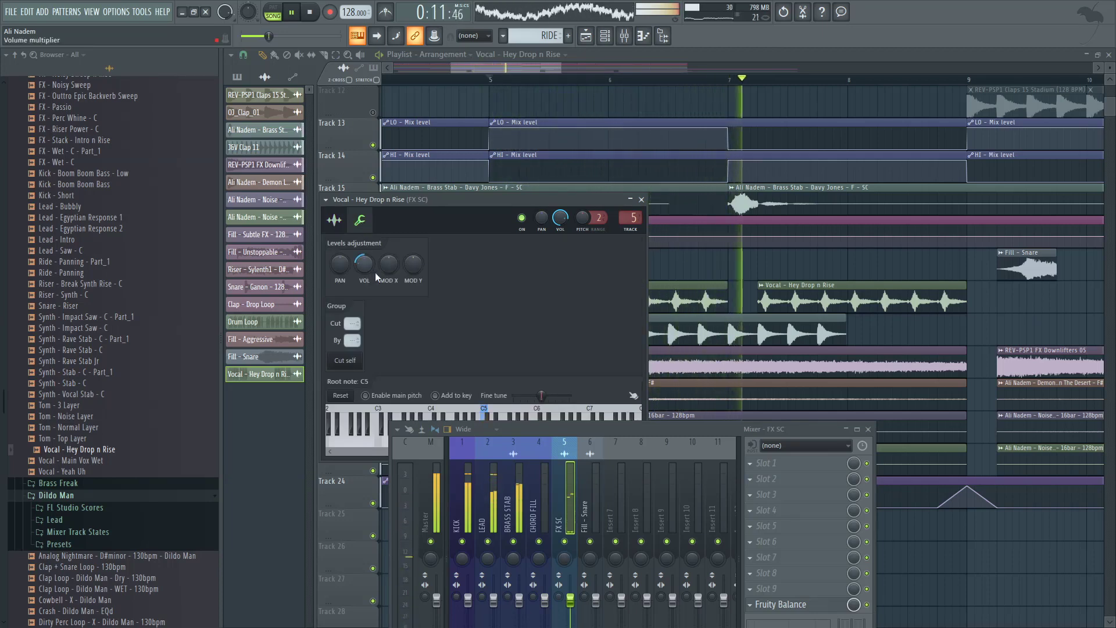
{"action": "key", "text": "space"}
{"action": "key", "text": "space"}
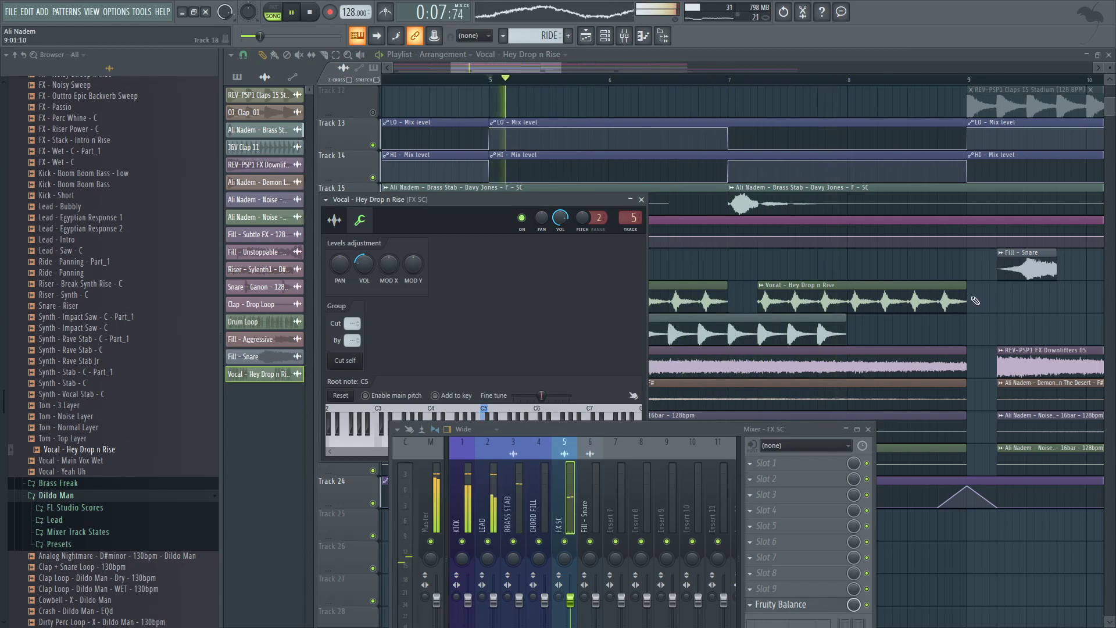
Step: Shorten the second vocal clip on Track 18 to end at bar 8 and readjust the vocal channel's volume multiplier during playback
{"action": "left_click_drag", "start_coordinate": [966, 303], "coordinate": [831, 302]}
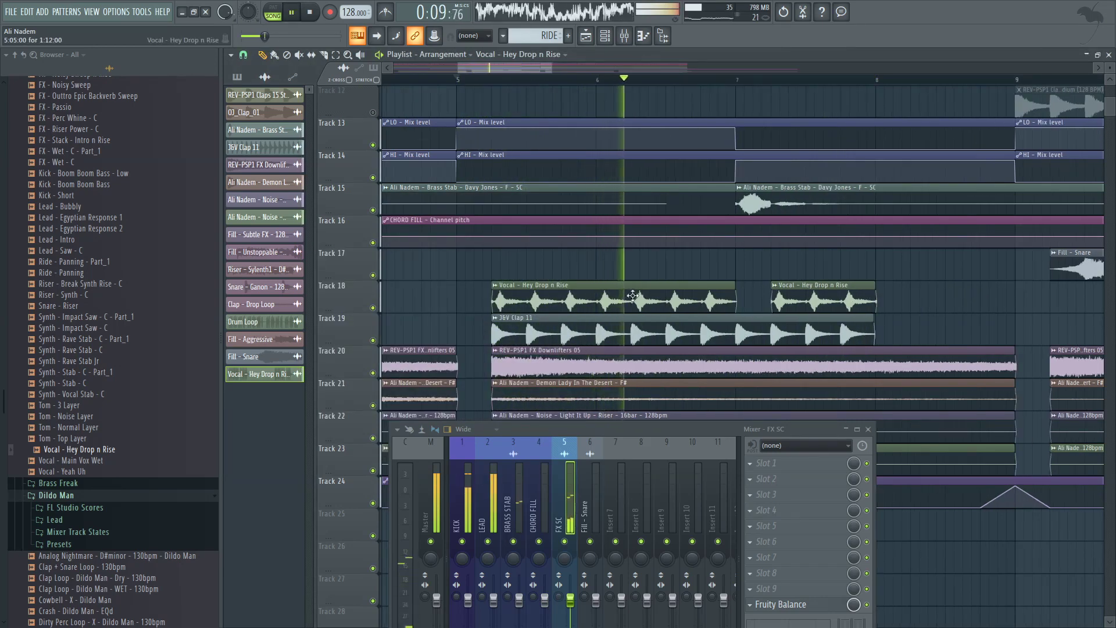
{"action": "scroll", "coordinate": [608, 300], "scroll_direction": "down", "scroll_amount": 3}
{"action": "double_click", "coordinate": [606, 299]}
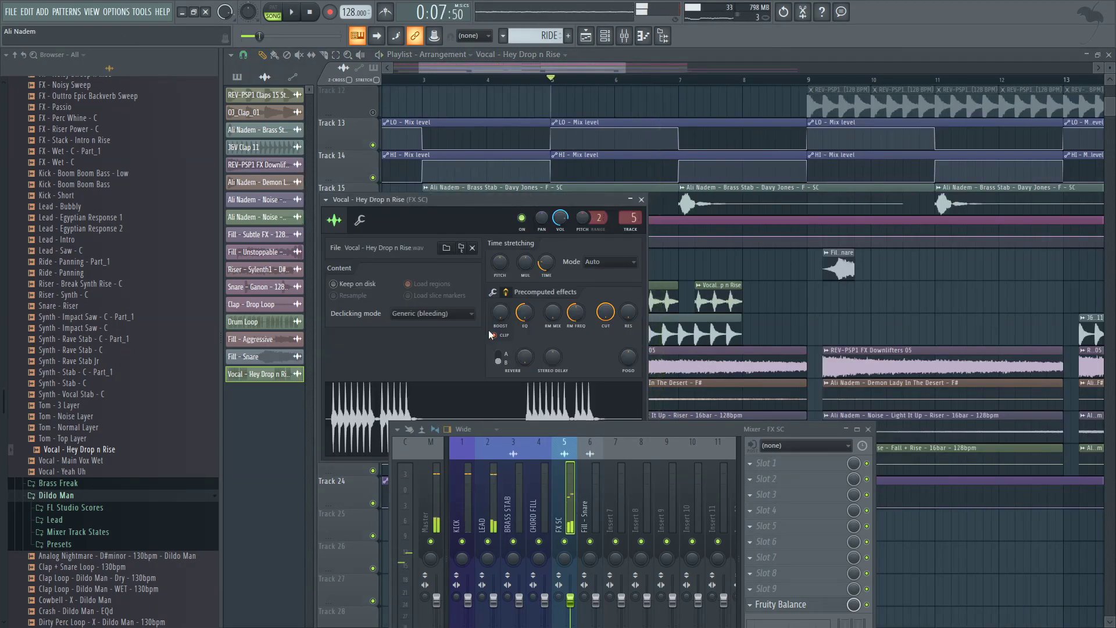
{"action": "left_click", "coordinate": [360, 219]}
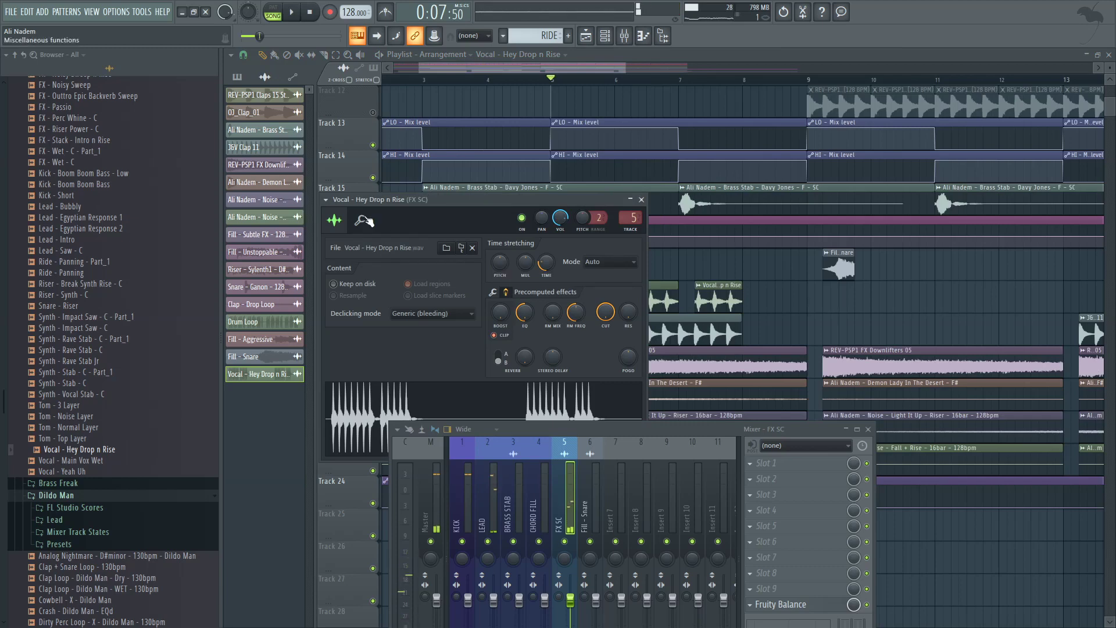
{"action": "key", "text": "space"}
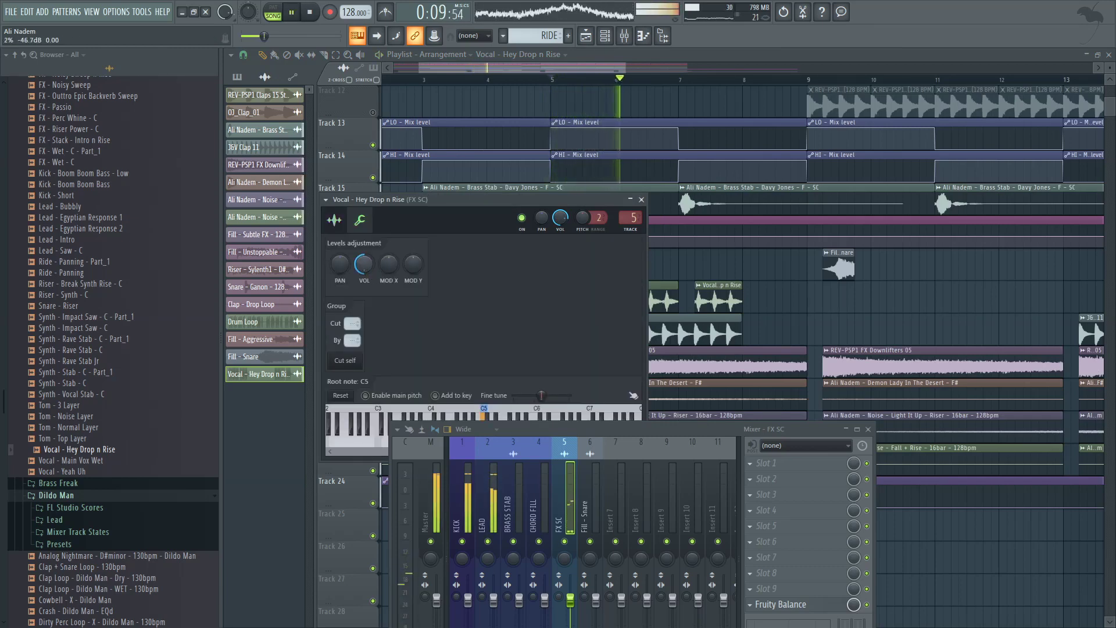
{"action": "left_click", "coordinate": [474, 74]}
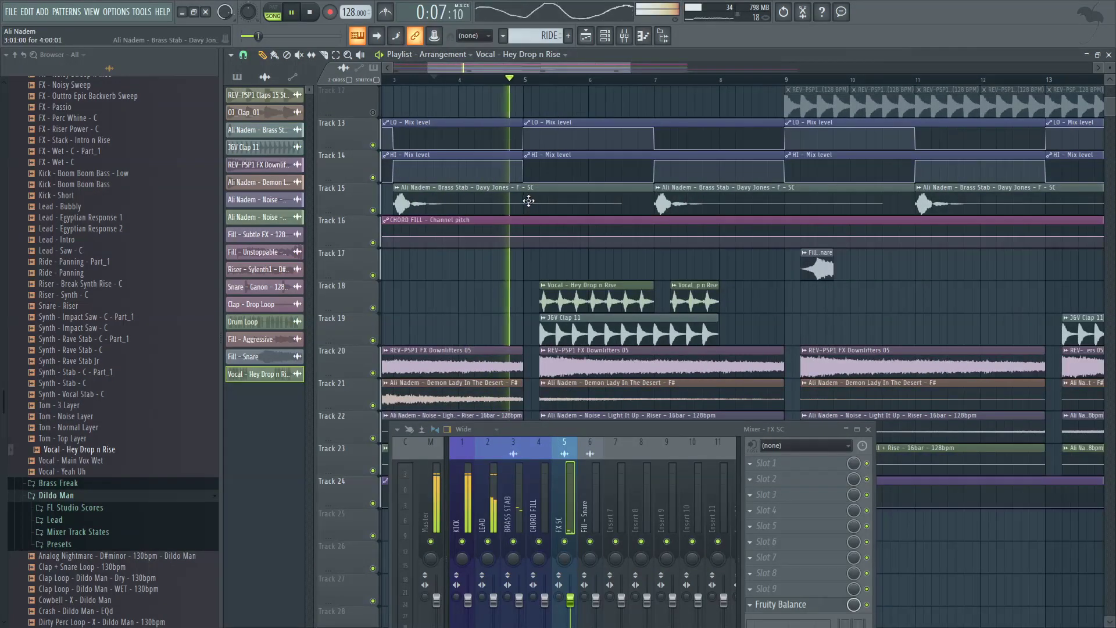
Step: Move the Fill - Snare clip on Track 17 earlier to end at bar 9, and check its channel settings
{"action": "scroll", "coordinate": [496, 182], "scroll_direction": "down", "scroll_amount": 3}
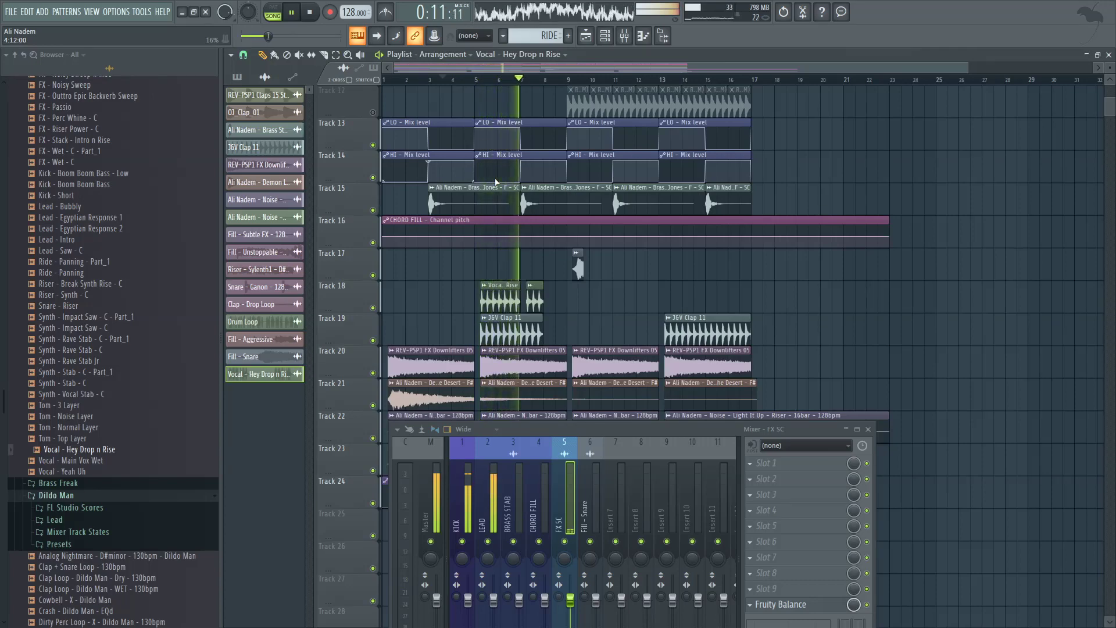
{"action": "scroll", "coordinate": [591, 259], "scroll_direction": "up", "scroll_amount": 4}
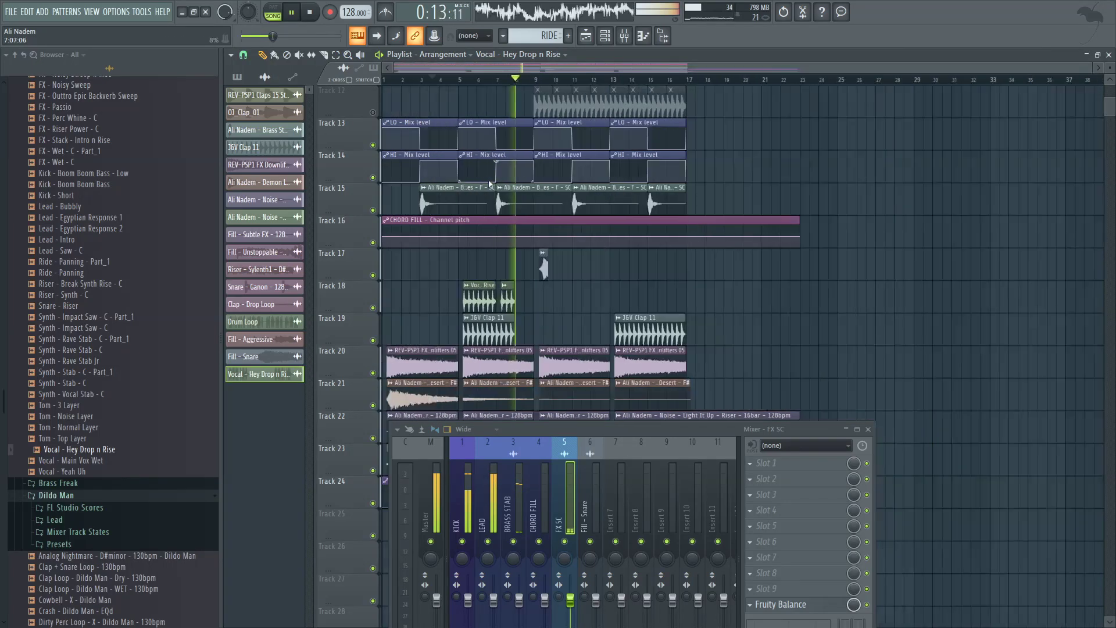
{"action": "scroll", "coordinate": [518, 238], "scroll_direction": "down", "scroll_amount": 2}
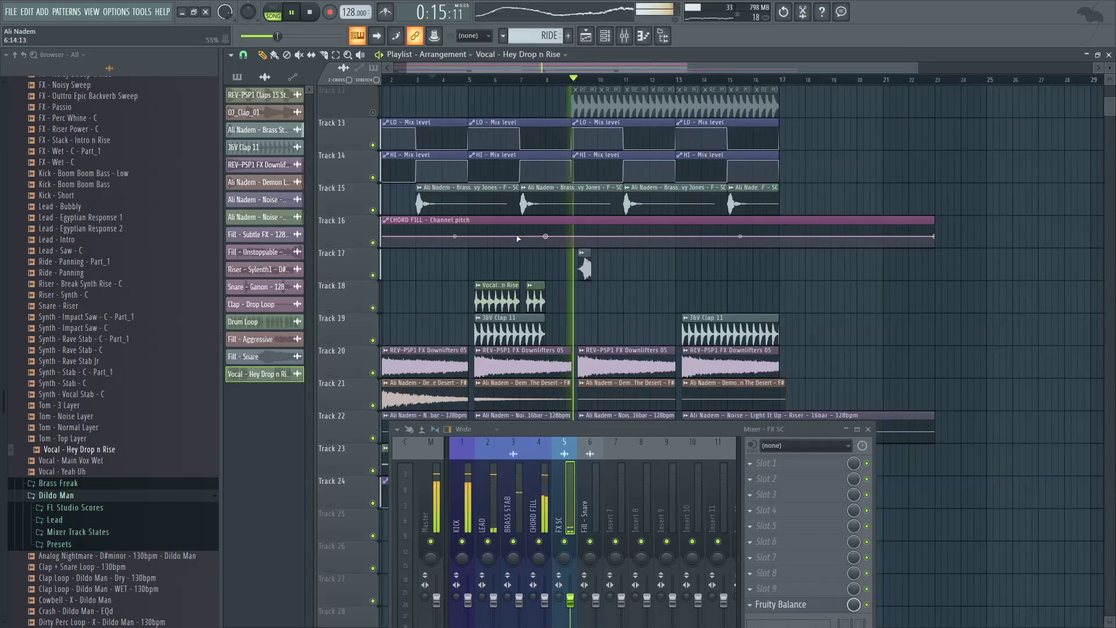
{"action": "scroll", "coordinate": [518, 238], "scroll_direction": "up", "scroll_amount": 4}
{"action": "left_click_drag", "start_coordinate": [633, 268], "coordinate": [570, 269]}
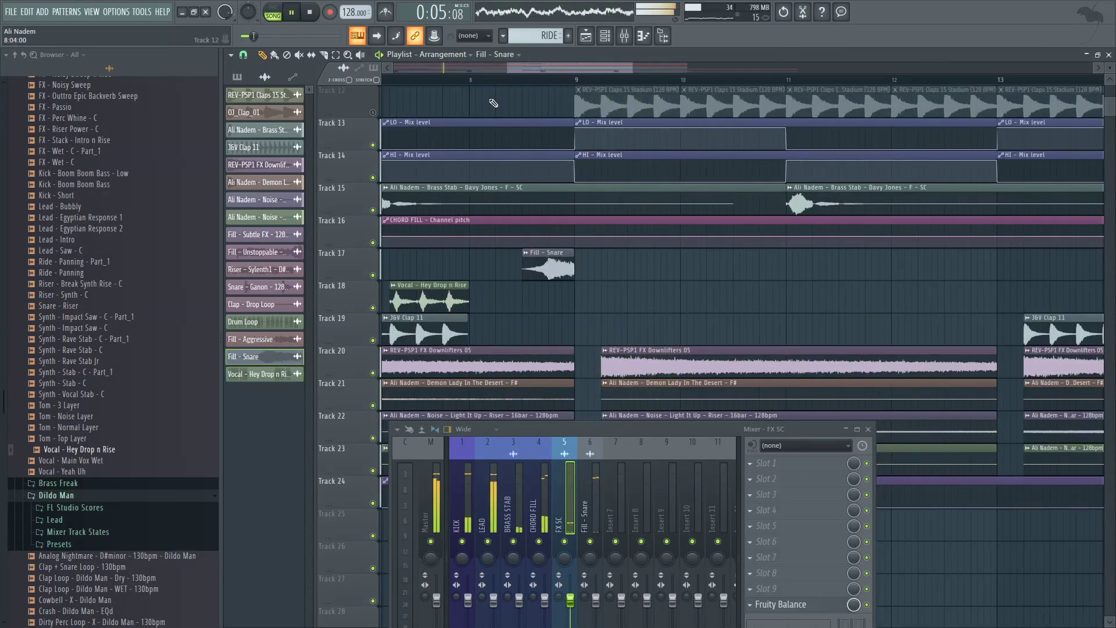
{"action": "scroll", "coordinate": [481, 165], "scroll_direction": "down", "scroll_amount": 4}
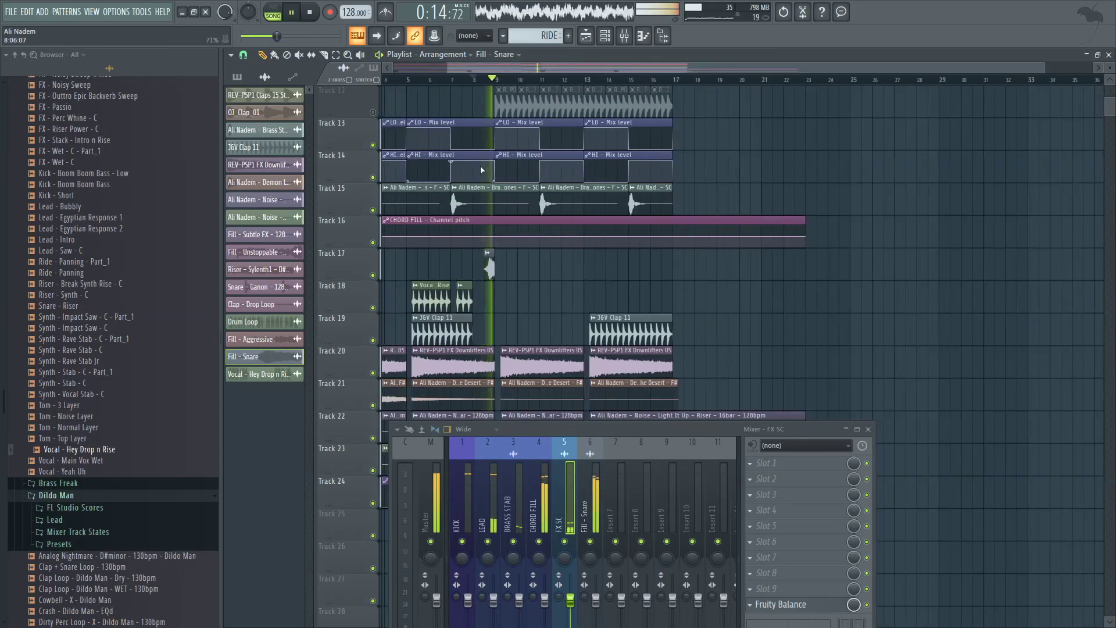
{"action": "scroll", "coordinate": [480, 165], "scroll_direction": "up", "scroll_amount": 2}
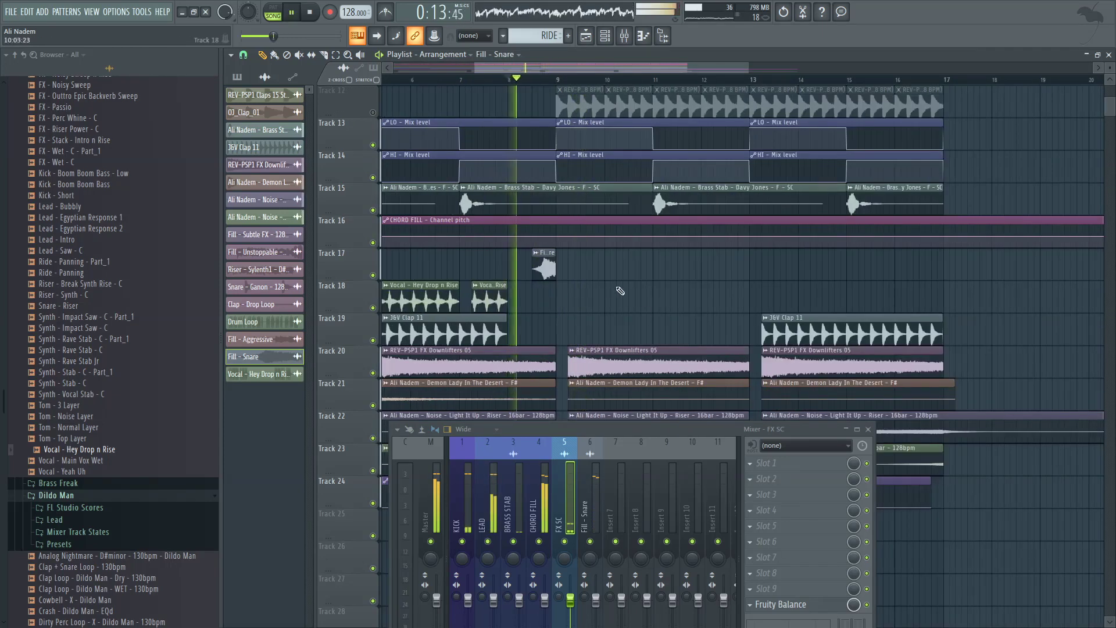
{"action": "double_click", "coordinate": [556, 267]}
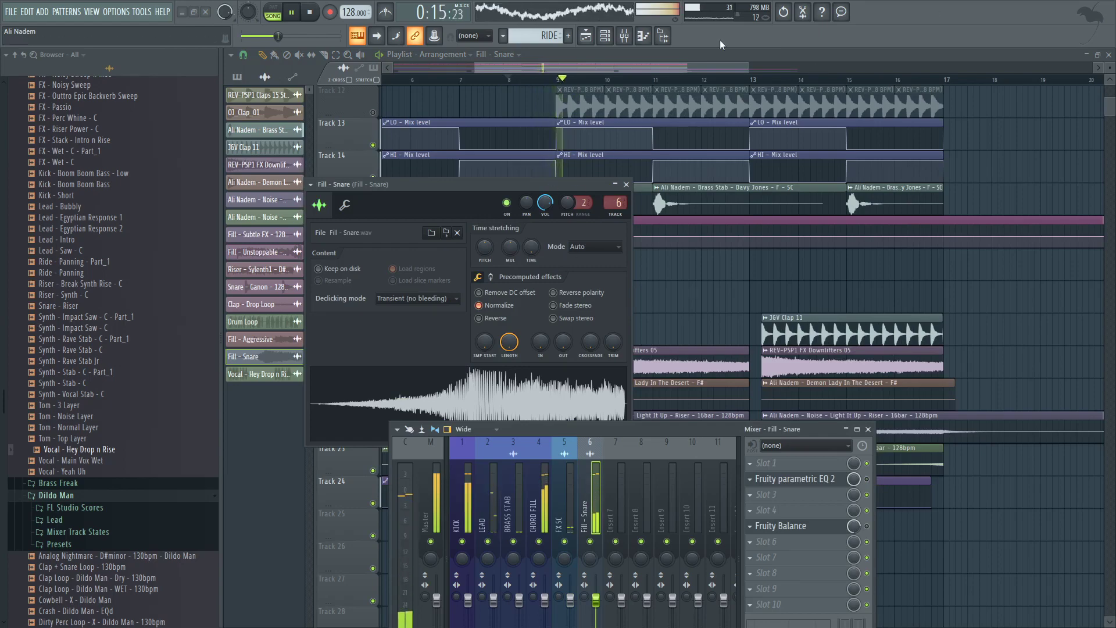
{"action": "left_click", "coordinate": [626, 185]}
Step: Duplicate the two vocal clips on Track 18 to beat 2 of bar 13 and beat 2 of bar 15
{"action": "scroll", "coordinate": [515, 159], "scroll_direction": "up", "scroll_amount": 2}
{"action": "scroll", "coordinate": [507, 221], "scroll_direction": "down", "scroll_amount": 3}
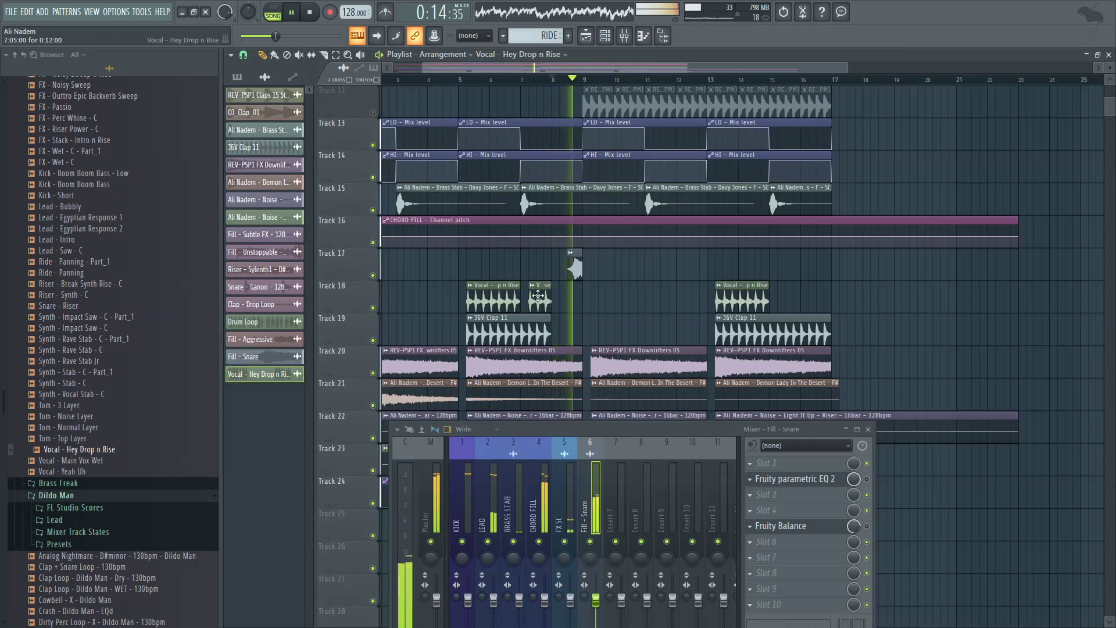
{"action": "scroll", "coordinate": [771, 296], "scroll_direction": "up", "scroll_amount": 3}
{"action": "scroll", "coordinate": [744, 297], "scroll_direction": "down", "scroll_amount": 3}
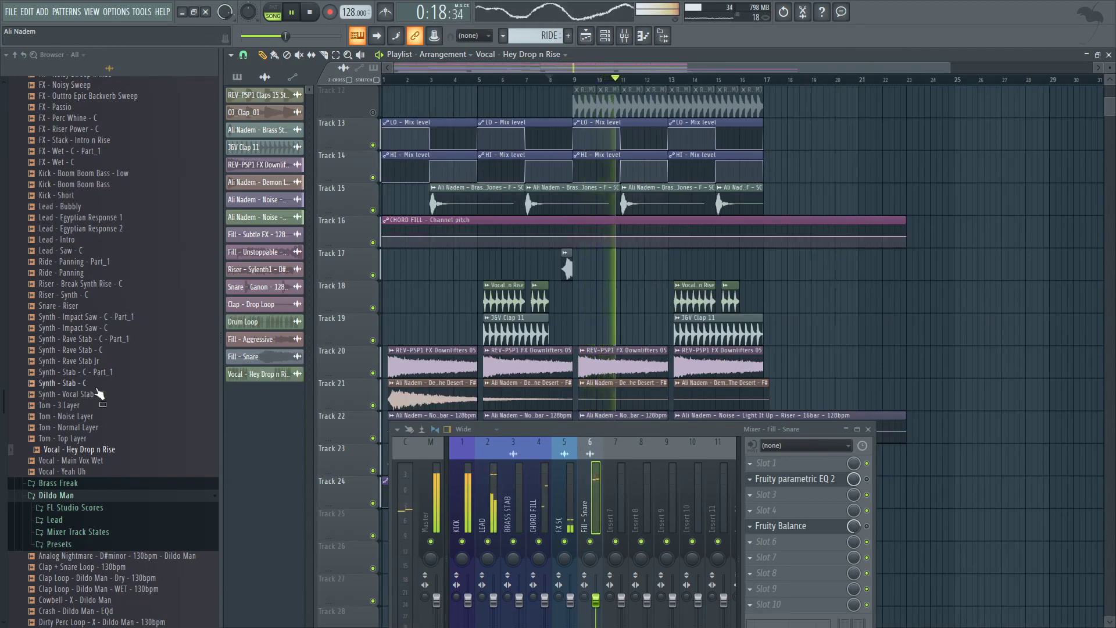
Step: Review the arrangement's upper tracks while playing back the second half and the opening bars
{"action": "scroll", "coordinate": [98, 392], "scroll_direction": "down", "scroll_amount": 2}
{"action": "scroll", "coordinate": [605, 324], "scroll_direction": "up", "scroll_amount": 3}
{"action": "scroll", "coordinate": [596, 270], "scroll_direction": "up", "scroll_amount": 2}
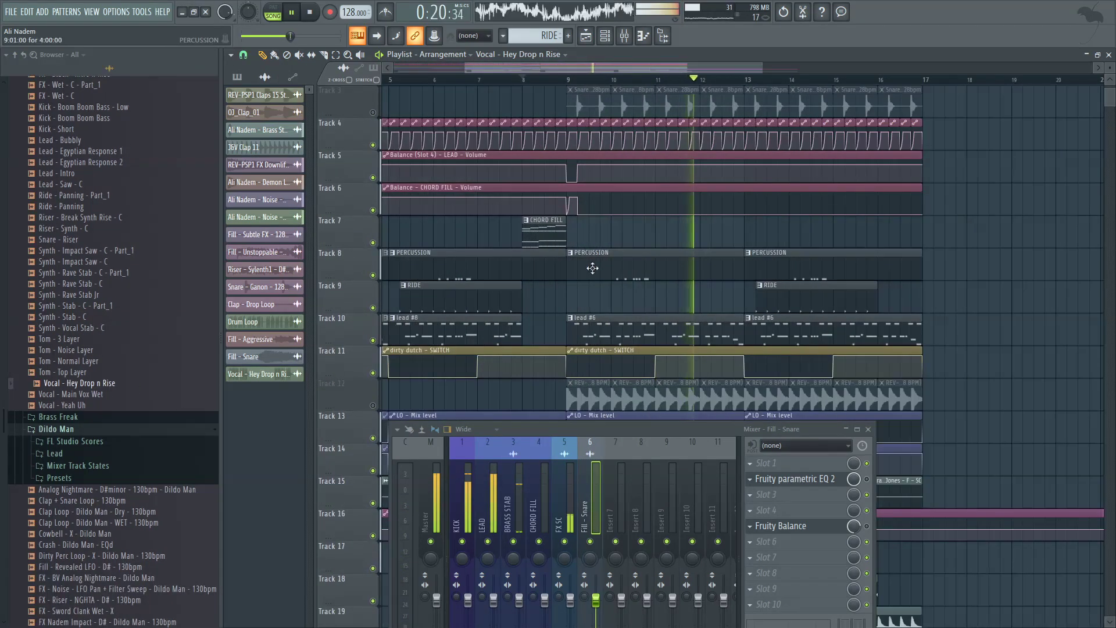
{"action": "left_click", "coordinate": [618, 82]}
{"action": "scroll", "coordinate": [621, 189], "scroll_direction": "up", "scroll_amount": 2}
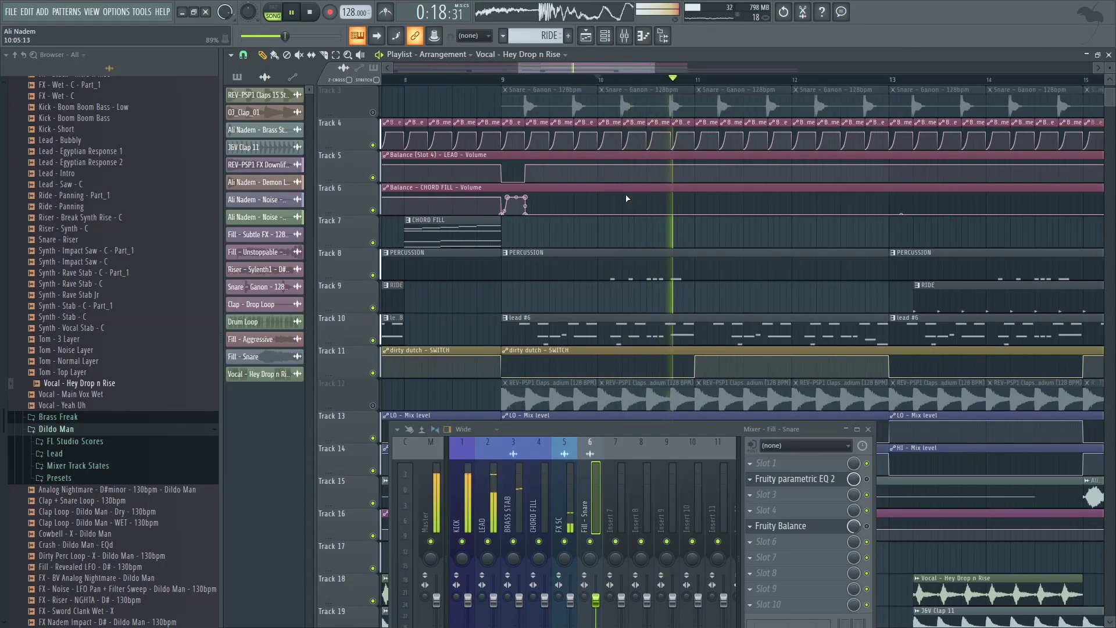
{"action": "scroll", "coordinate": [621, 232], "scroll_direction": "down", "scroll_amount": 3}
{"action": "key", "text": "space"}
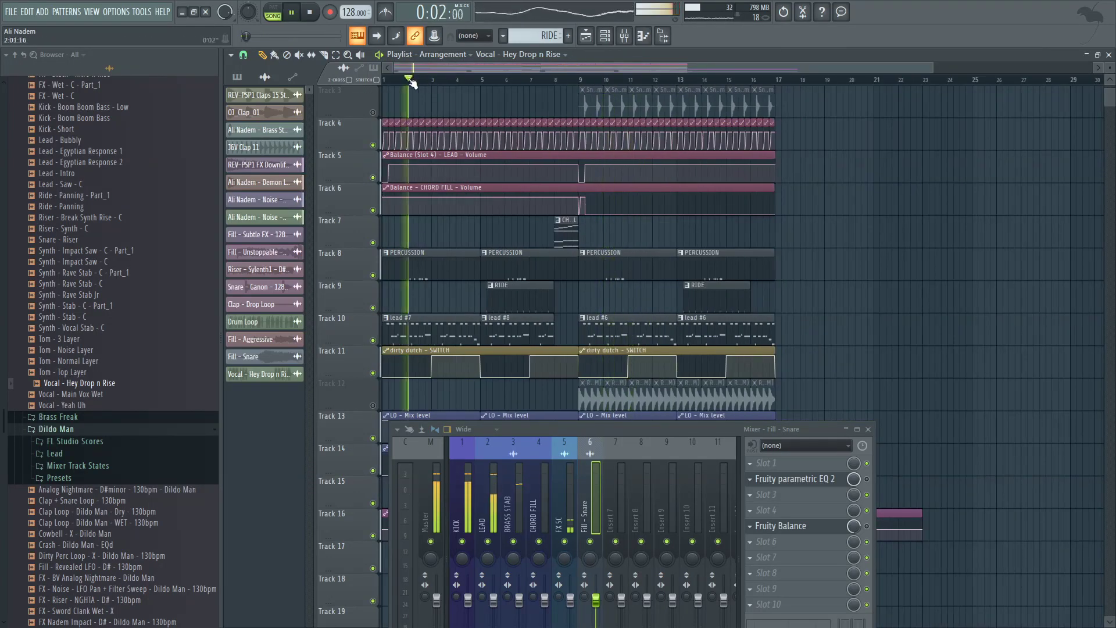
Step: Open the PERCUSSION pattern with its channel rack and bring up the REV-PSP2 Snares 03 channel settings
{"action": "scroll", "coordinate": [541, 157], "scroll_direction": "up", "scroll_amount": 3}
{"action": "double_click", "coordinate": [481, 268]}
{"action": "left_click", "coordinate": [605, 35]}
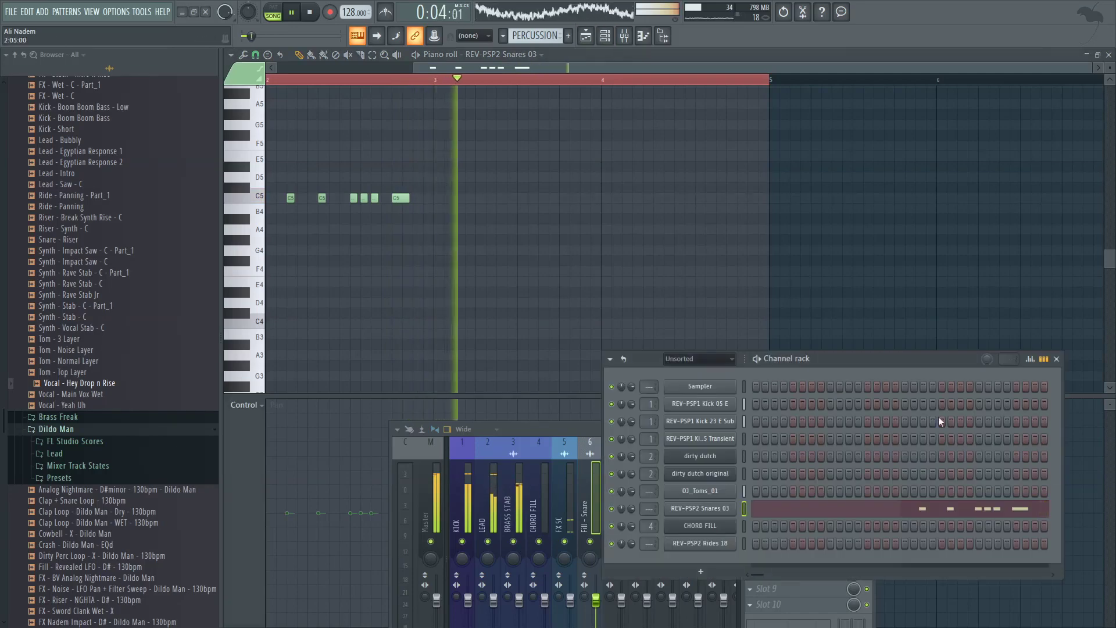
{"action": "key", "text": "space"}
{"action": "left_click", "coordinate": [724, 510]}
{"action": "key", "text": "space"}
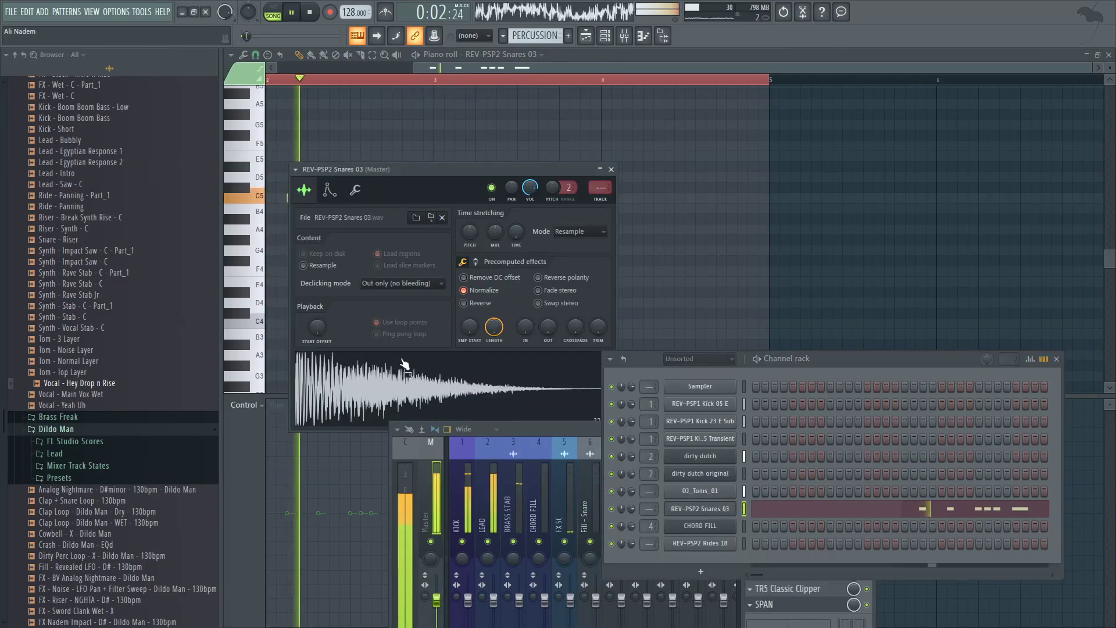
Step: Replace the REV-PSP2 Snares 03 sample with J&V Snare 07 from the AA Good Samples folder and play the pattern
{"action": "scroll", "coordinate": [110, 337], "scroll_direction": "up", "scroll_amount": 12}
{"action": "scroll", "coordinate": [101, 339], "scroll_direction": "up", "scroll_amount": 6}
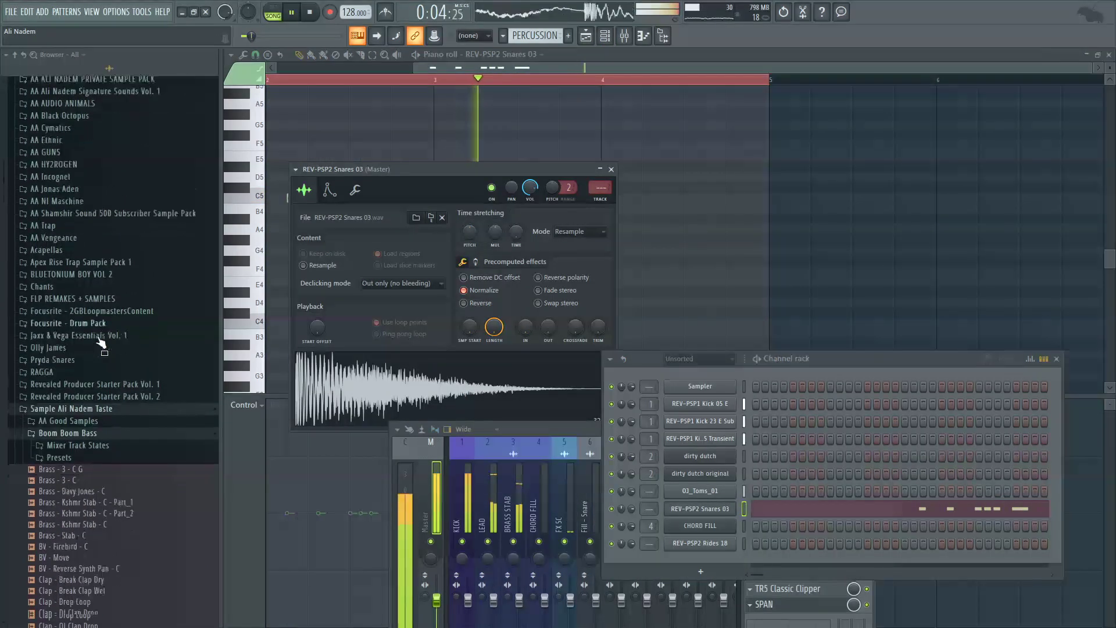
{"action": "left_click", "coordinate": [92, 383]}
{"action": "left_click", "coordinate": [92, 373]}
{"action": "key", "text": "space"}
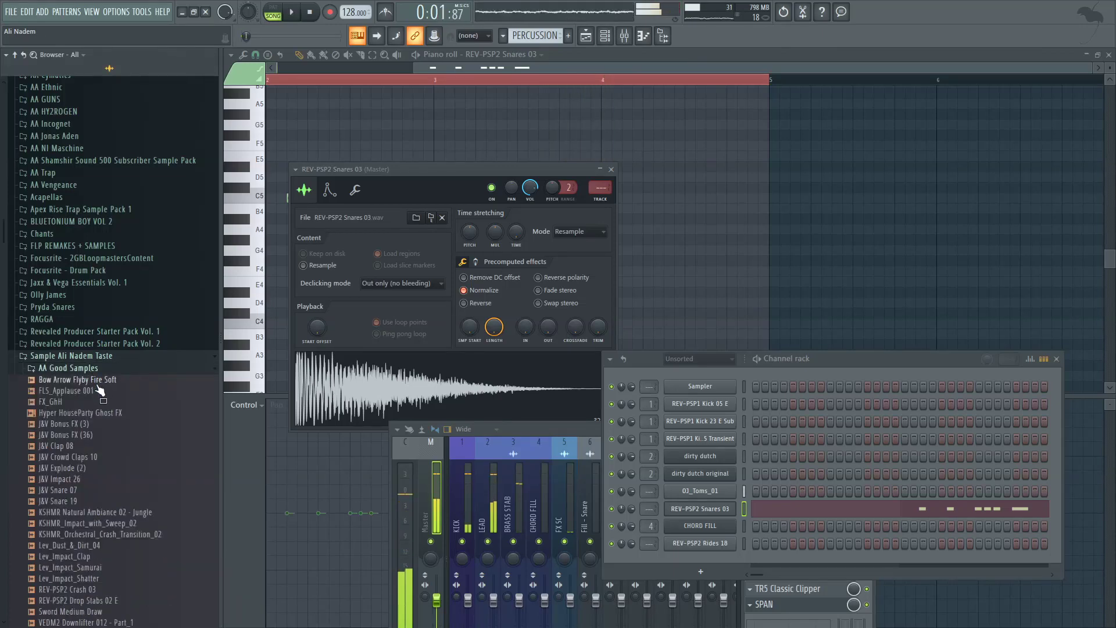
{"action": "scroll", "coordinate": [99, 383], "scroll_direction": "down", "scroll_amount": 2}
{"action": "left_click", "coordinate": [98, 381]}
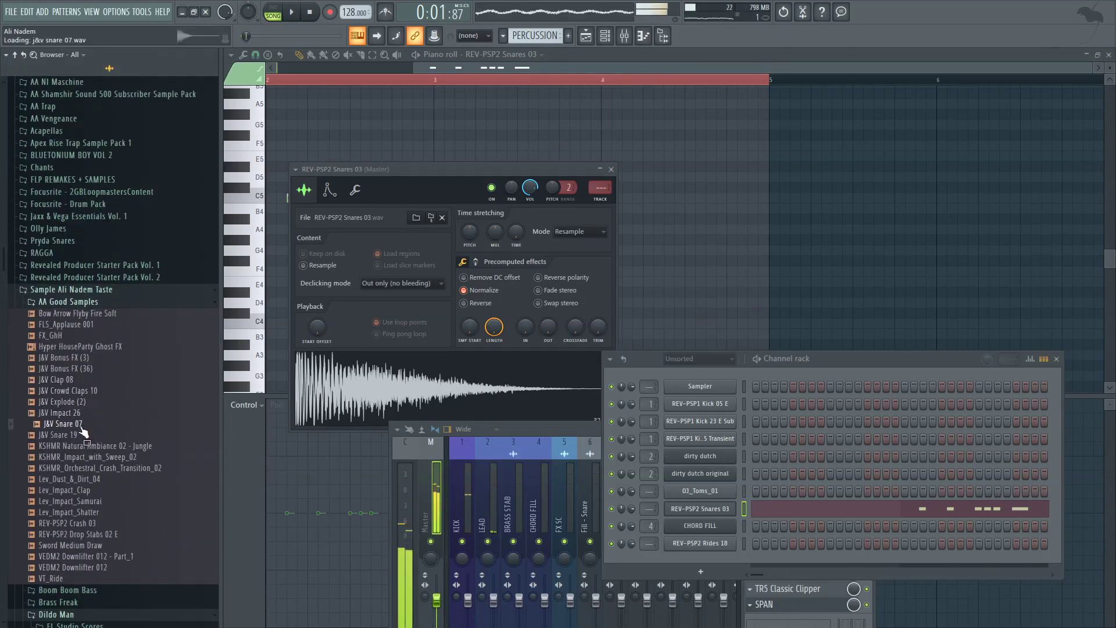
{"action": "left_click_drag", "start_coordinate": [674, 519], "coordinate": [674, 511]}
{"action": "key", "text": "space"}
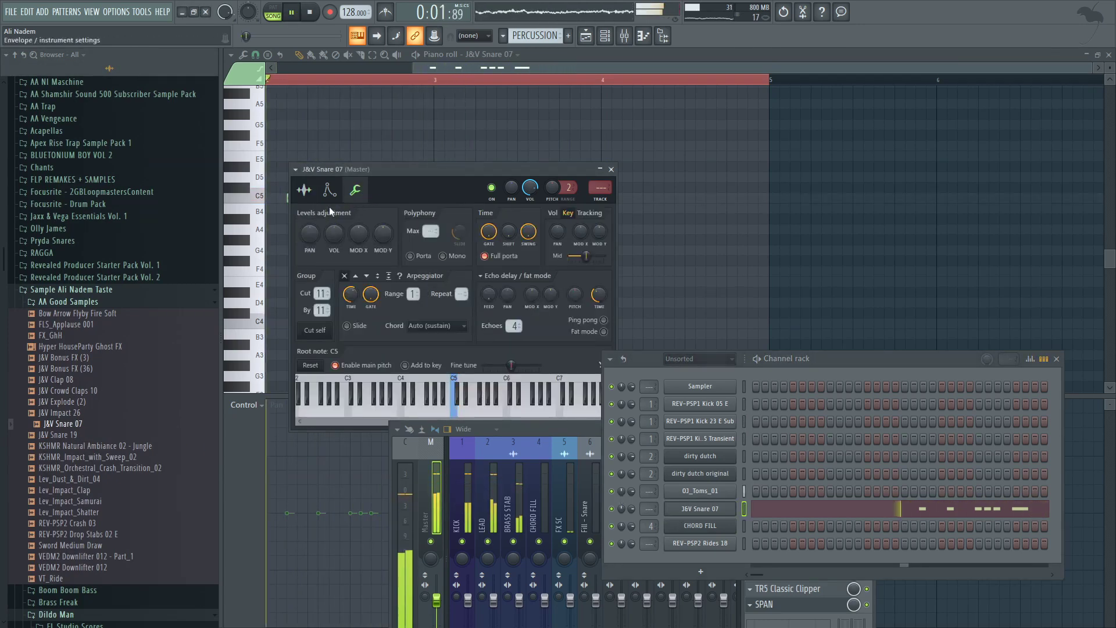
Step: Adjust the J&V Snare 07 channel's volume multiplier, trying 133%, and close its settings
{"action": "left_click", "coordinate": [355, 190]}
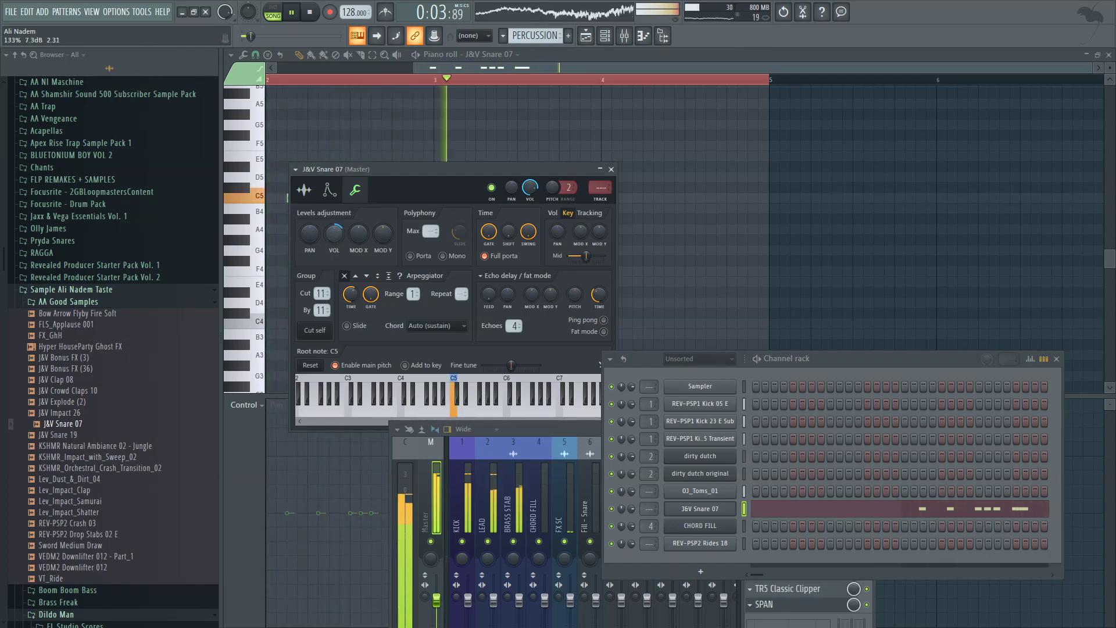
{"action": "right_click", "coordinate": [334, 234]}
{"action": "left_click", "coordinate": [343, 242]}
{"action": "middle_click", "coordinate": [325, 157]}
Step: Show note velocity for the J&V Snare 07 notes in the piano roll and move the mixer clear of the velocity lane
{"action": "scroll", "coordinate": [407, 242], "scroll_direction": "down", "scroll_amount": 3}
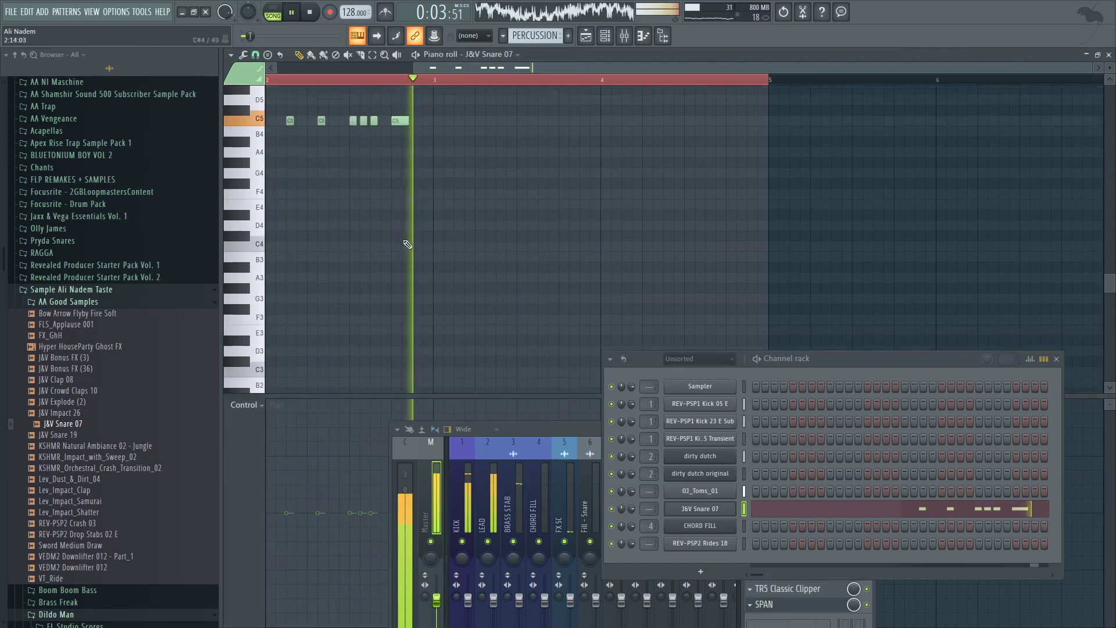
{"action": "right_click", "coordinate": [241, 442]}
{"action": "left_click", "coordinate": [274, 468]}
{"action": "left_click_drag", "start_coordinate": [569, 432], "coordinate": [827, 514]}
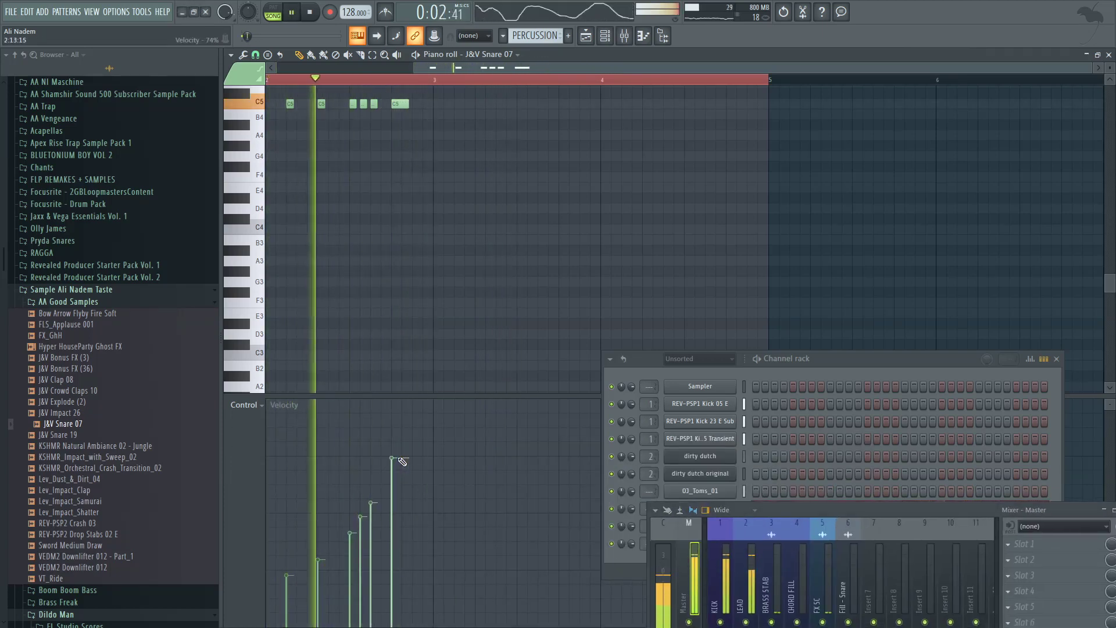
Step: Reshape the velocities of the six J&V Snare 07 notes into a rising ramp, raising the quieter early hits
{"action": "left_click_drag", "start_coordinate": [403, 462], "coordinate": [349, 523]}
{"action": "left_click", "coordinate": [321, 546]}
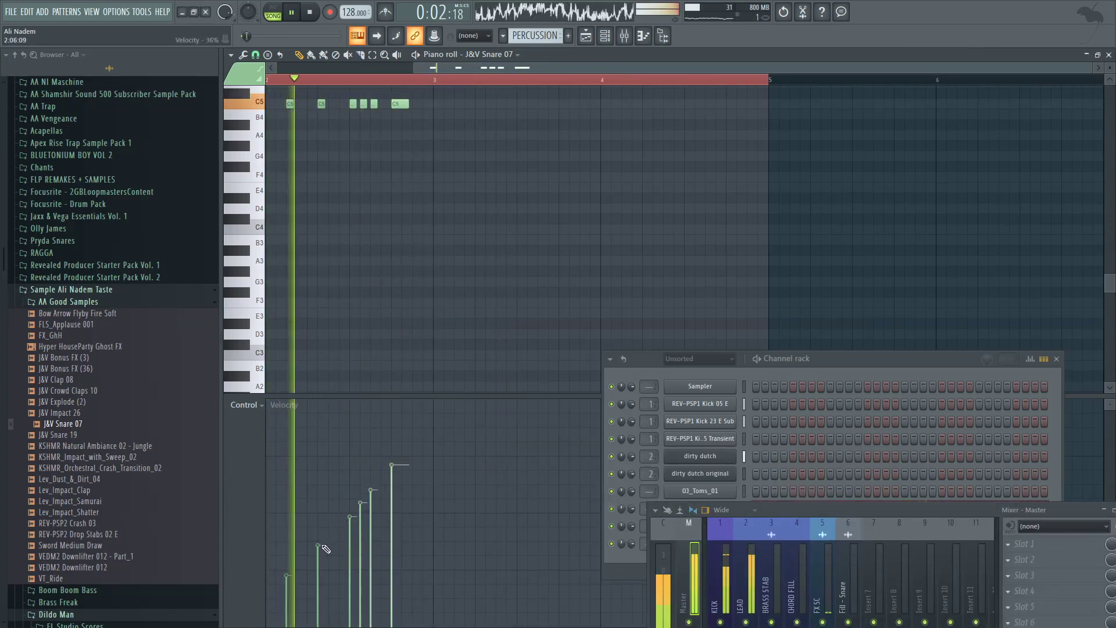
{"action": "left_click", "coordinate": [288, 566]}
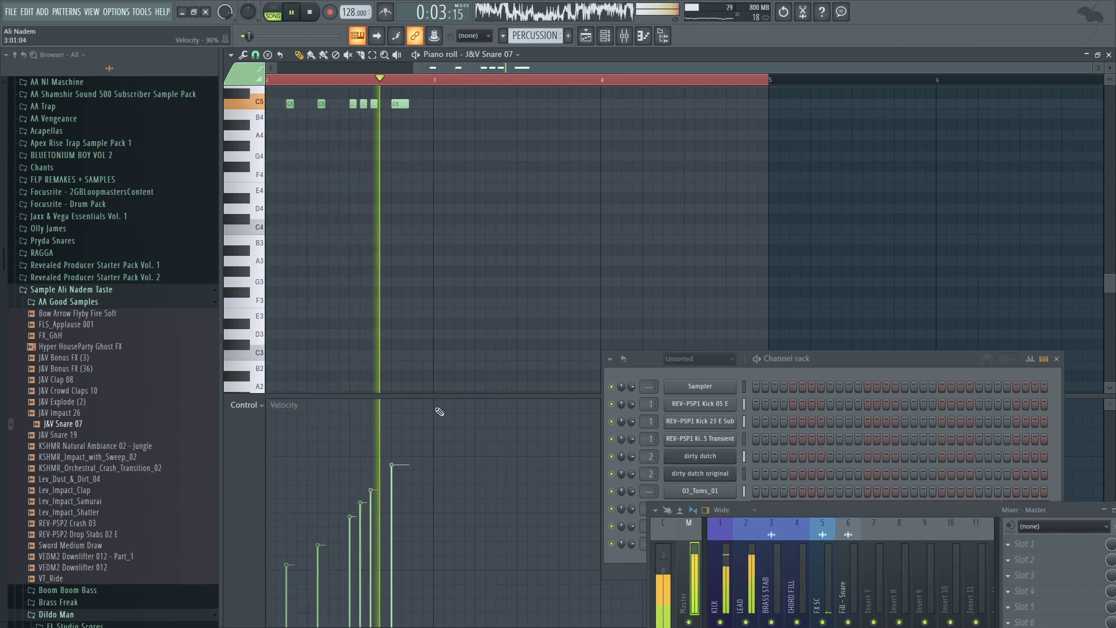
Step: Add another C5 note right after the last J&V Snare 07 note and set its velocity slightly higher than the preceding one
{"action": "scroll", "coordinate": [414, 133], "scroll_direction": "up", "scroll_amount": 2}
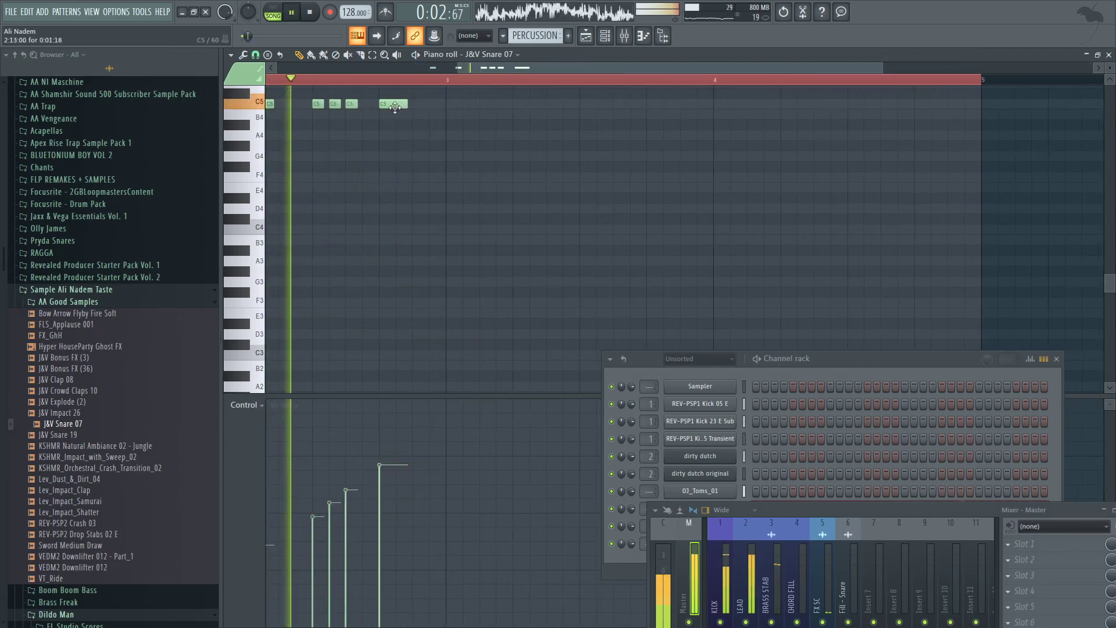
{"action": "left_click", "coordinate": [395, 104]}
{"action": "left_click", "coordinate": [416, 104]}
{"action": "left_click", "coordinate": [421, 442]}
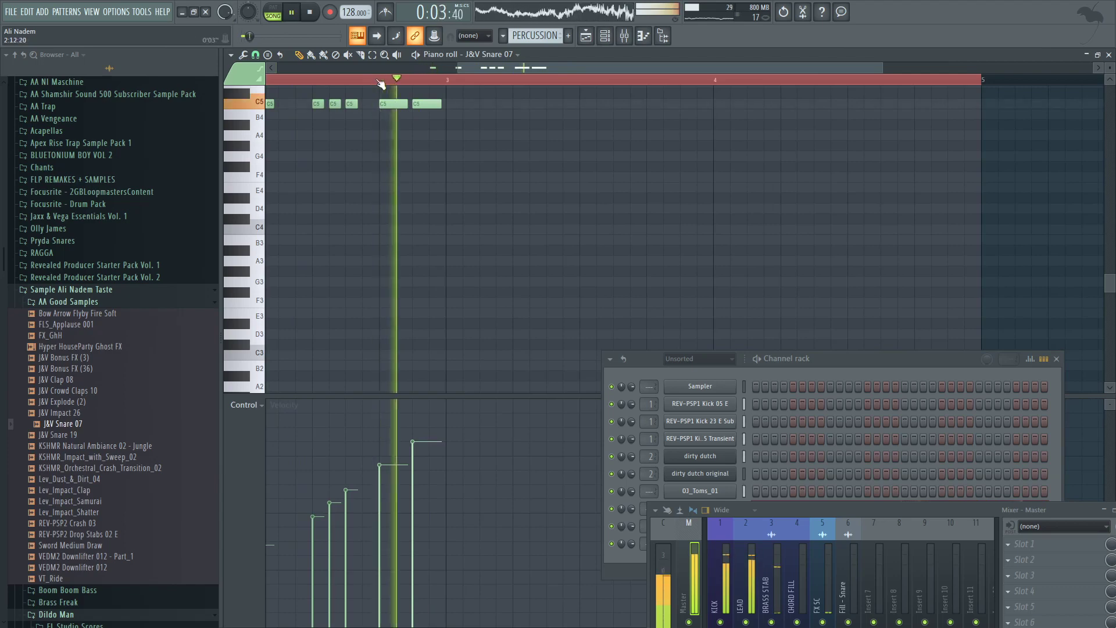
{"action": "left_click", "coordinate": [421, 450]}
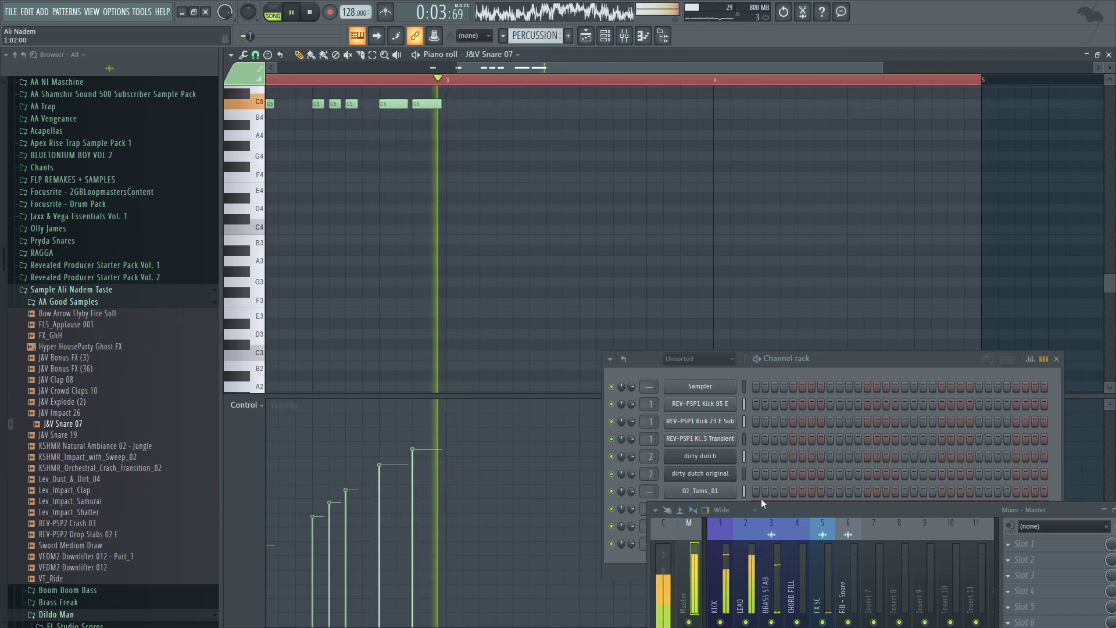
Step: Enable the volume envelope on the J&V Snare 07 channel and bring its attack, decay and sustain down to minimum
{"action": "left_click_drag", "start_coordinate": [772, 510], "coordinate": [951, 573]}
{"action": "left_click", "coordinate": [690, 510]}
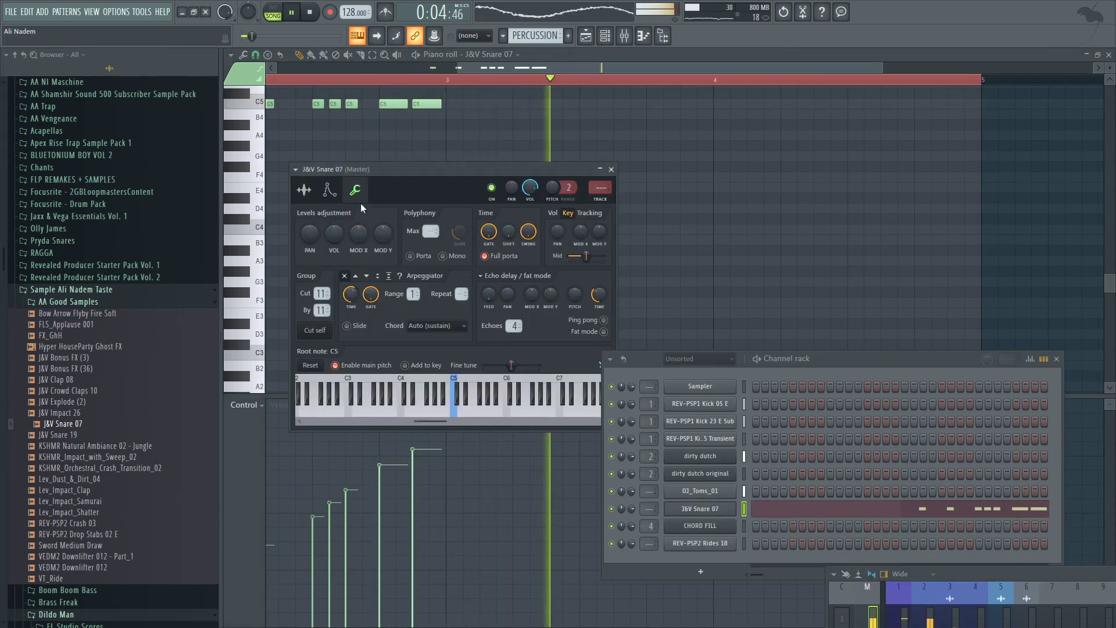
{"action": "left_click", "coordinate": [330, 190]}
{"action": "left_click", "coordinate": [301, 233]}
{"action": "left_click_drag", "start_coordinate": [328, 304], "coordinate": [327, 344]}
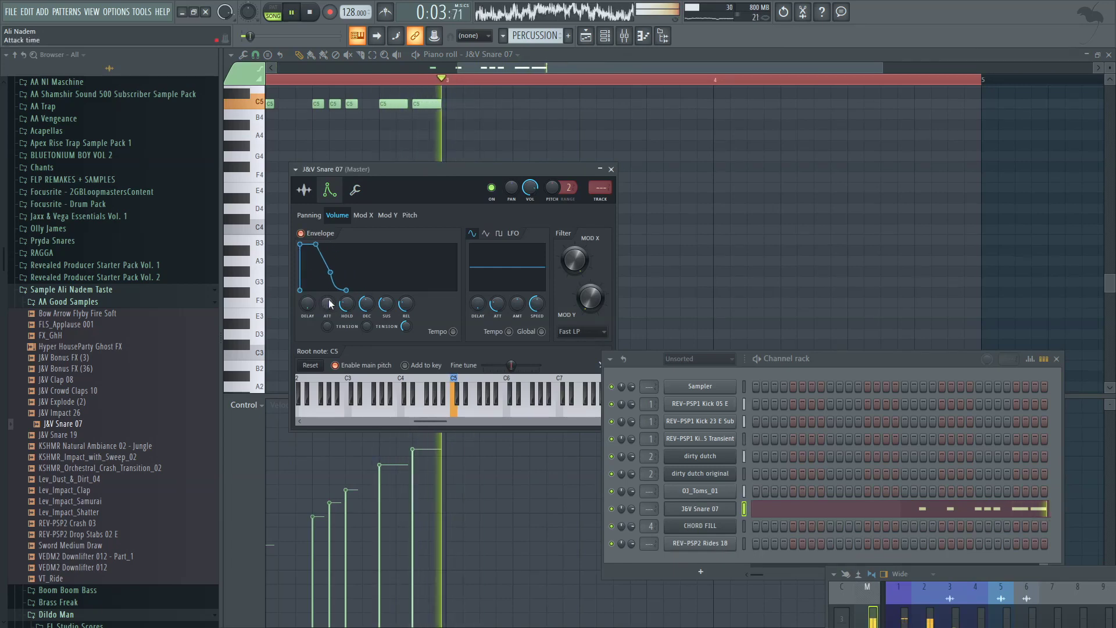
{"action": "left_click_drag", "start_coordinate": [367, 304], "coordinate": [387, 350]}
{"action": "key", "text": "space"}
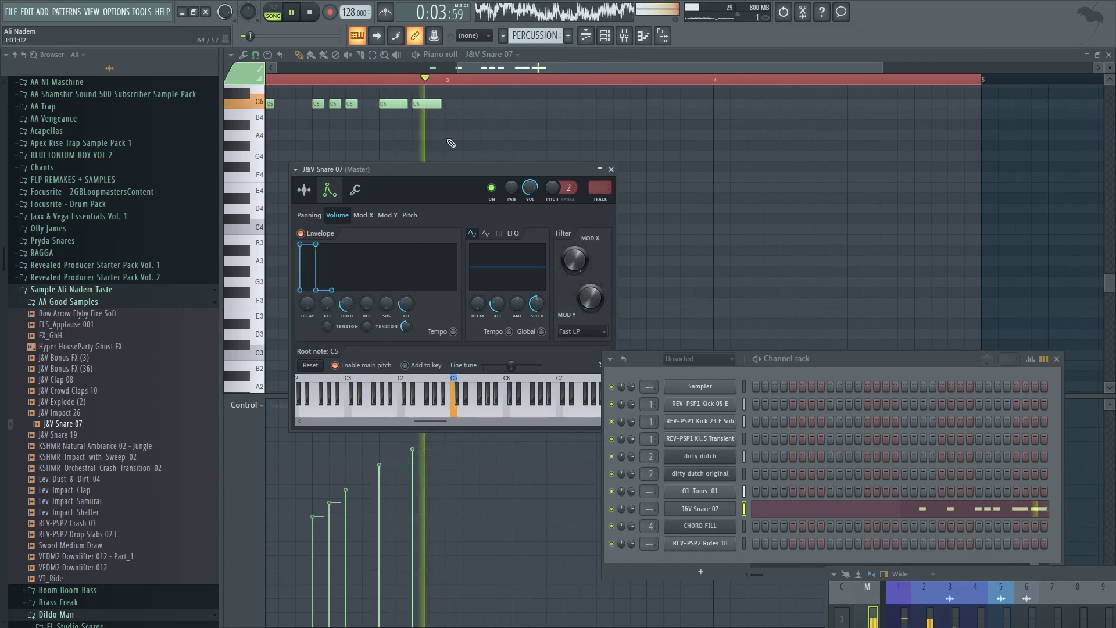
Step: Switch playback to the PERCUSSION pattern alone and reduce the snare volume envelope's hold time to minimum
{"action": "key", "text": "space"}
{"action": "left_click", "coordinate": [416, 54]}
{"action": "left_click", "coordinate": [697, 509]}
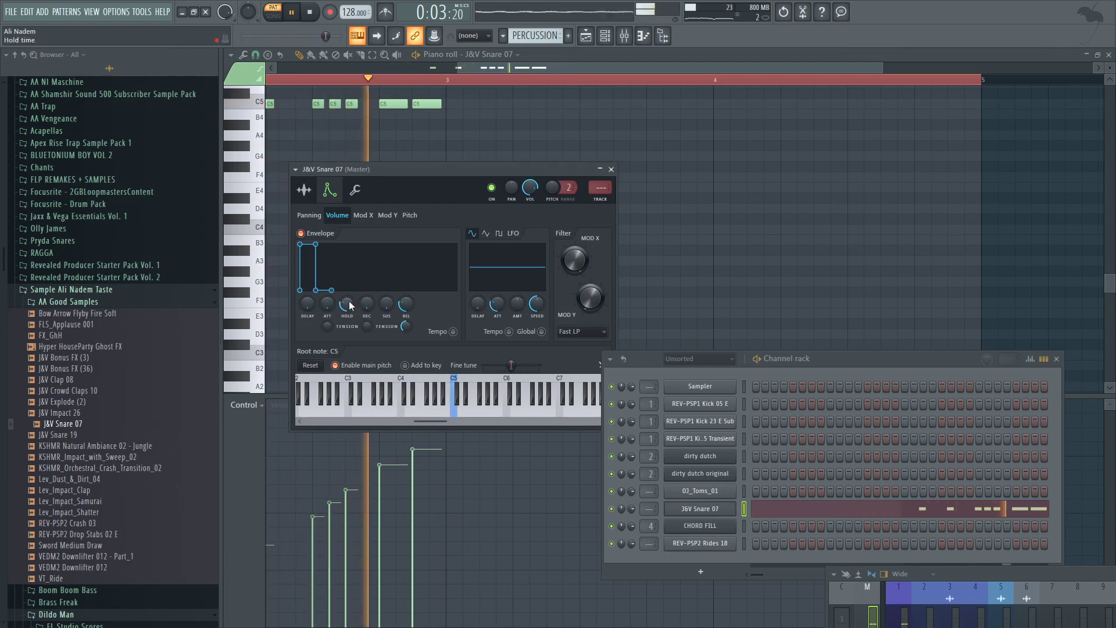
{"action": "left_click_drag", "start_coordinate": [353, 304], "coordinate": [353, 349]}
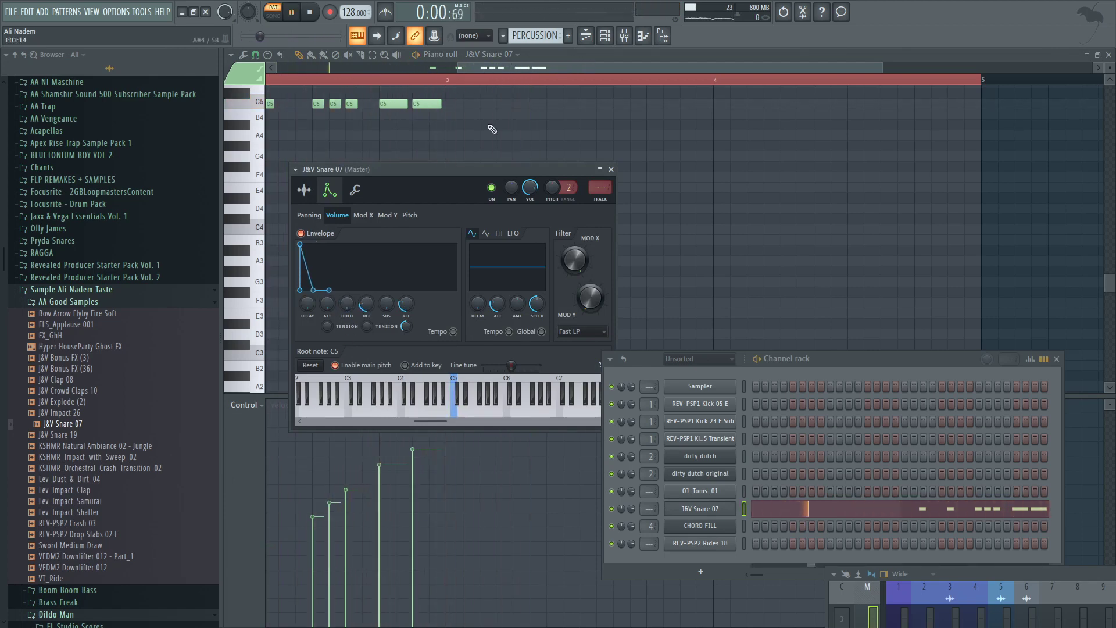
Step: Clear the piano roll's time selection, replay the pattern, and shorten the snare volume envelope's decay and release
{"action": "left_click_drag", "start_coordinate": [492, 68], "coordinate": [252, 65]}
{"action": "scroll", "coordinate": [511, 109], "scroll_direction": "down", "scroll_amount": 1}
{"action": "double_click", "coordinate": [499, 80]}
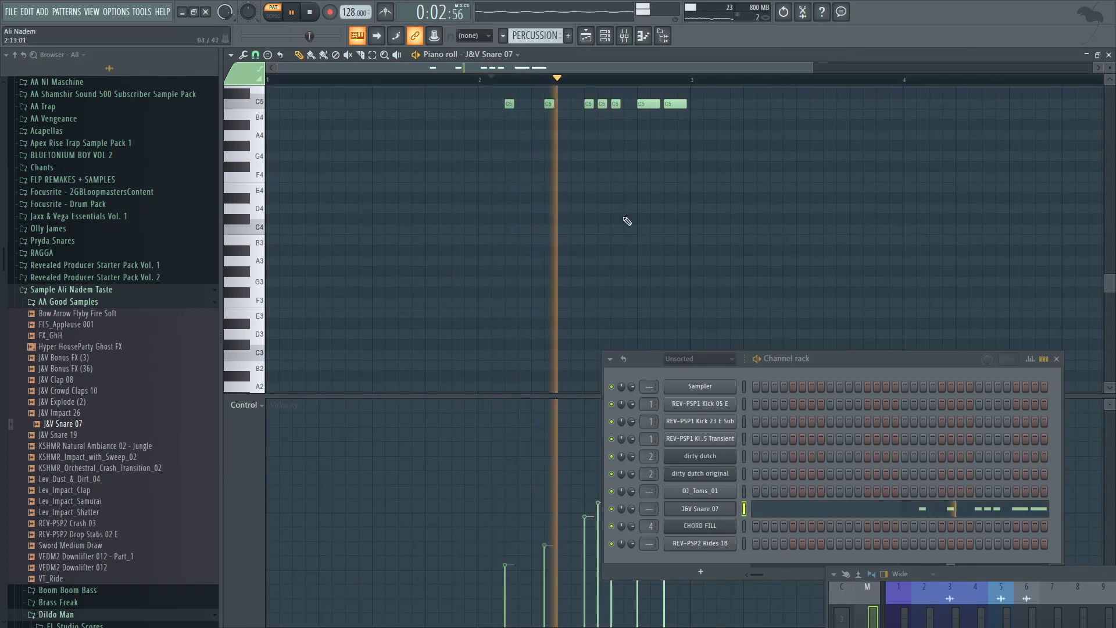
{"action": "left_click", "coordinate": [714, 510]}
{"action": "key", "text": "space"}
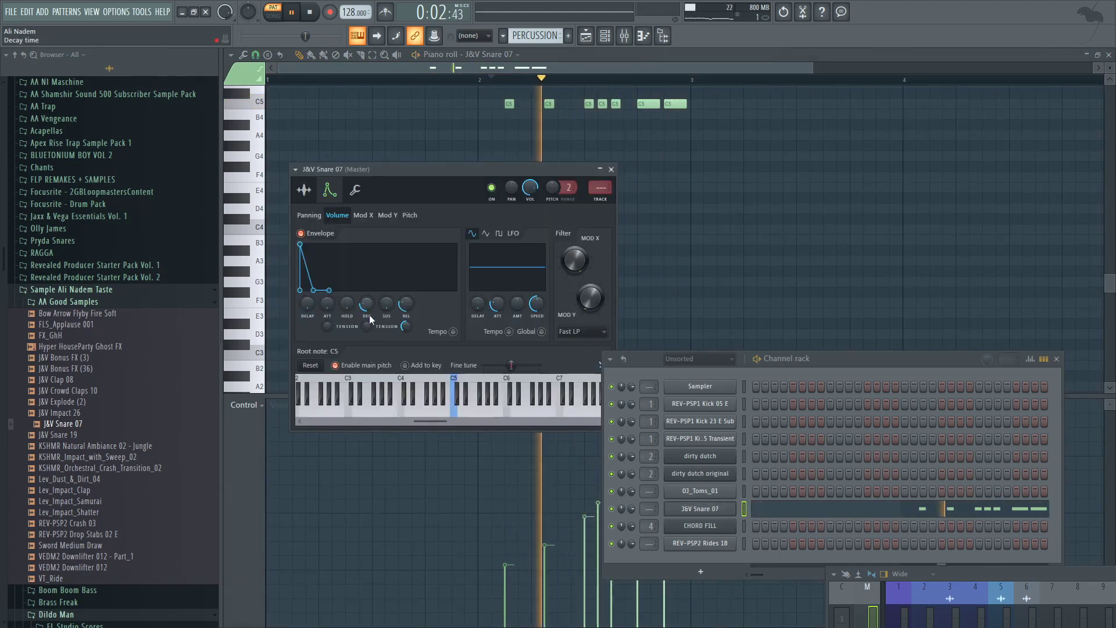
{"action": "left_click_drag", "start_coordinate": [405, 305], "coordinate": [367, 311]}
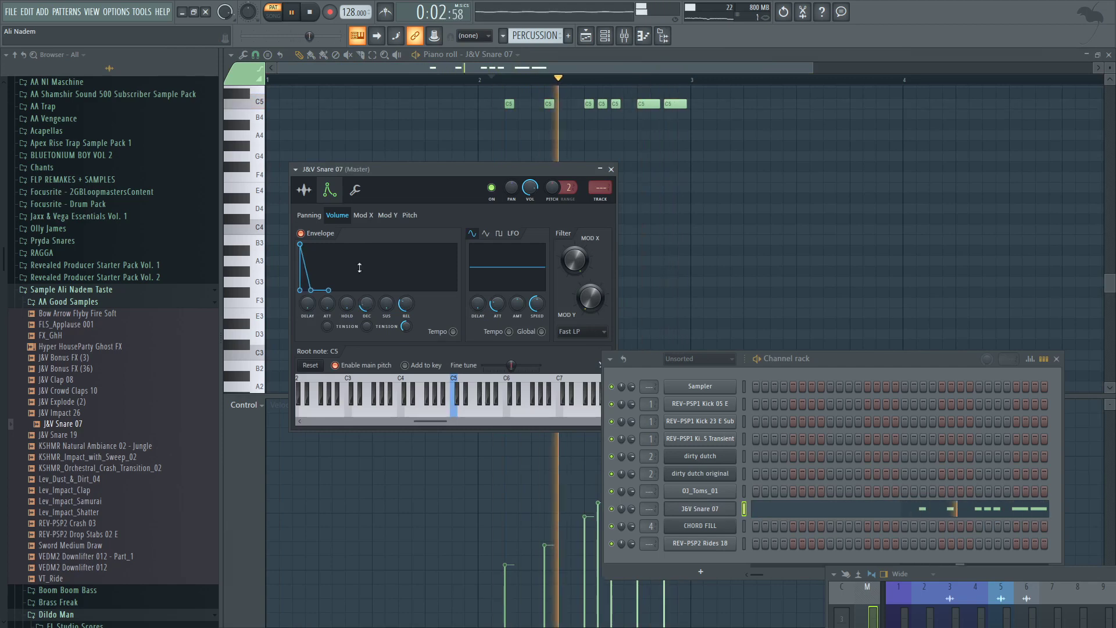
Step: Shorten the snare envelope's release a little more and show the additional precomputed effects in the J&V Snare 07 sample settings
{"action": "left_click", "coordinate": [304, 191]}
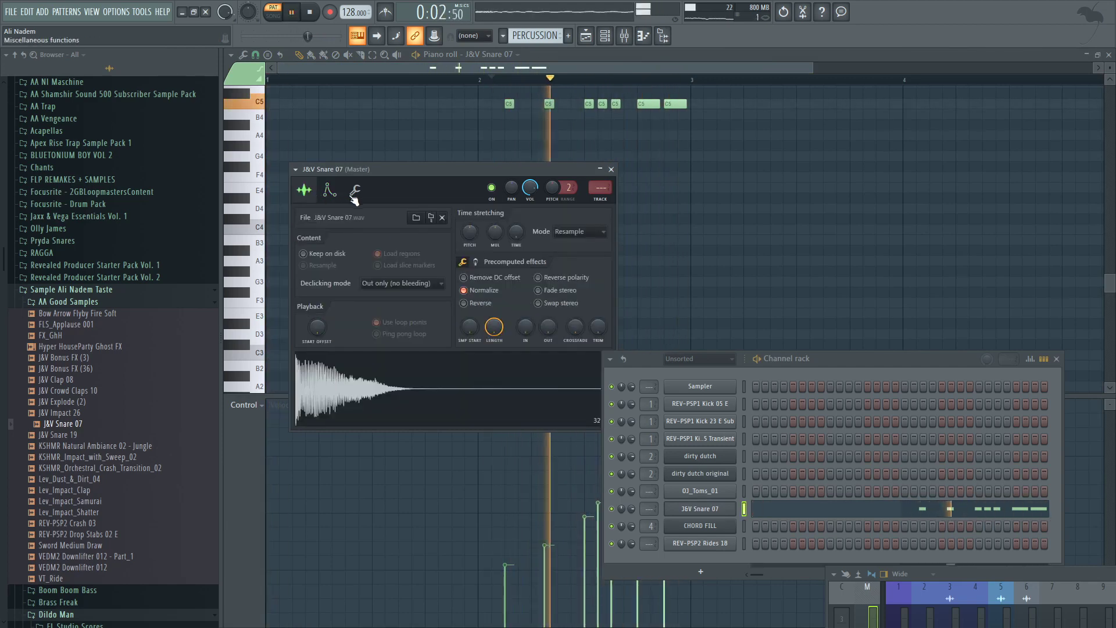
{"action": "left_click", "coordinate": [339, 192]}
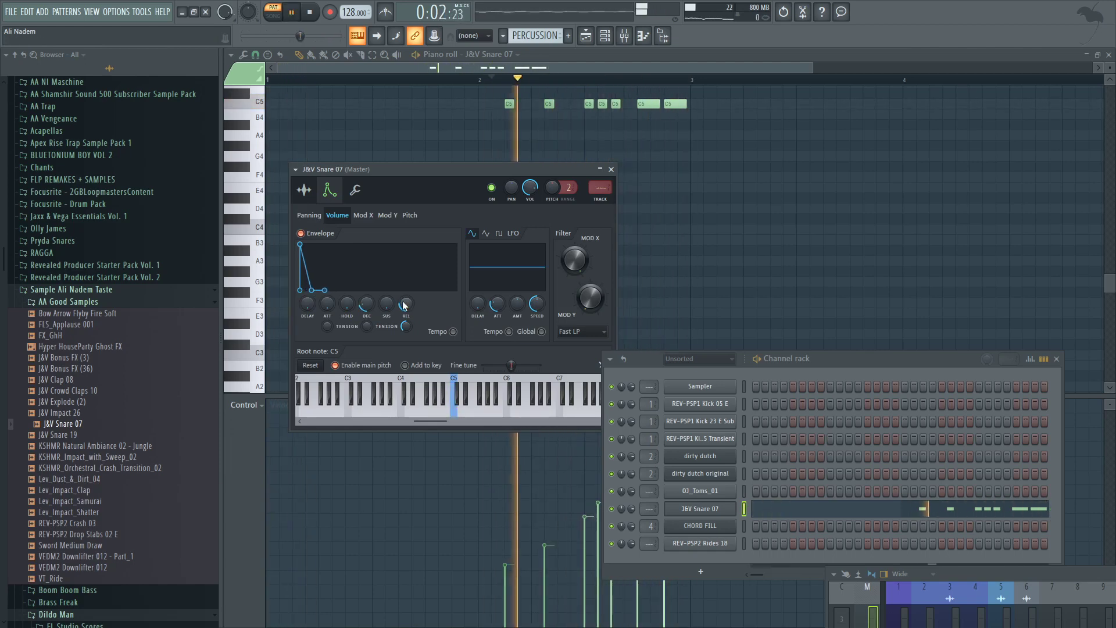
{"action": "left_click", "coordinate": [304, 190]}
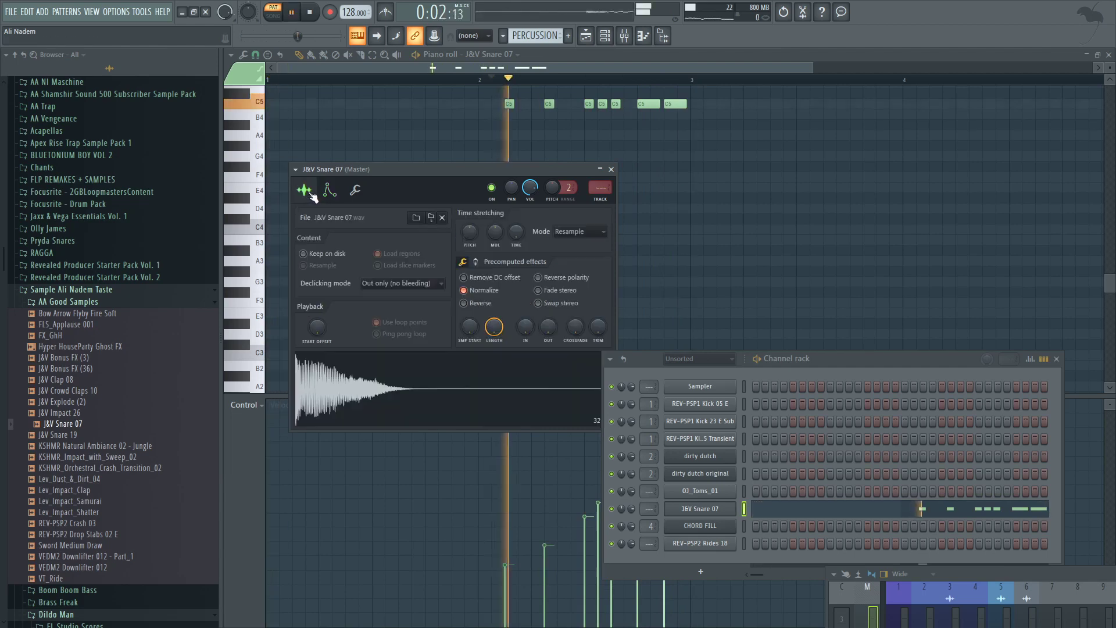
{"action": "left_click", "coordinate": [475, 262]}
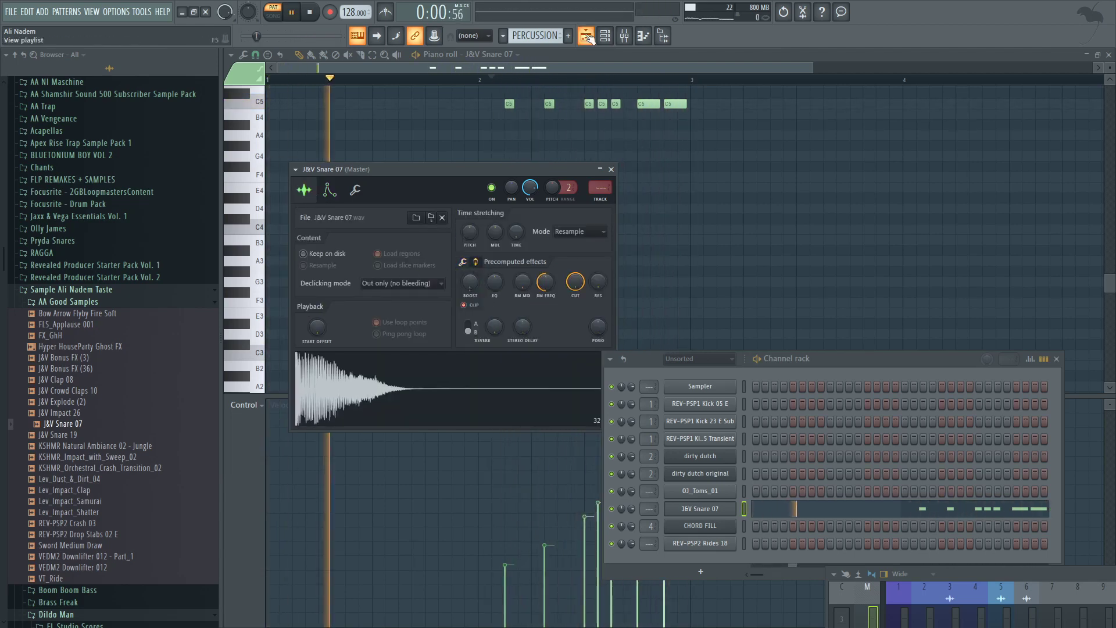
Step: Return to the playlist and play the arrangement from bar 1 to hear the snare in context
{"action": "key", "text": "F5"}
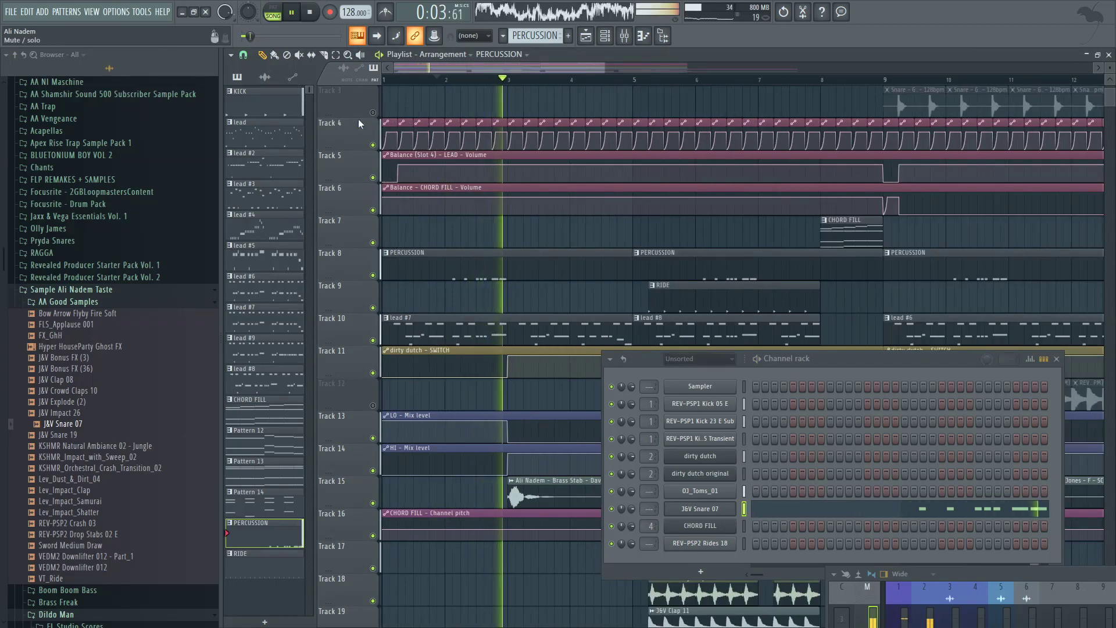
{"action": "left_click", "coordinate": [385, 80]}
{"action": "scroll", "coordinate": [382, 131], "scroll_direction": "up", "scroll_amount": 3}
{"action": "scroll", "coordinate": [382, 137], "scroll_direction": "down", "scroll_amount": 3}
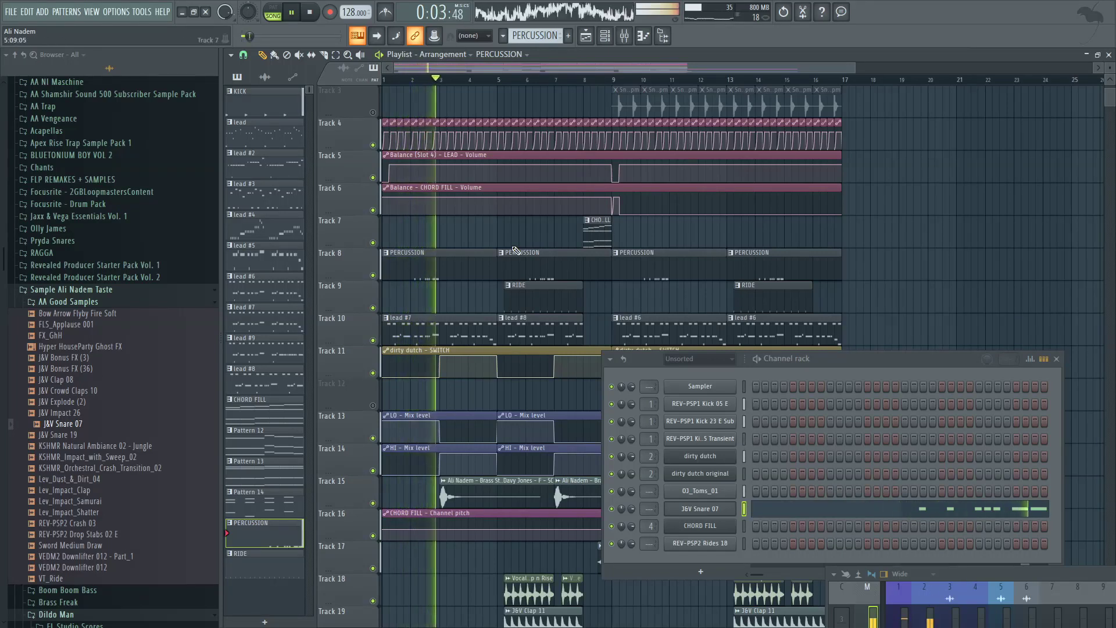
Step: Show note panning for J&V Snare 07 in the piano roll and pan the last two notes left and about 23% right
{"action": "left_click", "coordinate": [780, 509]}
{"action": "right_click", "coordinate": [264, 462]}
{"action": "left_click", "coordinate": [285, 475]}
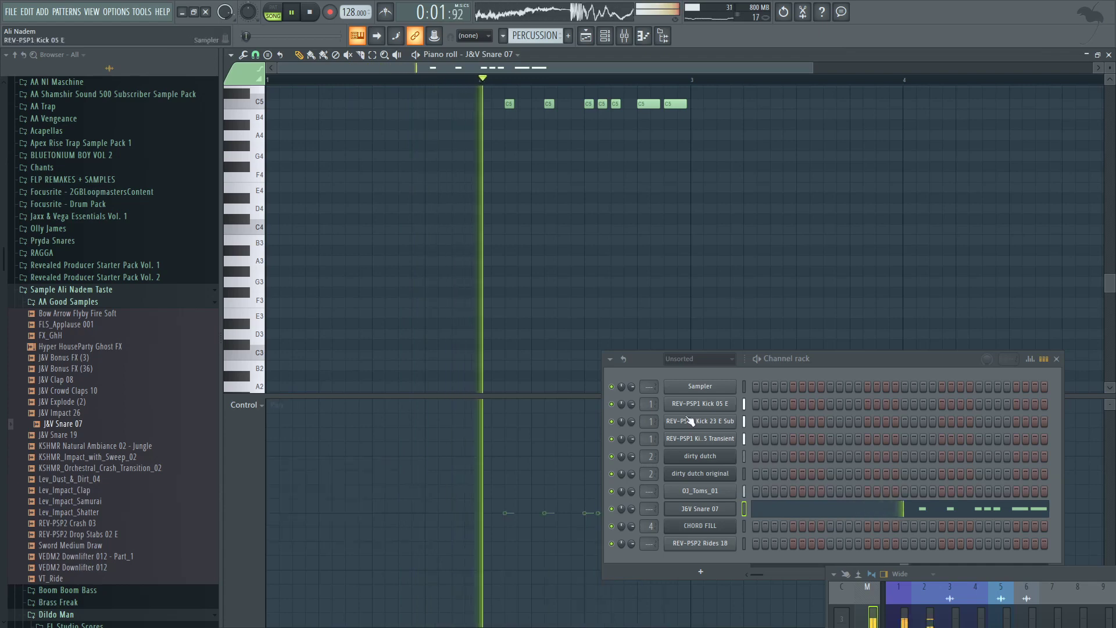
{"action": "left_click_drag", "start_coordinate": [657, 360], "coordinate": [860, 380]}
{"action": "left_click", "coordinate": [638, 544]}
{"action": "left_click", "coordinate": [665, 487]}
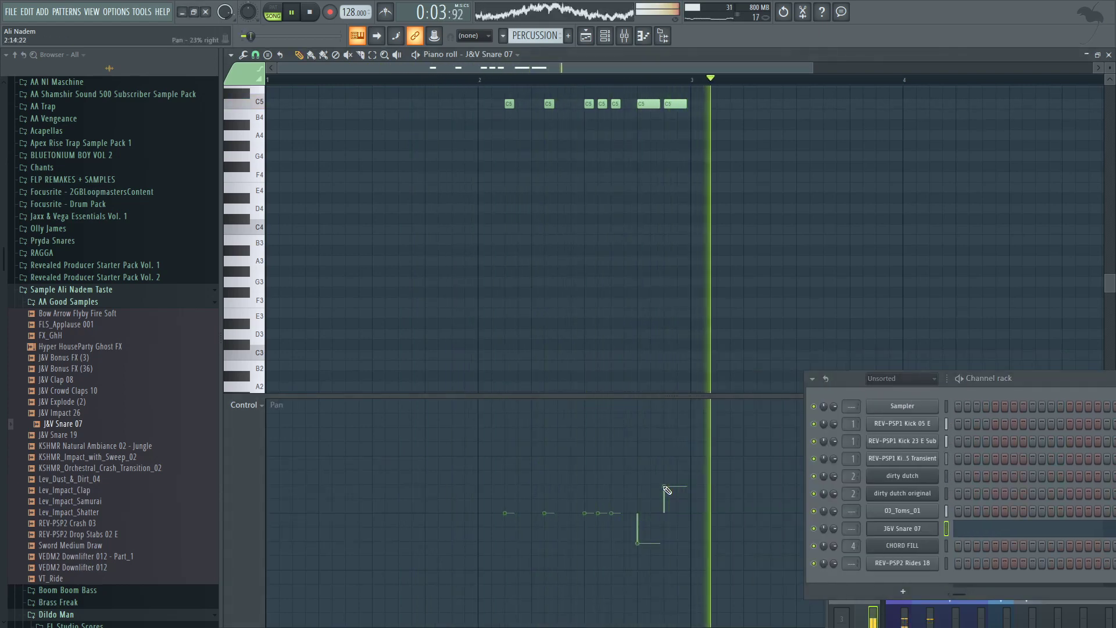
Step: Pan the first five J&V Snare 07 notes alternately left and right, with the fourth and fifth notes widest
{"action": "left_click", "coordinate": [505, 527]}
{"action": "left_click", "coordinate": [545, 502]}
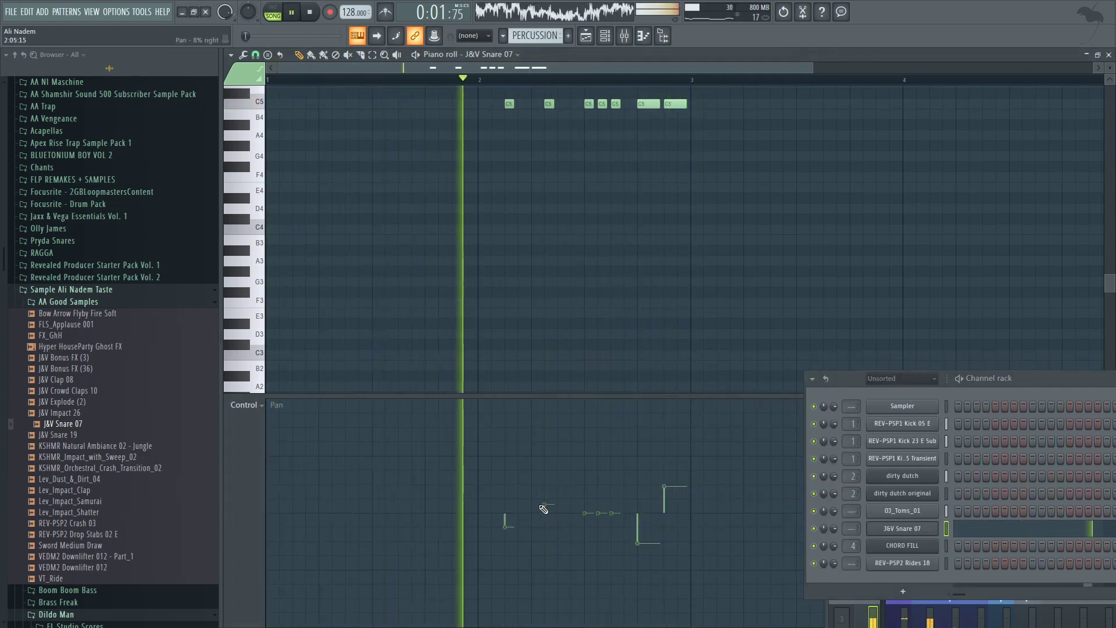
{"action": "left_click", "coordinate": [584, 529]}
{"action": "left_click", "coordinate": [598, 486]}
{"action": "left_click", "coordinate": [612, 529]}
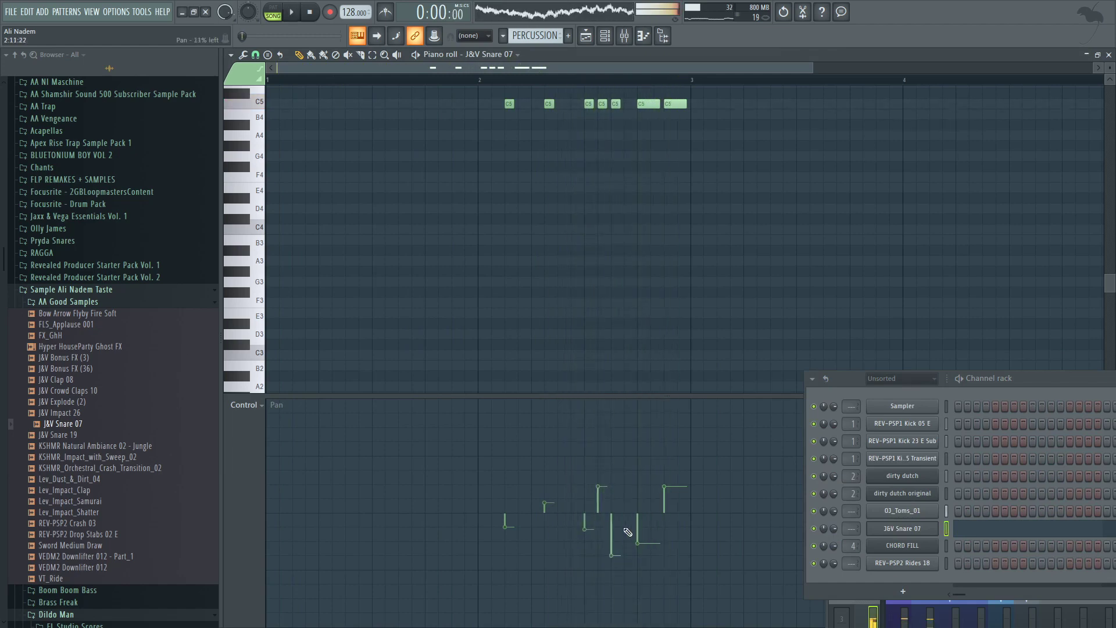
{"action": "left_click_drag", "start_coordinate": [616, 528], "coordinate": [614, 540]}
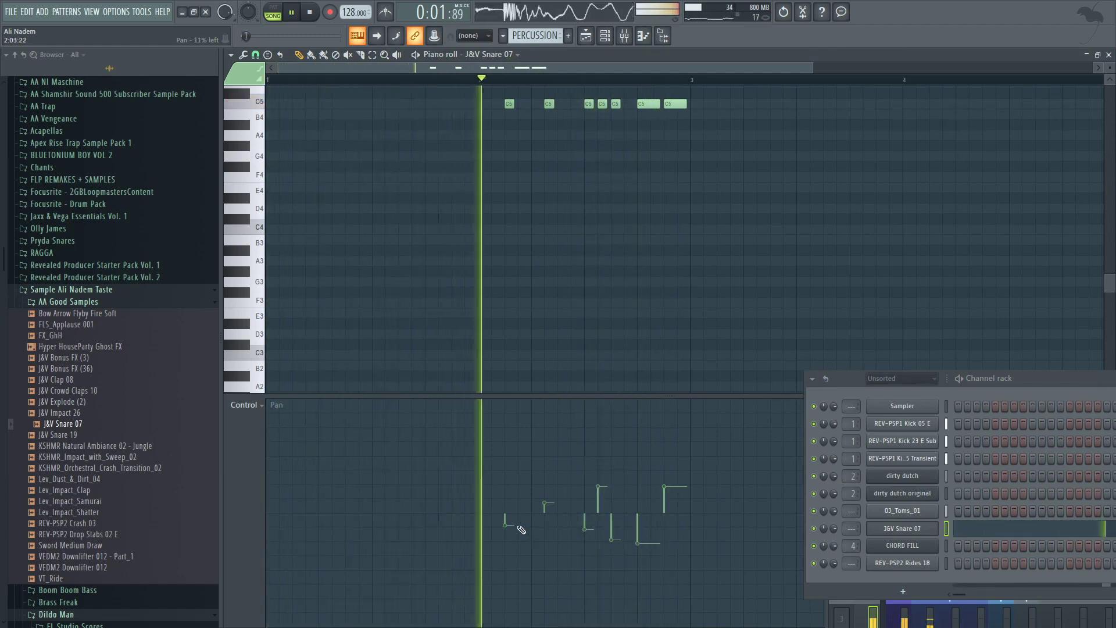
Step: Centre the first snare note's pan, set the second to about 6% right, and narrow the third note's left pan
{"action": "left_click", "coordinate": [513, 522]}
{"action": "left_click", "coordinate": [511, 515]}
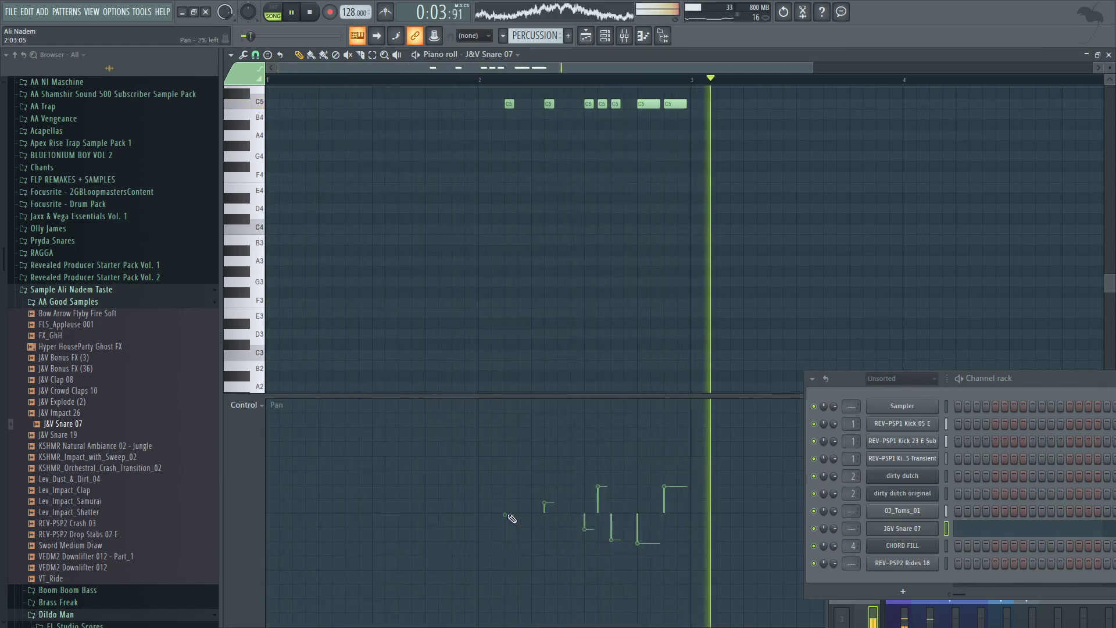
{"action": "left_click_drag", "start_coordinate": [549, 509], "coordinate": [550, 511]}
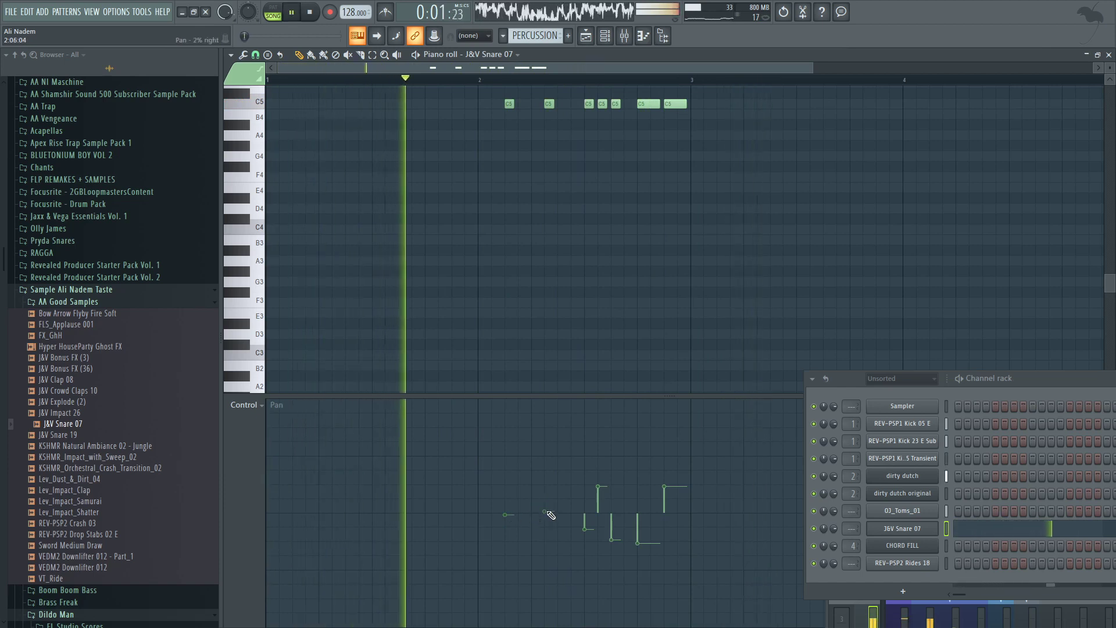
{"action": "left_click", "coordinate": [584, 522]}
{"action": "key", "text": "space"}
{"action": "key", "text": "space"}
{"action": "left_click", "coordinate": [548, 507]}
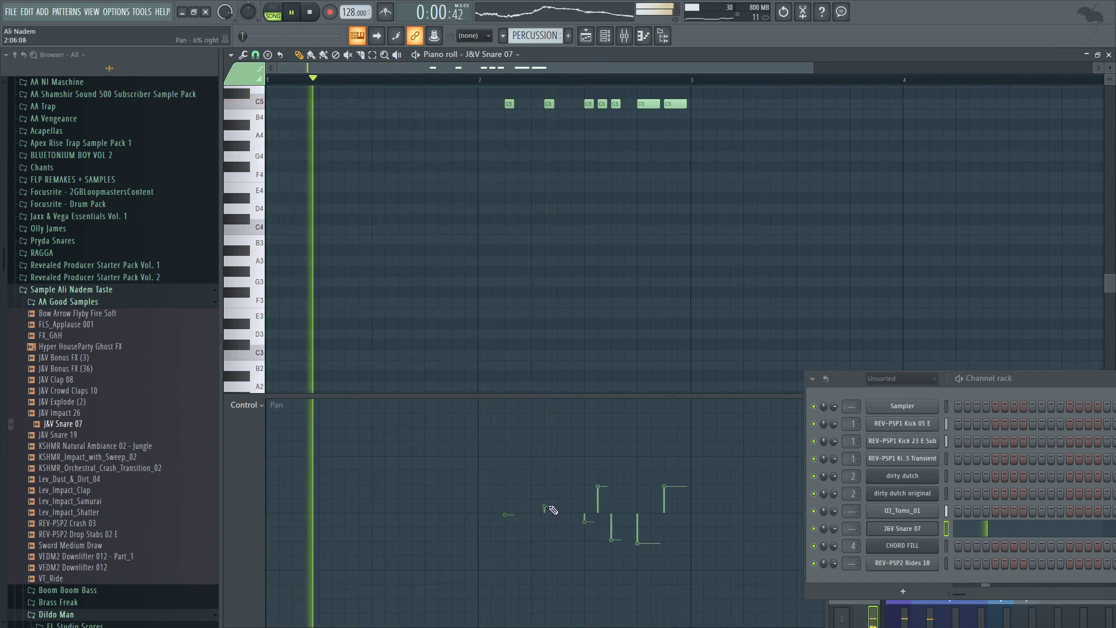
{"action": "left_click", "coordinate": [516, 518]}
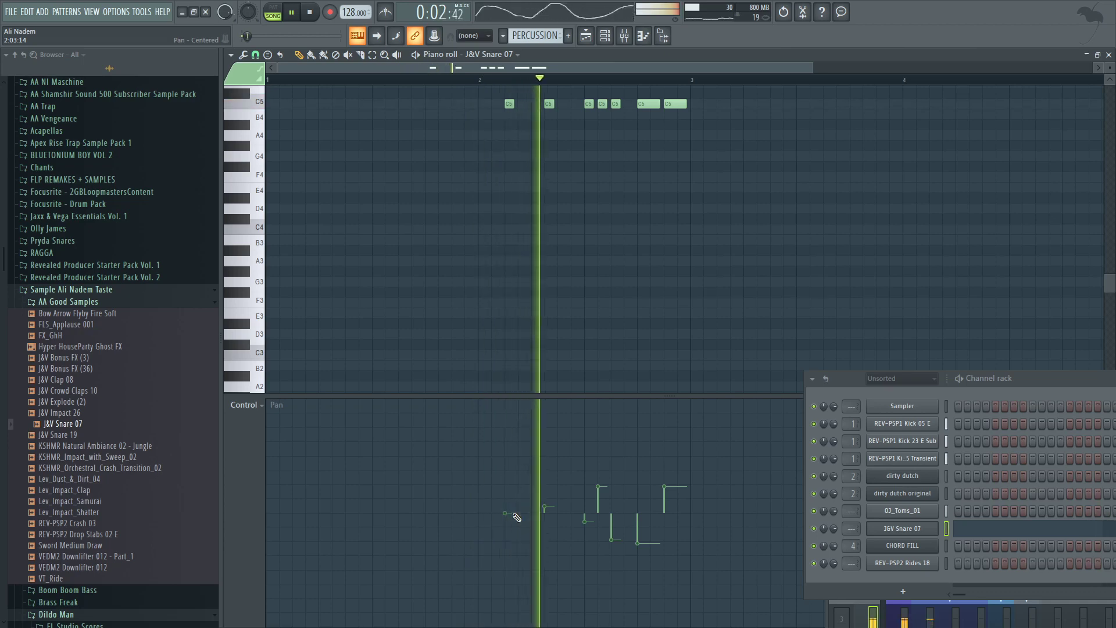
{"action": "key", "text": "space"}
Step: Pan the third snare note further left, the fourth right and the fifth about 9% left, and narrow the last two notes' panning
{"action": "left_click", "coordinate": [583, 530]}
{"action": "key", "text": "space"}
{"action": "left_click", "coordinate": [603, 499]}
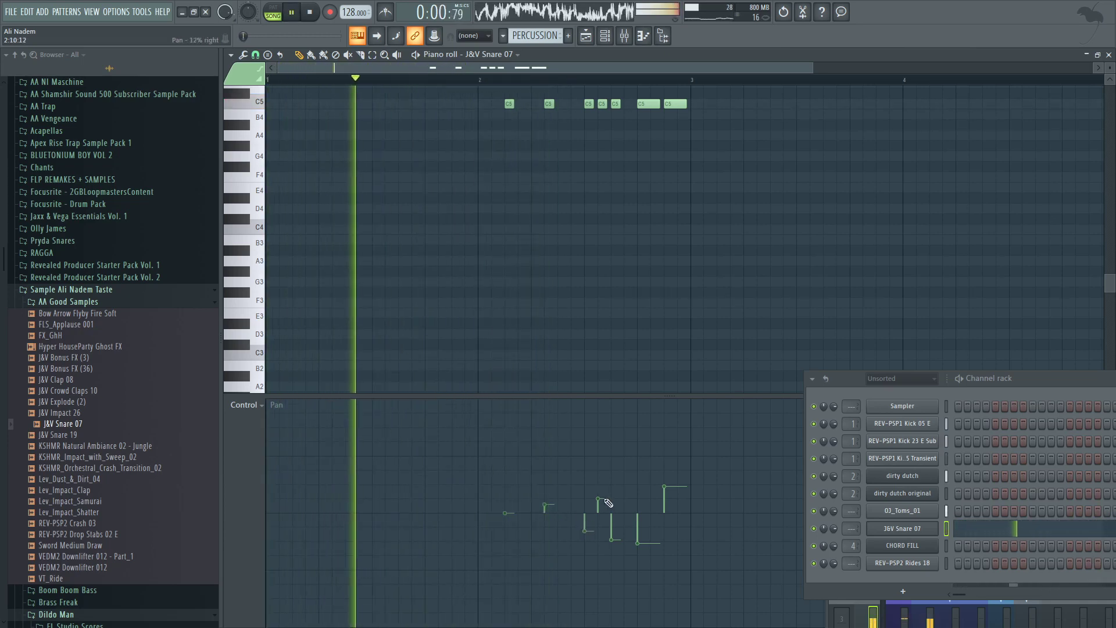
{"action": "left_click", "coordinate": [612, 485]}
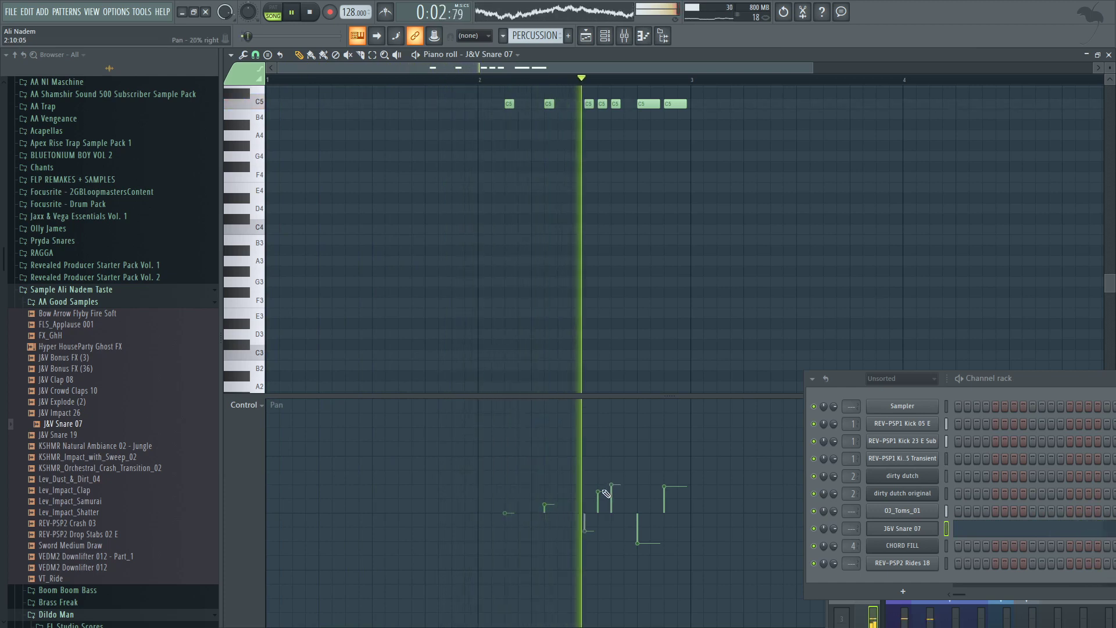
{"action": "left_click", "coordinate": [599, 498]}
{"action": "left_click", "coordinate": [615, 525]}
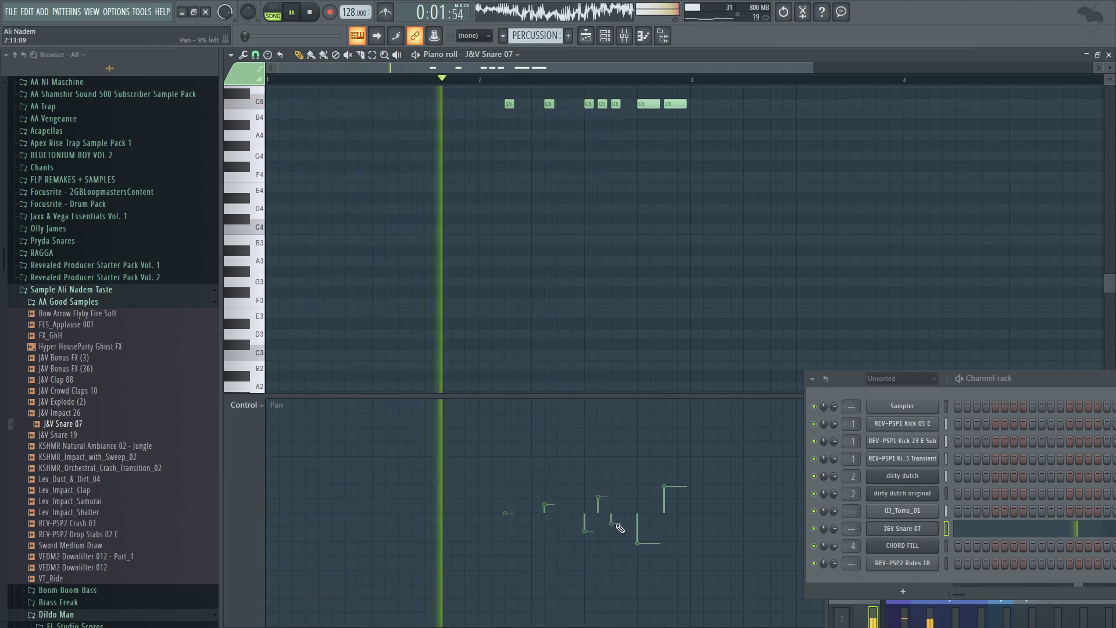
{"action": "left_click_drag", "start_coordinate": [674, 510], "coordinate": [674, 497]}
{"action": "left_click", "coordinate": [646, 528]}
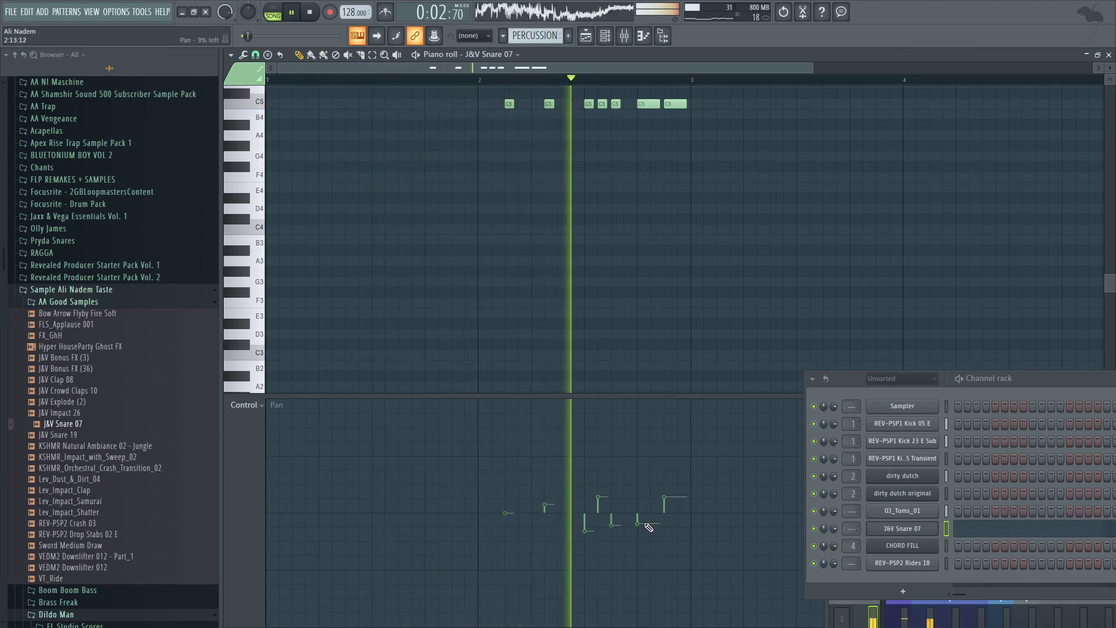
Step: Replay the song and redraw the second to fifth snare notes' panning as slightly left, right, left, right
{"action": "key", "text": "space"}
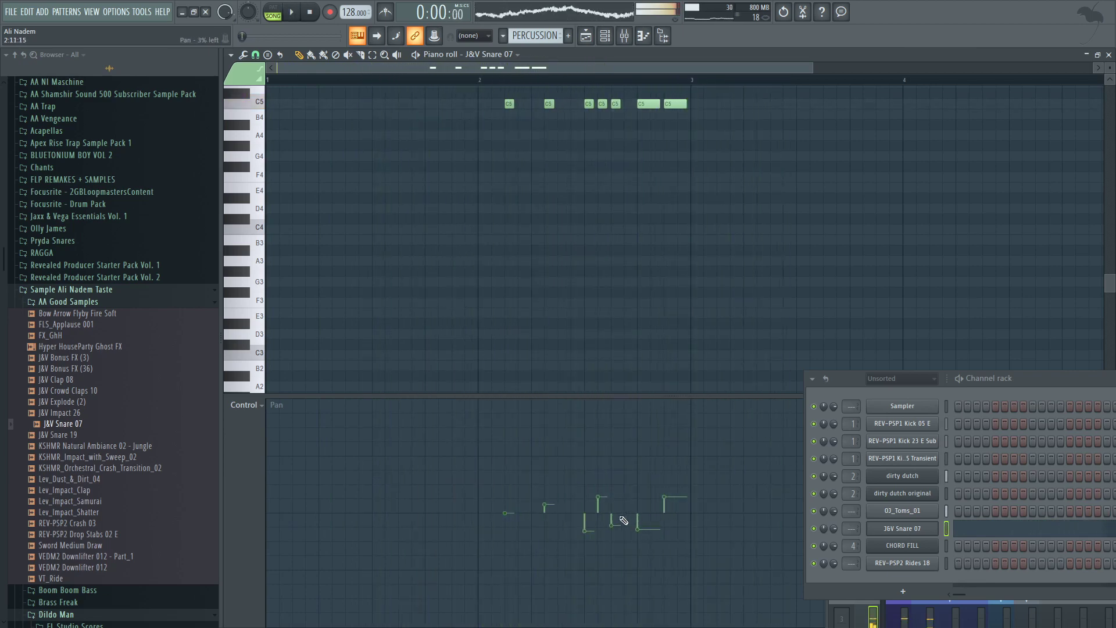
{"action": "key", "text": "space"}
{"action": "mouse_move", "coordinate": [622, 518]}
{"action": "left_mouse_down"}
{"action": "mouse_move", "coordinate": [619, 501]}
{"action": "mouse_move", "coordinate": [602, 528]}
{"action": "mouse_move", "coordinate": [587, 509]}
{"action": "left_mouse_up"}
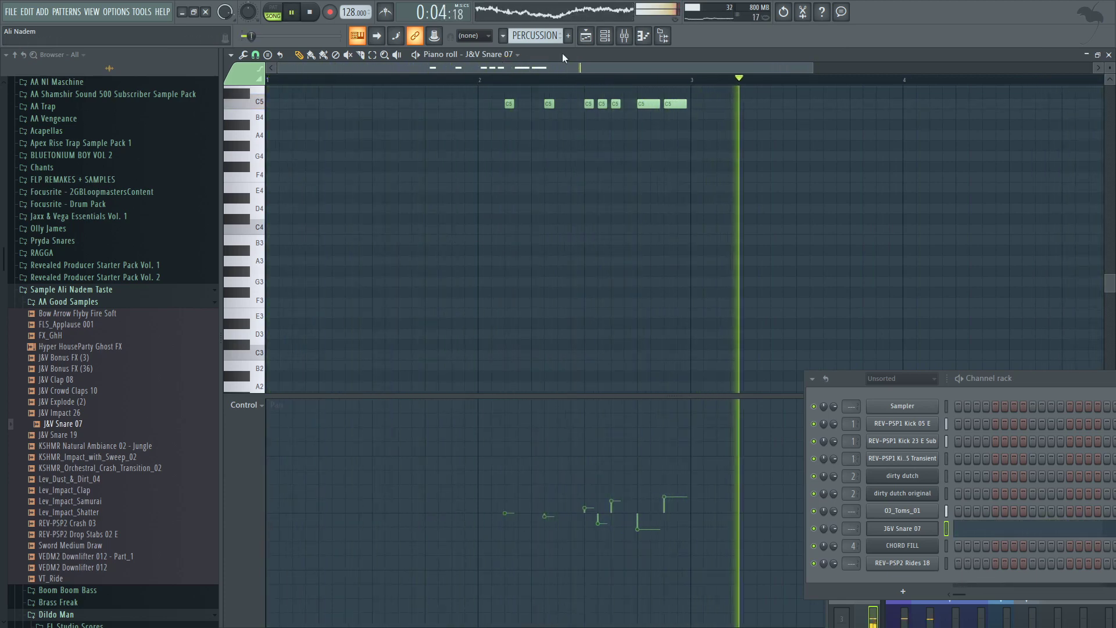
Step: Return to the playlist, play the arrangement from near its start, and take a closer look at the first bars
{"action": "left_click", "coordinate": [585, 36]}
{"action": "left_click", "coordinate": [418, 80]}
{"action": "scroll", "coordinate": [410, 127], "scroll_direction": "up", "scroll_amount": 3}
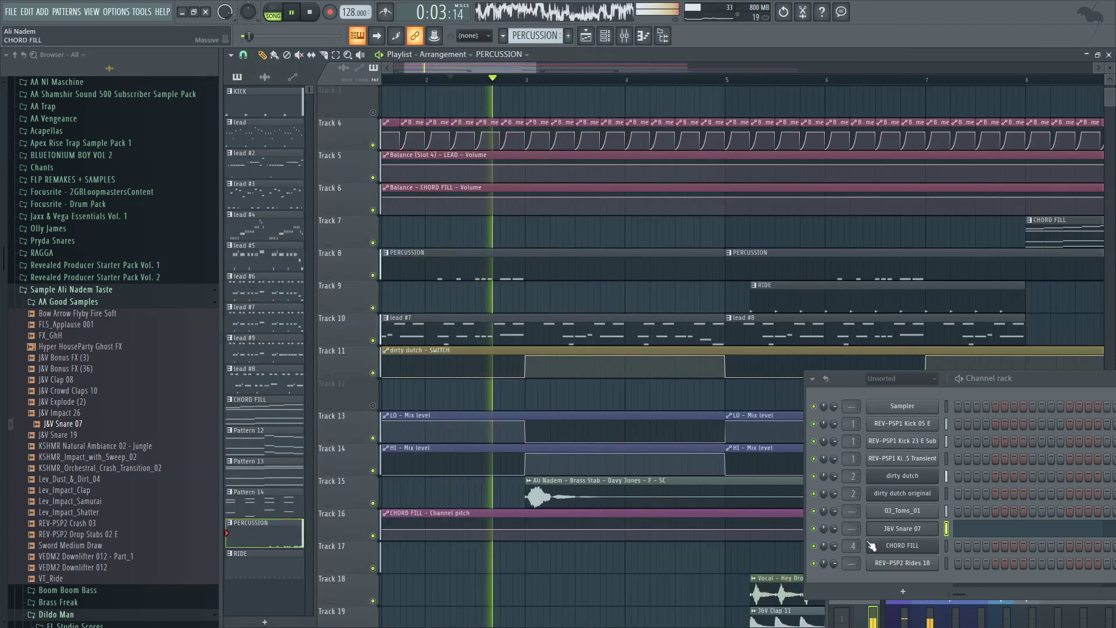
Step: Inspect the J&V Snare 07 channel's miscellaneous settings and replay the arrangement from bar 1
{"action": "left_click", "coordinate": [903, 529]}
{"action": "left_click", "coordinate": [327, 189]}
{"action": "left_click", "coordinate": [355, 189]}
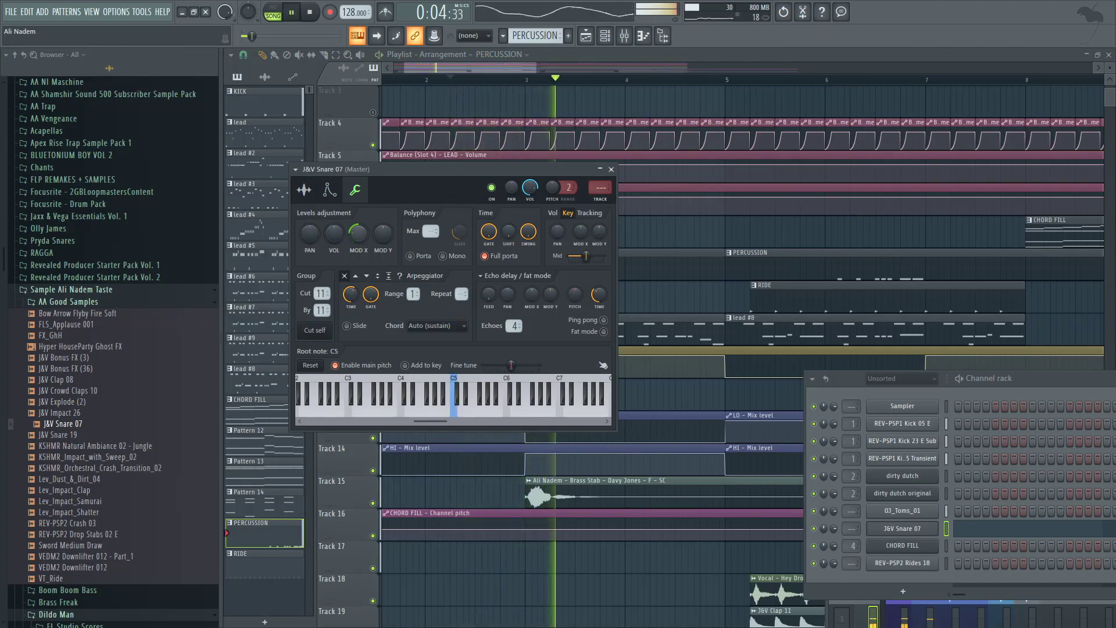
{"action": "left_click", "coordinate": [495, 59]}
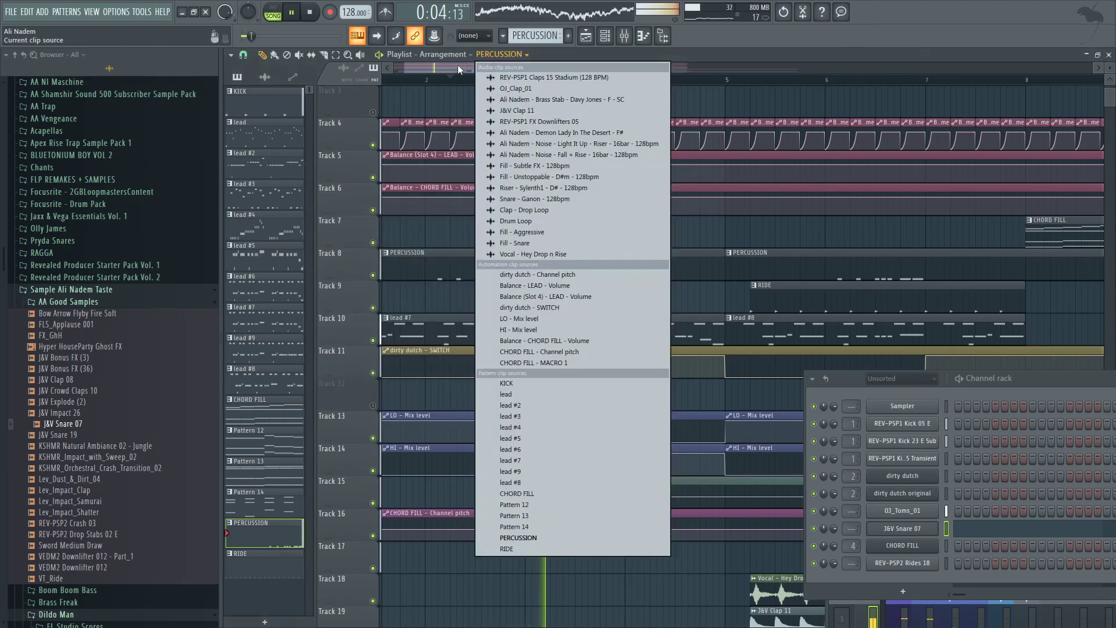
{"action": "left_click_drag", "start_coordinate": [459, 67], "coordinate": [396, 69]}
{"action": "left_click", "coordinate": [391, 80]}
{"action": "scroll", "coordinate": [448, 169], "scroll_direction": "down", "scroll_amount": 3}
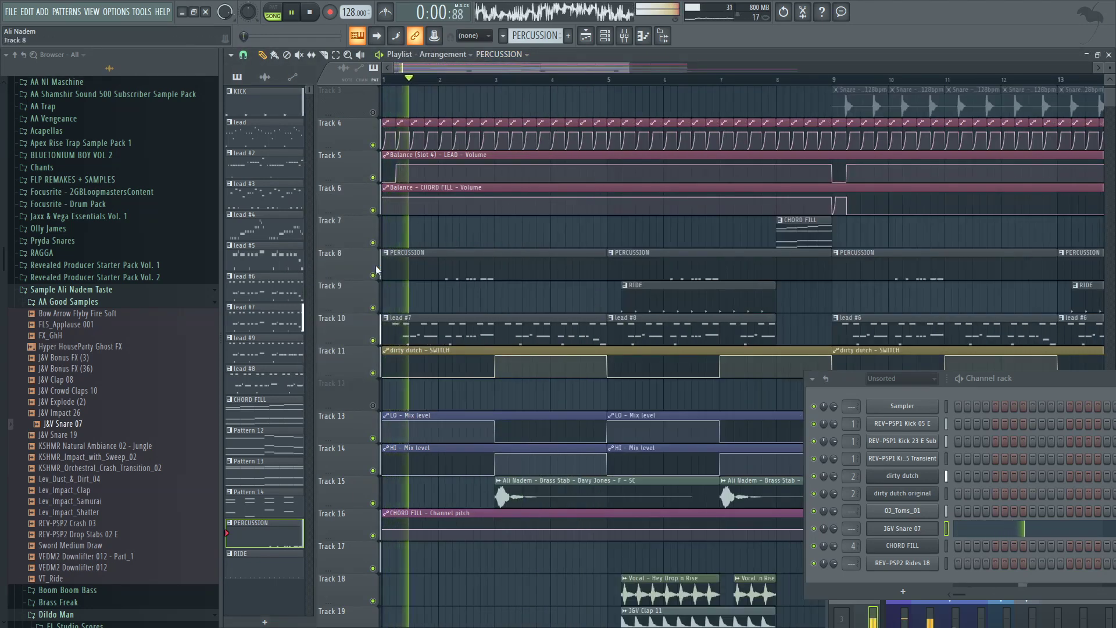
{"action": "scroll", "coordinate": [375, 266], "scroll_direction": "down", "scroll_amount": 1}
Step: Stop playback and audition samples in the AA Good Samples folder, including VT_Ride and VEDM2 Downlifter 012
{"action": "key", "text": "space"}
{"action": "key", "text": "Down"}
{"action": "scroll", "coordinate": [93, 392], "scroll_direction": "down", "scroll_amount": 3}
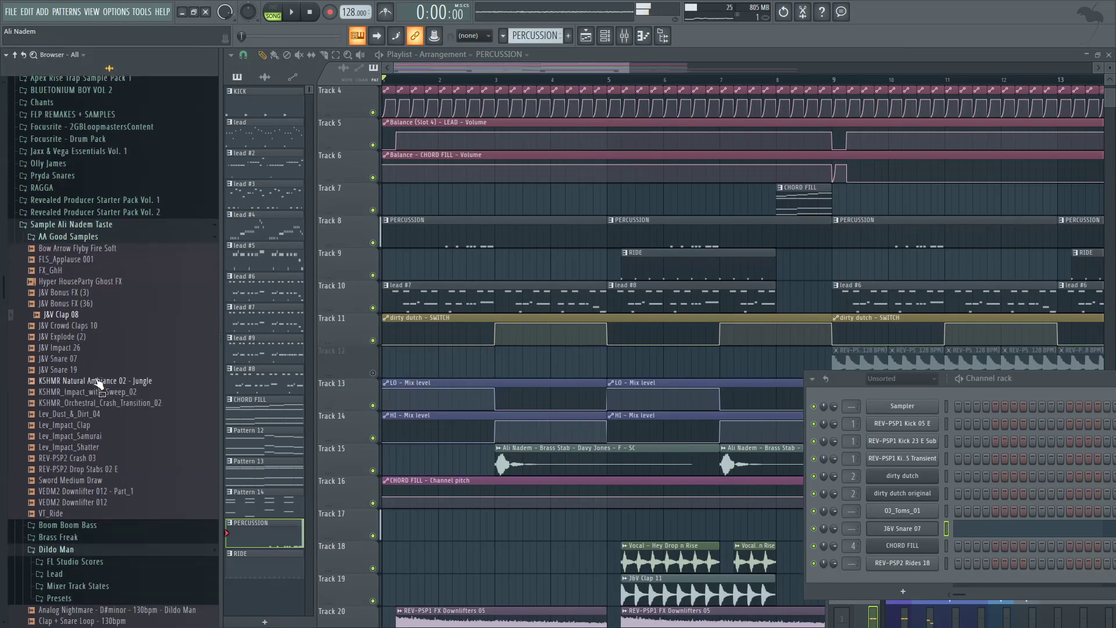
{"action": "left_click", "coordinate": [87, 412]}
{"action": "scroll", "coordinate": [108, 396], "scroll_direction": "down", "scroll_amount": 6}
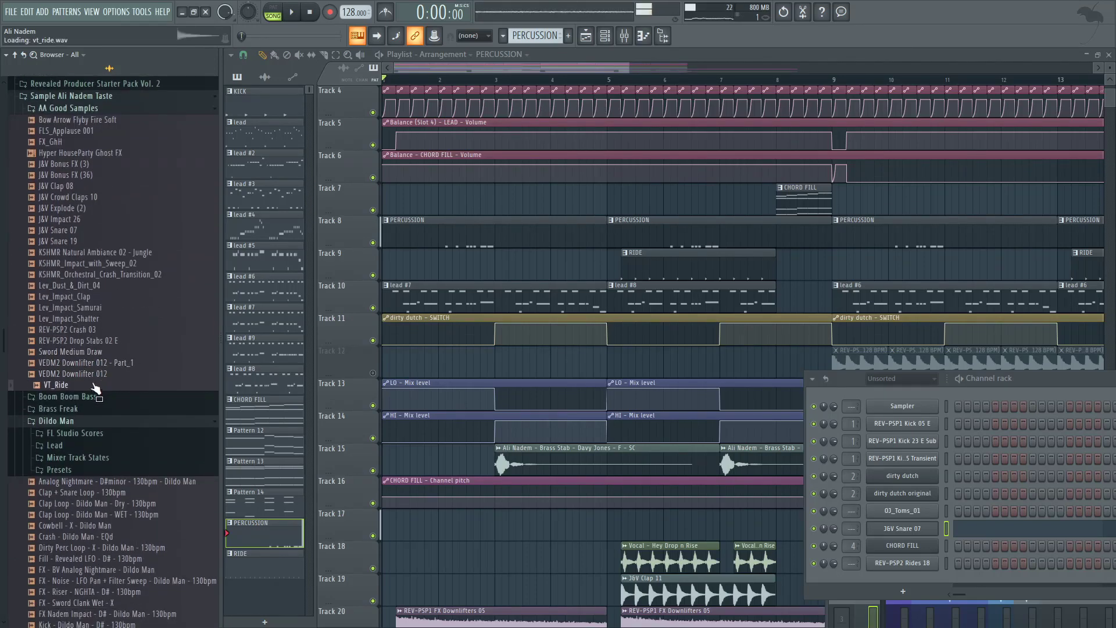
{"action": "left_click", "coordinate": [102, 377]}
{"action": "scroll", "coordinate": [99, 360], "scroll_direction": "down", "scroll_amount": 3}
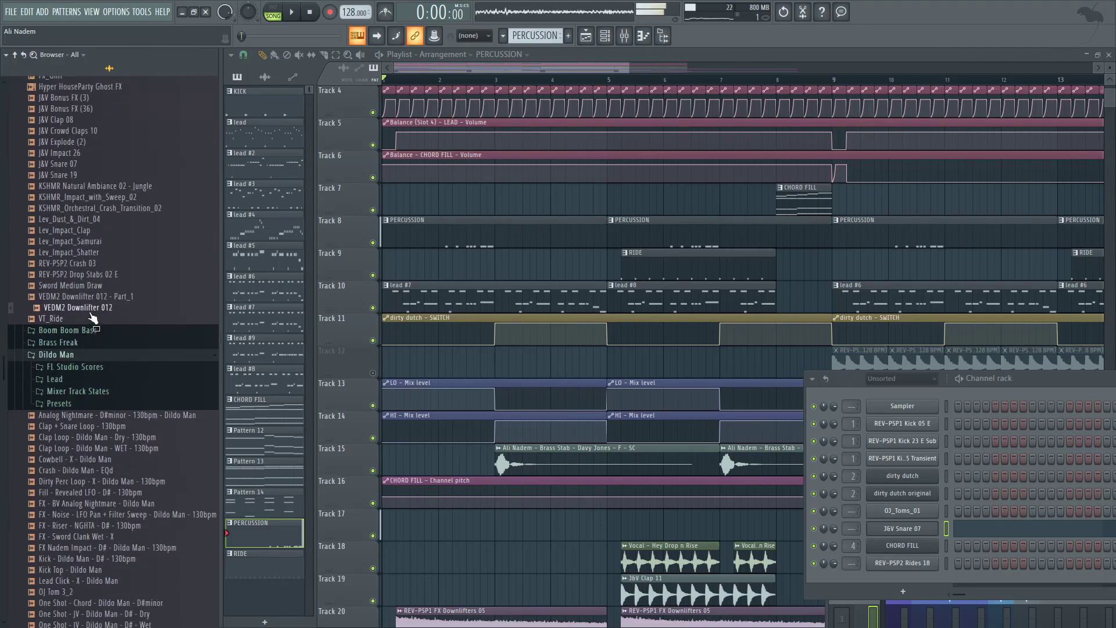
Step: Add the VEDM2 Downlifter 012 sample to Track 17 in bar 1 and play the song
{"action": "key", "text": "space"}
{"action": "scroll", "coordinate": [475, 355], "scroll_direction": "down", "scroll_amount": 8}
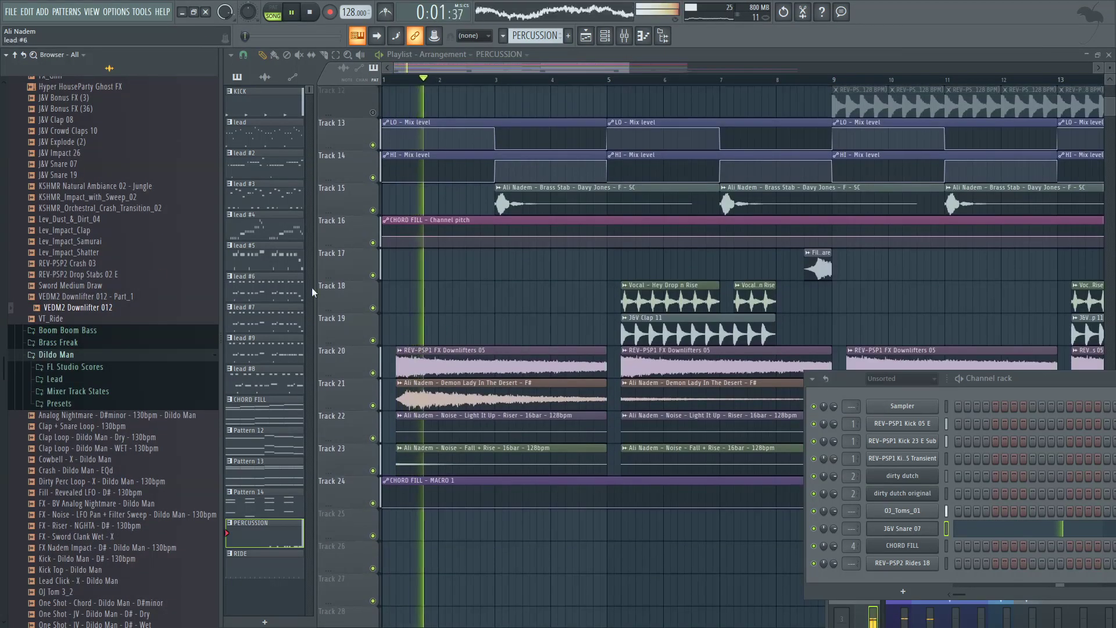
{"action": "key", "text": "space"}
{"action": "left_click_drag", "start_coordinate": [428, 277], "coordinate": [442, 267]}
{"action": "key", "text": "space"}
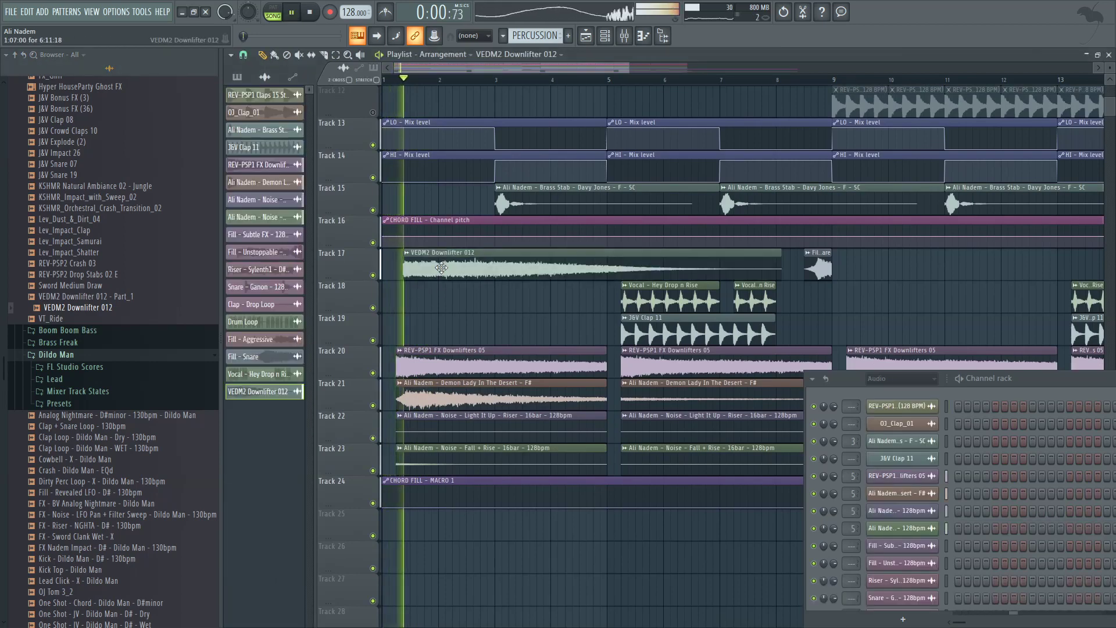
Step: Remove the downlifter clip from Track 17 and insert an empty track above the REV-PSP1 FX Downlifters 05 track
{"action": "right_click", "coordinate": [435, 266]}
{"action": "right_click", "coordinate": [357, 349]}
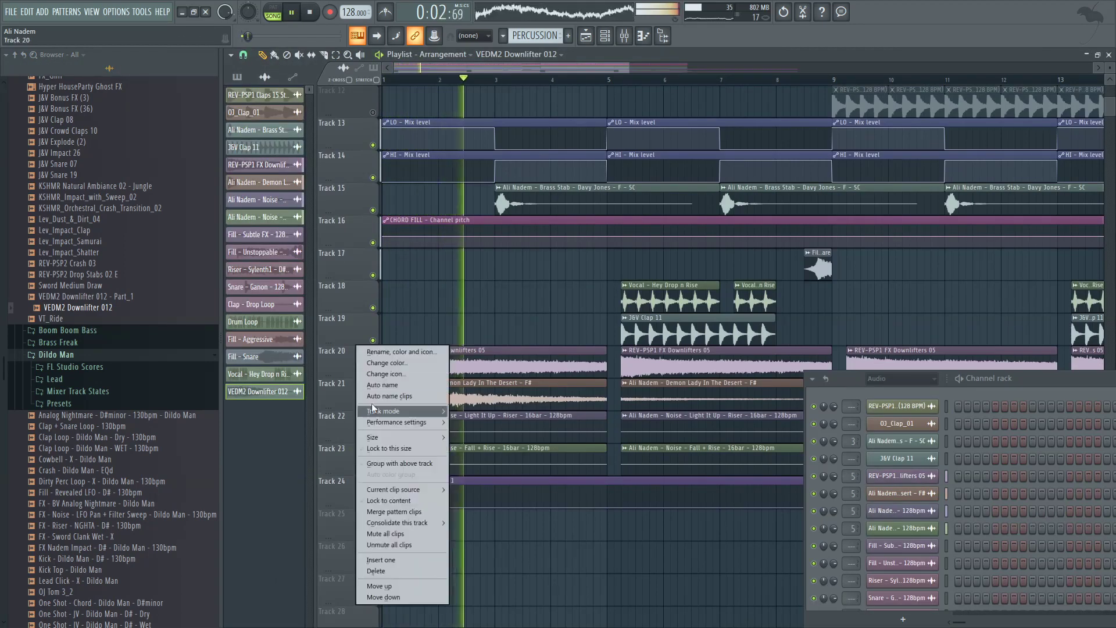
{"action": "left_click", "coordinate": [395, 559]}
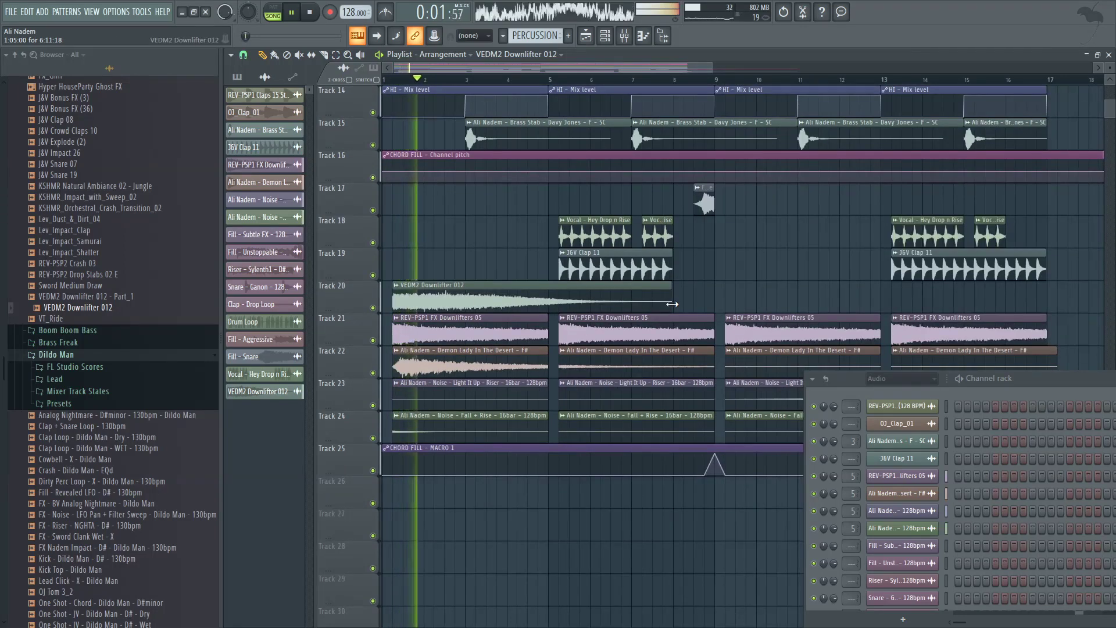
Step: Extend the VEDM2 Downlifter 012 clip on Track 20 to bar 9 and place a copy from 9:05
{"action": "left_click_drag", "start_coordinate": [672, 304], "coordinate": [707, 305]}
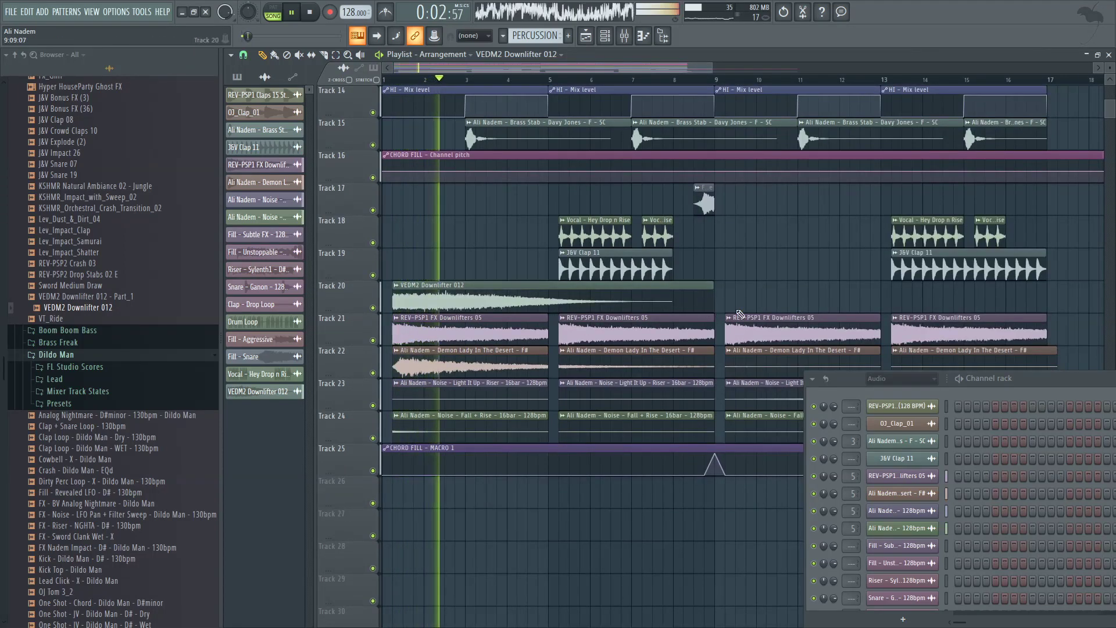
{"action": "left_click", "coordinate": [728, 304]}
{"action": "key", "text": "space"}
Step: Route the VEDM2 Downlifter 012 channel to mixer track 5 (FX SC) and lower its volume multiplier
{"action": "double_click", "coordinate": [410, 295]}
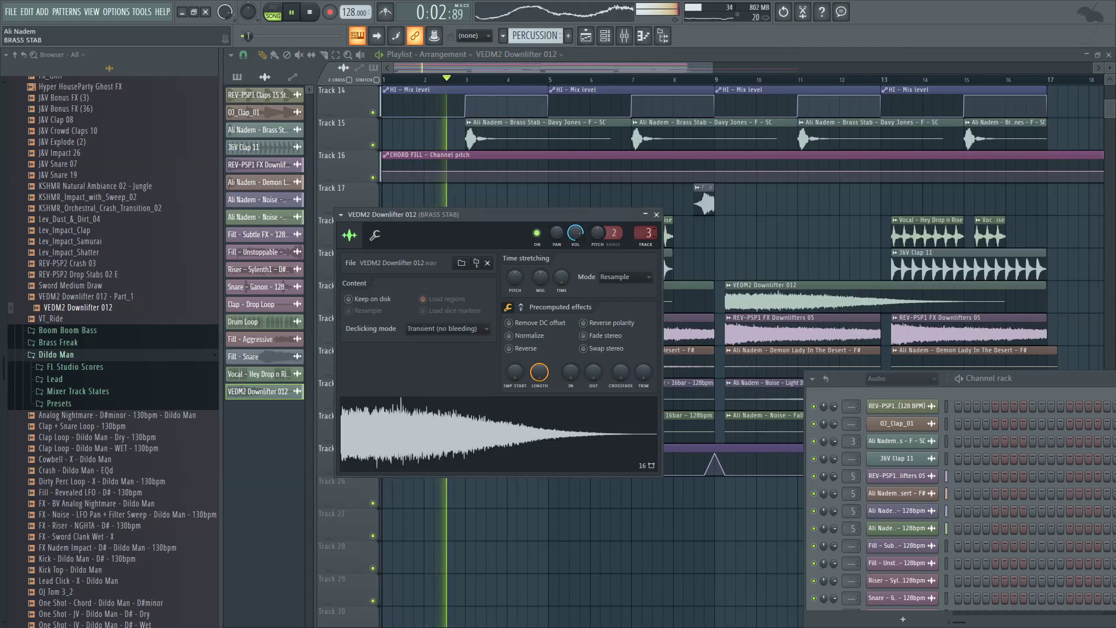
{"action": "key", "text": "space"}
{"action": "left_click", "coordinate": [375, 235]}
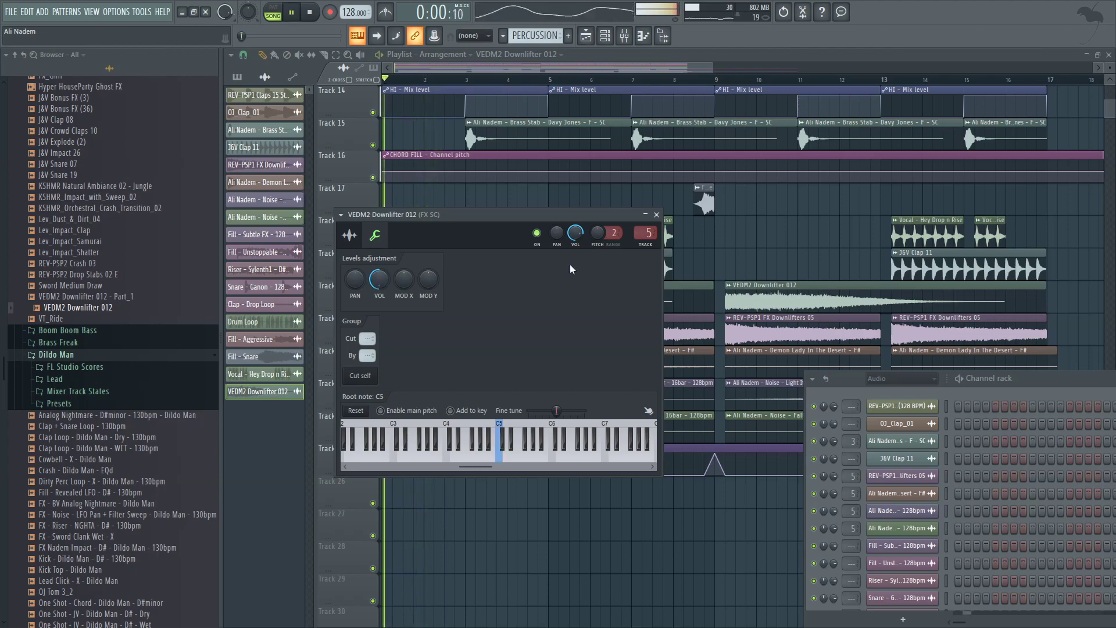
{"action": "key", "text": "Escape"}
Step: Split the first VEDM2 Downlifter 012 clip at 5:01 and 5:05, and remove the short piece in between
{"action": "scroll", "coordinate": [433, 283], "scroll_direction": "up", "scroll_amount": 3}
{"action": "scroll", "coordinate": [426, 271], "scroll_direction": "down", "scroll_amount": 5}
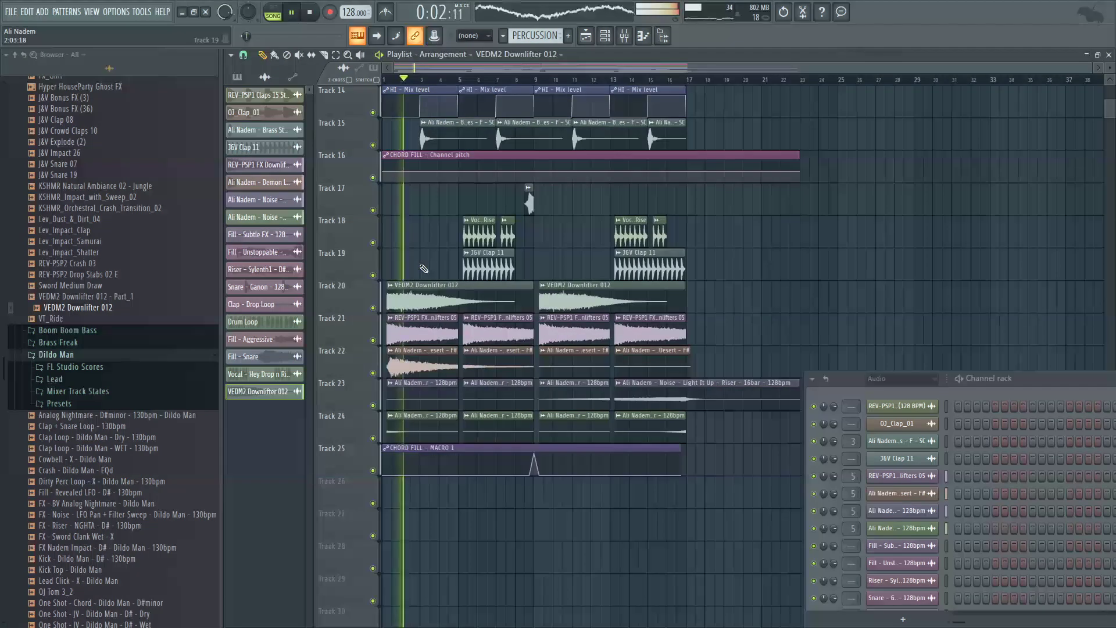
{"action": "scroll", "coordinate": [423, 269], "scroll_direction": "up", "scroll_amount": 4}
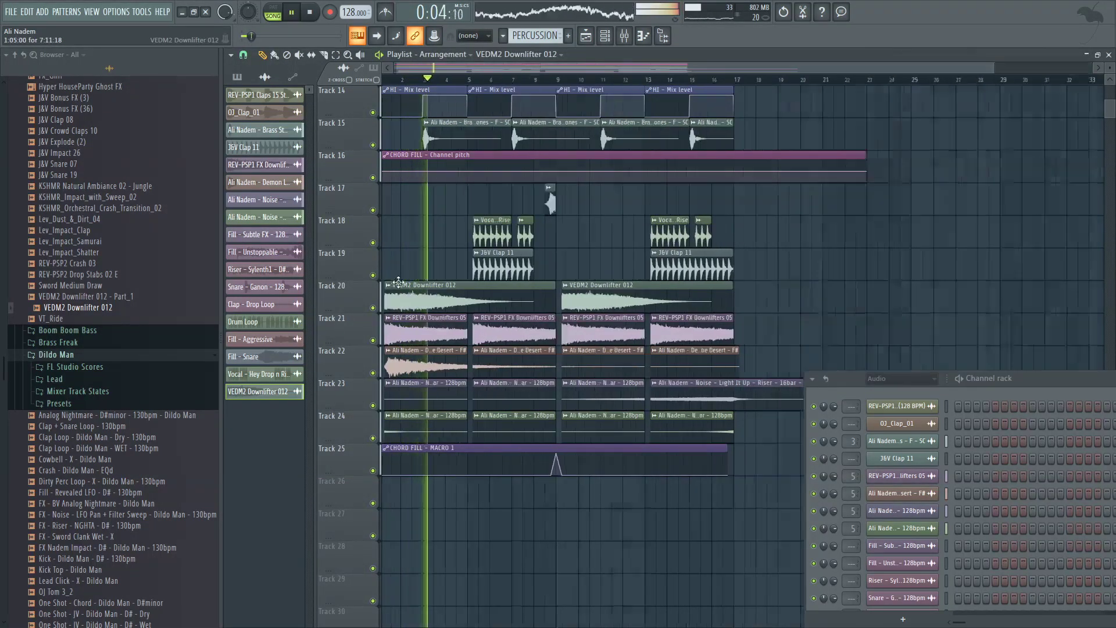
{"action": "scroll", "coordinate": [489, 204], "scroll_direction": "down", "scroll_amount": 1}
{"action": "scroll", "coordinate": [488, 203], "scroll_direction": "up", "scroll_amount": 2}
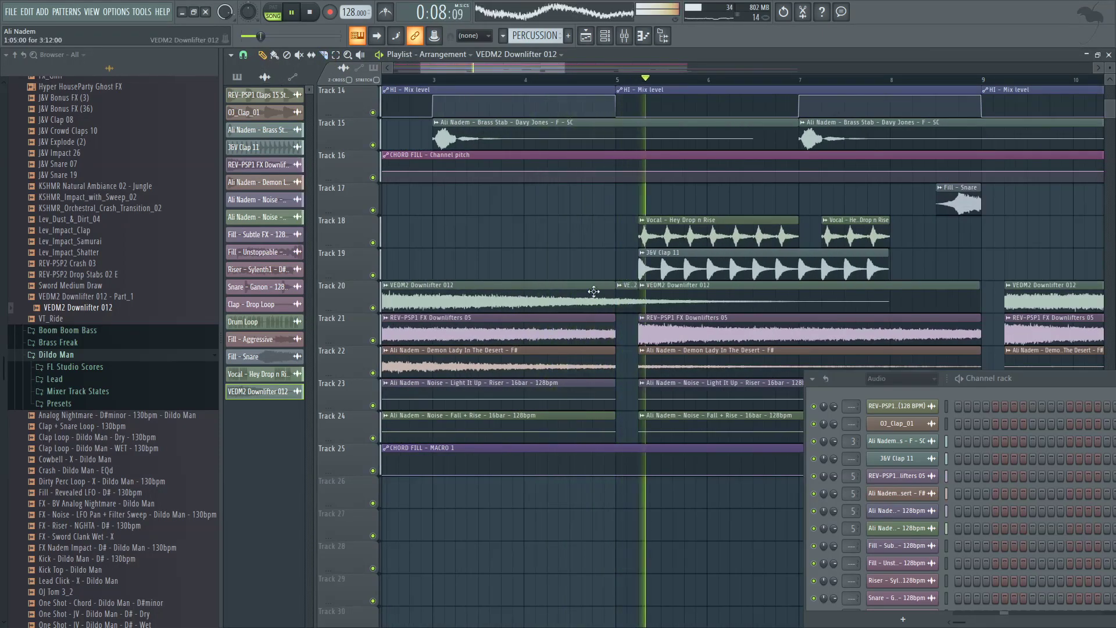
{"action": "scroll", "coordinate": [701, 297], "scroll_direction": "down", "scroll_amount": 3}
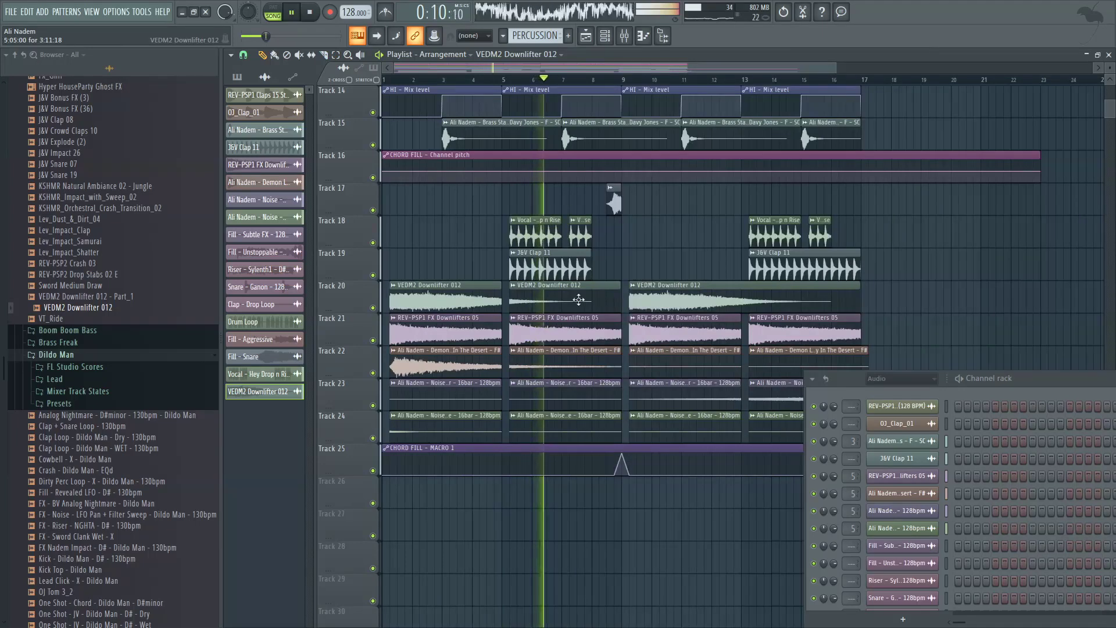
Step: Delete the long downlifter clip after bar 9 and undo the deletion of the clip starting in bar 5
{"action": "right_click", "coordinate": [634, 297]}
{"action": "right_click", "coordinate": [618, 299]}
{"action": "key", "text": "space"}
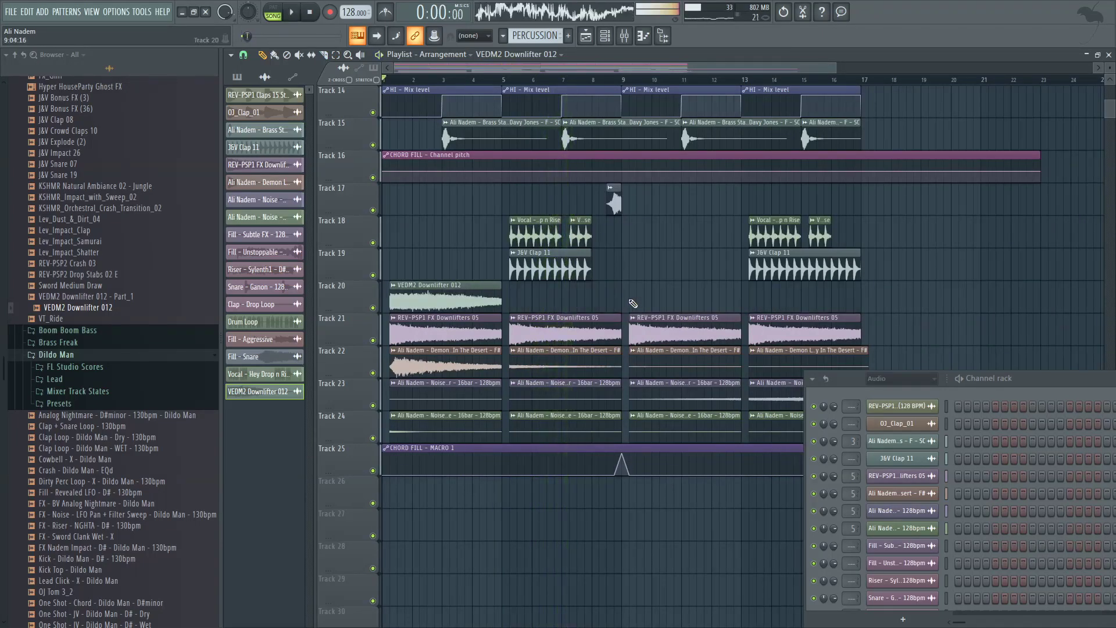
{"action": "key", "text": "ctrl+z"}
Step: Place trimmed copies of the VEDM2 Downlifter 012 clips on Track 20 at 9:05 and 13:05
{"action": "key", "text": "space"}
{"action": "right_click", "coordinate": [645, 302]}
{"action": "left_click", "coordinate": [634, 298]}
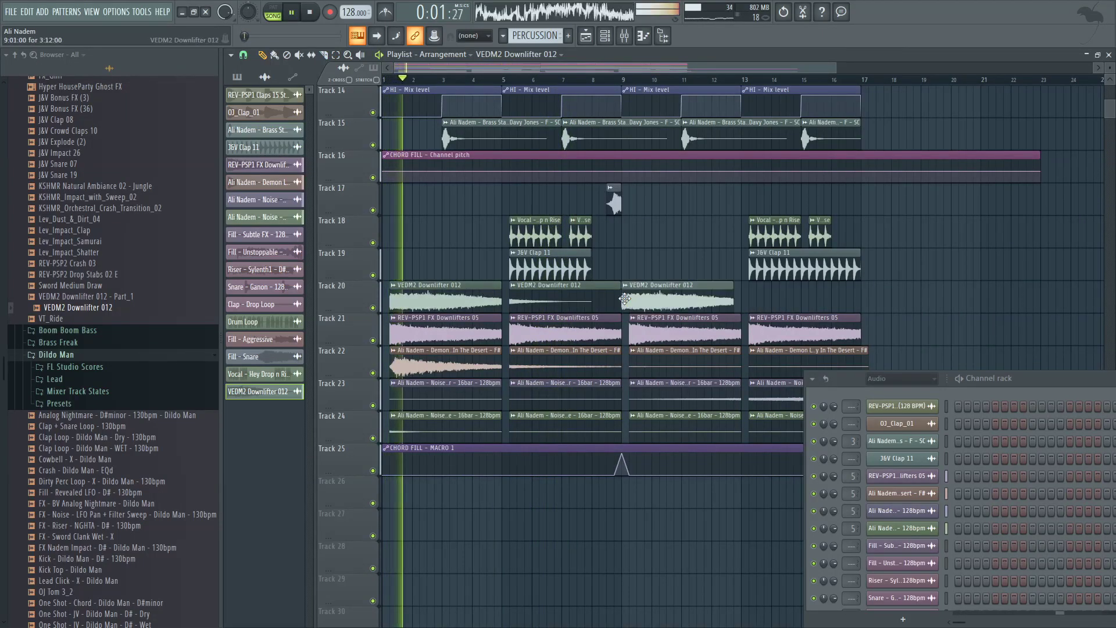
{"action": "scroll", "coordinate": [701, 308], "scroll_direction": "up", "scroll_amount": 2}
{"action": "left_click", "coordinate": [754, 299]}
{"action": "scroll", "coordinate": [706, 300], "scroll_direction": "down", "scroll_amount": 3}
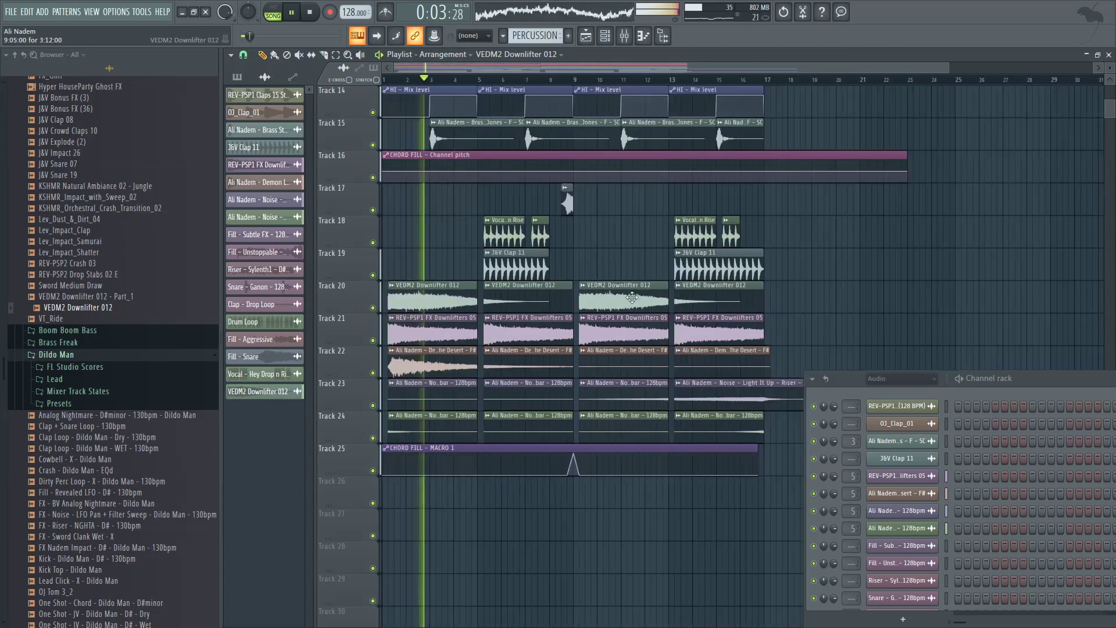
Step: Try an EQ adjustment in the VEDM2 Downlifter 012 channel's precomputed effects and reset it
{"action": "double_click", "coordinate": [615, 304]}
{"action": "left_click", "coordinate": [376, 237]}
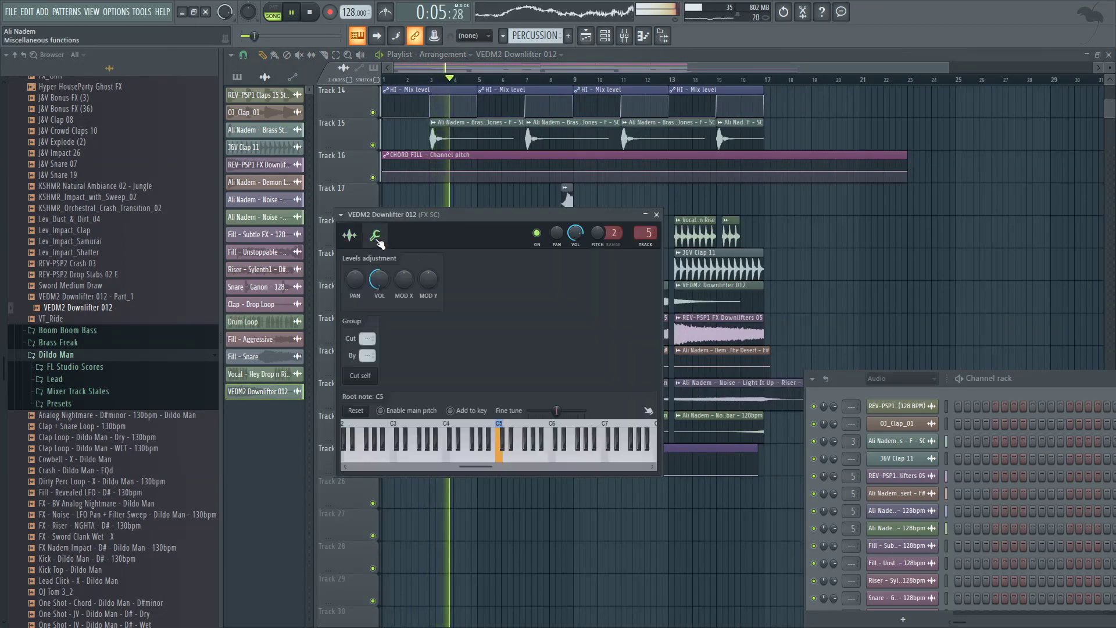
{"action": "left_click", "coordinate": [350, 236]}
{"action": "left_click", "coordinate": [376, 236]}
{"action": "left_click", "coordinate": [350, 236]}
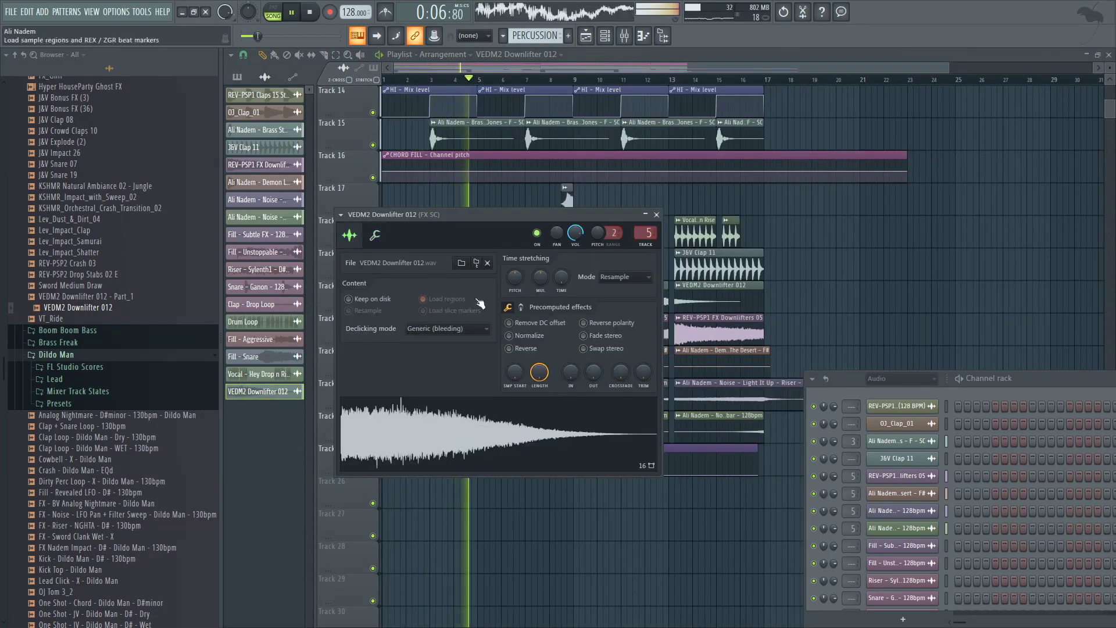
{"action": "left_click", "coordinate": [521, 308]}
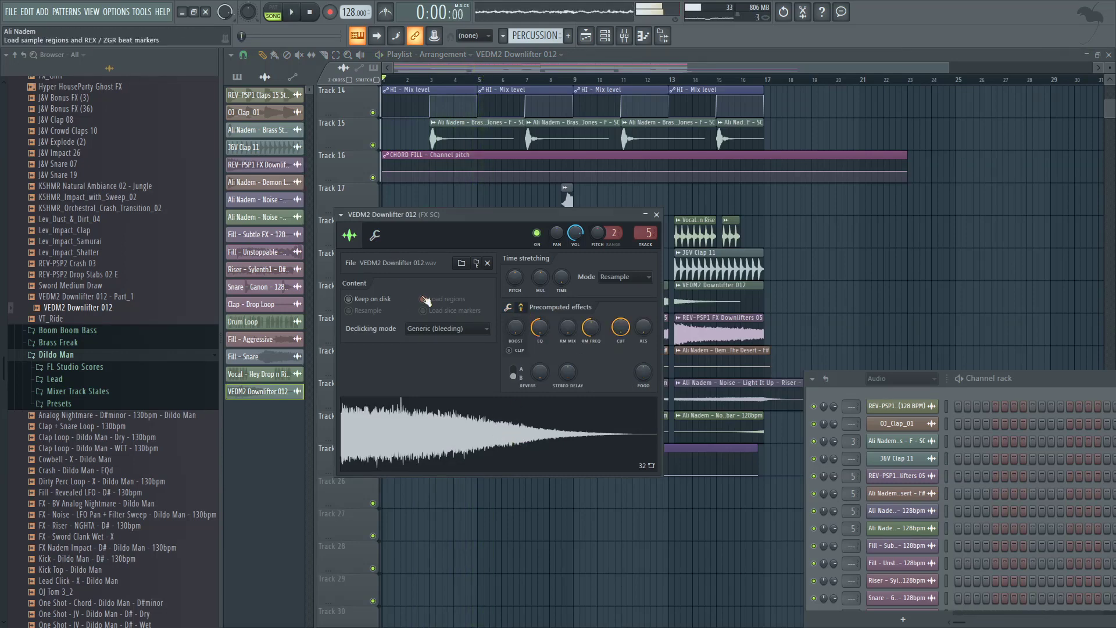
{"action": "left_click", "coordinate": [377, 236]}
{"action": "left_click", "coordinate": [350, 235]}
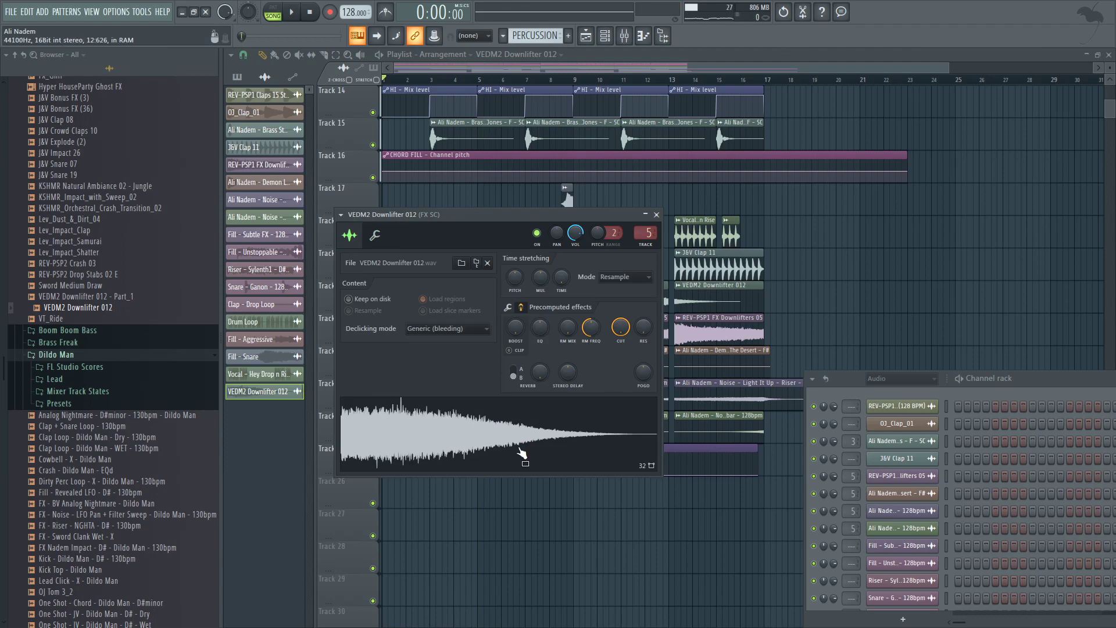
Step: Replay the song and adjust the VEDM2 Downlifter 012 channel's volume multiplier by ear
{"action": "left_click", "coordinate": [375, 236]}
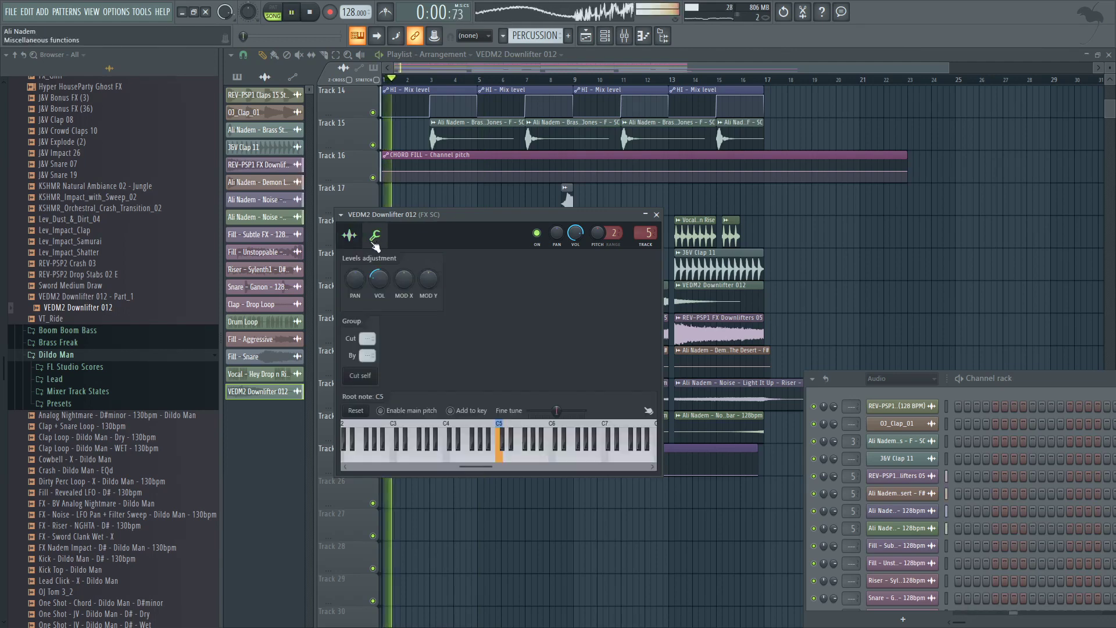
{"action": "left_click", "coordinate": [349, 237]}
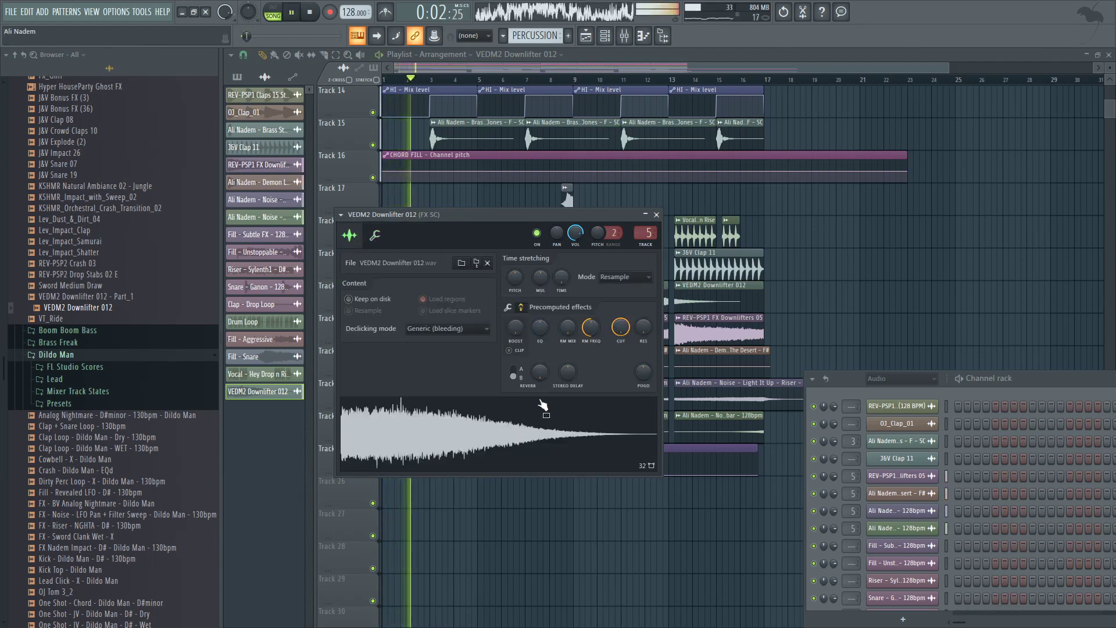
{"action": "left_click", "coordinate": [375, 236]}
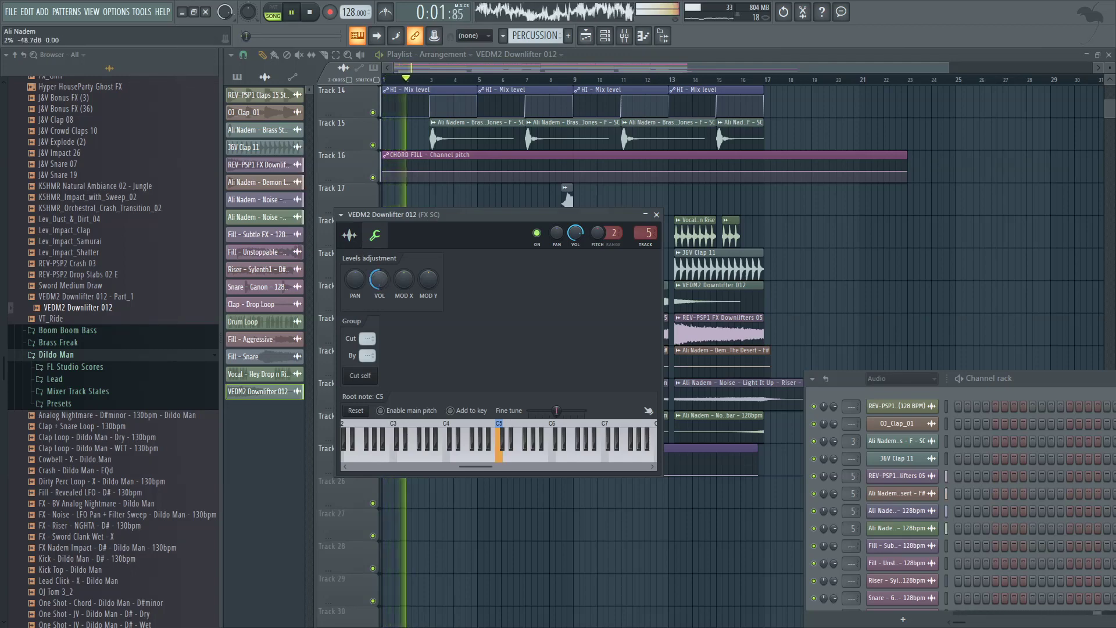
{"action": "scroll", "coordinate": [375, 168], "scroll_direction": "up", "scroll_amount": 3}
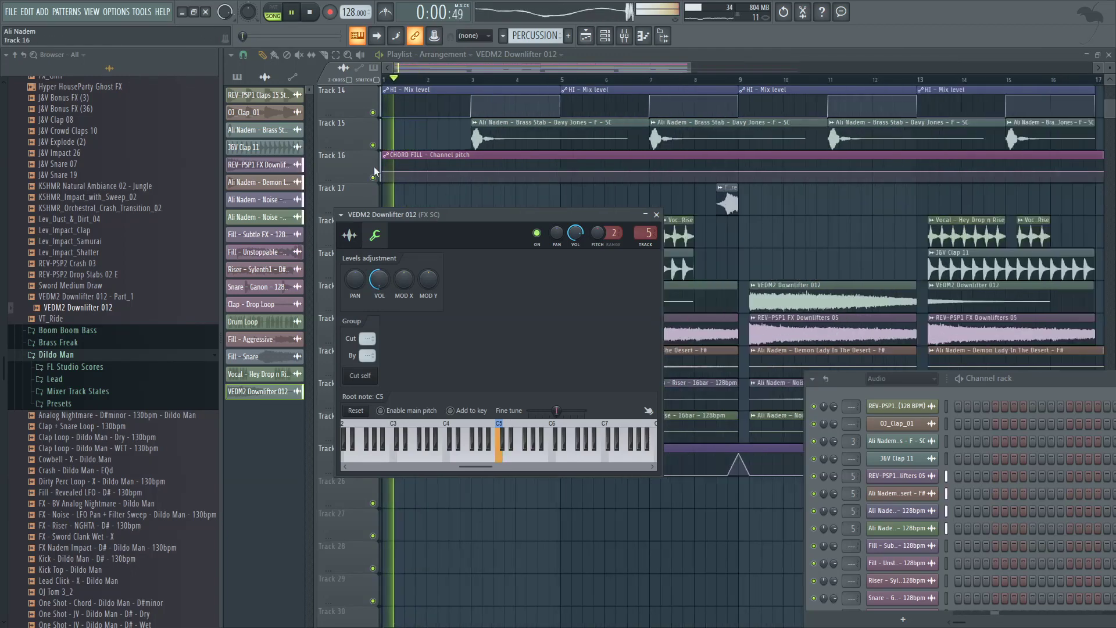
{"action": "left_click", "coordinate": [498, 70]}
Step: Reopen the VEDM2 Downlifter 012 channel settings during playback and fine-tune its volume multiplier
{"action": "scroll", "coordinate": [393, 153], "scroll_direction": "up", "scroll_amount": 4}
{"action": "scroll", "coordinate": [388, 180], "scroll_direction": "down", "scroll_amount": 6}
{"action": "scroll", "coordinate": [387, 189], "scroll_direction": "up", "scroll_amount": 3}
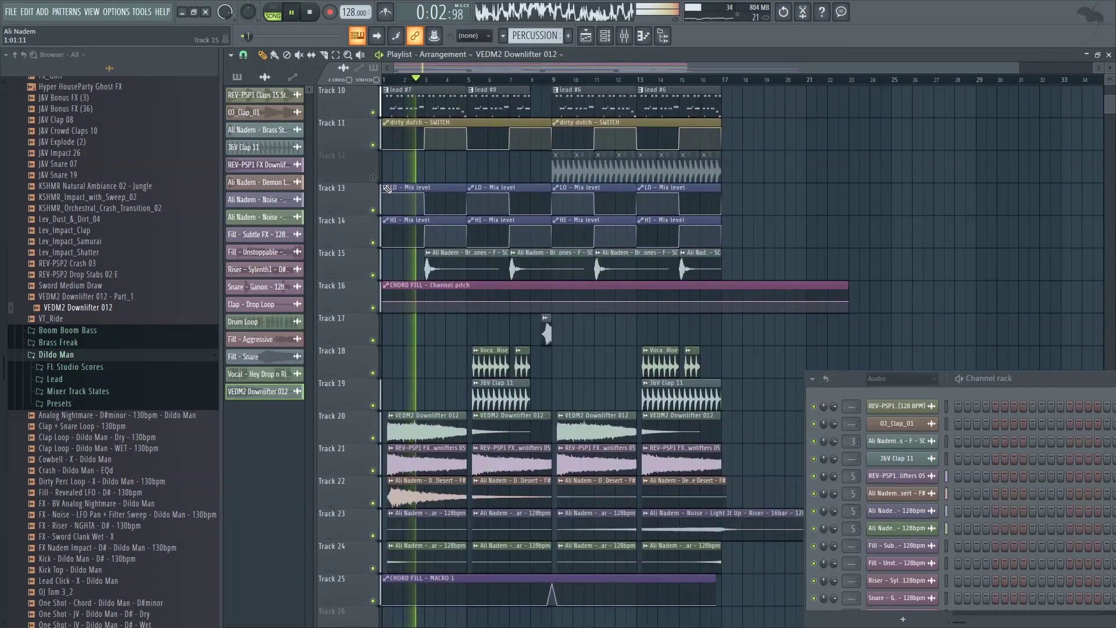
{"action": "scroll", "coordinate": [387, 189], "scroll_direction": "down", "scroll_amount": 4}
{"action": "scroll", "coordinate": [375, 202], "scroll_direction": "up", "scroll_amount": 3}
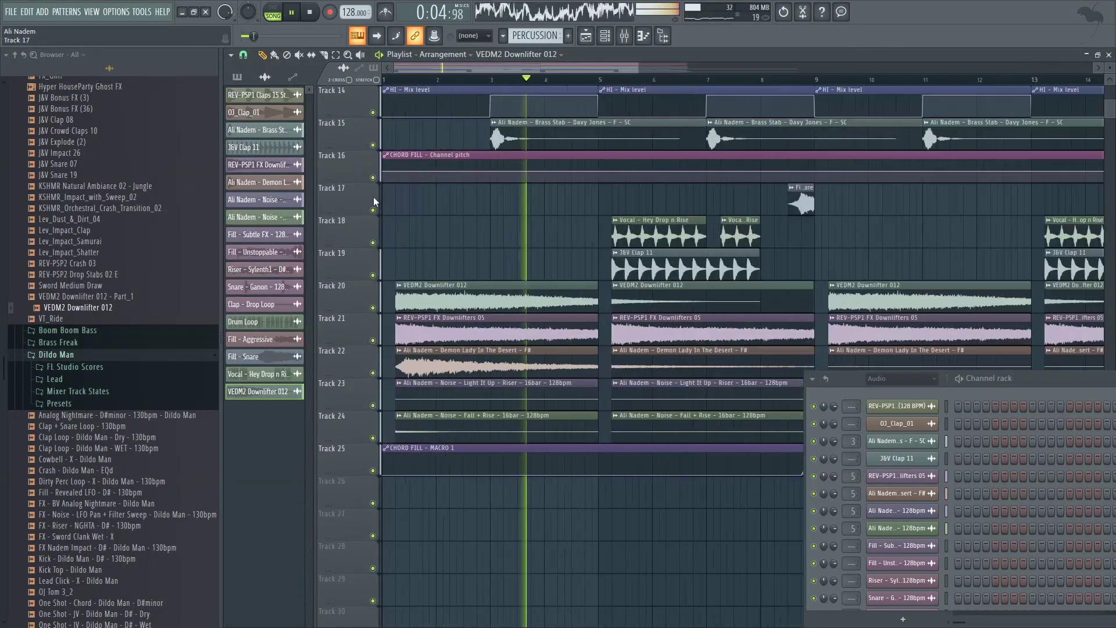
{"action": "double_click", "coordinate": [507, 287]}
{"action": "left_click", "coordinate": [375, 235]}
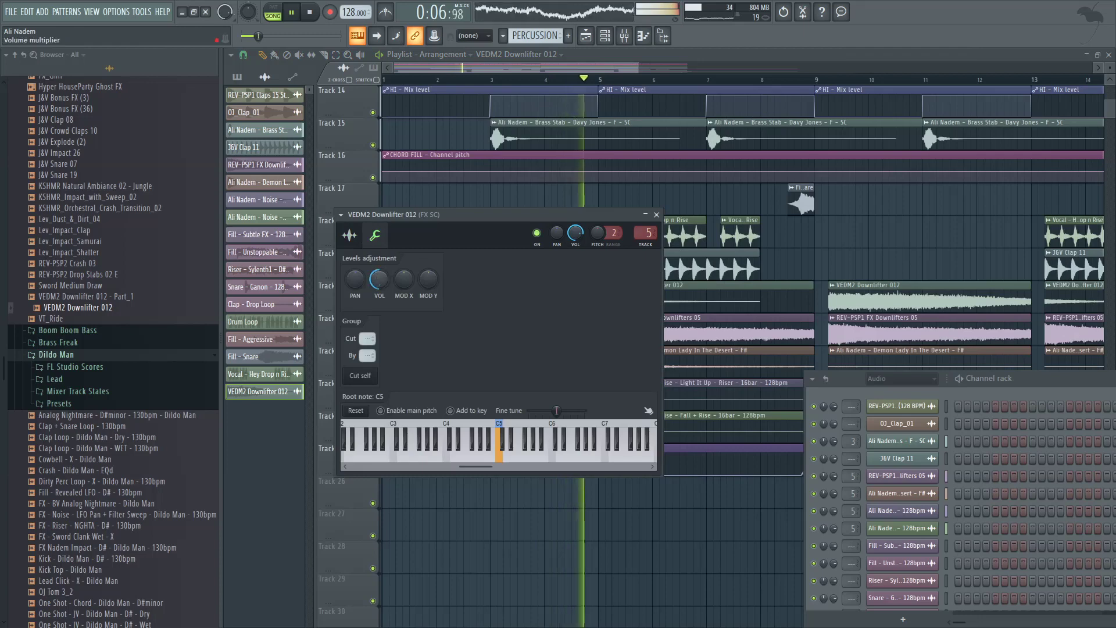
{"action": "left_click", "coordinate": [656, 214]}
Step: Insert an empty track above the VEDM2 Downlifter 012 clips and play the song from just before bar 8
{"action": "scroll", "coordinate": [598, 200], "scroll_direction": "down", "scroll_amount": 3}
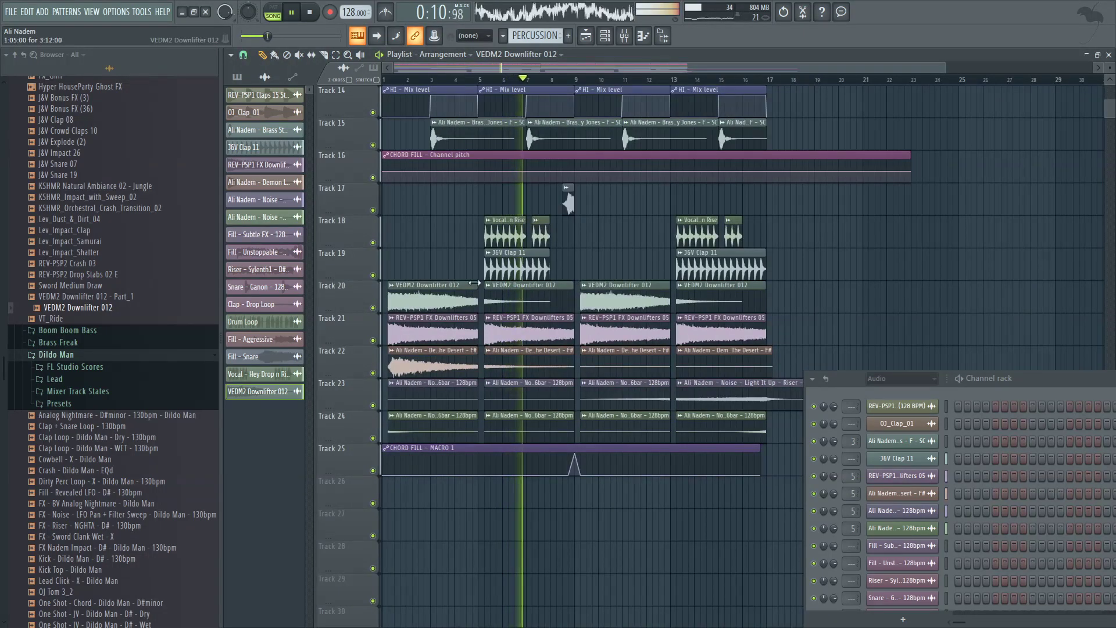
{"action": "right_click", "coordinate": [373, 293]}
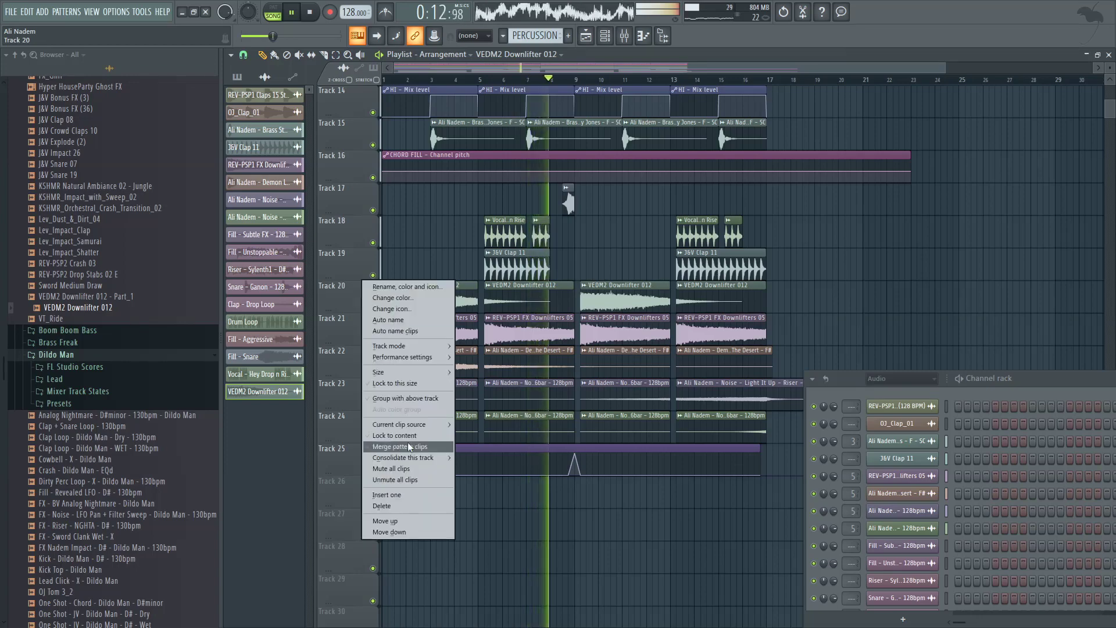
{"action": "left_click", "coordinate": [407, 496]}
{"action": "scroll", "coordinate": [487, 239], "scroll_direction": "down", "scroll_amount": 3}
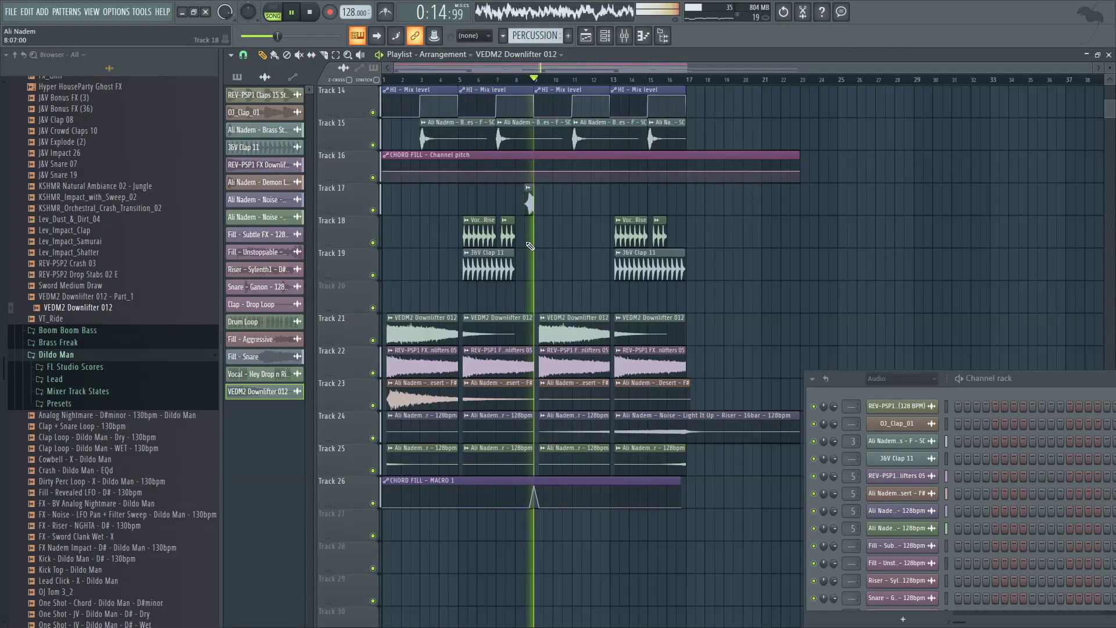
{"action": "left_click", "coordinate": [513, 80]}
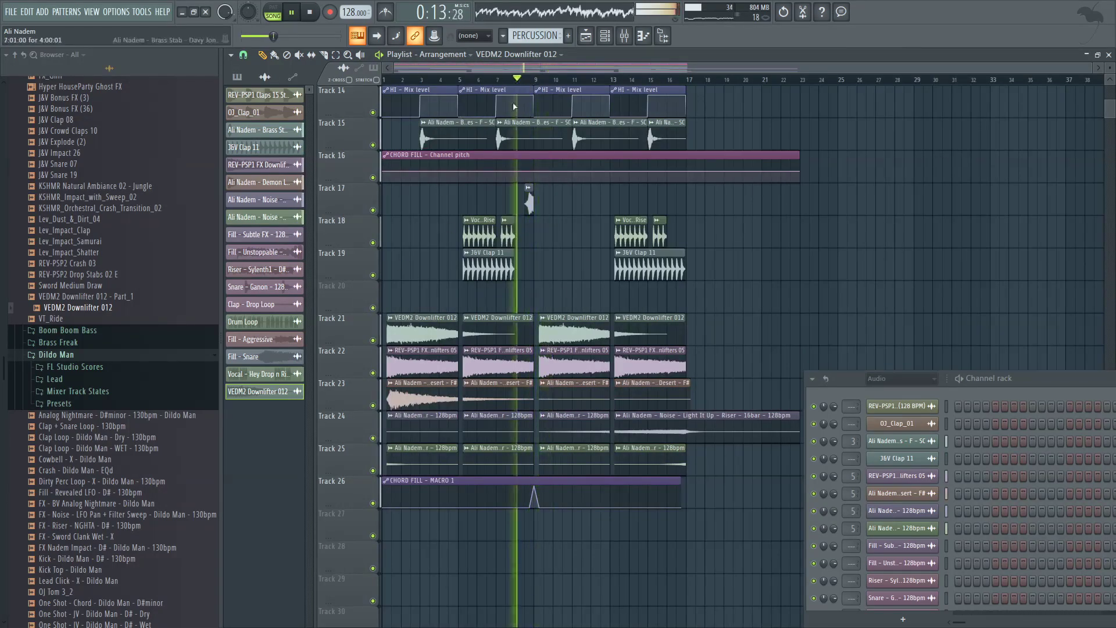
Step: Open the CHORD FILL pattern in the piano roll and try adding D5 and D4 notes at bar 2
{"action": "scroll", "coordinate": [528, 199], "scroll_direction": "up", "scroll_amount": 10}
{"action": "key", "text": "space"}
{"action": "key", "text": "space"}
{"action": "double_click", "coordinate": [568, 300]}
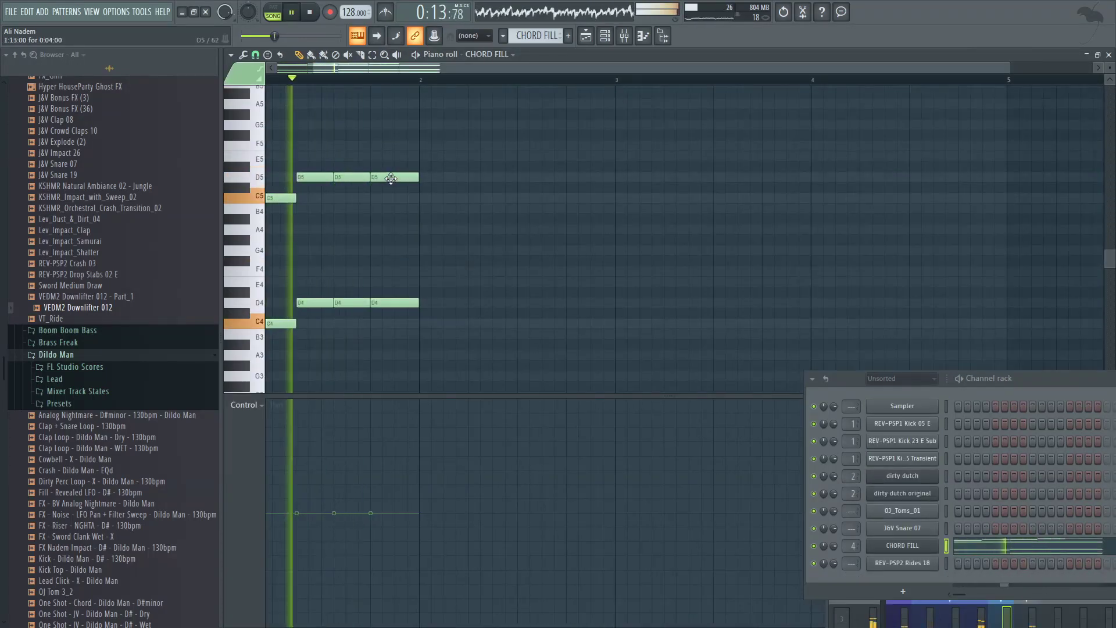
{"action": "left_click", "coordinate": [424, 177]}
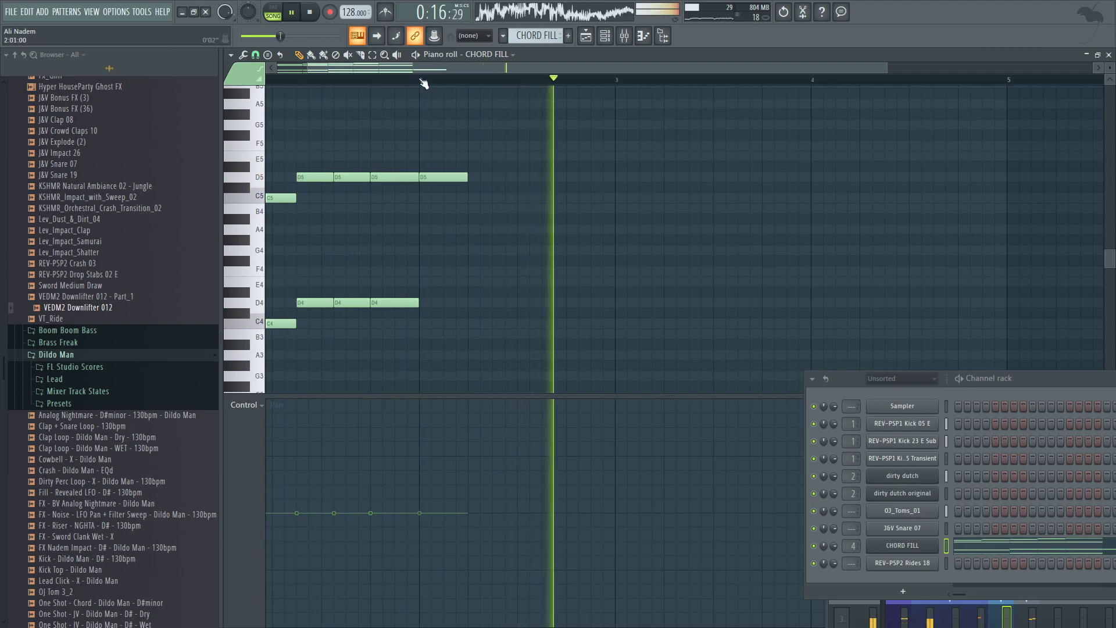
{"action": "left_click", "coordinate": [420, 303]}
{"action": "scroll", "coordinate": [449, 312], "scroll_direction": "down", "scroll_amount": 3}
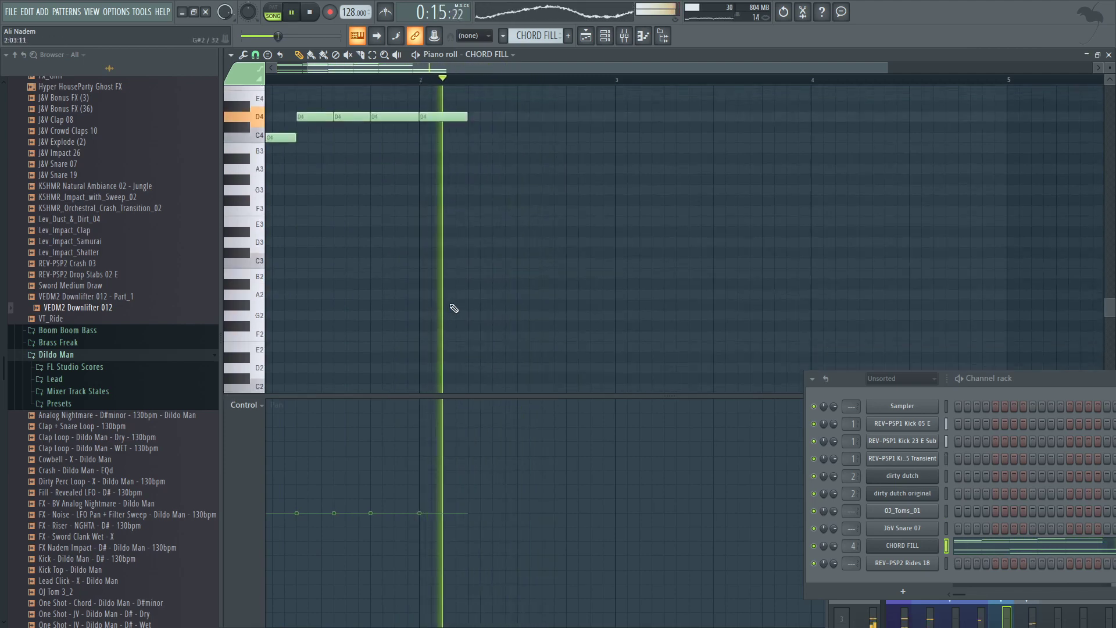
Step: Try adding B6 and E7 notes at bar 2 of the CHORD FILL pattern and play the arrangement
{"action": "scroll", "coordinate": [451, 297], "scroll_direction": "up", "scroll_amount": 5}
{"action": "scroll", "coordinate": [436, 233], "scroll_direction": "up", "scroll_amount": 2}
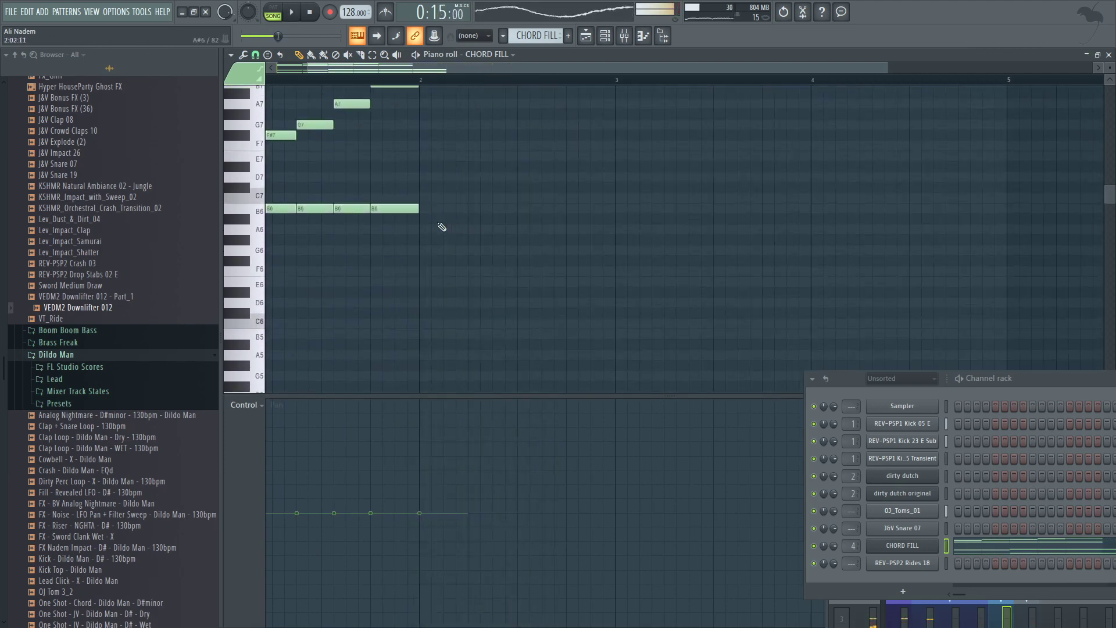
{"action": "scroll", "coordinate": [439, 235], "scroll_direction": "up", "scroll_amount": 2}
{"action": "left_click", "coordinate": [421, 187]}
{"action": "left_click_drag", "start_coordinate": [420, 184], "coordinate": [436, 284]}
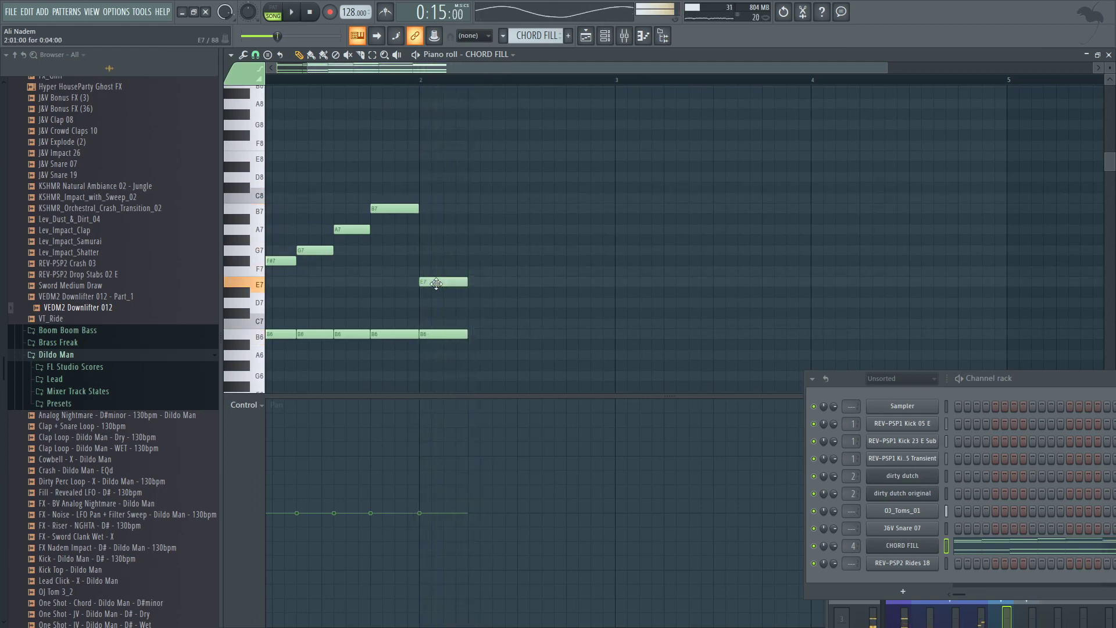
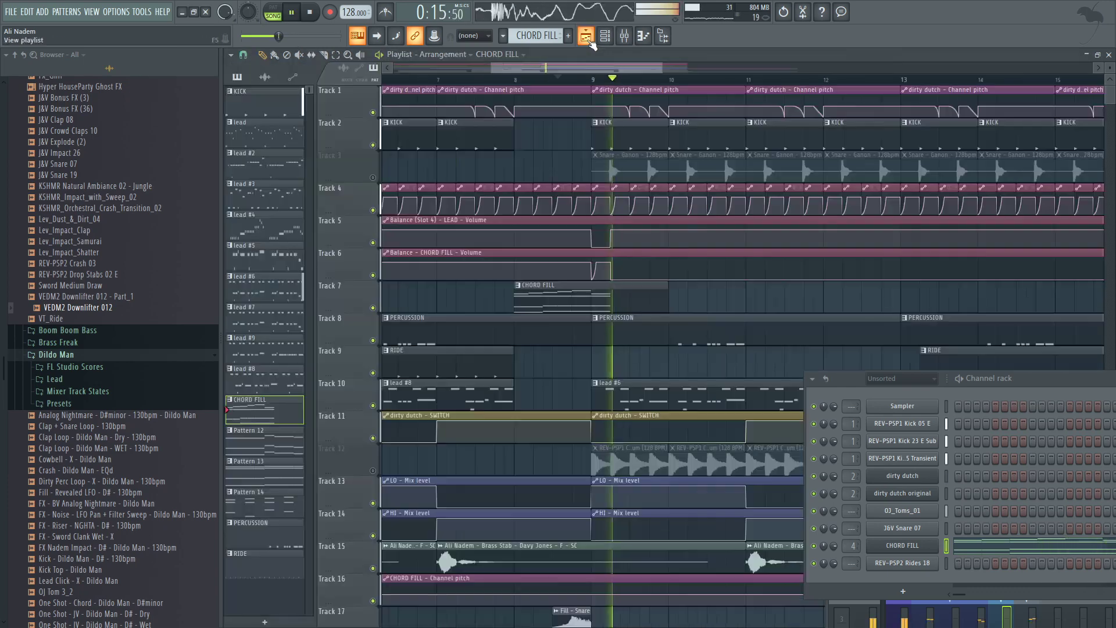
{"action": "key", "text": "F5"}
{"action": "left_click", "coordinate": [588, 37]}
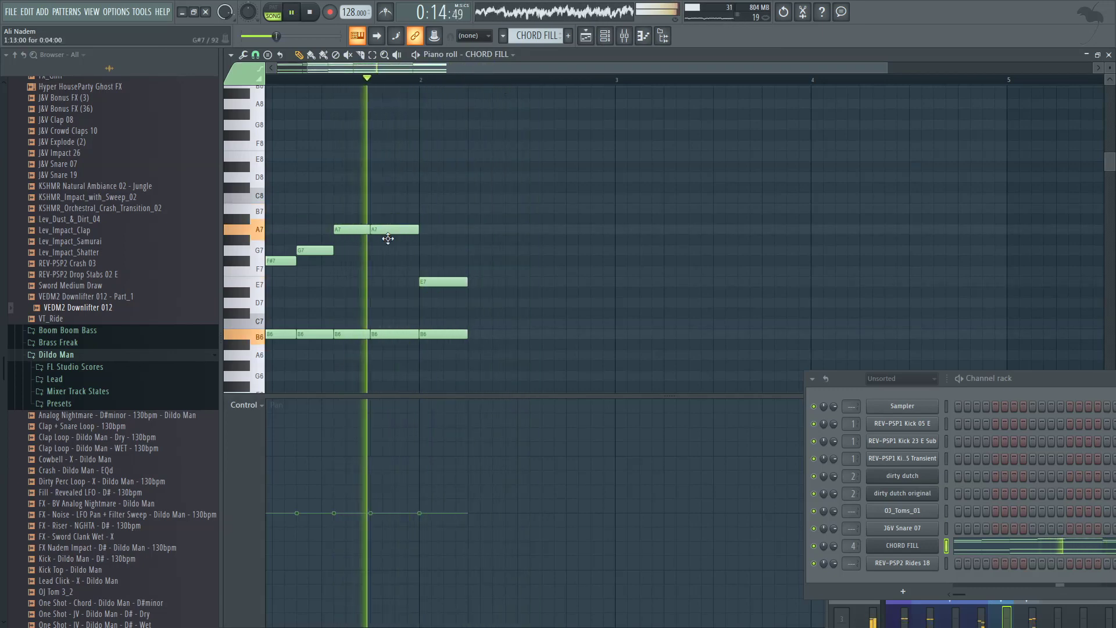
Step: Try moving the fill's last B7 note before bar 2 to F#7 and the bar 2 E7 note to G7
{"action": "left_click_drag", "start_coordinate": [390, 210], "coordinate": [388, 261]}
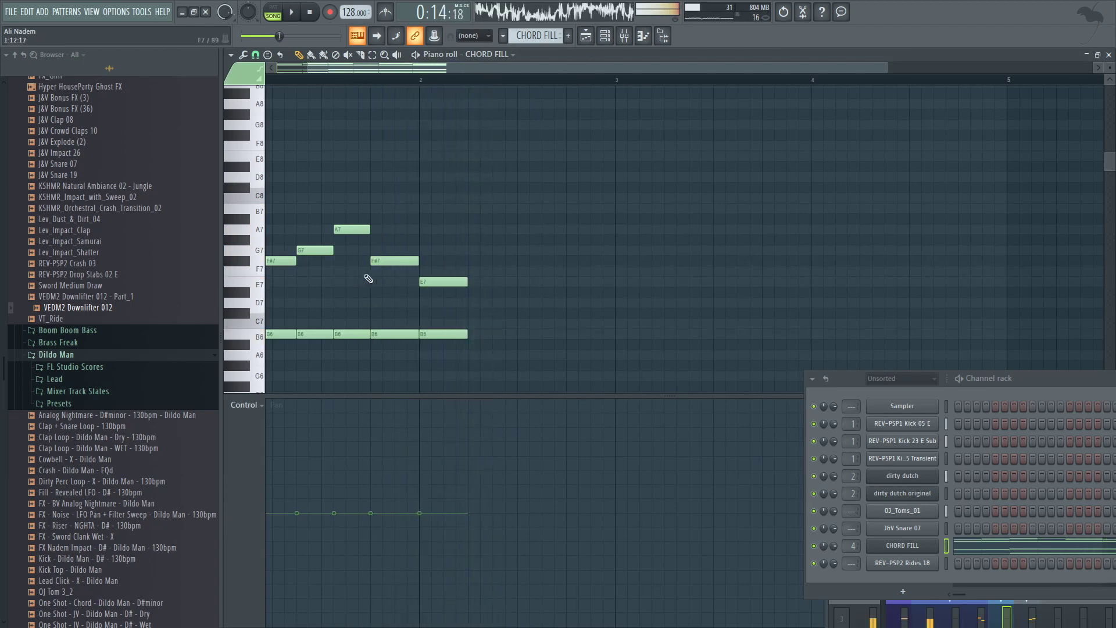
{"action": "scroll", "coordinate": [412, 237], "scroll_direction": "left", "scroll_amount": 1}
{"action": "scroll", "coordinate": [410, 241], "scroll_direction": "down", "scroll_amount": 5}
{"action": "scroll", "coordinate": [411, 243], "scroll_direction": "up", "scroll_amount": 3}
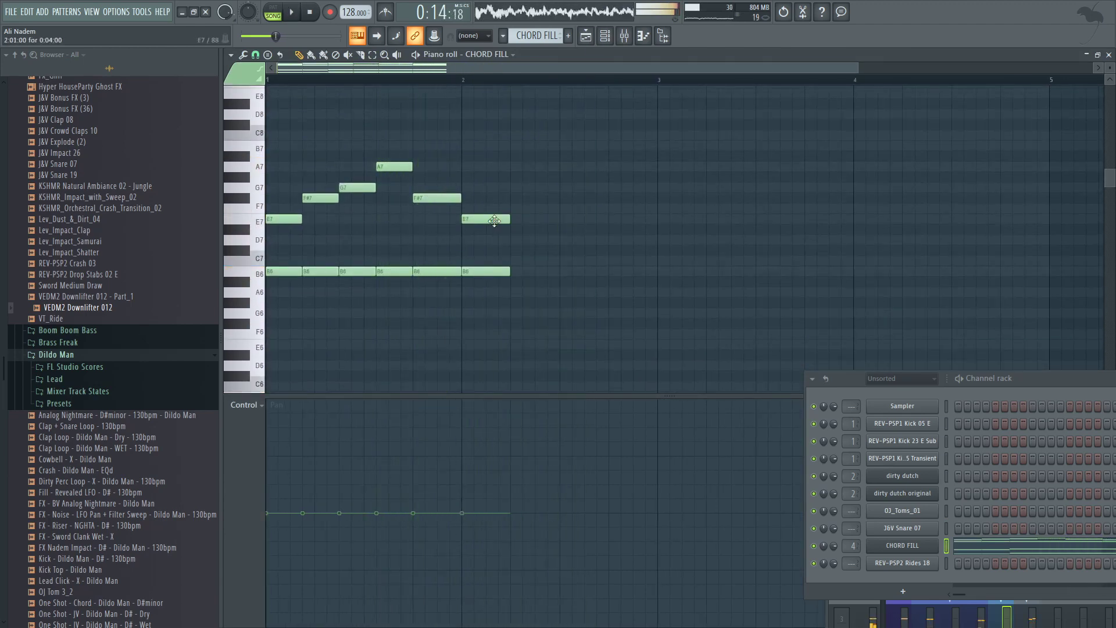
{"action": "left_click_drag", "start_coordinate": [491, 218], "coordinate": [490, 187]}
Step: Play the arrangement around bar 9 to hear the changed CHORD FILL melody, returning to its notes
{"action": "key", "text": "F5"}
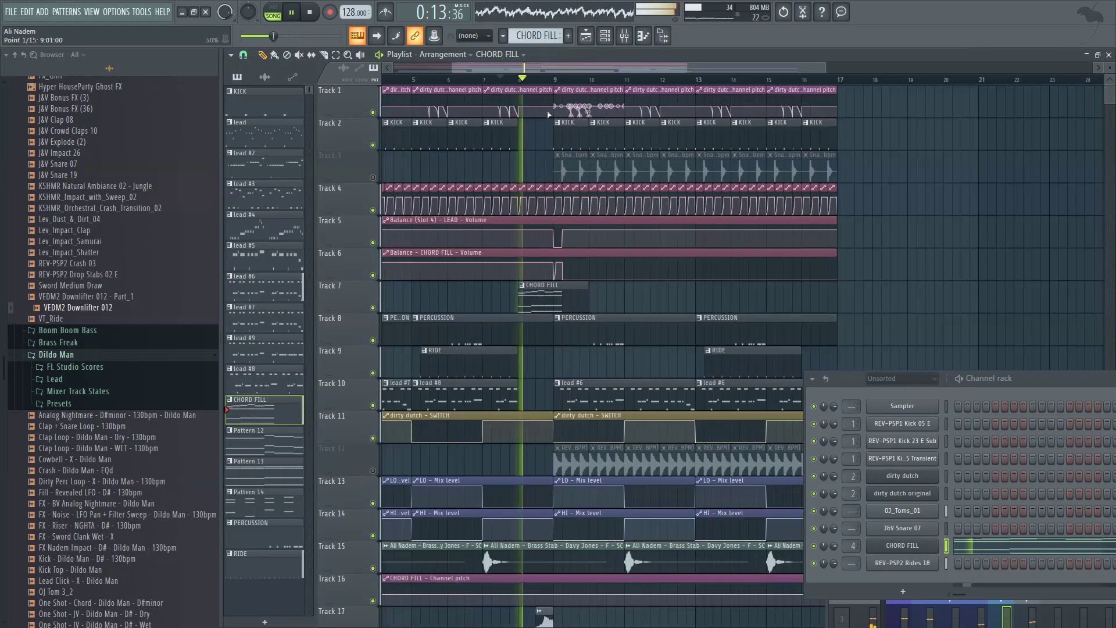
{"action": "left_click", "coordinate": [589, 36]}
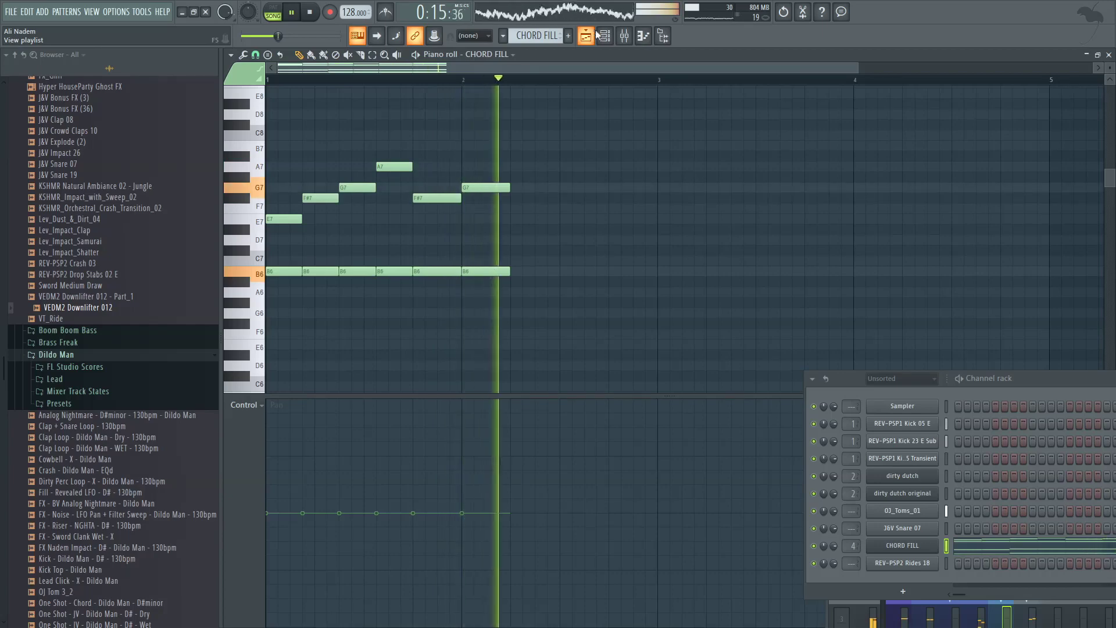
{"action": "left_click", "coordinate": [594, 35]}
{"action": "scroll", "coordinate": [477, 172], "scroll_direction": "up", "scroll_amount": 1}
{"action": "scroll", "coordinate": [504, 174], "scroll_direction": "down", "scroll_amount": 1}
{"action": "left_click", "coordinate": [587, 36]}
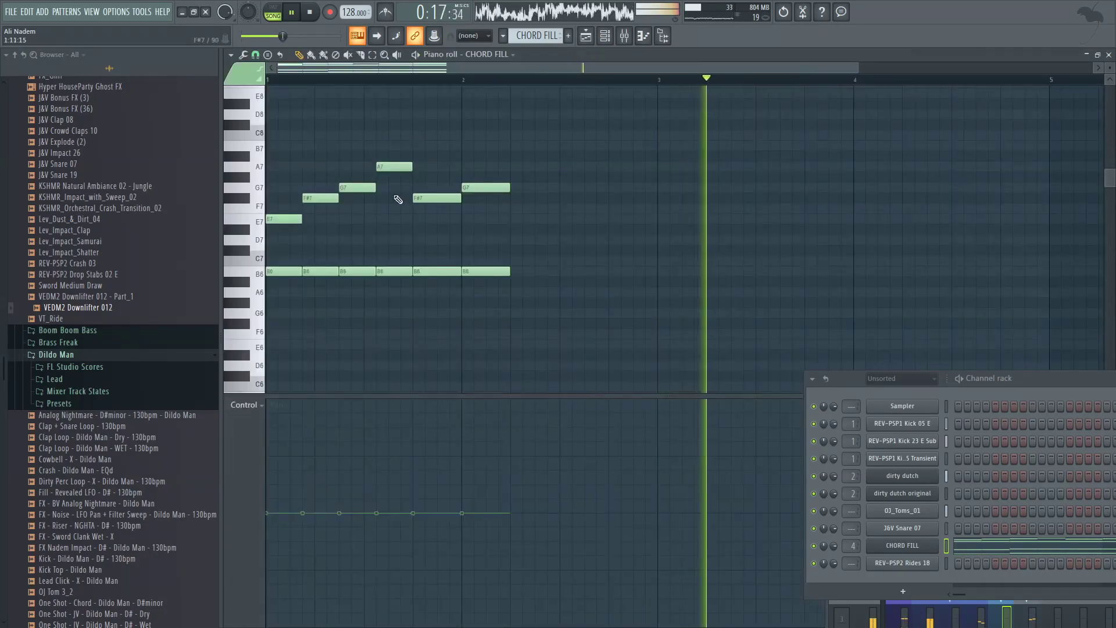
{"action": "key", "text": "space"}
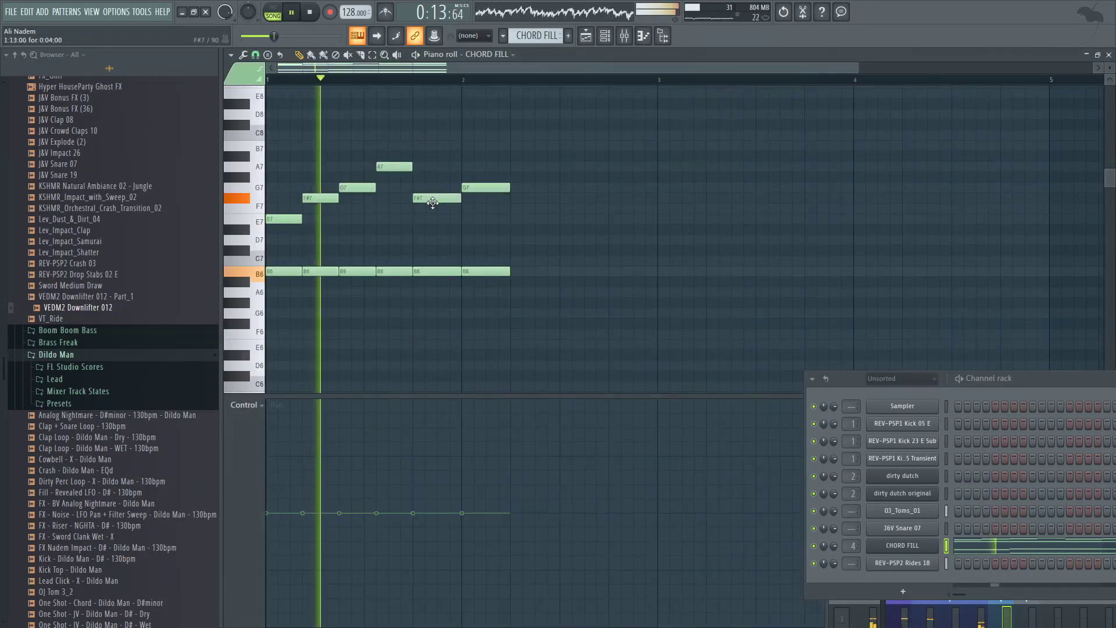
Step: Try deleting the chord just before bar 2 in the CHORD FILL pattern, including its F#7, B6 and D4 notes
{"action": "right_click", "coordinate": [433, 202]}
{"action": "scroll", "coordinate": [452, 165], "scroll_direction": "down", "scroll_amount": 1}
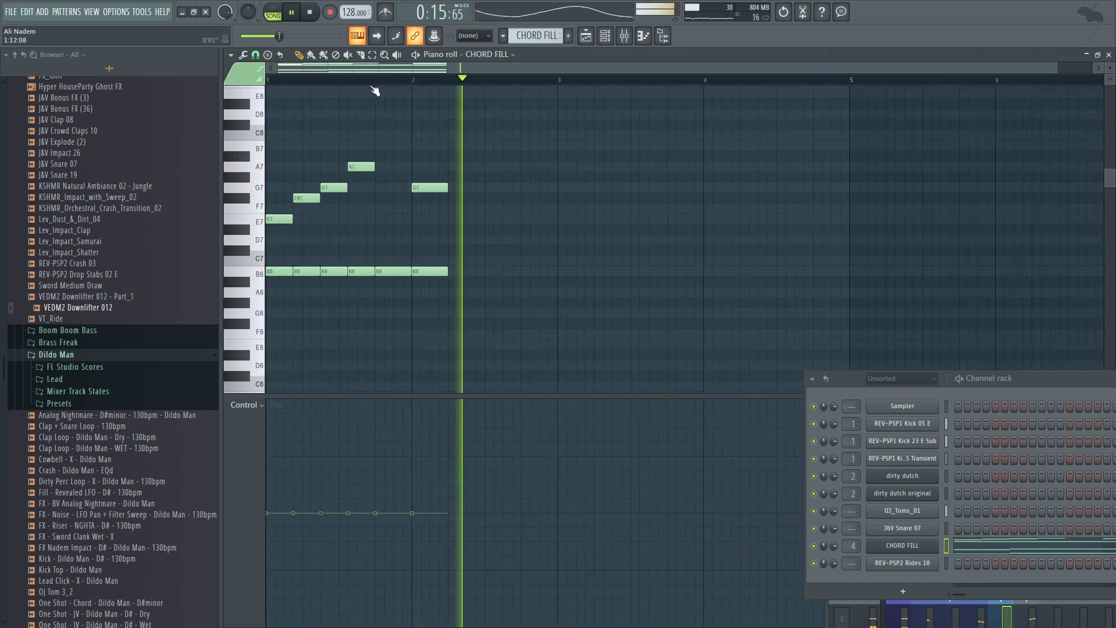
{"action": "left_click", "coordinate": [351, 80]}
{"action": "scroll", "coordinate": [378, 174], "scroll_direction": "down", "scroll_amount": 5}
{"action": "key", "text": "space"}
{"action": "key", "text": "space"}
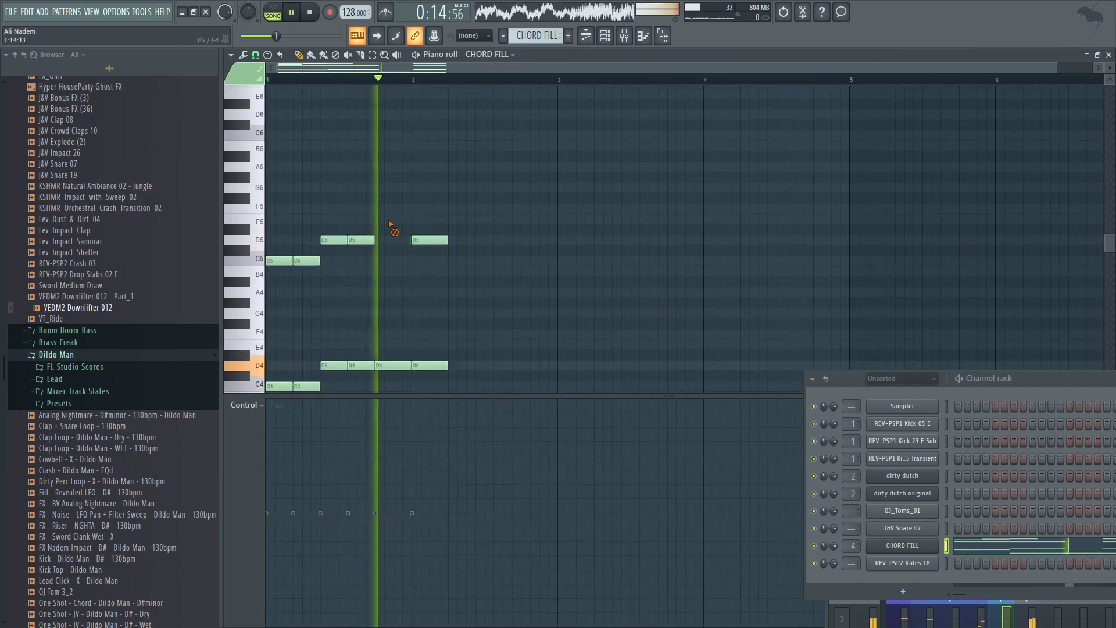
{"action": "right_click", "coordinate": [391, 374]}
{"action": "scroll", "coordinate": [392, 374], "scroll_direction": "down", "scroll_amount": 4}
Step: Replay the arrangement from just before bar 8 to hear the fill with the gap before bar 2
{"action": "left_click", "coordinate": [588, 36]}
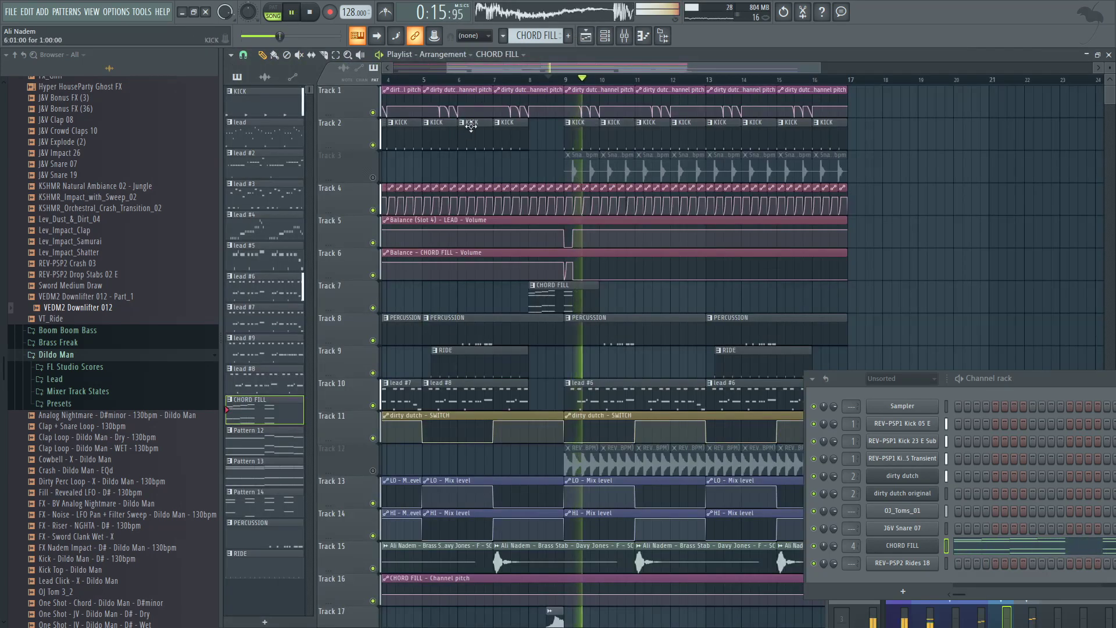
{"action": "left_click", "coordinate": [522, 80]}
{"action": "scroll", "coordinate": [526, 82], "scroll_direction": "up", "scroll_amount": 2}
{"action": "left_click", "coordinate": [587, 36]}
{"action": "scroll", "coordinate": [441, 189], "scroll_direction": "up", "scroll_amount": 10}
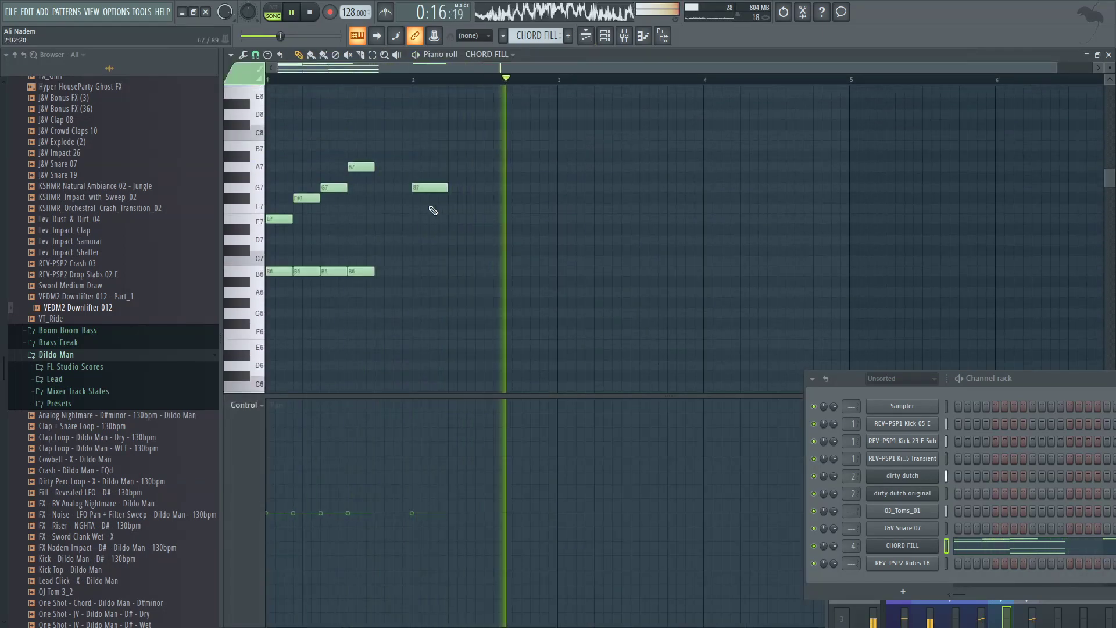
Step: Undo the recent note deletions and pitch changes in the CHORD FILL pattern
{"action": "key", "text": "ctrl+alt+z"}
{"action": "key", "text": "ctrl+alt+z"}
{"action": "key", "text": "ctrl+alt+z"}
{"action": "key", "text": "ctrl+alt+z"}
{"action": "key", "text": "ctrl+alt+z"}
{"action": "key", "text": "ctrl+alt+z"}
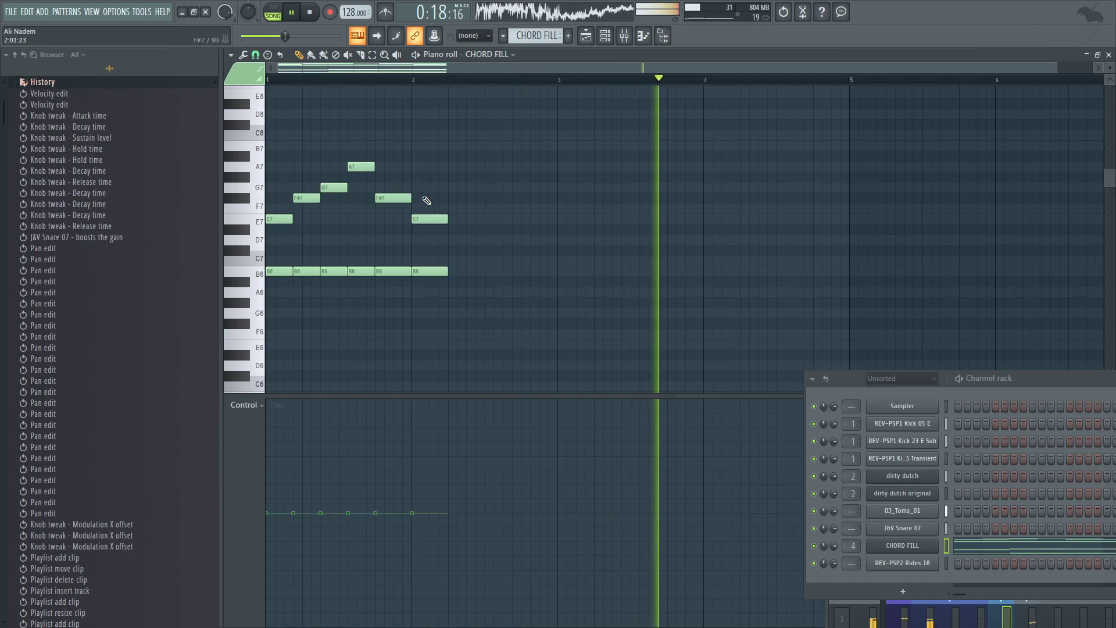
Step: Delete the E7, B6, D5 and D4 notes at bar 2 of the CHORD FILL pattern during playback
{"action": "left_click", "coordinate": [349, 79]}
{"action": "scroll", "coordinate": [369, 116], "scroll_direction": "up", "scroll_amount": 2}
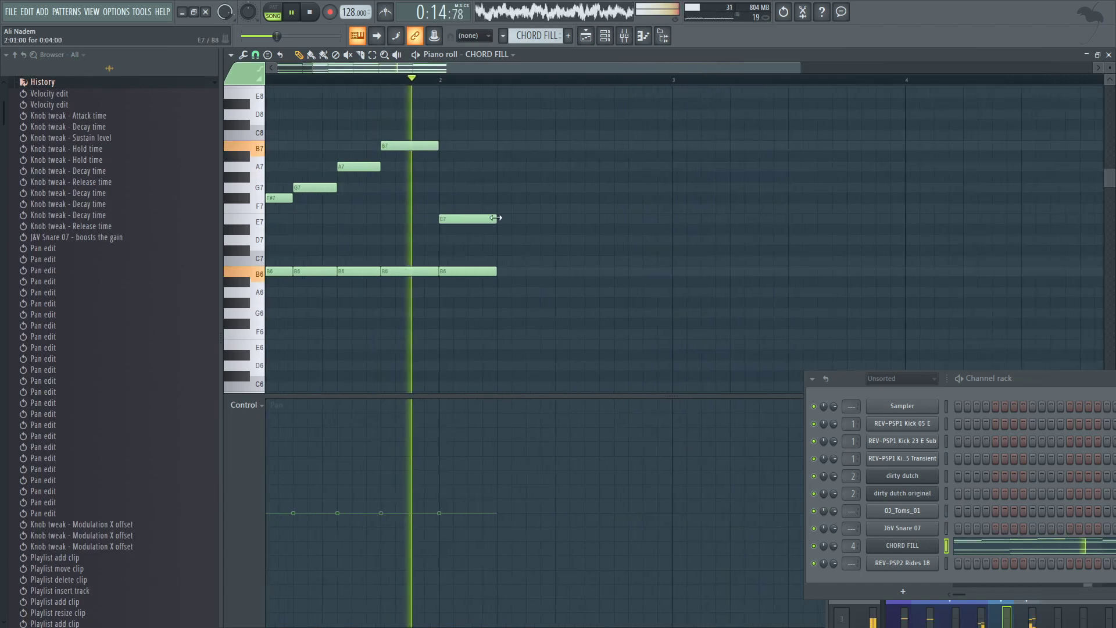
{"action": "right_click", "coordinate": [470, 220]}
{"action": "key", "text": "space"}
{"action": "key", "text": "space"}
{"action": "right_click", "coordinate": [466, 271]}
{"action": "scroll", "coordinate": [521, 260], "scroll_direction": "down", "scroll_amount": 1}
{"action": "scroll", "coordinate": [522, 256], "scroll_direction": "down", "scroll_amount": 2}
{"action": "right_click", "coordinate": [482, 302]}
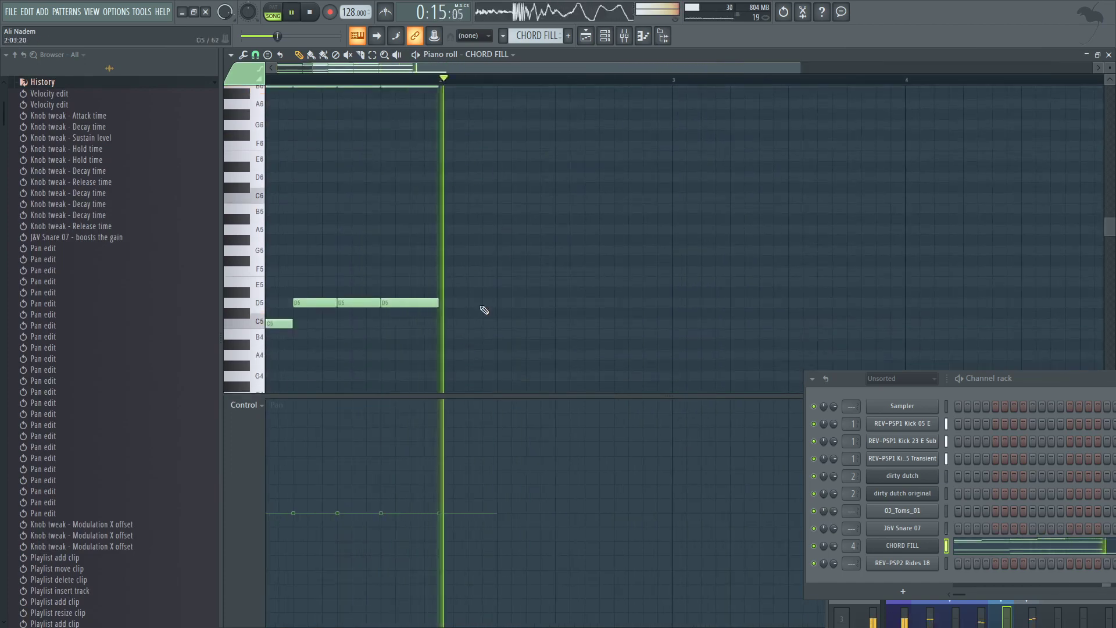
{"action": "scroll", "coordinate": [484, 290], "scroll_direction": "down", "scroll_amount": 4}
{"action": "right_click", "coordinate": [474, 178]}
{"action": "key", "text": "space"}
{"action": "key", "text": "space"}
{"action": "scroll", "coordinate": [469, 204], "scroll_direction": "up", "scroll_amount": 7}
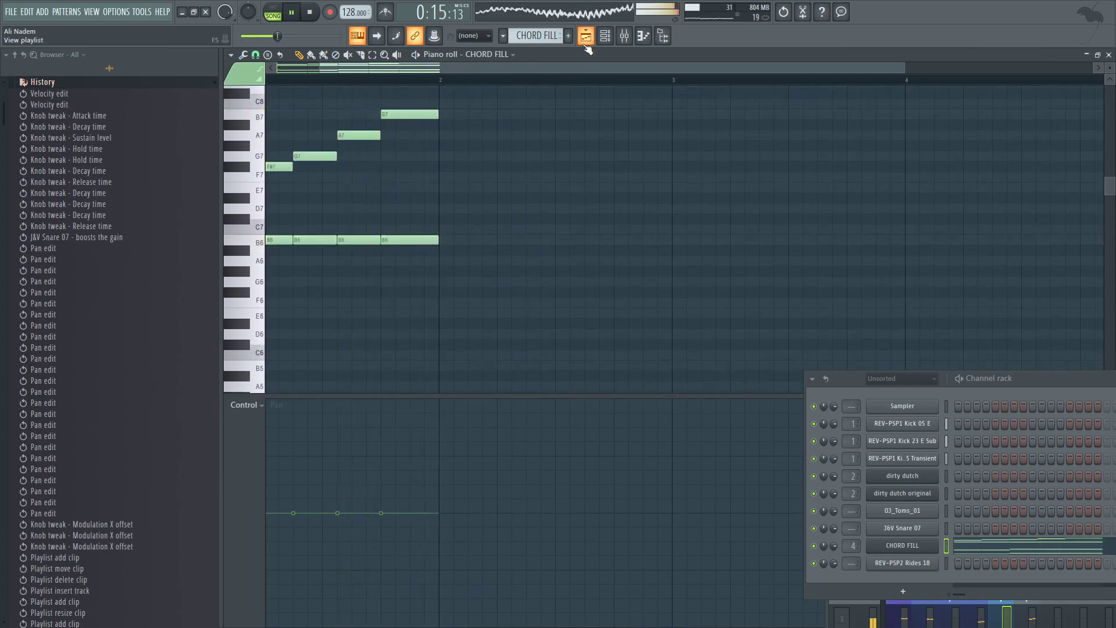
Step: Return to the playlist and open the Jaxx & Vega Essentials Vol. 1 sample folder in the browser
{"action": "key", "text": "F5"}
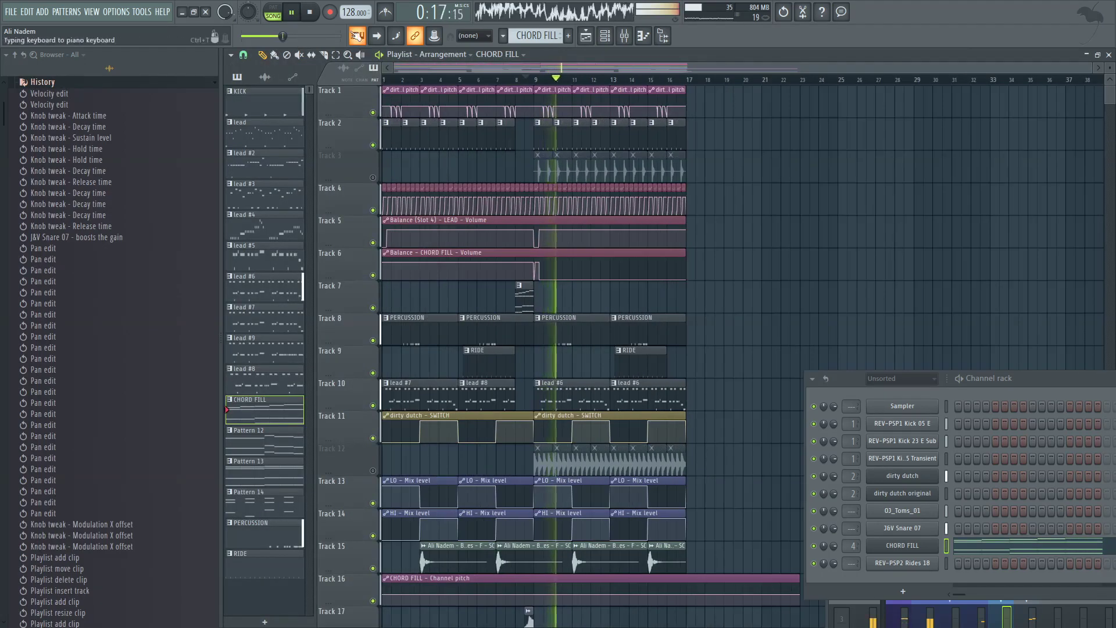
{"action": "key", "text": "space"}
{"action": "key", "text": "space"}
{"action": "scroll", "coordinate": [90, 88], "scroll_direction": "down", "scroll_amount": 4}
{"action": "left_click", "coordinate": [90, 86]}
{"action": "scroll", "coordinate": [95, 155], "scroll_direction": "down", "scroll_amount": 5}
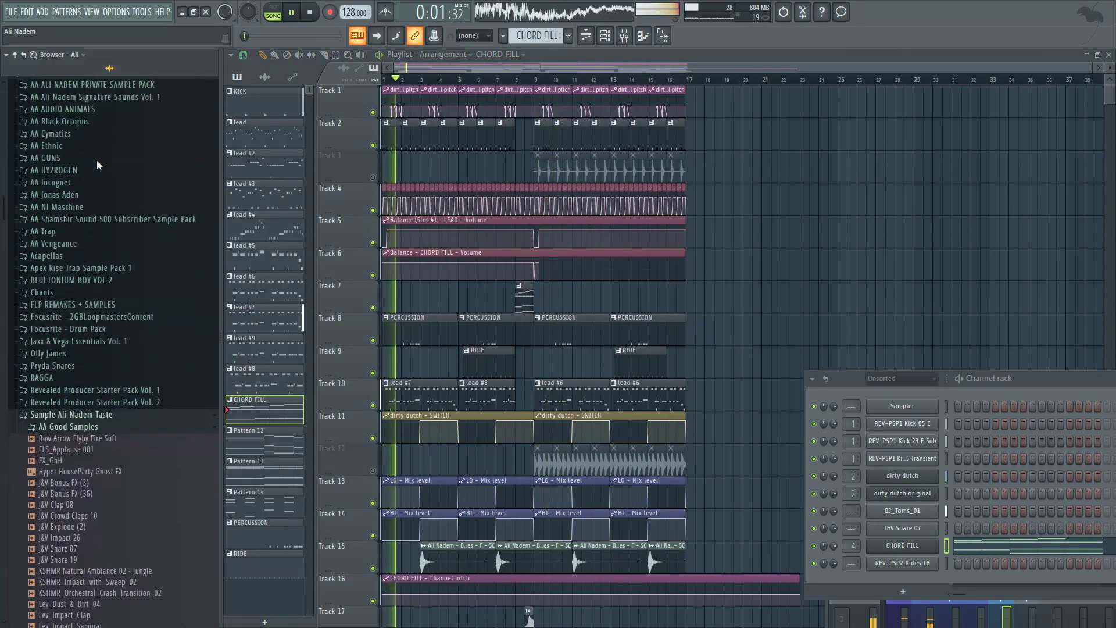
{"action": "left_click", "coordinate": [118, 343]}
{"action": "left_click", "coordinate": [111, 350]}
{"action": "scroll", "coordinate": [108, 347], "scroll_direction": "down", "scroll_amount": 3}
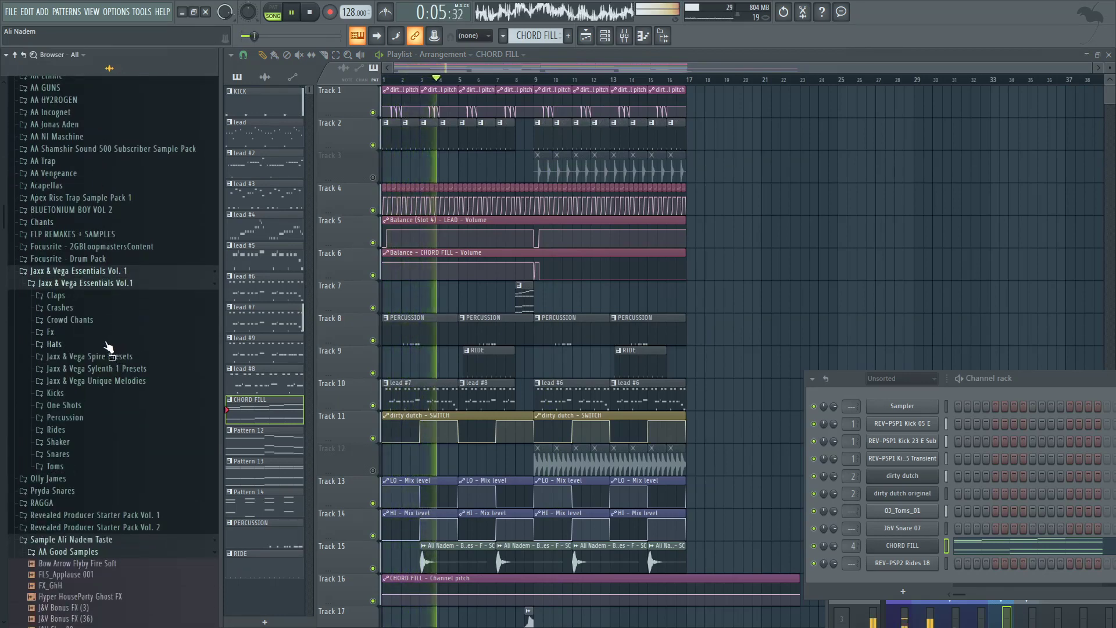
Step: Preview samples in the Hats and Crowd Chants folders, including J&V Crowd Claps 10
{"action": "left_click", "coordinate": [74, 343]}
{"action": "key", "text": "space"}
{"action": "left_click", "coordinate": [99, 367]}
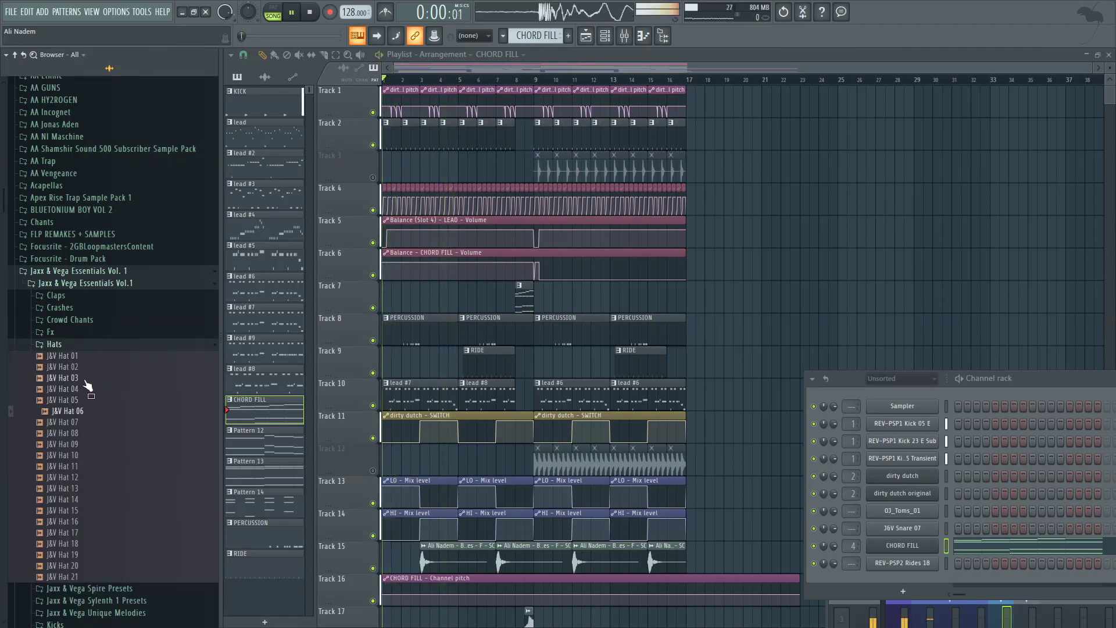
{"action": "left_click", "coordinate": [69, 319]}
{"action": "left_click", "coordinate": [87, 343]}
{"action": "key", "text": "space"}
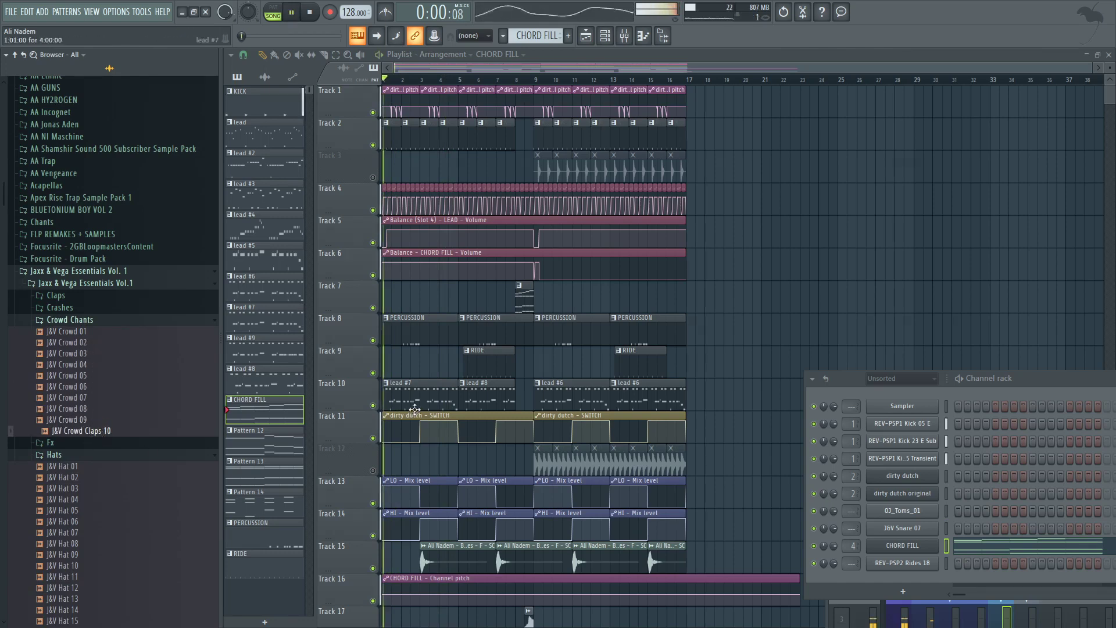
Step: Place the J&V Crowd Claps 10 sample on Track 20 at bar 9 and play the song
{"action": "scroll", "coordinate": [414, 409], "scroll_direction": "down", "scroll_amount": 5}
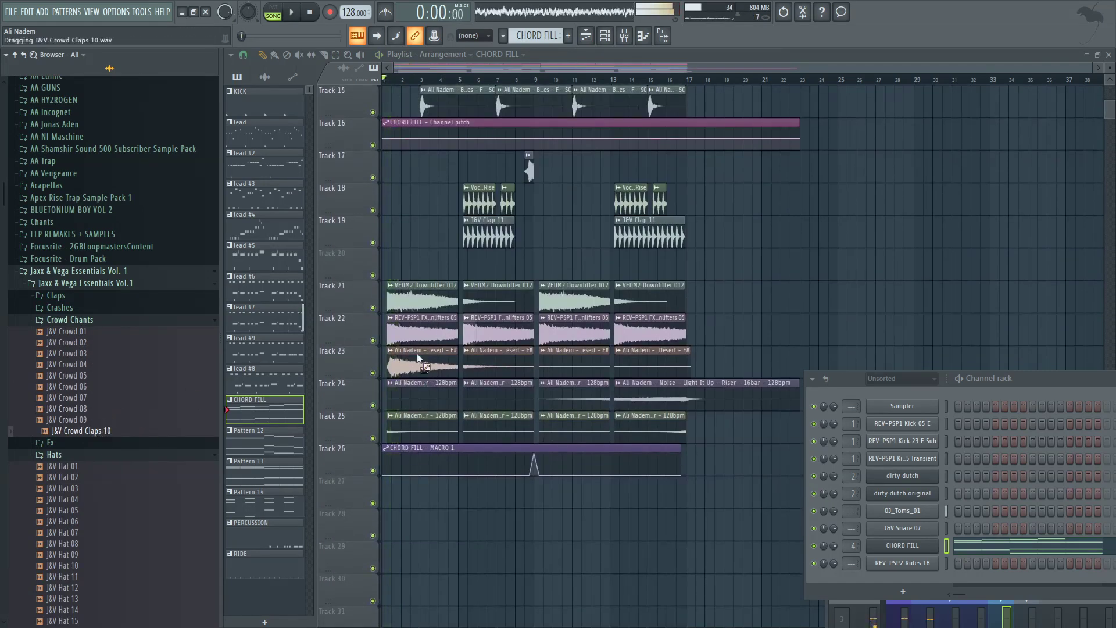
{"action": "left_click_drag", "start_coordinate": [535, 278], "coordinate": [535, 278]}
{"action": "key", "text": "space"}
{"action": "scroll", "coordinate": [536, 80], "scroll_direction": "up", "scroll_amount": 3}
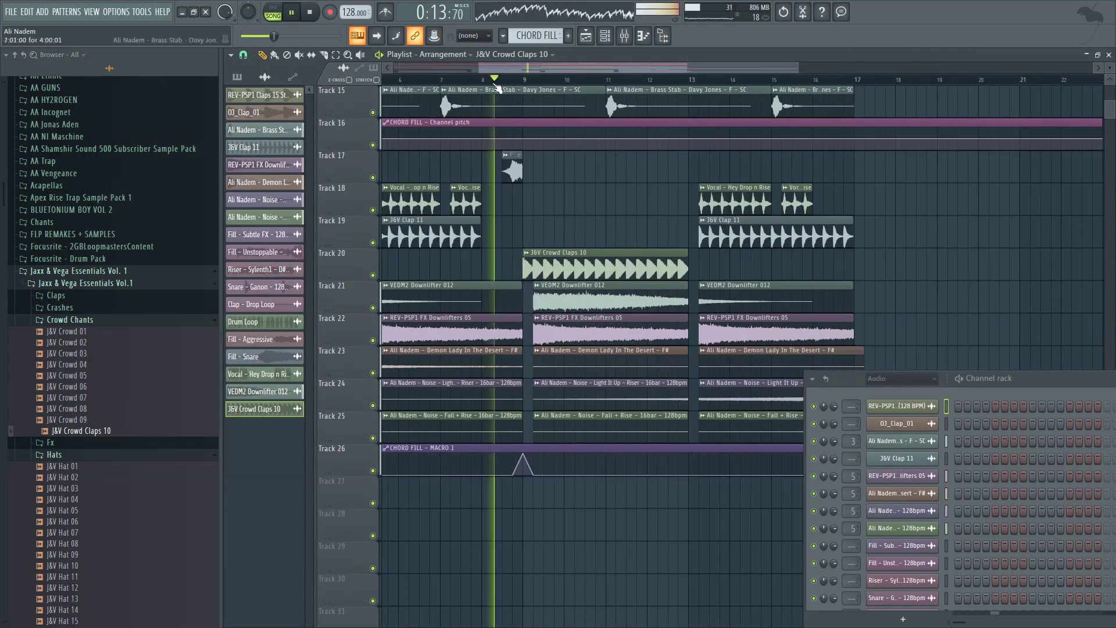
{"action": "scroll", "coordinate": [497, 85], "scroll_direction": "up", "scroll_amount": 3}
Step: Open the J&V Crowd Claps 10 channel settings and lower its volume multiplier during playback
{"action": "double_click", "coordinate": [538, 264]}
{"action": "left_click", "coordinate": [269, 129]}
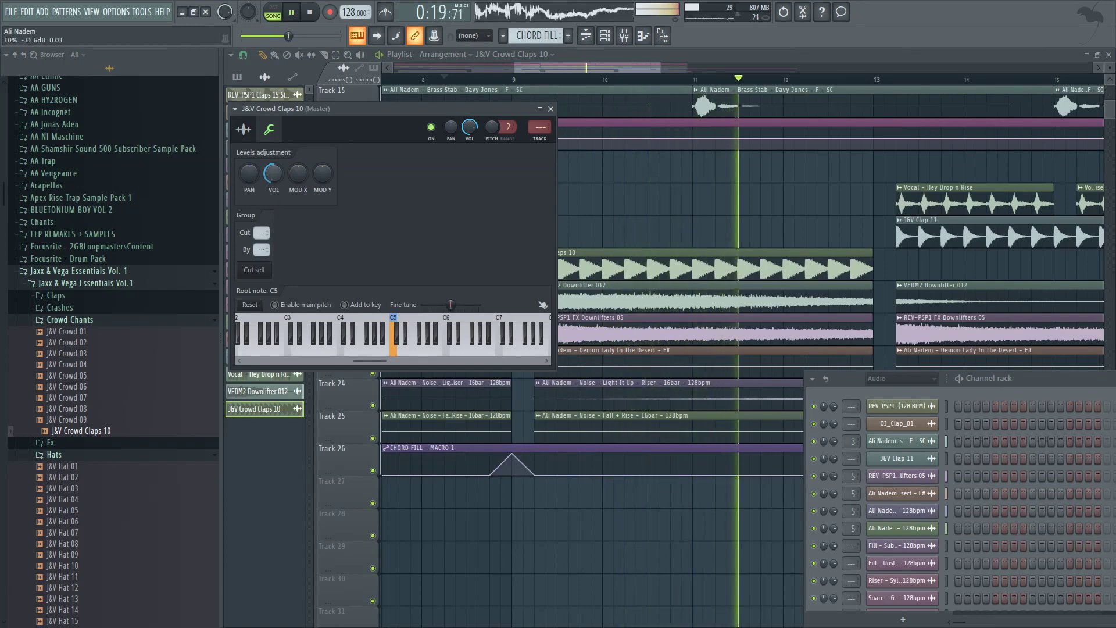
{"action": "left_click", "coordinate": [244, 129]}
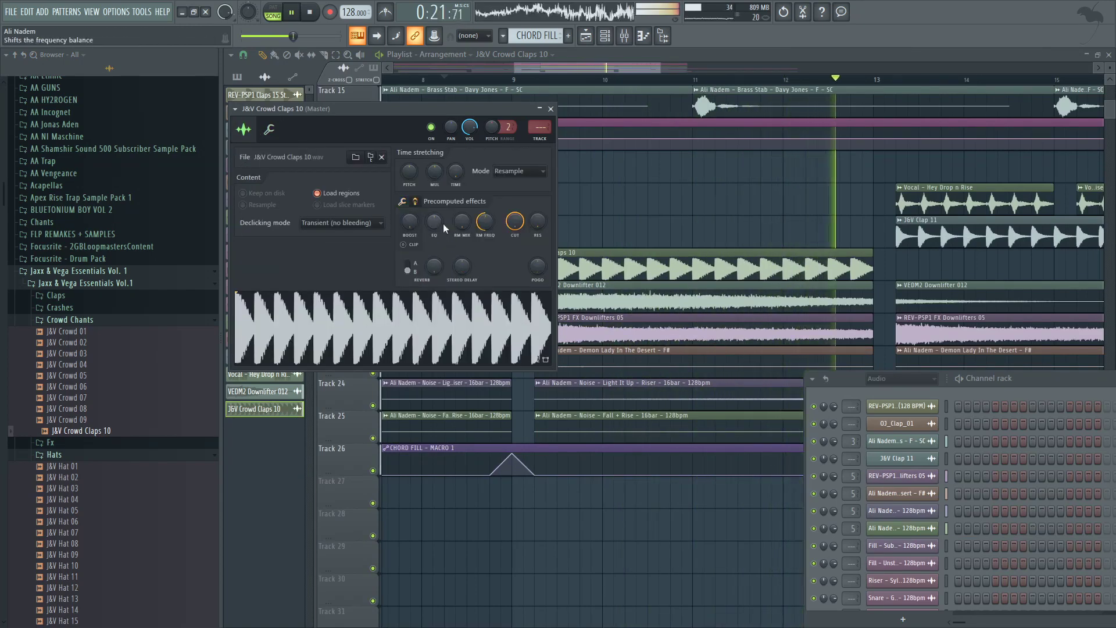
Step: Adjust the J&V Crowd Claps 10 precomputed EQ with Clip enabled, and turn on Normalize
{"action": "right_click", "coordinate": [409, 219]}
{"action": "left_click", "coordinate": [423, 227]}
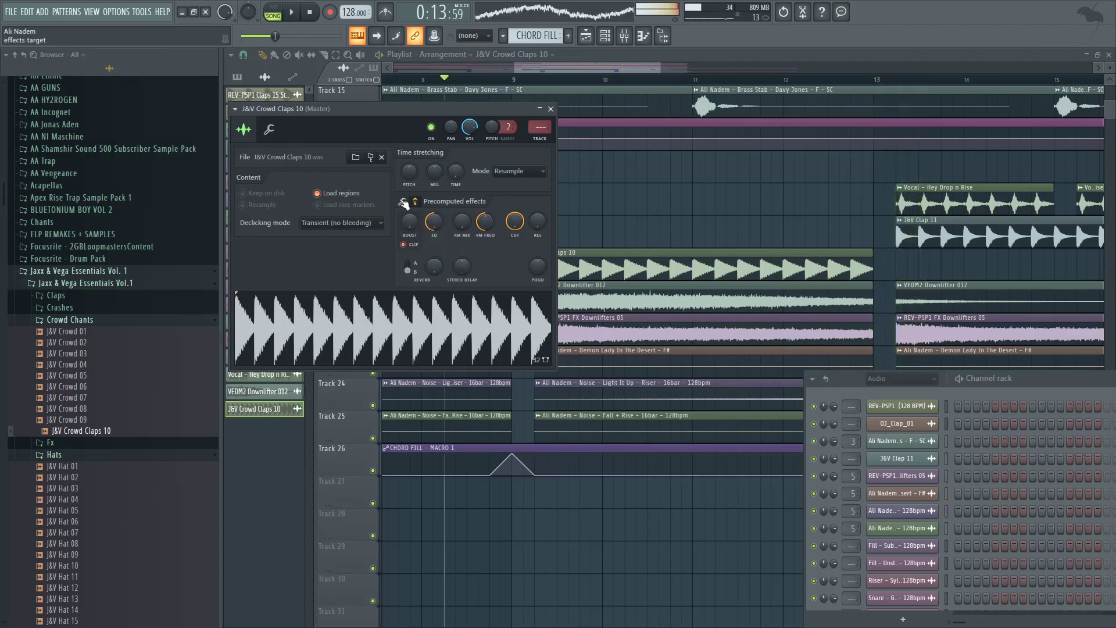
{"action": "left_click", "coordinate": [269, 129]}
Step: Move the J&V Crowd Claps 10 clip to start at 9:05:00 and shorten its end to before bar 13
{"action": "mouse_move", "coordinate": [613, 255]}
{"action": "left_mouse_down"}
{"action": "mouse_move", "coordinate": [647, 253]}
{"action": "mouse_move", "coordinate": [634, 250]}
{"action": "left_mouse_up"}
{"action": "scroll", "coordinate": [645, 251], "scroll_direction": "down", "scroll_amount": 1}
{"action": "scroll", "coordinate": [774, 264], "scroll_direction": "up", "scroll_amount": 1}
{"action": "left_click_drag", "start_coordinate": [818, 269], "coordinate": [795, 267]}
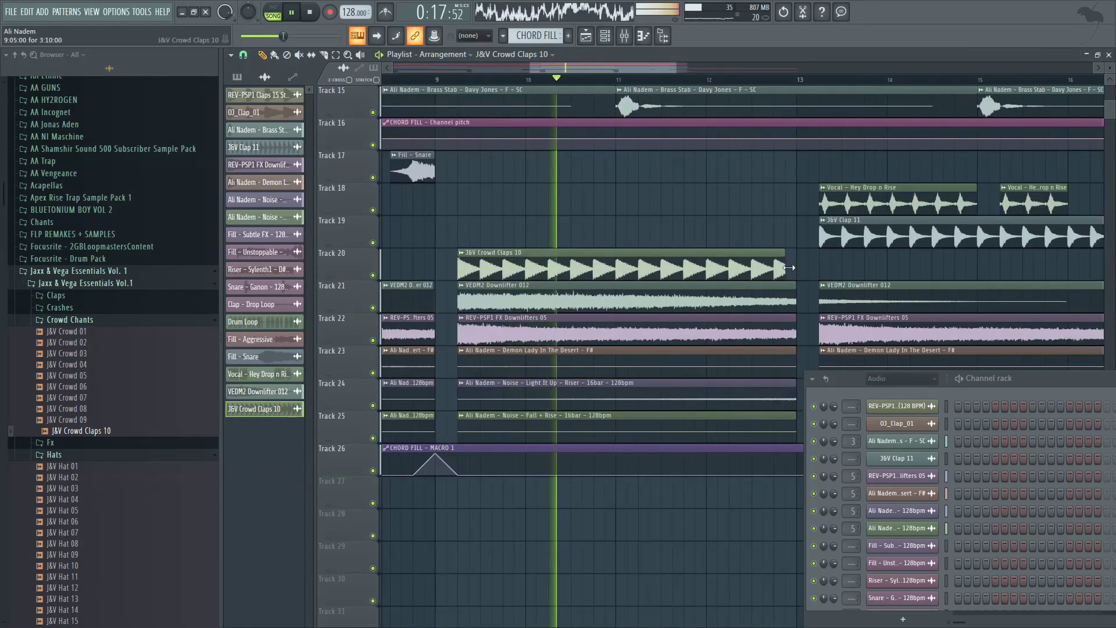
Step: Reopen the J&V Crowd Claps 10 channel settings and set the declicking mode to Transient (bleeding)
{"action": "double_click", "coordinate": [573, 267]}
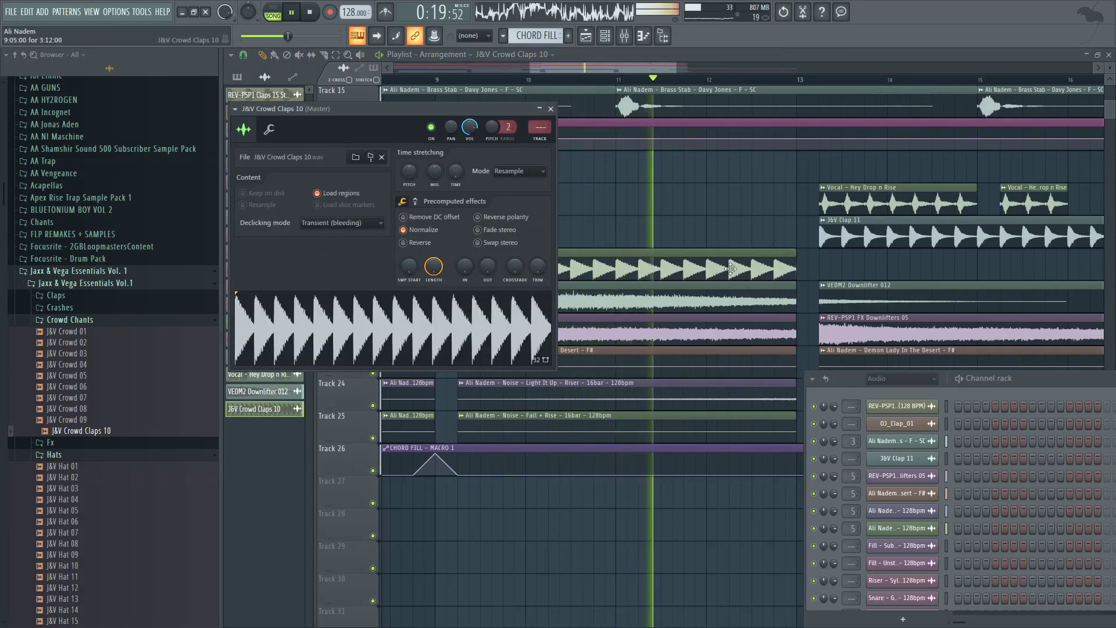
{"action": "left_click", "coordinate": [551, 109]}
Step: Fine-trim the end of the J&V Crowd Claps 10 clip to just before bar 13, for a length of 3:11:23
{"action": "scroll", "coordinate": [774, 275], "scroll_direction": "down", "scroll_amount": 3}
{"action": "scroll", "coordinate": [784, 276], "scroll_direction": "up", "scroll_amount": 2}
{"action": "left_click", "coordinate": [776, 269]}
{"action": "scroll", "coordinate": [744, 270], "scroll_direction": "up", "scroll_amount": 3}
{"action": "scroll", "coordinate": [744, 269], "scroll_direction": "up", "scroll_amount": 3}
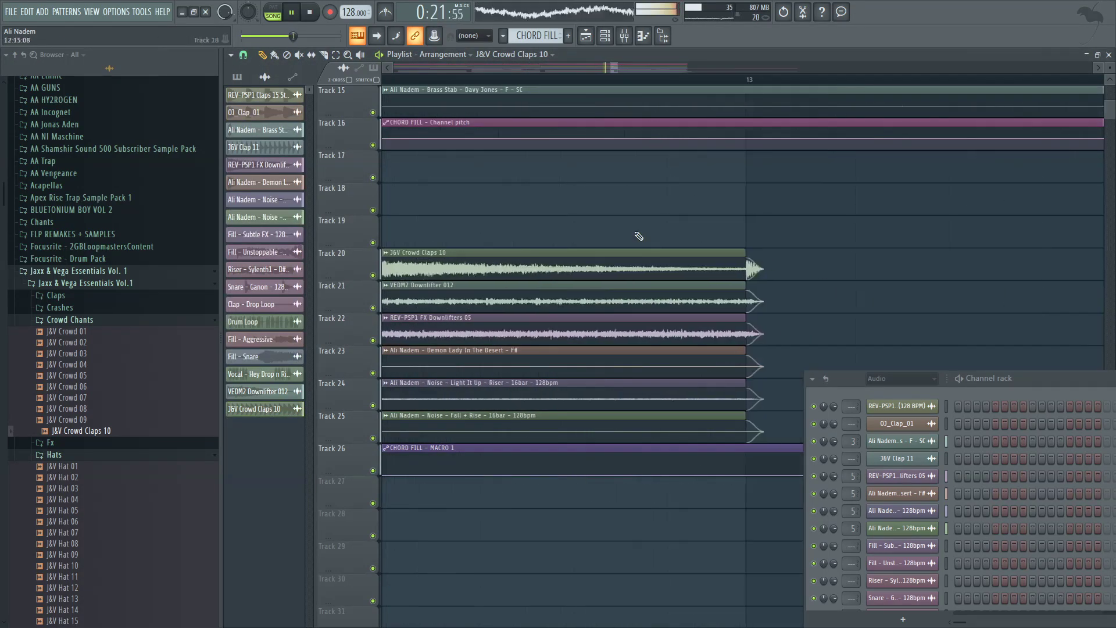
{"action": "left_click", "coordinate": [247, 57]}
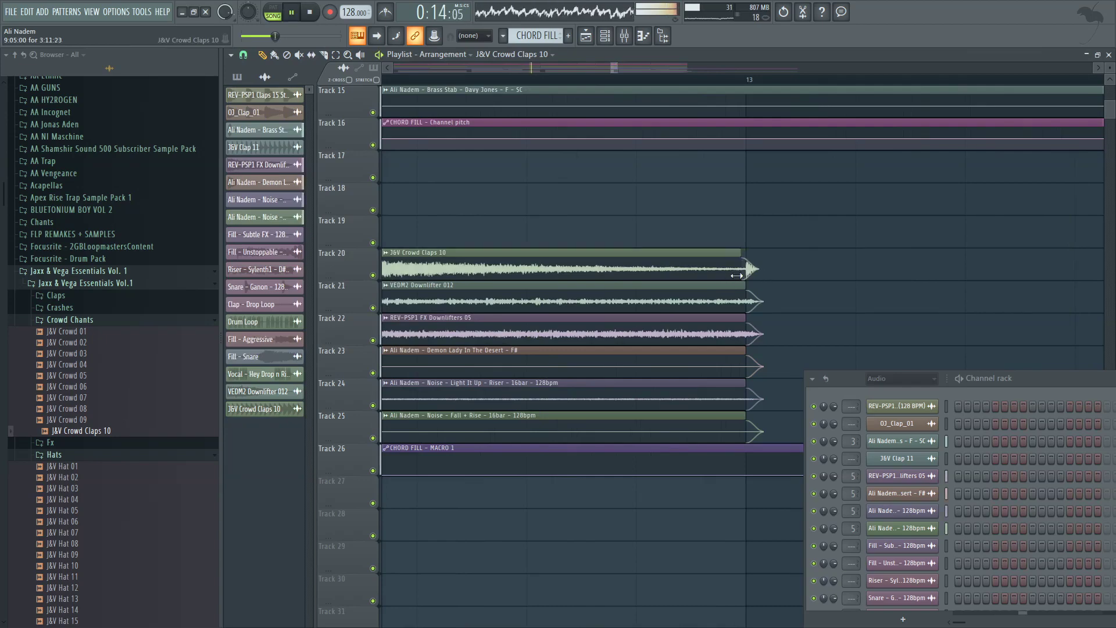
Step: Fine-tune the ends of both J&V Crowd Claps 10 clips at bars 13 and 17, setting the second one's length to 3:11:20
{"action": "left_click_drag", "start_coordinate": [720, 276], "coordinate": [744, 276]}
{"action": "scroll", "coordinate": [738, 274], "scroll_direction": "down", "scroll_amount": 14}
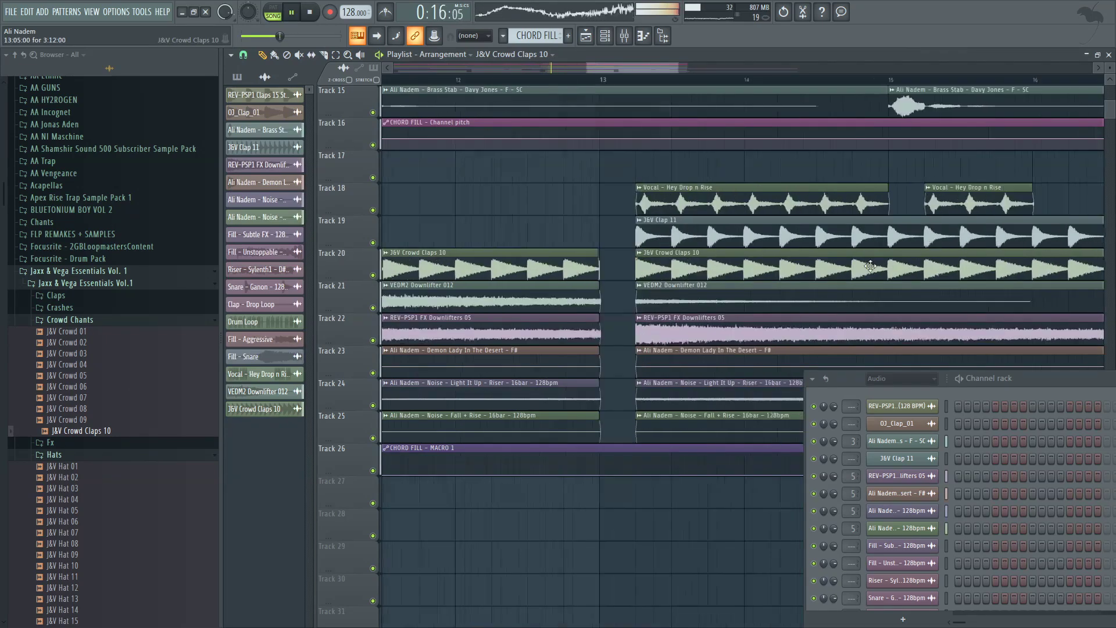
{"action": "scroll", "coordinate": [872, 267], "scroll_direction": "up", "scroll_amount": 4}
{"action": "scroll", "coordinate": [657, 266], "scroll_direction": "up", "scroll_amount": 5}
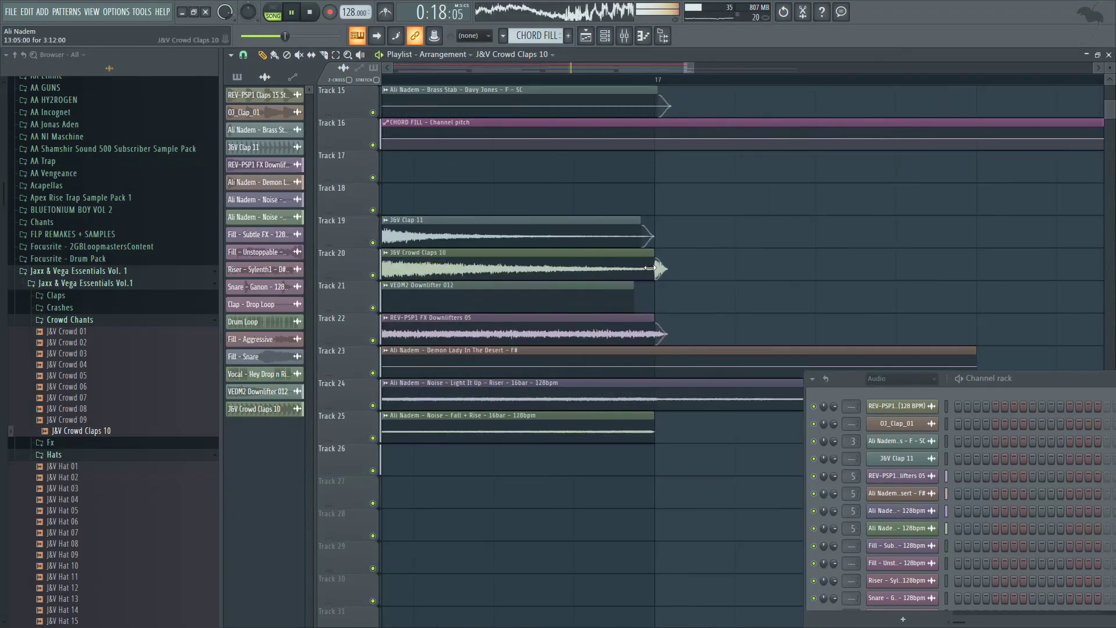
{"action": "scroll", "coordinate": [638, 270], "scroll_direction": "down", "scroll_amount": 6}
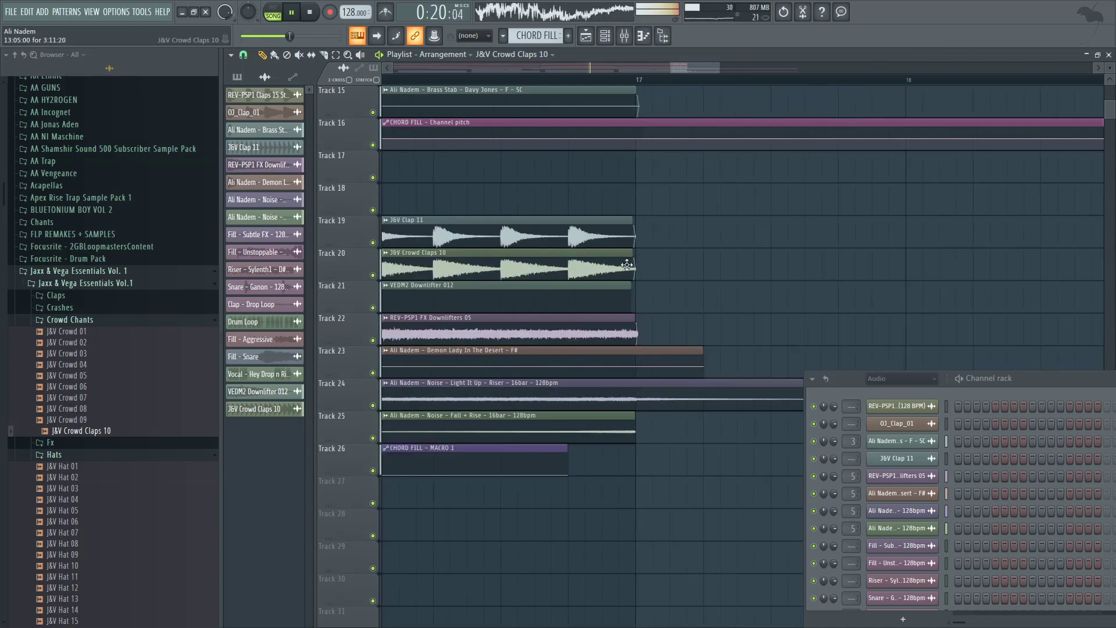
{"action": "scroll", "coordinate": [732, 281], "scroll_direction": "up", "scroll_amount": 5}
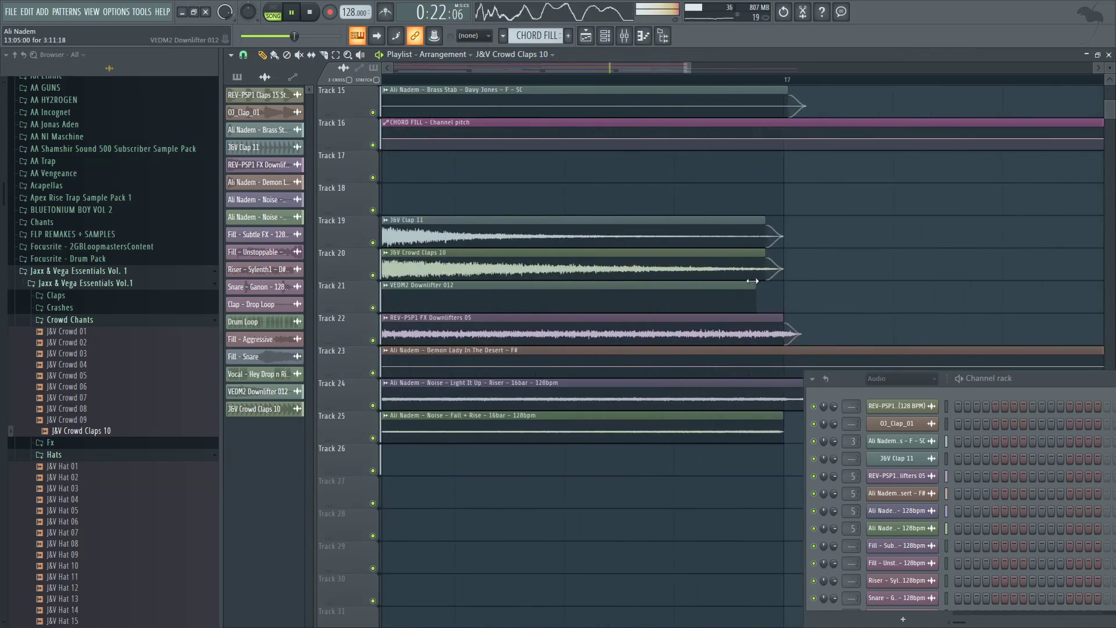
{"action": "scroll", "coordinate": [750, 281], "scroll_direction": "down", "scroll_amount": 6}
Step: Set the playlist snap to Line and play the arrangement from just before bar 9
{"action": "left_click", "coordinate": [245, 56]}
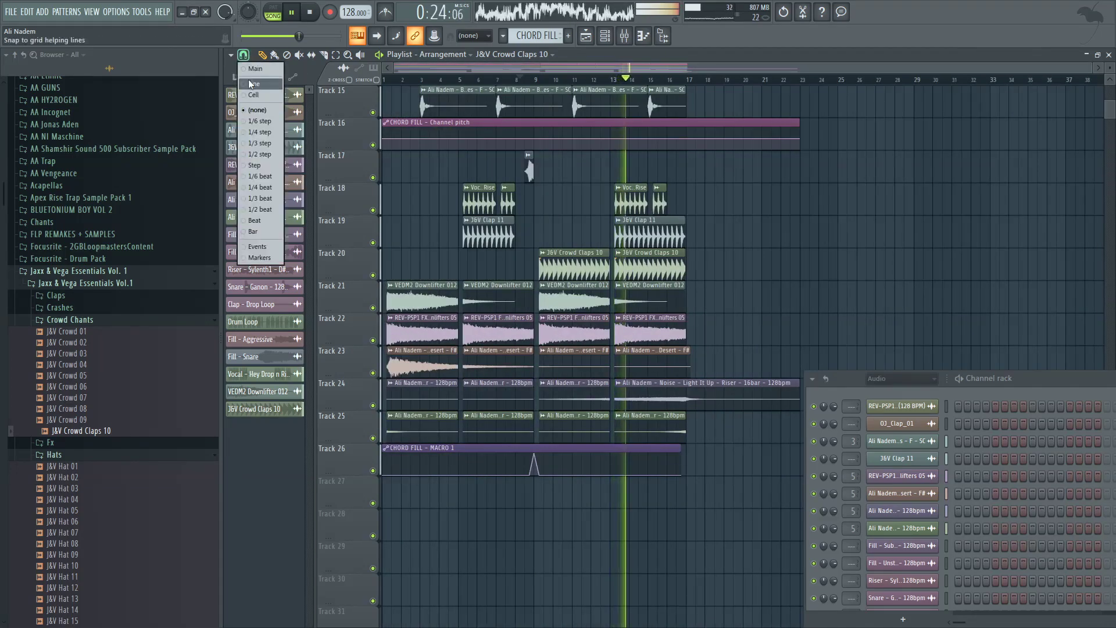
{"action": "left_click", "coordinate": [250, 85]}
{"action": "left_click", "coordinate": [528, 81]}
Step: Route the J&V Crowd Claps 10 channel to mixer track 7 and reposition the mixer window
{"action": "double_click", "coordinate": [564, 264]}
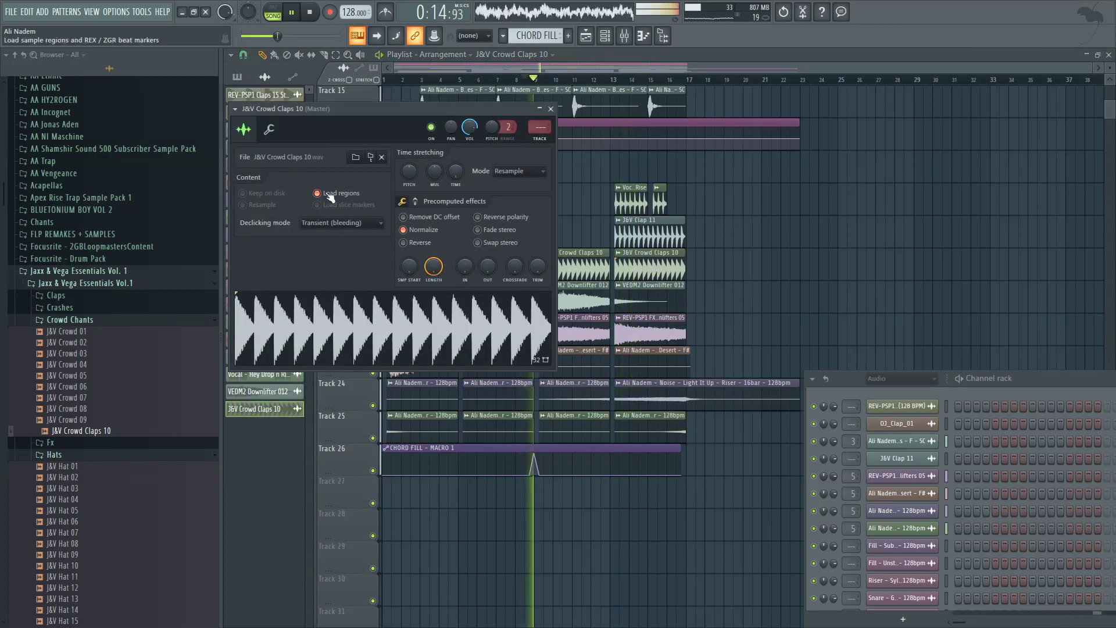
{"action": "left_click", "coordinate": [268, 131]}
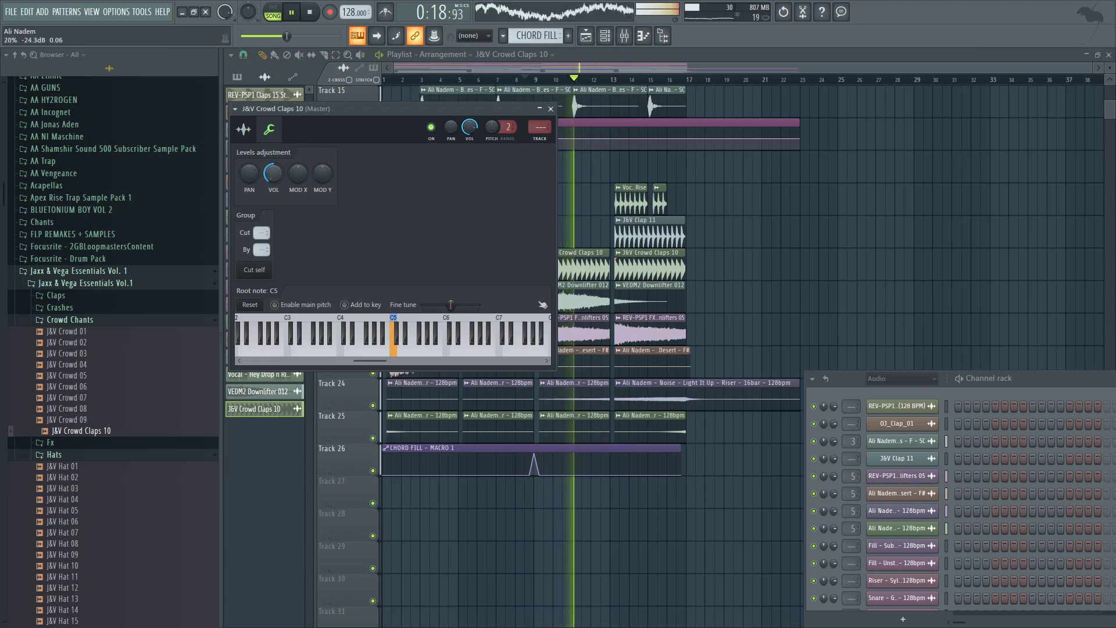
{"action": "left_click", "coordinate": [540, 140]}
{"action": "left_click_drag", "start_coordinate": [991, 574], "coordinate": [494, 218]}
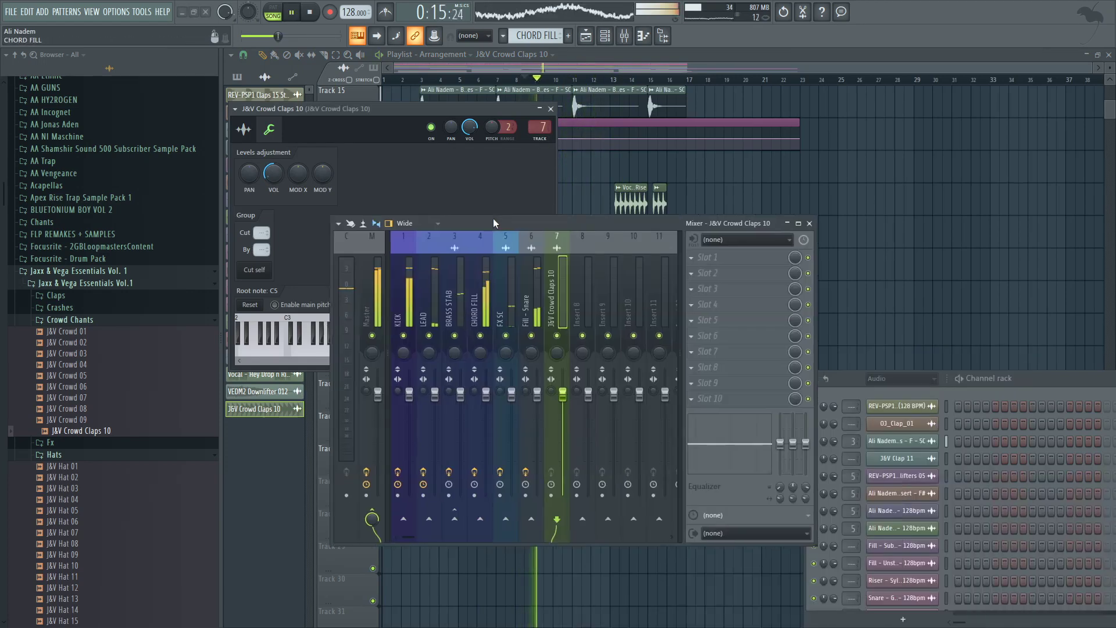
Step: Rename mixer track 7 as KICK FX LAYER
{"action": "double_click", "coordinate": [562, 305]}
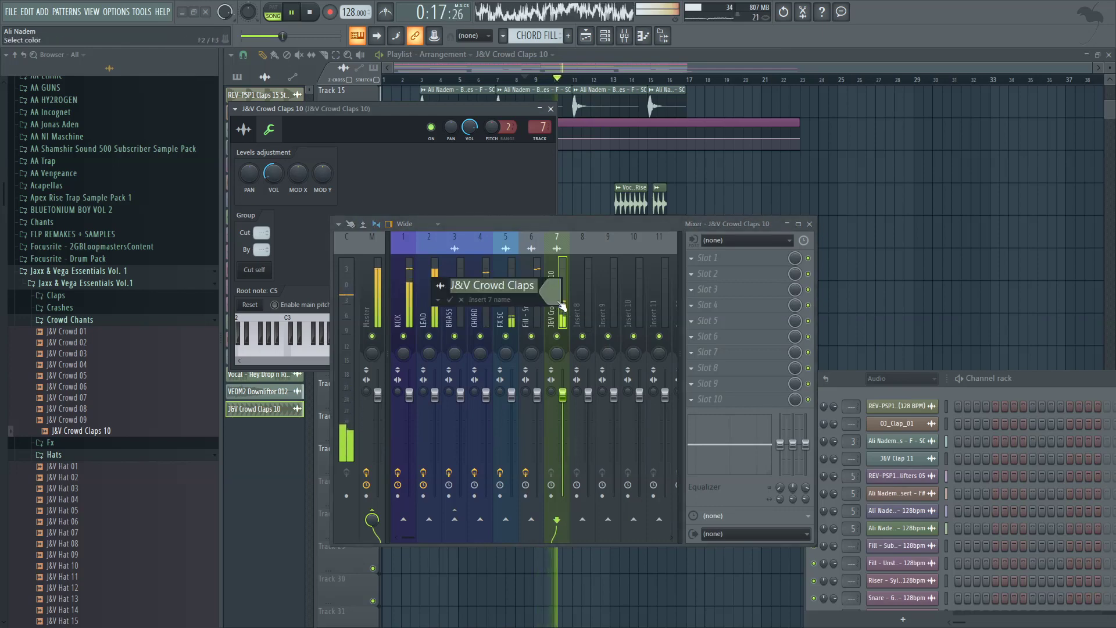
{"action": "type", "text": "KICK FX LAYE"}
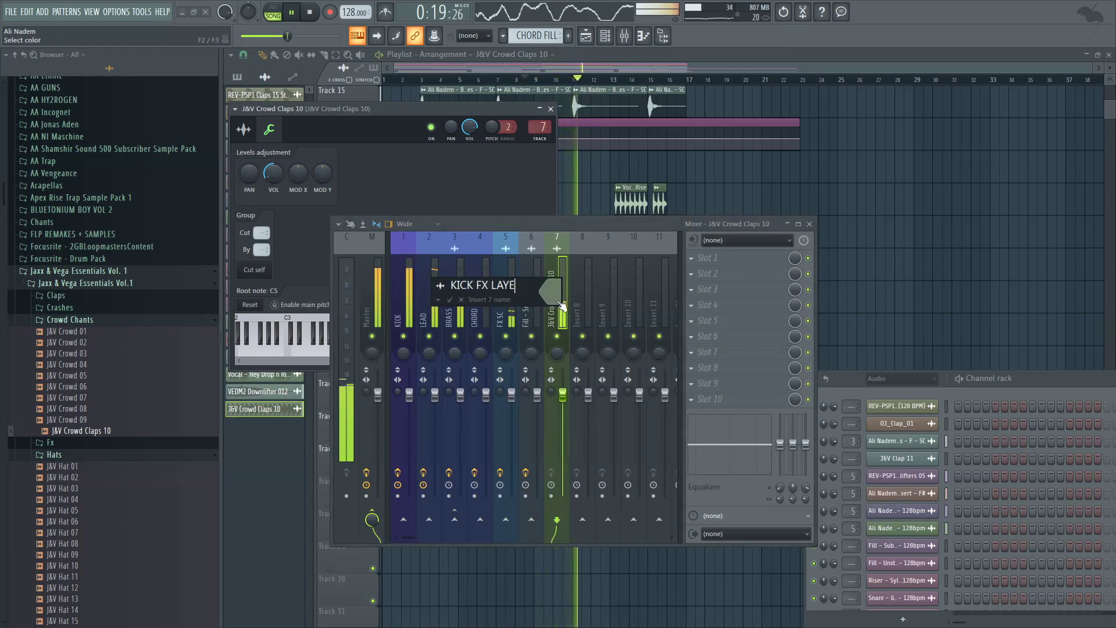
{"action": "type", "text": "R"}
{"action": "key", "text": "Return"}
Step: Add Fruity Parametric EQ 2 to slot 4 of KICK FX LAYER, load the 20Hz + 18kHz cut preset, and raise its low-cut frequency
{"action": "left_click", "coordinate": [698, 305]}
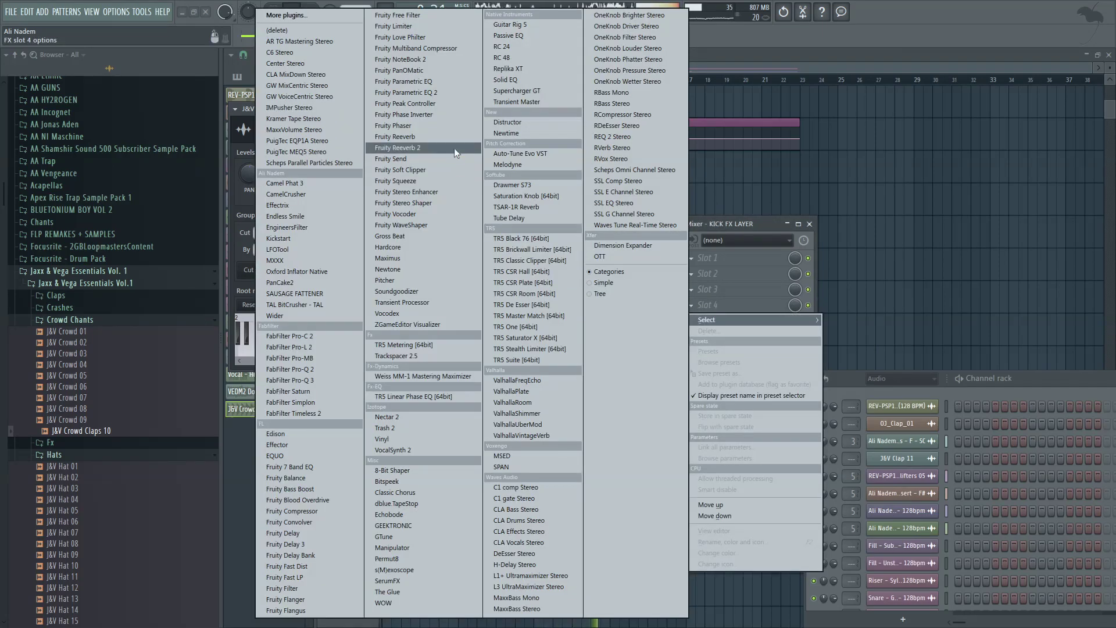
{"action": "left_click", "coordinate": [407, 92]}
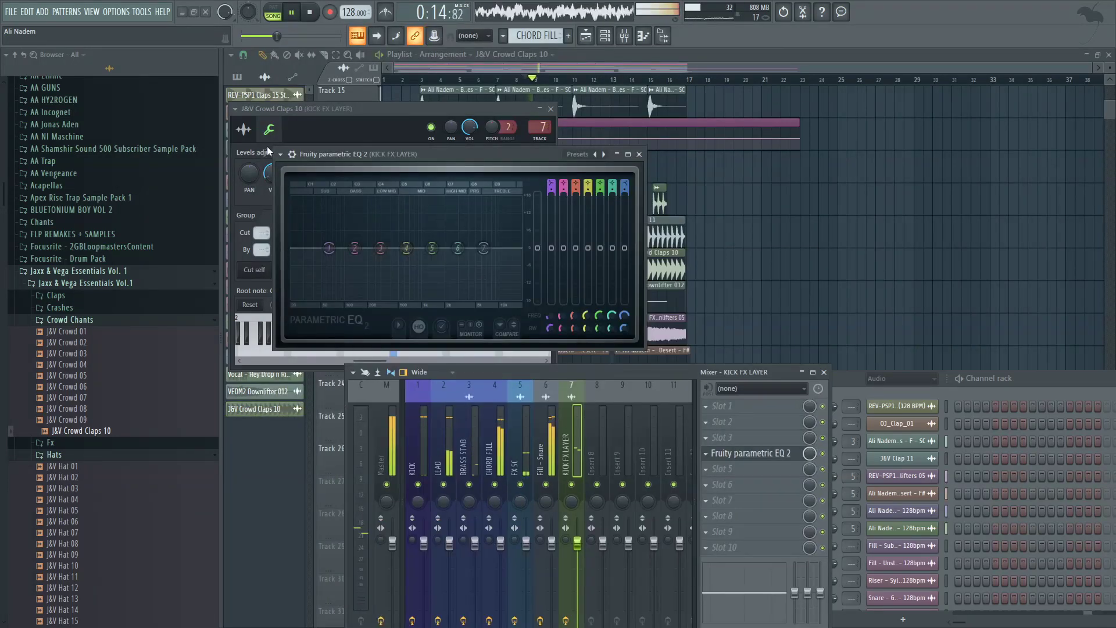
{"action": "left_click", "coordinate": [281, 154]}
{"action": "left_click", "coordinate": [340, 210]}
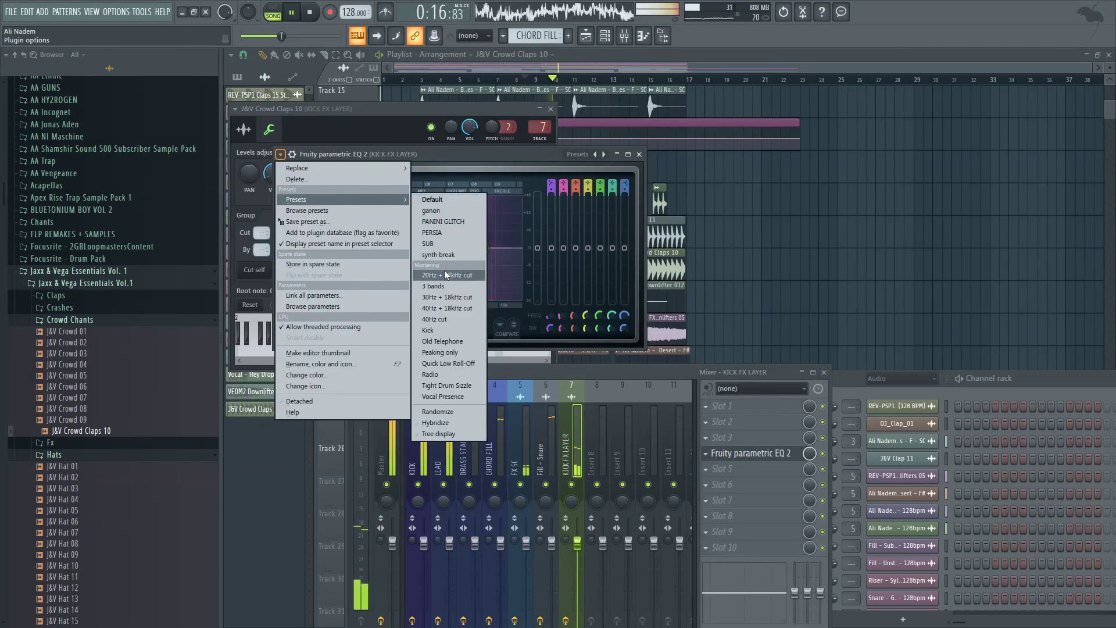
{"action": "left_click", "coordinate": [515, 243]}
{"action": "left_click_drag", "start_coordinate": [294, 250], "coordinate": [381, 248]}
Step: Add Fruity Balance to slot 10 of KICK FX LAYER and link its volume to an internal controller
{"action": "left_click", "coordinate": [724, 548]}
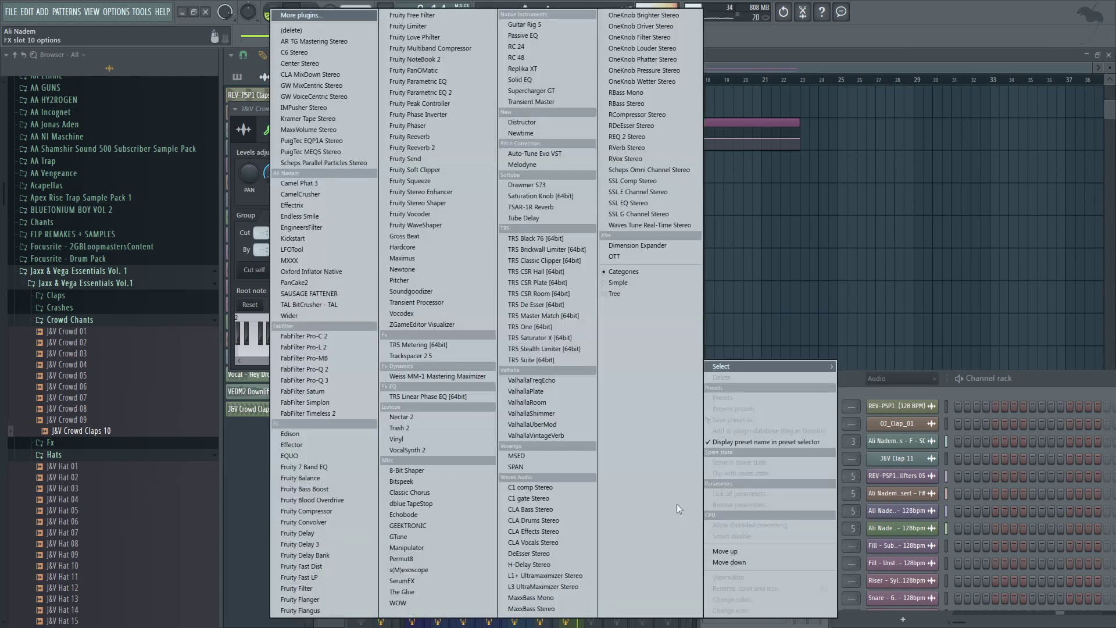
{"action": "left_click", "coordinate": [322, 478]}
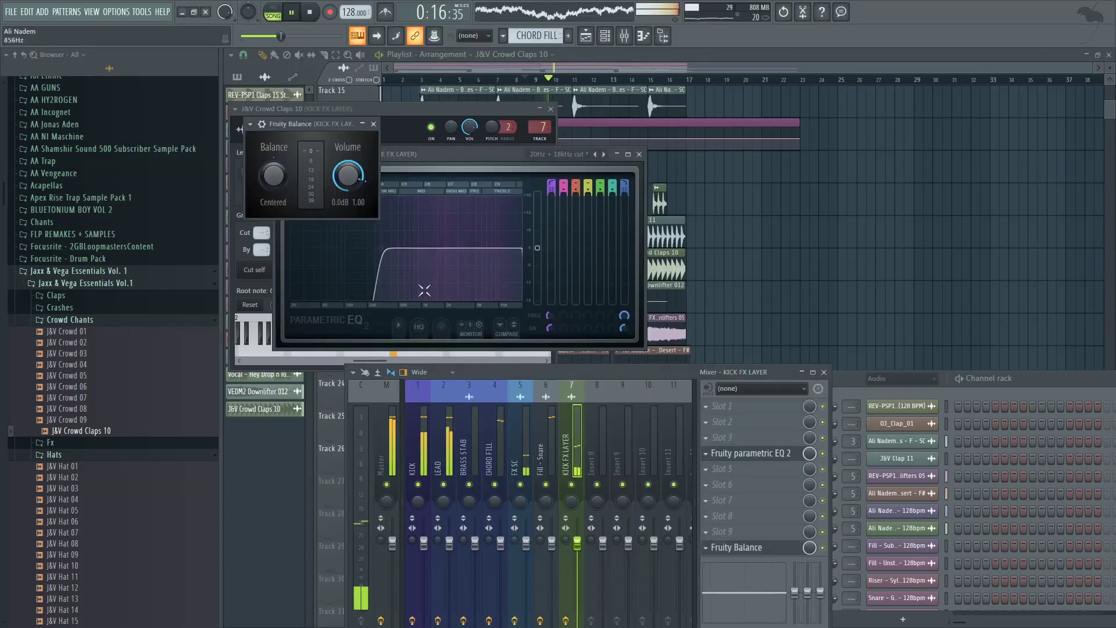
{"action": "right_click", "coordinate": [348, 175]}
{"action": "left_click", "coordinate": [382, 271]}
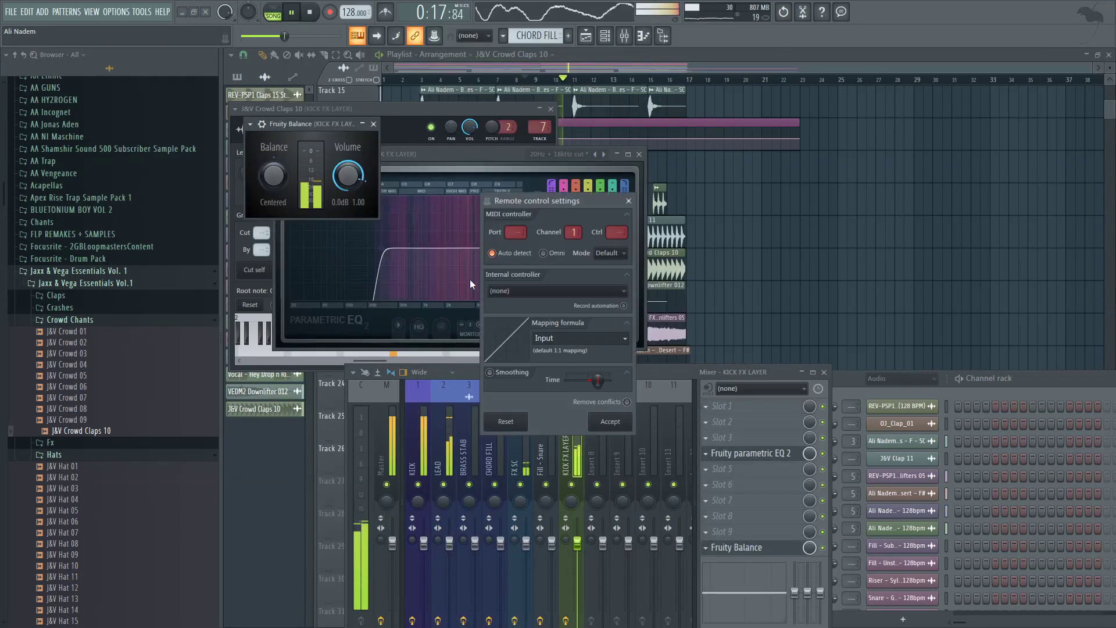
{"action": "left_click", "coordinate": [544, 291]}
{"action": "left_click", "coordinate": [546, 330]}
{"action": "left_click", "coordinate": [607, 420]}
{"action": "left_click", "coordinate": [480, 325]}
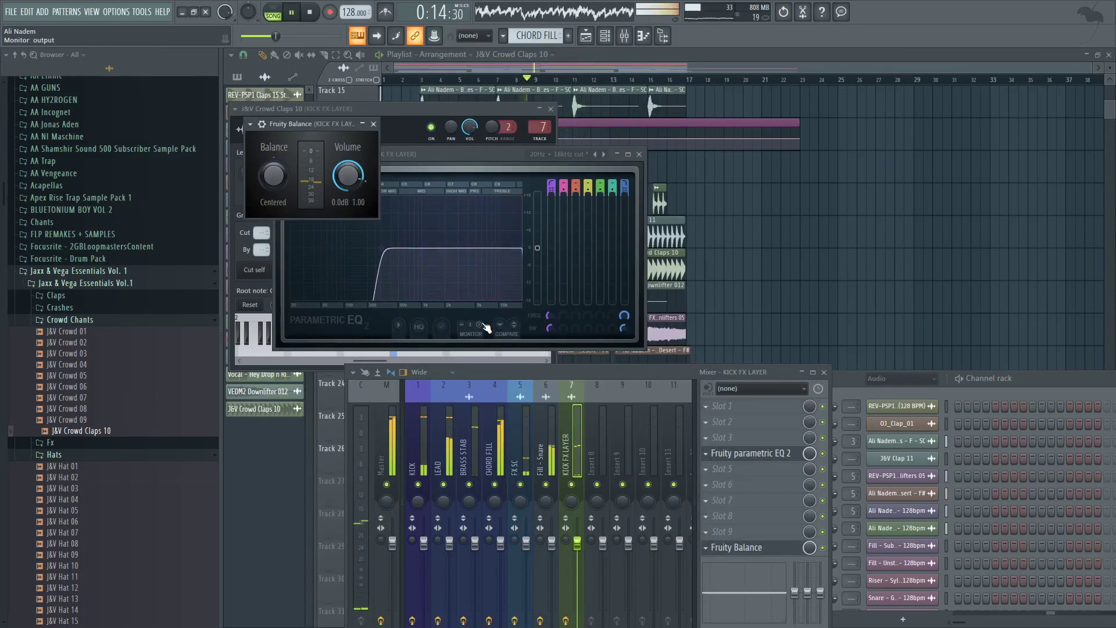
{"action": "left_click", "coordinate": [589, 61]}
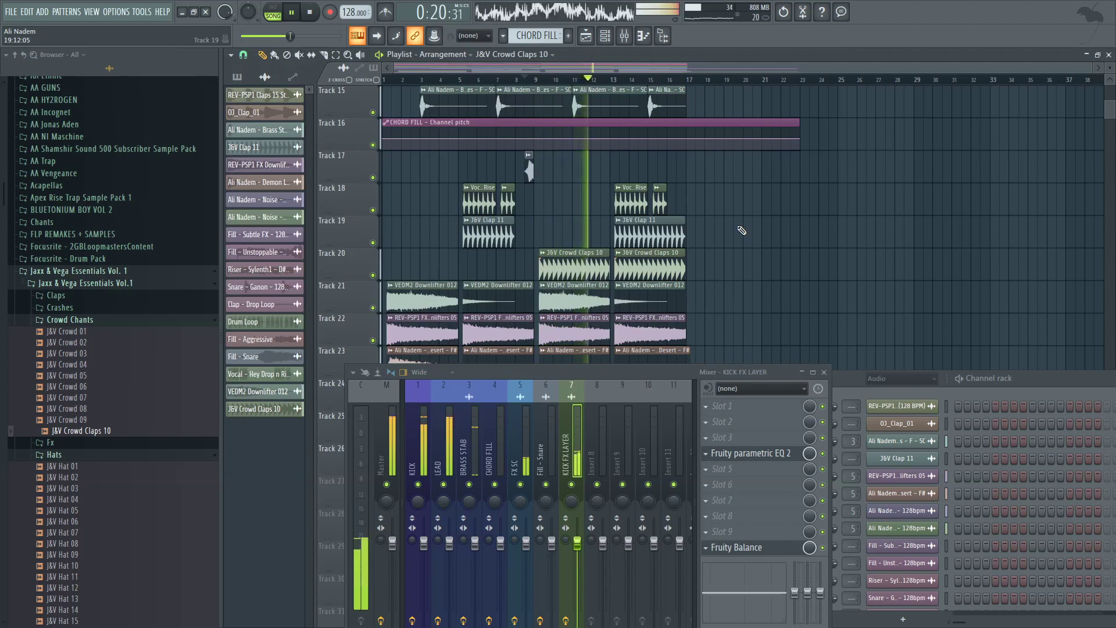
{"action": "scroll", "coordinate": [647, 210], "scroll_direction": "up", "scroll_amount": 4}
{"action": "scroll", "coordinate": [523, 184], "scroll_direction": "down", "scroll_amount": 2}
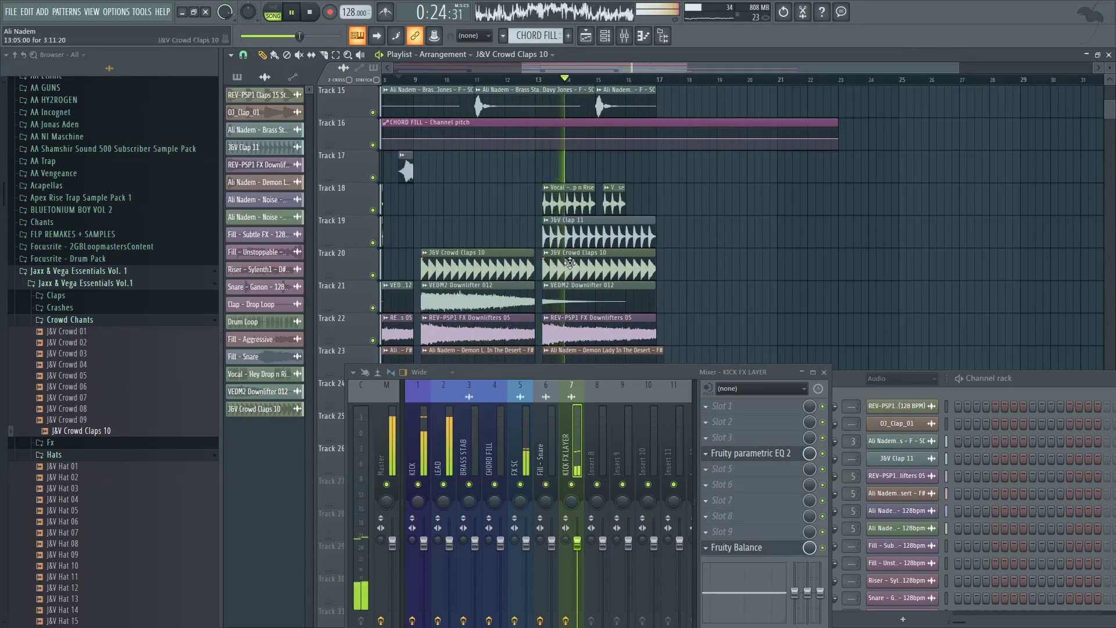
{"action": "scroll", "coordinate": [570, 263], "scroll_direction": "up", "scroll_amount": 3}
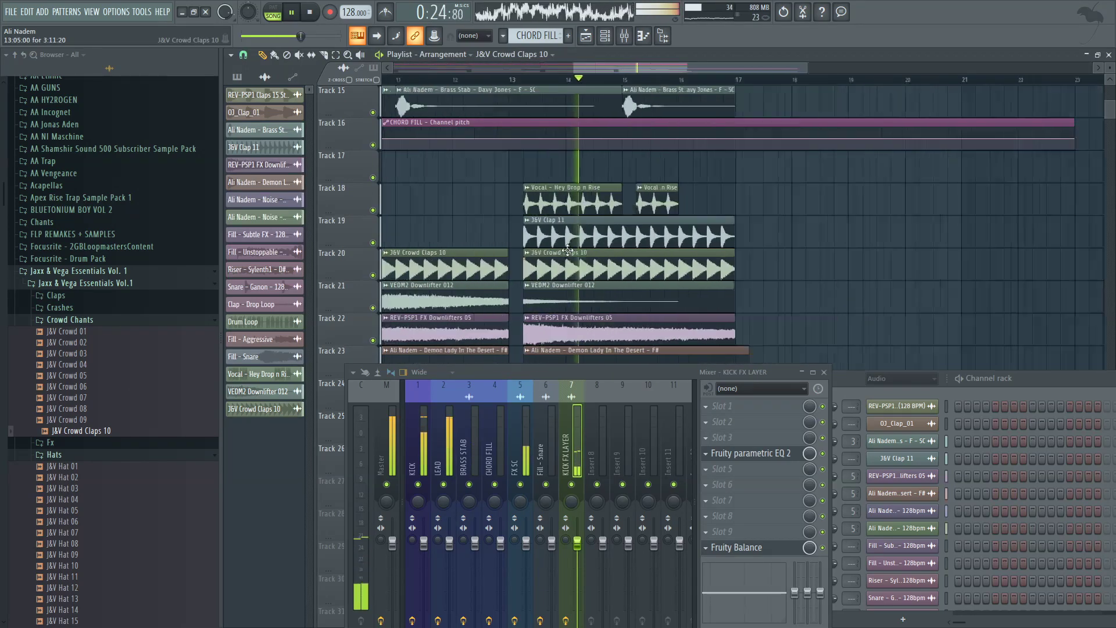
Step: Recolour the KICK FX LAYER mixer track light blue and move it ahead of the Fill - Snare track
{"action": "key", "text": "F2"}
{"action": "left_click", "coordinate": [577, 441]}
{"action": "left_click", "coordinate": [661, 421]}
{"action": "key", "text": "Return"}
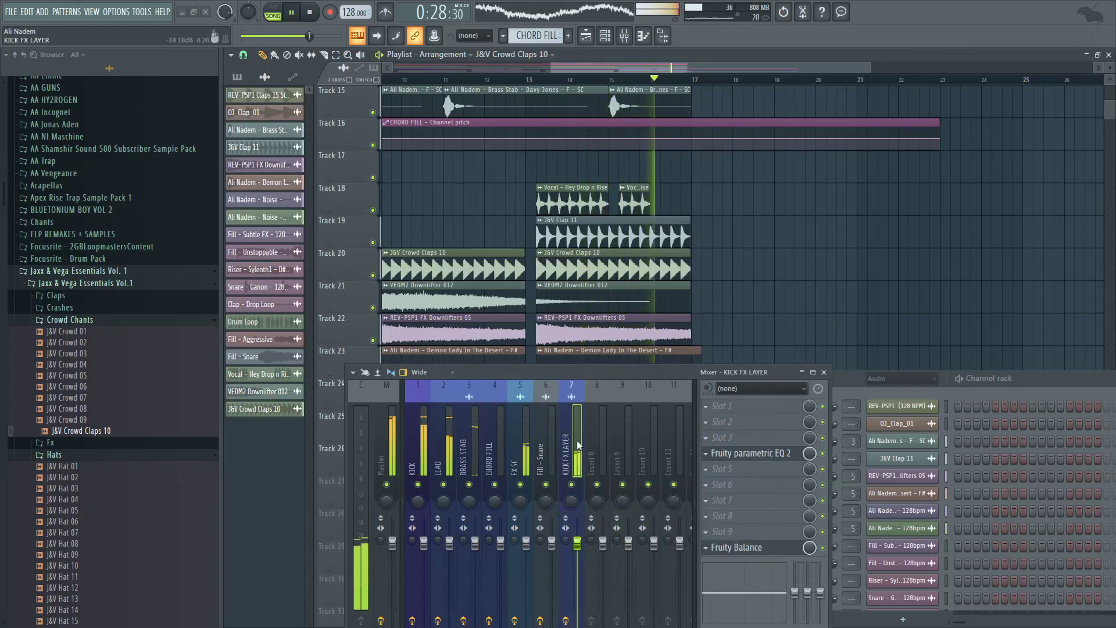
{"action": "key", "text": "F2"}
{"action": "left_click", "coordinate": [570, 418]}
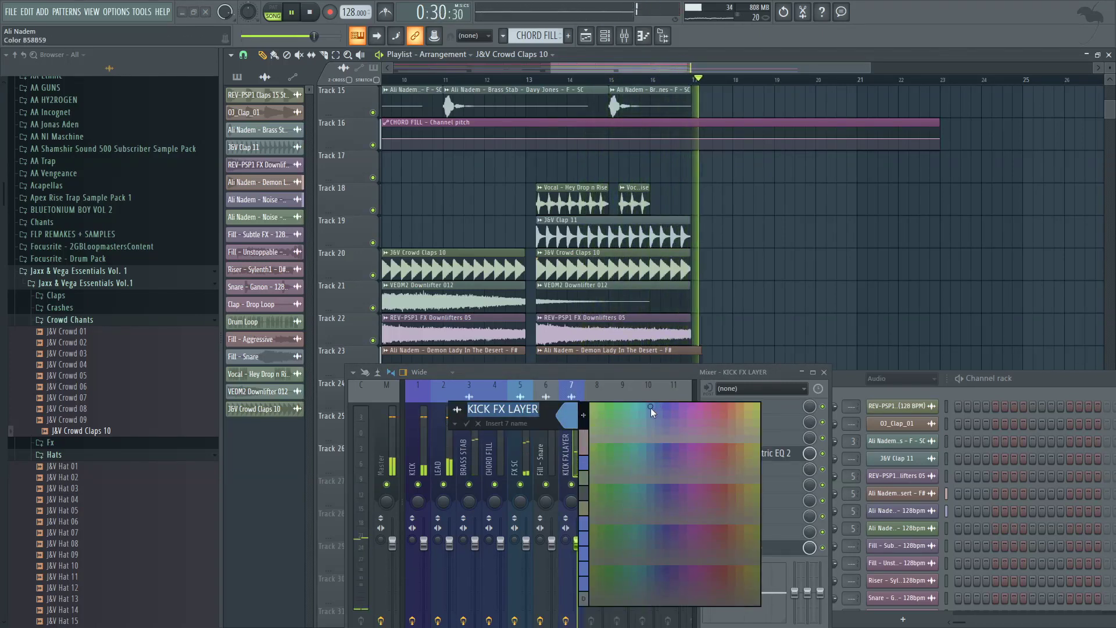
{"action": "left_click", "coordinate": [651, 408]}
{"action": "key", "text": "Return"}
{"action": "key", "text": "space"}
{"action": "key", "text": "space"}
{"action": "key", "text": "alt+Left"}
Step: Recolour the Fill - Snare mixer track blue-violet and rename it FILL SNARE
{"action": "left_click", "coordinate": [572, 434]}
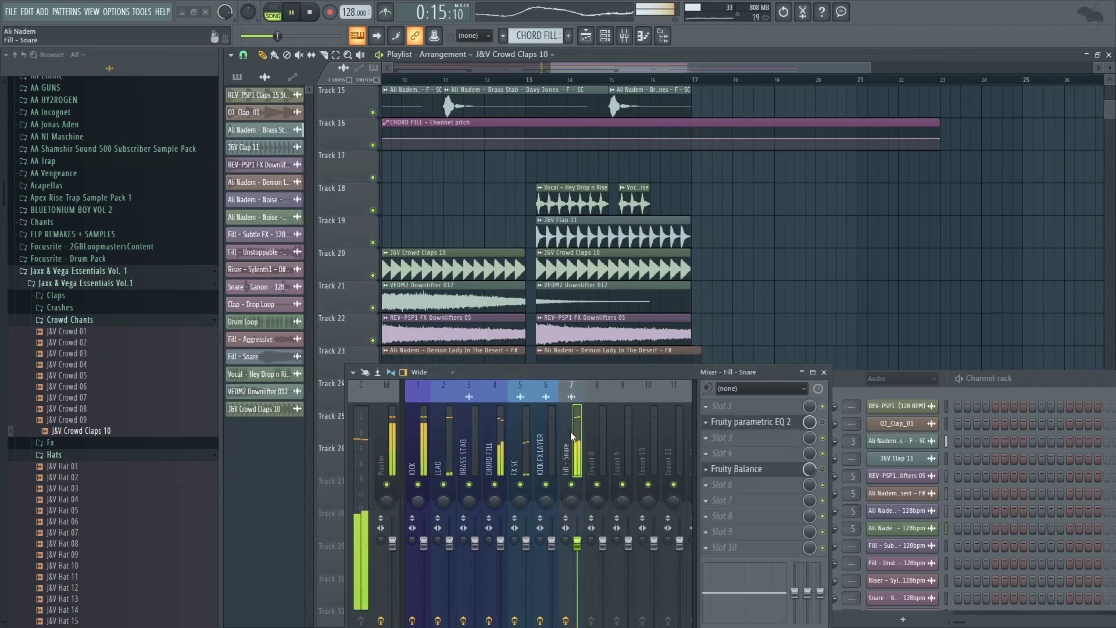
{"action": "key", "text": "F2"}
{"action": "left_click", "coordinate": [568, 421]}
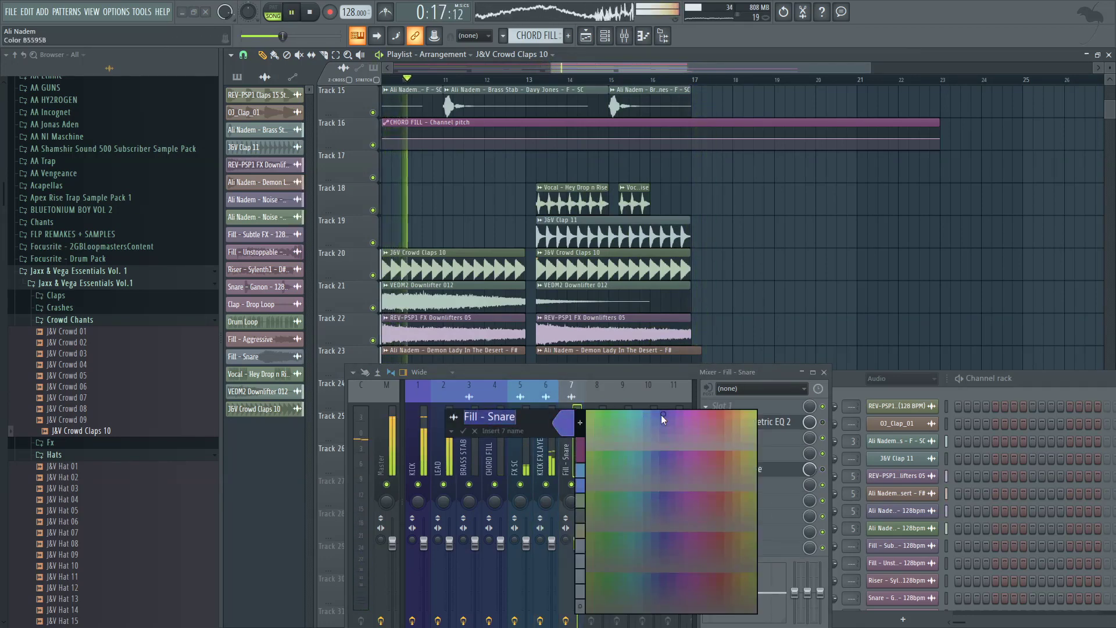
{"action": "left_click", "coordinate": [662, 414]}
{"action": "key", "text": "F2"}
{"action": "type", "text": "Fl"}
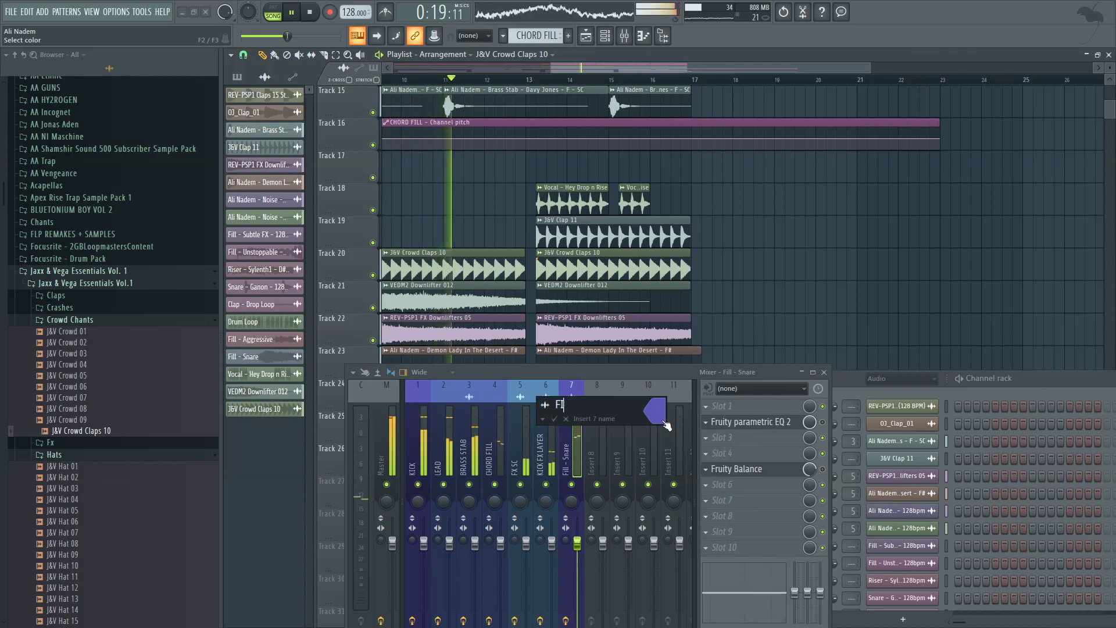
{"action": "type", "text": "LL SNARE"}
{"action": "key", "text": "Return"}
Step: Move the FILL SNARE track to mixer position 2, directly after KICK
{"action": "key", "text": "alt+Left"}
{"action": "key", "text": "alt+Left"}
{"action": "key", "text": "alt+Left"}
{"action": "key", "text": "alt+Left"}
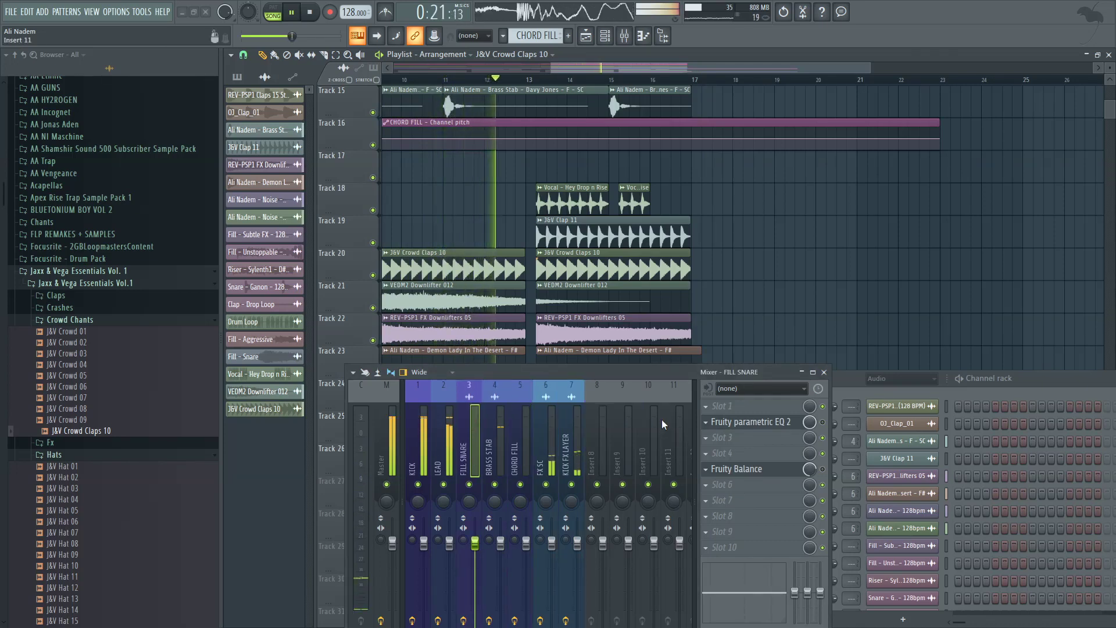
{"action": "key", "text": "alt+Left"}
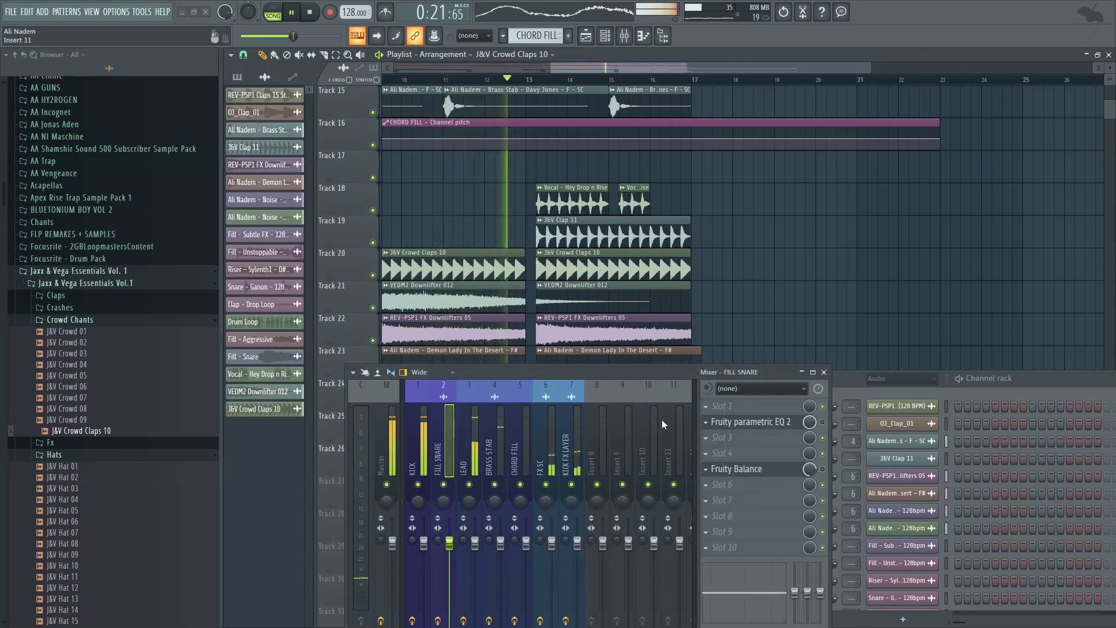
Step: Delete Fruity Parametric EQ 2 and Fruity Balance from the FILL SNARE track and re-enable the emptied effect slots
{"action": "left_click", "coordinate": [708, 423]}
{"action": "mouse_move", "coordinate": [745, 352]}
{"action": "left_click", "coordinate": [317, 32]}
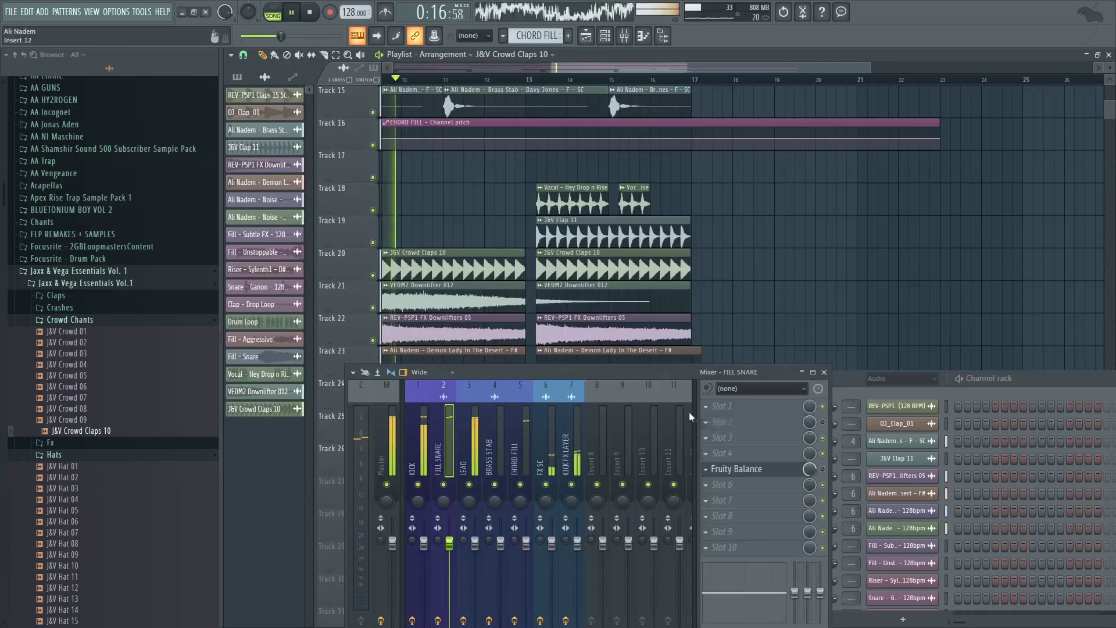
{"action": "left_click", "coordinate": [708, 469]}
{"action": "left_click", "coordinate": [342, 40]}
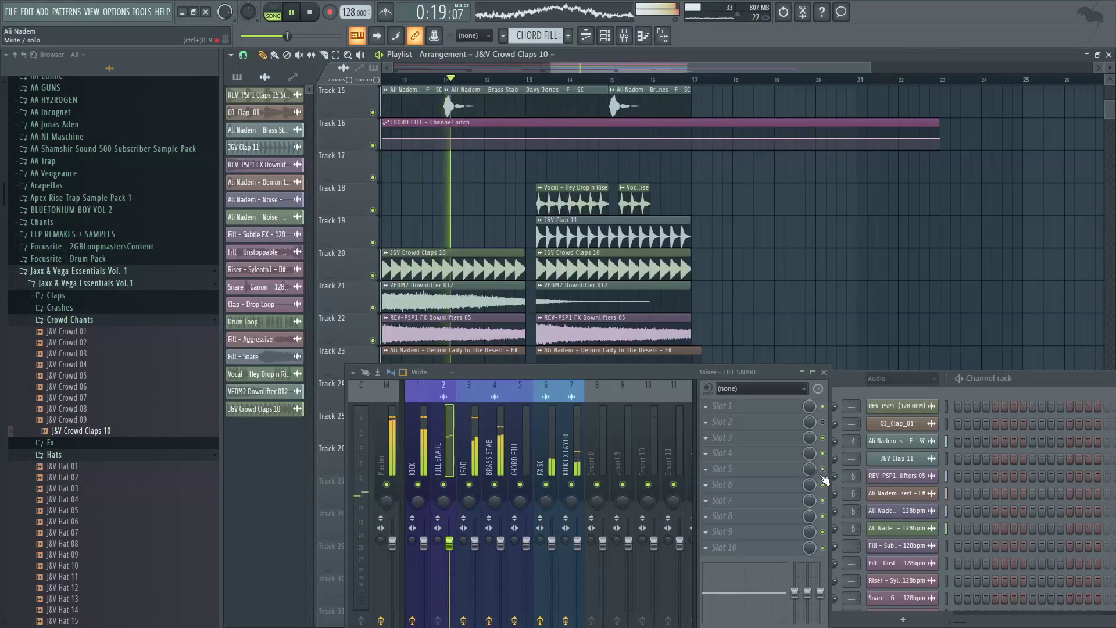
{"action": "left_click", "coordinate": [823, 423]}
{"action": "right_click", "coordinate": [810, 469]}
{"action": "left_click", "coordinate": [818, 457]}
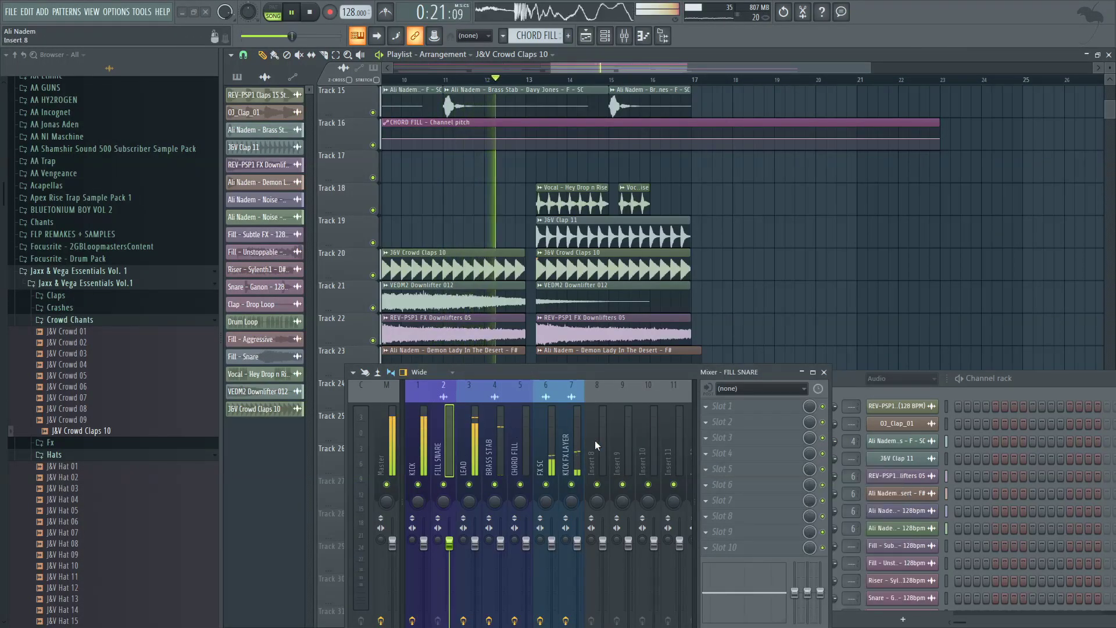
Step: Remove the SPAN analyser from the Master track
{"action": "left_click", "coordinate": [566, 430]}
{"action": "left_click", "coordinate": [413, 431]}
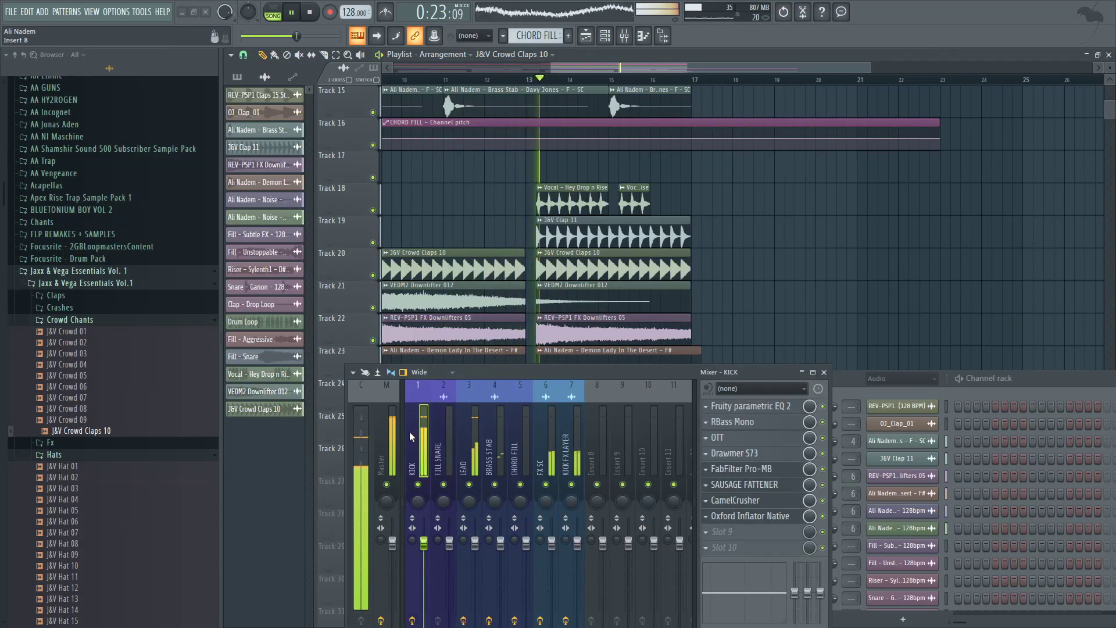
{"action": "left_click", "coordinate": [393, 436]}
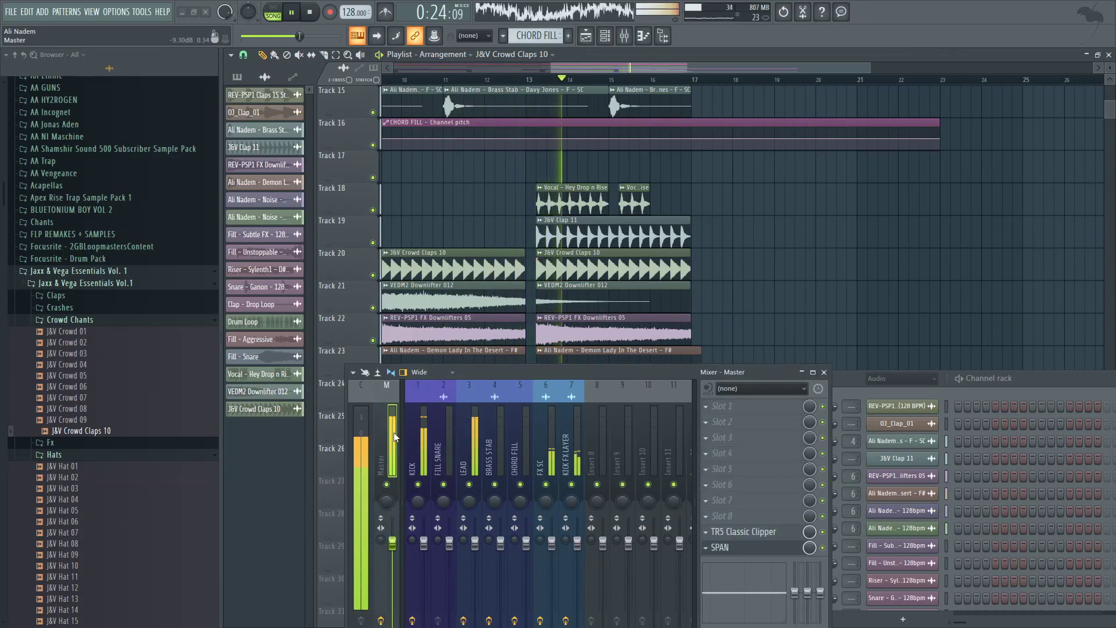
{"action": "left_click", "coordinate": [707, 548]}
{"action": "mouse_move", "coordinate": [750, 365]}
{"action": "left_click", "coordinate": [320, 30]}
Step: Close all plugin windows and restart playback of the arrangement
{"action": "left_click_drag", "start_coordinate": [567, 68], "coordinate": [326, 58]}
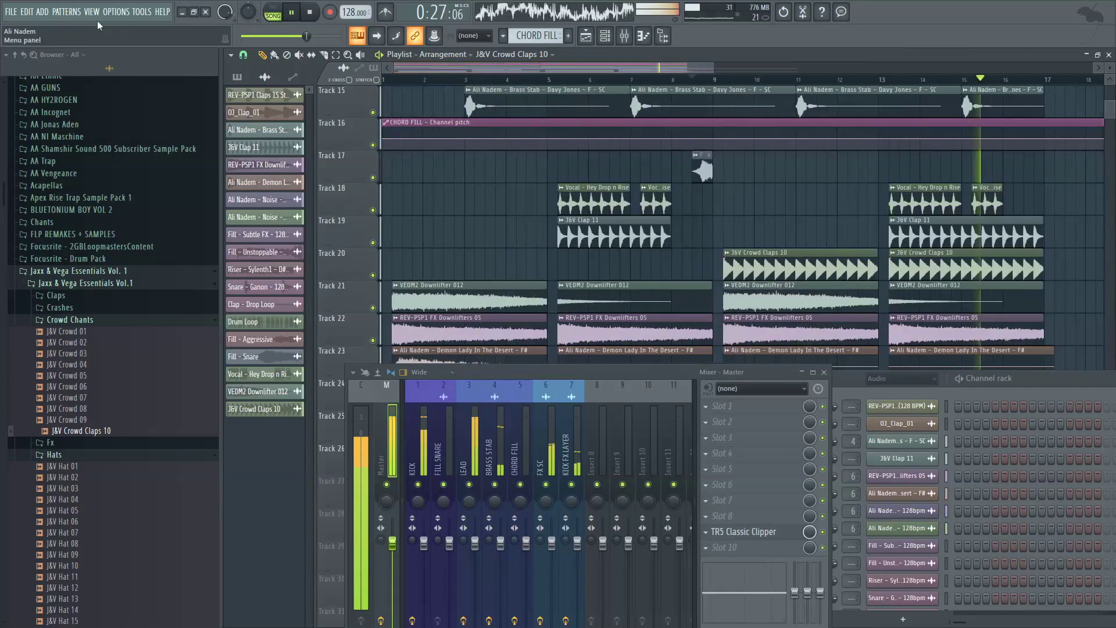
{"action": "left_click", "coordinate": [92, 11]}
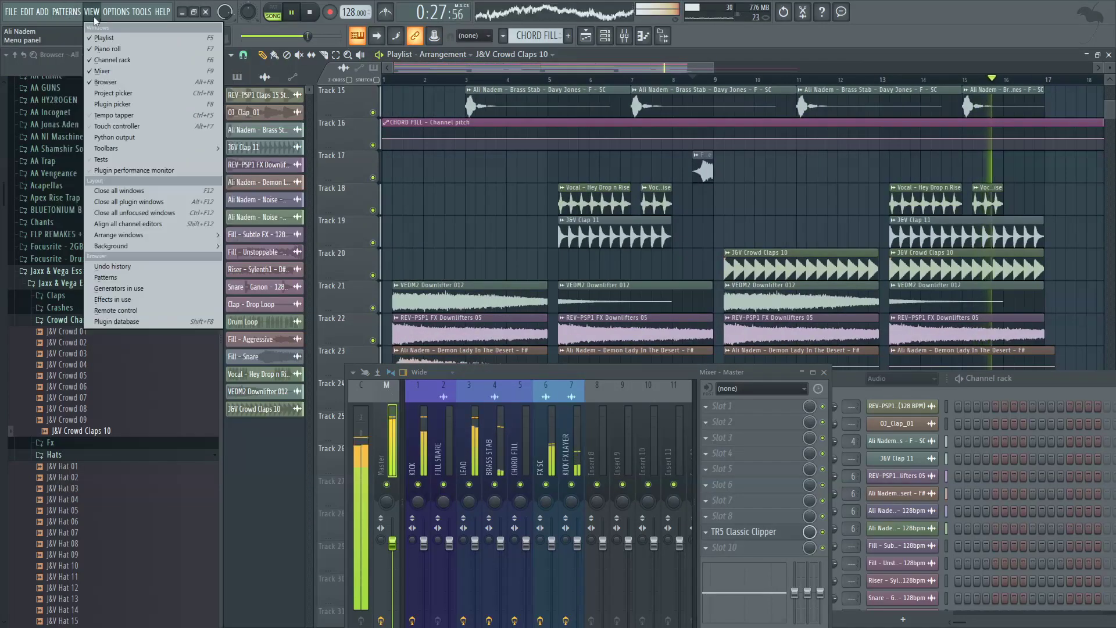
{"action": "left_click", "coordinate": [125, 204]}
{"action": "key", "text": "space"}
{"action": "key", "text": "space"}
{"action": "scroll", "coordinate": [500, 113], "scroll_direction": "down", "scroll_amount": 3}
{"action": "scroll", "coordinate": [430, 125], "scroll_direction": "up", "scroll_amount": 4}
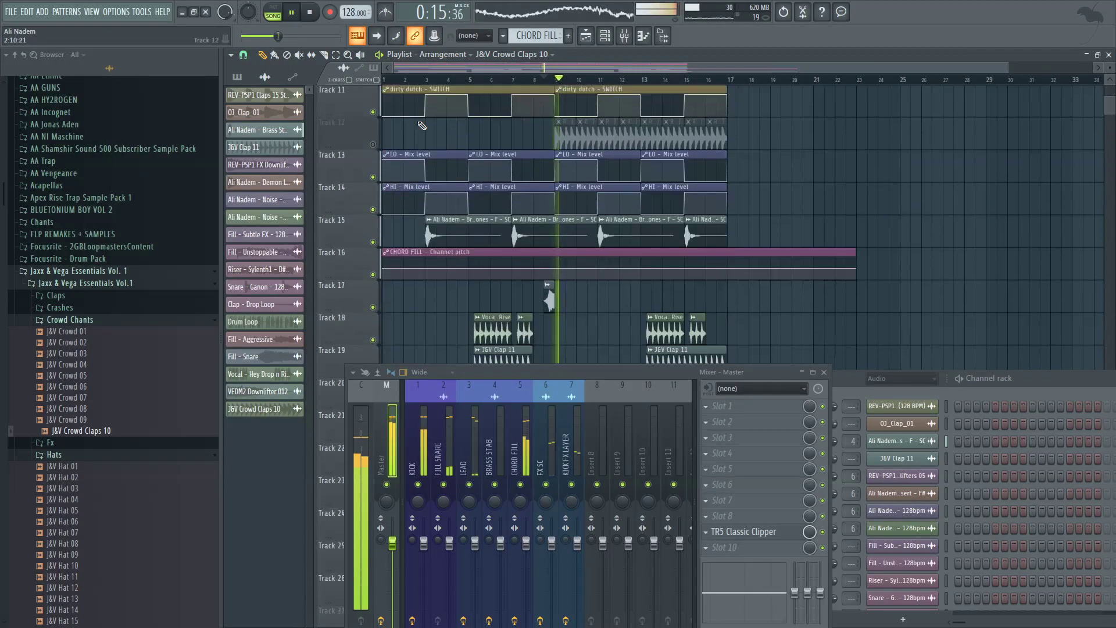
Step: Restart the arrangement's playback and close the mixer and the channel rack
{"action": "key", "text": "space"}
{"action": "key", "text": "space"}
{"action": "scroll", "coordinate": [500, 262], "scroll_direction": "down", "scroll_amount": 2}
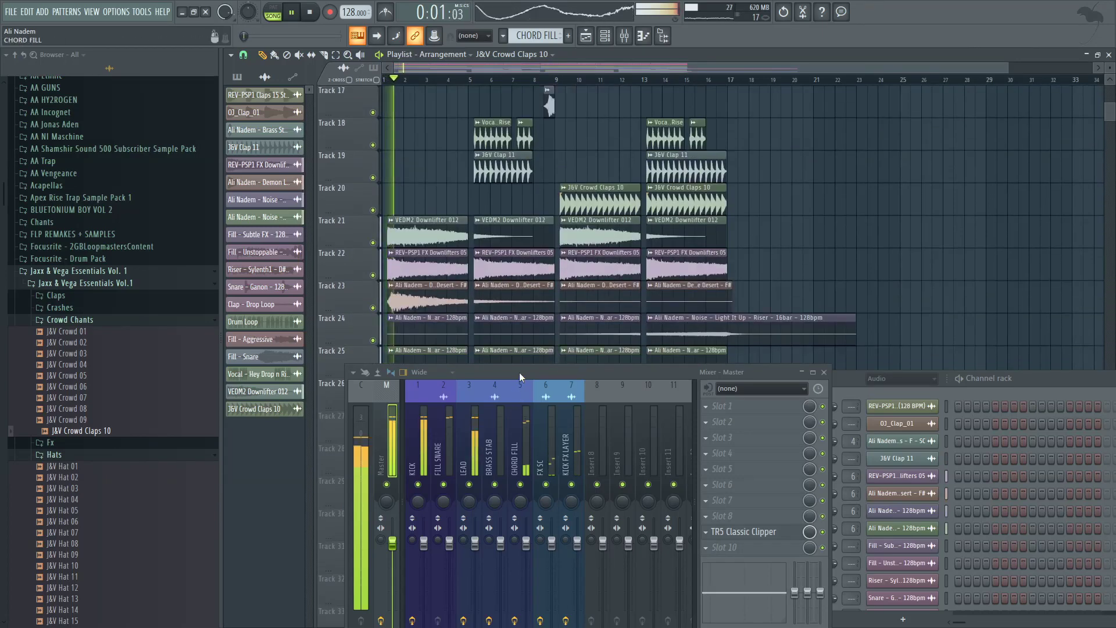
{"action": "left_click_drag", "start_coordinate": [519, 376], "coordinate": [518, 401]}
{"action": "scroll", "coordinate": [488, 173], "scroll_direction": "down", "scroll_amount": 2}
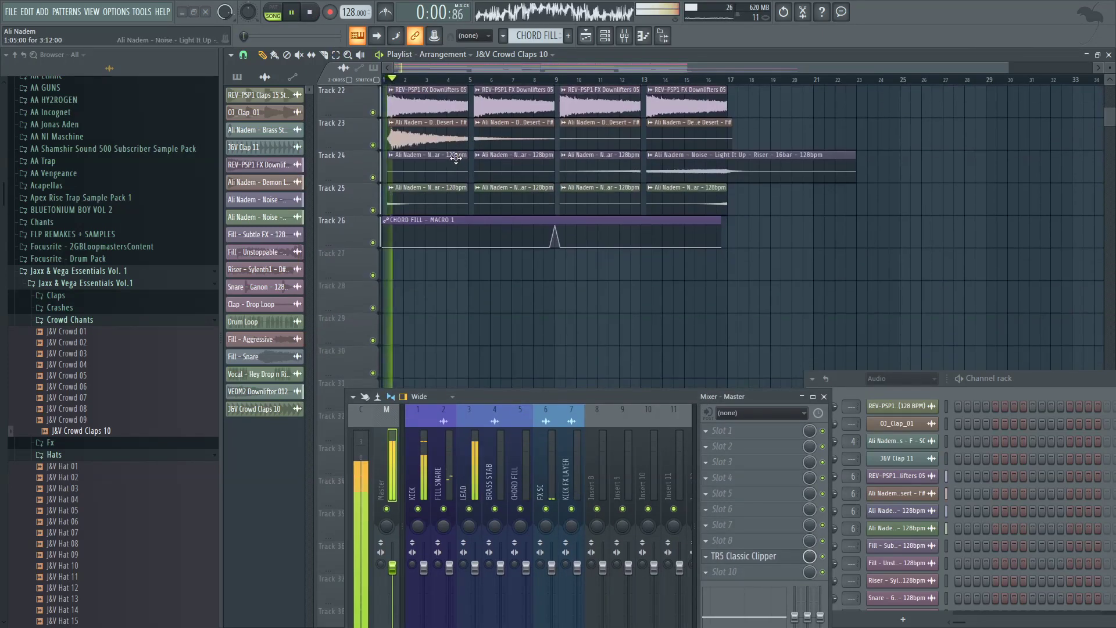
{"action": "left_click", "coordinate": [824, 397]}
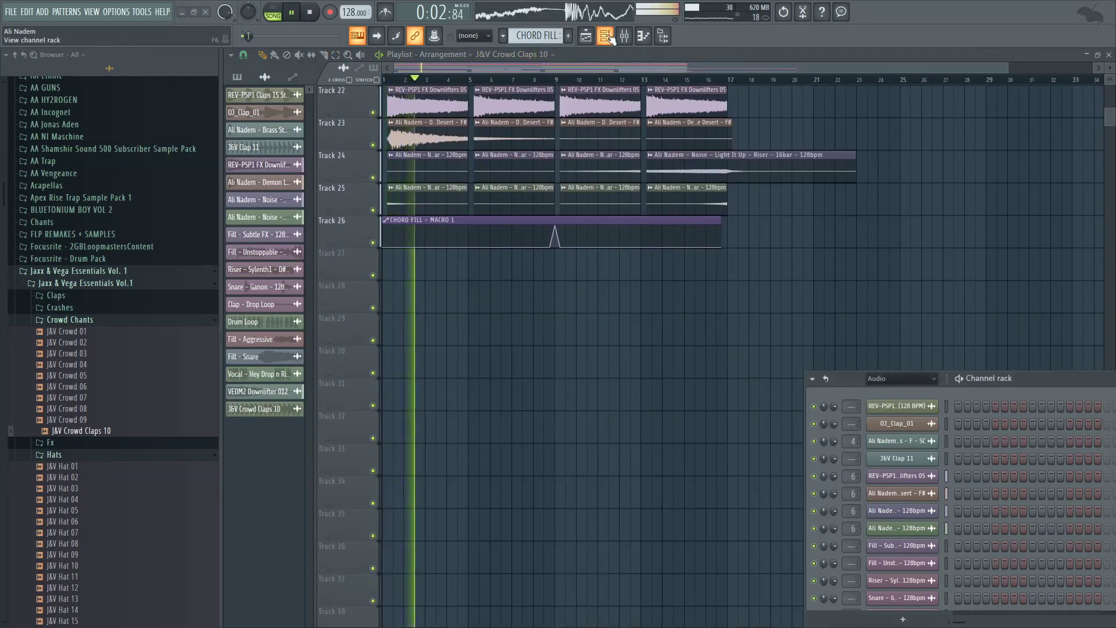
{"action": "key", "text": "F6"}
Step: Review the playlist tracks and automation clips while the arrangement plays through the first half and into bar 9
{"action": "scroll", "coordinate": [442, 189], "scroll_direction": "up", "scroll_amount": 5}
{"action": "scroll", "coordinate": [380, 201], "scroll_direction": "up", "scroll_amount": 2}
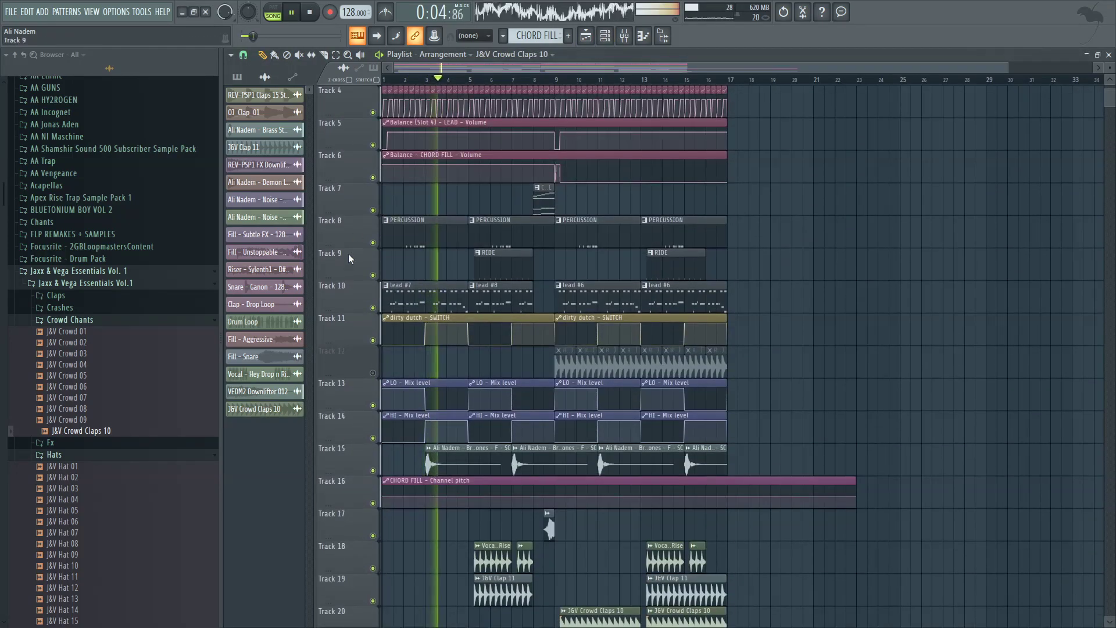
{"action": "scroll", "coordinate": [347, 254], "scroll_direction": "up", "scroll_amount": 3}
{"action": "scroll", "coordinate": [372, 252], "scroll_direction": "down", "scroll_amount": 3}
{"action": "scroll", "coordinate": [581, 319], "scroll_direction": "up", "scroll_amount": 5}
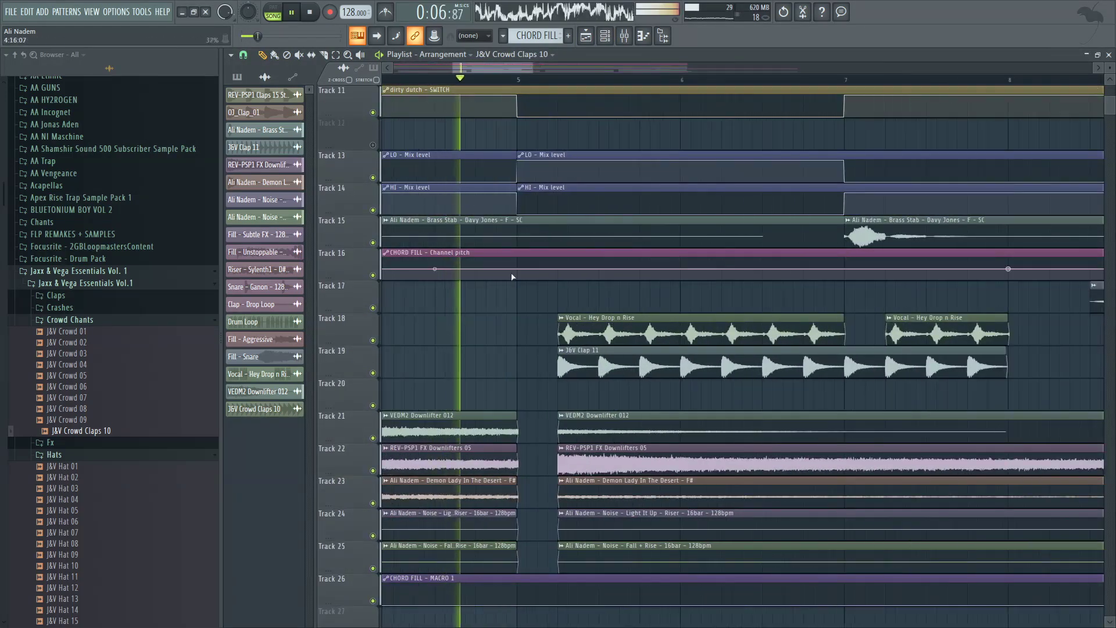
{"action": "scroll", "coordinate": [501, 257], "scroll_direction": "down", "scroll_amount": 7}
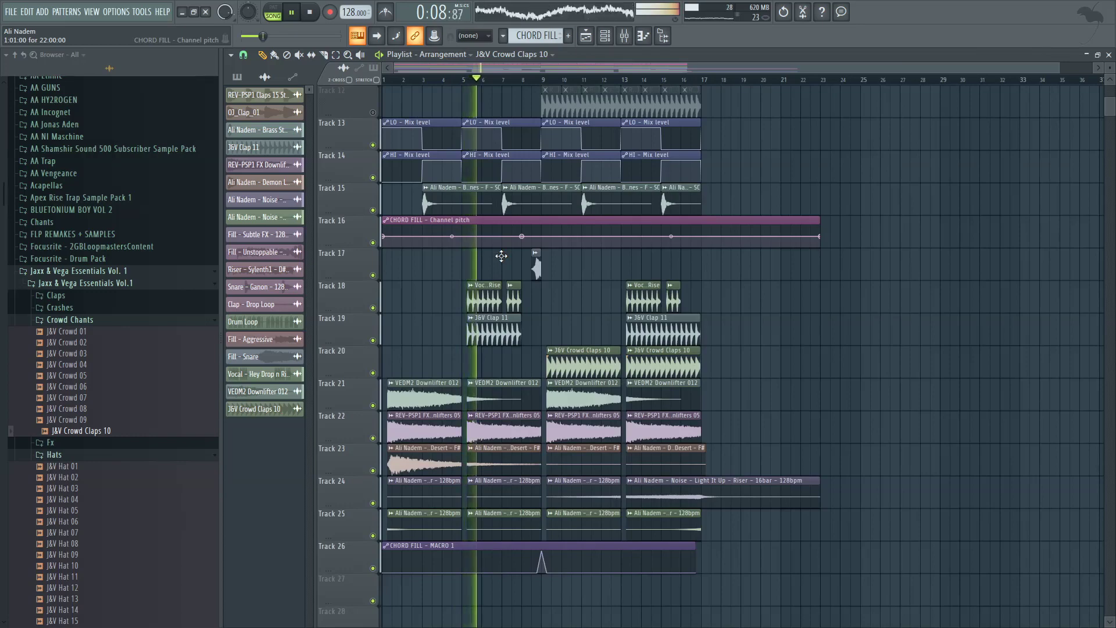
{"action": "scroll", "coordinate": [496, 272], "scroll_direction": "up", "scroll_amount": 2}
{"action": "scroll", "coordinate": [461, 252], "scroll_direction": "up", "scroll_amount": 3}
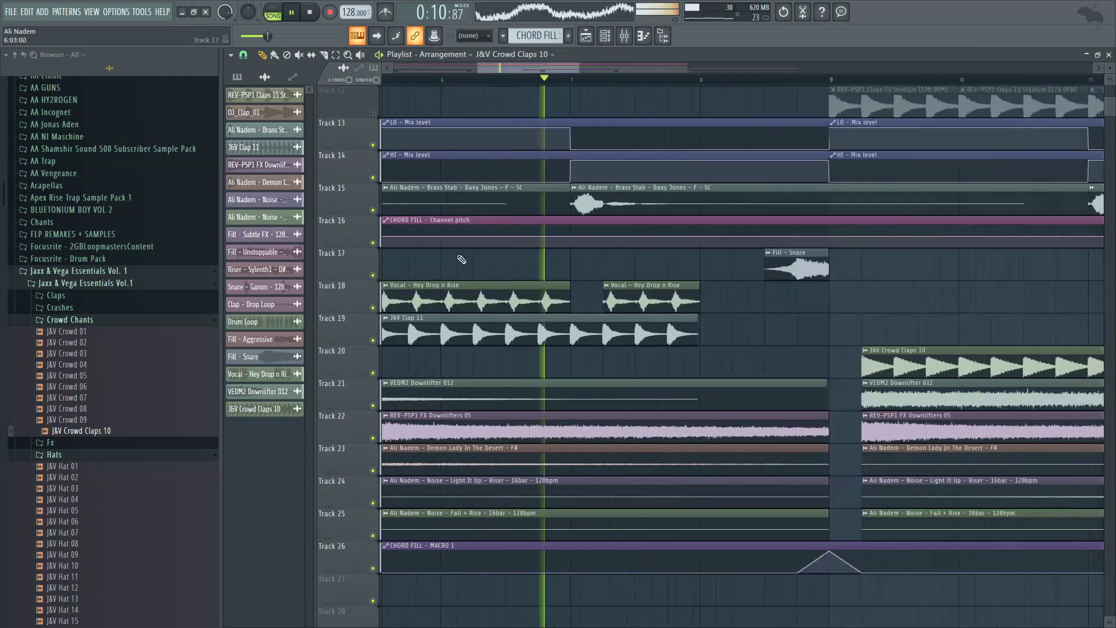
{"action": "scroll", "coordinate": [469, 247], "scroll_direction": "down", "scroll_amount": 2}
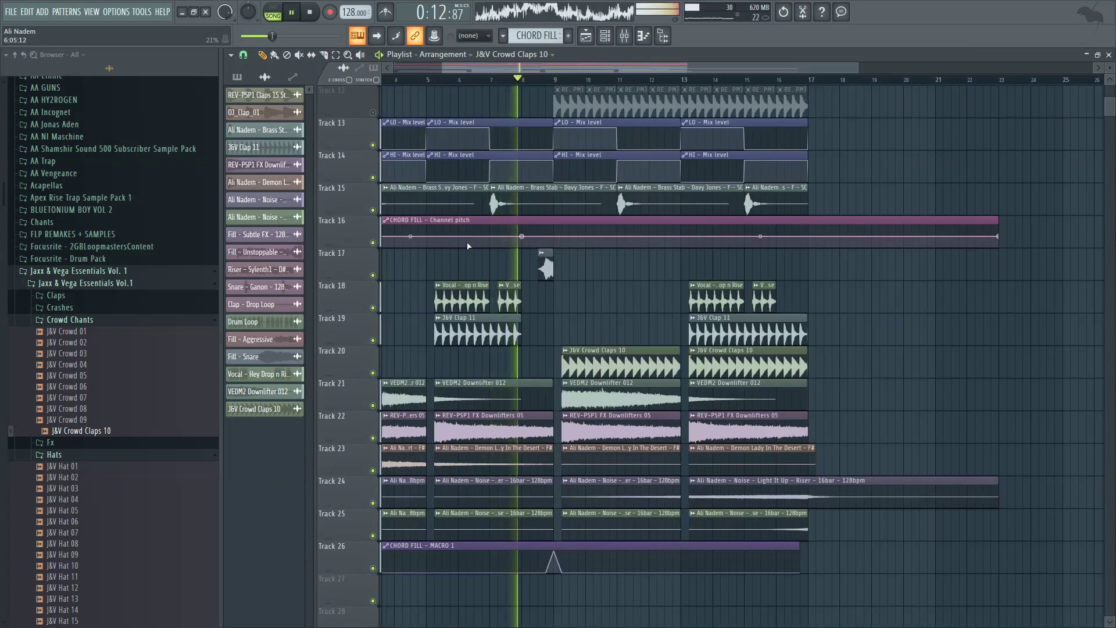
{"action": "scroll", "coordinate": [627, 299], "scroll_direction": "up", "scroll_amount": 4}
{"action": "scroll", "coordinate": [627, 299], "scroll_direction": "down", "scroll_amount": 5}
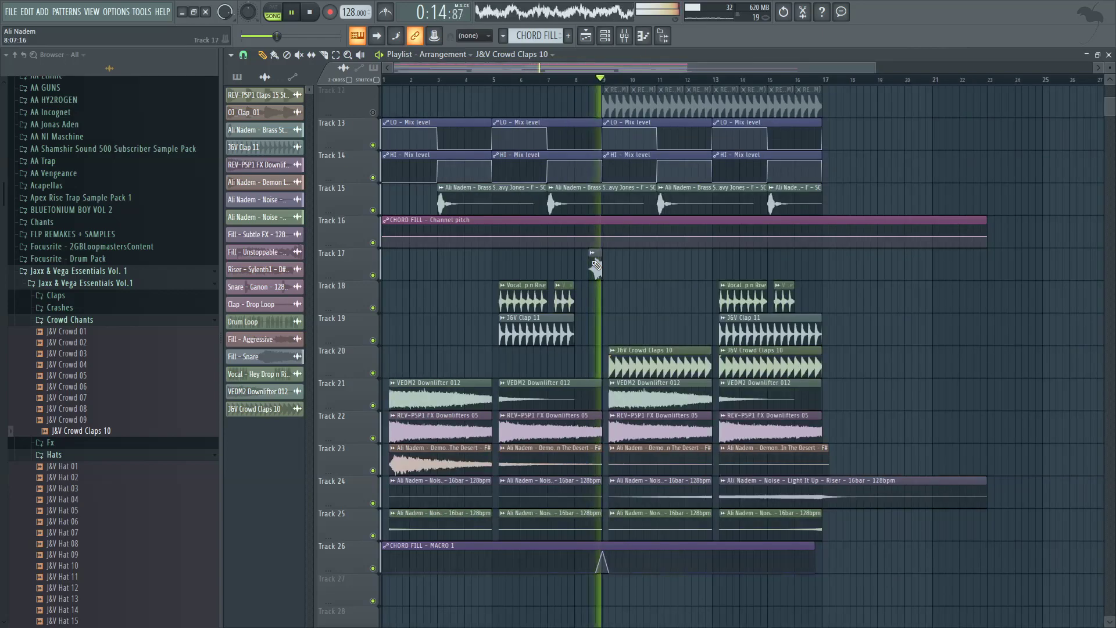
{"action": "scroll", "coordinate": [630, 94], "scroll_direction": "up", "scroll_amount": 2}
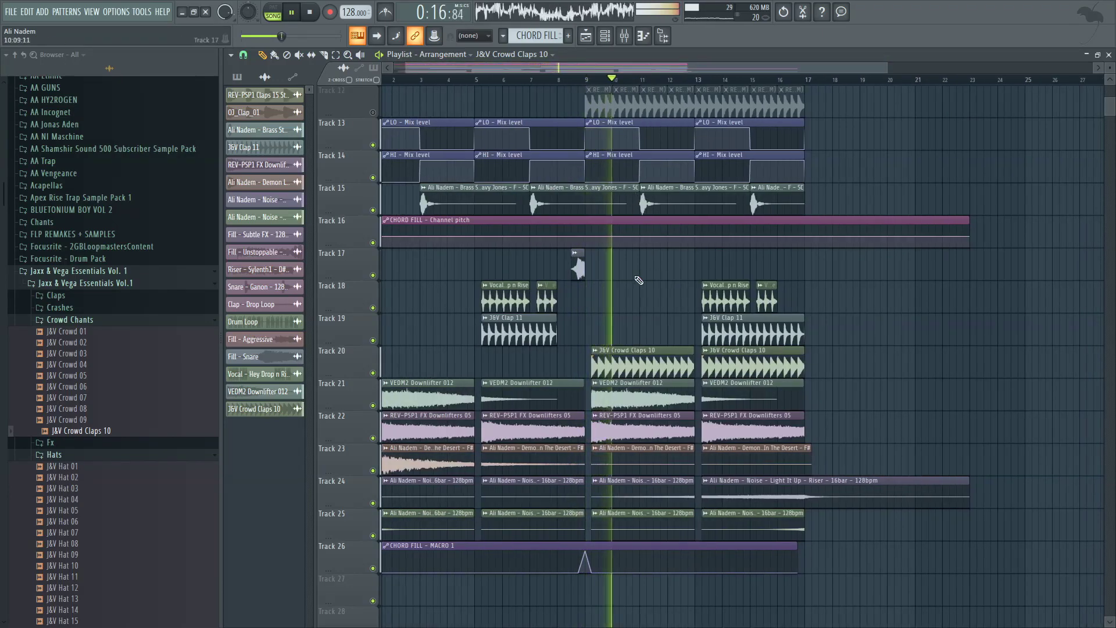
Step: Replay from the start of the second half and lower the volume in the J&V Crowd Claps 10 channel settings
{"action": "left_click", "coordinate": [580, 82]}
{"action": "scroll", "coordinate": [611, 314], "scroll_direction": "up", "scroll_amount": 3}
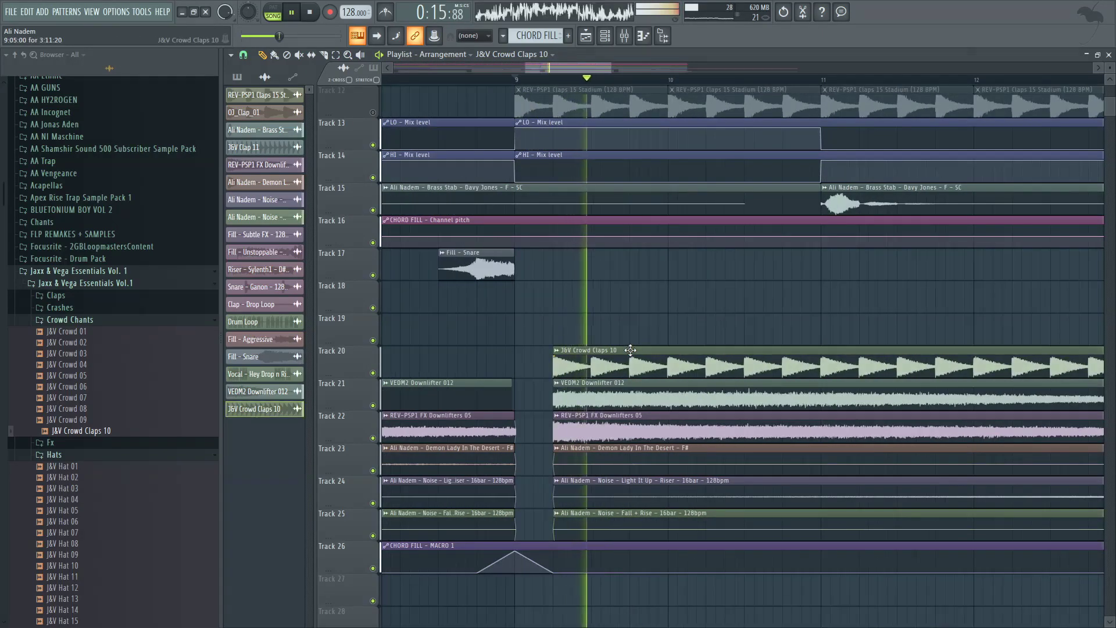
{"action": "double_click", "coordinate": [631, 350]}
{"action": "left_click", "coordinate": [269, 130]}
{"action": "left_click_drag", "start_coordinate": [280, 175], "coordinate": [280, 205]}
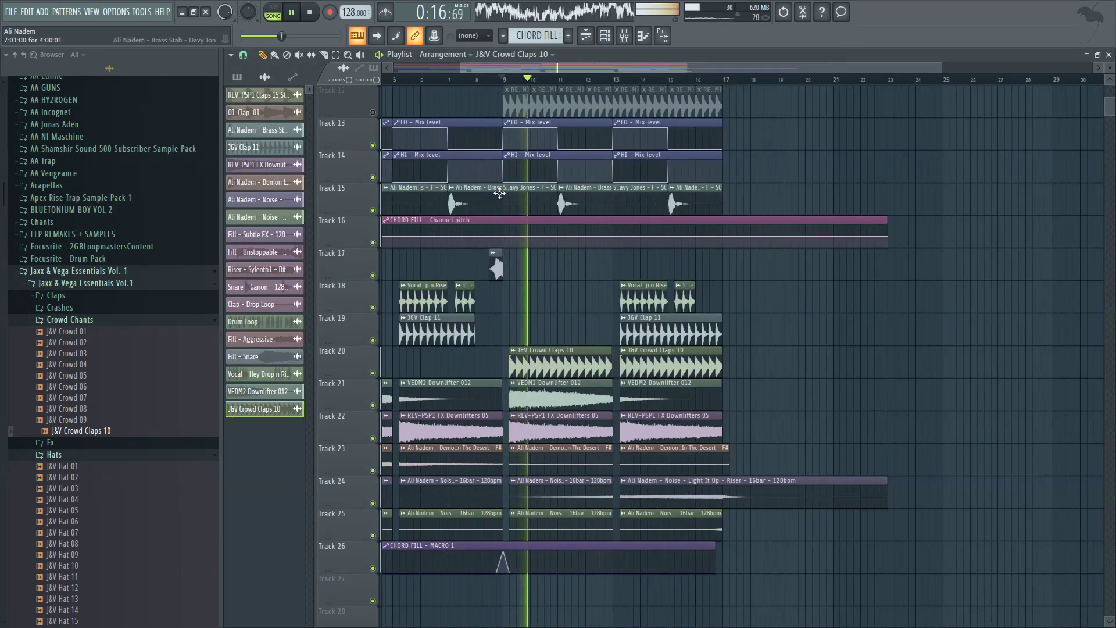
Step: Solo the KICK FX LAYER mixer track briefly, unsolo it, and replay the arrangement from between bars 6 and 7 with the mixer closed
{"action": "left_click", "coordinate": [634, 40]}
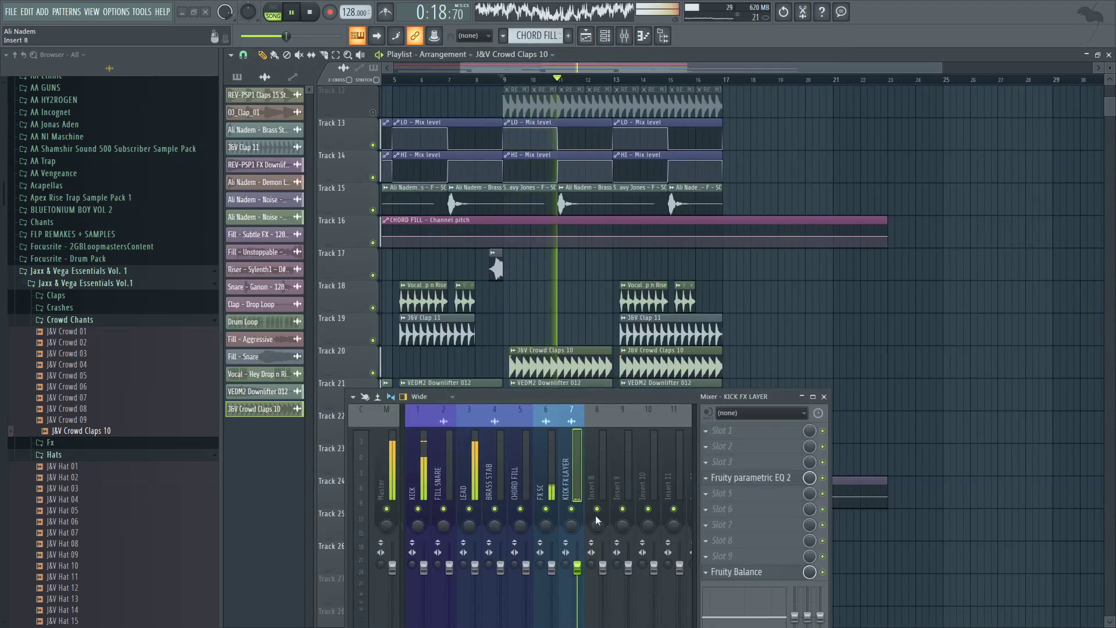
{"action": "right_click", "coordinate": [572, 509]}
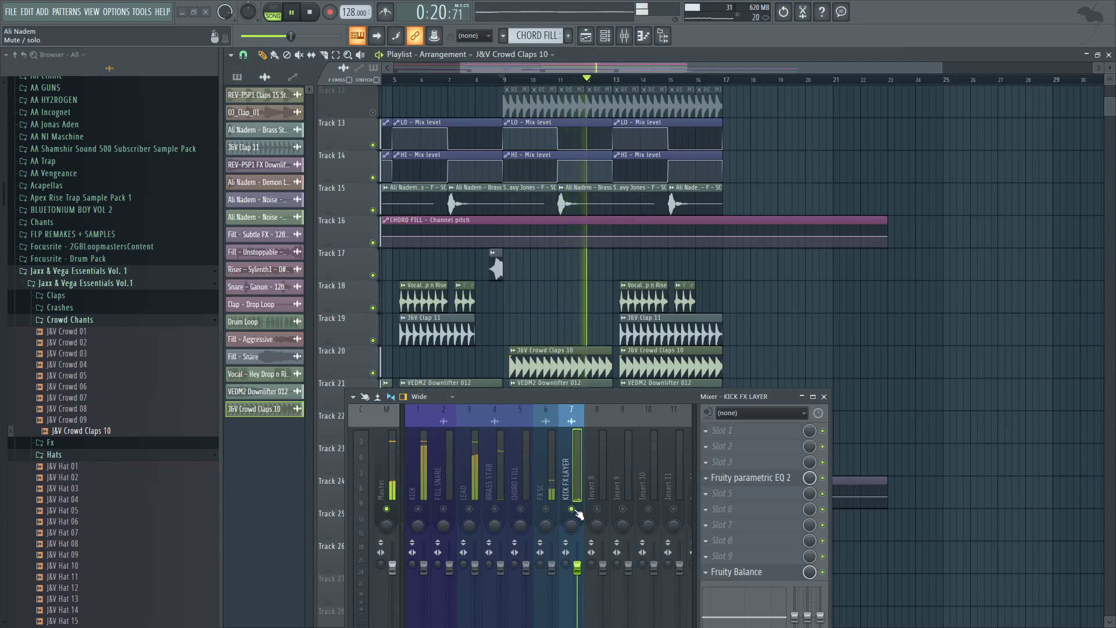
{"action": "right_click", "coordinate": [573, 510]}
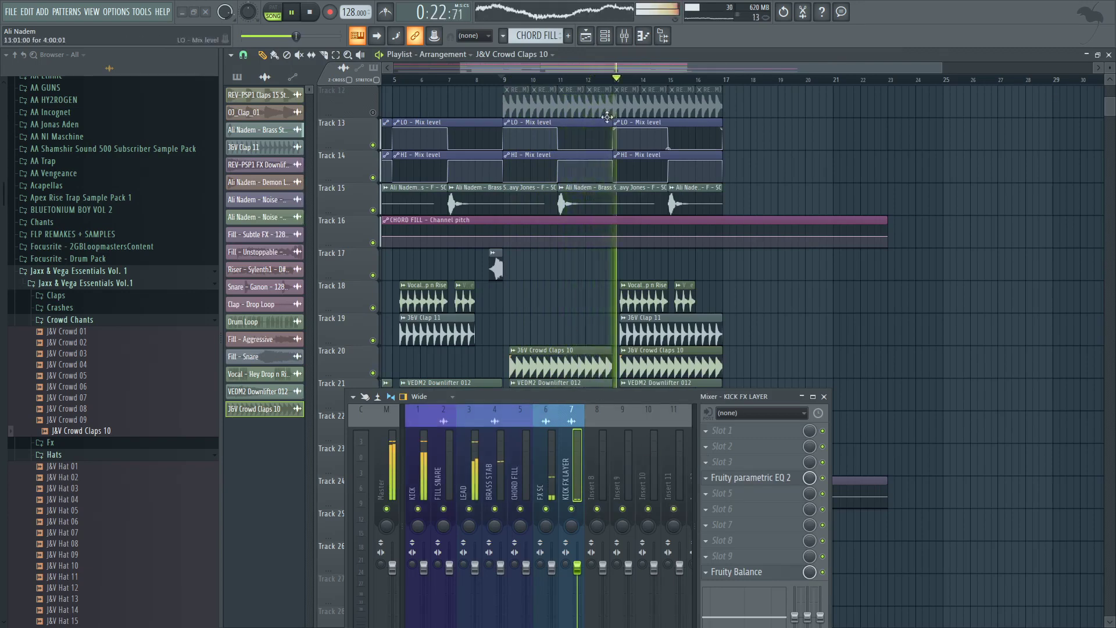
{"action": "left_click", "coordinate": [440, 82]}
{"action": "left_click", "coordinate": [826, 399]}
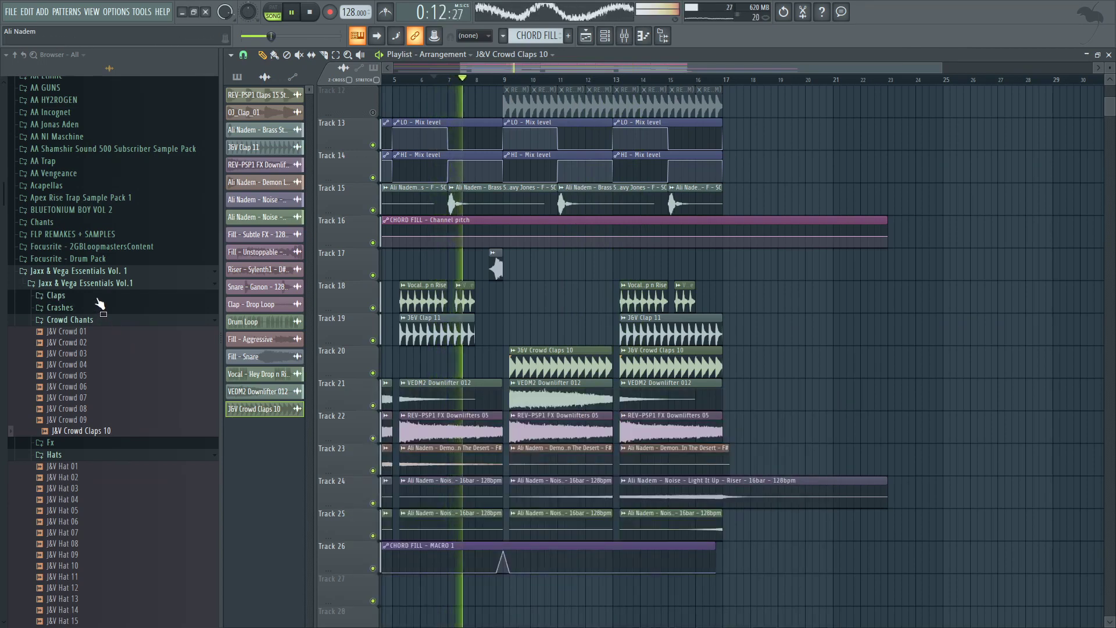
Step: Audition the Jaxx & Vega crash samples and place J&V Crash 05 on Track 27
{"action": "left_click", "coordinate": [31, 306]}
{"action": "key", "text": "space"}
{"action": "left_click", "coordinate": [105, 334]}
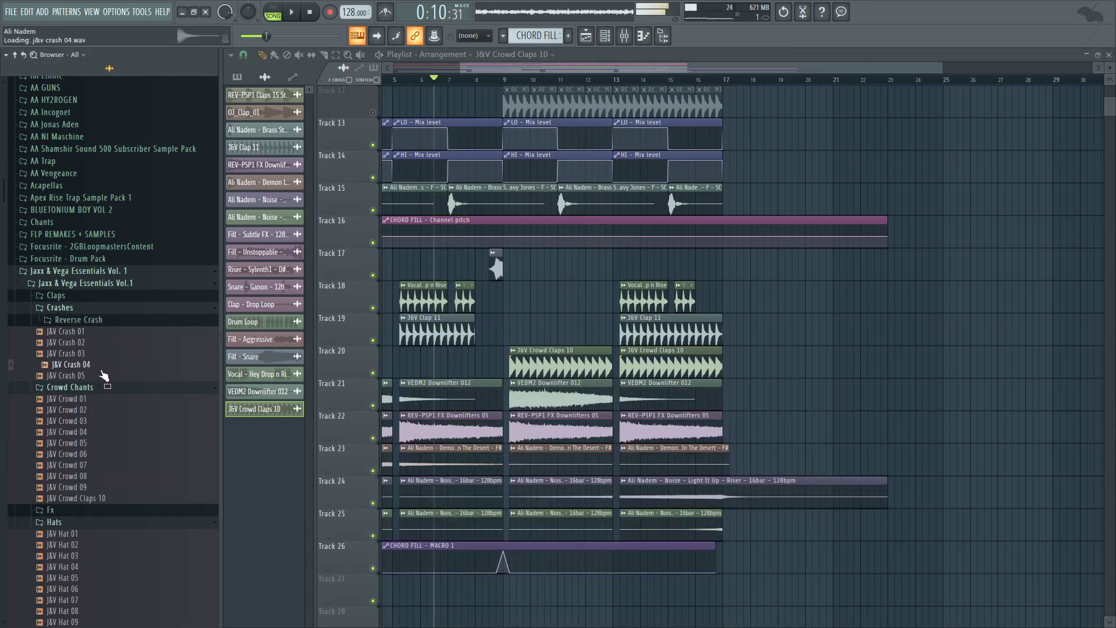
{"action": "left_click_drag", "start_coordinate": [102, 379], "coordinate": [464, 595]}
{"action": "key", "text": "space"}
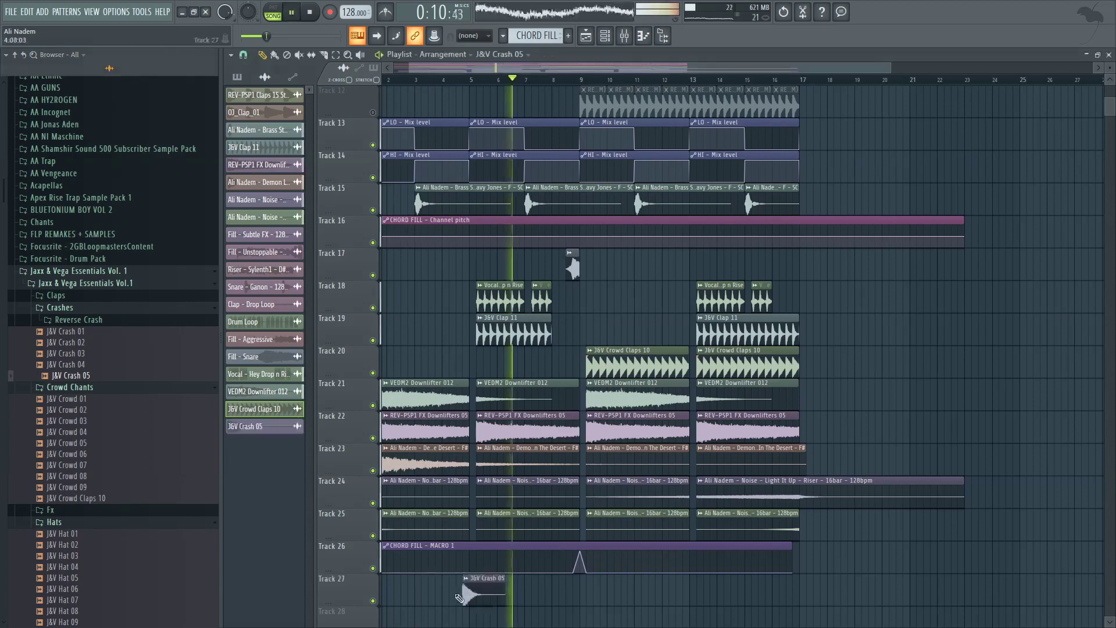
{"action": "scroll", "coordinate": [464, 595], "scroll_direction": "down", "scroll_amount": 3}
Step: Insert an empty track above the VEDM2 Downlifter clips and move the J&V Crash 05 clip there, starting at bar 1
{"action": "left_click_drag", "start_coordinate": [414, 68], "coordinate": [397, 69]}
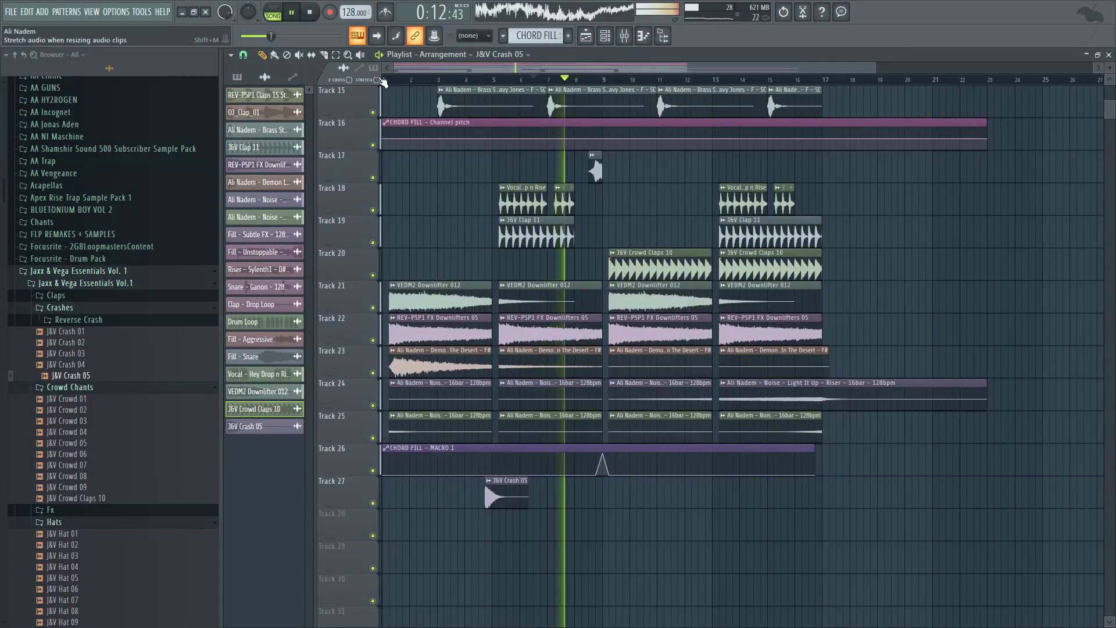
{"action": "left_click", "coordinate": [385, 81]}
{"action": "right_click", "coordinate": [351, 283]}
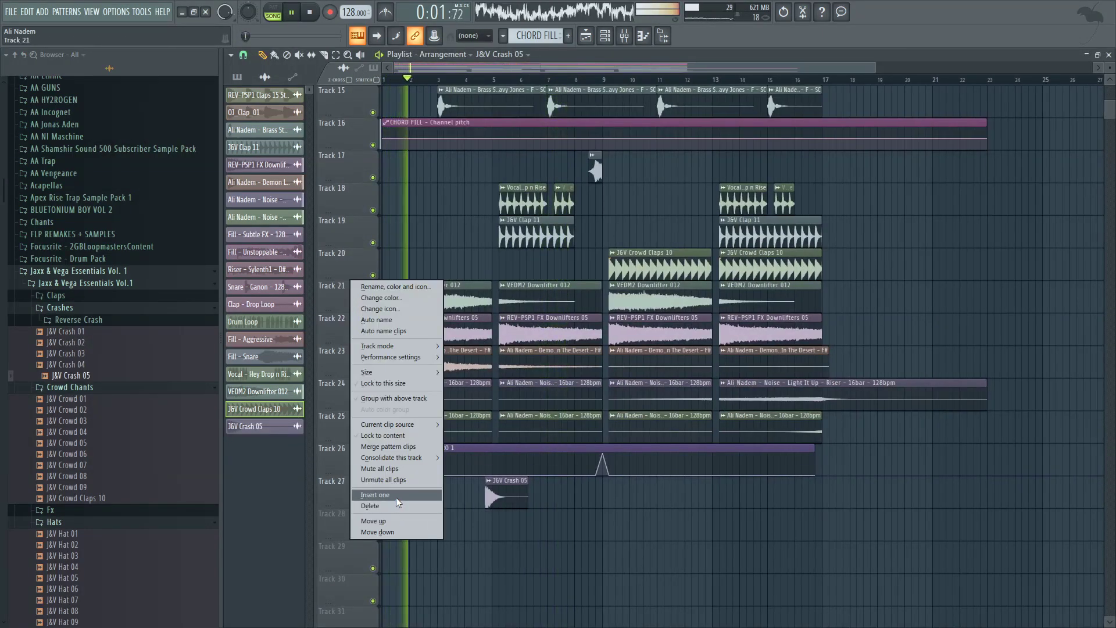
{"action": "left_click", "coordinate": [397, 498]}
{"action": "key", "text": "space"}
{"action": "left_click_drag", "start_coordinate": [501, 521], "coordinate": [404, 299]}
{"action": "key", "text": "space"}
{"action": "scroll", "coordinate": [381, 308], "scroll_direction": "up", "scroll_amount": 4}
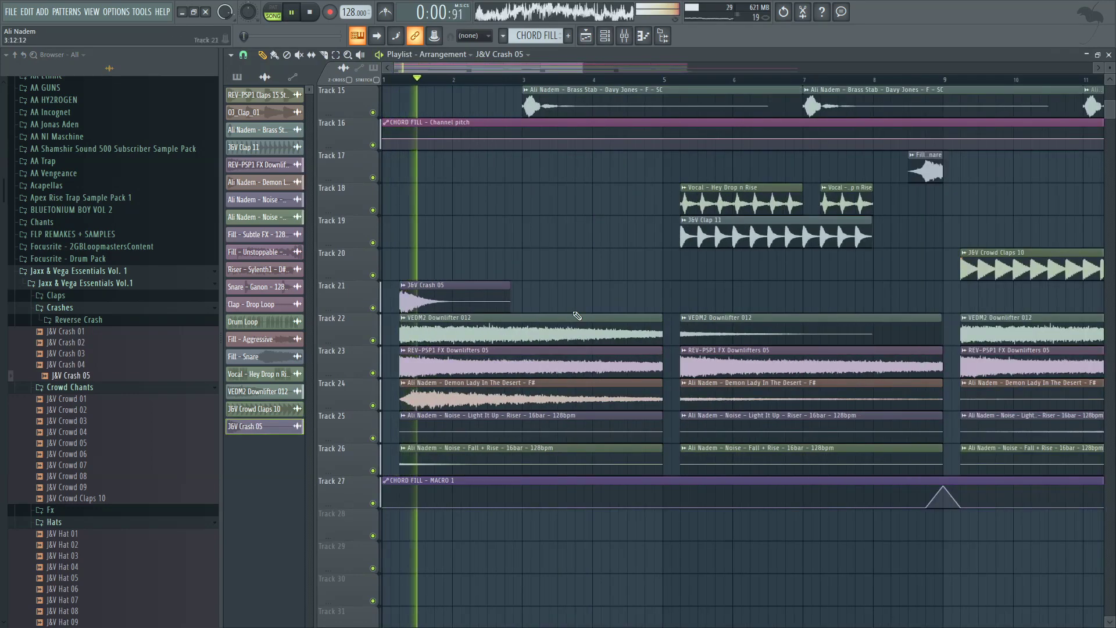
{"action": "scroll", "coordinate": [577, 316], "scroll_direction": "up", "scroll_amount": 2}
{"action": "left_click_drag", "start_coordinate": [442, 363], "coordinate": [424, 364]}
Step: Place copies of the J&V Crash 05 clip on Track 21 at bars 5, 9 and 13
{"action": "left_click", "coordinate": [664, 367]}
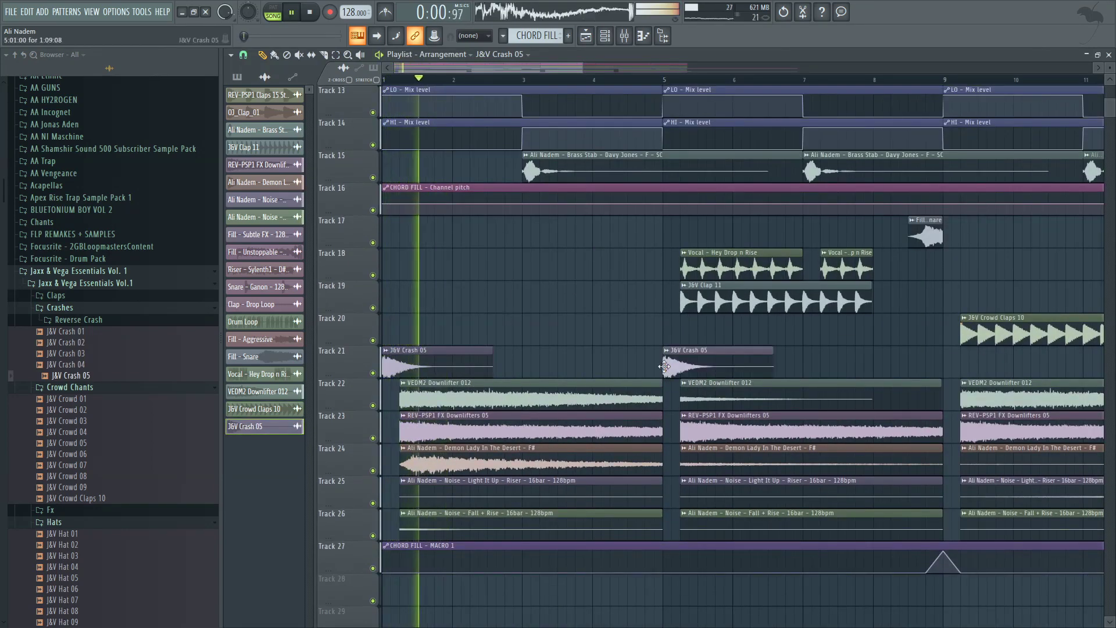
{"action": "scroll", "coordinate": [665, 366], "scroll_direction": "down", "scroll_amount": 2}
{"action": "left_click", "coordinate": [769, 363]}
{"action": "scroll", "coordinate": [768, 363], "scroll_direction": "down", "scroll_amount": 1}
{"action": "left_click", "coordinate": [829, 362]}
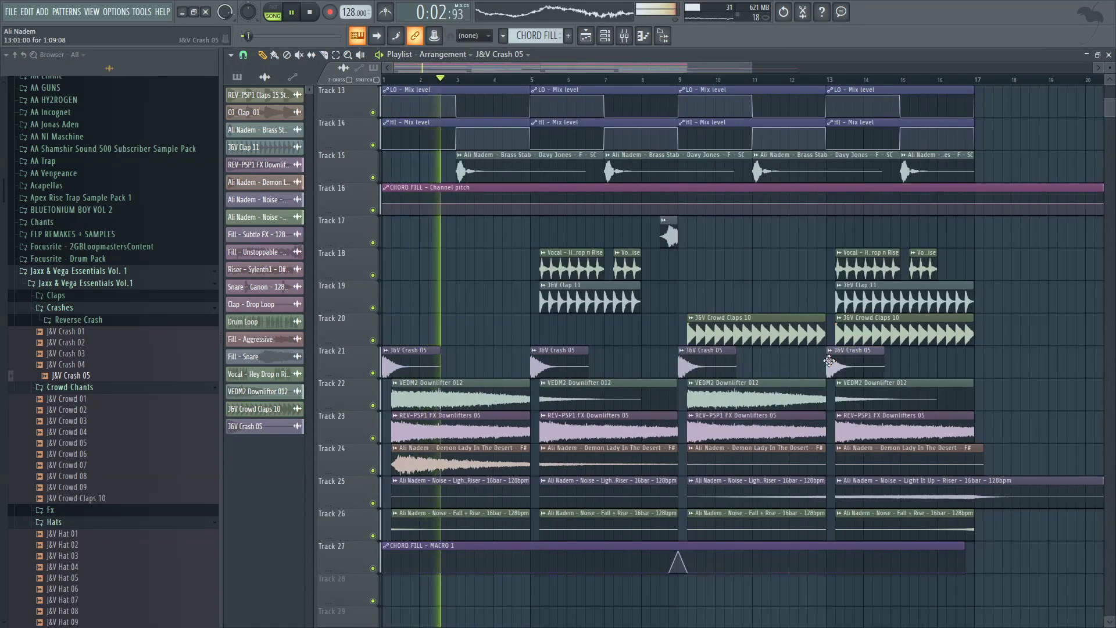
Step: Open the J&V Crash 05 channel settings and check its level adjustments while replaying from the start
{"action": "double_click", "coordinate": [562, 359]}
{"action": "key", "text": "space"}
{"action": "key", "text": "space"}
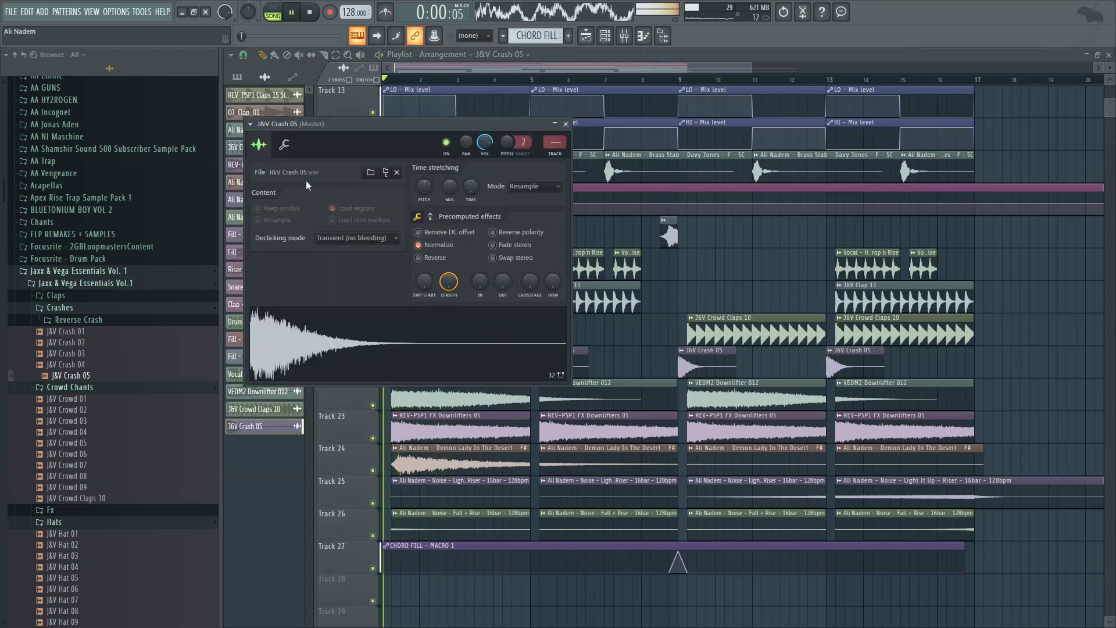
{"action": "left_click", "coordinate": [283, 146]}
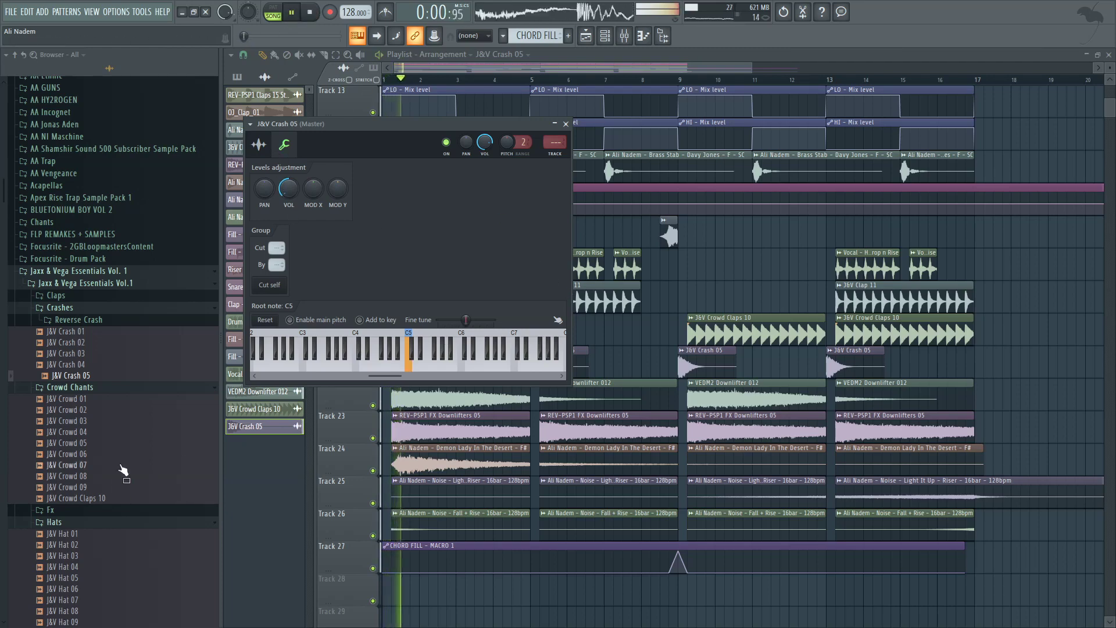
Step: Replace the crash channel's sample with J&V Crash 01 and play the arrangement
{"action": "left_click", "coordinate": [260, 145]}
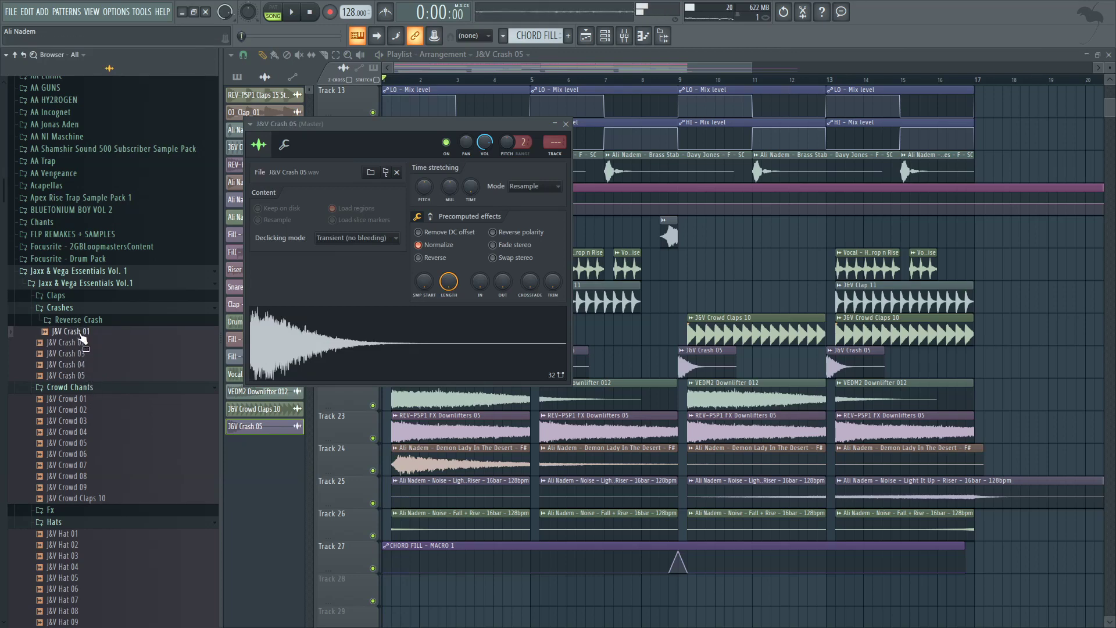
{"action": "left_click_drag", "start_coordinate": [692, 361], "coordinate": [692, 361]}
{"action": "key", "text": "space"}
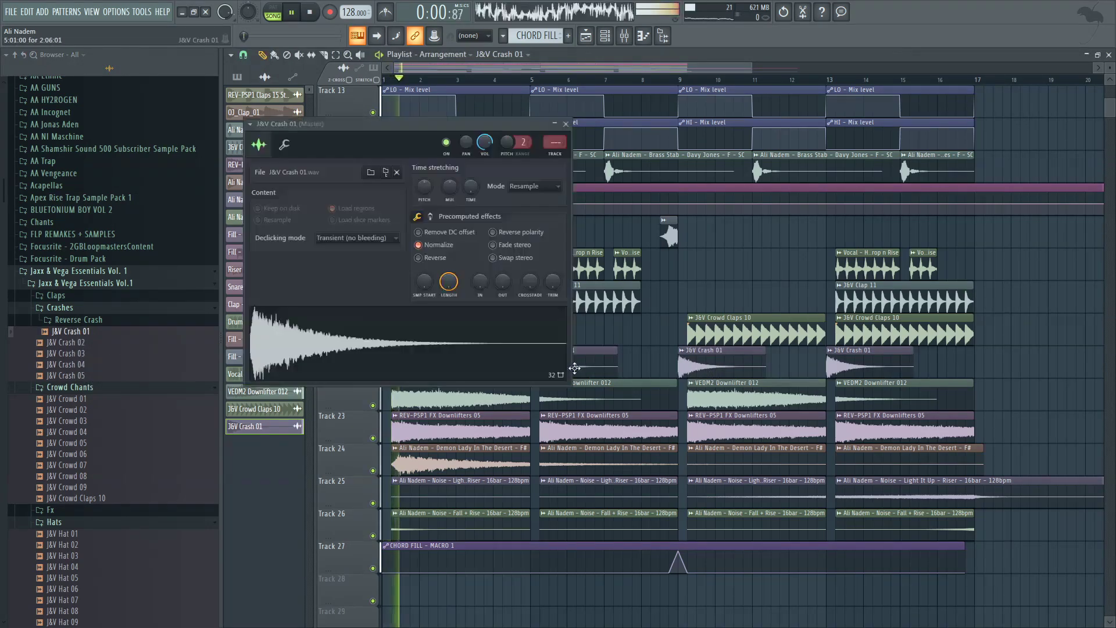
Step: Shift the first two crash clips on Track 21 one beat later, to 1:05:00 and 5:05:00, and replay from the start
{"action": "left_click_drag", "start_coordinate": [597, 358], "coordinate": [606, 357]}
{"action": "key", "text": "space"}
{"action": "key", "text": "space"}
{"action": "key", "text": "space"}
{"action": "key", "text": "space"}
{"action": "mouse_move", "coordinate": [424, 356]}
{"action": "left_mouse_down"}
{"action": "mouse_move", "coordinate": [442, 356]}
{"action": "mouse_move", "coordinate": [432, 354]}
{"action": "left_mouse_up"}
{"action": "scroll", "coordinate": [394, 350], "scroll_direction": "up", "scroll_amount": 3}
{"action": "scroll", "coordinate": [395, 350], "scroll_direction": "down", "scroll_amount": 3}
{"action": "key", "text": "space"}
{"action": "key", "text": "space"}
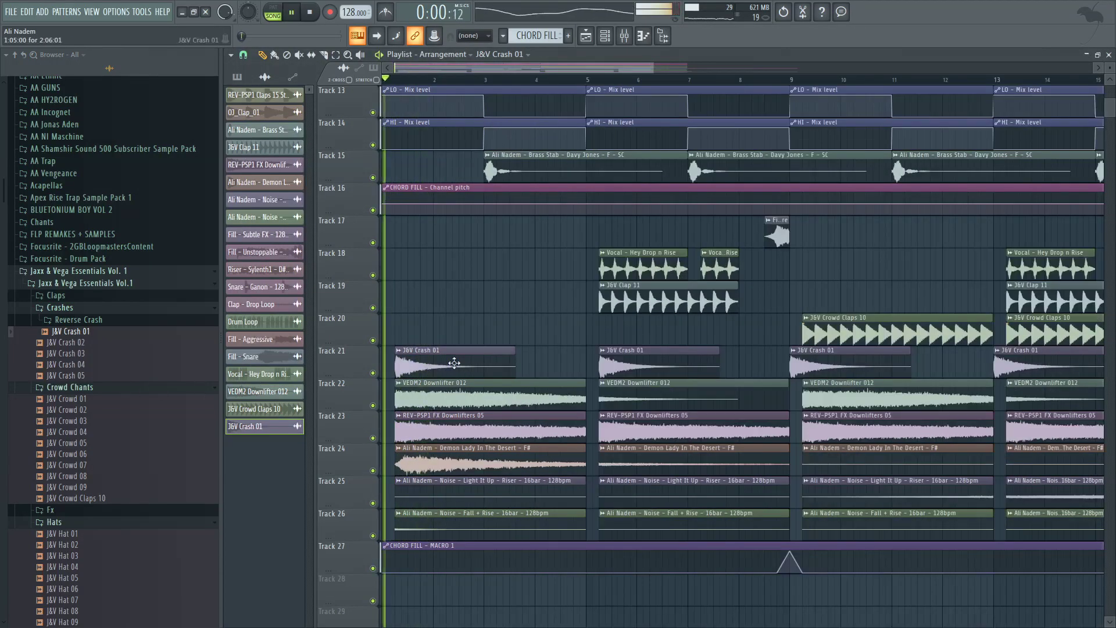
Step: Delete the second crash clip on Track 21, reopen the crash channel's settings and stop playback
{"action": "double_click", "coordinate": [454, 361]}
{"action": "right_click", "coordinate": [617, 361]}
{"action": "double_click", "coordinate": [477, 356]}
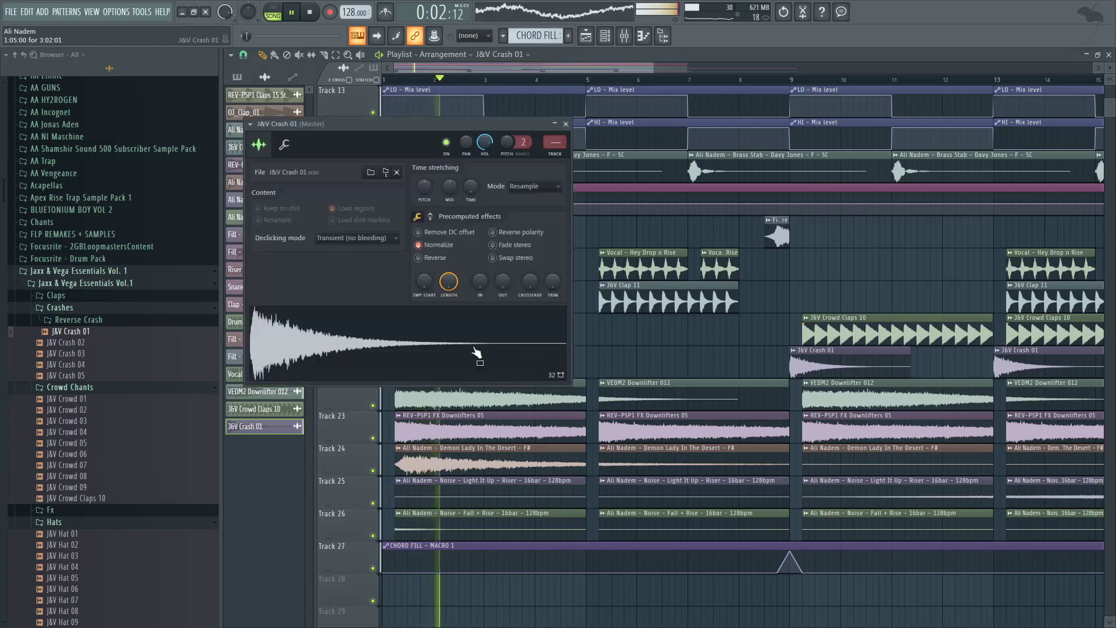
{"action": "key", "text": "space"}
Step: Browse to the KSHMR_Crashes samples within KSHMR_Drums and KSHMR_Cymbals in Sounds of KSHMR Vol. 3
{"action": "left_click", "coordinate": [79, 285]}
{"action": "left_click", "coordinate": [85, 356]}
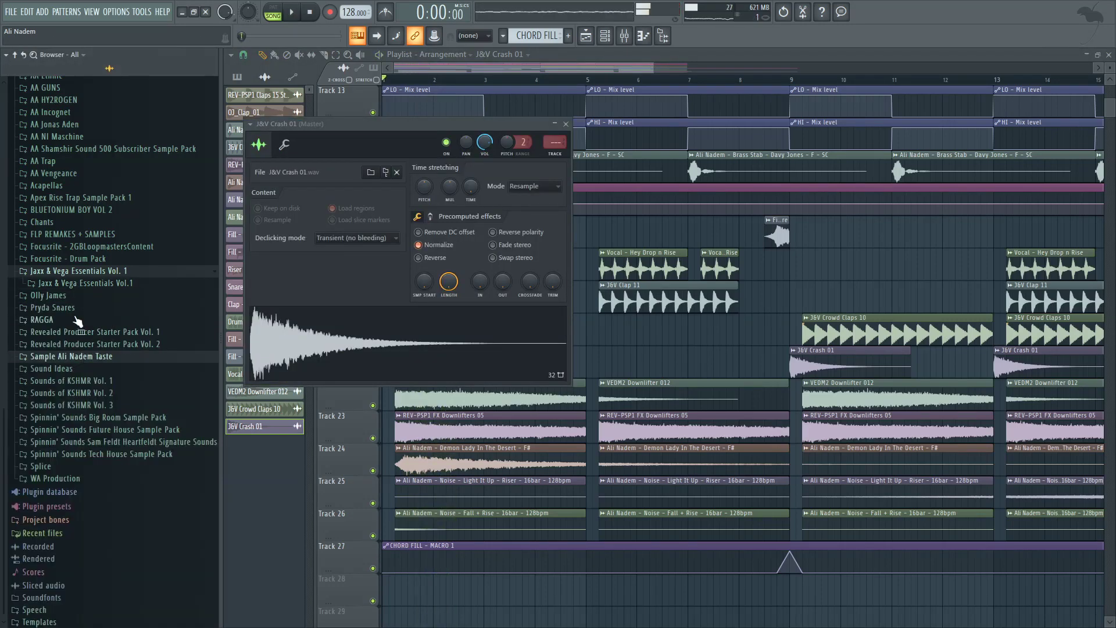
{"action": "left_click", "coordinate": [91, 406]}
{"action": "left_click", "coordinate": [93, 417]}
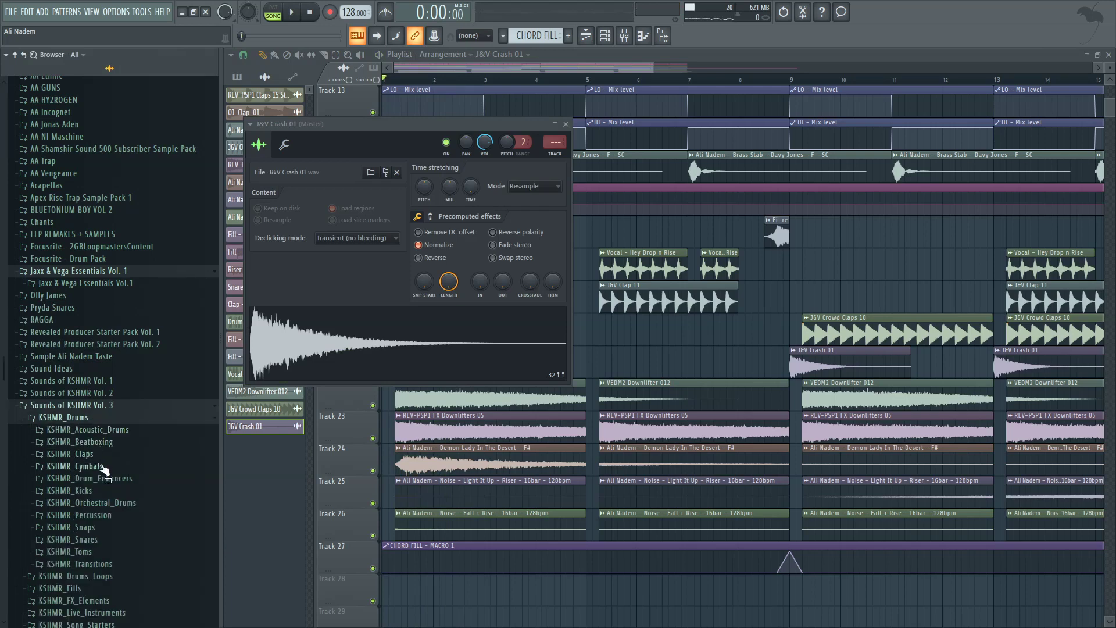
{"action": "left_click", "coordinate": [102, 467]}
{"action": "left_click", "coordinate": [106, 479]}
{"action": "left_click", "coordinate": [117, 483]}
{"action": "left_click", "coordinate": [117, 483]}
{"action": "left_click", "coordinate": [118, 492]}
{"action": "scroll", "coordinate": [129, 419], "scroll_direction": "down", "scroll_amount": 4}
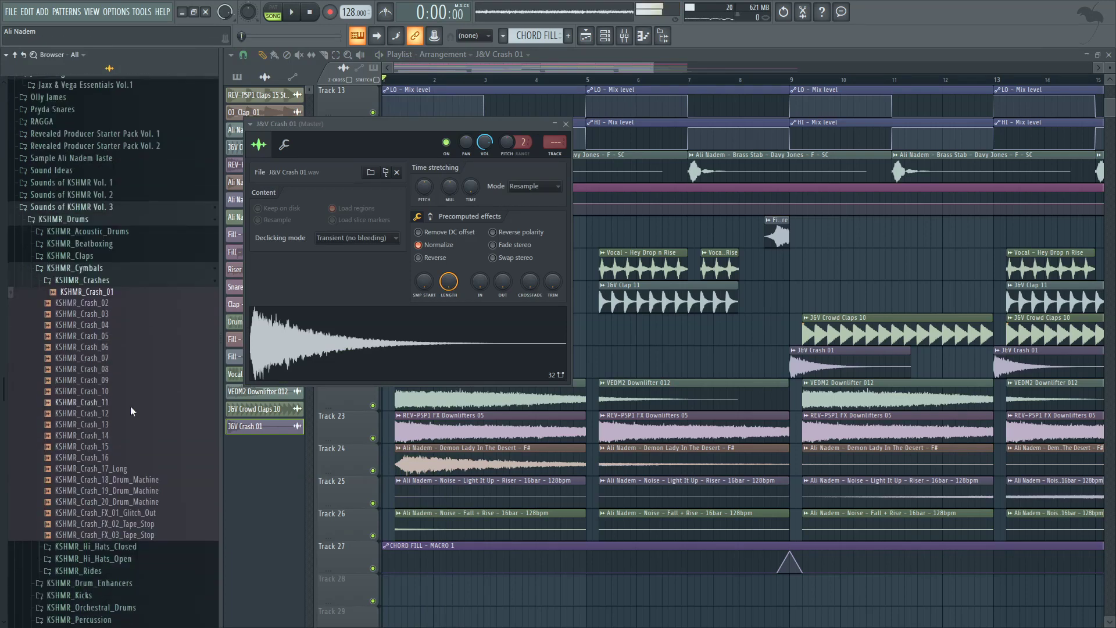
Step: Replace the crash channel's sample with KSHMR_Crash_02, play the arrangement and open the channel's level adjustments
{"action": "left_click", "coordinate": [106, 295]}
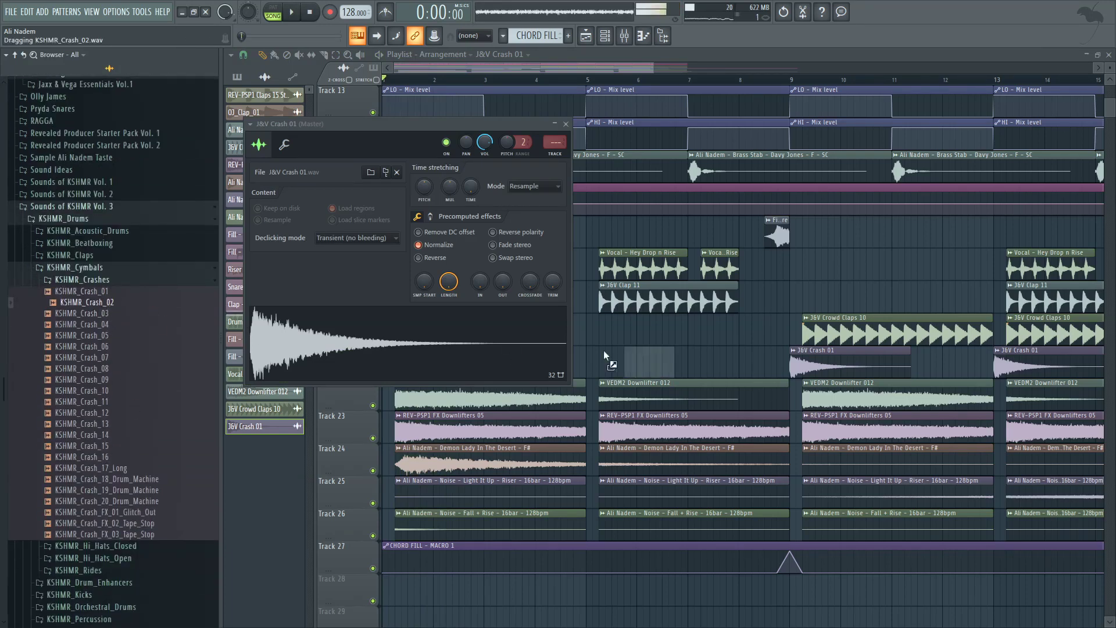
{"action": "left_click_drag", "start_coordinate": [605, 356], "coordinate": [804, 367]}
{"action": "key", "text": "space"}
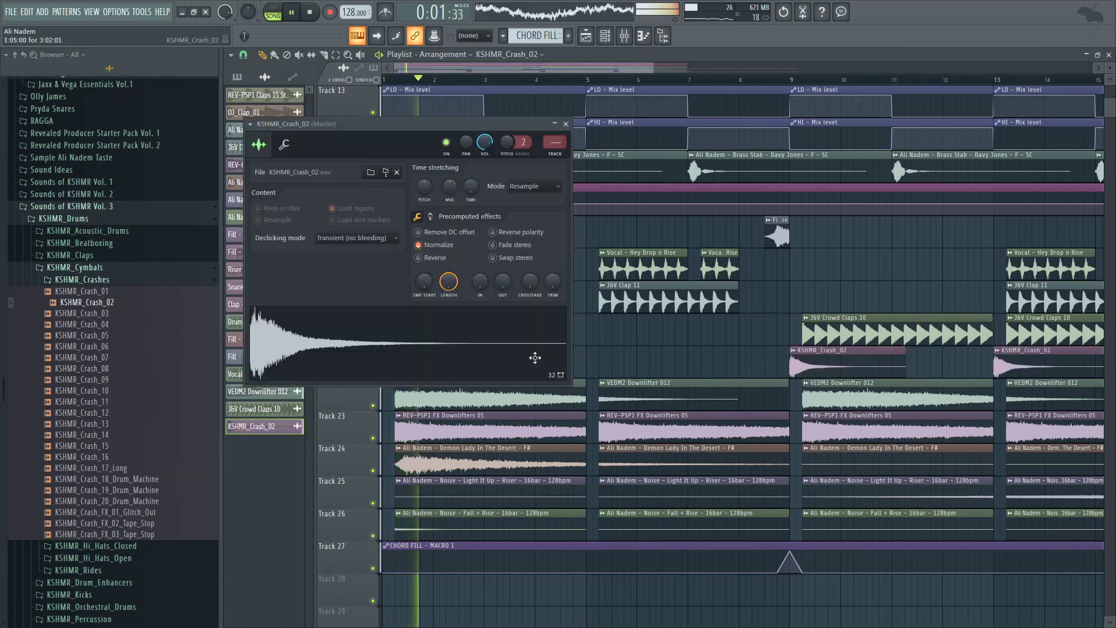
{"action": "key", "text": "space"}
{"action": "left_click", "coordinate": [285, 146]}
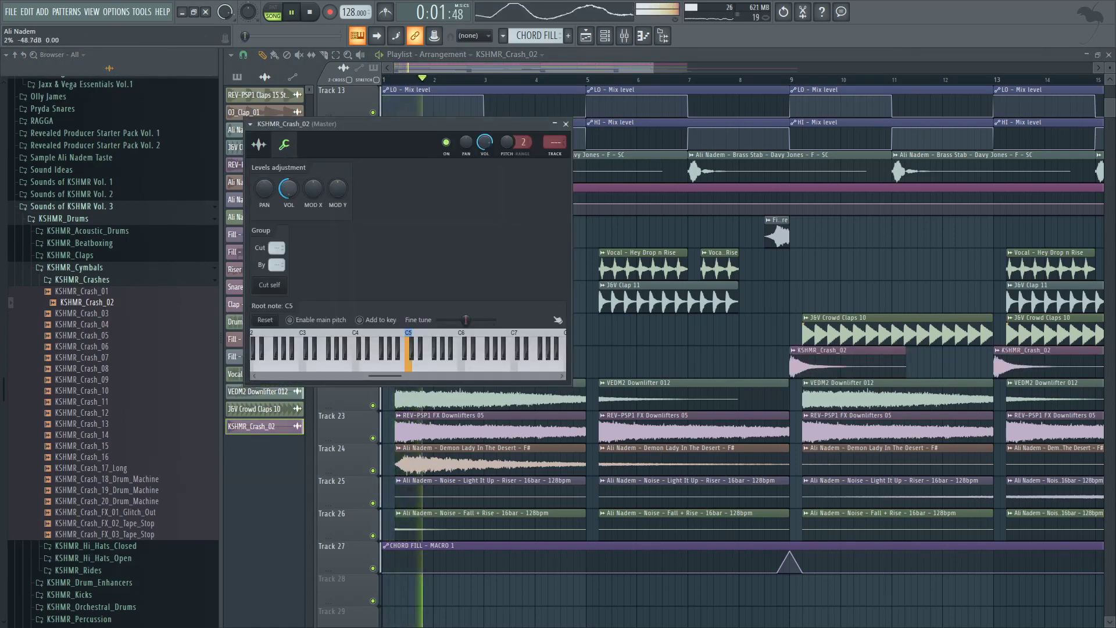
Step: Place a KSHMR_Crash_02 clip at 5:05:00 on Track 21 and shift the last two crash clips to 9:05:00 and 13:05:00
{"action": "left_click", "coordinate": [616, 372]}
{"action": "left_click", "coordinate": [603, 368]}
{"action": "scroll", "coordinate": [599, 371], "scroll_direction": "down", "scroll_amount": 2}
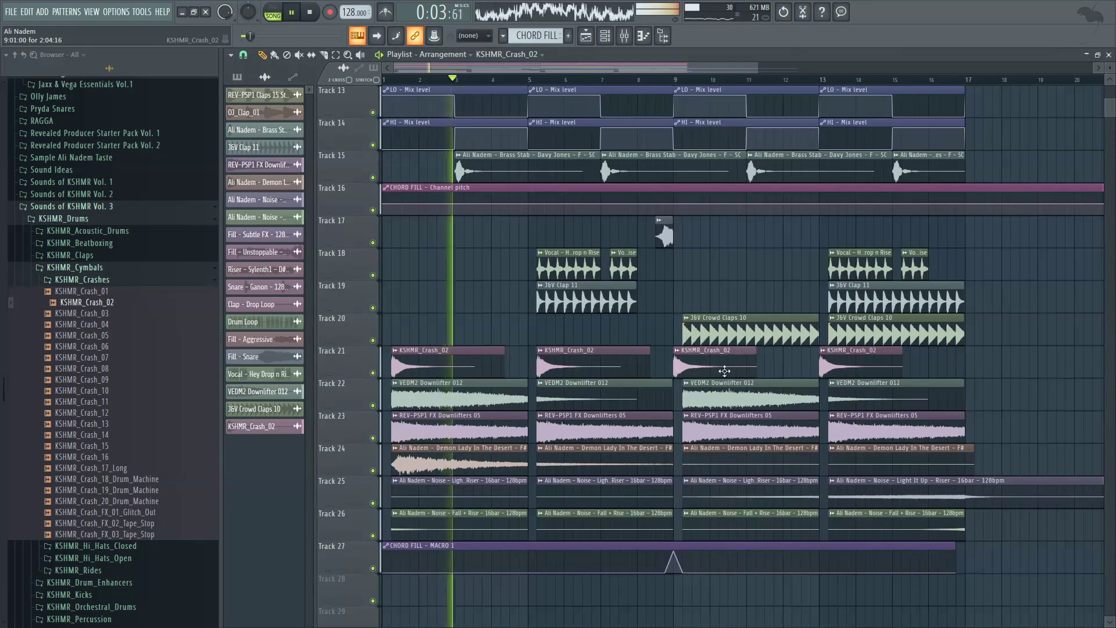
{"action": "left_click_drag", "start_coordinate": [725, 371], "coordinate": [734, 370]}
{"action": "left_click_drag", "start_coordinate": [836, 363], "coordinate": [845, 363]}
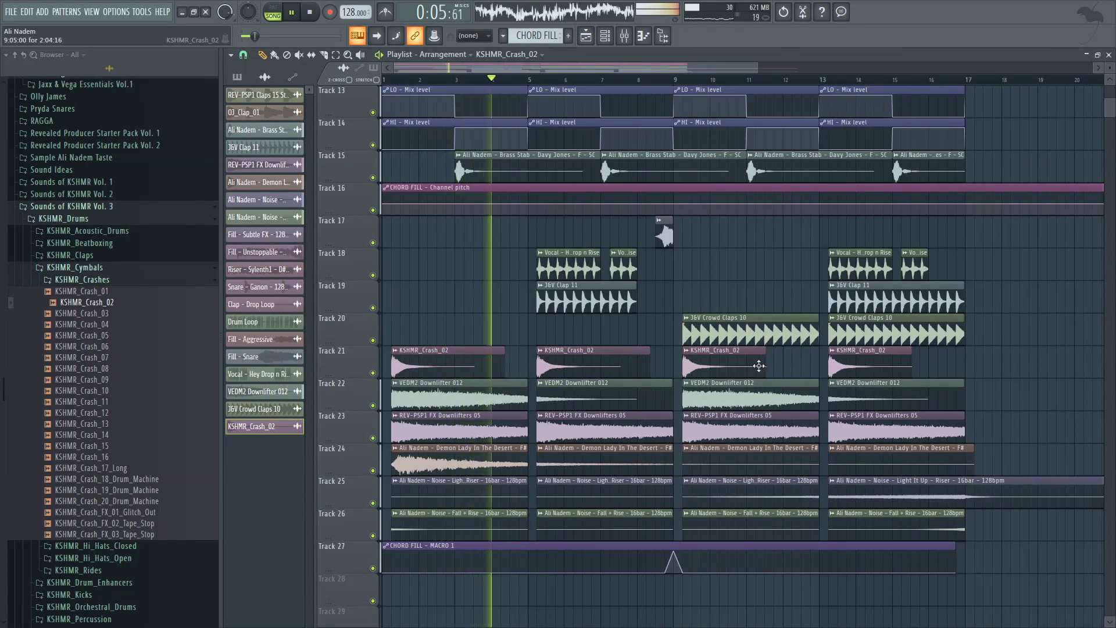
Step: Replace the third and fourth crash clips on Track 21 with copies of the longer second clip, at 9:05:00 and 13:05:00
{"action": "left_click_drag", "start_coordinate": [765, 366], "coordinate": [793, 367]}
{"action": "left_click", "coordinate": [637, 371]}
{"action": "right_click", "coordinate": [689, 370]}
{"action": "left_click", "coordinate": [688, 370]}
{"action": "right_click", "coordinate": [847, 370]}
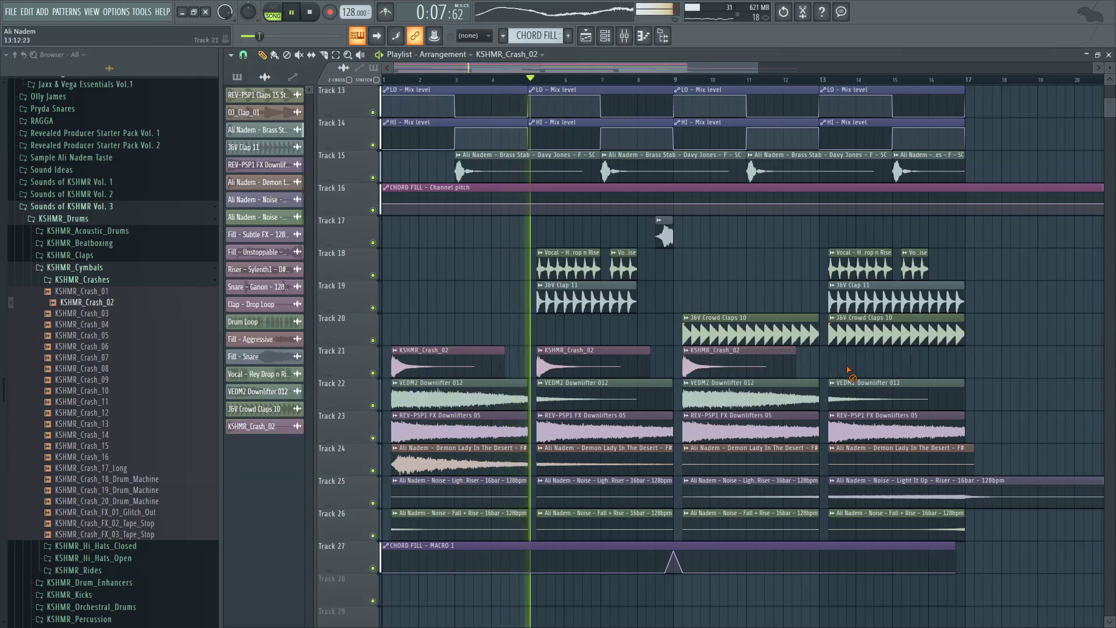
{"action": "left_click", "coordinate": [834, 369]}
Step: Listen through the arrangement and examine the tracks around the transition into bar 9
{"action": "scroll", "coordinate": [528, 335], "scroll_direction": "up", "scroll_amount": 5}
{"action": "scroll", "coordinate": [537, 340], "scroll_direction": "down", "scroll_amount": 5}
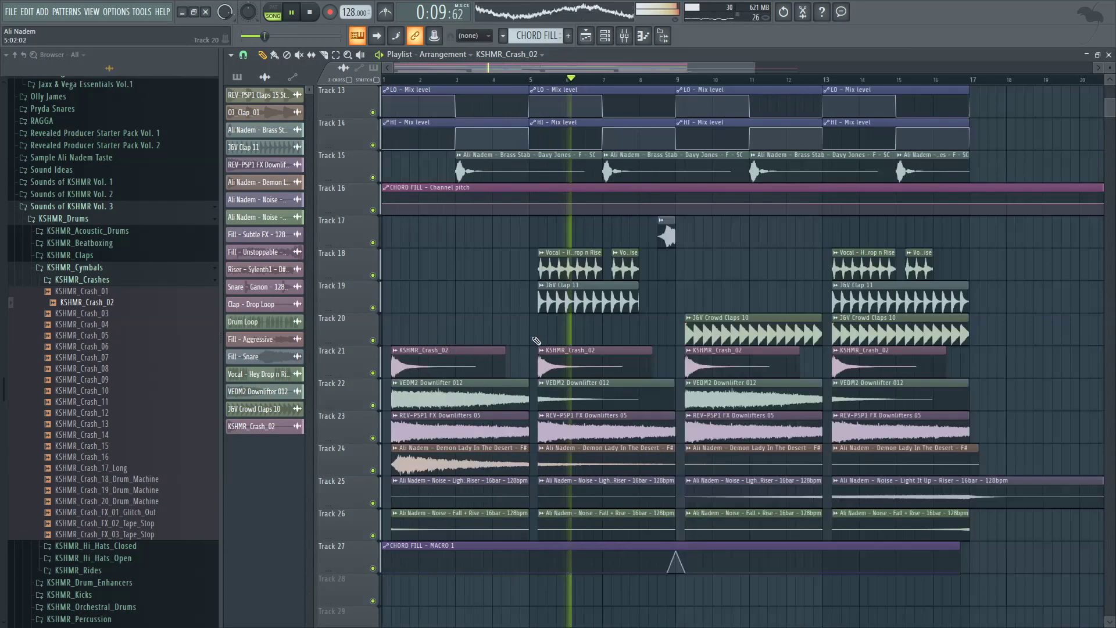
{"action": "scroll", "coordinate": [533, 340], "scroll_direction": "down", "scroll_amount": 2}
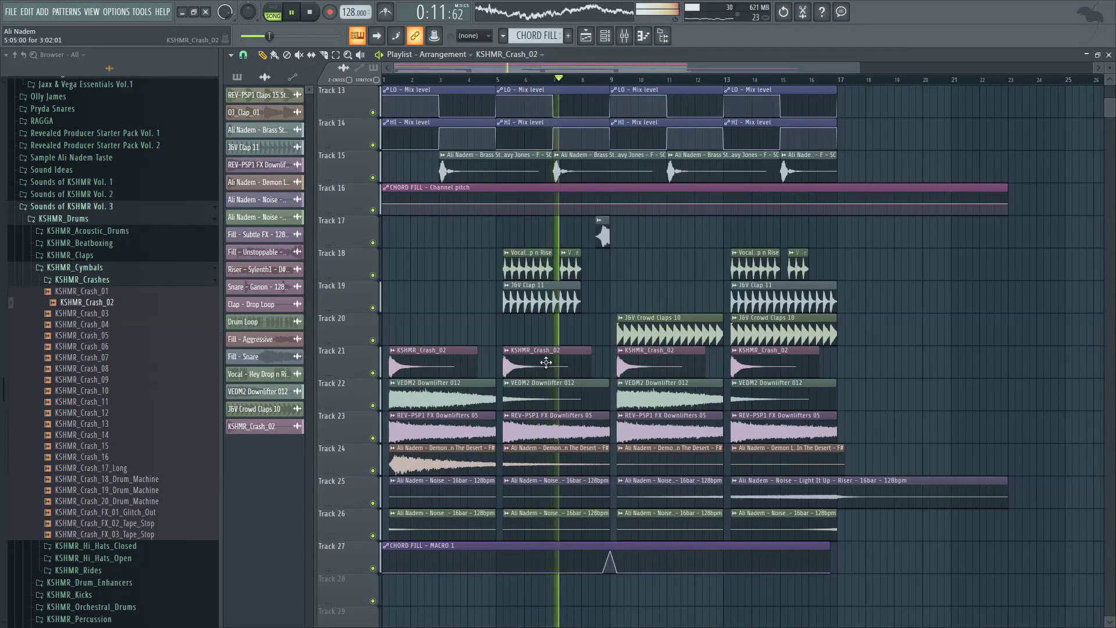
{"action": "scroll", "coordinate": [586, 334], "scroll_direction": "up", "scroll_amount": 5}
{"action": "scroll", "coordinate": [514, 281], "scroll_direction": "down", "scroll_amount": 5}
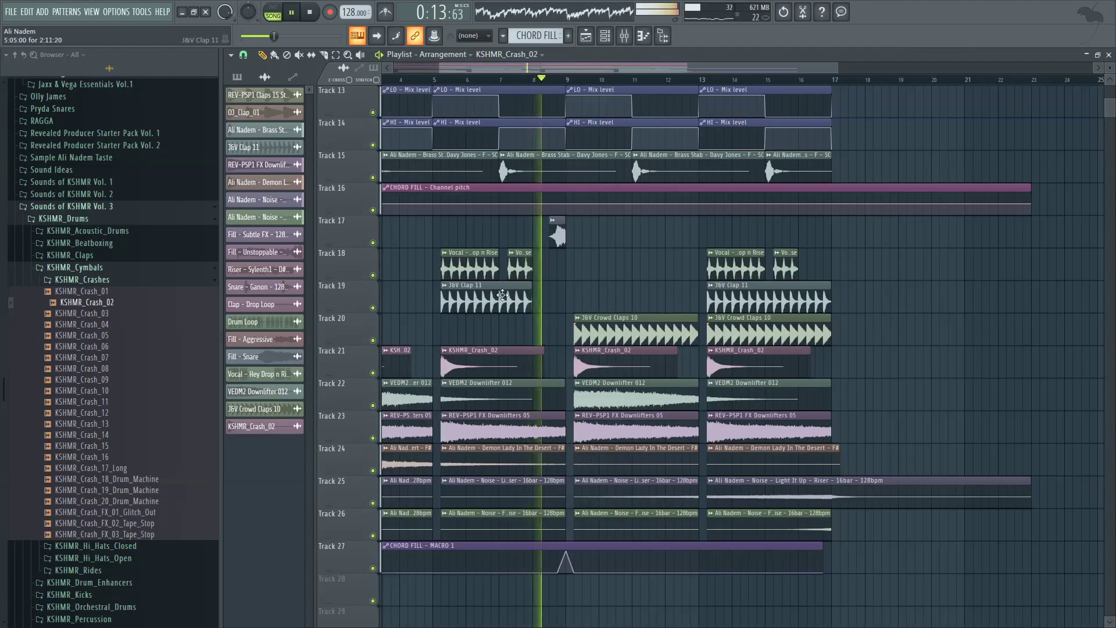
{"action": "scroll", "coordinate": [506, 291], "scroll_direction": "up", "scroll_amount": 3}
{"action": "scroll", "coordinate": [546, 265], "scroll_direction": "down", "scroll_amount": 6}
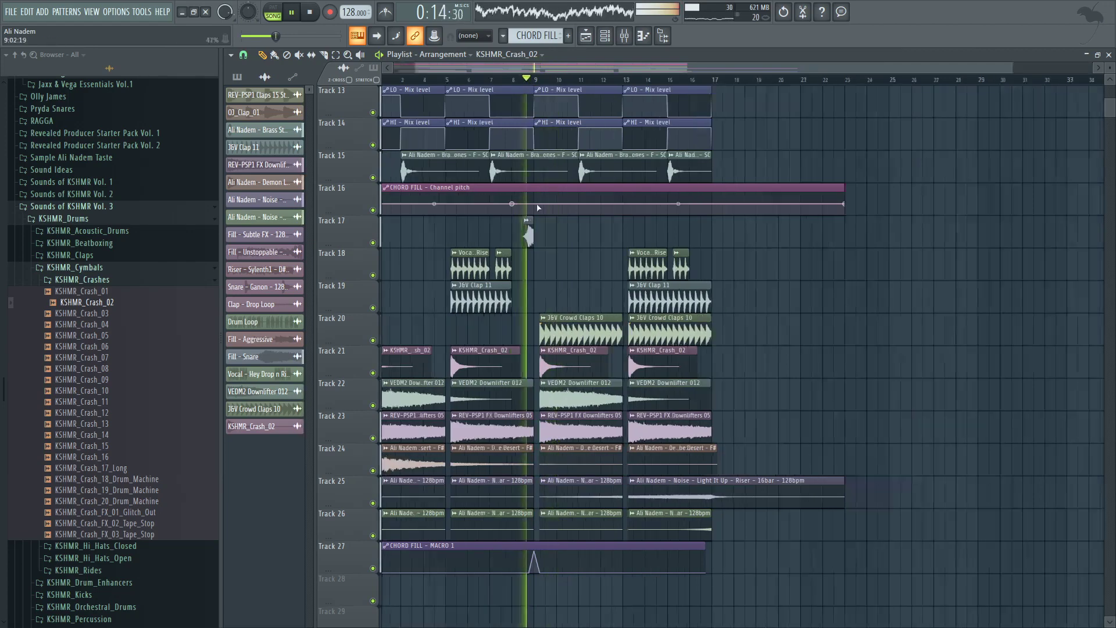
{"action": "scroll", "coordinate": [554, 315], "scroll_direction": "up", "scroll_amount": 5}
{"action": "scroll", "coordinate": [554, 316], "scroll_direction": "up", "scroll_amount": 4}
{"action": "scroll", "coordinate": [555, 313], "scroll_direction": "down", "scroll_amount": 4}
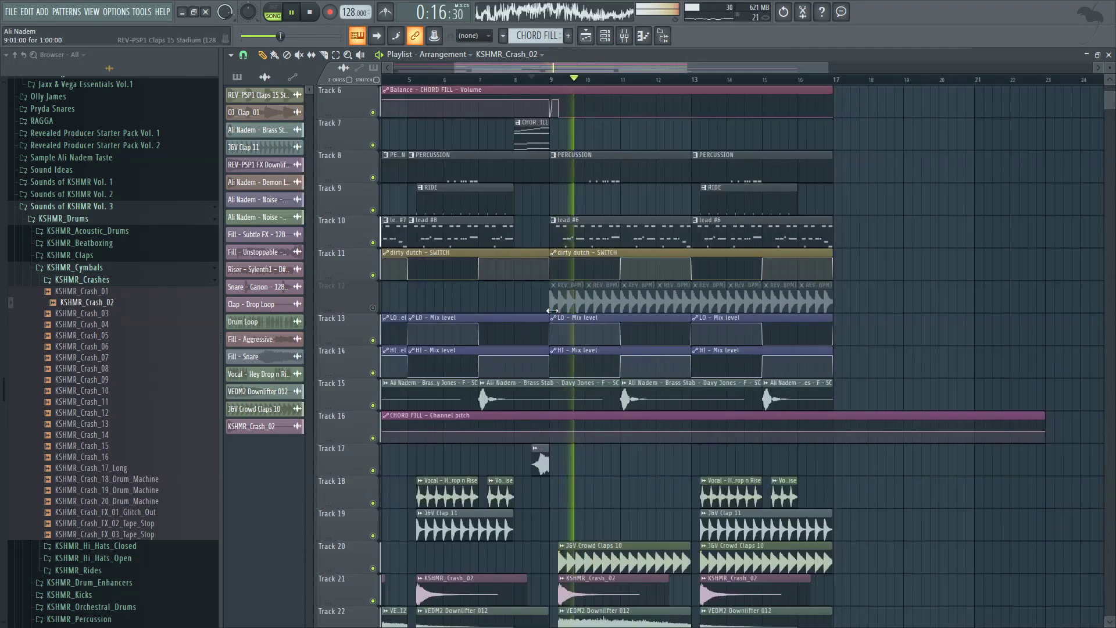
{"action": "scroll", "coordinate": [545, 322], "scroll_direction": "up", "scroll_amount": 4}
{"action": "scroll", "coordinate": [544, 321], "scroll_direction": "down", "scroll_amount": 4}
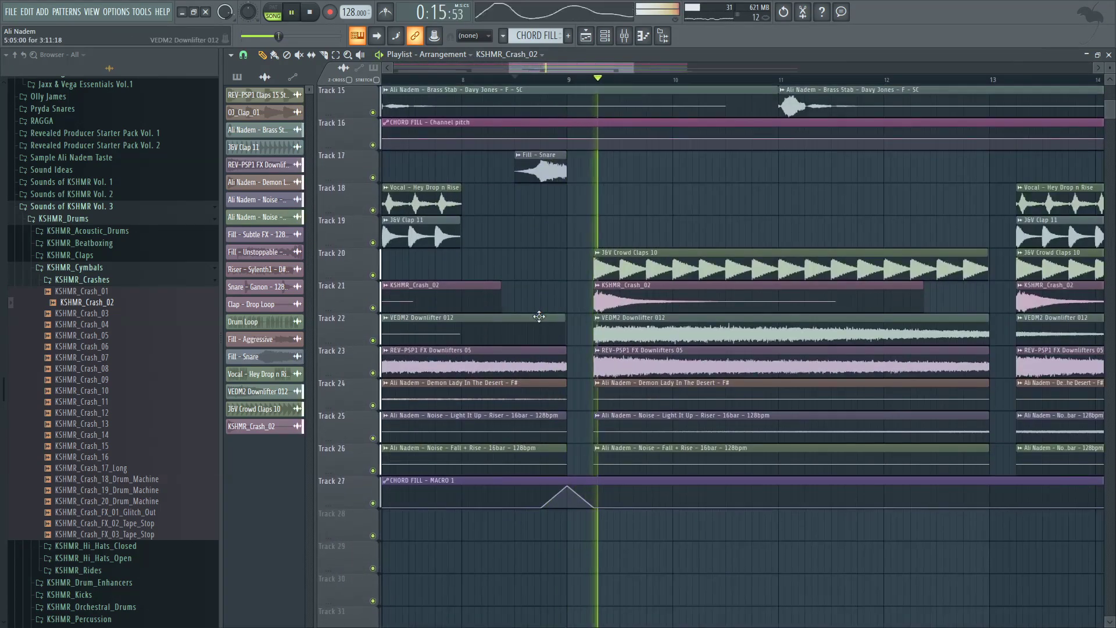
Step: Compare the transition into bar 9 with Track 7's chord fill muted, and unmute the track
{"action": "key", "text": "space"}
{"action": "scroll", "coordinate": [415, 245], "scroll_direction": "up", "scroll_amount": 7}
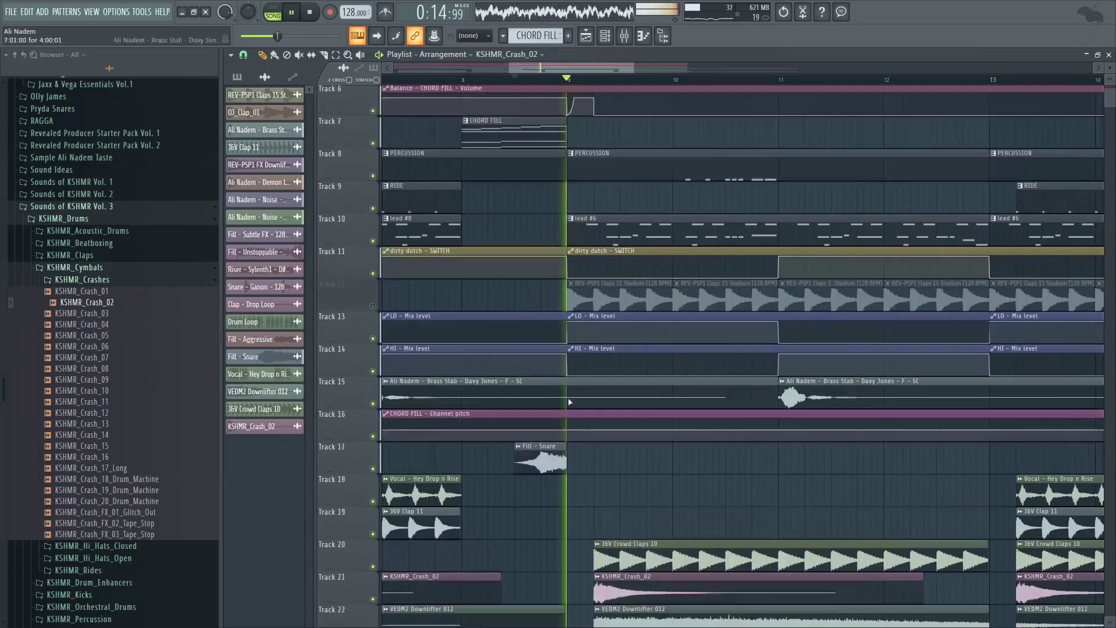
{"action": "scroll", "coordinate": [590, 280], "scroll_direction": "down", "scroll_amount": 6}
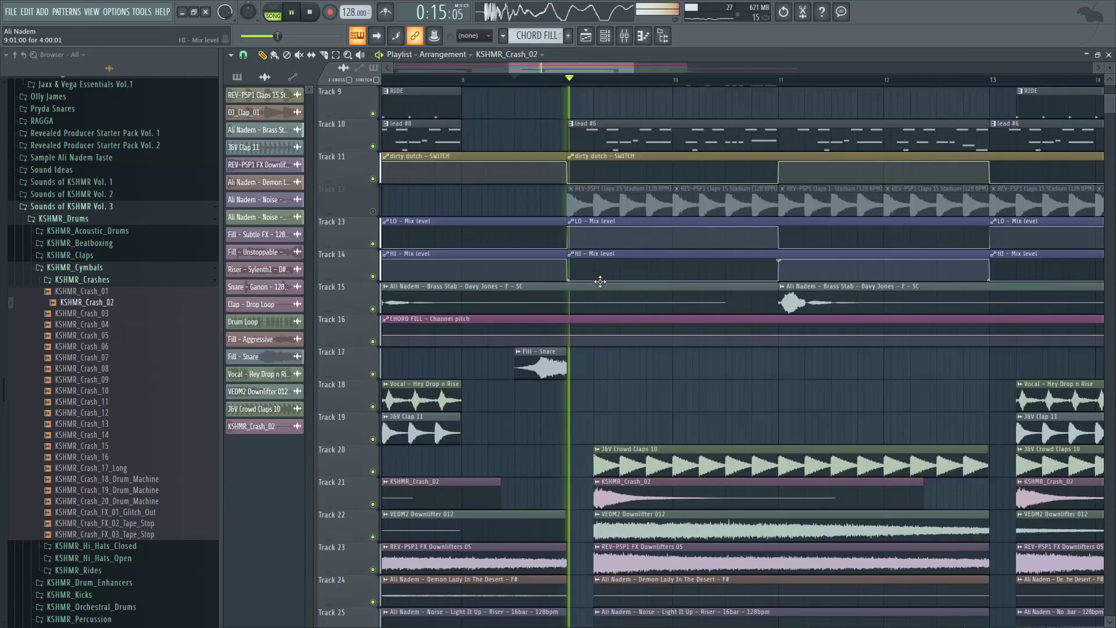
{"action": "scroll", "coordinate": [564, 292], "scroll_direction": "up", "scroll_amount": 6}
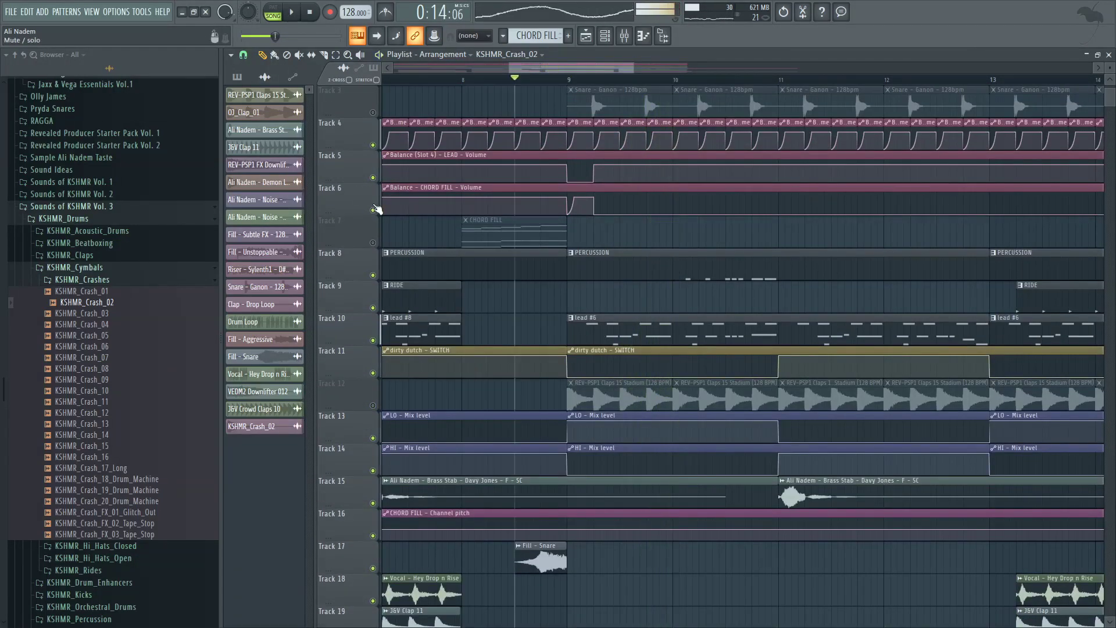
{"action": "left_click", "coordinate": [373, 242]}
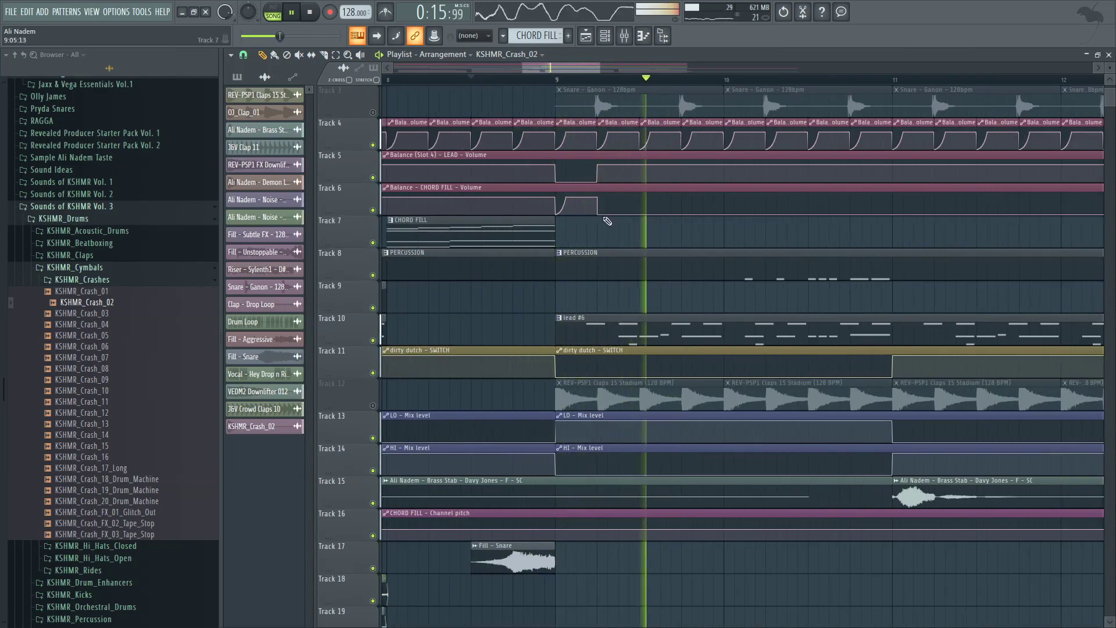
Step: Change the CHORD FILL volume automation point at 9:02:00 on Track 6 to Hold mode and replay the transition
{"action": "scroll", "coordinate": [561, 207], "scroll_direction": "up", "scroll_amount": 3}
{"action": "right_click", "coordinate": [574, 201]}
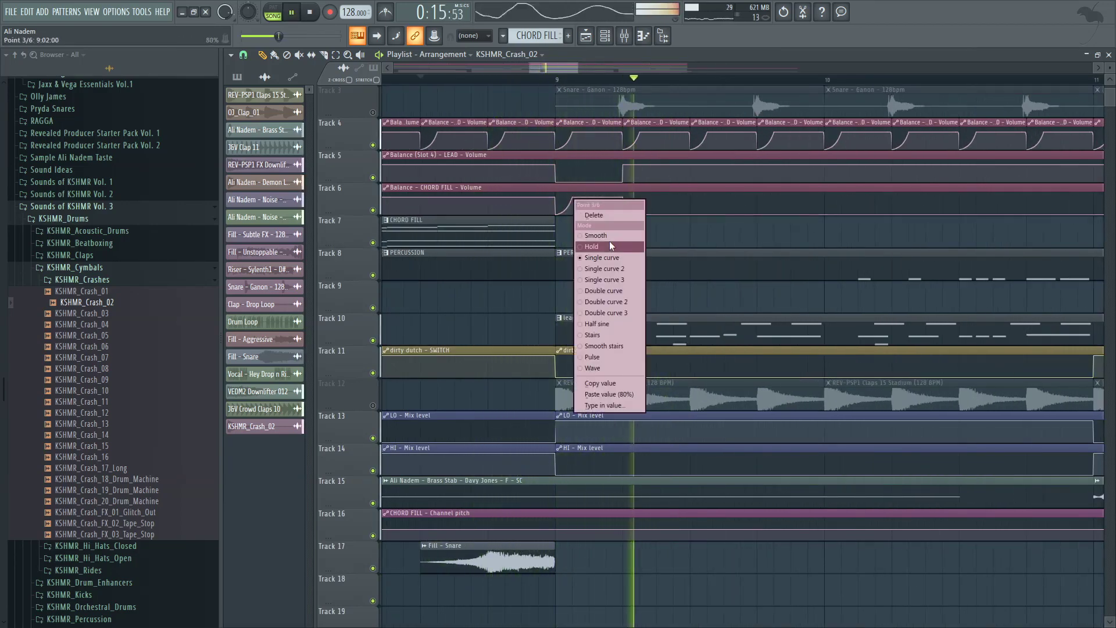
{"action": "left_click", "coordinate": [608, 243]}
{"action": "scroll", "coordinate": [545, 167], "scroll_direction": "down", "scroll_amount": 3}
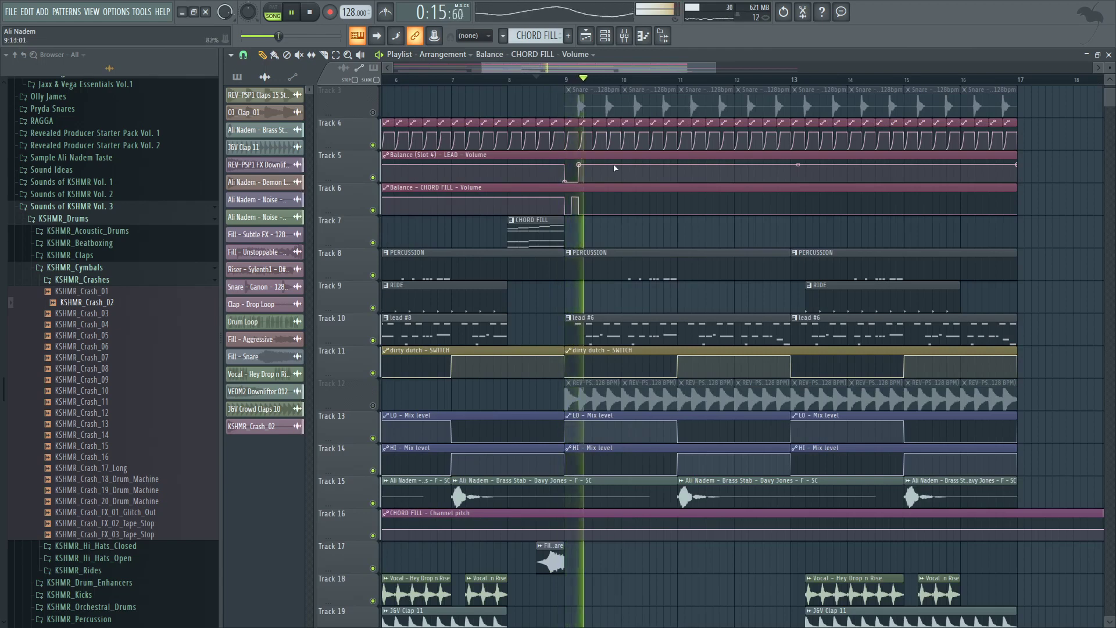
{"action": "scroll", "coordinate": [615, 168], "scroll_direction": "up", "scroll_amount": 2}
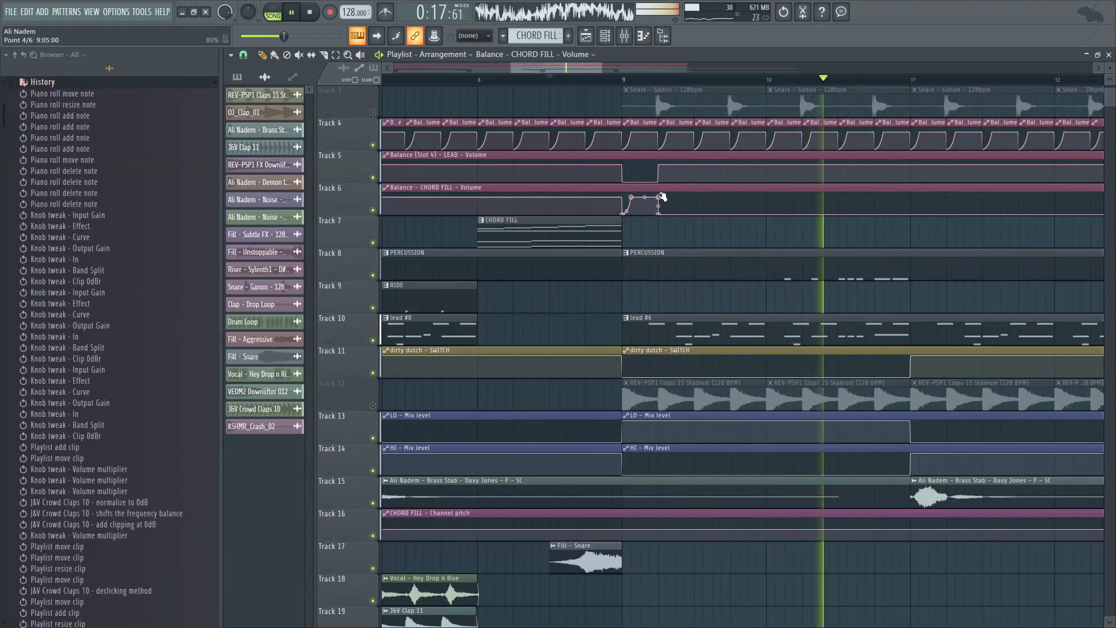
Step: Try deleting the 9:02:00 point of the CHORD FILL volume automation, lower the 9:05:00 point, and listen to the transition
{"action": "key", "text": "space"}
{"action": "key", "text": "space"}
{"action": "right_click", "coordinate": [632, 197]}
{"action": "left_click", "coordinate": [661, 205]}
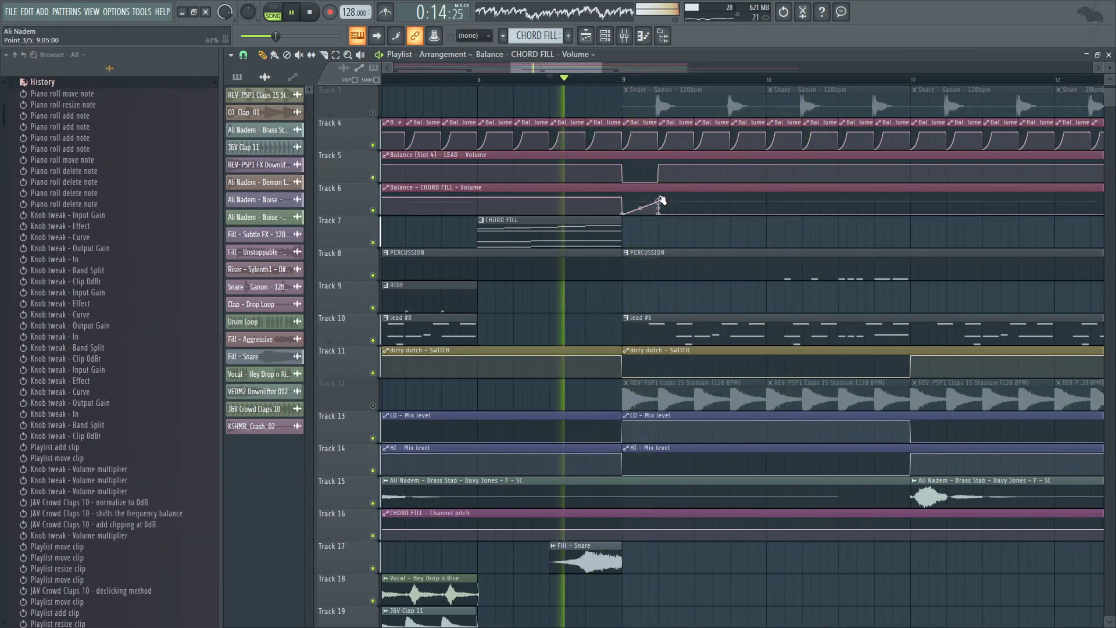
{"action": "scroll", "coordinate": [569, 137], "scroll_direction": "down", "scroll_amount": 5}
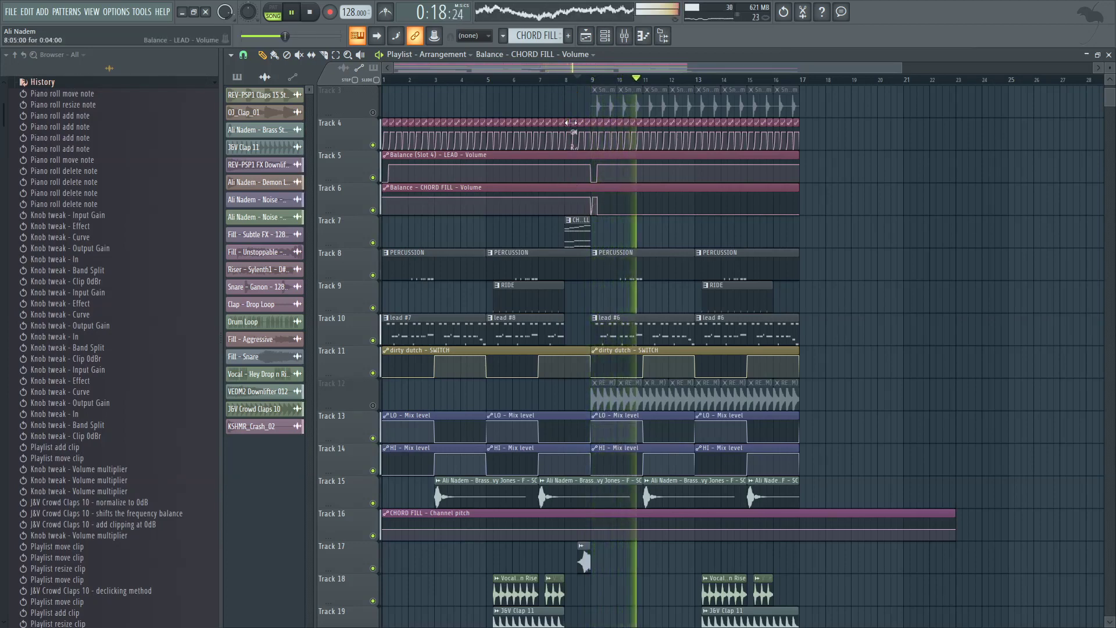
Step: Step the project history to the latest Playlist delete clip entry and check the arrangement's tracks
{"action": "scroll", "coordinate": [599, 165], "scroll_direction": "up", "scroll_amount": 5}
{"action": "key", "text": "space"}
{"action": "key", "text": "space"}
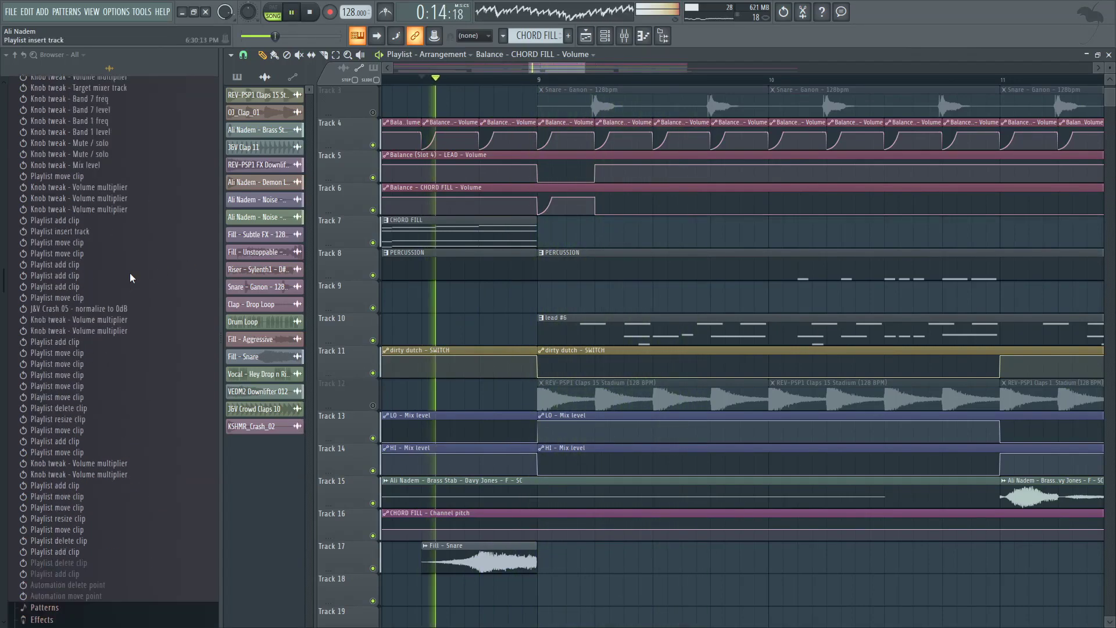
{"action": "scroll", "coordinate": [131, 278], "scroll_direction": "down", "scroll_amount": 6}
{"action": "left_click", "coordinate": [58, 359]}
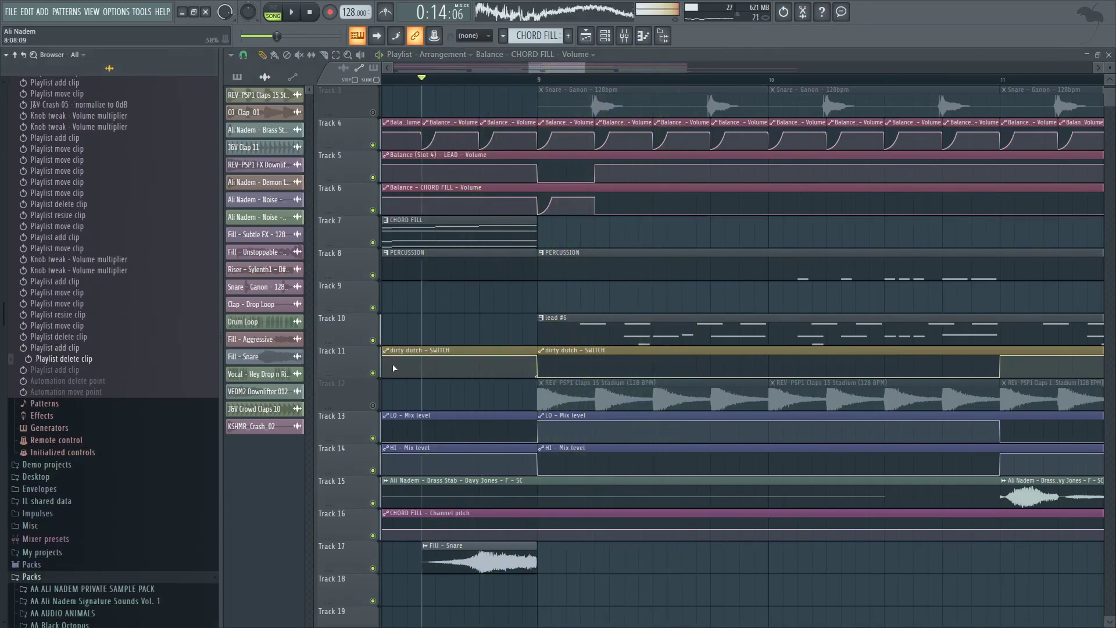
{"action": "scroll", "coordinate": [539, 339], "scroll_direction": "down", "scroll_amount": 3}
{"action": "scroll", "coordinate": [538, 340], "scroll_direction": "down", "scroll_amount": 8}
{"action": "scroll", "coordinate": [523, 349], "scroll_direction": "up", "scroll_amount": 4}
{"action": "scroll", "coordinate": [581, 331], "scroll_direction": "up", "scroll_amount": 5}
{"action": "key", "text": "space"}
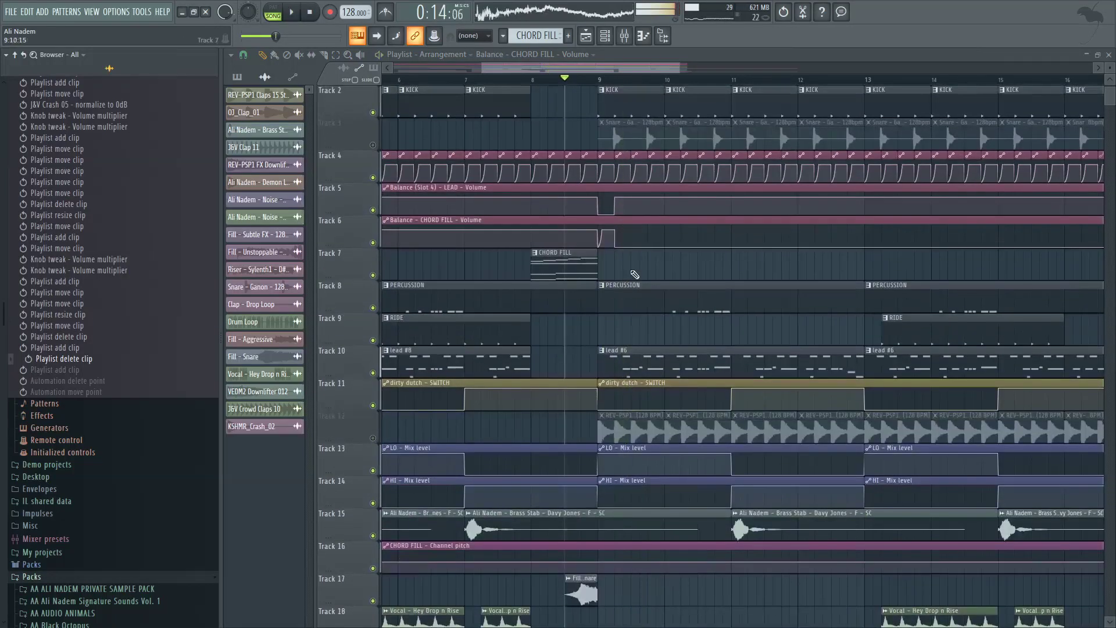
Step: Make the CHORD FILL clip on Track 7 unique and open the new pattern's notes for editing
{"action": "key", "text": "space"}
{"action": "left_click", "coordinate": [593, 261]}
{"action": "left_click", "coordinate": [534, 253]}
{"action": "left_click", "coordinate": [550, 328]}
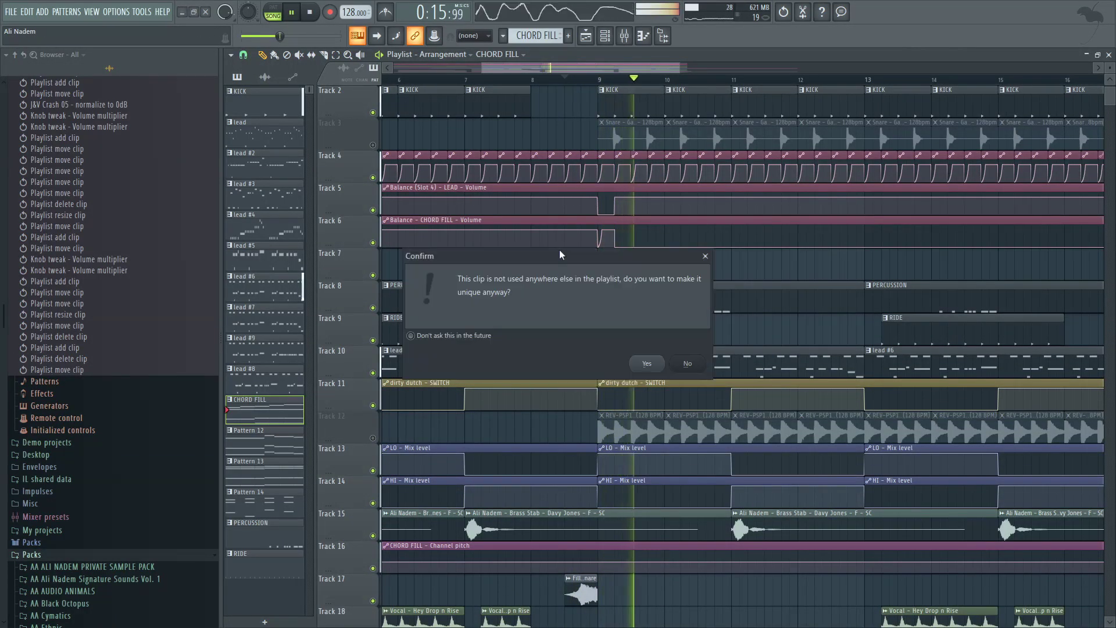
{"action": "left_click", "coordinate": [641, 366]}
{"action": "double_click", "coordinate": [577, 266]}
Step: Lower the final B7 note of CHORD FILL #2 to F#7 and add a G7 note in bar 2
{"action": "scroll", "coordinate": [489, 252], "scroll_direction": "up", "scroll_amount": 3}
{"action": "key", "text": "space"}
{"action": "key", "text": "space"}
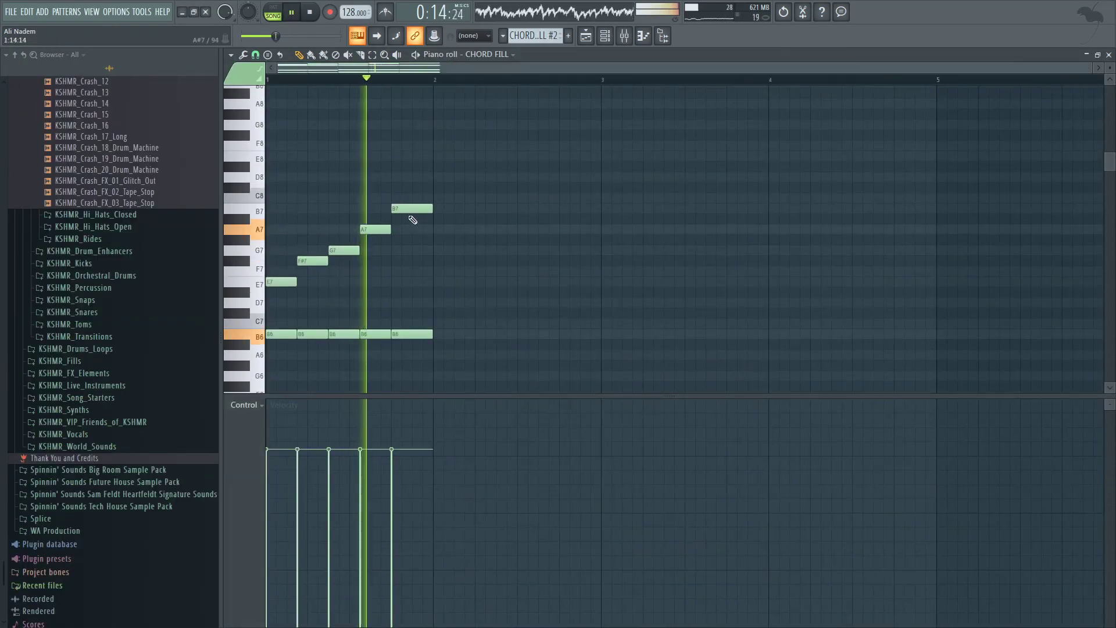
{"action": "left_click_drag", "start_coordinate": [411, 213], "coordinate": [455, 250]}
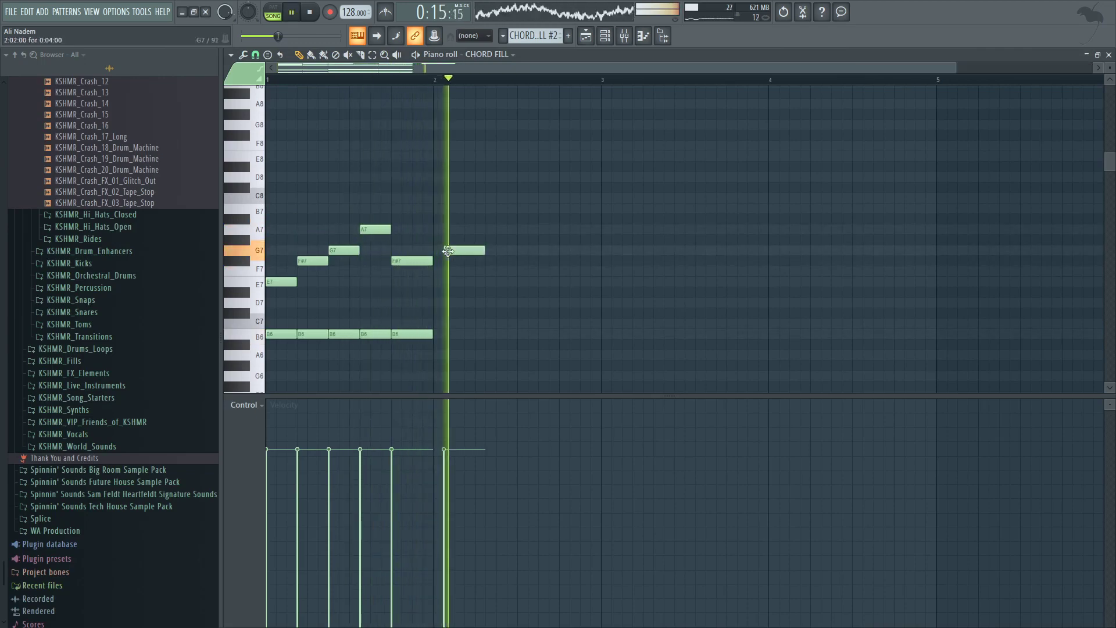
Step: Replay the arrangement from just after bar 8 to check the extended chord fill, and return to its notes
{"action": "left_click", "coordinate": [587, 38]}
{"action": "scroll", "coordinate": [585, 140], "scroll_direction": "down", "scroll_amount": 3}
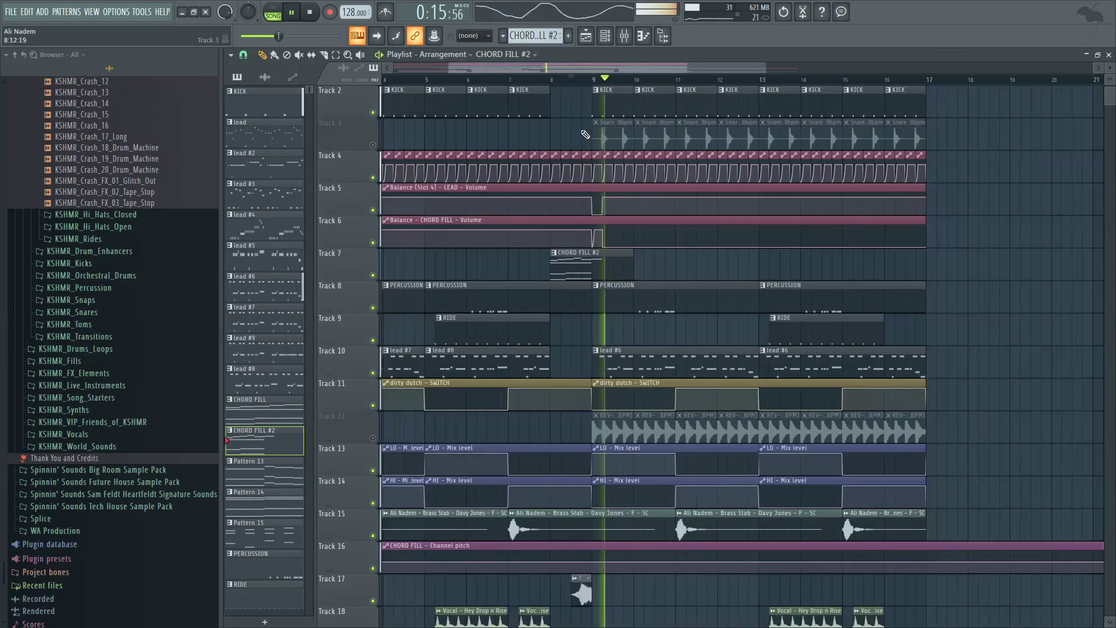
{"action": "scroll", "coordinate": [584, 139], "scroll_direction": "up", "scroll_amount": 2}
{"action": "scroll", "coordinate": [583, 139], "scroll_direction": "down", "scroll_amount": 2}
{"action": "left_click", "coordinate": [565, 78]}
{"action": "left_click", "coordinate": [587, 36]}
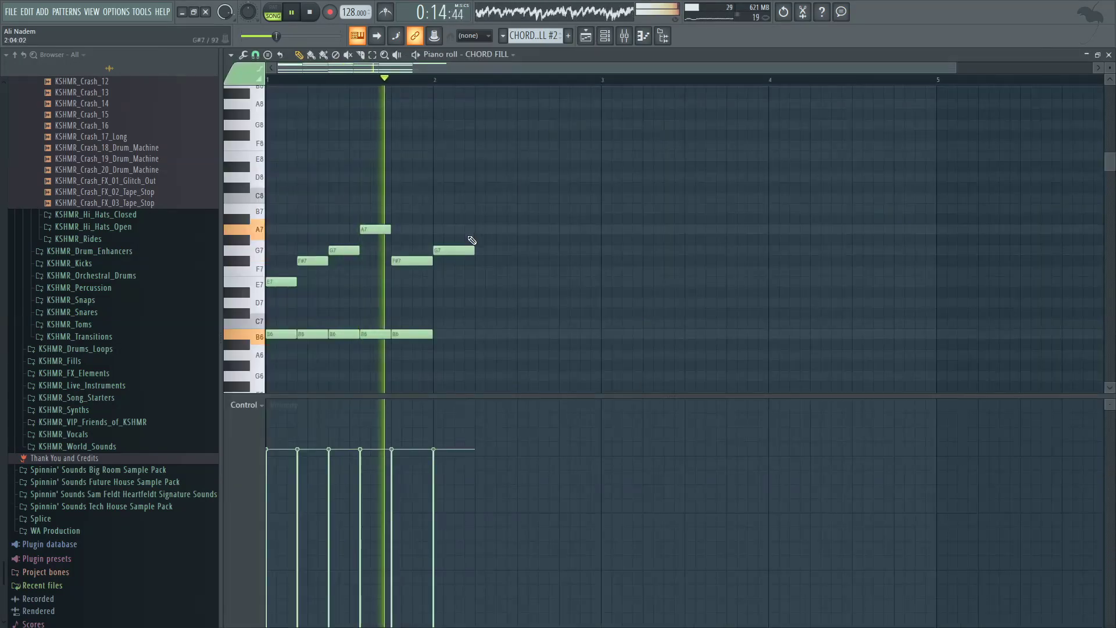
Step: Add an E5 note and an E4 note at the start of bar 2 in CHORD FILL #2
{"action": "scroll", "coordinate": [466, 244], "scroll_direction": "down", "scroll_amount": 3}
{"action": "key", "text": "space"}
{"action": "scroll", "coordinate": [447, 293], "scroll_direction": "down", "scroll_amount": 3}
{"action": "left_click_drag", "start_coordinate": [456, 242], "coordinate": [455, 217]}
{"action": "key", "text": "space"}
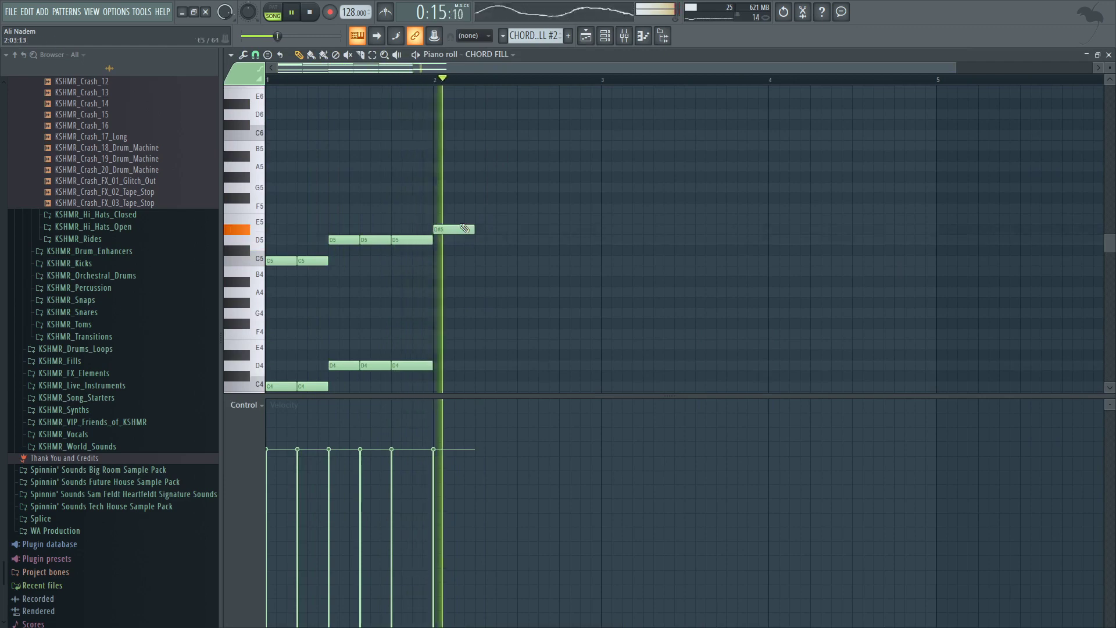
{"action": "scroll", "coordinate": [461, 249], "scroll_direction": "down", "scroll_amount": 3}
{"action": "left_click", "coordinate": [455, 281]}
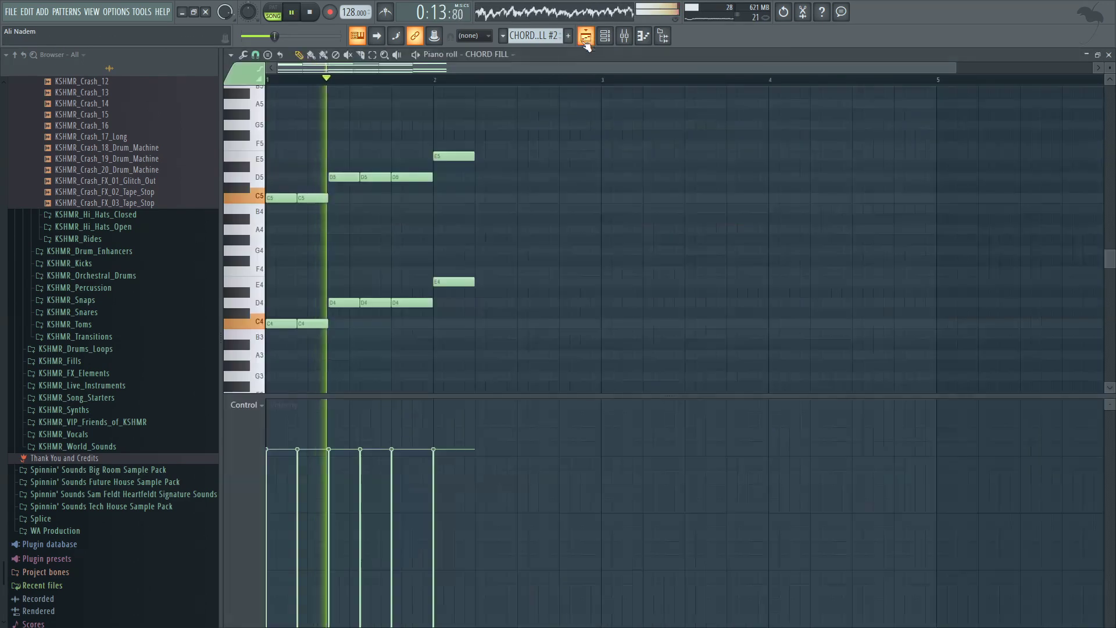
Step: Check the CHORD FILL #2 notes against the clip's place in the arrangement during playback
{"action": "scroll", "coordinate": [473, 312], "scroll_direction": "up", "scroll_amount": 3}
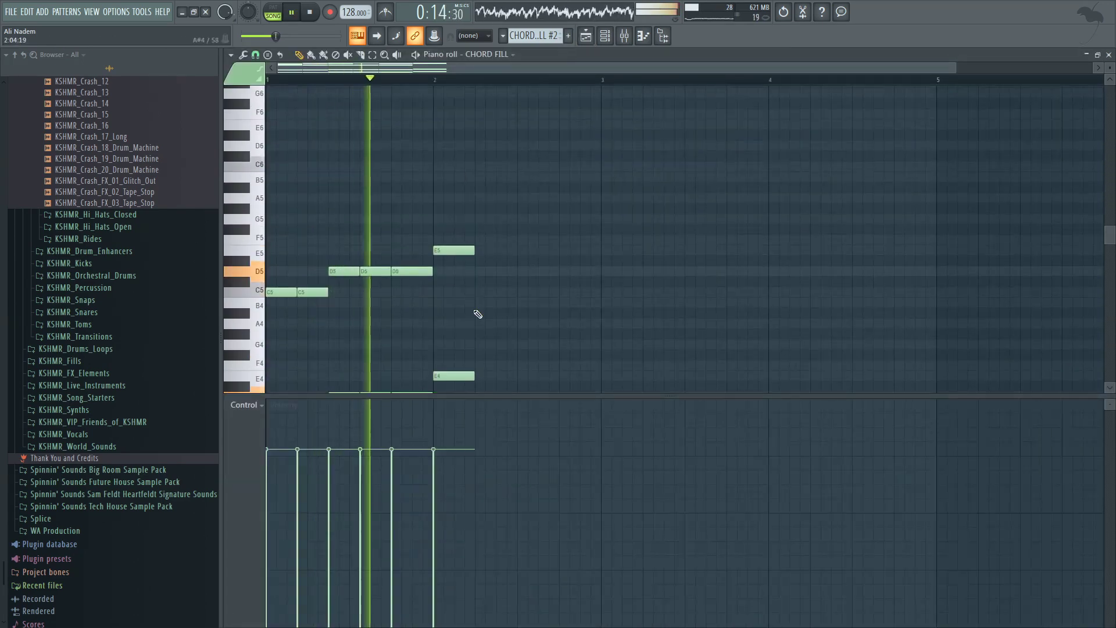
{"action": "left_click", "coordinate": [586, 36]}
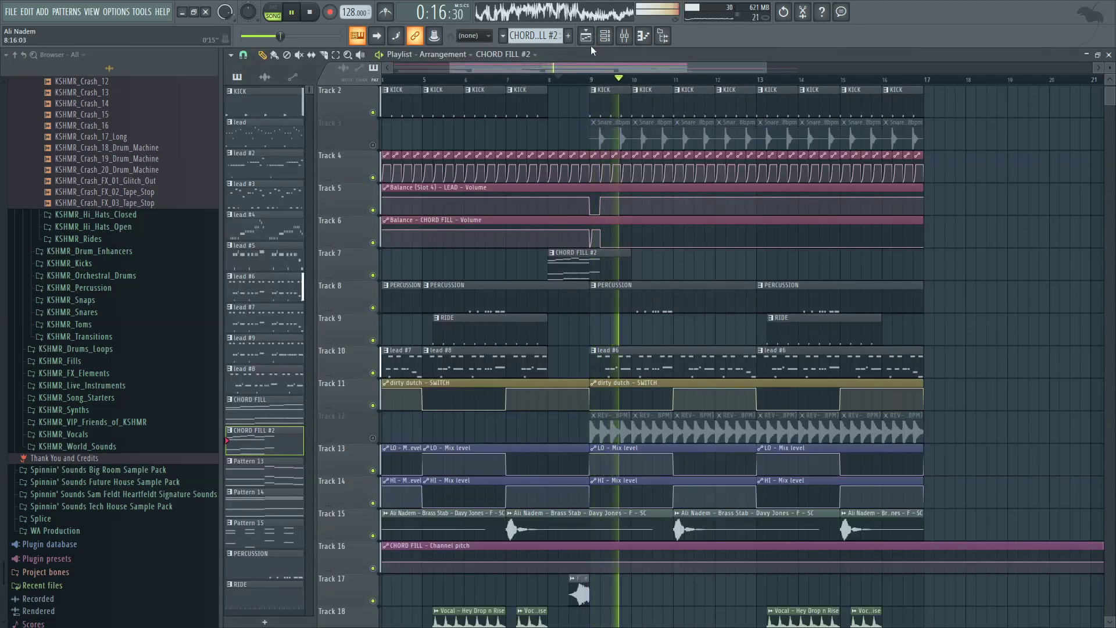
{"action": "left_click", "coordinate": [587, 36]}
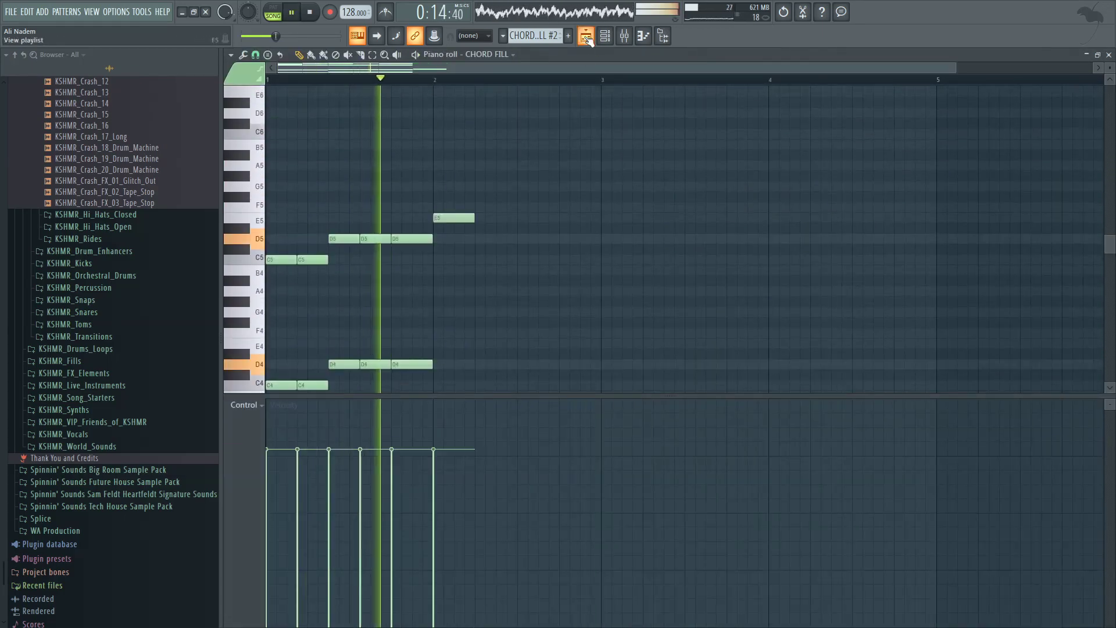
{"action": "key", "text": "F5"}
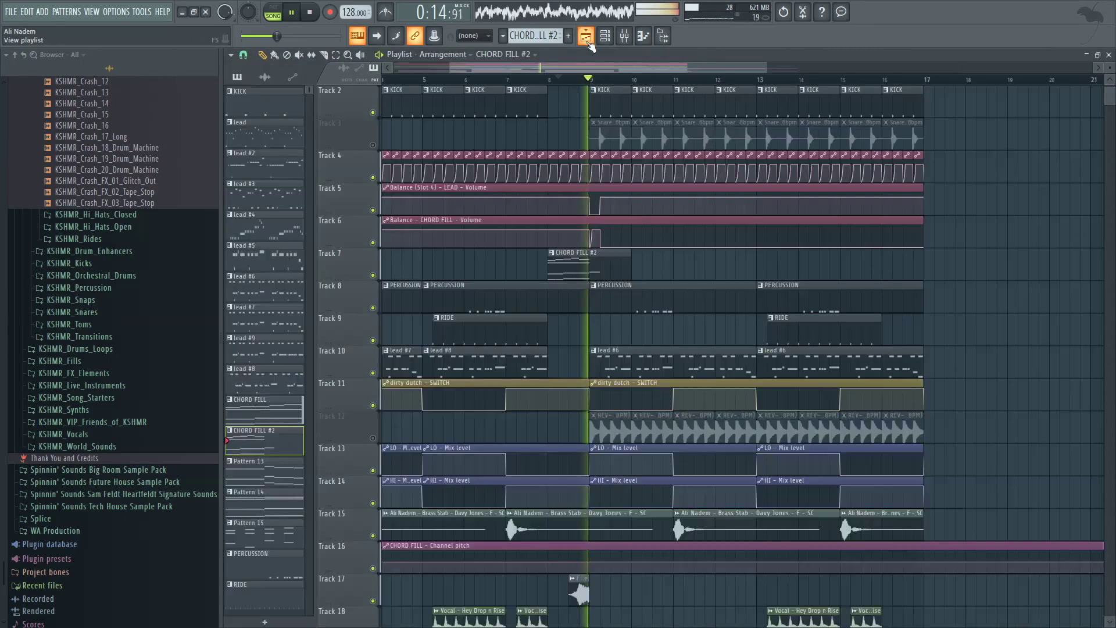
{"action": "key", "text": "F7"}
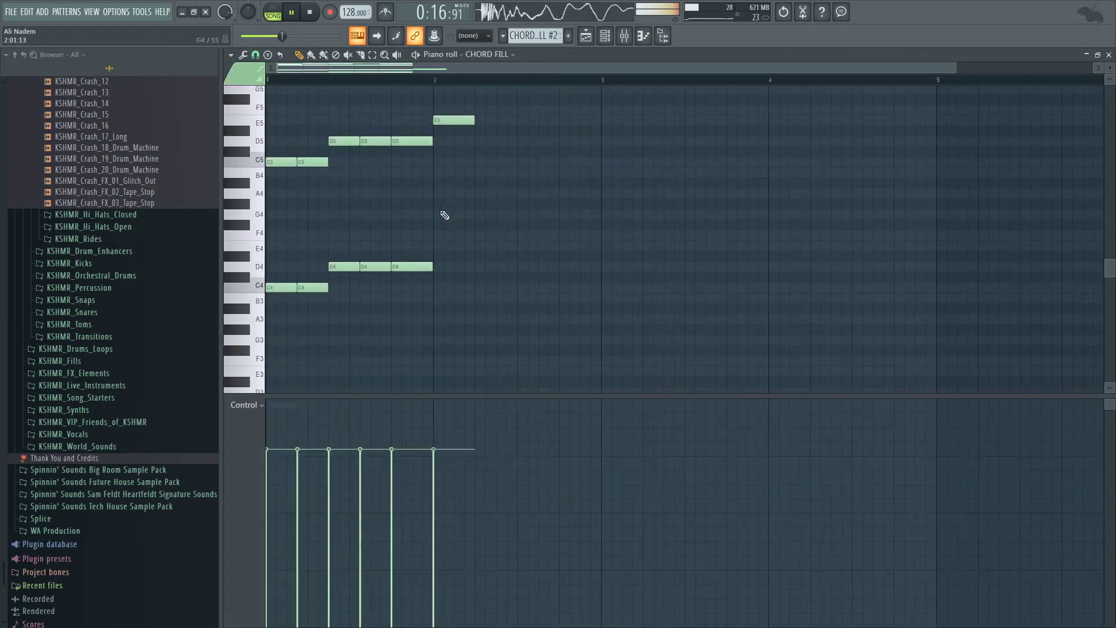
Step: Add the E4 note at the start of bar 2 again and replay the chord fill
{"action": "left_click", "coordinate": [437, 248]}
{"action": "key", "text": "space"}
{"action": "scroll", "coordinate": [483, 234], "scroll_direction": "up", "scroll_amount": 2}
{"action": "scroll", "coordinate": [471, 218], "scroll_direction": "down", "scroll_amount": 3}
{"action": "scroll", "coordinate": [461, 204], "scroll_direction": "up", "scroll_amount": 4}
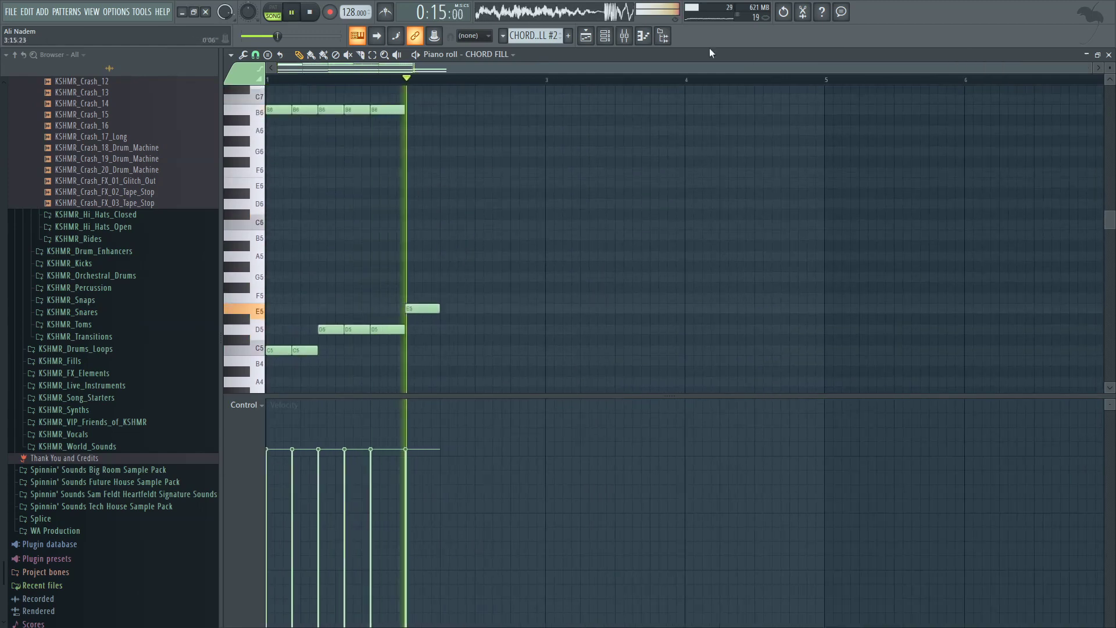
{"action": "left_click", "coordinate": [588, 36]}
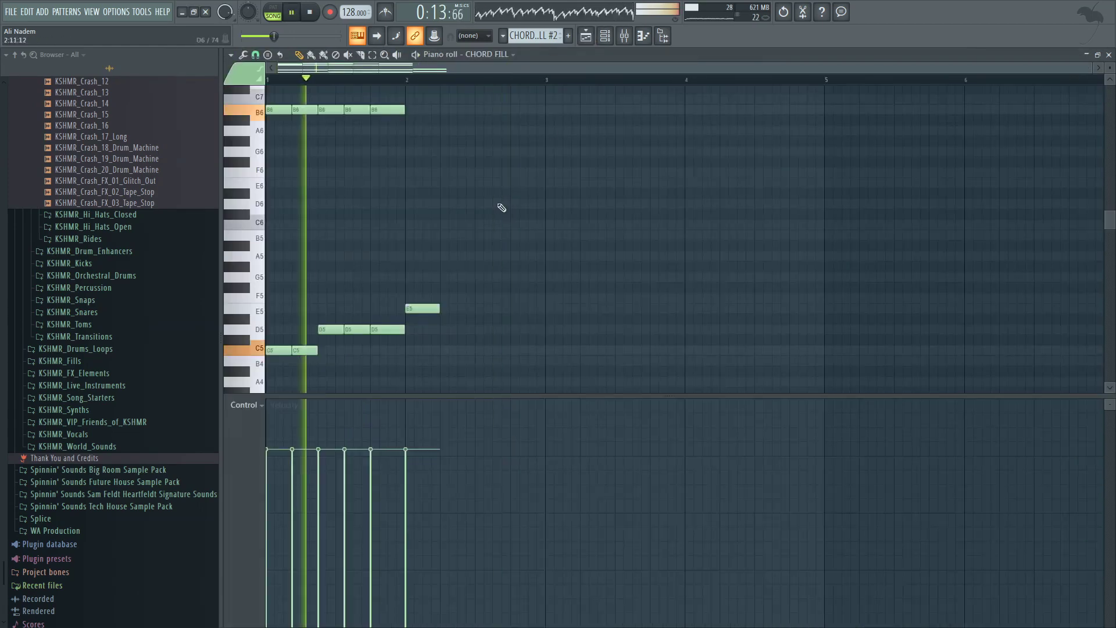
Step: Add a B6 note at the start of bar 2 in CHORD FILL #2 and check the fill in the arrangement
{"action": "scroll", "coordinate": [488, 232], "scroll_direction": "up", "scroll_amount": 3}
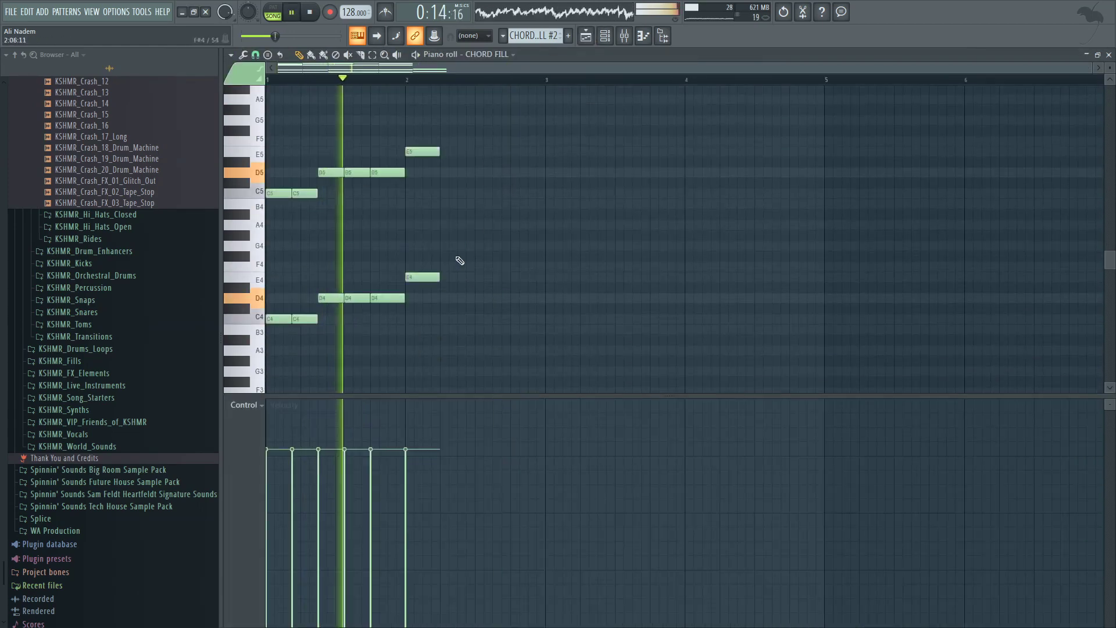
{"action": "scroll", "coordinate": [460, 210], "scroll_direction": "up", "scroll_amount": 2}
{"action": "left_click_drag", "start_coordinate": [417, 202], "coordinate": [406, 213]}
{"action": "left_click", "coordinate": [588, 38]}
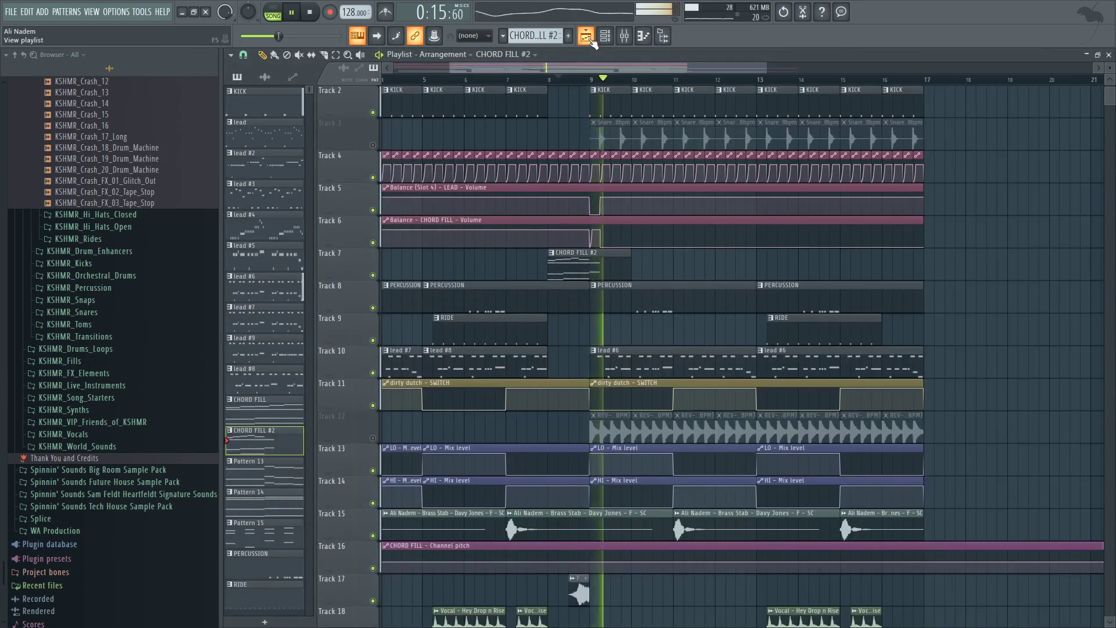
{"action": "left_click", "coordinate": [588, 39]}
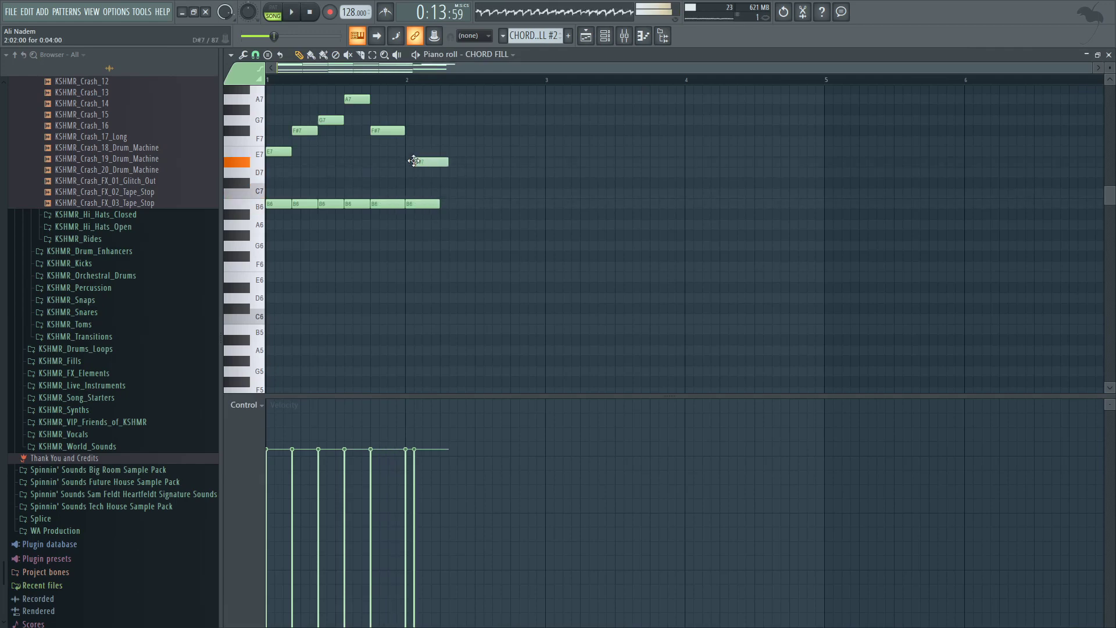
Step: Replace the B6 note at the start of bar 2 in CHORD FILL #2 with an E7 note and replay the fill
{"action": "right_click", "coordinate": [423, 204]}
{"action": "key", "text": "space"}
{"action": "scroll", "coordinate": [429, 214], "scroll_direction": "up", "scroll_amount": 3}
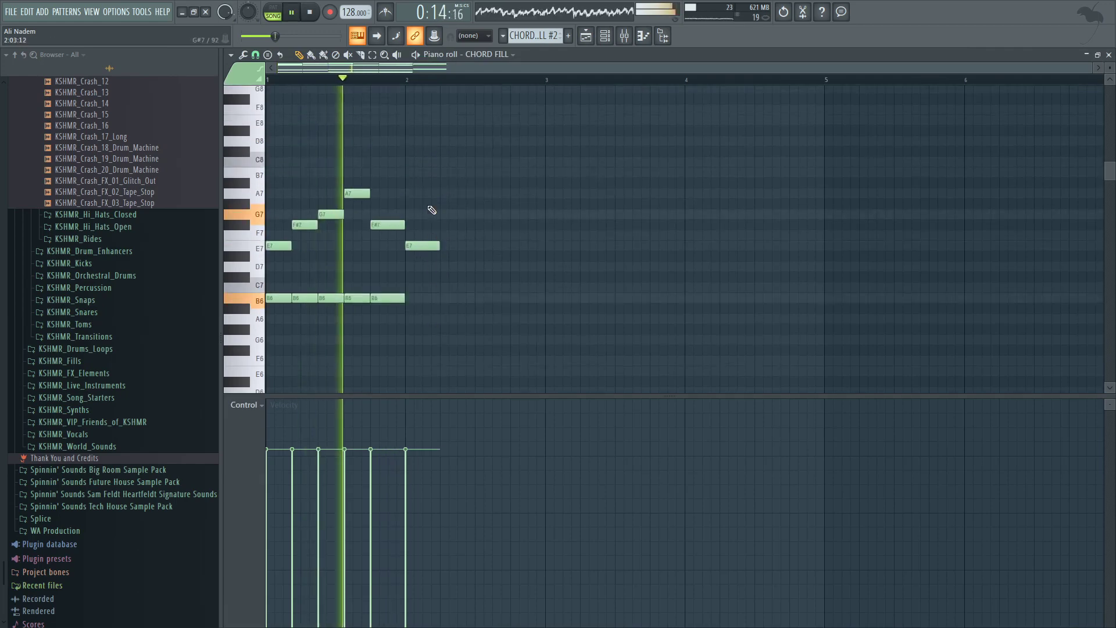
{"action": "left_click", "coordinate": [585, 39]}
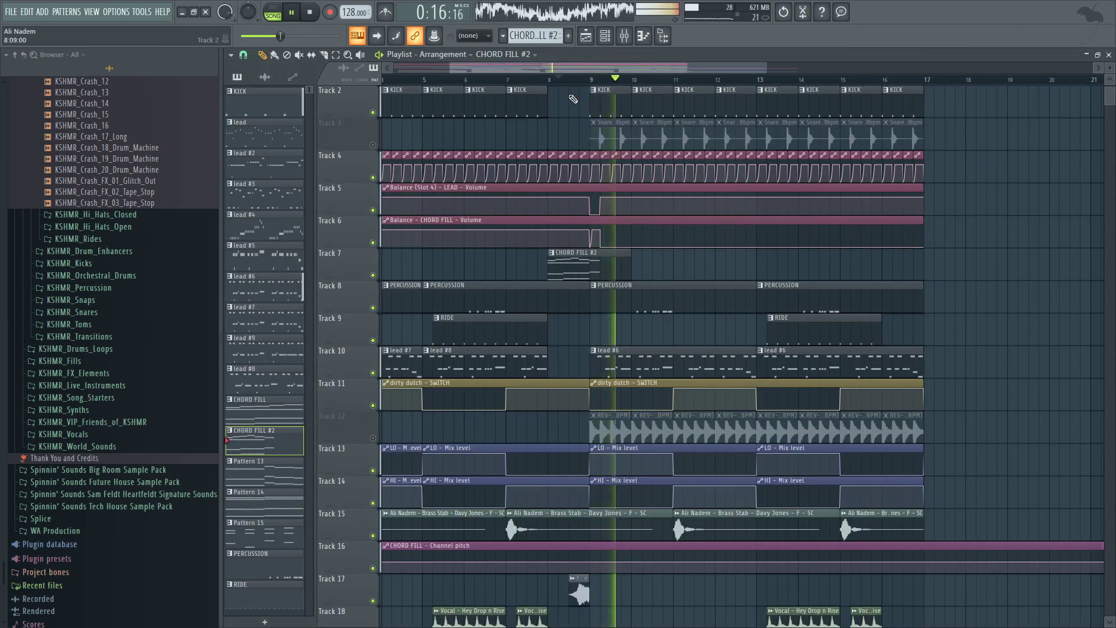
Step: Replay the arrangement from bar 8 and review the clap, crash and effect clips from bar 9 onwards
{"action": "key", "text": "space"}
{"action": "scroll", "coordinate": [540, 175], "scroll_direction": "down", "scroll_amount": 5}
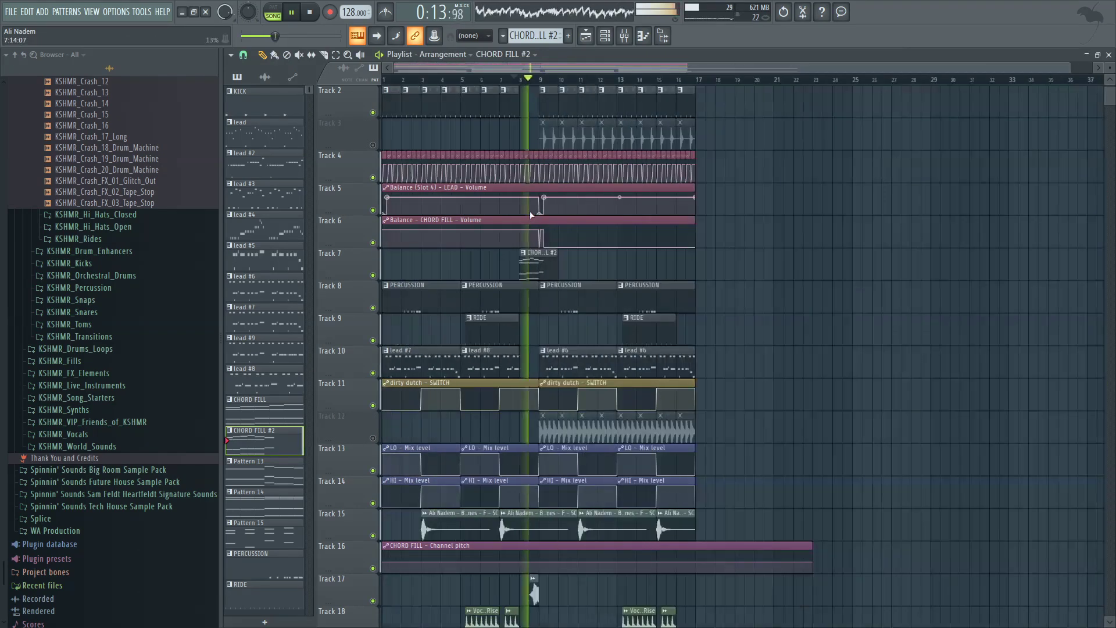
{"action": "scroll", "coordinate": [531, 215], "scroll_direction": "down", "scroll_amount": 4}
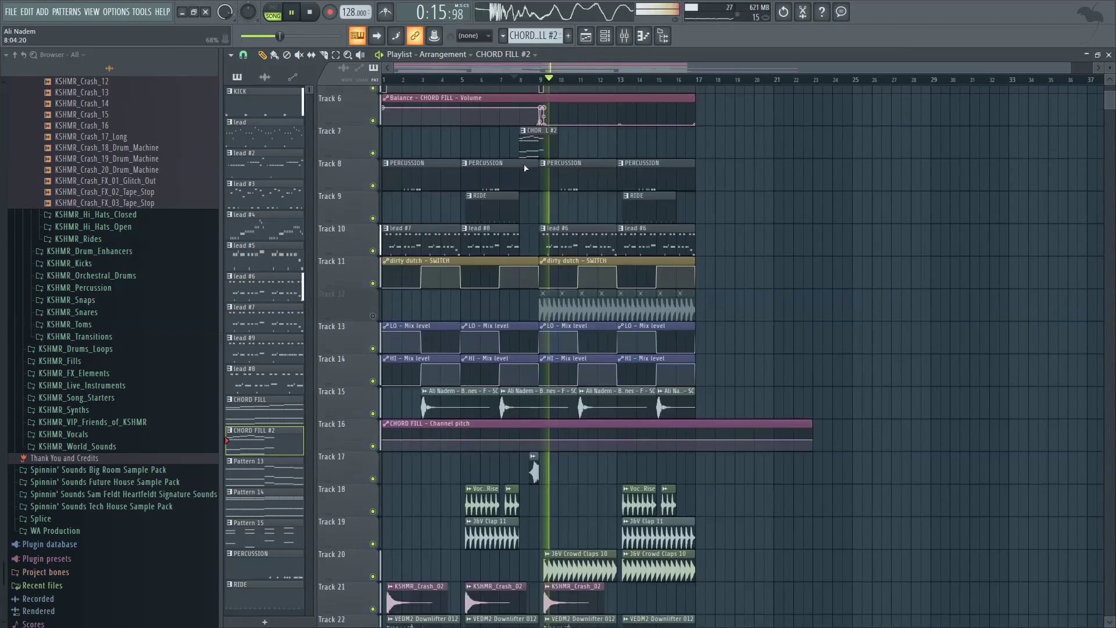
{"action": "scroll", "coordinate": [526, 177], "scroll_direction": "down", "scroll_amount": 8}
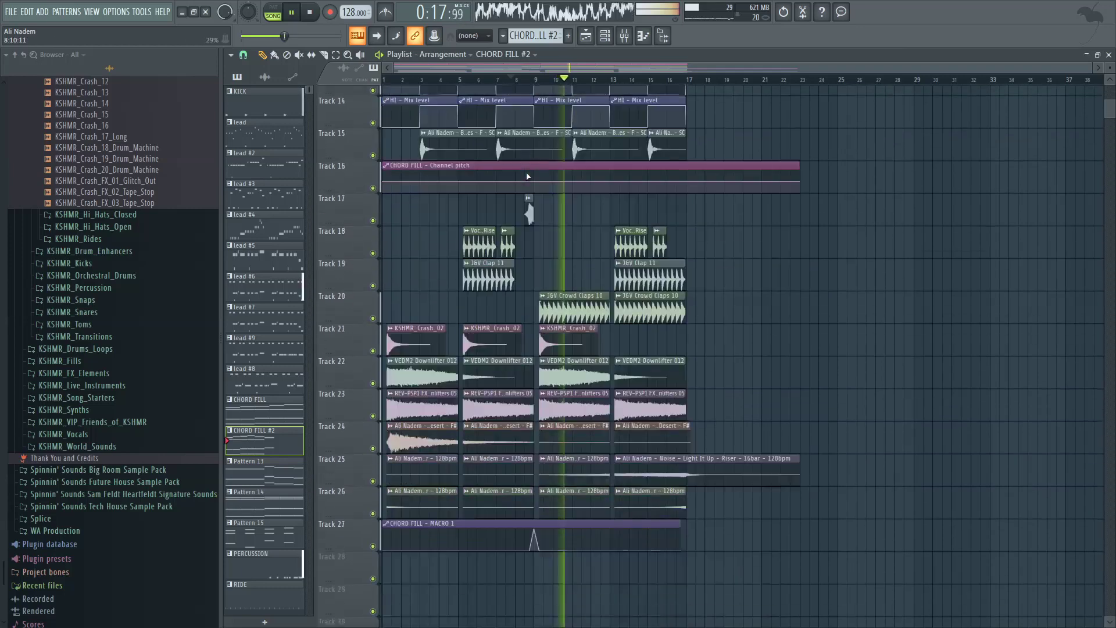
{"action": "scroll", "coordinate": [512, 192], "scroll_direction": "up", "scroll_amount": 3}
{"action": "scroll", "coordinate": [583, 251], "scroll_direction": "up", "scroll_amount": 2}
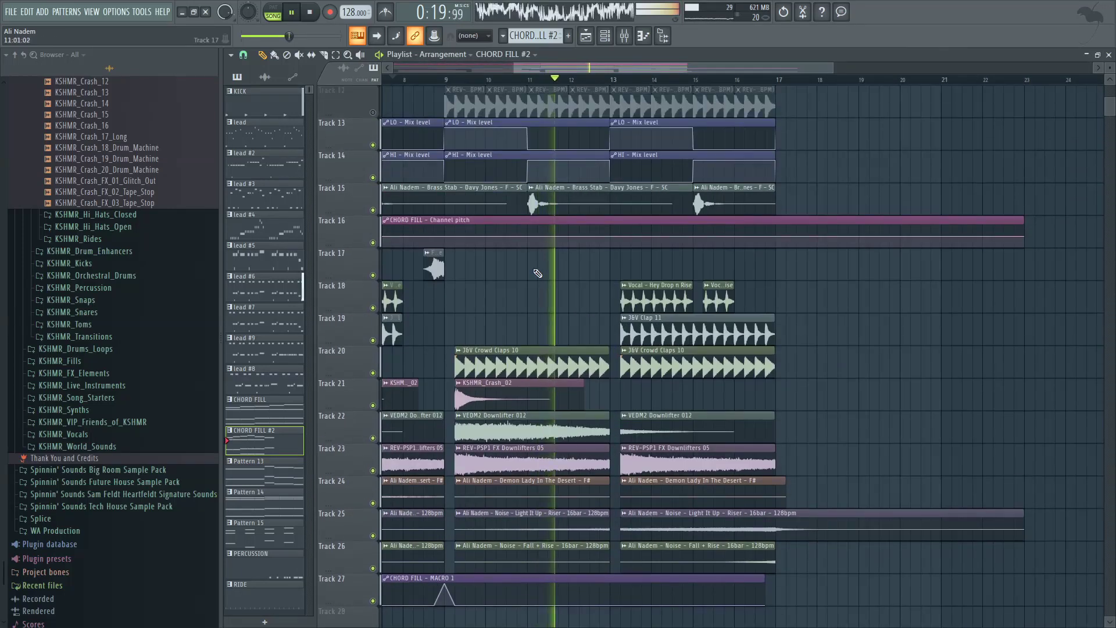
{"action": "scroll", "coordinate": [583, 251], "scroll_direction": "up", "scroll_amount": 2}
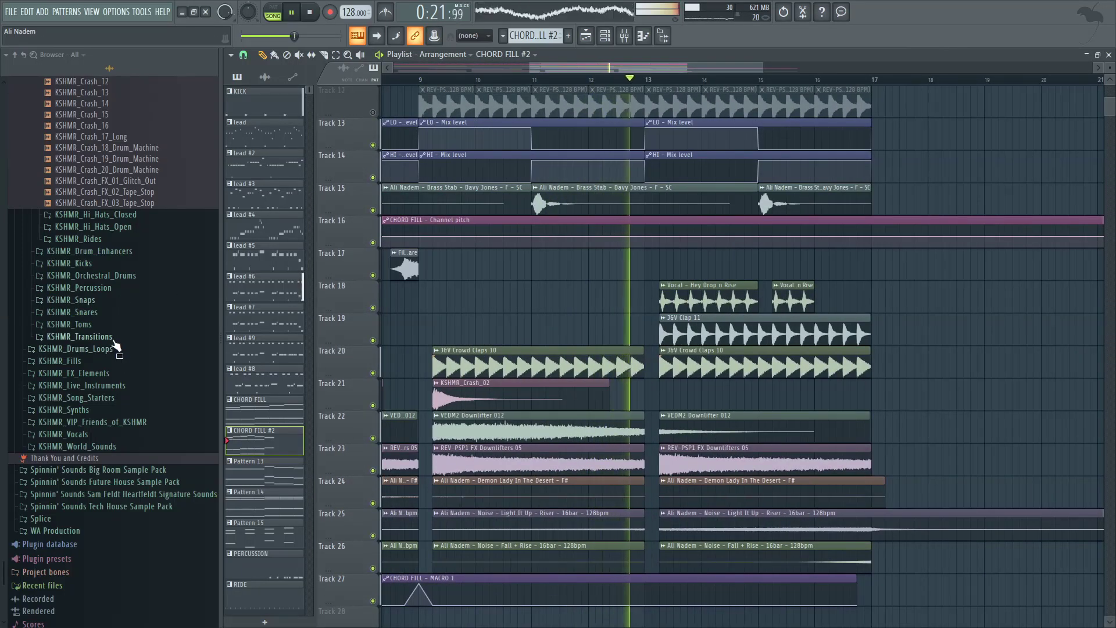
Step: Preview KSHMR_Open_Hat_01_Short from the KSHMR_Hi_Hats_Open folder over playback starting just before bar 9
{"action": "left_click", "coordinate": [123, 227]}
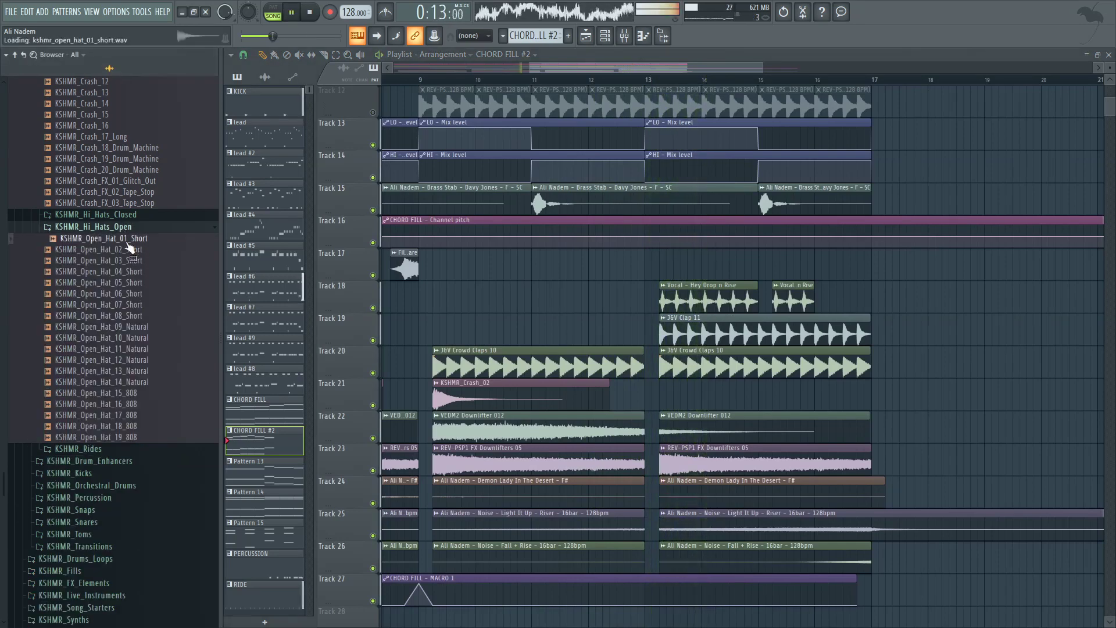
{"action": "left_click", "coordinate": [405, 82]}
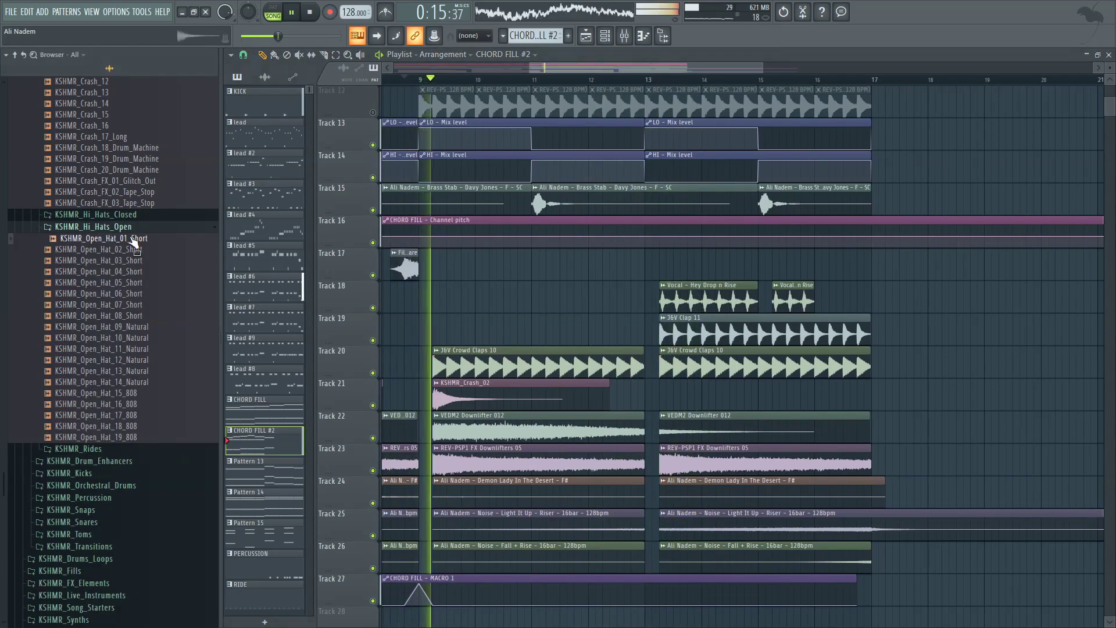
{"action": "left_click", "coordinate": [133, 239]}
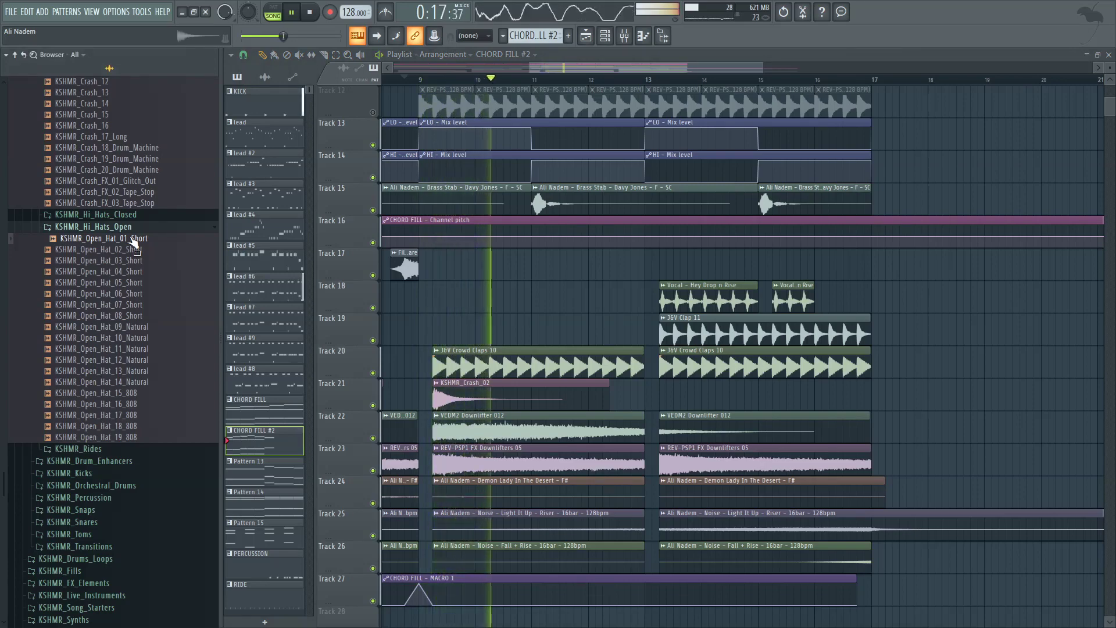
Step: Open the OJ_Toms_01 notes of the lead #7 pattern and copy that channel's note data
{"action": "scroll", "coordinate": [356, 266], "scroll_direction": "down", "scroll_amount": 5}
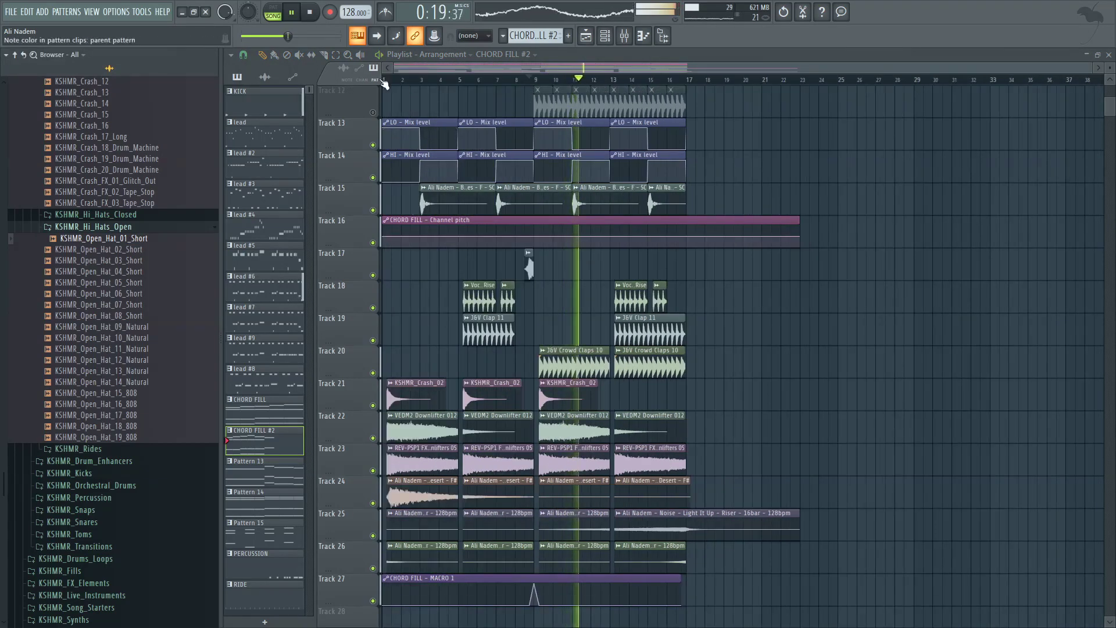
{"action": "left_click", "coordinate": [606, 36]}
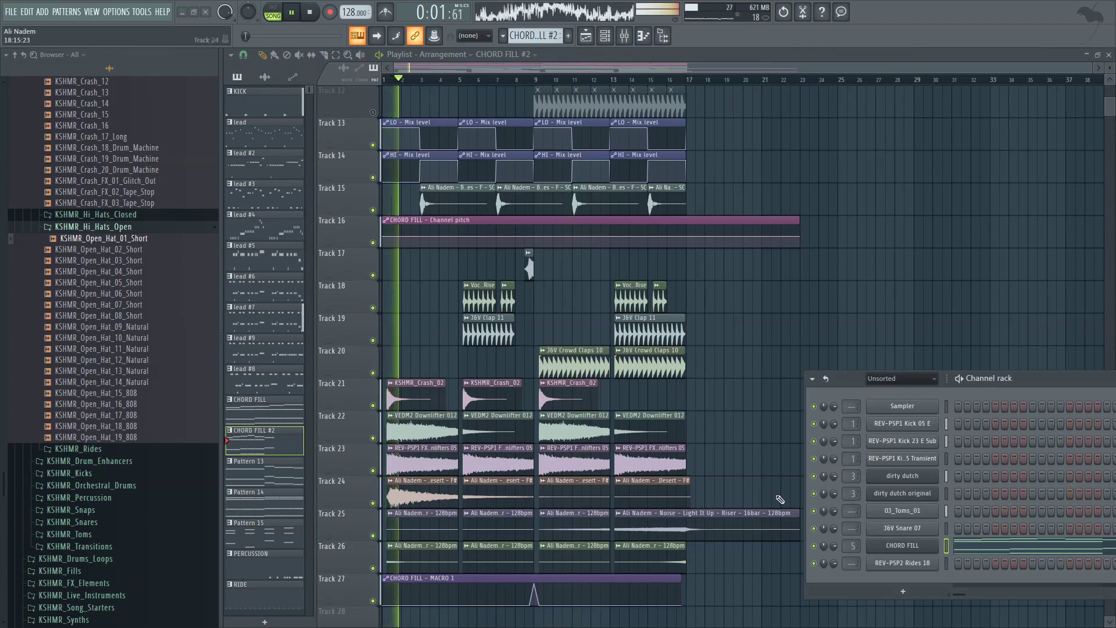
{"action": "scroll", "coordinate": [431, 326], "scroll_direction": "up", "scroll_amount": 5}
{"action": "left_click", "coordinate": [426, 325]}
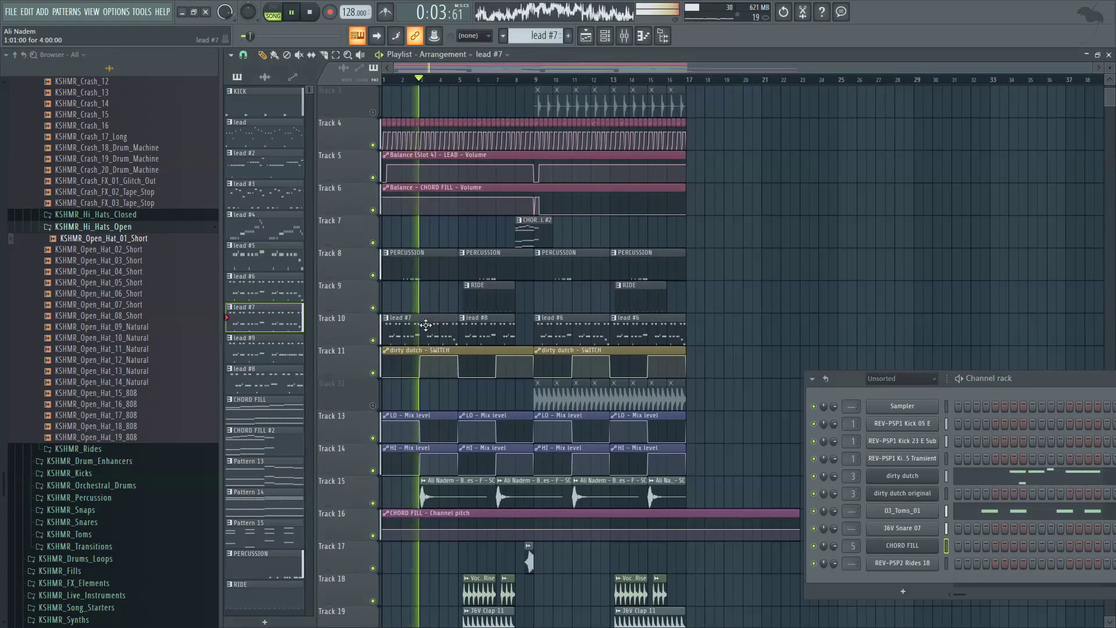
{"action": "left_click", "coordinate": [999, 518]}
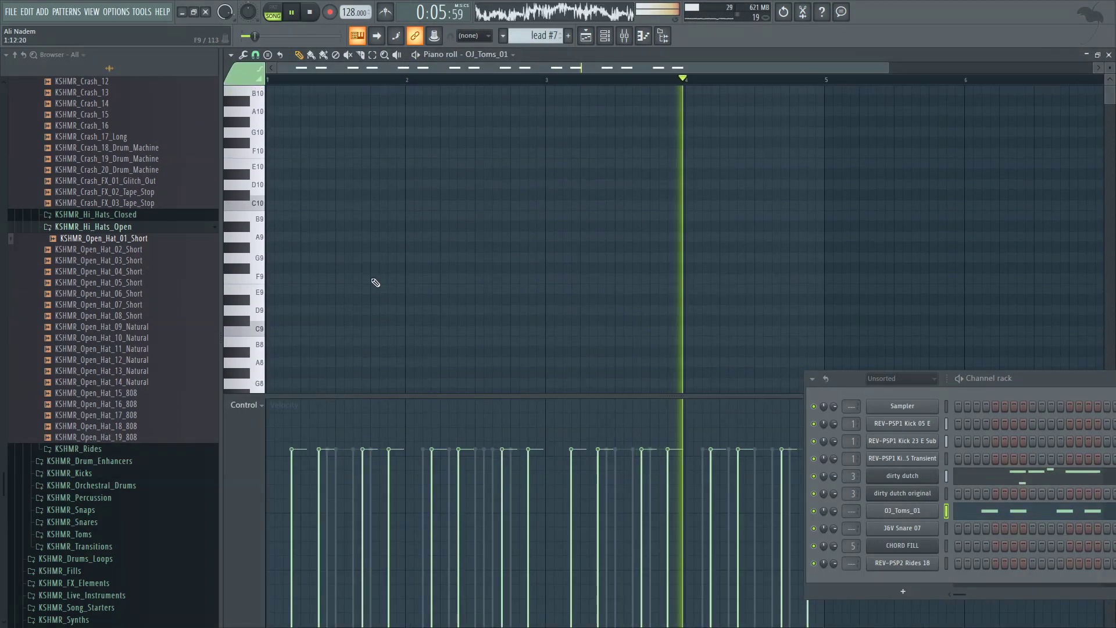
{"action": "scroll", "coordinate": [292, 264], "scroll_direction": "up", "scroll_amount": 5}
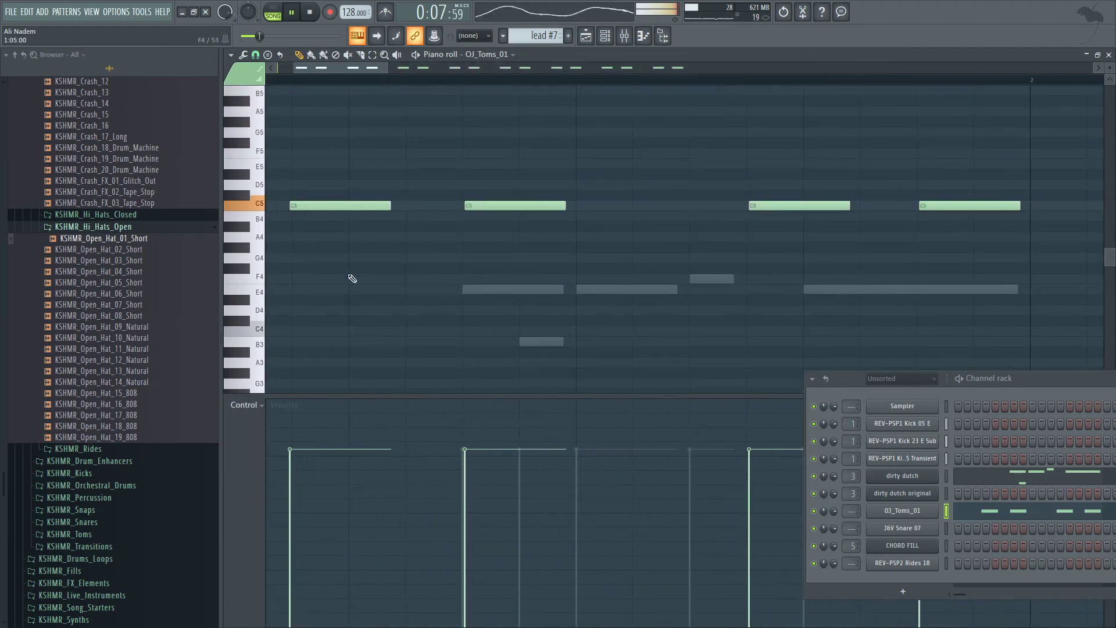
{"action": "scroll", "coordinate": [352, 279], "scroll_direction": "down", "scroll_amount": 5}
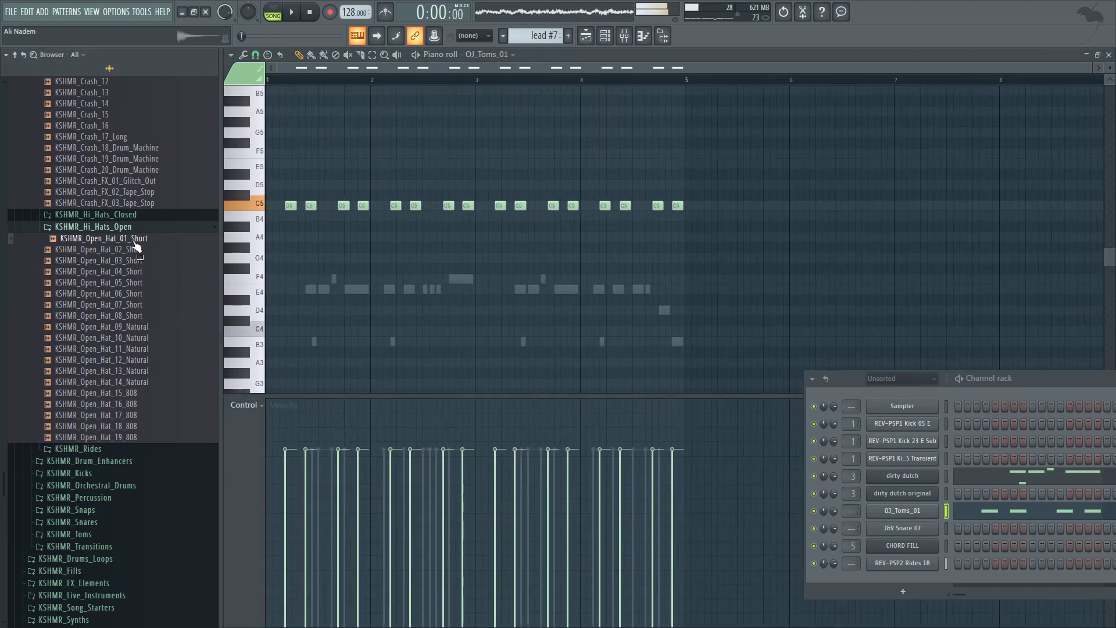
{"action": "key", "text": "space"}
{"action": "right_click", "coordinate": [896, 512]}
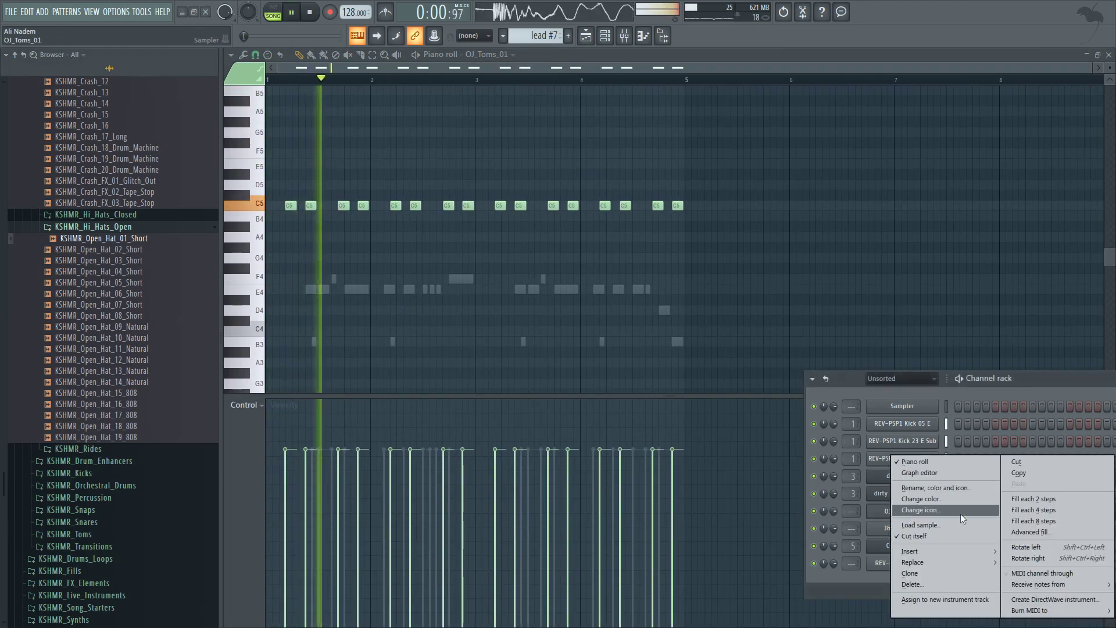
{"action": "left_click", "coordinate": [1034, 476]}
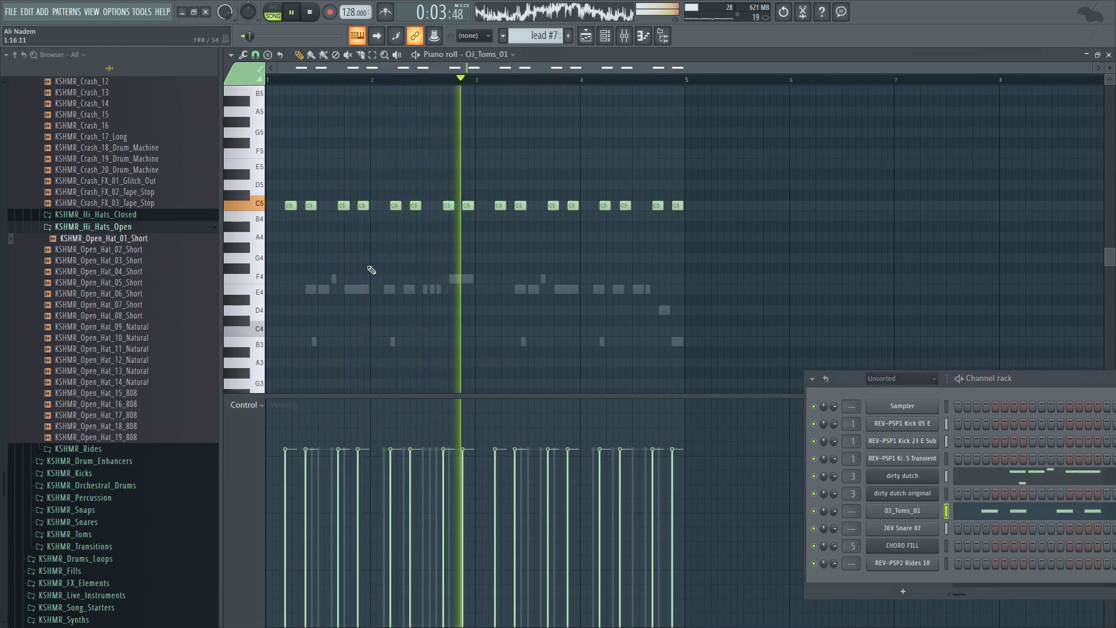
Step: Load KSHMR_Open_Hat_01_Short as a new channel below REV-PSP2 Rides 18 and return to the playing arrangement
{"action": "key", "text": "space"}
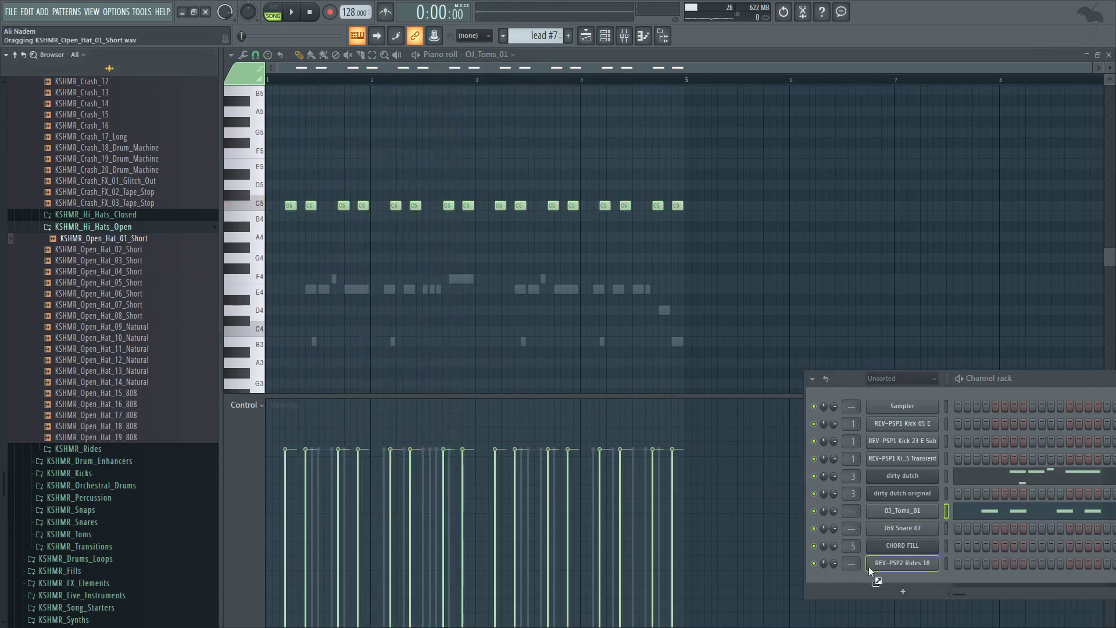
{"action": "left_click_drag", "start_coordinate": [869, 566], "coordinate": [872, 575]}
{"action": "key", "text": "space"}
{"action": "key", "text": "F5"}
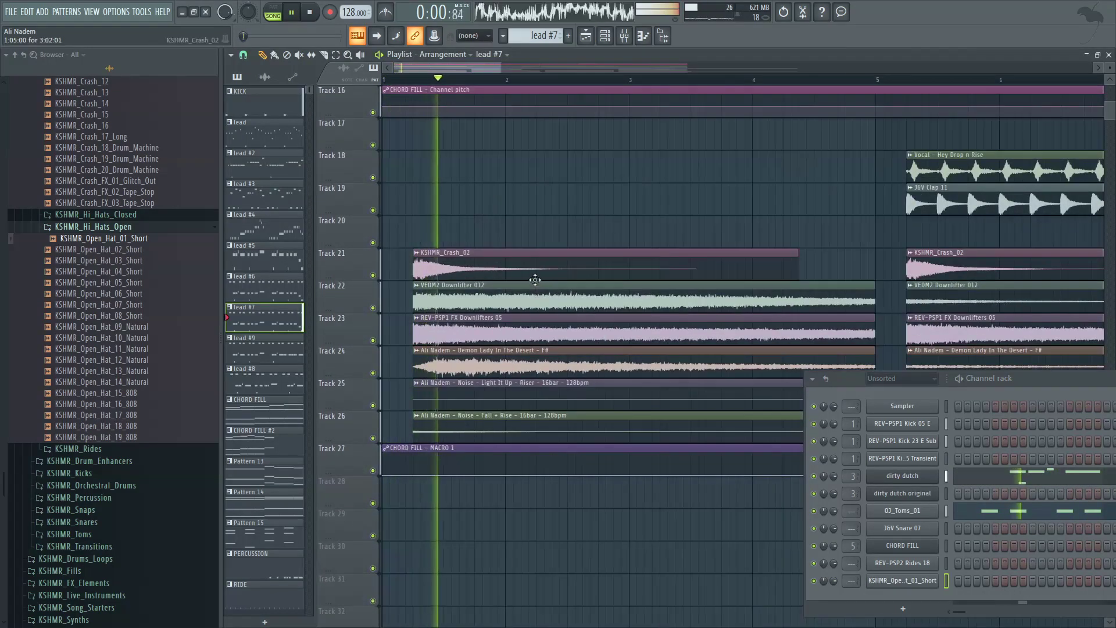
Step: Inspect the level and cut-group settings of the KSHMR_Crash_02 sample during playback and close them
{"action": "double_click", "coordinate": [534, 267]}
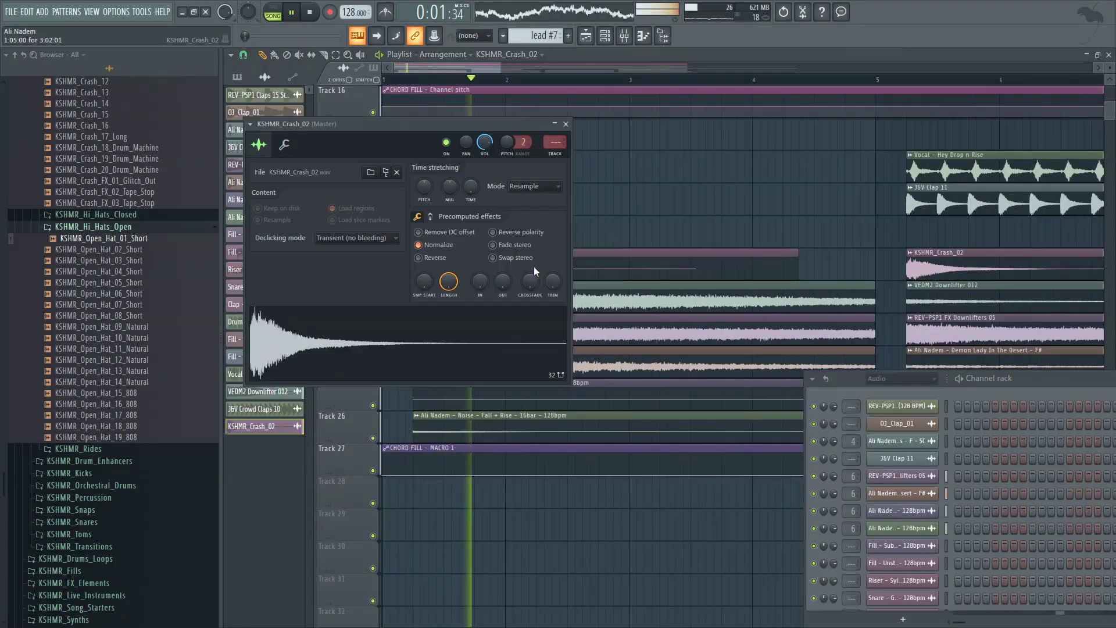
{"action": "left_click", "coordinate": [284, 146]}
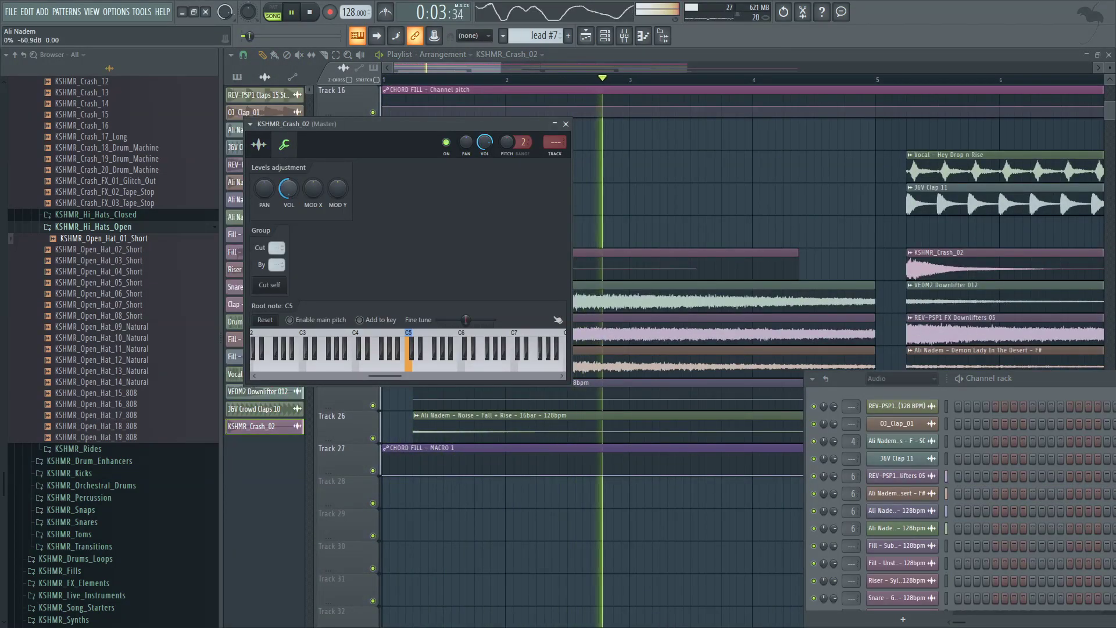
{"action": "key", "text": "space"}
{"action": "key", "text": "space"}
{"action": "key", "text": "Escape"}
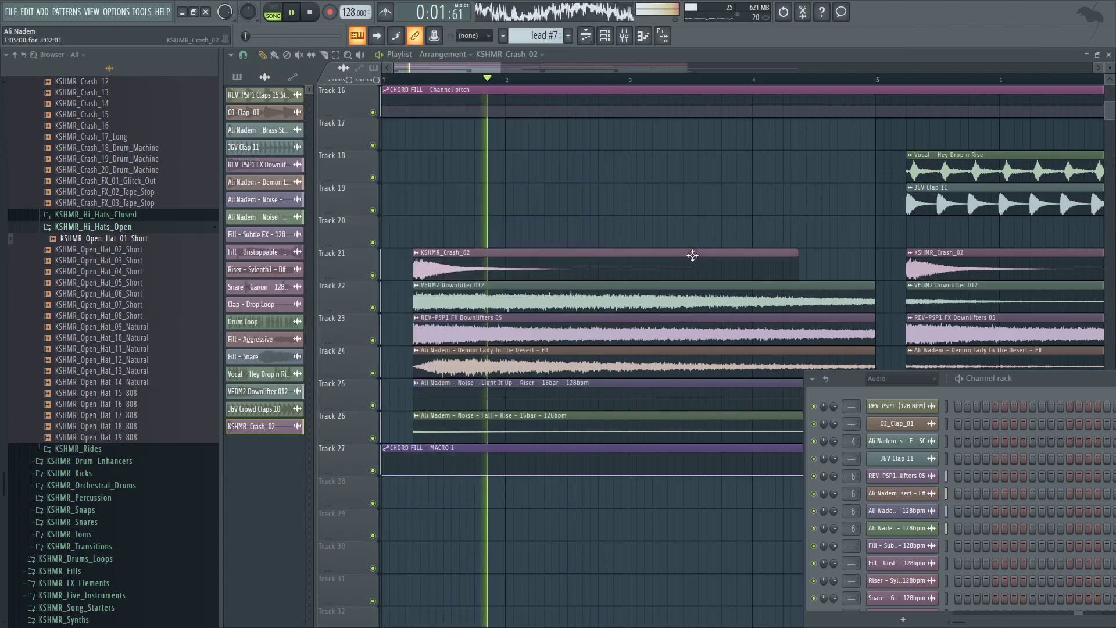
Step: Place a KSHMR_Crash_02 clip at the start of the bar 13 section on Track 21 and insert an empty track above the crashes
{"action": "scroll", "coordinate": [650, 252], "scroll_direction": "down", "scroll_amount": 3}
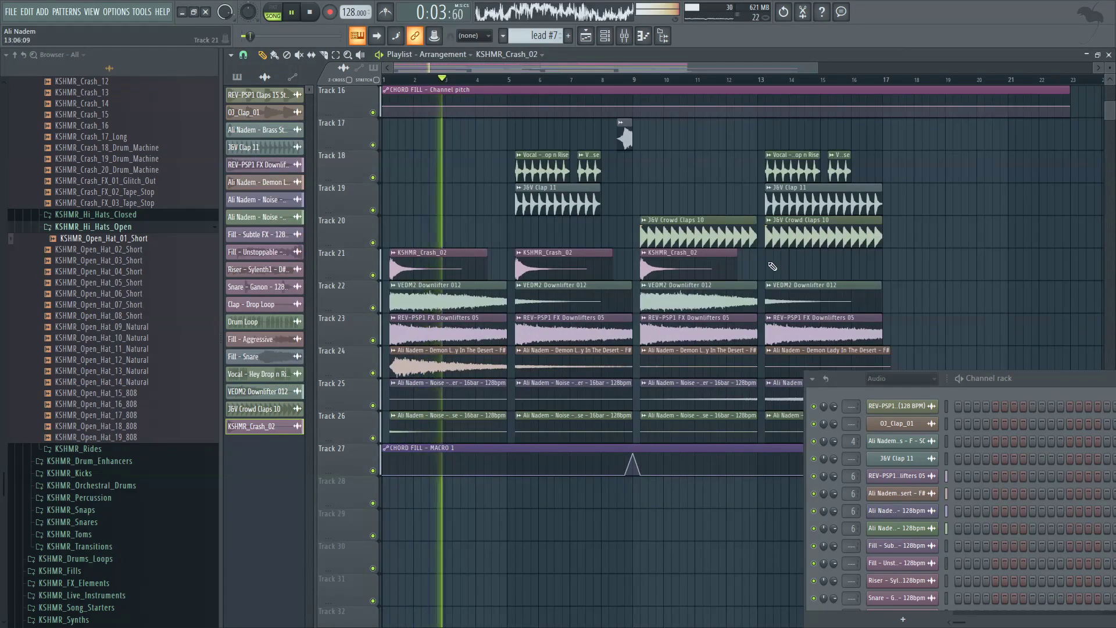
{"action": "left_click", "coordinate": [773, 266]}
{"action": "scroll", "coordinate": [767, 264], "scroll_direction": "up", "scroll_amount": 4}
{"action": "scroll", "coordinate": [756, 266], "scroll_direction": "down", "scroll_amount": 4}
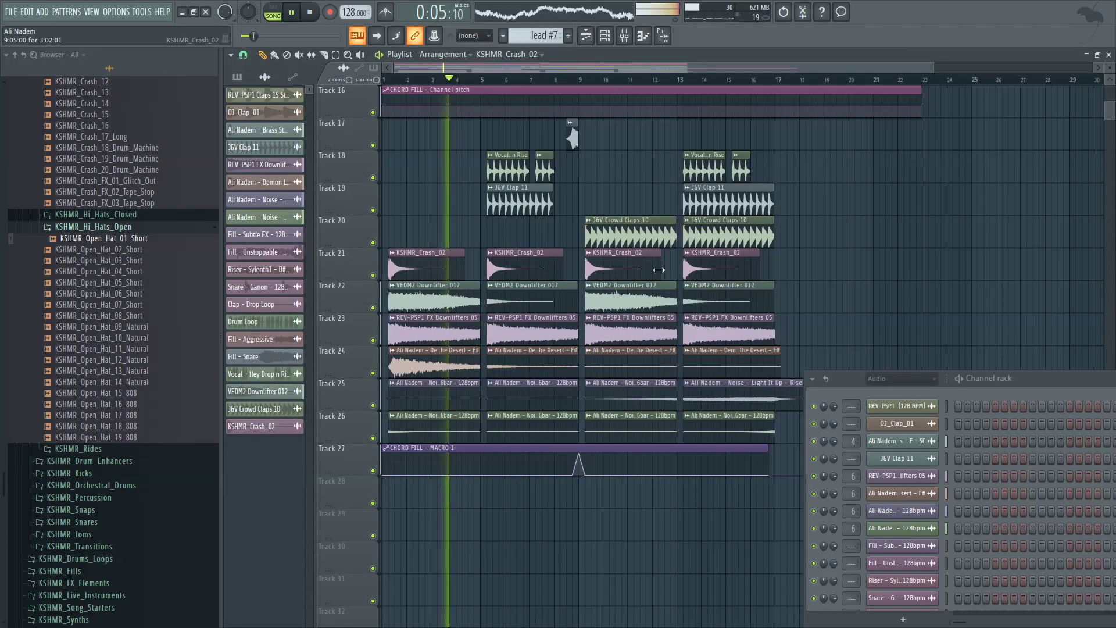
{"action": "right_click", "coordinate": [357, 263]}
{"action": "left_click", "coordinate": [402, 459]}
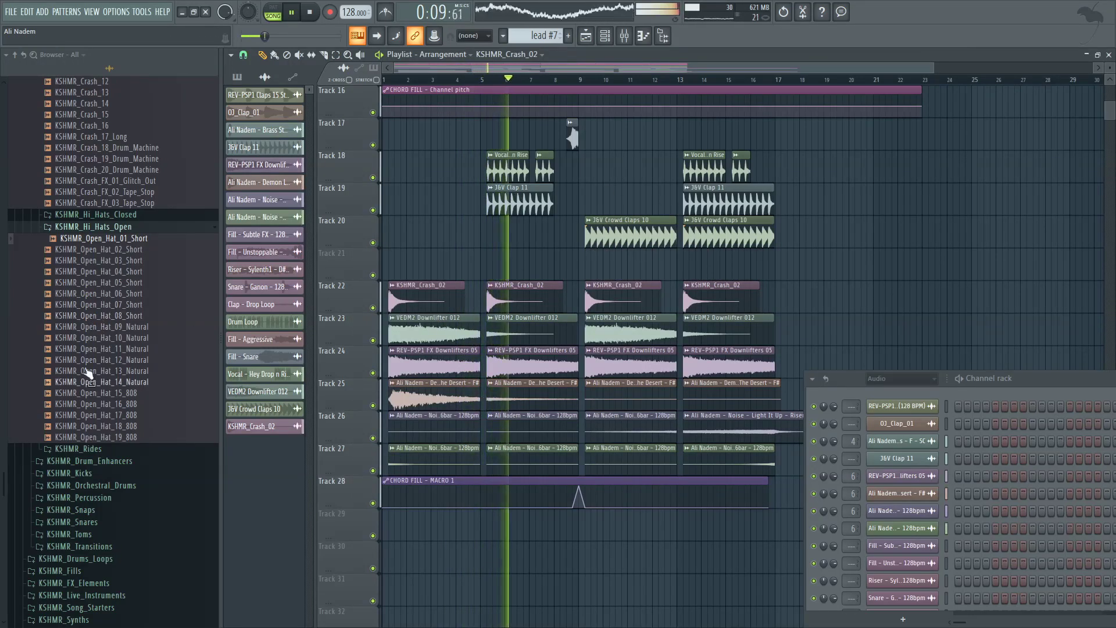
Step: Open the KSHMR_Africa folder of KSHMR_World_Sounds in Sounds of KSHMR Vol. 3 and preview KSHMR_Africa_PL_ZimBira_110_E
{"action": "scroll", "coordinate": [93, 407], "scroll_direction": "up", "scroll_amount": 10}
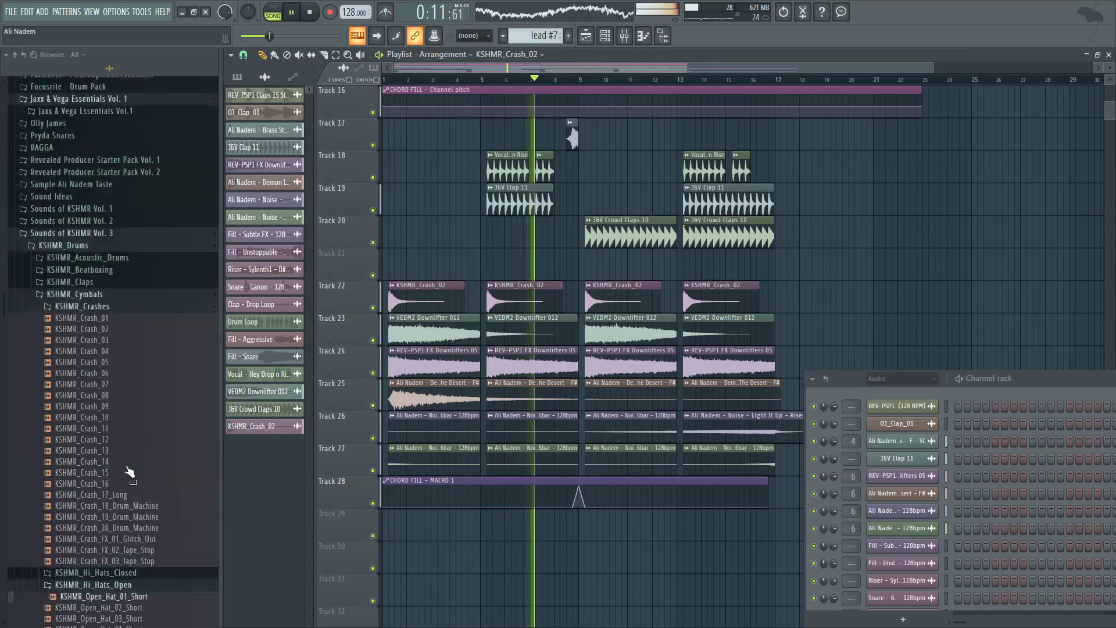
{"action": "left_click", "coordinate": [107, 273]}
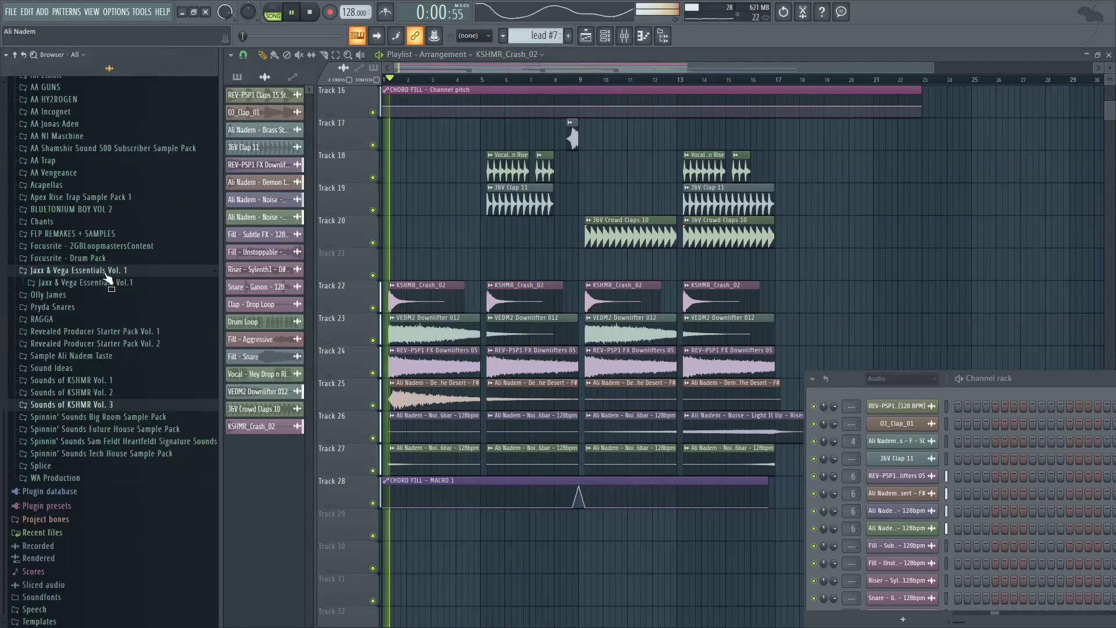
{"action": "left_click", "coordinate": [113, 404]}
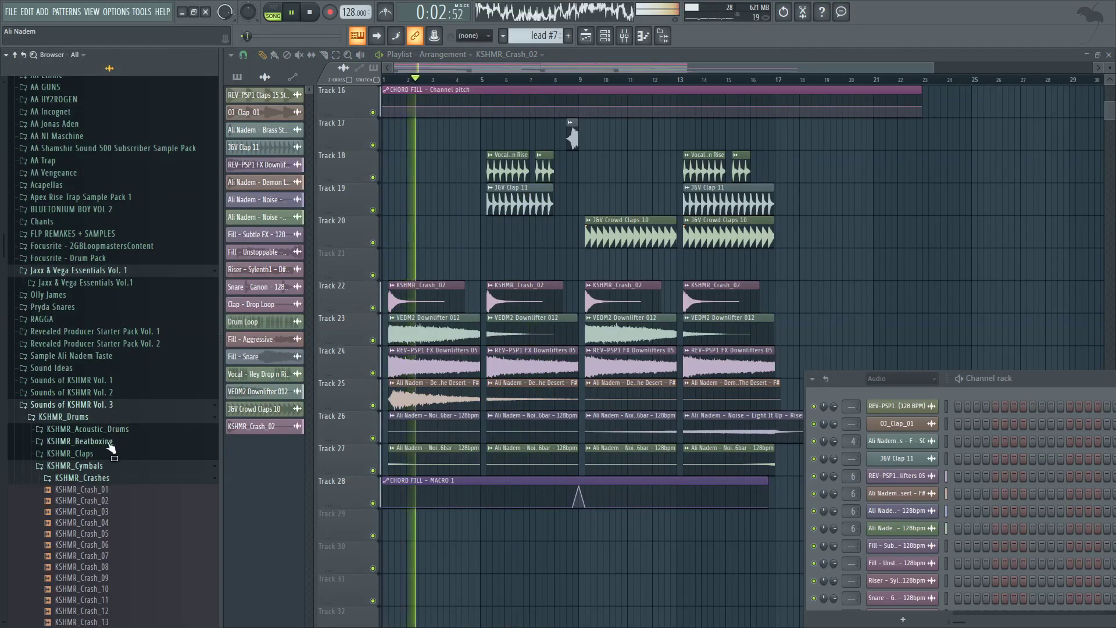
{"action": "left_click", "coordinate": [92, 419]}
{"action": "scroll", "coordinate": [104, 436], "scroll_direction": "down", "scroll_amount": 2}
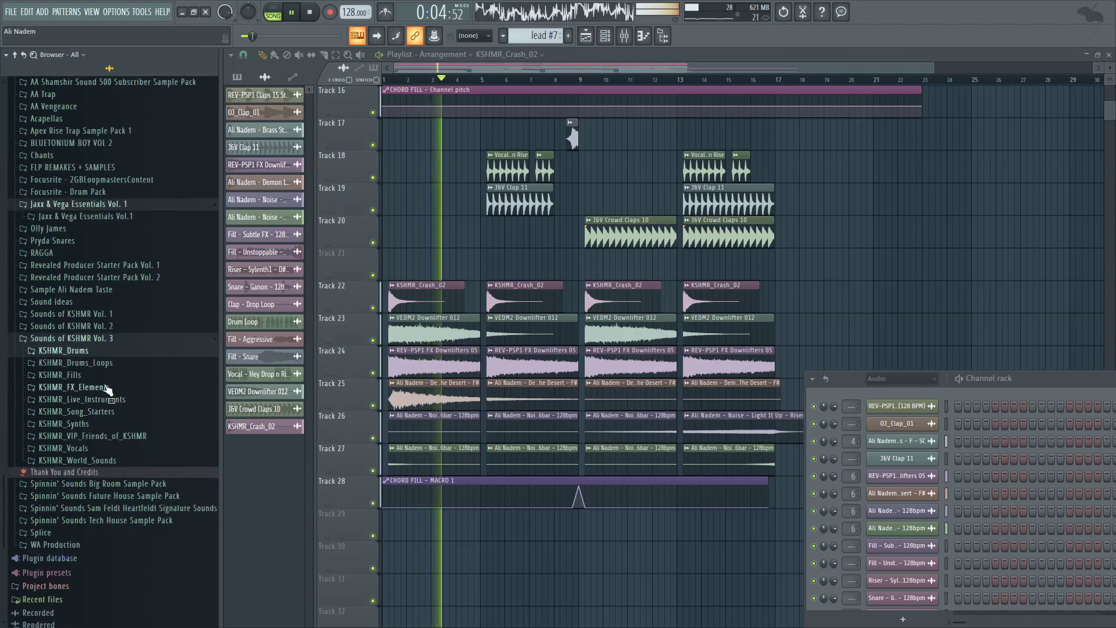
{"action": "left_click", "coordinate": [106, 460]}
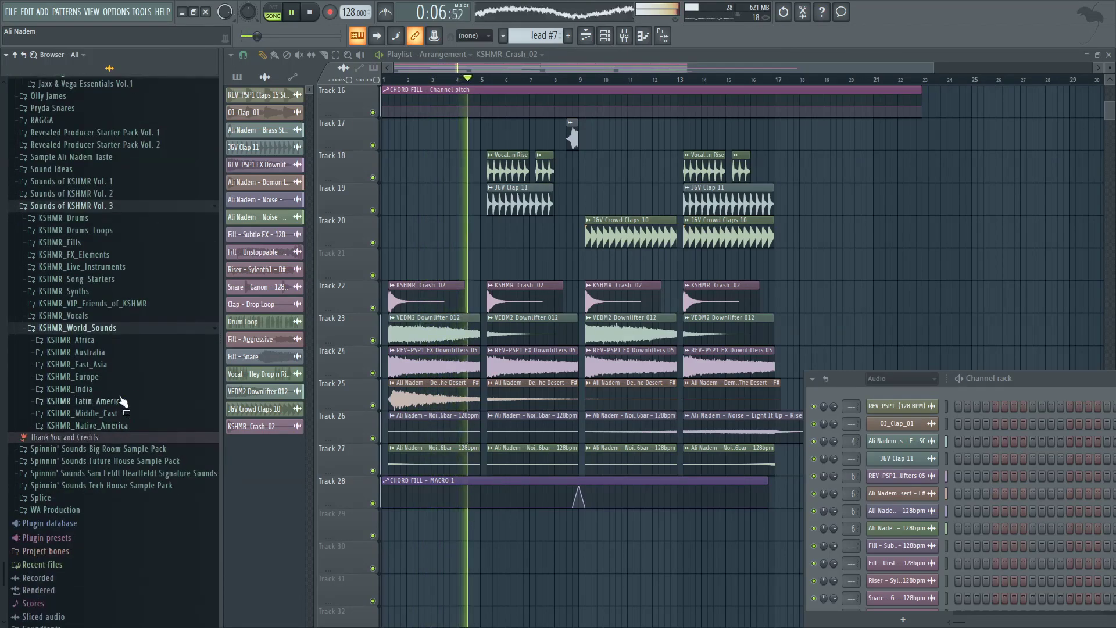
{"action": "left_click", "coordinate": [72, 340]}
{"action": "key", "text": "space"}
{"action": "left_click", "coordinate": [114, 374]}
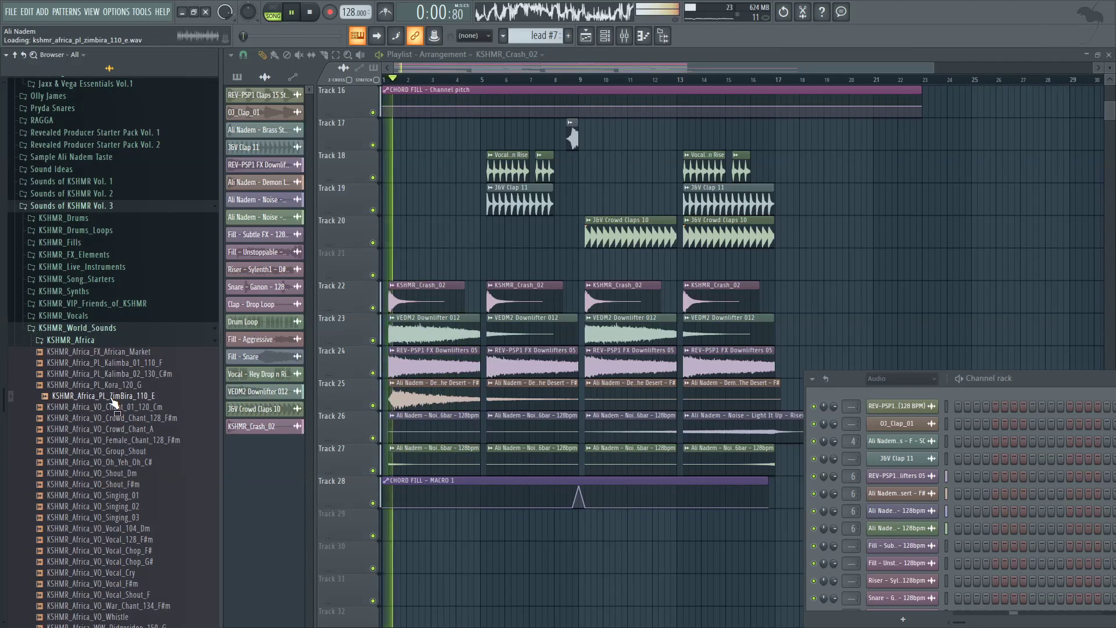
Step: Place the KSHMR_Africa_VO_Female_Chant_128_F#m sample at the beginning of Track 21
{"action": "key", "text": "space"}
{"action": "left_click", "coordinate": [106, 418]}
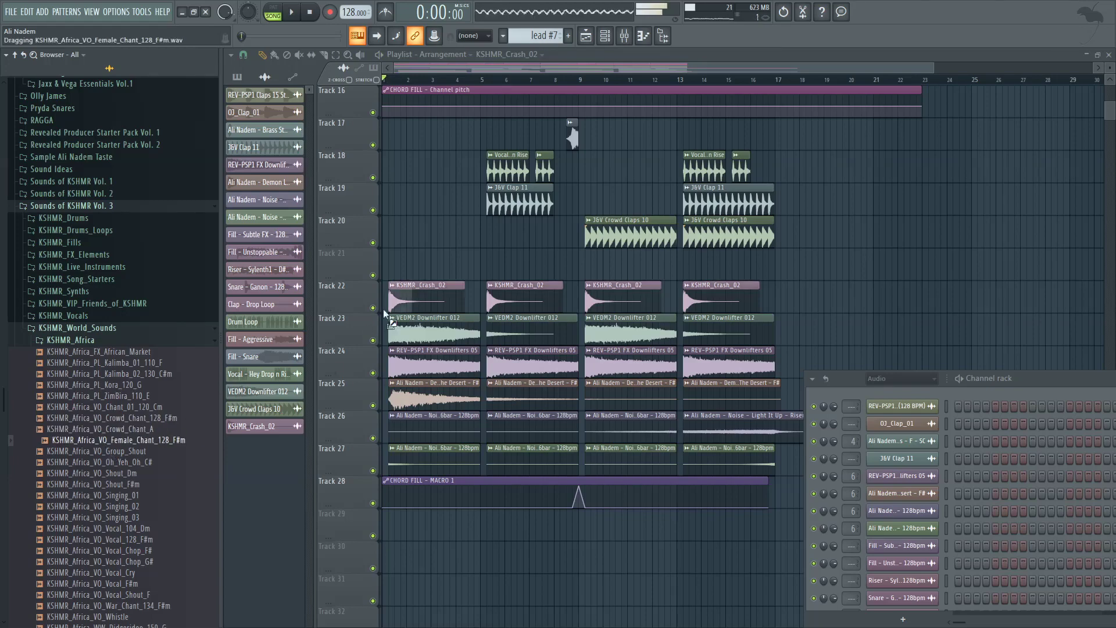
{"action": "key", "text": "space"}
{"action": "scroll", "coordinate": [402, 268], "scroll_direction": "up", "scroll_amount": 3}
{"action": "left_click_drag", "start_coordinate": [402, 269], "coordinate": [395, 269]}
{"action": "scroll", "coordinate": [395, 268], "scroll_direction": "up", "scroll_amount": 3}
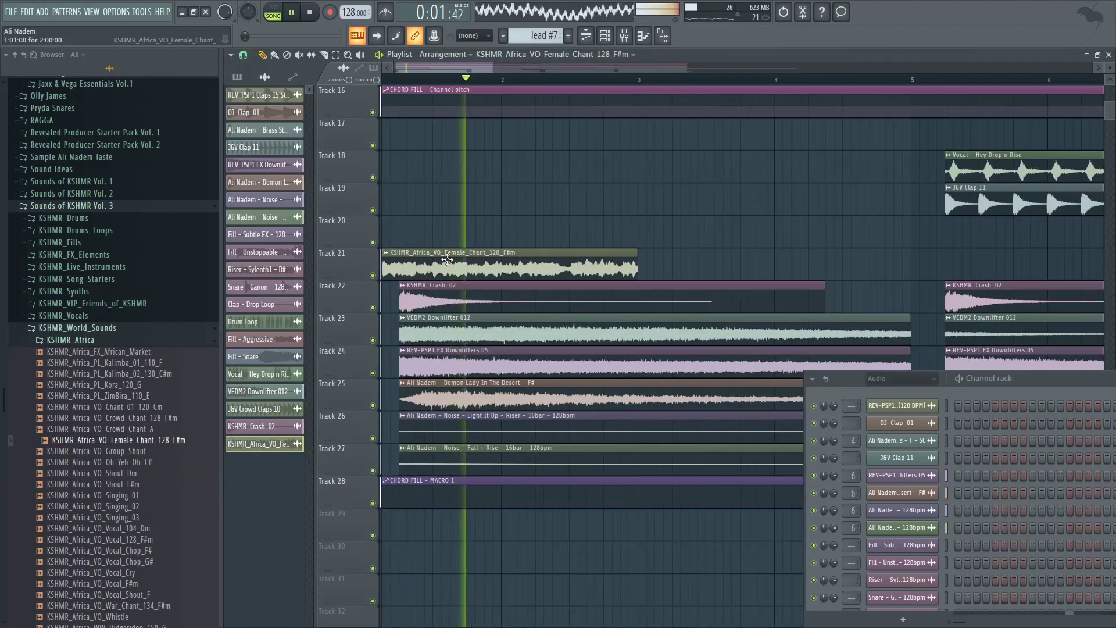
Step: Inspect the female chant's sample and time-stretching settings during playback and close them
{"action": "double_click", "coordinate": [431, 264]}
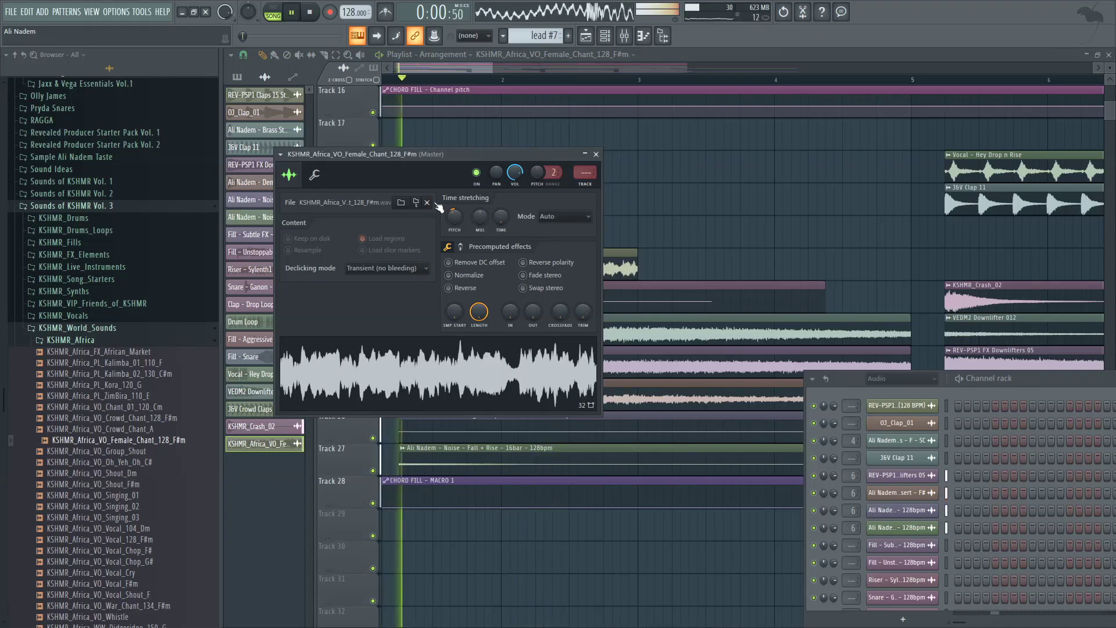
{"action": "left_click", "coordinate": [614, 270]}
{"action": "double_click", "coordinate": [614, 270]}
{"action": "double_click", "coordinate": [617, 267]}
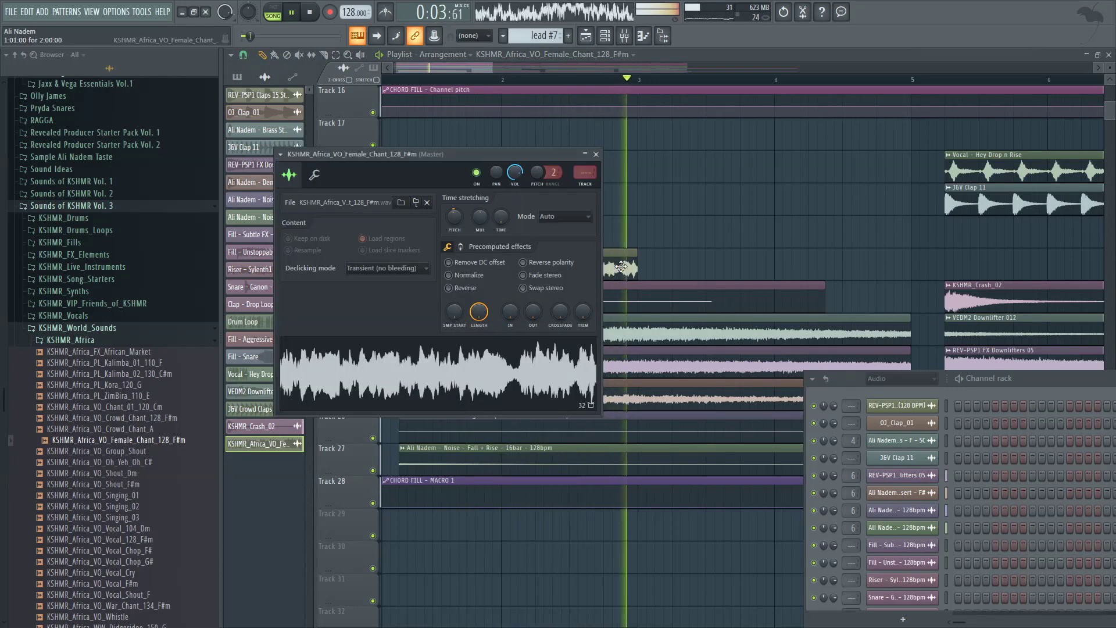
{"action": "left_click", "coordinate": [617, 266]}
{"action": "key", "text": "space"}
{"action": "key", "text": "space"}
Step: Move the female chant clip to start at 1:05:00 with the first crash and trim its length to 1:12:00
{"action": "left_click_drag", "start_coordinate": [512, 264], "coordinate": [548, 262]}
{"action": "key", "text": "space"}
{"action": "key", "text": "space"}
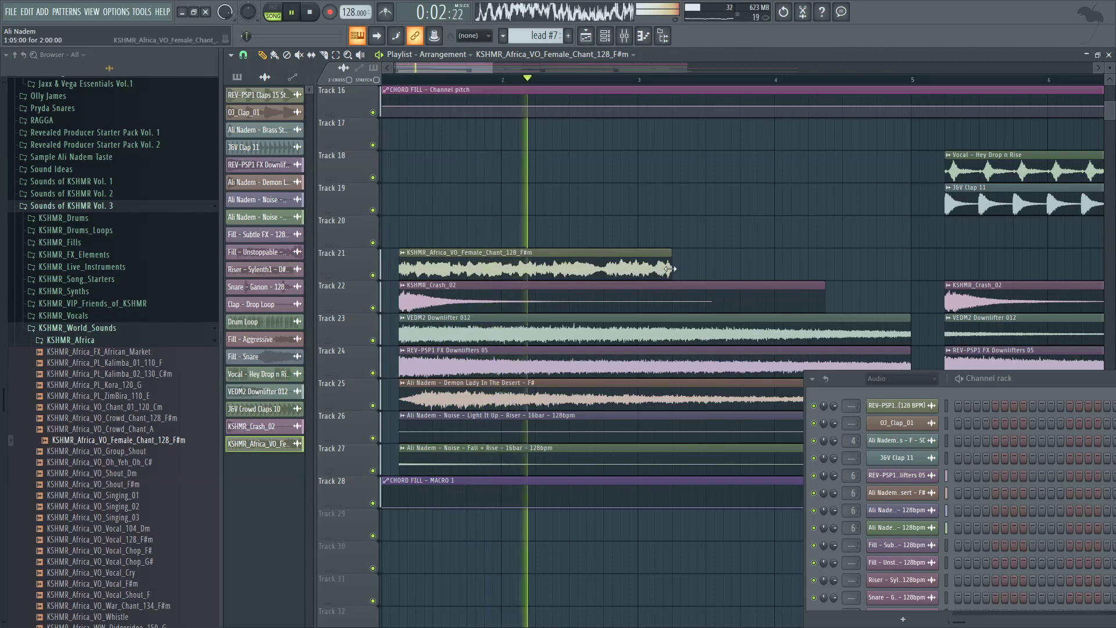
{"action": "left_click_drag", "start_coordinate": [672, 269], "coordinate": [633, 268]}
{"action": "key", "text": "space"}
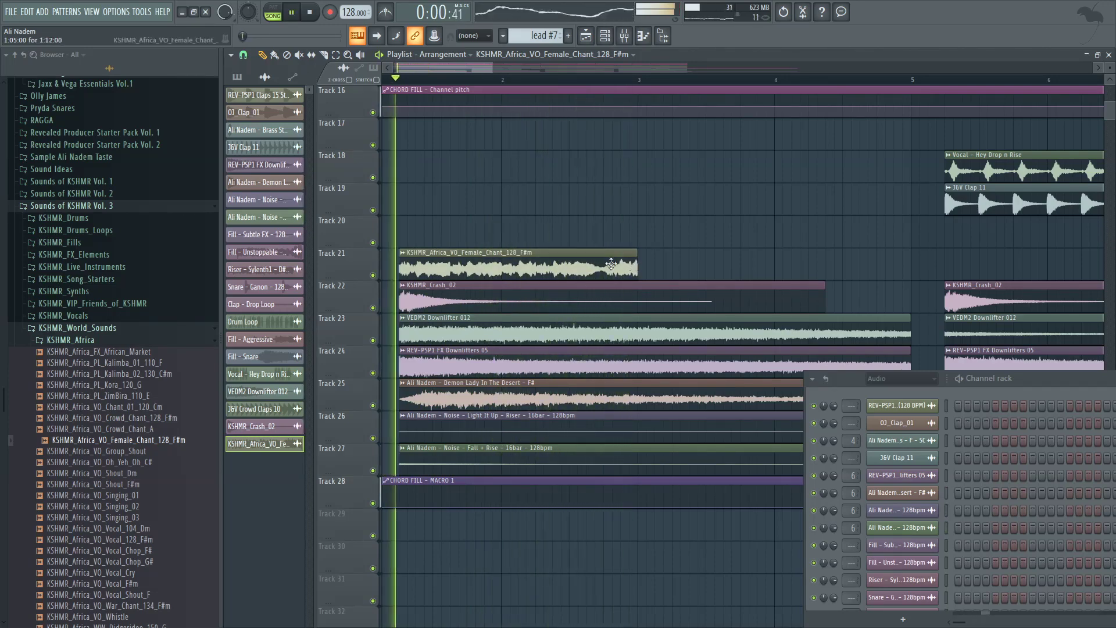
Step: Route the female chant to mixer track 8 and try Effectrix on it with the Bassline Basher preset
{"action": "double_click", "coordinate": [612, 266]}
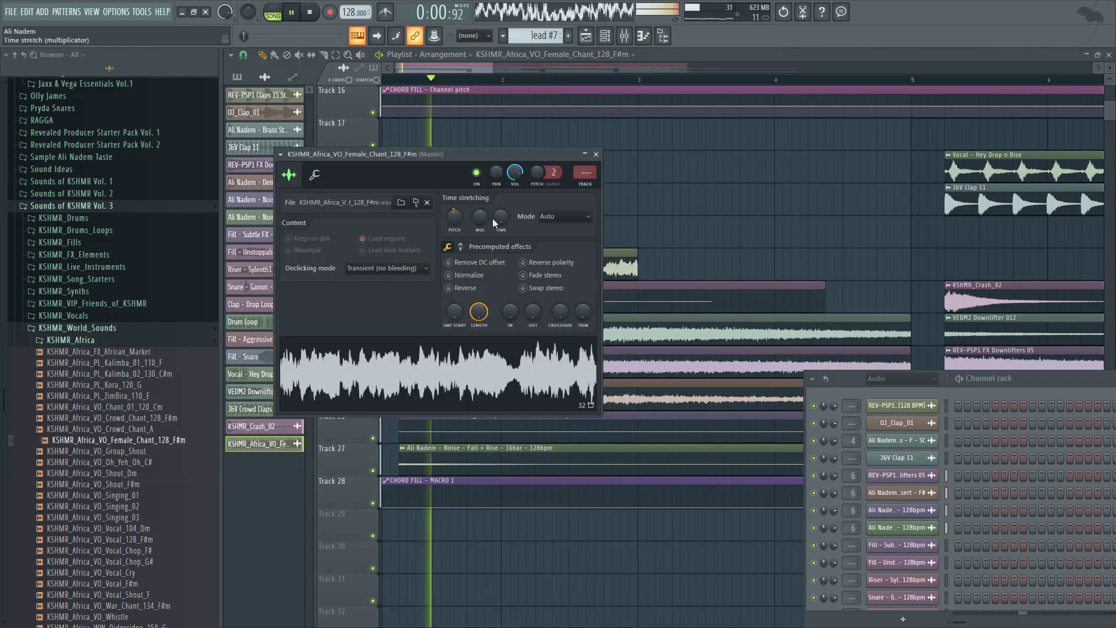
{"action": "left_click", "coordinate": [586, 185]}
{"action": "left_click", "coordinate": [723, 461]}
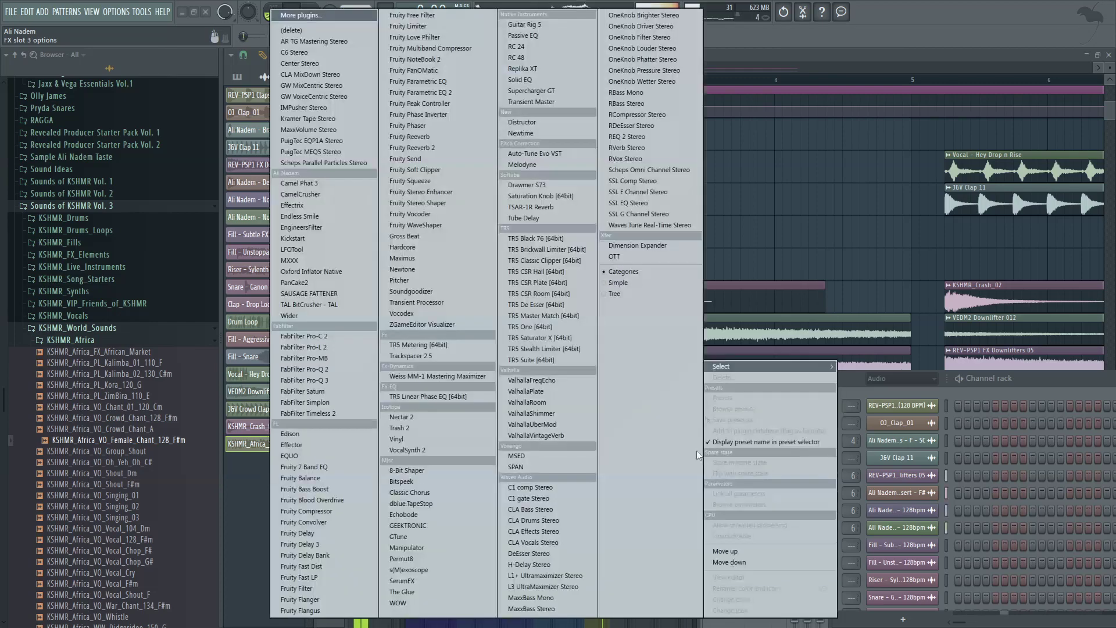
{"action": "left_click", "coordinate": [318, 205]}
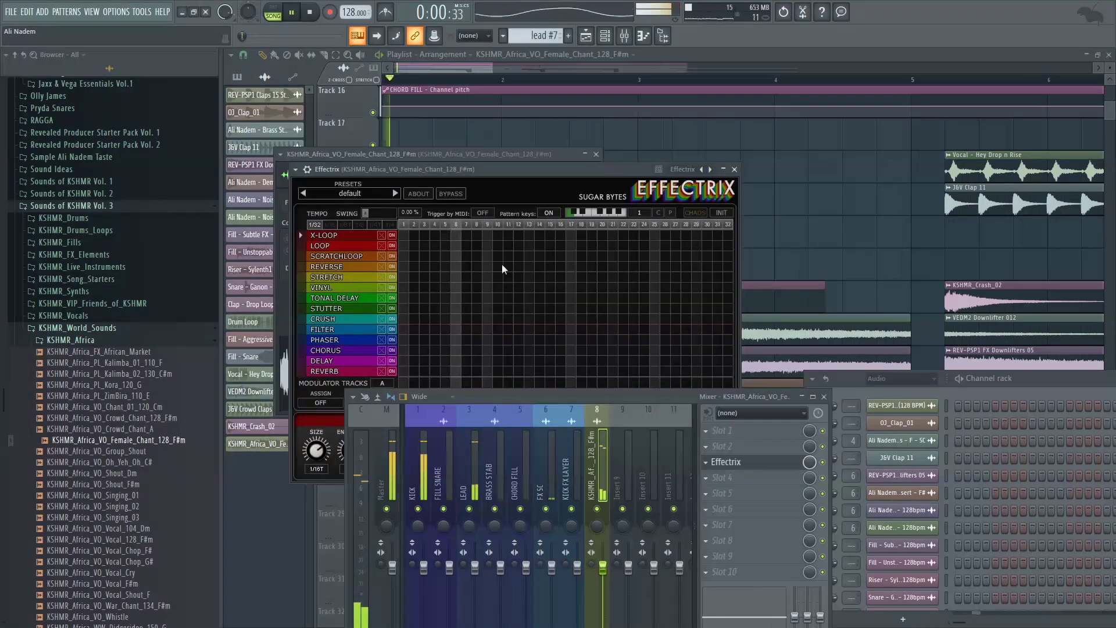
{"action": "left_click", "coordinate": [394, 193]}
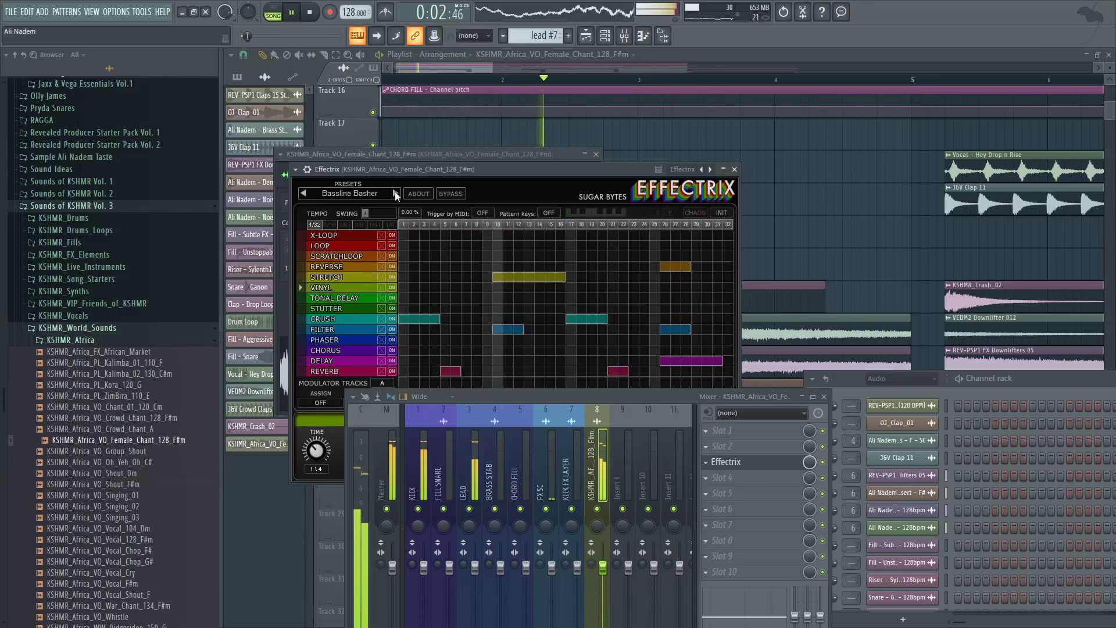
{"action": "left_click", "coordinate": [705, 463]}
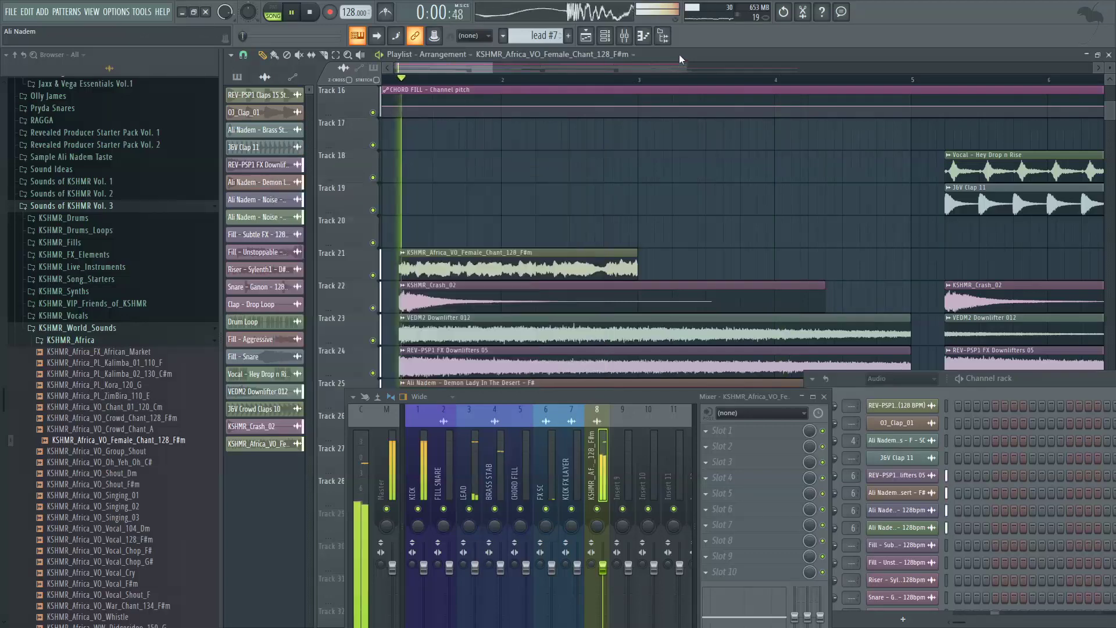
Step: Move the female chant clip on Track 21 to bar 8 and trim it to one bar
{"action": "key", "text": "space"}
{"action": "key", "text": "space"}
{"action": "scroll", "coordinate": [527, 261], "scroll_direction": "down", "scroll_amount": 3}
{"action": "left_click_drag", "start_coordinate": [454, 272], "coordinate": [739, 275]}
{"action": "scroll", "coordinate": [739, 276], "scroll_direction": "down", "scroll_amount": 2}
{"action": "left_click_drag", "start_coordinate": [591, 262], "coordinate": [715, 267]}
{"action": "scroll", "coordinate": [749, 269], "scroll_direction": "up", "scroll_amount": 3}
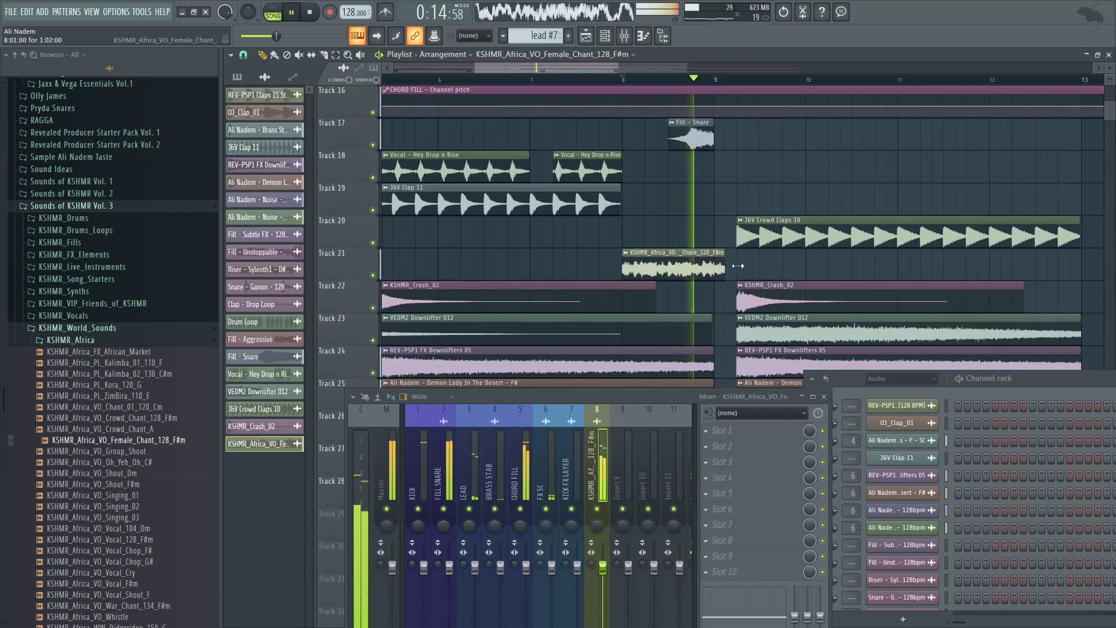
{"action": "scroll", "coordinate": [663, 282], "scroll_direction": "up", "scroll_amount": 2}
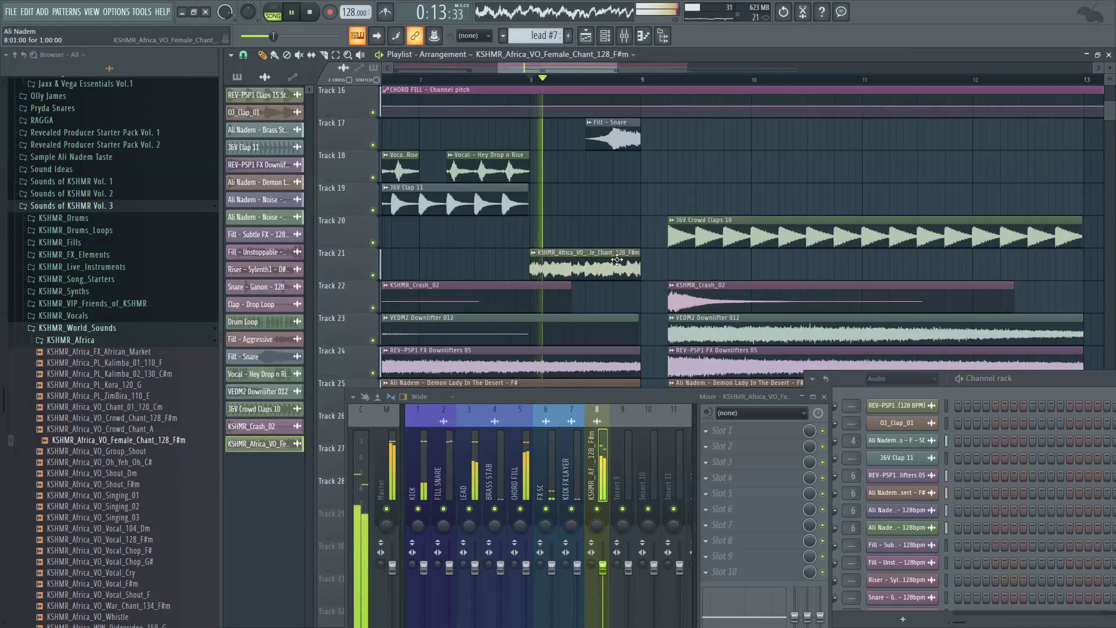
Step: Route the female chant sample to mixer track 5, CHORD FILL
{"action": "double_click", "coordinate": [584, 259]}
{"action": "left_click_drag", "start_coordinate": [585, 173], "coordinate": [585, 181]}
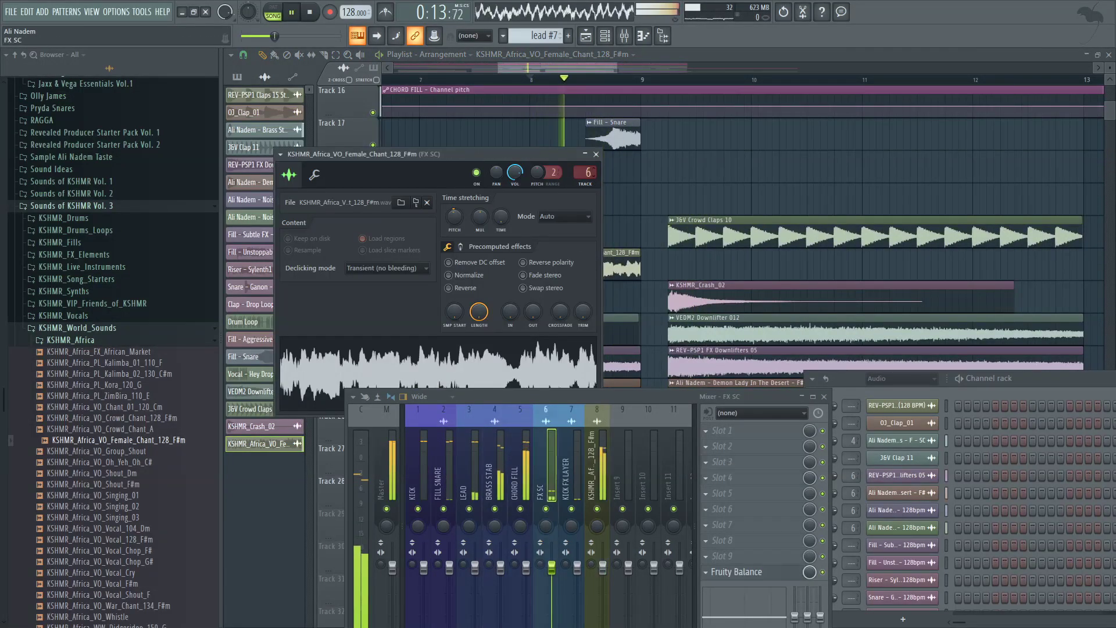
{"action": "left_click", "coordinate": [596, 154]}
{"action": "scroll", "coordinate": [564, 213], "scroll_direction": "down", "scroll_amount": 3}
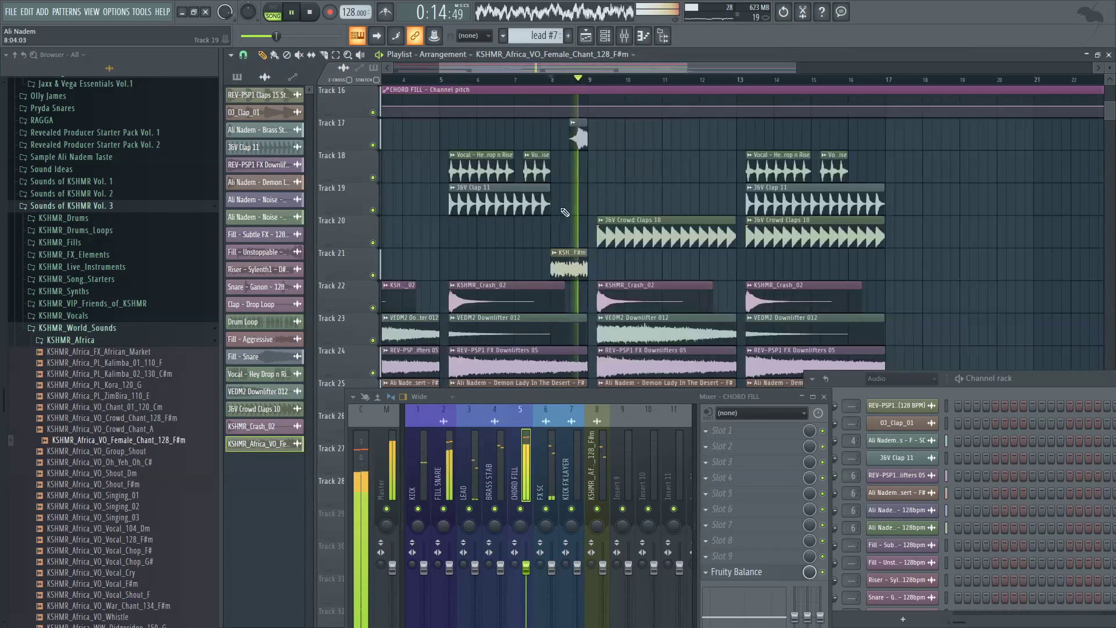
Step: Add precomputed reverb to the female chant sample, adjust its EQ, enable clipping and close its settings
{"action": "scroll", "coordinate": [575, 232], "scroll_direction": "up", "scroll_amount": 3}
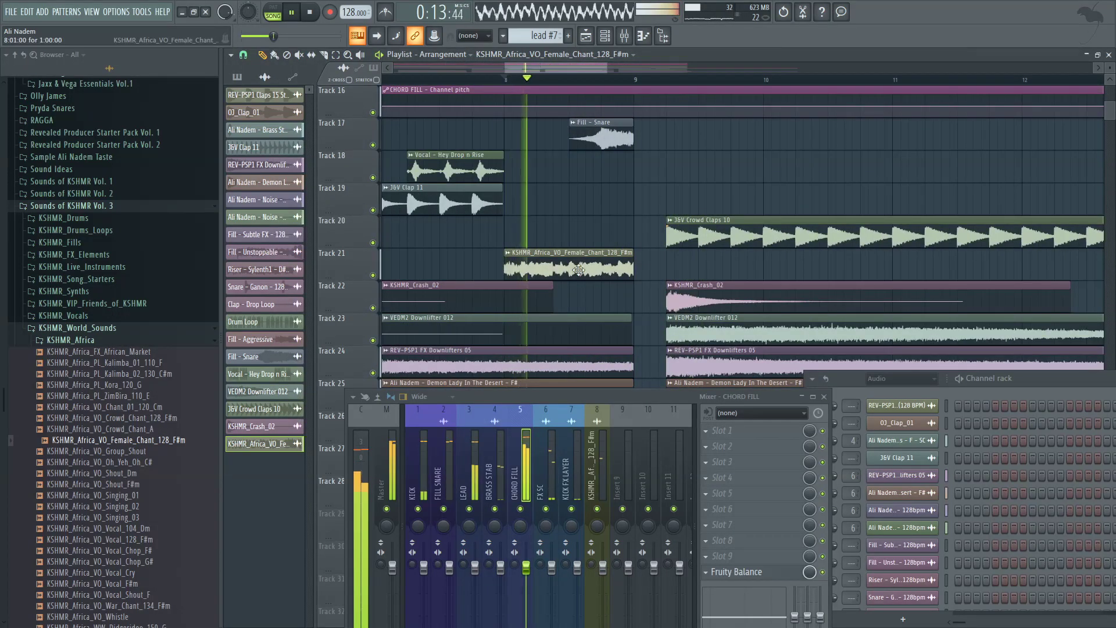
{"action": "double_click", "coordinate": [617, 265]}
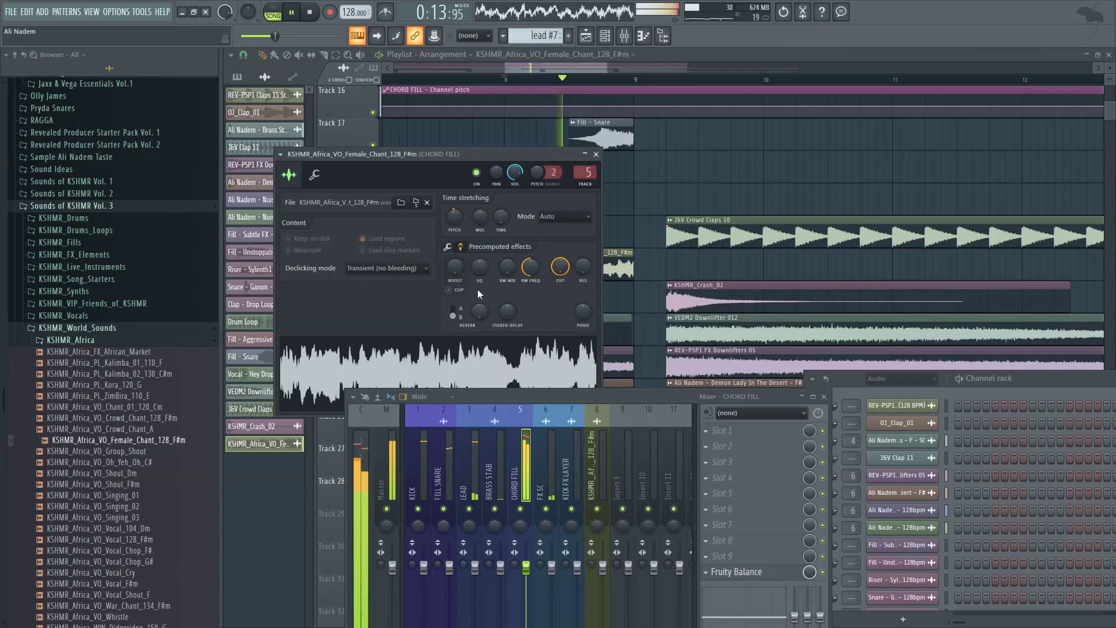
{"action": "left_click_drag", "start_coordinate": [482, 315], "coordinate": [481, 304]}
{"action": "left_click", "coordinate": [454, 312]}
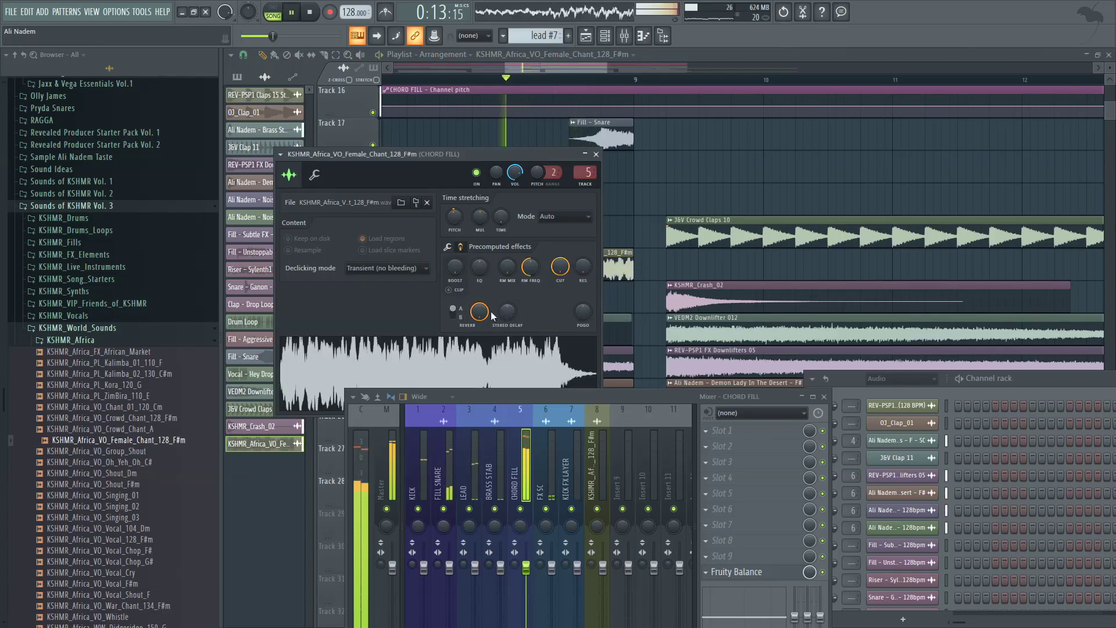
{"action": "left_click", "coordinate": [456, 315]}
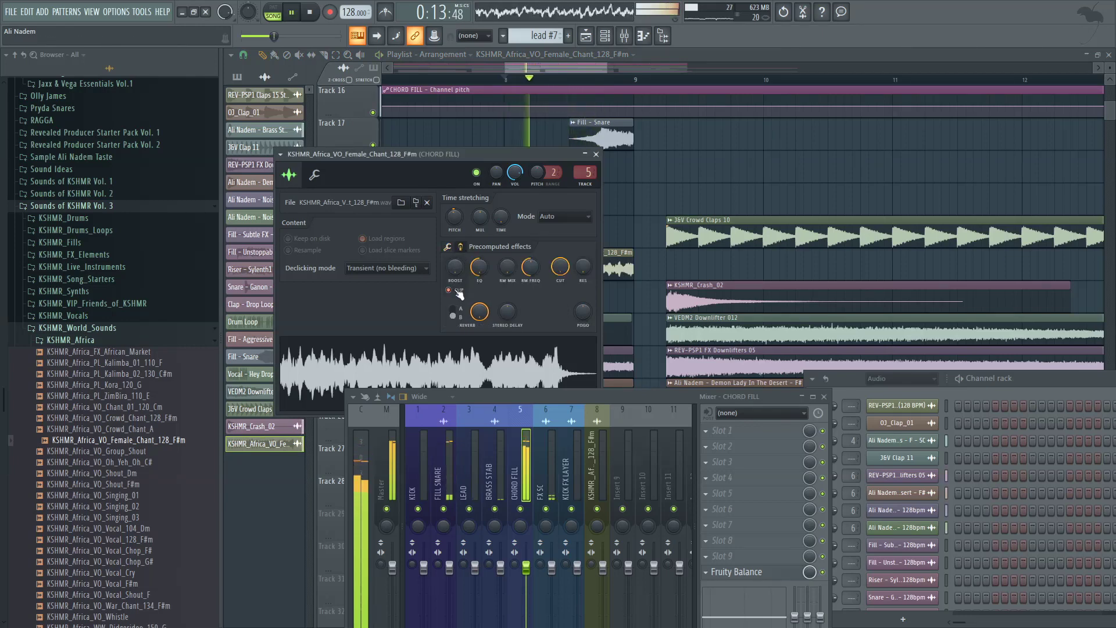
{"action": "left_click_drag", "start_coordinate": [494, 395], "coordinate": [502, 435]}
{"action": "left_click", "coordinate": [596, 154]}
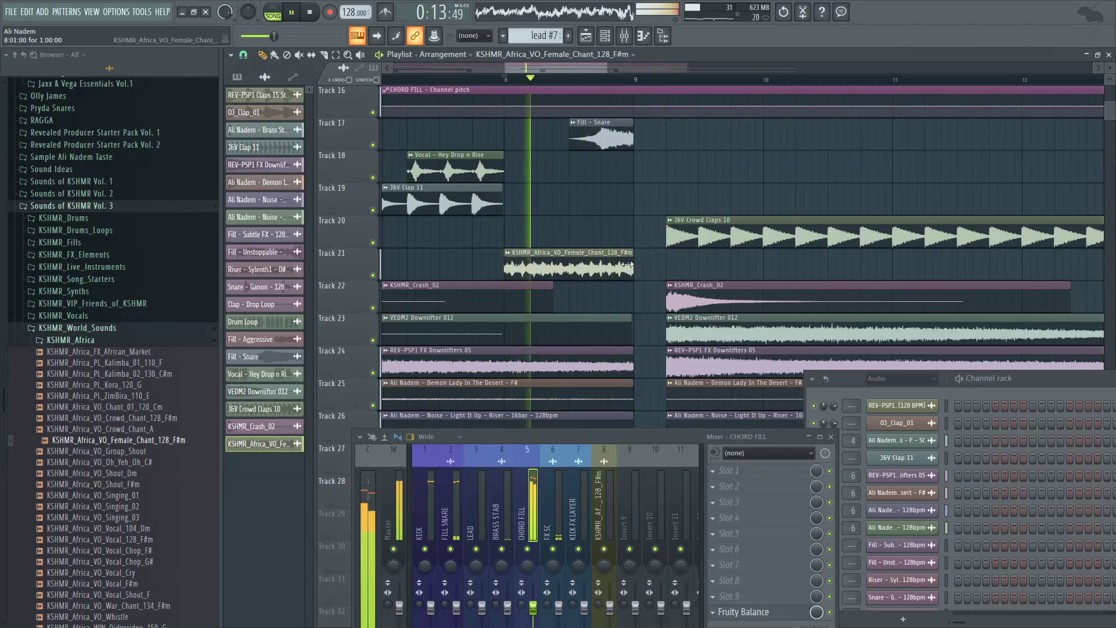
Step: Extend the end of the female chant clip on Track 21 past bar 10, over the start of the crowd claps
{"action": "scroll", "coordinate": [563, 247], "scroll_direction": "down", "scroll_amount": 5}
{"action": "scroll", "coordinate": [578, 225], "scroll_direction": "up", "scroll_amount": 4}
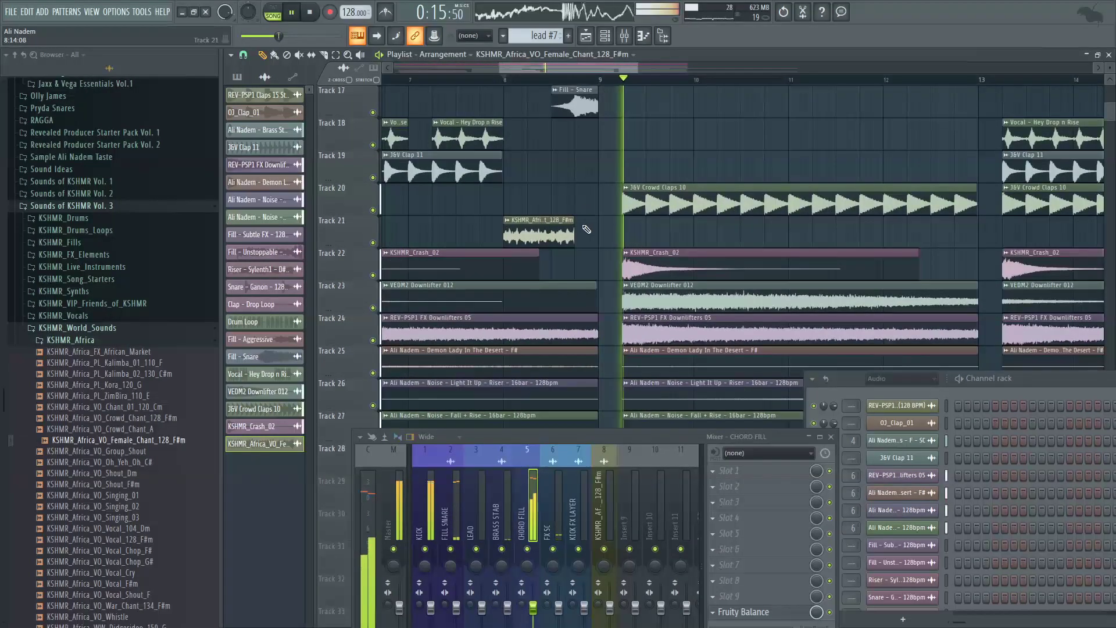
{"action": "left_click_drag", "start_coordinate": [575, 231], "coordinate": [597, 230]}
{"action": "key", "text": "space"}
{"action": "key", "text": "space"}
{"action": "scroll", "coordinate": [588, 214], "scroll_direction": "up", "scroll_amount": 4}
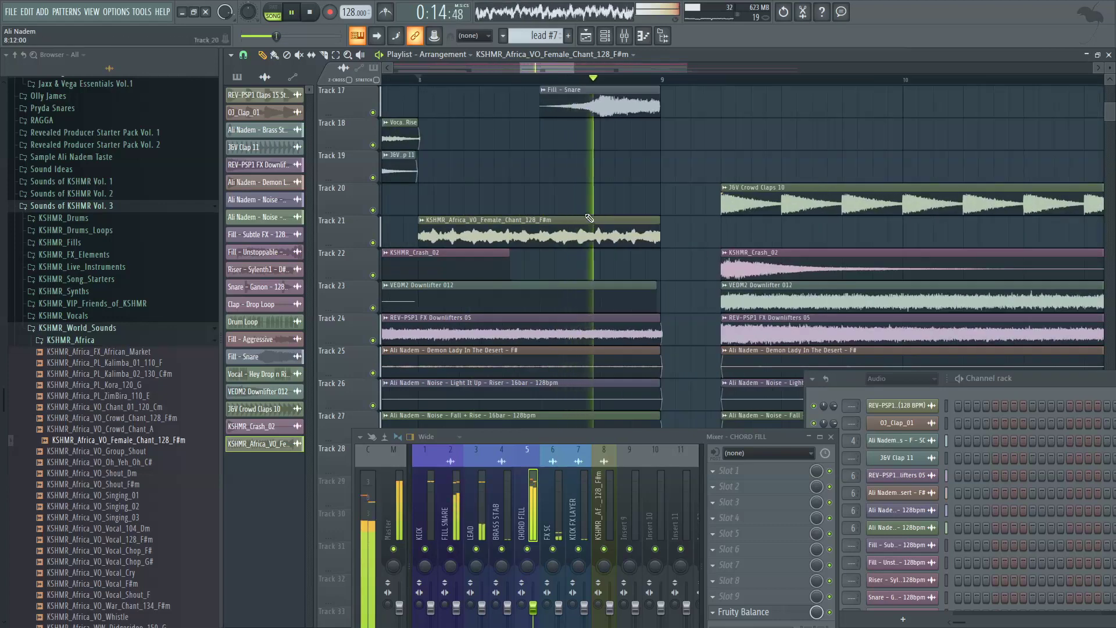
{"action": "scroll", "coordinate": [590, 217], "scroll_direction": "down", "scroll_amount": 2}
{"action": "left_click_drag", "start_coordinate": [626, 237], "coordinate": [781, 239]}
{"action": "key", "text": "space"}
{"action": "key", "text": "space"}
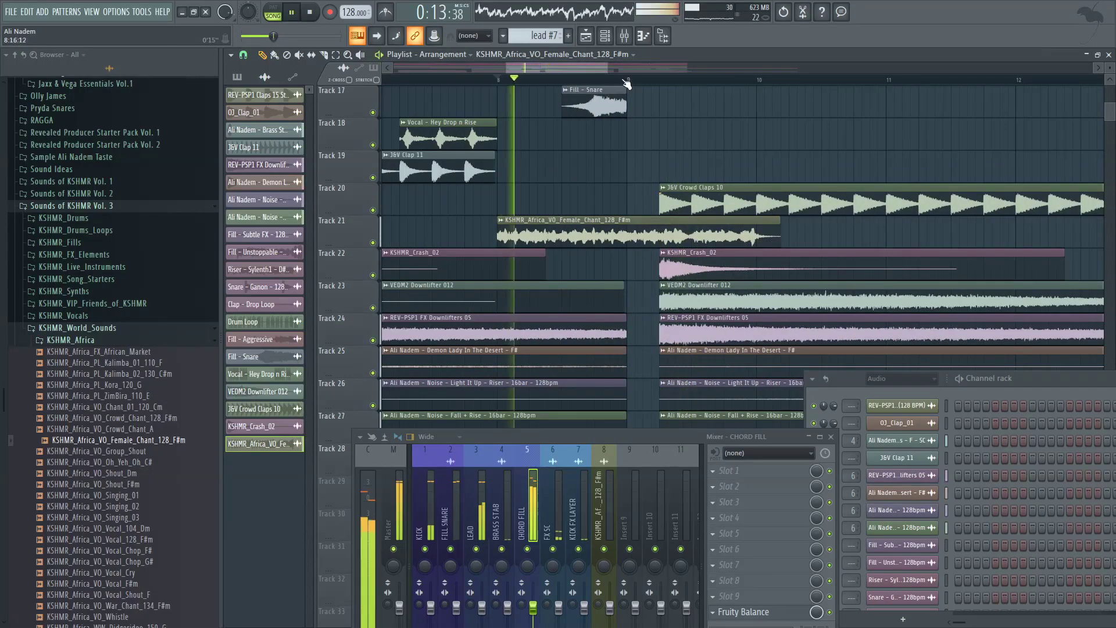
Step: Slice the female chant clip where the crash after bar 9 begins and delete the part behind the cut
{"action": "left_click", "coordinate": [627, 80]}
{"action": "left_click", "coordinate": [324, 55]}
{"action": "key", "text": "space"}
{"action": "key", "text": "space"}
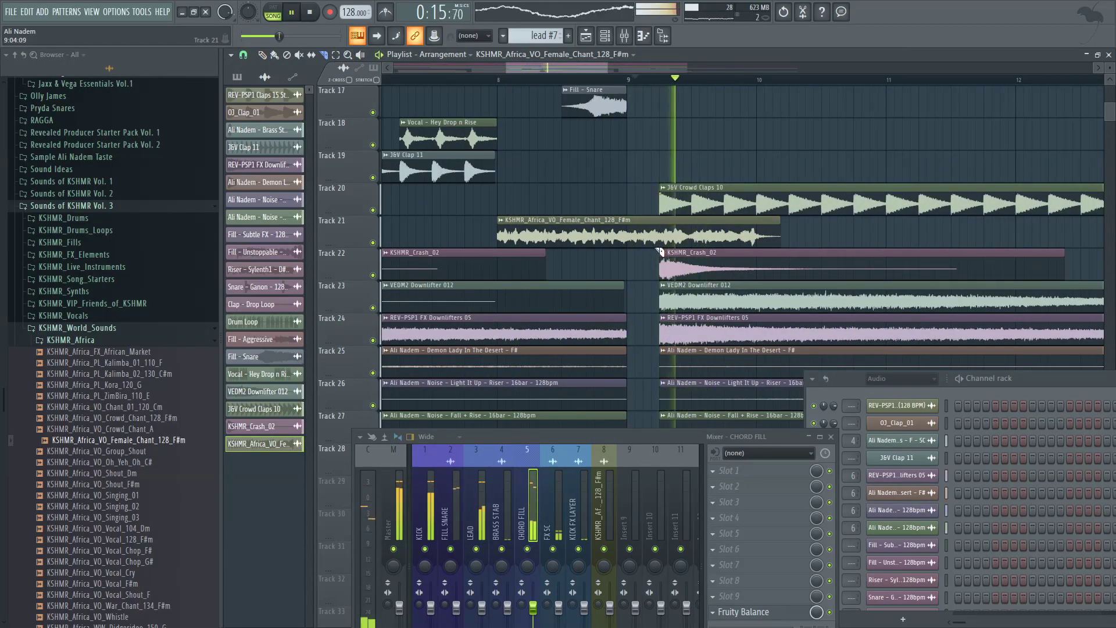
{"action": "left_click", "coordinate": [661, 227]}
{"action": "key", "text": "space"}
{"action": "key", "text": "space"}
{"action": "left_click", "coordinate": [264, 54]}
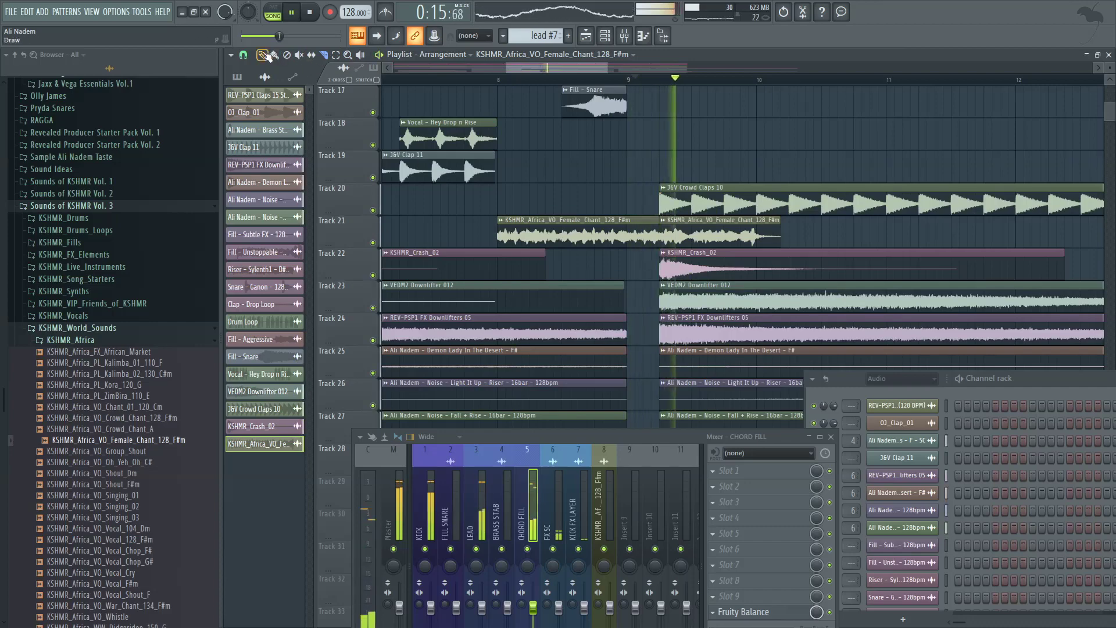
{"action": "right_click", "coordinate": [709, 222]}
Step: Play back the transition around bar 9 to check the shortened female chant against the fill and crash
{"action": "key", "text": "space"}
{"action": "key", "text": "space"}
{"action": "scroll", "coordinate": [690, 203], "scroll_direction": "down", "scroll_amount": 2}
{"action": "left_click", "coordinate": [592, 80]}
{"action": "scroll", "coordinate": [692, 157], "scroll_direction": "up", "scroll_amount": 3}
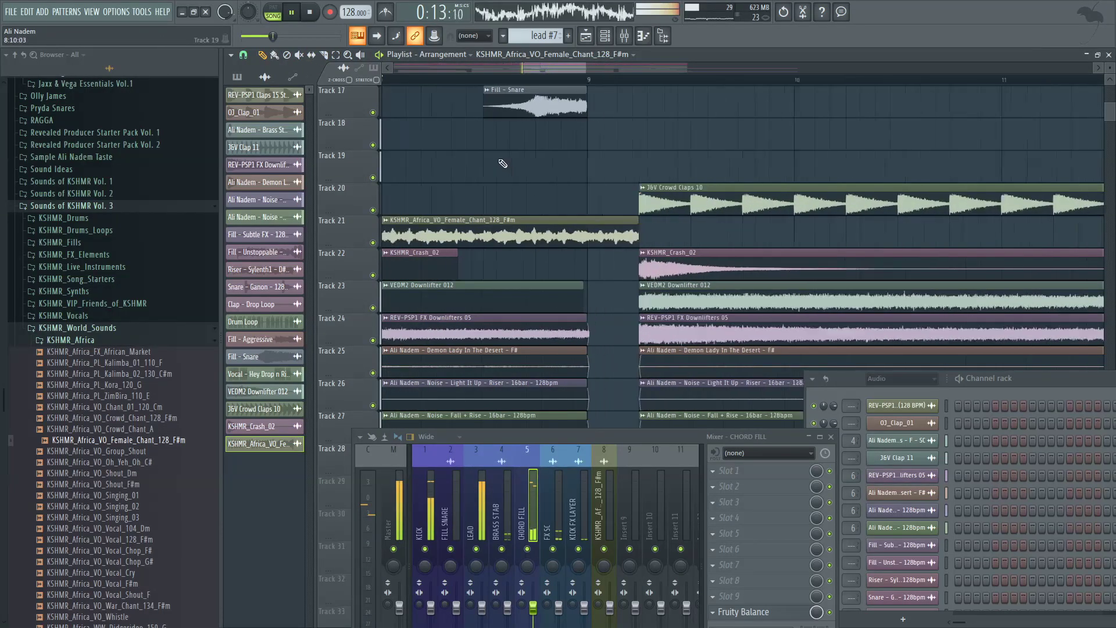
{"action": "scroll", "coordinate": [502, 164], "scroll_direction": "down", "scroll_amount": 4}
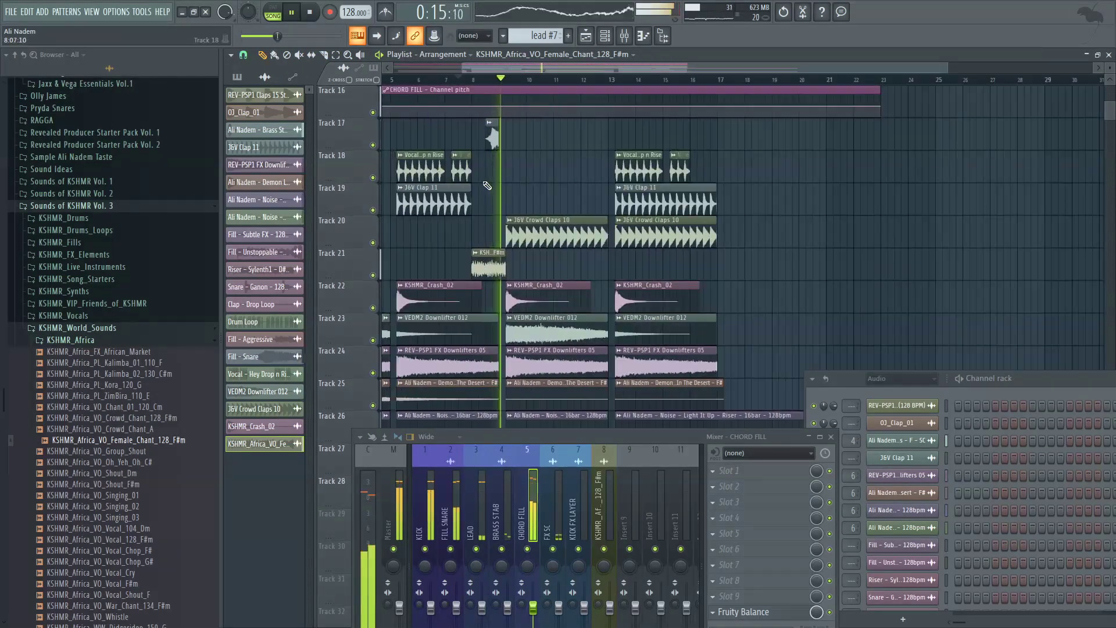
{"action": "scroll", "coordinate": [493, 233], "scroll_direction": "up", "scroll_amount": 3}
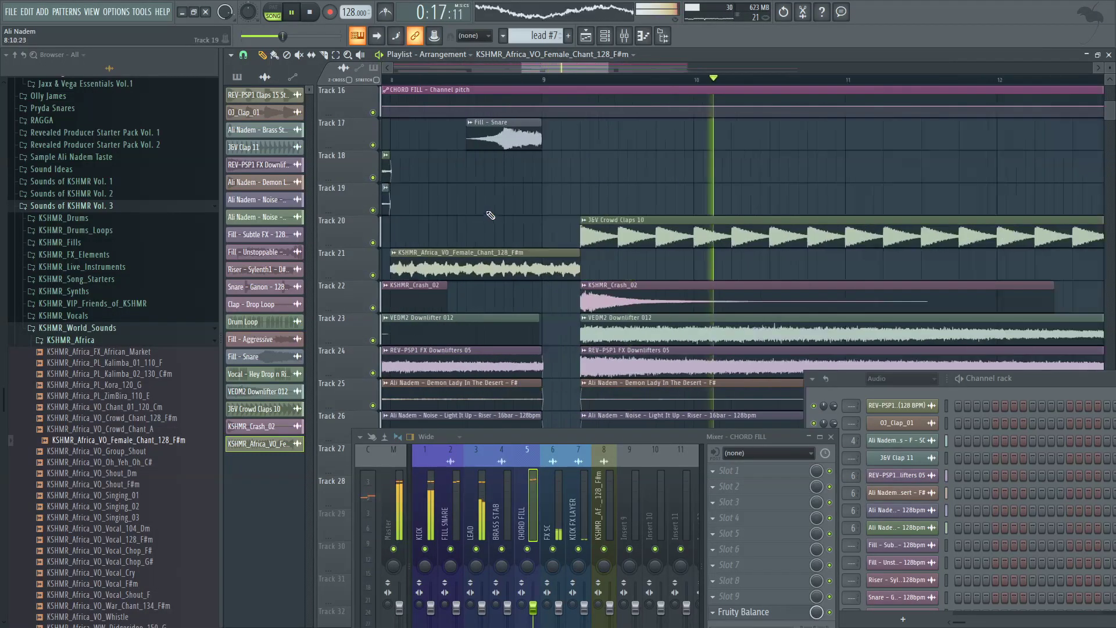
{"action": "key", "text": "space"}
{"action": "key", "text": "space"}
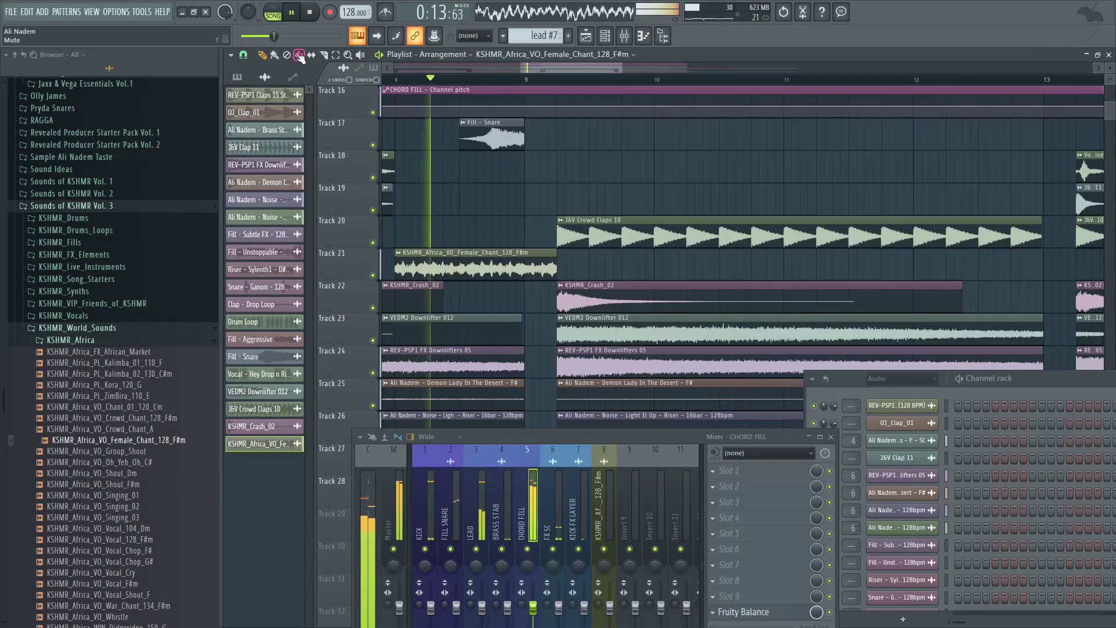
Step: Slice the female chant clip on Track 21 at bar 9 and at the start of the snare fill, checking with playback
{"action": "left_click_drag", "start_coordinate": [523, 287], "coordinate": [521, 248]}
{"action": "key", "text": "space"}
{"action": "key", "text": "space"}
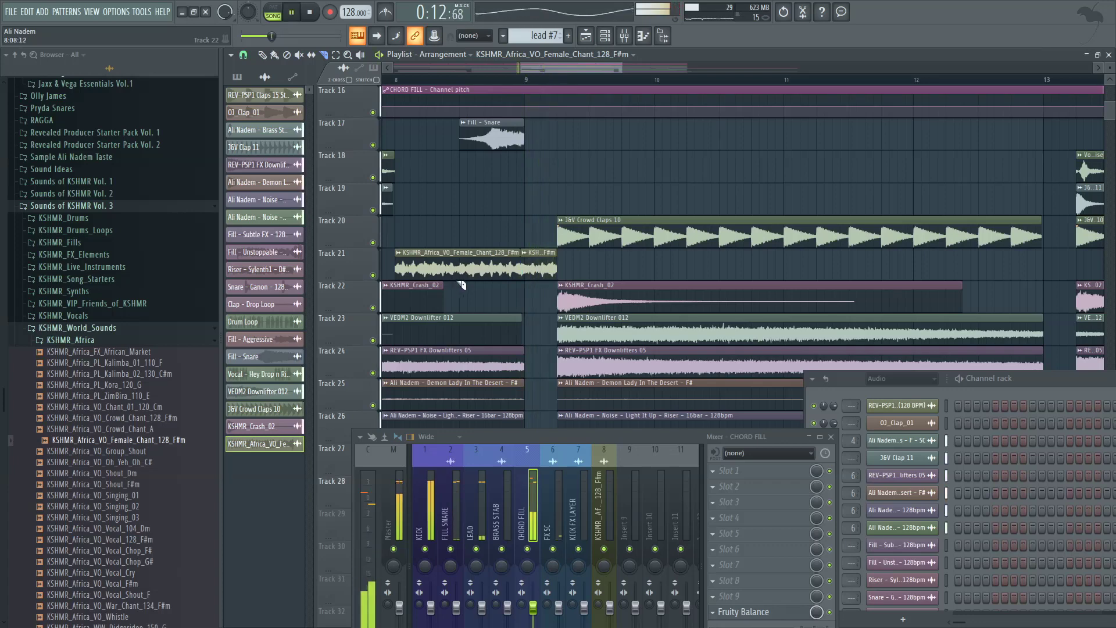
{"action": "left_click_drag", "start_coordinate": [459, 286], "coordinate": [460, 236]}
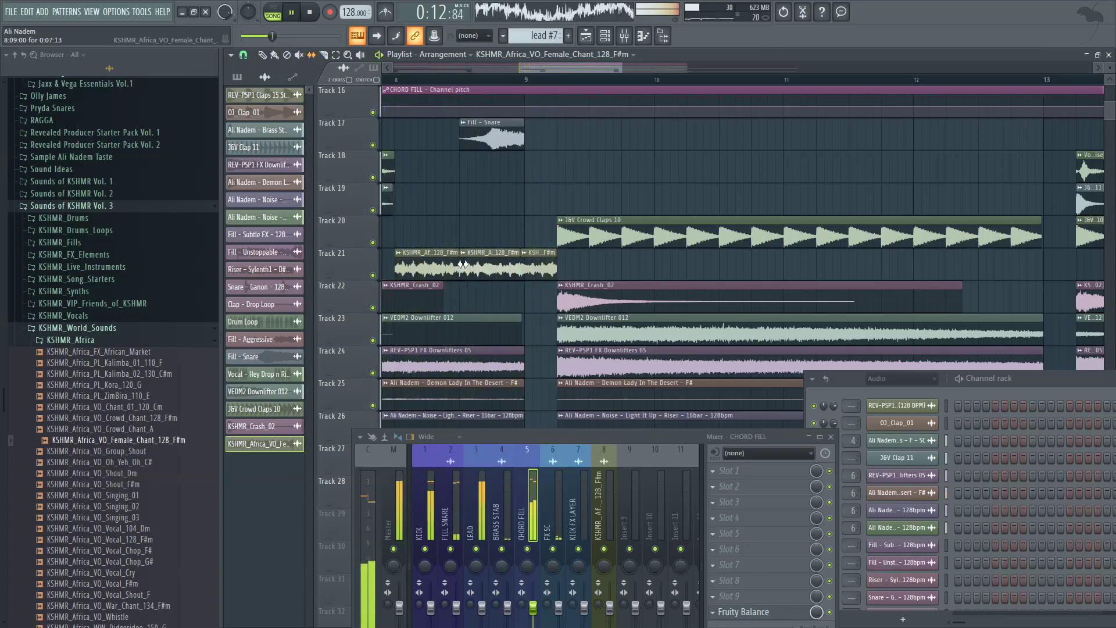
{"action": "scroll", "coordinate": [453, 257], "scroll_direction": "up", "scroll_amount": 3}
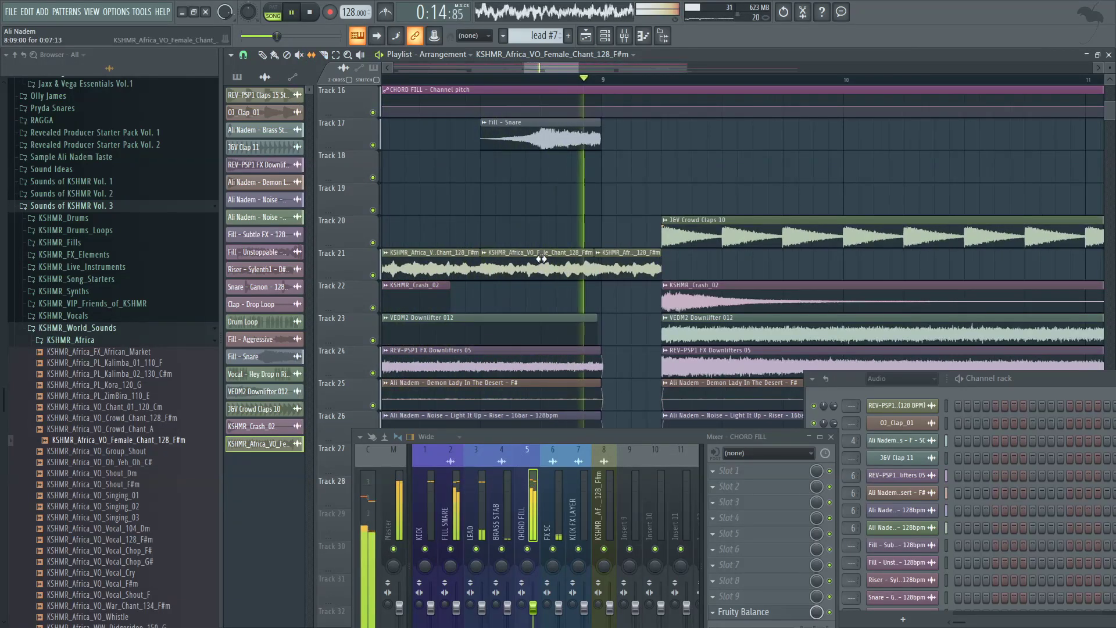
{"action": "key", "text": "space"}
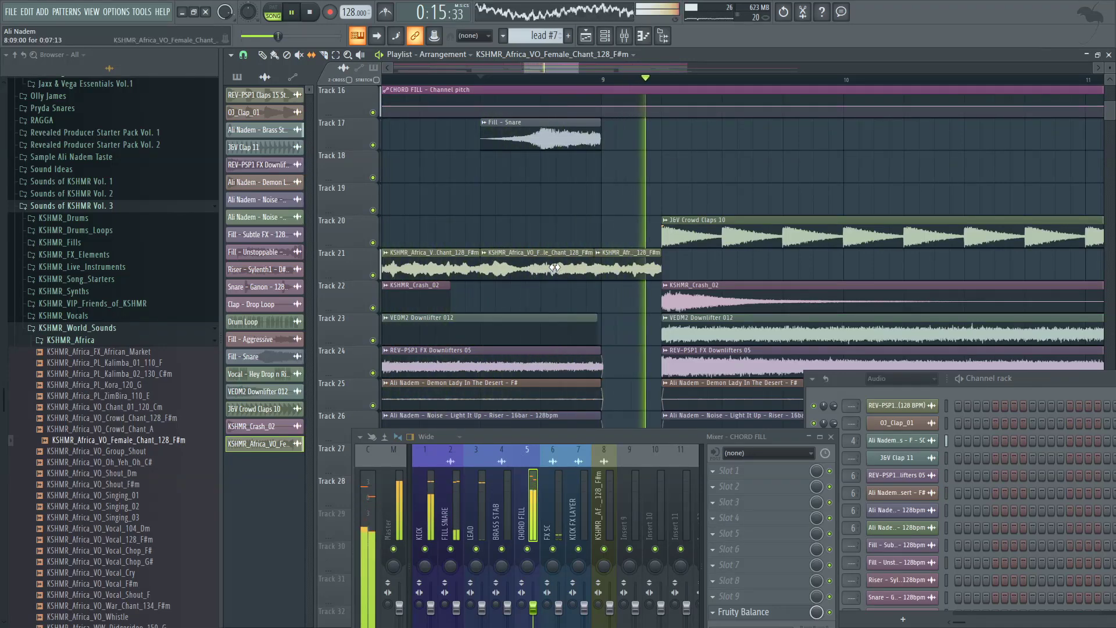
{"action": "key", "text": "space"}
{"action": "key", "text": "space"}
Step: Delete the chant piece after bar 9, shift the middle piece later in bar 8 and extend its end over the crowd claps
{"action": "right_click", "coordinate": [618, 261]}
{"action": "left_click_drag", "start_coordinate": [557, 254], "coordinate": [615, 250]}
{"action": "key", "text": "space"}
{"action": "key", "text": "space"}
{"action": "scroll", "coordinate": [603, 244], "scroll_direction": "up", "scroll_amount": 1}
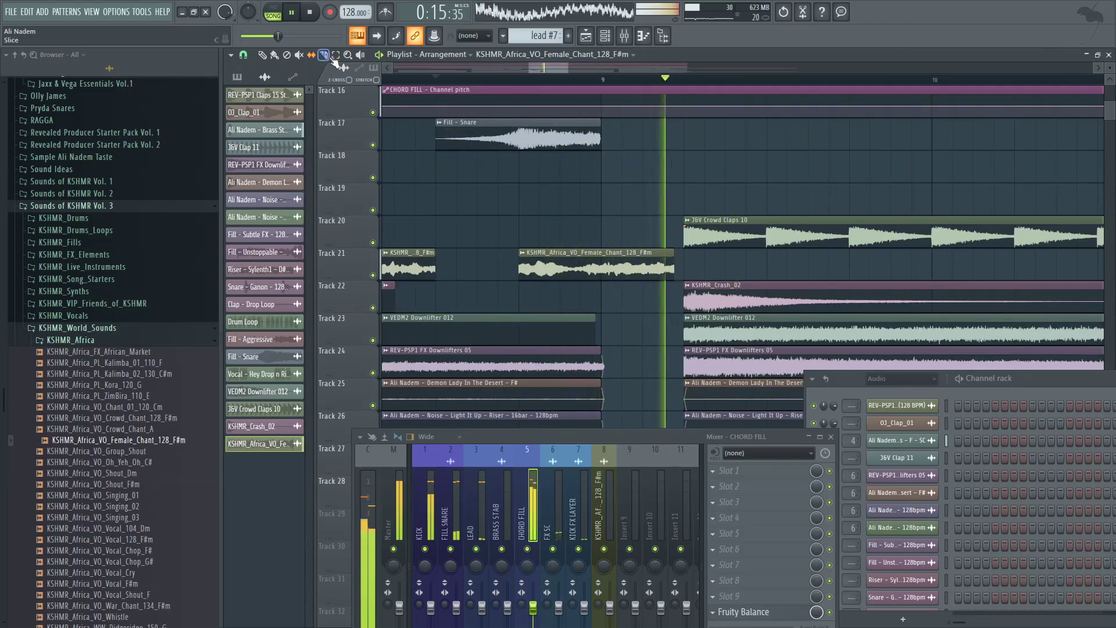
{"action": "left_click_drag", "start_coordinate": [674, 265], "coordinate": [799, 265]}
{"action": "scroll", "coordinate": [608, 265], "scroll_direction": "down", "scroll_amount": 3}
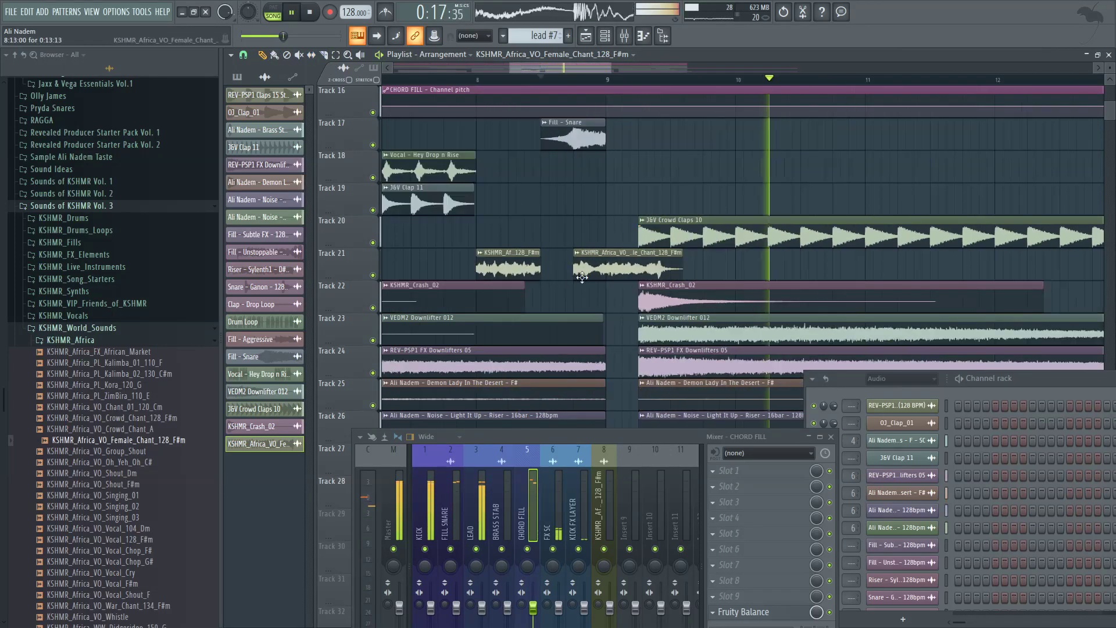
Step: Delete the first chant piece, extend the start of the remaining clip to recover the full chant, and place it at bar 8
{"action": "right_click", "coordinate": [508, 267]}
{"action": "key", "text": "space"}
{"action": "key", "text": "space"}
{"action": "left_click_drag", "start_coordinate": [575, 267], "coordinate": [390, 266]}
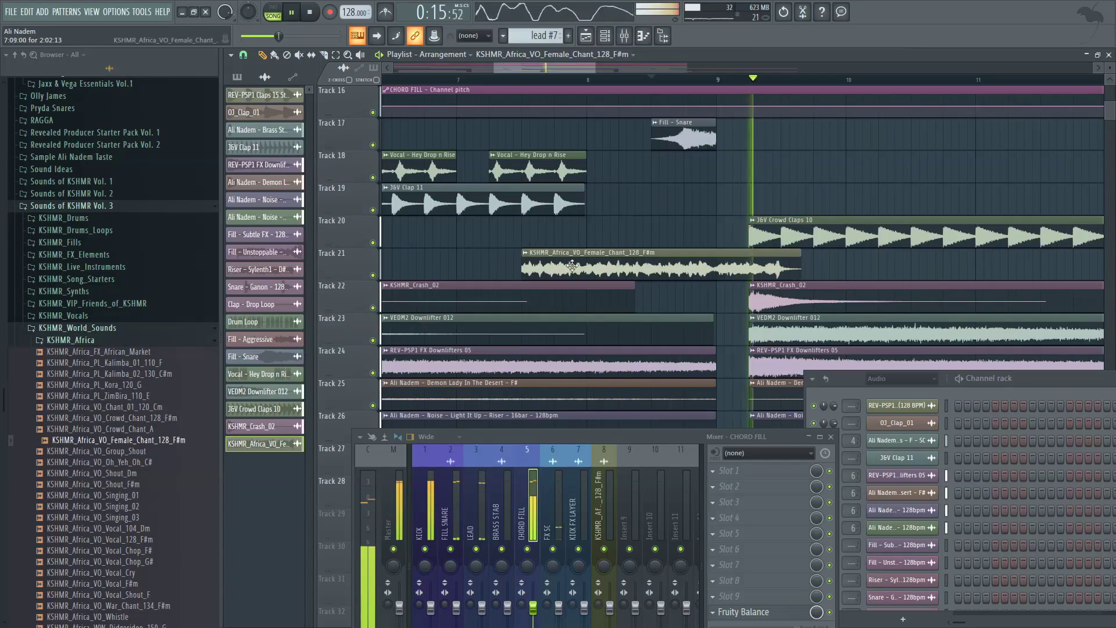
{"action": "key", "text": "space"}
{"action": "key", "text": "space"}
{"action": "left_click_drag", "start_coordinate": [554, 266], "coordinate": [649, 265]}
{"action": "key", "text": "space"}
{"action": "key", "text": "space"}
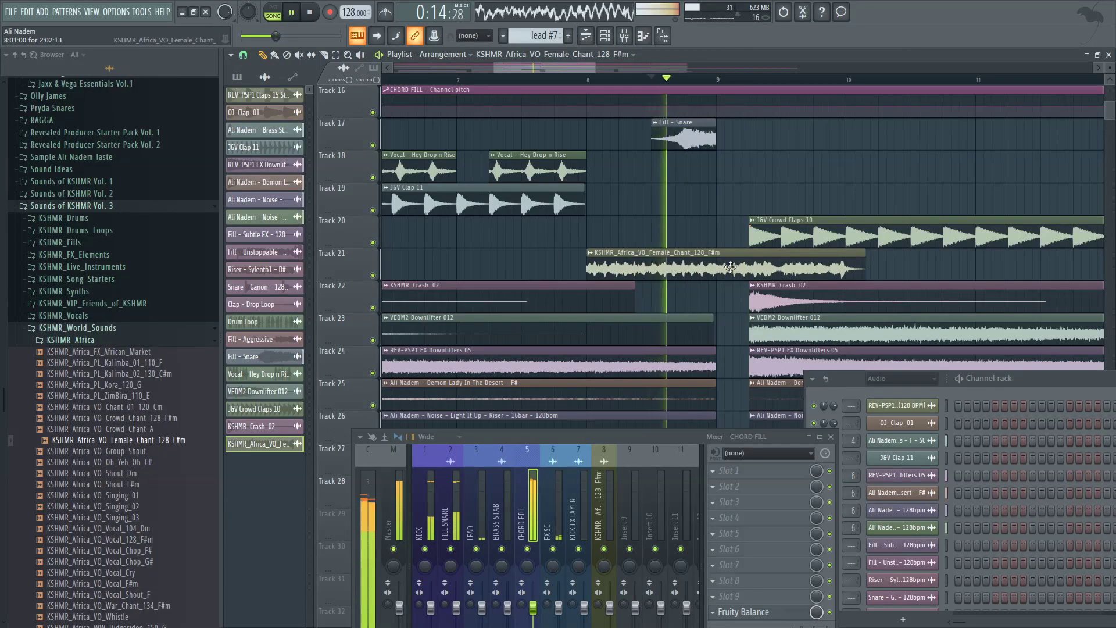
Step: Slice the female chant clip at the start of the snare fill and move the rear part to Track 19 at bar 8
{"action": "scroll", "coordinate": [640, 266], "scroll_direction": "up", "scroll_amount": 2}
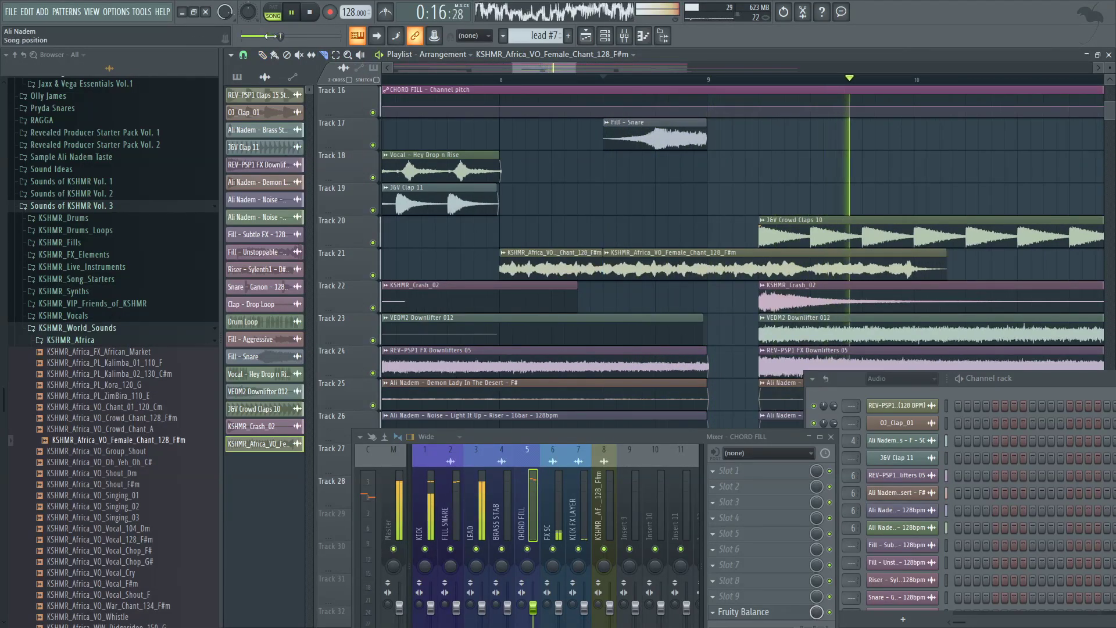
{"action": "key", "text": "space"}
{"action": "key", "text": "space"}
{"action": "left_click_drag", "start_coordinate": [780, 266], "coordinate": [676, 208]}
{"action": "key", "text": "space"}
{"action": "key", "text": "space"}
{"action": "key", "text": "space"}
{"action": "key", "text": "space"}
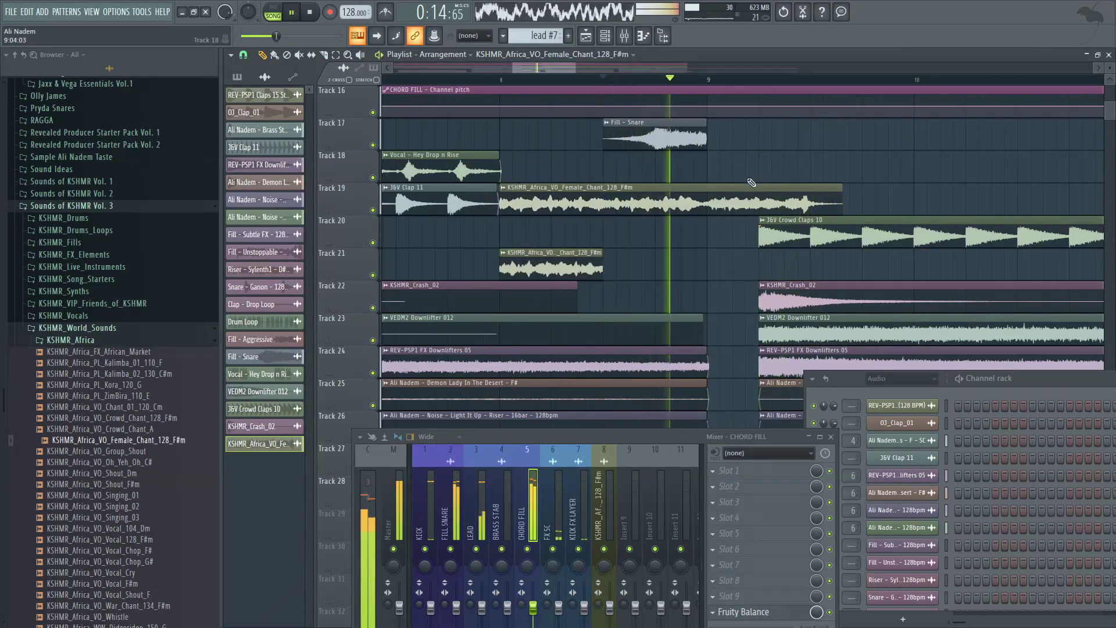
Step: Trim the end of the chant part on Track 19, then delete it and play back the fill with the Track 21 piece alone
{"action": "key", "text": "space"}
{"action": "key", "text": "space"}
{"action": "left_click_drag", "start_coordinate": [842, 194], "coordinate": [751, 196]}
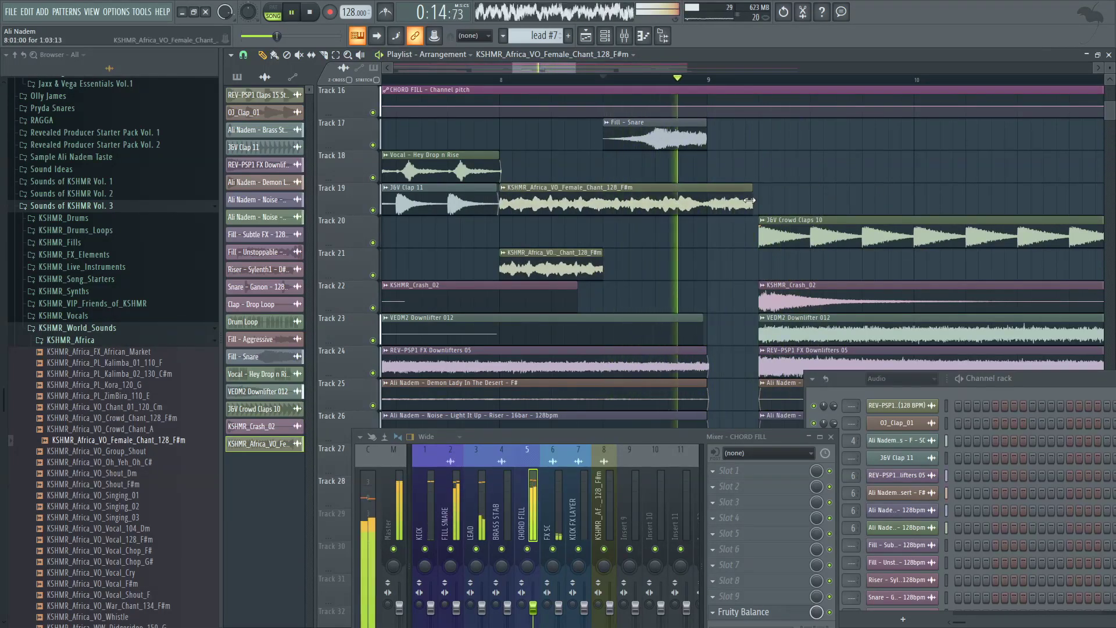
{"action": "right_click", "coordinate": [718, 201]}
{"action": "key", "text": "space"}
{"action": "key", "text": "space"}
{"action": "key", "text": "space"}
{"action": "key", "text": "space"}
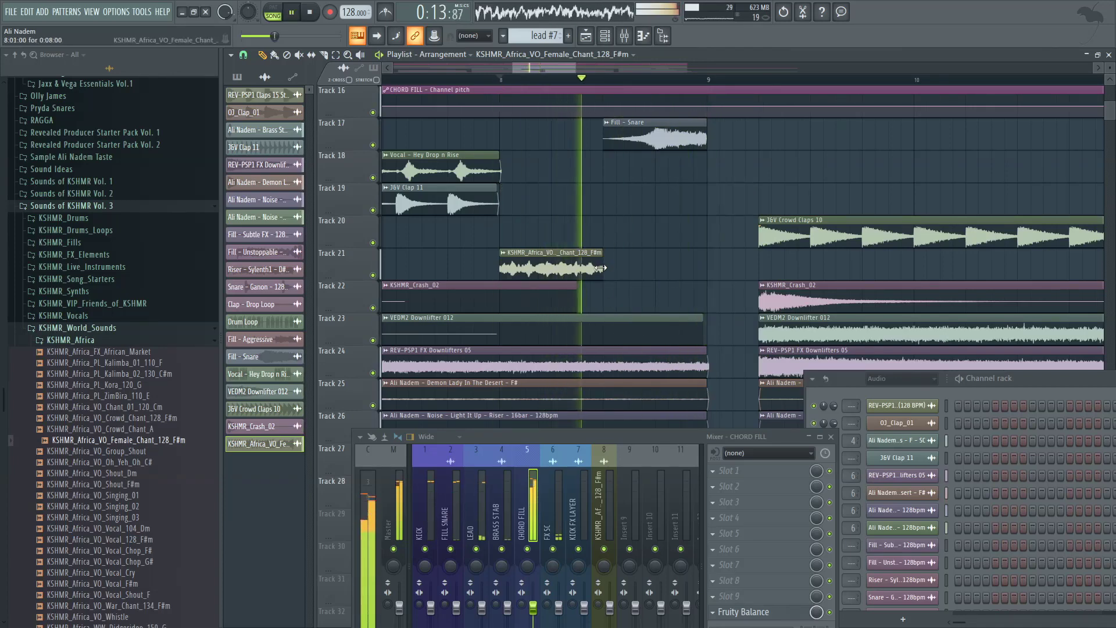
Step: Extend the end of the female chant clip on Track 21 to bar 9 and adjust the Mod X level in its channel settings
{"action": "key", "text": "space"}
{"action": "left_click_drag", "start_coordinate": [601, 269], "coordinate": [651, 267]}
{"action": "double_click", "coordinate": [629, 266]}
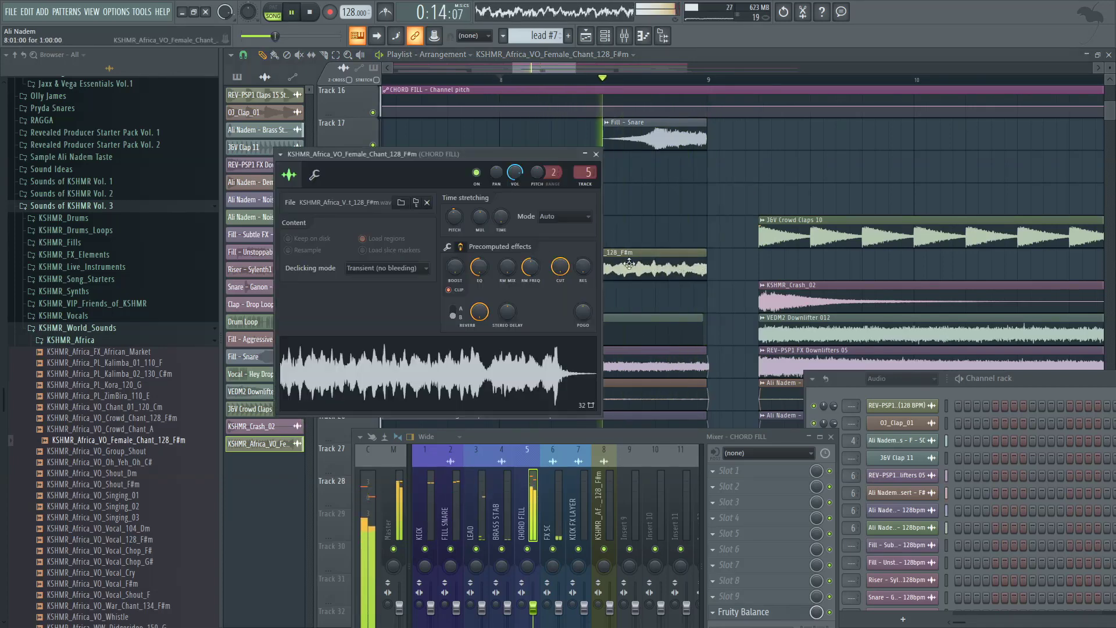
{"action": "left_click", "coordinate": [315, 175]}
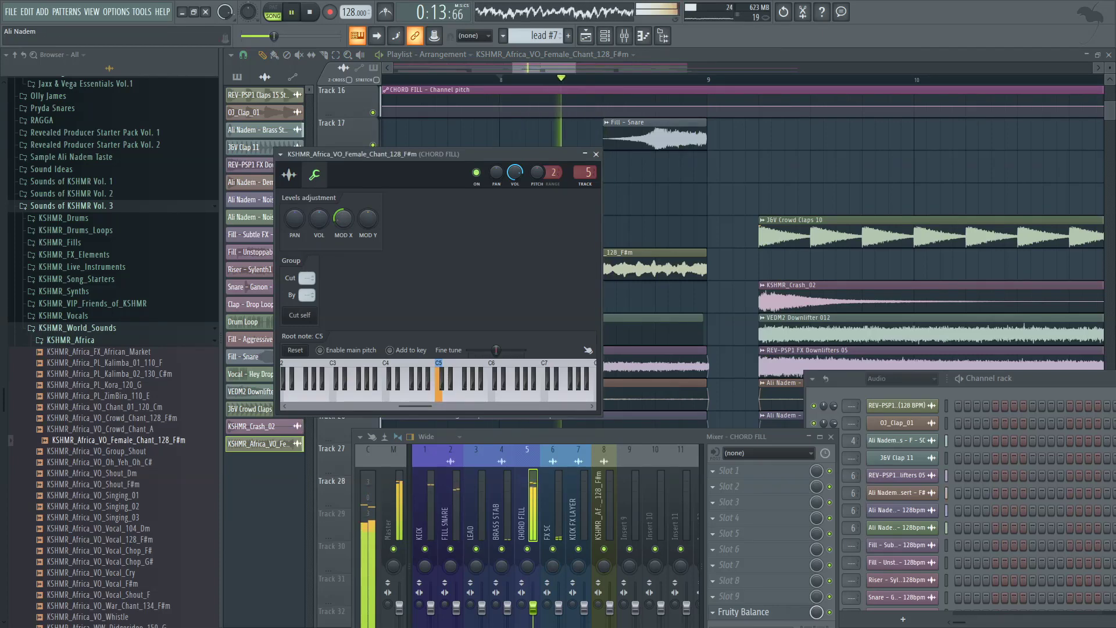
{"action": "key", "text": "space"}
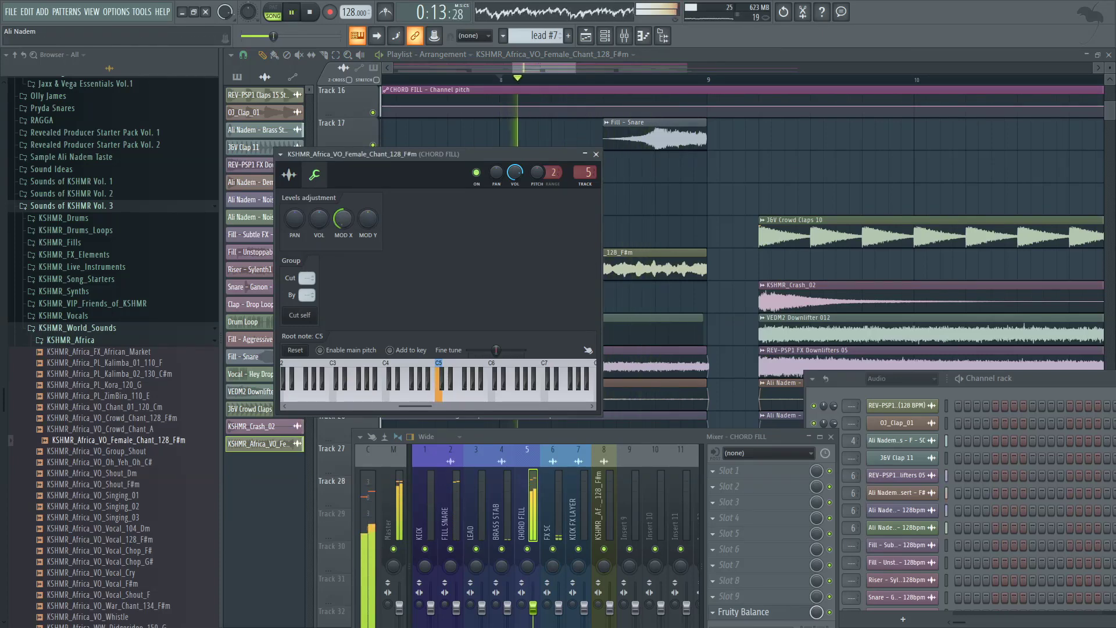
Step: Set the female chant's declicking mode to Transient (bleeding) and create a Mod X automation clip spanning bar 8
{"action": "left_click_drag", "start_coordinate": [510, 89], "coordinate": [660, 107]}
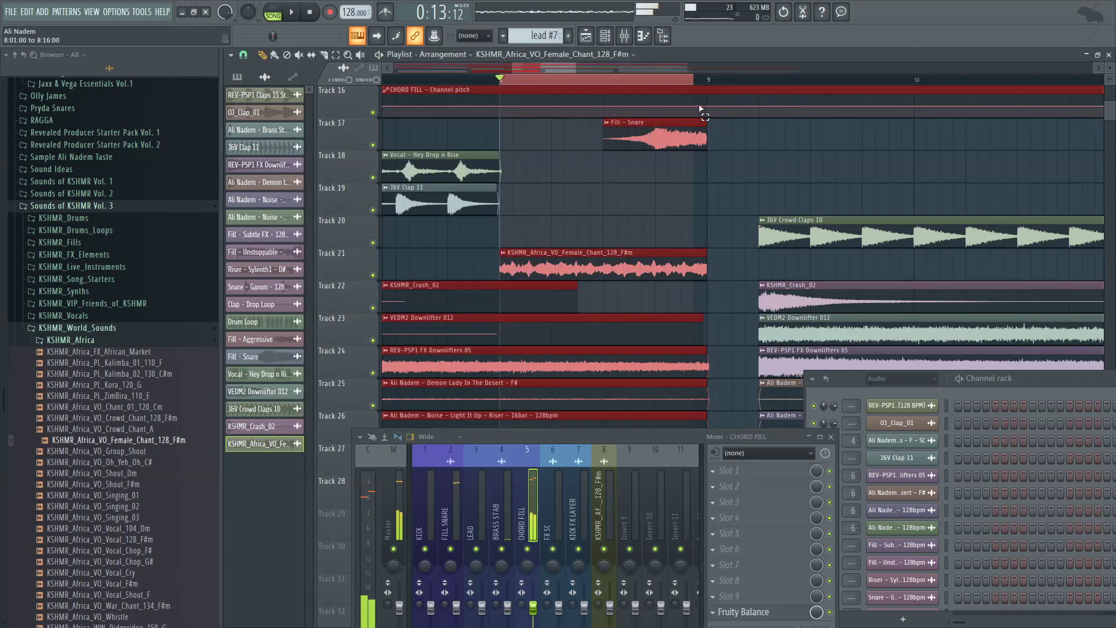
{"action": "double_click", "coordinate": [660, 273]}
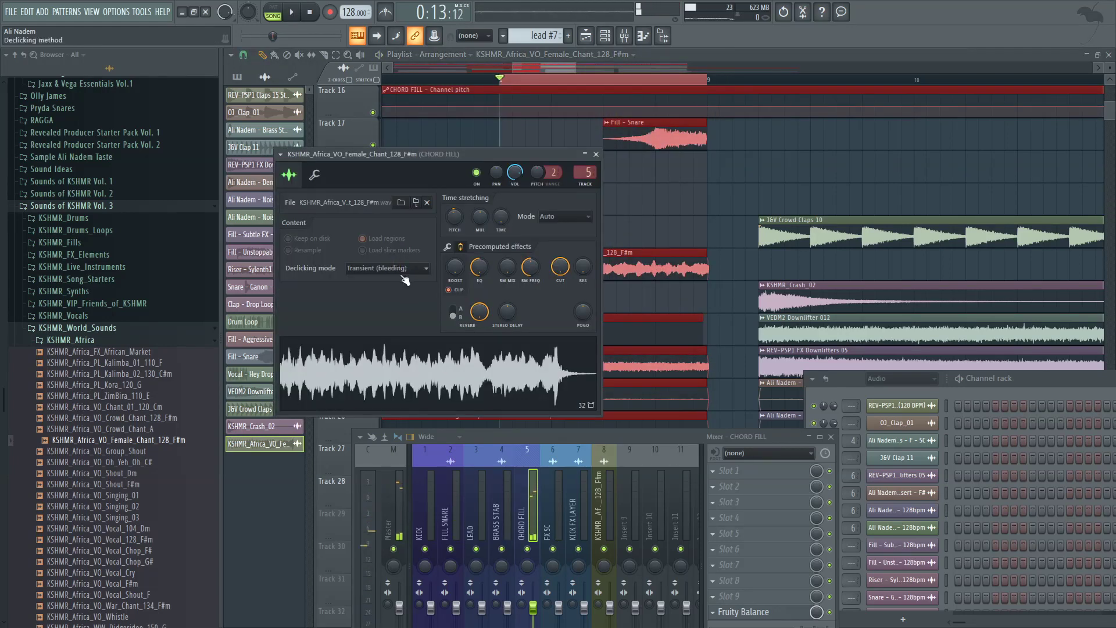
{"action": "left_click", "coordinate": [315, 175]}
{"action": "key", "text": "space"}
{"action": "right_click", "coordinate": [343, 218]}
{"action": "left_click", "coordinate": [366, 294]}
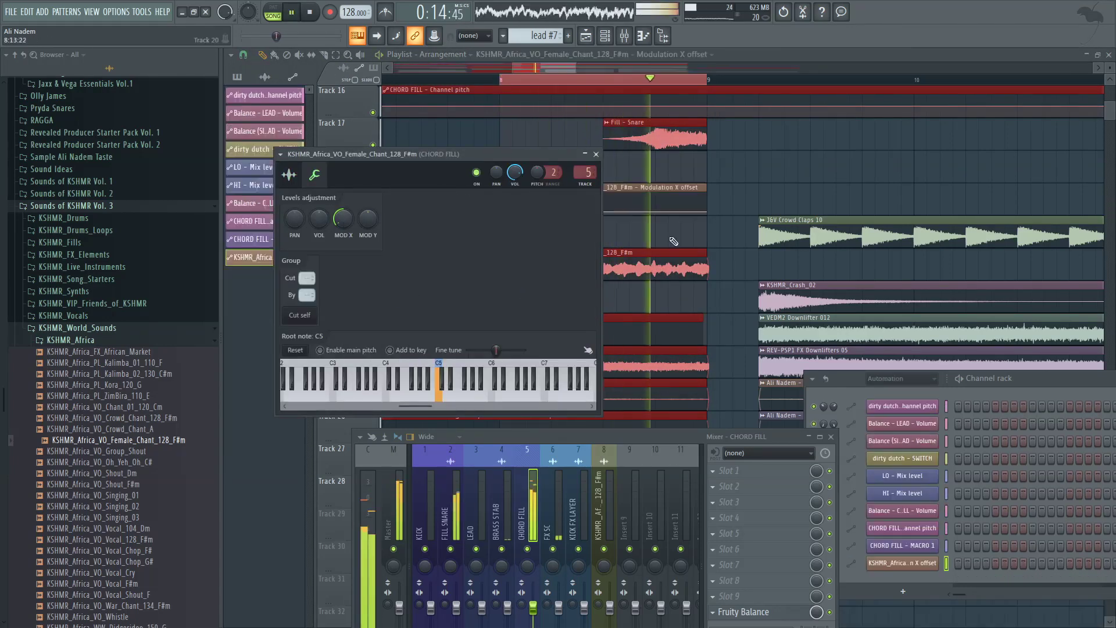
Step: Shape the Mod X automation to rise through bar 8, place it over the chant clip on Track 21 and clear the time selection
{"action": "left_click_drag", "start_coordinate": [650, 187], "coordinate": [651, 219]}
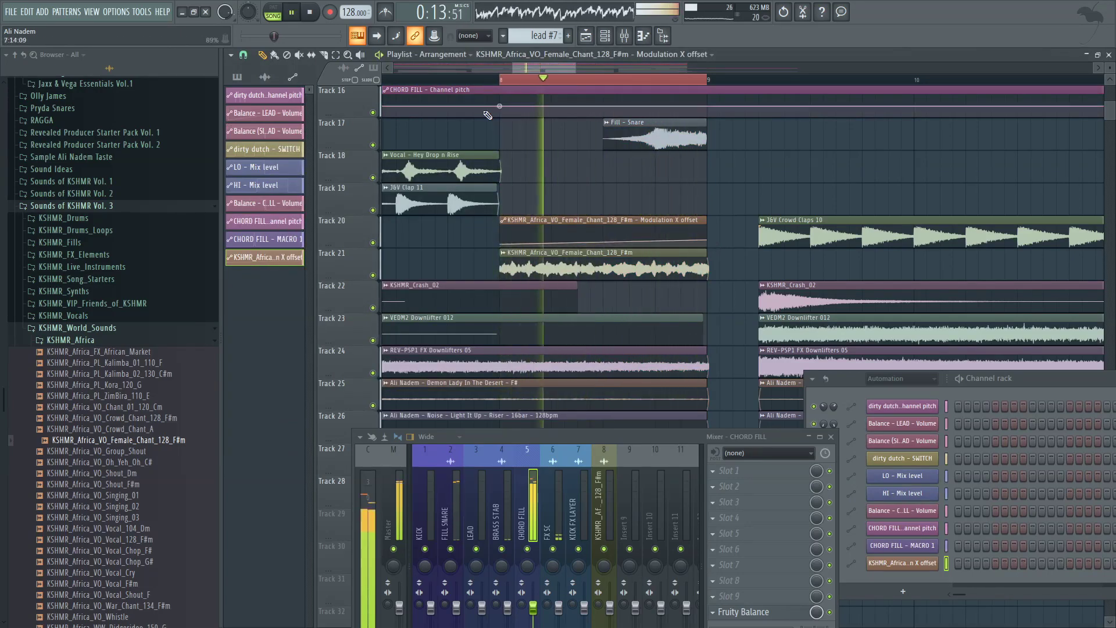
{"action": "left_click", "coordinate": [452, 80]}
{"action": "key", "text": "ctrl+d"}
{"action": "scroll", "coordinate": [450, 142], "scroll_direction": "down", "scroll_amount": 5}
{"action": "scroll", "coordinate": [452, 155], "scroll_direction": "down", "scroll_amount": 4}
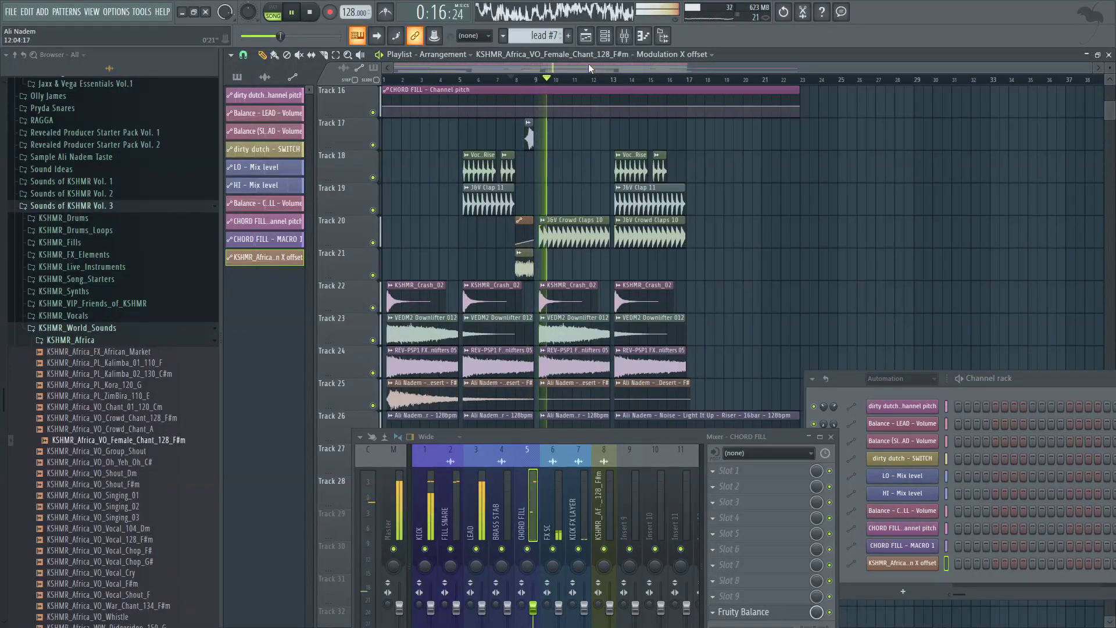
{"action": "scroll", "coordinate": [501, 206], "scroll_direction": "up", "scroll_amount": 4}
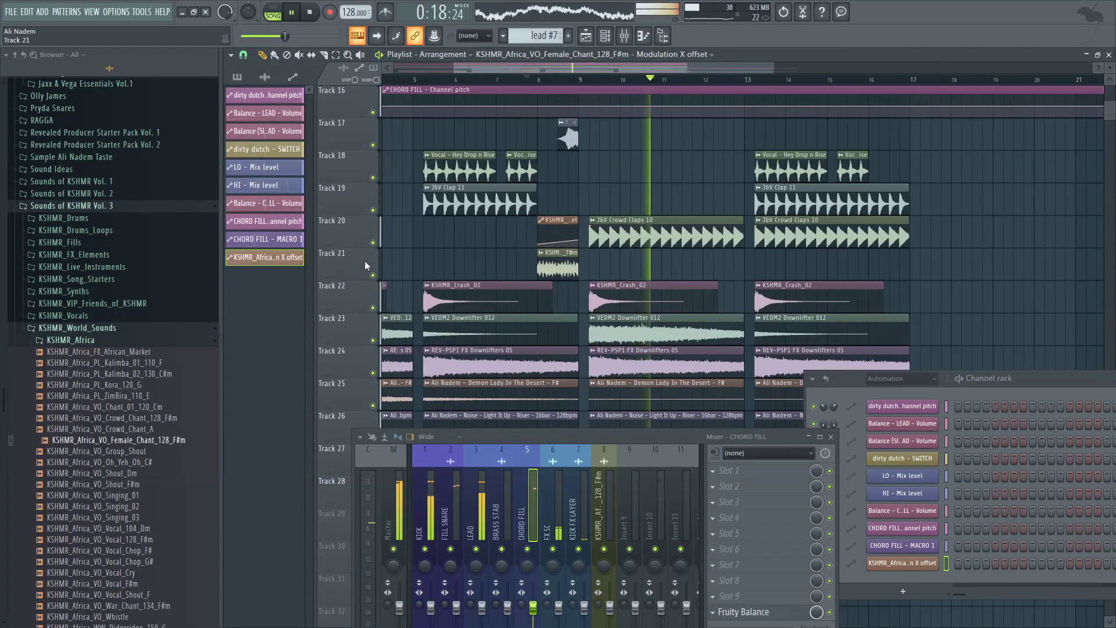
{"action": "scroll", "coordinate": [560, 236], "scroll_direction": "up", "scroll_amount": 6}
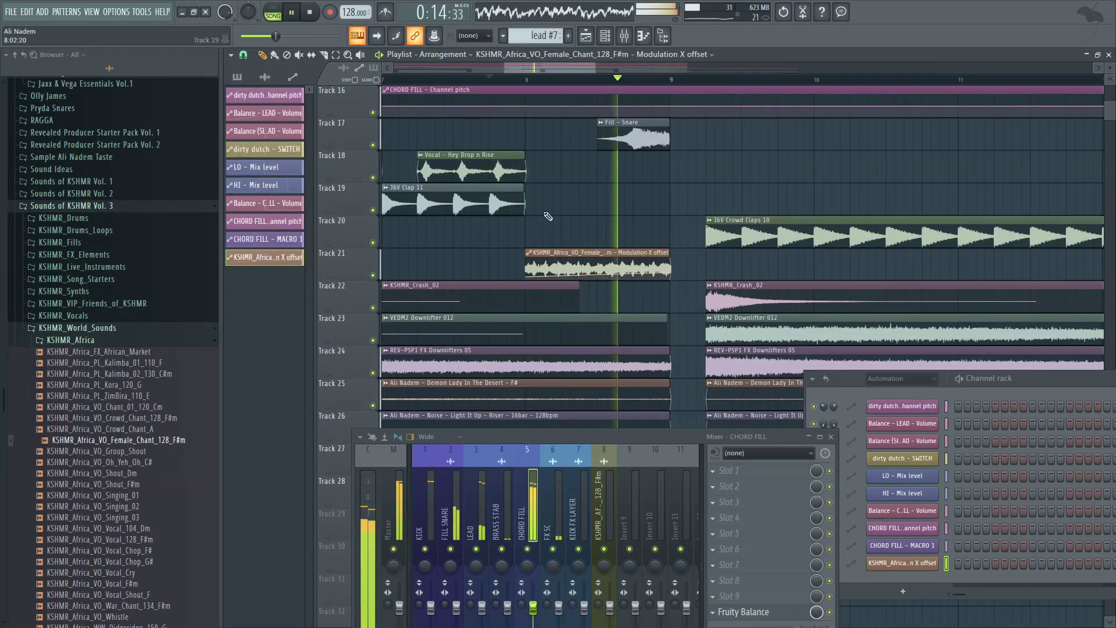
Step: Look over the arrangement around bar 9, including the pattern and automation tracks above the chant
{"action": "scroll", "coordinate": [529, 194], "scroll_direction": "down", "scroll_amount": 8}
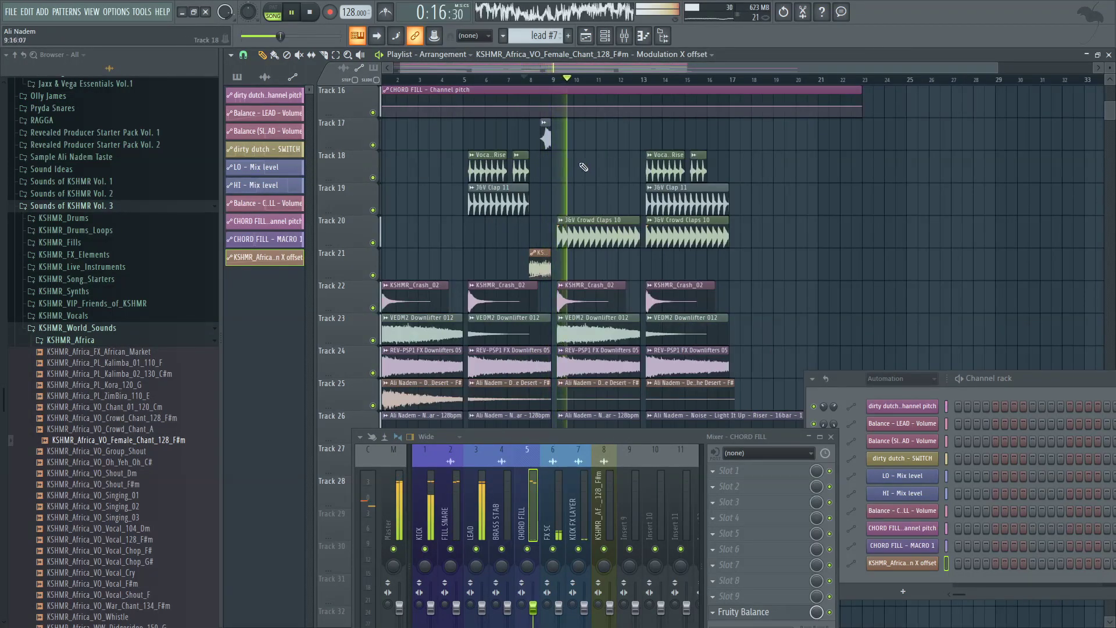
{"action": "scroll", "coordinate": [542, 96], "scroll_direction": "up", "scroll_amount": 4}
{"action": "scroll", "coordinate": [539, 96], "scroll_direction": "up", "scroll_amount": 11}
{"action": "scroll", "coordinate": [576, 166], "scroll_direction": "down", "scroll_amount": 6}
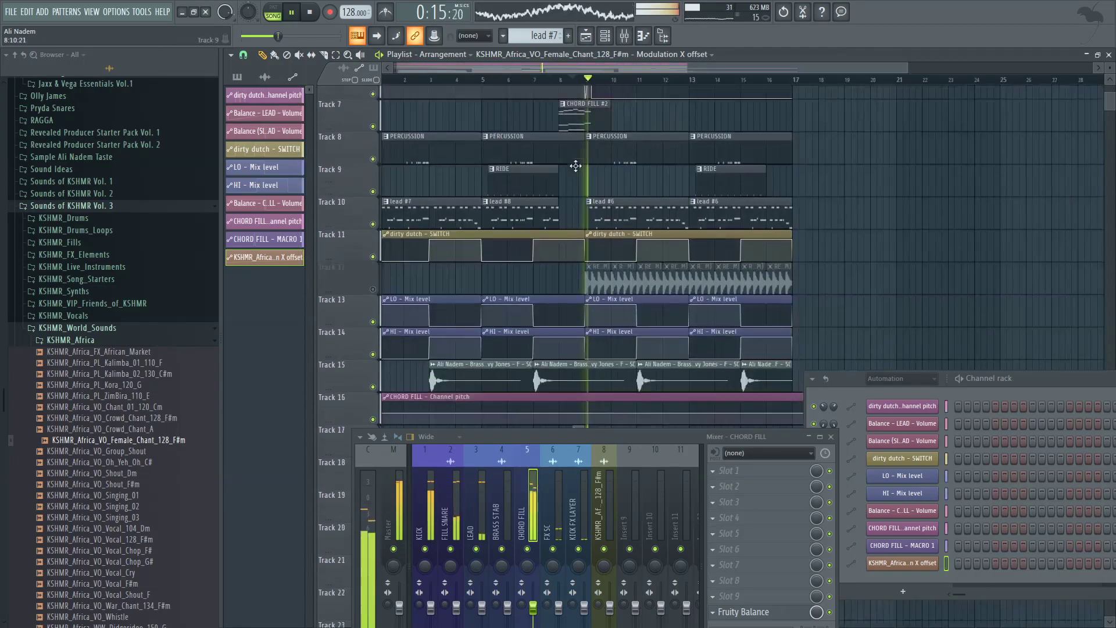
Step: Open the CHORD FILL #2 clip from Track 7 in the piano roll and raise bar 1's last upper note to B7
{"action": "scroll", "coordinate": [599, 233], "scroll_direction": "up", "scroll_amount": 6}
{"action": "scroll", "coordinate": [603, 244], "scroll_direction": "up", "scroll_amount": 4}
{"action": "left_click", "coordinate": [610, 293]}
{"action": "key", "text": "space"}
{"action": "double_click", "coordinate": [610, 294]}
{"action": "key", "text": "space"}
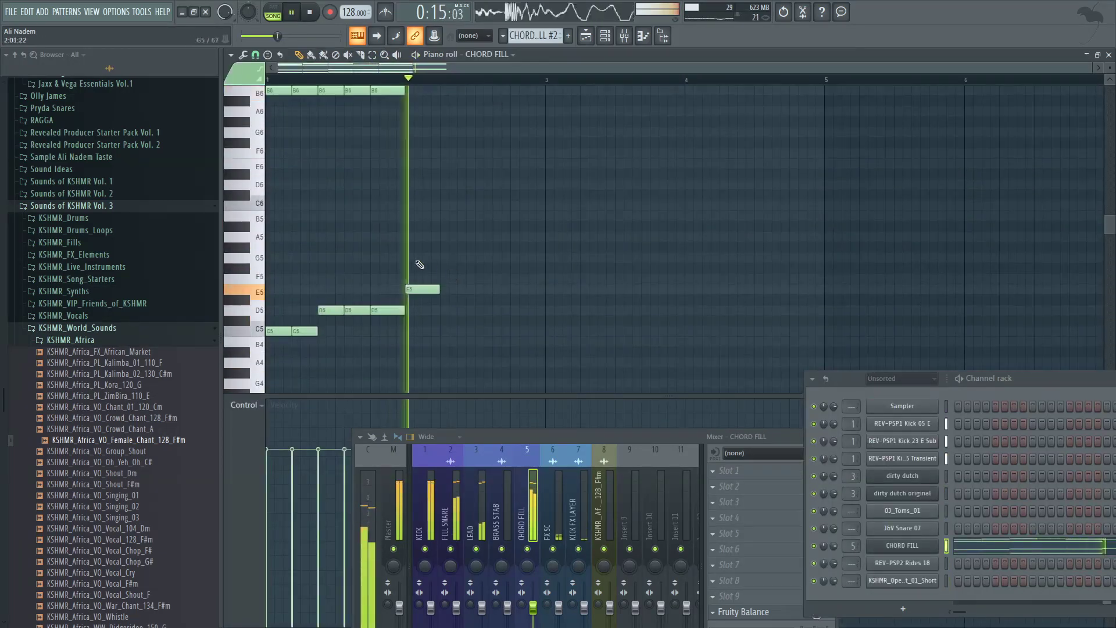
{"action": "left_click_drag", "start_coordinate": [378, 176], "coordinate": [379, 121]}
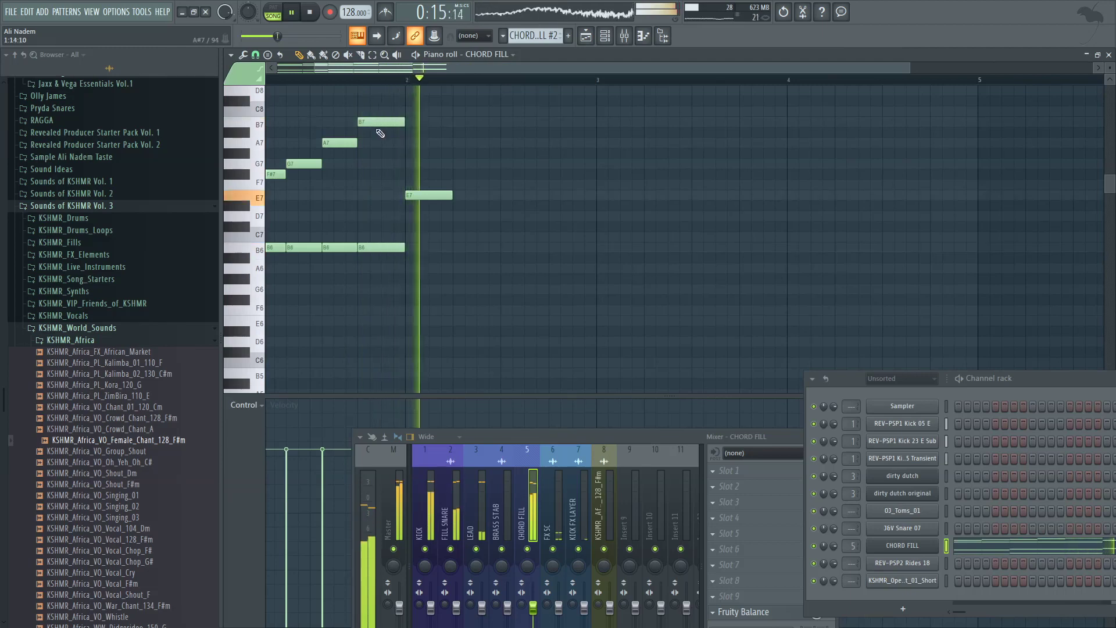
Step: Lower bar 1's last upper note to F#7 and delete the CHORD FILL notes that start at bar 2
{"action": "scroll", "coordinate": [346, 81], "scroll_direction": "down", "scroll_amount": 2}
{"action": "scroll", "coordinate": [346, 81], "scroll_direction": "up", "scroll_amount": 3}
{"action": "left_click_drag", "start_coordinate": [499, 122], "coordinate": [541, 184]}
{"action": "scroll", "coordinate": [508, 187], "scroll_direction": "up", "scroll_amount": 2}
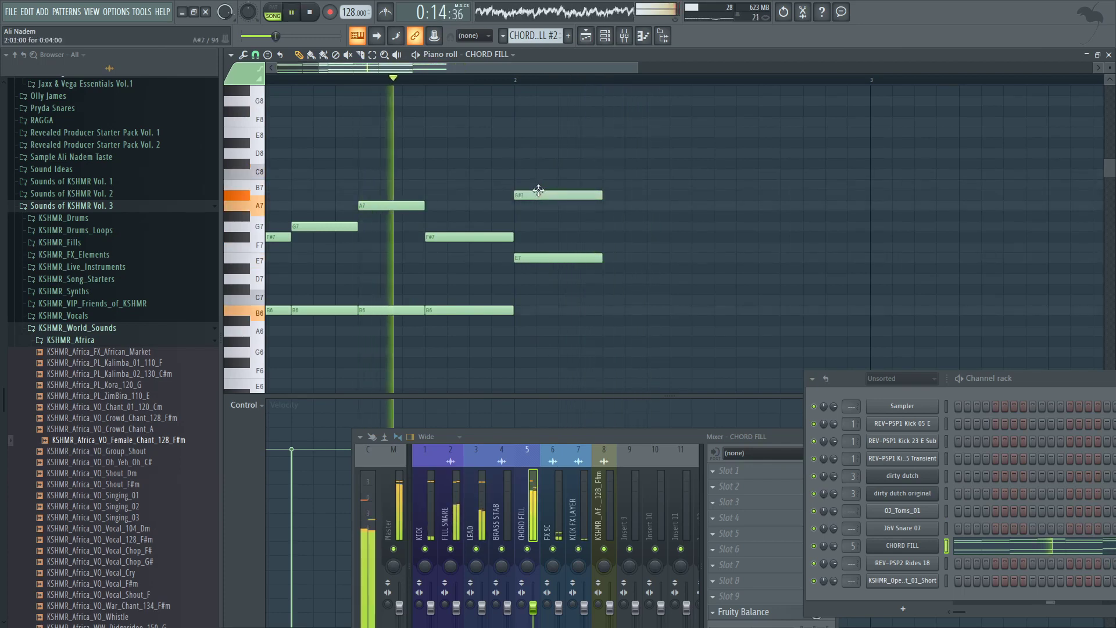
{"action": "scroll", "coordinate": [566, 264], "scroll_direction": "down", "scroll_amount": 8}
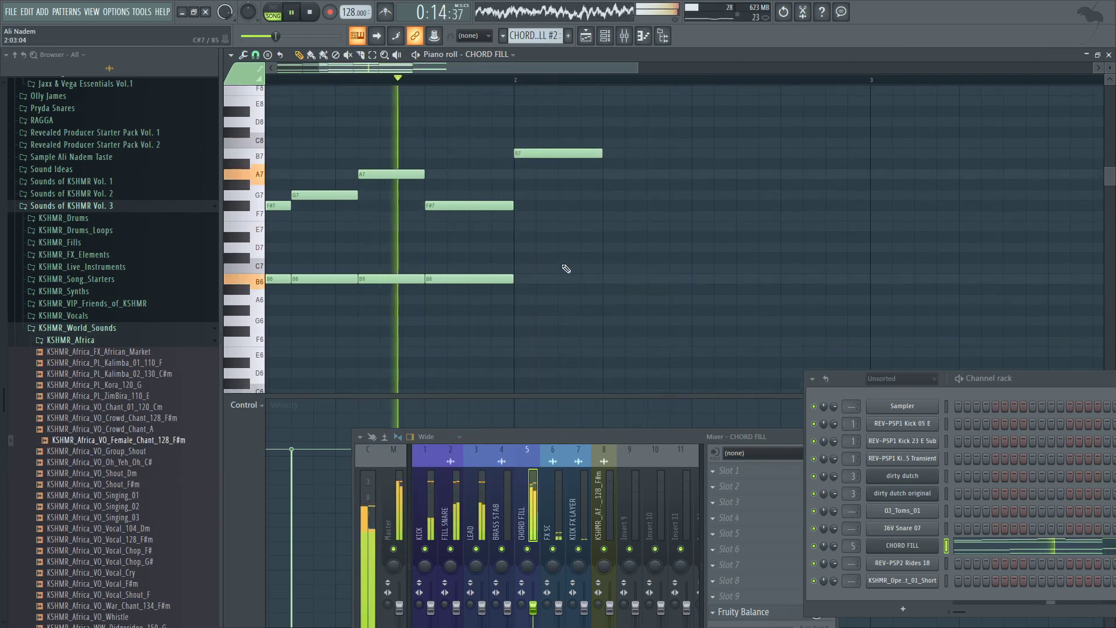
{"action": "scroll", "coordinate": [569, 265], "scroll_direction": "up", "scroll_amount": 9}
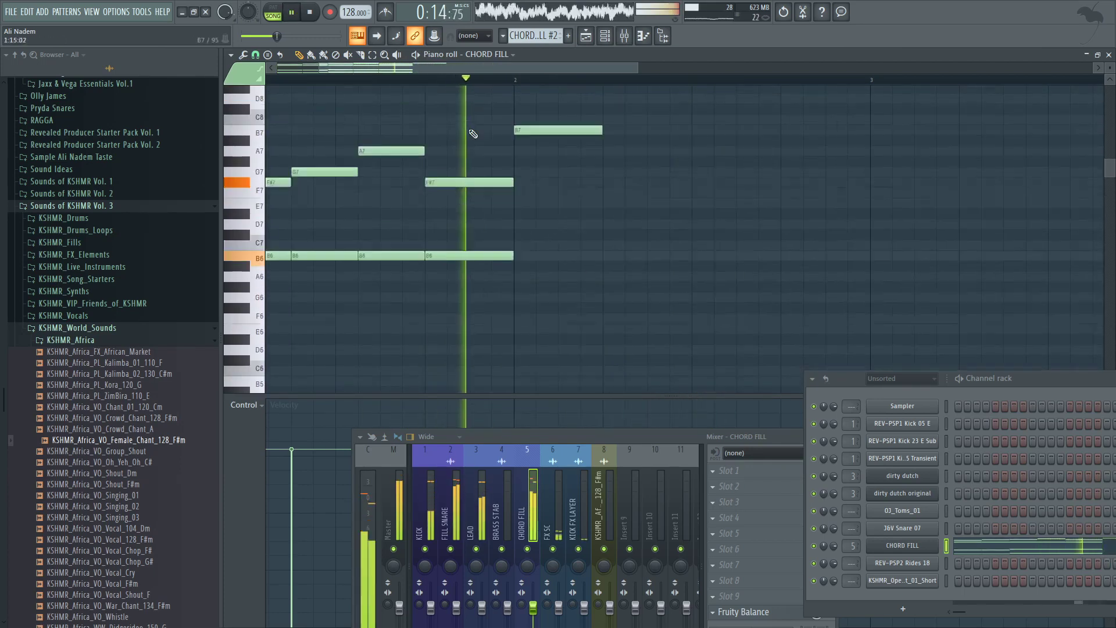
{"action": "right_click", "coordinate": [576, 216]}
Step: Play back the playlist around the CHORD FILL #2 clip to hear the edited fill leading into bar 9
{"action": "key", "text": "space"}
{"action": "key", "text": "space"}
{"action": "left_click", "coordinate": [586, 36]}
{"action": "scroll", "coordinate": [538, 180], "scroll_direction": "down", "scroll_amount": 4}
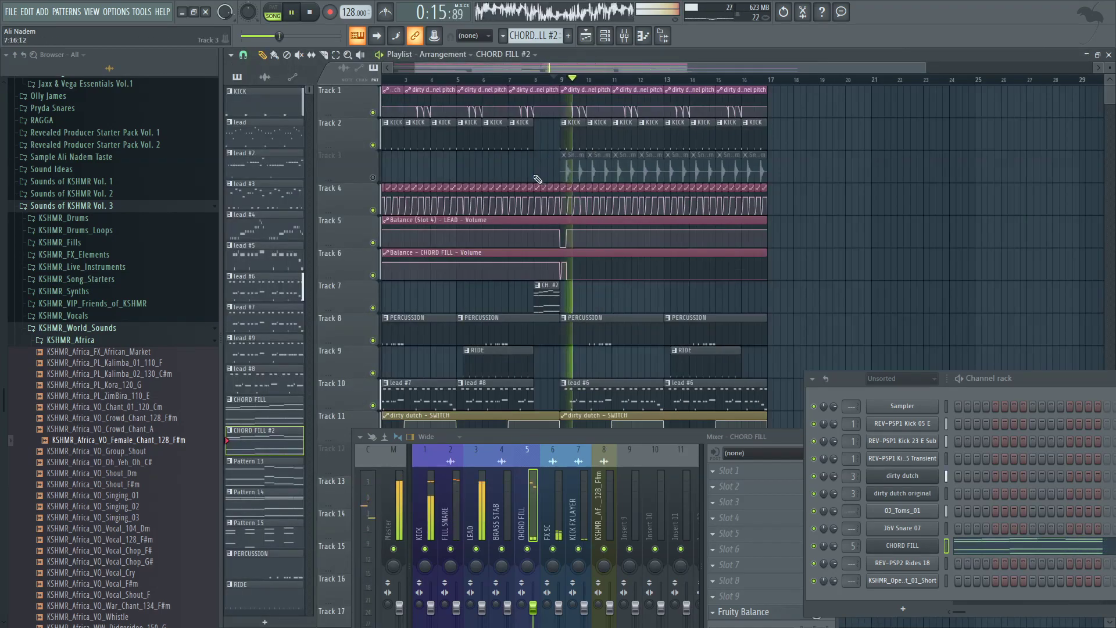
{"action": "scroll", "coordinate": [536, 180], "scroll_direction": "up", "scroll_amount": 3}
{"action": "key", "text": "space"}
{"action": "key", "text": "space"}
Step: Try G7 as the pitch of the chord fill's last upper note in the piano roll
{"action": "key", "text": "F7"}
{"action": "left_click", "coordinate": [474, 225]}
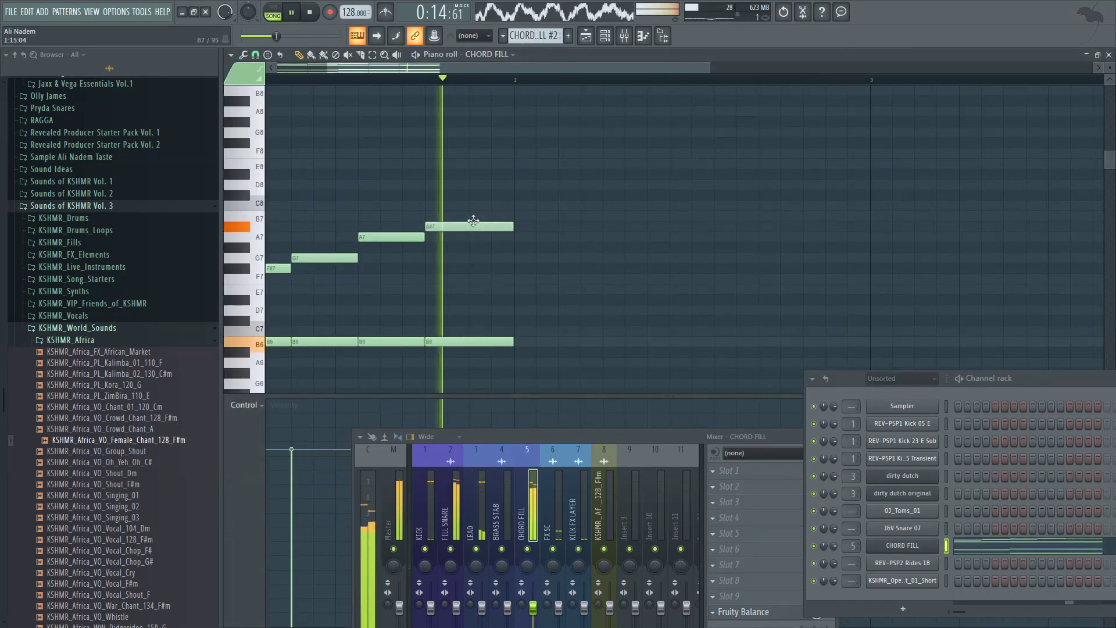
{"action": "left_click_drag", "start_coordinate": [474, 225], "coordinate": [467, 259]}
Step: Play the arrangement from bar 6 and listen to how the chord fill leads into bar 9
{"action": "left_click", "coordinate": [586, 36]}
{"action": "scroll", "coordinate": [576, 81], "scroll_direction": "down", "scroll_amount": 2}
{"action": "scroll", "coordinate": [518, 107], "scroll_direction": "up", "scroll_amount": 2}
{"action": "left_click", "coordinate": [545, 79]}
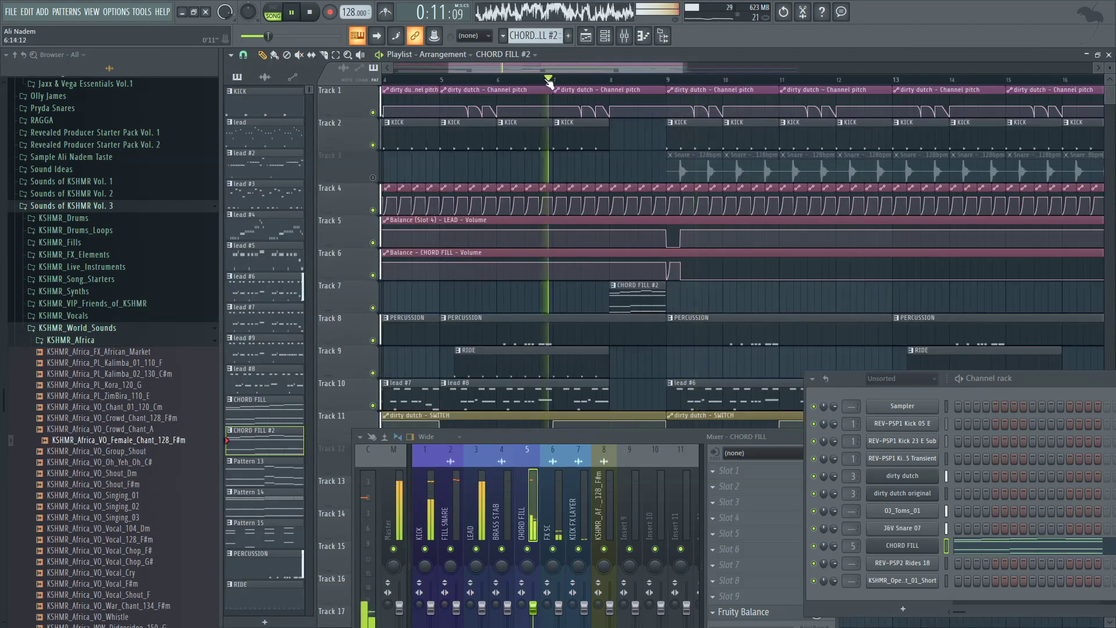
{"action": "scroll", "coordinate": [553, 203], "scroll_direction": "down", "scroll_amount": 2}
{"action": "scroll", "coordinate": [564, 248], "scroll_direction": "up", "scroll_amount": 3}
{"action": "scroll", "coordinate": [511, 250], "scroll_direction": "down", "scroll_amount": 2}
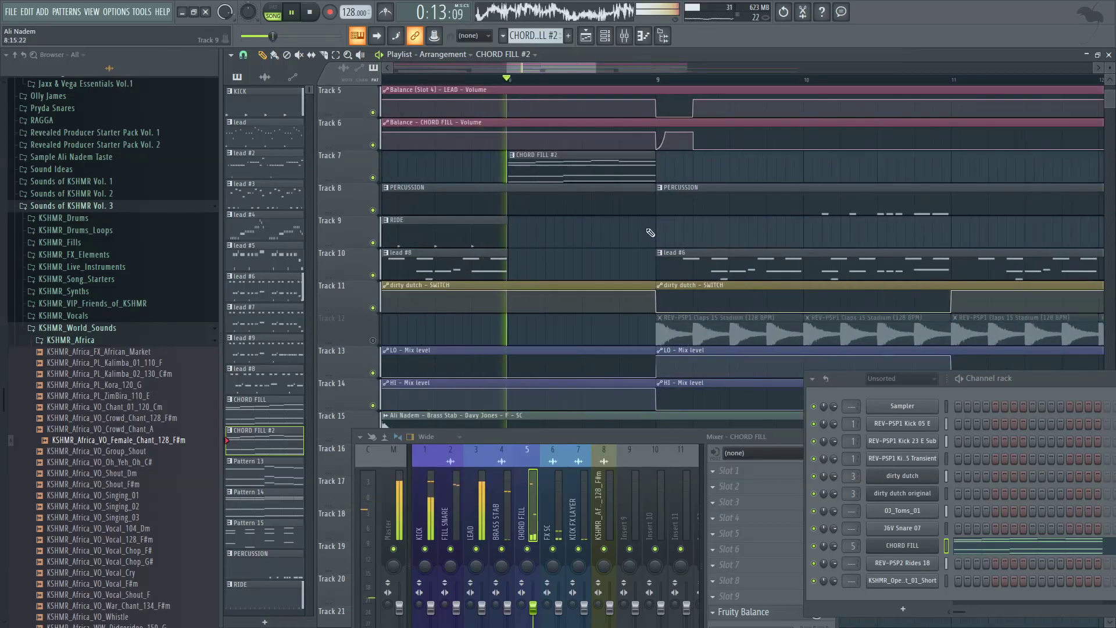
{"action": "scroll", "coordinate": [607, 186], "scroll_direction": "up", "scroll_amount": 2}
{"action": "scroll", "coordinate": [607, 186], "scroll_direction": "down", "scroll_amount": 2}
Step: Raise the chord fill's last upper note in bar 1 to B7 in the piano roll
{"action": "left_click", "coordinate": [586, 37]}
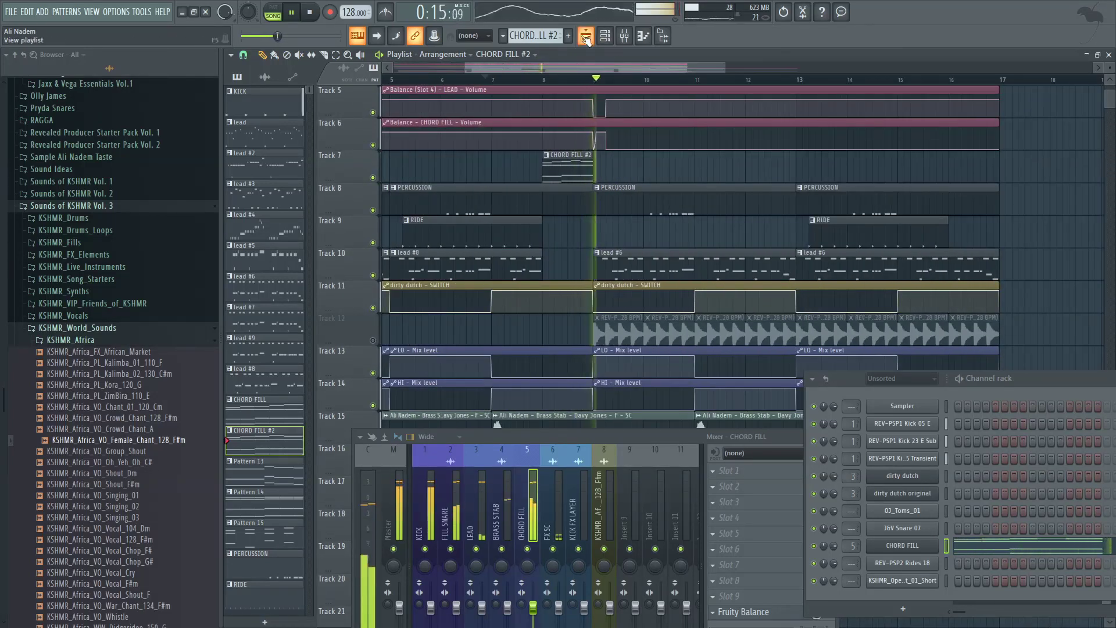
{"action": "key", "text": "space"}
{"action": "key", "text": "space"}
{"action": "left_click_drag", "start_coordinate": [436, 257], "coordinate": [439, 214]}
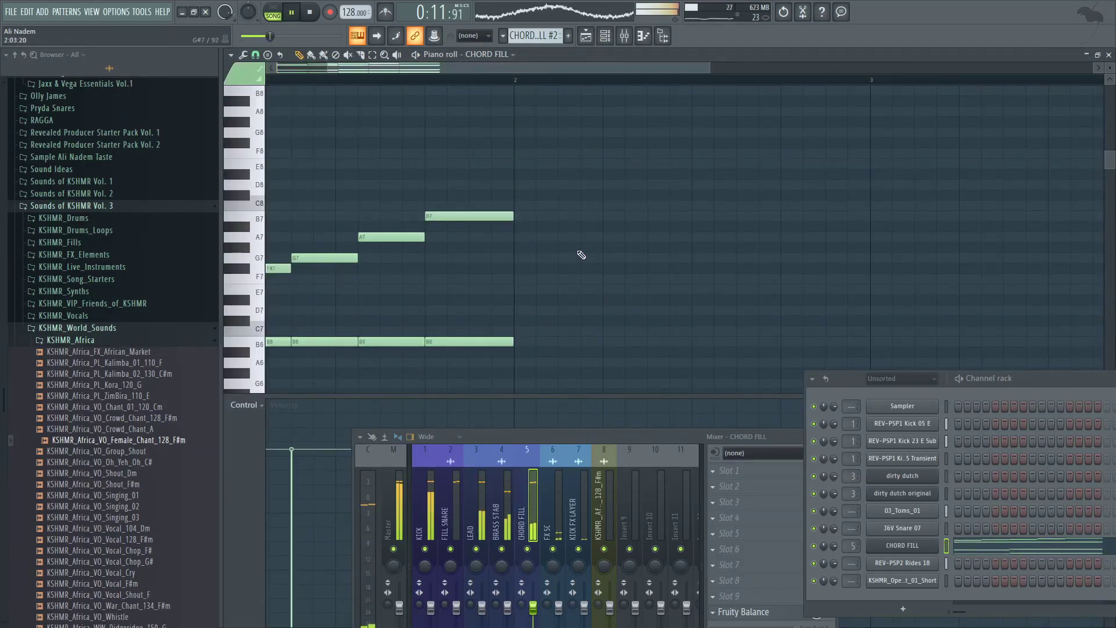
Step: Examine the chord fill's lower notes, then play the arrangement from bar 8 while checking the lower playlist tracks
{"action": "scroll", "coordinate": [581, 255], "scroll_direction": "down", "scroll_amount": 4}
{"action": "scroll", "coordinate": [436, 192], "scroll_direction": "down", "scroll_amount": 12}
{"action": "scroll", "coordinate": [401, 207], "scroll_direction": "up", "scroll_amount": 6}
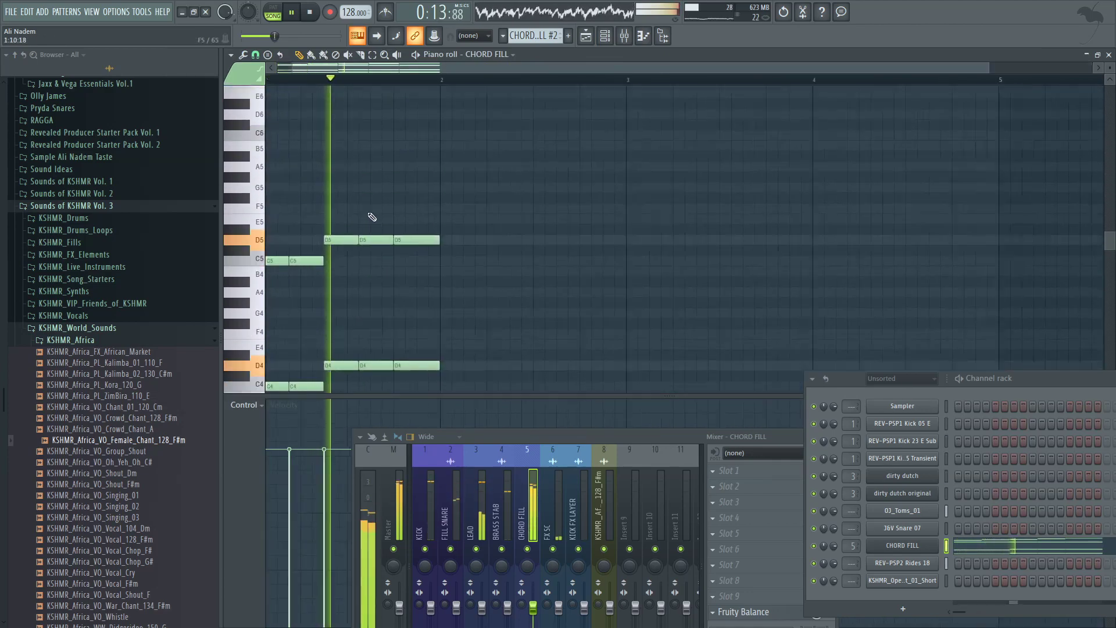
{"action": "scroll", "coordinate": [372, 217], "scroll_direction": "up", "scroll_amount": 2}
{"action": "scroll", "coordinate": [372, 217], "scroll_direction": "down", "scroll_amount": 2}
{"action": "scroll", "coordinate": [385, 197], "scroll_direction": "up", "scroll_amount": 2}
{"action": "scroll", "coordinate": [386, 196], "scroll_direction": "down", "scroll_amount": 2}
{"action": "left_click", "coordinate": [586, 37]}
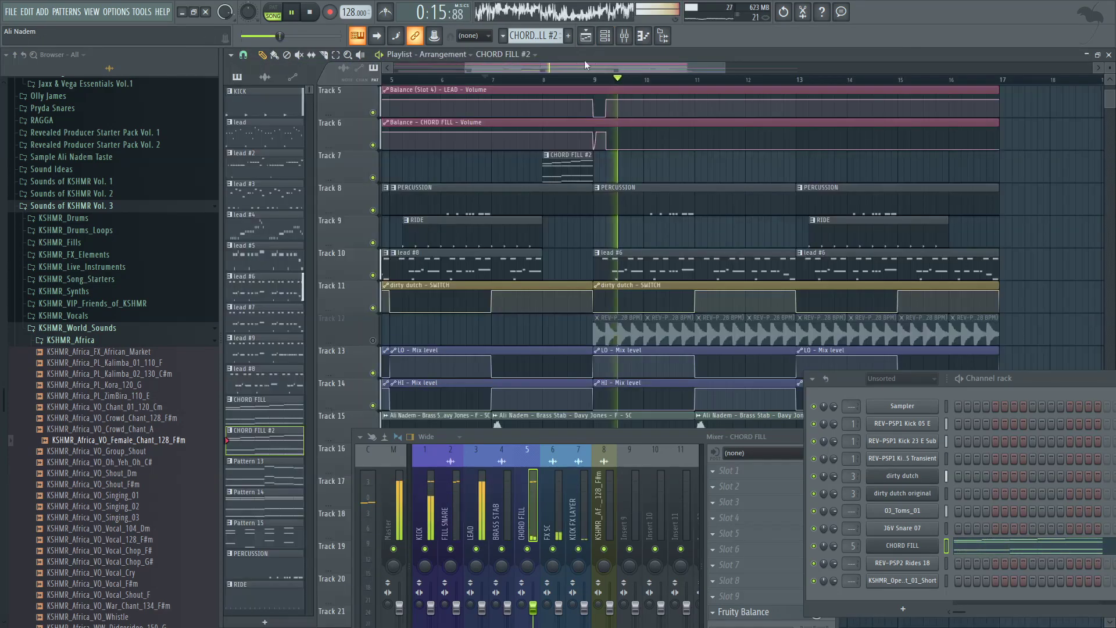
{"action": "scroll", "coordinate": [548, 174], "scroll_direction": "down", "scroll_amount": 1}
{"action": "scroll", "coordinate": [553, 174], "scroll_direction": "up", "scroll_amount": 4}
{"action": "scroll", "coordinate": [553, 174], "scroll_direction": "down", "scroll_amount": 3}
{"action": "left_click", "coordinate": [528, 80]}
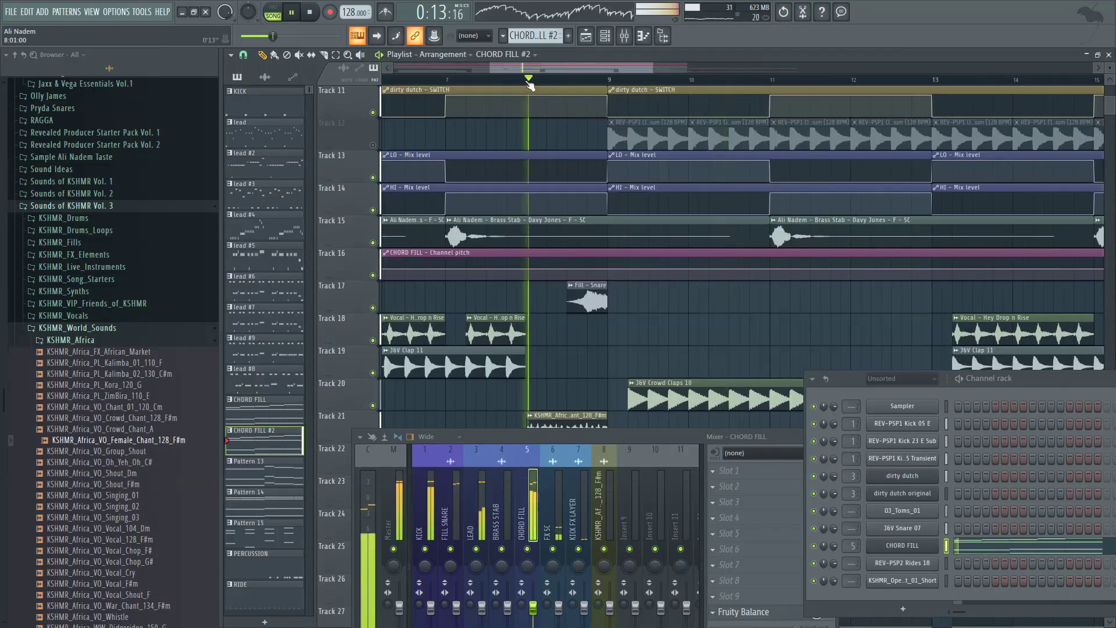
Step: Extend the KSHMR_Africa_VO_Female_Chant_128_F#m clip on Track 21 to the start of the J6V Crowd Claps 10 clip after bar 9
{"action": "scroll", "coordinate": [605, 250], "scroll_direction": "down", "scroll_amount": 1}
{"action": "scroll", "coordinate": [616, 271], "scroll_direction": "up", "scroll_amount": 4}
{"action": "left_click_drag", "start_coordinate": [598, 321], "coordinate": [634, 318]}
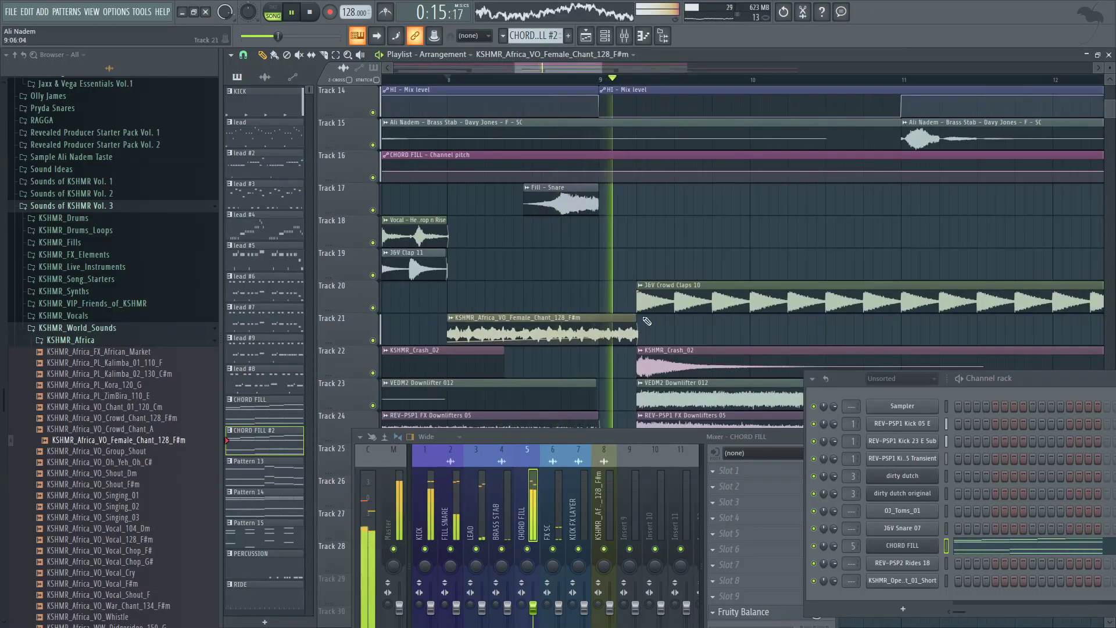
Step: Move the female chant clip from Track 21 up to Track 19 and slice it at bar 9
{"action": "scroll", "coordinate": [606, 310], "scroll_direction": "down", "scroll_amount": 2}
{"action": "scroll", "coordinate": [599, 326], "scroll_direction": "up", "scroll_amount": 5}
{"action": "left_click_drag", "start_coordinate": [615, 381], "coordinate": [610, 349]}
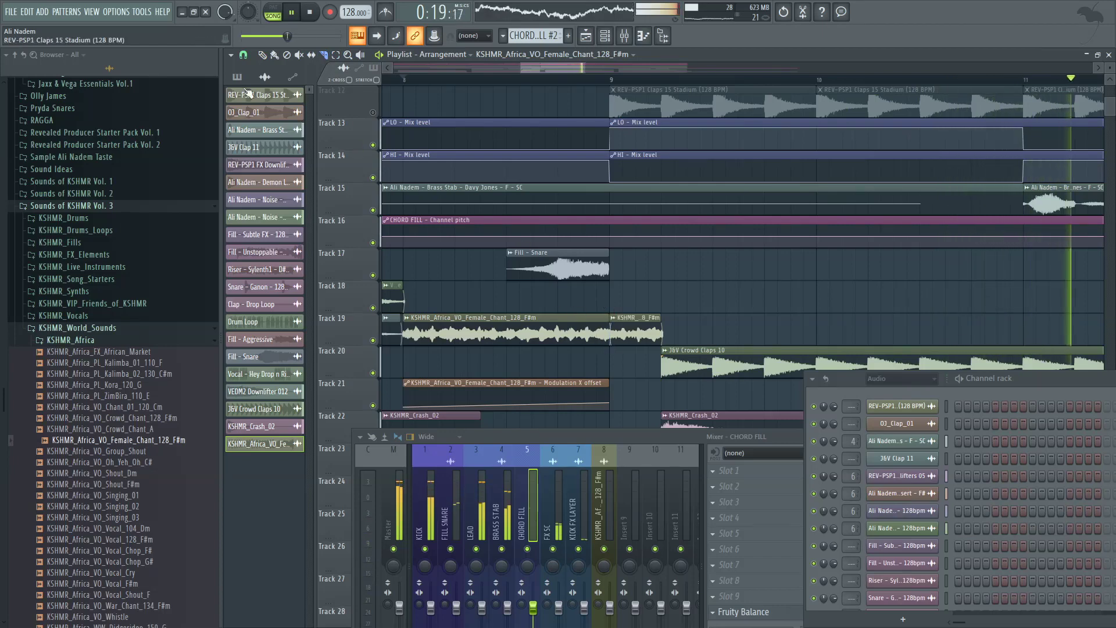
Step: Move both pieces of the female chant from Track 19 down to Track 20
{"action": "left_click", "coordinate": [310, 59]}
{"action": "key", "text": "space"}
{"action": "key", "text": "space"}
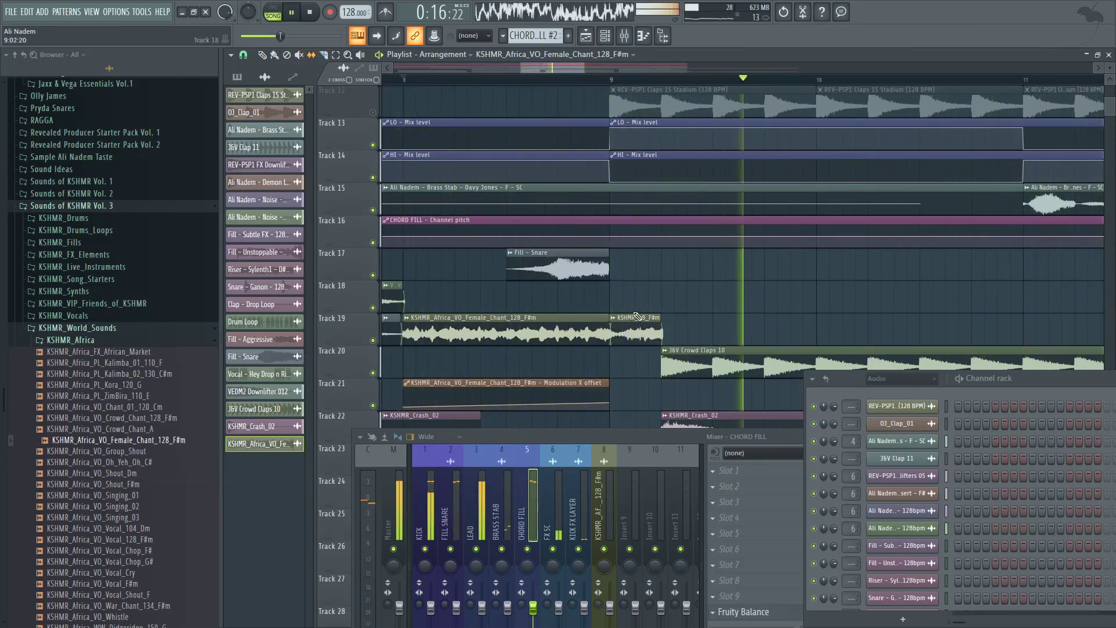
{"action": "key", "text": "space"}
{"action": "key", "text": "space"}
{"action": "left_click_drag", "start_coordinate": [633, 316], "coordinate": [634, 350]}
{"action": "left_click_drag", "start_coordinate": [589, 317], "coordinate": [590, 350]}
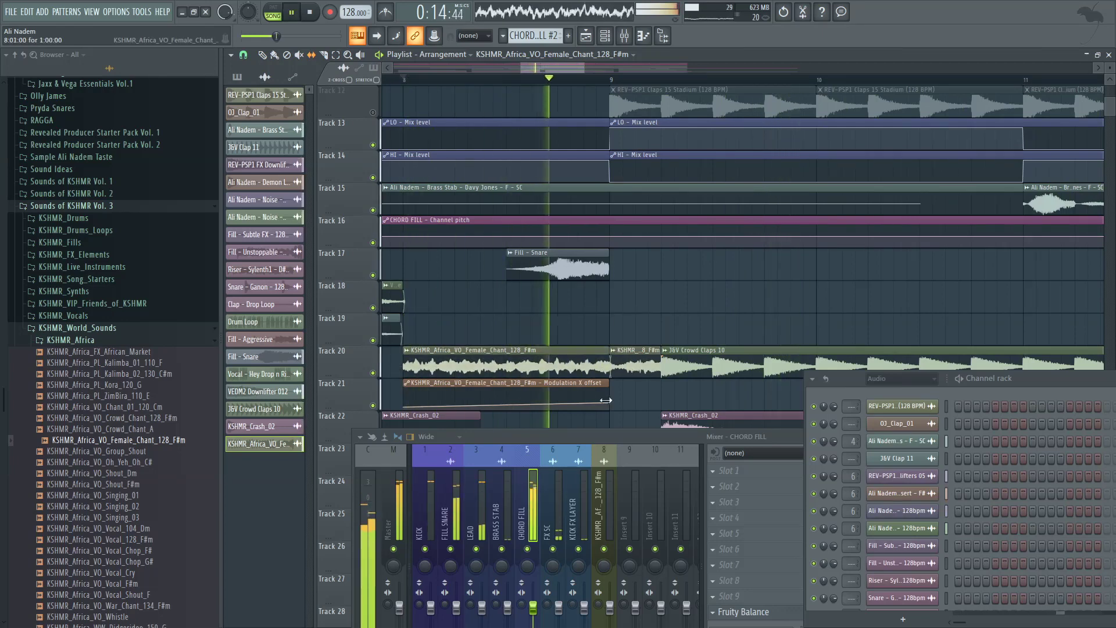
Step: Extend the chant's Modulation X offset automation clip on Track 21 to the end of the second chant piece
{"action": "left_click", "coordinate": [599, 383]}
{"action": "left_click", "coordinate": [263, 54]}
{"action": "scroll", "coordinate": [586, 329], "scroll_direction": "down", "scroll_amount": 3}
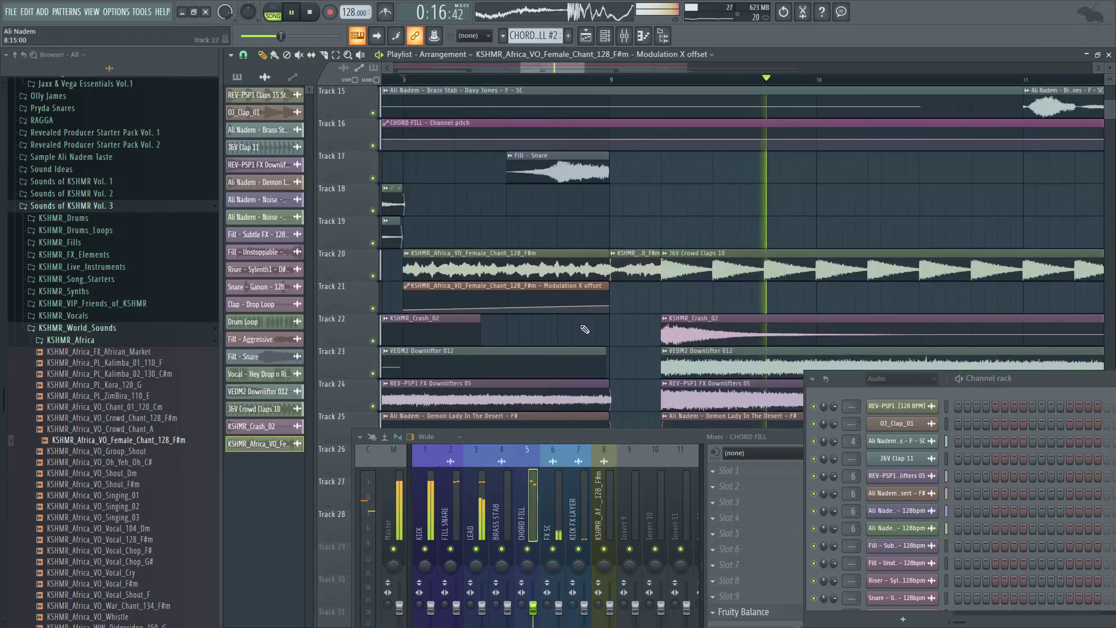
{"action": "left_click_drag", "start_coordinate": [605, 285], "coordinate": [614, 285]}
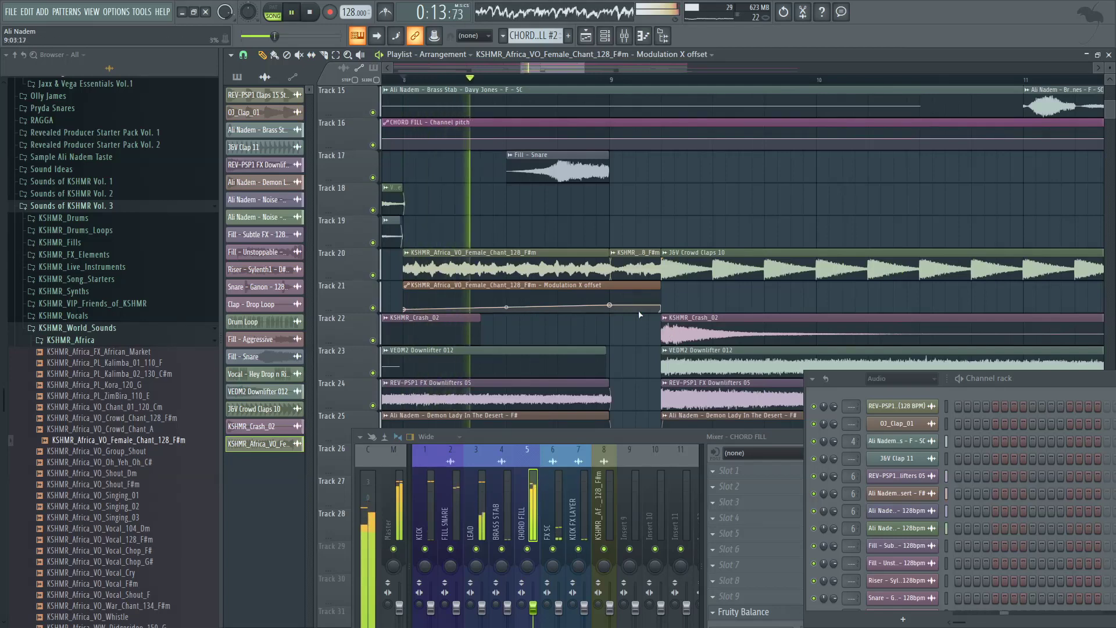
Step: Shape the Modulation X offset automation after bar 9 into a curved fall to the end point by adjusting the segment's tension
{"action": "right_click", "coordinate": [665, 316]}
{"action": "left_click", "coordinate": [687, 364]}
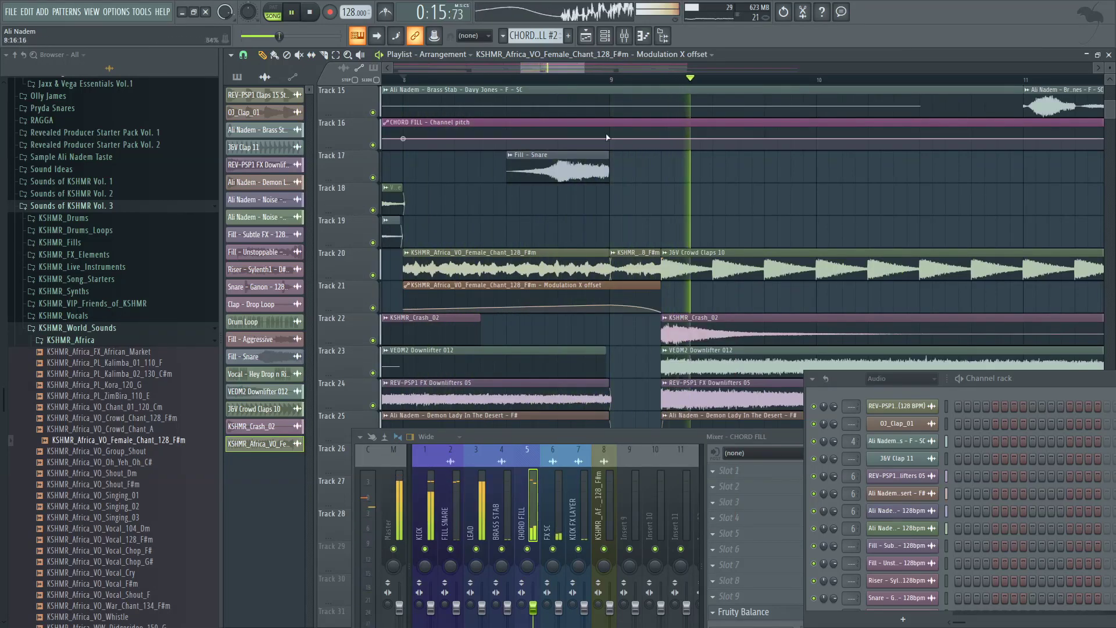
{"action": "left_click", "coordinate": [597, 80]}
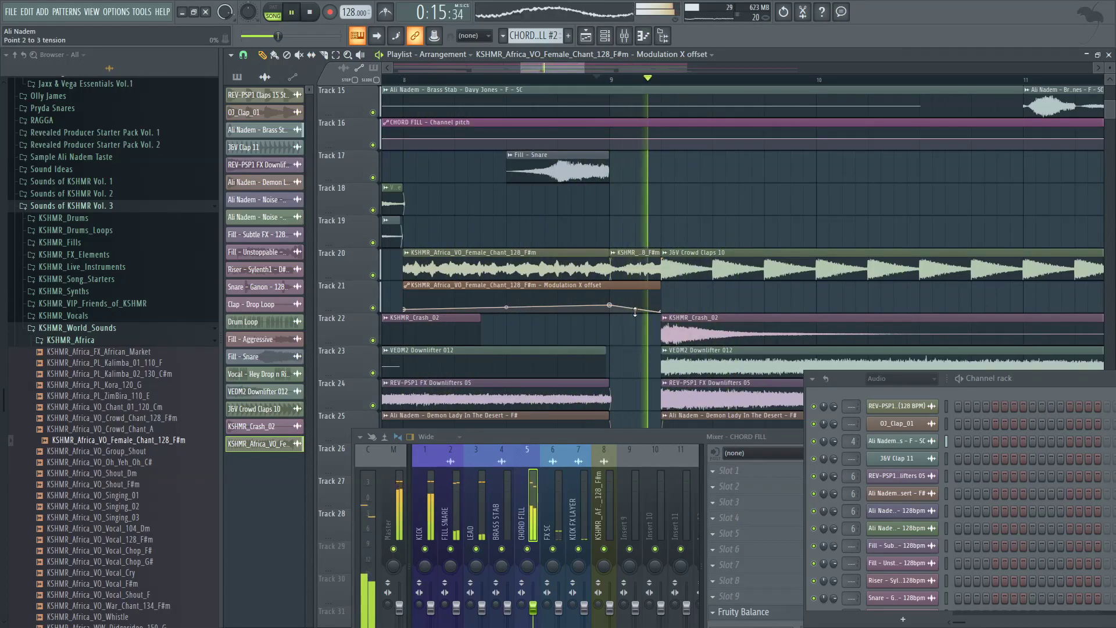
{"action": "key", "text": "space"}
{"action": "key", "text": "space"}
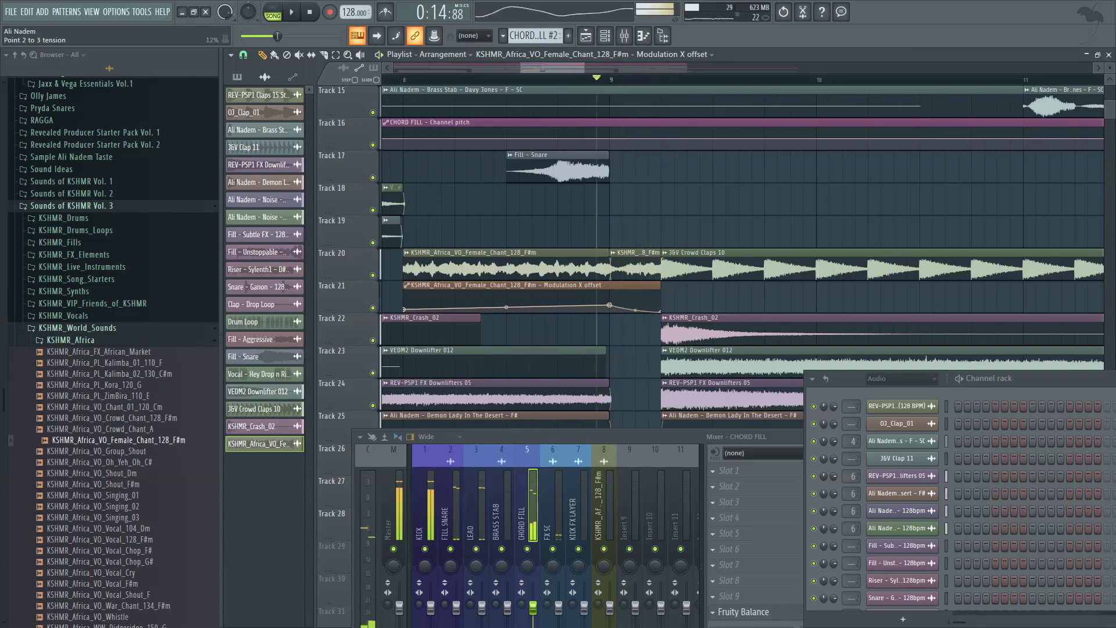
{"action": "key", "text": "space"}
{"action": "key", "text": "space"}
Step: Play the arrangement from bar 8 to hear the chant with its reshaped automation
{"action": "left_click", "coordinate": [405, 81]}
{"action": "scroll", "coordinate": [446, 157], "scroll_direction": "up", "scroll_amount": 3}
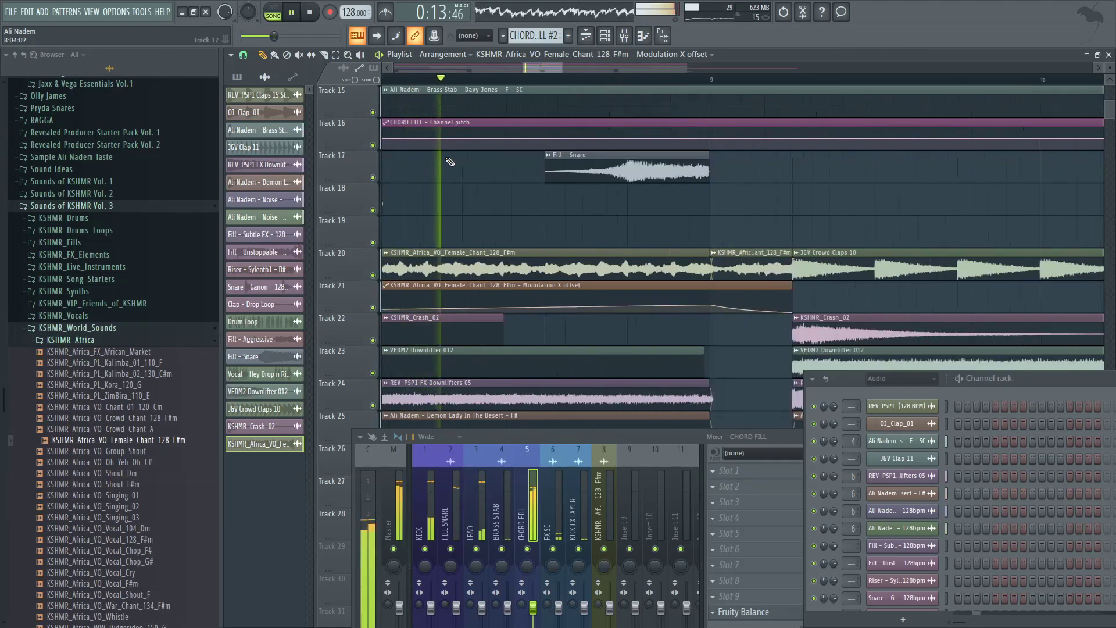
{"action": "scroll", "coordinate": [448, 146], "scroll_direction": "down", "scroll_amount": 5}
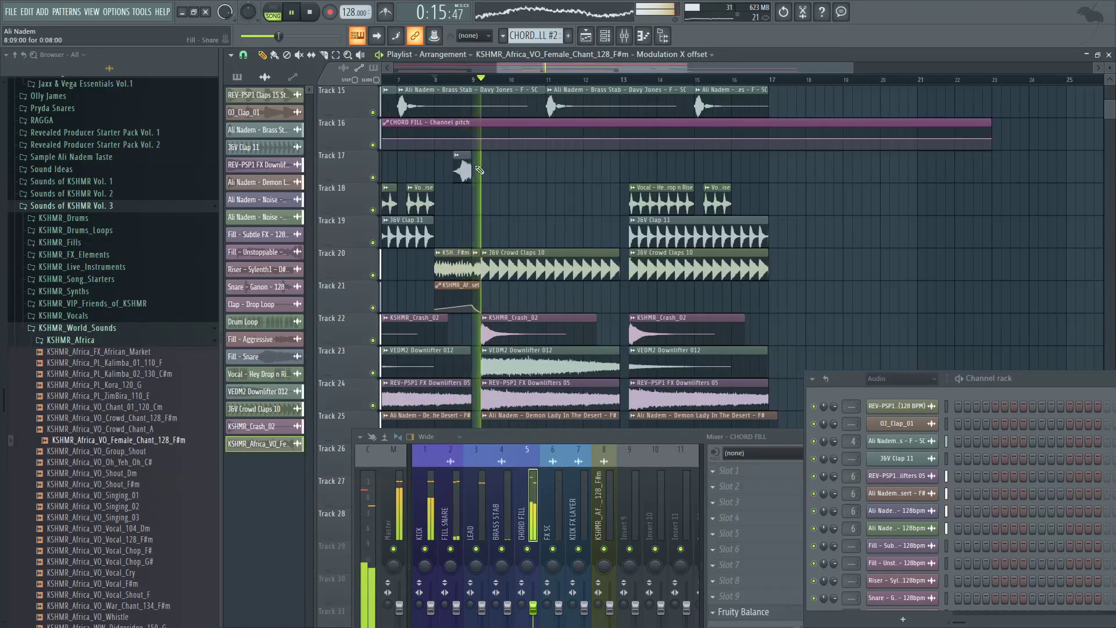
{"action": "scroll", "coordinate": [436, 200], "scroll_direction": "up", "scroll_amount": 3}
{"action": "scroll", "coordinate": [437, 200], "scroll_direction": "down", "scroll_amount": 4}
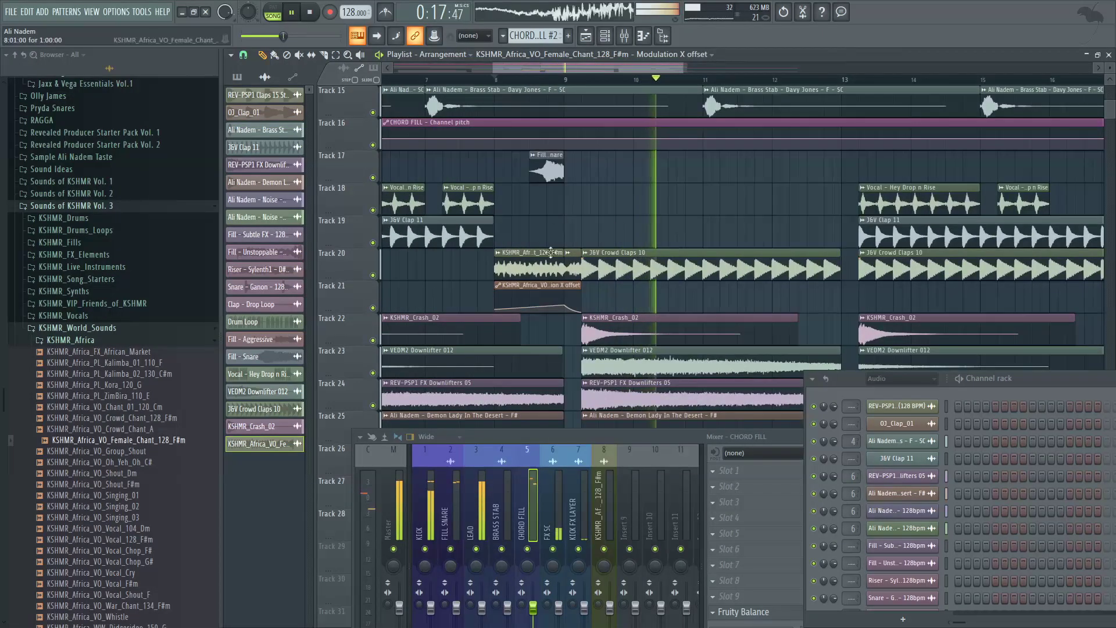
Step: Move both female chant pieces from Track 20 onto Track 21, over their Modulation X offset automation
{"action": "scroll", "coordinate": [552, 261], "scroll_direction": "up", "scroll_amount": 3}
{"action": "left_click_drag", "start_coordinate": [608, 268], "coordinate": [608, 300]}
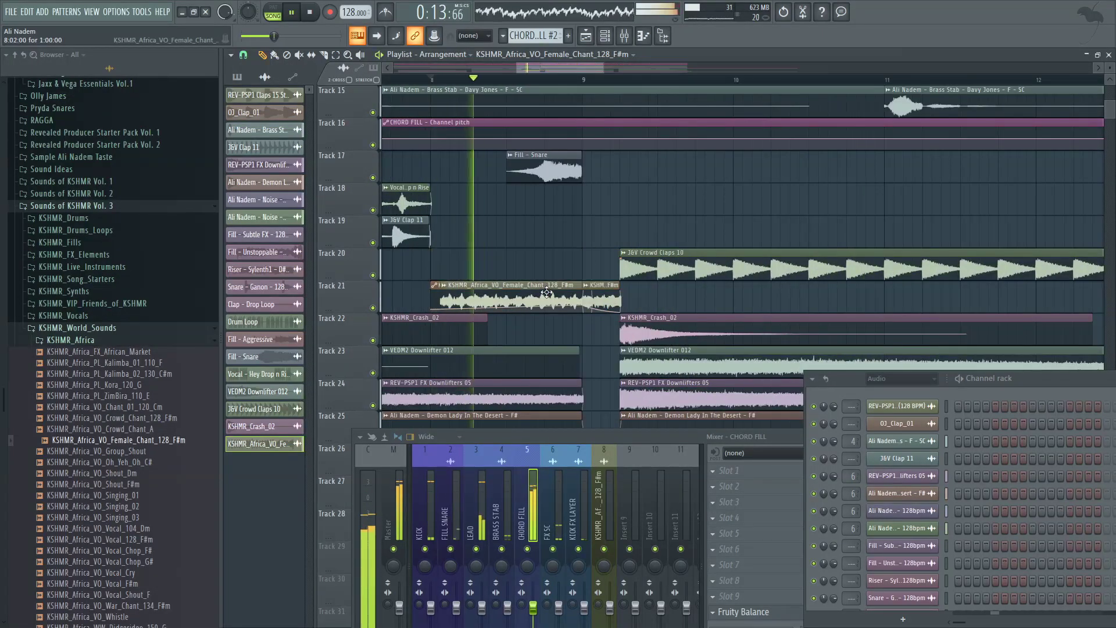
{"action": "scroll", "coordinate": [508, 192], "scroll_direction": "up", "scroll_amount": 3}
{"action": "scroll", "coordinate": [507, 192], "scroll_direction": "down", "scroll_amount": 3}
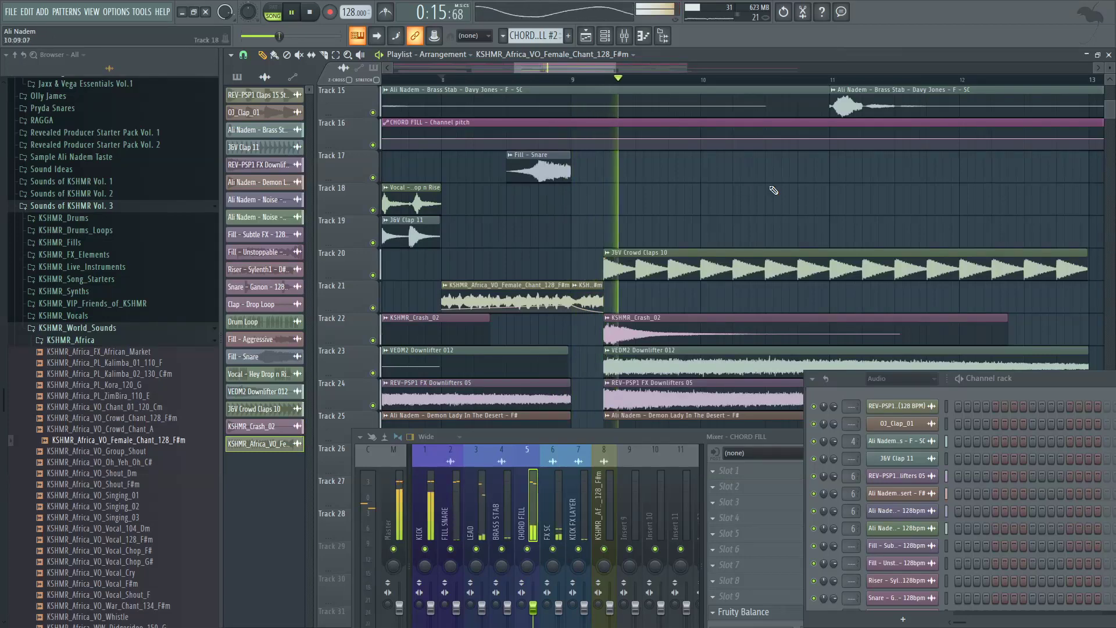
{"action": "scroll", "coordinate": [621, 173], "scroll_direction": "down", "scroll_amount": 5}
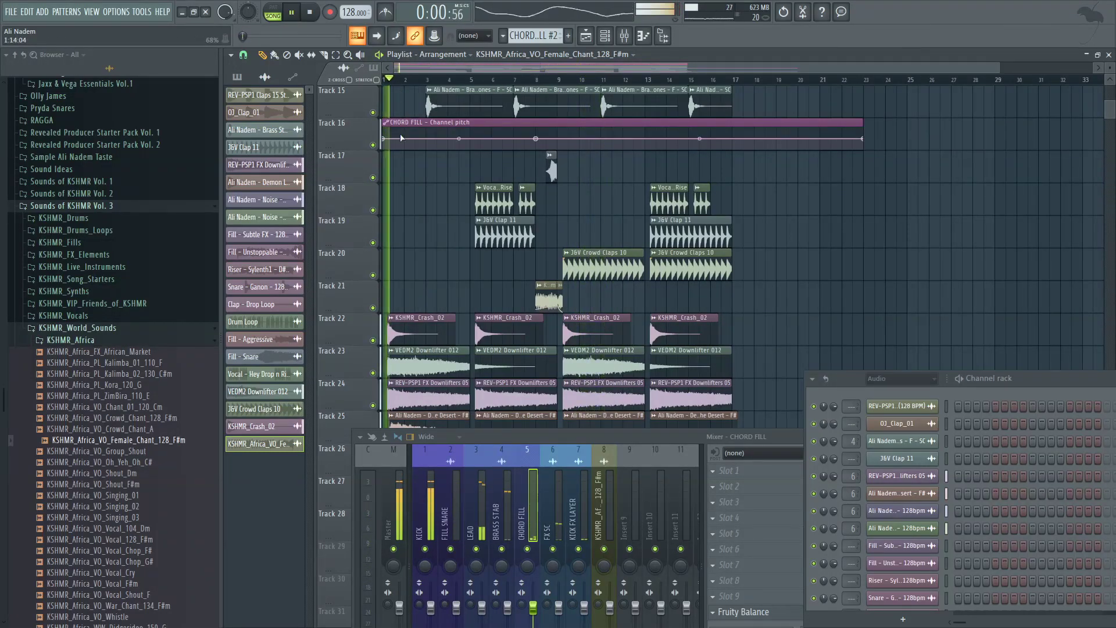
Step: Switch to OBS to check the recording, and return to FL Studio
{"action": "key", "text": "alt+Tab"}
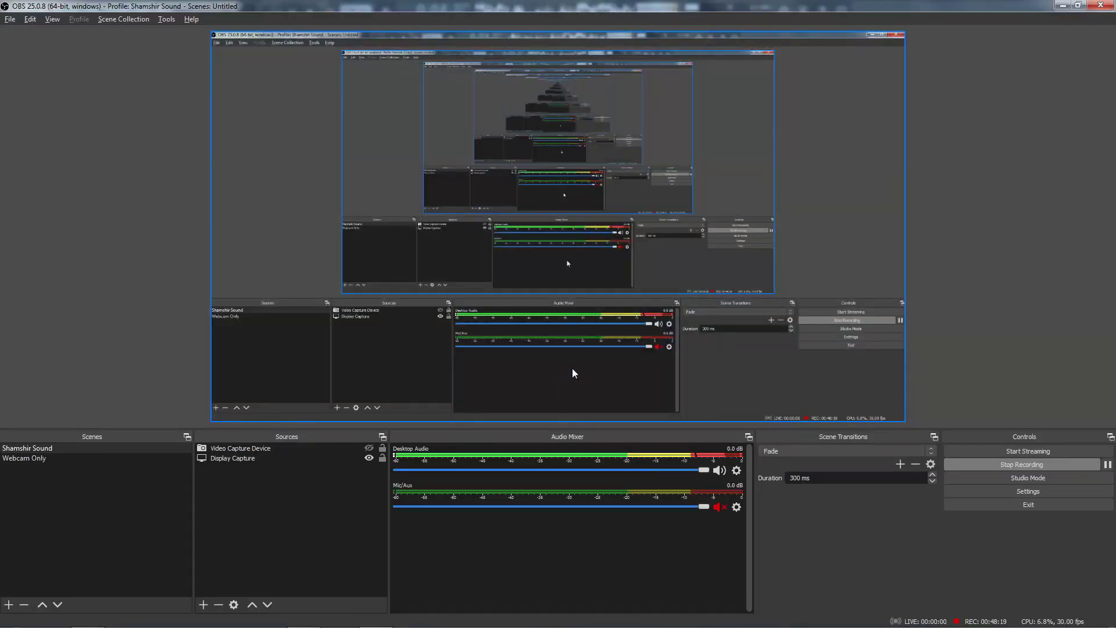
{"action": "key", "text": "alt+Tab"}
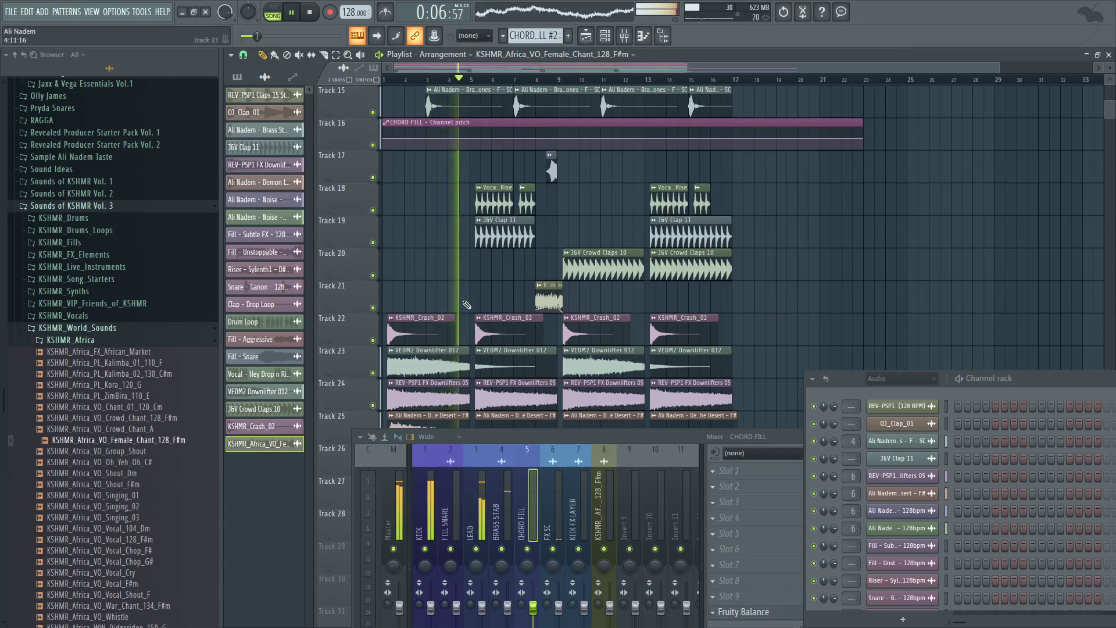
Step: Open the KSHMR_Synth_Shots folder under KSHMR_Synths in Sounds of KSHMR Vol. 3 and preview KSHMR_Synth_Shot_13_E
{"action": "left_click", "coordinate": [112, 291]}
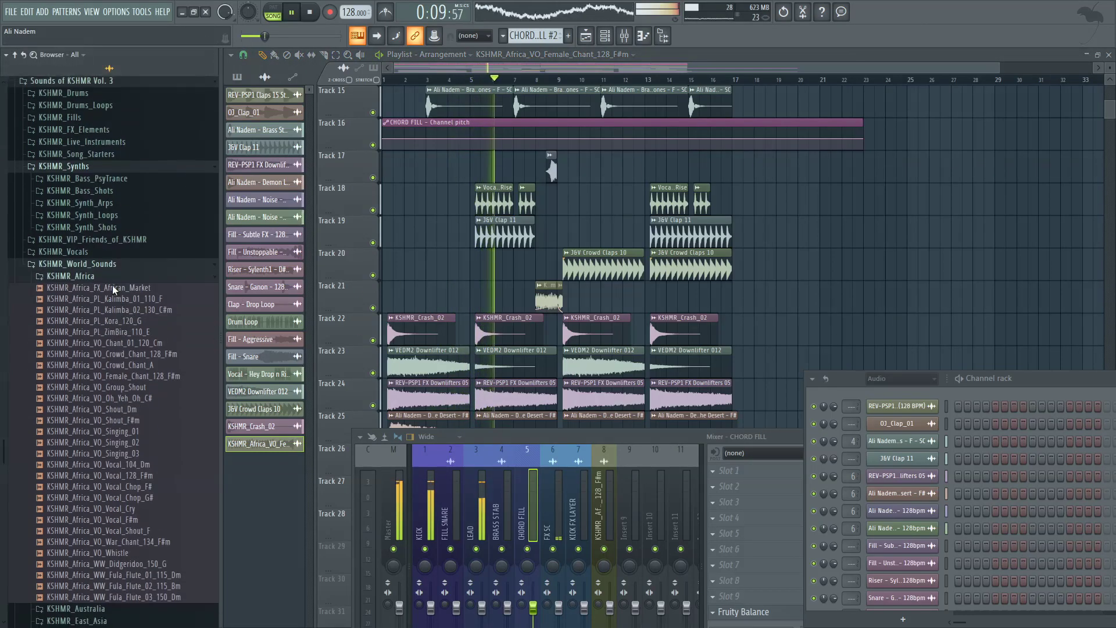
{"action": "left_click", "coordinate": [126, 222]}
{"action": "left_click", "coordinate": [141, 276]}
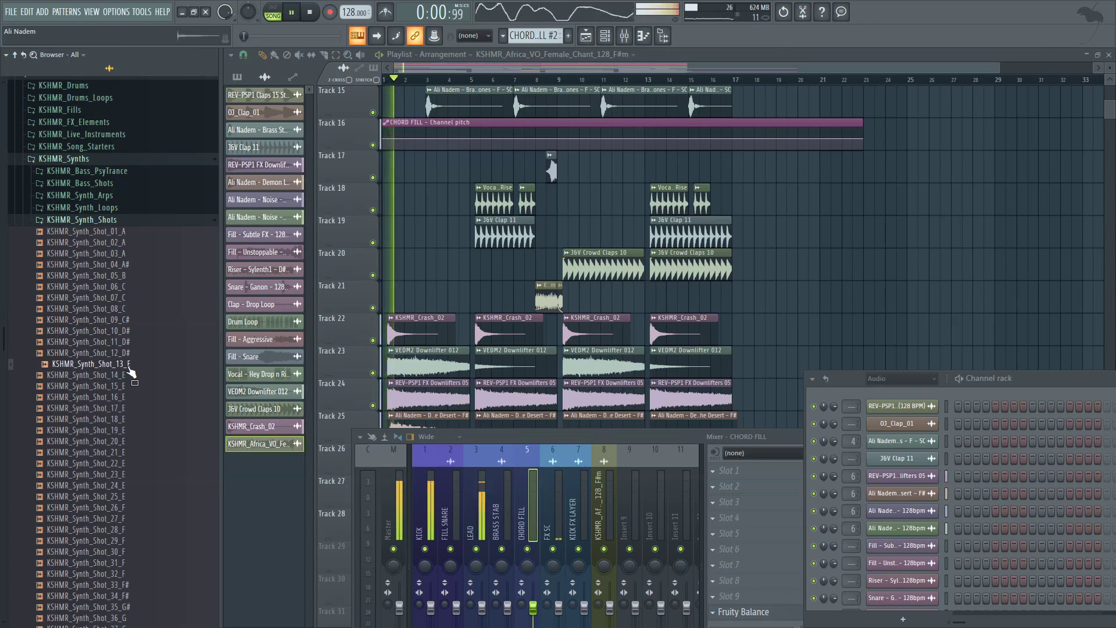
Step: Select the lead #7 pattern clip on Track 10 and reposition the Channel rack to show all its channels
{"action": "scroll", "coordinate": [442, 314], "scroll_direction": "up", "scroll_amount": 5}
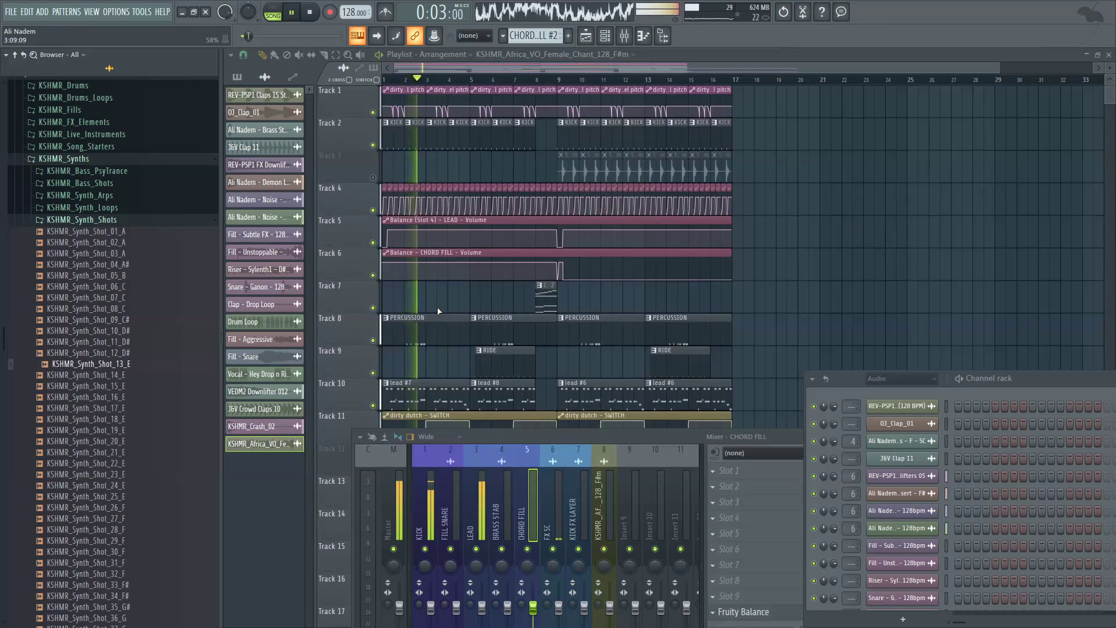
{"action": "scroll", "coordinate": [438, 311], "scroll_direction": "down", "scroll_amount": 3}
{"action": "left_click", "coordinate": [440, 284]}
{"action": "left_click_drag", "start_coordinate": [876, 388], "coordinate": [761, 334]}
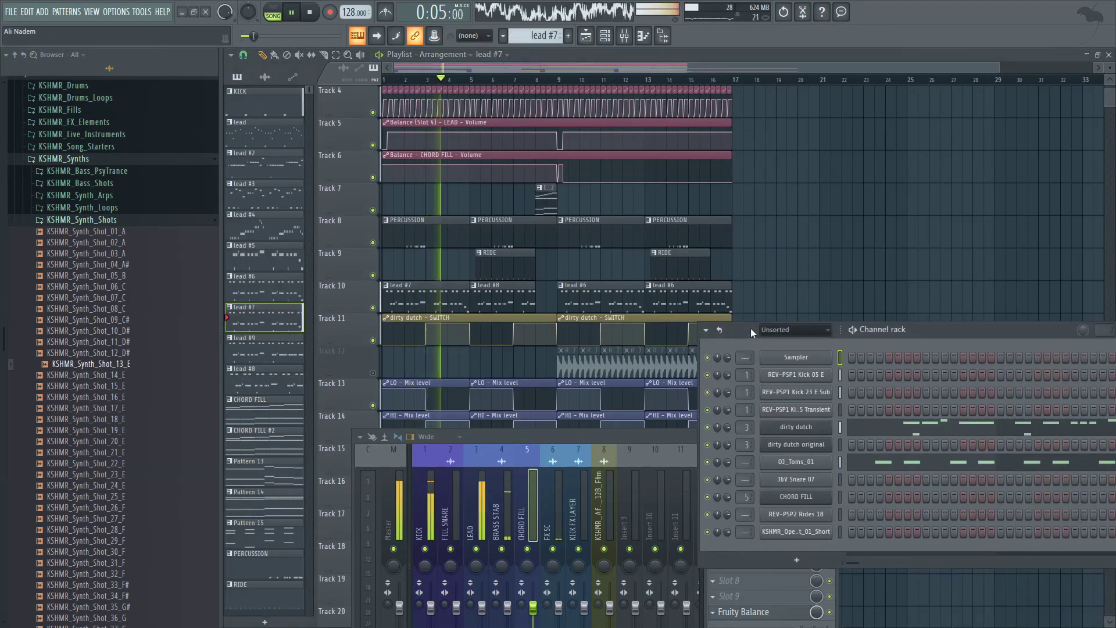
Step: Add KSHMR_Synth_Shot_13_E as a new channel beneath KSHMR_Ope..t_01_Short and restart the song
{"action": "key", "text": "space"}
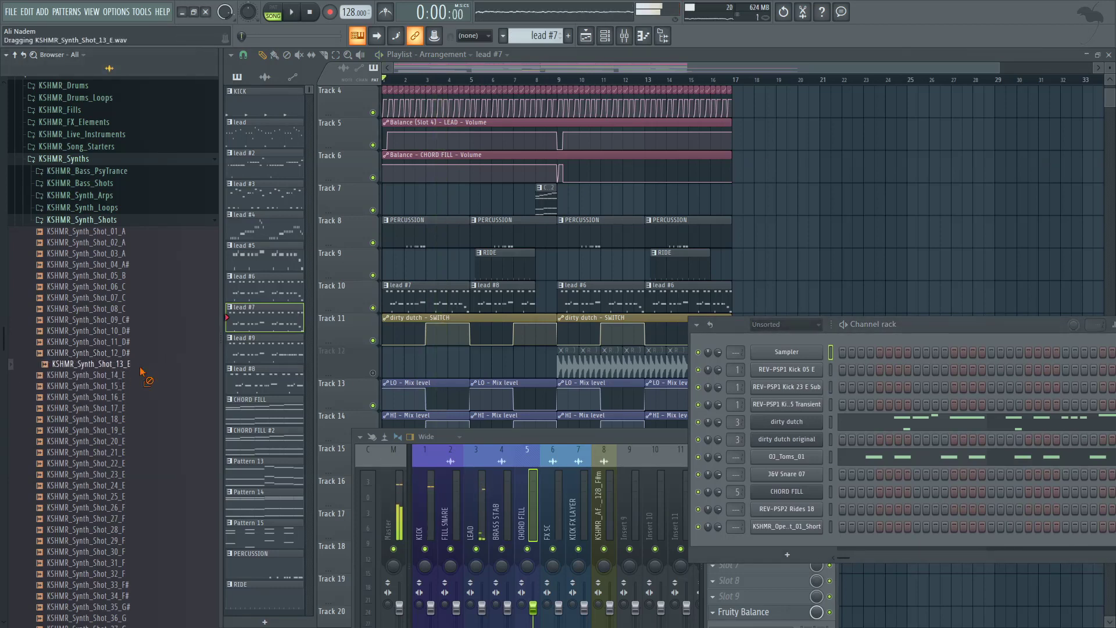
{"action": "left_click_drag", "start_coordinate": [786, 540], "coordinate": [788, 543]}
{"action": "key", "text": "space"}
Step: Copy the notes of the dirty dutch channel and paste them into the KSHMR_Synth_Shot_13_E channel
{"action": "right_click", "coordinate": [814, 421]}
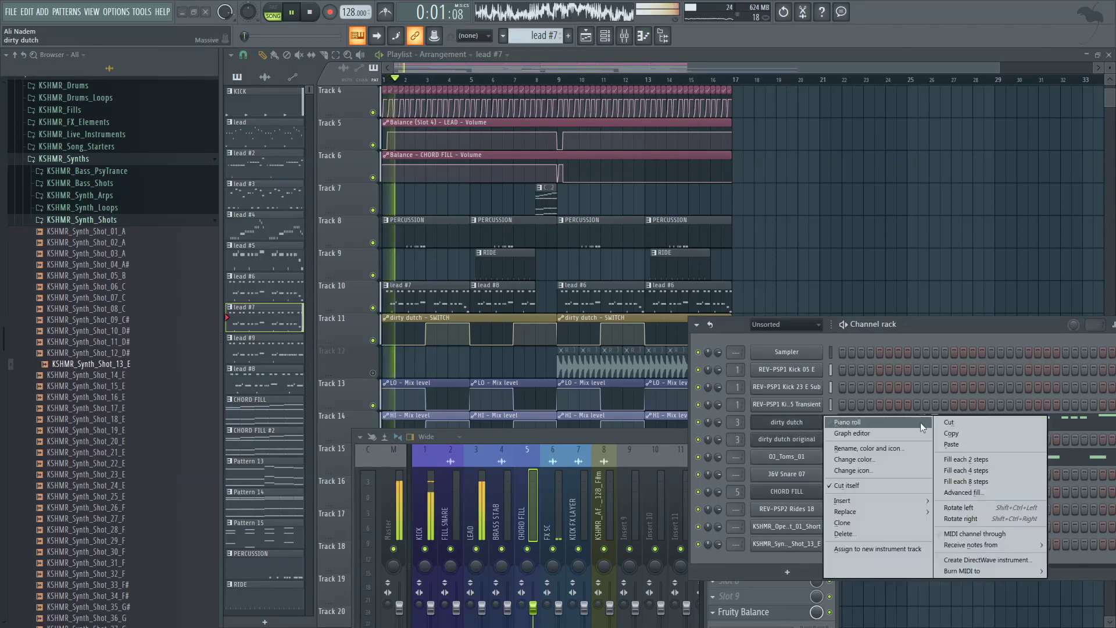
{"action": "left_click", "coordinate": [954, 432]}
{"action": "key", "text": "space"}
{"action": "right_click", "coordinate": [804, 543]}
{"action": "left_click", "coordinate": [944, 484]}
{"action": "key", "text": "space"}
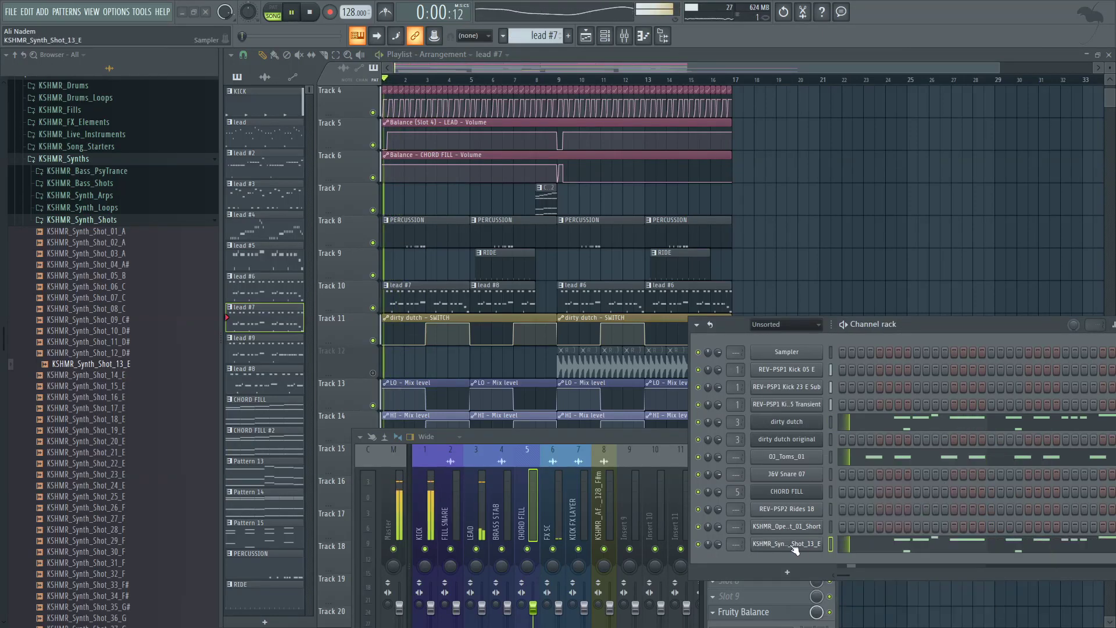
Step: Open the pasted KSHMR_Synth_Shot_13_E notes in the Piano roll and transpose them up so the E4 notes become C5
{"action": "left_click", "coordinate": [786, 544]}
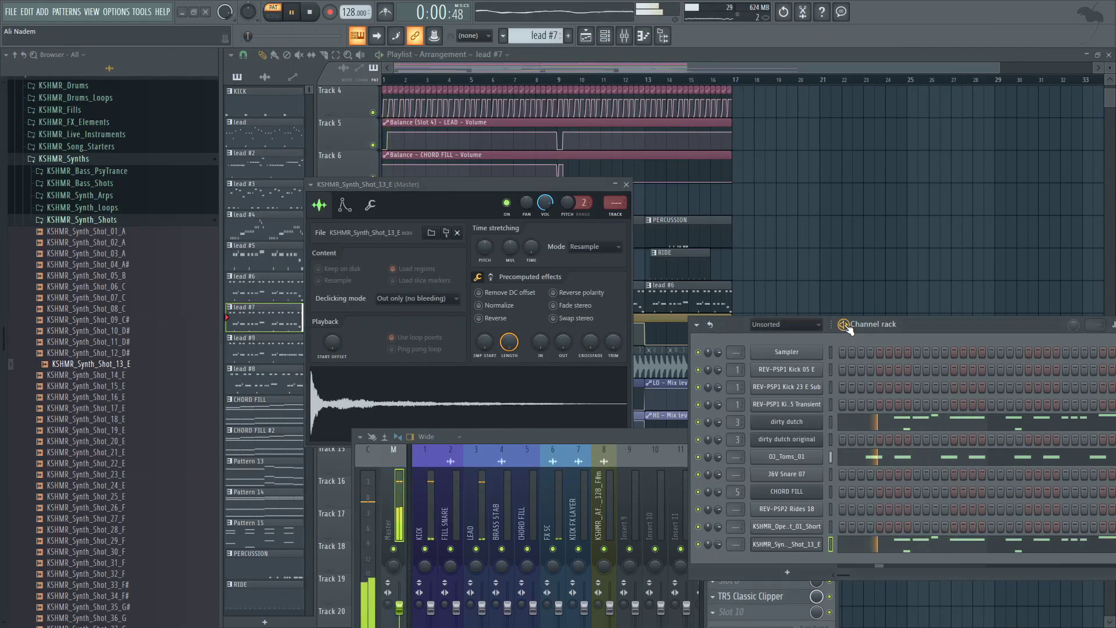
{"action": "left_click", "coordinate": [869, 550]}
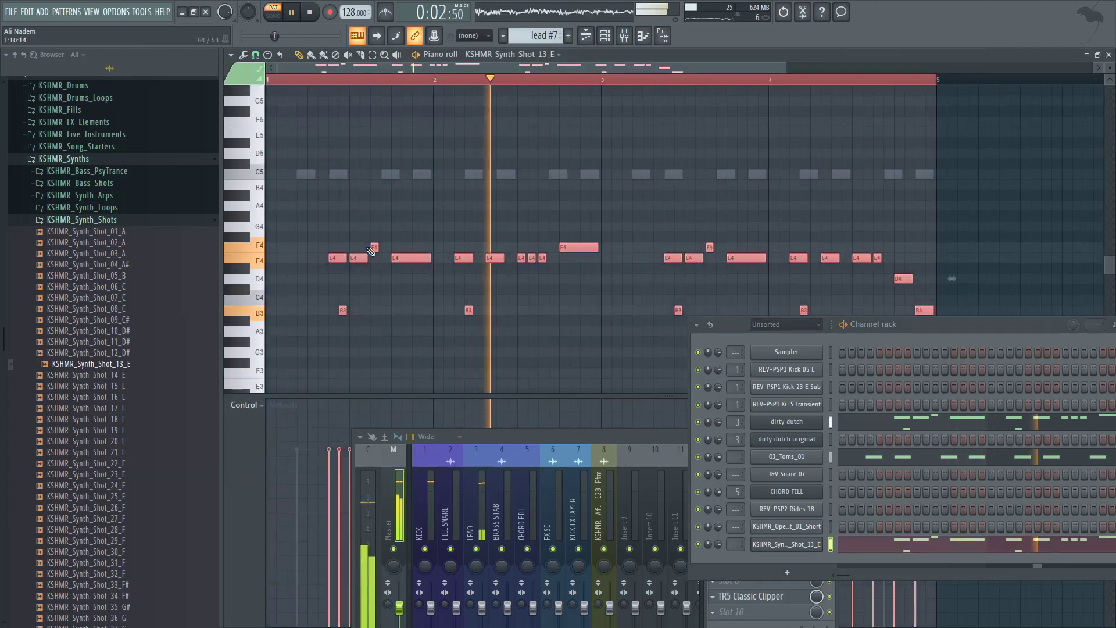
{"action": "key", "text": "shift+Up"}
{"action": "key", "text": "shift+Up"}
{"action": "key", "text": "shift+Up"}
{"action": "key", "text": "shift+Up"}
{"action": "key", "text": "shift+Up"}
{"action": "key", "text": "shift+Up"}
{"action": "key", "text": "shift+Up"}
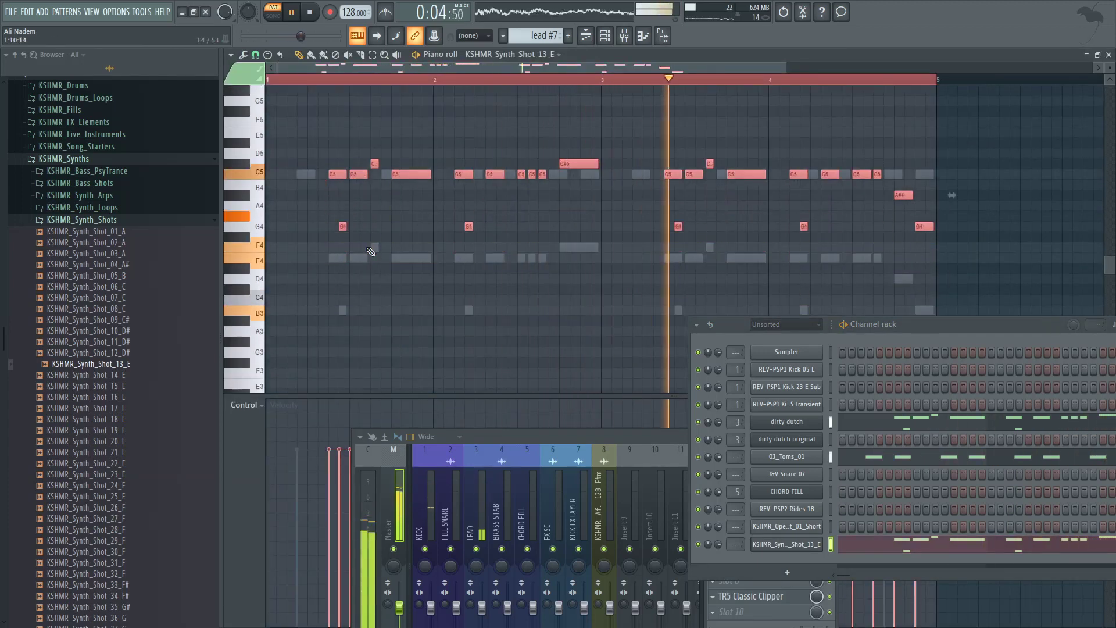
Step: Turn on Mono polyphony in the KSHMR_Synth_Shot_13_E instrument settings and replay the pattern
{"action": "left_click", "coordinate": [803, 545]}
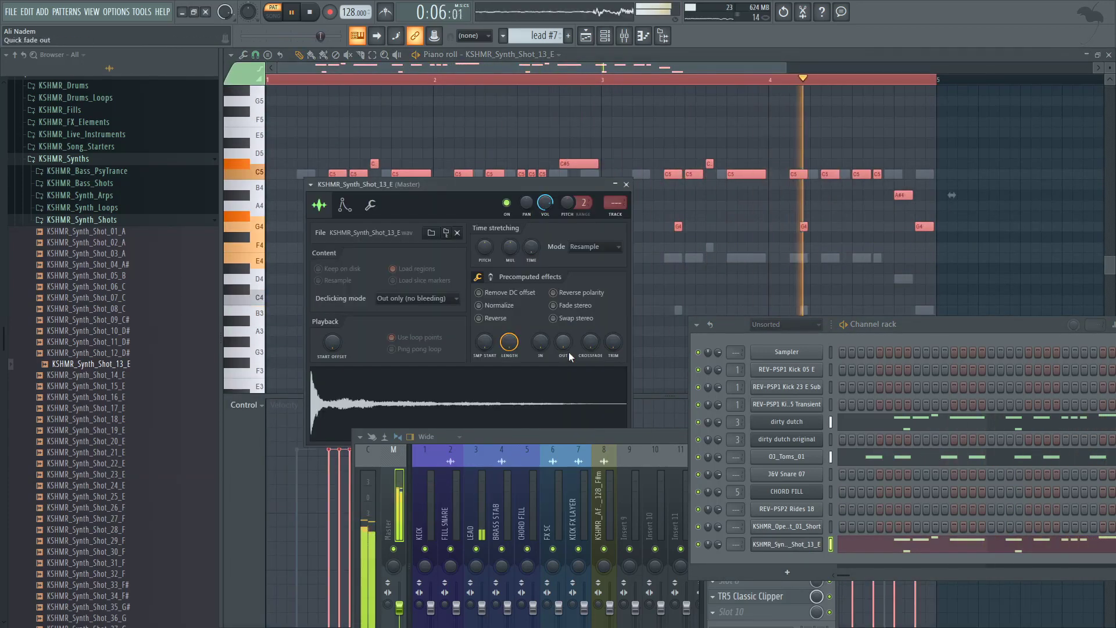
{"action": "left_click", "coordinate": [344, 204]}
{"action": "left_click", "coordinate": [373, 204]}
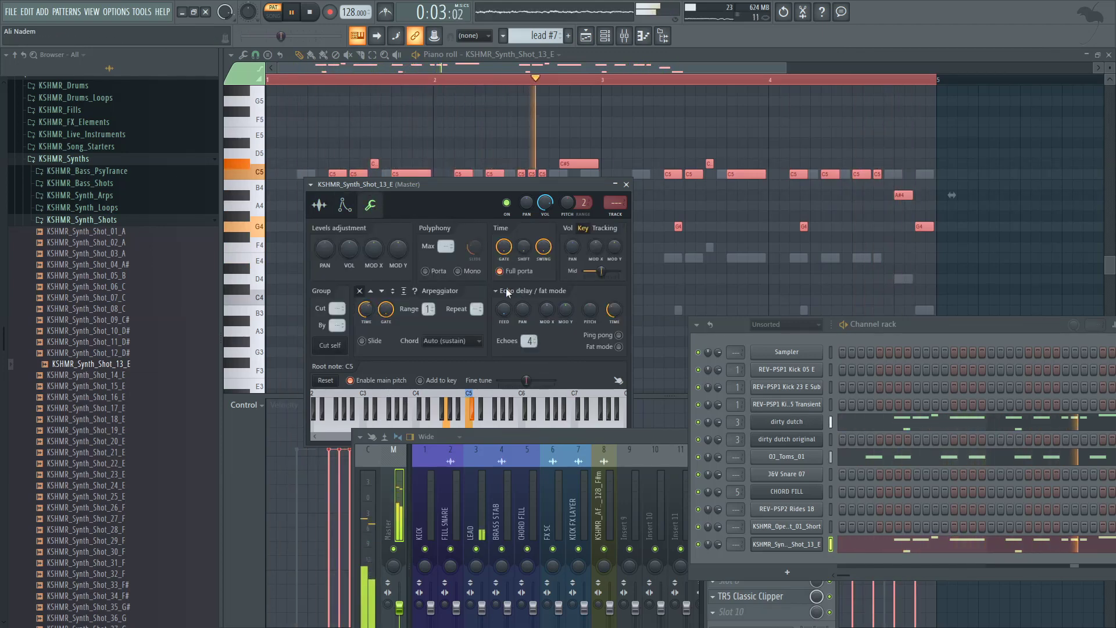
{"action": "left_click", "coordinate": [460, 271]}
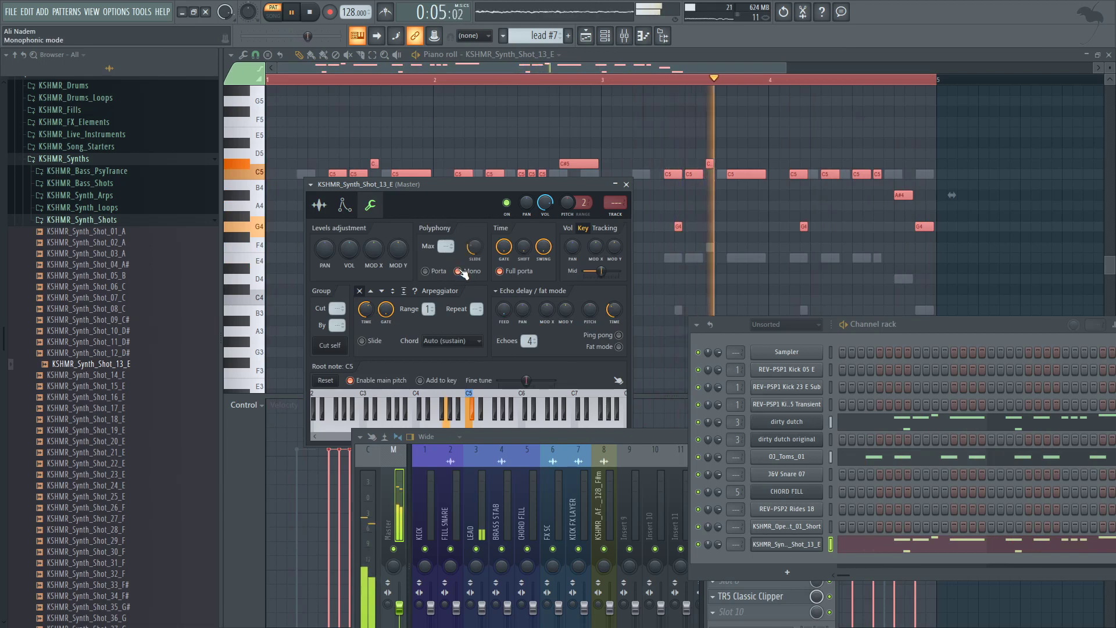
{"action": "key", "text": "space"}
{"action": "key", "text": "space"}
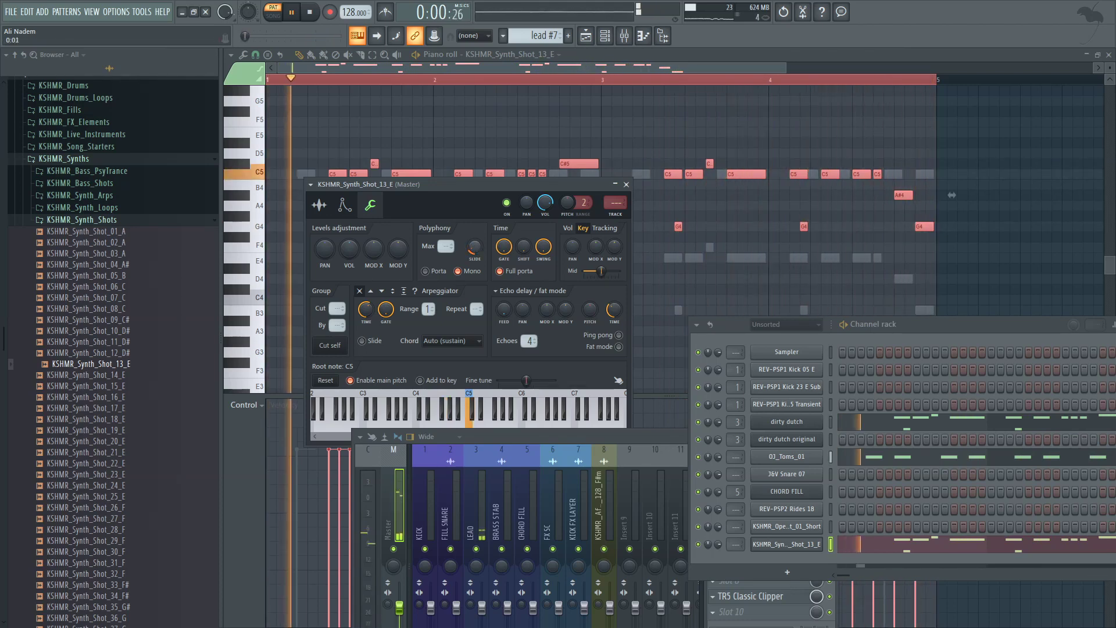
Step: Compare the pattern with the synth shot channel muted and unmuted, and switch off its Porta and Mono modes
{"action": "left_click_drag", "start_coordinate": [427, 199], "coordinate": [612, 172]}
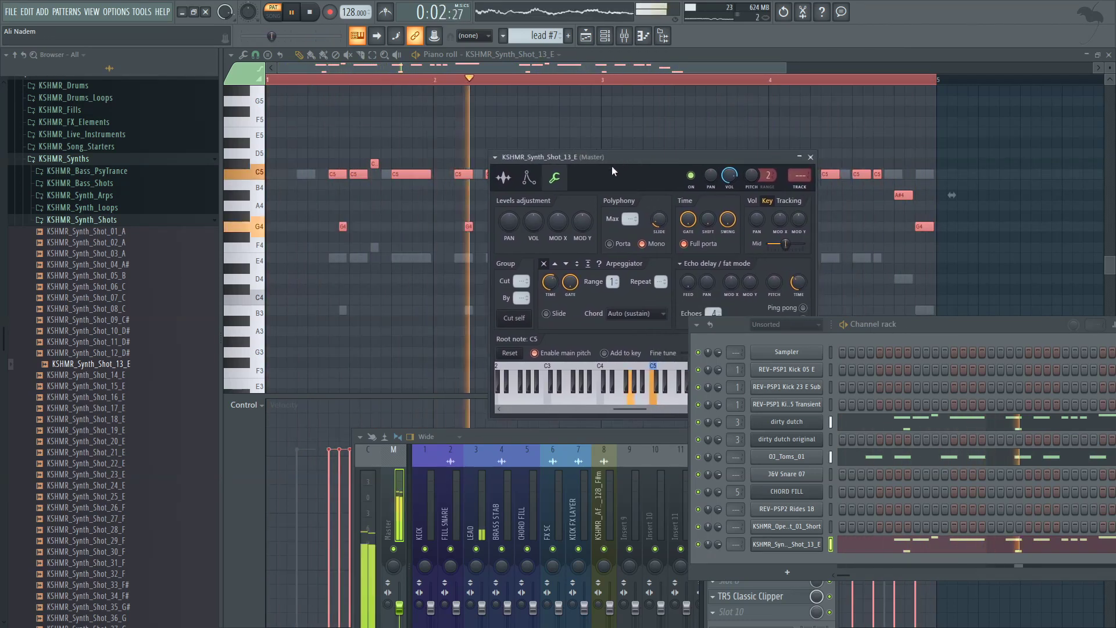
{"action": "left_click", "coordinate": [700, 544]}
{"action": "key", "text": "space"}
{"action": "key", "text": "space"}
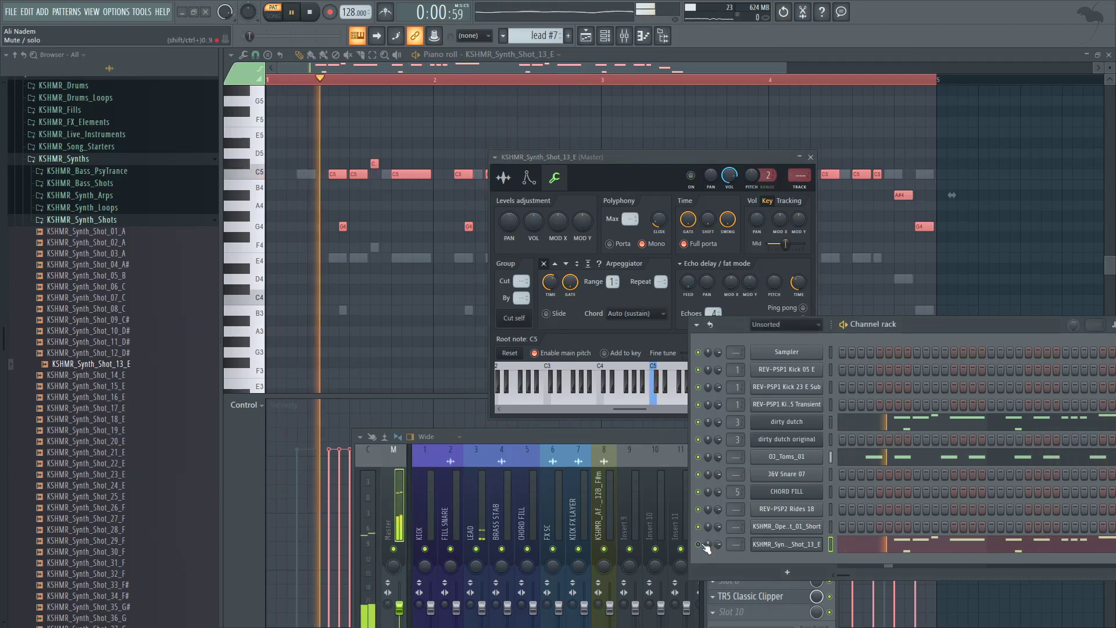
{"action": "left_click", "coordinate": [700, 544]}
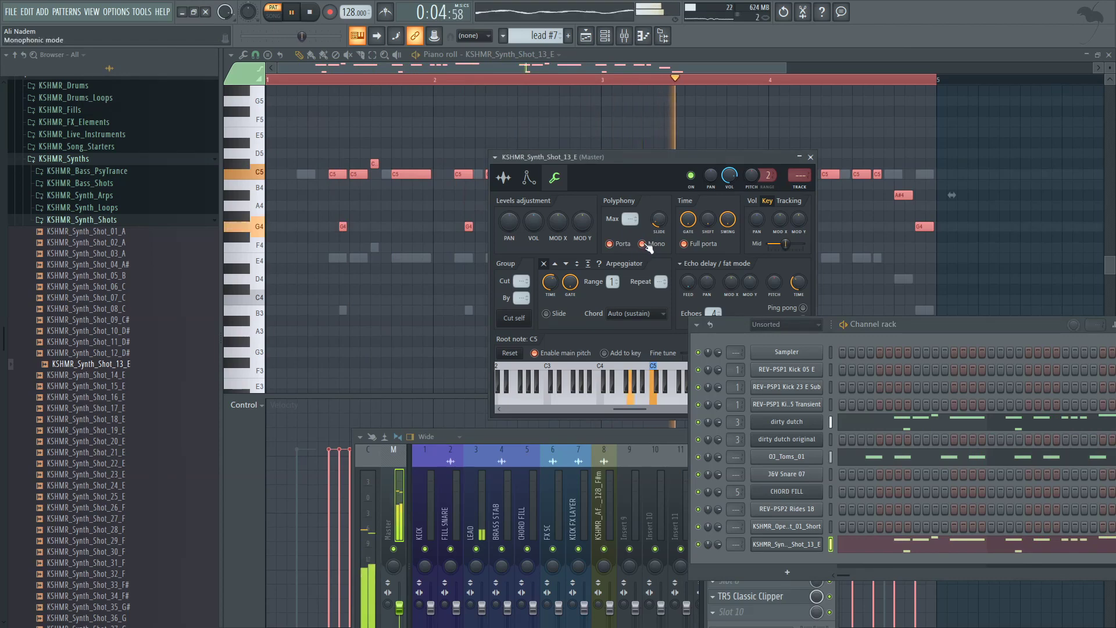
{"action": "left_click", "coordinate": [644, 244]}
{"action": "key", "text": "space"}
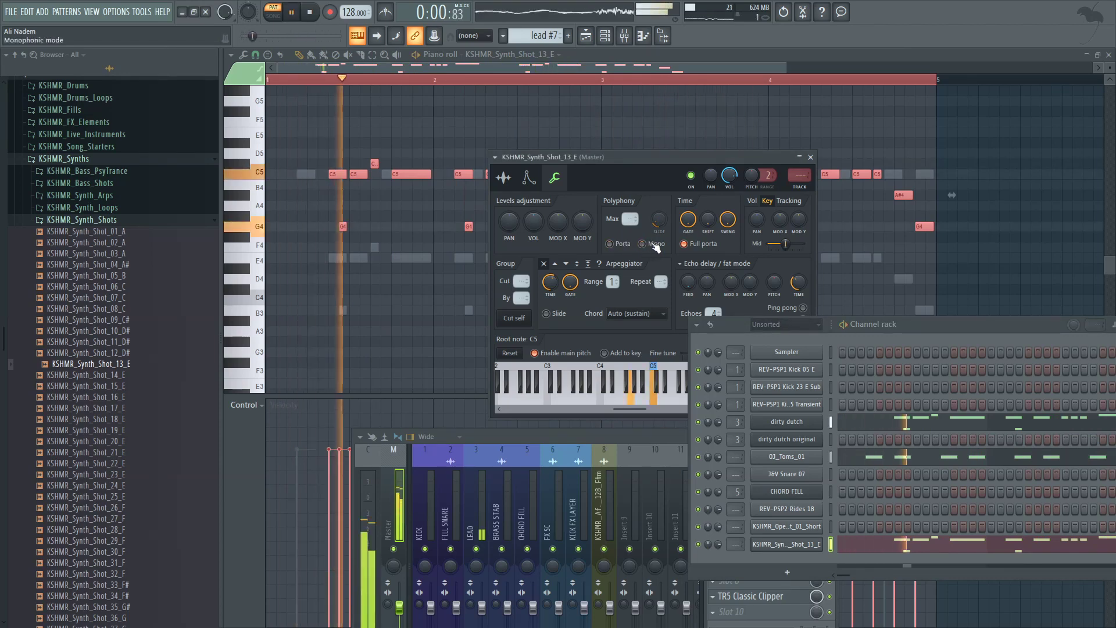
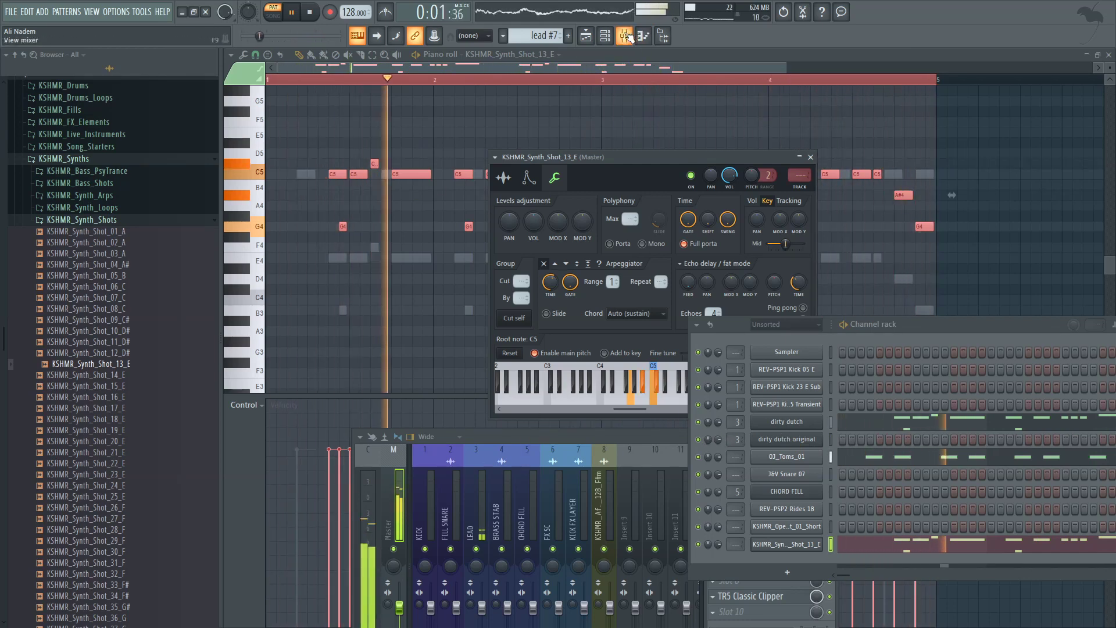
Step: Play the full arrangement and route the KSHMR_Synth_Shot_13_E channel to mixer track 3 (LEAD)
{"action": "left_click", "coordinate": [642, 40]}
{"action": "left_click", "coordinate": [395, 81]}
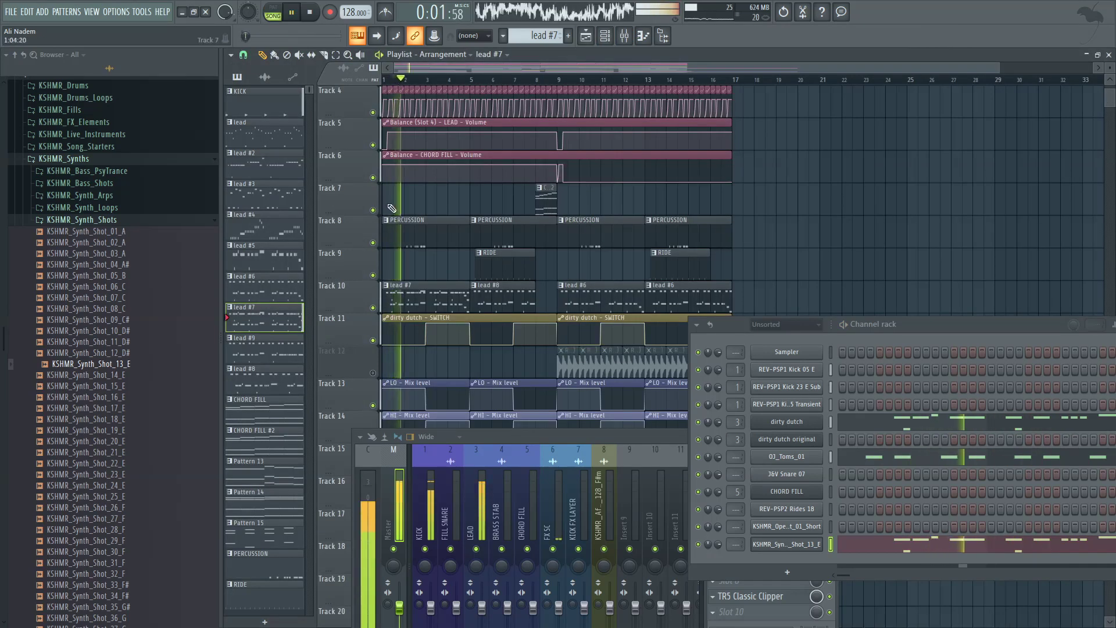
{"action": "scroll", "coordinate": [391, 208], "scroll_direction": "up", "scroll_amount": 4}
{"action": "left_click", "coordinate": [801, 546]}
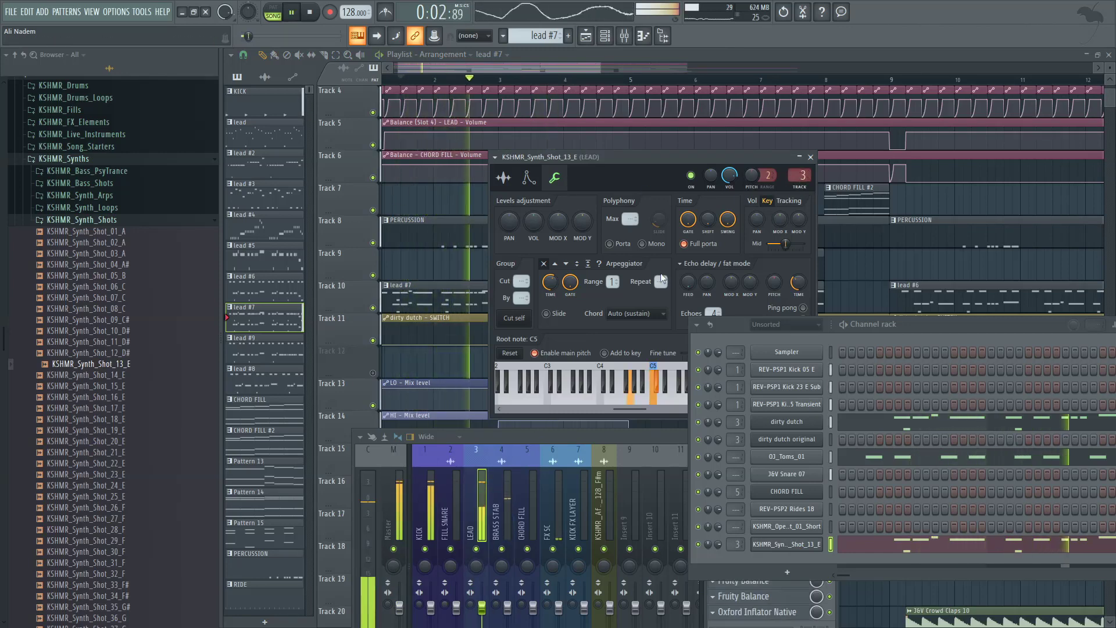
Step: Reposition the first C5 note of KSHMR_Synth_Shot_13_E earlier in bar 1 while replaying the song
{"action": "left_click", "coordinate": [878, 552]}
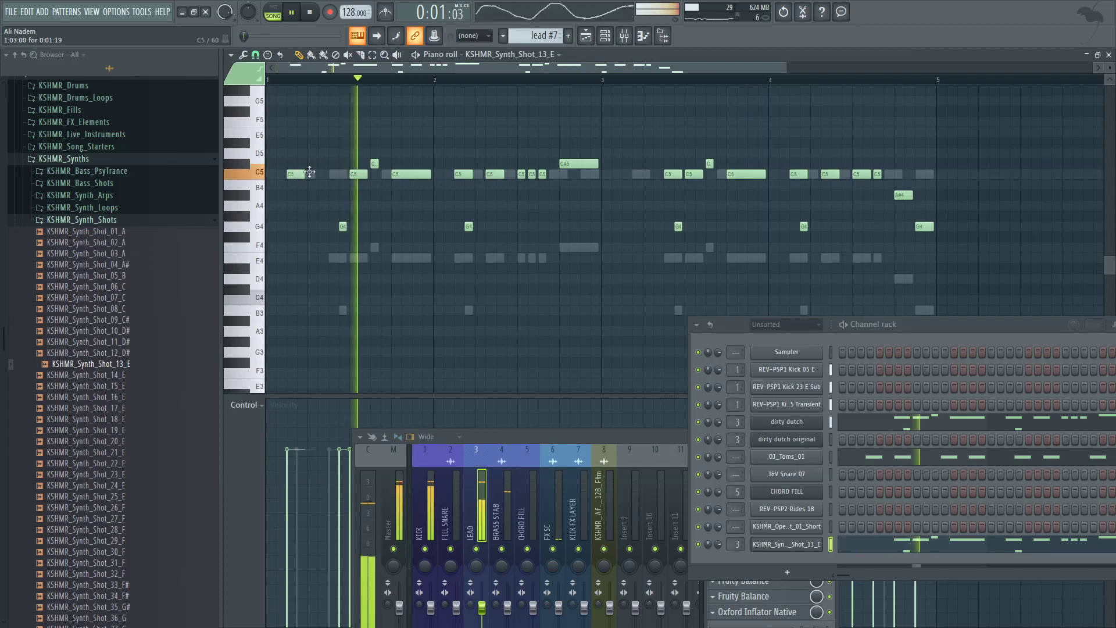
{"action": "key", "text": "space"}
{"action": "key", "text": "space"}
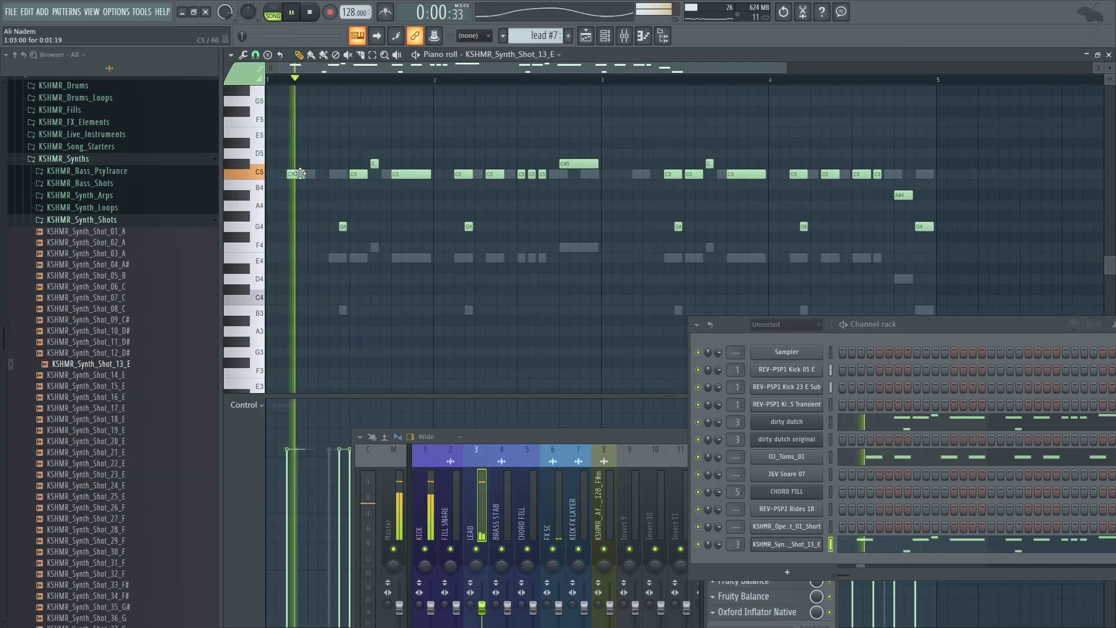
{"action": "mouse_move", "coordinate": [296, 174]}
{"action": "left_mouse_down"}
{"action": "mouse_move", "coordinate": [337, 174]}
{"action": "mouse_move", "coordinate": [316, 174]}
{"action": "left_mouse_up"}
Step: Delete all notes of KSHMR_Synth_Shot_13_E across the four bars of the Piano roll
{"action": "right_click", "coordinate": [357, 174]}
{"action": "right_click", "coordinate": [343, 227]}
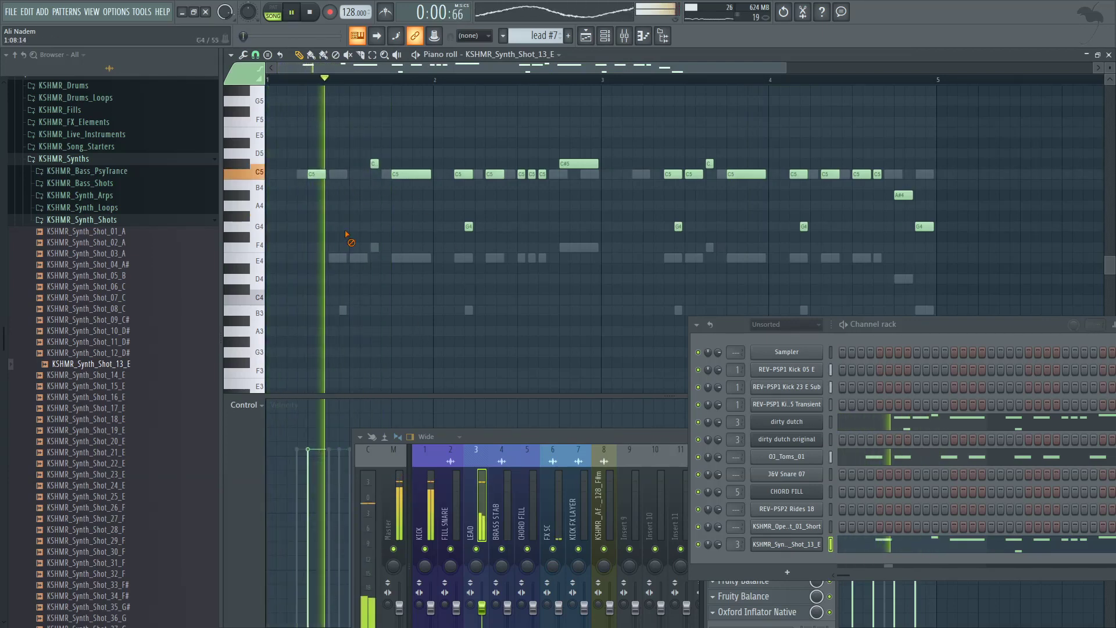
{"action": "right_click", "coordinate": [374, 164]}
{"action": "right_click", "coordinate": [470, 174]}
{"action": "right_click", "coordinate": [423, 175]}
{"action": "right_click", "coordinate": [495, 174]}
{"action": "right_click", "coordinate": [521, 174]}
{"action": "right_click", "coordinate": [532, 175]}
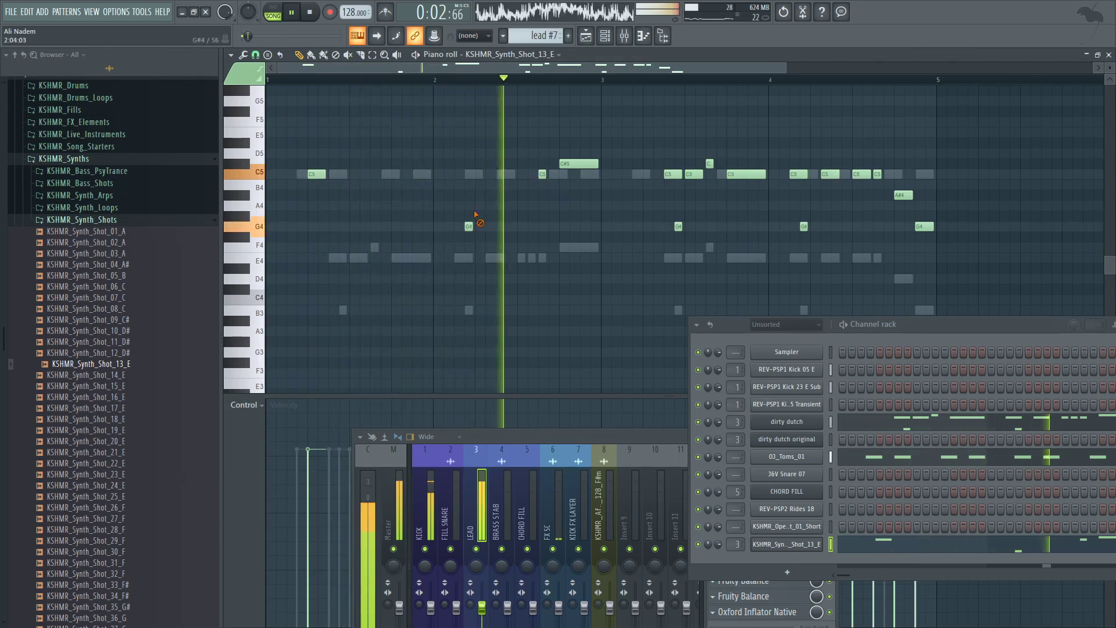
{"action": "right_click", "coordinate": [470, 227]}
{"action": "right_click", "coordinate": [565, 165]}
{"action": "right_click", "coordinate": [543, 175]}
{"action": "scroll", "coordinate": [314, 183], "scroll_direction": "down", "scroll_amount": 2}
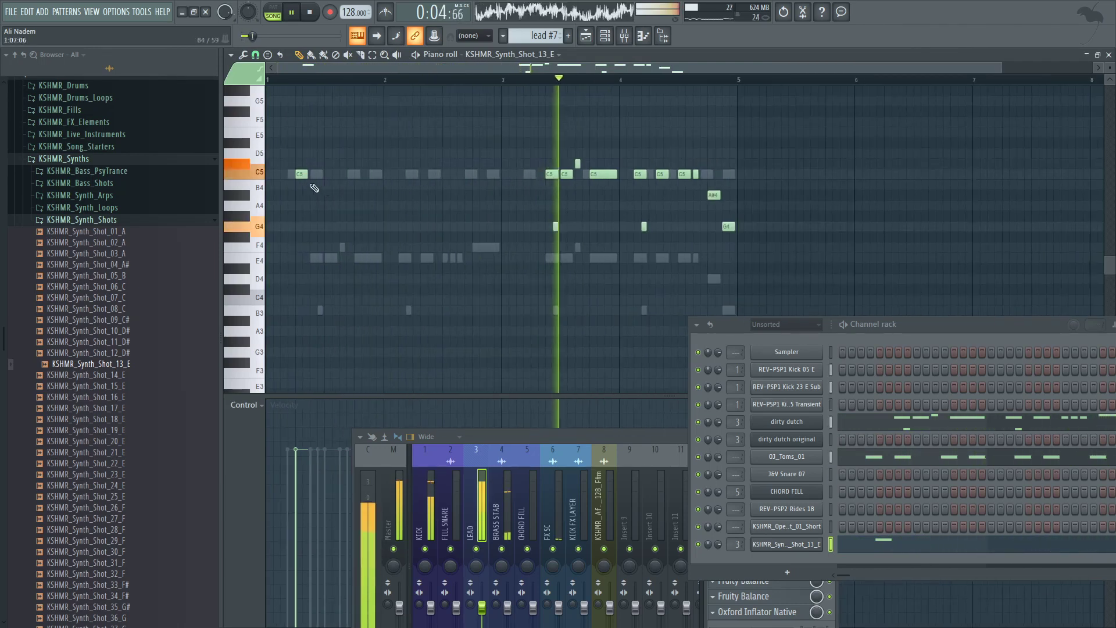
{"action": "right_click", "coordinate": [556, 226]}
{"action": "right_click", "coordinate": [643, 227]}
{"action": "right_click", "coordinate": [726, 227]}
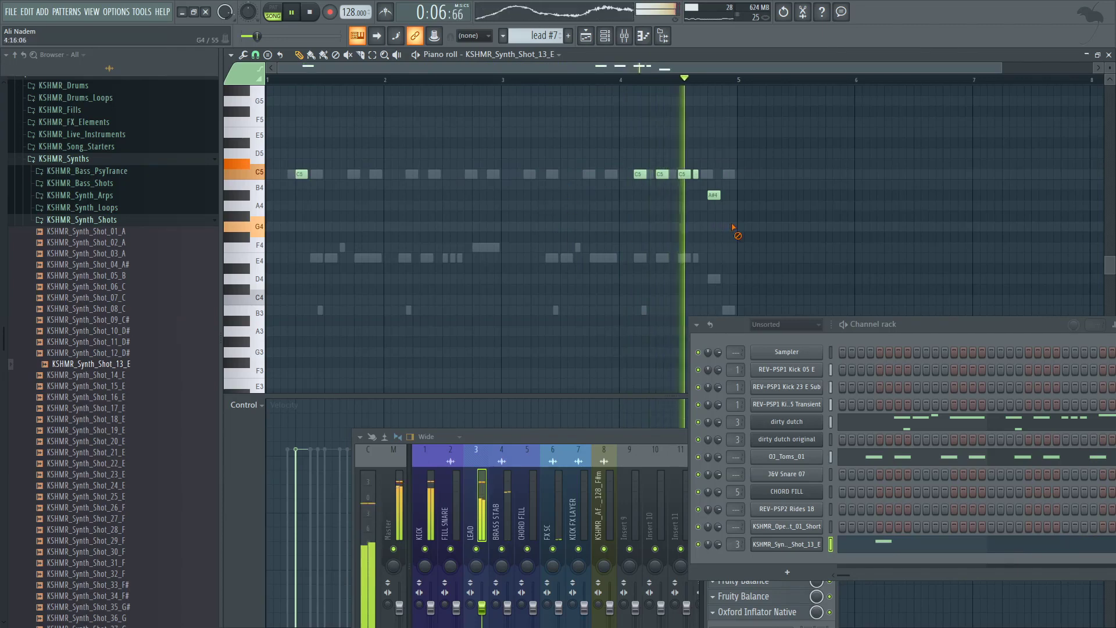
{"action": "right_click", "coordinate": [299, 174]}
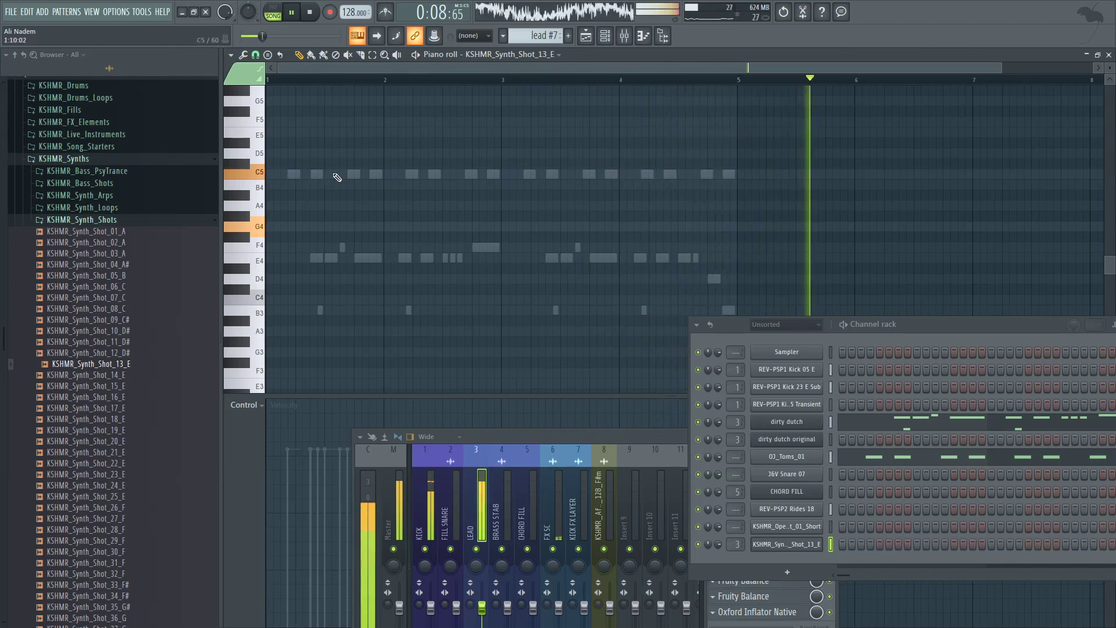
Step: Route the synth shot channel to the Master and place one C5 note over the first tom hit in bar 1
{"action": "scroll", "coordinate": [749, 546], "scroll_direction": "down", "scroll_amount": 3}
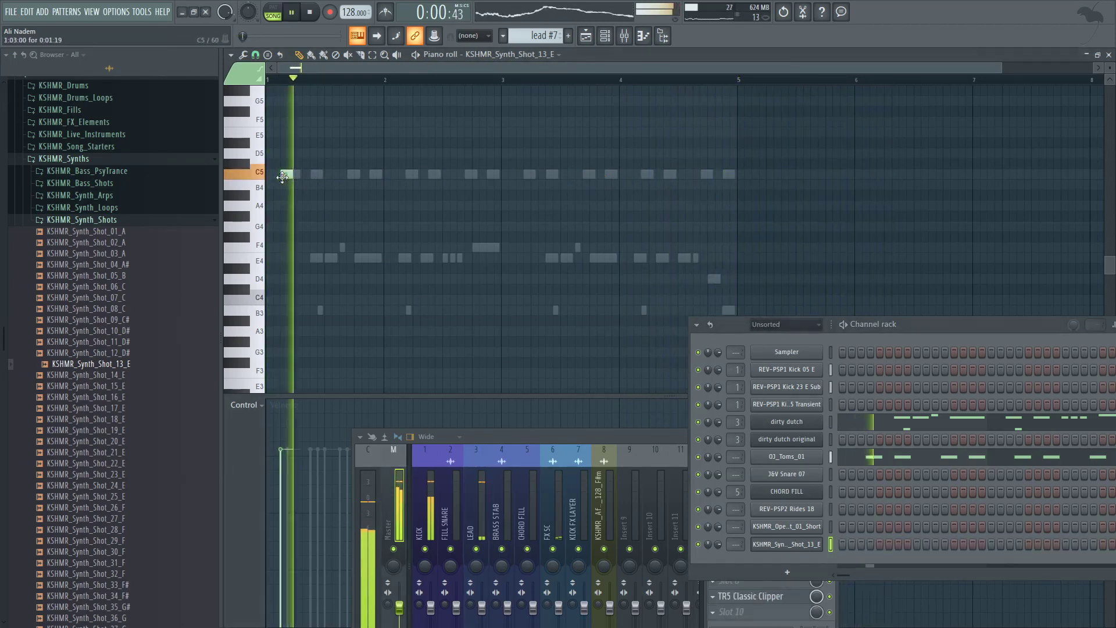
{"action": "left_click", "coordinate": [298, 173]}
{"action": "scroll", "coordinate": [314, 172], "scroll_direction": "up", "scroll_amount": 2}
{"action": "left_click_drag", "start_coordinate": [326, 172], "coordinate": [319, 172]}
{"action": "key", "text": "space"}
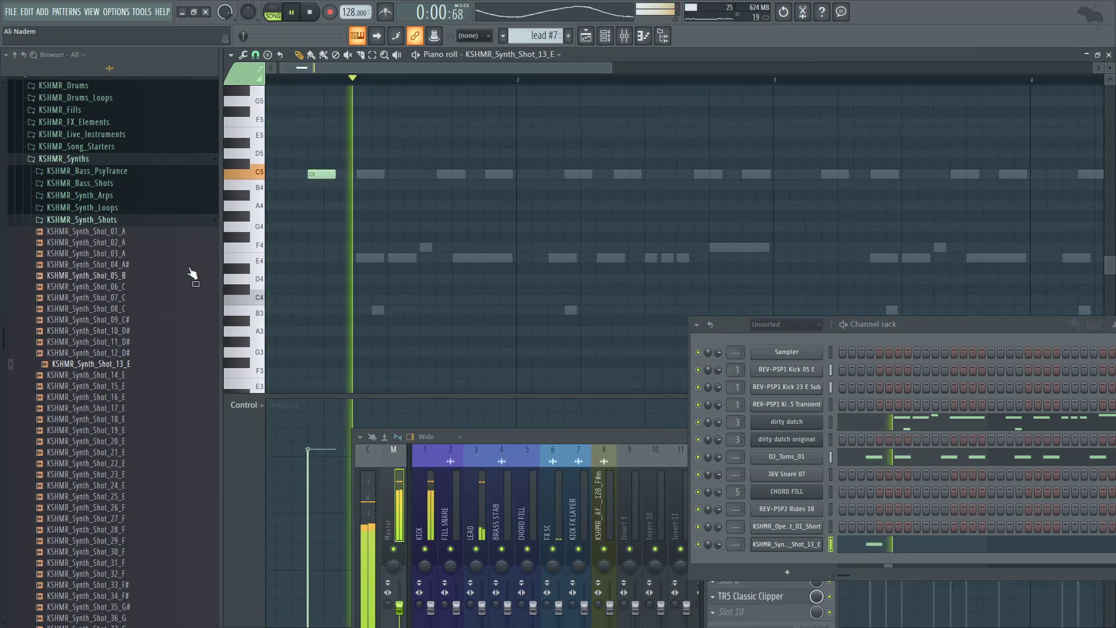
Step: Preview KSHMR_Synth_Shot_15_E and extend the C5 part to a pair of notes in bar 1 and a matching pair in bar 3
{"action": "key", "text": "space"}
{"action": "left_click", "coordinate": [109, 387]}
{"action": "left_click", "coordinate": [370, 175]}
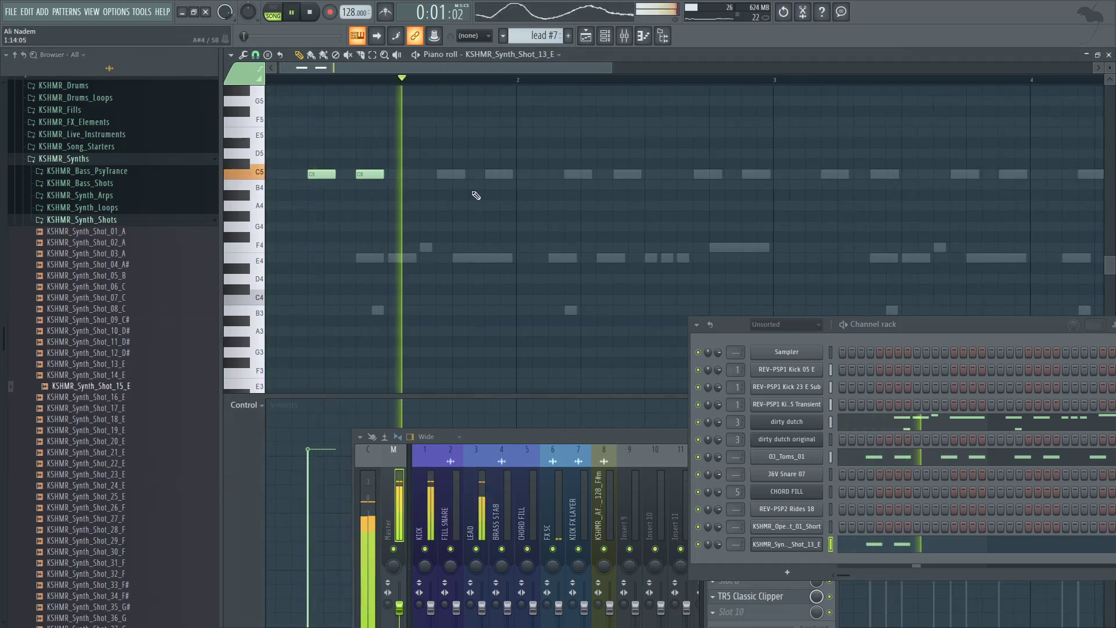
{"action": "left_click", "coordinate": [576, 174]}
{"action": "left_click", "coordinate": [613, 173]}
{"action": "scroll", "coordinate": [611, 172], "scroll_direction": "down", "scroll_amount": 2}
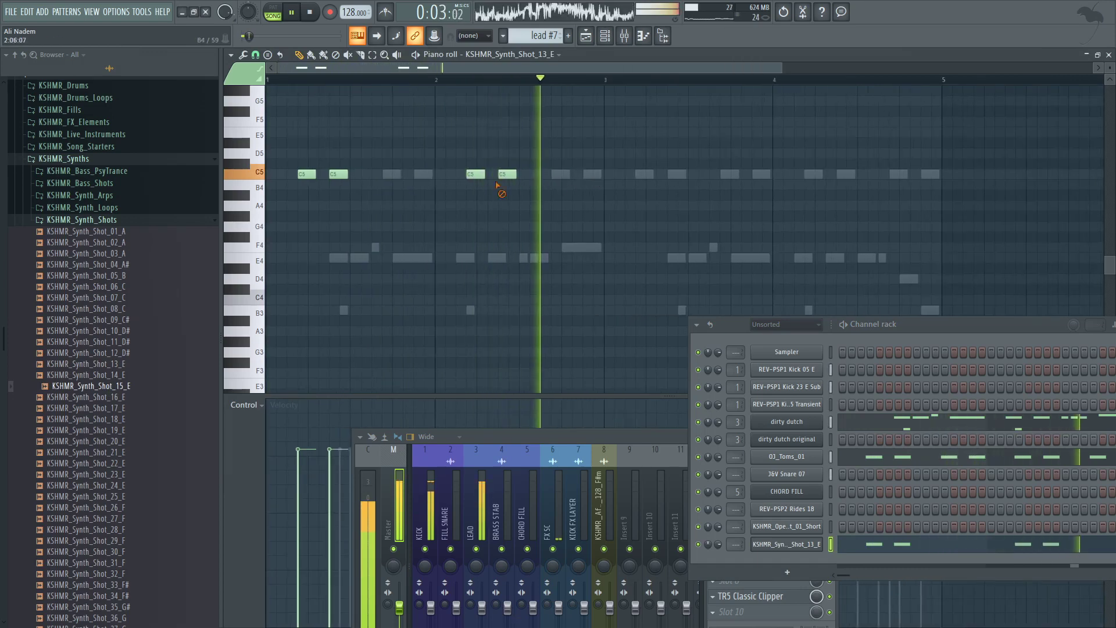
{"action": "right_click", "coordinate": [504, 174]}
{"action": "right_click", "coordinate": [475, 174]}
{"action": "left_click", "coordinate": [641, 174]}
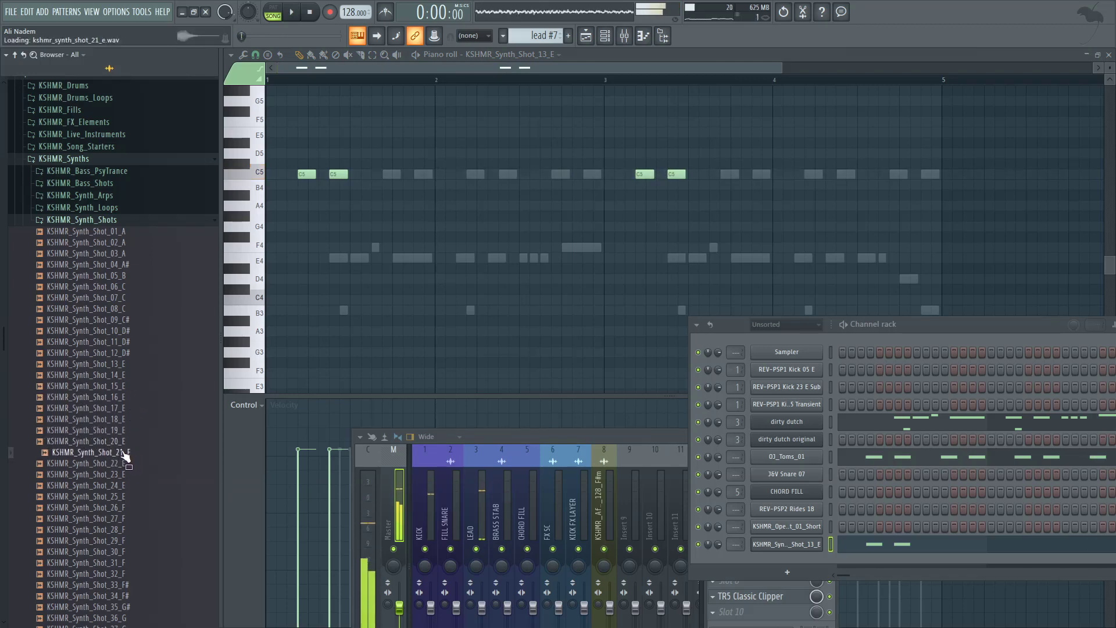
Step: Replace the channel's sample with KSHMR_Synth_Shot_21_E and leave a single C5 note in bar 1, starting just before the first tom hit
{"action": "left_click_drag", "start_coordinate": [790, 545], "coordinate": [790, 547]}
{"action": "key", "text": "space"}
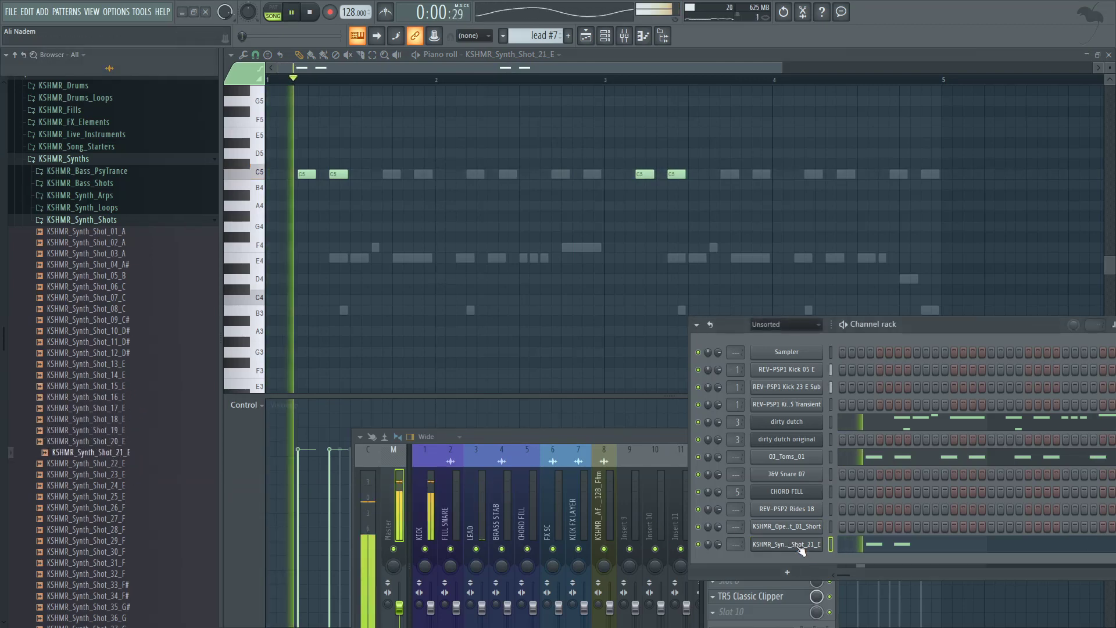
{"action": "right_click", "coordinate": [338, 175]}
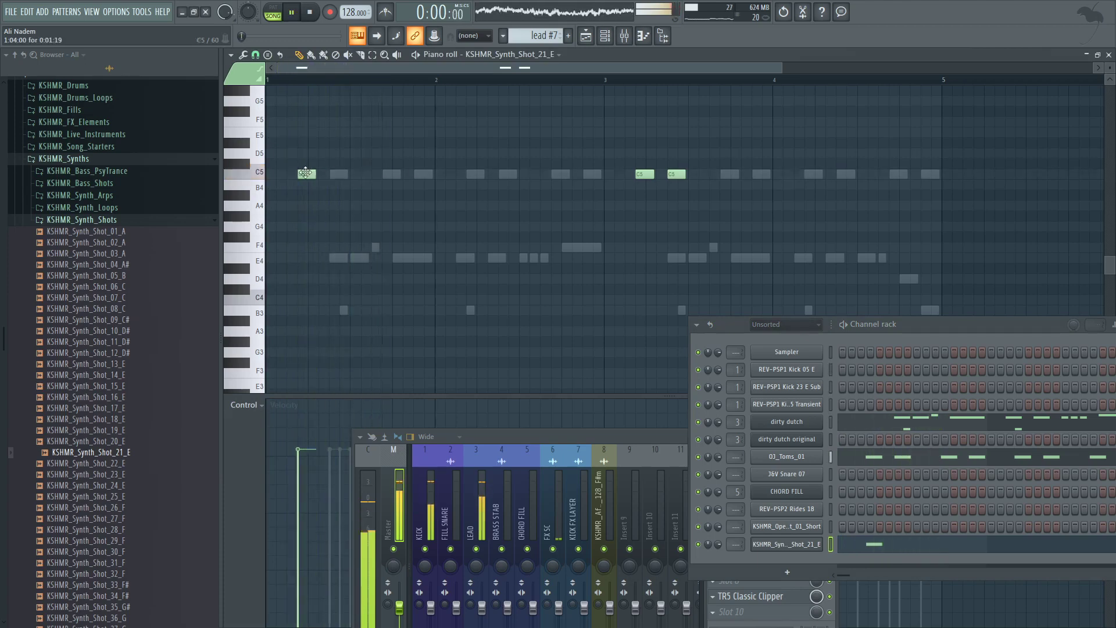
{"action": "left_click_drag", "start_coordinate": [307, 174], "coordinate": [338, 175]}
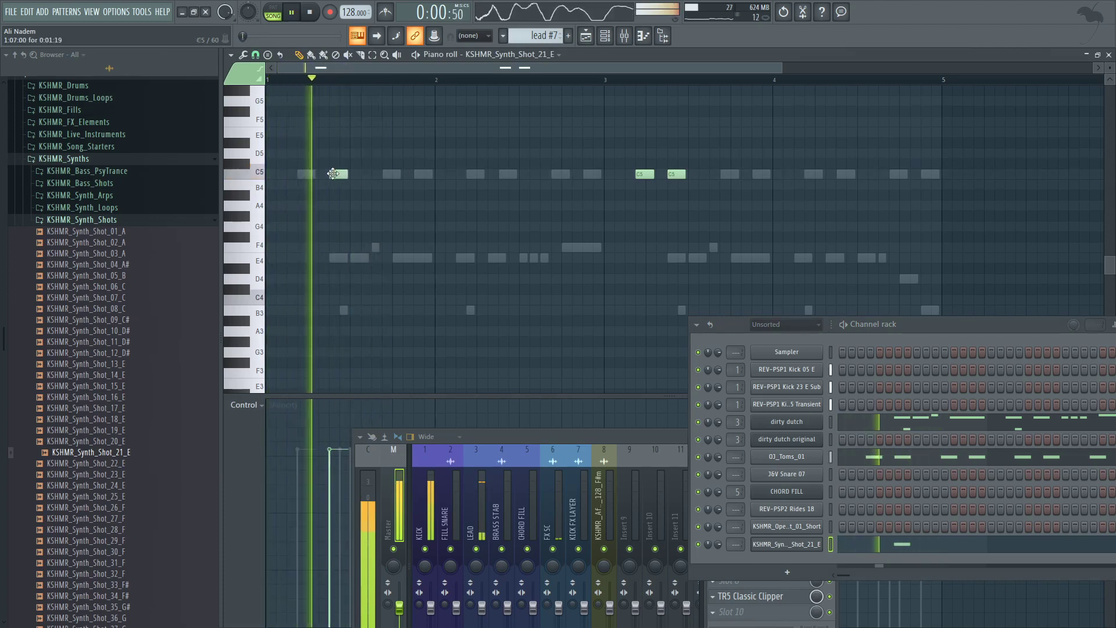
{"action": "left_click", "coordinate": [294, 174]}
{"action": "right_click", "coordinate": [343, 174]}
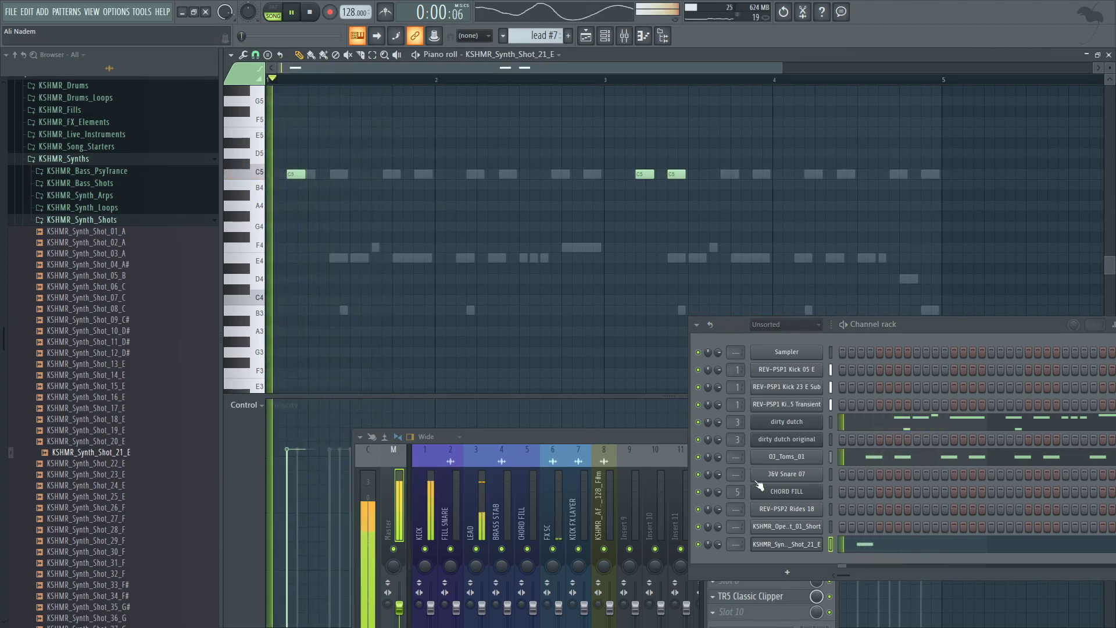
Step: Route the KSHMR_Synth_Shot_21_E channel to mixer track 3 (LEAD) and replay the song
{"action": "left_click", "coordinate": [784, 544]}
{"action": "key", "text": "space"}
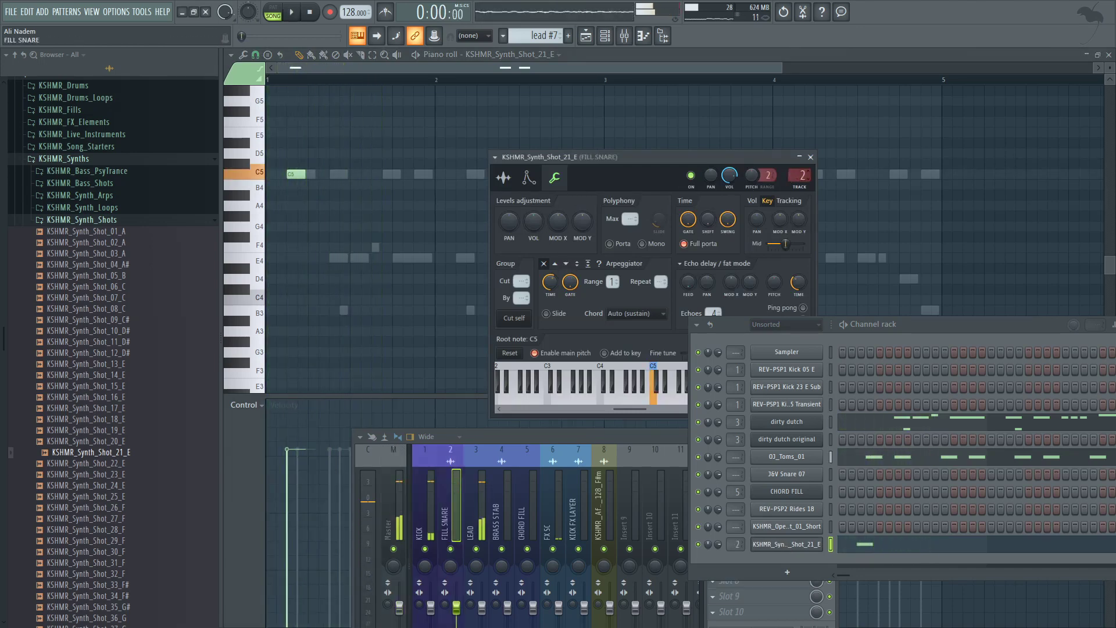
{"action": "scroll", "coordinate": [802, 175], "scroll_direction": "up", "scroll_amount": 1}
{"action": "key", "text": "space"}
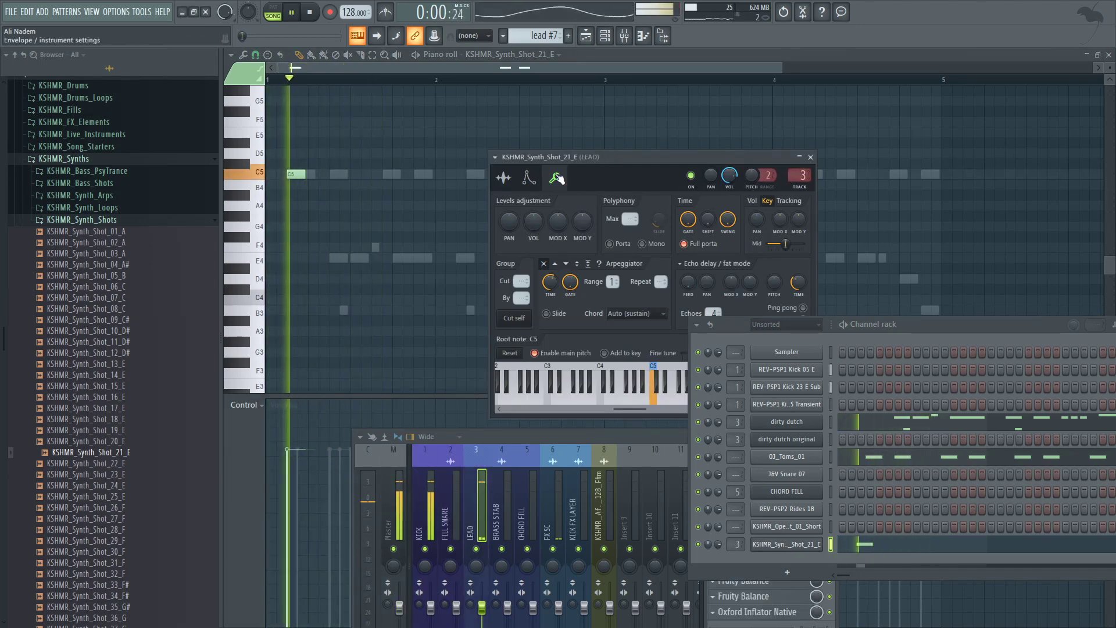
Step: Move the bar 1 C5 note onto the second tom hit and audition KSHMR_Synth_Shot_20_E in the channel
{"action": "left_click", "coordinate": [462, 59]}
{"action": "left_click_drag", "start_coordinate": [296, 174], "coordinate": [341, 175]}
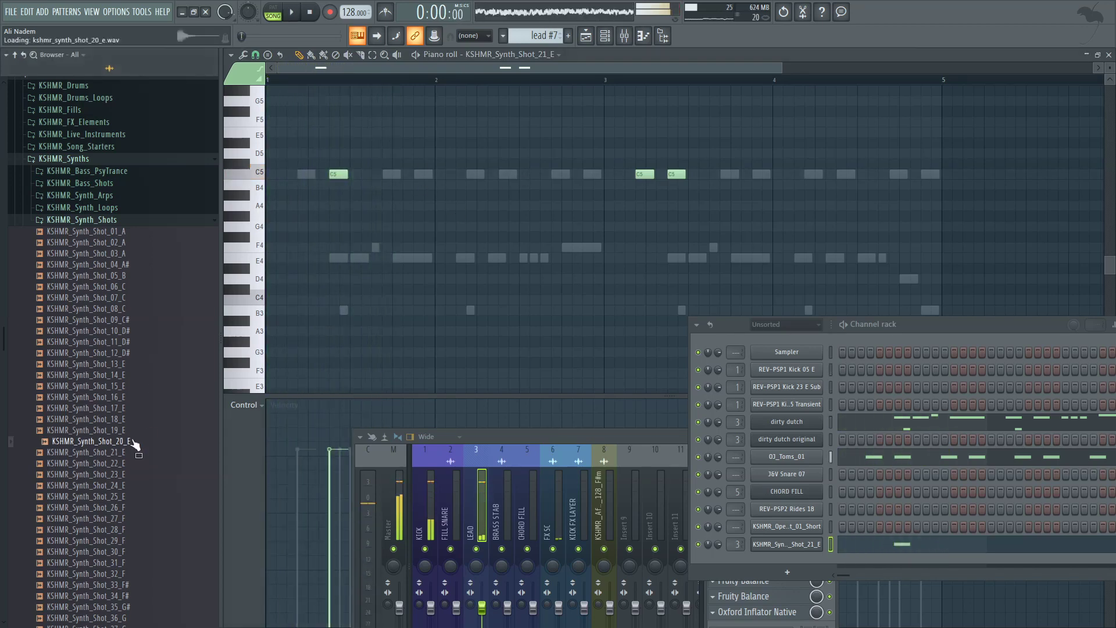
{"action": "key", "text": "space"}
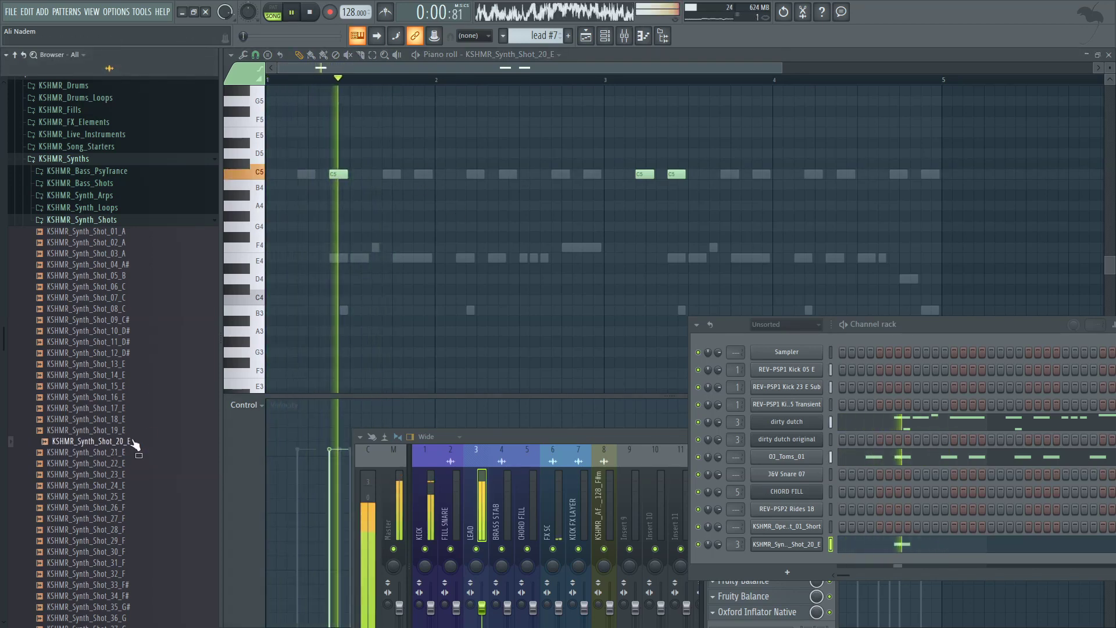
Step: Audition the synth shots from KSHMR_Synth_Shot_19_E back to KSHMR_Synth_Shot_13_E in the channel against the song
{"action": "key", "text": "Up"}
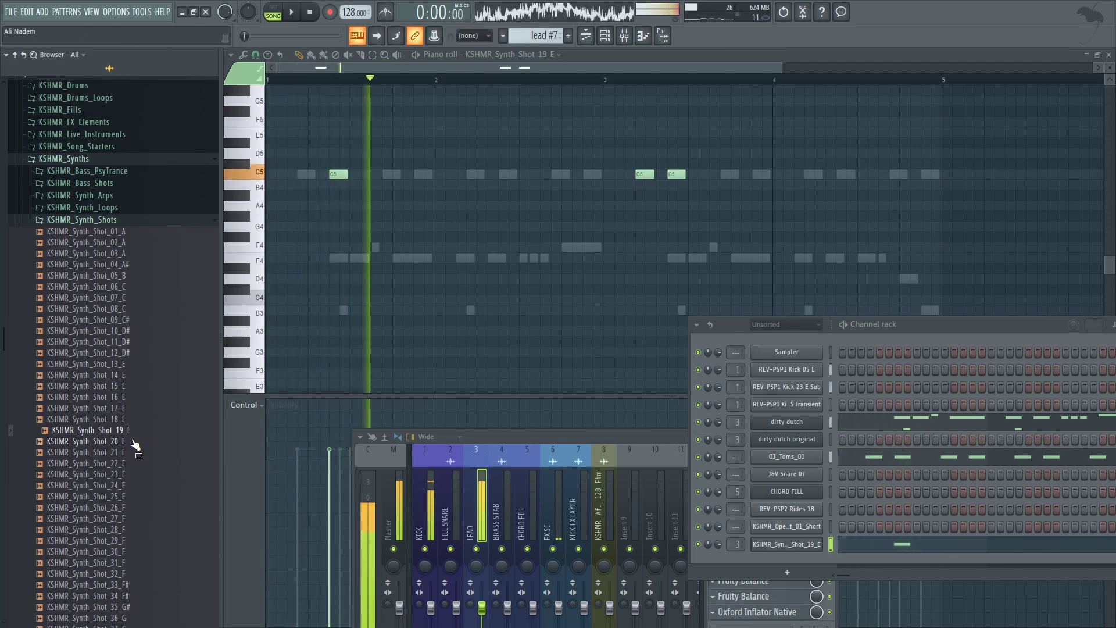
{"action": "key", "text": "Up"}
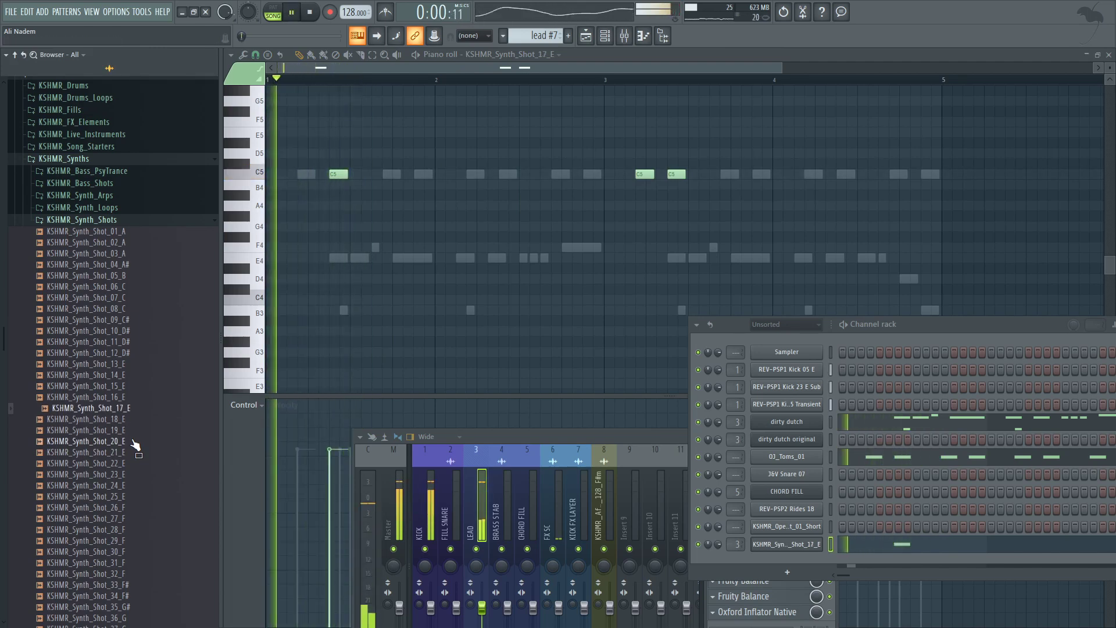
{"action": "key", "text": "space"}
{"action": "key", "text": "Up"}
{"action": "key", "text": "space"}
{"action": "key", "text": "Up"}
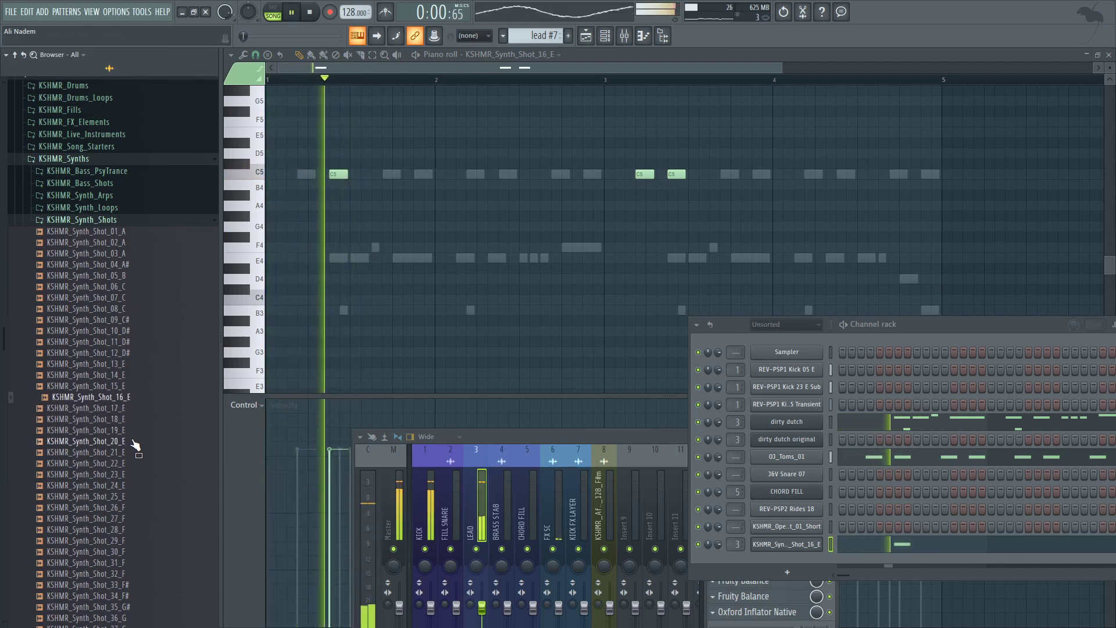
{"action": "key", "text": "space"}
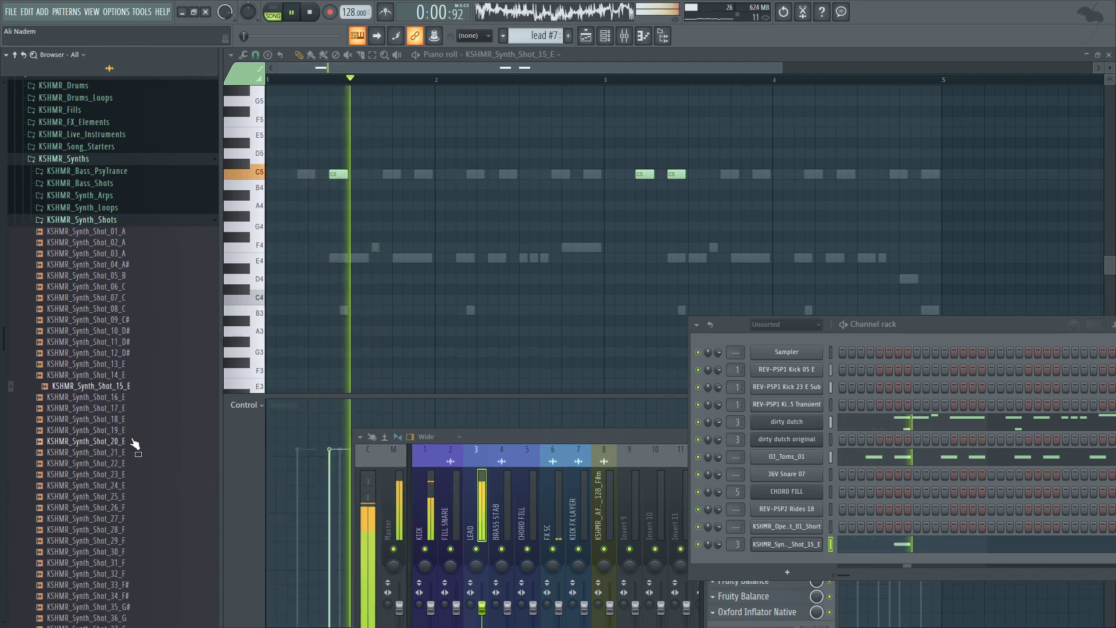
{"action": "key", "text": "space"}
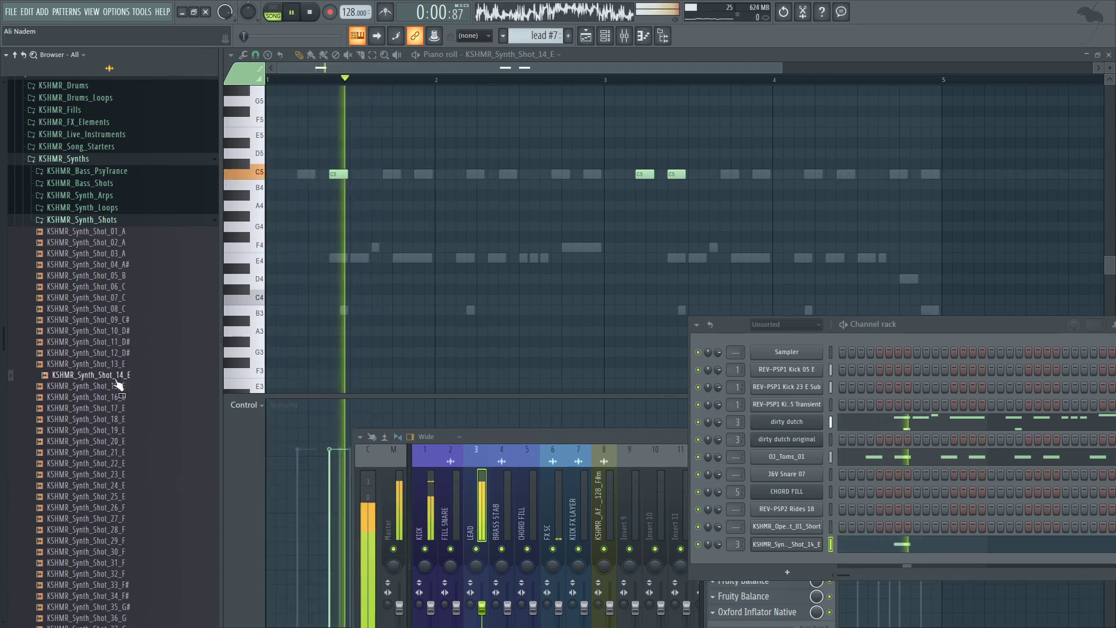
{"action": "key", "text": "space"}
{"action": "key", "text": "Up"}
{"action": "key", "text": "space"}
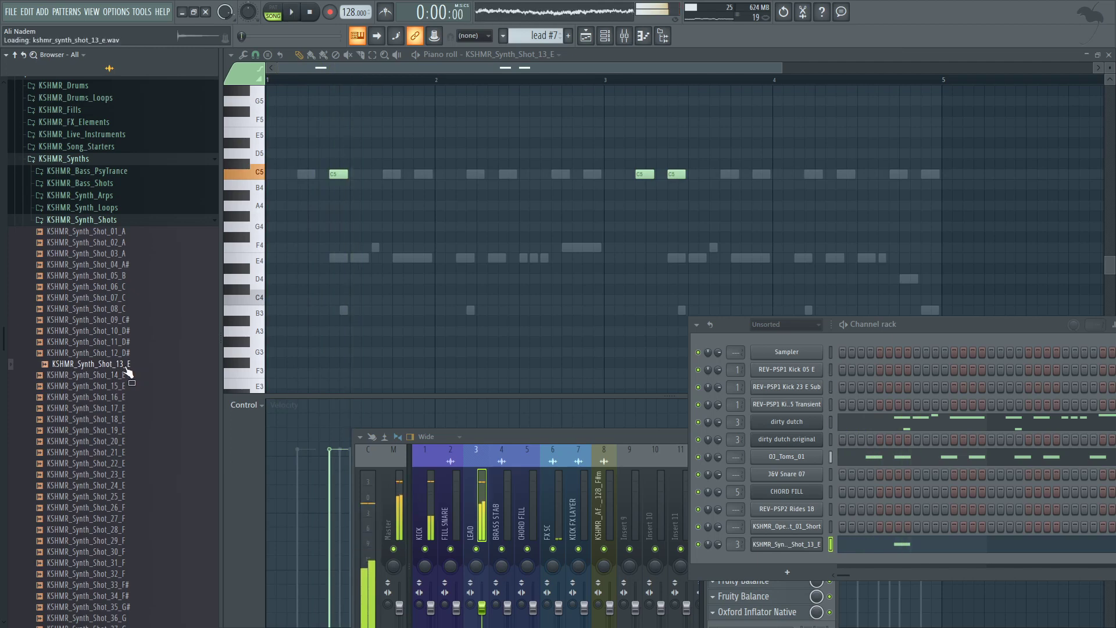
{"action": "key", "text": "space"}
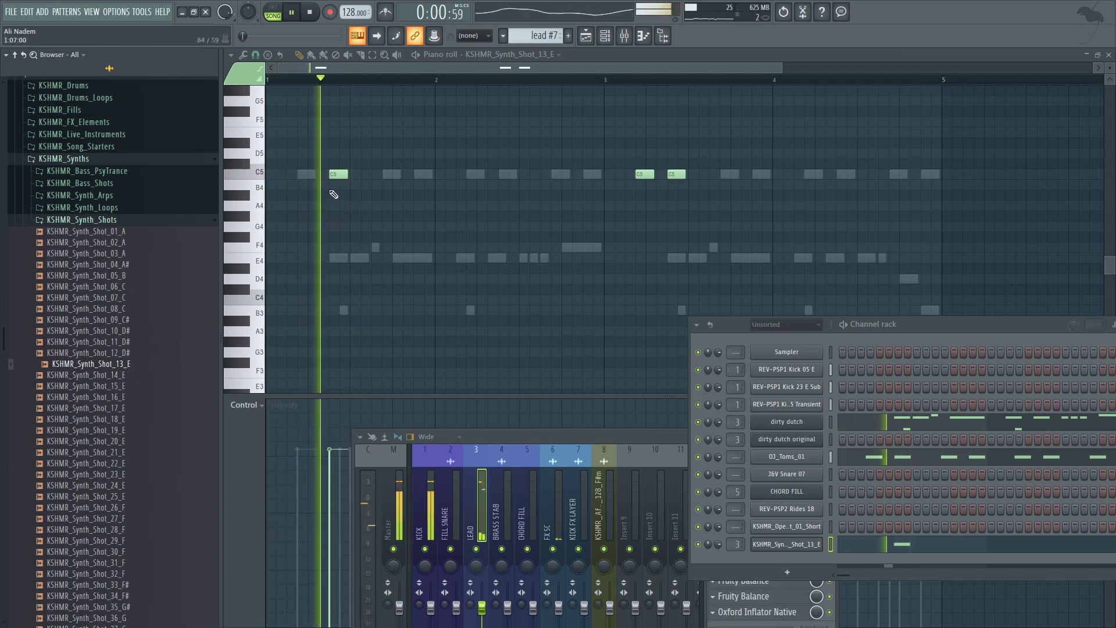
{"action": "key", "text": "space"}
Step: Replace the channel's sample with KSHMR_Synth_Shot_39_G# and move its bar 1 note to G#4 at the start of the bar
{"action": "scroll", "coordinate": [130, 410], "scroll_direction": "down", "scroll_amount": 6}
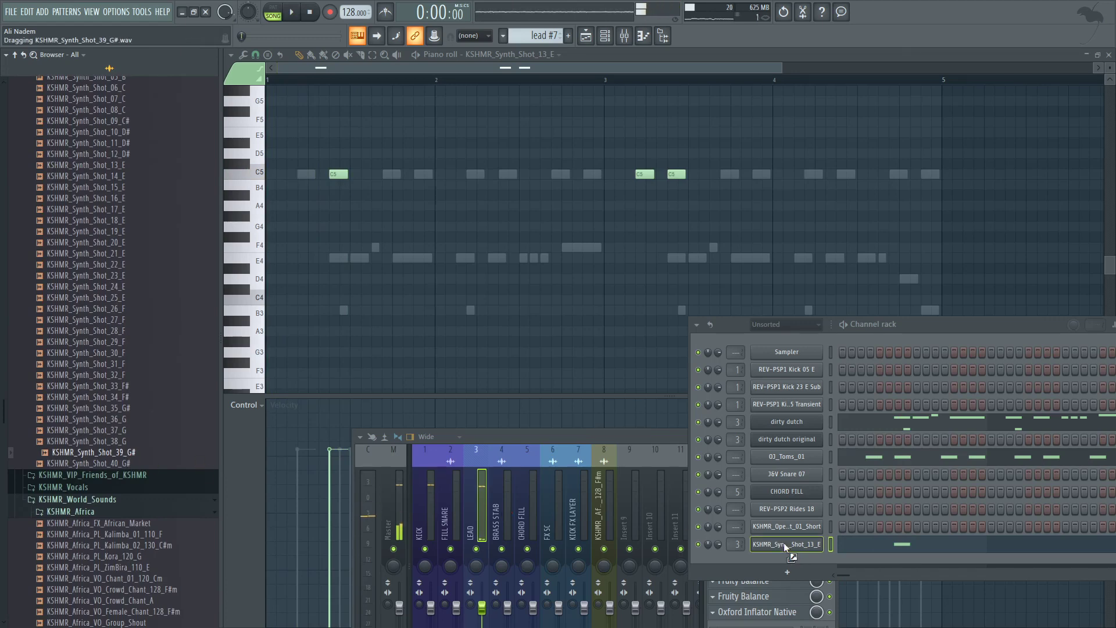
{"action": "key", "text": "space"}
{"action": "left_click", "coordinate": [274, 216]}
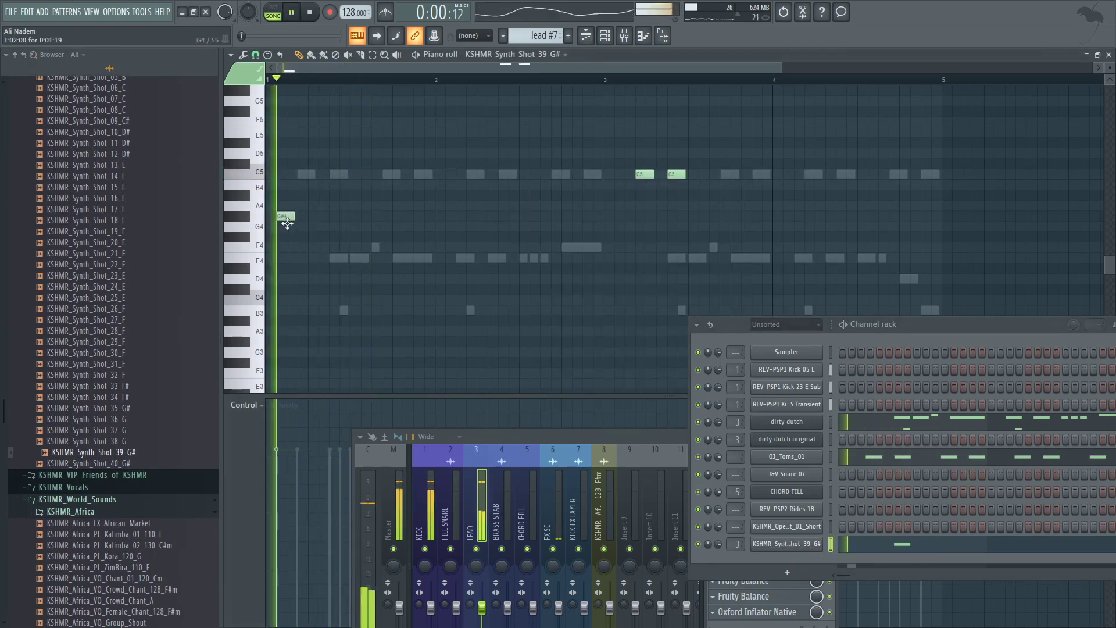
{"action": "key", "text": "space"}
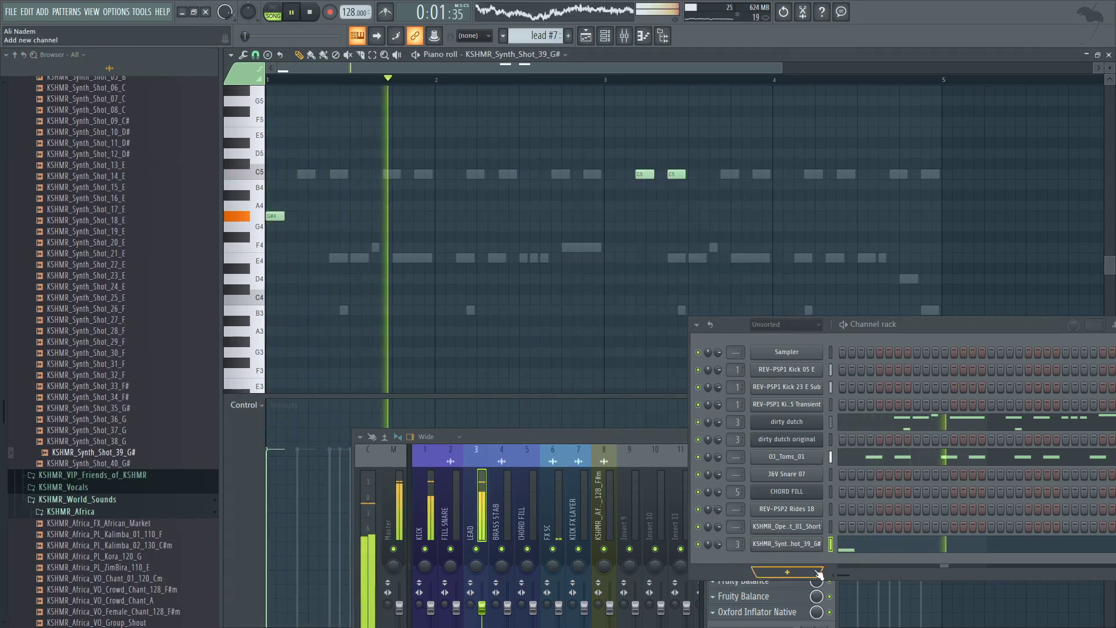
Step: Route the KSHMR_Synth_Shot_39_G# channel to the Master and replay the song
{"action": "scroll", "coordinate": [790, 175], "scroll_direction": "down", "scroll_amount": 3}
{"action": "key", "text": "space"}
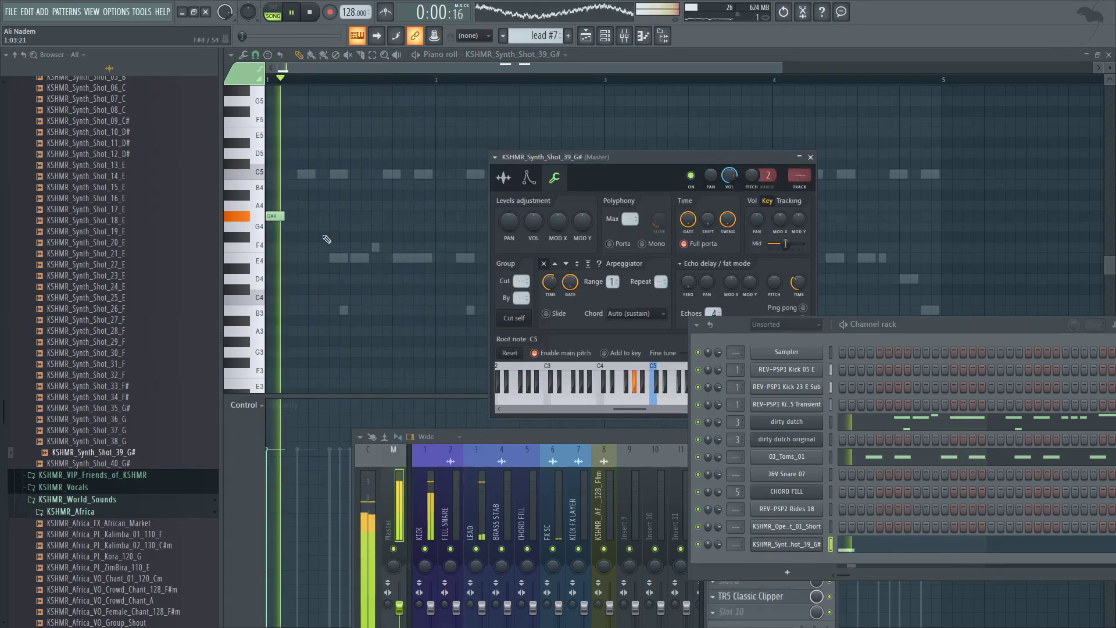
{"action": "left_click", "coordinate": [280, 216]}
{"action": "key", "text": "space"}
{"action": "key", "text": "space"}
Step: Delete the two C5 notes in bar 3 and place one G#4 note at the start of that bar
{"action": "right_click", "coordinate": [646, 175]}
{"action": "right_click", "coordinate": [675, 175]}
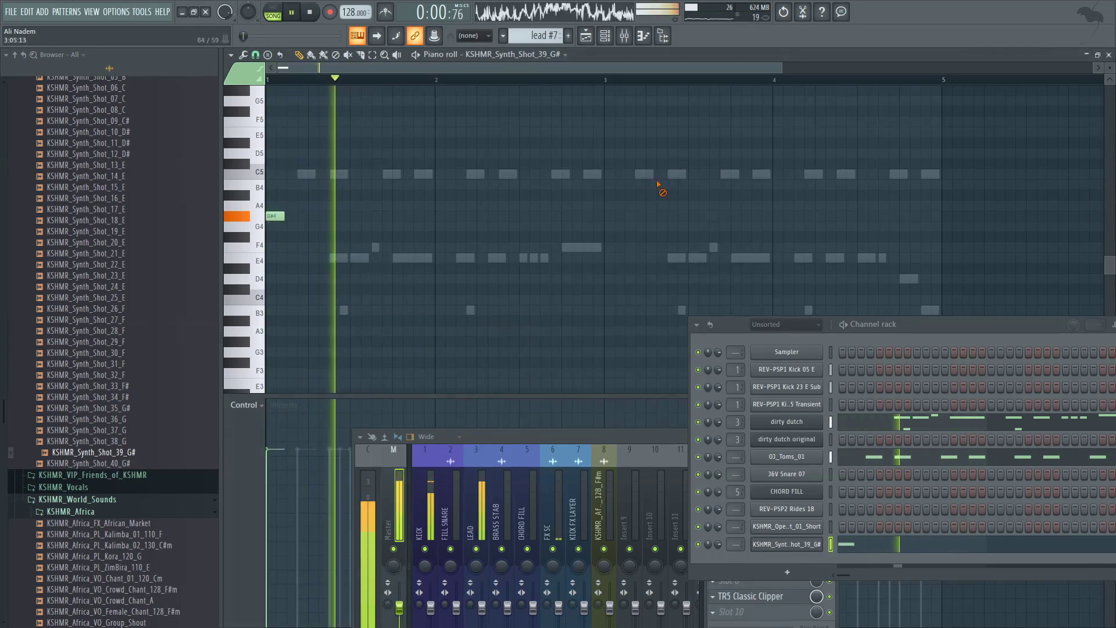
{"action": "key", "text": "space"}
{"action": "key", "text": "space"}
{"action": "left_click", "coordinate": [608, 225]}
{"action": "right_click", "coordinate": [609, 225]}
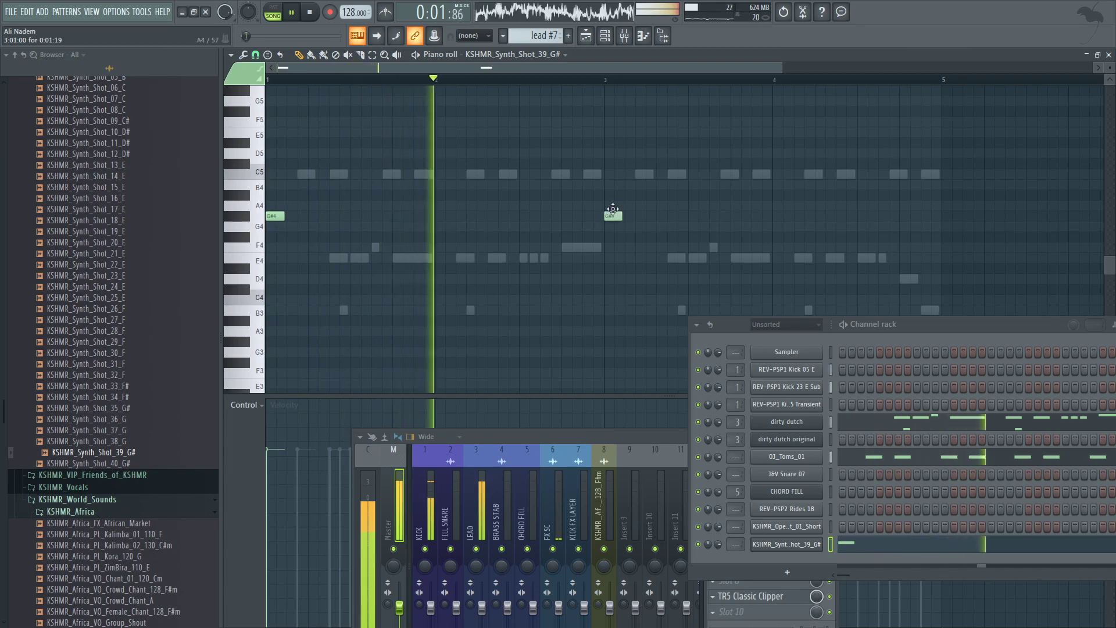
{"action": "scroll", "coordinate": [549, 182], "scroll_direction": "down", "scroll_amount": 2}
{"action": "left_click", "coordinate": [481, 216]}
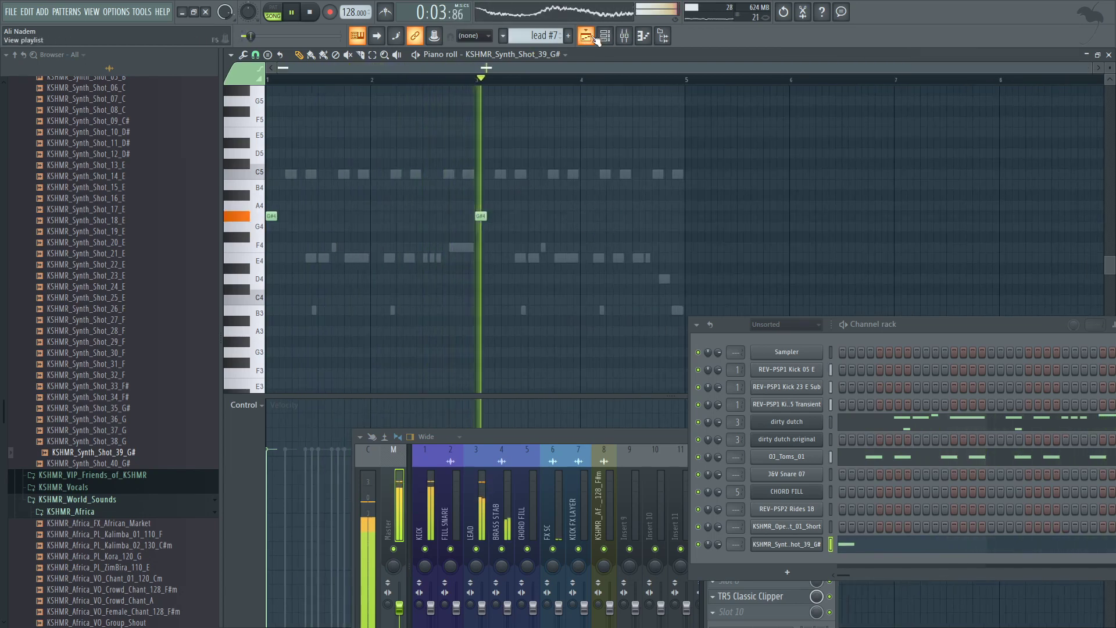
Step: Return to the playlist and route the KSHMR_Synth_Shot_39_G# channel to mixer track 9 (Insert 9)
{"action": "key", "text": "F5"}
{"action": "key", "text": "space"}
{"action": "key", "text": "space"}
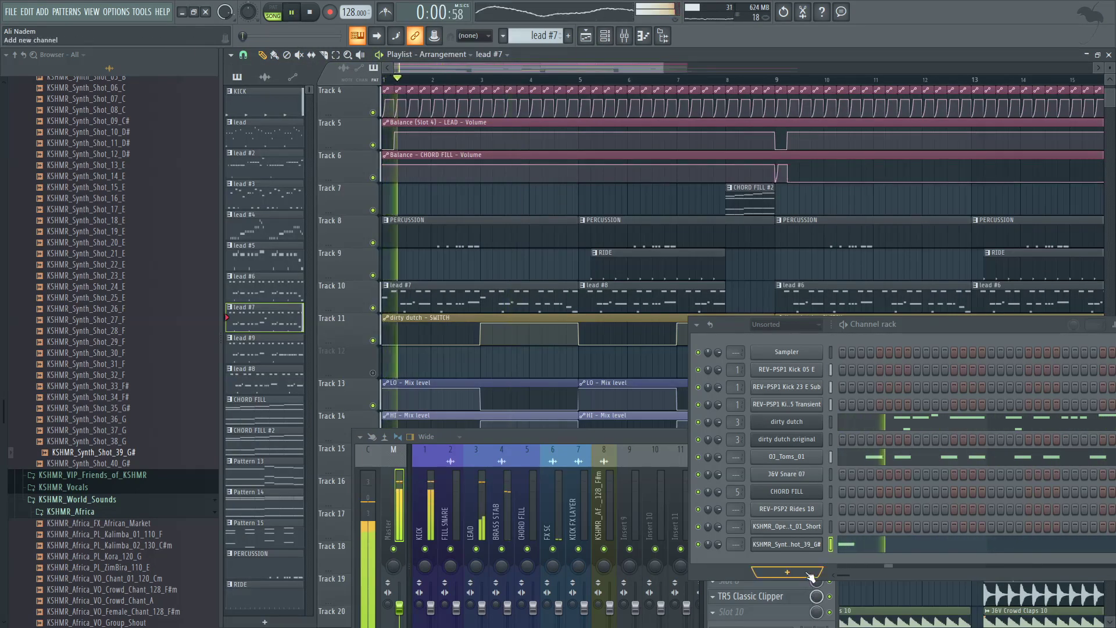
{"action": "left_click", "coordinate": [803, 546]}
{"action": "left_click", "coordinate": [802, 546]}
{"action": "key", "text": "space"}
{"action": "key", "text": "space"}
{"action": "left_click", "coordinate": [803, 547]}
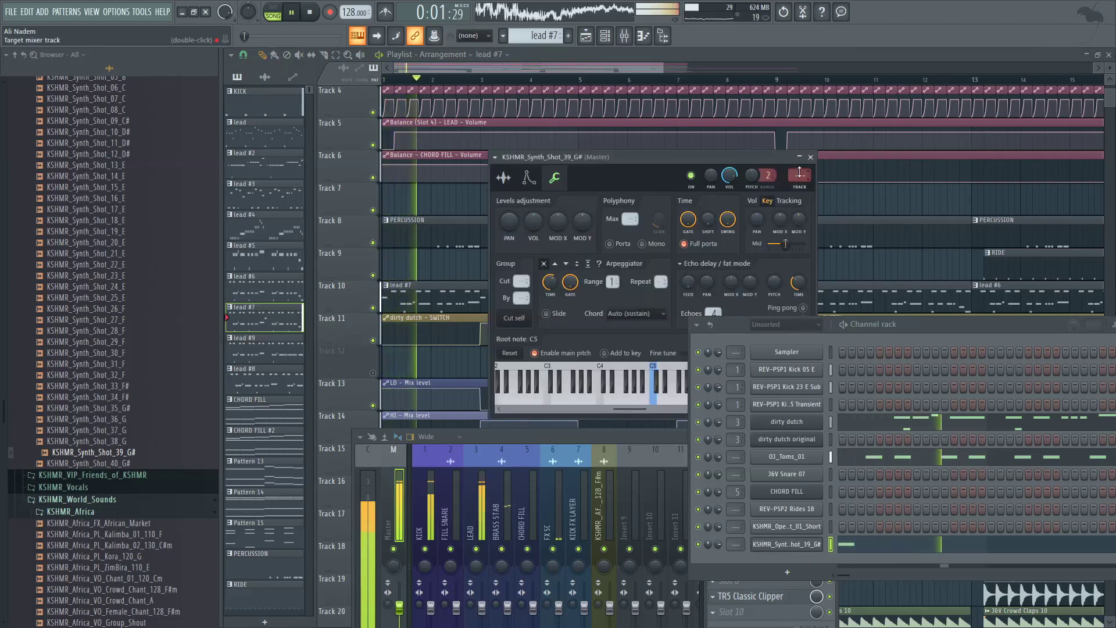
{"action": "left_click_drag", "start_coordinate": [802, 176], "coordinate": [801, 154]}
{"action": "key", "text": "space"}
{"action": "key", "text": "space"}
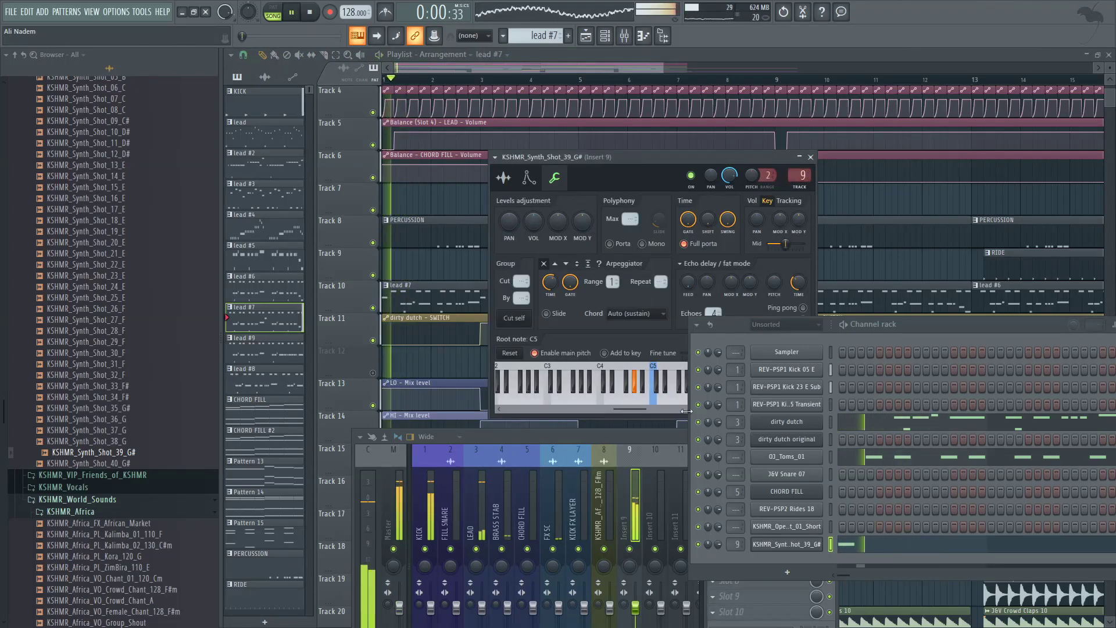
Step: Load Fruity Parametric EQ 2 into slot 2 of mixer track Insert 9
{"action": "left_click_drag", "start_coordinate": [671, 436], "coordinate": [664, 421]}
{"action": "left_click", "coordinate": [721, 455]}
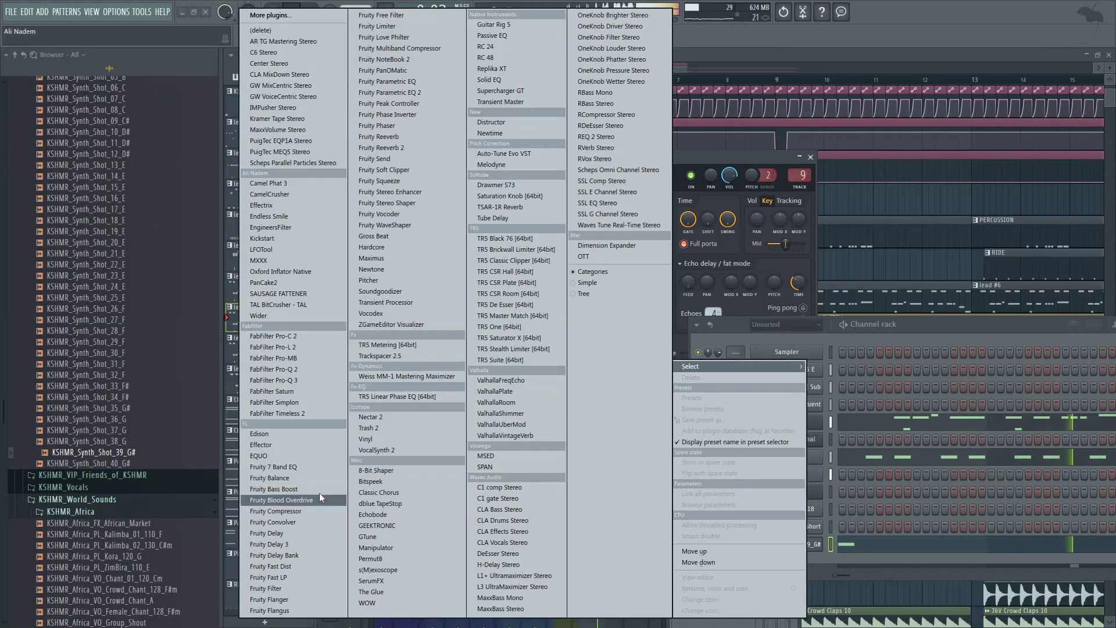
{"action": "left_click", "coordinate": [402, 92]}
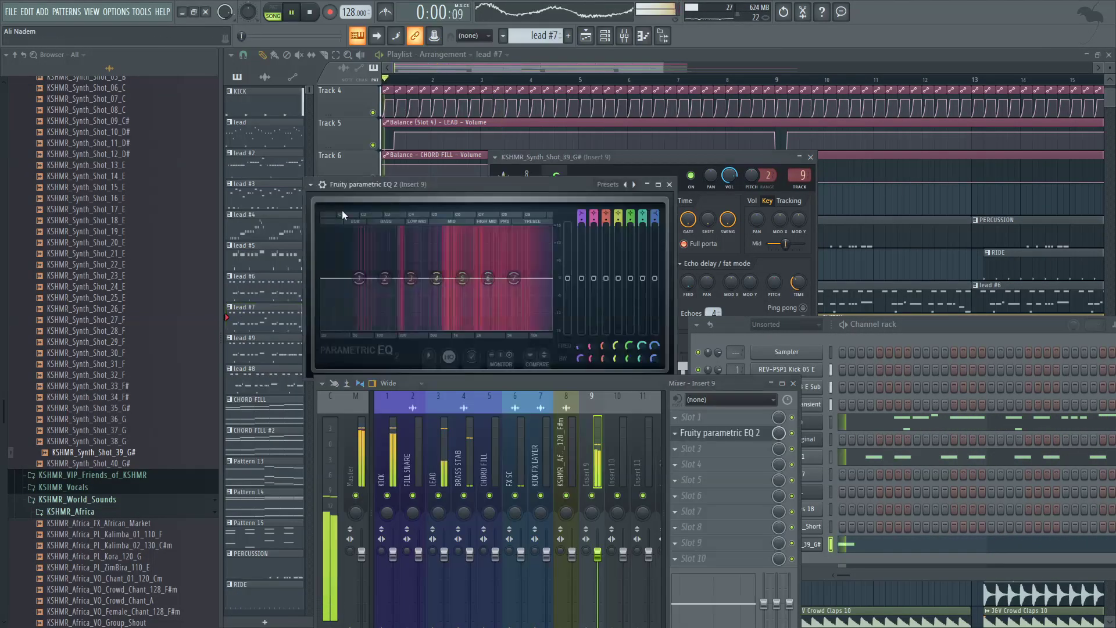
Step: Apply the EQ's 20Hz + 18kHz cut preset and raise the band 1 high-pass cutoff to 300 Hz
{"action": "left_click", "coordinate": [310, 184]}
{"action": "mouse_move", "coordinate": [373, 229]}
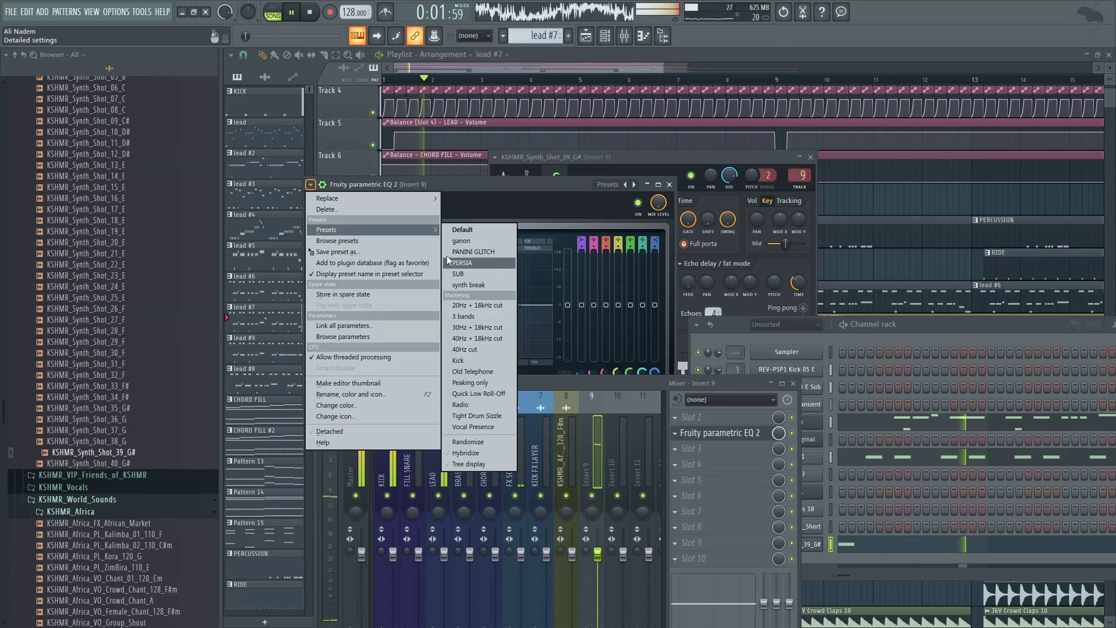
{"action": "left_click", "coordinate": [476, 306]}
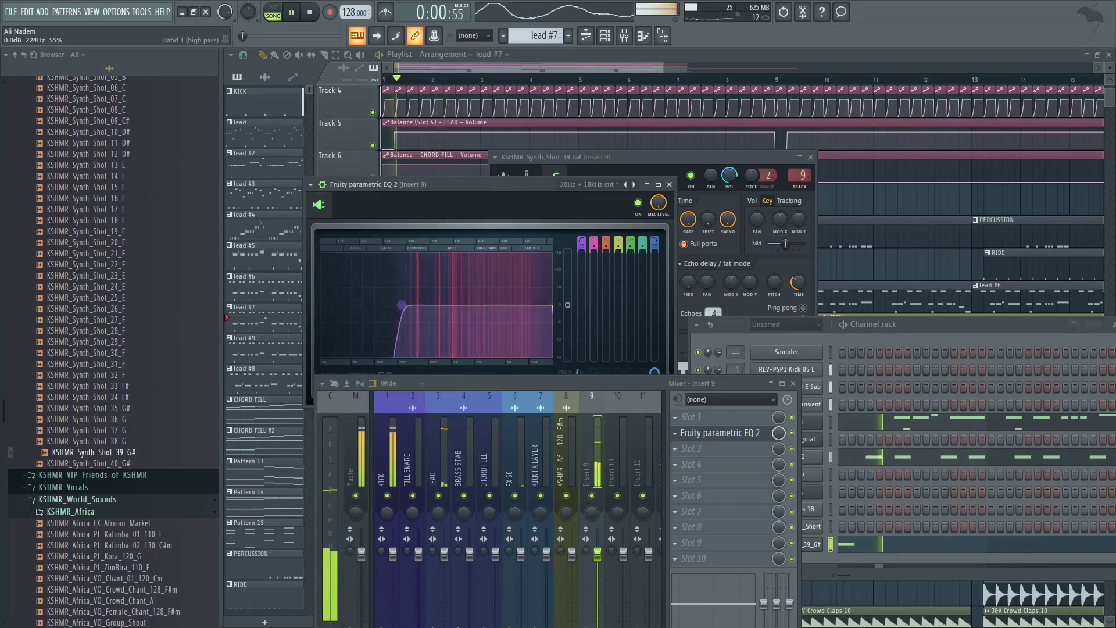
{"action": "left_click_drag", "start_coordinate": [402, 305], "coordinate": [411, 305]}
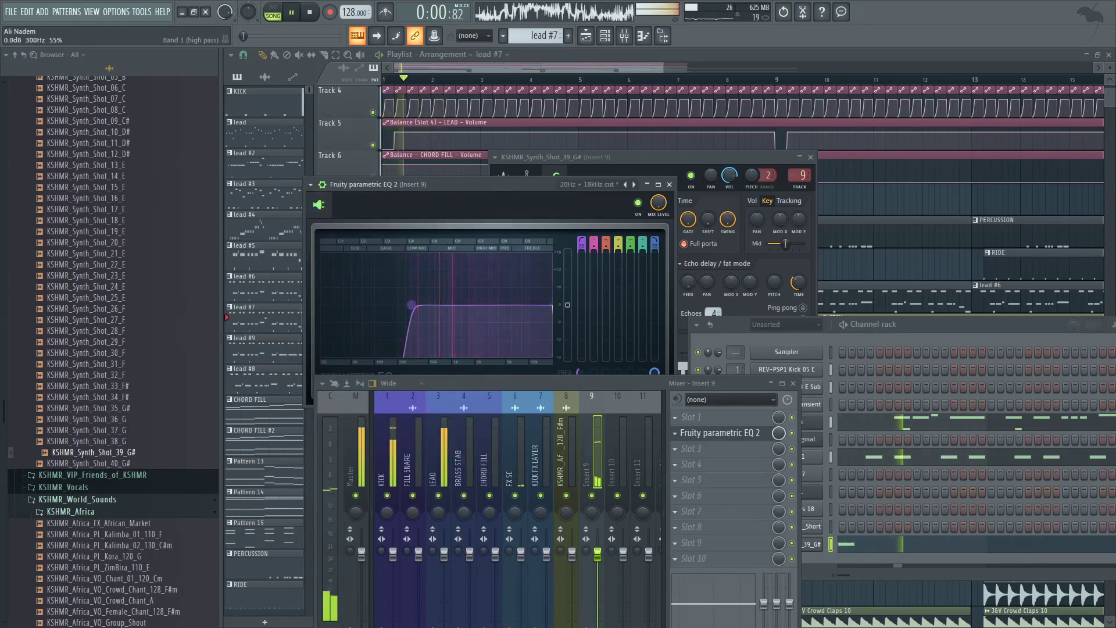
{"action": "left_click", "coordinate": [792, 433]}
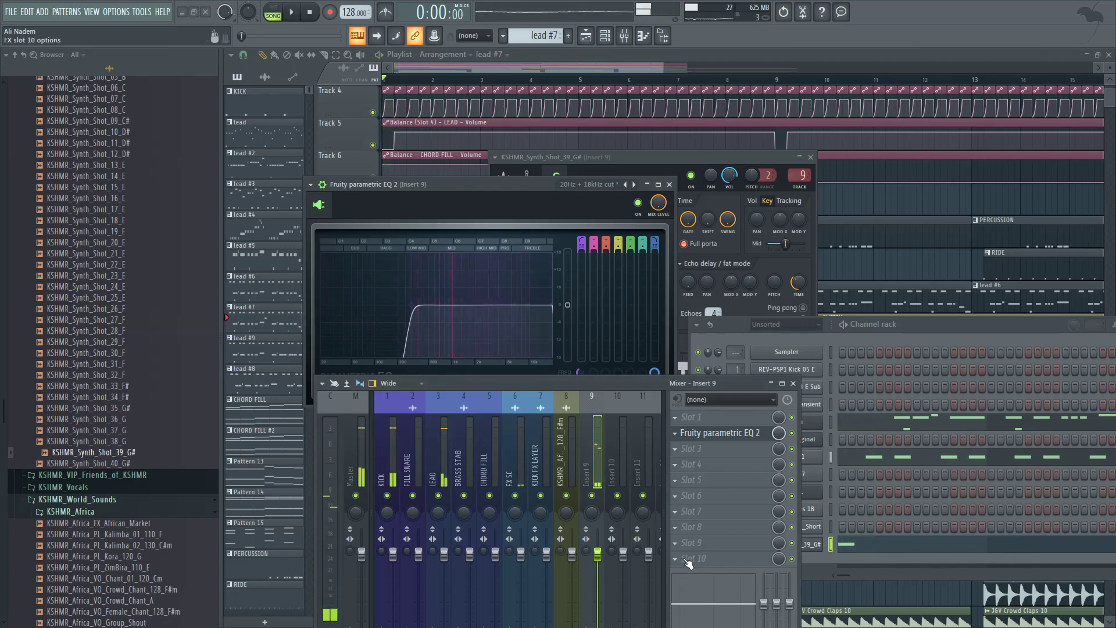
Step: Load Fruity Balance into slot 10 of Insert 9 and link its volume to the Balance - LEAD - Volume automation clip
{"action": "left_click", "coordinate": [692, 559]}
{"action": "left_click", "coordinate": [299, 478]}
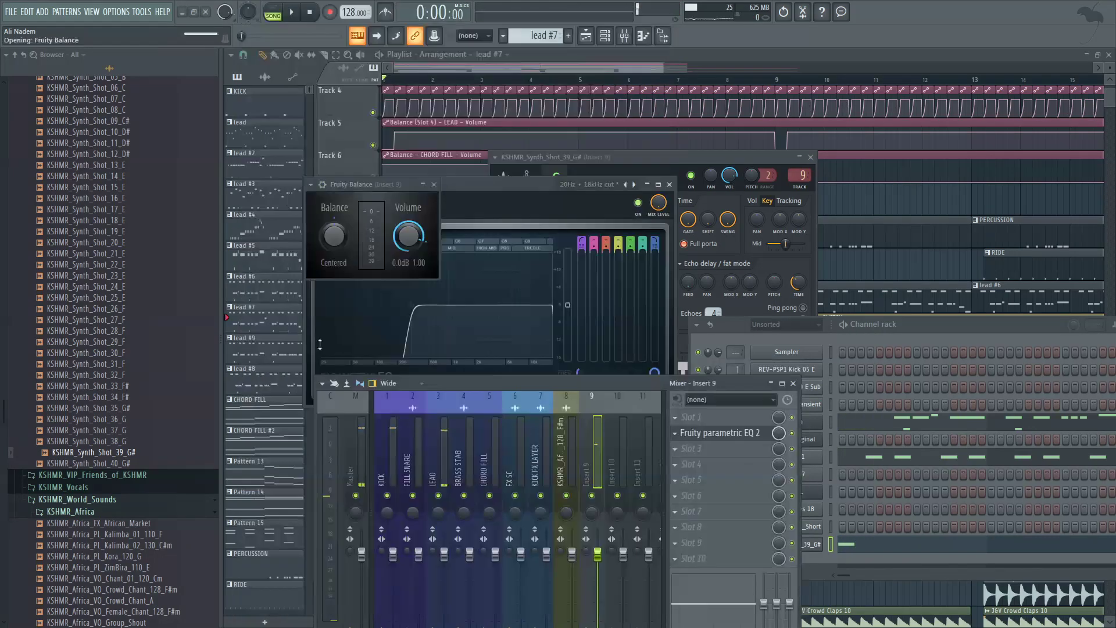
{"action": "right_click", "coordinate": [410, 230]}
{"action": "left_click", "coordinate": [459, 334]}
{"action": "left_click", "coordinate": [495, 291]}
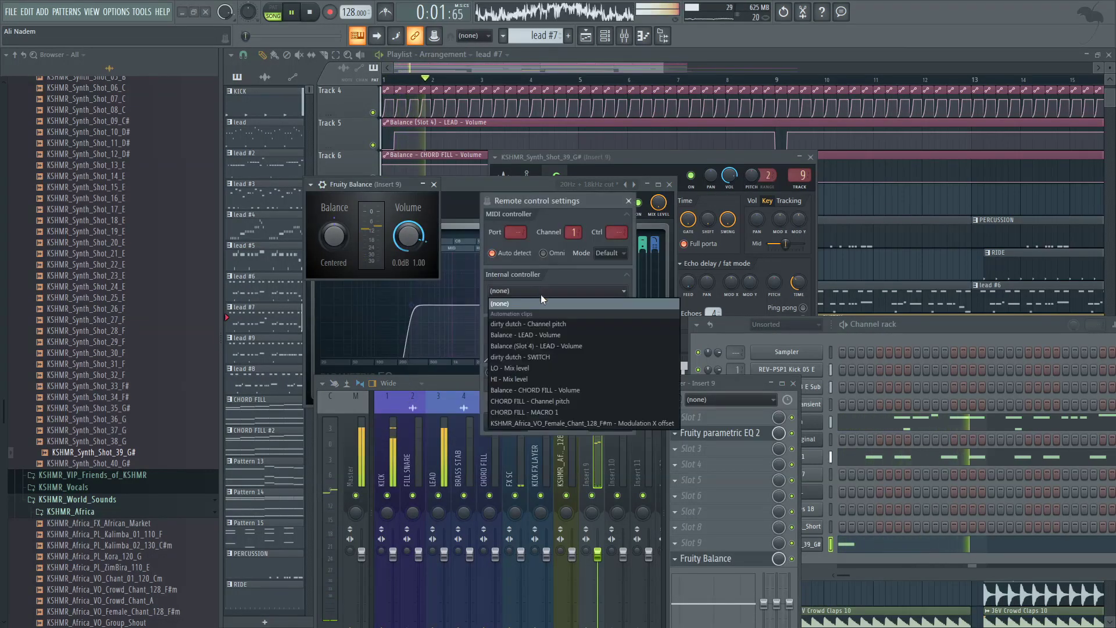
{"action": "left_click", "coordinate": [547, 337]}
{"action": "left_click", "coordinate": [602, 420]}
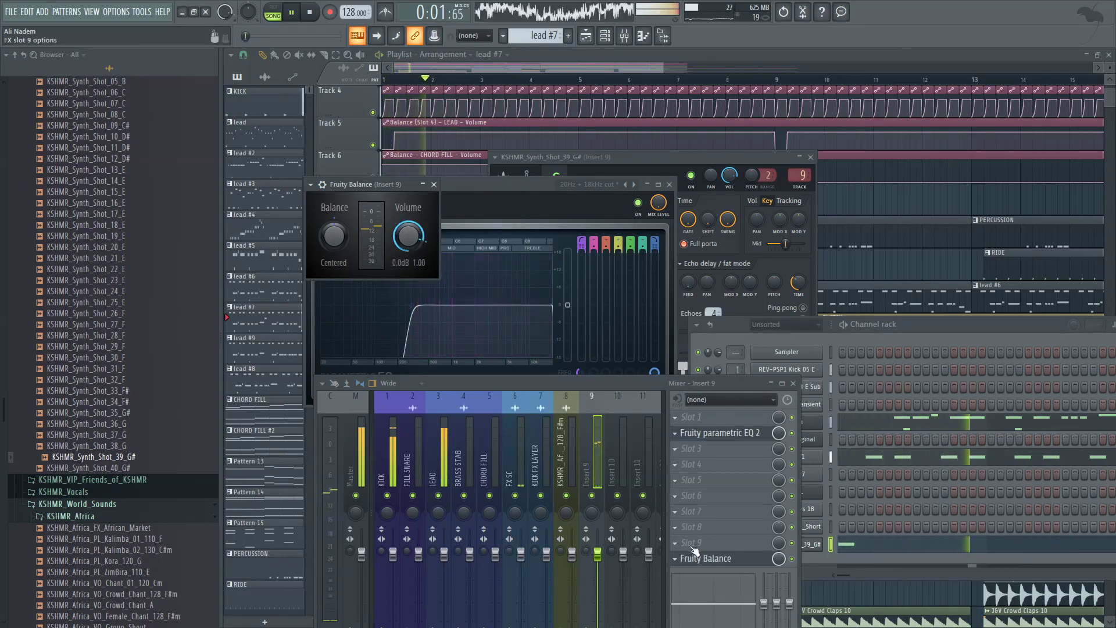
Step: Load a second Fruity Balance into slot 6 of Insert 9 and create an automation clip for its volume
{"action": "left_click", "coordinate": [676, 497]}
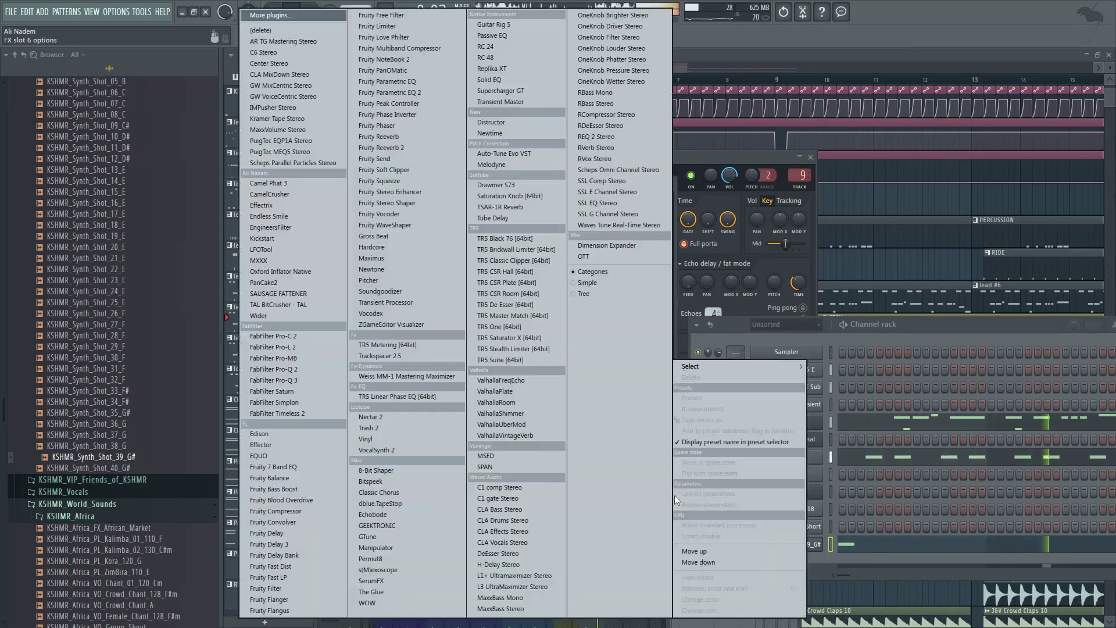
{"action": "left_click", "coordinate": [289, 480]}
{"action": "right_click", "coordinate": [348, 178]}
{"action": "left_click", "coordinate": [388, 257]}
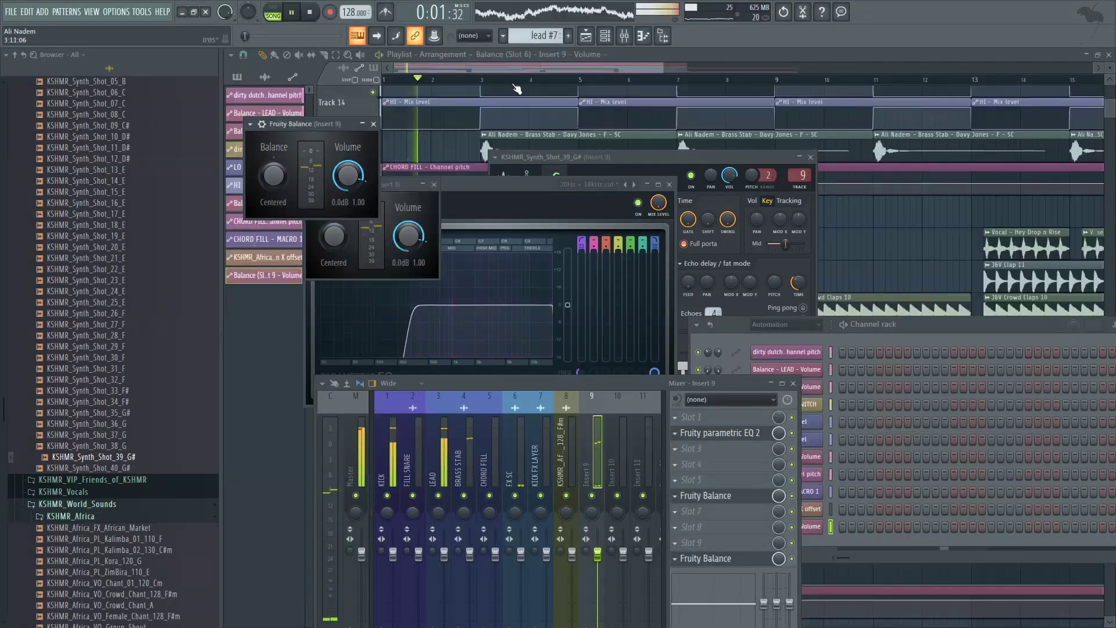
{"action": "left_click", "coordinate": [606, 40]}
{"action": "scroll", "coordinate": [541, 215], "scroll_direction": "down", "scroll_amount": 4}
{"action": "key", "text": "space"}
{"action": "key", "text": "space"}
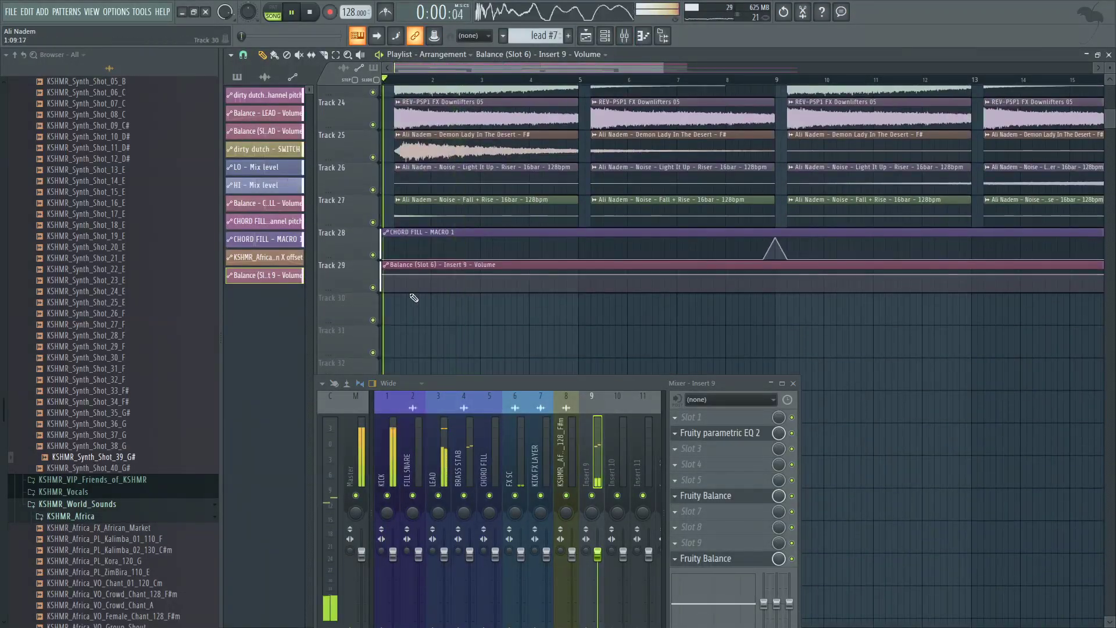
Step: Add a low point at 1:05:00 in the Insert 9 slot 6 volume automation on Track 29 and set its mode to Hold
{"action": "scroll", "coordinate": [386, 288], "scroll_direction": "up", "scroll_amount": 2}
{"action": "key", "text": "space"}
{"action": "right_click", "coordinate": [415, 285]}
{"action": "right_click", "coordinate": [417, 286]}
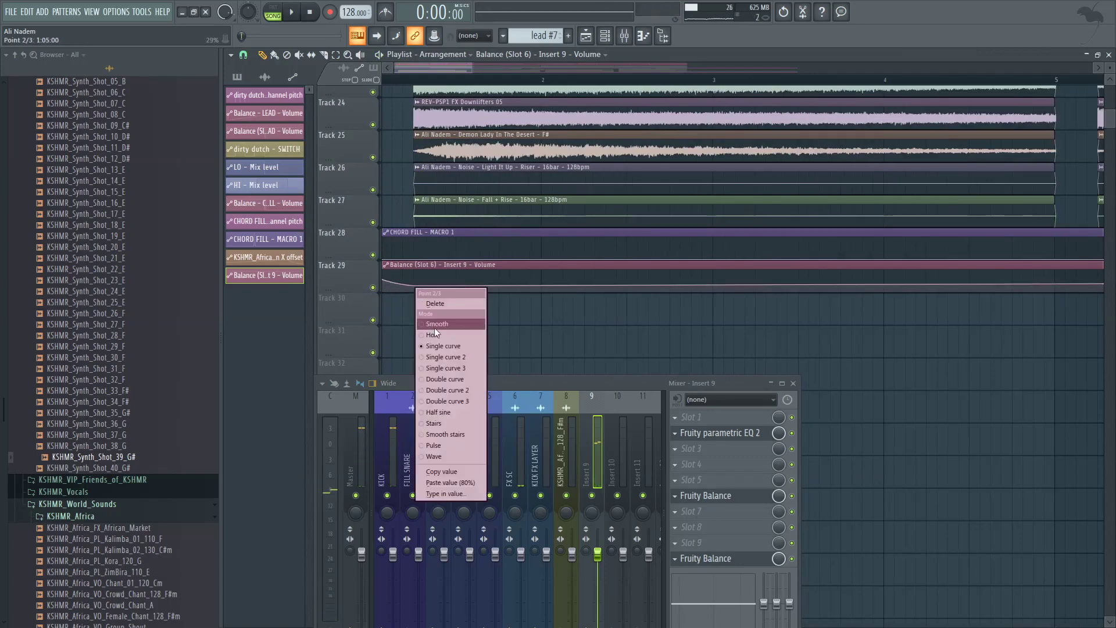
{"action": "left_click", "coordinate": [429, 334]}
{"action": "key", "text": "space"}
Step: Shorten the Insert 9 volume automation clip on Track 29 to about the first half of bar 1, keeping its end low
{"action": "scroll", "coordinate": [410, 308], "scroll_direction": "down", "scroll_amount": 3}
{"action": "scroll", "coordinate": [573, 319], "scroll_direction": "down", "scroll_amount": 3}
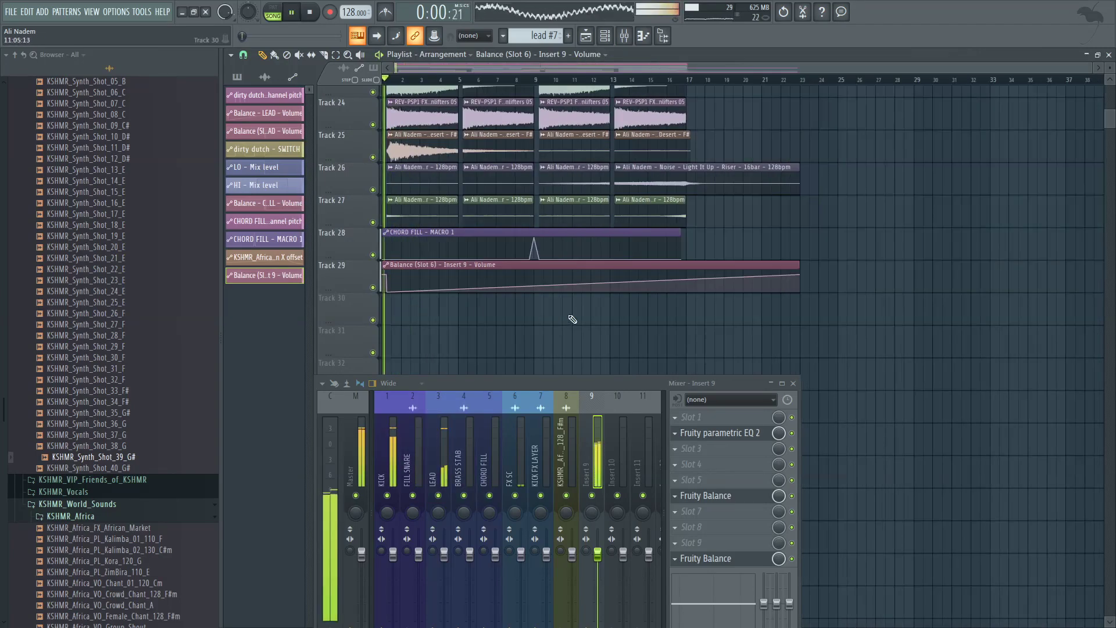
{"action": "left_click_drag", "start_coordinate": [801, 277], "coordinate": [399, 279]}
{"action": "scroll", "coordinate": [400, 286], "scroll_direction": "up", "scroll_amount": 5}
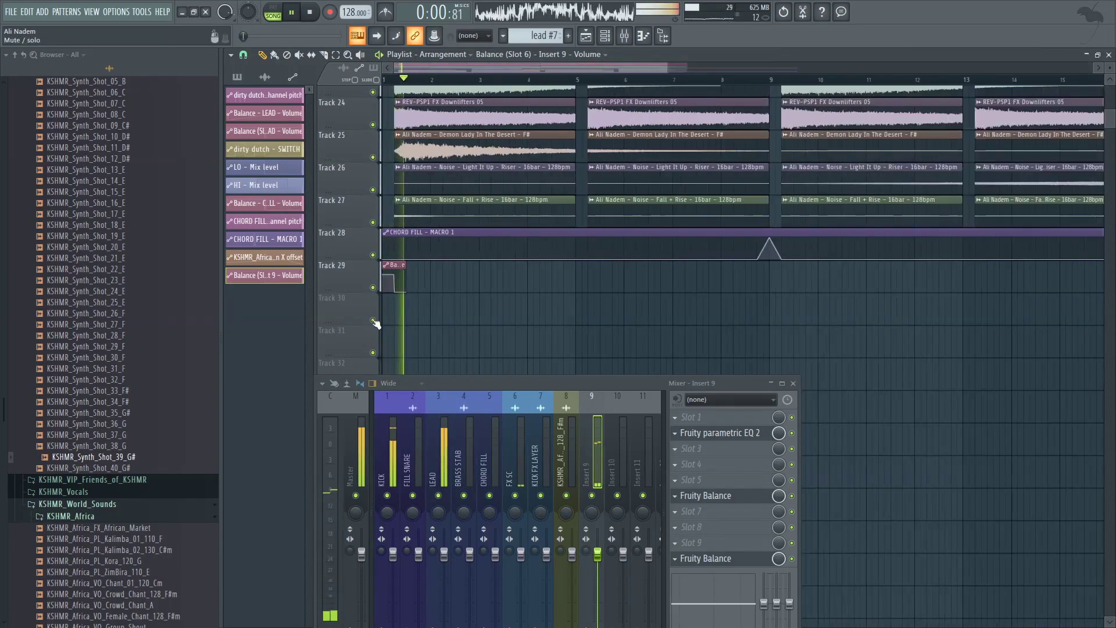
{"action": "scroll", "coordinate": [400, 286], "scroll_direction": "up", "scroll_amount": 3}
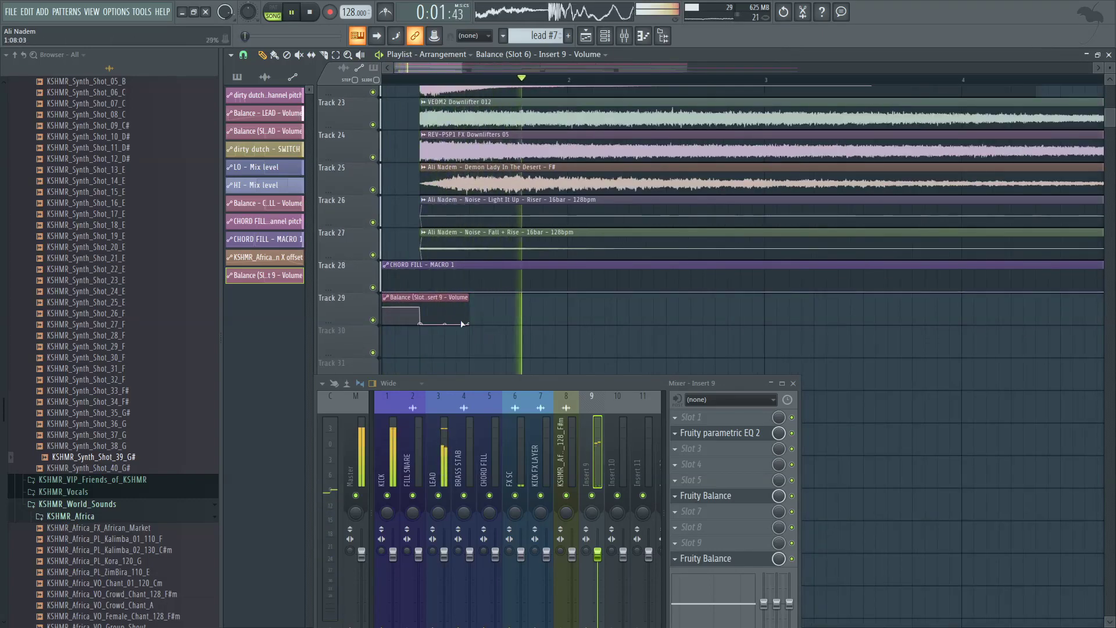
Step: Play the drop from bar 1 and review the playlist tracks alongside the automation channels in the channel rack
{"action": "key", "text": "space"}
{"action": "key", "text": "space"}
{"action": "scroll", "coordinate": [420, 294], "scroll_direction": "up", "scroll_amount": 1}
{"action": "scroll", "coordinate": [384, 278], "scroll_direction": "down", "scroll_amount": 3}
{"action": "scroll", "coordinate": [373, 267], "scroll_direction": "up", "scroll_amount": 15}
{"action": "key", "text": "space"}
{"action": "key", "text": "space"}
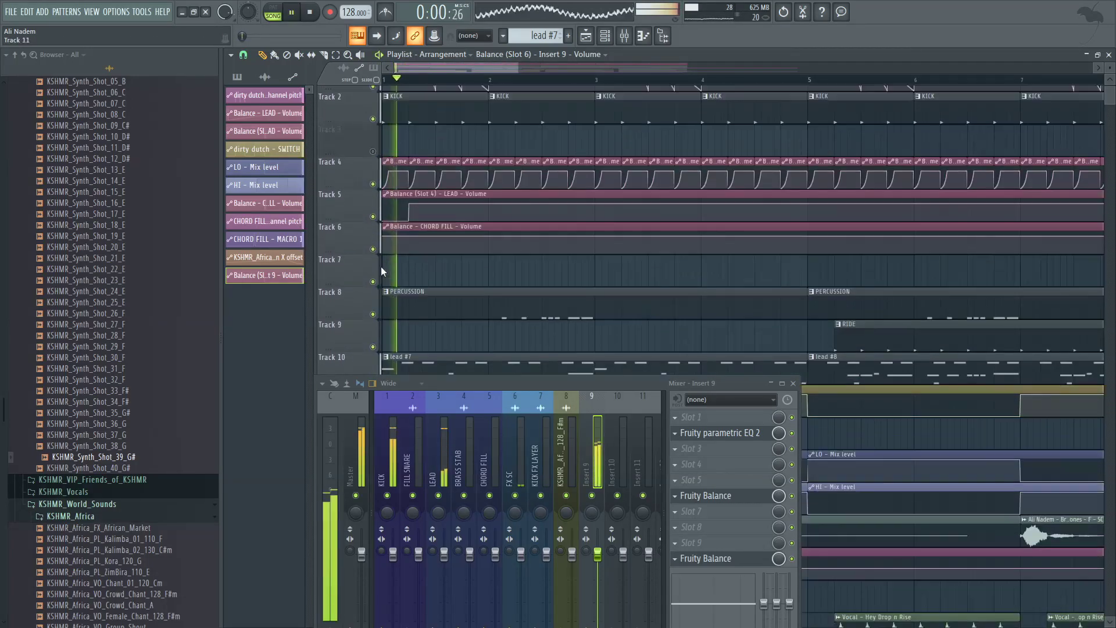
{"action": "left_click", "coordinate": [607, 37]}
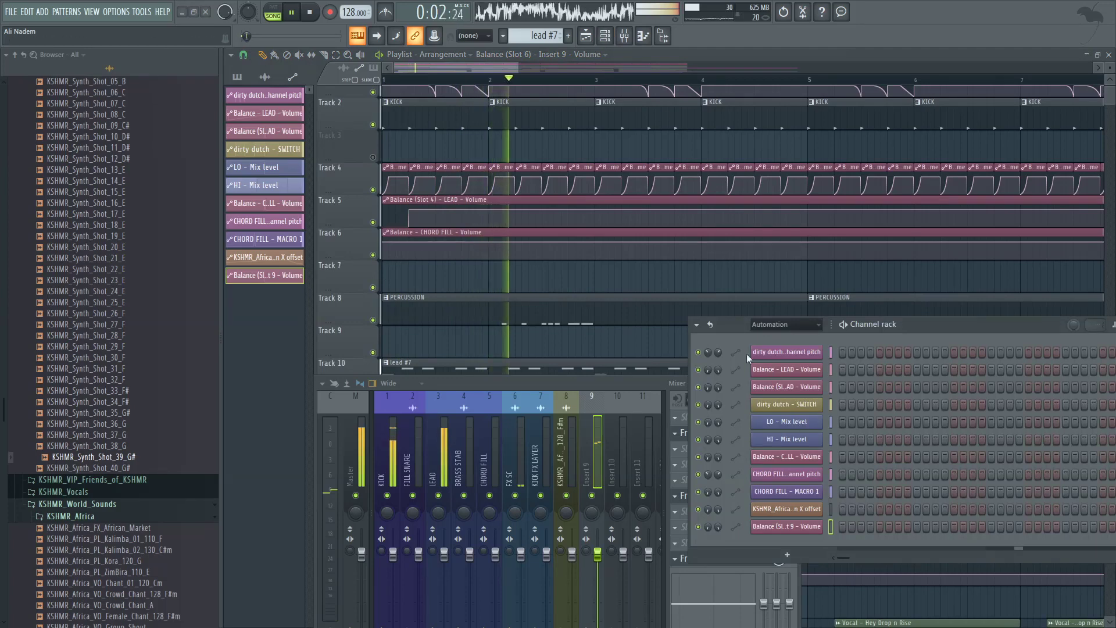
{"action": "key", "text": "space"}
{"action": "scroll", "coordinate": [430, 271], "scroll_direction": "down", "scroll_amount": 6}
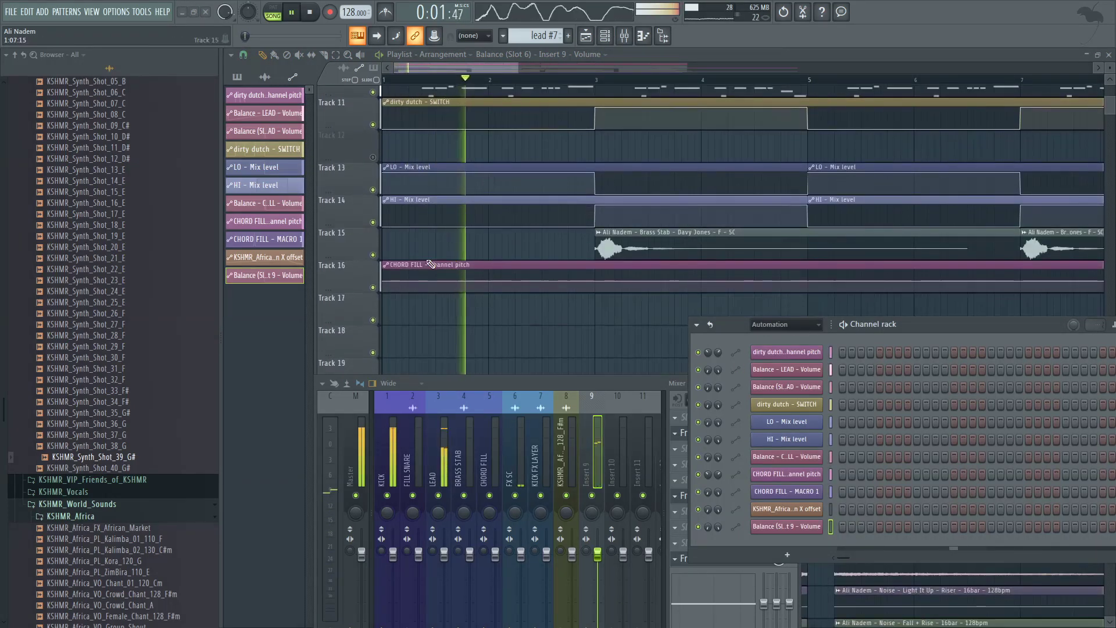
{"action": "scroll", "coordinate": [410, 272], "scroll_direction": "up", "scroll_amount": 7}
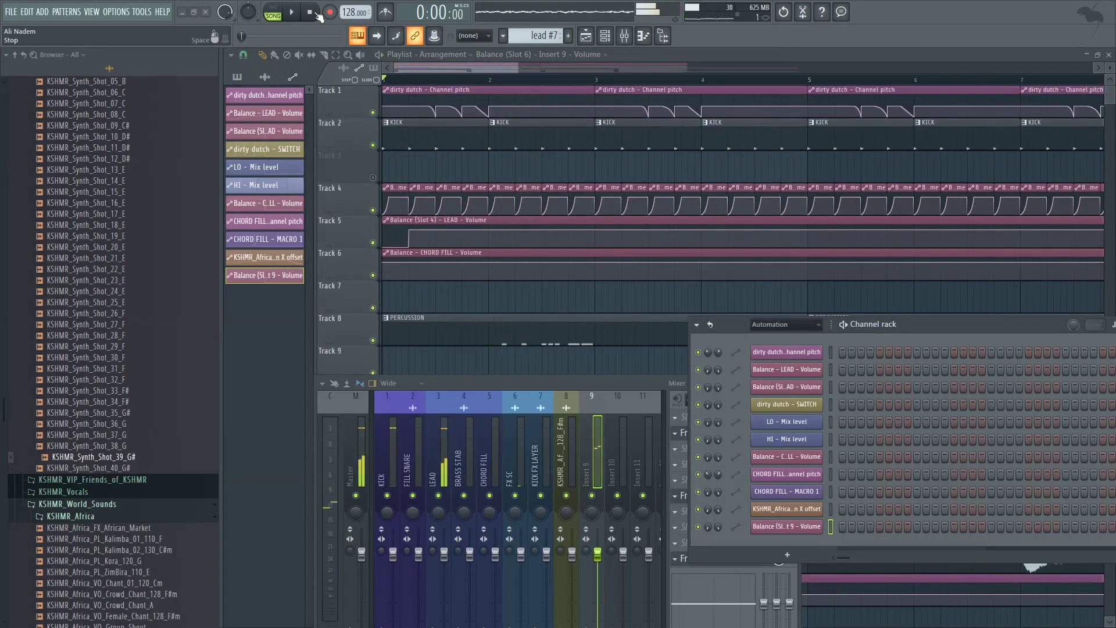
{"action": "left_click", "coordinate": [605, 36]}
Step: Try Single curve mode on the 1:05:00 point of the Insert 9 slot 6 volume automation and bend the fade into a curve
{"action": "scroll", "coordinate": [571, 271], "scroll_direction": "down", "scroll_amount": 18}
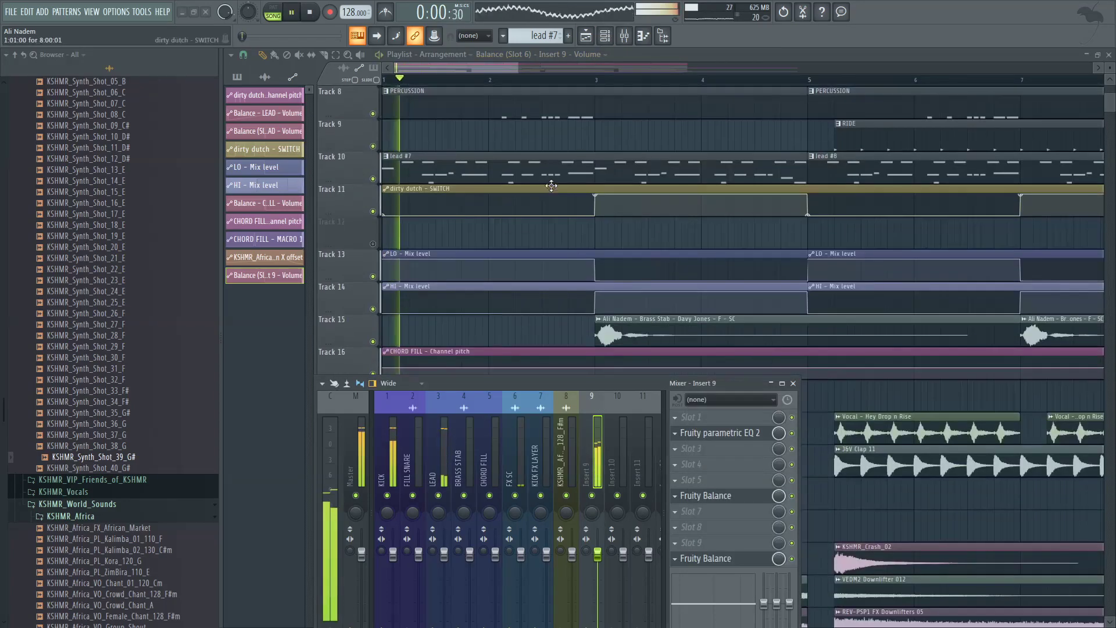
{"action": "scroll", "coordinate": [547, 346], "scroll_direction": "down", "scroll_amount": 1}
{"action": "key", "text": "space"}
{"action": "key", "text": "space"}
{"action": "scroll", "coordinate": [488, 320], "scroll_direction": "up", "scroll_amount": 8}
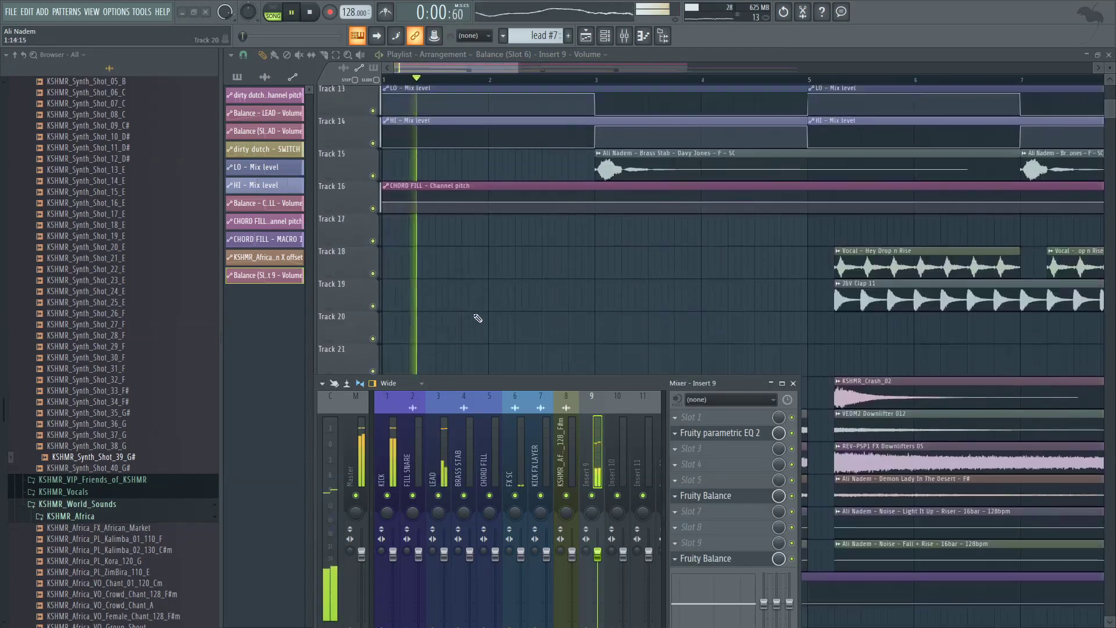
{"action": "scroll", "coordinate": [473, 317], "scroll_direction": "down", "scroll_amount": 14}
{"action": "scroll", "coordinate": [410, 250], "scroll_direction": "up", "scroll_amount": 2}
{"action": "right_click", "coordinate": [423, 248]}
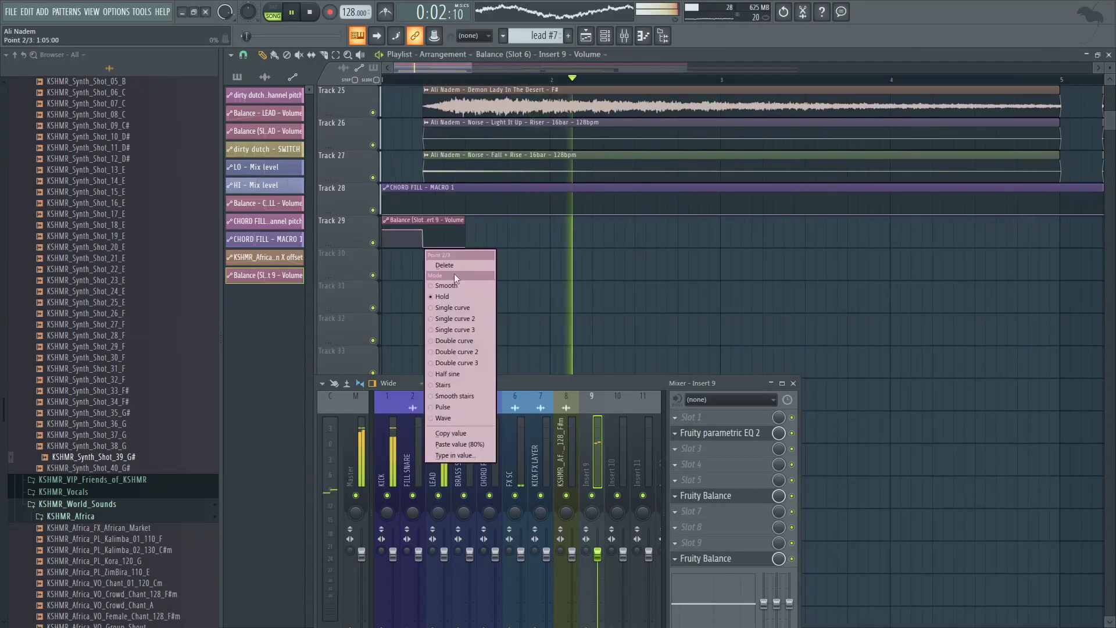
{"action": "left_click", "coordinate": [456, 308]}
{"action": "scroll", "coordinate": [410, 242], "scroll_direction": "up", "scroll_amount": 1}
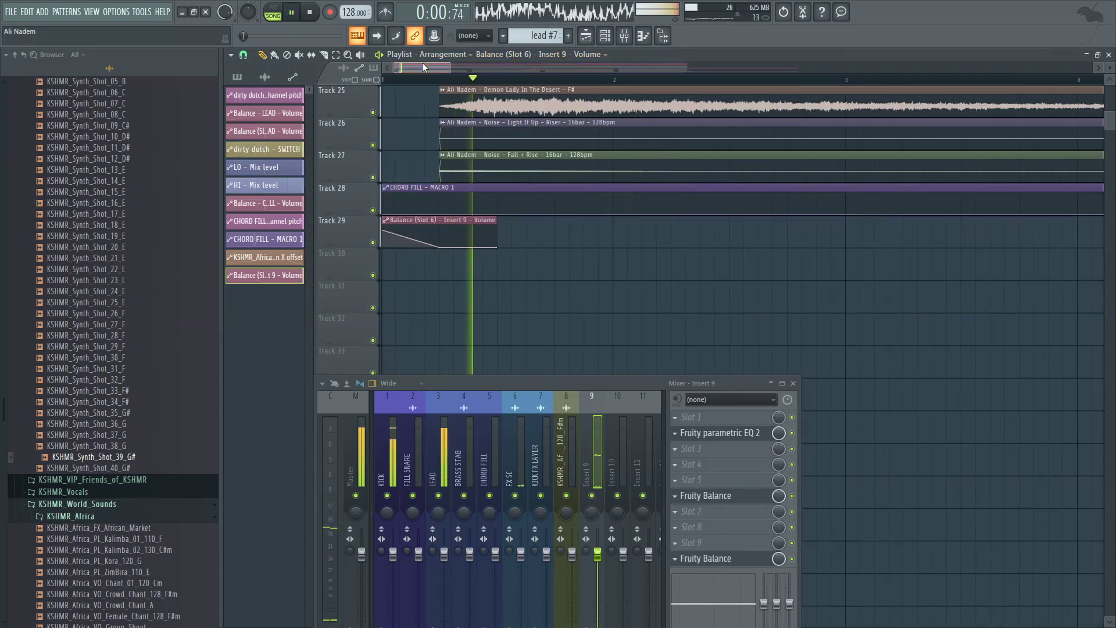
{"action": "key", "text": "space"}
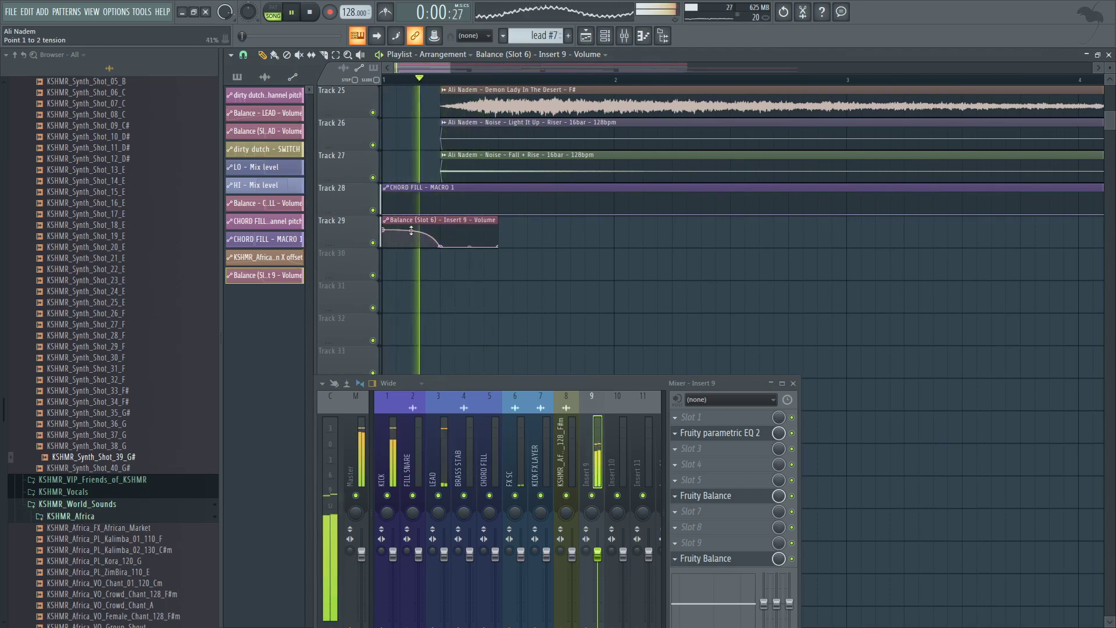
Step: Listen to the start of the drop and load SAUSAGE FATTENER into slot 3 of Insert 9
{"action": "scroll", "coordinate": [426, 265], "scroll_direction": "up", "scroll_amount": 3}
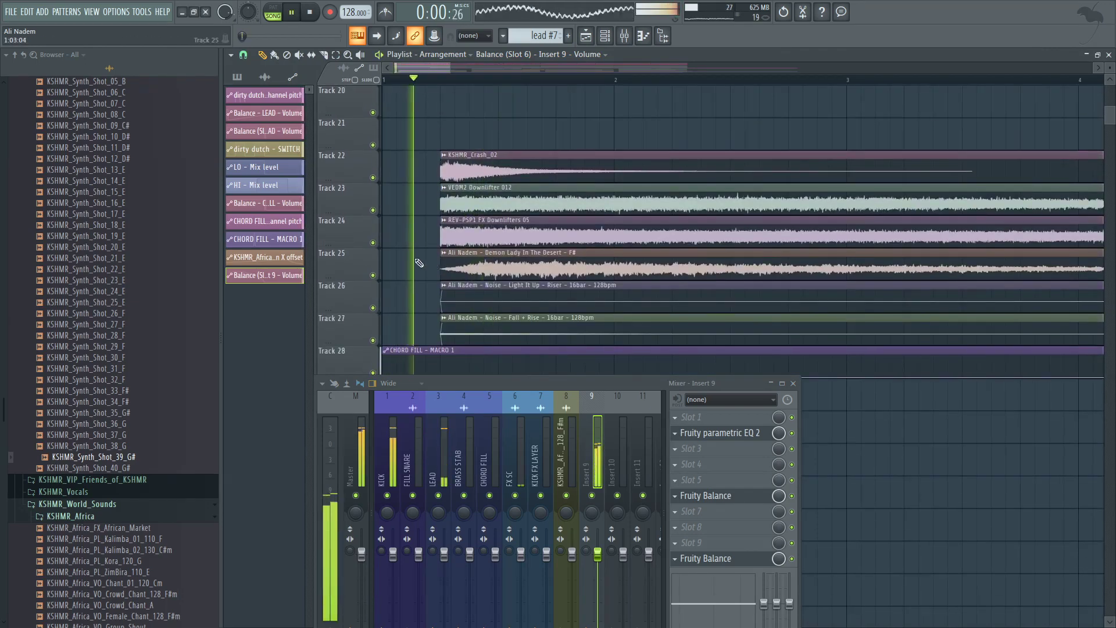
{"action": "scroll", "coordinate": [416, 261], "scroll_direction": "up", "scroll_amount": 6}
{"action": "key", "text": "space"}
{"action": "key", "text": "space"}
{"action": "scroll", "coordinate": [415, 262], "scroll_direction": "down", "scroll_amount": 7}
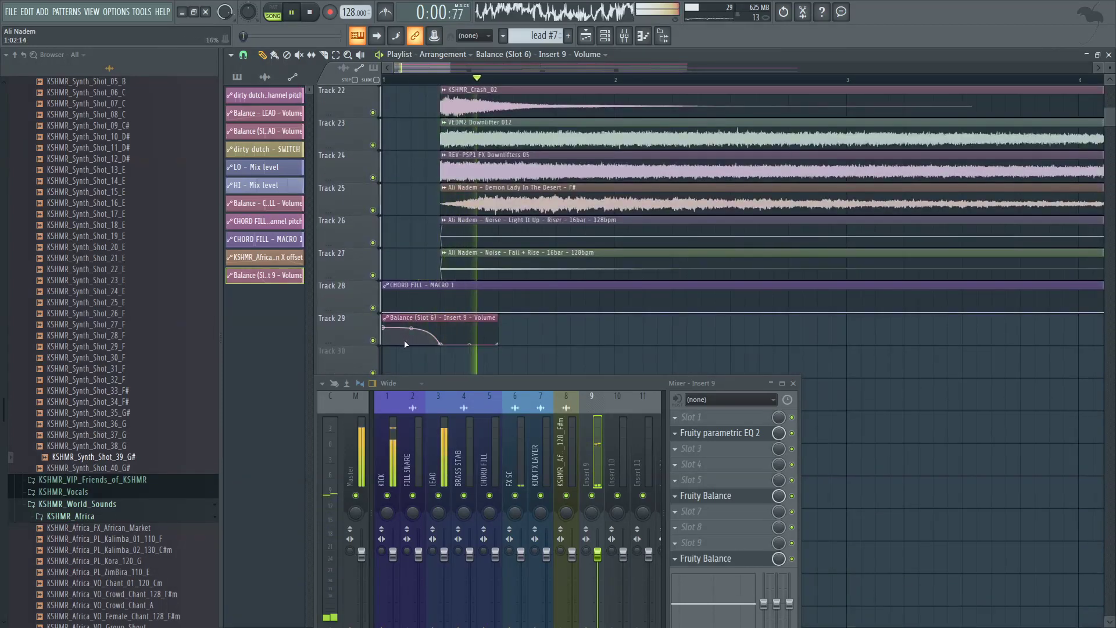
{"action": "left_click", "coordinate": [677, 451]}
{"action": "left_click", "coordinate": [303, 294]}
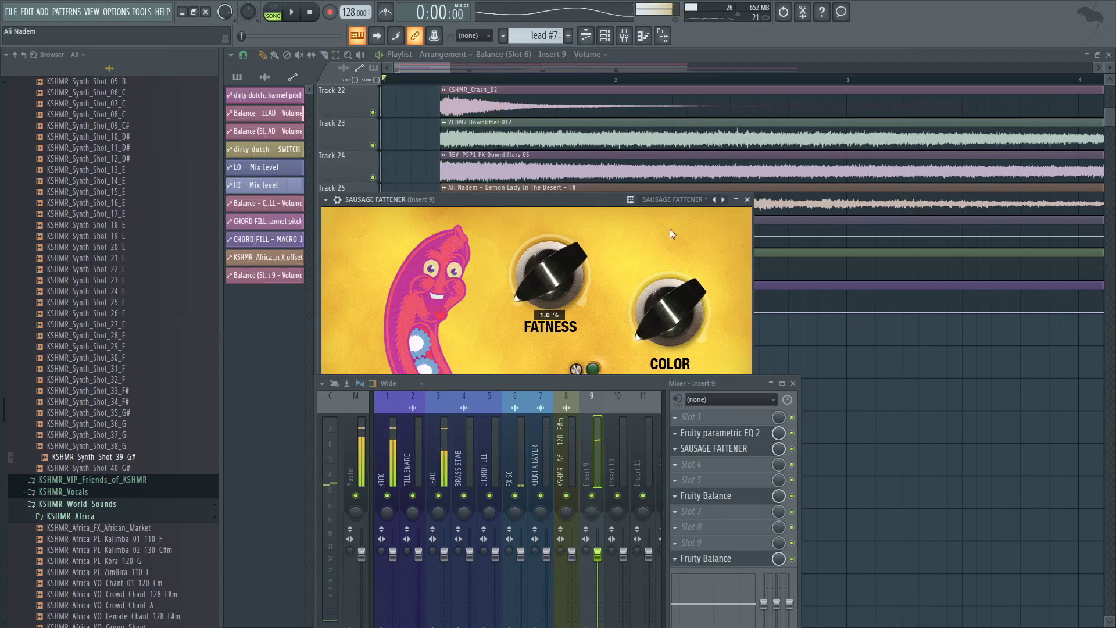
Step: Play back the fattened synth shot and set the 1:05:00 point of the Track 29 volume automation back to Hold
{"action": "left_click", "coordinate": [455, 65]}
{"action": "scroll", "coordinate": [477, 253], "scroll_direction": "up", "scroll_amount": 11}
{"action": "key", "text": "space"}
{"action": "key", "text": "space"}
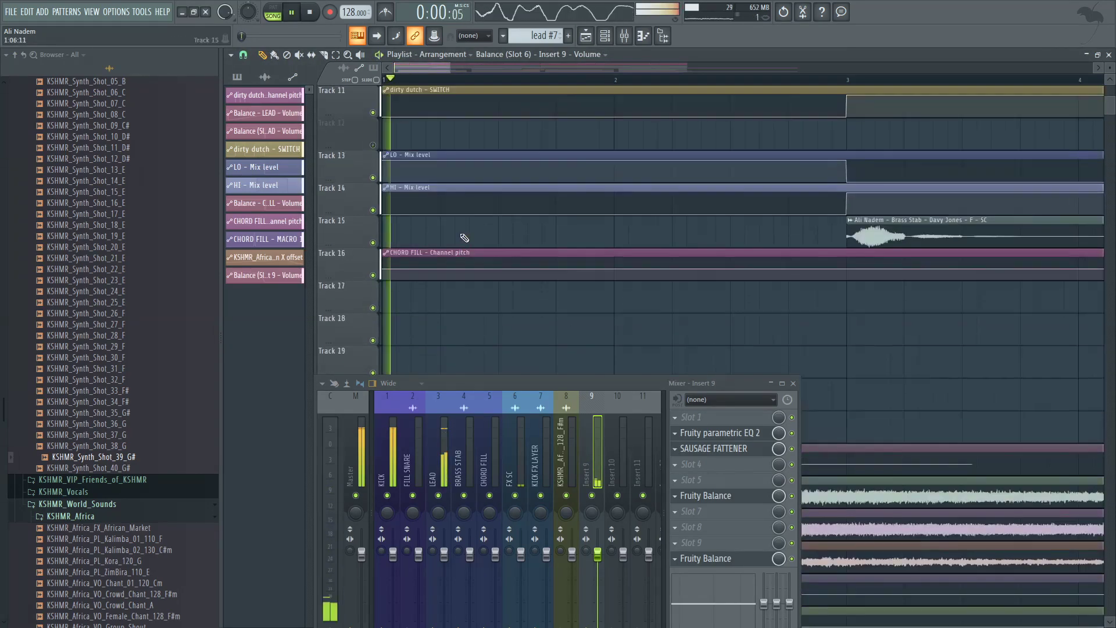
{"action": "scroll", "coordinate": [528, 283], "scroll_direction": "down", "scroll_amount": 13}
{"action": "key", "text": "space"}
{"action": "key", "text": "space"}
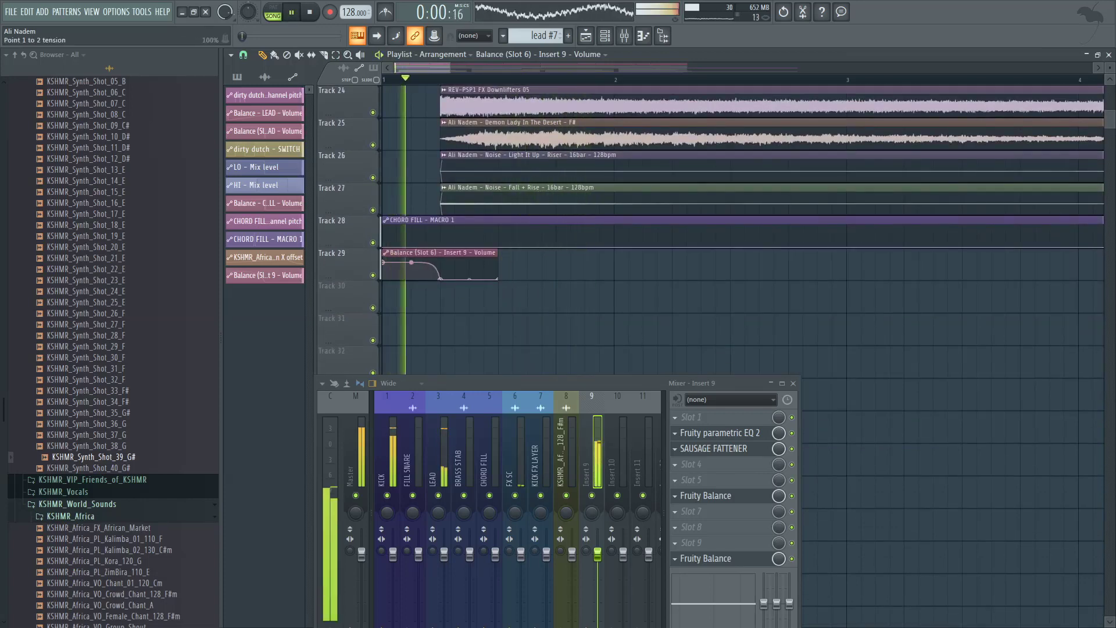
{"action": "right_click", "coordinate": [411, 263]}
{"action": "right_click", "coordinate": [440, 285]}
{"action": "left_click", "coordinate": [462, 333]}
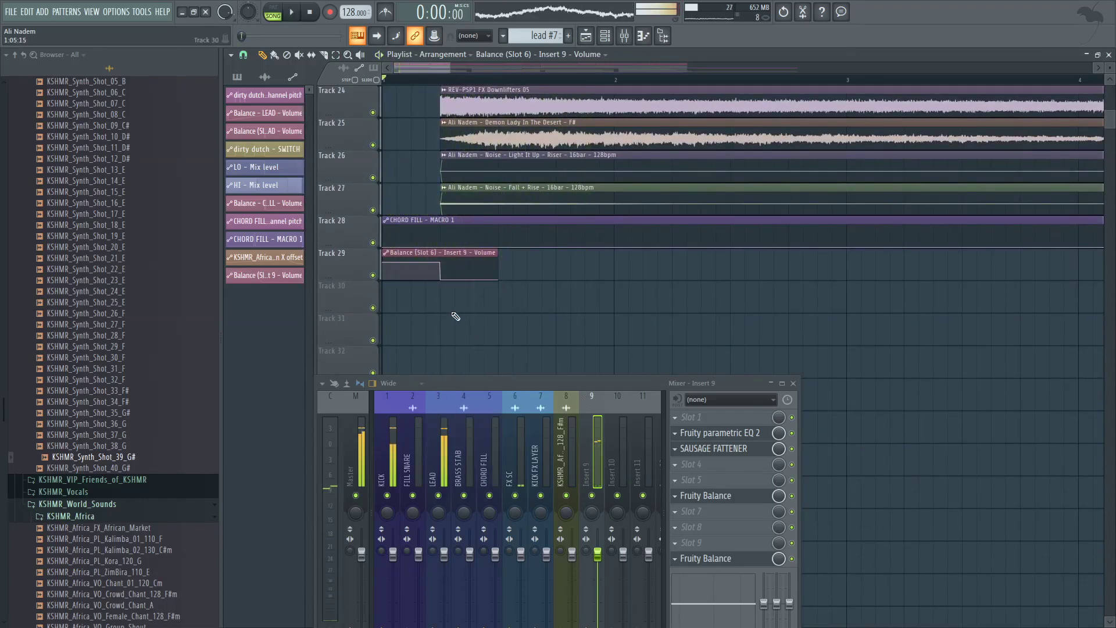
{"action": "key", "text": "space"}
Step: Select the lead #7 pattern and open the channel settings of KSHMR_Synth_Shot_39_G#
{"action": "scroll", "coordinate": [442, 299], "scroll_direction": "up", "scroll_amount": 20}
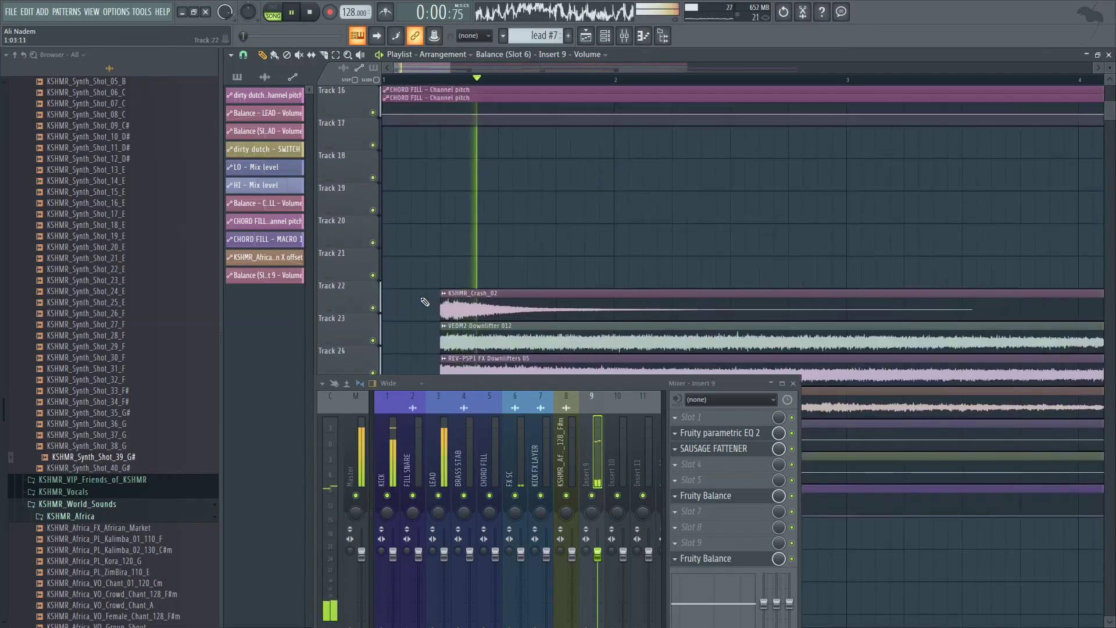
{"action": "scroll", "coordinate": [448, 345], "scroll_direction": "down", "scroll_amount": 2}
{"action": "left_click", "coordinate": [434, 290]}
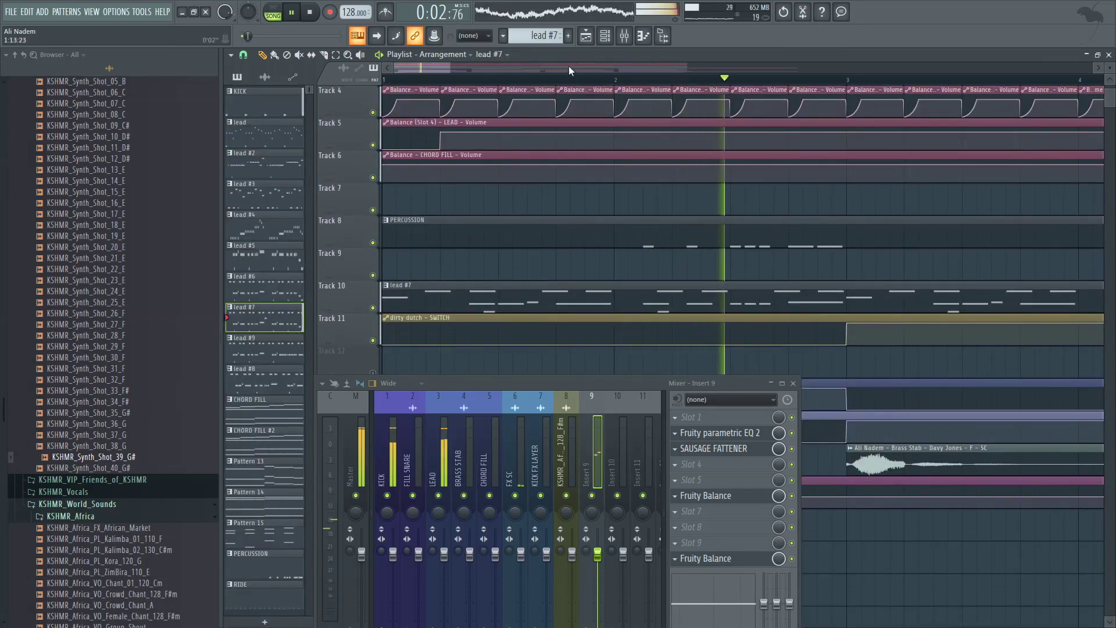
{"action": "left_click", "coordinate": [605, 36]}
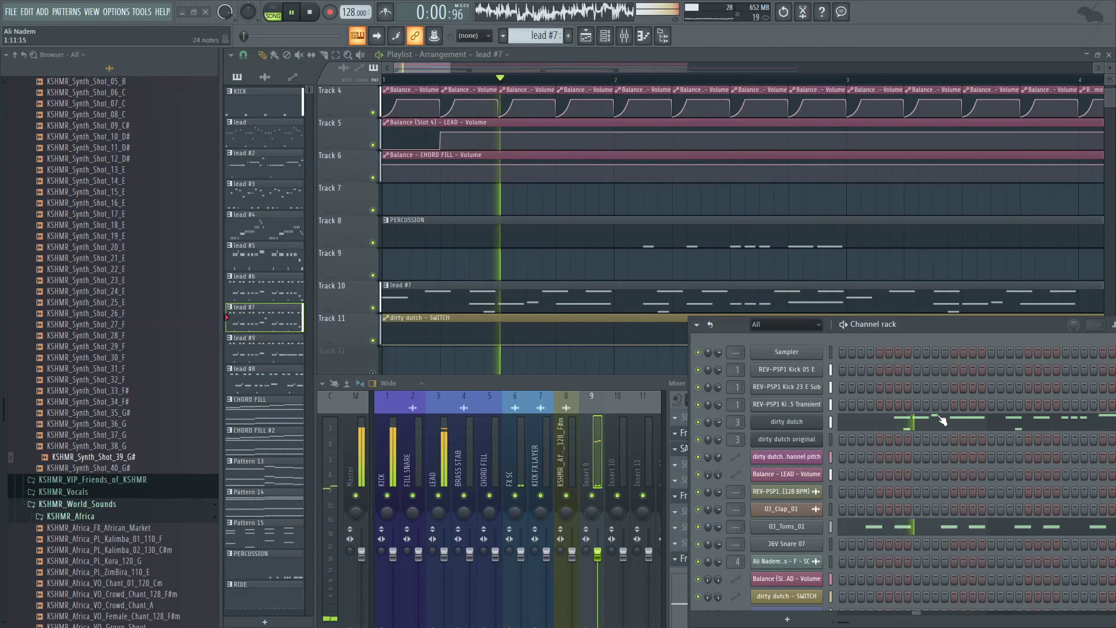
{"action": "left_click", "coordinate": [809, 338]}
{"action": "key", "text": "space"}
{"action": "key", "text": "space"}
{"action": "left_click", "coordinate": [798, 592]}
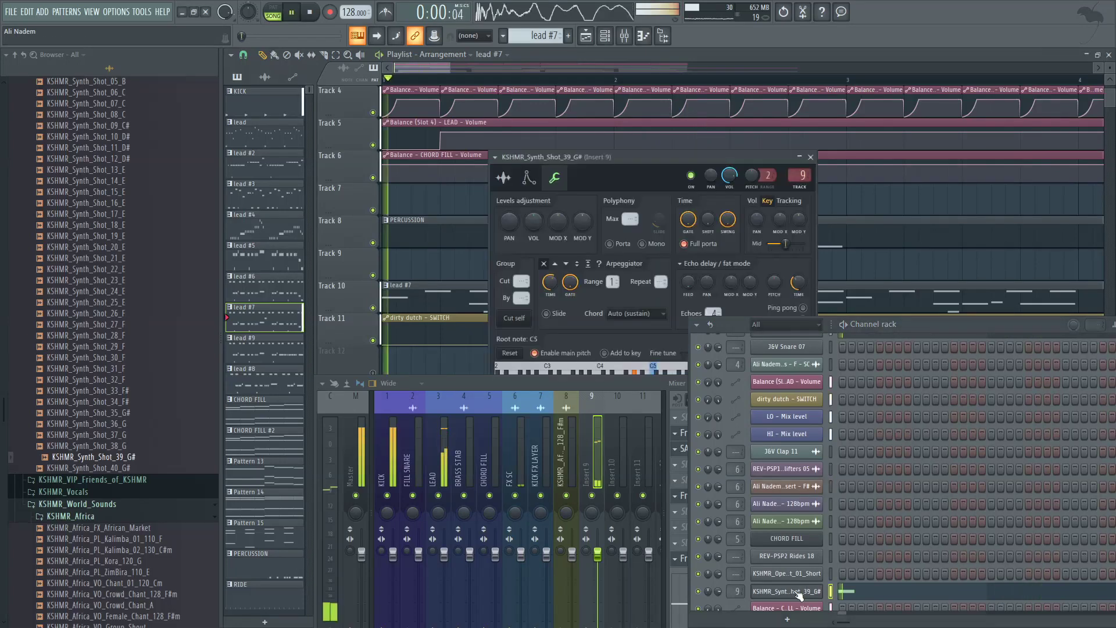
Step: Enable Clip in the precomputed effects of KSHMR_Synth_Shot_39_G# and adjust its time-stretching multiplier in Auto mode
{"action": "left_click", "coordinate": [528, 179]}
{"action": "left_click", "coordinate": [554, 178]}
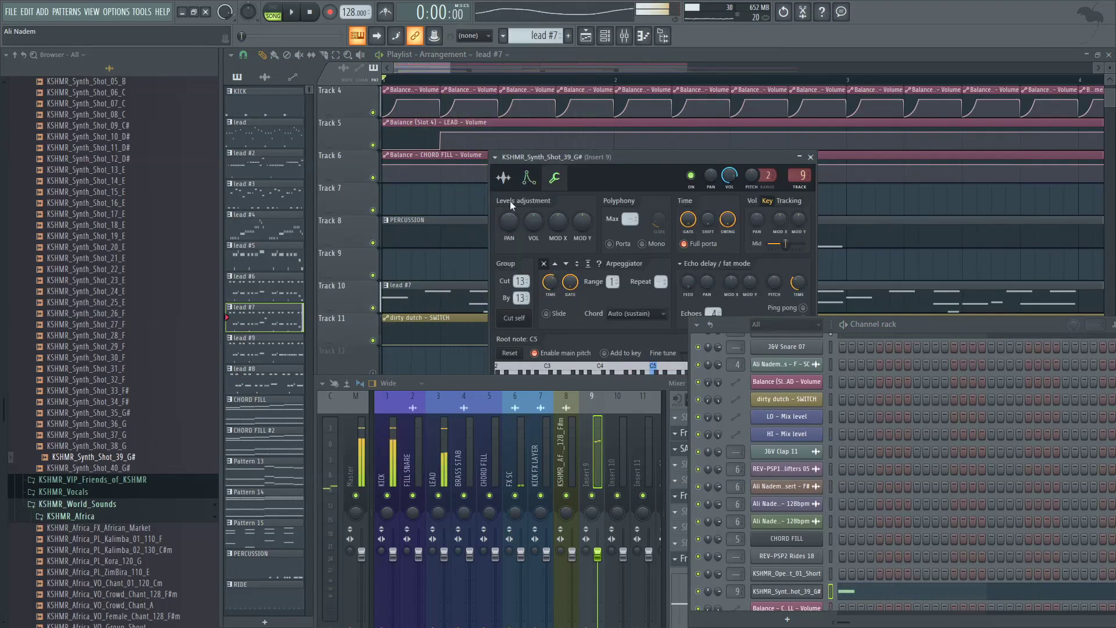
{"action": "key", "text": "space"}
{"action": "left_click", "coordinate": [504, 178]}
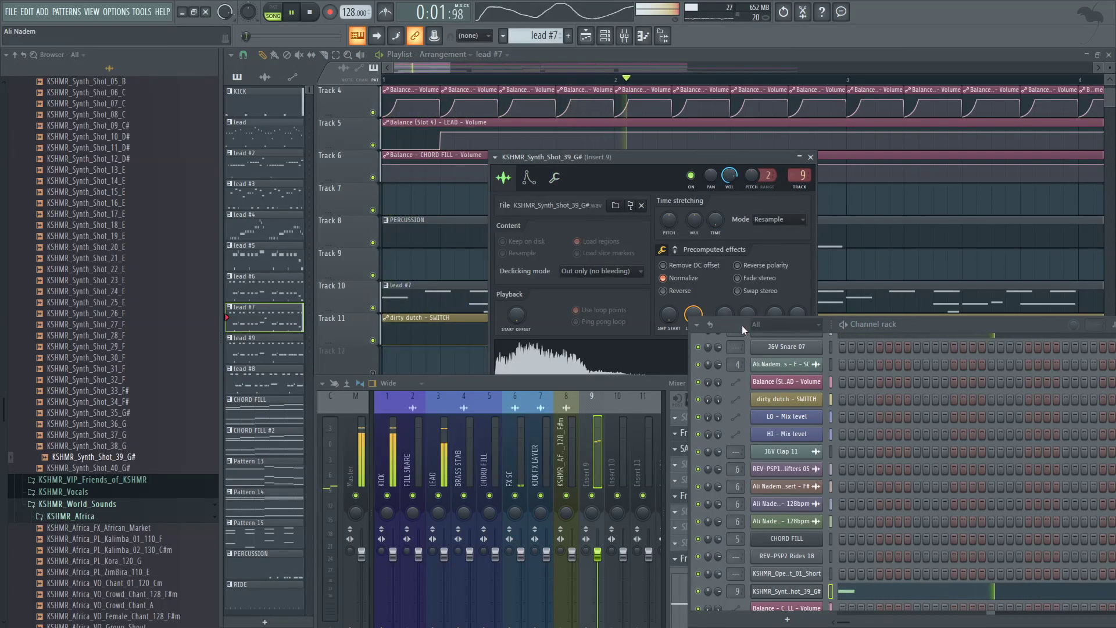
{"action": "left_click_drag", "start_coordinate": [742, 326], "coordinate": [833, 347]}
{"action": "key", "text": "space"}
{"action": "left_click", "coordinate": [675, 250]}
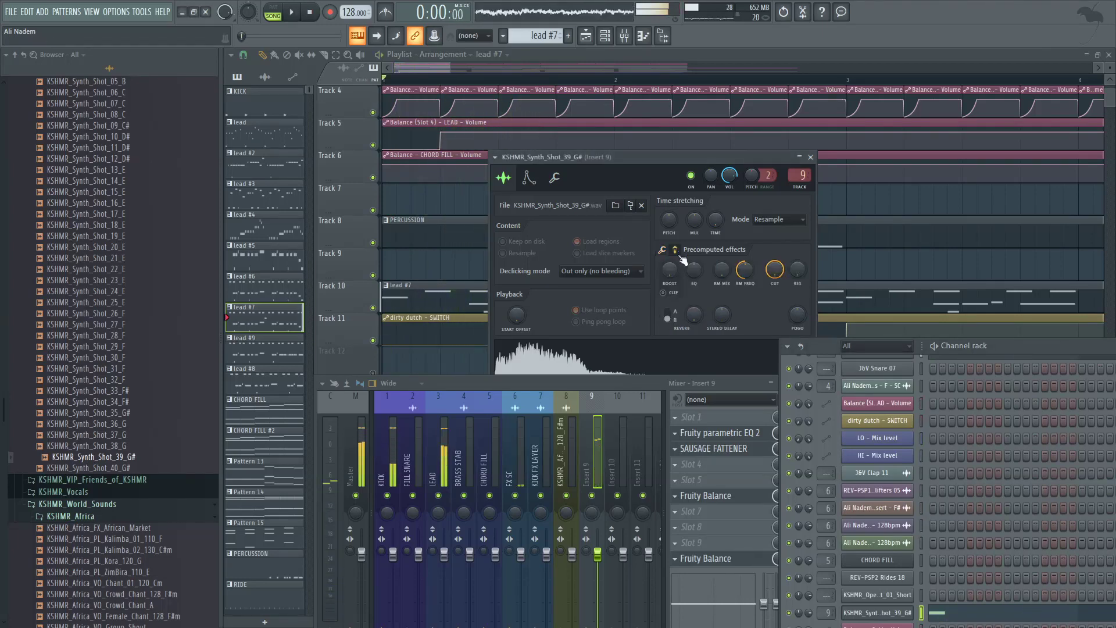
{"action": "left_click", "coordinate": [665, 294]}
{"action": "key", "text": "space"}
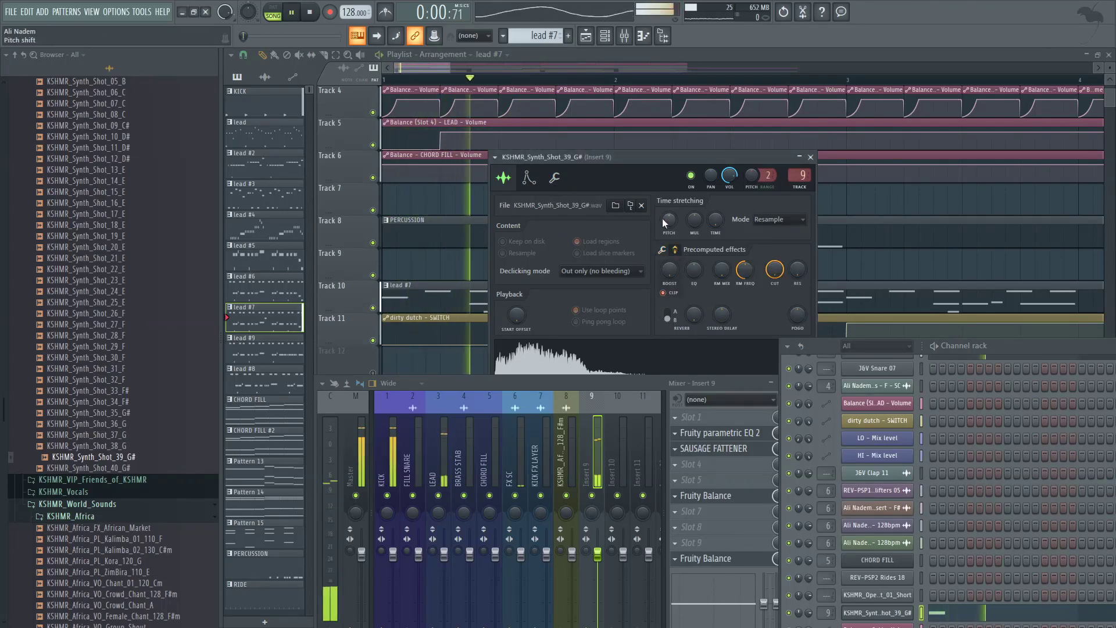
{"action": "key", "text": "space"}
{"action": "left_click_drag", "start_coordinate": [668, 220], "coordinate": [680, 224]}
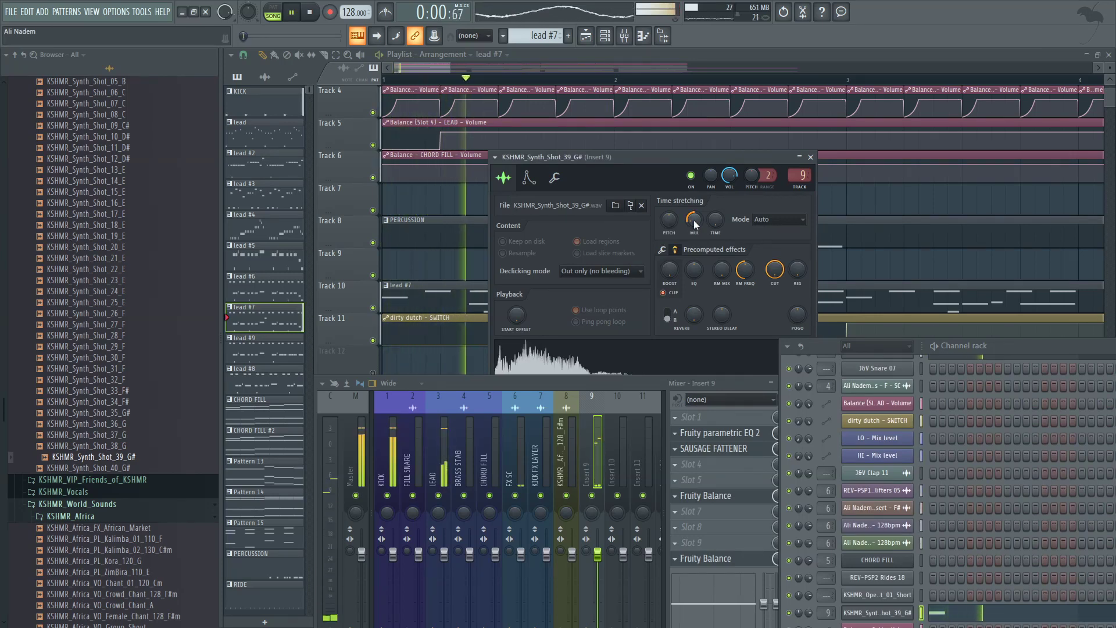
Step: Select the PERCUSSION pattern and examine its channels while replaying the start of the drop
{"action": "left_click", "coordinate": [447, 233]}
{"action": "scroll", "coordinate": [444, 236], "scroll_direction": "down", "scroll_amount": 5}
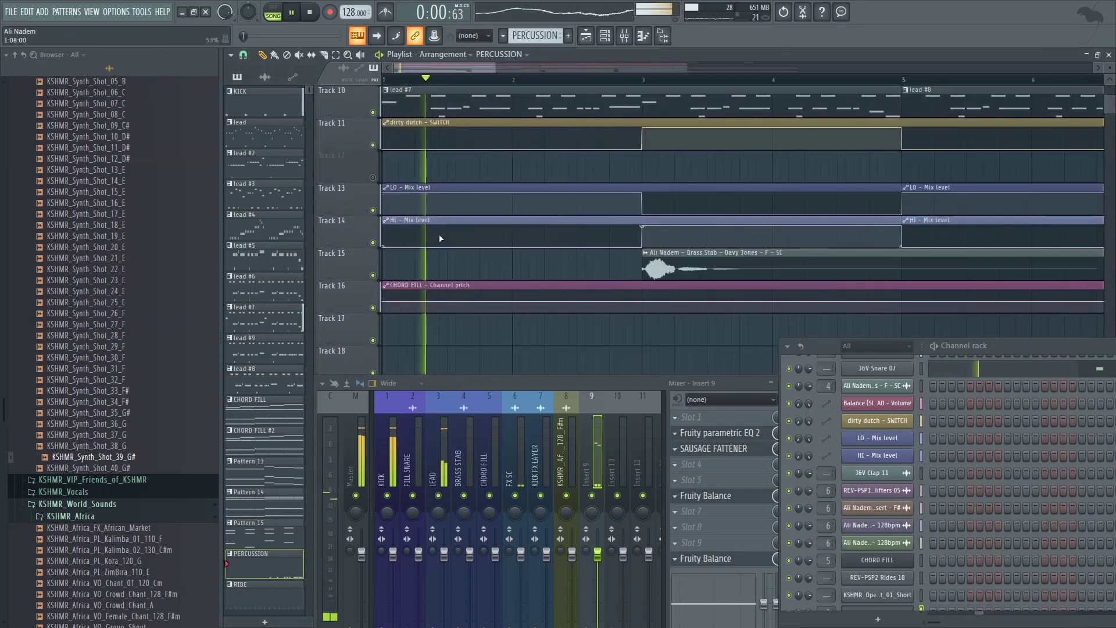
{"action": "scroll", "coordinate": [441, 239], "scroll_direction": "up", "scroll_amount": 3}
{"action": "key", "text": "space"}
{"action": "key", "text": "space"}
{"action": "key", "text": "space"}
{"action": "key", "text": "space"}
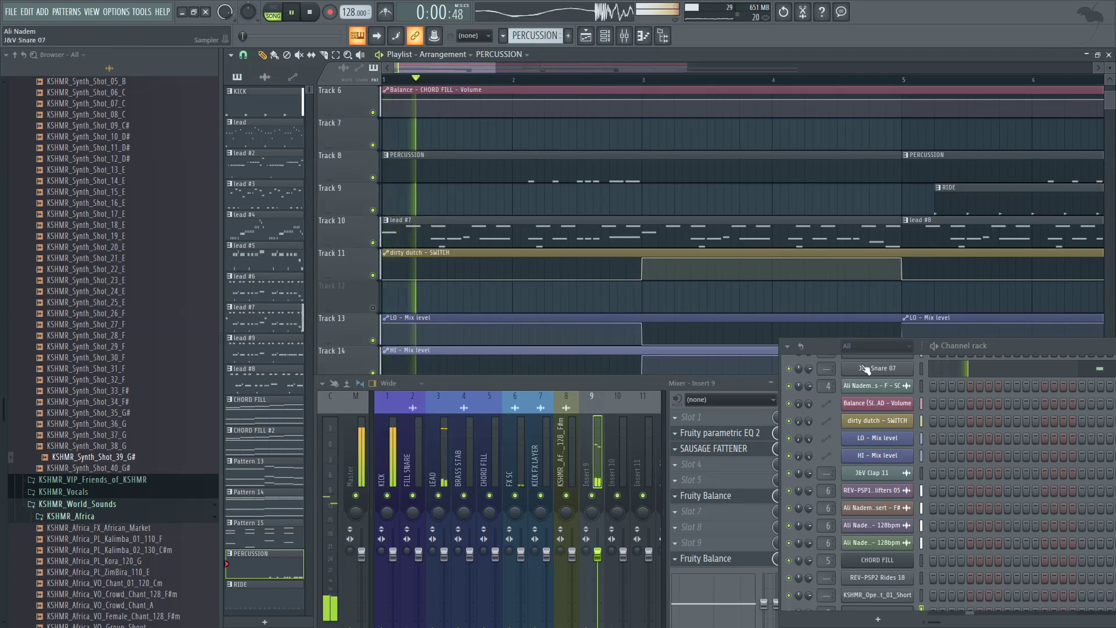
{"action": "scroll", "coordinate": [989, 411], "scroll_direction": "down", "scroll_amount": 8}
{"action": "key", "text": "space"}
{"action": "key", "text": "space"}
{"action": "scroll", "coordinate": [983, 447], "scroll_direction": "down", "scroll_amount": 5}
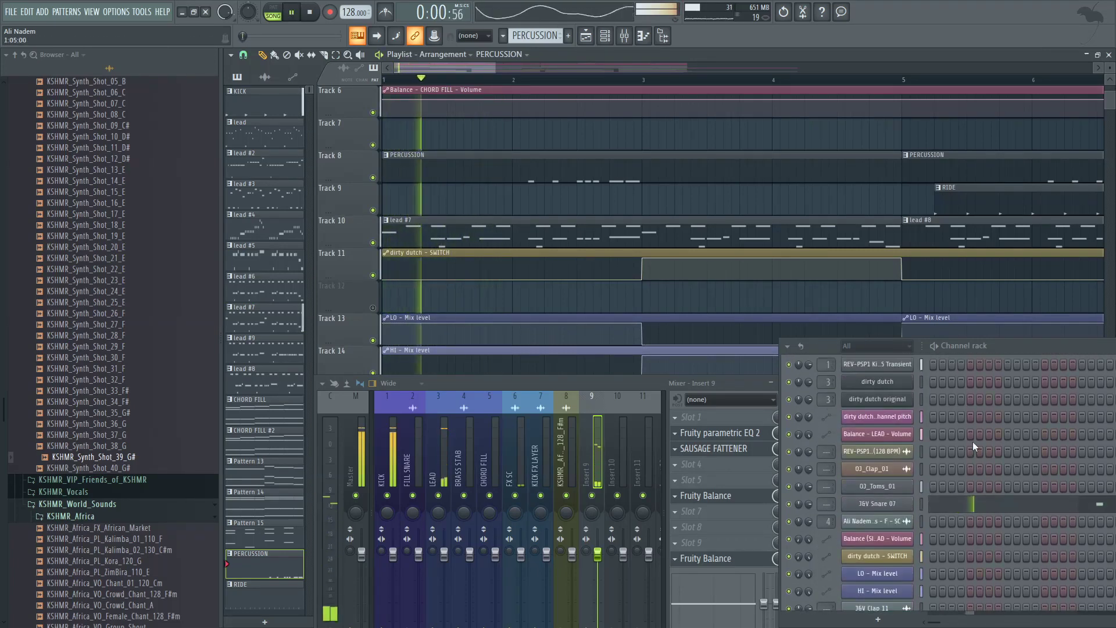
Step: Cut the KSHMR_Synth_Shot_39_G# notes out of the lead #7 pattern
{"action": "left_click", "coordinate": [441, 234]}
{"action": "key", "text": "space"}
{"action": "key", "text": "space"}
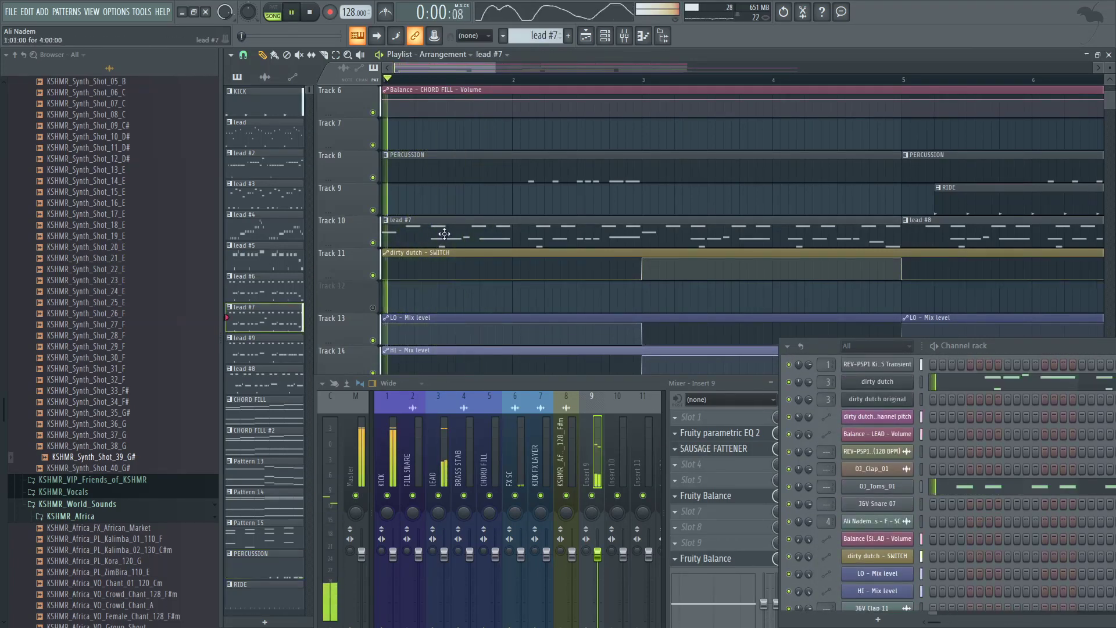
{"action": "scroll", "coordinate": [982, 502], "scroll_direction": "down", "scroll_amount": 8}
{"action": "scroll", "coordinate": [983, 504], "scroll_direction": "up", "scroll_amount": 4}
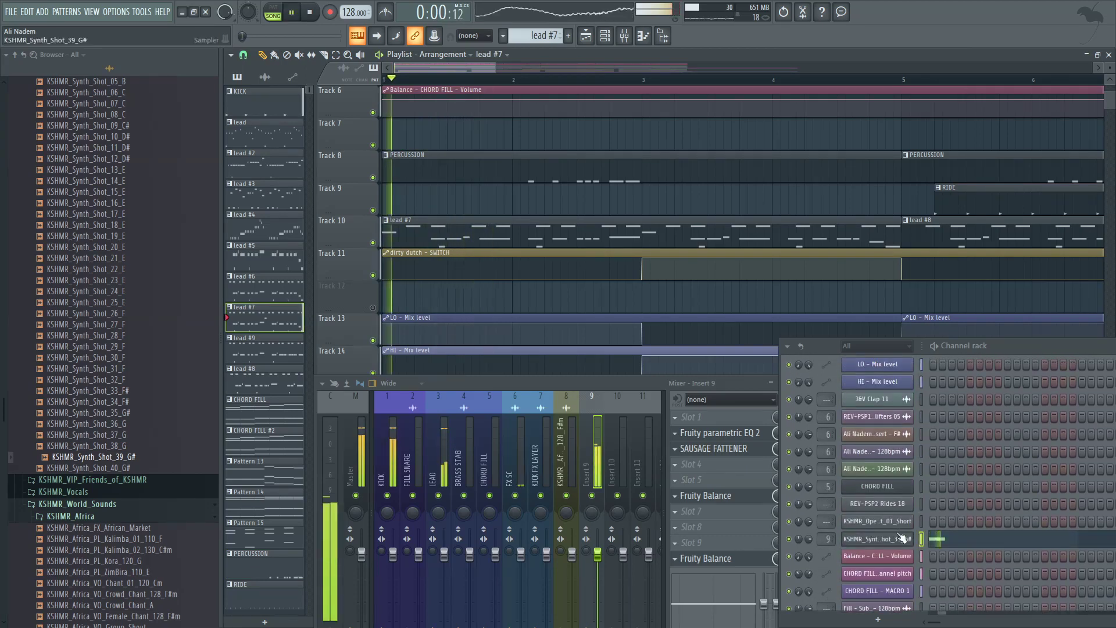
{"action": "right_click", "coordinate": [983, 539]}
{"action": "left_click", "coordinate": [1022, 461]}
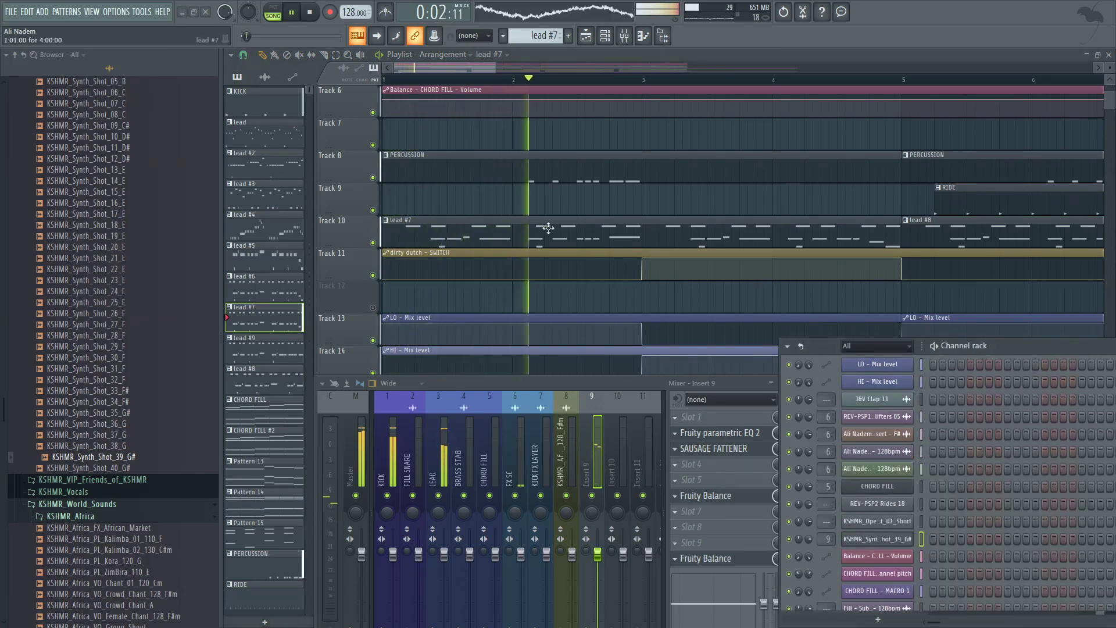
Step: Insert an empty playlist track at Track 10, directly above the lead pattern clips
{"action": "left_click", "coordinate": [494, 170]}
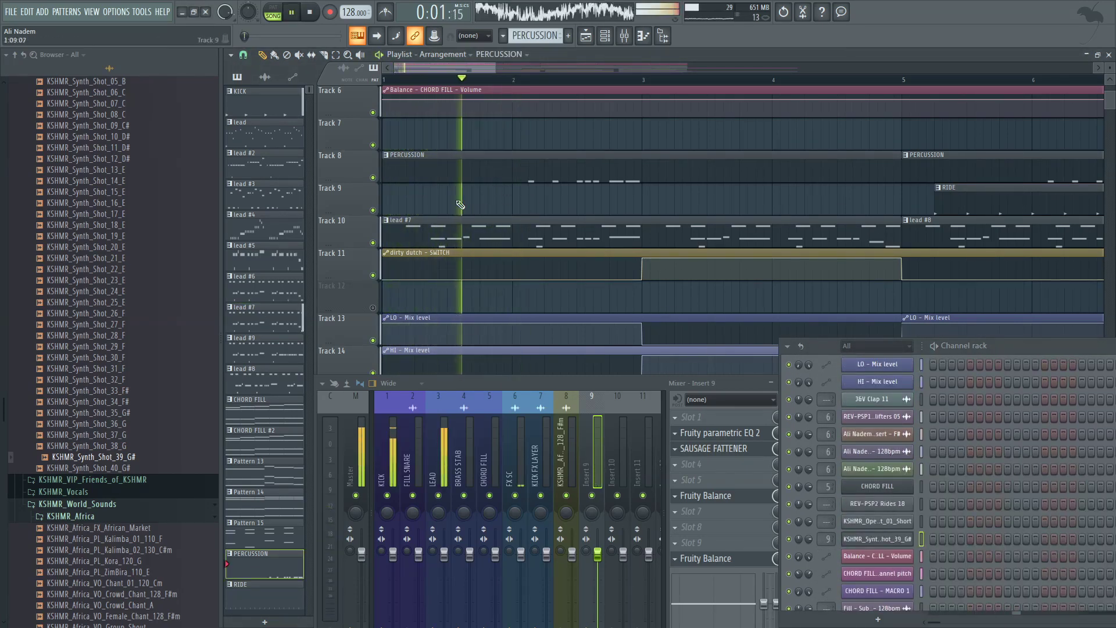
{"action": "scroll", "coordinate": [428, 207], "scroll_direction": "down", "scroll_amount": 3}
{"action": "right_click", "coordinate": [359, 234]}
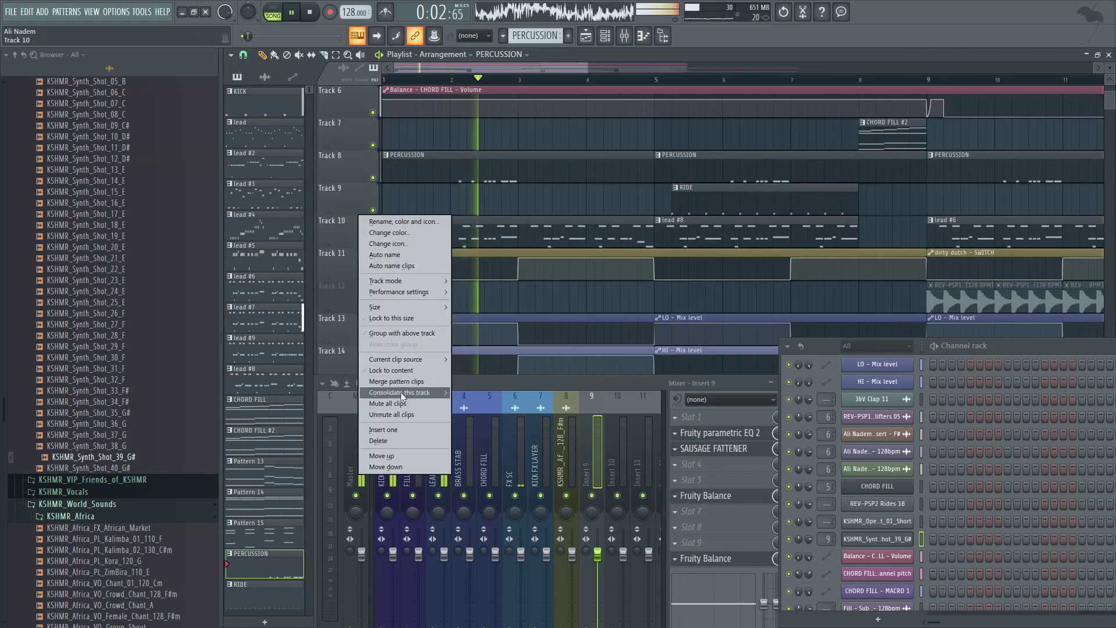
{"action": "left_click", "coordinate": [400, 429]}
{"action": "key", "text": "space"}
Step: Create a new pattern named WOB OLLY and place it at bar 1 on Track 10
{"action": "left_click", "coordinate": [568, 36]}
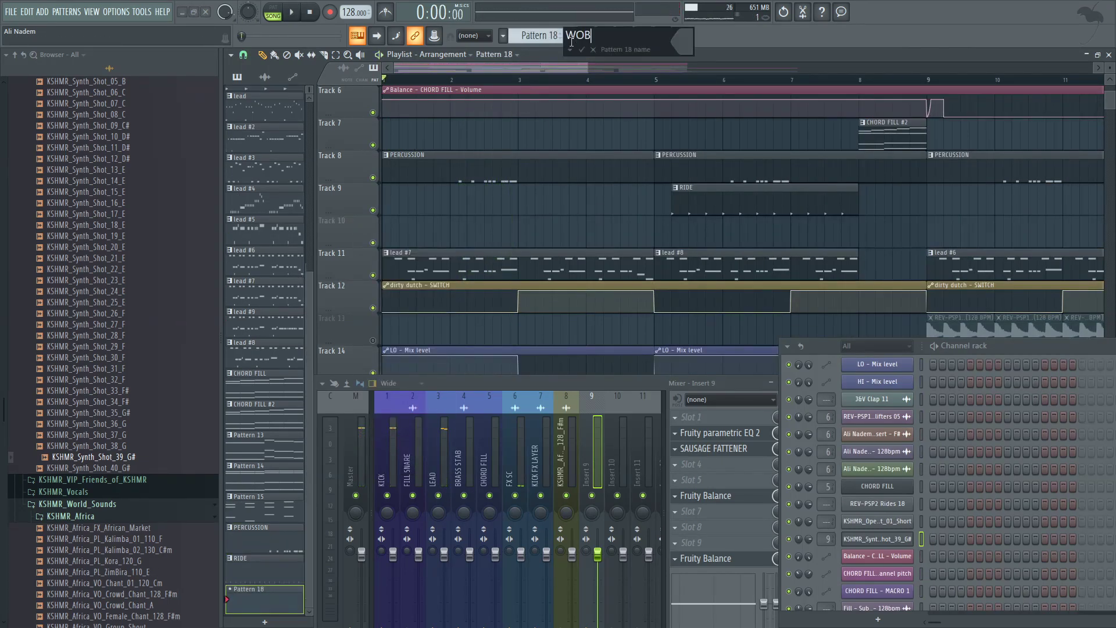
{"action": "type", "text": "WOB OLLY"}
{"action": "key", "text": "Return"}
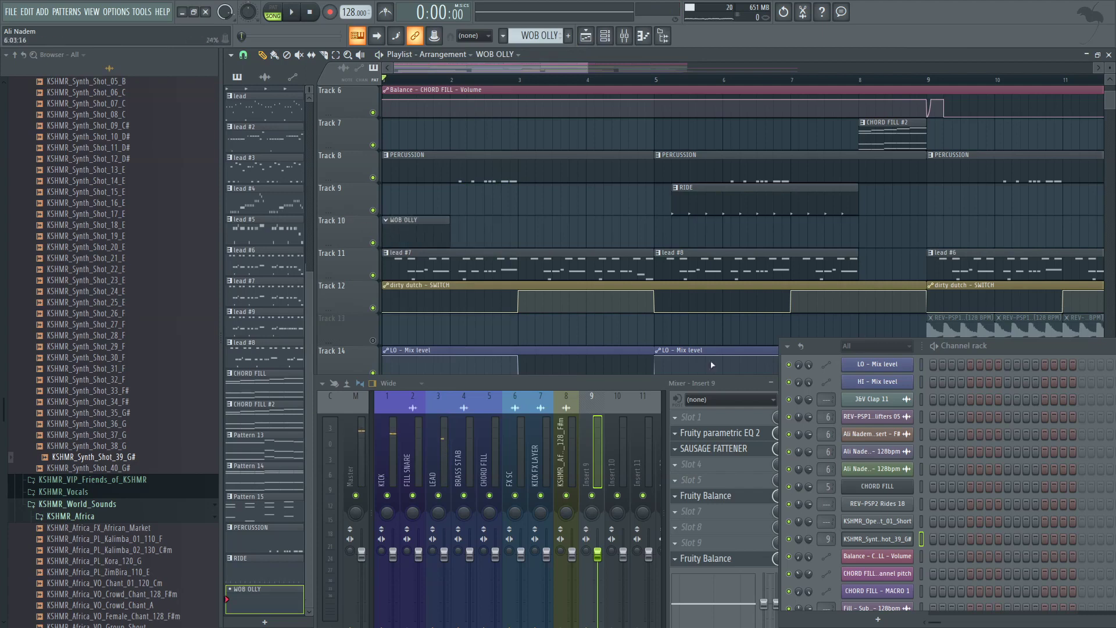
Step: Paste the cut notes into the KSHMR_Synth_Shot_39_G# channel of the WOB OLLY pattern and play the result
{"action": "key", "text": "space"}
{"action": "right_click", "coordinate": [887, 539]}
{"action": "left_click", "coordinate": [1017, 488]}
{"action": "key", "text": "space"}
{"action": "key", "text": "space"}
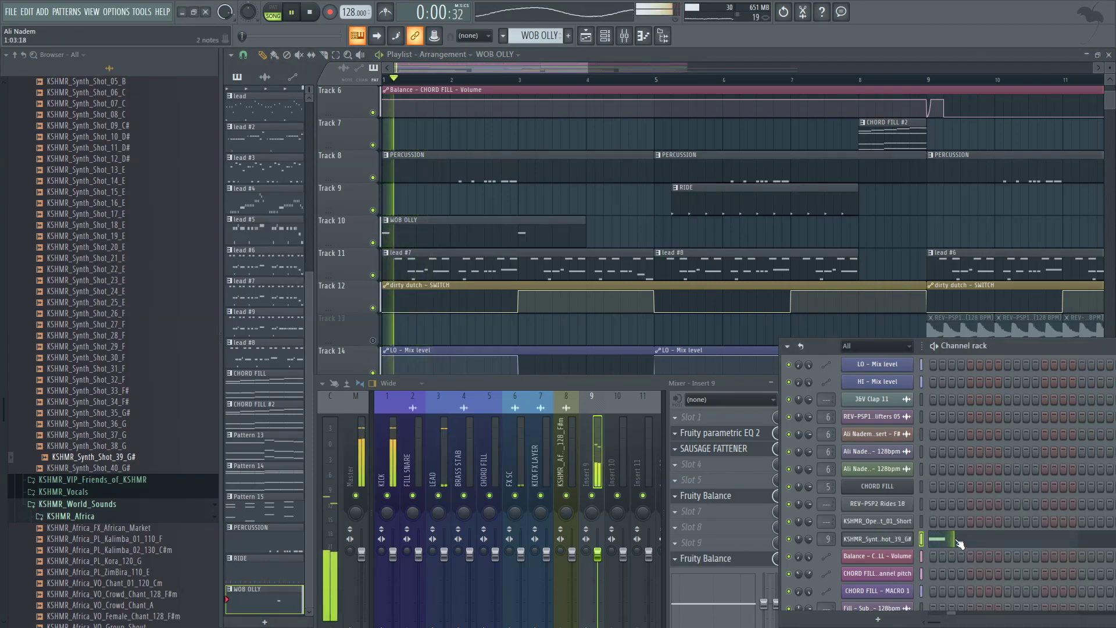
Step: Try an extra G# note at bar 2 in the KSHMR_Synth_Shot_39_G# piano roll, play it, and delete it
{"action": "left_click", "coordinate": [958, 542]}
{"action": "key", "text": "space"}
{"action": "key", "text": "space"}
{"action": "scroll", "coordinate": [269, 235], "scroll_direction": "up", "scroll_amount": 3}
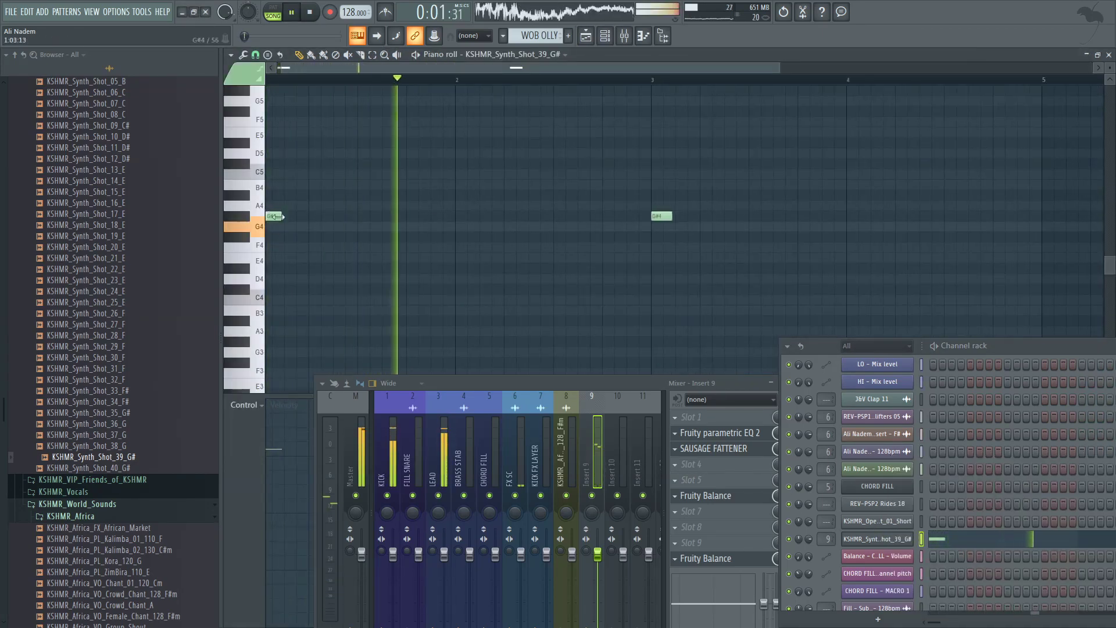
{"action": "left_click_drag", "start_coordinate": [470, 216], "coordinate": [460, 216]}
{"action": "key", "text": "space"}
{"action": "key", "text": "space"}
{"action": "scroll", "coordinate": [460, 217], "scroll_direction": "down", "scroll_amount": 3}
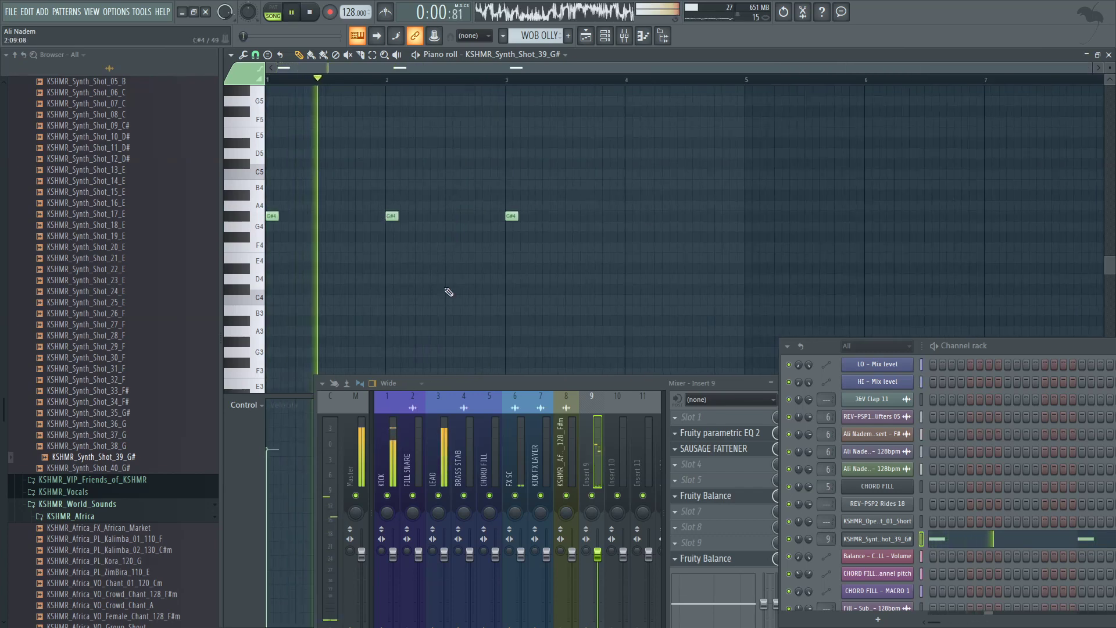
{"action": "left_click_drag", "start_coordinate": [518, 383], "coordinate": [528, 405]}
{"action": "right_click", "coordinate": [393, 217]}
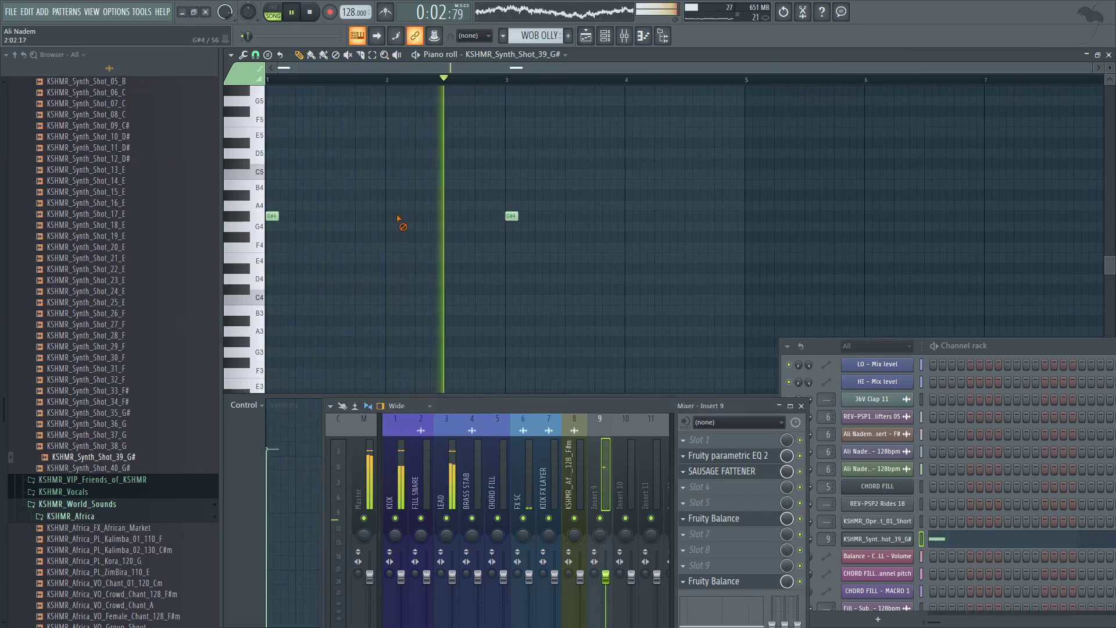
{"action": "key", "text": "space"}
{"action": "key", "text": "space"}
Step: Try copies of the Balance (Slot 6) - Insert 9 - Volume automation clip at bars 3 and 5 on Track 30
{"action": "left_click", "coordinate": [587, 36]}
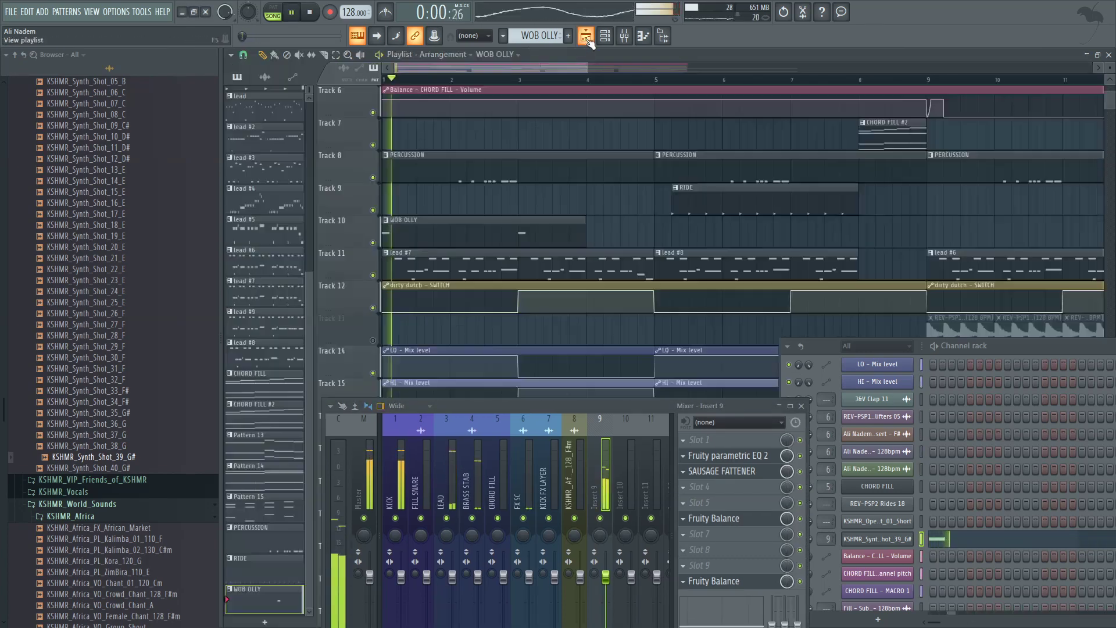
{"action": "scroll", "coordinate": [443, 232], "scroll_direction": "down", "scroll_amount": 8}
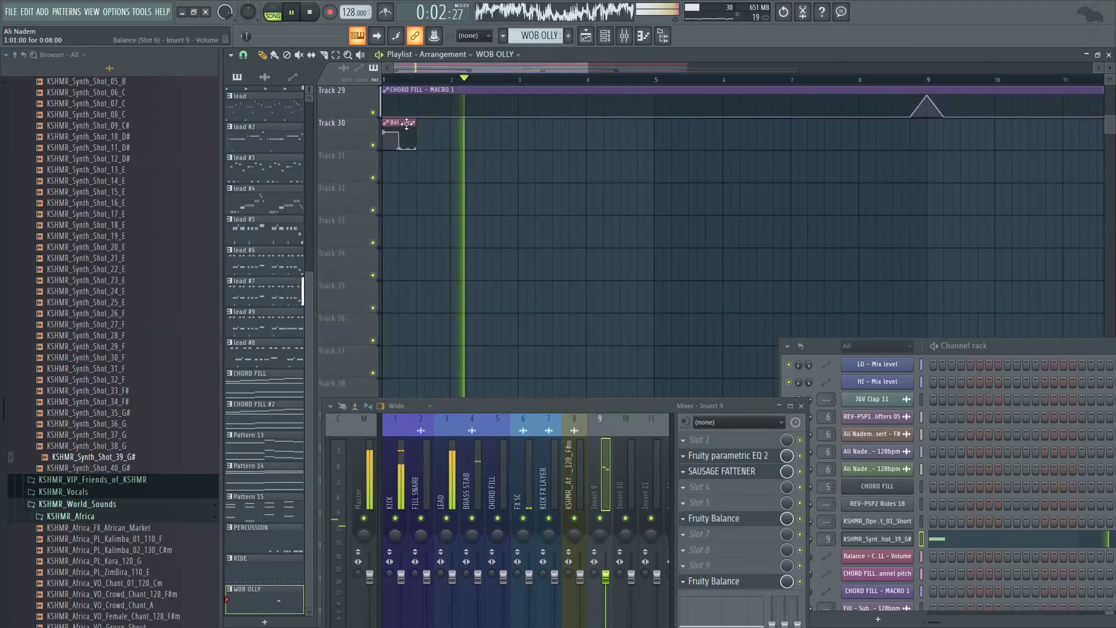
{"action": "left_click", "coordinate": [407, 123]}
{"action": "left_click", "coordinate": [516, 137]}
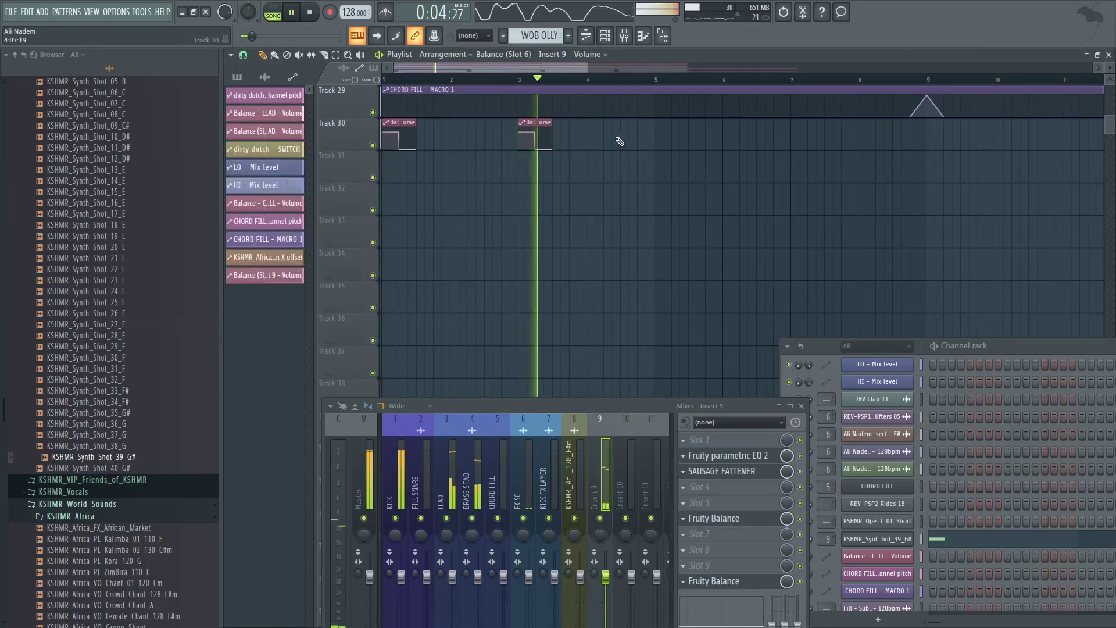
{"action": "left_click", "coordinate": [658, 142]}
{"action": "scroll", "coordinate": [523, 142], "scroll_direction": "up", "scroll_amount": 1}
{"action": "key", "text": "space"}
{"action": "key", "text": "space"}
{"action": "left_click_drag", "start_coordinate": [529, 188], "coordinate": [453, 187]}
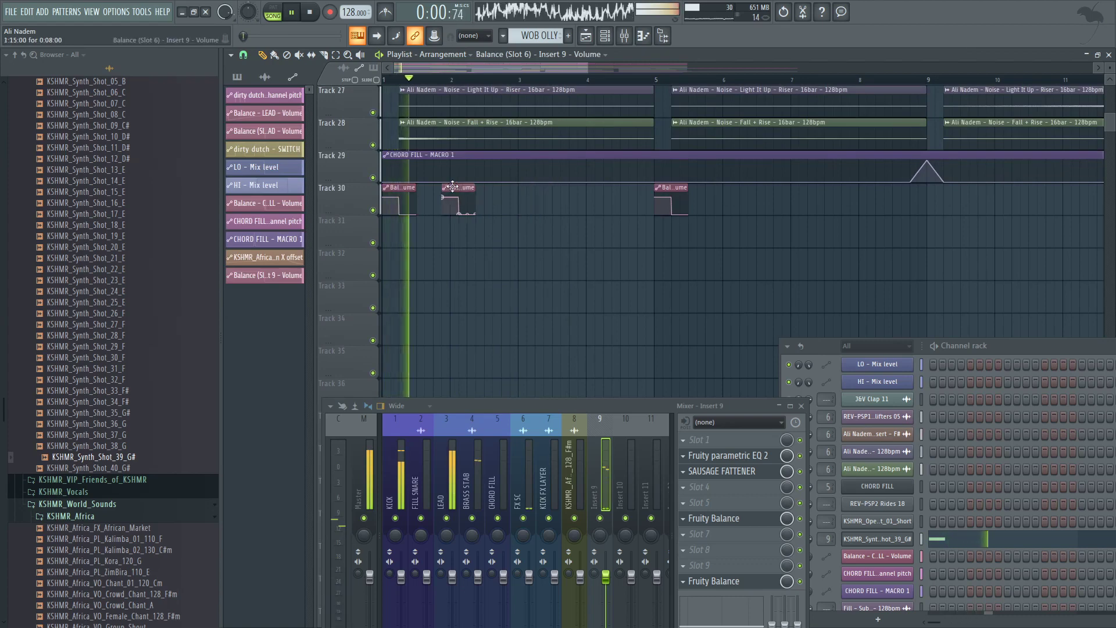
Step: Delete the copied volume automation clips from Track 30 and shorten the remaining clip at bar 1
{"action": "scroll", "coordinate": [511, 210], "scroll_direction": "up", "scroll_amount": 4}
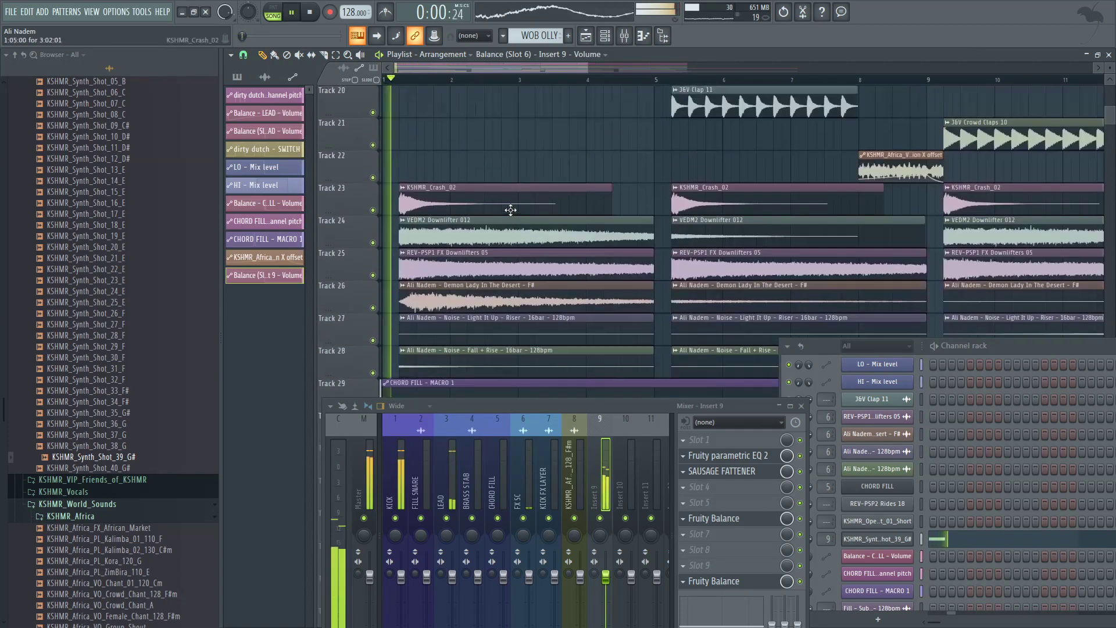
{"action": "scroll", "coordinate": [510, 210], "scroll_direction": "down", "scroll_amount": 3}
{"action": "right_click", "coordinate": [468, 264]}
{"action": "key", "text": "space"}
{"action": "key", "text": "space"}
{"action": "left_click_drag", "start_coordinate": [416, 254], "coordinate": [392, 252]}
{"action": "key", "text": "space"}
{"action": "key", "text": "space"}
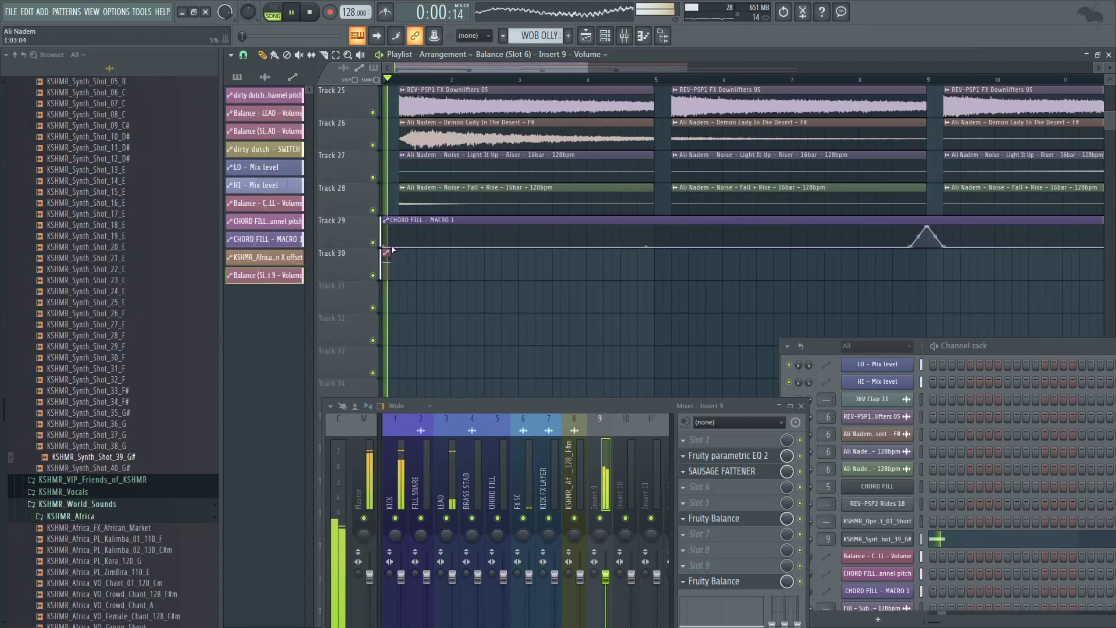
Step: Replace the bar 3 note of KSHMR_Synth_Shot_39_G# with a G# note at bar 2 and check it against the playlist
{"action": "scroll", "coordinate": [660, 319], "scroll_direction": "up", "scroll_amount": 5}
{"action": "left_click", "coordinate": [958, 538]}
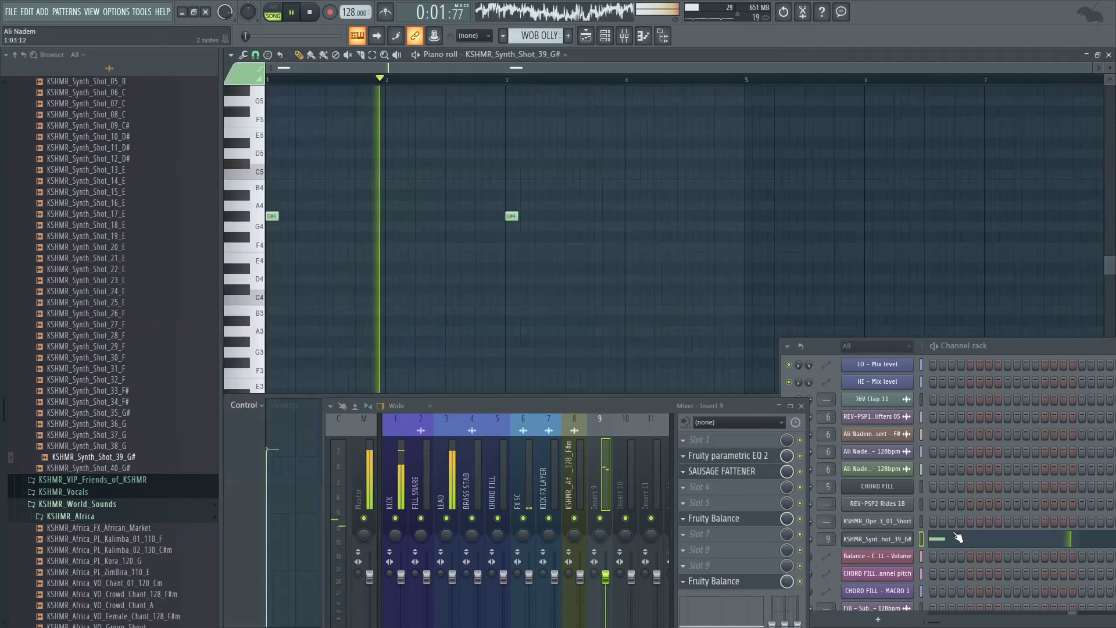
{"action": "left_click", "coordinate": [393, 217]}
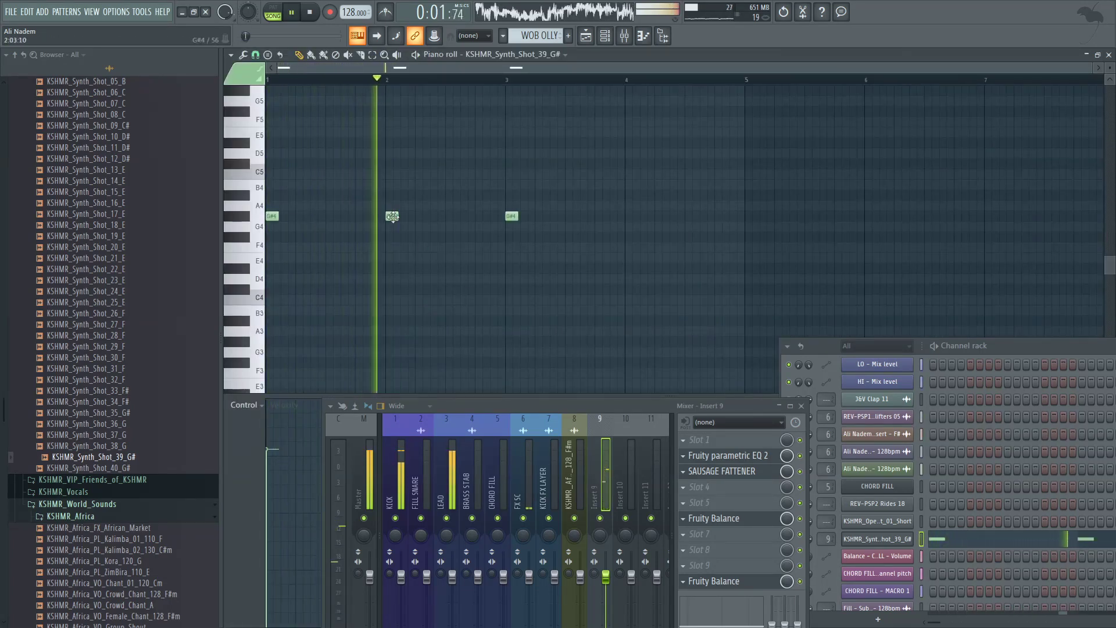
{"action": "right_click", "coordinate": [511, 216]}
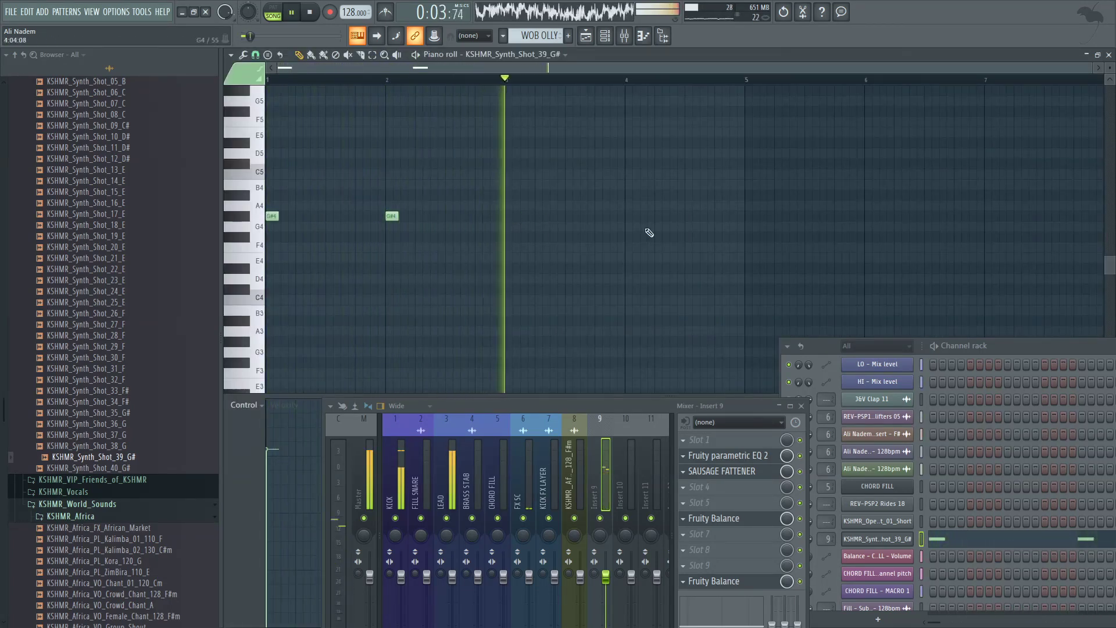
{"action": "left_click", "coordinate": [586, 36]}
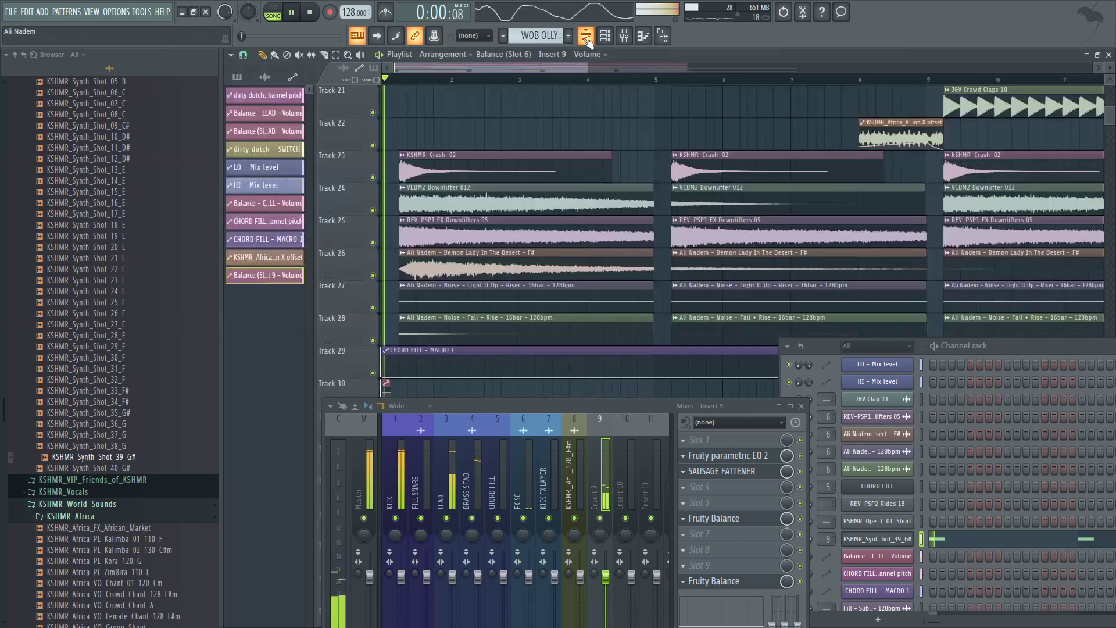
{"action": "left_click", "coordinate": [587, 36]}
{"action": "left_click", "coordinate": [586, 36]}
{"action": "left_click", "coordinate": [586, 36]}
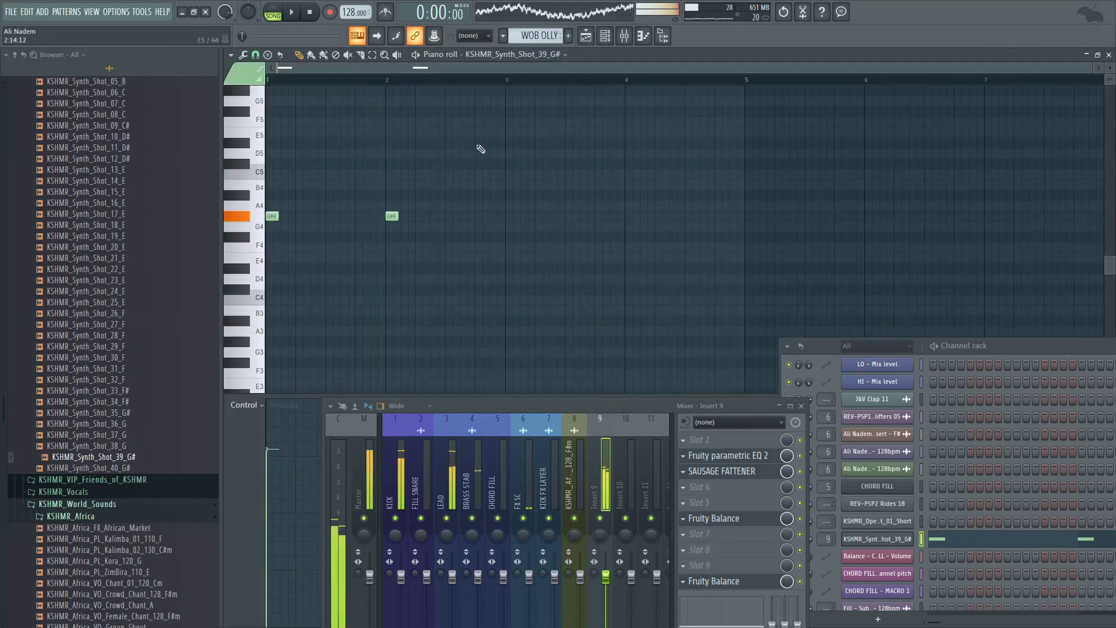
{"action": "key", "text": "F5"}
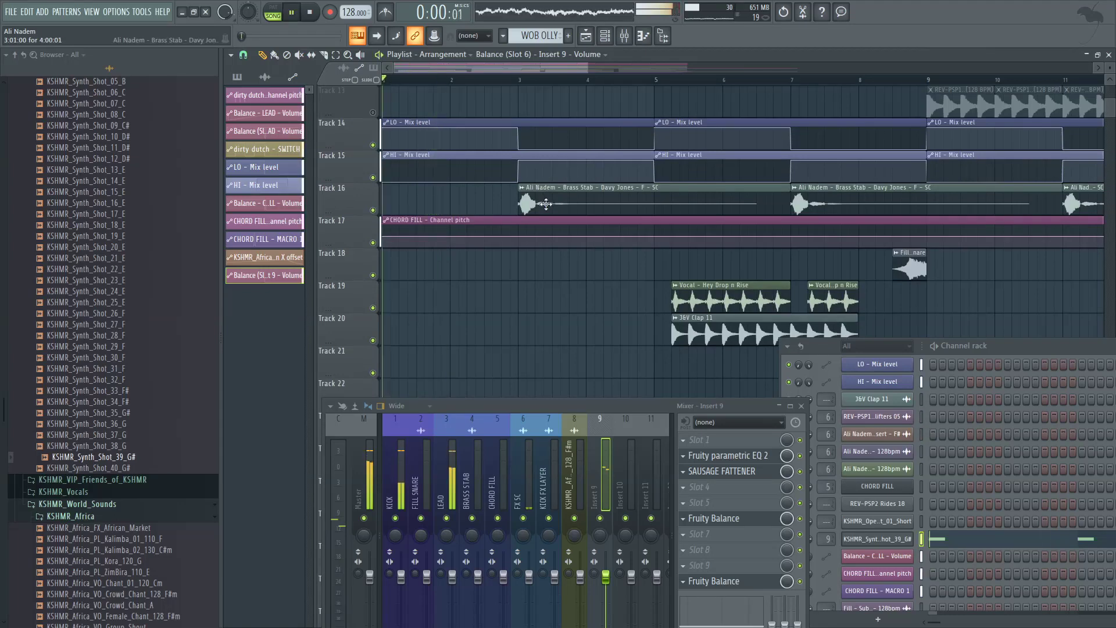
{"action": "scroll", "coordinate": [515, 208], "scroll_direction": "down", "scroll_amount": 2}
{"action": "key", "text": "F5"}
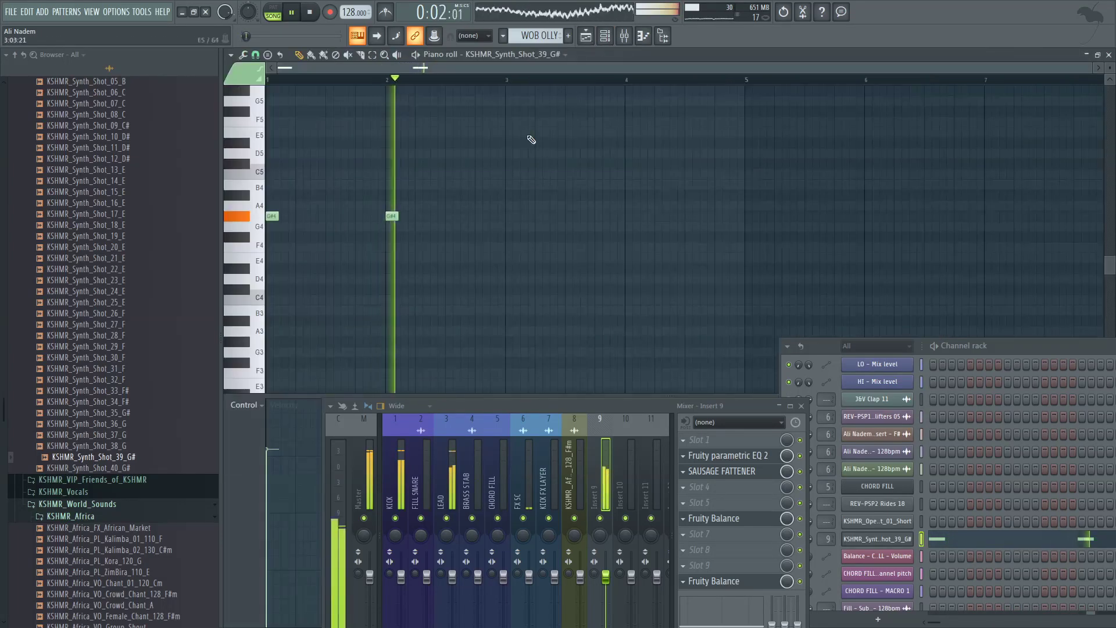
Step: Open the KSHMR_Synth_Shot_39_G# channel settings and adjust the time-stretching Time value
{"action": "left_click", "coordinate": [877, 539]}
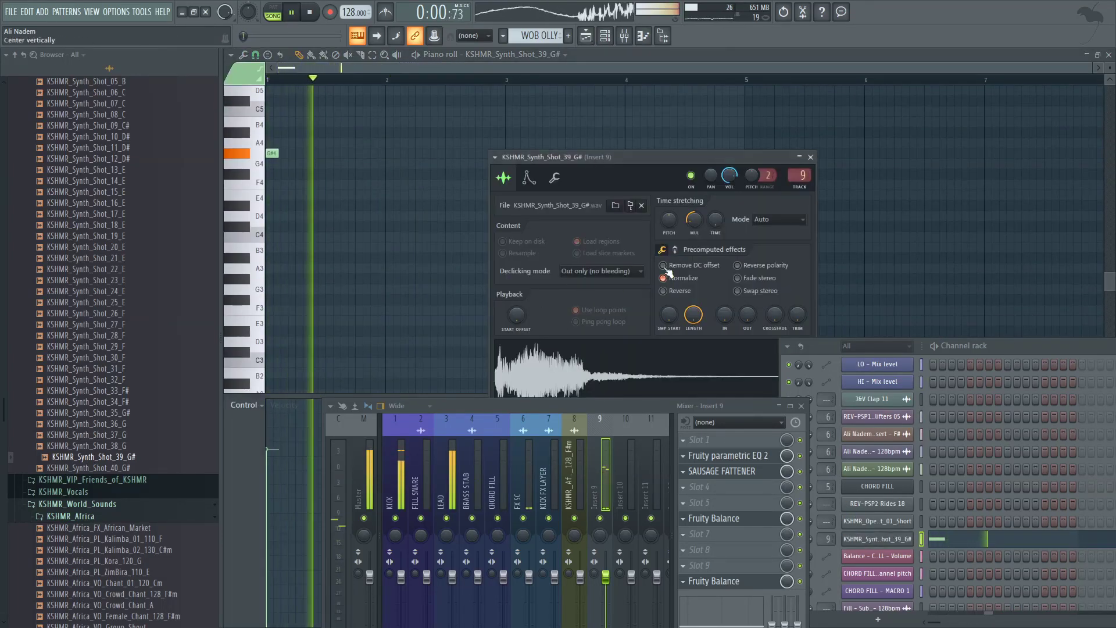
{"action": "right_click", "coordinate": [715, 219]}
{"action": "left_click", "coordinate": [716, 234]}
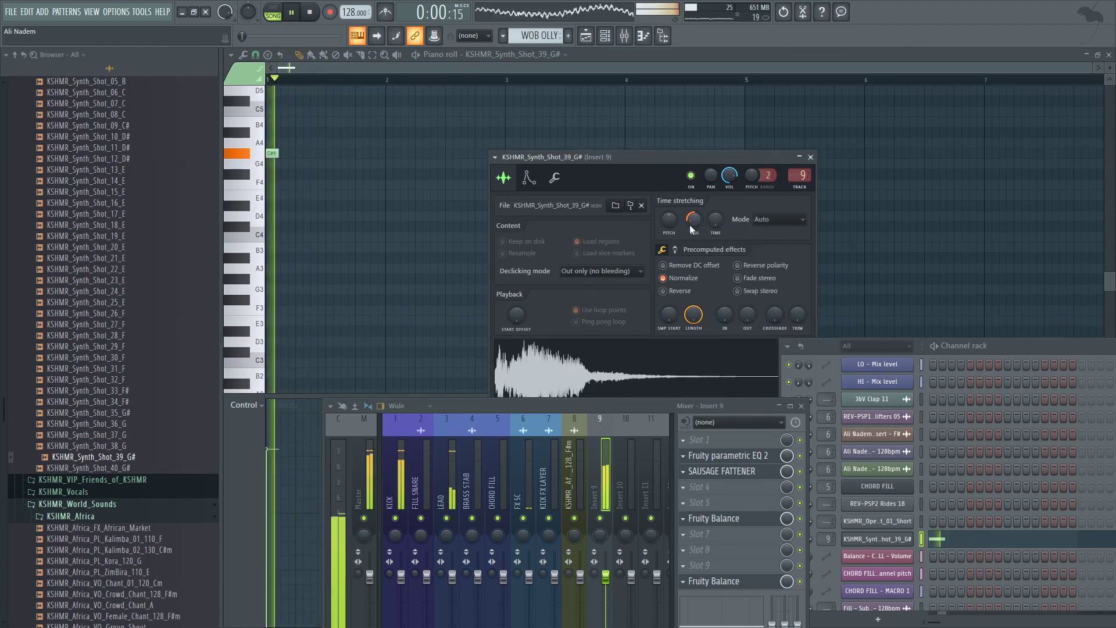
Step: Clone the KSHMR_Synth_Shot_39_G# channel, audition other synth shots, and load KSHMR_Synth_Shot_30_F into the clone
{"action": "key", "text": "space"}
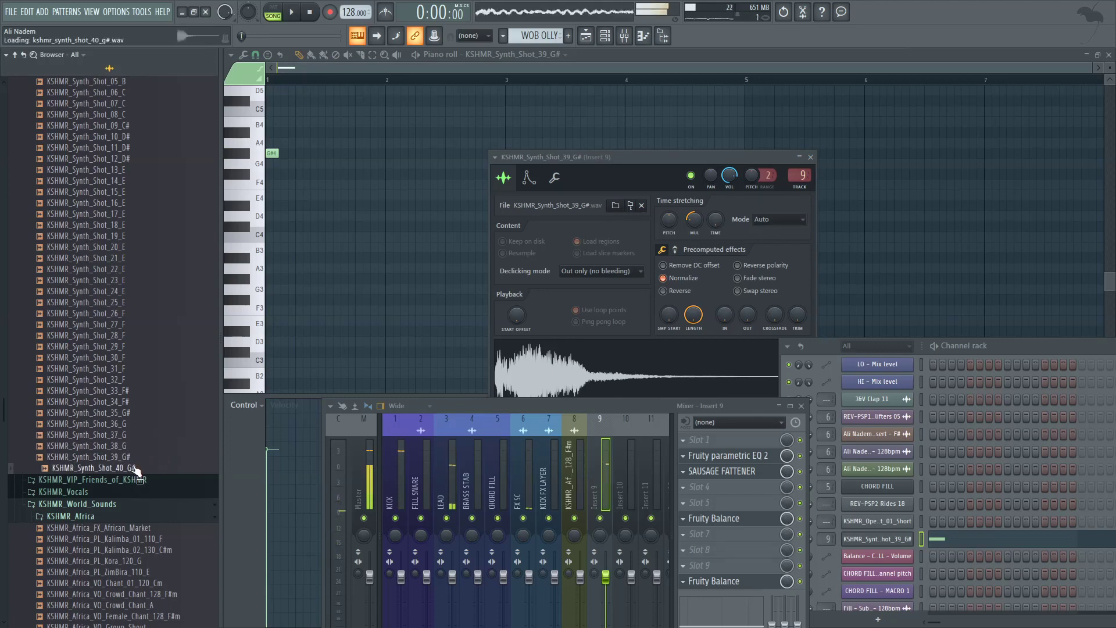
{"action": "key", "text": "space"}
{"action": "right_click", "coordinate": [890, 541]}
{"action": "left_click", "coordinate": [926, 567]}
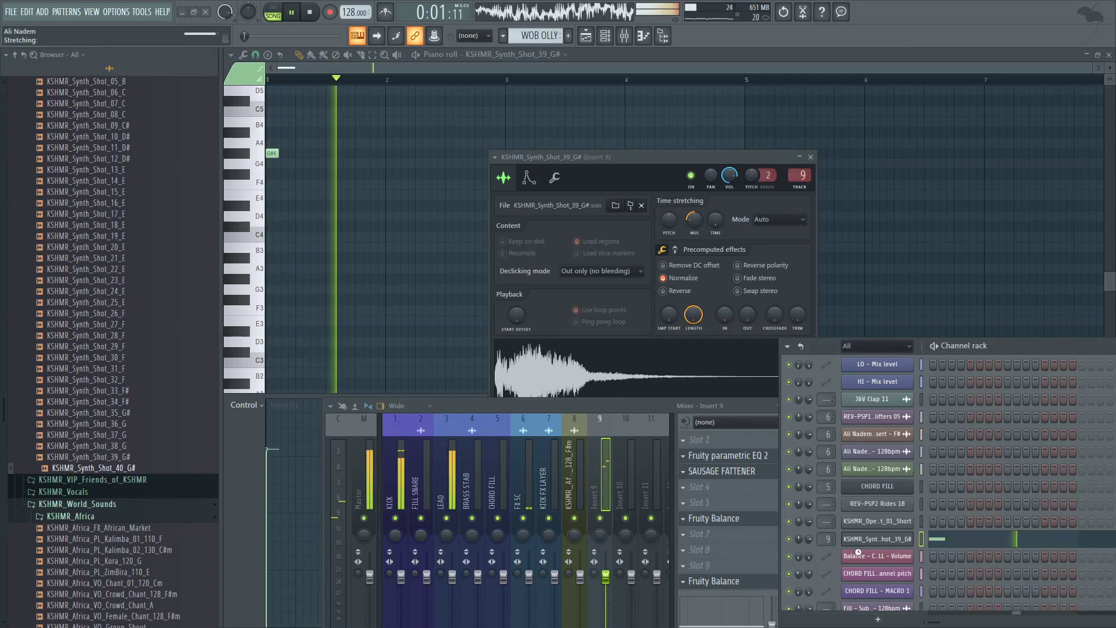
{"action": "key", "text": "space"}
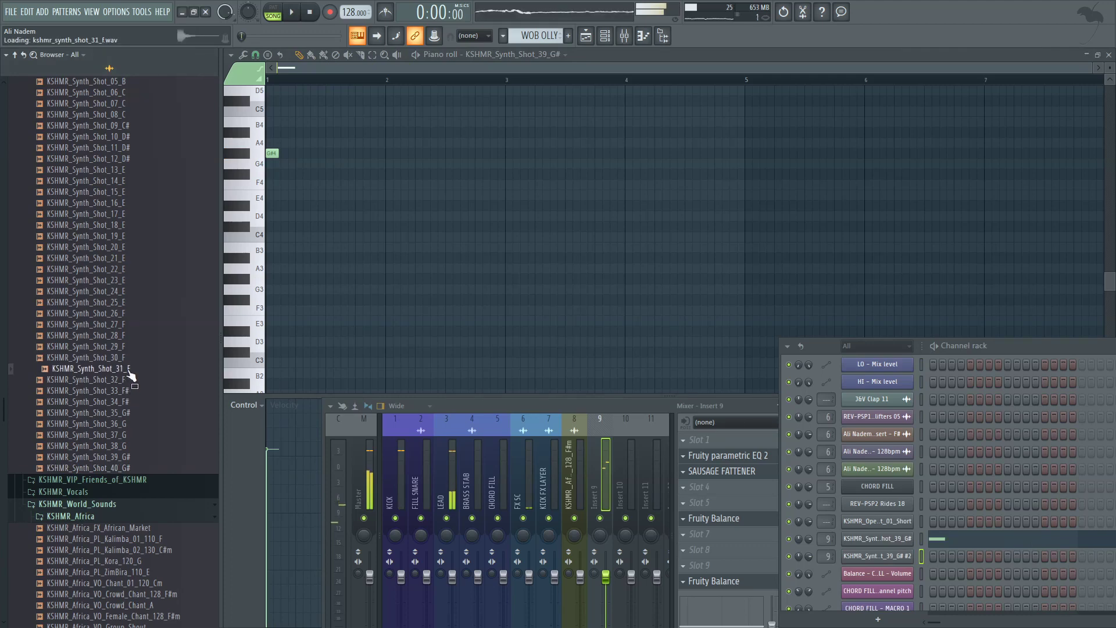
{"action": "key", "text": "space"}
Step: Try a B4 note at bar 2 in the KSHMR_Synth_Shot_30_F piano roll and delete it after listening
{"action": "right_click", "coordinate": [874, 554]}
{"action": "left_click", "coordinate": [919, 462]}
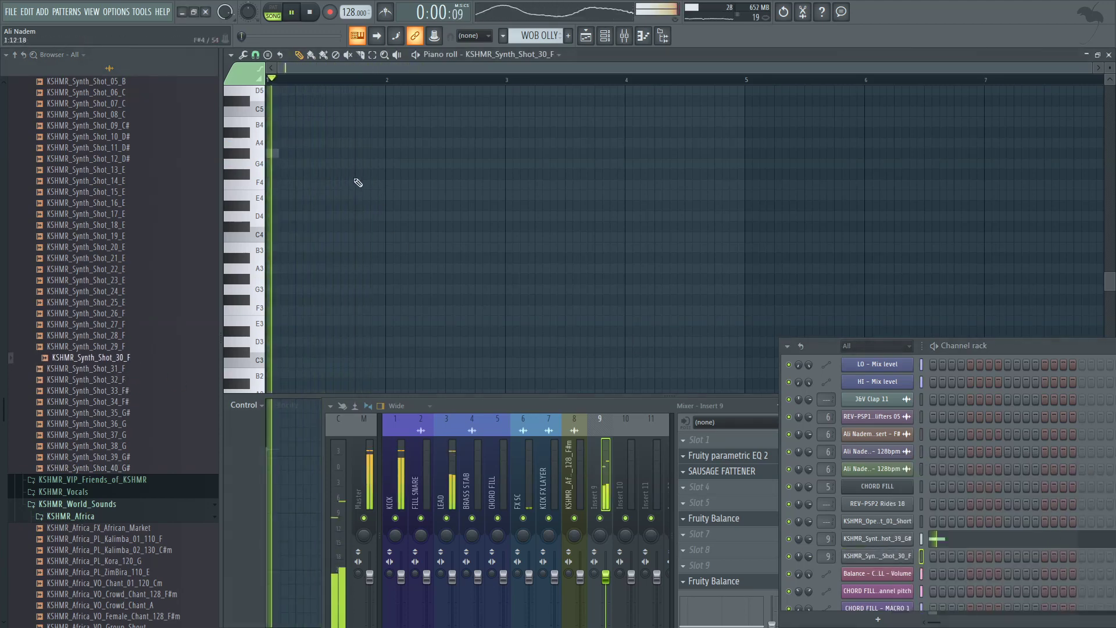
{"action": "scroll", "coordinate": [359, 182], "scroll_direction": "up", "scroll_amount": 1}
{"action": "key", "text": "space"}
{"action": "left_click", "coordinate": [395, 172]}
{"action": "left_click_drag", "start_coordinate": [381, 145], "coordinate": [380, 154]}
{"action": "key", "text": "space"}
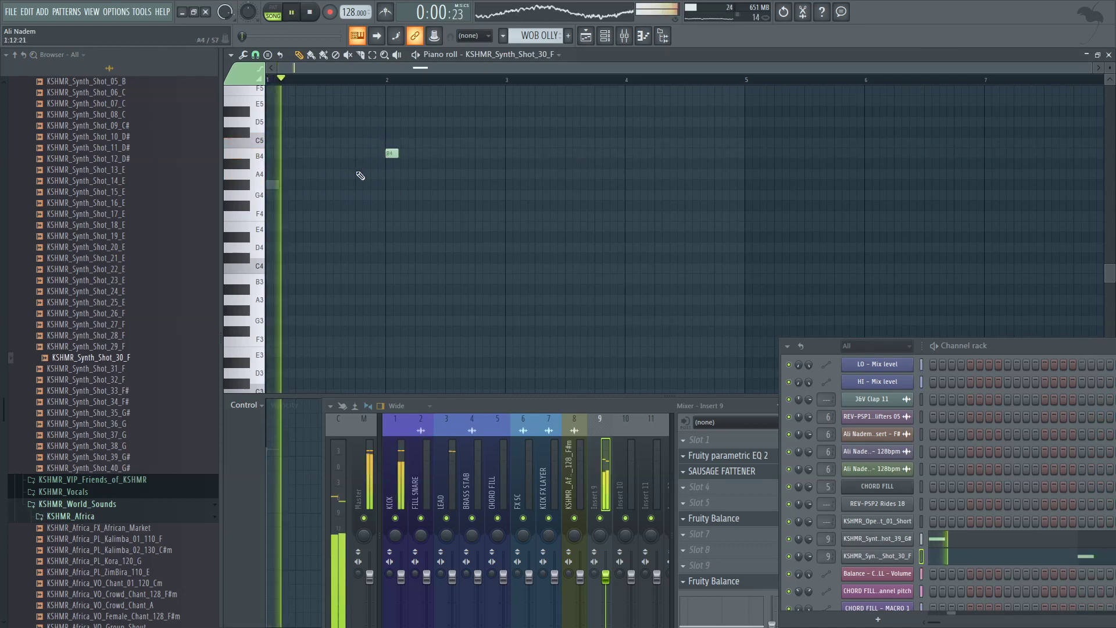
{"action": "scroll", "coordinate": [343, 195], "scroll_direction": "up", "scroll_amount": 3}
{"action": "scroll", "coordinate": [366, 210], "scroll_direction": "down", "scroll_amount": 1}
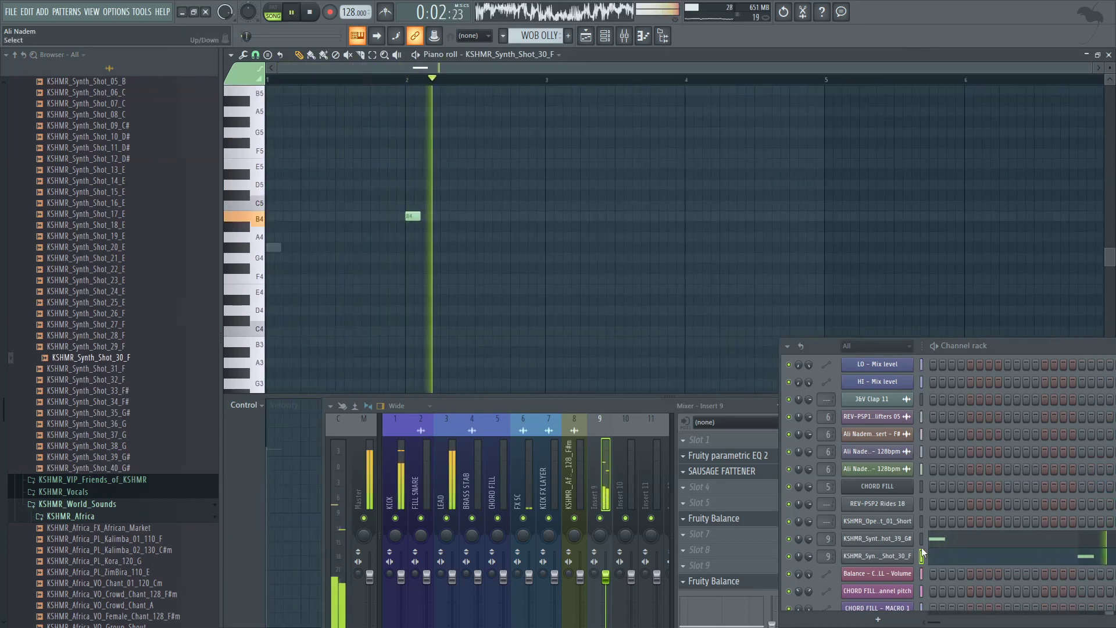
{"action": "left_click", "coordinate": [900, 557]}
{"action": "left_click", "coordinate": [896, 559]}
{"action": "right_click", "coordinate": [411, 218]}
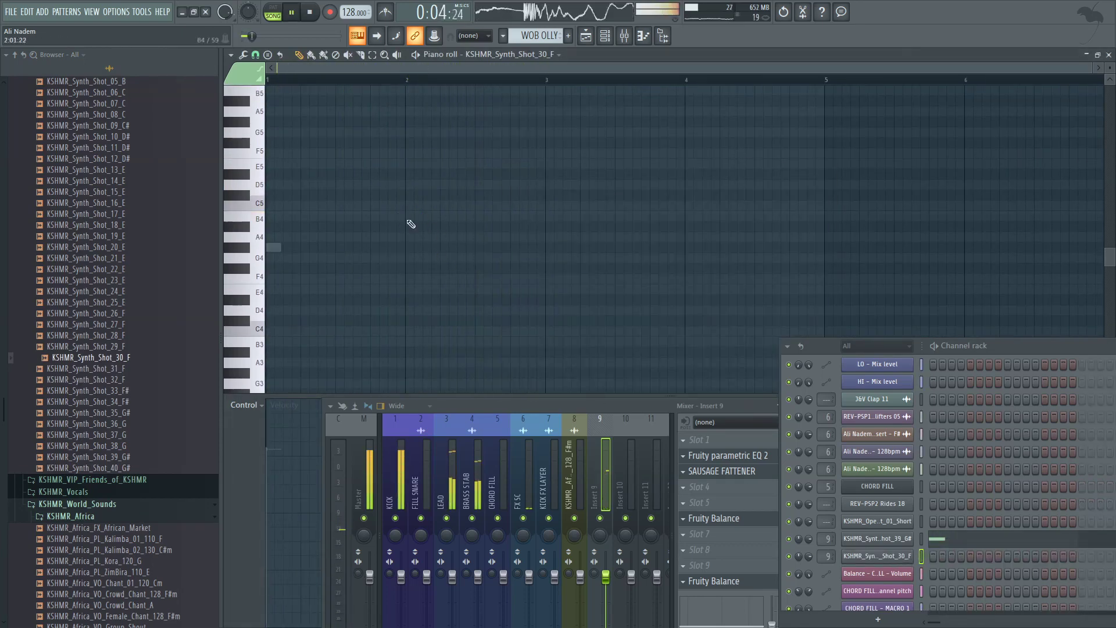
Step: Copy the WOB OLLY pattern clip from bar 1 to bars 5, 9 and 13 on Track 10
{"action": "left_click", "coordinate": [586, 36]}
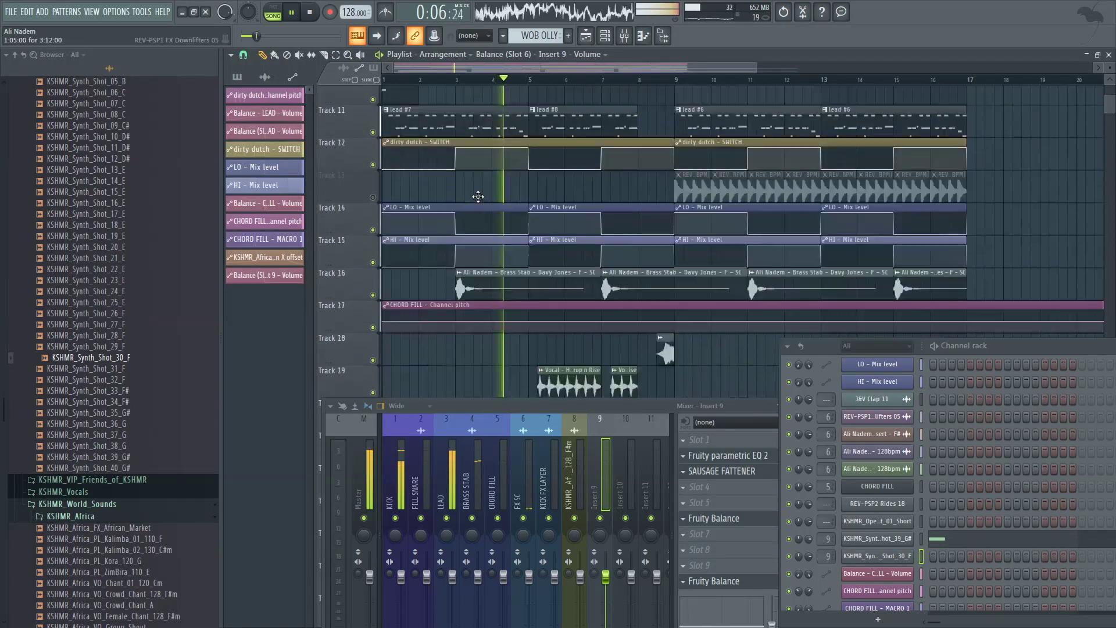
{"action": "left_click", "coordinate": [392, 204]}
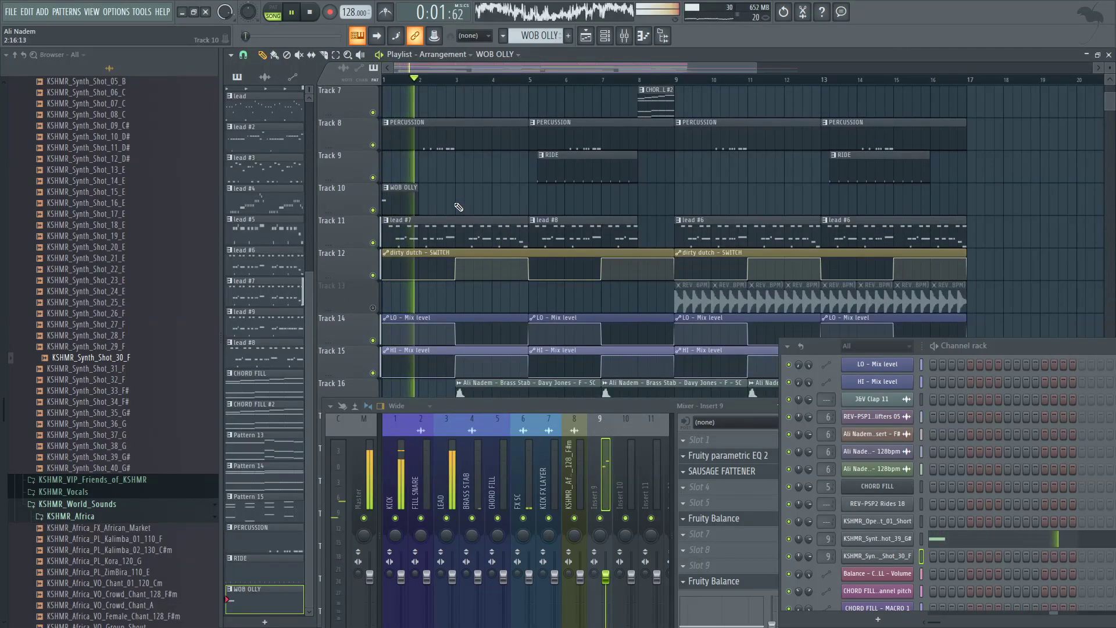
{"action": "left_click", "coordinate": [527, 201]}
{"action": "scroll", "coordinate": [625, 209], "scroll_direction": "down", "scroll_amount": 2}
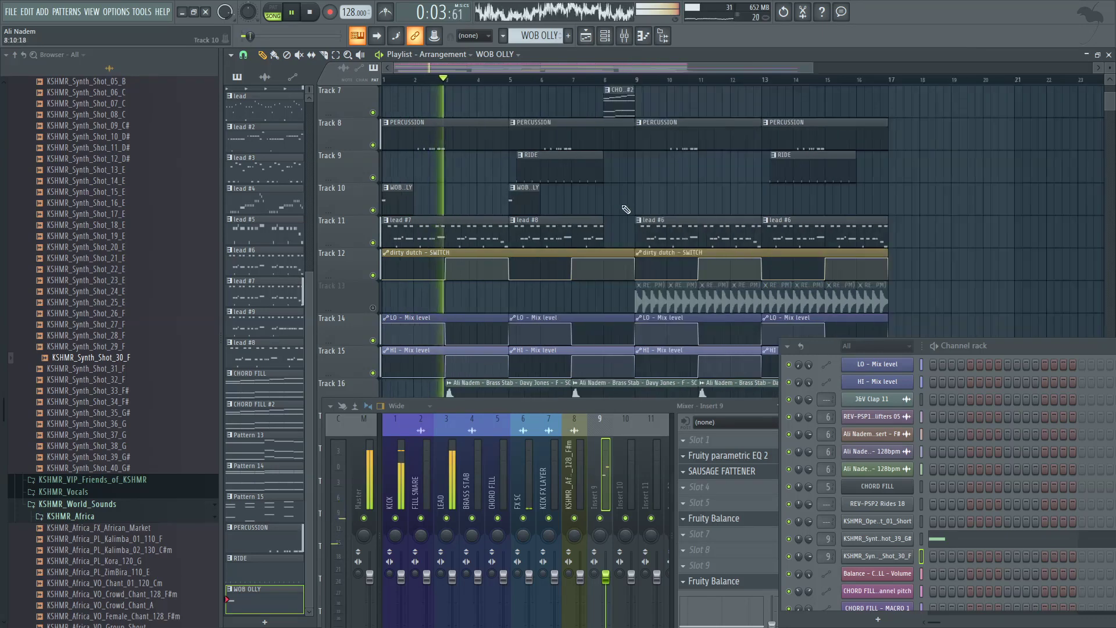
{"action": "left_click", "coordinate": [651, 203]}
{"action": "left_click", "coordinate": [776, 204]}
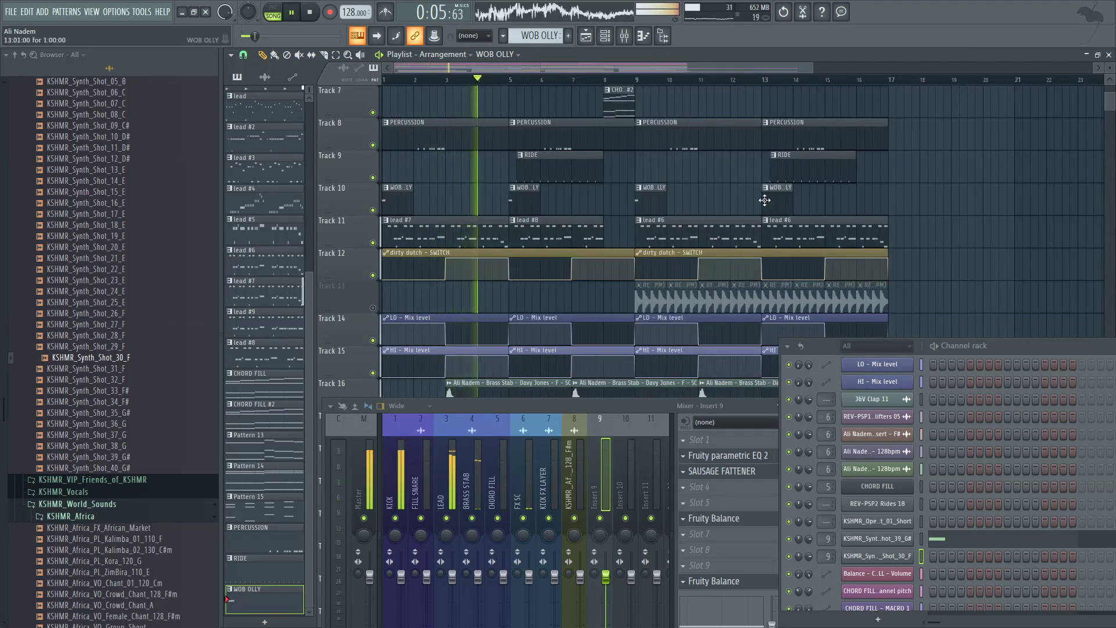
{"action": "scroll", "coordinate": [445, 200], "scroll_direction": "up", "scroll_amount": 2}
{"action": "scroll", "coordinate": [444, 200], "scroll_direction": "down", "scroll_amount": 1}
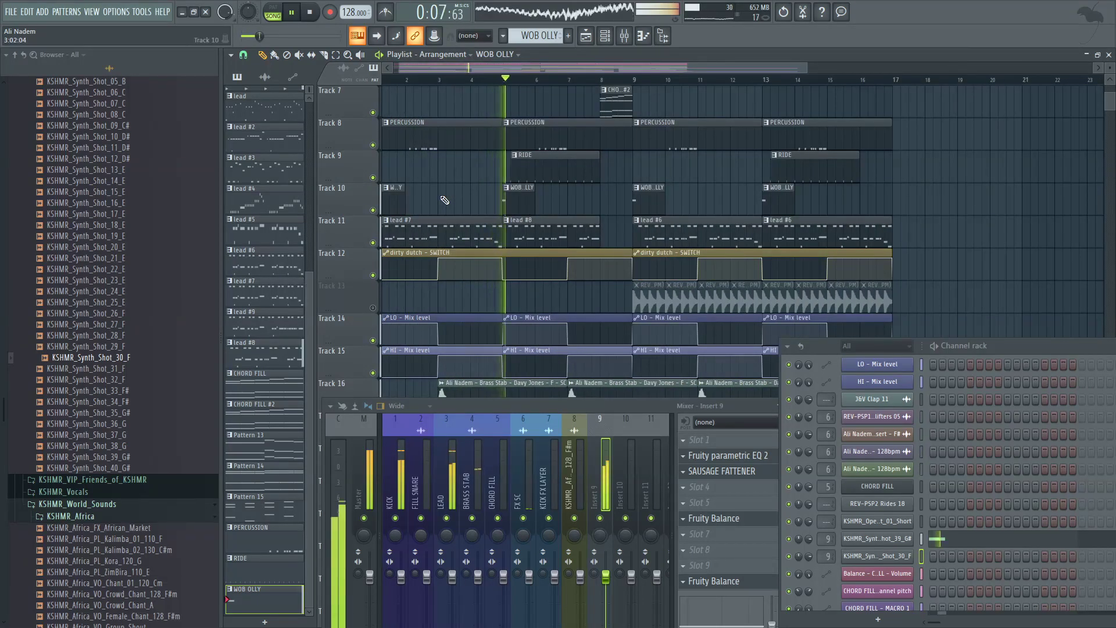
Step: Try the precomputed Boost and EQ effects on the KSHMR_Synth_Shot_39_G# sample and reset them
{"action": "left_click", "coordinate": [894, 541]}
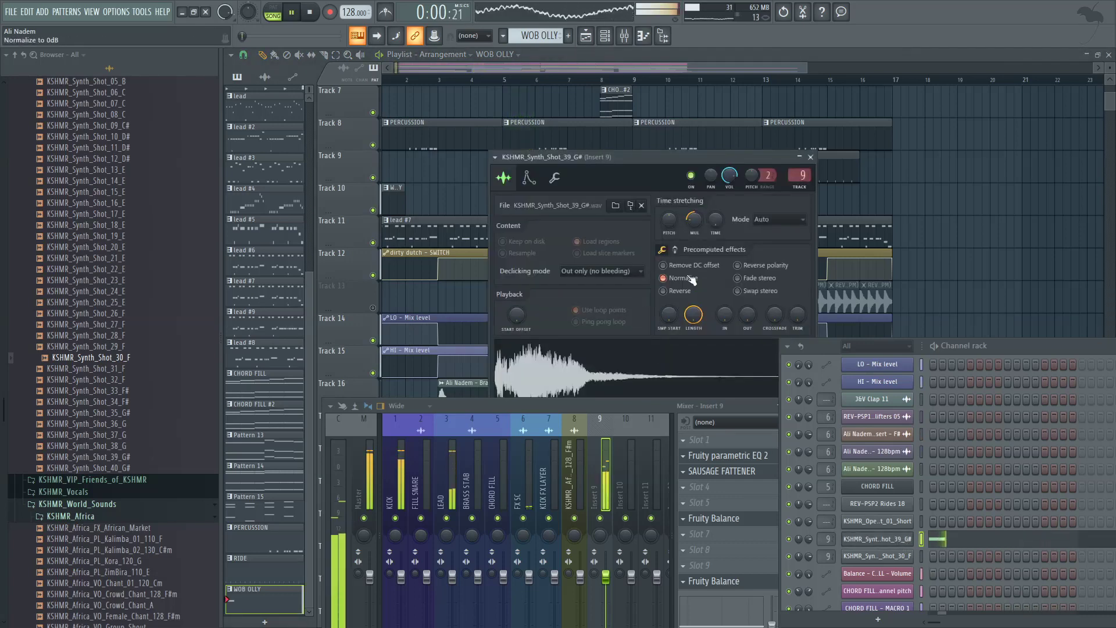
{"action": "left_click_drag", "start_coordinate": [681, 278], "coordinate": [698, 275]}
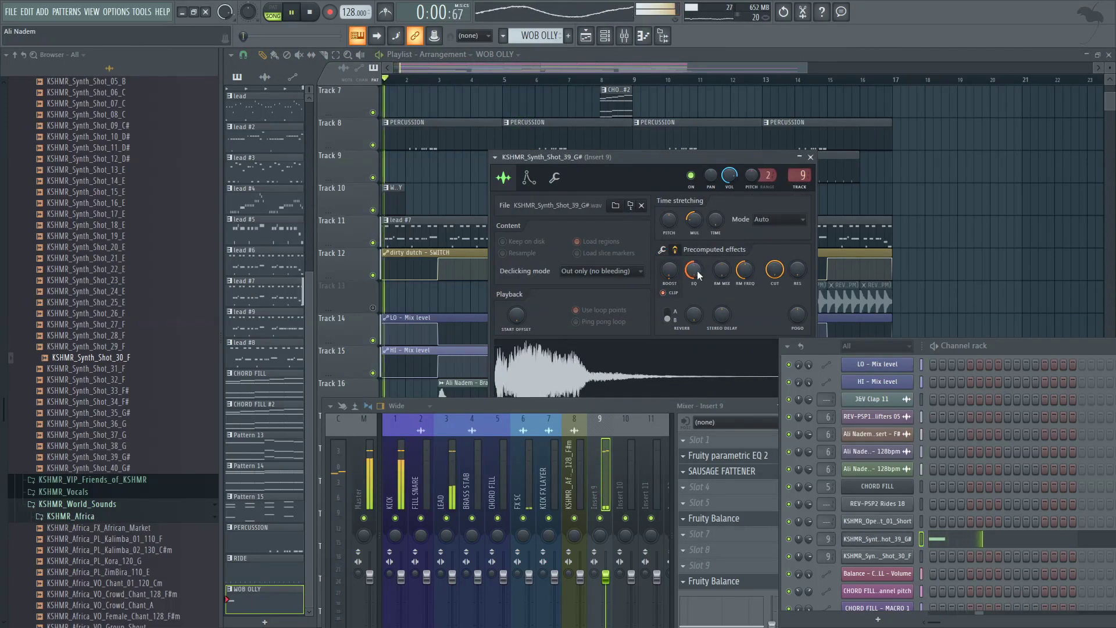
{"action": "right_click", "coordinate": [670, 273]}
{"action": "left_click", "coordinate": [680, 280]}
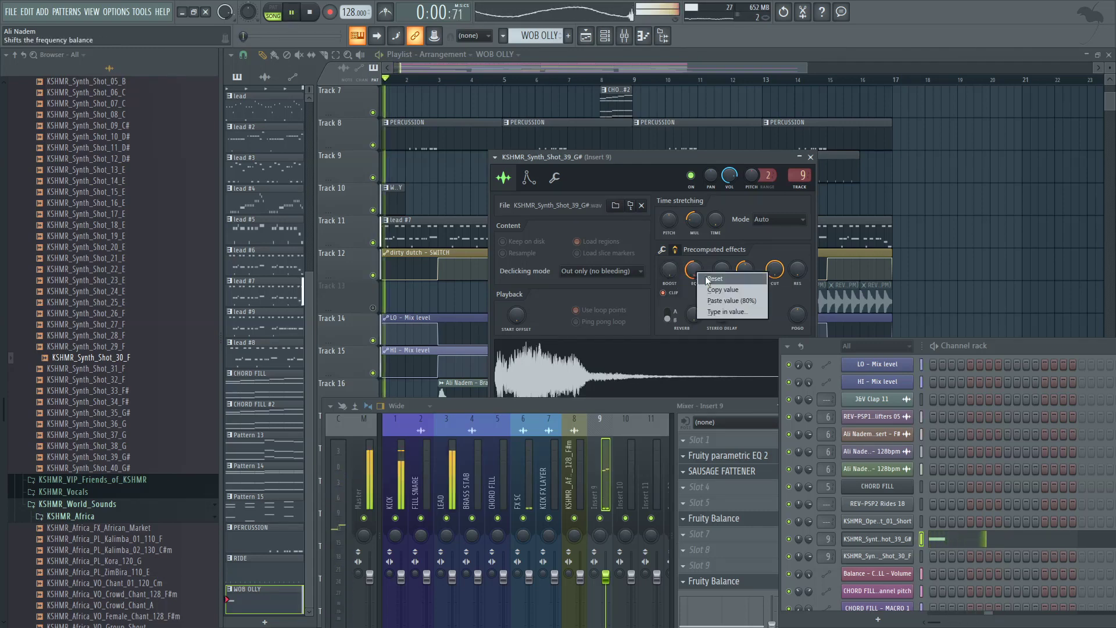
Step: Raise the sample's precomputed Reverb to maximum and adjust its Pogo amount
{"action": "left_click_drag", "start_coordinate": [697, 321], "coordinate": [695, 314]}
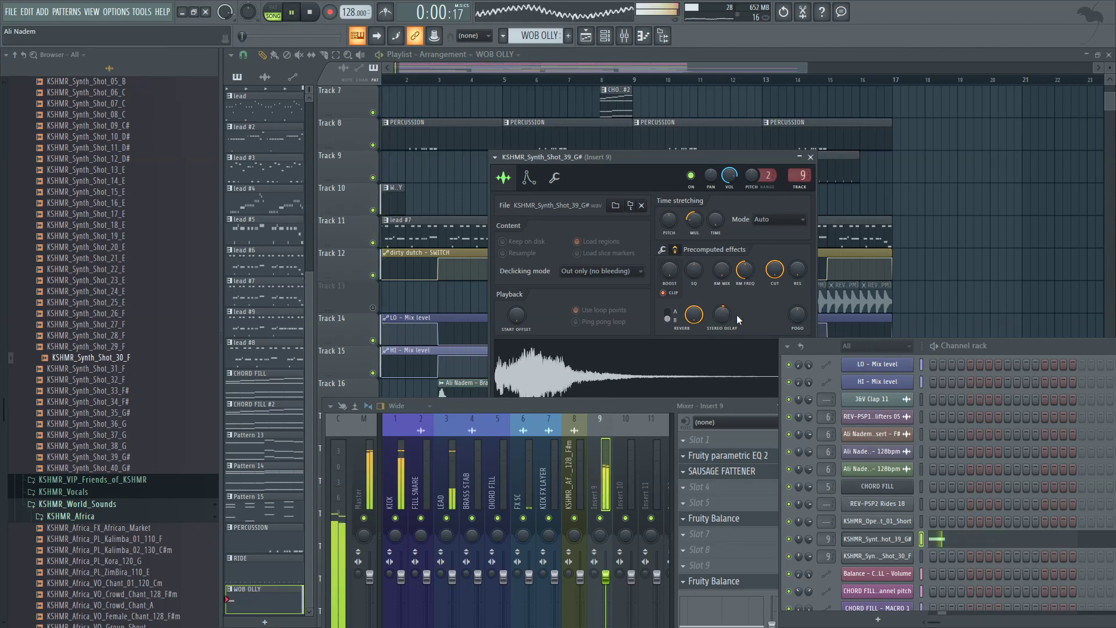
{"action": "key", "text": "space"}
{"action": "left_click_drag", "start_coordinate": [799, 318], "coordinate": [800, 314]}
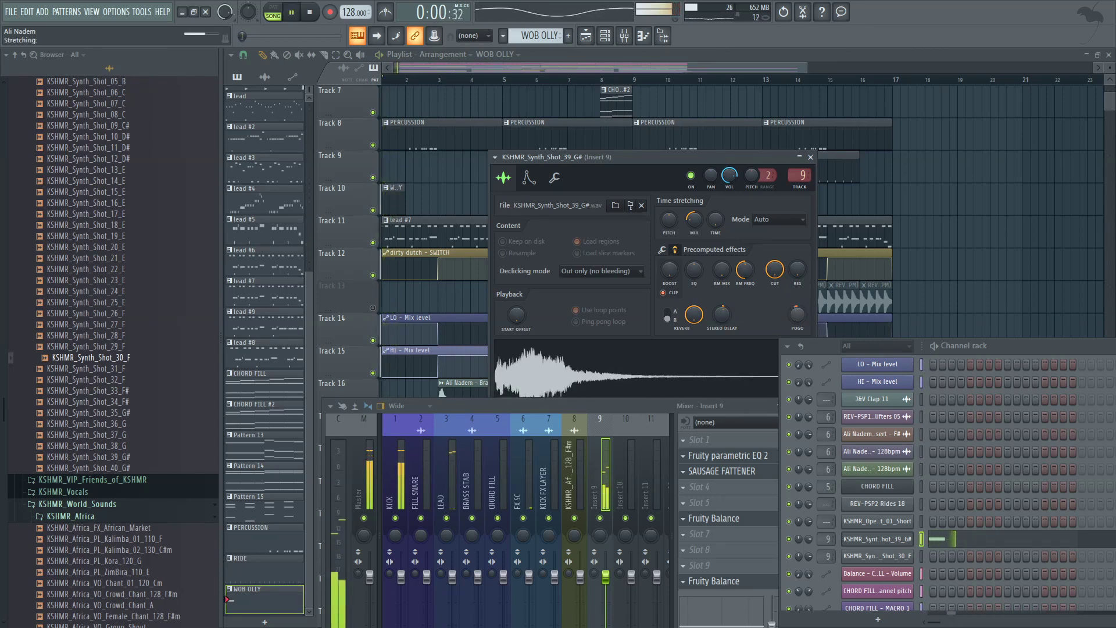
Step: Reset the Pogo amount of the KSHMR_Synth_Shot_39_G# sample and show its other page of precomputed effects
{"action": "right_click", "coordinate": [799, 317]}
{"action": "left_click", "coordinate": [811, 312]}
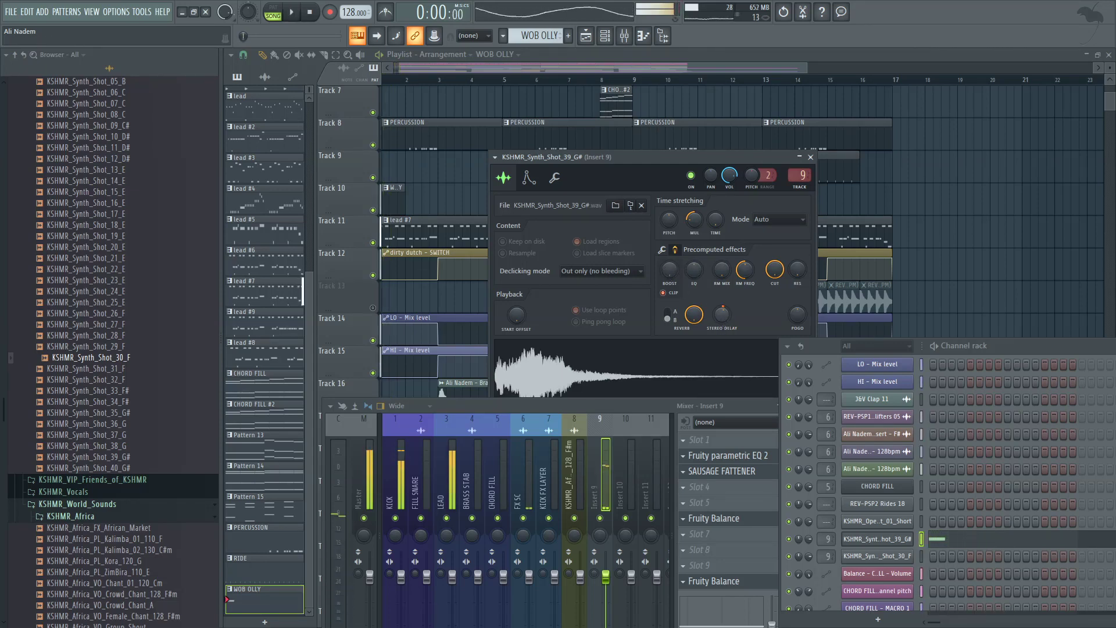
{"action": "left_click", "coordinate": [675, 251]}
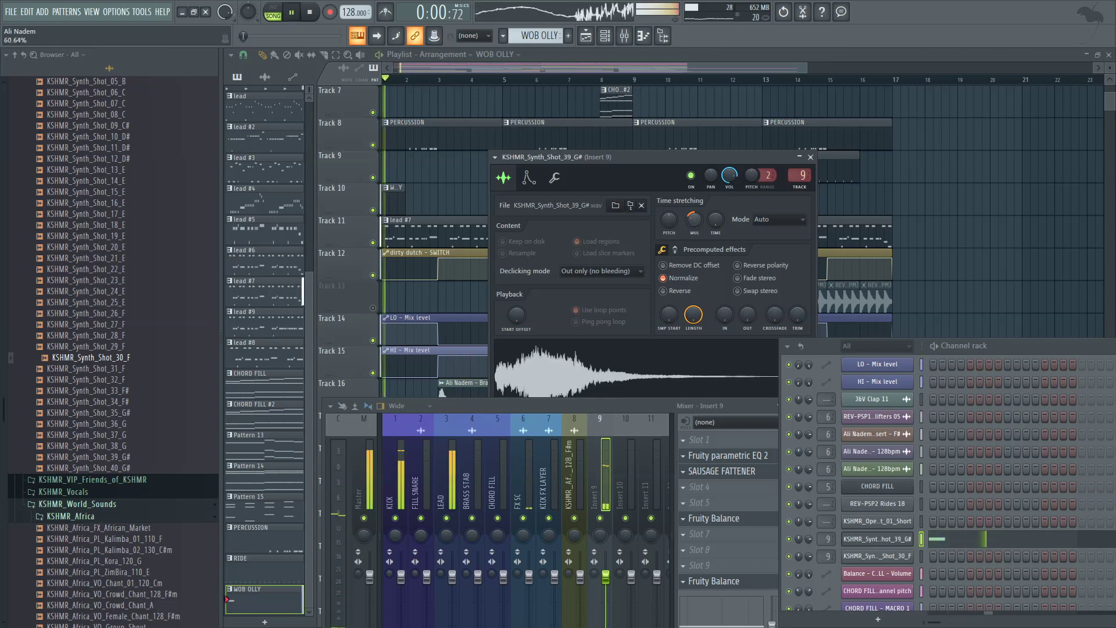
Step: Play the drop from the start repeatedly to listen to the KSHMR_Synth_Shot_39_G# channel in context
{"action": "left_click", "coordinate": [892, 540]}
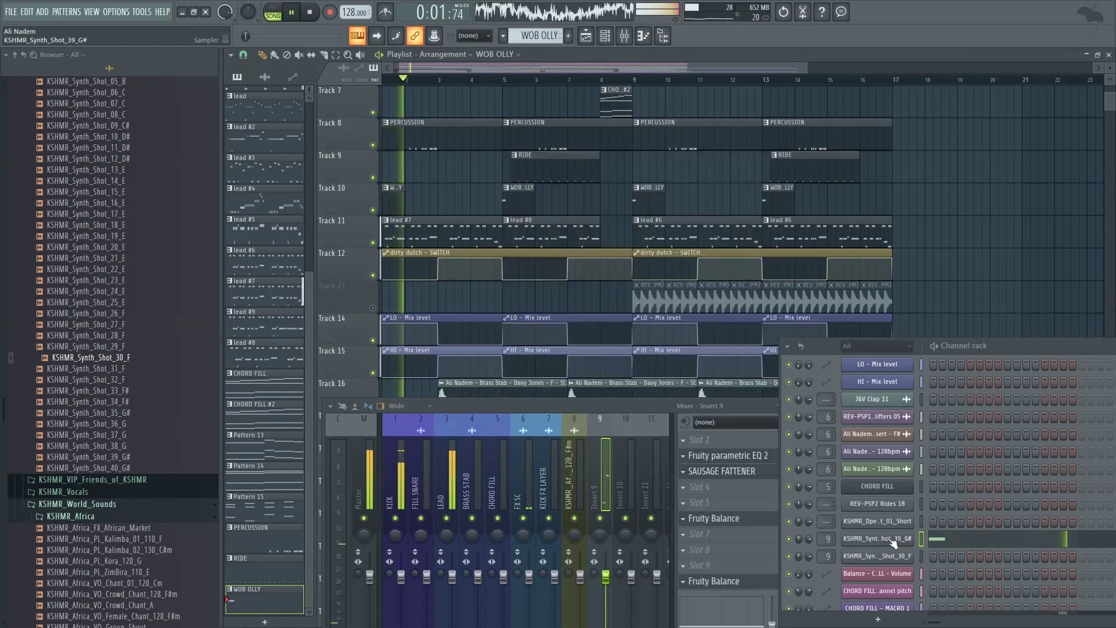
{"action": "left_click", "coordinate": [892, 542]}
{"action": "key", "text": "space"}
{"action": "key", "text": "space"}
{"action": "left_click", "coordinate": [891, 542]}
{"action": "left_click", "coordinate": [891, 542]}
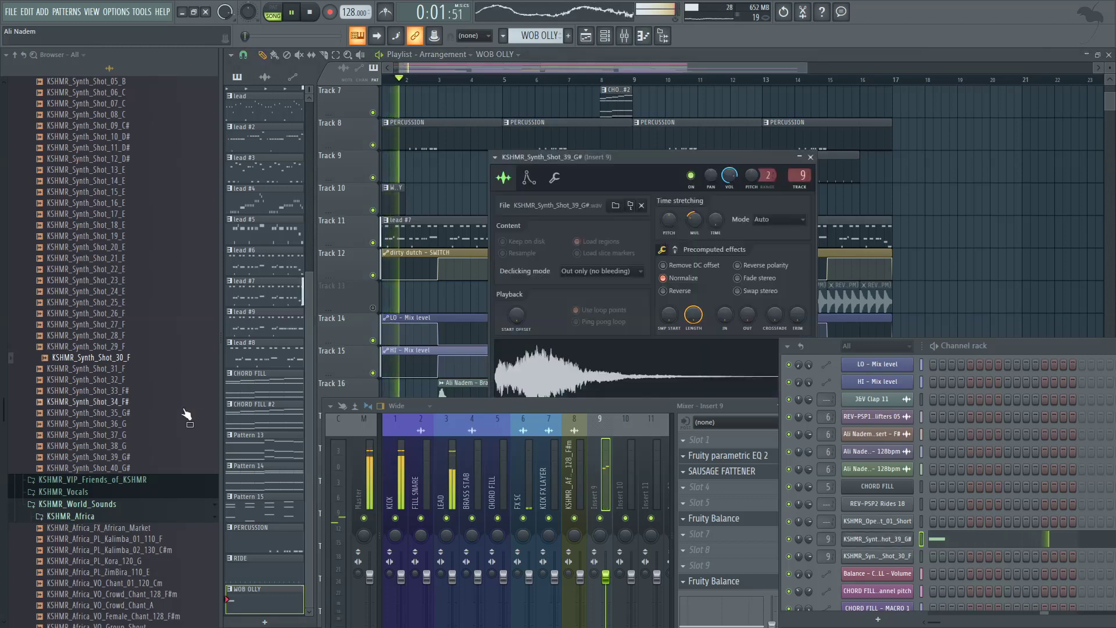
{"action": "key", "text": "space"}
{"action": "key", "text": "space"}
{"action": "key", "text": "space"}
Step: Try KSHMR_Synth_Shot_24_E and KSHMR_Synth_Shot_23_E as replacement samples in the WOB OLLY synth shot channel
{"action": "left_click", "coordinate": [133, 458]}
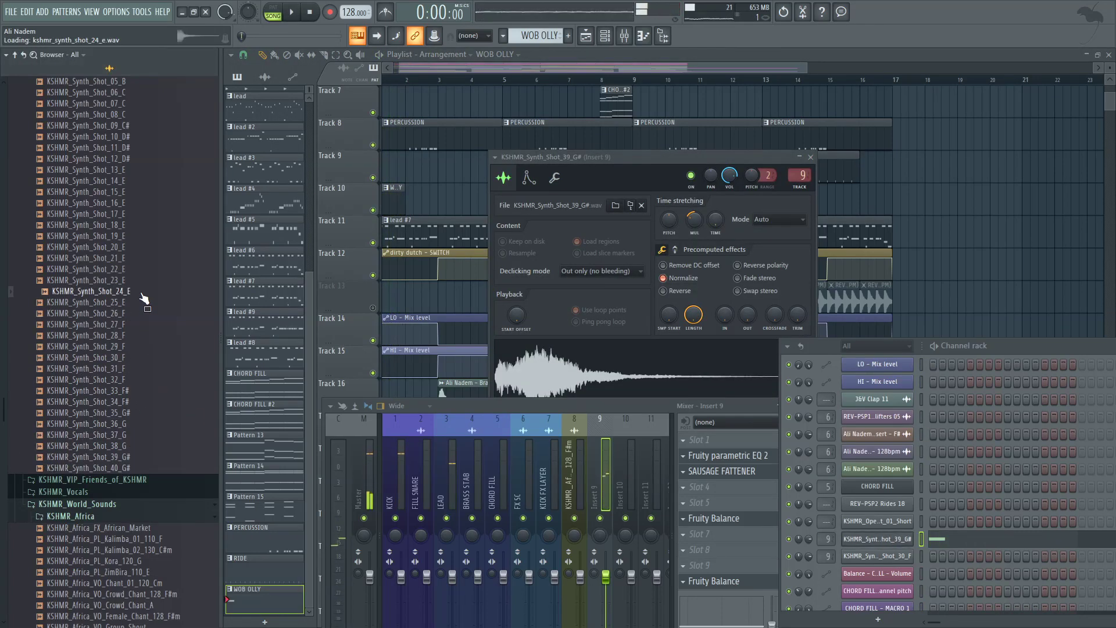
{"action": "key", "text": "space"}
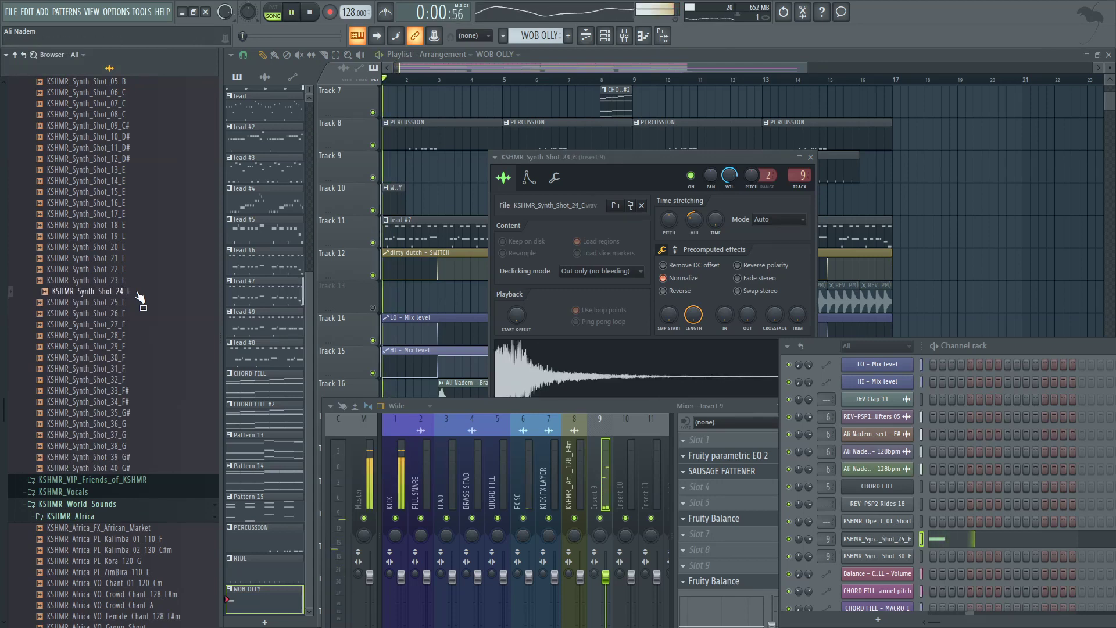
{"action": "key", "text": "Up"}
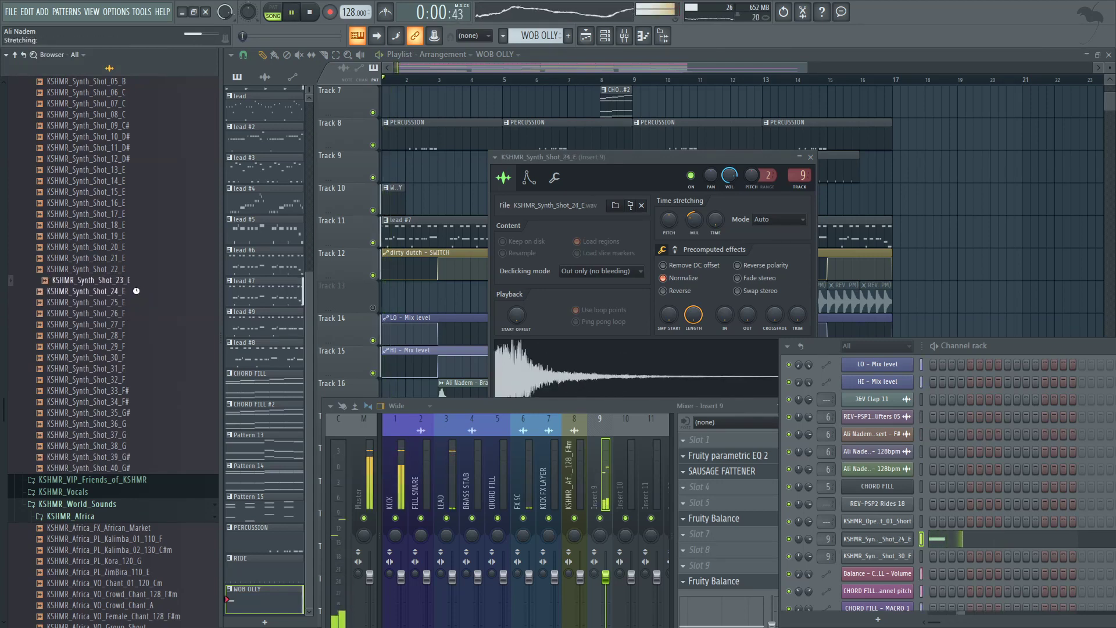
{"action": "left_click", "coordinate": [554, 178]}
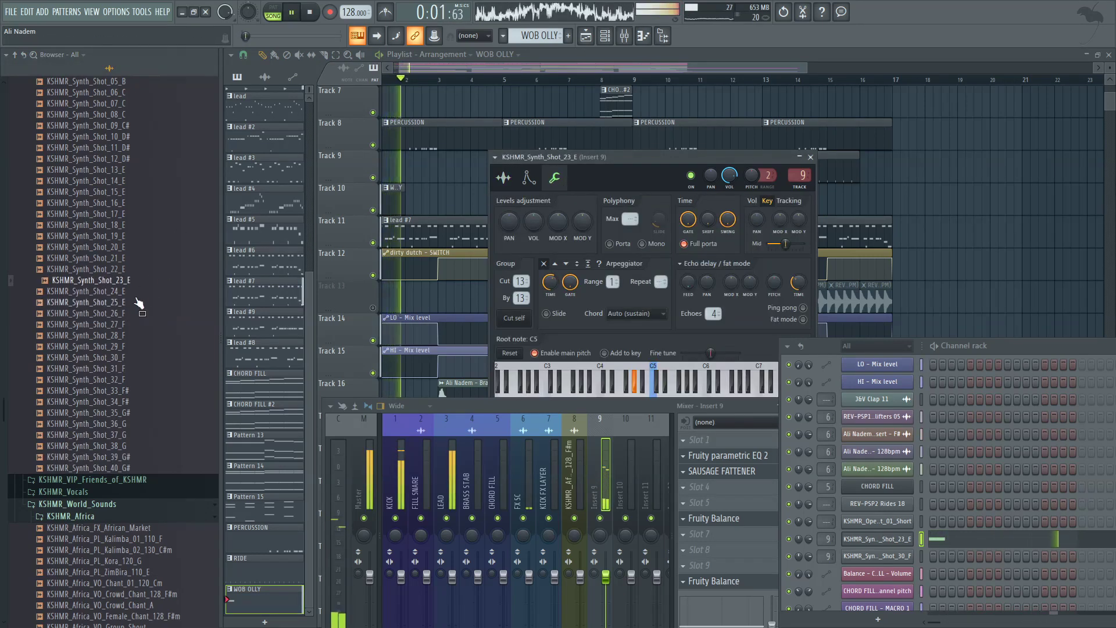
{"action": "key", "text": "space"}
{"action": "key", "text": "space"}
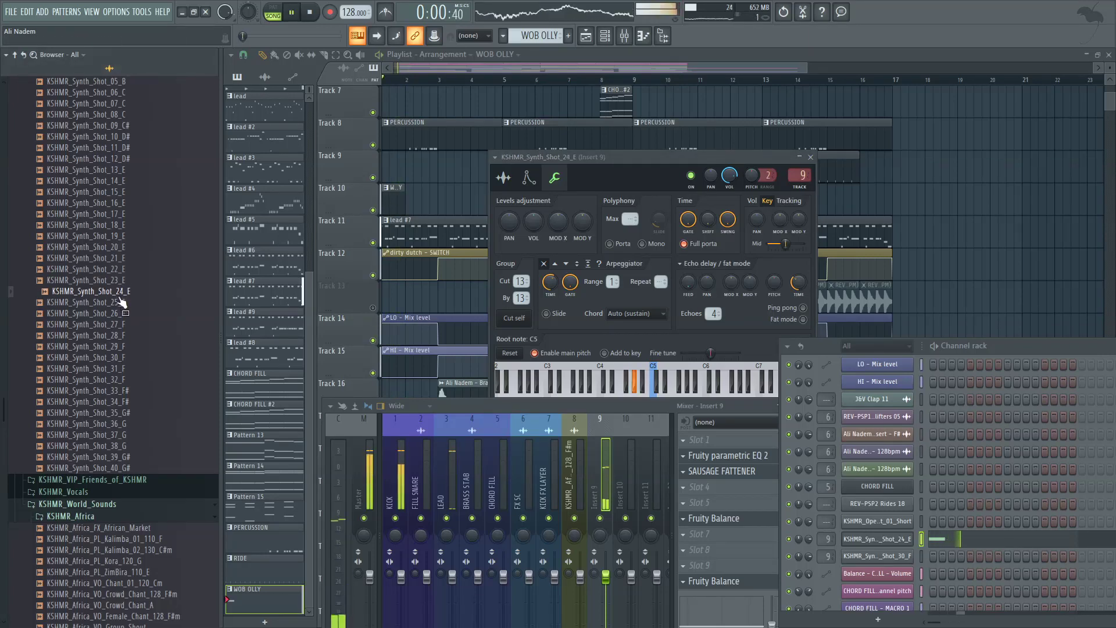
Step: Play the drop in the playlist to judge the KSHMR_Synth_Shot_24_E sample against the other tracks
{"action": "left_click", "coordinate": [507, 180]}
{"action": "left_click", "coordinate": [381, 55]}
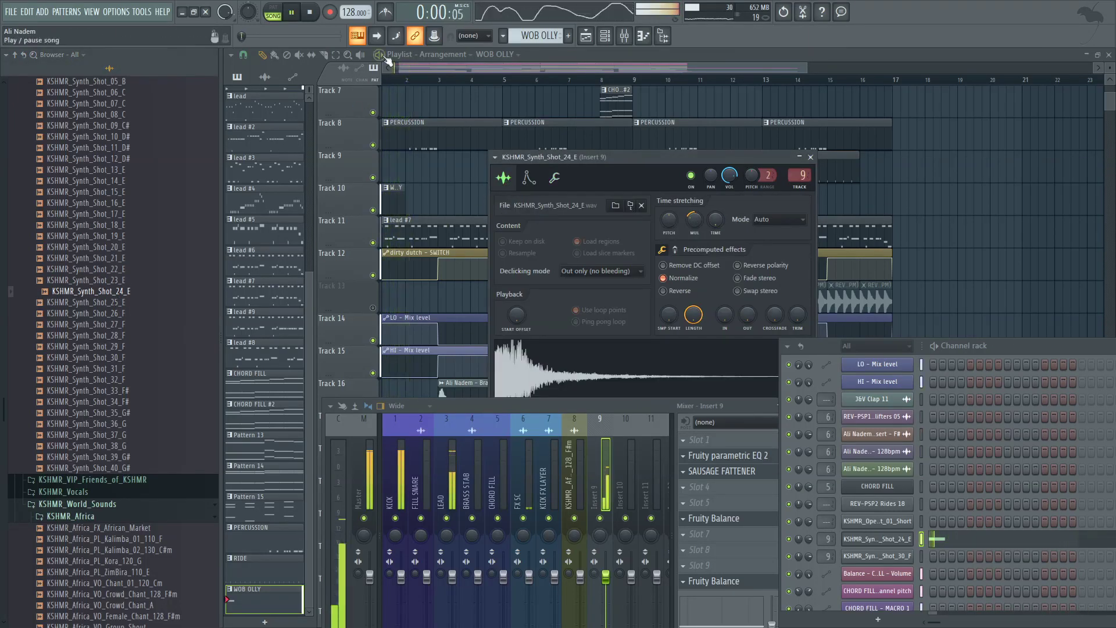
{"action": "left_click", "coordinate": [523, 67]}
{"action": "scroll", "coordinate": [429, 170], "scroll_direction": "up", "scroll_amount": 4}
{"action": "scroll", "coordinate": [429, 169], "scroll_direction": "down", "scroll_amount": 3}
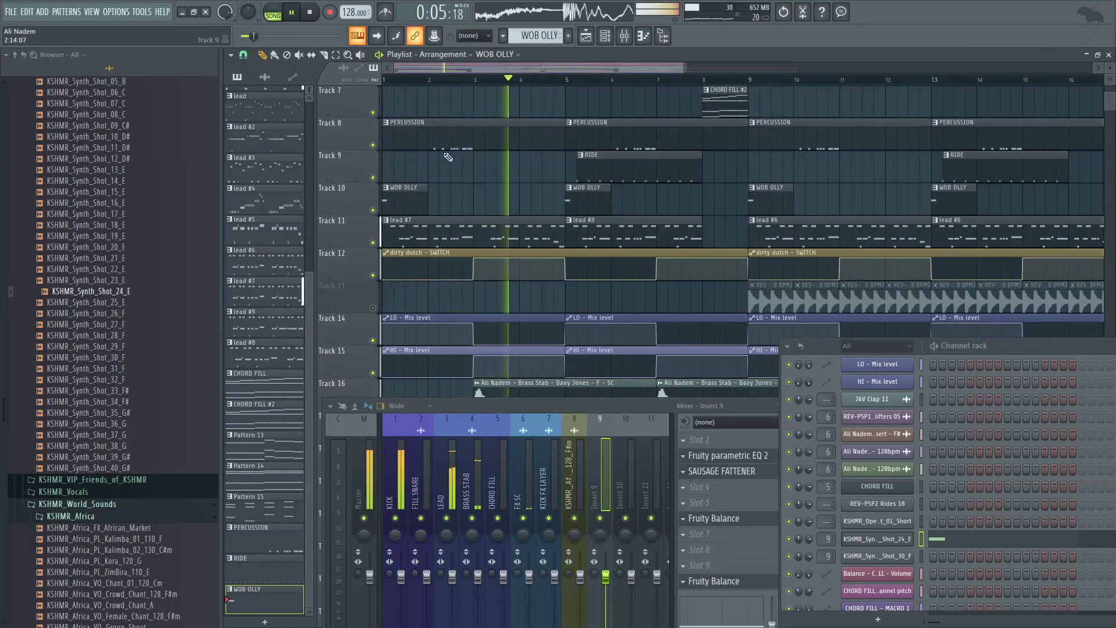
{"action": "scroll", "coordinate": [529, 176], "scroll_direction": "down", "scroll_amount": 3}
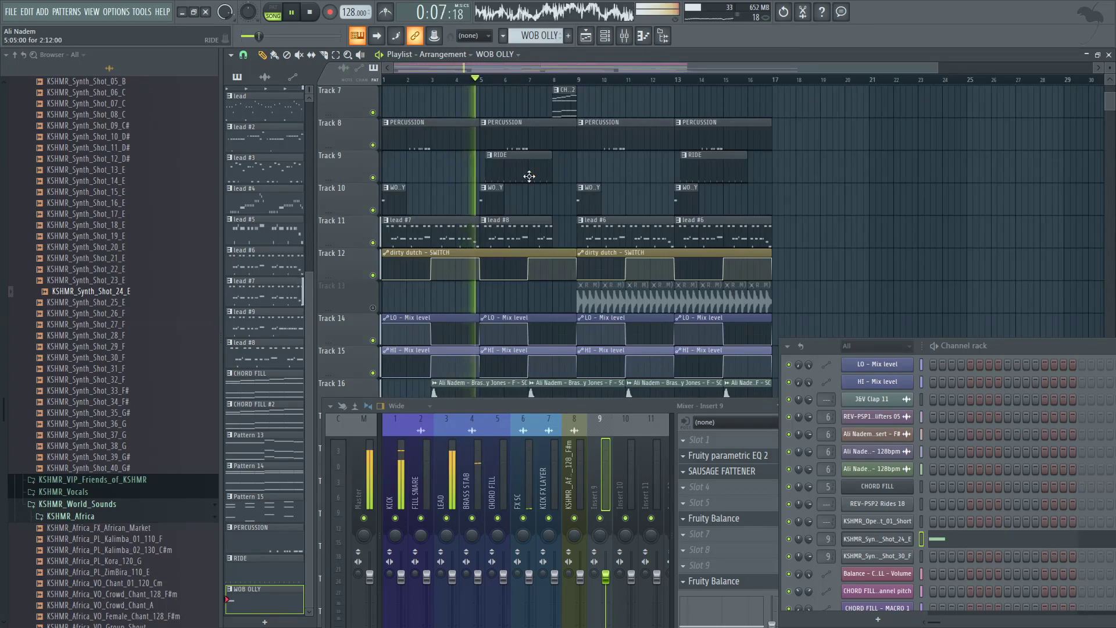
{"action": "scroll", "coordinate": [410, 141], "scroll_direction": "up", "scroll_amount": 3}
{"action": "key", "text": "space"}
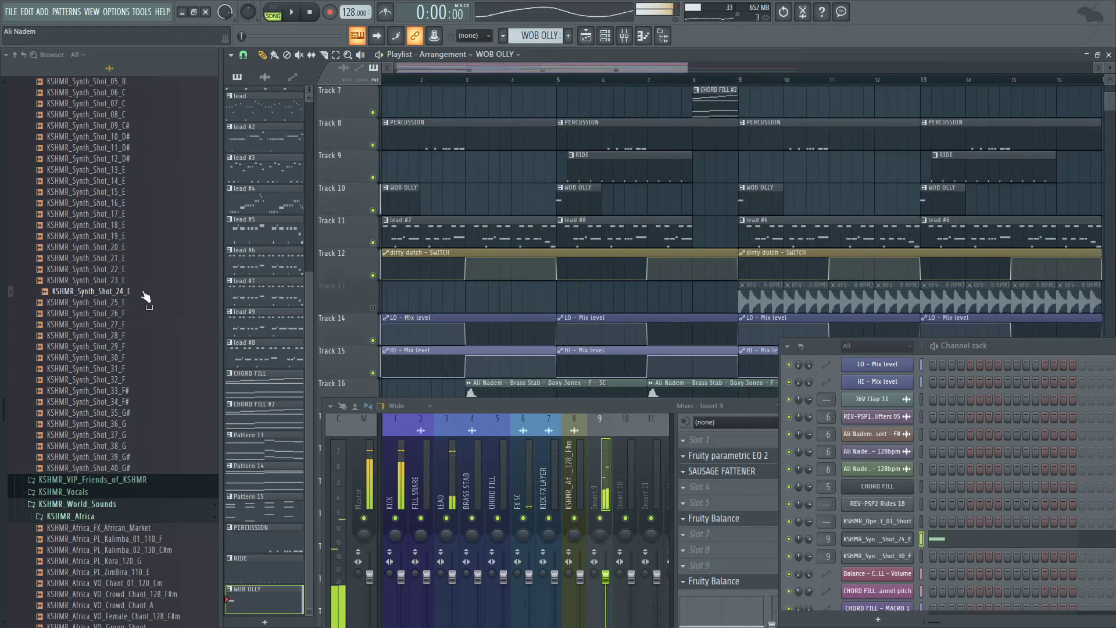
Step: Try the synth shots from KSHMR_Synth_Shot_23_E back to KSHMR_Synth_Shot_18_E and KSHMR_Synth_Shot_39_G# in the channel during playback
{"action": "left_click", "coordinate": [141, 284]}
{"action": "key", "text": "Up"}
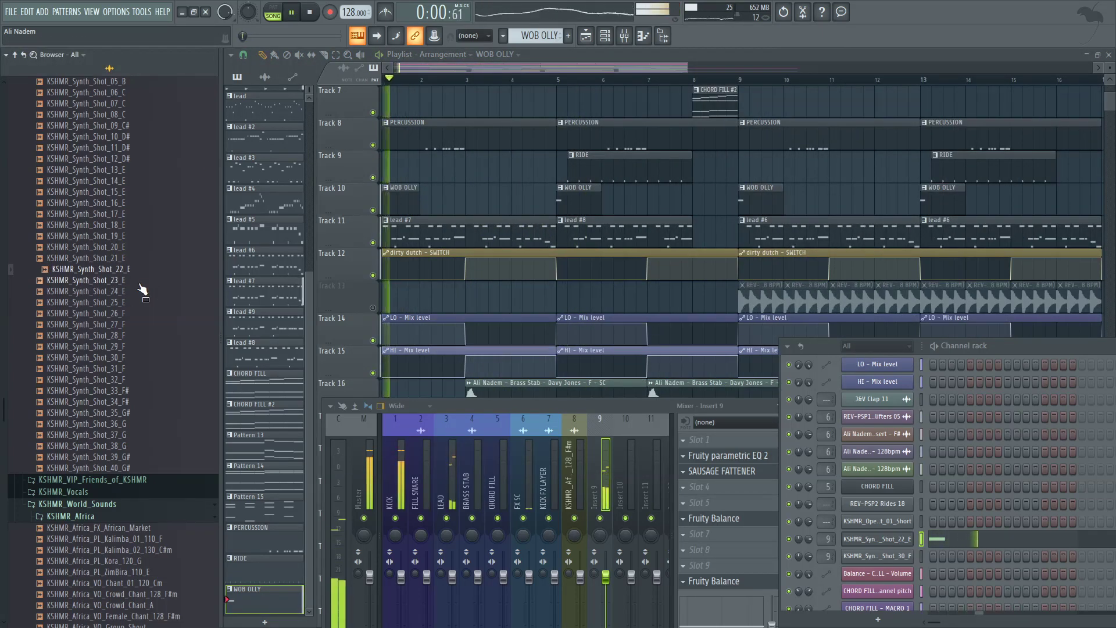
{"action": "key", "text": "Up"}
{"action": "key", "text": "Up"}
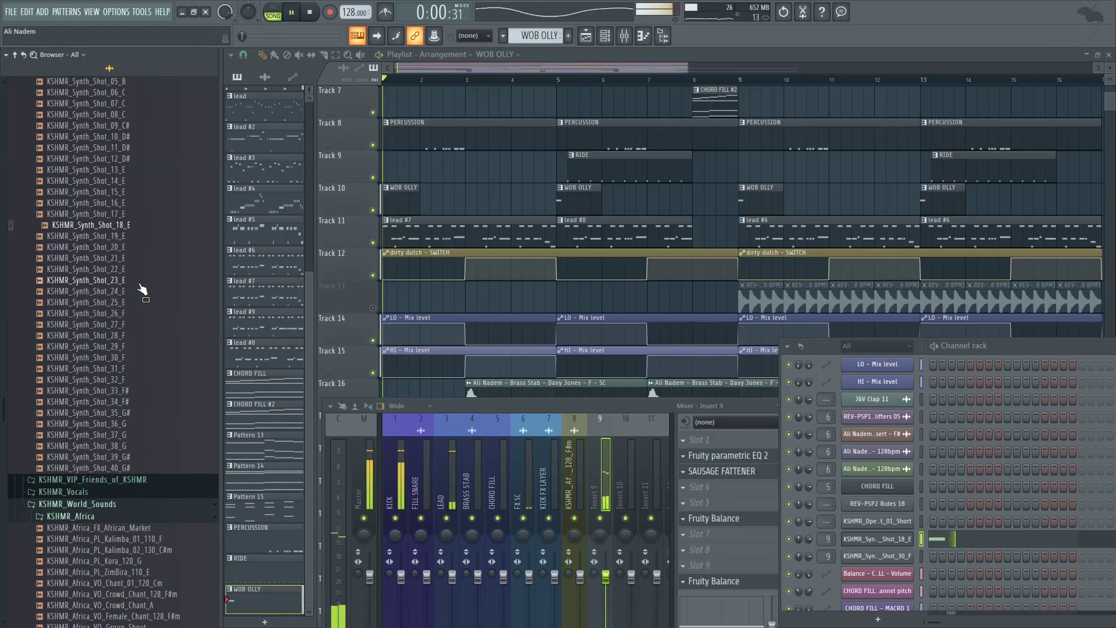
{"action": "key", "text": "Up"}
{"action": "key", "text": "Up"}
{"action": "key", "text": "Up"}
{"action": "key", "text": "space"}
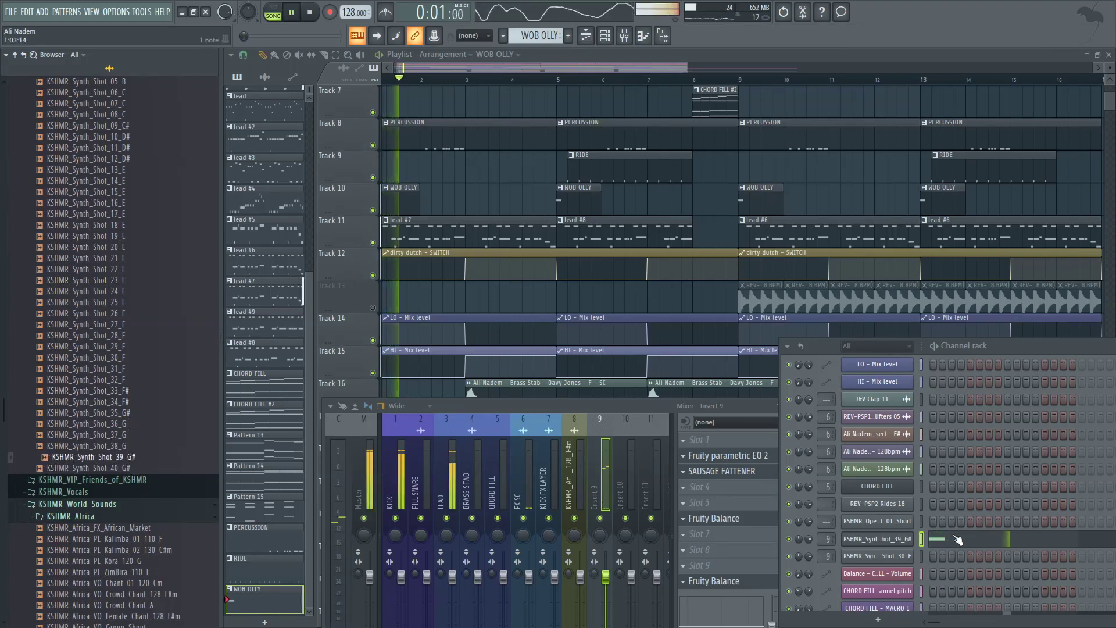
{"action": "key", "text": "space"}
Step: Audition samples in the KSHMR_Synth_Shots folder and load KSHMR_Synth_Shot_24_E into the synth shot channel
{"action": "scroll", "coordinate": [175, 236], "scroll_direction": "up", "scroll_amount": 6}
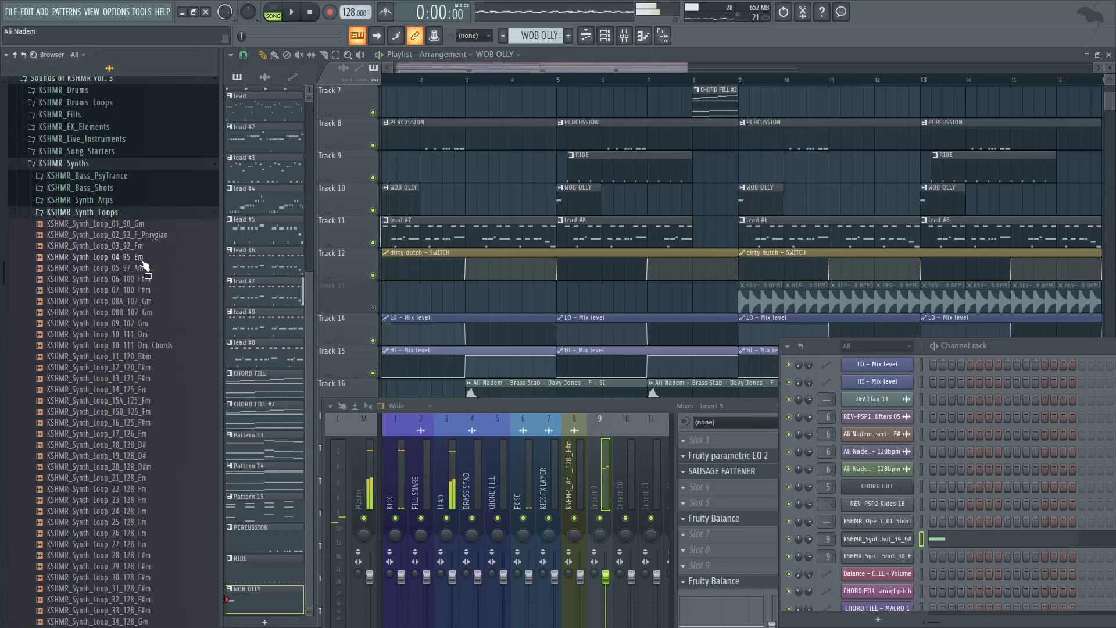
{"action": "left_click", "coordinate": [128, 249]}
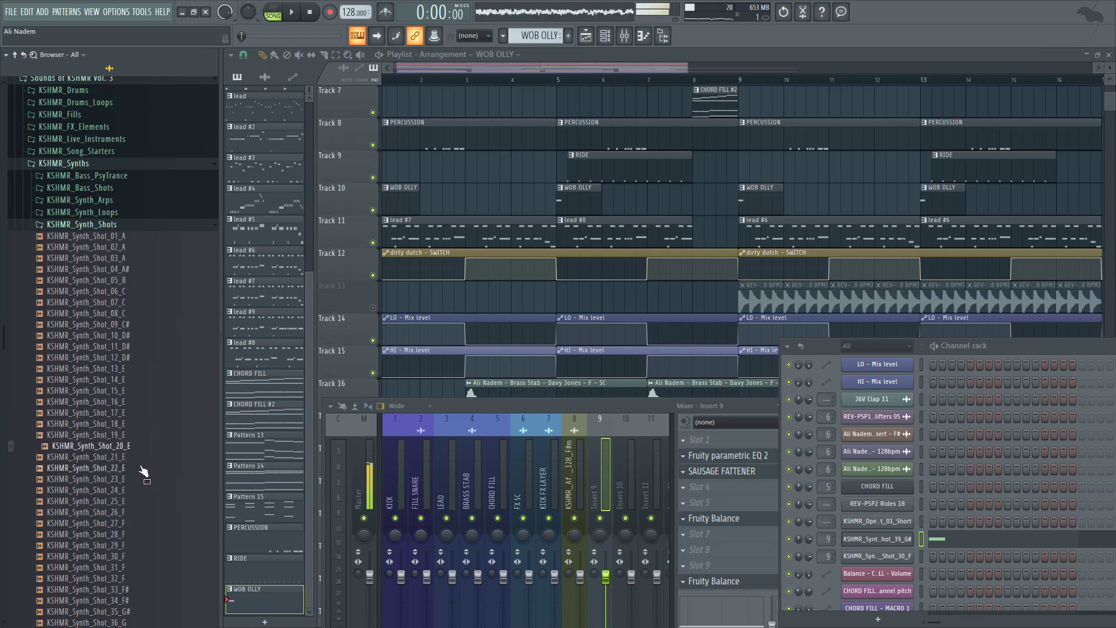
{"action": "scroll", "coordinate": [133, 435], "scroll_direction": "down", "scroll_amount": 2}
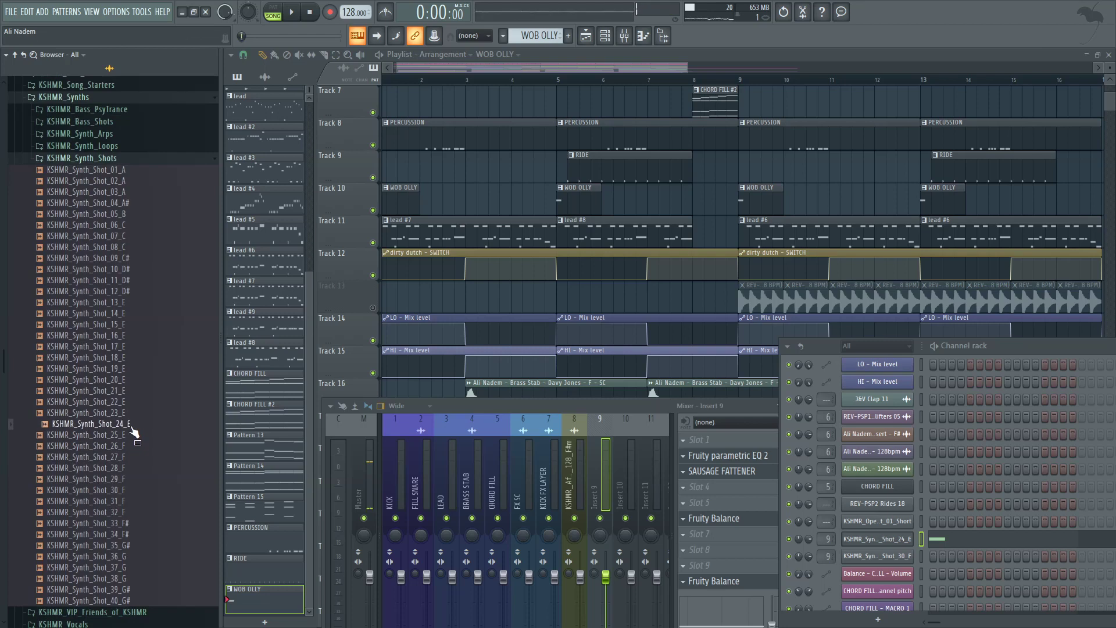
Step: Move the KSHMR_Synth_Shot_24_E note at the start of the WOB OLLY pattern to C5 and return to the playlist
{"action": "left_click", "coordinate": [945, 542]}
{"action": "key", "text": "ctrl+a"}
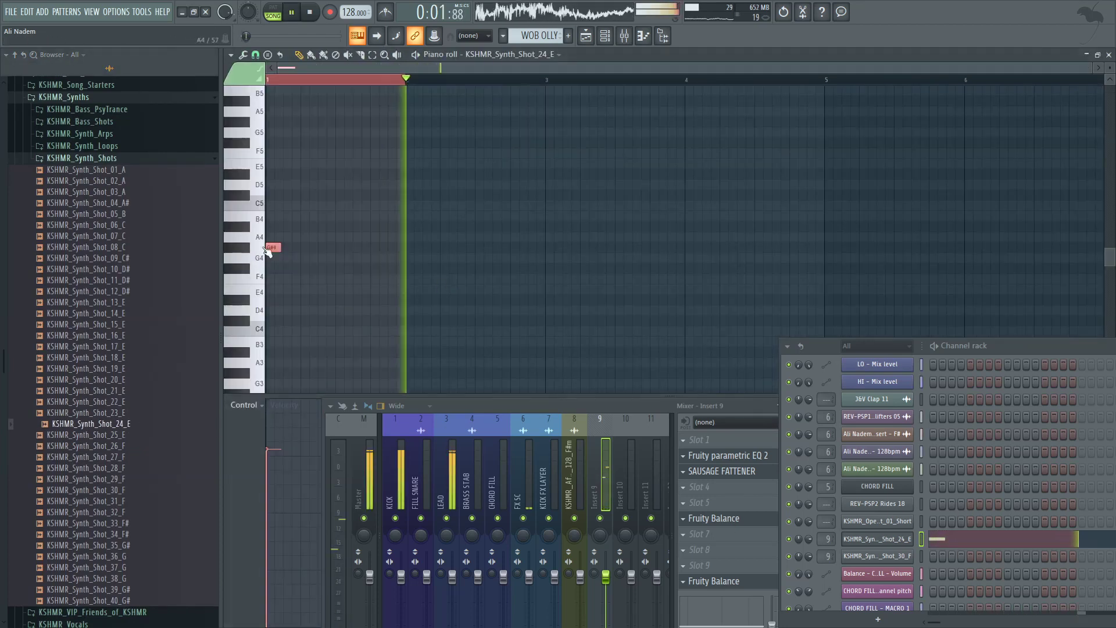
{"action": "key", "text": "space"}
{"action": "left_click_drag", "start_coordinate": [270, 247], "coordinate": [265, 208]}
{"action": "key", "text": "space"}
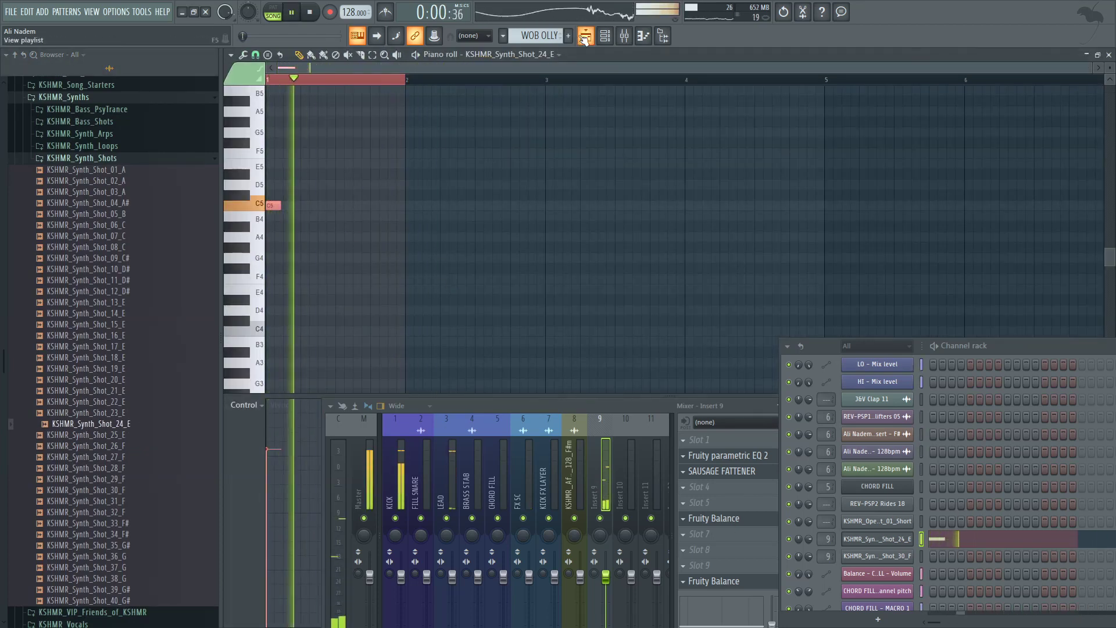
{"action": "key", "text": "F5"}
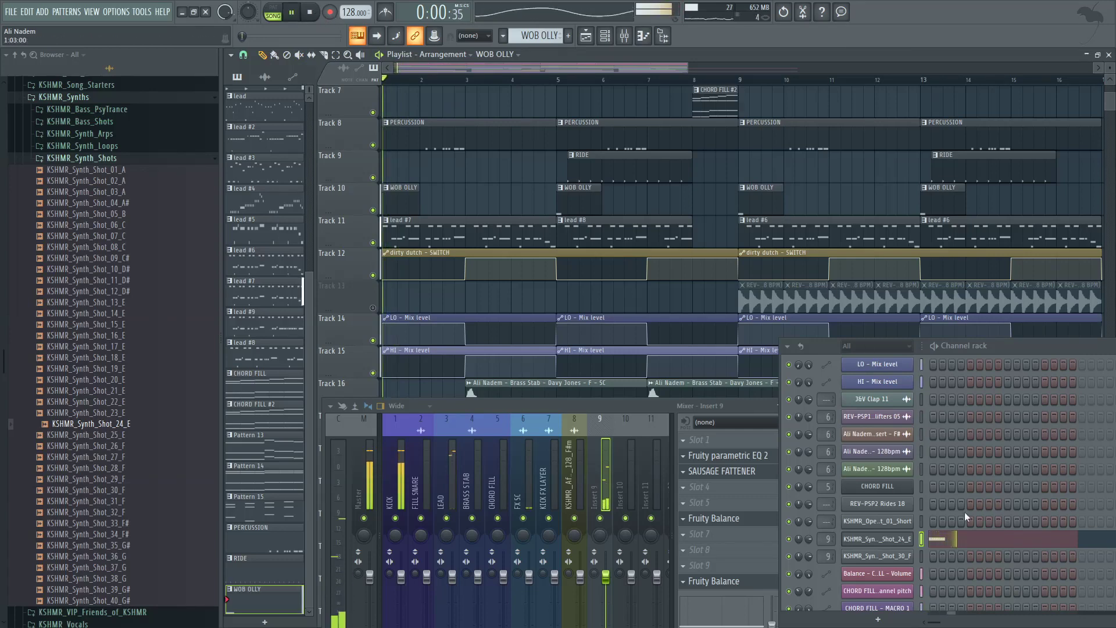
Step: Play the drop with the KSHMR_Synth_Shot_24_E channel settings open and move the mixer window higher
{"action": "left_click", "coordinate": [886, 539]}
{"action": "key", "text": "space"}
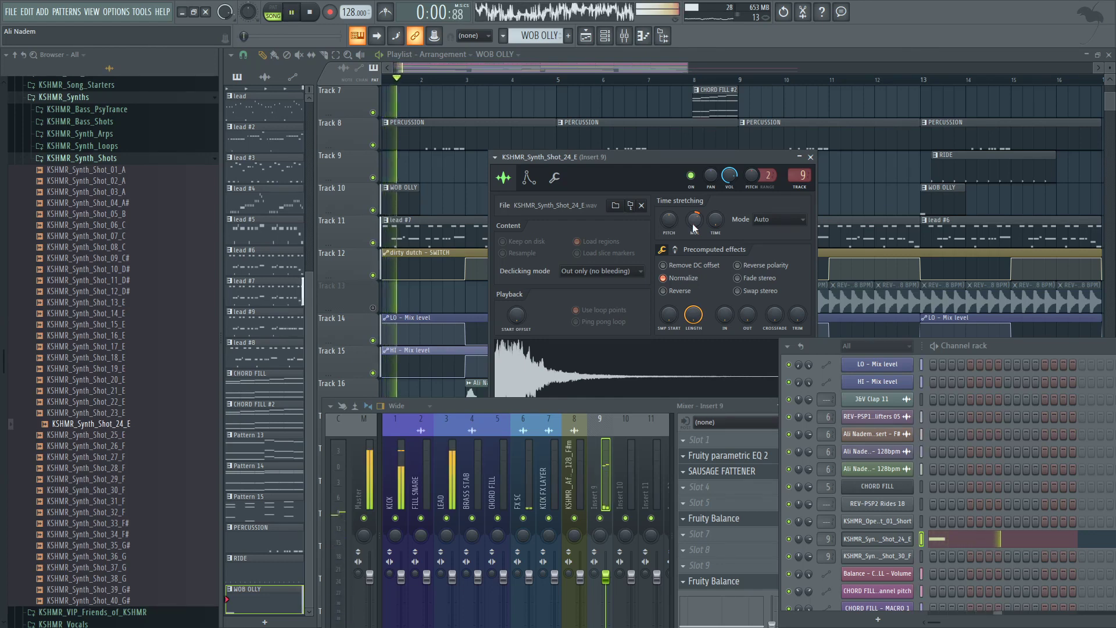
{"action": "left_click_drag", "start_coordinate": [619, 407], "coordinate": [620, 321]}
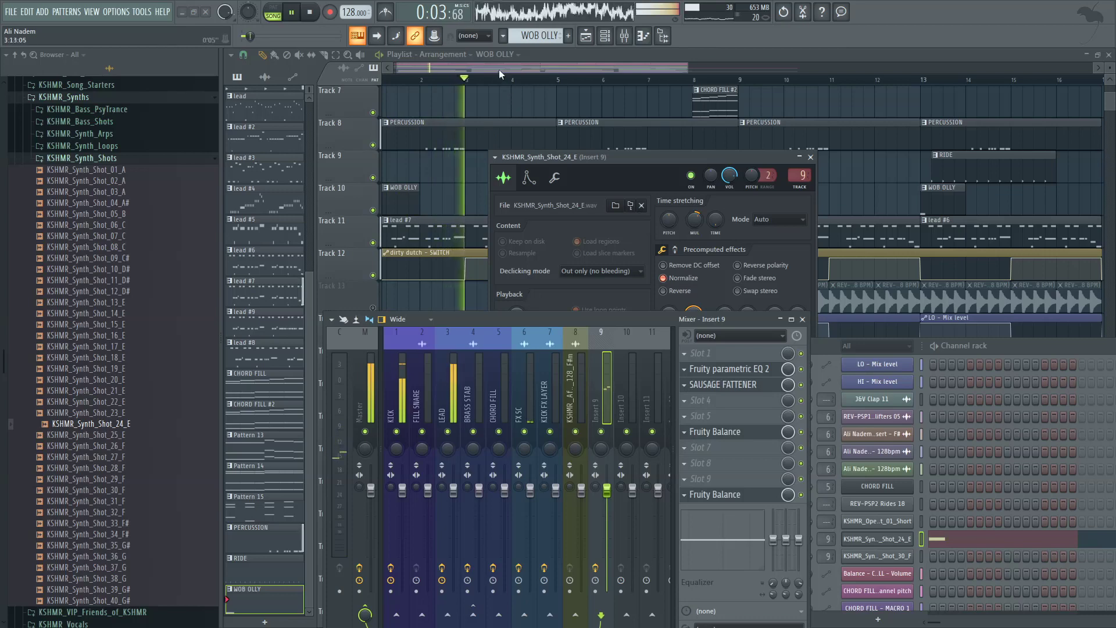
Step: Extend the Balance (Slot 6) - Insert 9 - Volume automation clip on Track 30 to end at bar 2
{"action": "left_click_drag", "start_coordinate": [500, 70], "coordinate": [466, 70]}
{"action": "scroll", "coordinate": [439, 154], "scroll_direction": "down", "scroll_amount": 20}
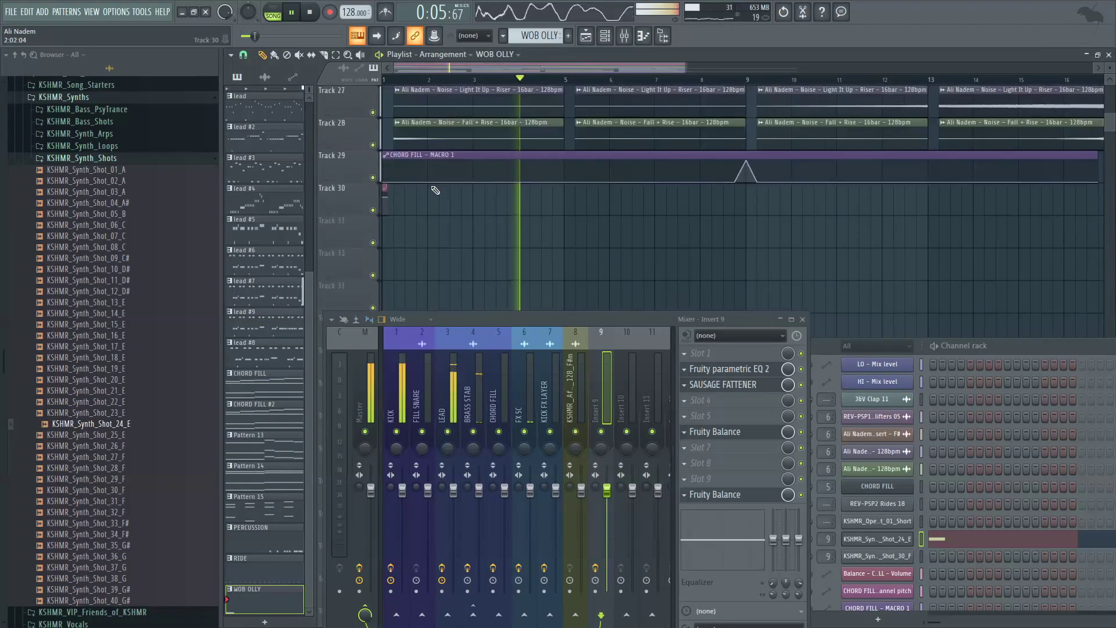
{"action": "scroll", "coordinate": [436, 190], "scroll_direction": "down", "scroll_amount": 4}
{"action": "scroll", "coordinate": [345, 210], "scroll_direction": "up", "scroll_amount": 5}
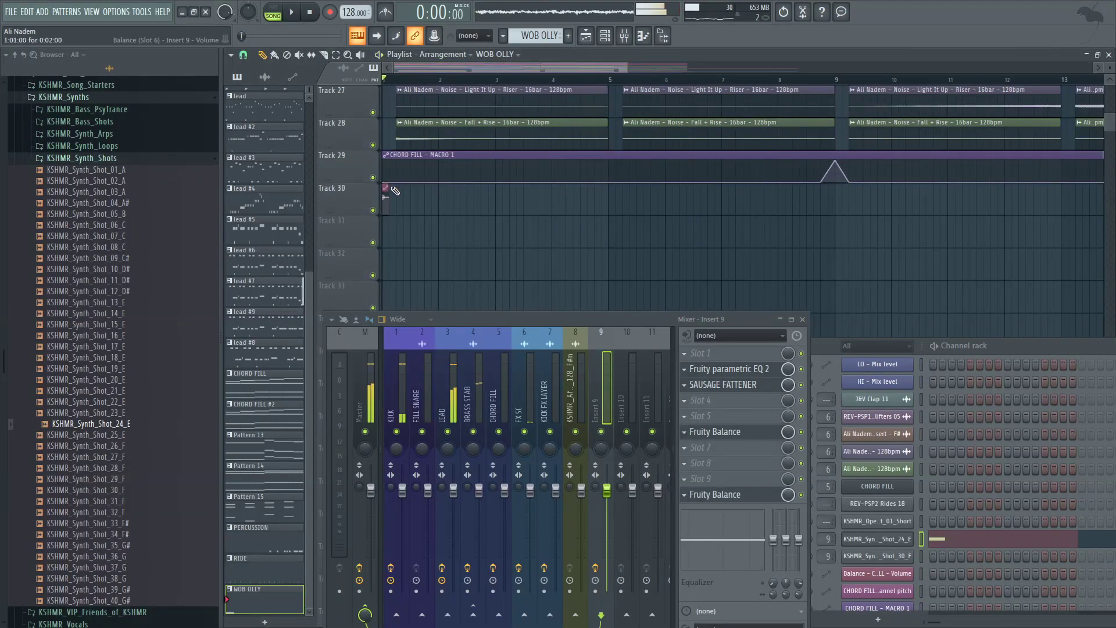
{"action": "left_click", "coordinate": [409, 188]}
{"action": "key", "text": "space"}
{"action": "key", "text": "space"}
{"action": "scroll", "coordinate": [357, 191], "scroll_direction": "up", "scroll_amount": 6}
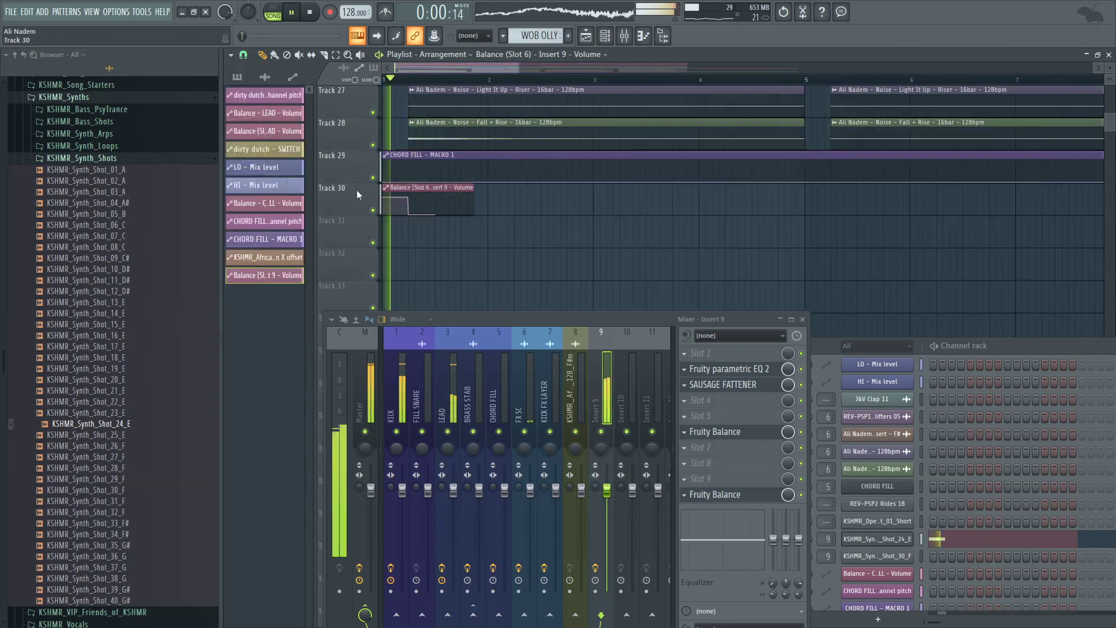
{"action": "key", "text": "space"}
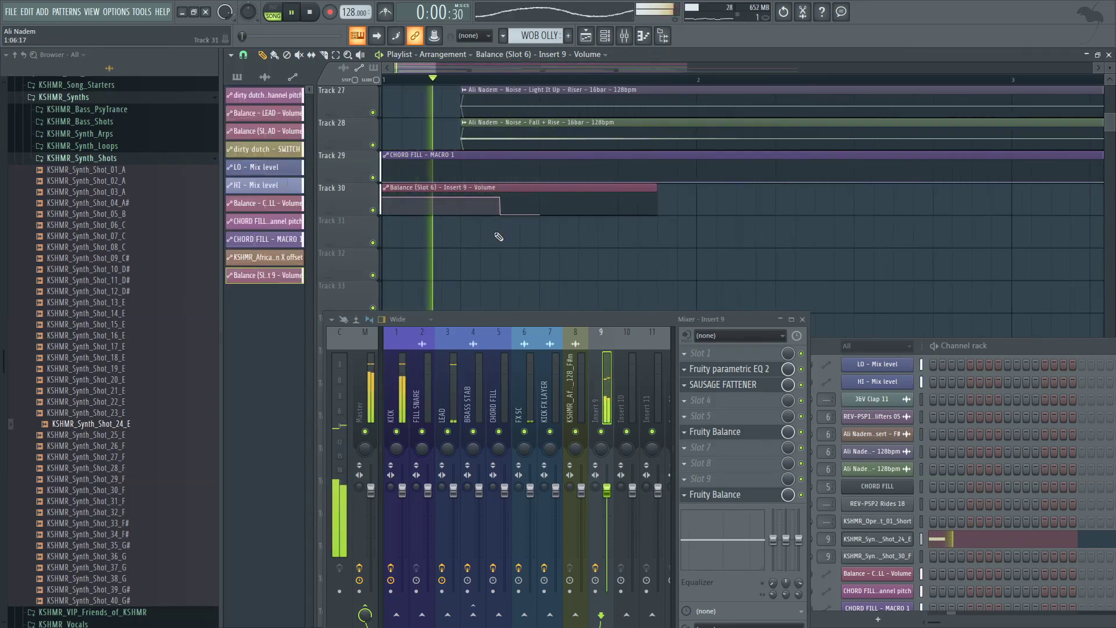
{"action": "scroll", "coordinate": [500, 191], "scroll_direction": "down", "scroll_amount": 4}
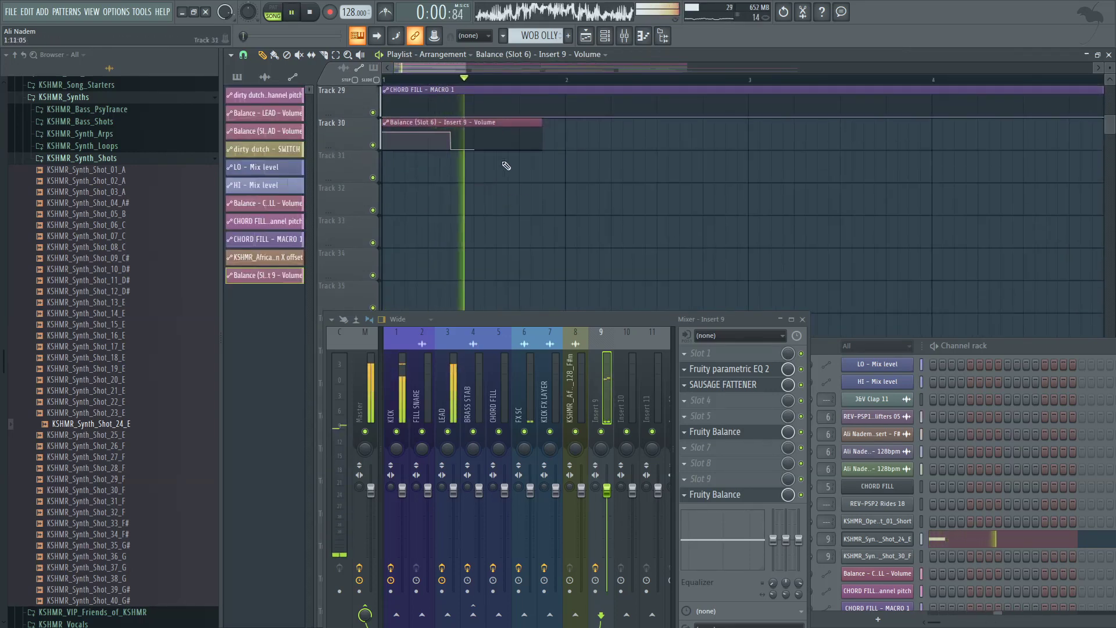
{"action": "scroll", "coordinate": [563, 140], "scroll_direction": "down", "scroll_amount": 2}
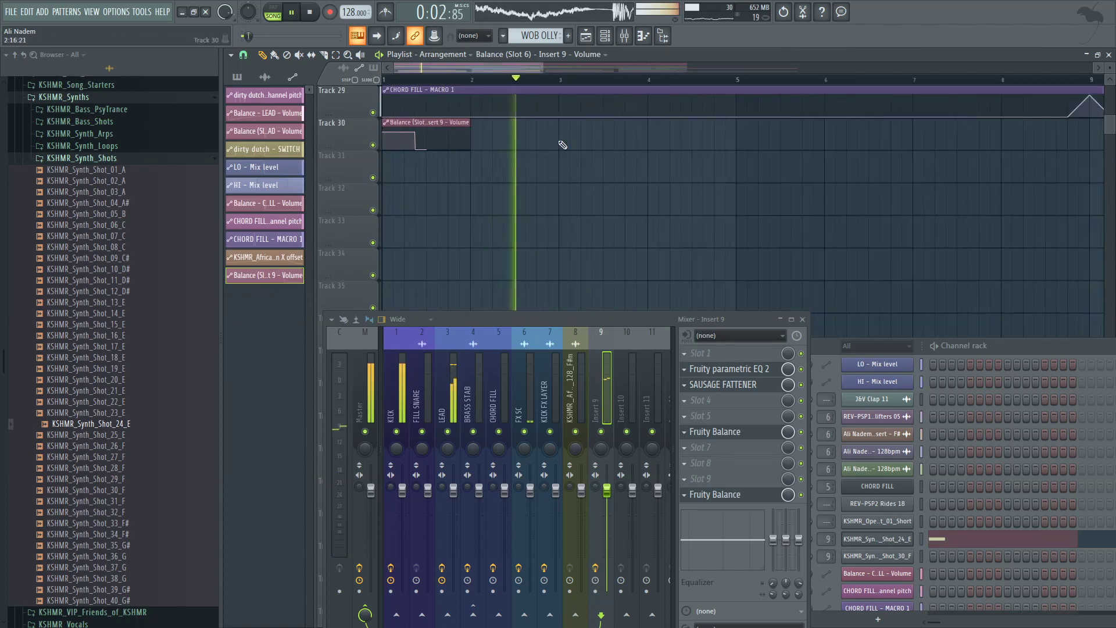
Step: Lengthen the Insert 9 volume automation clip on Track 30 to four bars, ending at bar 5
{"action": "scroll", "coordinate": [583, 148], "scroll_direction": "down", "scroll_amount": 2}
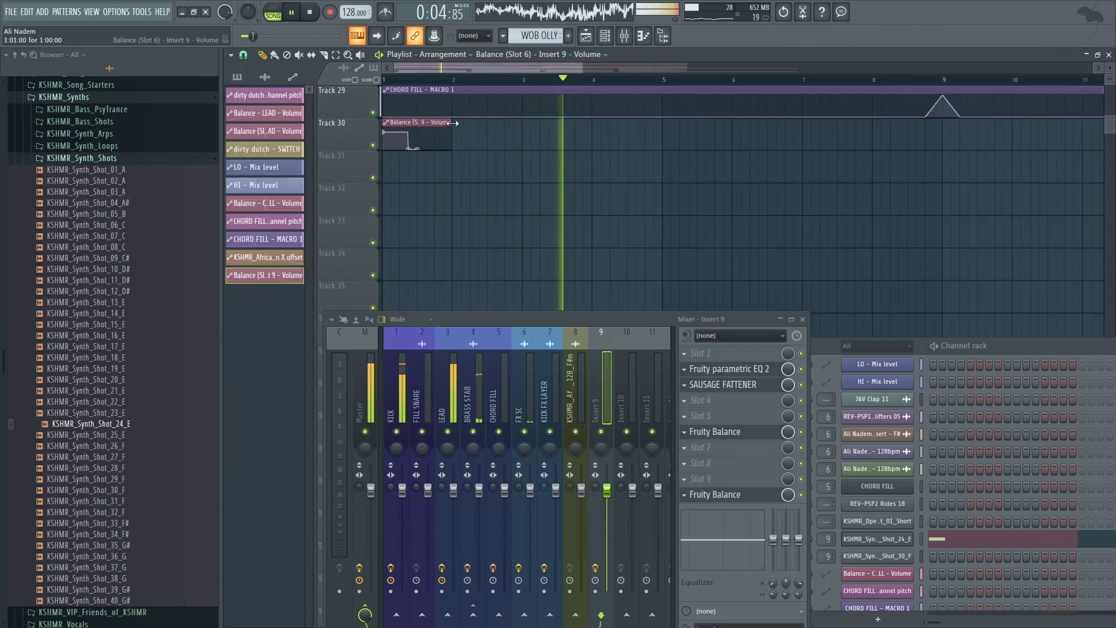
{"action": "right_click", "coordinate": [476, 120]}
{"action": "left_click_drag", "start_coordinate": [453, 121], "coordinate": [664, 145]}
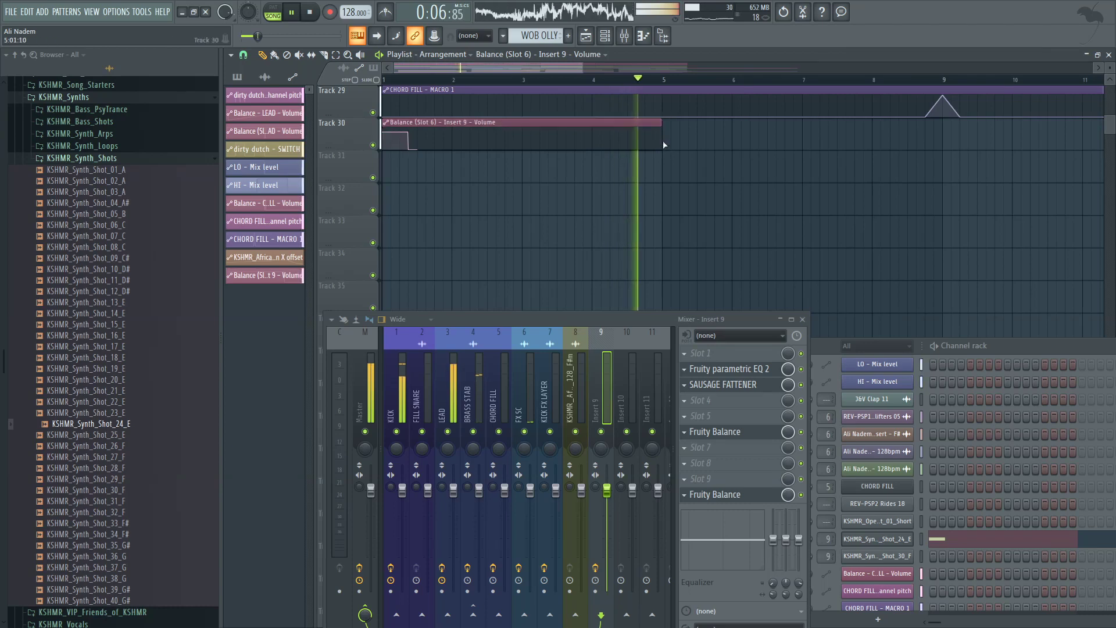
Step: Copy the four-bar Insert 9 volume automation clip to bars 5, 9 and 13 on Track 30
{"action": "left_click", "coordinate": [664, 136]}
{"action": "scroll", "coordinate": [639, 154], "scroll_direction": "down", "scroll_amount": 3}
{"action": "scroll", "coordinate": [660, 182], "scroll_direction": "up", "scroll_amount": 1}
{"action": "left_click", "coordinate": [651, 179]}
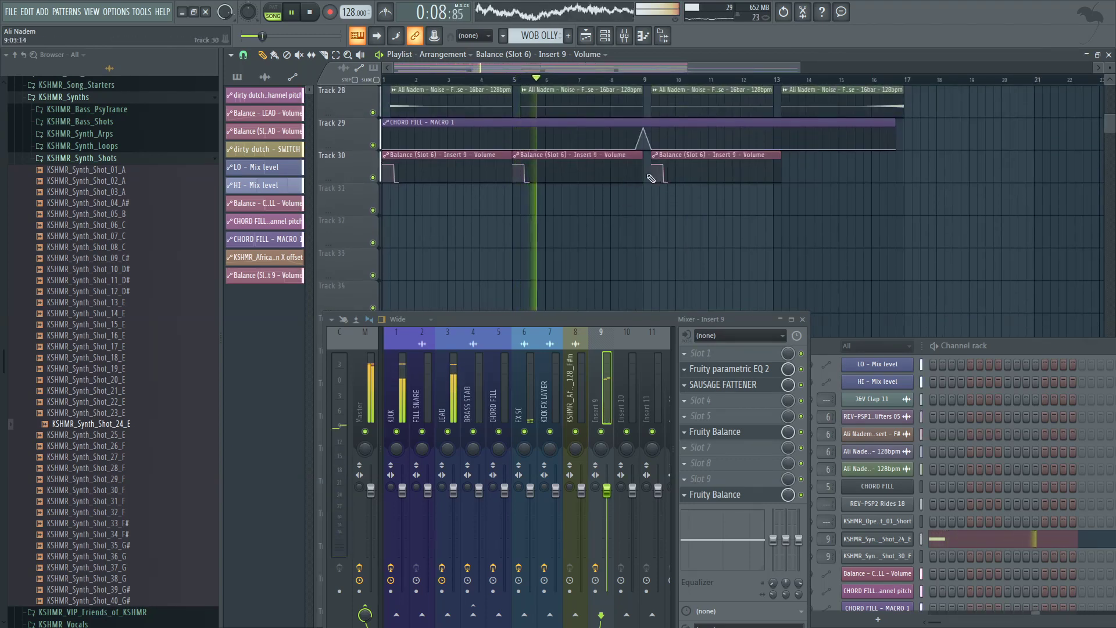
{"action": "left_click", "coordinate": [778, 165]}
{"action": "scroll", "coordinate": [531, 197], "scroll_direction": "up", "scroll_amount": 2}
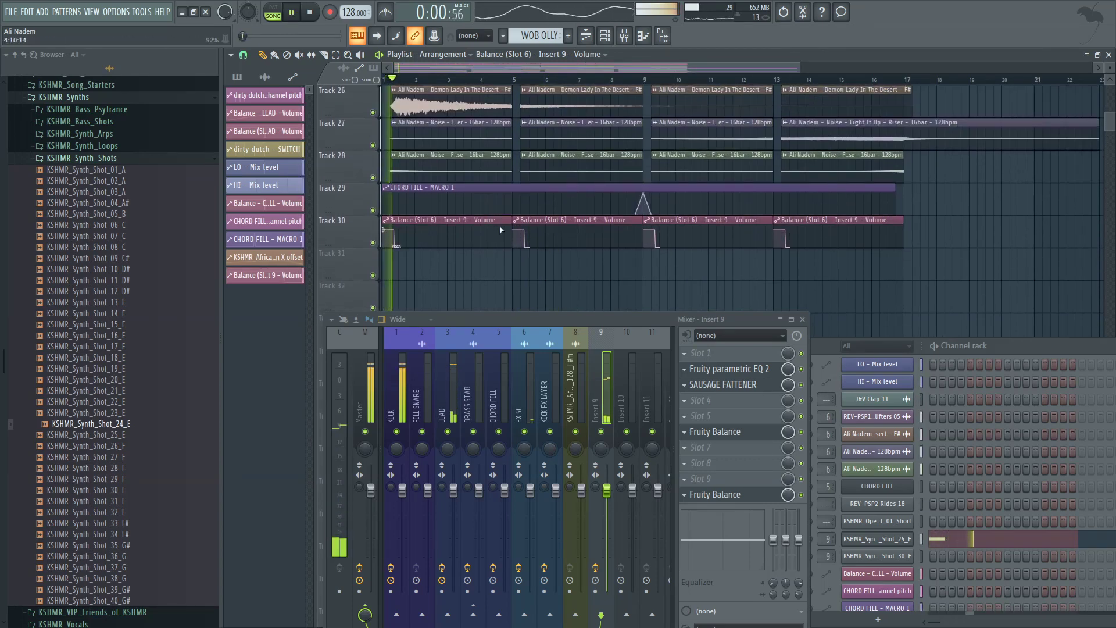
{"action": "scroll", "coordinate": [488, 237], "scroll_direction": "up", "scroll_amount": 2}
{"action": "scroll", "coordinate": [488, 235], "scroll_direction": "up", "scroll_amount": 2}
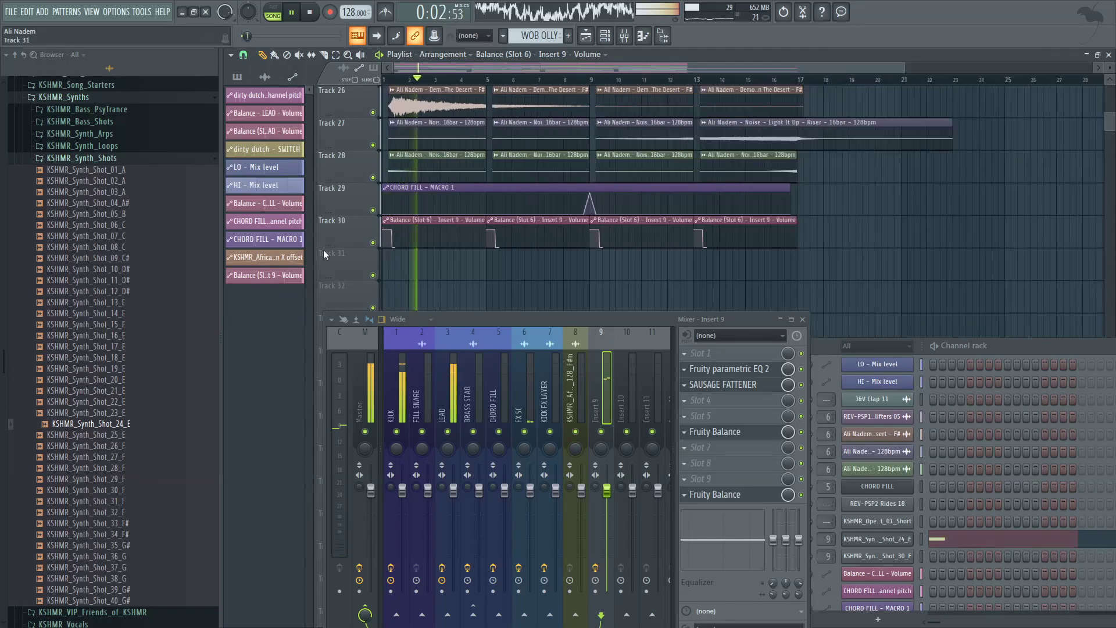
Step: Load KSHMR_Synth_Shot_23_E into the WOB OLLY synth shot channel and play it with the drop
{"action": "scroll", "coordinate": [421, 242], "scroll_direction": "down", "scroll_amount": 4}
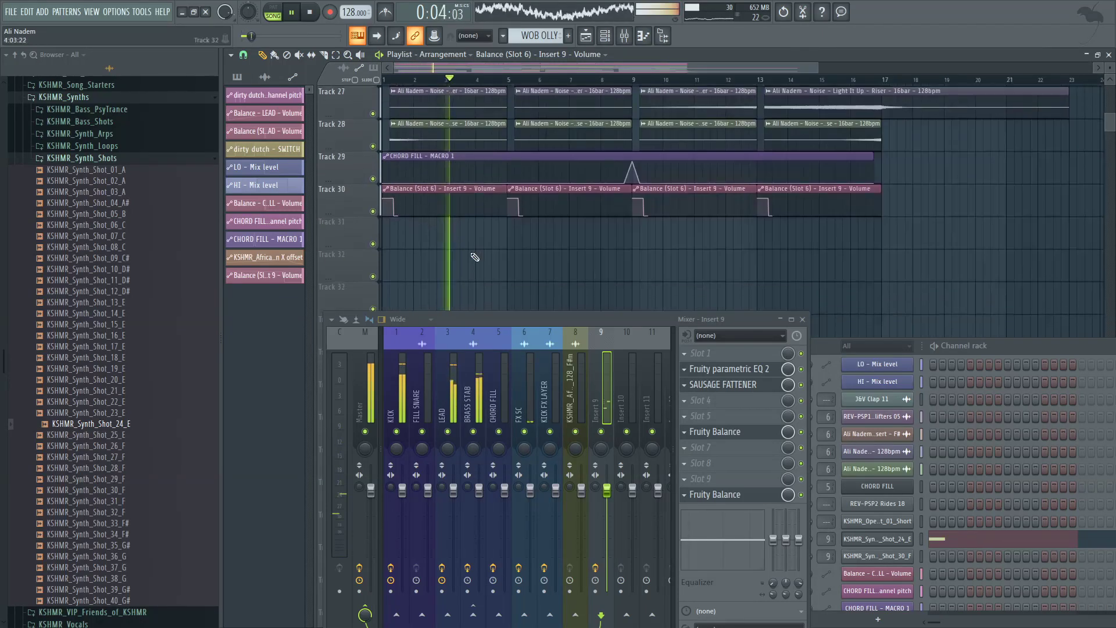
{"action": "left_click", "coordinate": [895, 541]}
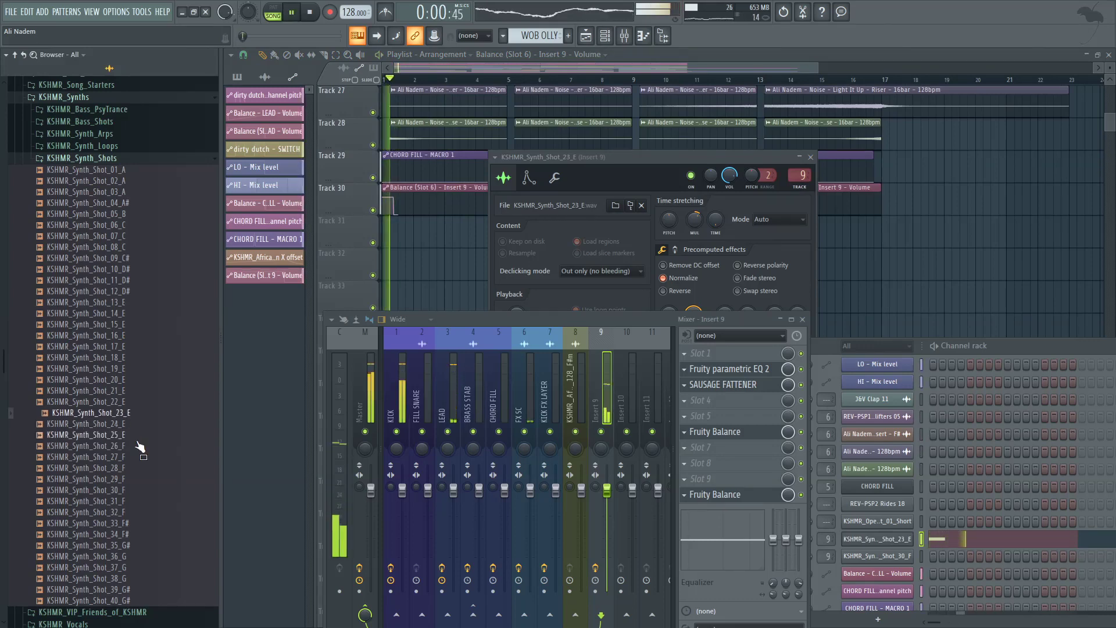
{"action": "key", "text": "space"}
Step: Add a second C5 note at 1:07:00 to the synth shot channel's WOB OLLY pattern and replay the drop
{"action": "left_click", "coordinate": [948, 538]}
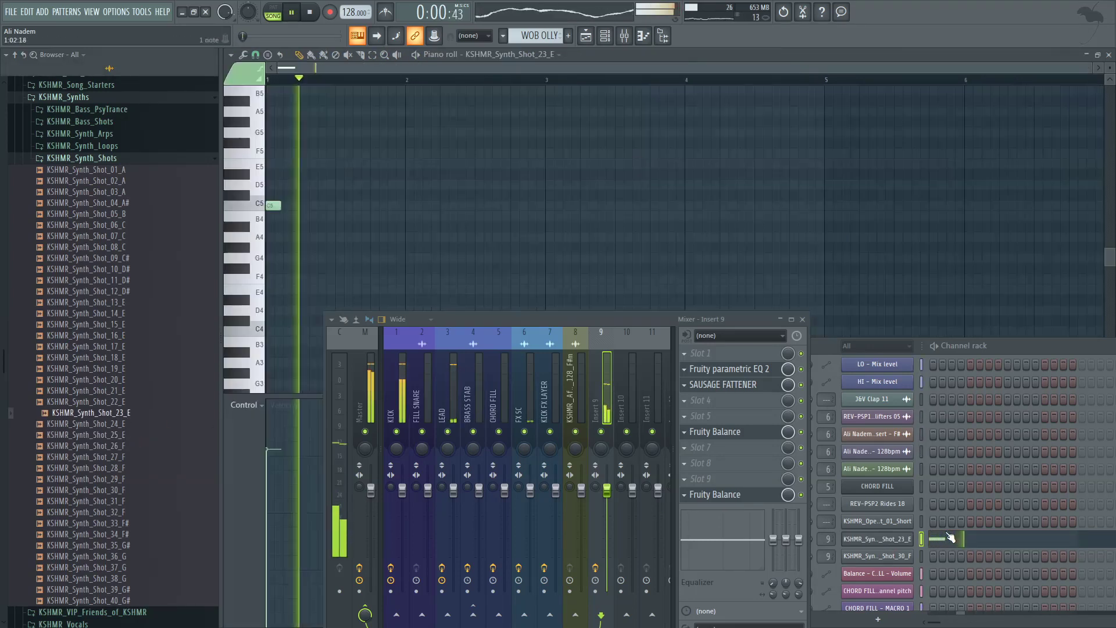
{"action": "key", "text": "space"}
{"action": "key", "text": "space"}
{"action": "key", "text": "space"}
{"action": "key", "text": "space"}
{"action": "left_click", "coordinate": [323, 205]}
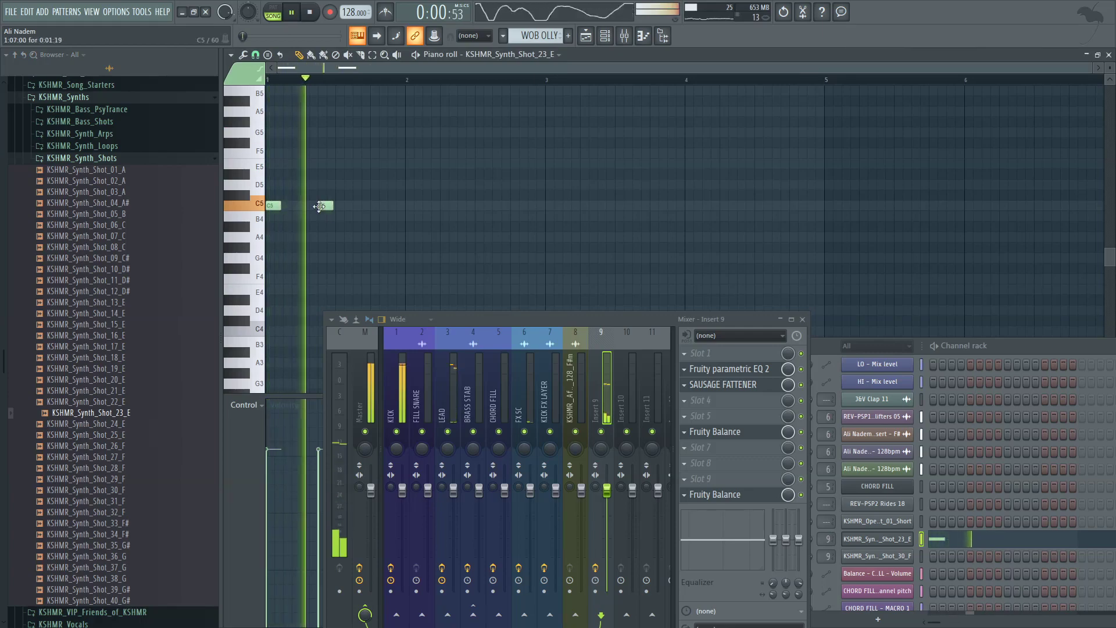
{"action": "left_click_drag", "start_coordinate": [473, 320], "coordinate": [700, 327]}
{"action": "key", "text": "space"}
{"action": "key", "text": "space"}
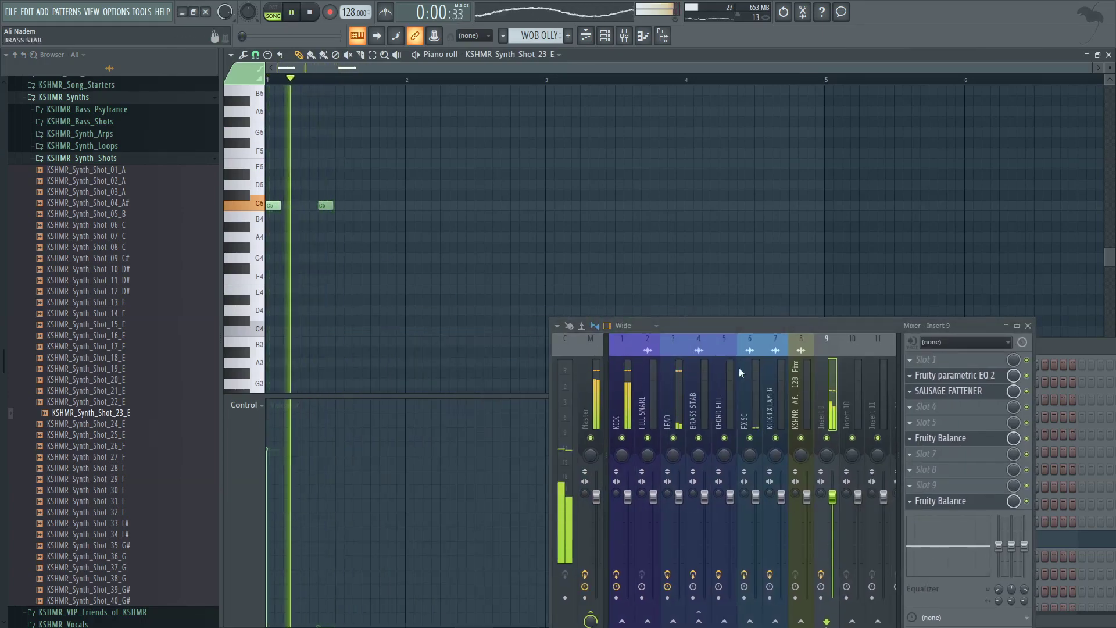
Step: Play the drop from the start while reviewing Tracks 14 to 30 in the playlist, and move the mixer window lower
{"action": "left_click", "coordinate": [587, 36]}
{"action": "key", "text": "space"}
{"action": "key", "text": "space"}
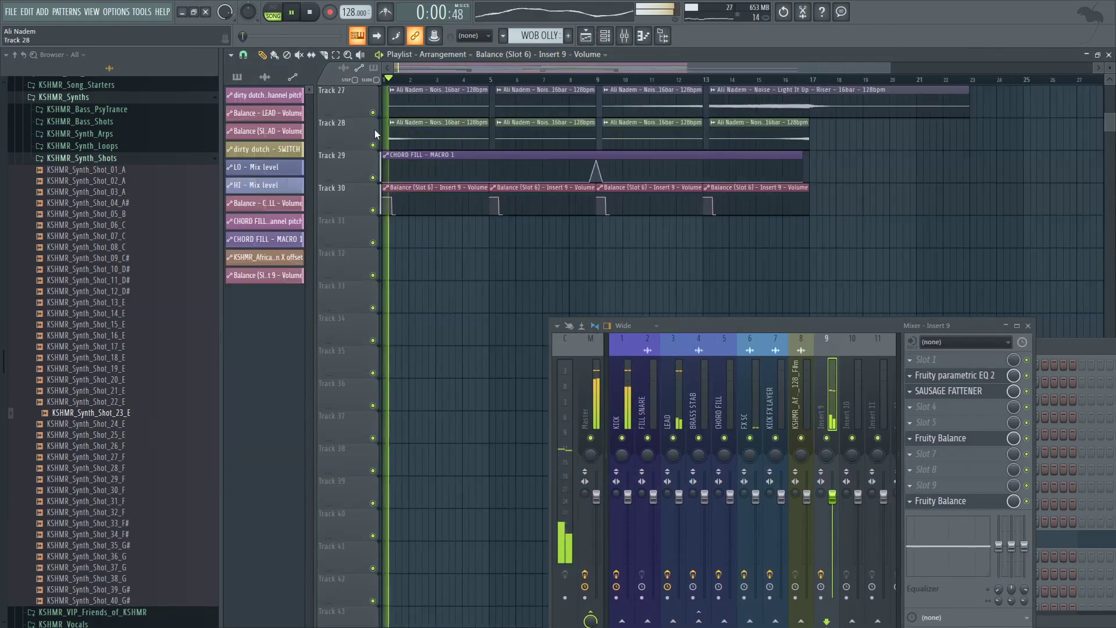
{"action": "scroll", "coordinate": [407, 134], "scroll_direction": "up", "scroll_amount": 5}
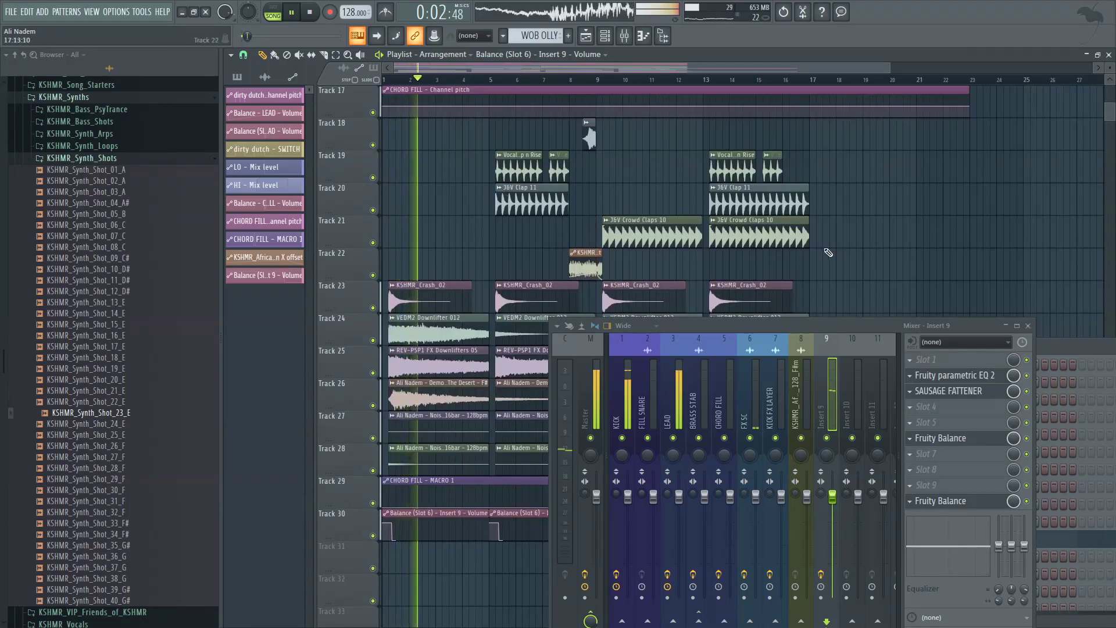
{"action": "scroll", "coordinate": [410, 216], "scroll_direction": "up", "scroll_amount": 3}
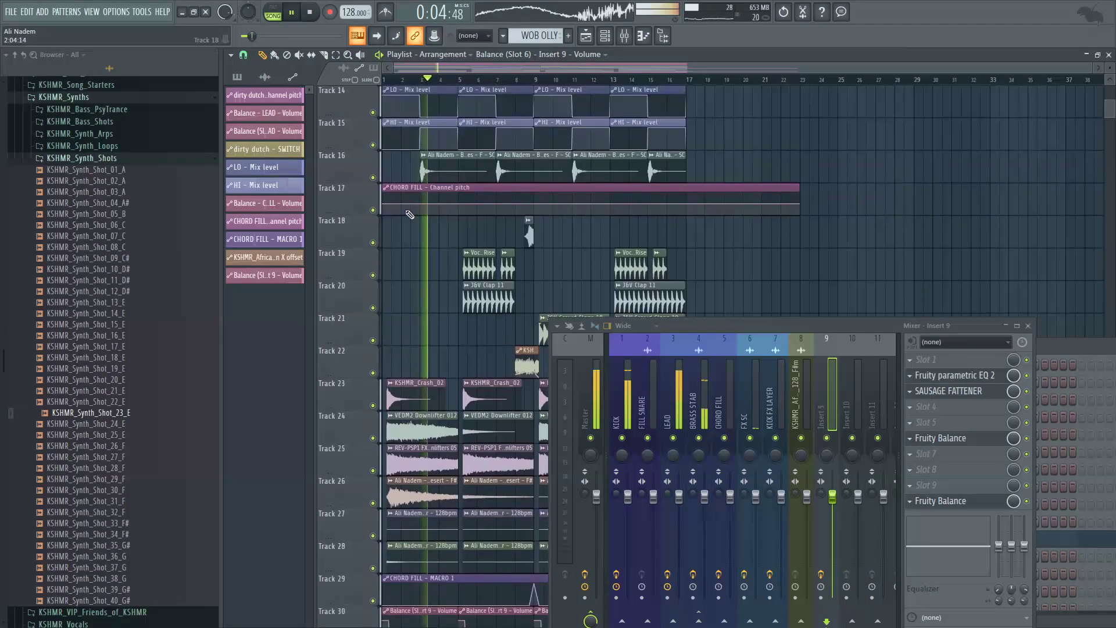
{"action": "scroll", "coordinate": [410, 215], "scroll_direction": "down", "scroll_amount": 2}
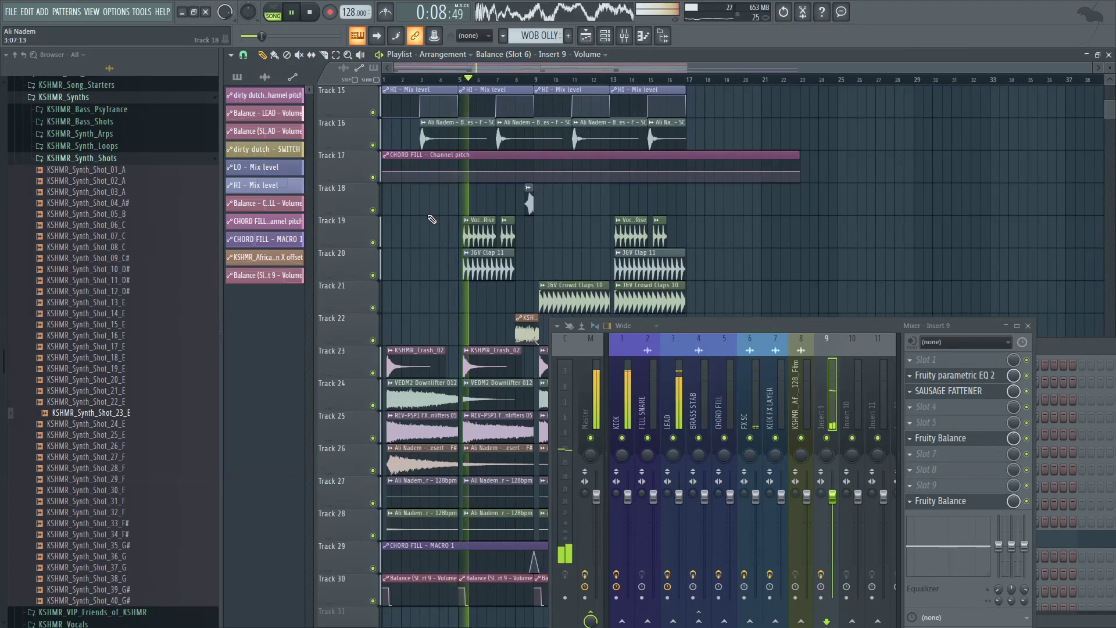
{"action": "scroll", "coordinate": [441, 227], "scroll_direction": "down", "scroll_amount": 4}
{"action": "left_click_drag", "start_coordinate": [903, 330], "coordinate": [859, 349]}
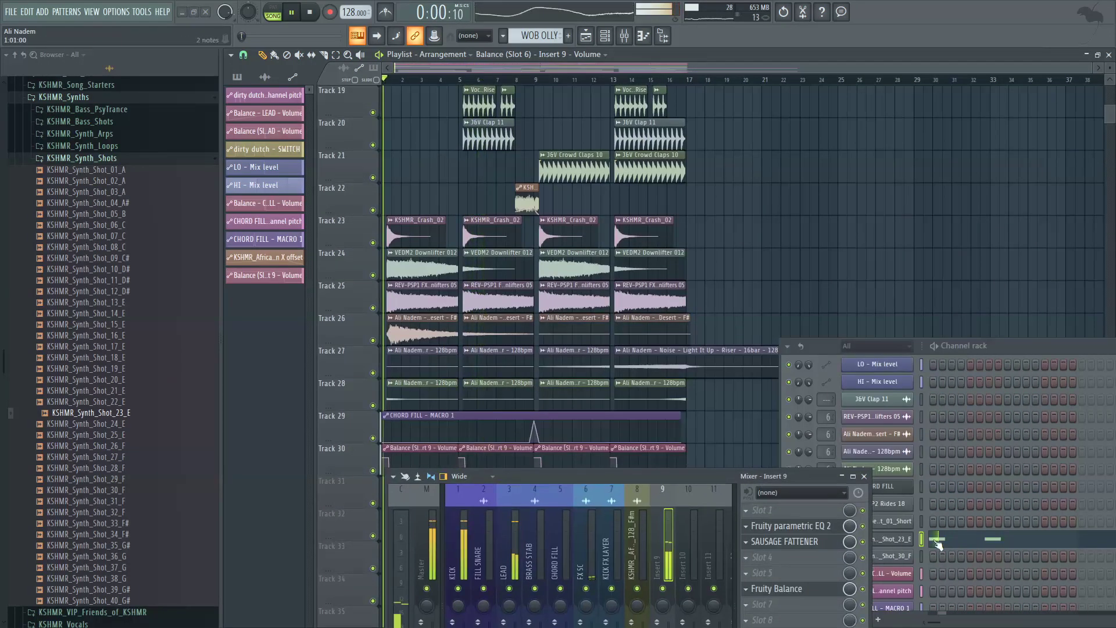
Step: Audition other synth shots in the channel, including KSHMR_Synth_Shot_20_E, and load KSHMR_Synth_Shot_19_E
{"action": "scroll", "coordinate": [699, 223], "scroll_direction": "up", "scroll_amount": 1}
{"action": "key", "text": "space"}
{"action": "key", "text": "space"}
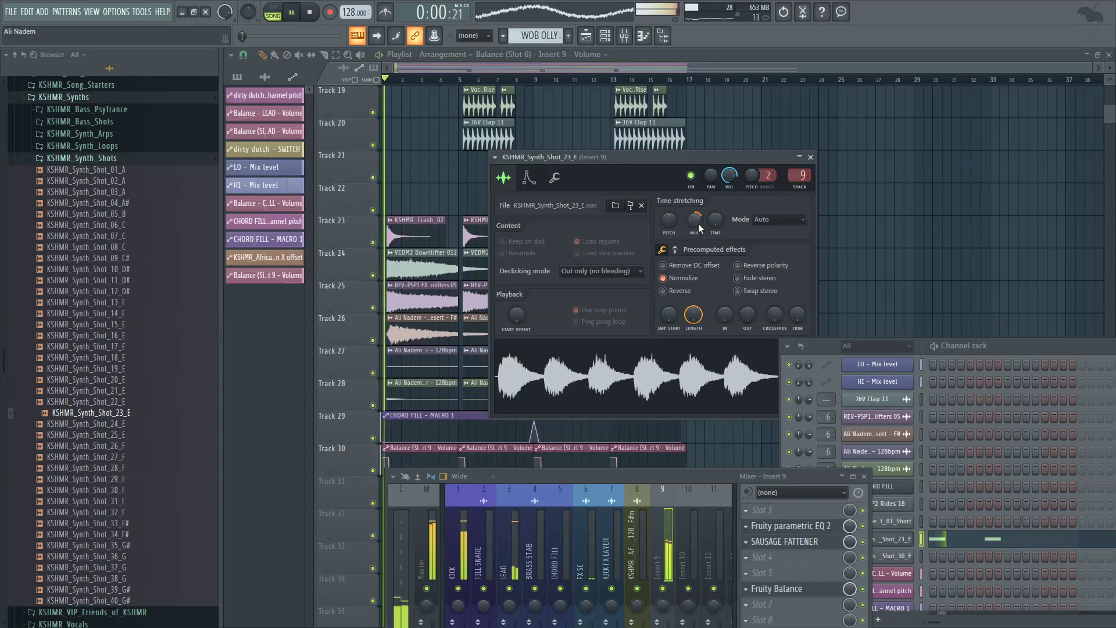
{"action": "key", "text": "space"}
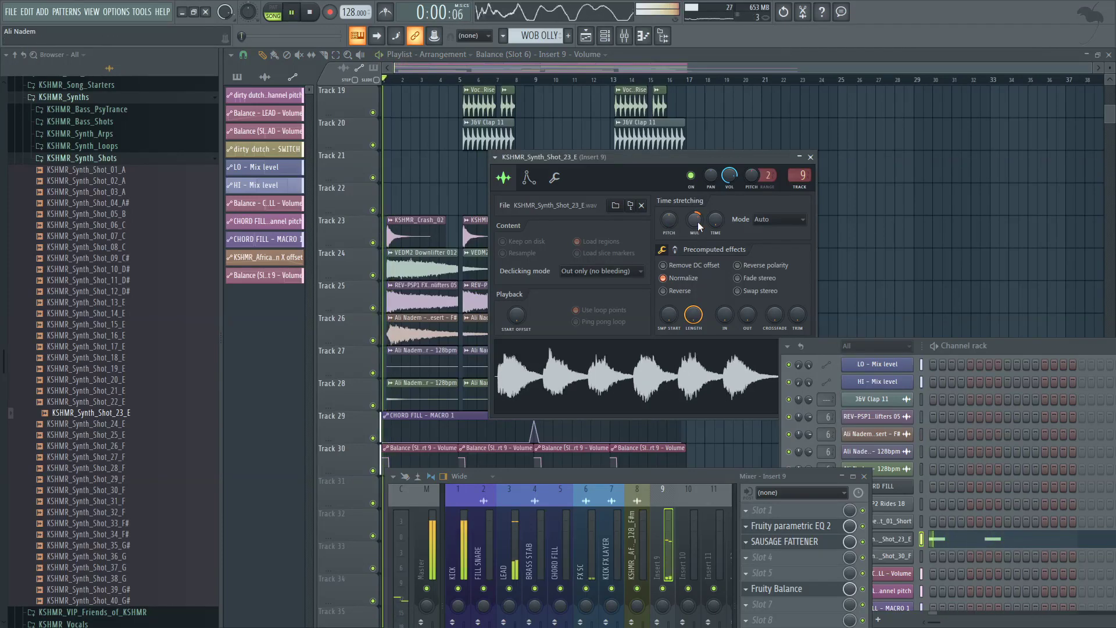
{"action": "scroll", "coordinate": [695, 221], "scroll_direction": "up", "scroll_amount": 2}
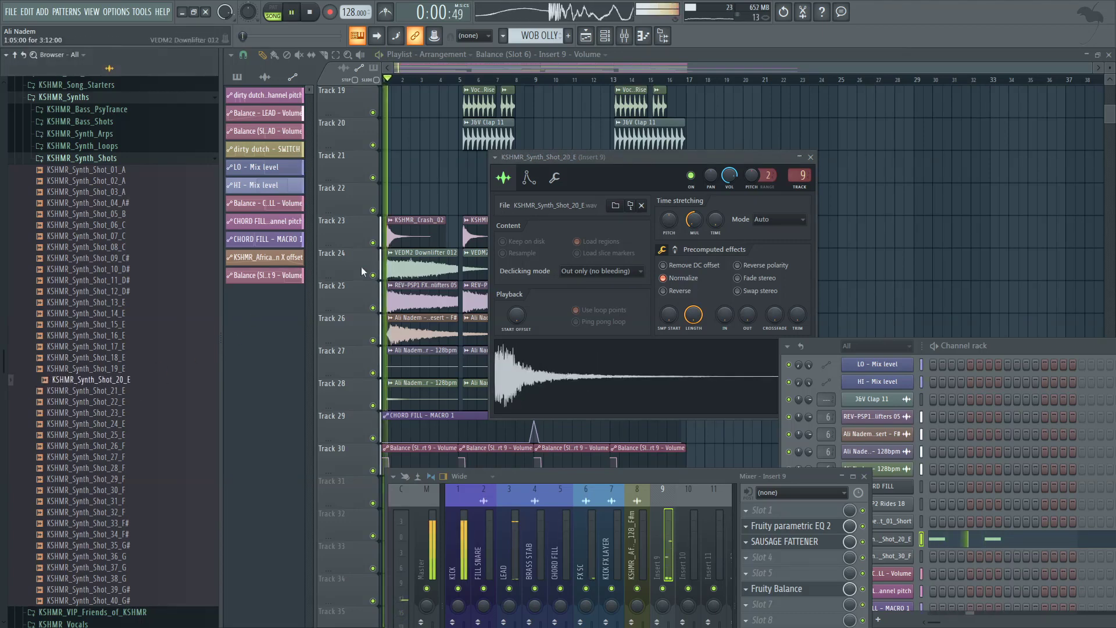
{"action": "key", "text": "space"}
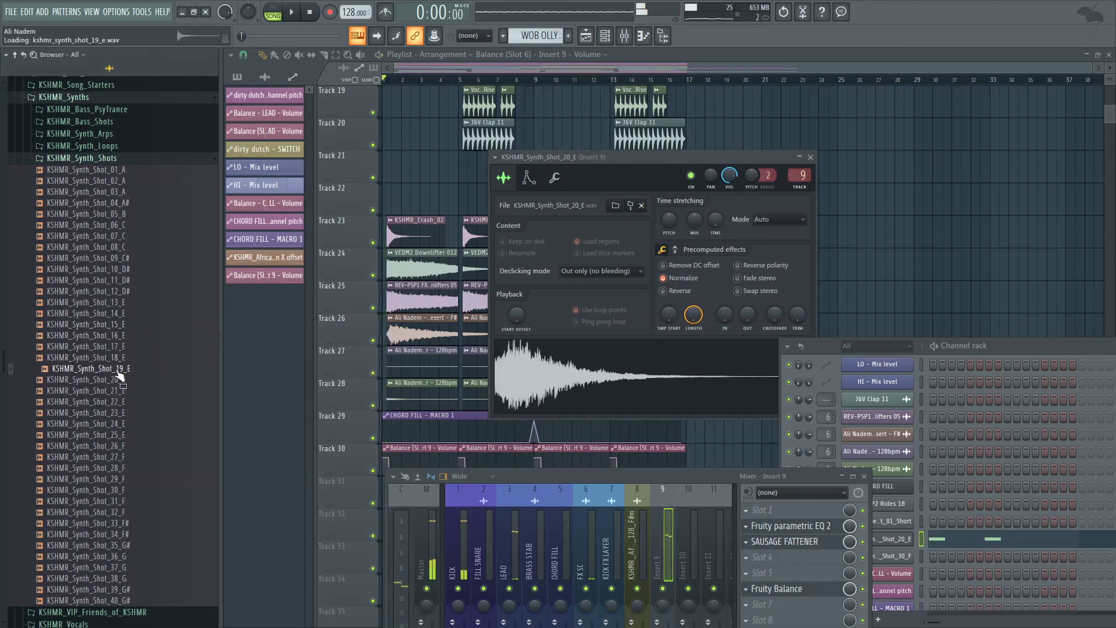
Step: Add a G#5 note at 1:04:00 between the two C5 notes in the KSHMR_Synth_Shot_19_E piano roll
{"action": "left_click", "coordinate": [977, 542]}
{"action": "key", "text": "space"}
{"action": "key", "text": "space"}
{"action": "key", "text": "space"}
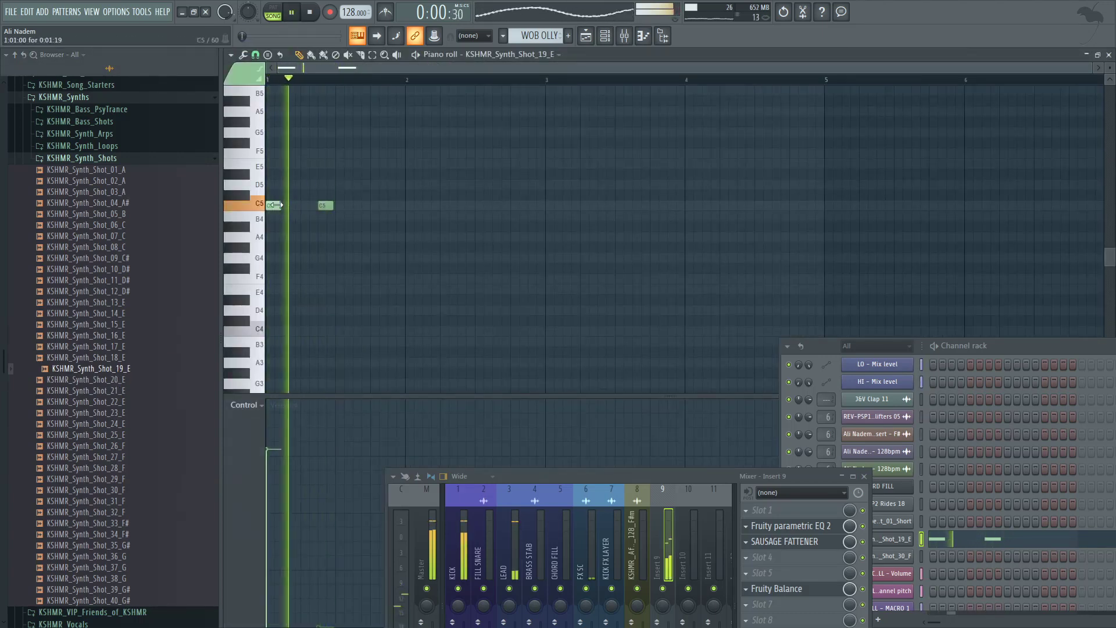
{"action": "scroll", "coordinate": [307, 253], "scroll_direction": "up", "scroll_amount": 3}
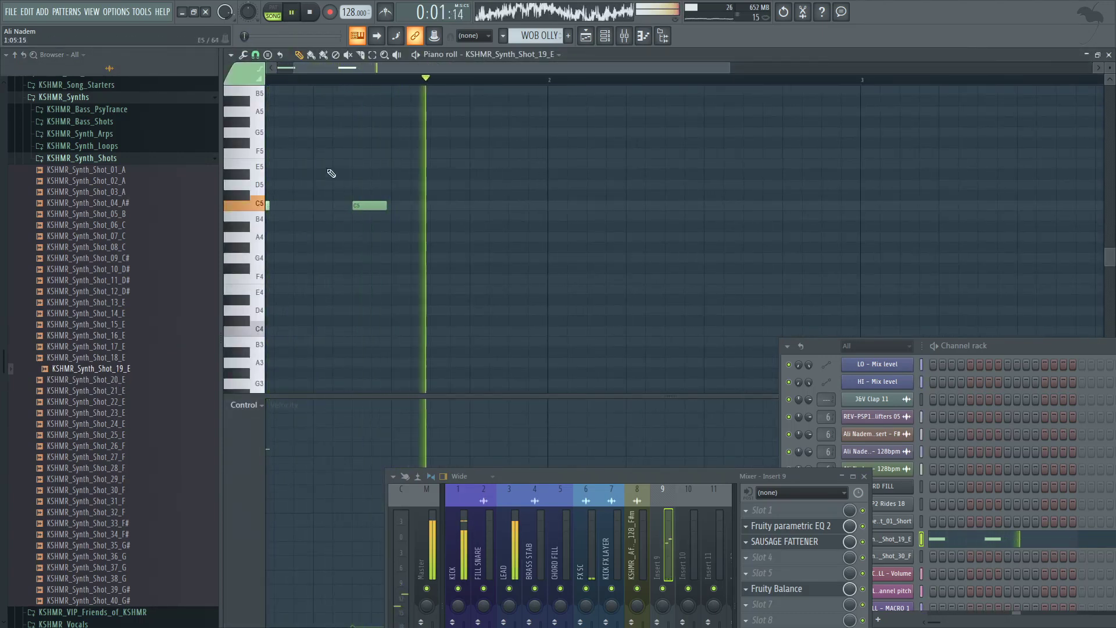
{"action": "right_click", "coordinate": [294, 112]}
{"action": "key", "text": "space"}
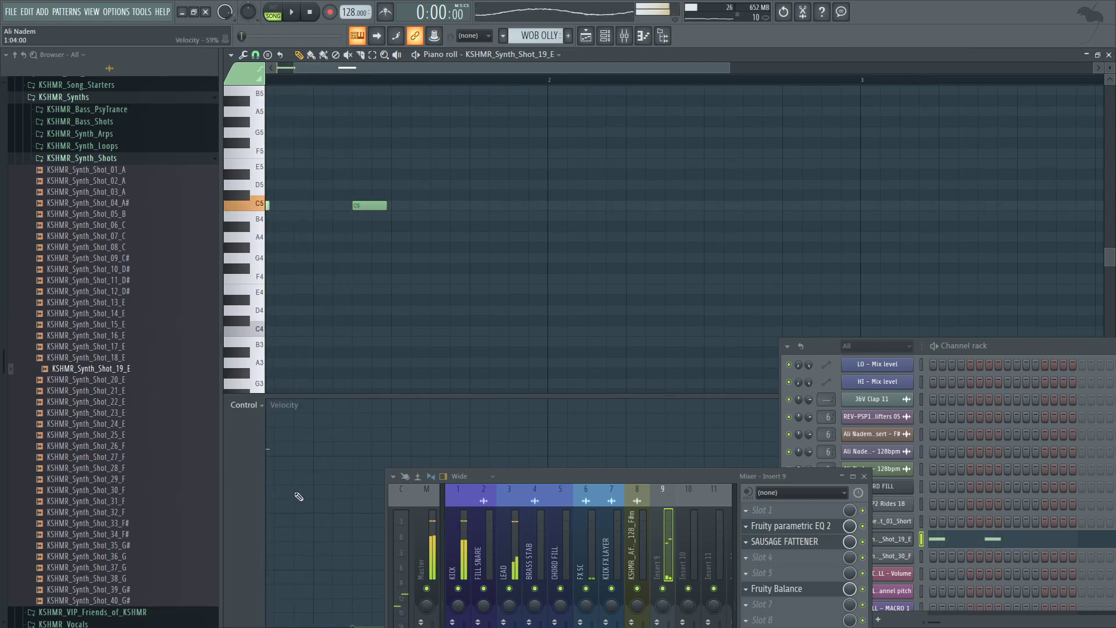
{"action": "key", "text": "space"}
{"action": "left_click_drag", "start_coordinate": [302, 68], "coordinate": [283, 71]}
{"action": "key", "text": "space"}
{"action": "key", "text": "space"}
{"action": "left_click", "coordinate": [337, 121]}
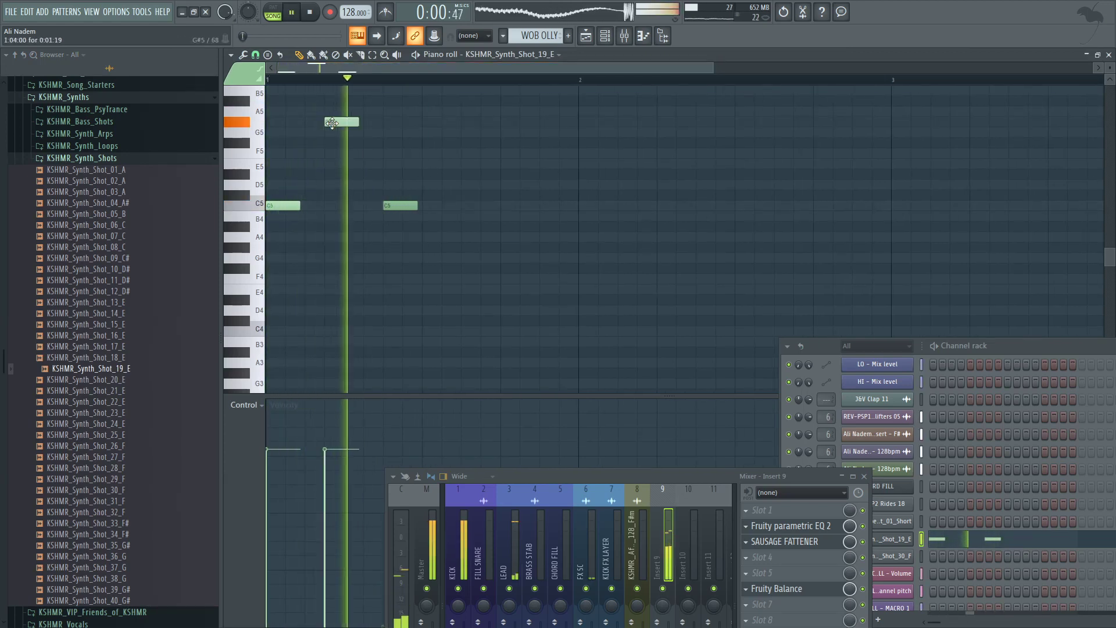
Step: Move the middle synth shot note at 1:04:00 down to G4 and replay the pattern with the drop
{"action": "scroll", "coordinate": [349, 131], "scroll_direction": "down", "scroll_amount": 3}
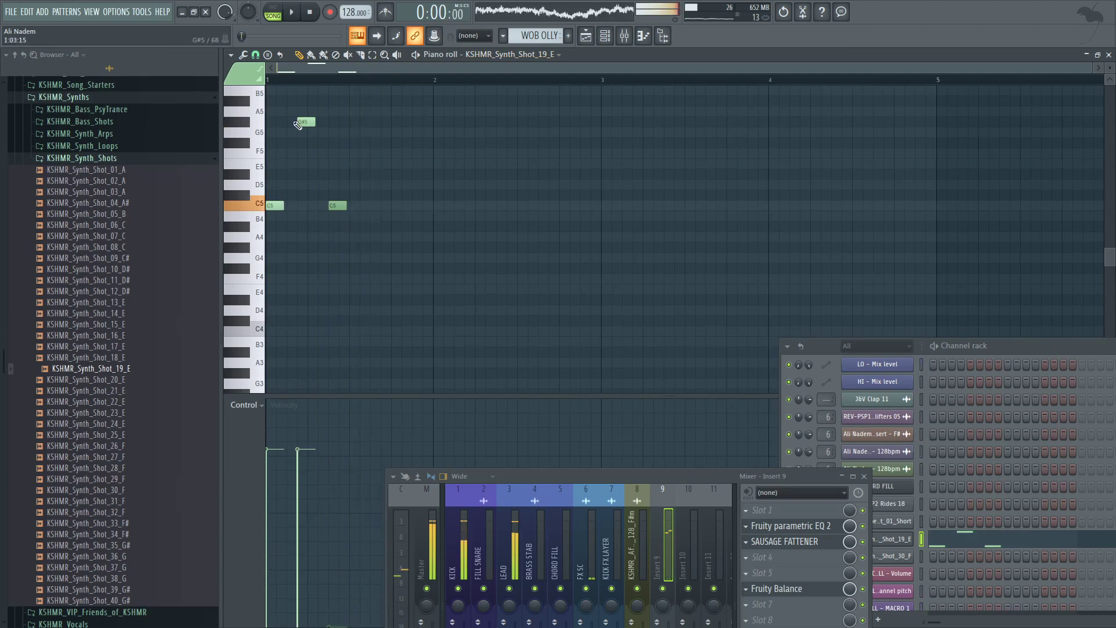
{"action": "left_click_drag", "start_coordinate": [306, 121], "coordinate": [304, 258]}
{"action": "key", "text": "space"}
{"action": "key", "text": "space"}
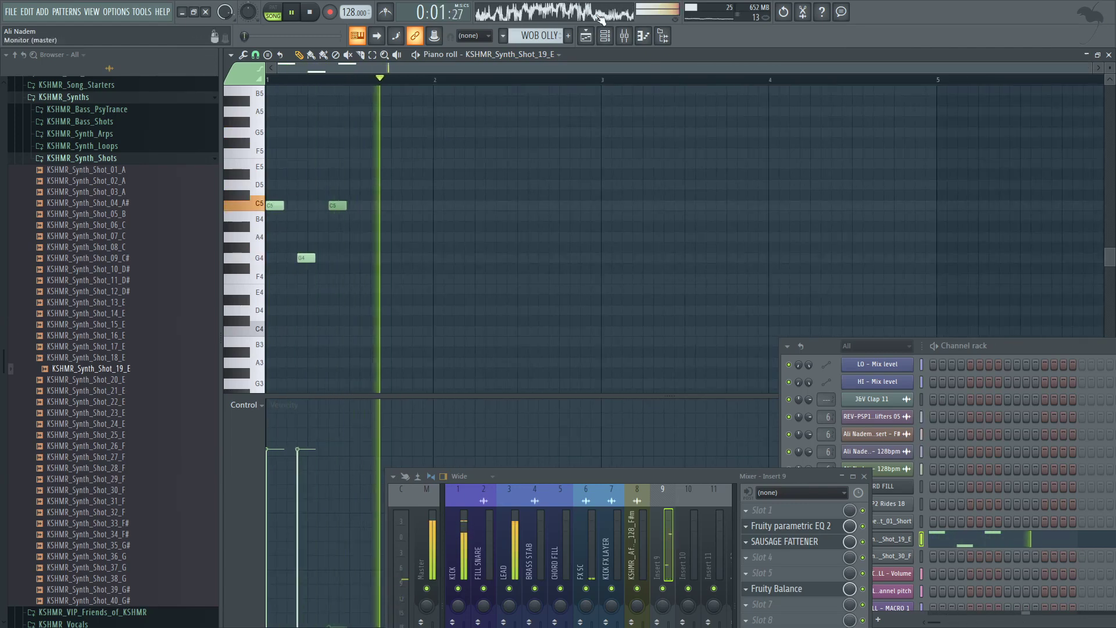
Step: Play the drop repeatedly from the start and examine how the WOB OLLY notes fit with the arrangement
{"action": "left_click", "coordinate": [586, 36]}
{"action": "scroll", "coordinate": [358, 161], "scroll_direction": "up", "scroll_amount": 3}
{"action": "scroll", "coordinate": [362, 161], "scroll_direction": "down", "scroll_amount": 4}
{"action": "key", "text": "space"}
{"action": "key", "text": "space"}
{"action": "scroll", "coordinate": [366, 145], "scroll_direction": "up", "scroll_amount": 2}
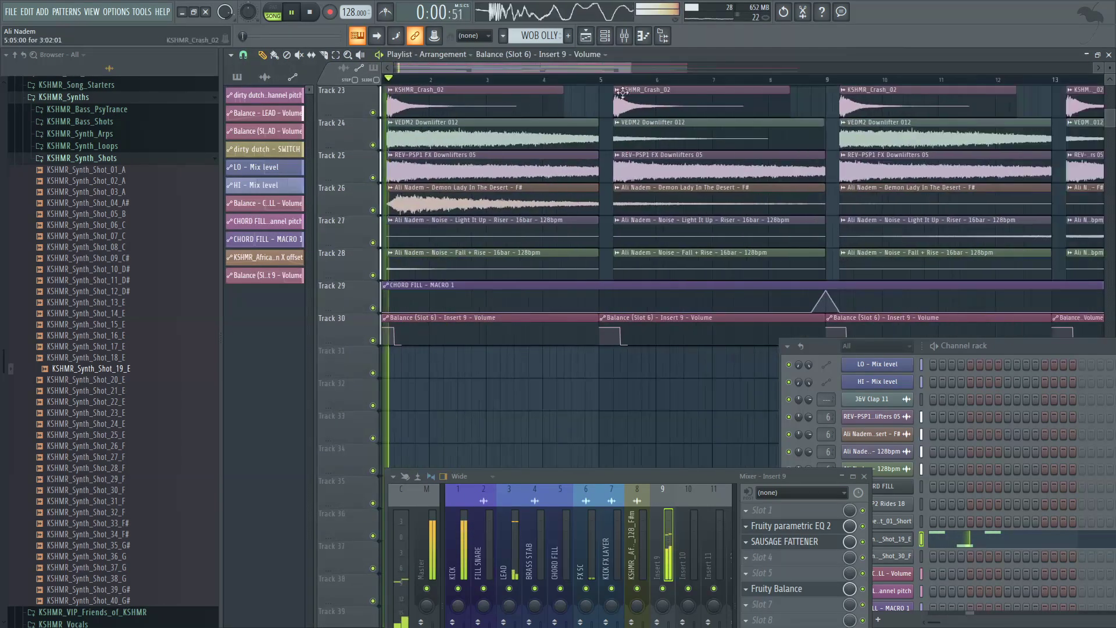
{"action": "left_click", "coordinate": [586, 36]}
{"action": "scroll", "coordinate": [424, 145], "scroll_direction": "up", "scroll_amount": 3}
{"action": "left_click", "coordinate": [585, 37]}
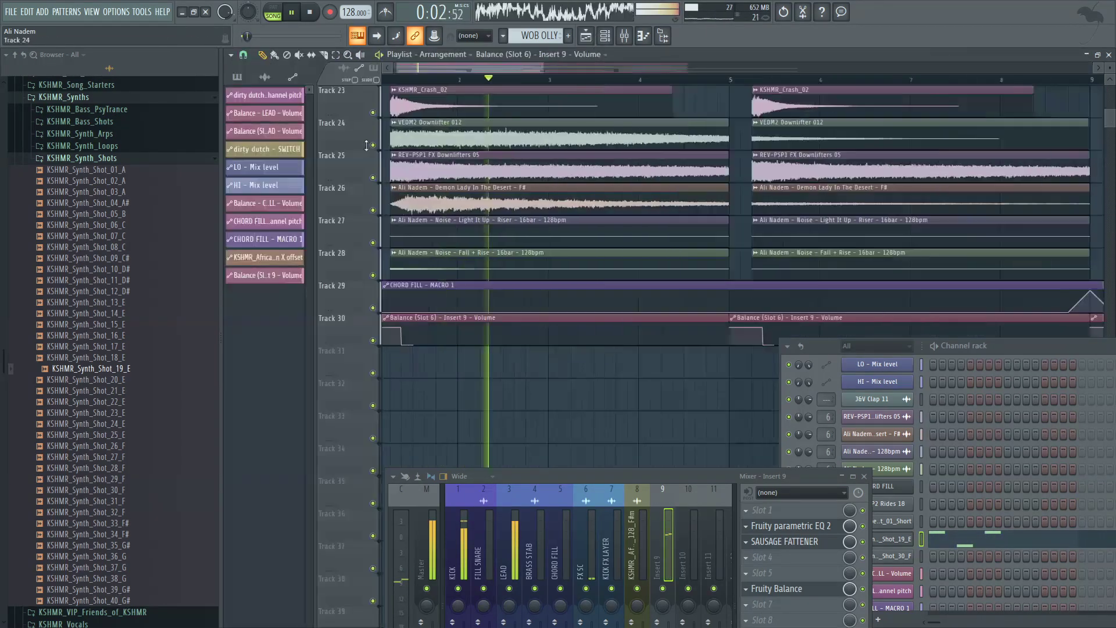
{"action": "scroll", "coordinate": [407, 172], "scroll_direction": "down", "scroll_amount": 3}
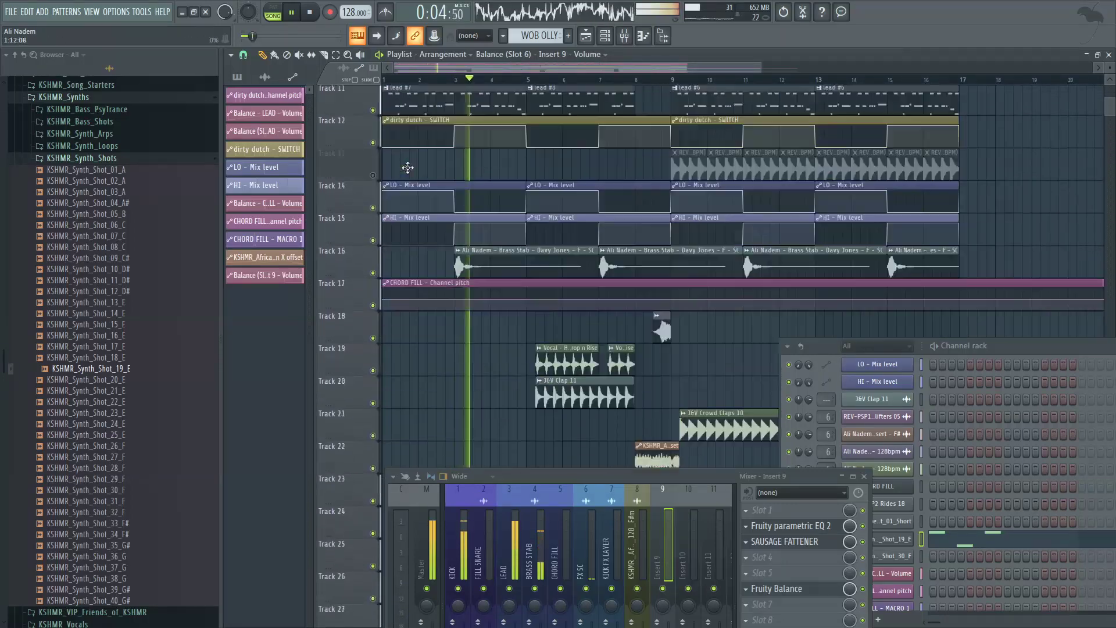
{"action": "scroll", "coordinate": [410, 169], "scroll_direction": "up", "scroll_amount": 4}
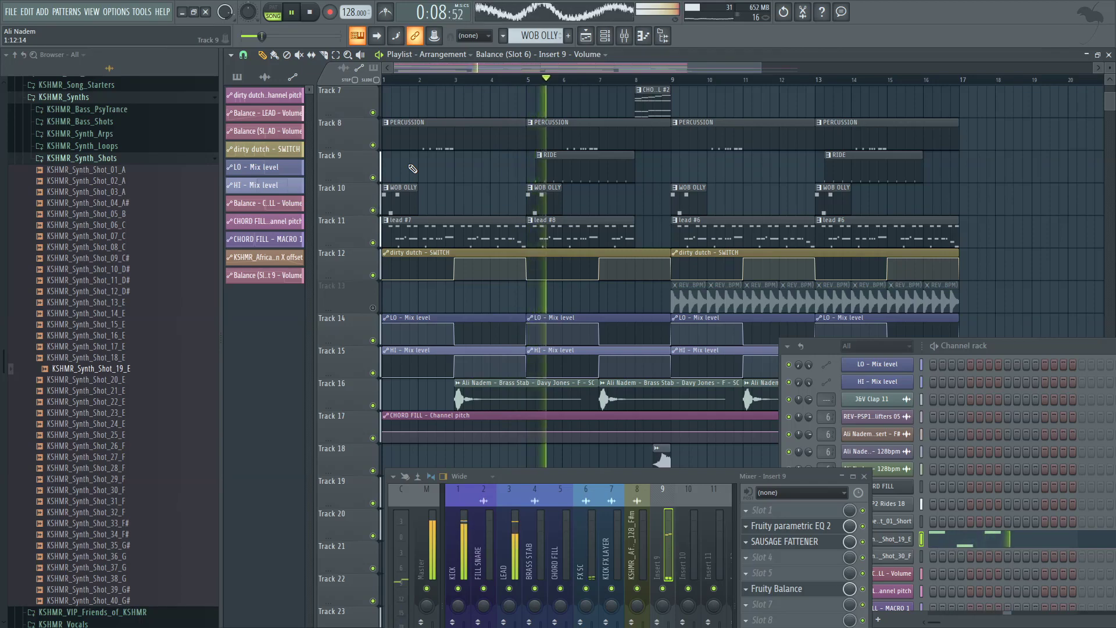
{"action": "key", "text": "space"}
{"action": "key", "text": "space"}
{"action": "left_click", "coordinate": [586, 36]}
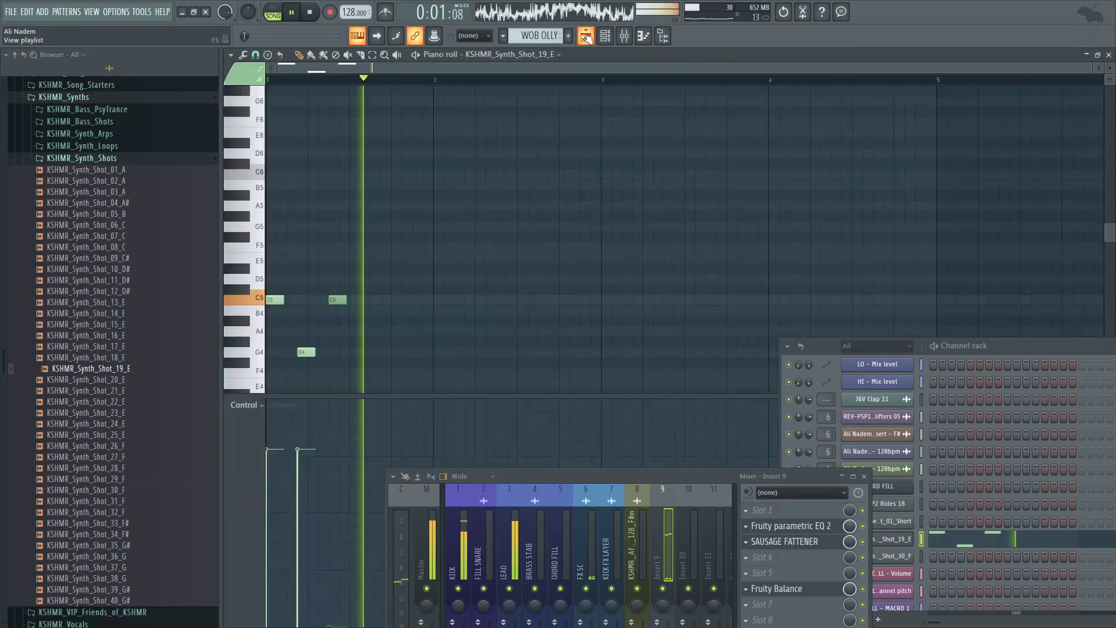
{"action": "left_click", "coordinate": [586, 37]}
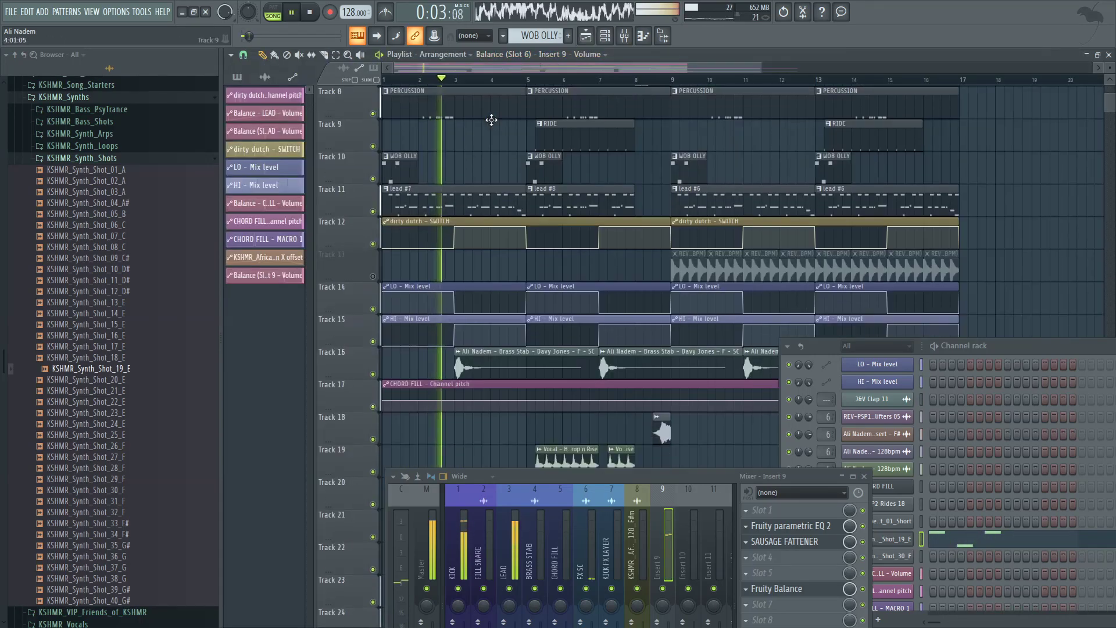
Step: Make the WOB OLLY clip at bar 5 on Track 10 a unique pattern
{"action": "scroll", "coordinate": [450, 298], "scroll_direction": "up", "scroll_amount": 3}
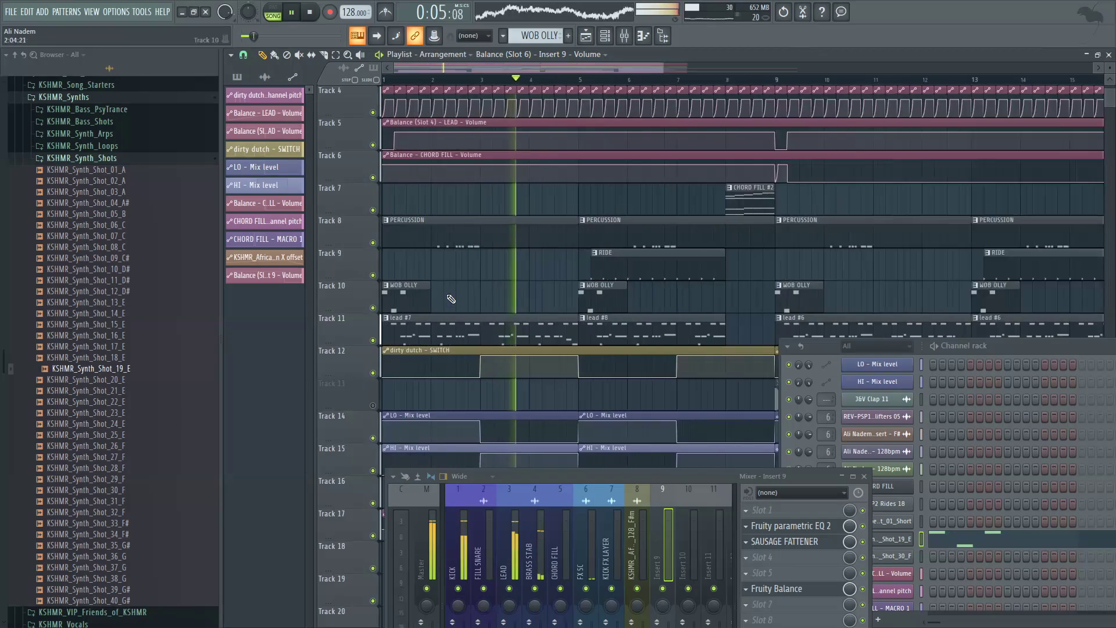
{"action": "left_click", "coordinate": [583, 286]}
{"action": "left_click", "coordinate": [608, 361]}
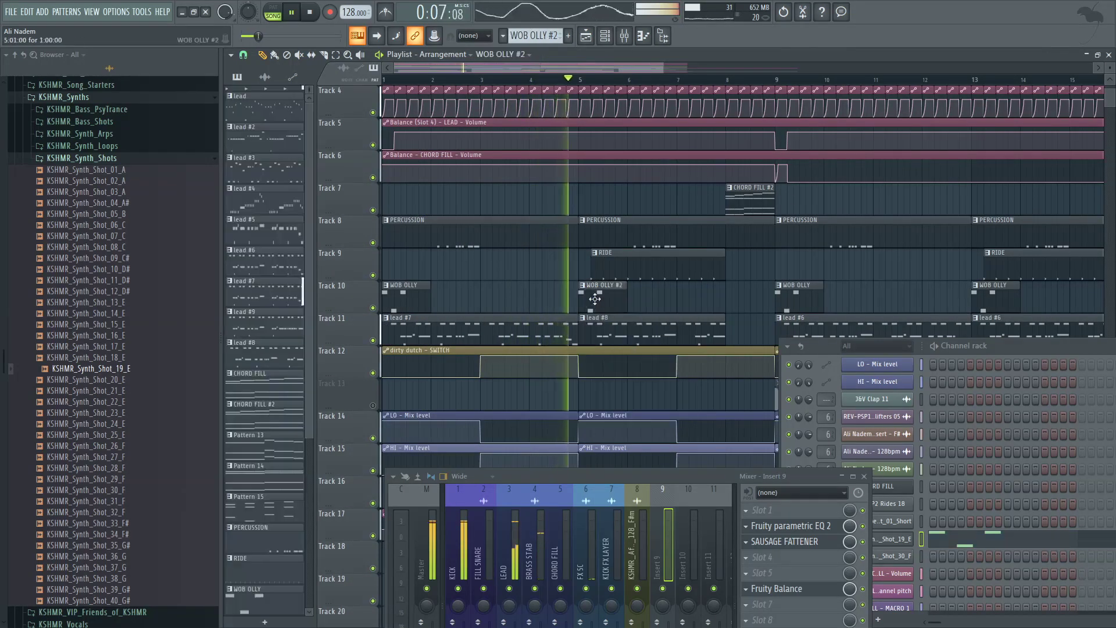
Step: Raise the middle note of the WOB OLLY #2 pattern to G5 and return to the playlist
{"action": "double_click", "coordinate": [593, 299]}
{"action": "left_click_drag", "start_coordinate": [298, 226], "coordinate": [307, 101]}
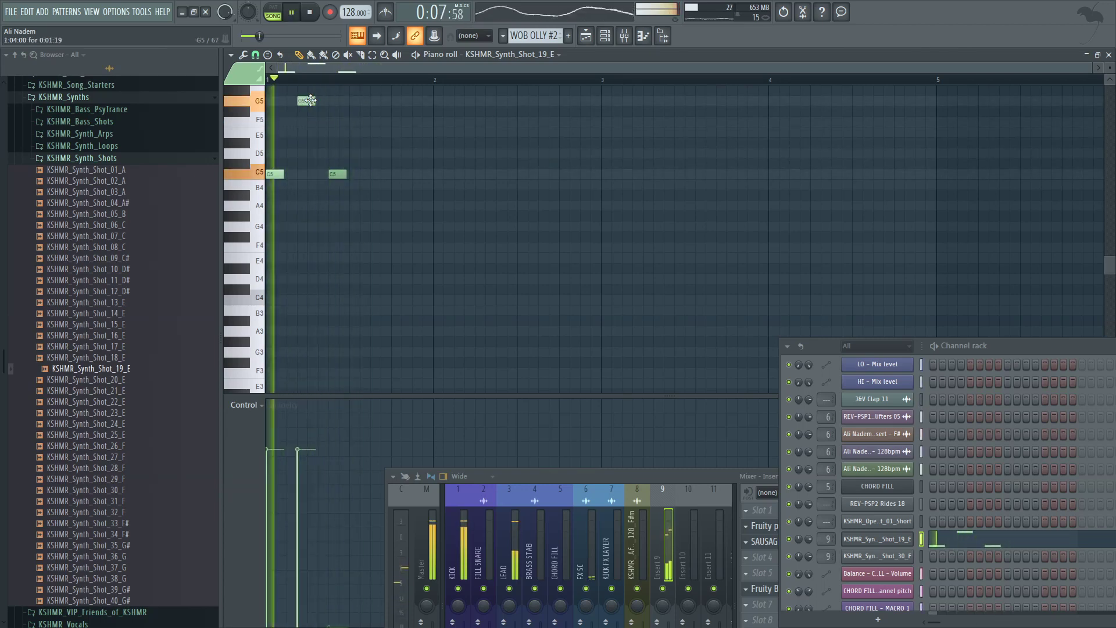
{"action": "left_click", "coordinate": [587, 37]}
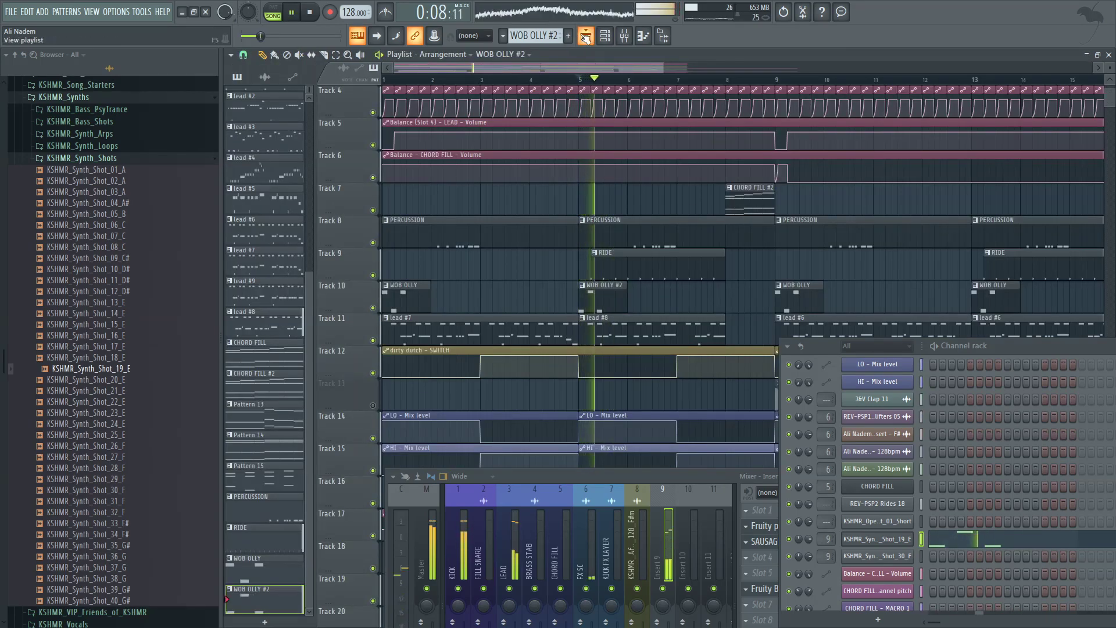
{"action": "left_click", "coordinate": [587, 37]}
{"action": "key", "text": "space"}
{"action": "left_click", "coordinate": [585, 40]}
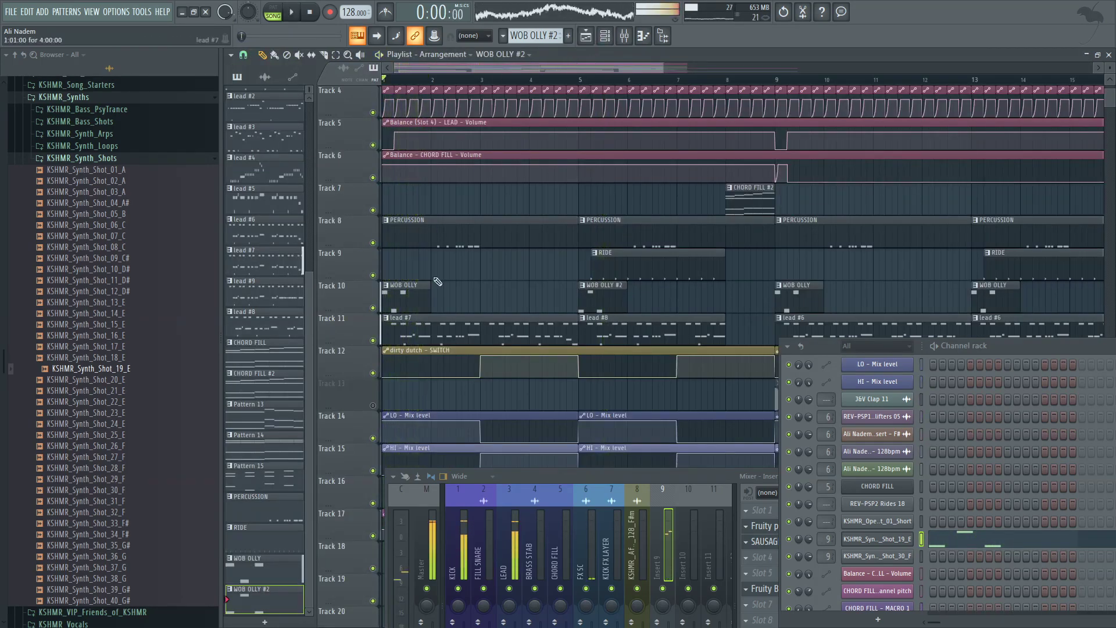
Step: Try lowering the first two notes of the bar 1 WOB OLLY pattern, and undo the note moves
{"action": "key", "text": "space"}
{"action": "double_click", "coordinate": [410, 285]}
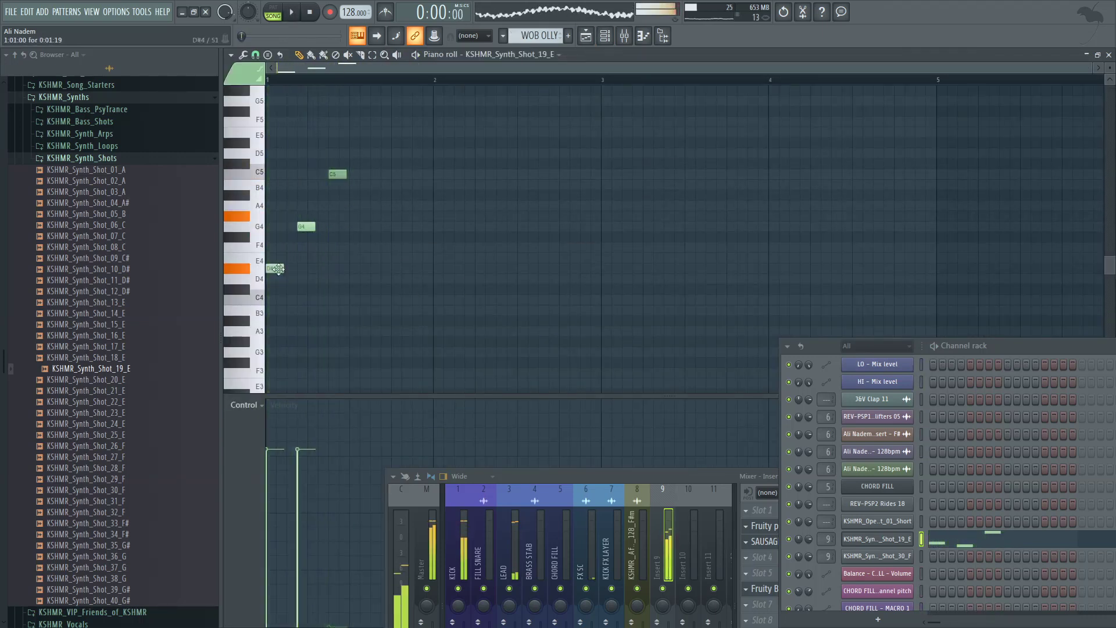
{"action": "left_click_drag", "start_coordinate": [303, 227], "coordinate": [301, 308]}
{"action": "key", "text": "space"}
{"action": "key", "text": "ctrl+alt+z"}
{"action": "key", "text": "ctrl+alt+z"}
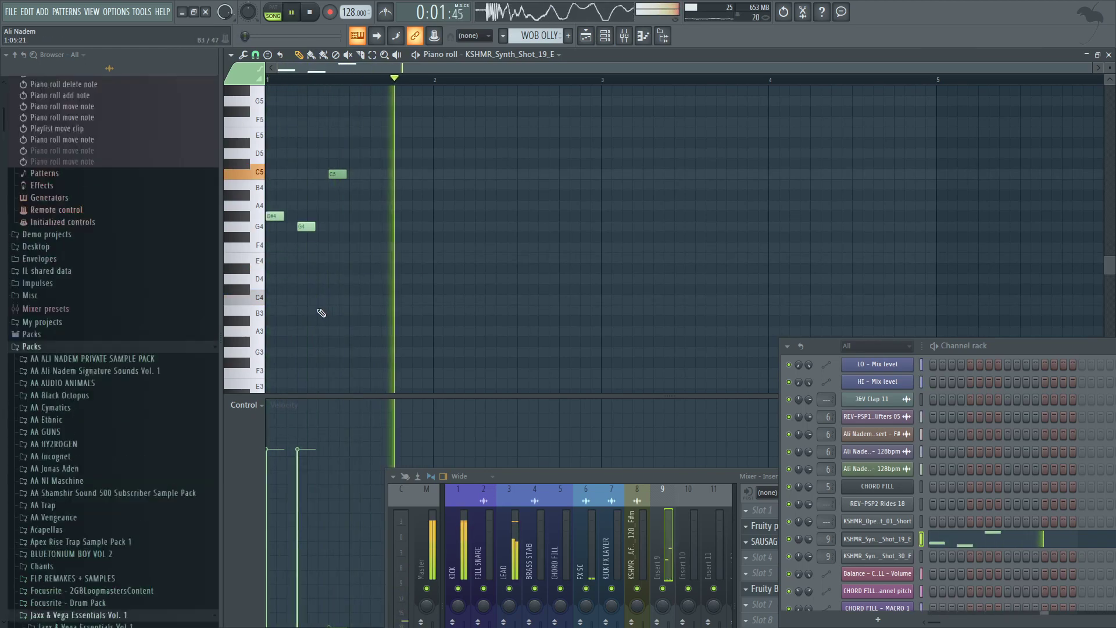
{"action": "key", "text": "ctrl+alt+z"}
Step: Adjust the KSHMR_Synth_Shot_19_E channel's time-stretch multiplier and remove the G4 note from the WOB OLLY pattern
{"action": "left_click", "coordinate": [883, 539]}
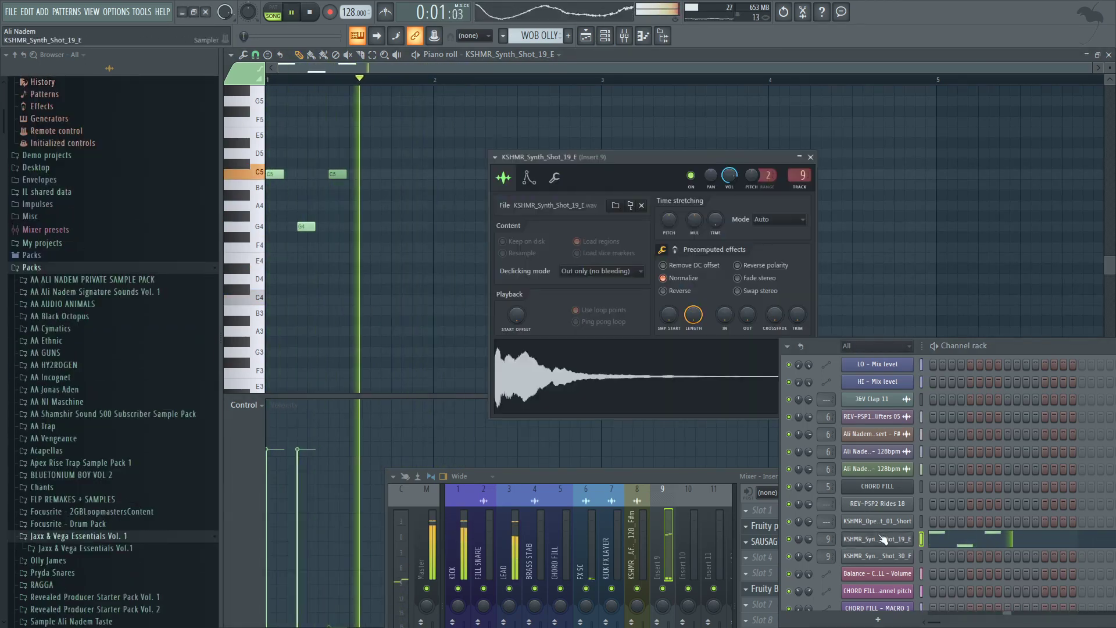
{"action": "right_click", "coordinate": [691, 222]}
{"action": "left_click", "coordinate": [699, 232]}
{"action": "key", "text": "Escape"}
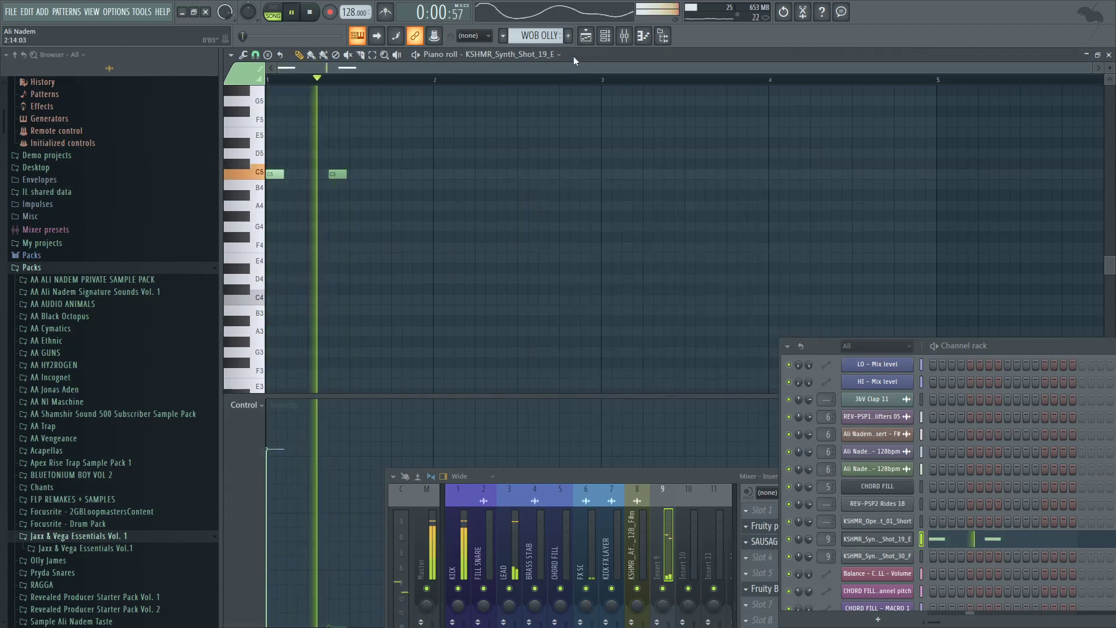
Step: Replace the sample in the KSHMR_Synth_Shot_19_E channel with KSHMR_Synth_Shot_15_E from the KSHMR_Synth_Shots folder
{"action": "left_click", "coordinate": [587, 36]}
{"action": "left_click", "coordinate": [588, 37]}
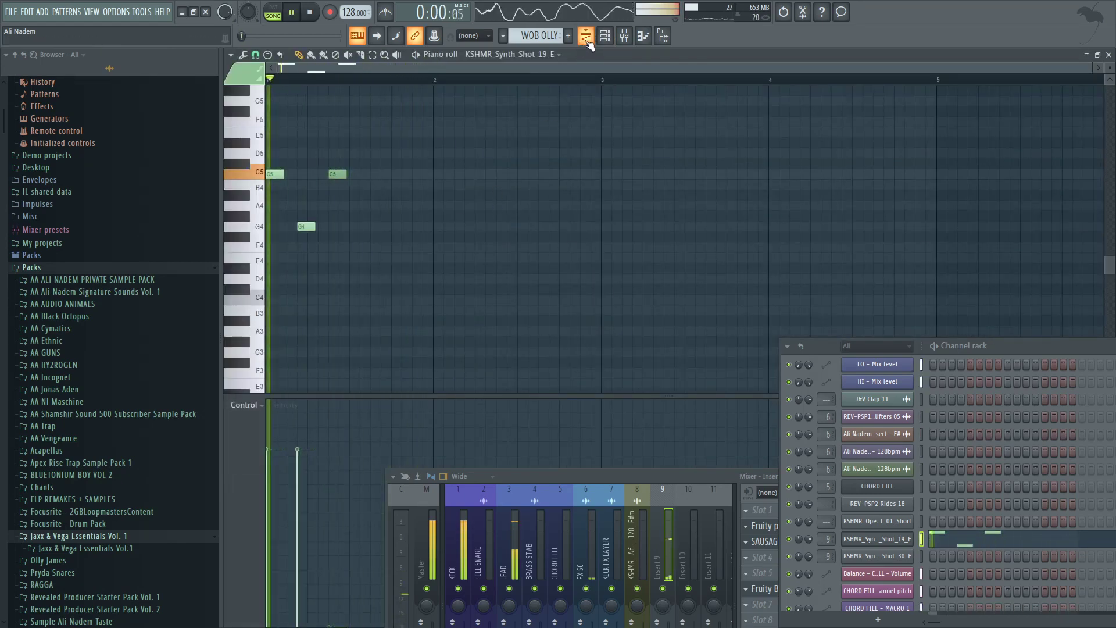
{"action": "key", "text": "F5"}
{"action": "scroll", "coordinate": [104, 280], "scroll_direction": "down", "scroll_amount": 15}
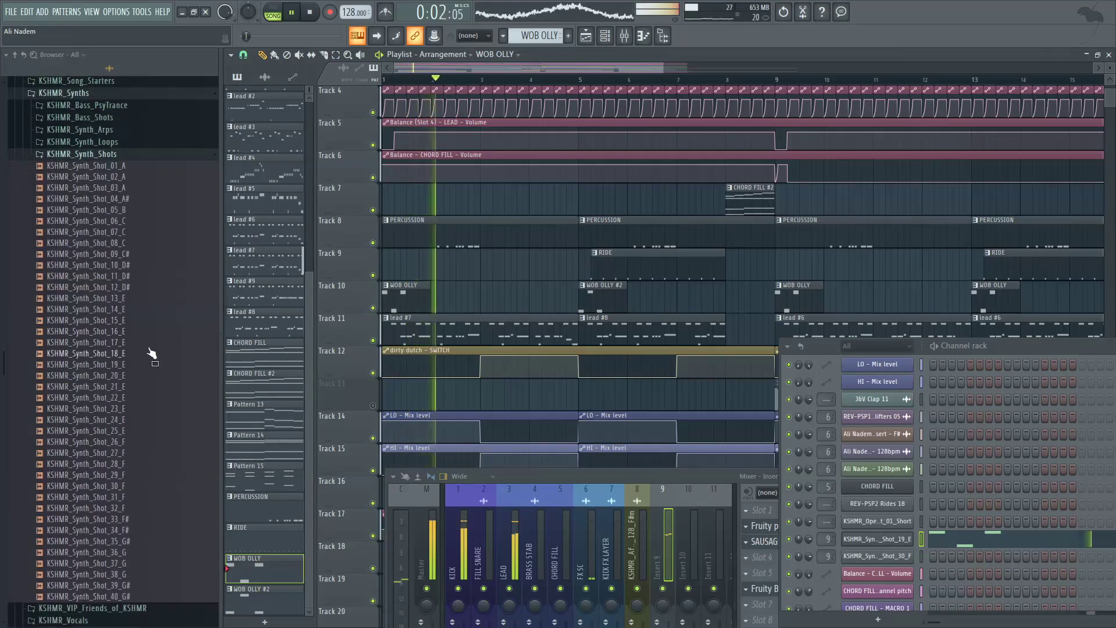
{"action": "left_click", "coordinate": [578, 80]}
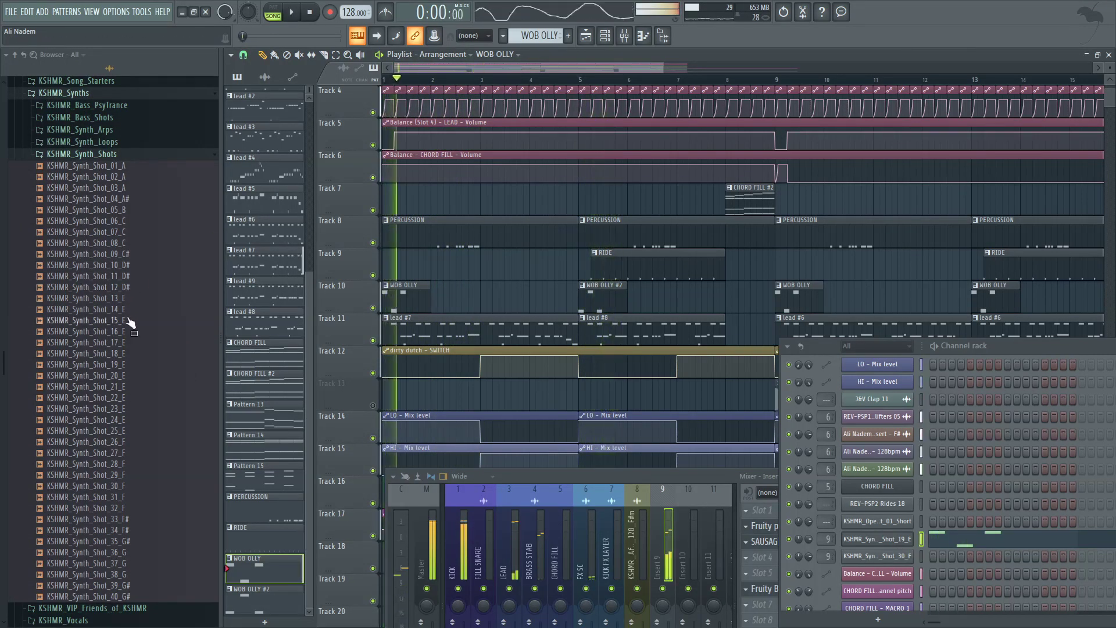
{"action": "left_click_drag", "start_coordinate": [133, 315], "coordinate": [133, 312]}
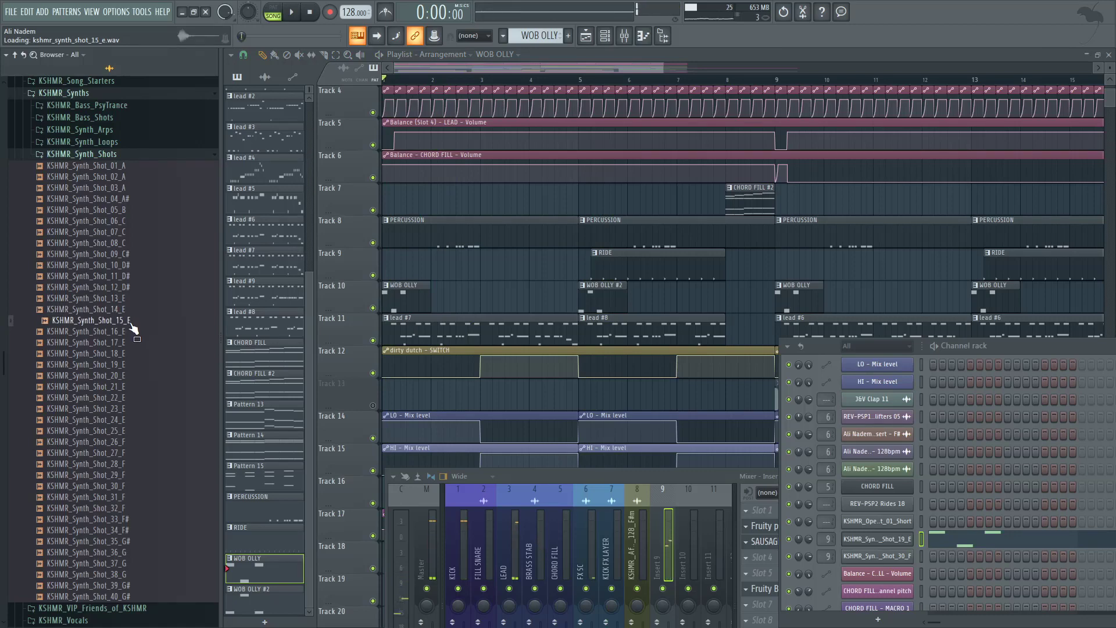
Step: Remove the G4 note from the WOB OLLY pattern and open the KSHMR_Synth_Shot_15_E channel settings
{"action": "left_click", "coordinate": [953, 542]}
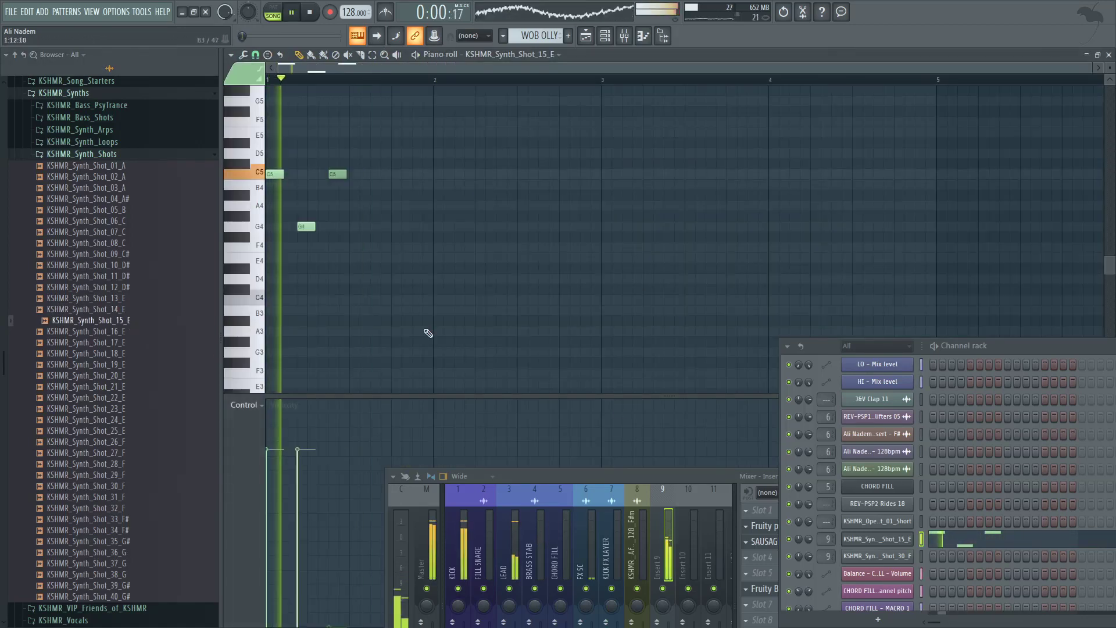
{"action": "right_click", "coordinate": [304, 227]}
{"action": "left_click", "coordinate": [900, 542]}
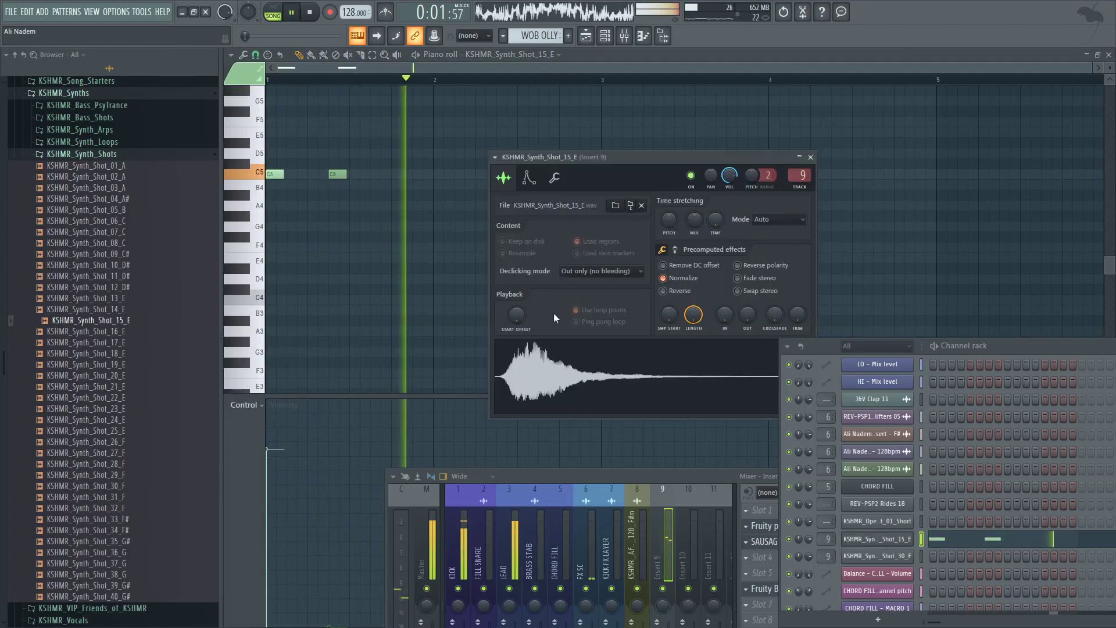
Step: Try reverb type A on the KSHMR_Synth_Shot_15_E sample, and switch it back to type B
{"action": "left_click", "coordinate": [675, 252]}
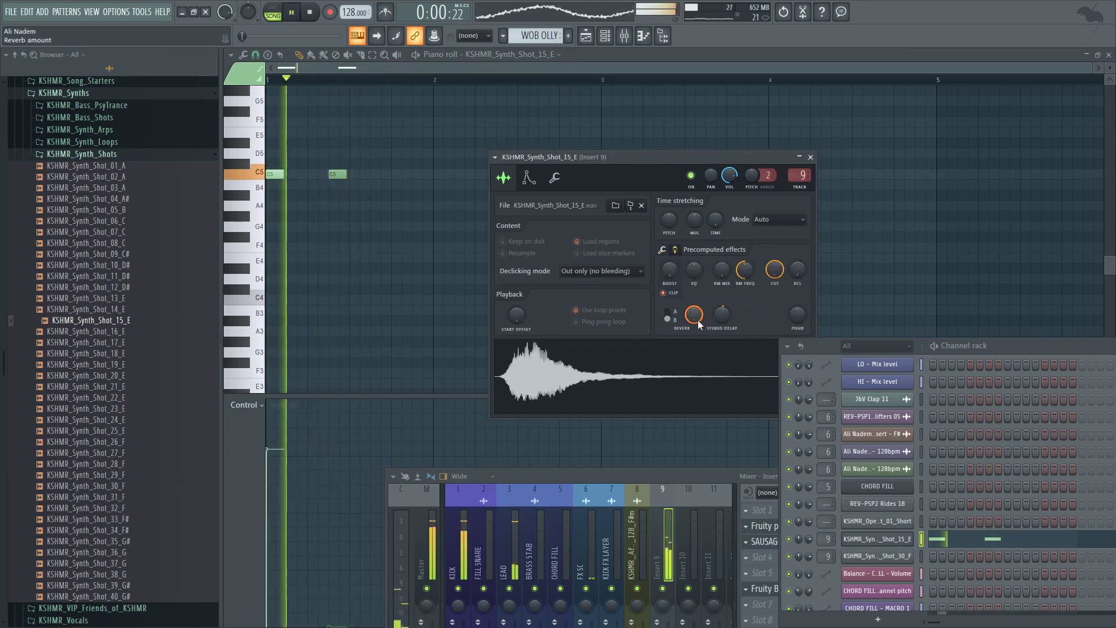
{"action": "key", "text": "space"}
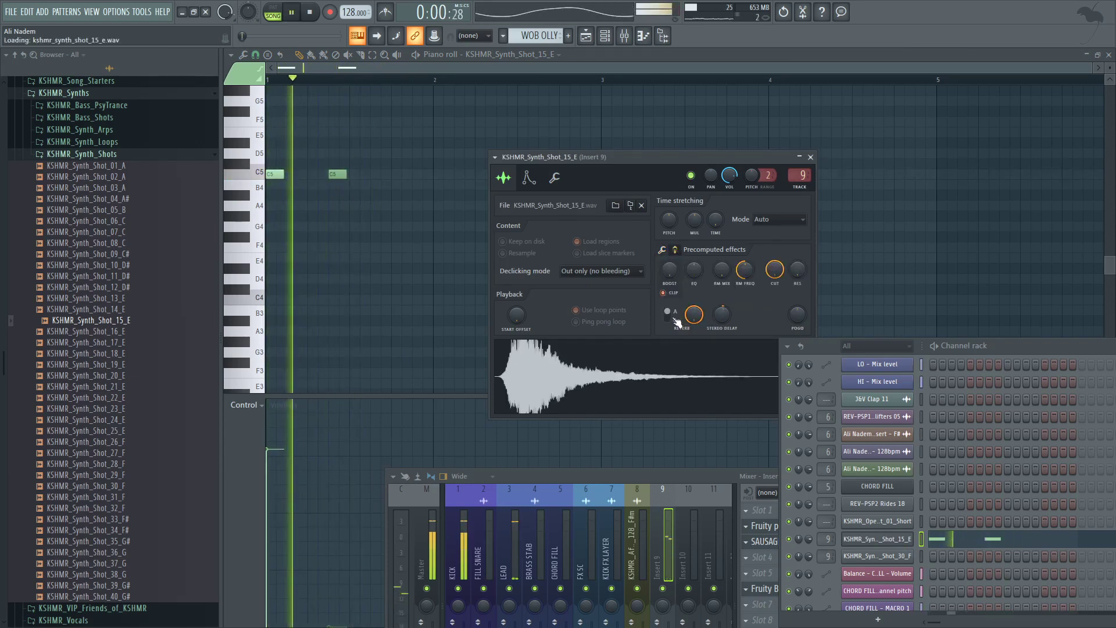
{"action": "left_click", "coordinate": [669, 316]}
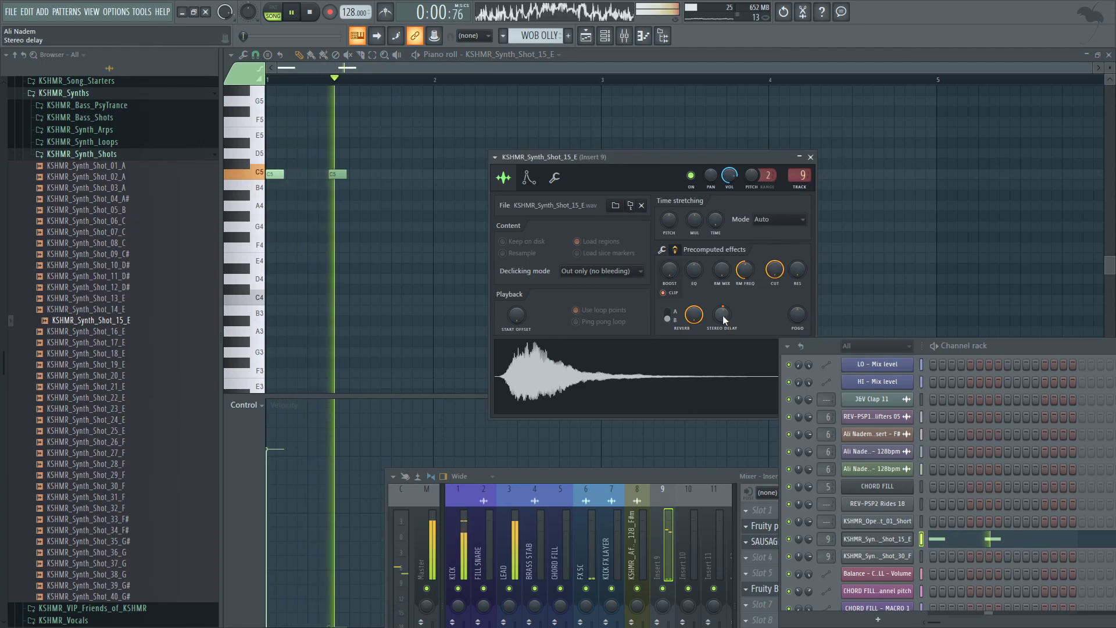
{"action": "key", "text": "space"}
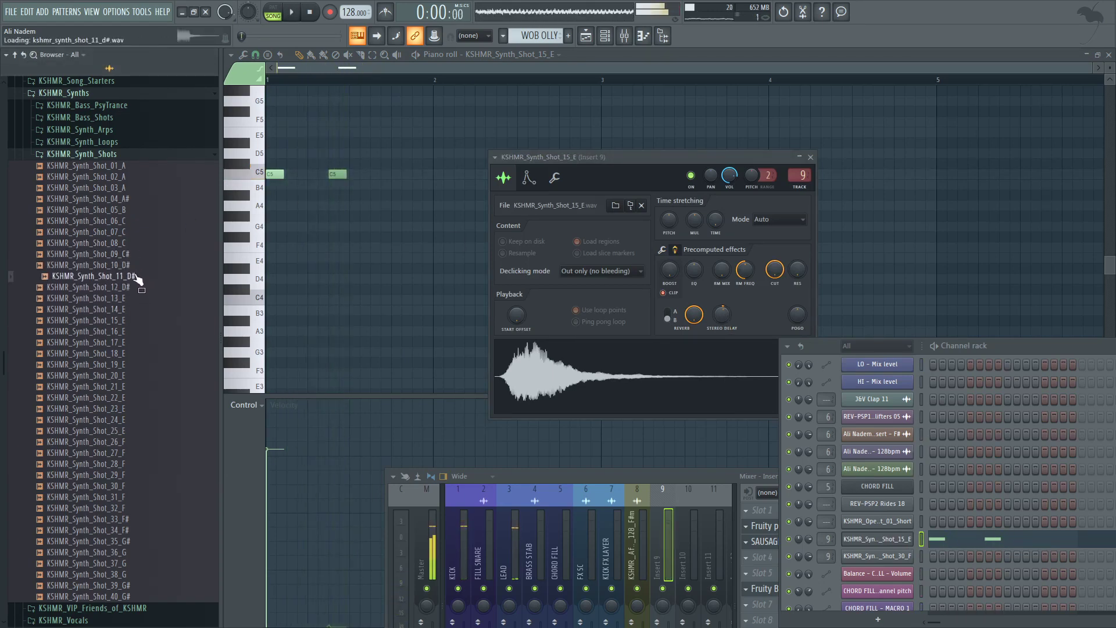
Step: Audition KSHMR_Synth_Shot_11_D# in the WOB OLLY channel, and replace it with KSHMR_Synth_Shot_08_C
{"action": "left_click", "coordinate": [138, 278]}
{"action": "key", "text": "space"}
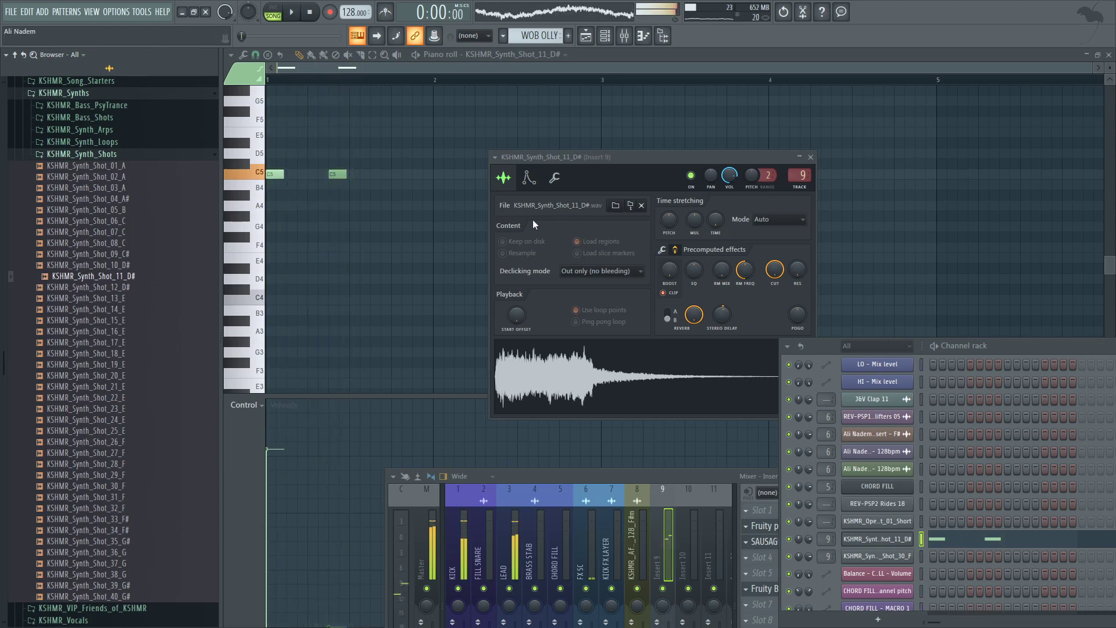
{"action": "key", "text": "space"}
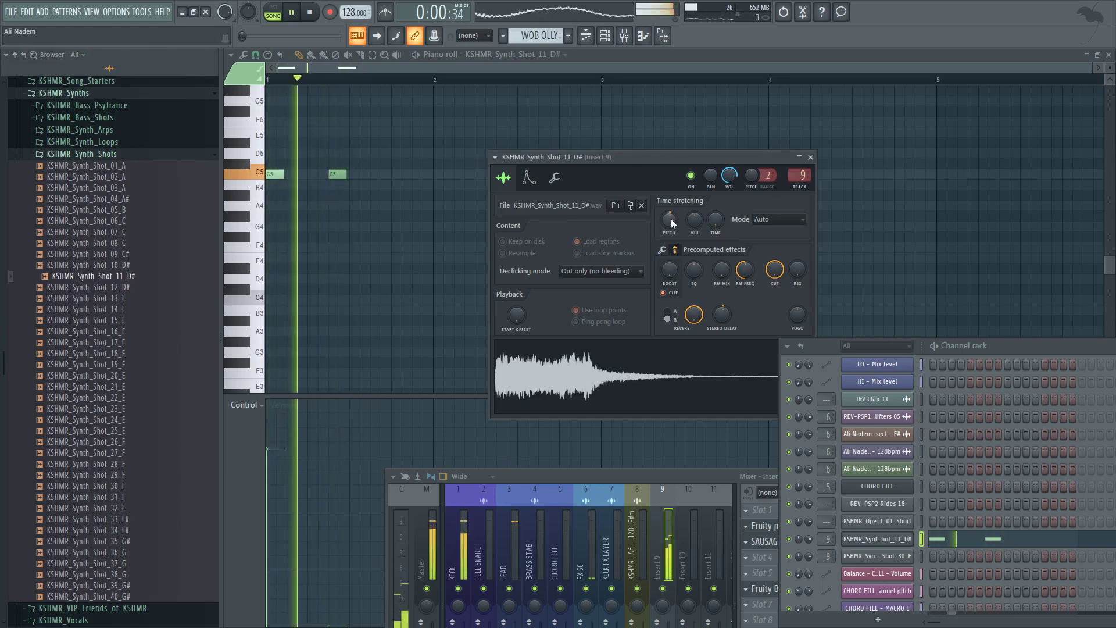
{"action": "right_click", "coordinate": [670, 219]}
{"action": "left_click", "coordinate": [674, 224]}
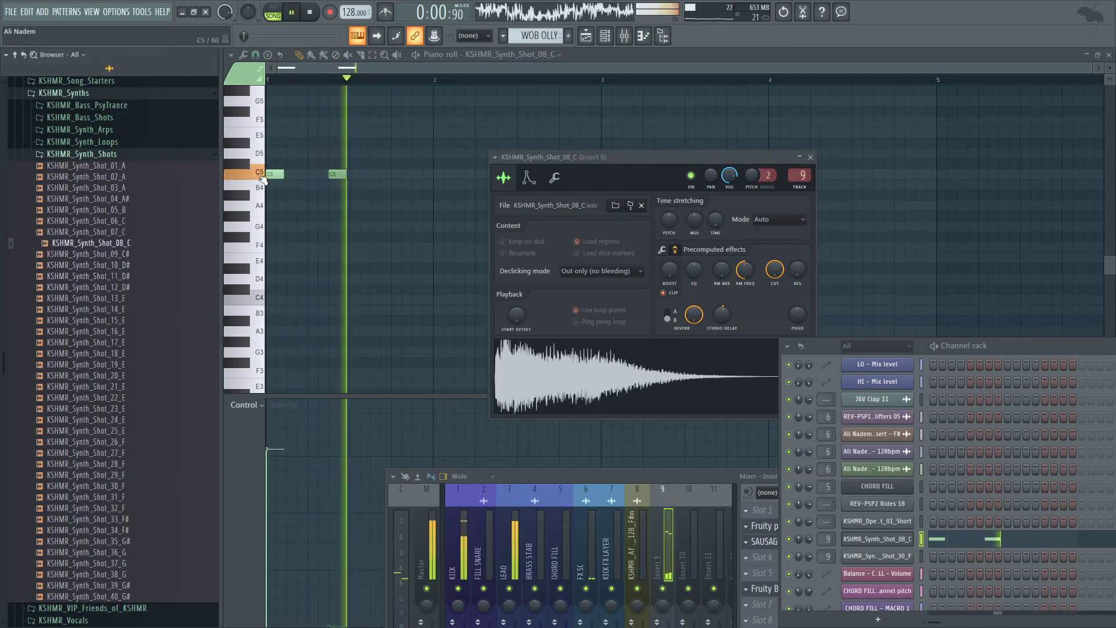
Step: Raise the first note of the WOB OLLY pattern to E5 and play it back
{"action": "left_click_drag", "start_coordinate": [273, 174], "coordinate": [261, 137]}
{"action": "key", "text": "space"}
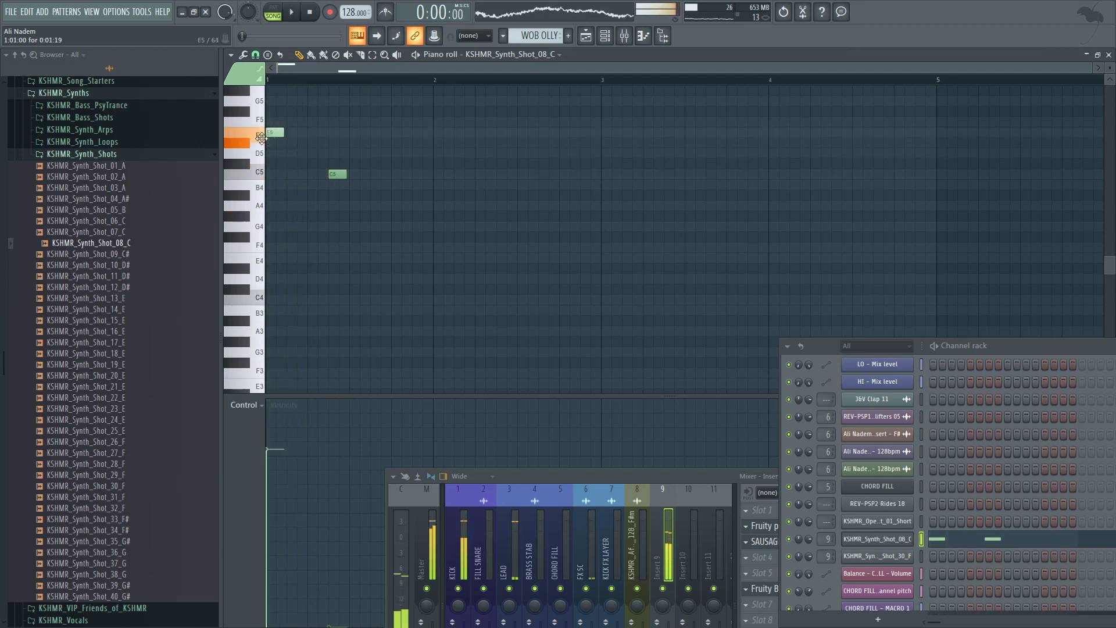
{"action": "key", "text": "space"}
{"action": "scroll", "coordinate": [326, 209], "scroll_direction": "up", "scroll_amount": 2}
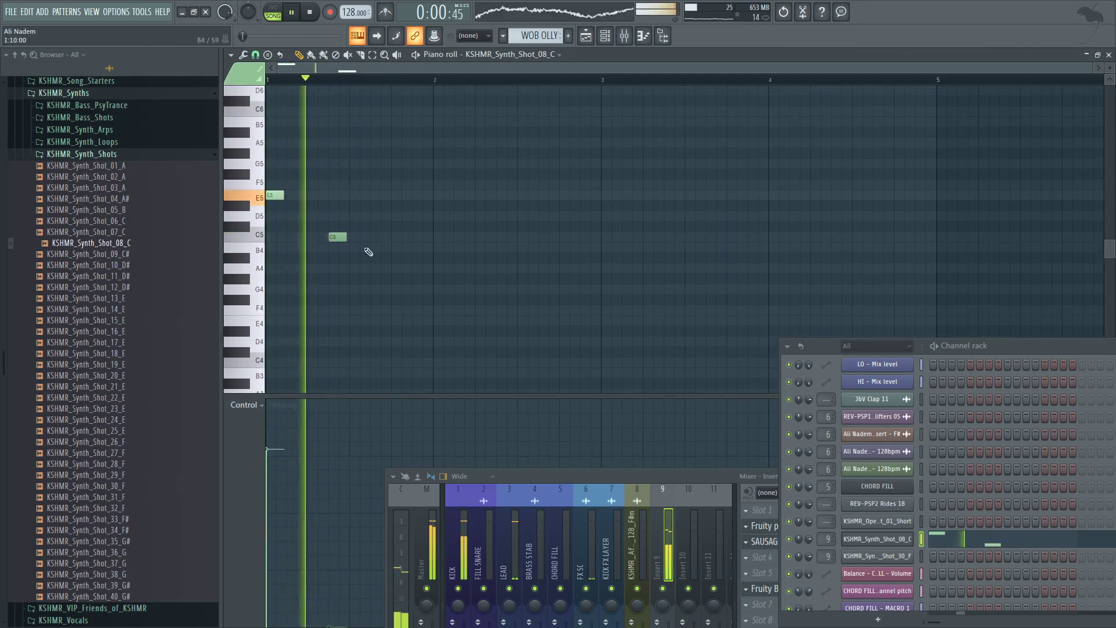
Step: Raise the KSHMR_Synth_Shot_08_C channel's time-stretch multiplier slightly and audition it repeatedly from the start
{"action": "left_click", "coordinate": [900, 540]}
{"action": "key", "text": "space"}
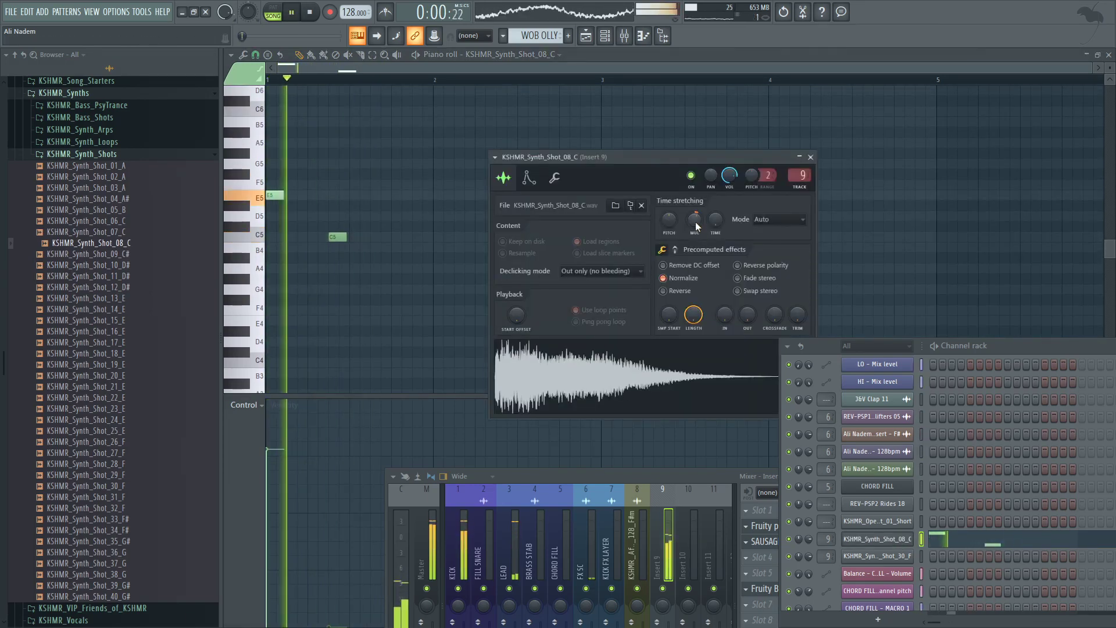
{"action": "key", "text": "space"}
{"action": "left_click_drag", "start_coordinate": [696, 223], "coordinate": [696, 223]}
{"action": "key", "text": "space"}
{"action": "key", "text": "space"}
{"action": "key", "text": "space"}
{"action": "key", "text": "space"}
{"action": "key", "text": "space"}
{"action": "key", "text": "space"}
{"action": "key", "text": "space"}
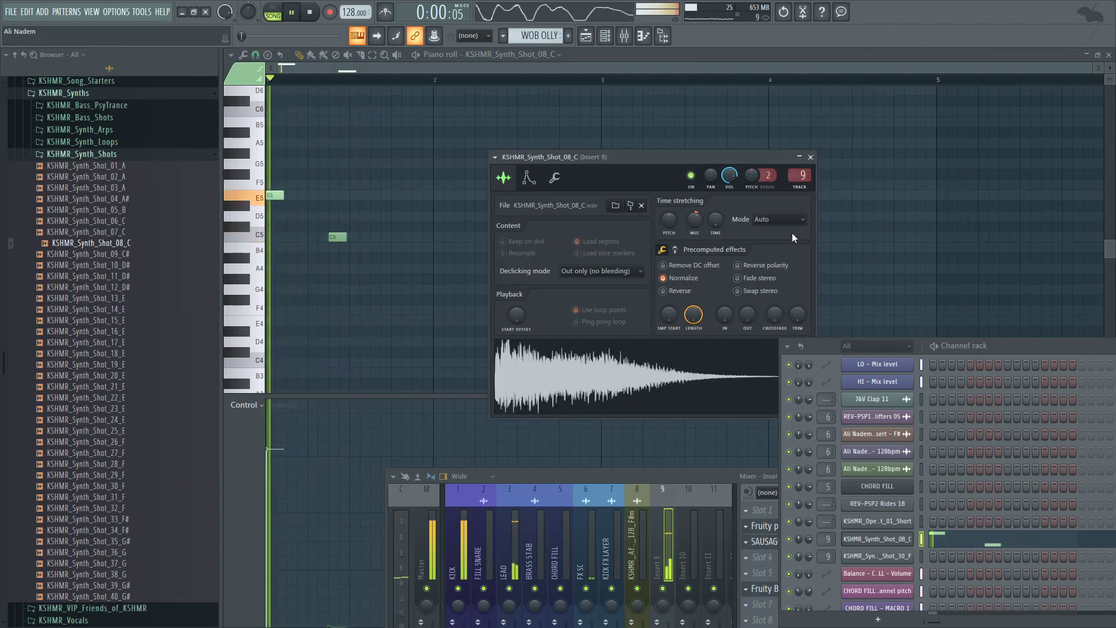
Step: Try the e2 speech, e2 mono and Stretch time-stretching modes on KSHMR_Synth_Shot_08_C, and return the mode to Auto
{"action": "left_click", "coordinate": [779, 219]}
{"action": "left_click", "coordinate": [796, 247]}
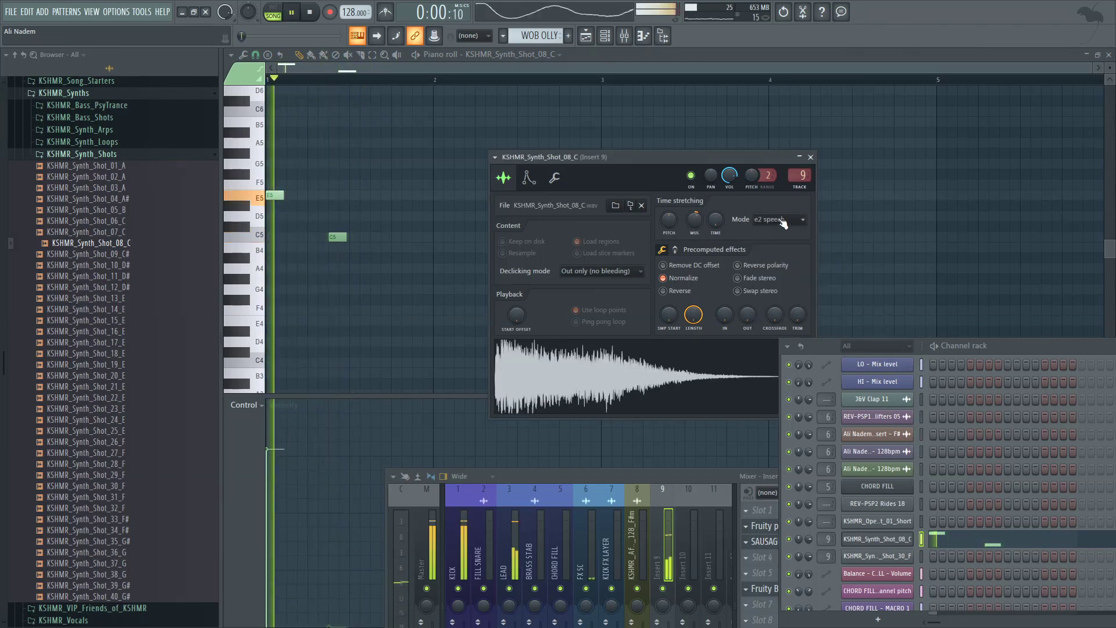
{"action": "scroll", "coordinate": [781, 220], "scroll_direction": "up", "scroll_amount": 1}
{"action": "key", "text": "space"}
{"action": "key", "text": "space"}
{"action": "left_click", "coordinate": [779, 221]}
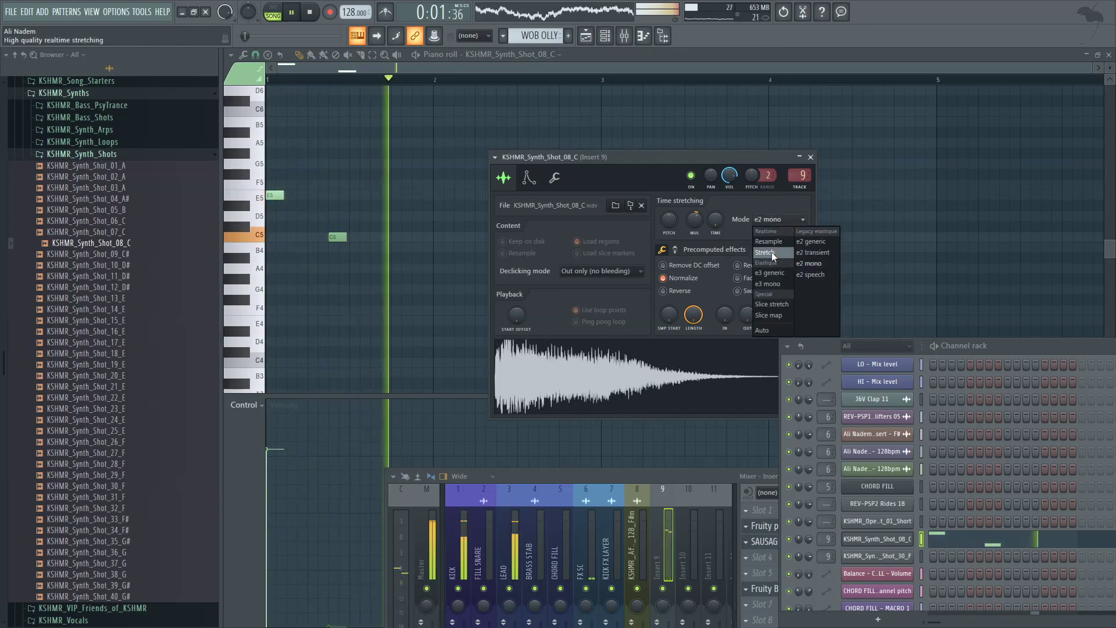
{"action": "left_click", "coordinate": [772, 253]}
{"action": "key", "text": "space"}
{"action": "key", "text": "space"}
{"action": "left_click", "coordinate": [771, 222]}
{"action": "left_click", "coordinate": [766, 330]}
{"action": "key", "text": "space"}
{"action": "key", "text": "space"}
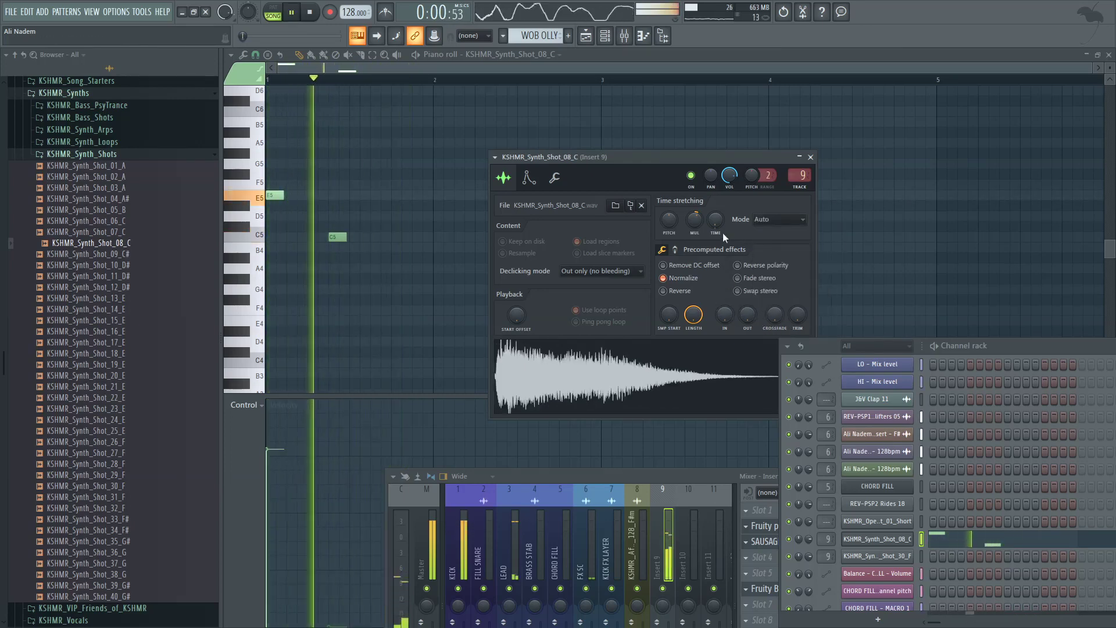
Step: Compare the Auto and Stretch modes on KSHMR_Synth_Shot_08_C, keep Stretch, and raise the time-stretch multiplier further
{"action": "left_click", "coordinate": [770, 221]}
{"action": "left_click", "coordinate": [773, 252]}
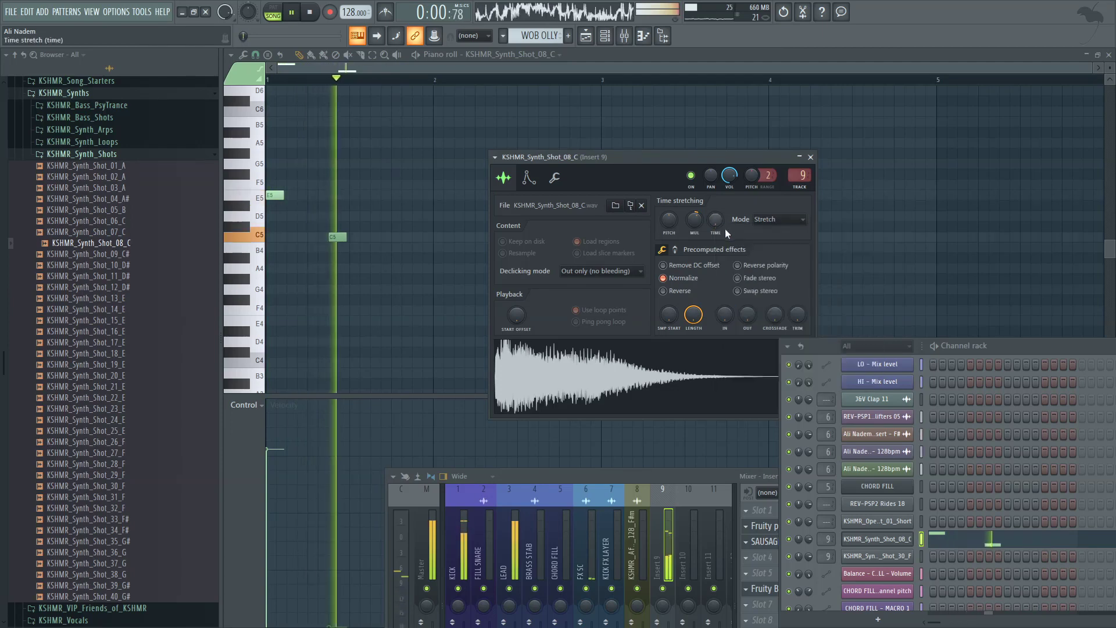
{"action": "left_click", "coordinate": [779, 219]}
{"action": "left_click", "coordinate": [769, 319]}
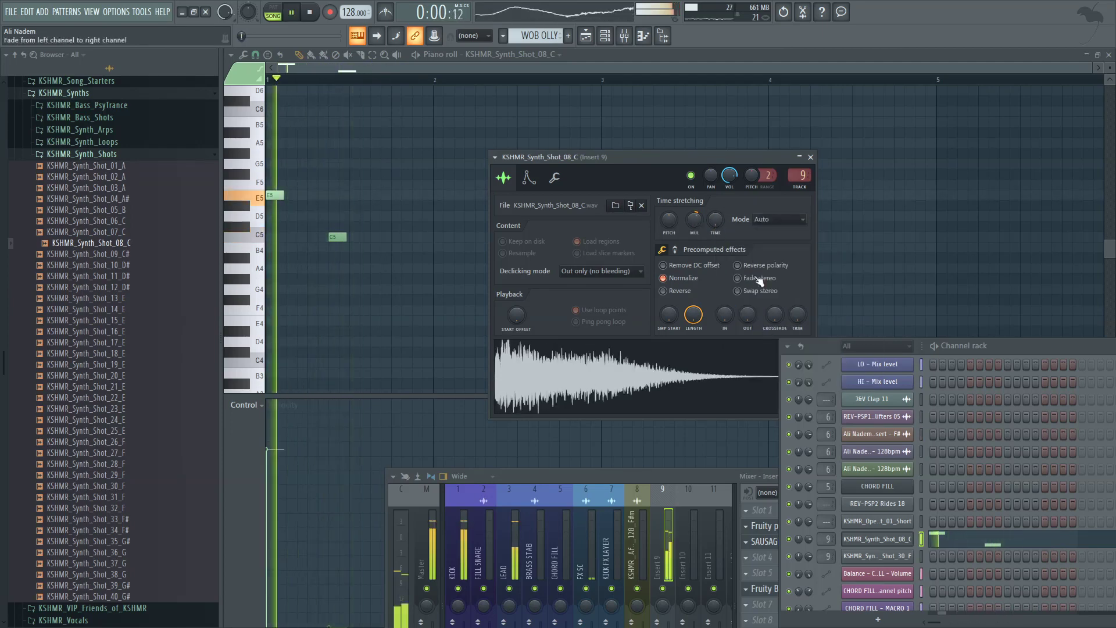
{"action": "left_click", "coordinate": [773, 218]}
{"action": "left_click", "coordinate": [773, 249]}
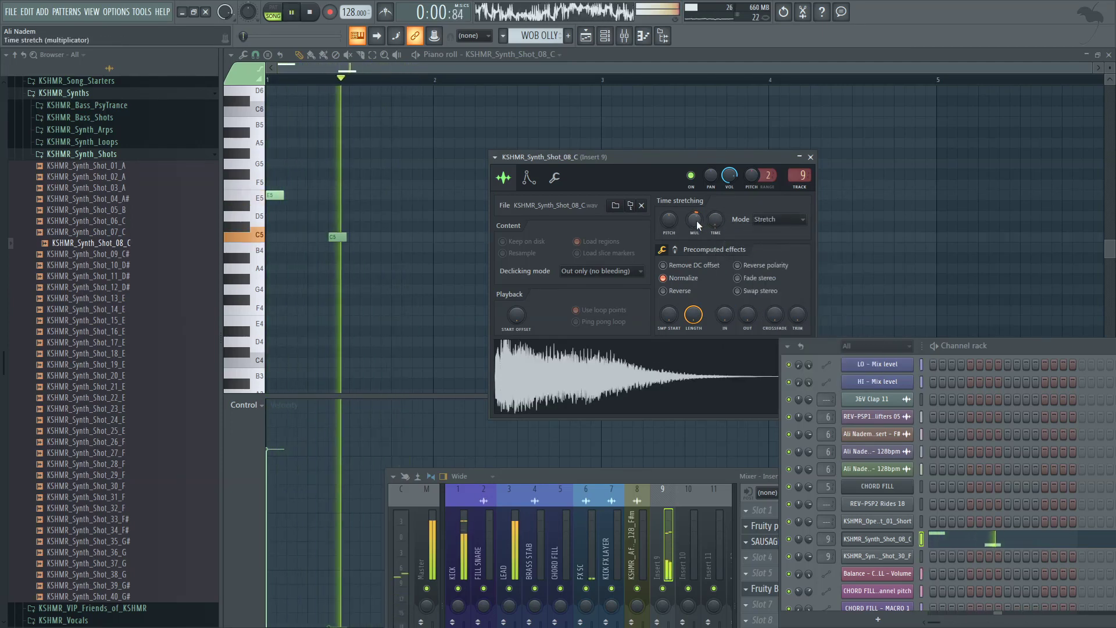
{"action": "scroll", "coordinate": [696, 221], "scroll_direction": "up", "scroll_amount": 3}
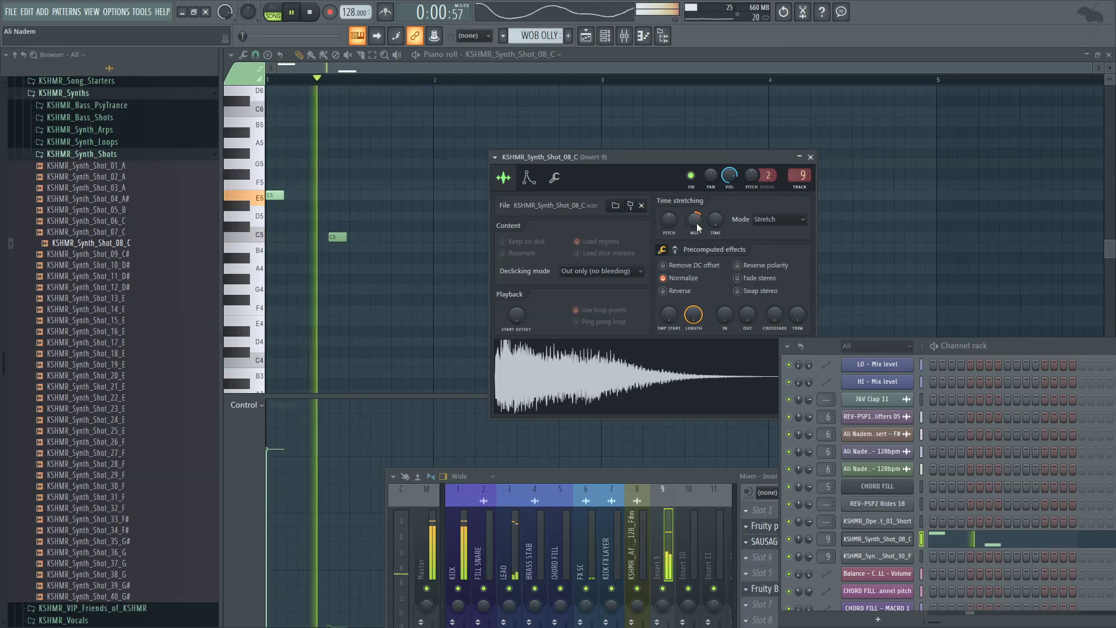
Step: Replace the WOB OLLY #2 clip at bar 5 on playlist Track 10 with the WOB OLLY pattern
{"action": "left_click", "coordinate": [586, 37]}
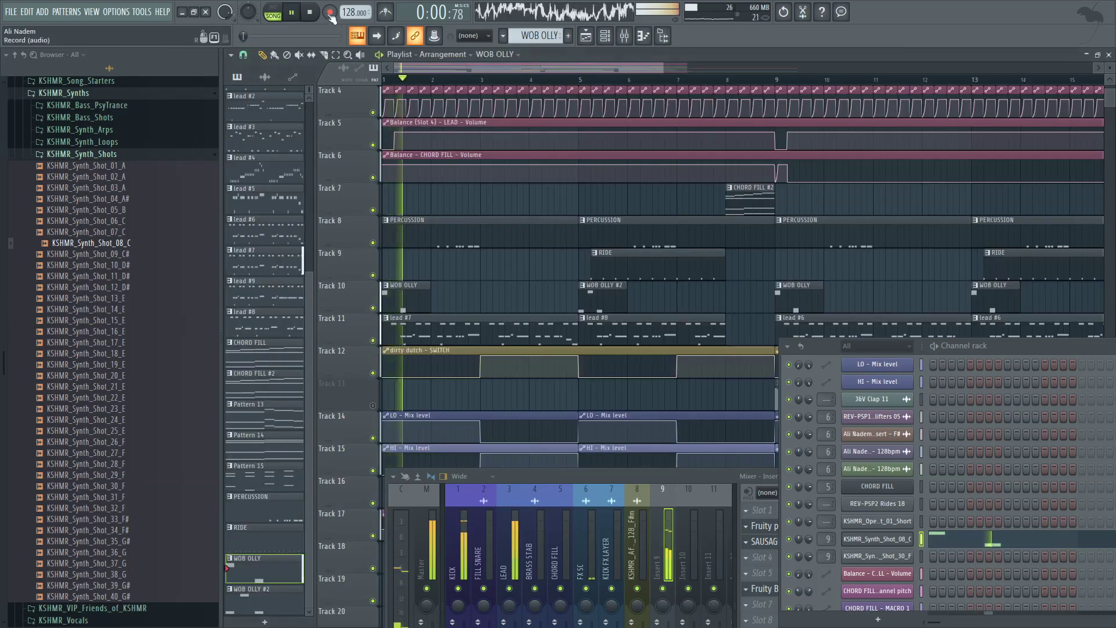
{"action": "scroll", "coordinate": [394, 196], "scroll_direction": "up", "scroll_amount": 2}
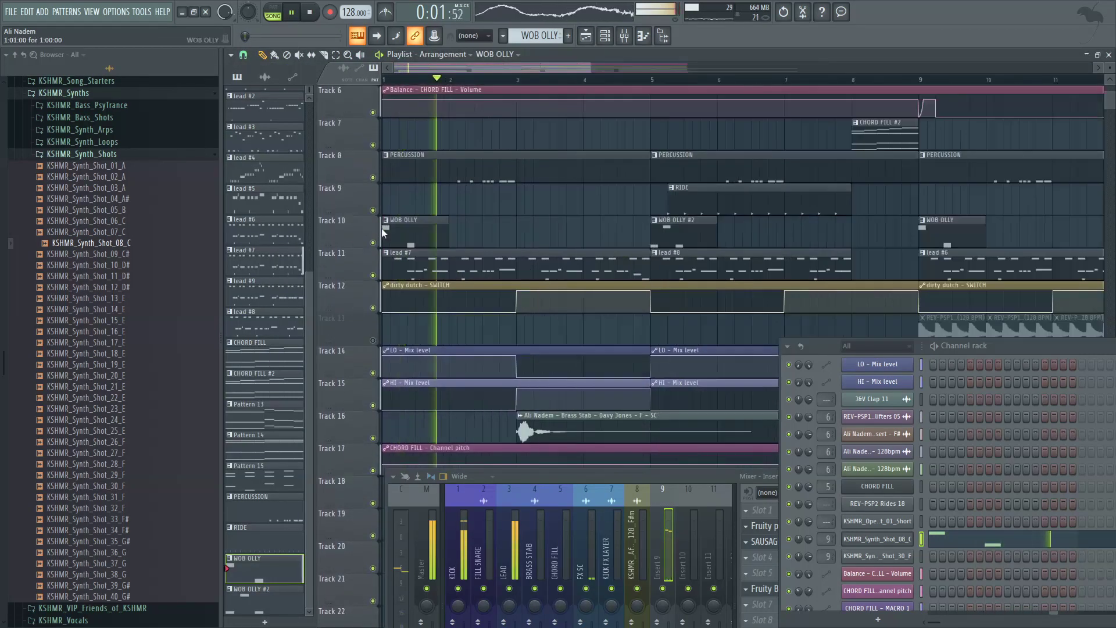
{"action": "left_click", "coordinate": [885, 535]}
{"action": "left_click", "coordinate": [886, 538]}
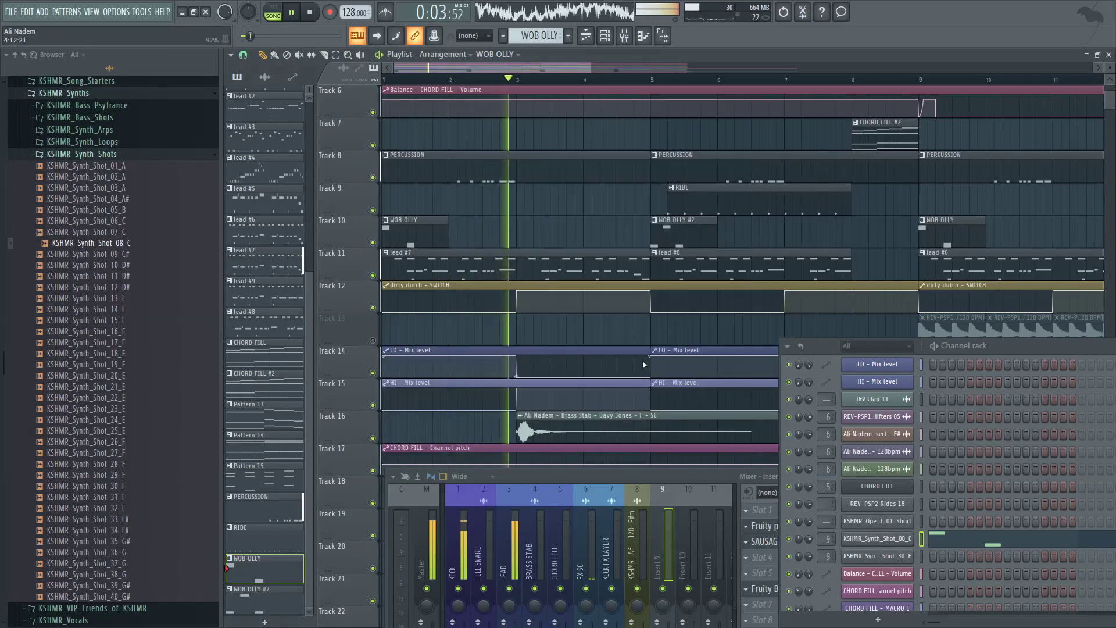
{"action": "scroll", "coordinate": [441, 239], "scroll_direction": "down", "scroll_amount": 3}
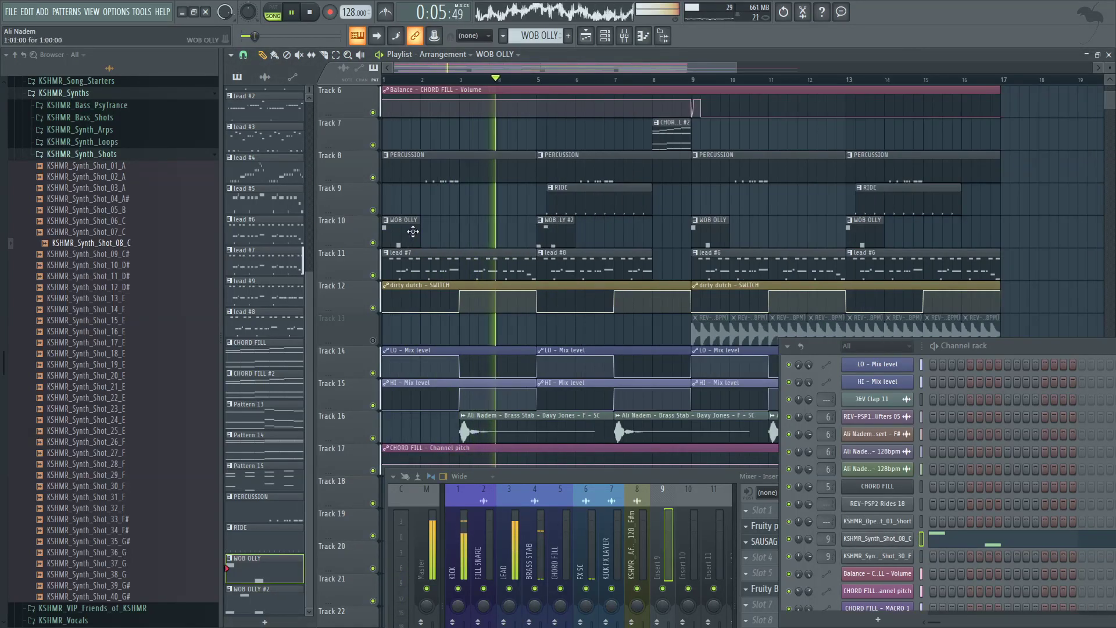
{"action": "right_click", "coordinate": [546, 236]}
{"action": "left_click", "coordinate": [547, 236]}
{"action": "scroll", "coordinate": [697, 228], "scroll_direction": "down", "scroll_amount": 2}
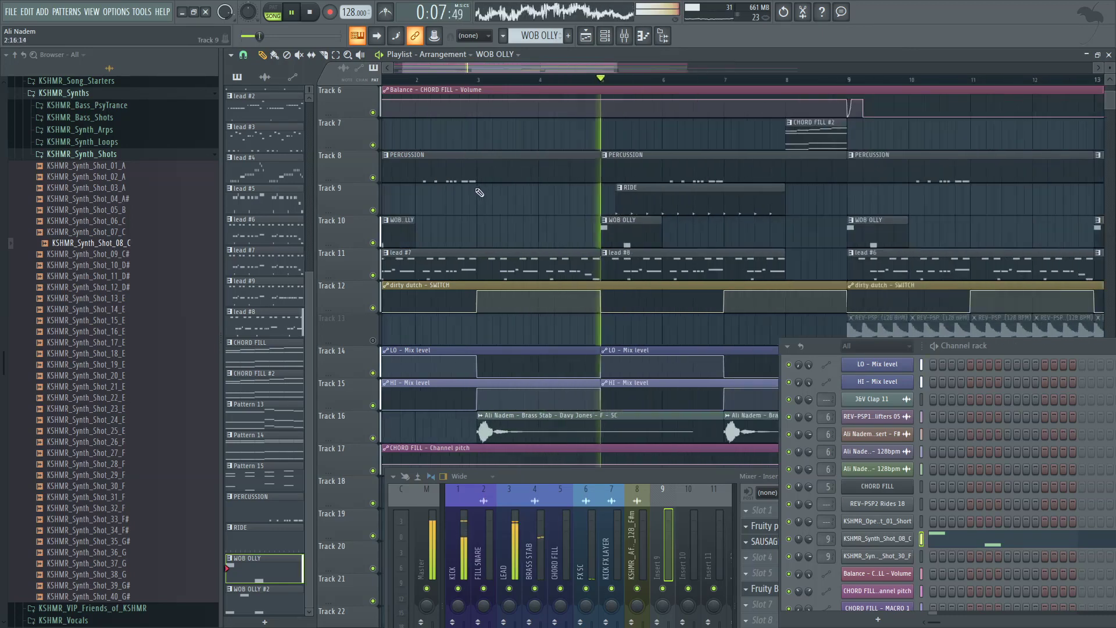
Step: Try a later sample start point for KSHMR_Synth_Shot_08_C and audition the drop from bar 1
{"action": "left_click", "coordinate": [894, 544]}
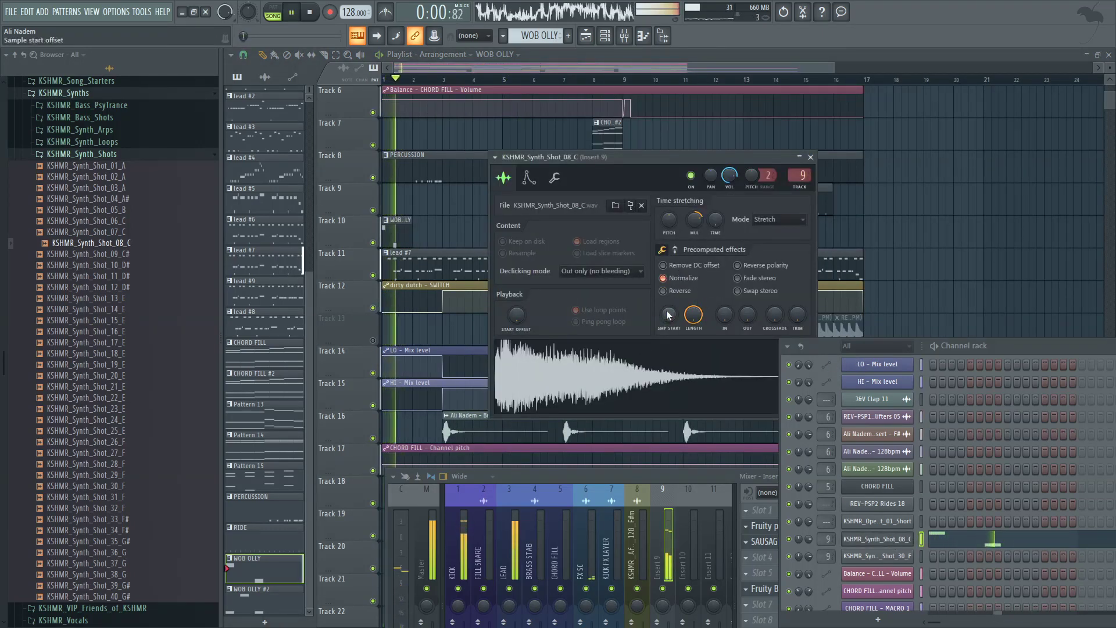
{"action": "scroll", "coordinate": [669, 316], "scroll_direction": "up", "scroll_amount": 5}
{"action": "key", "text": "space"}
{"action": "key", "text": "space"}
{"action": "key", "text": "space"}
{"action": "key", "text": "space"}
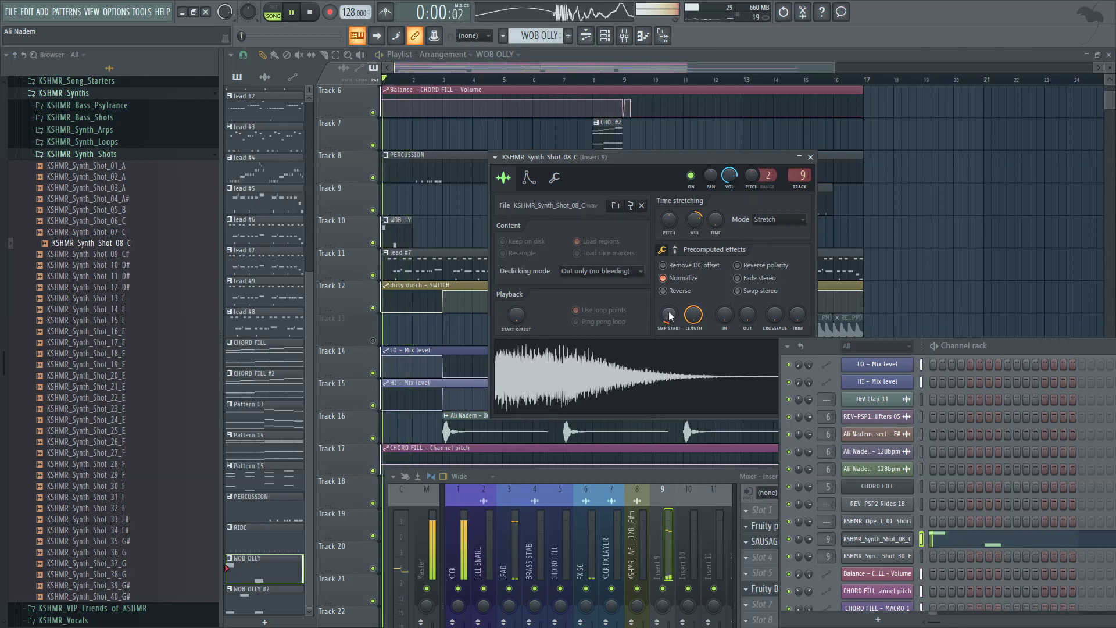
{"action": "key", "text": "space"}
Step: Try a long fade-in on the KSHMR_Synth_Shot_08_C sample, and return the fade-in to none
{"action": "left_click_drag", "start_coordinate": [669, 316], "coordinate": [724, 276]}
{"action": "key", "text": "space"}
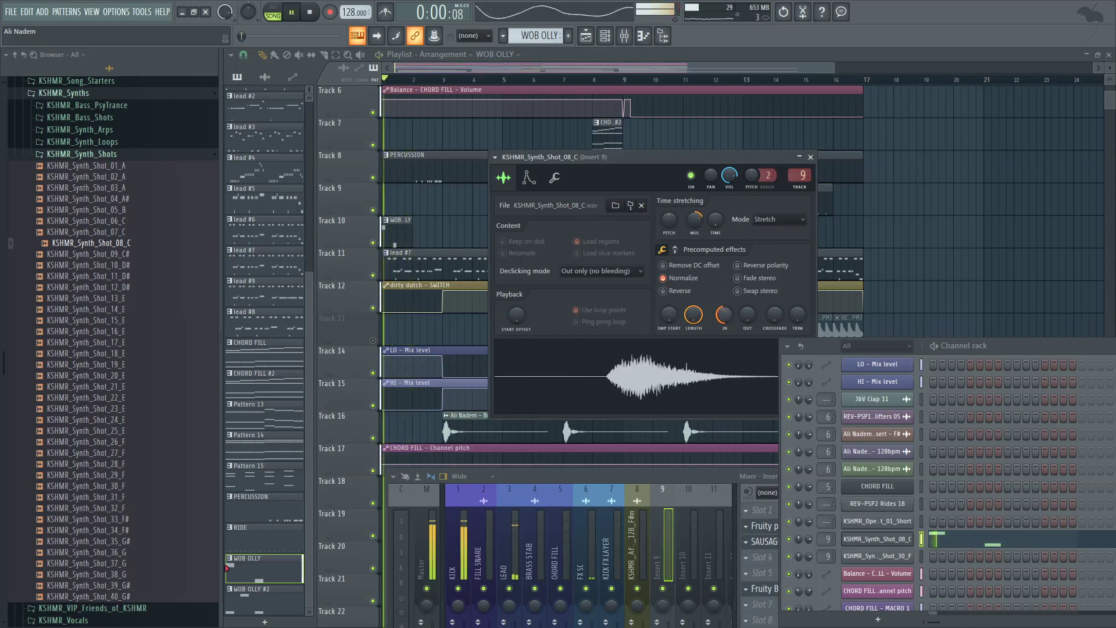
{"action": "key", "text": "space"}
{"action": "key", "text": "space"}
{"action": "left_click_drag", "start_coordinate": [725, 316], "coordinate": [725, 325]}
{"action": "key", "text": "space"}
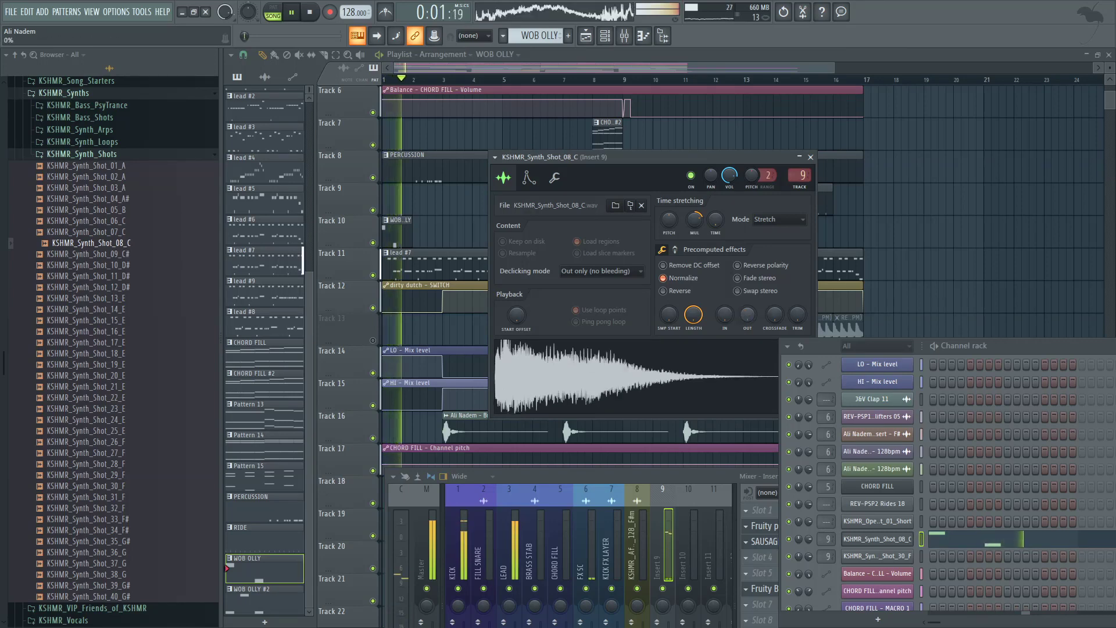
Step: Try the Fade stereo effect on KSHMR_Synth_Shot_08_C, and switch it off again
{"action": "left_click", "coordinate": [748, 278]}
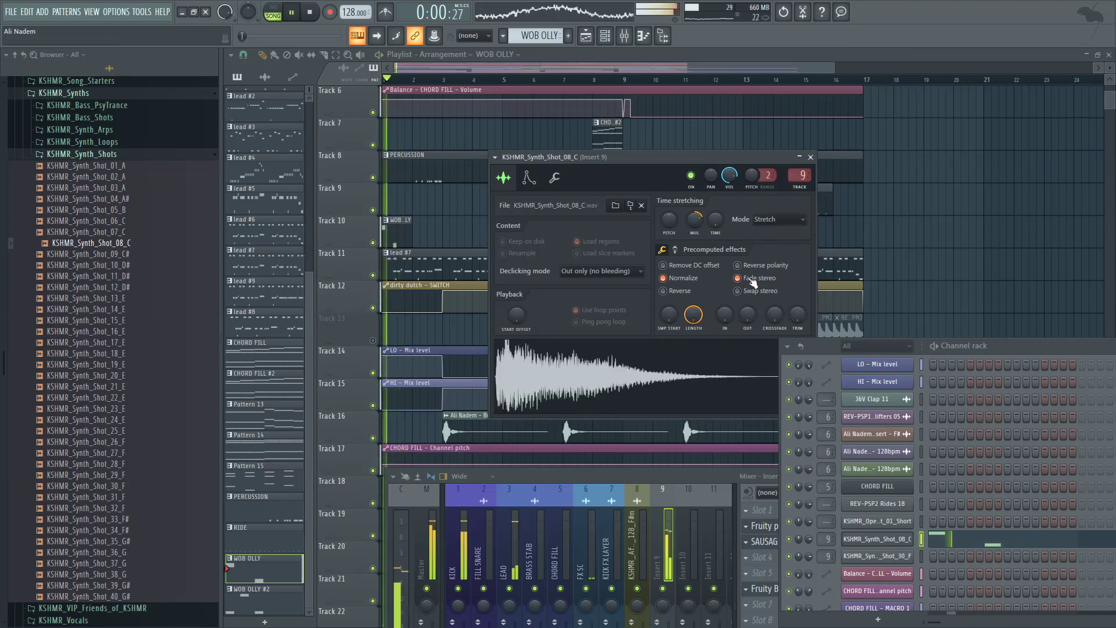
{"action": "left_click", "coordinate": [750, 279]}
{"action": "key", "text": "space"}
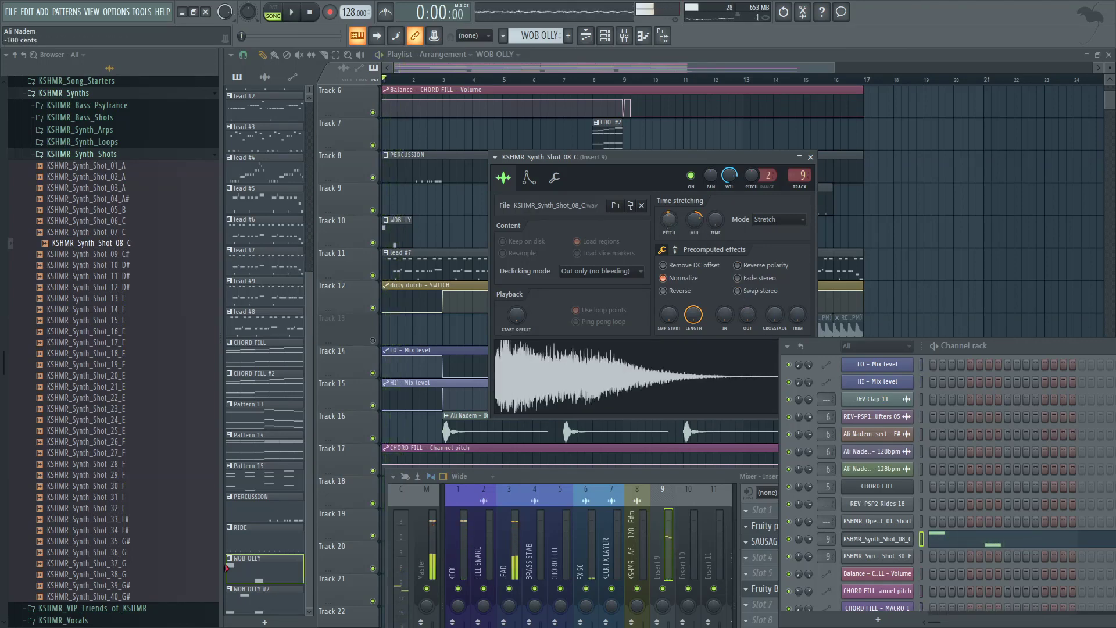
Step: Try raising the time-stretching pitch of KSHMR_Synth_Shot_08_C to +1200 cents while auditioning the drop, and return it to default
{"action": "scroll", "coordinate": [669, 221], "scroll_direction": "down", "scroll_amount": 3}
{"action": "key", "text": "space"}
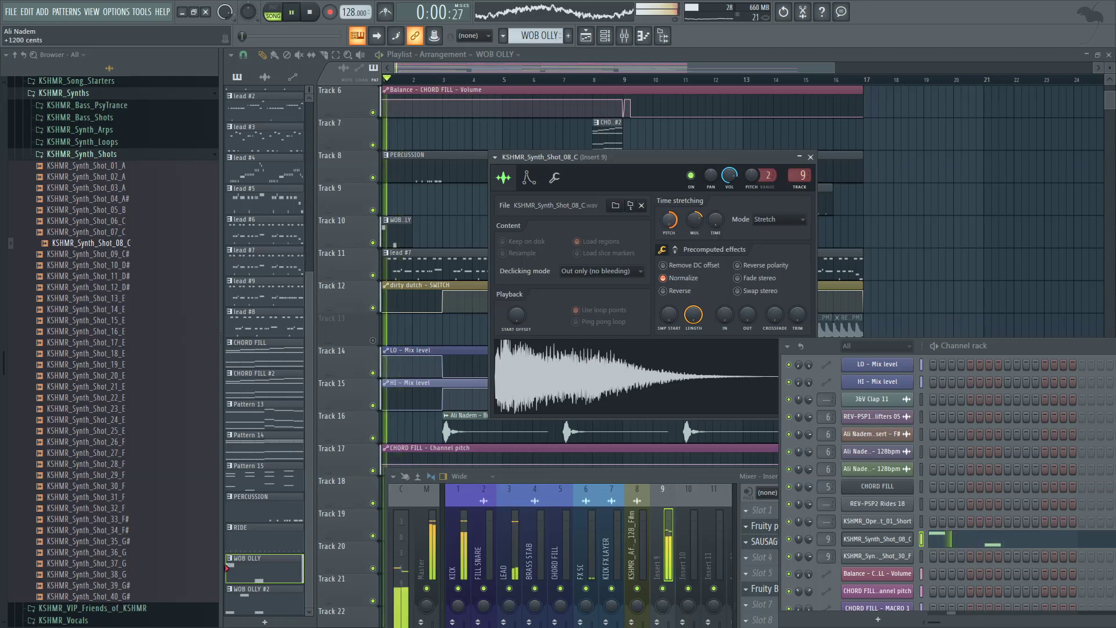
{"action": "left_click", "coordinate": [681, 225]}
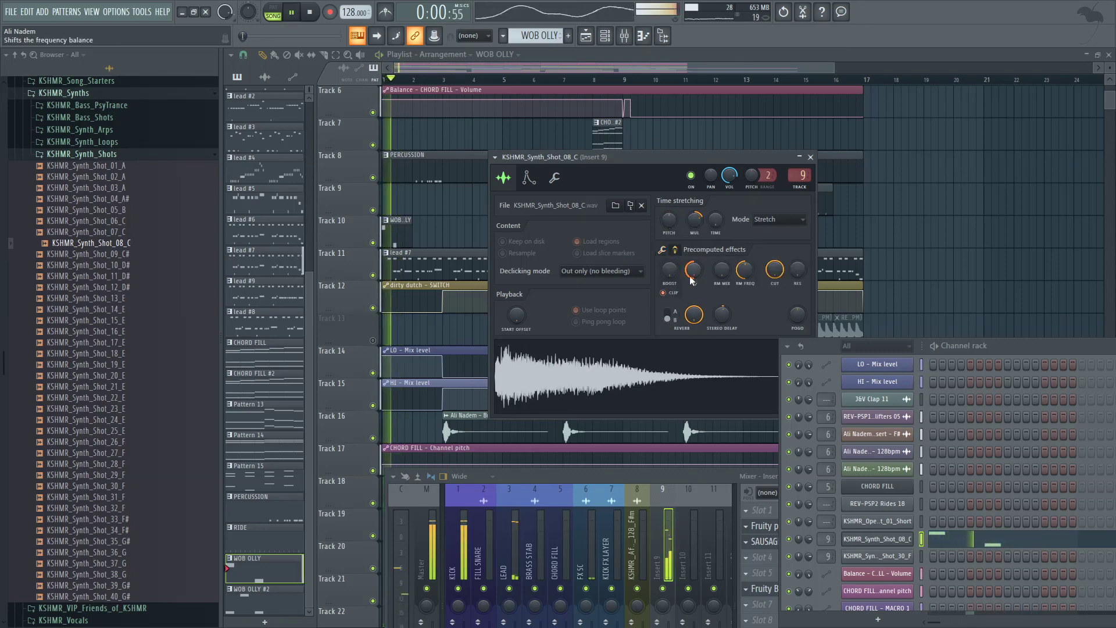
Step: Try the precomputed EQ and a 60% Boost on KSHMR_Synth_Shot_08_C during playback, and reset both
{"action": "right_click", "coordinate": [694, 273]}
{"action": "left_click", "coordinate": [693, 284]}
{"action": "key", "text": "space"}
{"action": "key", "text": "ctrl+z"}
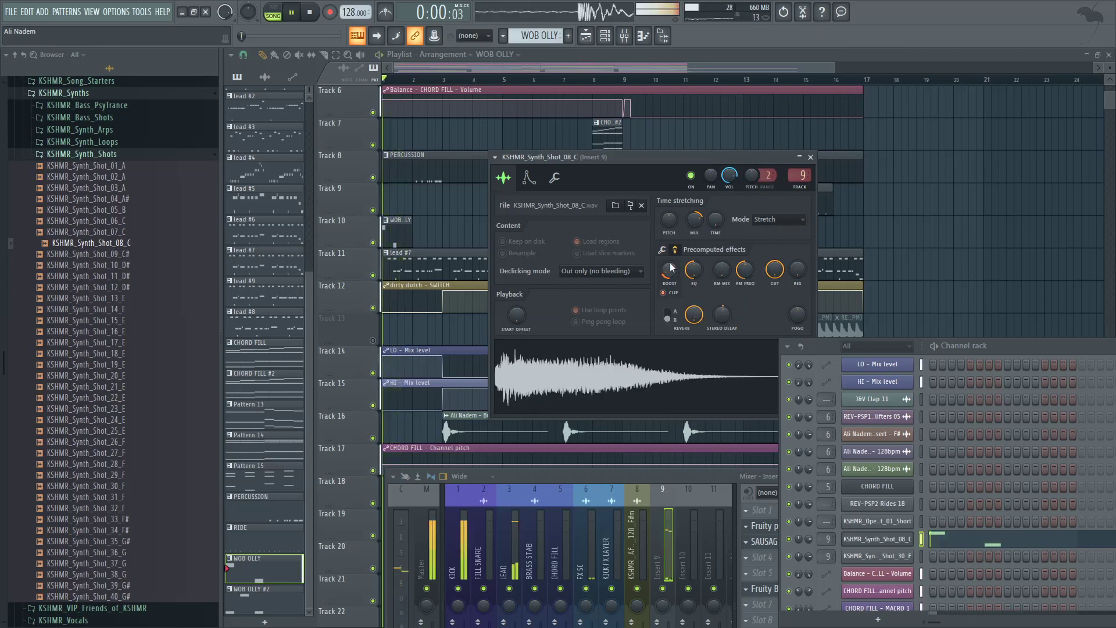
{"action": "left_click_drag", "start_coordinate": [673, 267], "coordinate": [673, 256]}
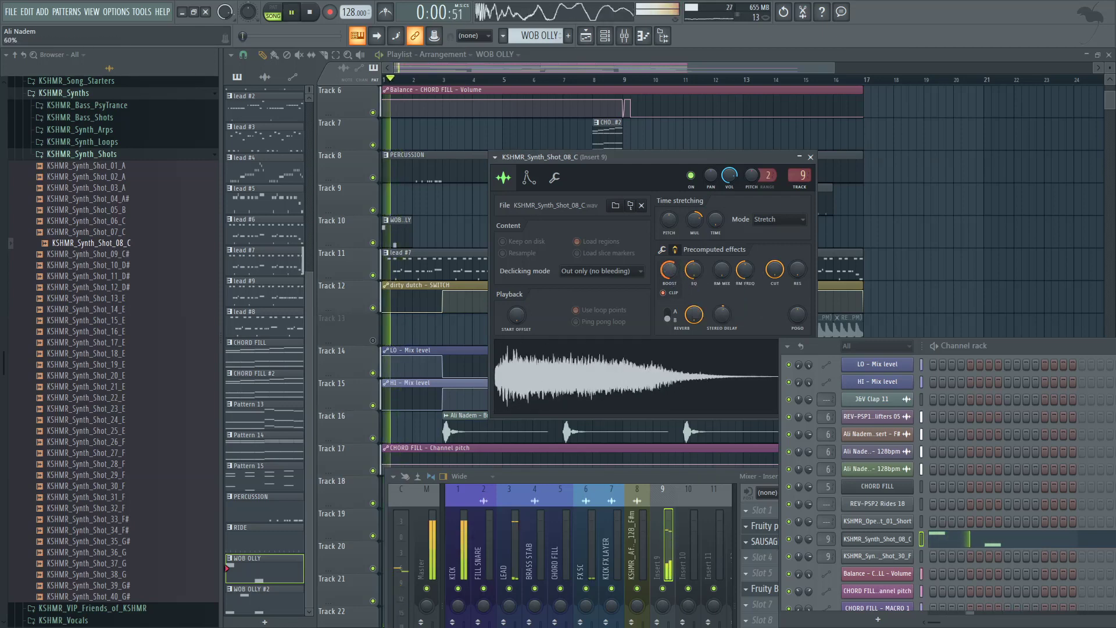
{"action": "right_click", "coordinate": [696, 275]}
{"action": "left_click", "coordinate": [698, 284]}
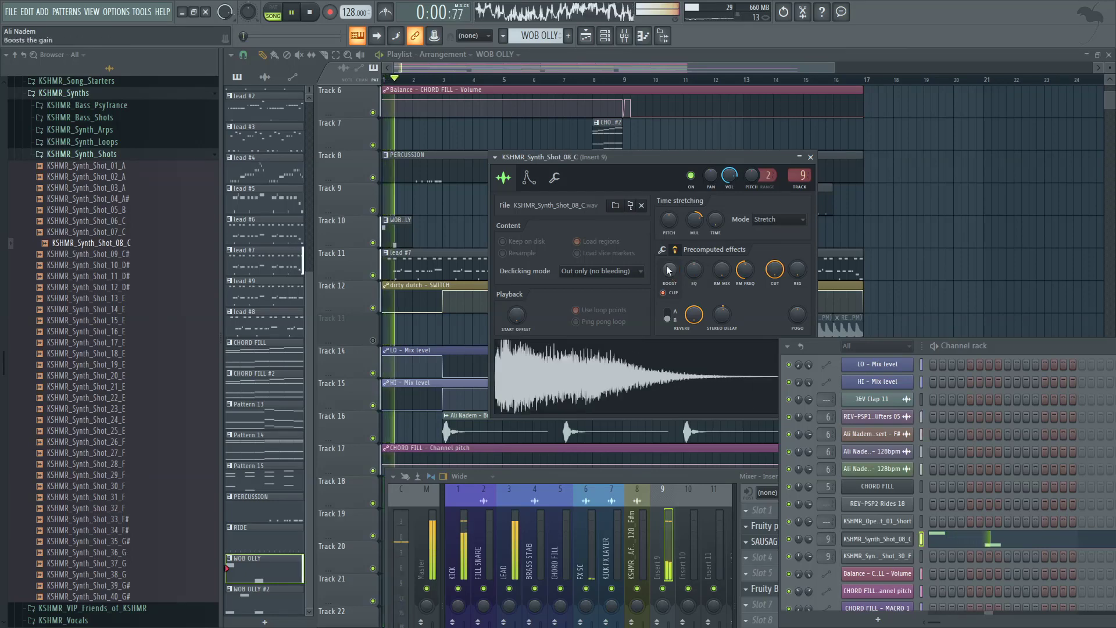
Step: Apply the Pogo precomputed effect to KSHMR_Synth_Shot_08_C and audition the drop in the playlist
{"action": "left_click_drag", "start_coordinate": [668, 270], "coordinate": [669, 277]}
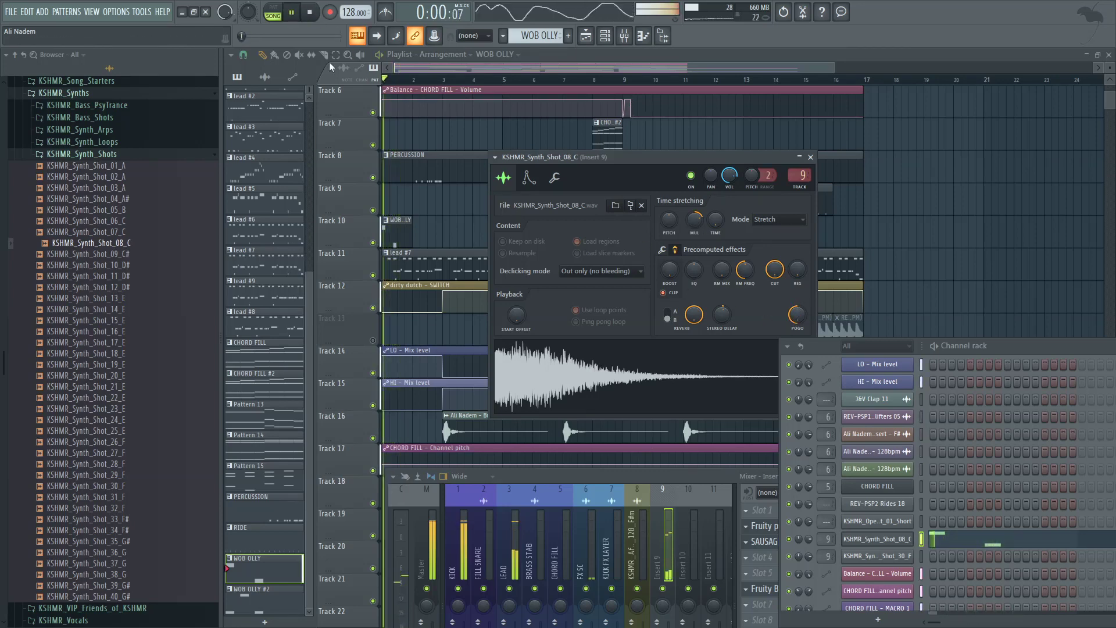
{"action": "scroll", "coordinate": [337, 139], "scroll_direction": "down", "scroll_amount": 1}
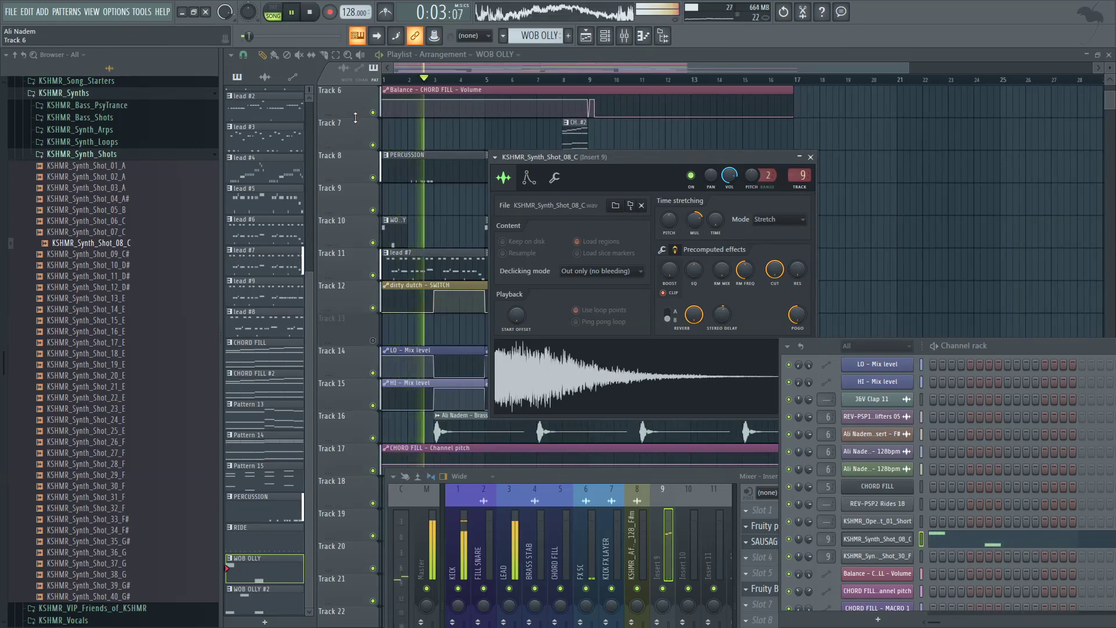
{"action": "left_click", "coordinate": [481, 71]}
{"action": "scroll", "coordinate": [403, 159], "scroll_direction": "up", "scroll_amount": 2}
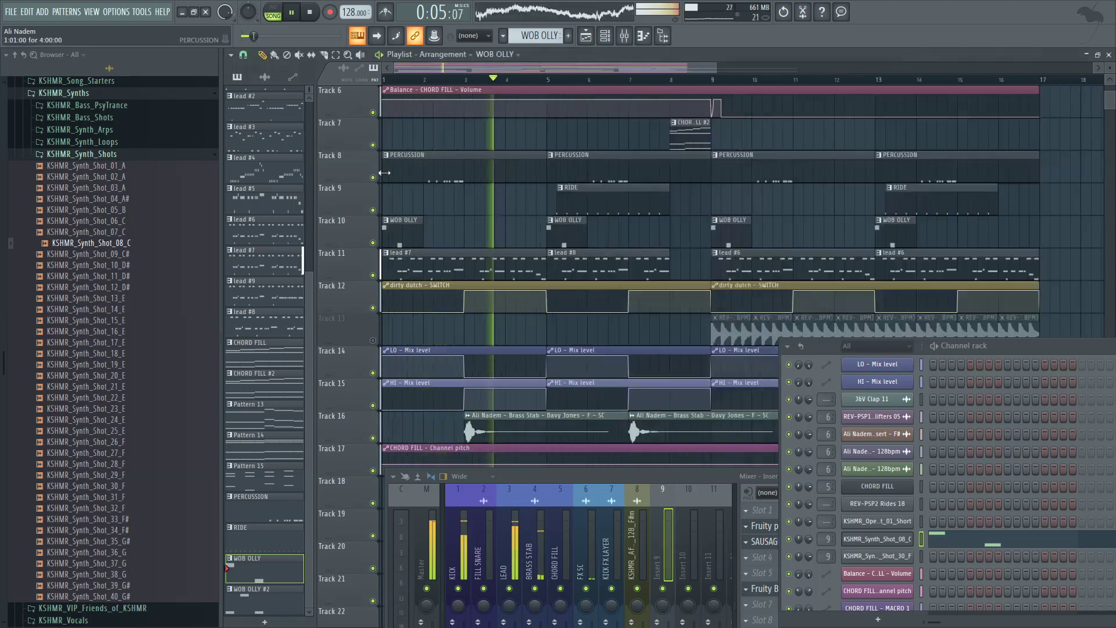
{"action": "scroll", "coordinate": [402, 159], "scroll_direction": "down", "scroll_amount": 3}
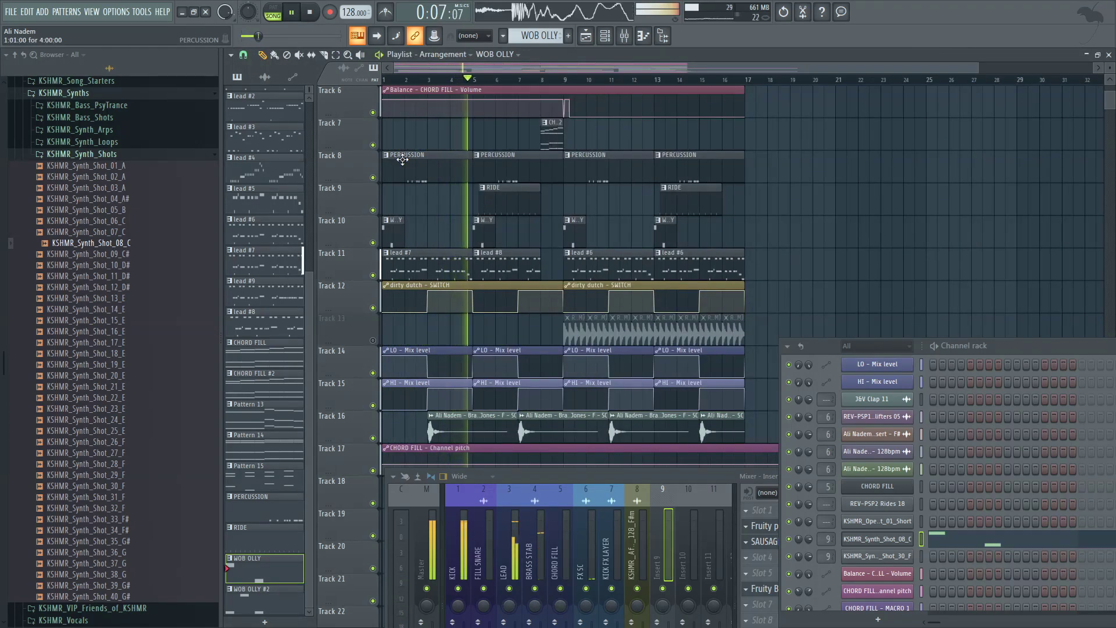
{"action": "scroll", "coordinate": [403, 159], "scroll_direction": "down", "scroll_amount": 3}
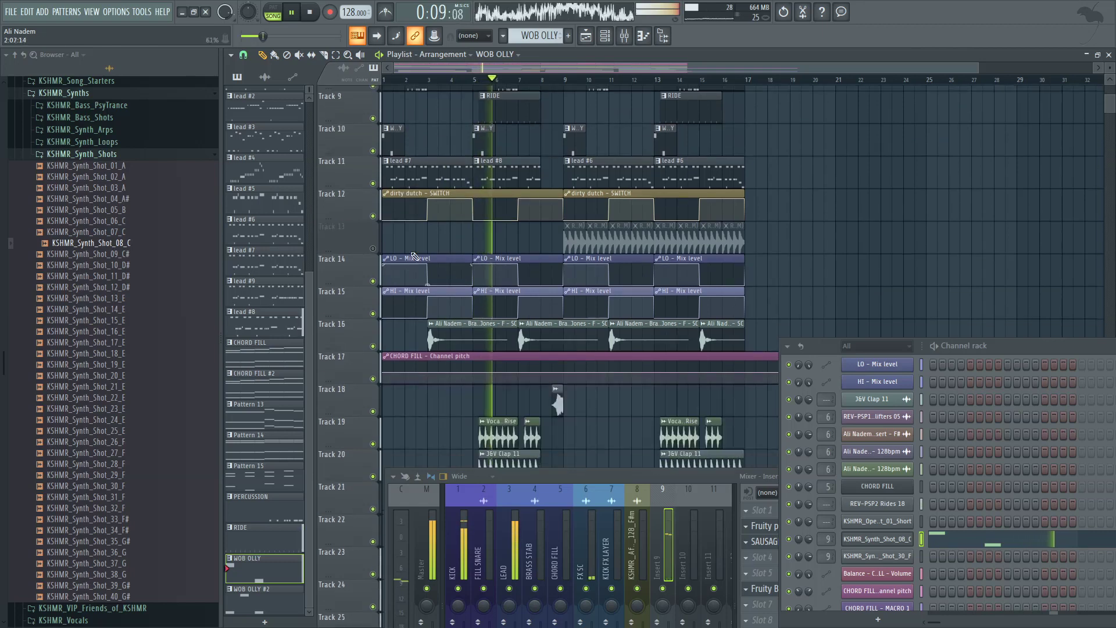
Step: Mute the brass stab on playlist Track 16 and restart the drop from bar 1
{"action": "key", "text": "space"}
{"action": "key", "text": "space"}
{"action": "left_click", "coordinate": [372, 340]}
{"action": "scroll", "coordinate": [364, 348], "scroll_direction": "up", "scroll_amount": 3}
{"action": "key", "text": "space"}
{"action": "key", "text": "space"}
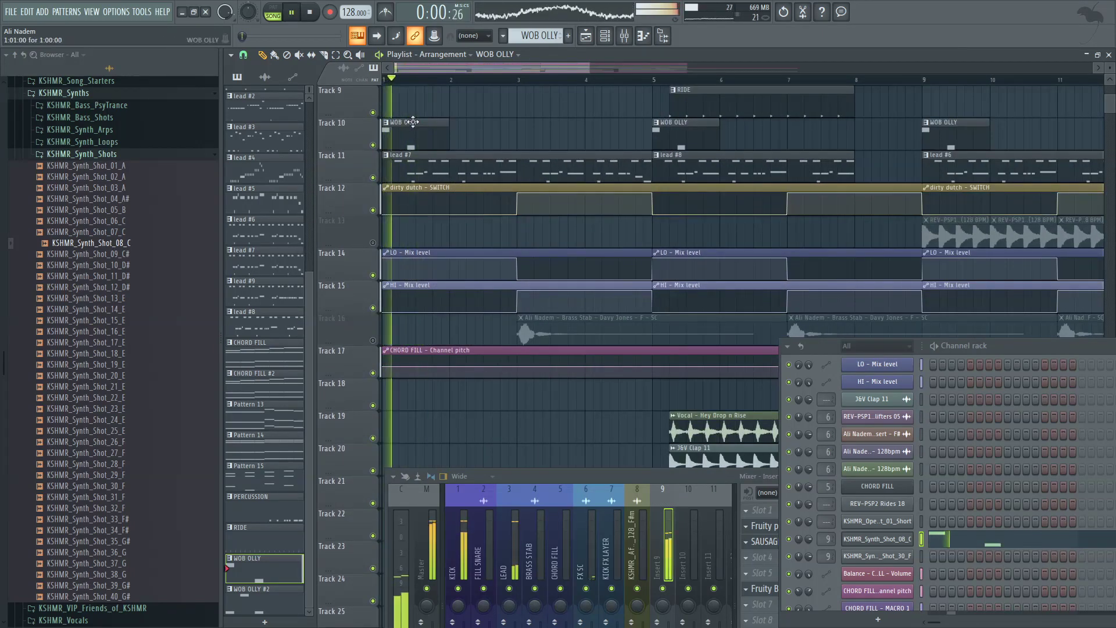
Step: Move the C5 note of the WOB OLLY pattern about half a beat earlier, to beat 2 of its first bar
{"action": "double_click", "coordinate": [407, 133]}
{"action": "key", "text": "space"}
{"action": "key", "text": "space"}
{"action": "key", "text": "space"}
{"action": "key", "text": "space"}
{"action": "left_click_drag", "start_coordinate": [337, 236], "coordinate": [314, 236]}
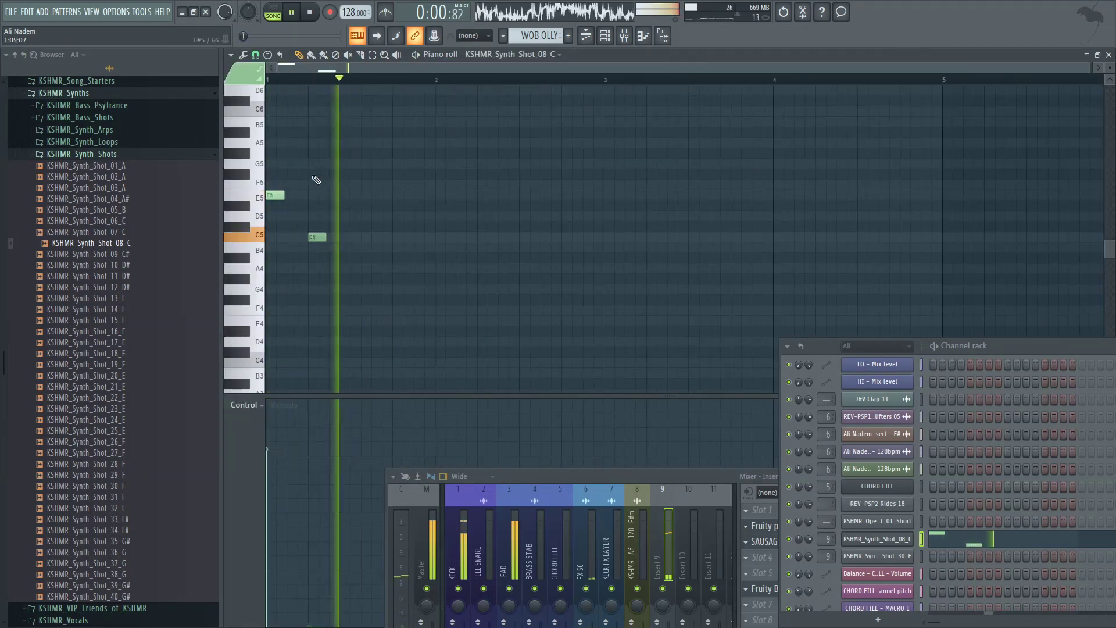
{"action": "key", "text": "space"}
{"action": "key", "text": "space"}
{"action": "left_click", "coordinate": [586, 36]}
{"action": "scroll", "coordinate": [349, 227], "scroll_direction": "up", "scroll_amount": 3}
Step: Audition the start of the drop from bar 1 with the edited WOB OLLY pattern
{"action": "scroll", "coordinate": [349, 226], "scroll_direction": "down", "scroll_amount": 4}
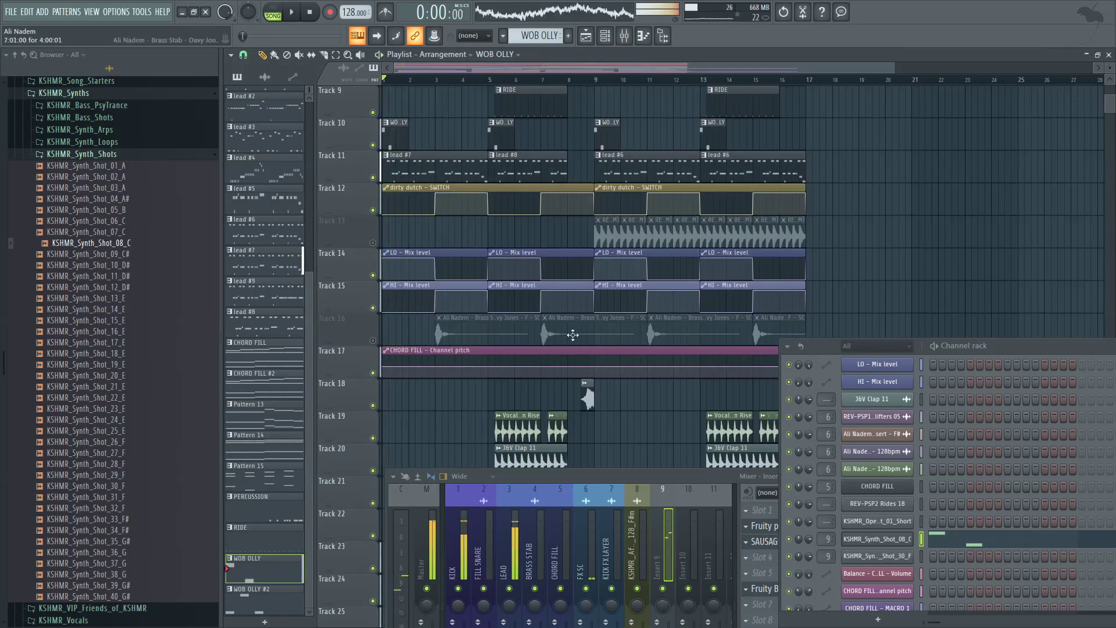
{"action": "key", "text": "space"}
{"action": "key", "text": "space"}
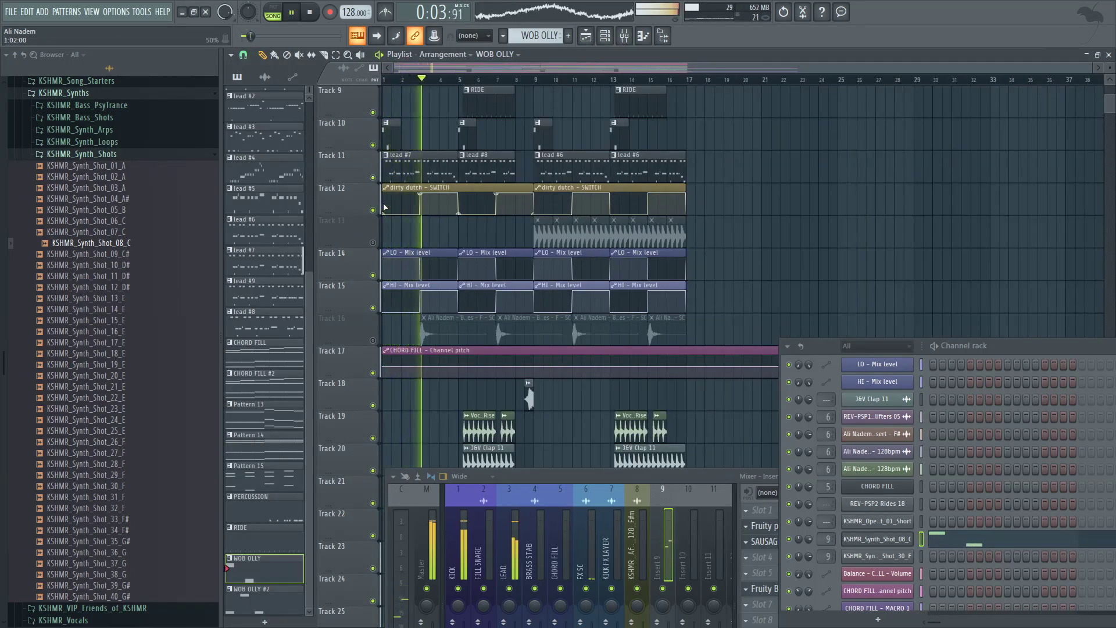
{"action": "key", "text": "space"}
{"action": "key", "text": "space"}
{"action": "scroll", "coordinate": [584, 138], "scroll_direction": "up", "scroll_amount": 4}
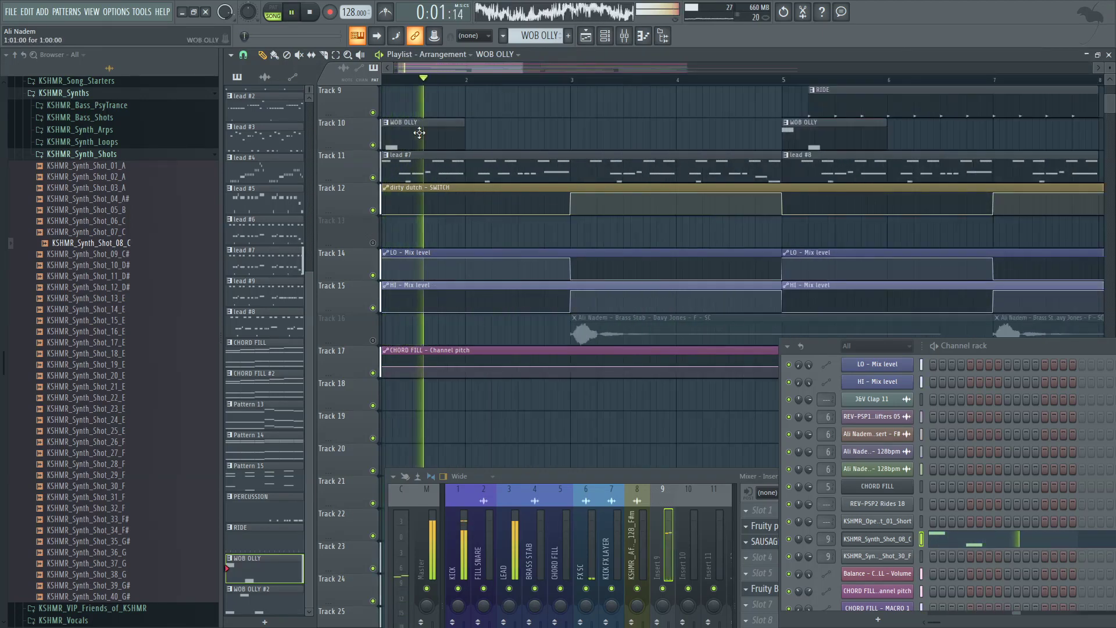
Step: Add a WOB OLLY clip at bar 3 on Track 10 and replay the drop from bar 1
{"action": "scroll", "coordinate": [725, 205], "scroll_direction": "down", "scroll_amount": 3}
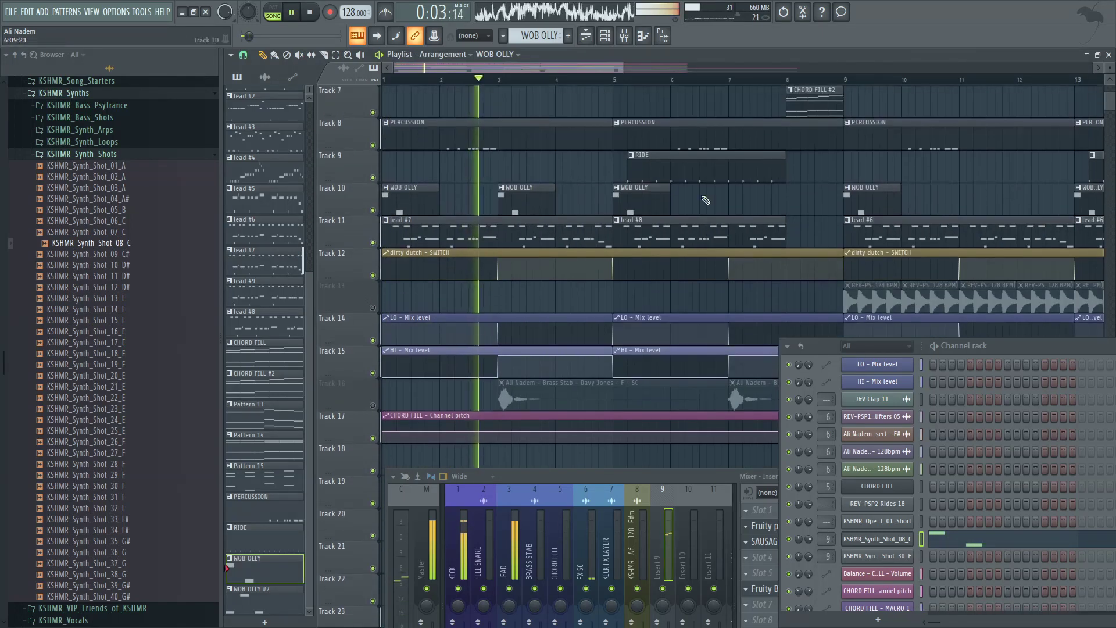
{"action": "scroll", "coordinate": [724, 204], "scroll_direction": "down", "scroll_amount": 2}
{"action": "scroll", "coordinate": [481, 256], "scroll_direction": "up", "scroll_amount": 2}
{"action": "key", "text": "space"}
{"action": "key", "text": "space"}
Step: Shorten the Insert 9 Volume automation clips at bars 1 and 5 on Track 30 to two bars and repeat them at bars 3 and 7
{"action": "scroll", "coordinate": [407, 291], "scroll_direction": "down", "scroll_amount": 11}
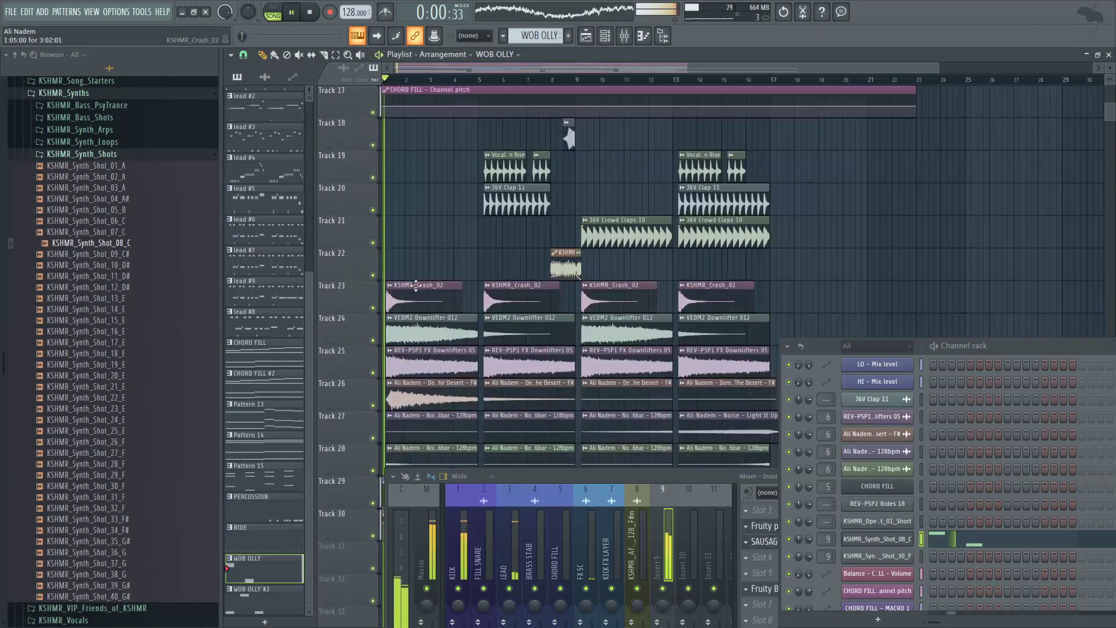
{"action": "scroll", "coordinate": [395, 301], "scroll_direction": "up", "scroll_amount": 5}
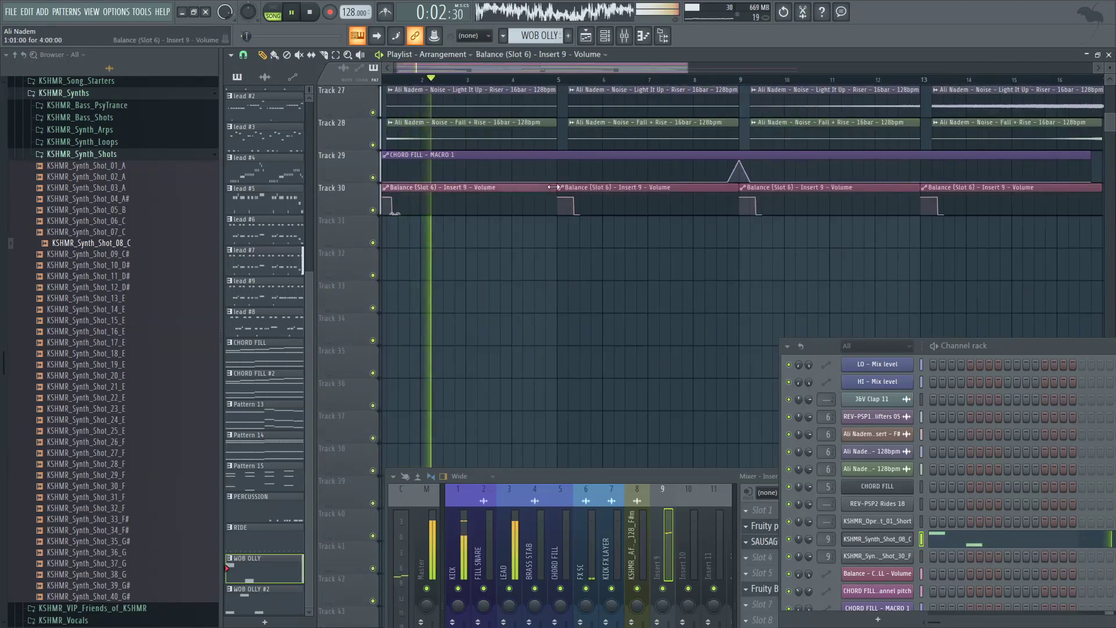
{"action": "left_click", "coordinate": [485, 206]}
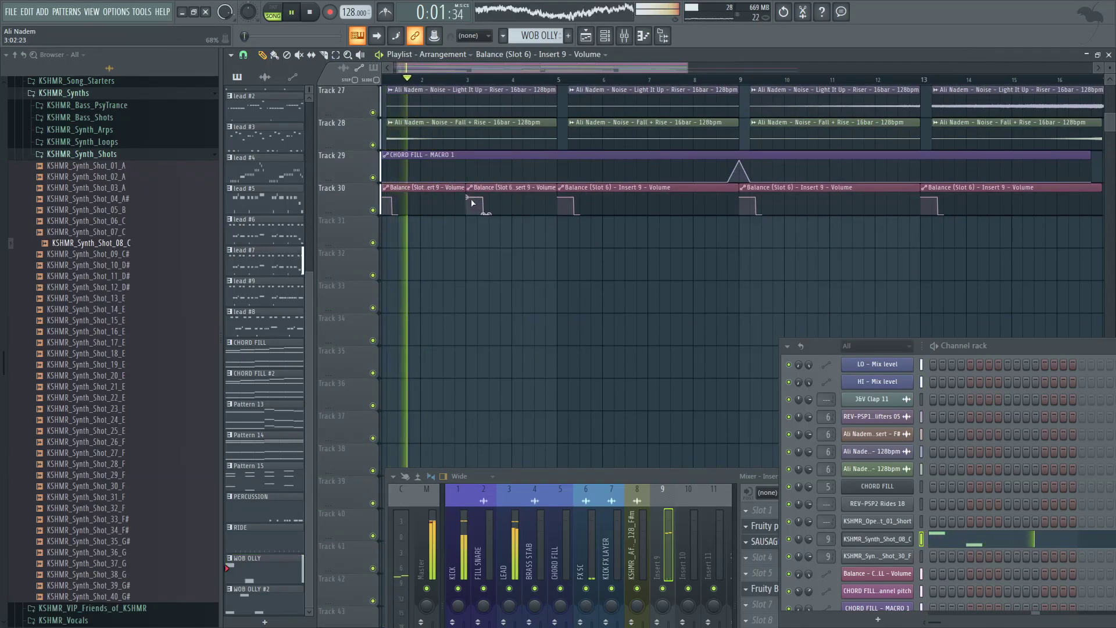
{"action": "right_click", "coordinate": [575, 212]}
{"action": "left_click_drag", "start_coordinate": [647, 188], "coordinate": [647, 185]}
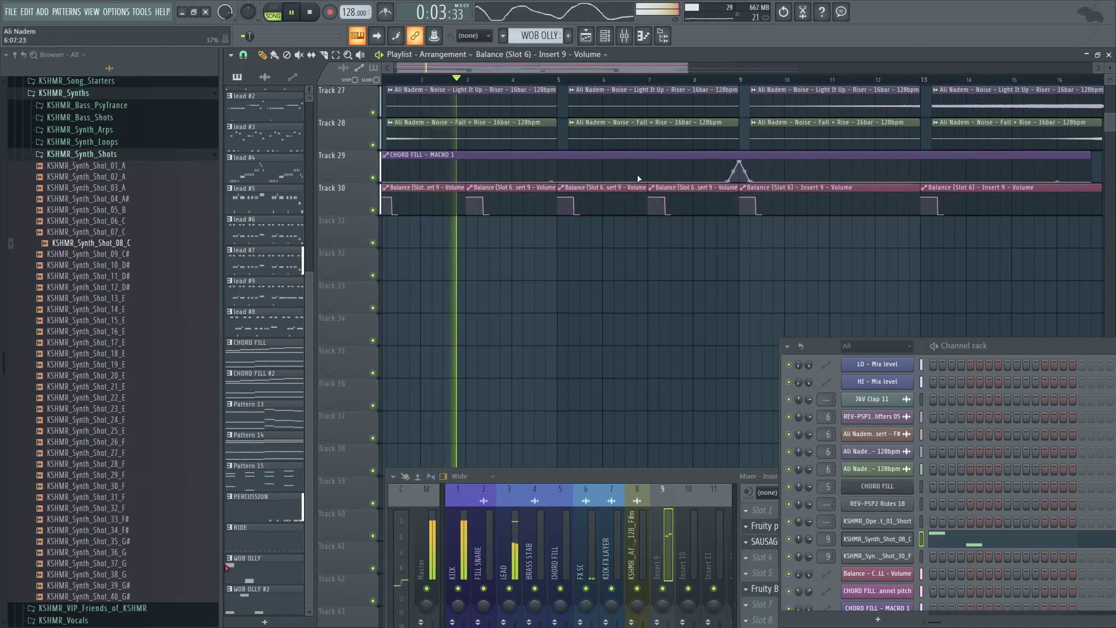
Step: Shorten the Insert 9 Volume automation clip at bar 9 on Track 30 to two bars and repeat it at bar 11
{"action": "scroll", "coordinate": [638, 178], "scroll_direction": "down", "scroll_amount": 3}
{"action": "scroll", "coordinate": [402, 213], "scroll_direction": "up", "scroll_amount": 3}
{"action": "scroll", "coordinate": [408, 186], "scroll_direction": "down", "scroll_amount": 2}
{"action": "scroll", "coordinate": [572, 277], "scroll_direction": "up", "scroll_amount": 2}
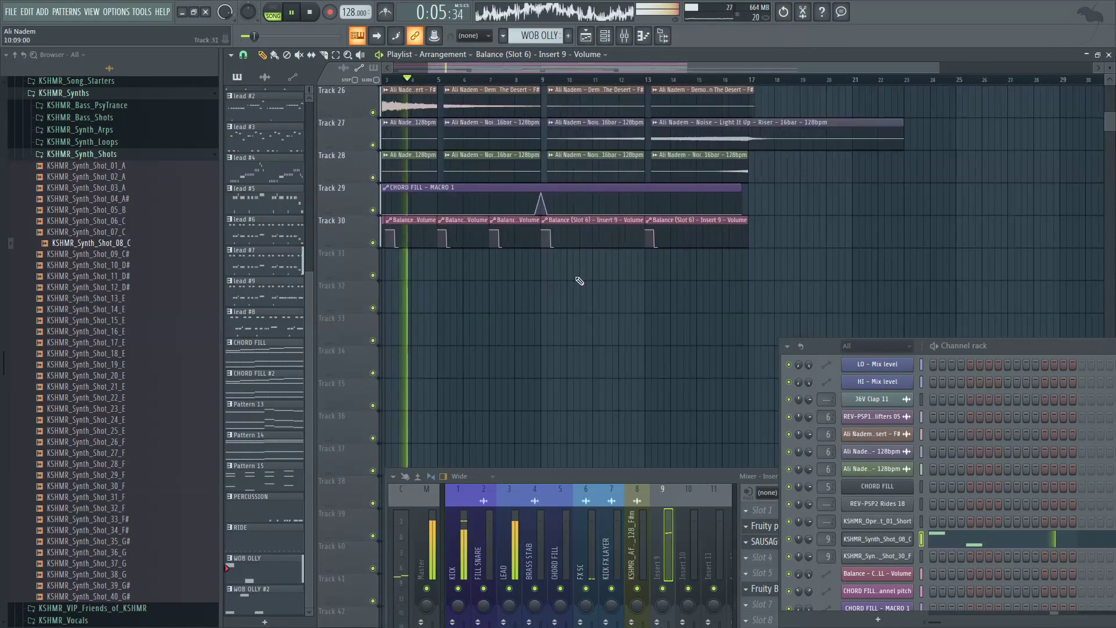
{"action": "left_click_drag", "start_coordinate": [576, 223], "coordinate": [569, 223]}
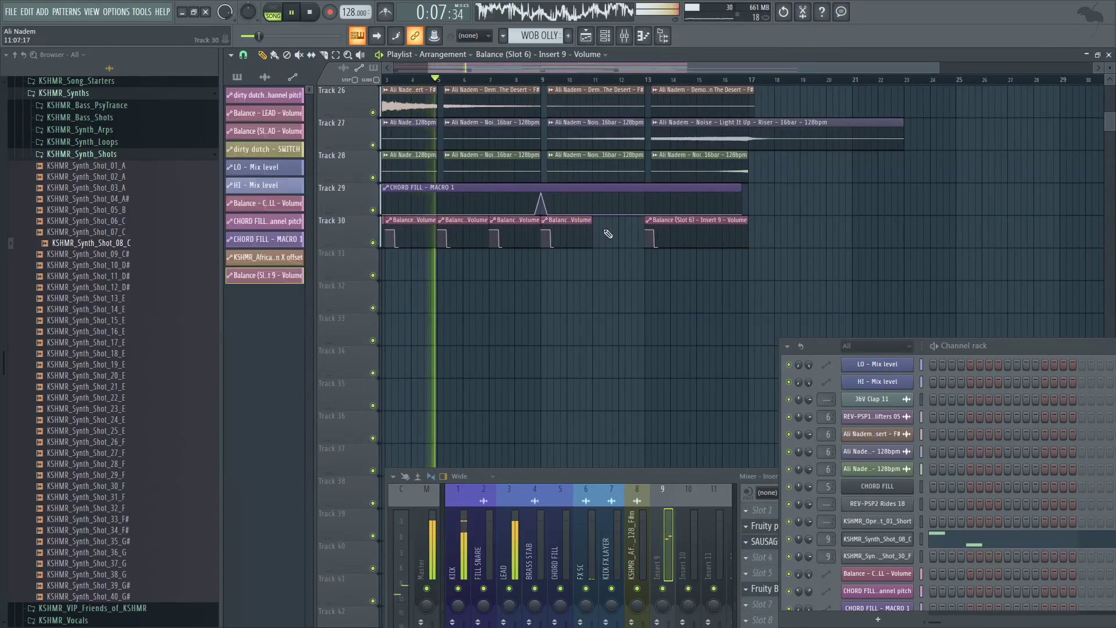
Step: Unmute the brass stab on Track 16 and replay the drop from bar 1
{"action": "key", "text": "space"}
{"action": "key", "text": "space"}
{"action": "scroll", "coordinate": [558, 227], "scroll_direction": "up", "scroll_amount": 5}
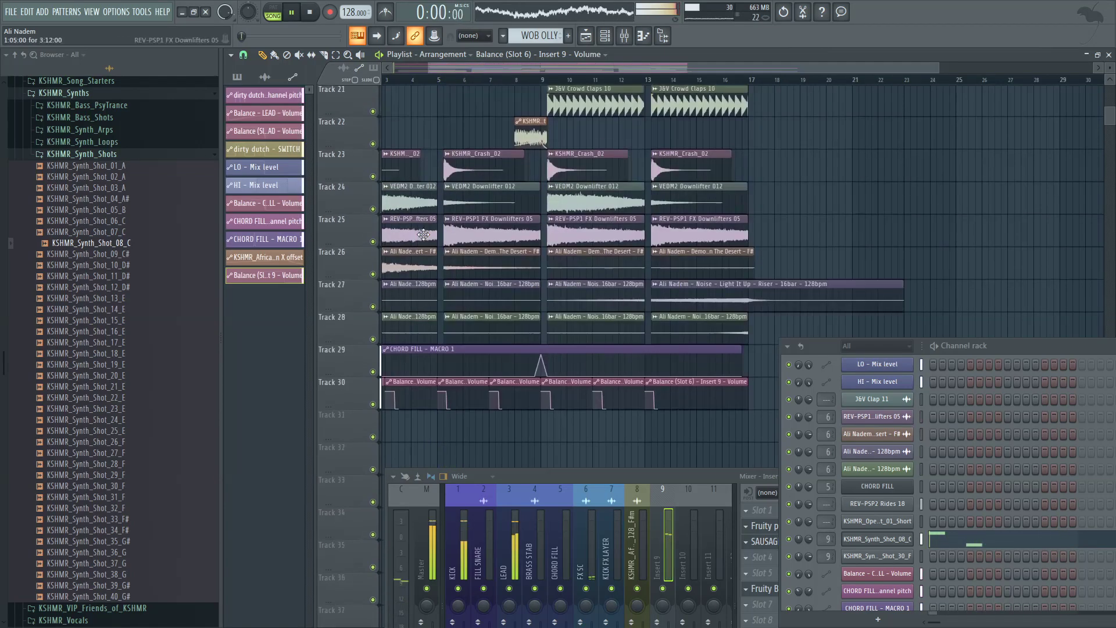
{"action": "scroll", "coordinate": [523, 233], "scroll_direction": "down", "scroll_amount": 2}
{"action": "scroll", "coordinate": [391, 250], "scroll_direction": "up", "scroll_amount": 7}
{"action": "scroll", "coordinate": [392, 251], "scroll_direction": "up", "scroll_amount": 9}
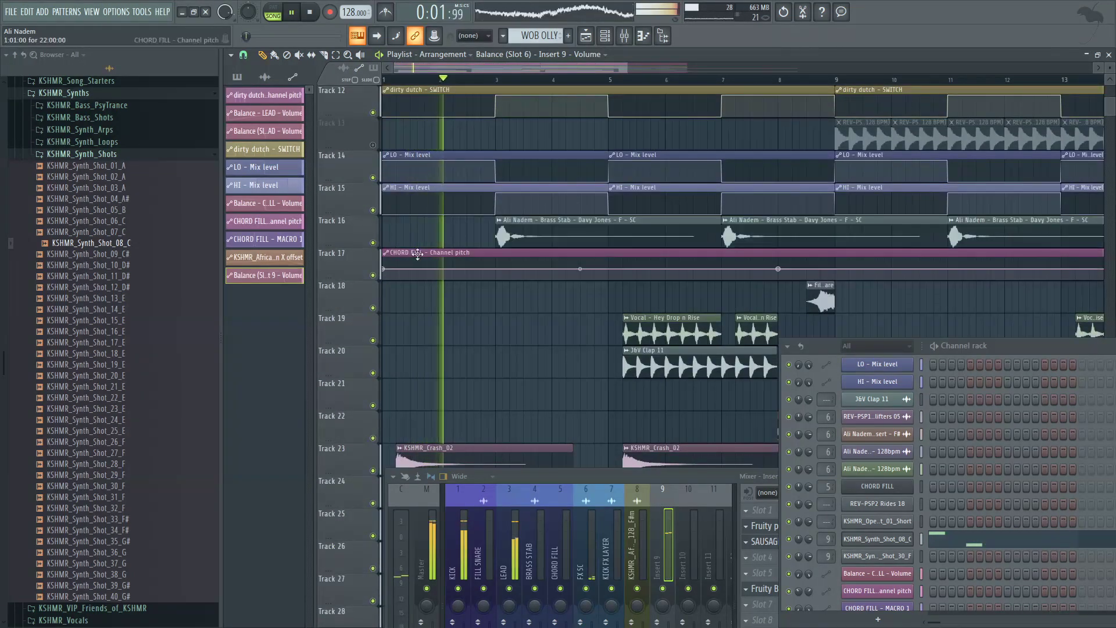
{"action": "scroll", "coordinate": [407, 250], "scroll_direction": "down", "scroll_amount": 6}
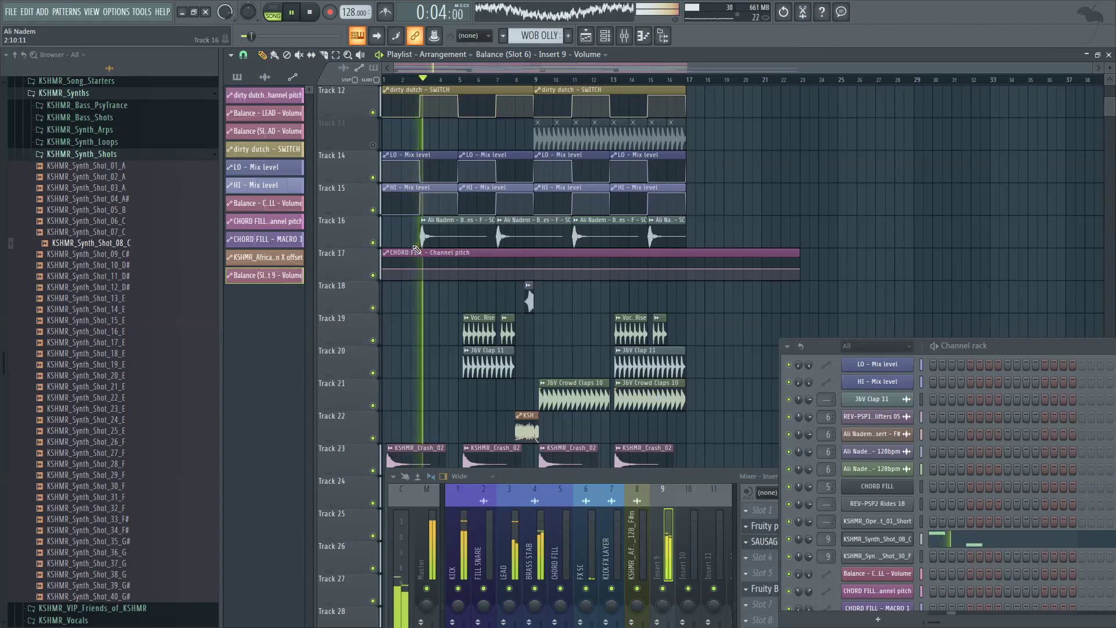
Step: Remove the WOB OLLY clip at bar 3 on Track 10 and the Insert 9 Volume clips at bars 3 and 7 on Track 30
{"action": "scroll", "coordinate": [413, 248], "scroll_direction": "up", "scroll_amount": 3}
{"action": "key", "text": "space"}
{"action": "key", "text": "space"}
{"action": "scroll", "coordinate": [411, 256], "scroll_direction": "down", "scroll_amount": 12}
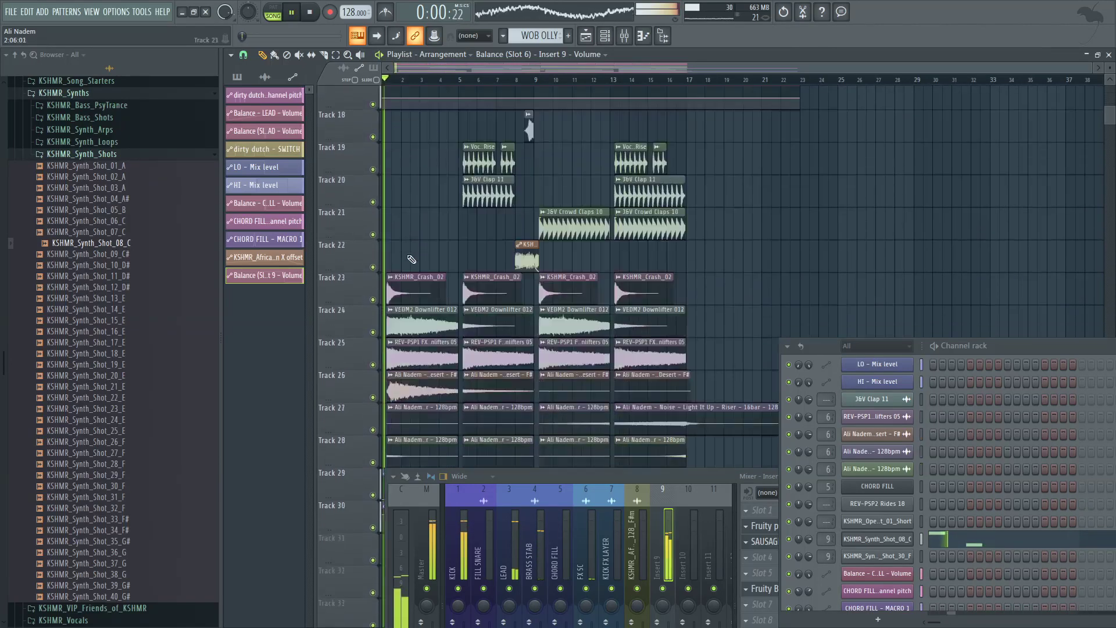
{"action": "scroll", "coordinate": [398, 272], "scroll_direction": "up", "scroll_amount": 3}
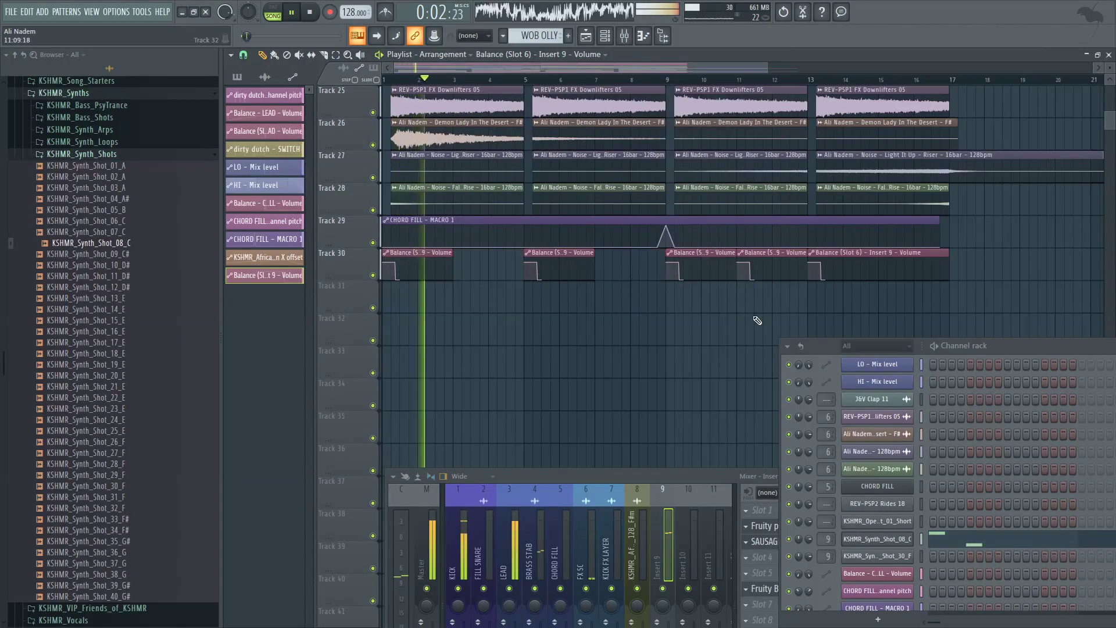
{"action": "scroll", "coordinate": [814, 294], "scroll_direction": "up", "scroll_amount": 12}
{"action": "key", "text": "space"}
{"action": "key", "text": "space"}
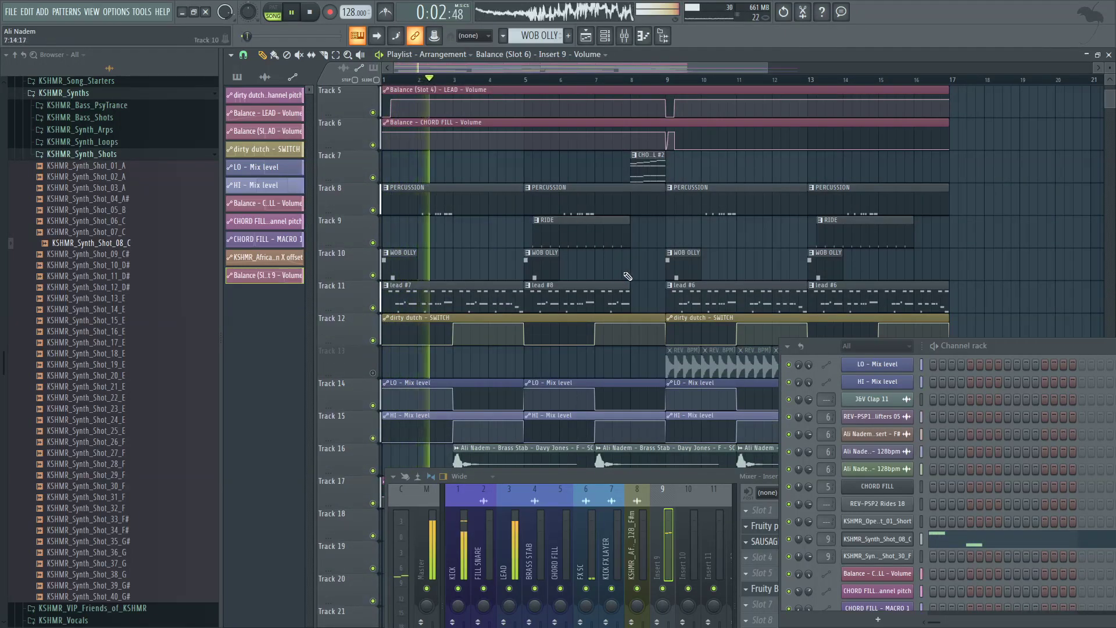
Step: Audition the drop through bar 5 while reviewing the playlist tracks, and stop playback
{"action": "scroll", "coordinate": [414, 256], "scroll_direction": "up", "scroll_amount": 3}
{"action": "scroll", "coordinate": [414, 256], "scroll_direction": "down", "scroll_amount": 13}
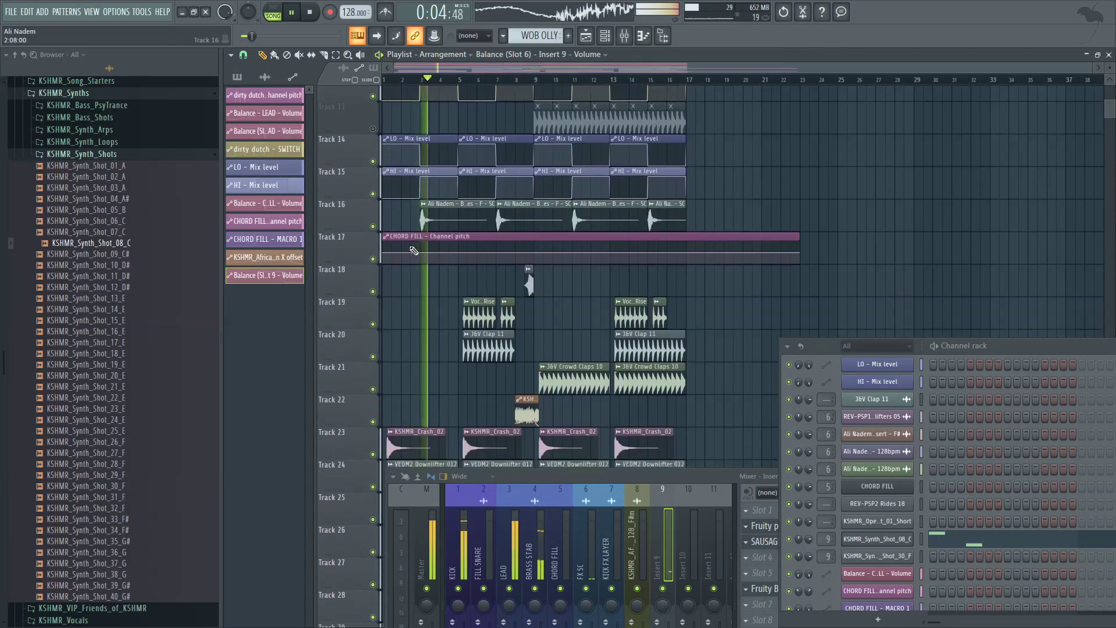
{"action": "scroll", "coordinate": [402, 249], "scroll_direction": "down", "scroll_amount": 5}
{"action": "scroll", "coordinate": [389, 248], "scroll_direction": "up", "scroll_amount": 3}
{"action": "scroll", "coordinate": [389, 248], "scroll_direction": "down", "scroll_amount": 2}
{"action": "scroll", "coordinate": [387, 256], "scroll_direction": "up", "scroll_amount": 8}
{"action": "scroll", "coordinate": [385, 261], "scroll_direction": "down", "scroll_amount": 4}
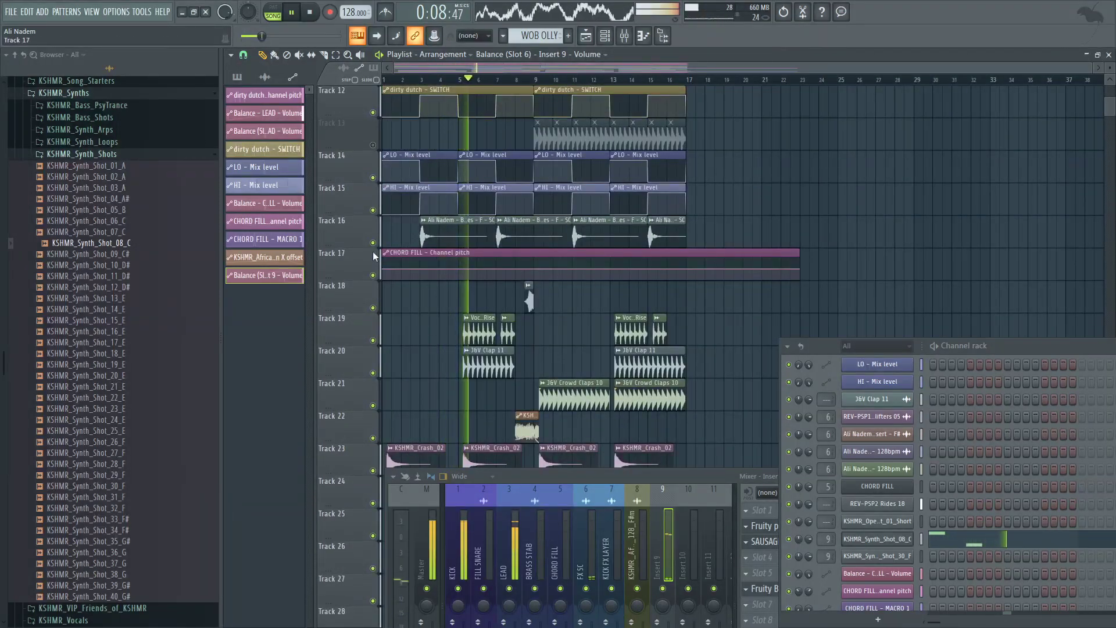
{"action": "key", "text": "space"}
Step: Preview KSHMR_Synth_Shot_07_C from the KSHMR_Synth_Shots folder and listen to the drop for comparison
{"action": "left_click", "coordinate": [116, 222]}
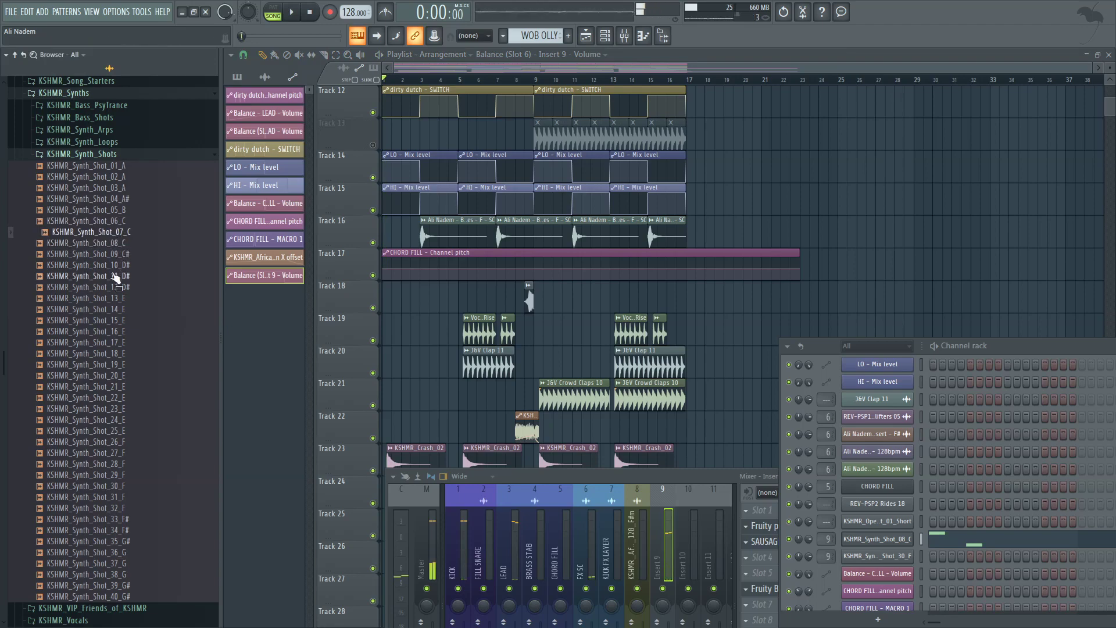
{"action": "scroll", "coordinate": [369, 293], "scroll_direction": "down", "scroll_amount": 4}
{"action": "scroll", "coordinate": [361, 302], "scroll_direction": "up", "scroll_amount": 4}
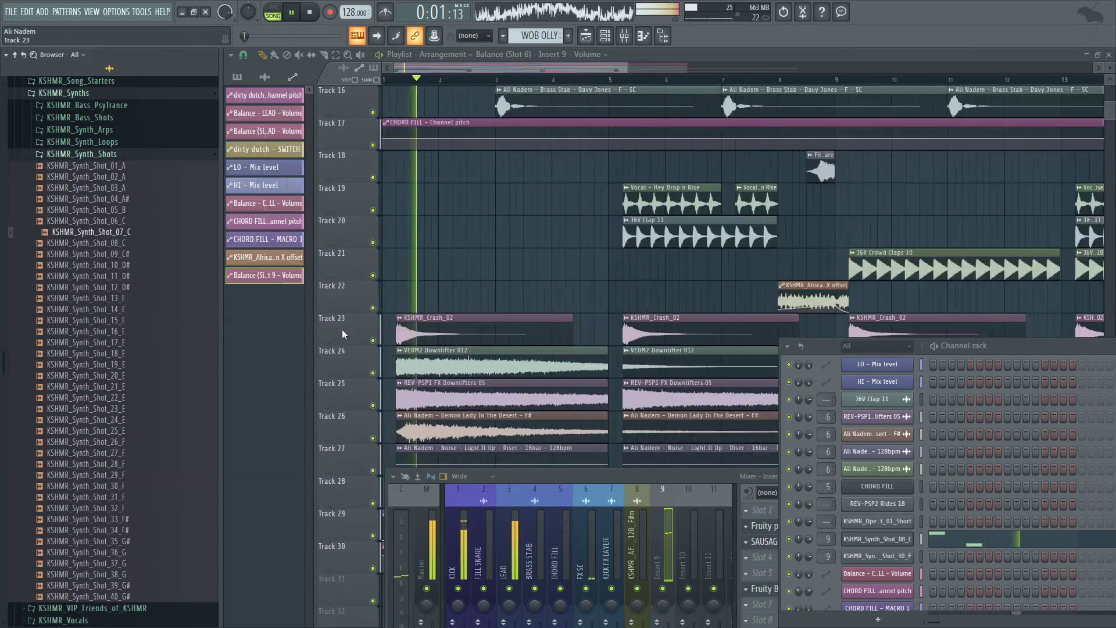
{"action": "scroll", "coordinate": [342, 330], "scroll_direction": "down", "scroll_amount": 6}
{"action": "key", "text": "space"}
{"action": "key", "text": "space"}
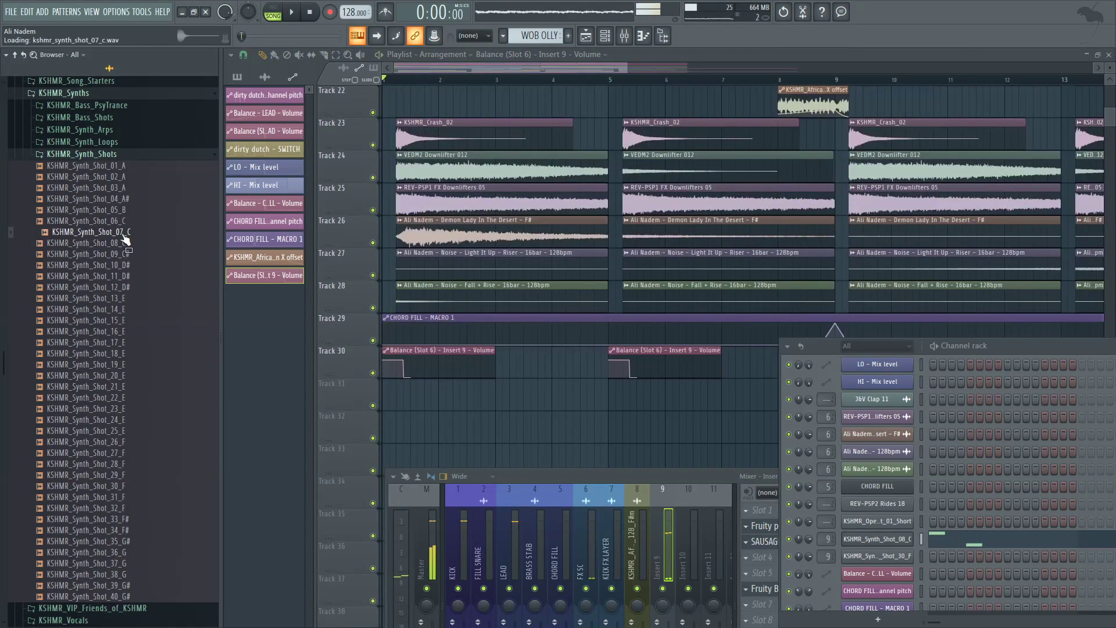
Step: Clone the KSHMR_Synth_Shot_08_C channel and load the KSHMR_Synth_Shot_07_C sample into the original channel
{"action": "key", "text": "space"}
{"action": "right_click", "coordinate": [891, 540]}
{"action": "left_click", "coordinate": [910, 575]}
{"action": "left_click", "coordinate": [889, 541]}
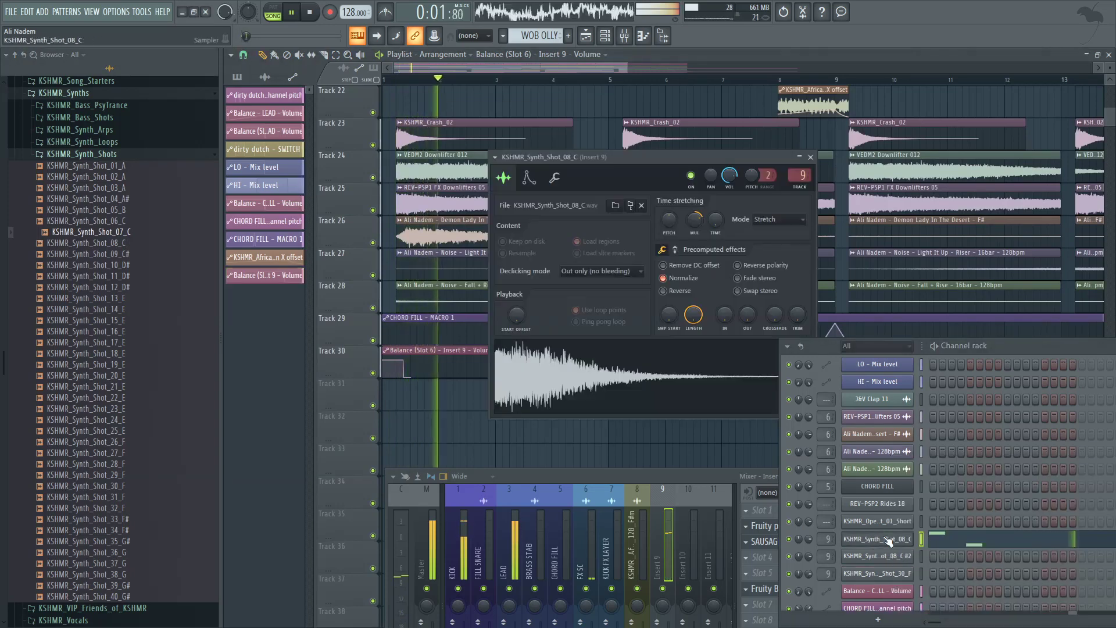
{"action": "middle_click", "coordinate": [105, 234]}
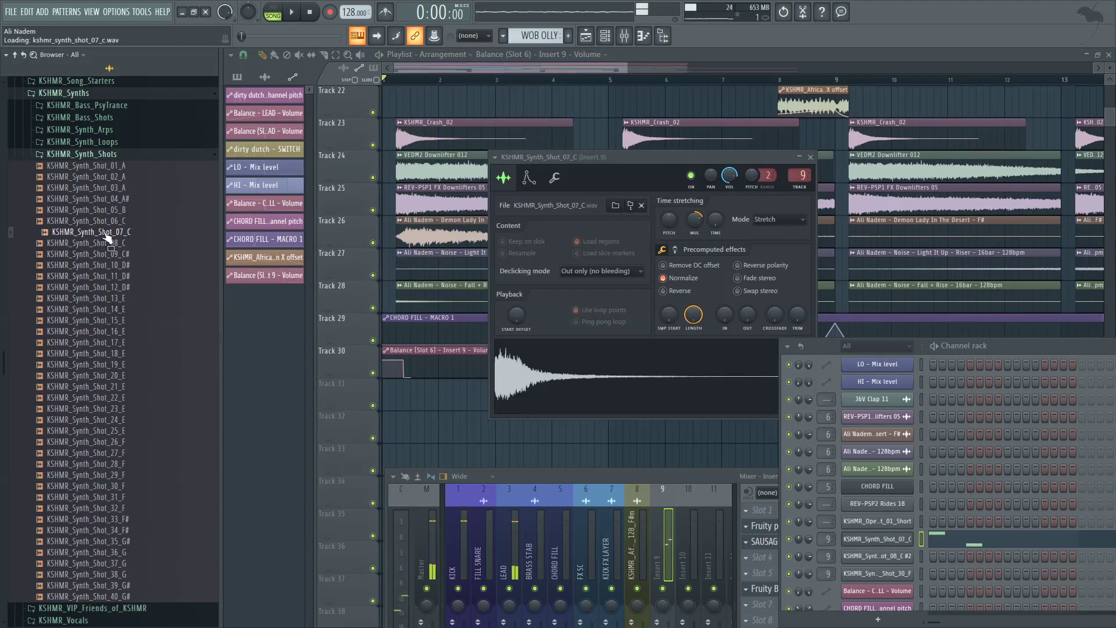
Step: Audition the KSHMR_Synth_Shot_07_C notes in the drop and reset the channel's time-stretching pitch
{"action": "key", "text": "space"}
{"action": "key", "text": "space"}
{"action": "key", "text": "space"}
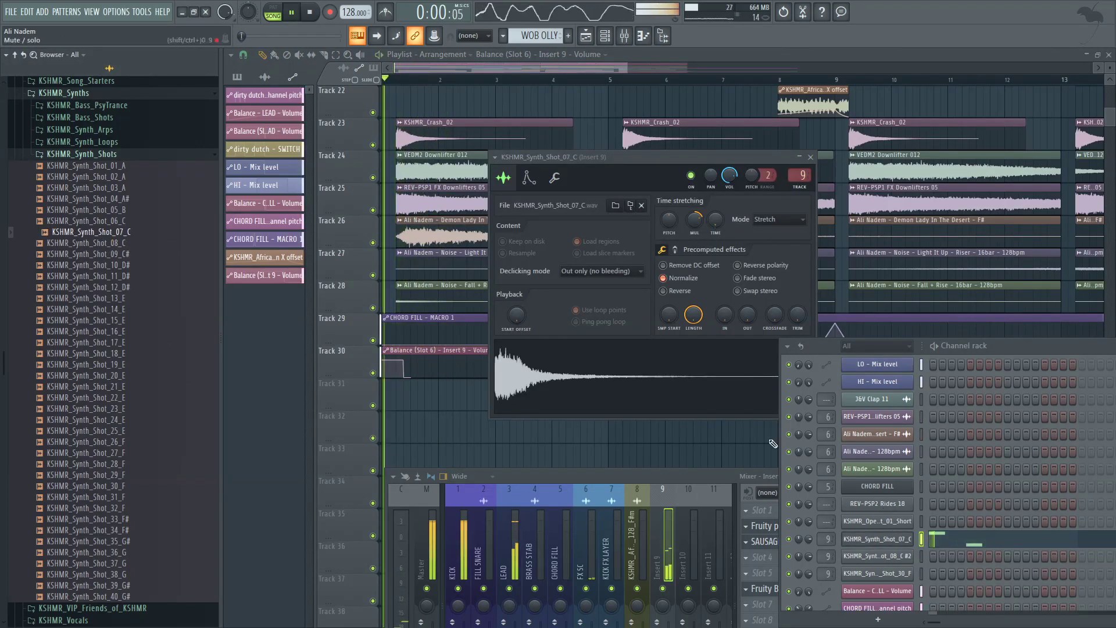
{"action": "left_click", "coordinate": [936, 538]}
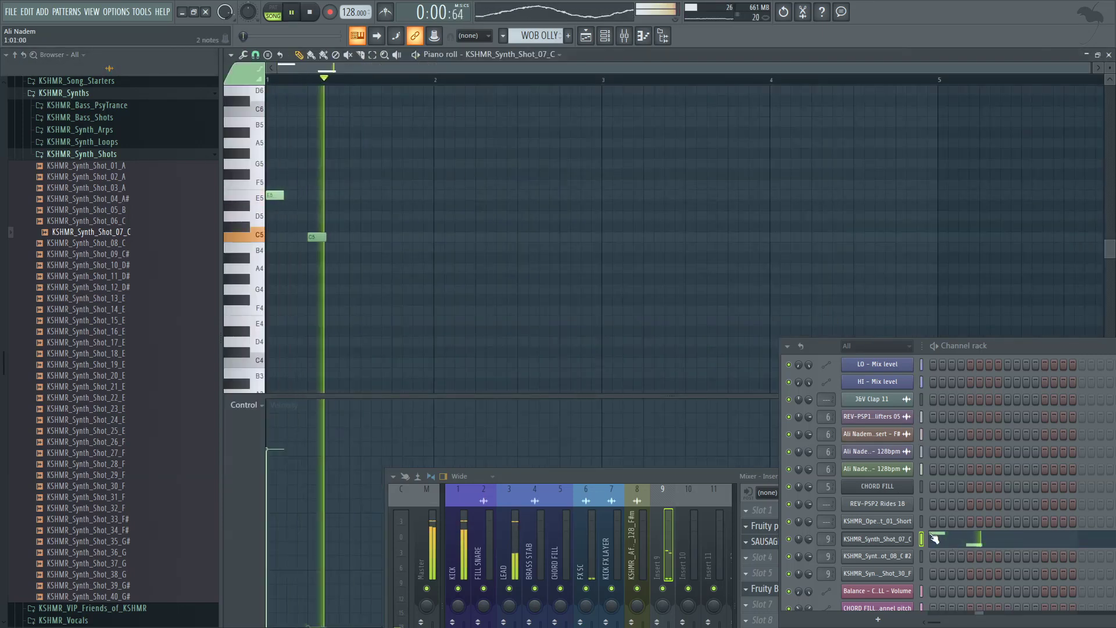
{"action": "left_click", "coordinate": [903, 540]}
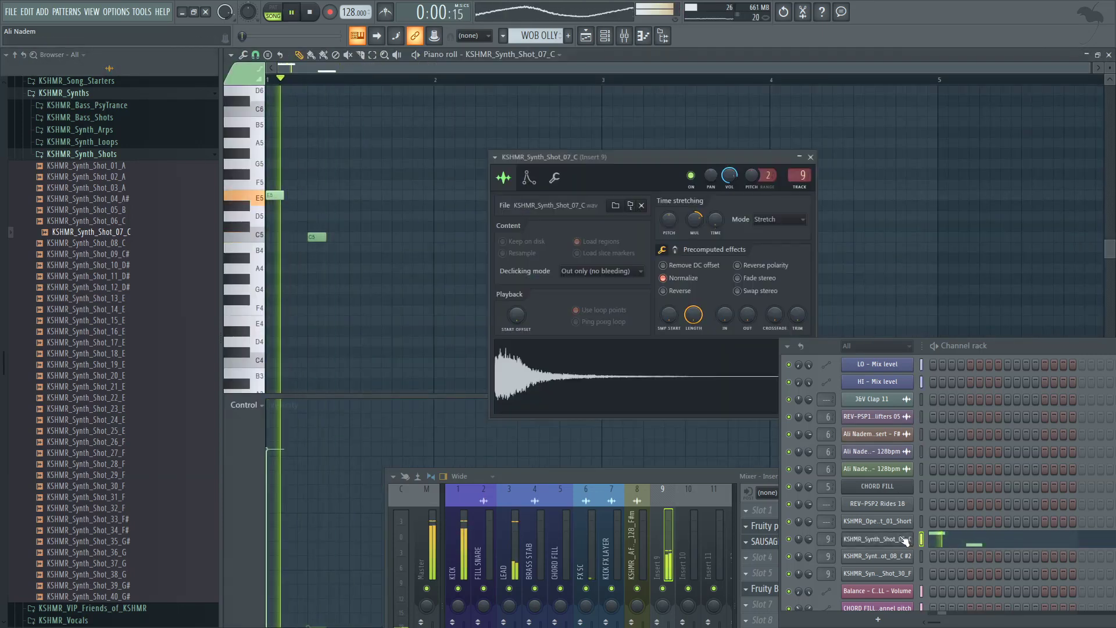
{"action": "right_click", "coordinate": [668, 221]}
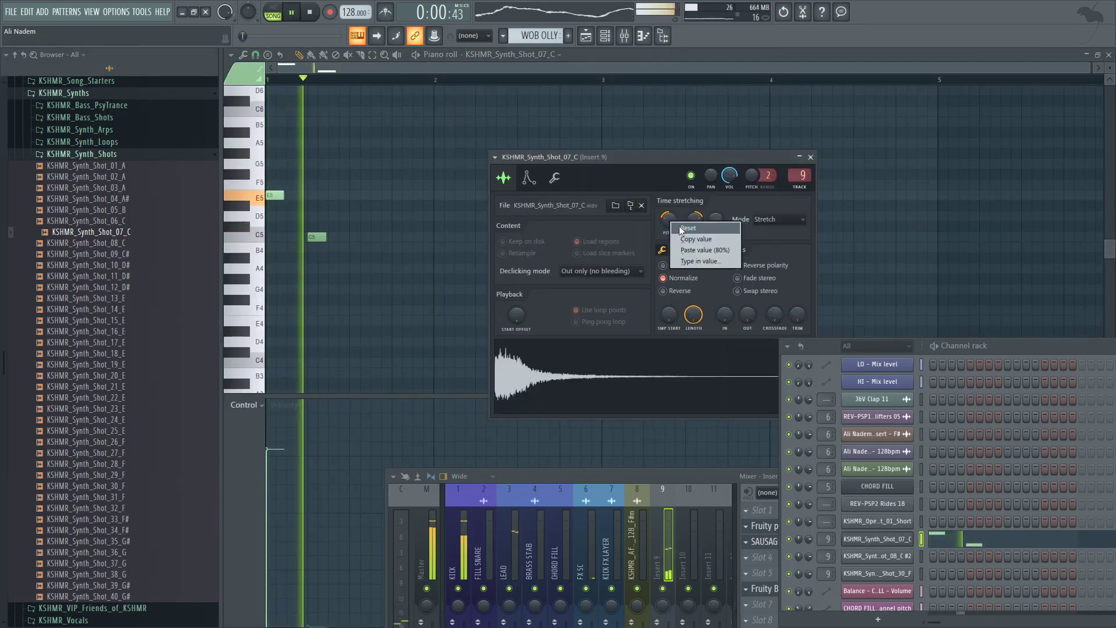
Step: Move the notes from the KSHMR_Synth_Shot_07_C channel to the KSHMR_Synth_Shot_08_C #2 channel and listen to the drop
{"action": "right_click", "coordinate": [891, 541]}
{"action": "left_click", "coordinate": [1019, 463]}
{"action": "key", "text": "space"}
{"action": "right_click", "coordinate": [904, 560]}
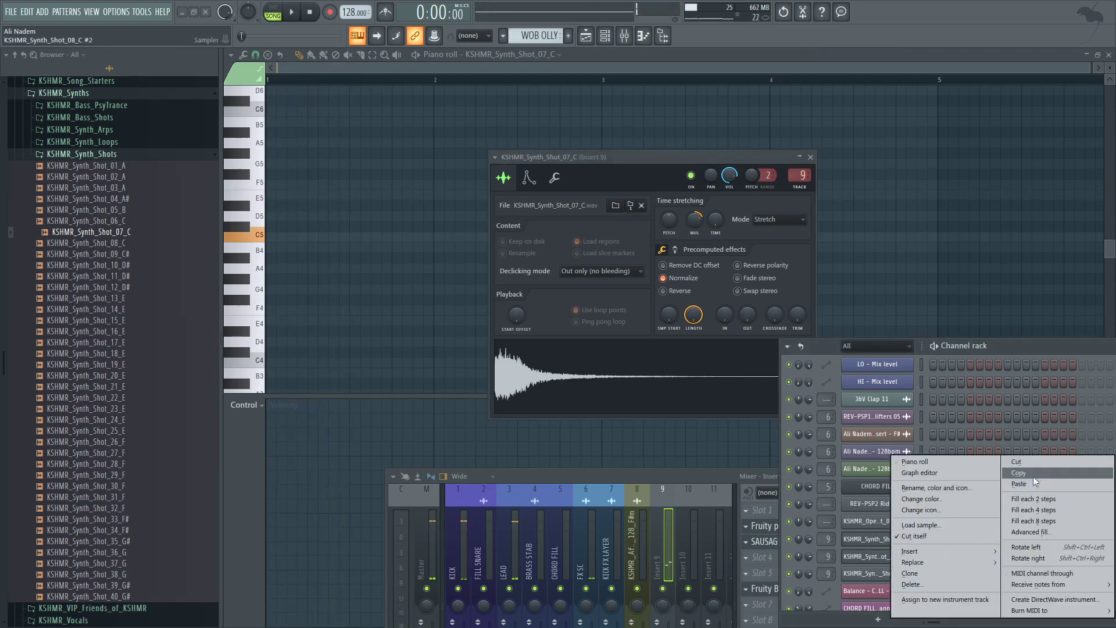
{"action": "left_click", "coordinate": [1019, 486]}
{"action": "key", "text": "space"}
{"action": "key", "text": "space"}
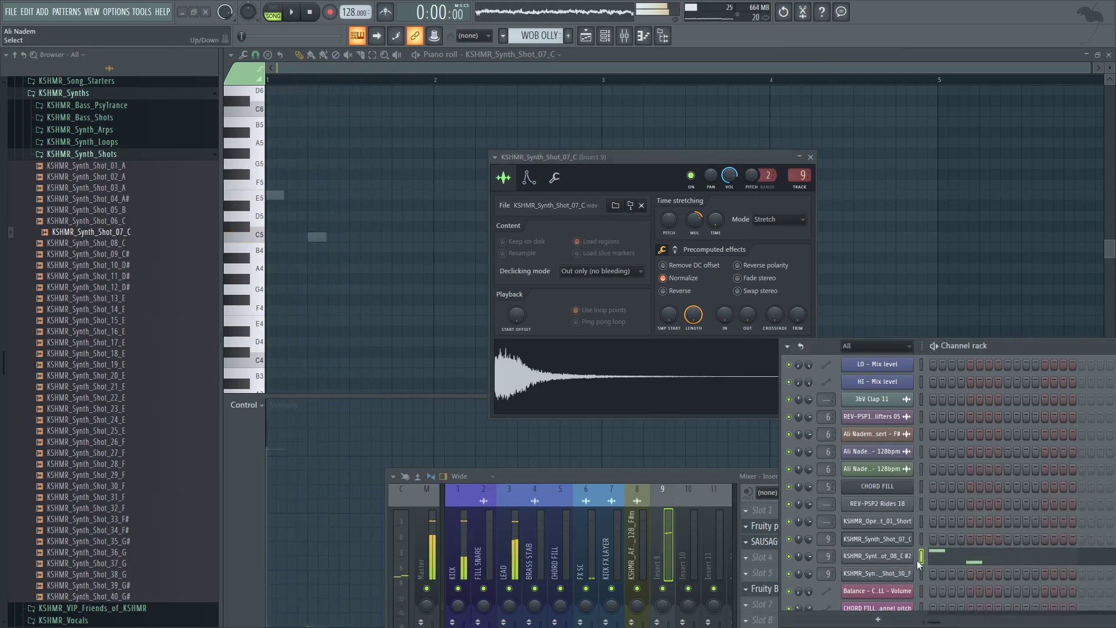
Step: Cut the KSHMR_Synth_Shot_08_C #2 notes, paste them into both that channel and KSHMR_Synth_Shot_07_C, and mute the #2 channel
{"action": "right_click", "coordinate": [905, 556]}
{"action": "left_click", "coordinate": [1018, 463]}
{"action": "key", "text": "space"}
{"action": "right_click", "coordinate": [903, 541]}
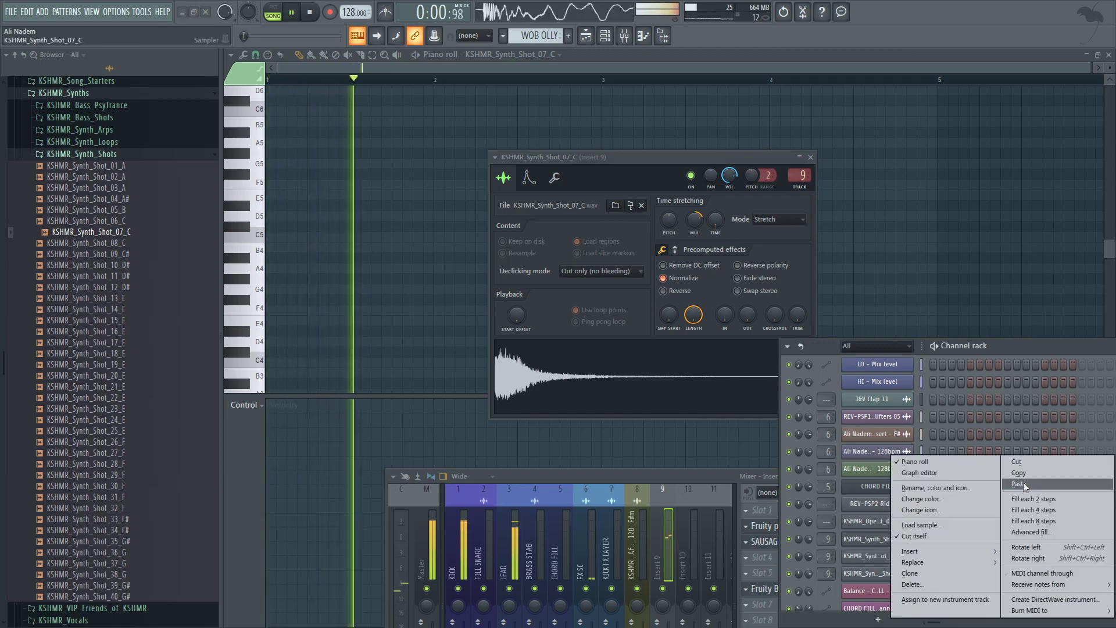
{"action": "left_click", "coordinate": [1019, 484]}
{"action": "right_click", "coordinate": [905, 557]}
{"action": "left_click", "coordinate": [1019, 484]}
{"action": "left_click", "coordinate": [789, 557]}
{"action": "key", "text": "space"}
{"action": "key", "text": "space"}
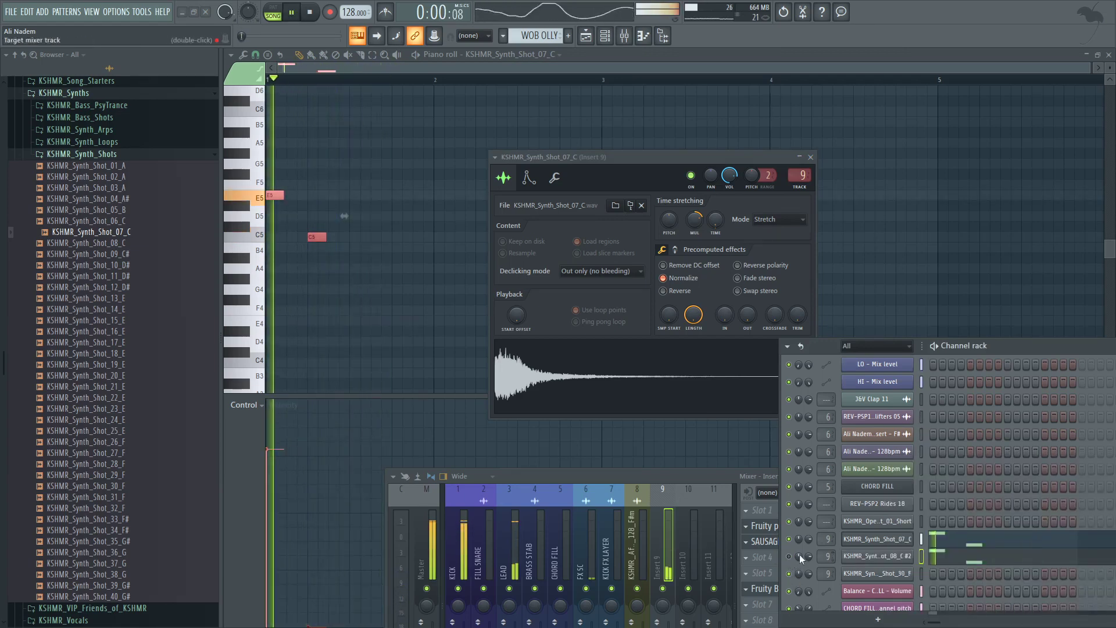
Step: Move the first KSHMR_Synth_Shot_07_C note to C5 and replace the channel's sample with KSHMR_Synth_Shot_25_E
{"action": "left_click", "coordinate": [884, 540]}
{"action": "left_click", "coordinate": [884, 540]}
{"action": "left_click", "coordinate": [949, 541]}
{"action": "left_click", "coordinate": [949, 541]}
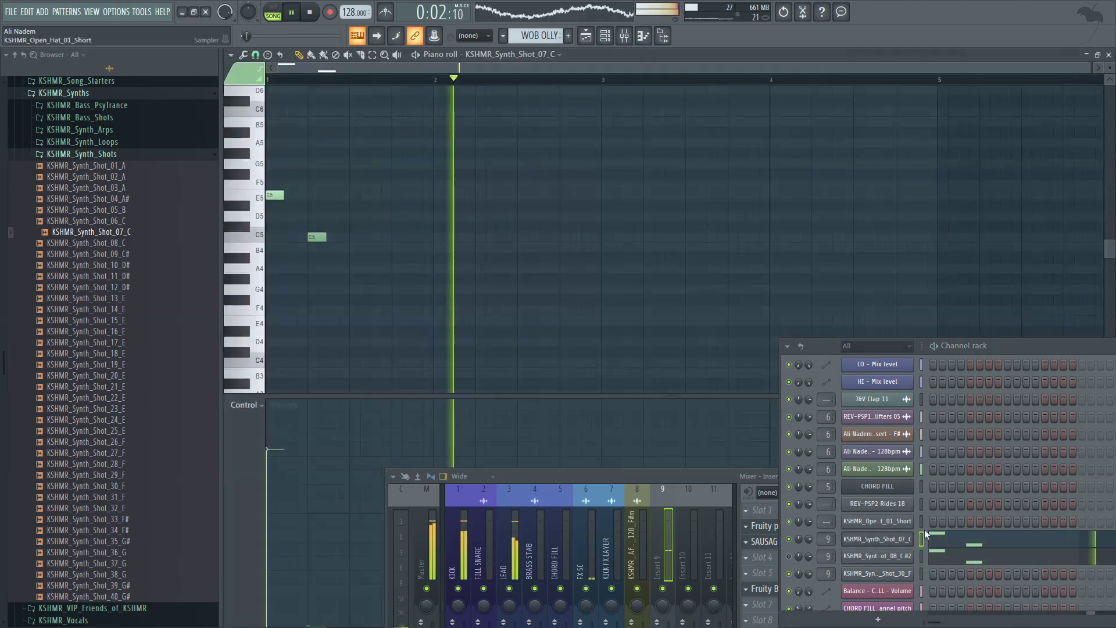
{"action": "left_click", "coordinate": [878, 539]}
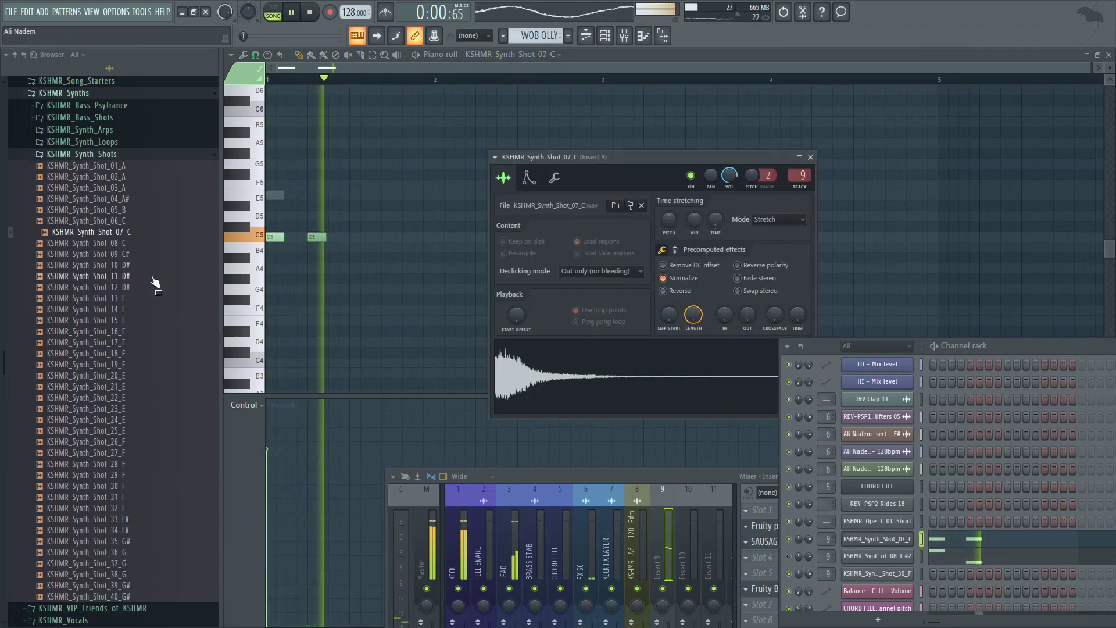
{"action": "key", "text": "space"}
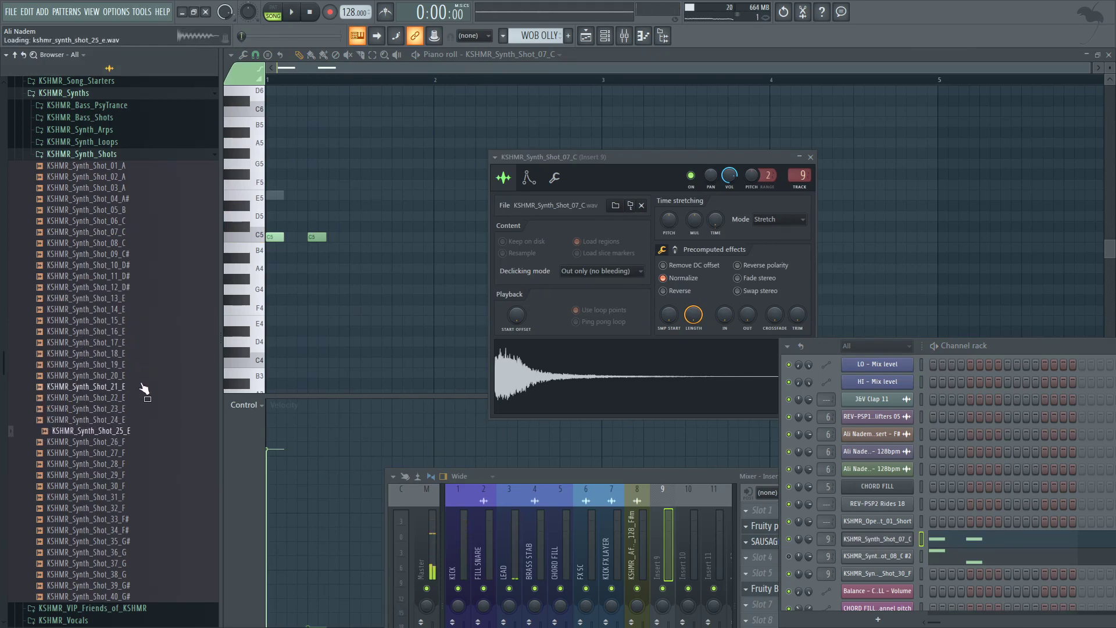
{"action": "key", "text": "space"}
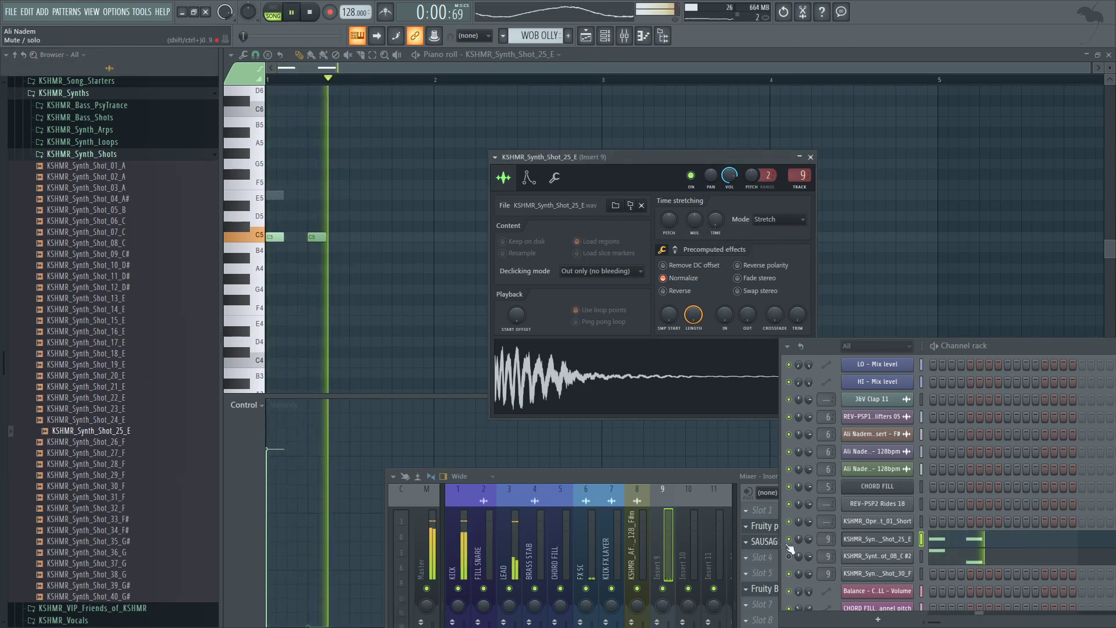
Step: Mute the KSHMR_Synth_Shot_25_E channel and play the drop from the start while reviewing the playlist's tracks
{"action": "left_click", "coordinate": [587, 34]}
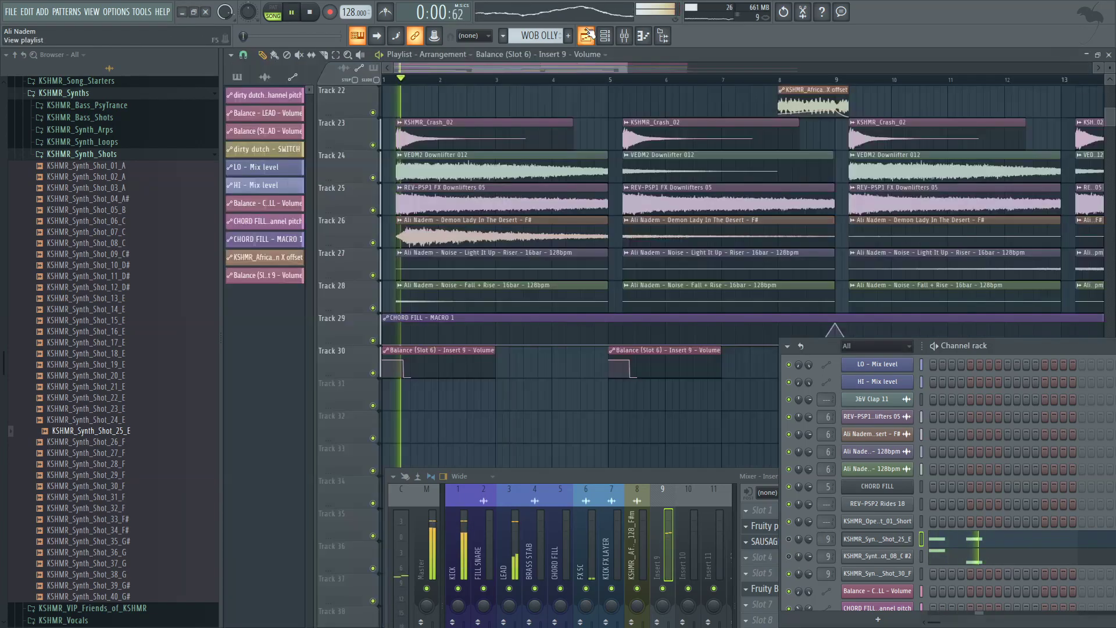
{"action": "scroll", "coordinate": [375, 174], "scroll_direction": "up", "scroll_amount": 1}
{"action": "scroll", "coordinate": [377, 170], "scroll_direction": "down", "scroll_amount": 5}
{"action": "scroll", "coordinate": [377, 170], "scroll_direction": "up", "scroll_amount": 3}
{"action": "scroll", "coordinate": [377, 170], "scroll_direction": "down", "scroll_amount": 3}
{"action": "scroll", "coordinate": [379, 170], "scroll_direction": "up", "scroll_amount": 2}
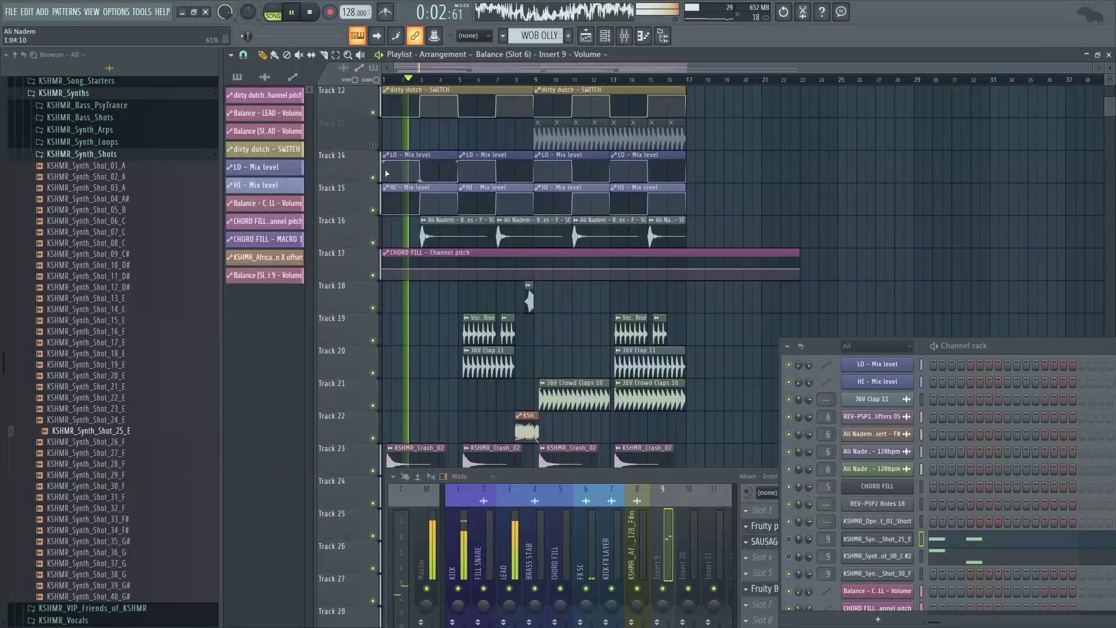
{"action": "scroll", "coordinate": [387, 173], "scroll_direction": "up", "scroll_amount": 1}
{"action": "left_click", "coordinate": [311, 12]}
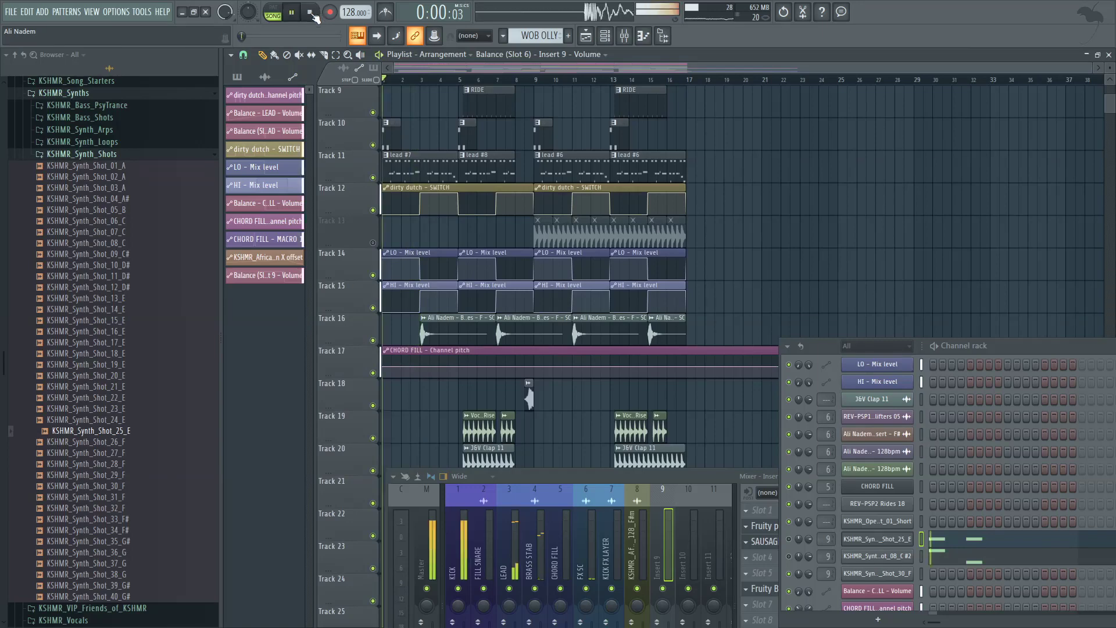
{"action": "scroll", "coordinate": [460, 199], "scroll_direction": "up", "scroll_amount": 3}
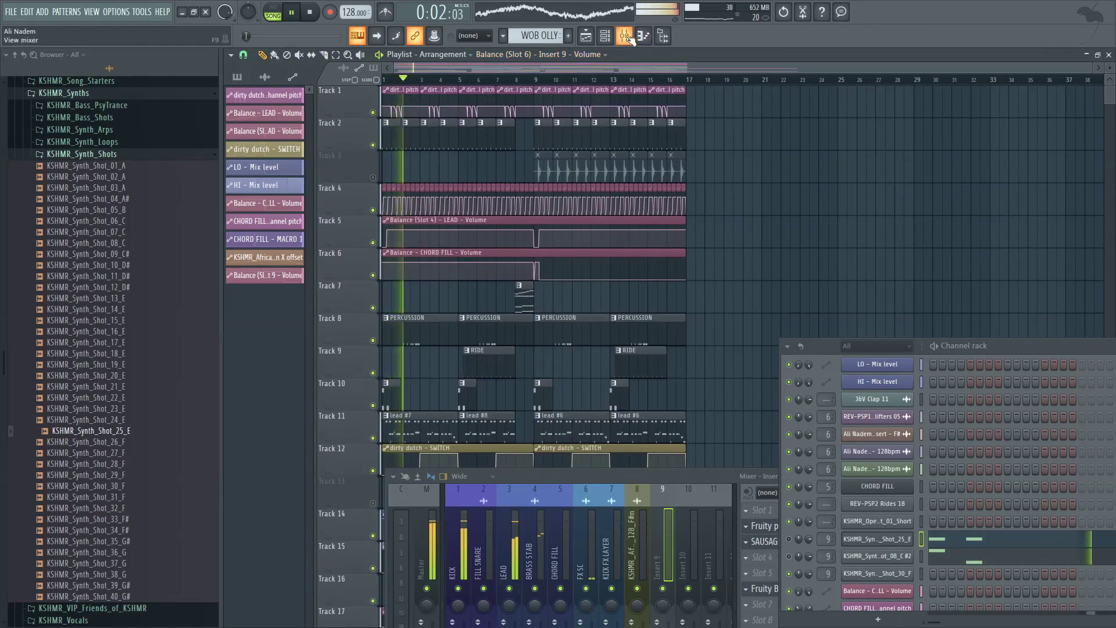
Step: Close the mixer and channel rack to clear the playlist and play through the full arrangement
{"action": "left_click", "coordinate": [627, 37]}
{"action": "left_click", "coordinate": [628, 37]}
{"action": "left_click_drag", "start_coordinate": [575, 476], "coordinate": [568, 282]}
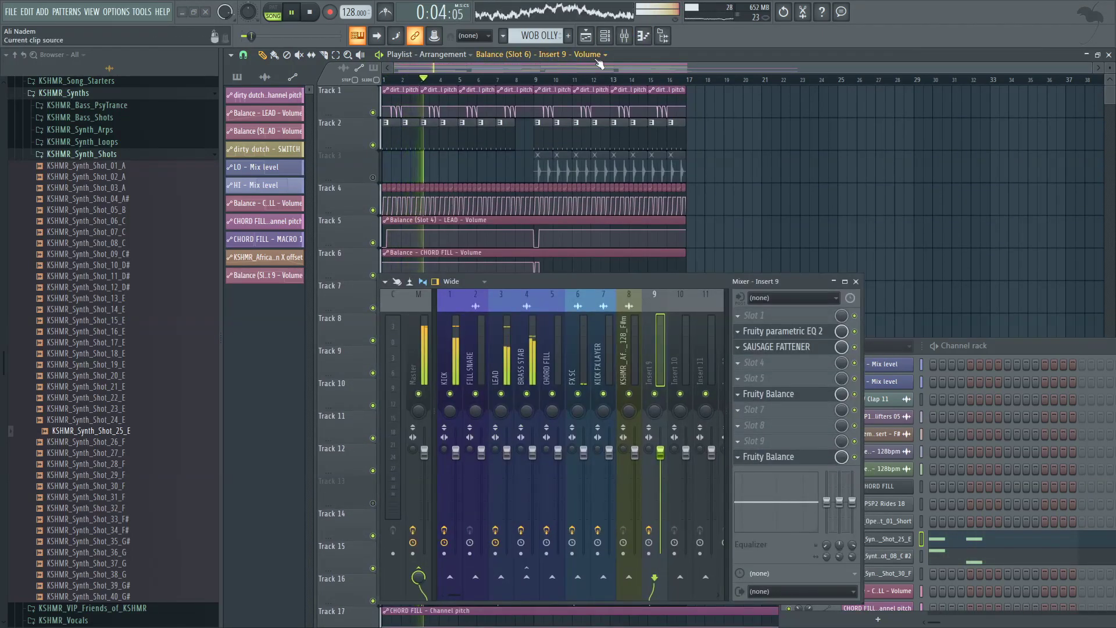
{"action": "key", "text": "F6"}
{"action": "key", "text": "F9"}
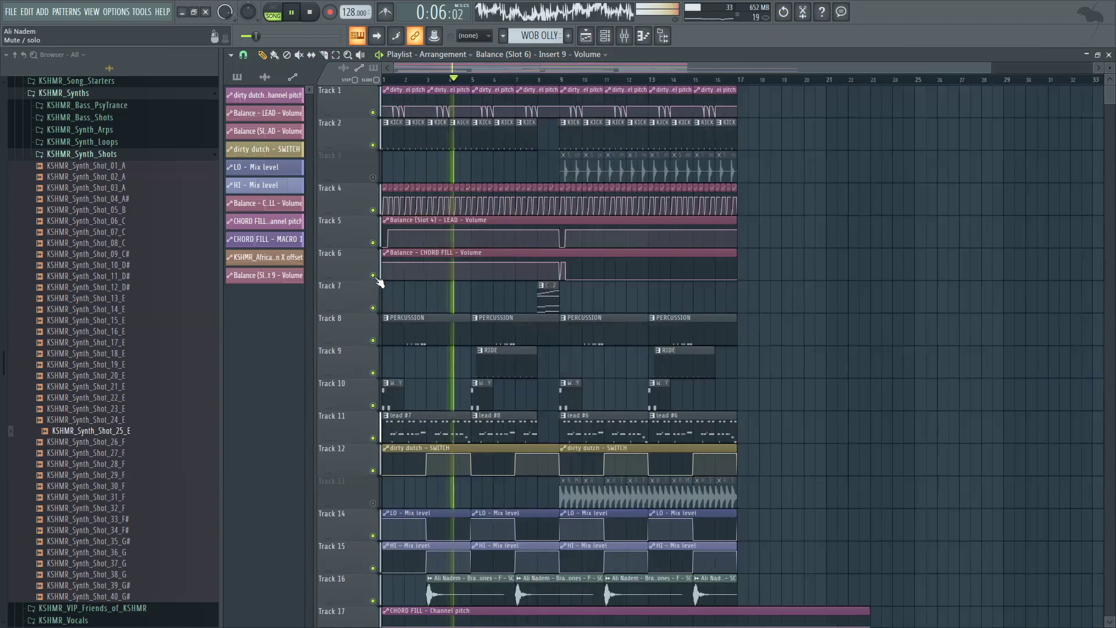
{"action": "scroll", "coordinate": [401, 270], "scroll_direction": "down", "scroll_amount": 1}
{"action": "scroll", "coordinate": [401, 202], "scroll_direction": "up", "scroll_amount": 1}
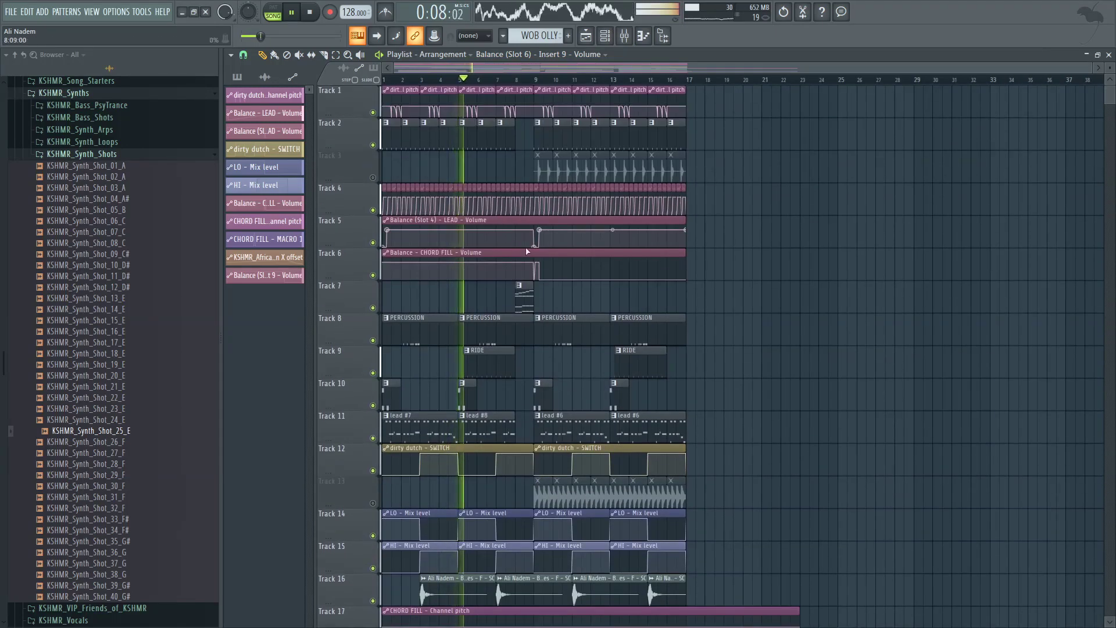
Step: Show the channel rack and insert an empty playlist track at Track 11, directly above the lead clips
{"action": "left_click", "coordinate": [605, 36]}
{"action": "left_click_drag", "start_coordinate": [859, 355], "coordinate": [763, 341]}
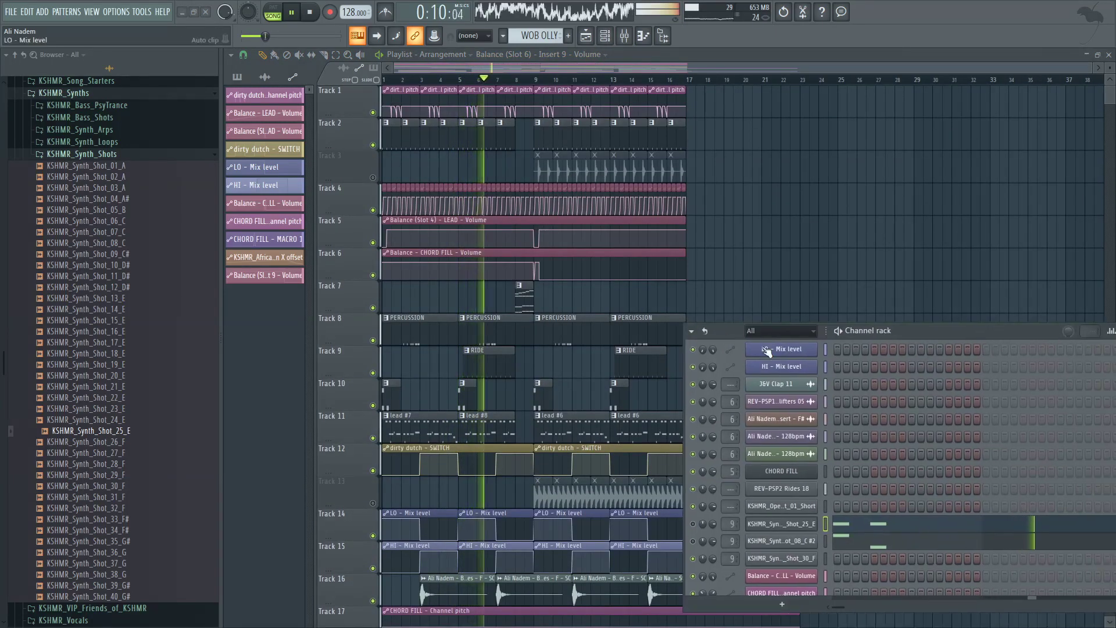
{"action": "scroll", "coordinate": [872, 407], "scroll_direction": "up", "scroll_amount": 5}
{"action": "scroll", "coordinate": [468, 274], "scroll_direction": "down", "scroll_amount": 1}
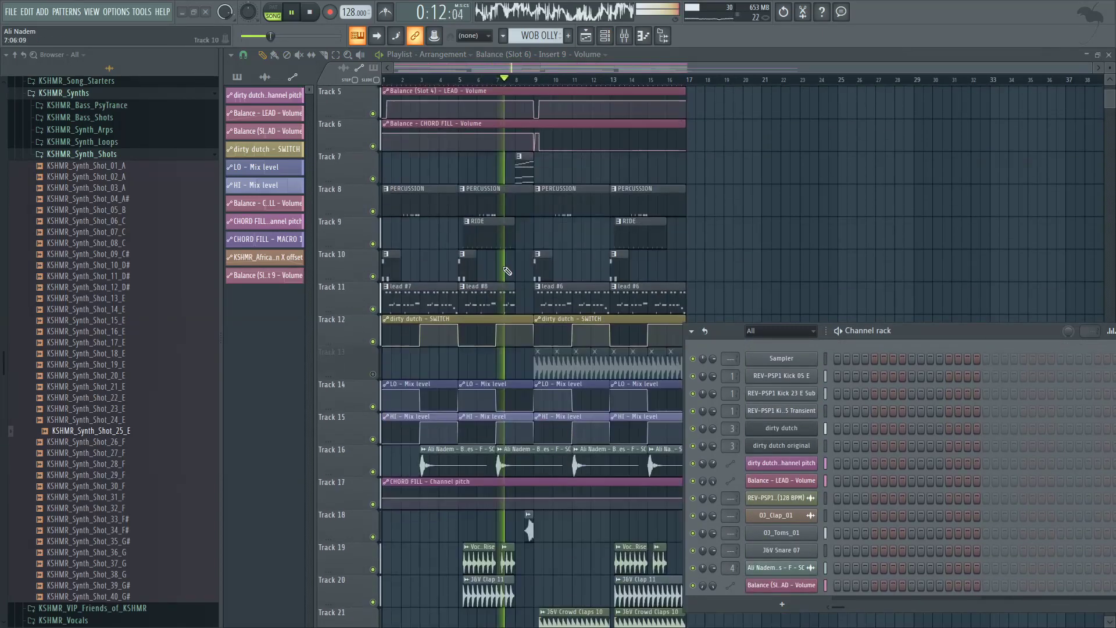
{"action": "right_click", "coordinate": [354, 299]}
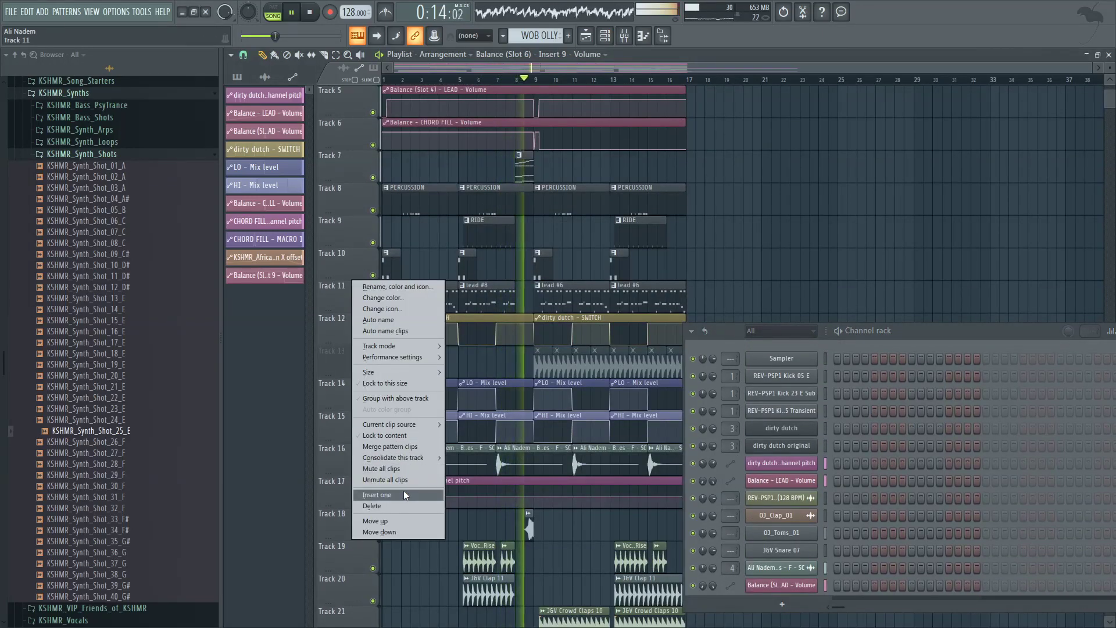
{"action": "left_click", "coordinate": [404, 490]}
Step: Create a new pattern named LEAD LAYER NOISE and place it at the start of Track 11
{"action": "left_click", "coordinate": [429, 324]}
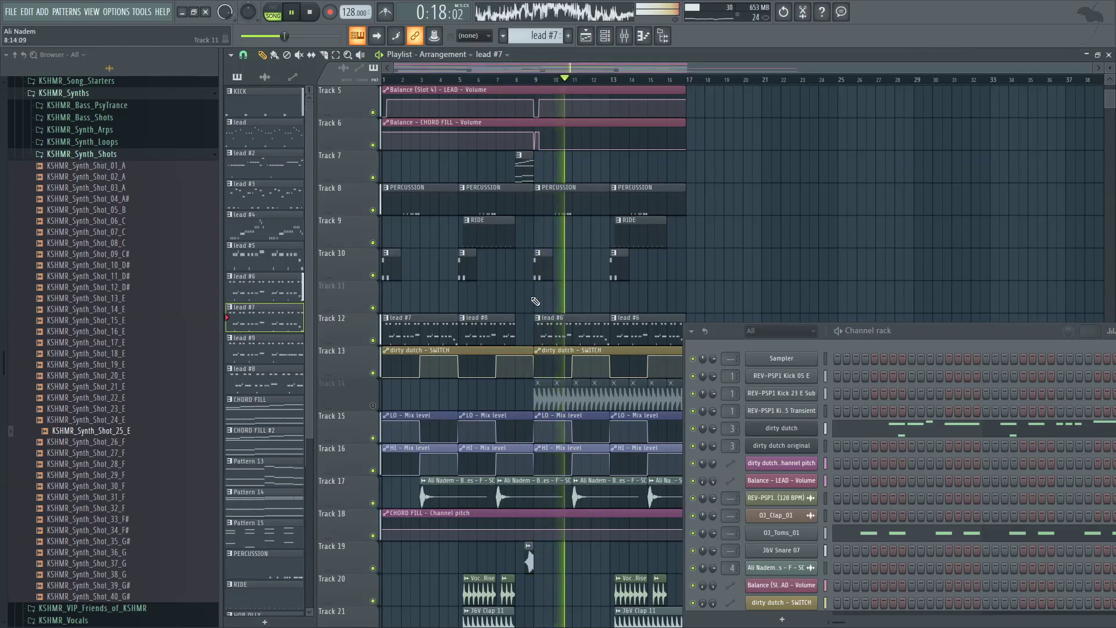
{"action": "scroll", "coordinate": [454, 301], "scroll_direction": "down", "scroll_amount": 2}
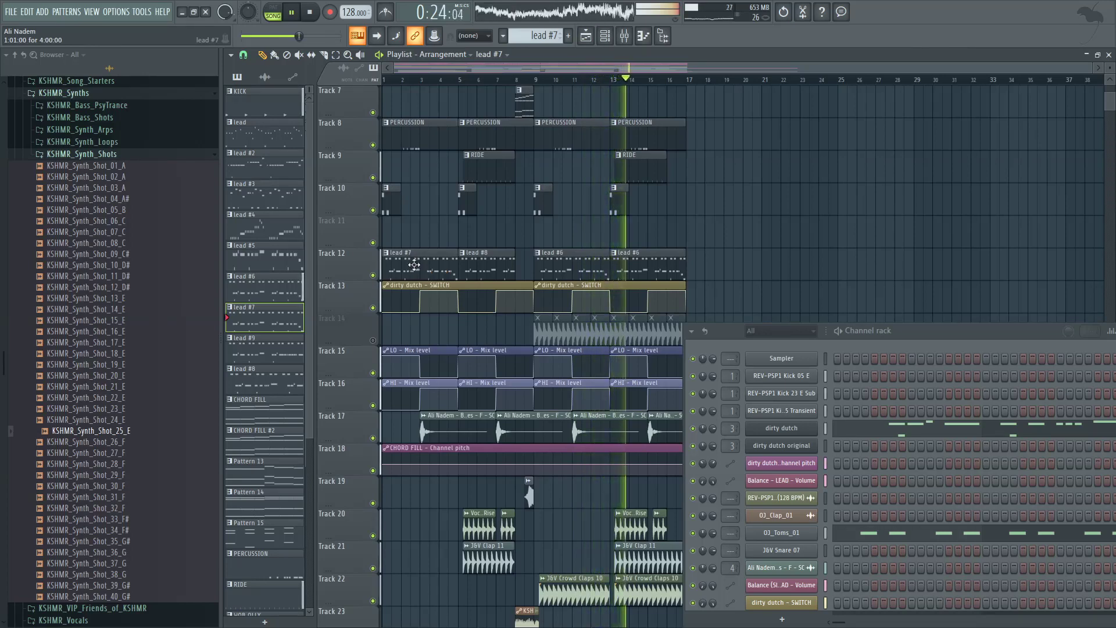
{"action": "left_click", "coordinate": [568, 36]}
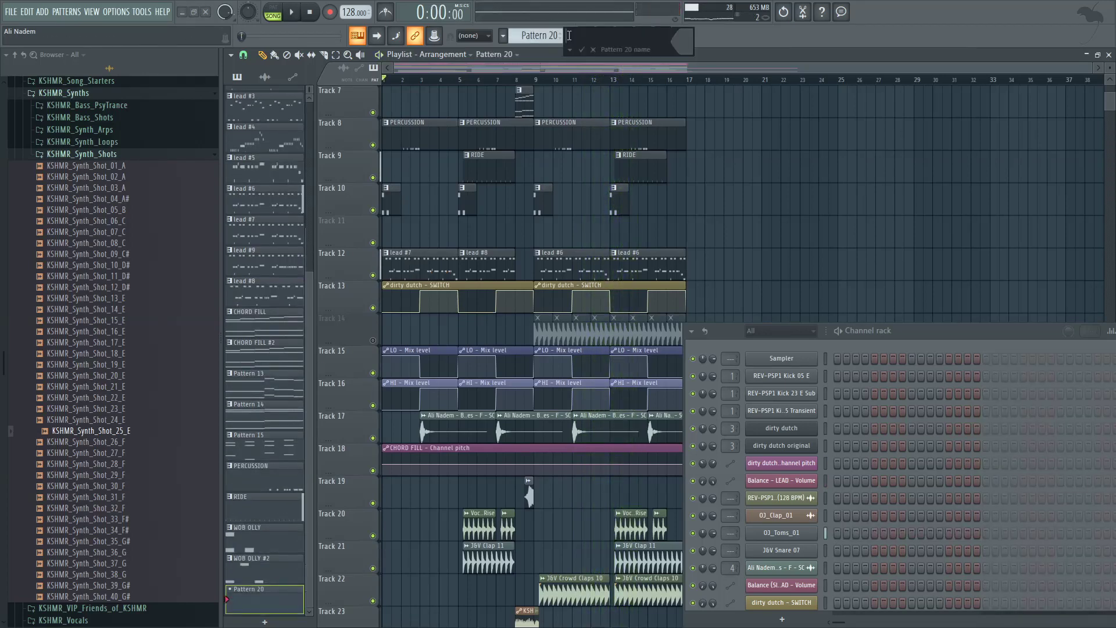
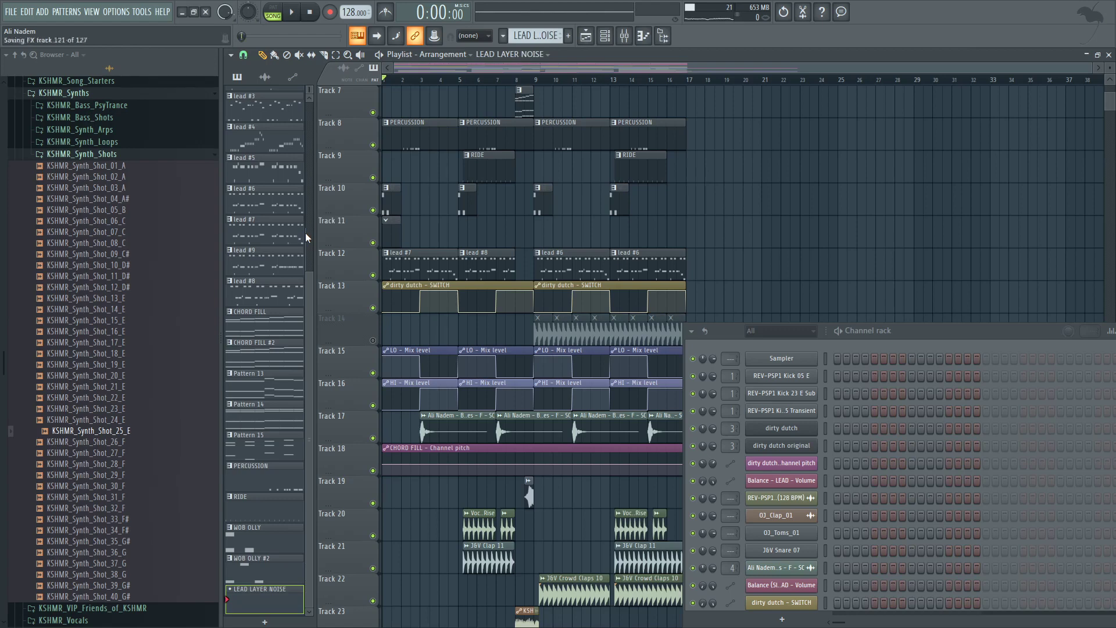
Step: Stretch the LEAD LAYER NOISE clip over lead #7 and add matching copies above lead #8 and the first lead #6 clip
{"action": "key", "text": "space"}
{"action": "scroll", "coordinate": [398, 234], "scroll_direction": "up", "scroll_amount": 2, "text": "ctrl"}
{"action": "left_click_drag", "start_coordinate": [398, 234], "coordinate": [505, 237]}
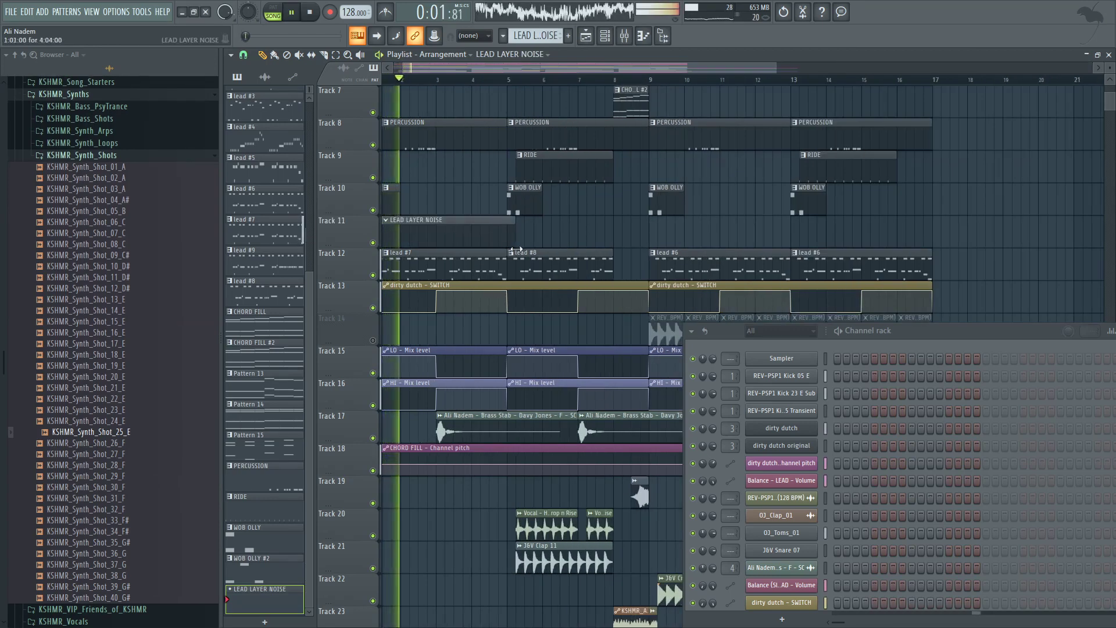
{"action": "left_click", "coordinate": [517, 242]}
{"action": "left_click_drag", "start_coordinate": [645, 239], "coordinate": [611, 237]}
{"action": "scroll", "coordinate": [478, 235], "scroll_direction": "down", "scroll_amount": 2, "text": "ctrl"}
{"action": "left_click", "coordinate": [631, 241]}
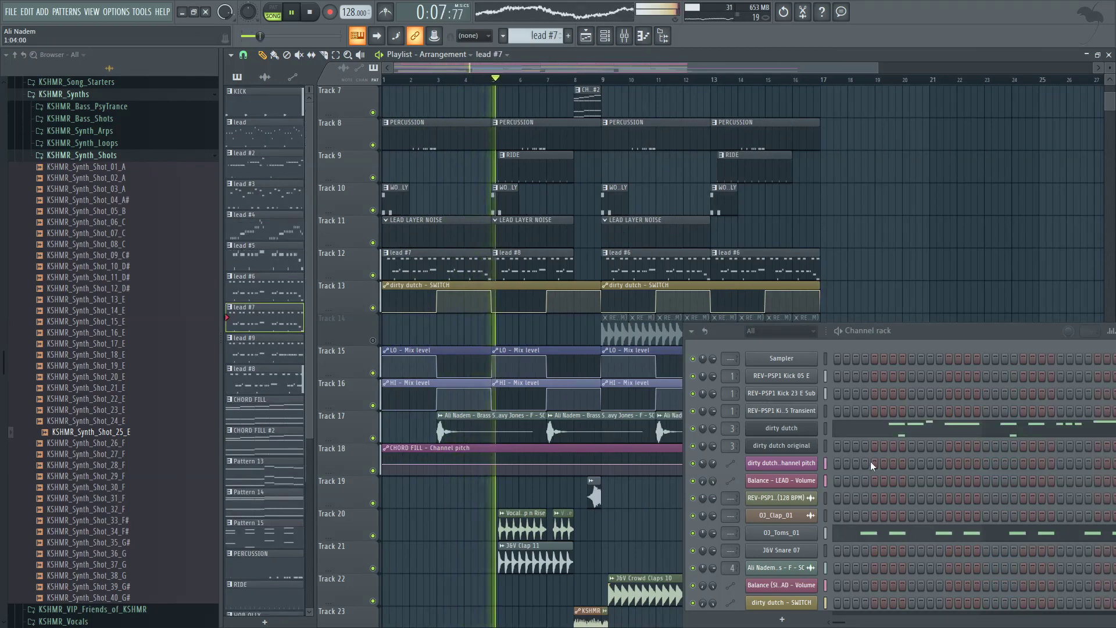
Step: Copy the dirty dutch channel's notes from pattern lead #7 and add a Massive instrument channel for LEAD LAYER NOISE
{"action": "right_click", "coordinate": [813, 429]}
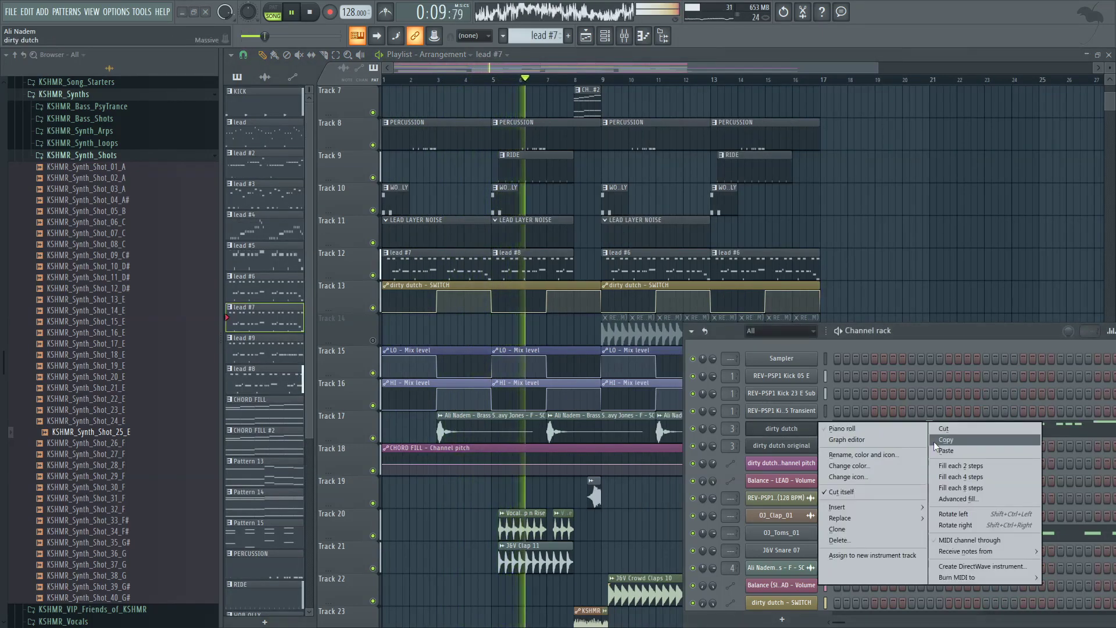
{"action": "left_click", "coordinate": [934, 442]}
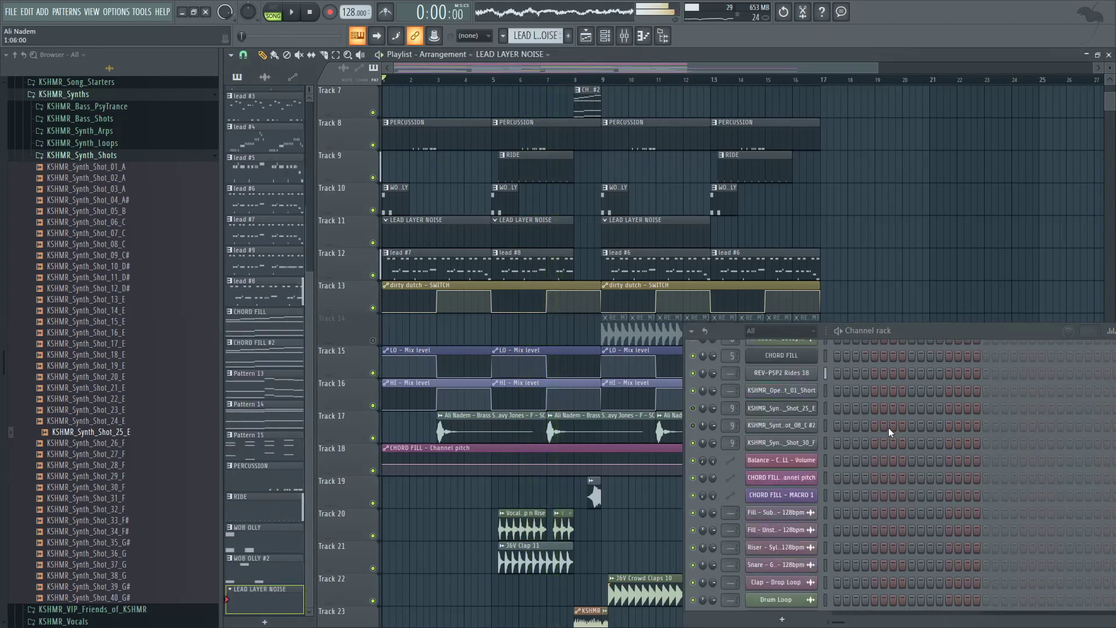
{"action": "scroll", "coordinate": [892, 428], "scroll_direction": "down", "scroll_amount": 3}
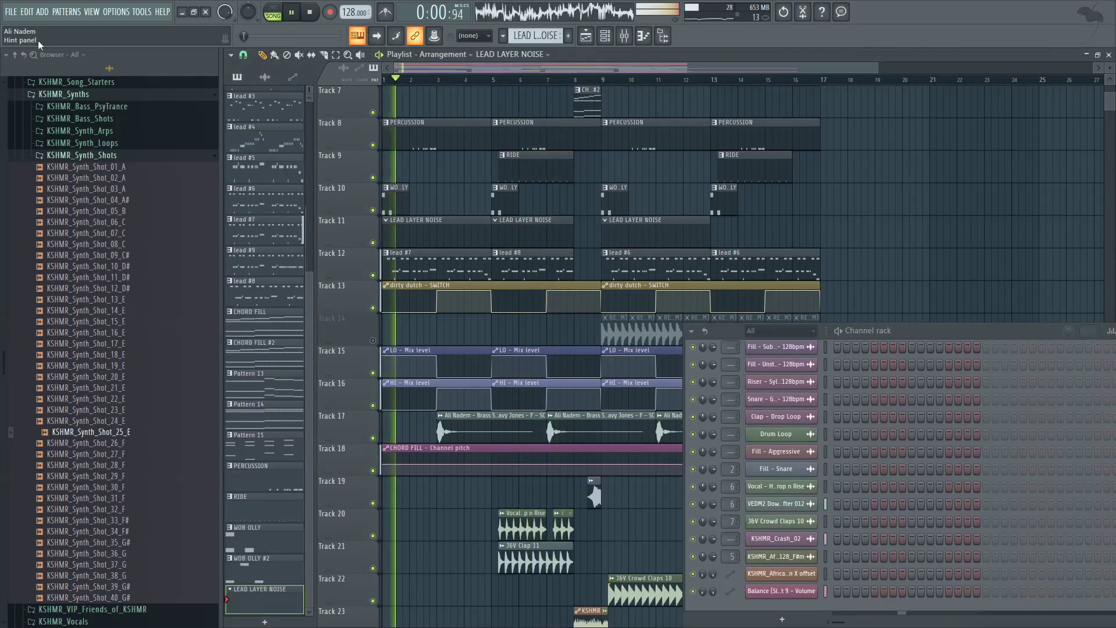
{"action": "left_click", "coordinate": [42, 12]}
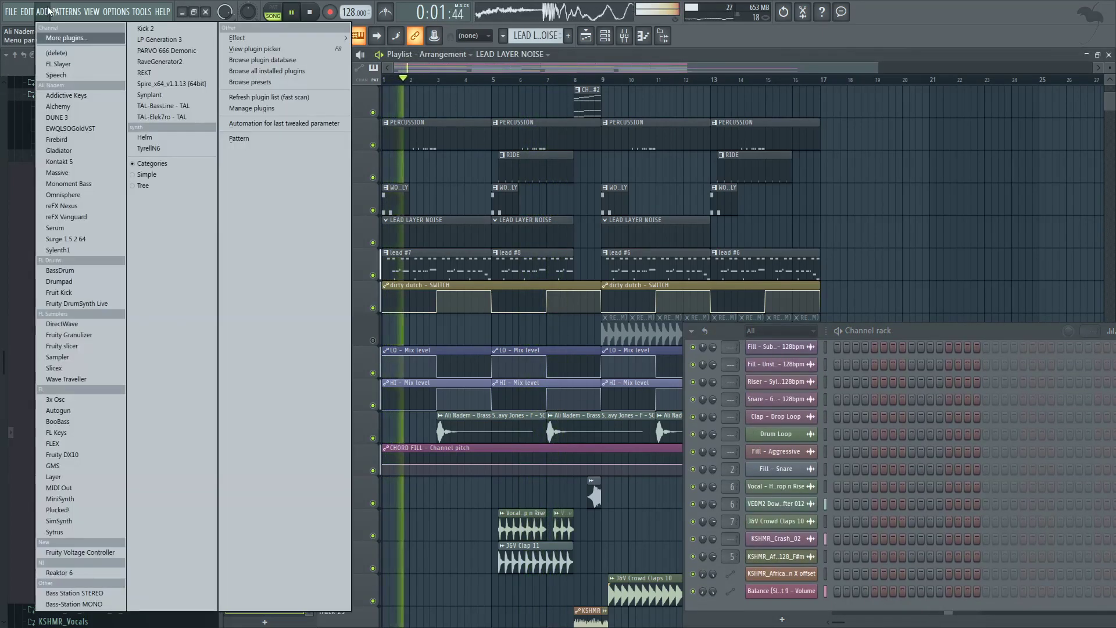
{"action": "left_click", "coordinate": [81, 171]}
Step: Paste the copied lead notes into the Massive channel of the LEAD LAYER NOISE pattern
{"action": "right_click", "coordinate": [815, 599]}
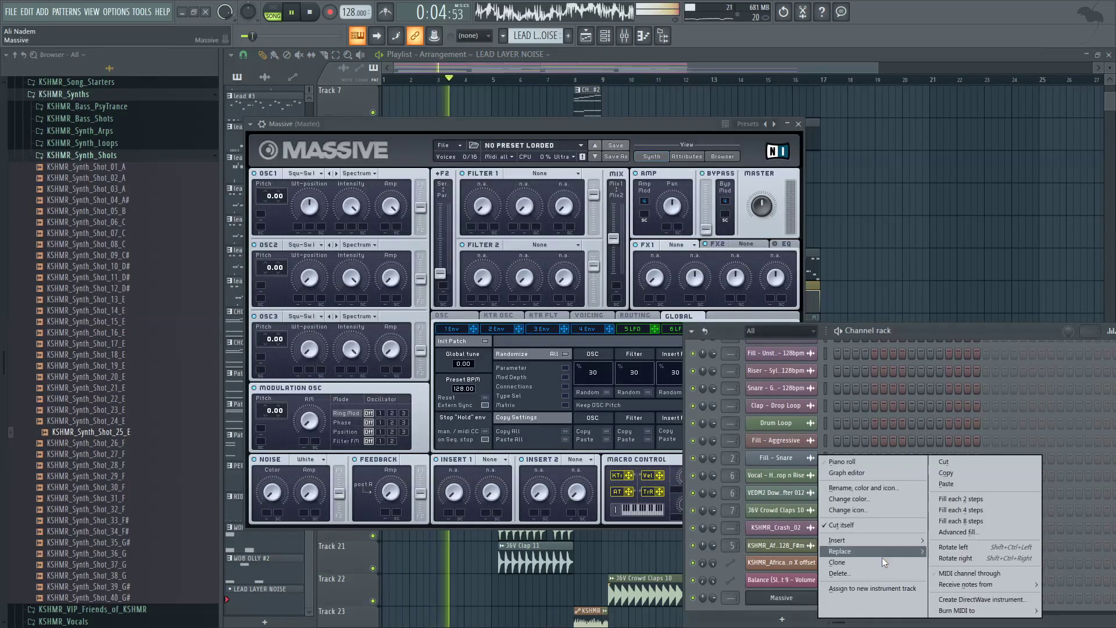
{"action": "left_click", "coordinate": [946, 485]}
{"action": "key", "text": "Escape"}
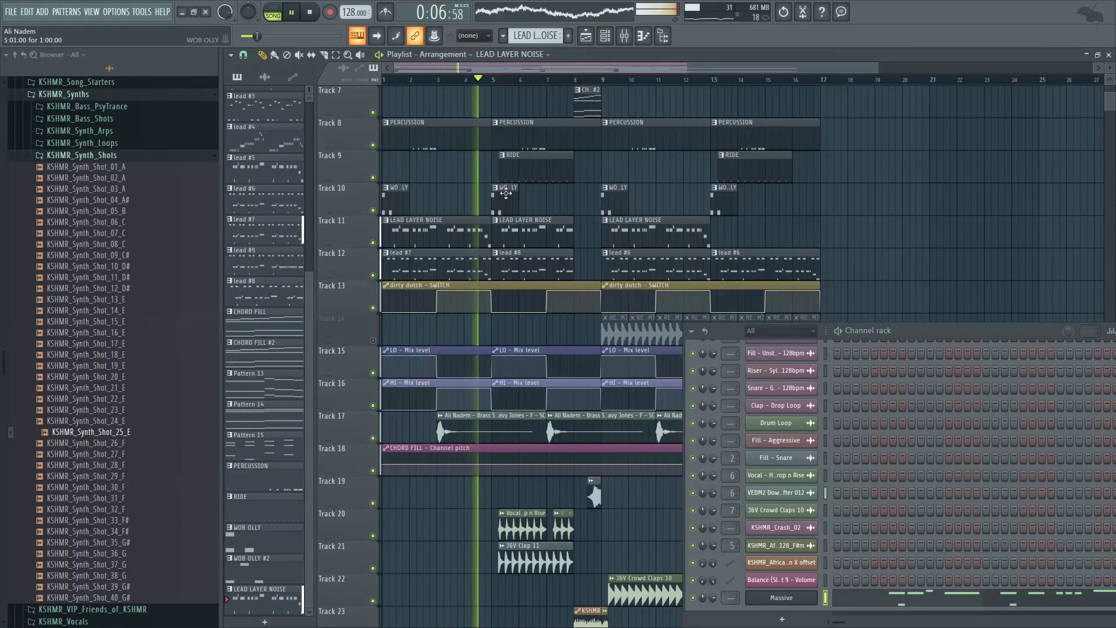
{"action": "scroll", "coordinate": [504, 236], "scroll_direction": "up", "scroll_amount": 2}
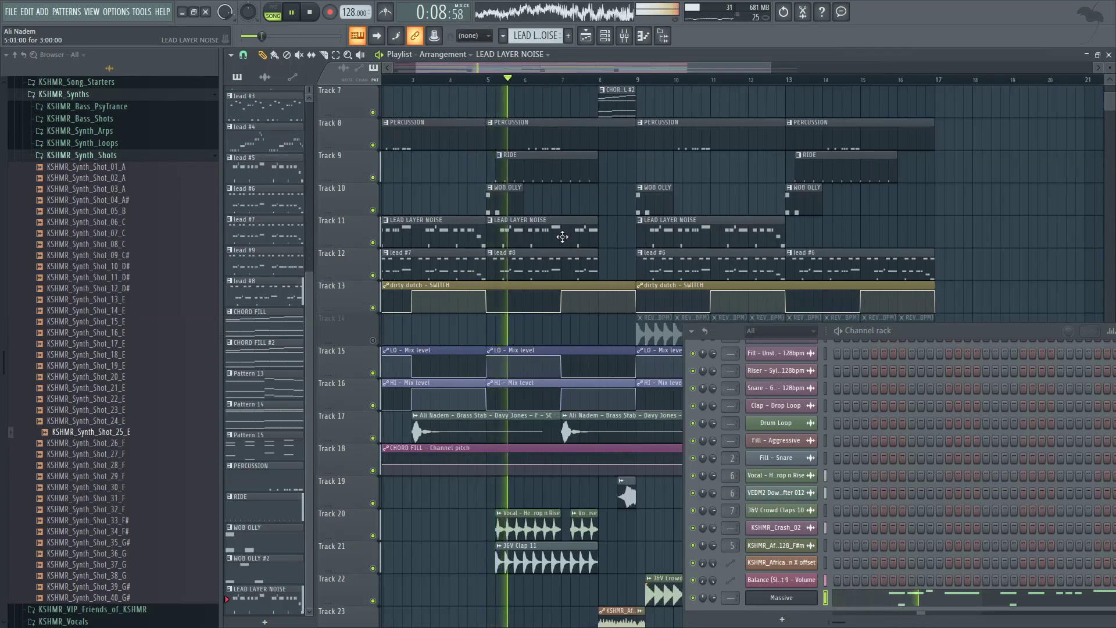
Step: Turn off OSC1 in Massive and raise the white noise level with its color at 100, playing only the pattern
{"action": "left_click", "coordinate": [813, 600]}
{"action": "key", "text": "l"}
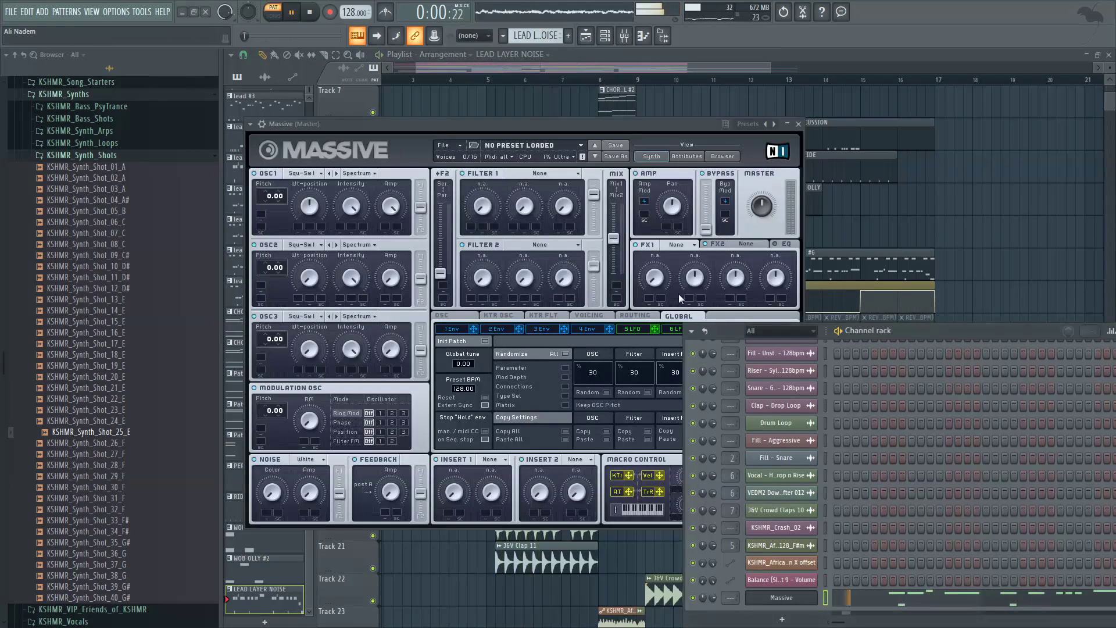
{"action": "left_click", "coordinate": [582, 329]}
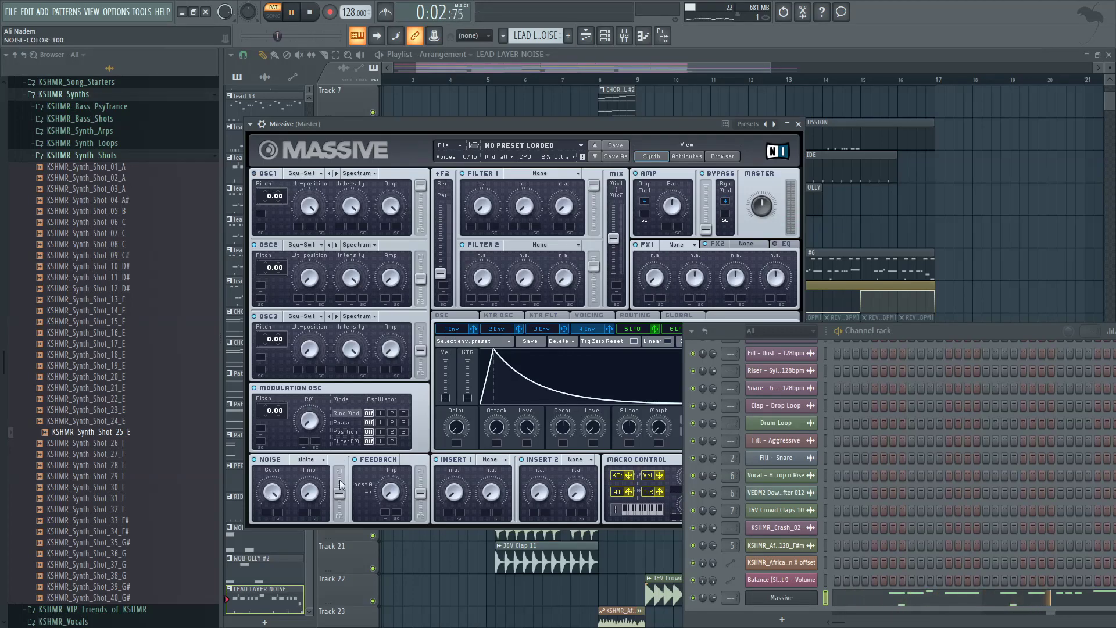
{"action": "left_click_drag", "start_coordinate": [341, 485], "coordinate": [340, 465]}
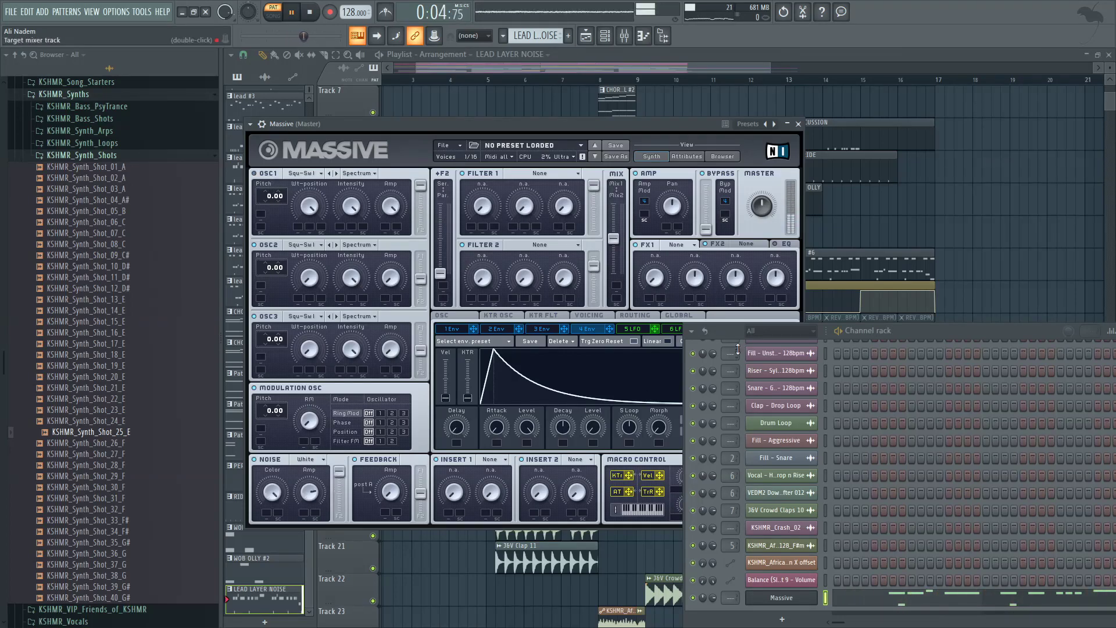
Step: Adjust the decay time of Massive's Envelope 4 to 46 while auditioning the layer in the song from its start
{"action": "left_click_drag", "start_coordinate": [729, 331], "coordinate": [883, 361]}
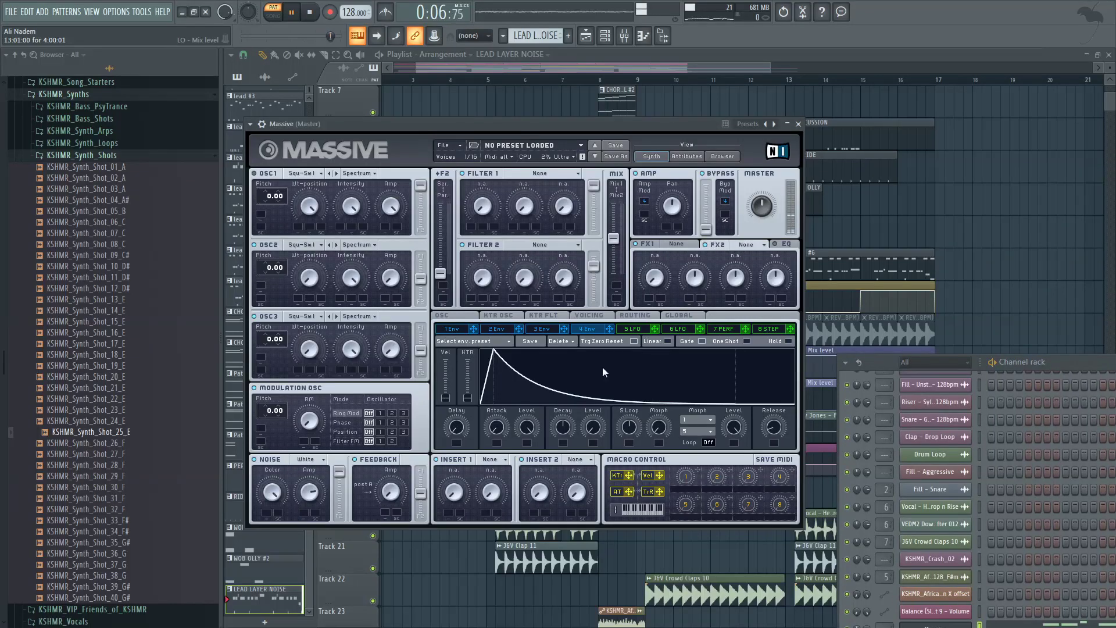
{"action": "left_click_drag", "start_coordinate": [564, 428], "coordinate": [560, 456]}
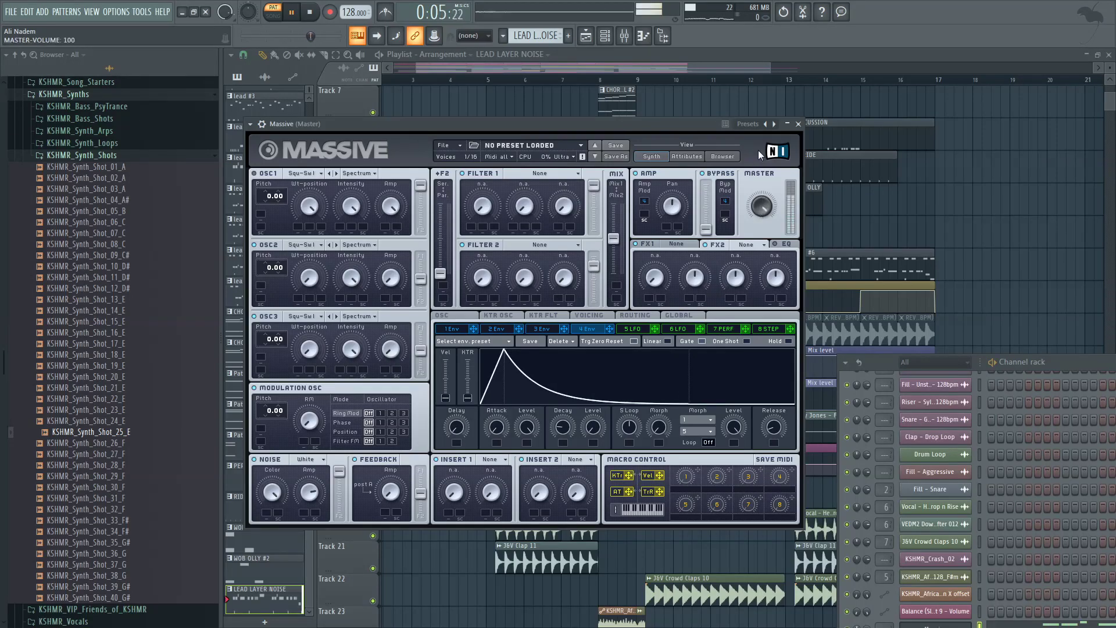
{"action": "left_click_drag", "start_coordinate": [410, 68], "coordinate": [389, 70]}
{"action": "left_click", "coordinate": [388, 86]}
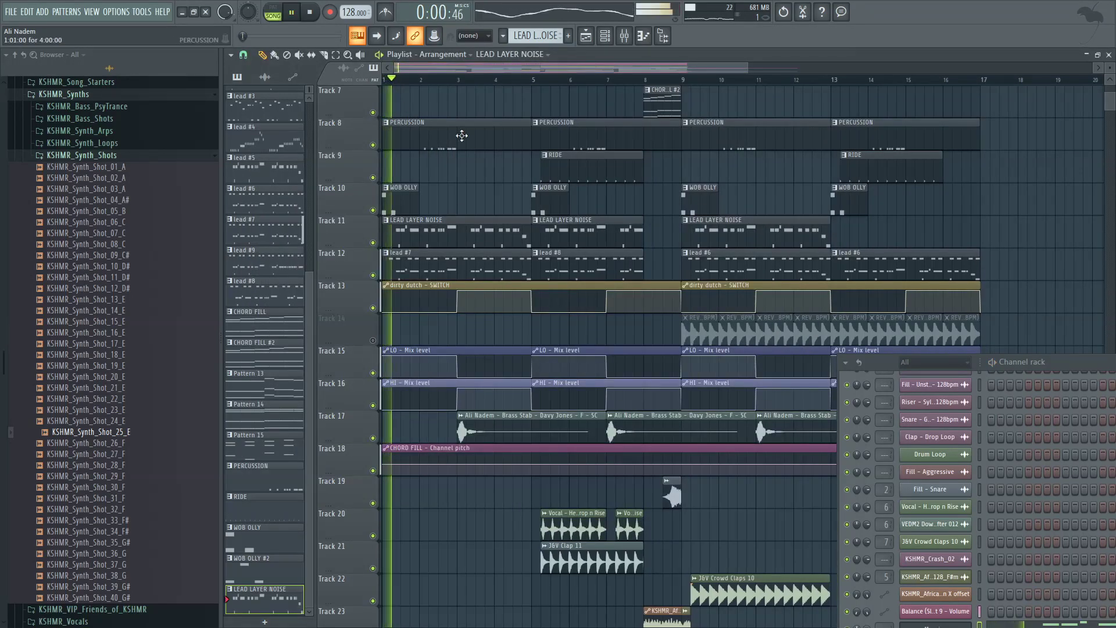
{"action": "left_click", "coordinate": [943, 626]}
{"action": "left_click_drag", "start_coordinate": [567, 425], "coordinate": [567, 398]}
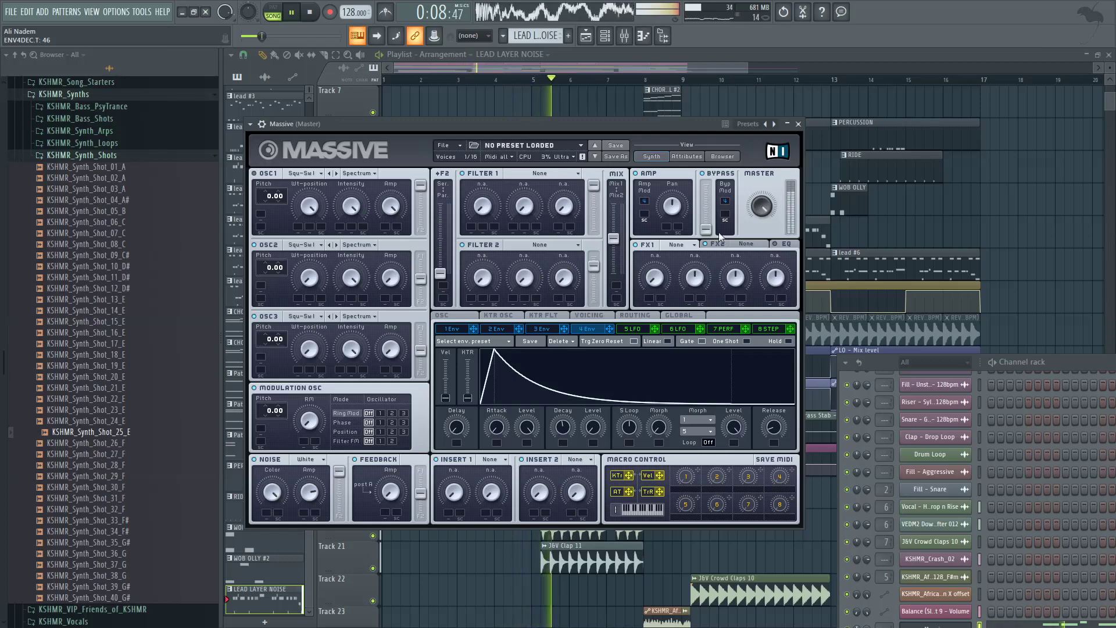
Step: Set Massive's master volume to 59 and shorten the decay of Envelope 4
{"action": "left_click", "coordinate": [776, 243]}
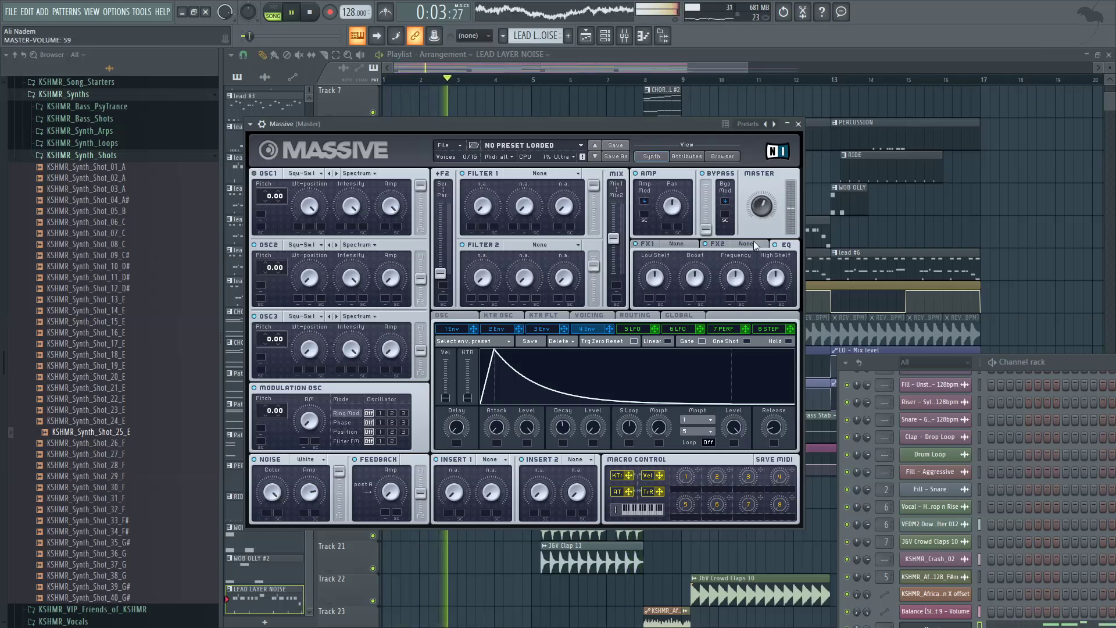
{"action": "key", "text": "space"}
{"action": "mouse_move", "coordinate": [563, 432]}
{"action": "left_mouse_down"}
{"action": "mouse_move", "coordinate": [571, 464]}
{"action": "mouse_move", "coordinate": [562, 420]}
{"action": "left_mouse_up"}
{"action": "left_click", "coordinate": [994, 361]}
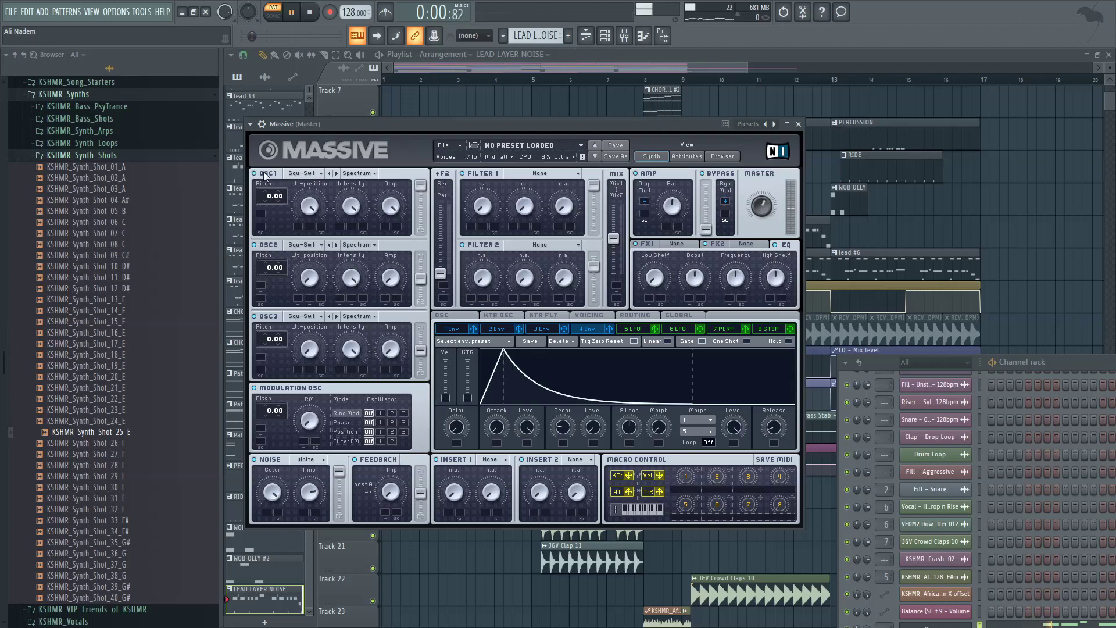
Step: Try OSC1 alongside the noise, resetting its pitch and switching the oscillator off again
{"action": "left_click_drag", "start_coordinate": [274, 186], "coordinate": [271, 188]}
{"action": "double_click", "coordinate": [269, 197]}
{"action": "left_click", "coordinate": [270, 172]}
Step: Turn on the unisono Pan Position spread at 100 in Massive's voicing settings and try two unisono voices
{"action": "left_click", "coordinate": [589, 316]}
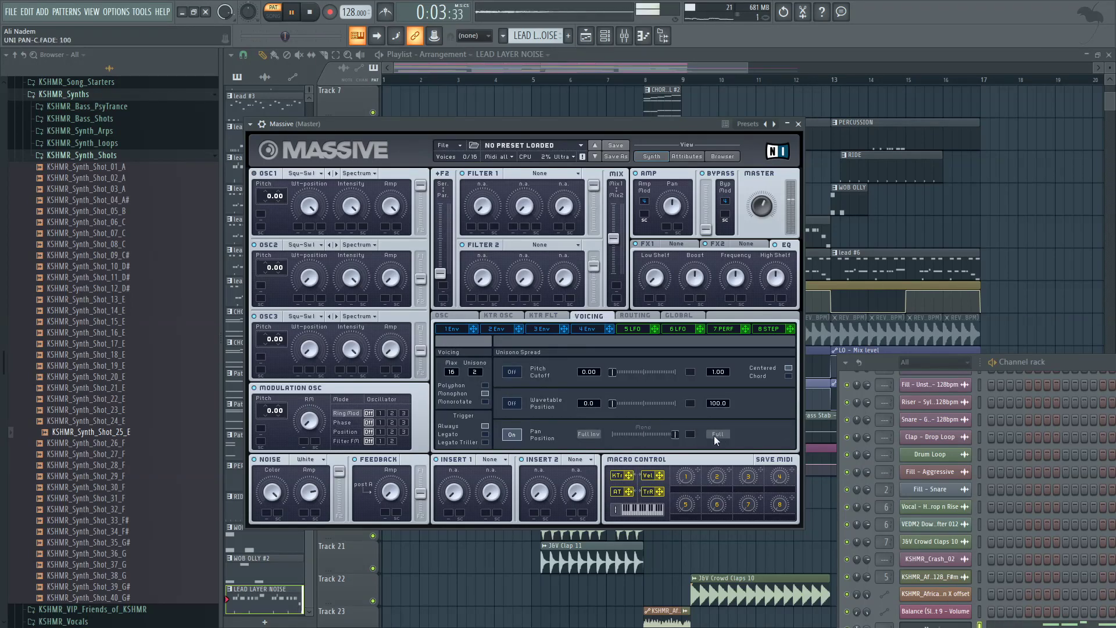
{"action": "key", "text": "space"}
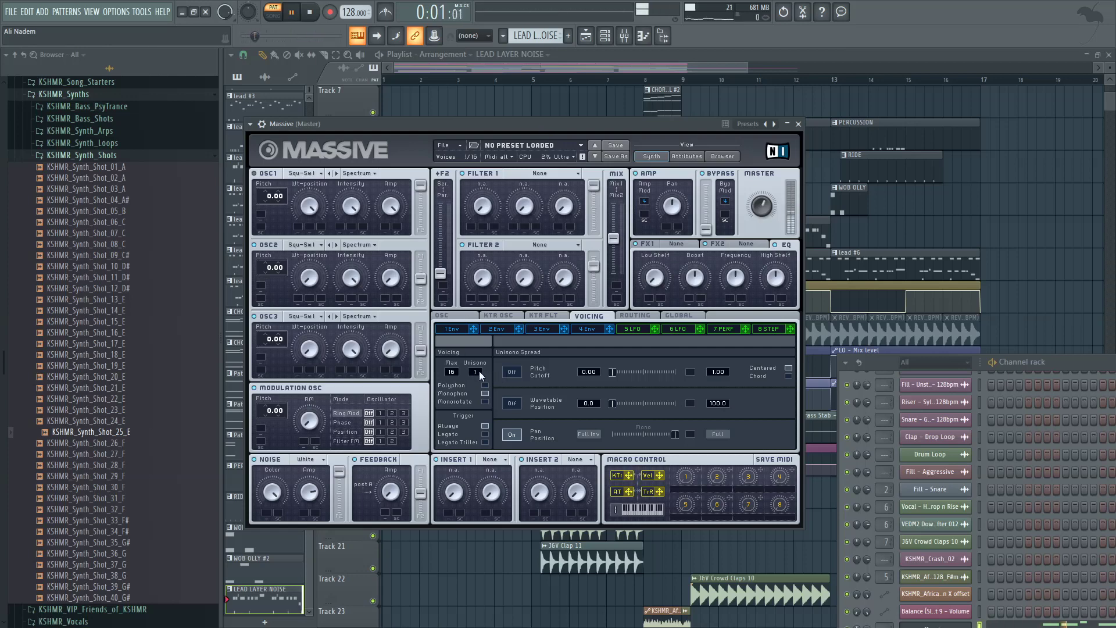
Step: Try the Dimension Expander effect in FX1 with a low dry/wet amount and remove it again
{"action": "left_click", "coordinate": [674, 245]}
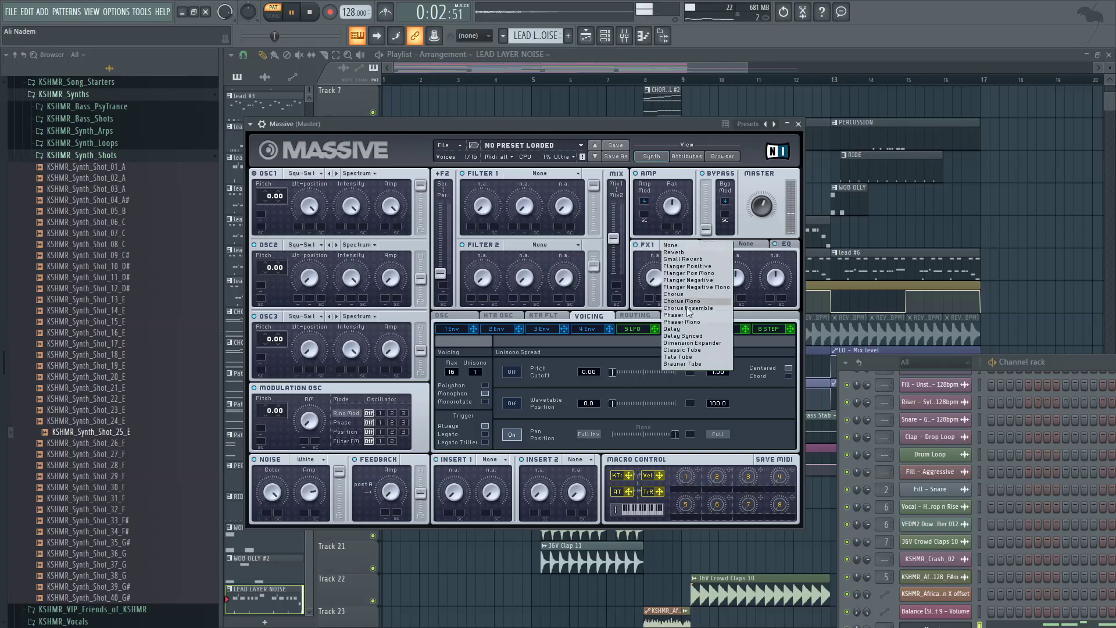
{"action": "left_click", "coordinate": [689, 344]}
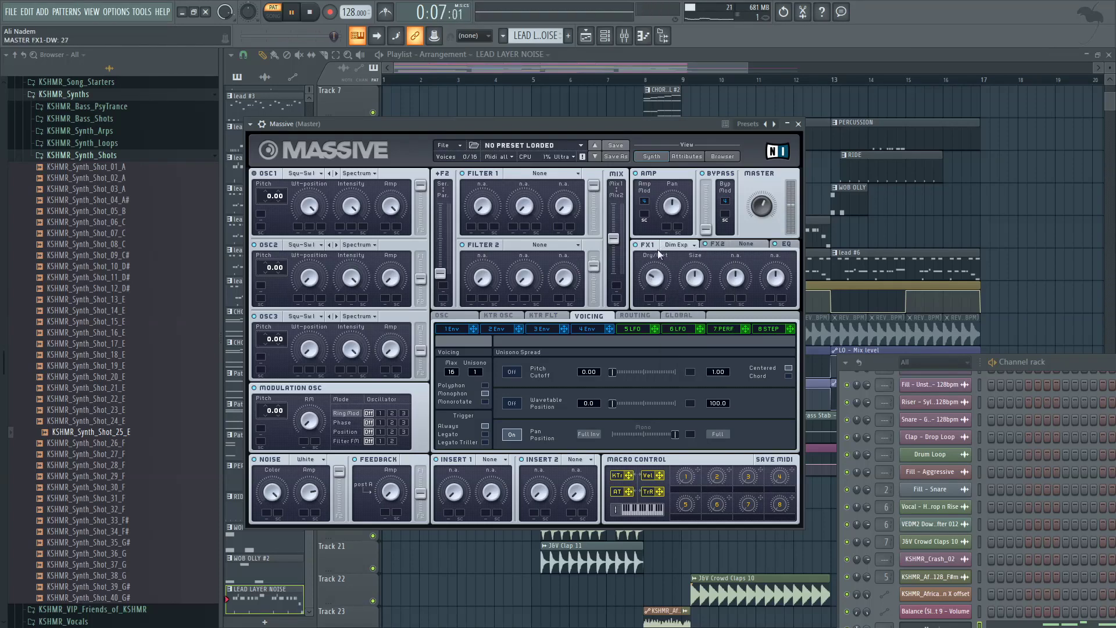
{"action": "left_click_drag", "start_coordinate": [658, 271], "coordinate": [658, 273]}
{"action": "left_click", "coordinate": [664, 246]}
Step: Load Small Reverb into FX2 and set its size to 2 and its dry/wet to 3
{"action": "left_click", "coordinate": [727, 246]}
{"action": "left_click", "coordinate": [744, 245]}
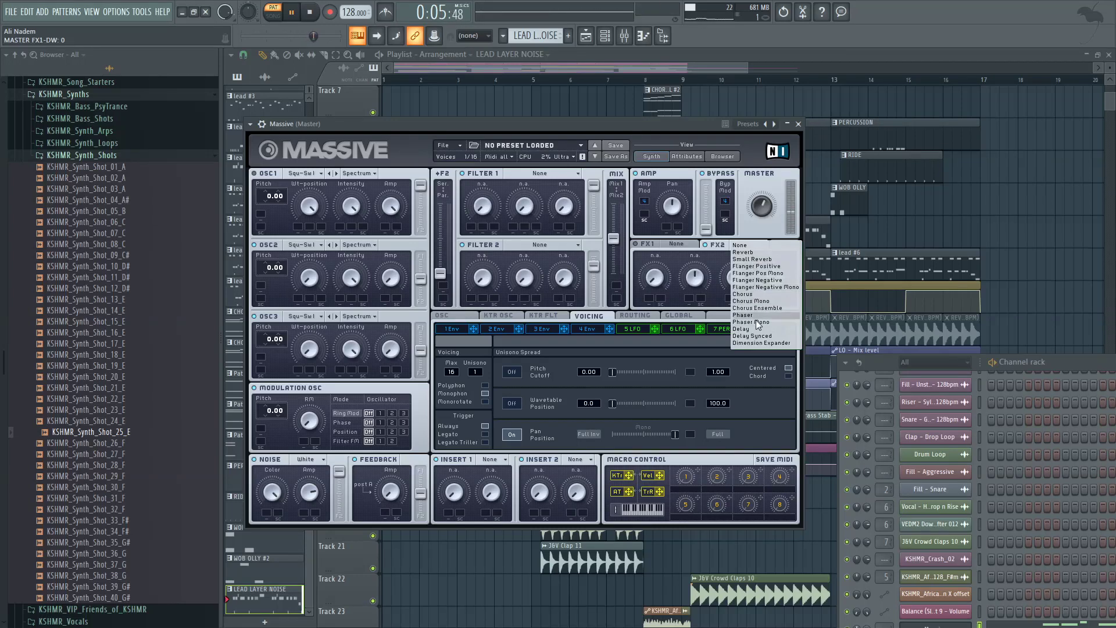
{"action": "left_click", "coordinate": [750, 259]}
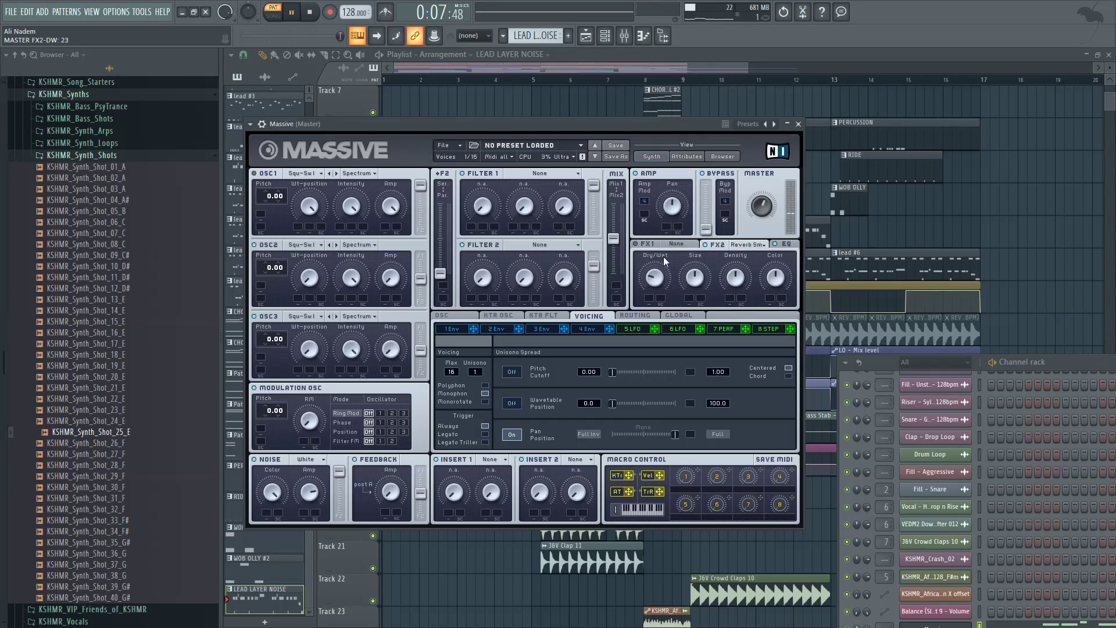
{"action": "left_click_drag", "start_coordinate": [666, 272], "coordinate": [695, 333]}
{"action": "left_click_drag", "start_coordinate": [688, 292], "coordinate": [664, 248]}
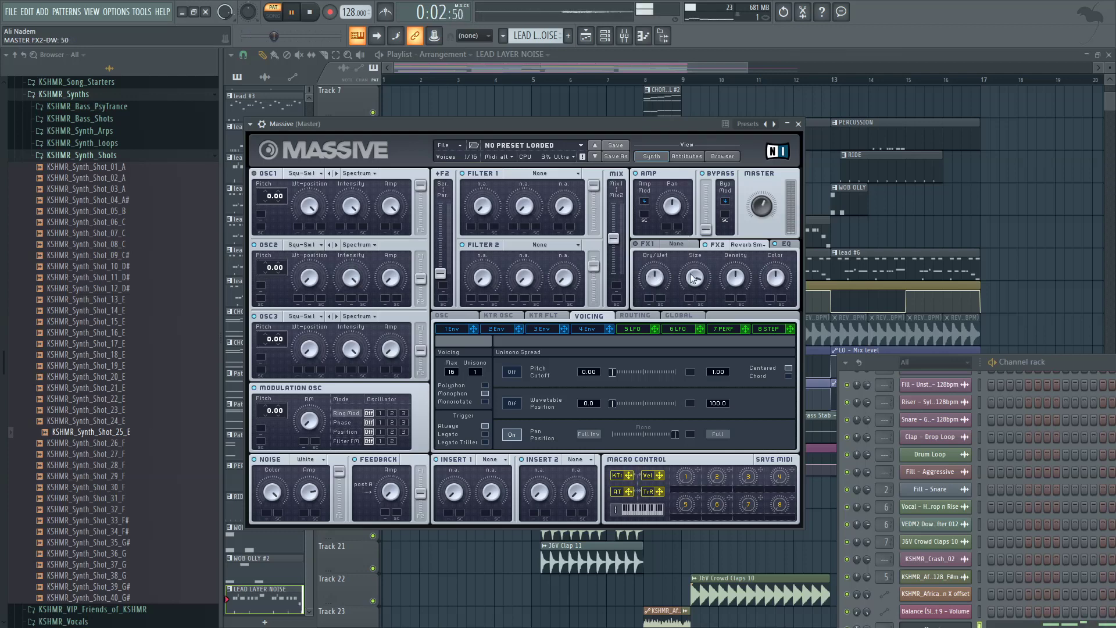
{"action": "left_click_drag", "start_coordinate": [698, 350], "coordinate": [692, 367]}
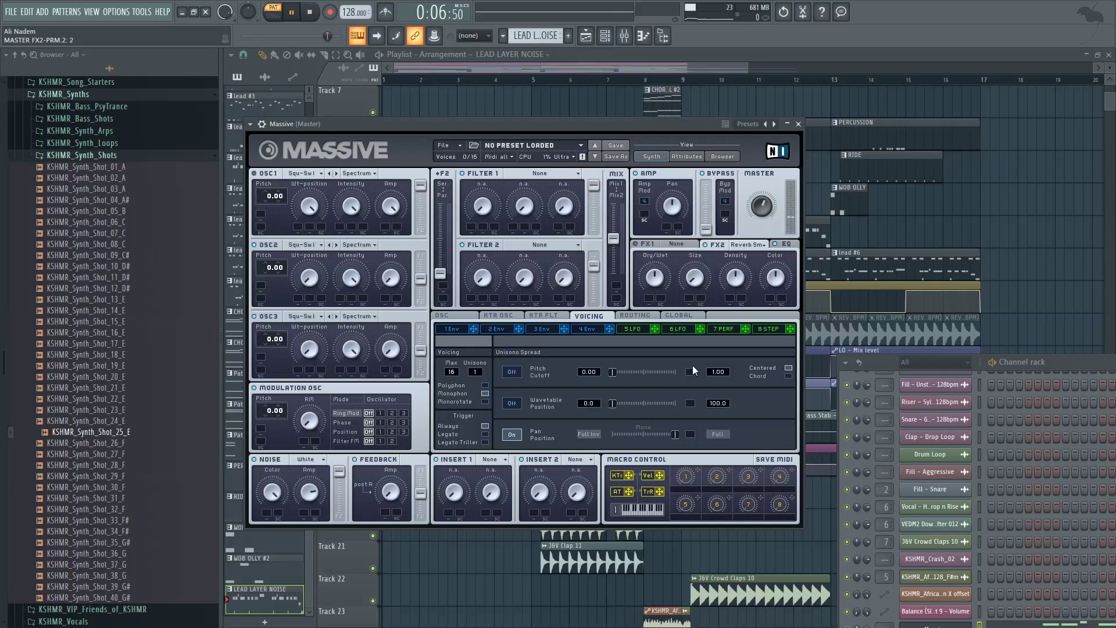
{"action": "left_click_drag", "start_coordinate": [658, 281], "coordinate": [661, 304]}
{"action": "left_click_drag", "start_coordinate": [661, 290], "coordinate": [660, 290]}
Step: Load the Tele Tube effect into Massive's FX1 slot
{"action": "left_click", "coordinate": [674, 243]}
{"action": "left_click", "coordinate": [673, 245]}
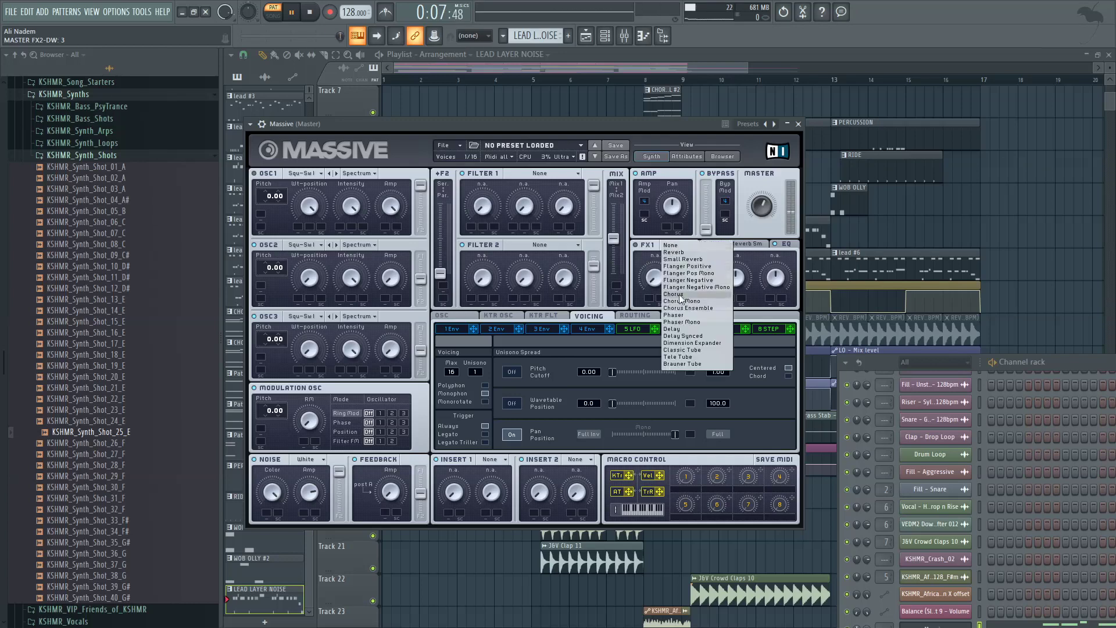
{"action": "left_click", "coordinate": [685, 357]}
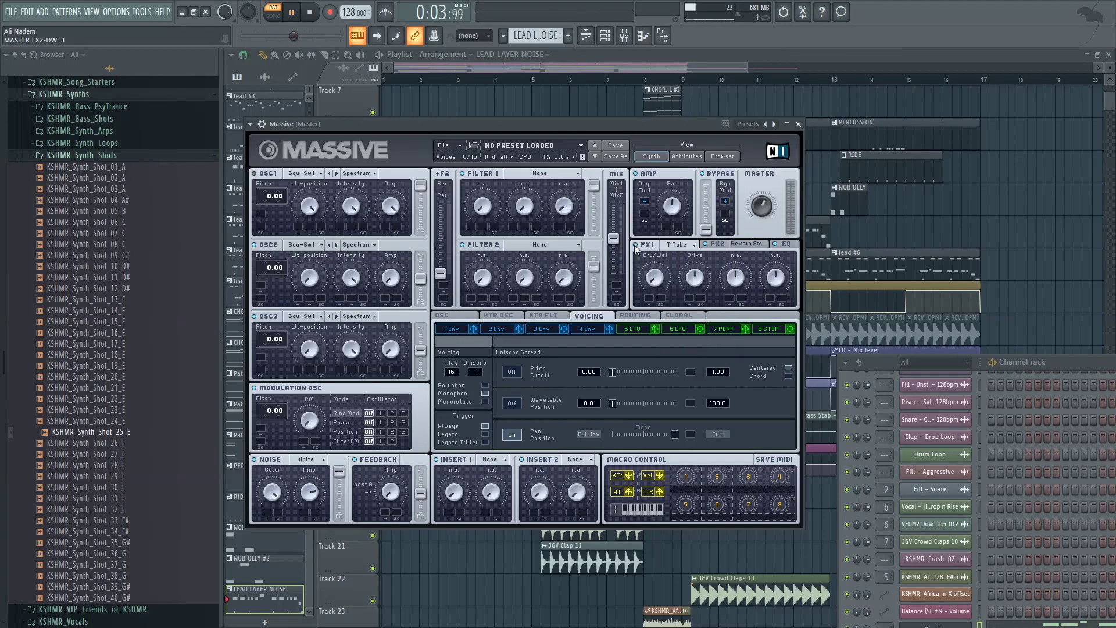
Step: Raise the Tele Tube effect's dry/wet amount, then try its drive at 100 and set it to 0
{"action": "left_click_drag", "start_coordinate": [655, 279], "coordinate": [668, 163]}
{"action": "left_click_drag", "start_coordinate": [694, 280], "coordinate": [696, 174]}
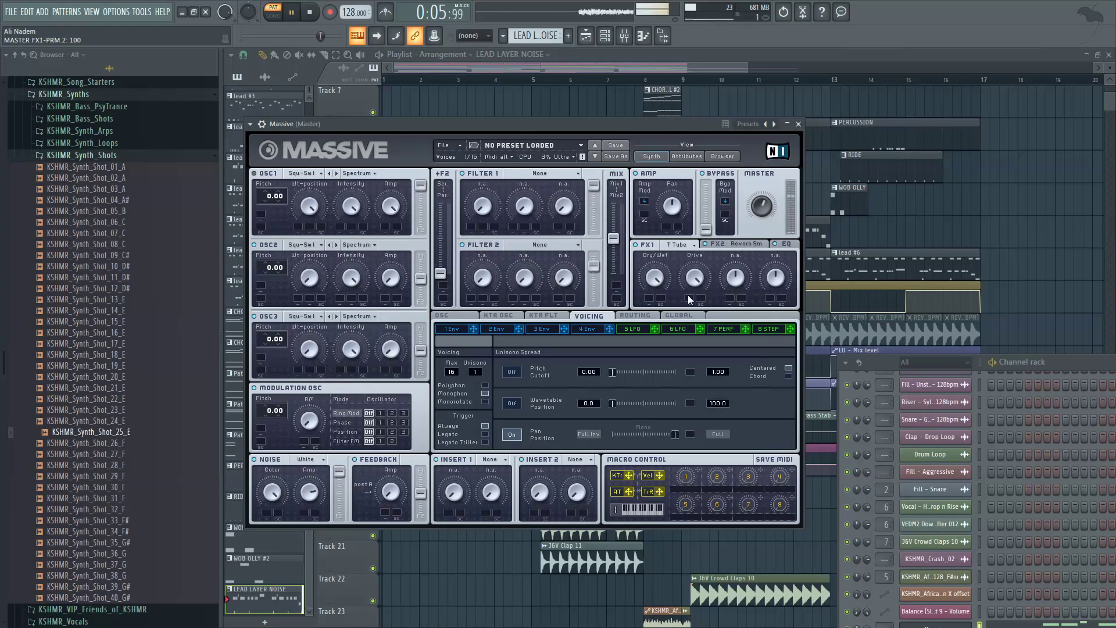
{"action": "left_click_drag", "start_coordinate": [694, 280], "coordinate": [699, 354]}
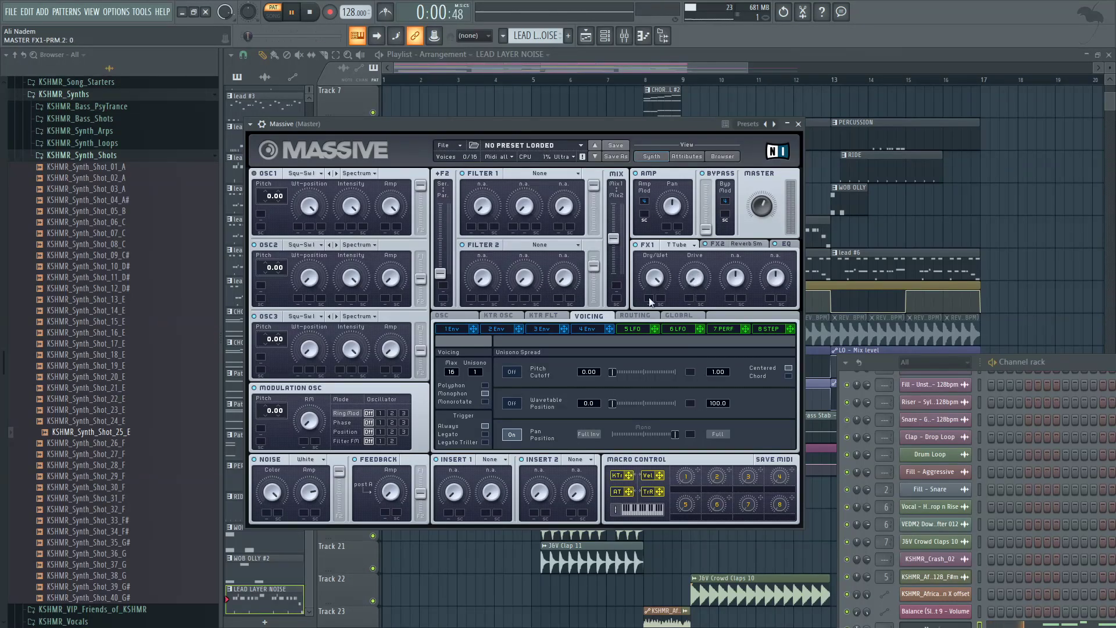
Step: Set Massive's Filter 1 to Lowpass 4 and show the FX2 reverb settings with the song playing
{"action": "left_click", "coordinate": [540, 173]}
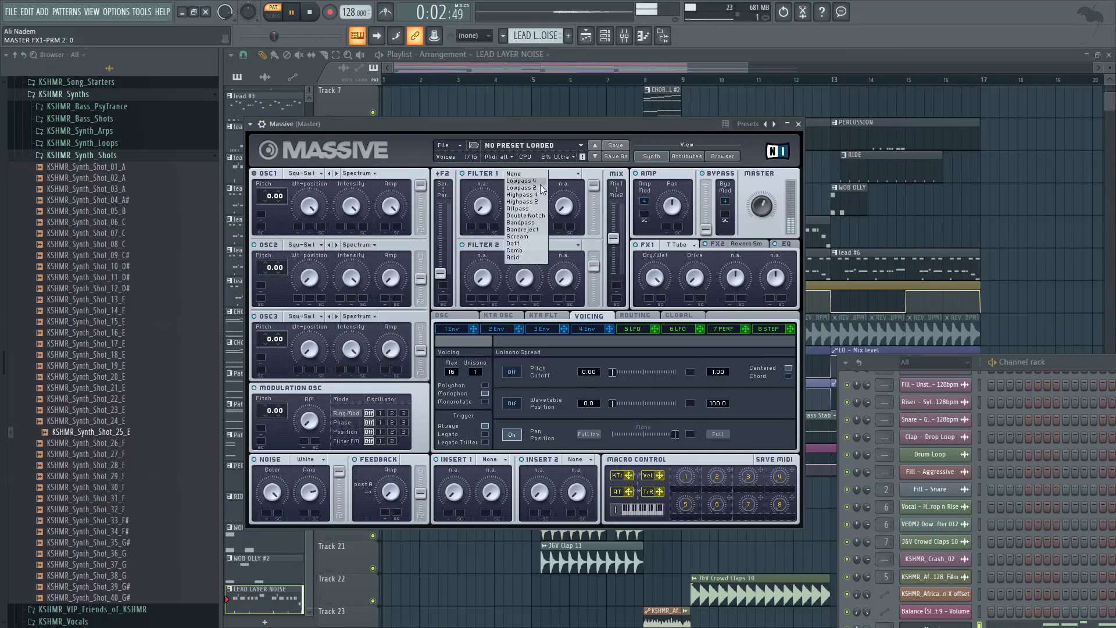
{"action": "left_click", "coordinate": [539, 185]}
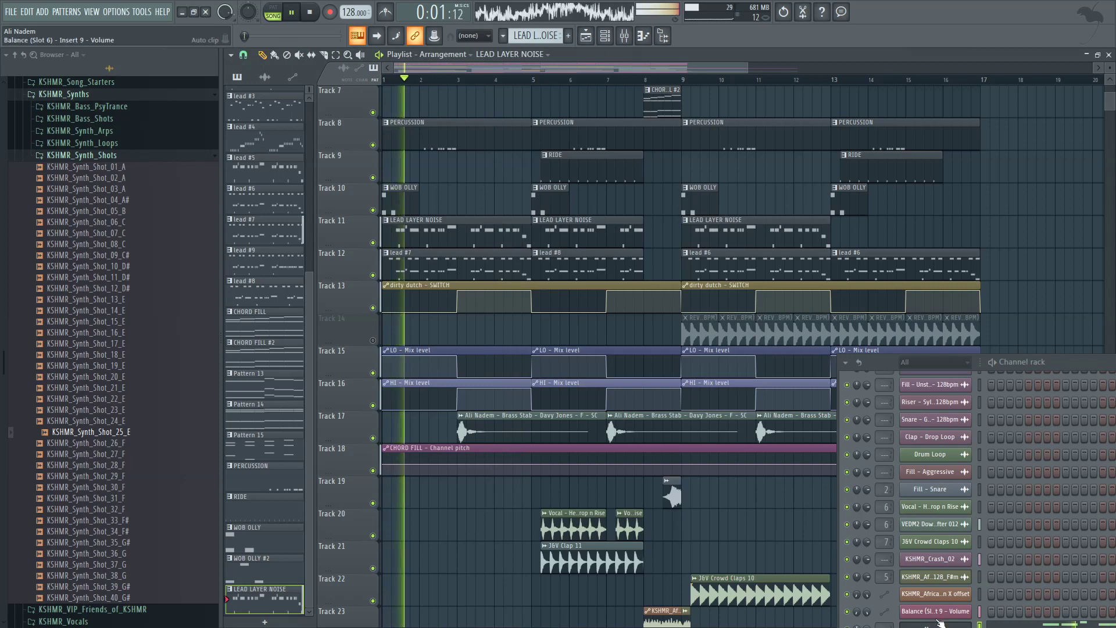
{"action": "left_click", "coordinate": [937, 625]}
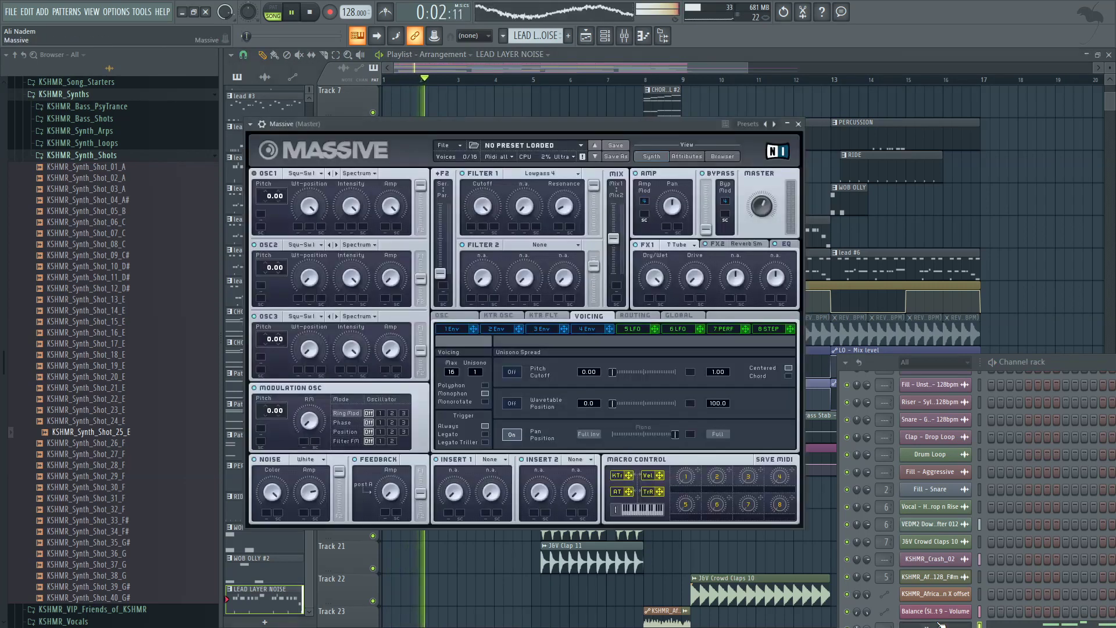
{"action": "left_click_drag", "start_coordinate": [875, 363], "coordinate": [831, 277]}
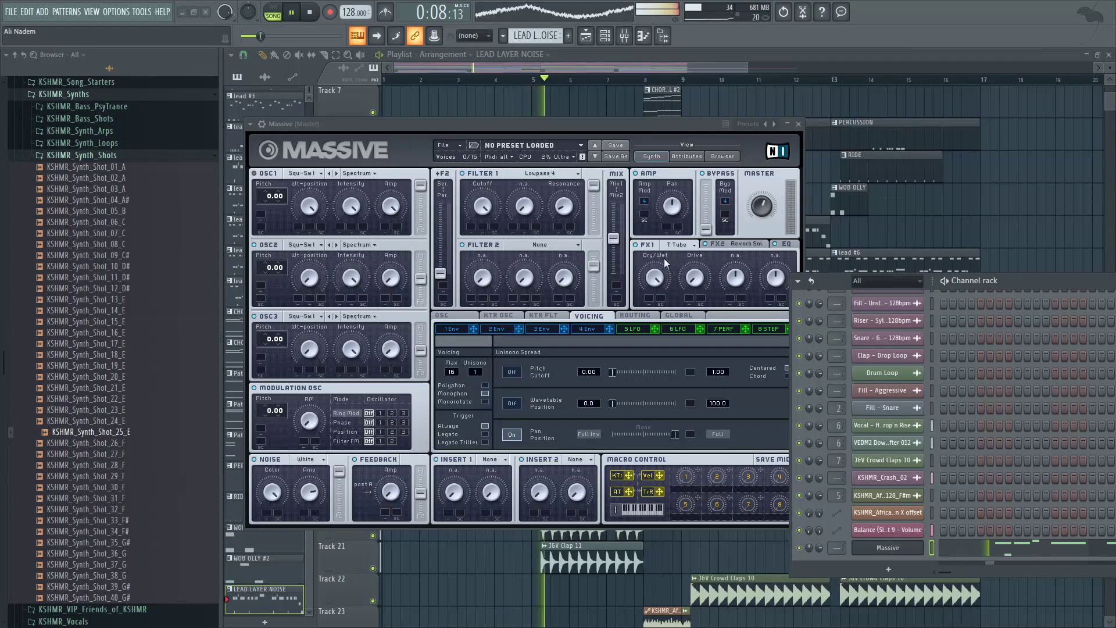
{"action": "left_click", "coordinate": [744, 244]}
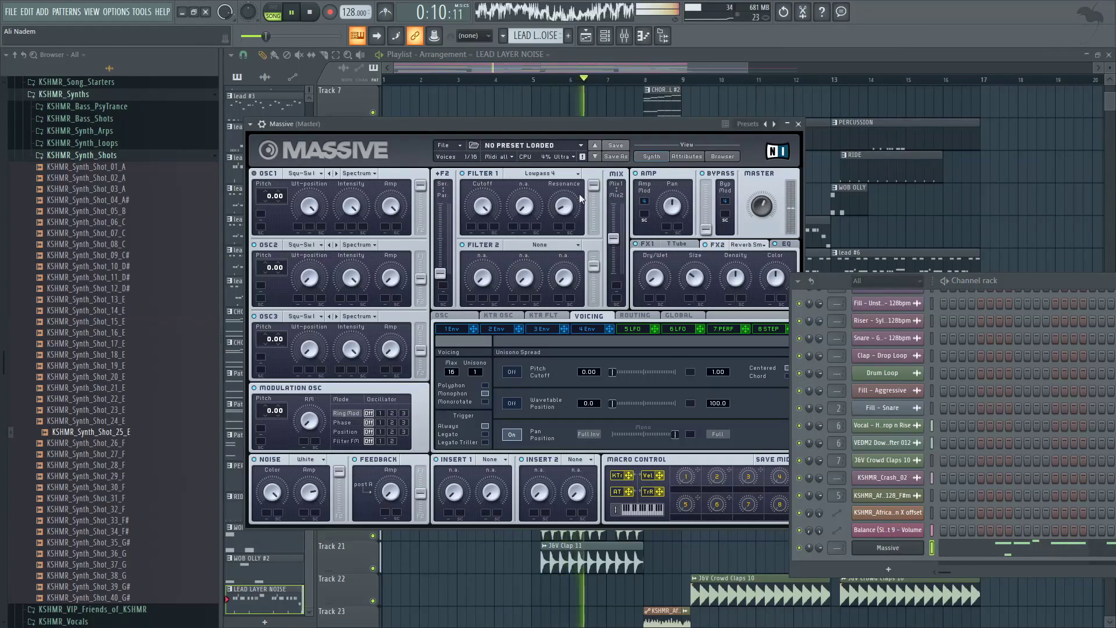
Step: Repeat the LEAD LAYER NOISE pattern clip on Track 11 of the playlist from bar 13 to bar 17
{"action": "left_click_drag", "start_coordinate": [617, 71], "coordinate": [629, 77]}
{"action": "scroll", "coordinate": [636, 127], "scroll_direction": "up", "scroll_amount": 4}
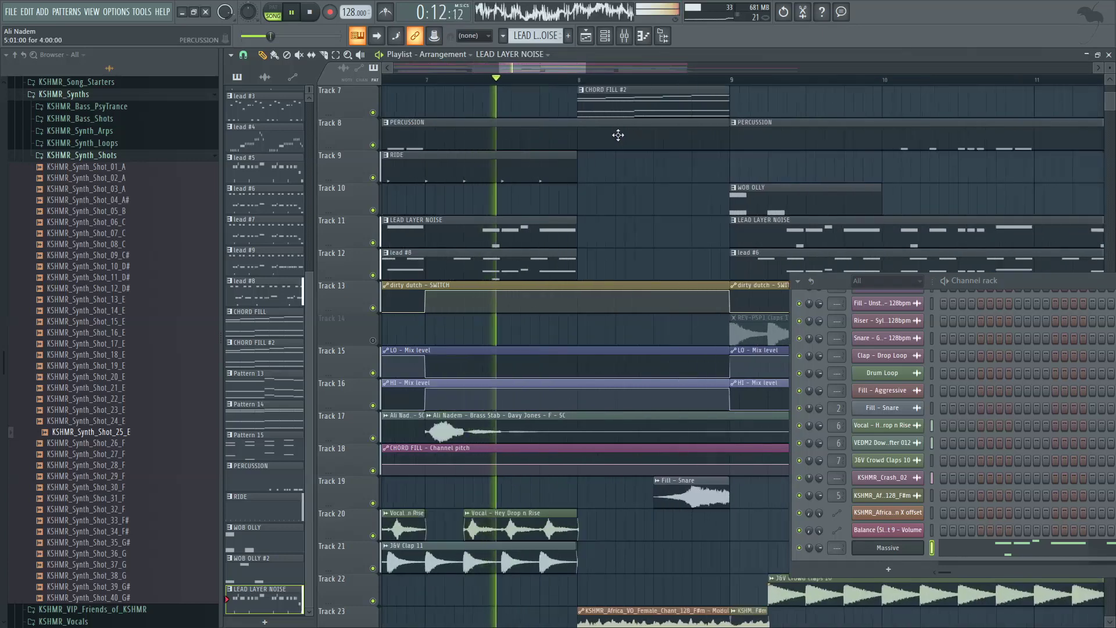
{"action": "scroll", "coordinate": [600, 152], "scroll_direction": "down", "scroll_amount": 4}
{"action": "scroll", "coordinate": [617, 174], "scroll_direction": "down", "scroll_amount": 3}
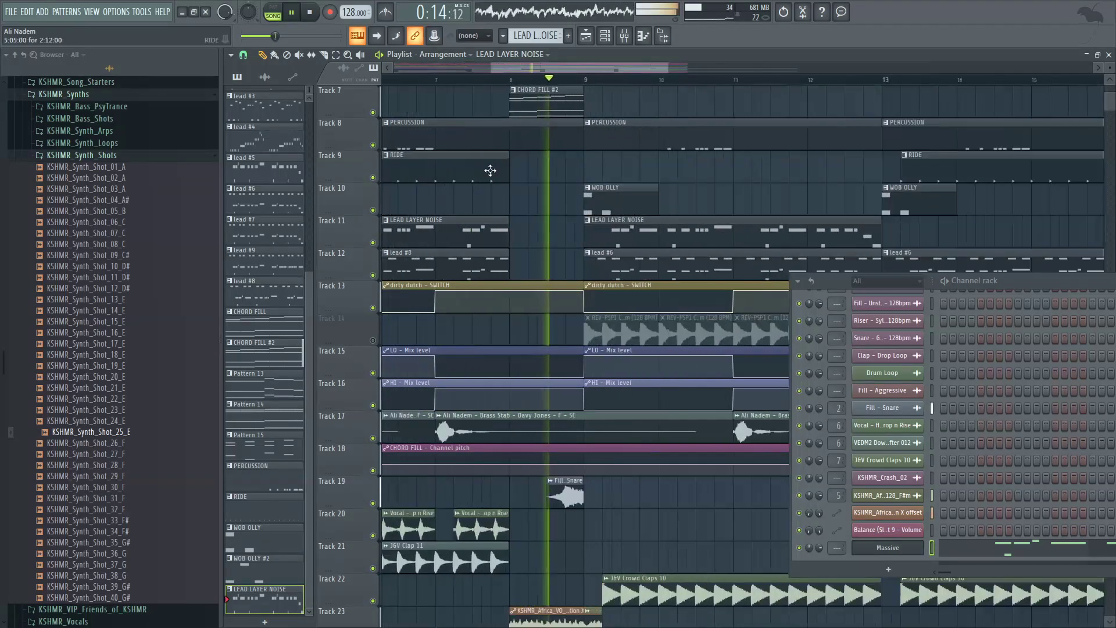
{"action": "scroll", "coordinate": [523, 180], "scroll_direction": "down", "scroll_amount": 1}
{"action": "scroll", "coordinate": [563, 189], "scroll_direction": "down", "scroll_amount": 3}
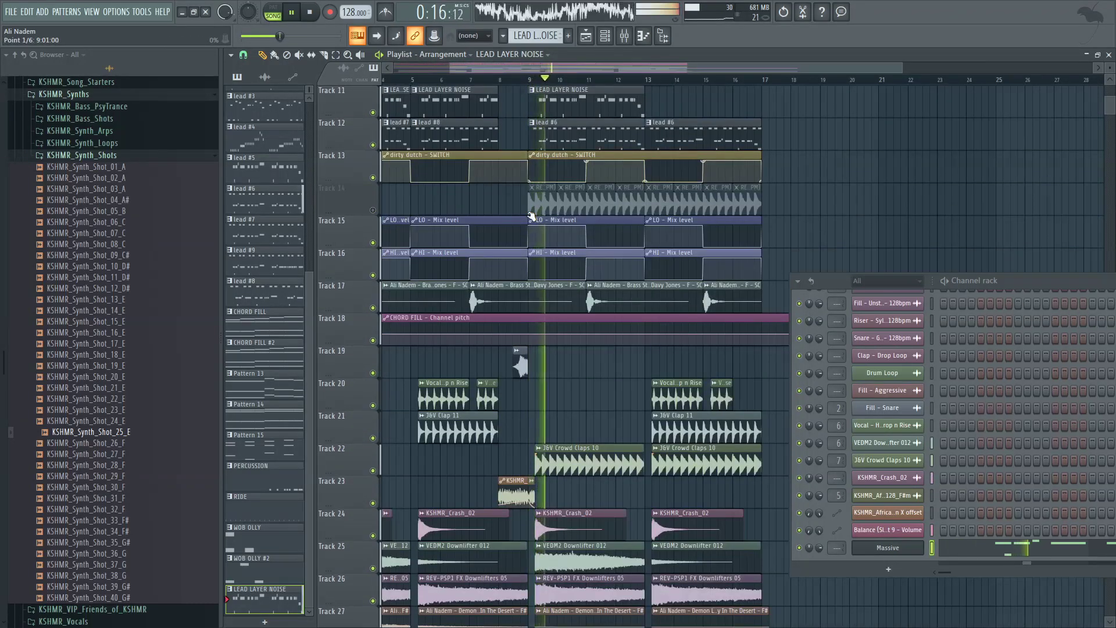
{"action": "scroll", "coordinate": [532, 218], "scroll_direction": "up", "scroll_amount": 3}
{"action": "scroll", "coordinate": [582, 220], "scroll_direction": "down", "scroll_amount": 2}
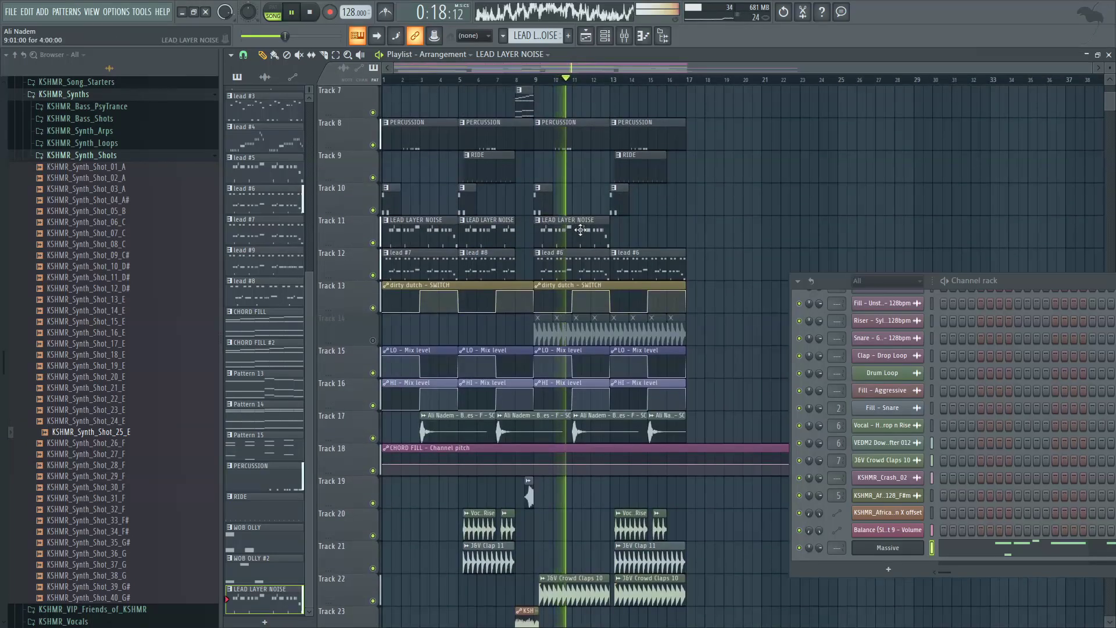
{"action": "scroll", "coordinate": [663, 226], "scroll_direction": "up", "scroll_amount": 2}
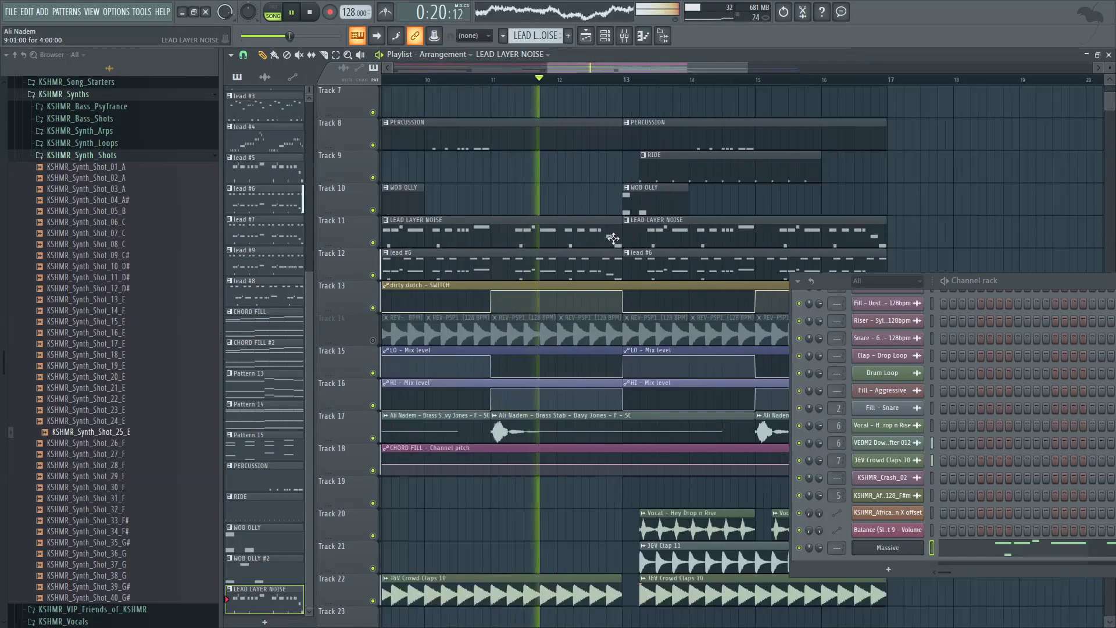
{"action": "scroll", "coordinate": [667, 225], "scroll_direction": "up", "scroll_amount": 1}
{"action": "scroll", "coordinate": [661, 223], "scroll_direction": "up", "scroll_amount": 5}
{"action": "scroll", "coordinate": [655, 217], "scroll_direction": "down", "scroll_amount": 4}
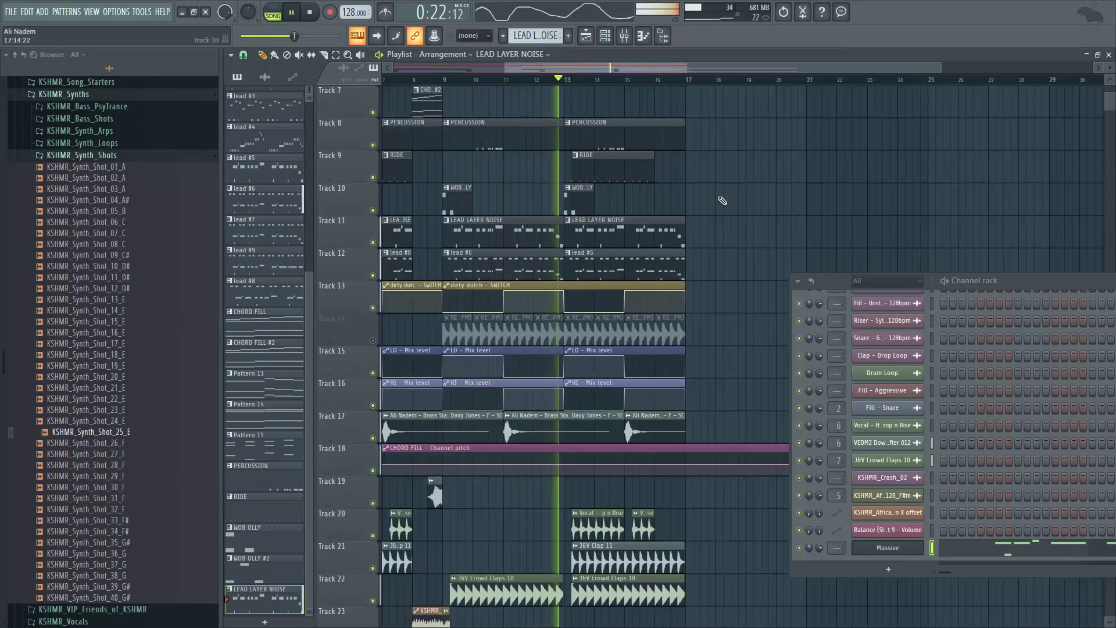
{"action": "scroll", "coordinate": [660, 222], "scroll_direction": "up", "scroll_amount": 2}
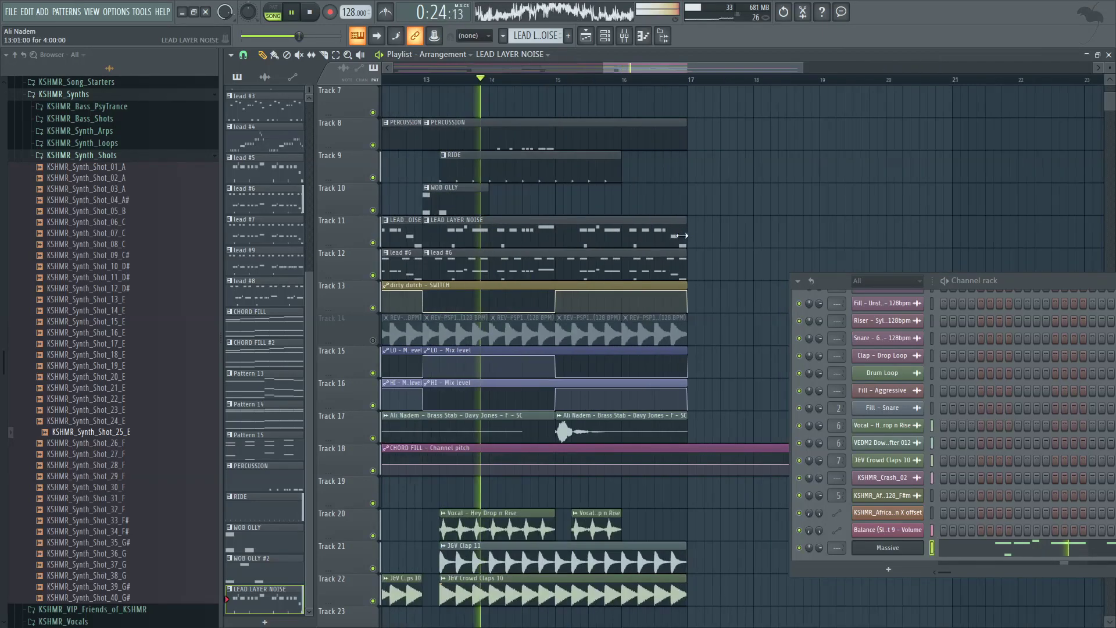
{"action": "scroll", "coordinate": [659, 221], "scroll_direction": "down", "scroll_amount": 4}
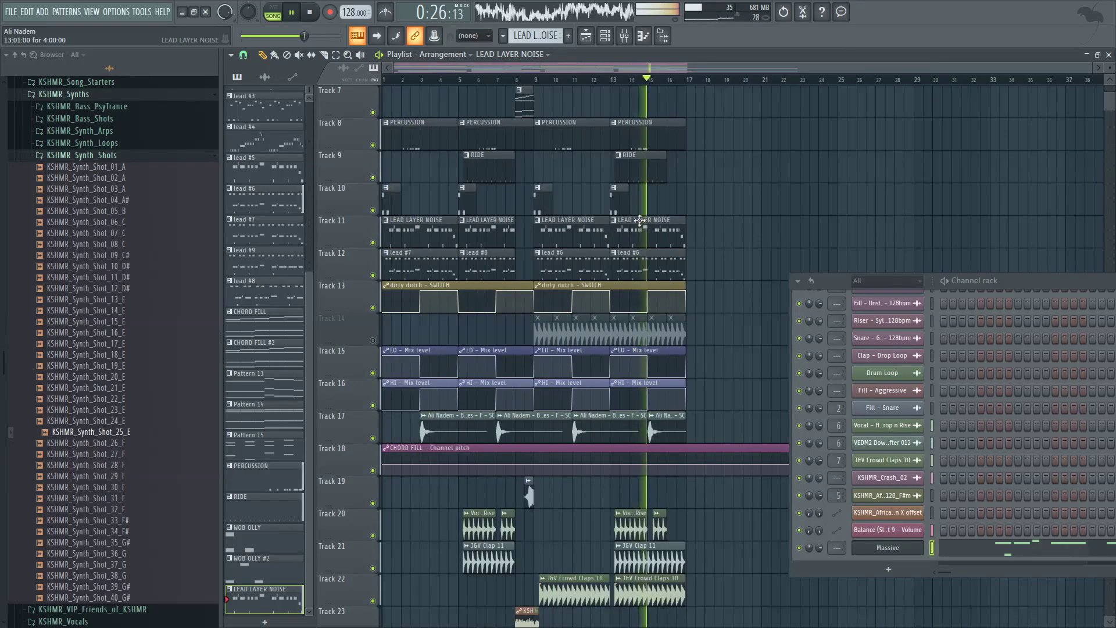
{"action": "scroll", "coordinate": [603, 209], "scroll_direction": "up", "scroll_amount": 7}
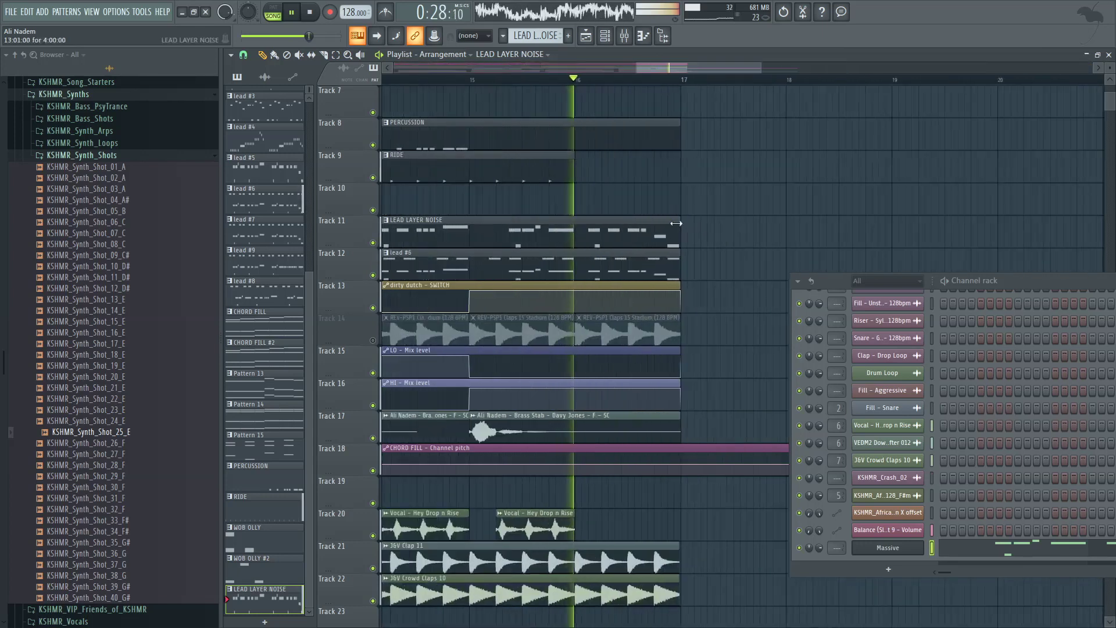
{"action": "scroll", "coordinate": [605, 215], "scroll_direction": "down", "scroll_amount": 7}
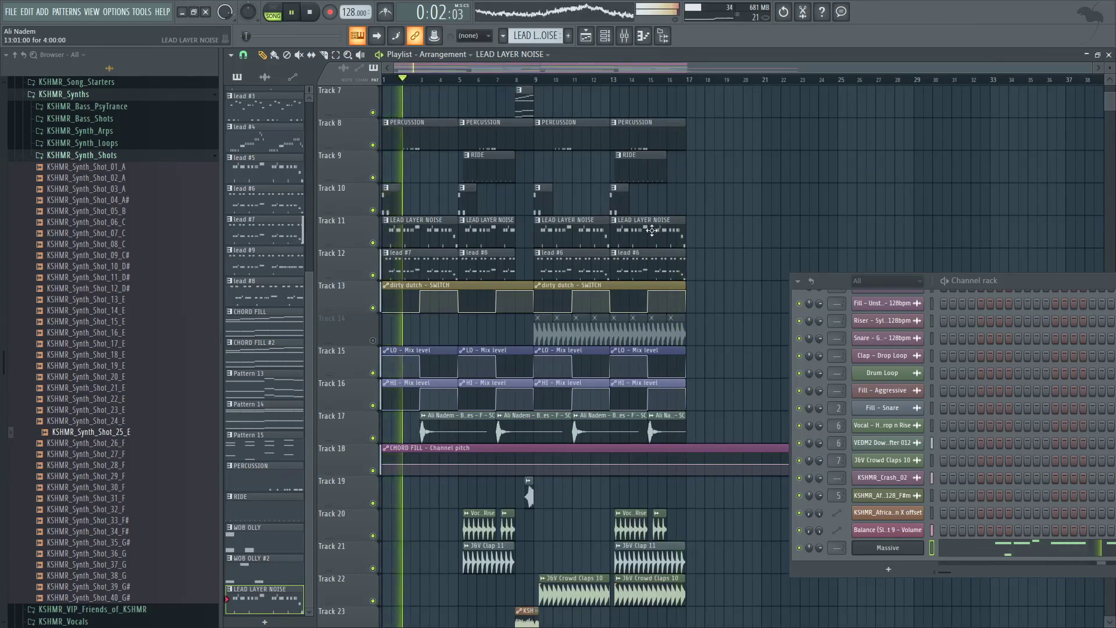
Step: Rename the Massive channel as LEAD NOISE LAYER
{"action": "right_click", "coordinate": [893, 541]}
{"action": "left_click", "coordinate": [937, 488]}
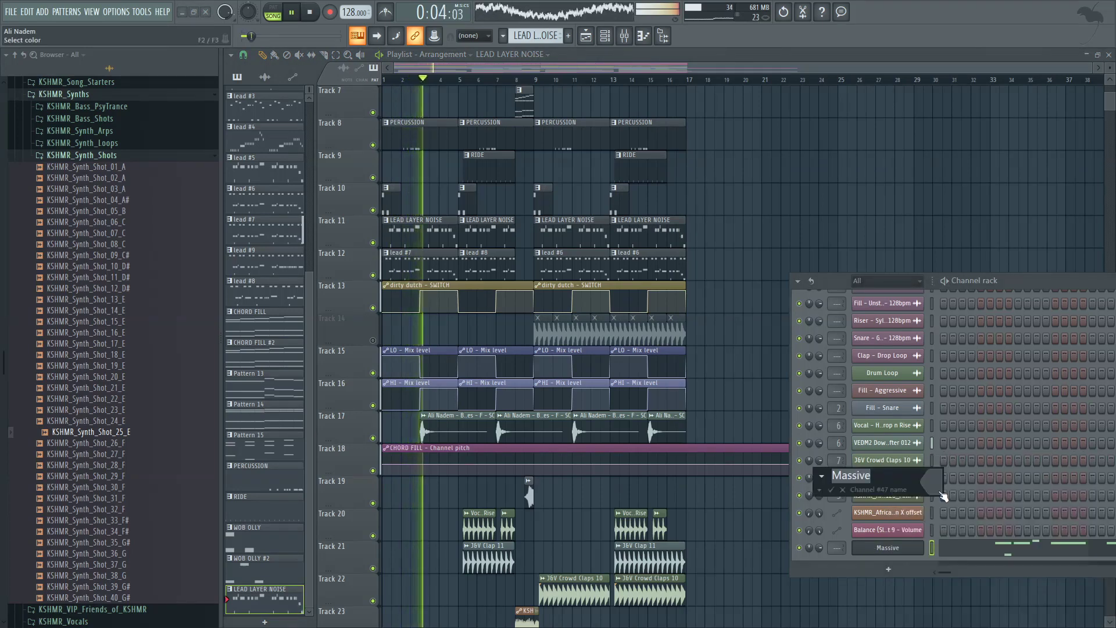
{"action": "type", "text": "LEAD NMOP"}
{"action": "key", "text": "BackSpace"}
{"action": "key", "text": "BackSpace"}
{"action": "key", "text": "BackSpace"}
{"action": "type", "text": "OISE LA"}
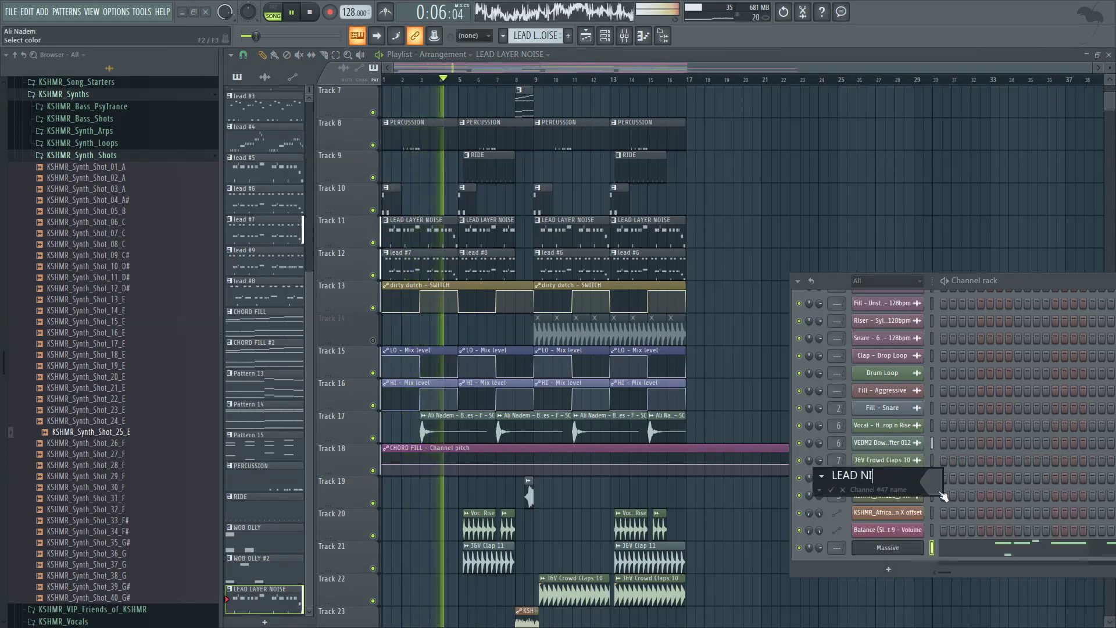
{"action": "type", "text": "YER"}
{"action": "key", "text": "Return"}
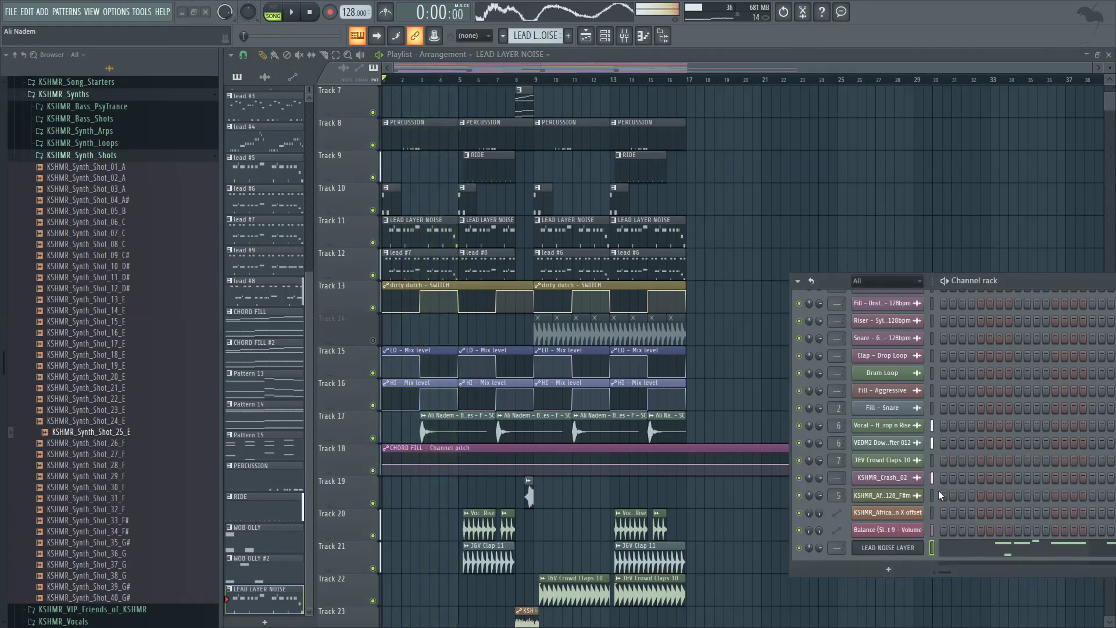
Step: Open the LEAD NOISE LAYER channel's settings and route it to mixer track 10
{"action": "left_click", "coordinate": [888, 547]}
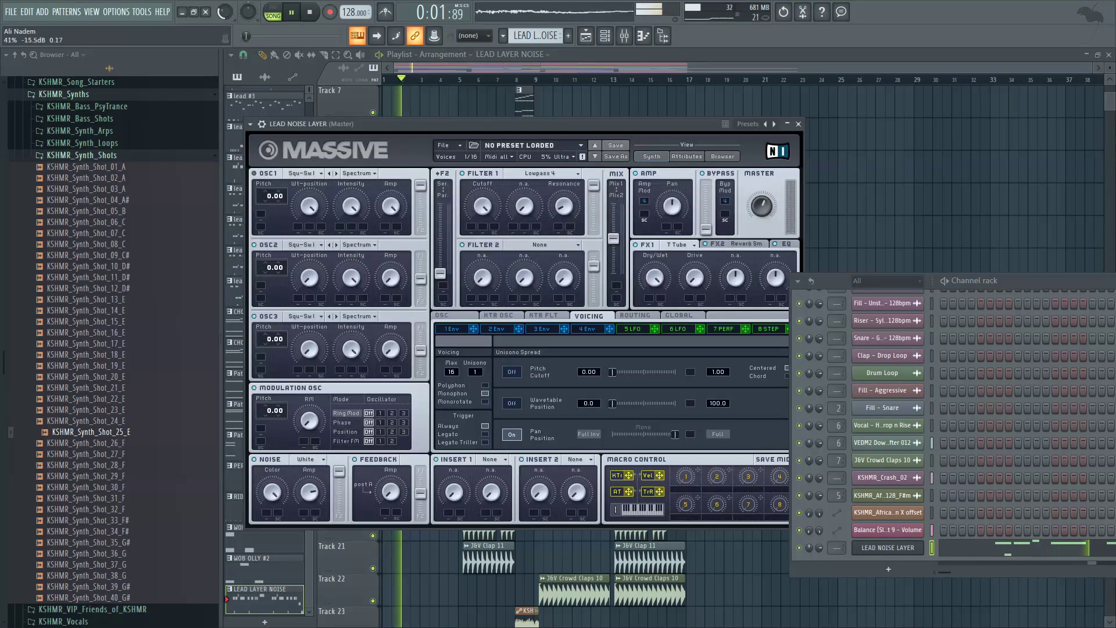
{"action": "left_click", "coordinate": [264, 125]}
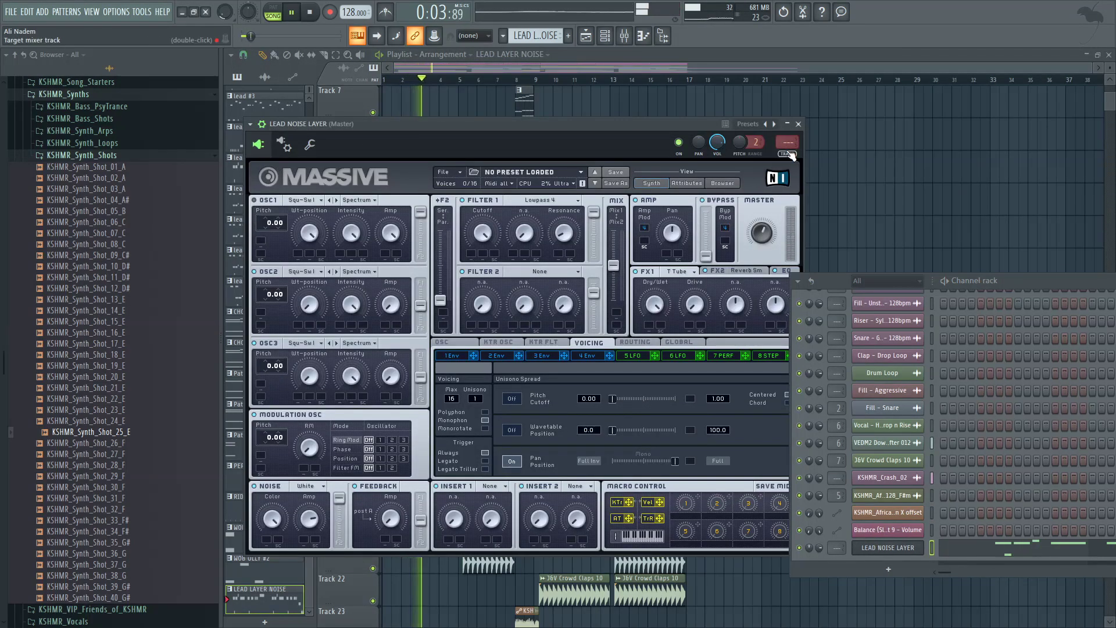
{"action": "key", "text": "ctrl+l"}
{"action": "key", "text": "space"}
{"action": "key", "text": "space"}
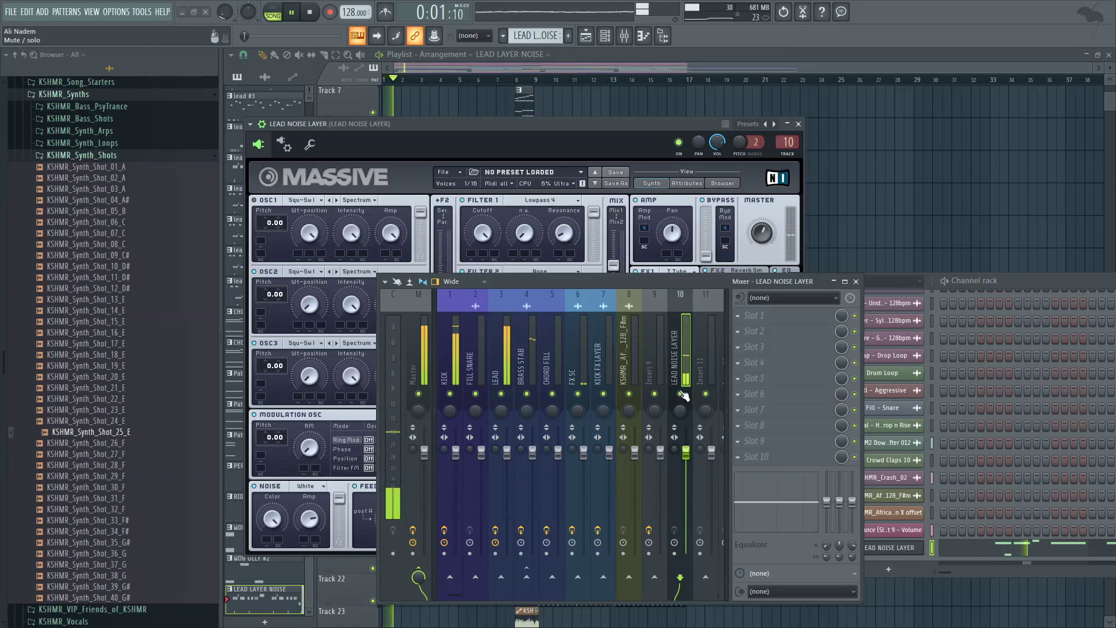
Step: Move the LEAD NOISE LAYER mixer track to position 4, beside LEAD, and colour it blue
{"action": "key", "text": "alt+Left"}
{"action": "key", "text": "alt+Left"}
{"action": "key", "text": "alt+Left"}
{"action": "key", "text": "alt+Left"}
{"action": "key", "text": "alt+Left"}
{"action": "key", "text": "alt+Left"}
{"action": "key", "text": "F2"}
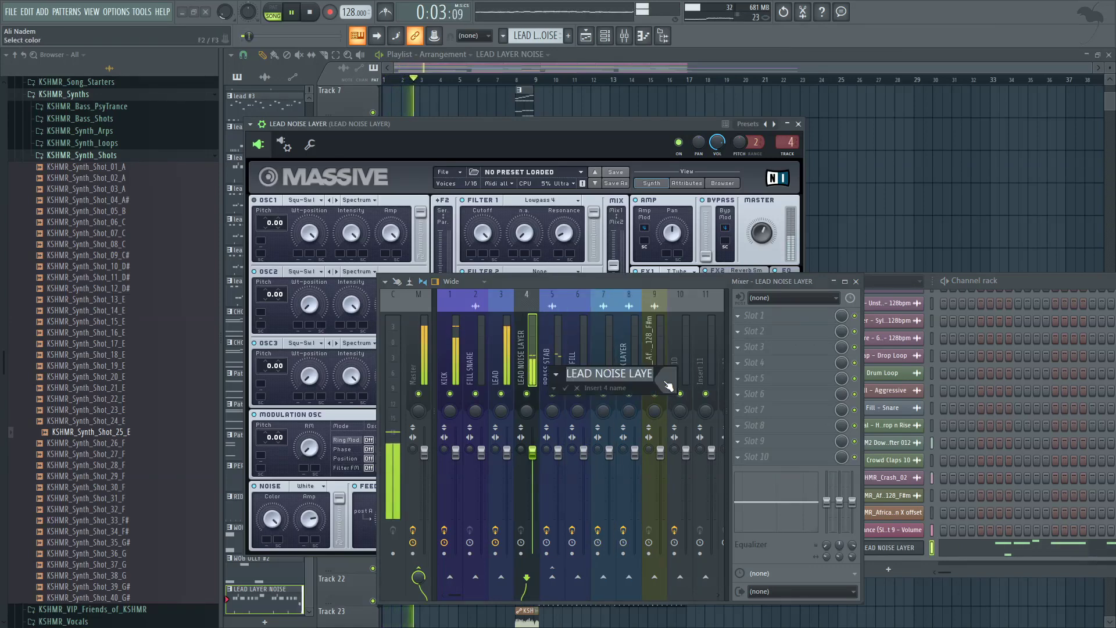
{"action": "left_click", "coordinate": [669, 381]}
{"action": "left_click", "coordinate": [737, 377]}
{"action": "key", "text": "Return"}
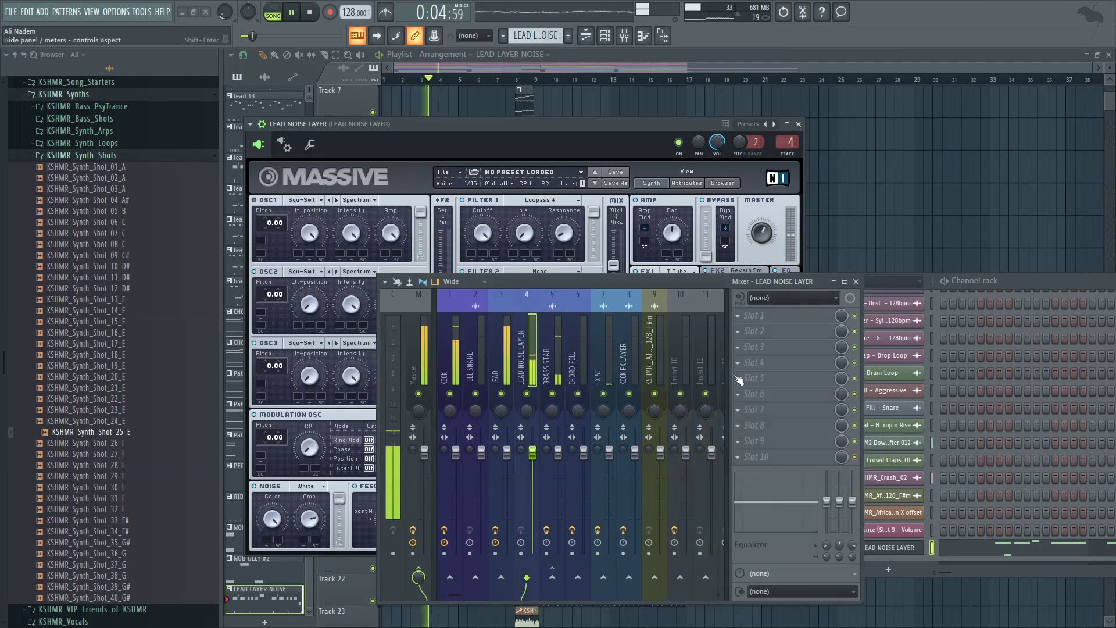
Step: Add Fruity Balance to effect slot 10 of the LEAD NOISE LAYER mixer track
{"action": "left_click", "coordinate": [531, 387]}
{"action": "left_click", "coordinate": [744, 455]}
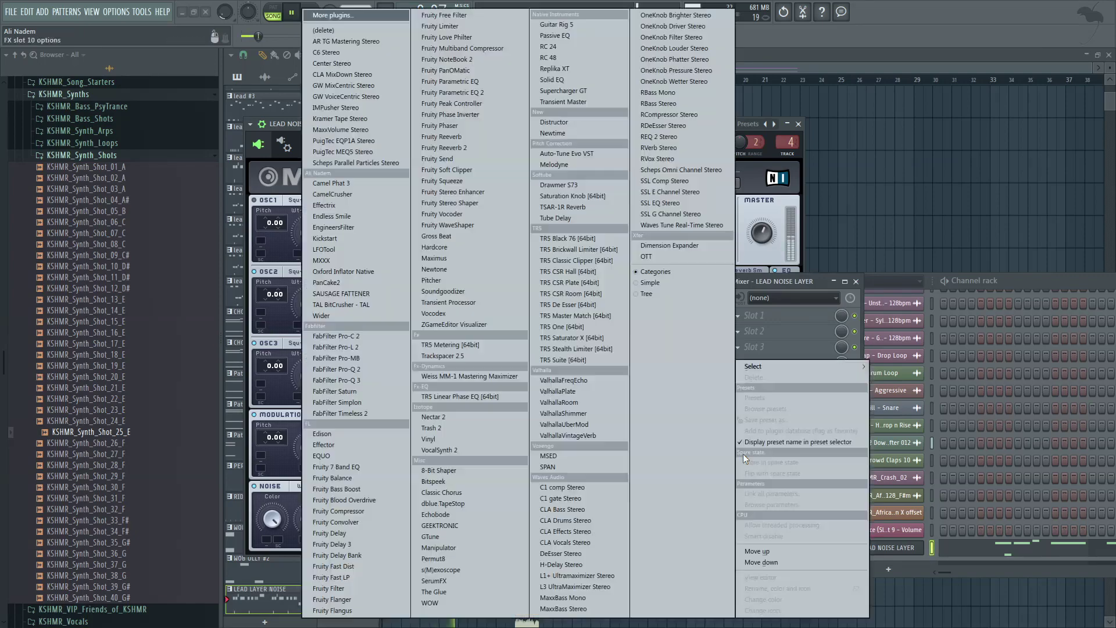
{"action": "left_click", "coordinate": [357, 478]}
Step: Link the Fruity Balance volume to an existing automation clip as its internal controller and unsolo the noise track
{"action": "right_click", "coordinate": [439, 273]}
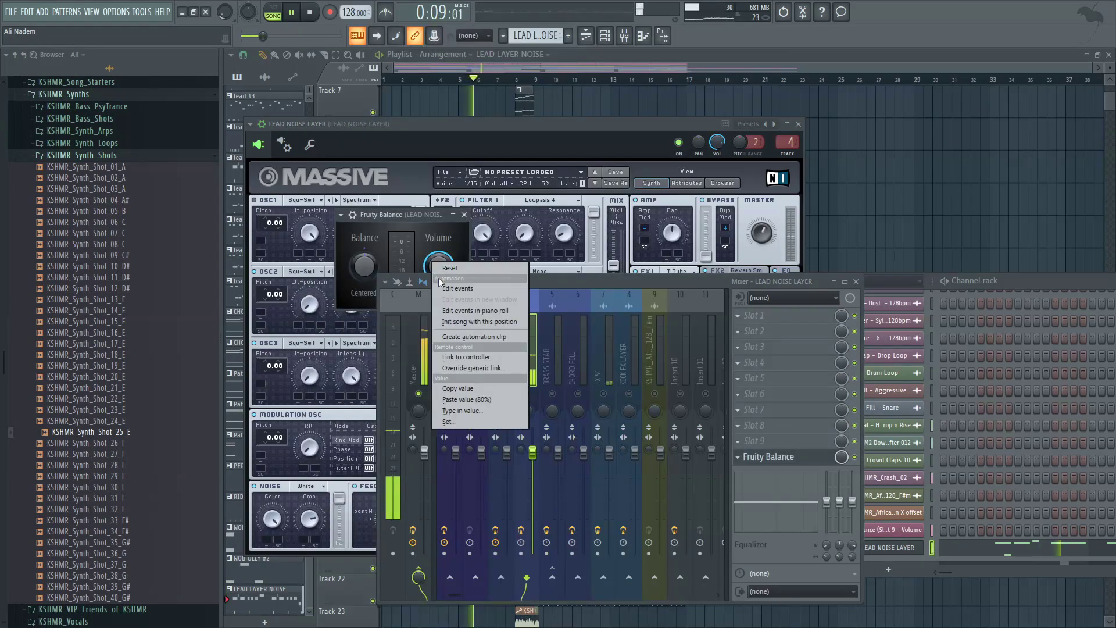
{"action": "left_click", "coordinate": [462, 353]}
{"action": "left_click", "coordinate": [537, 340]}
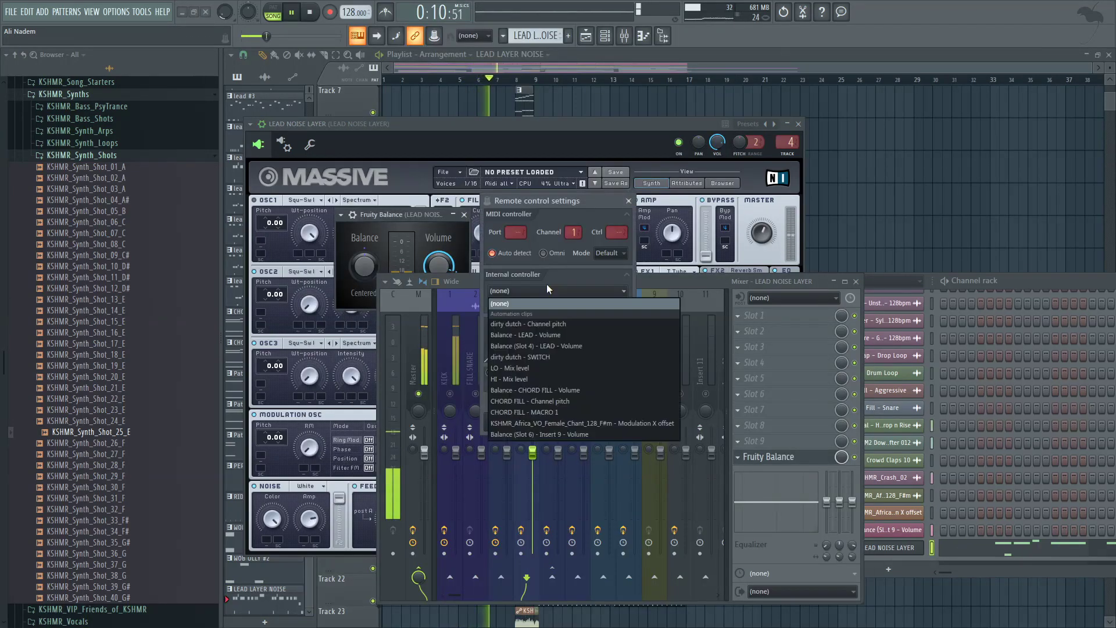
{"action": "left_click", "coordinate": [550, 326]}
{"action": "left_click", "coordinate": [599, 418]}
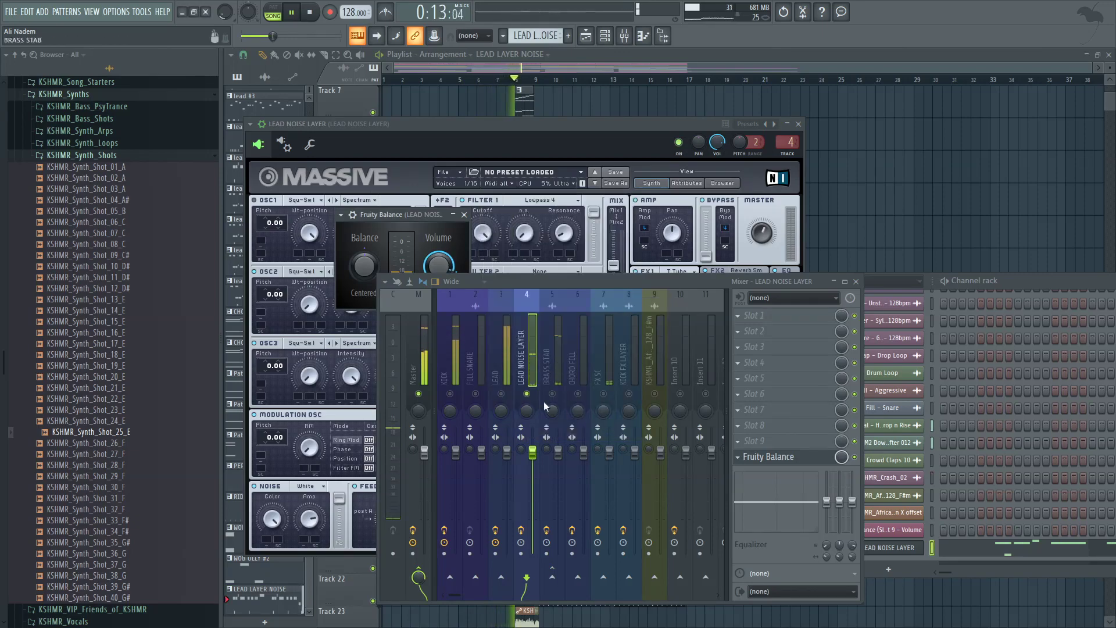
{"action": "right_click", "coordinate": [526, 394]}
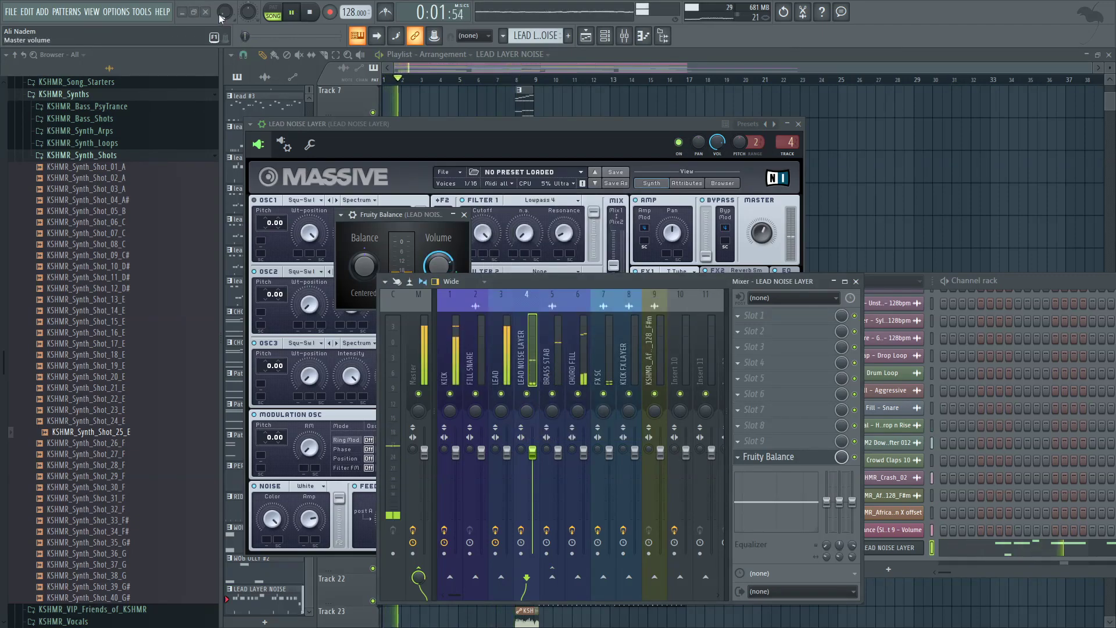
Step: Add Fruity Parametric EQ 2 to slot 3 of the noise track and load its 20Hz + 18kHz cut preset
{"action": "left_click", "coordinate": [750, 346]}
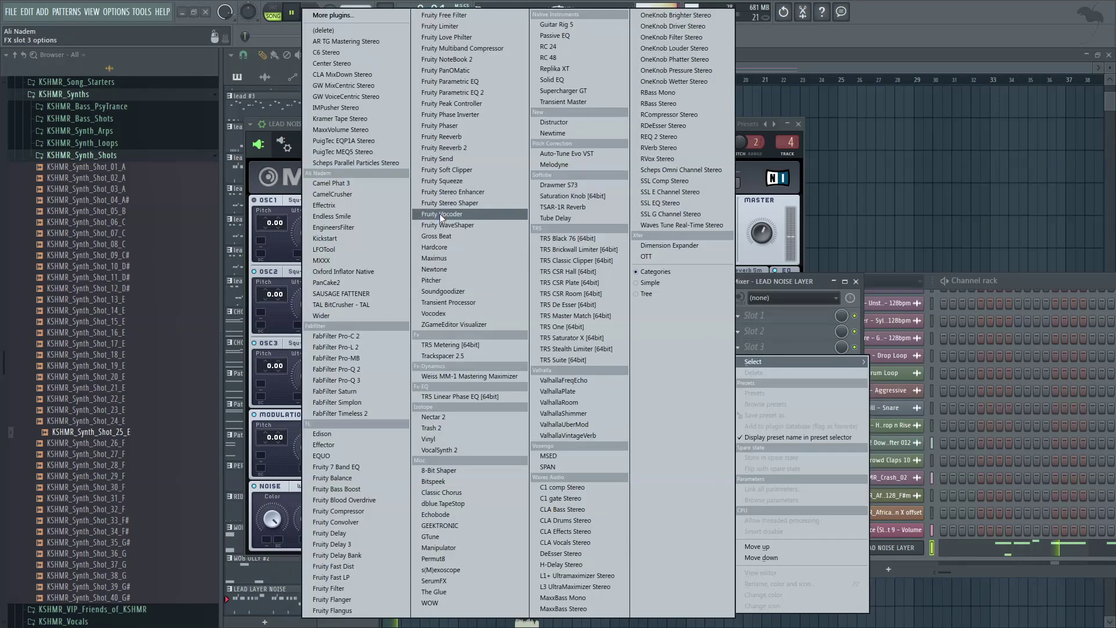
{"action": "left_click", "coordinate": [462, 95]}
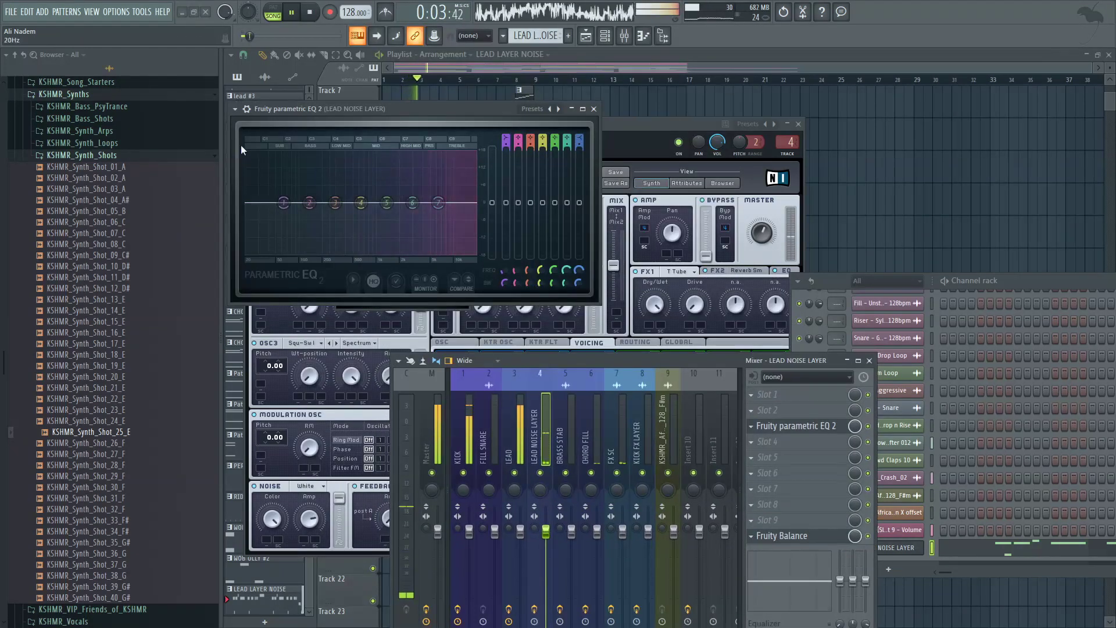
{"action": "left_click", "coordinate": [235, 109]}
{"action": "mouse_move", "coordinate": [266, 154]}
{"action": "left_click", "coordinate": [420, 232]}
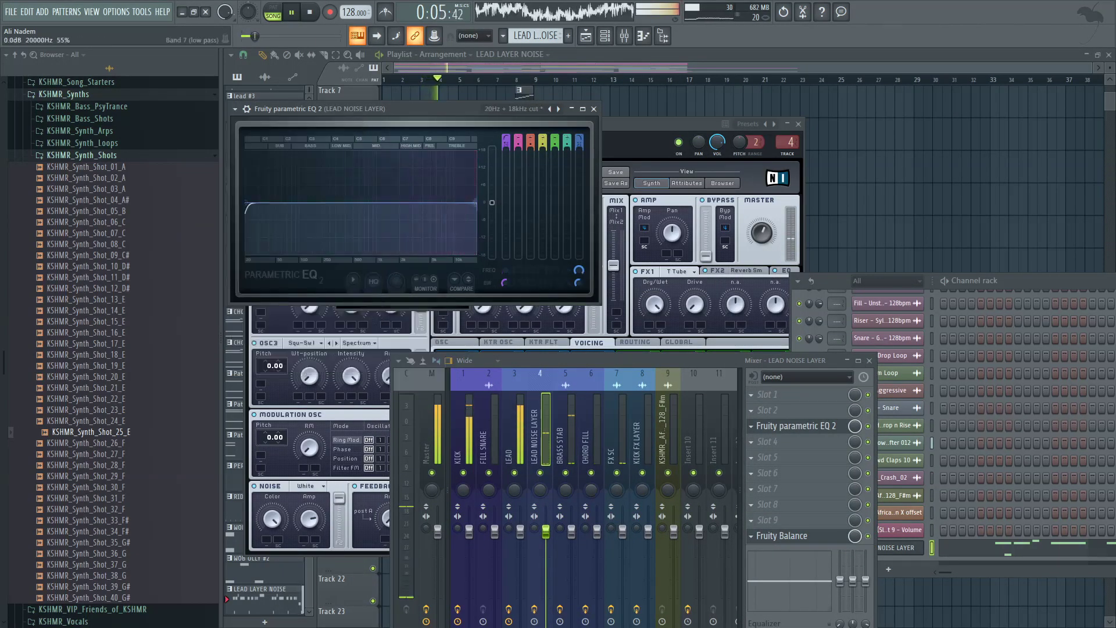
Step: Raise the EQ's low-cut frequency to remove the noise layer's low end and solo its mixer track
{"action": "left_click_drag", "start_coordinate": [249, 203], "coordinate": [325, 203]}
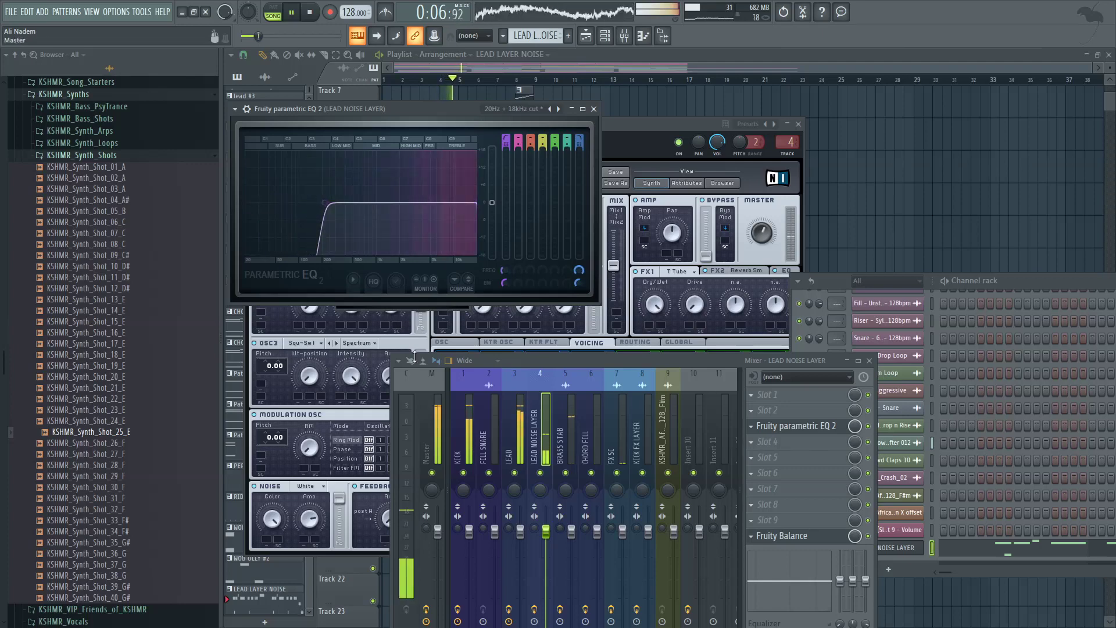
{"action": "right_click", "coordinate": [542, 472]}
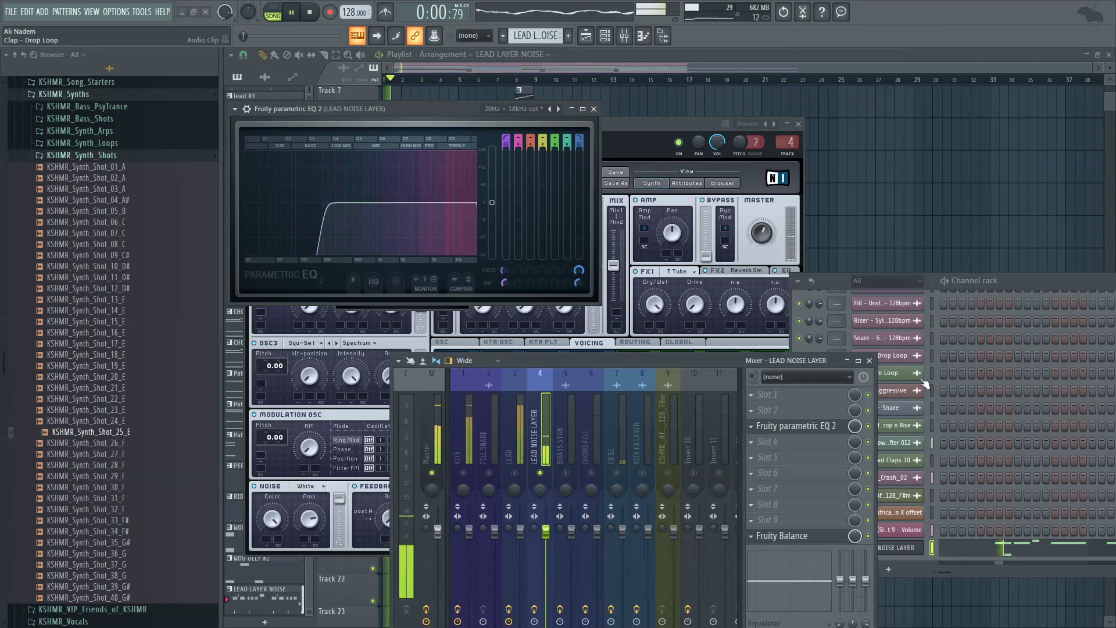
Step: Sweep the low-cut band of the noise layer's Parametric EQ 2 and leave its cutoff in the mid range
{"action": "left_click", "coordinate": [945, 281]}
{"action": "left_click_drag", "start_coordinate": [326, 203], "coordinate": [378, 203]}
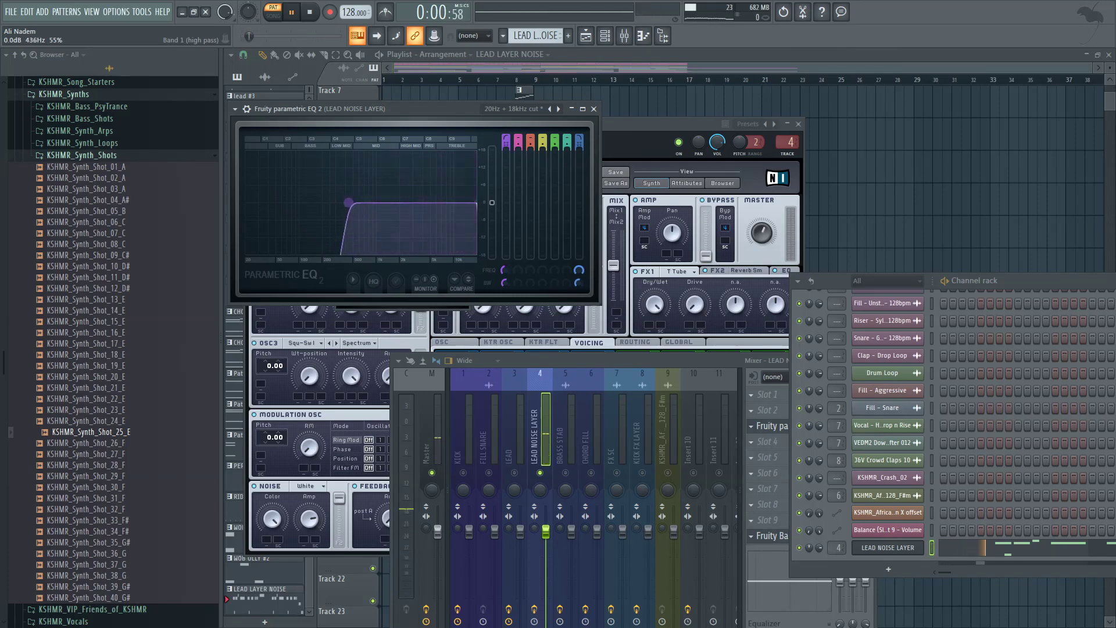
{"action": "mouse_move", "coordinate": [349, 203]}
{"action": "left_mouse_down"}
{"action": "mouse_move", "coordinate": [327, 203]}
{"action": "mouse_move", "coordinate": [339, 202]}
{"action": "left_mouse_up"}
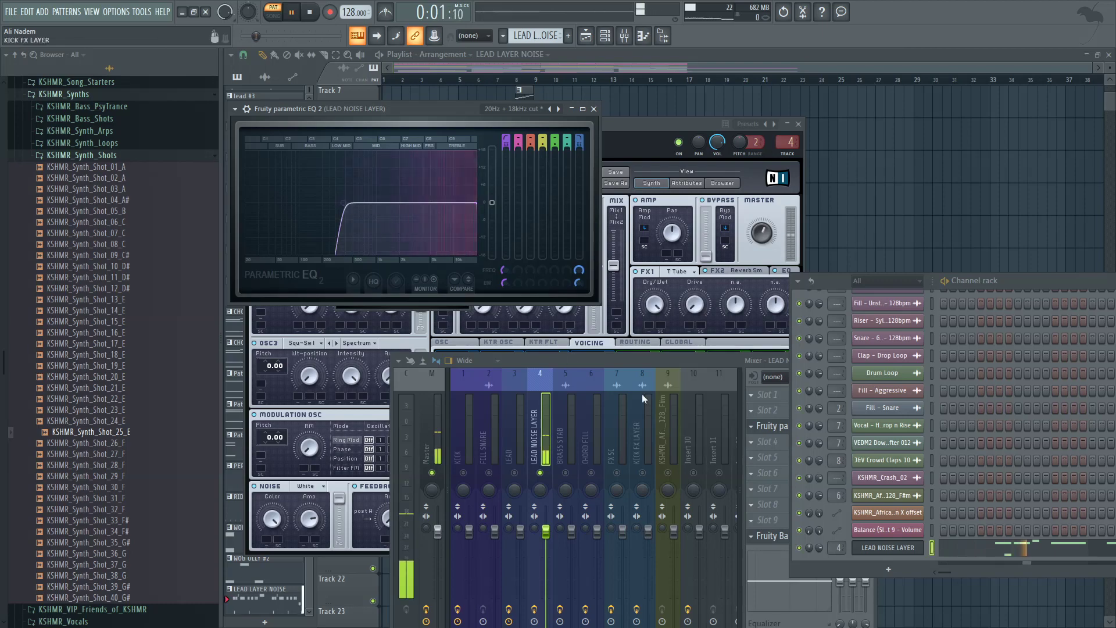
{"action": "left_click_drag", "start_coordinate": [689, 357], "coordinate": [633, 356]}
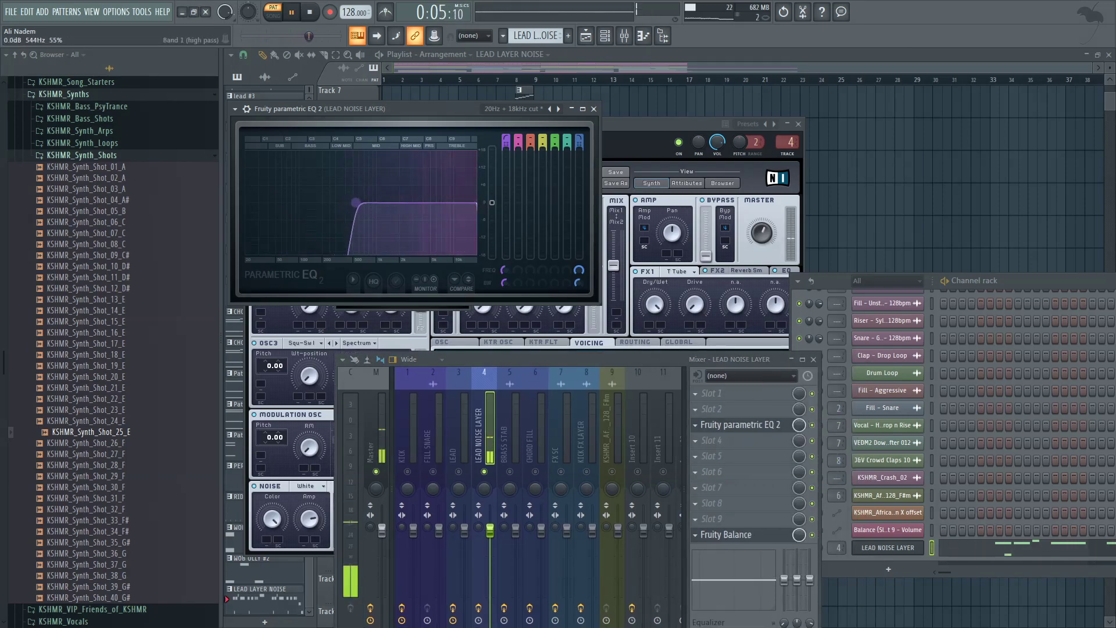
{"action": "left_click_drag", "start_coordinate": [356, 202], "coordinate": [247, 205]}
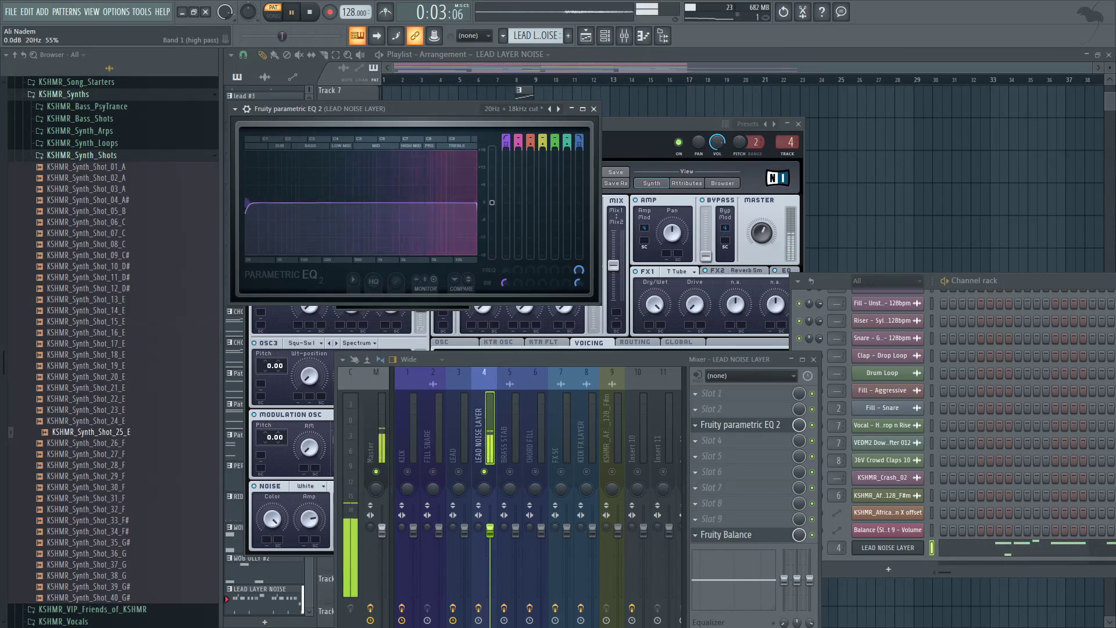
{"action": "key", "text": "space"}
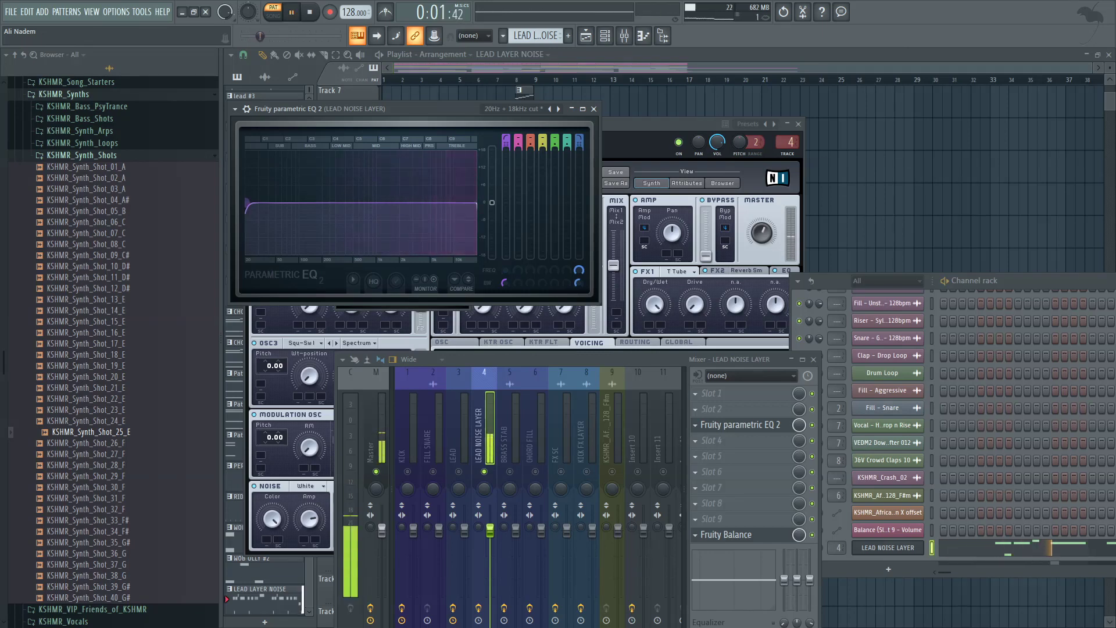
{"action": "left_click_drag", "start_coordinate": [246, 204], "coordinate": [353, 203]}
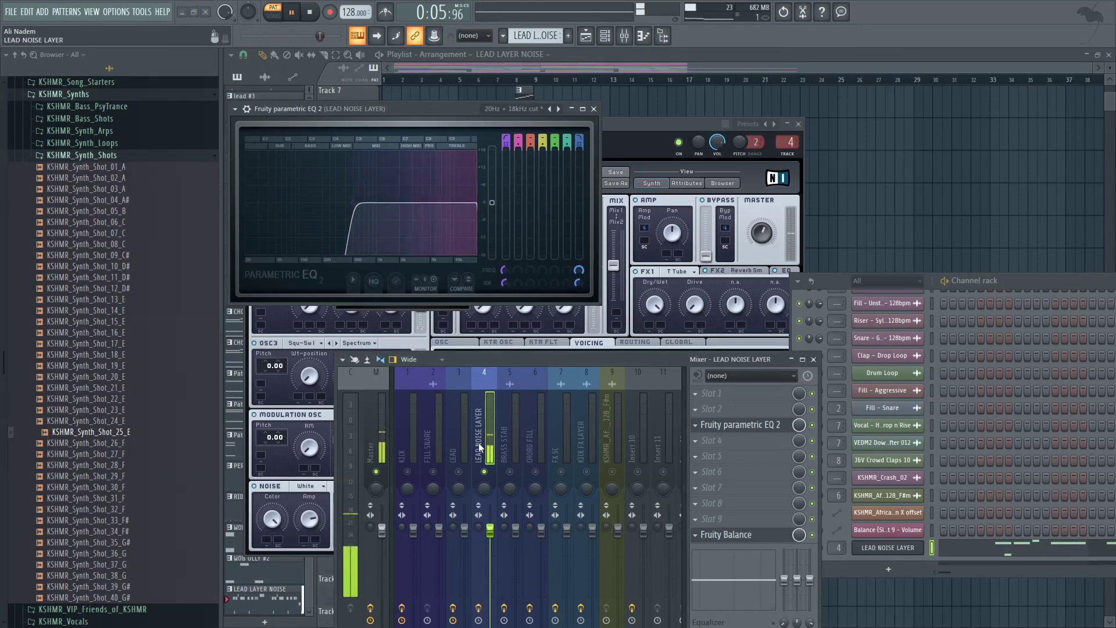
Step: Unsolo the noise track and move its Parametric EQ 2 up to effect slot 1
{"action": "right_click", "coordinate": [491, 475]}
{"action": "left_click", "coordinate": [419, 91]}
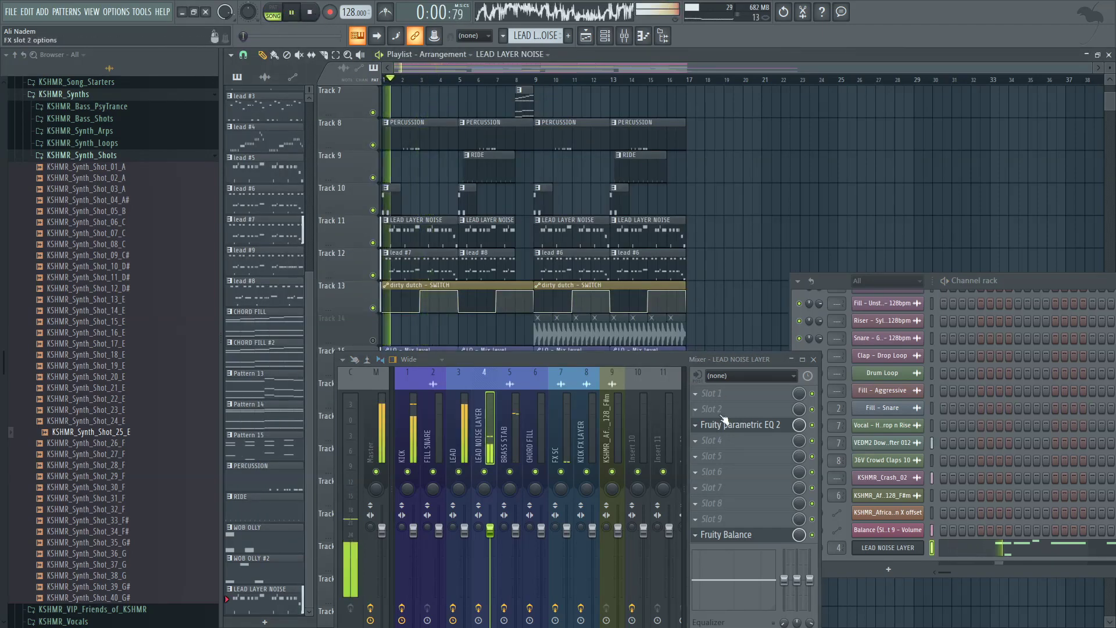
{"action": "left_click", "coordinate": [739, 425]}
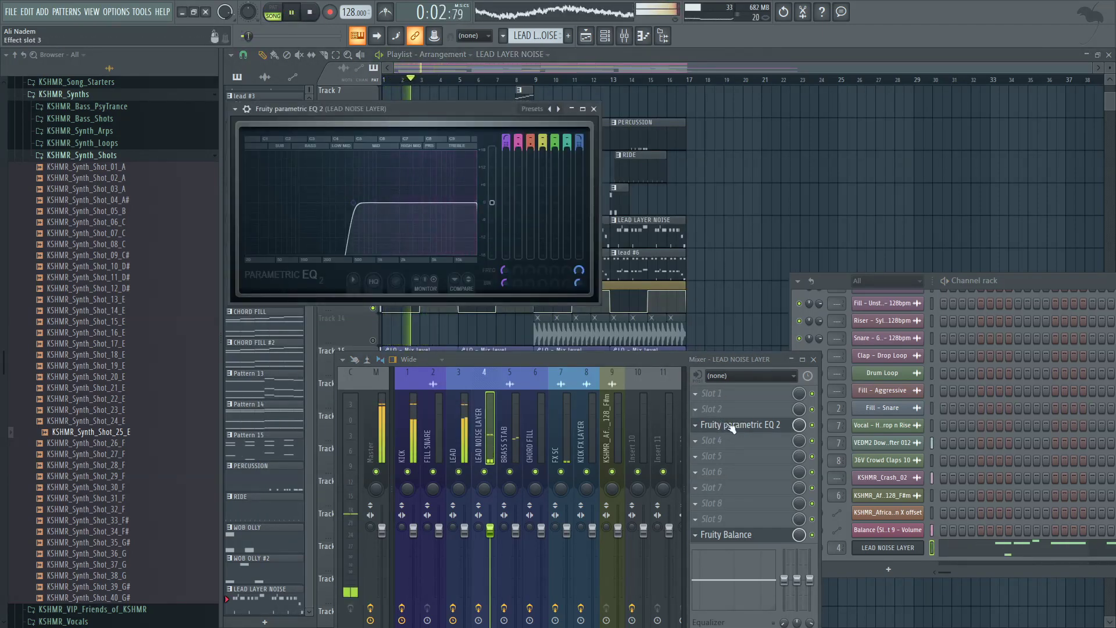
{"action": "left_click", "coordinate": [735, 426]}
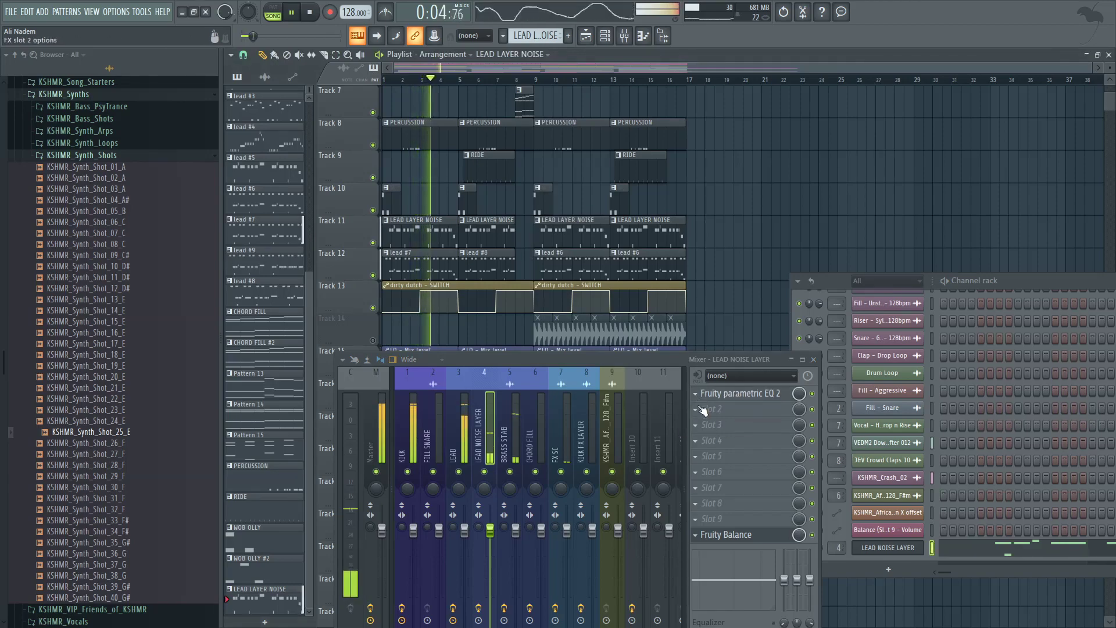
Step: Add Fruity Fast Dist to slot 2 of the noise track, adjust its threshold and replay the song to hear it
{"action": "left_click", "coordinate": [696, 409]}
{"action": "left_click", "coordinate": [282, 566]}
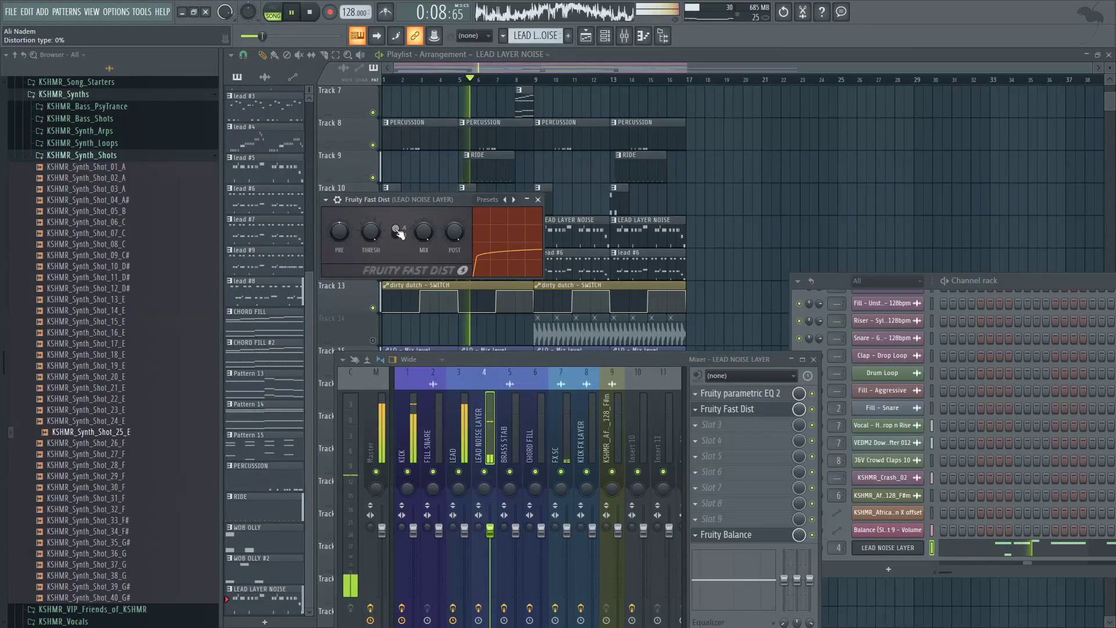
{"action": "left_click_drag", "start_coordinate": [371, 232], "coordinate": [343, 180]}
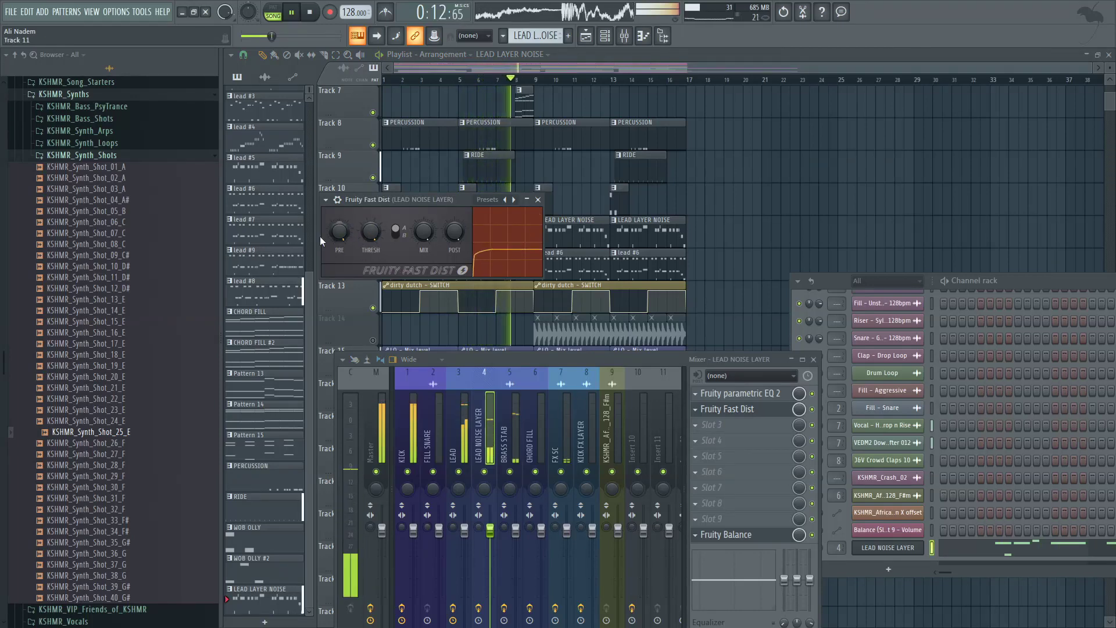
{"action": "key", "text": "space"}
{"action": "key", "text": "space"}
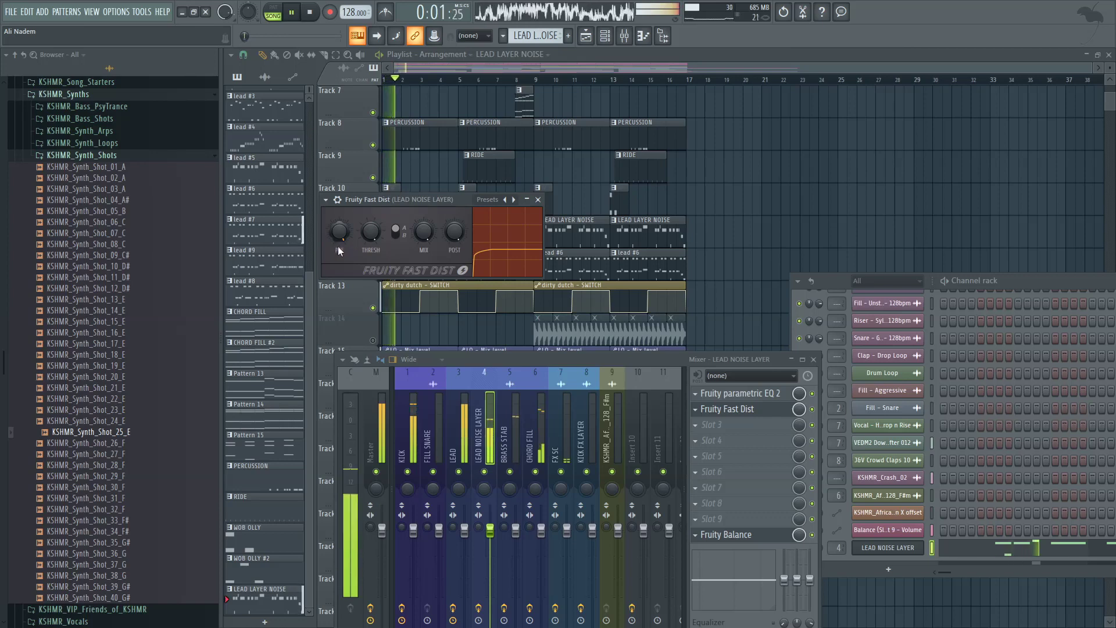
Step: Set the oscillator glide time to 76 in the LEAD NOISE LAYER's Massive
{"action": "left_click", "coordinate": [916, 557]}
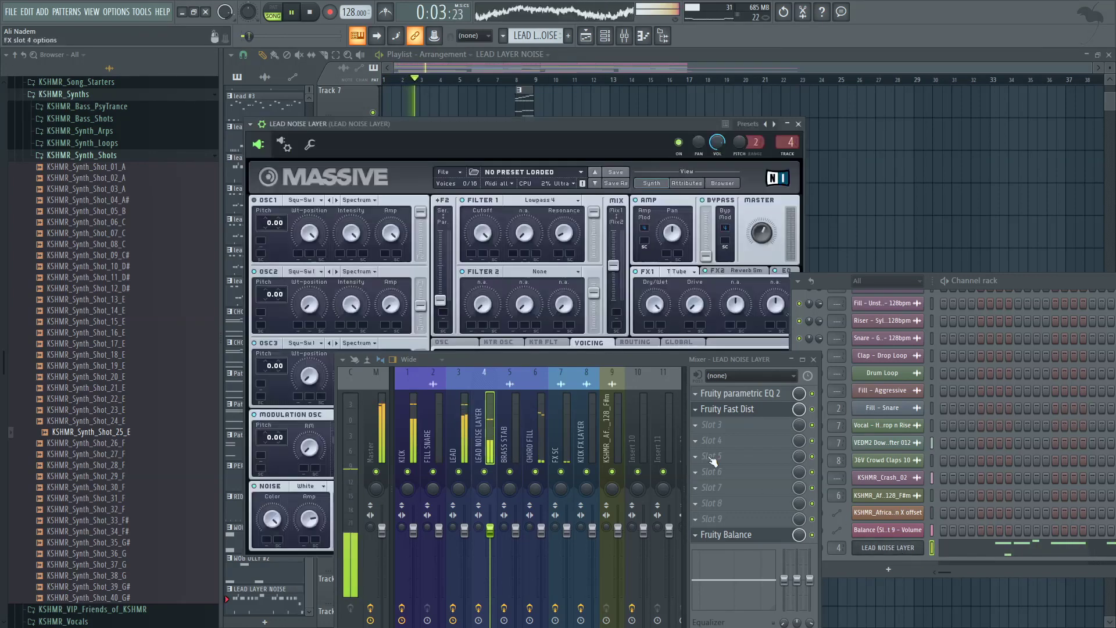
{"action": "left_click_drag", "start_coordinate": [578, 356], "coordinate": [586, 493]}
{"action": "key", "text": "space"}
{"action": "key", "text": "space"}
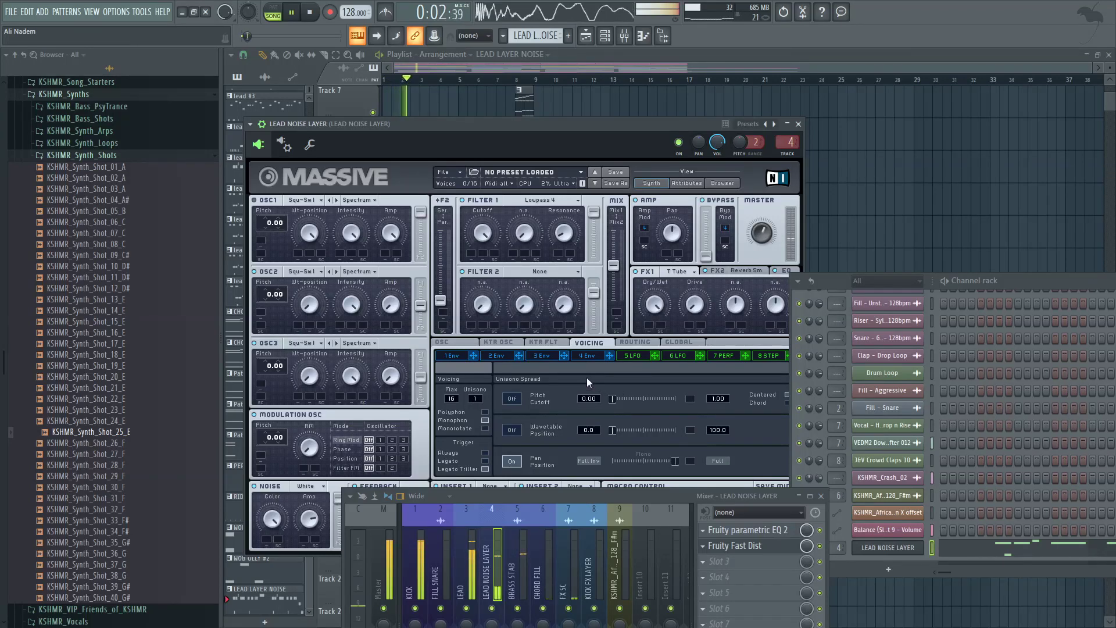
{"action": "left_click", "coordinate": [458, 341]}
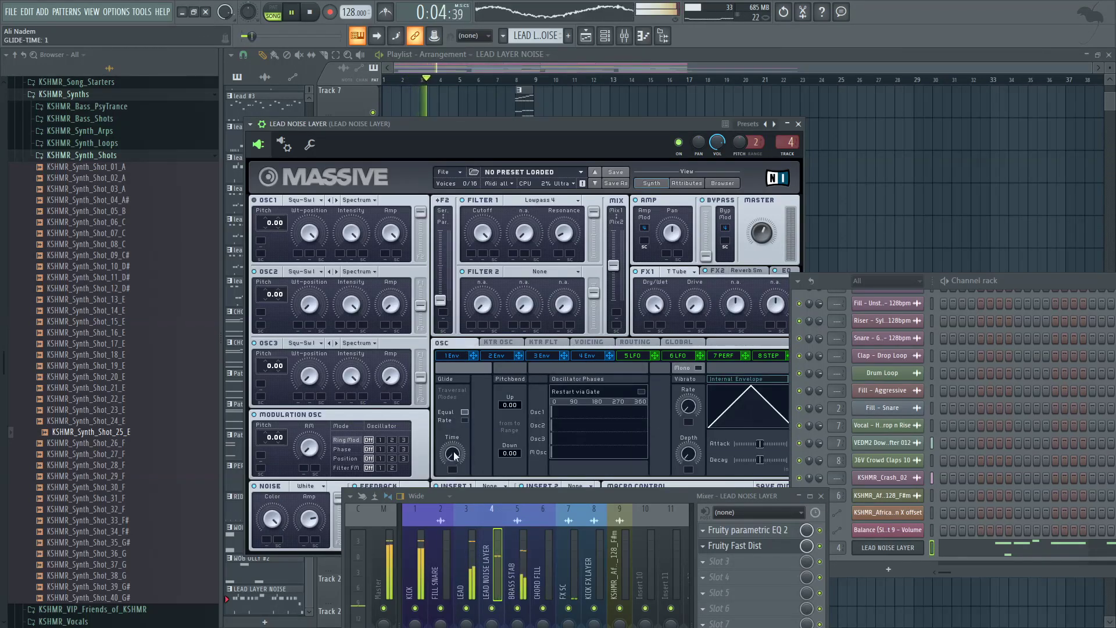
{"action": "left_click_drag", "start_coordinate": [454, 453], "coordinate": [453, 387]}
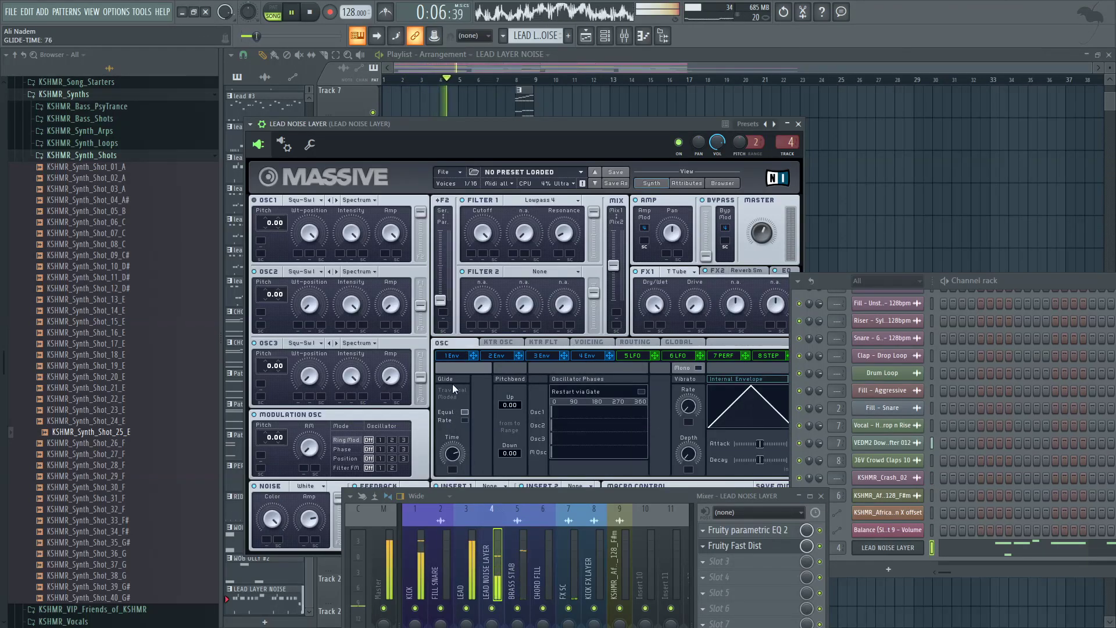
{"action": "double_click", "coordinate": [871, 553]}
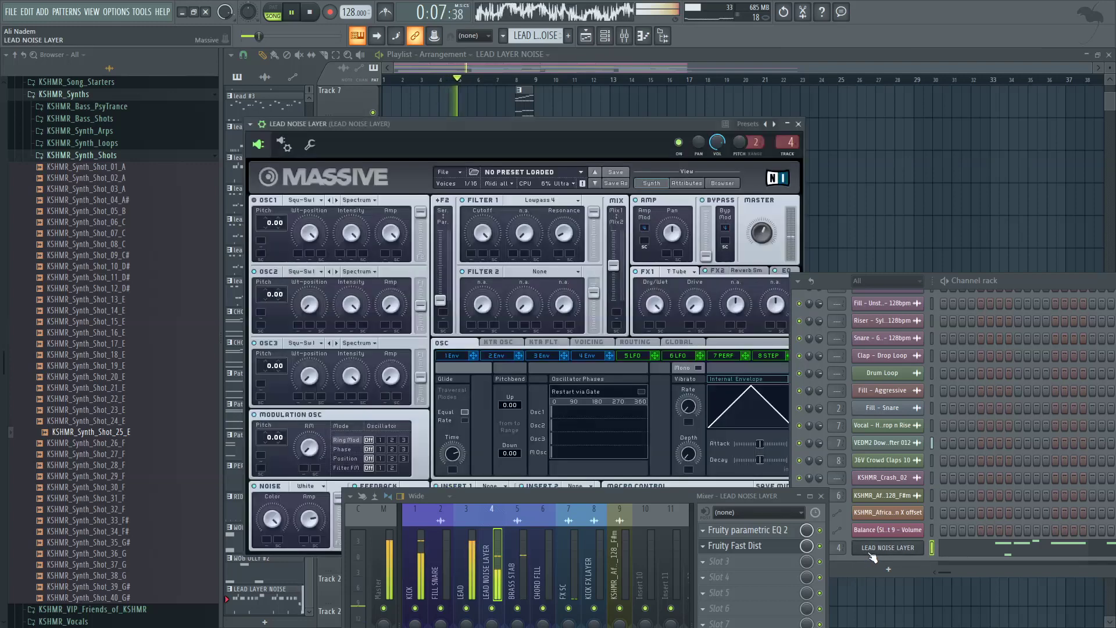
Step: Delete Fruity Fast Dist from slot 2 of the noise track and move the mixer out of the way
{"action": "left_click", "coordinate": [763, 549]}
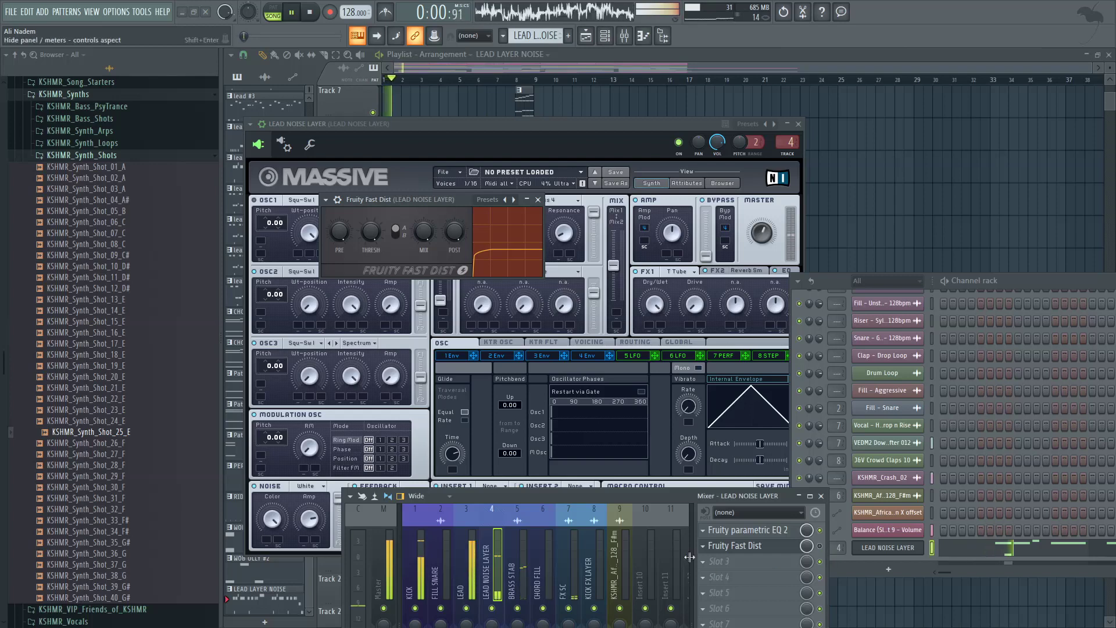
{"action": "left_click", "coordinate": [710, 548]}
{"action": "mouse_move", "coordinate": [724, 351]}
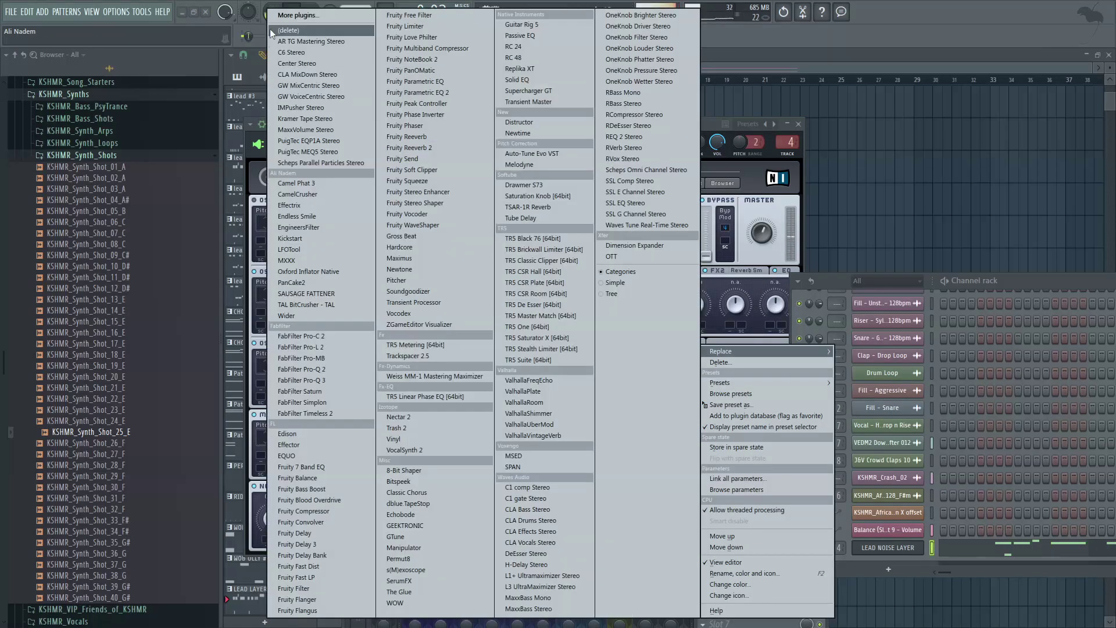
{"action": "left_click", "coordinate": [275, 31]}
{"action": "left_click_drag", "start_coordinate": [740, 493], "coordinate": [745, 584]}
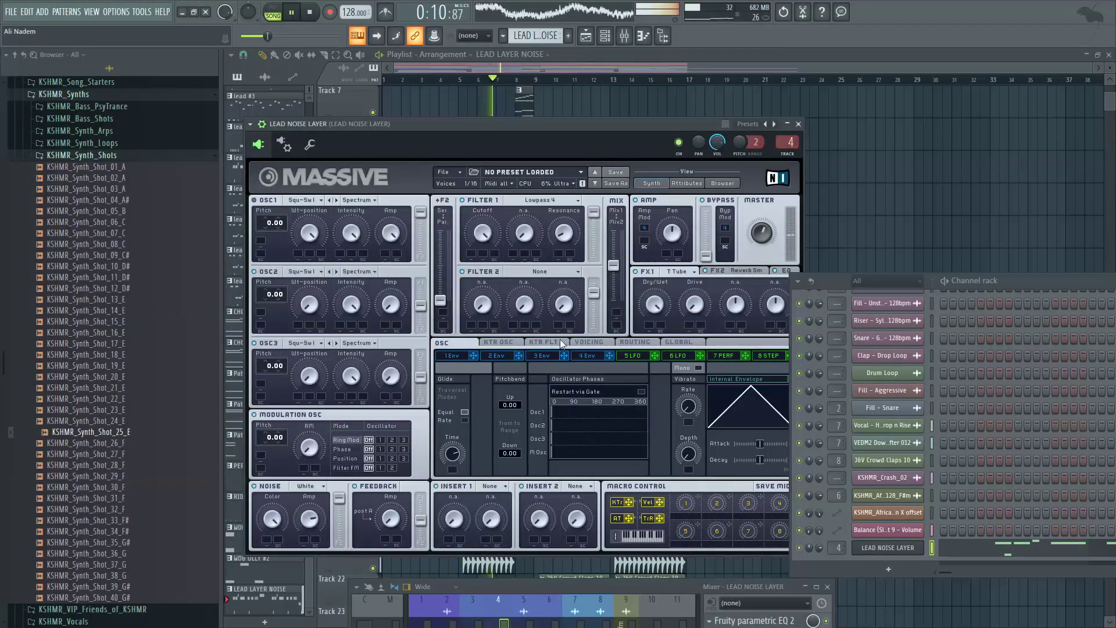
Step: Look through the playlist arrangement down to the empty tracks below the automation clips
{"action": "key", "text": "Escape"}
{"action": "scroll", "coordinate": [517, 192], "scroll_direction": "up", "scroll_amount": 3}
{"action": "scroll", "coordinate": [518, 191], "scroll_direction": "down", "scroll_amount": 3}
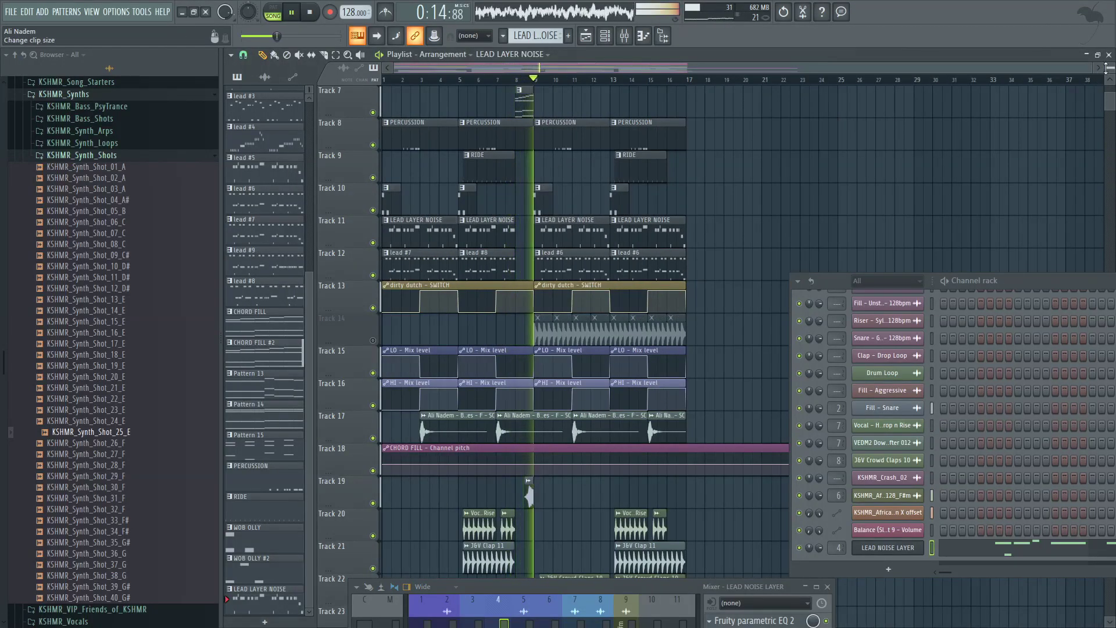
{"action": "left_click_drag", "start_coordinate": [1111, 68], "coordinate": [1110, 74]}
{"action": "left_click", "coordinate": [609, 35]}
{"action": "scroll", "coordinate": [616, 139], "scroll_direction": "down", "scroll_amount": 10}
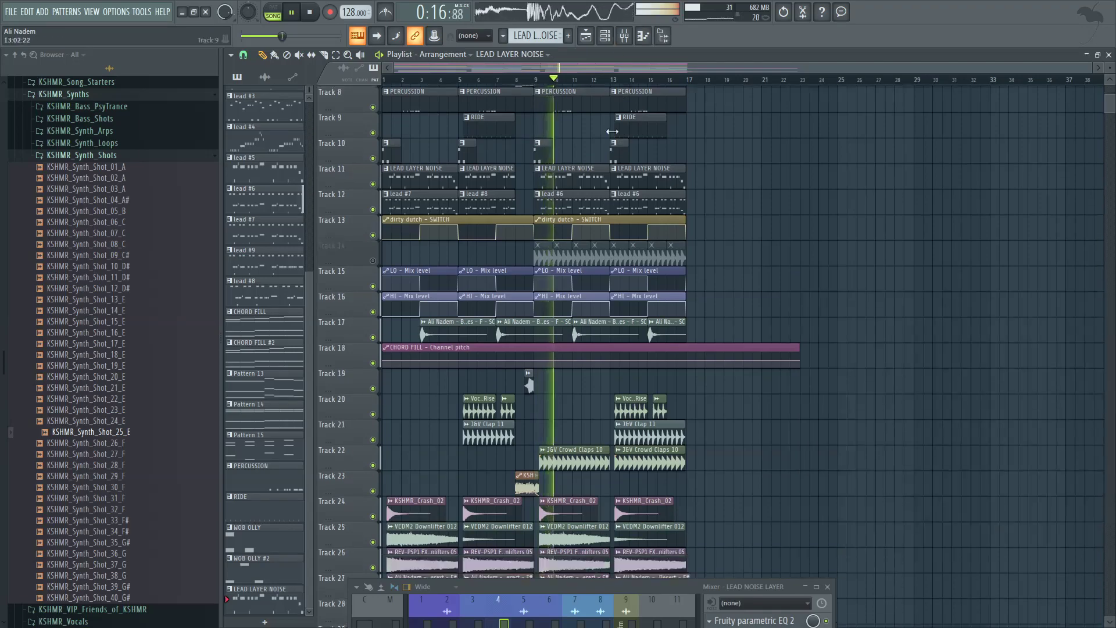
{"action": "scroll", "coordinate": [603, 142], "scroll_direction": "up", "scroll_amount": 3}
{"action": "scroll", "coordinate": [537, 257], "scroll_direction": "up", "scroll_amount": 3}
{"action": "scroll", "coordinate": [540, 258], "scroll_direction": "down", "scroll_amount": 2}
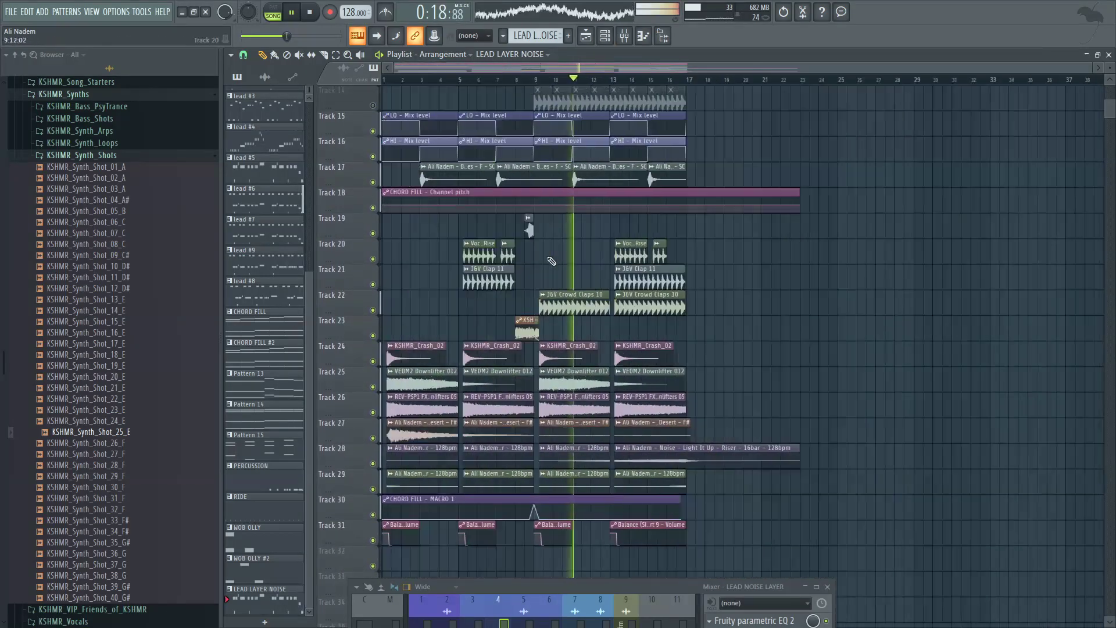
{"action": "scroll", "coordinate": [568, 257], "scroll_direction": "up", "scroll_amount": 1}
{"action": "scroll", "coordinate": [663, 297], "scroll_direction": "down", "scroll_amount": 1}
{"action": "scroll", "coordinate": [662, 297], "scroll_direction": "down", "scroll_amount": 6}
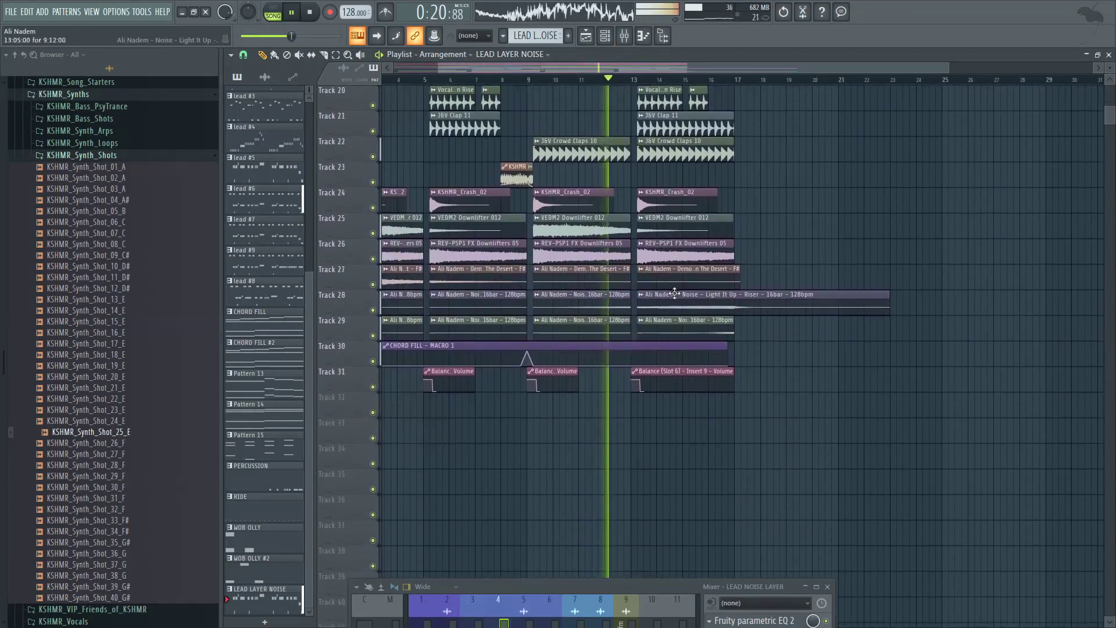
{"action": "scroll", "coordinate": [675, 337], "scroll_direction": "up", "scroll_amount": 1}
Step: Create a new pattern named RISER and place its clip on Track 32 from bar 9 to bar 17
{"action": "key", "text": "space"}
{"action": "left_click", "coordinate": [568, 38]}
{"action": "type", "text": "RIS"}
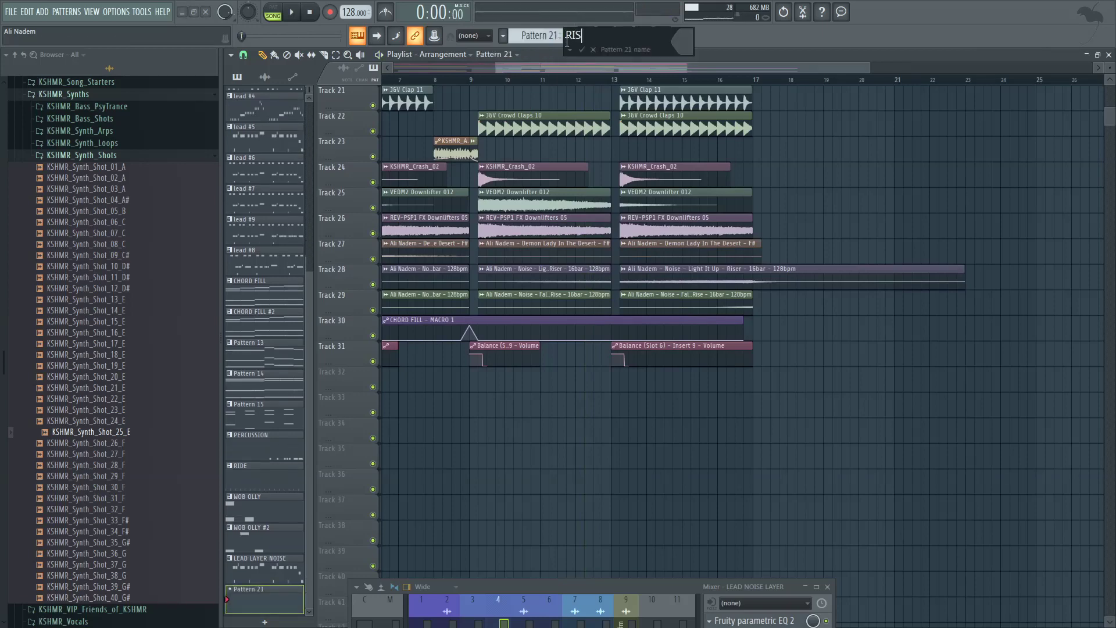
{"action": "type", "text": "ER"}
{"action": "key", "text": "Return"}
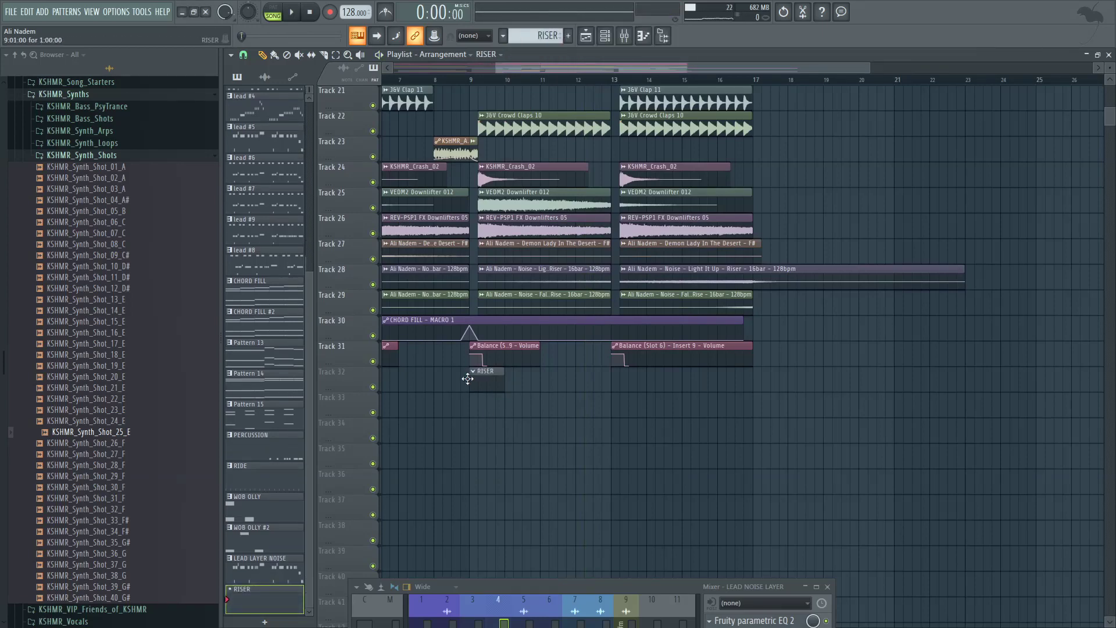
{"action": "left_click_drag", "start_coordinate": [505, 380], "coordinate": [746, 388]}
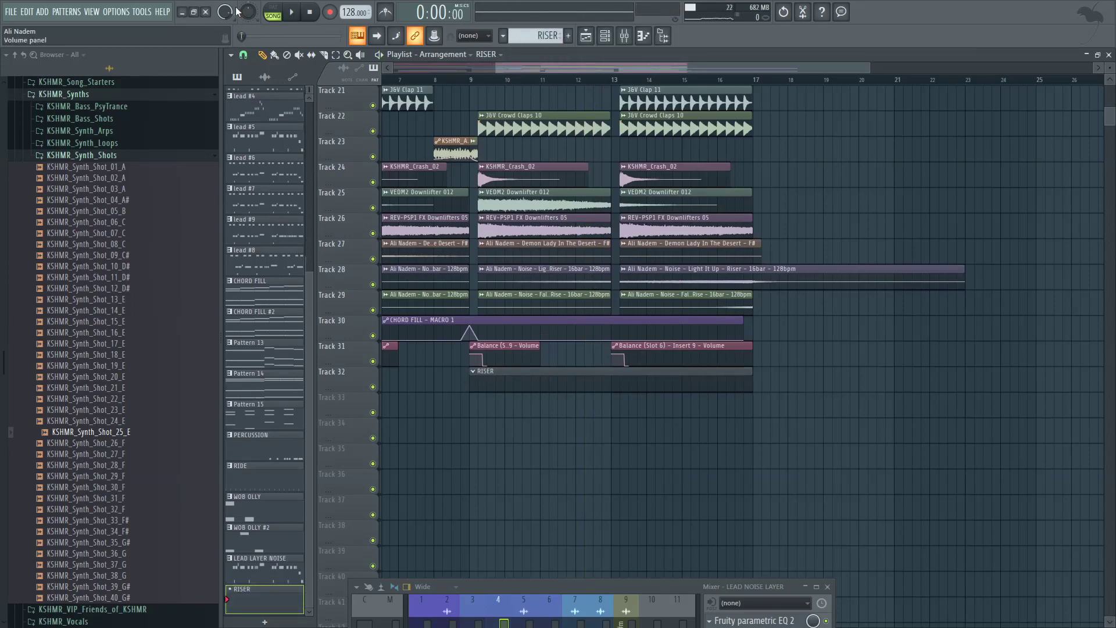
Step: Set the playback position to bar 9 and add a new Massive instrument to the channel rack
{"action": "left_click", "coordinate": [472, 80]}
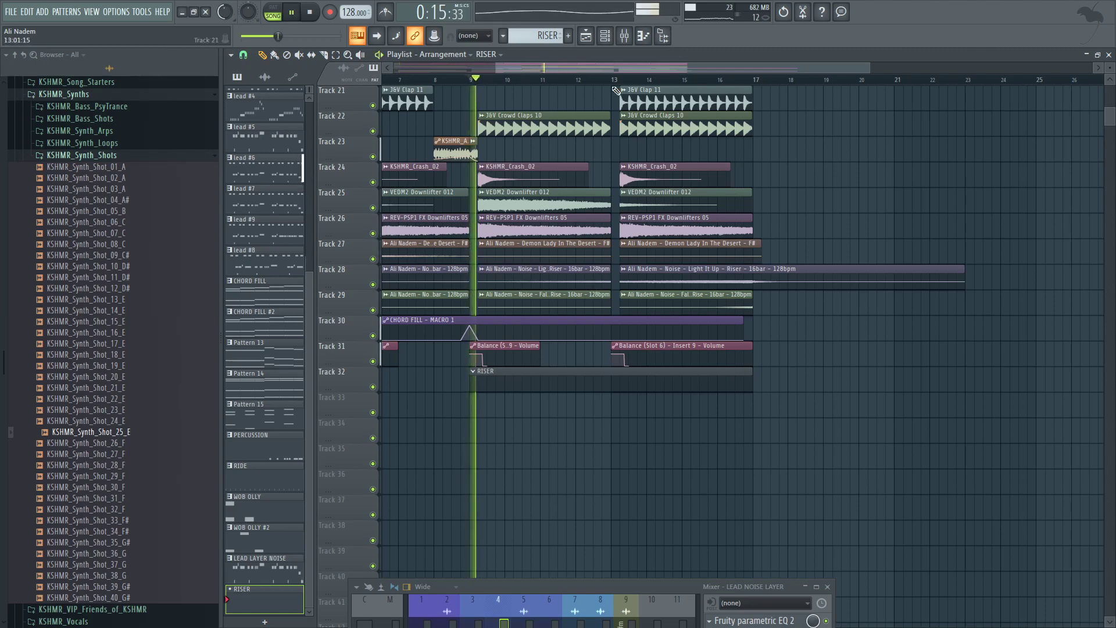
{"action": "key", "text": "space"}
{"action": "key", "text": "space"}
{"action": "left_click", "coordinate": [604, 38]}
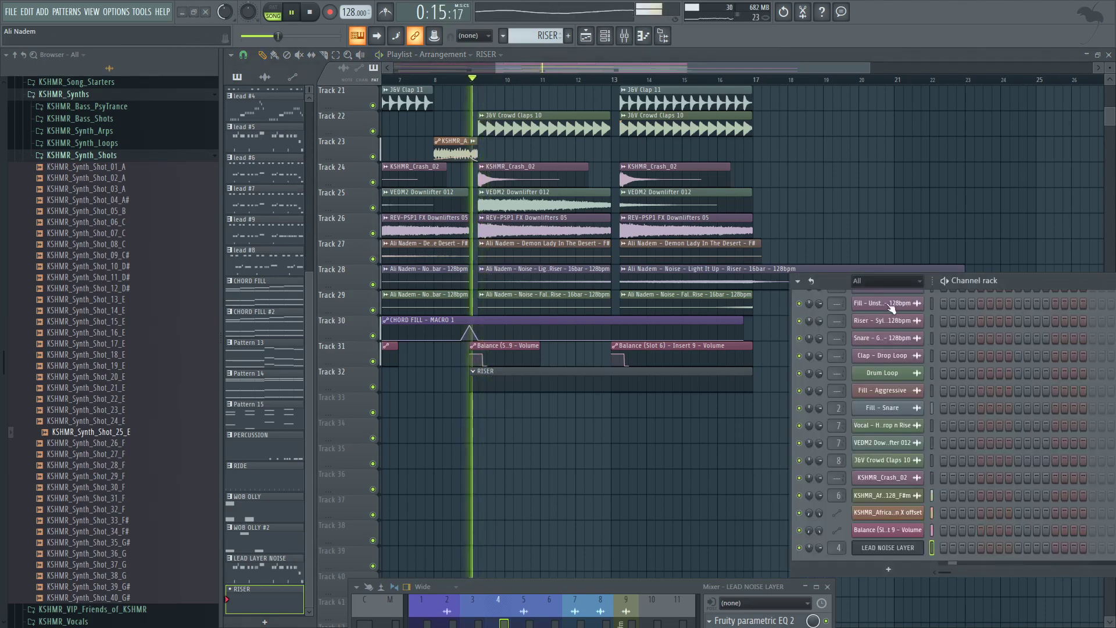
{"action": "left_click_drag", "start_coordinate": [842, 280], "coordinate": [760, 233]}
{"action": "key", "text": "space"}
{"action": "left_click", "coordinate": [57, 12]}
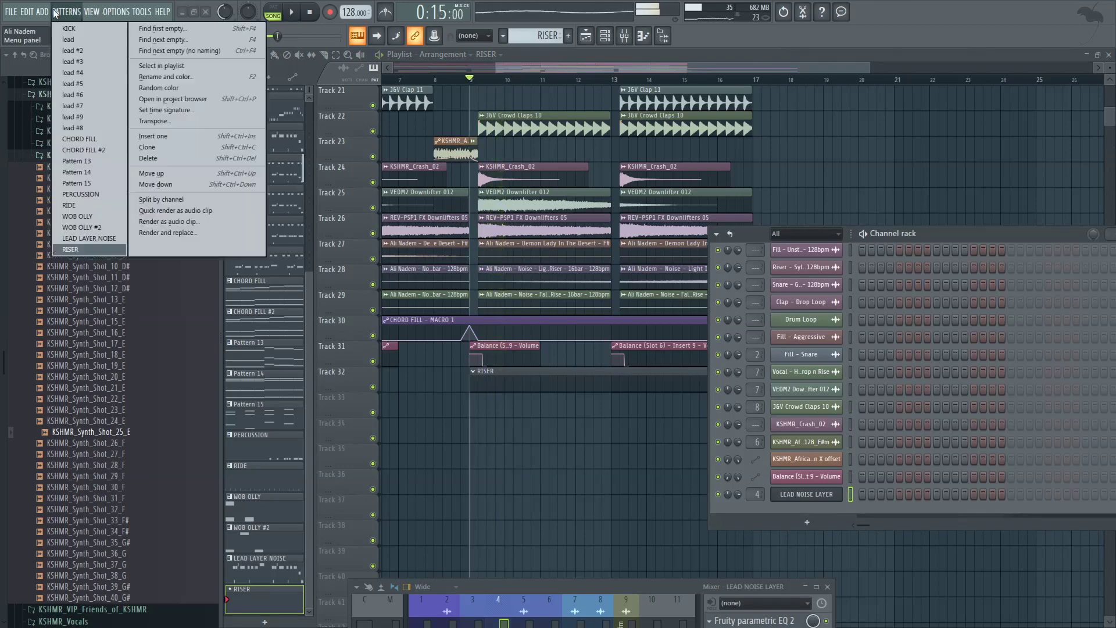
{"action": "mouse_move", "coordinate": [43, 12]}
{"action": "left_click", "coordinate": [75, 176]}
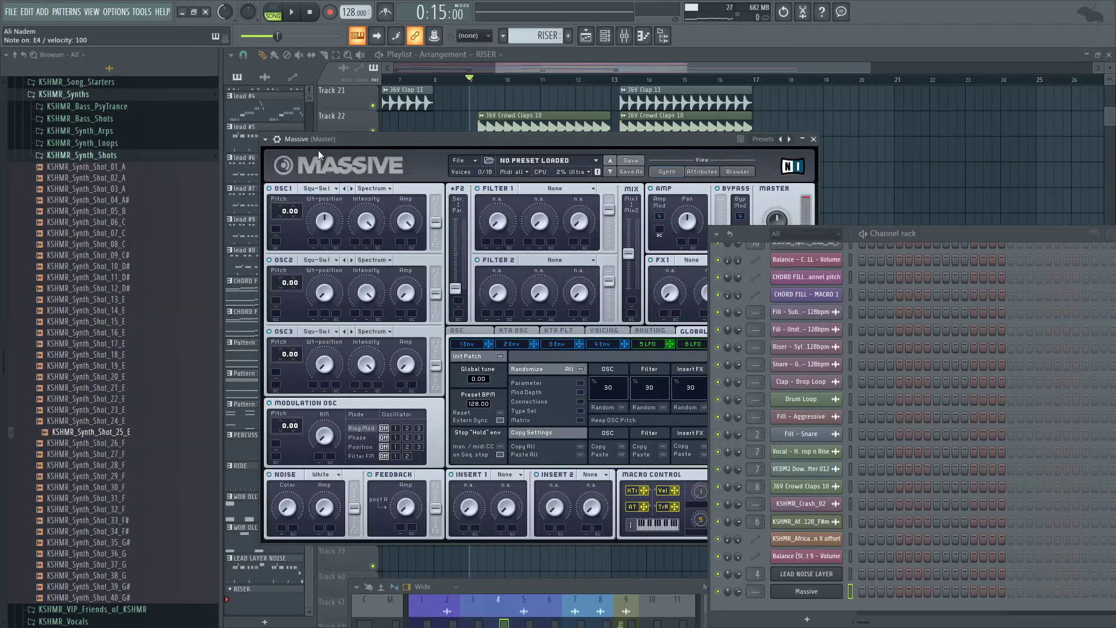
Step: Rename the new Massive channel RISER and route it to mixer track 11
{"action": "right_click", "coordinate": [808, 590]}
{"action": "left_click", "coordinate": [881, 489]}
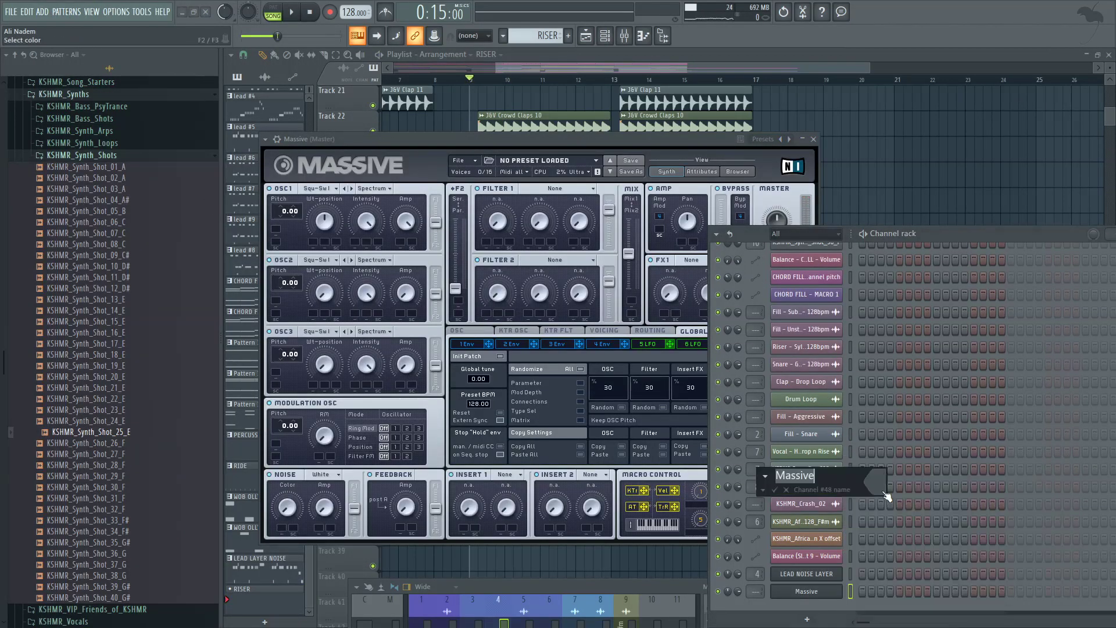
{"action": "type", "text": "RISER"}
{"action": "key", "text": "Return"}
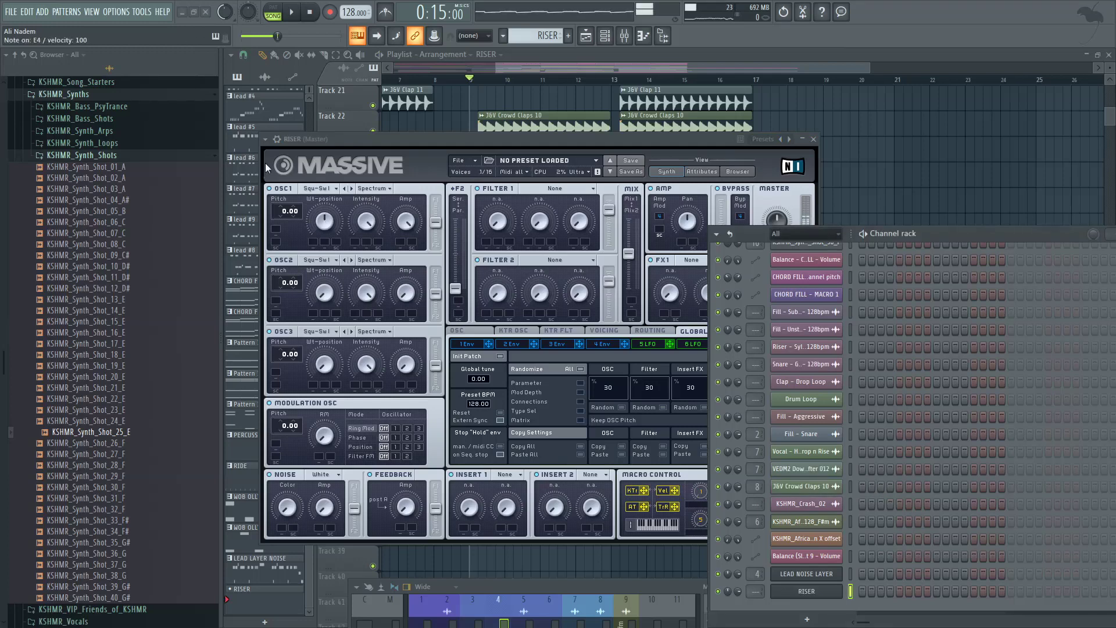
{"action": "left_click", "coordinate": [278, 140]}
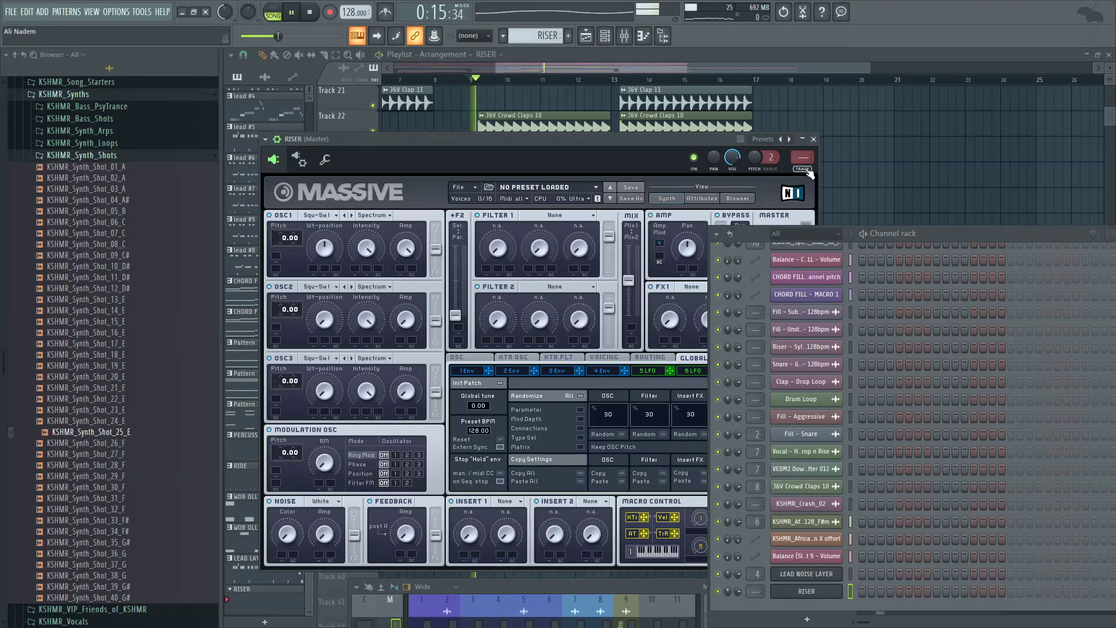
{"action": "left_click", "coordinate": [807, 169]}
{"action": "key", "text": "space"}
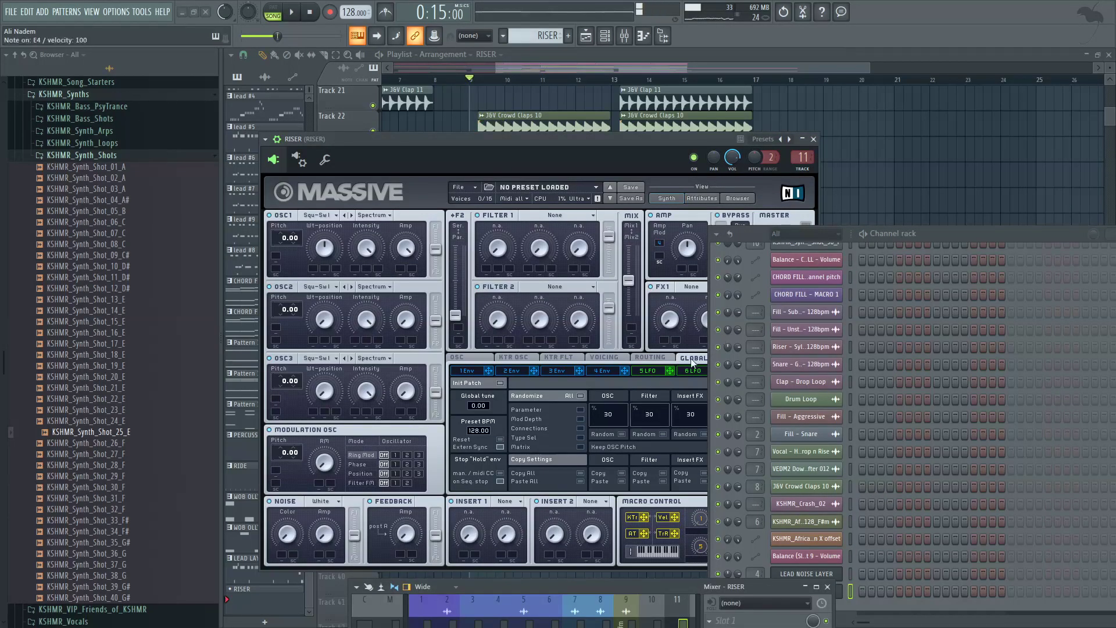
Step: Open the piano roll of the RISER channel and lengthen its E4 note to end at bar 9
{"action": "key", "text": "space"}
{"action": "right_click", "coordinate": [848, 595]}
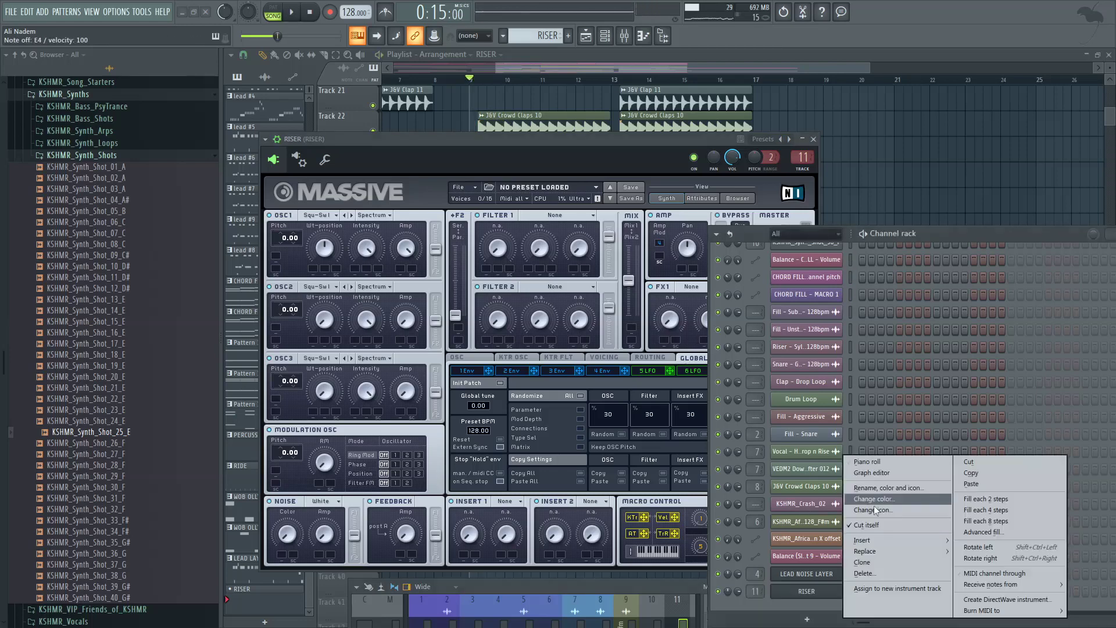
{"action": "left_click", "coordinate": [873, 462]}
{"action": "key", "text": "space"}
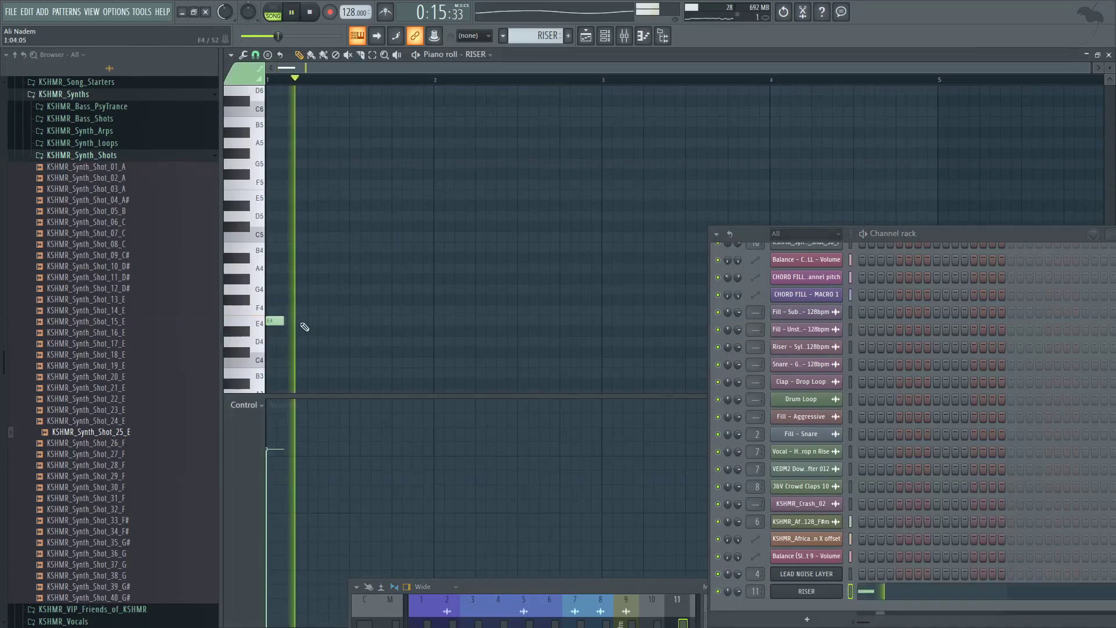
{"action": "left_click_drag", "start_coordinate": [282, 321], "coordinate": [619, 340]}
{"action": "key", "text": "space"}
{"action": "key", "text": "space"}
{"action": "scroll", "coordinate": [584, 68], "scroll_direction": "down", "scroll_amount": 3}
{"action": "key", "text": "F6"}
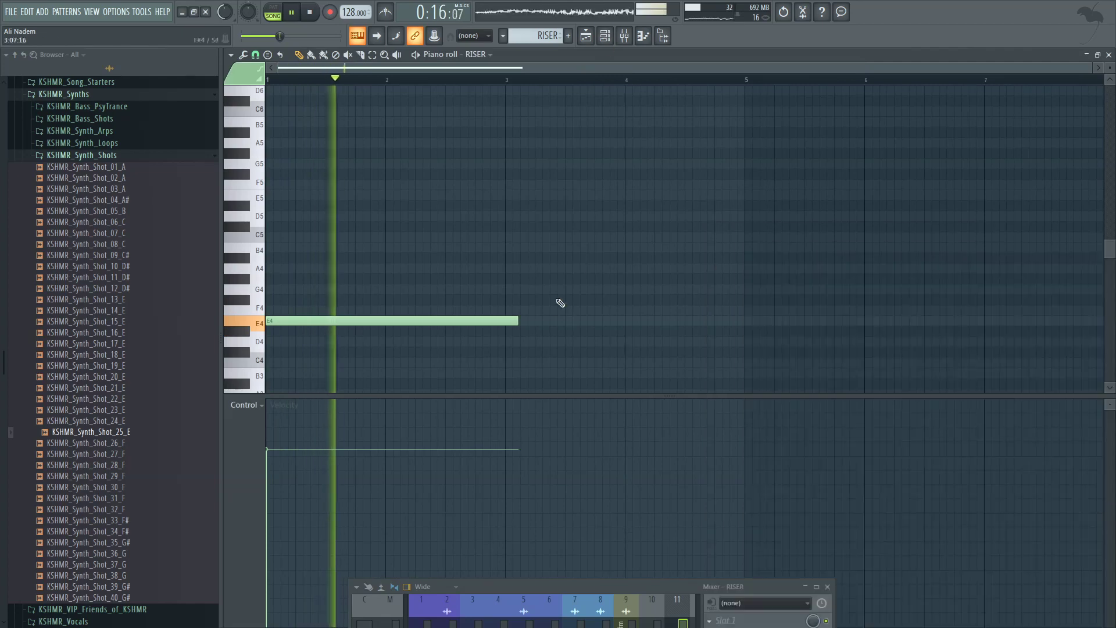
{"action": "left_click", "coordinate": [522, 322]}
{"action": "right_click", "coordinate": [539, 321]}
{"action": "left_click_drag", "start_coordinate": [512, 320], "coordinate": [1009, 320]}
{"action": "scroll", "coordinate": [854, 311], "scroll_direction": "down", "scroll_amount": 2}
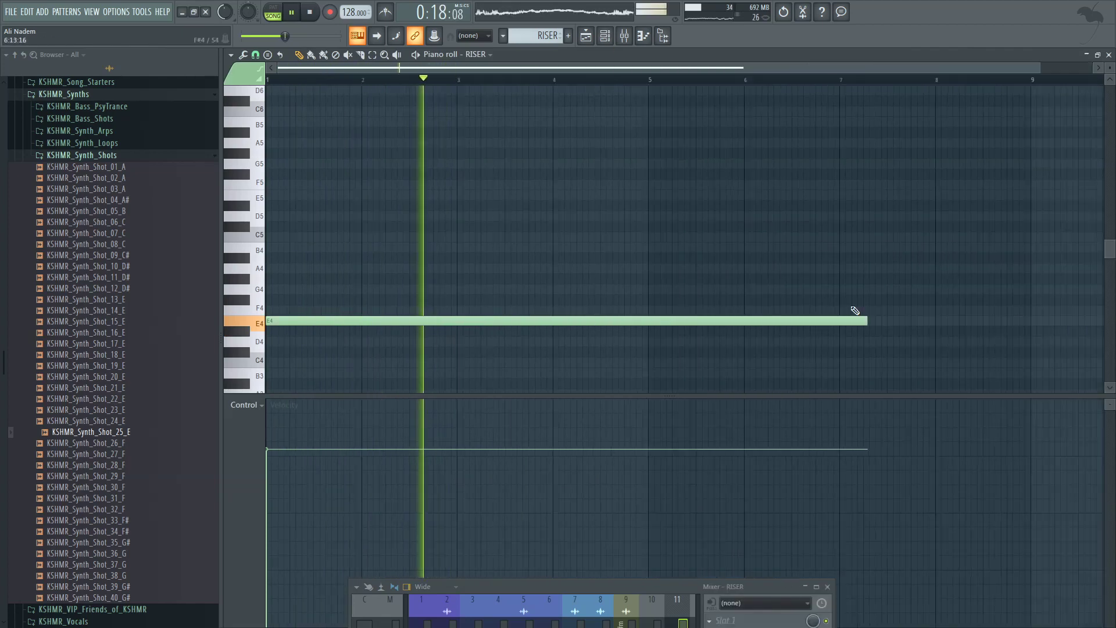
{"action": "left_click_drag", "start_coordinate": [767, 321], "coordinate": [912, 323]}
{"action": "key", "text": "ctrl+a"}
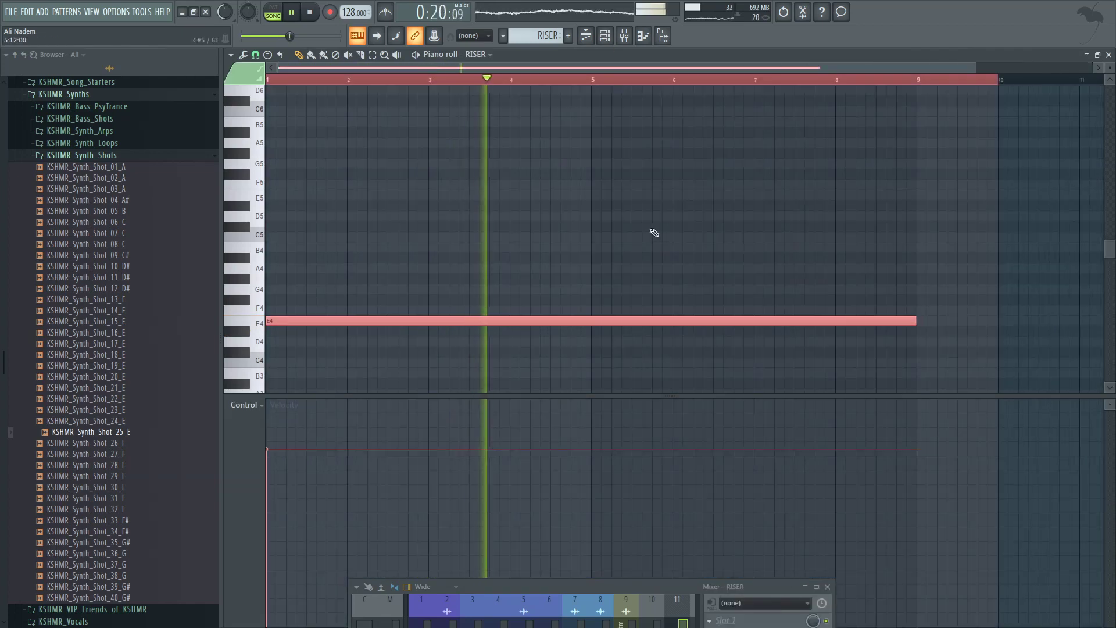
Step: Switch to pattern playback, then set Massive's OSC1 pitch to 12.00 and load Reverb in FX2
{"action": "key", "text": "F6"}
{"action": "key", "text": "l"}
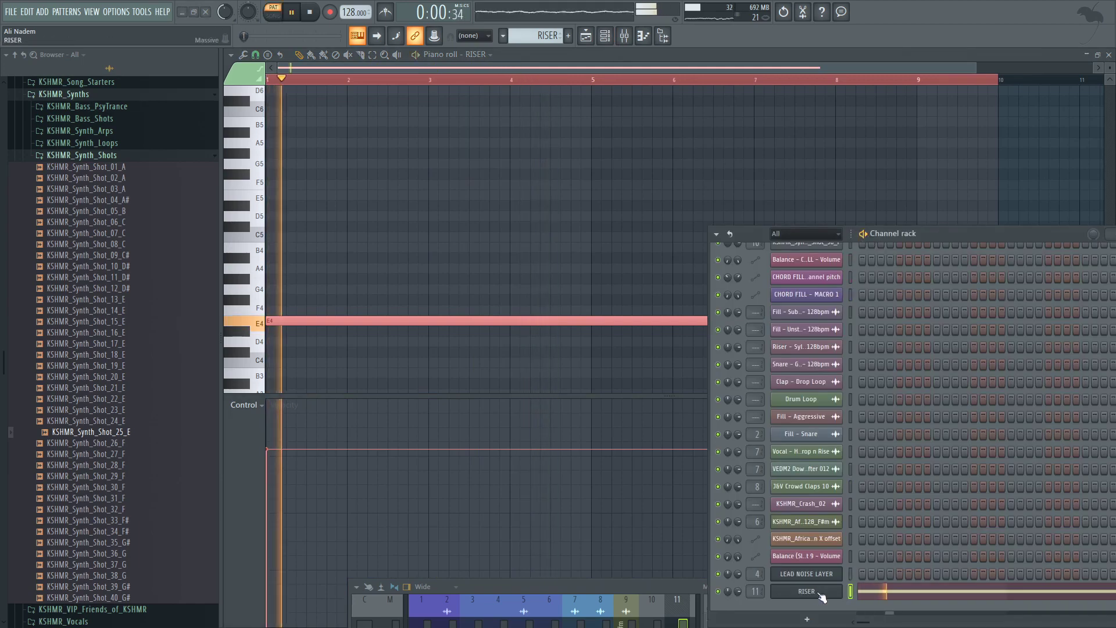
{"action": "left_click", "coordinate": [807, 591]}
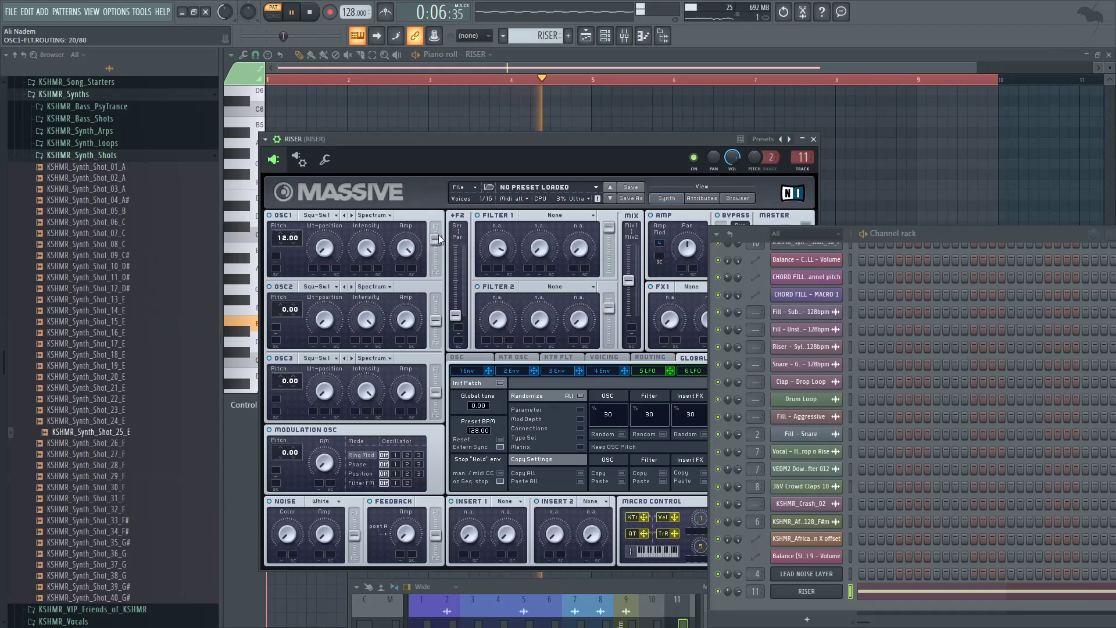
{"action": "left_click_drag", "start_coordinate": [756, 231], "coordinate": [968, 264]}
{"action": "left_click", "coordinate": [748, 286]}
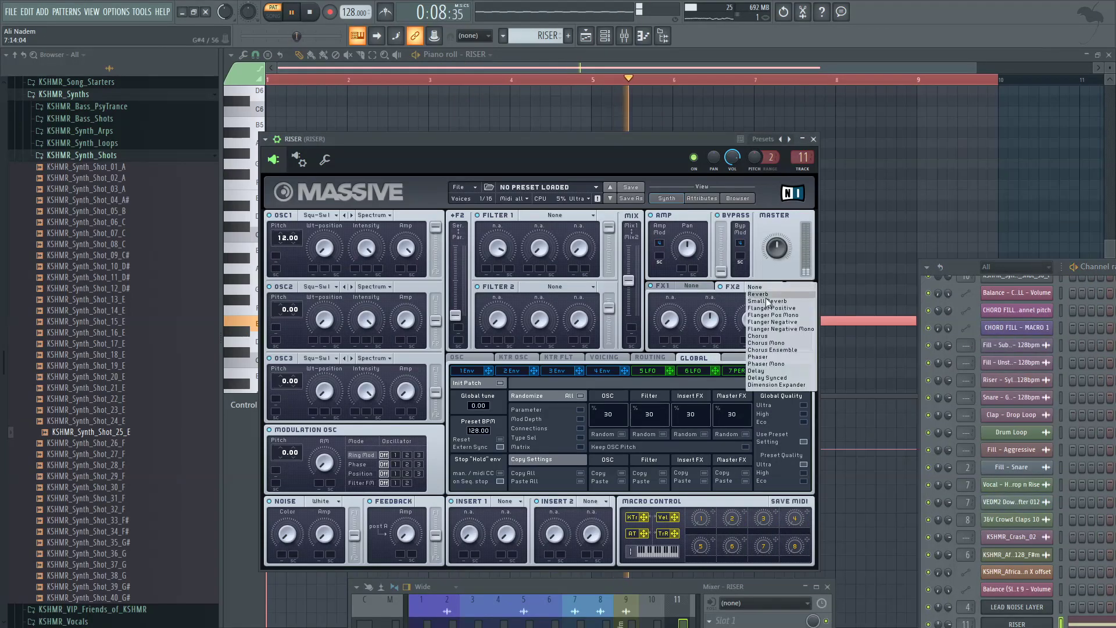
{"action": "left_click", "coordinate": [756, 317]}
{"action": "left_click", "coordinate": [805, 286]}
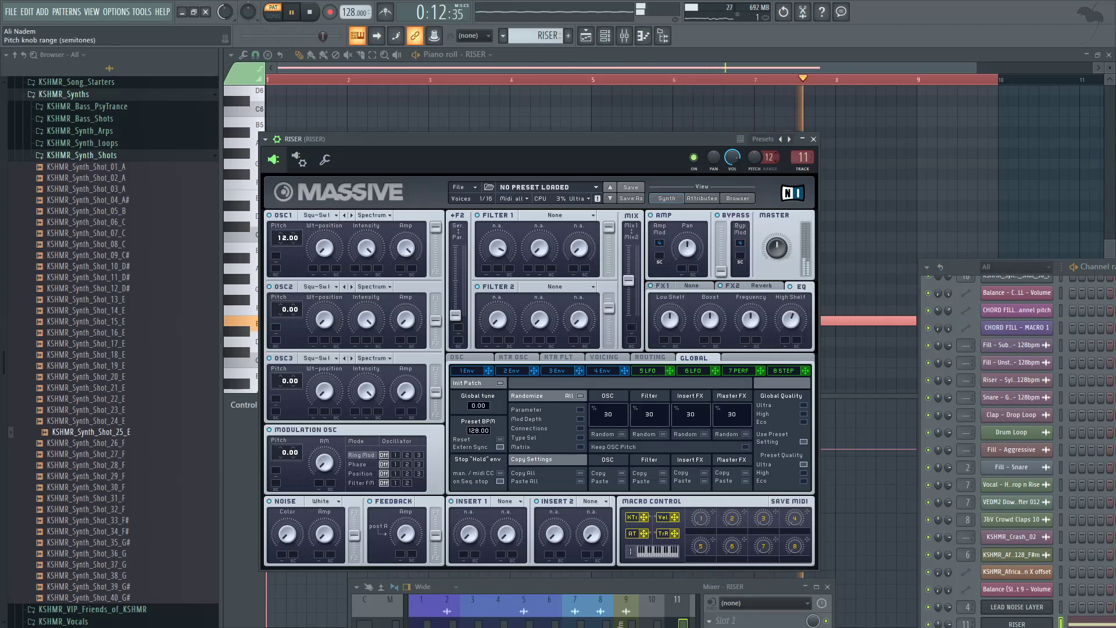
Step: Set the RISER channel's pitch range to 12 semitones and create an automation clip for its pitch
{"action": "right_click", "coordinate": [755, 159]}
{"action": "left_click", "coordinate": [797, 237]}
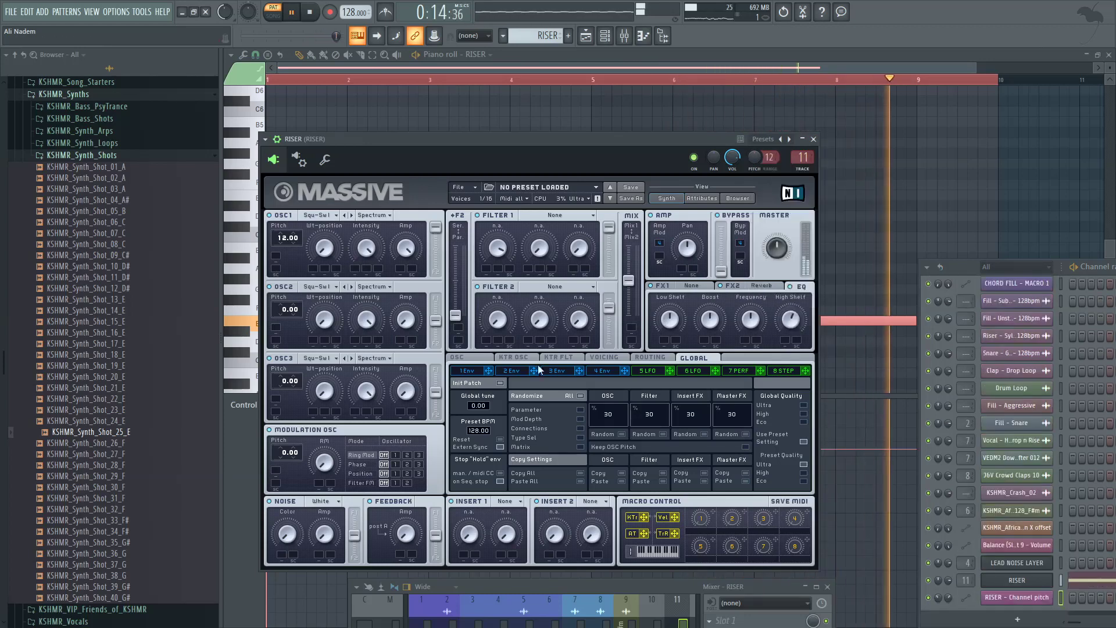
Step: Set Massive's Filter 1 to Lowpass 4 with cutoff at 100 and raise the noise color to 100
{"action": "left_click", "coordinate": [603, 357]}
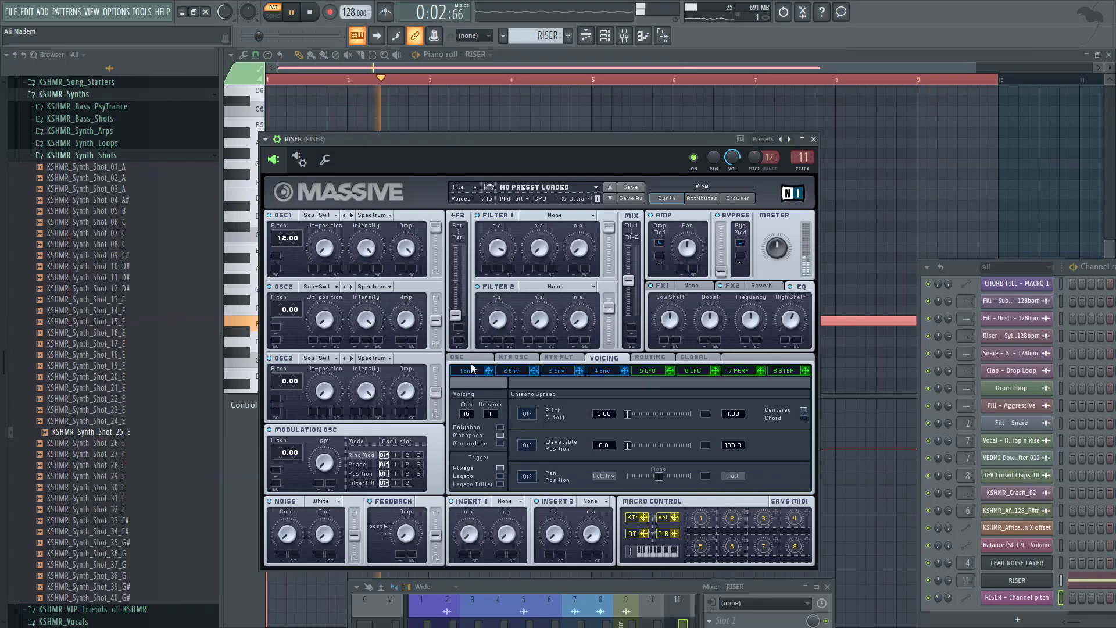
{"action": "left_click", "coordinate": [554, 216]}
{"action": "left_click", "coordinate": [546, 223]}
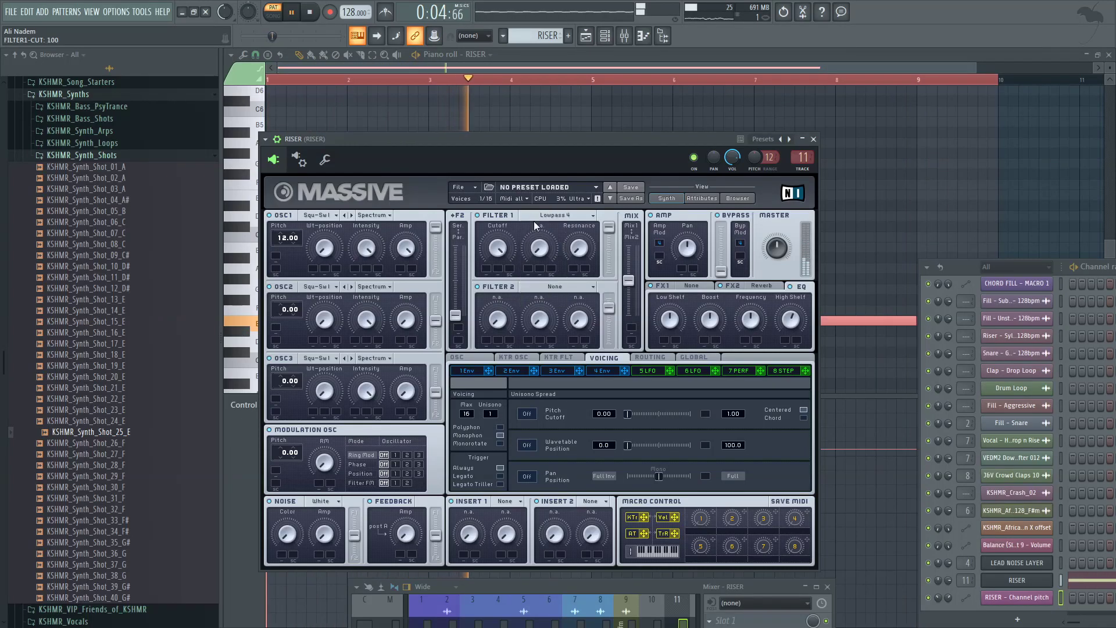
{"action": "left_click", "coordinate": [554, 216]}
{"action": "left_click", "coordinate": [546, 230]}
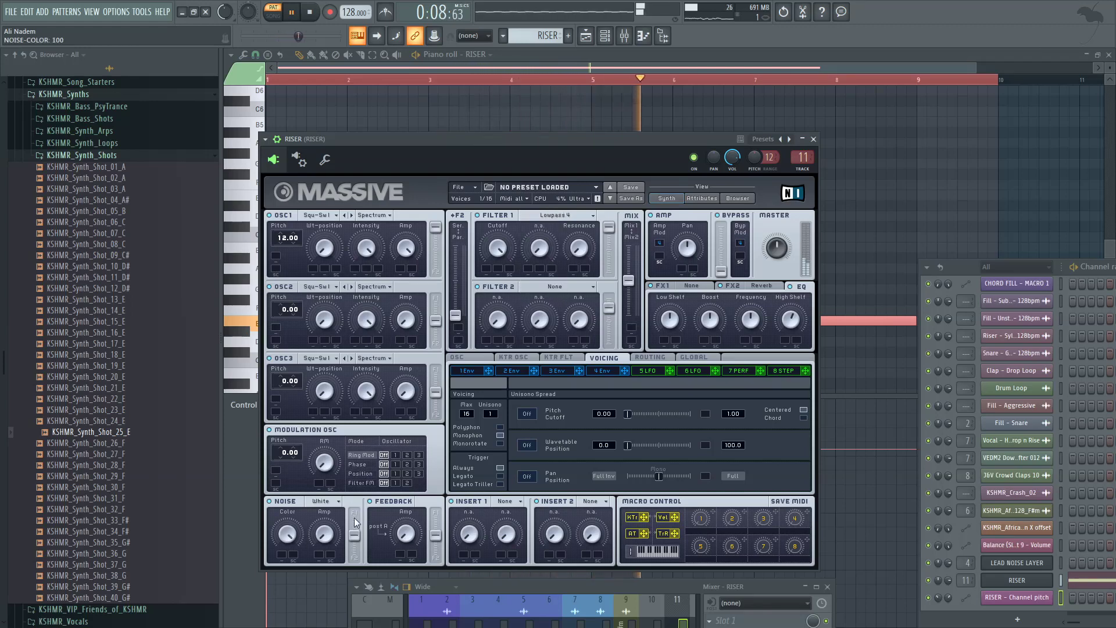
Step: Bring the mixer into view and add Fruity Balance in slot 10 of the RISER track
{"action": "left_click_drag", "start_coordinate": [727, 589], "coordinate": [716, 375]}
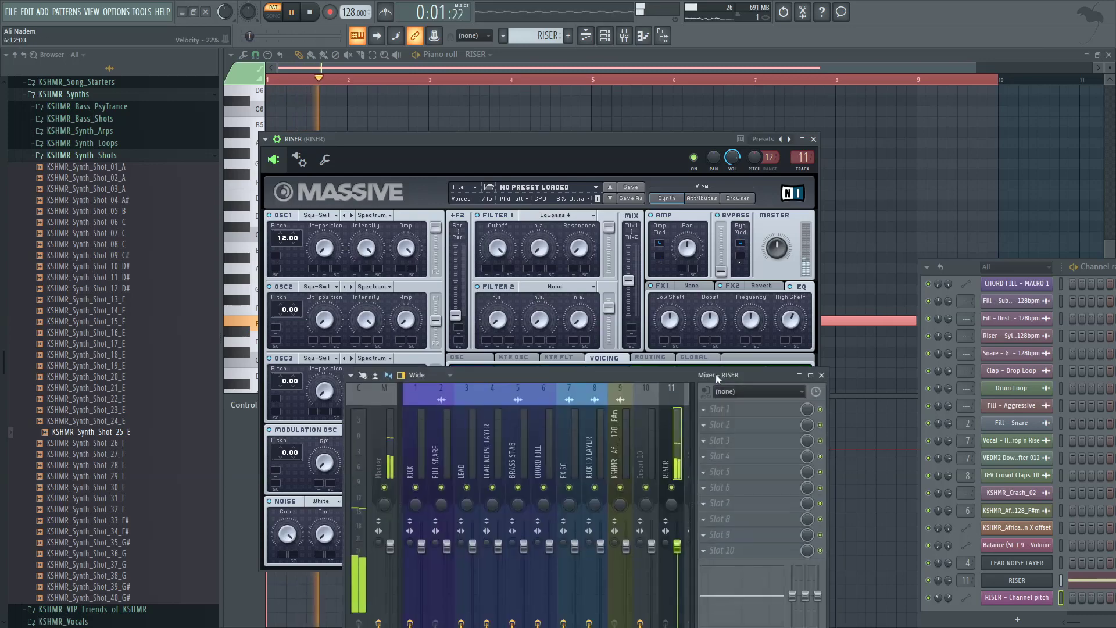
{"action": "left_click", "coordinate": [706, 558]}
{"action": "left_click", "coordinate": [316, 477]}
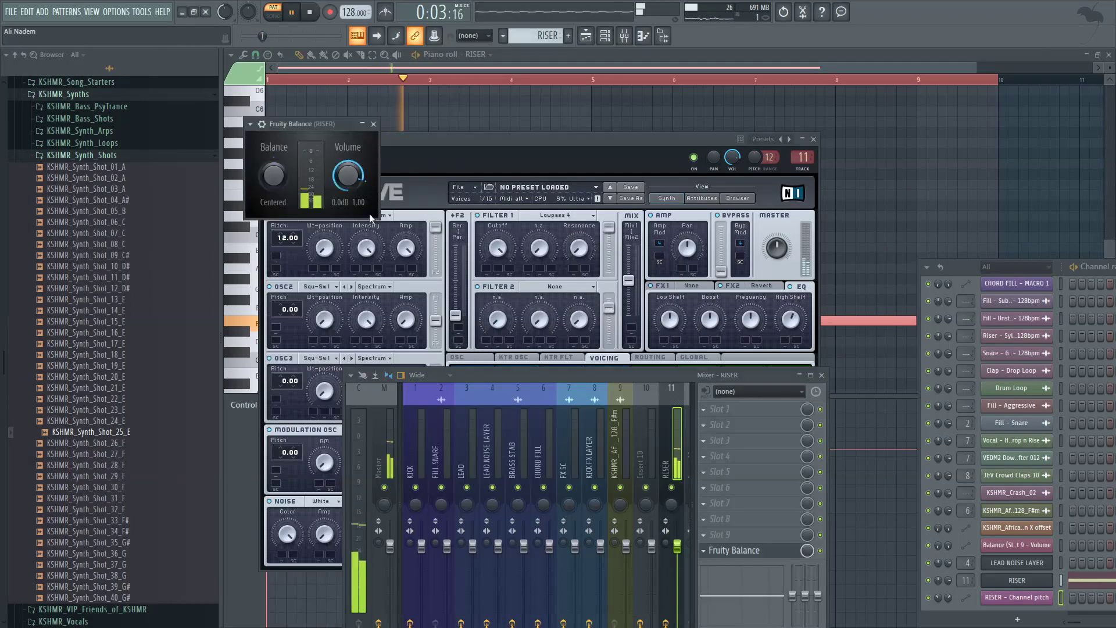
Step: Link the Fruity Balance volume to the Balance - LEAD - Volume automation clip and restart playback
{"action": "right_click", "coordinate": [356, 177]}
{"action": "left_click", "coordinate": [395, 266]}
{"action": "left_click", "coordinate": [535, 291]}
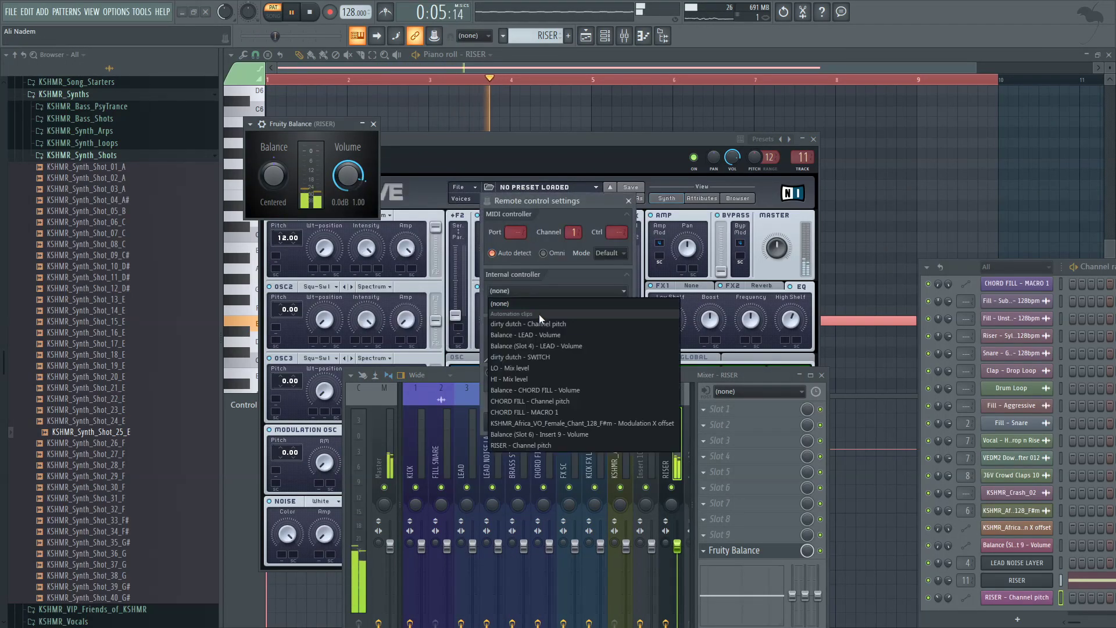
{"action": "left_click", "coordinate": [539, 333]}
{"action": "left_click", "coordinate": [610, 421]}
{"action": "key", "text": "space"}
{"action": "key", "text": "space"}
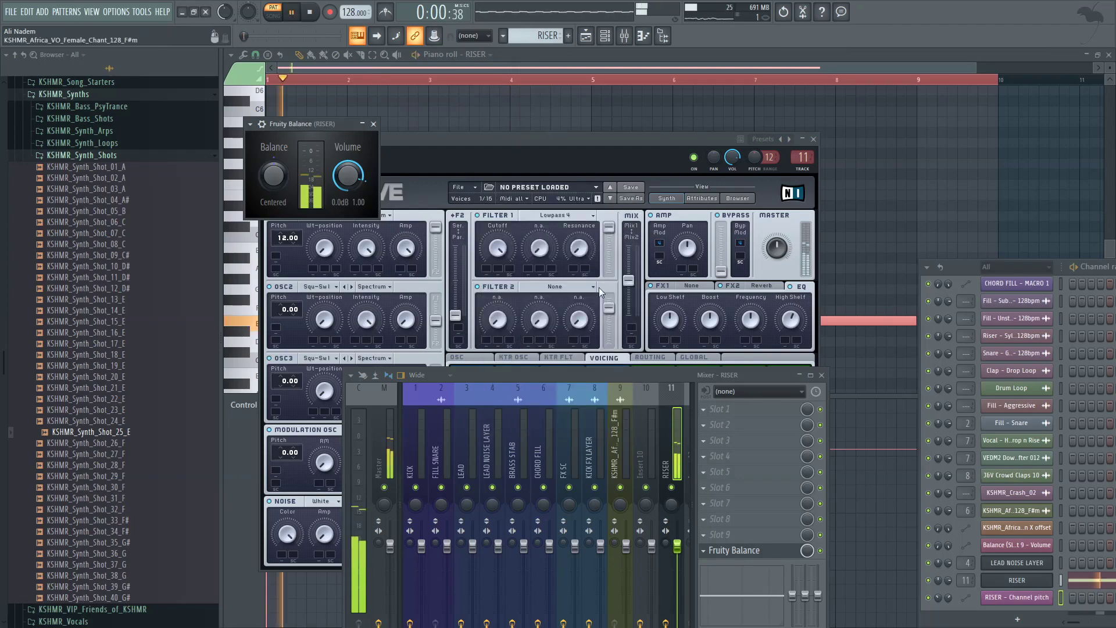
Step: Play the playlist arrangement from bar 9 and solo the RISER mixer track
{"action": "key", "text": "F5"}
{"action": "left_click", "coordinate": [756, 81]}
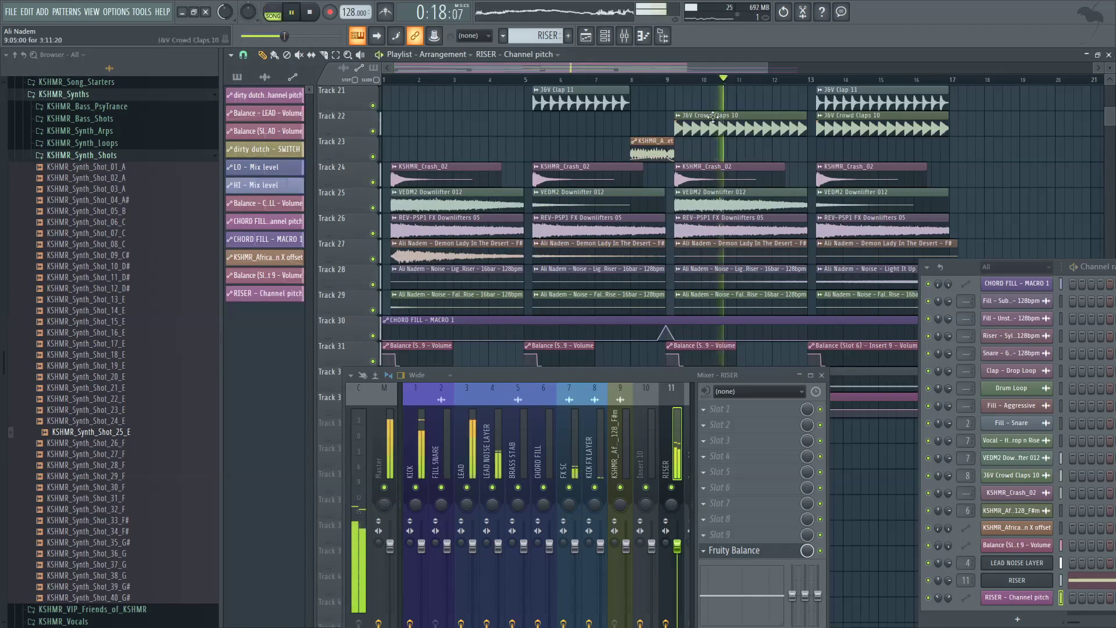
{"action": "scroll", "coordinate": [639, 232], "scroll_direction": "down", "scroll_amount": 5}
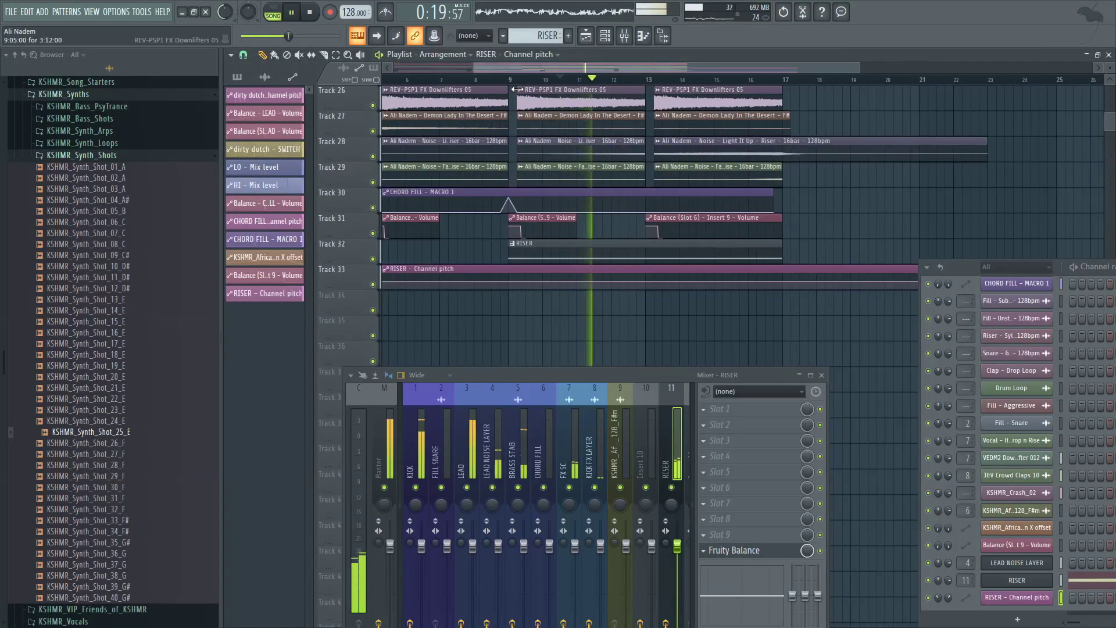
{"action": "left_click", "coordinate": [514, 80]}
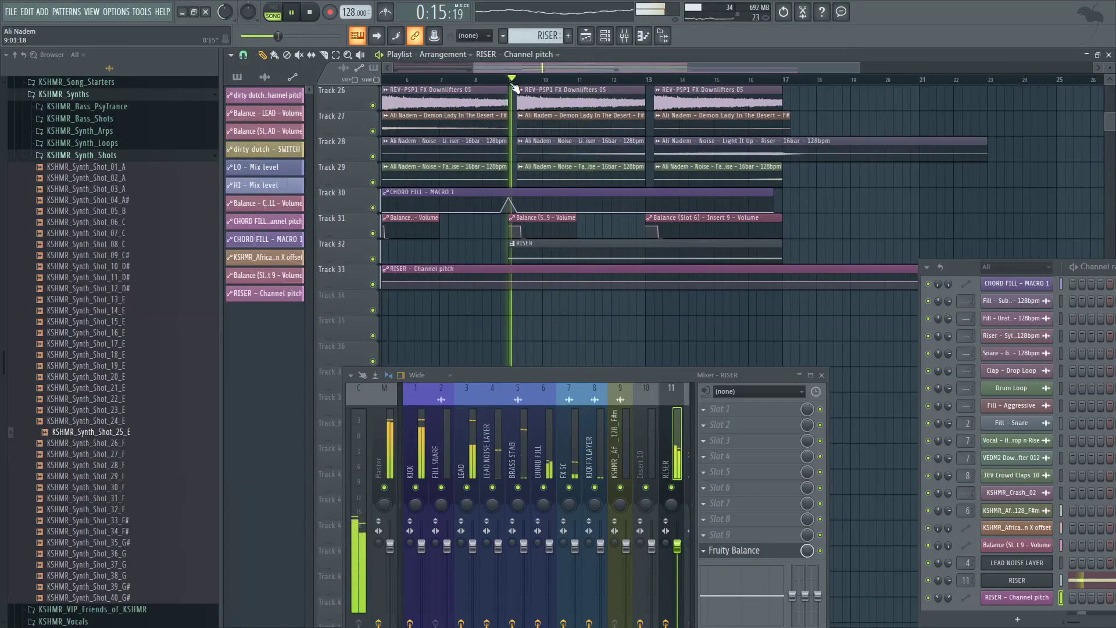
{"action": "right_click", "coordinate": [672, 487]}
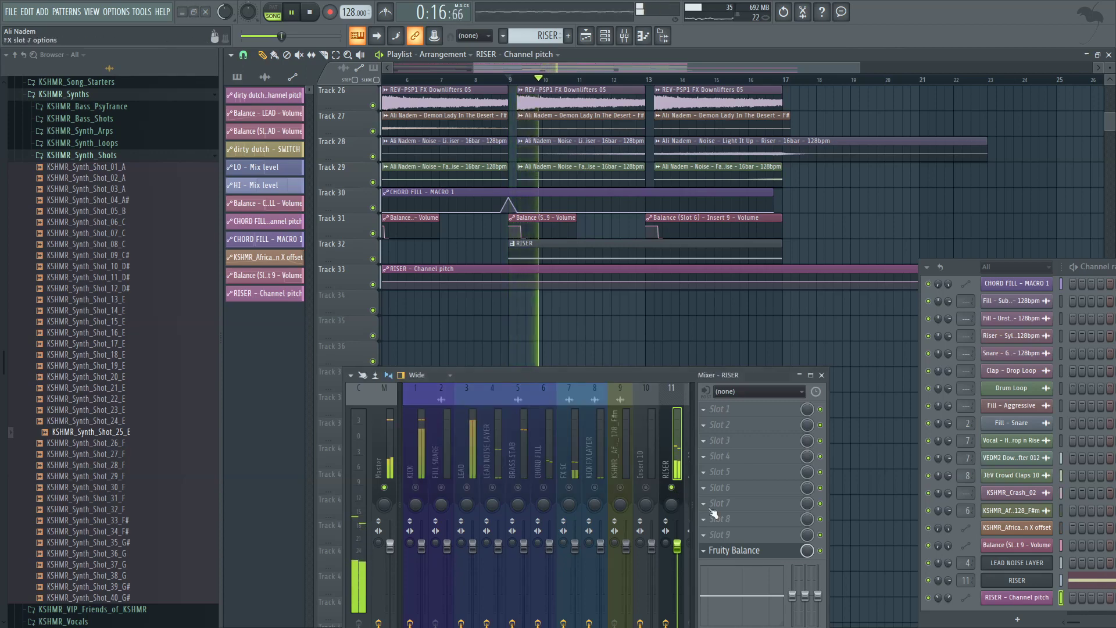
Step: Add Fruity parametric EQ 2 in slot 2 of the RISER mixer track and bypass it
{"action": "left_click", "coordinate": [719, 424]}
{"action": "mouse_move", "coordinate": [719, 366]}
{"action": "left_click", "coordinate": [442, 93]}
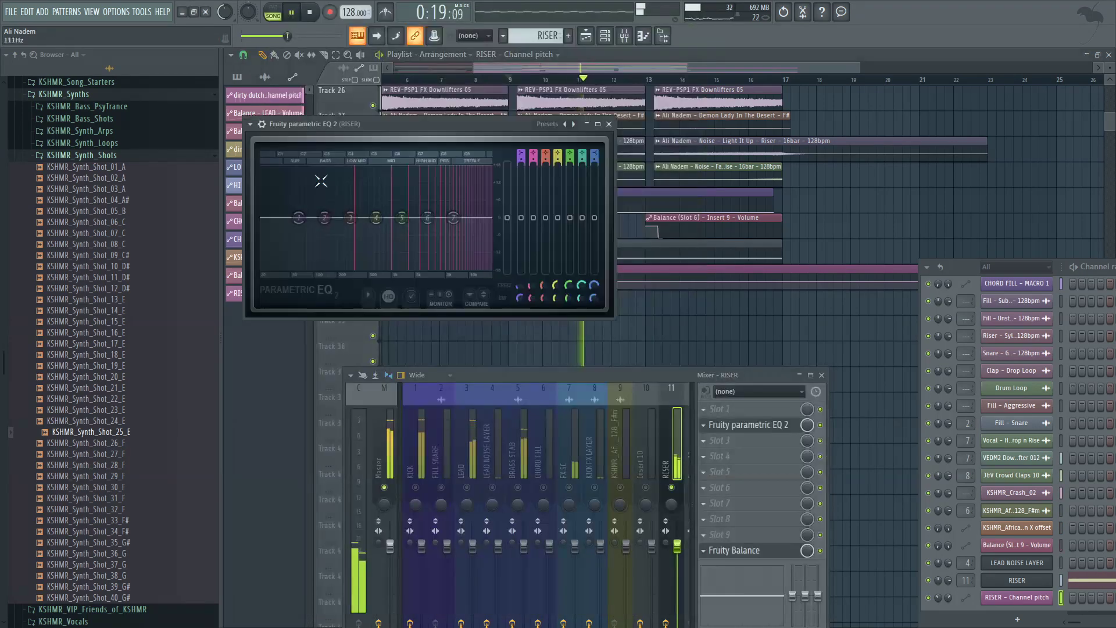
{"action": "left_click", "coordinate": [820, 425]}
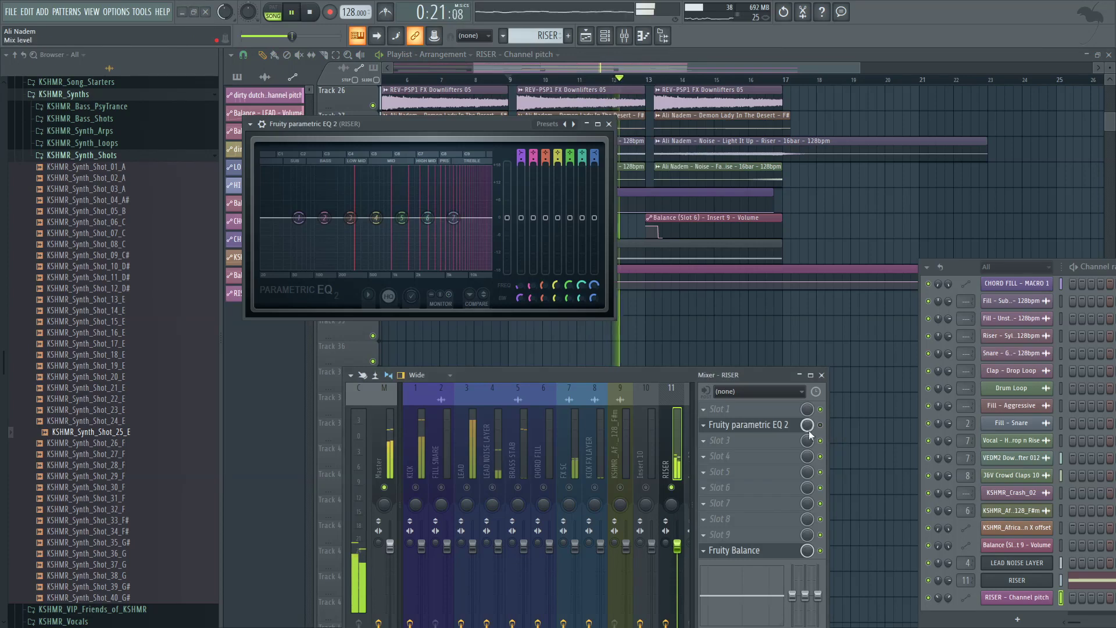
{"action": "left_click", "coordinate": [762, 425]}
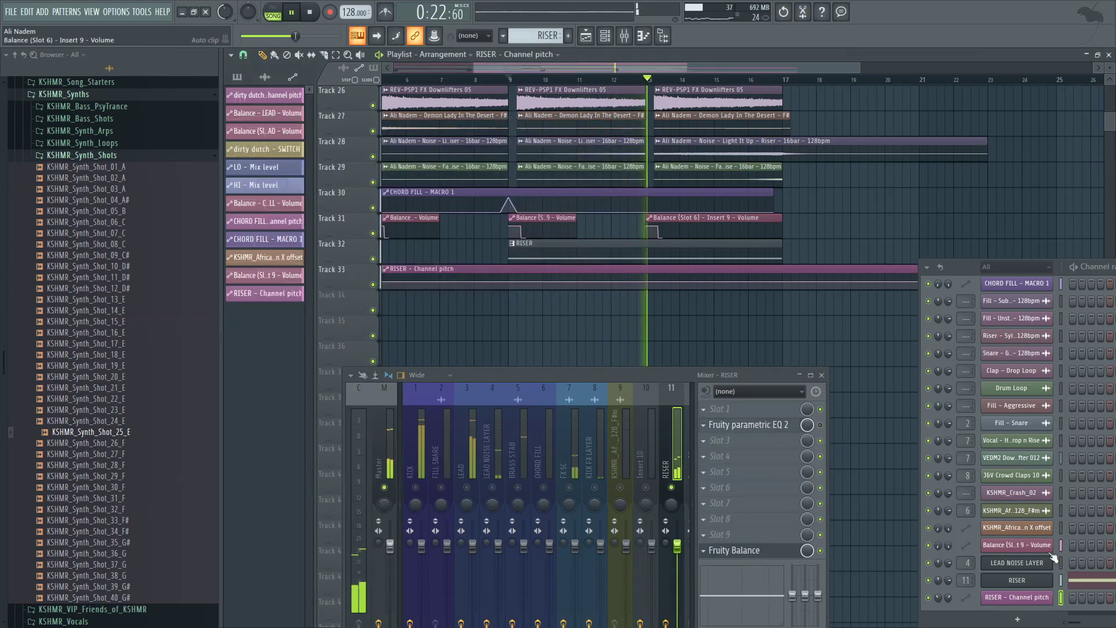
Step: In the RISER Massive, set Unisono to 2 with full Pan Position spread and the FX2 reverb dry/wet to 41
{"action": "left_click", "coordinate": [1018, 582]}
{"action": "key", "text": "space"}
{"action": "key", "text": "space"}
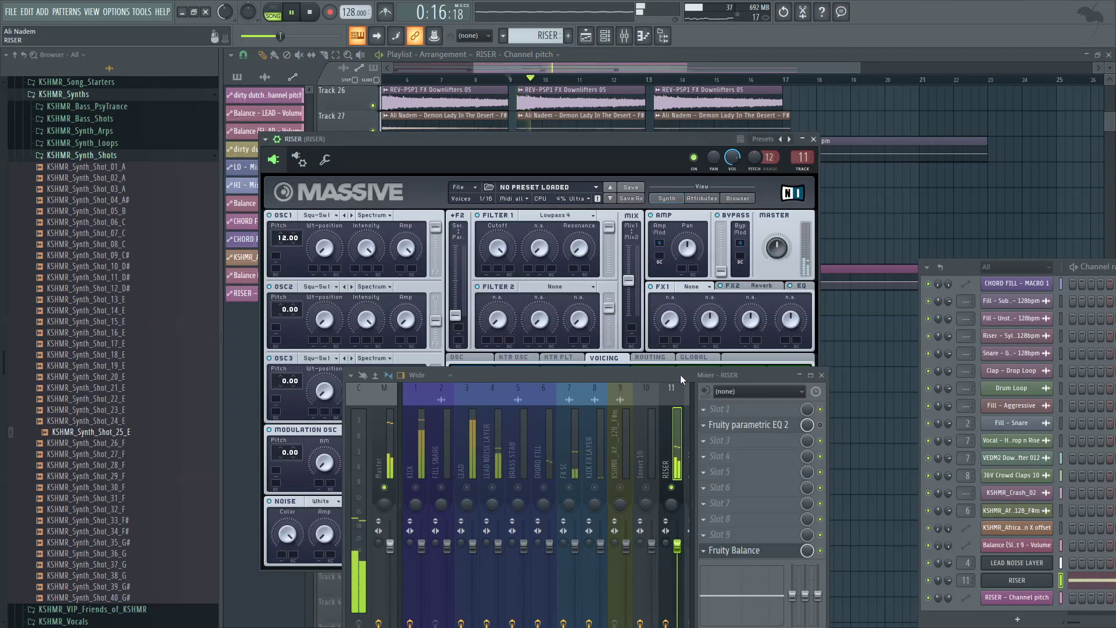
{"action": "left_click_drag", "start_coordinate": [680, 374], "coordinate": [691, 421]}
{"action": "key", "text": "l"}
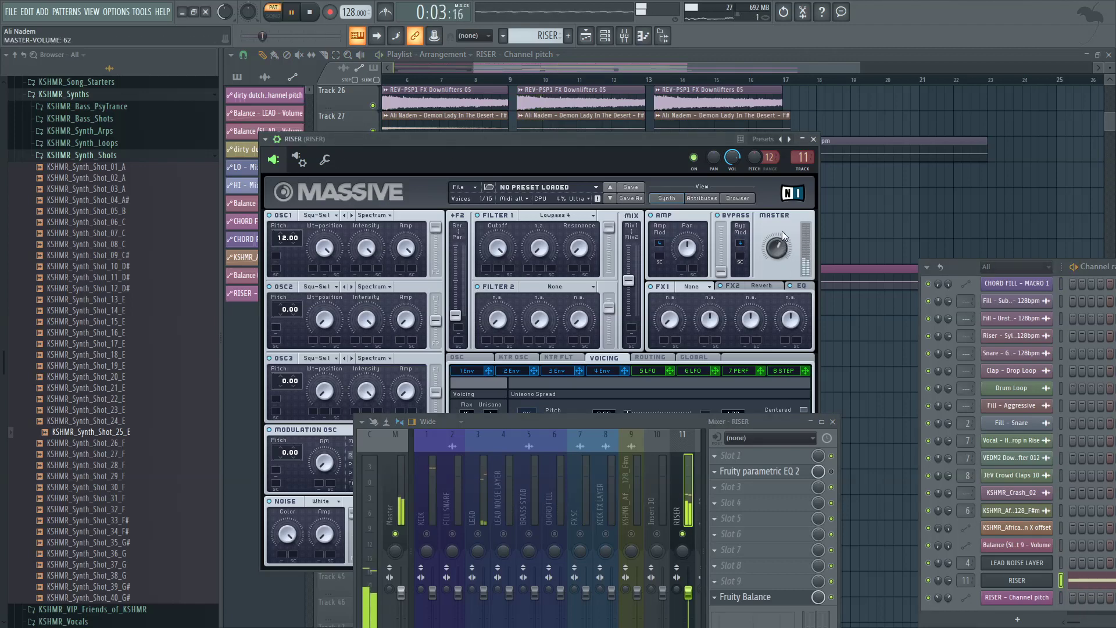
{"action": "left_click_drag", "start_coordinate": [653, 423], "coordinate": [640, 476]}
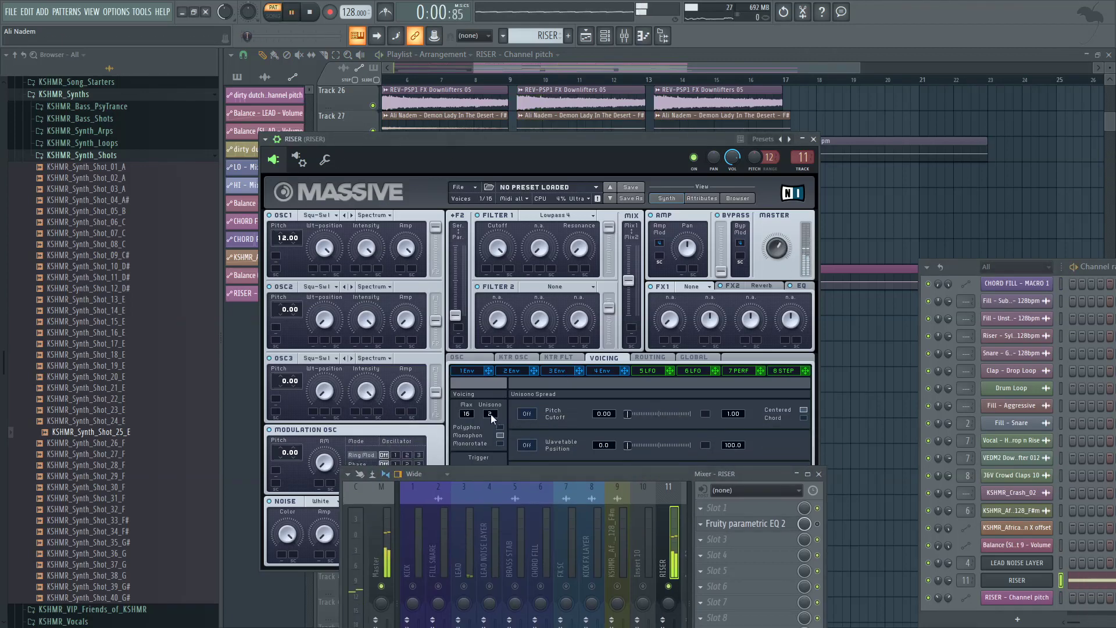
{"action": "left_click_drag", "start_coordinate": [521, 472], "coordinate": [544, 546]}
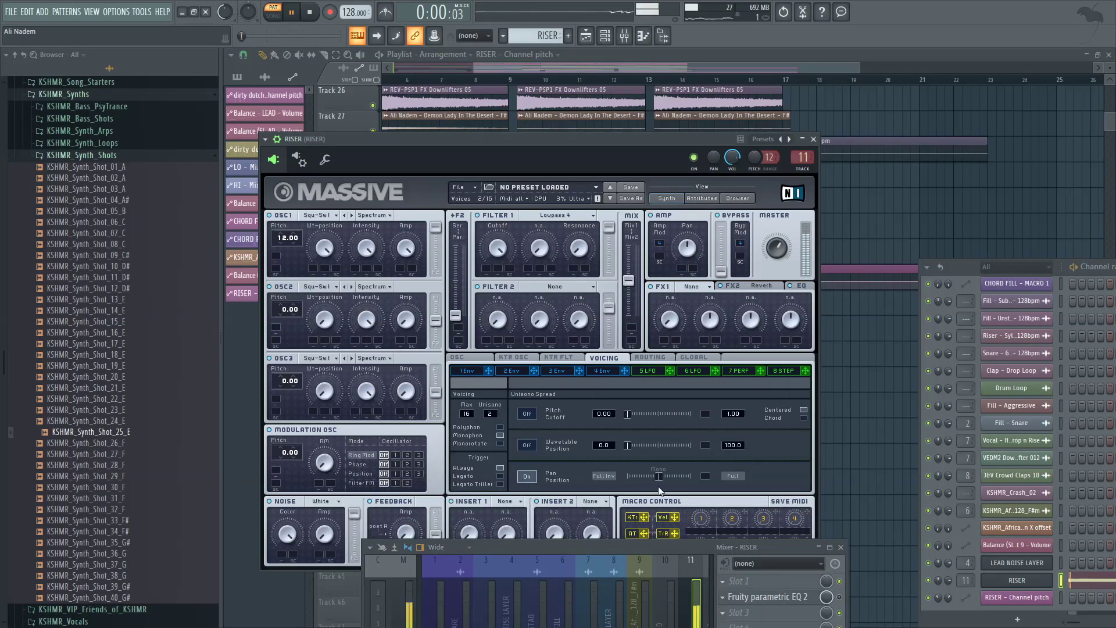
{"action": "left_click", "coordinate": [727, 476]}
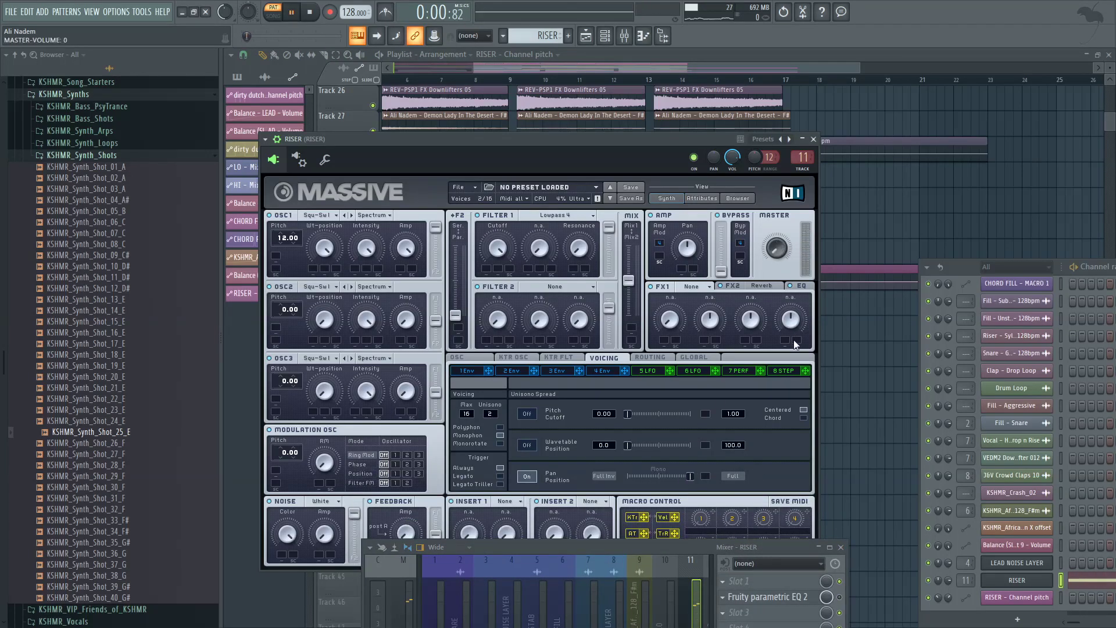
{"action": "left_click", "coordinate": [758, 288]}
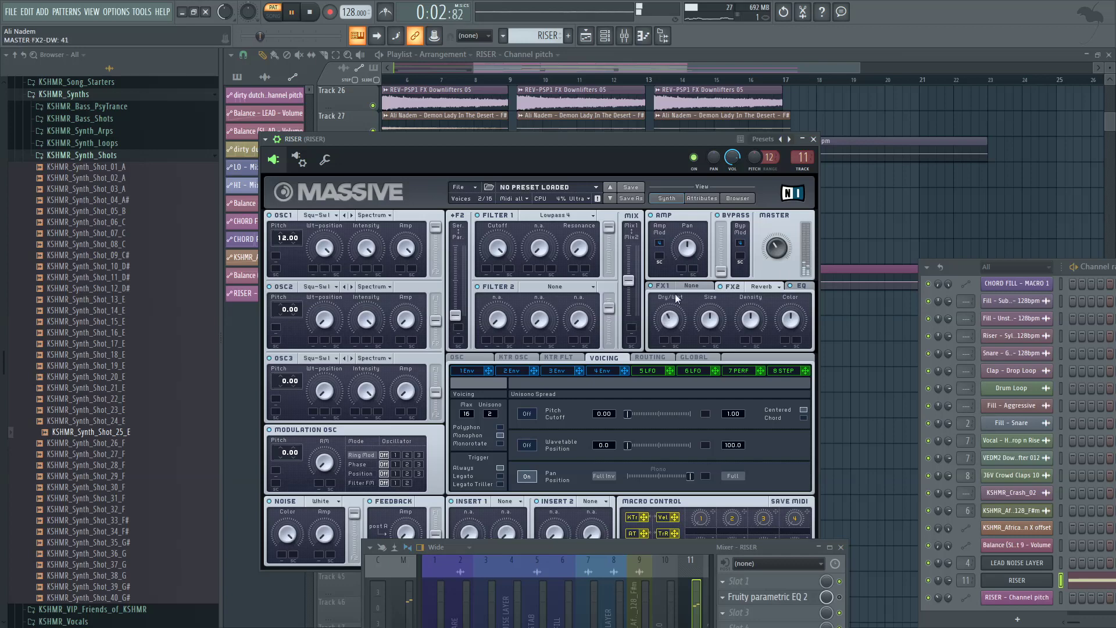
Step: Add a 100% point at bar 17 to the RISER channel pitch automation and keep its mode on Hold
{"action": "left_click", "coordinate": [862, 268]}
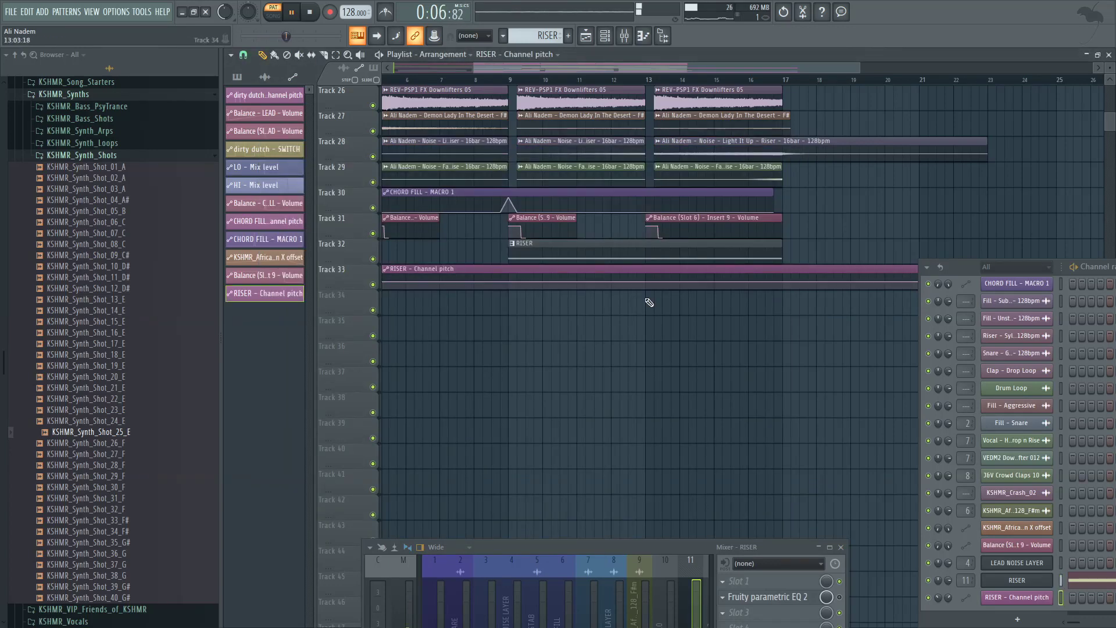
{"action": "right_click", "coordinate": [785, 279]}
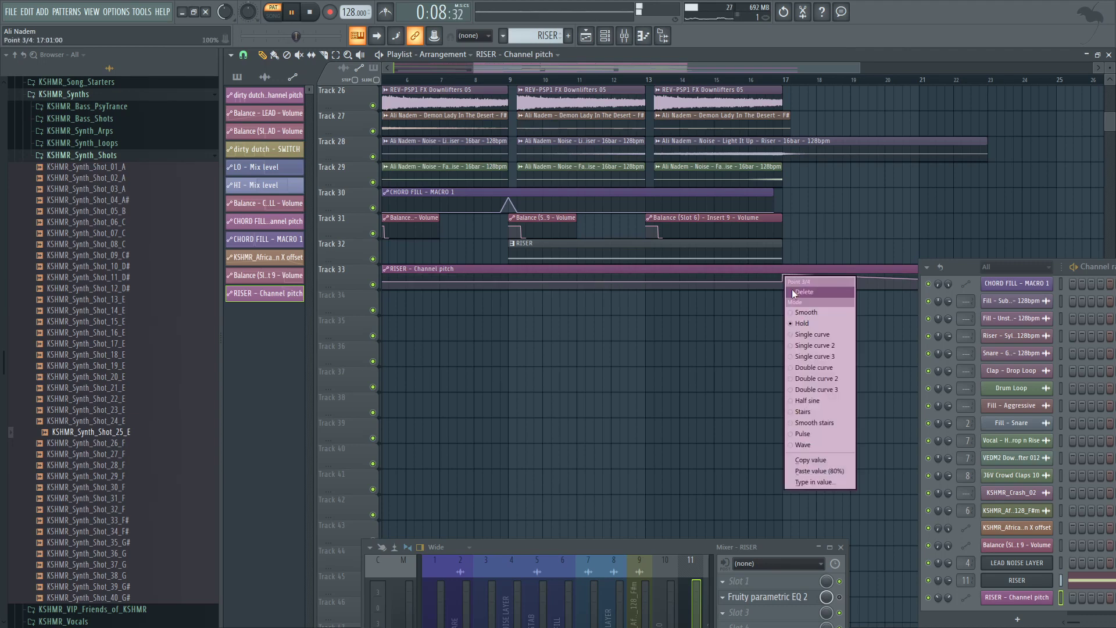
{"action": "left_click", "coordinate": [808, 334]}
Step: Delete the RISER channel pitch automation clip from the project
{"action": "right_click", "coordinate": [273, 294]}
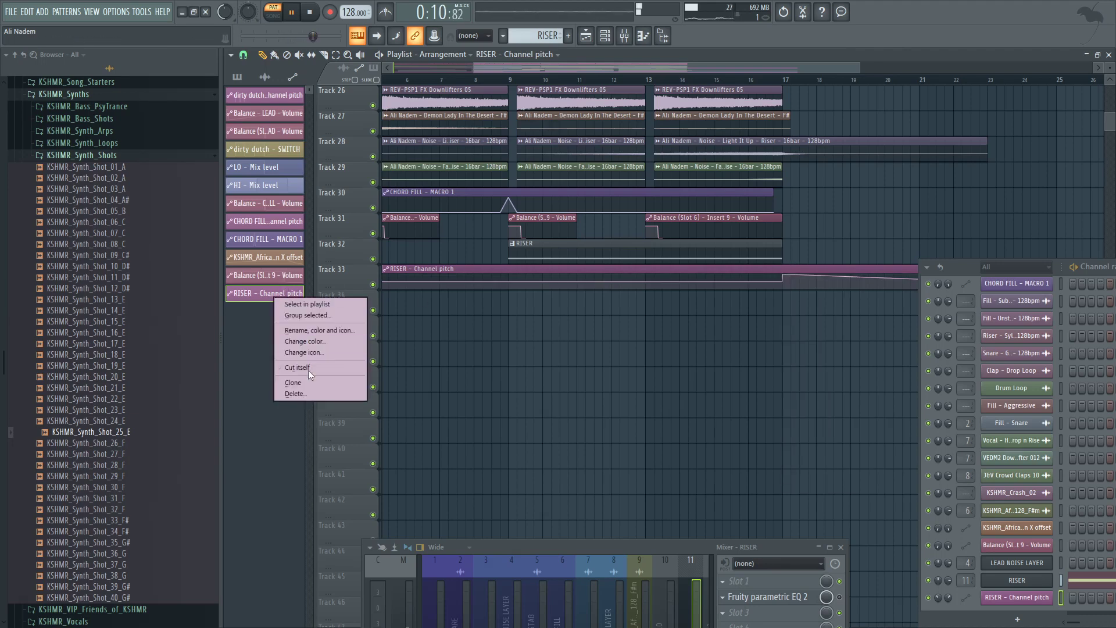
{"action": "left_click", "coordinate": [319, 396]}
{"action": "key", "text": "Return"}
Step: Delete the RISER channel pitch event from the project's initialized controls and switch playback to Song mode
{"action": "scroll", "coordinate": [114, 247], "scroll_direction": "up", "scroll_amount": 15}
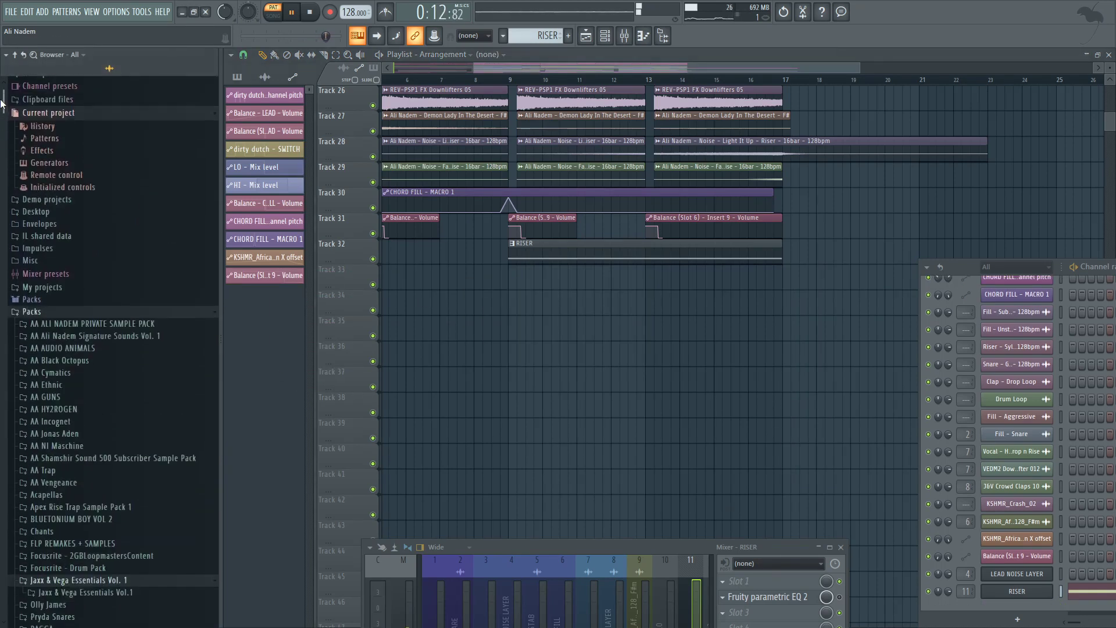
{"action": "left_click", "coordinate": [82, 196]}
{"action": "right_click", "coordinate": [85, 329]}
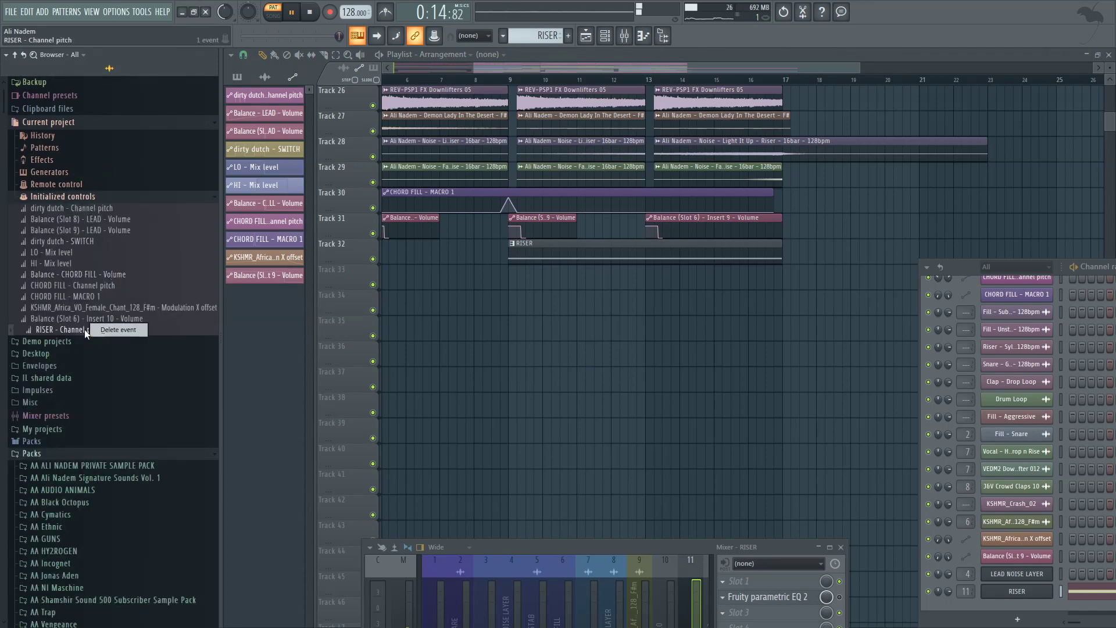
{"action": "left_click", "coordinate": [117, 334]}
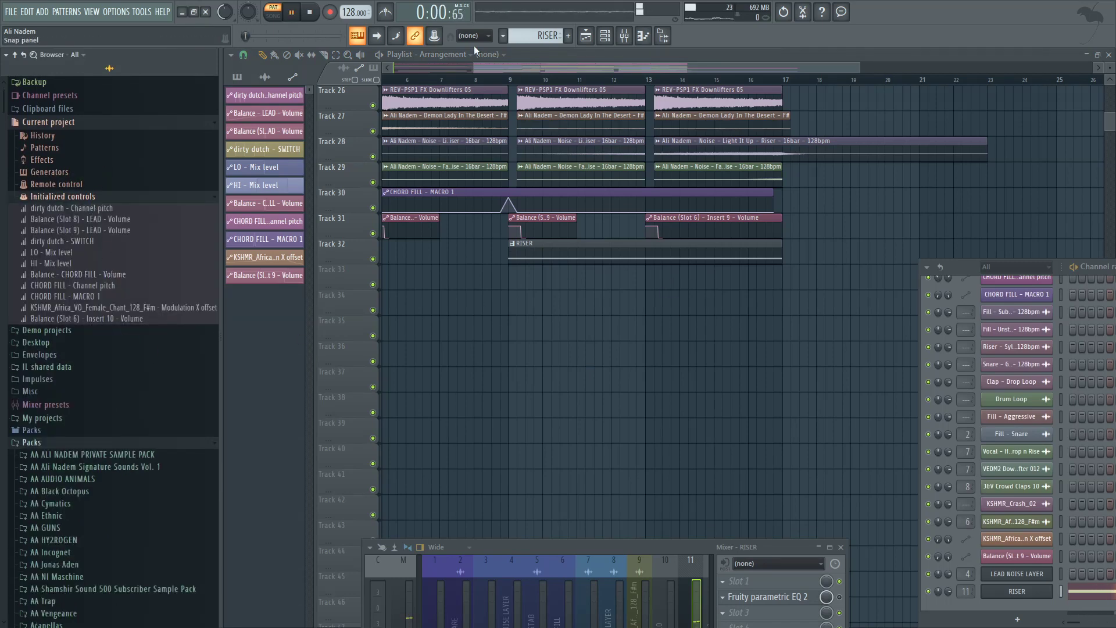
{"action": "key", "text": "l"}
Step: In the RISER Massive, shorten the 4 Env attack and label Macro 1 as RISER
{"action": "left_click", "coordinate": [1016, 595]}
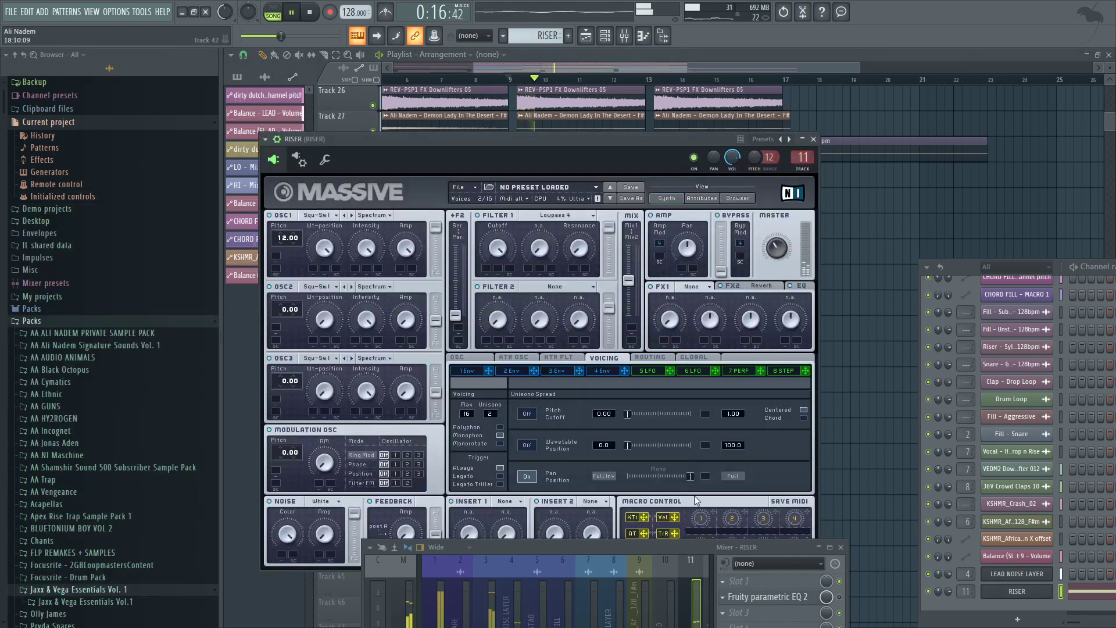
{"action": "left_click", "coordinate": [599, 370]}
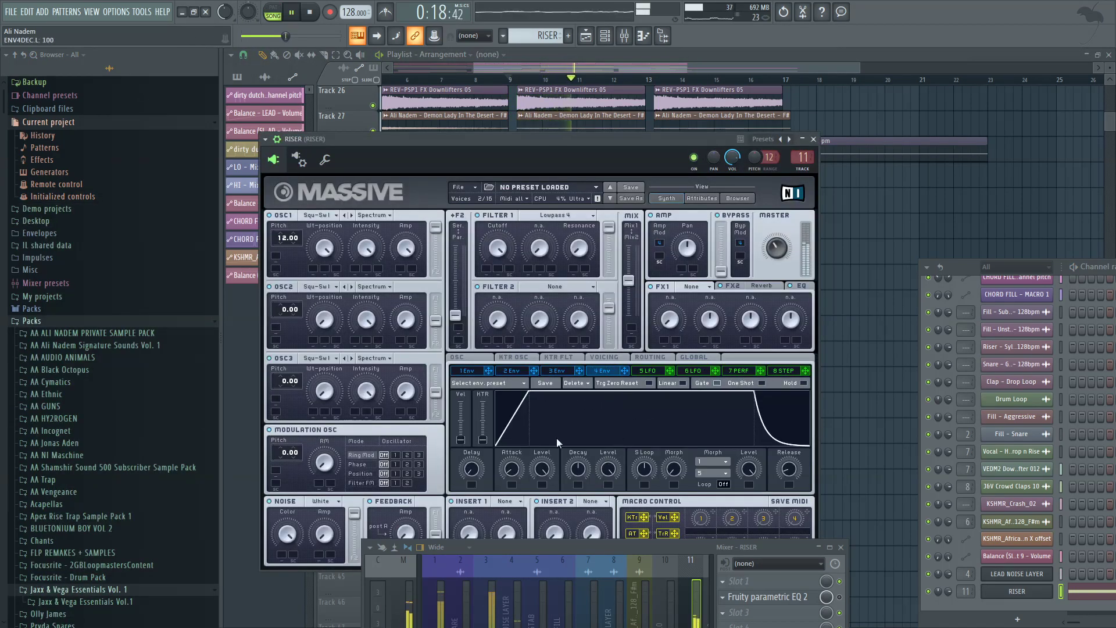
{"action": "left_click_drag", "start_coordinate": [637, 551], "coordinate": [652, 603]}
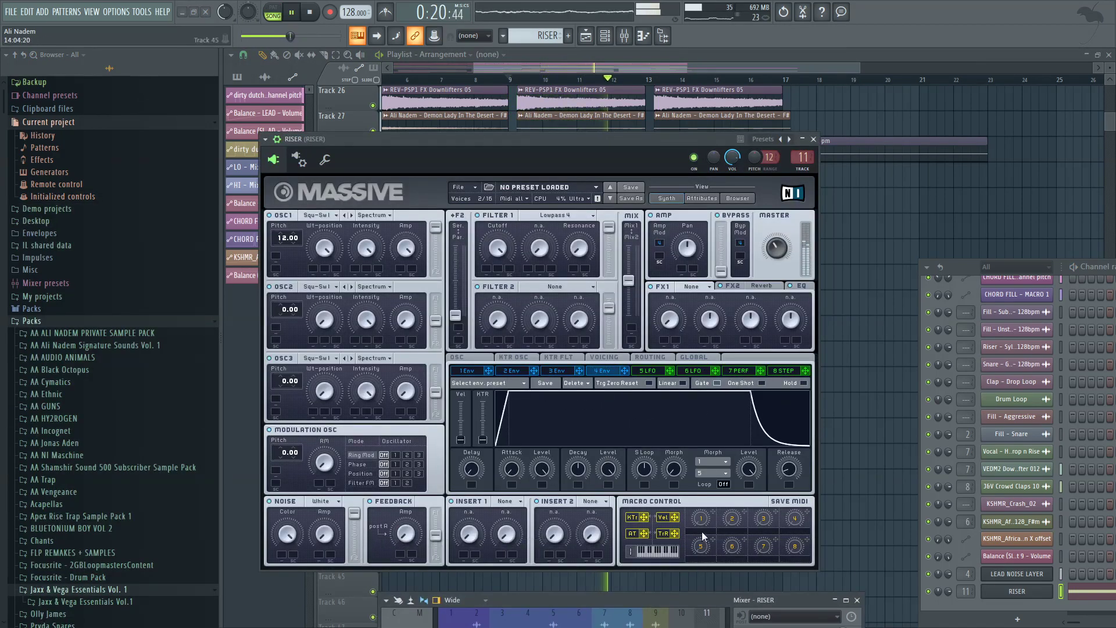
{"action": "left_click", "coordinate": [703, 531]}
{"action": "type", "text": "RISER"}
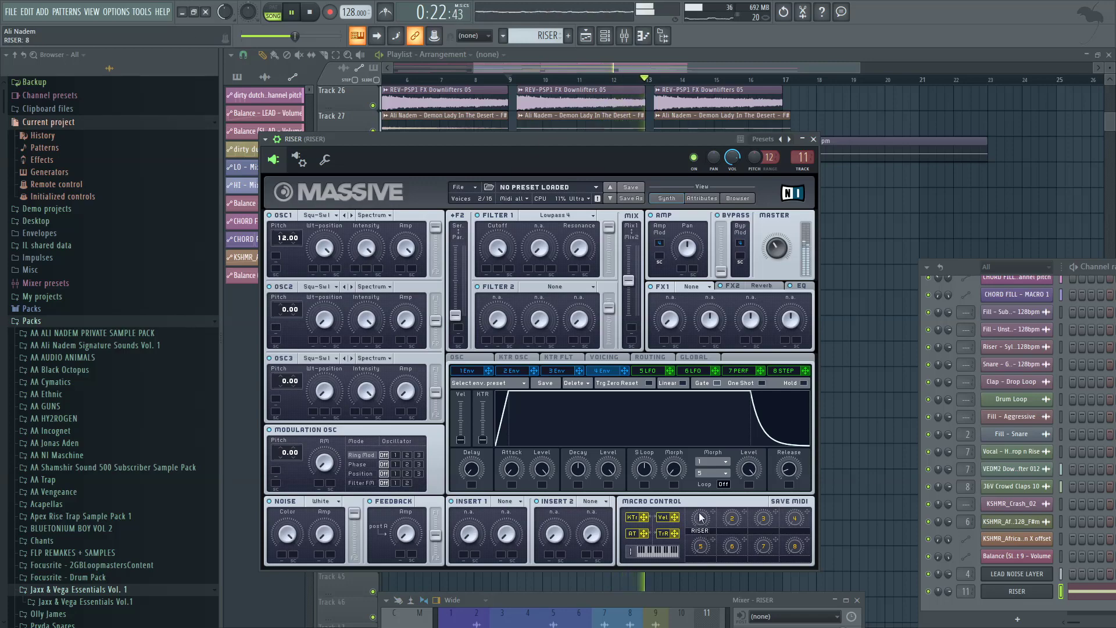
Step: Create an automation clip for the last tweaked parameter, Massive's RISER macro
{"action": "left_click", "coordinate": [142, 11]}
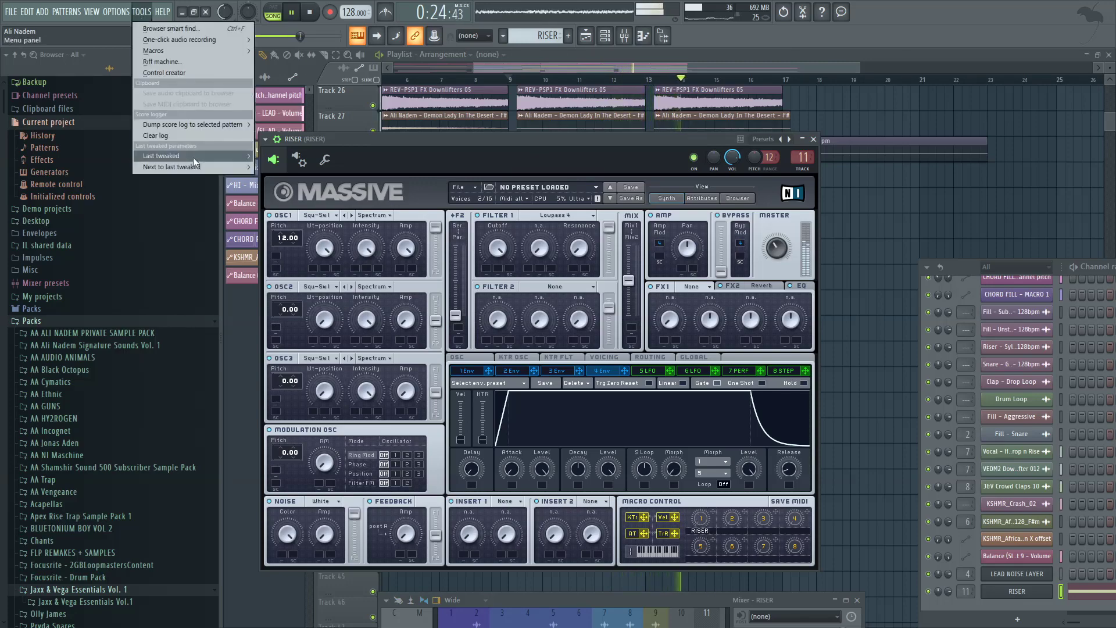
{"action": "mouse_move", "coordinate": [199, 156]}
{"action": "left_click", "coordinate": [323, 224]}
{"action": "left_click", "coordinate": [616, 68]}
{"action": "scroll", "coordinate": [615, 68], "scroll_direction": "down", "scroll_amount": 2}
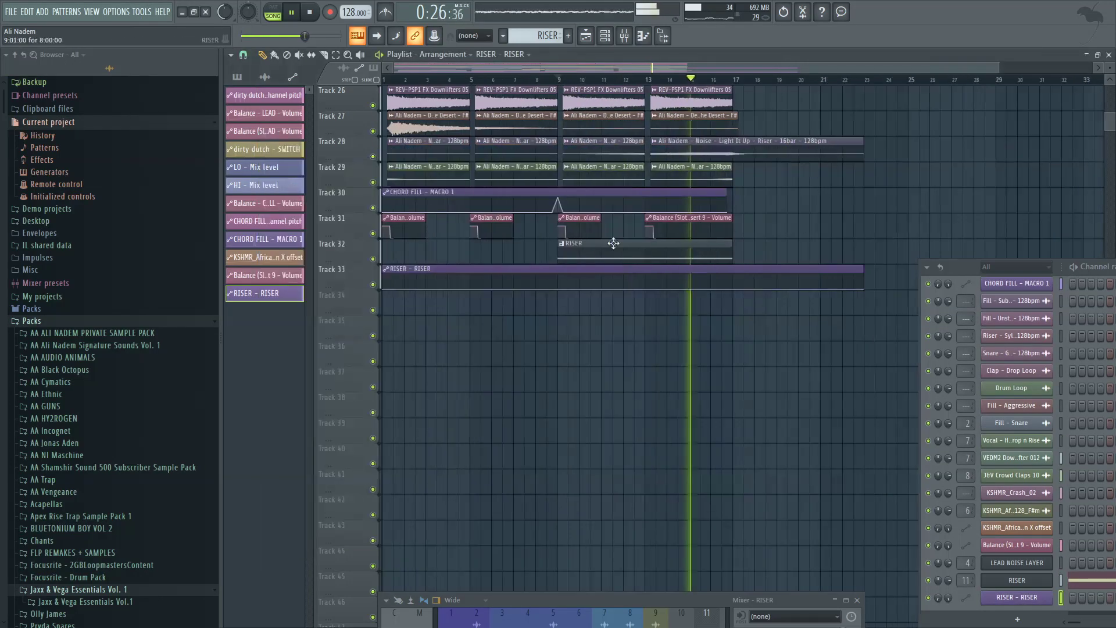
Step: Shape the RISER macro automation as a ramp from bar 9 to 100% at bar 17, and end the clip near bar 18
{"action": "key", "text": "space"}
{"action": "key", "text": "space"}
{"action": "left_click", "coordinate": [733, 276]}
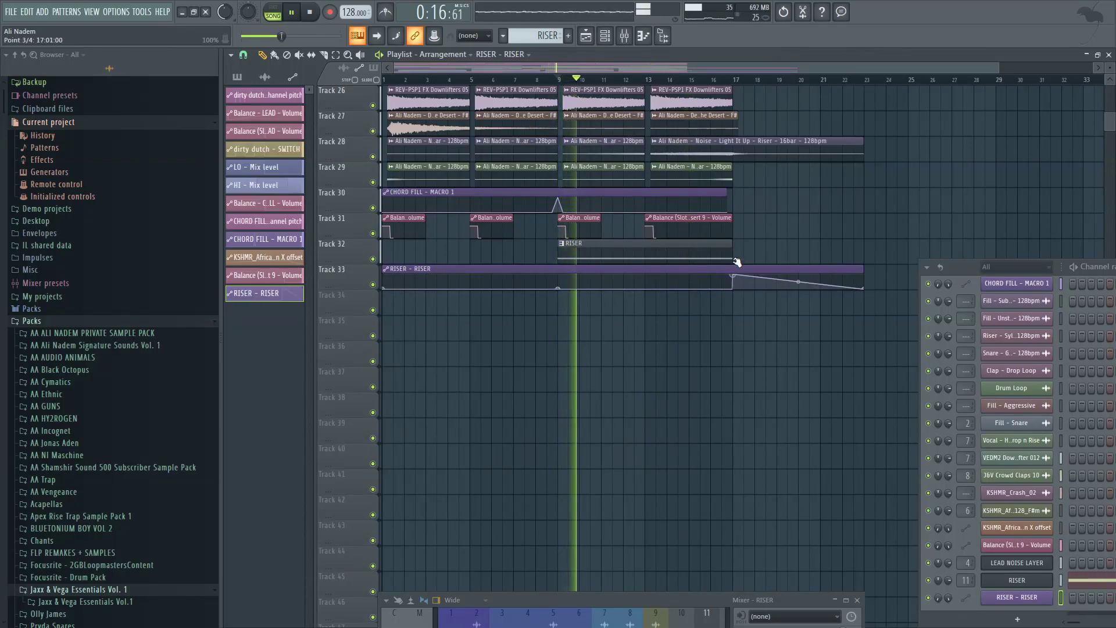
{"action": "right_click", "coordinate": [734, 277]}
{"action": "left_click", "coordinate": [763, 334]}
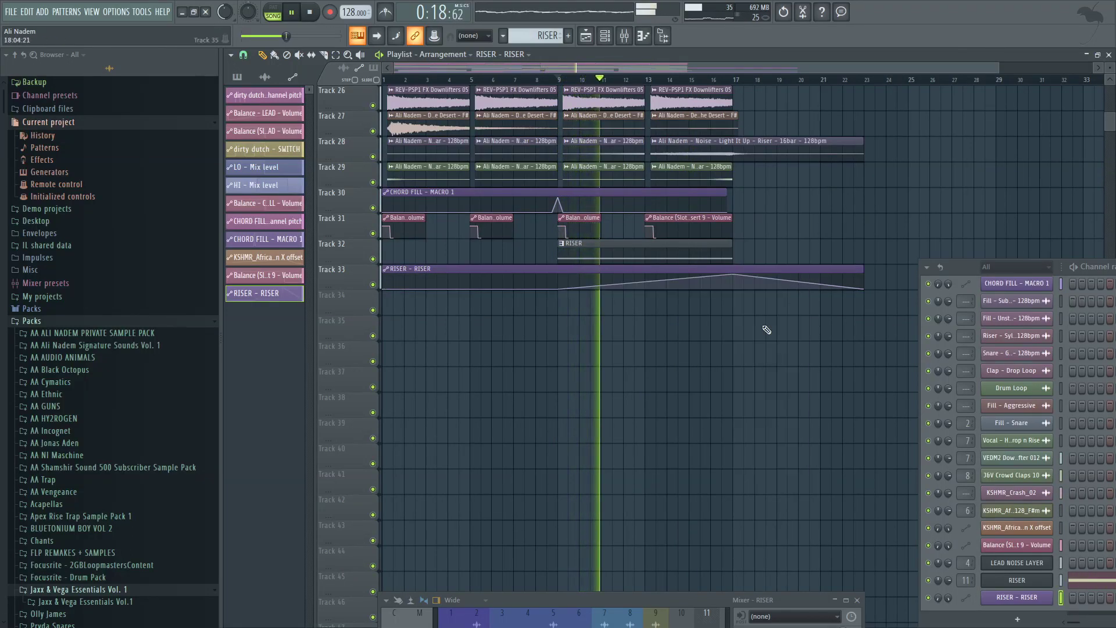
{"action": "left_click_drag", "start_coordinate": [864, 285], "coordinate": [754, 279]}
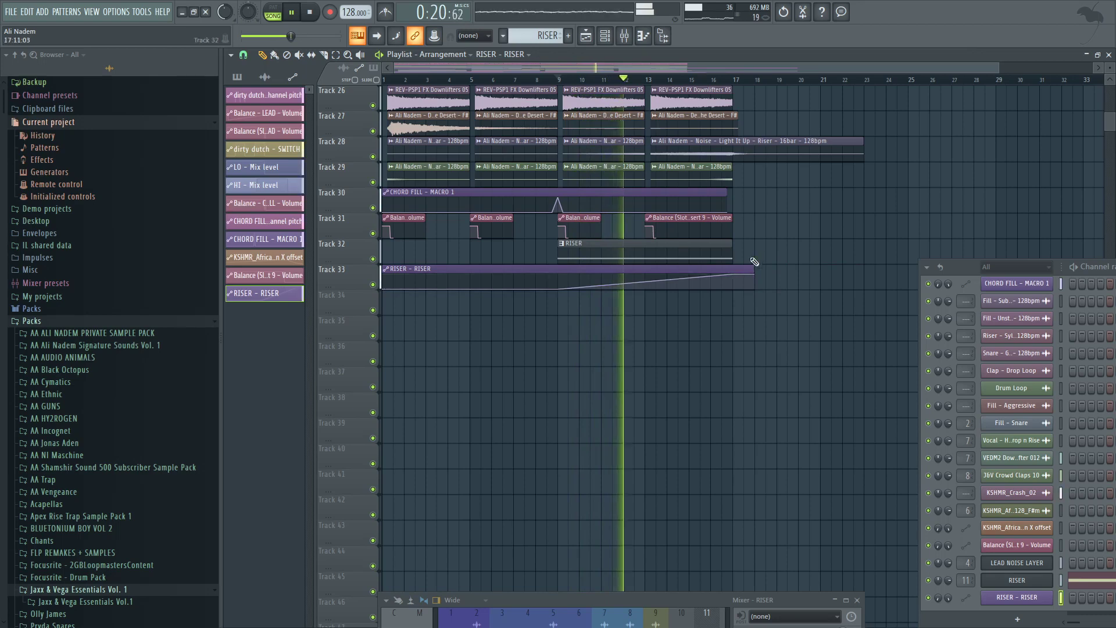
{"action": "key", "text": "space"}
{"action": "key", "text": "space"}
Step: Assign Macro 1 to the OSC1 pitch with an amount of 12.00 and to the FX2 reverb Dry/Wet
{"action": "left_click", "coordinate": [1017, 581]}
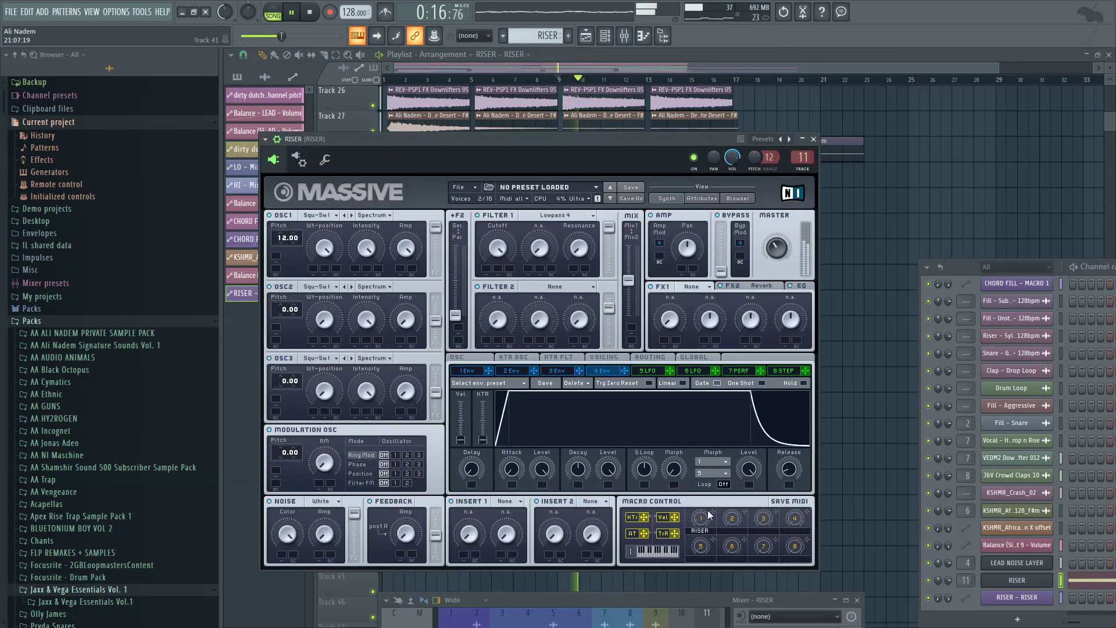
{"action": "left_click_drag", "start_coordinate": [482, 419], "coordinate": [278, 256]}
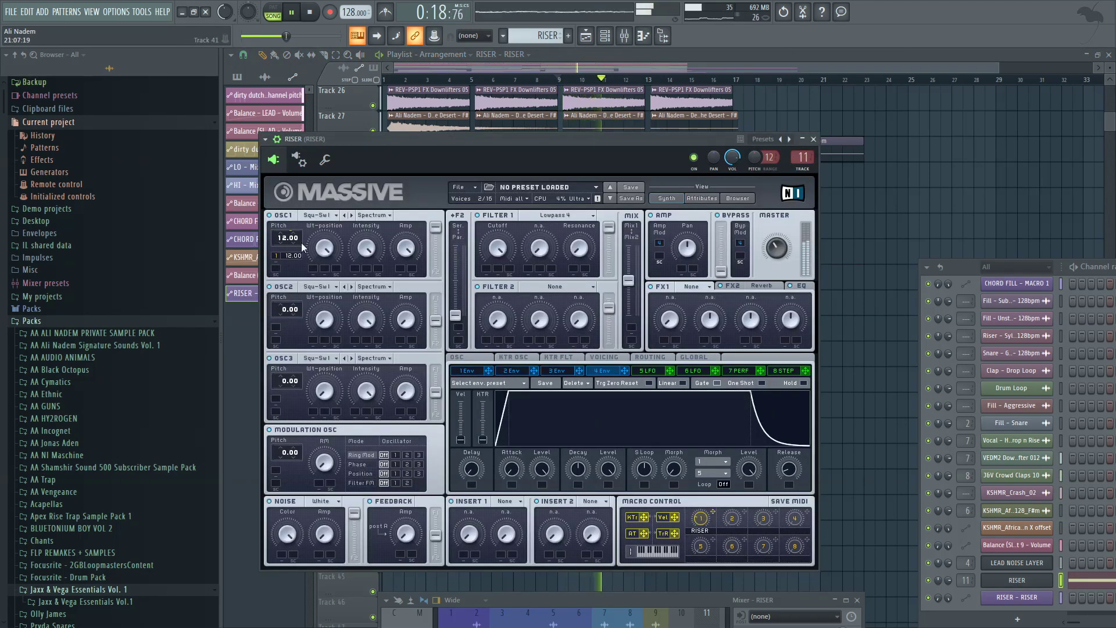
{"action": "left_click", "coordinate": [755, 285]}
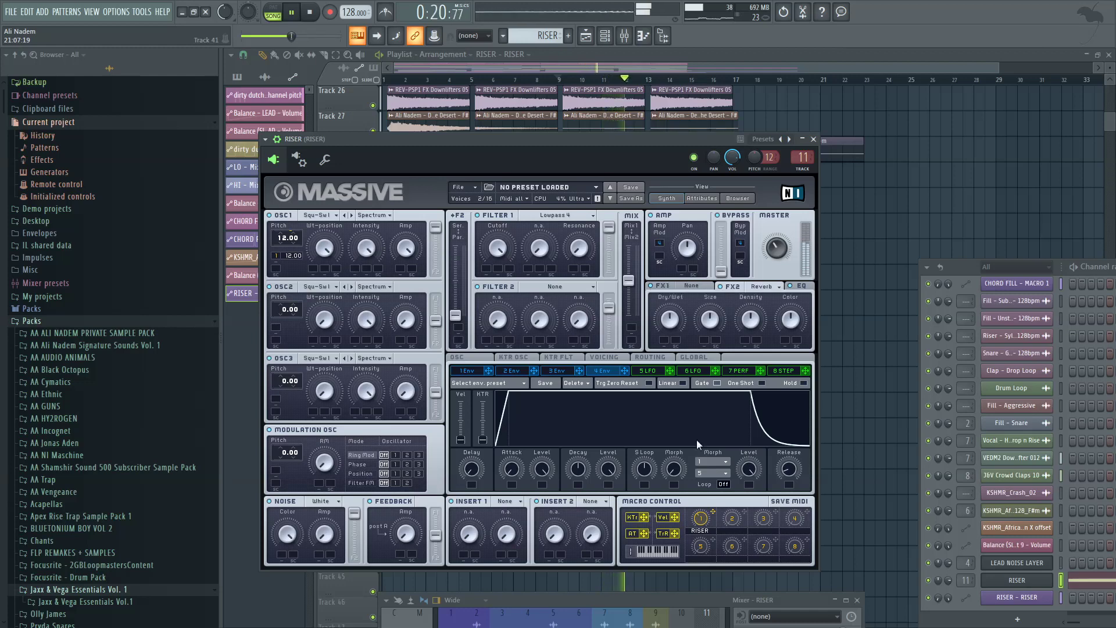
{"action": "left_click_drag", "start_coordinate": [714, 513], "coordinate": [664, 341]}
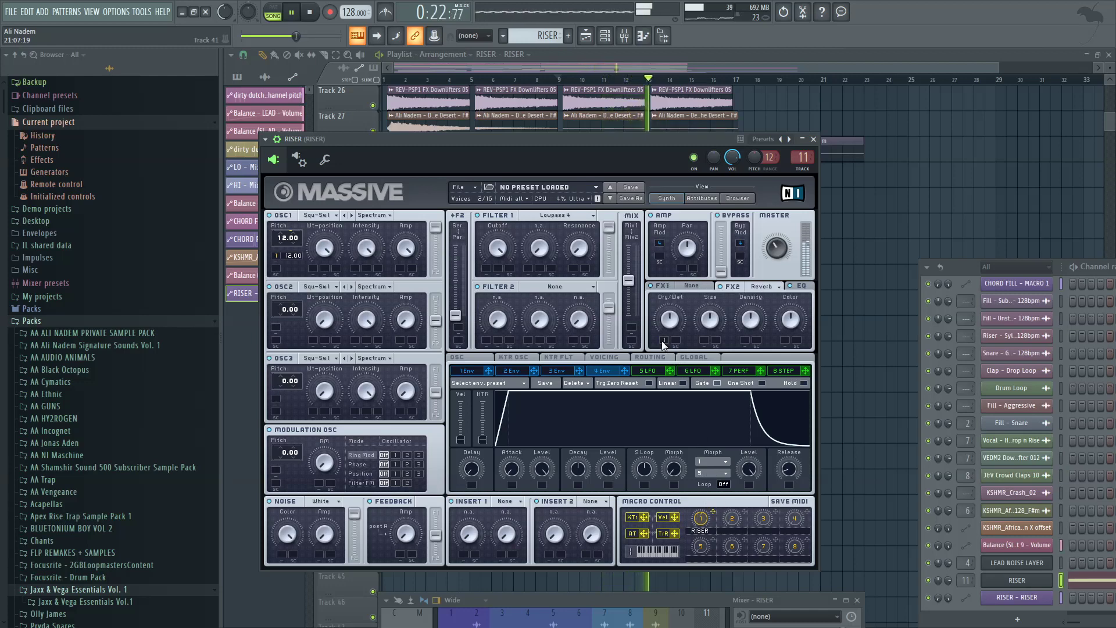
Step: Assign Macro 1 to Massive's EQ High Shelf and Low Shelf, giving both a modulation range
{"action": "left_click", "coordinate": [795, 286]}
{"action": "left_click_drag", "start_coordinate": [714, 515], "coordinate": [784, 340]}
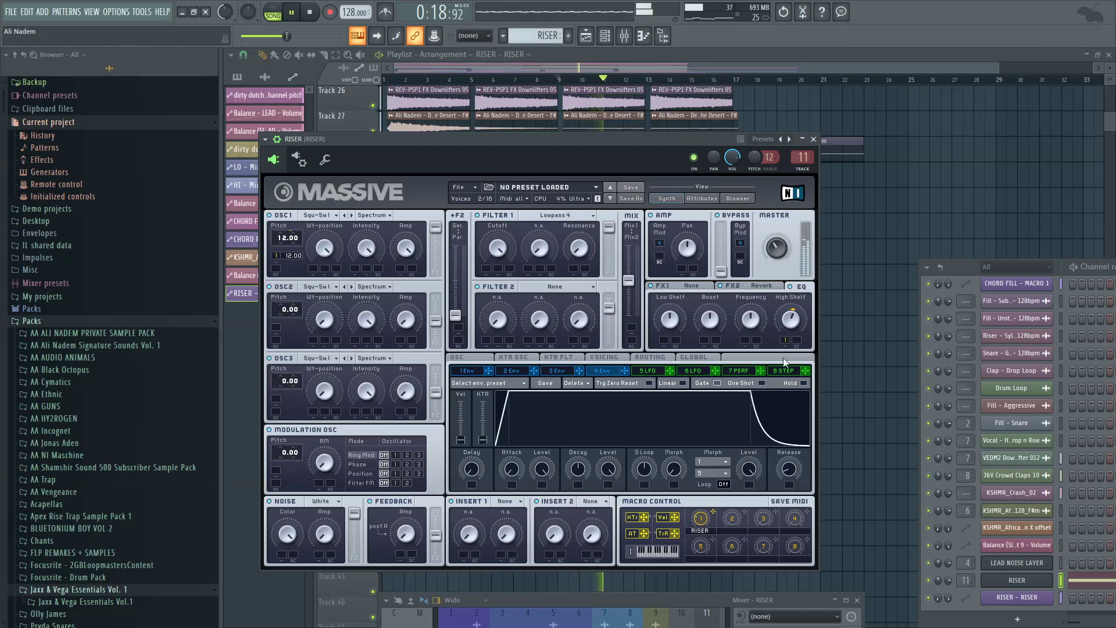
{"action": "left_click_drag", "start_coordinate": [713, 514], "coordinate": [670, 378]}
{"action": "key", "text": "space"}
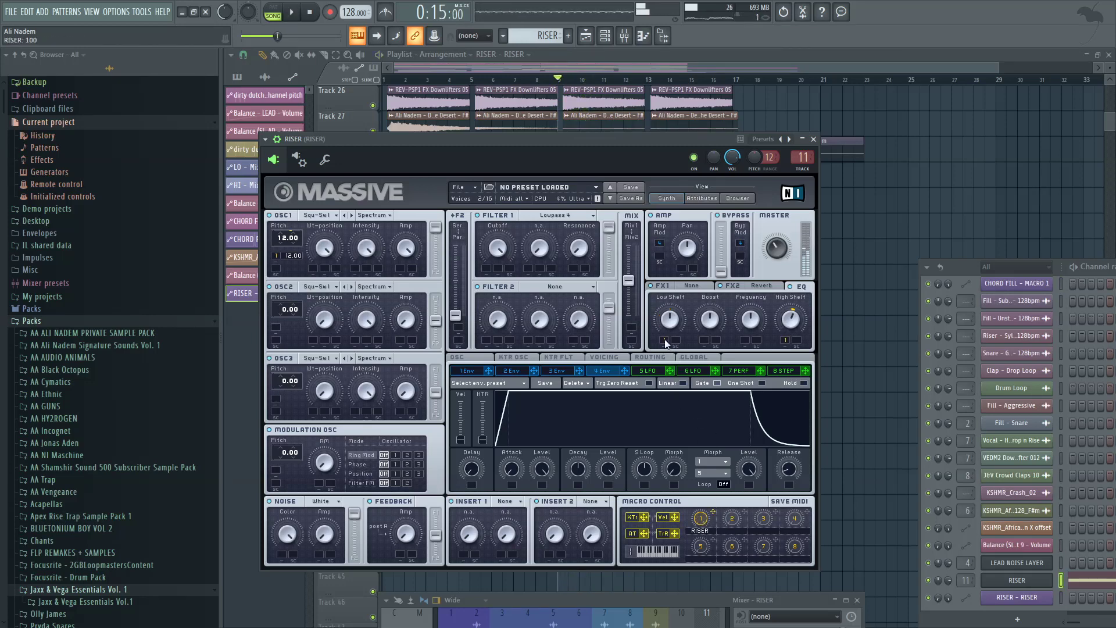
{"action": "left_click_drag", "start_coordinate": [664, 340], "coordinate": [670, 370]}
{"action": "key", "text": "space"}
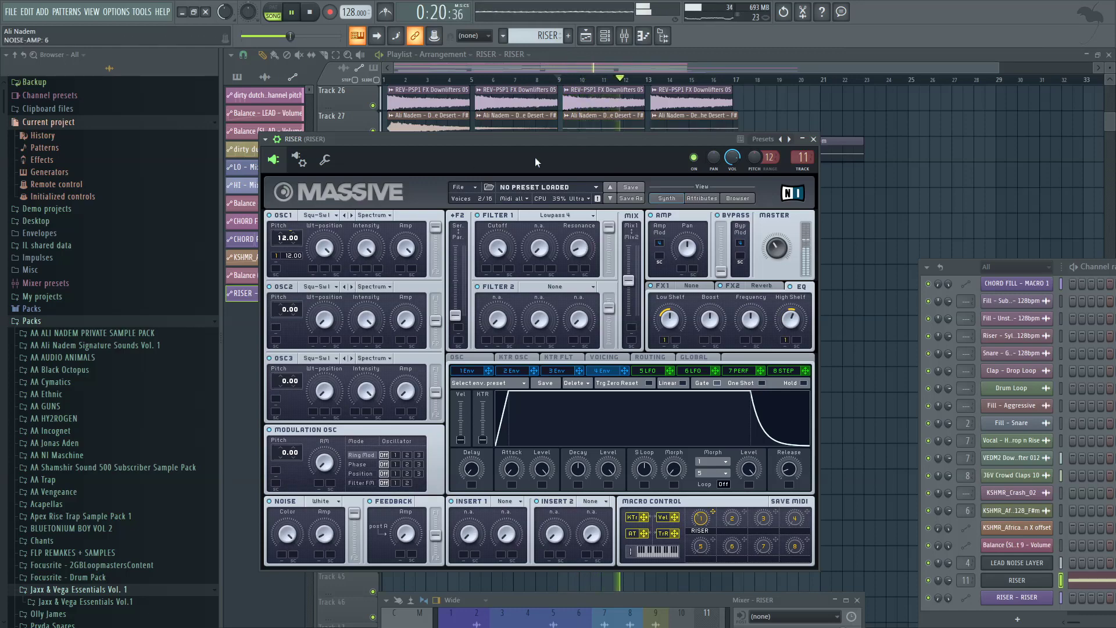
Step: Play the arrangement around bar 9 and examine how the riser sits with the other tracks and mixer levels
{"action": "left_click", "coordinate": [564, 81]}
{"action": "left_click_drag", "start_coordinate": [610, 604], "coordinate": [613, 392]}
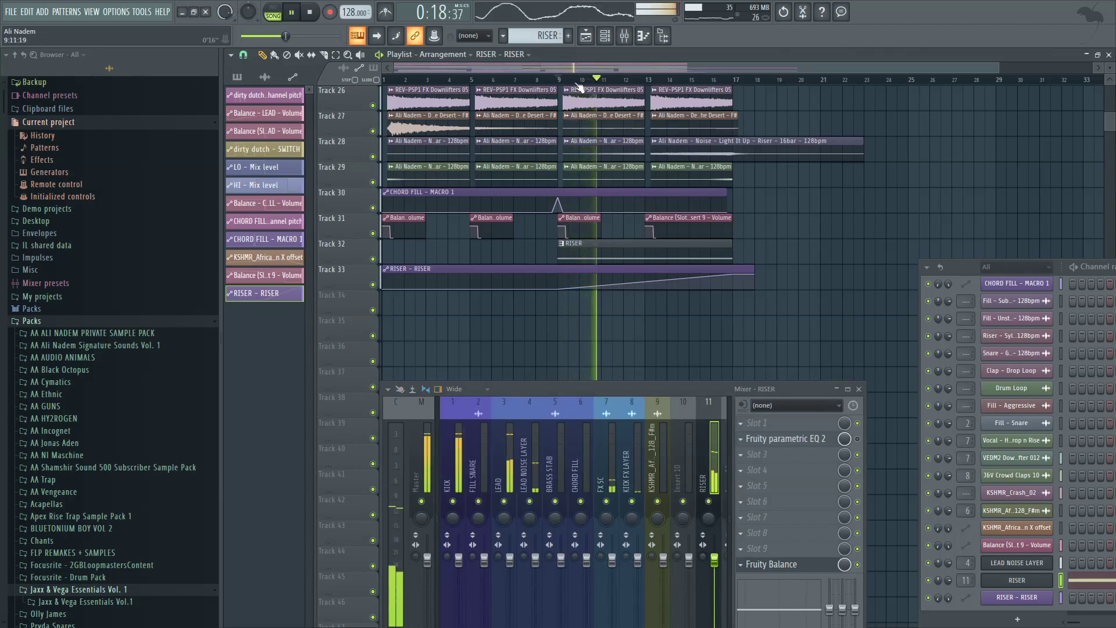
{"action": "left_click", "coordinate": [540, 80]}
{"action": "scroll", "coordinate": [540, 231], "scroll_direction": "up", "scroll_amount": 3}
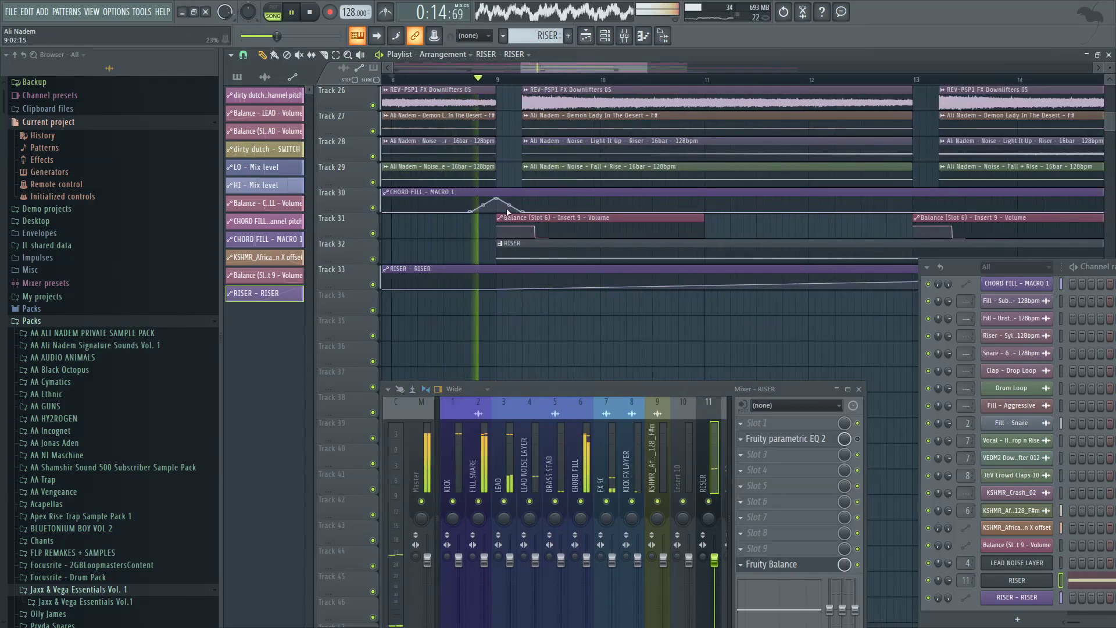
{"action": "scroll", "coordinate": [519, 241], "scroll_direction": "down", "scroll_amount": 4}
{"action": "scroll", "coordinate": [593, 256], "scroll_direction": "up", "scroll_amount": 4}
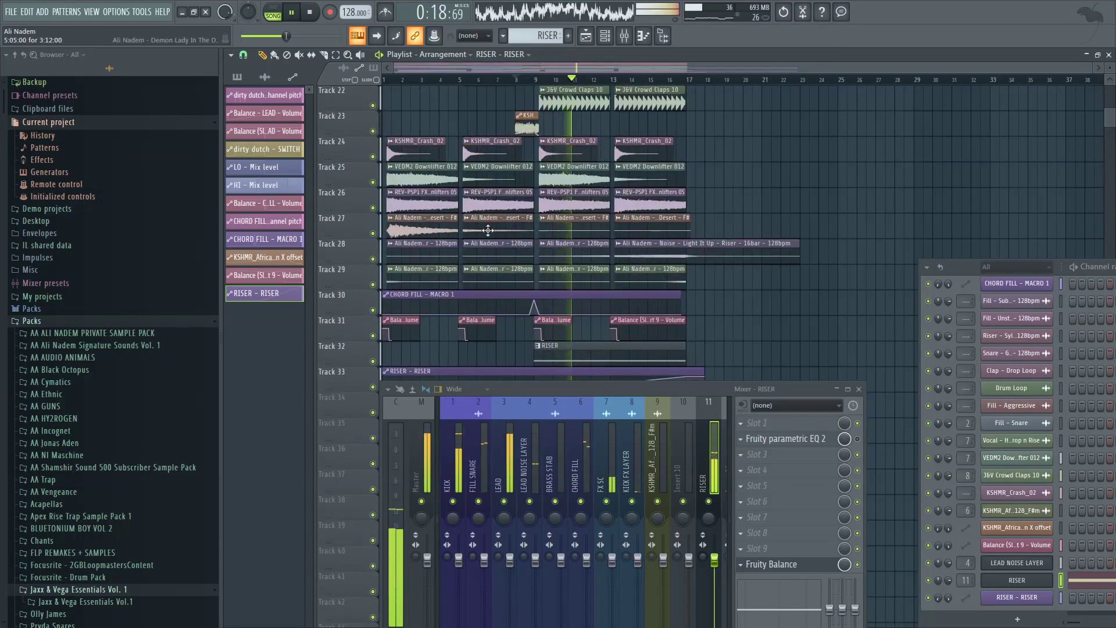
{"action": "scroll", "coordinate": [515, 245], "scroll_direction": "down", "scroll_amount": 4}
{"action": "scroll", "coordinate": [519, 252], "scroll_direction": "up", "scroll_amount": 2}
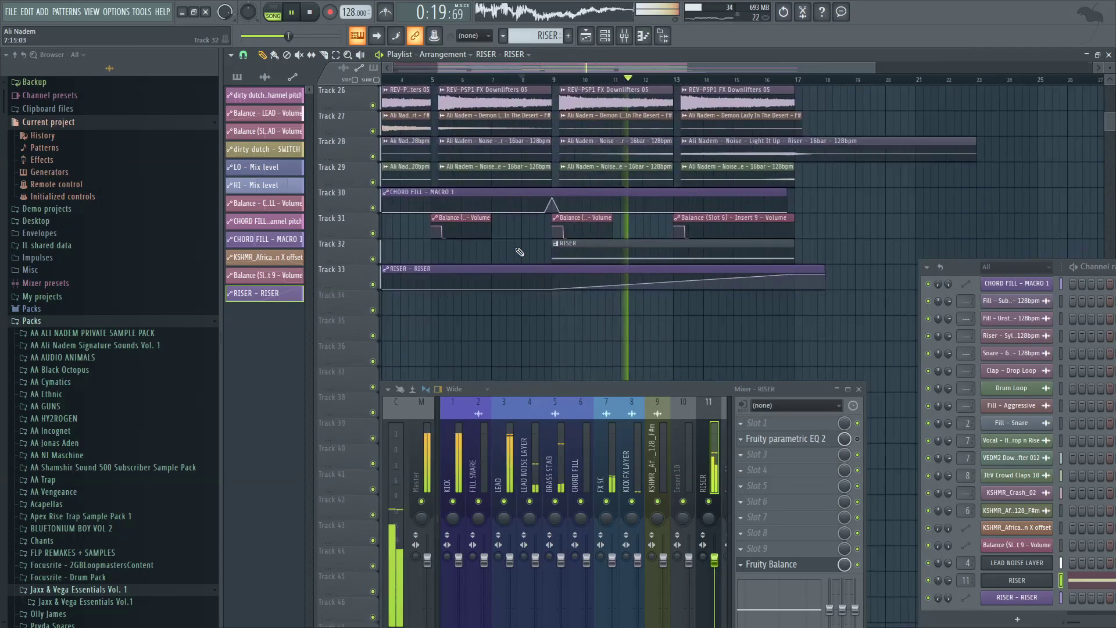
{"action": "left_click", "coordinate": [1028, 580]}
{"action": "left_click_drag", "start_coordinate": [656, 391], "coordinate": [657, 572]}
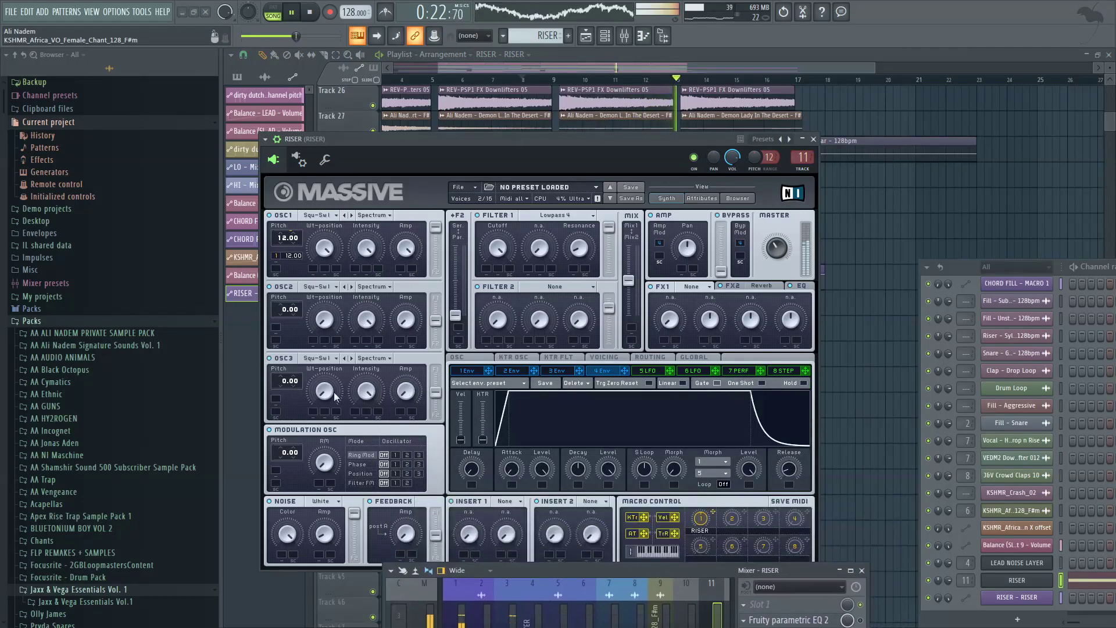
{"action": "left_click_drag", "start_coordinate": [638, 66], "coordinate": [872, 459]}
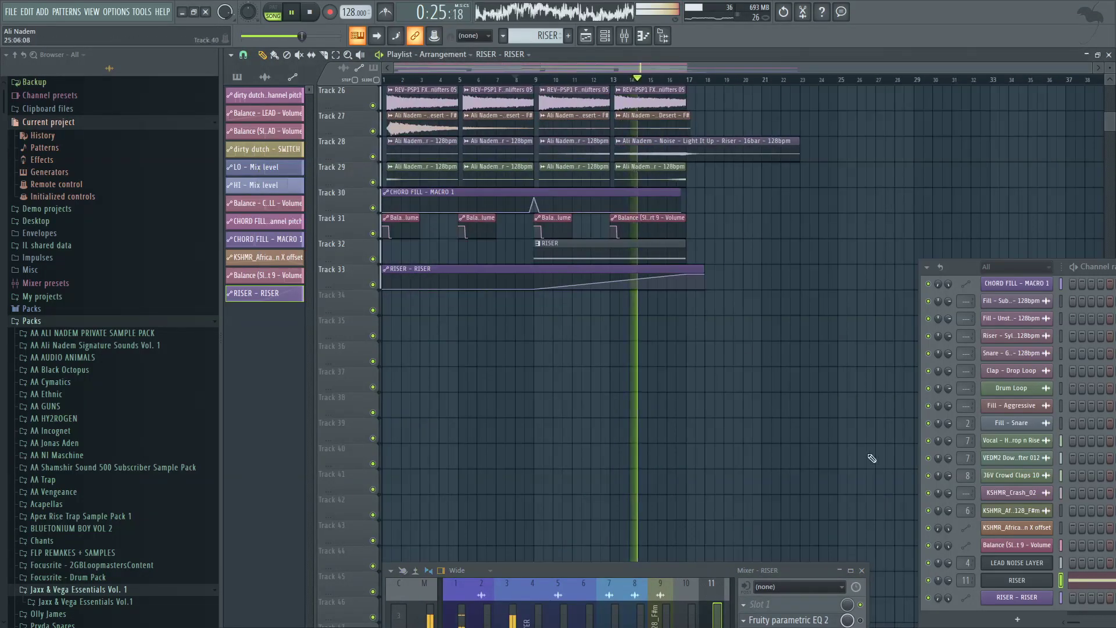
{"action": "left_click", "coordinate": [541, 82]}
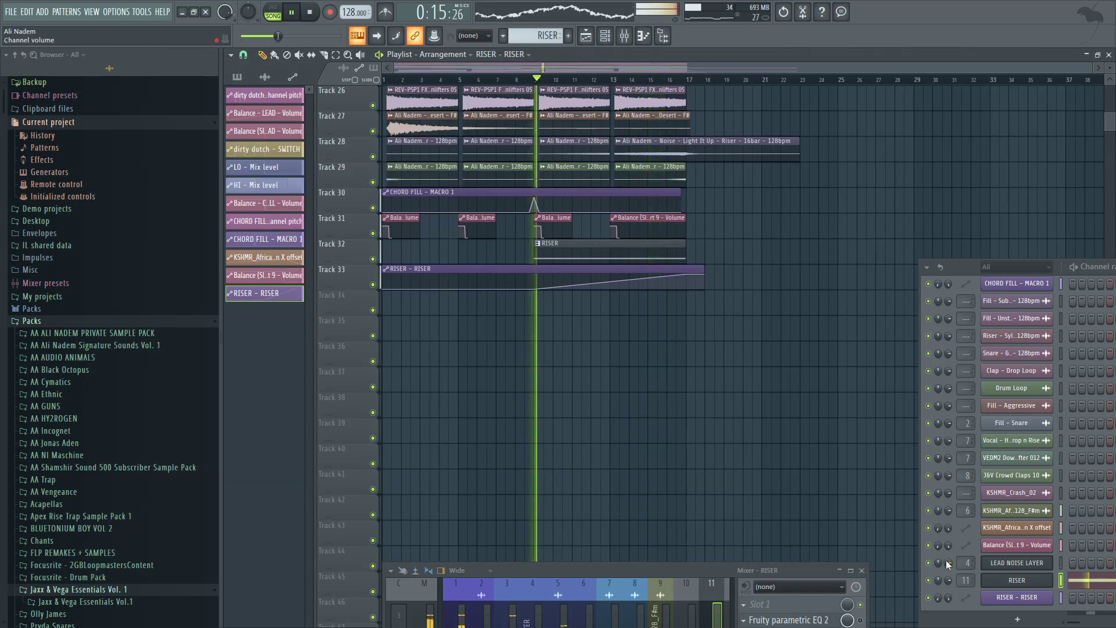
Step: Route OSC2 to Filter 1 with Amp at 100, set its pitch to 24.00 and modulate that pitch by 12.00 with Macro 1
{"action": "left_click", "coordinate": [1017, 581]}
{"action": "left_click_drag", "start_coordinate": [435, 321], "coordinate": [435, 299]}
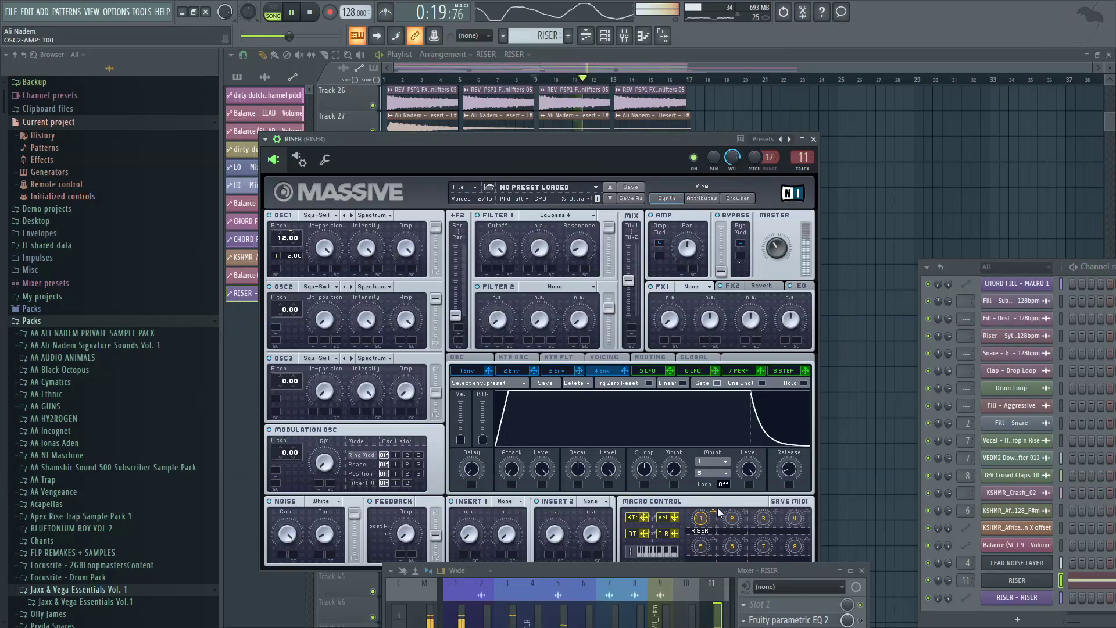
{"action": "left_click_drag", "start_coordinate": [266, 330], "coordinate": [291, 284]}
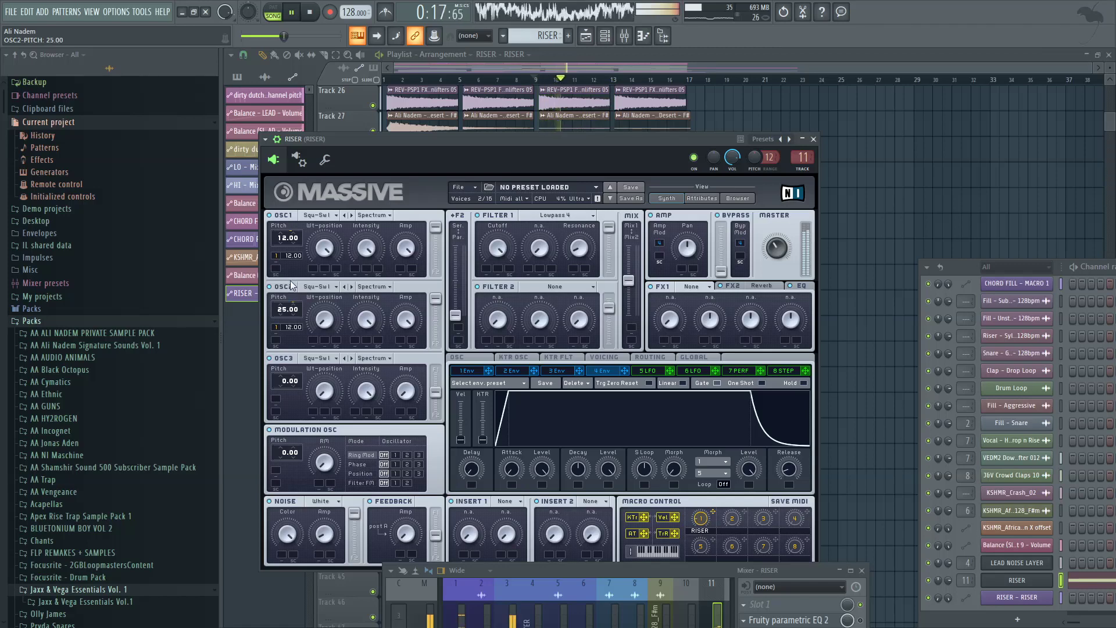
{"action": "left_click_drag", "start_coordinate": [327, 327], "coordinate": [380, 260]}
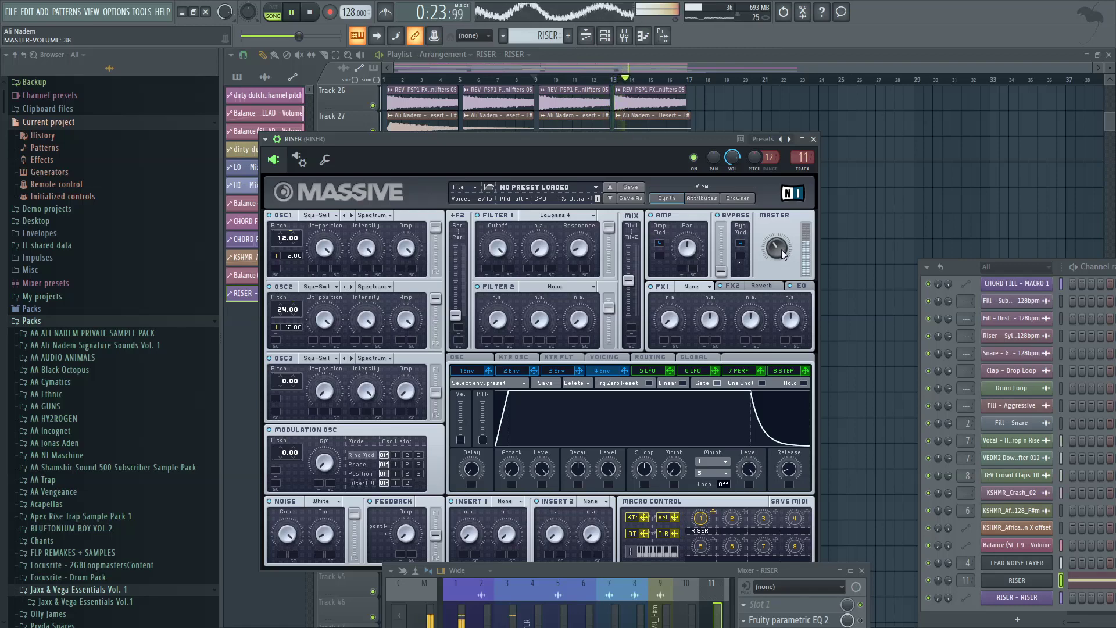
Step: Assign 6 LFO to the AMP Pan in the RISER Massive with a modulation range
{"action": "left_click", "coordinate": [599, 357]}
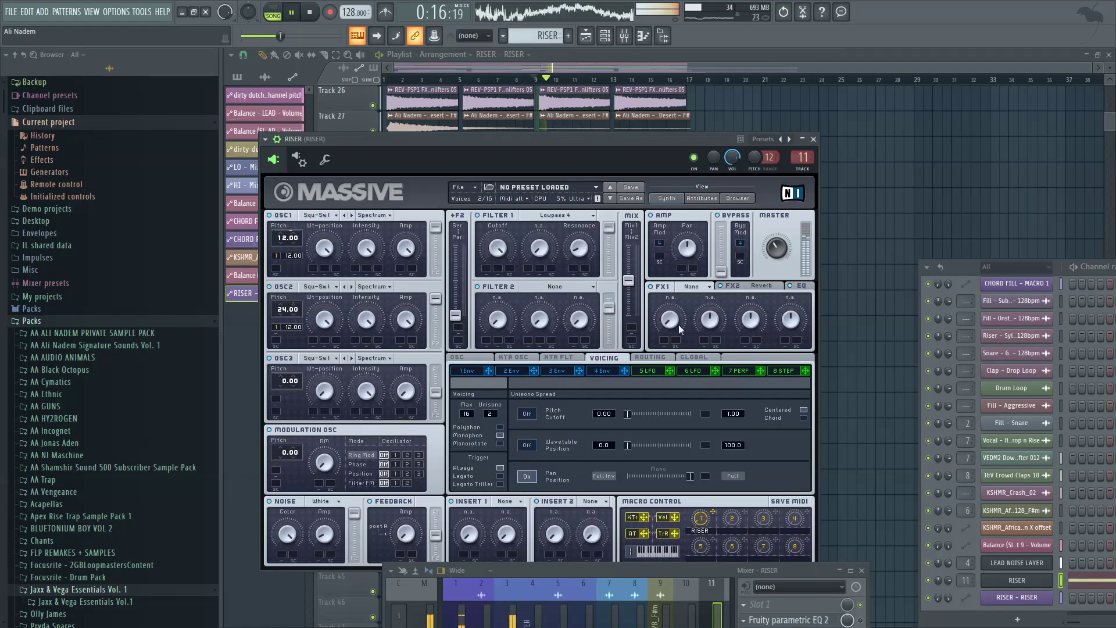
{"action": "left_click", "coordinate": [689, 373]}
{"action": "left_click", "coordinate": [755, 371]}
{"action": "left_click", "coordinate": [692, 374]}
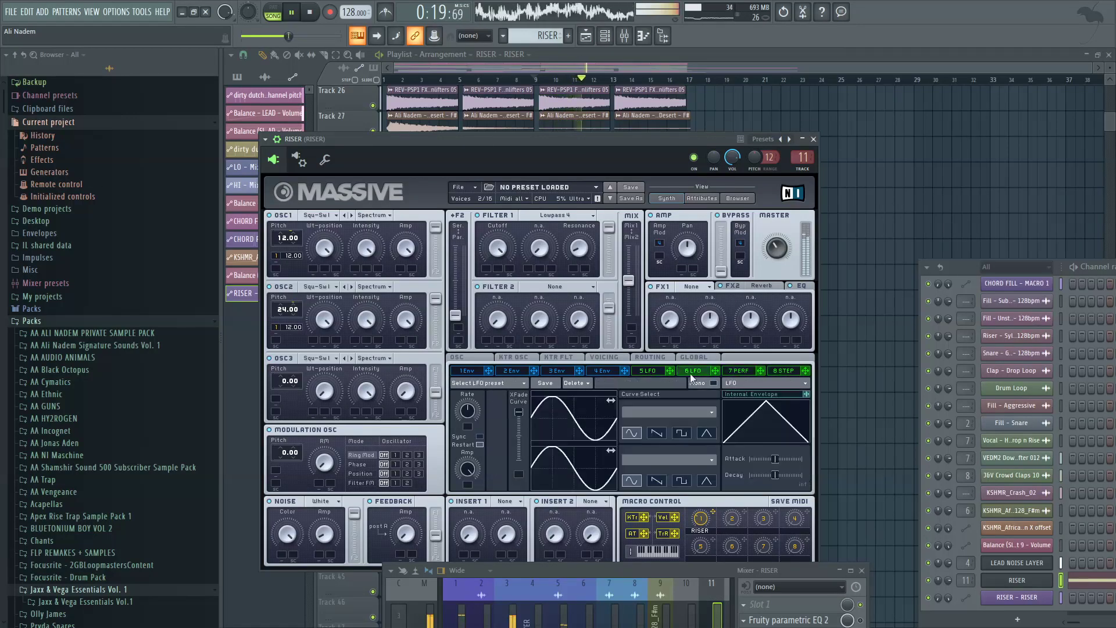
{"action": "key", "text": "space"}
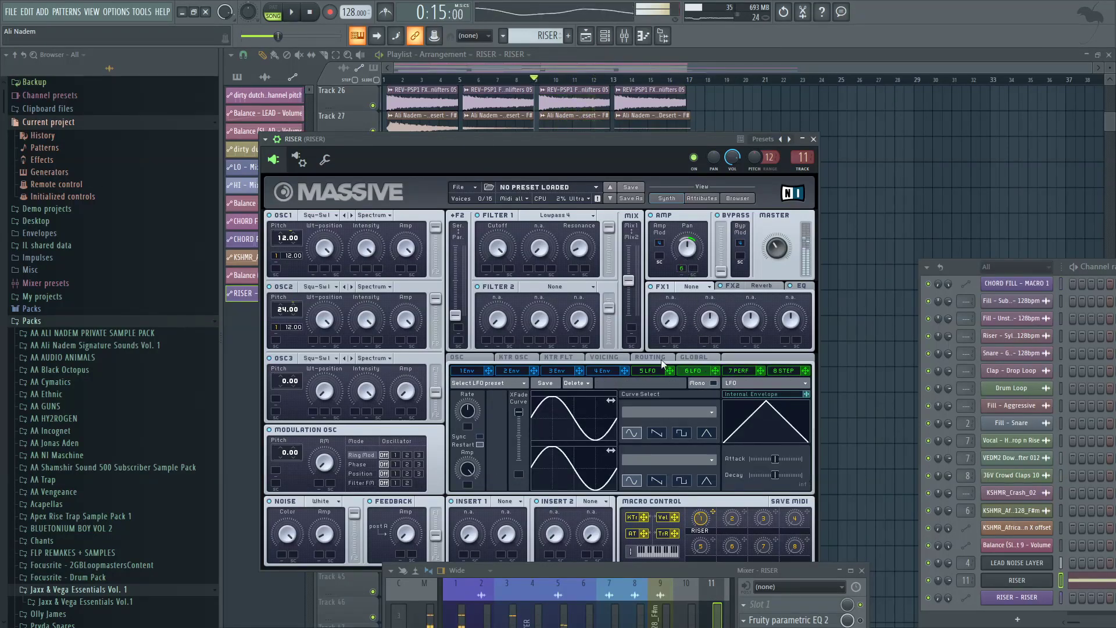
Step: Replay the riser from bar 9 to hear the pan modulation and reopen the 6 LFO settings
{"action": "left_click", "coordinate": [604, 375]}
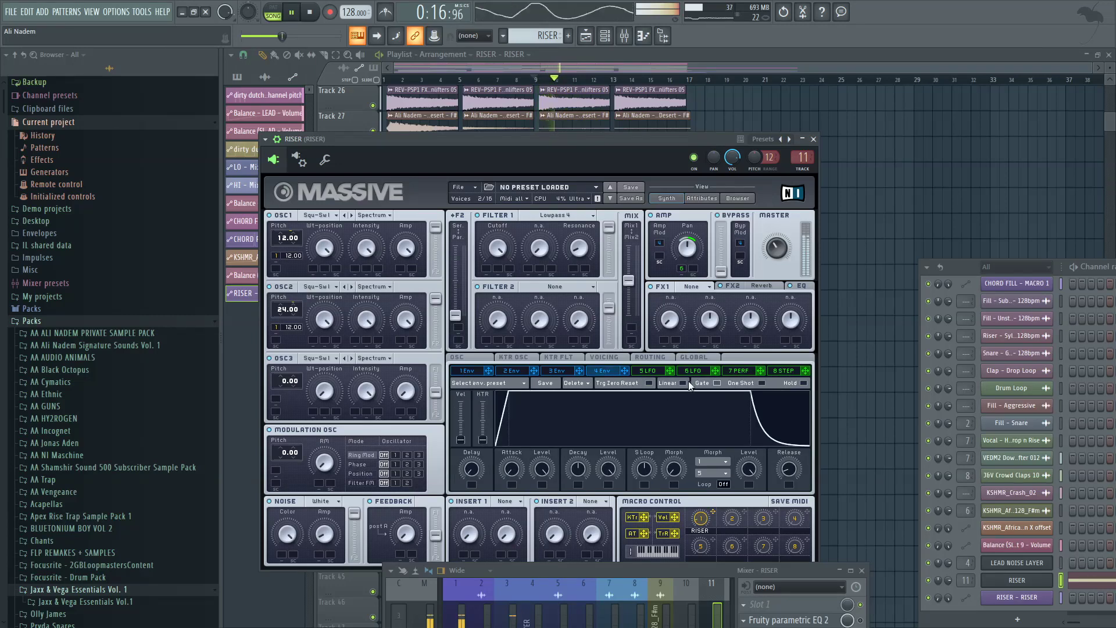
{"action": "key", "text": "space"}
{"action": "key", "text": "space"}
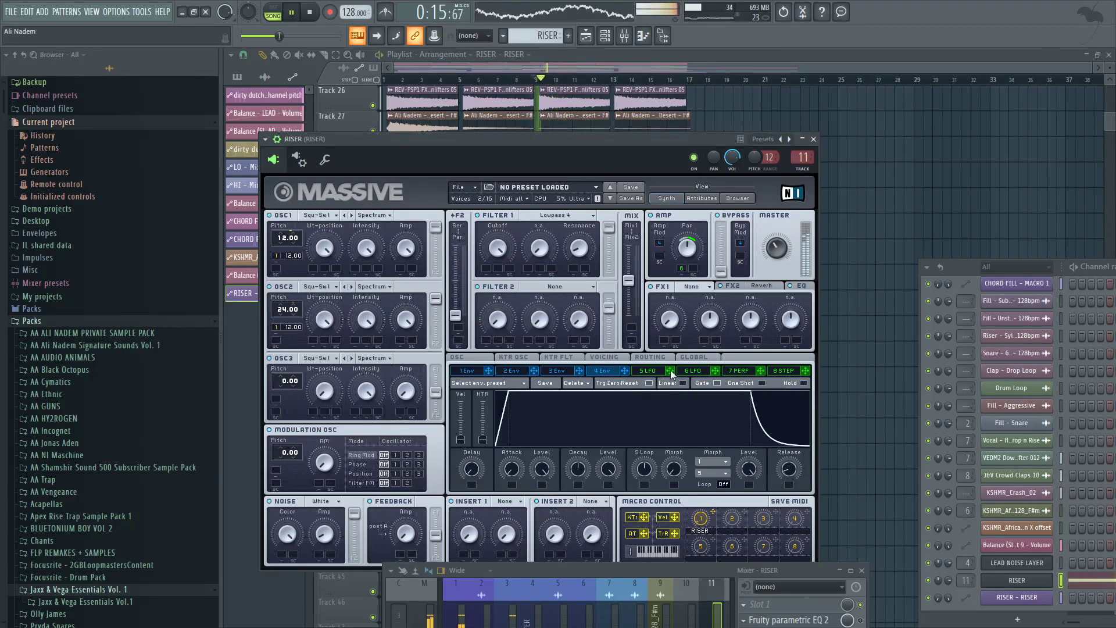
{"action": "left_click", "coordinate": [689, 371]}
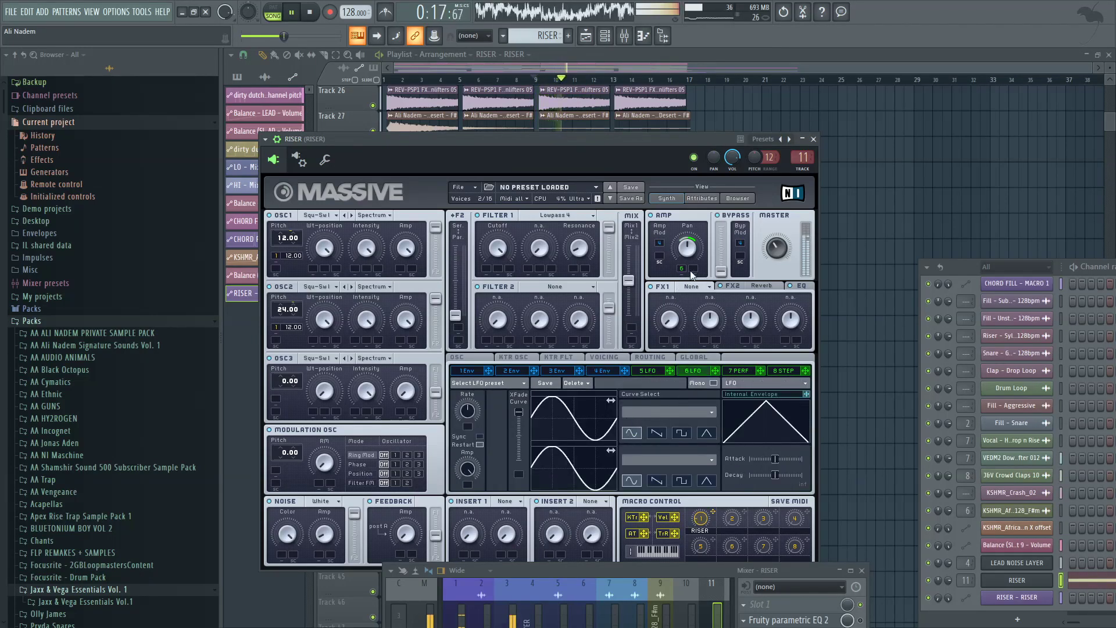
Step: Sync 6 LFO to the tempo at a ratio of 1/2 and set its Amp to 41
{"action": "left_click", "coordinate": [479, 436]}
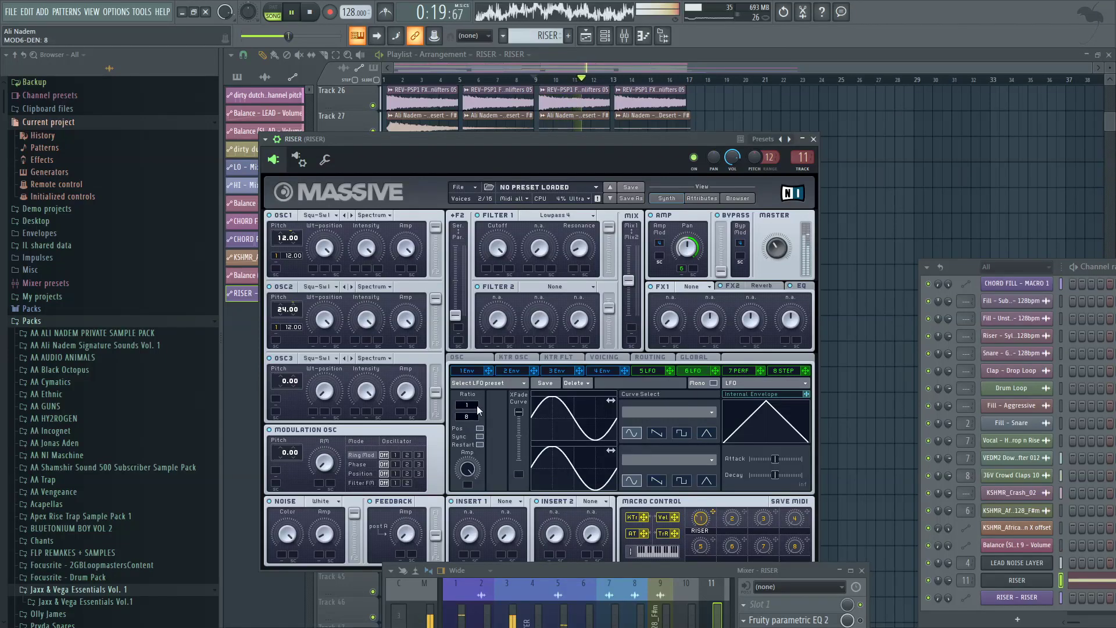
{"action": "key", "text": "space"}
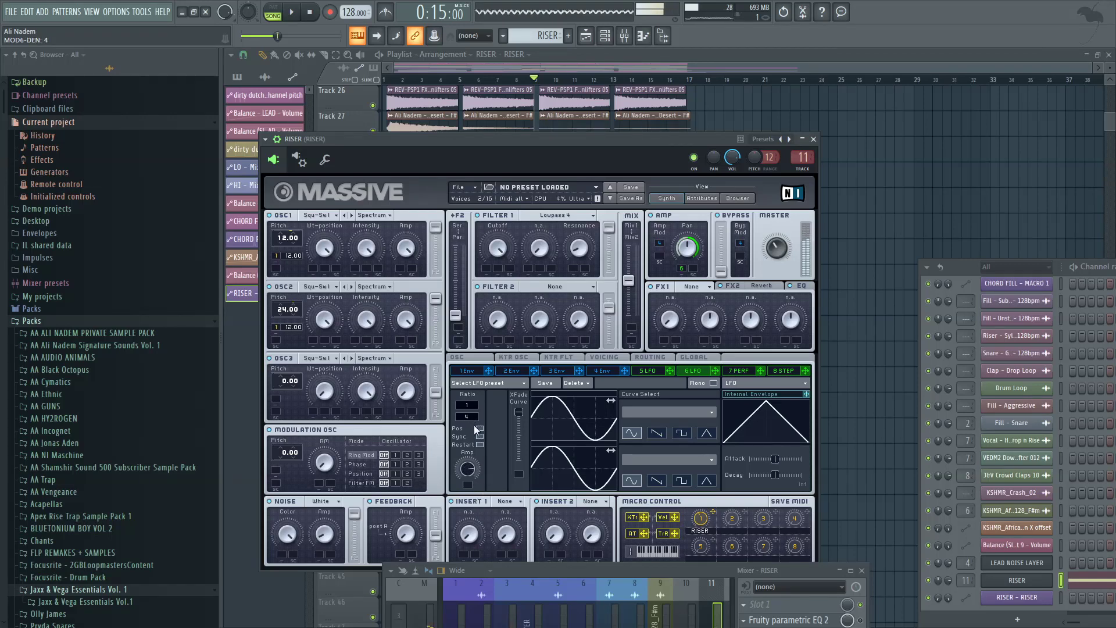
{"action": "key", "text": "c"}
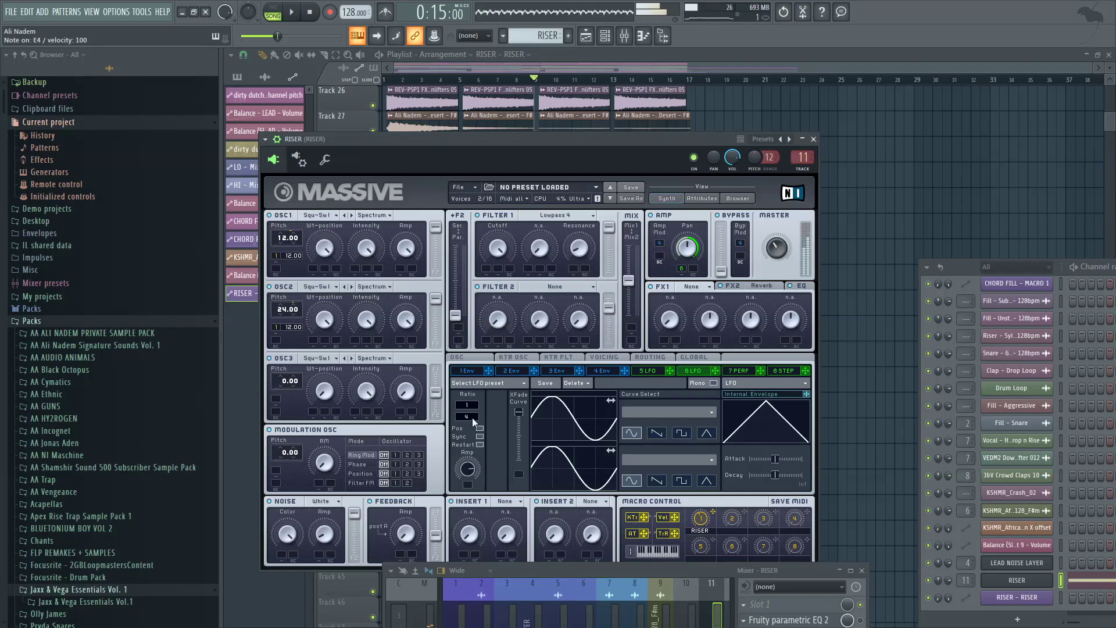
{"action": "key", "text": "c"}
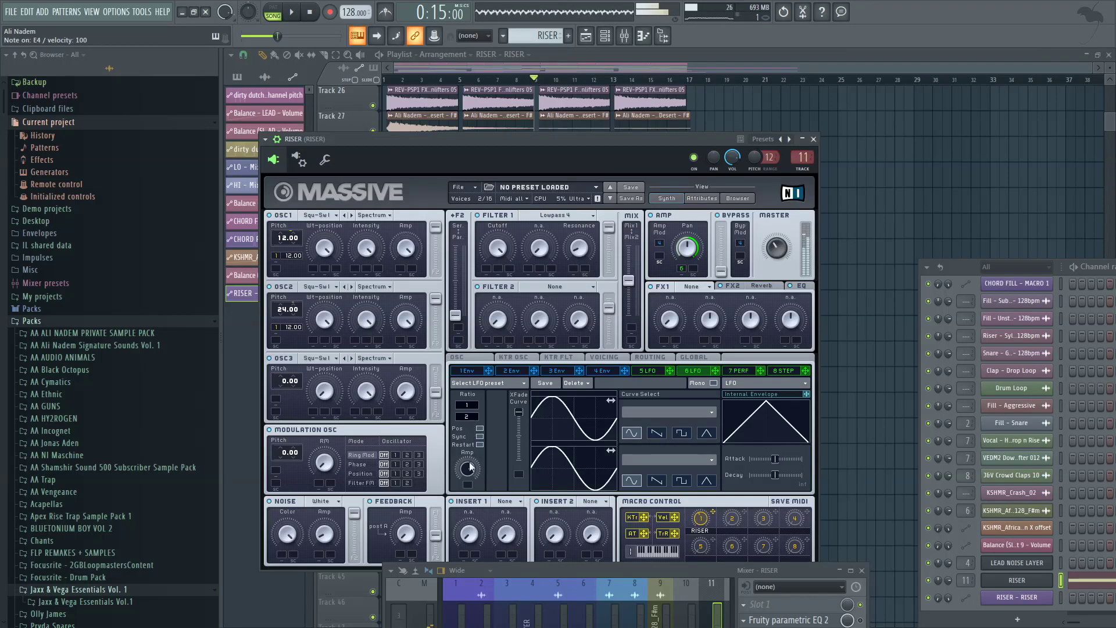
{"action": "key", "text": "space"}
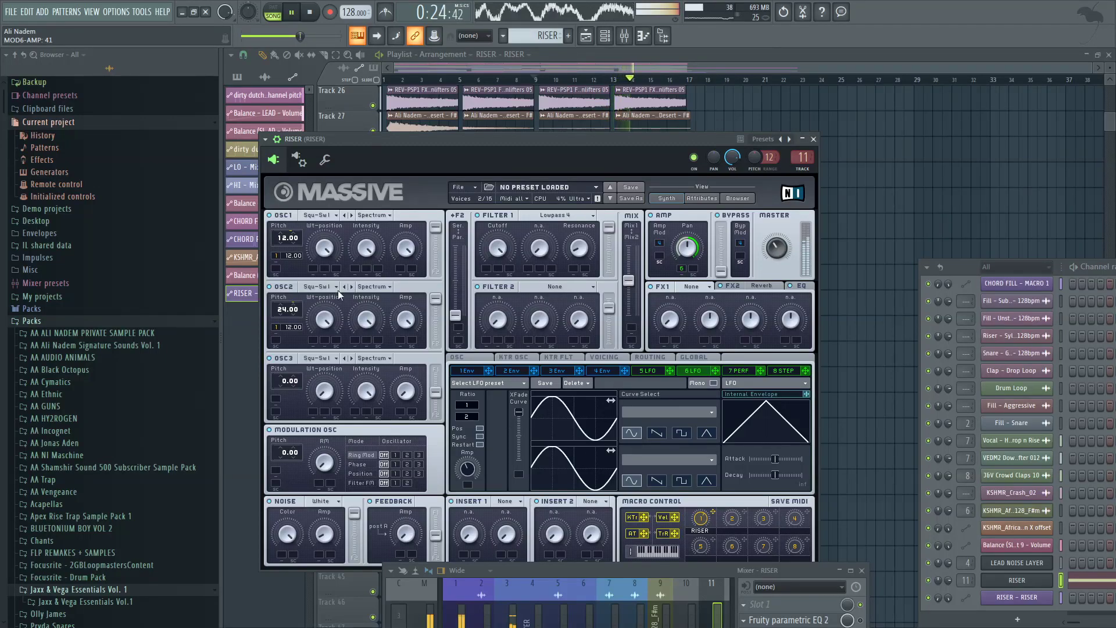
Step: Try OSC2 pitches such as 19.00 and 8.00 against the replayed riser, and return the pitch to 24.00
{"action": "key", "text": "space"}
{"action": "key", "text": "space"}
{"action": "left_click_drag", "start_coordinate": [284, 307], "coordinate": [284, 310]}
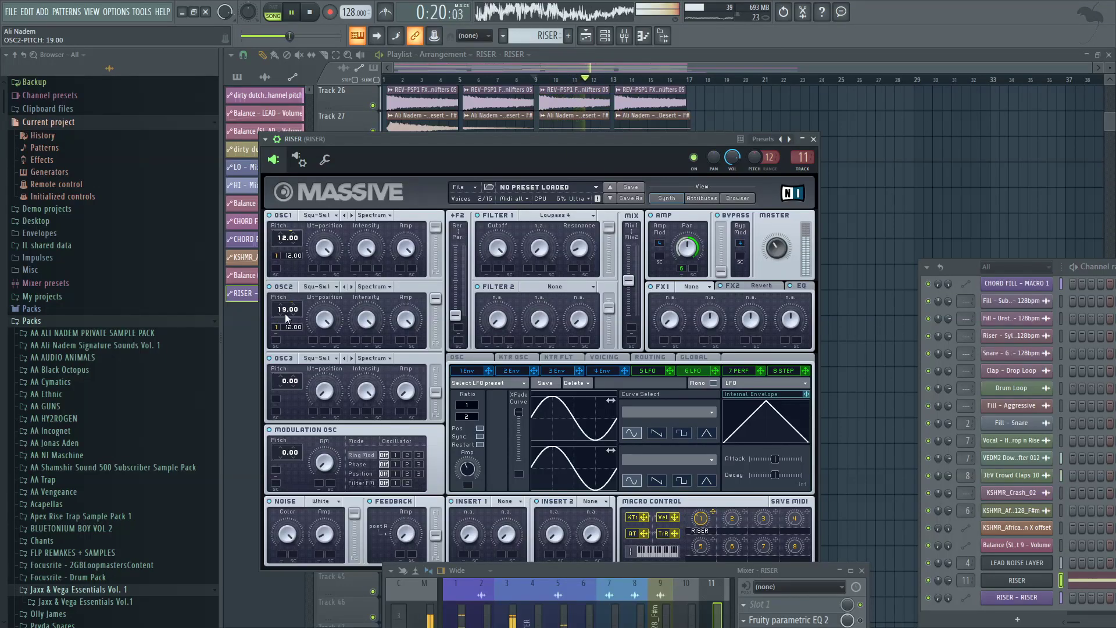
{"action": "key", "text": "space"}
{"action": "key", "text": "space"}
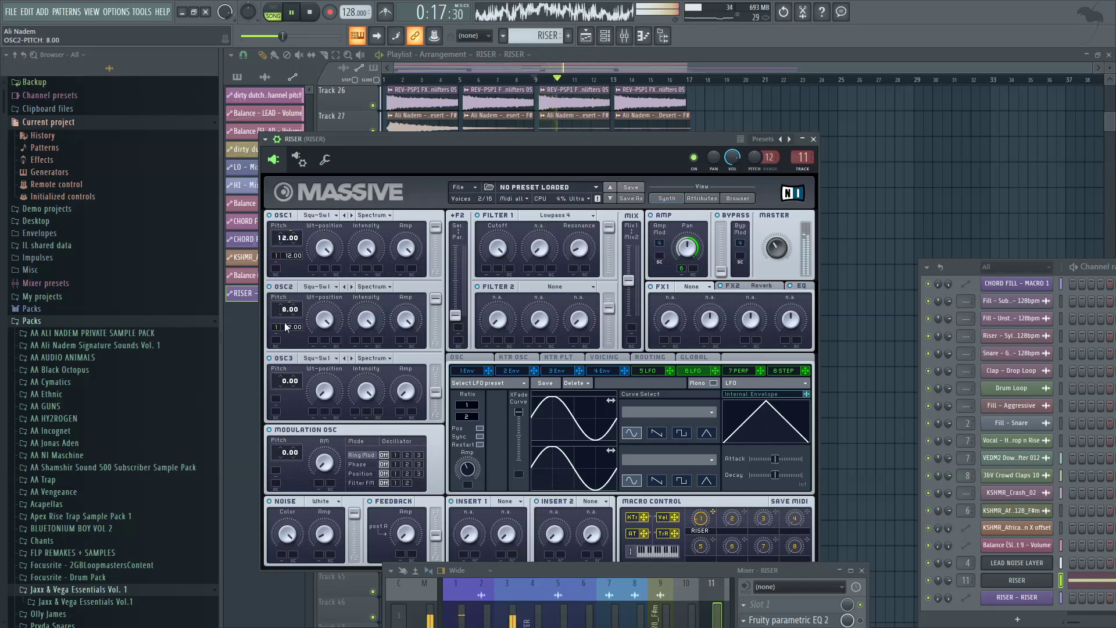
{"action": "key", "text": "space"}
{"action": "left_click_drag", "start_coordinate": [284, 310], "coordinate": [283, 320]}
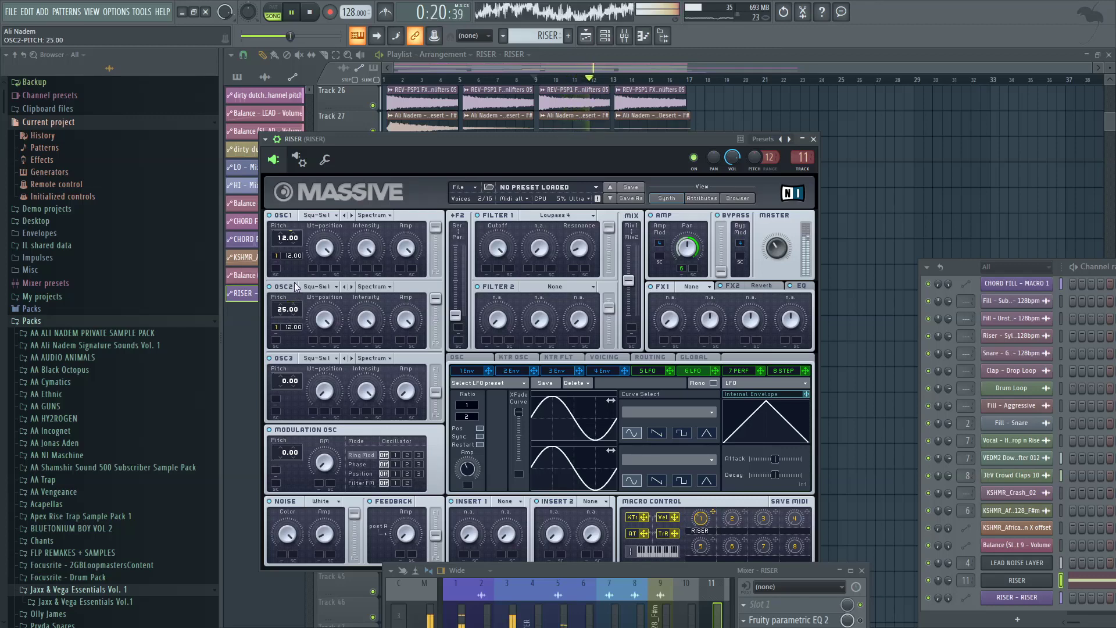
Step: Load the HP LP Filter into Insert 2 with Hp at 41, and show the FX2 Reverb settings
{"action": "left_click", "coordinate": [666, 362]}
{"action": "left_click", "coordinate": [600, 501]}
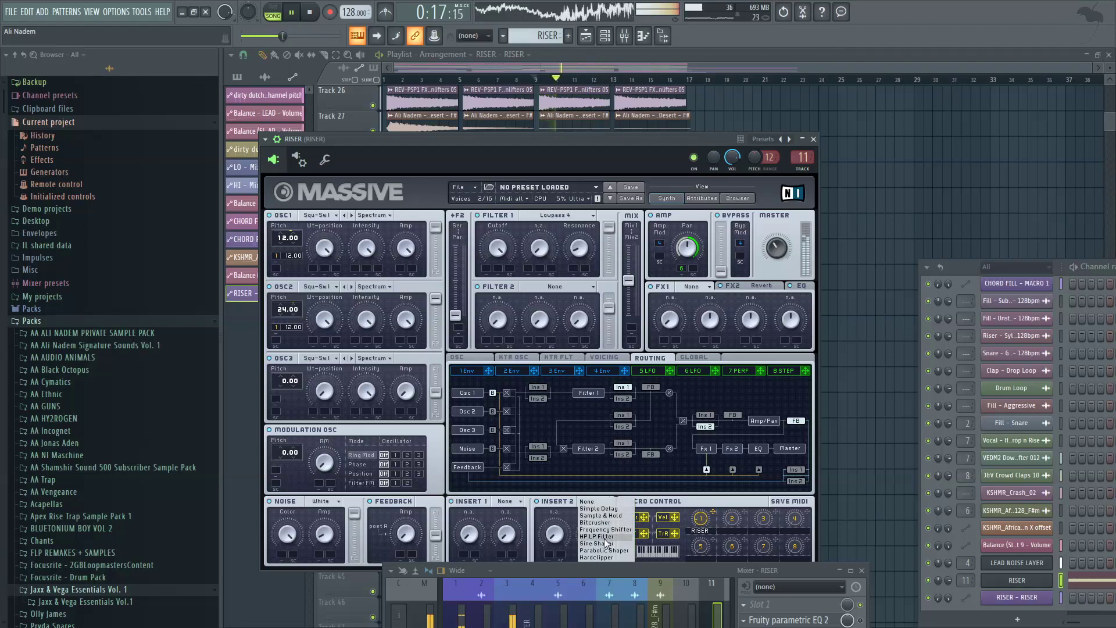
{"action": "left_click", "coordinate": [603, 536]}
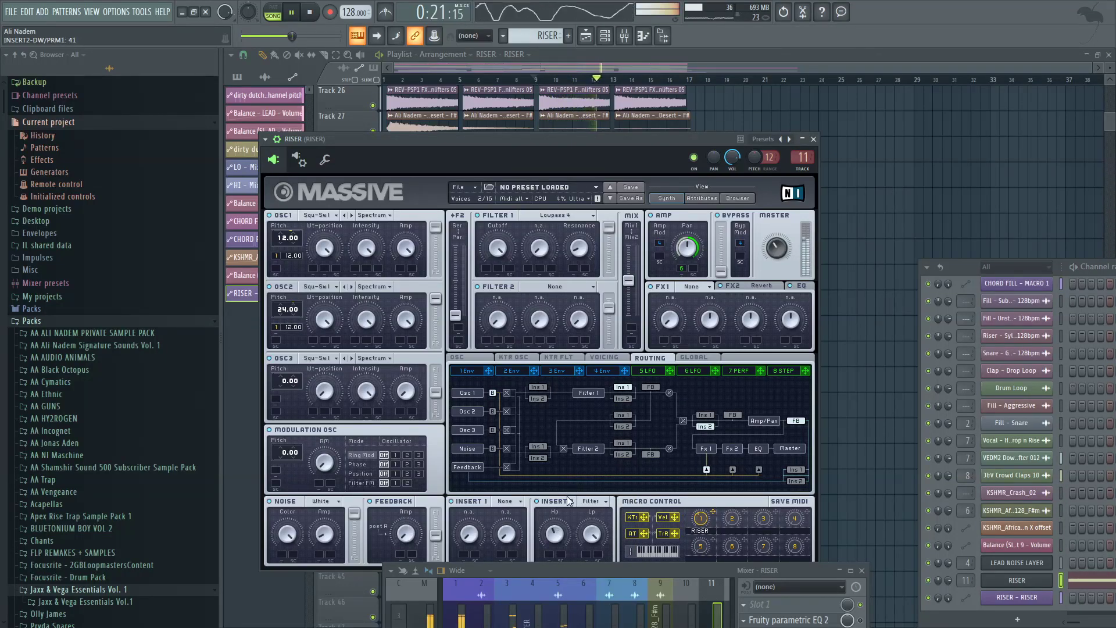
{"action": "left_click_drag", "start_coordinate": [592, 535], "coordinate": [591, 615]}
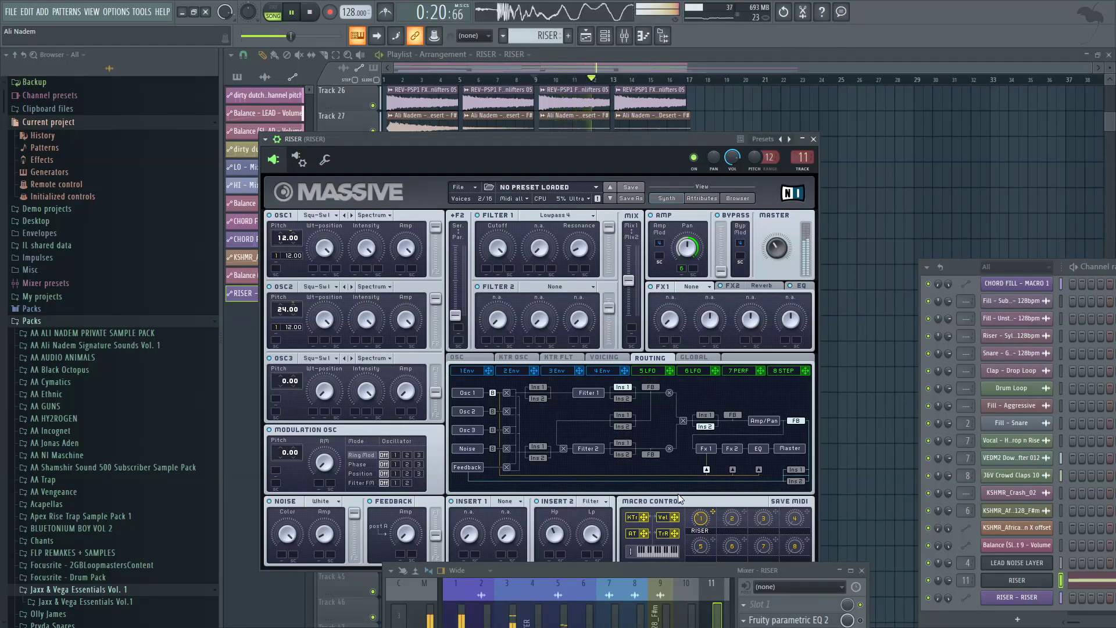
{"action": "left_click", "coordinate": [758, 284]}
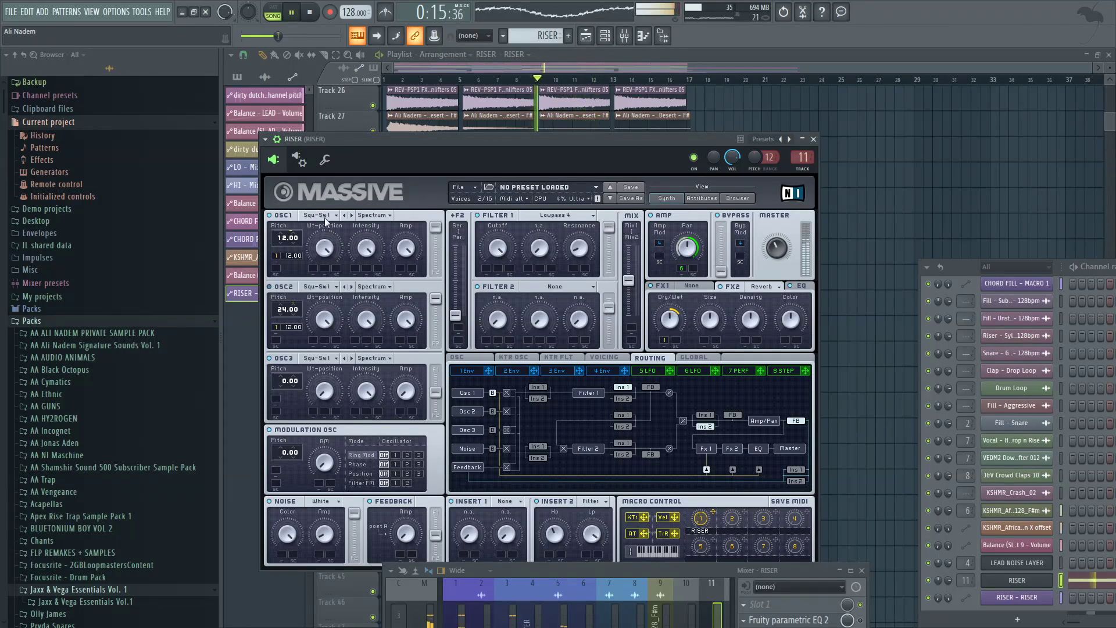
Step: Audition other OSC1 wavetables such as Math I and Math II, and choose Additiv V with the pitch at 12.00
{"action": "left_click", "coordinate": [325, 217]}
{"action": "left_click", "coordinate": [347, 217]}
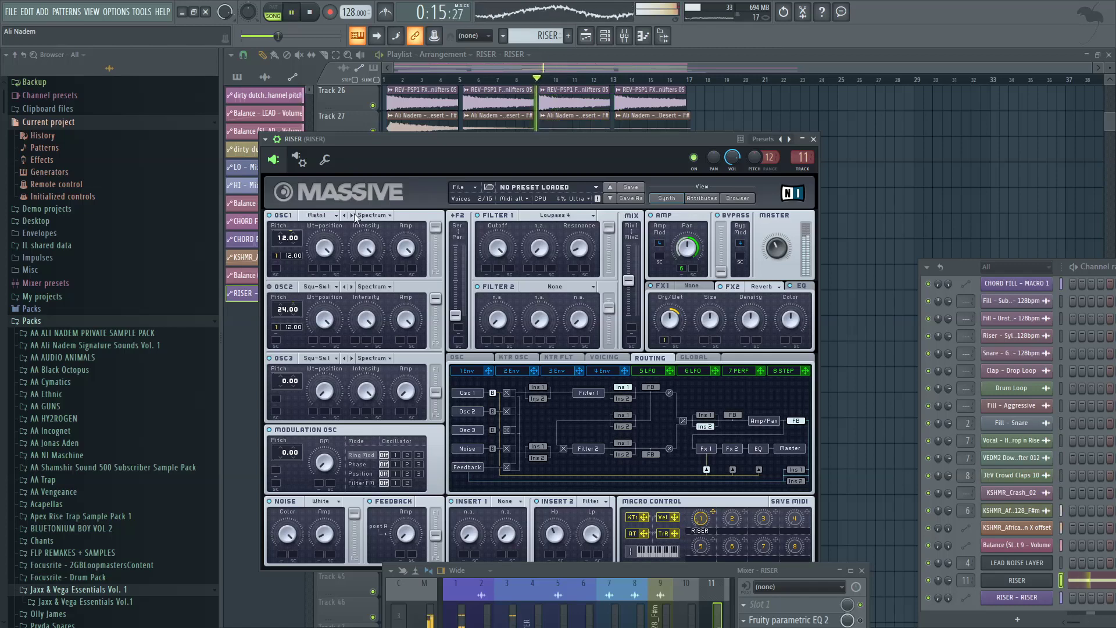
{"action": "left_click", "coordinate": [353, 215]}
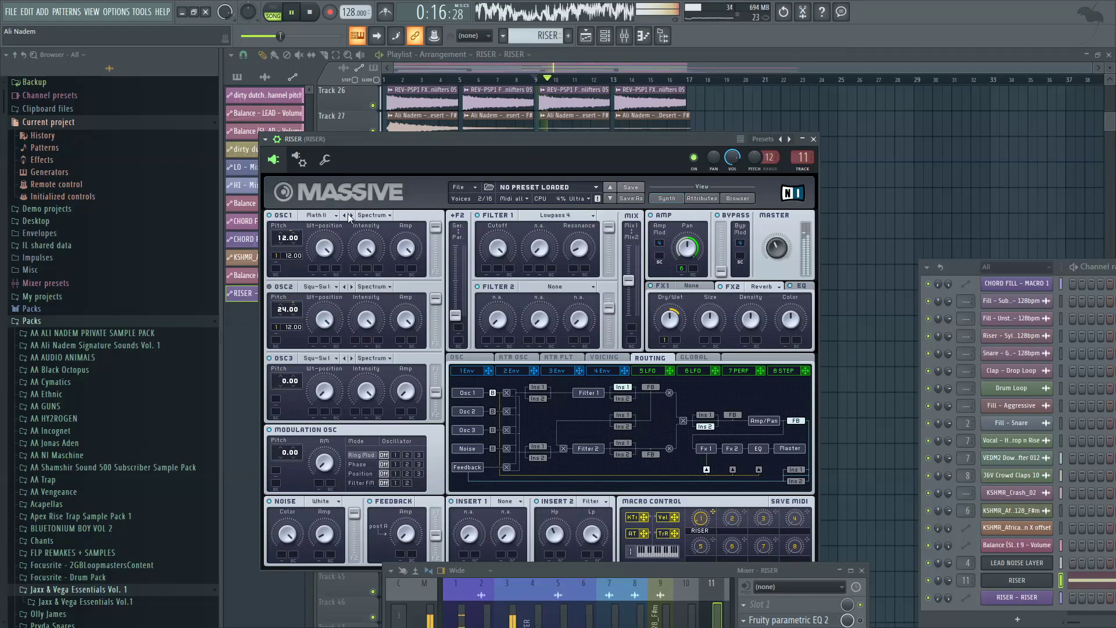
{"action": "left_click", "coordinate": [346, 216]}
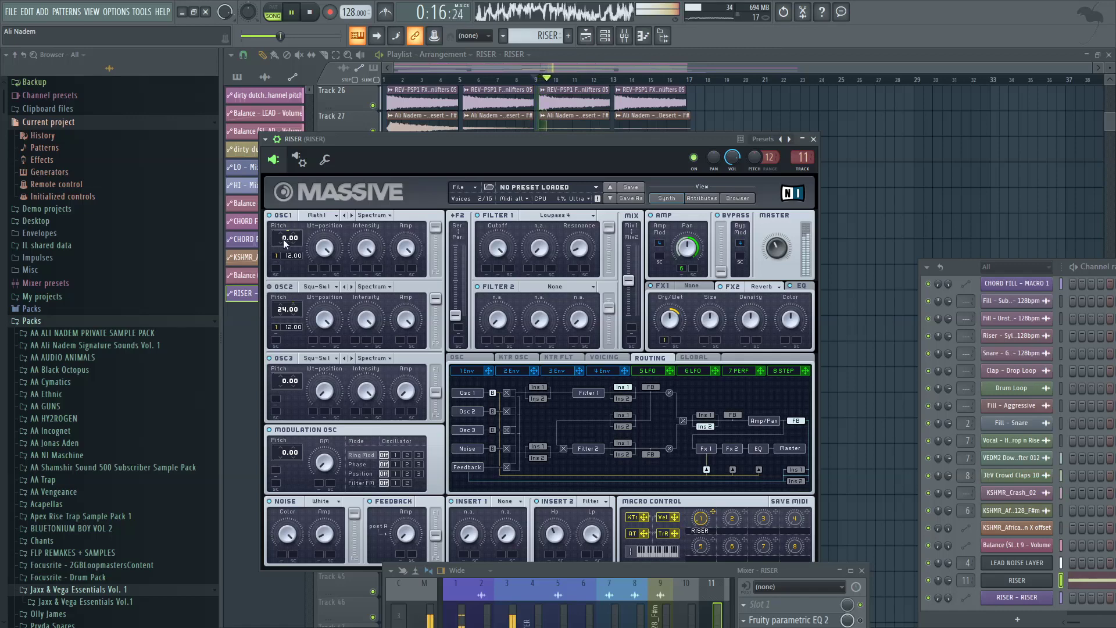
{"action": "left_click_drag", "start_coordinate": [284, 239], "coordinate": [290, 225]}
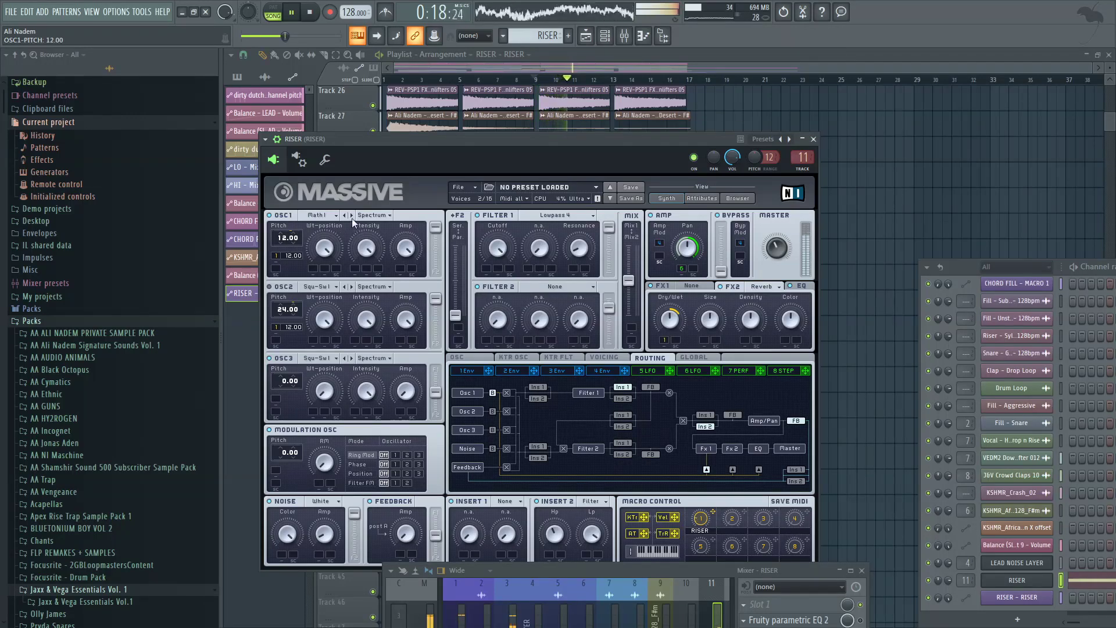
{"action": "key", "text": "space"}
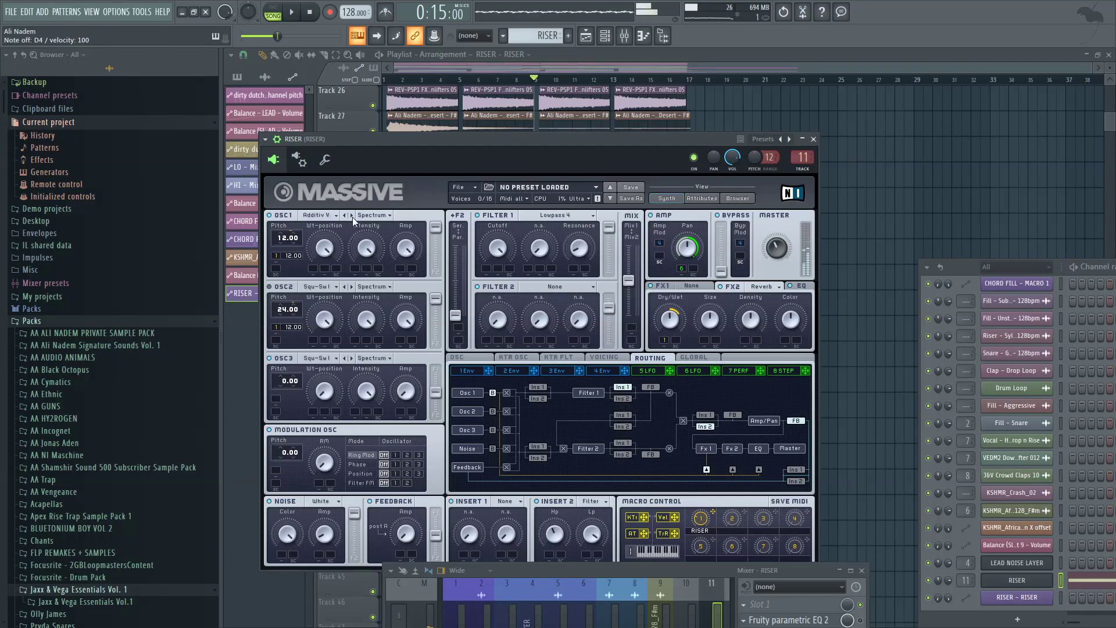
Step: Set the OSC1 pitch to 0.00 and the OSC2 pitch to 12.00 while replaying the riser
{"action": "key", "text": "space"}
{"action": "double_click", "coordinate": [286, 240]}
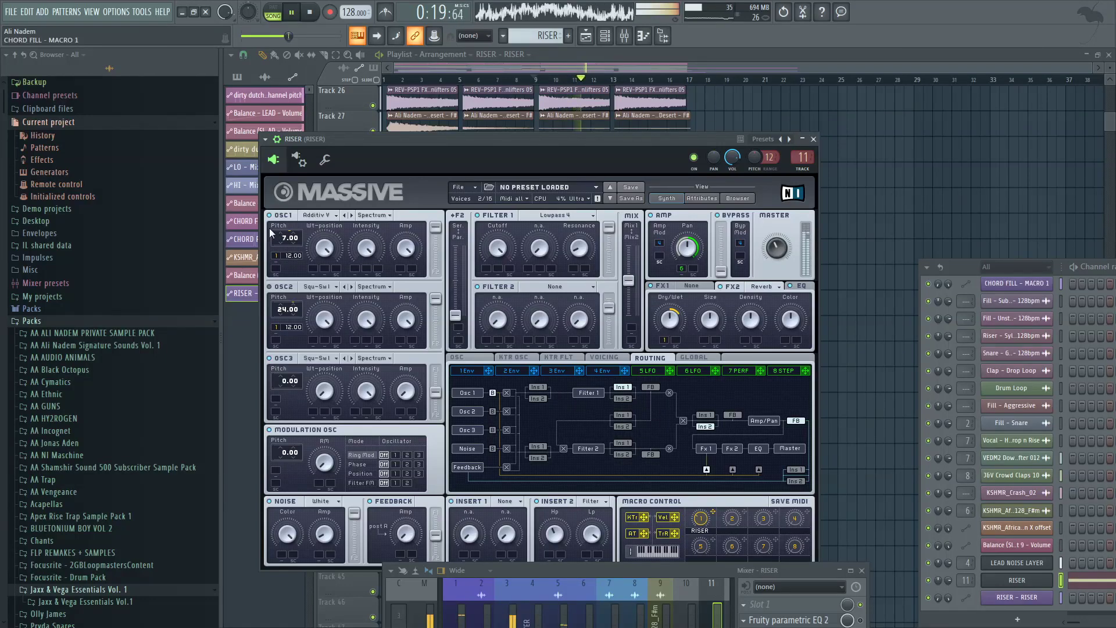
{"action": "left_click_drag", "start_coordinate": [291, 230], "coordinate": [281, 236]}
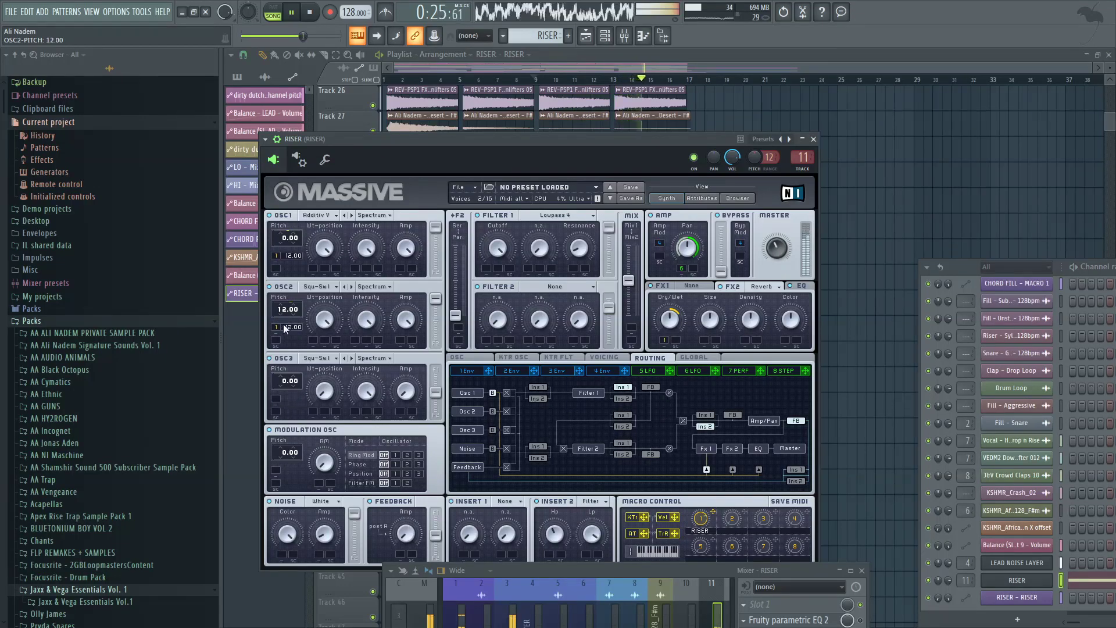
{"action": "left_click_drag", "start_coordinate": [284, 326], "coordinate": [298, 290]}
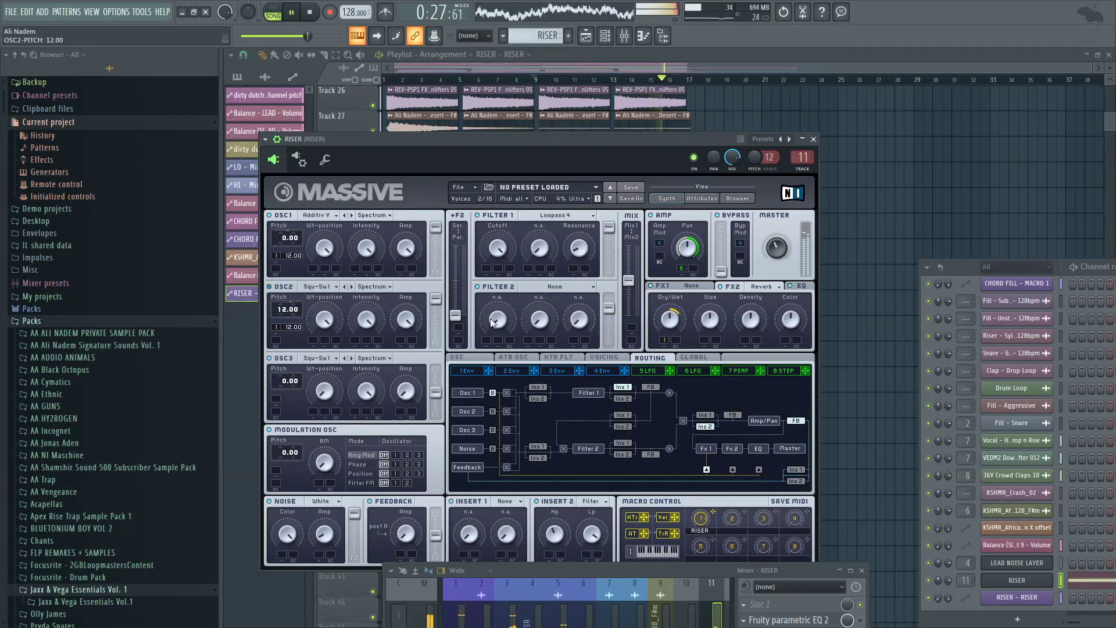
Step: Set the Insert 2 filter's Hp to 45 and test its Lp control during playback
{"action": "left_click", "coordinate": [696, 288]}
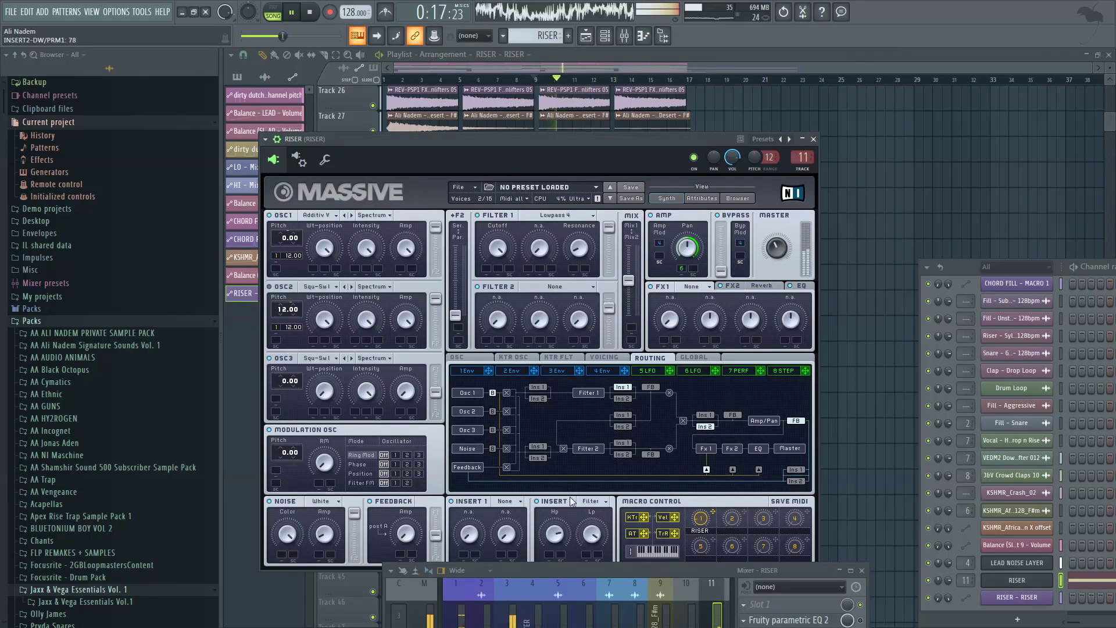
{"action": "left_click_drag", "start_coordinate": [568, 513], "coordinate": [567, 524]}
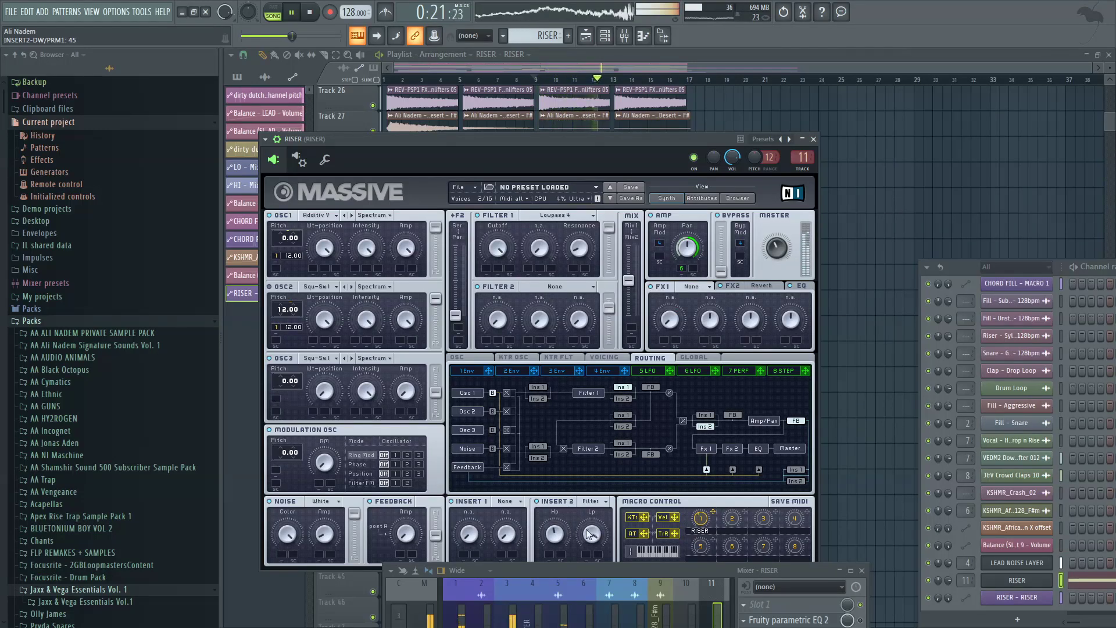
{"action": "left_click_drag", "start_coordinate": [591, 573], "coordinate": [584, 611]}
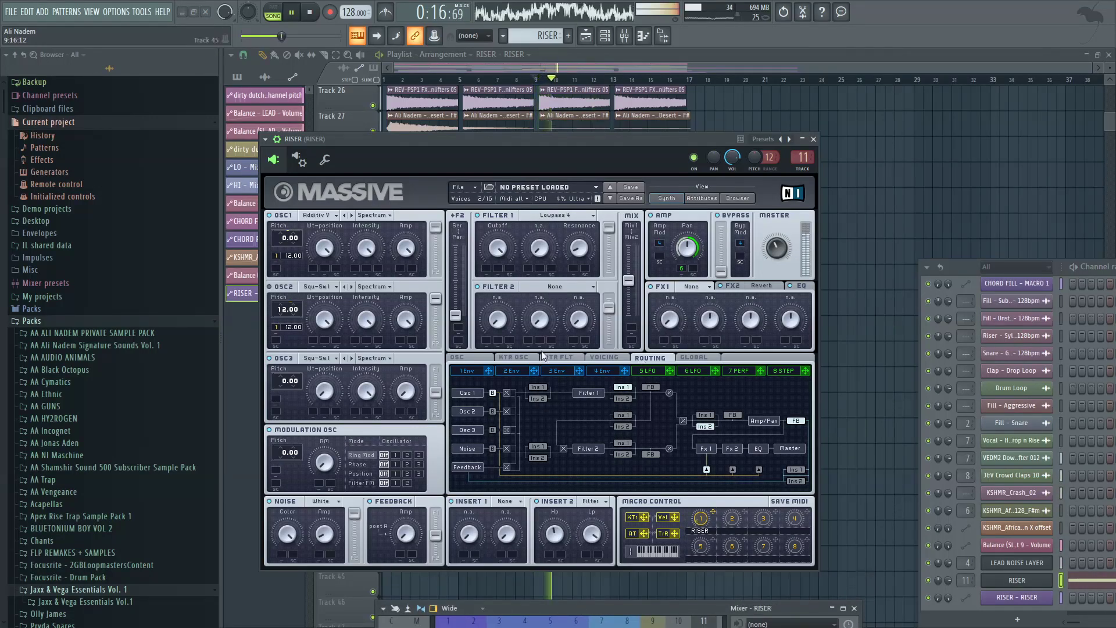
Step: Assign 7 PERF to the Amp modulation in the AMP section after checking the 4 Env and 5 LFO settings
{"action": "left_click", "coordinate": [602, 371]}
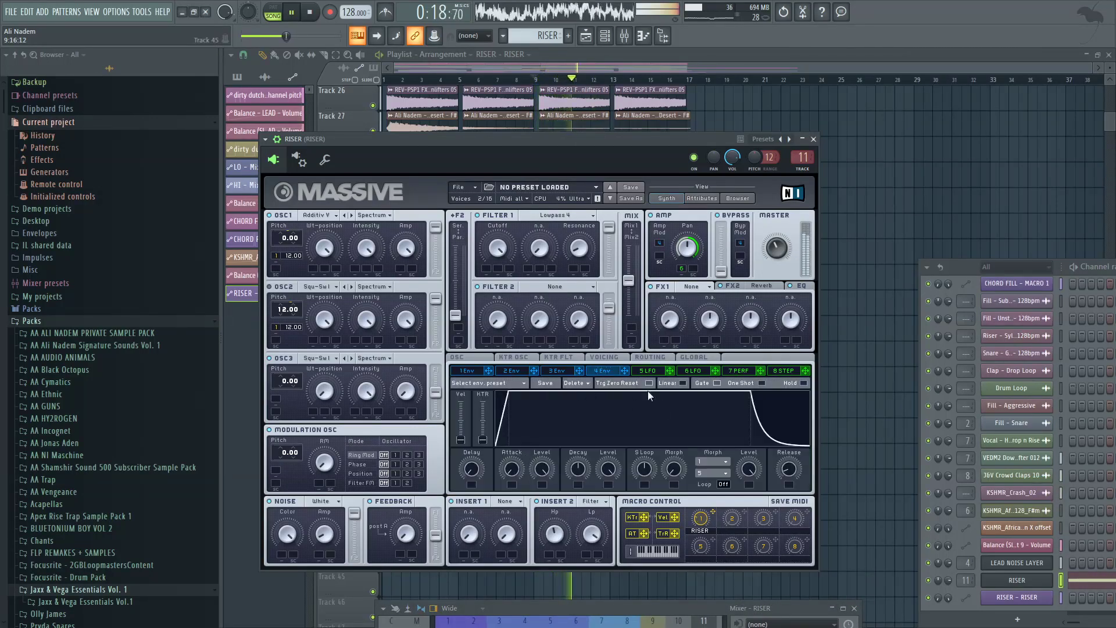
{"action": "left_click", "coordinate": [648, 371]}
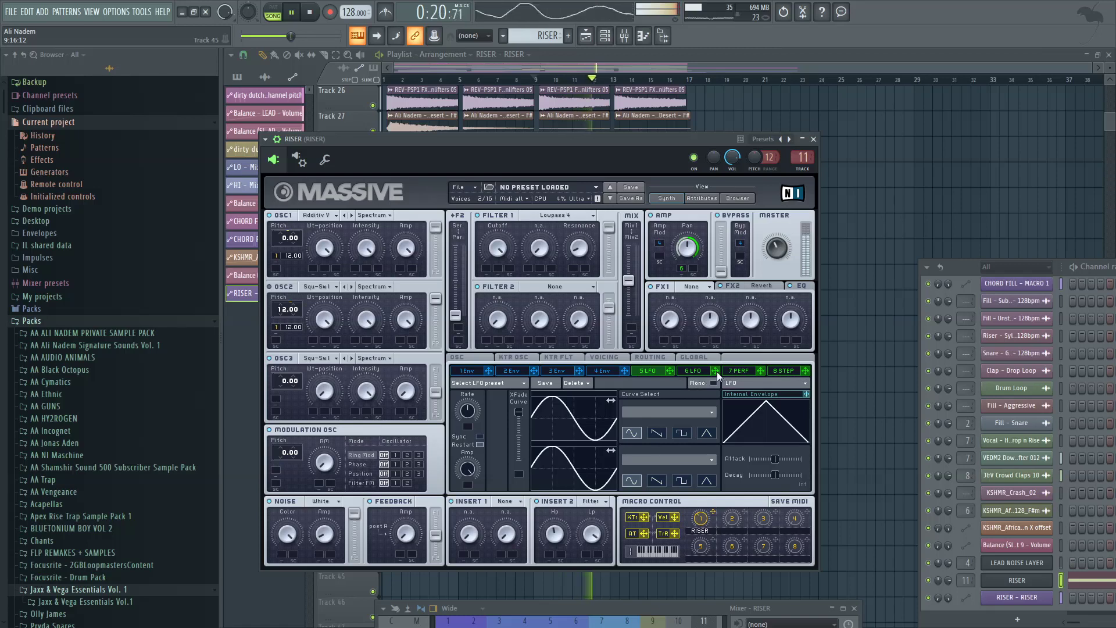
{"action": "left_click", "coordinate": [738, 371]}
{"action": "left_click_drag", "start_coordinate": [694, 282], "coordinate": [660, 257]}
{"action": "key", "text": "space"}
Step: Flatten all 16 steps of the Performer's upper sequence to the minimum and turn on Load Curve
{"action": "mouse_move", "coordinate": [651, 415]}
{"action": "left_mouse_down"}
{"action": "mouse_move", "coordinate": [545, 454]}
{"action": "mouse_move", "coordinate": [809, 445]}
{"action": "left_mouse_up"}
{"action": "key", "text": "space"}
{"action": "left_click", "coordinate": [681, 384]}
{"action": "key", "text": "space"}
{"action": "key", "text": "space"}
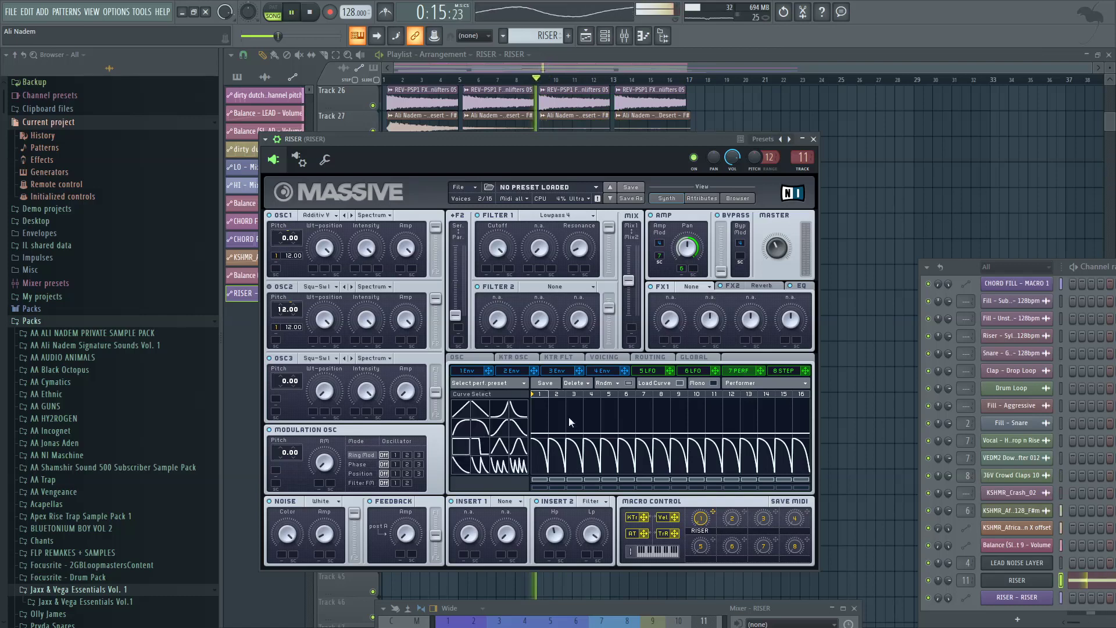
Step: Raise upper Performer steps 2 to 16, lower steps 5 and 9, and give step 1 a smooth rising curve
{"action": "mouse_move", "coordinate": [558, 407]}
{"action": "left_mouse_down"}
{"action": "mouse_move", "coordinate": [617, 394]}
{"action": "mouse_move", "coordinate": [807, 390]}
{"action": "left_mouse_up"}
{"action": "key", "text": "space"}
{"action": "key", "text": "space"}
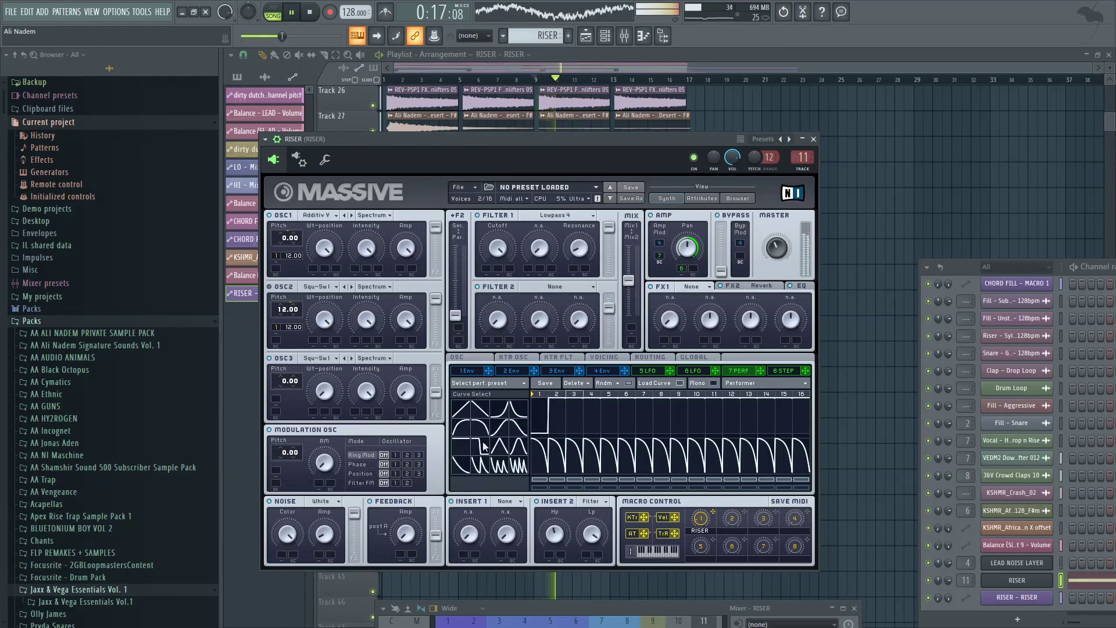
{"action": "left_click", "coordinate": [465, 448]}
{"action": "left_click", "coordinate": [608, 424]}
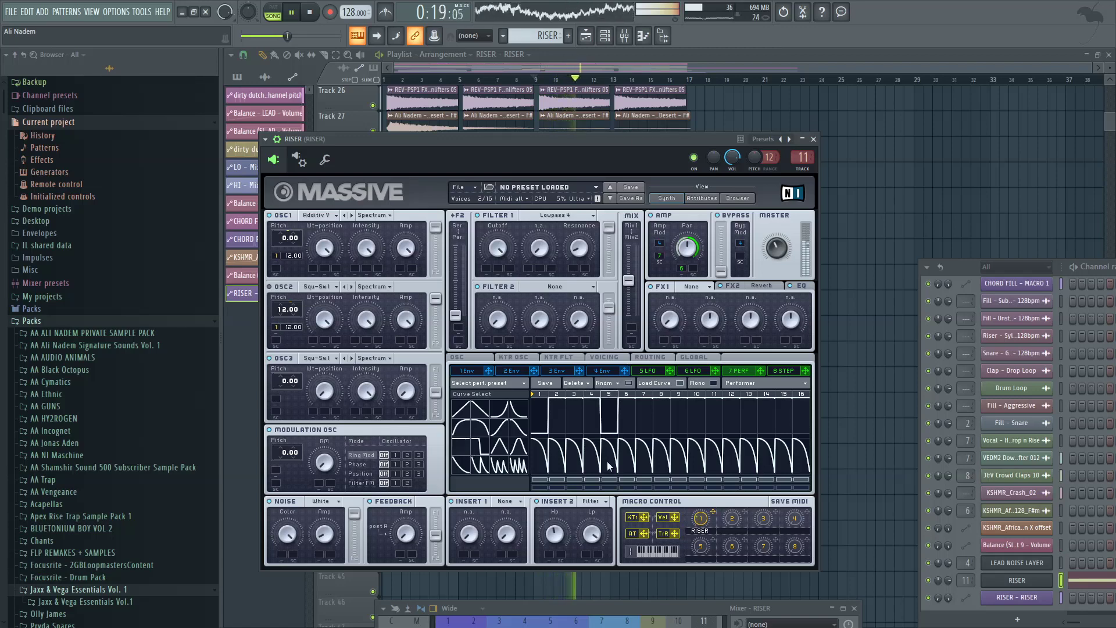
{"action": "left_click", "coordinate": [675, 427]}
{"action": "left_click", "coordinate": [504, 417]}
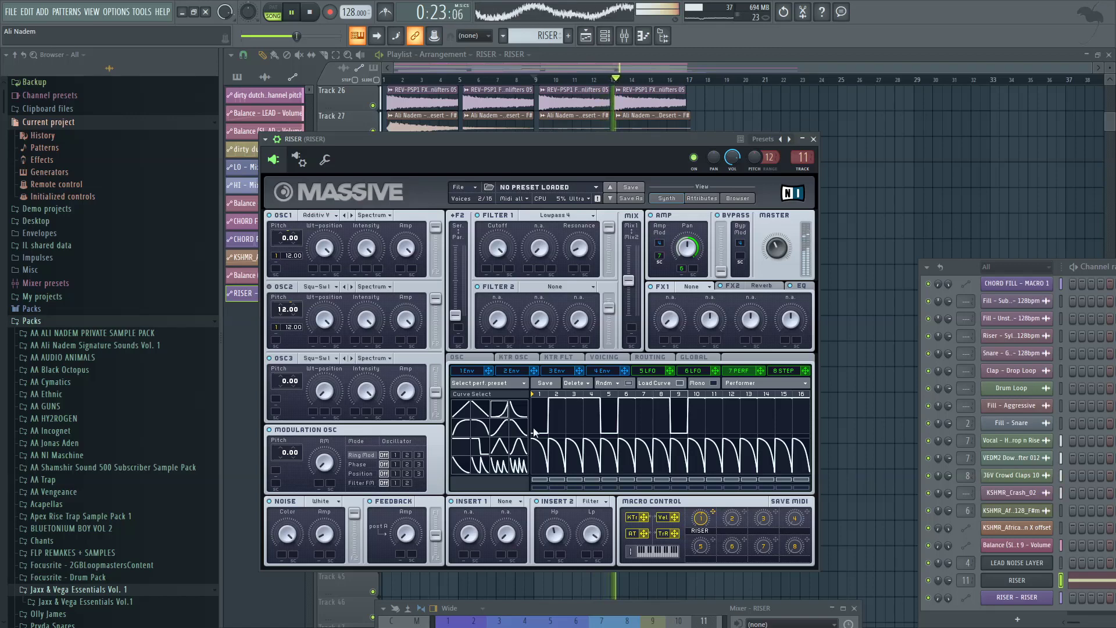
{"action": "left_click", "coordinate": [540, 420]}
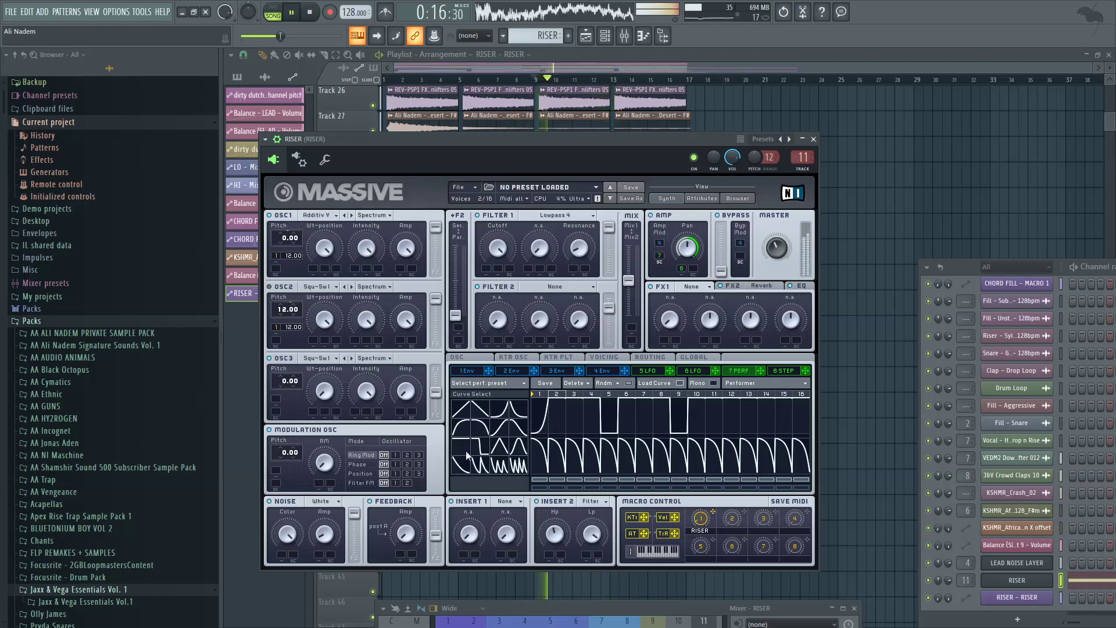
Step: Turn off Load Curve, sync the Performer at a ratio of 1/16 and flatten its upper sequence to the minimum
{"action": "left_click", "coordinate": [679, 382]}
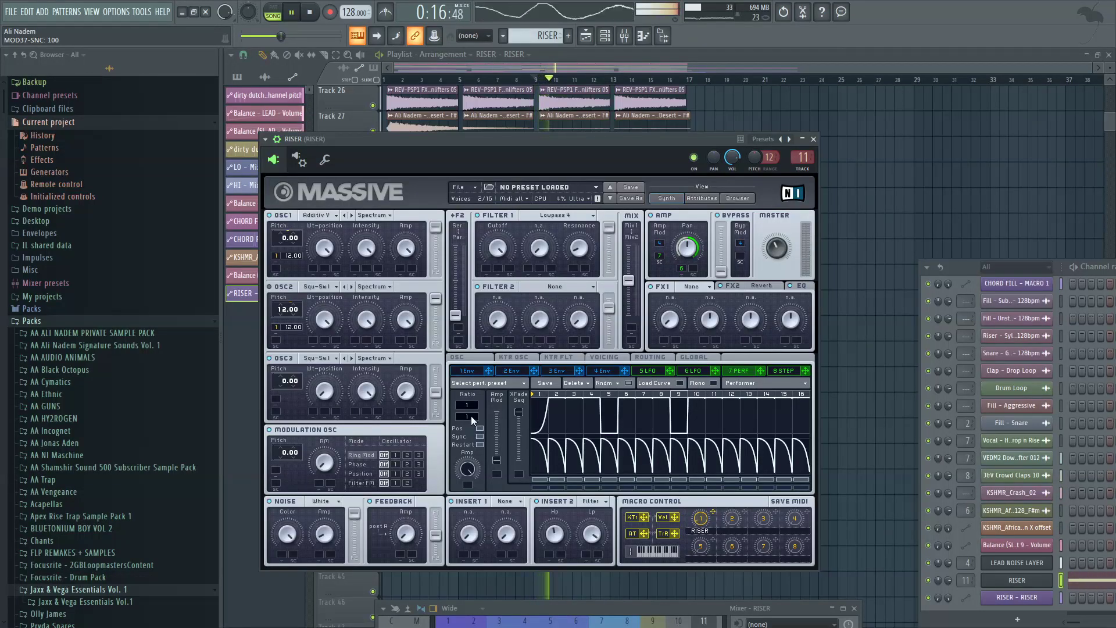
{"action": "left_click_drag", "start_coordinate": [471, 416], "coordinate": [476, 399]}
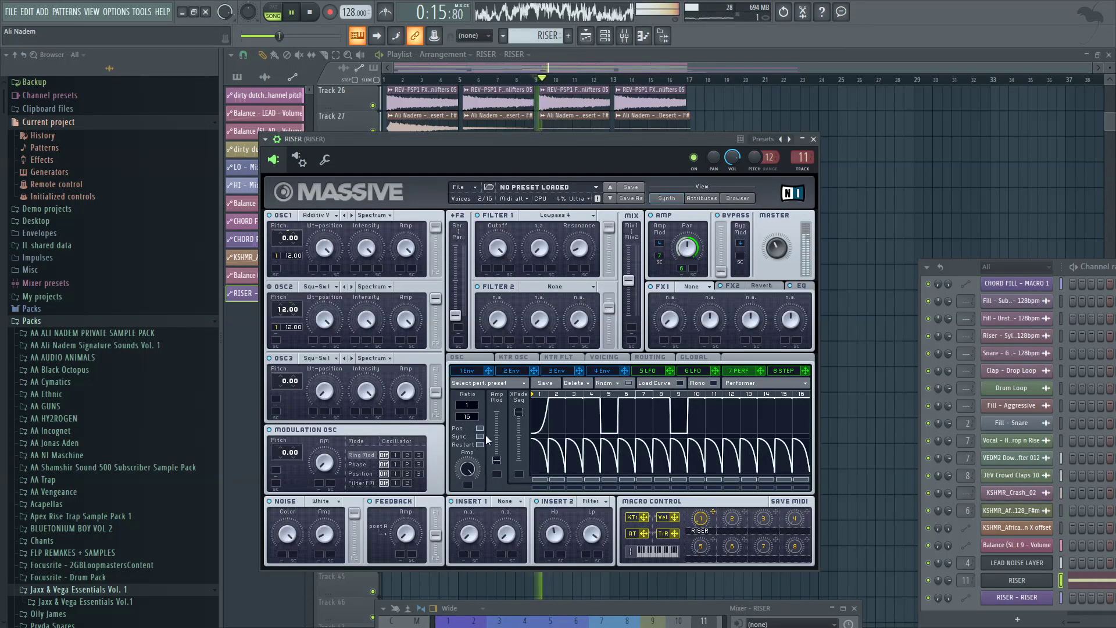
{"action": "left_click_drag", "start_coordinate": [532, 433], "coordinate": [809, 433]}
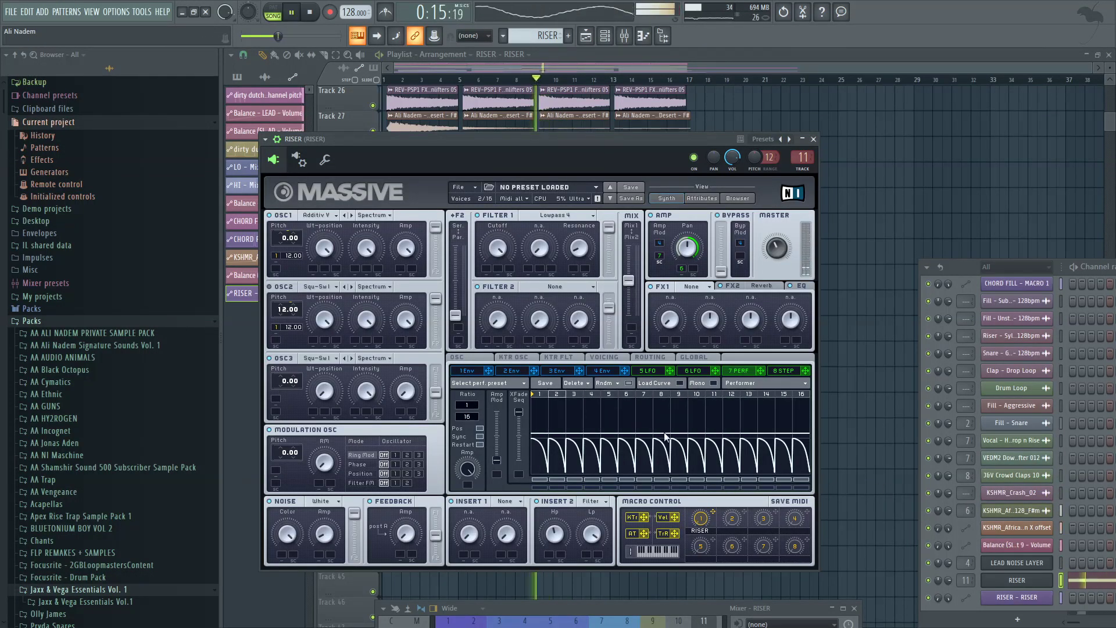
Step: Set the Performer's ratio to 1/2 and replay the riser from bar 9
{"action": "key", "text": "space"}
{"action": "left_click_drag", "start_coordinate": [468, 417], "coordinate": [474, 430]}
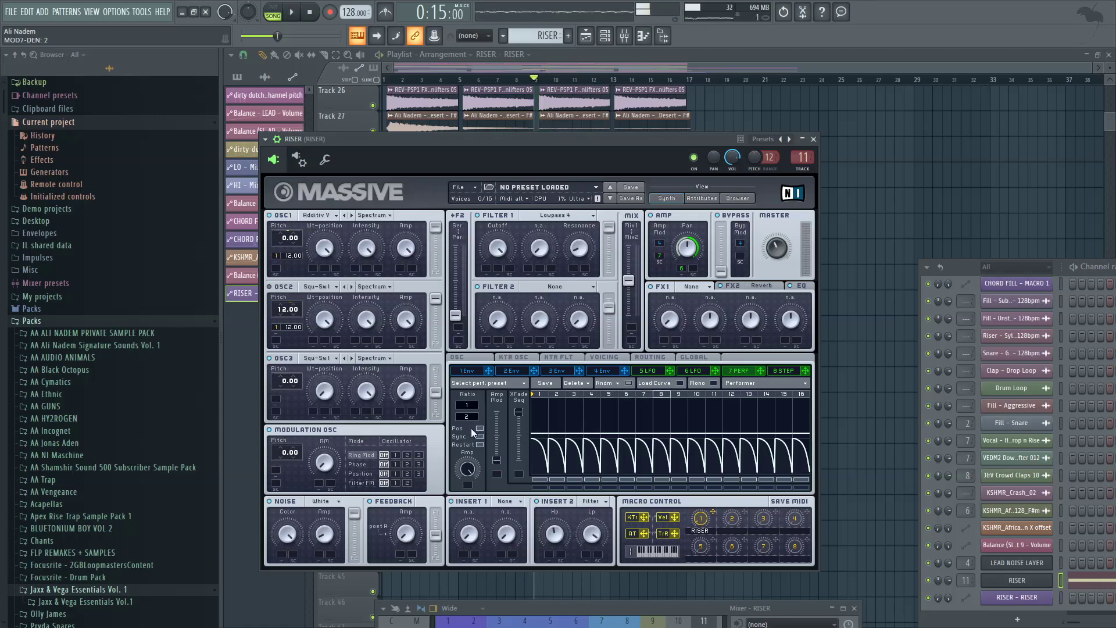
{"action": "key", "text": "space"}
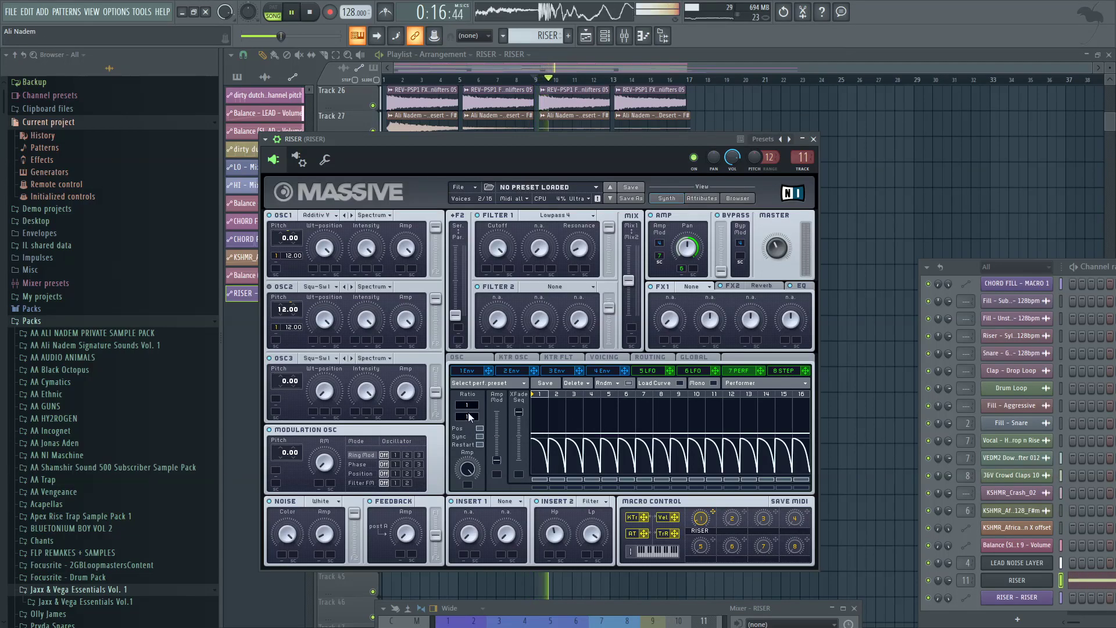
Step: Set the Performer's ratio to 1/4, raise upper steps 2 to 16 to the maximum and give step 1 a smooth rising curve
{"action": "scroll", "coordinate": [478, 417], "scroll_direction": "up", "scroll_amount": 1}
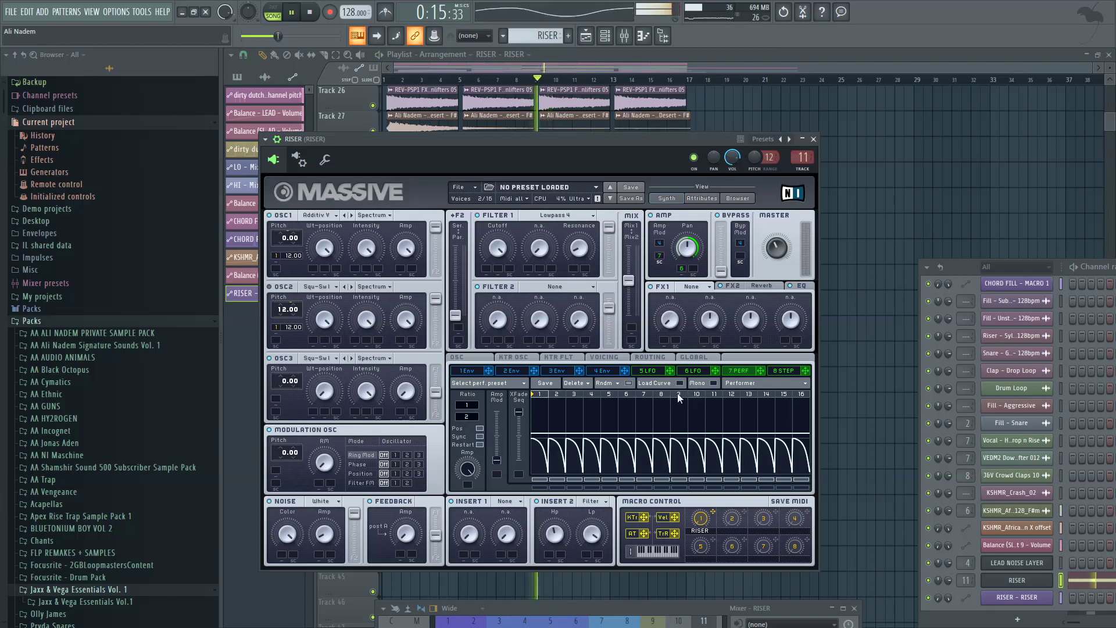
{"action": "scroll", "coordinate": [472, 416], "scroll_direction": "up", "scroll_amount": 2}
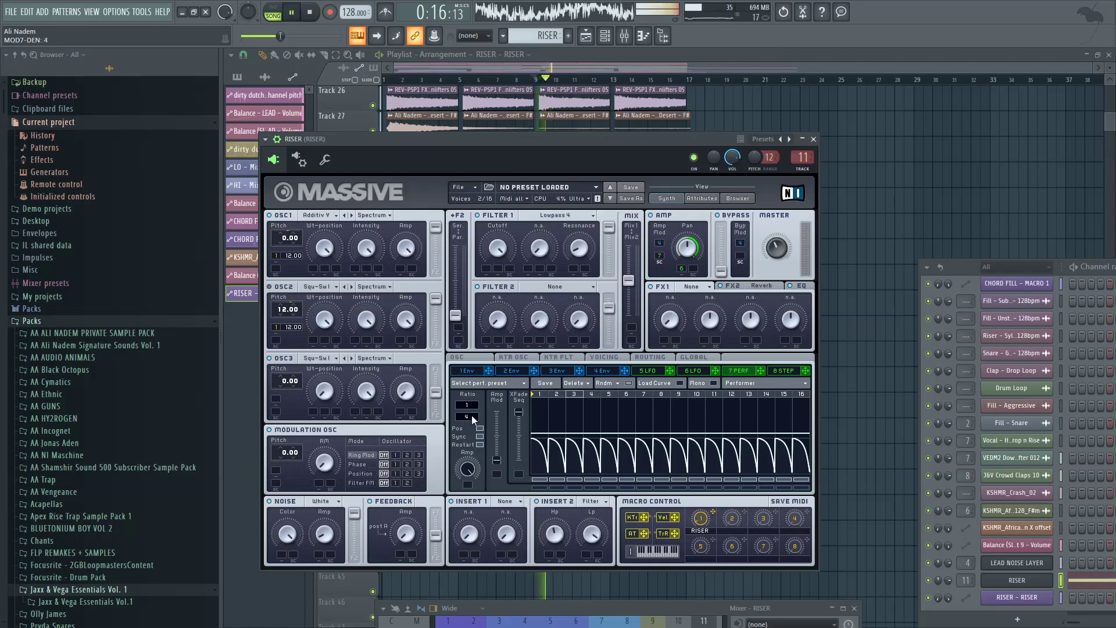
{"action": "left_click", "coordinate": [667, 385]}
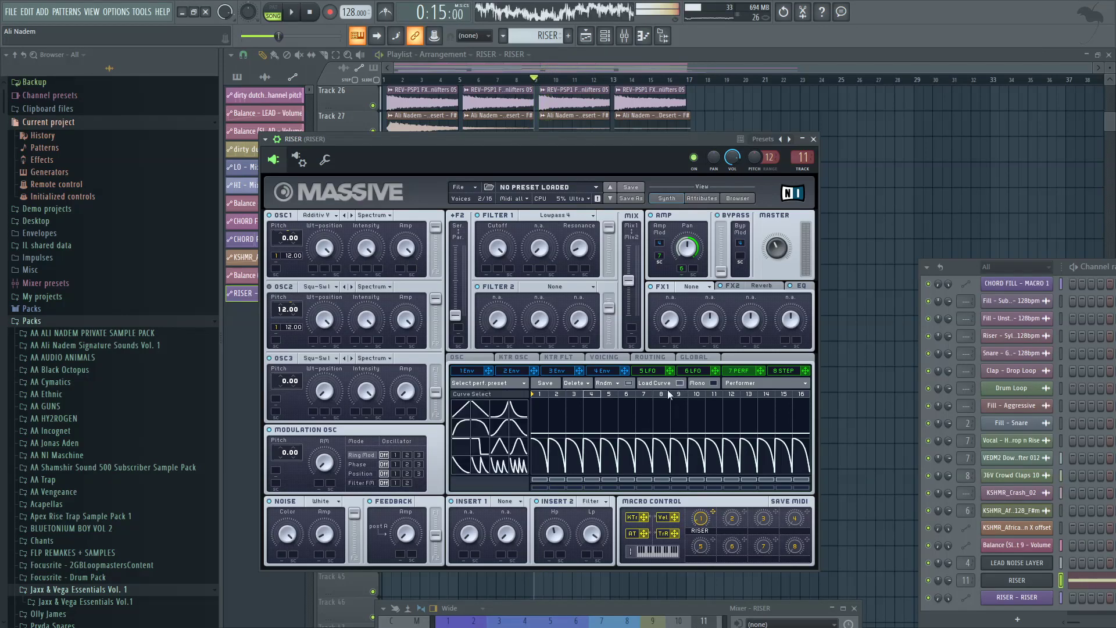
{"action": "left_click_drag", "start_coordinate": [556, 415], "coordinate": [559, 352]}
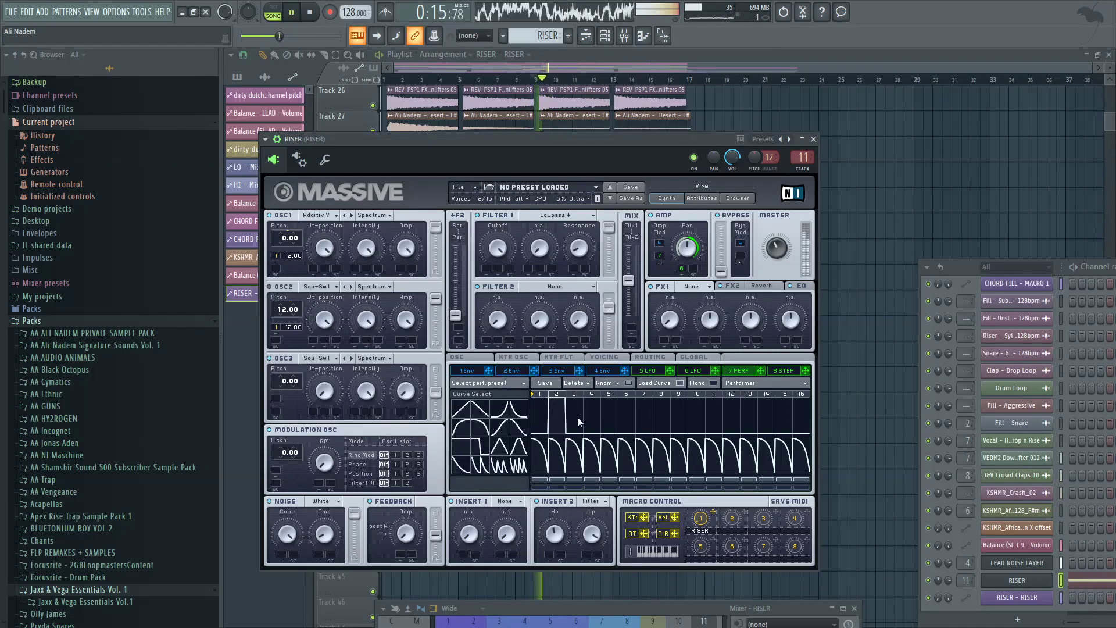
{"action": "mouse_move", "coordinate": [578, 417]}
{"action": "left_mouse_down"}
{"action": "mouse_move", "coordinate": [612, 371]}
{"action": "mouse_move", "coordinate": [808, 382]}
{"action": "left_mouse_up"}
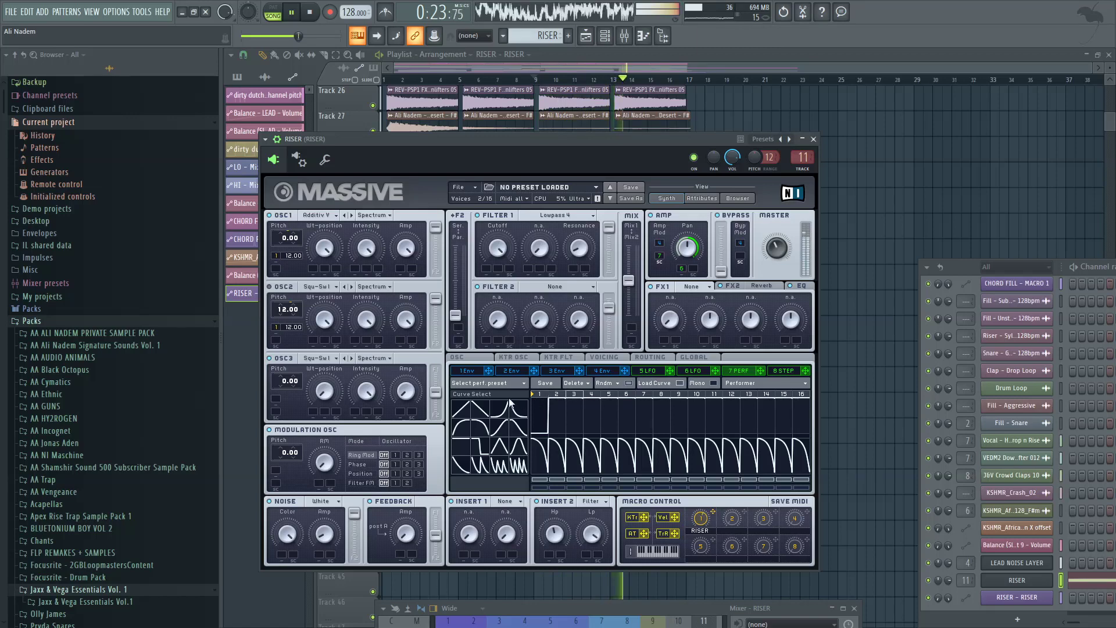
{"action": "left_click_drag", "start_coordinate": [511, 414], "coordinate": [547, 399]}
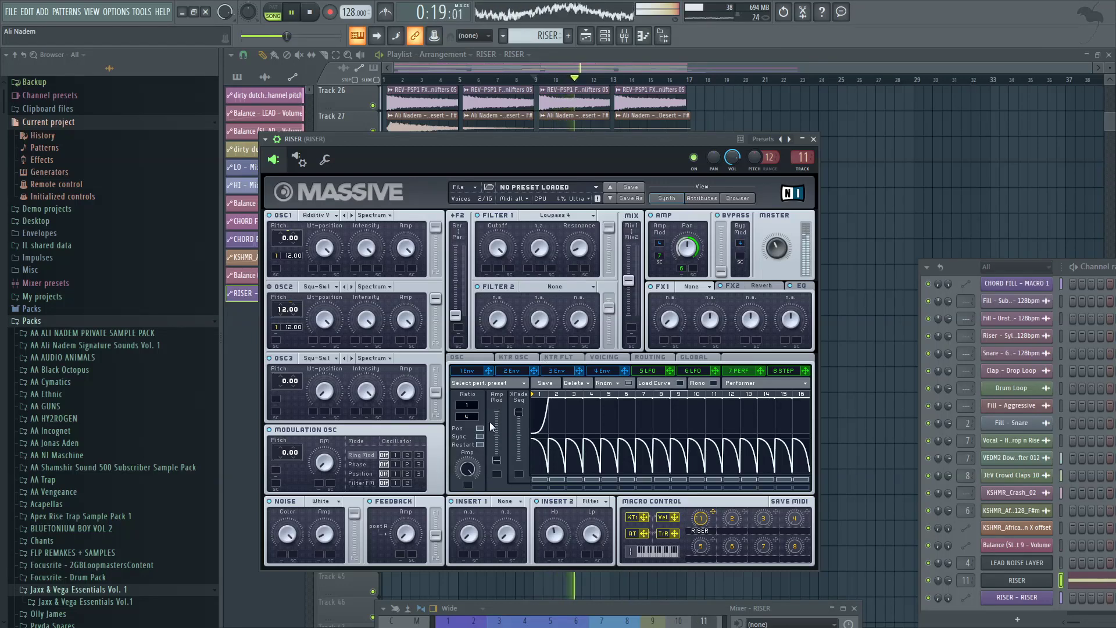
Step: Raise the Performer's upper step 1 to the maximum and remove the Performer modulation from the amp
{"action": "left_click", "coordinate": [675, 385]}
{"action": "left_click", "coordinate": [456, 445]}
{"action": "left_click_drag", "start_coordinate": [537, 410], "coordinate": [538, 398]}
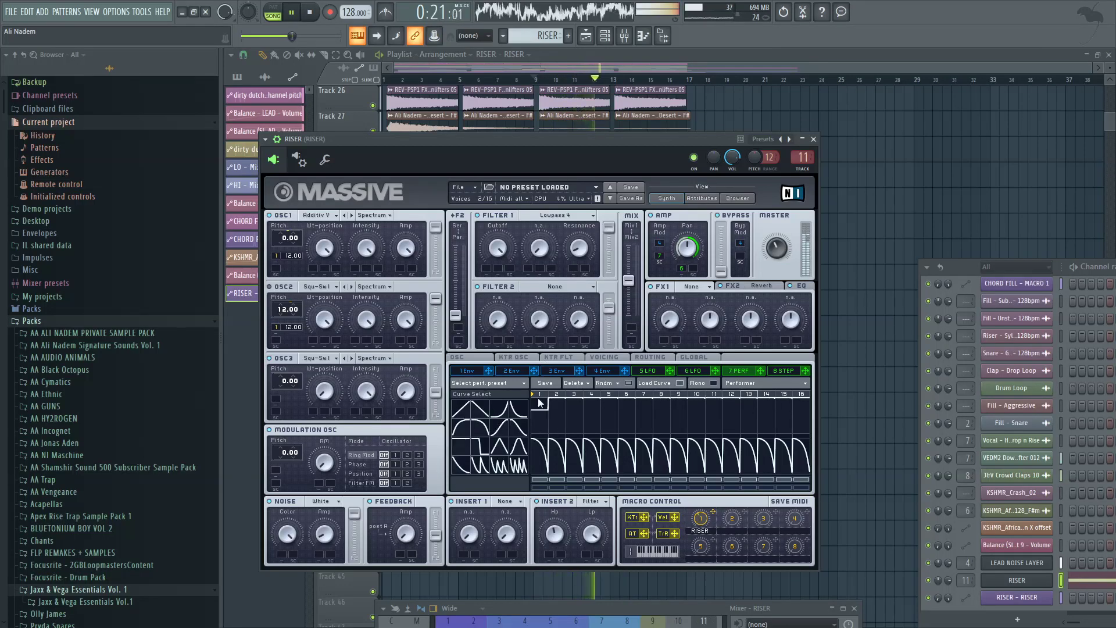
{"action": "right_click", "coordinate": [660, 257]}
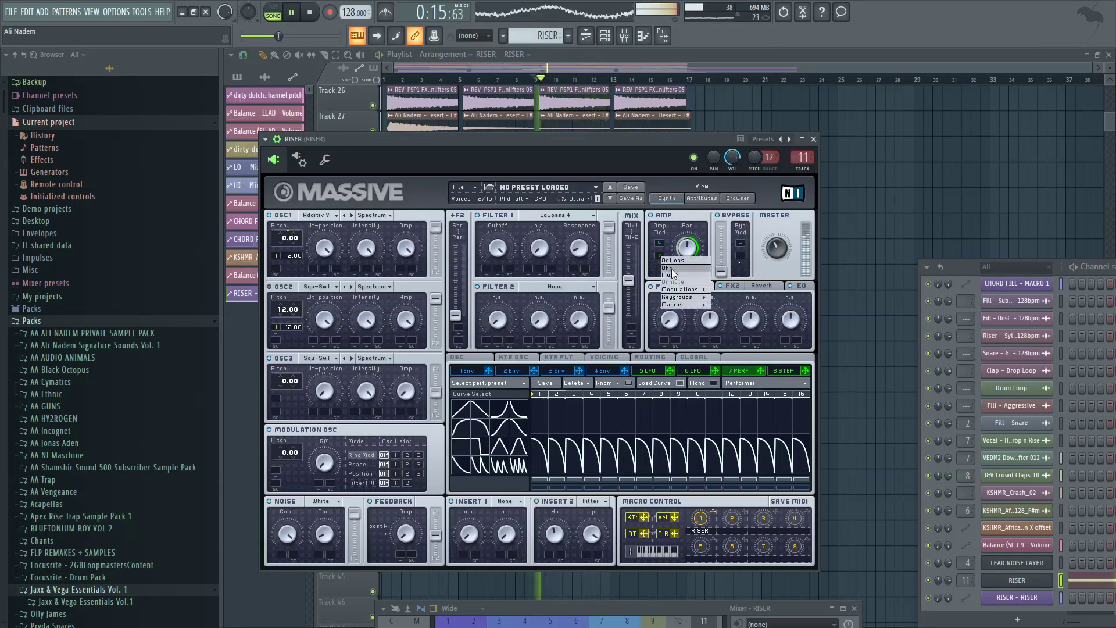
{"action": "left_click", "coordinate": [671, 269]}
Step: Load the 20Hz + 18kHz cut preset in the RISER track's Fruity parametric EQ 2 and raise its low cut to the low mids
{"action": "key", "text": "F9"}
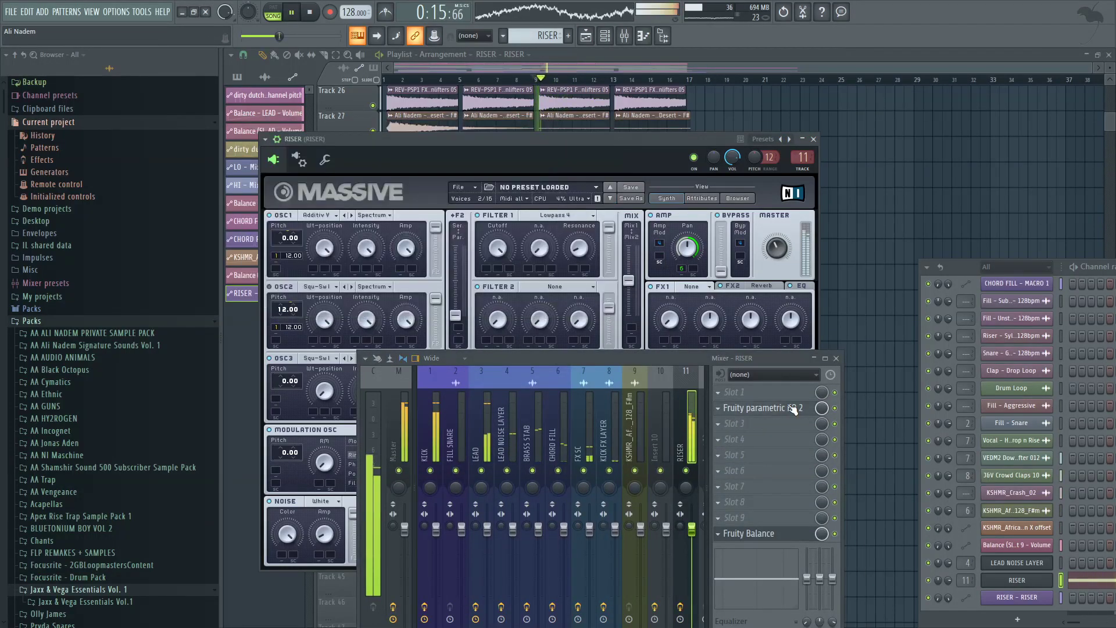
{"action": "left_click", "coordinate": [762, 408]}
{"action": "left_click", "coordinate": [250, 124]}
{"action": "mouse_move", "coordinate": [285, 169]}
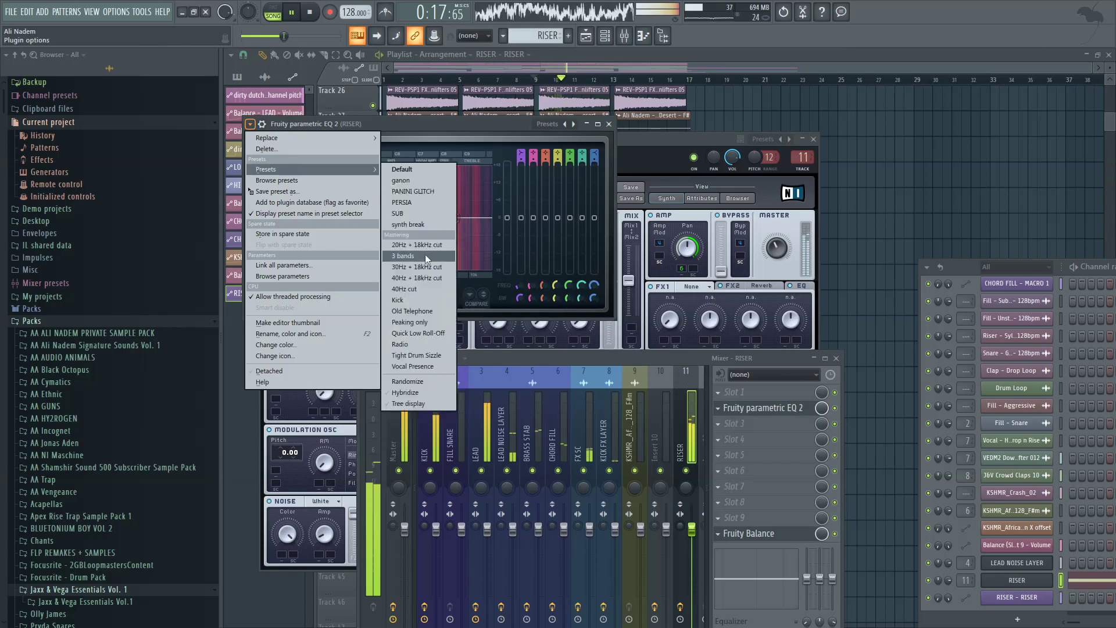
{"action": "left_click", "coordinate": [417, 245]}
{"action": "left_click_drag", "start_coordinate": [263, 217], "coordinate": [351, 217]}
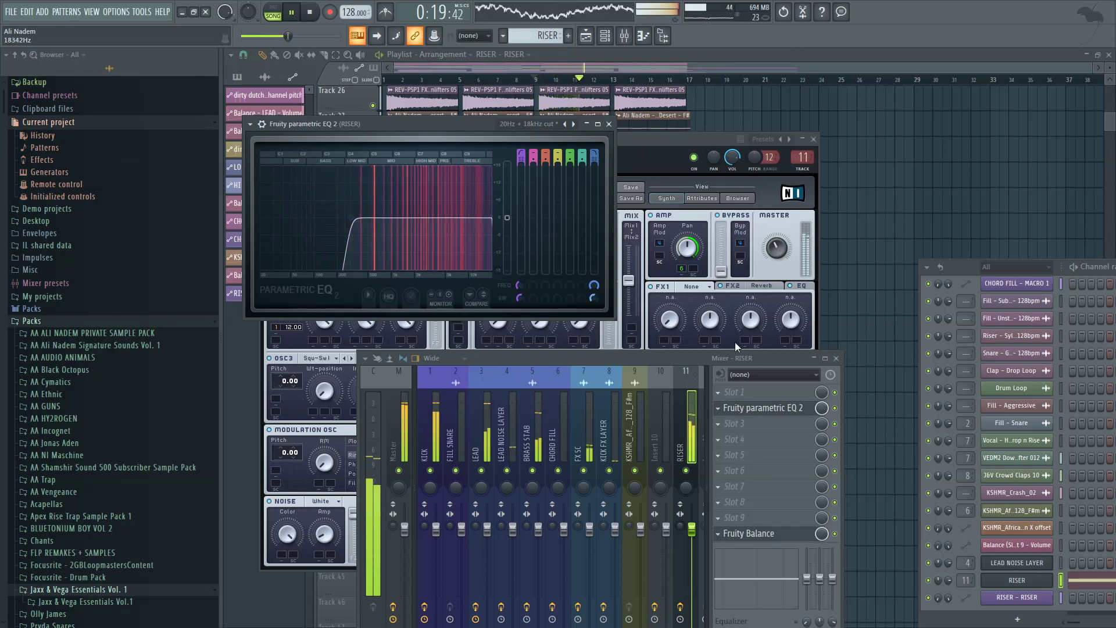
Step: Set Massive's master volume to 38 and replay the riser from bar 9
{"action": "key", "text": "space"}
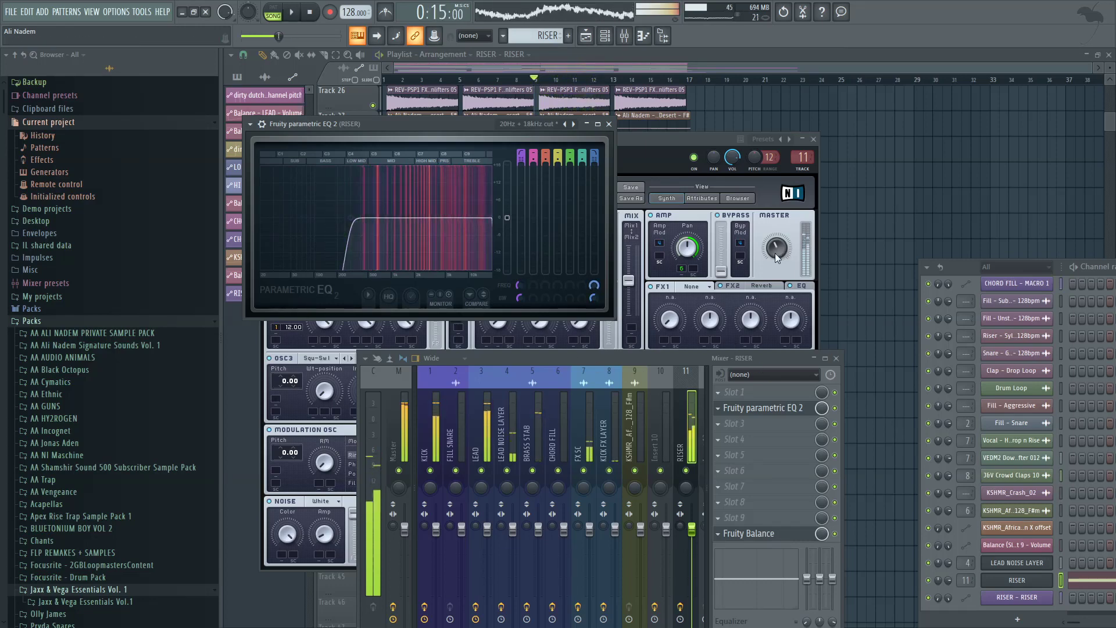
{"action": "left_click", "coordinate": [775, 253]}
{"action": "key", "text": "space"}
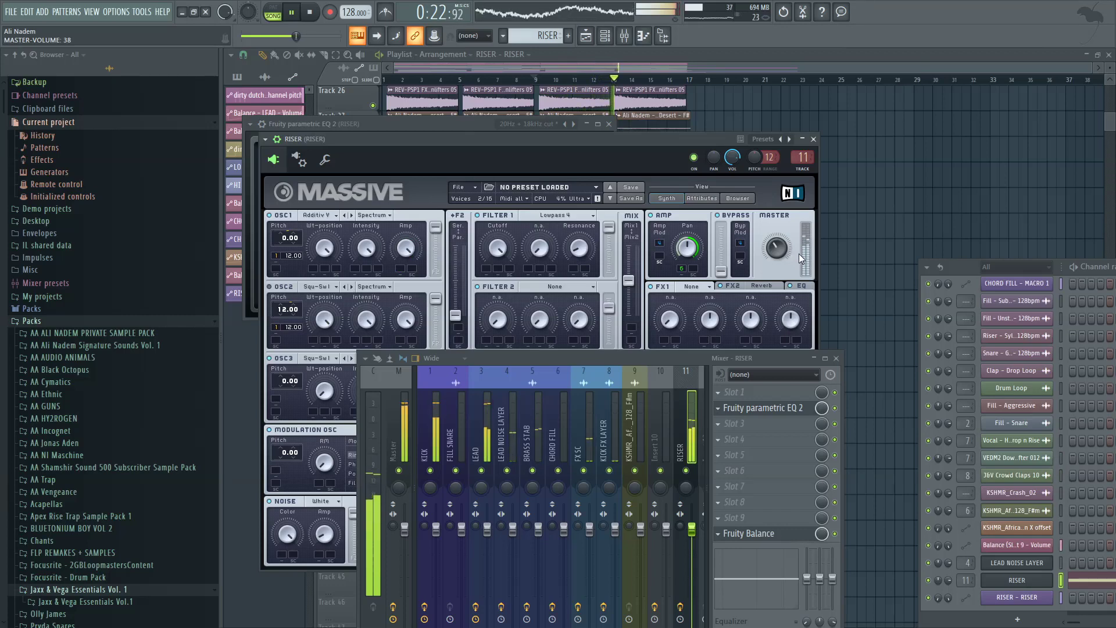
Step: Add Fruity Balance to slot 3 of the RISER mixer track and create an automation clip for its volume
{"action": "left_click_drag", "start_coordinate": [740, 359], "coordinate": [718, 442]}
{"action": "left_click", "coordinate": [694, 505]}
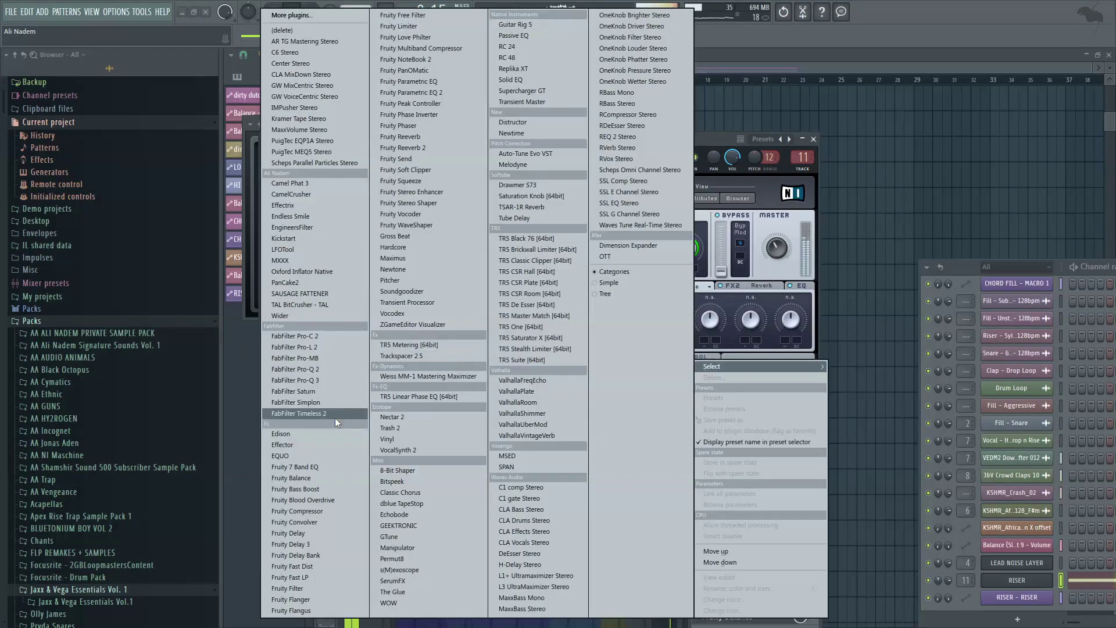
{"action": "left_click", "coordinate": [319, 479]}
{"action": "right_click", "coordinate": [360, 197]}
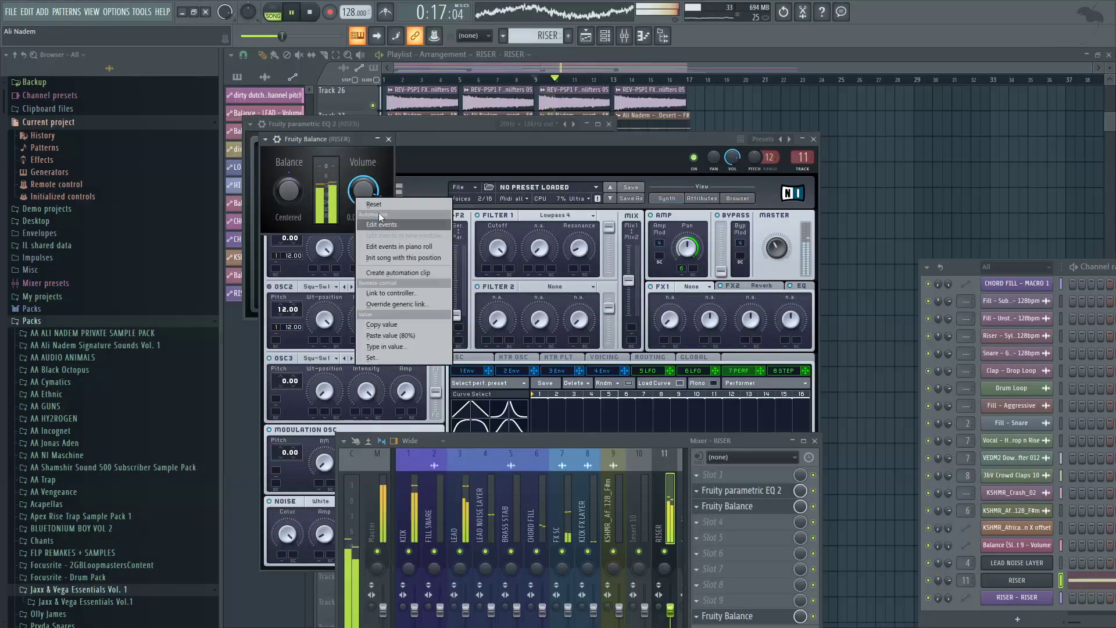
{"action": "left_click", "coordinate": [398, 273]}
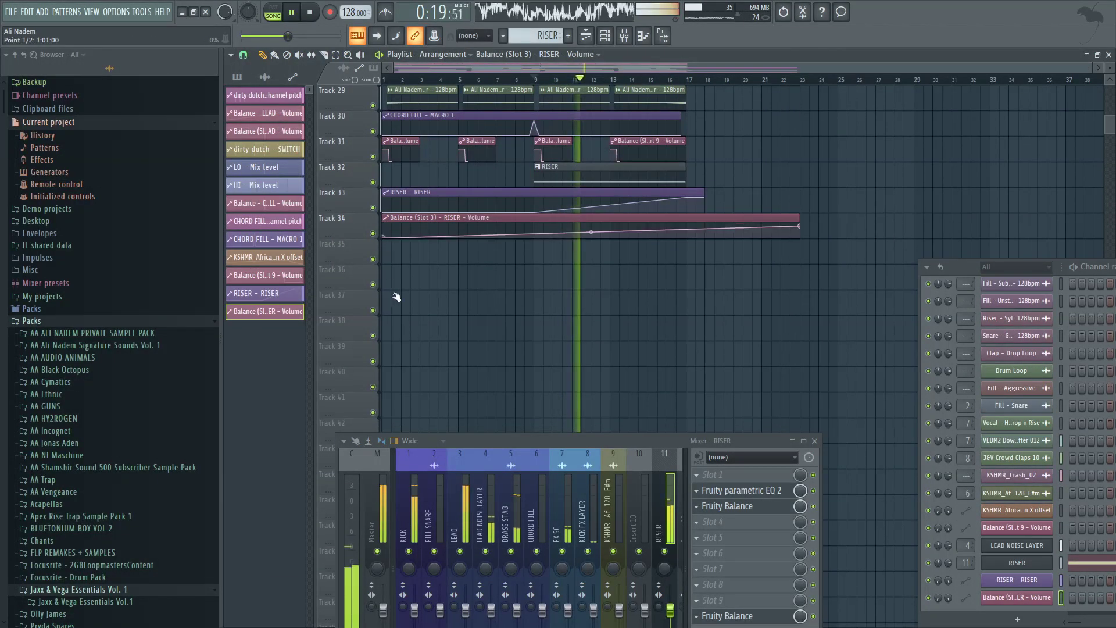
Step: Add a point at 9:05:00 to the RISER volume automation clip and set its mode to Hold
{"action": "scroll", "coordinate": [549, 240], "scroll_direction": "up", "scroll_amount": 8}
{"action": "key", "text": "space"}
{"action": "key", "text": "space"}
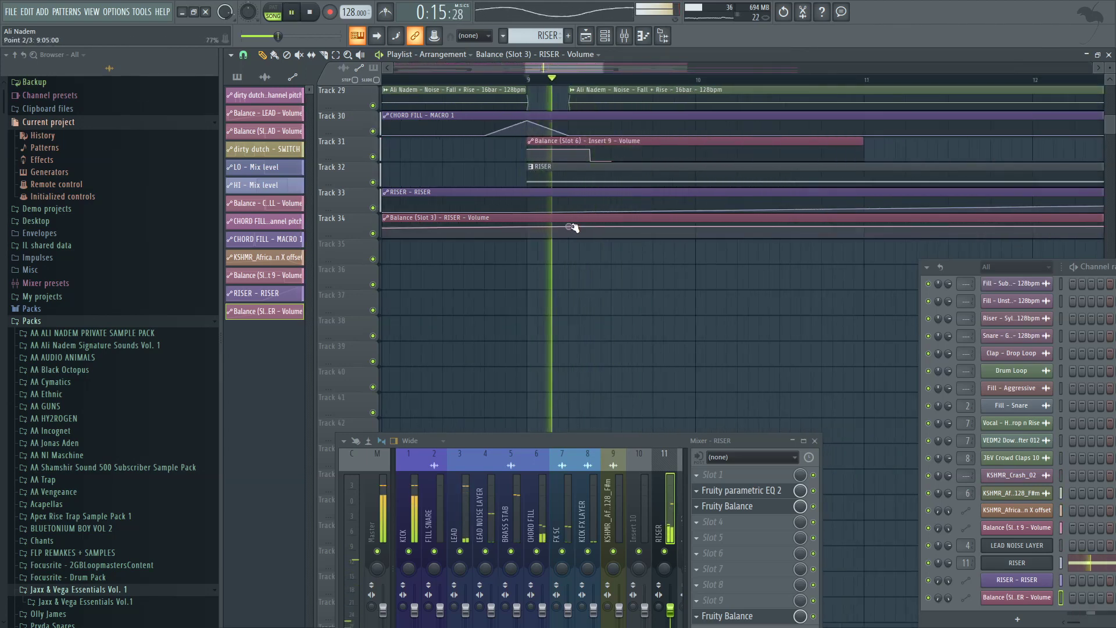
{"action": "right_click", "coordinate": [569, 233]}
{"action": "right_click", "coordinate": [568, 233]}
{"action": "left_click", "coordinate": [597, 284]}
Step: Paste the copied 80% value onto the 9:05:00 volume point and replay the riser
{"action": "left_click_drag", "start_coordinate": [569, 234], "coordinate": [570, 229]}
{"action": "right_click", "coordinate": [571, 231]}
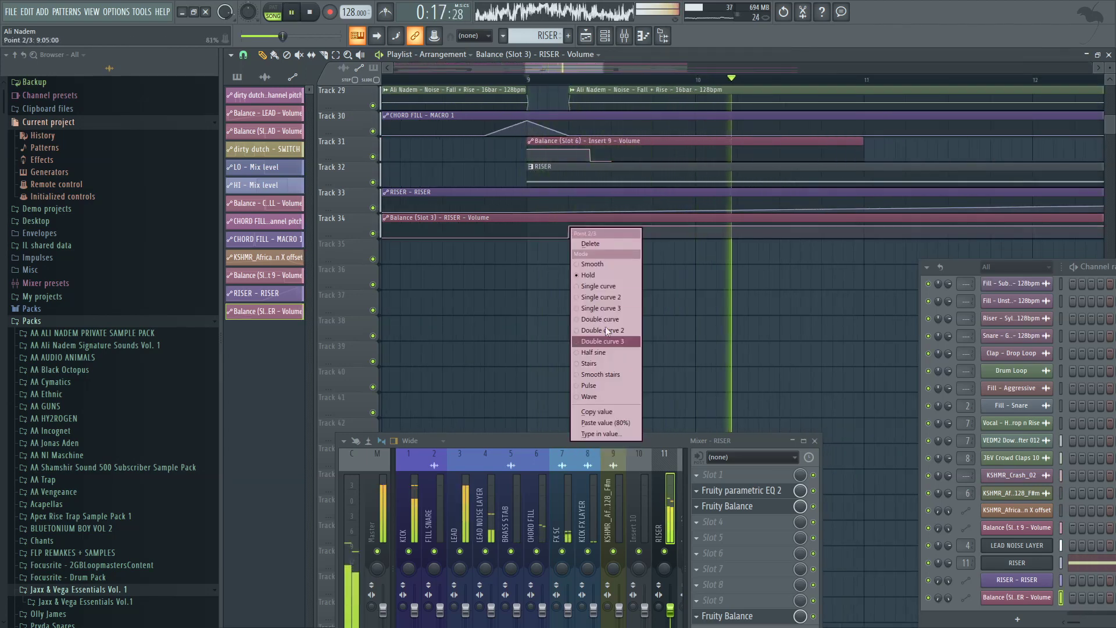
{"action": "left_click", "coordinate": [616, 420]}
{"action": "key", "text": "space"}
{"action": "key", "text": "space"}
Step: Try lowering the 9:05:00 volume point to 73%, copying its value and adding another point at 17:01:00
{"action": "scroll", "coordinate": [577, 236], "scroll_direction": "down", "scroll_amount": 3}
{"action": "scroll", "coordinate": [690, 256], "scroll_direction": "down", "scroll_amount": 4}
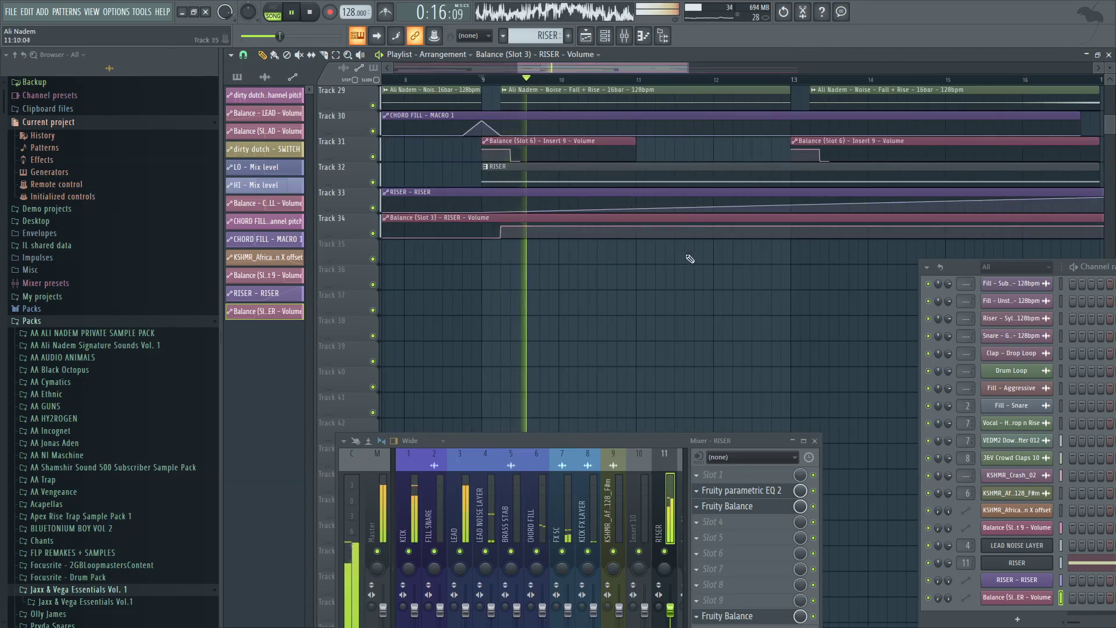
{"action": "scroll", "coordinate": [841, 256], "scroll_direction": "up", "scroll_amount": 4}
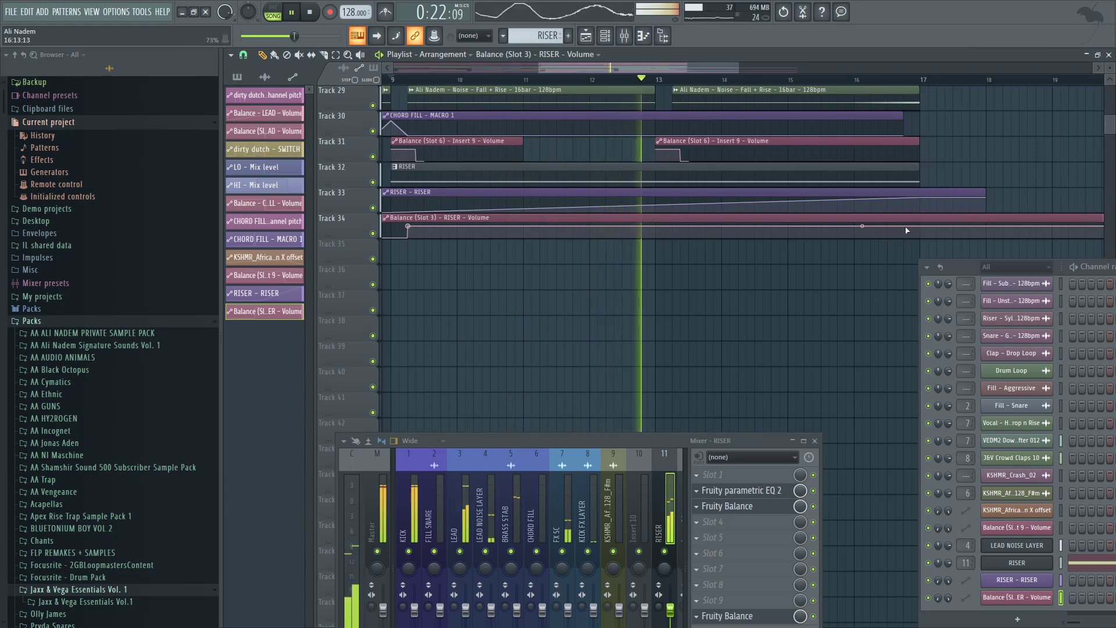
{"action": "left_click_drag", "start_coordinate": [411, 226], "coordinate": [410, 229]}
{"action": "right_click", "coordinate": [408, 227]}
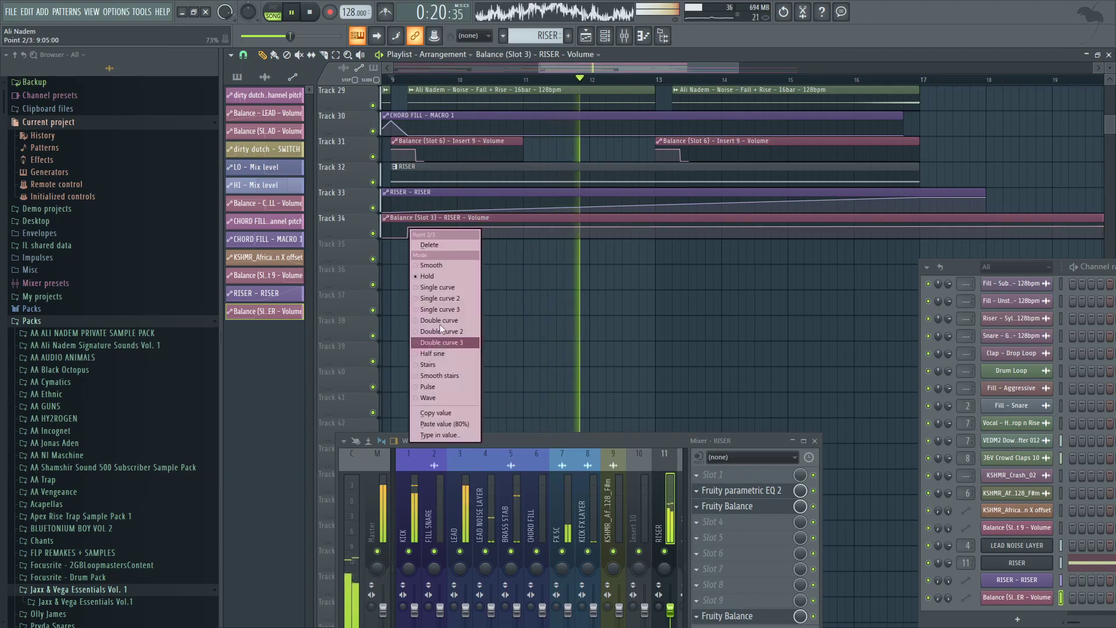
{"action": "left_click", "coordinate": [460, 413]}
{"action": "right_click", "coordinate": [921, 226]}
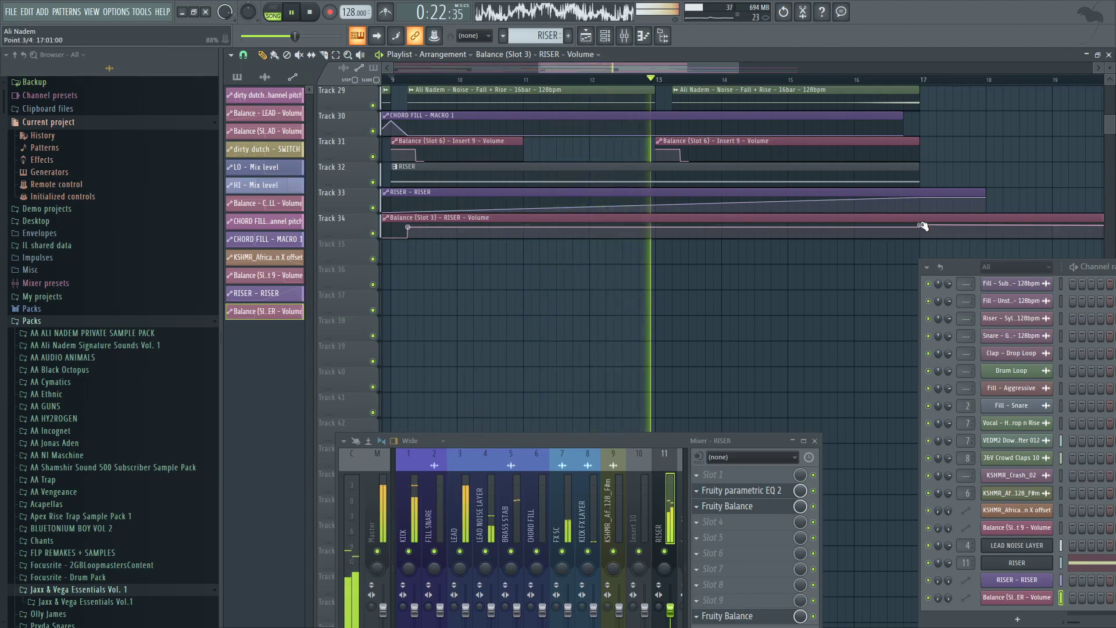
{"action": "key", "text": "ctrl+z"}
Step: Set the 9:05:00 point of the RISER volume automation to an exact value of .8 and replay the riser
{"action": "left_click_drag", "start_coordinate": [408, 228], "coordinate": [409, 232]}
{"action": "right_click", "coordinate": [408, 231]}
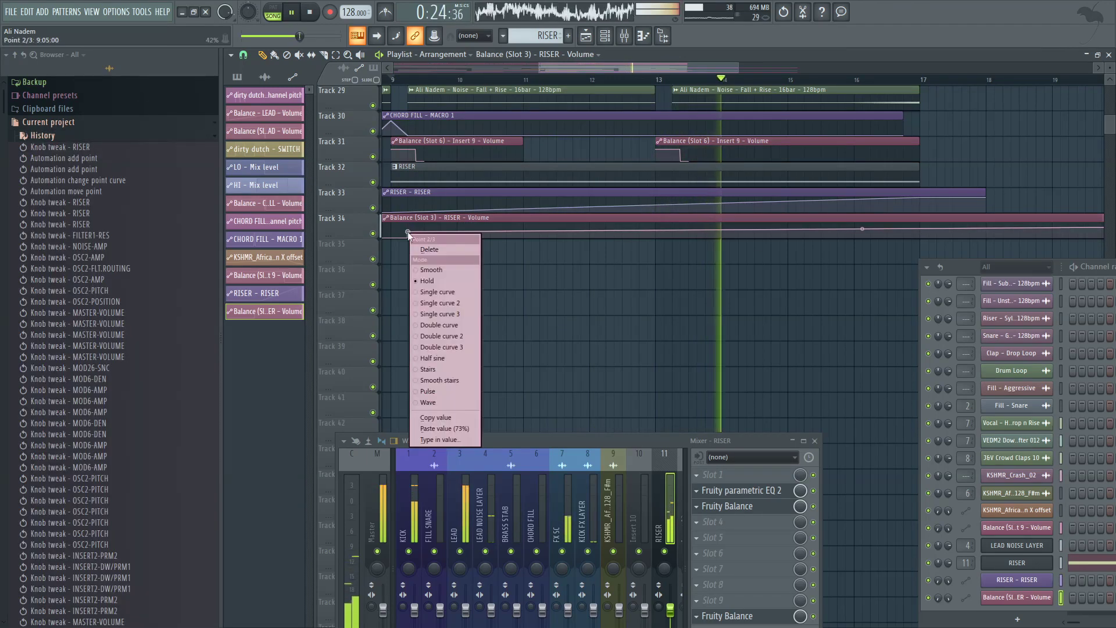
{"action": "left_click", "coordinate": [457, 436]}
{"action": "type", "text": ".8"}
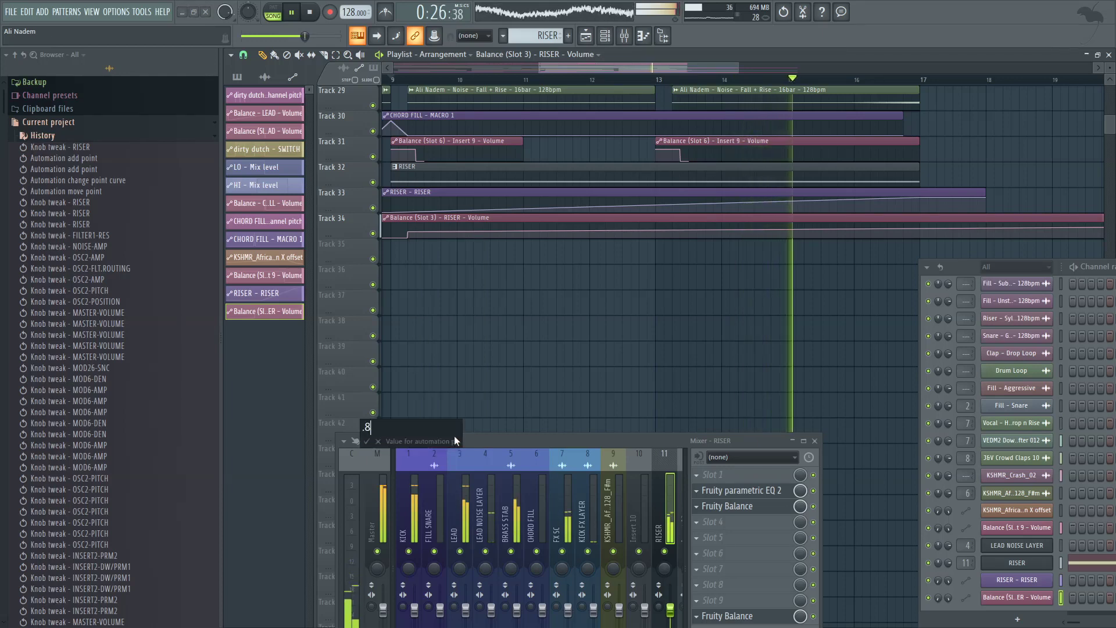
{"action": "key", "text": "Return"}
{"action": "key", "text": "space"}
{"action": "key", "text": "space"}
Step: Slice the RISER volume automation clip on Track 34 at bar 9 and near bar 13
{"action": "scroll", "coordinate": [556, 261], "scroll_direction": "down", "scroll_amount": 3}
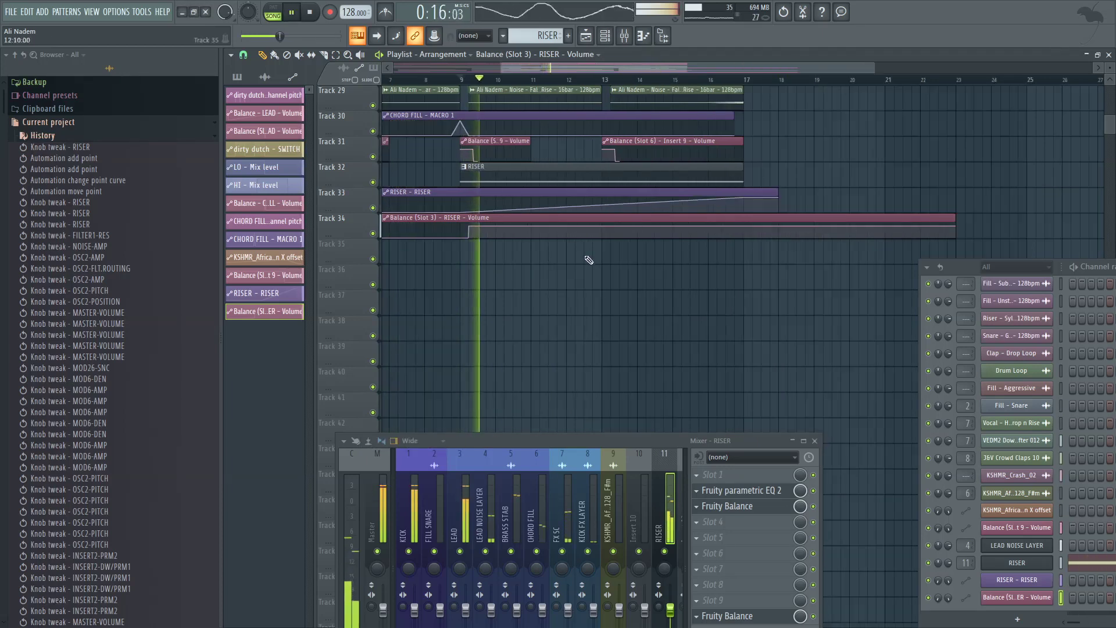
{"action": "left_click", "coordinate": [325, 55]}
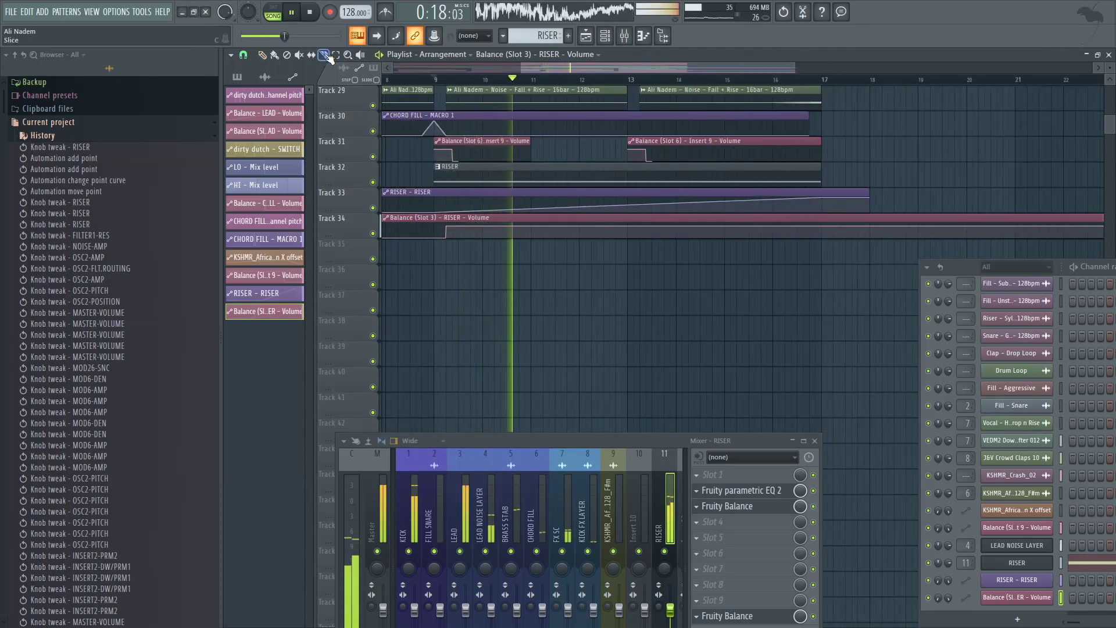
{"action": "left_click_drag", "start_coordinate": [435, 210], "coordinate": [435, 246]}
{"action": "scroll", "coordinate": [581, 285], "scroll_direction": "up", "scroll_amount": 2}
{"action": "left_click_drag", "start_coordinate": [628, 311], "coordinate": [621, 267]}
Step: Delete the volume automation remainder after bar 13 and place a copy of the bar 9 section there
{"action": "left_click", "coordinate": [262, 54]}
{"action": "left_click", "coordinate": [599, 271]}
{"action": "right_click", "coordinate": [663, 284]}
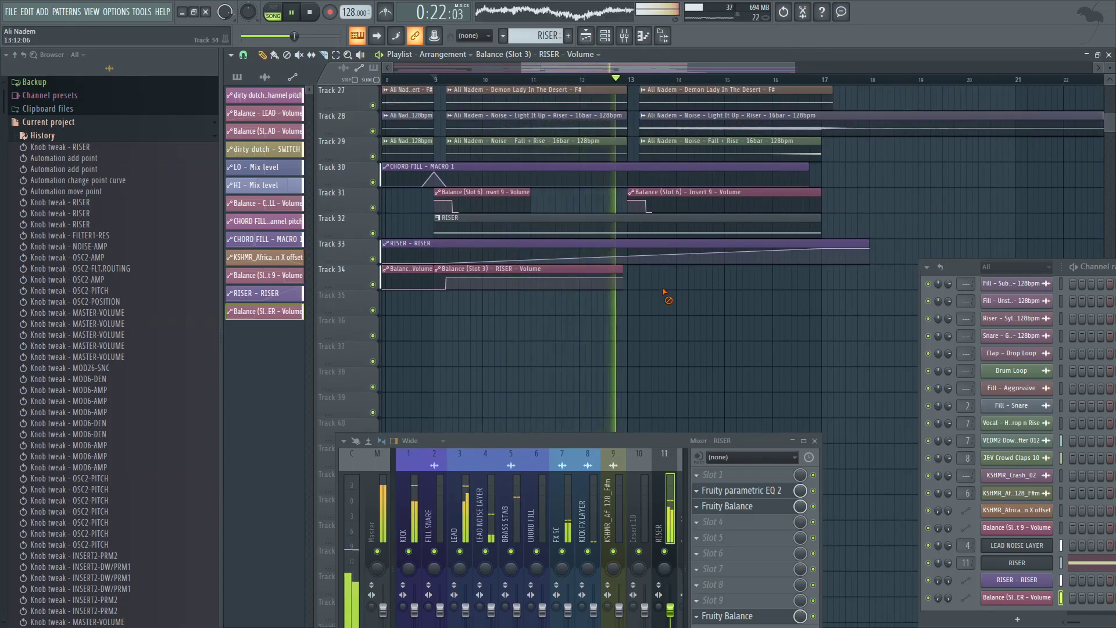
{"action": "left_click", "coordinate": [634, 278]}
Step: Remove the copied automation section at bar 13 and make the bar 9 section end exactly at bar 13
{"action": "scroll", "coordinate": [640, 282], "scroll_direction": "up", "scroll_amount": 3}
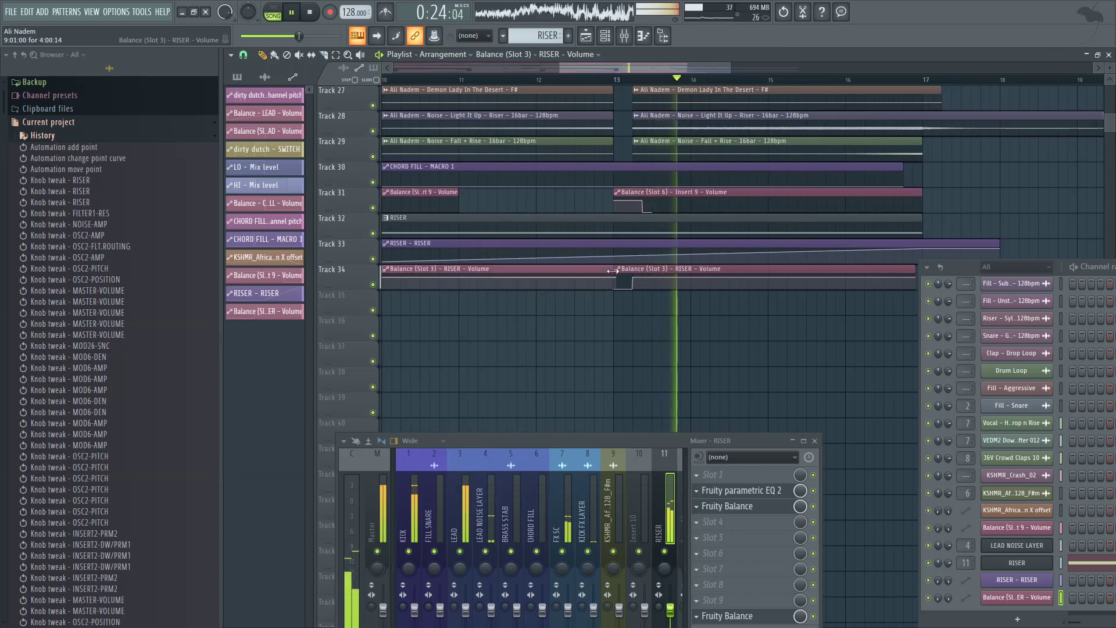
{"action": "scroll", "coordinate": [619, 273], "scroll_direction": "up", "scroll_amount": 3}
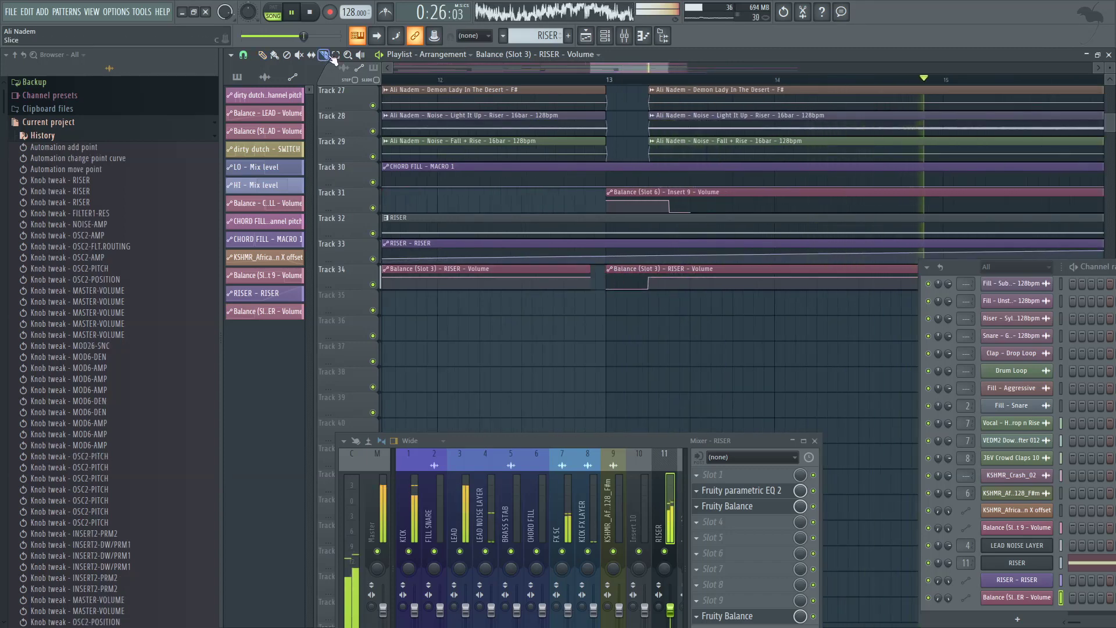
{"action": "scroll", "coordinate": [560, 278], "scroll_direction": "down", "scroll_amount": 4}
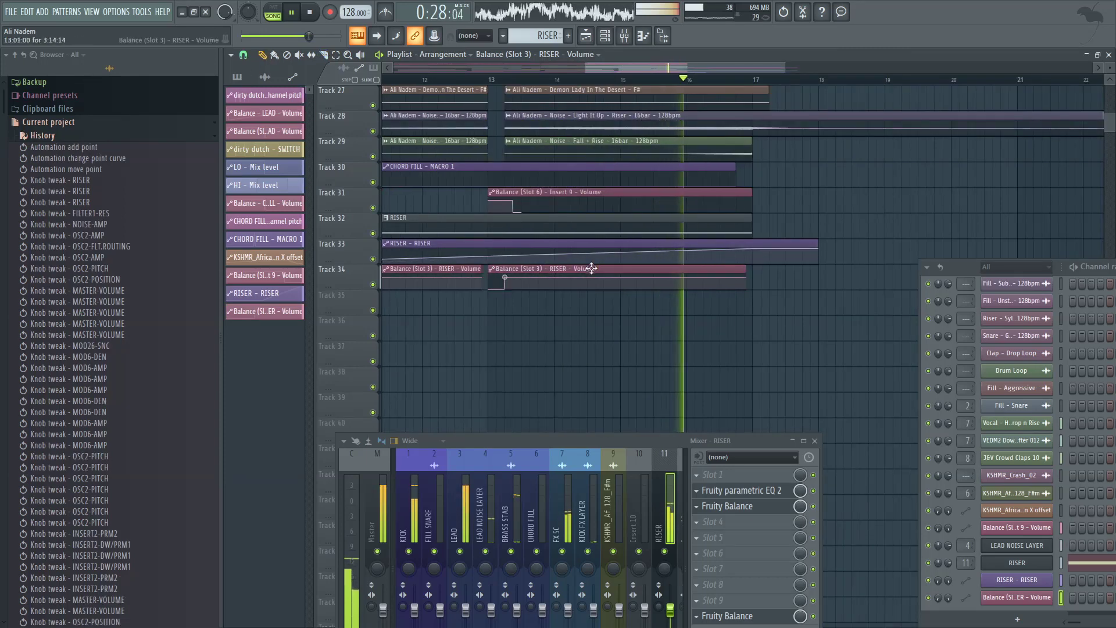
{"action": "right_click", "coordinate": [501, 271]}
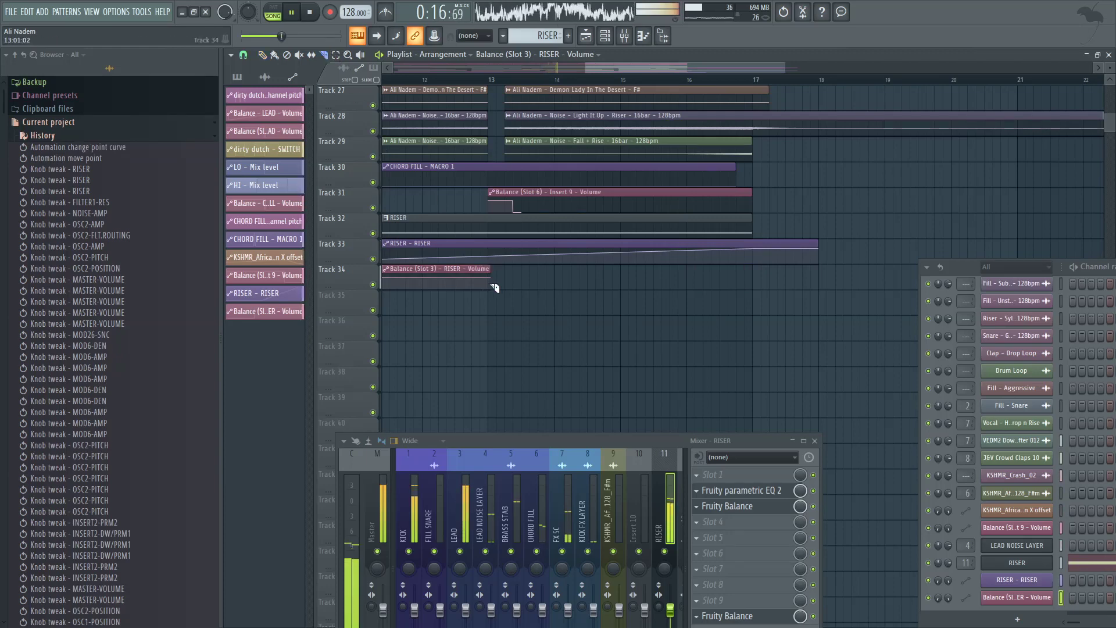
{"action": "left_click_drag", "start_coordinate": [488, 271], "coordinate": [492, 293]}
Step: Place a copy of the four-bar RISER volume automation section from bar 13 to bar 17 on Track 34
{"action": "scroll", "coordinate": [487, 272], "scroll_direction": "down", "scroll_amount": 4}
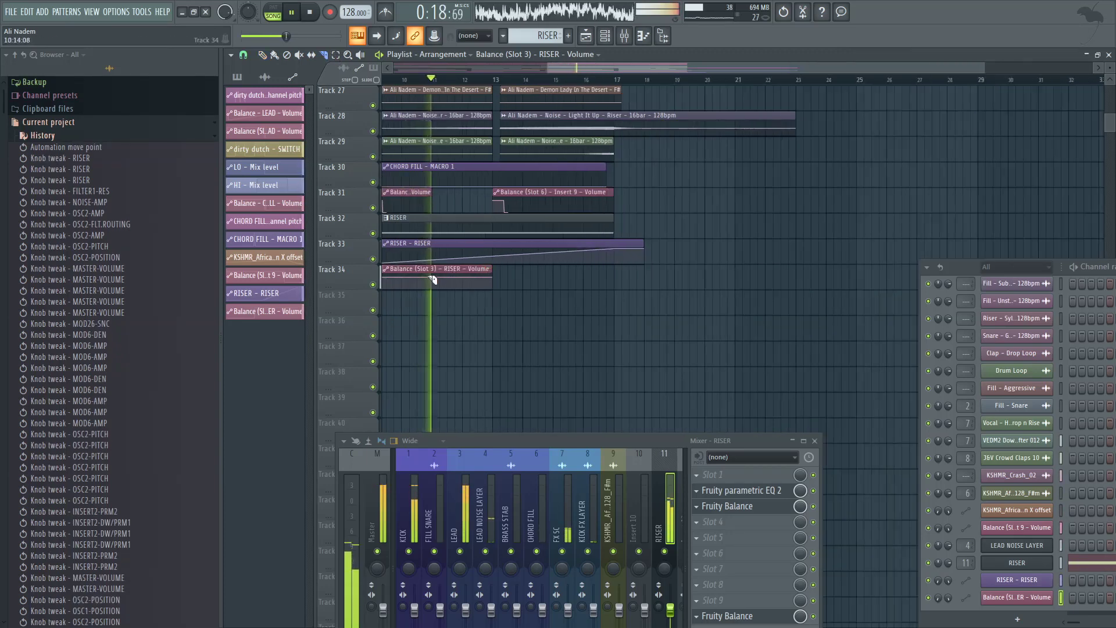
{"action": "scroll", "coordinate": [549, 320], "scroll_direction": "up", "scroll_amount": 3}
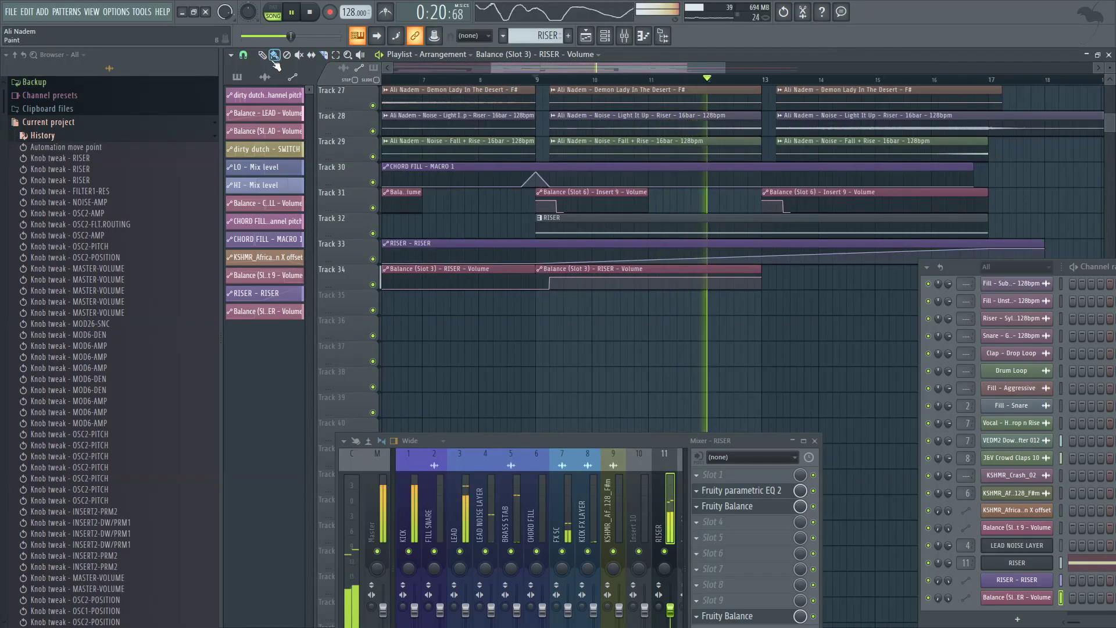
{"action": "scroll", "coordinate": [621, 272], "scroll_direction": "down", "scroll_amount": 2}
{"action": "left_click", "coordinate": [641, 275]}
{"action": "scroll", "coordinate": [655, 282], "scroll_direction": "up", "scroll_amount": 2}
{"action": "scroll", "coordinate": [624, 256], "scroll_direction": "down", "scroll_amount": 4}
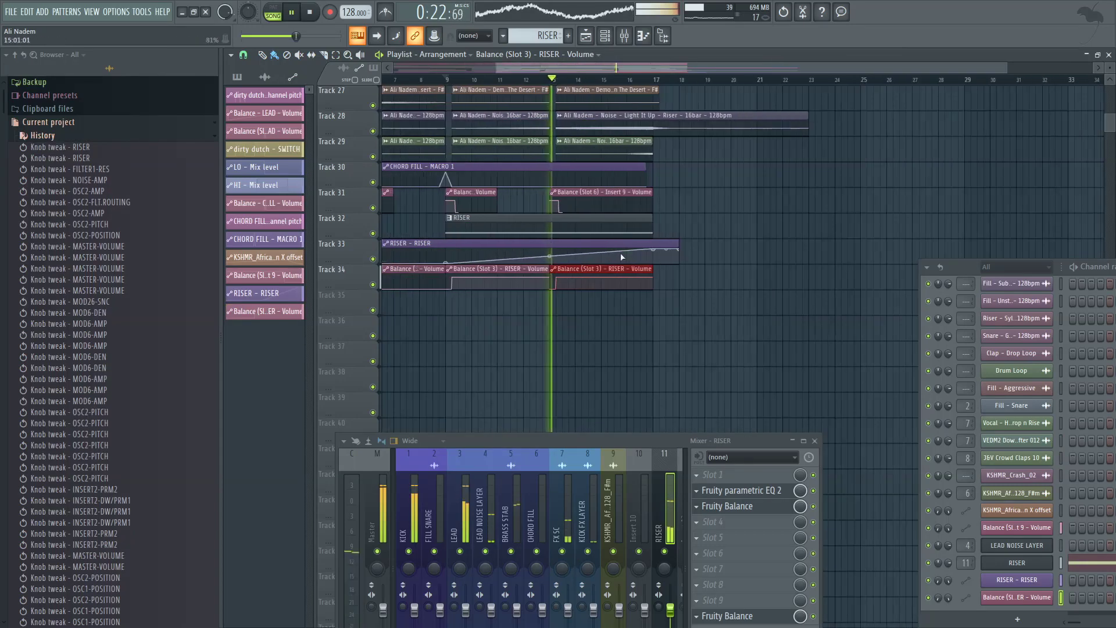
{"action": "scroll", "coordinate": [664, 267], "scroll_direction": "up", "scroll_amount": 4}
{"action": "scroll", "coordinate": [618, 242], "scroll_direction": "down", "scroll_amount": 3}
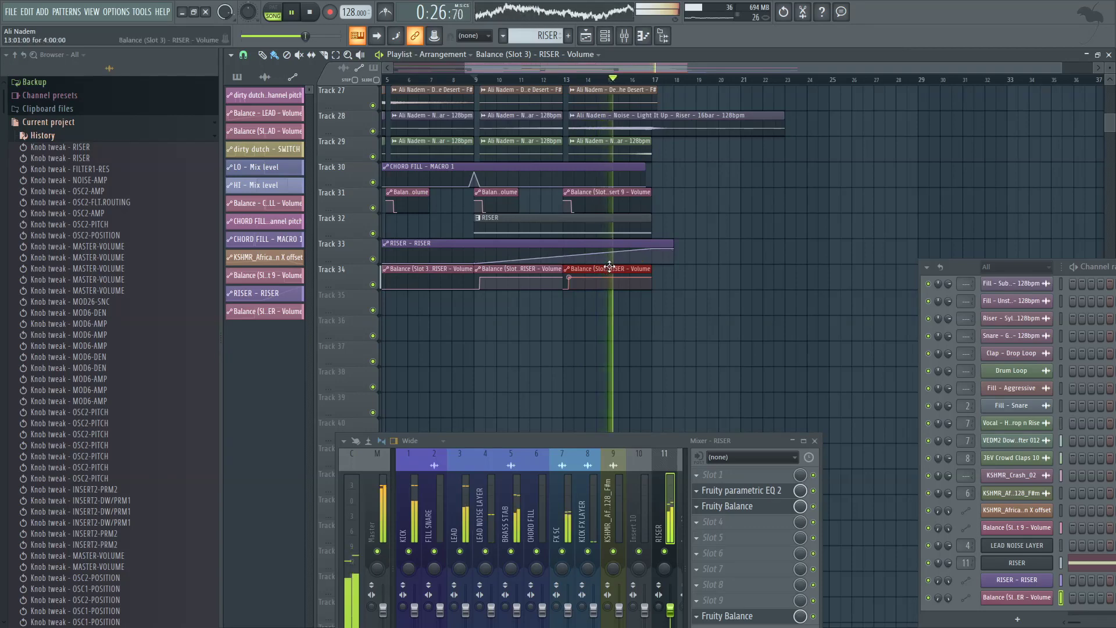
Step: Play back the riser's end and try extending the last RISER volume automation section on Track 34 about half a bar past bar 17
{"action": "scroll", "coordinate": [642, 261], "scroll_direction": "up", "scroll_amount": 3}
{"action": "scroll", "coordinate": [676, 261], "scroll_direction": "down", "scroll_amount": 3}
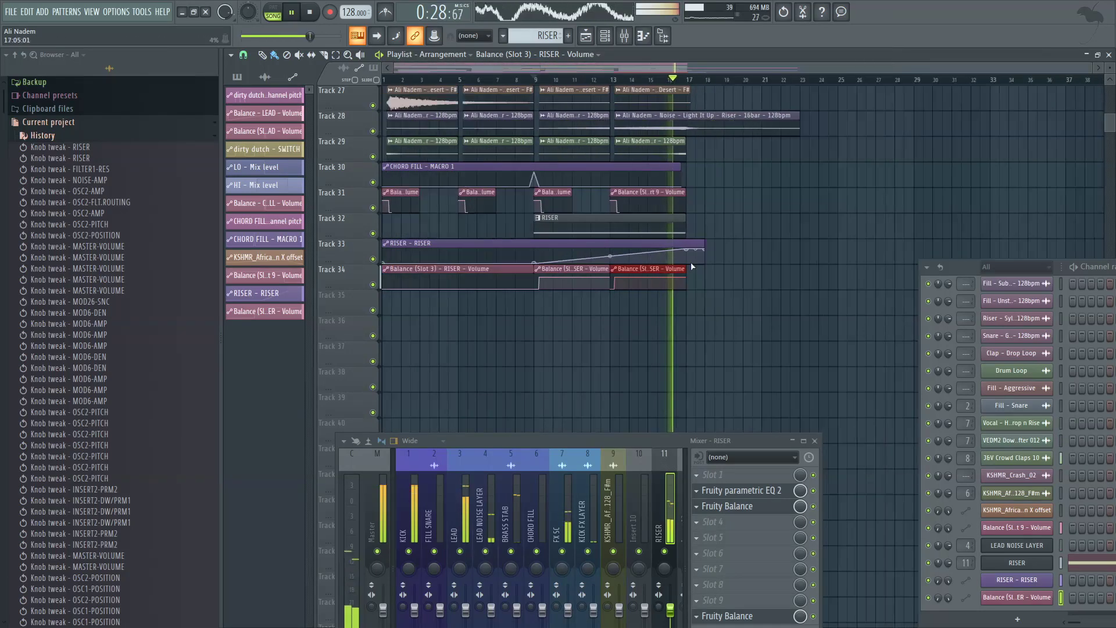
{"action": "scroll", "coordinate": [628, 233], "scroll_direction": "down", "scroll_amount": 3}
{"action": "scroll", "coordinate": [651, 231], "scroll_direction": "up", "scroll_amount": 5}
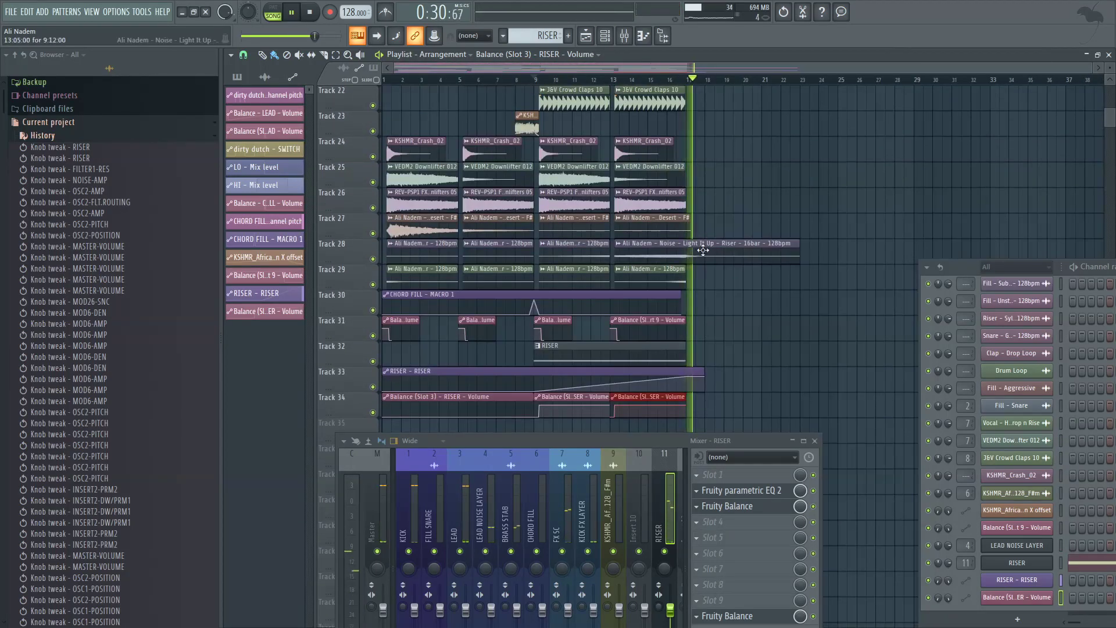
{"action": "scroll", "coordinate": [703, 279], "scroll_direction": "down", "scroll_amount": 3}
{"action": "key", "text": "space"}
{"action": "key", "text": "space"}
{"action": "scroll", "coordinate": [704, 320], "scroll_direction": "up", "scroll_amount": 4}
{"action": "left_click_drag", "start_coordinate": [672, 321], "coordinate": [712, 321]}
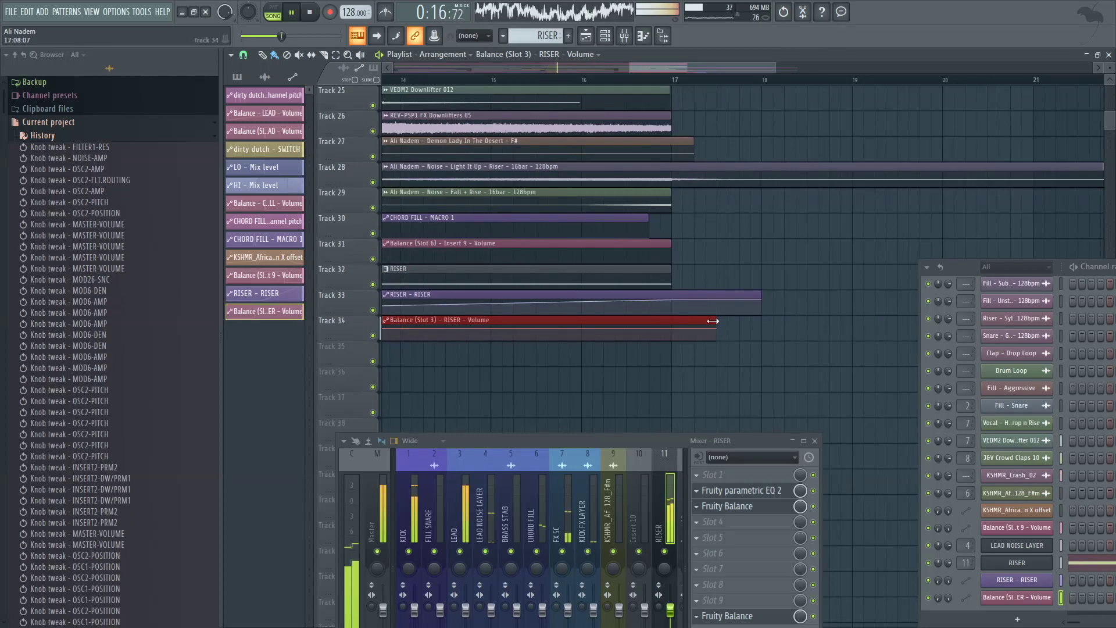
{"action": "scroll", "coordinate": [668, 314], "scroll_direction": "down", "scroll_amount": 4}
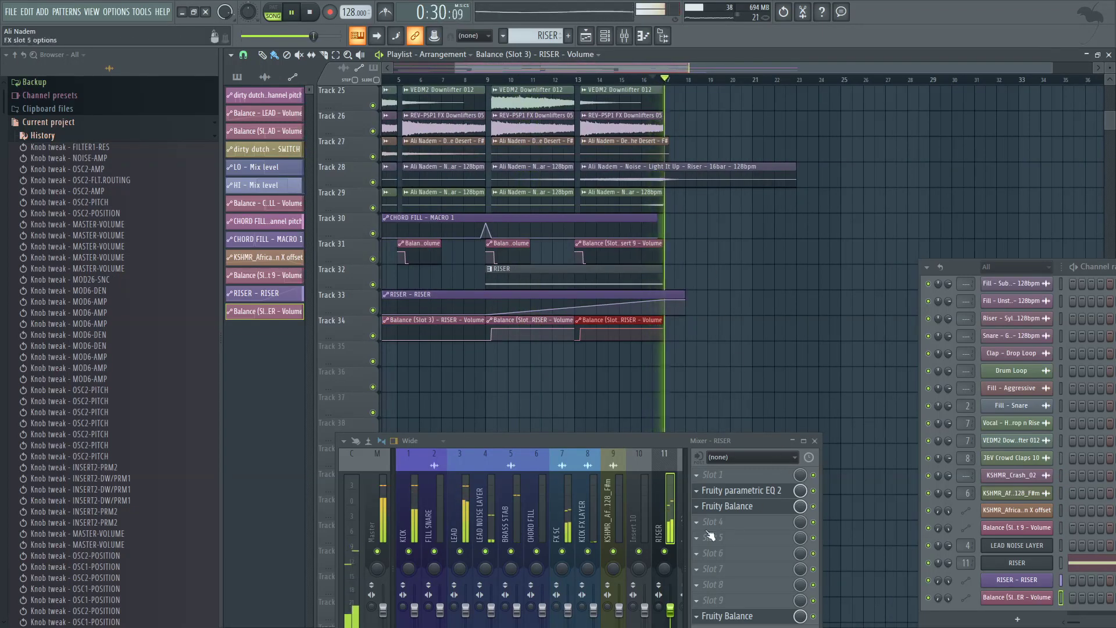
Step: Solo the RISER mixer track and extend its last volume automation section on Track 34 to just past bar 18
{"action": "right_click", "coordinate": [665, 551]}
{"action": "right_click", "coordinate": [665, 551]}
{"action": "scroll", "coordinate": [655, 416], "scroll_direction": "up", "scroll_amount": 4}
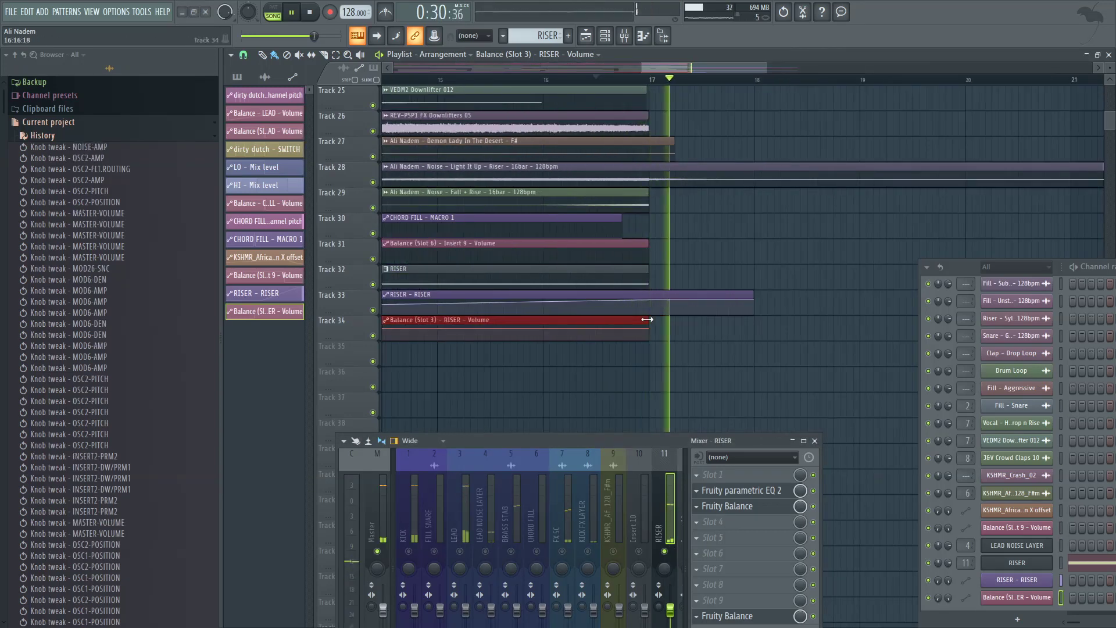
{"action": "left_click_drag", "start_coordinate": [652, 321], "coordinate": [765, 321]}
{"action": "key", "text": "space"}
{"action": "key", "text": "space"}
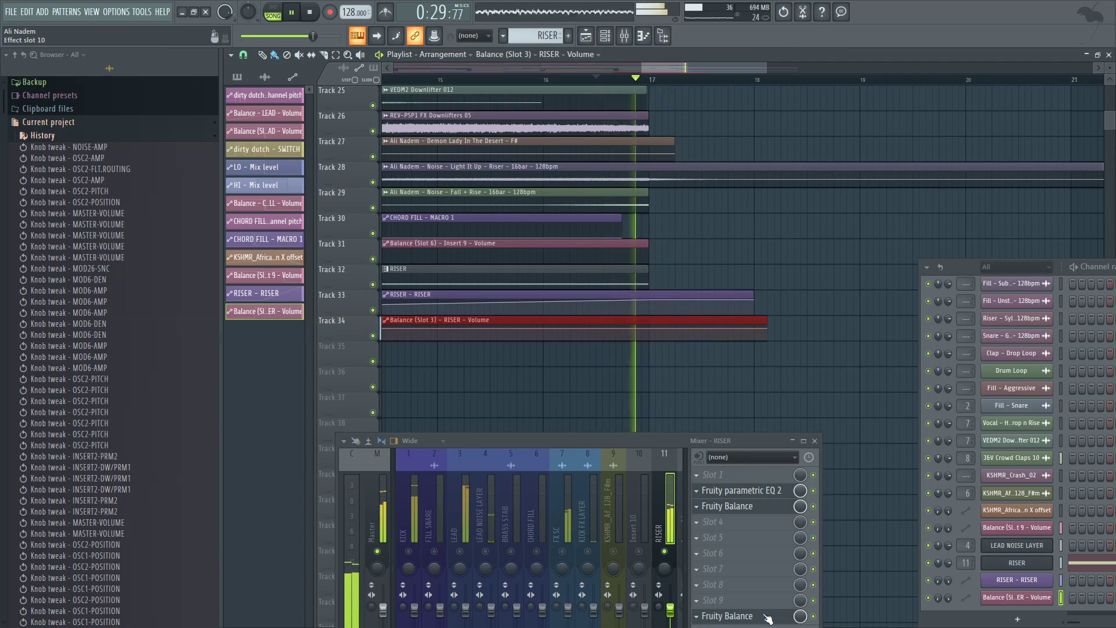
Step: Place a copy of the last LEAD volume automation section on Track 4 at bar 17 and shorten it to about two steps
{"action": "scroll", "coordinate": [721, 247], "scroll_direction": "up", "scroll_amount": 8}
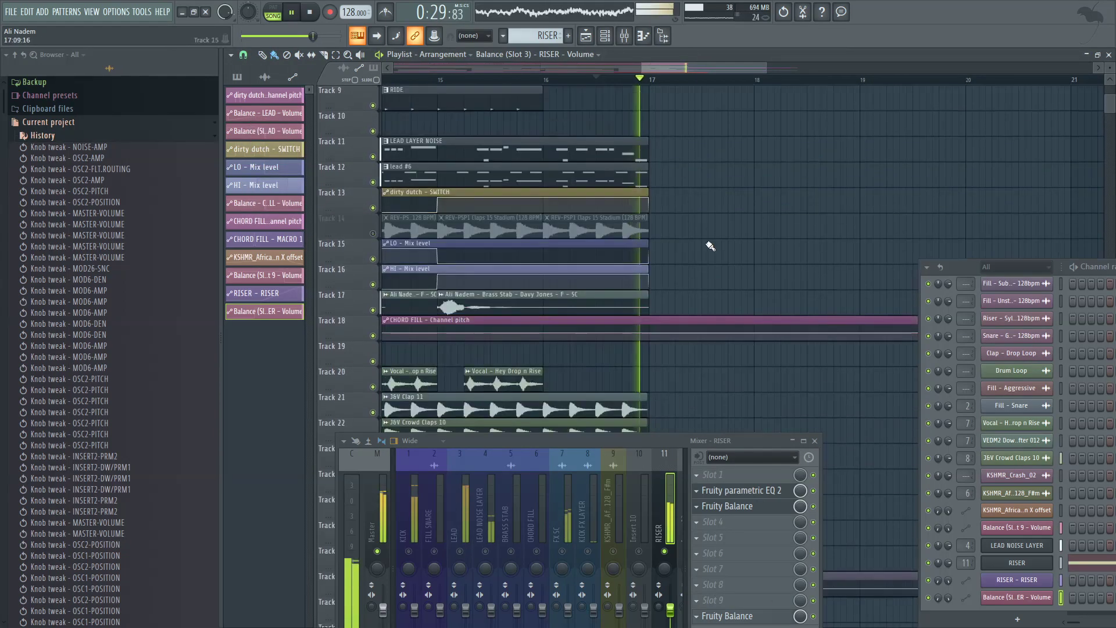
{"action": "key", "text": "space"}
{"action": "key", "text": "space"}
{"action": "scroll", "coordinate": [658, 182], "scroll_direction": "up", "scroll_amount": 3}
{"action": "left_click", "coordinate": [599, 166]}
{"action": "key", "text": "space"}
{"action": "key", "text": "space"}
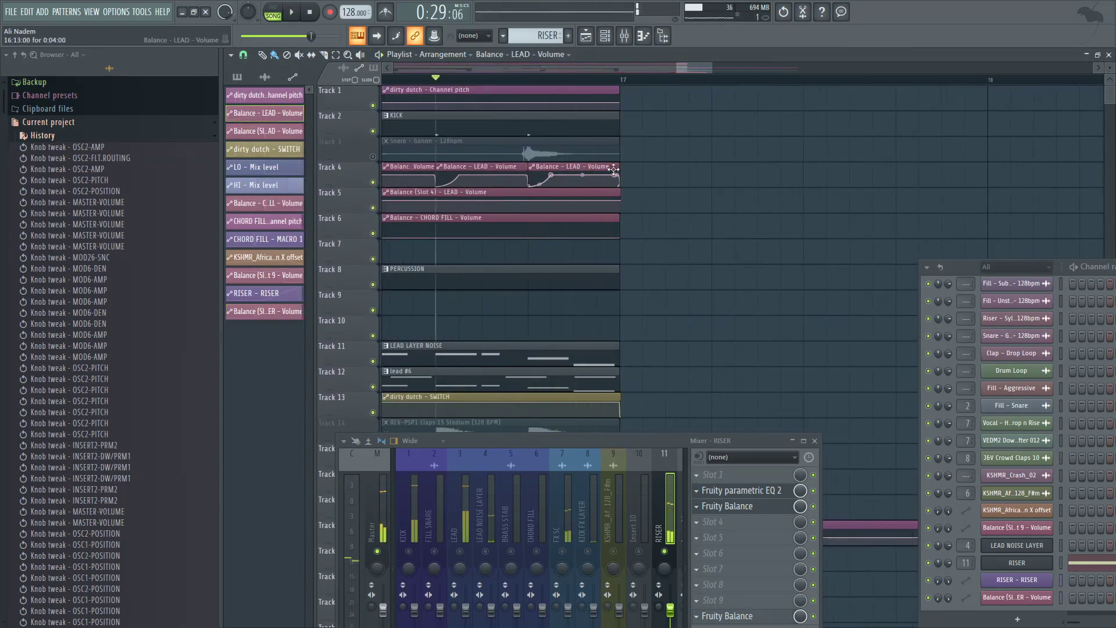
{"action": "left_click", "coordinate": [691, 165]}
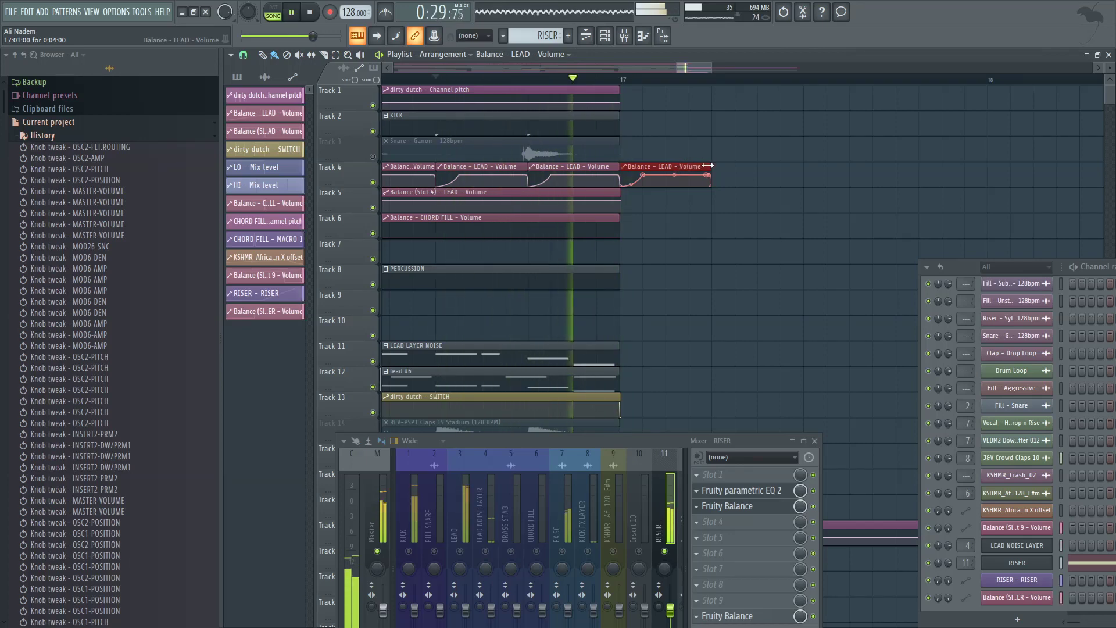
{"action": "left_click_drag", "start_coordinate": [710, 165], "coordinate": [670, 162]}
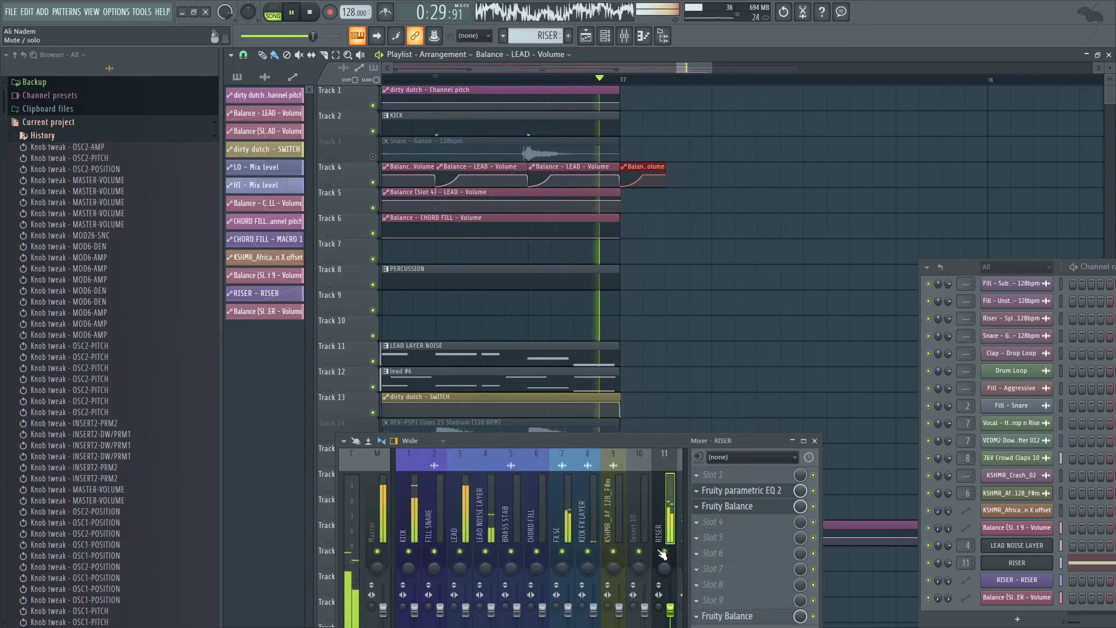
Step: Listen to the arrangement leading into bar 17 and look over the tracks around the transition
{"action": "key", "text": "space"}
{"action": "key", "text": "space"}
{"action": "scroll", "coordinate": [715, 343], "scroll_direction": "down", "scroll_amount": 6}
{"action": "scroll", "coordinate": [746, 293], "scroll_direction": "down", "scroll_amount": 6}
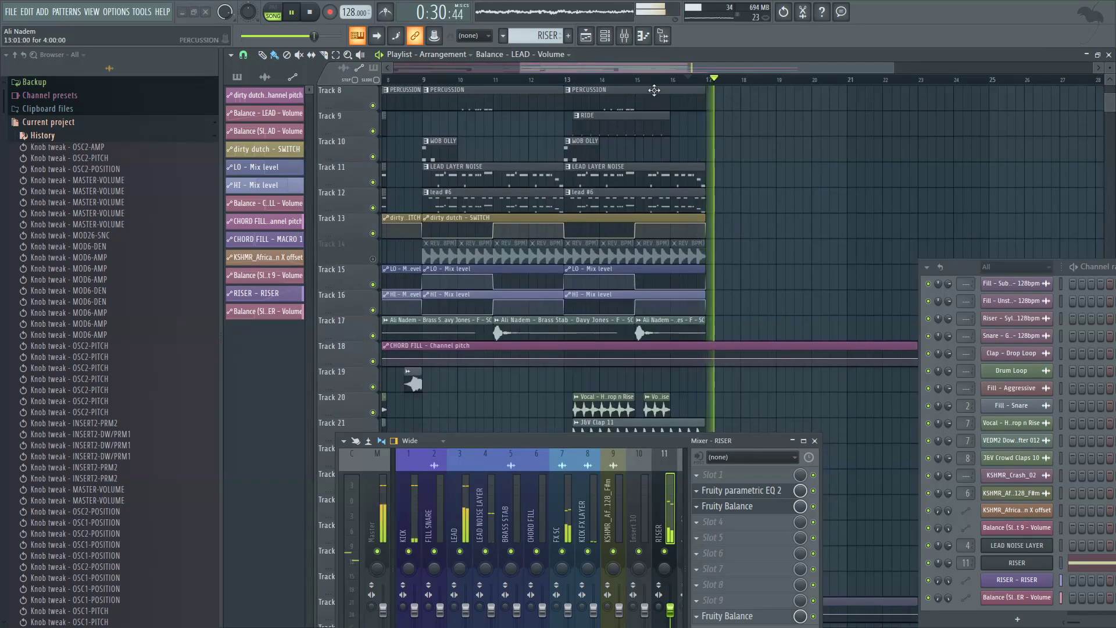
{"action": "left_click", "coordinate": [662, 80]}
{"action": "scroll", "coordinate": [743, 210], "scroll_direction": "down", "scroll_amount": 6}
{"action": "scroll", "coordinate": [725, 216], "scroll_direction": "up", "scroll_amount": 5}
{"action": "scroll", "coordinate": [712, 229], "scroll_direction": "up", "scroll_amount": 12}
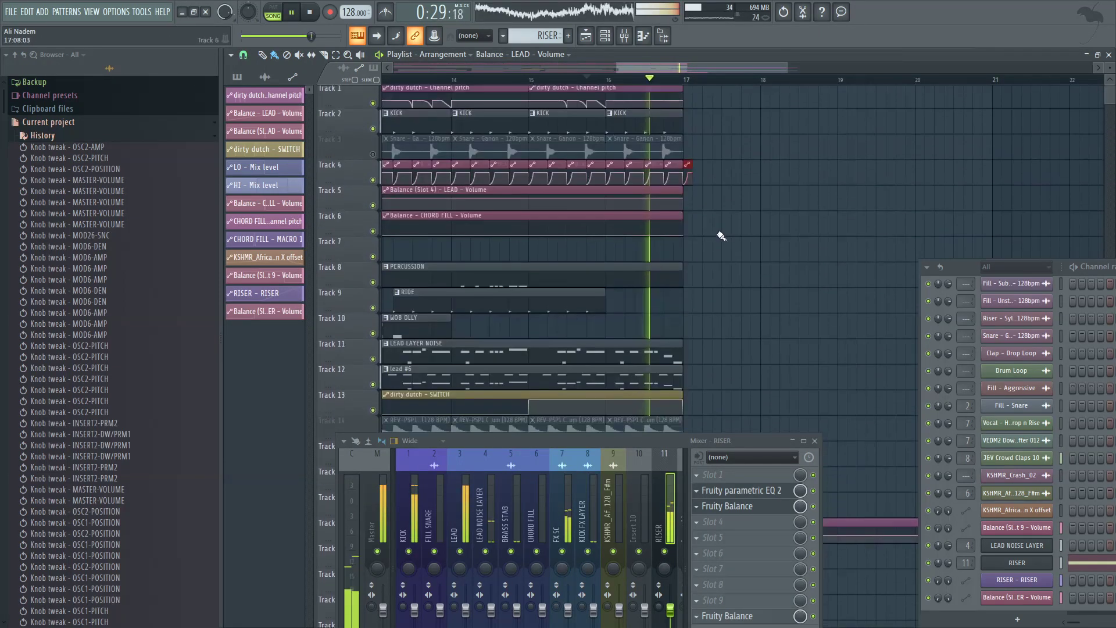
Step: Delete the LEAD volume automation copy at bar 17 on Track 4 and shorten the section before it to three steps
{"action": "scroll", "coordinate": [717, 234], "scroll_direction": "up", "scroll_amount": 1}
{"action": "scroll", "coordinate": [673, 185], "scroll_direction": "up", "scroll_amount": 4}
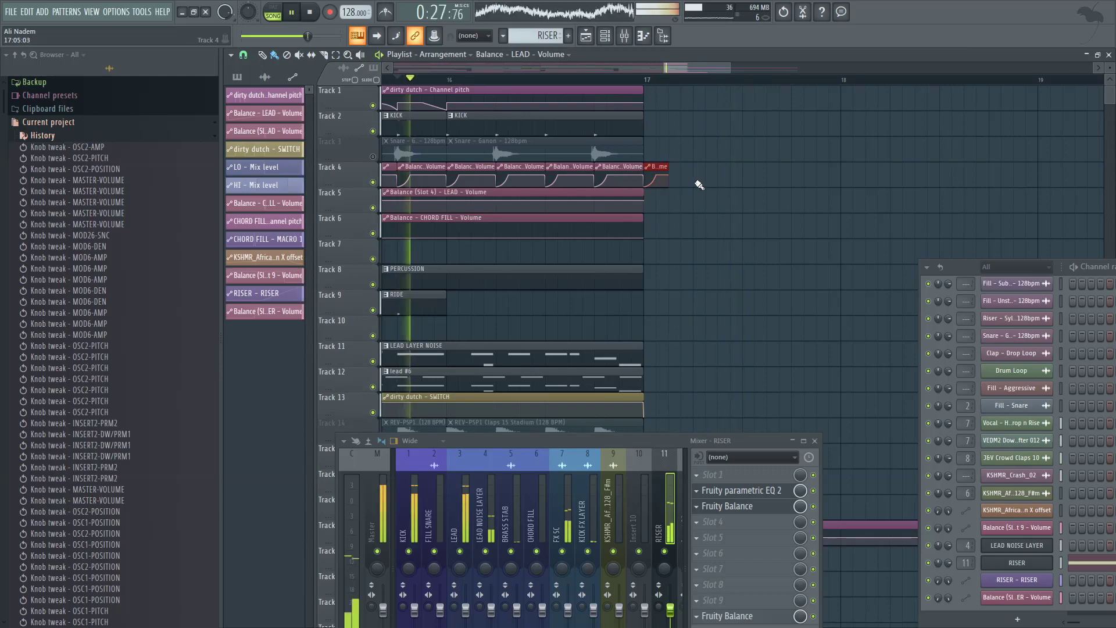
{"action": "scroll", "coordinate": [646, 165], "scroll_direction": "up", "scroll_amount": 4}
{"action": "right_click", "coordinate": [653, 166]}
{"action": "left_click_drag", "start_coordinate": [642, 167], "coordinate": [591, 167]}
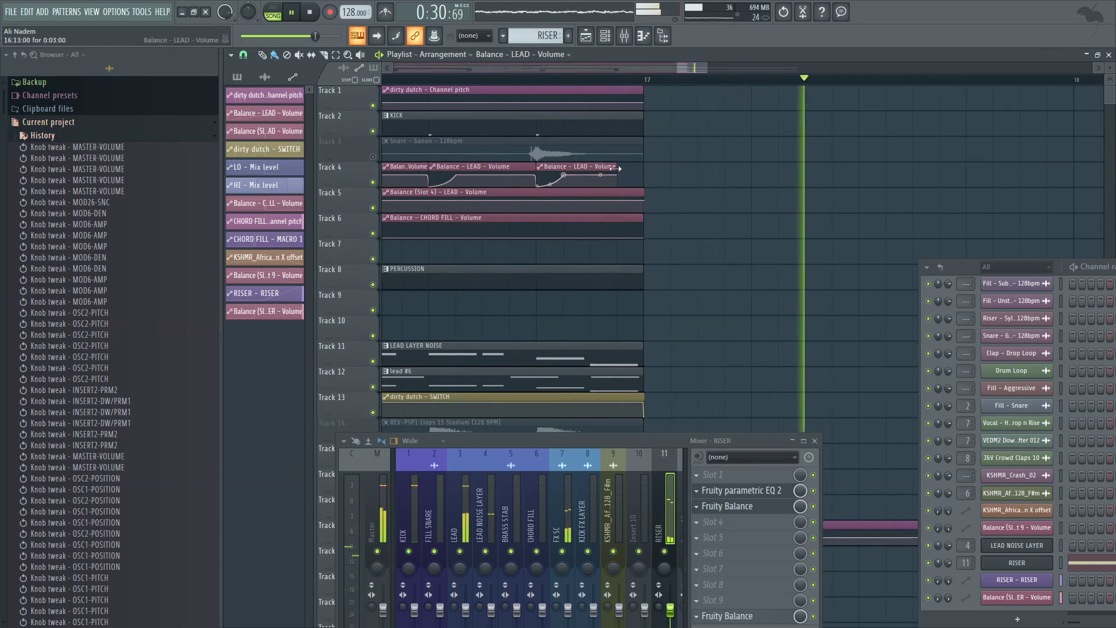
{"action": "left_click_drag", "start_coordinate": [590, 166], "coordinate": [625, 164]}
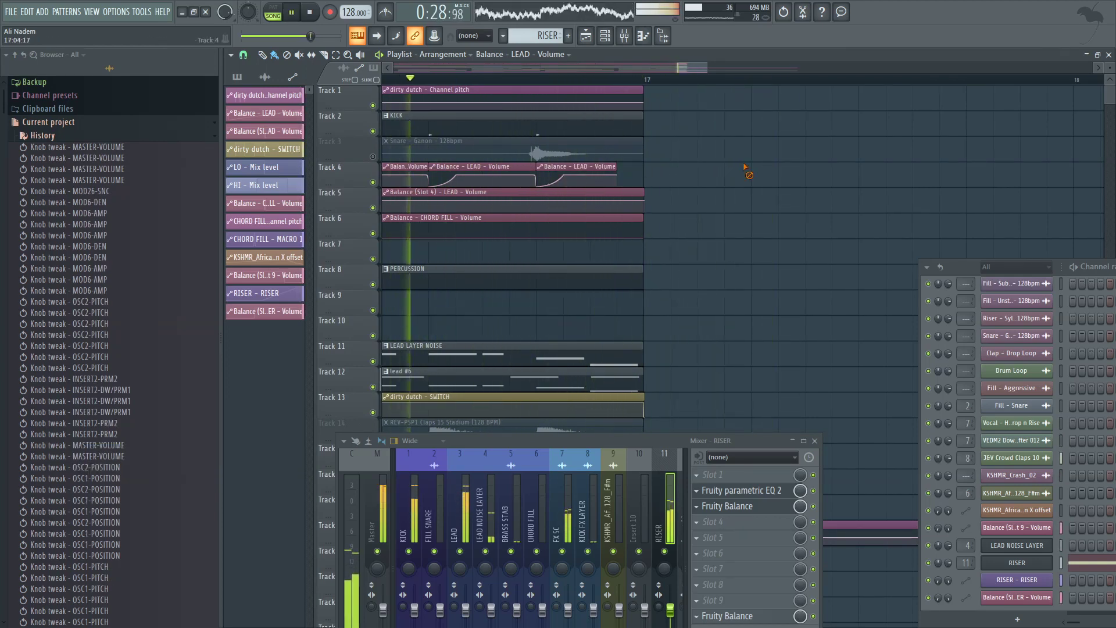
Step: Play the arrangement from just before bar 9 and review the RISER pattern and automation on Tracks 32 to 34
{"action": "scroll", "coordinate": [745, 167], "scroll_direction": "down", "scroll_amount": 8}
{"action": "scroll", "coordinate": [794, 164], "scroll_direction": "down", "scroll_amount": 5}
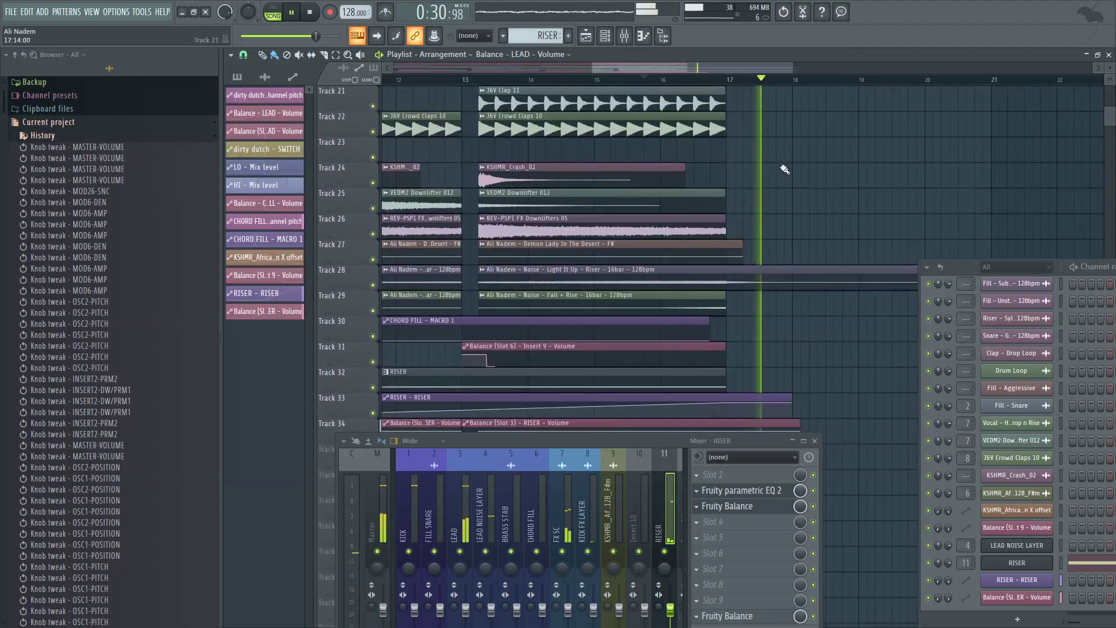
{"action": "scroll", "coordinate": [783, 169], "scroll_direction": "down", "scroll_amount": 2}
{"action": "scroll", "coordinate": [726, 117], "scroll_direction": "down", "scroll_amount": 3}
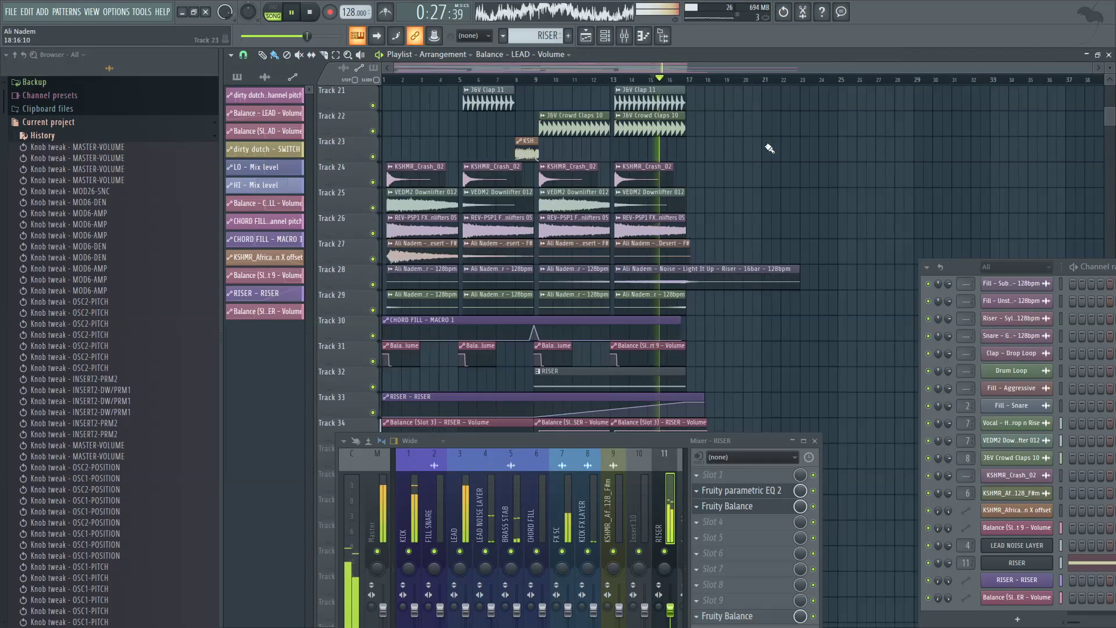
{"action": "scroll", "coordinate": [631, 160], "scroll_direction": "down", "scroll_amount": 3}
{"action": "left_click", "coordinate": [522, 80]}
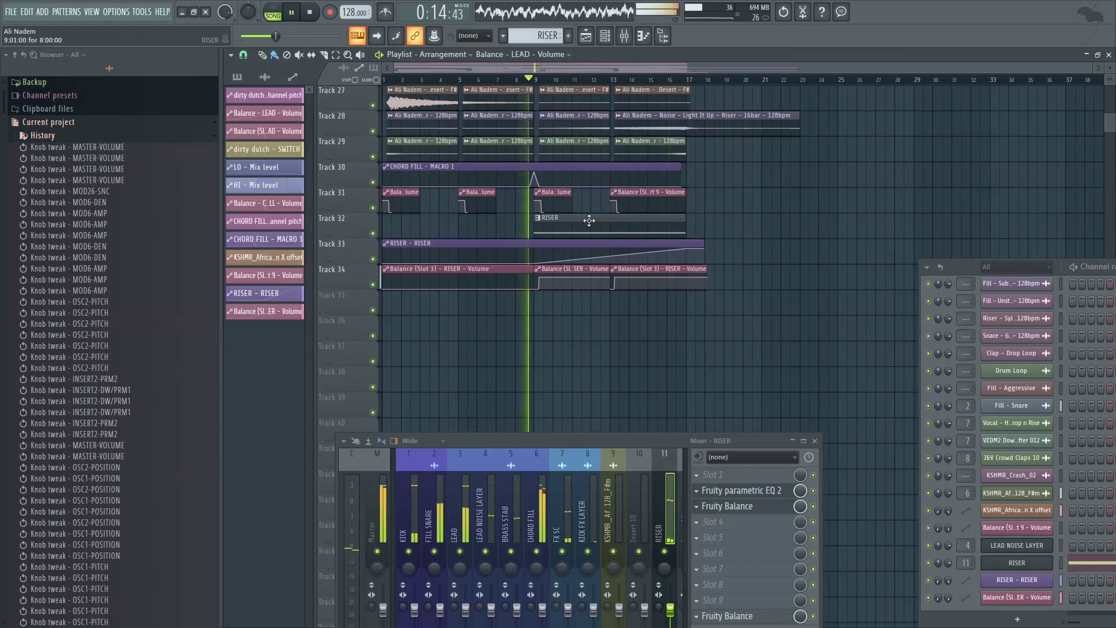
{"action": "scroll", "coordinate": [586, 221], "scroll_direction": "up", "scroll_amount": 3}
{"action": "scroll", "coordinate": [472, 277], "scroll_direction": "down", "scroll_amount": 2}
{"action": "scroll", "coordinate": [472, 276], "scroll_direction": "up", "scroll_amount": 2}
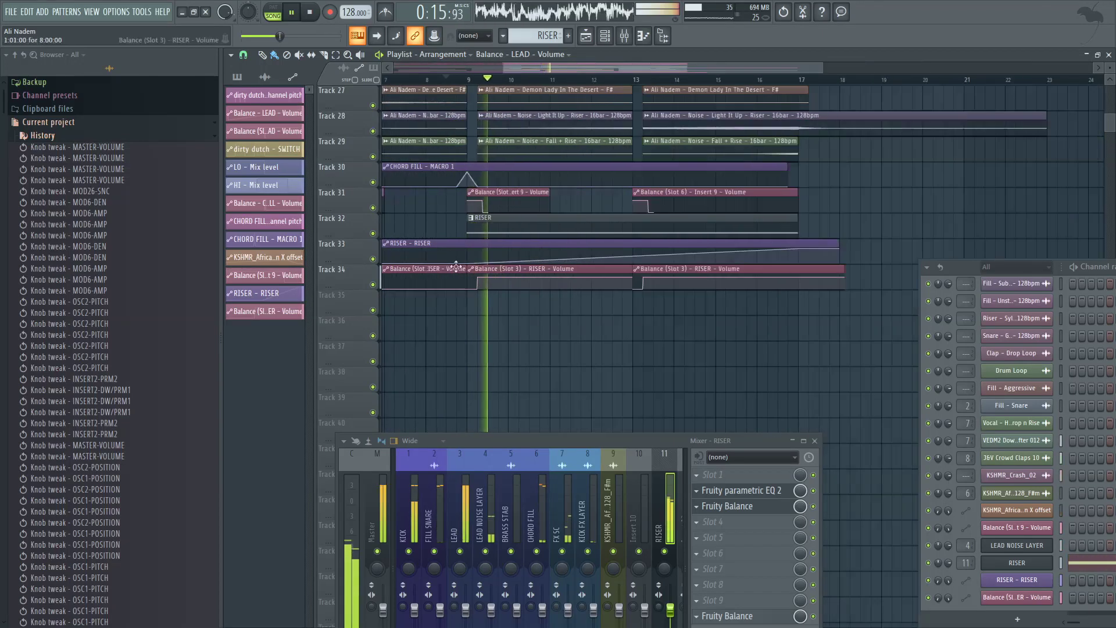
Step: Open the RISER channel's Massive synth and try adjusting the Insert 2 Hp control
{"action": "left_click", "coordinate": [1017, 563]}
{"action": "left_click_drag", "start_coordinate": [623, 463], "coordinate": [663, 603]}
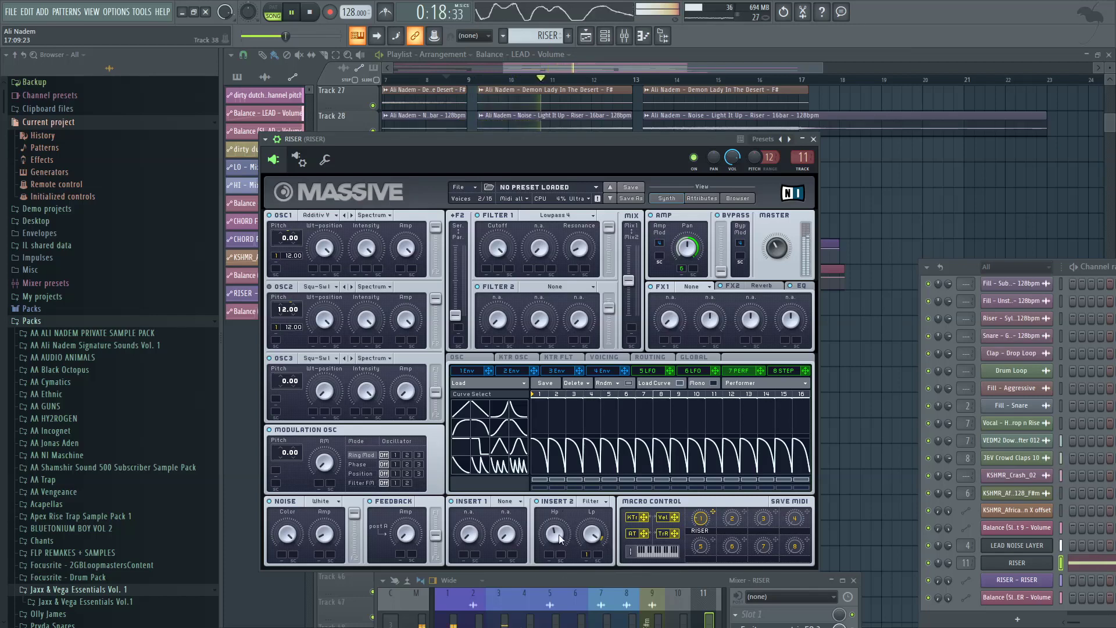
{"action": "left_click_drag", "start_coordinate": [558, 535], "coordinate": [563, 508]}
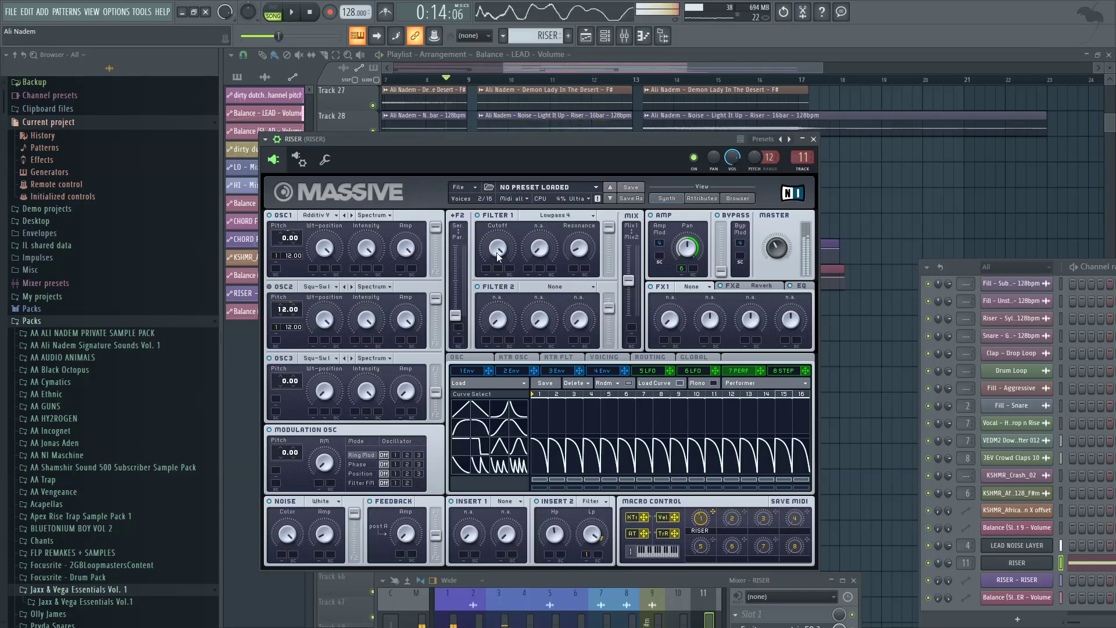
Step: Audition the riser, show Massive's Voicing page and remove the macro 1 modulation from the Filter 1 cutoff
{"action": "key", "text": "space"}
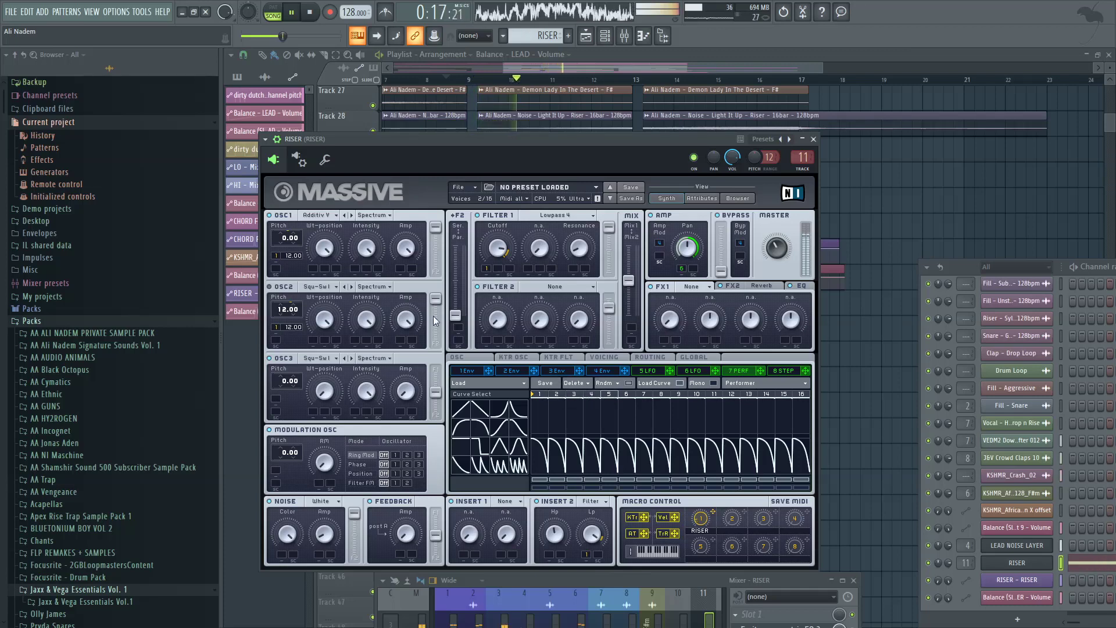
{"action": "left_click", "coordinate": [605, 358]}
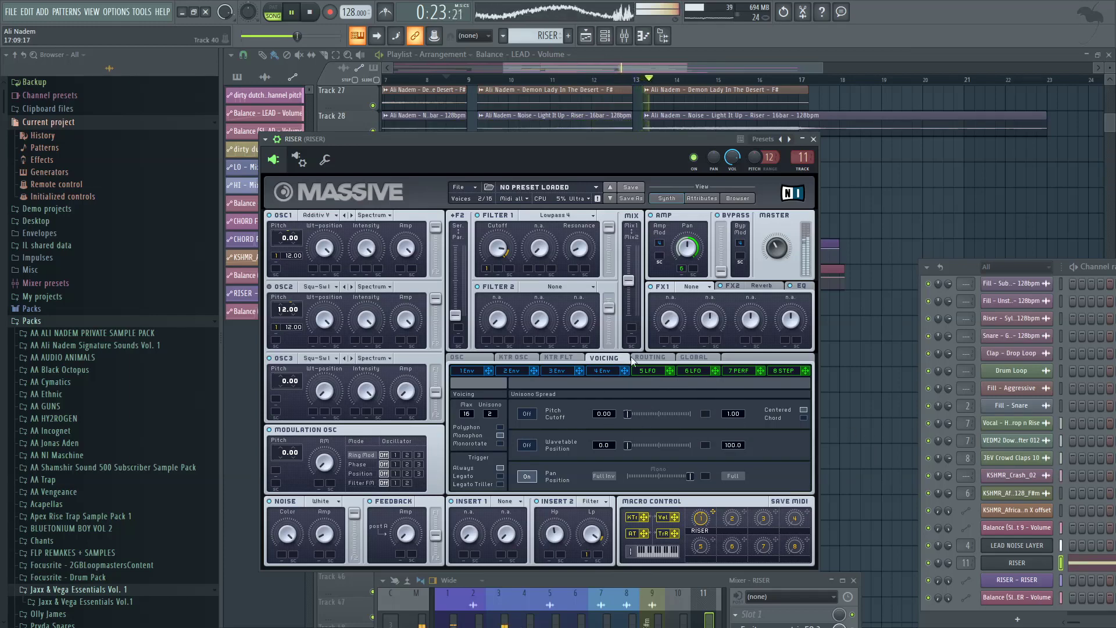
{"action": "key", "text": "space"}
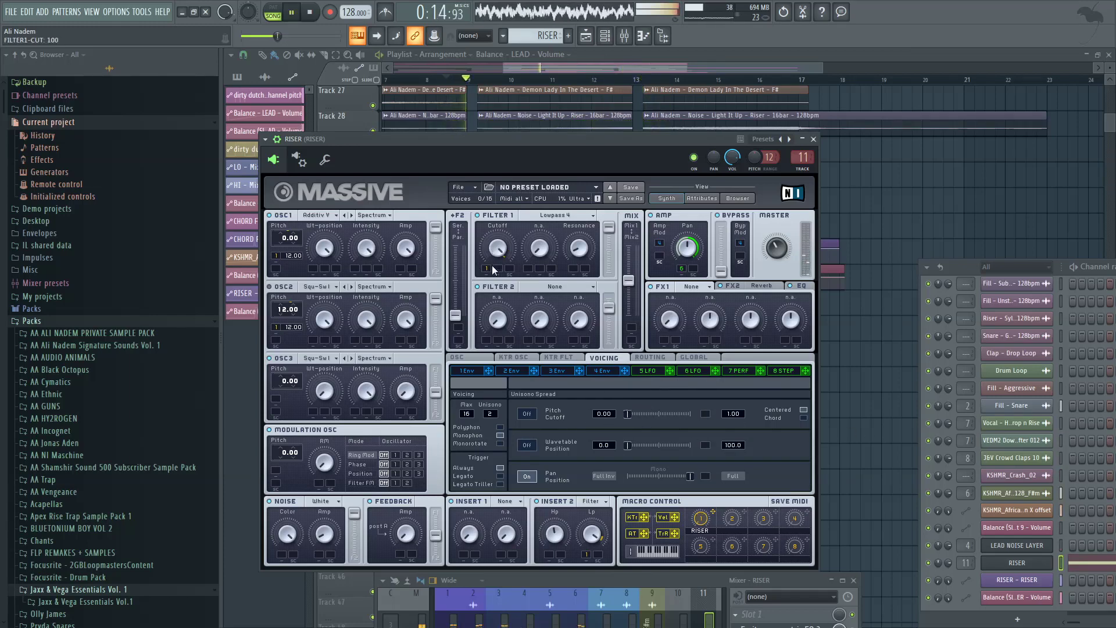
{"action": "right_click", "coordinate": [495, 269]}
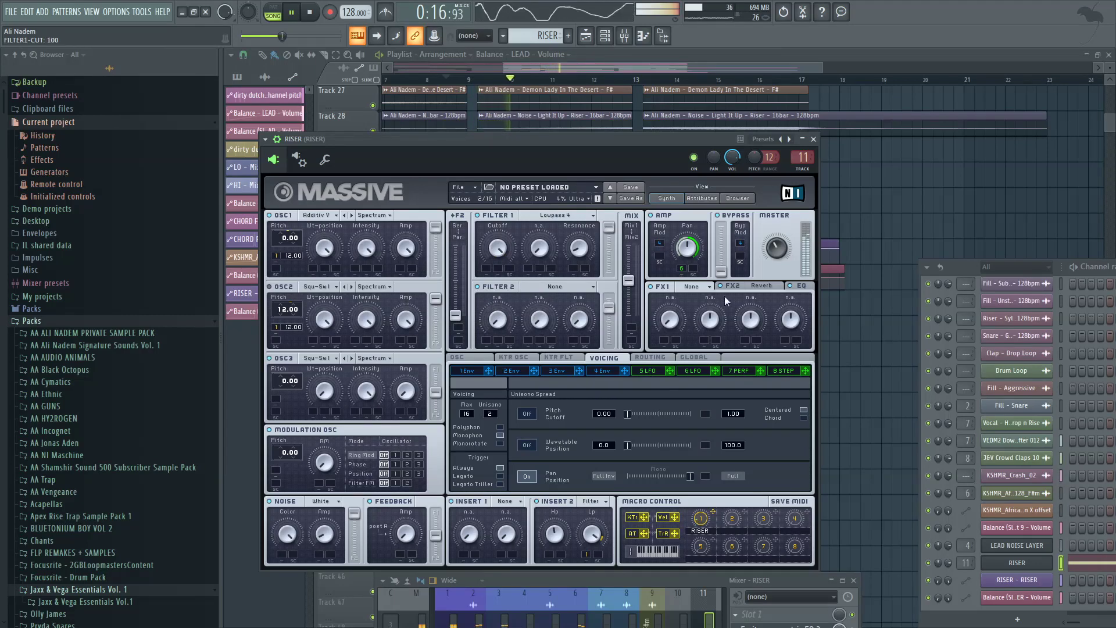
Step: Show Massive's EQ page and readjust the Low Shelf control and its macro 1 modulation amount during playback
{"action": "left_click", "coordinate": [708, 287]}
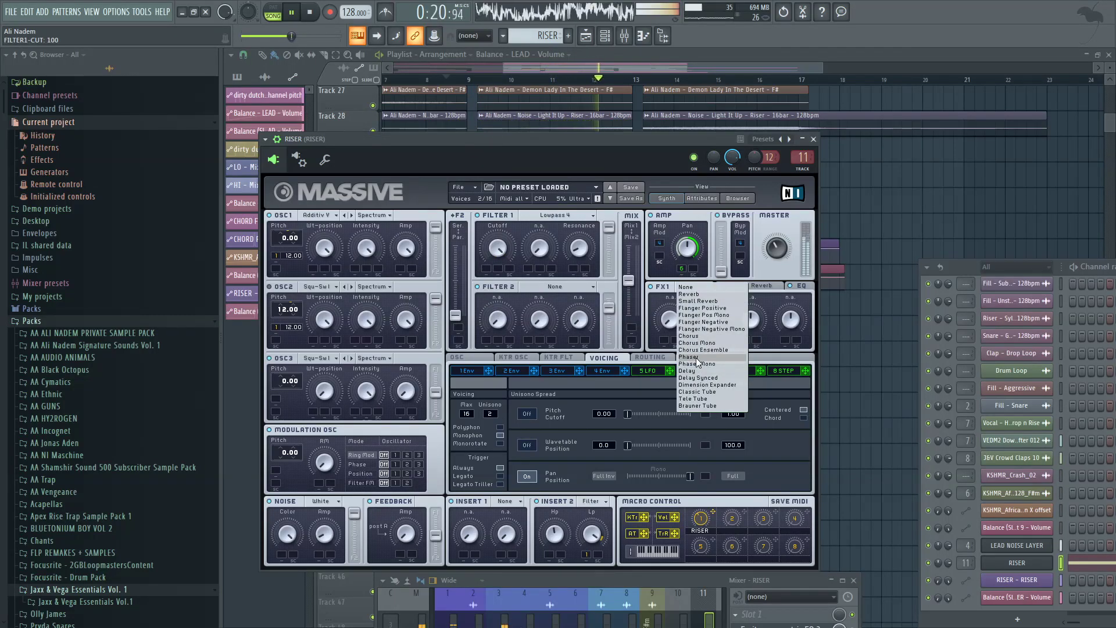
{"action": "left_click", "coordinate": [801, 286]}
{"action": "key", "text": "space"}
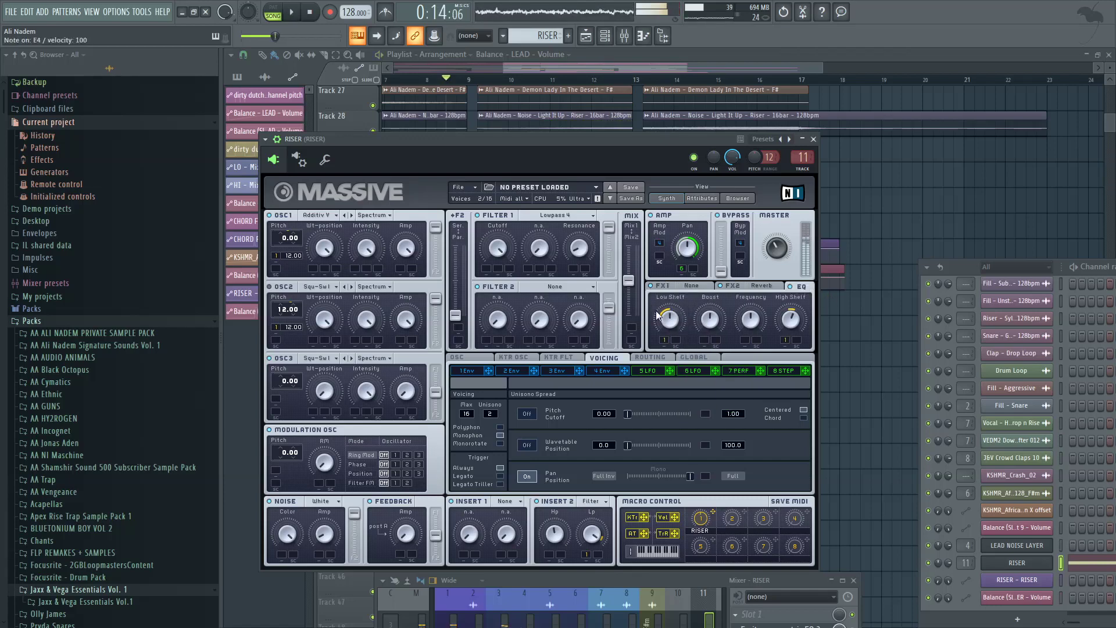
{"action": "key", "text": "space"}
{"action": "left_click_drag", "start_coordinate": [671, 325], "coordinate": [672, 401]}
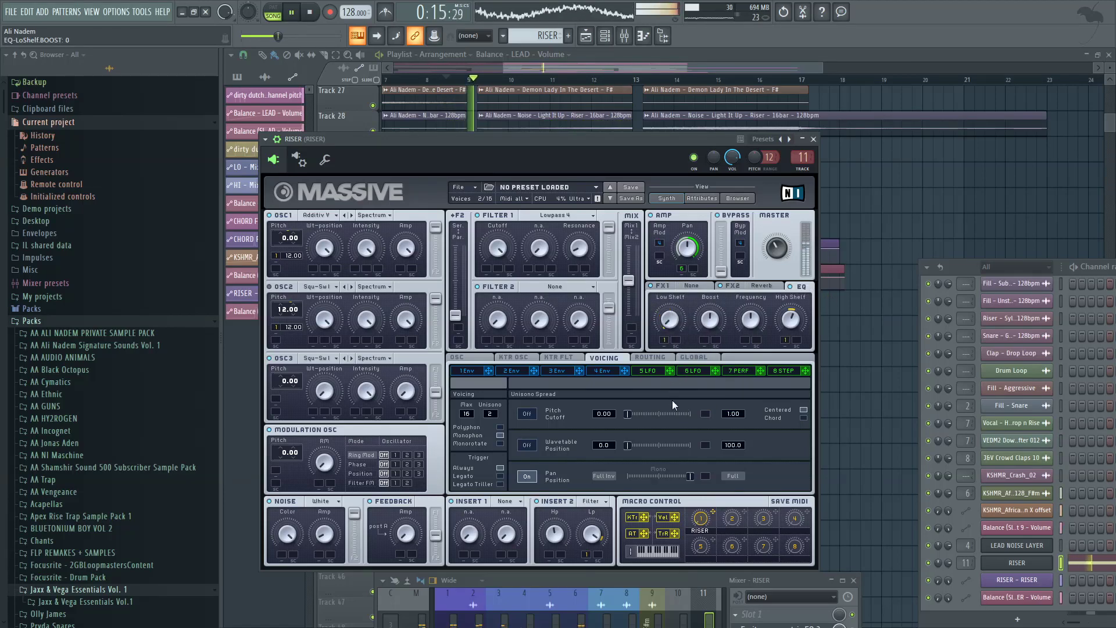
{"action": "left_click_drag", "start_coordinate": [665, 341], "coordinate": [665, 324]}
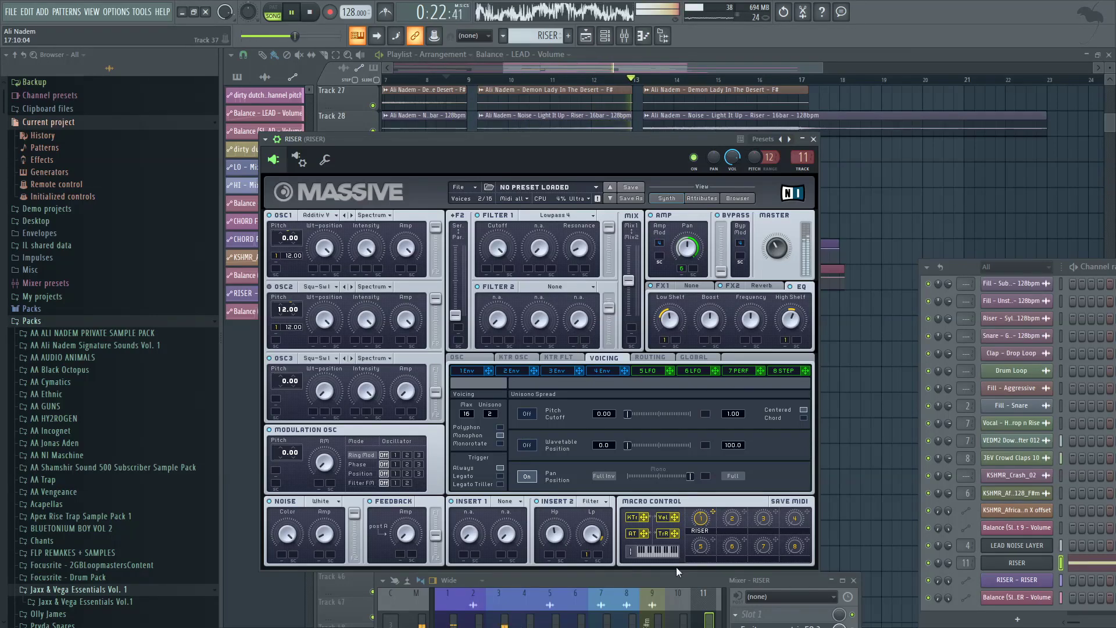
Step: Check the Fruity parametric EQ 2 on the RISER mixer track and fine-tune Massive's master volume to about 38
{"action": "left_click_drag", "start_coordinate": [677, 568], "coordinate": [682, 388]}
{"action": "left_click", "coordinate": [782, 439]}
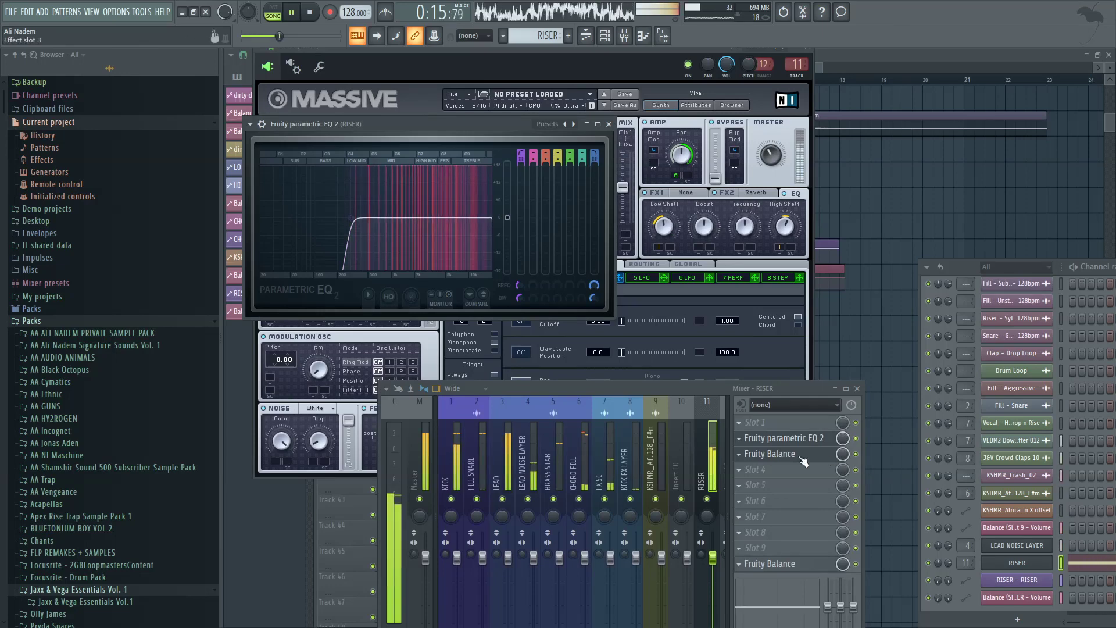
{"action": "left_click", "coordinate": [776, 156]}
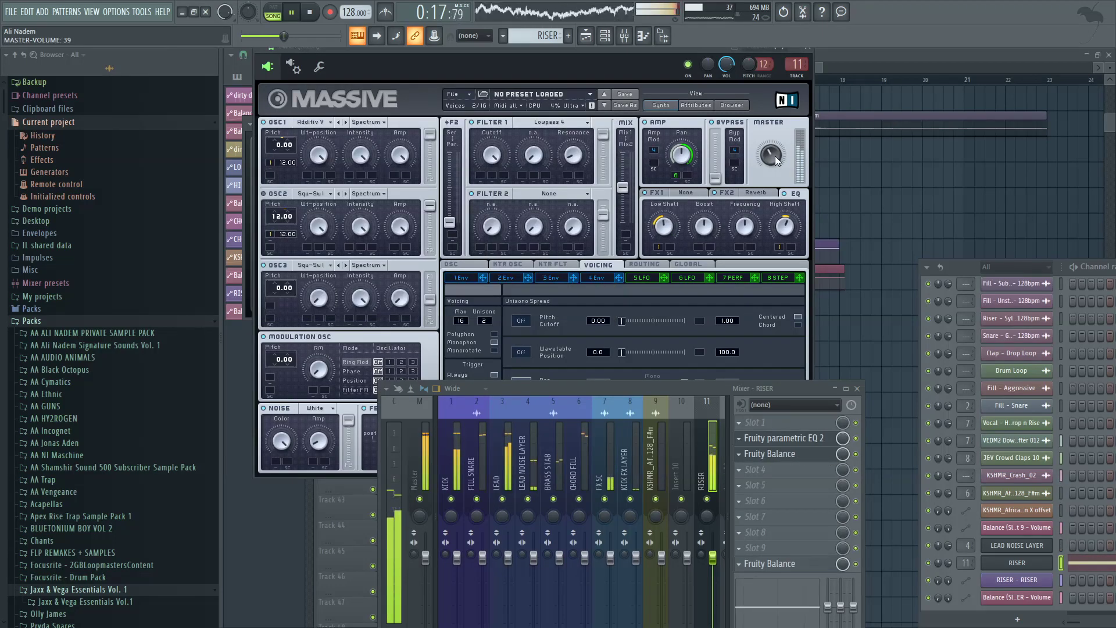
{"action": "left_click_drag", "start_coordinate": [731, 390], "coordinate": [716, 536]}
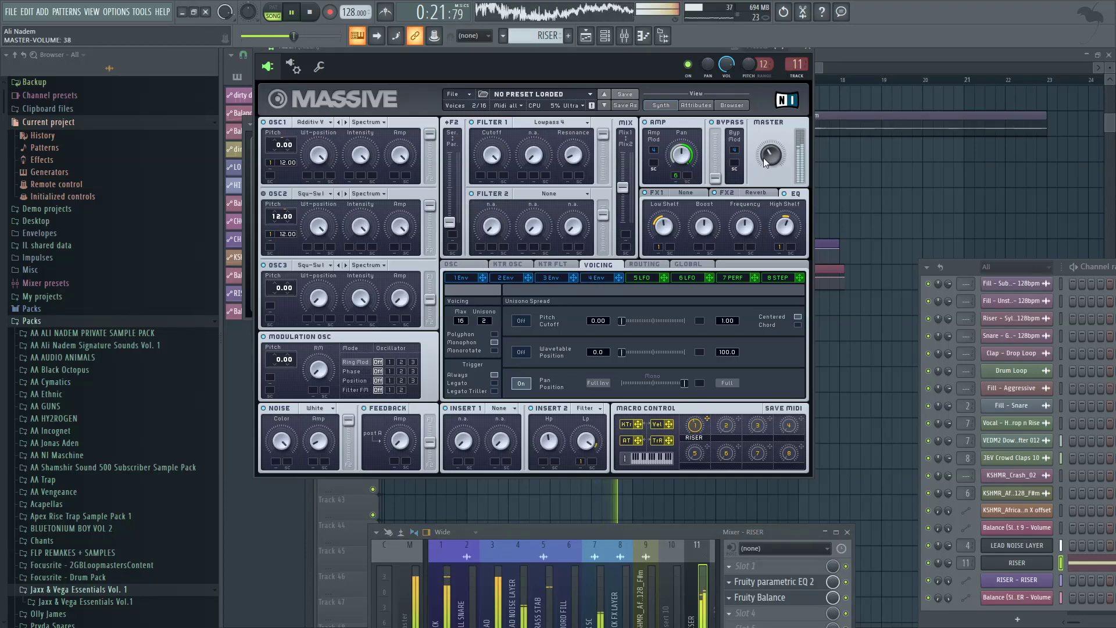
{"action": "scroll", "coordinate": [762, 157], "scroll_direction": "up", "scroll_amount": 1}
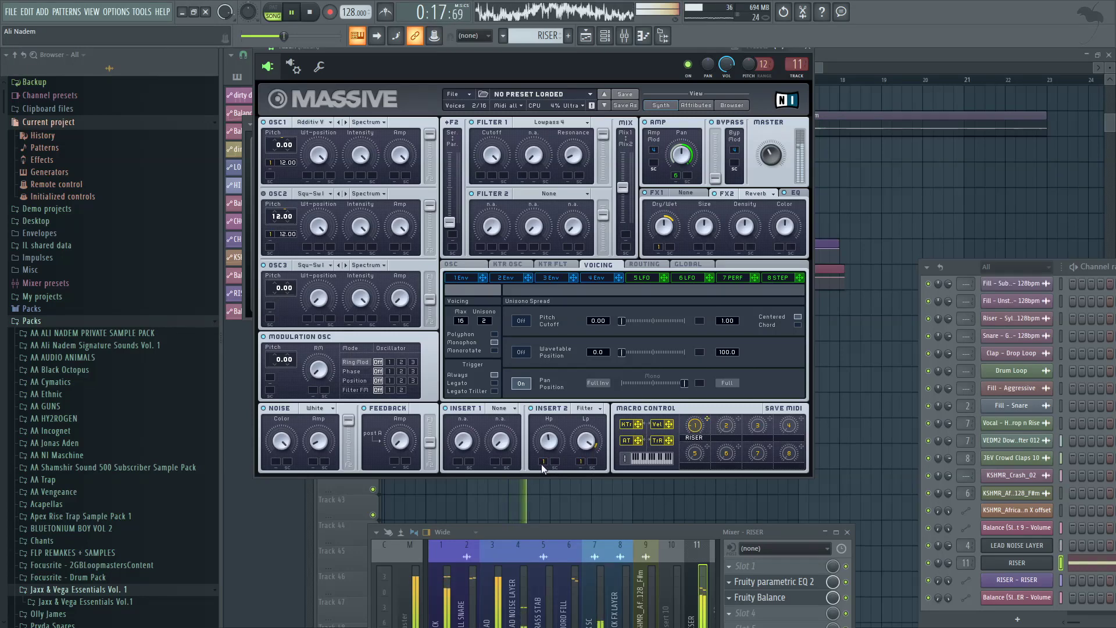
Step: Set the macro 1 modulation range on Massive's Insert 2 Hp control
{"action": "mouse_move", "coordinate": [542, 462]}
{"action": "left_mouse_down"}
{"action": "mouse_move", "coordinate": [550, 423]}
{"action": "mouse_move", "coordinate": [542, 456]}
{"action": "left_mouse_up"}
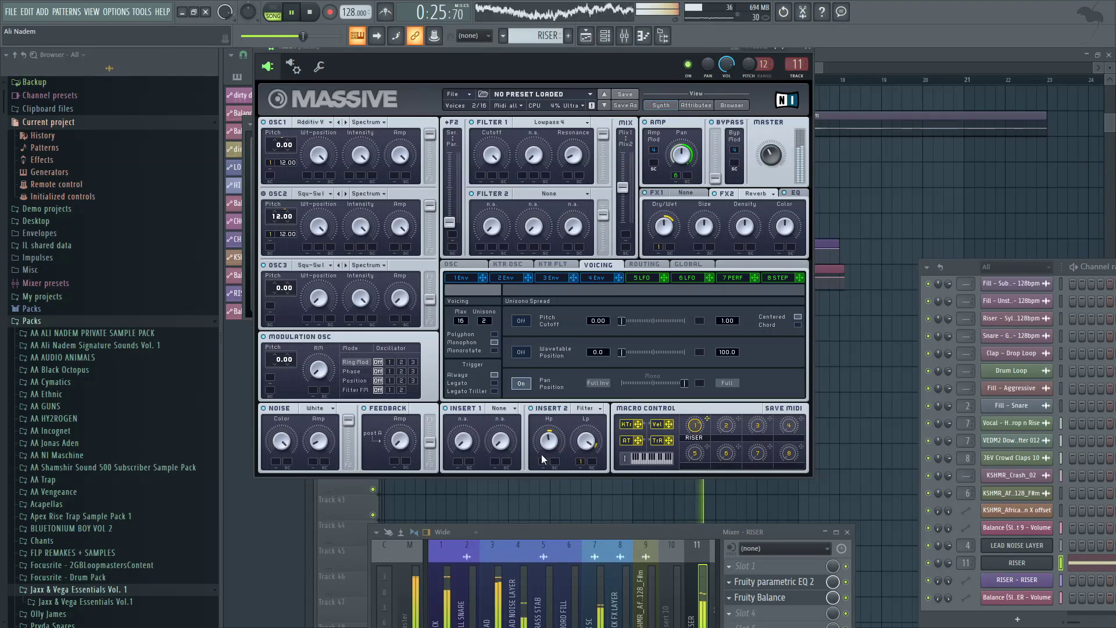
{"action": "left_click_drag", "start_coordinate": [542, 454], "coordinate": [542, 456]}
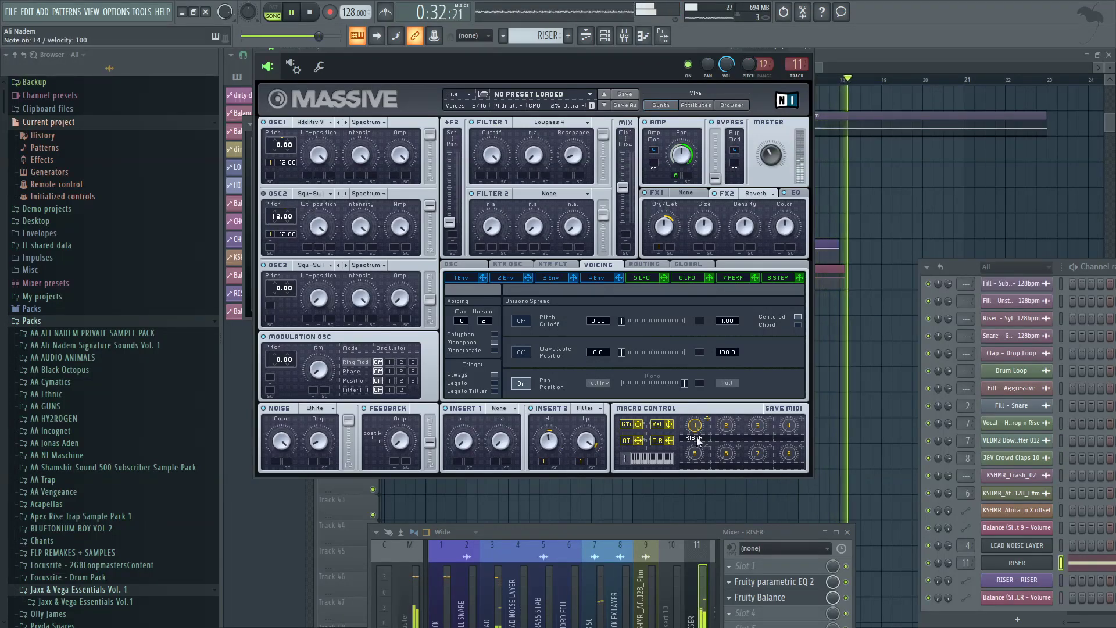
Step: Check the macro-modulated Low Shelf on Massive's EQ page and set a macro 1 modulation range on the Noise Amp control
{"action": "key", "text": "space"}
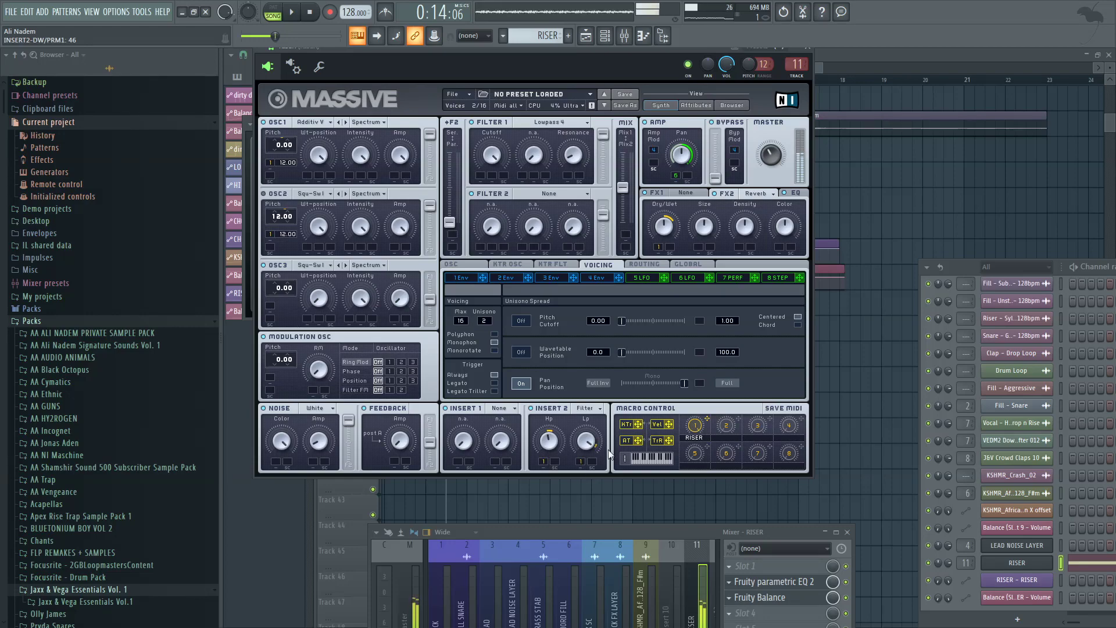
{"action": "left_click", "coordinate": [794, 193]}
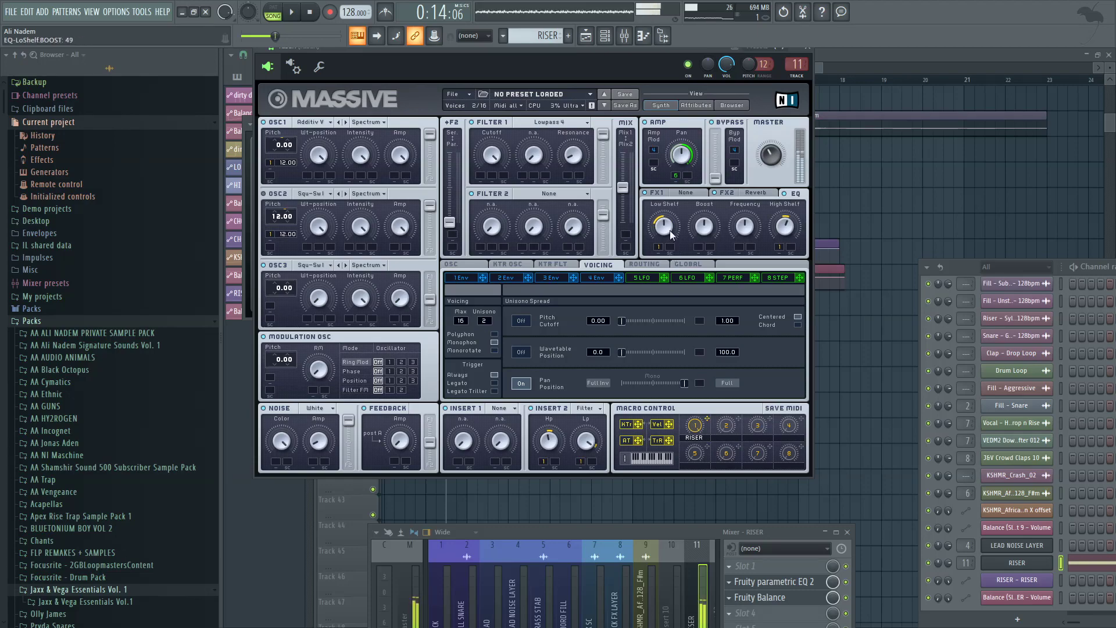
{"action": "key", "text": "c"}
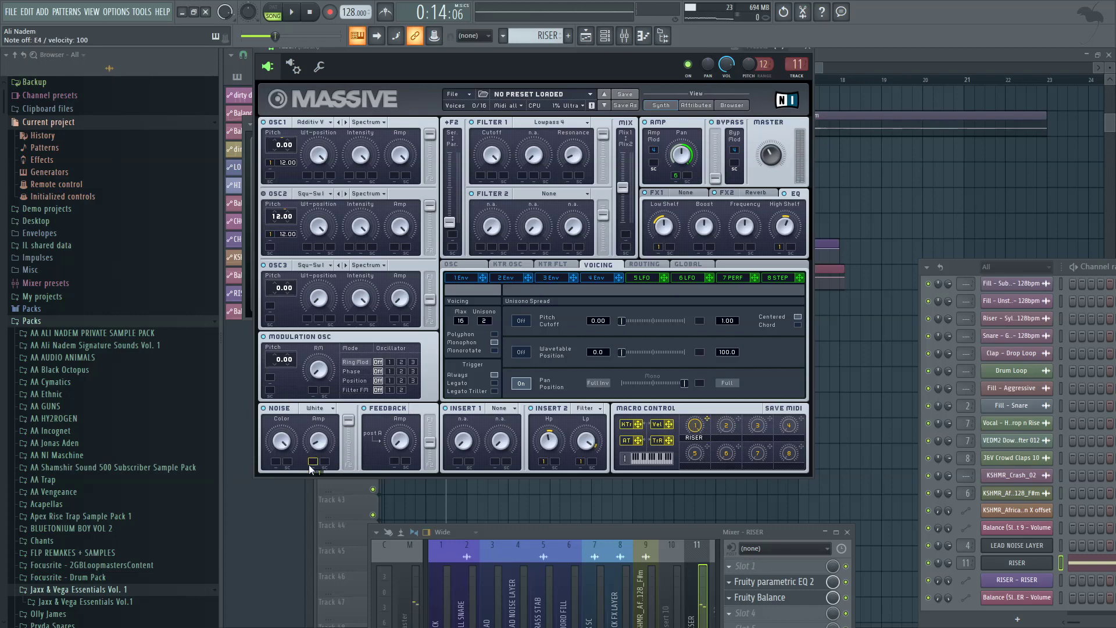
{"action": "mouse_move", "coordinate": [309, 465]}
{"action": "left_mouse_down"}
{"action": "mouse_move", "coordinate": [327, 393]}
{"action": "mouse_move", "coordinate": [315, 451]}
{"action": "left_mouse_up"}
{"action": "key", "text": "c"}
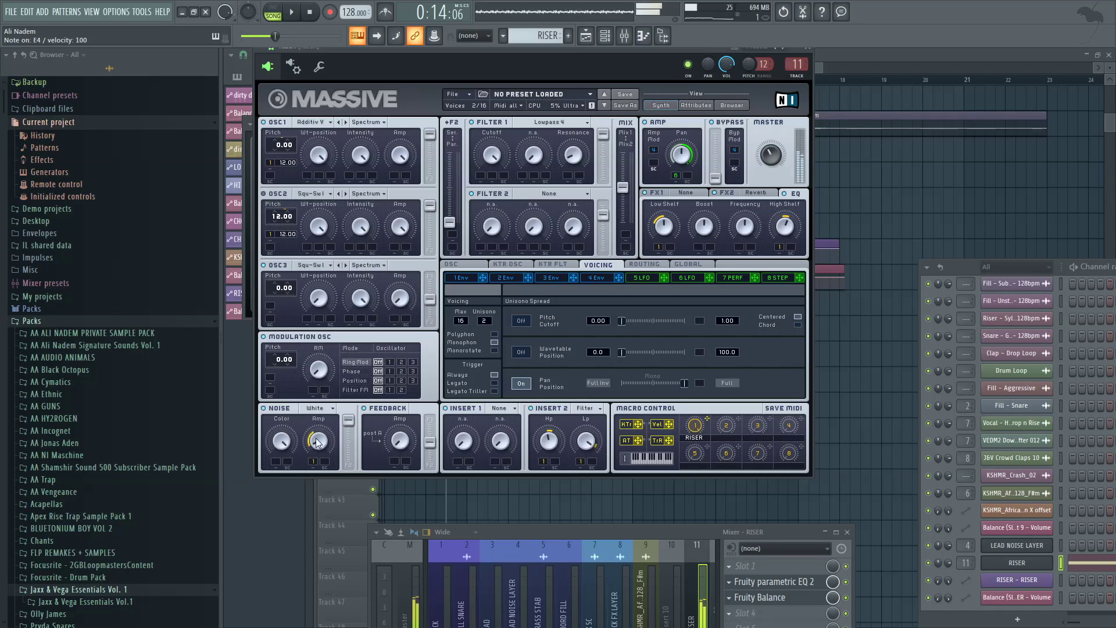
Step: Audition the riser with the rest of the track from just before bar 9 in the playlist, then with Massive shown again
{"action": "key", "text": "space"}
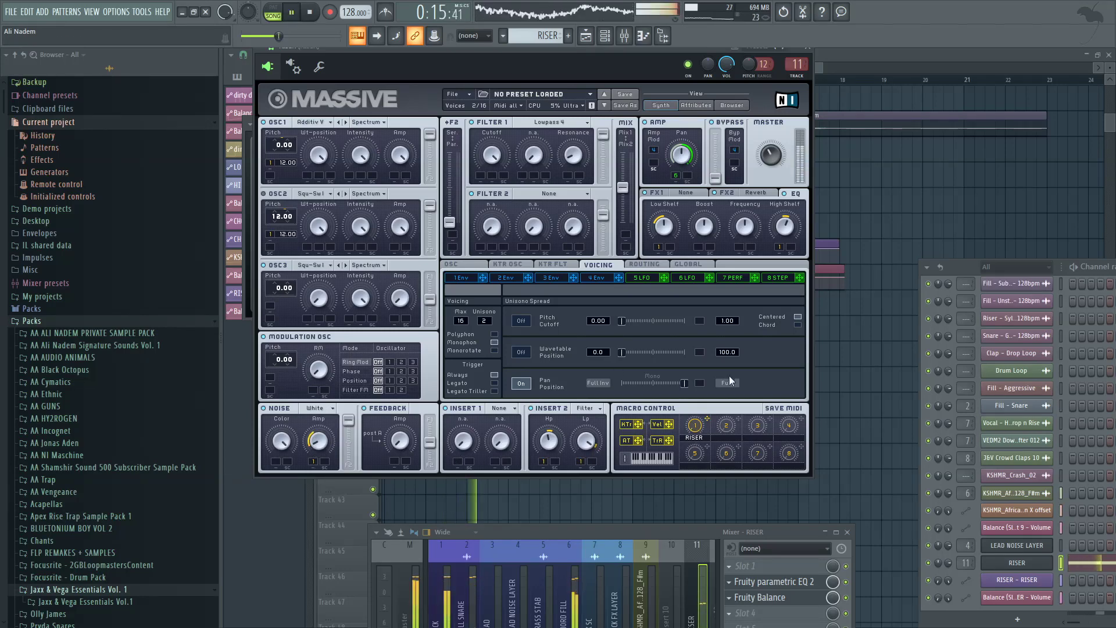
{"action": "key", "text": "Escape"}
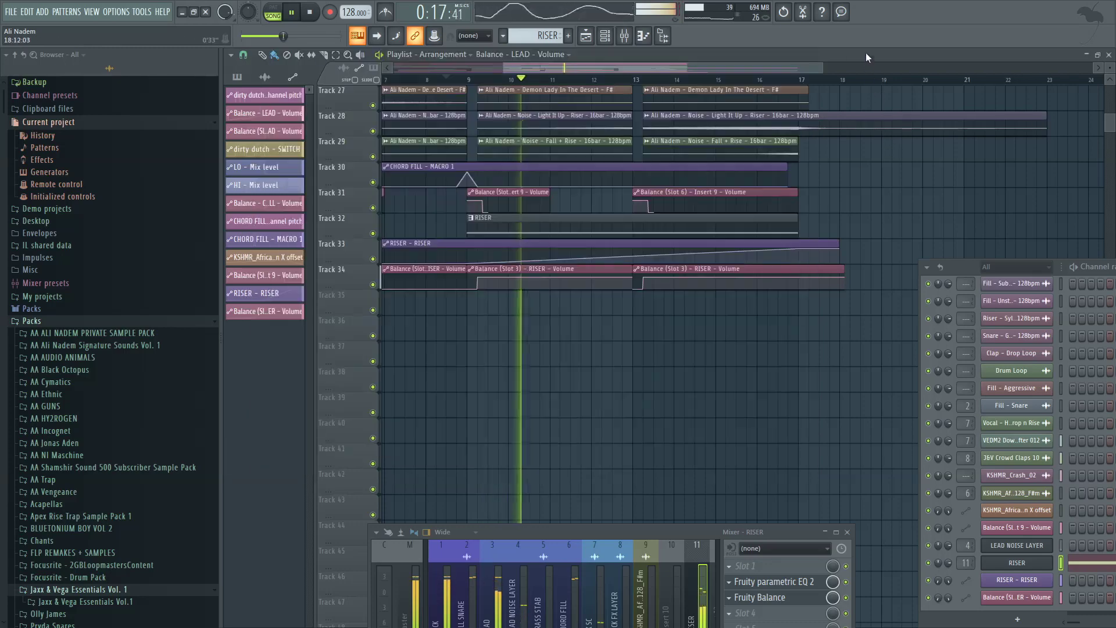
{"action": "scroll", "coordinate": [616, 105], "scroll_direction": "down", "scroll_amount": 4}
{"action": "left_click", "coordinate": [543, 84]}
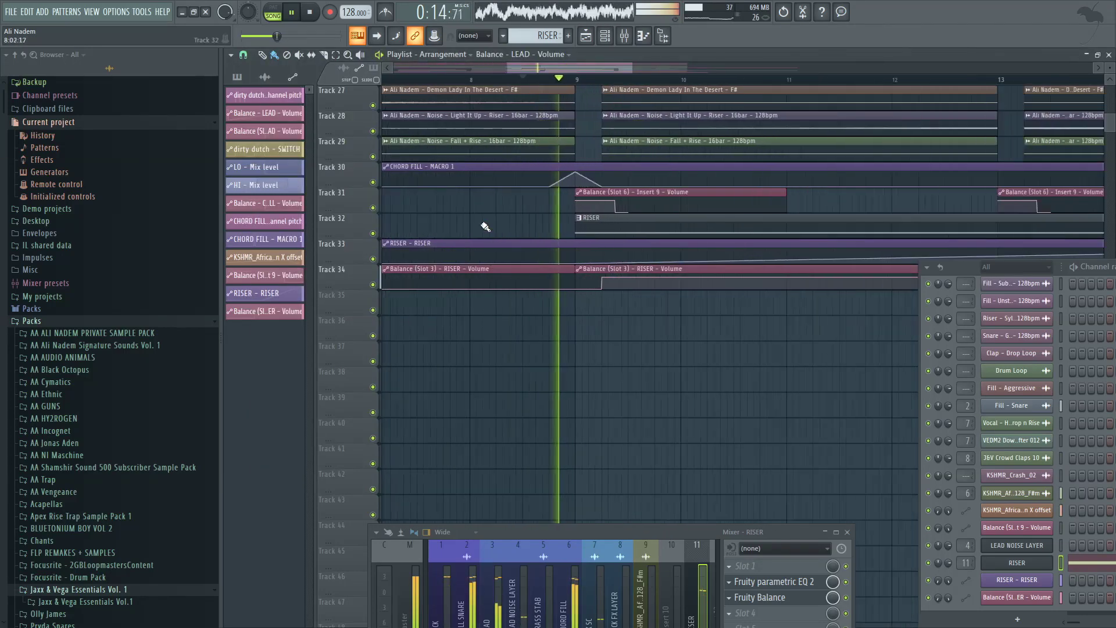
{"action": "scroll", "coordinate": [580, 264], "scroll_direction": "up", "scroll_amount": 2}
{"action": "scroll", "coordinate": [593, 279], "scroll_direction": "up", "scroll_amount": 4}
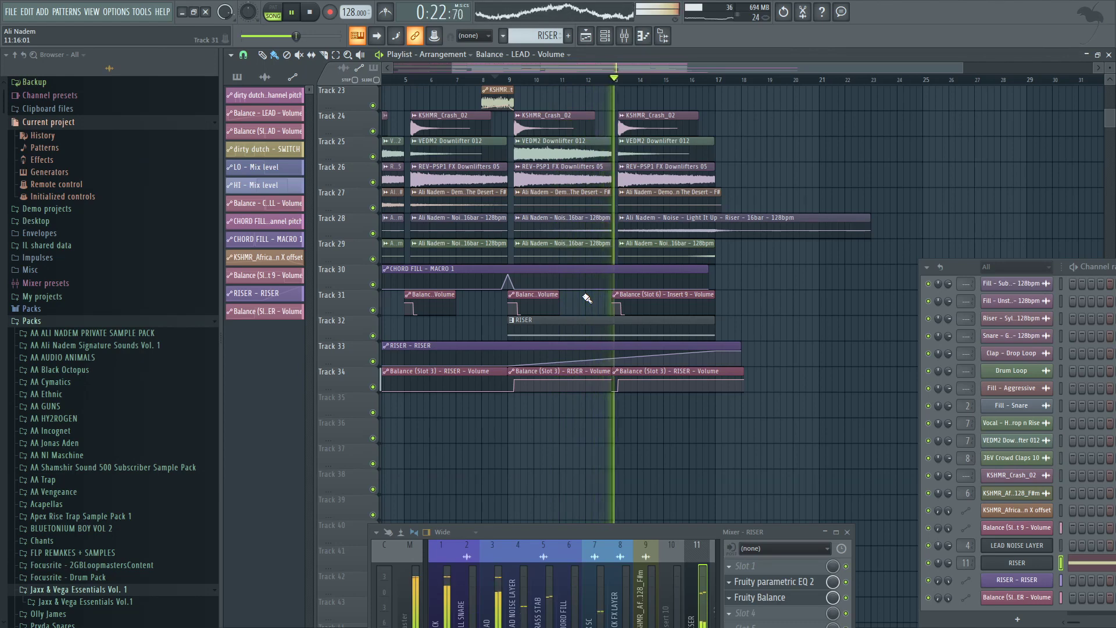
{"action": "left_click", "coordinate": [1034, 564]}
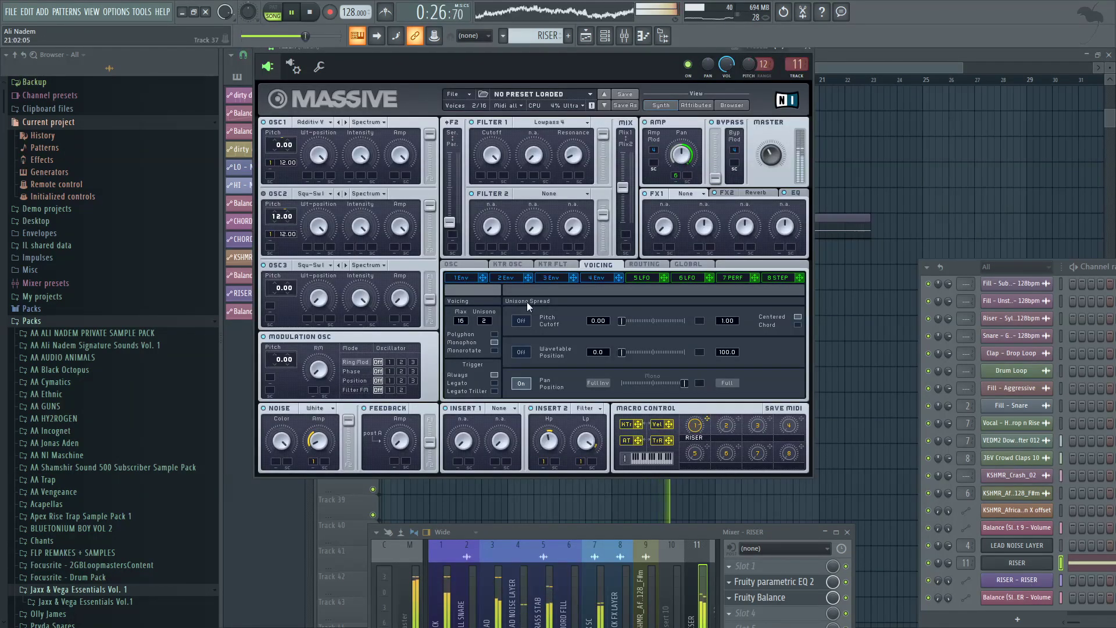
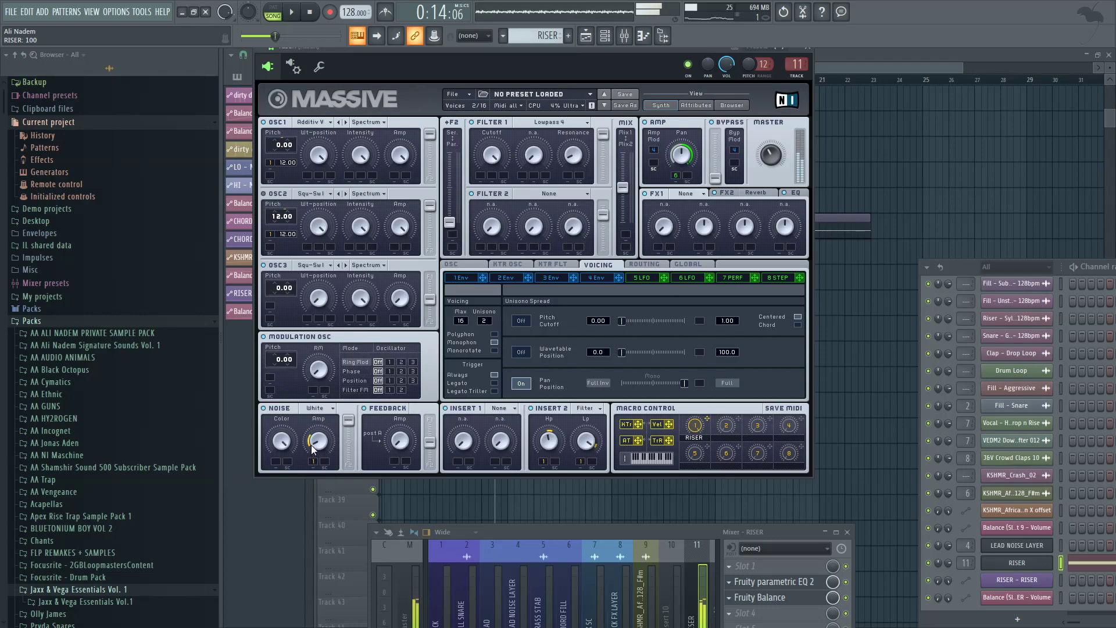
{"action": "key", "text": "space"}
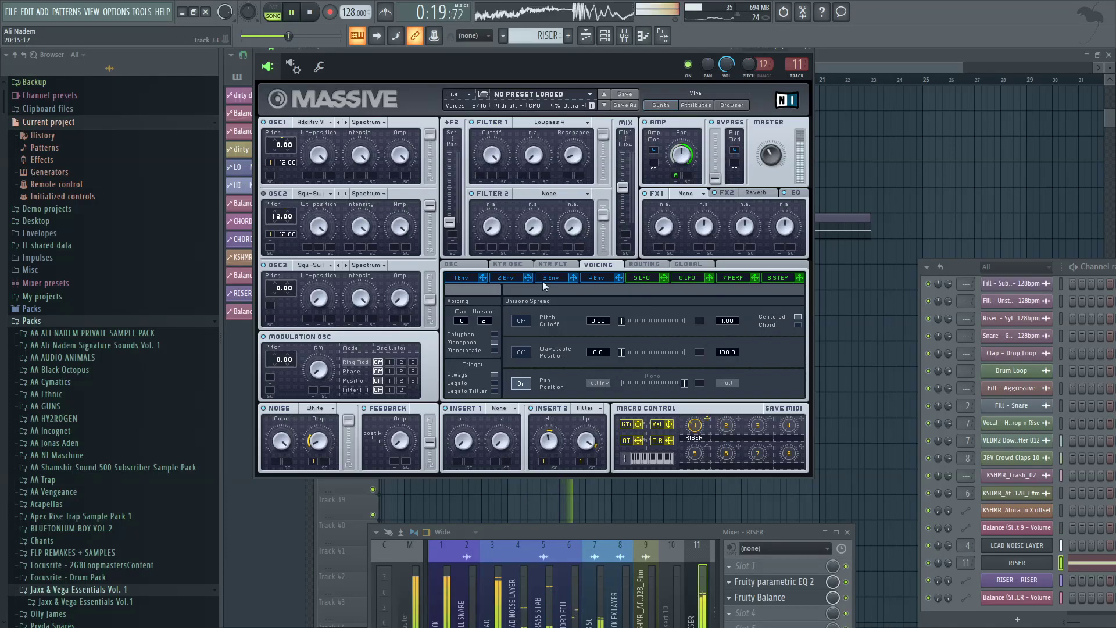
Step: Modulate the OSC1 pitch with the 7 Perf performer by -12.00 and flatten the performer's upper curve across its 16 steps
{"action": "left_click", "coordinate": [465, 263]}
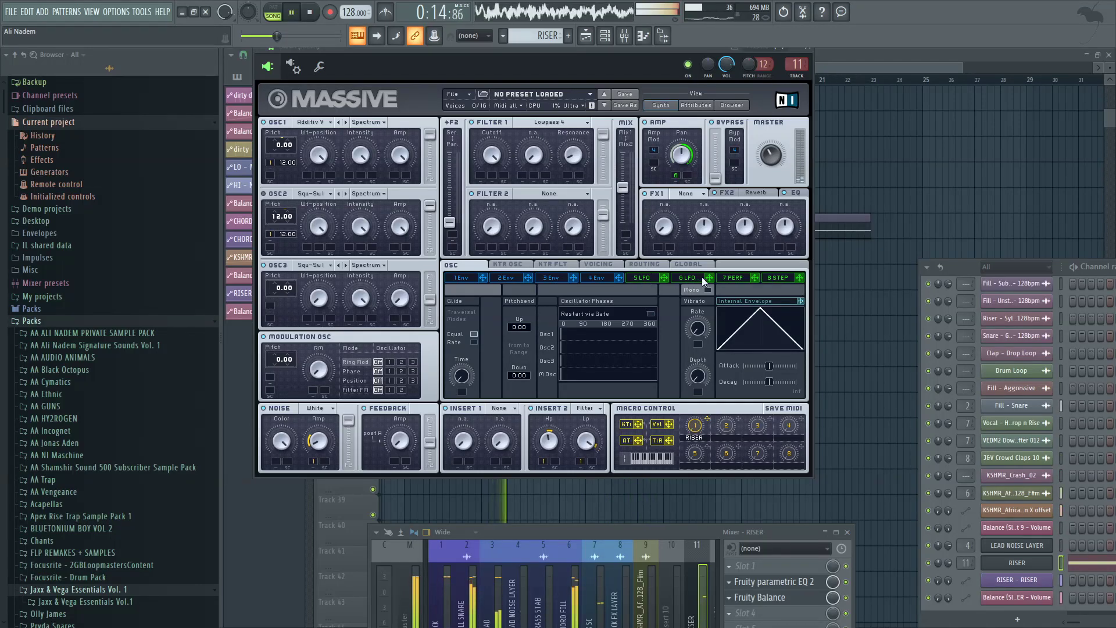
{"action": "left_click", "coordinate": [734, 277]}
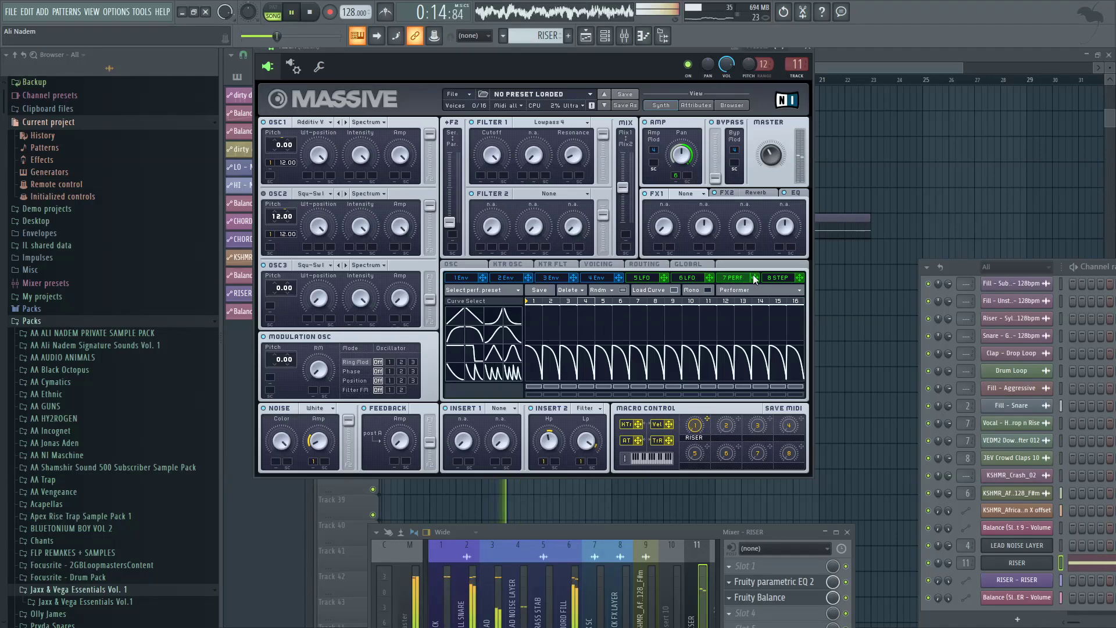
{"action": "left_click_drag", "start_coordinate": [755, 277], "coordinate": [270, 176]}
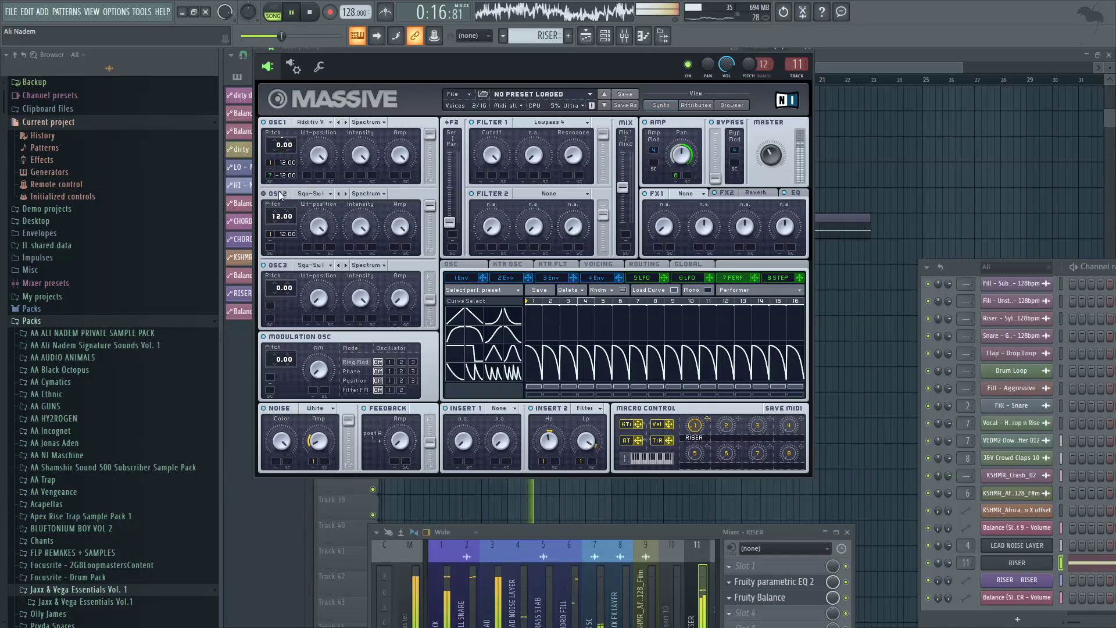
{"action": "key", "text": "space"}
{"action": "mouse_move", "coordinate": [536, 336]}
{"action": "left_mouse_down"}
{"action": "mouse_move", "coordinate": [565, 320]}
{"action": "mouse_move", "coordinate": [804, 345]}
{"action": "left_mouse_up"}
{"action": "key", "text": "space"}
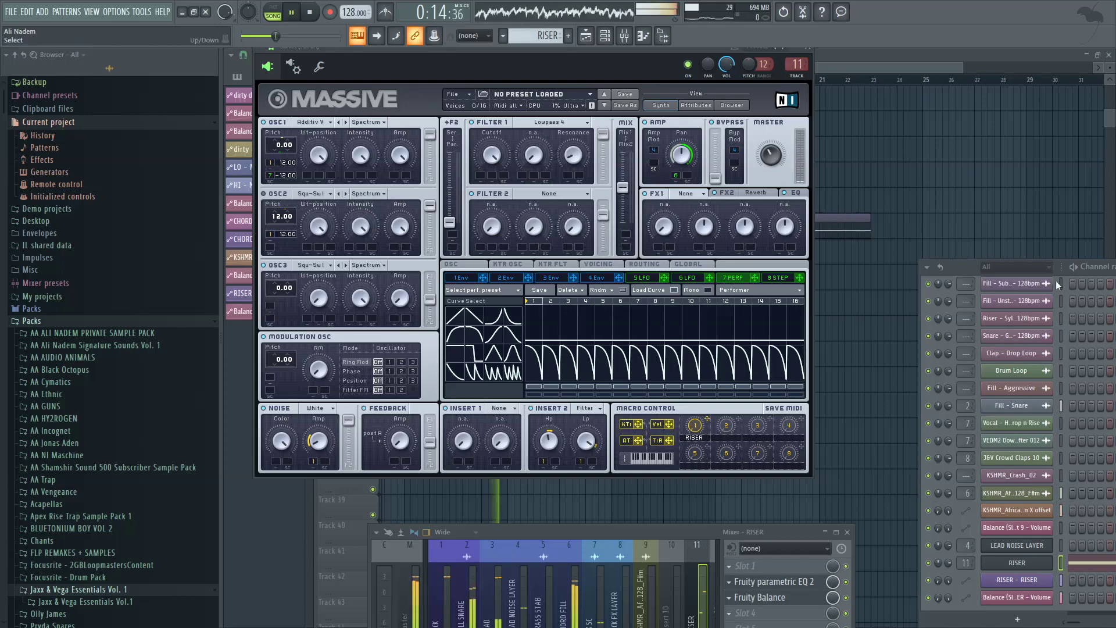
Step: Hide Massive and set the song playback position to bar 9 in the playlist
{"action": "key", "text": "l"}
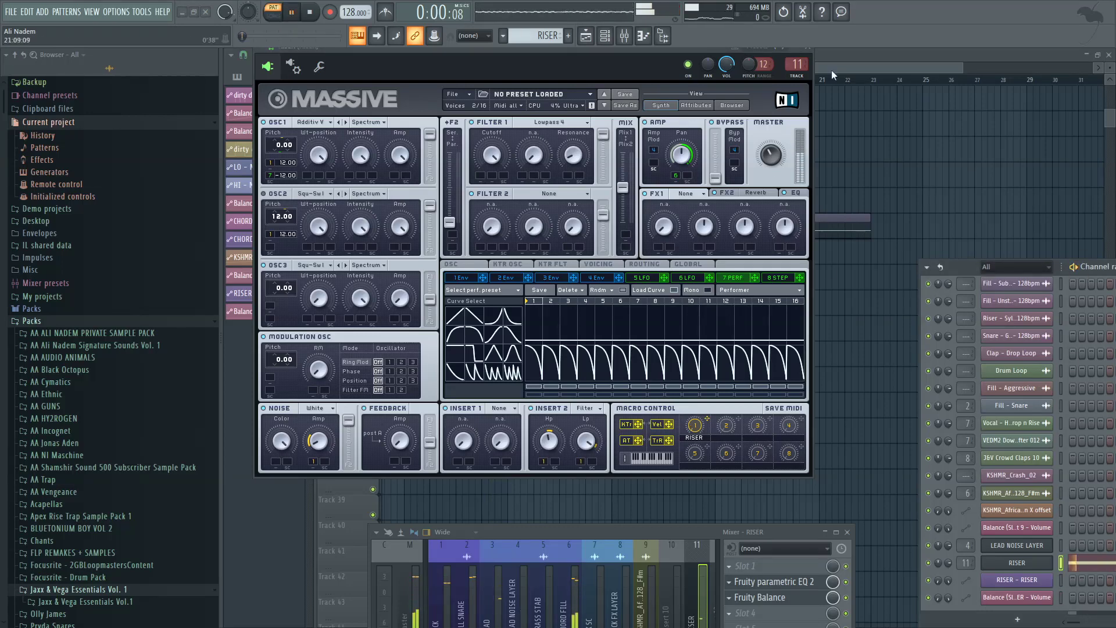
{"action": "left_click", "coordinate": [808, 48]}
{"action": "left_click", "coordinate": [513, 80]}
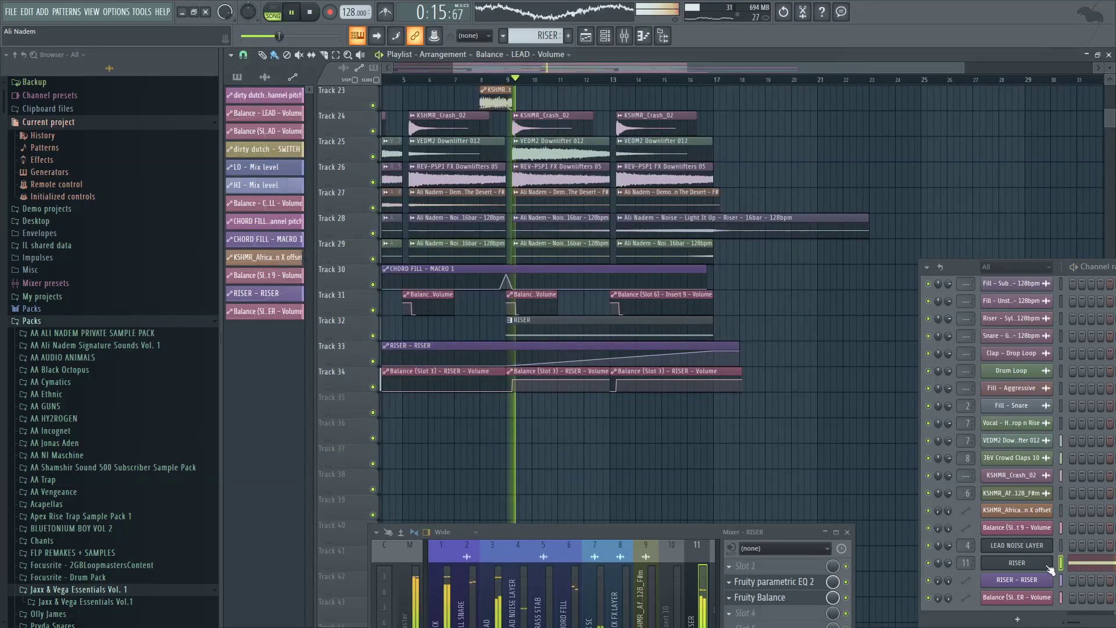
Step: Check the RISER note in the piano roll, reopen Massive and restart playback in pattern mode
{"action": "key", "text": "l"}
{"action": "left_click", "coordinate": [1088, 568]}
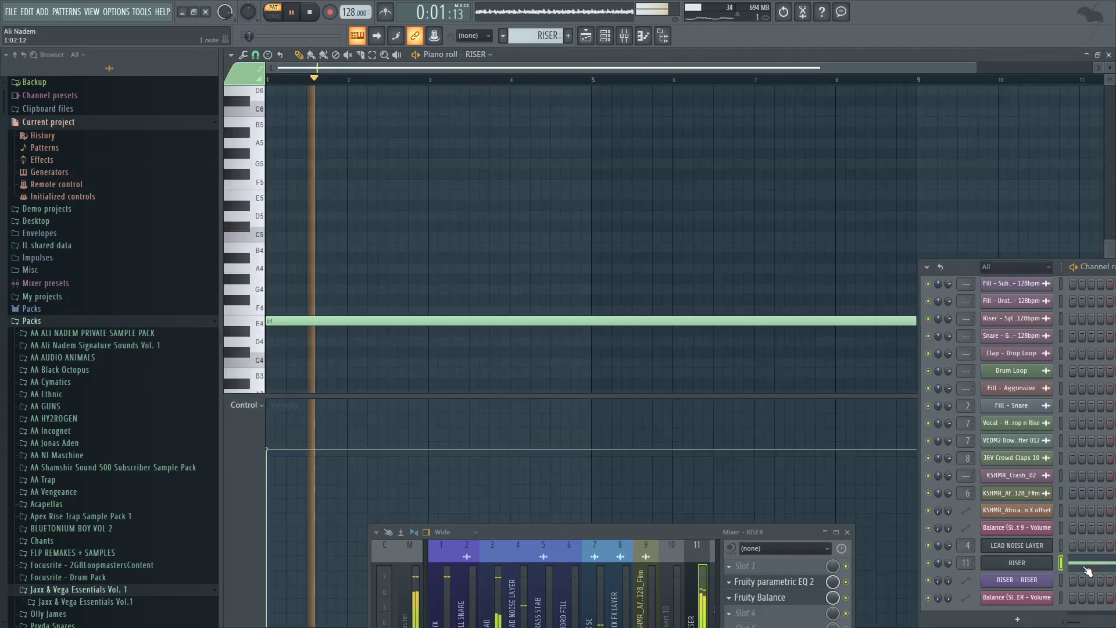
{"action": "left_click", "coordinate": [1025, 563]}
{"action": "key", "text": "space"}
{"action": "key", "text": "space"}
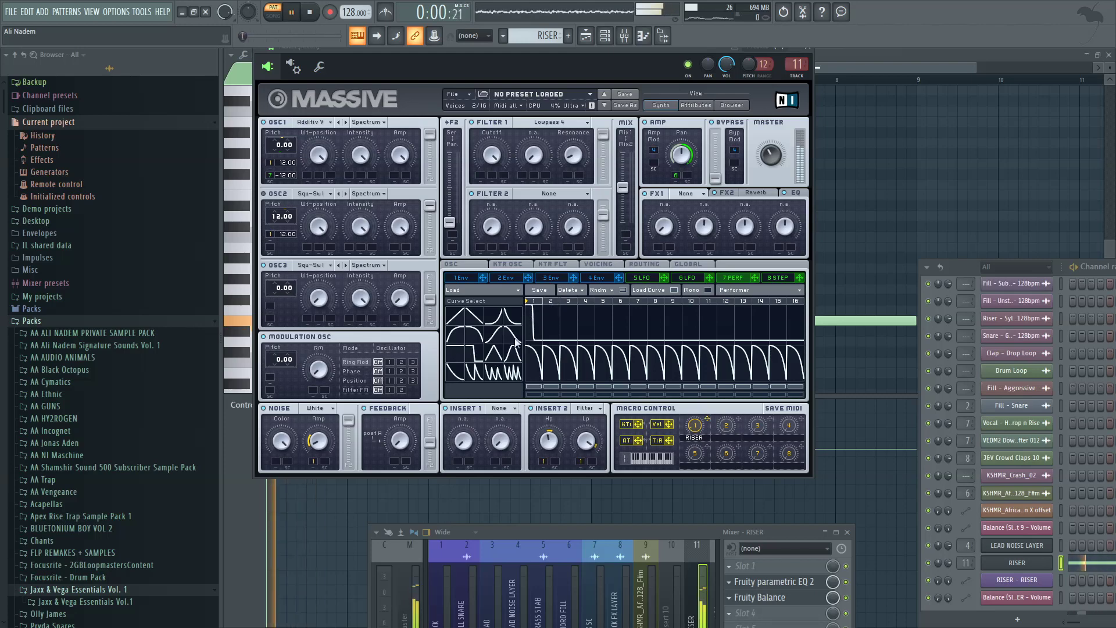
Step: Check the playlist, switch playback back to song mode and replay the riser from bar 9 with Massive open
{"action": "left_click", "coordinate": [586, 36]}
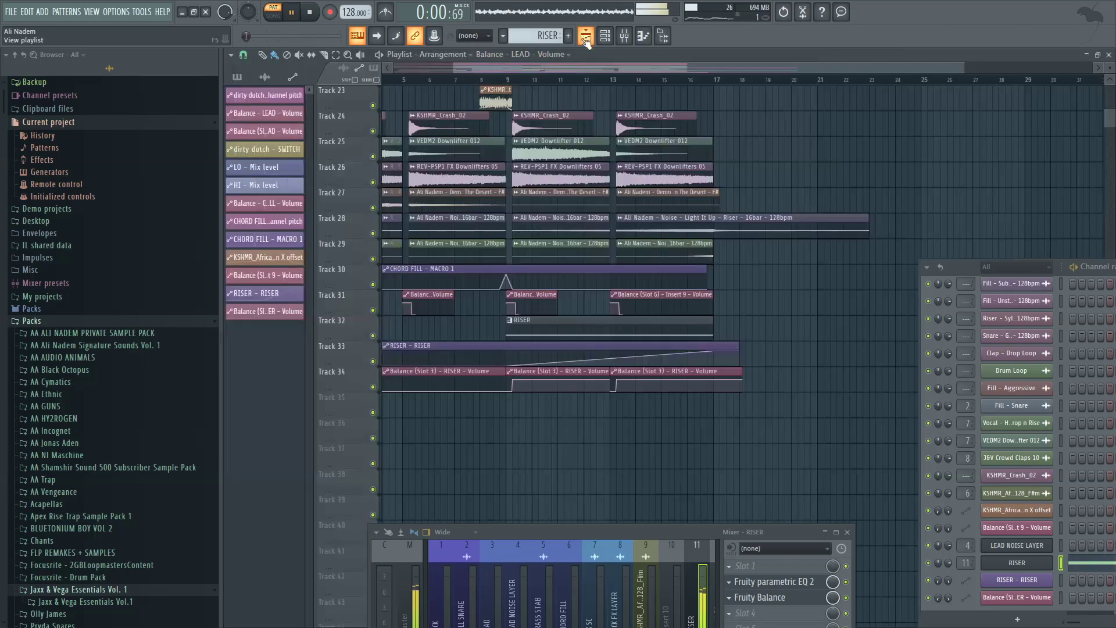
{"action": "key", "text": "l"}
{"action": "left_click", "coordinate": [585, 37]}
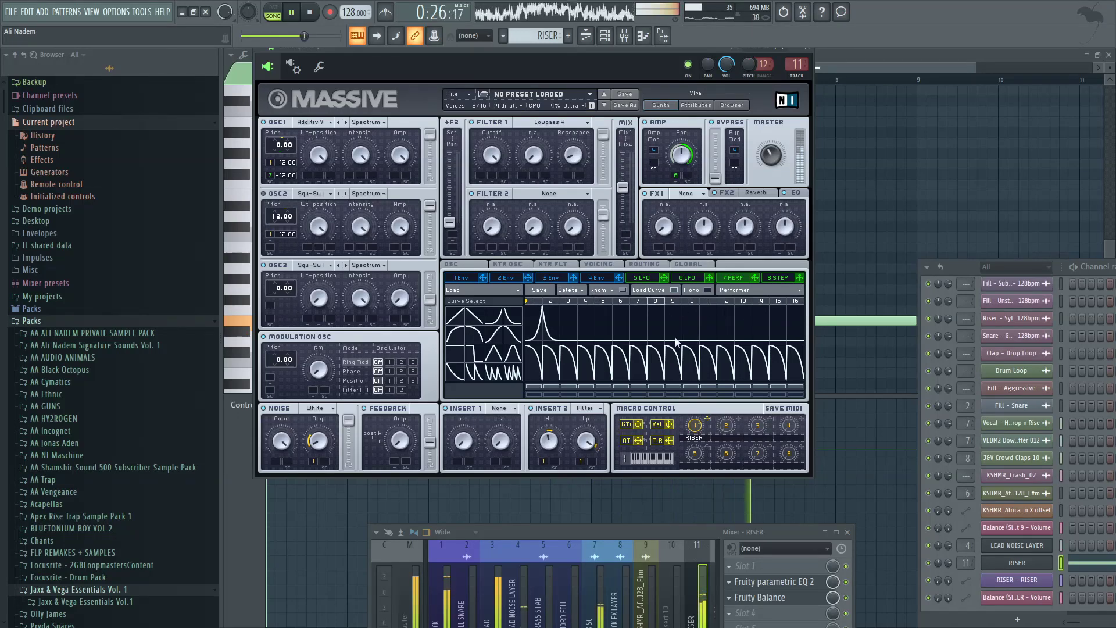
{"action": "key", "text": "space"}
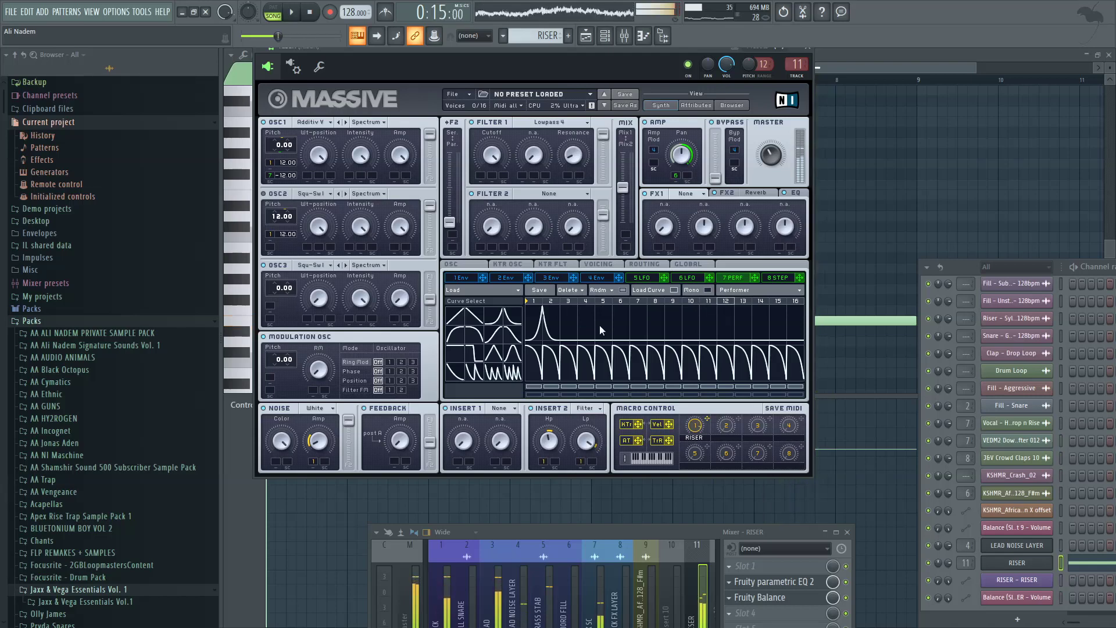
{"action": "key", "text": "space"}
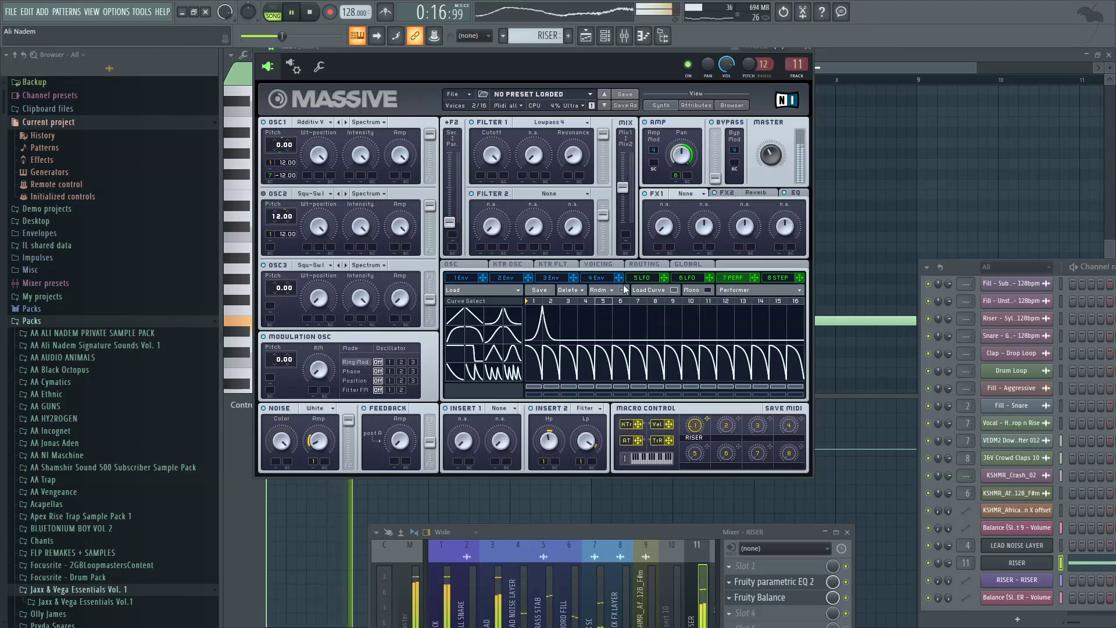
Step: Try a second sharp peak across steps 8 and 9 of the performer's upper curve using the pointed curve shapes
{"action": "left_click", "coordinate": [496, 317]}
{"action": "left_click", "coordinate": [658, 327]}
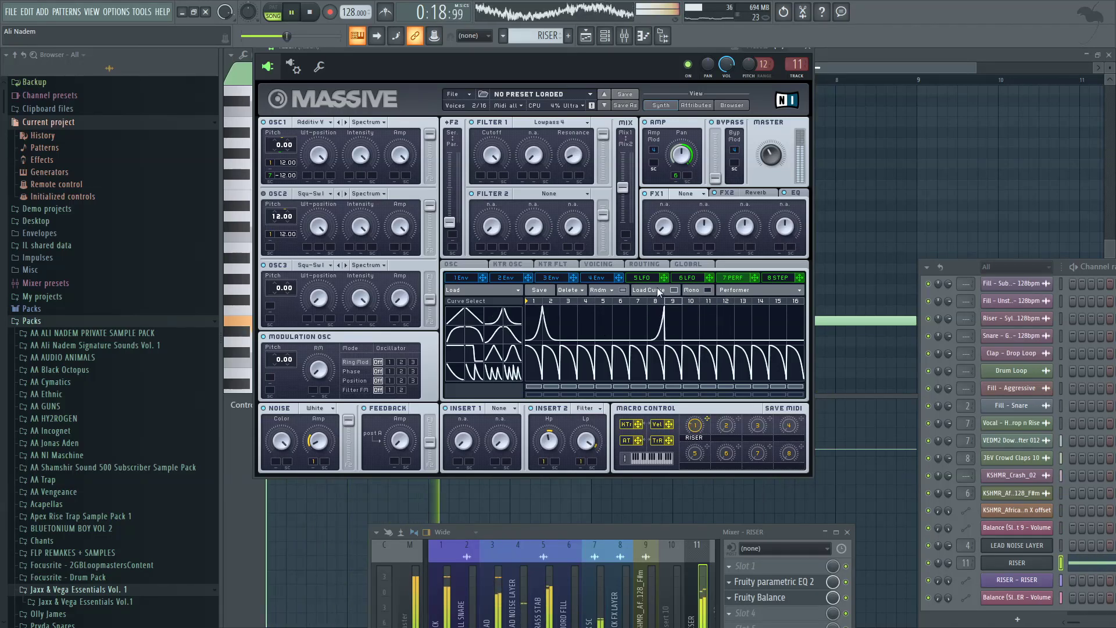
{"action": "left_click", "coordinate": [638, 325]}
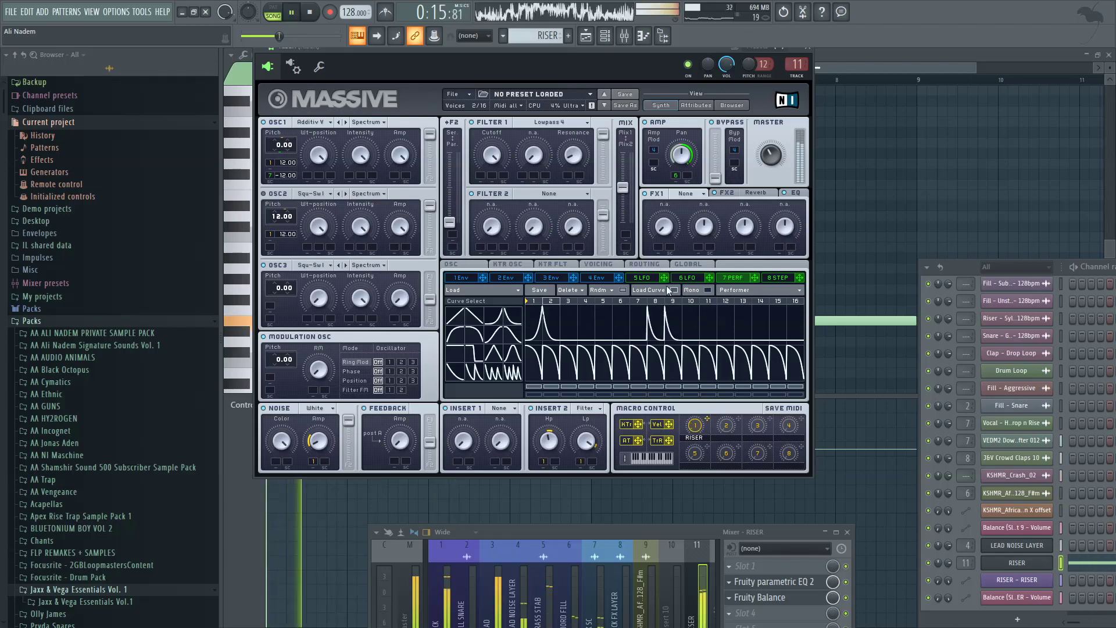
{"action": "left_click", "coordinate": [497, 317]}
{"action": "left_click", "coordinate": [657, 326]}
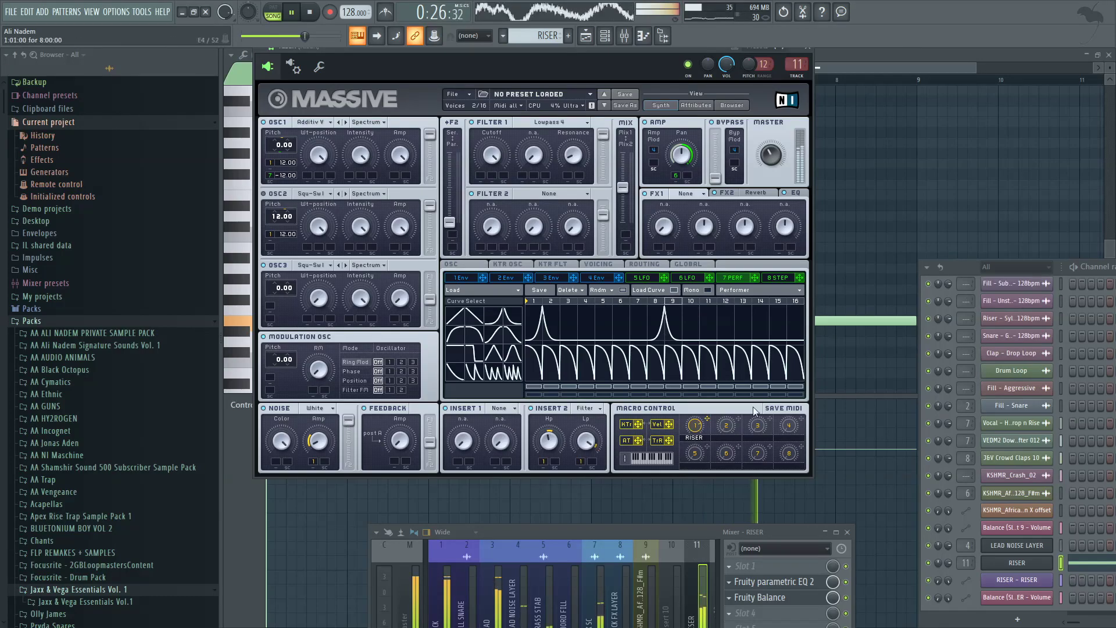
Step: Raise the mixer to view the RISER track level, check the riser clips in the playlist and reopen Massive
{"action": "left_click_drag", "start_coordinate": [731, 534], "coordinate": [734, 415]}
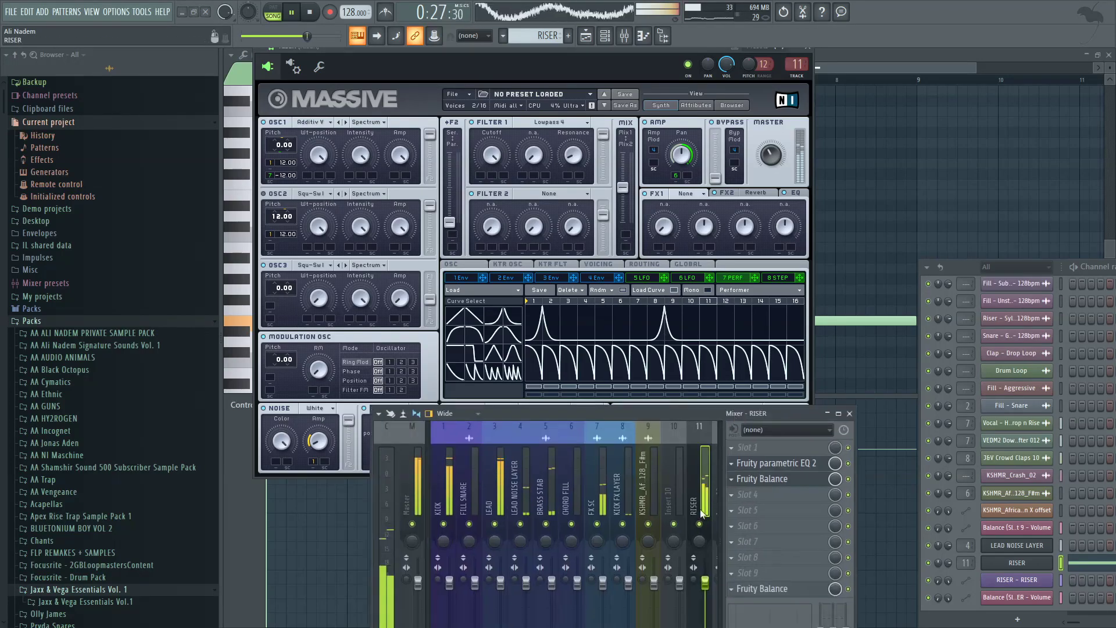
{"action": "left_click", "coordinate": [585, 38]}
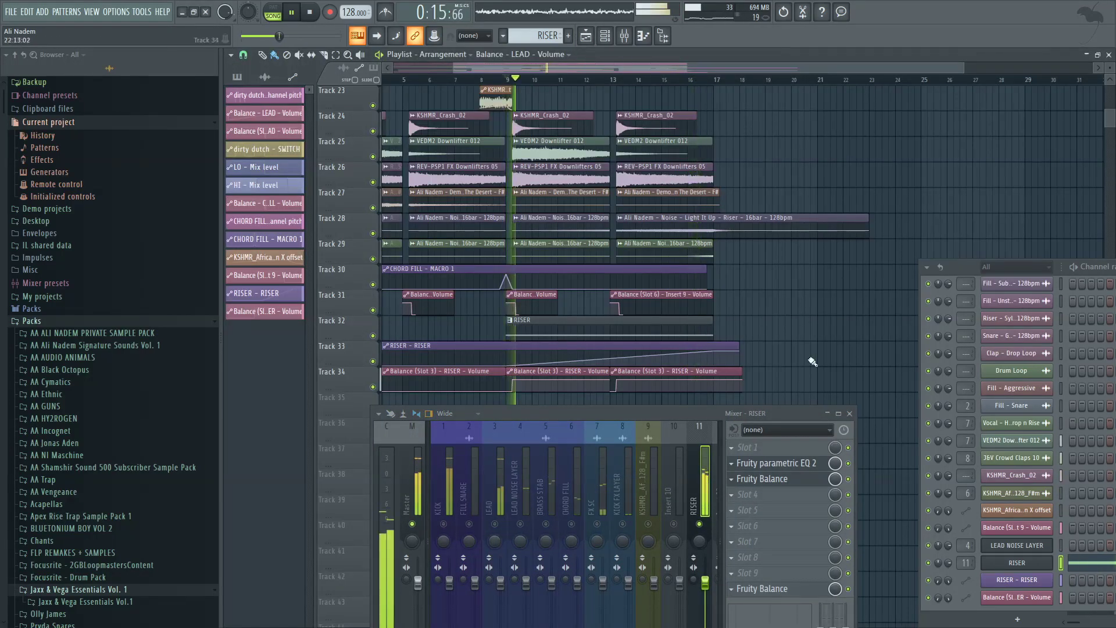
{"action": "left_click", "coordinate": [1017, 563]}
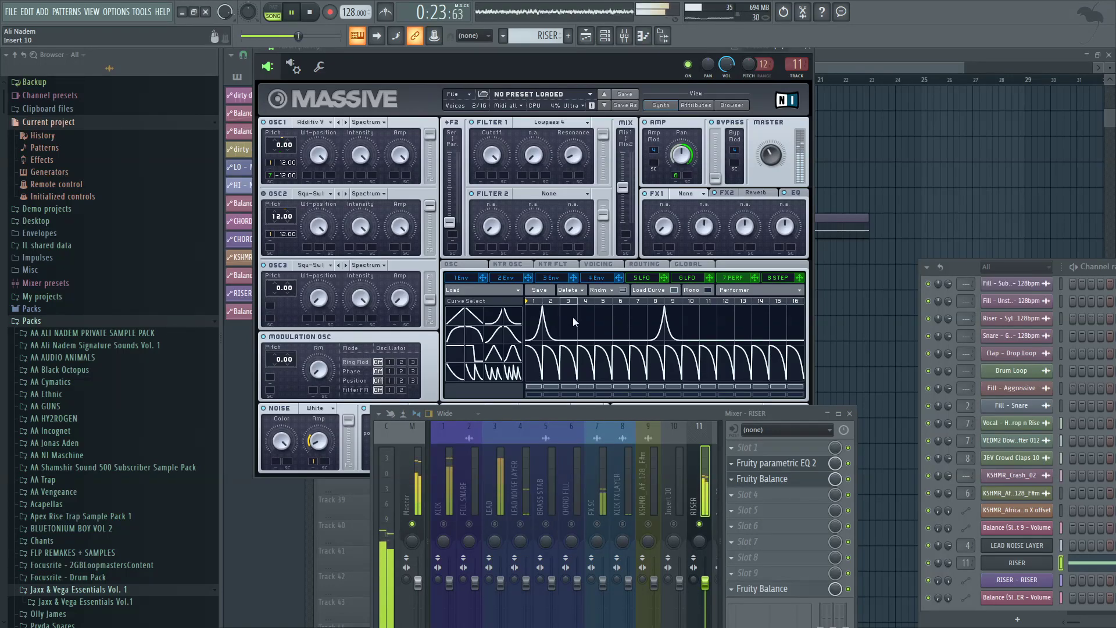
Step: Flatten the peak at steps 8 and 9 of the performer's upper curve and replay the riser from bar 9
{"action": "left_click_drag", "start_coordinate": [669, 335], "coordinate": [657, 348]}
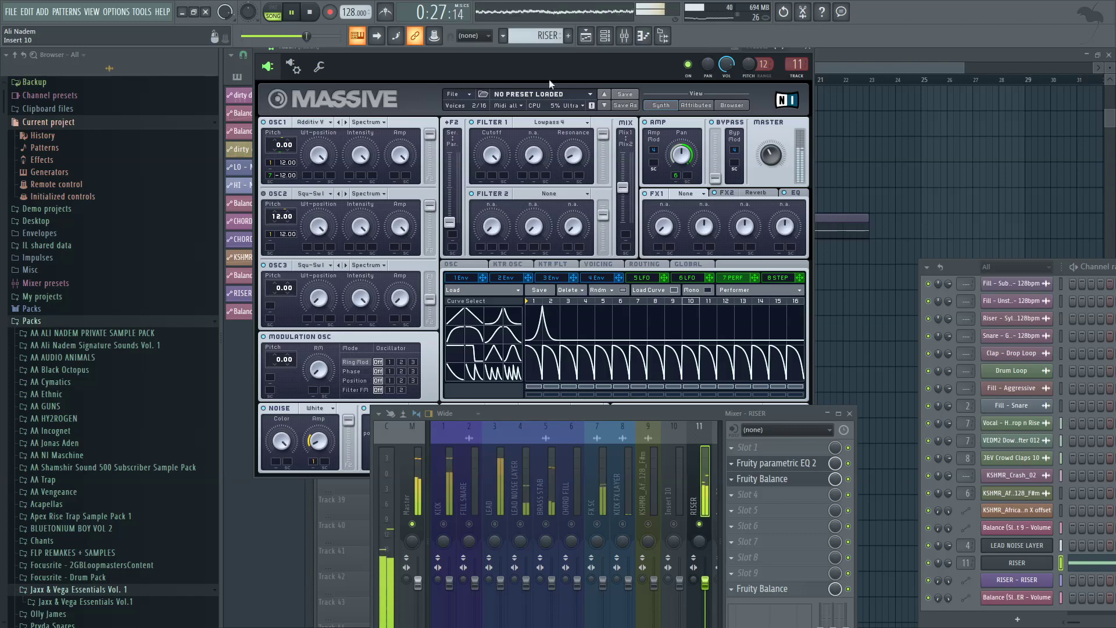
{"action": "key", "text": "space"}
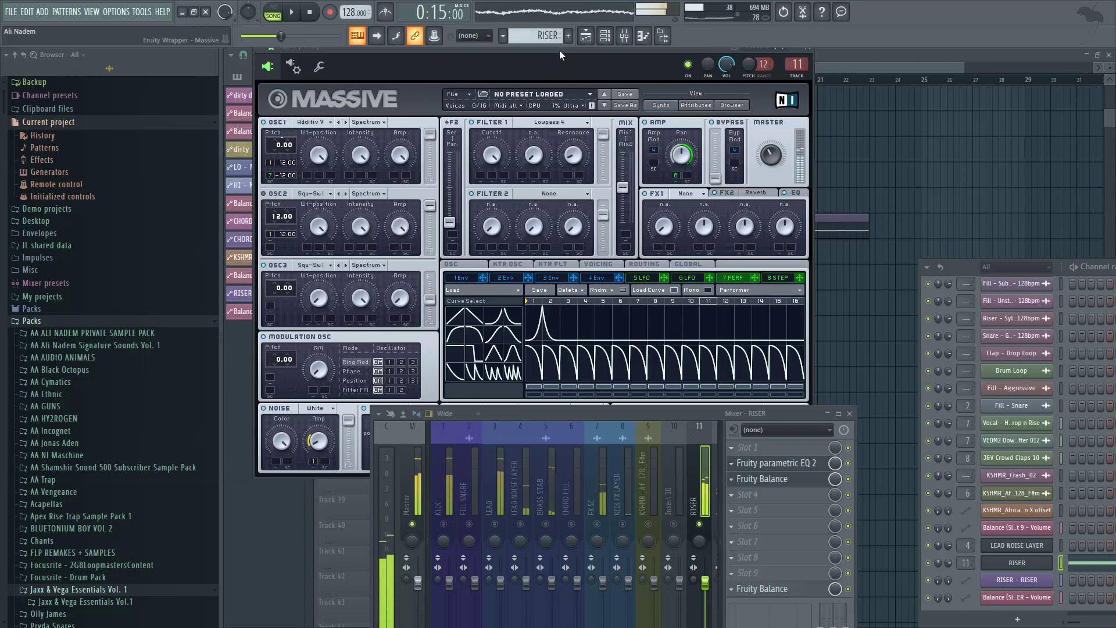
{"action": "key", "text": "space"}
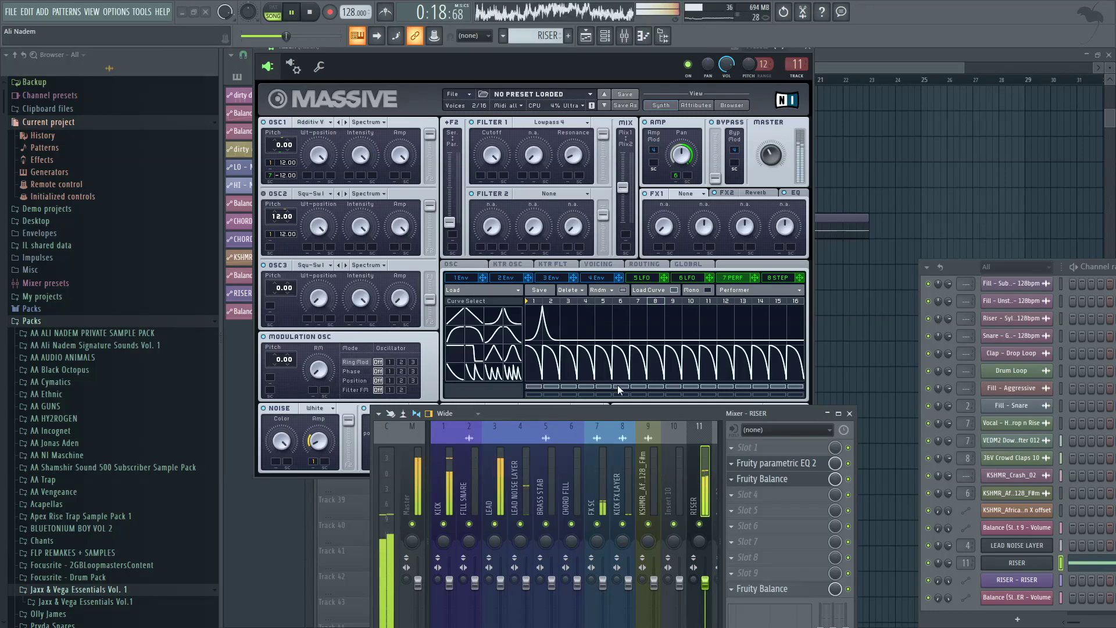
Step: View Massive's 5 LFO and 8 Step modulation pages during playback and move the mixer down clear of the synth
{"action": "left_click", "coordinate": [678, 281]}
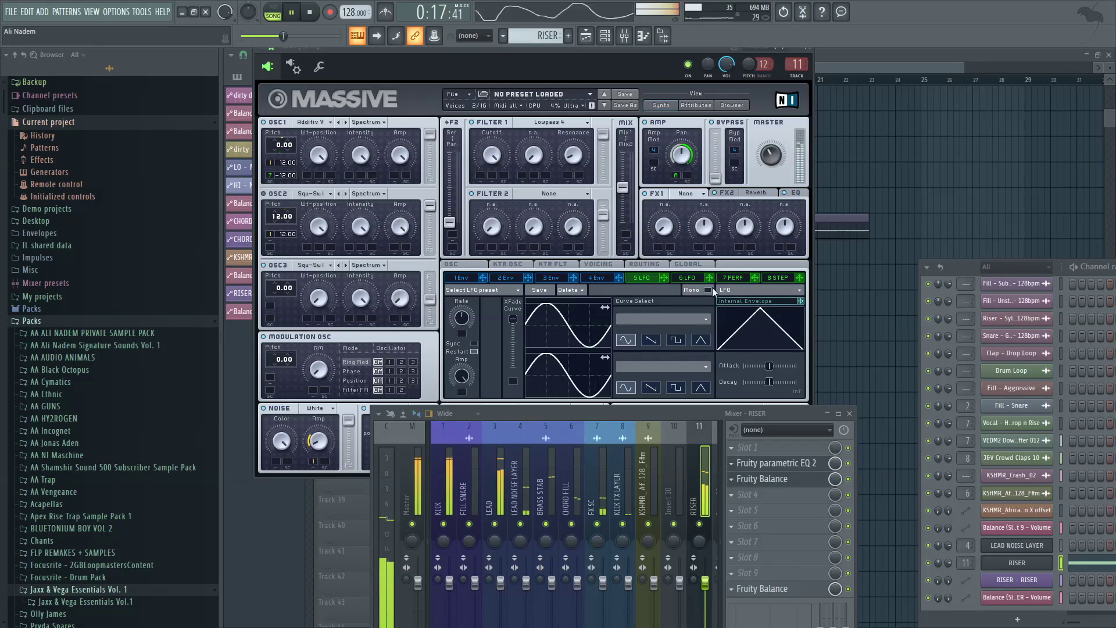
{"action": "left_click", "coordinate": [782, 277]}
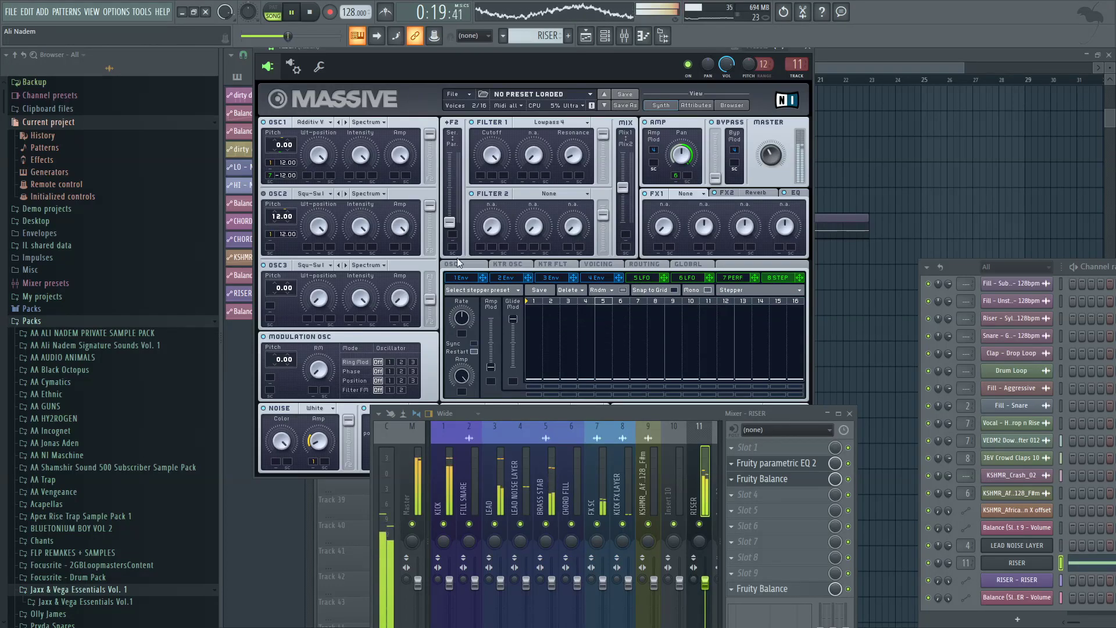
{"action": "left_click_drag", "start_coordinate": [526, 417], "coordinate": [515, 524]}
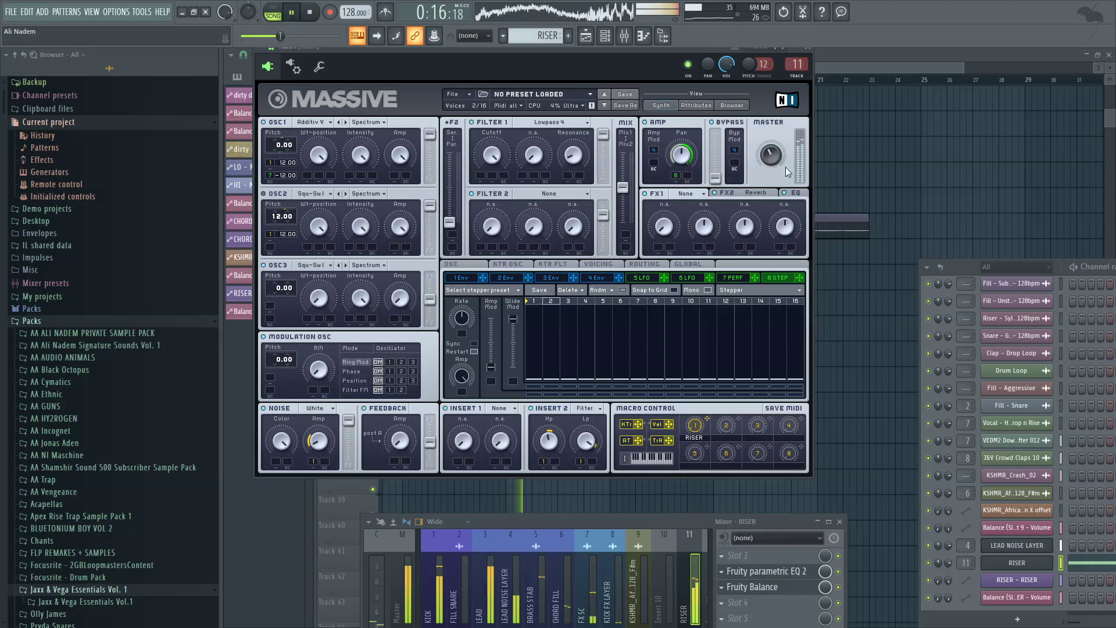
Step: View Massive's Voicing page during playback and close the synth window
{"action": "left_click", "coordinate": [589, 265]}
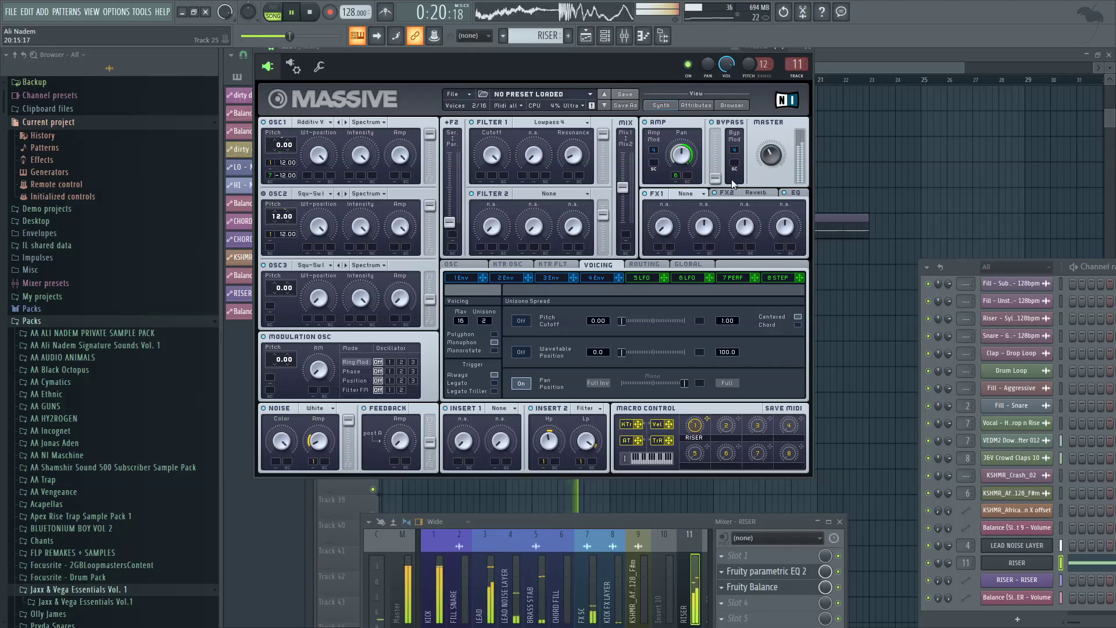
{"action": "left_click", "coordinate": [808, 48]}
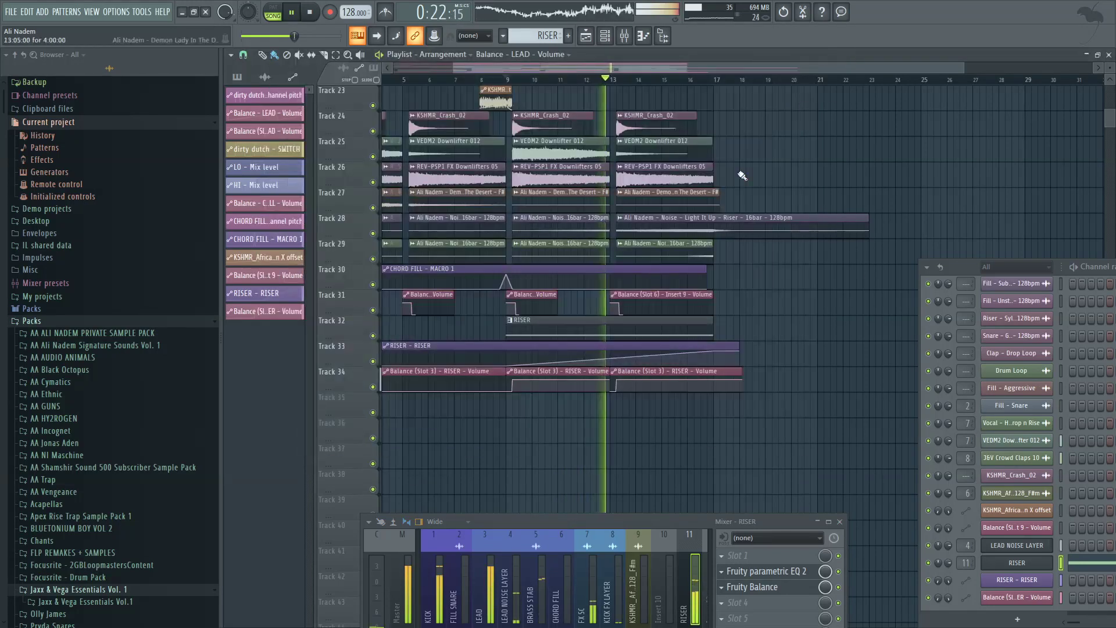
Step: Try shortening the RISER volume automation clips on Track 34 to two-bar repeats from bar 9 to 17 during playback
{"action": "scroll", "coordinate": [600, 354], "scroll_direction": "down", "scroll_amount": 1}
{"action": "left_click_drag", "start_coordinate": [605, 322], "coordinate": [563, 317]}
{"action": "left_click_drag", "start_coordinate": [631, 319], "coordinate": [582, 319]}
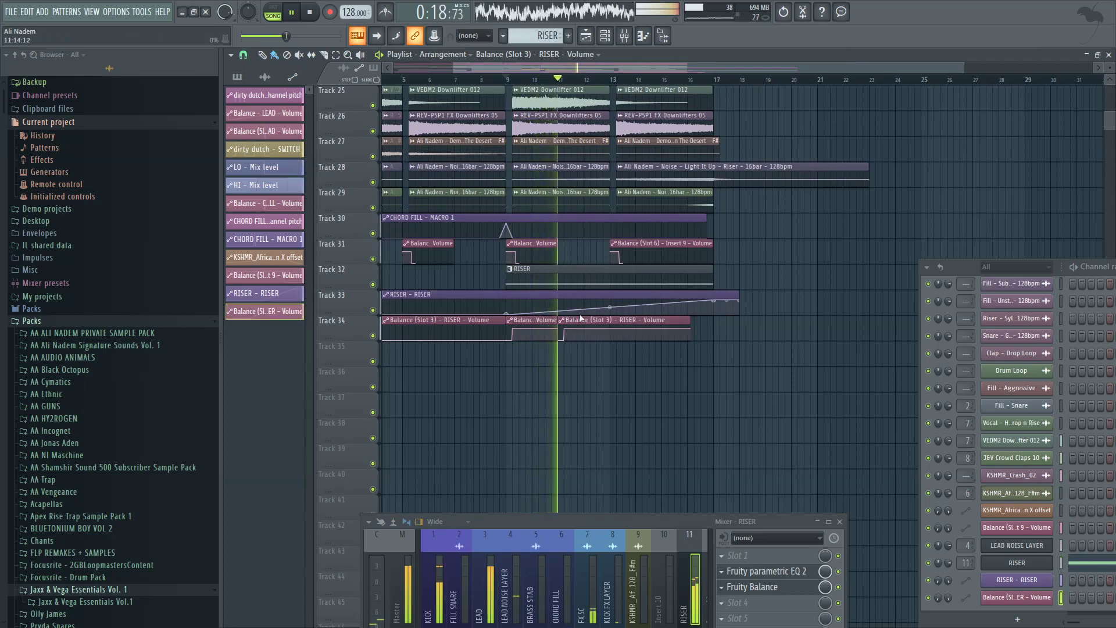
{"action": "scroll", "coordinate": [582, 319], "scroll_direction": "up", "scroll_amount": 3}
{"action": "scroll", "coordinate": [587, 302], "scroll_direction": "down", "scroll_amount": 3}
{"action": "left_click_drag", "start_coordinate": [739, 318], "coordinate": [618, 327]}
{"action": "scroll", "coordinate": [618, 329], "scroll_direction": "up", "scroll_amount": 3}
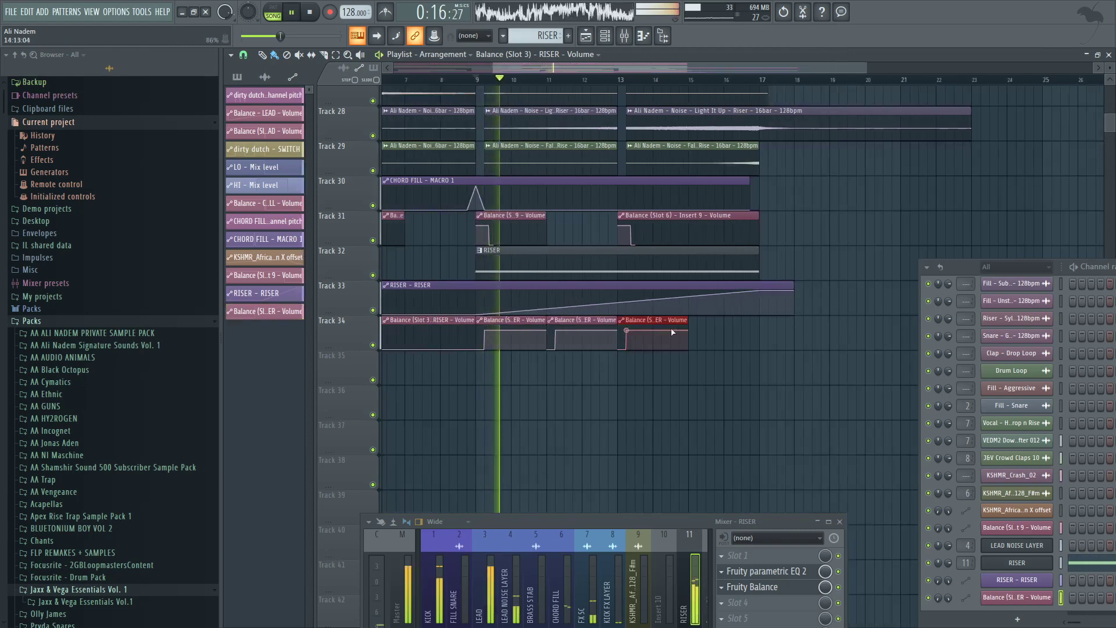
{"action": "left_click", "coordinate": [695, 333]}
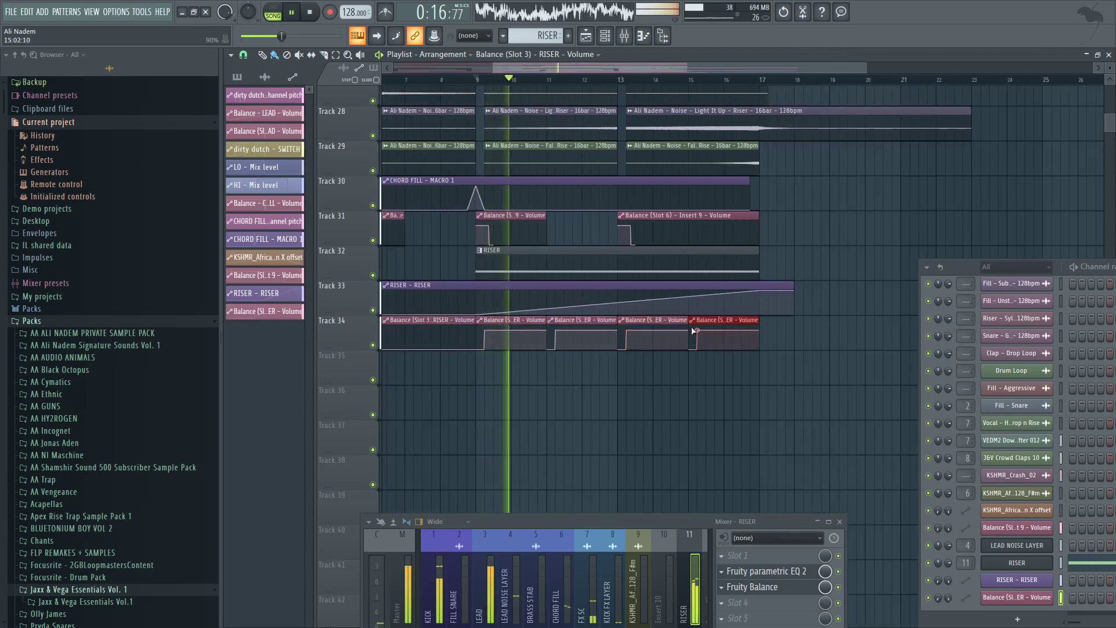
{"action": "scroll", "coordinate": [646, 343], "scroll_direction": "down", "scroll_amount": 3}
{"action": "scroll", "coordinate": [590, 352], "scroll_direction": "up", "scroll_amount": 6}
{"action": "scroll", "coordinate": [502, 277], "scroll_direction": "down", "scroll_amount": 5}
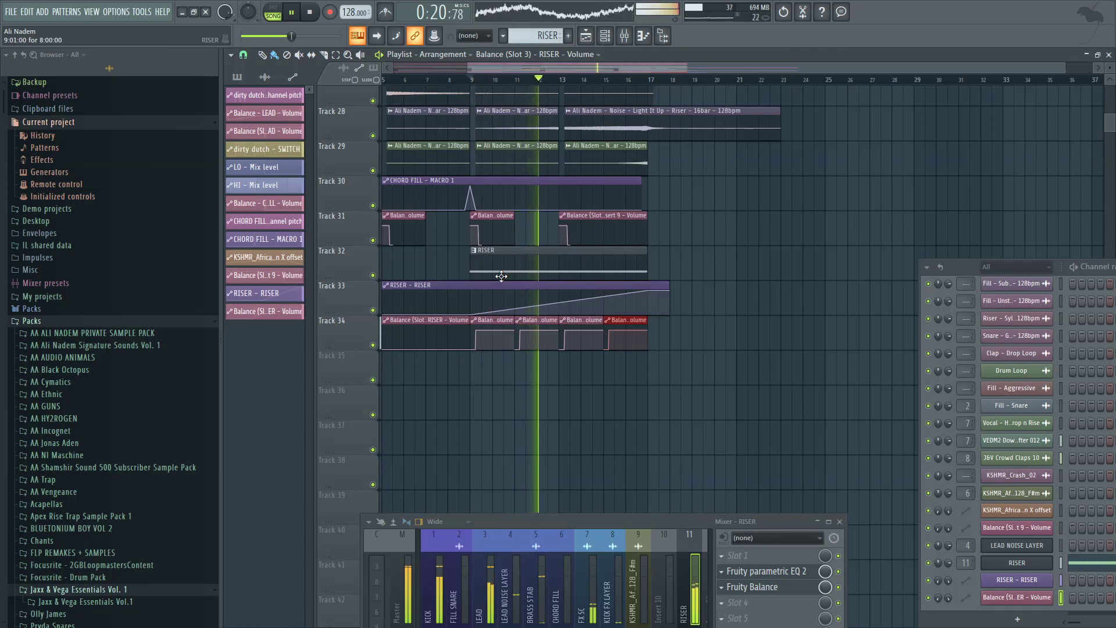
{"action": "scroll", "coordinate": [512, 282], "scroll_direction": "up", "scroll_amount": 1}
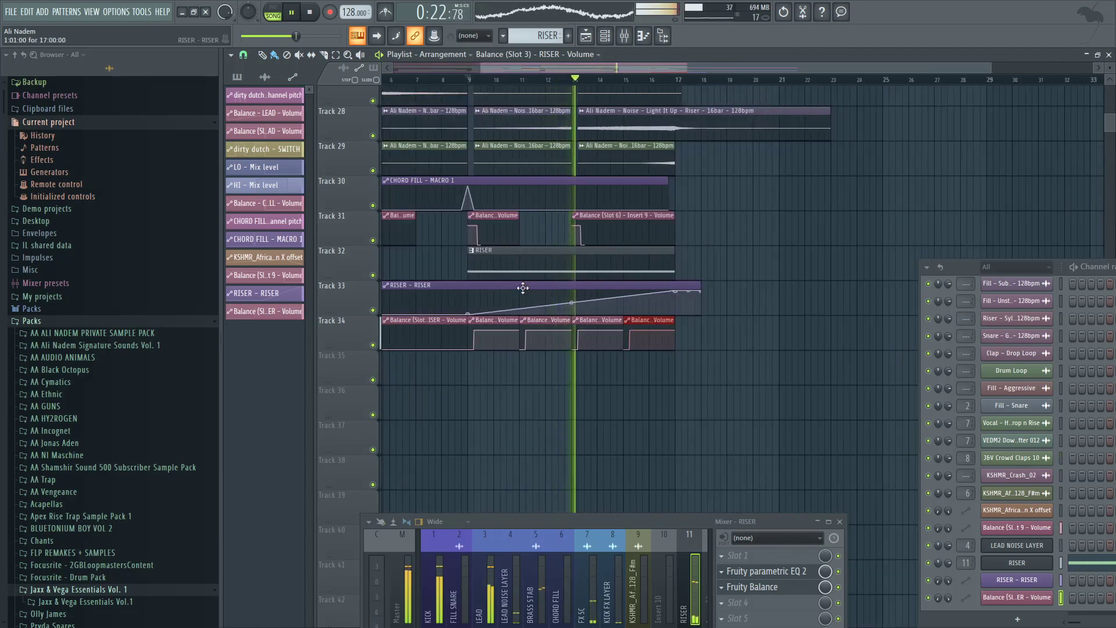
{"action": "scroll", "coordinate": [600, 331], "scroll_direction": "up", "scroll_amount": 3}
{"action": "scroll", "coordinate": [651, 337], "scroll_direction": "down", "scroll_amount": 3}
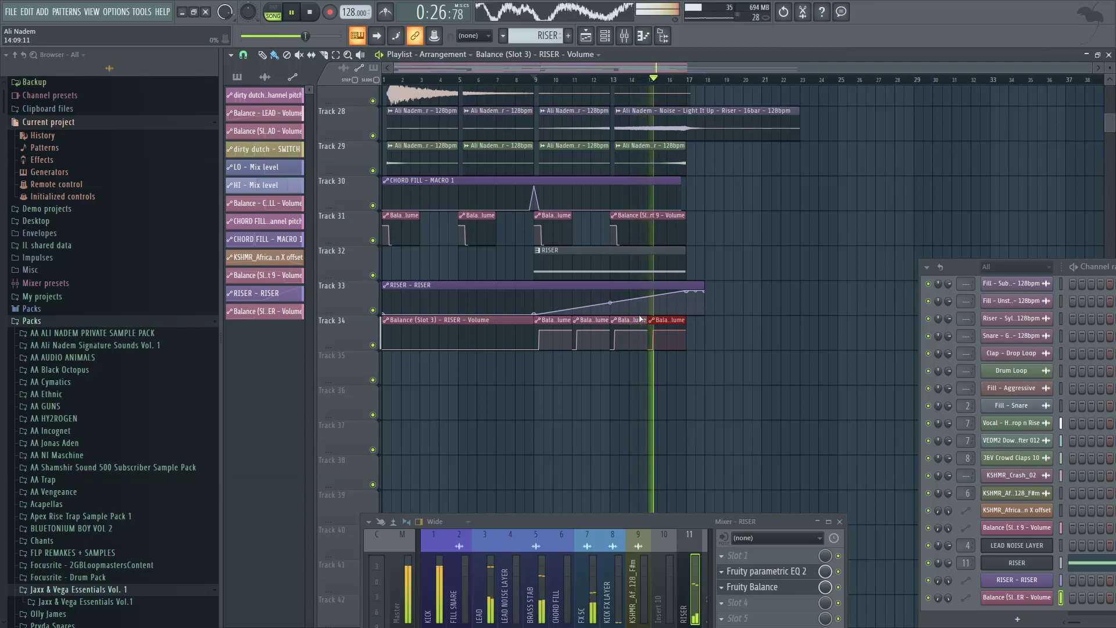
Step: Undo the two-bar repeats of the RISER volume automation on Track 34
{"action": "key", "text": "ctrl+alt+z"}
{"action": "key", "text": "ctrl+alt+z"}
{"action": "key", "text": "ctrl+alt+z"}
{"action": "key", "text": "ctrl+alt+z"}
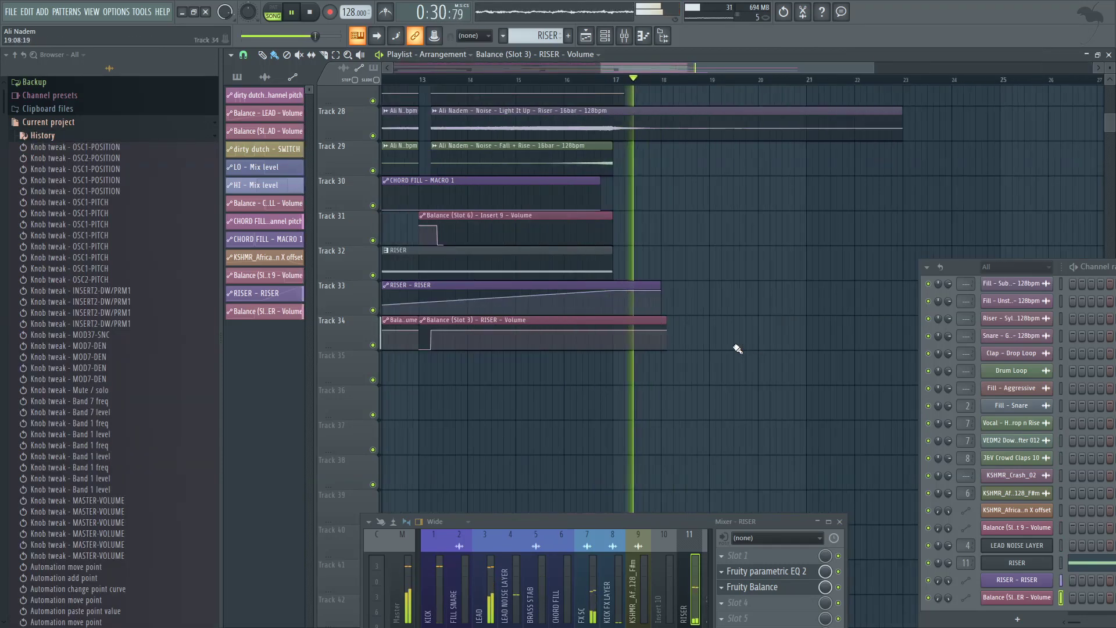
Step: Increase the Size of the FX2 Reverb in the RISER's Massive, replay the riser and close the synth
{"action": "left_click", "coordinate": [1034, 563]}
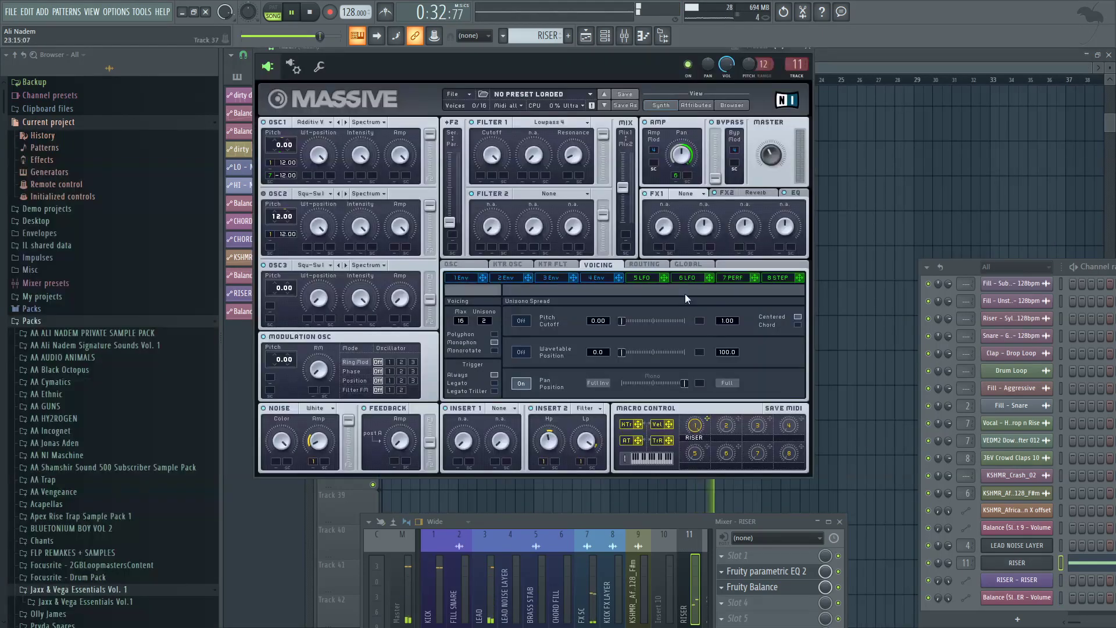
{"action": "key", "text": "space"}
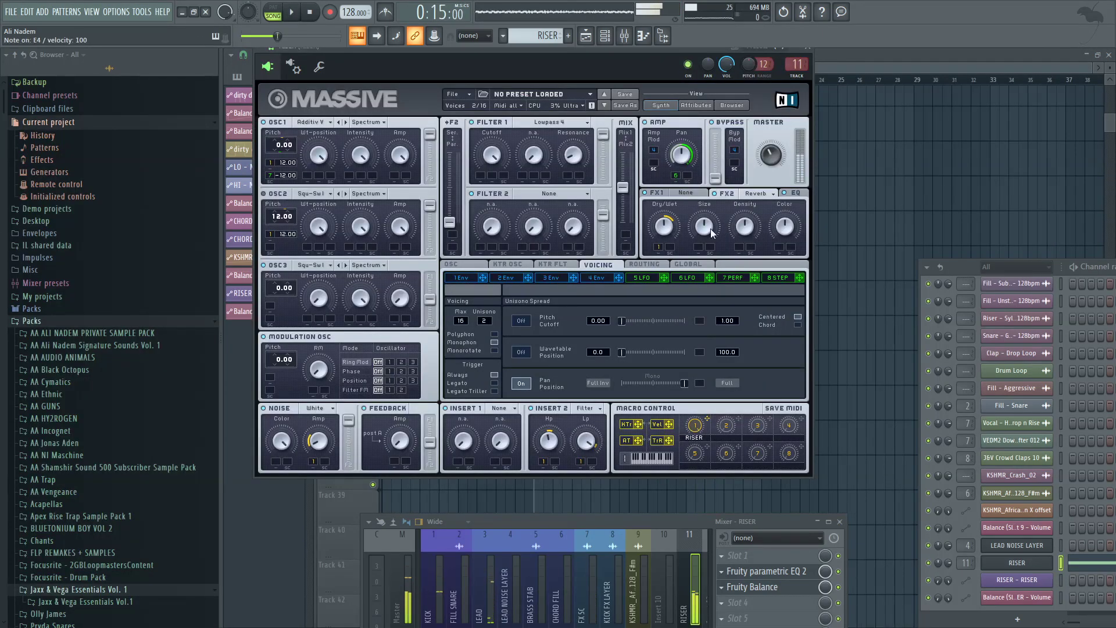
{"action": "left_click_drag", "start_coordinate": [710, 228], "coordinate": [706, 219]}
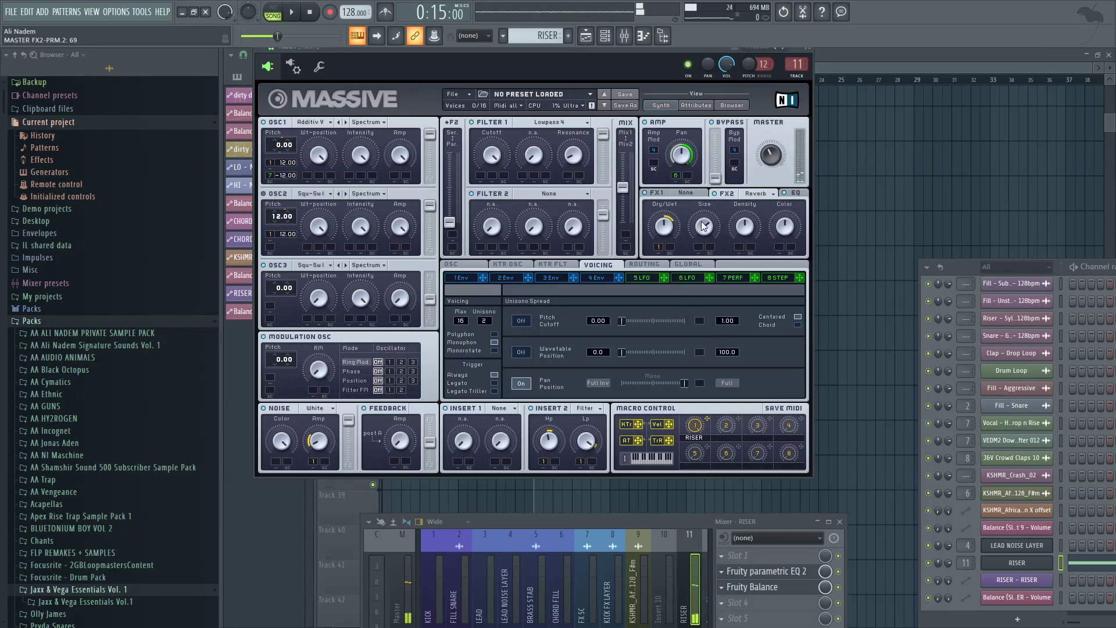
{"action": "key", "text": "space"}
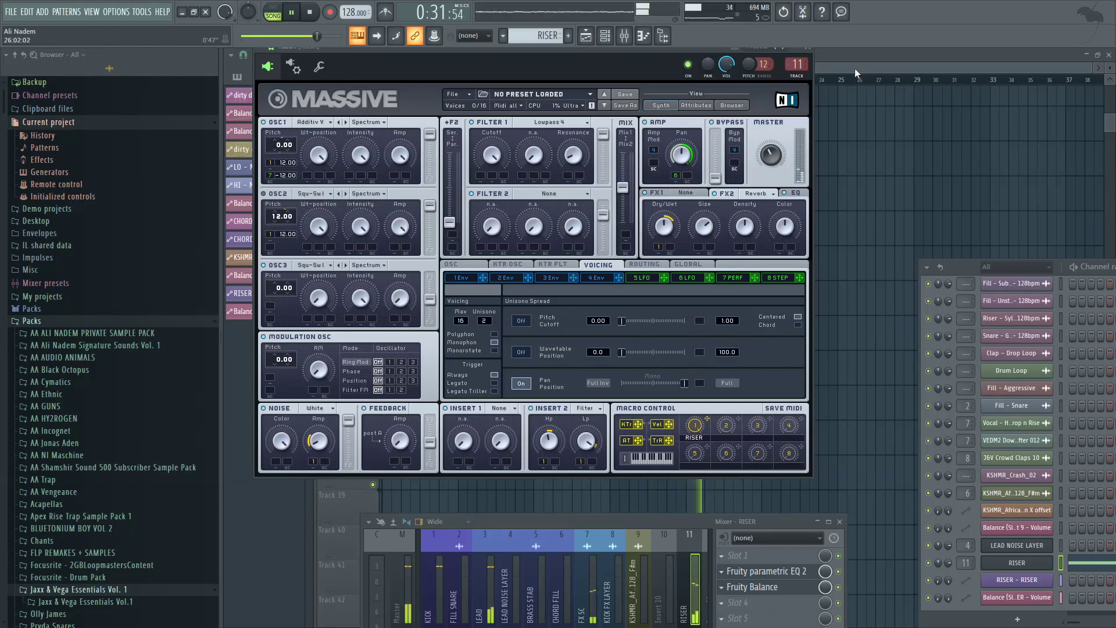
{"action": "key", "text": "Escape"}
Step: Stop playback and create a new pattern named BREAK CHORD HANDS UP
{"action": "scroll", "coordinate": [782, 173], "scroll_direction": "up", "scroll_amount": 4}
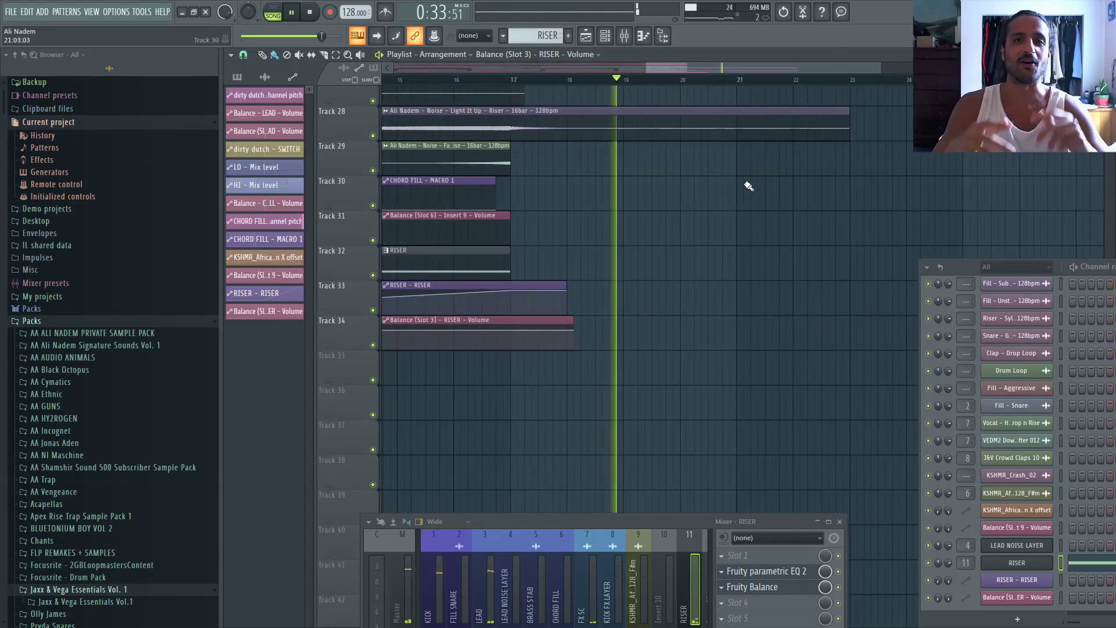
{"action": "scroll", "coordinate": [749, 186], "scroll_direction": "up", "scroll_amount": 2}
{"action": "key", "text": "space"}
{"action": "left_click", "coordinate": [568, 36]}
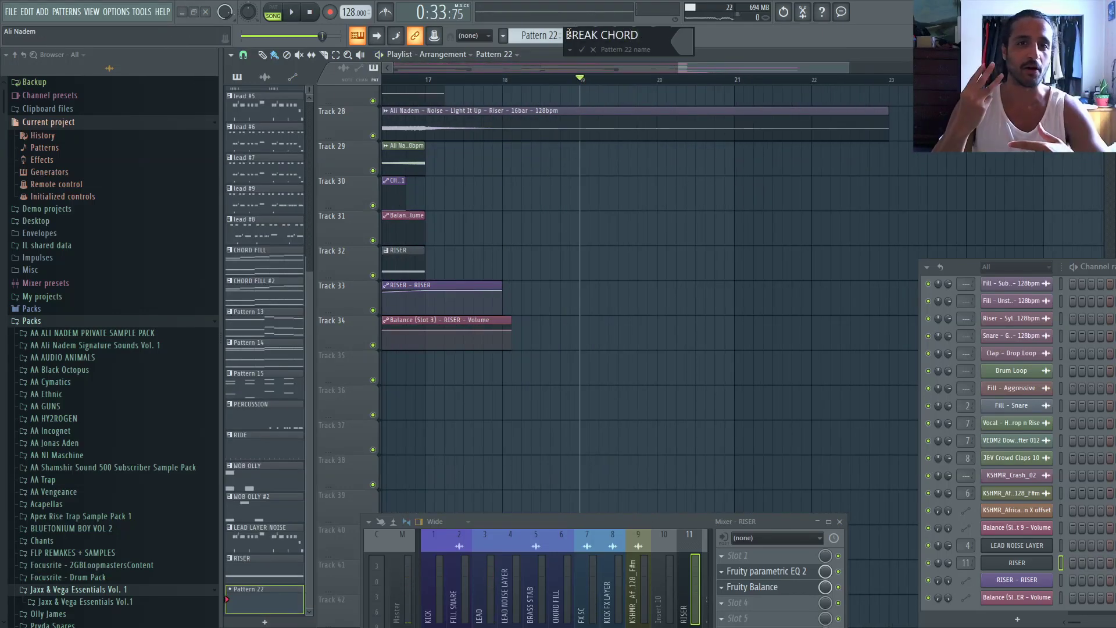
{"action": "type", "text": "BREAK CHORD HANDS UP"}
{"action": "key", "text": "Return"}
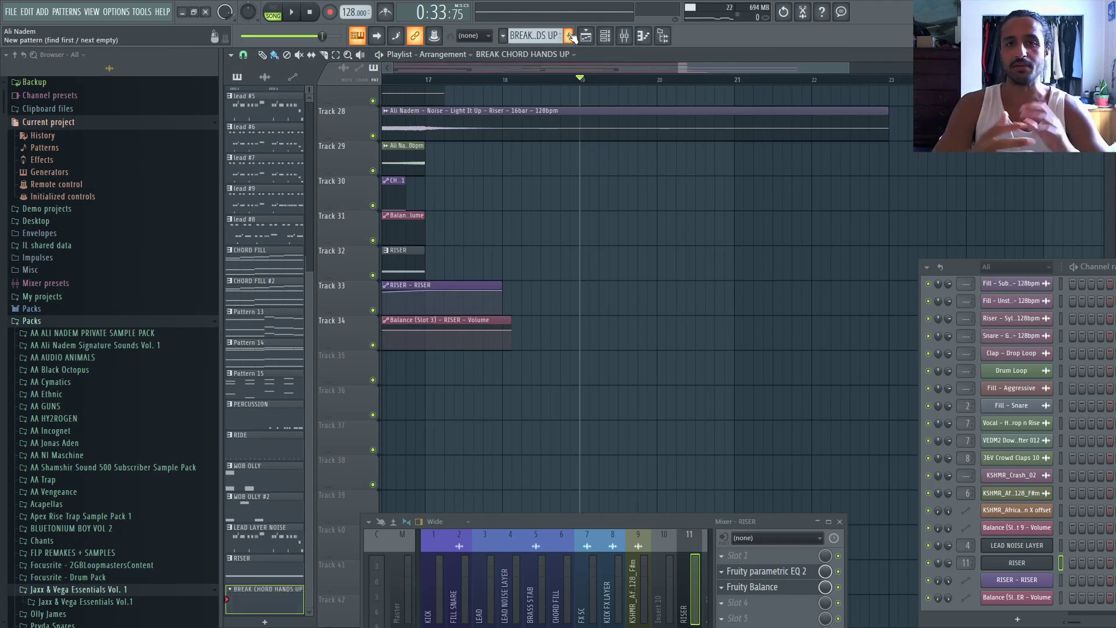
Step: Place the BREAK CHORD HANDS UP pattern on Track 30 from bar 19 to 23 and add a second four-bar clip directly after it
{"action": "left_click", "coordinate": [579, 196]}
{"action": "key", "text": "space"}
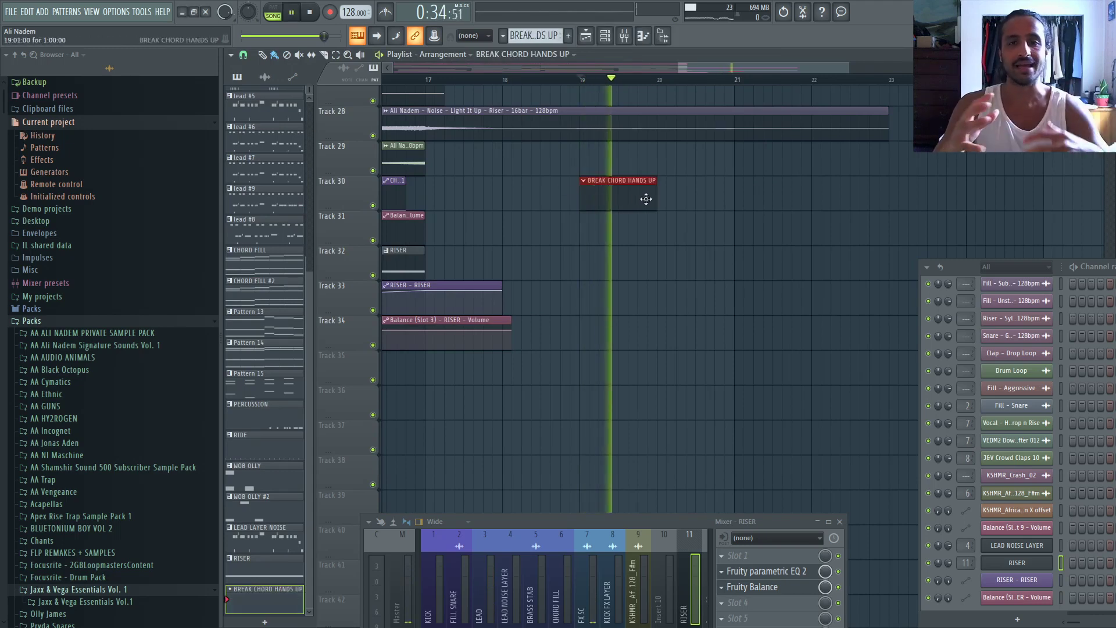
{"action": "left_click_drag", "start_coordinate": [645, 199], "coordinate": [884, 230]}
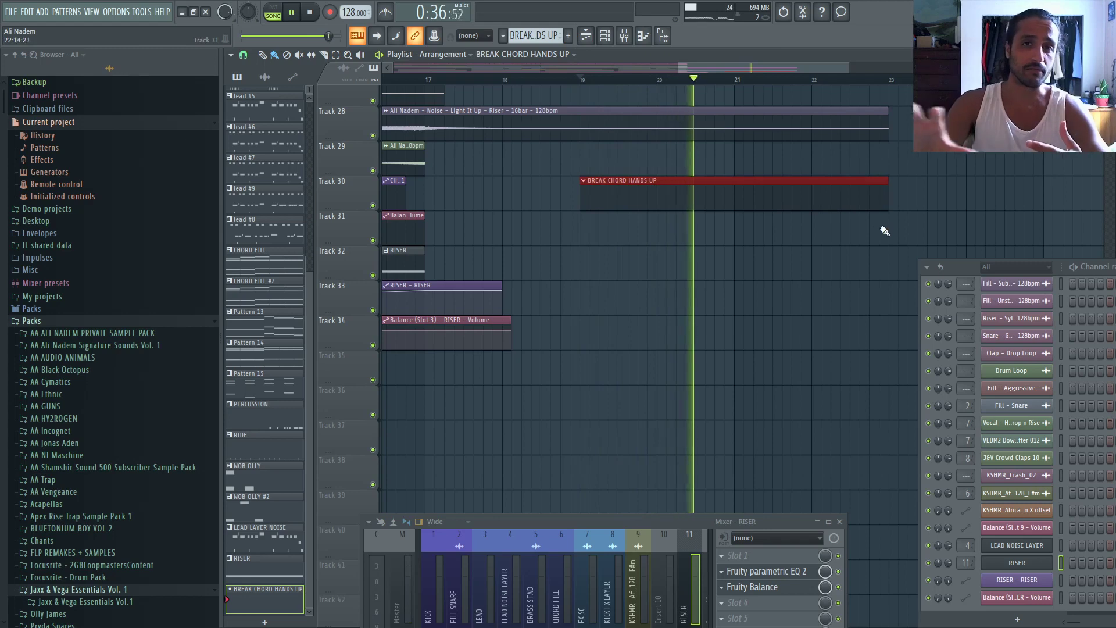
{"action": "scroll", "coordinate": [886, 225], "scroll_direction": "down", "scroll_amount": 3}
{"action": "left_click", "coordinate": [864, 195]}
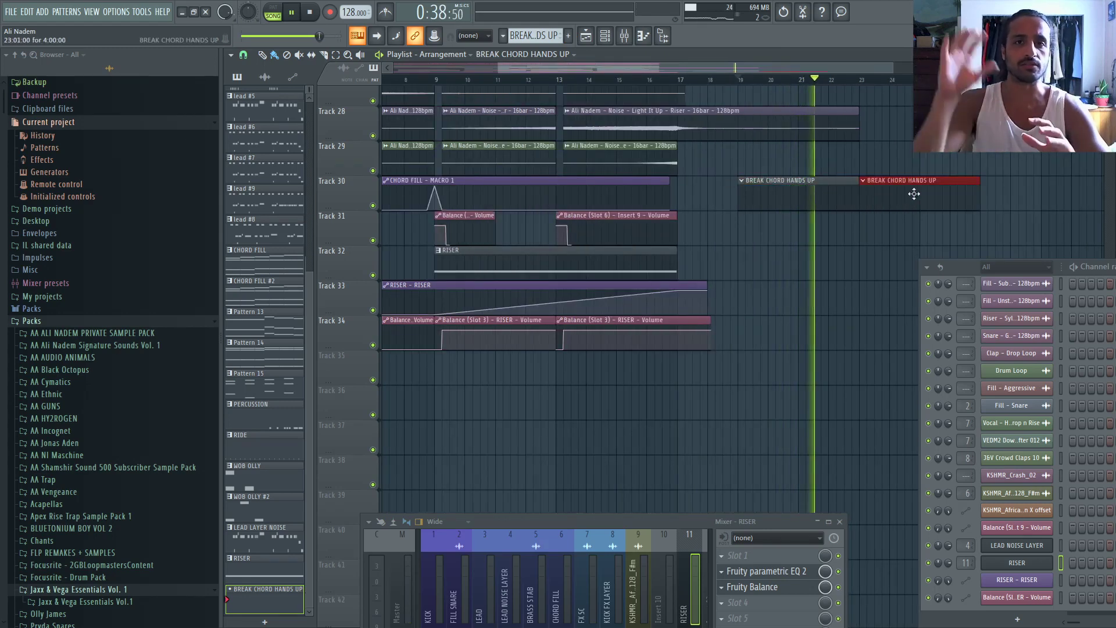
{"action": "key", "text": "space"}
{"action": "scroll", "coordinate": [840, 194], "scroll_direction": "down", "scroll_amount": 3}
{"action": "scroll", "coordinate": [822, 192], "scroll_direction": "up", "scroll_amount": 7}
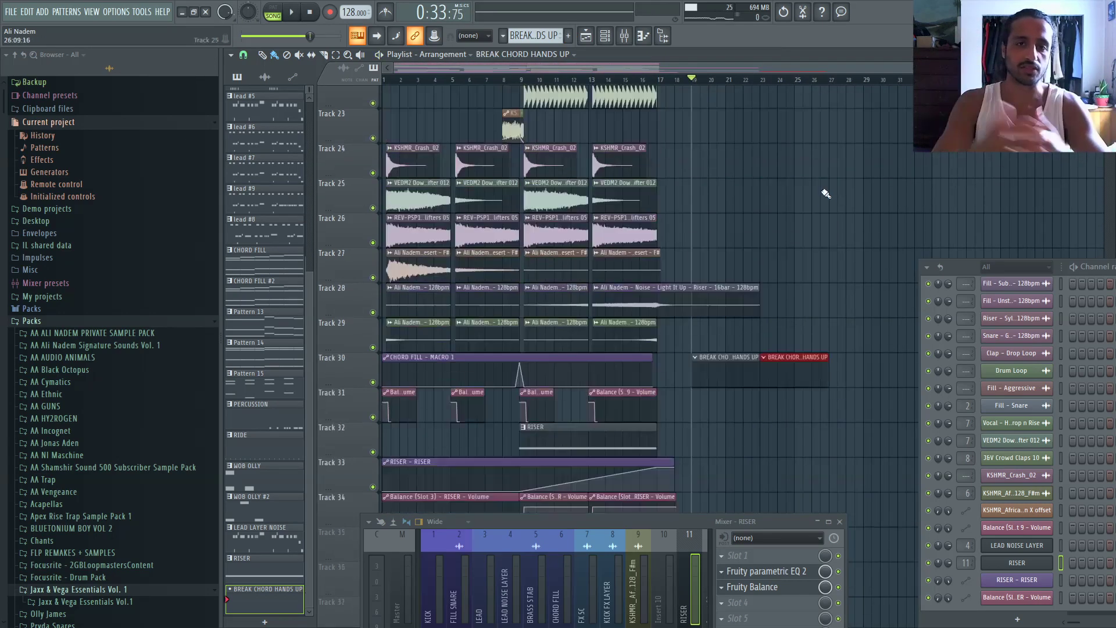
{"action": "scroll", "coordinate": [655, 233], "scroll_direction": "down", "scroll_amount": 3}
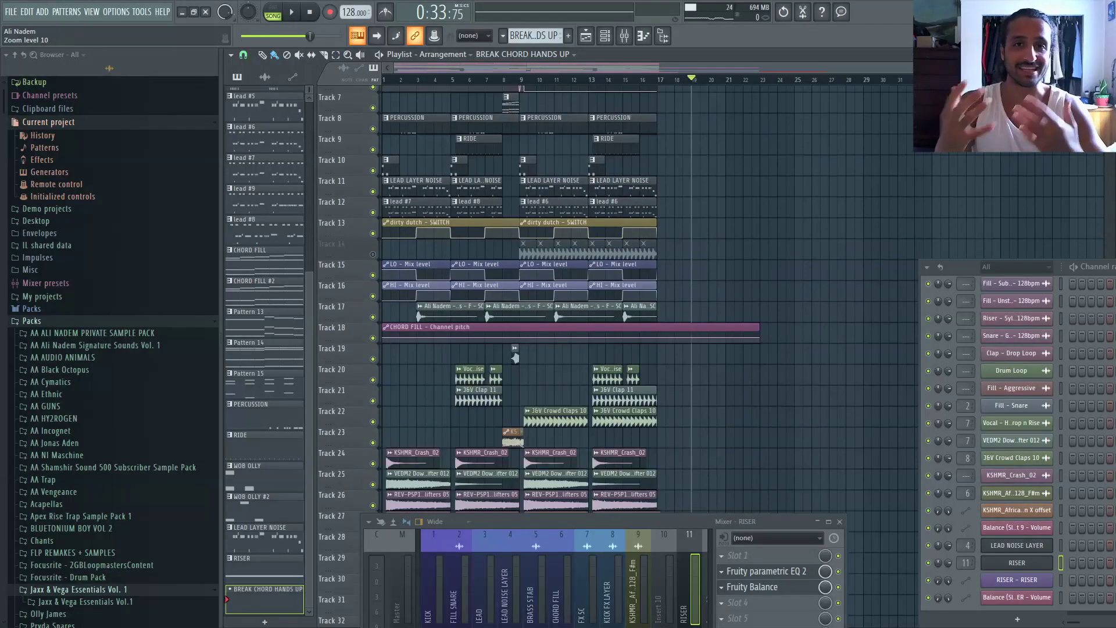